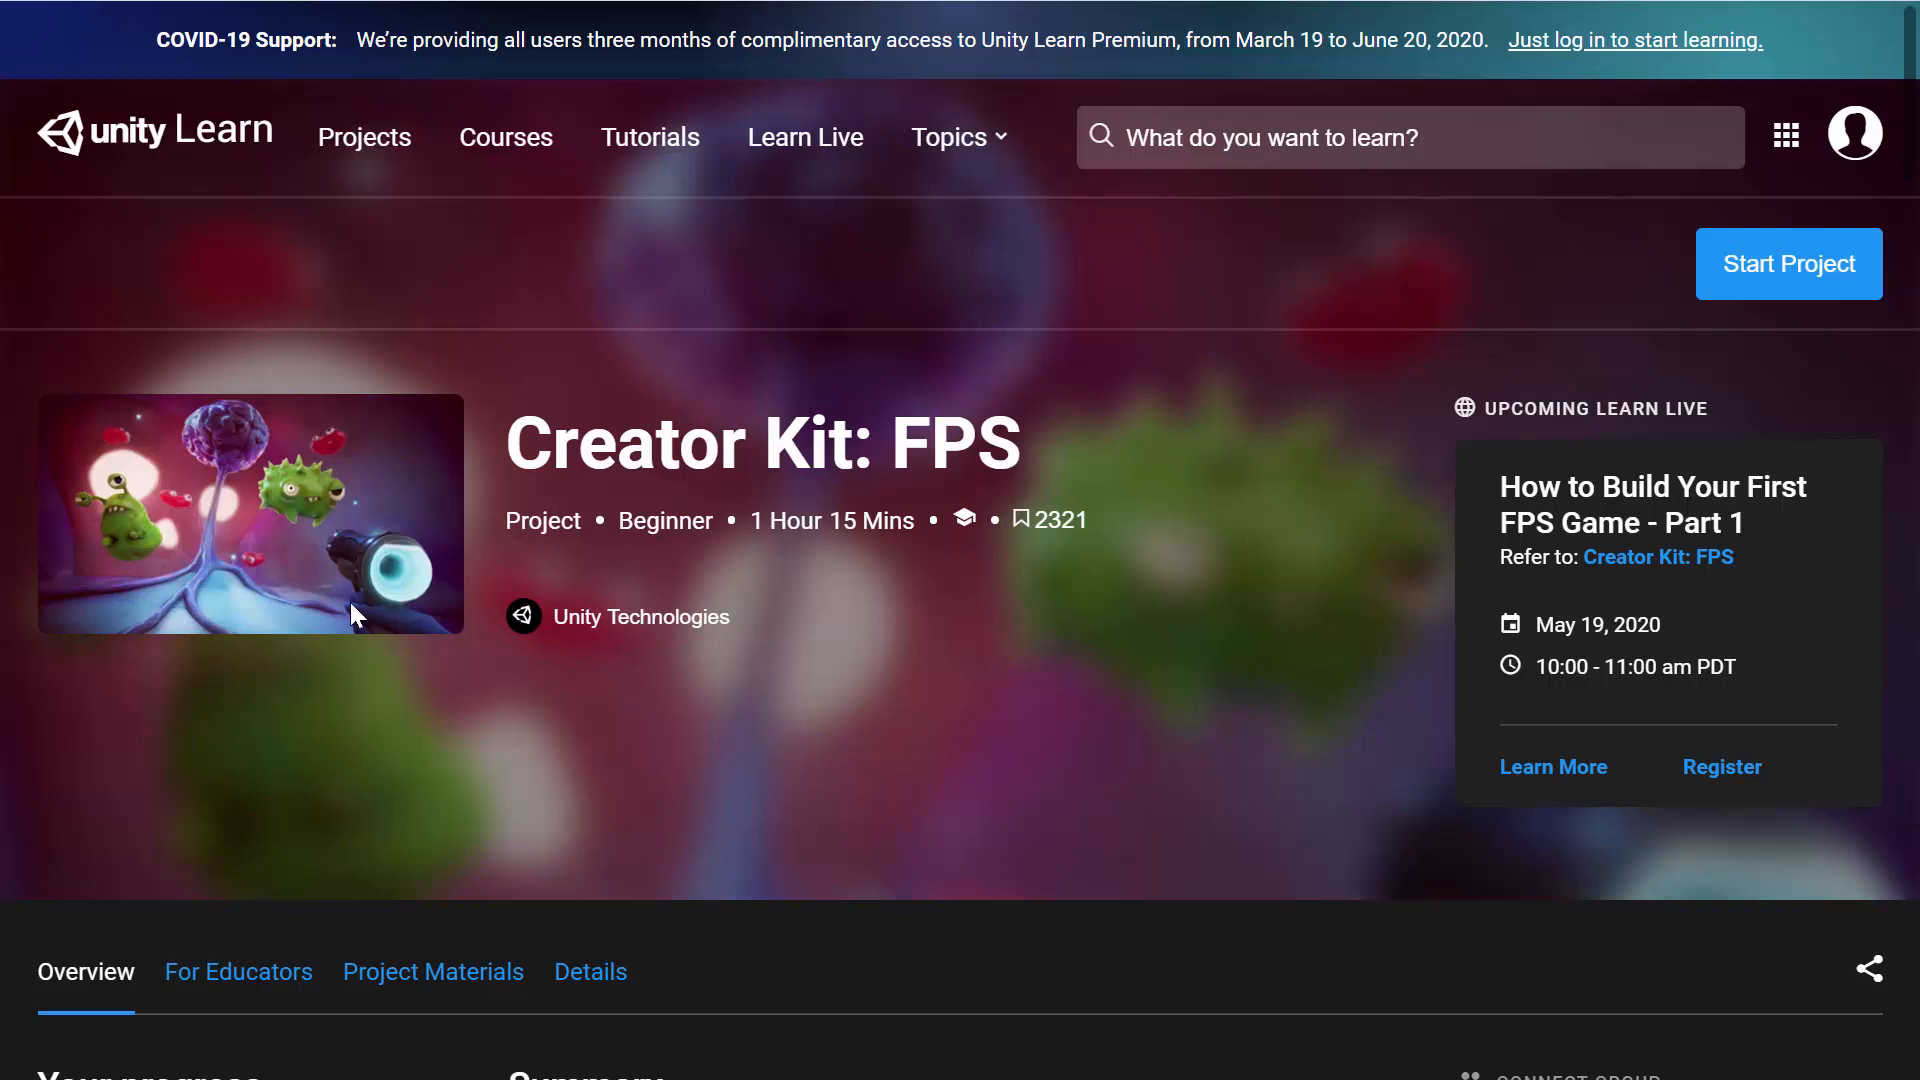
Step: Switch to Visual Studio Code and highlight the Unity Creator Kit: FPS heading and its three goals one by one in the lesson notes
key("super")
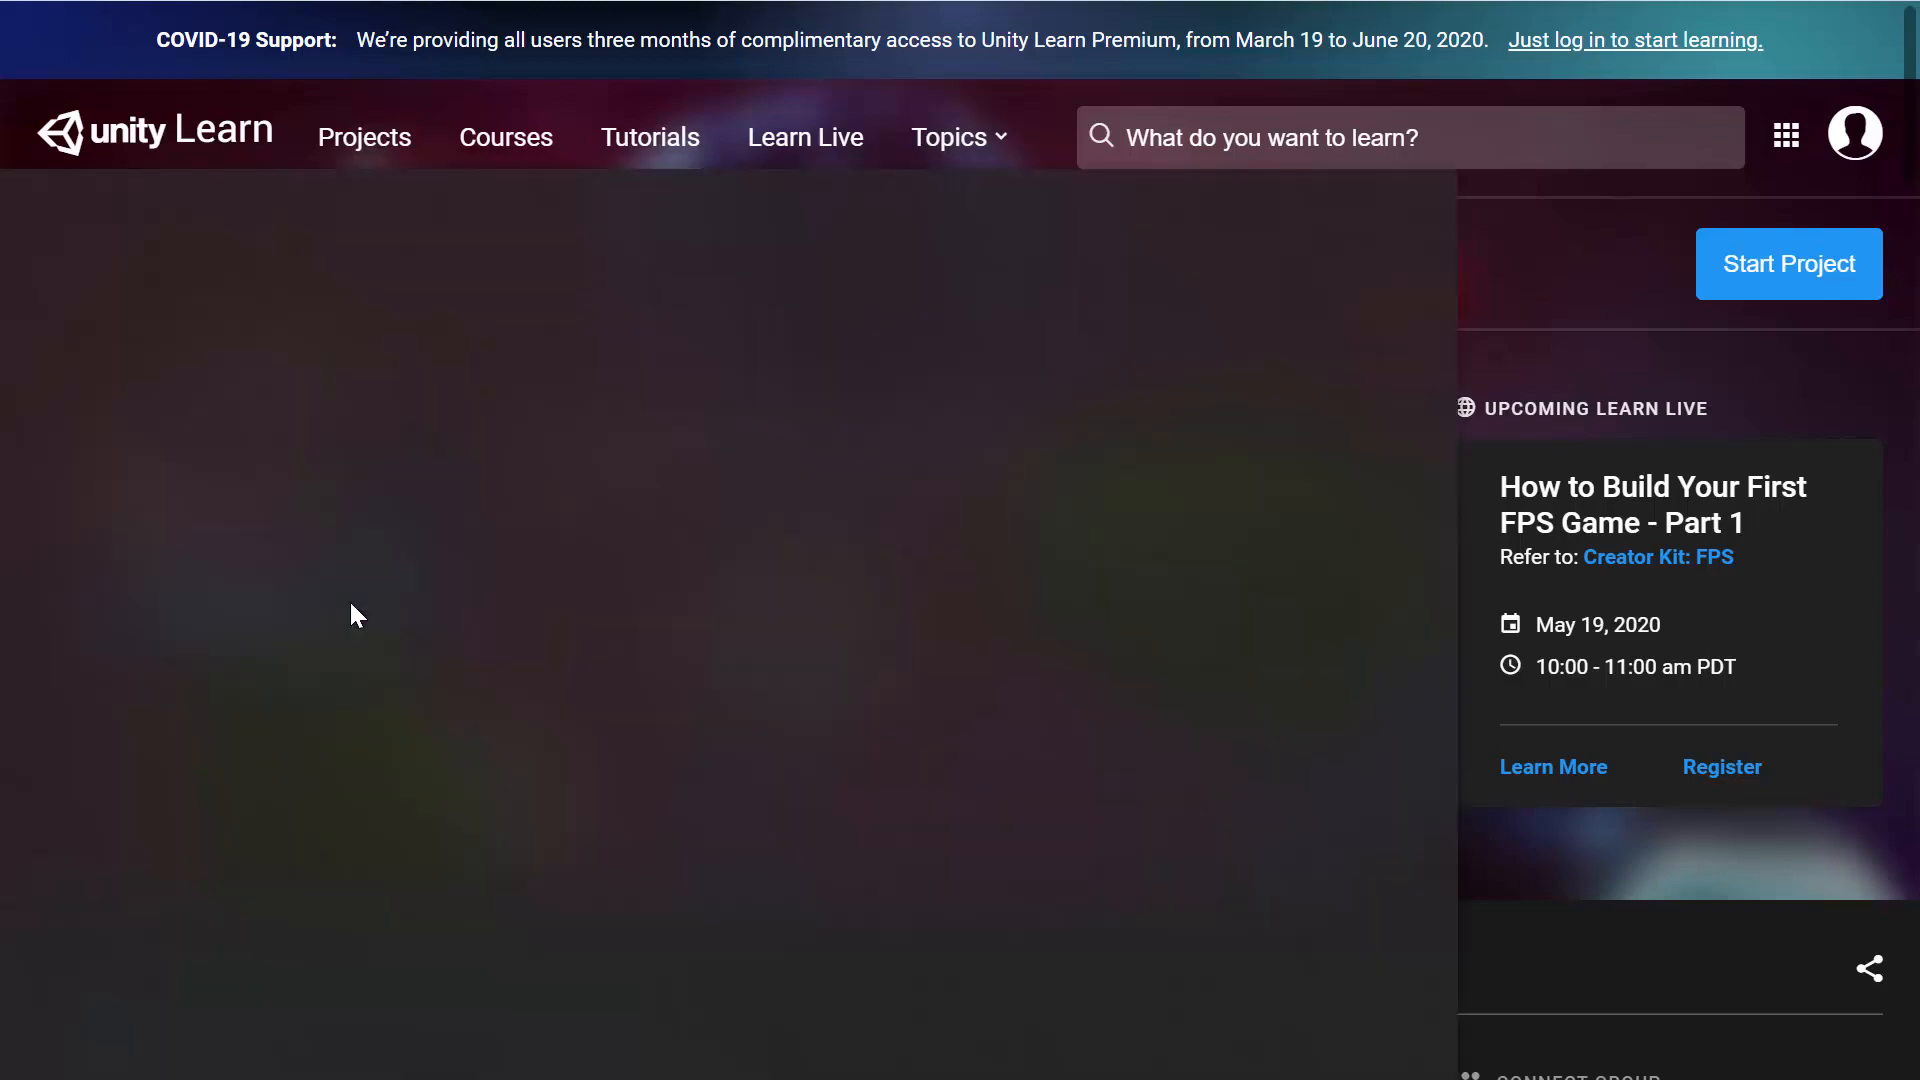
type("vs")
key("Return")
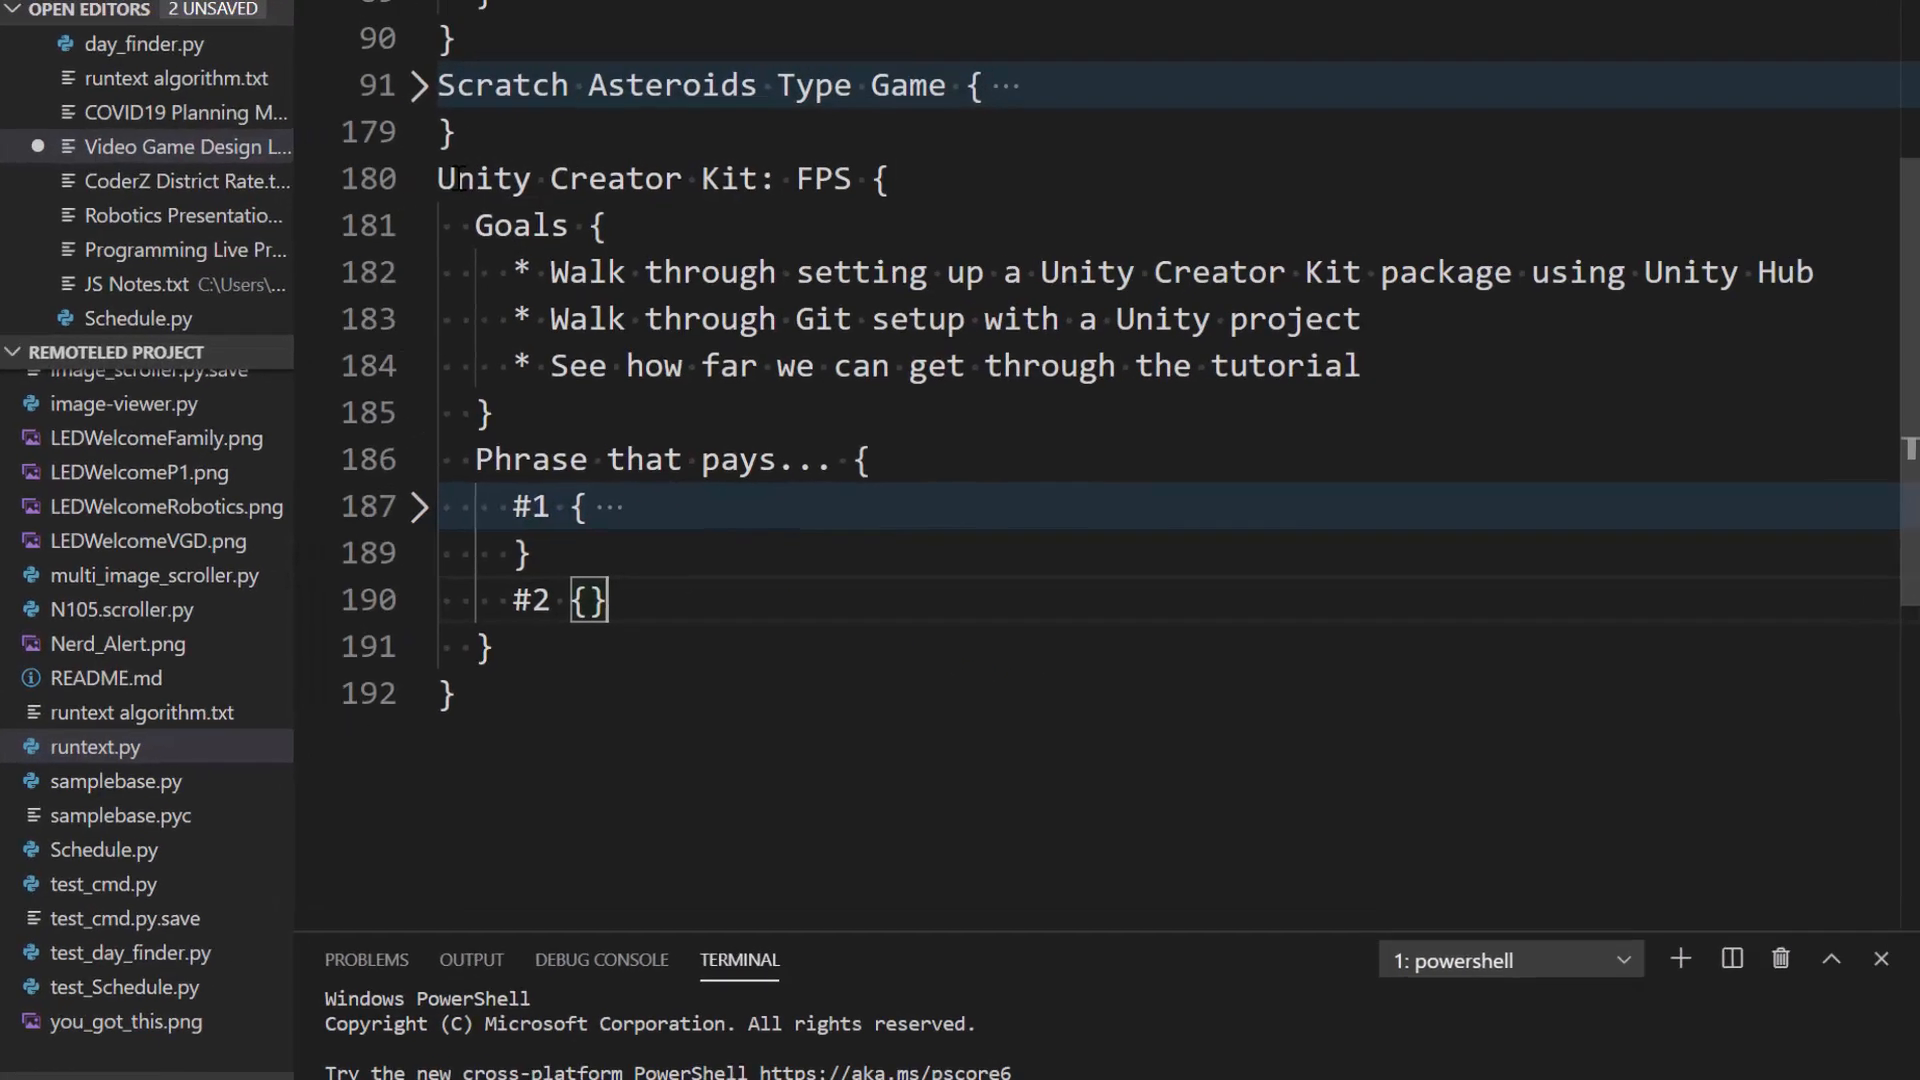
left_click_drag(495, 176, 1094, 188)
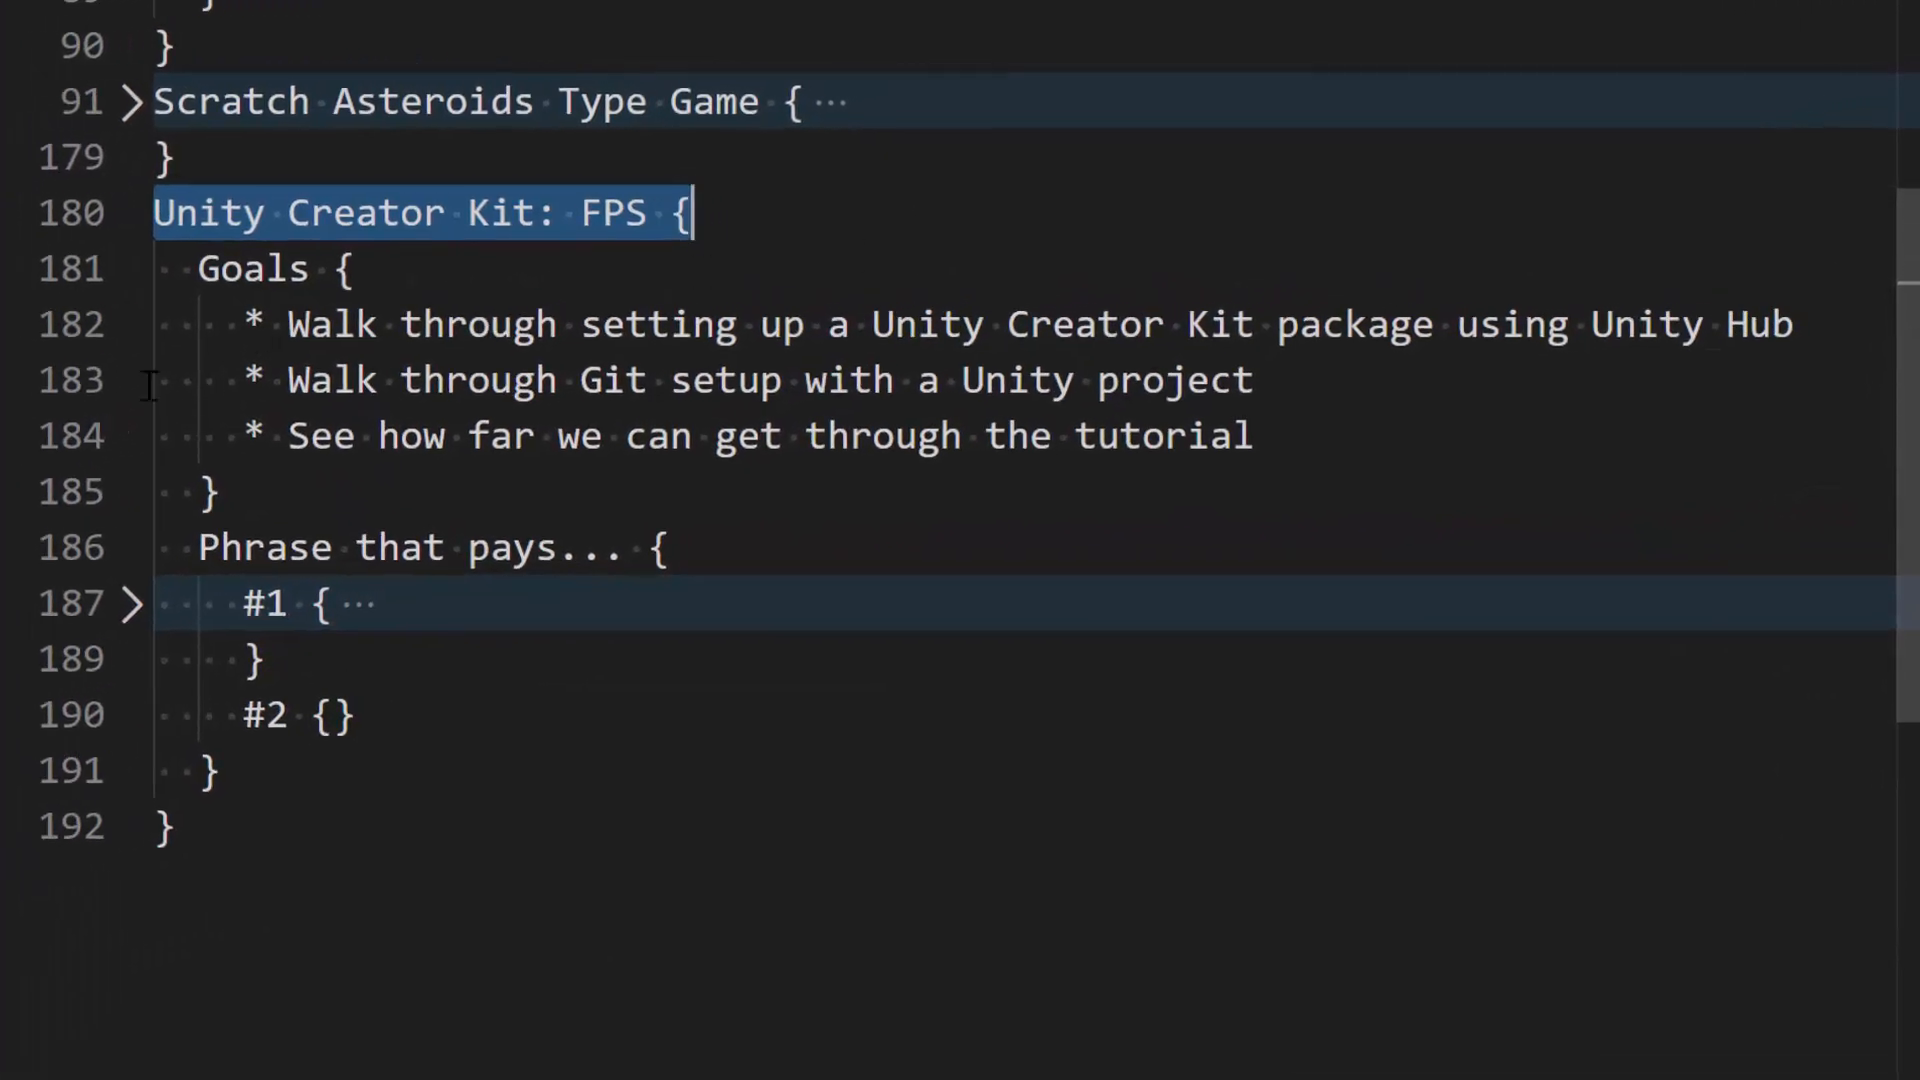
left_click_drag(243, 325, 1797, 312)
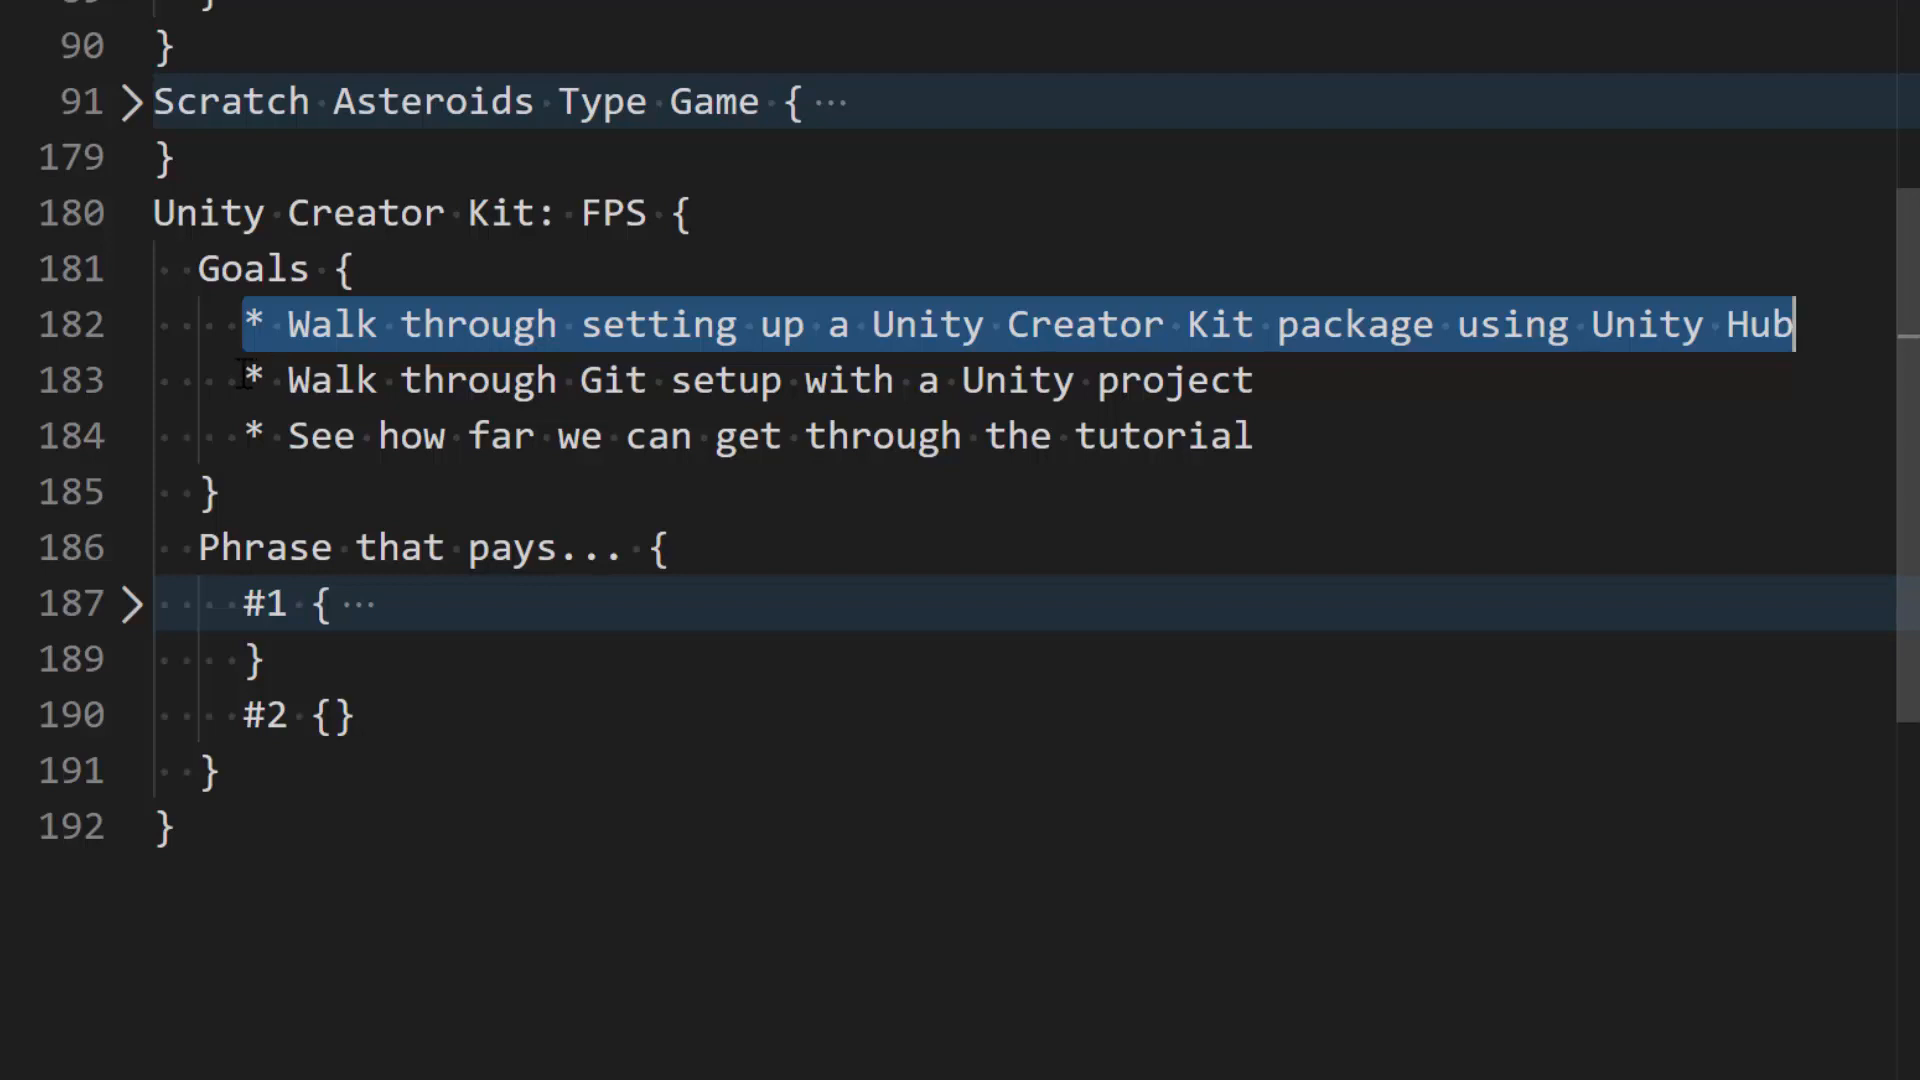
left_click_drag(243, 380, 1270, 385)
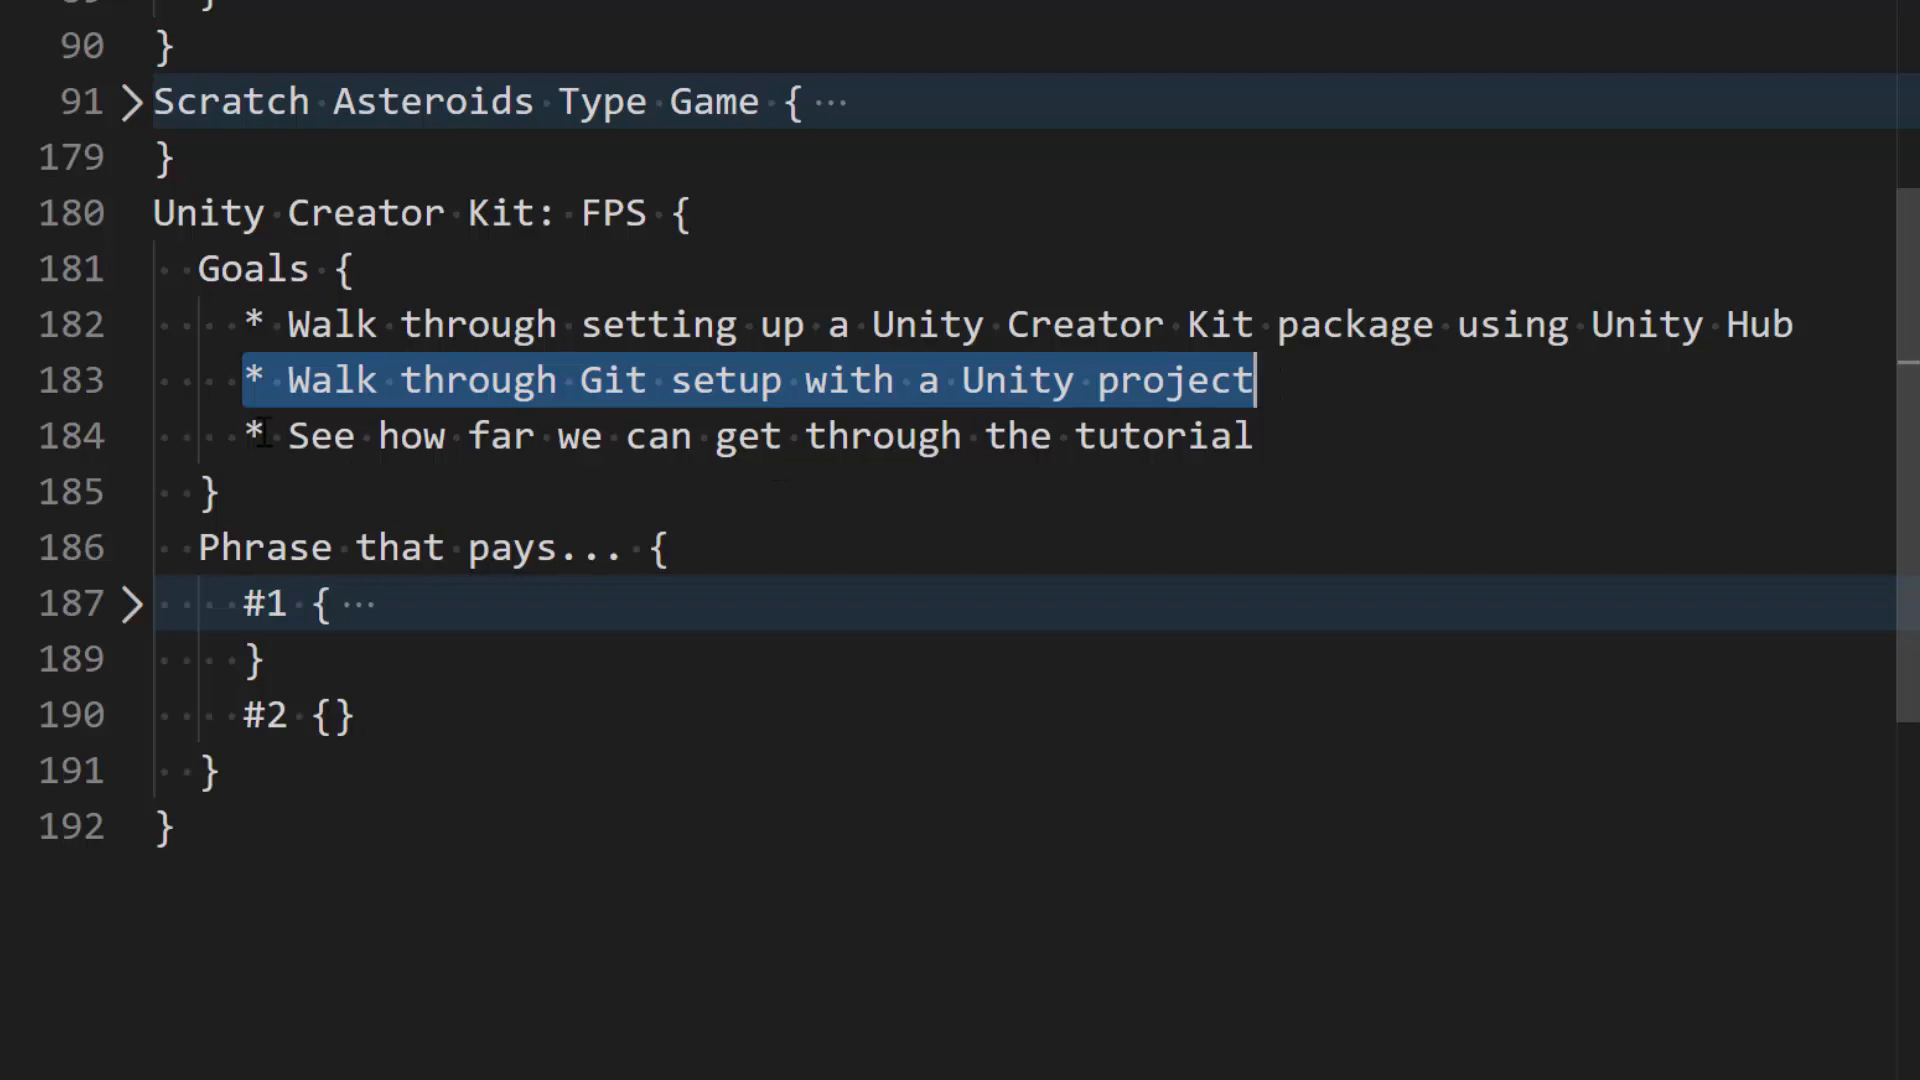
left_click_drag(244, 436, 1258, 436)
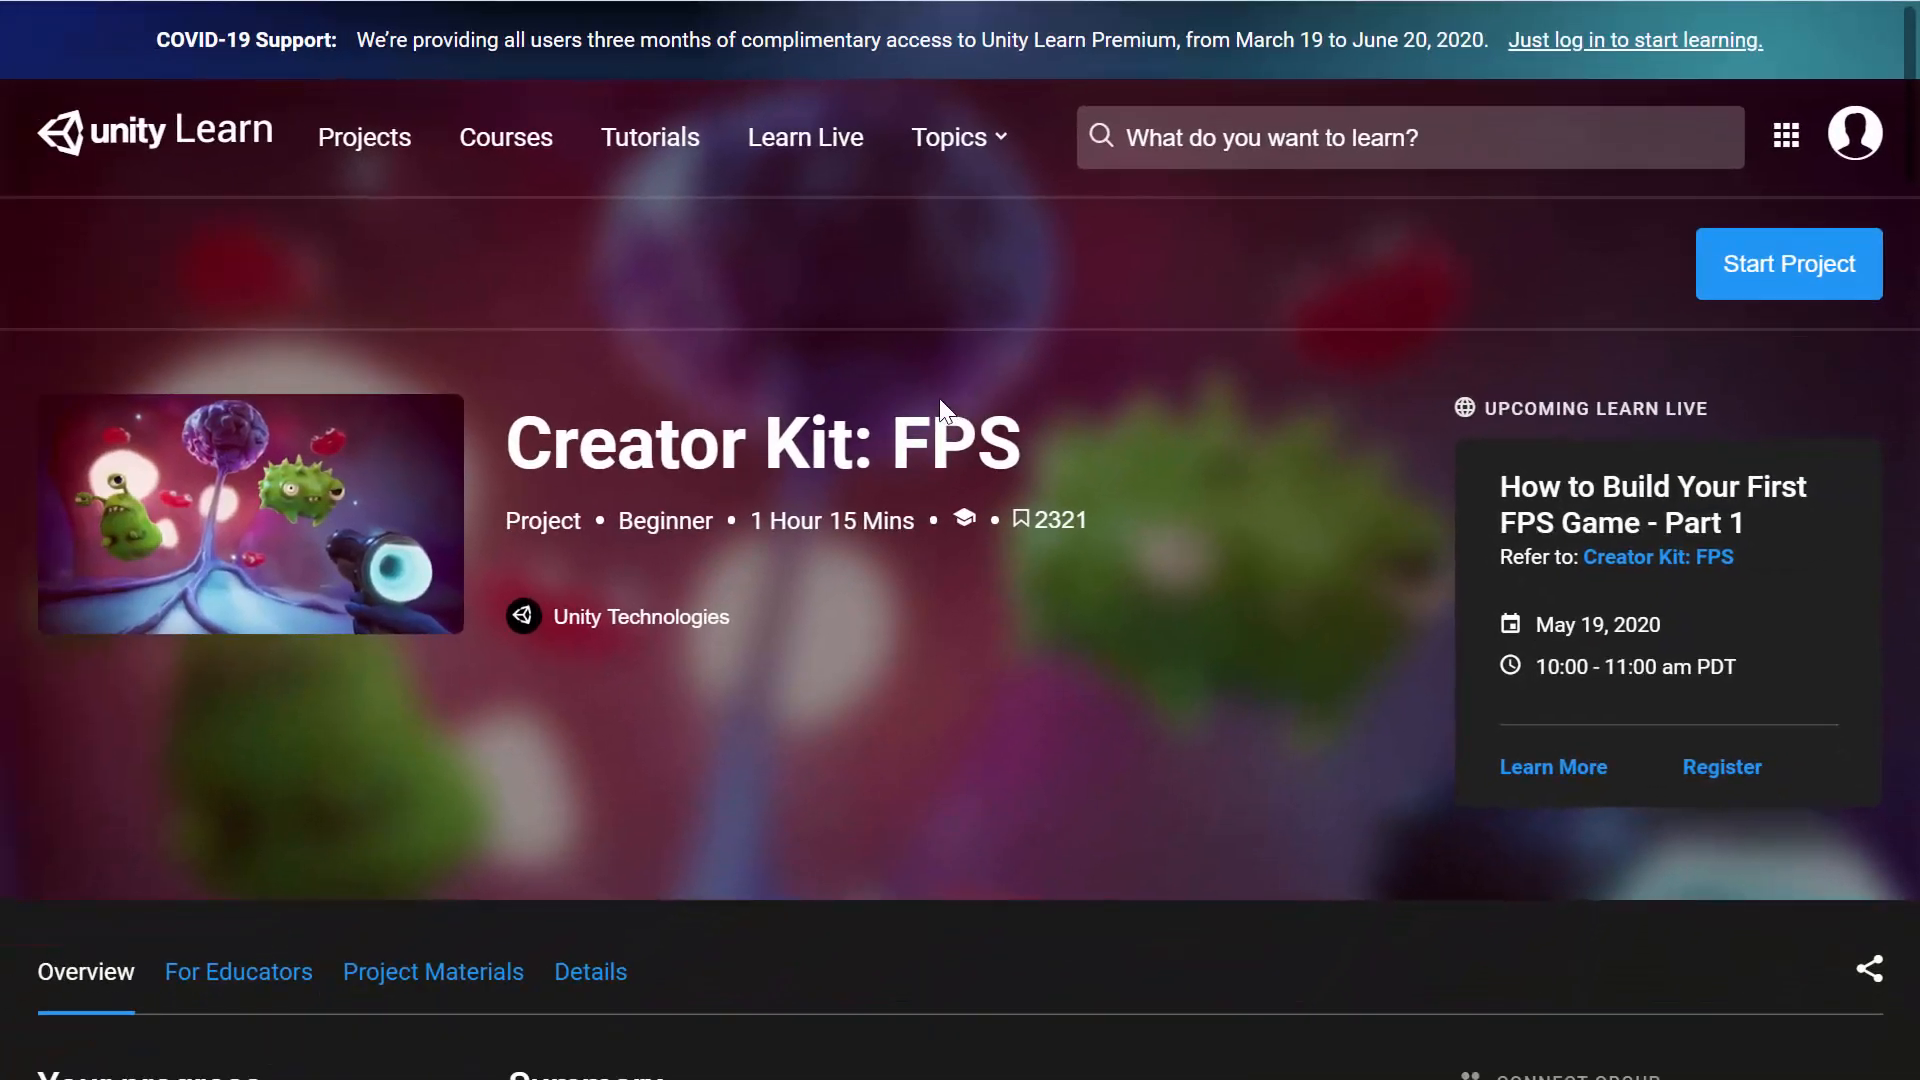
Step: Open the "Get Started with the Creator Kit: FPS" tutorial and review its sections through the one about being unable to save the project
scroll(814, 566, "down", 8)
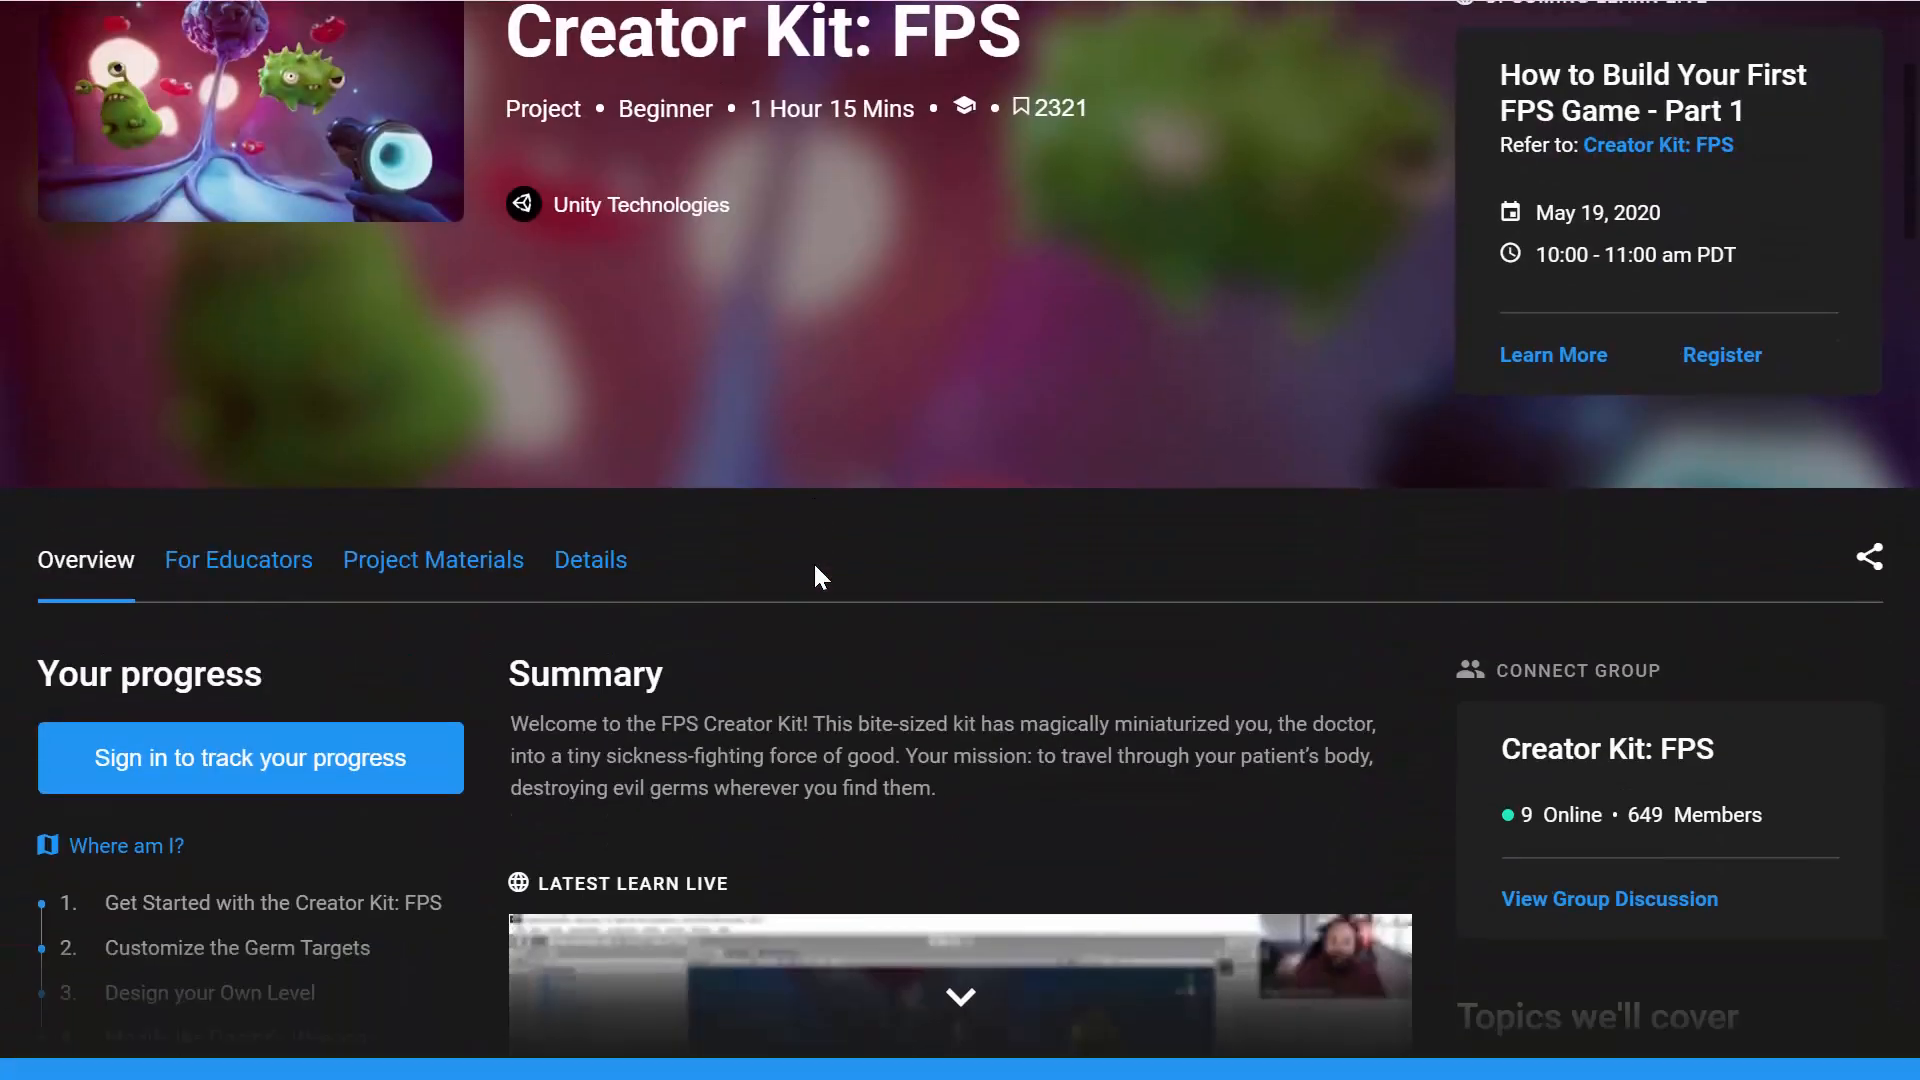
scroll(1226, 746, "down", 4)
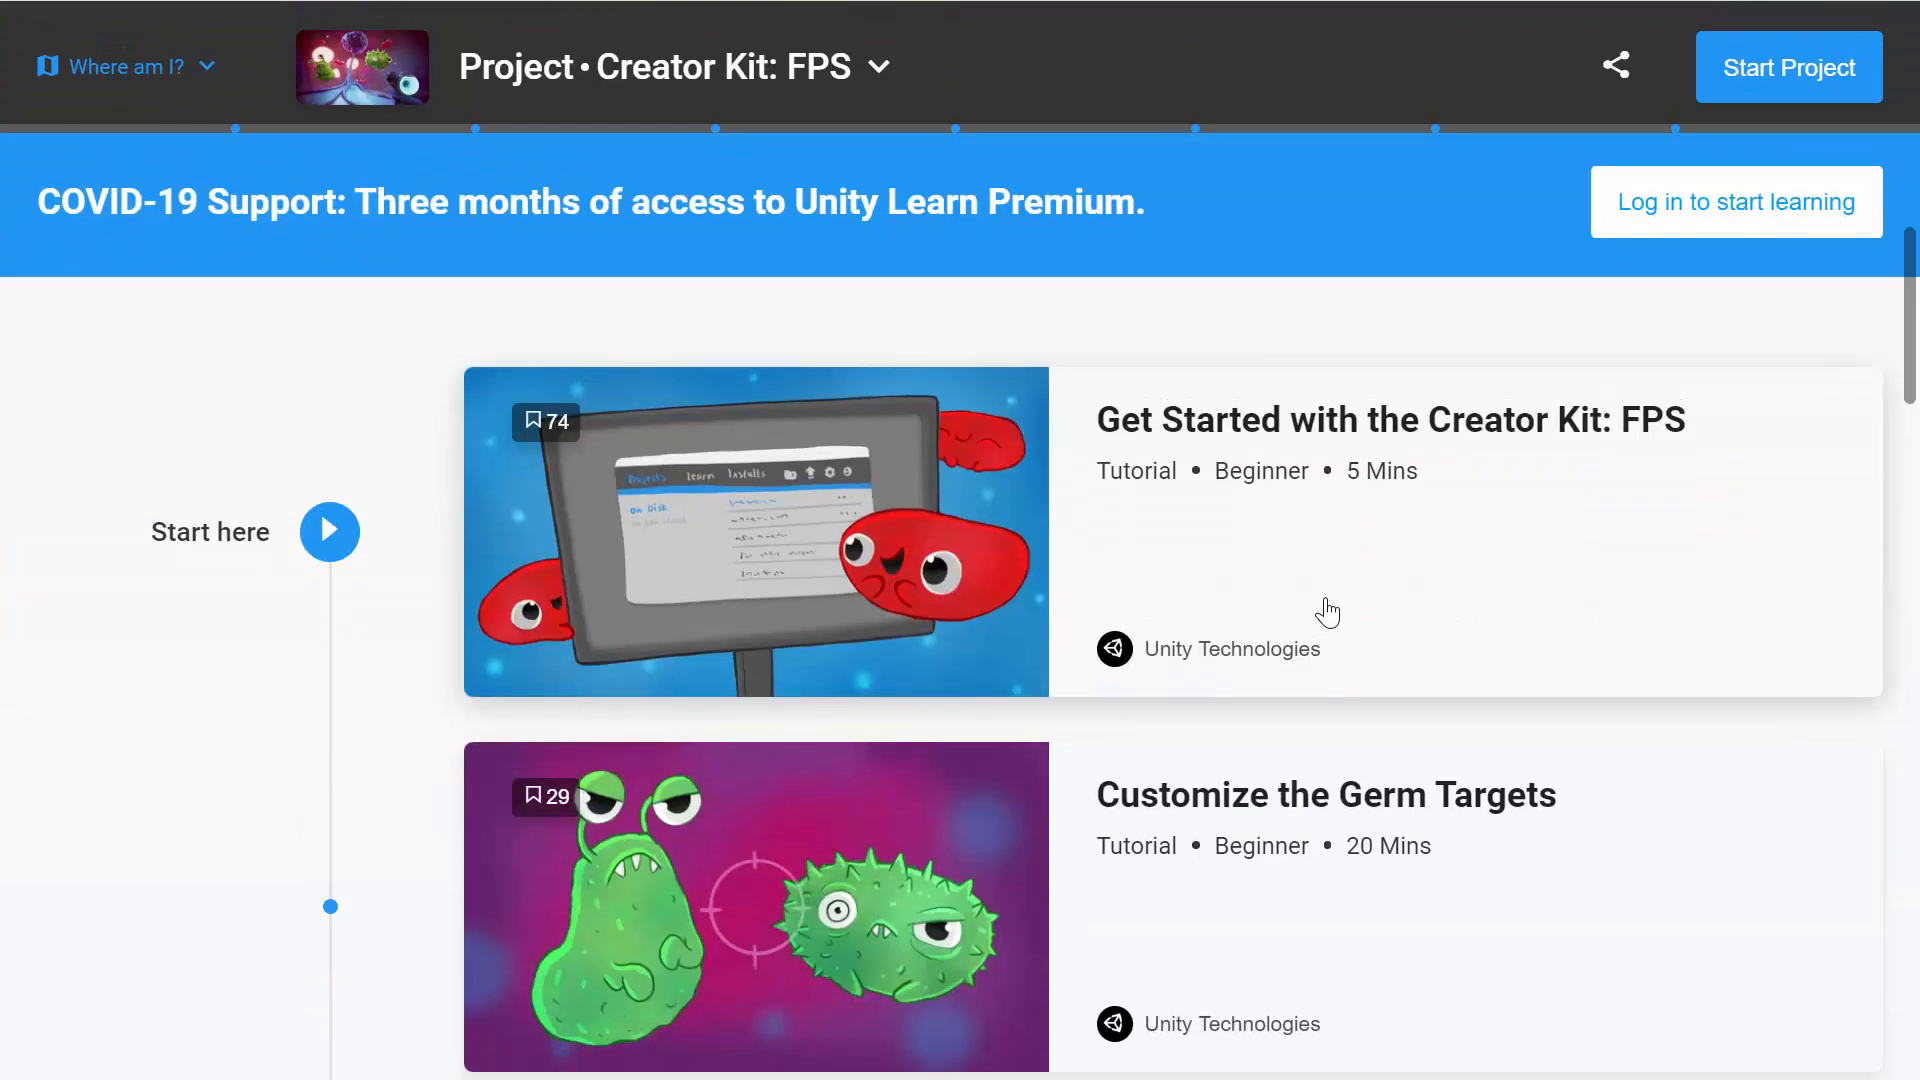
left_click(888, 670)
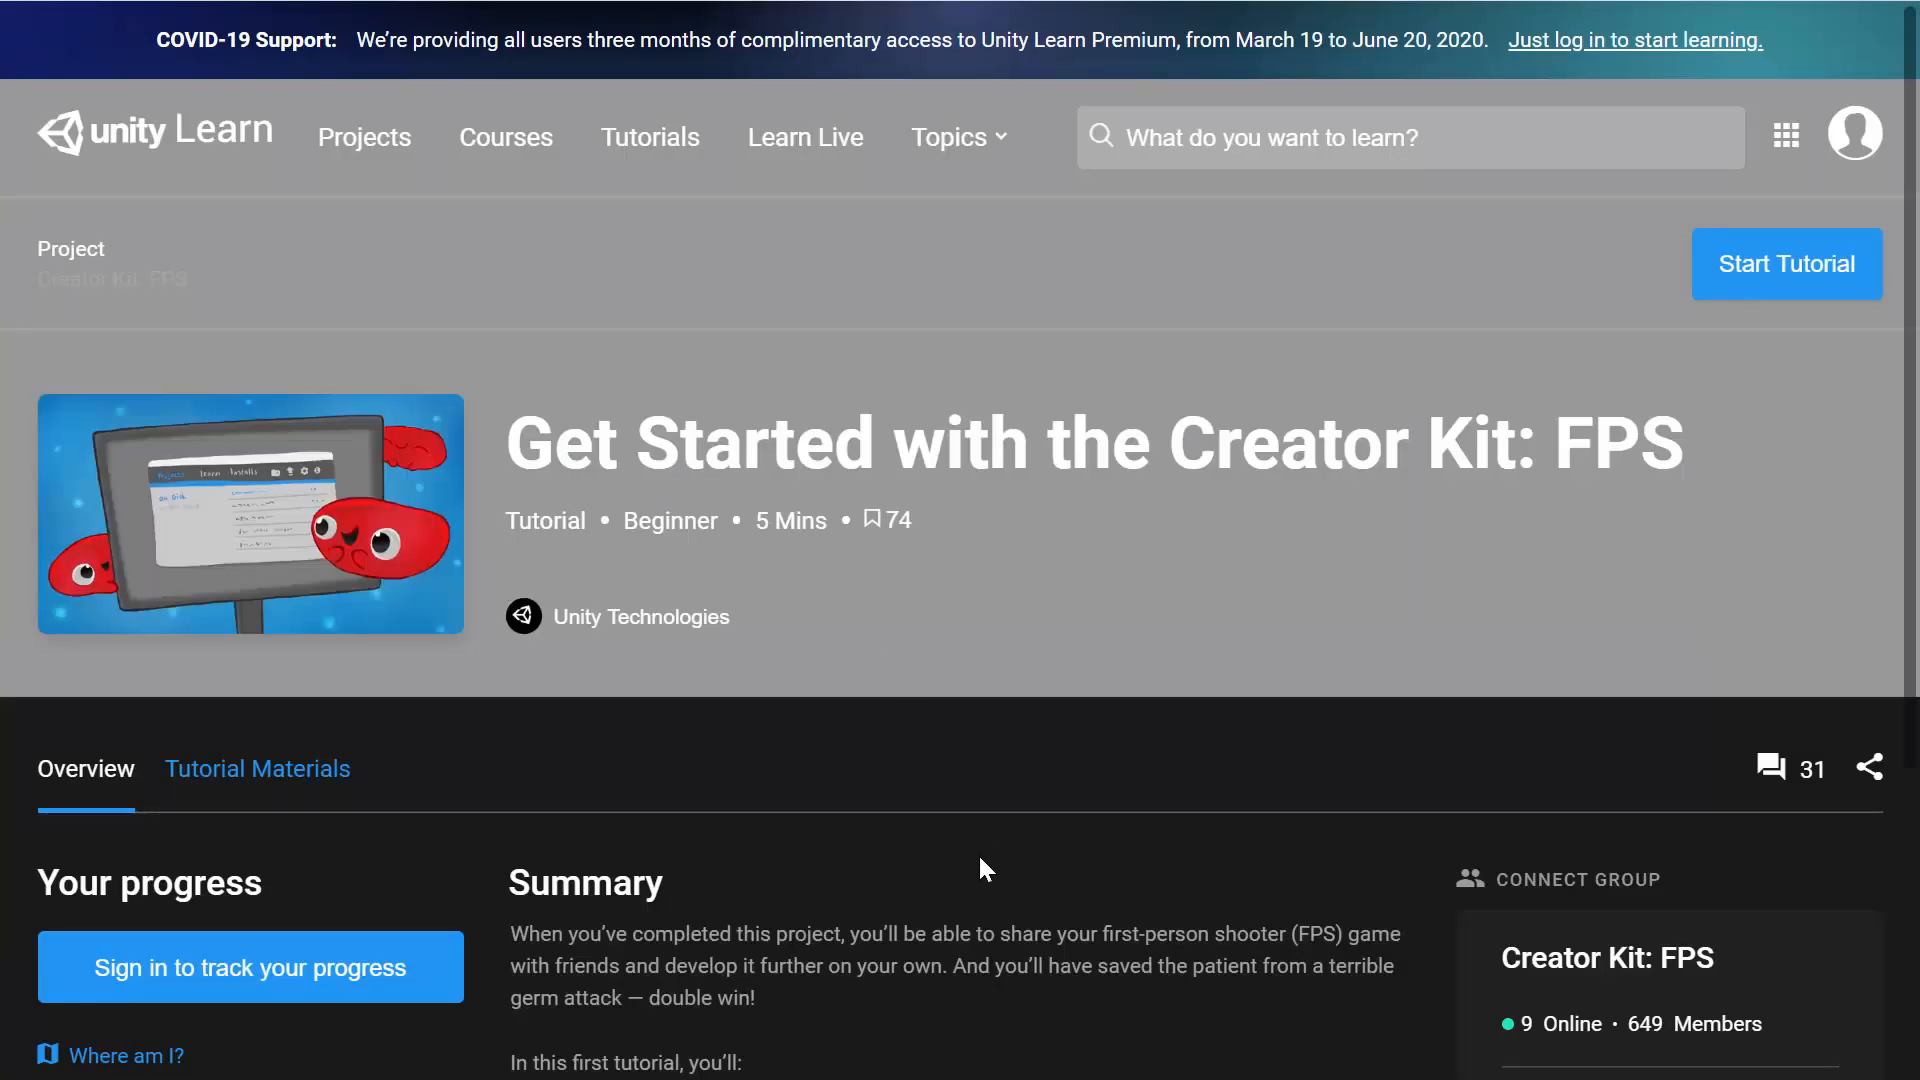
scroll(980, 860, "down", 10)
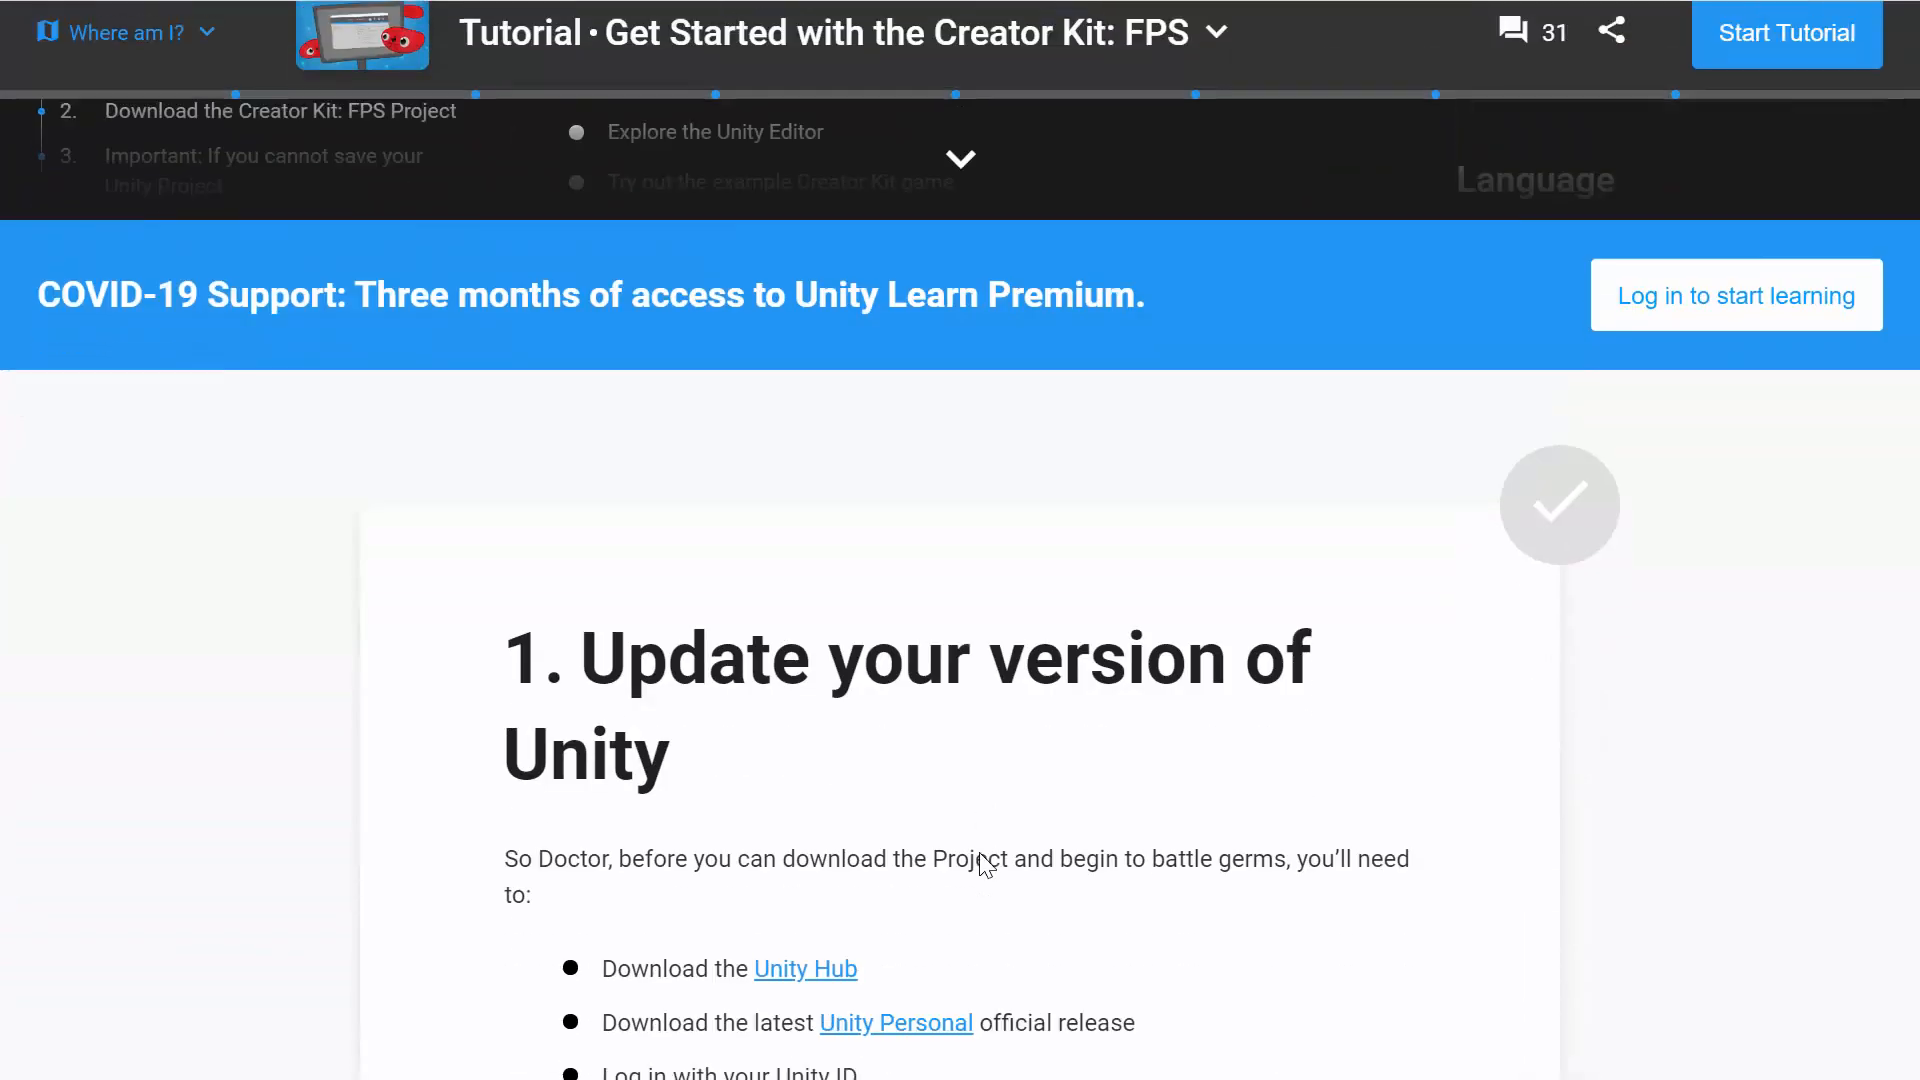
scroll(1014, 855, "down", 10)
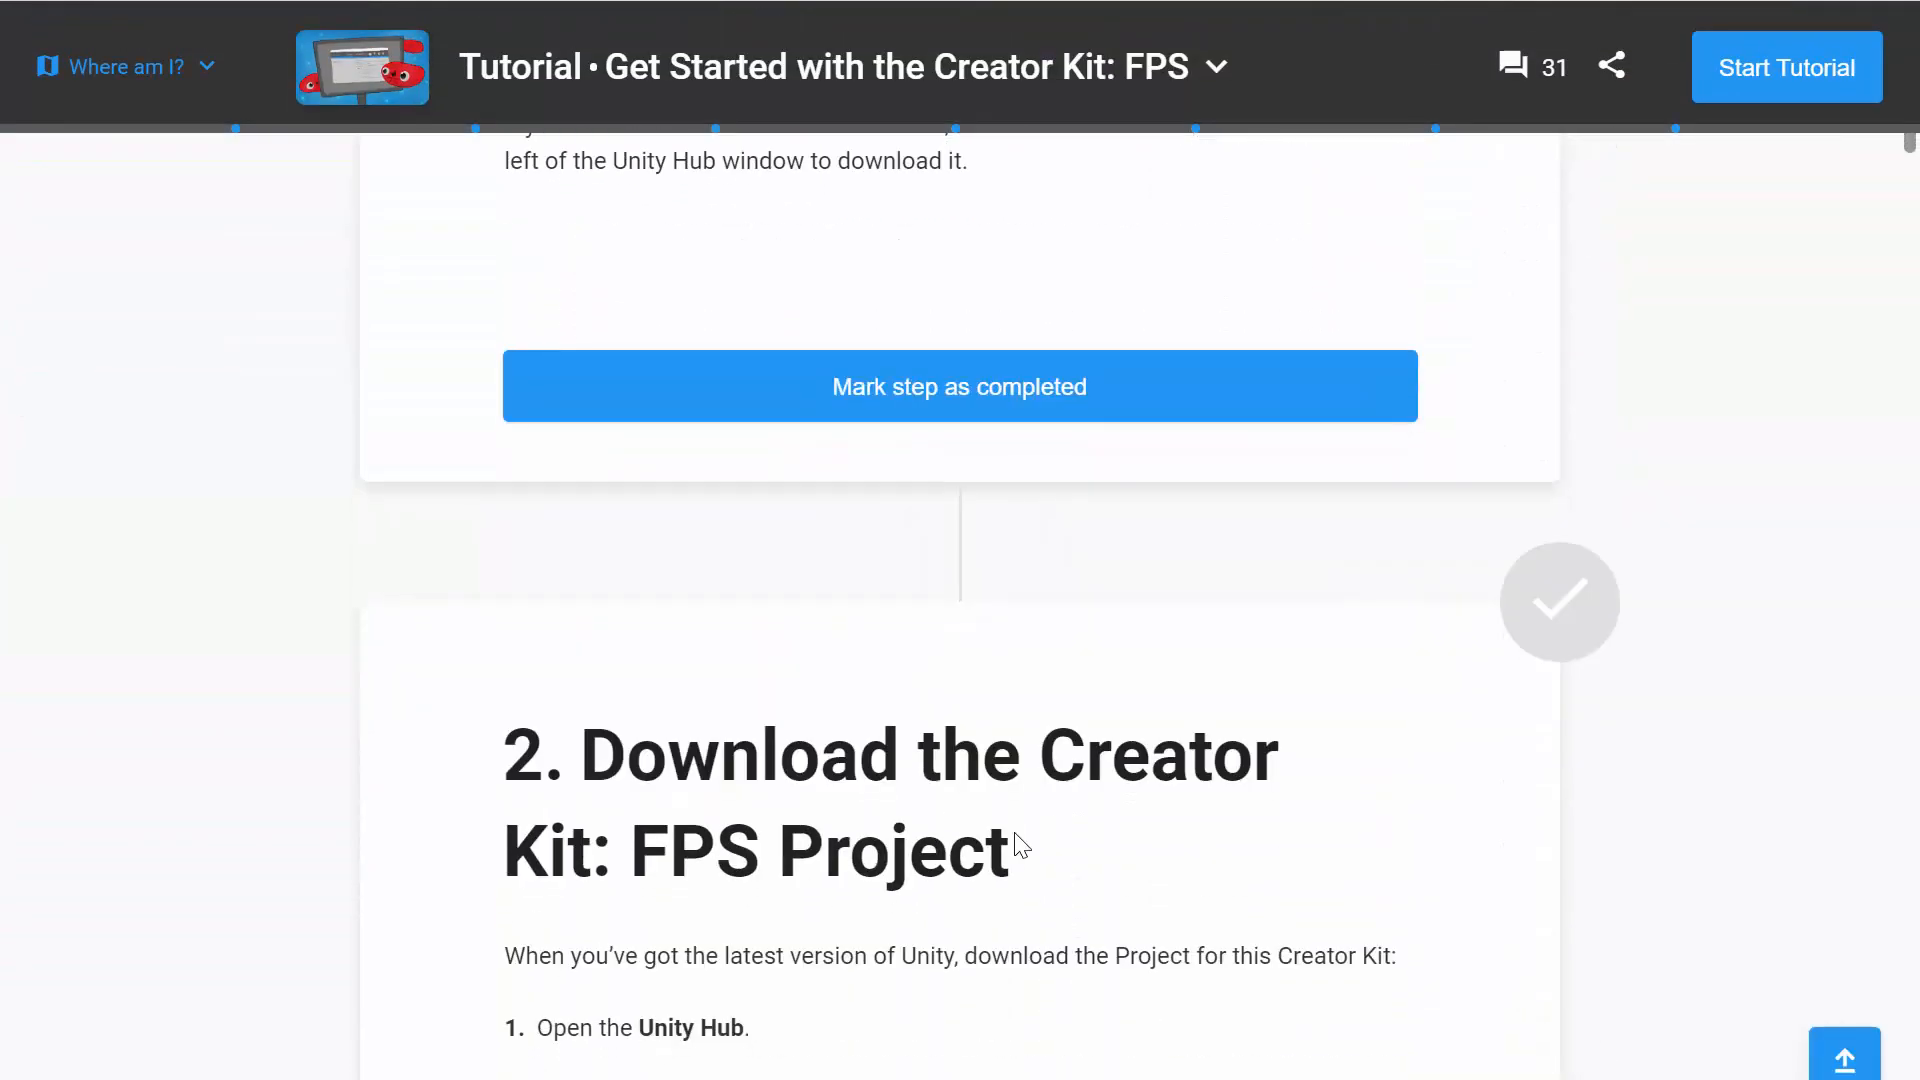
scroll(1016, 833, "down", 20)
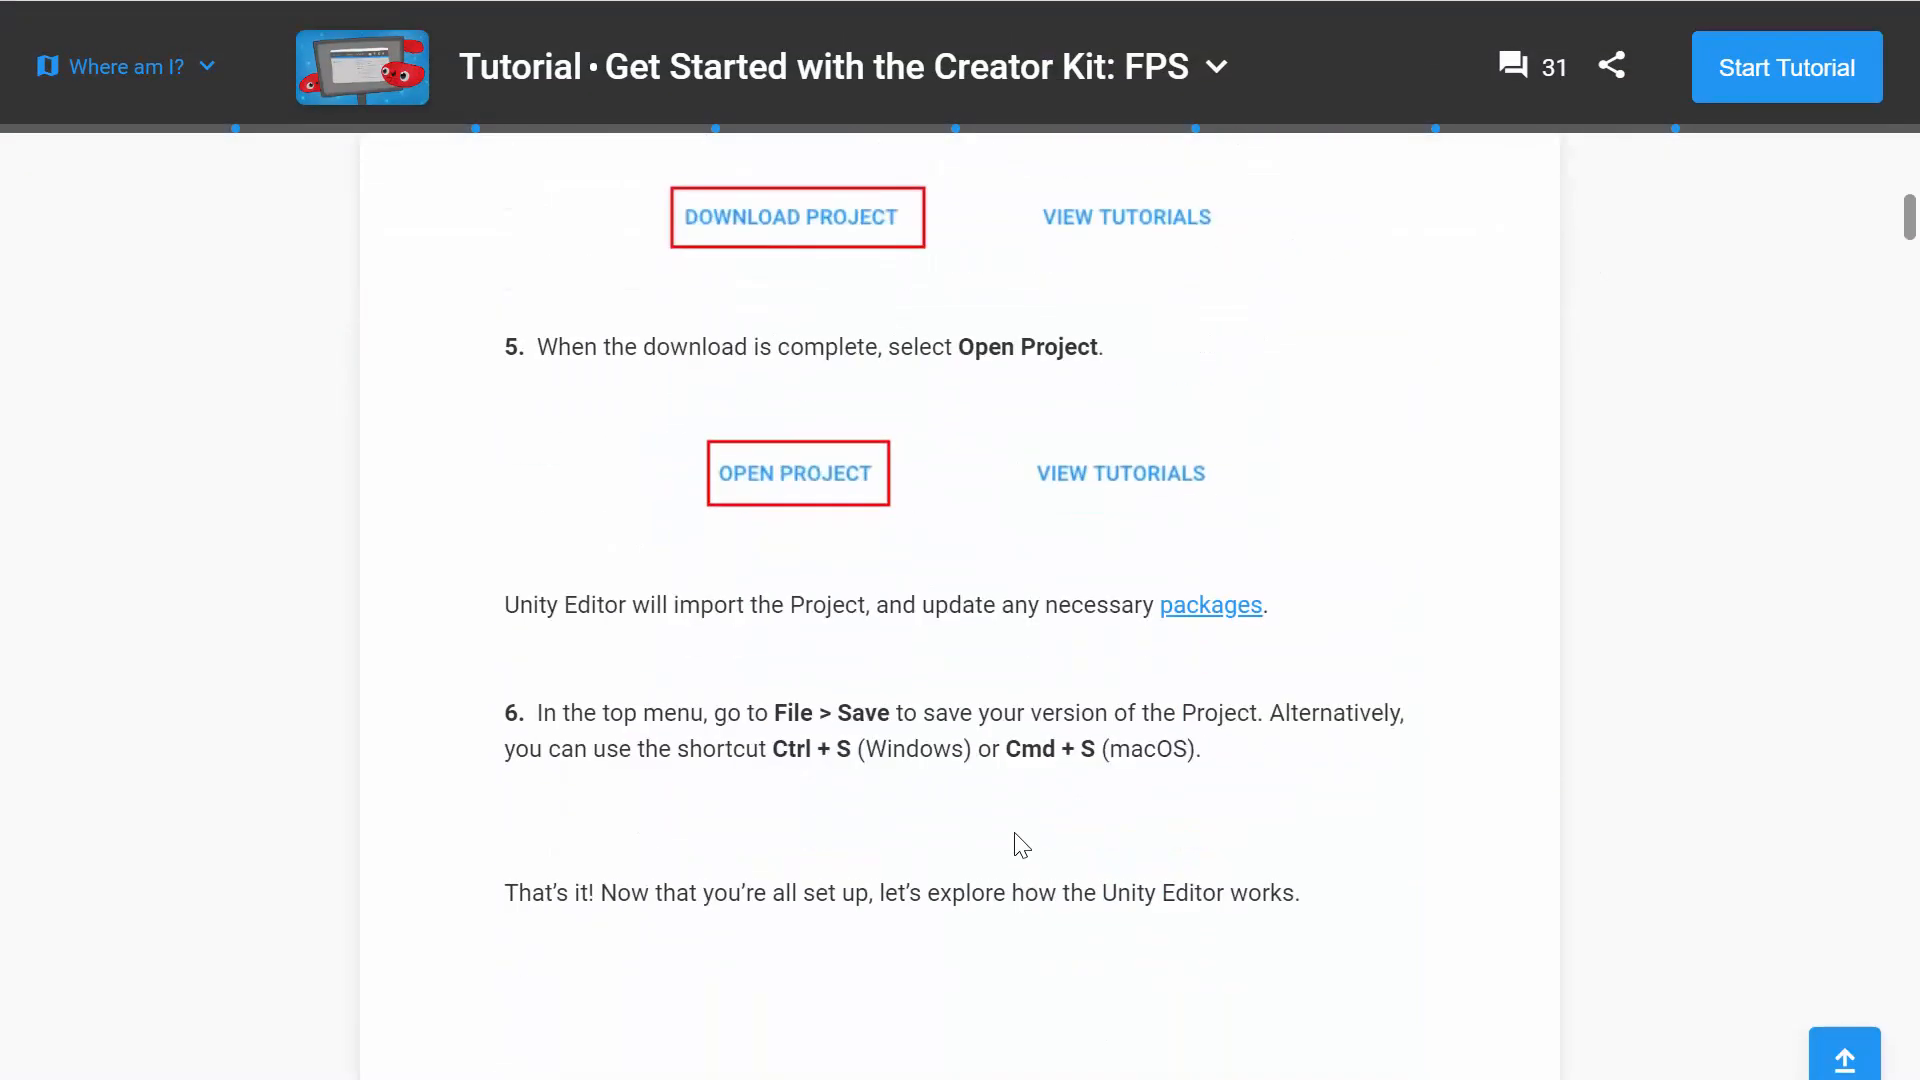
scroll(1020, 845, "down", 10)
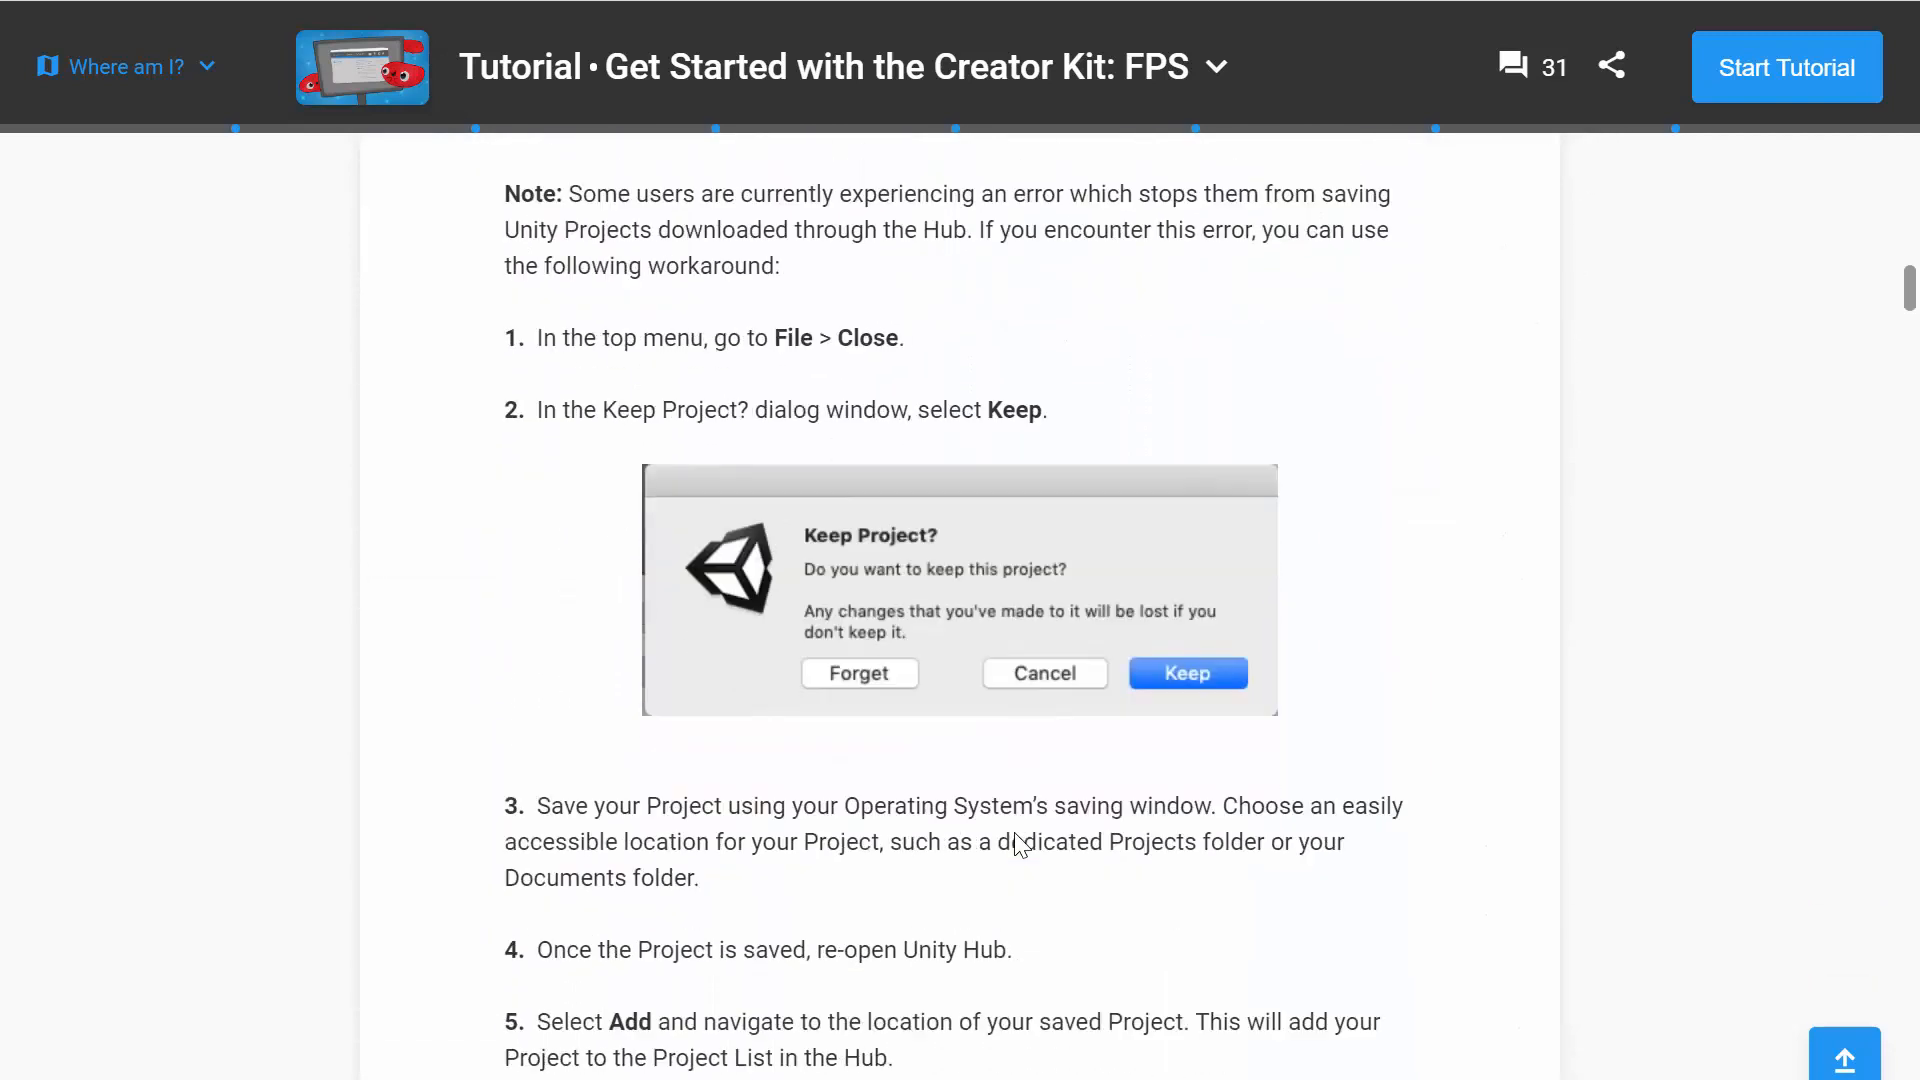
scroll(1016, 845, "up", 3)
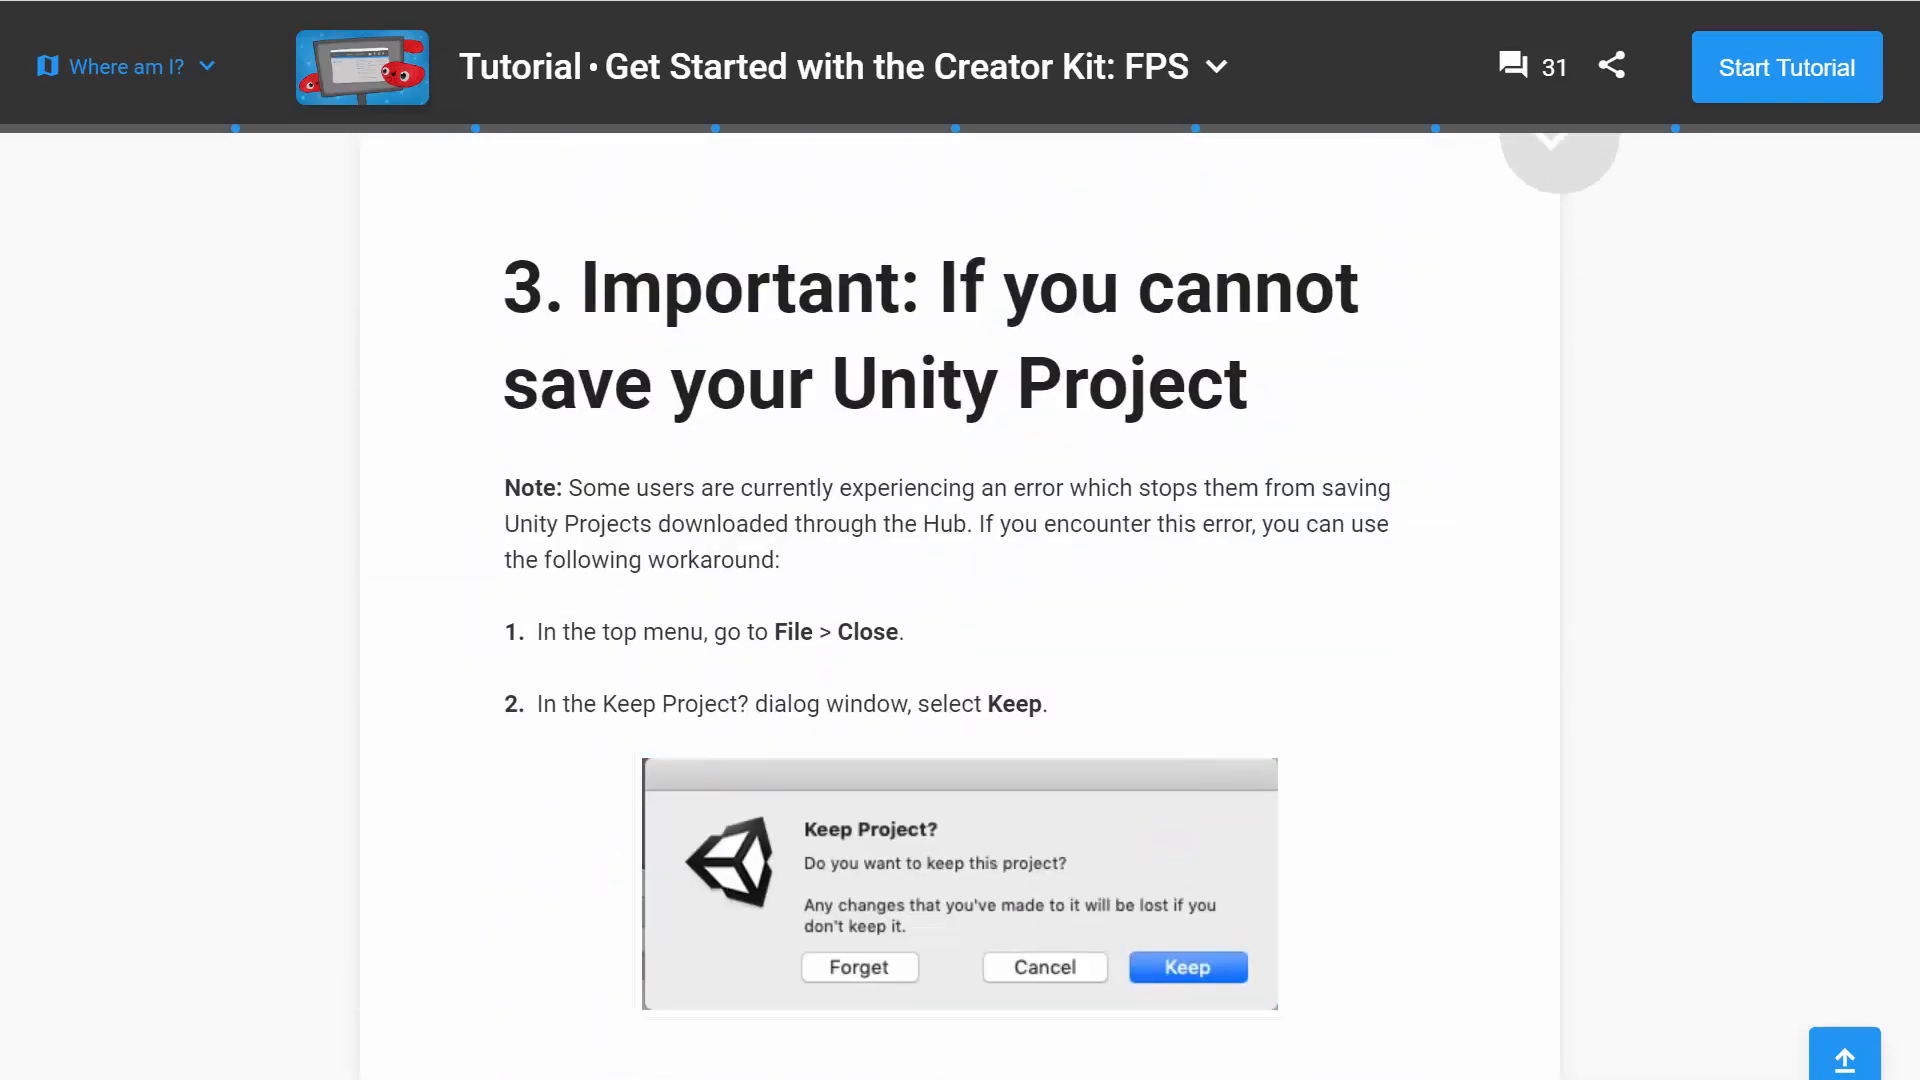
Step: Switch to Unity Hub and open the downloaded Creator Kit: FPS project
left_click(598, 1076)
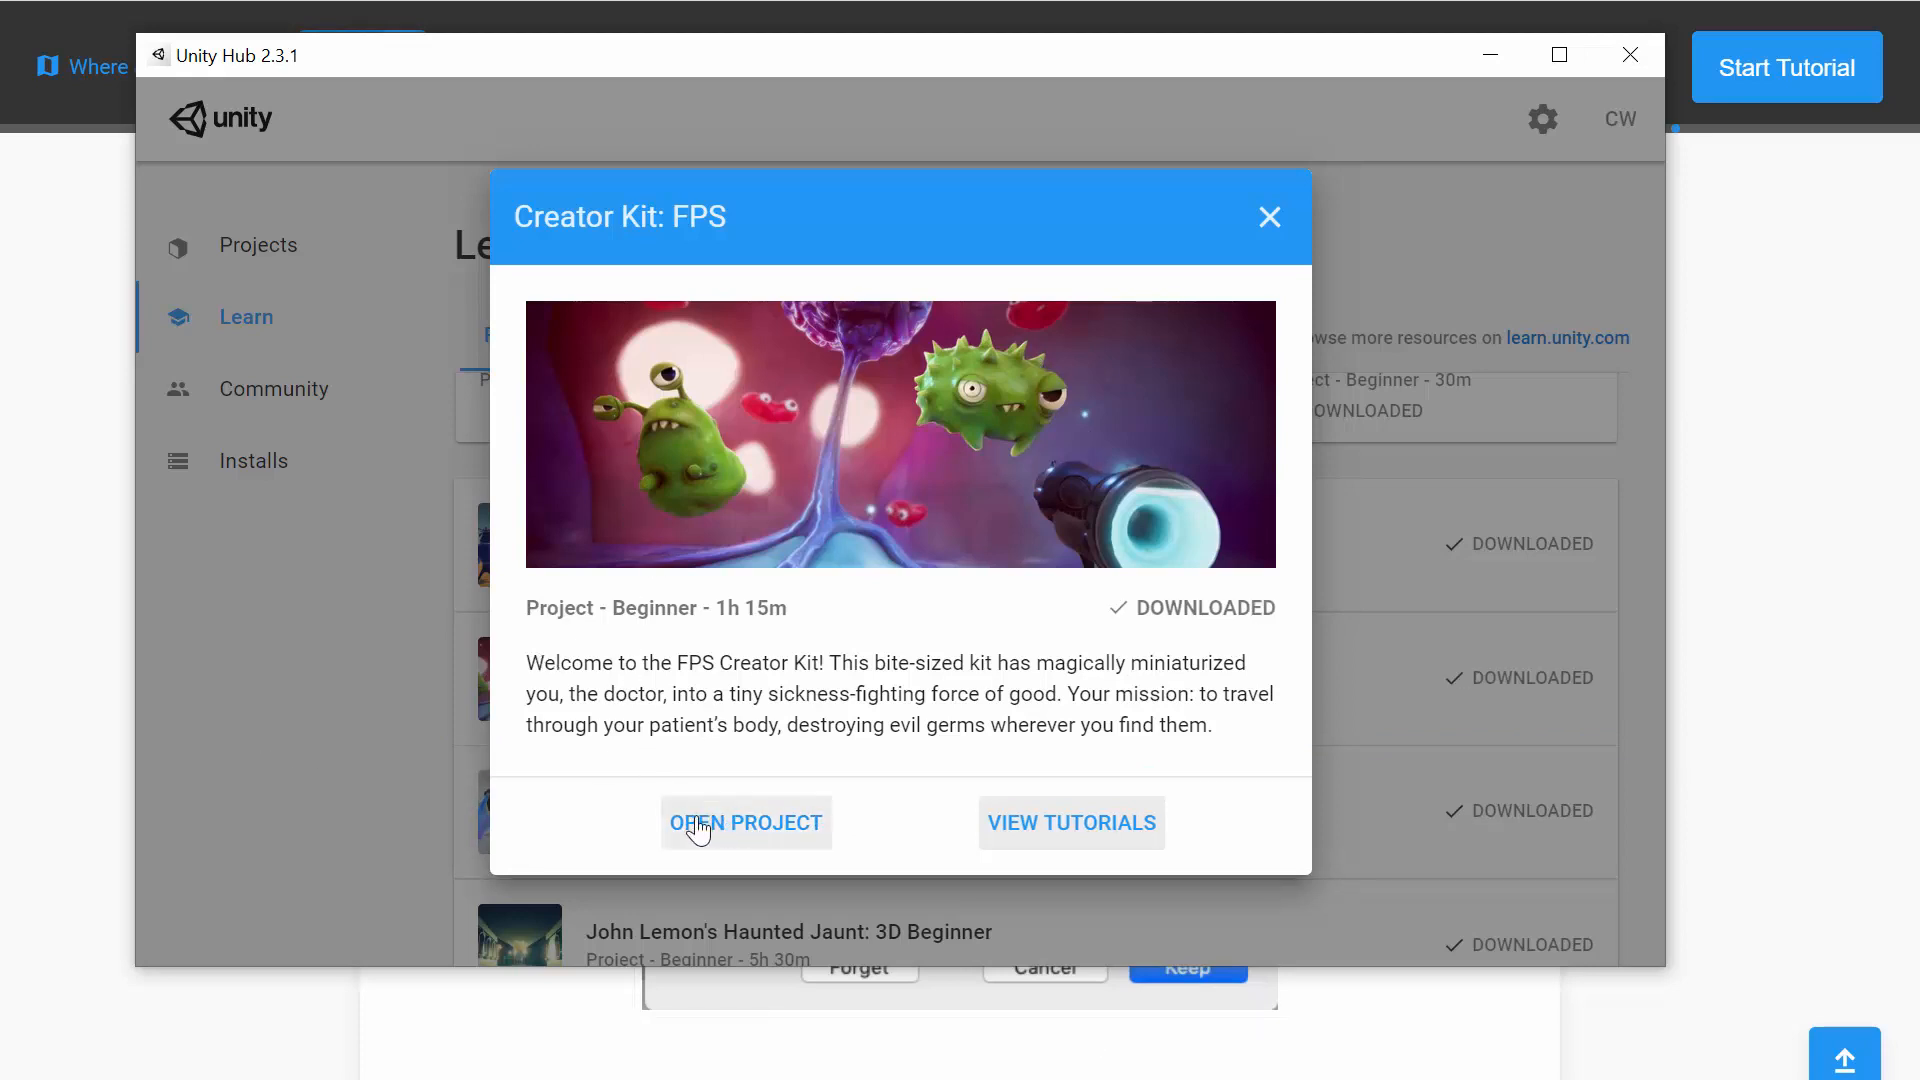
left_click(72, 442)
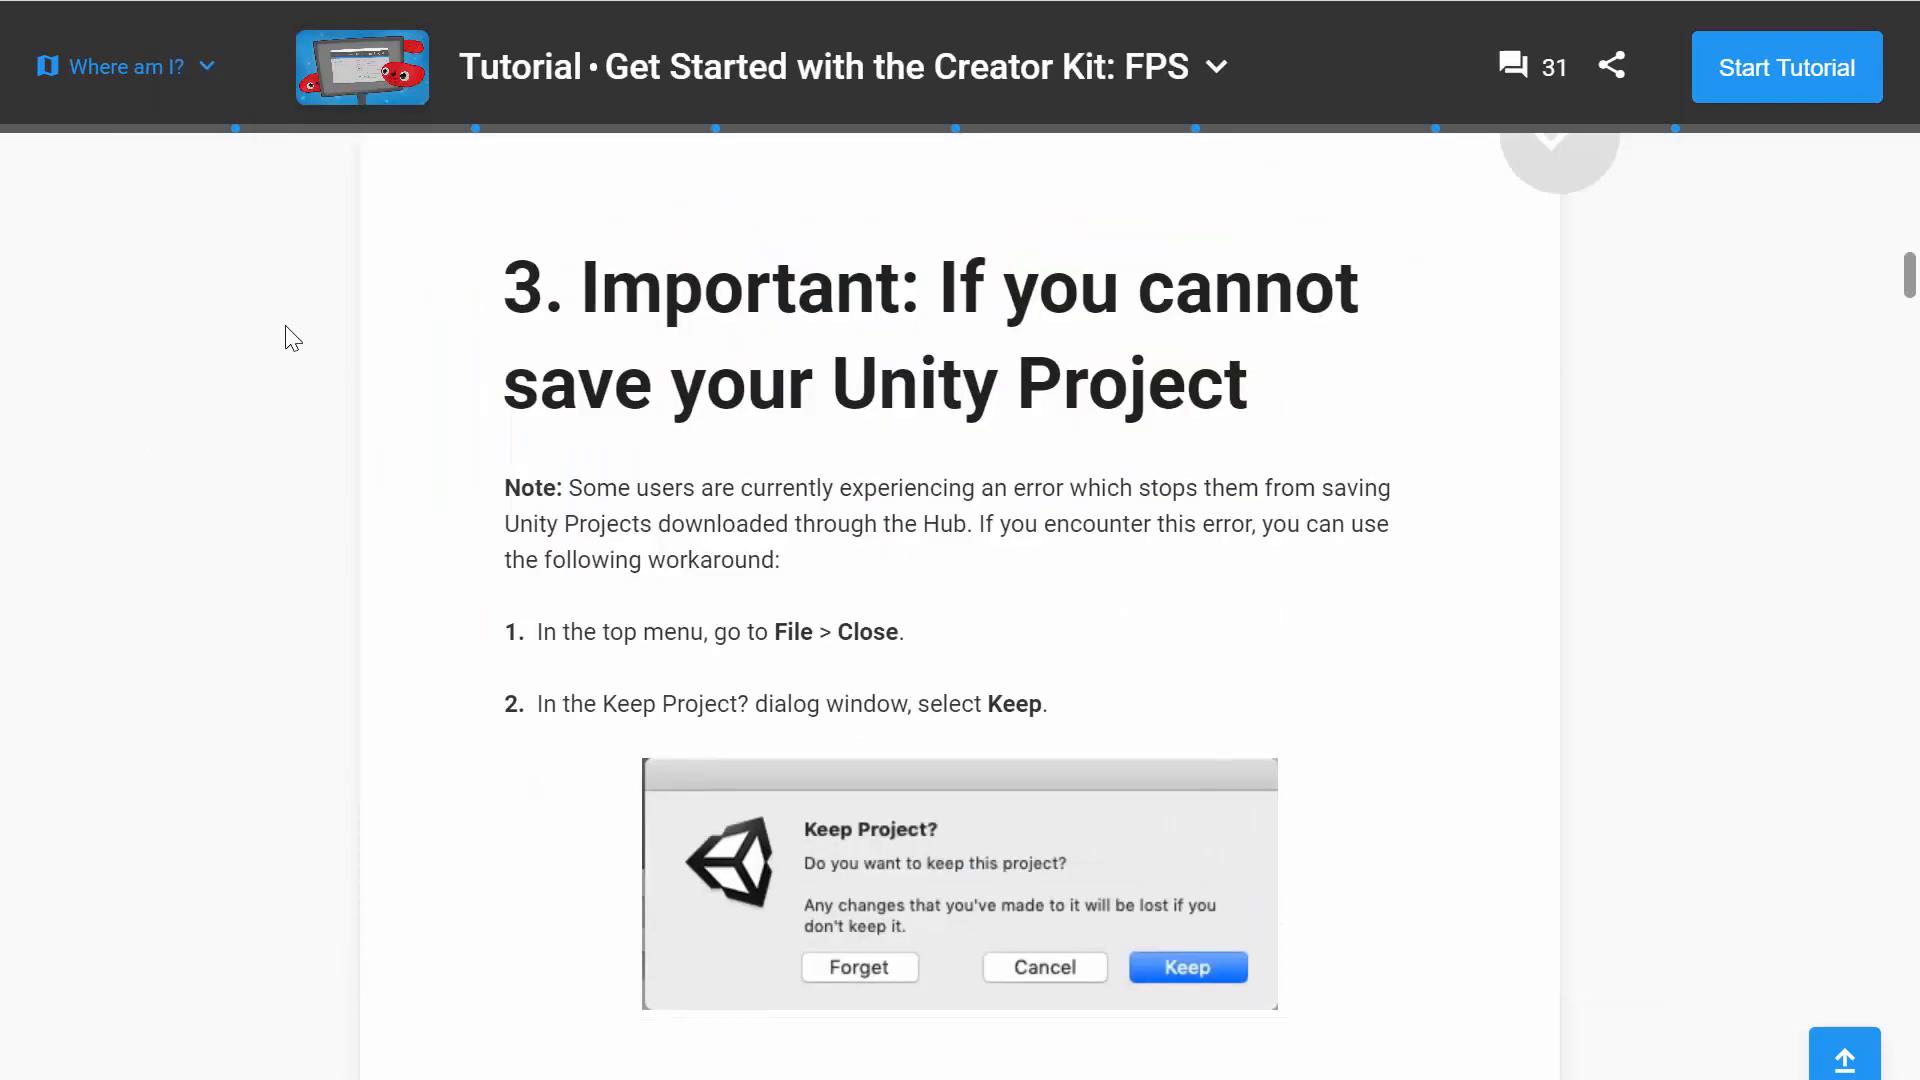
key("alt+Tab")
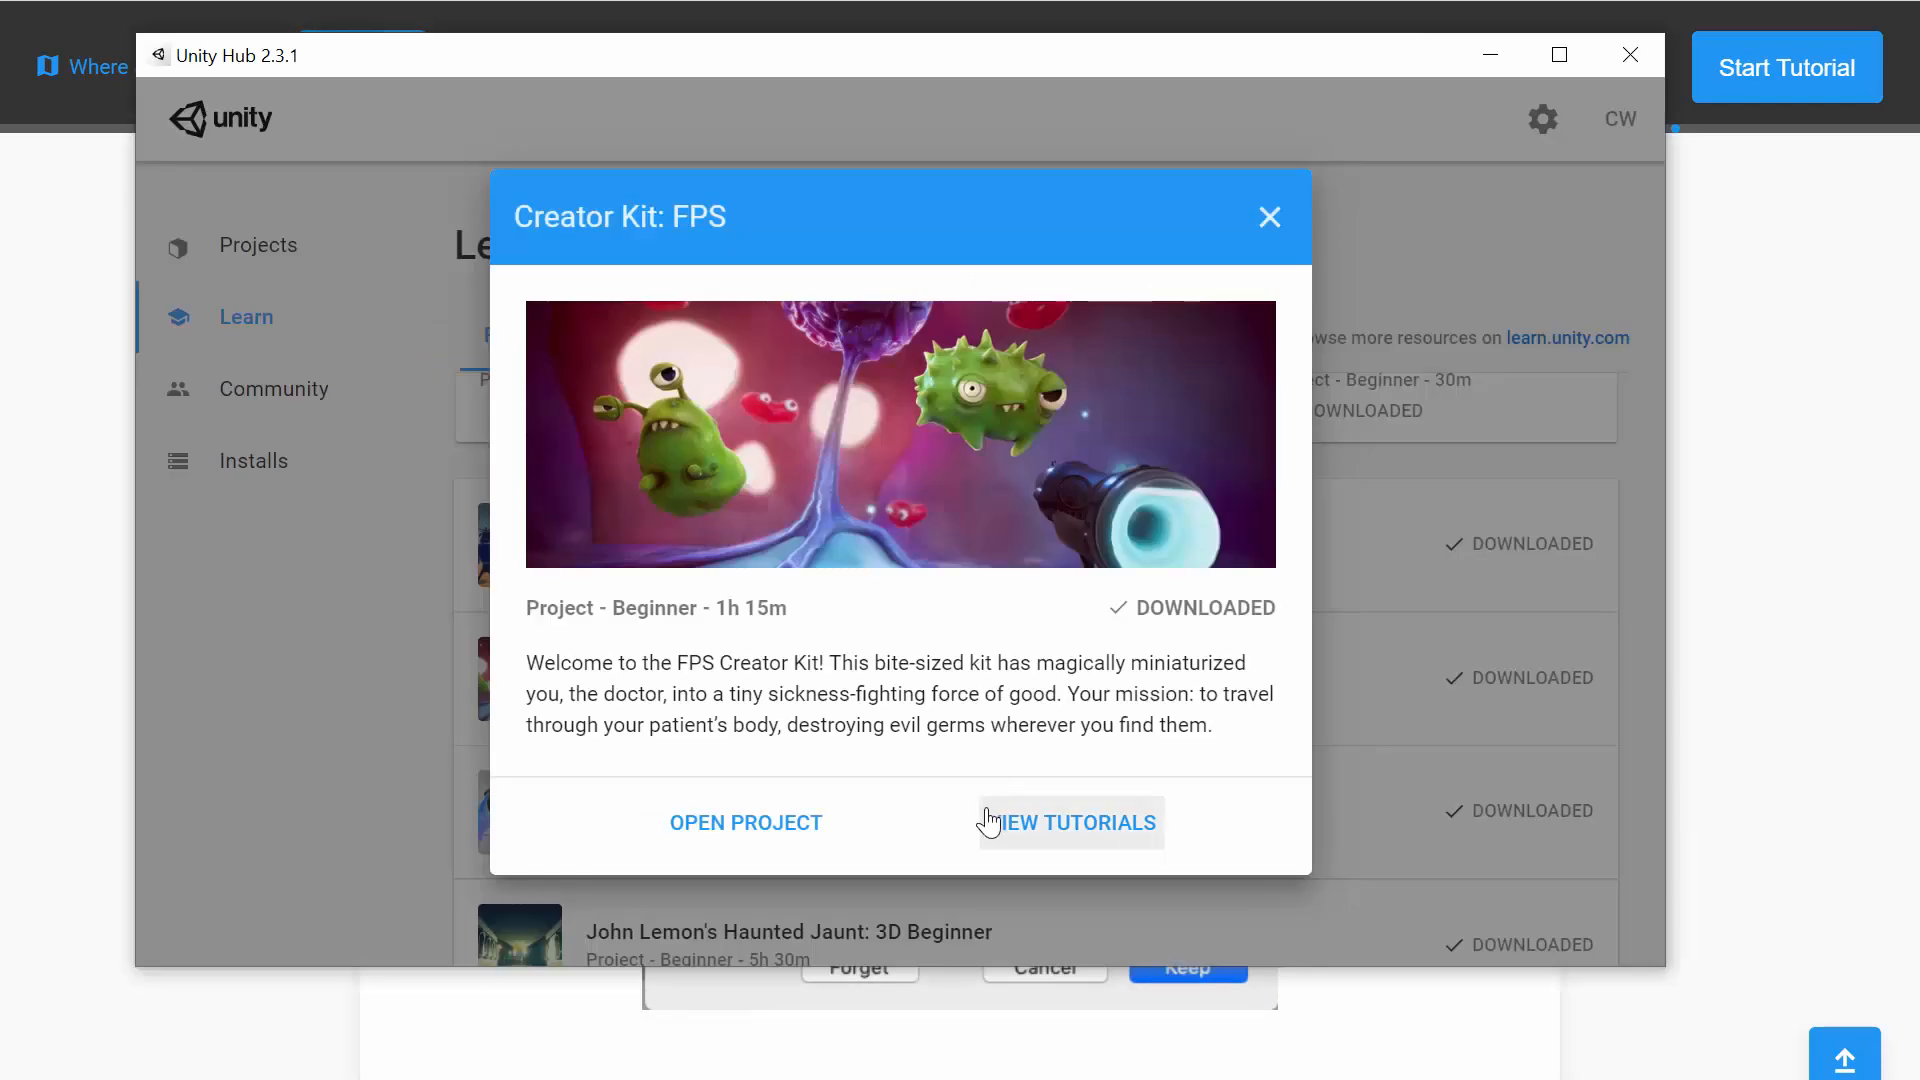
left_click(760, 822)
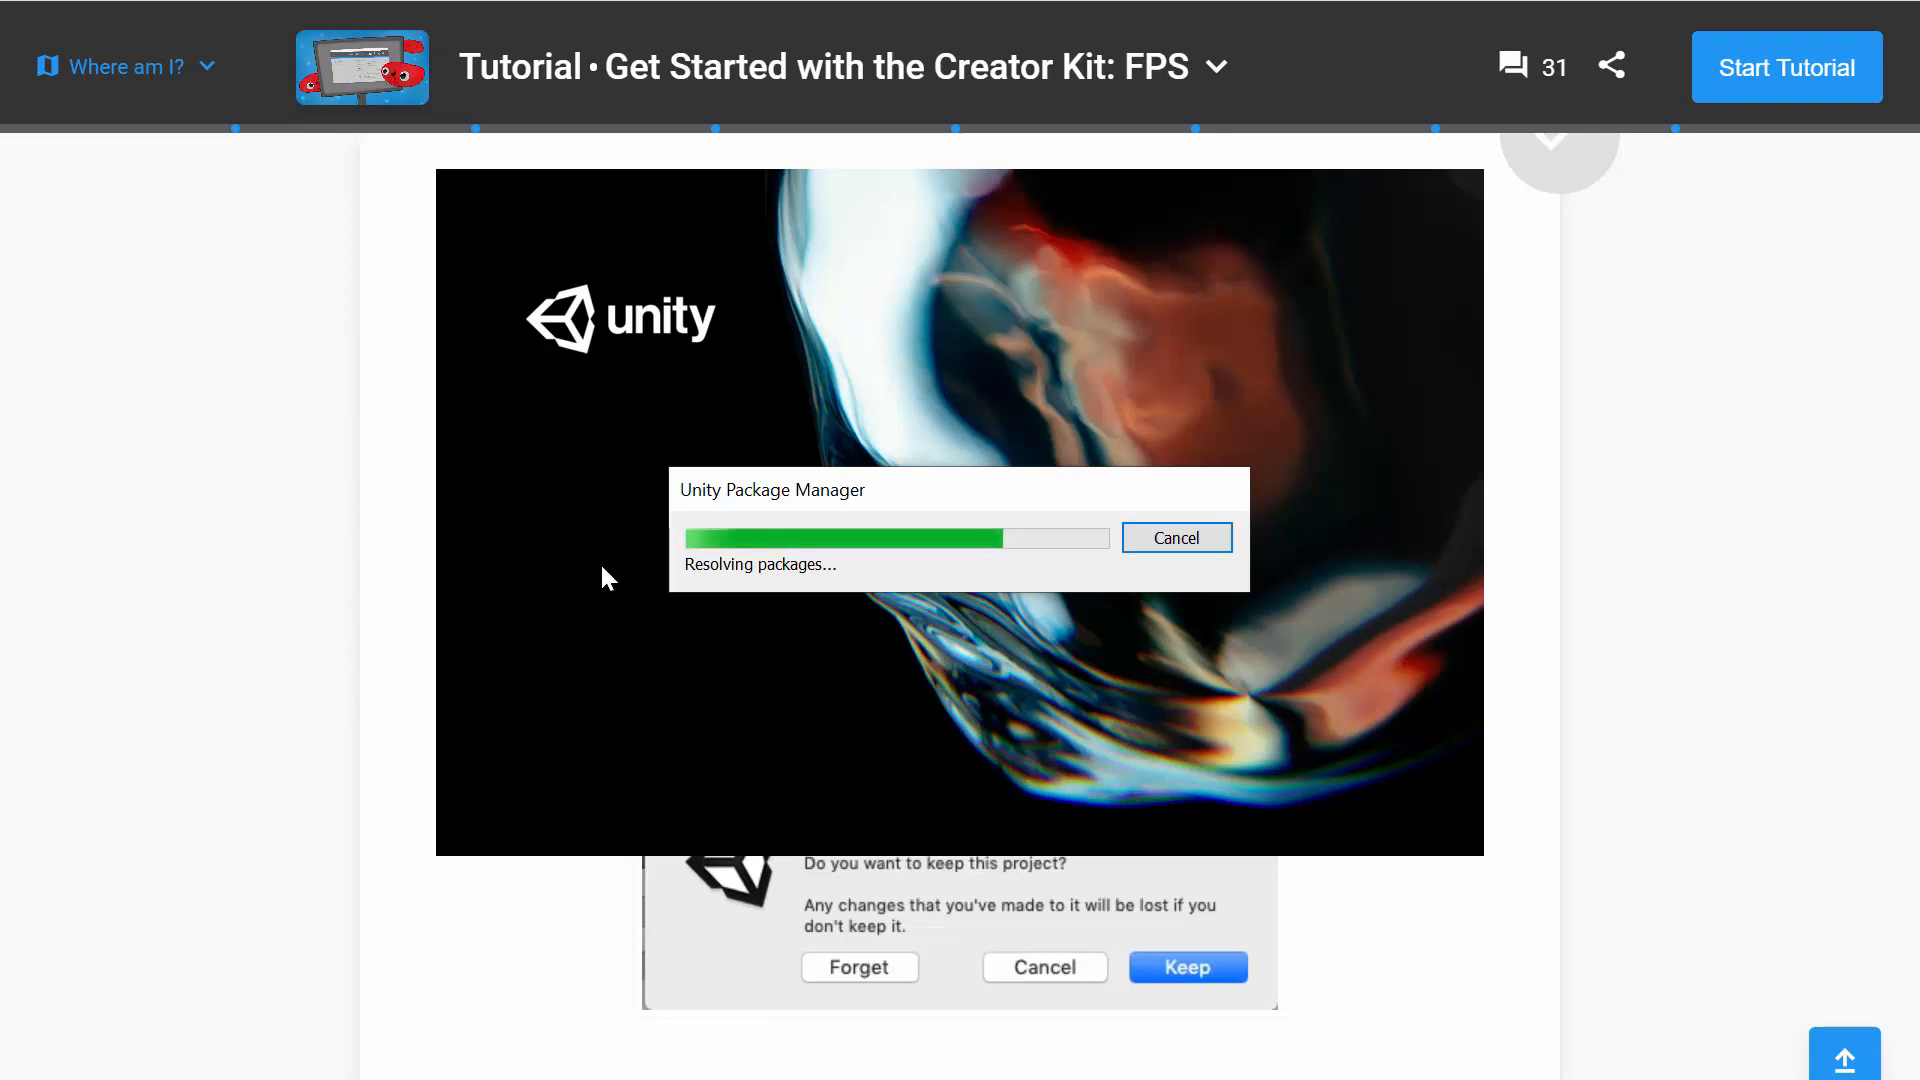
Step: Return to the browser tutorial and highlight the "File > Close" instruction in the save workaround while the project loads
left_click(352, 716)
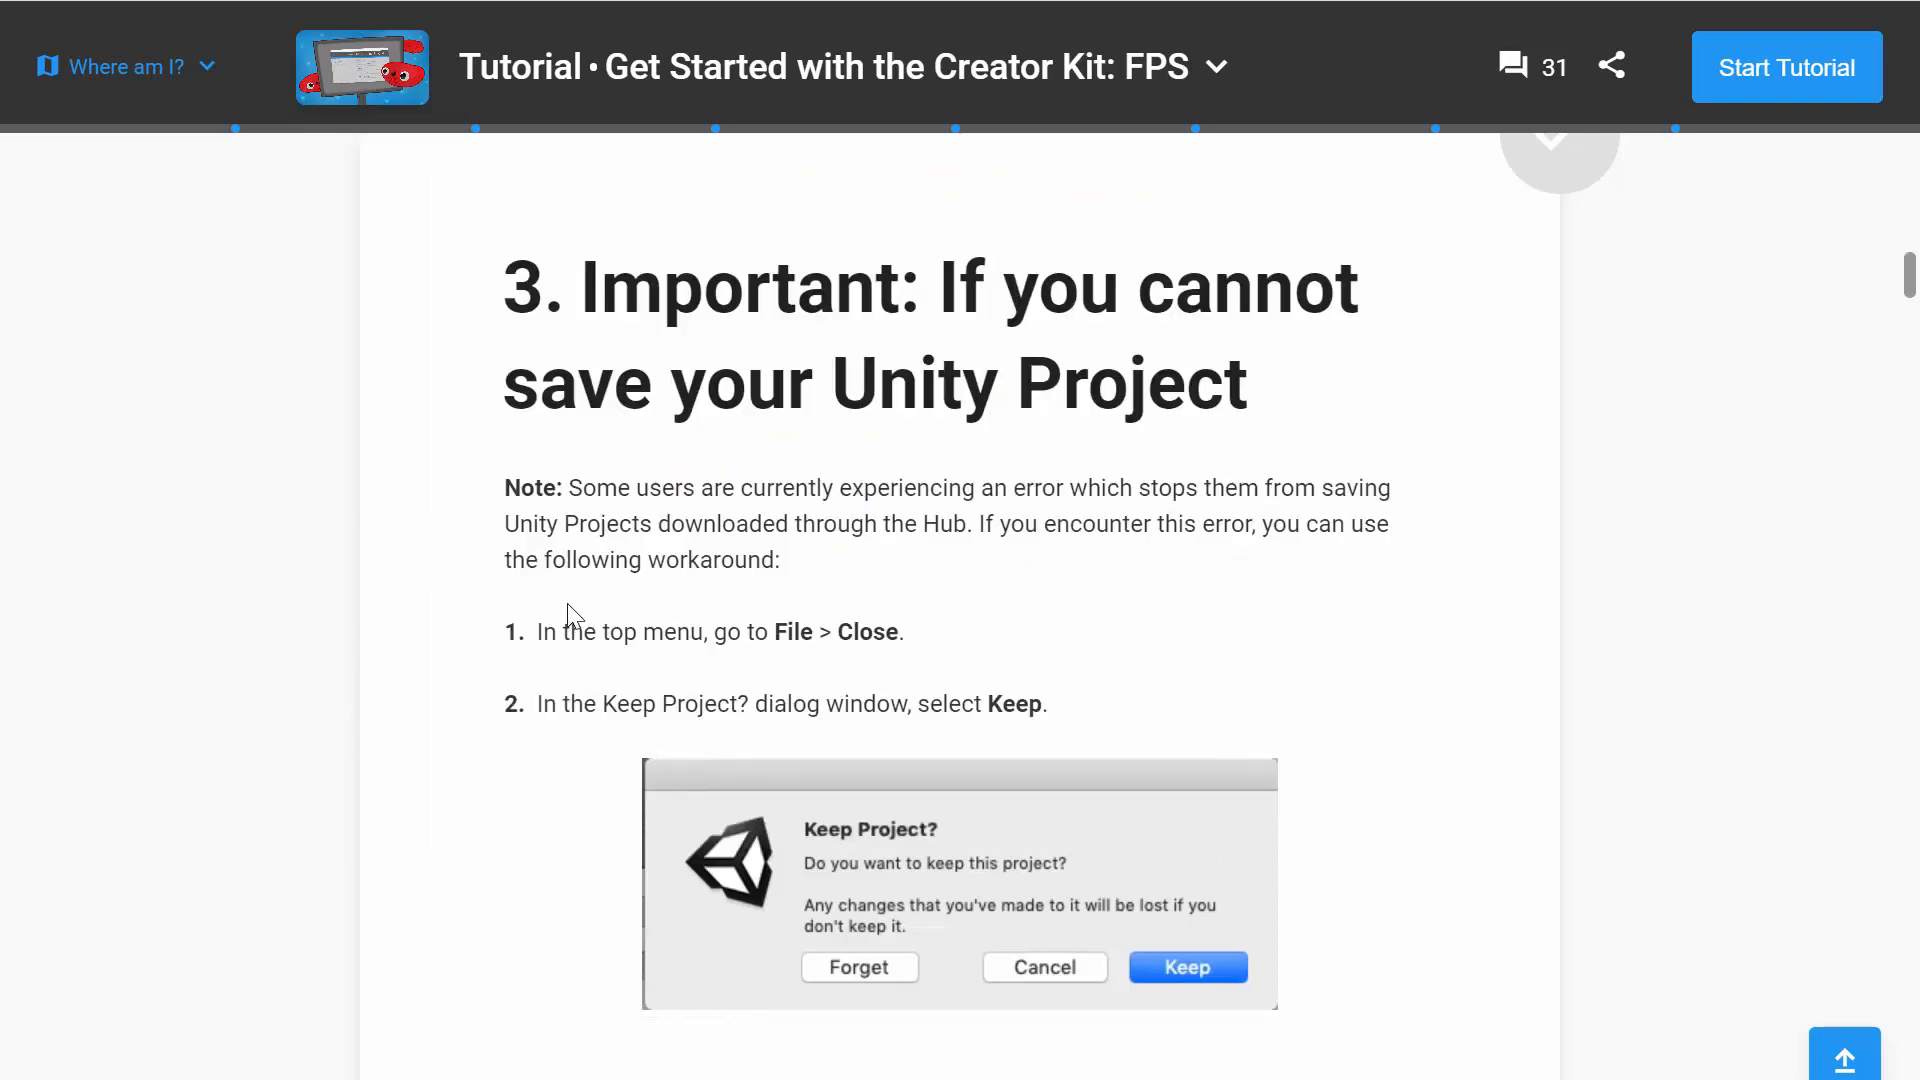
left_click_drag(767, 632, 920, 630)
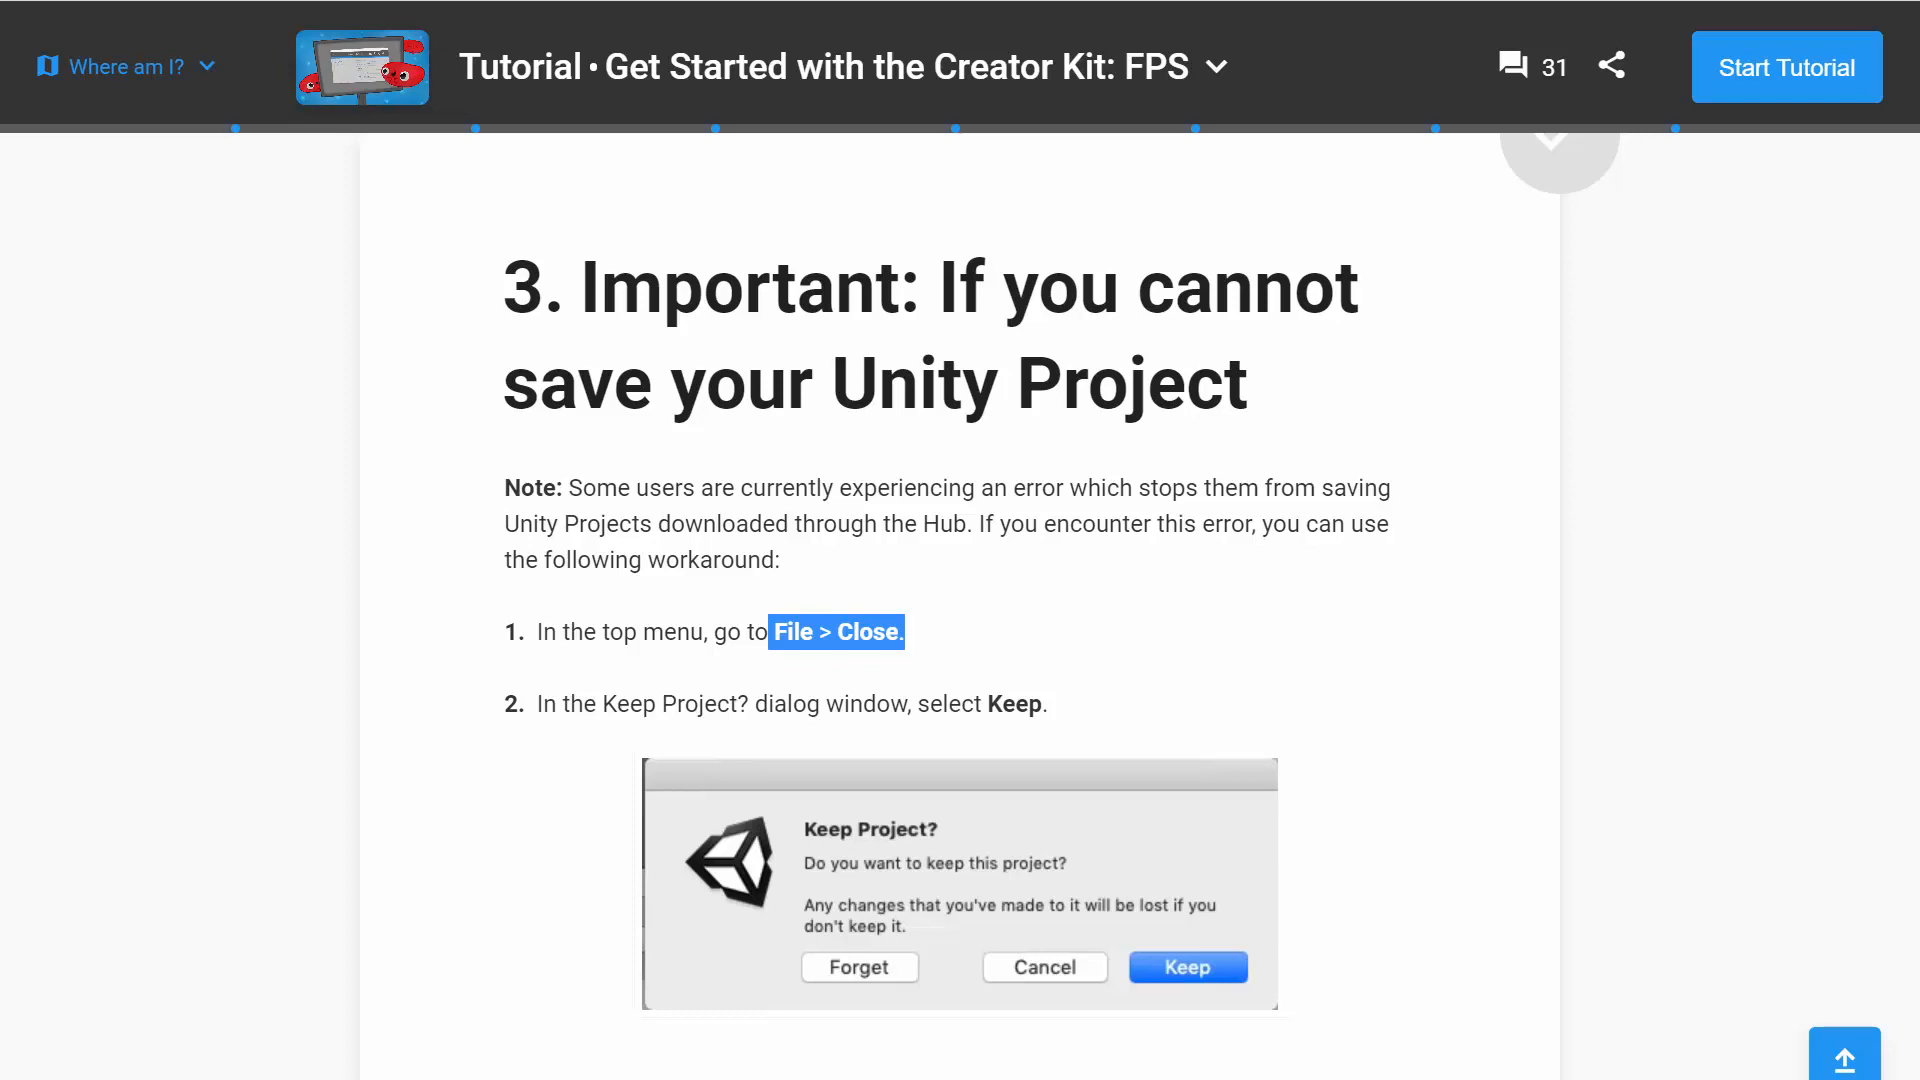
key("alt+Tab")
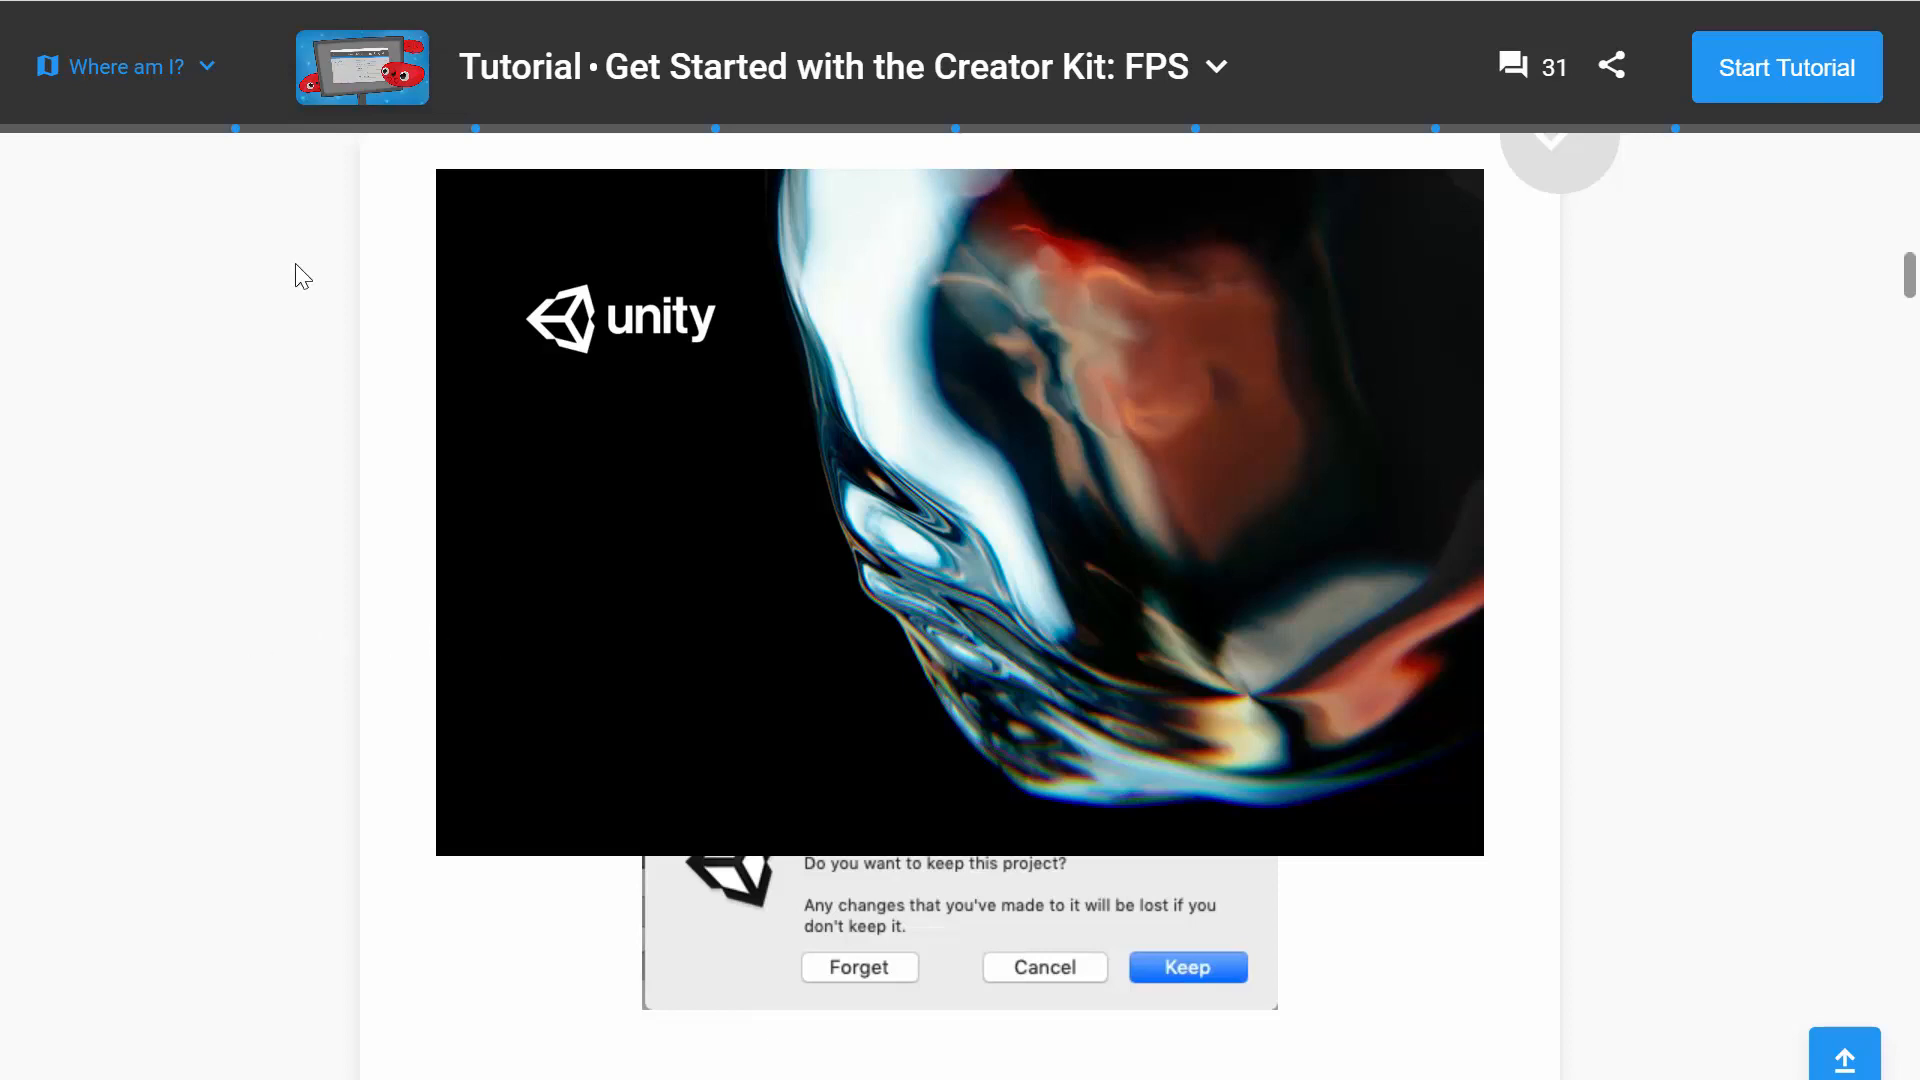
Step: Open the Unity-FPS-Creator-Kit repository on GitHub in a new tab and highlight the commands for creating a new repository
key("ctrl+t")
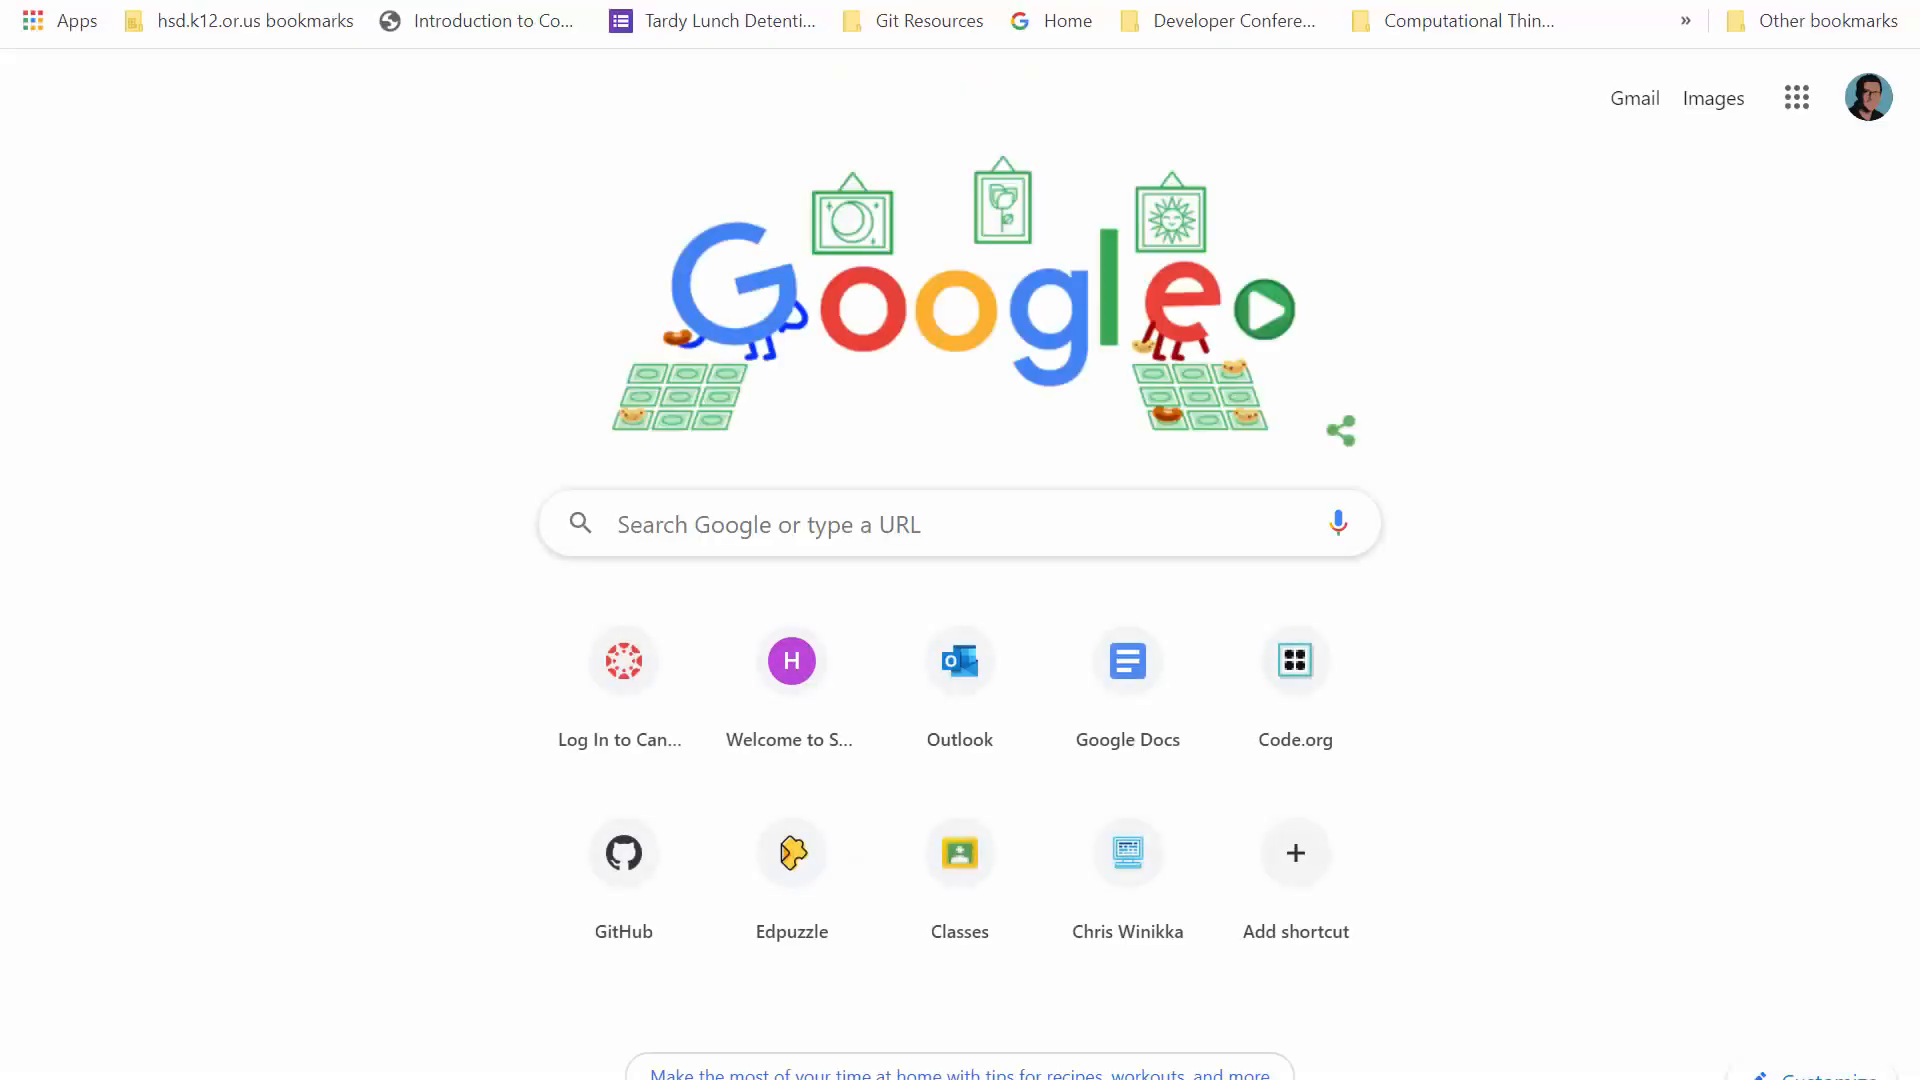
type("git")
key("Return")
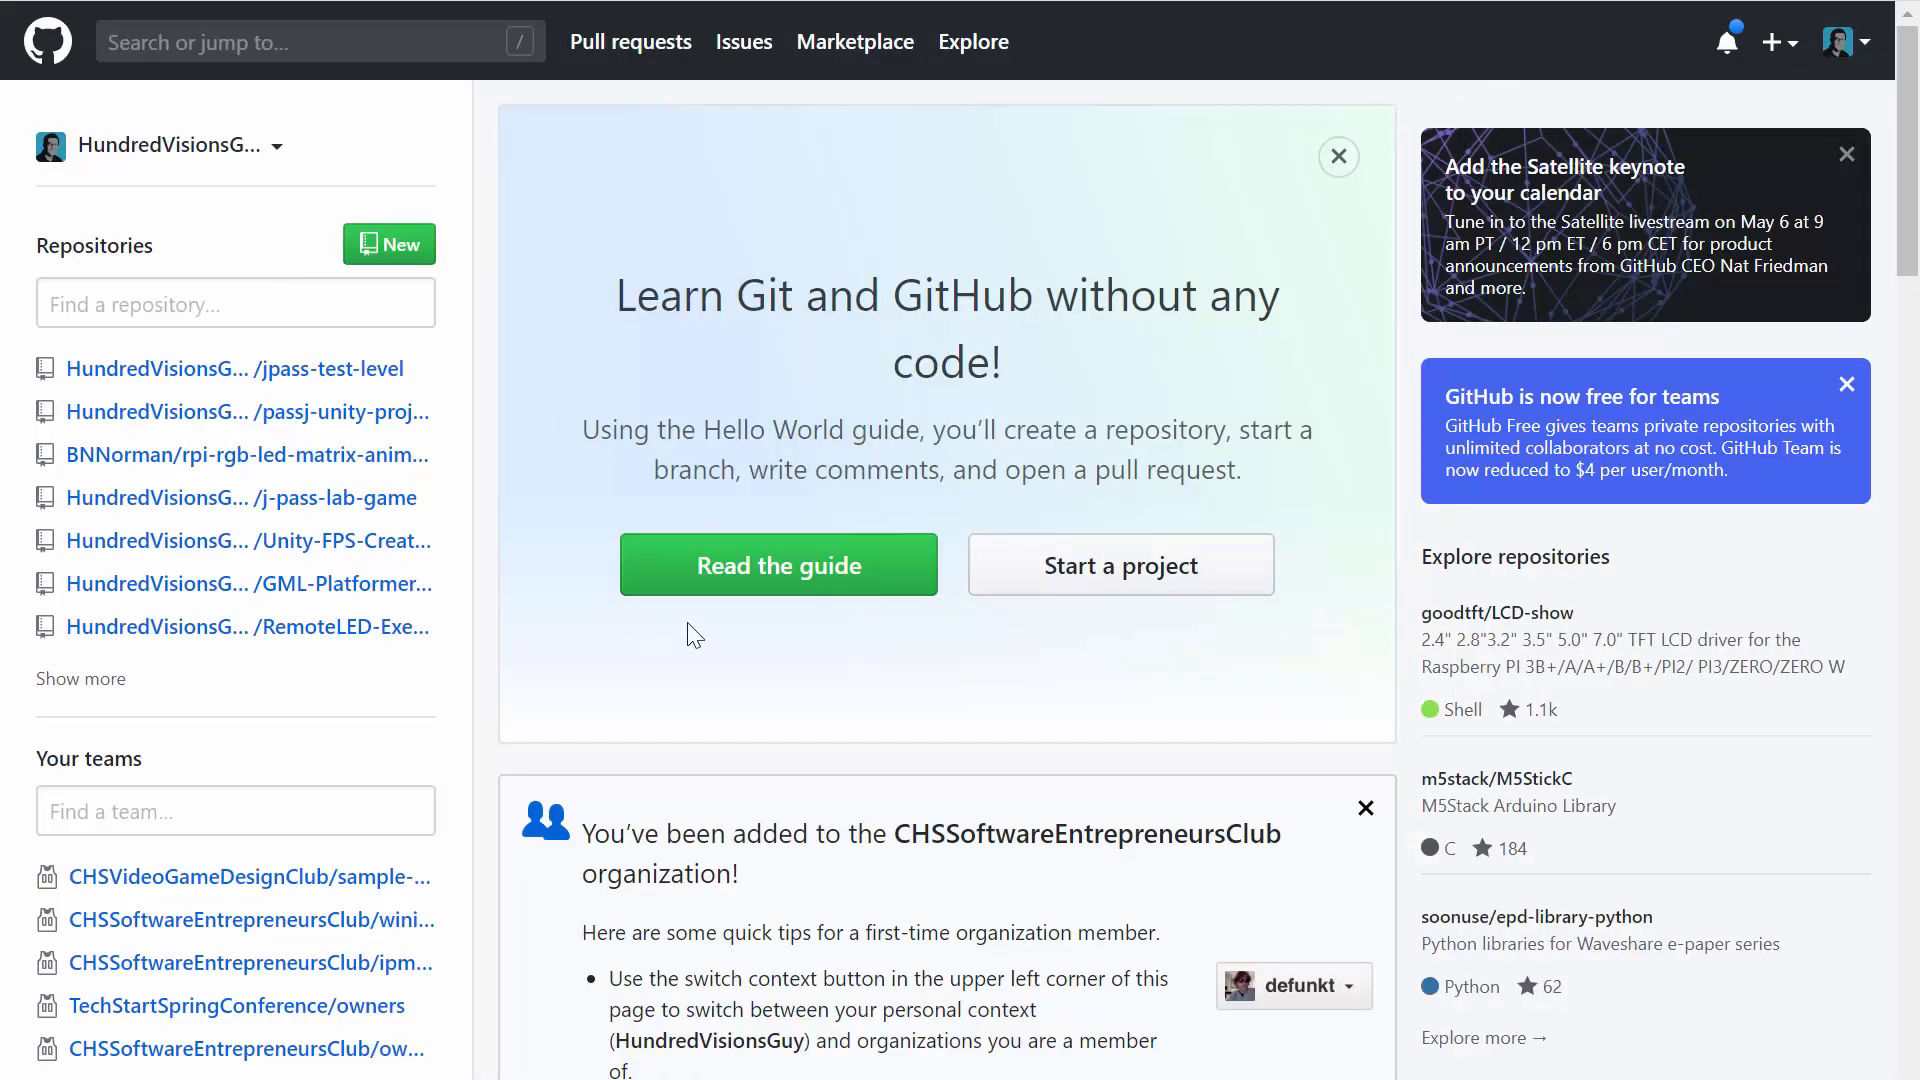
left_click(374, 545)
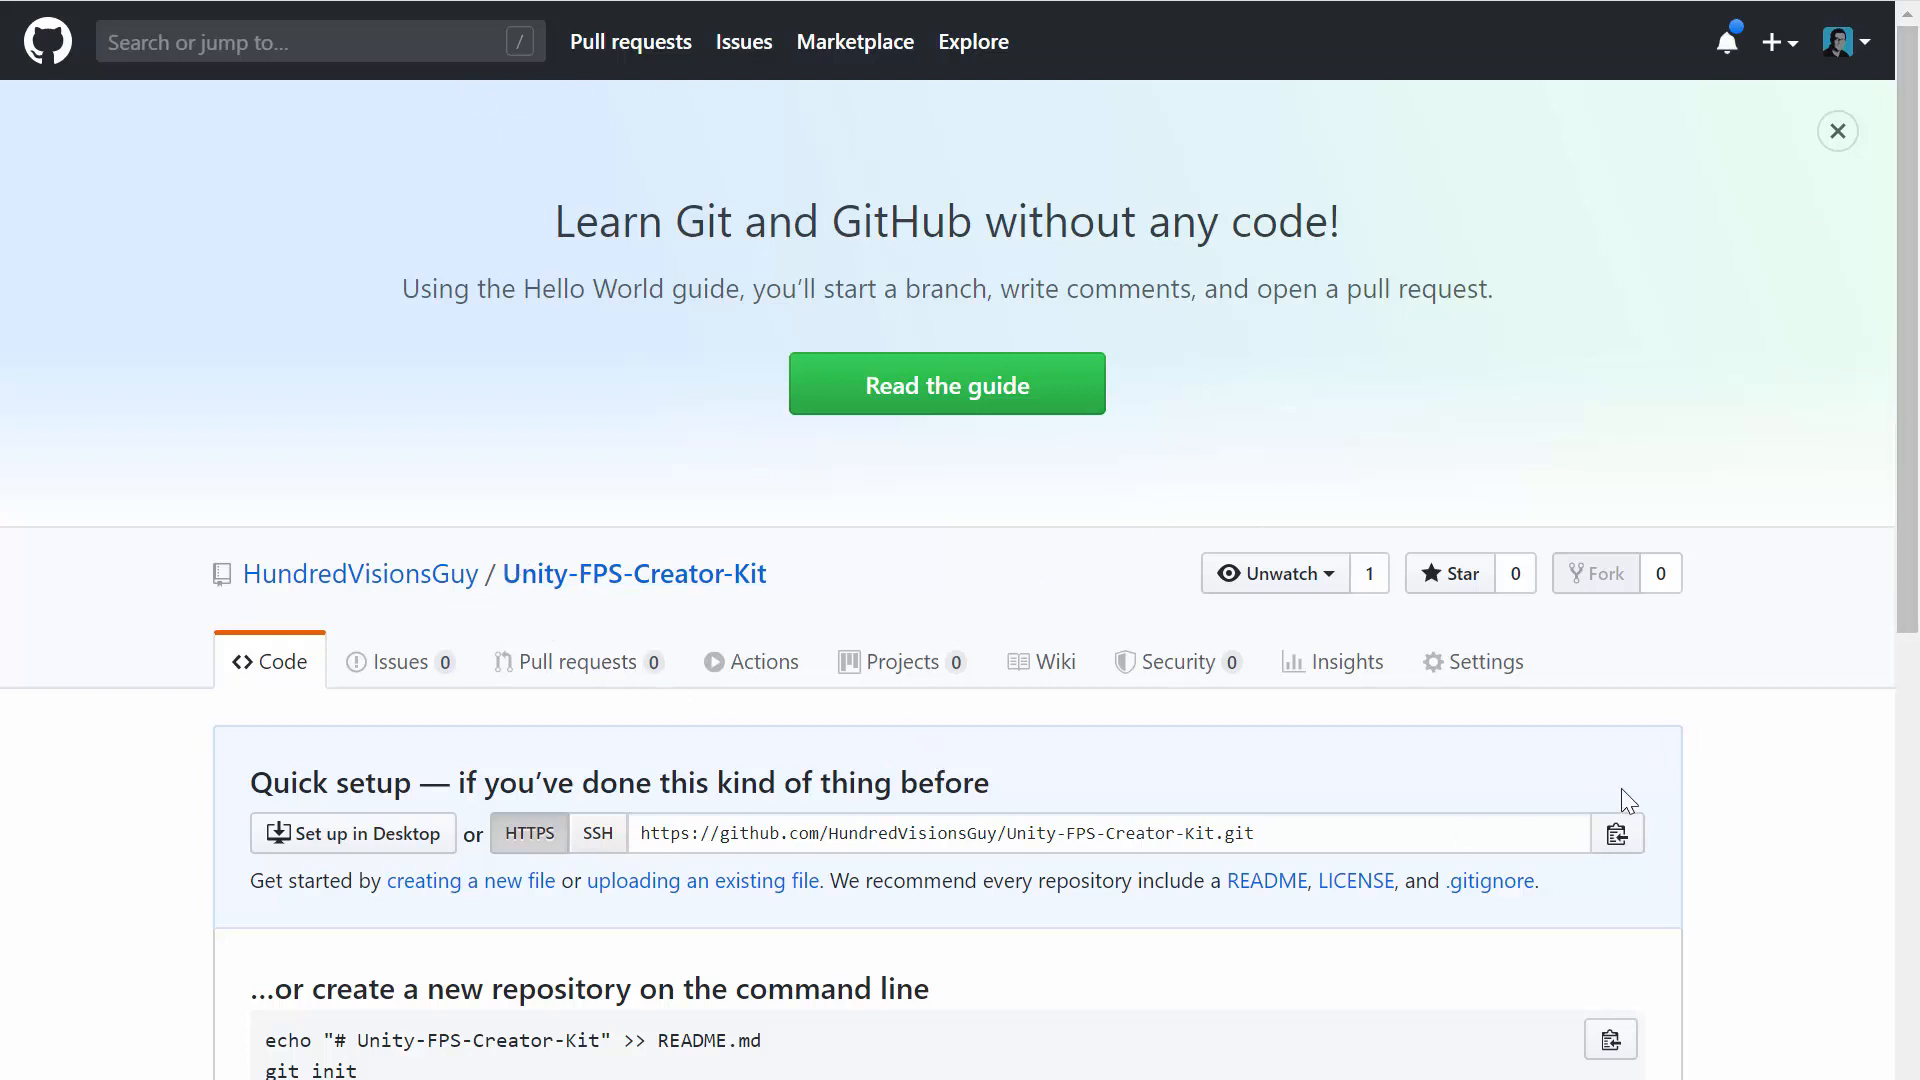
scroll(1708, 741, "down", 3)
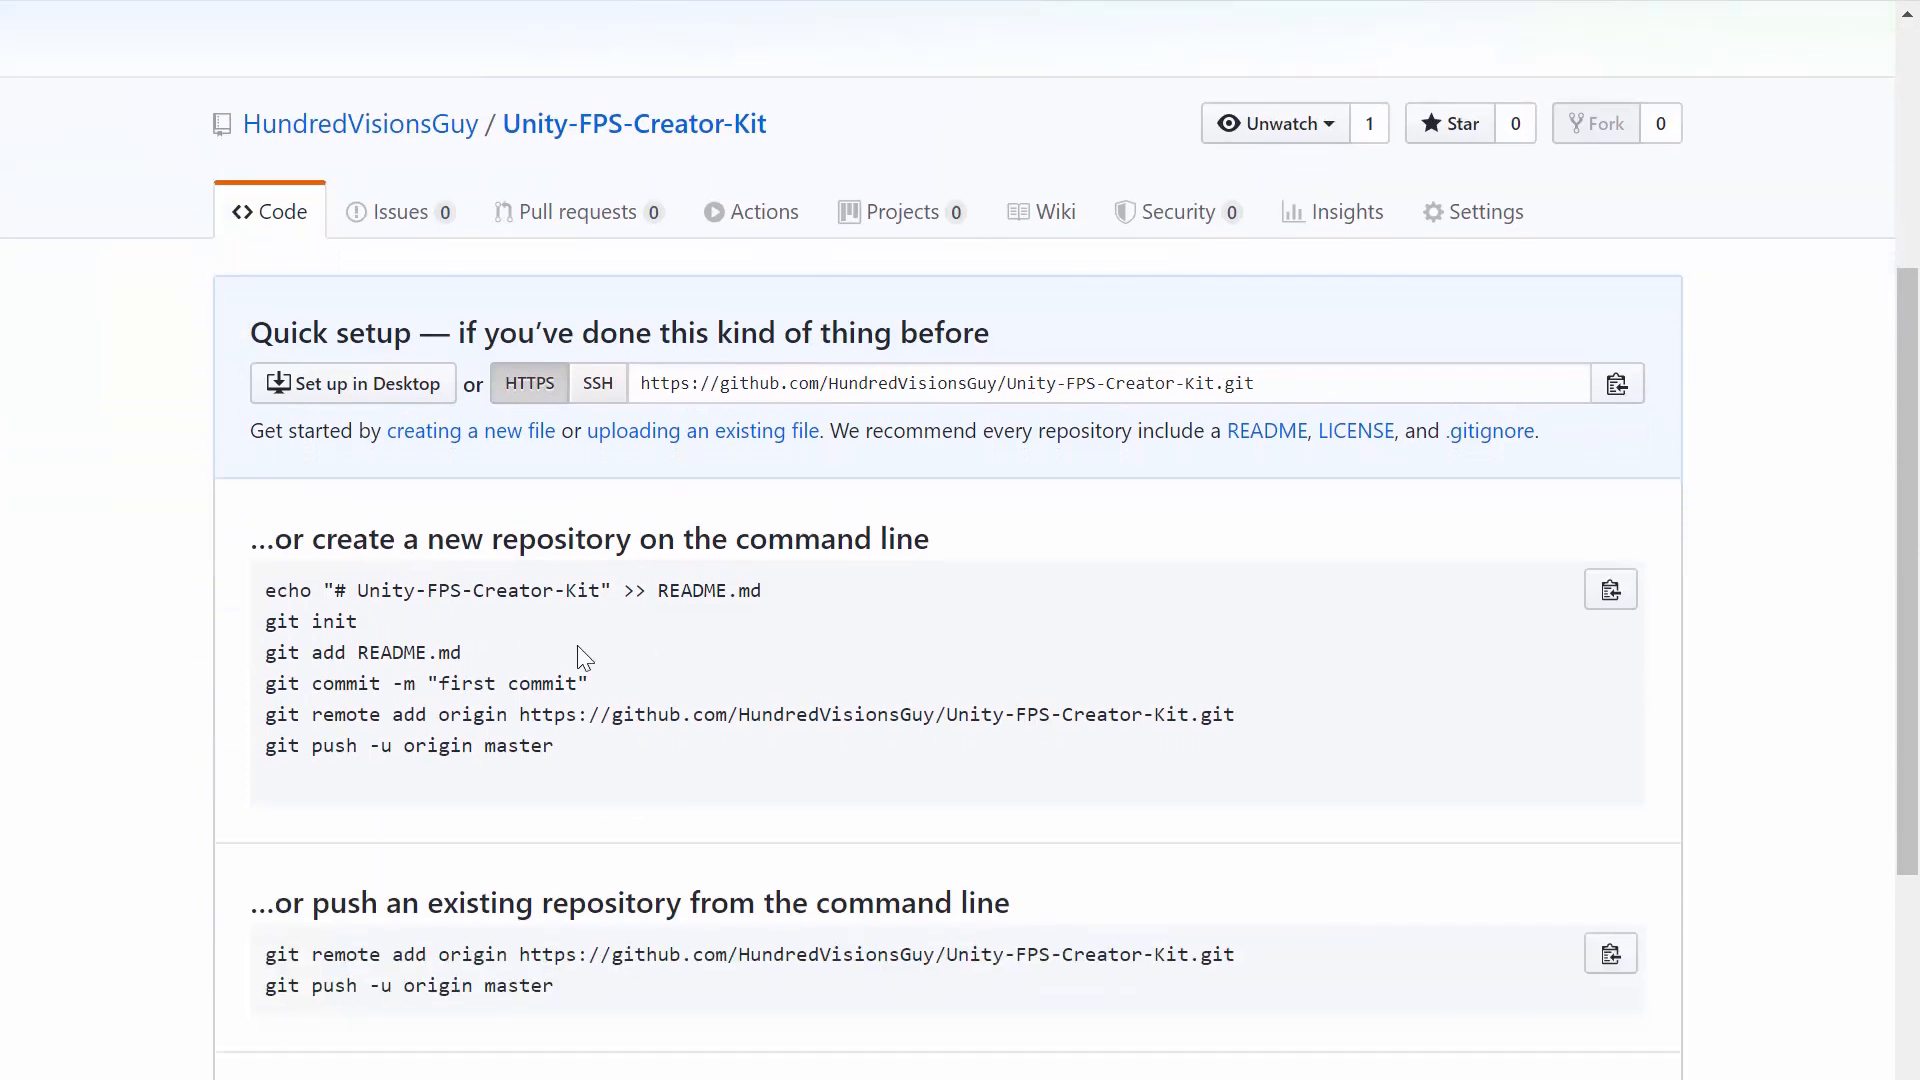
left_click_drag(265, 590, 598, 766)
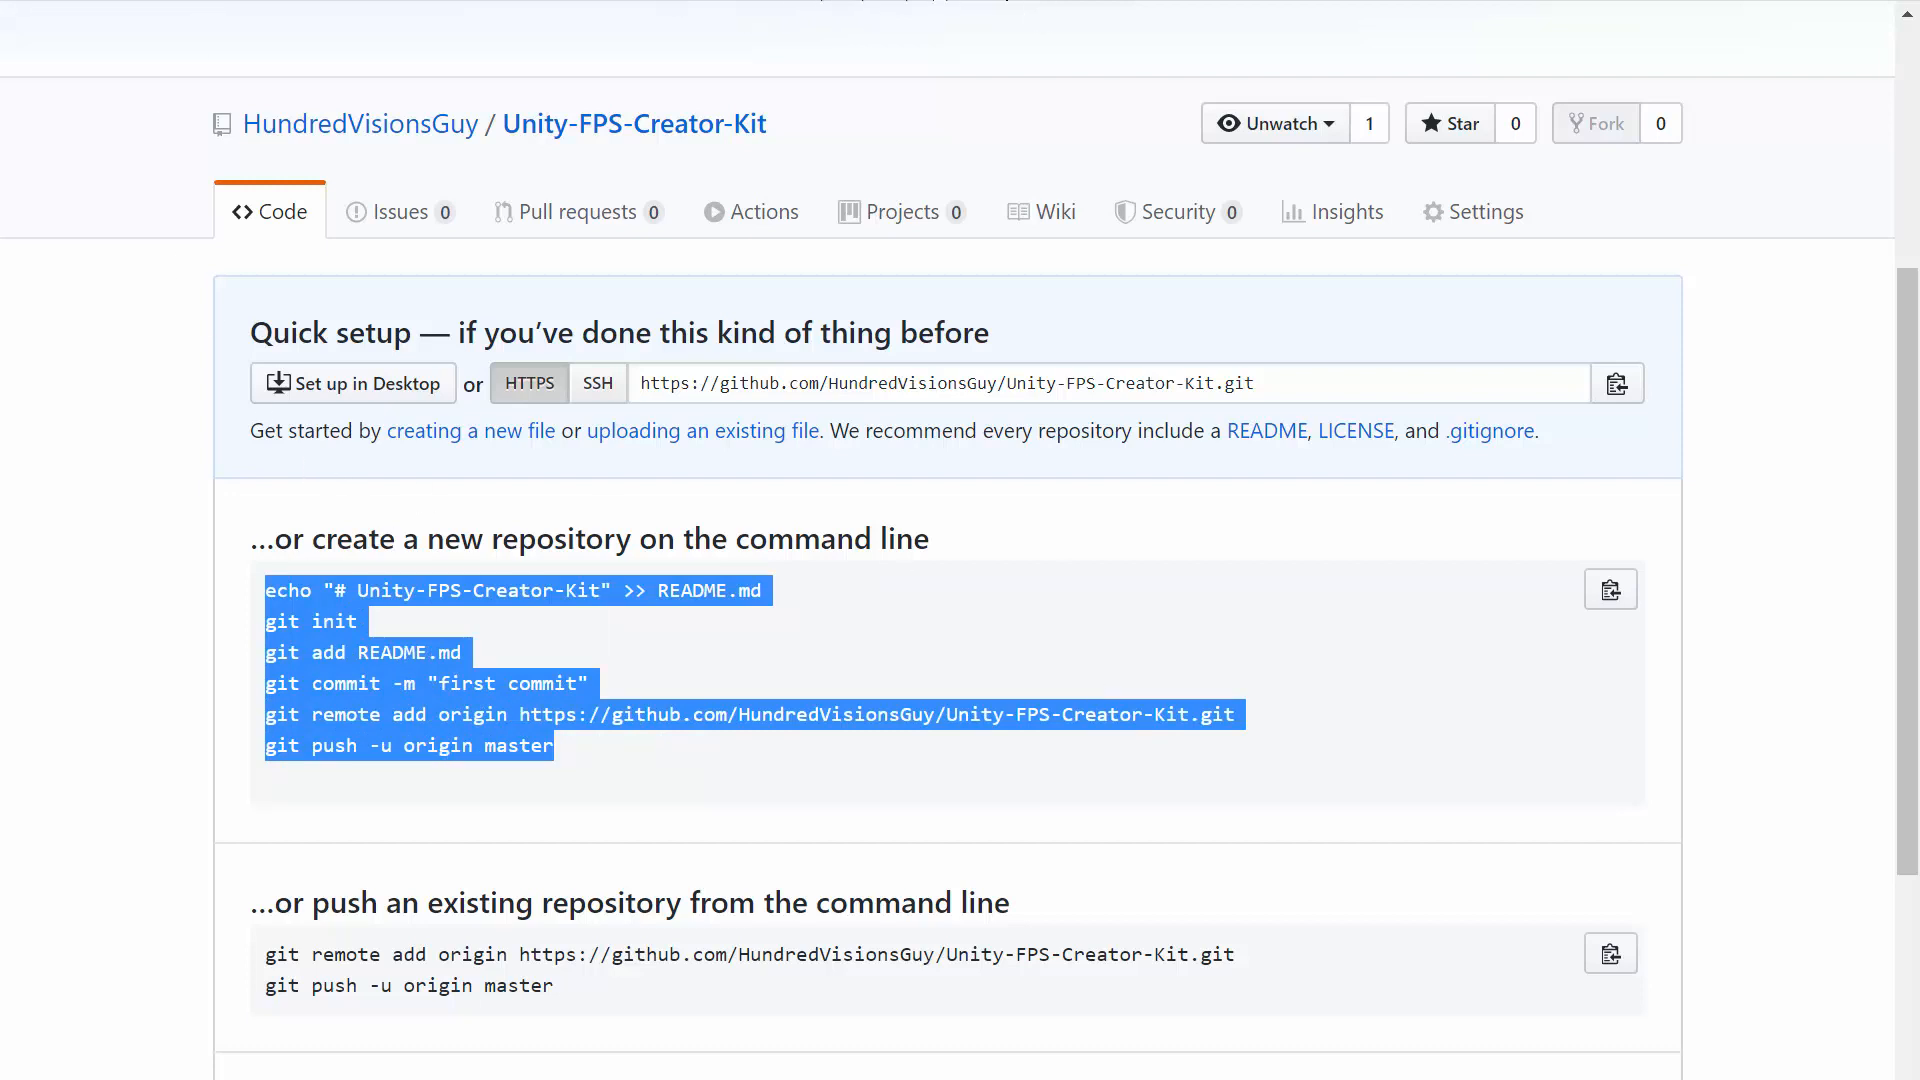
Step: Search the web for "unity gitignore" in a new tab and open the raw version of GitHub's Unity.gitignore file
key("ctrl+t")
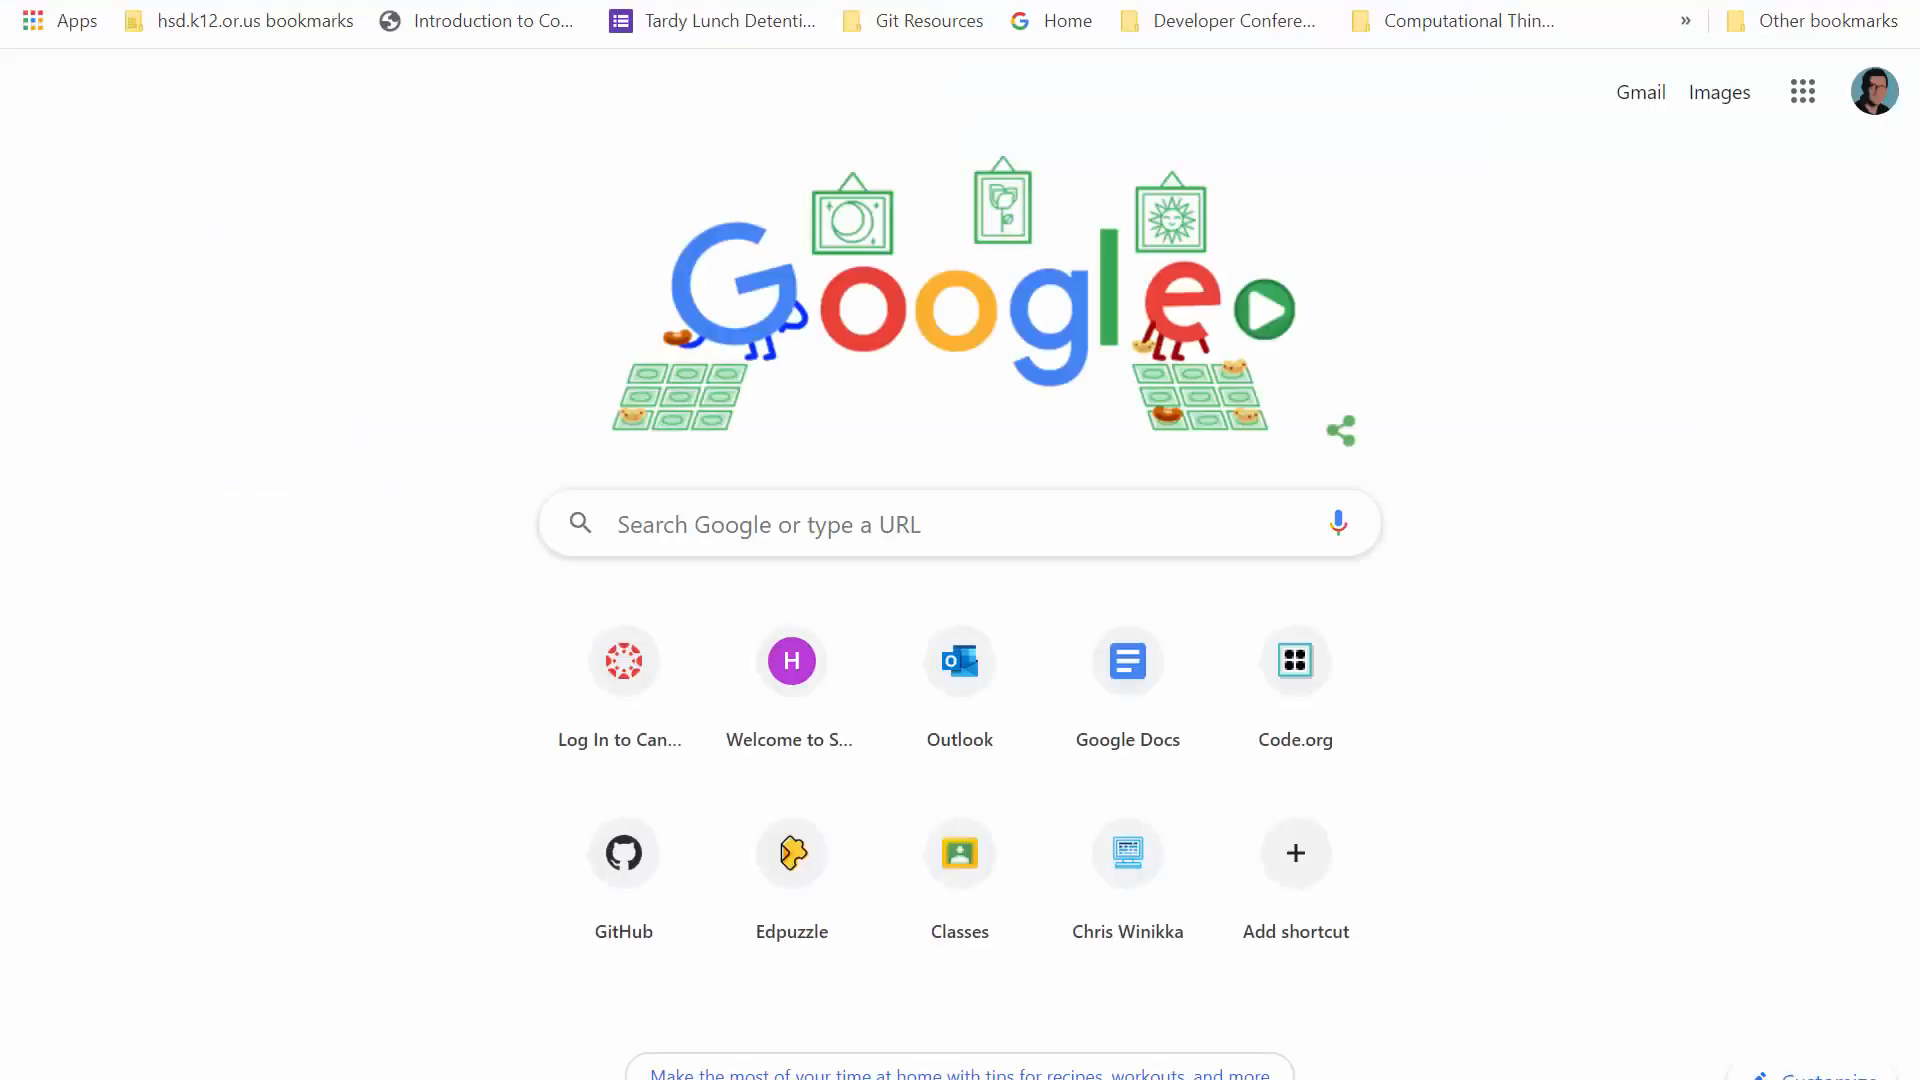
type("git")
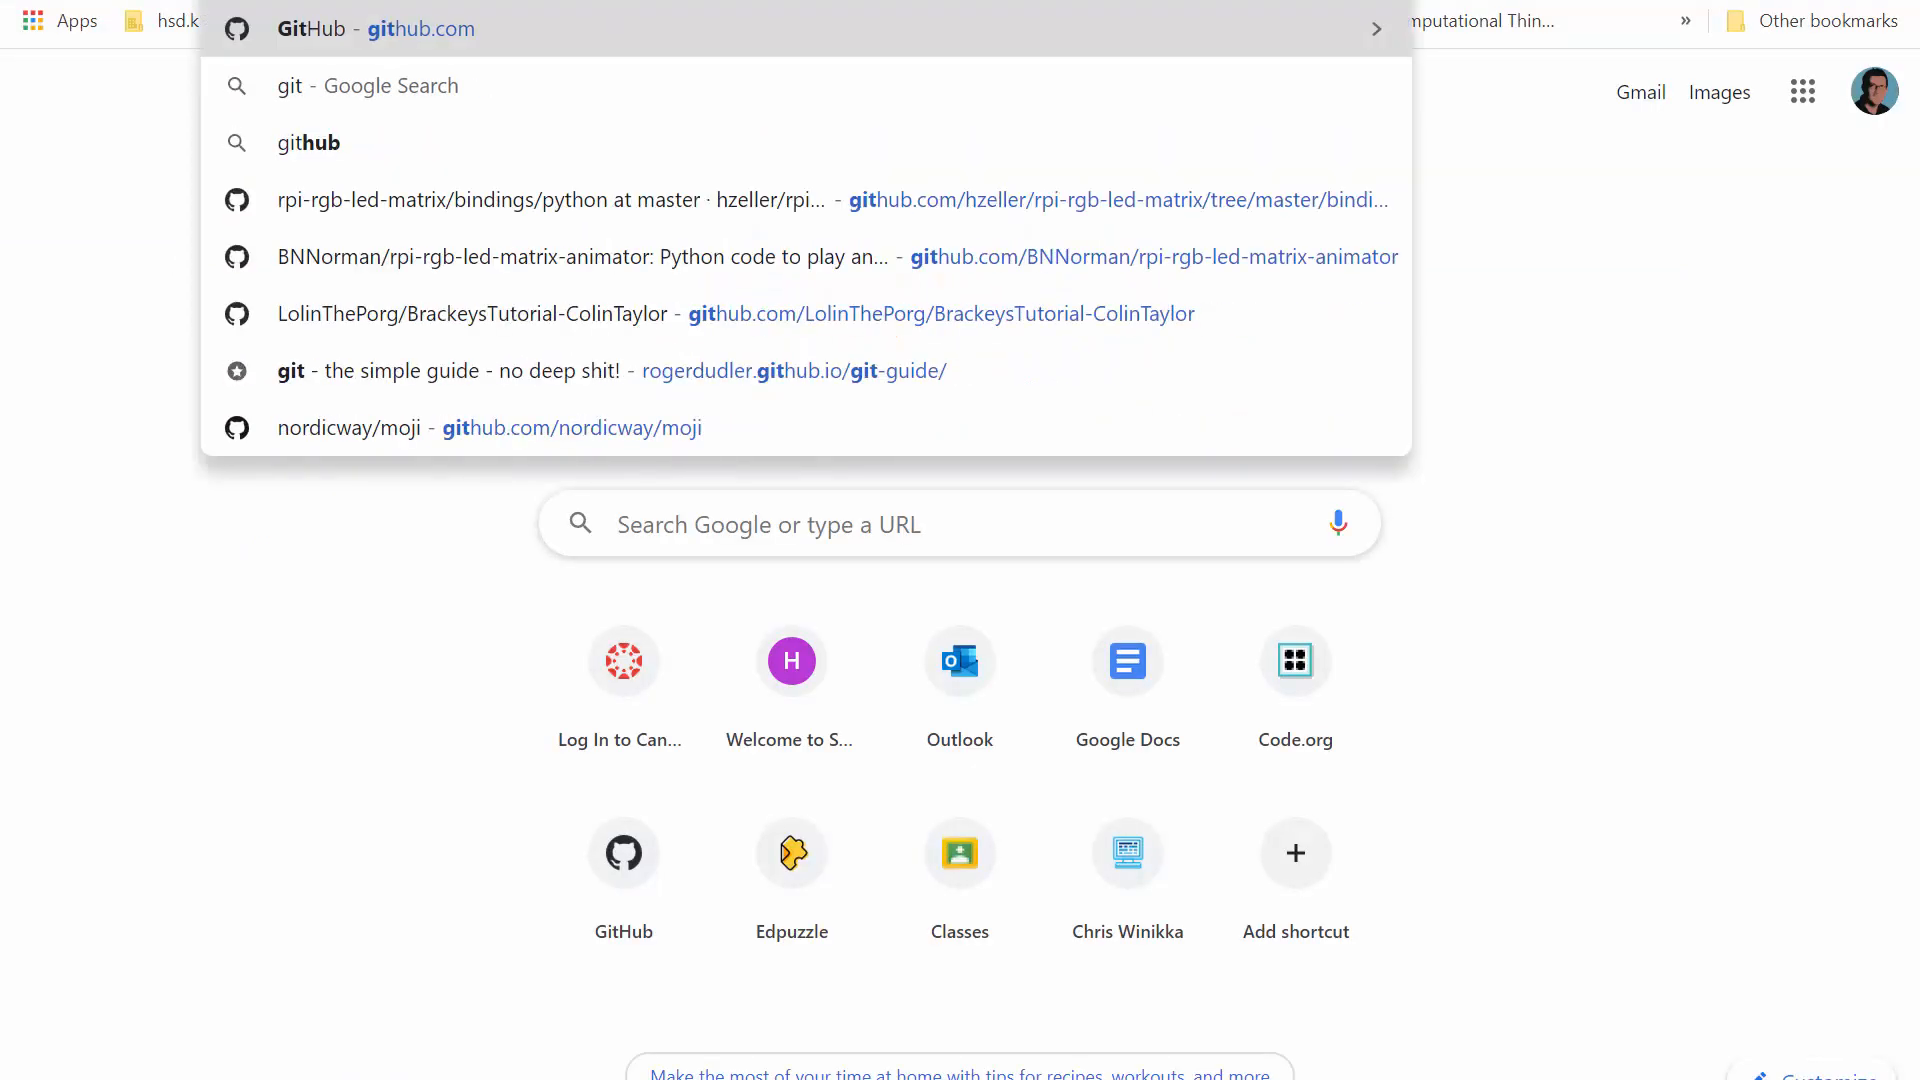
key("BackSpace")
key("BackSpace")
key("BackSpace")
key("BackSpace")
type("unity")
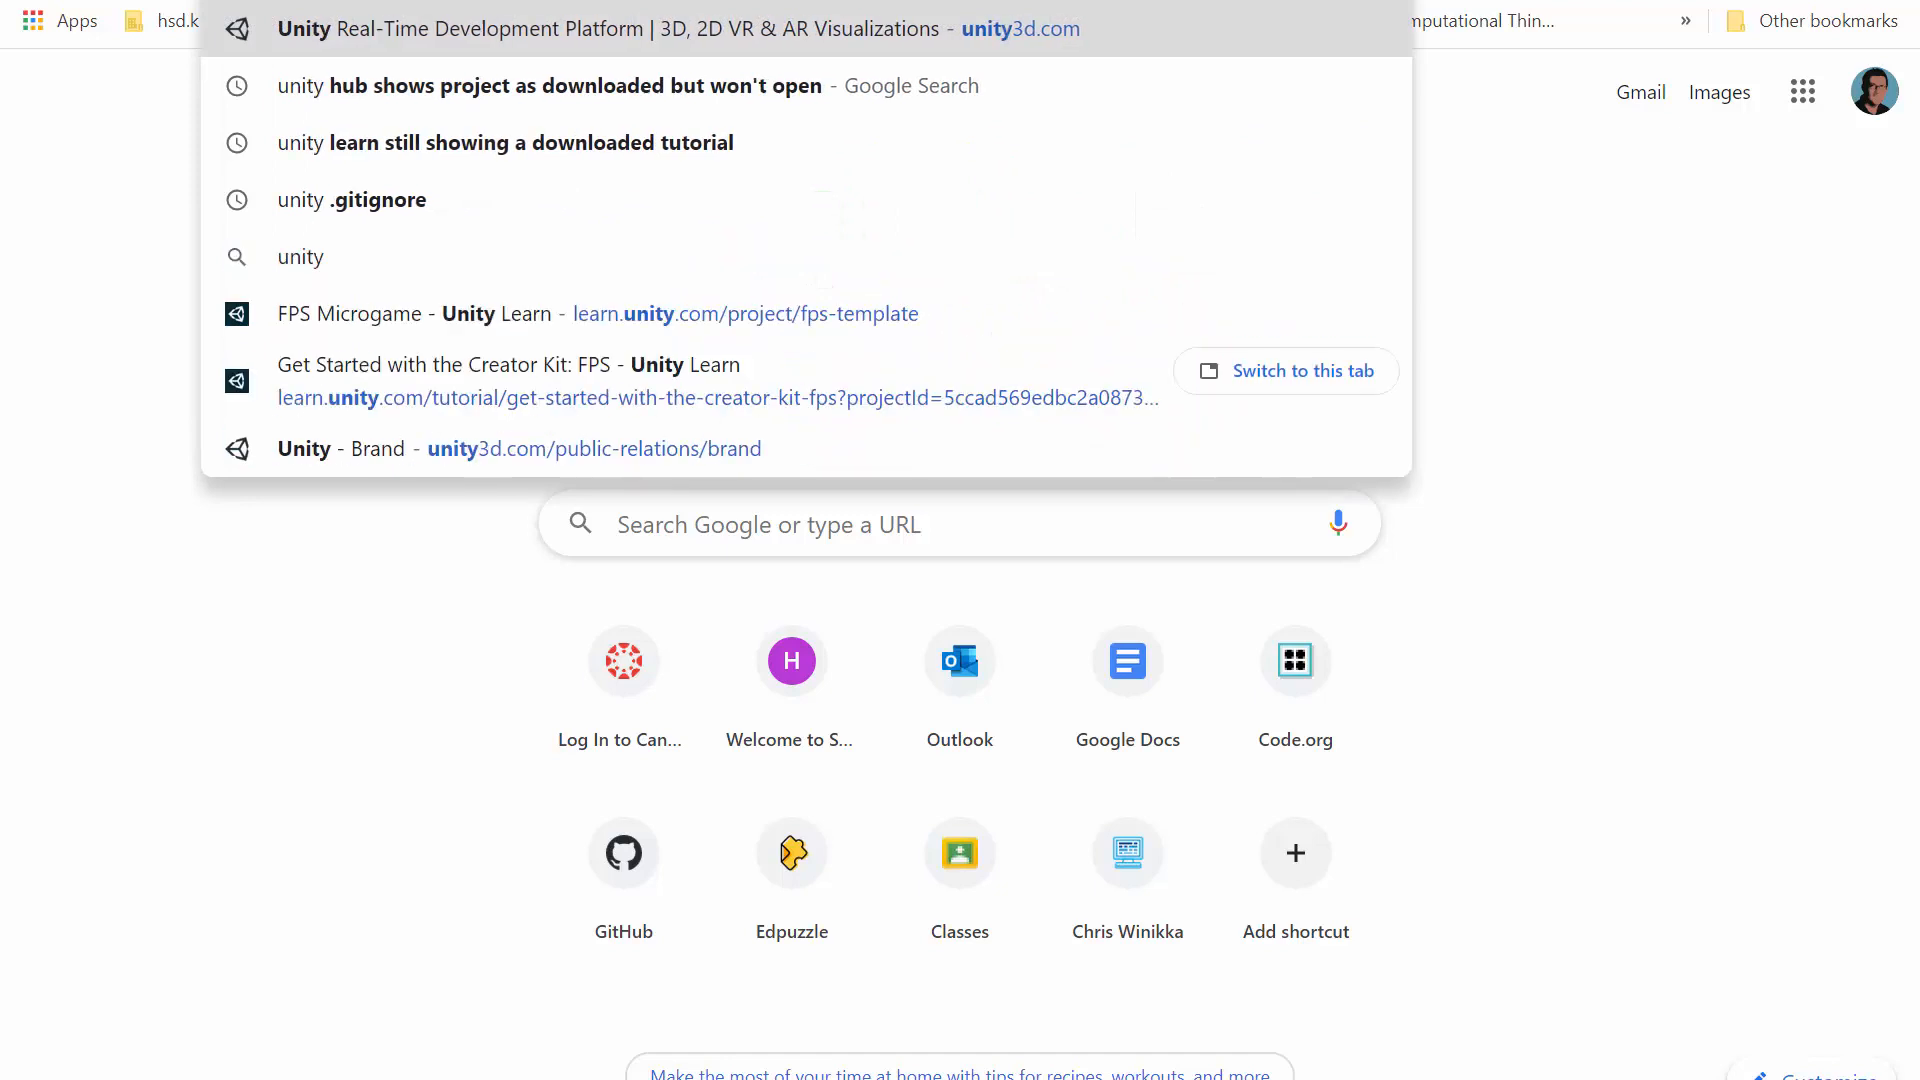
type(" gitignore")
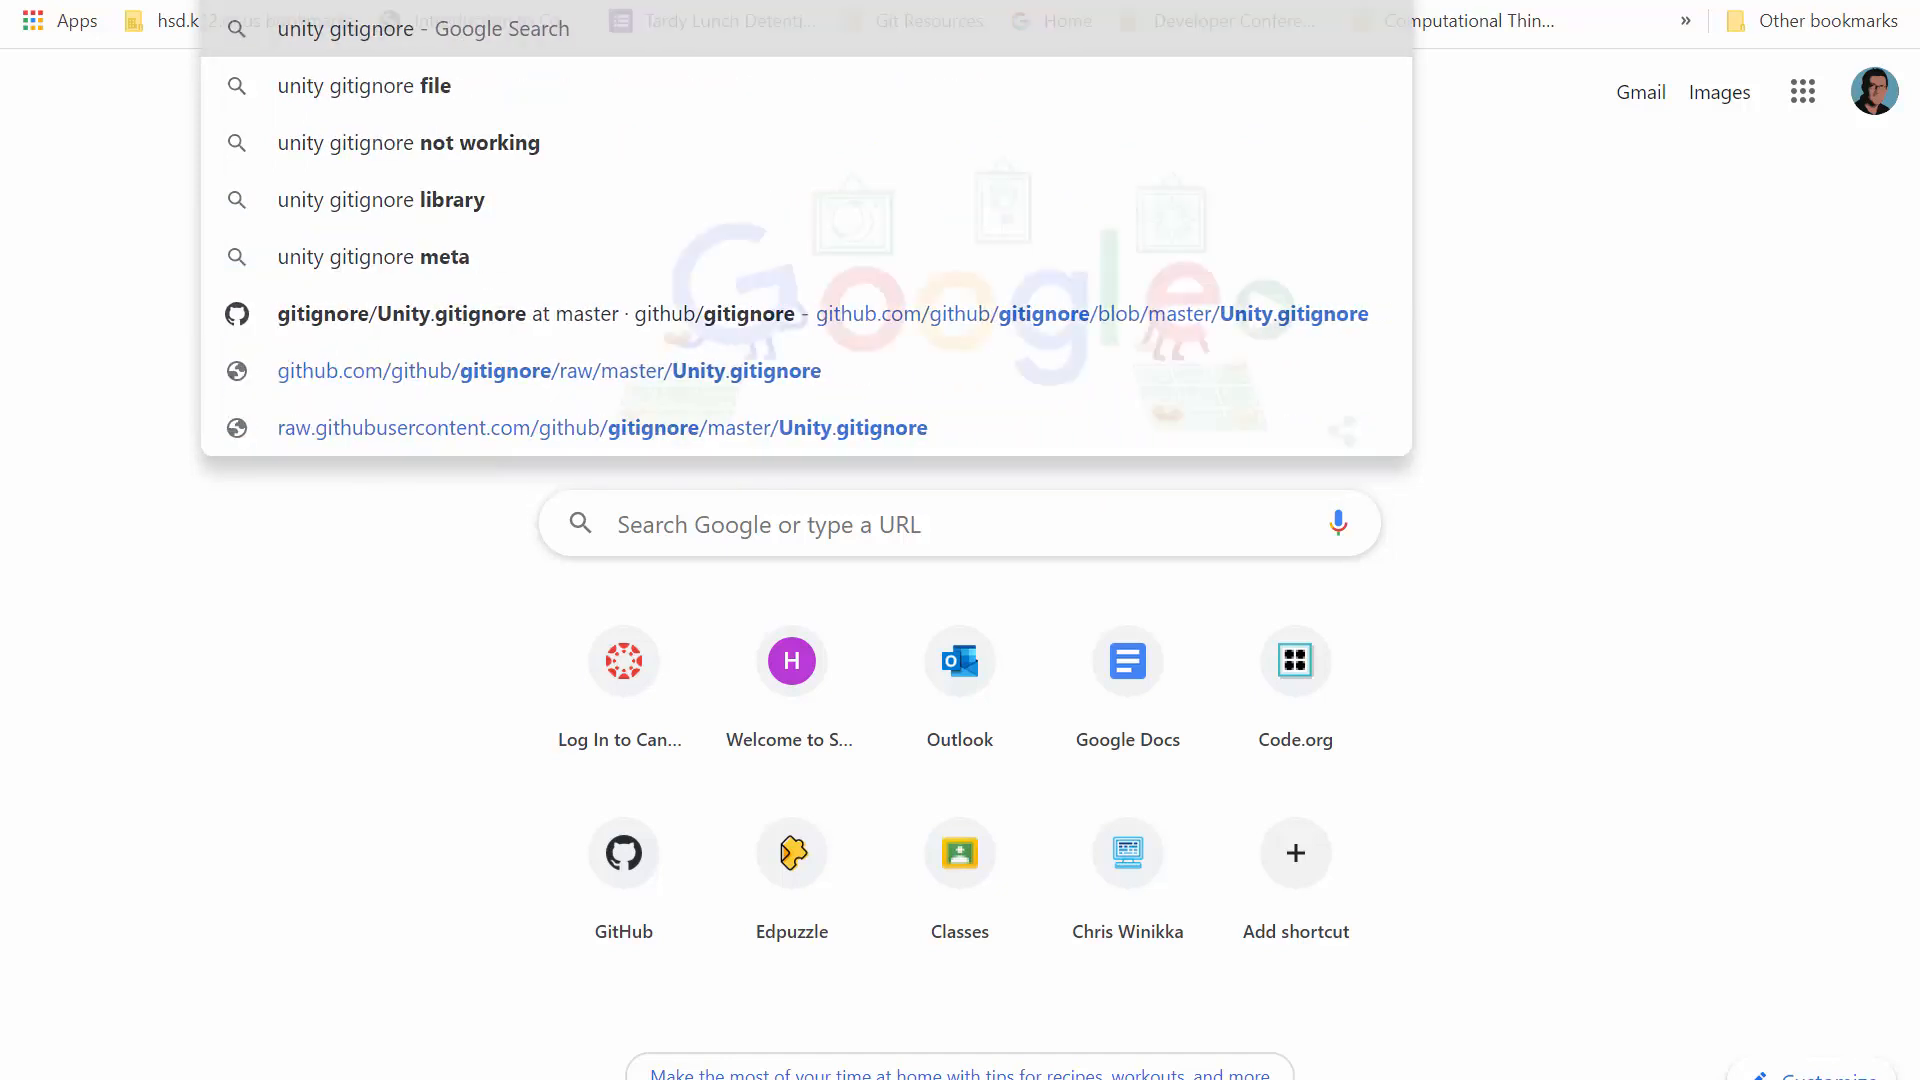
key("Return")
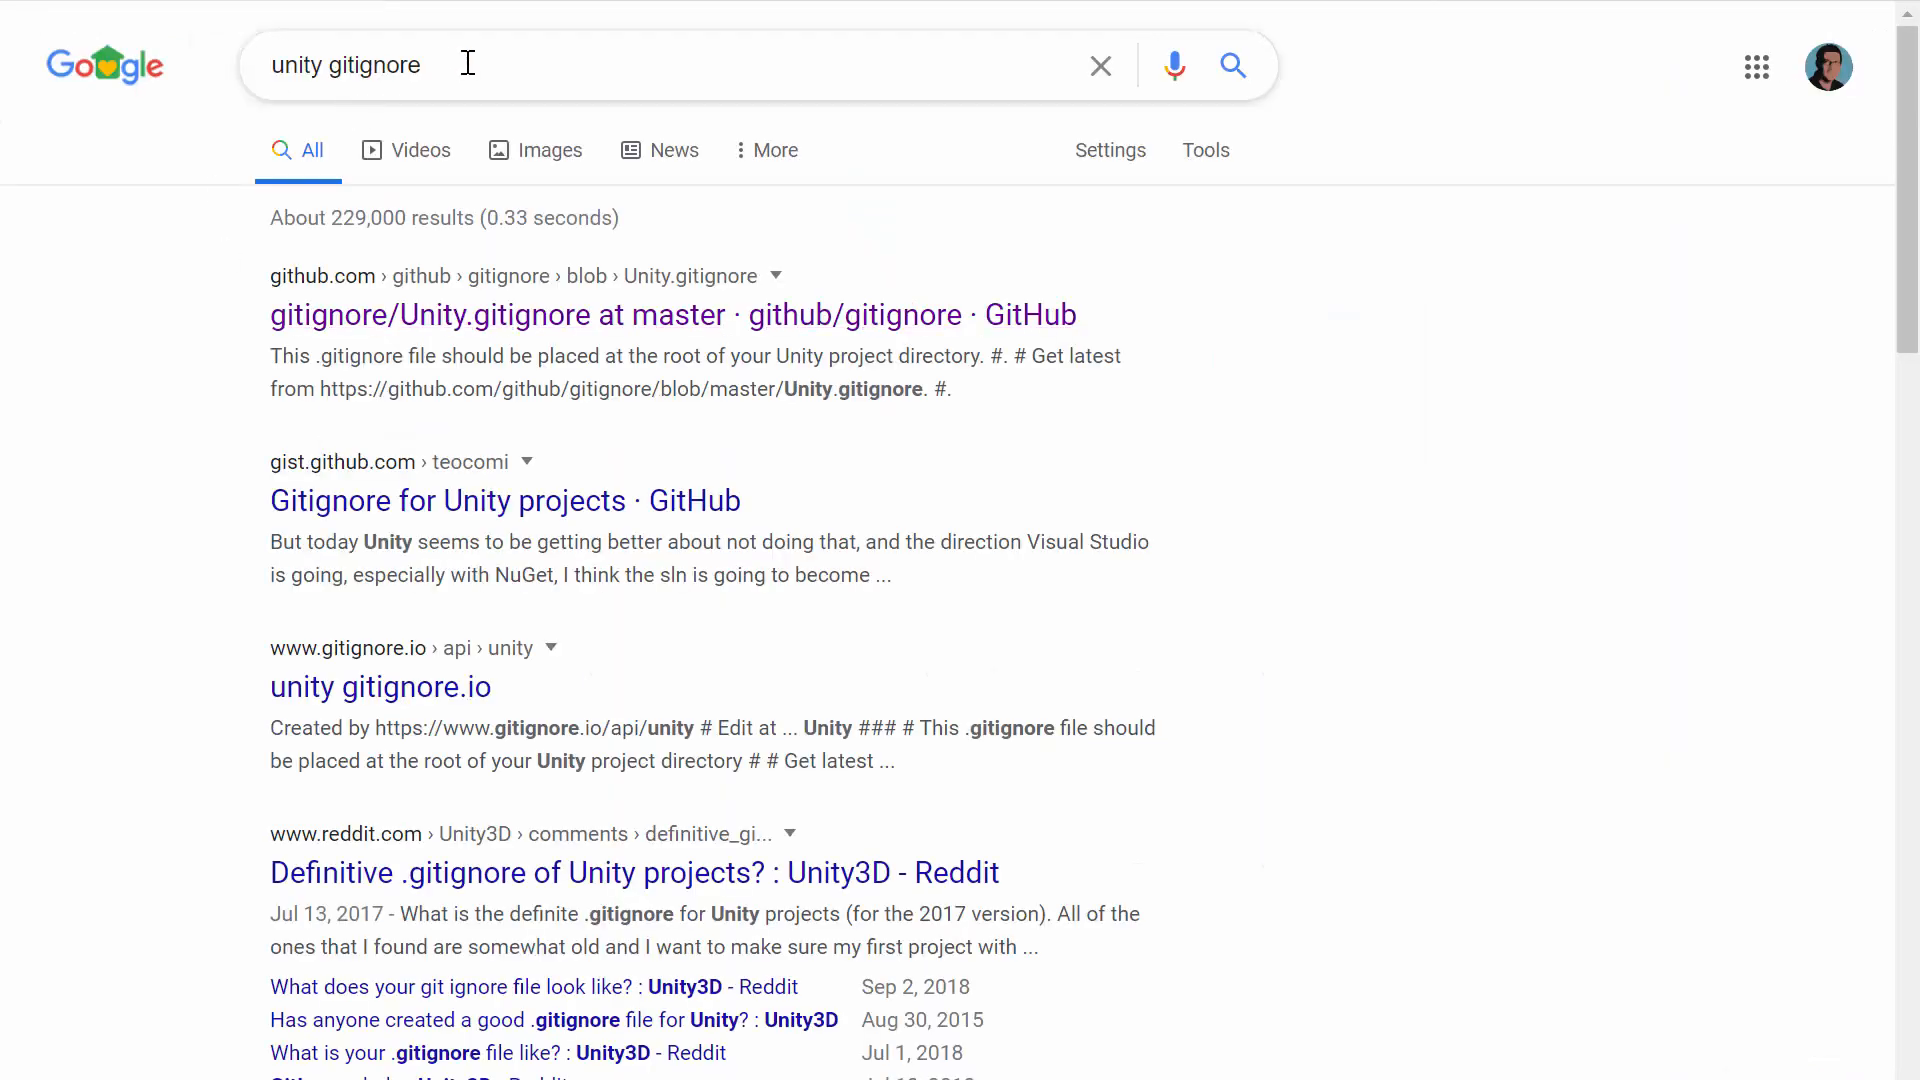
left_click(585, 323)
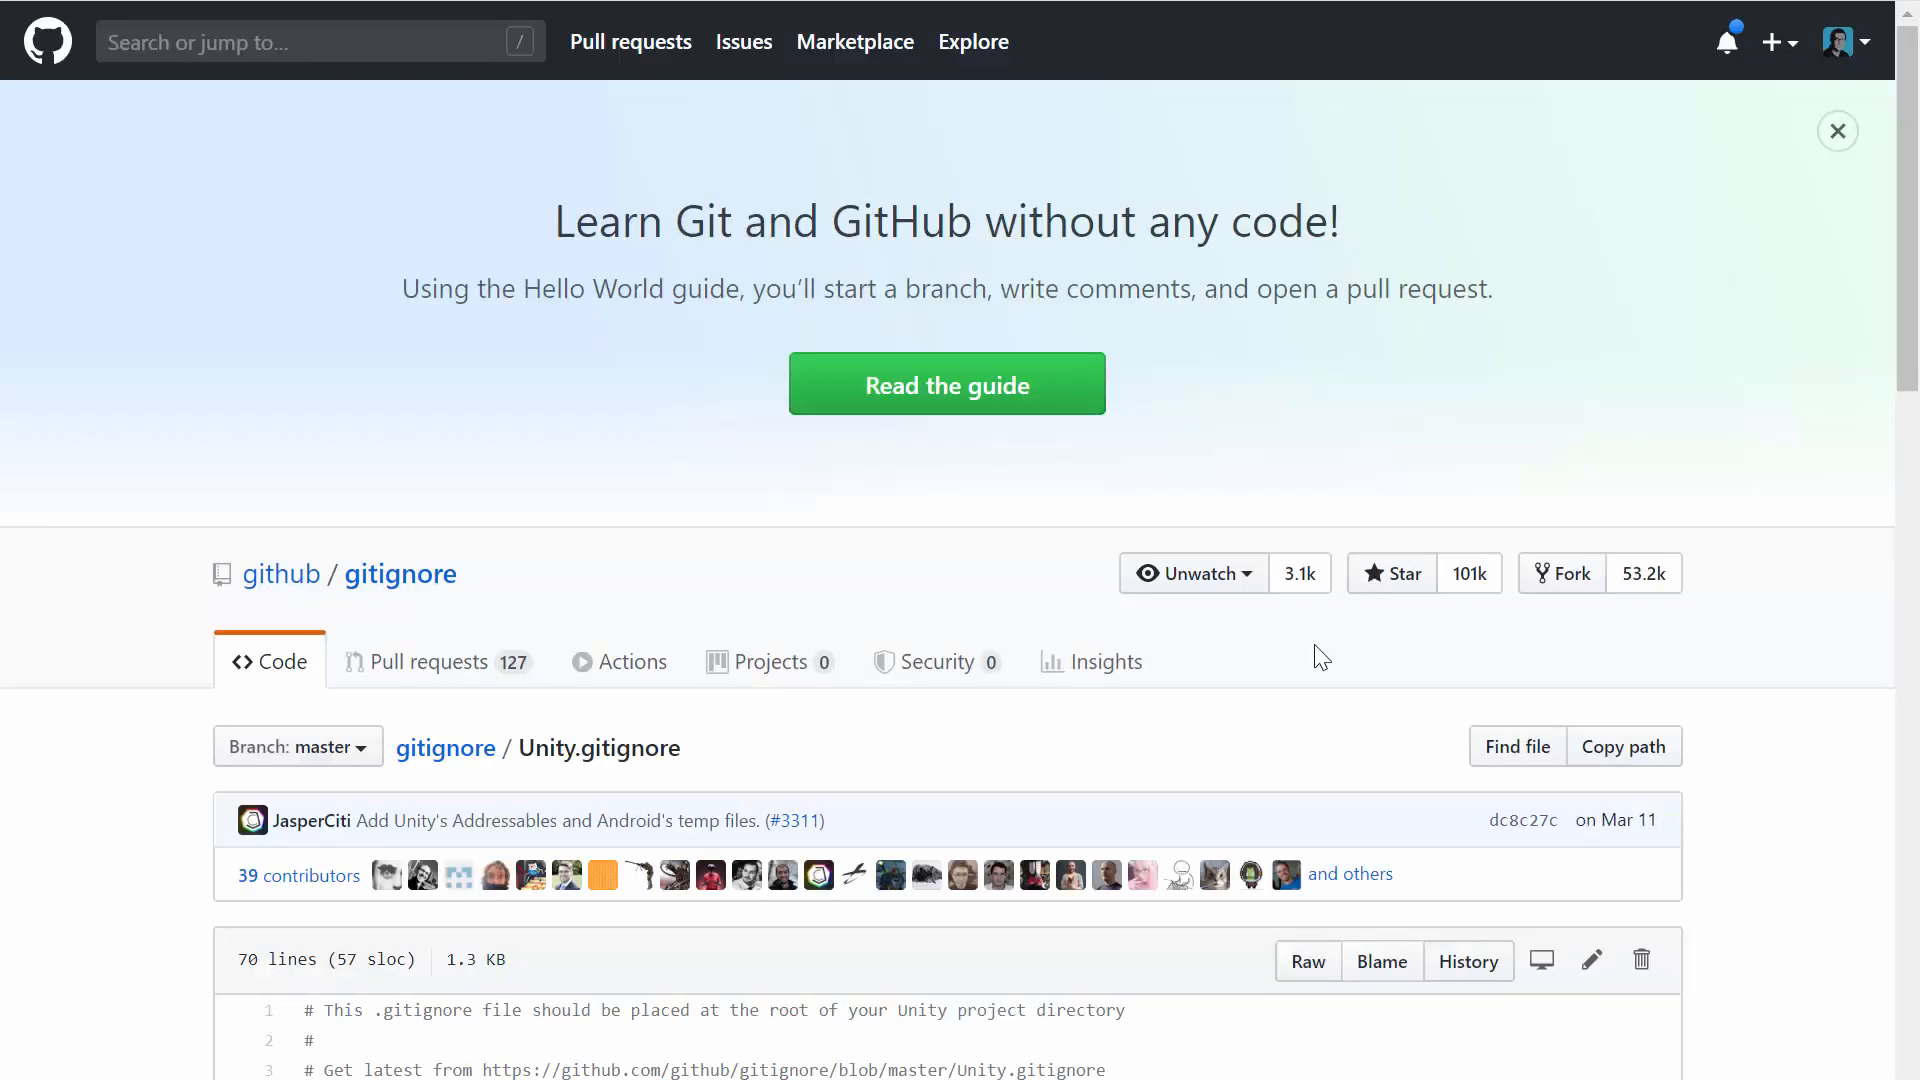
left_click(1323, 972)
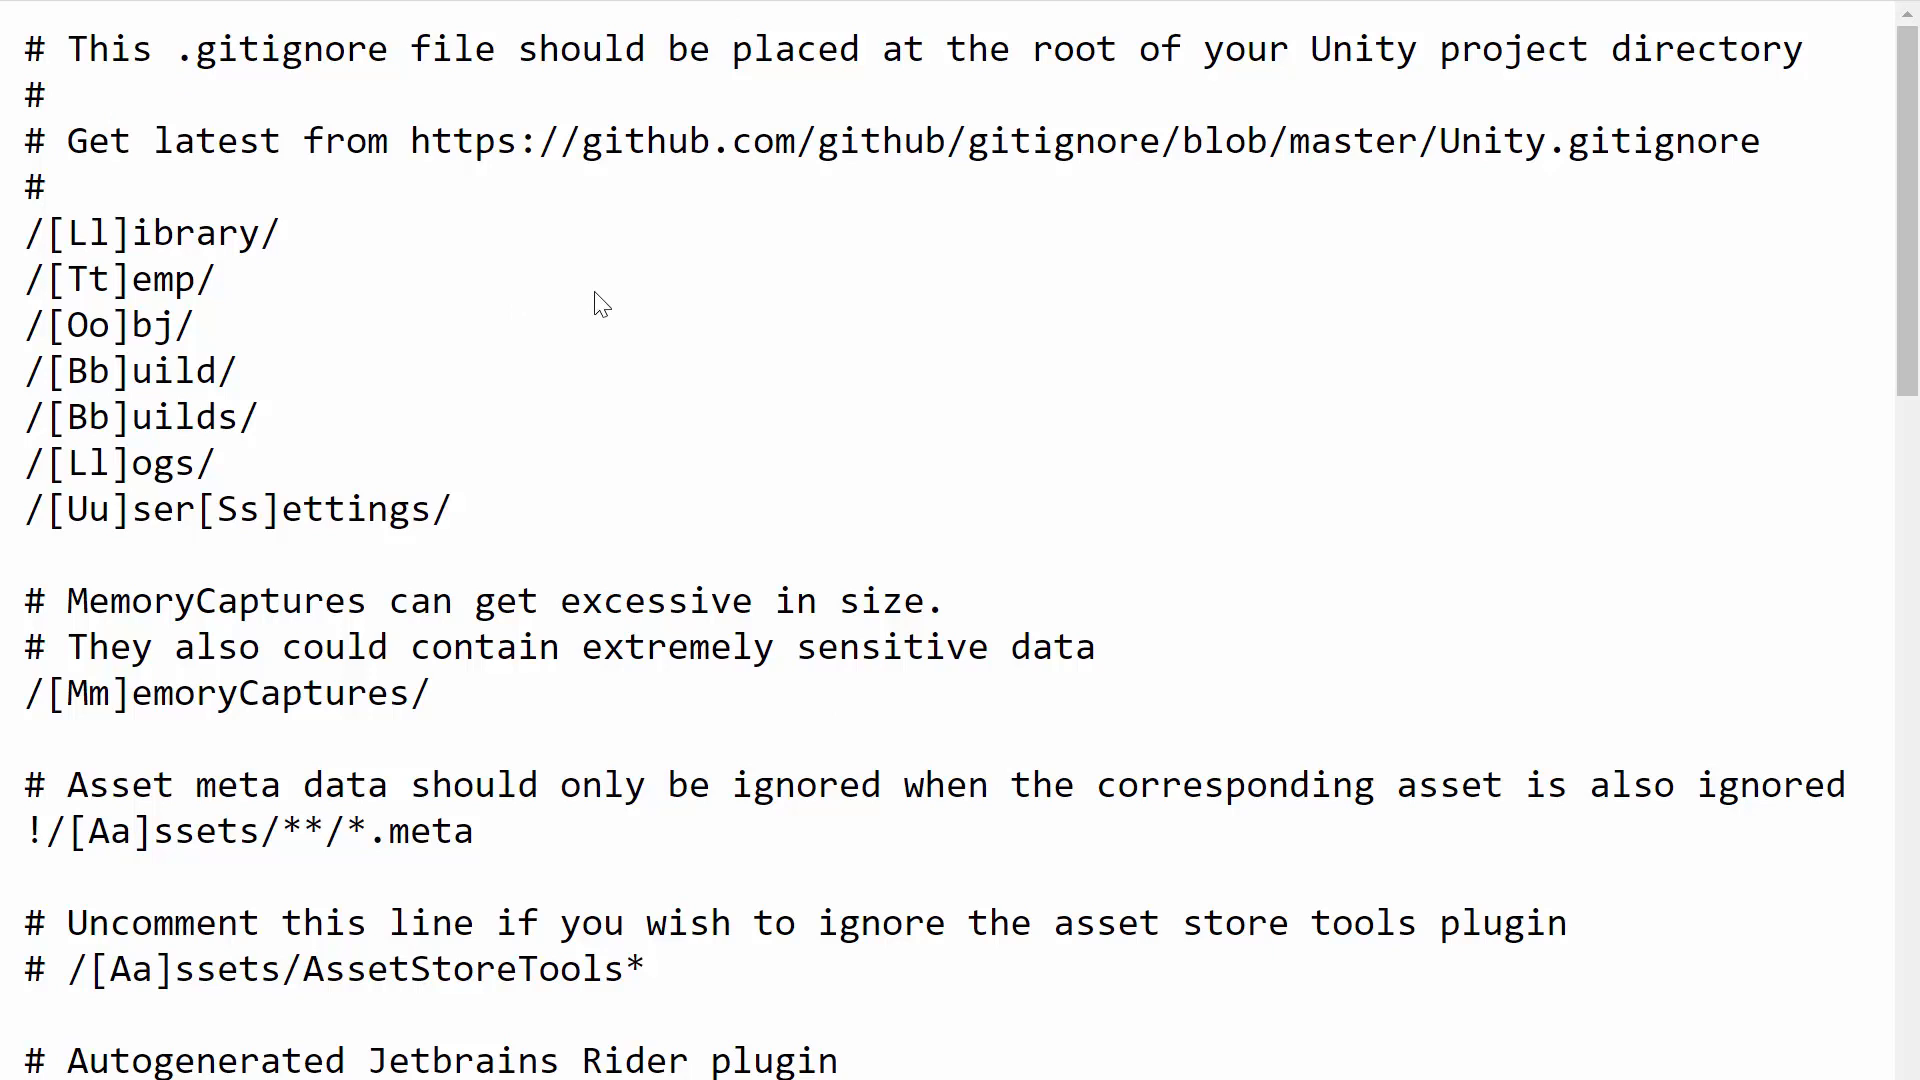
Step: Switch to the Unity editor and exit the temporary Creator Kit: FPS project, moving the keep-project prompt aside
key("alt+Tab")
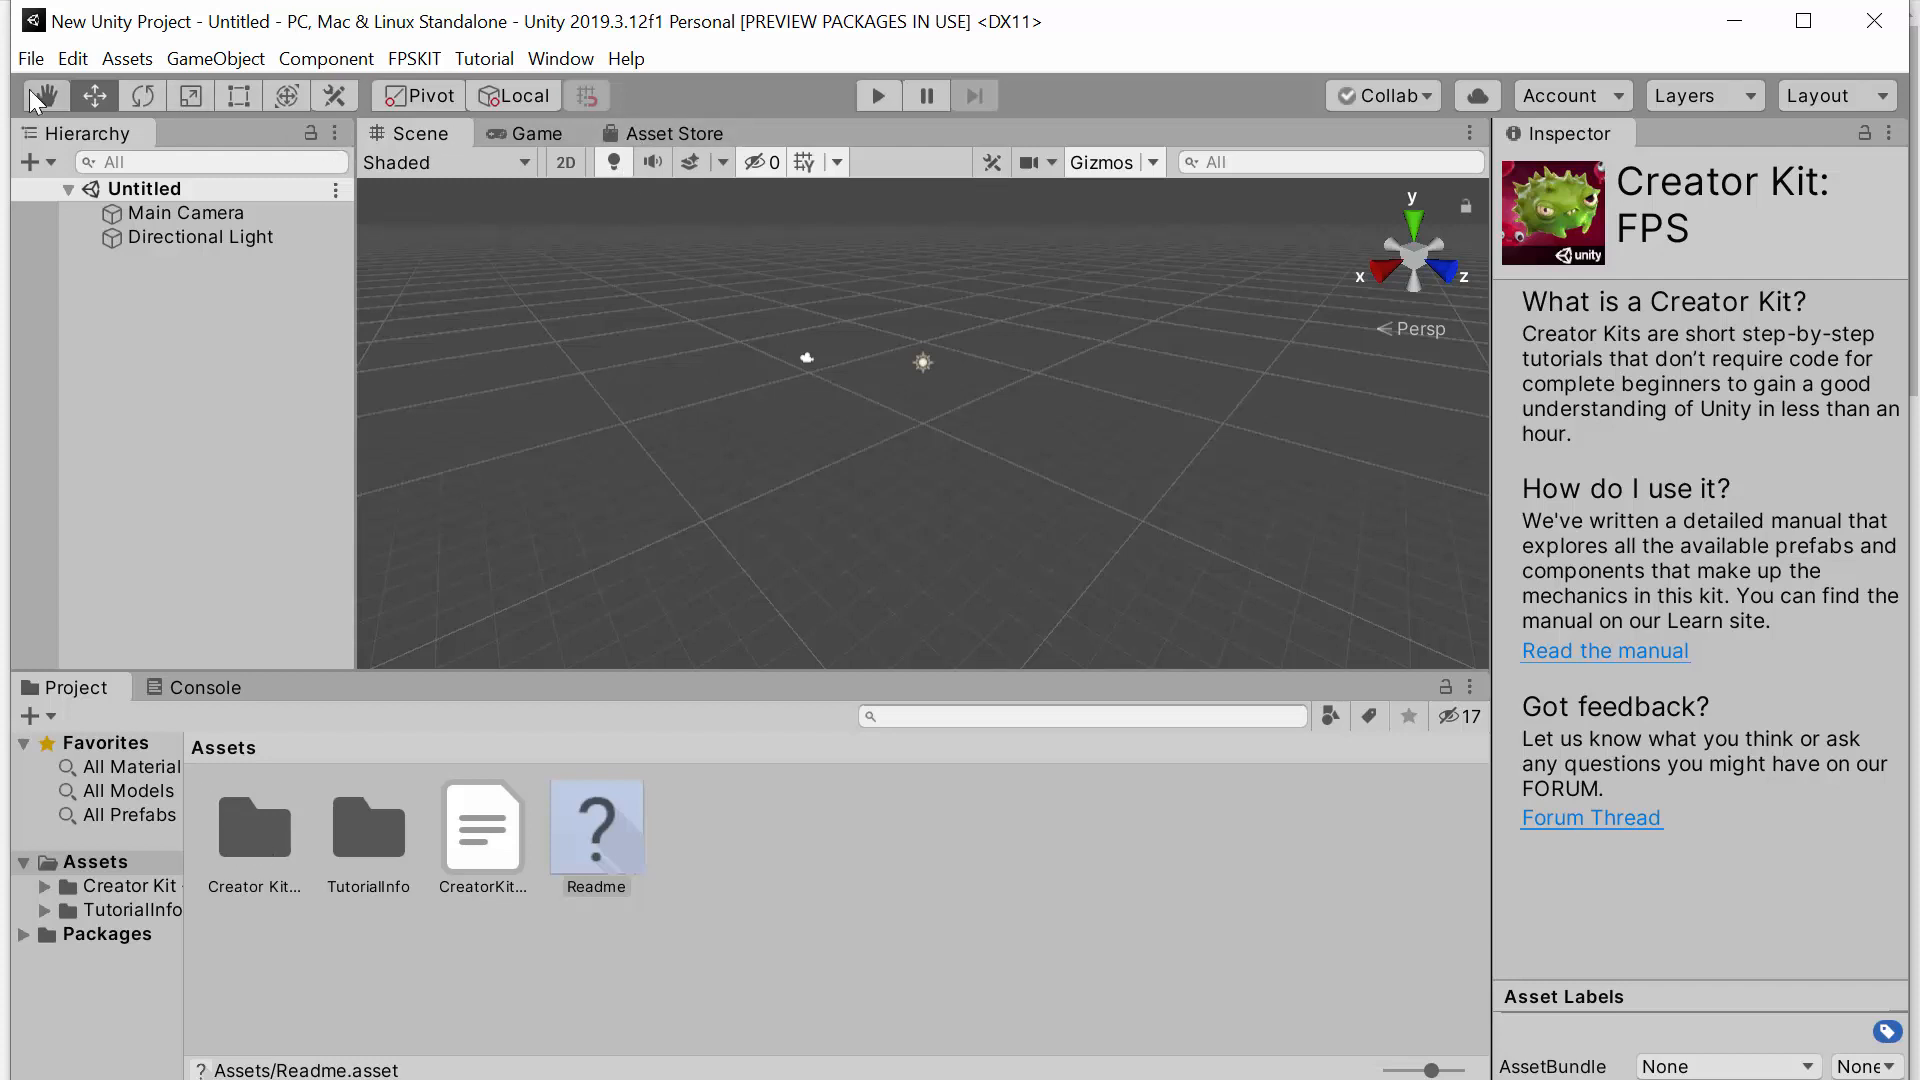
left_click(29, 60)
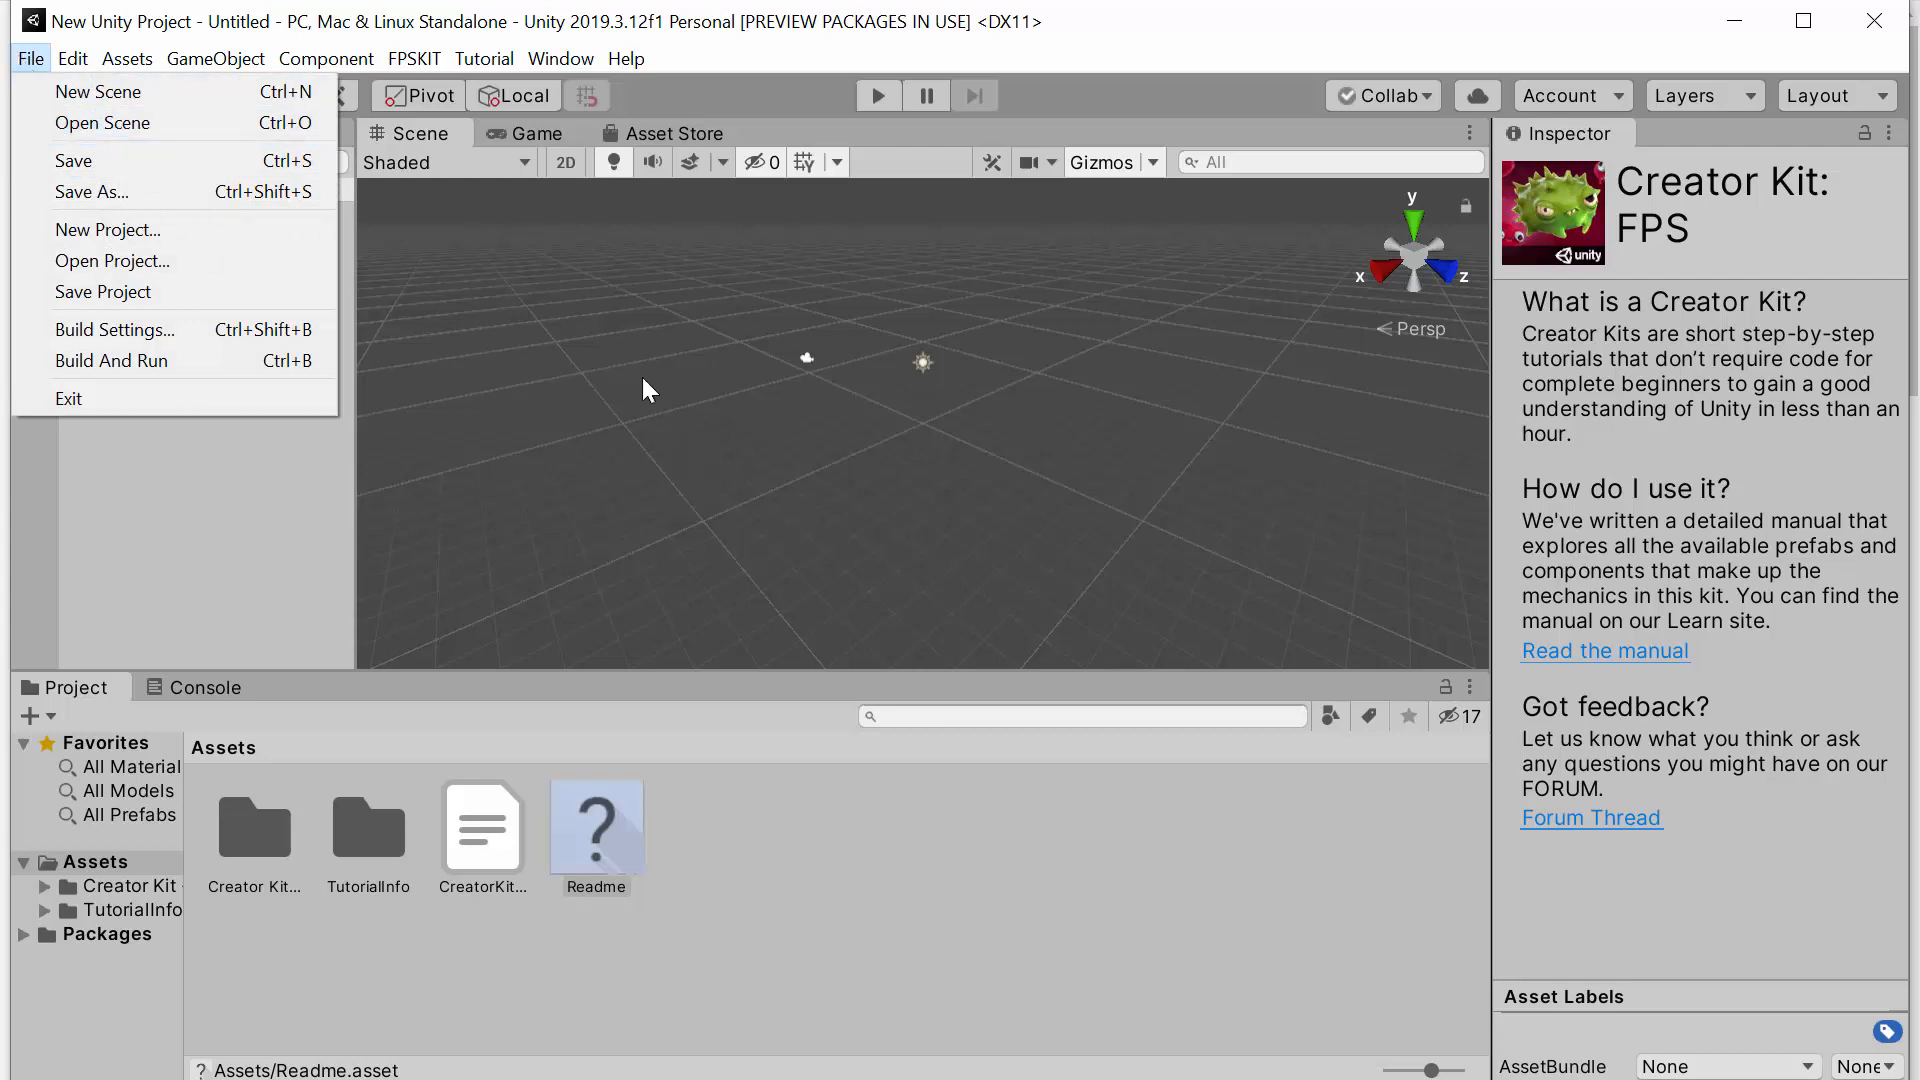
left_click(189, 398)
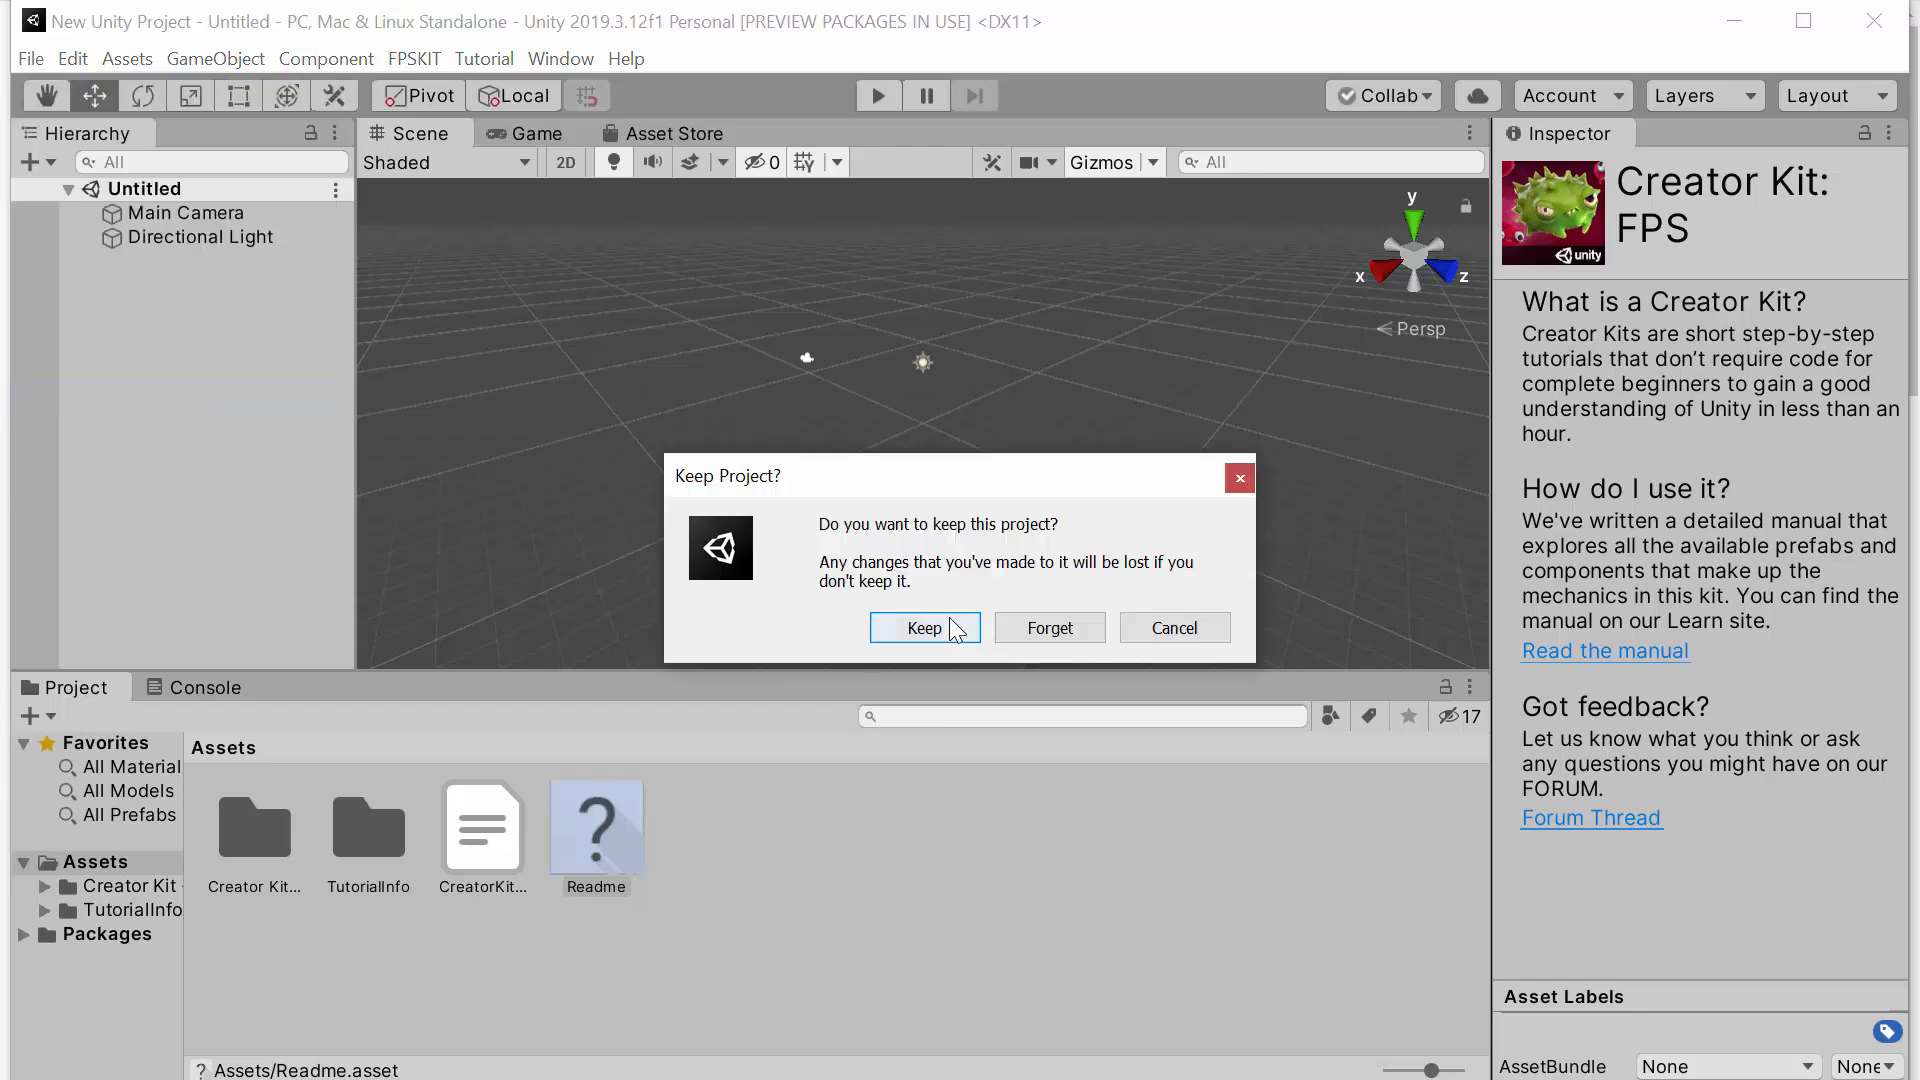
left_click_drag(857, 493, 687, 285)
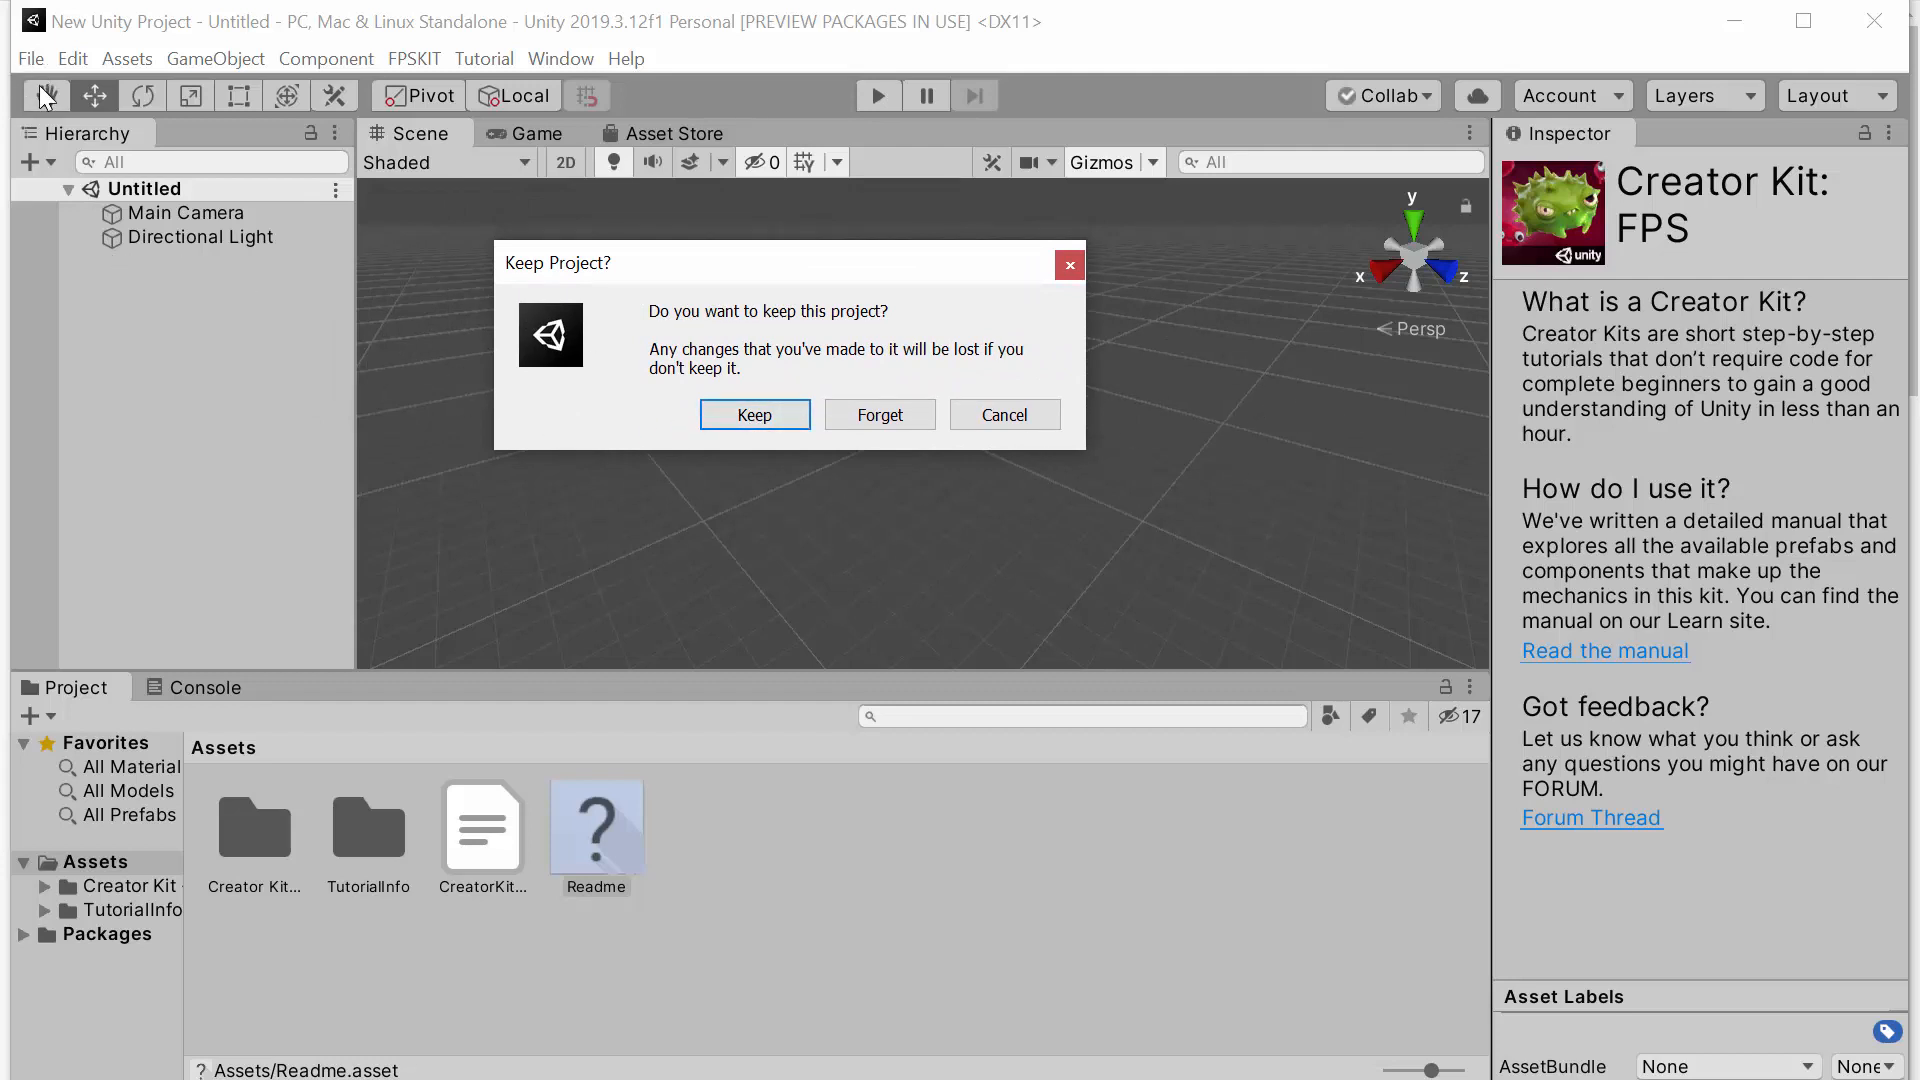
Step: Try to keep the project as "Creator Kit FPS" in the Unity Games folder, retrying the file move
left_click(777, 416)
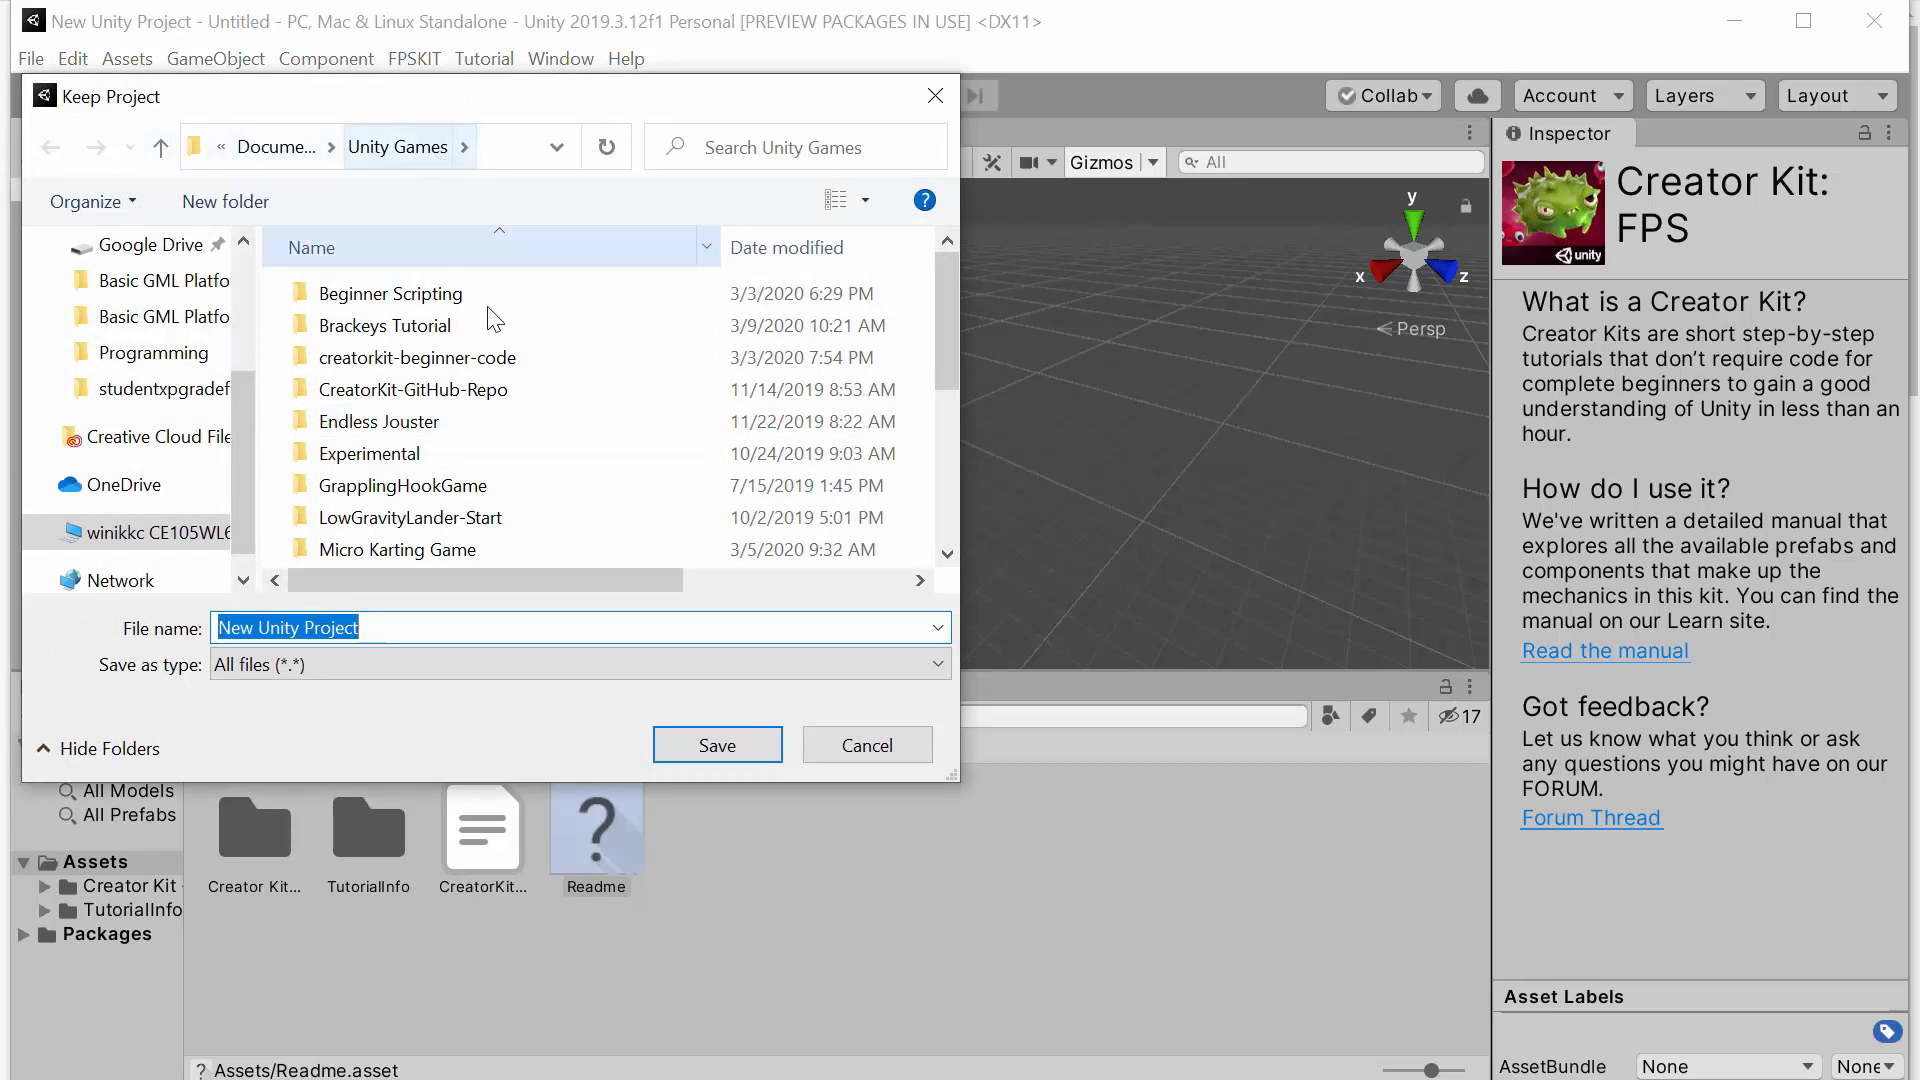
scroll(549, 370, "down", 2)
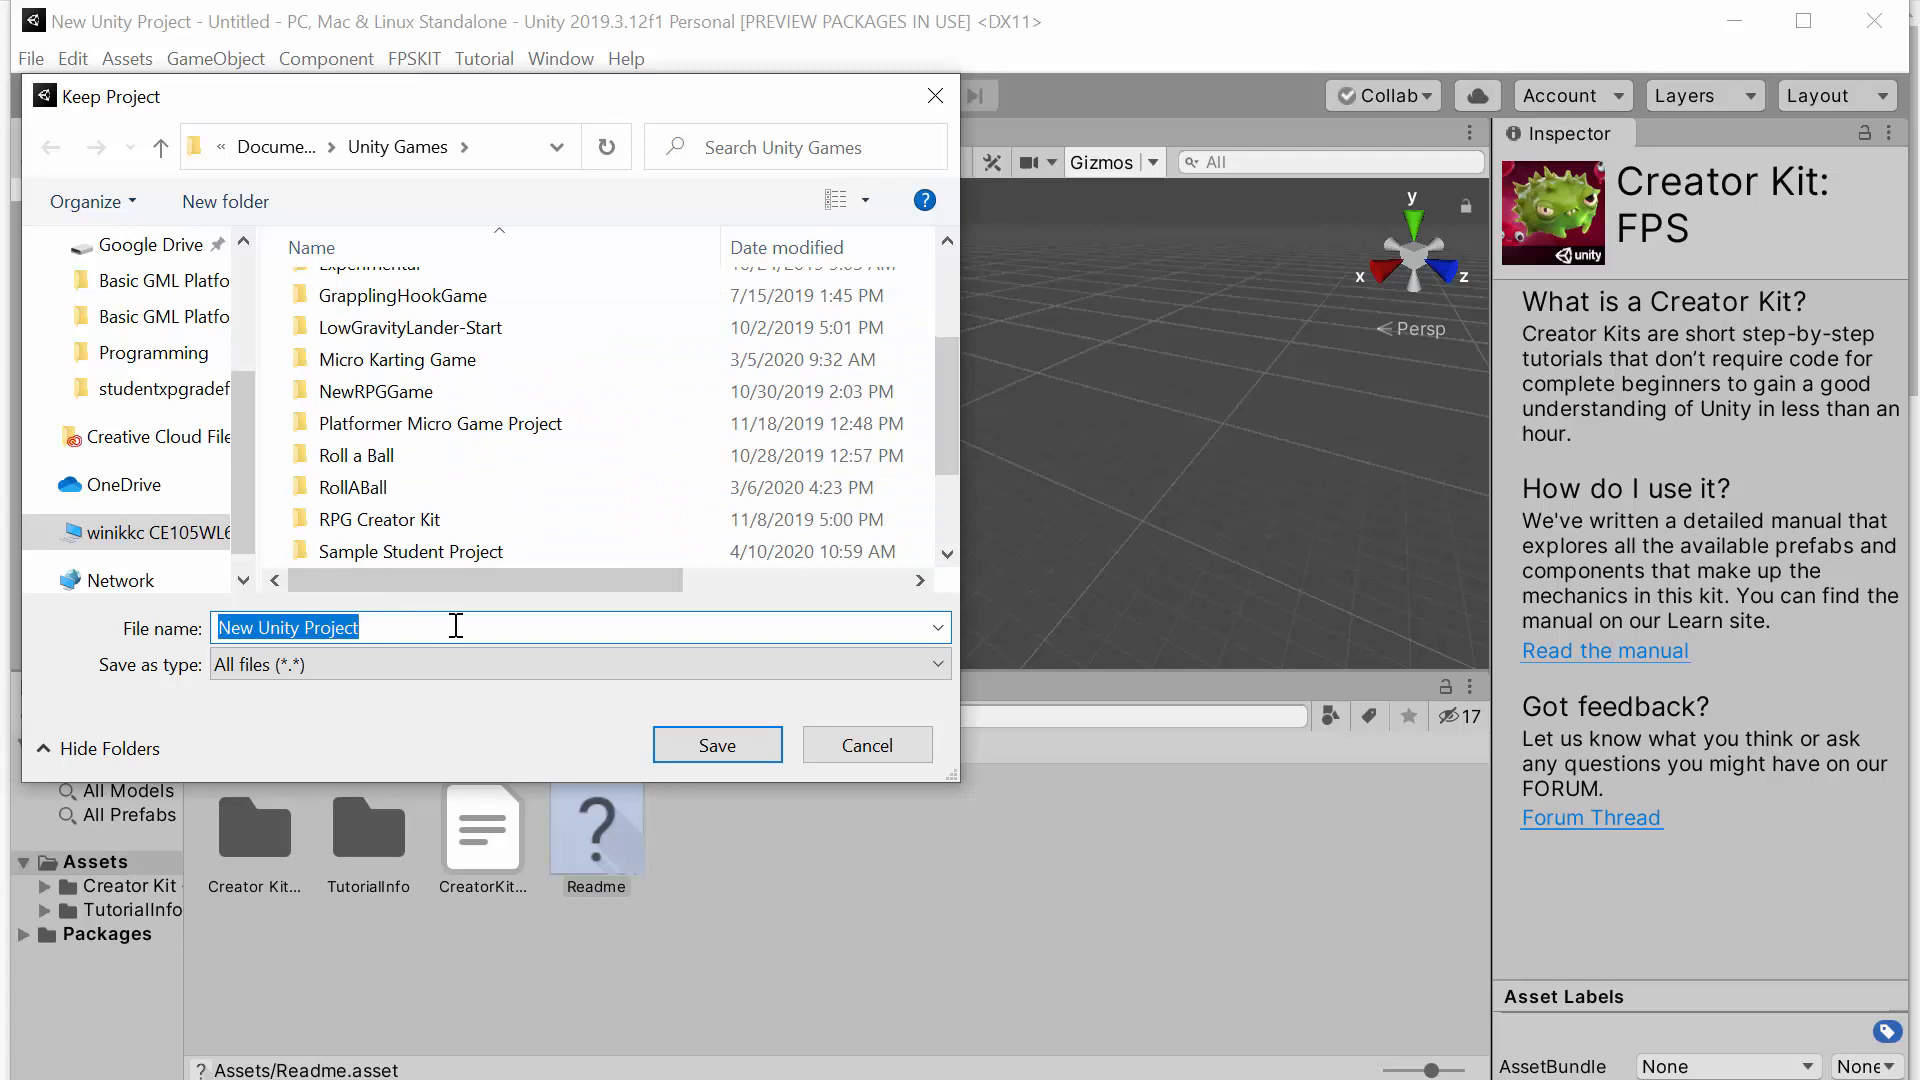
type("Creator Kit")
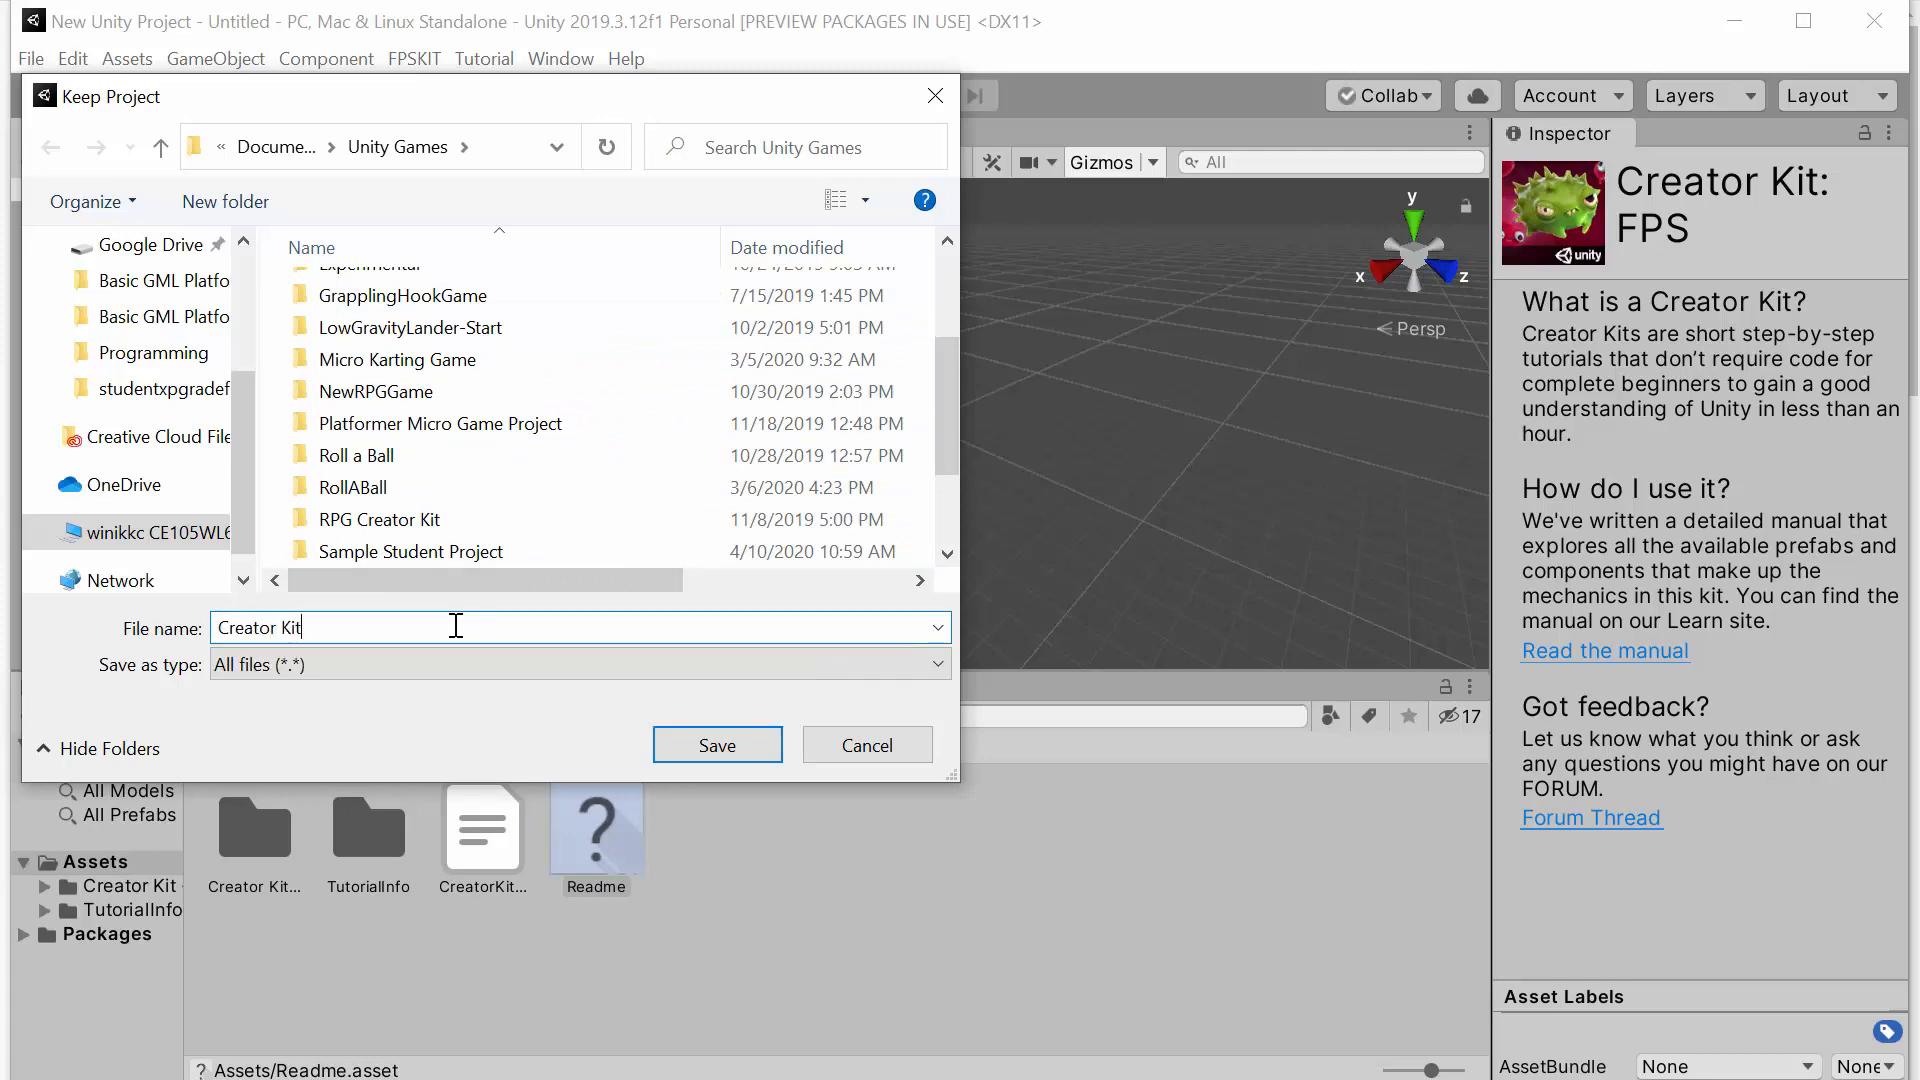
type(" FPS")
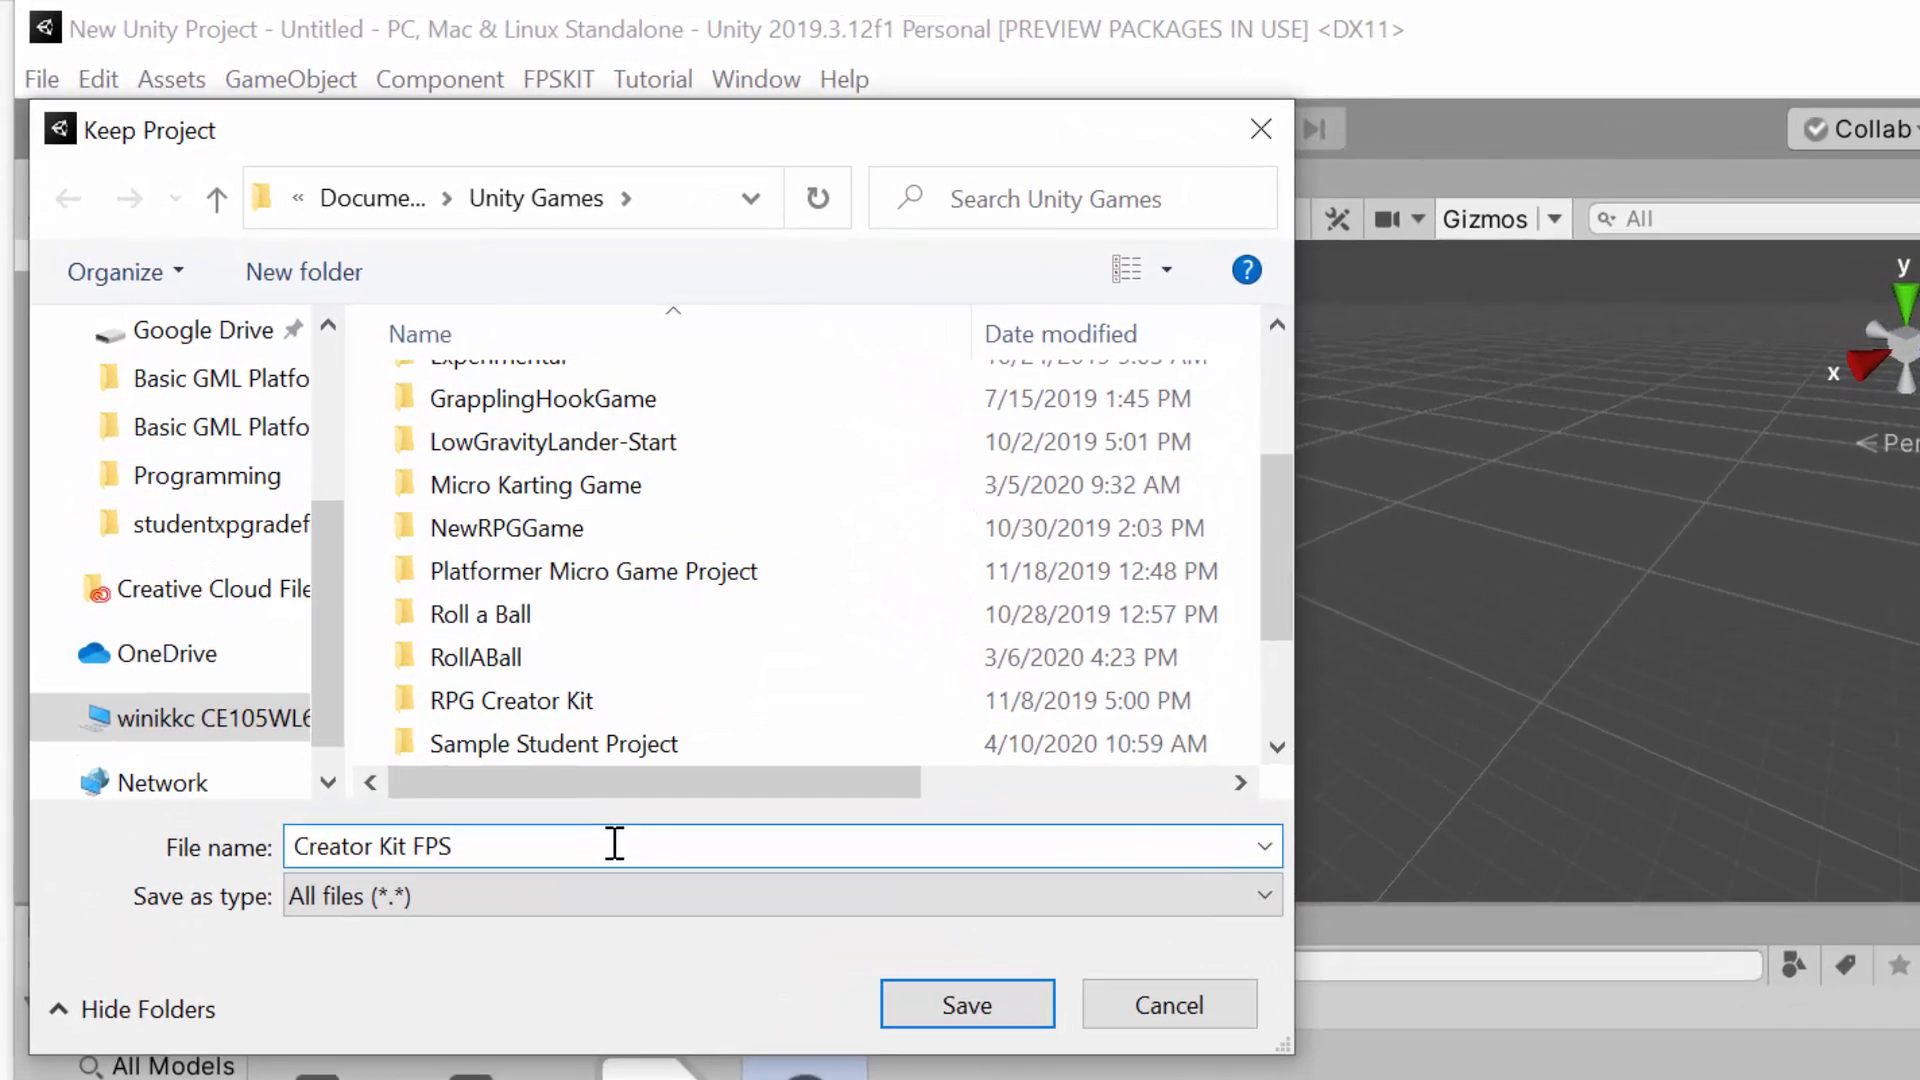
key("Return")
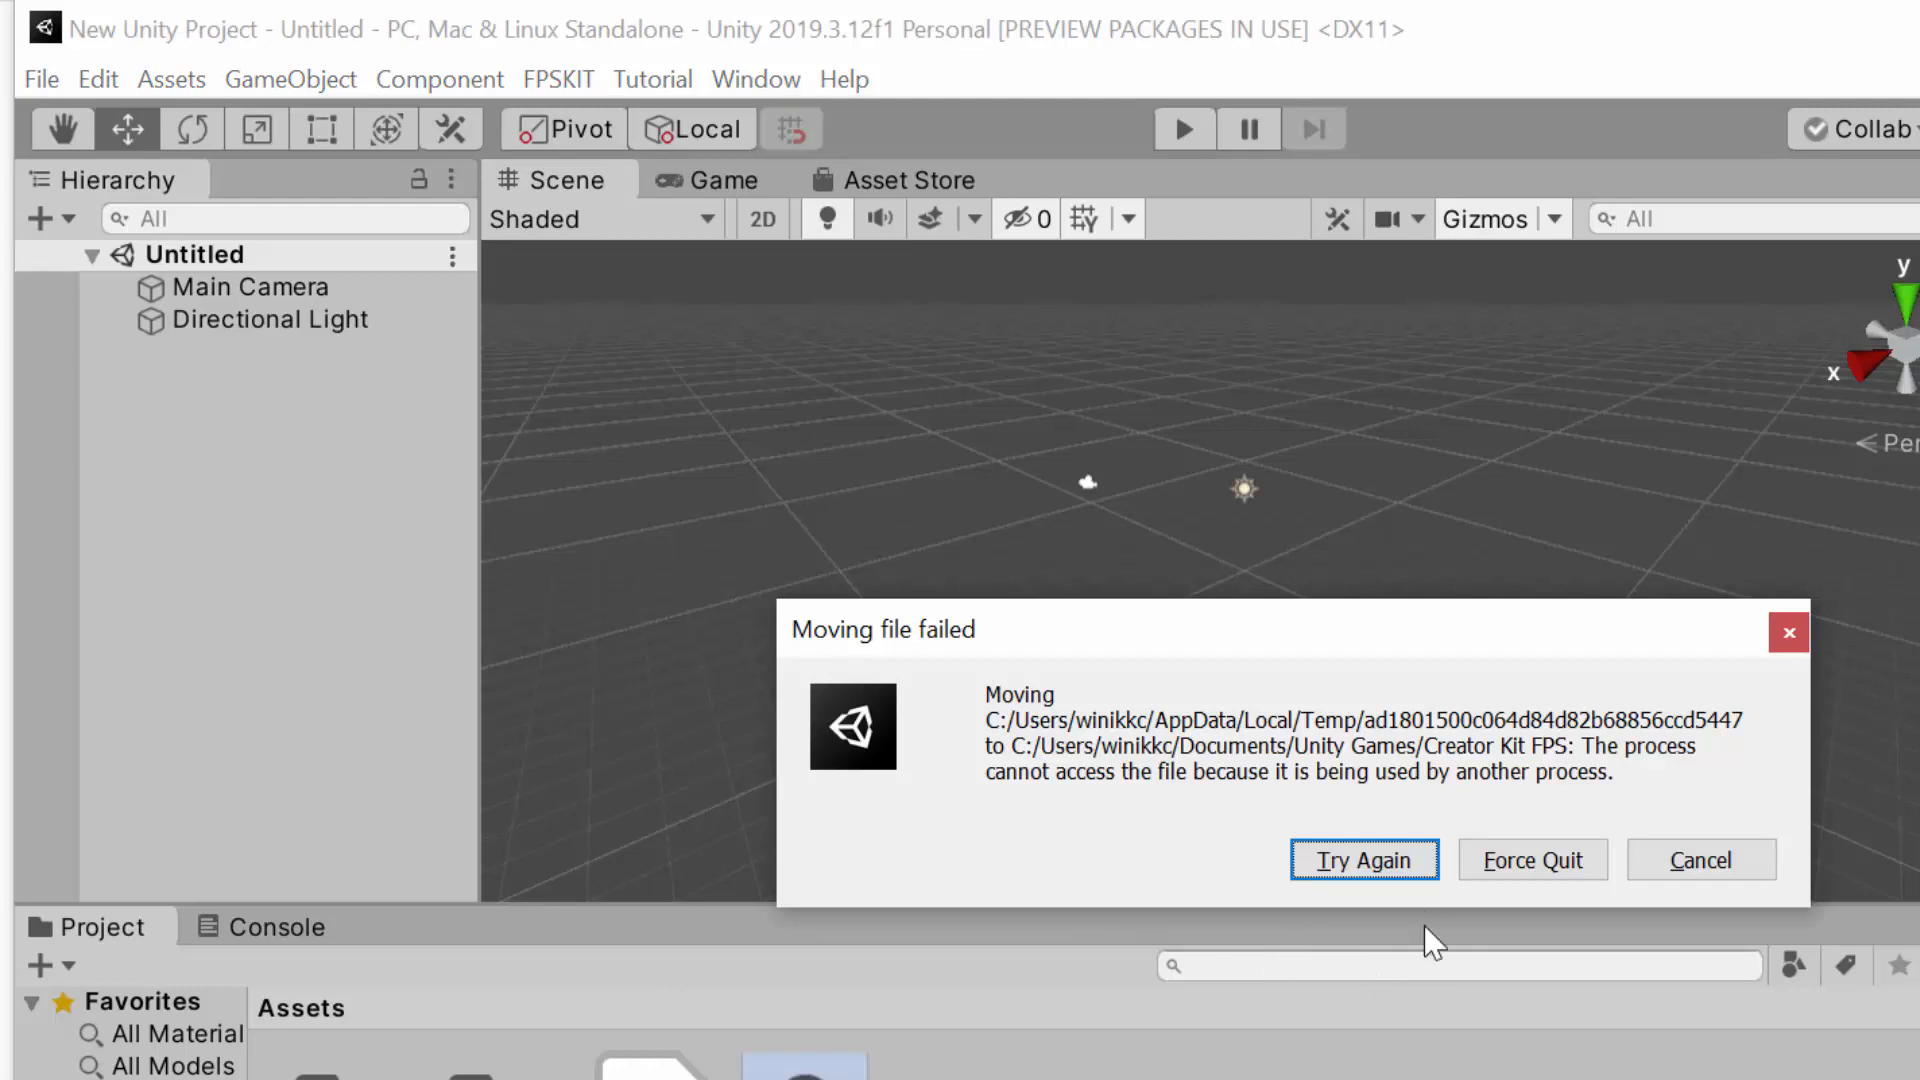
left_click(1386, 864)
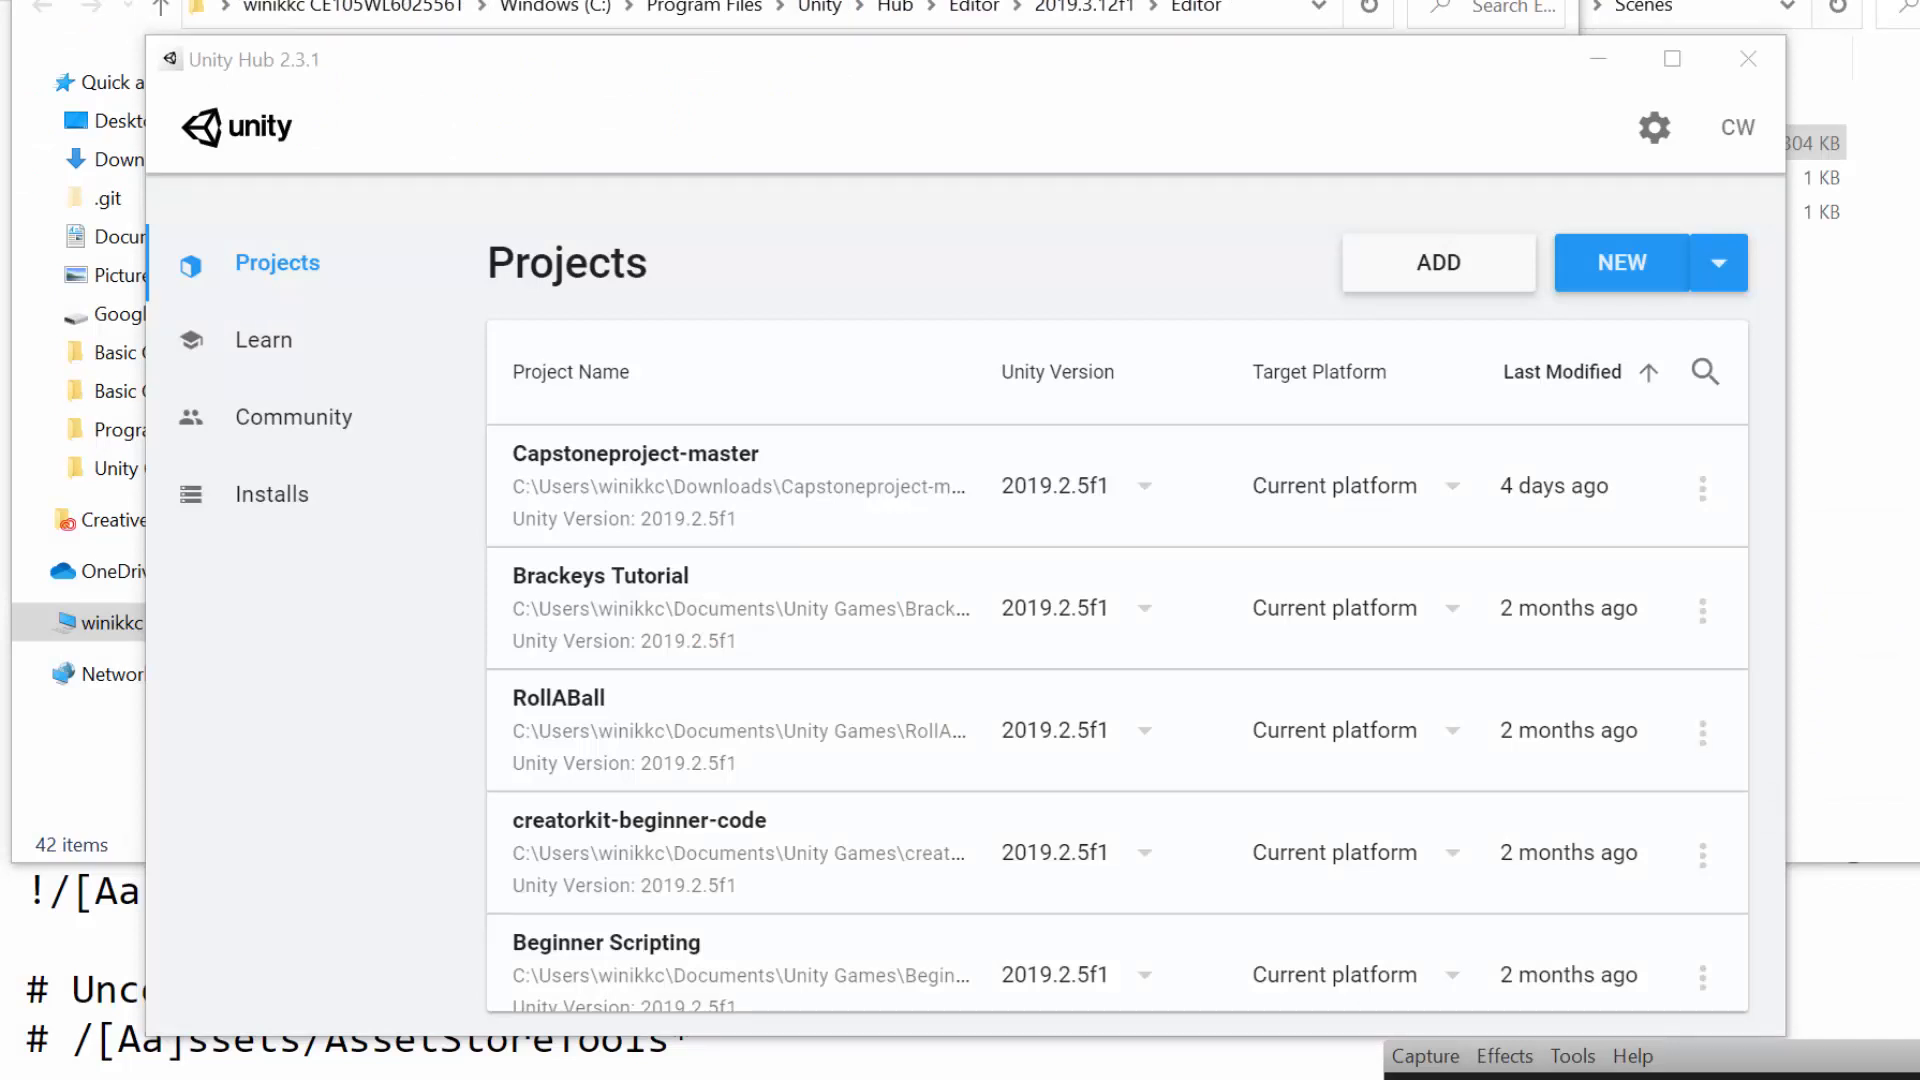
Step: Start a new 3D project in Unity Hub and browse to Documents > Unity Games for its location
scroll(579, 726, "down", 3)
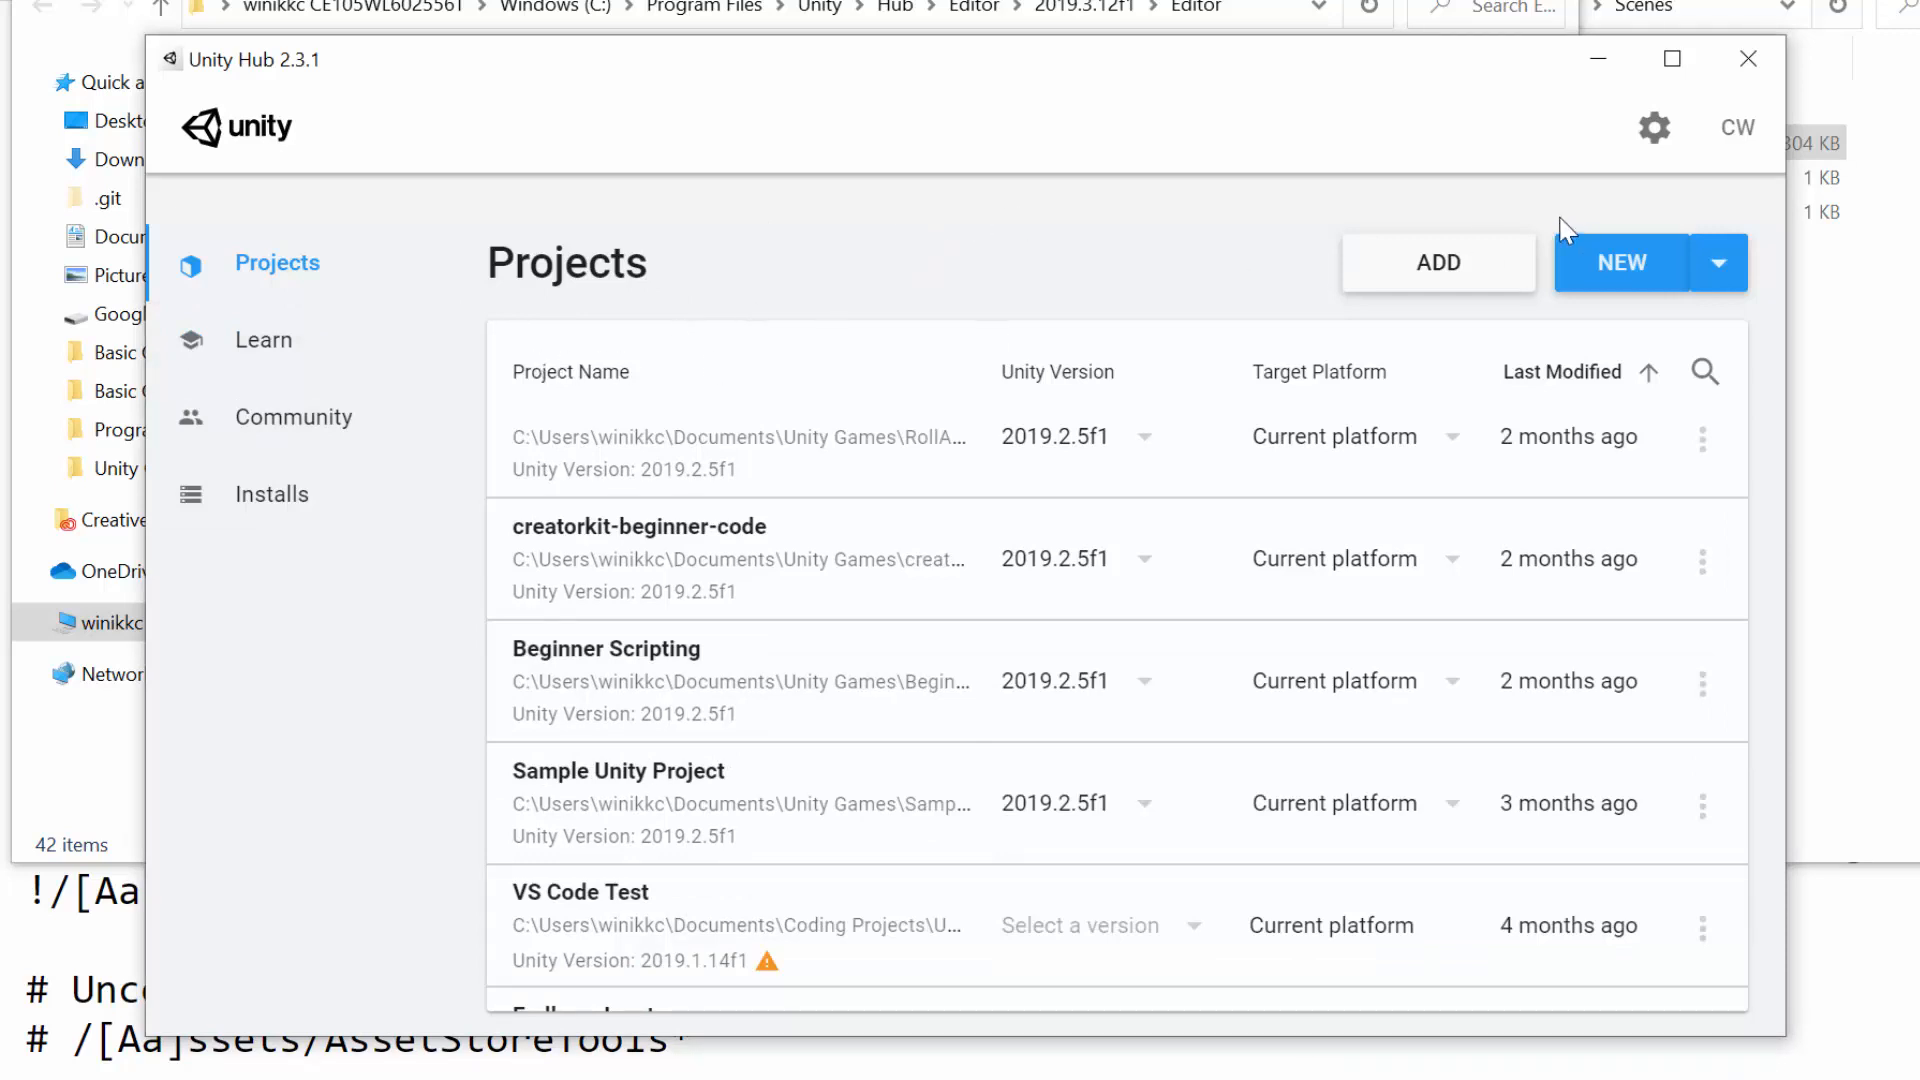
left_click(1632, 268)
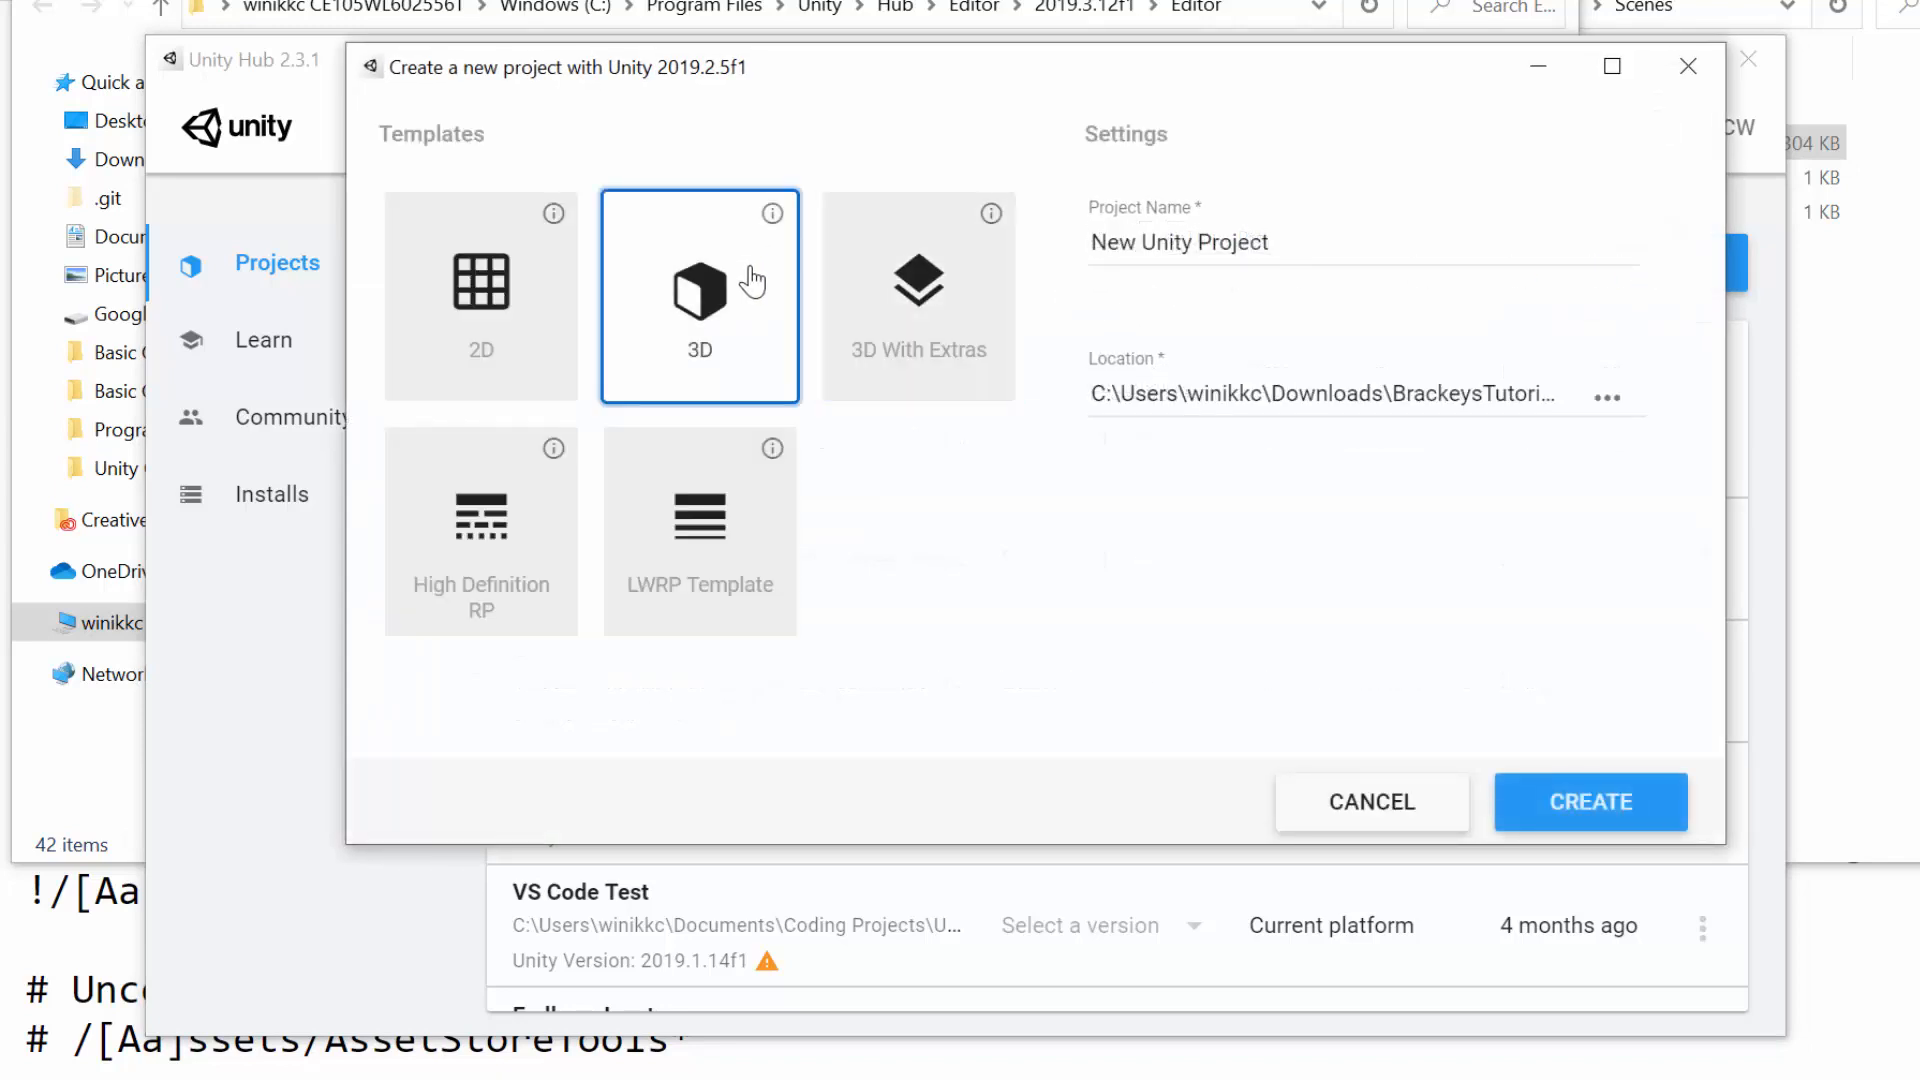
left_click(1606, 402)
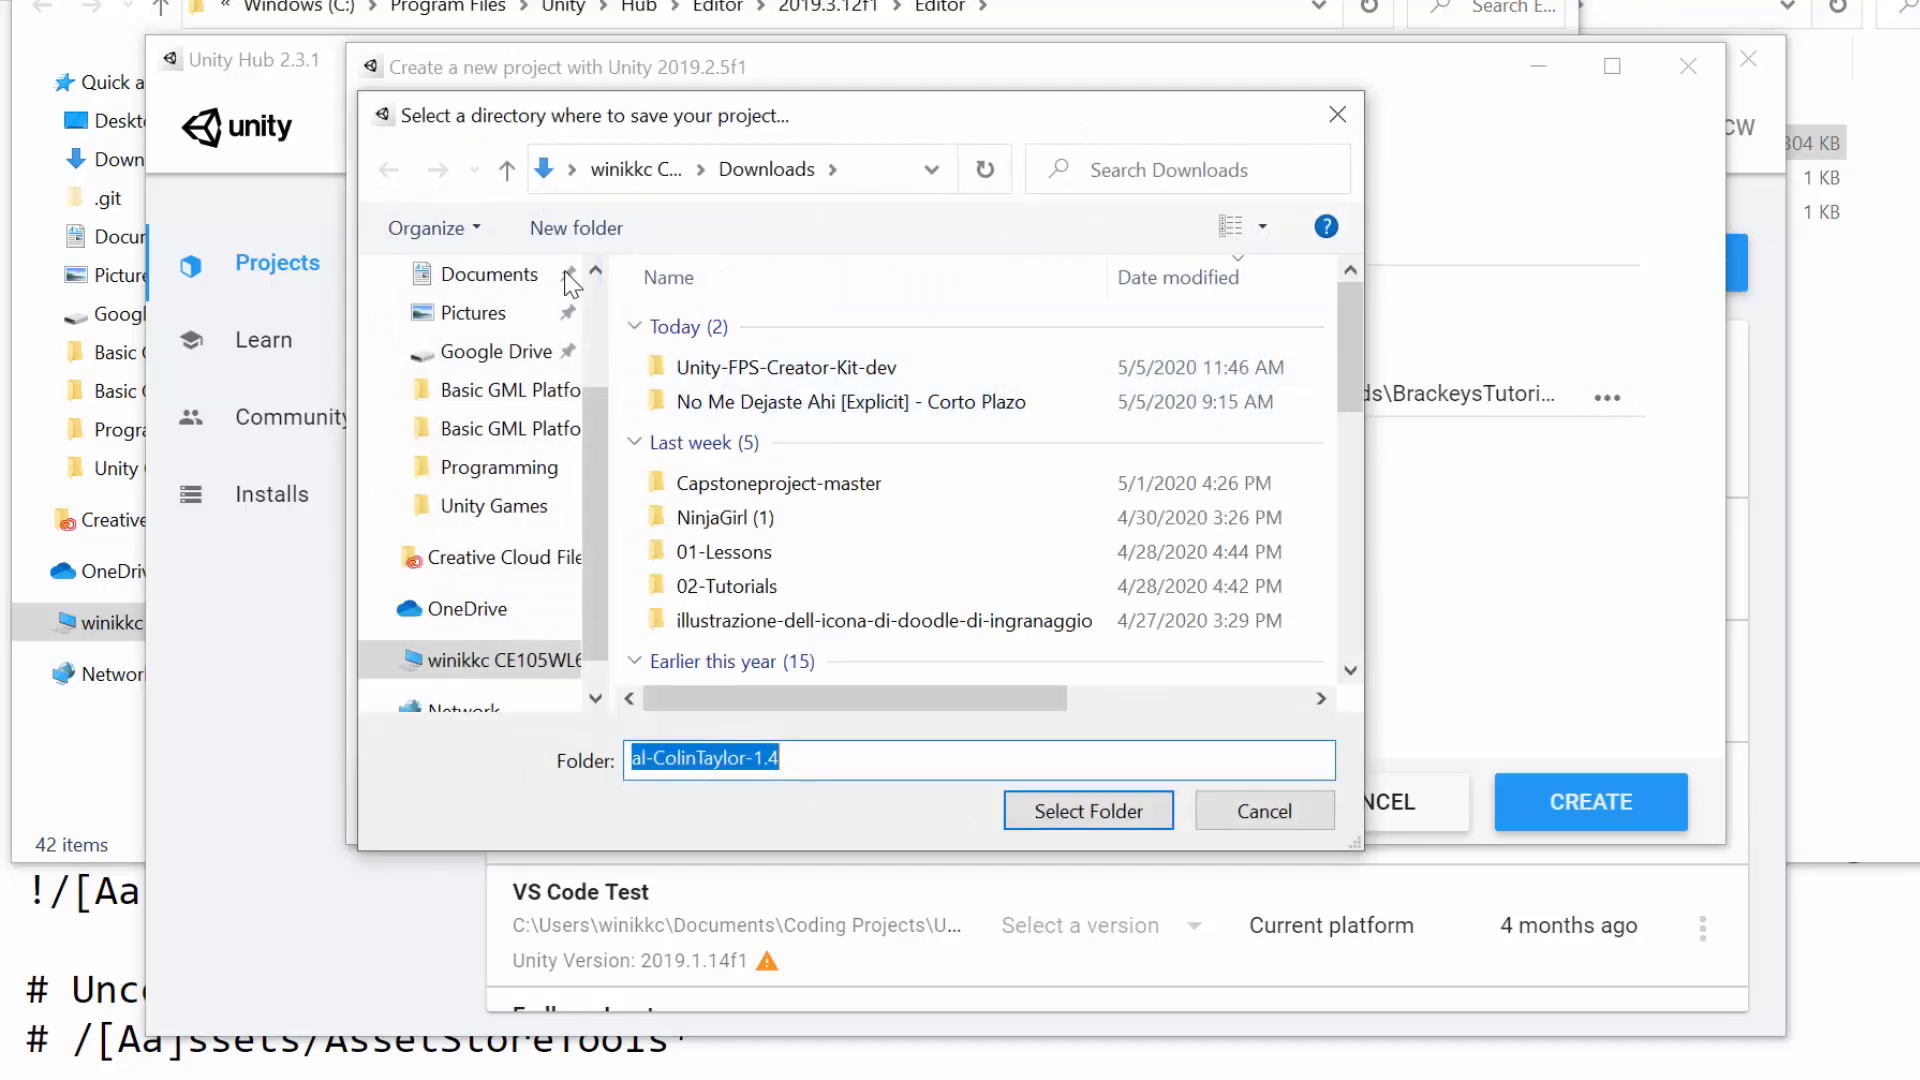
left_click(510, 276)
scroll(875, 490, "down", 7)
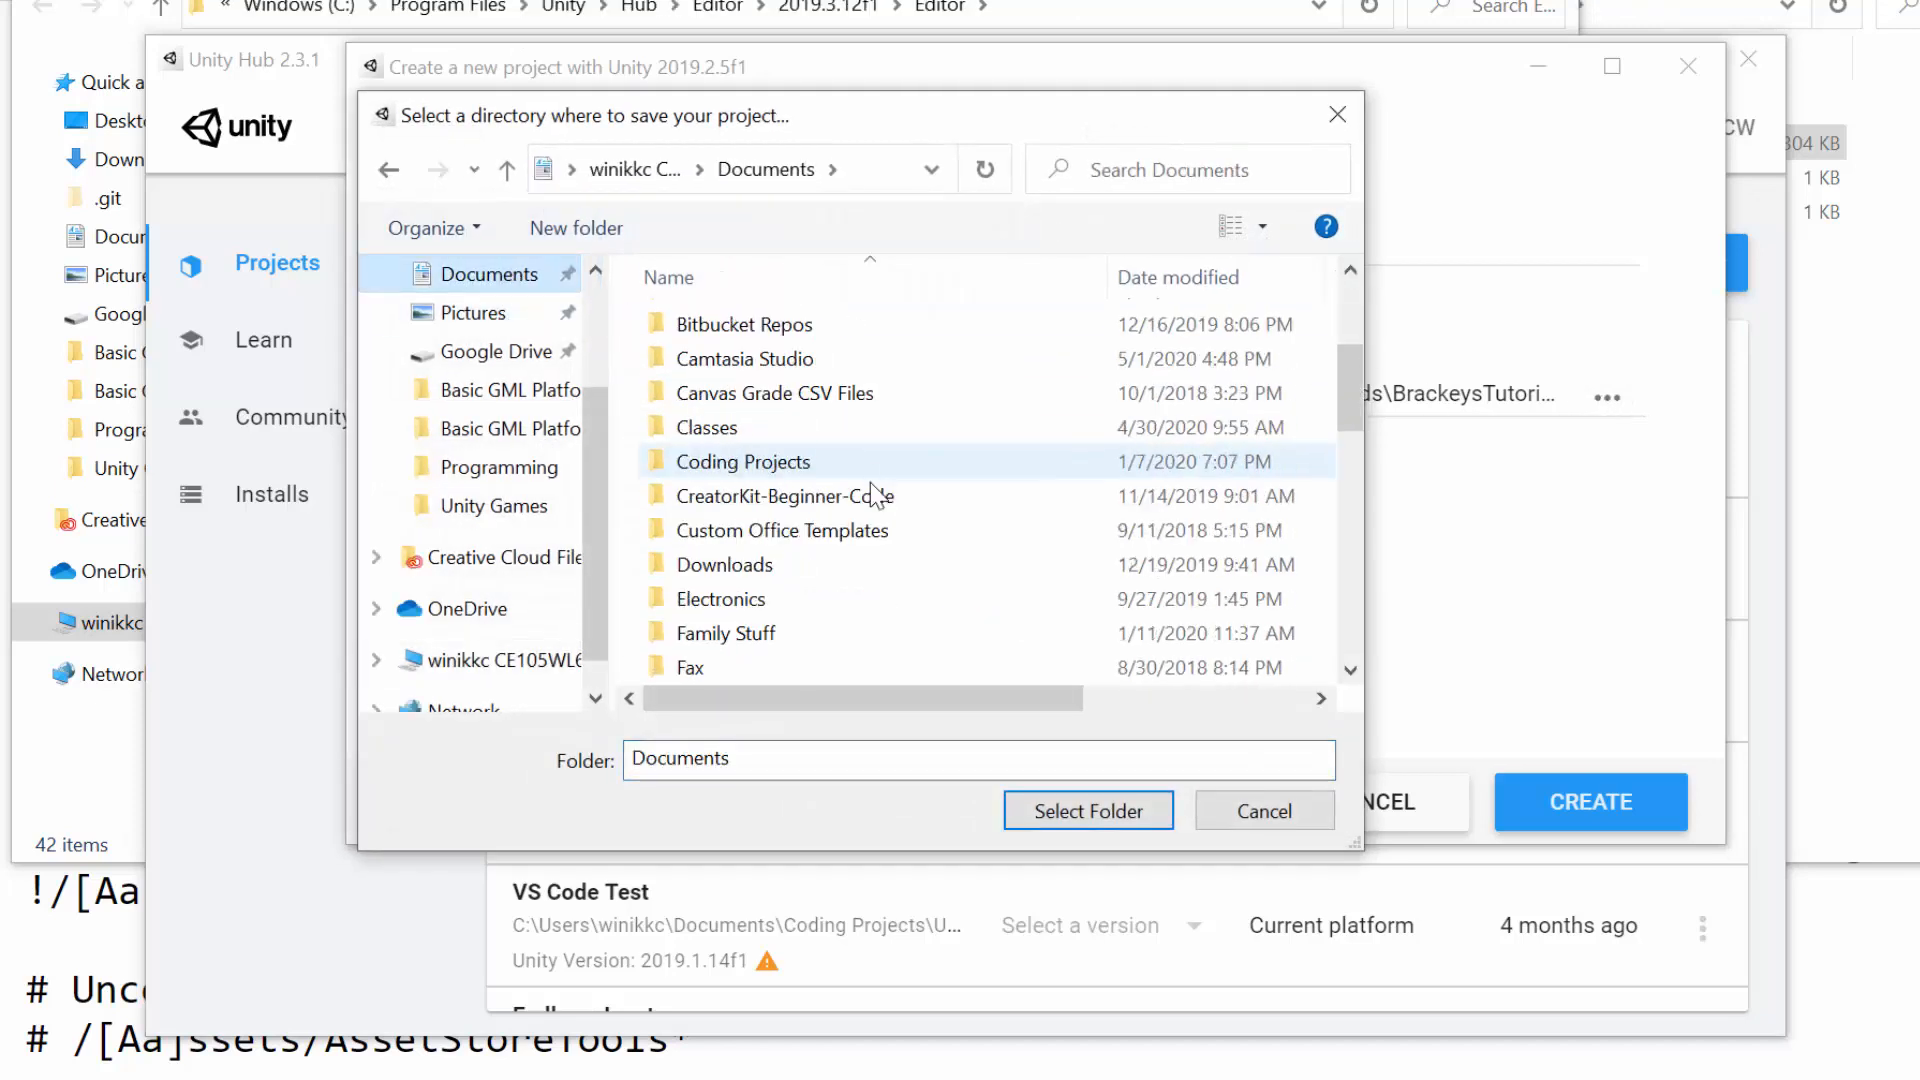
scroll(875, 525, "down", 5)
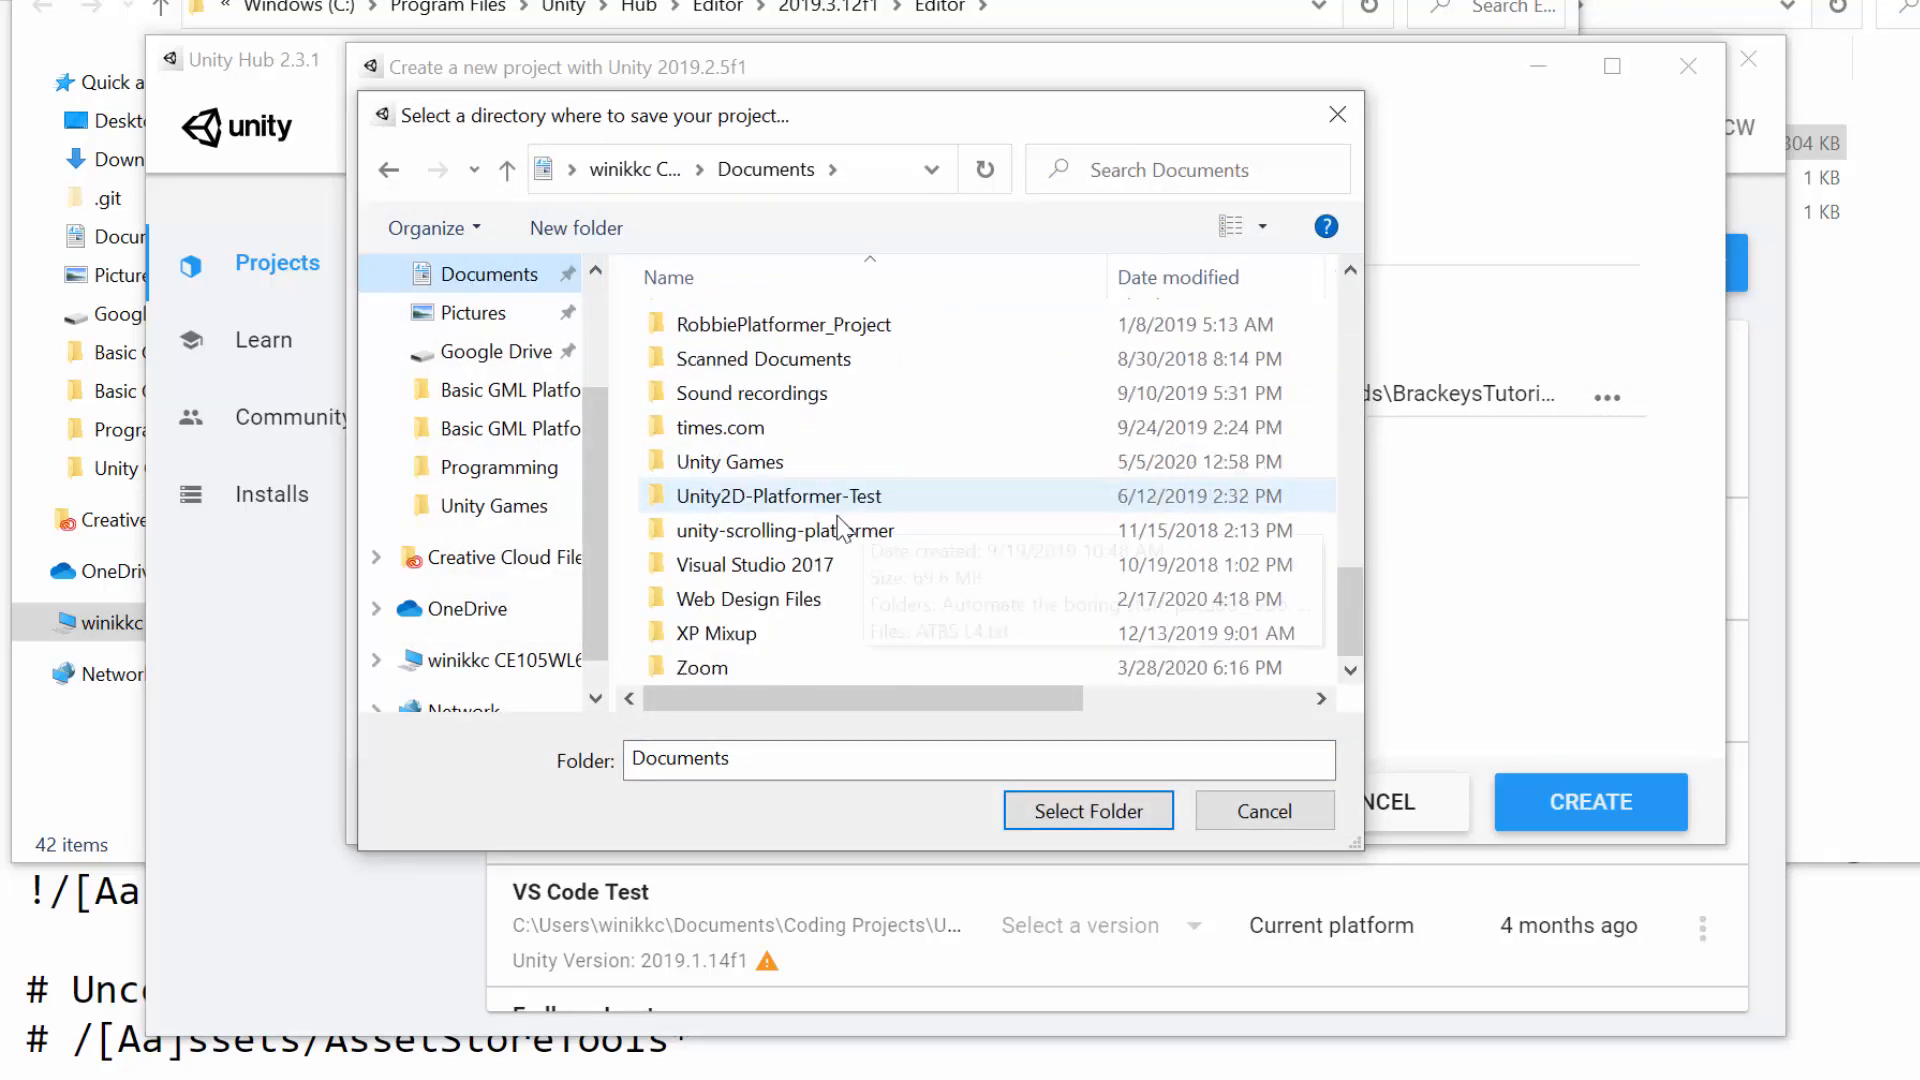
double_click(807, 466)
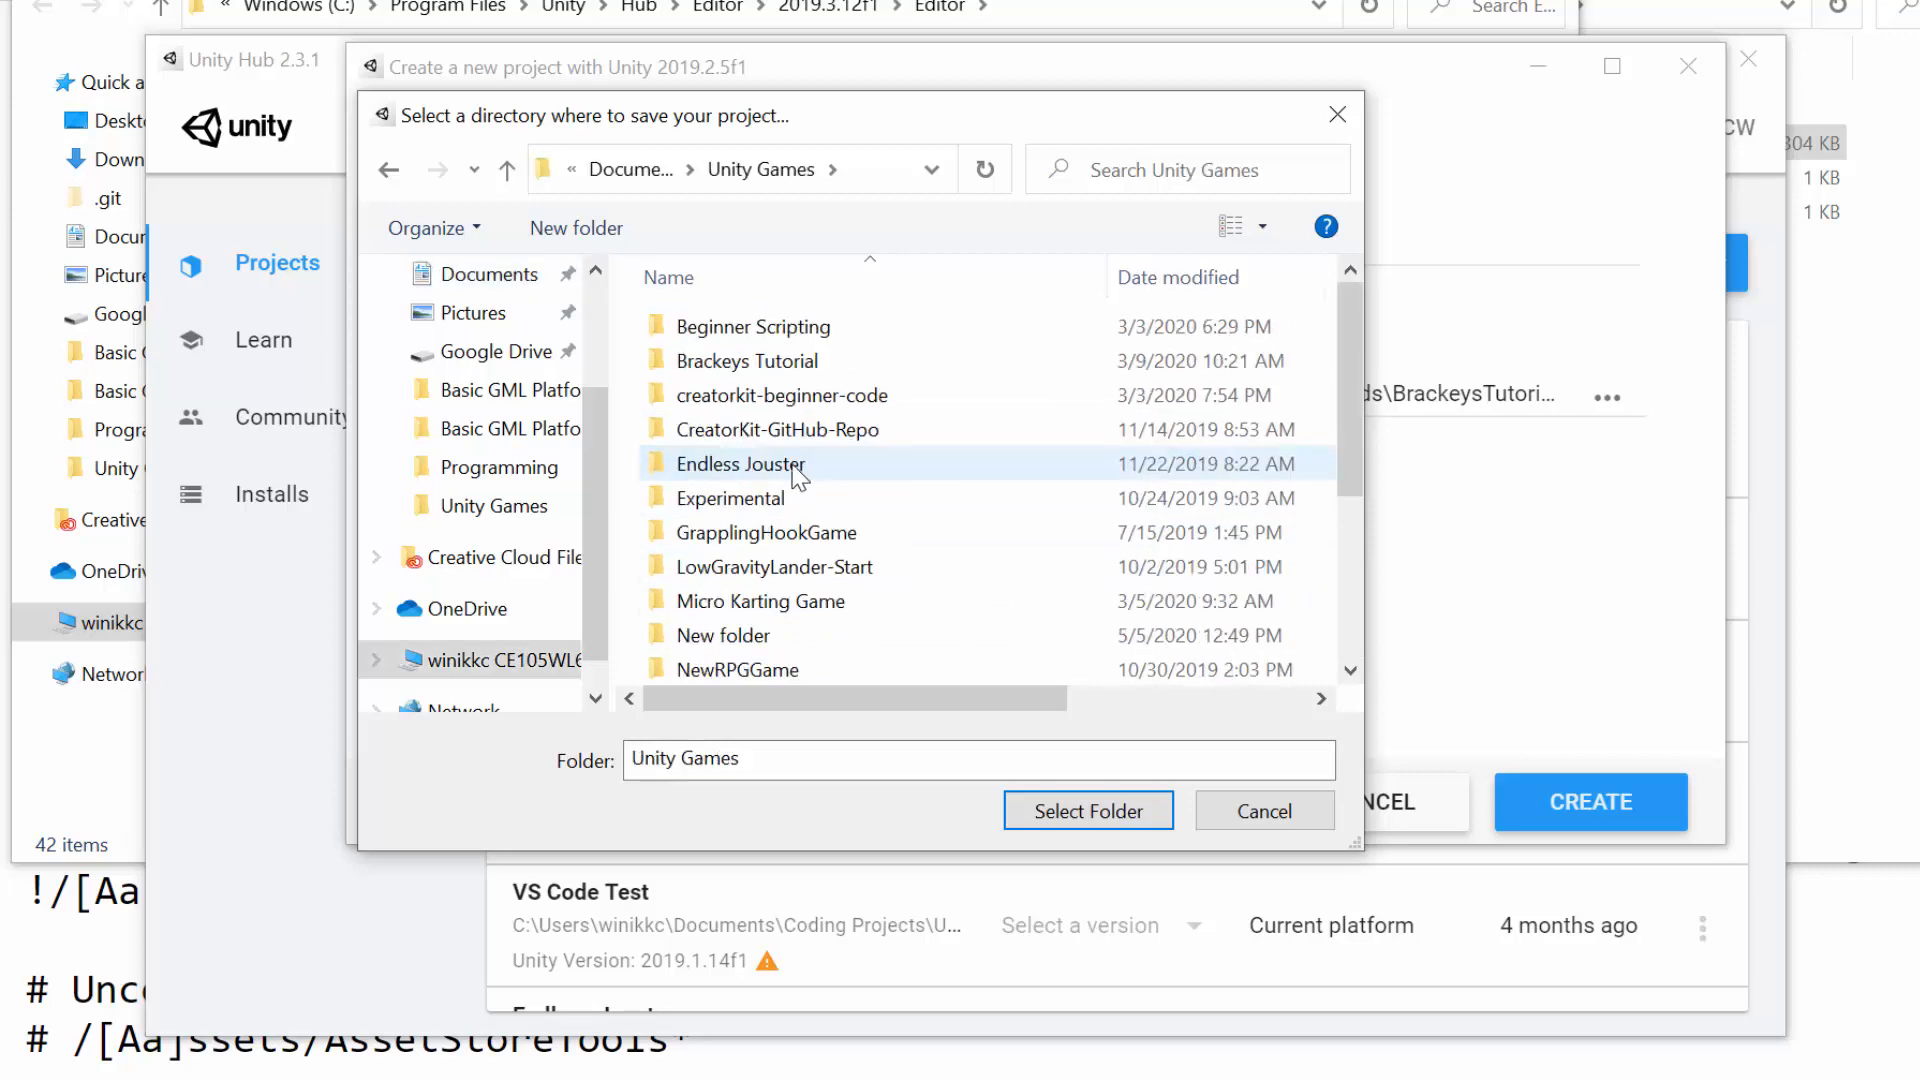
Step: Create a folder named "Creator Kit FPS" inside Unity Games and choose it as the project location
left_click(563, 228)
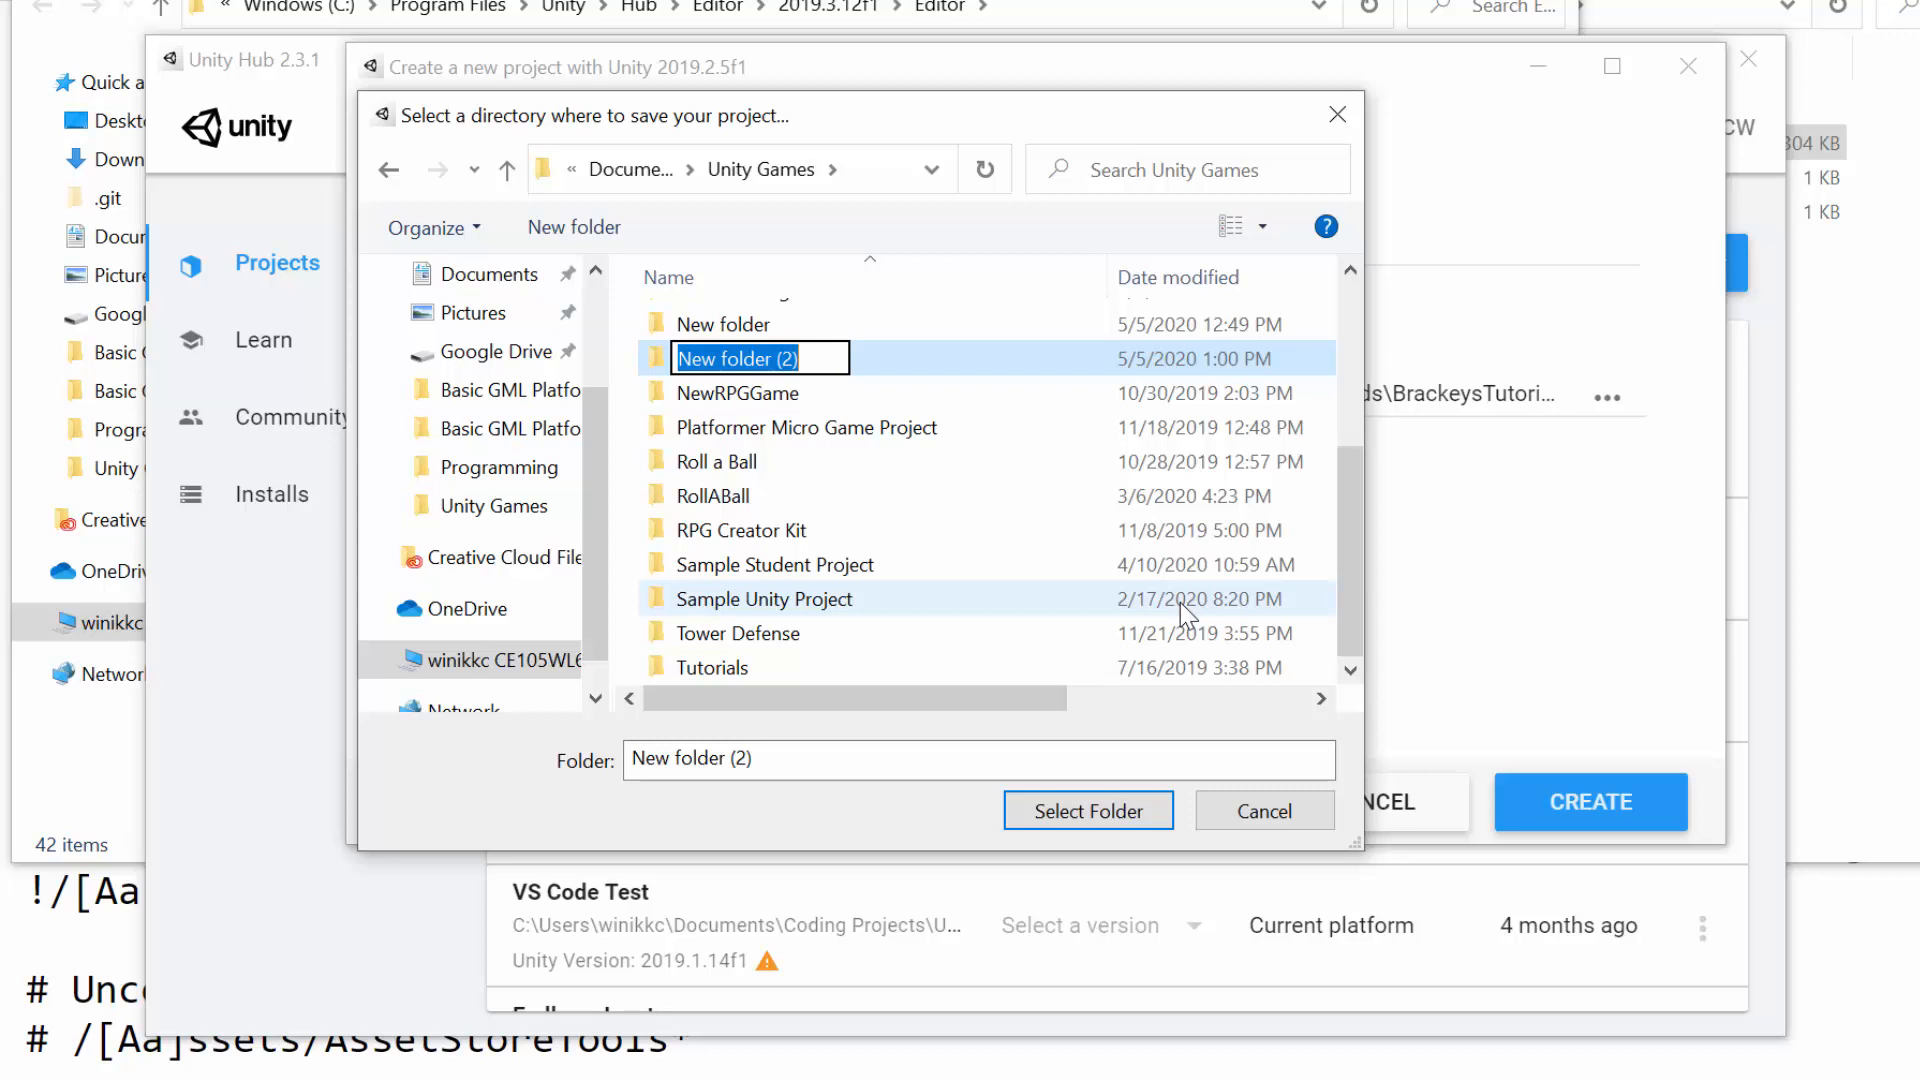
type("Creator Kit")
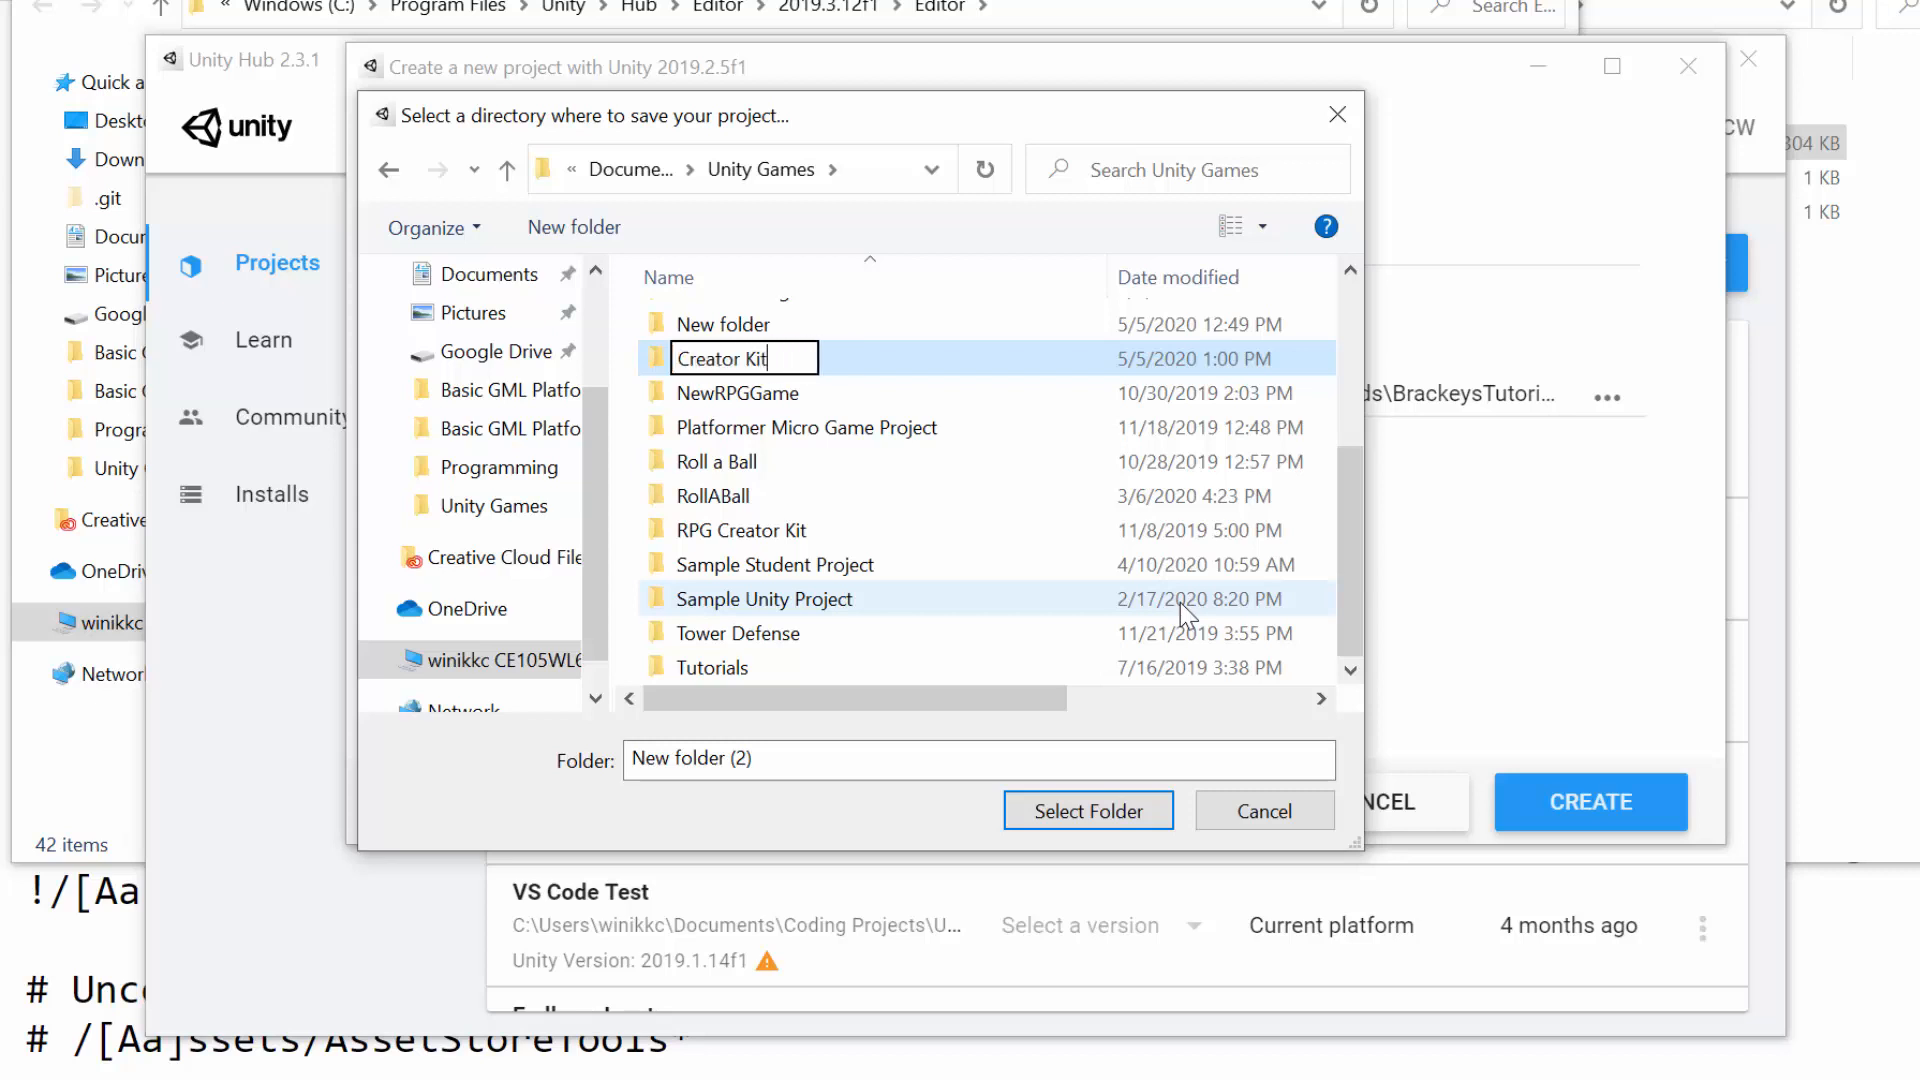
type(" FPS")
key("Return")
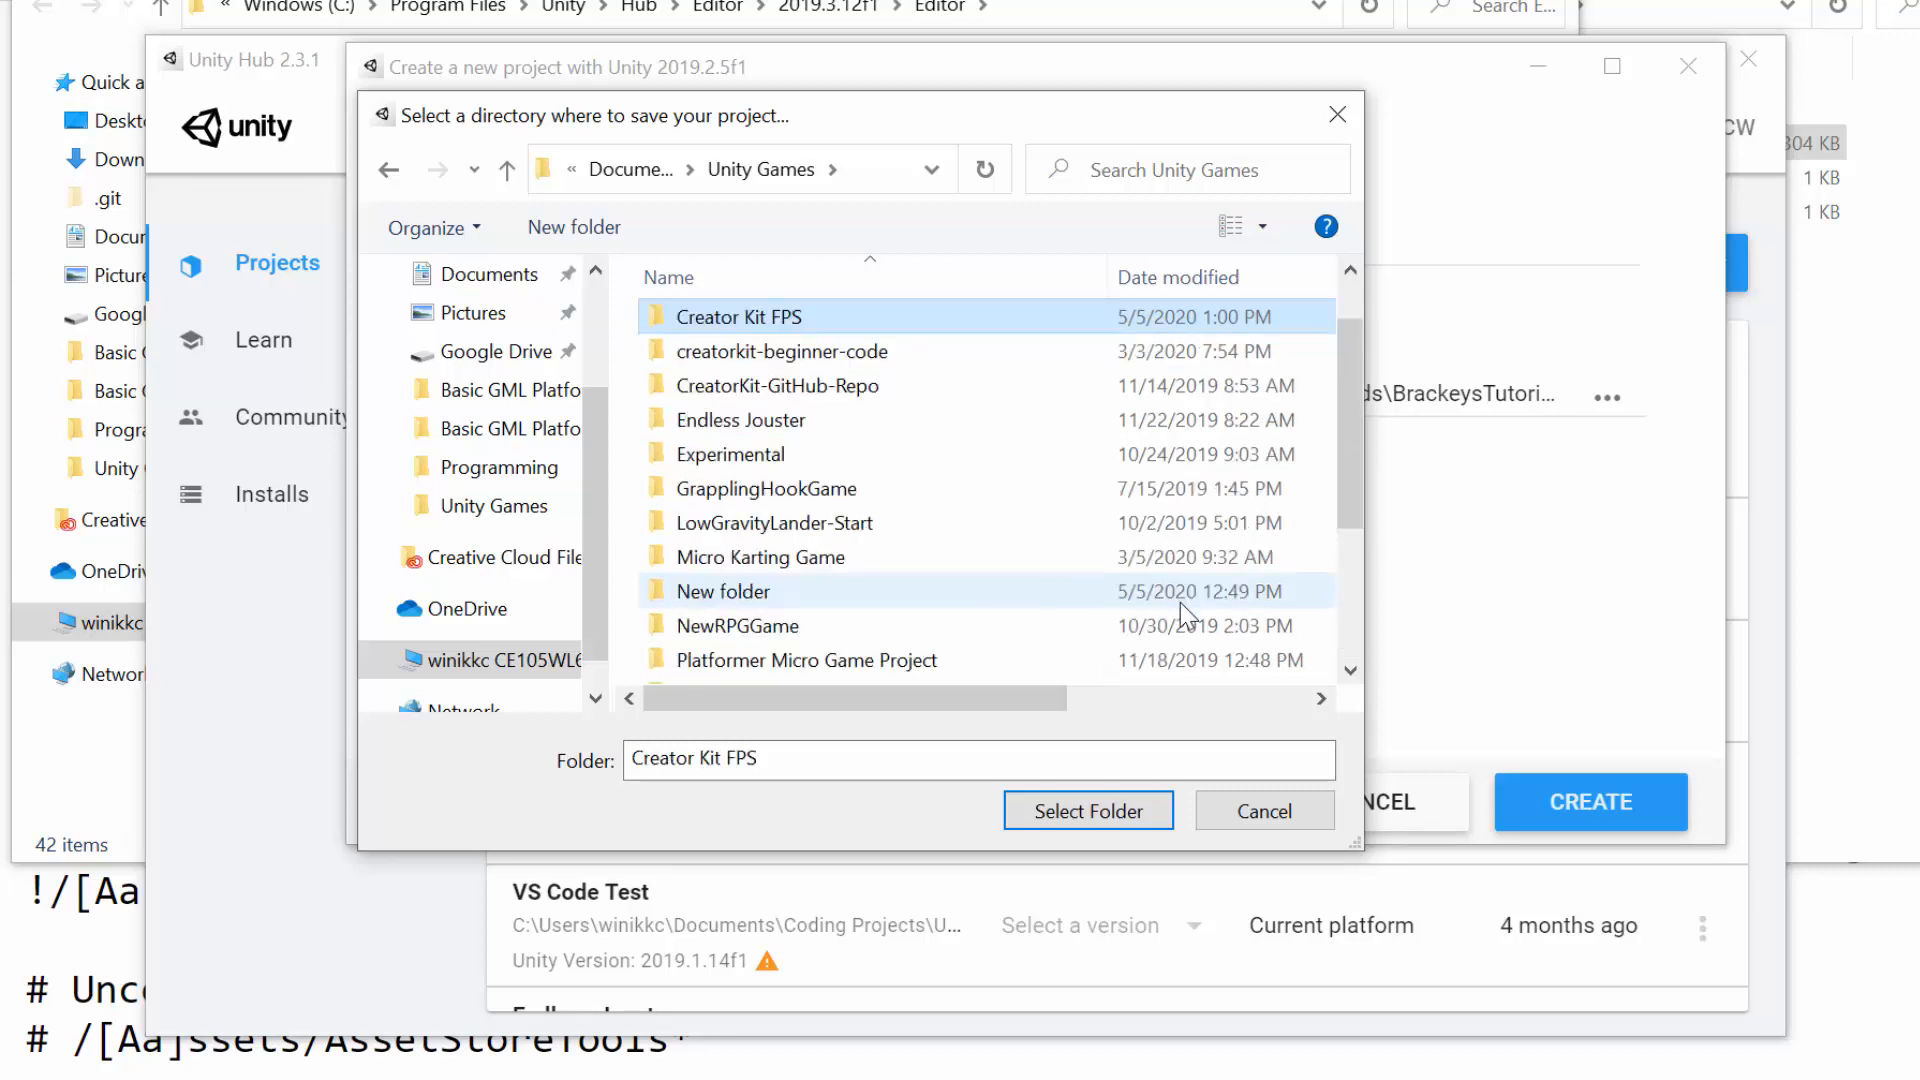
key("Return")
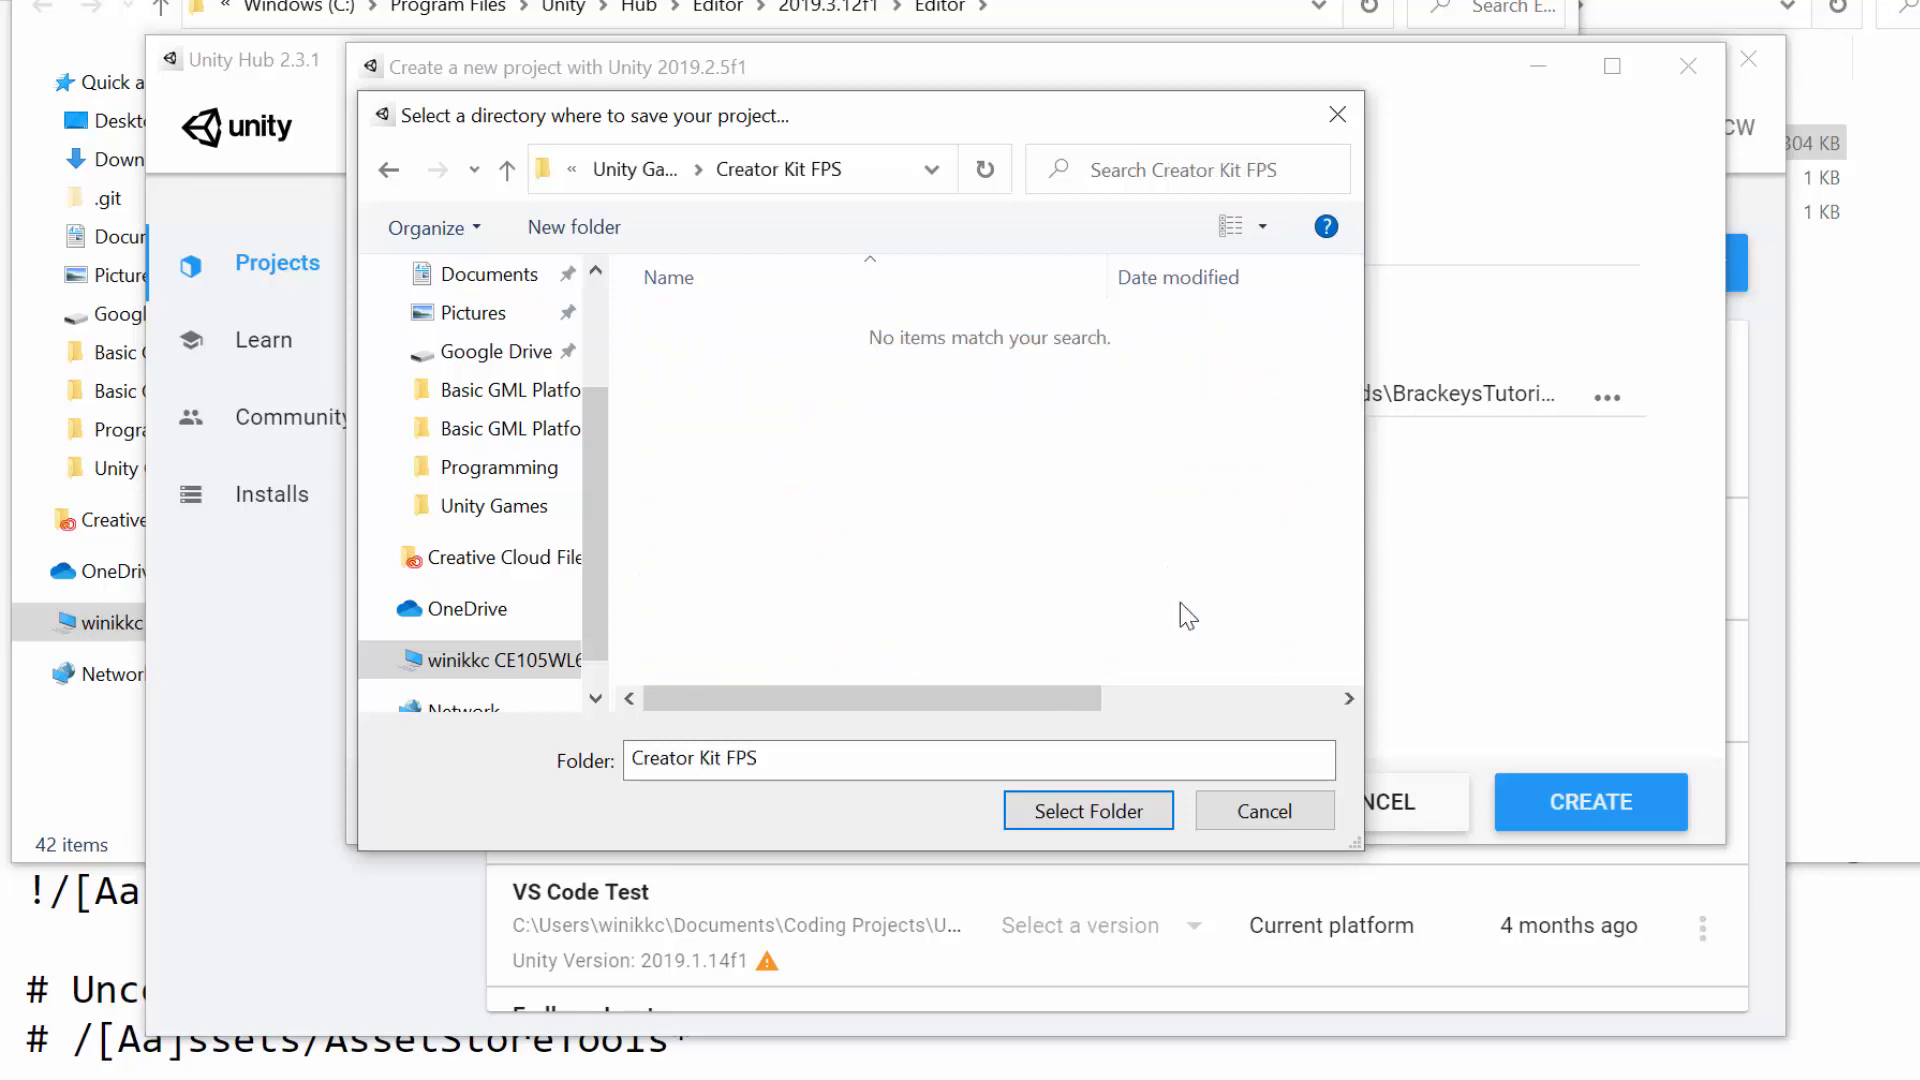
left_click(1090, 811)
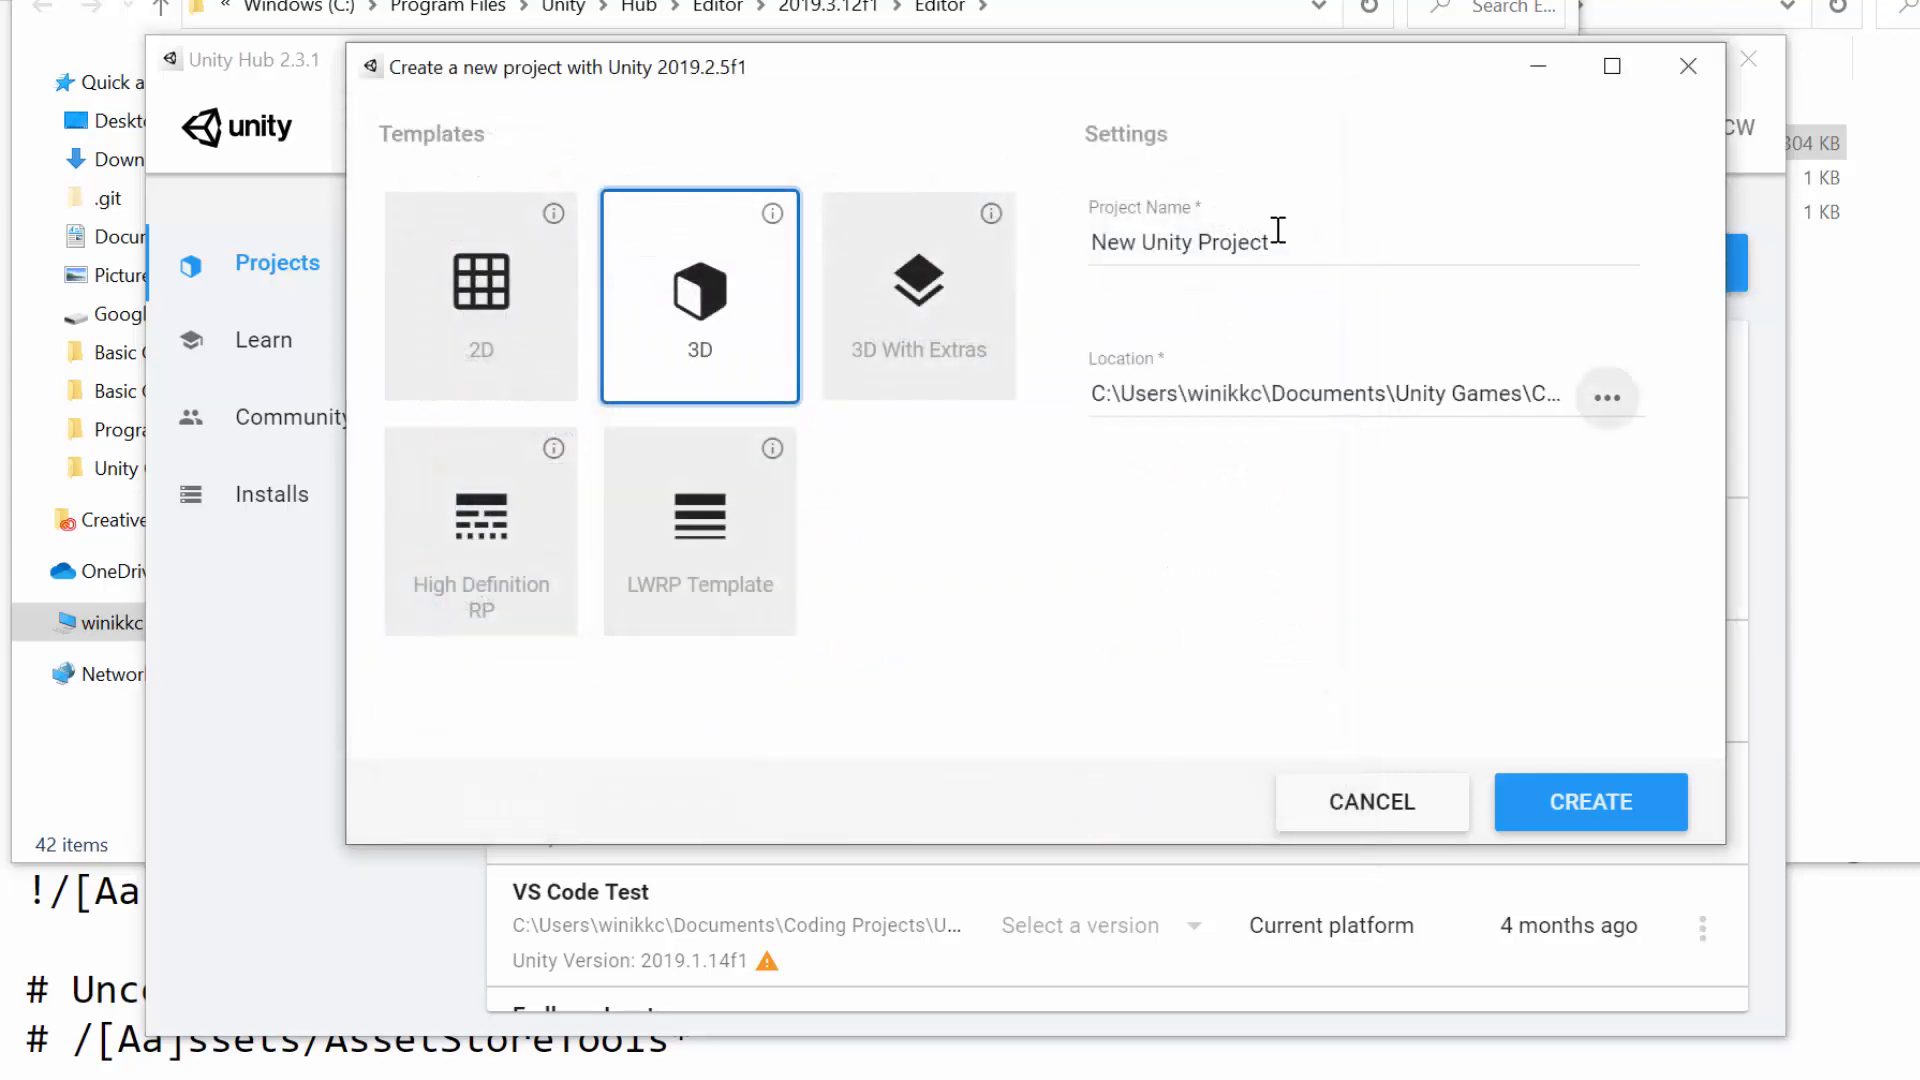
Step: Name the new project "Creator Kit FPS" and create it
left_click_drag(1320, 243, 777, 247)
type("c")
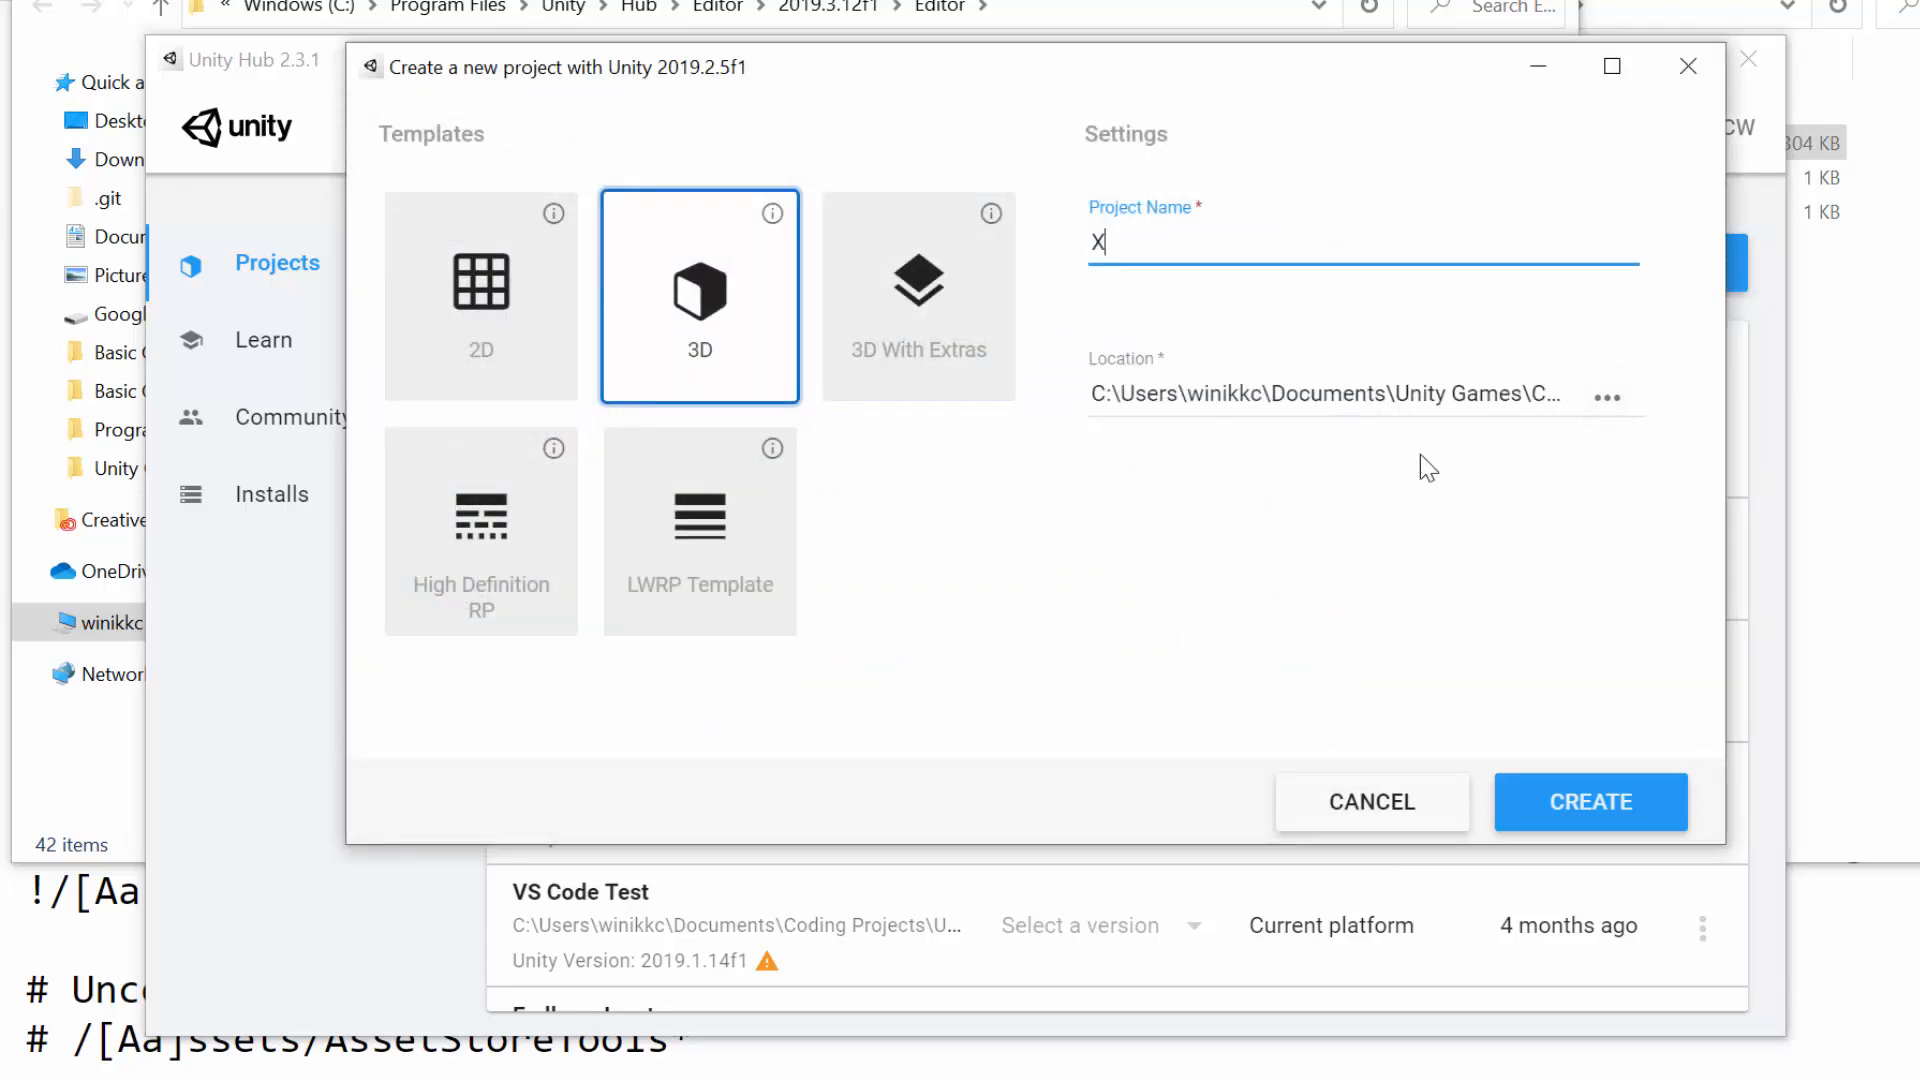
key("BackSpace")
type("Crea")
type("t")
key("BackSpace")
type("ar")
key("BackSpace")
type("tor Kit FPS")
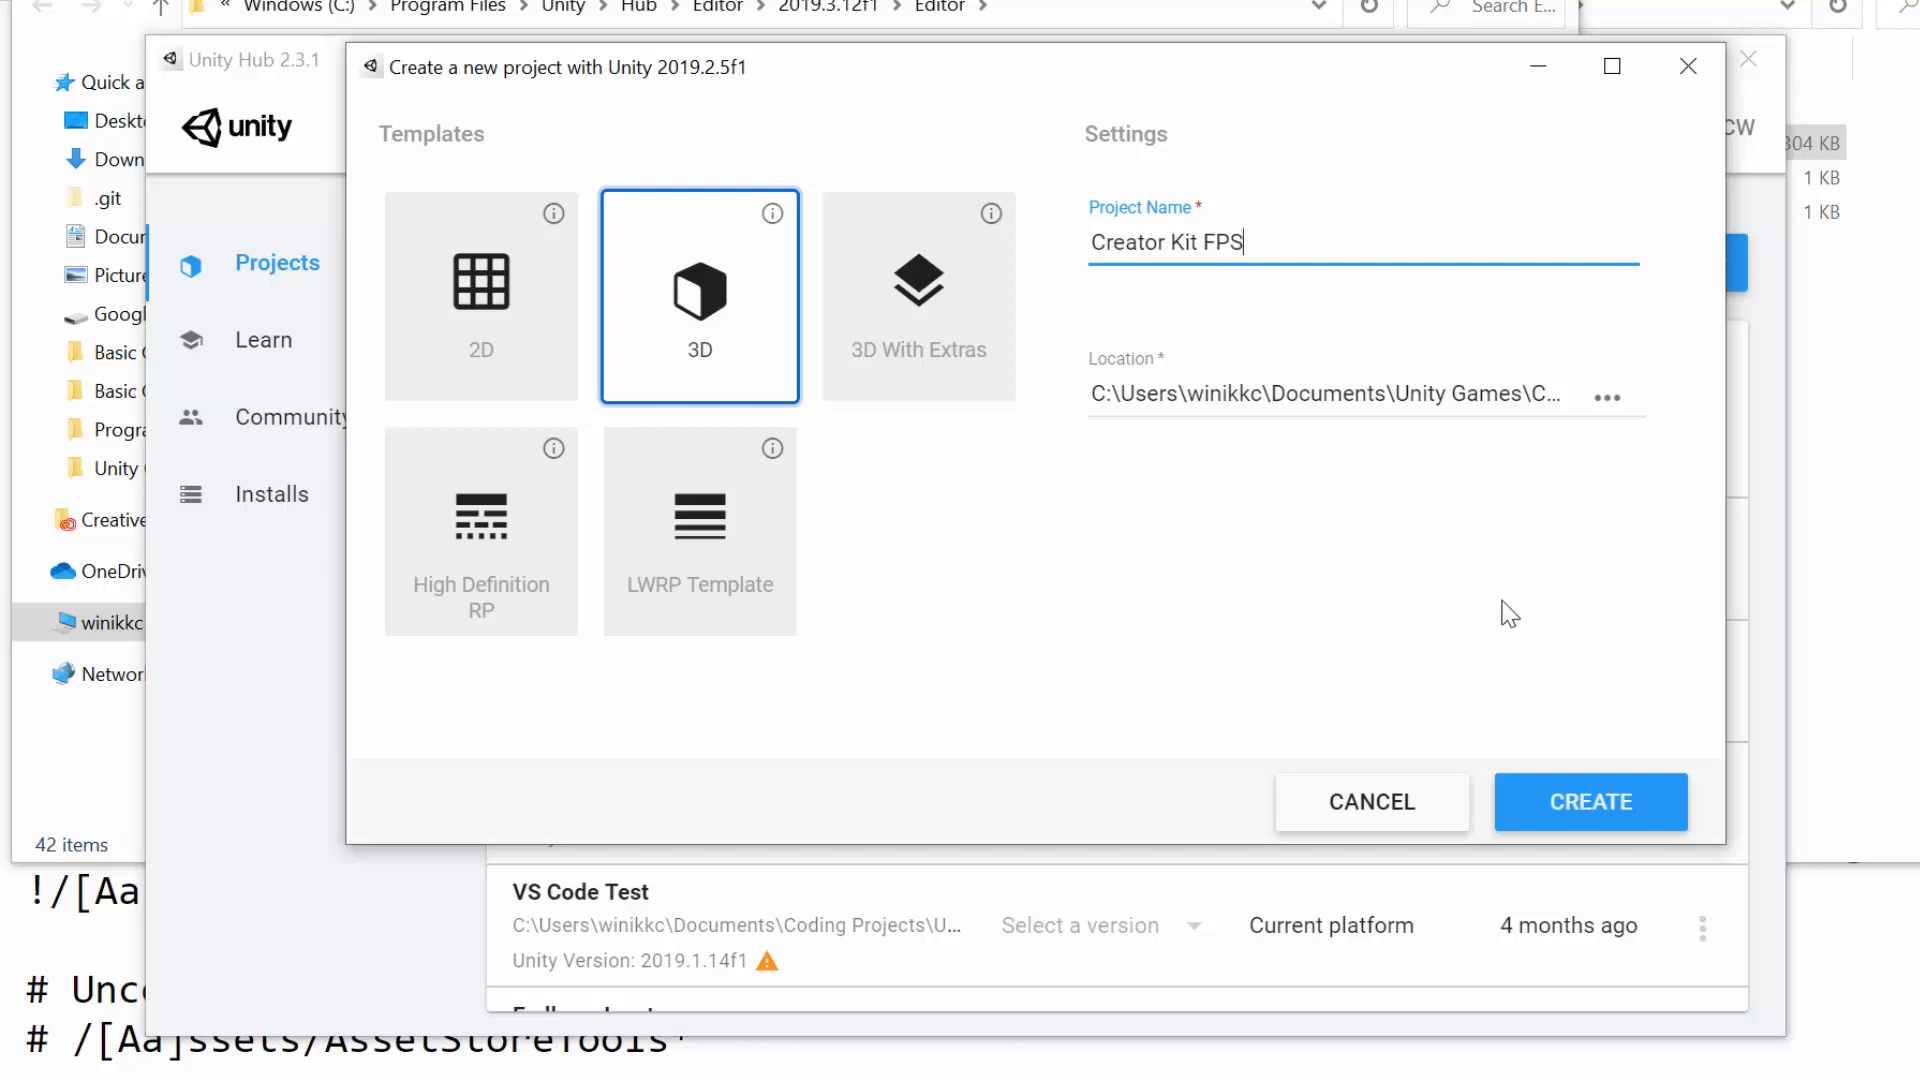
left_click(1591, 803)
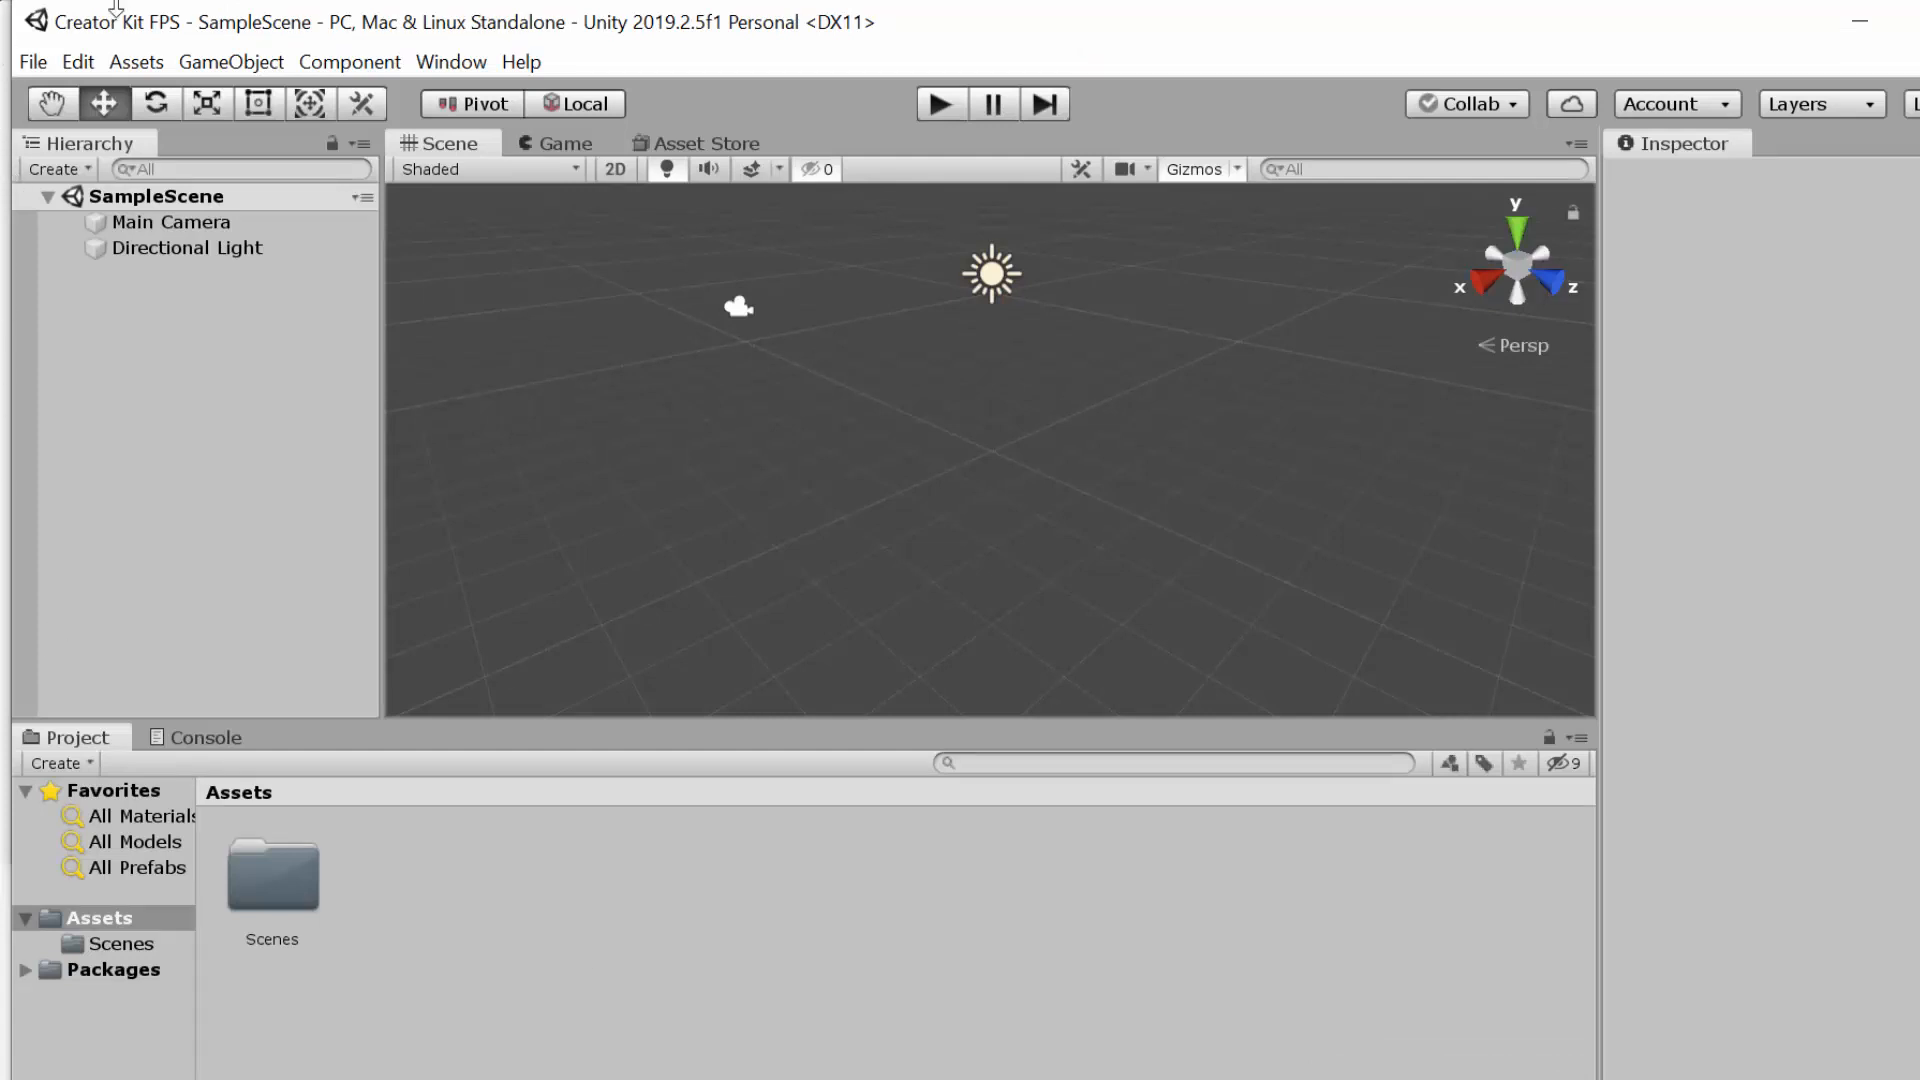
Step: Open the Asset Store in the new project, enlarge its pane slightly and search for "creator kit"
left_click(702, 146)
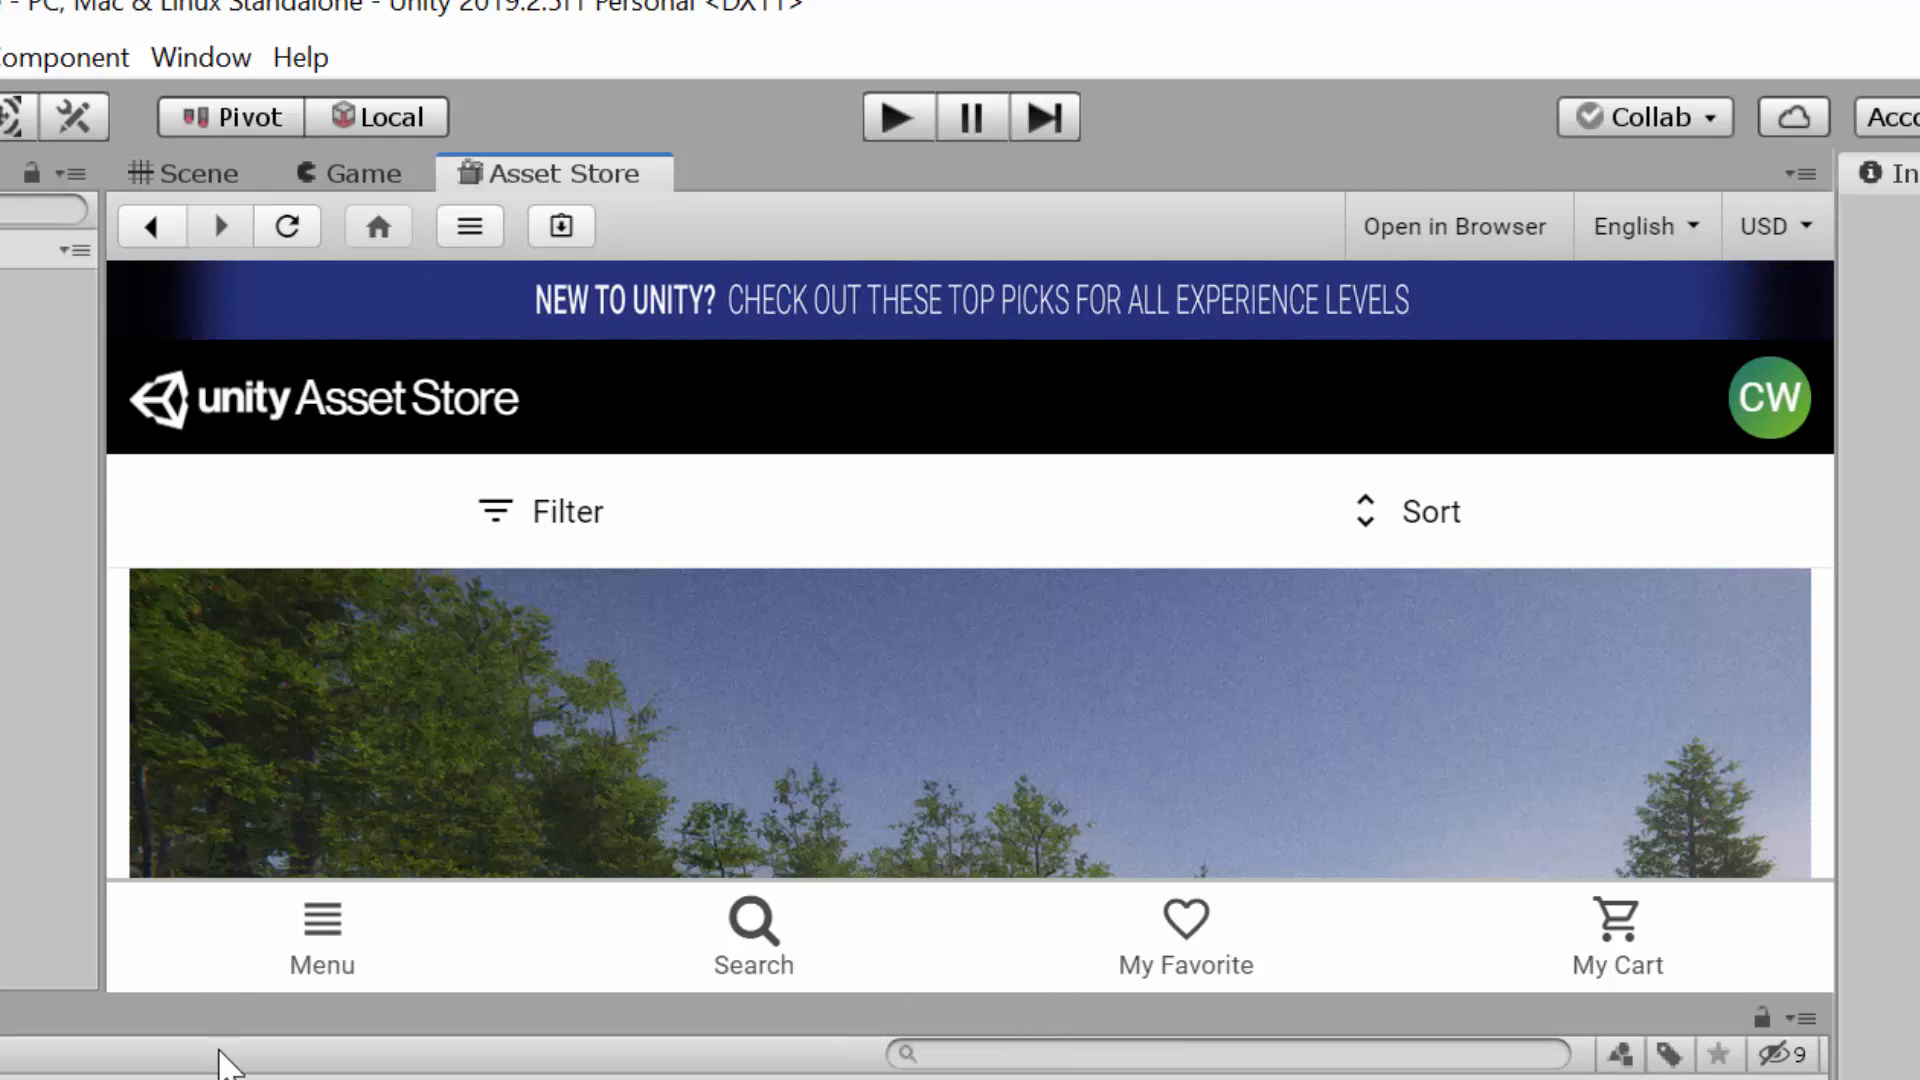
mouse_move(287, 998)
left_mouse_down()
mouse_move(287, 1033)
mouse_move(287, 1011)
left_mouse_up()
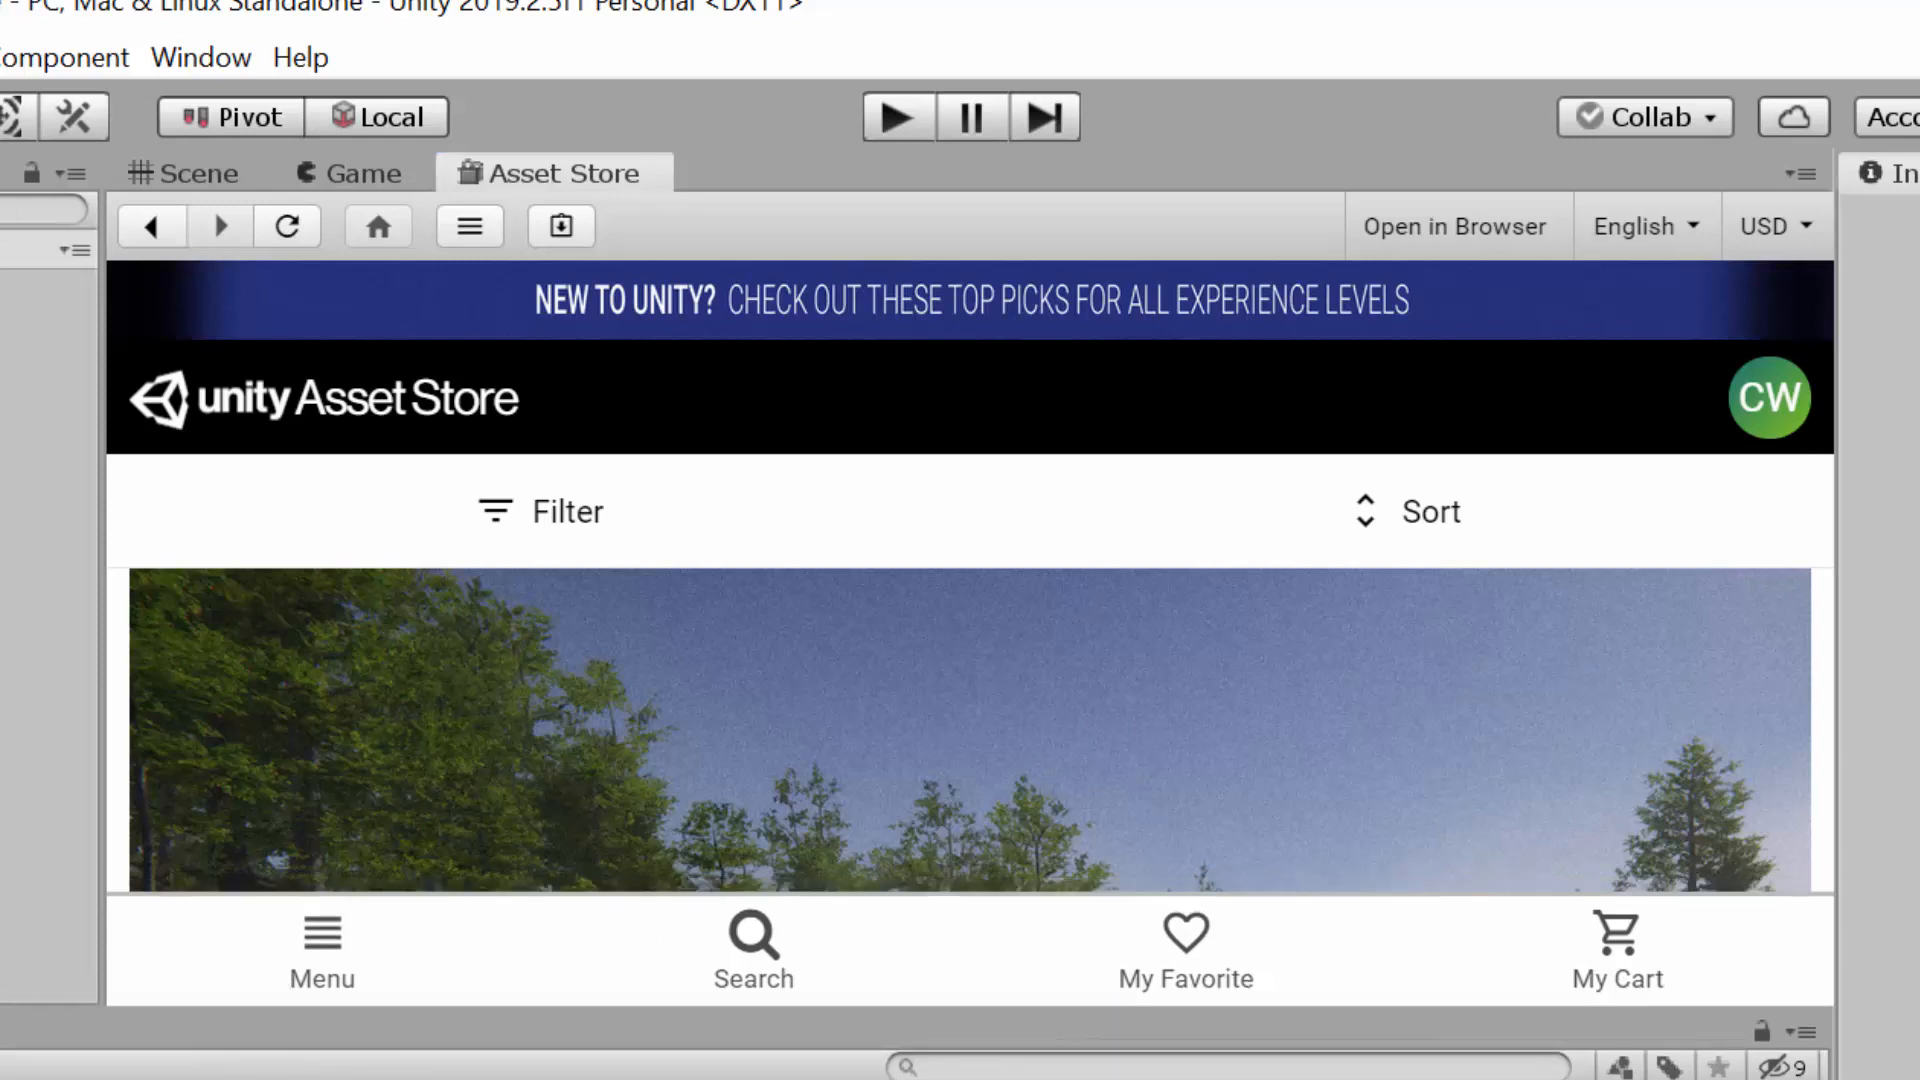
left_click(745, 955)
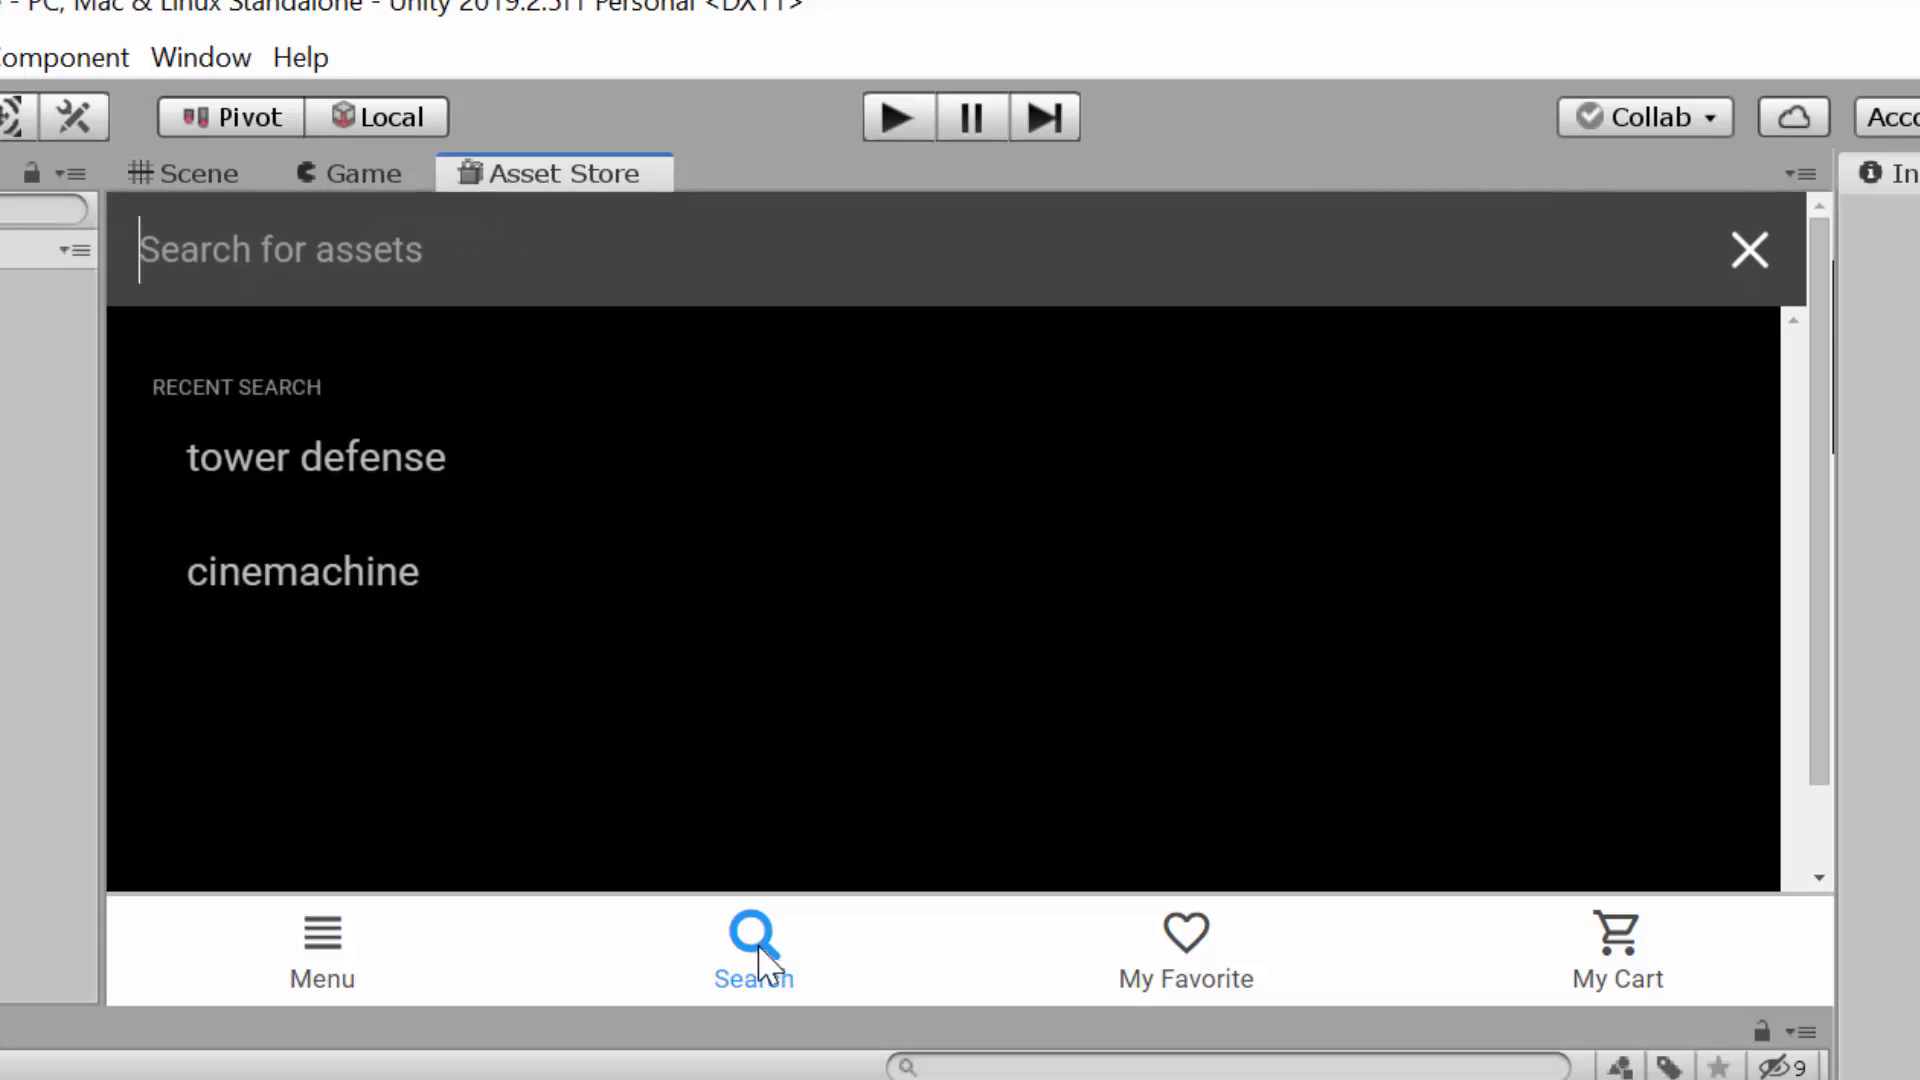
type("creator")
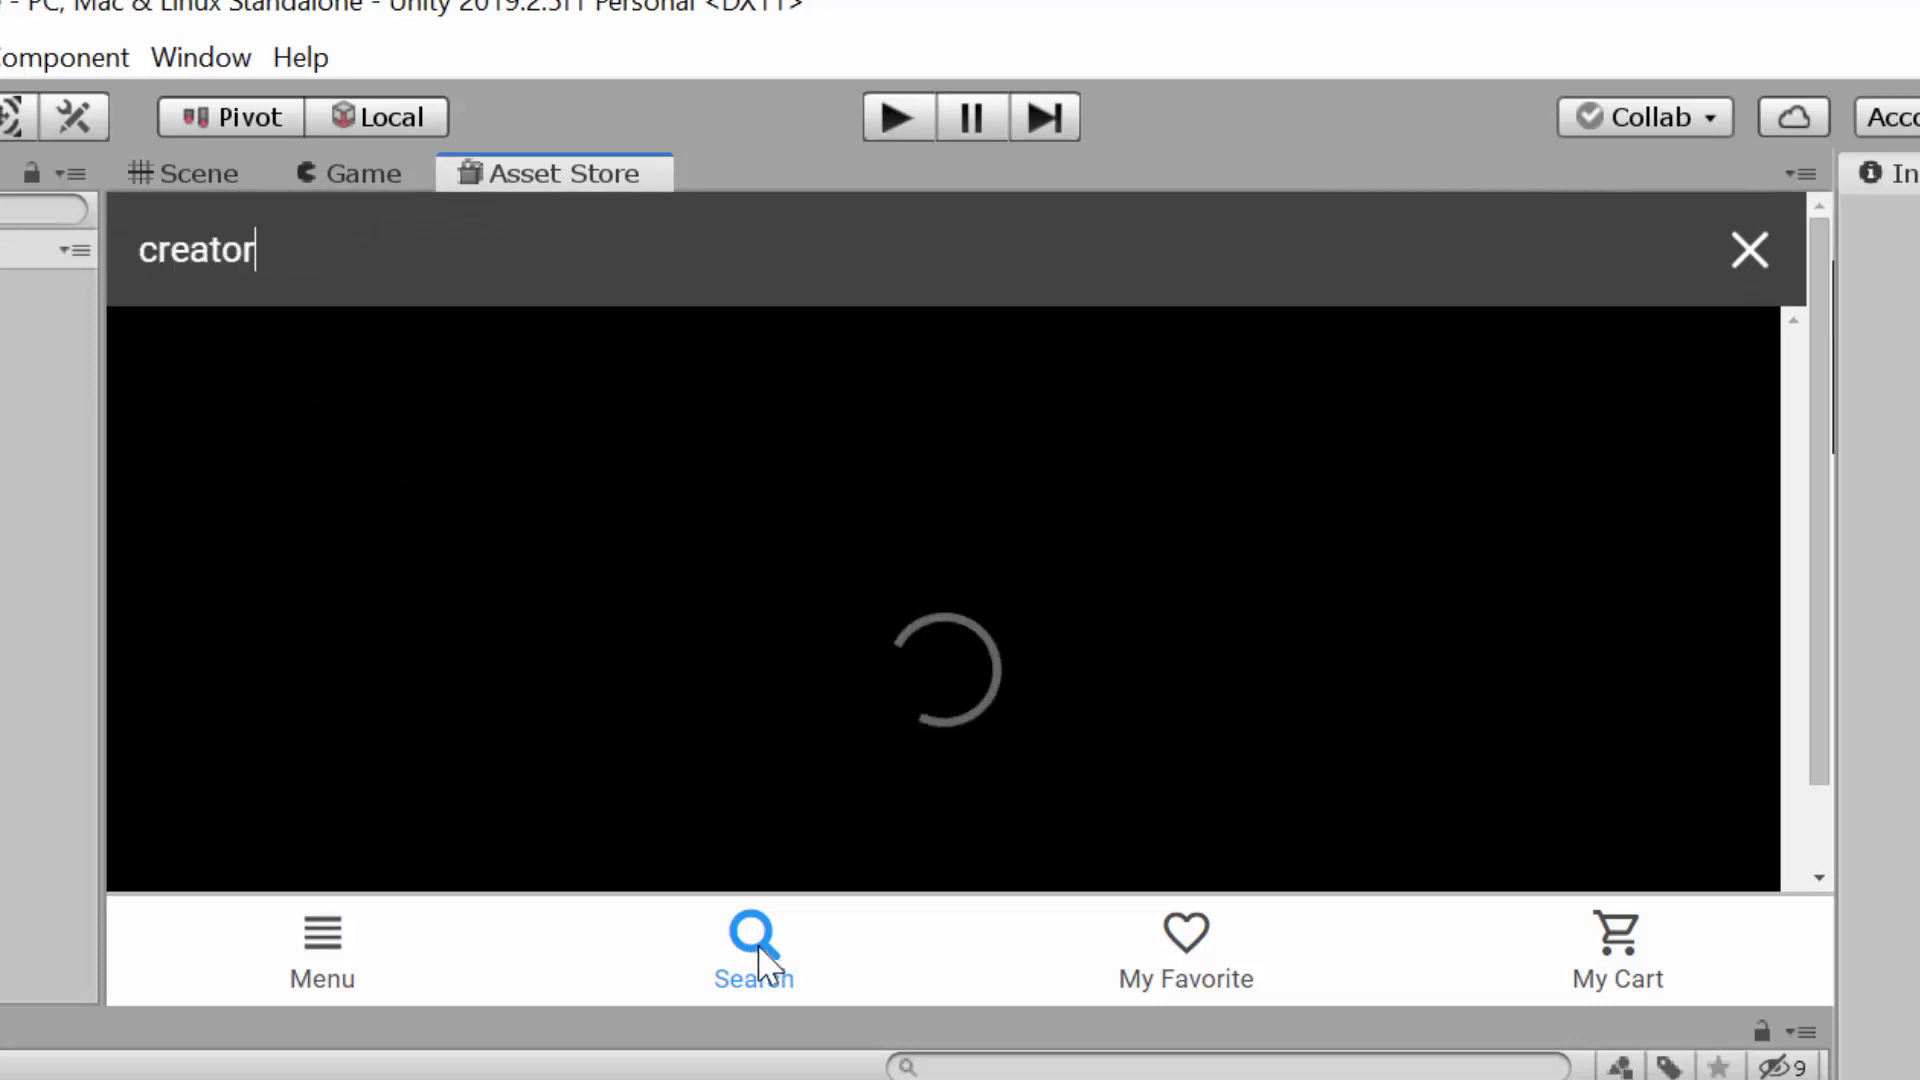
type(" kit")
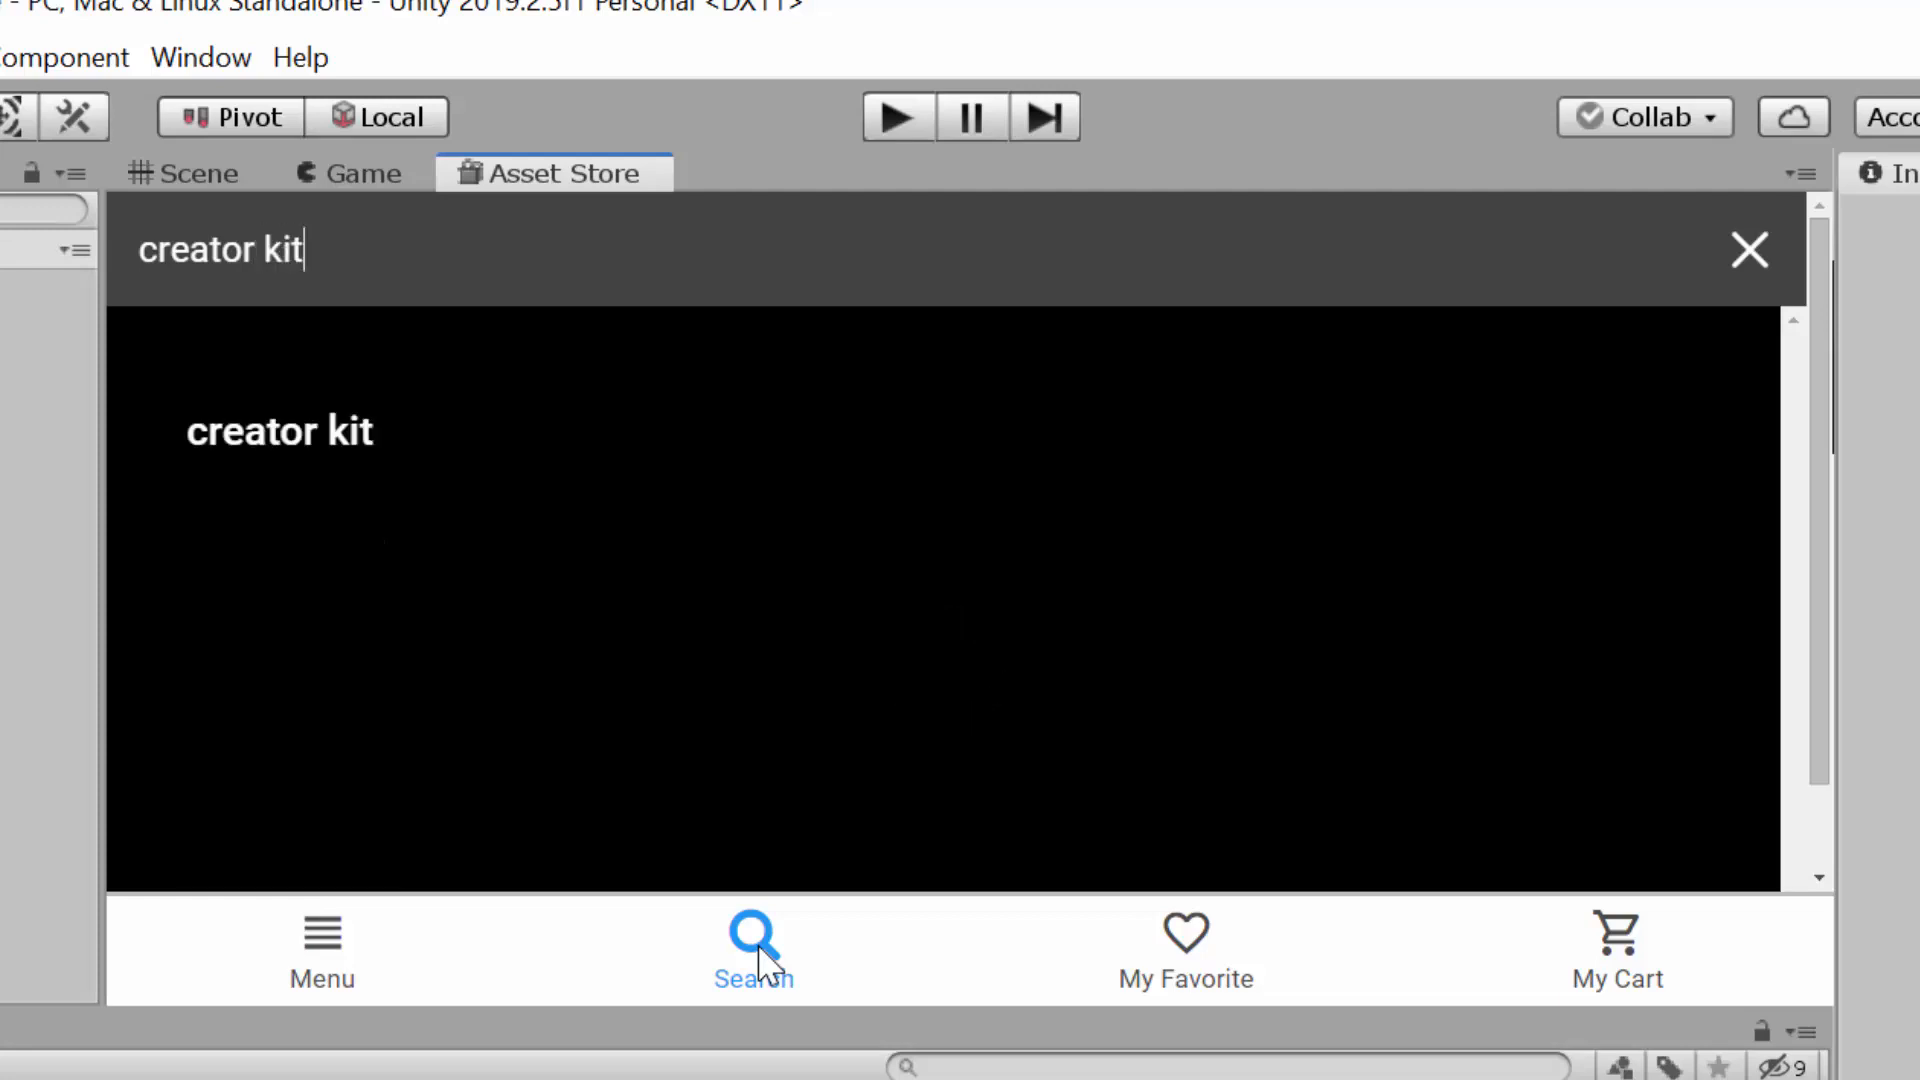
left_click(287, 437)
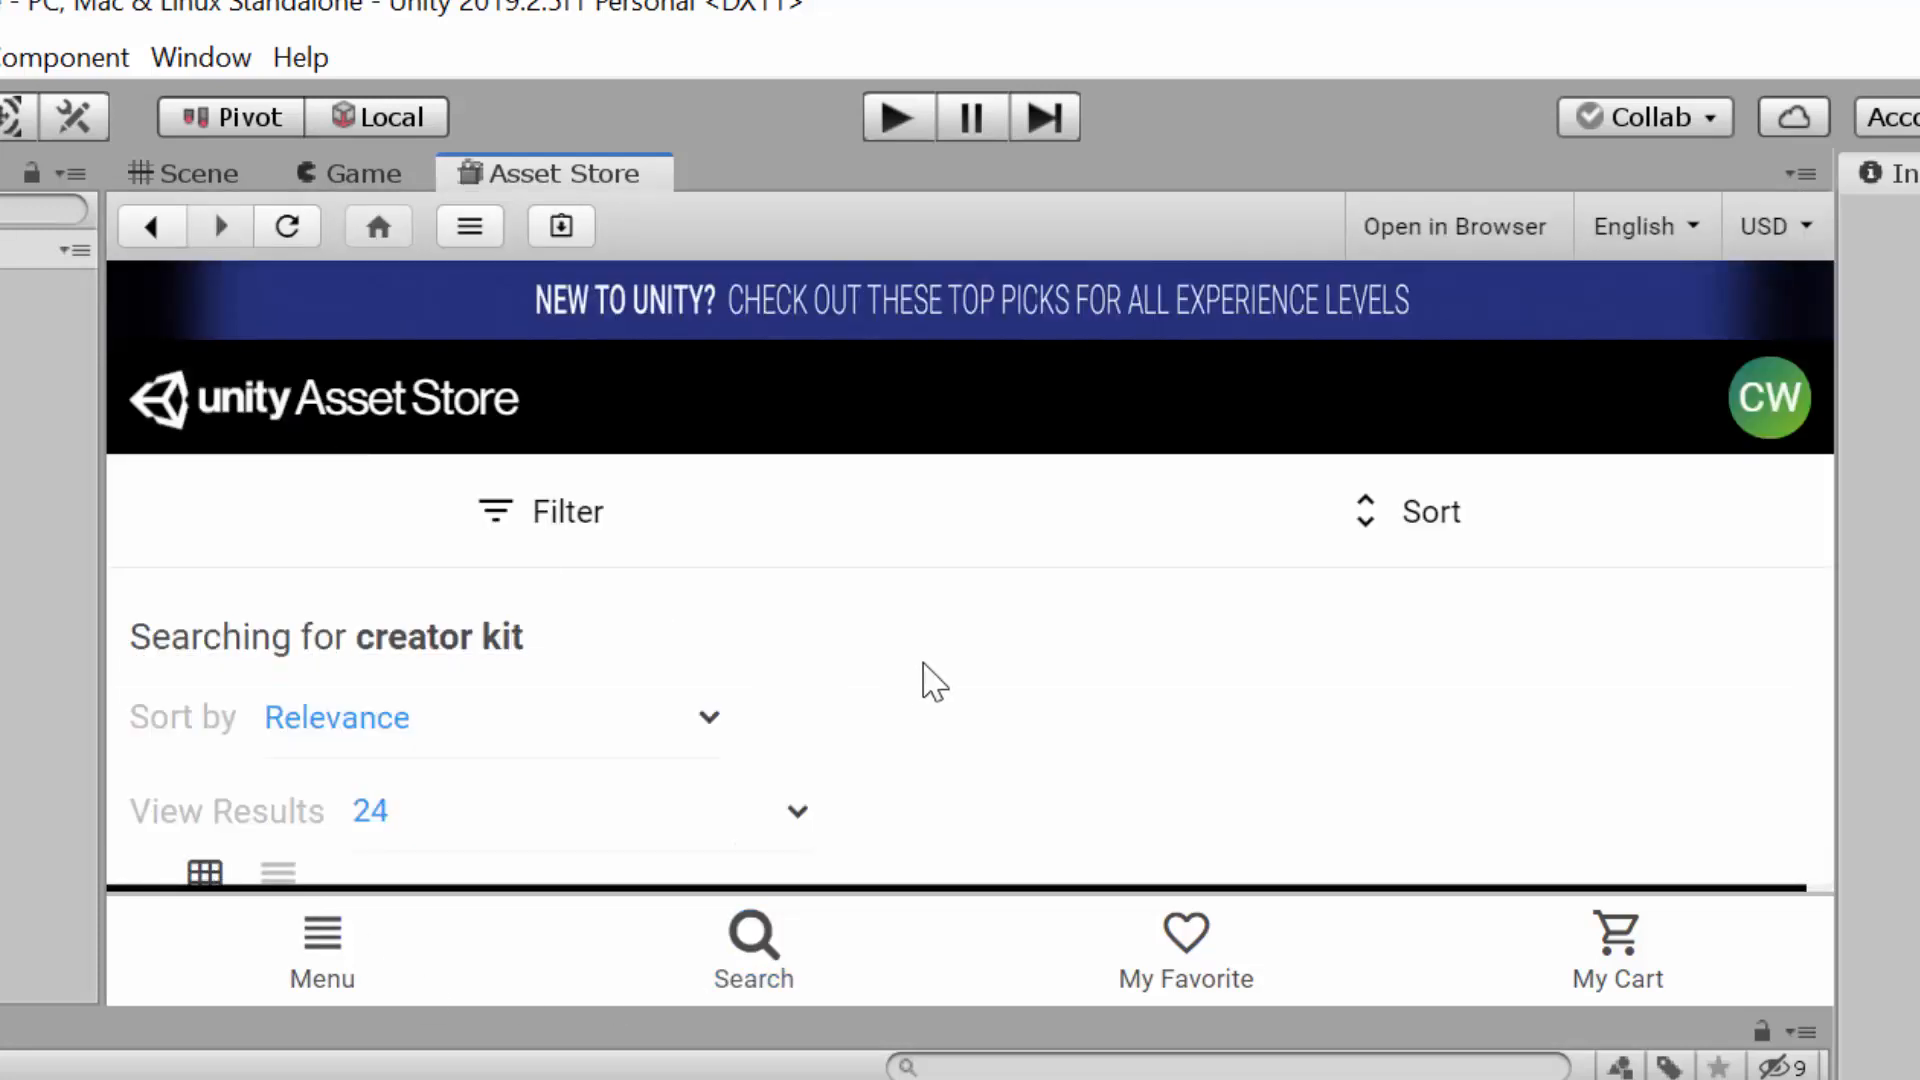
Step: Find Creator Kit: FPS by Unity Technologies among the search results and open its asset page
scroll(933, 683, "down", 6)
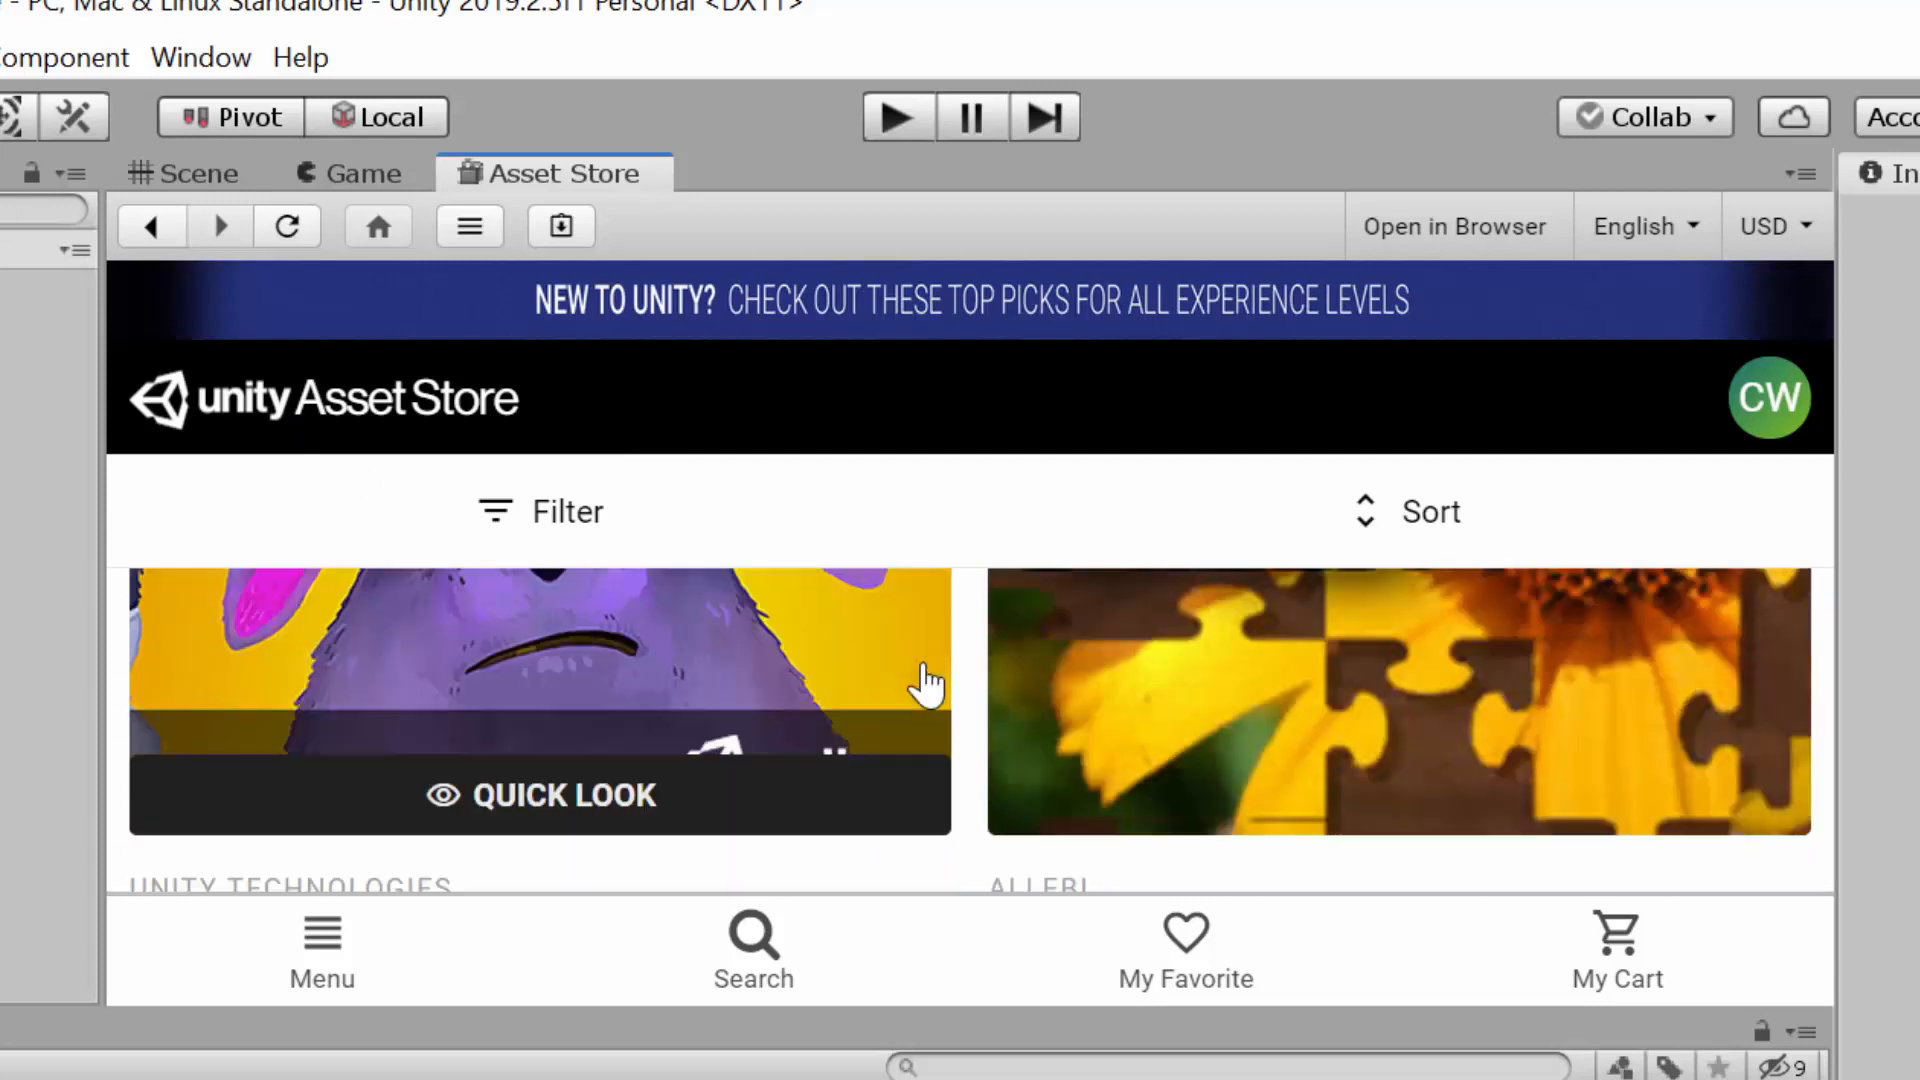
scroll(928, 686, "down", 3)
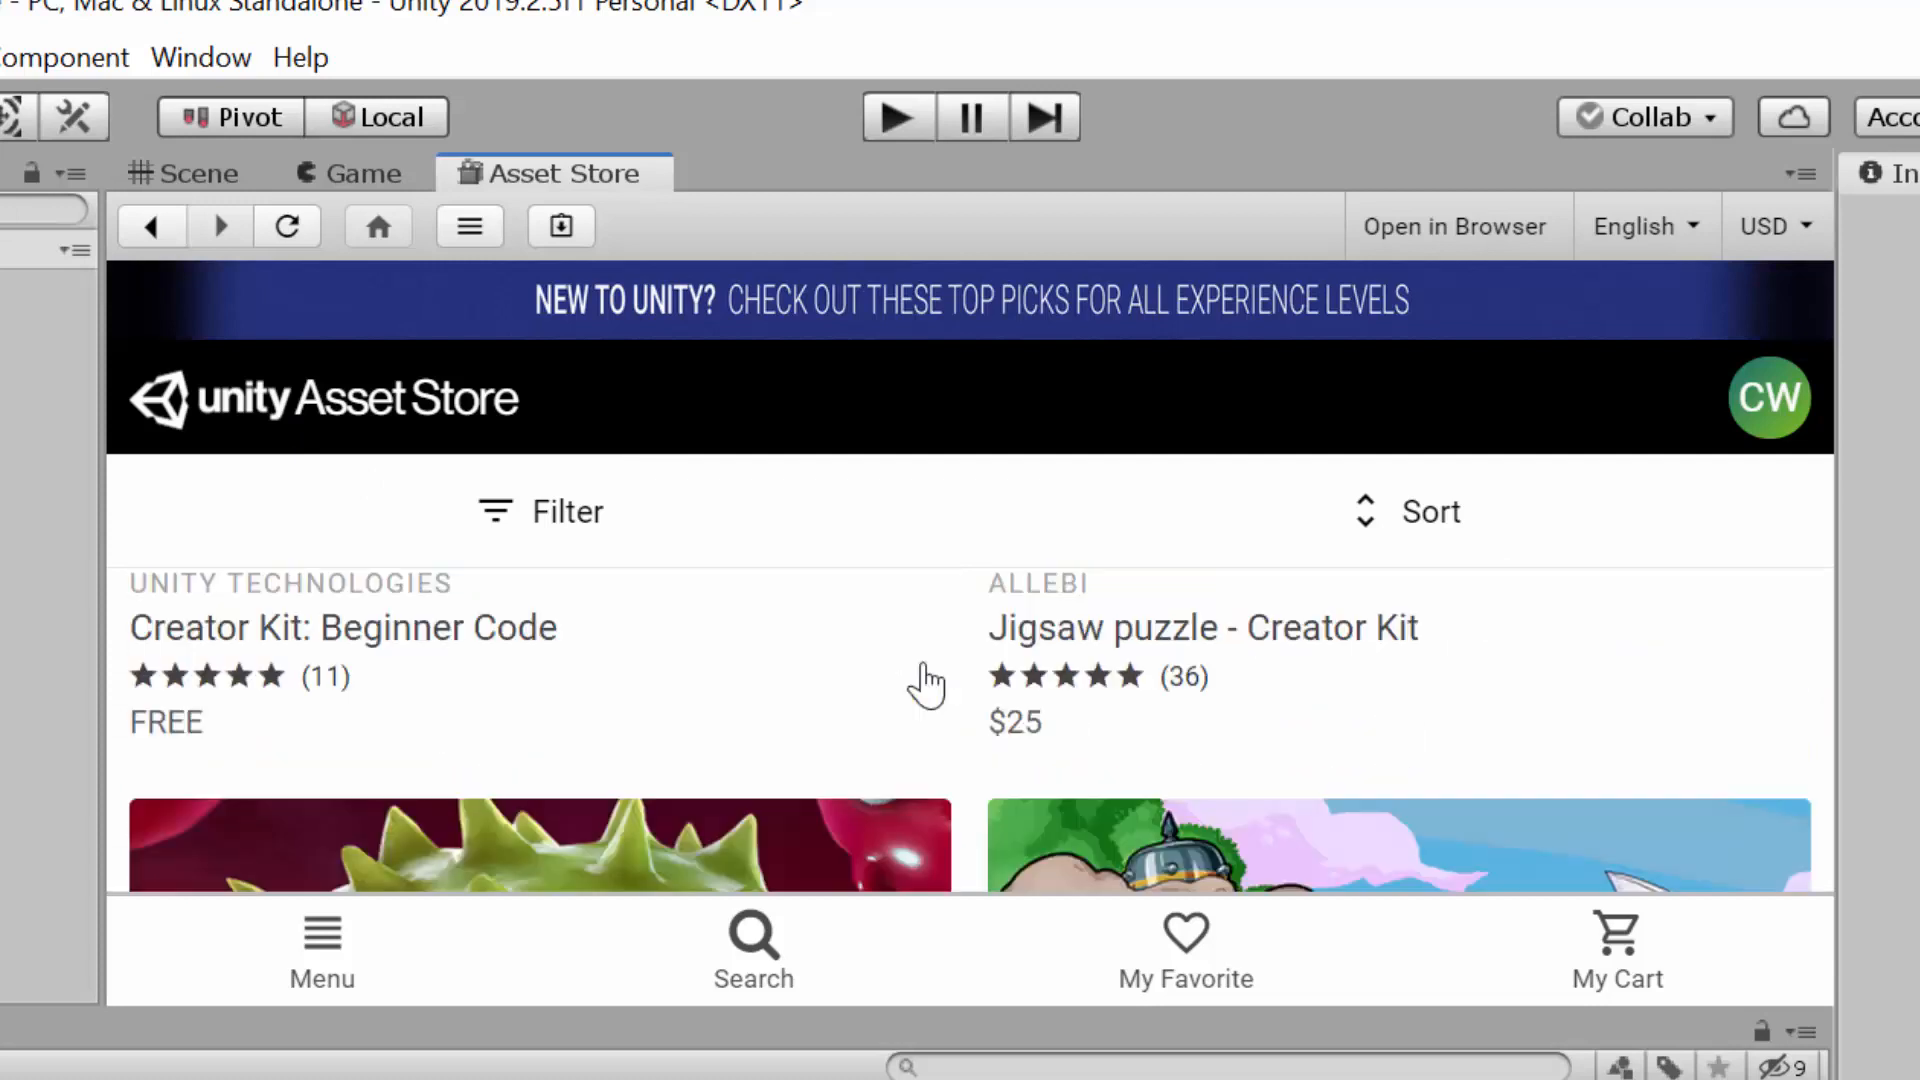
scroll(926, 686, "down", 3)
scroll(926, 686, "down", 3)
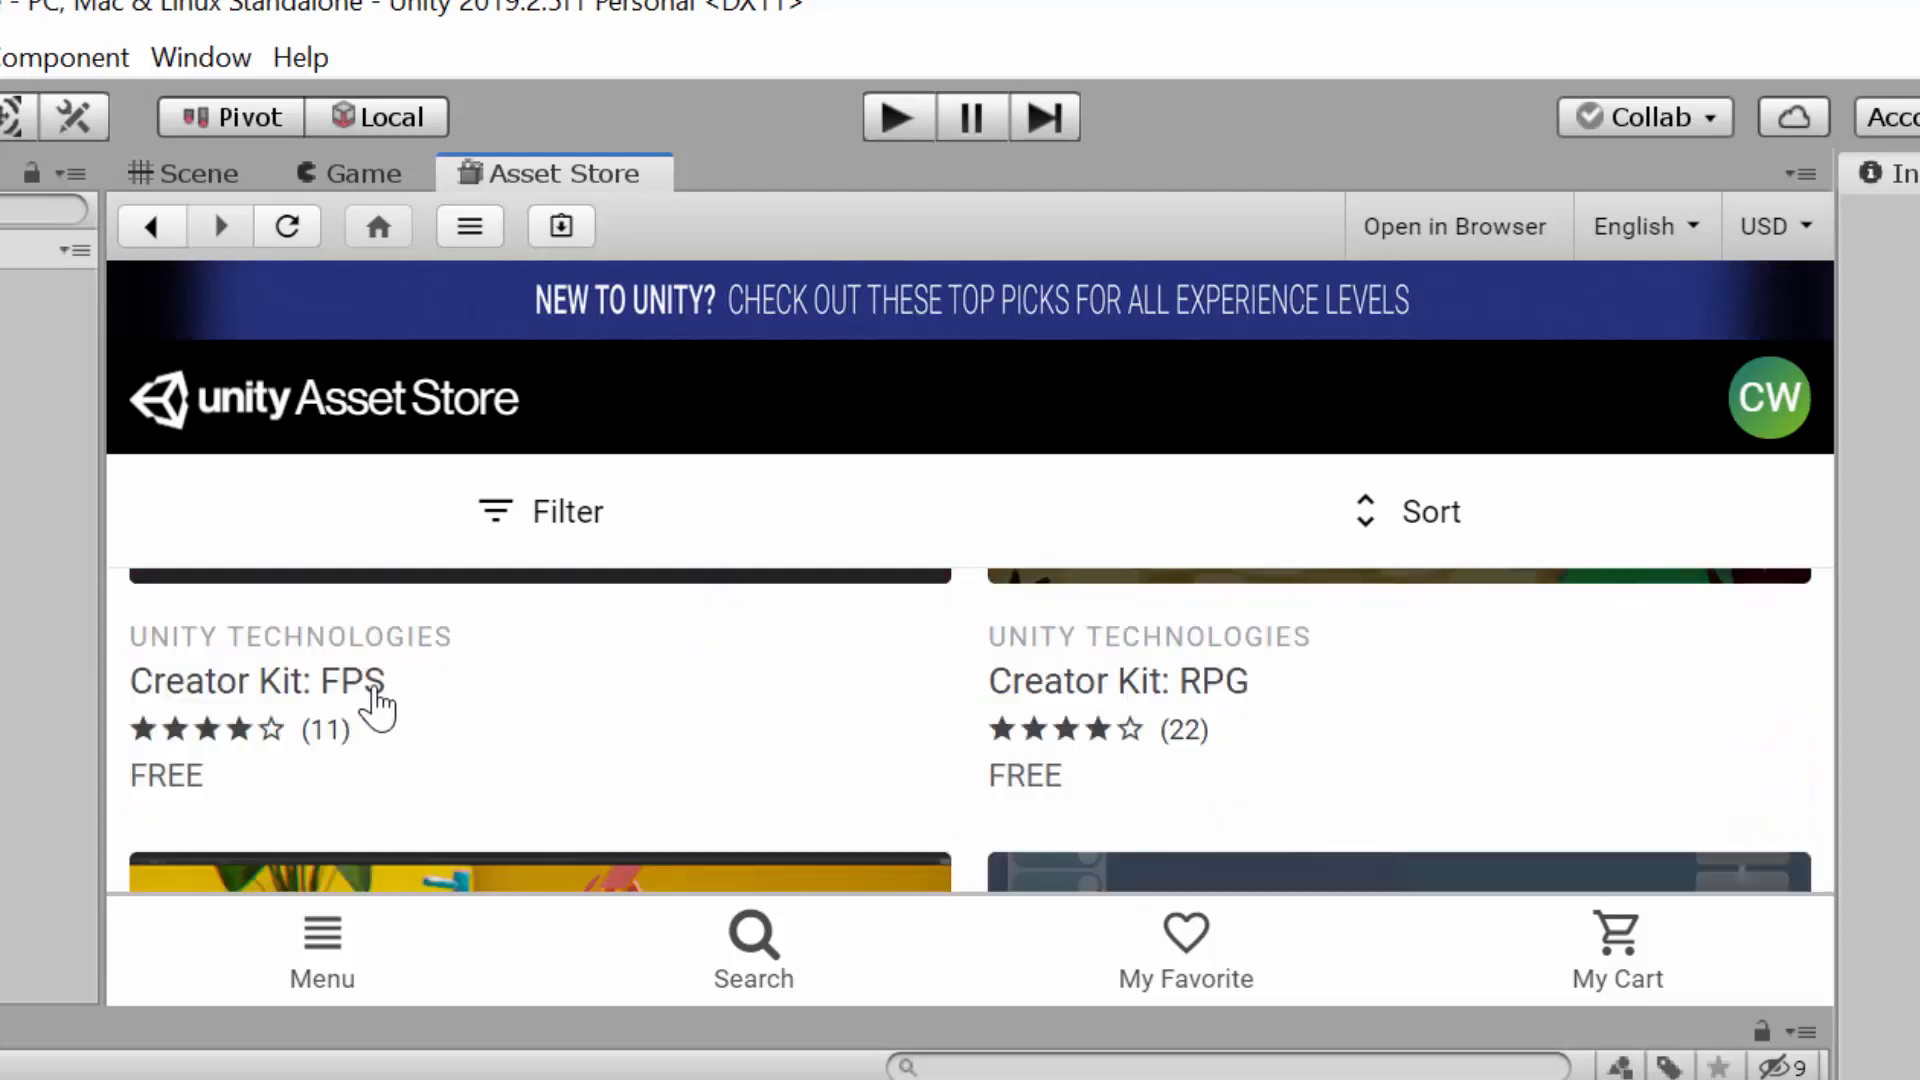
left_click(370, 688)
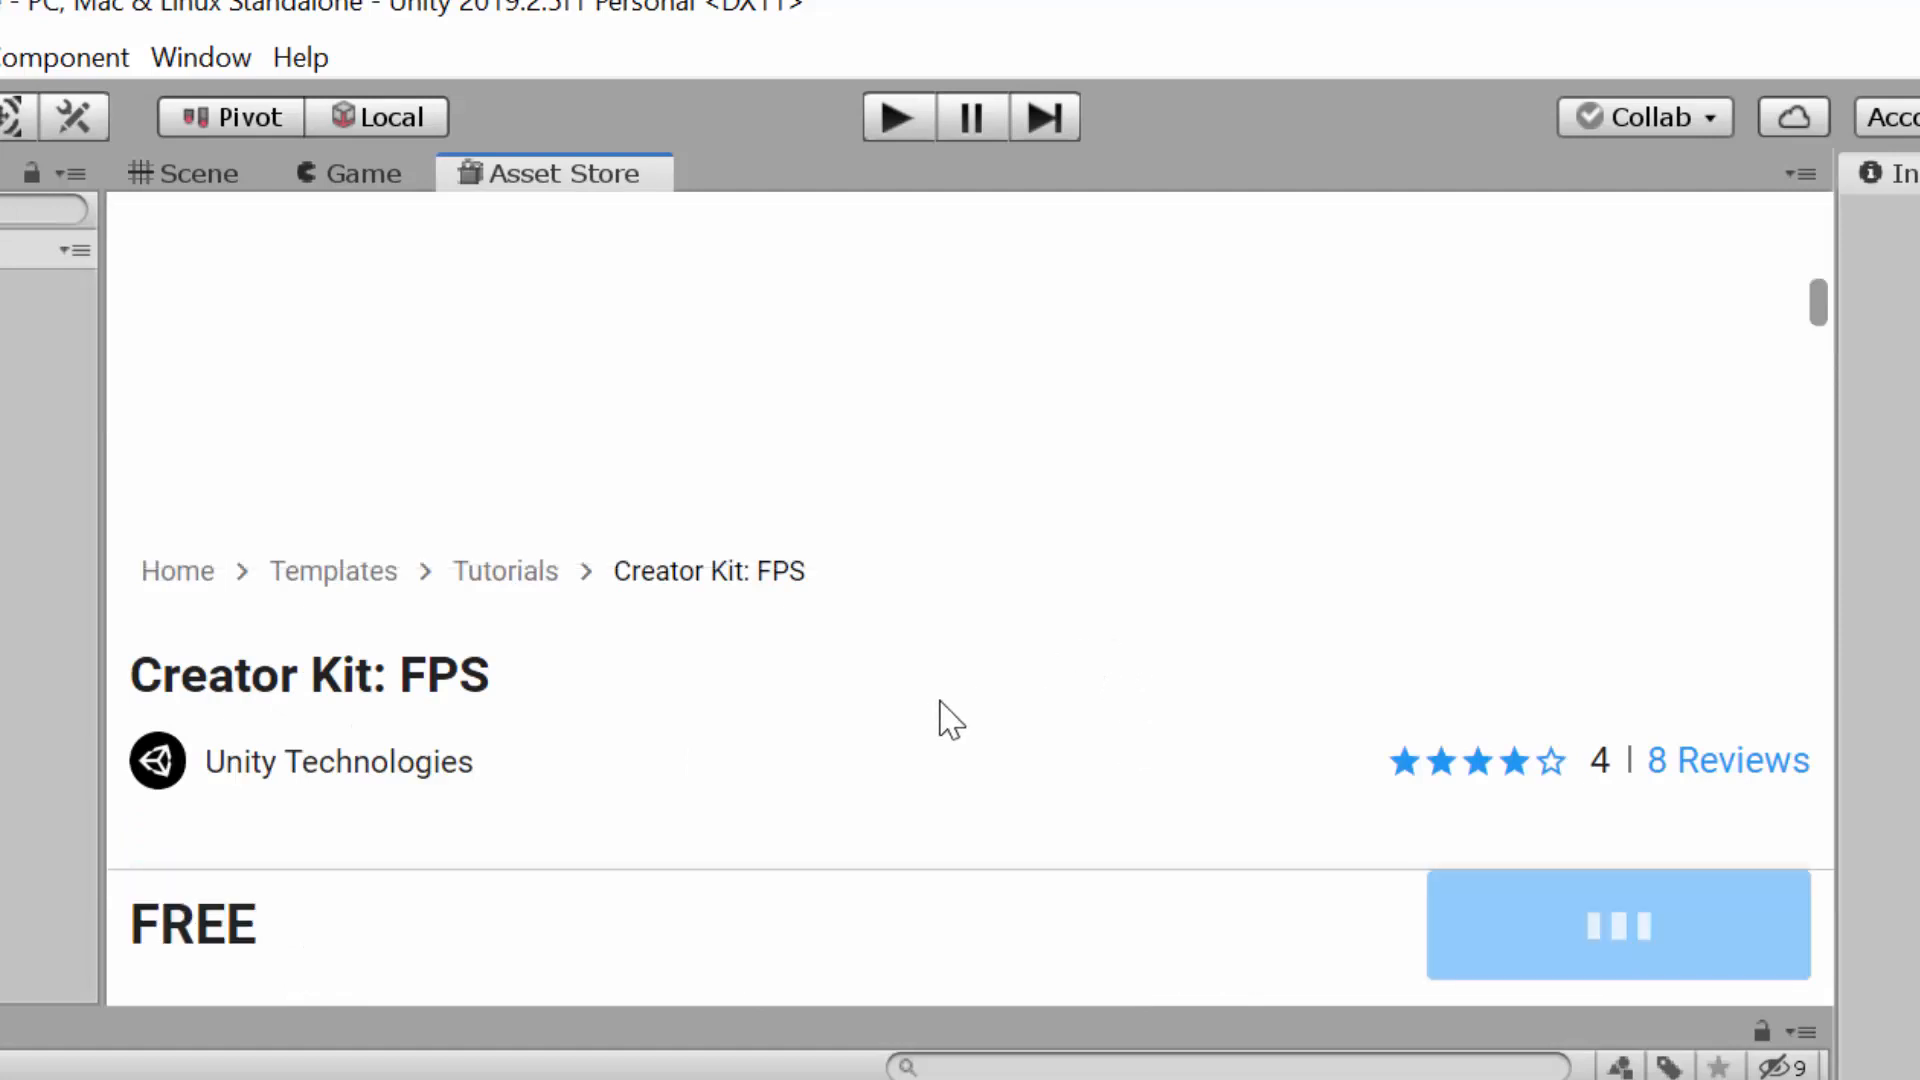
Step: Start importing Creator Kit: FPS, accept overwriting the project settings and install or upgrade its Package Manager dependencies
left_click(1584, 912)
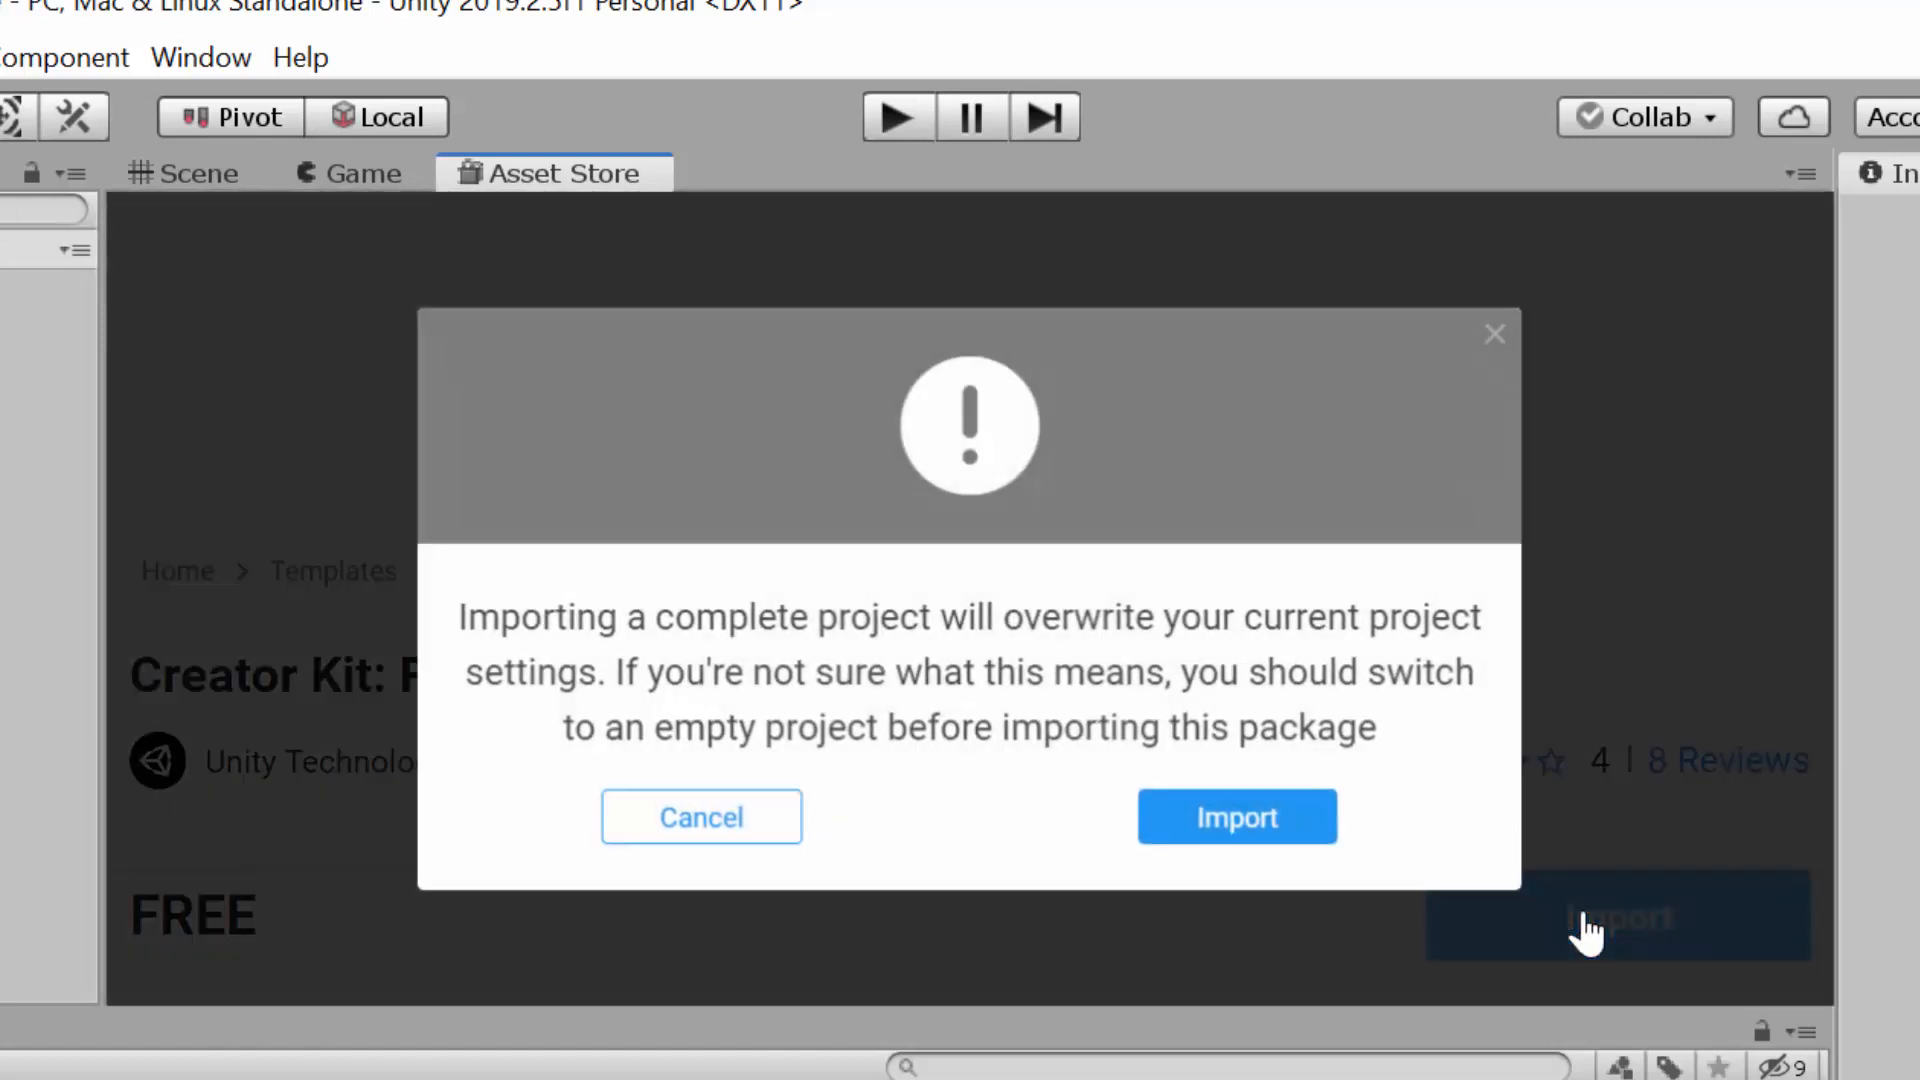
left_click(1267, 850)
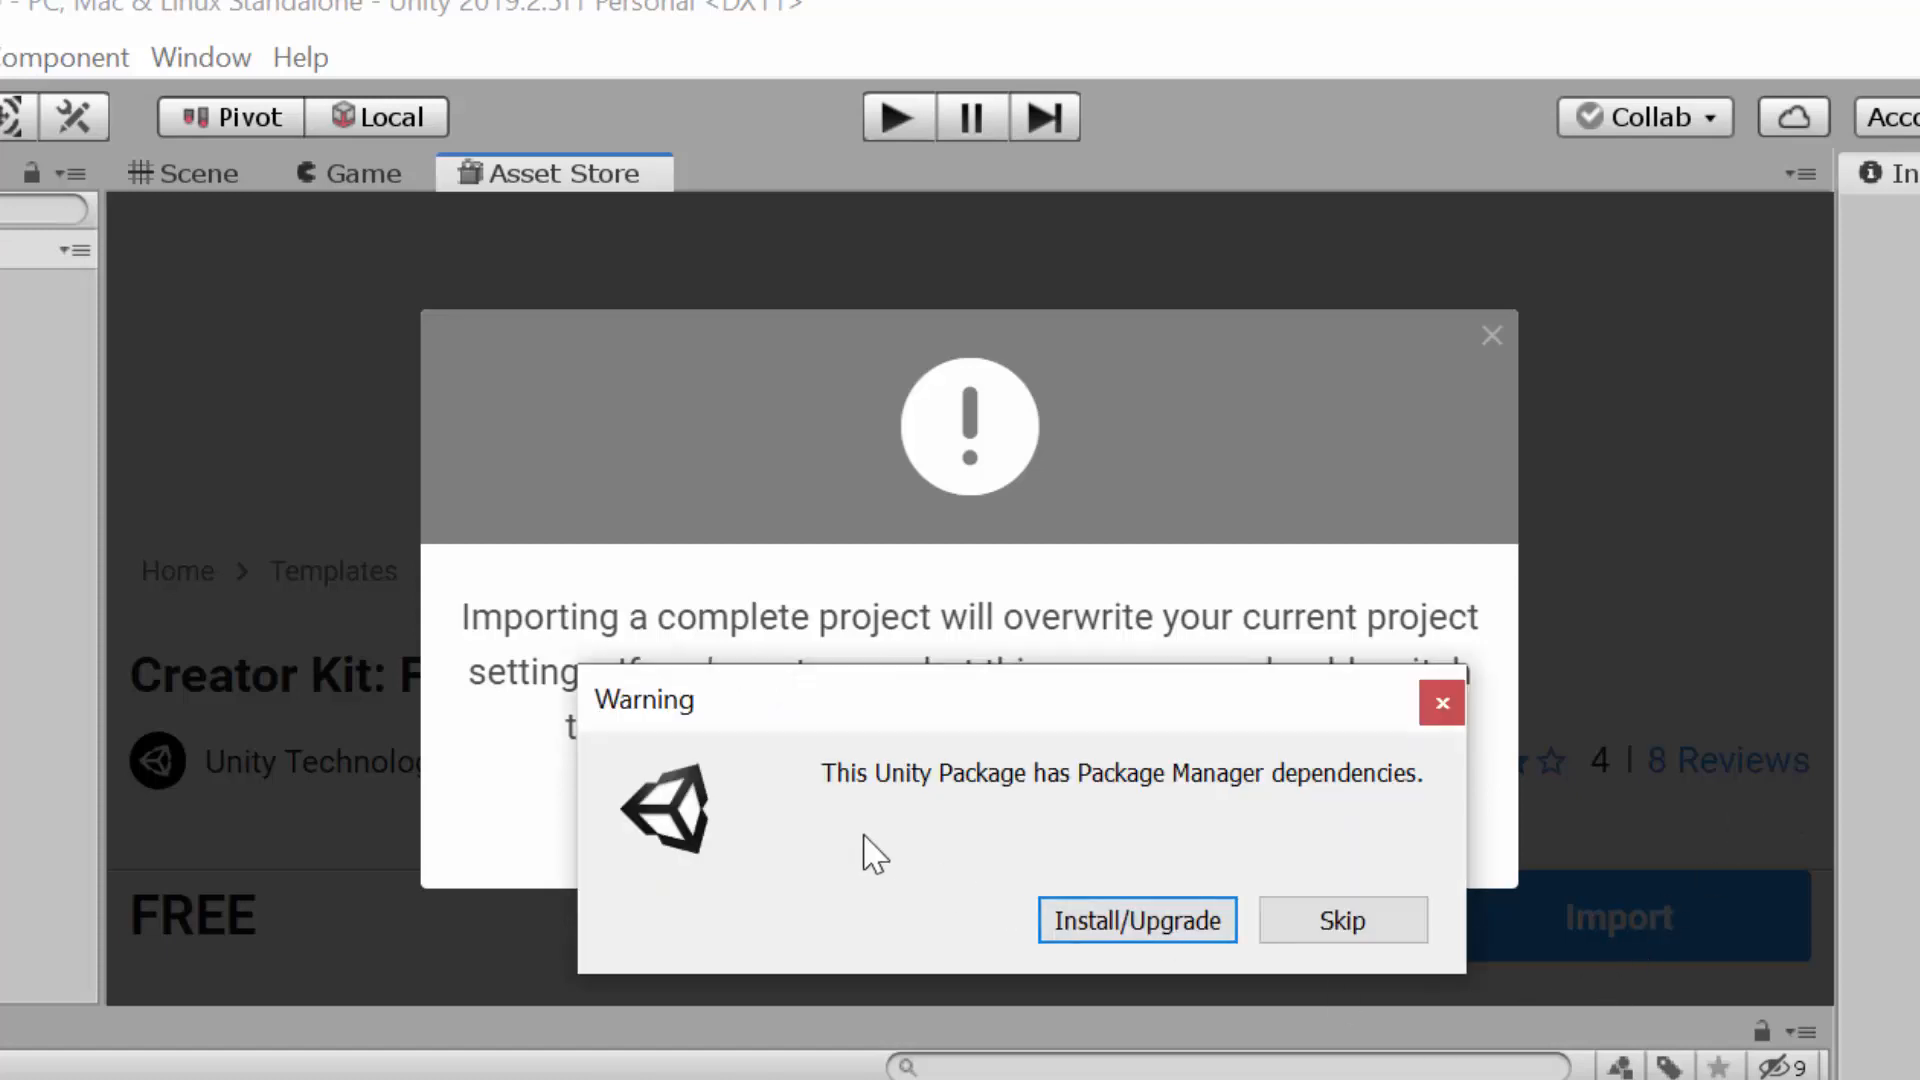
left_click(1172, 930)
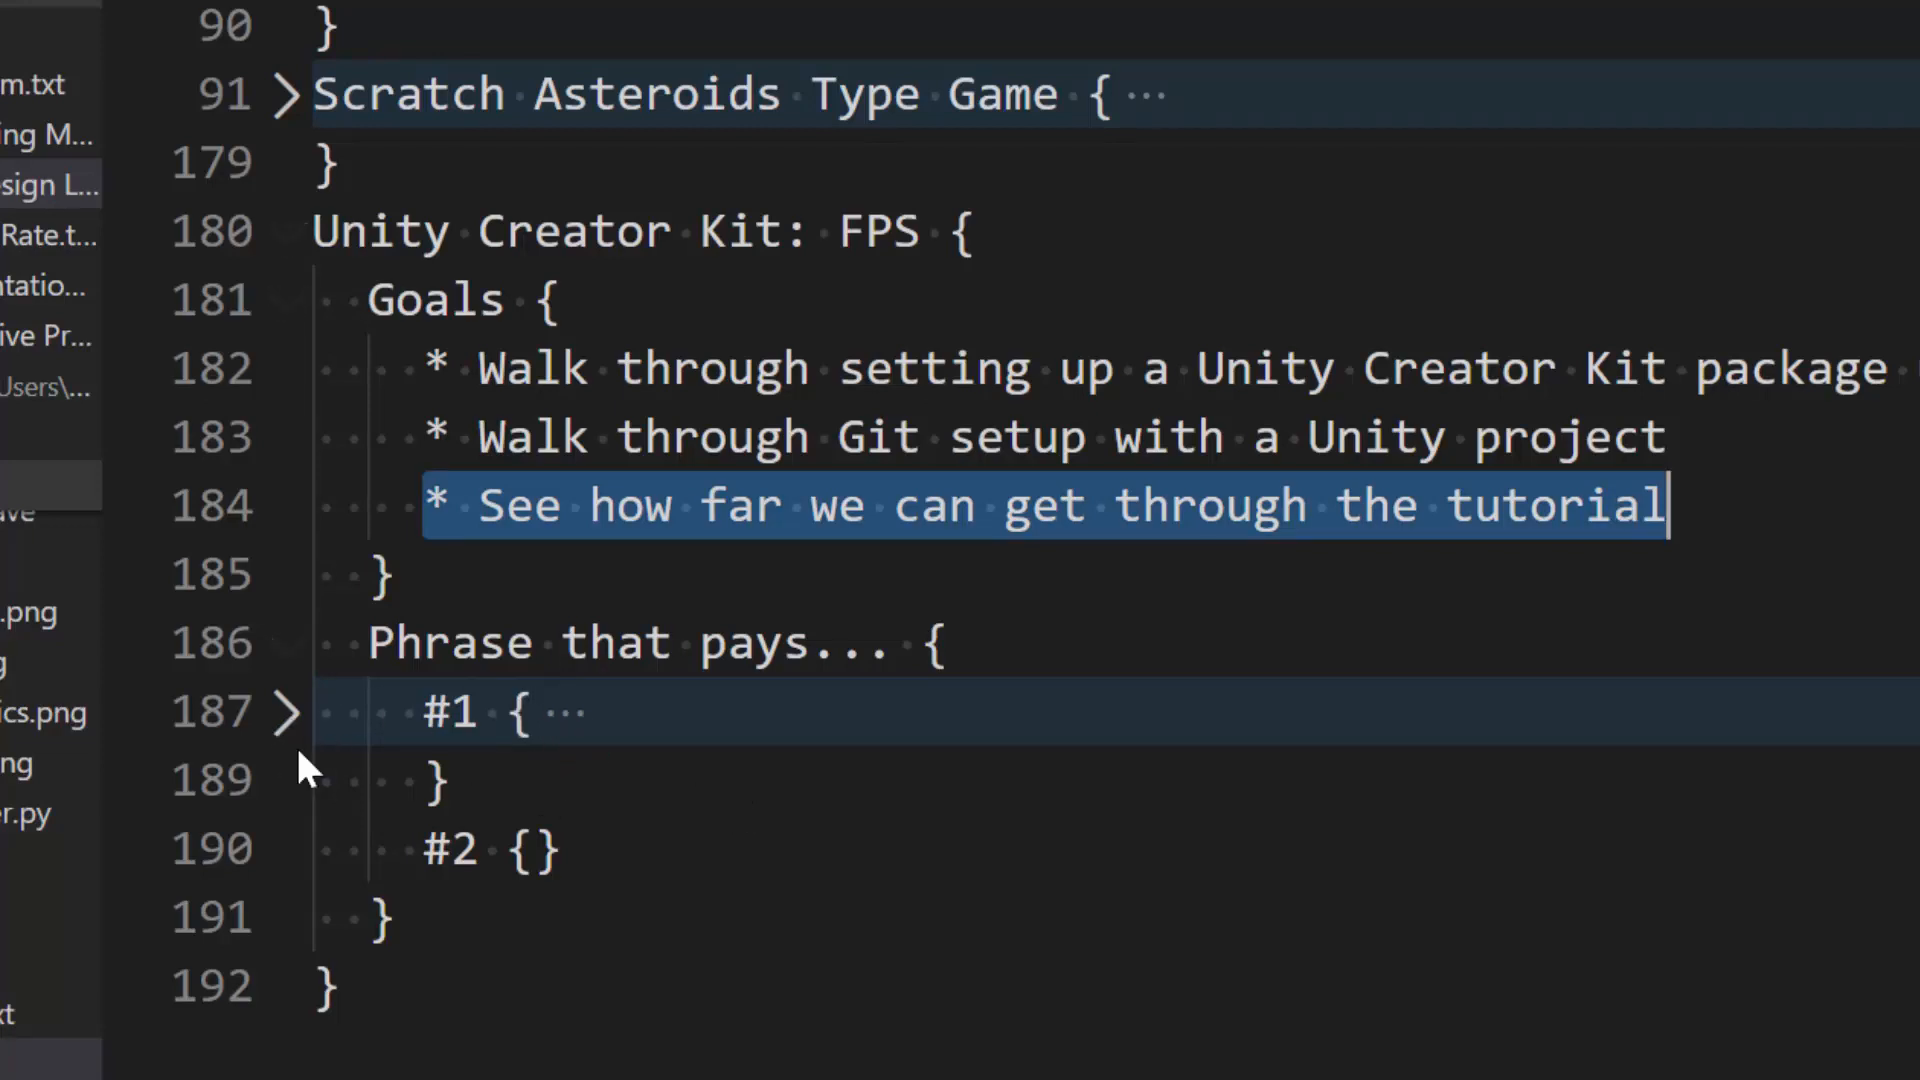
Step: In the Visual Studio Code lesson notes, expand phrase #1 under "Phrase that pays..." to review it, and collapse it again
left_click(288, 714)
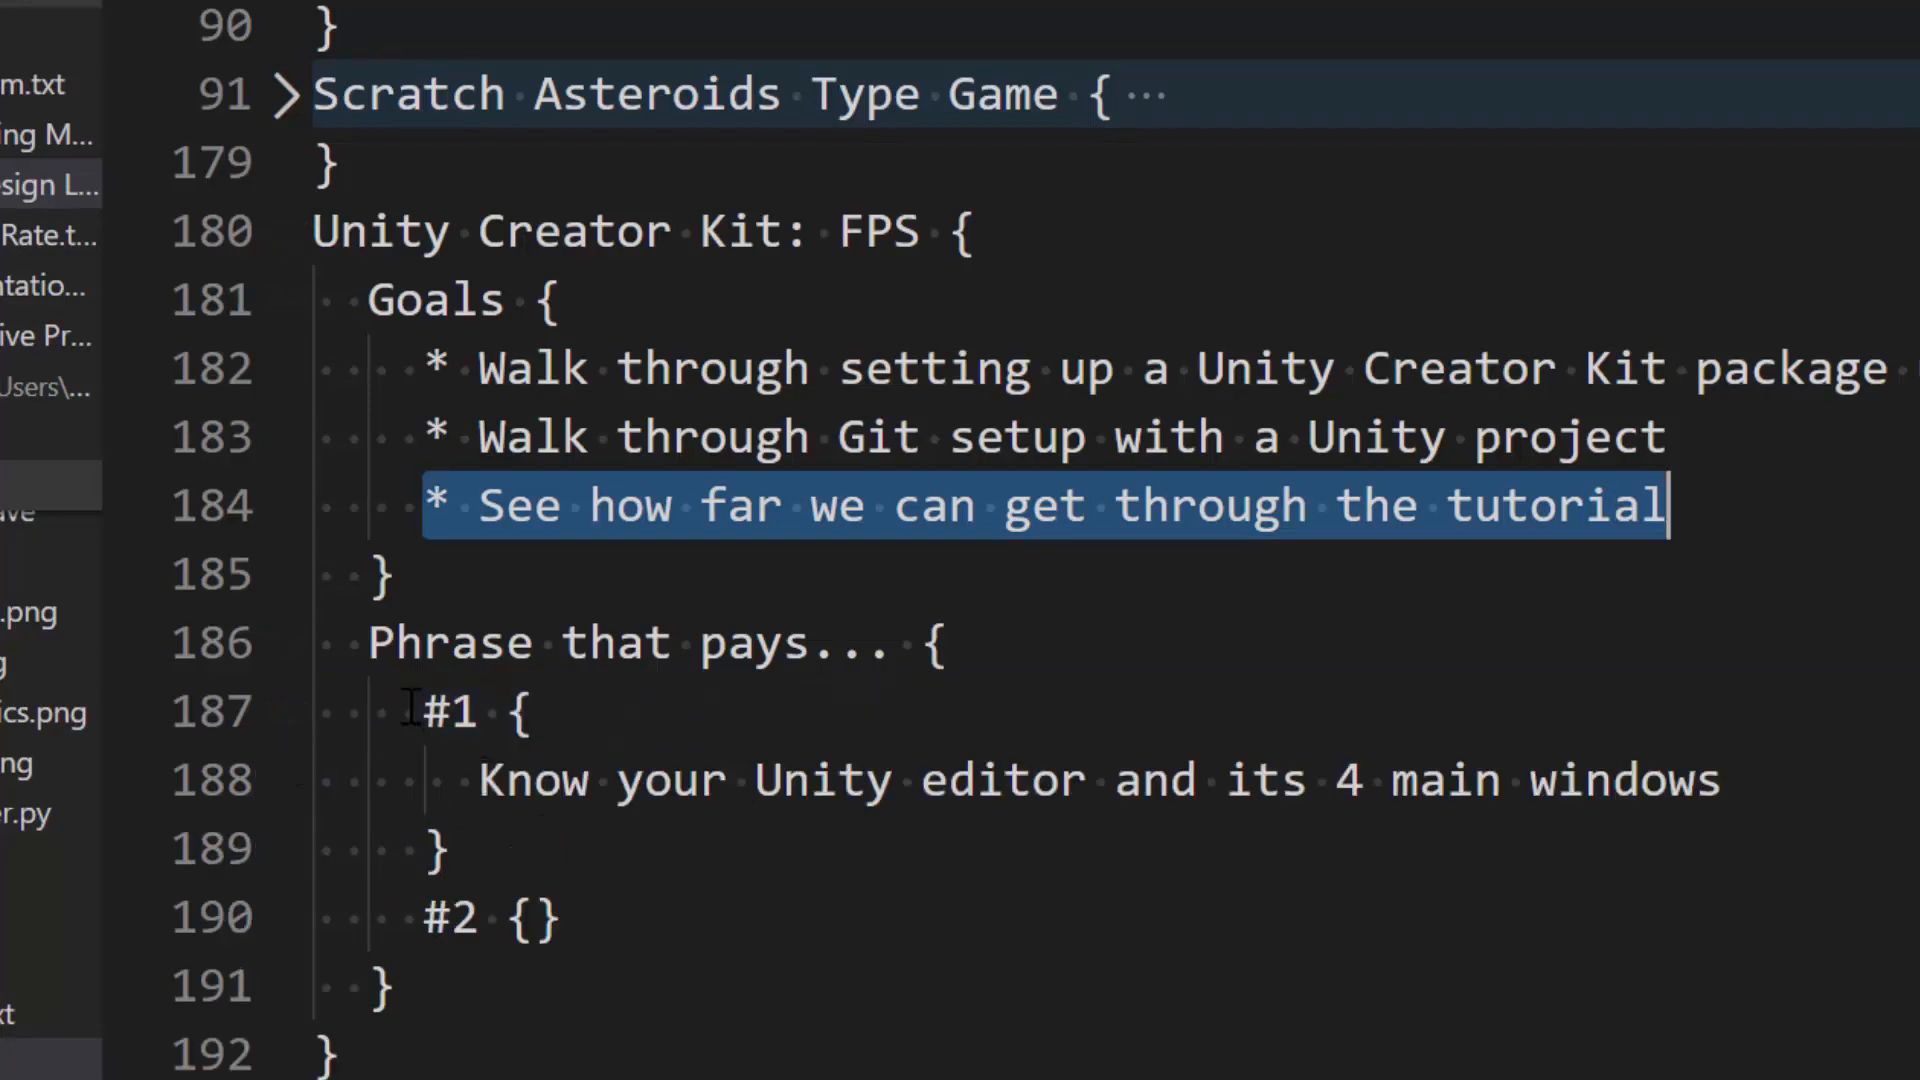
left_click_drag(341, 643, 784, 980)
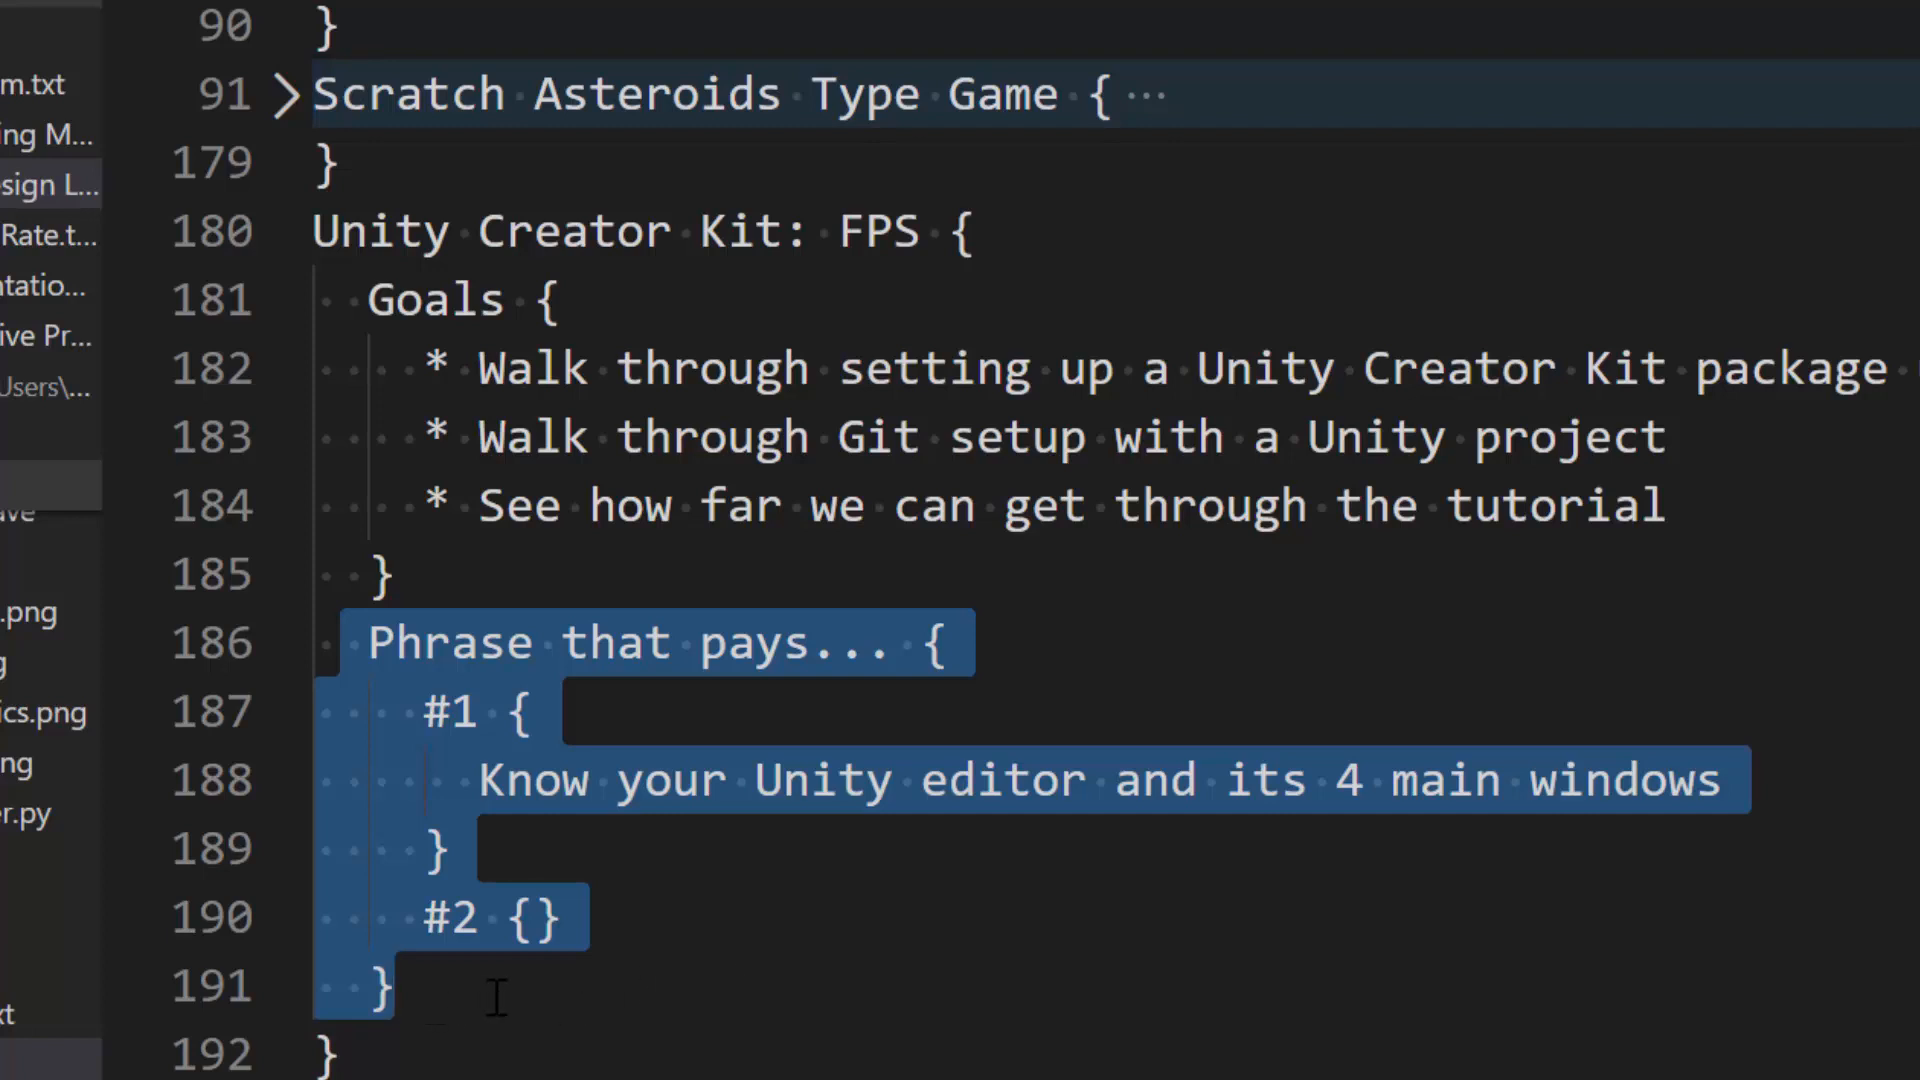
left_click(376, 655)
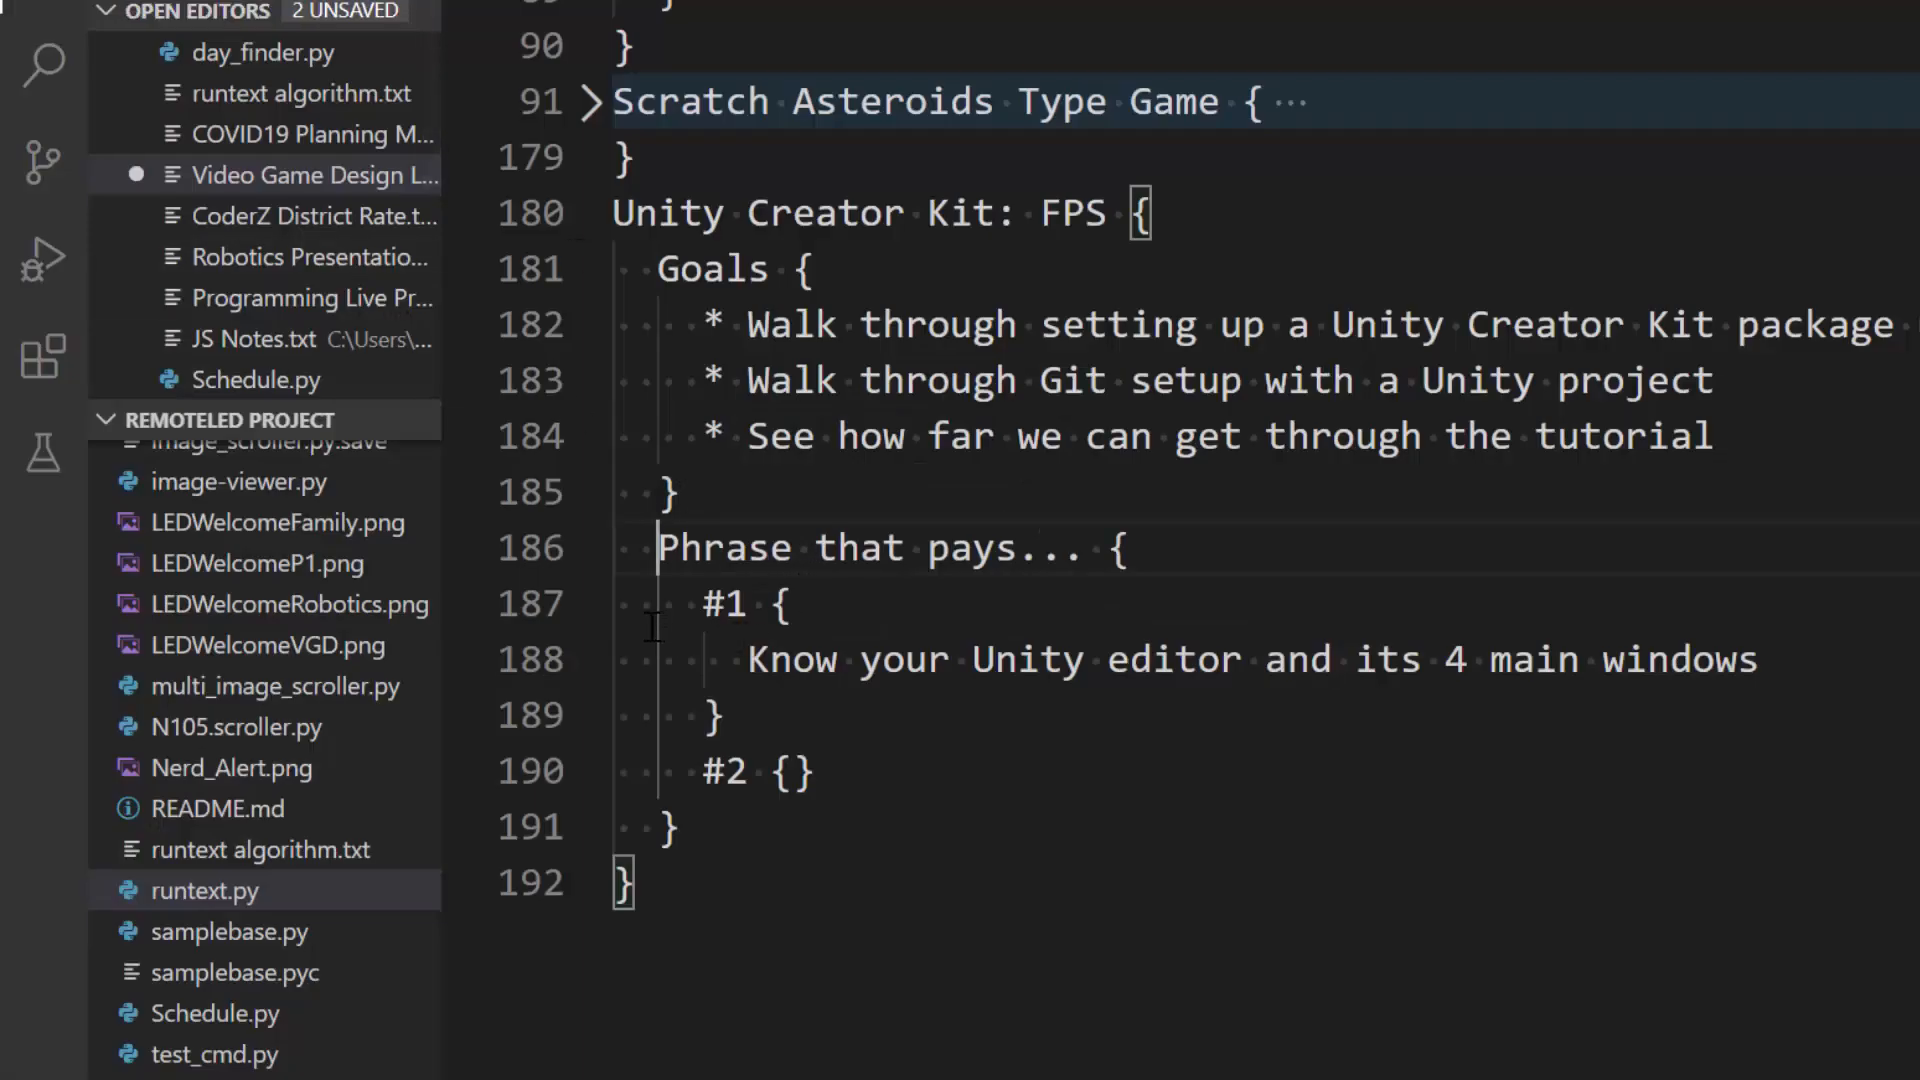
left_click(591, 603)
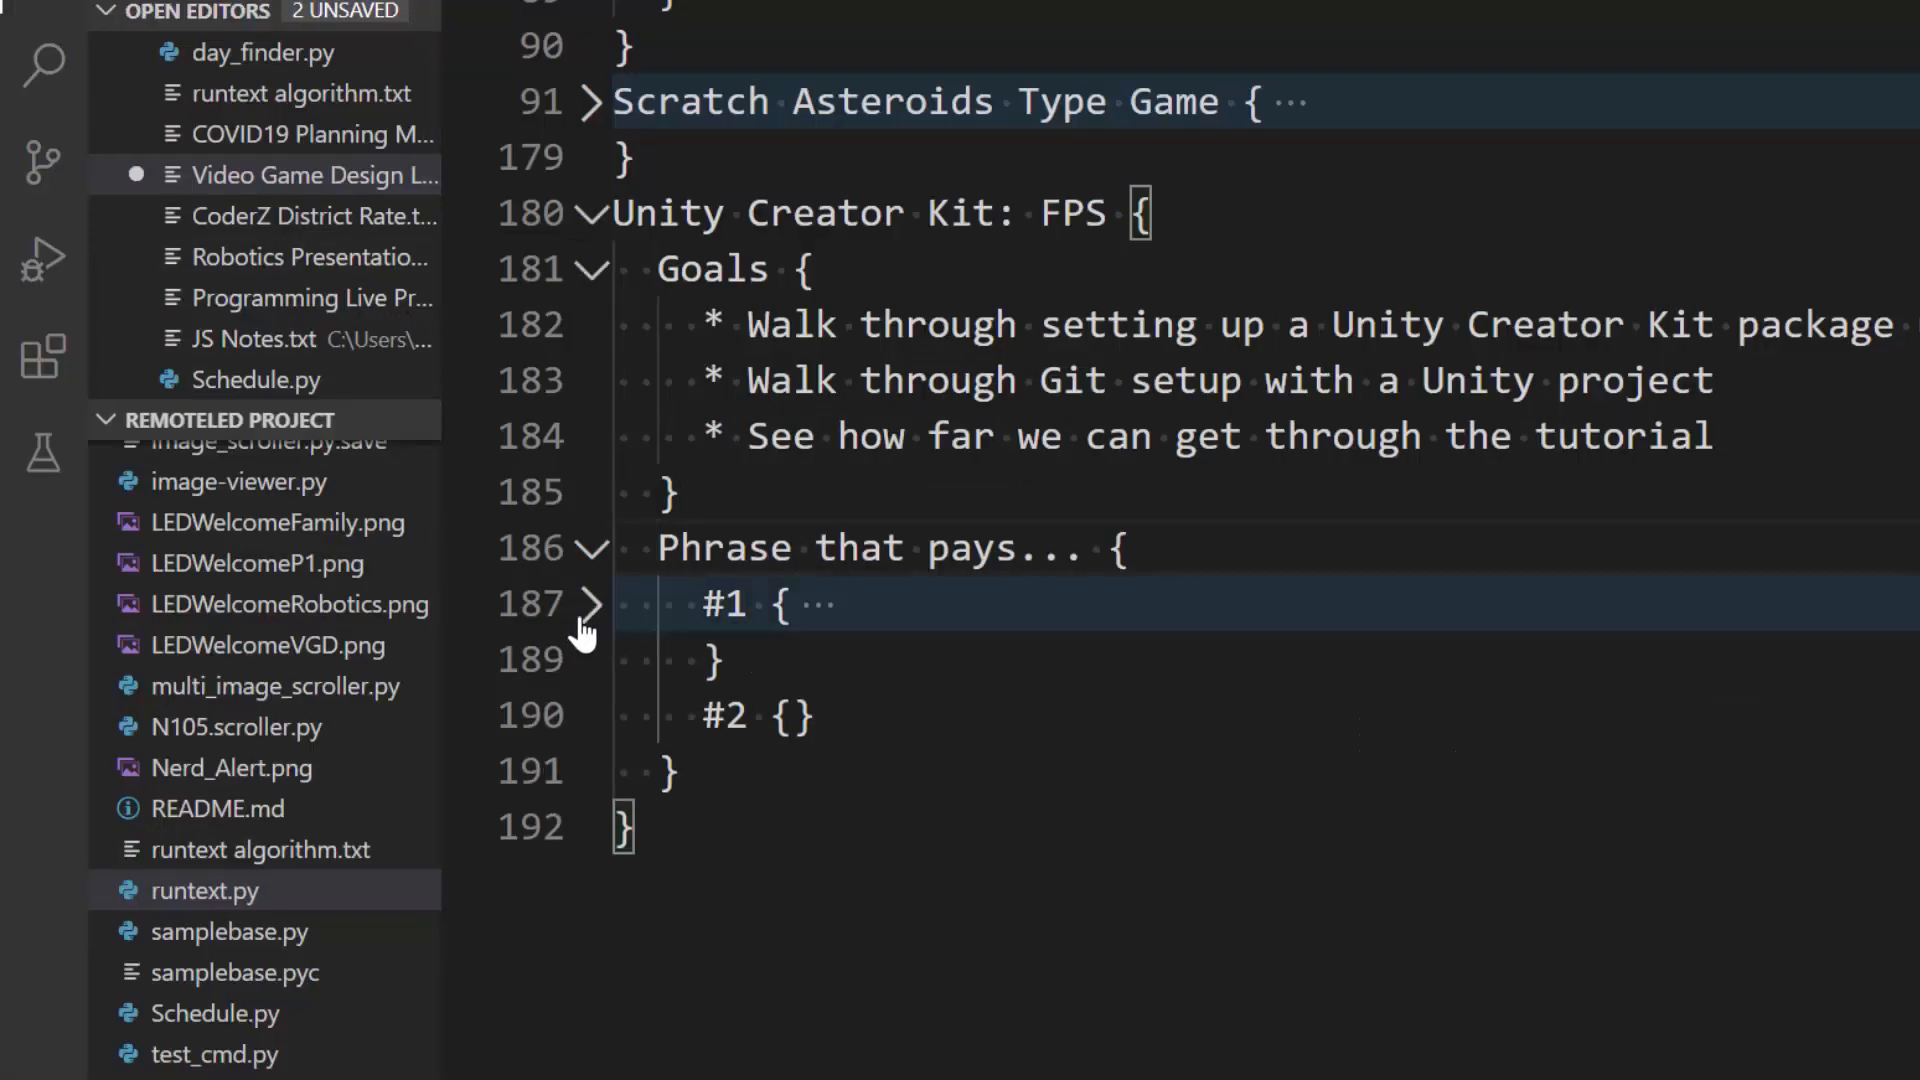
Step: Inside the #2 braces, write "If you cannot download the project and keep it from Unity Hub without an error" on a new line
left_click(790, 716)
key("shift+Left")
key("Right")
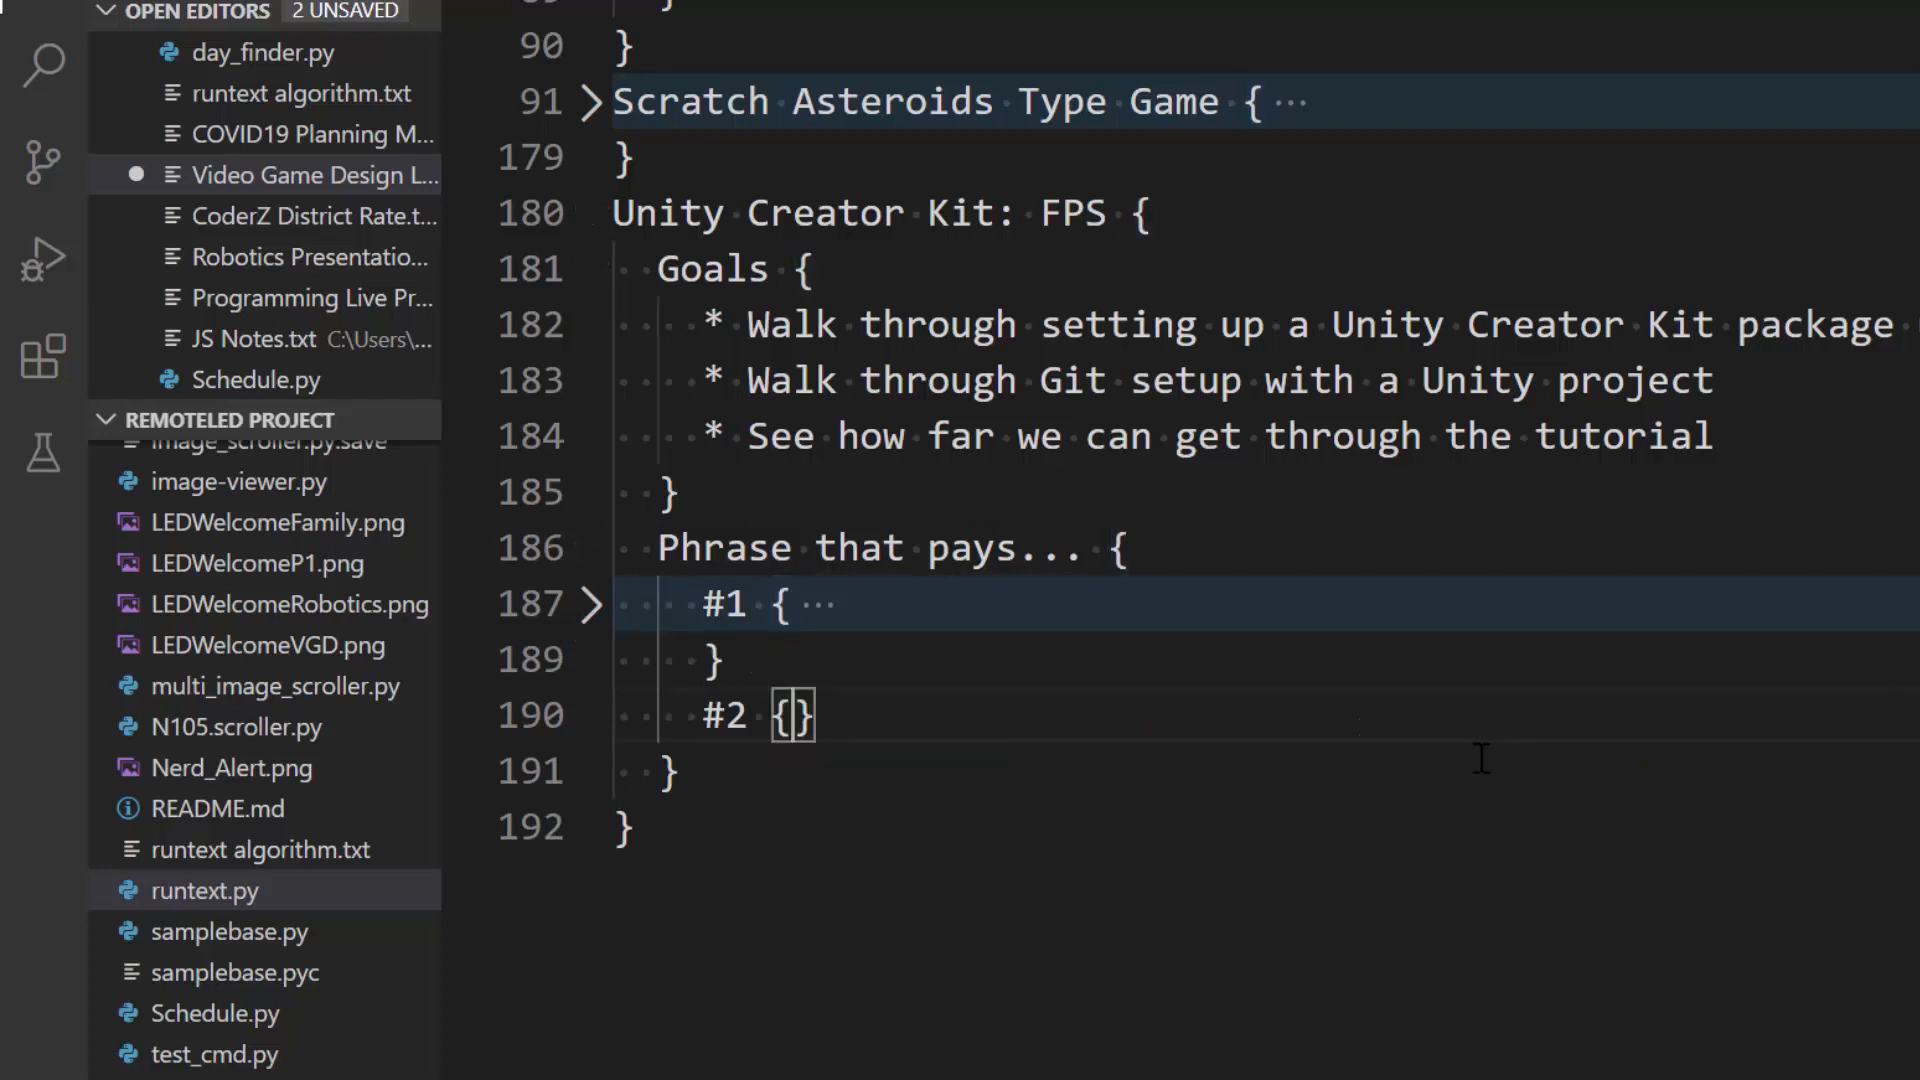
key("Return")
type("If y")
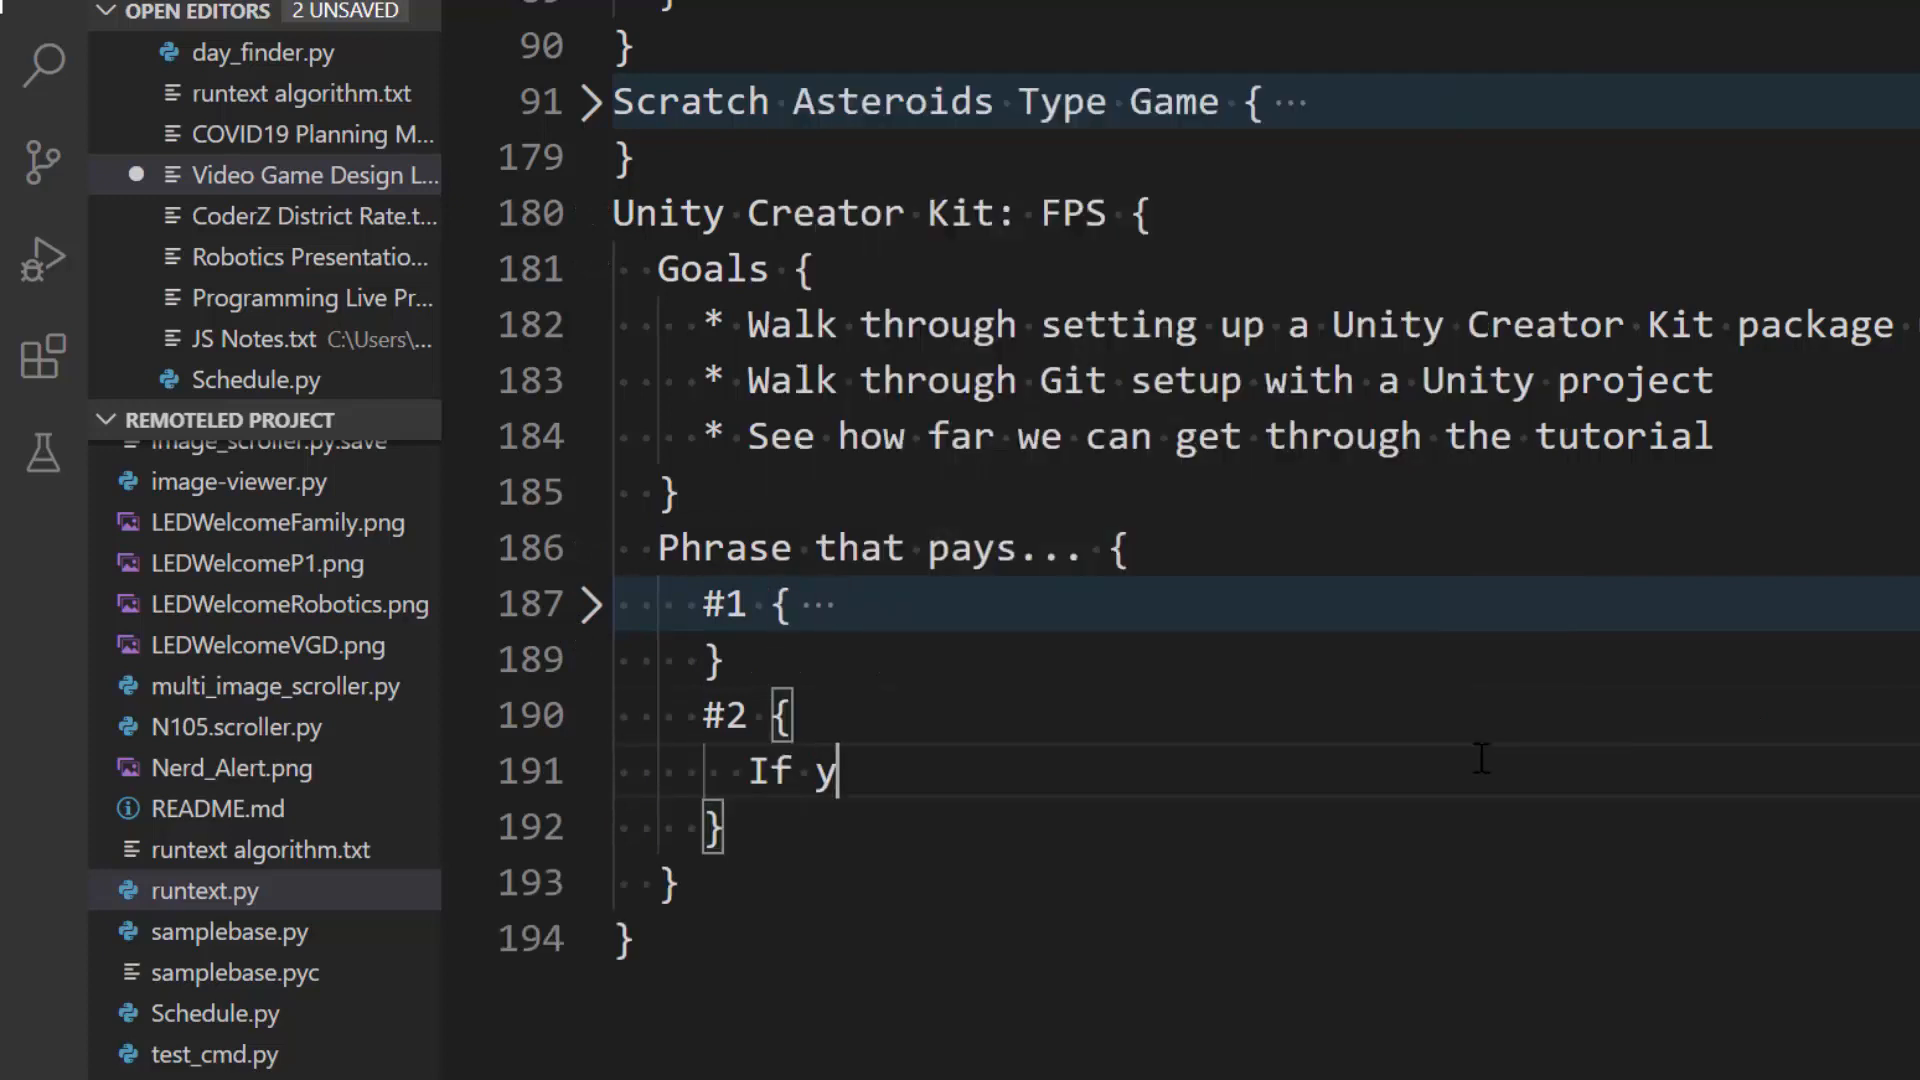
type("ou cannot ")
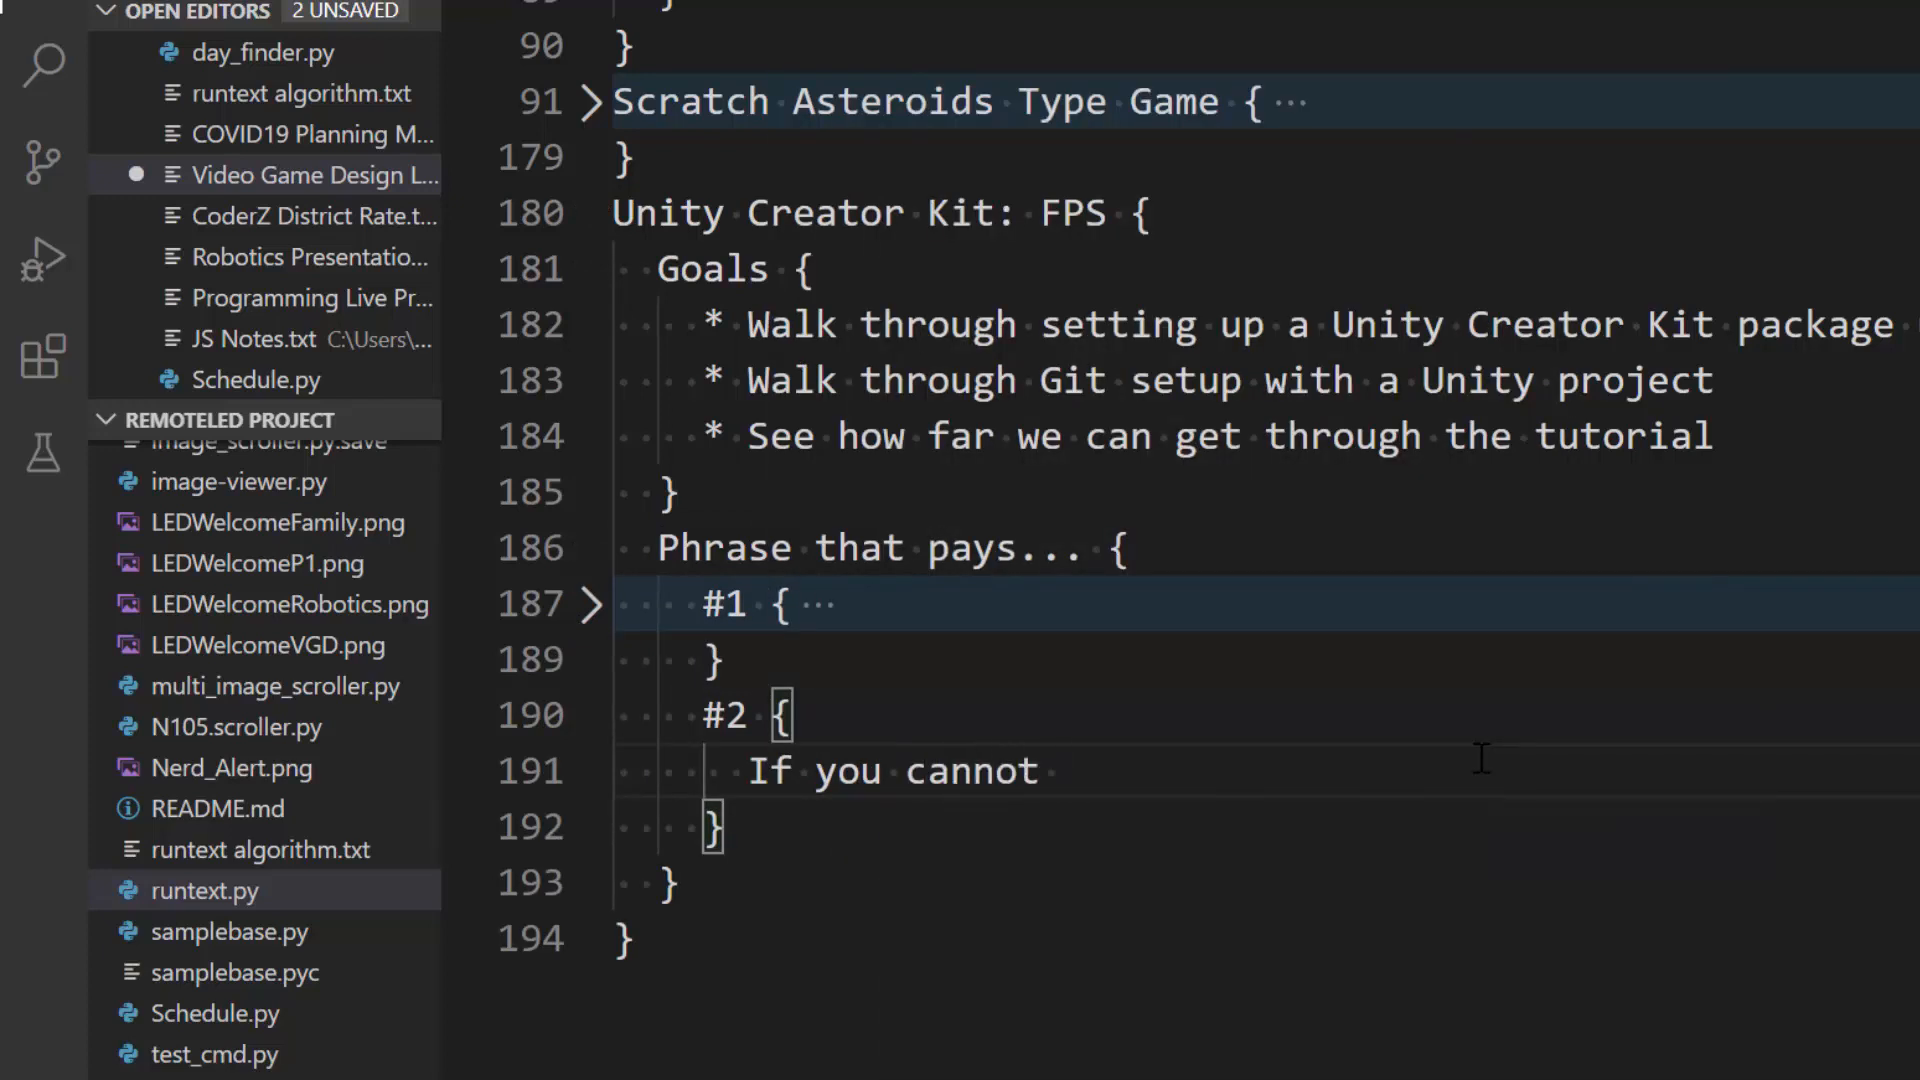
type("download the p")
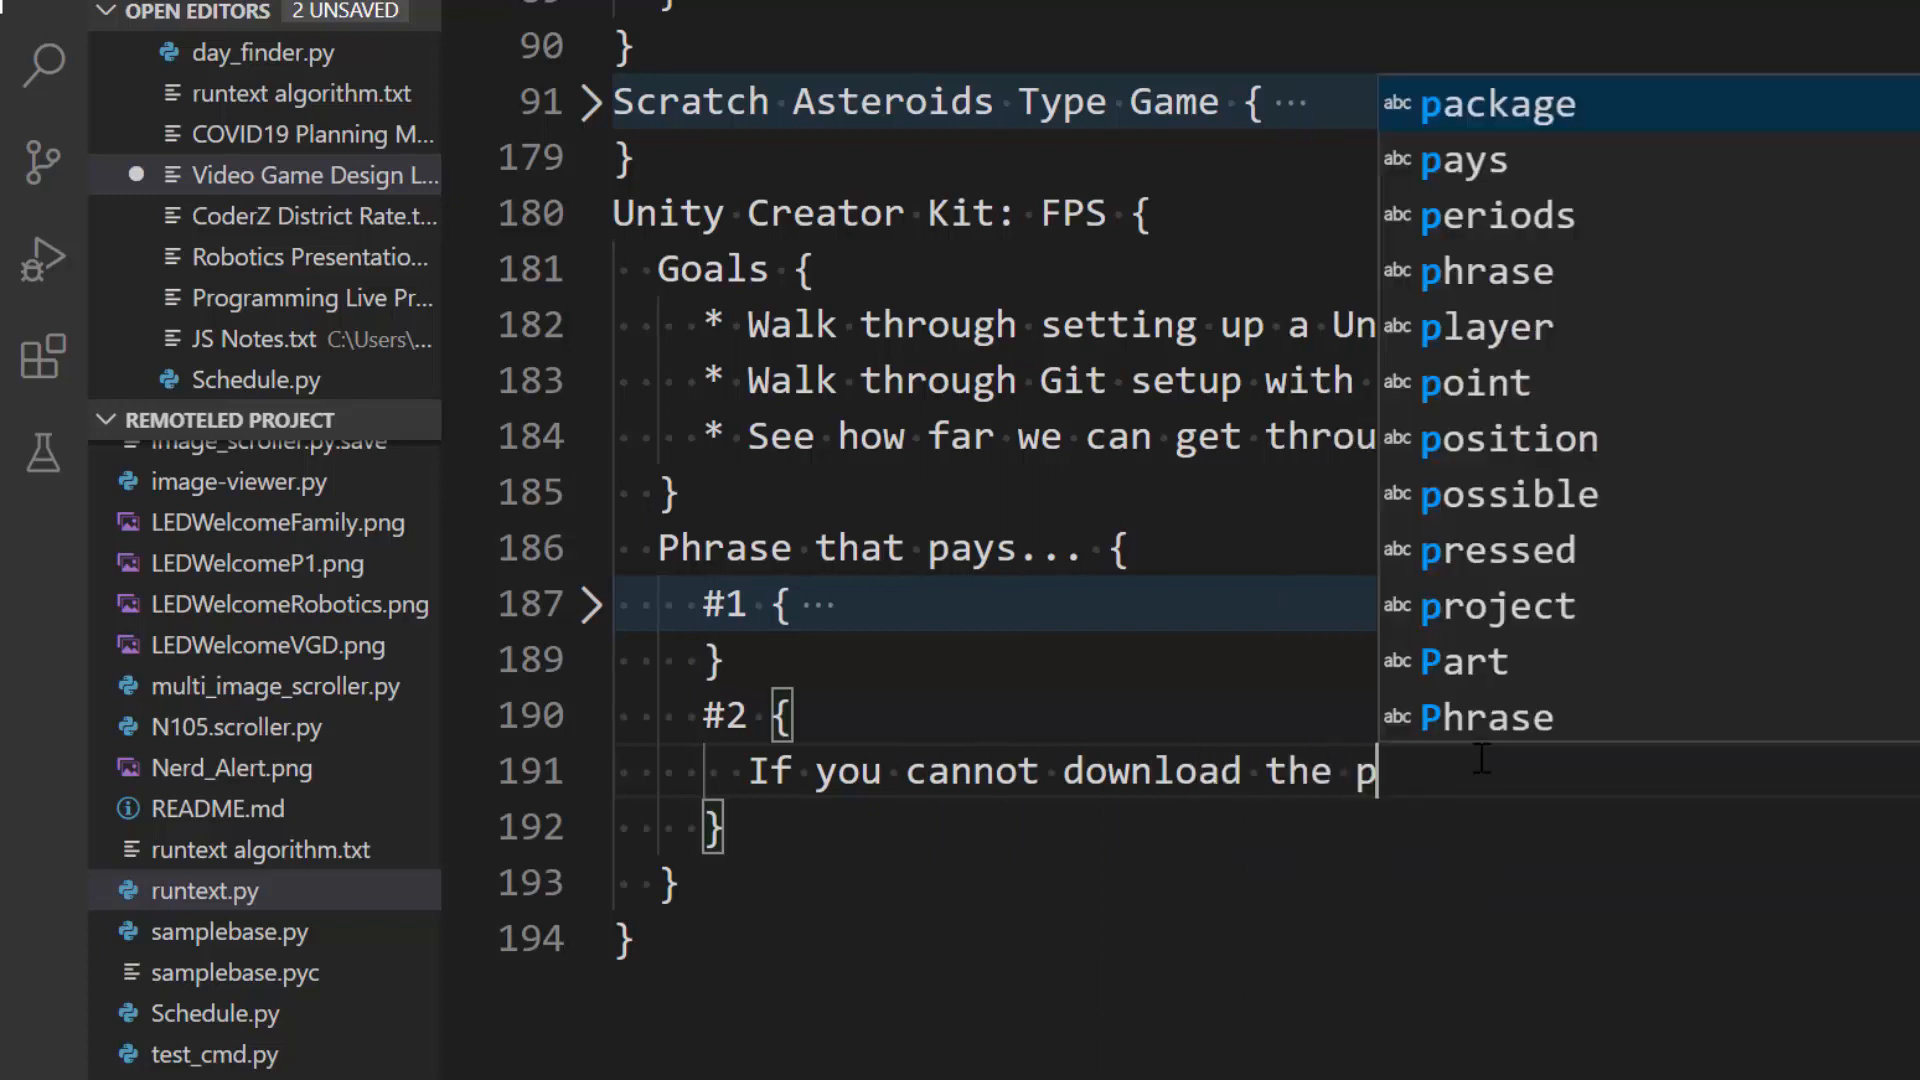
type("roject and k")
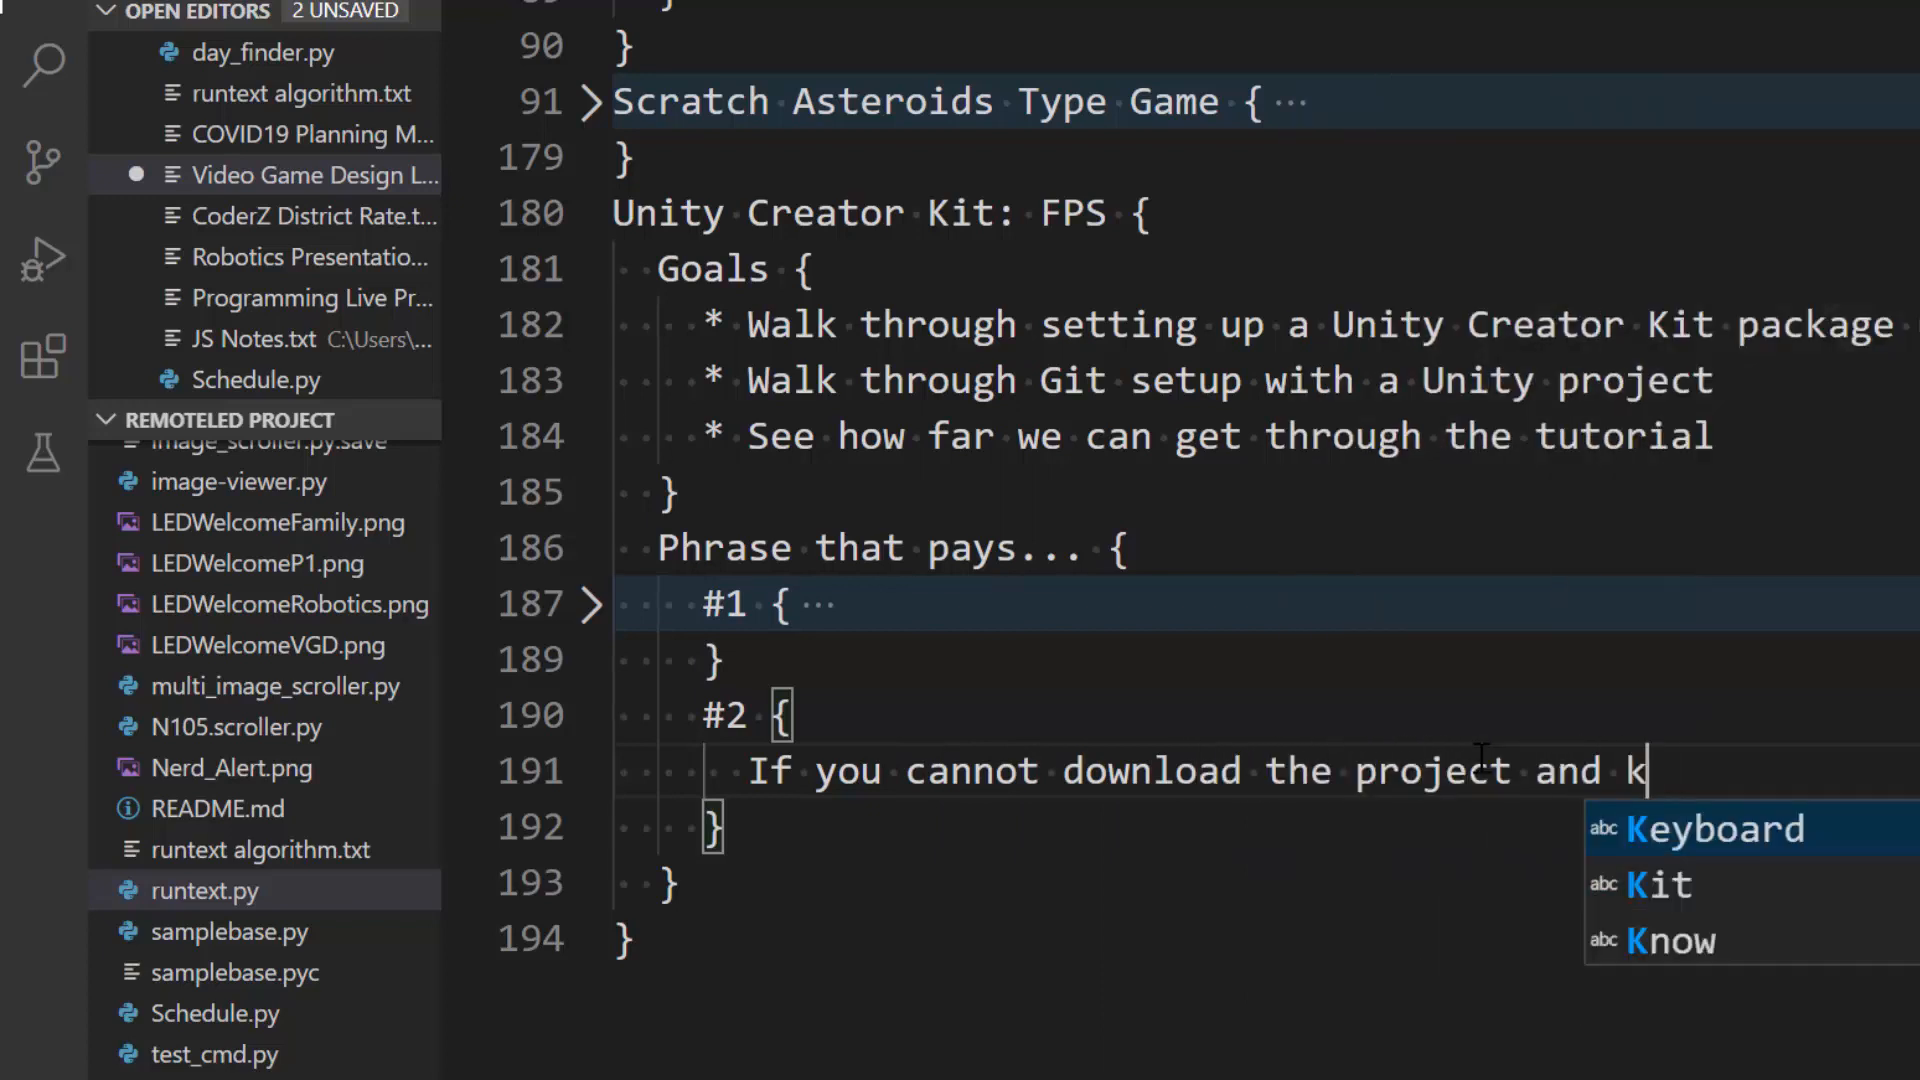
type("eep it from ")
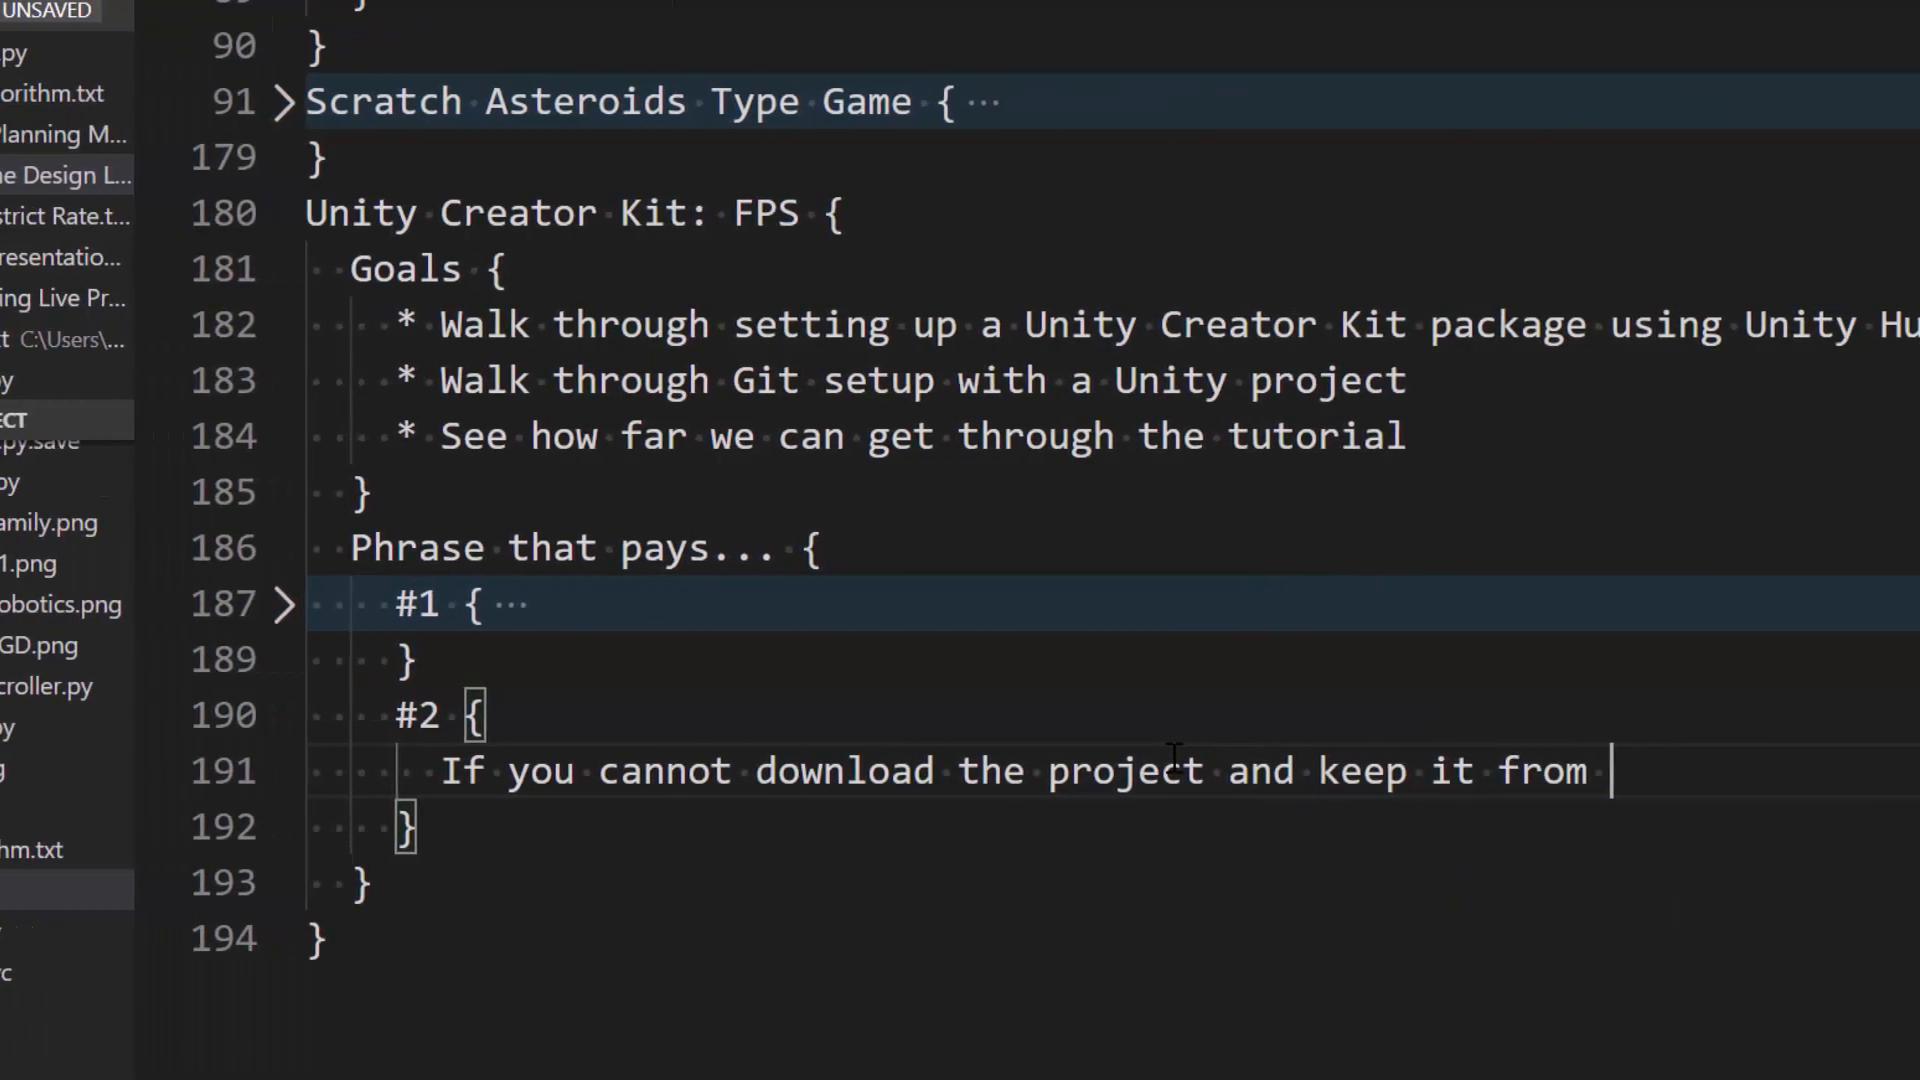
type("Unity Hub")
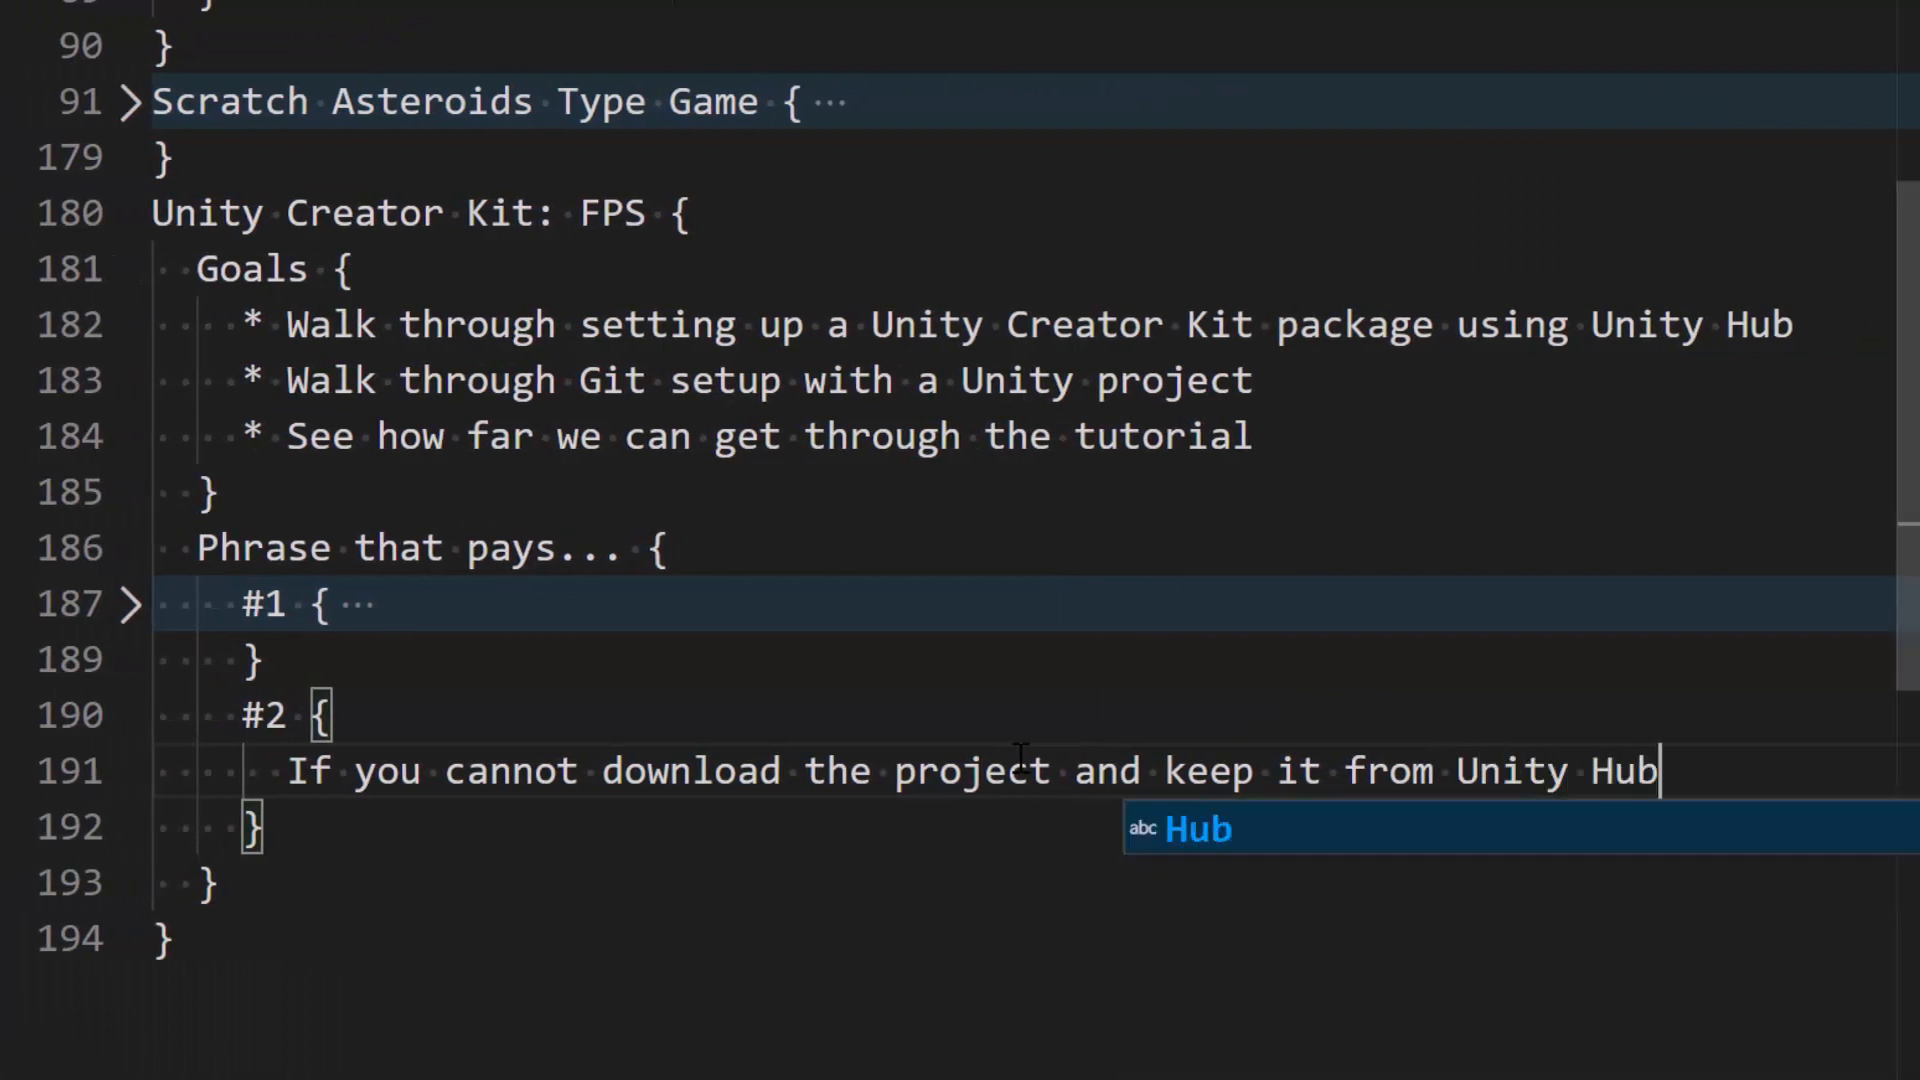
type(" without ")
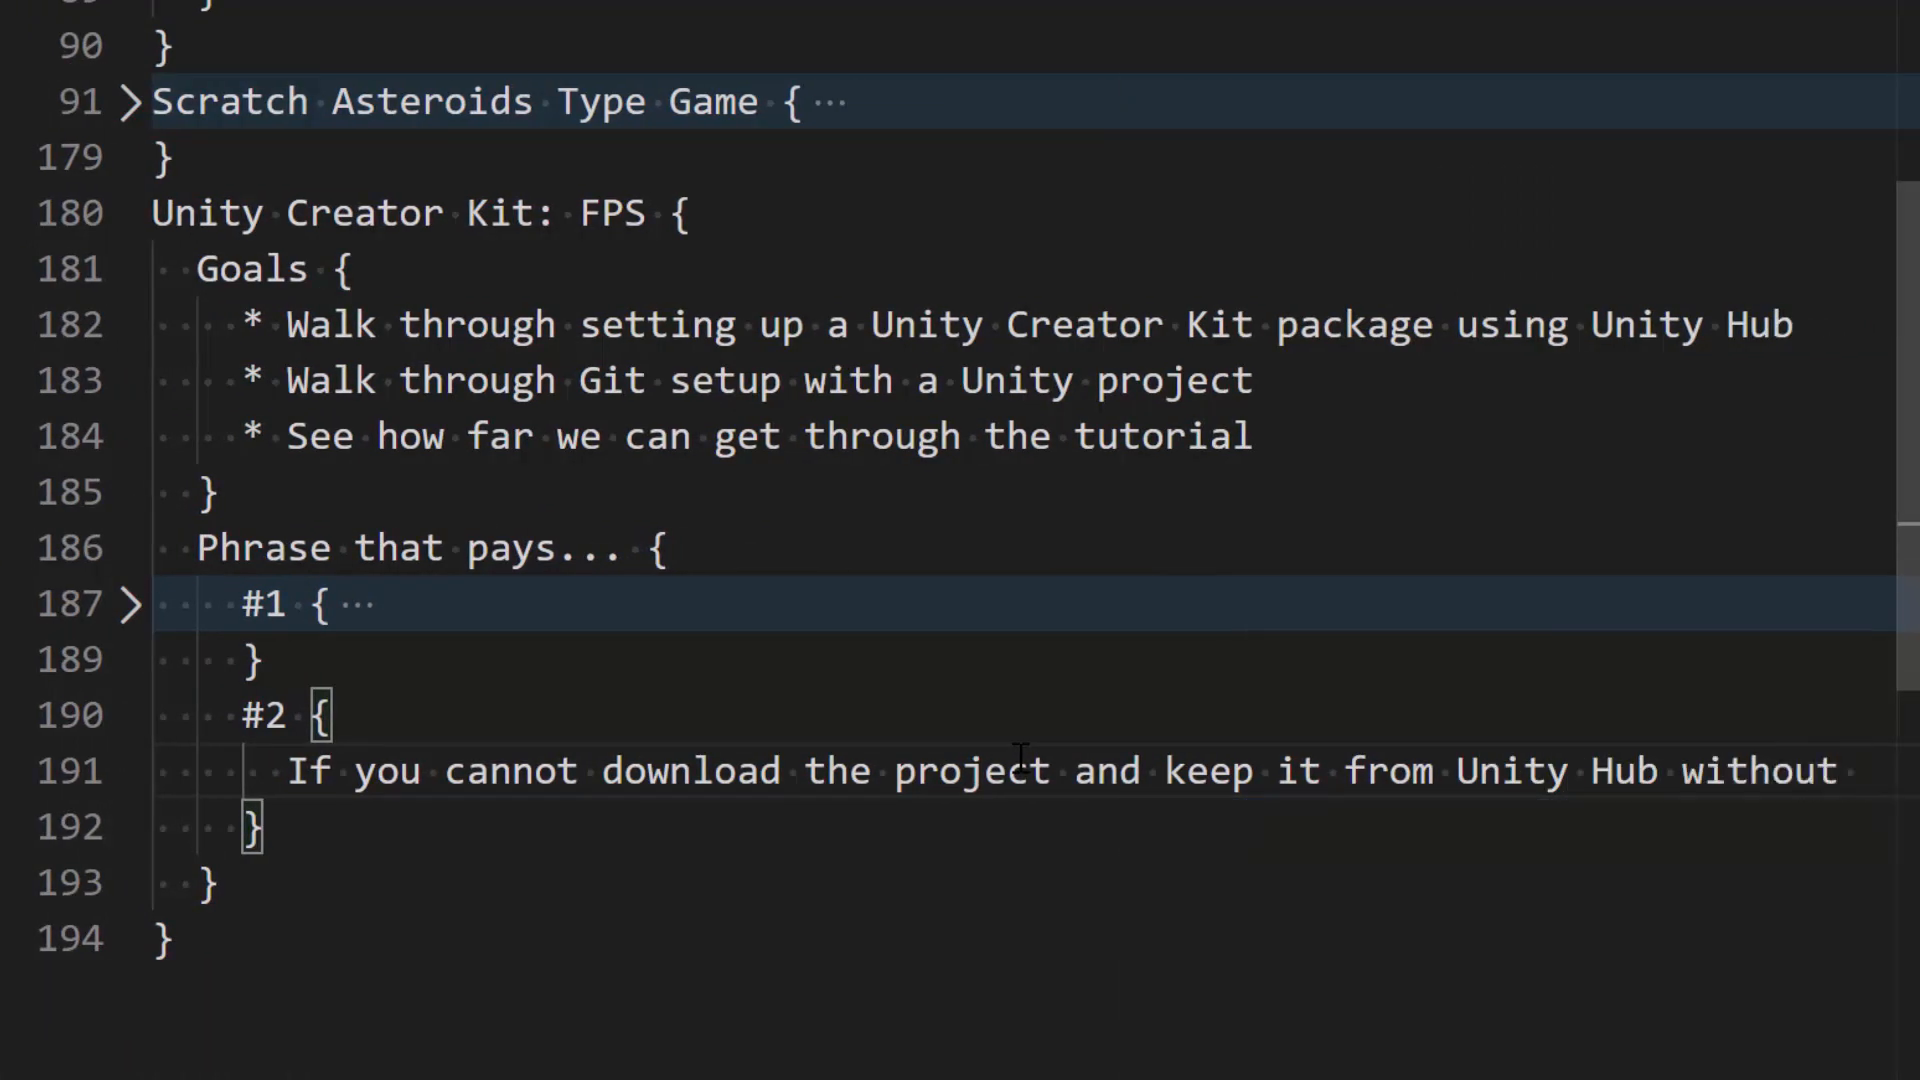
type("an error")
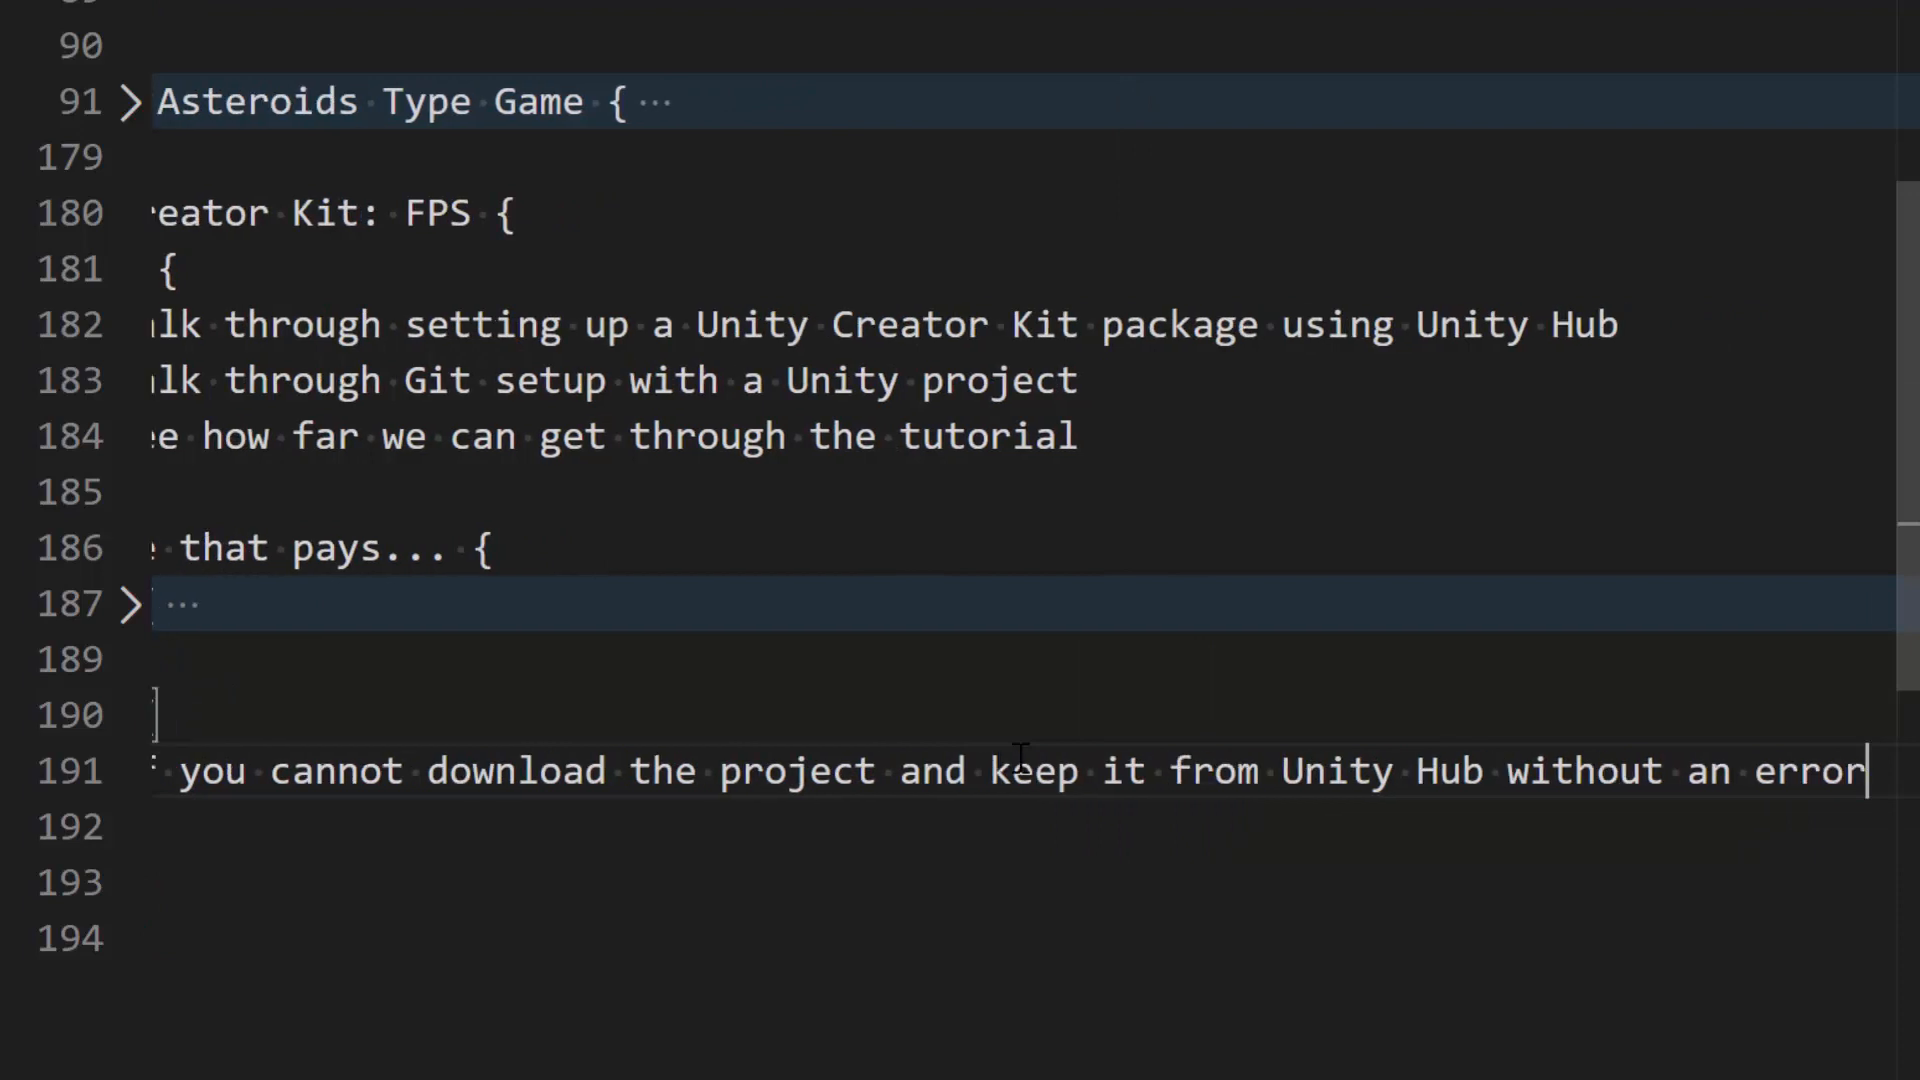
Step: Turn on word wrap and complete the sentence with ", instead, create a new 3D project and import your assets from the asset store"
key("alt+z")
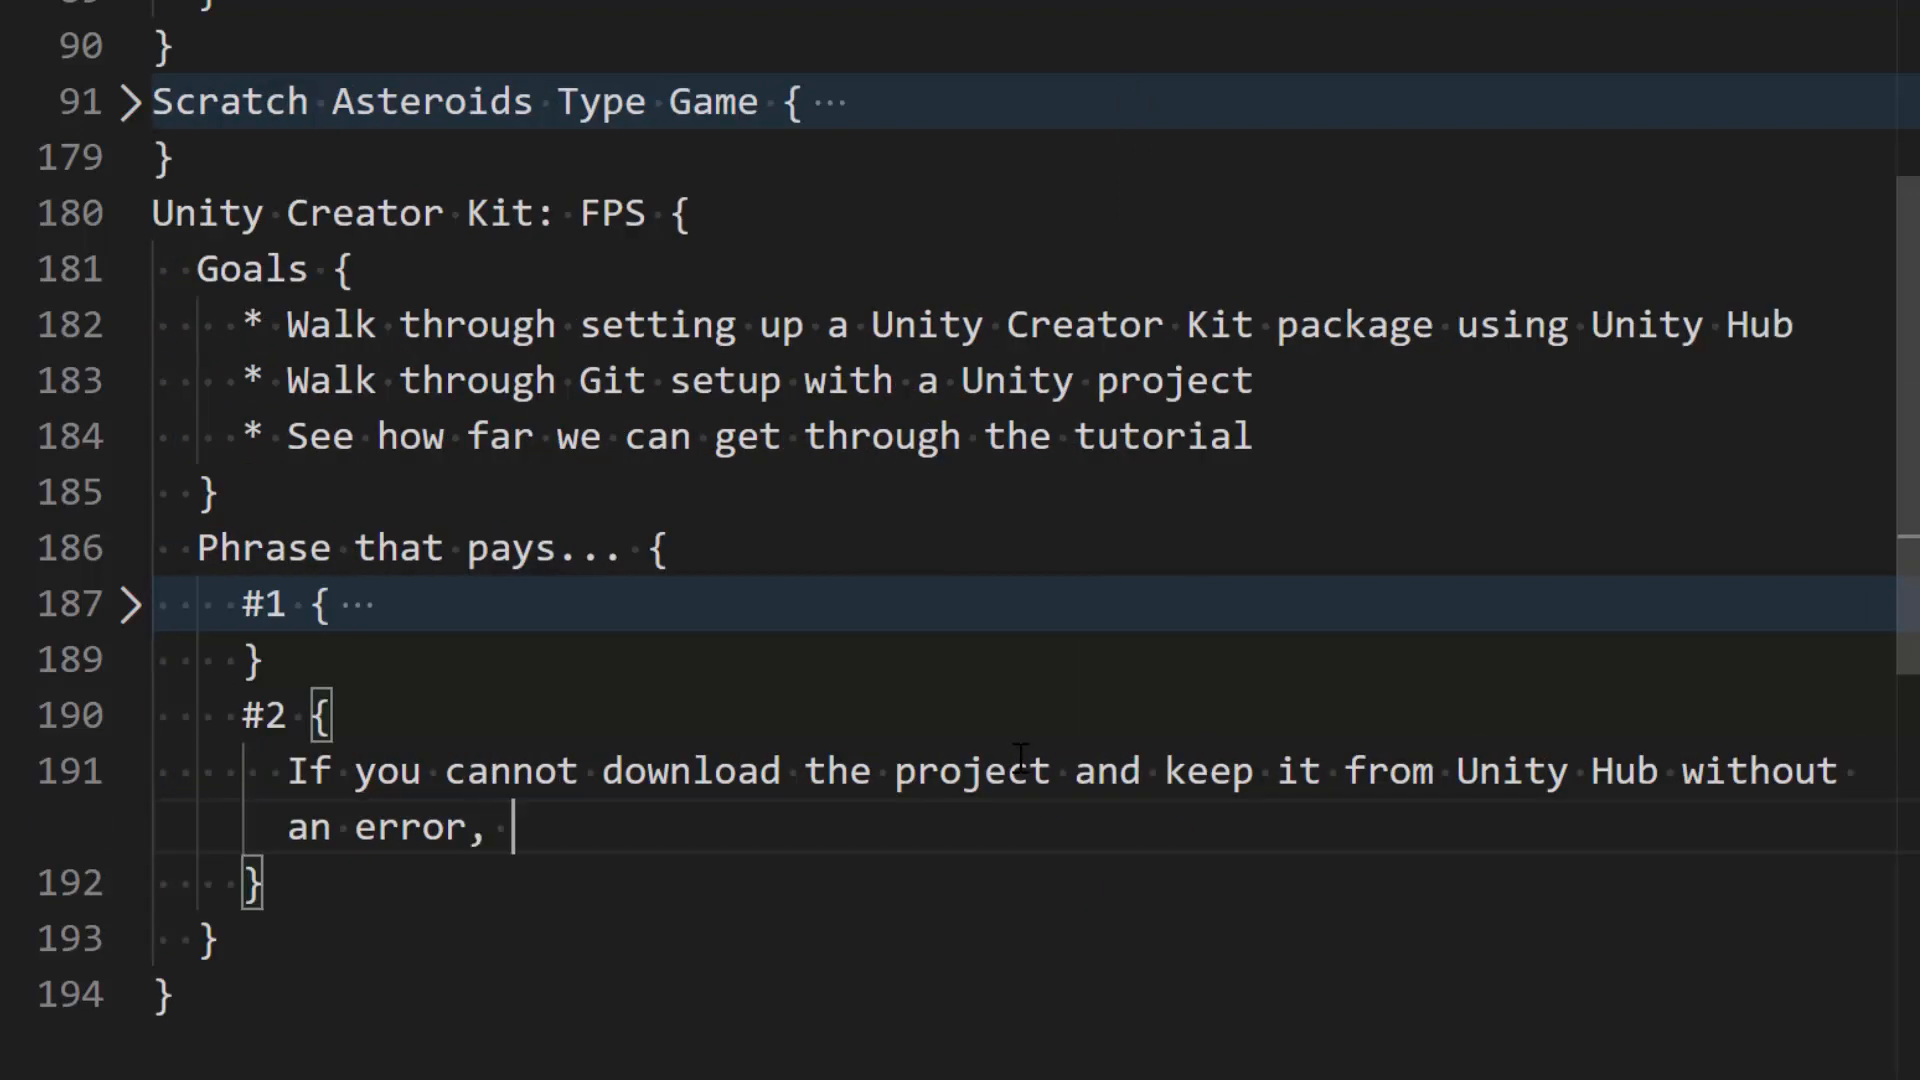
type(", instead,")
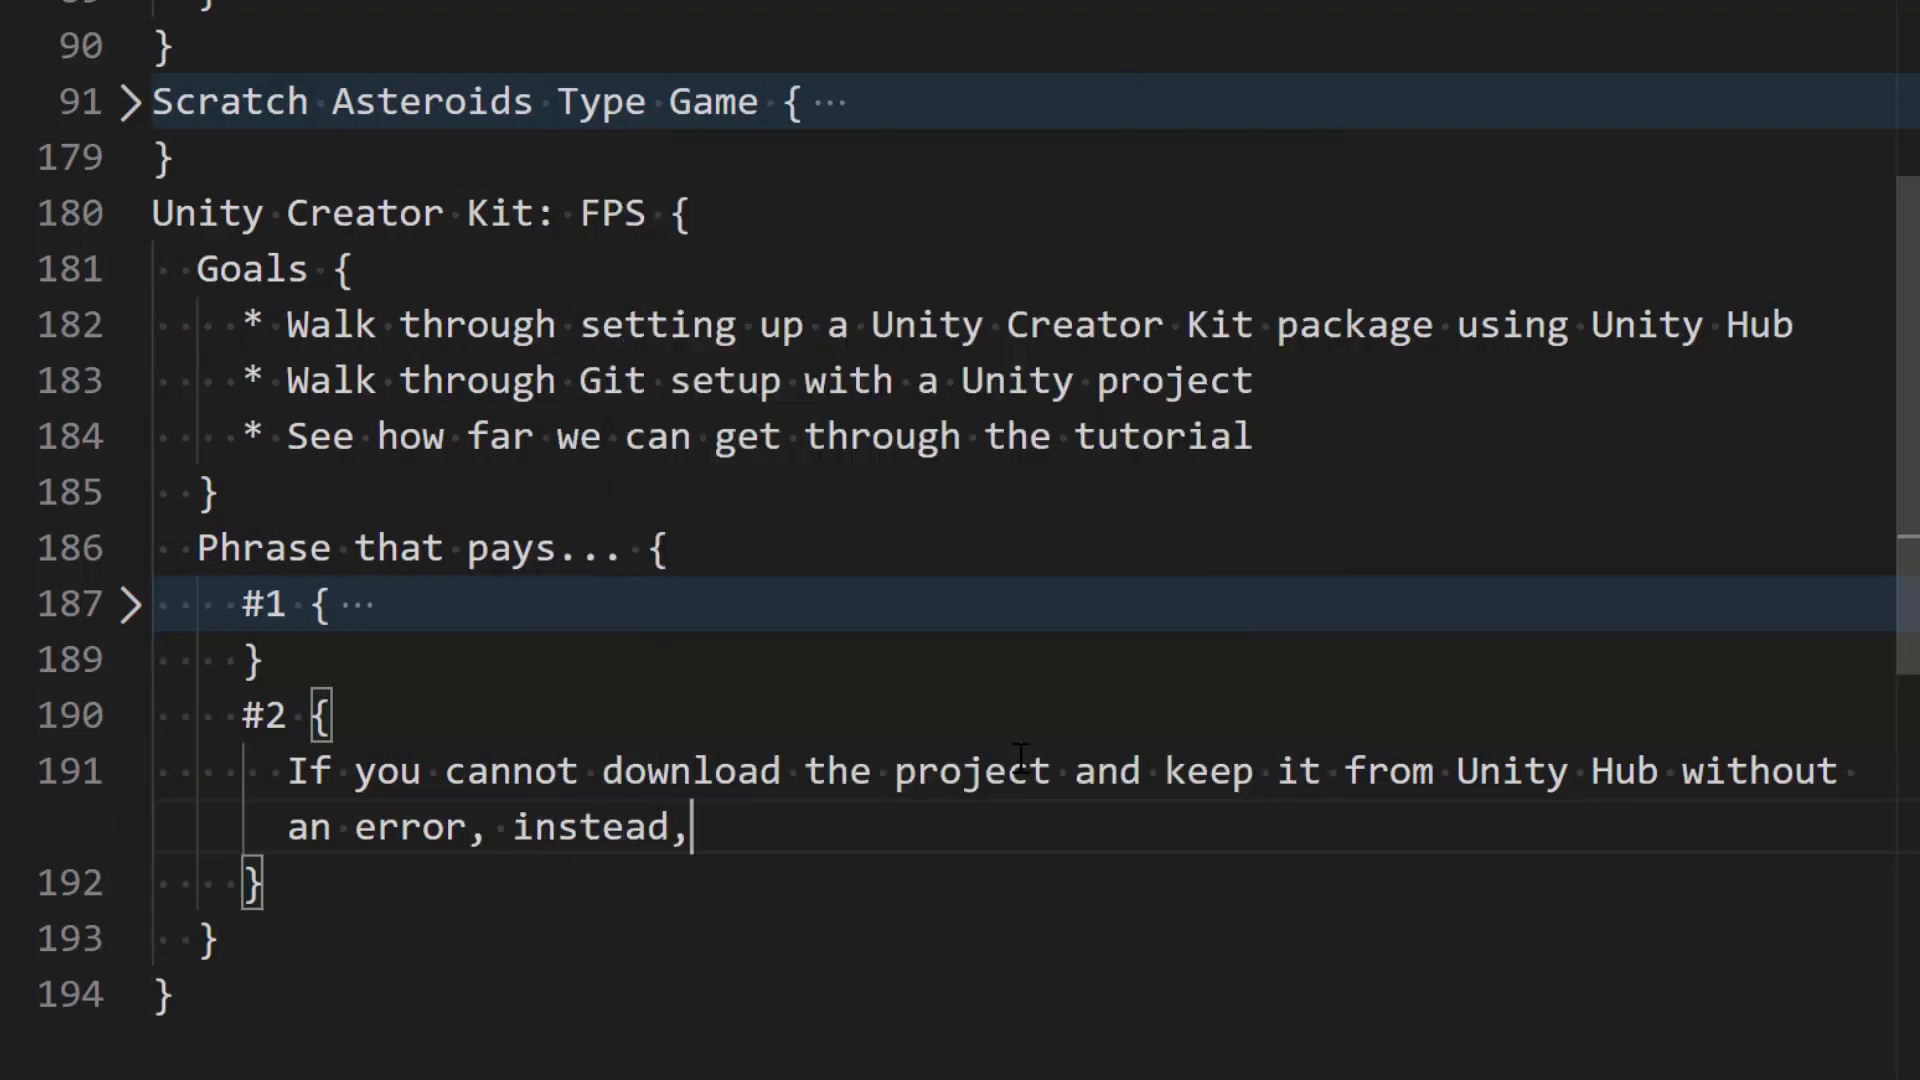
type(" create a ")
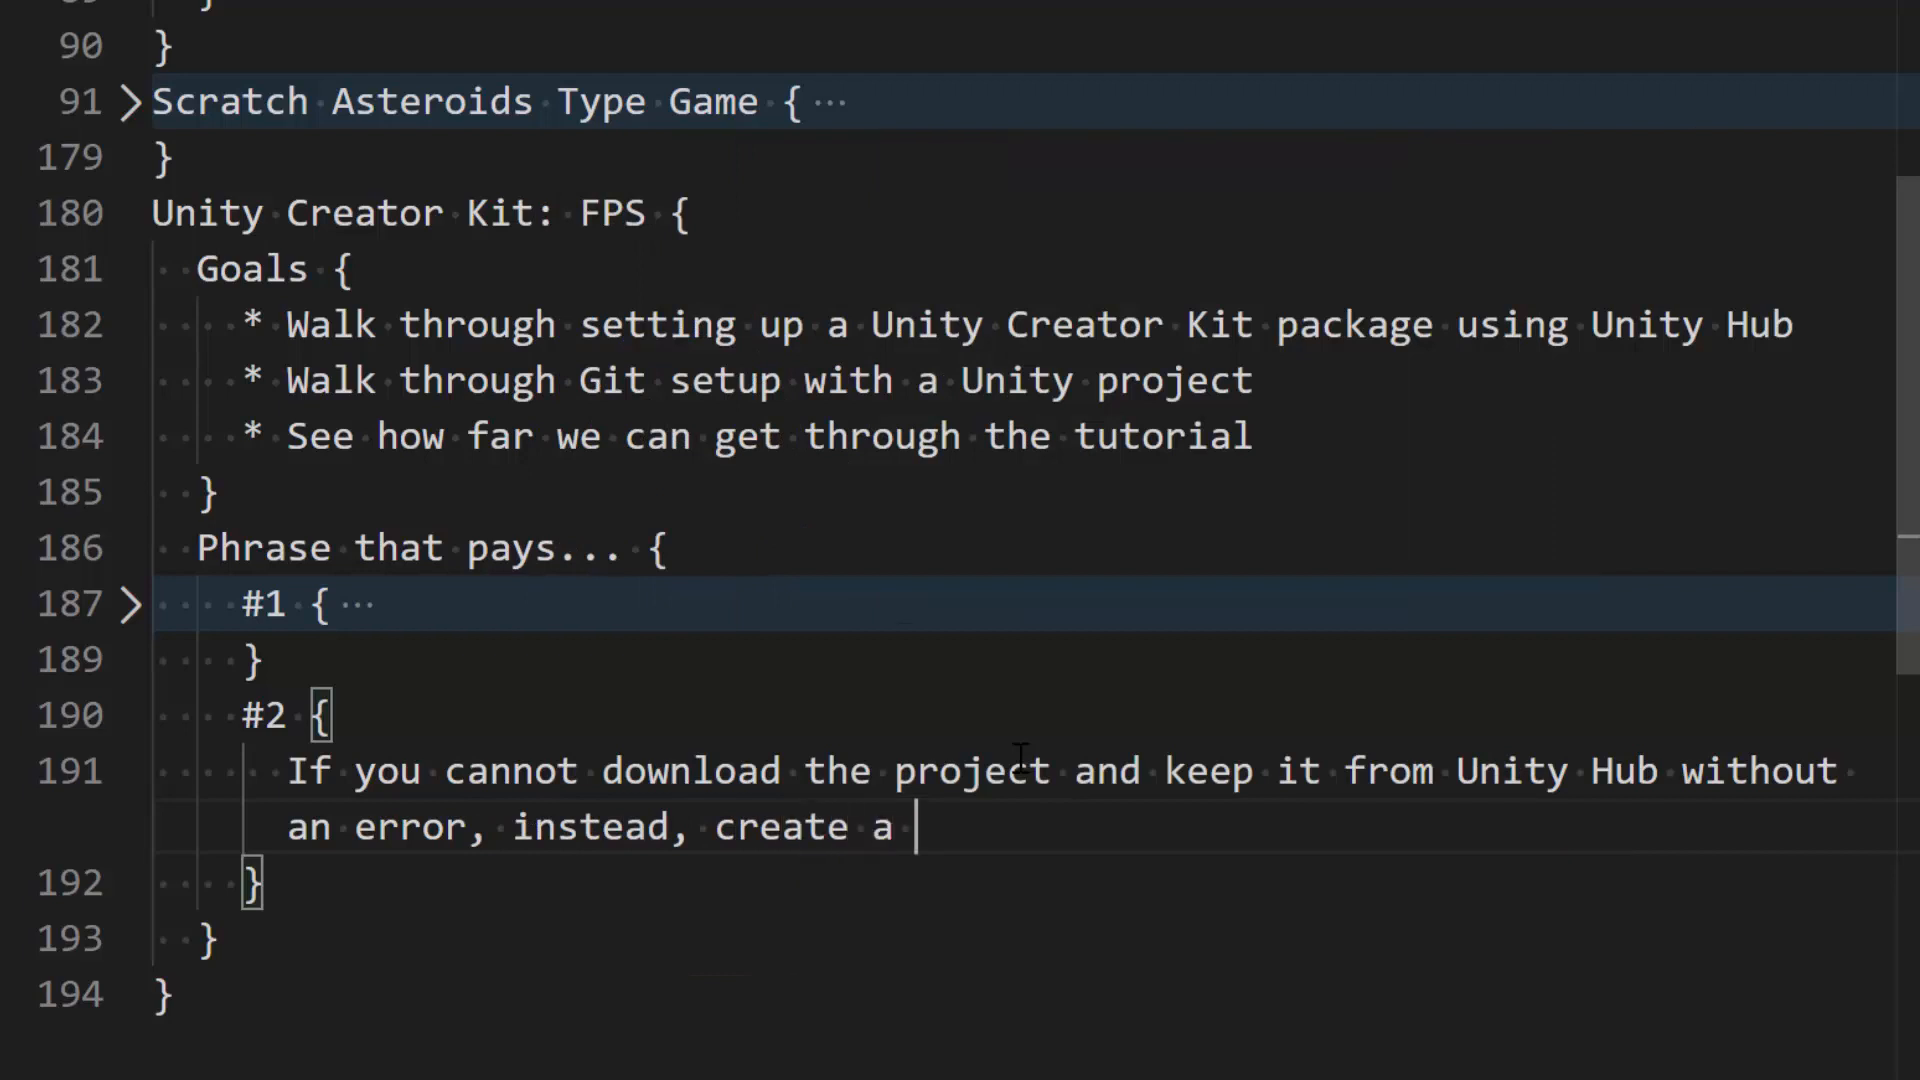
type("new 3D proje")
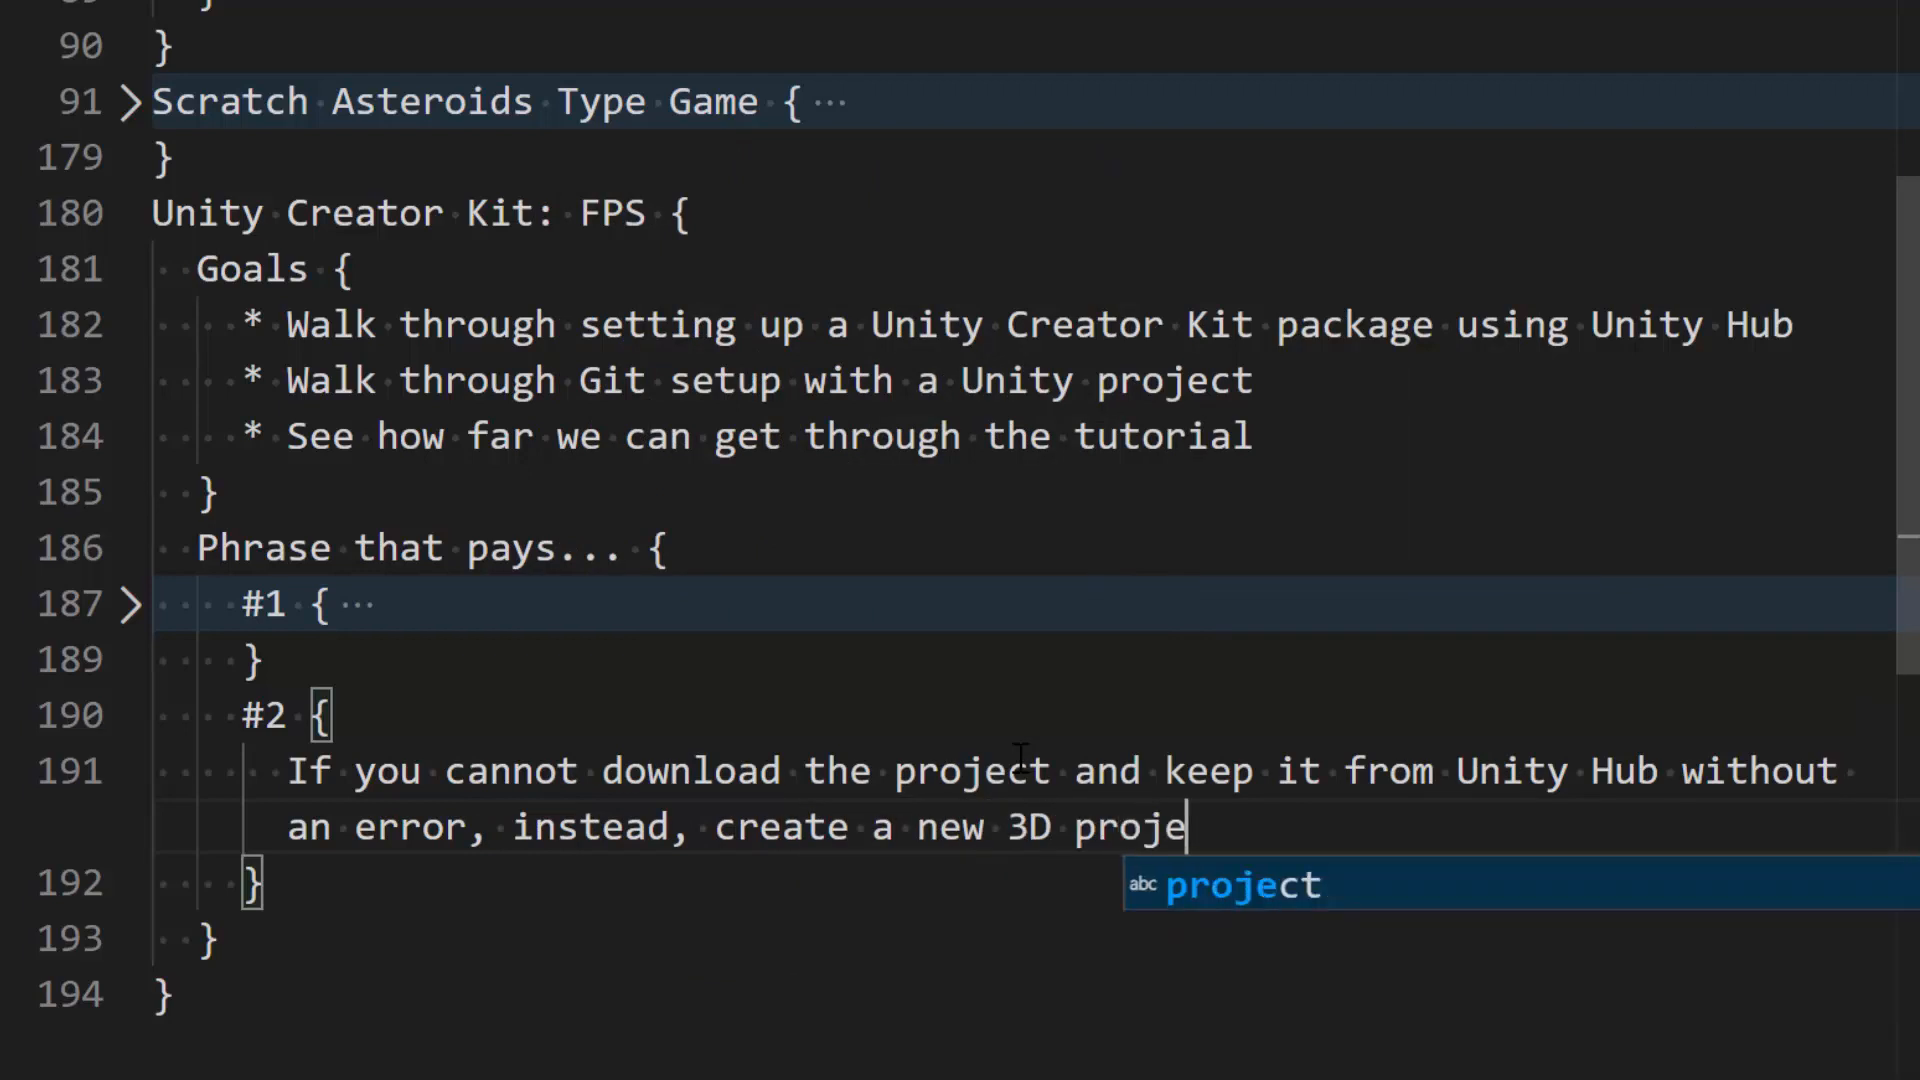
type("ct and import y")
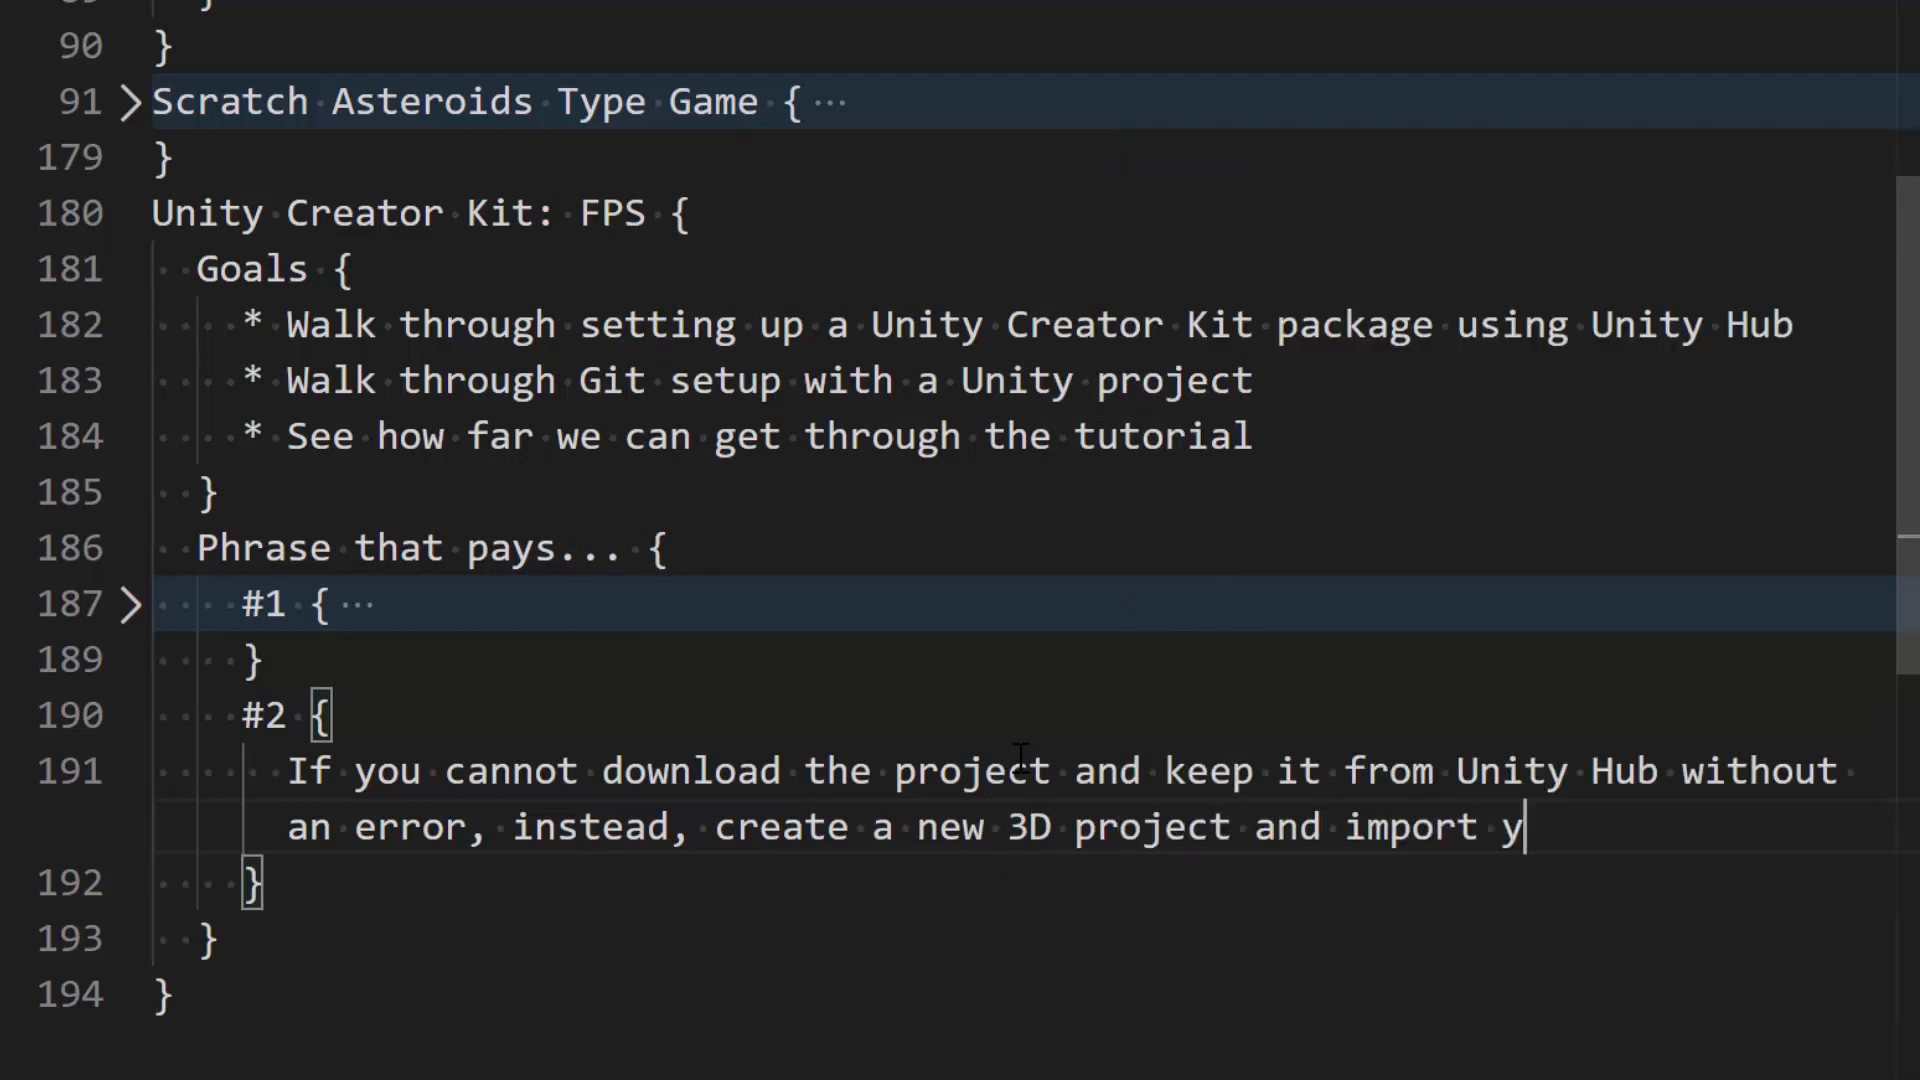
type("our asset")
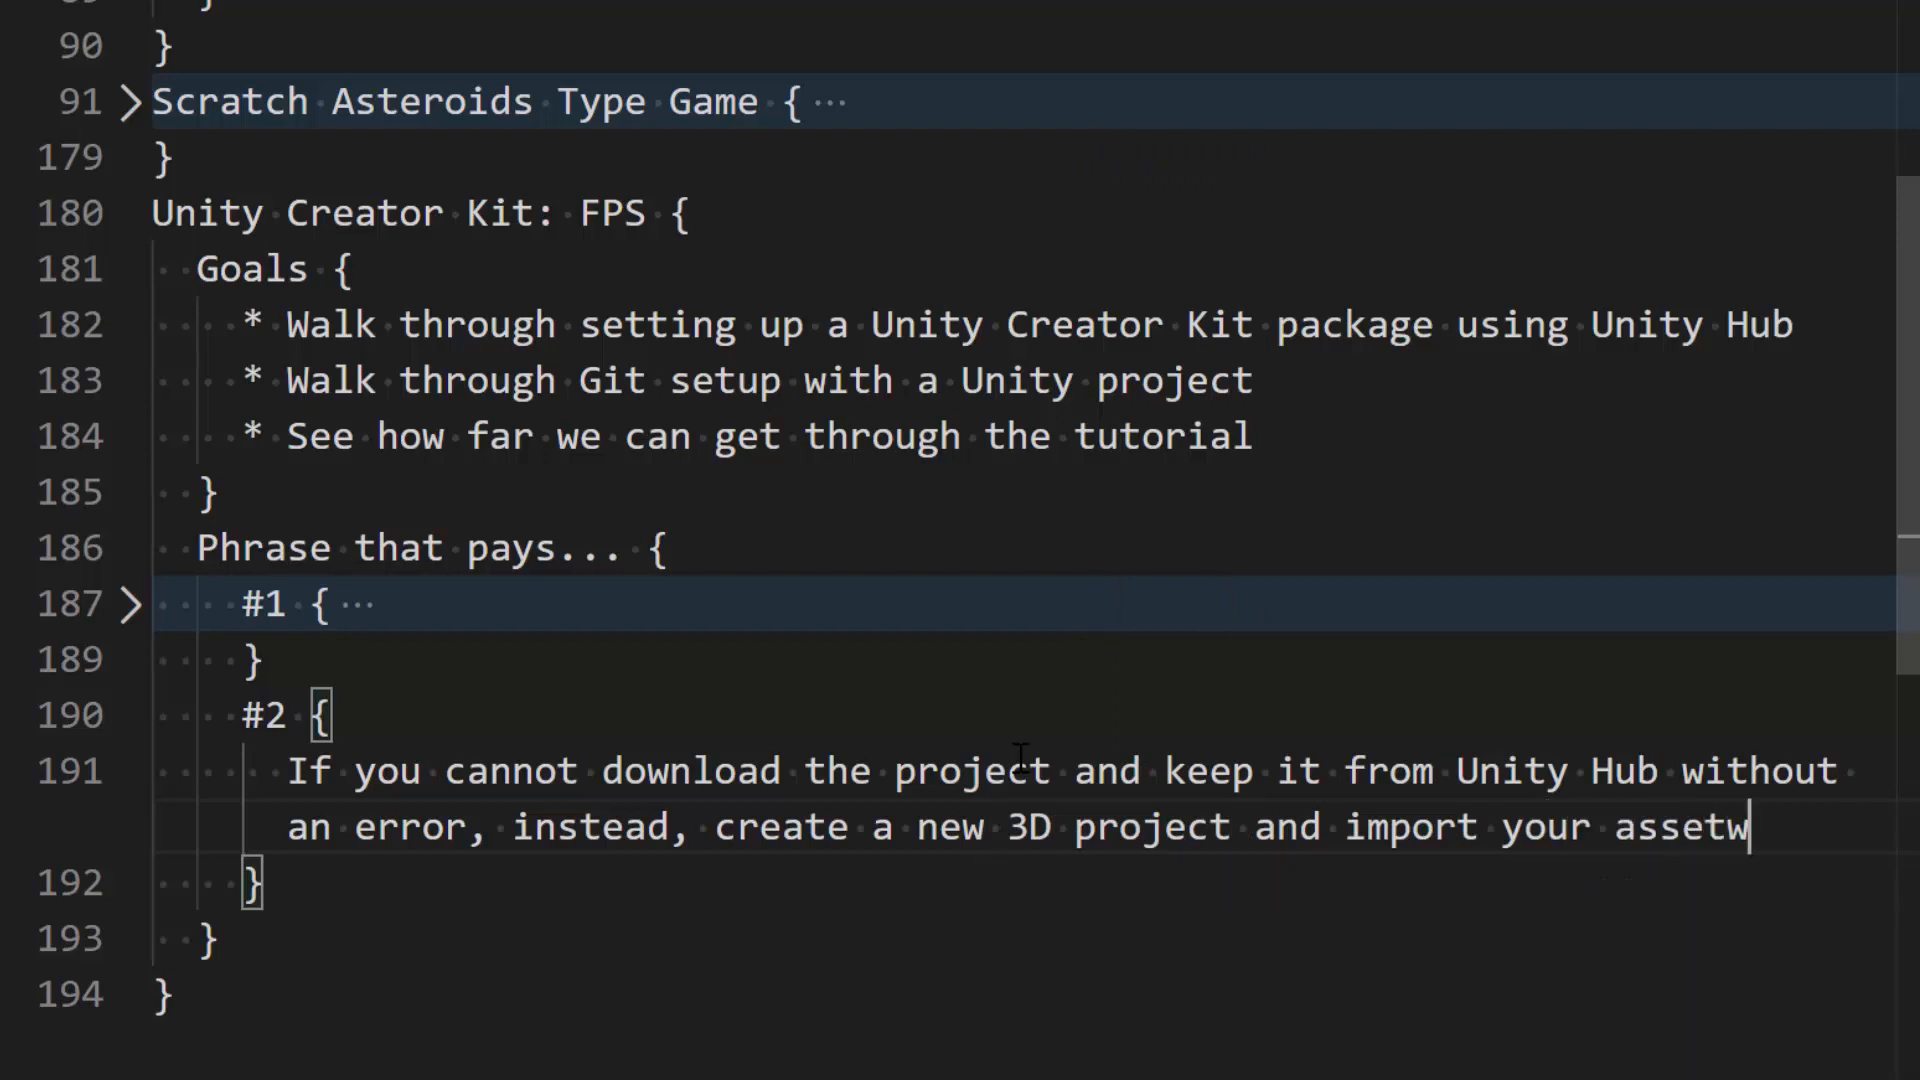
type("w")
key("BackSpace")
type("s from the ")
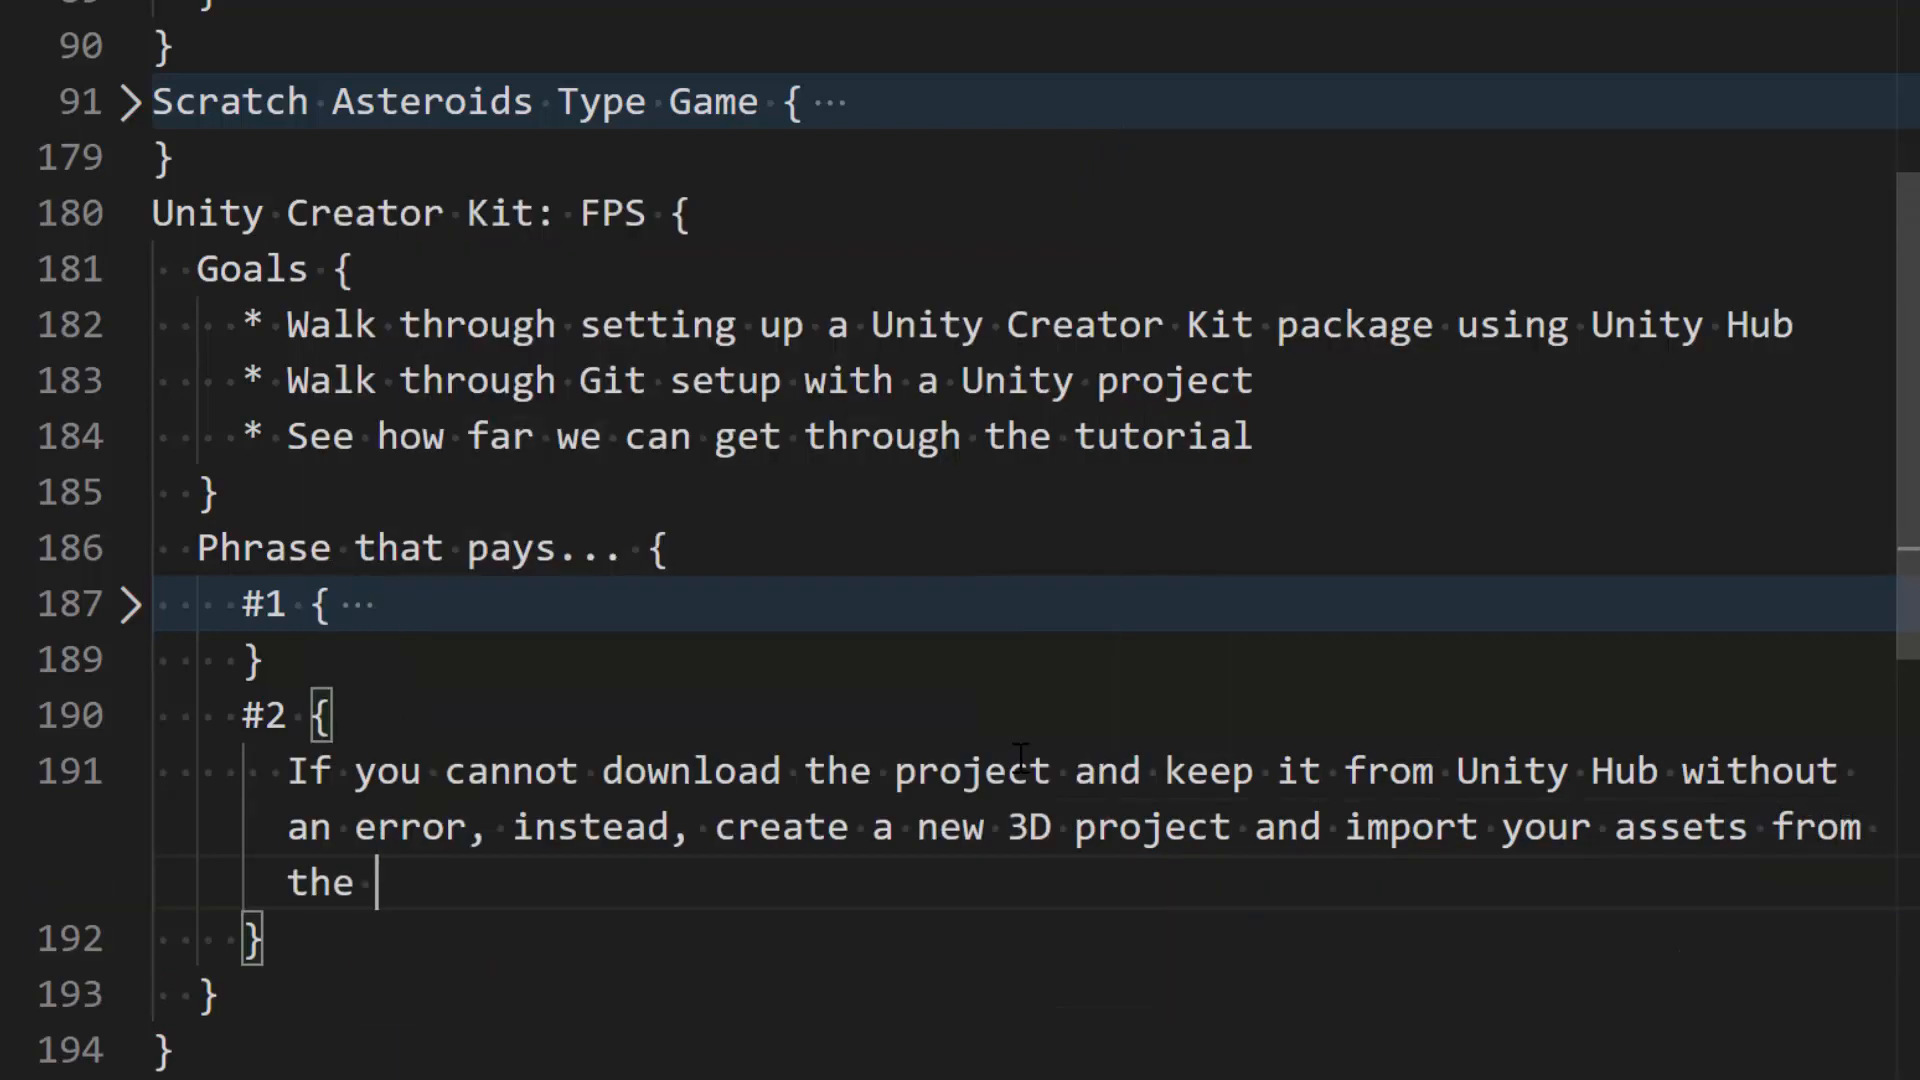
type("asset sotre")
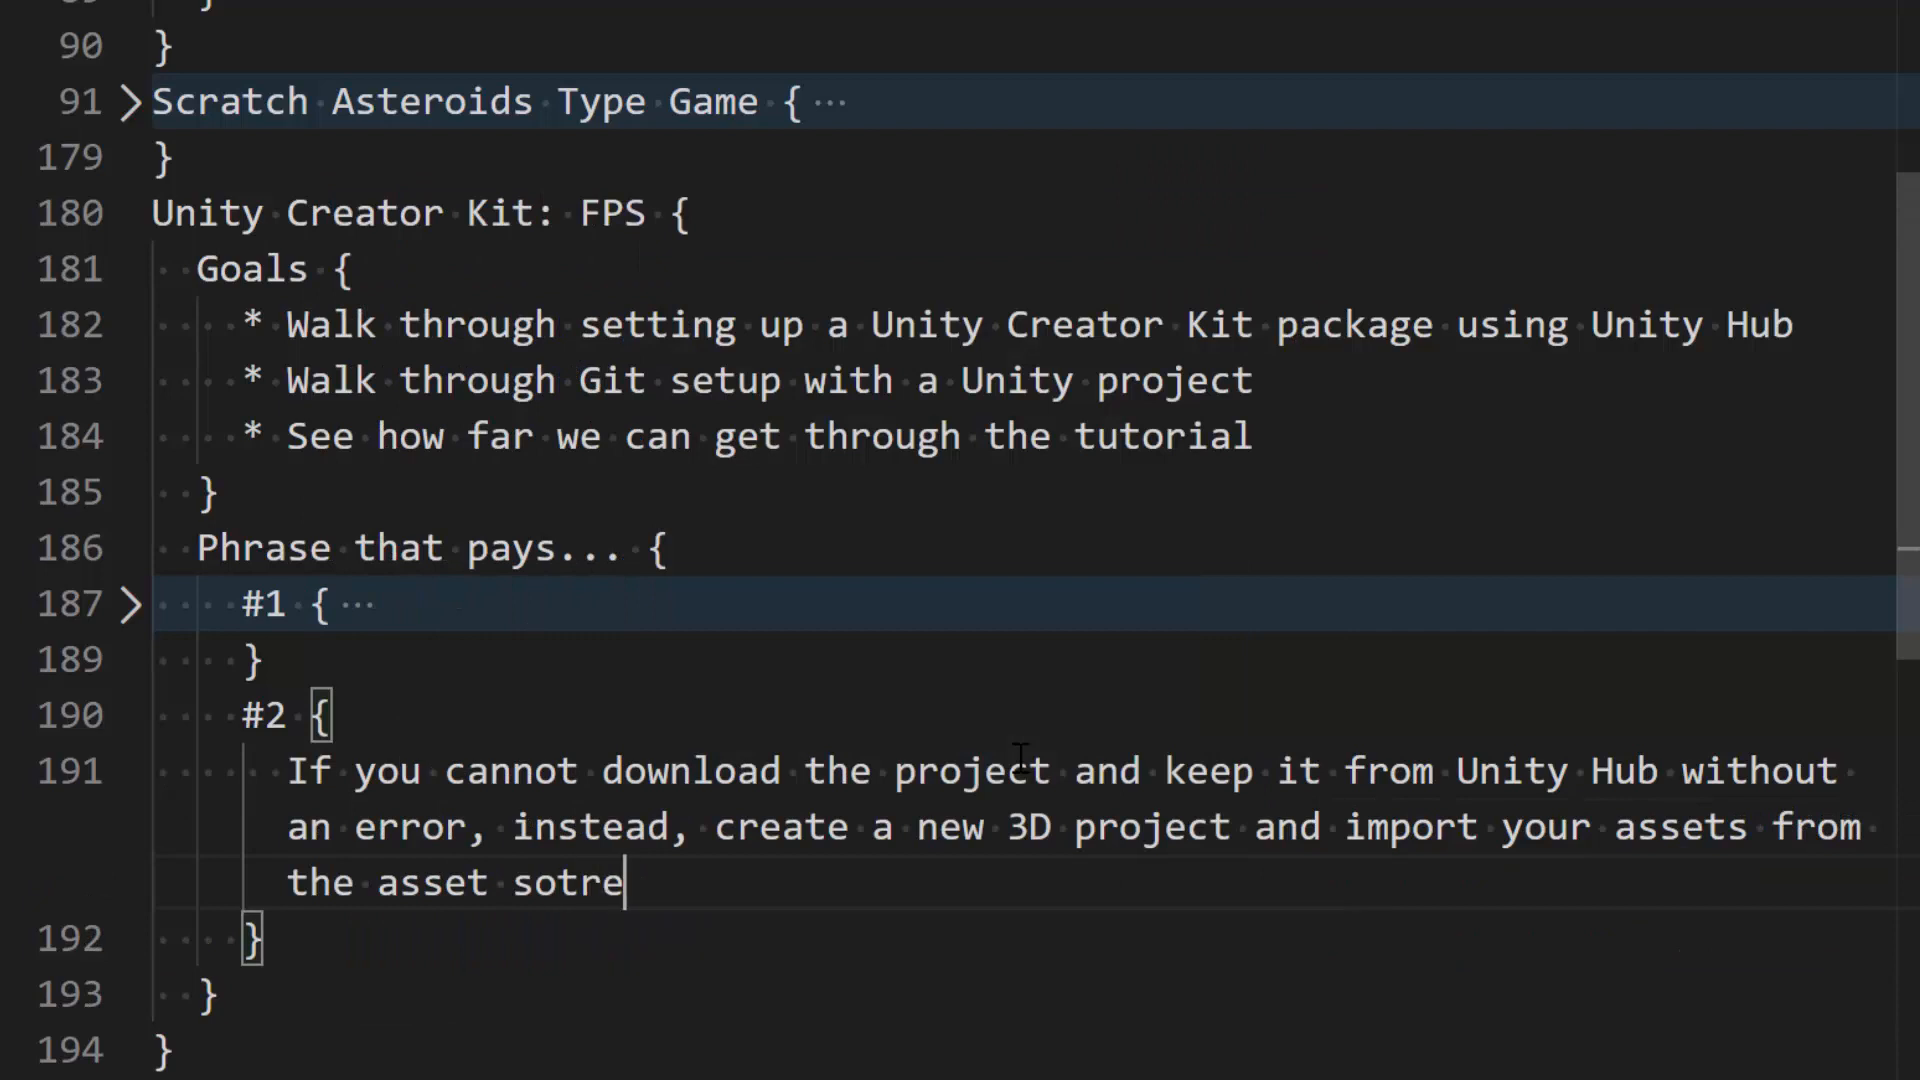
key("BackSpace")
key("BackSpace")
key("BackSpace")
key("BackSpace")
type("tore")
Step: Switch to Unity, bring the package import window into view and import all items of creator-kit-fps
key("alt+Tab")
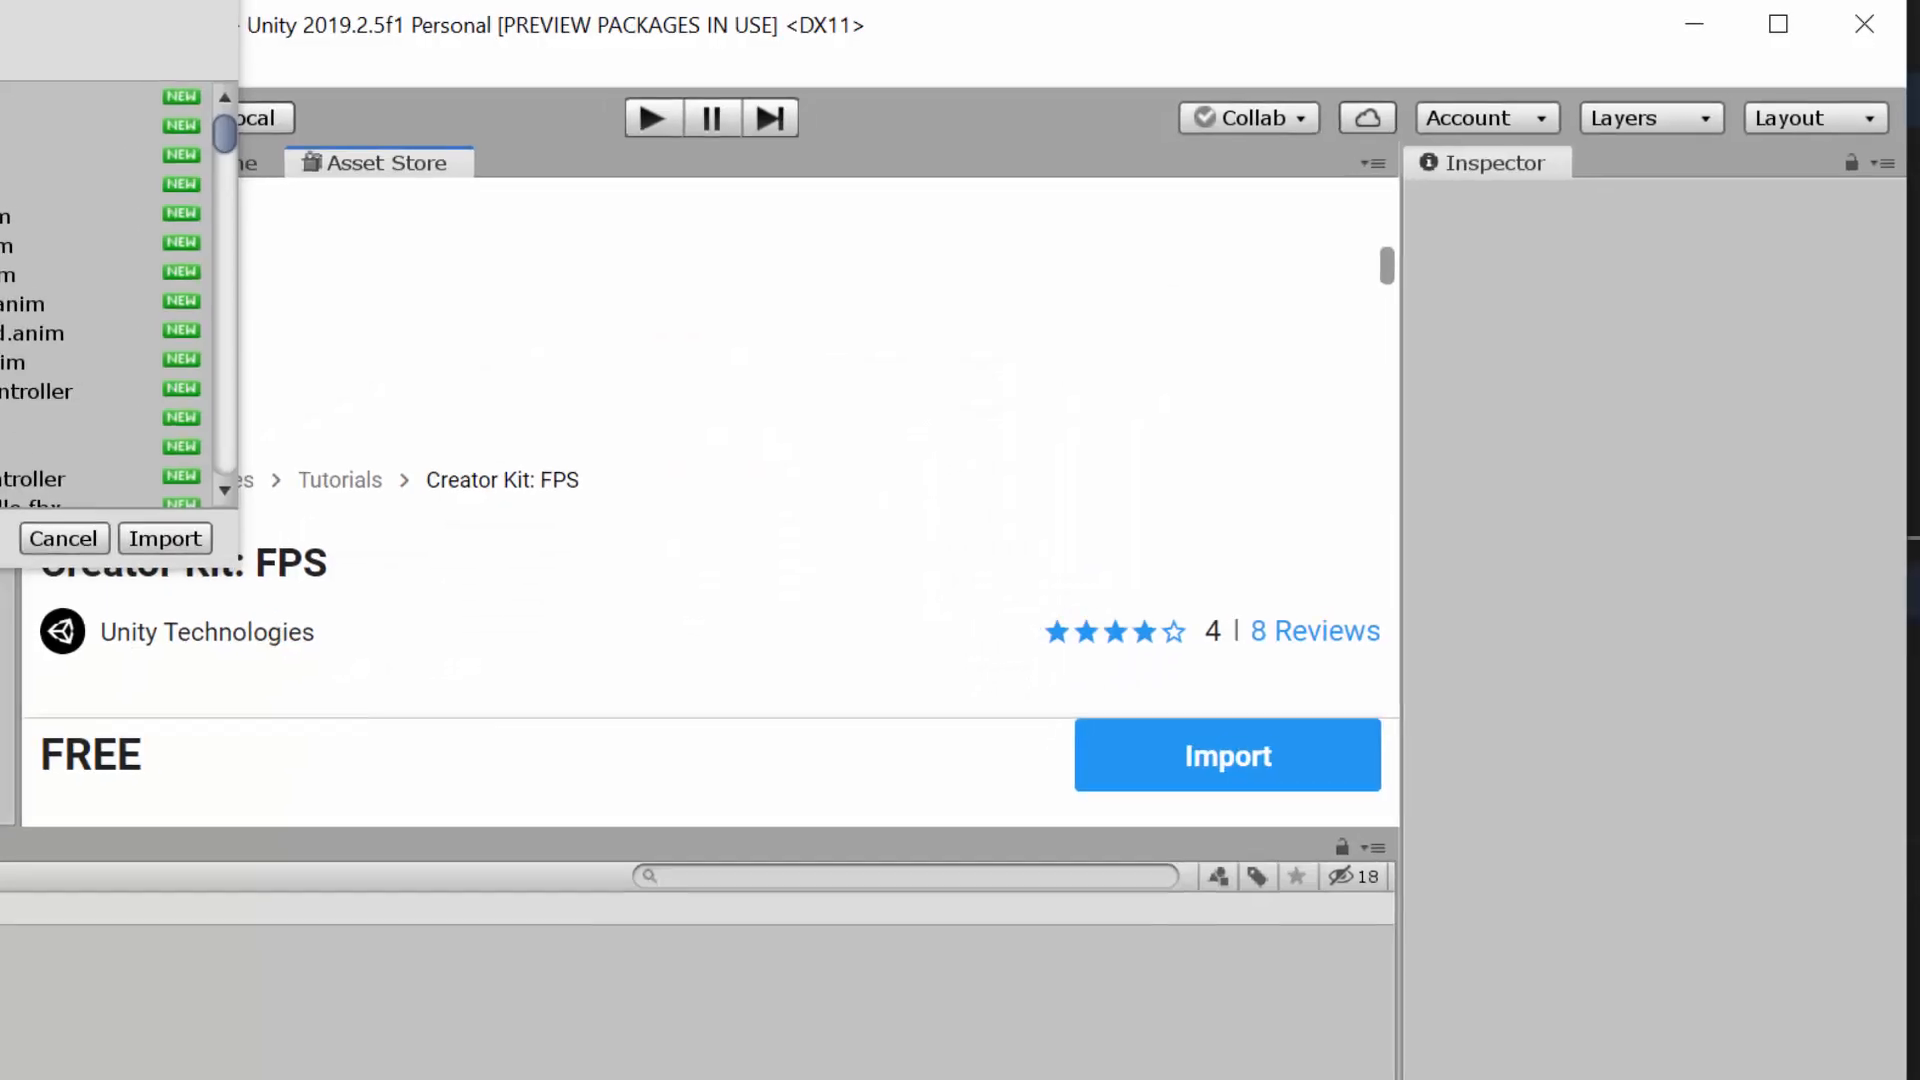
left_click_drag(363, 2, 594, 199)
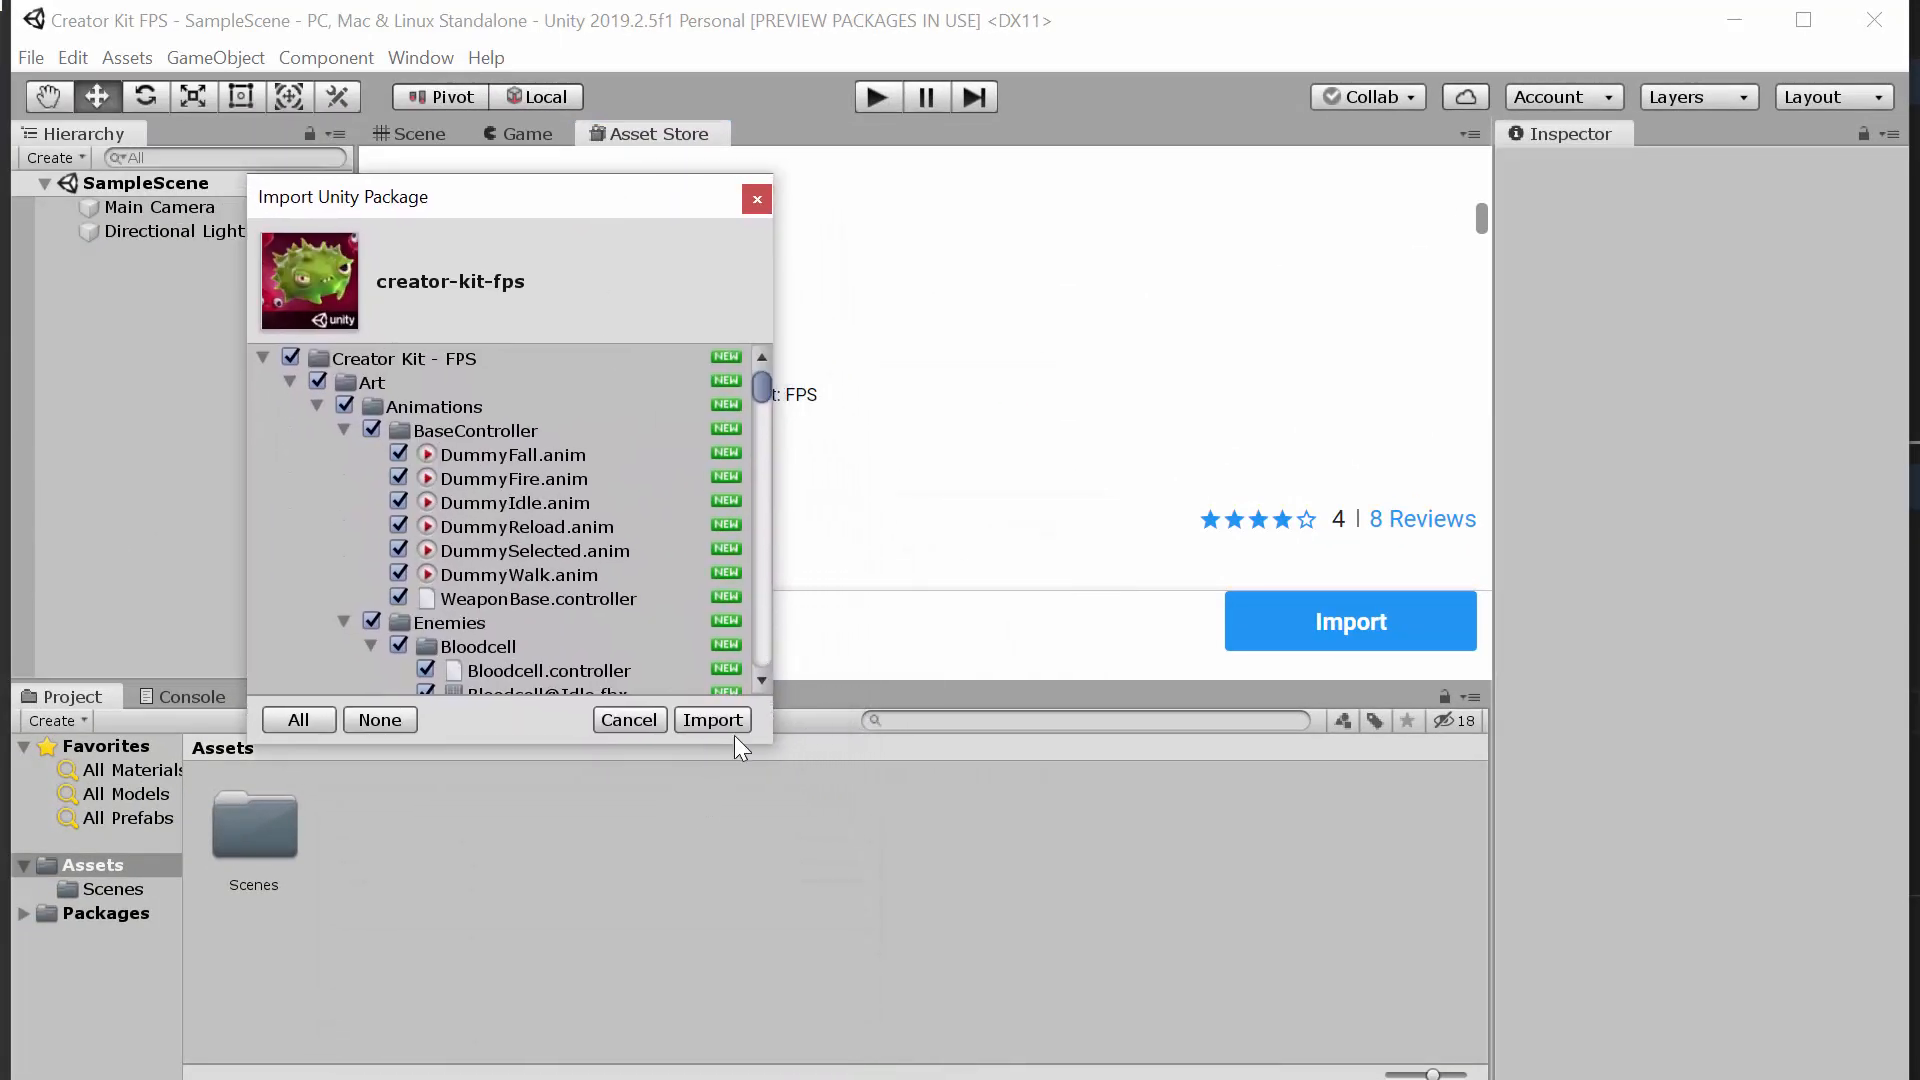
left_click(717, 726)
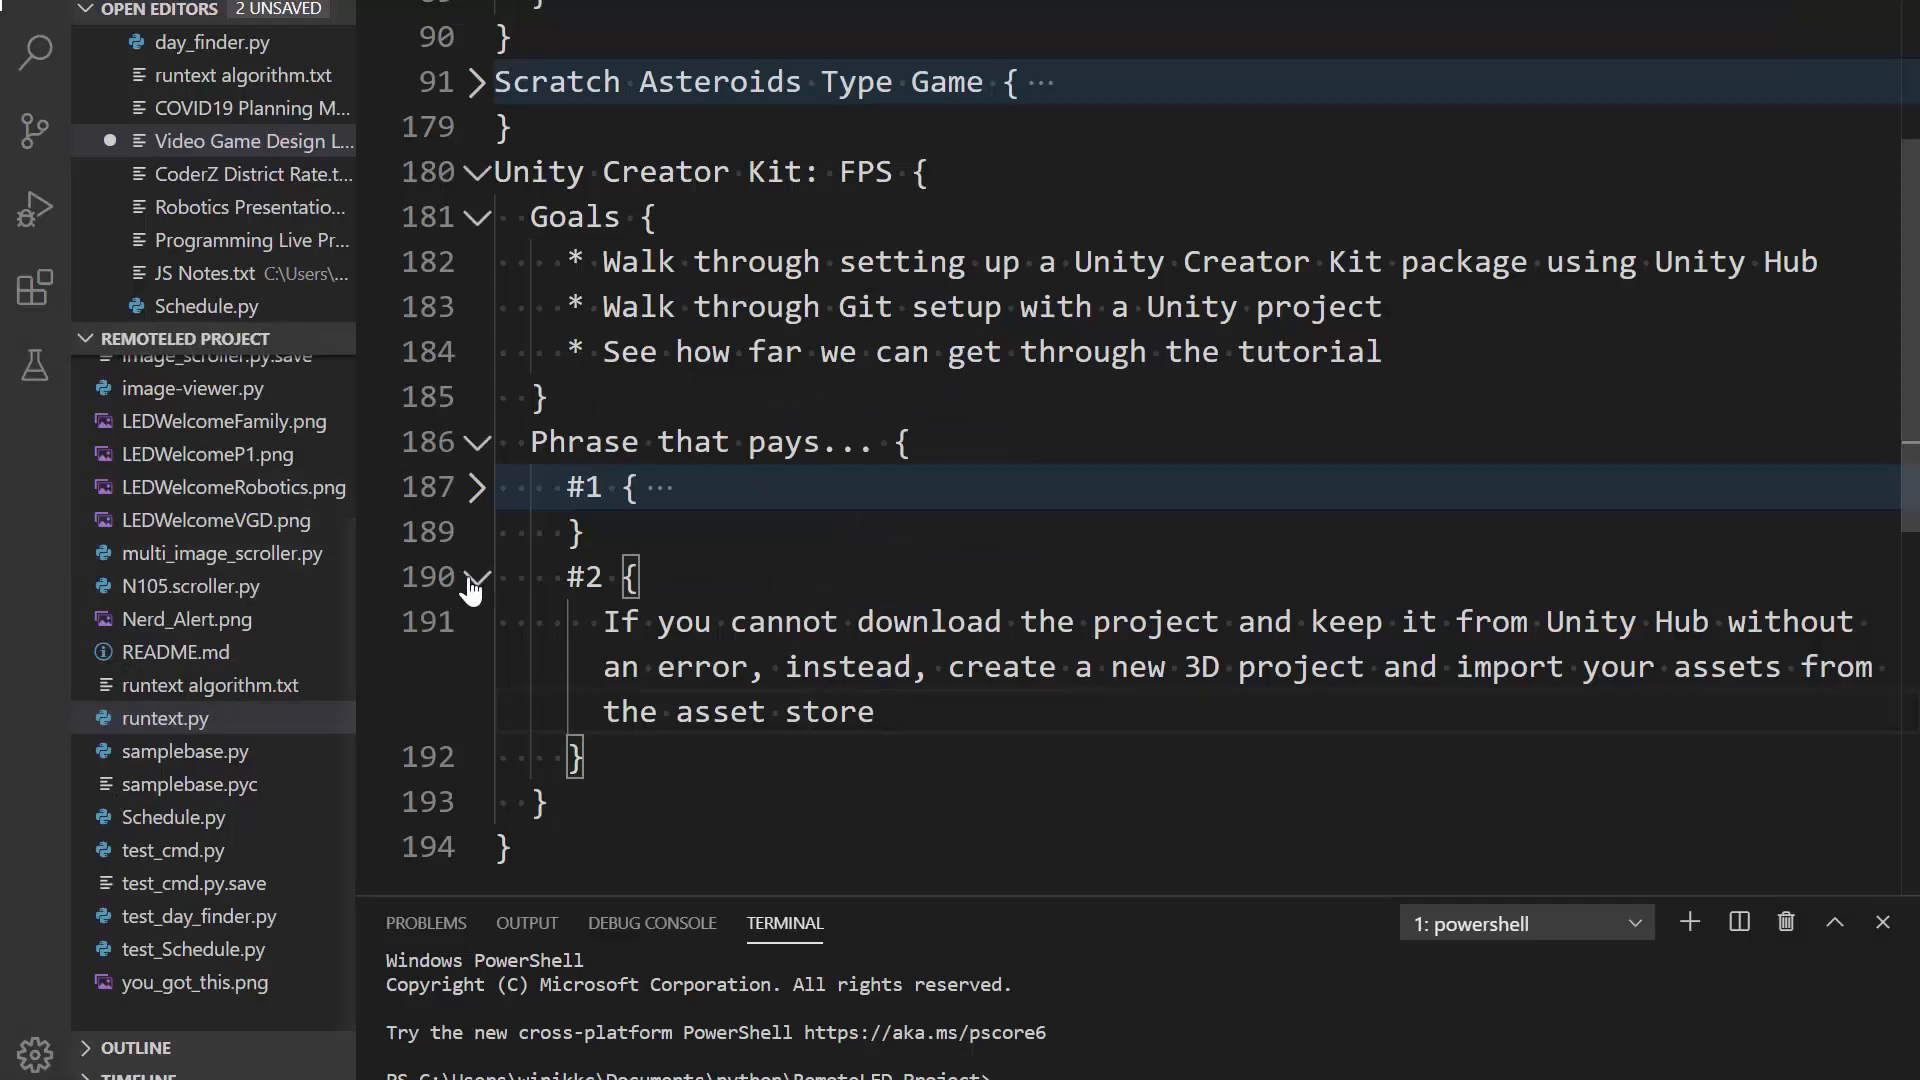
Step: Back in the Visual Studio Code notes, add an empty "#3 {}" entry below the collapsed #2, and check the import's progress in Unity
left_click(476, 577)
key("Return")
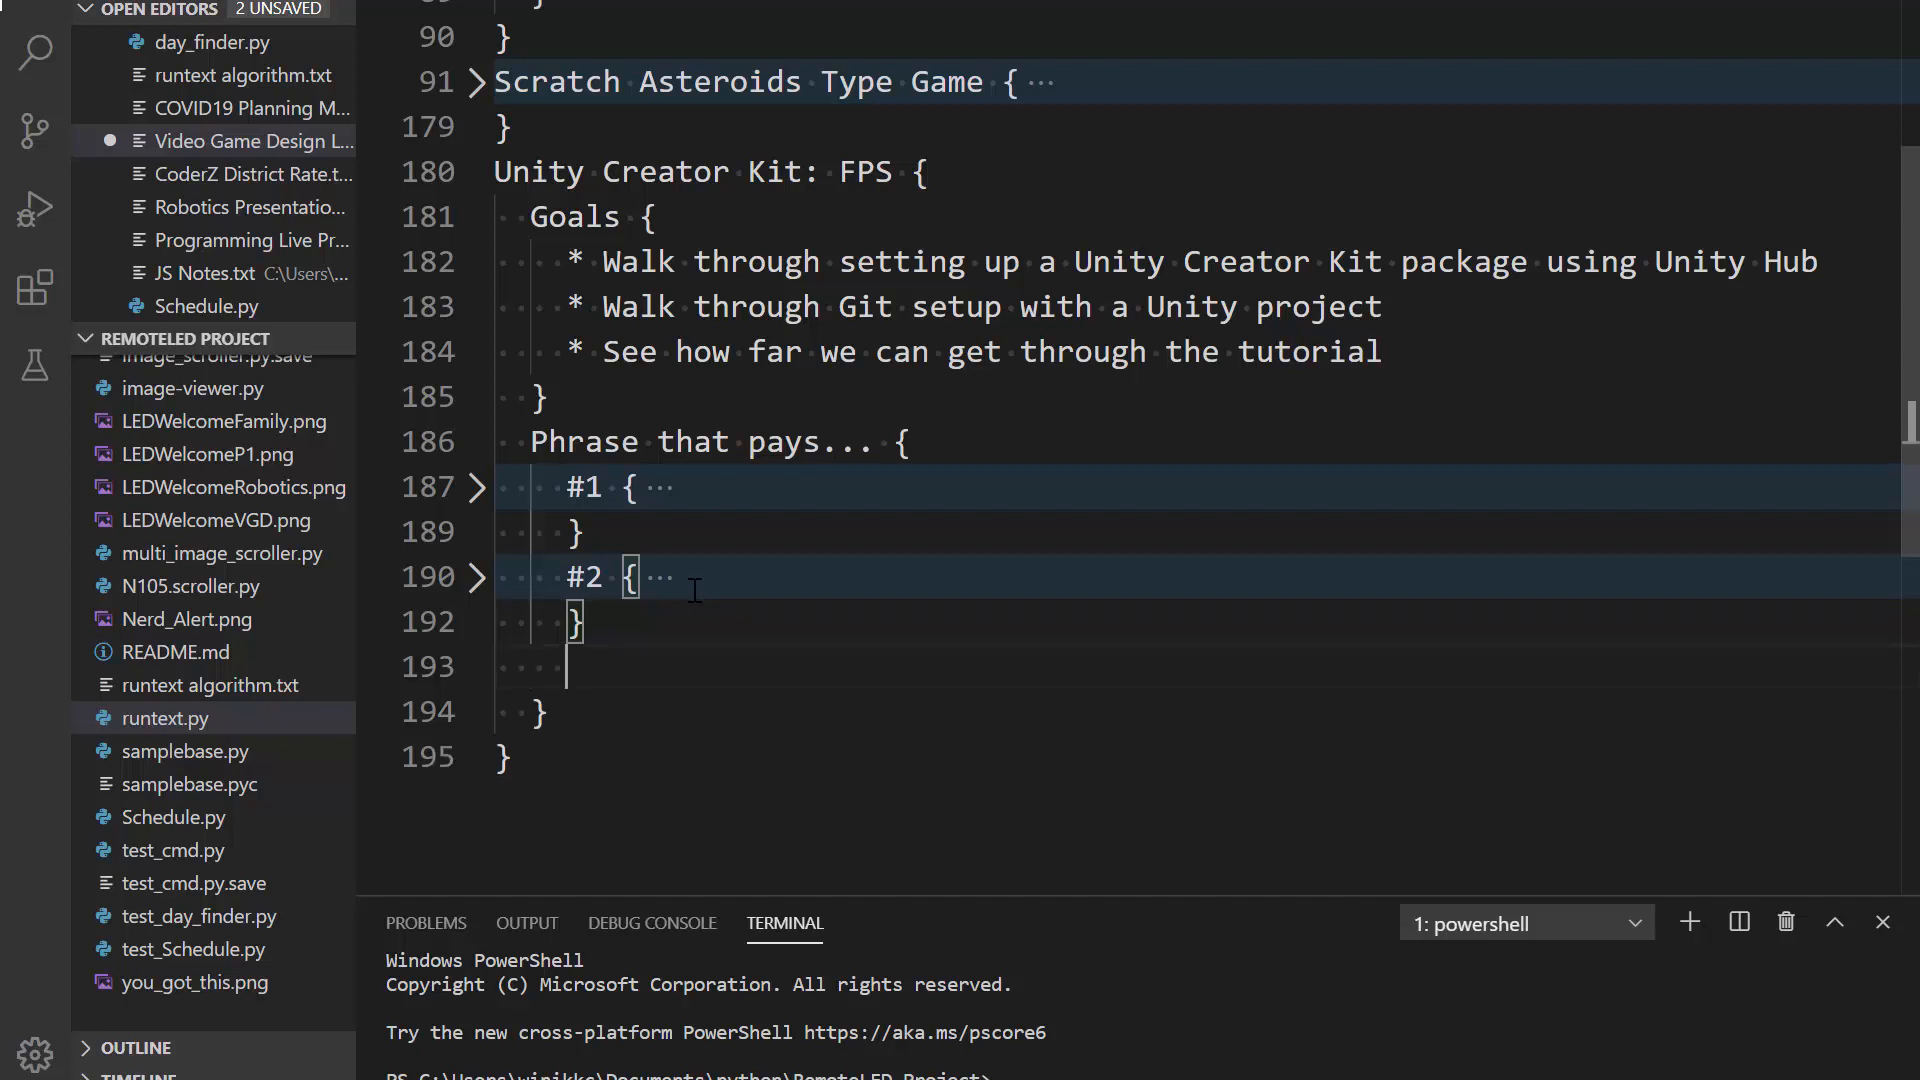
type("#3 {")
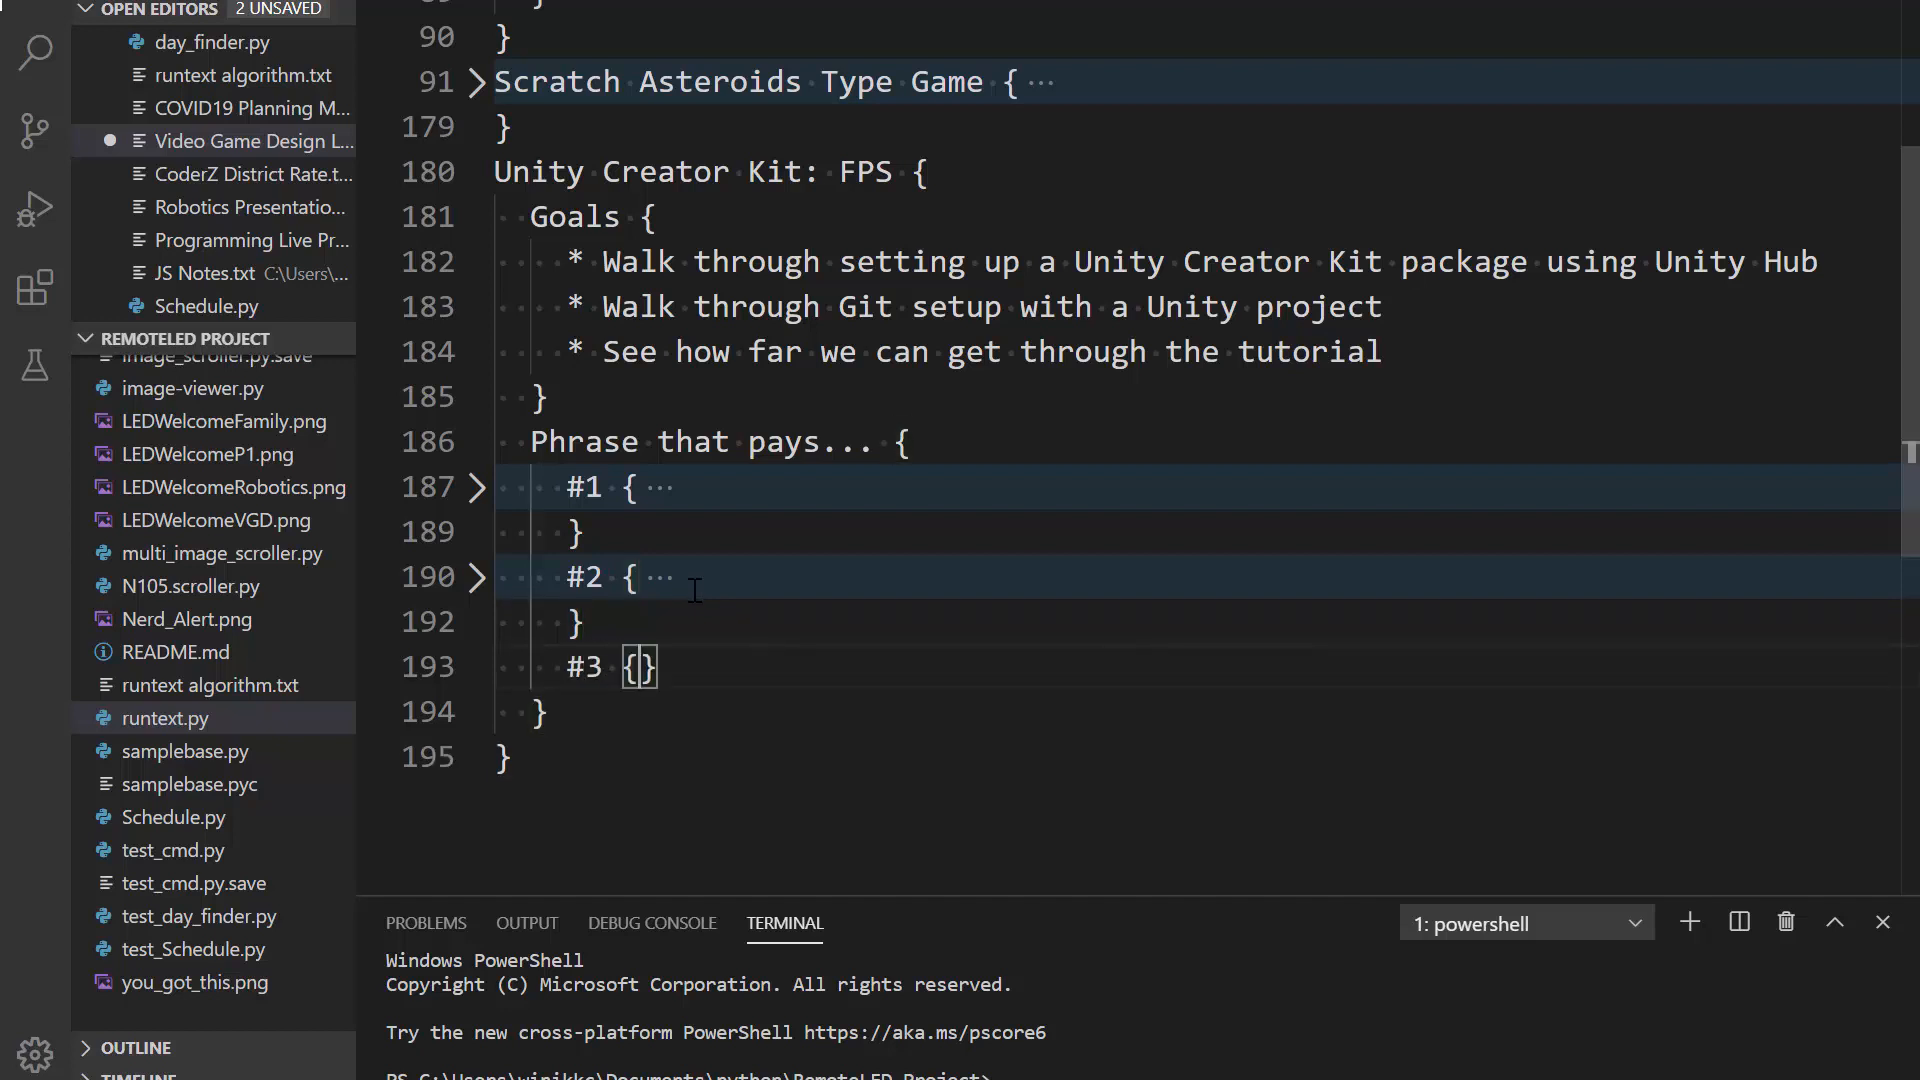
key("alt+Tab")
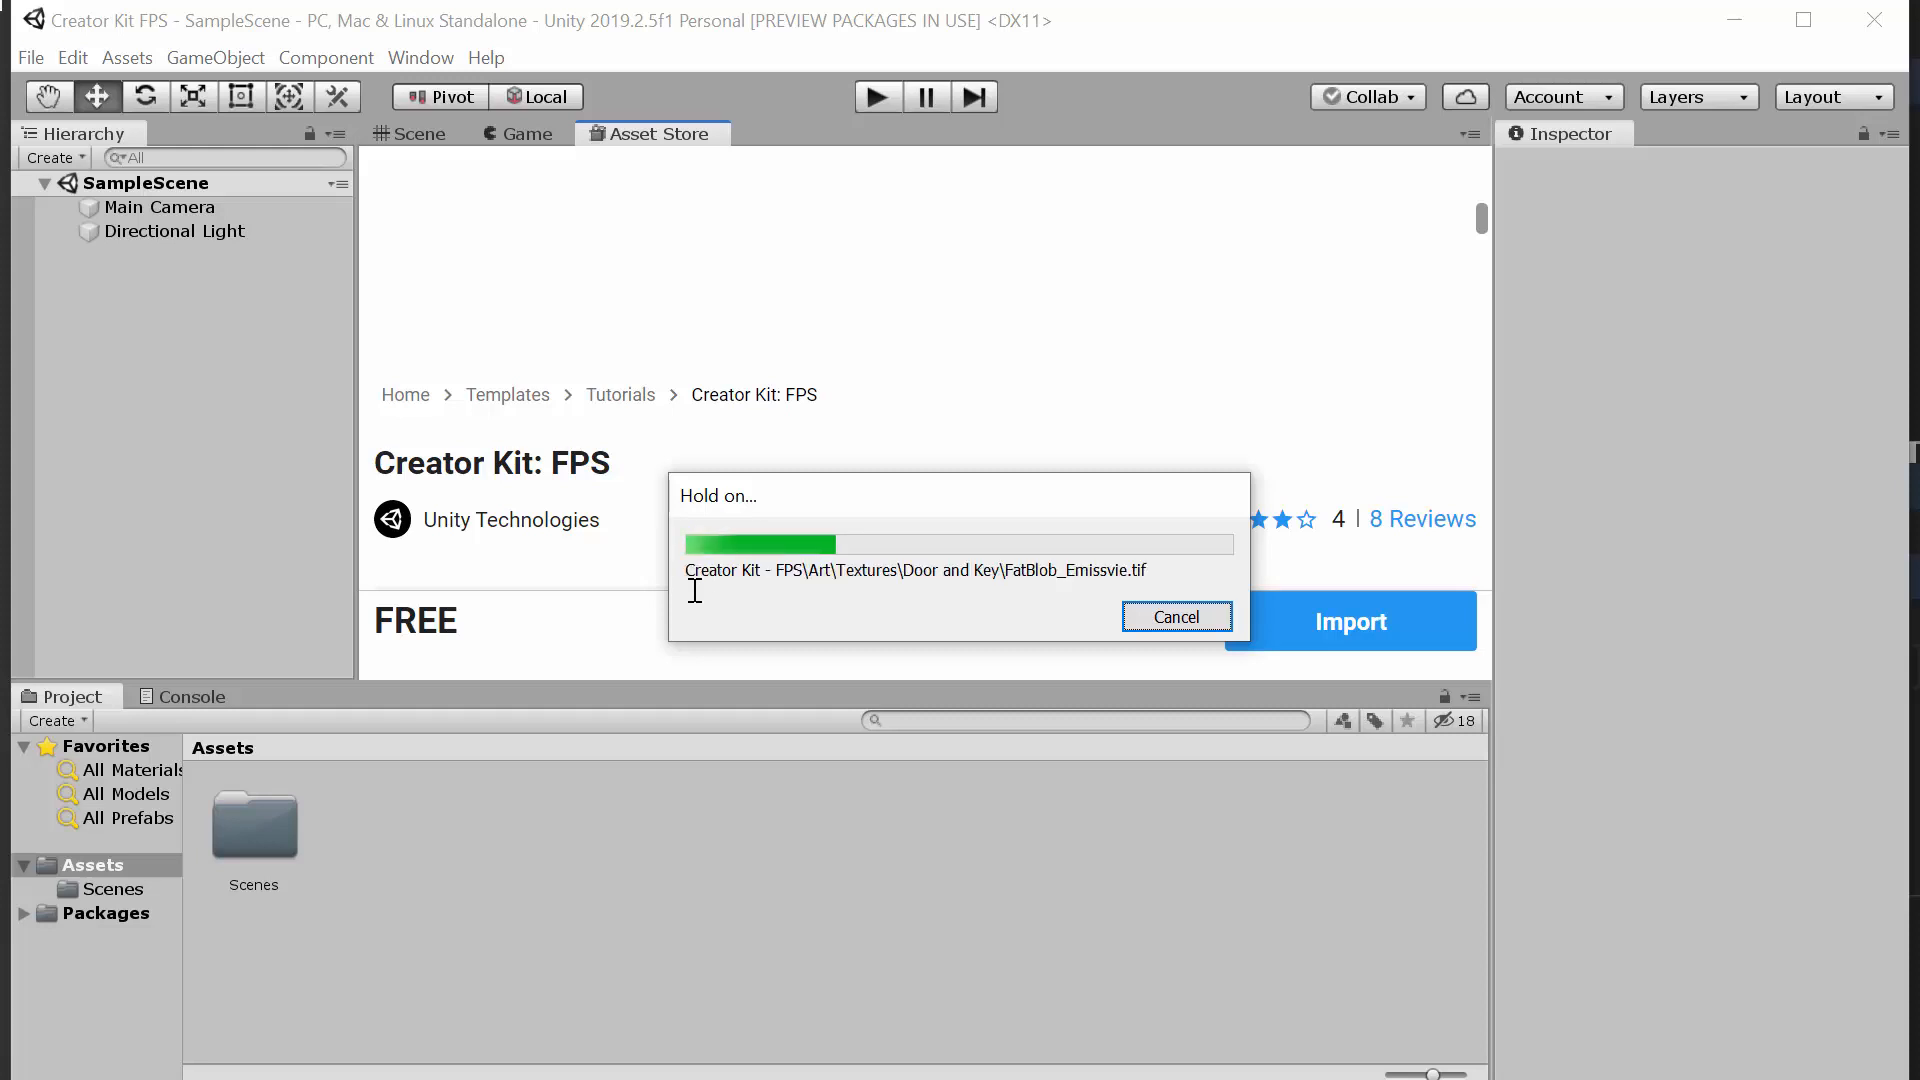
key("alt+Tab")
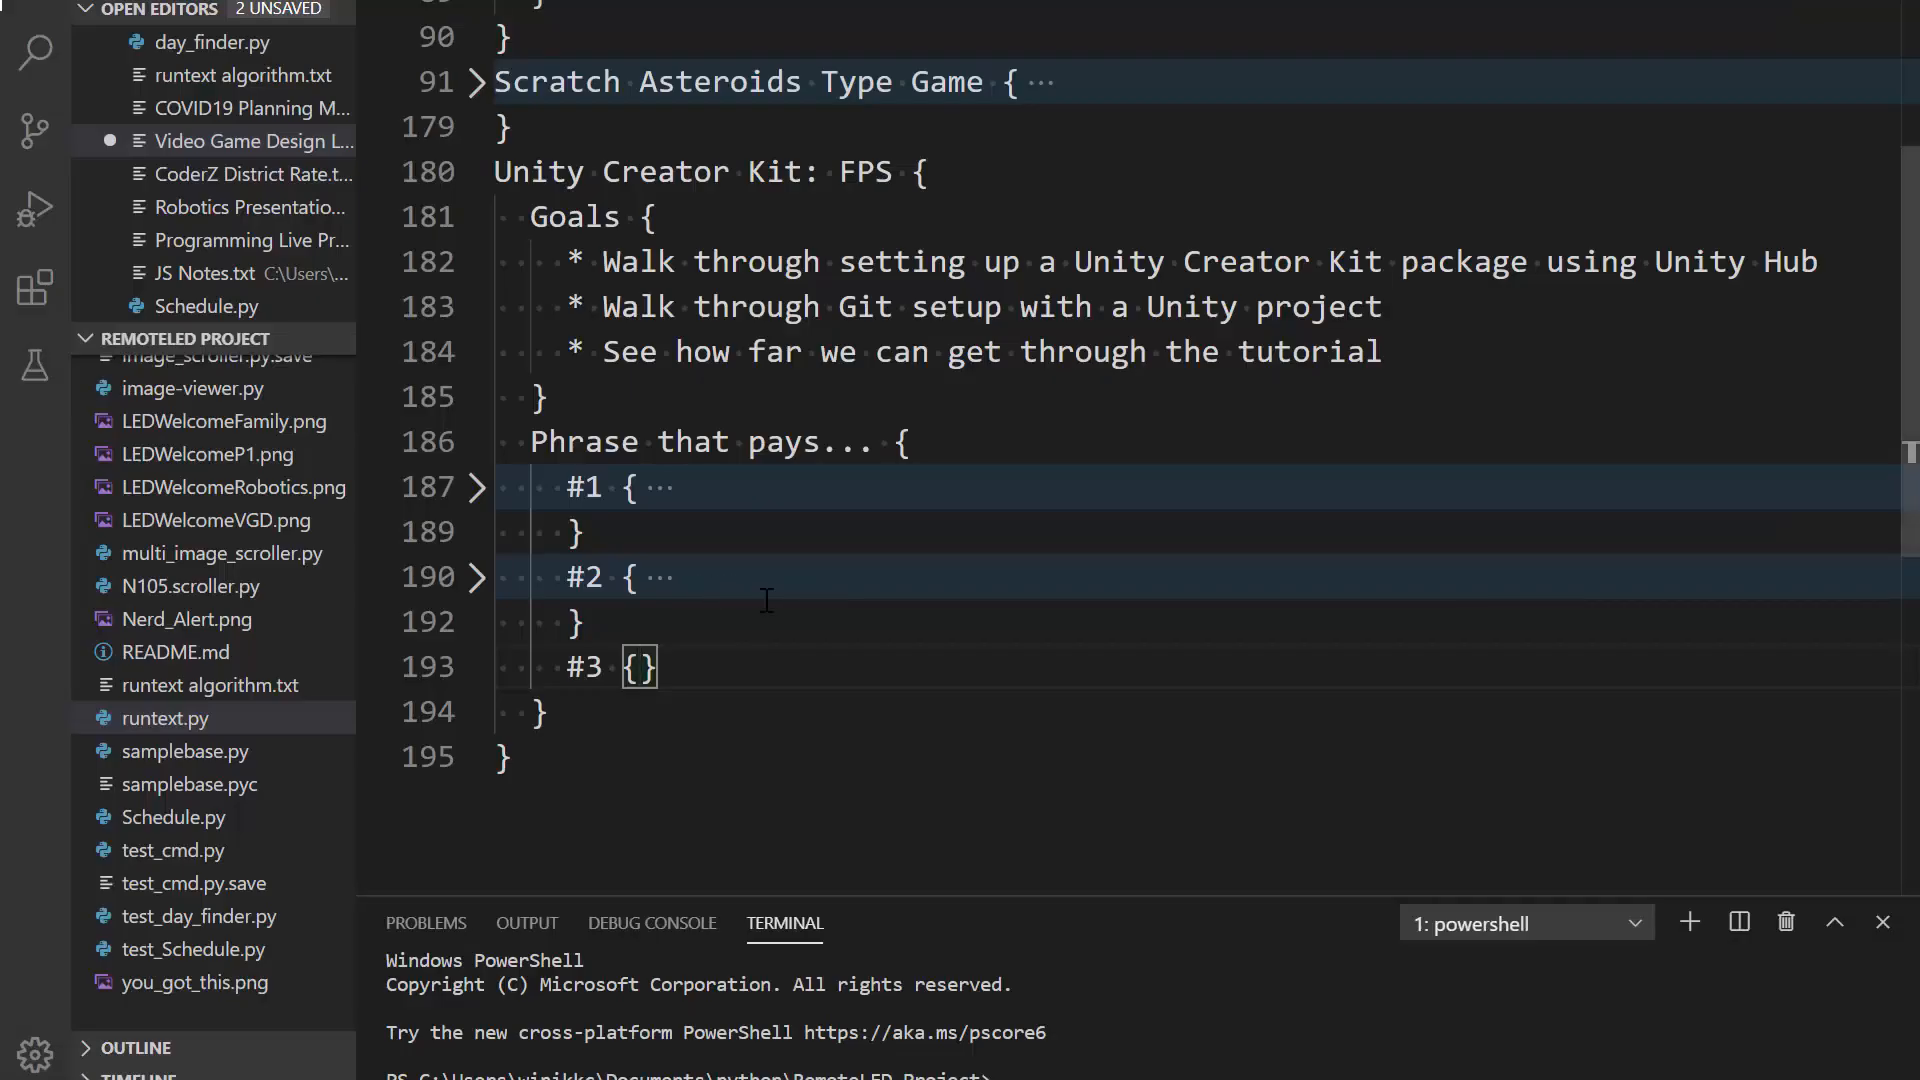
Step: In File Explorer, go to the inner Creator Kit FPS project folder under Documents > Unity Games > Creator Kit FPS and open Git Bash there
key("alt+Tab")
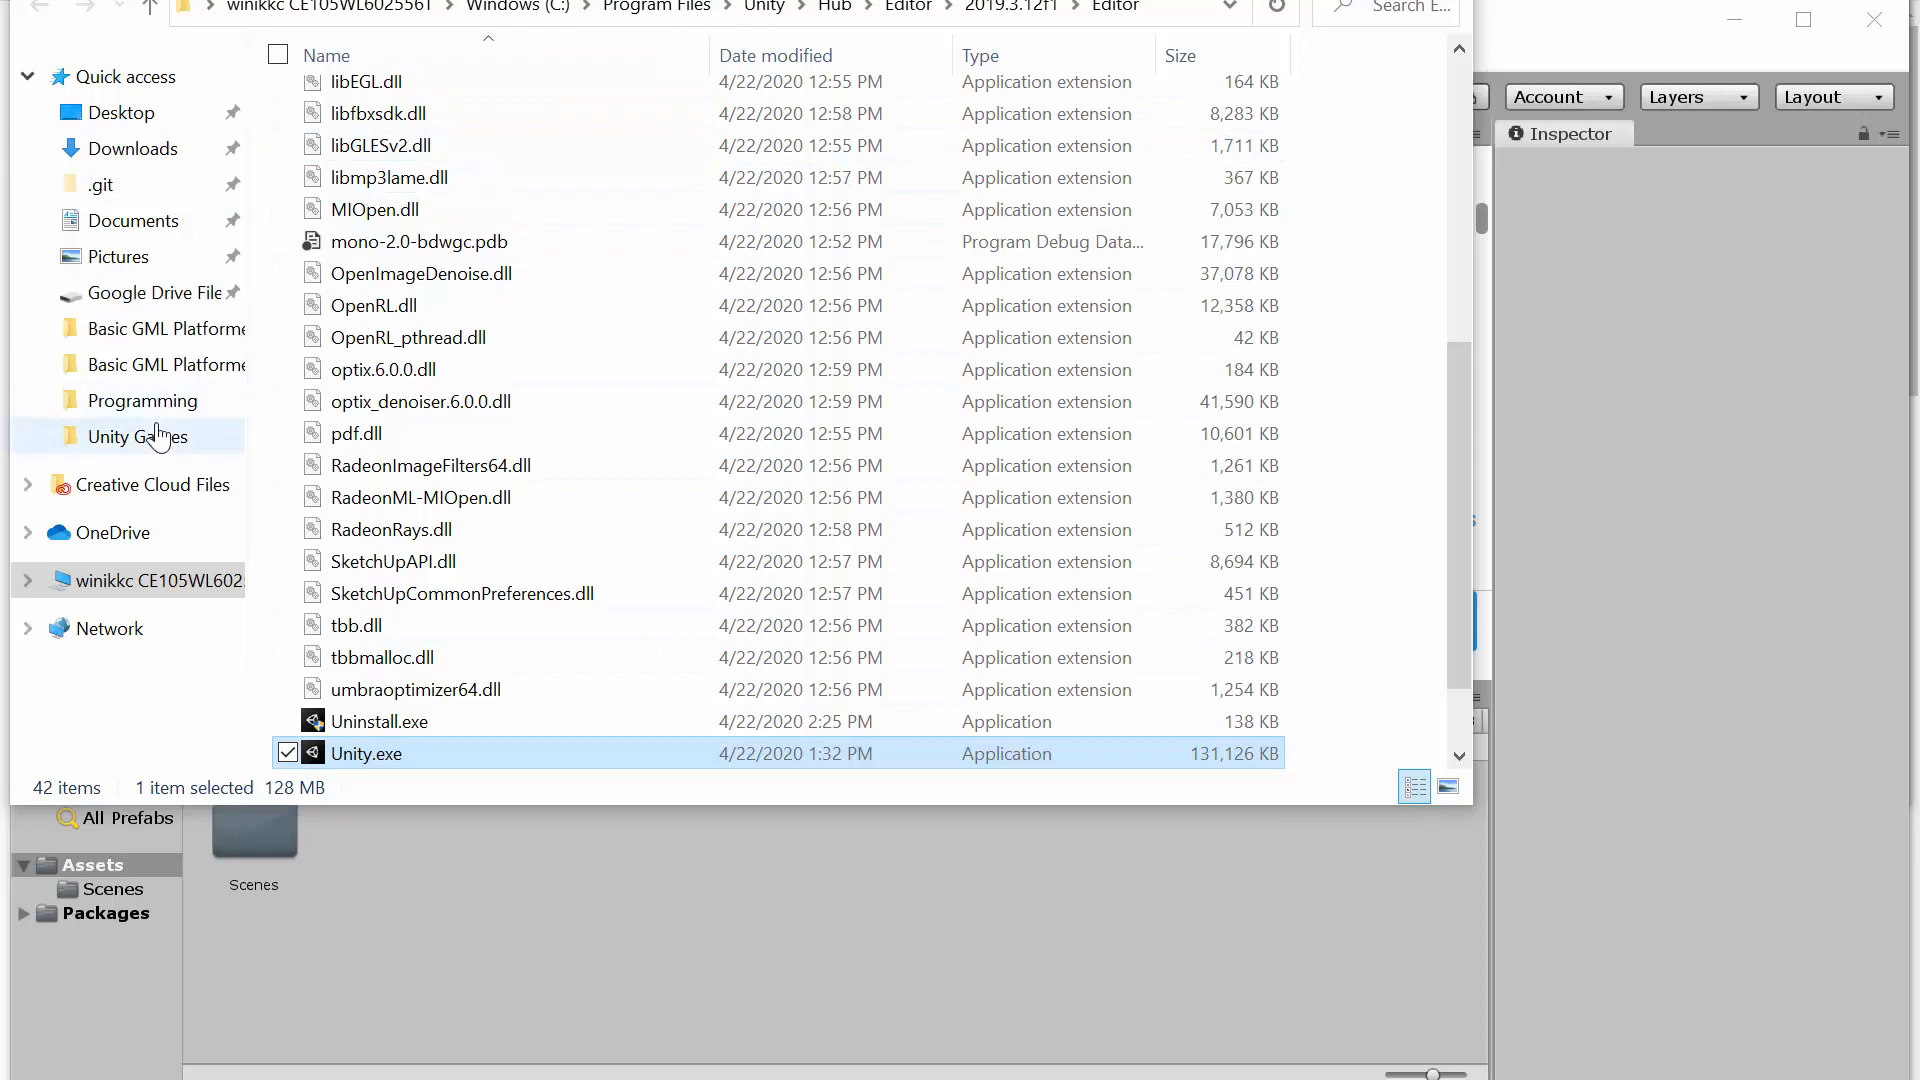
left_click(150, 222)
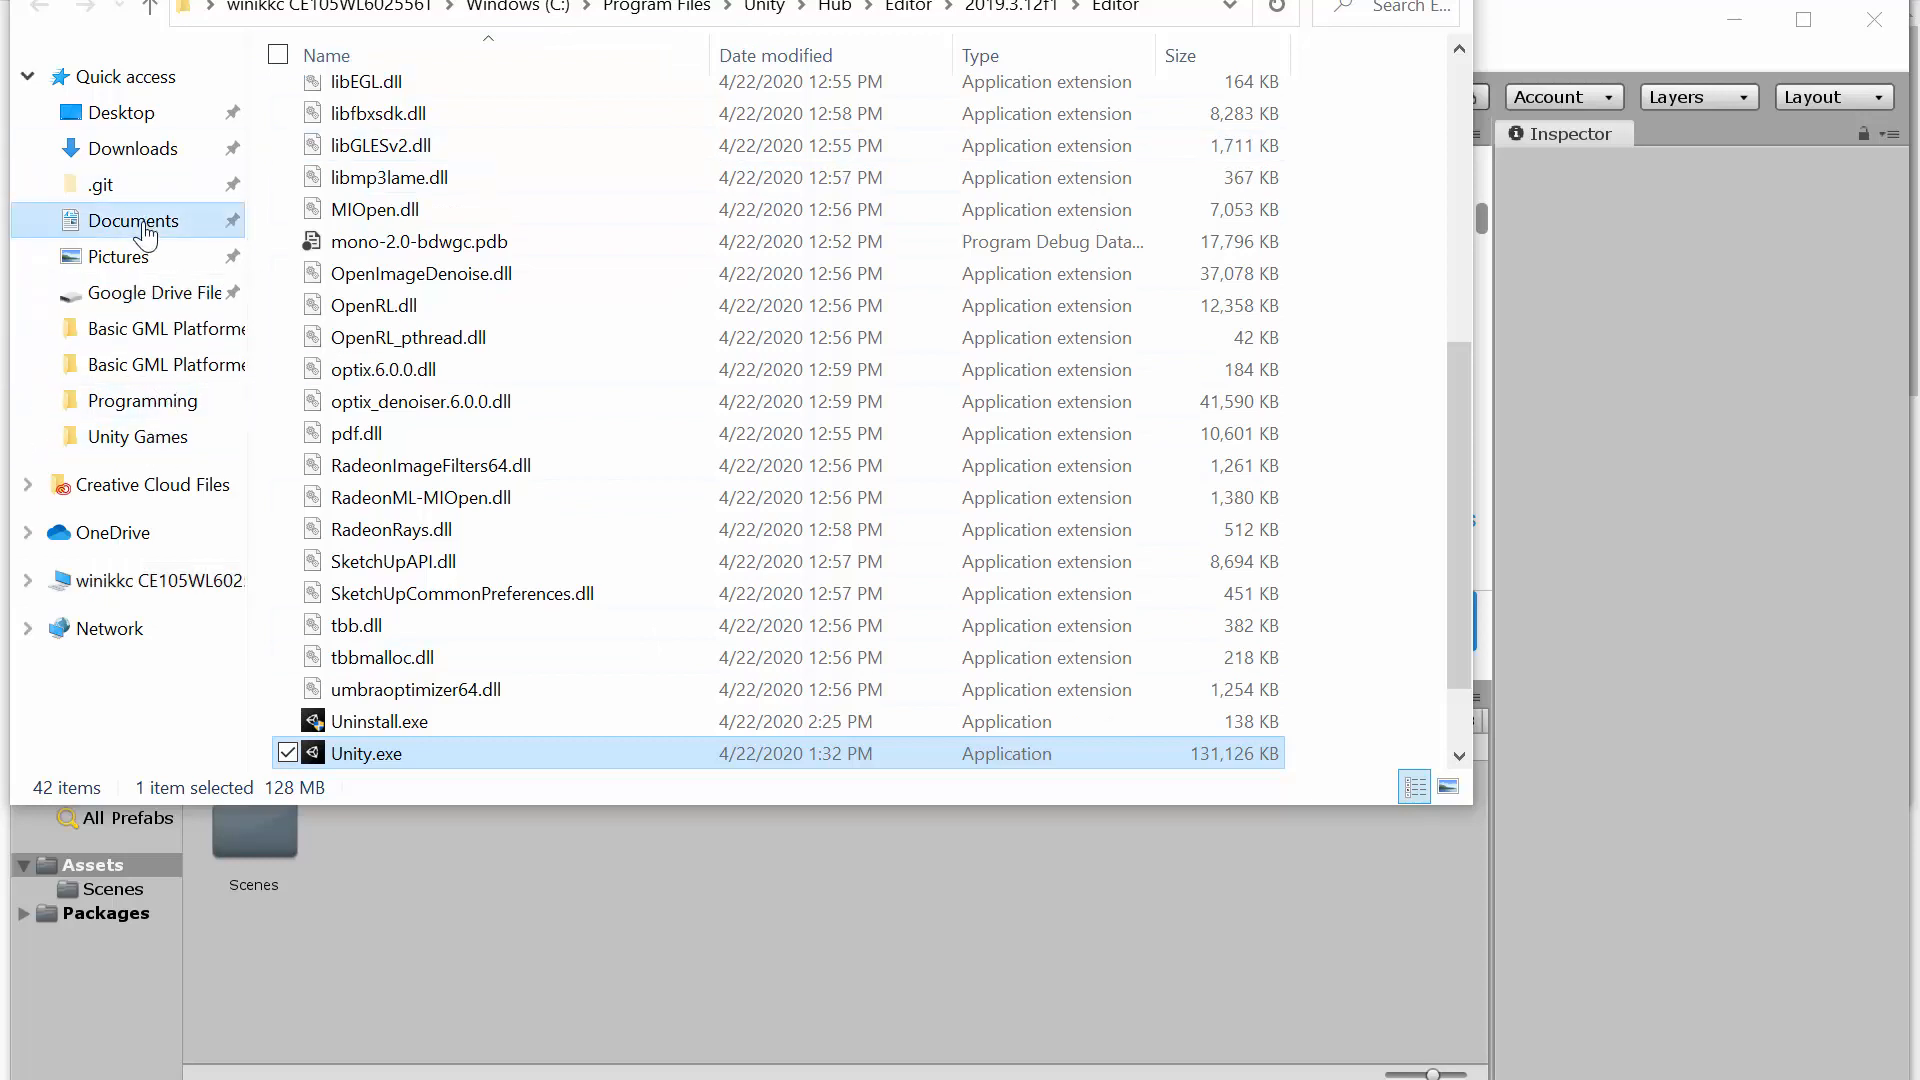
scroll(722, 440, "down", 10)
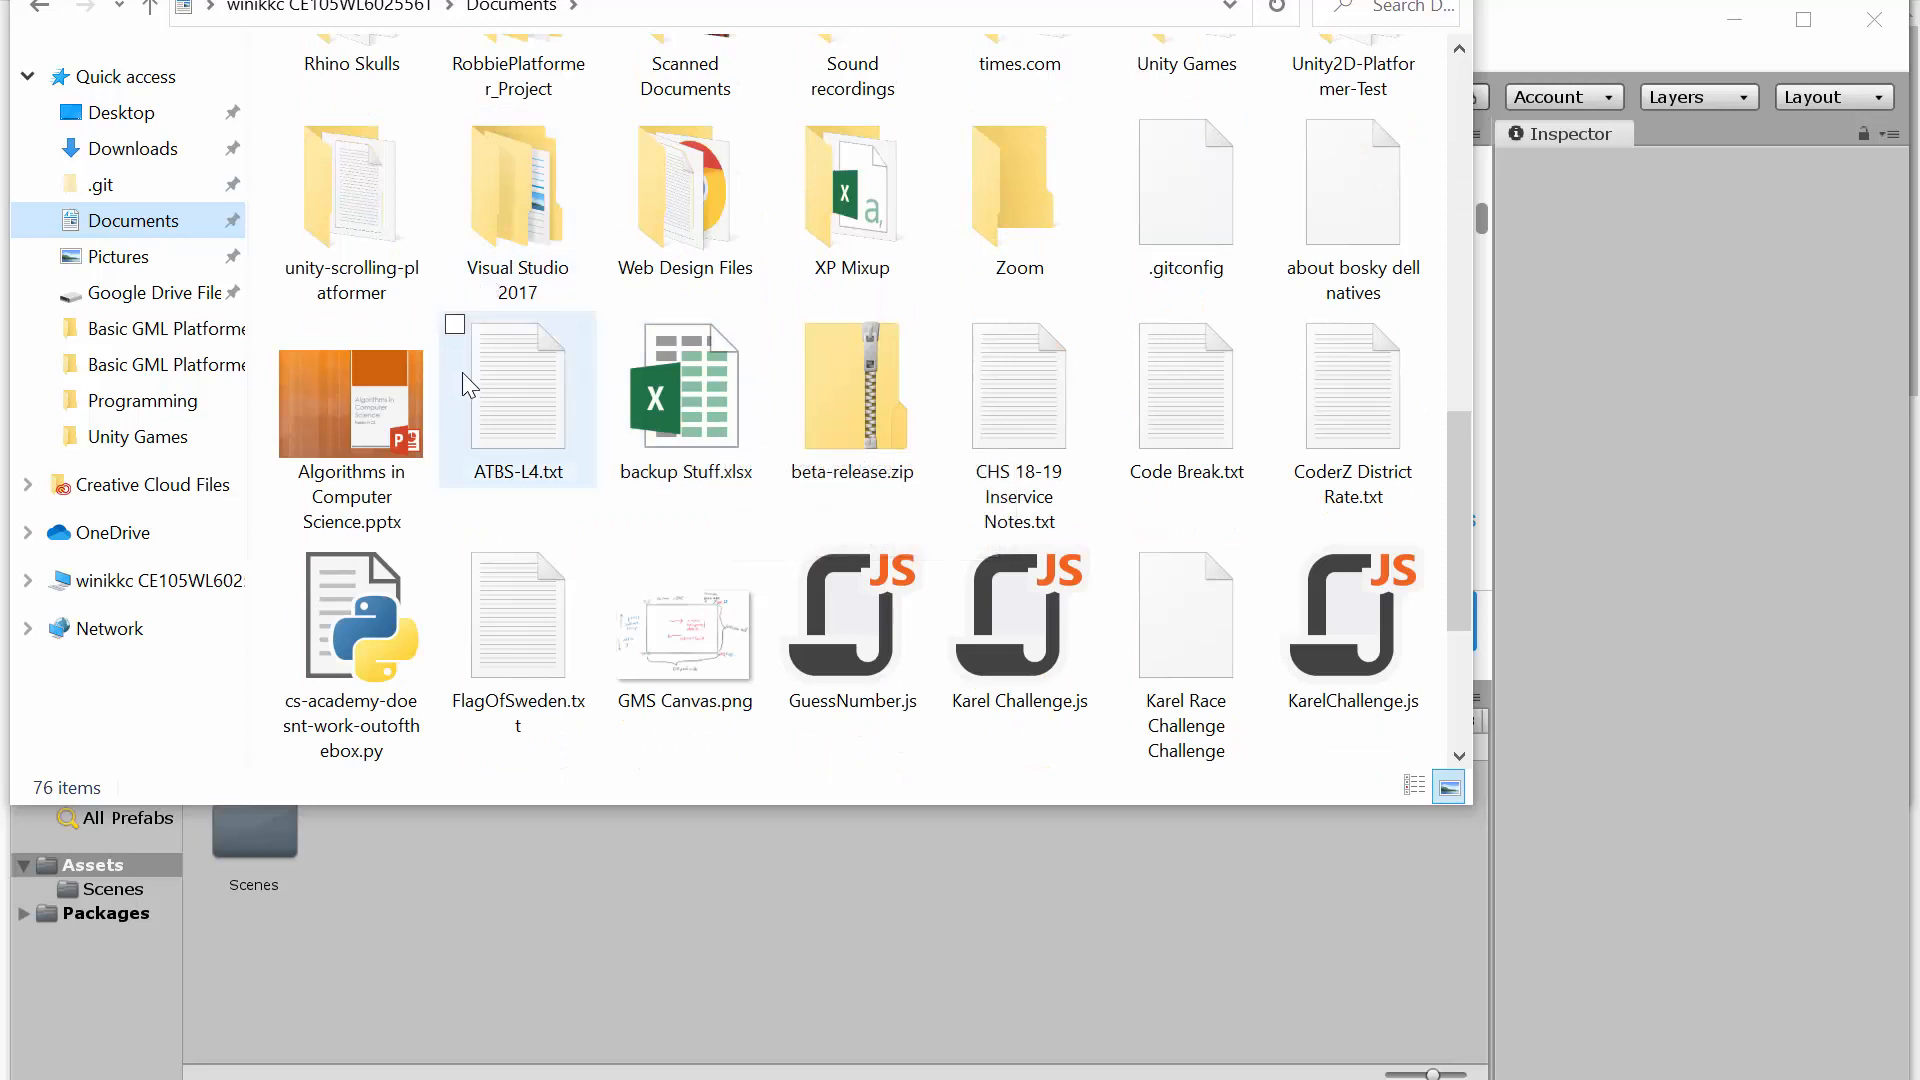
scroll(505, 390, "up", 3)
double_click(1154, 320)
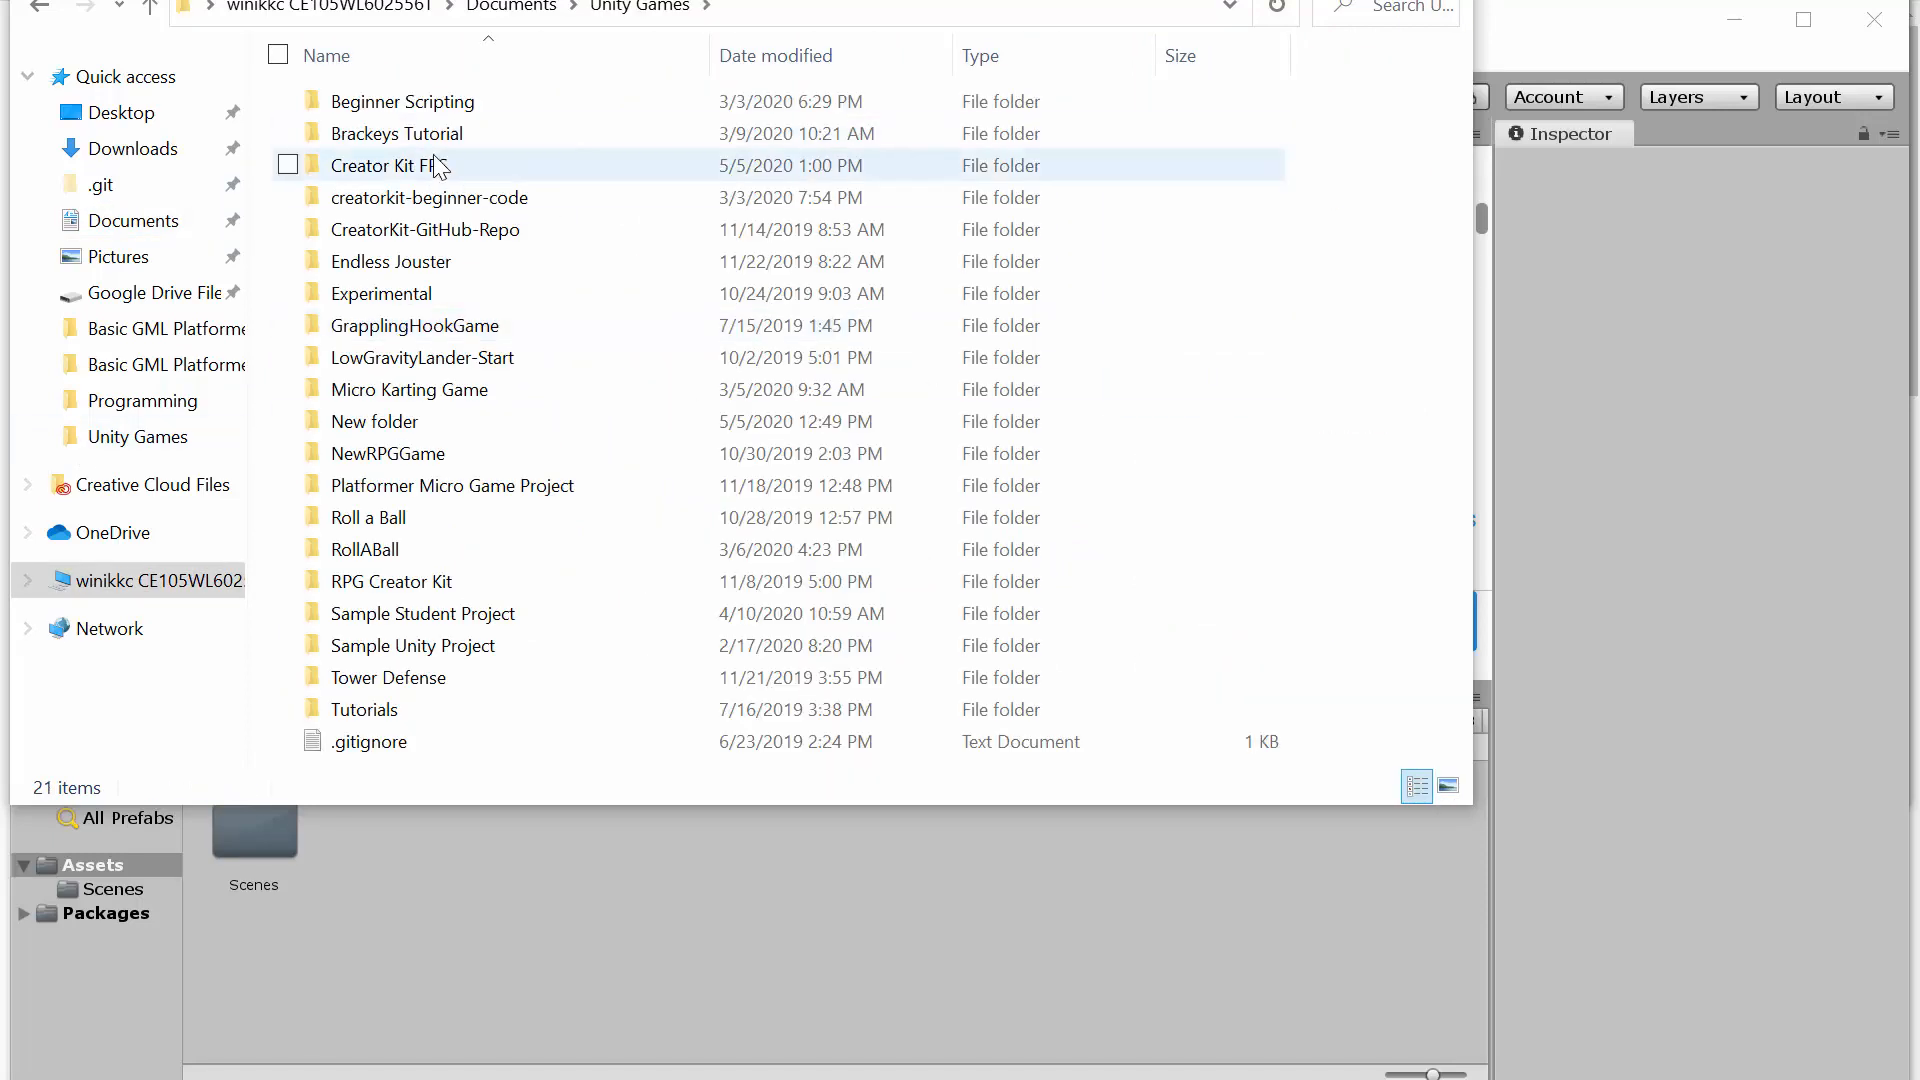
double_click(440, 176)
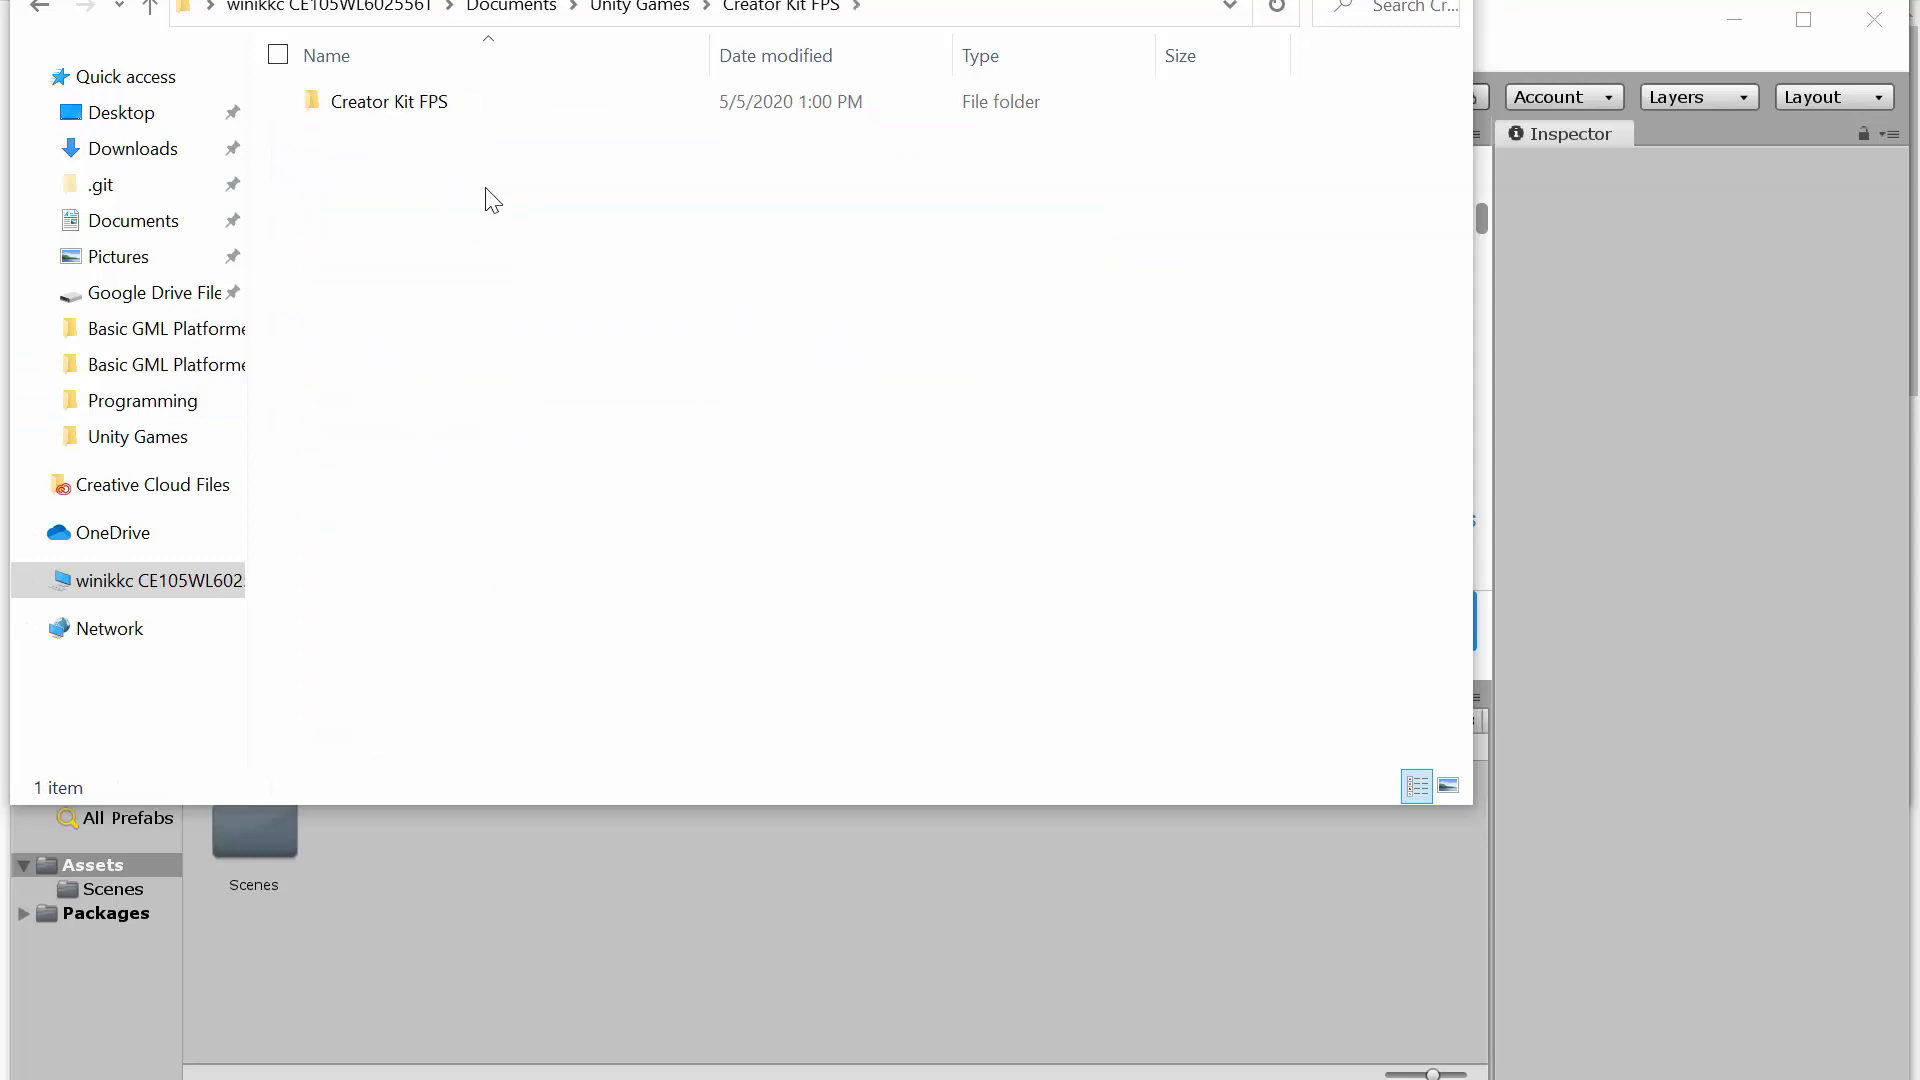
left_click(403, 102)
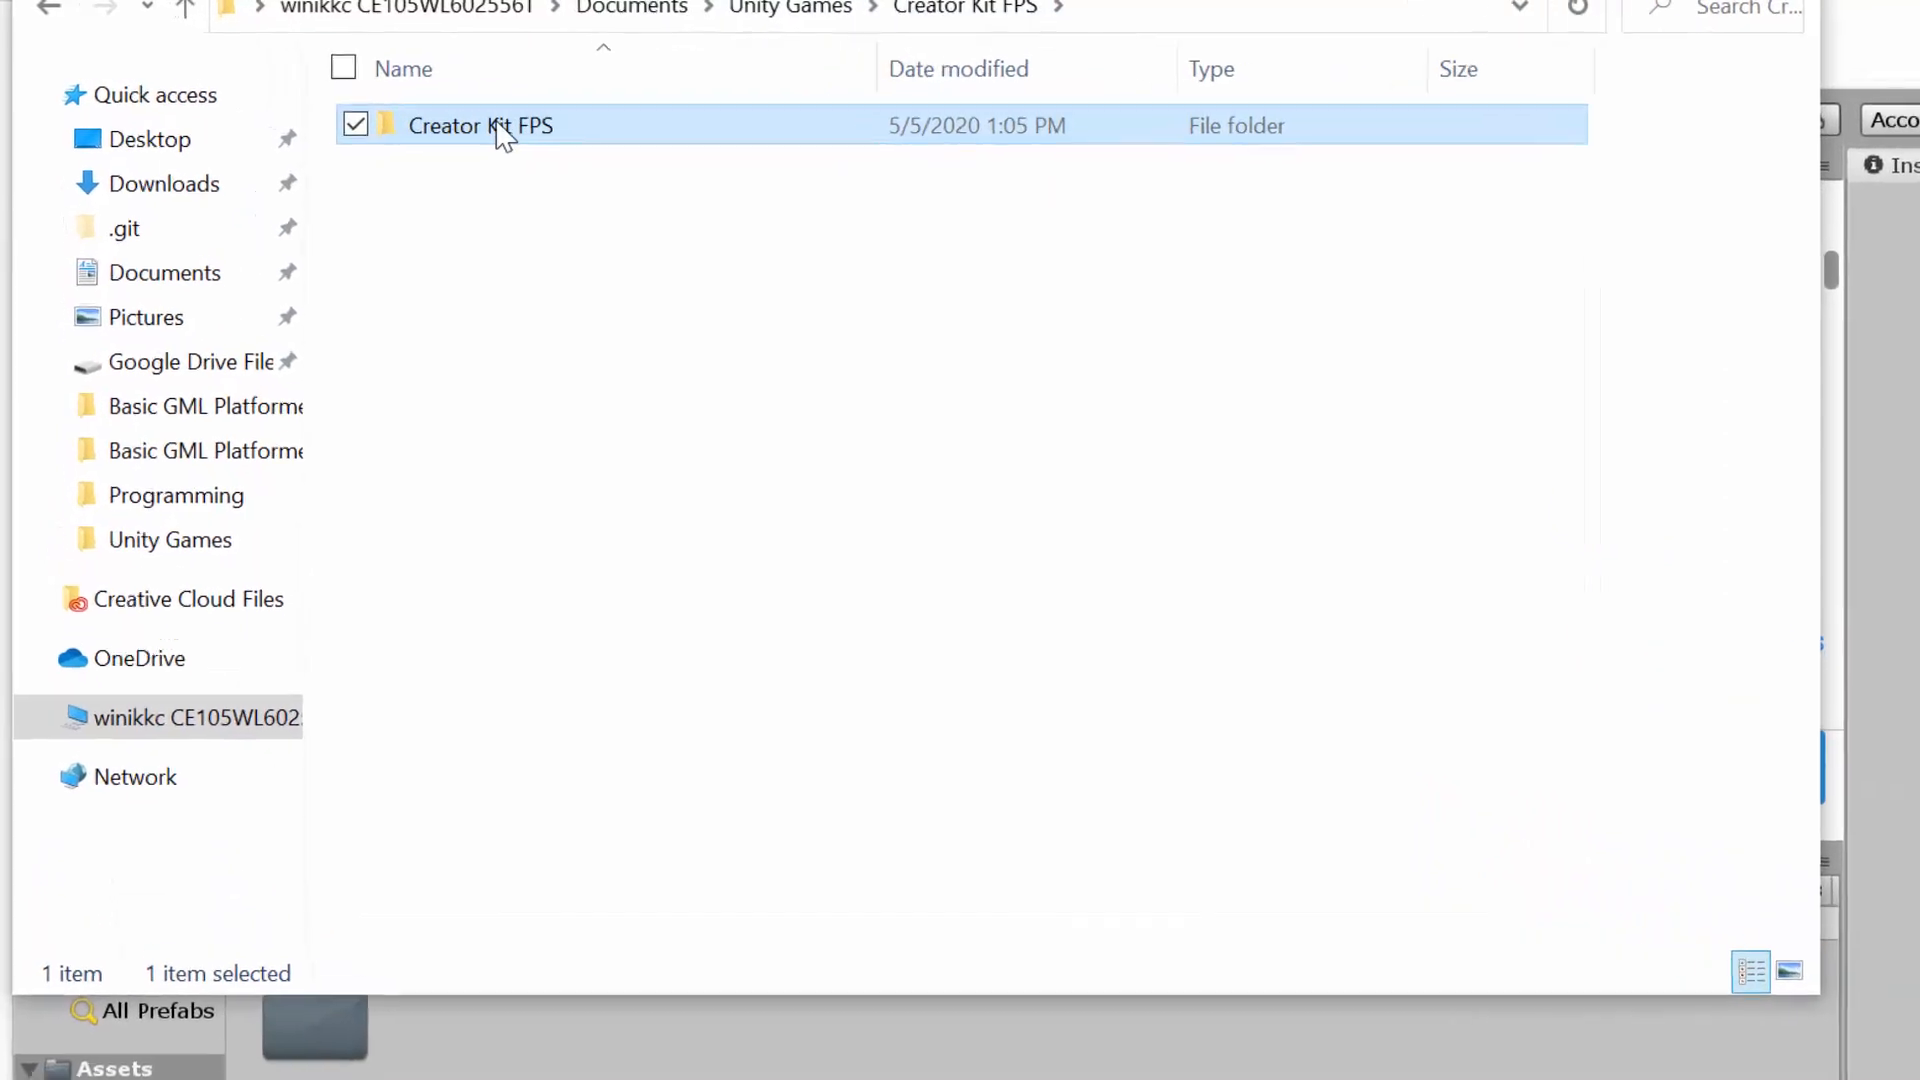
double_click(503, 128)
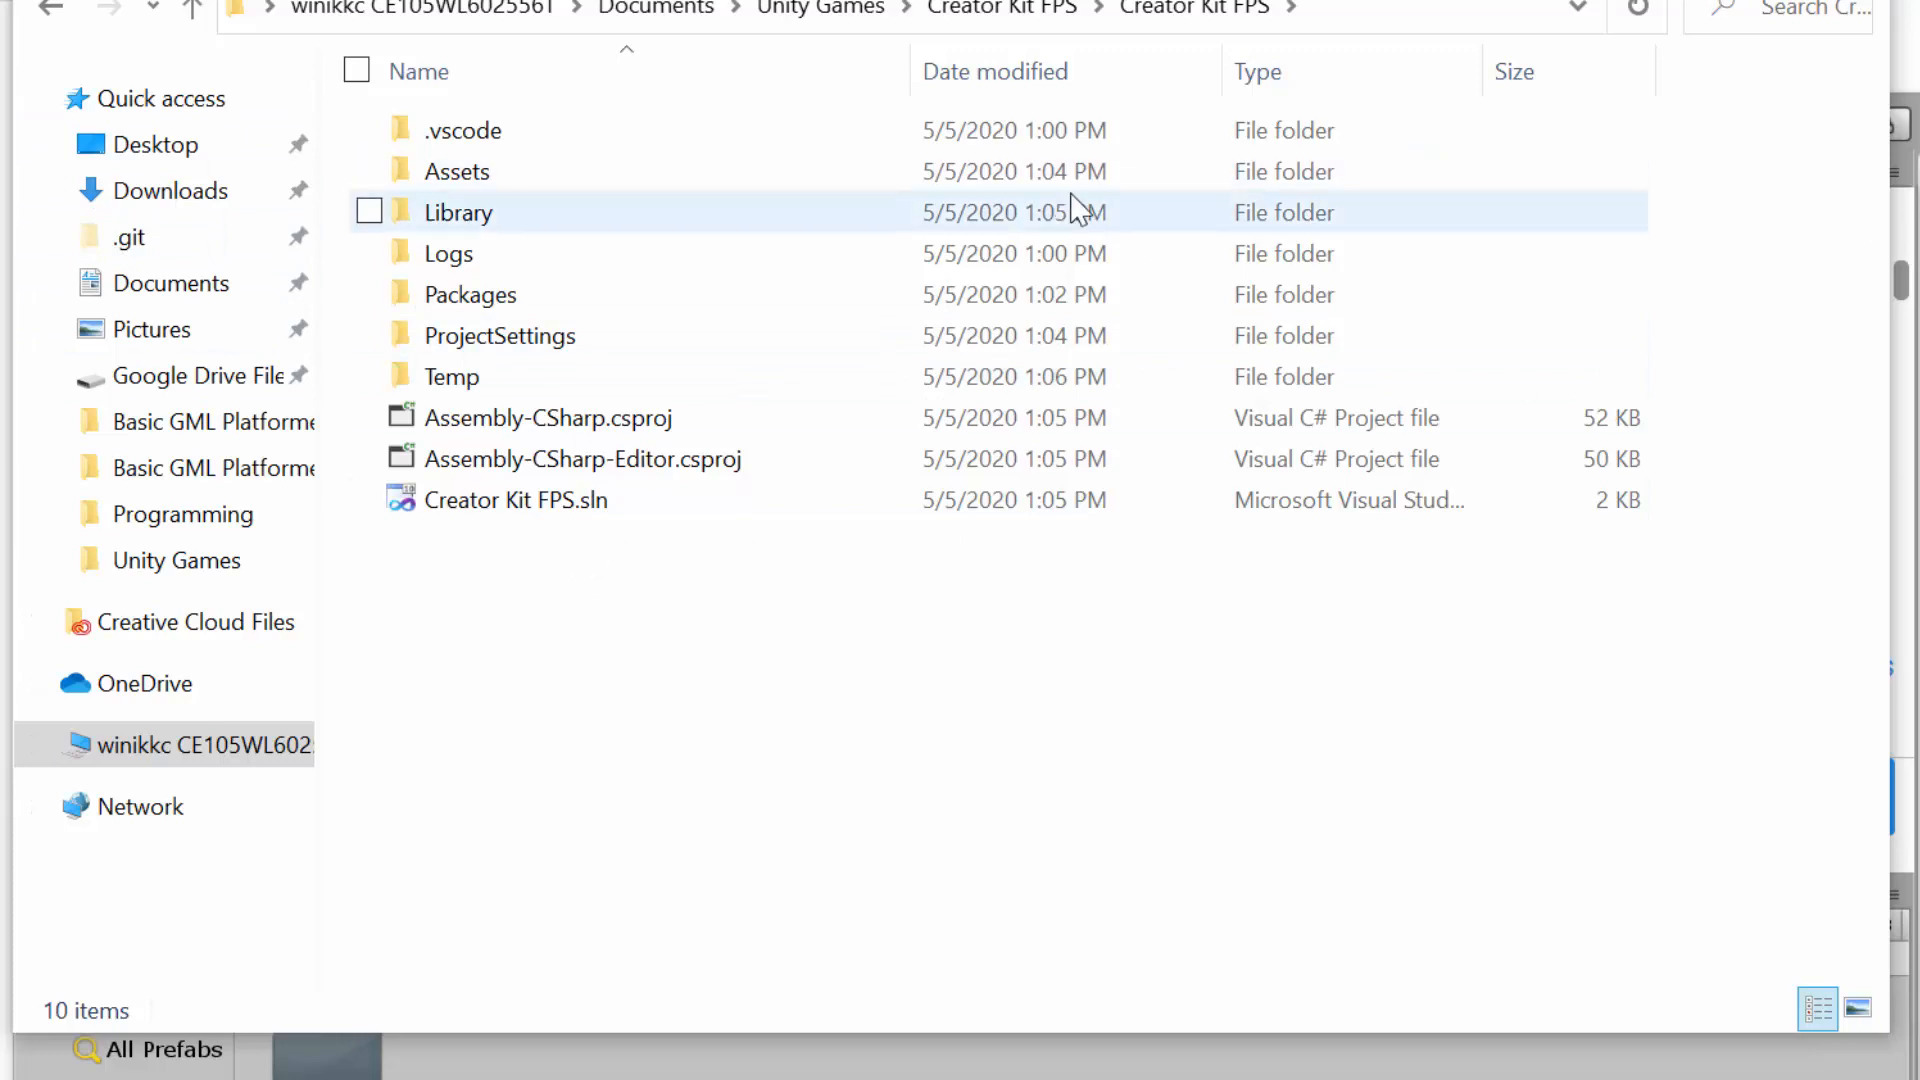
right_click(600, 596)
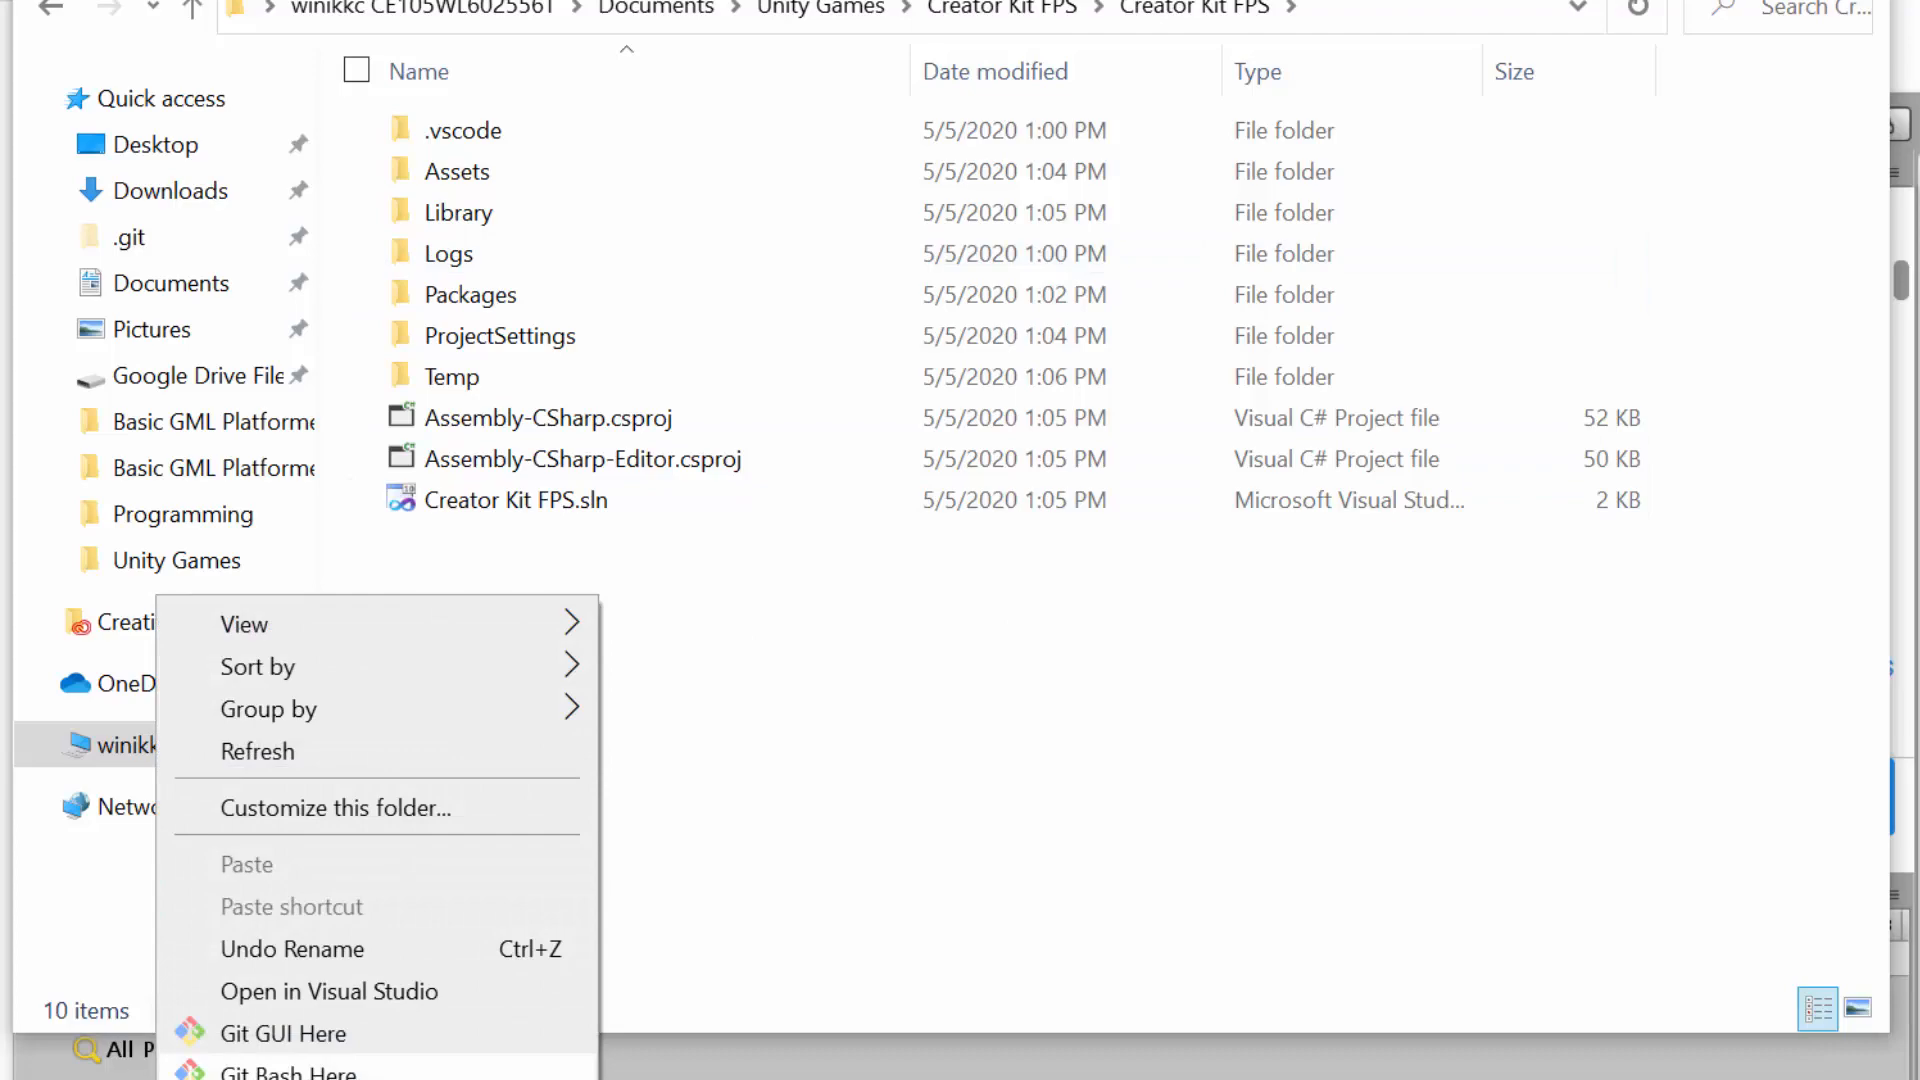
left_click(290, 1071)
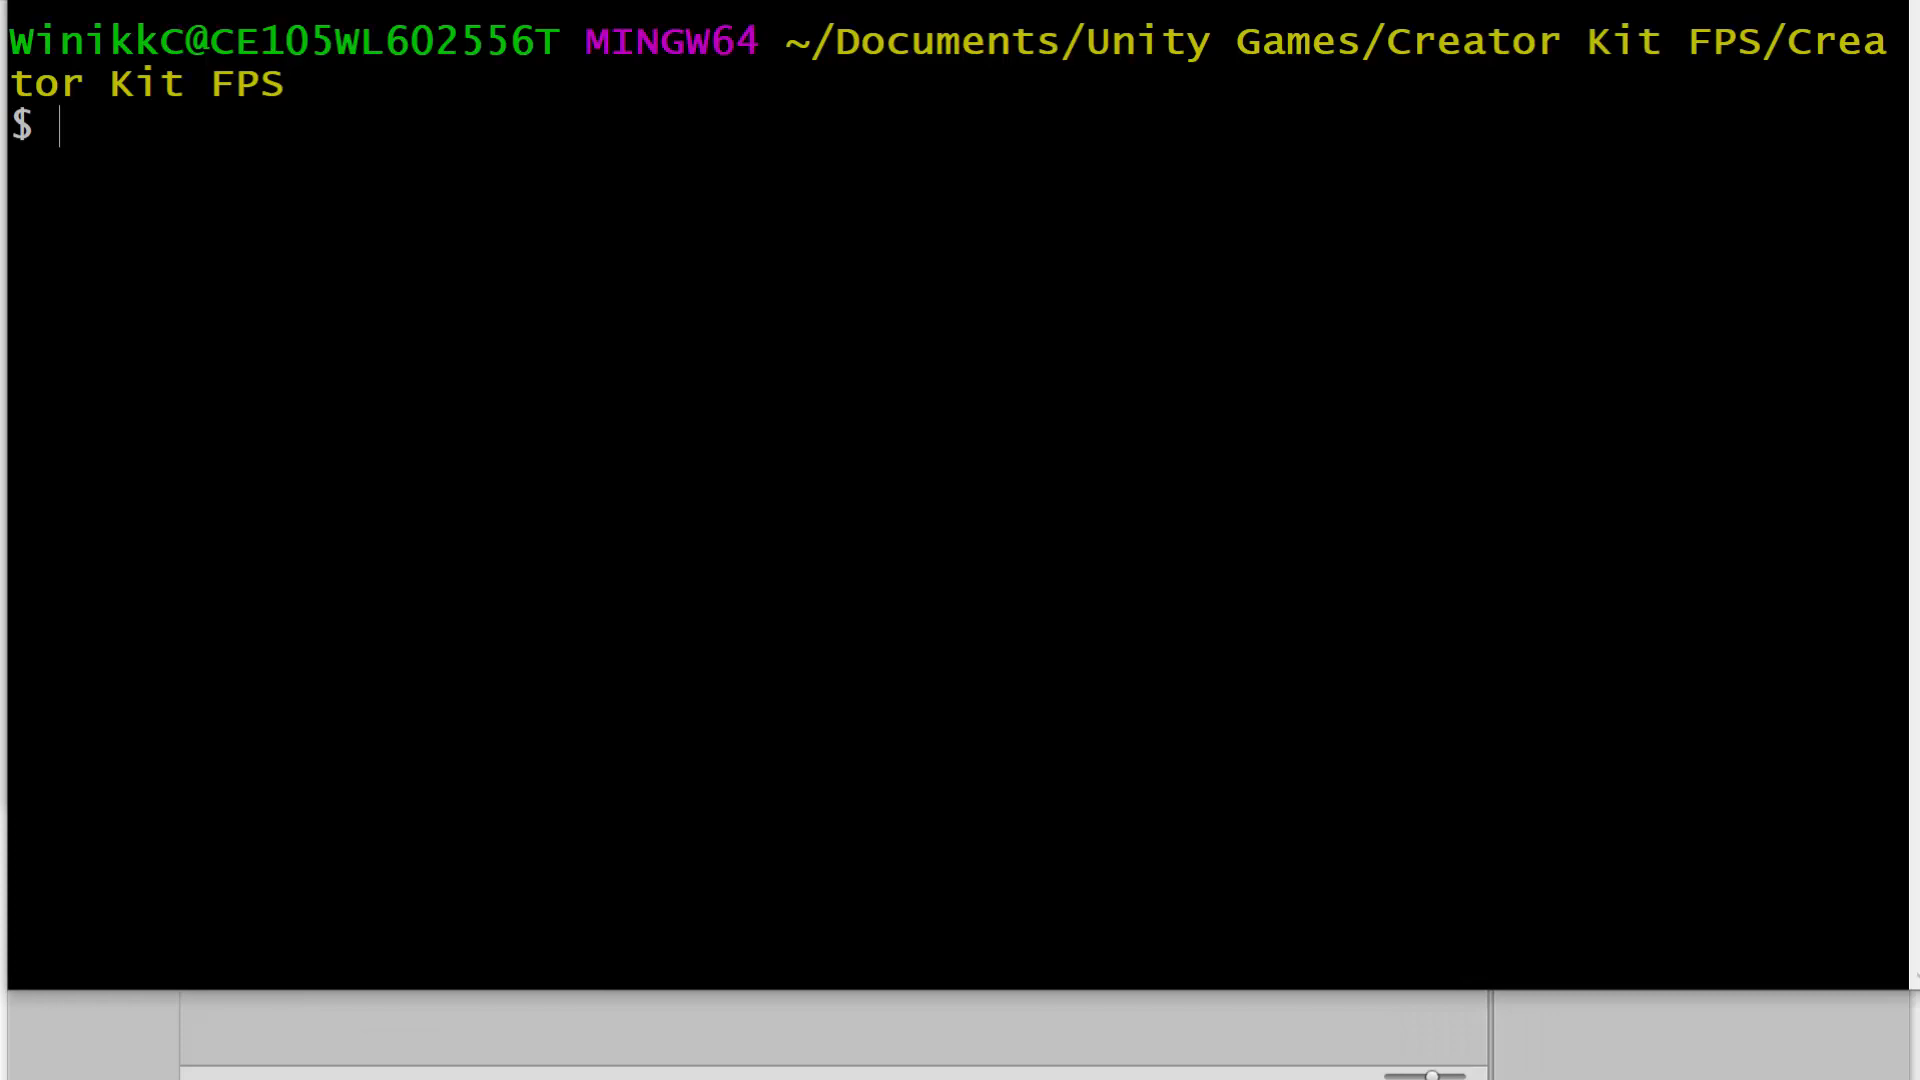
Step: Switch to Chrome and go back from the raw .gitignore text to the Unity-FPS-Creator-Kit repository's quick setup page
key("alt+Tab")
key("alt+Tab")
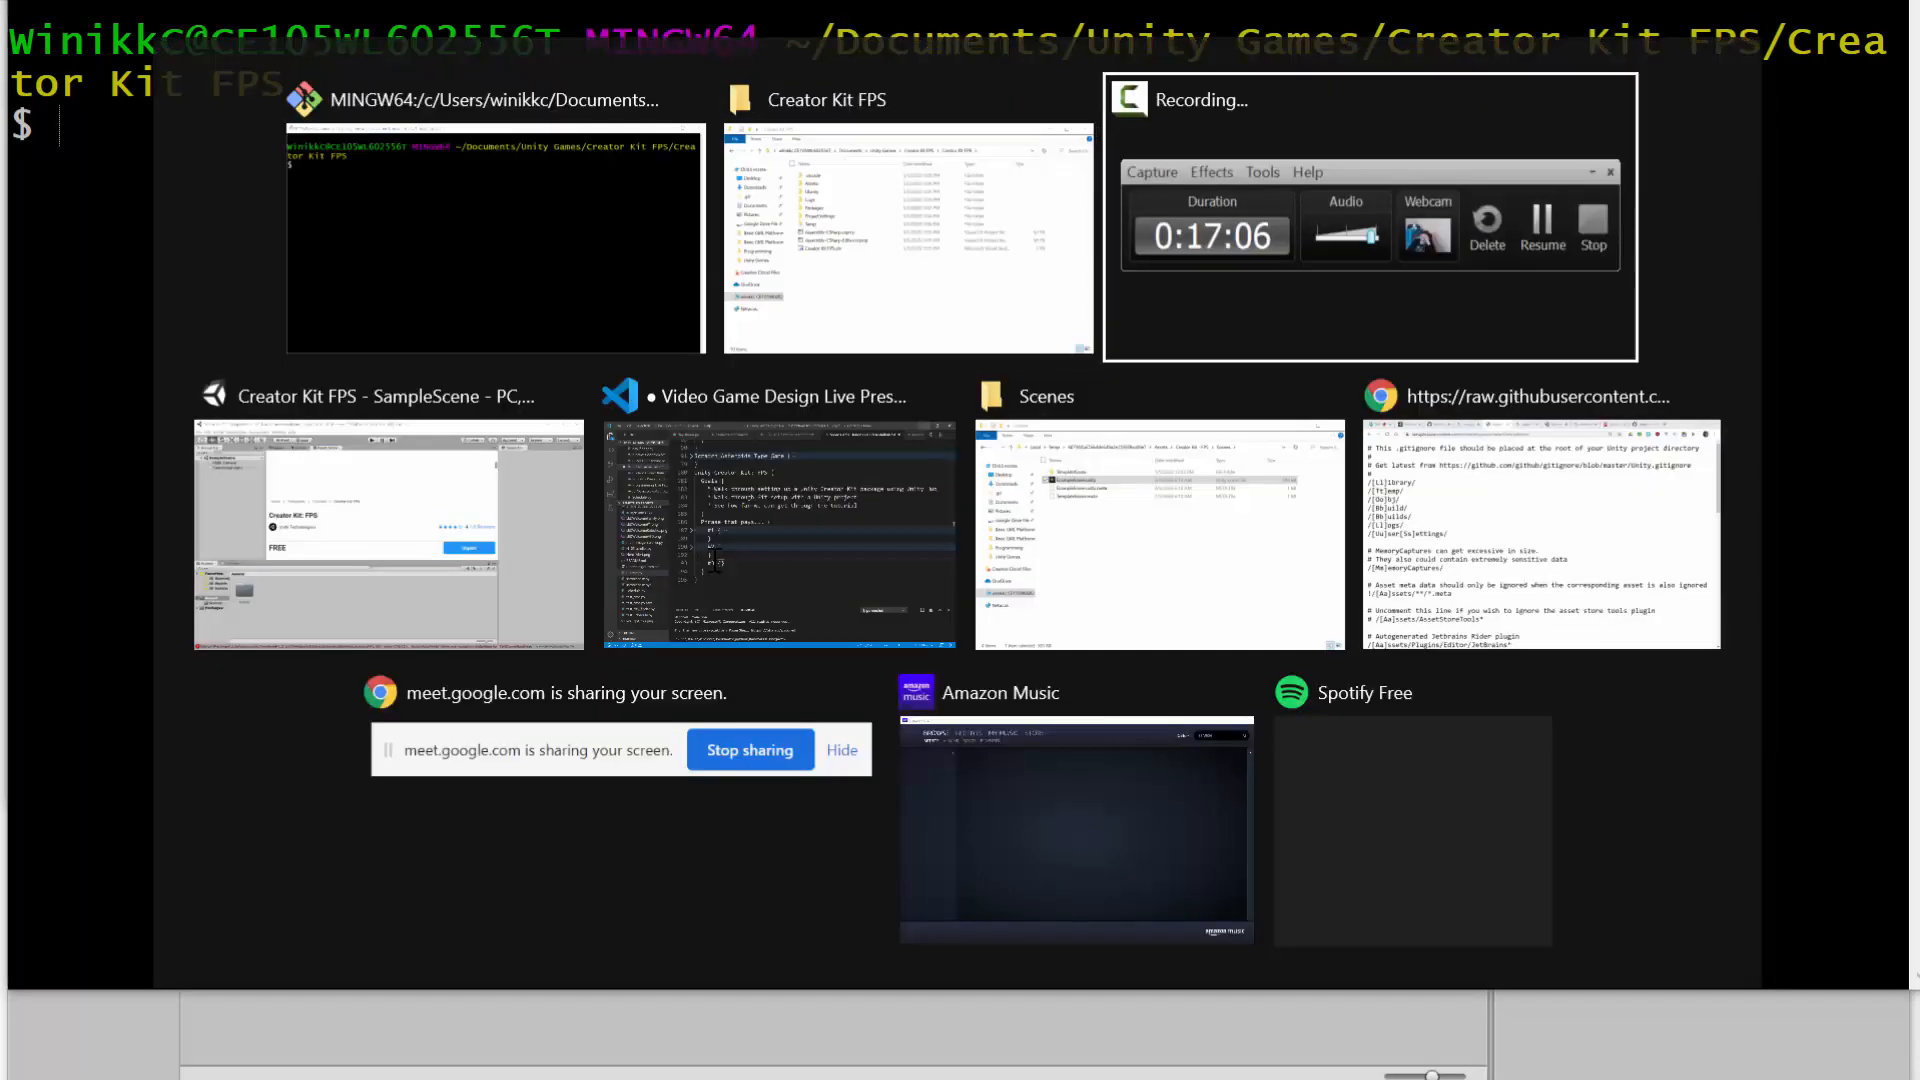
key("alt+Tab")
key("alt+Tab")
key("alt+Tab")
key("alt+Tab")
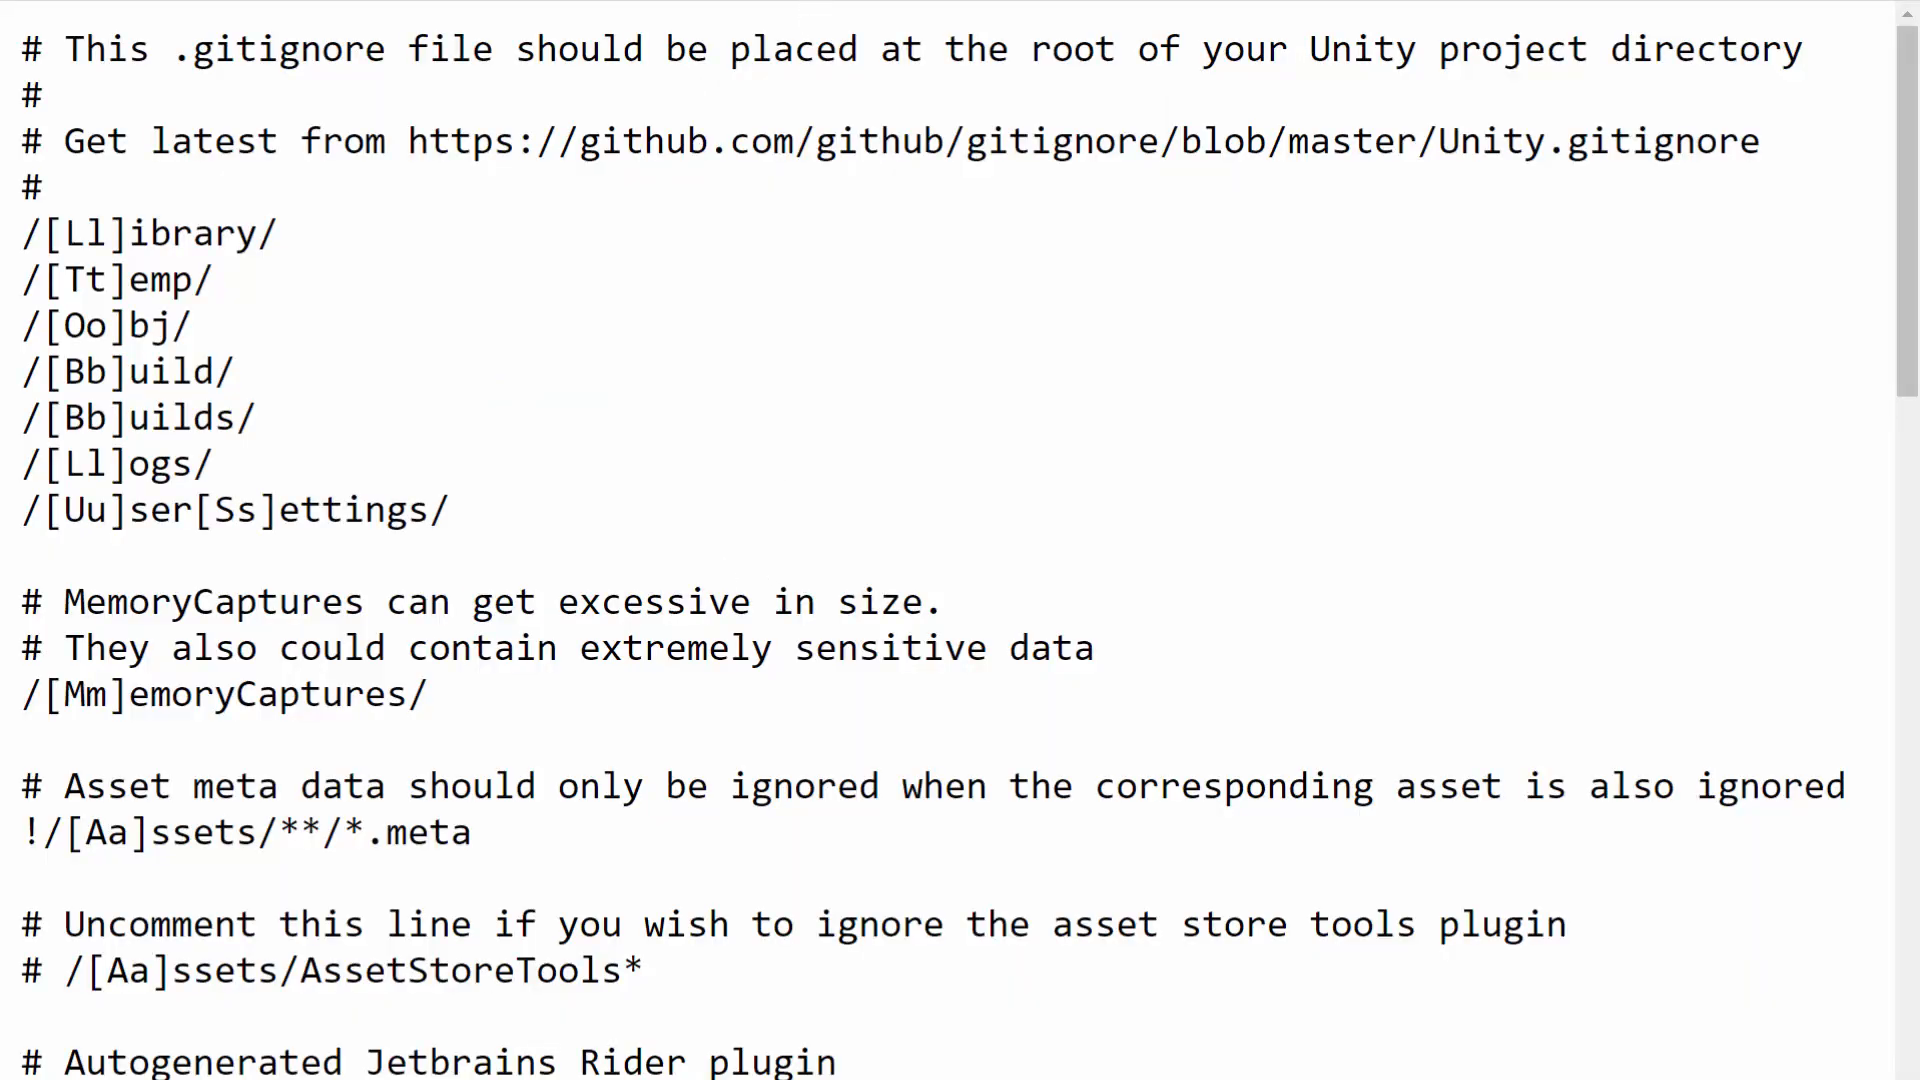
key("alt+Left")
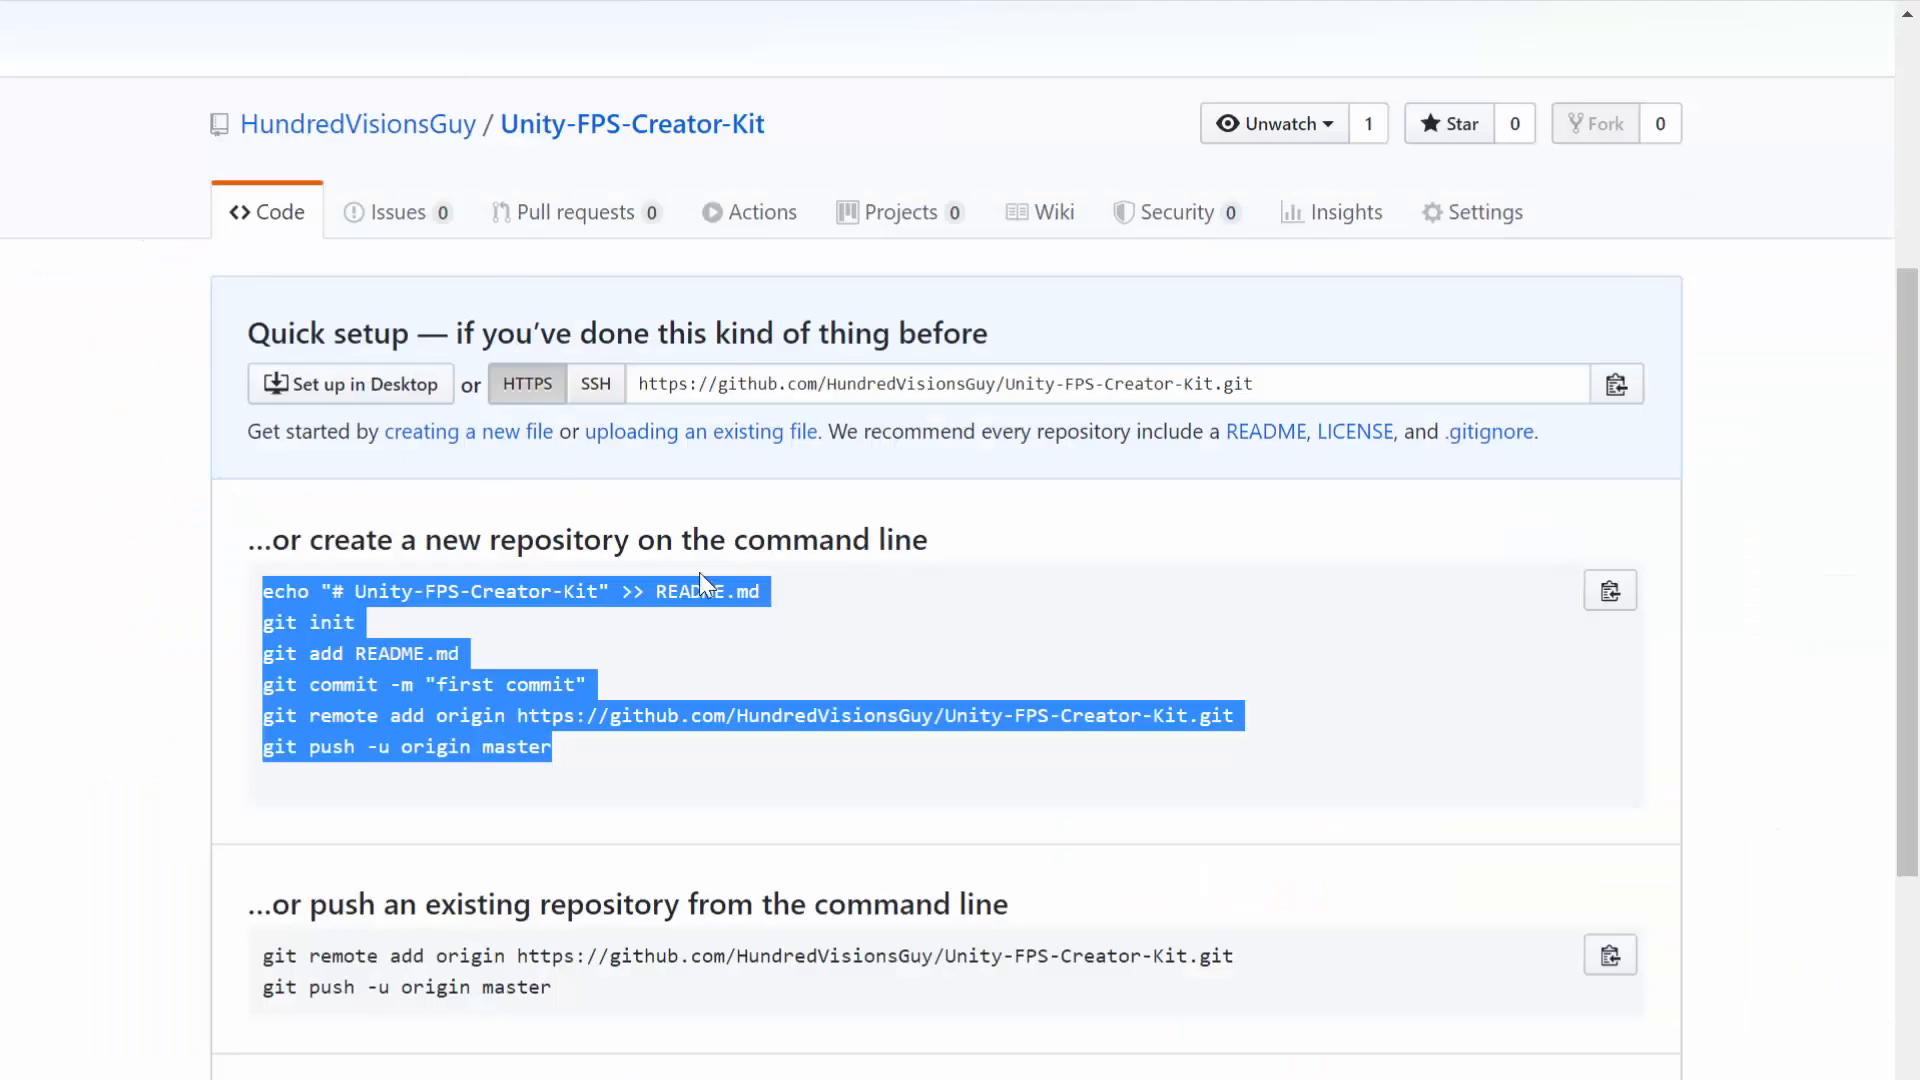
Step: Copy all the commands for creating a new repository on the command line, from echo to git push, and run them in Git Bash
left_click(805, 603)
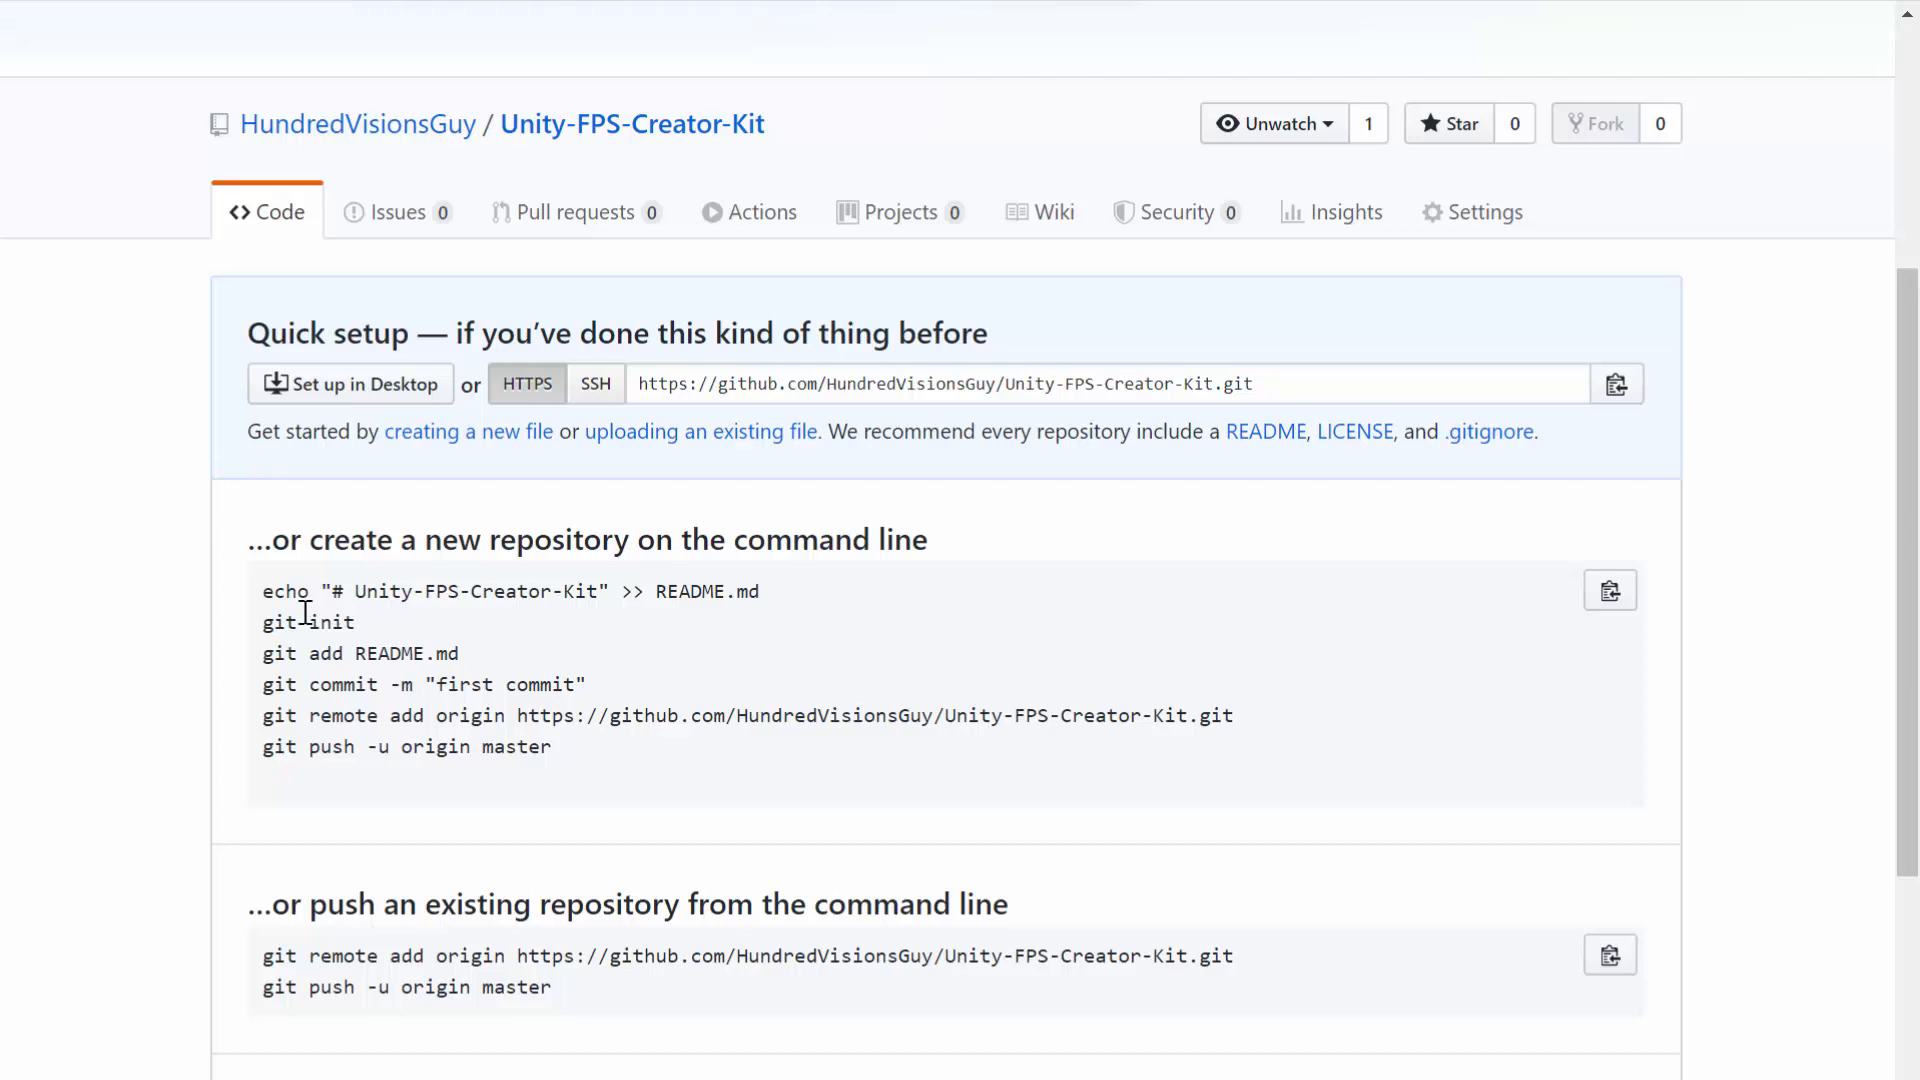
left_click_drag(262, 591, 781, 605)
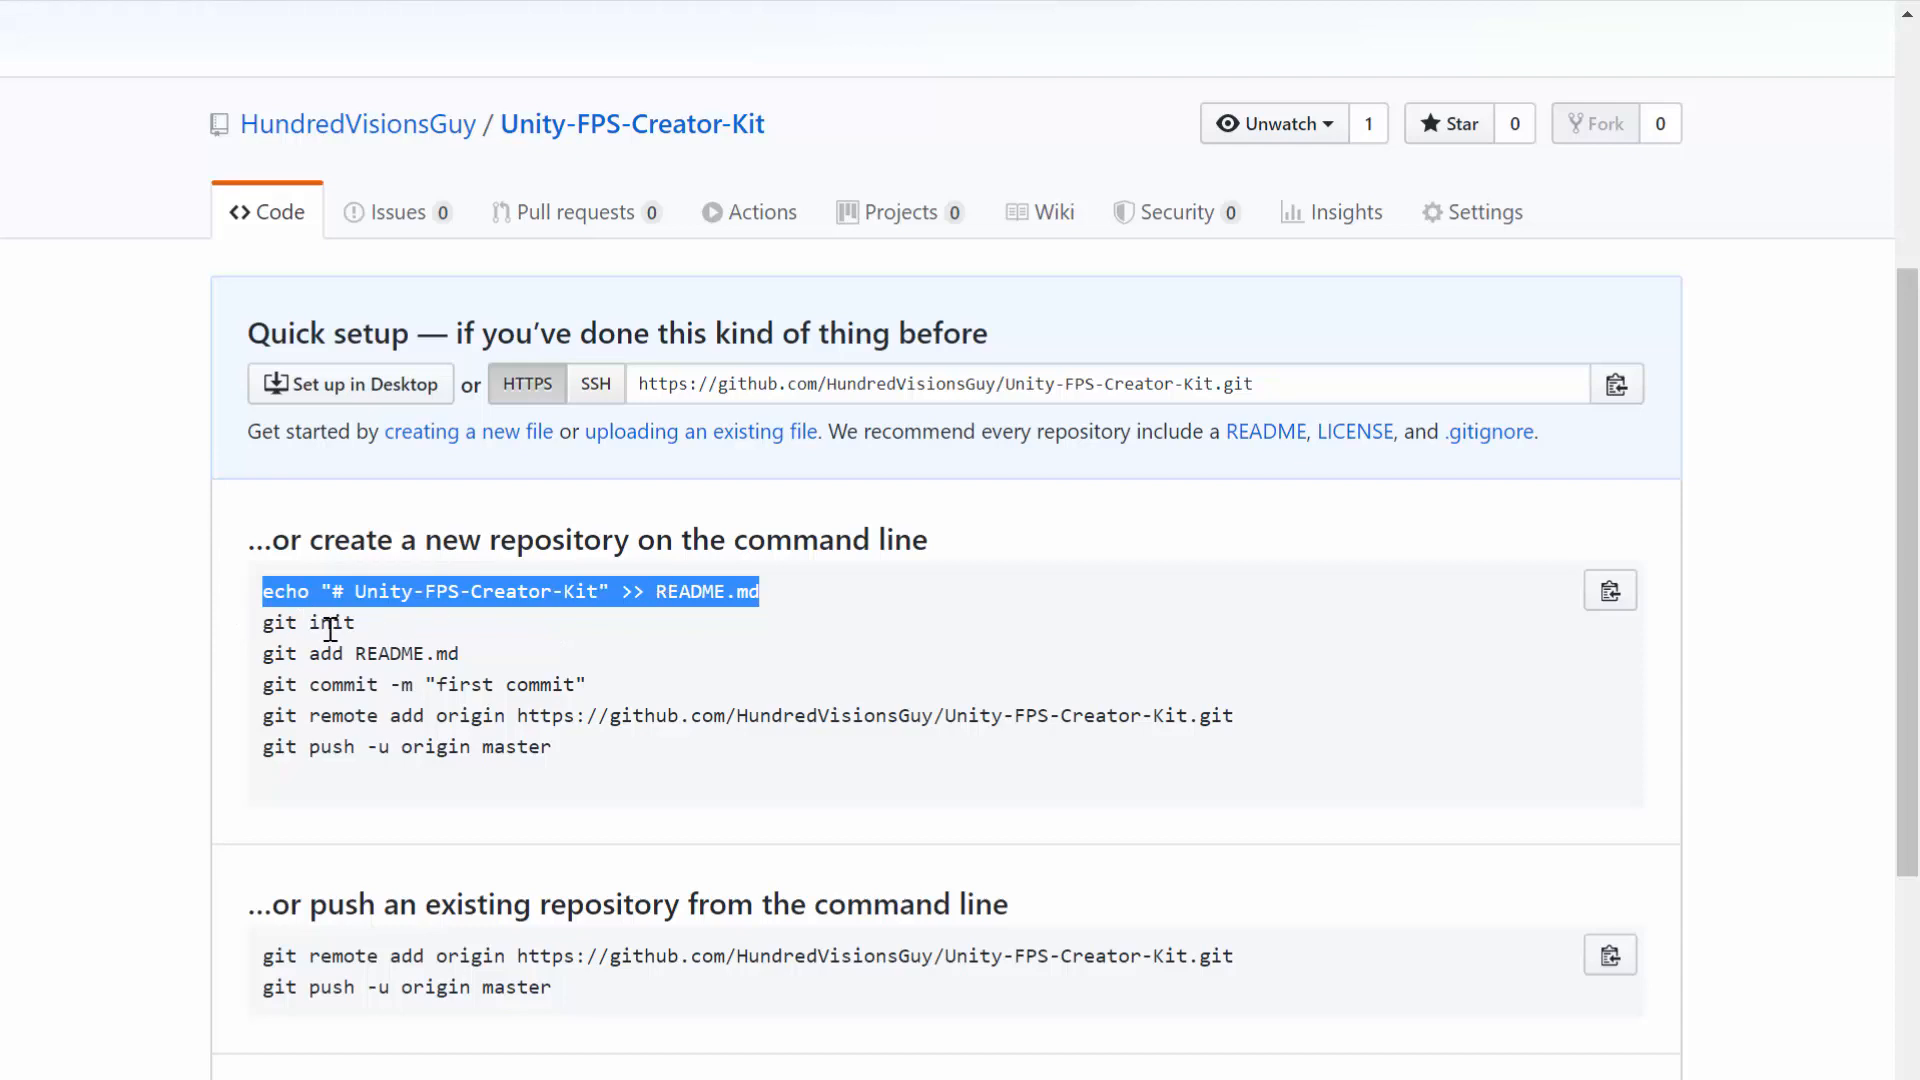
left_click_drag(357, 622, 254, 612)
left_click_drag(463, 650, 260, 614)
left_click(595, 700)
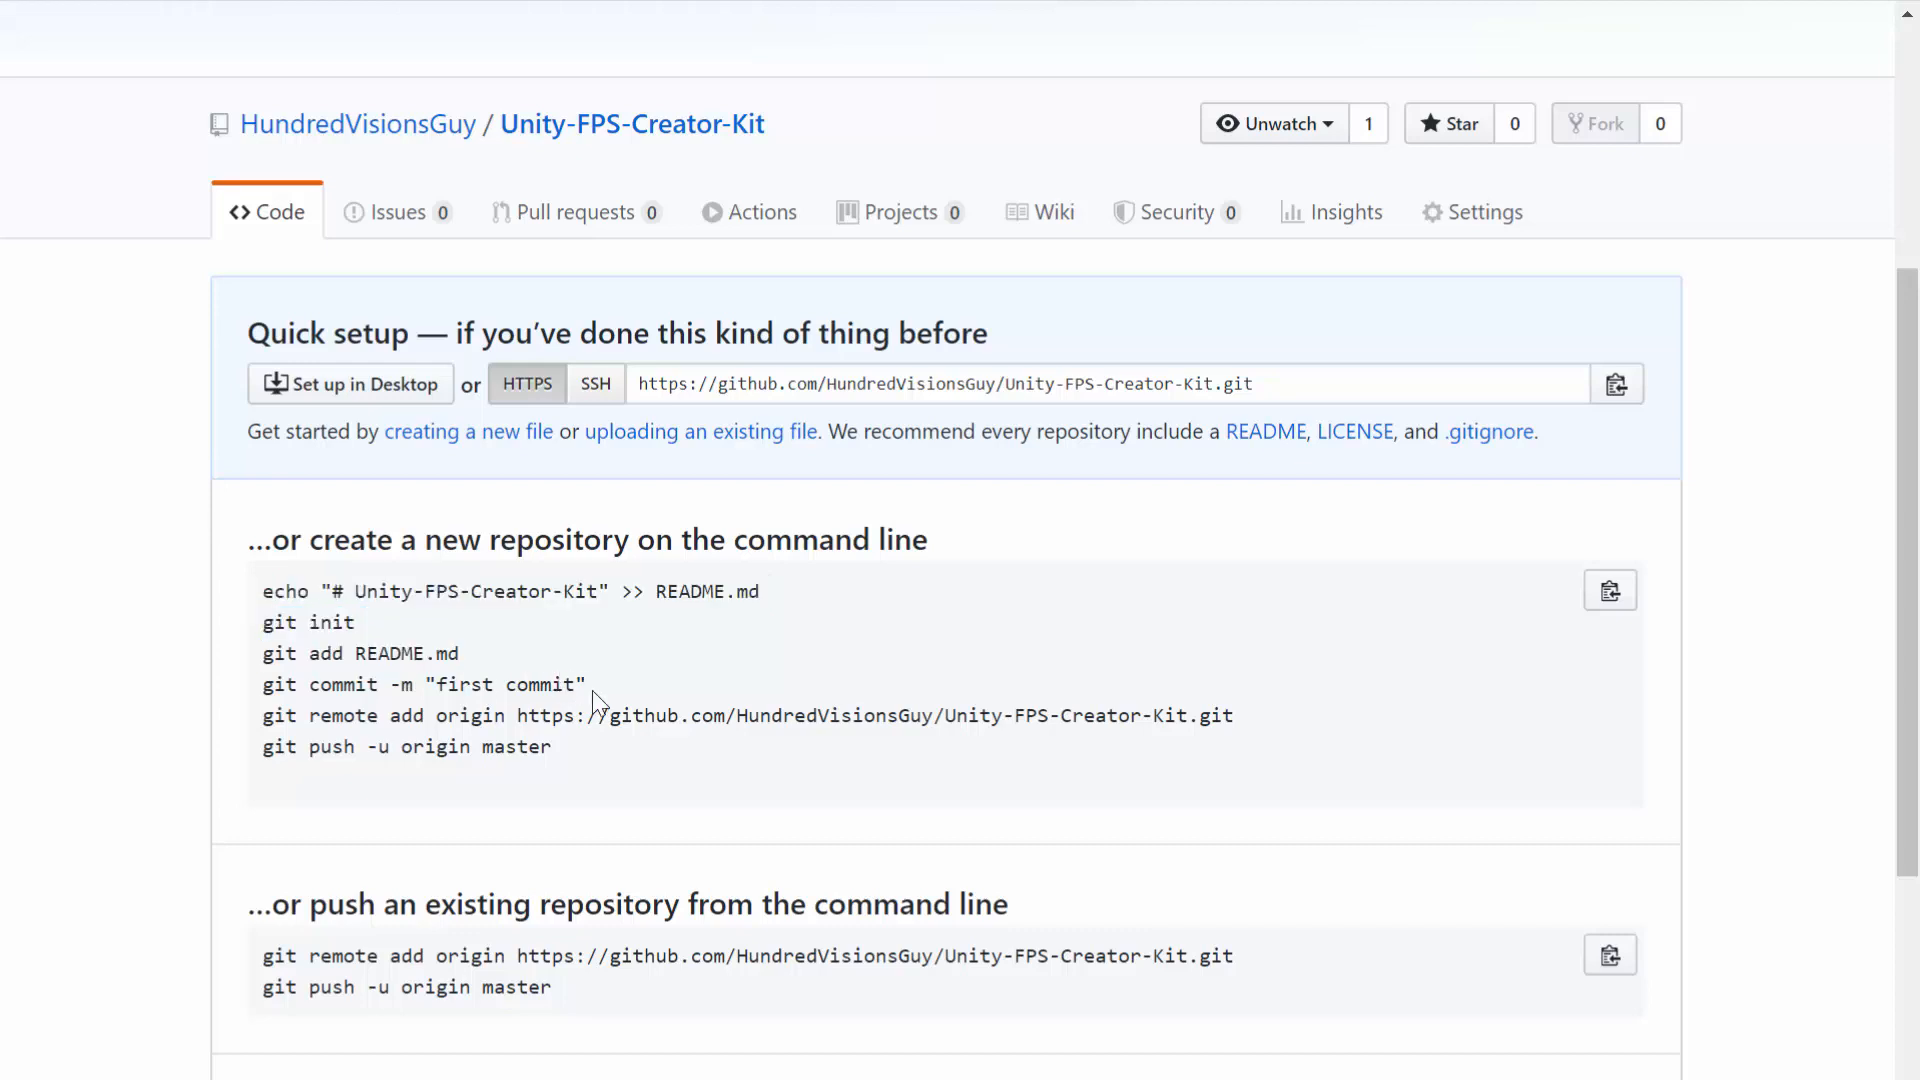
left_click_drag(570, 758, 262, 598)
key("super+c")
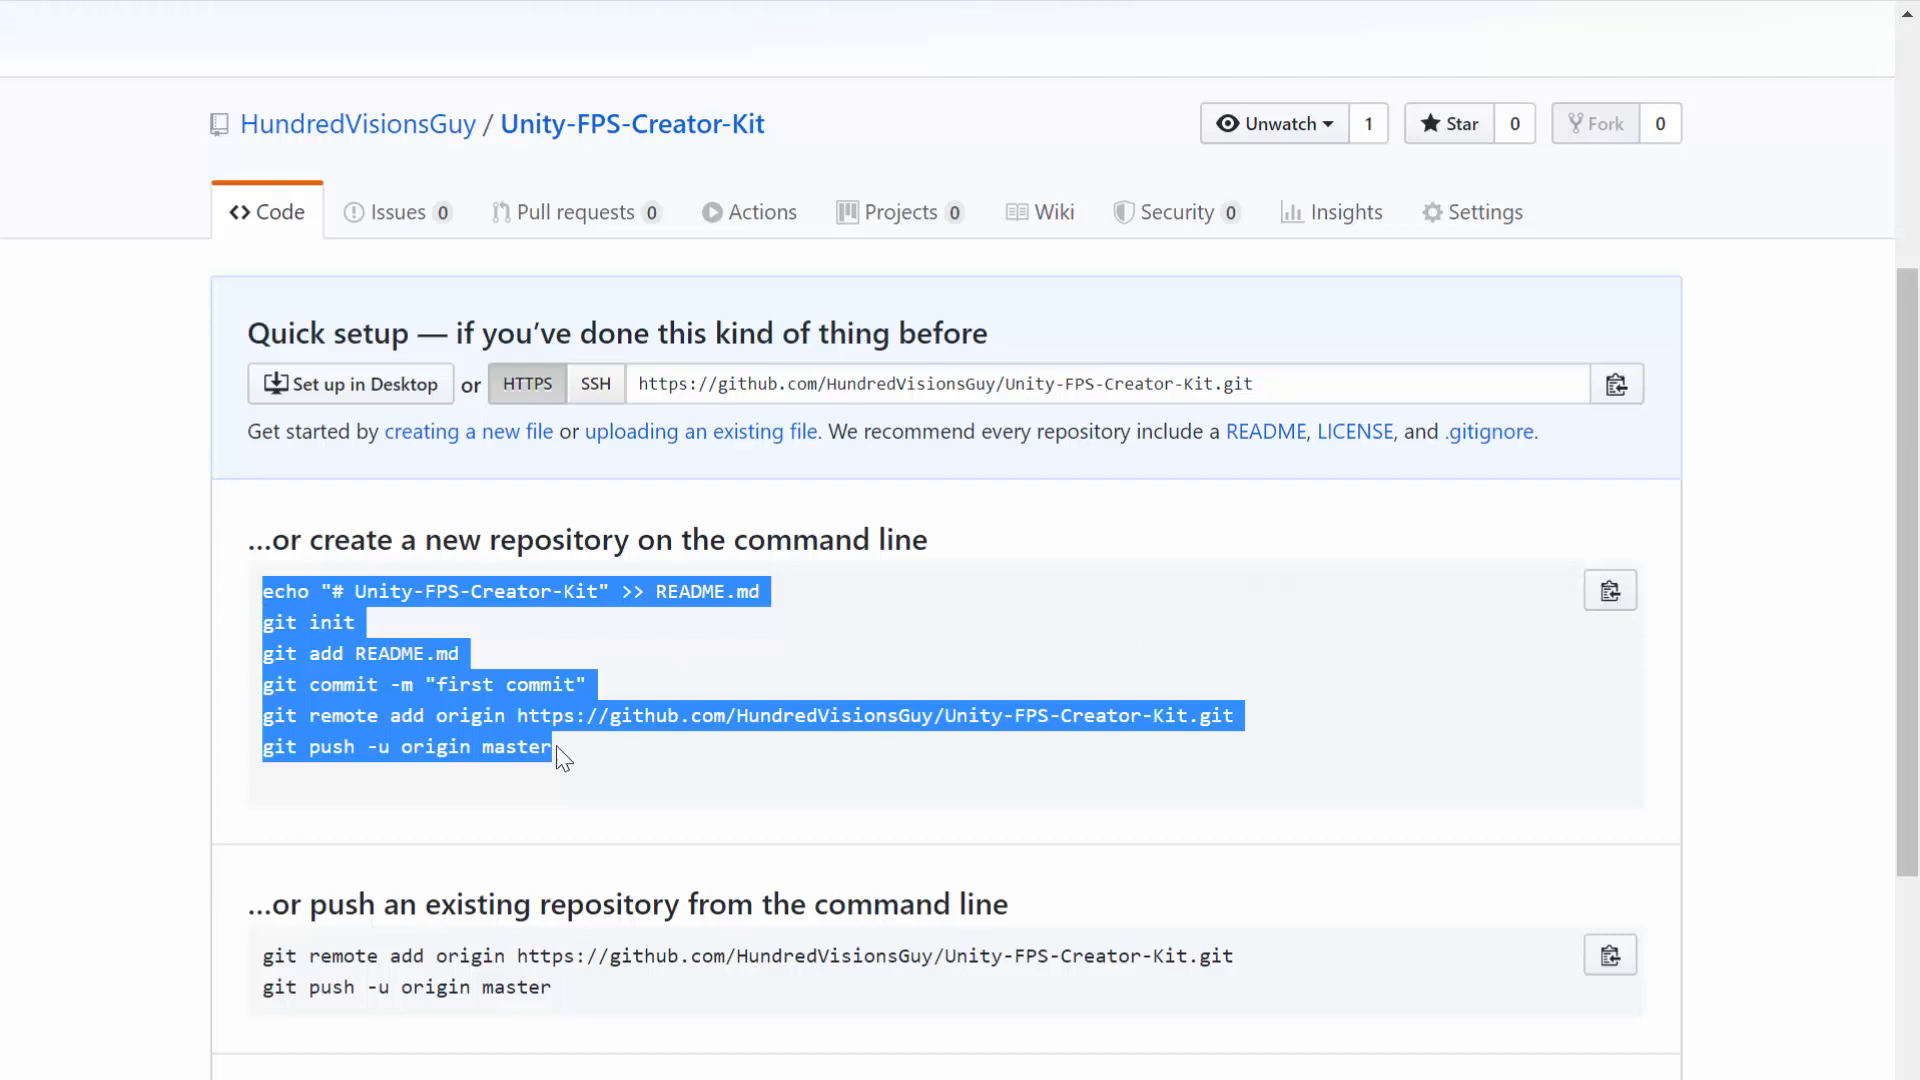
key("alt+Tab")
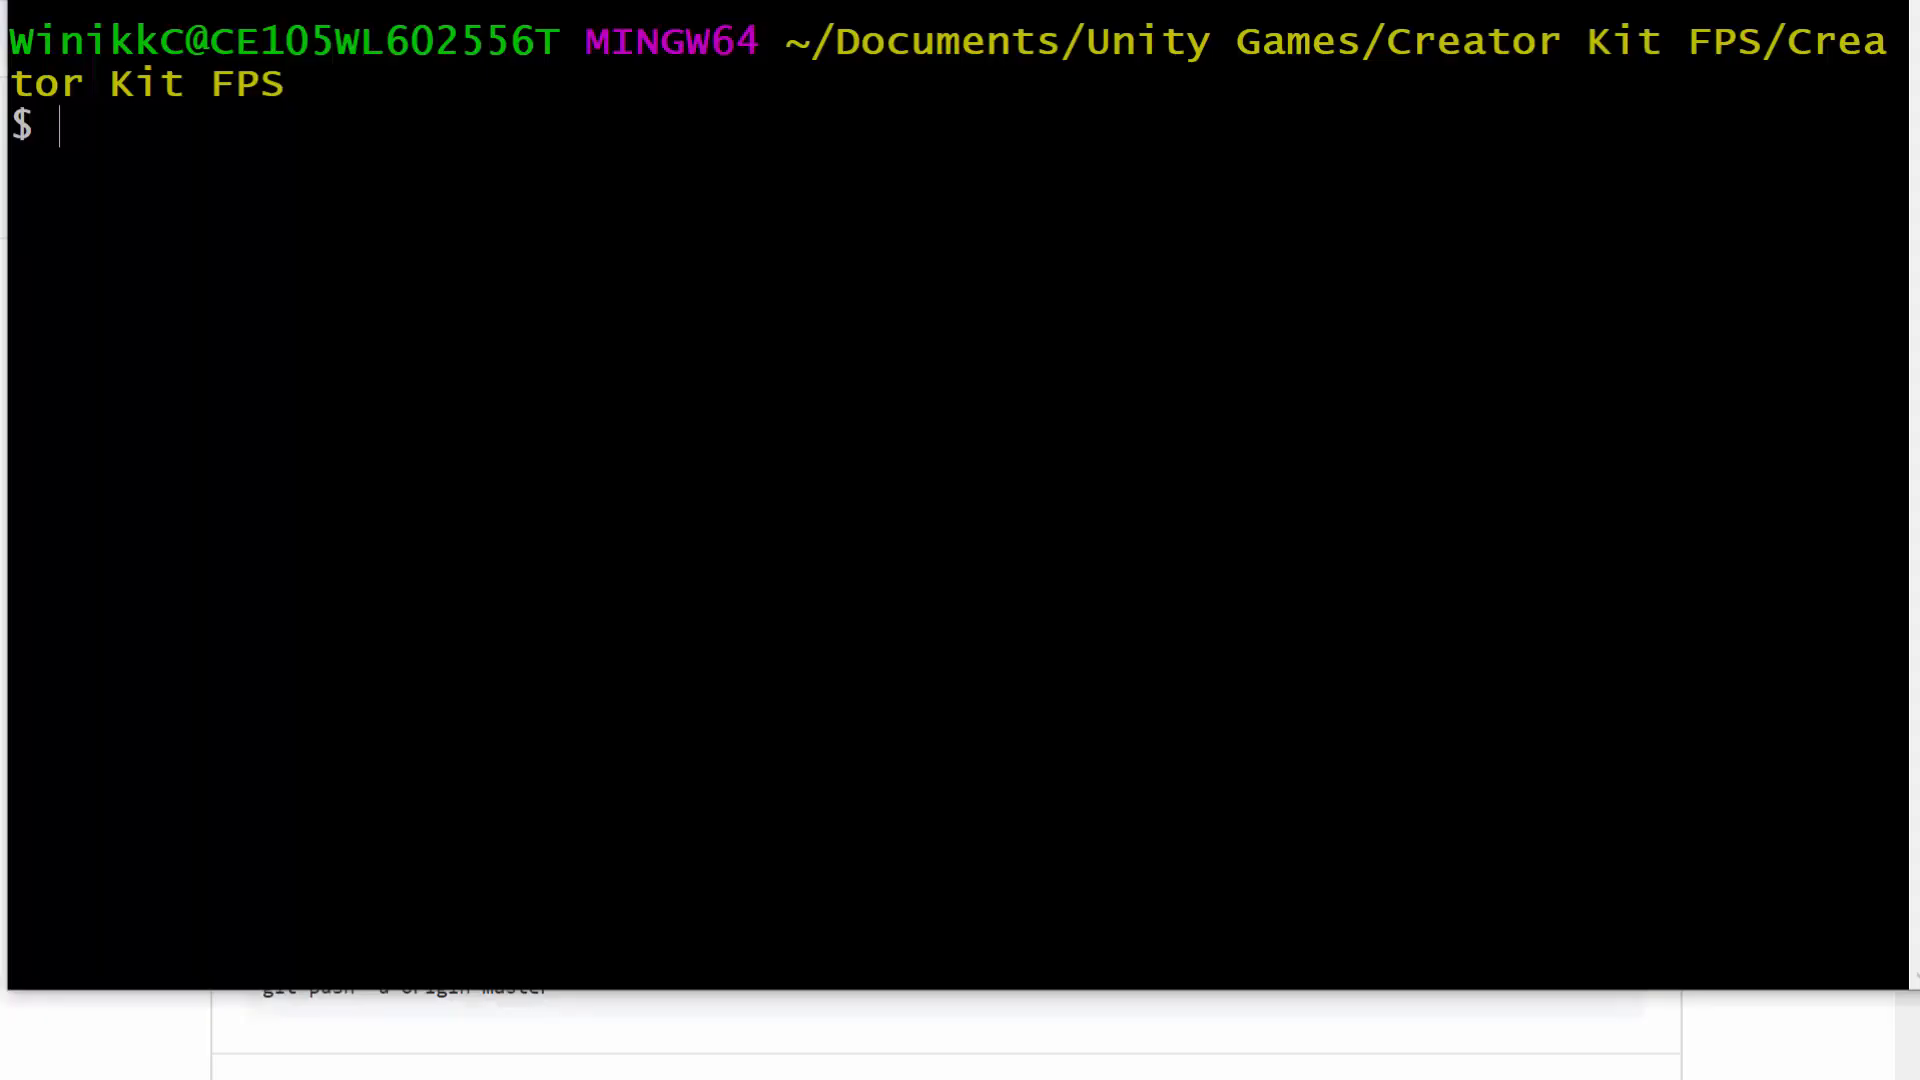
right_click(407, 233)
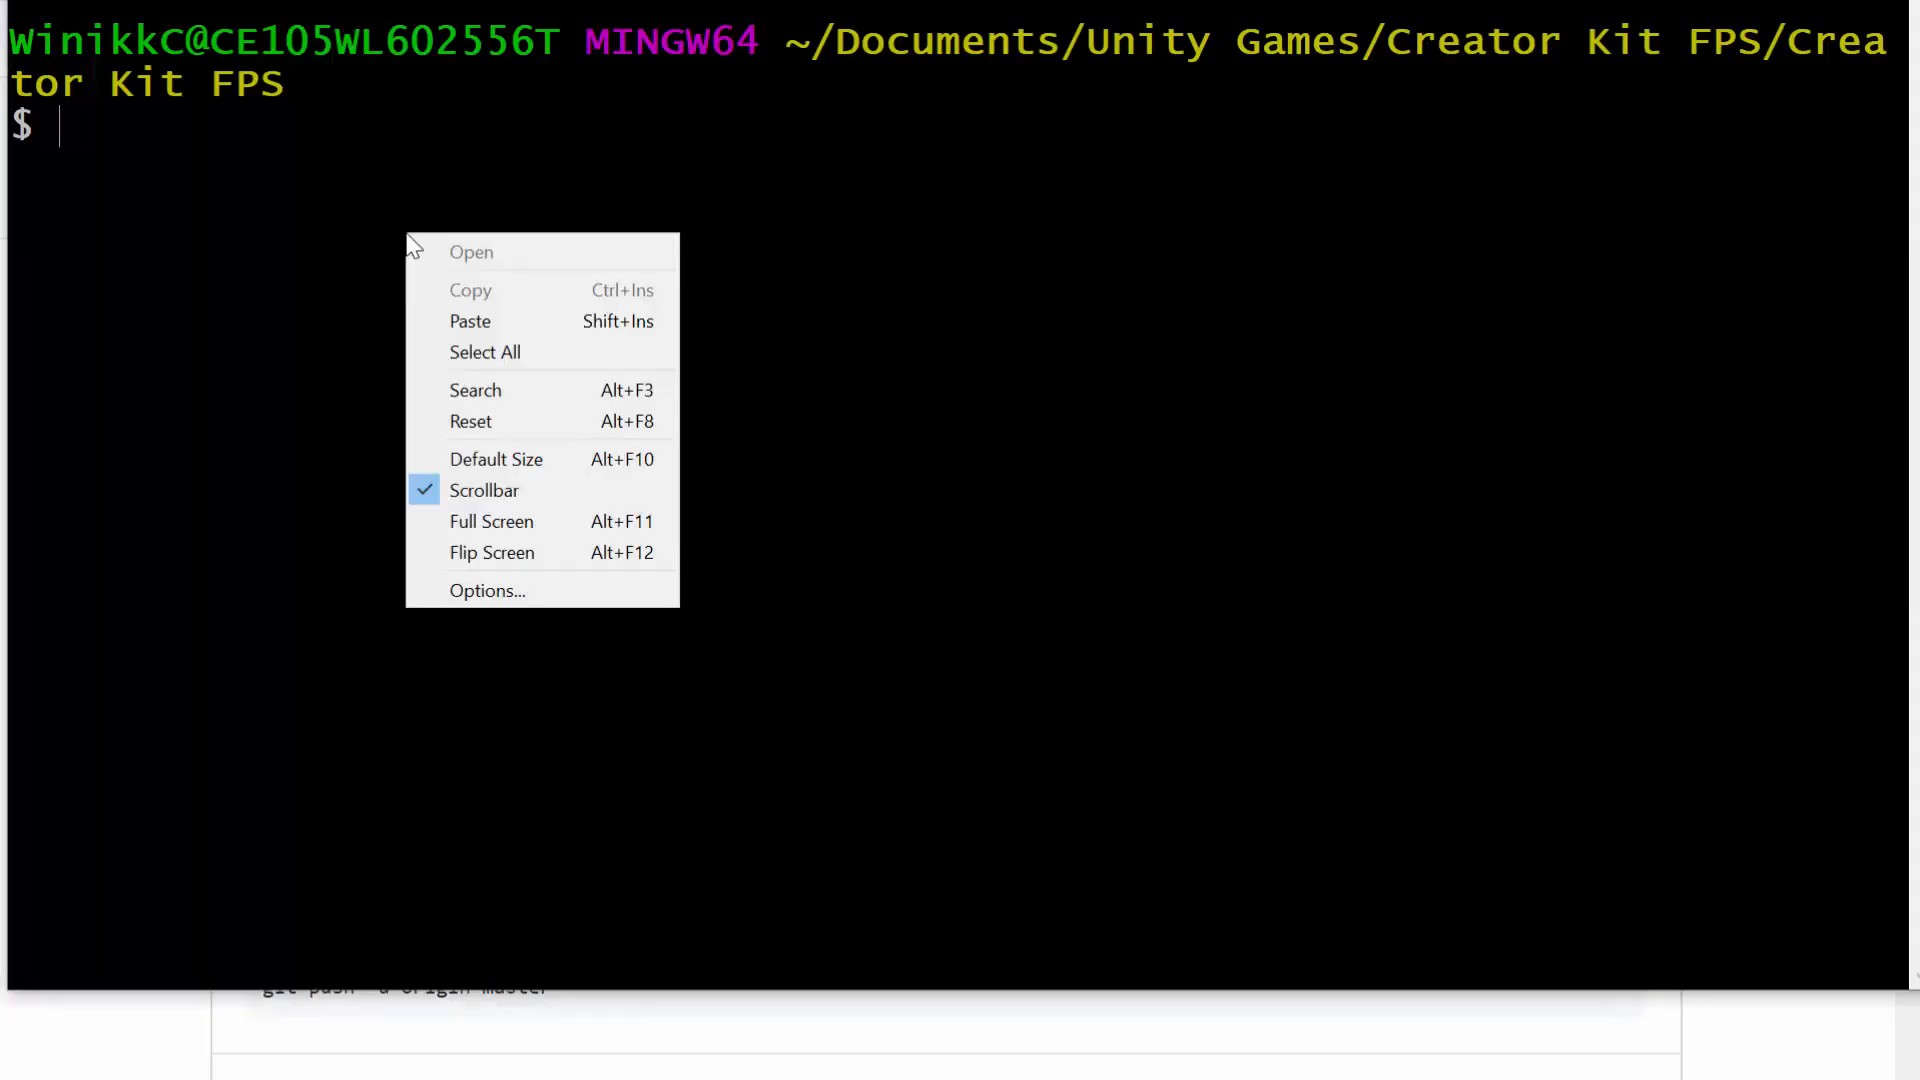
left_click(518, 322)
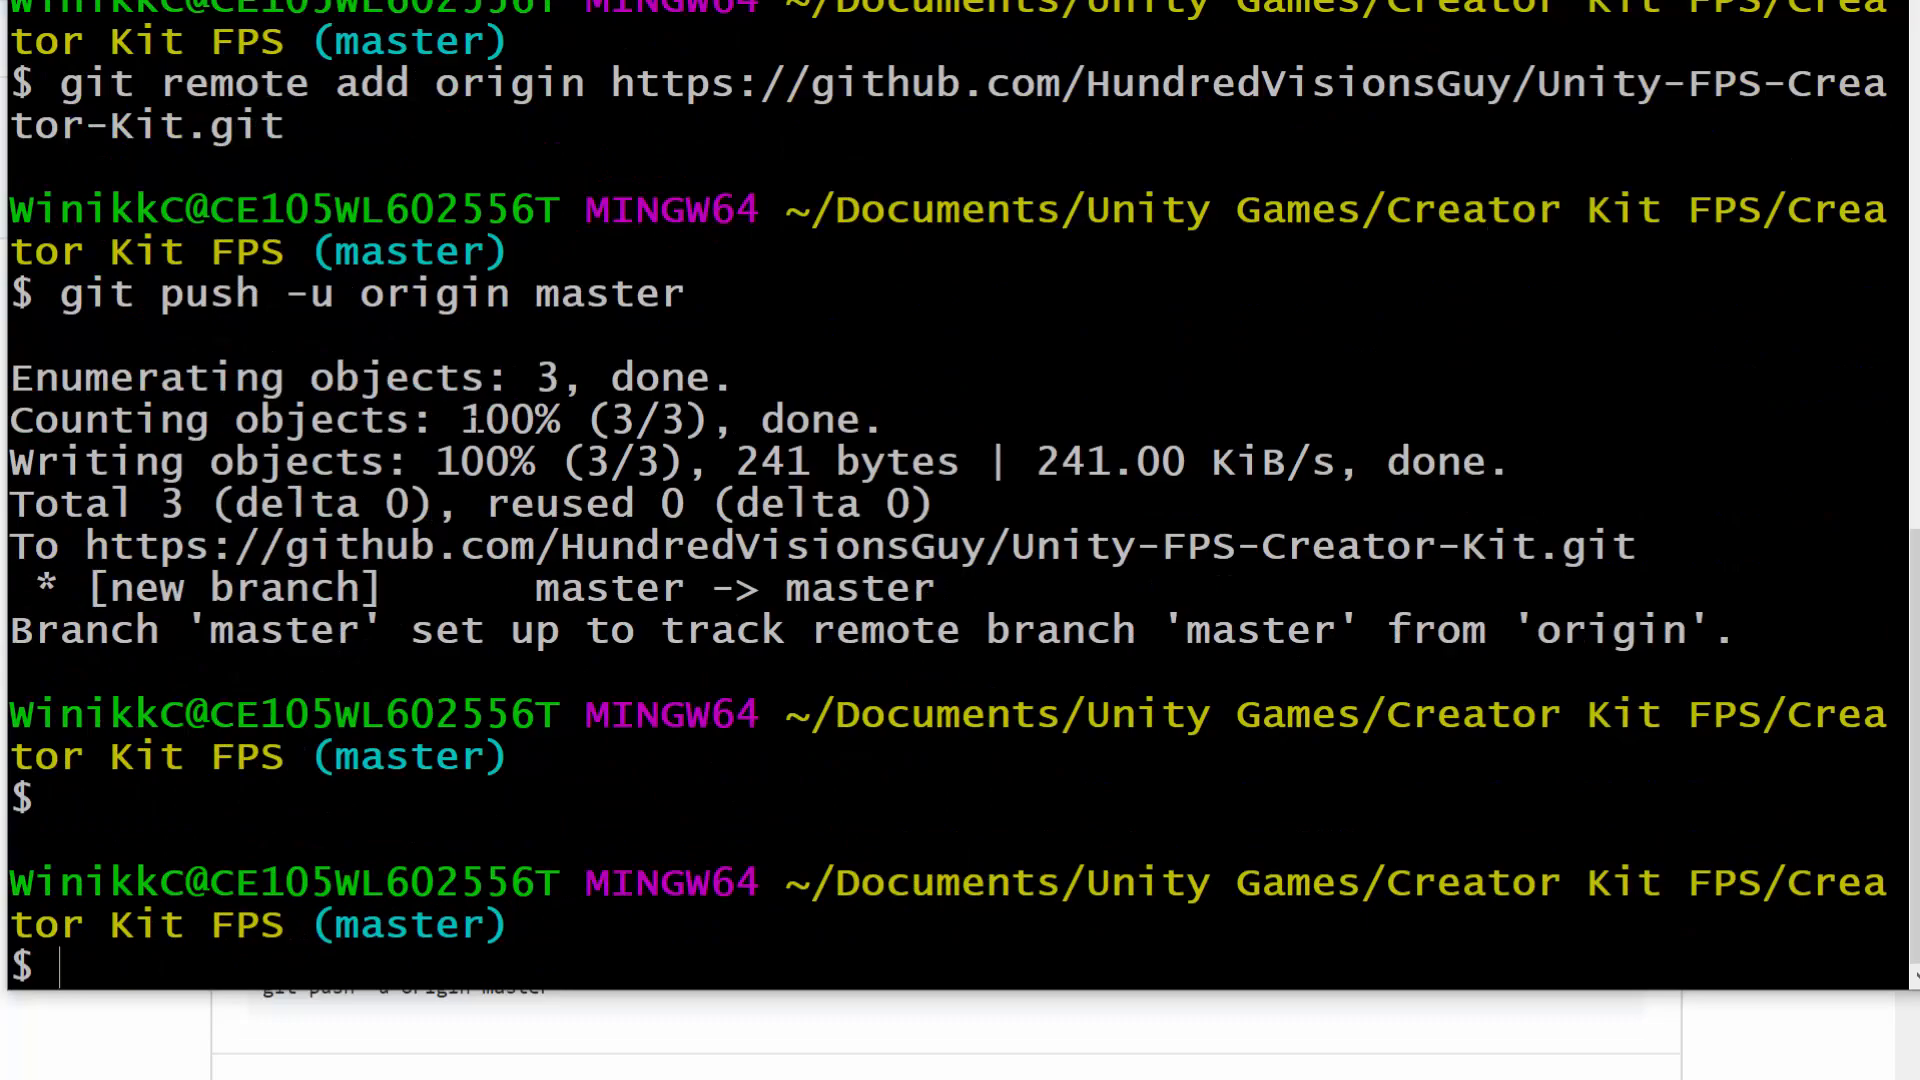
Step: Reload the GitHub repository page in Chrome and examine its README, commit history and file list
key("alt+Tab")
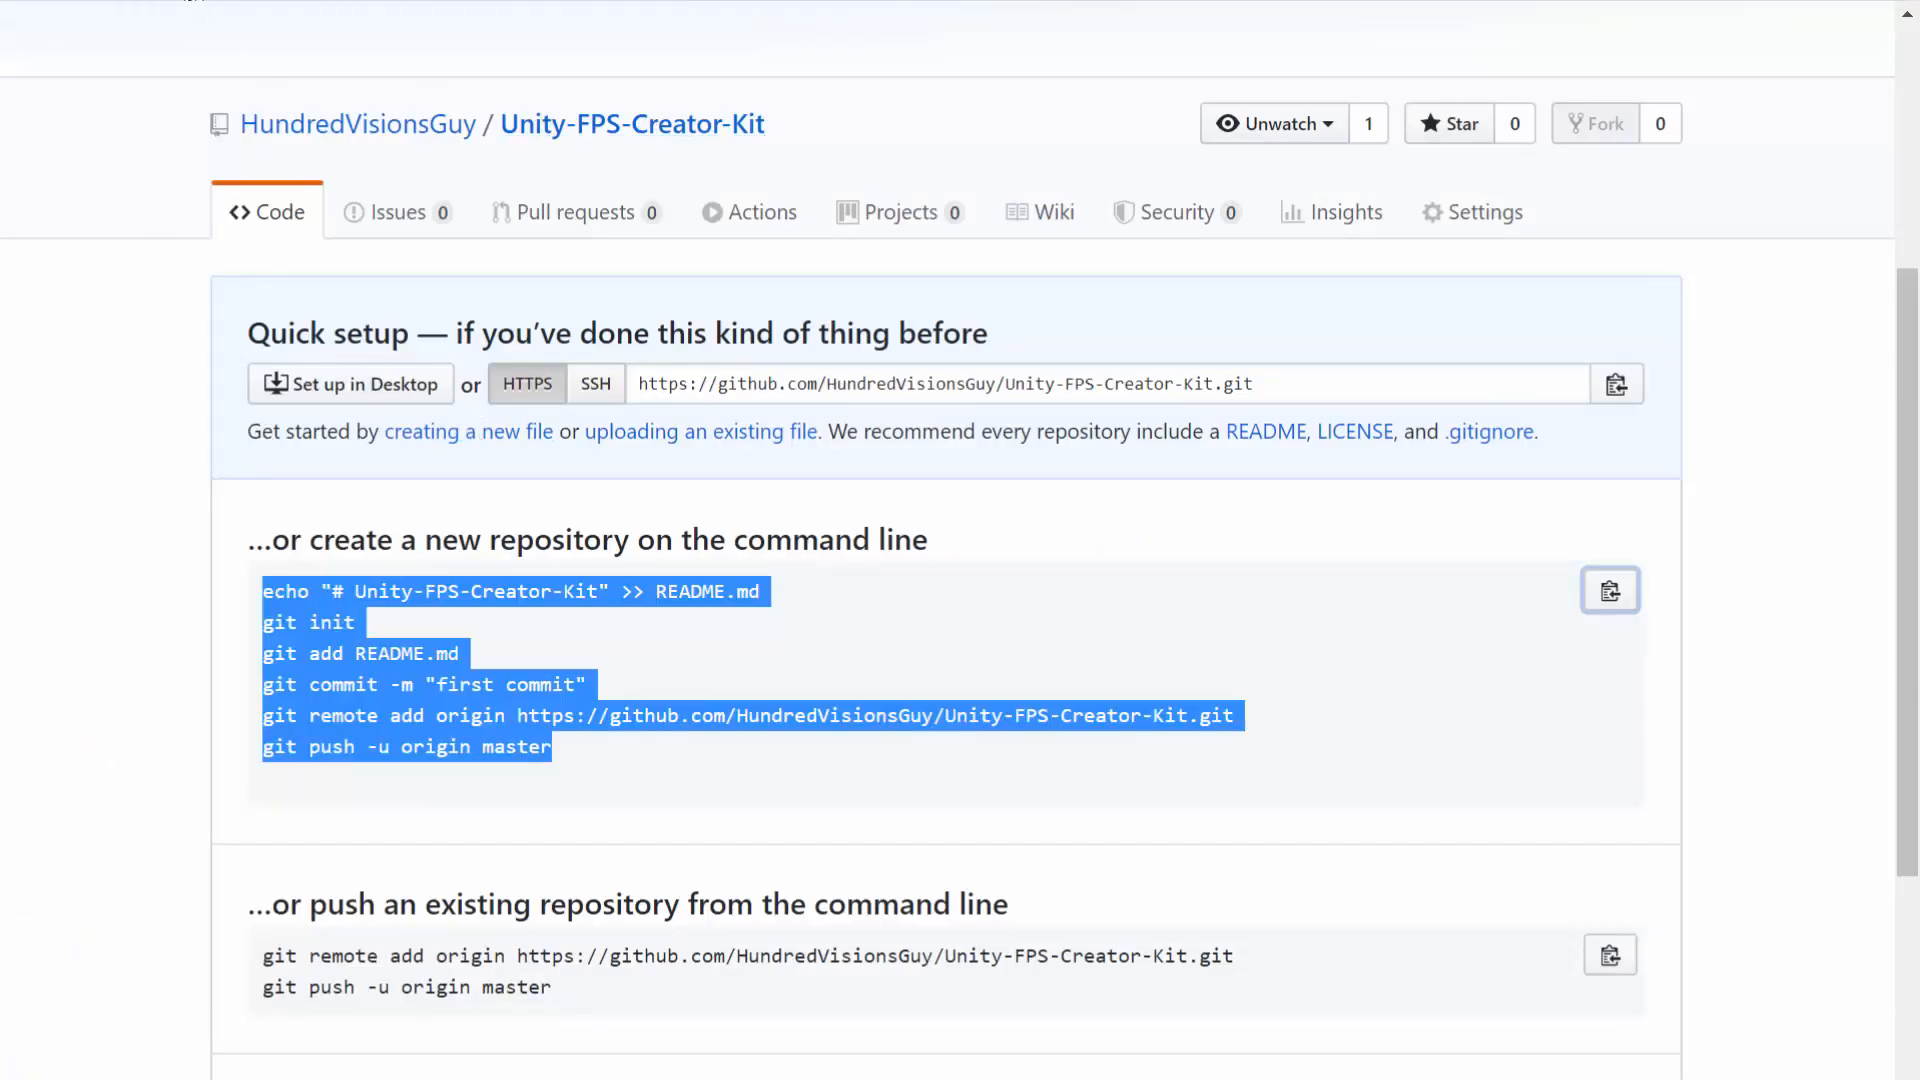
left_click(120, 0)
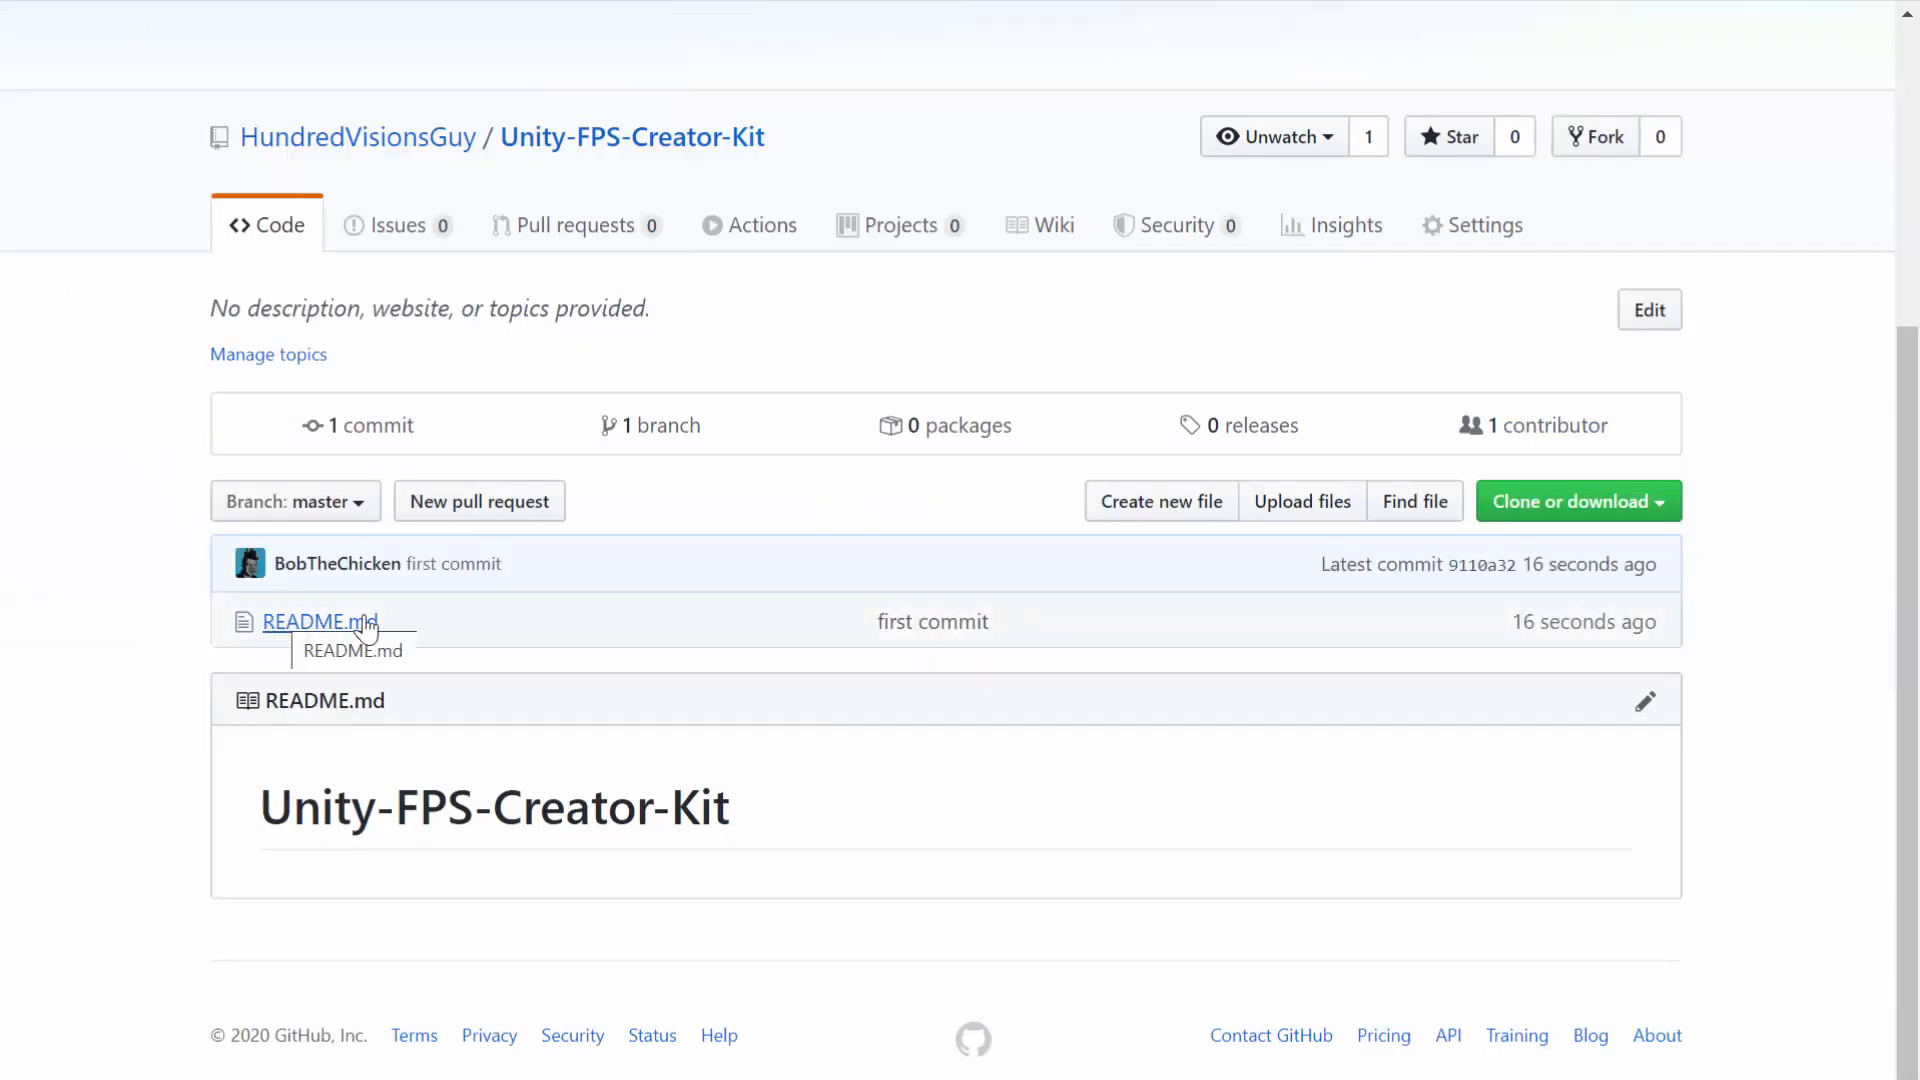
left_click_drag(284, 808, 866, 818)
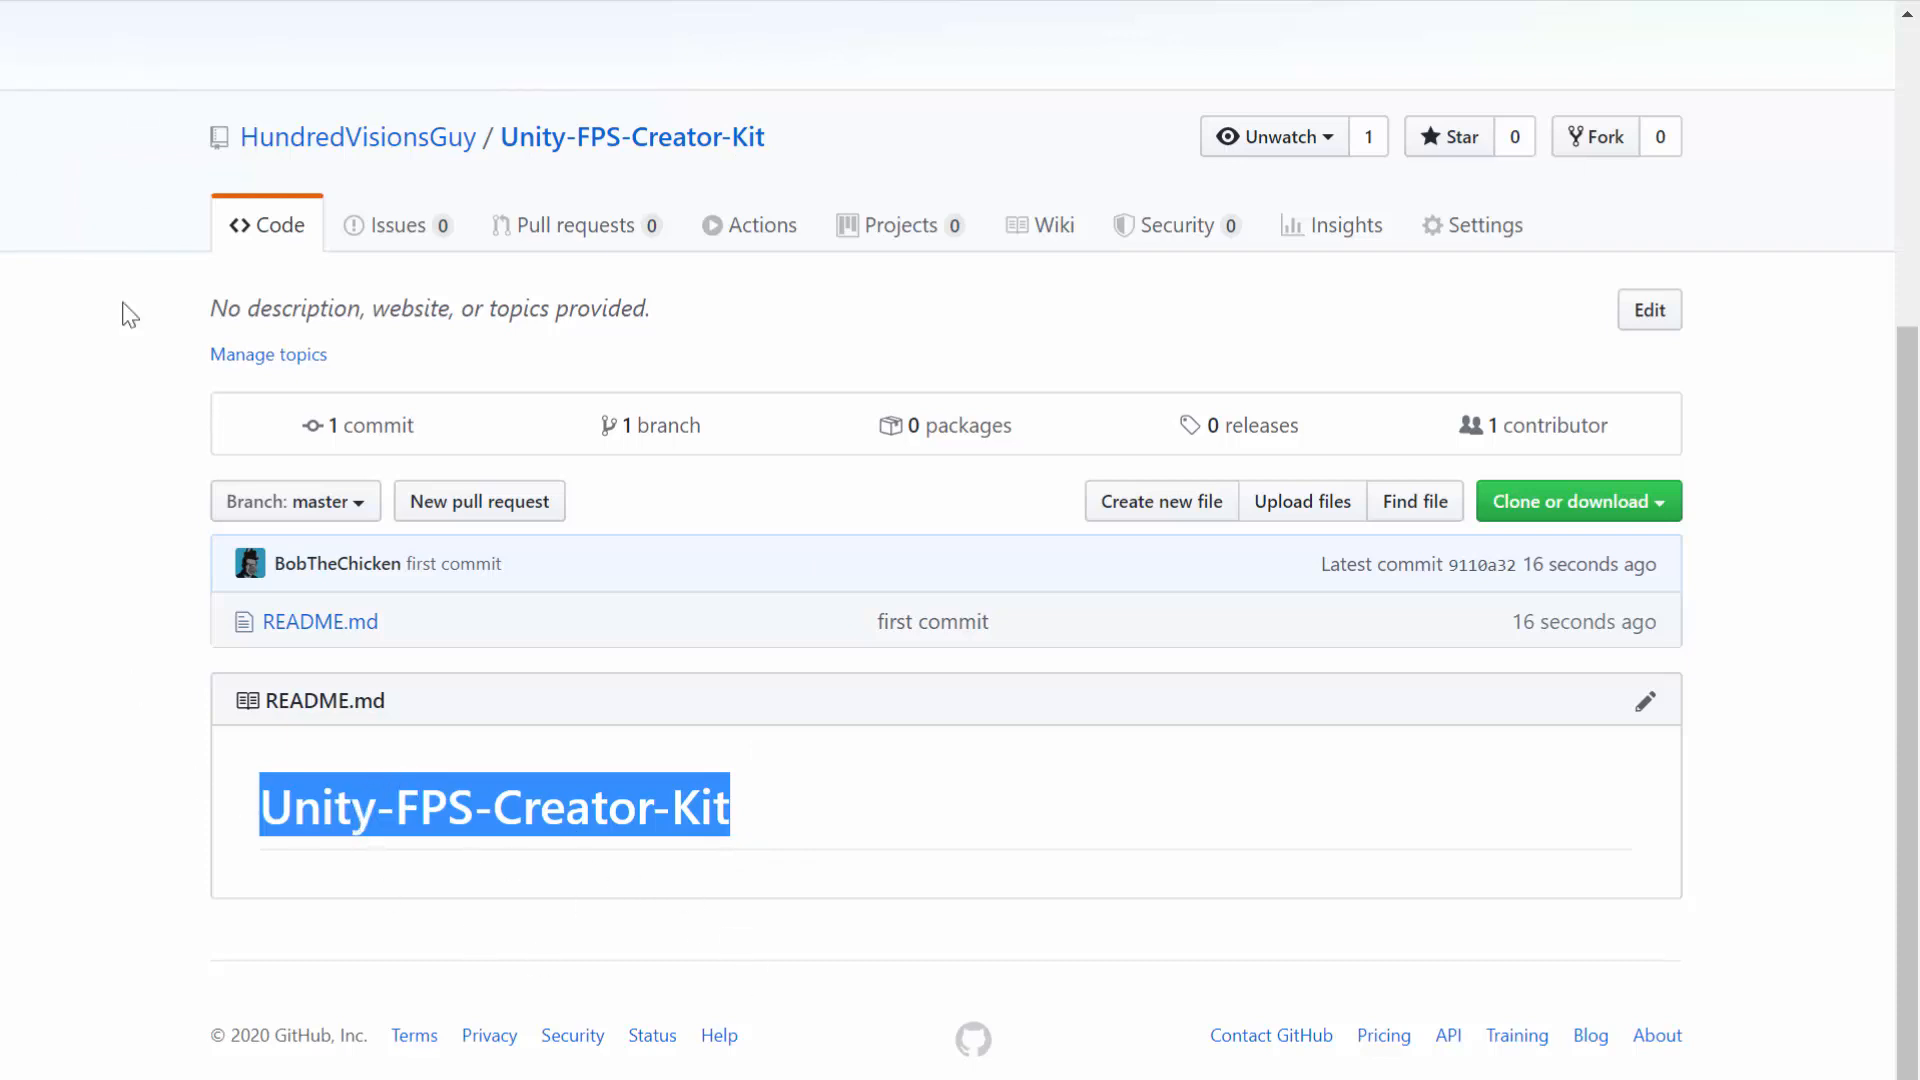
left_click(377, 428)
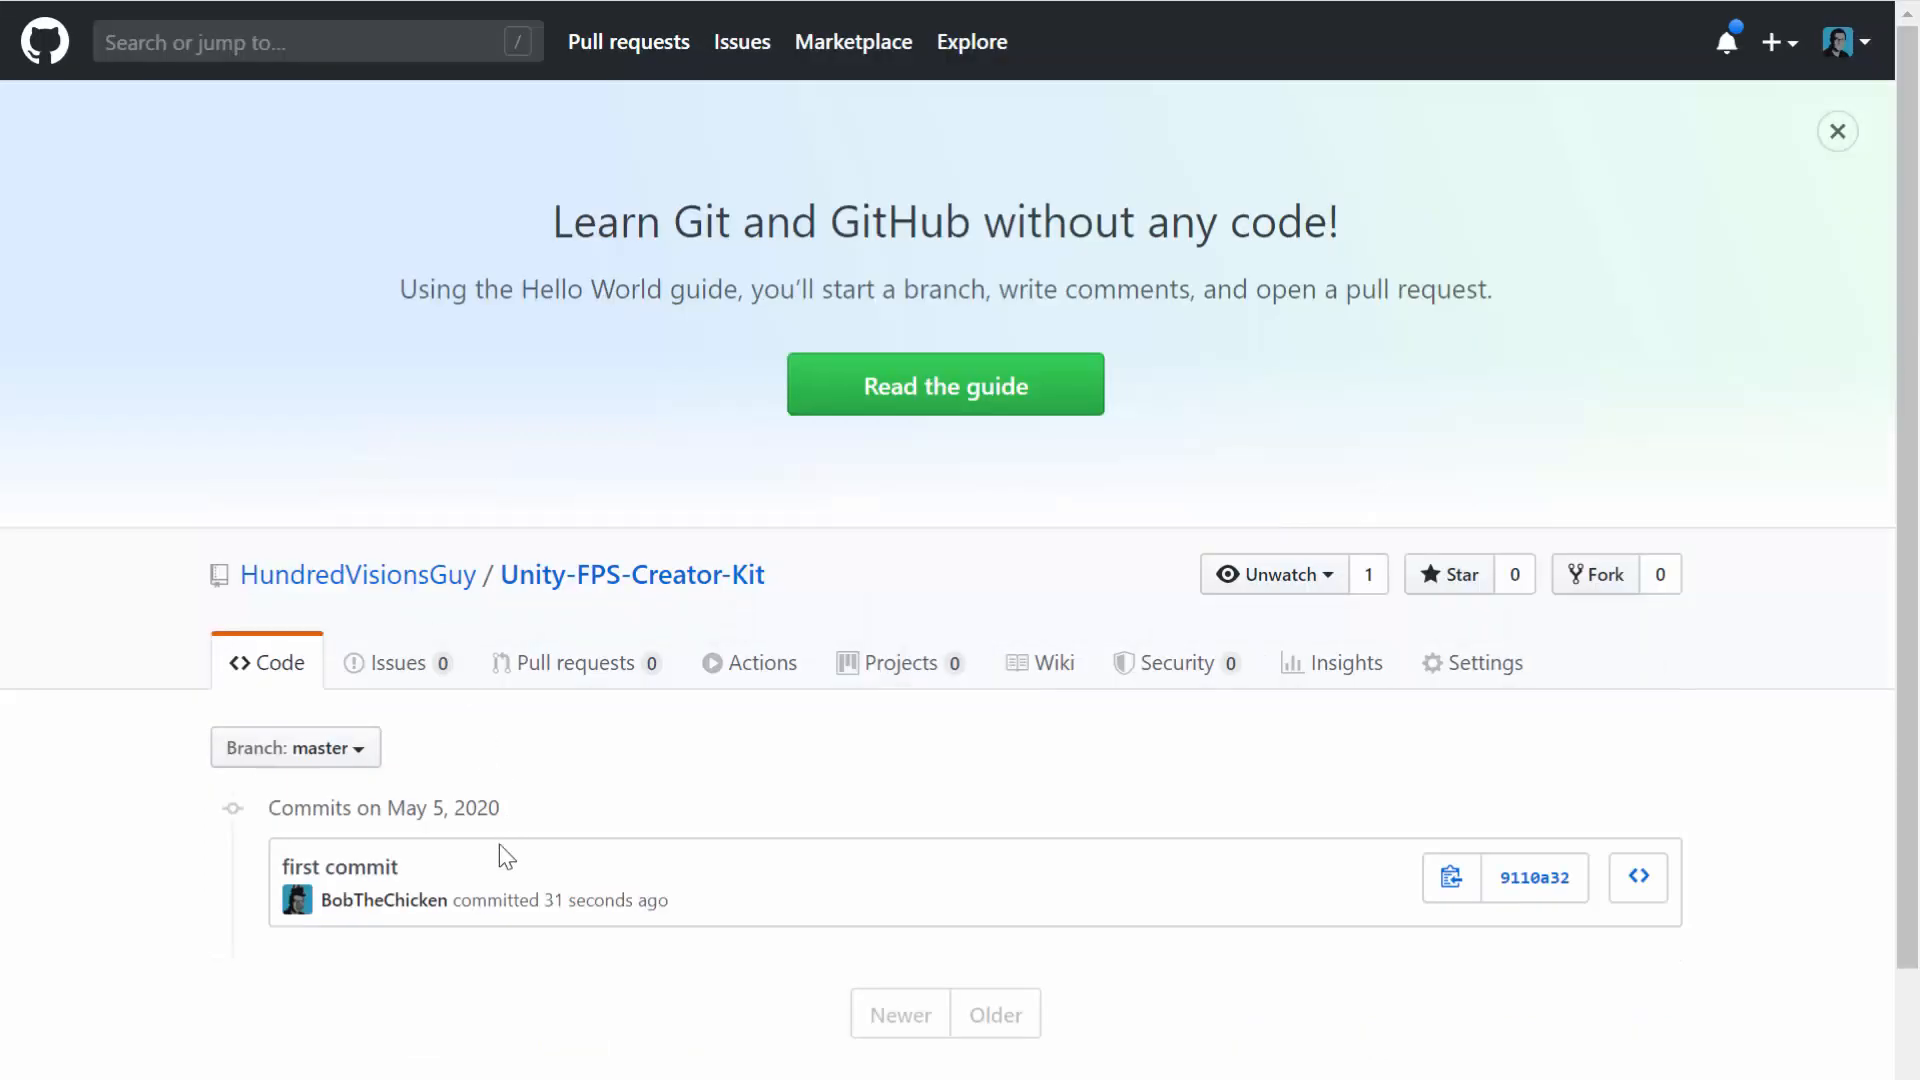
left_click(591, 591)
scroll(458, 814, "down", 3)
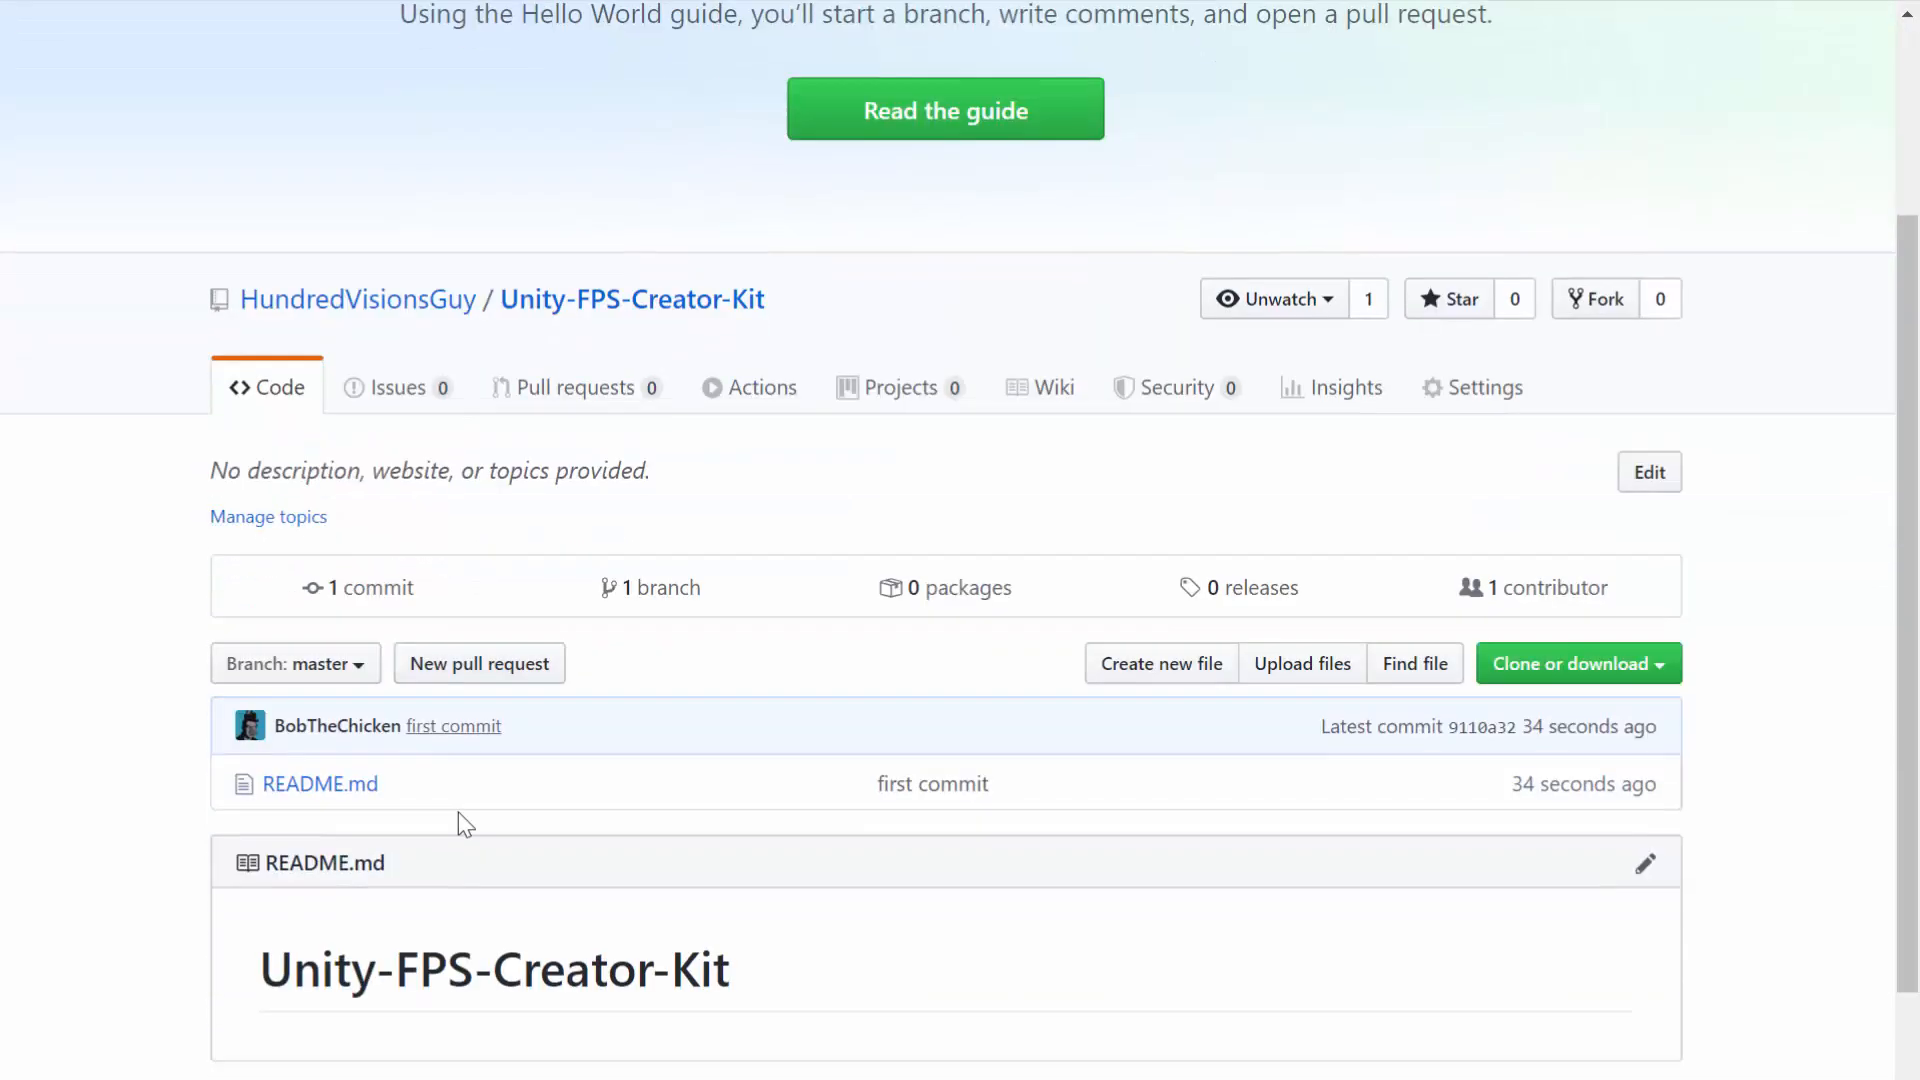
Step: Switch to Unity and reload the externally modified SampleScene from disk
key("alt+Tab")
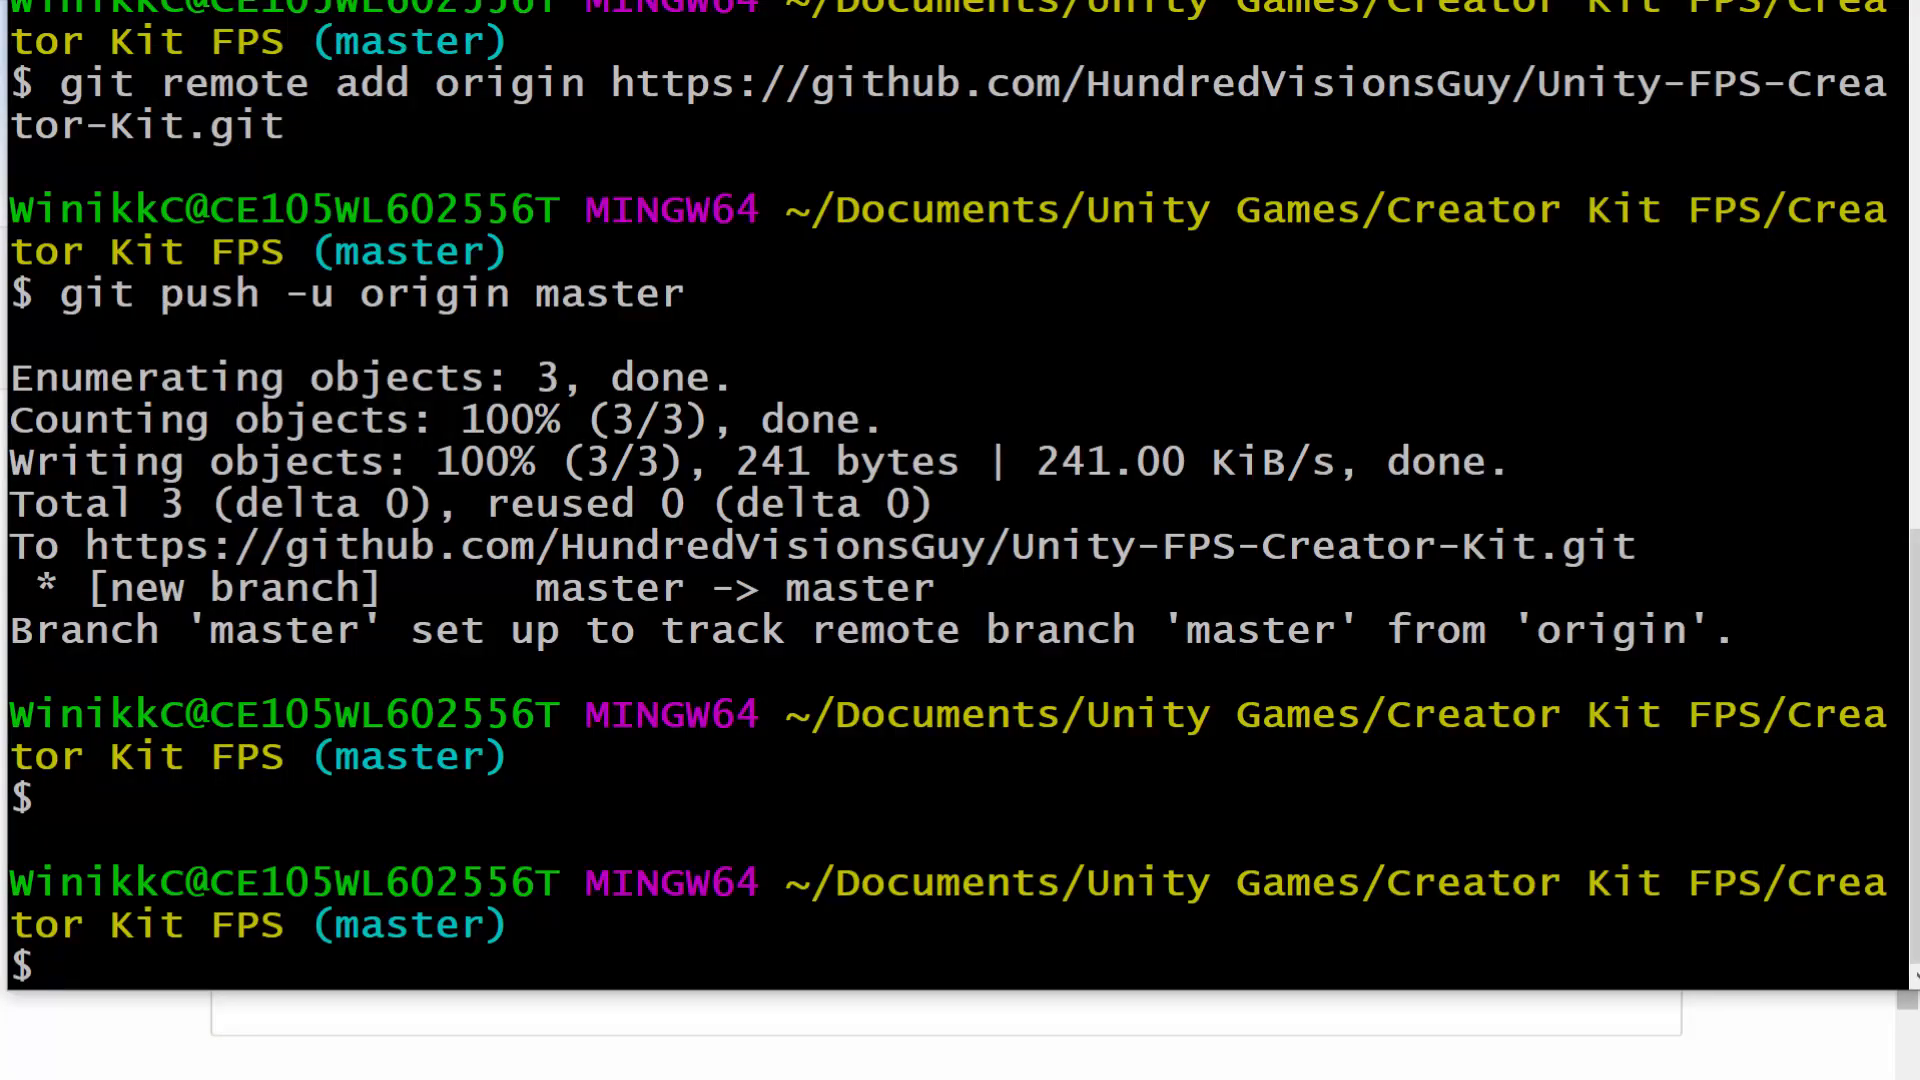
key("alt+Tab")
key("Tab")
key("Tab")
key("Tab")
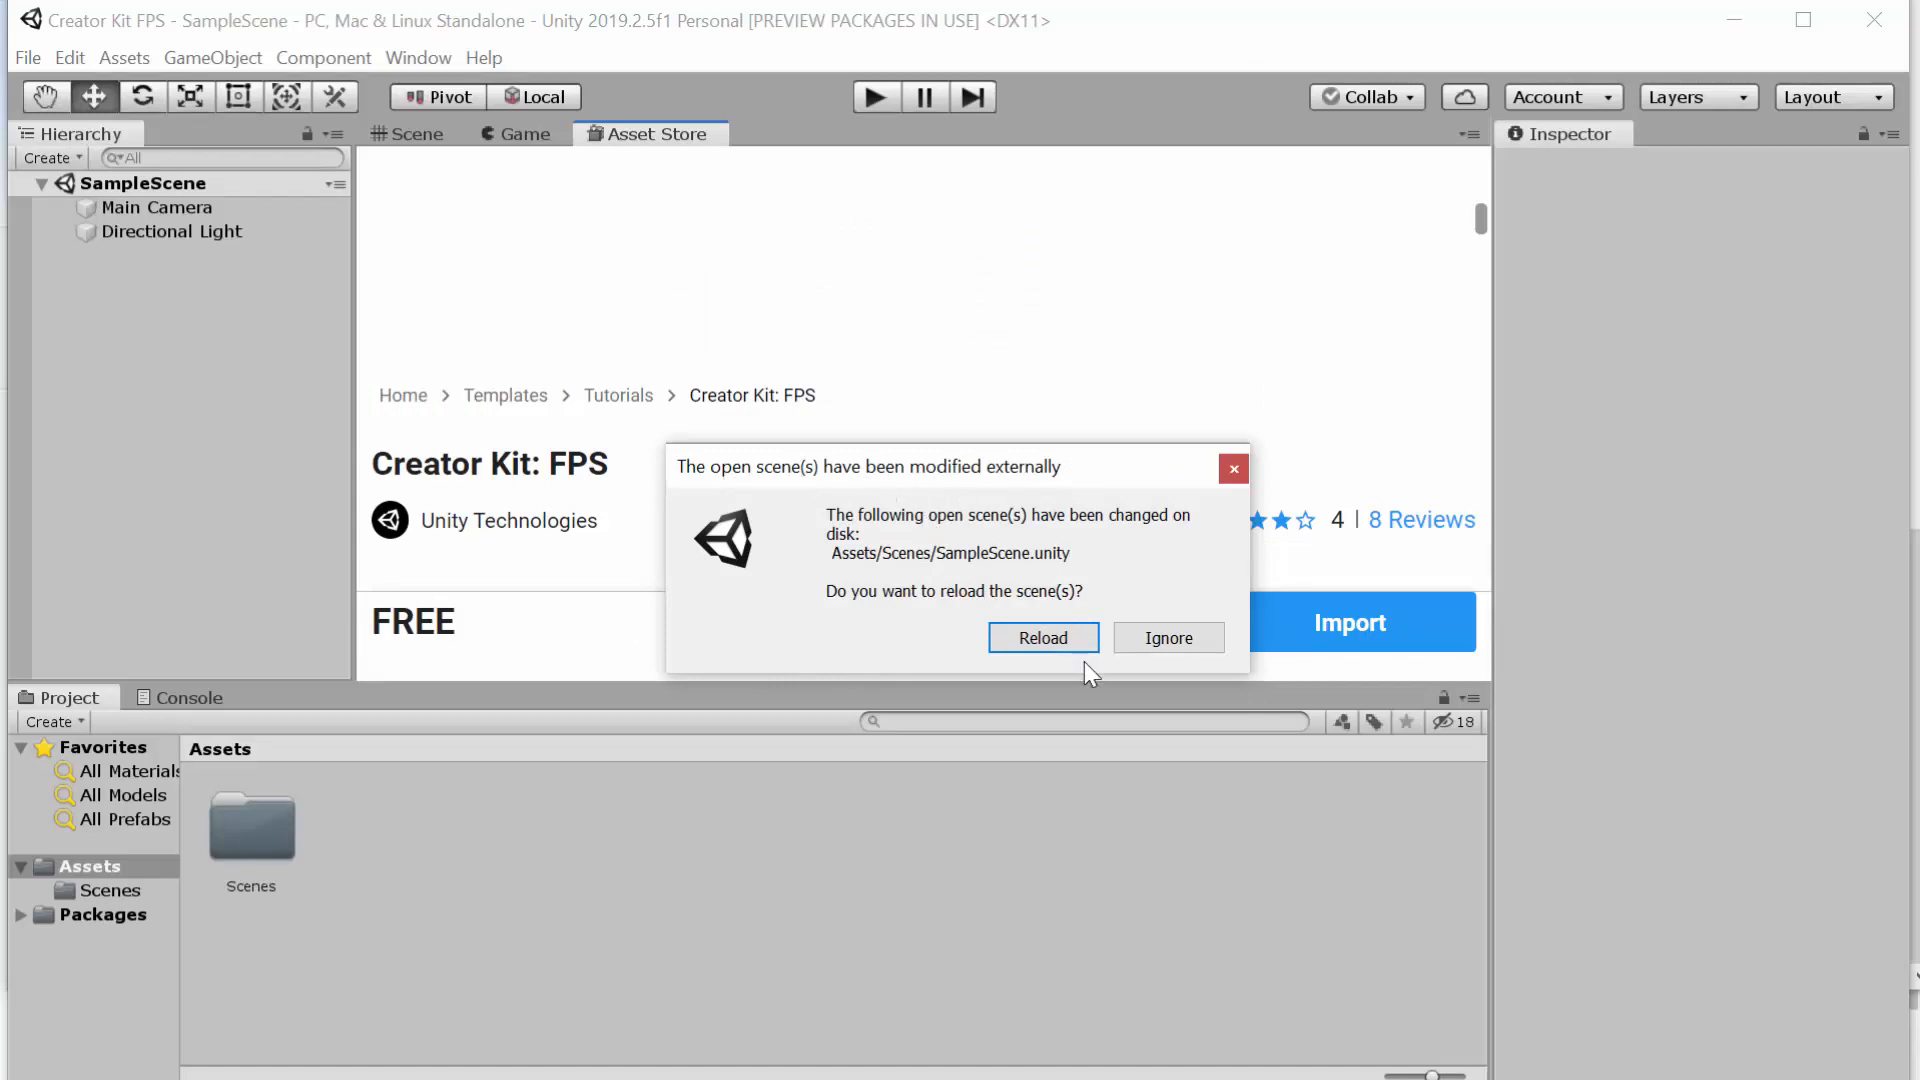
left_click(1070, 640)
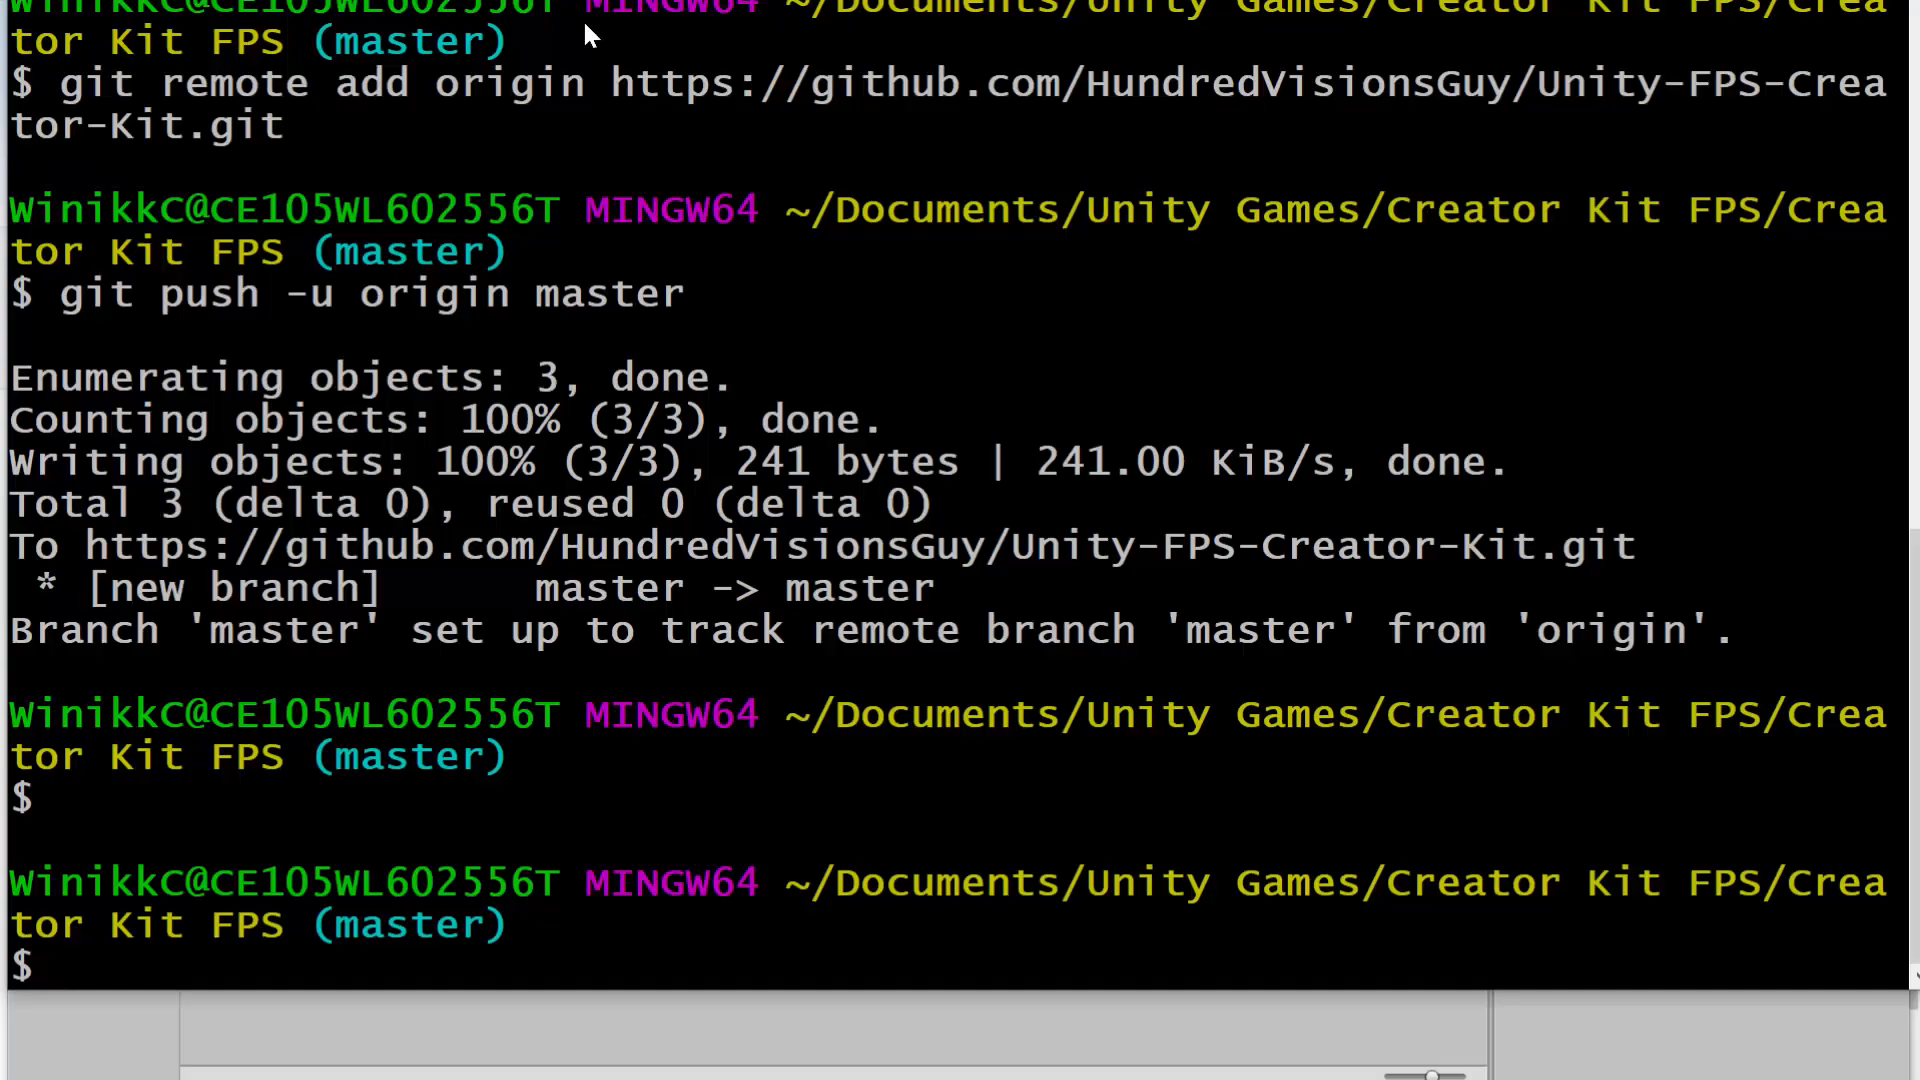
Step: Switch back to Chrome and bring up the raw Unity .gitignore text
key("alt+Tab")
key("alt+Tab")
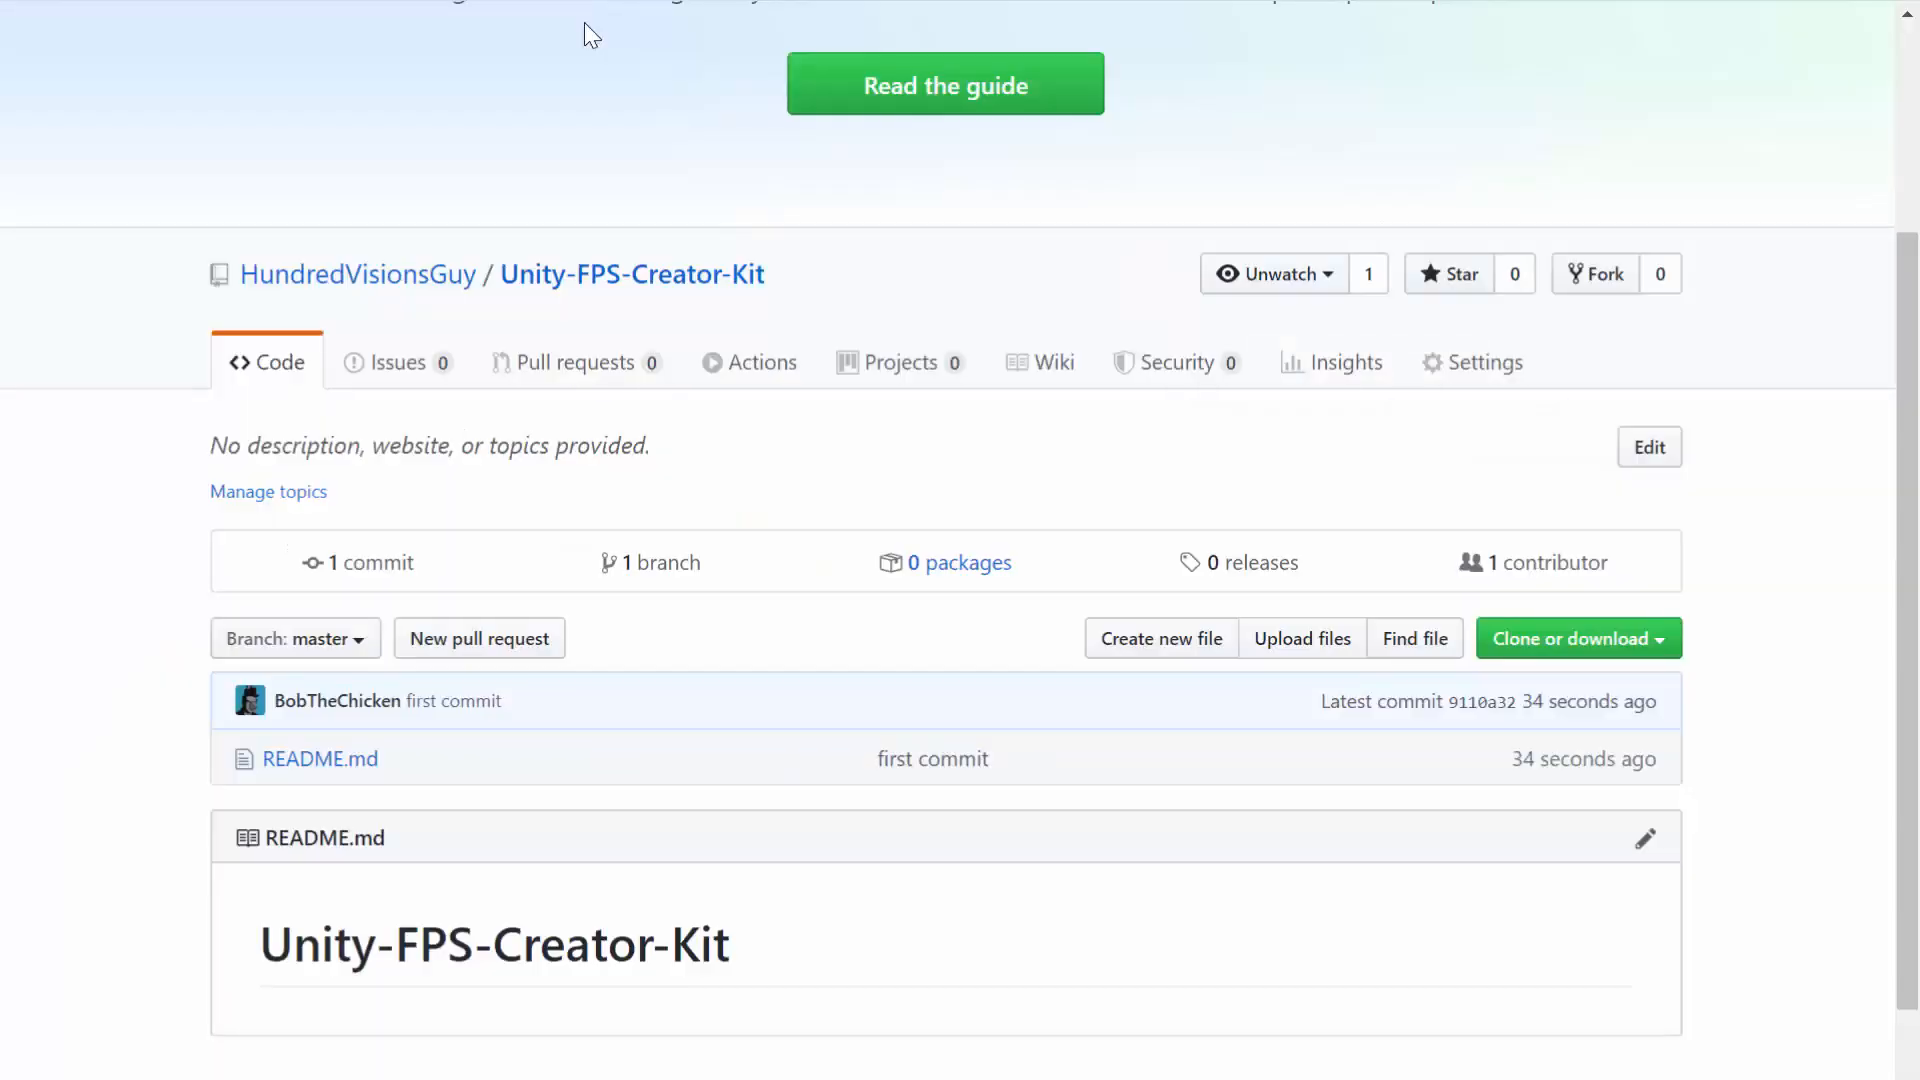
key("alt+Tab")
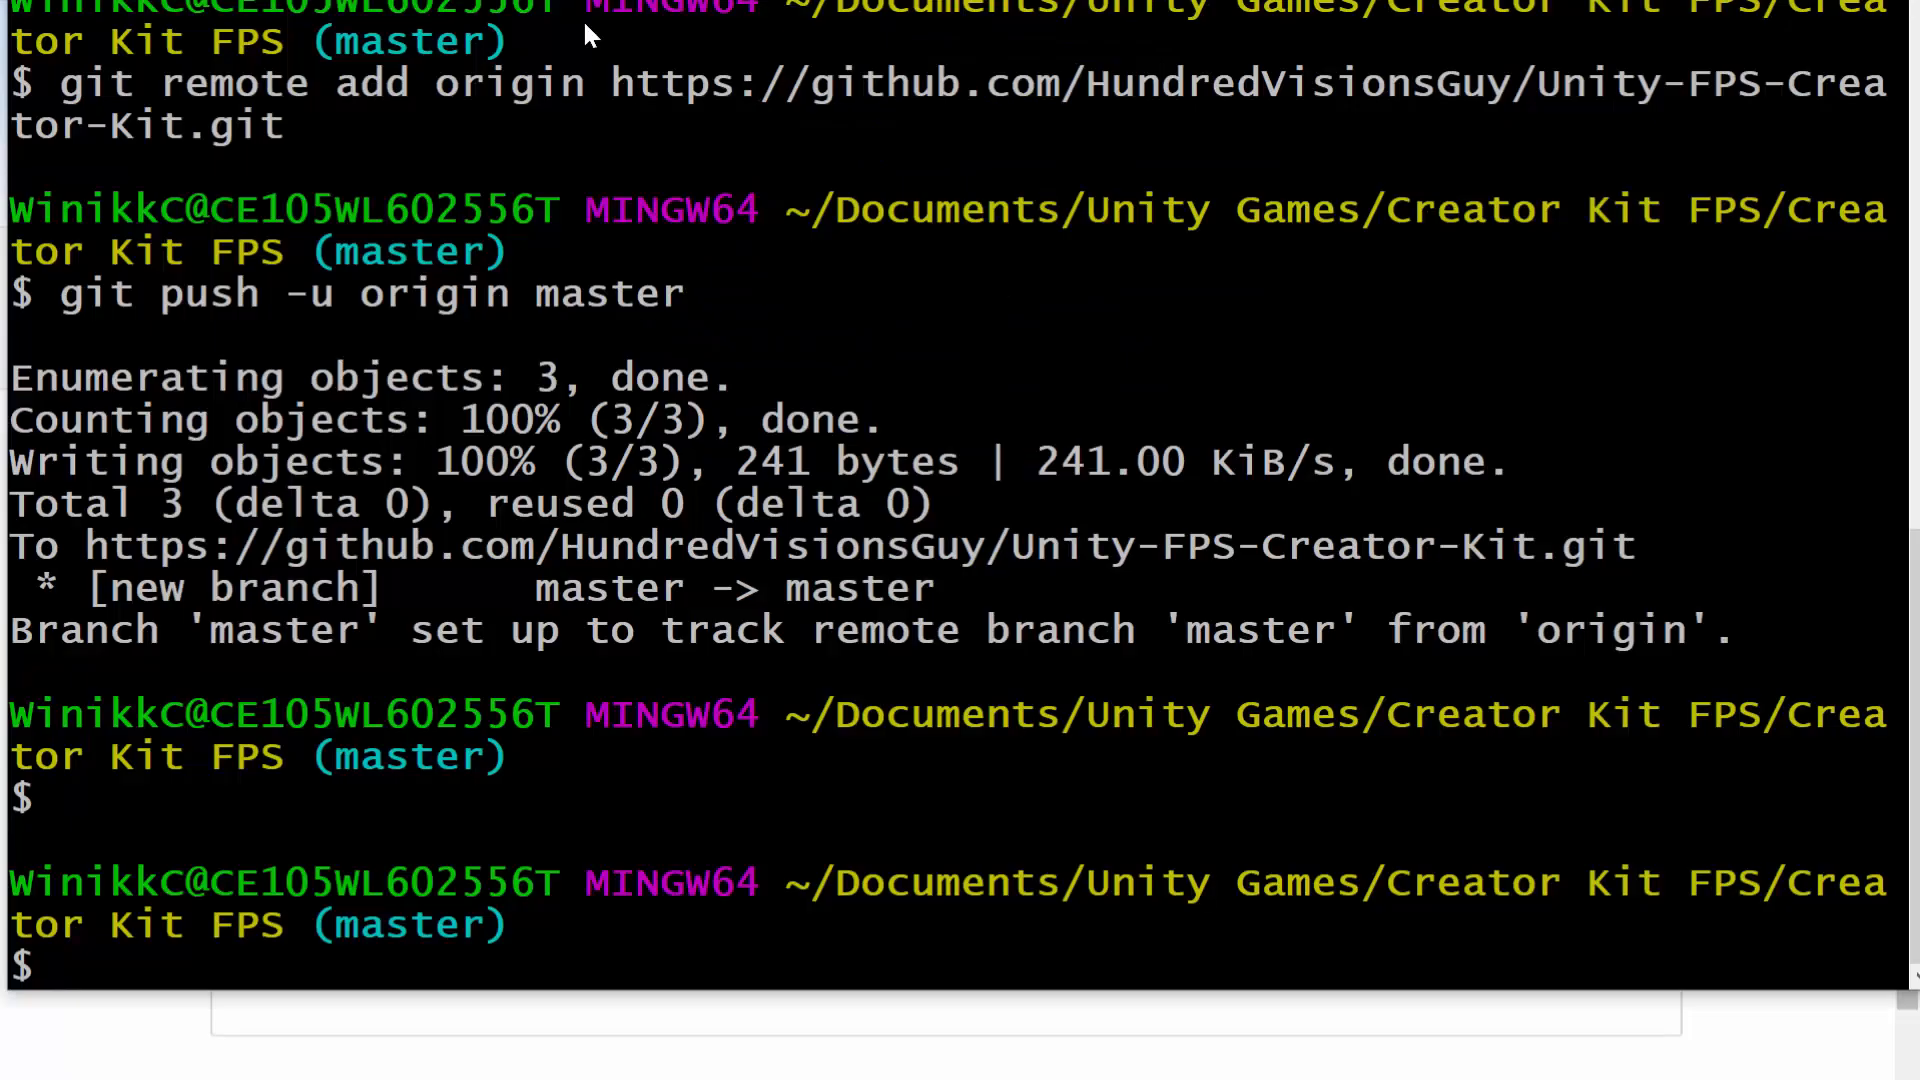
key("alt+Tab")
key("alt+Tab")
key("alt+Tab")
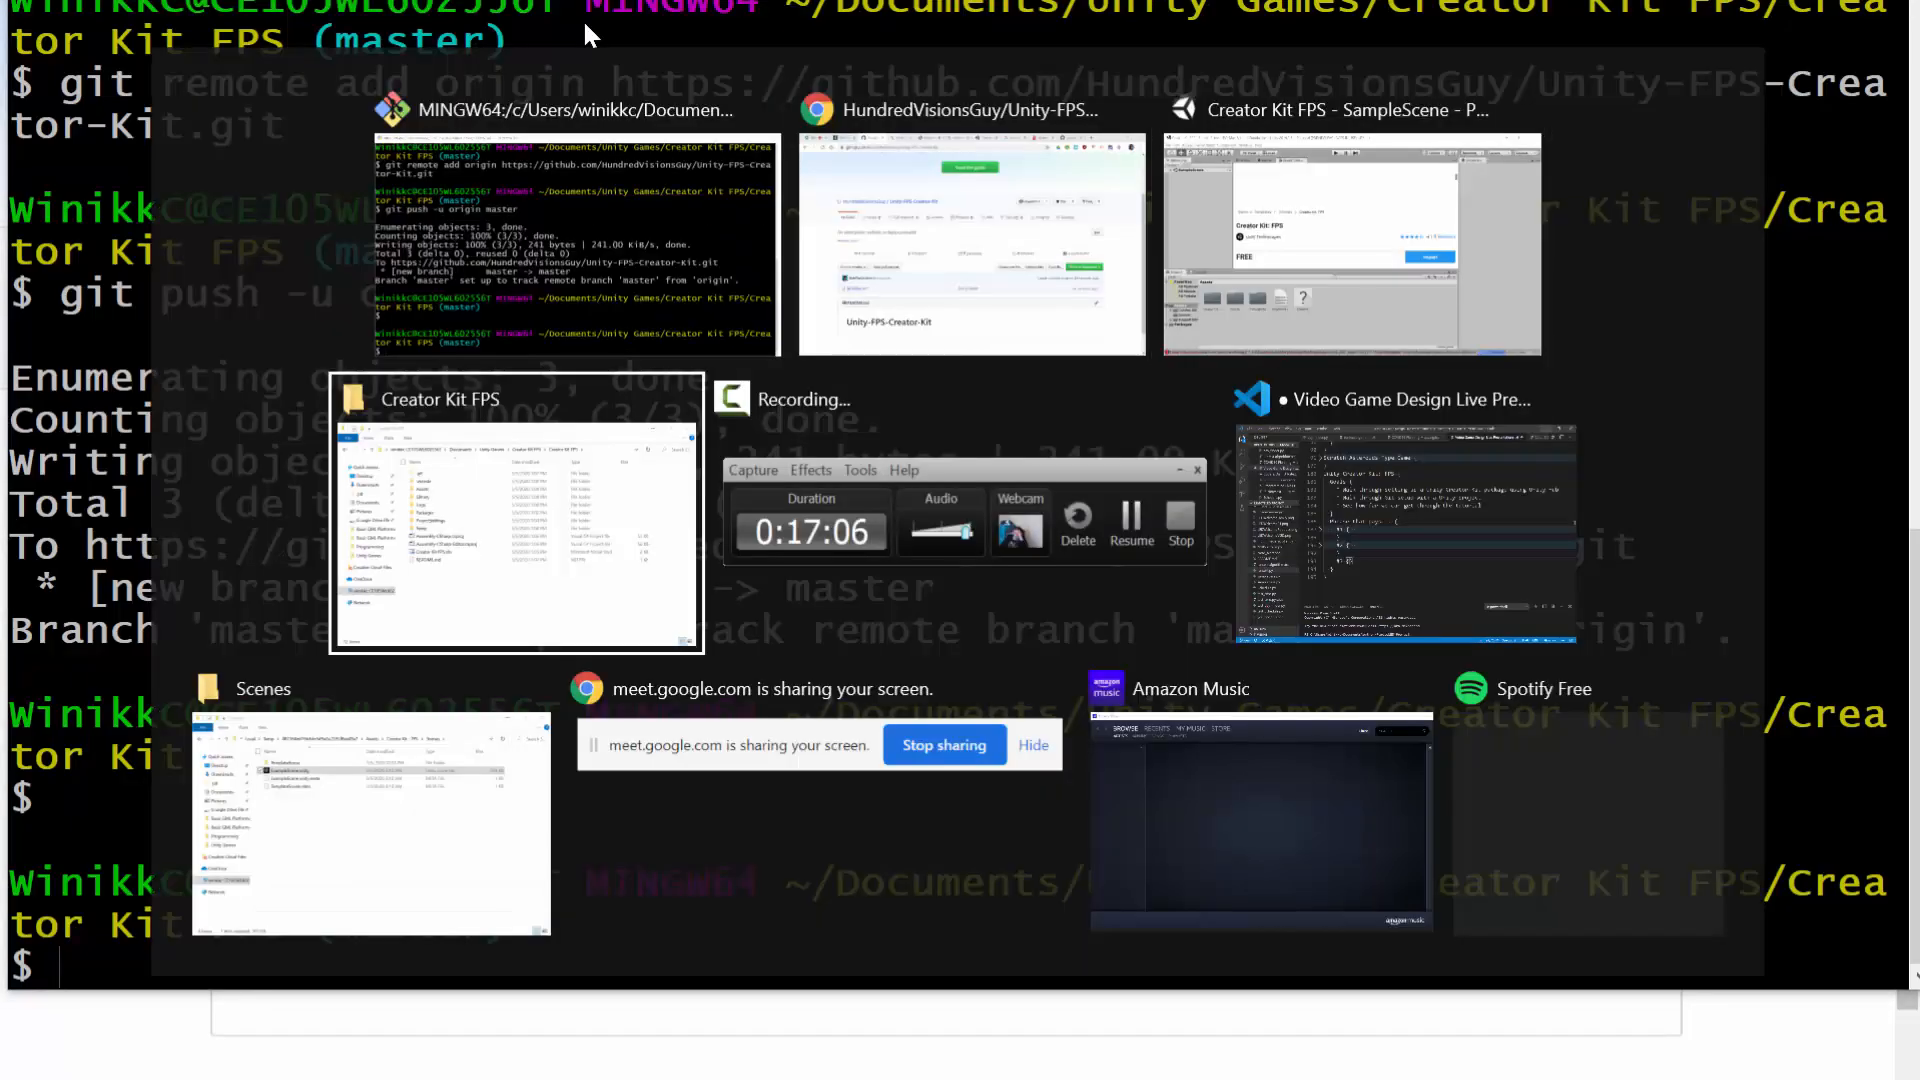
key("alt+shift+Tab")
key("alt+shift+Tab")
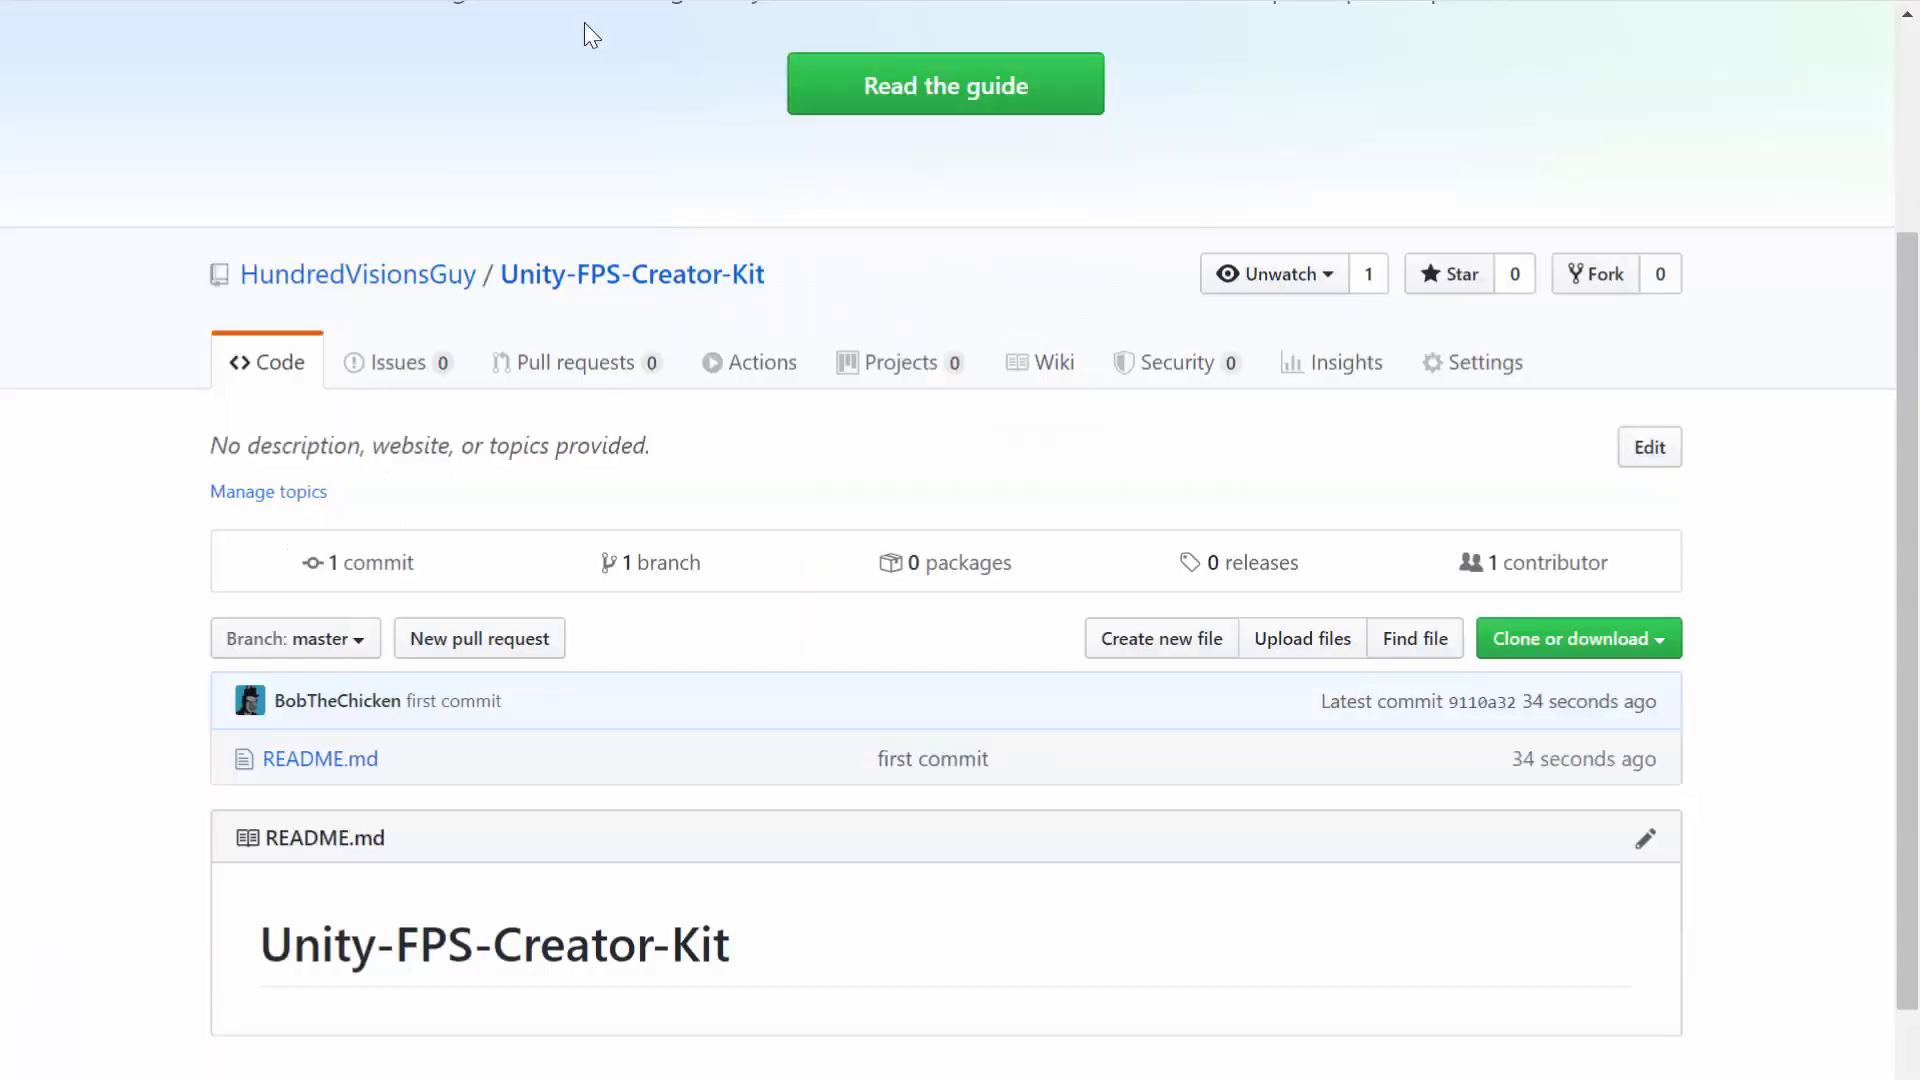
key("alt+Tab")
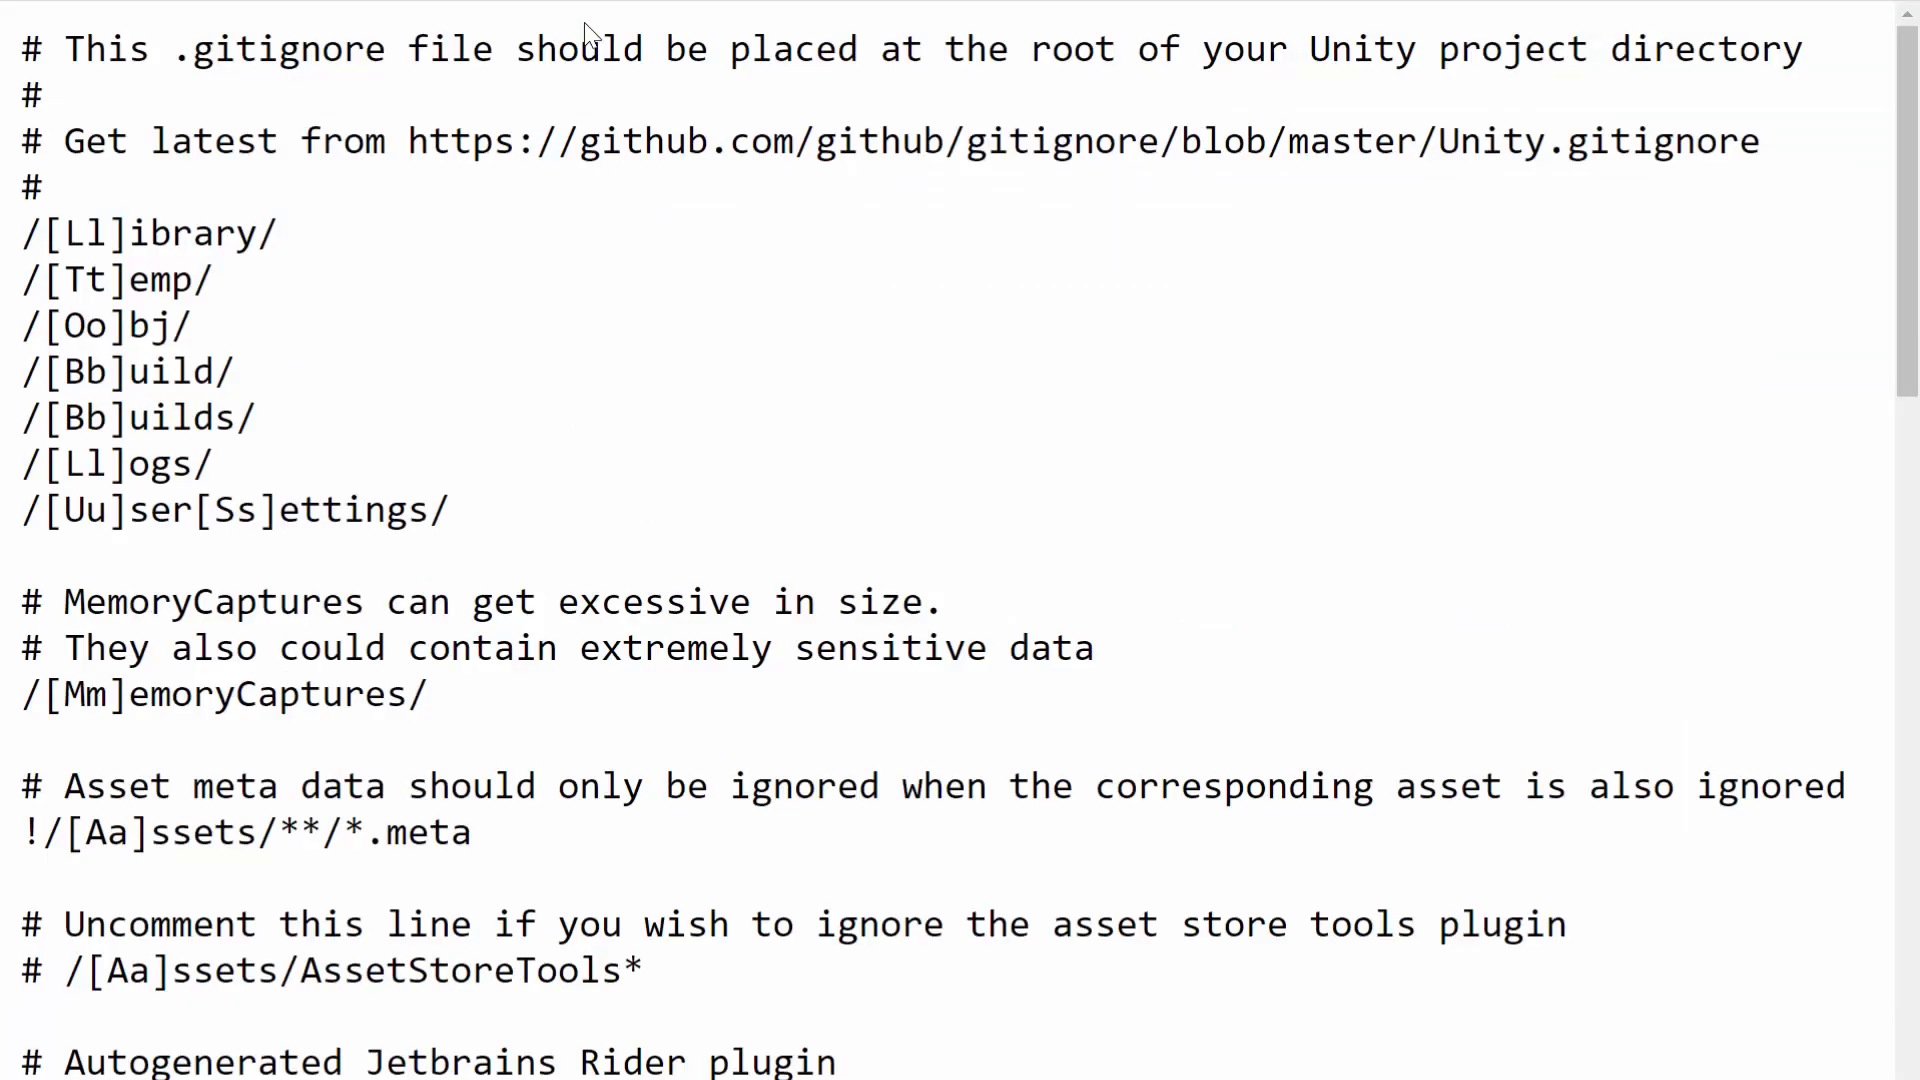
Step: Look through the raw Unity .gitignore text and copy all of it
scroll(590, 35, "down", 2)
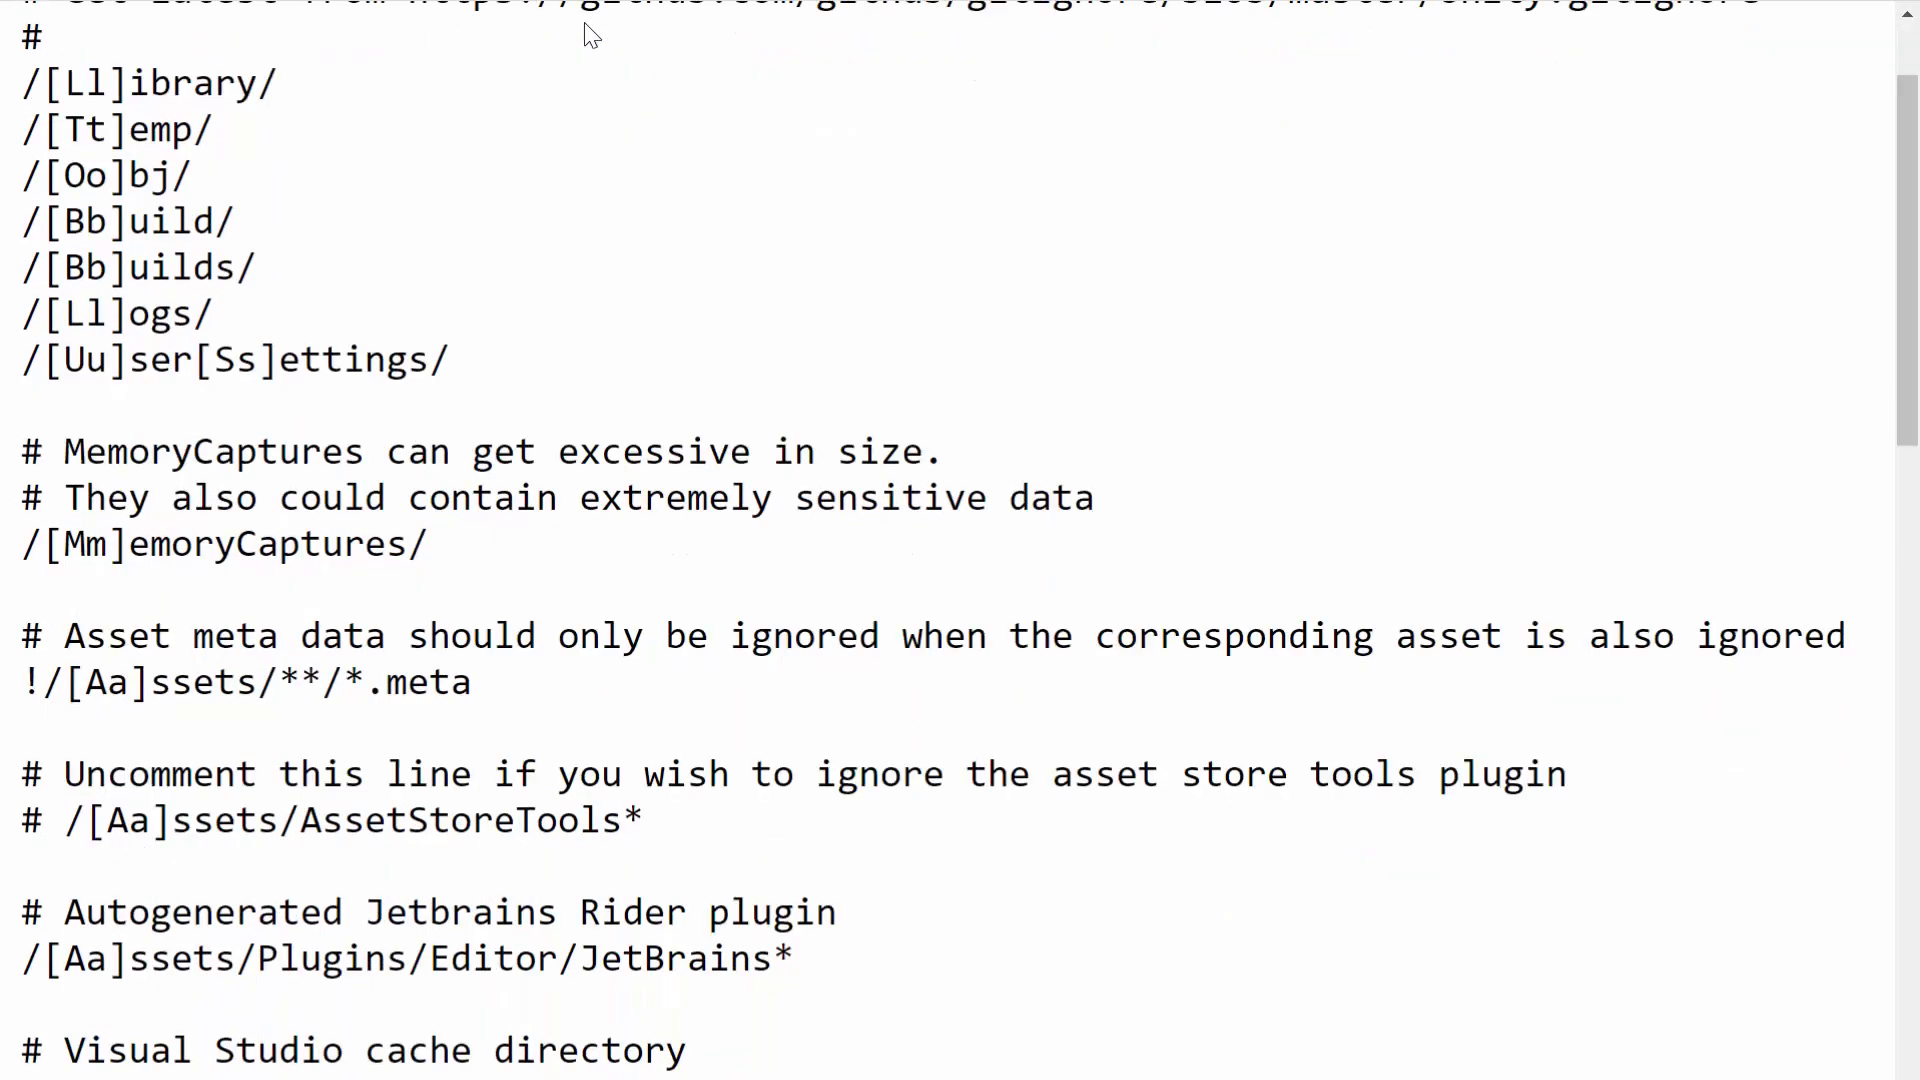
scroll(590, 35, "down", 8)
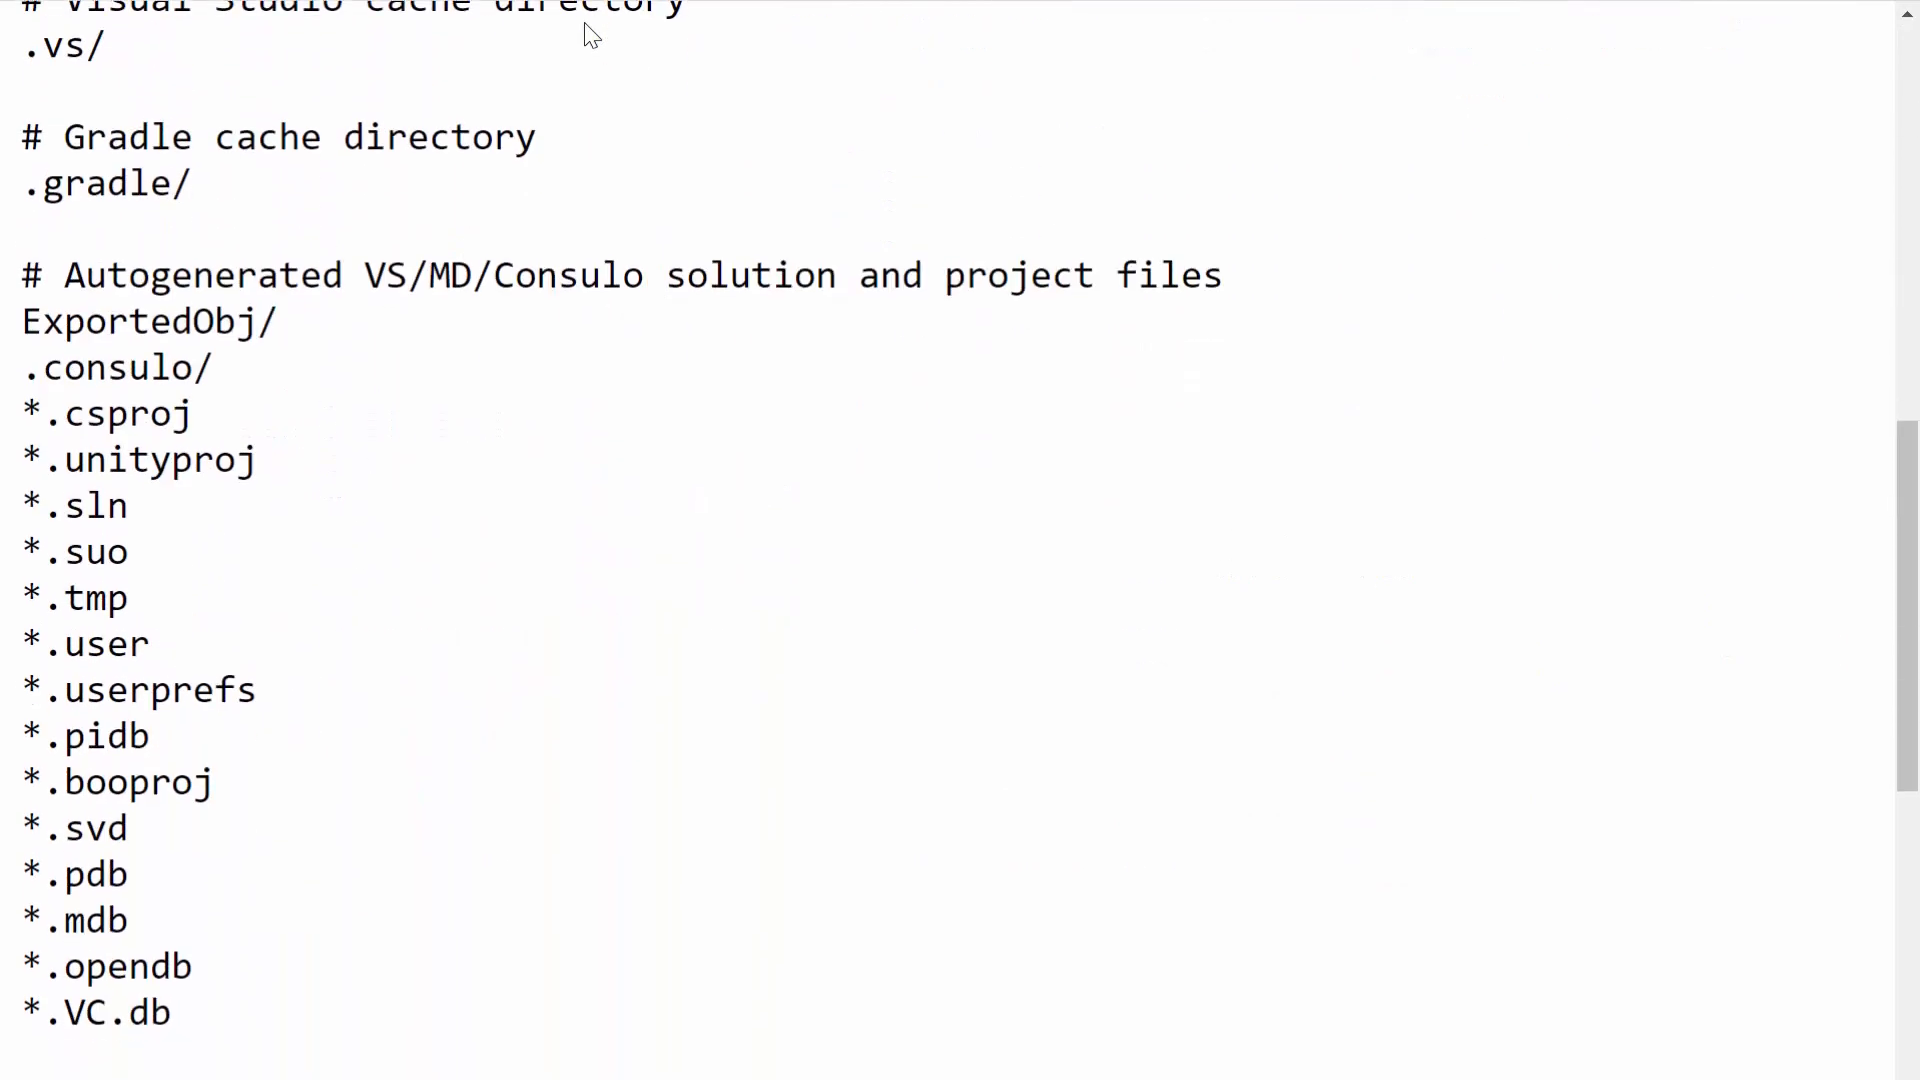
scroll(590, 35, "up", 10)
key("ctrl+a")
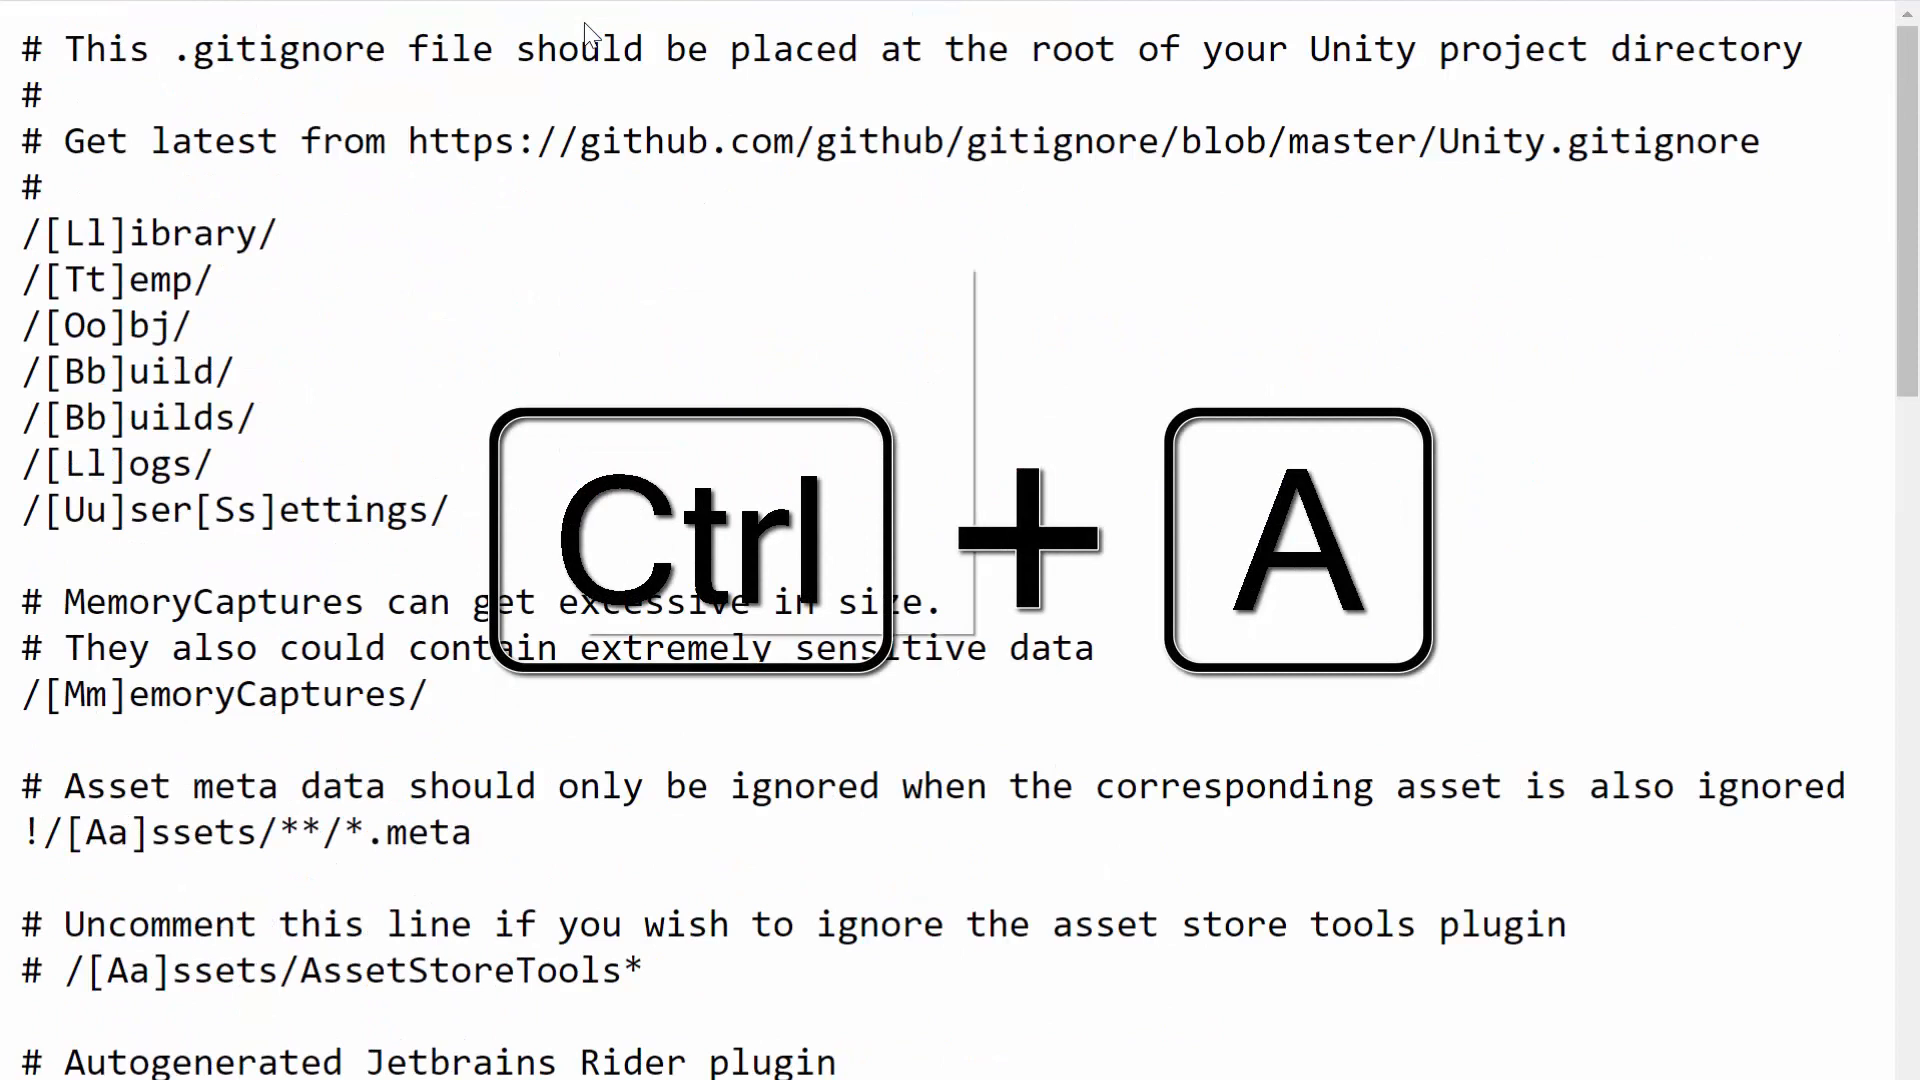
right_click(585, 266)
key("ctrl+c")
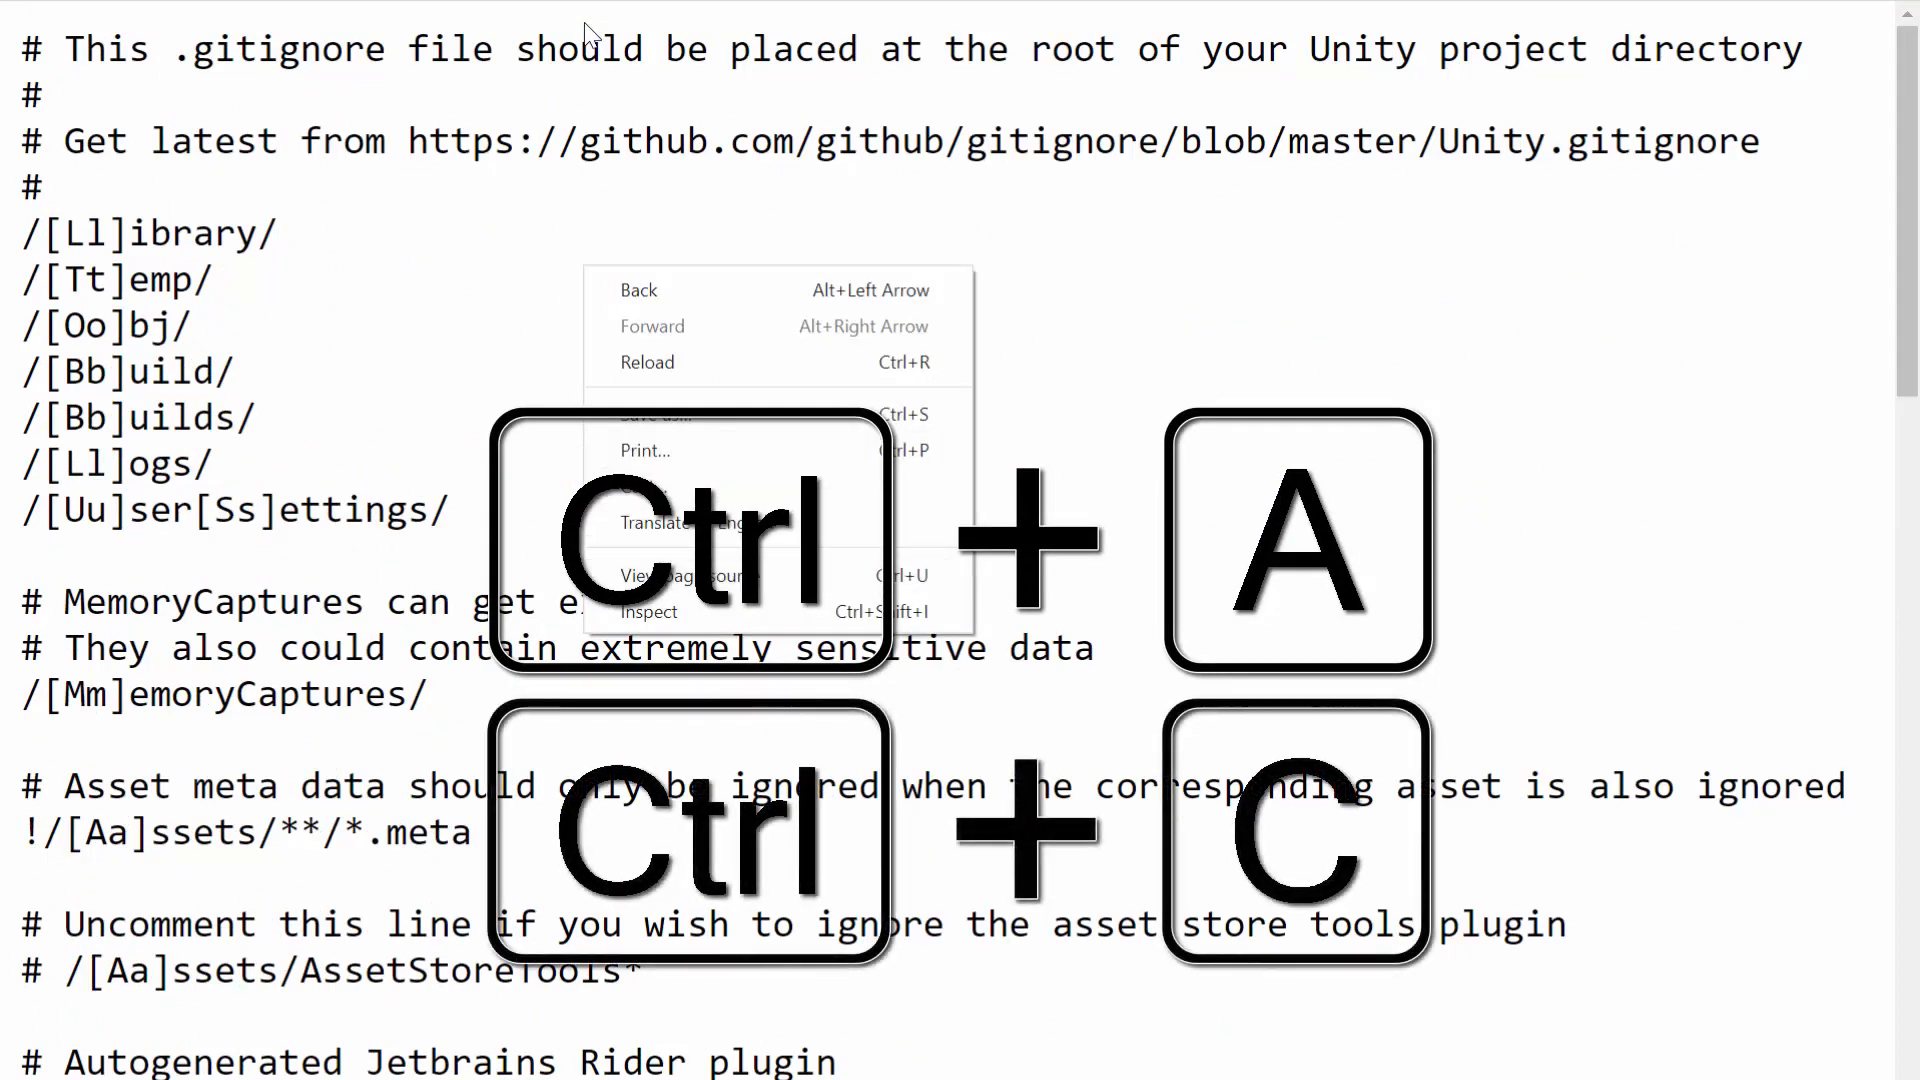
left_click(584, 22)
key("ctrl+a")
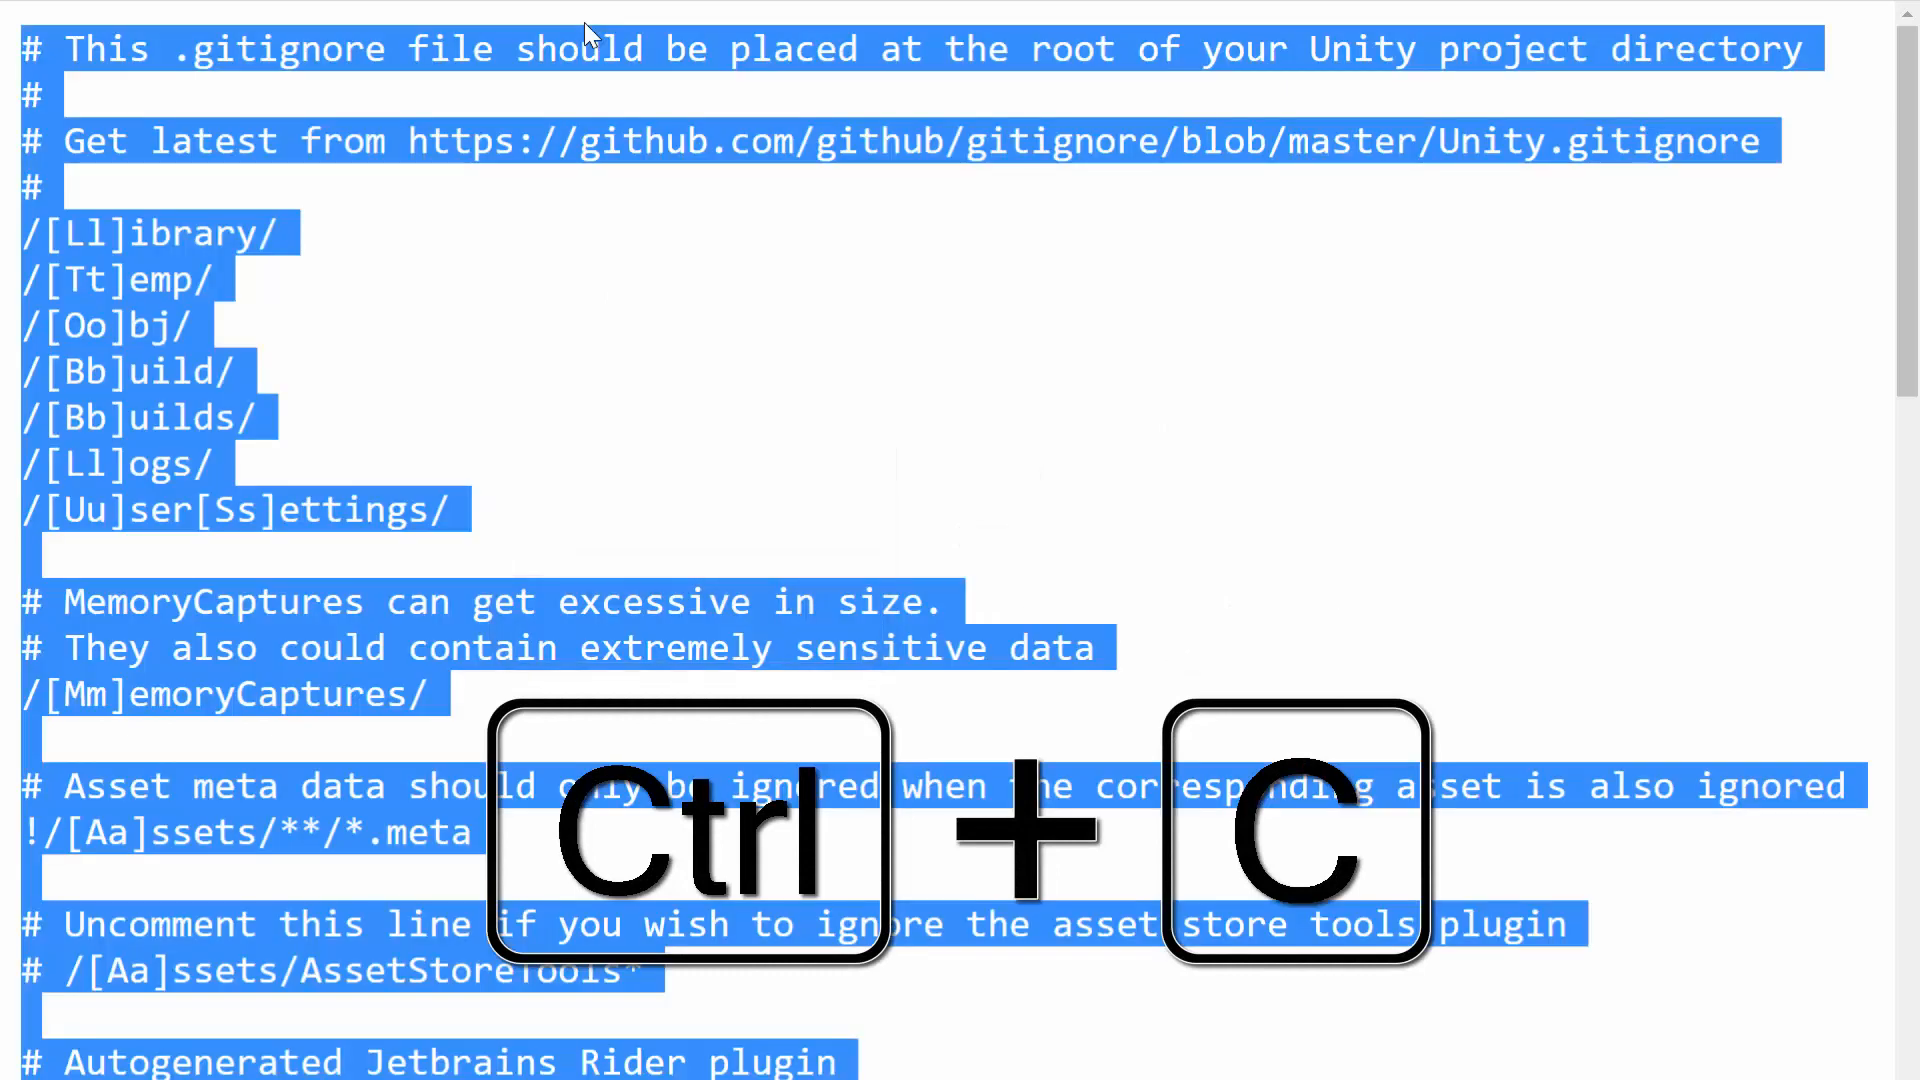
right_click(214, 439)
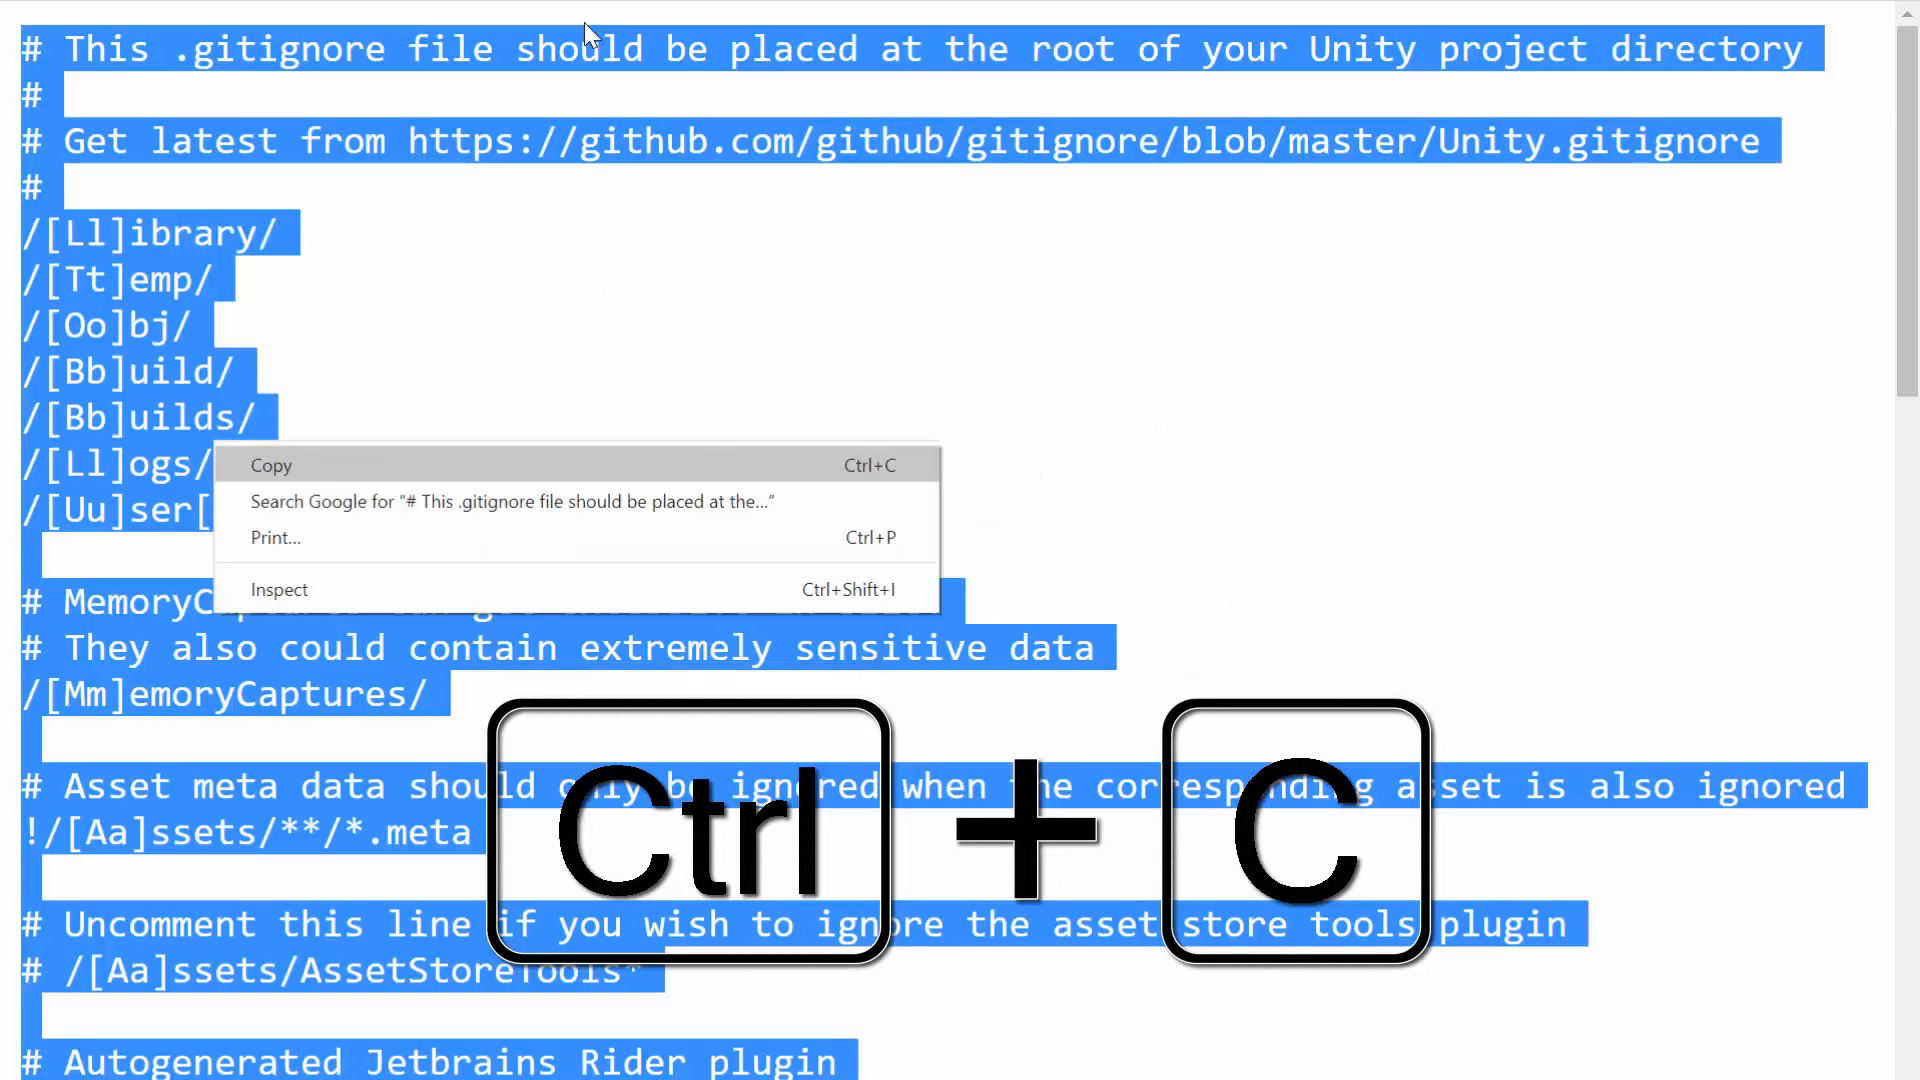
left_click(270, 463)
Step: Switch to Git Bash and create an empty .gitignore file in the project folder with touch
key("alt+Tab")
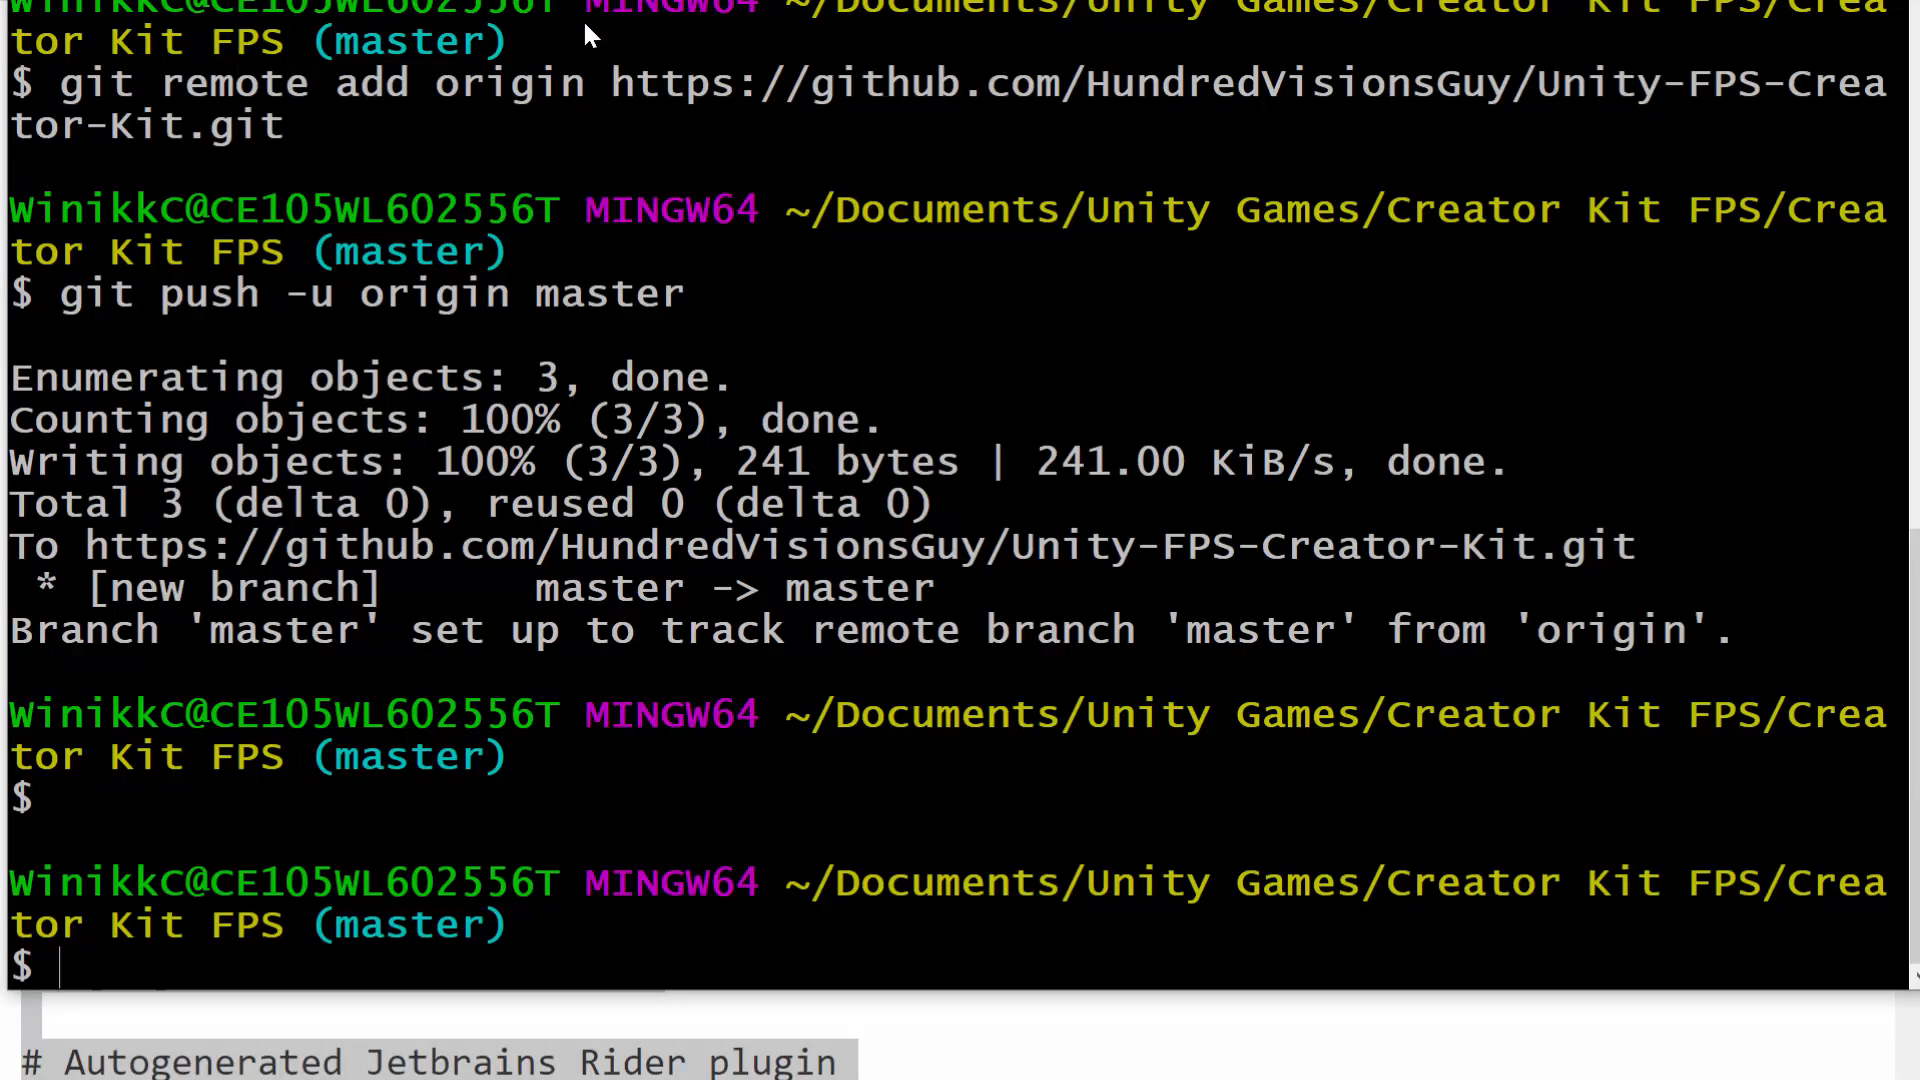
type("touch .gitignore")
key("Return")
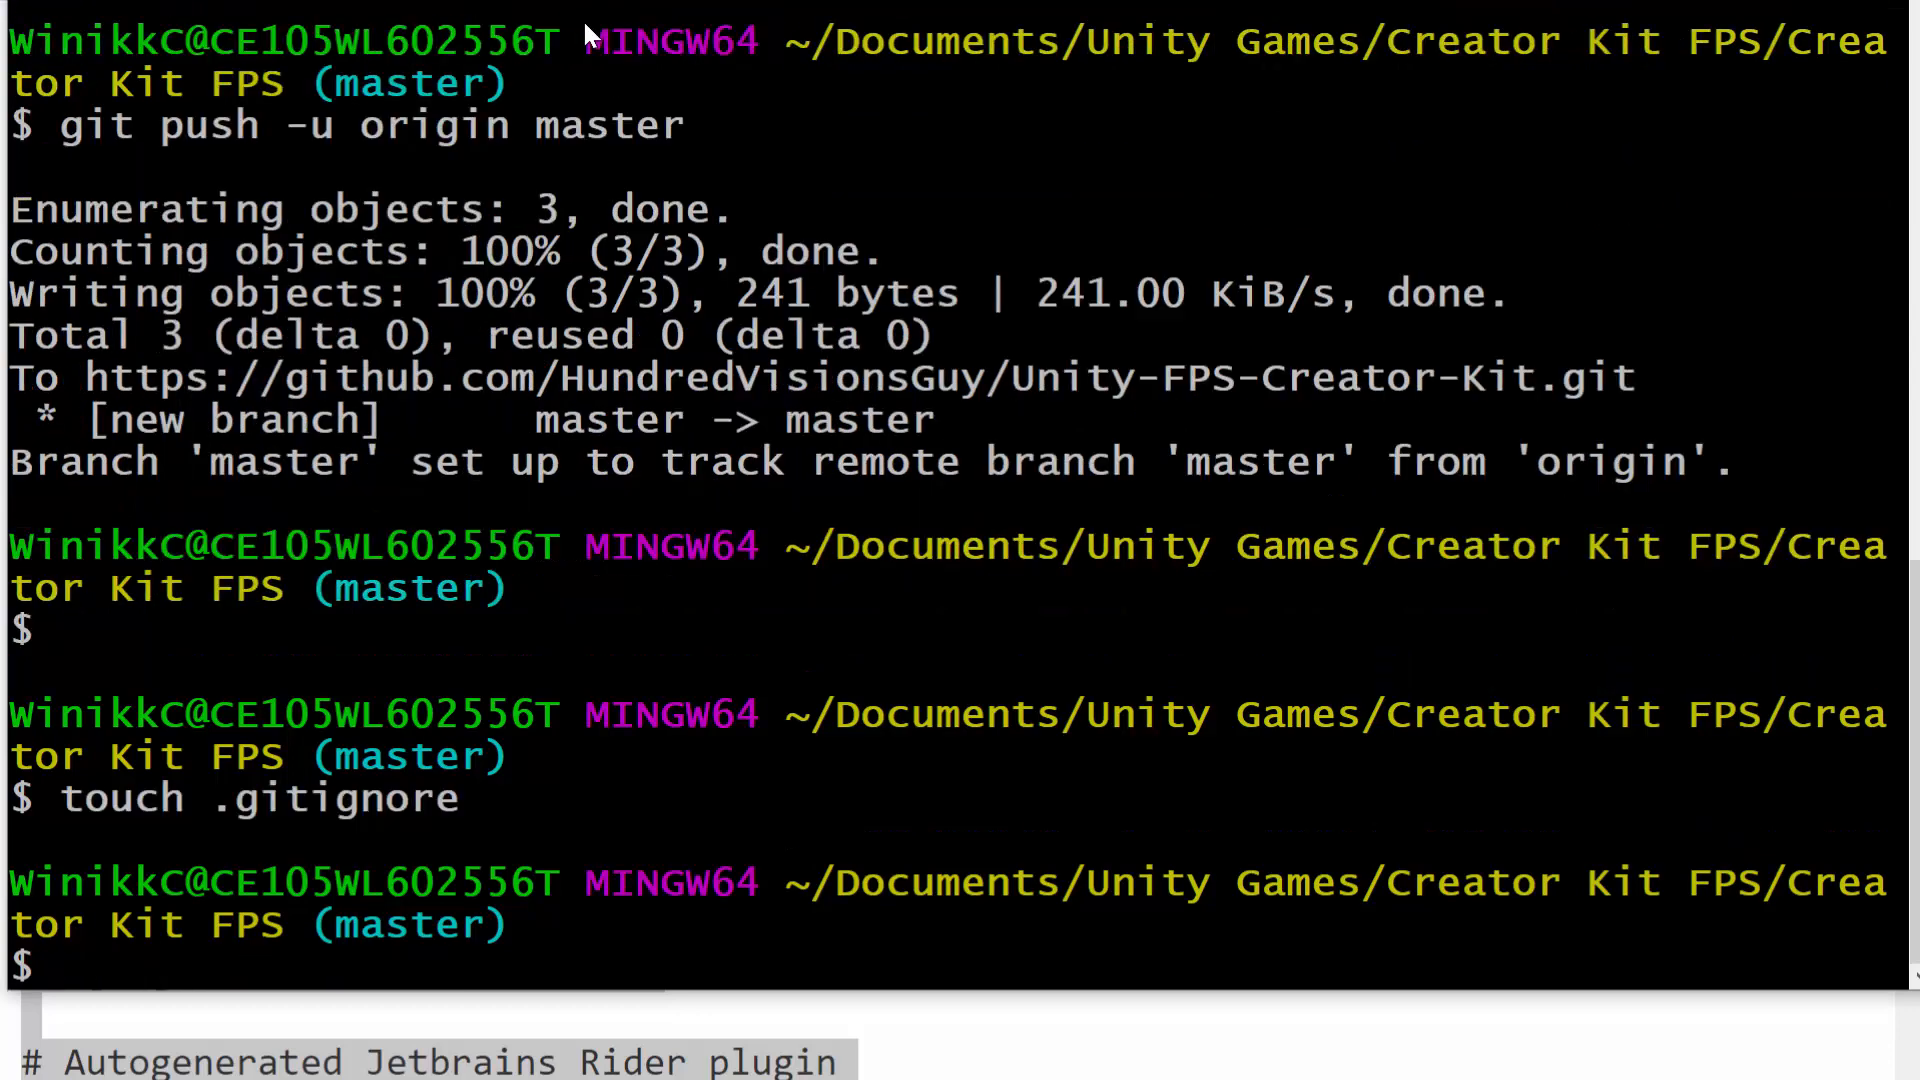
Step: List the project folder's contents with ls, and again with ls -a to include hidden files
type("ls")
key("Return")
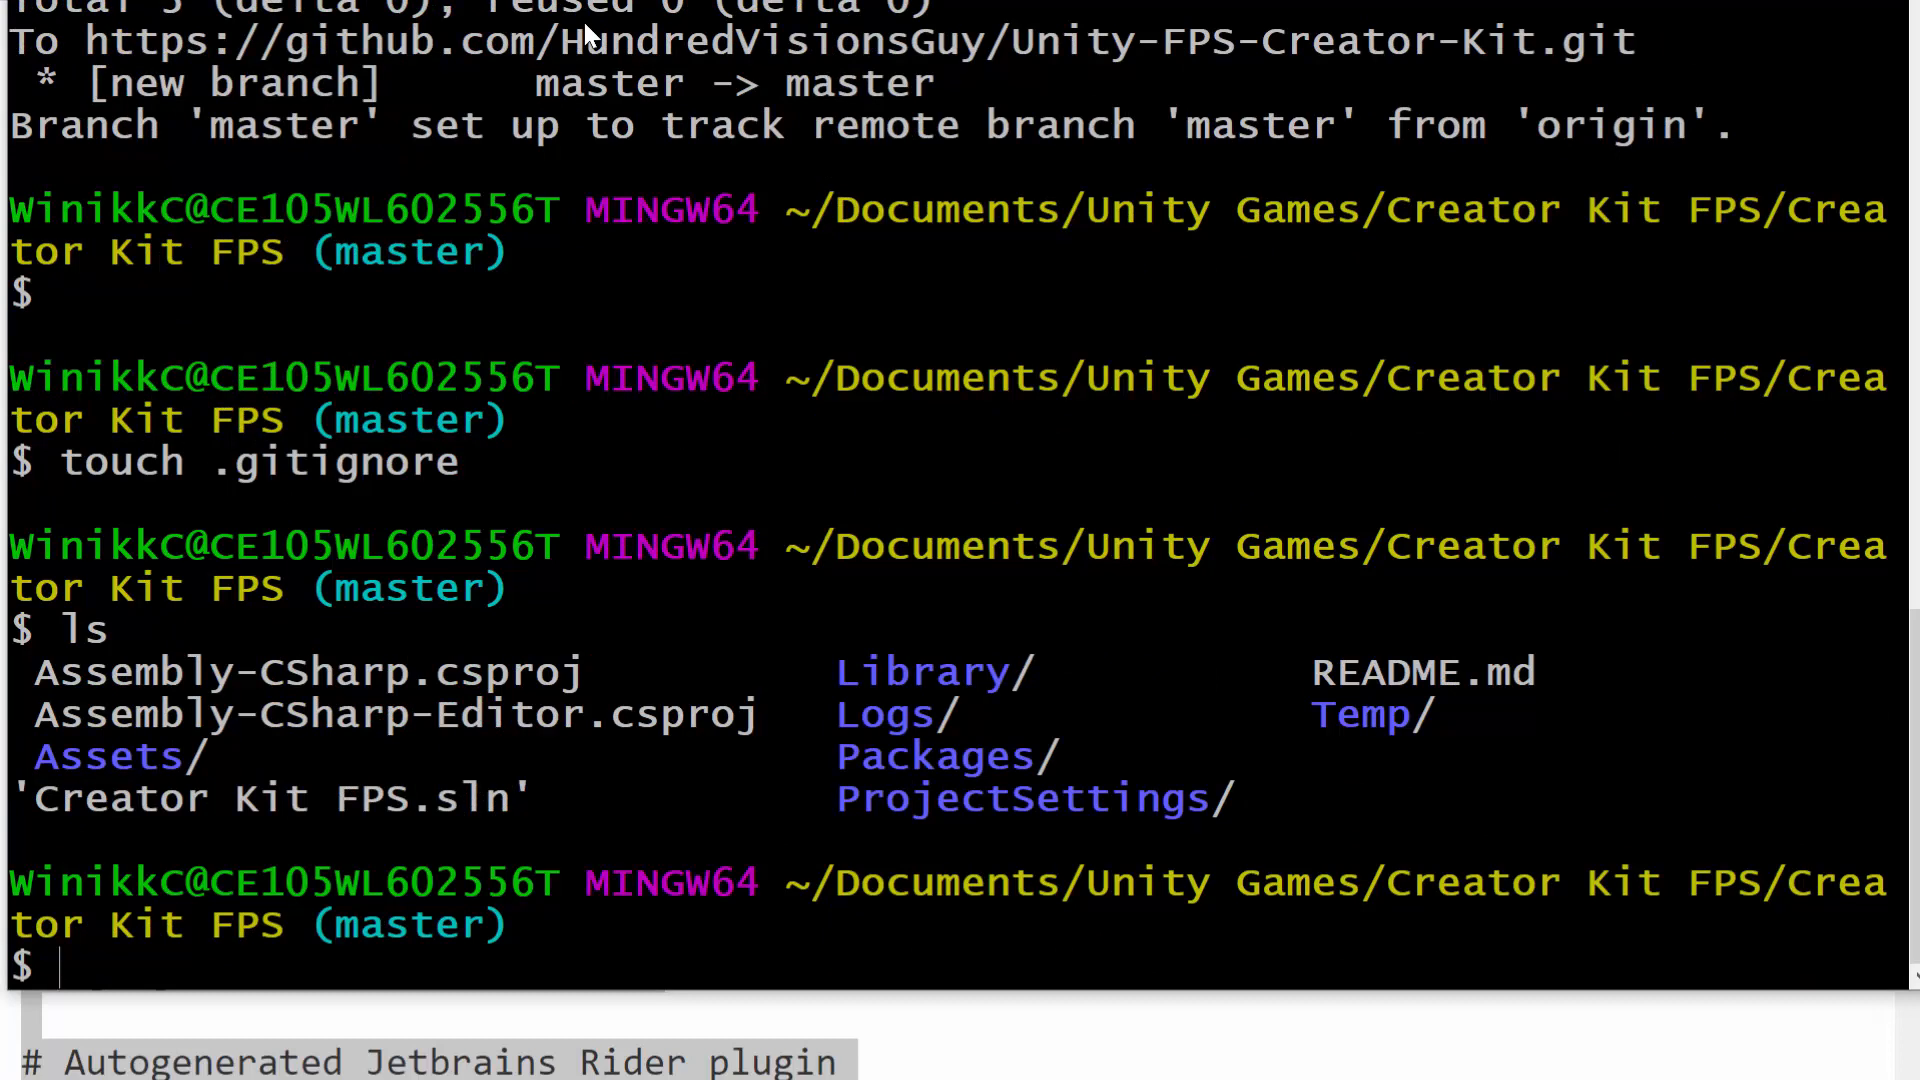
type("ls -a")
key("Return")
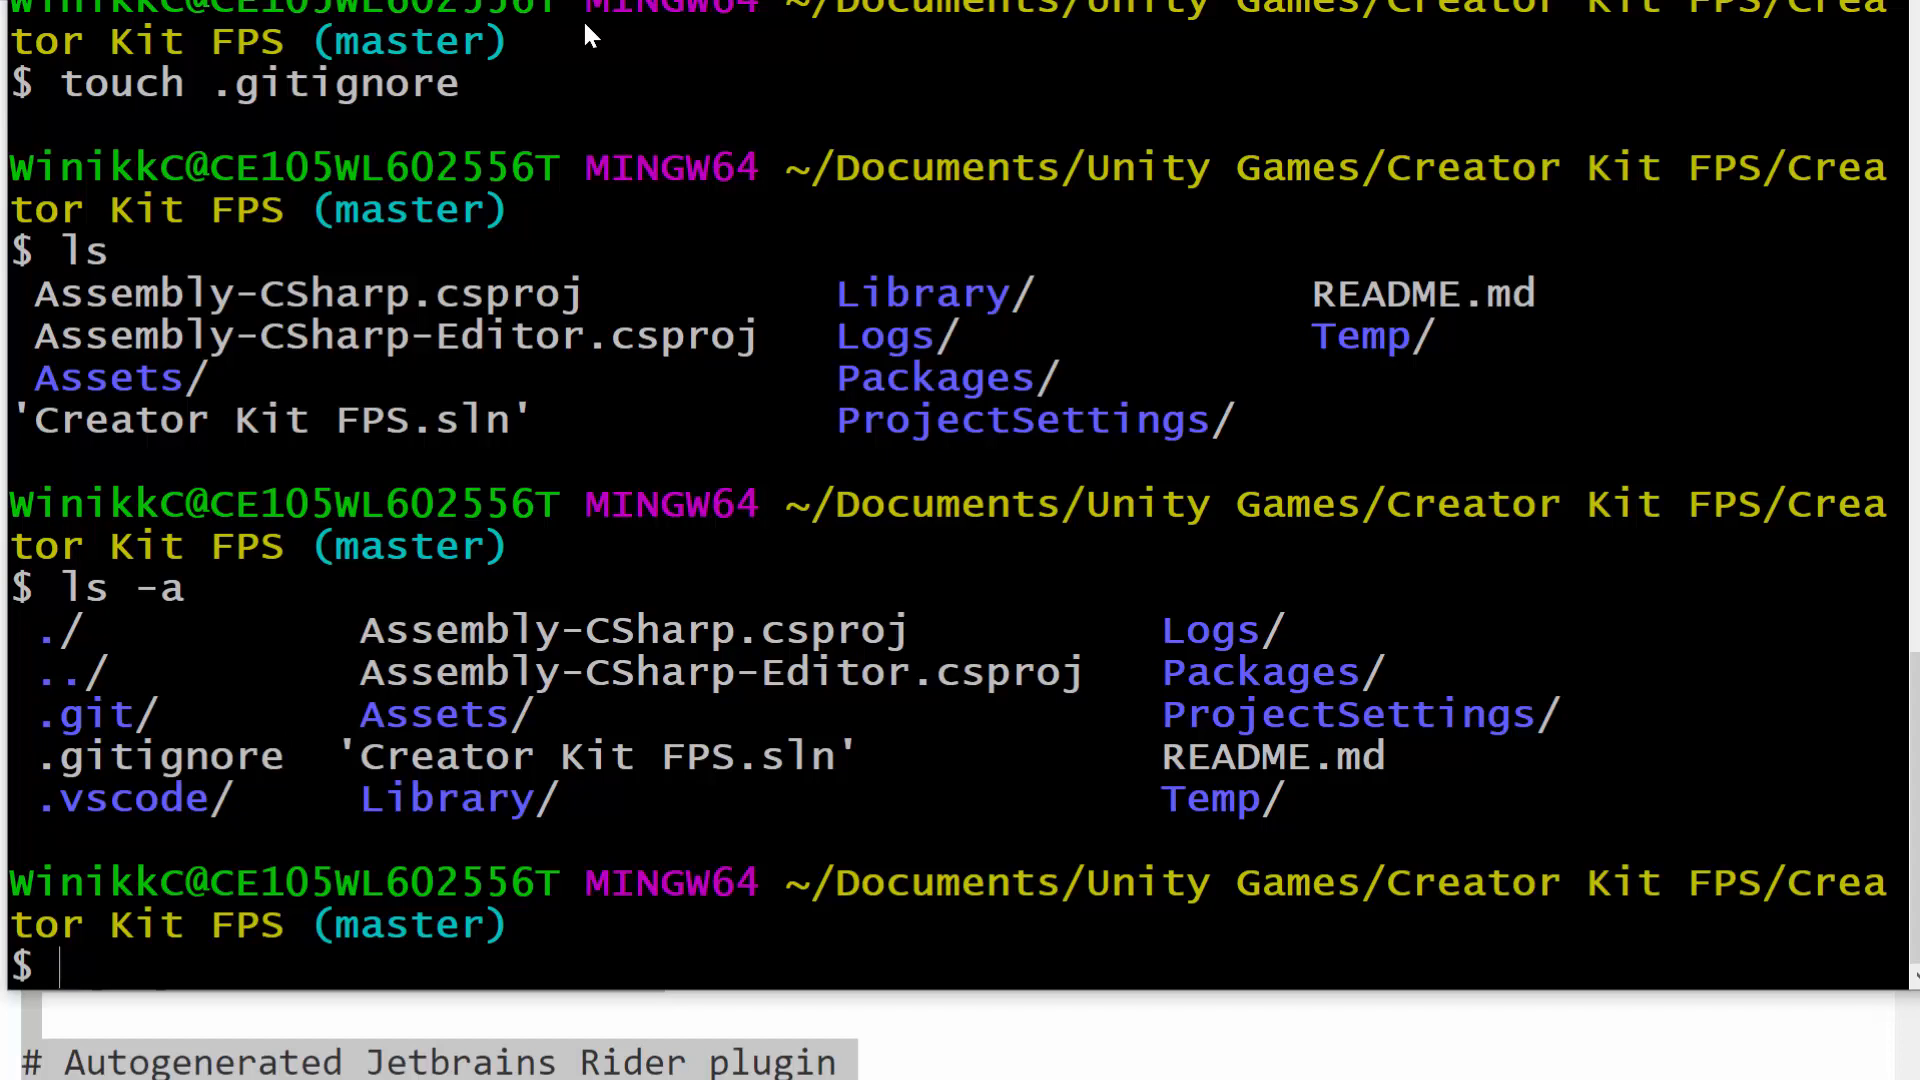
Step: Open .gitignore in Visual Studio Code from Git Bash with the command code .gitignore
type("code .gitn")
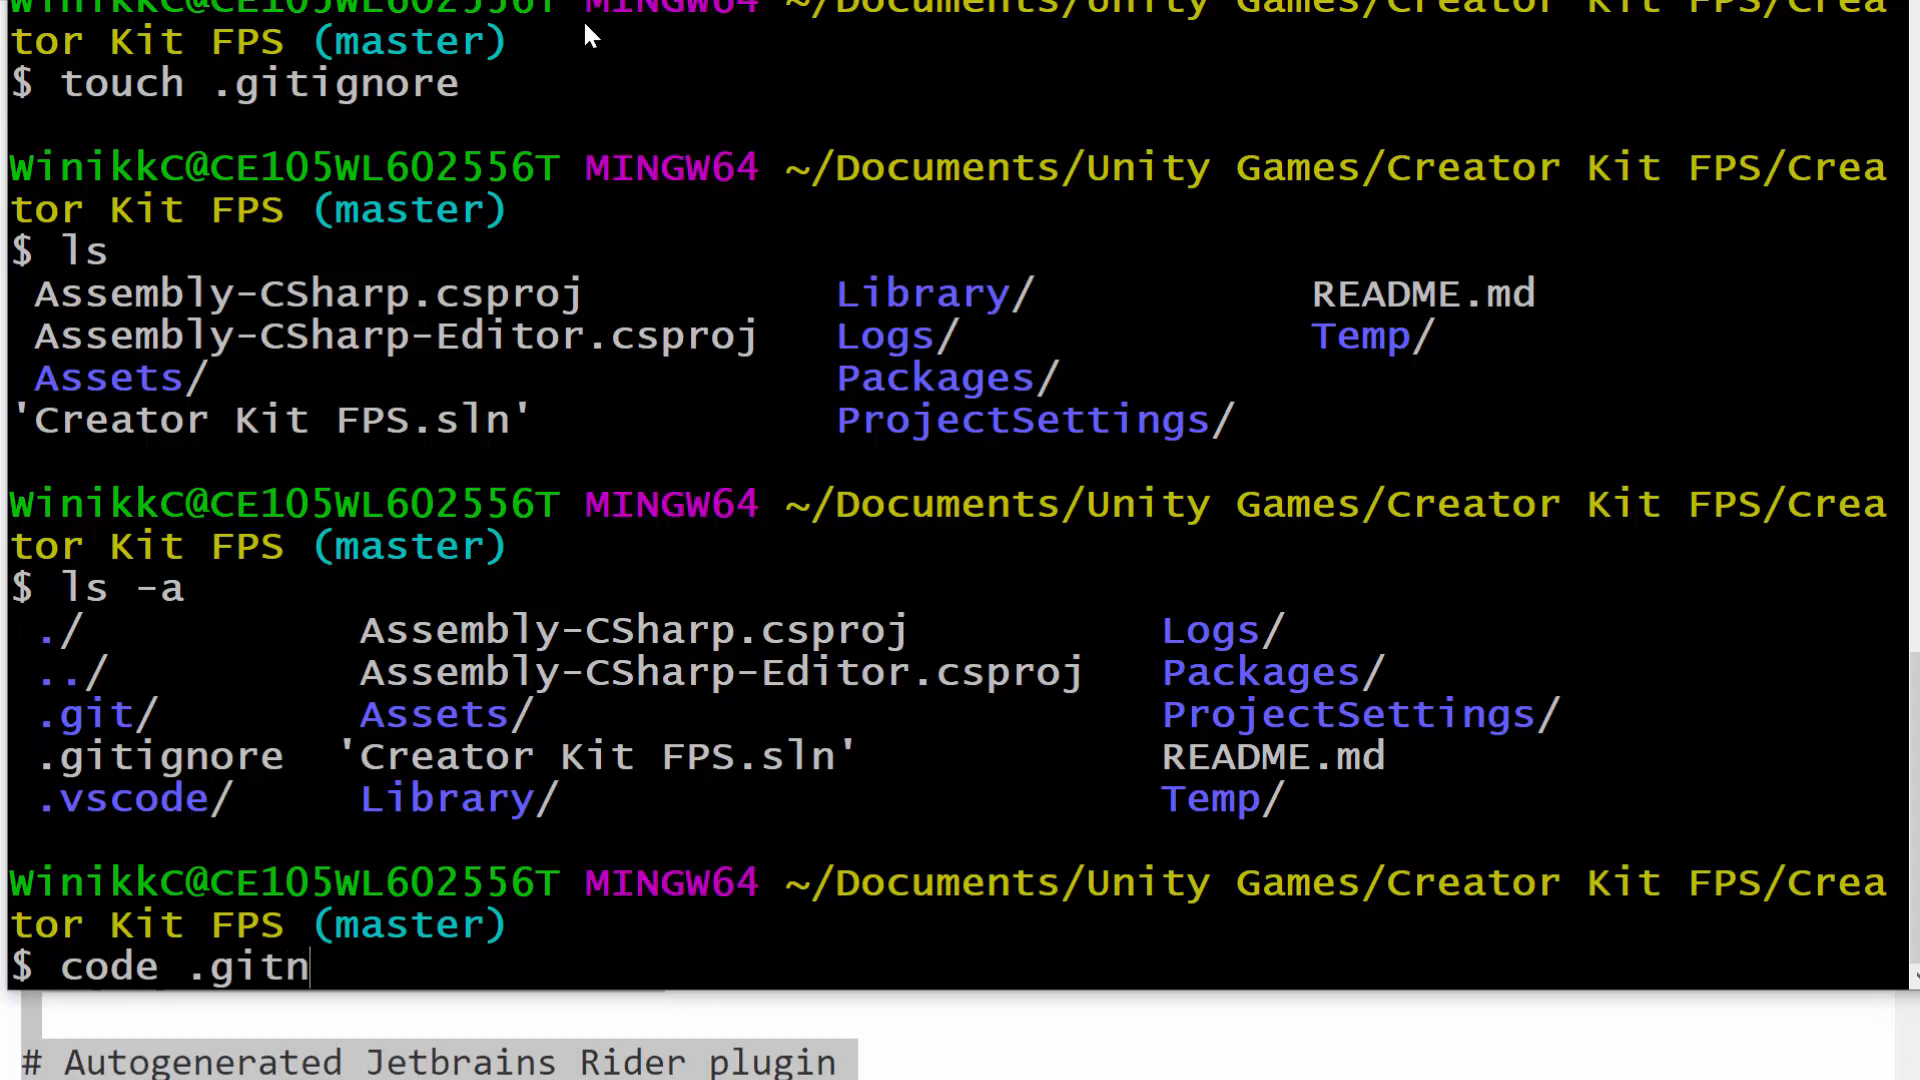
key("BackSpace")
type("igo")
key("BackSpace")
type("nore")
key("Return")
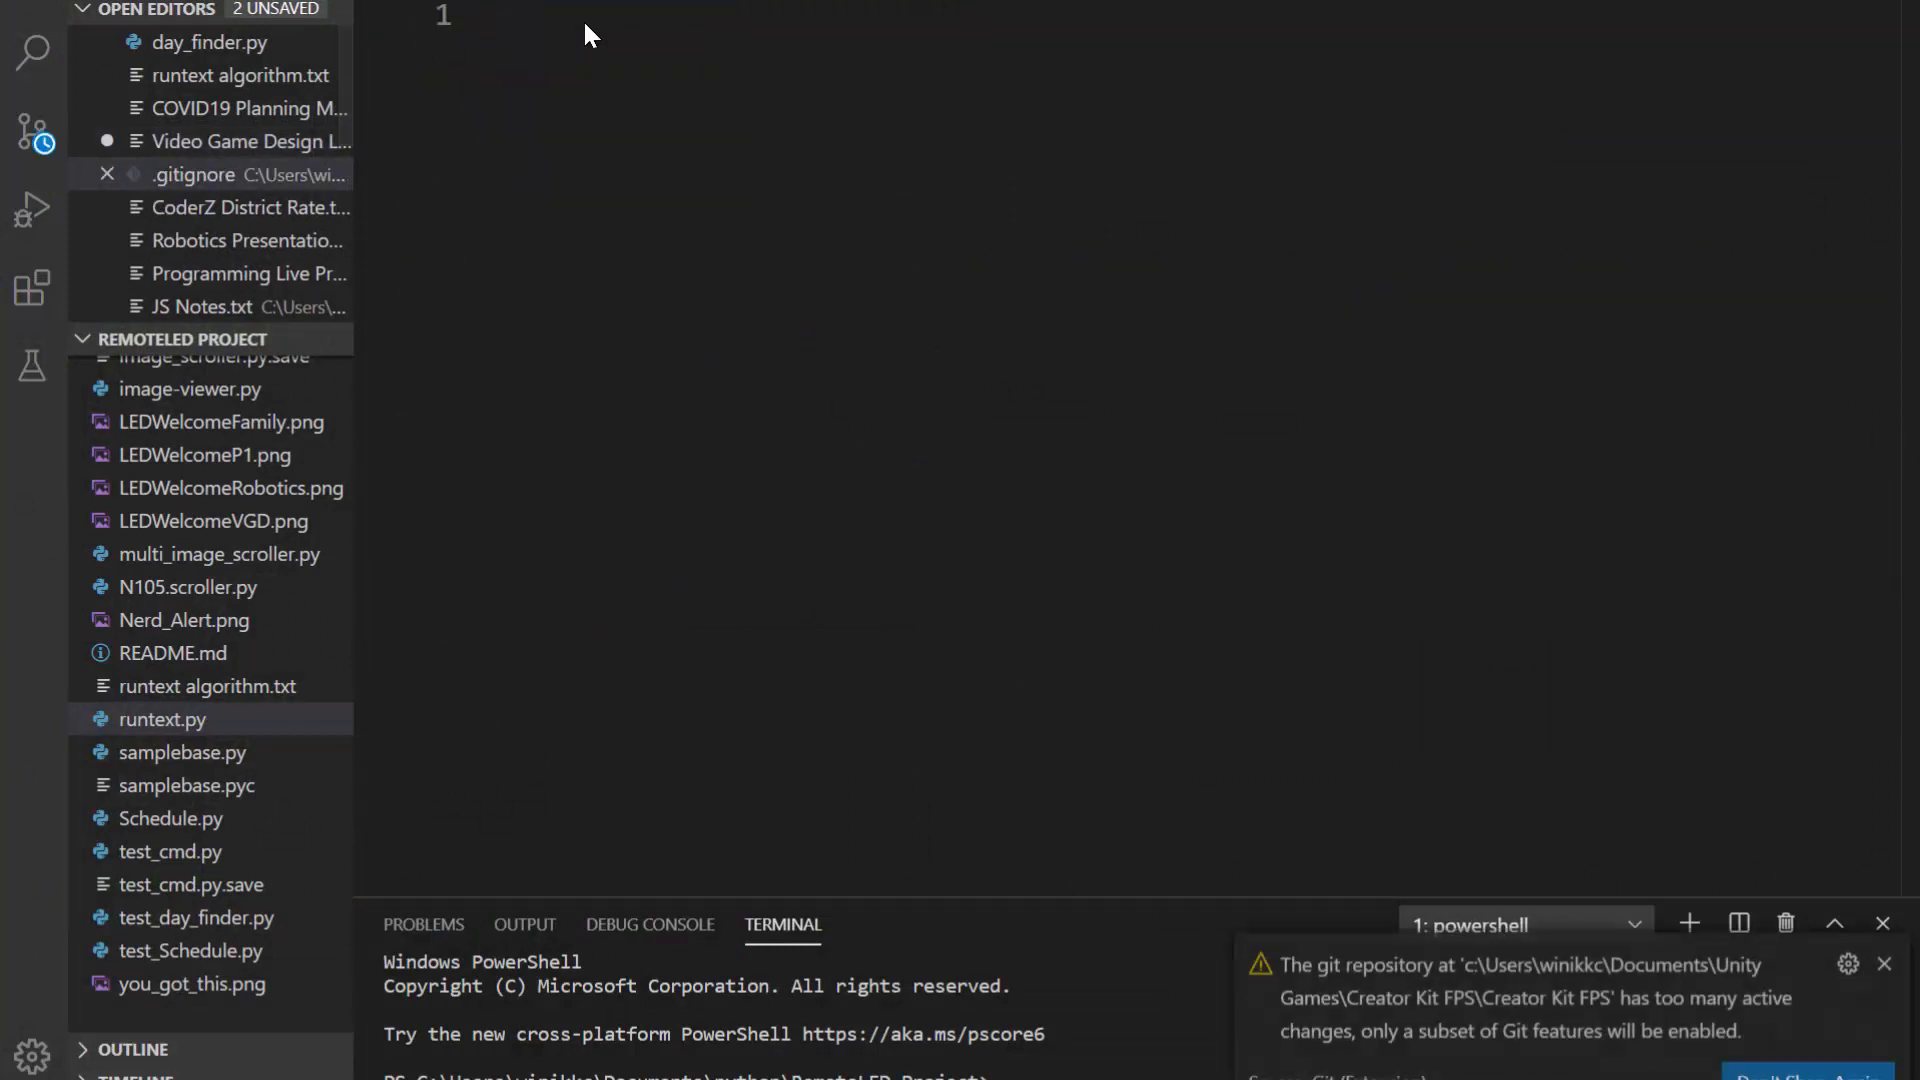
Step: Undo the wrong paste in .gitignore, recopy the full Unity .gitignore text from Chrome and paste it into the empty file
key("ctrl+v")
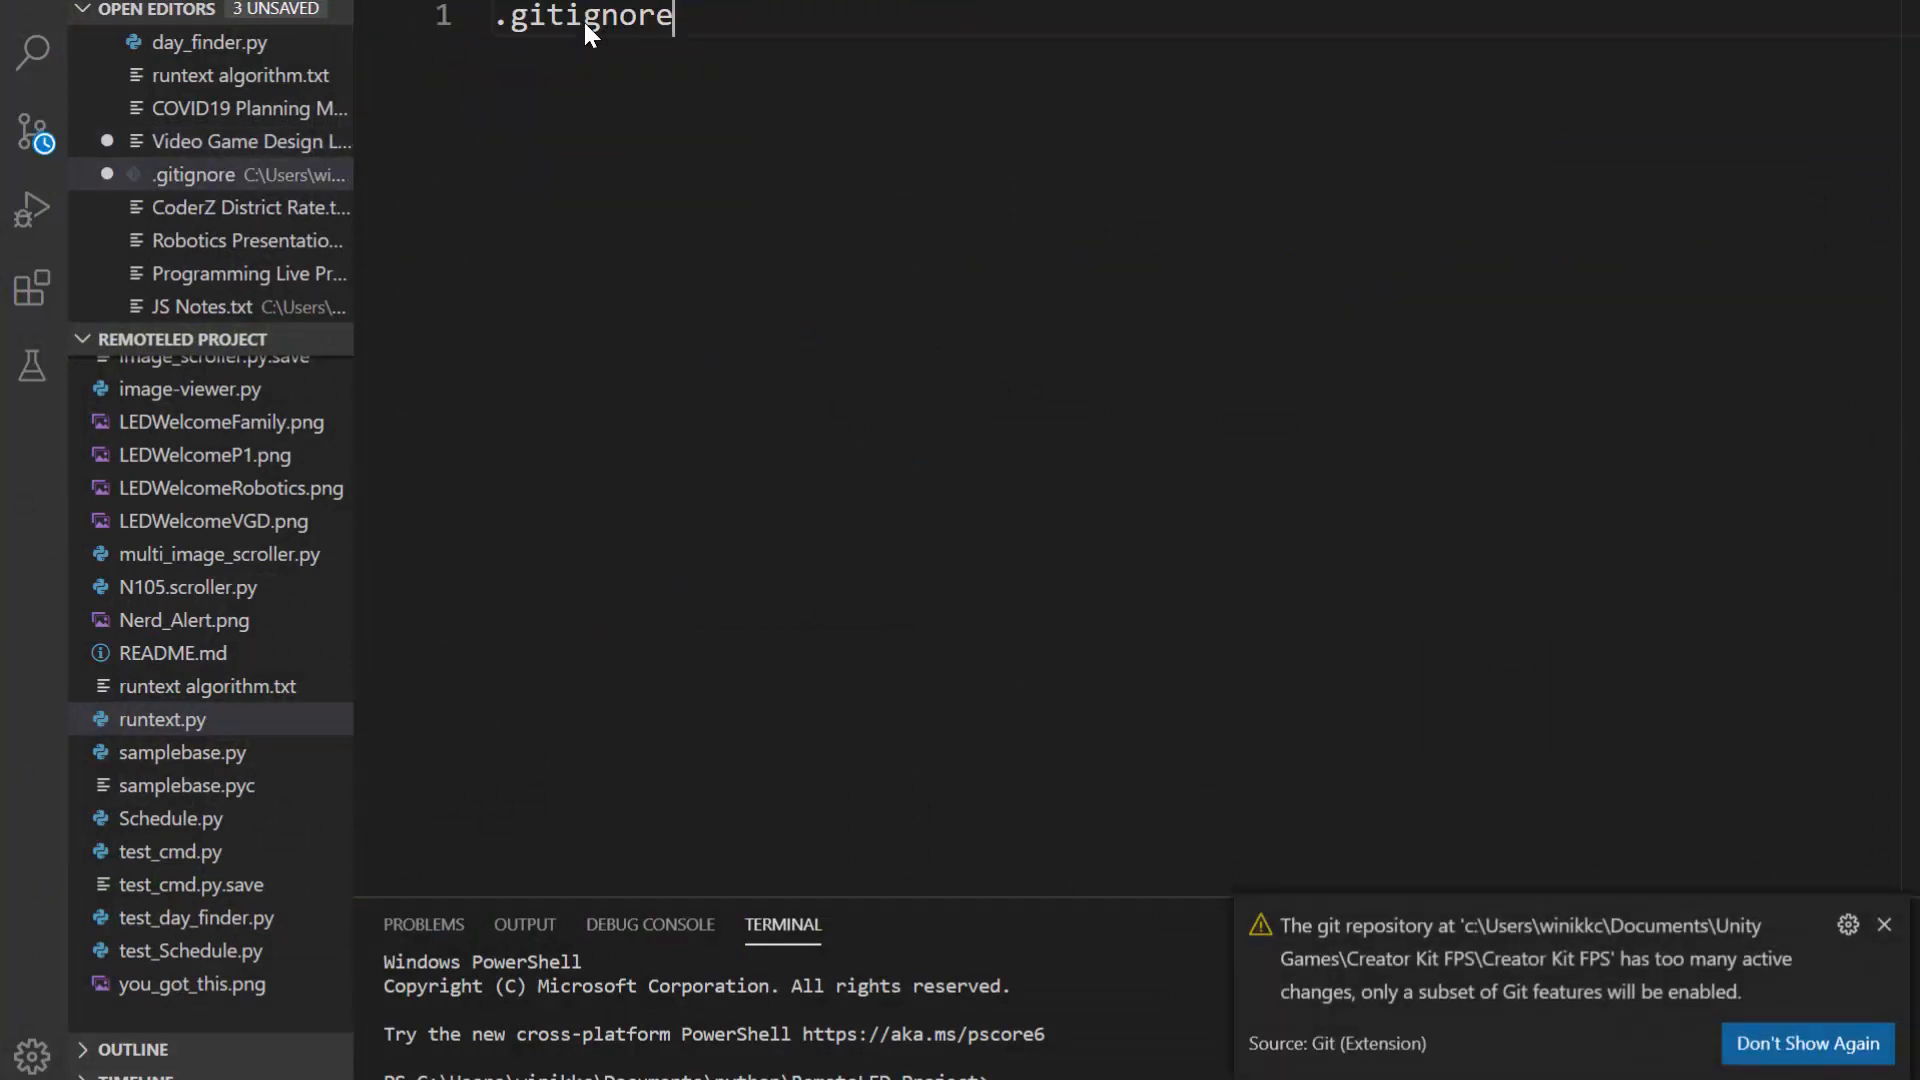
key("ctrl+z")
key("alt+Tab")
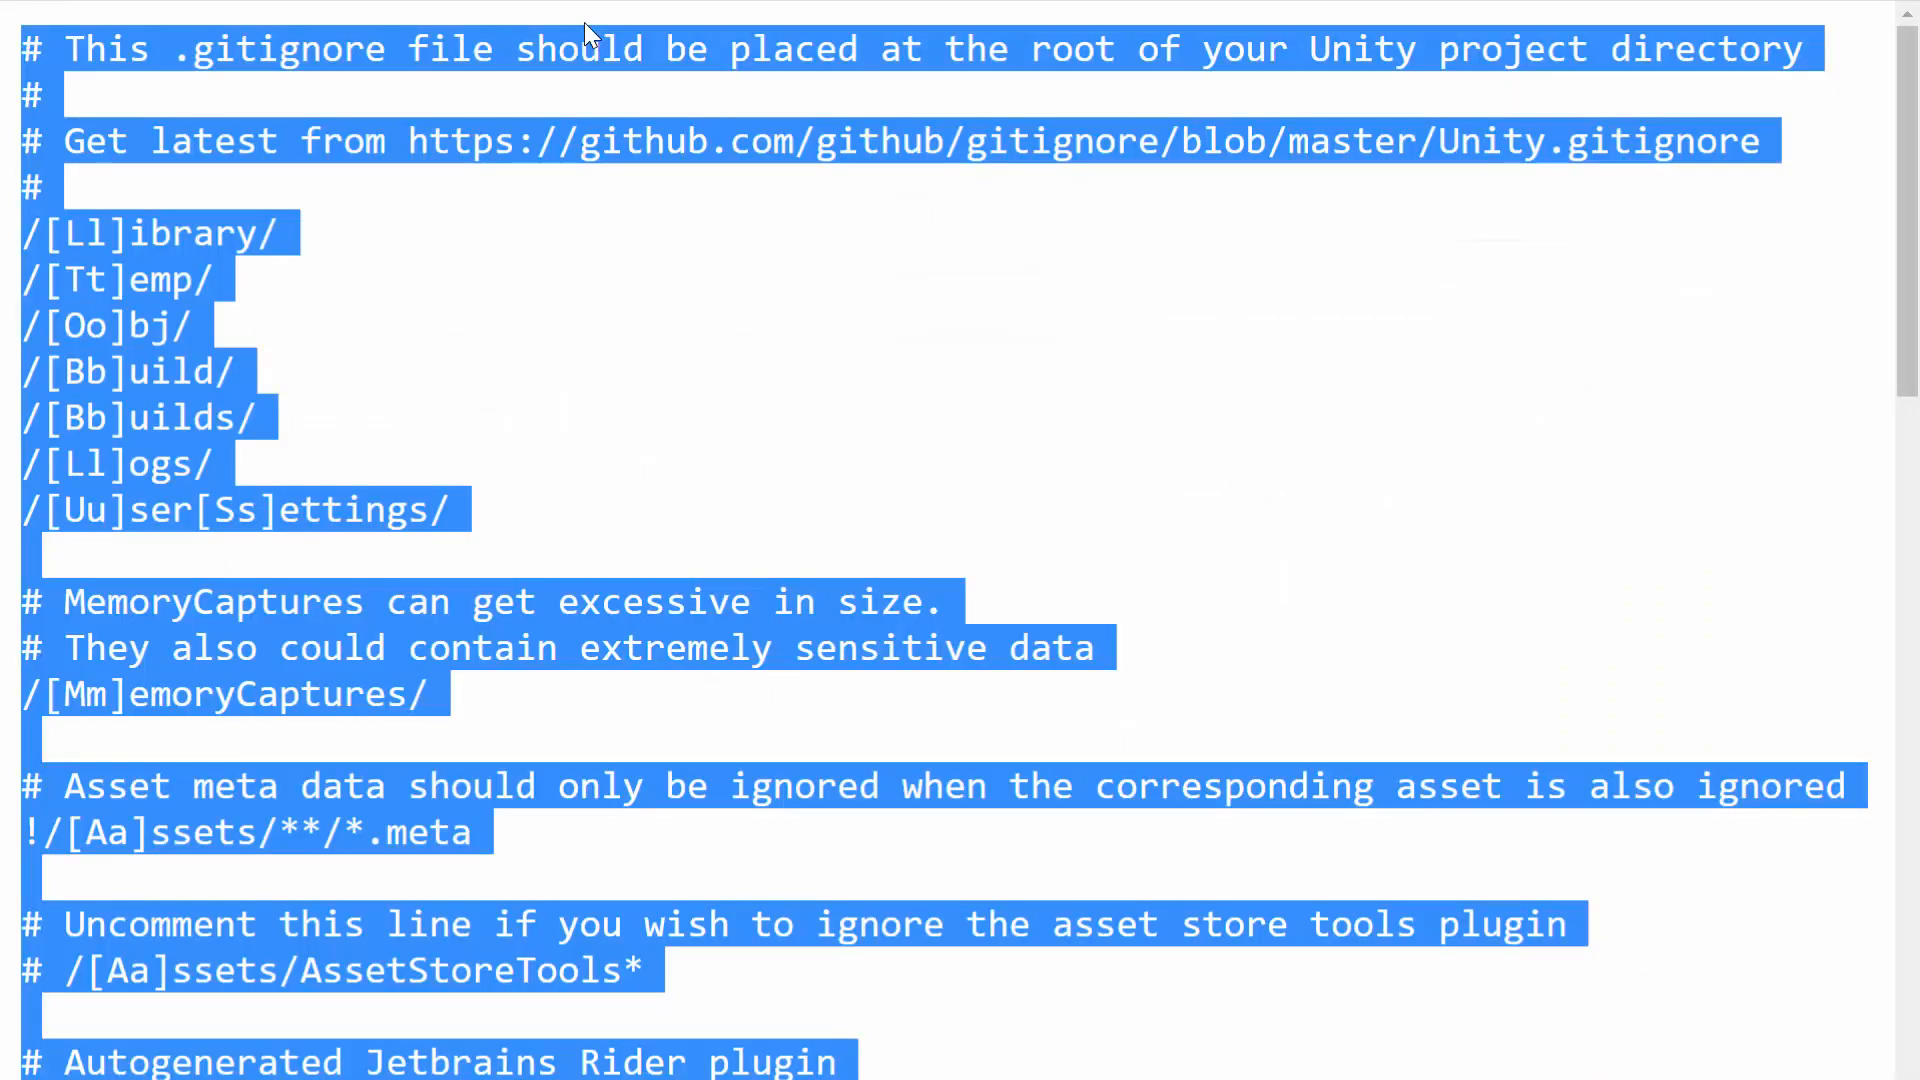
right_click(105, 384)
left_click(165, 406)
key("alt+Tab")
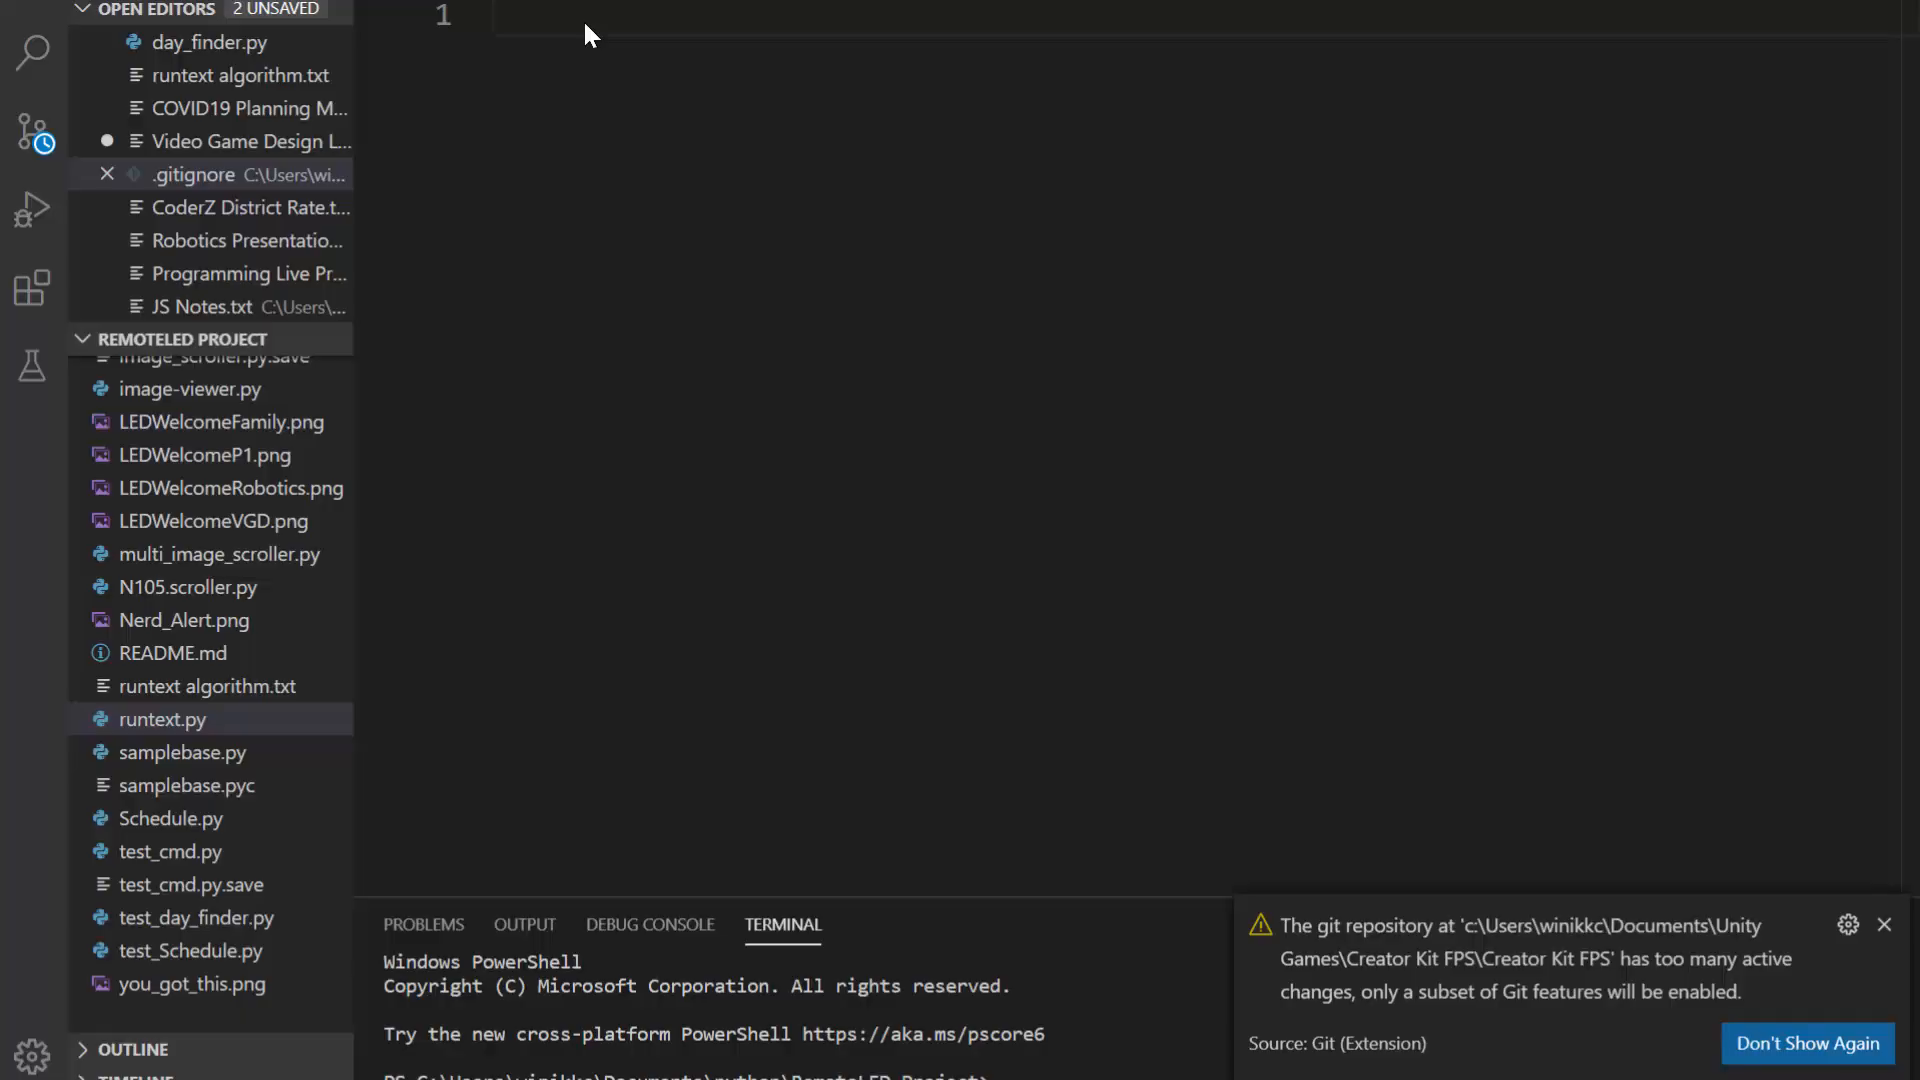
key("ctrl+v")
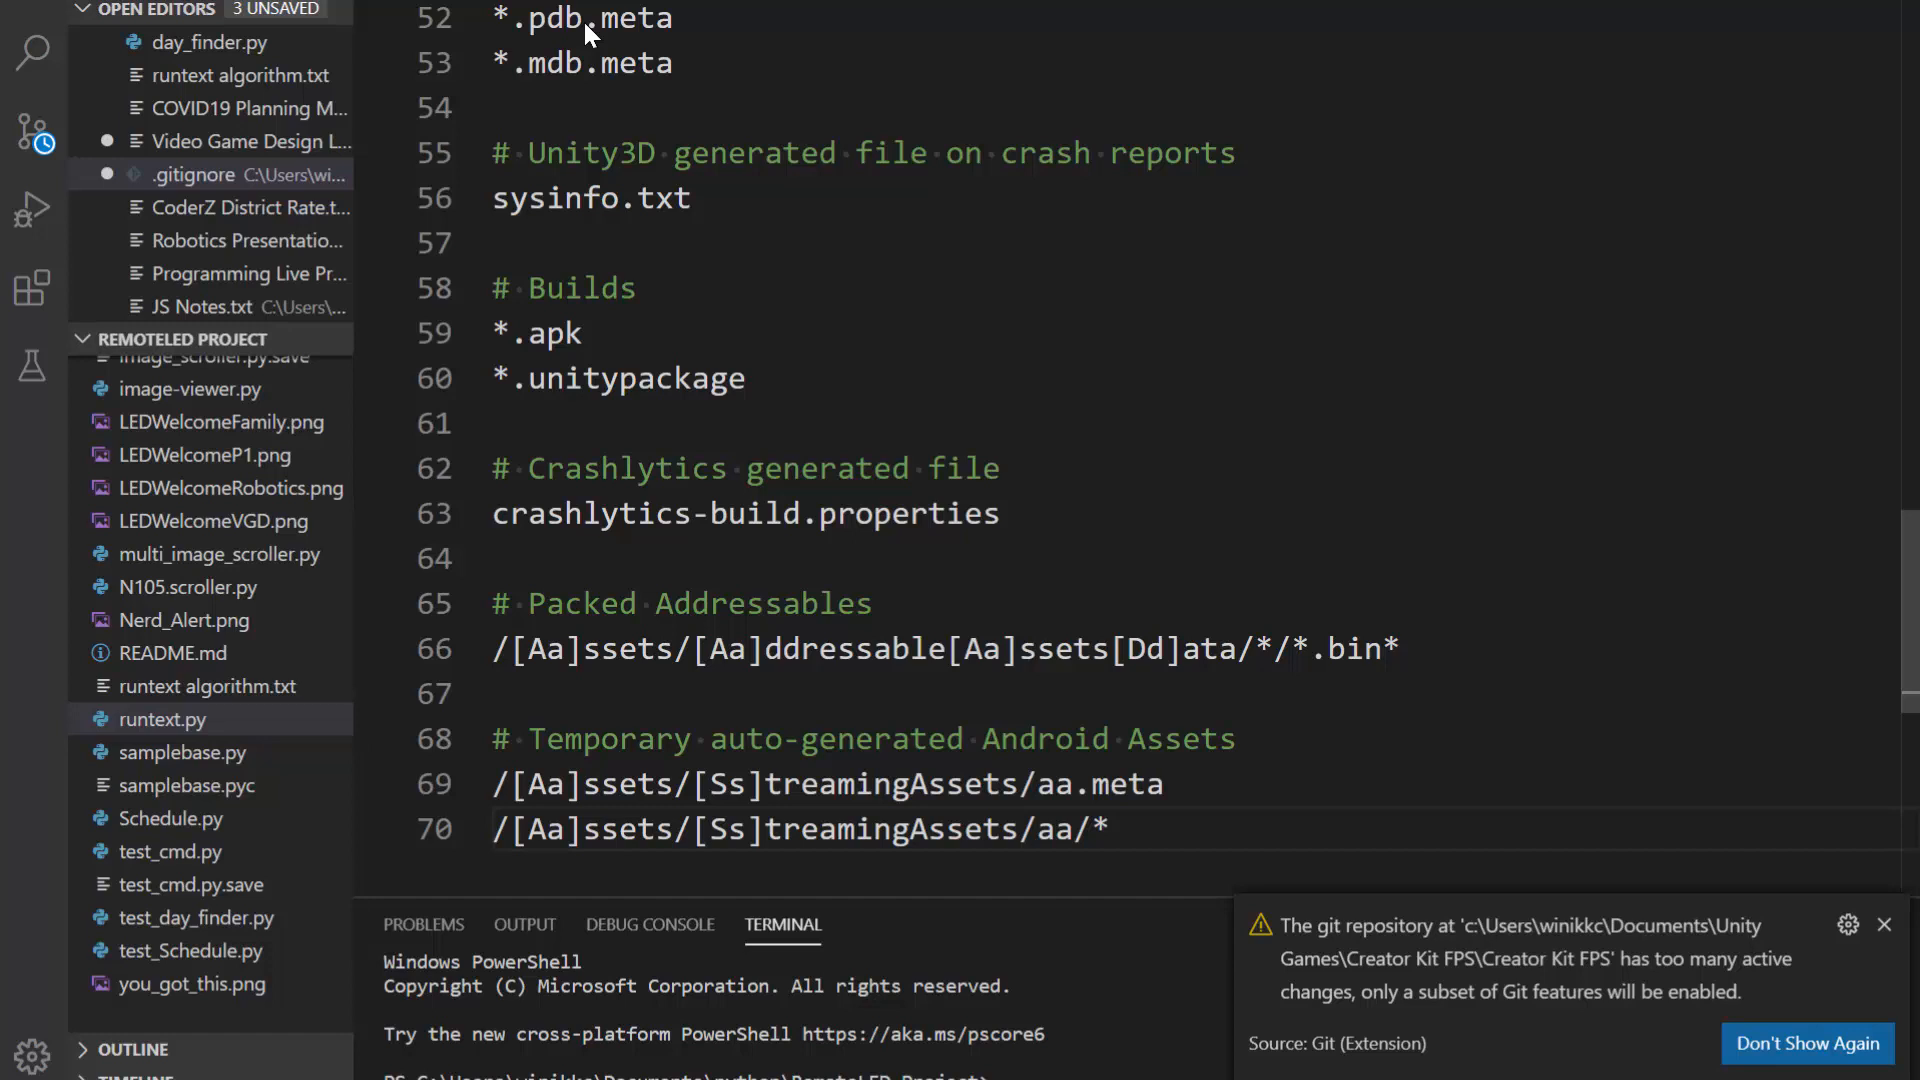
Step: Add the comment "# Ignore large files (exr & tif)" at the end of .gitignore, separated by a blank line
scroll(582, 18, "down", 3)
key("Return")
key("Return")
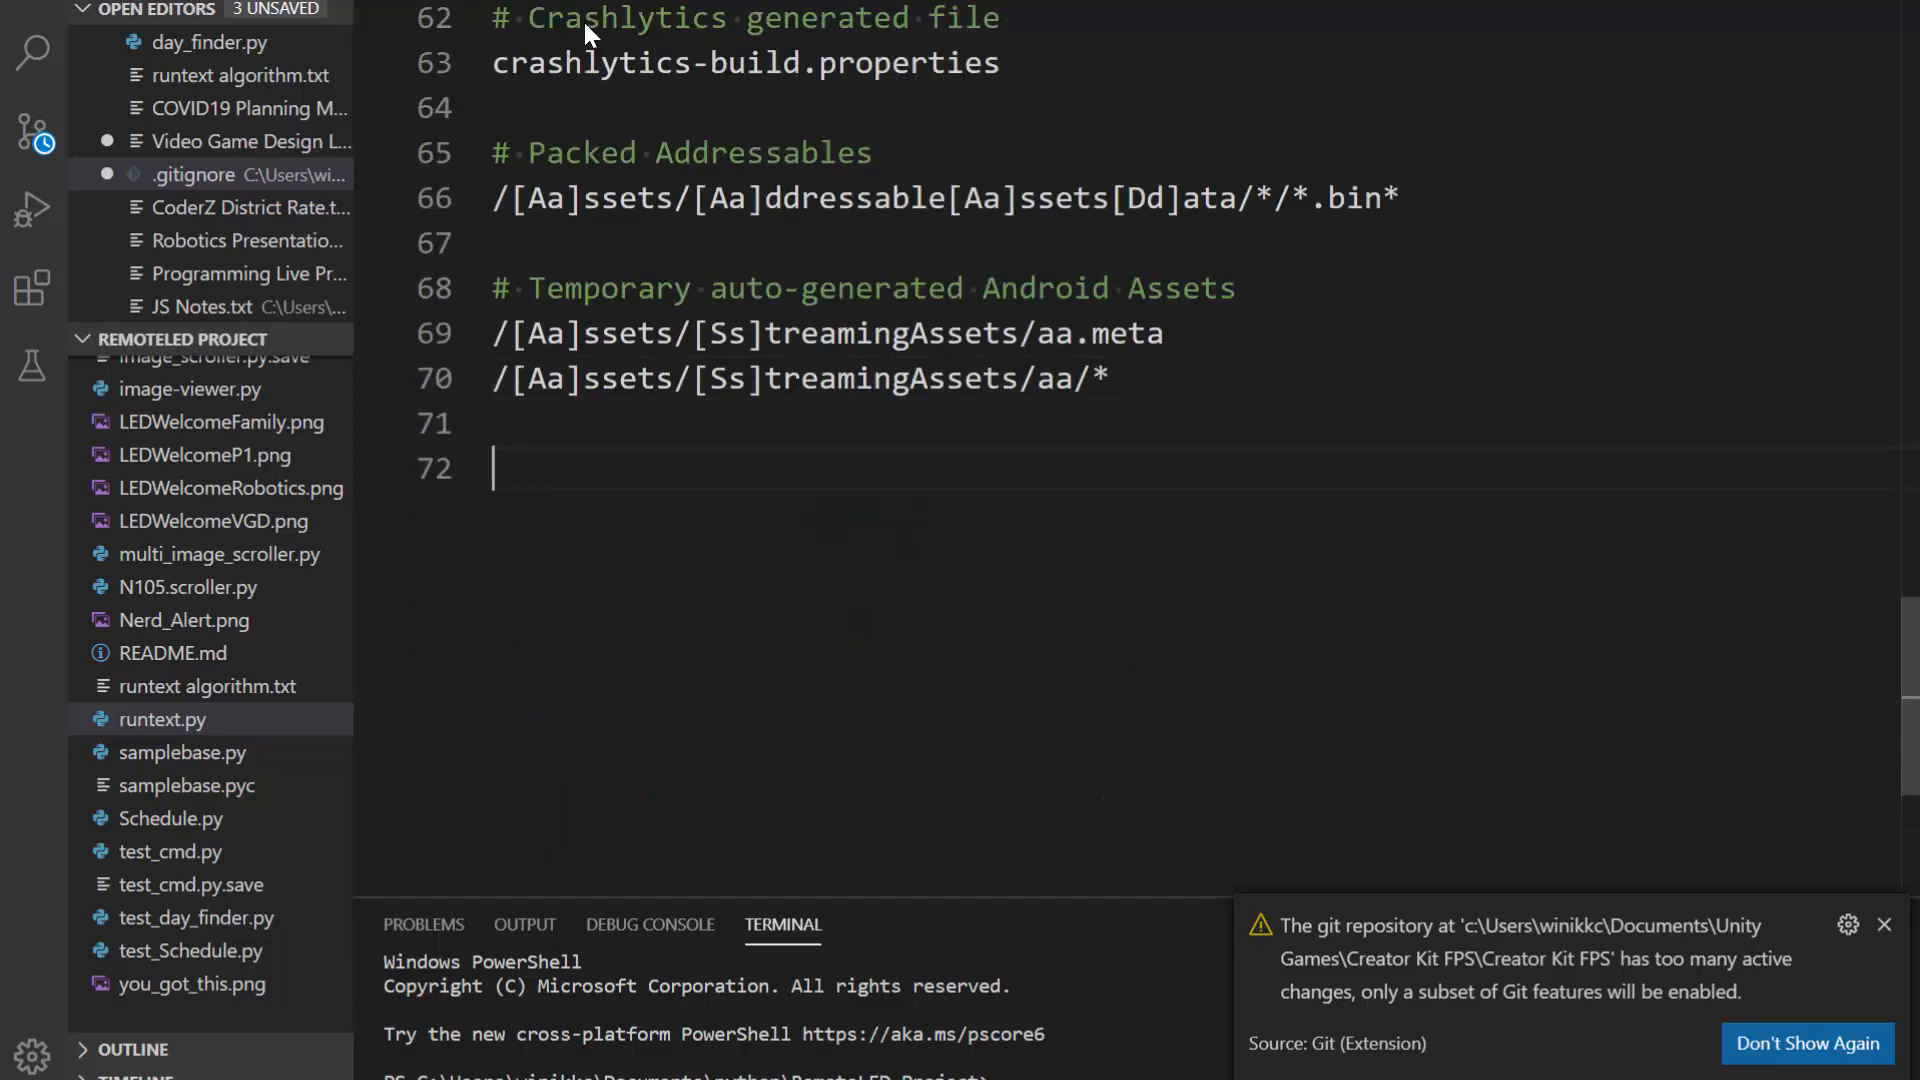
type("# Ignore larg")
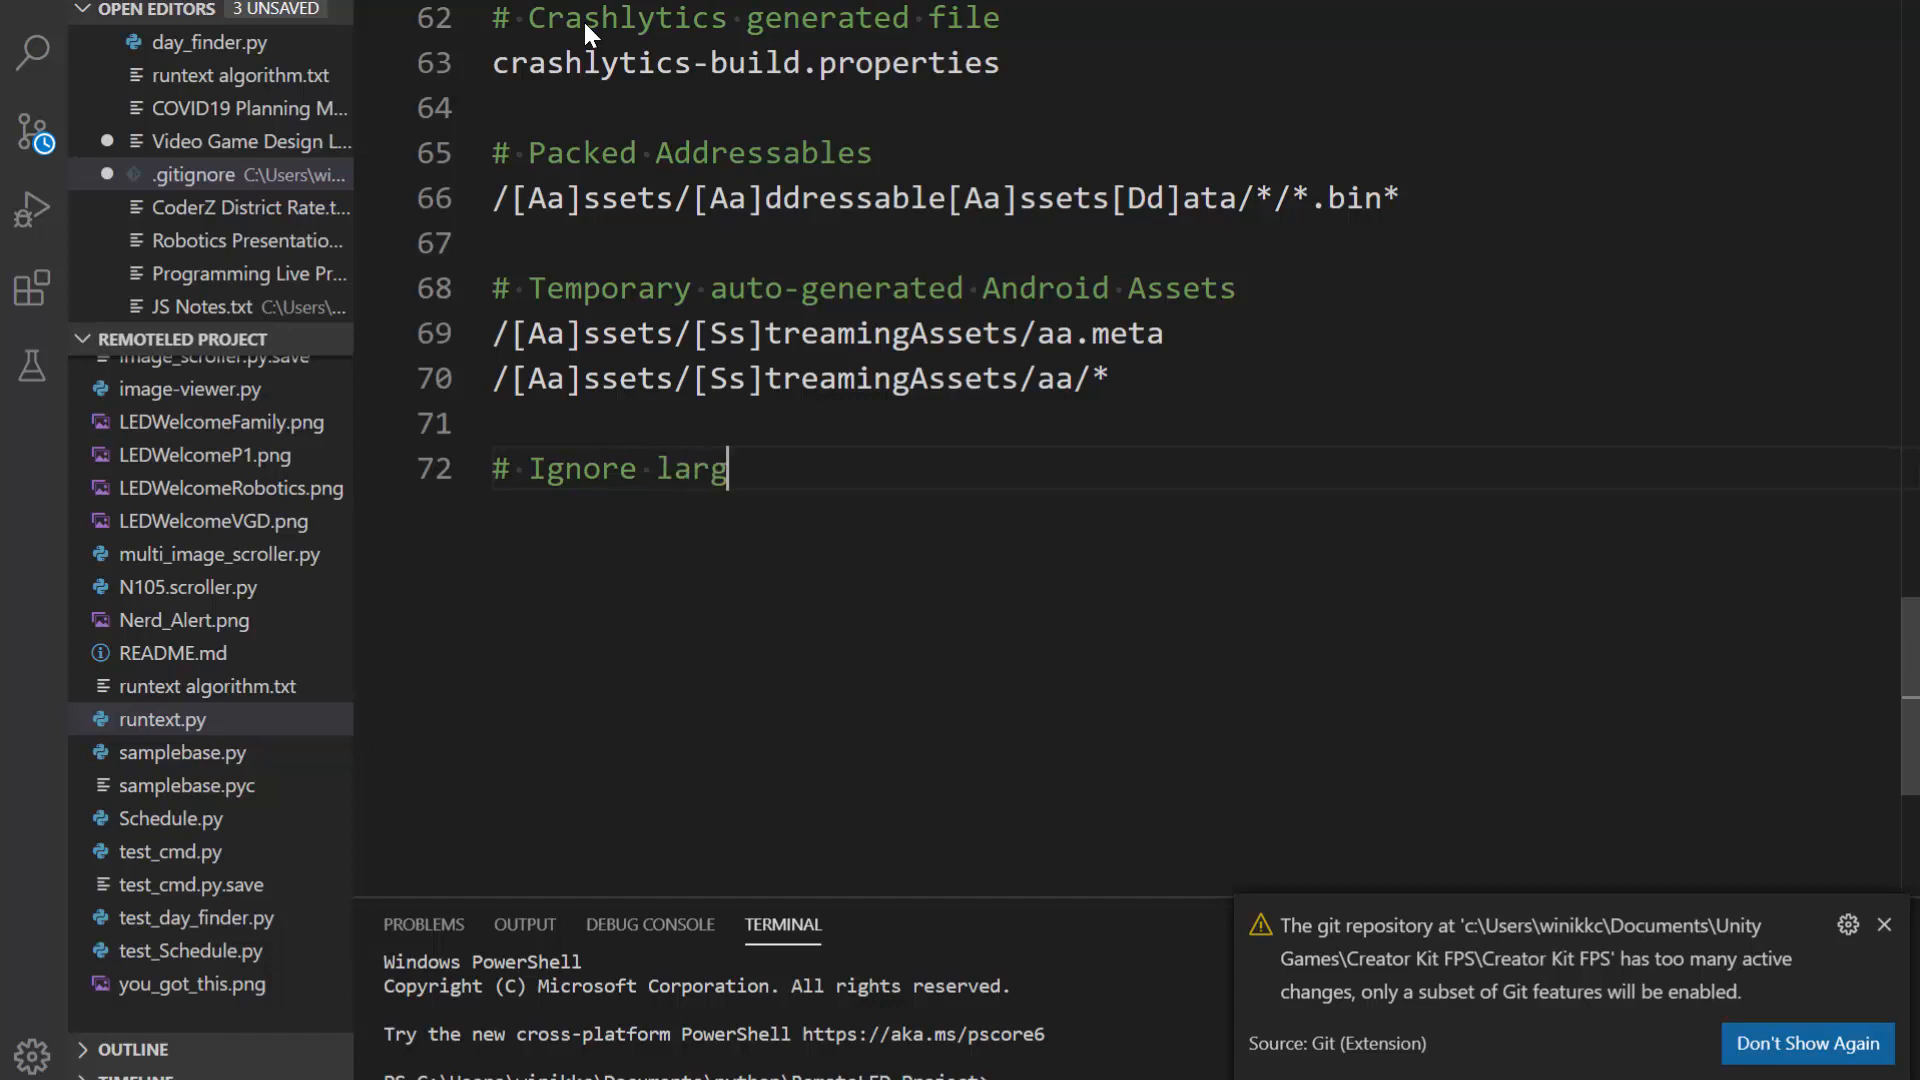
type("e files (")
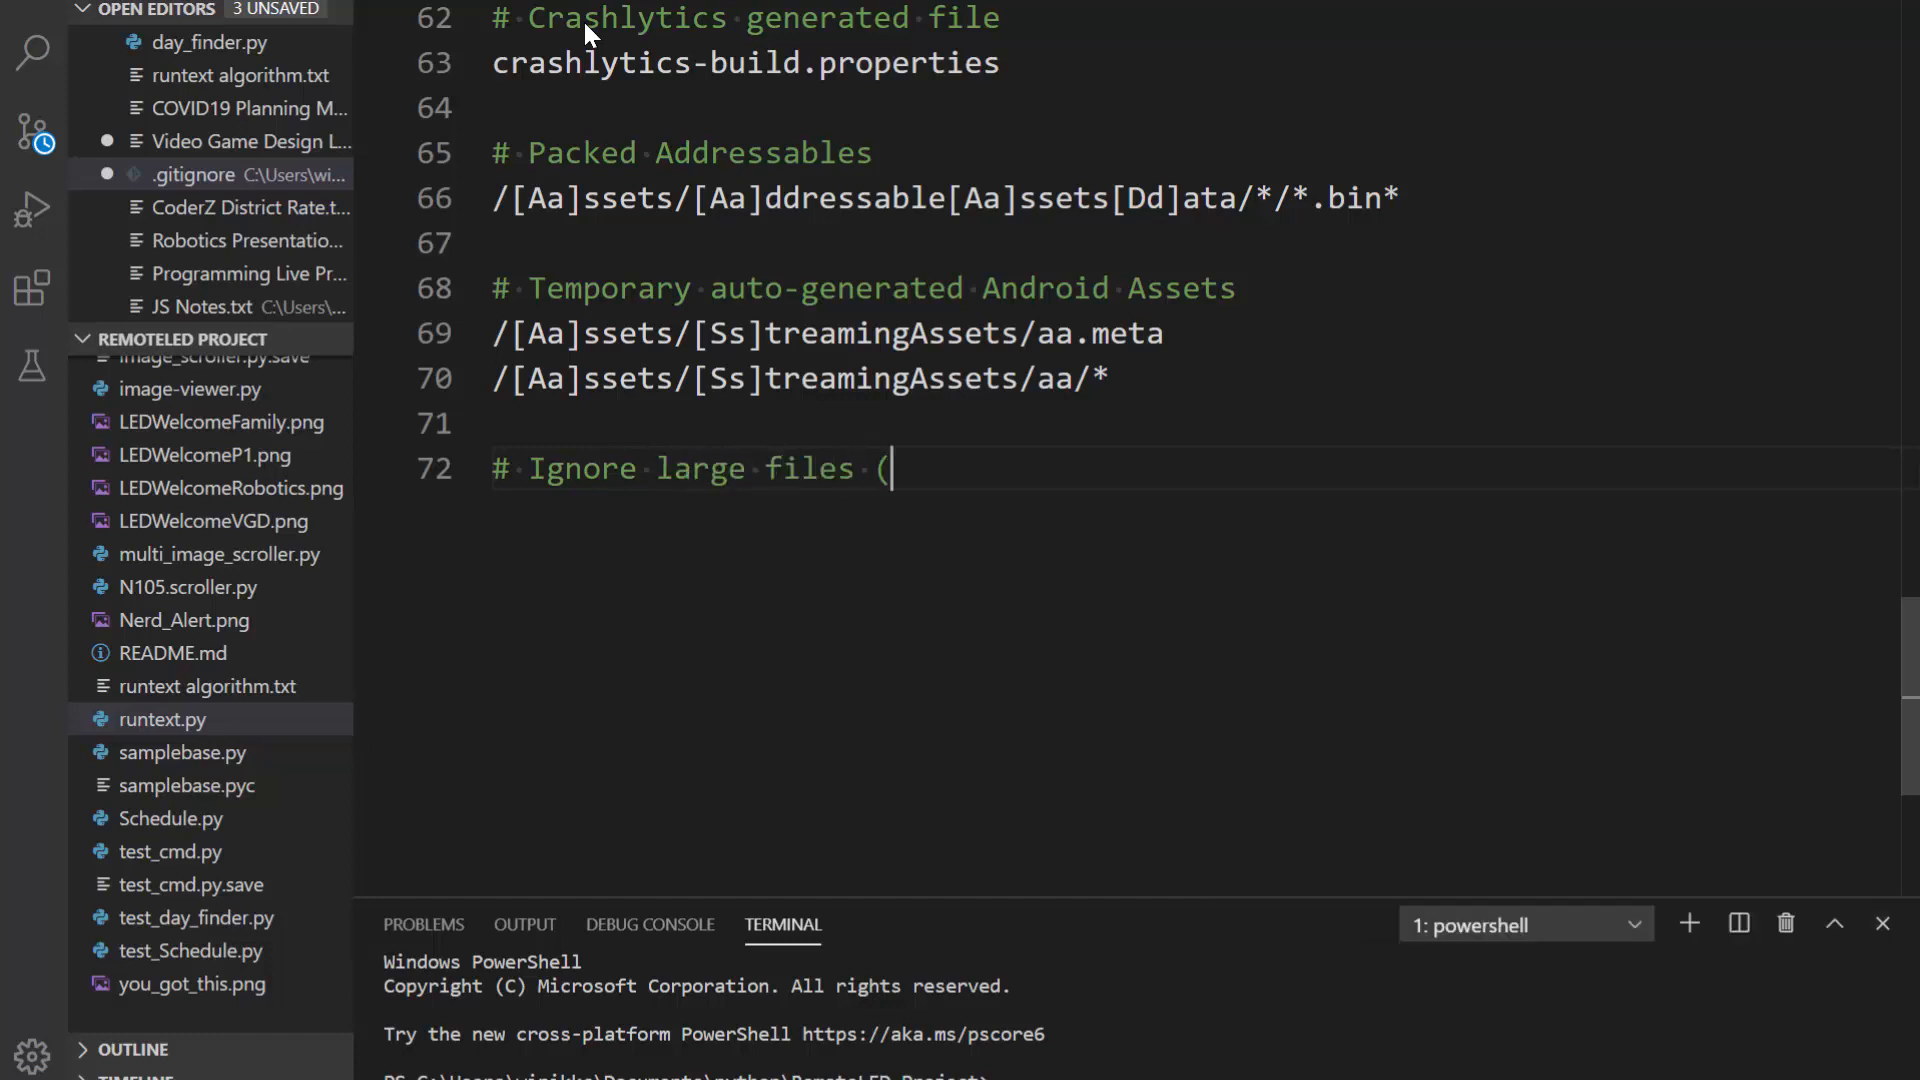
type("exr & tif)")
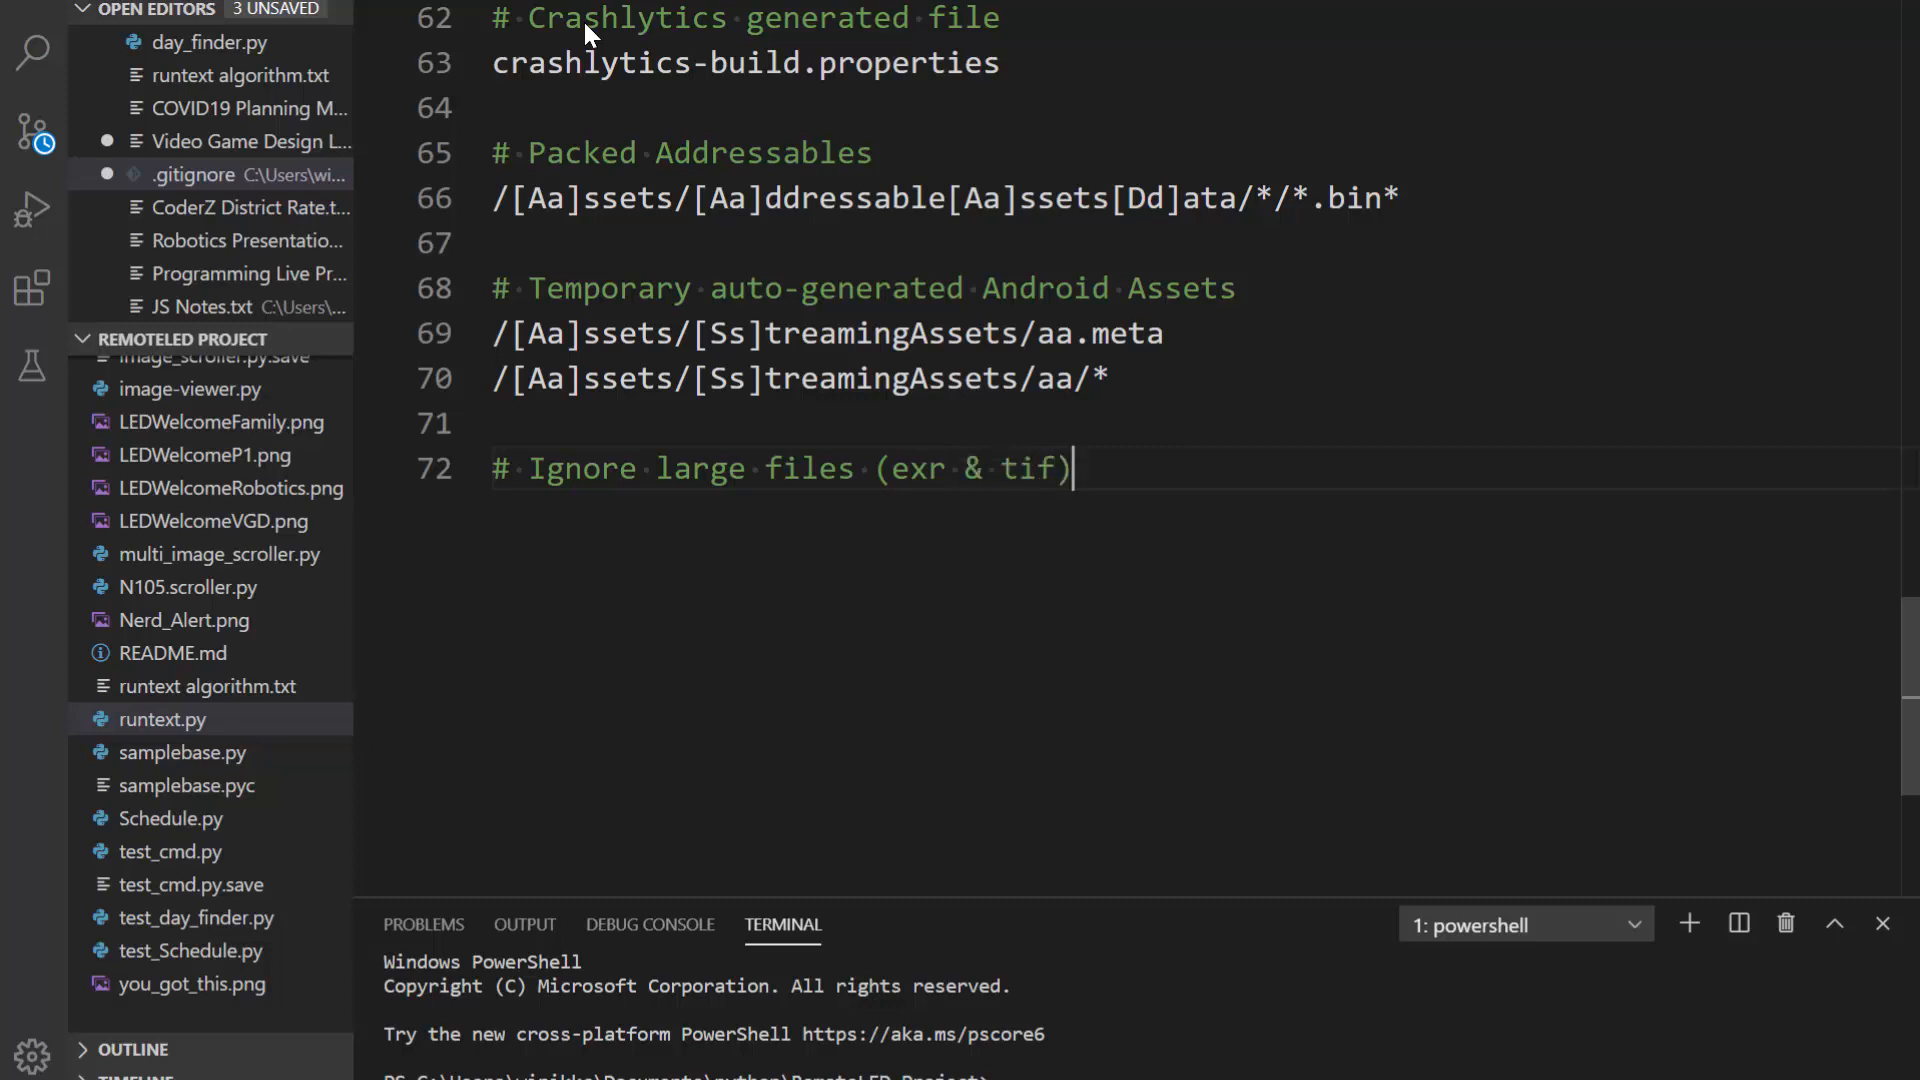
Step: Add the ignore patterns *.tif, *.psd and *.exr on separate lines below the large files comment
key("Return")
type("*.tif")
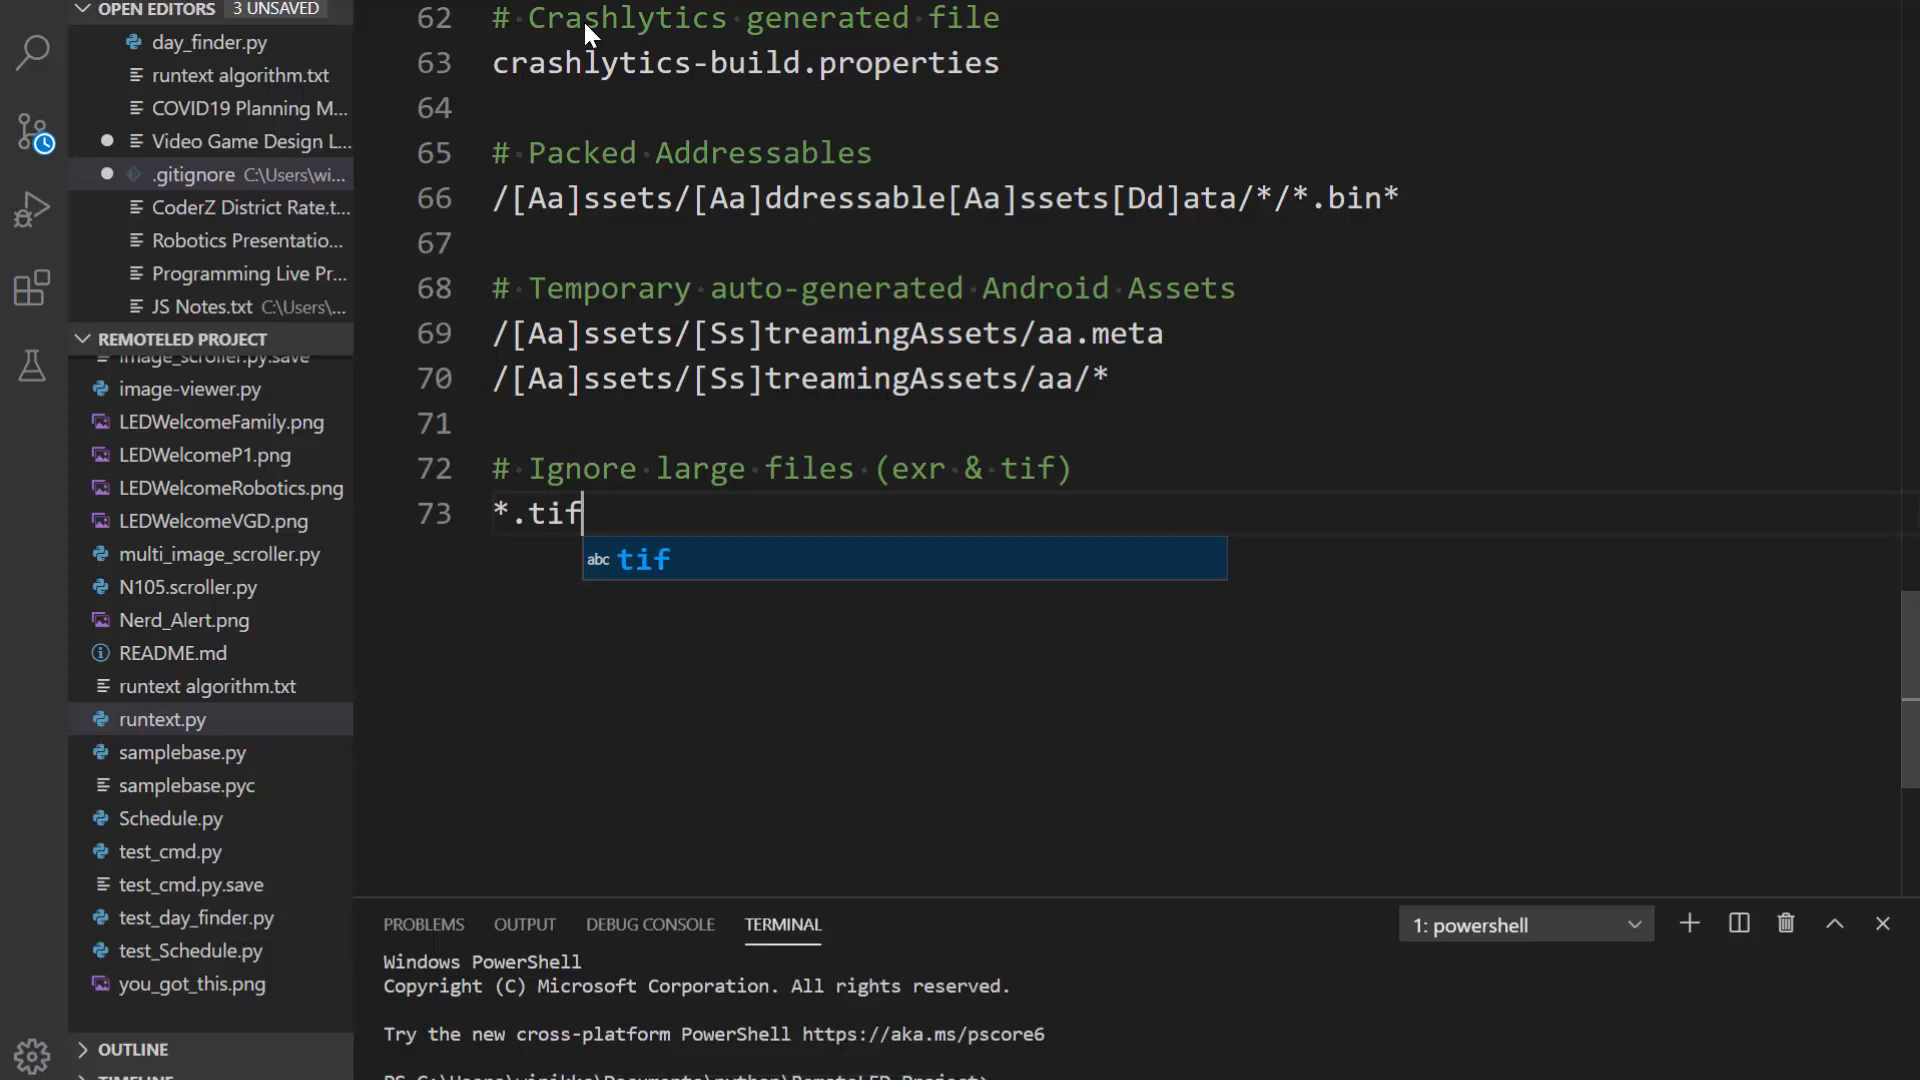
key("Escape")
key("Return")
type("*")
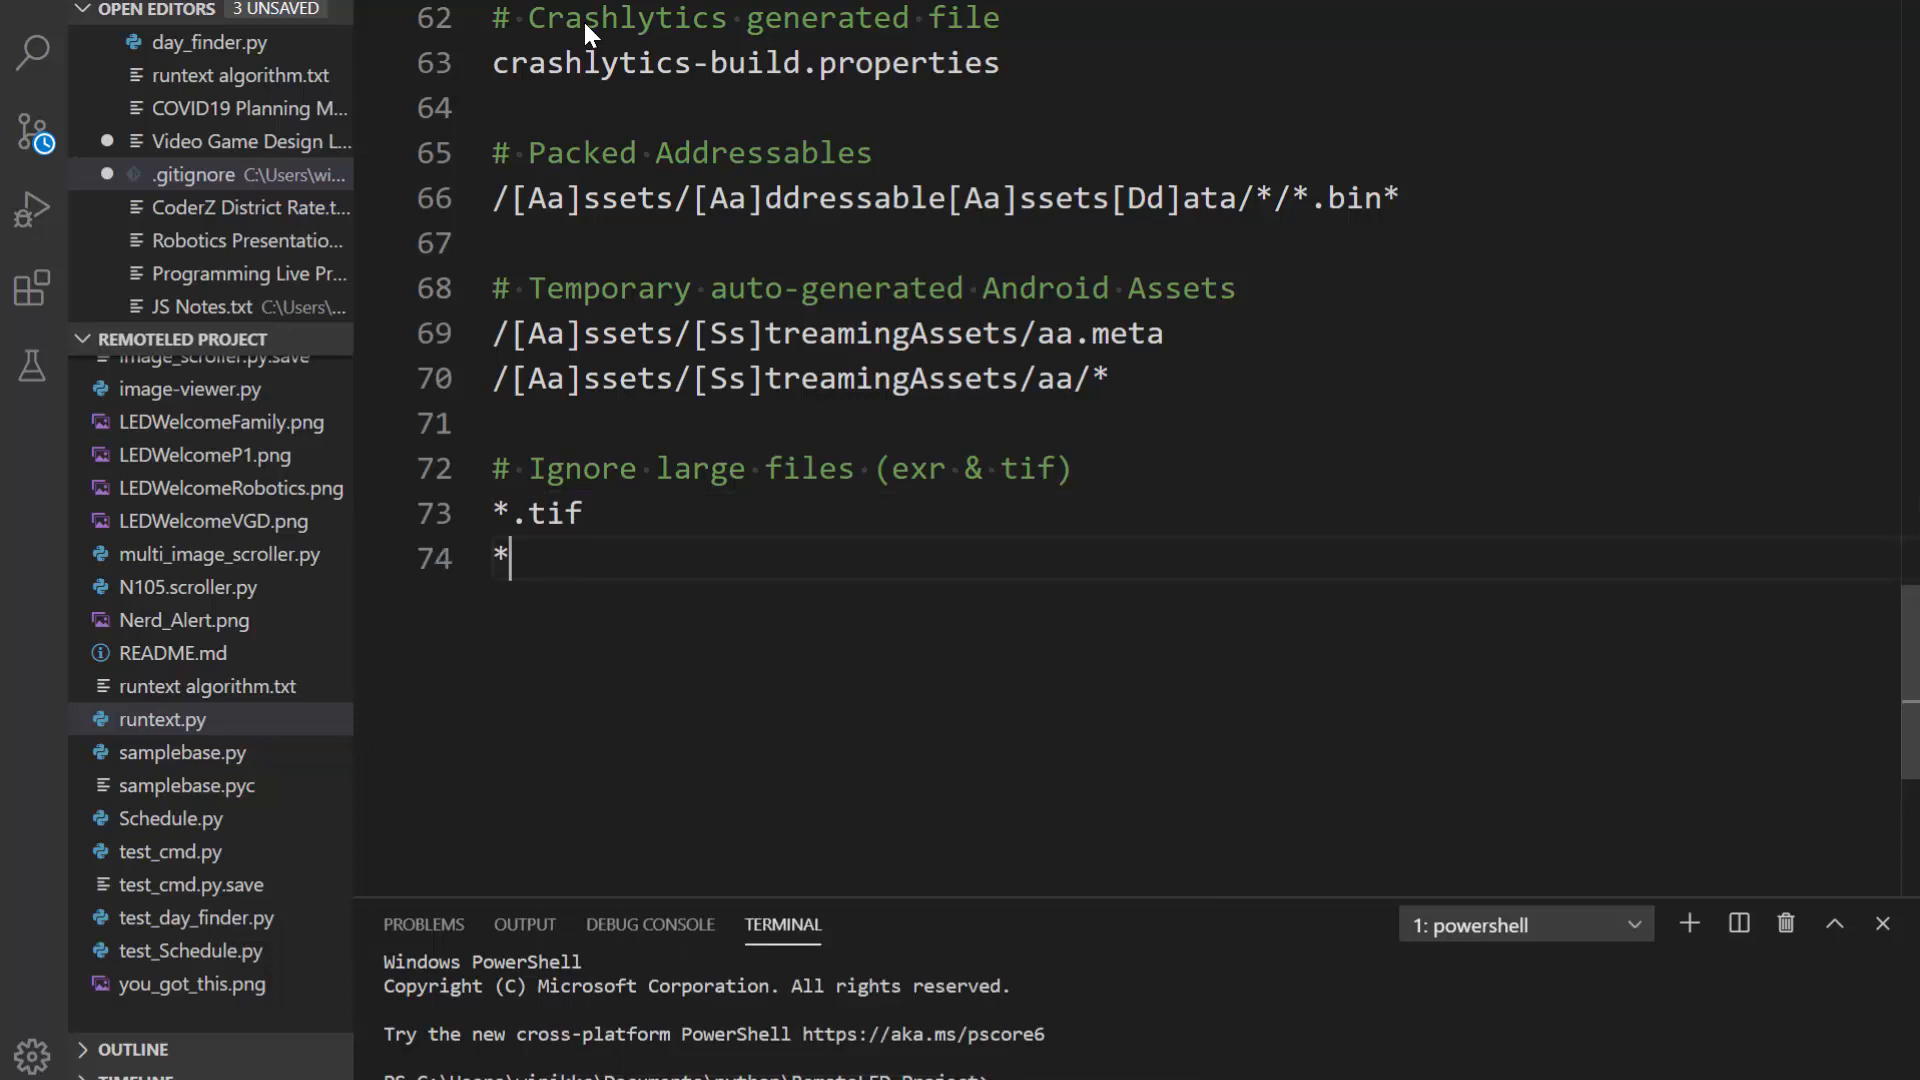
type("l")
key("BackSpace")
type(".p")
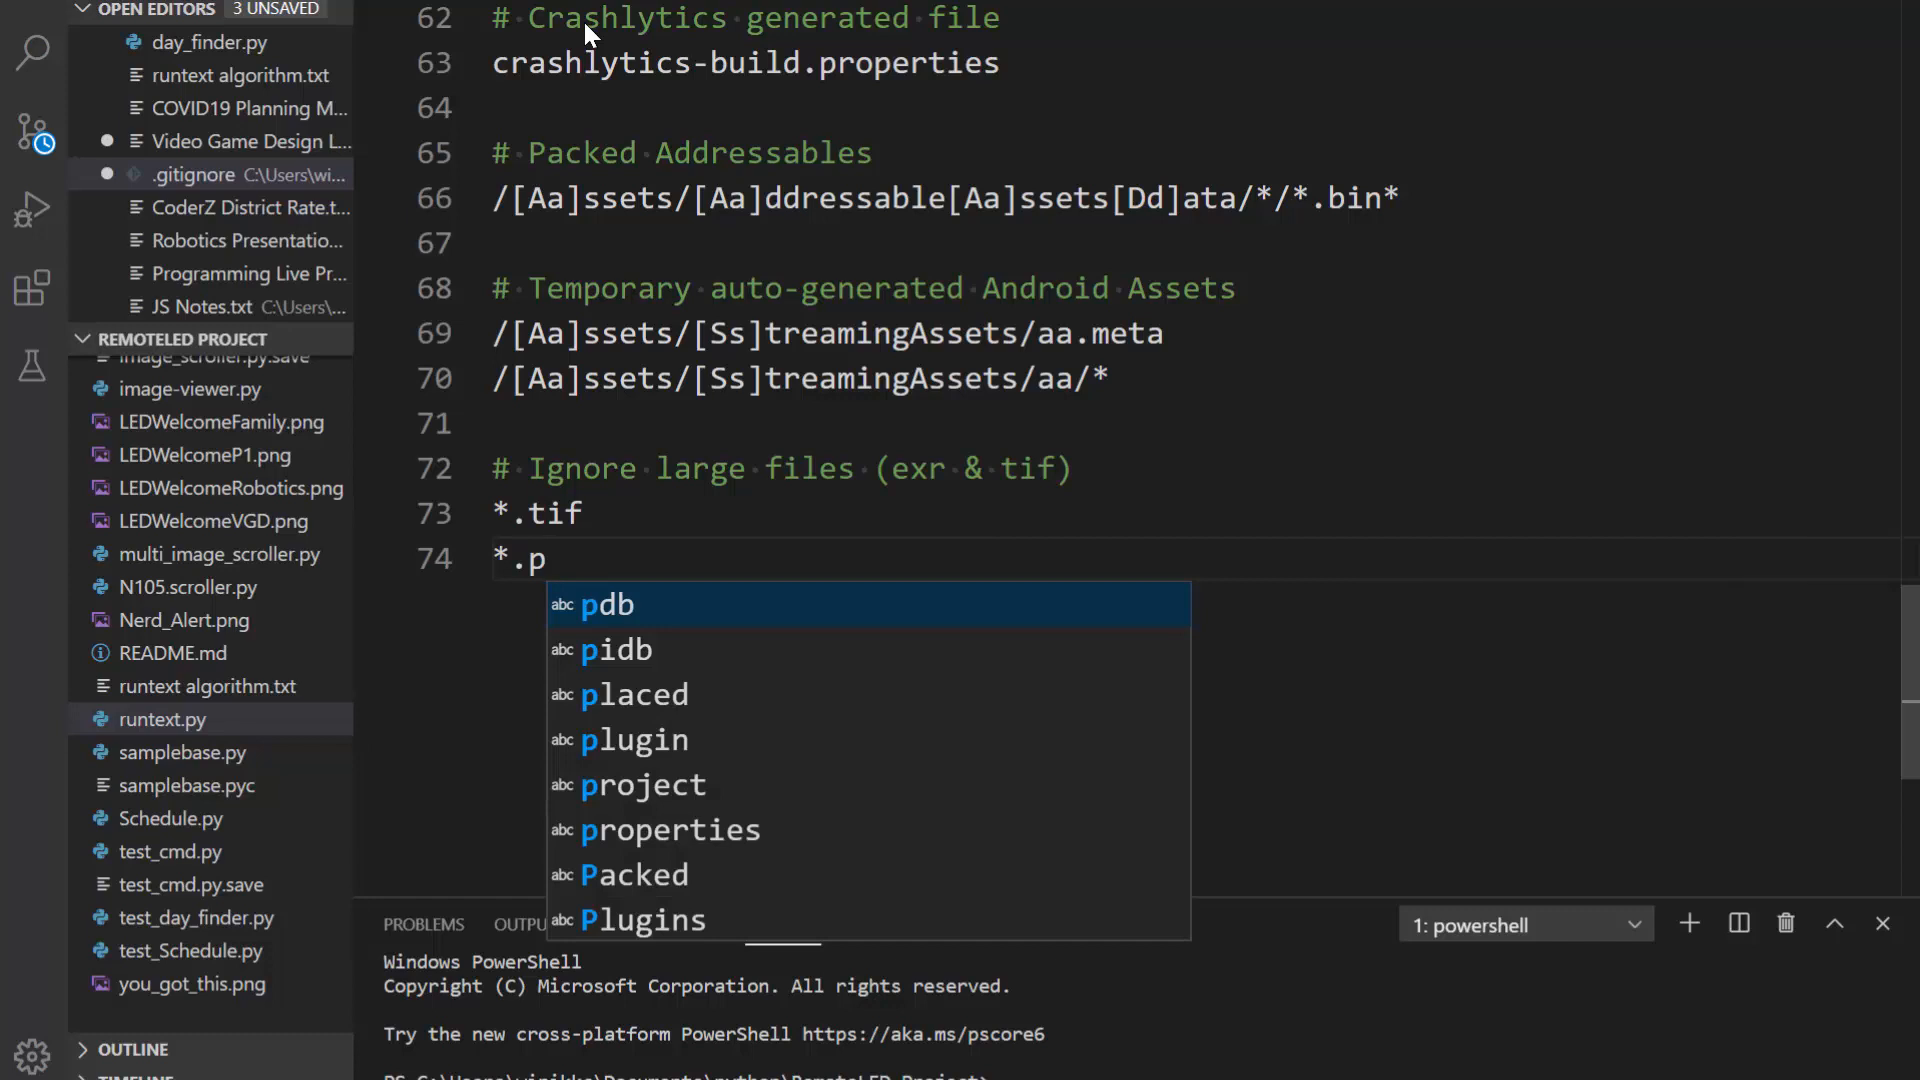
type("sd")
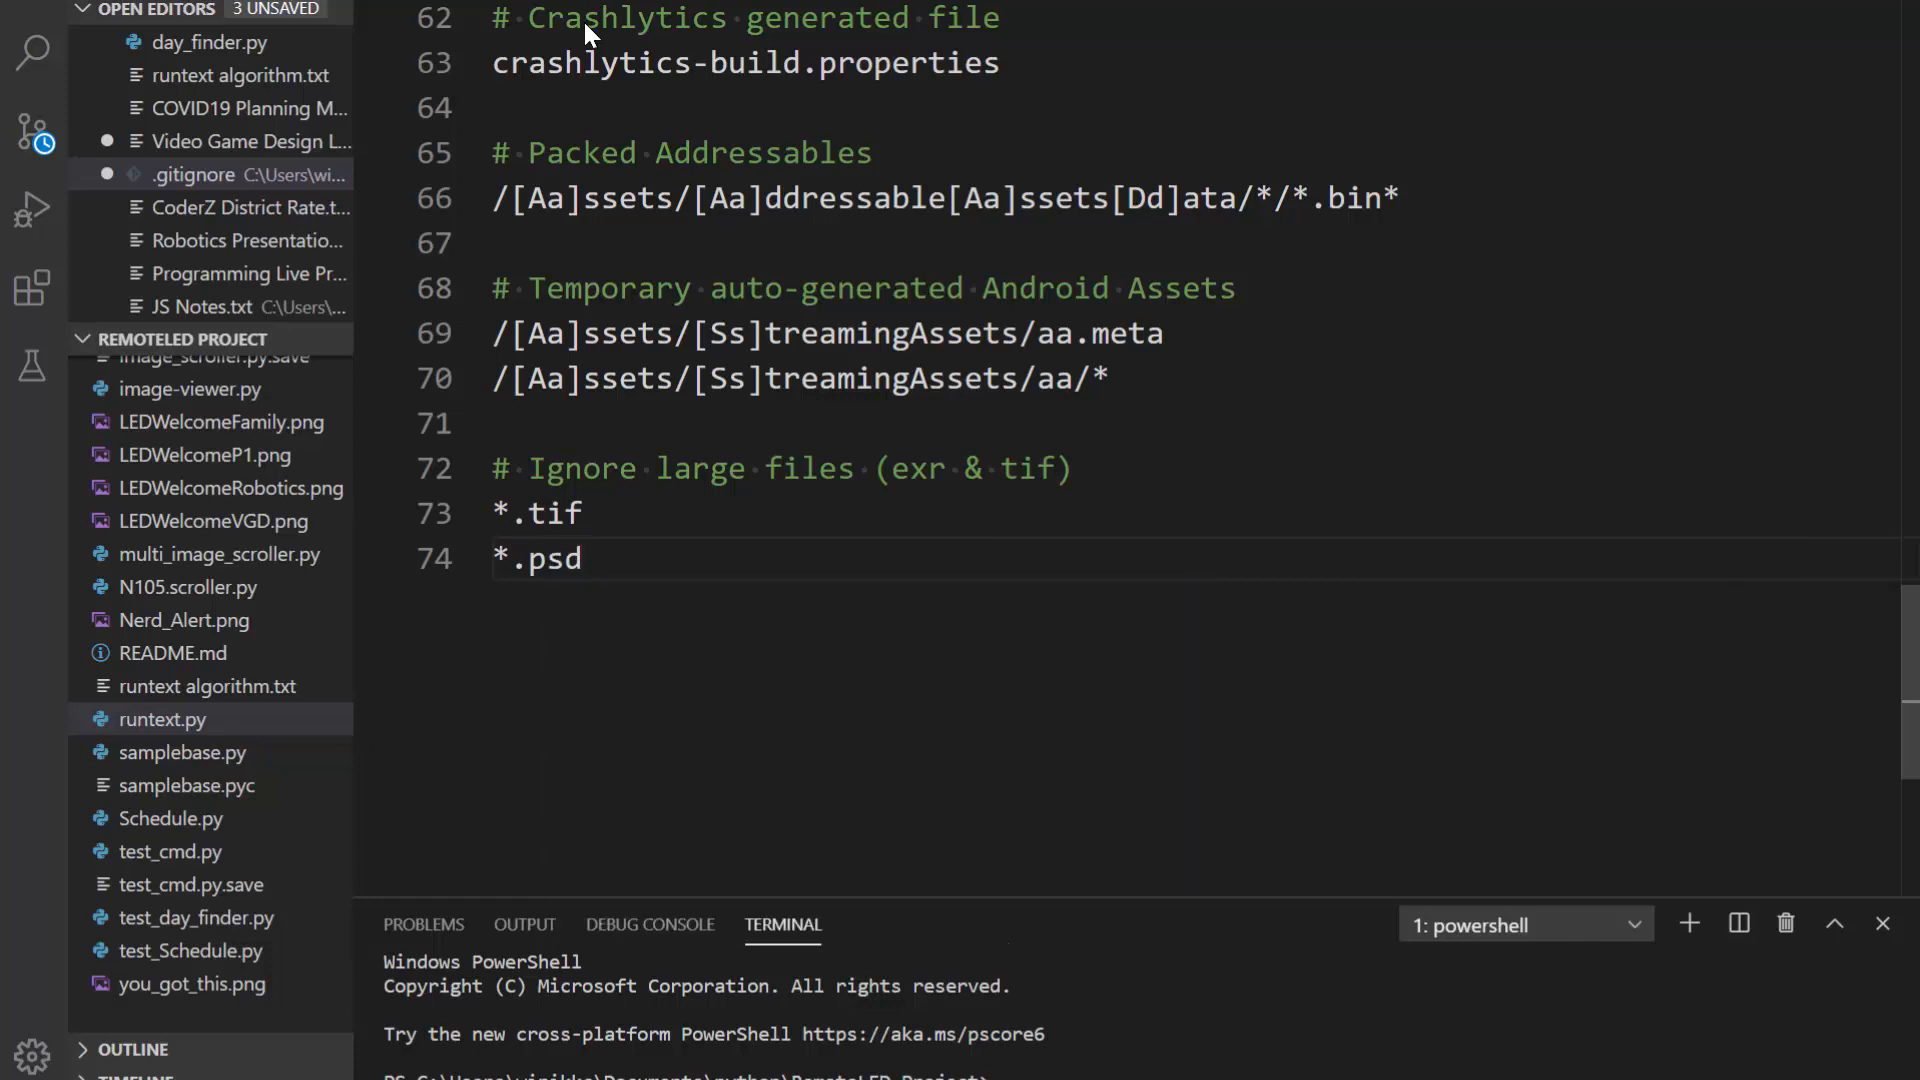
key("Return")
type("*.exr")
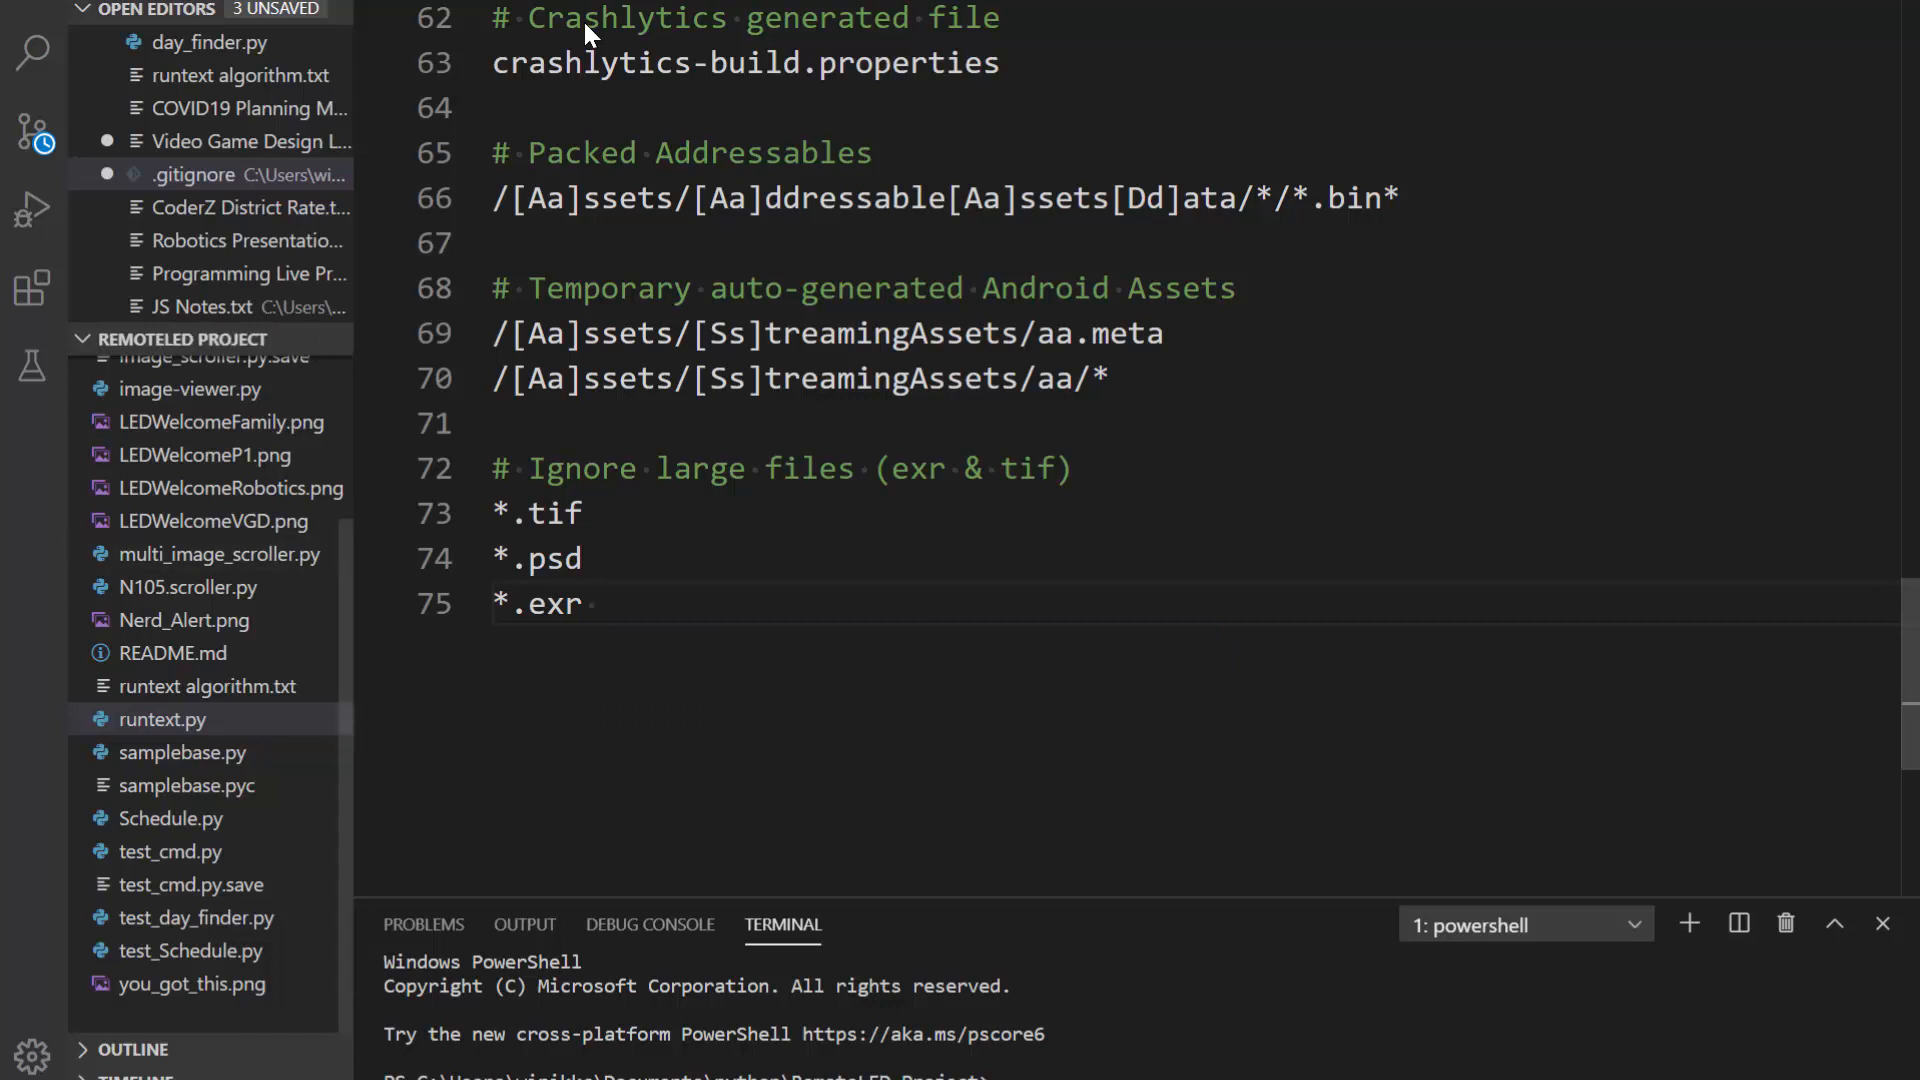
Step: Insert "image" before "files" in the large files comment, save .gitignore, and review the added block
left_click(764, 469)
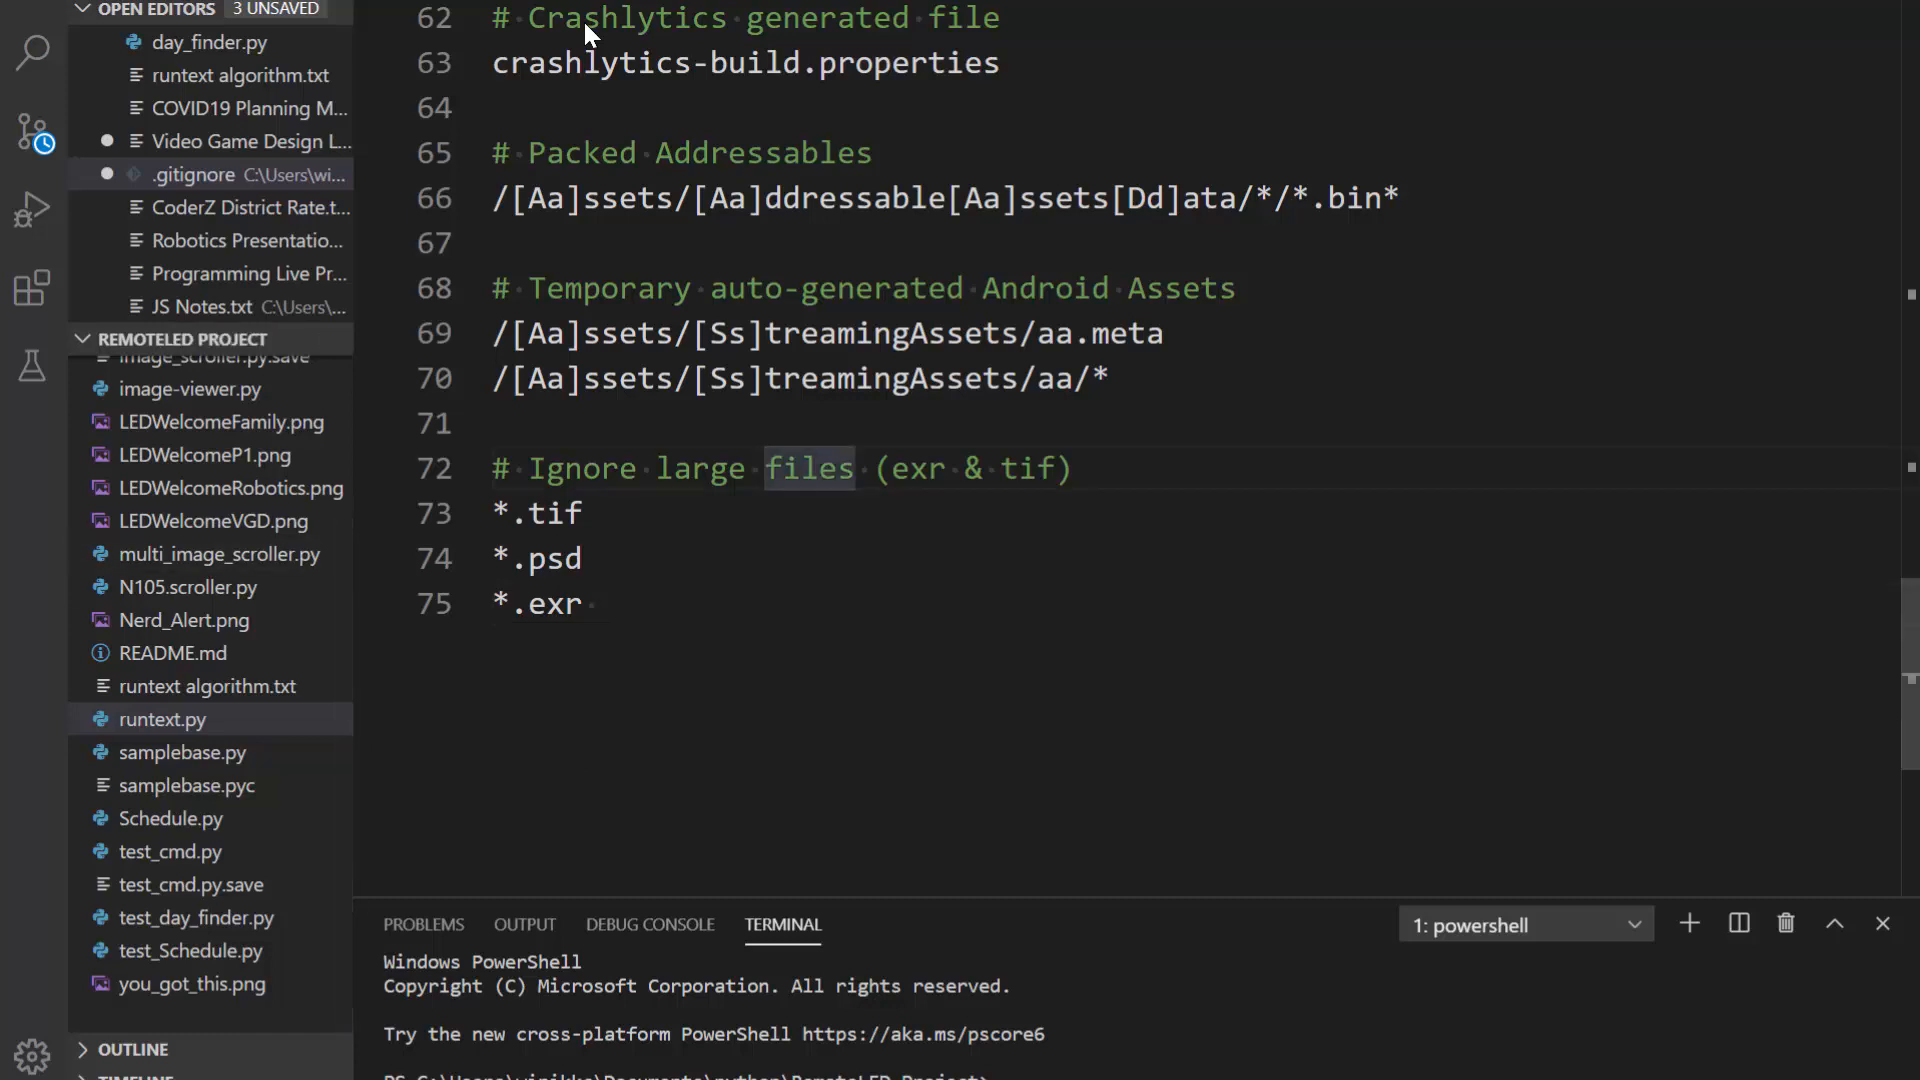
type("image")
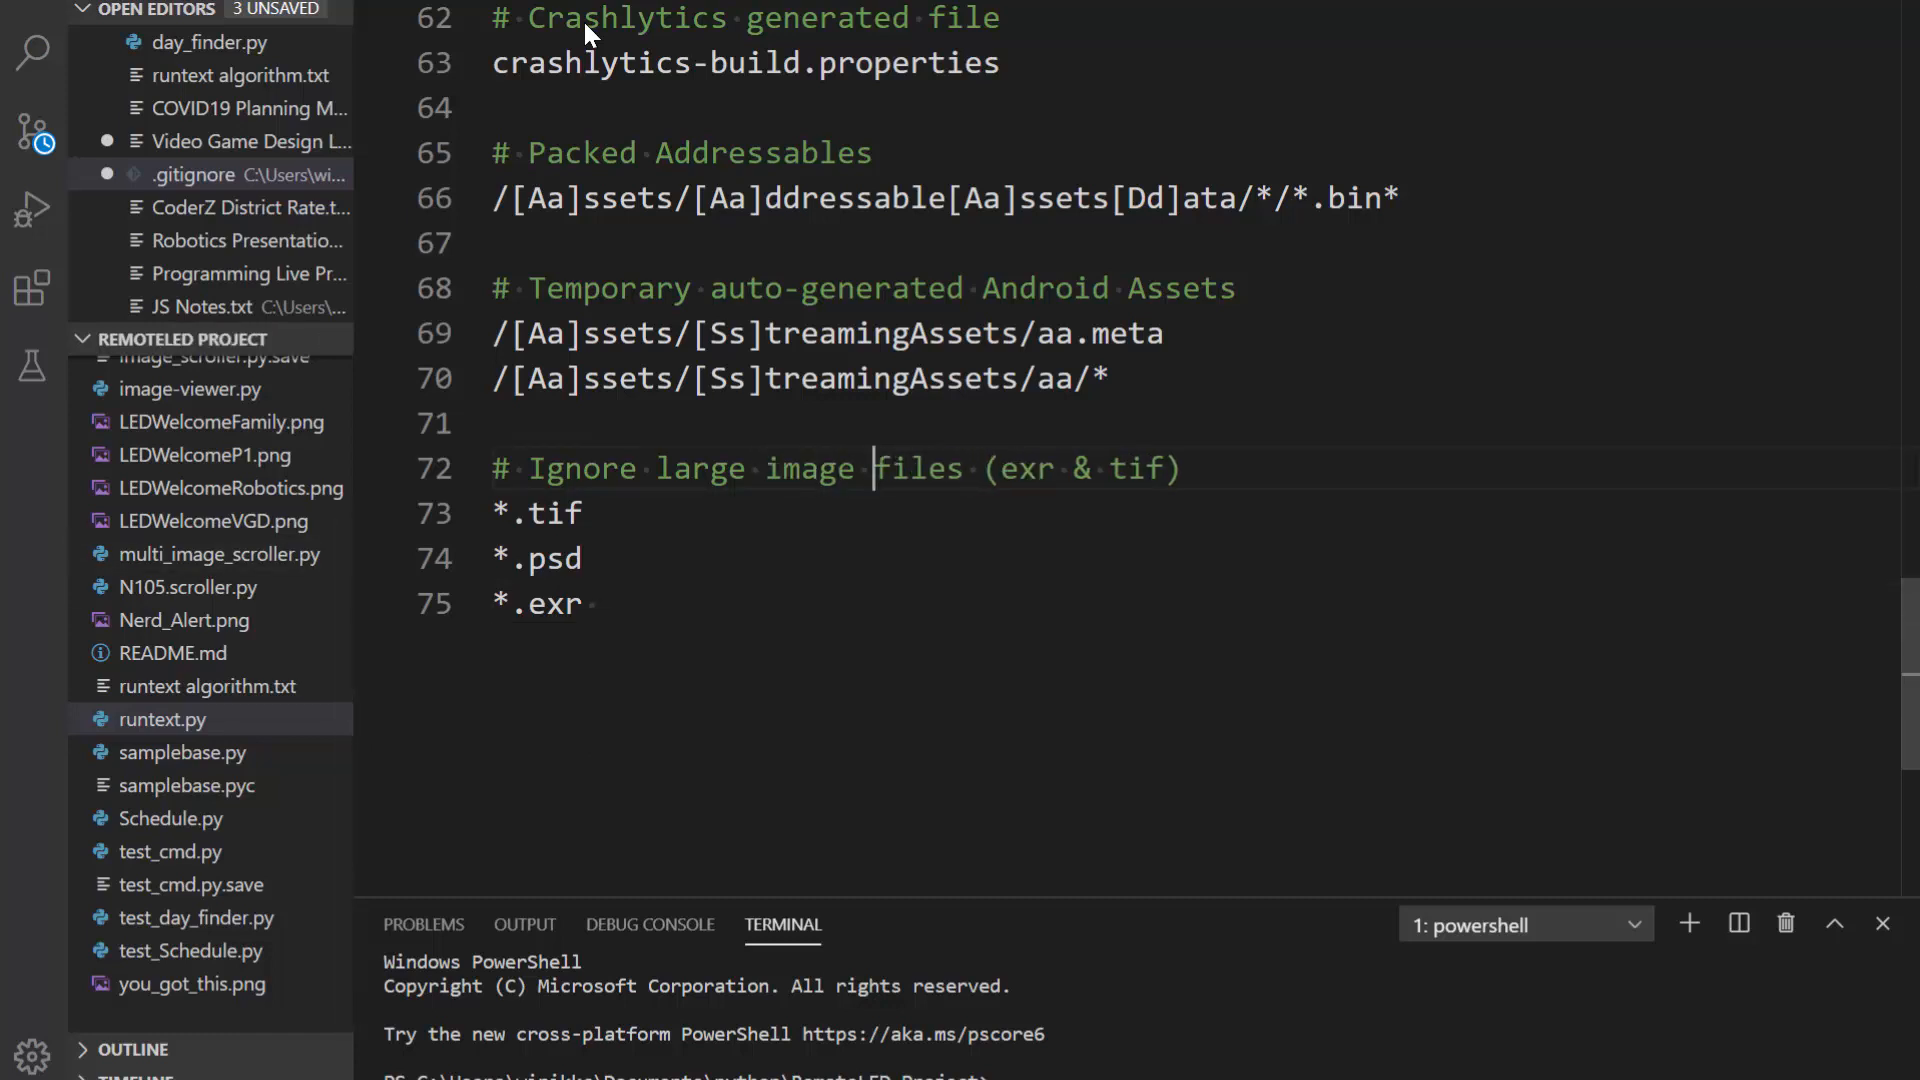
key("ctrl+s")
mouse_move(601, 603)
left_mouse_down()
mouse_move(492, 333)
mouse_move(492, 468)
left_mouse_up()
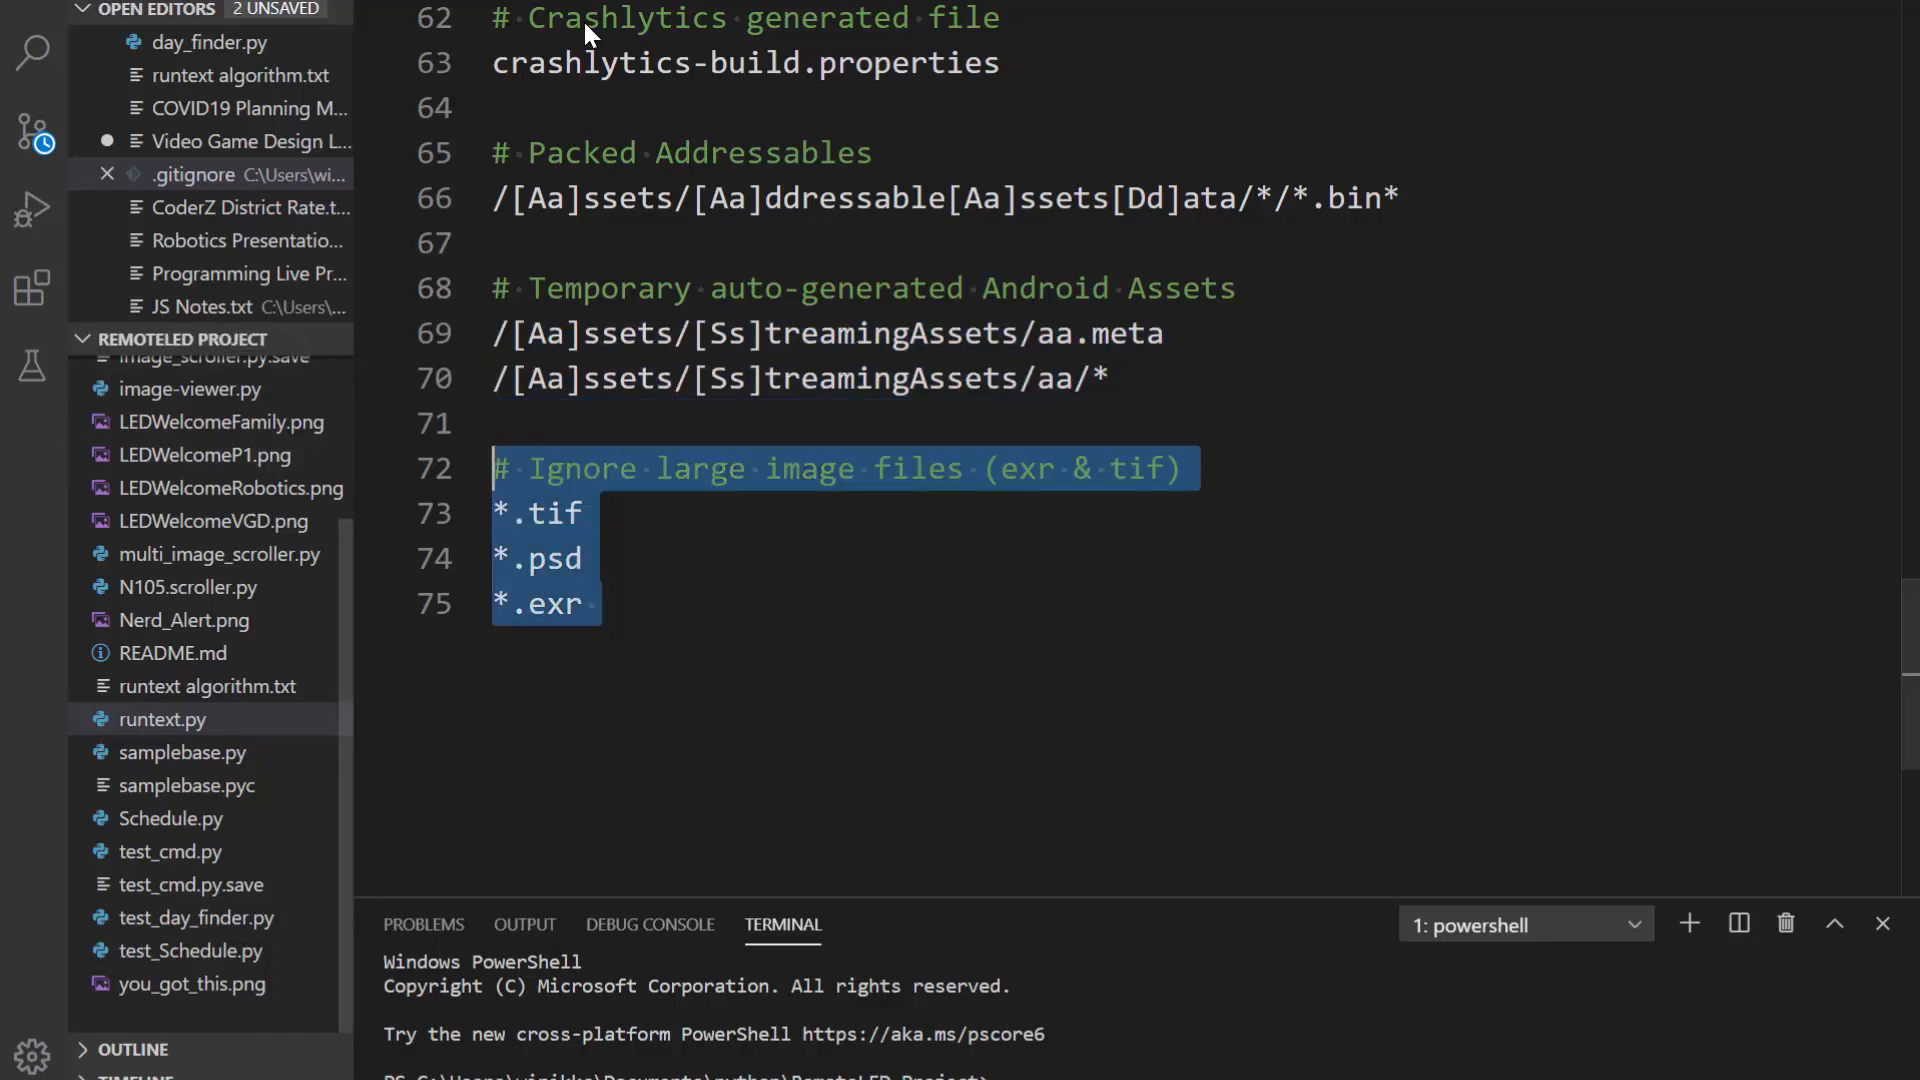
left_click(601, 603)
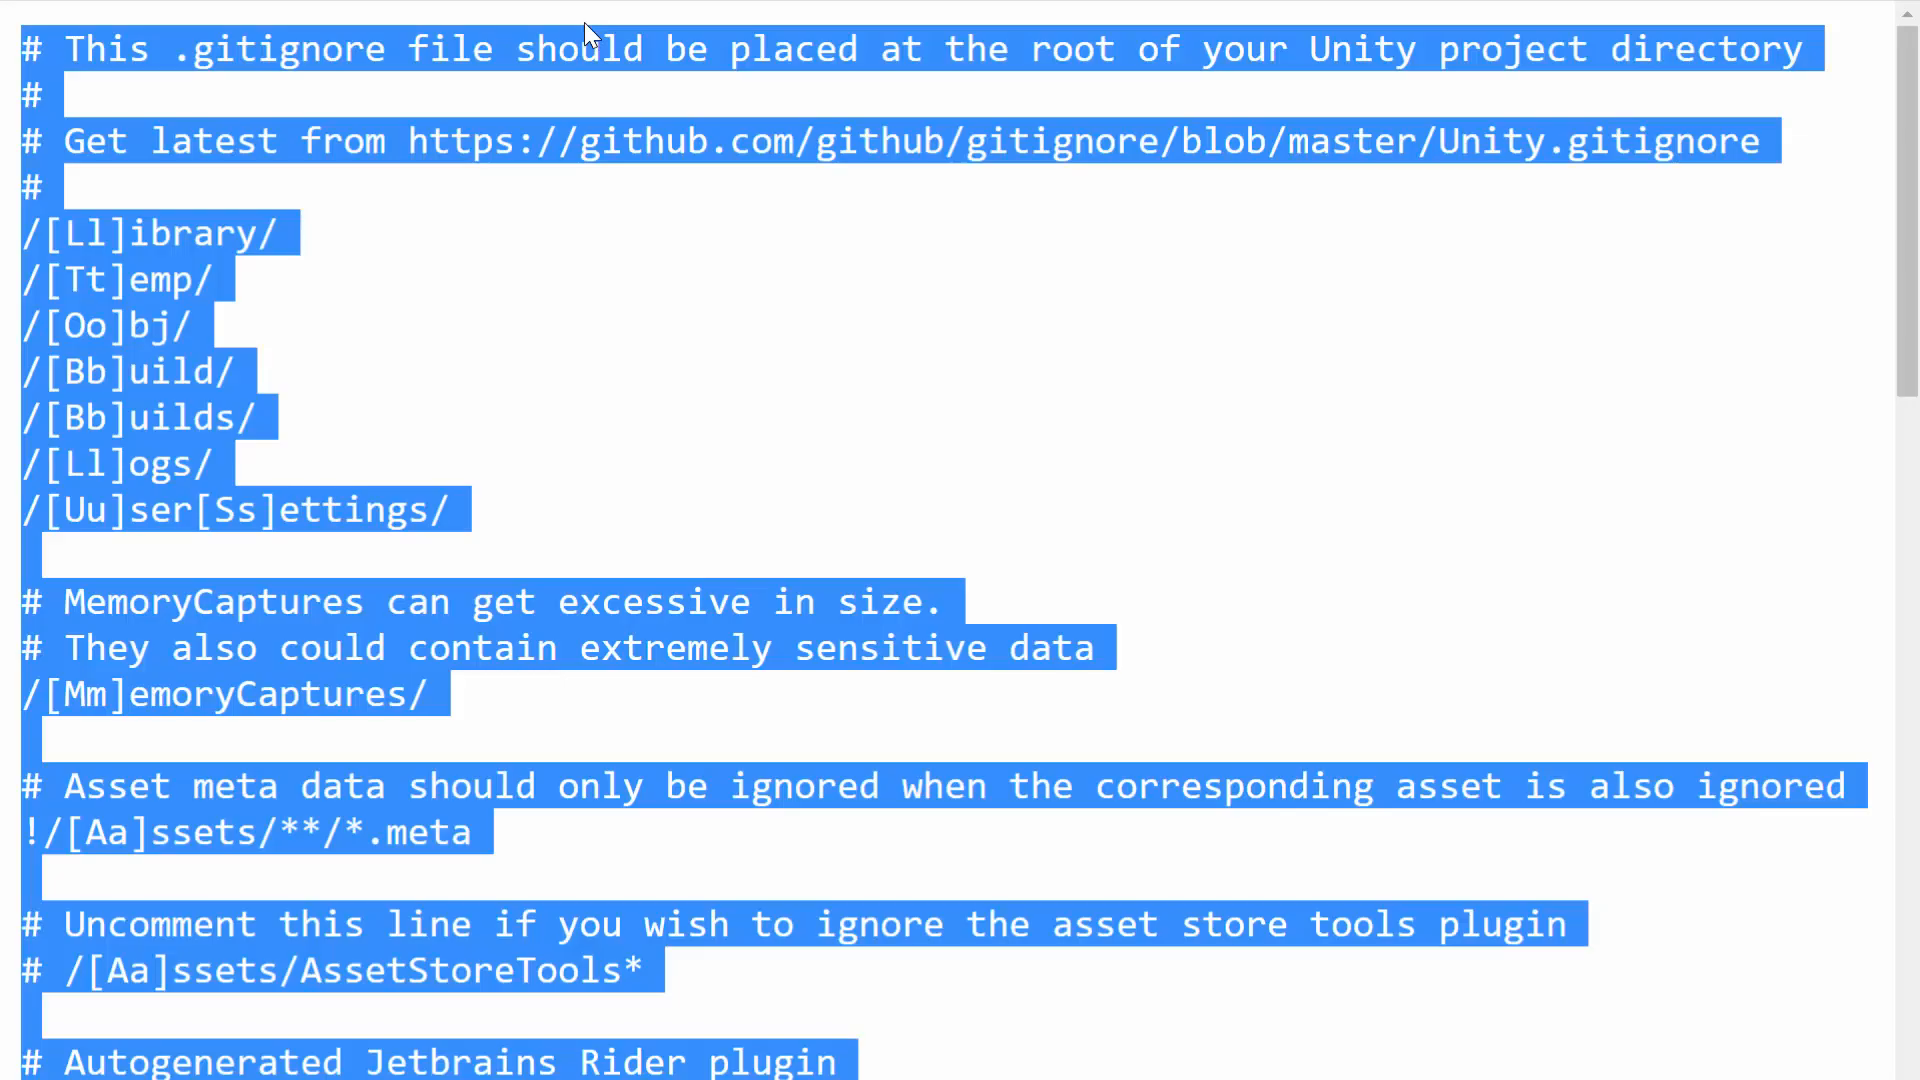
Step: Switch to Git Bash and check which files are untracked with git status
key("alt+Tab")
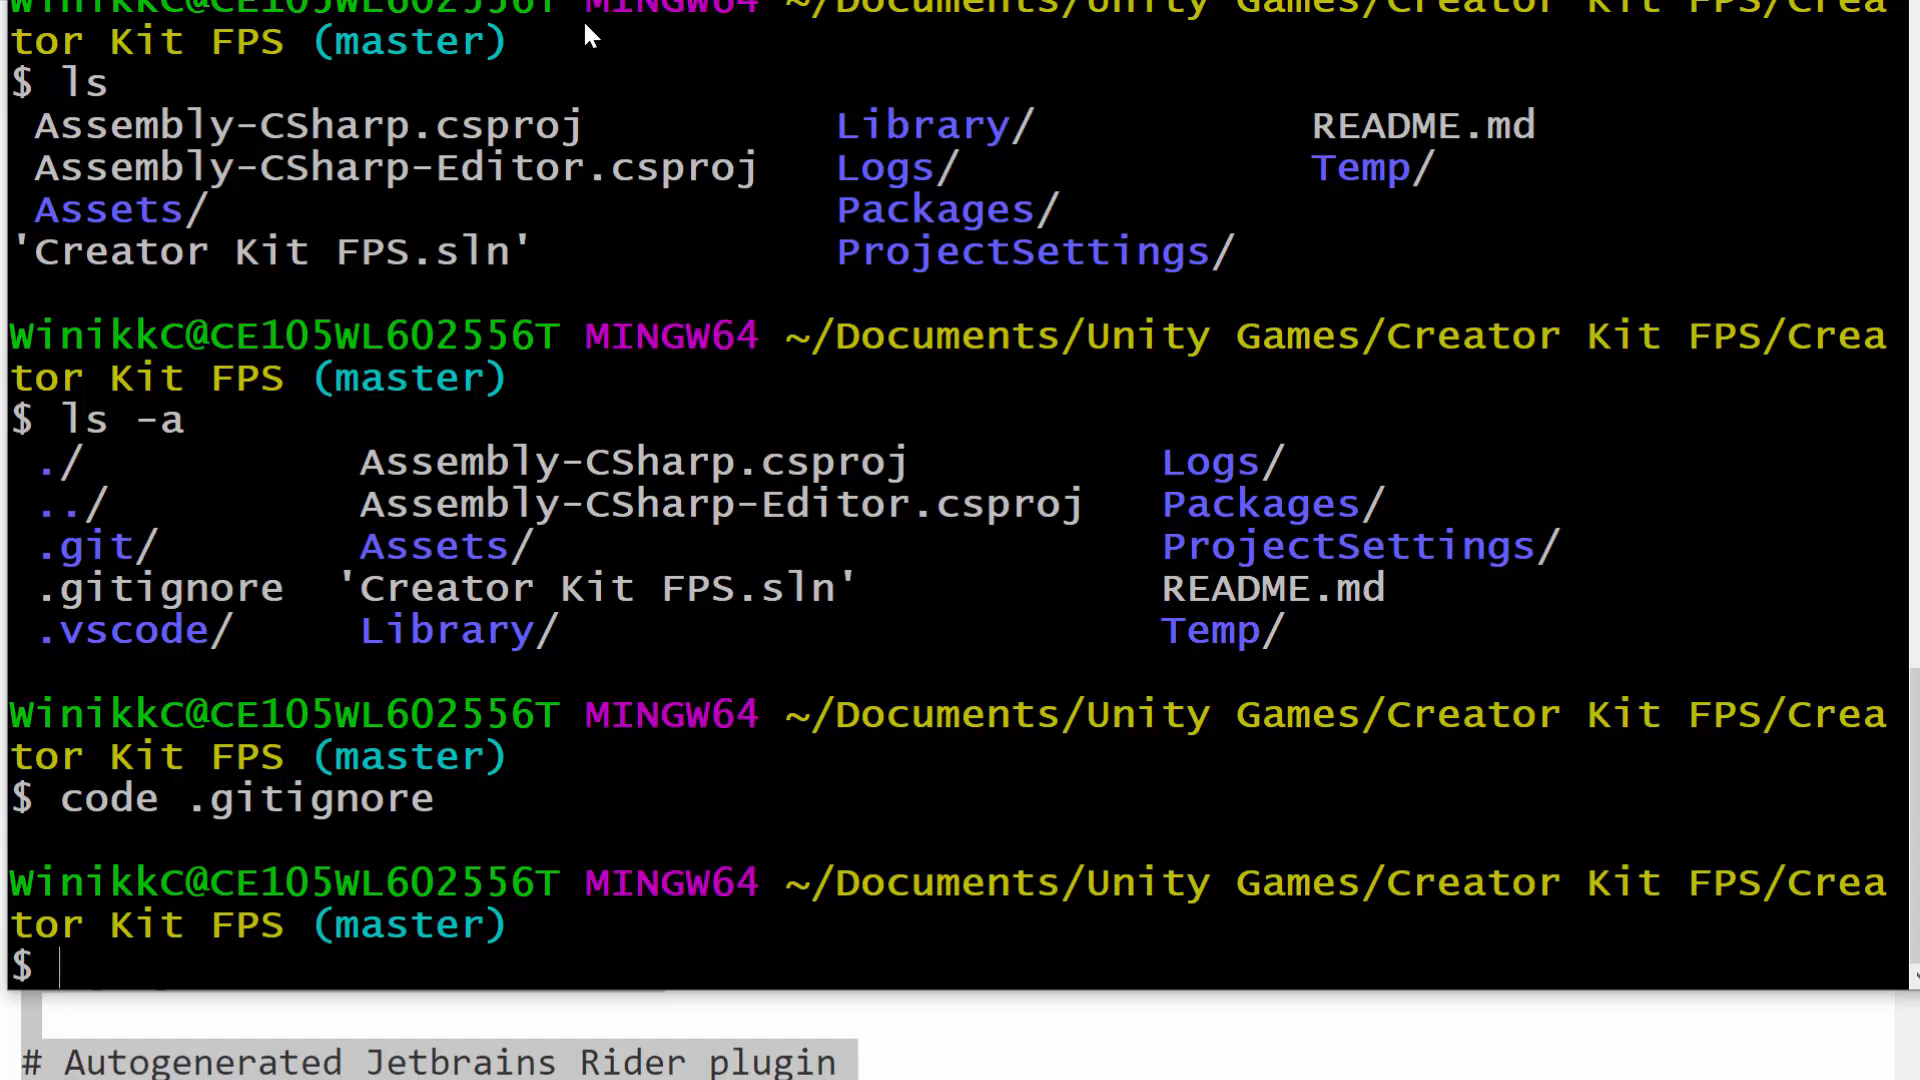
type("git status")
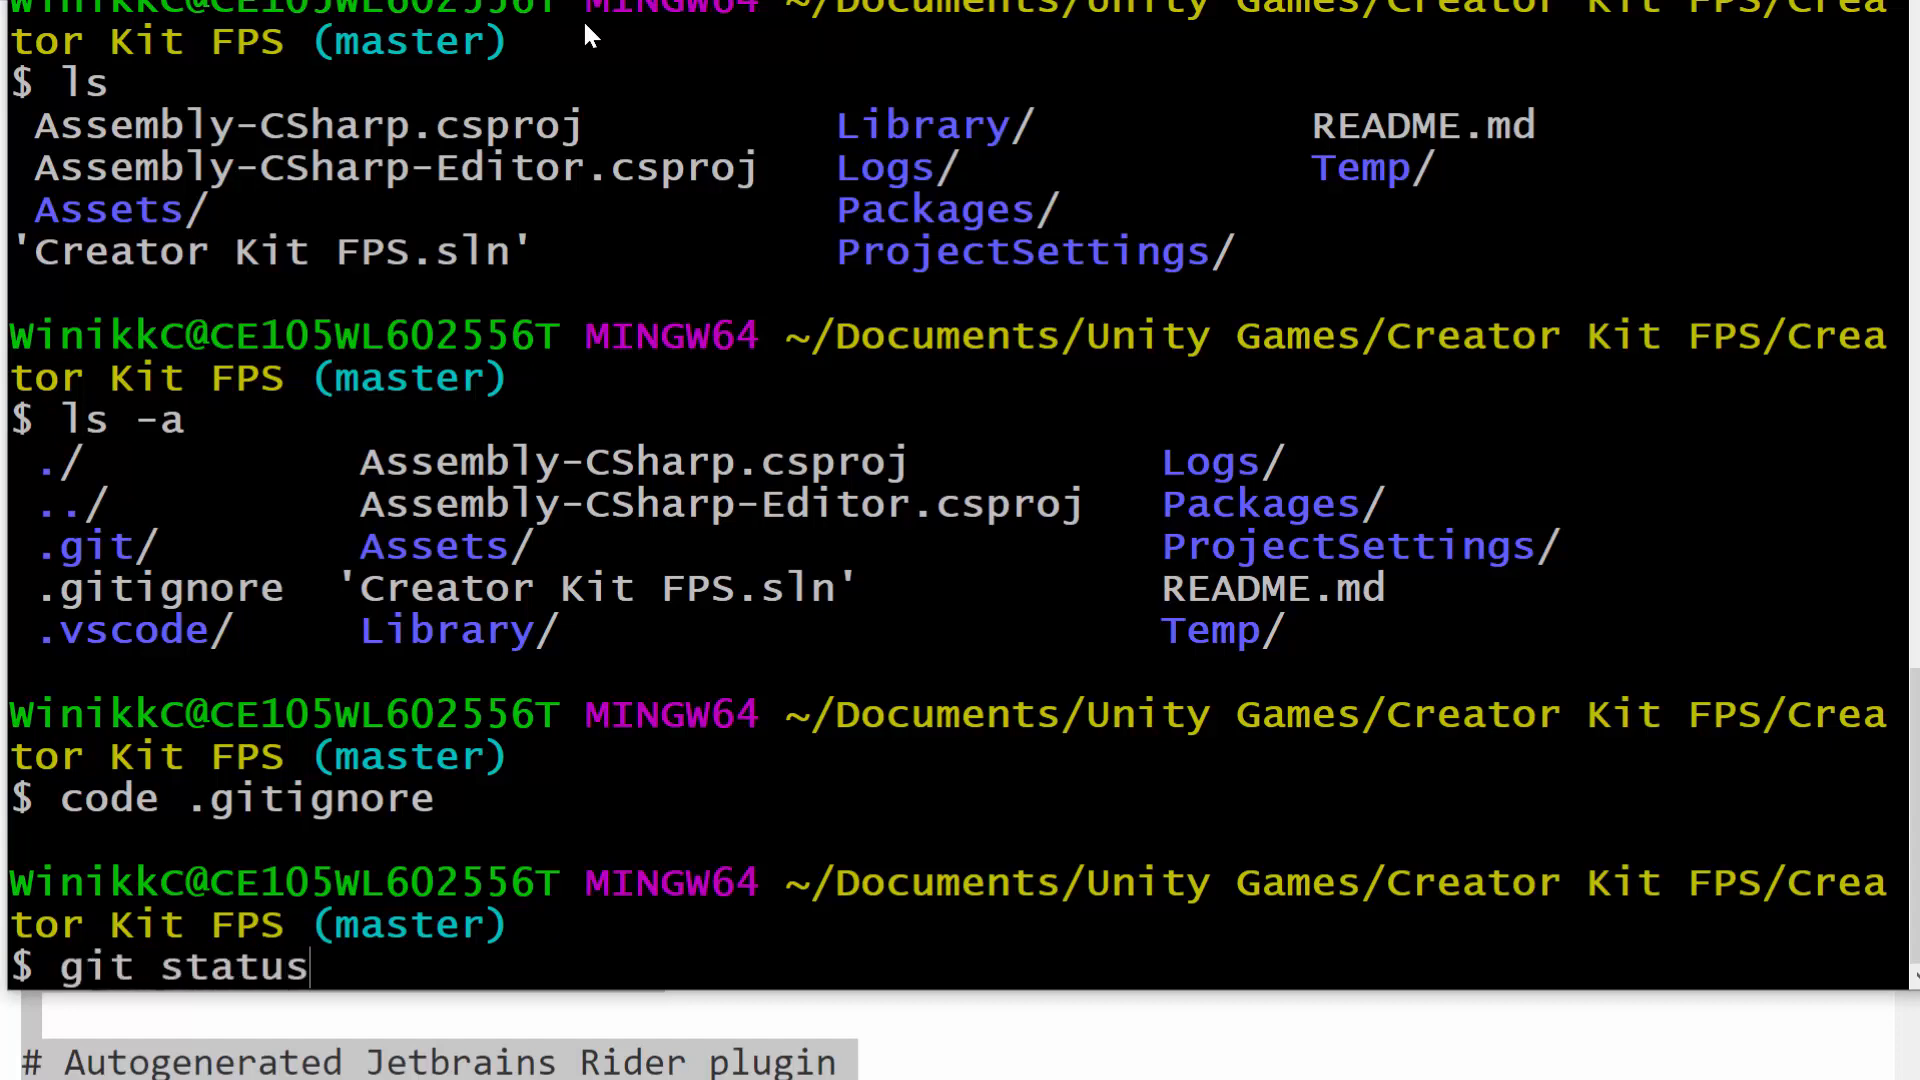
key("Return")
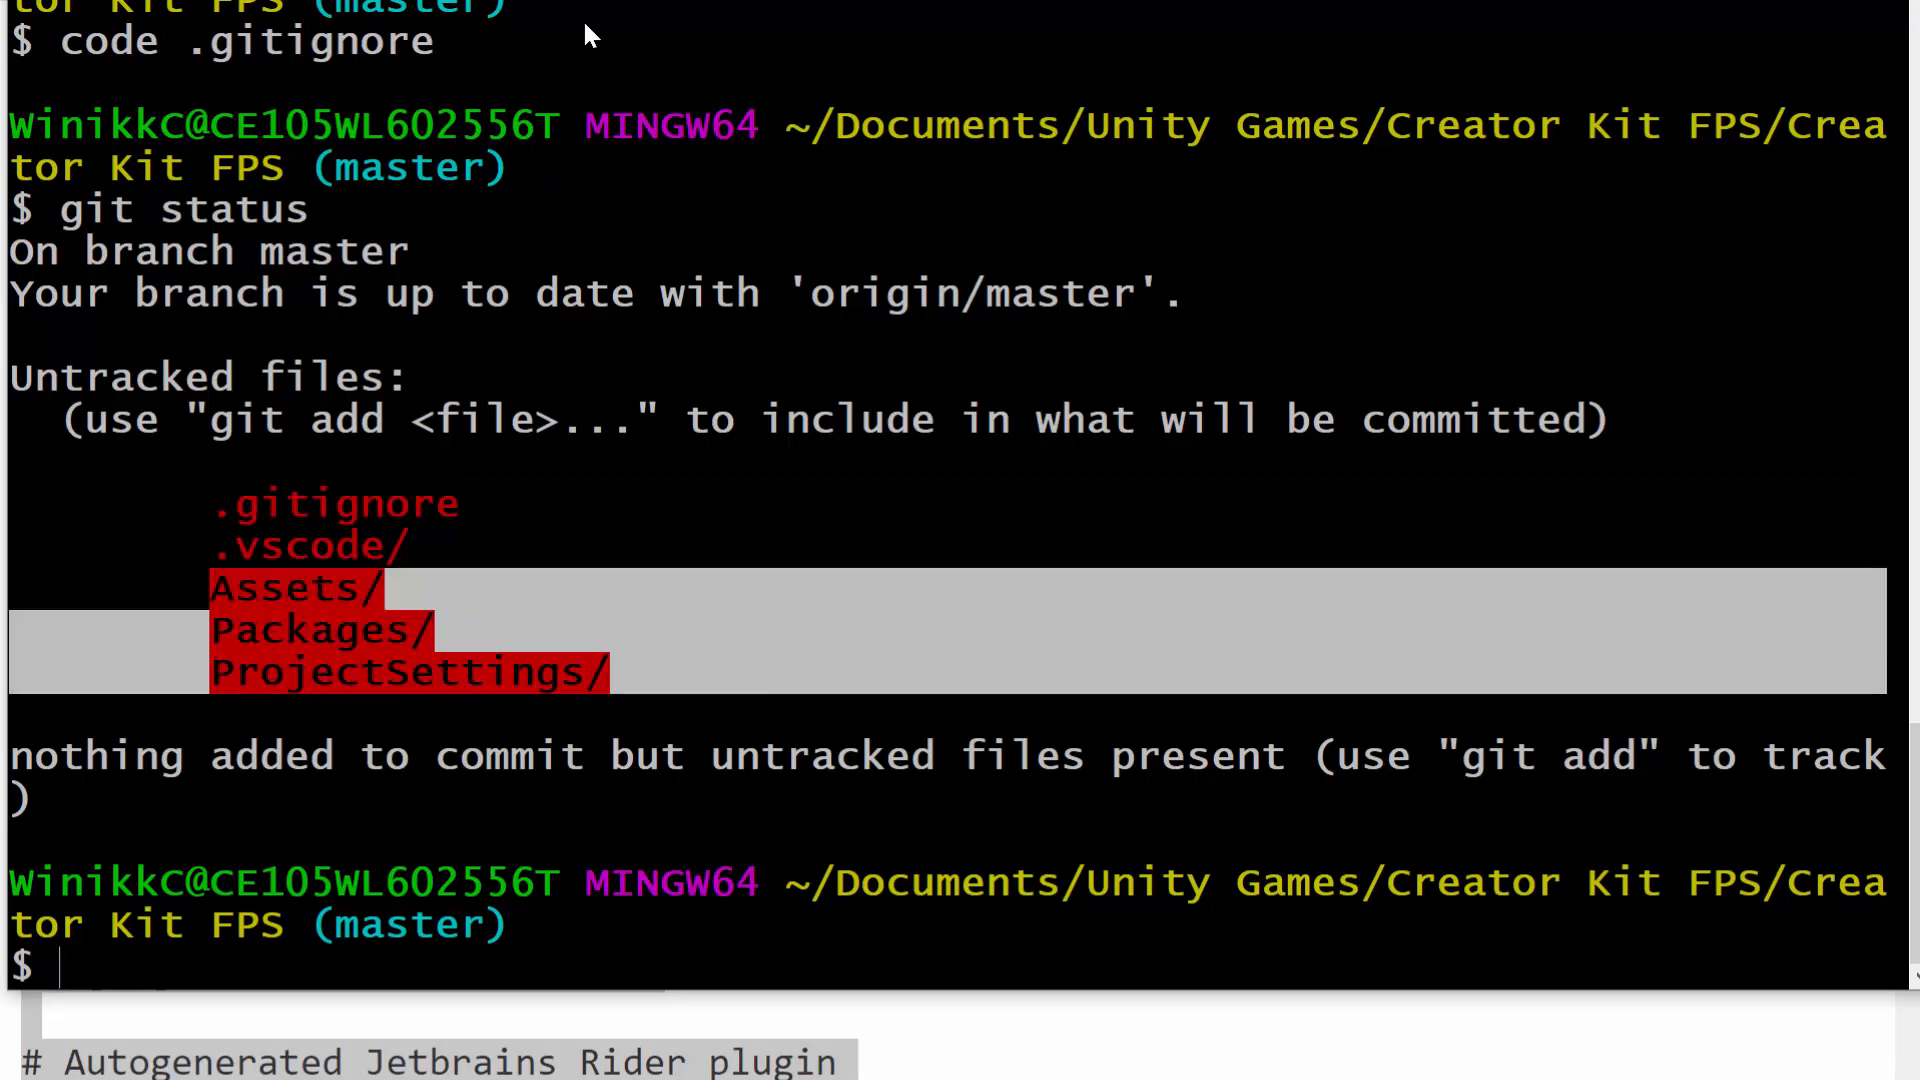
Step: Switch to the Creator Kit FPS folder in File Explorer and compare its contents with the git status file list
key("alt+Tab")
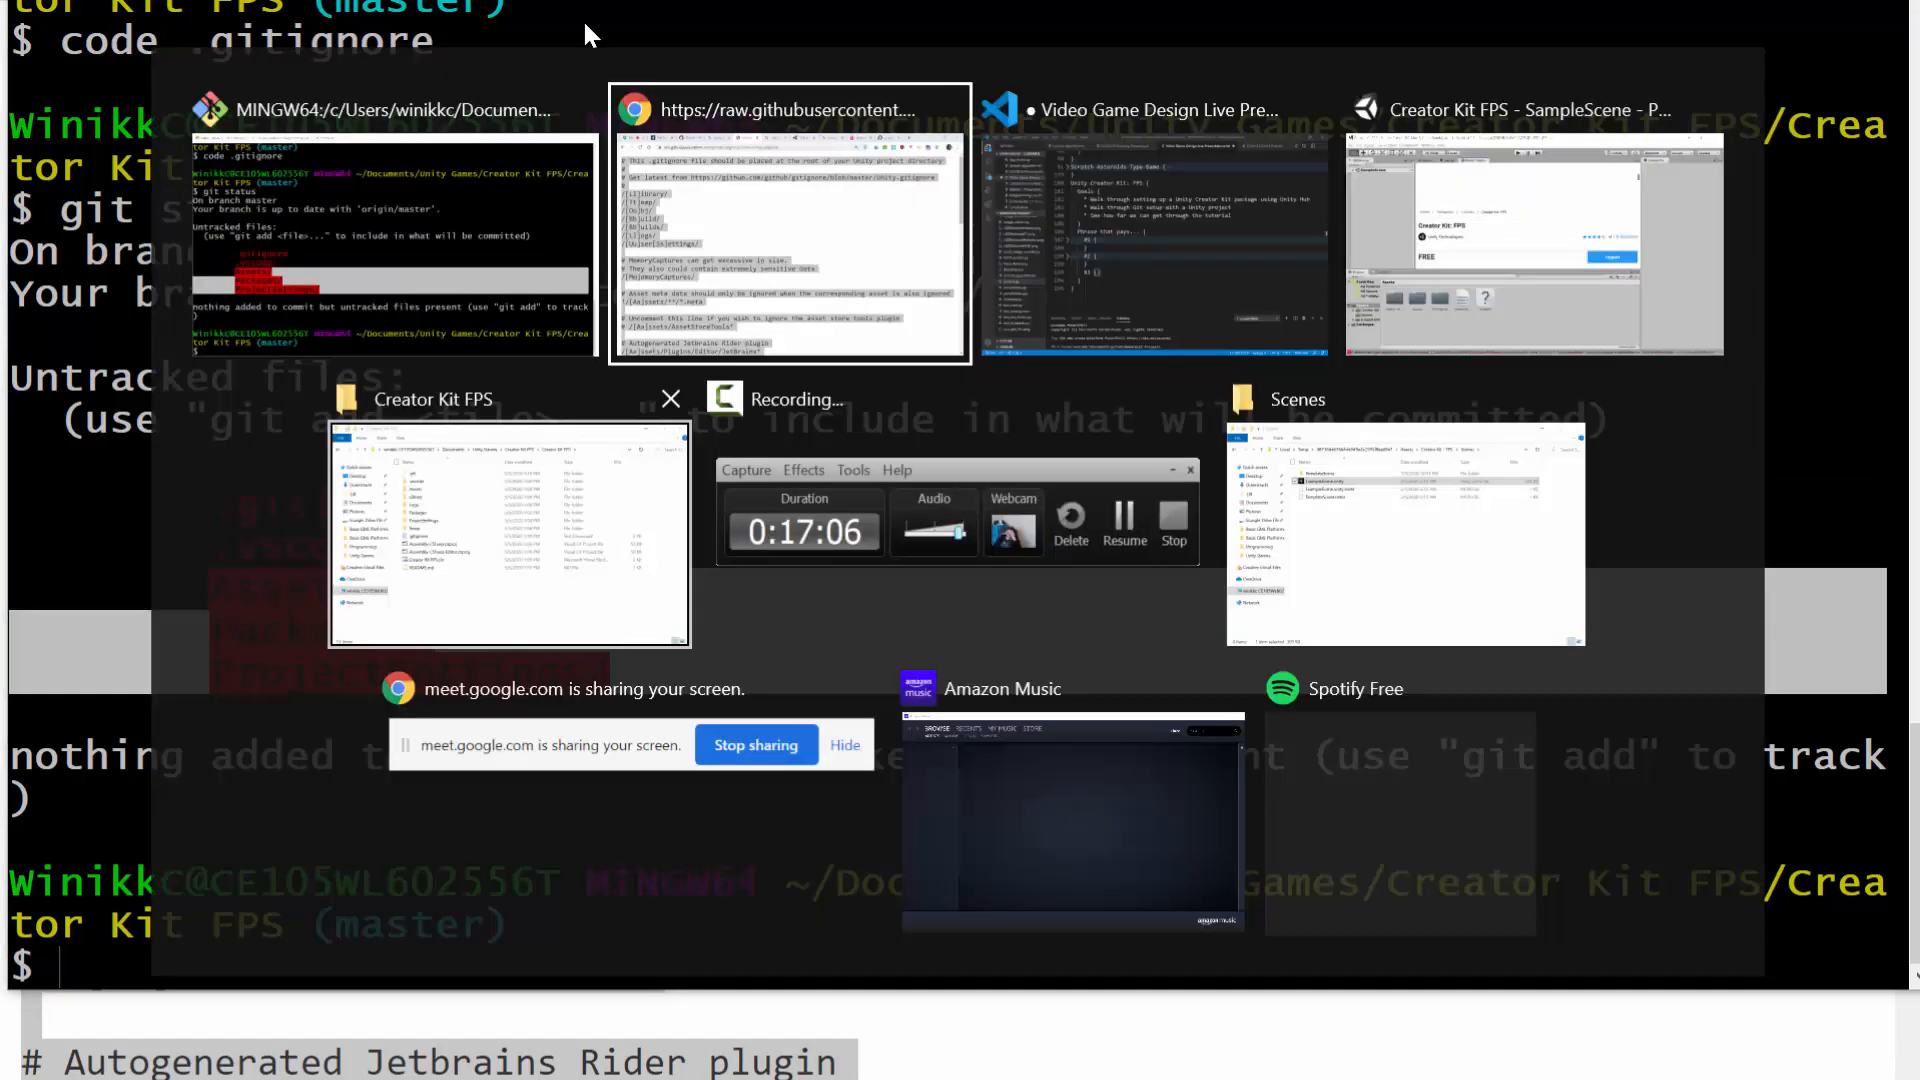
key("alt+Tab")
key("alt+Tab")
key("alt+Tab")
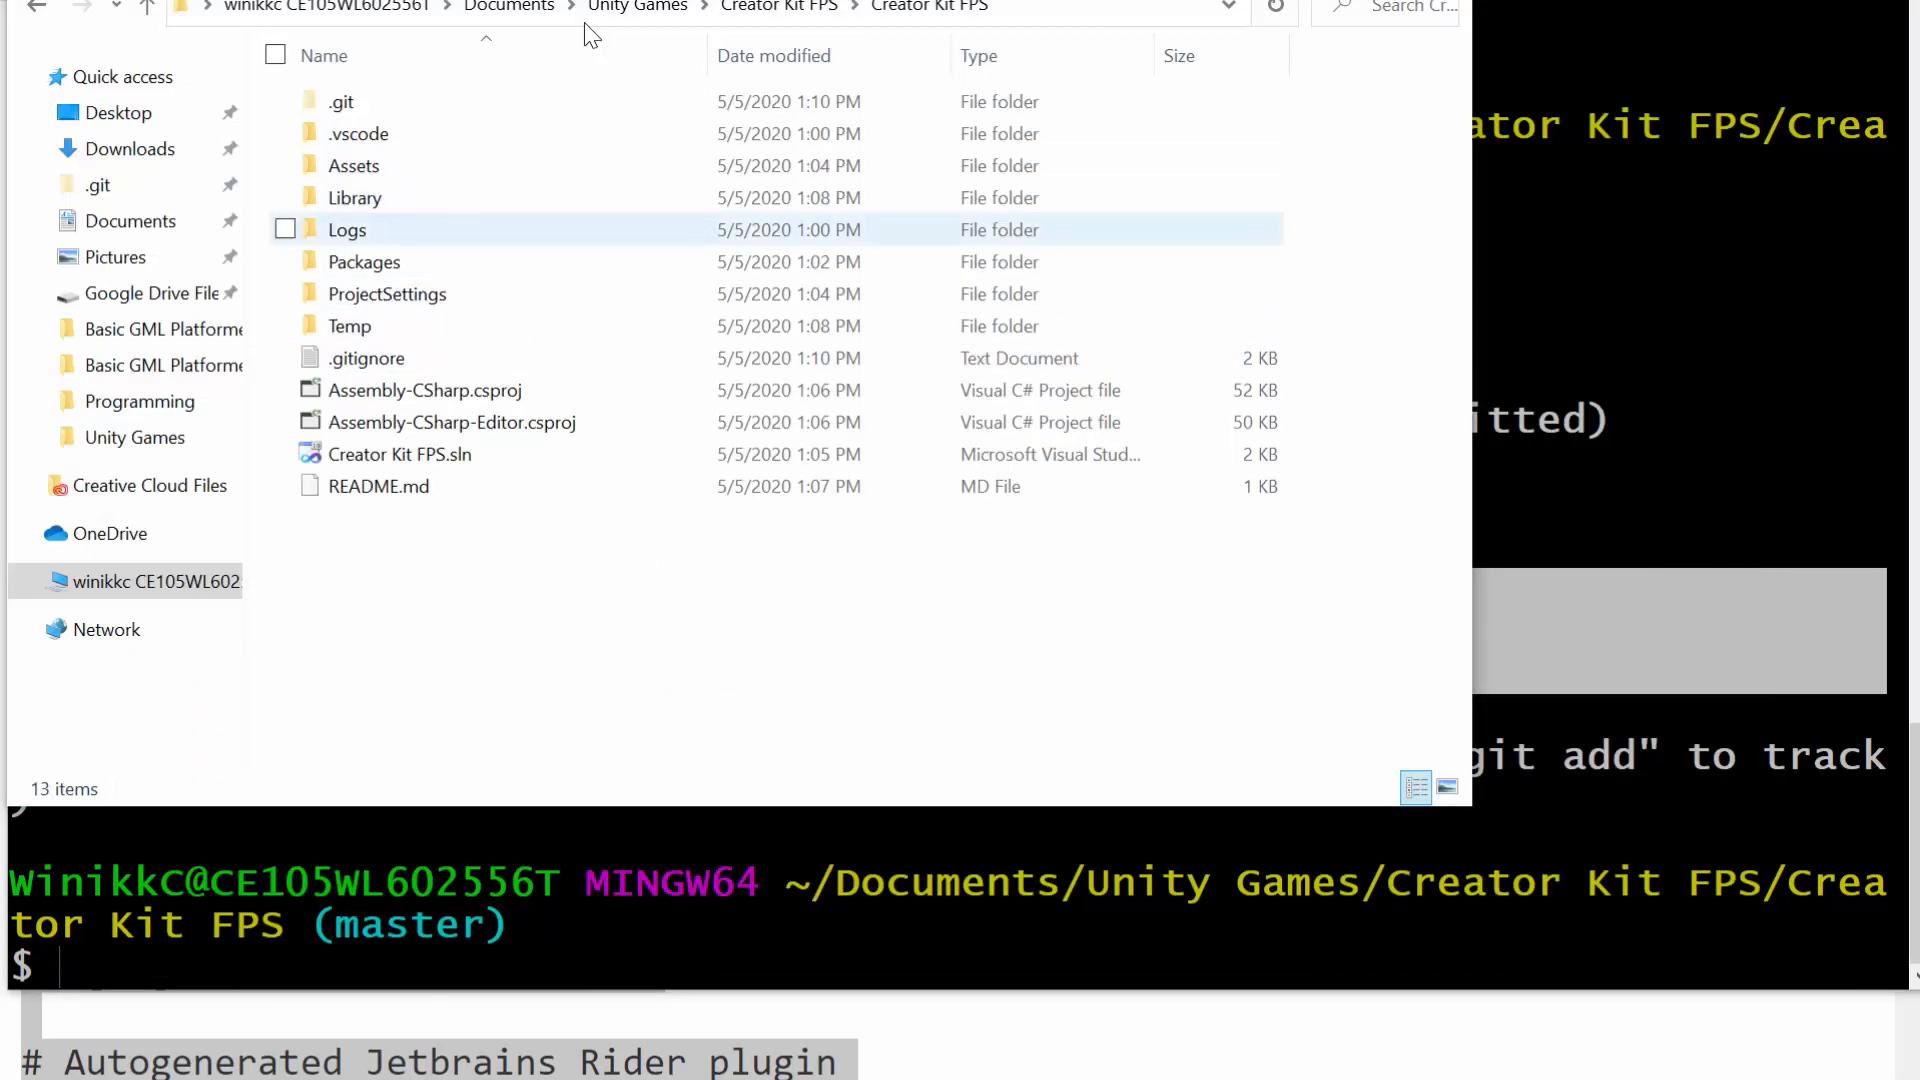
key("alt+Tab")
key("alt+Tab")
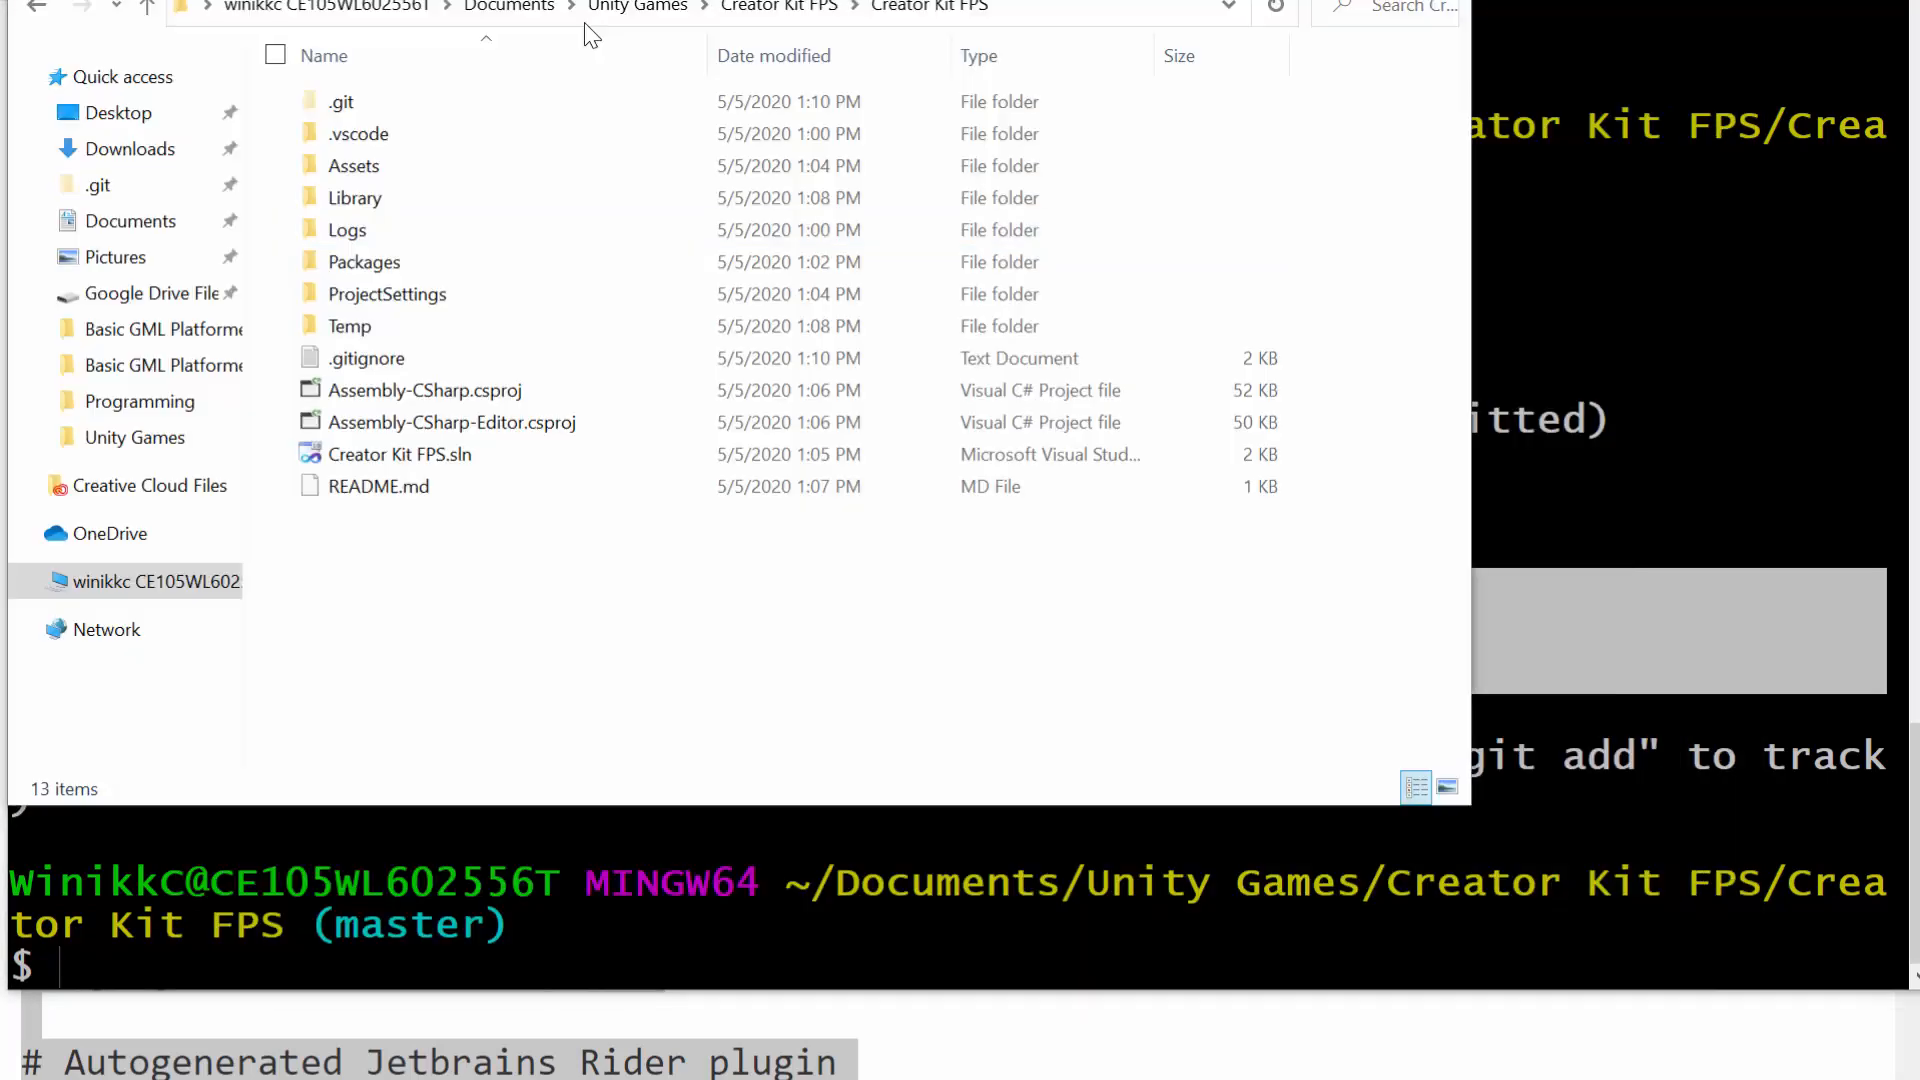
Step: Return to Git Bash and stage all untracked project files with git add
key("alt+Tab")
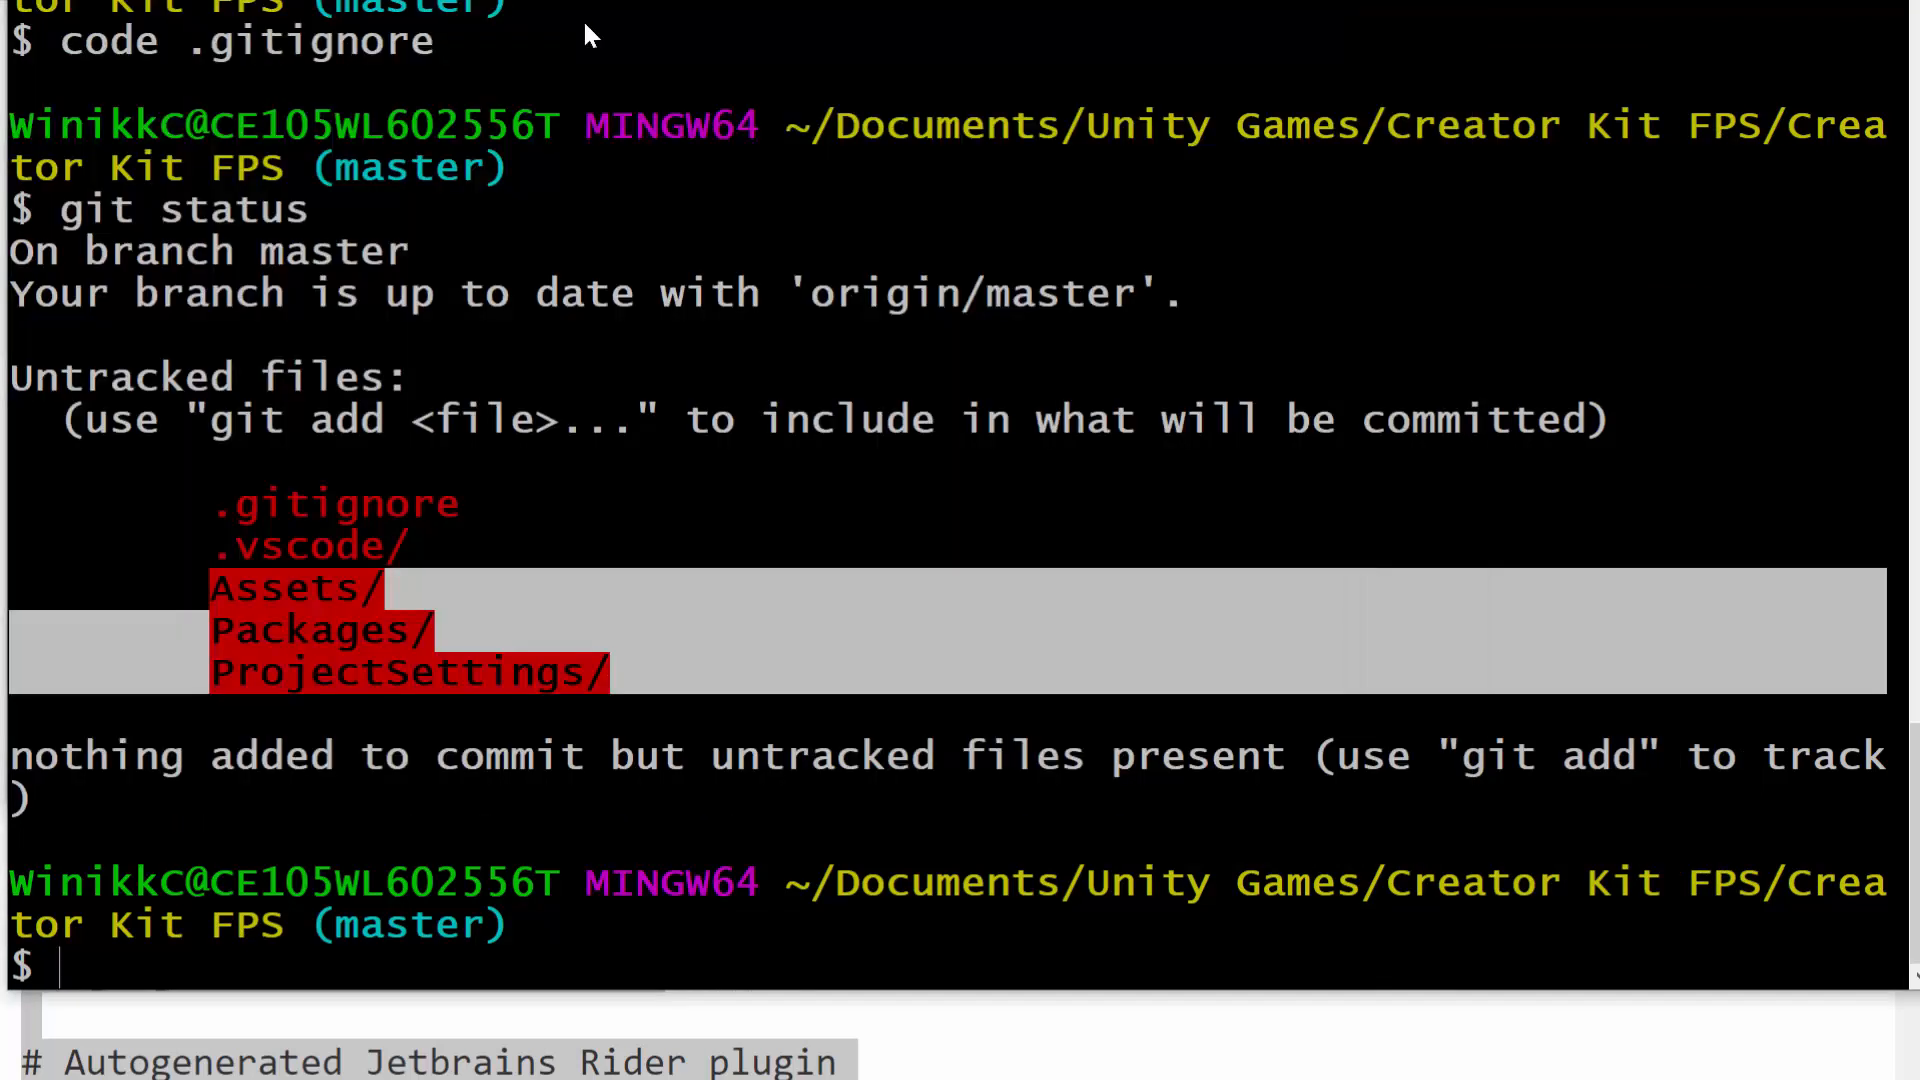
left_click(585, 25)
left_click_drag(212, 505, 480, 505)
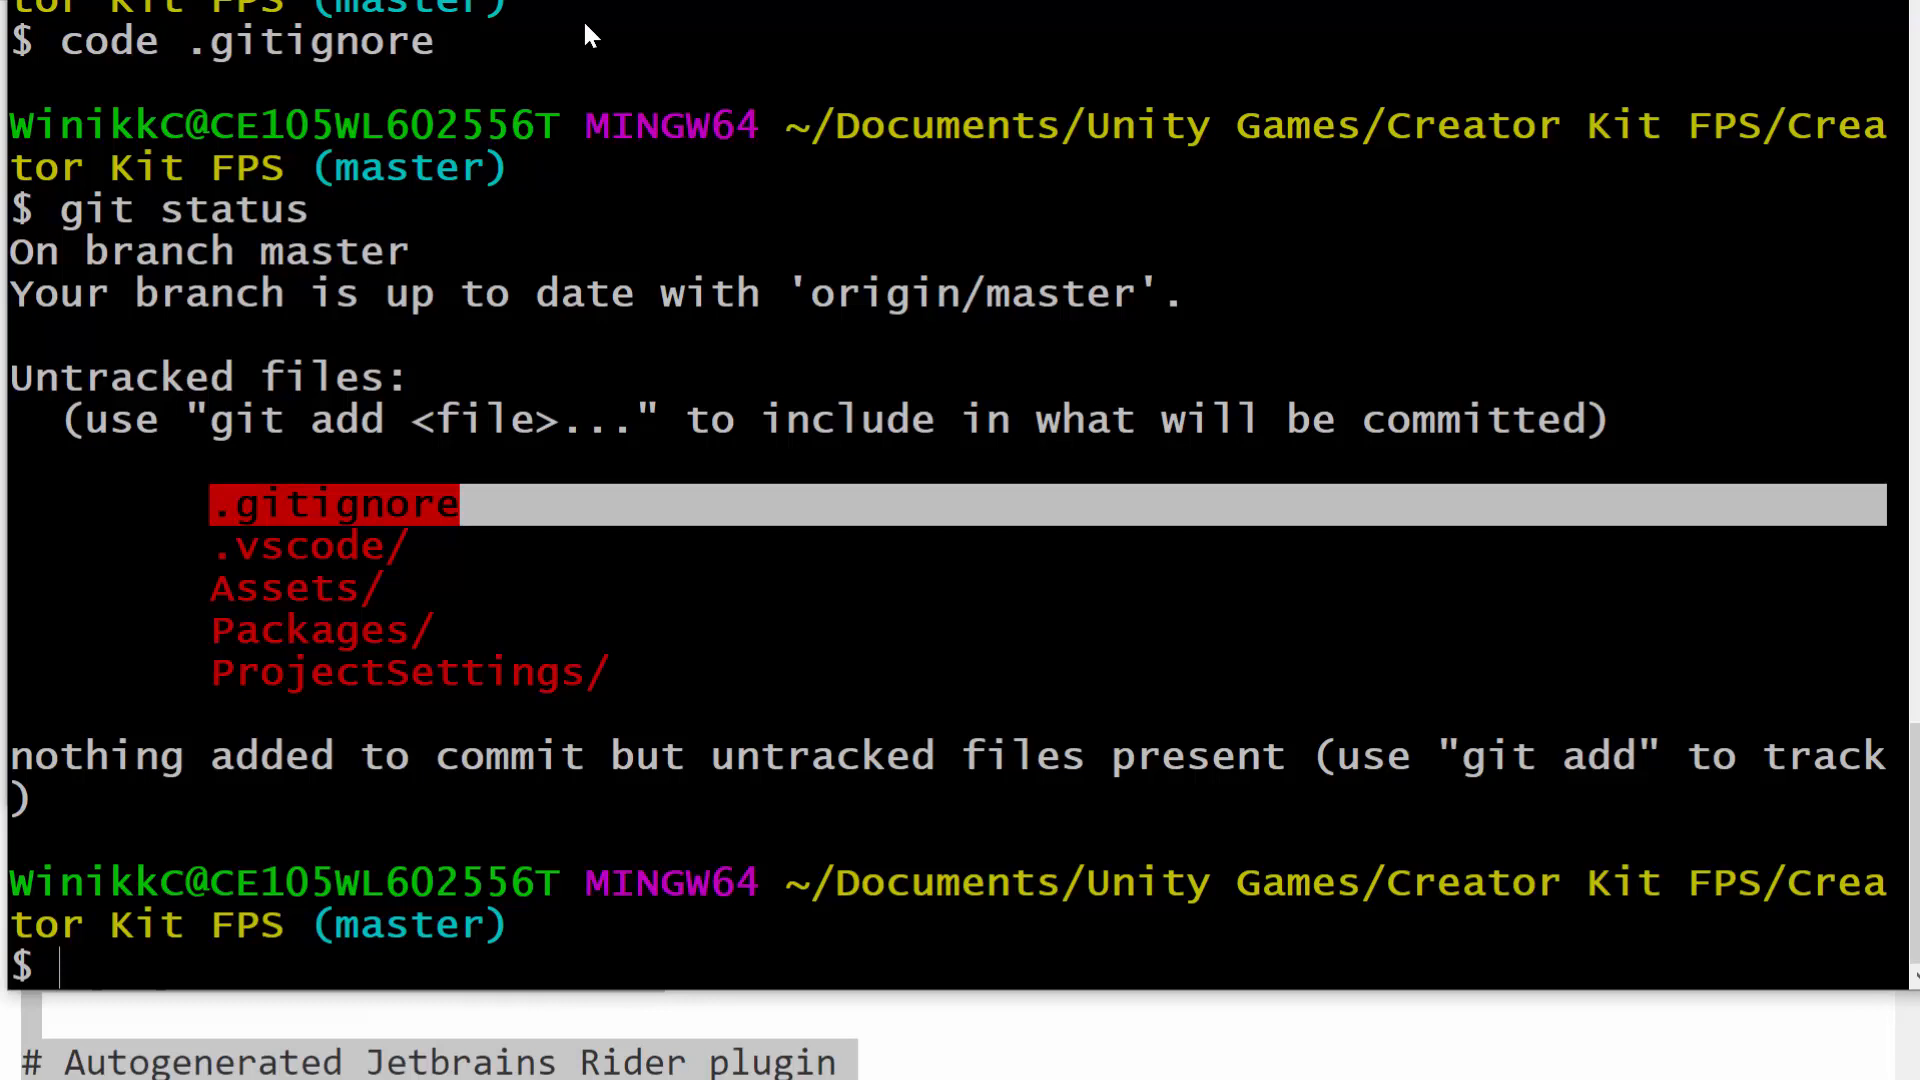
left_click(585, 25)
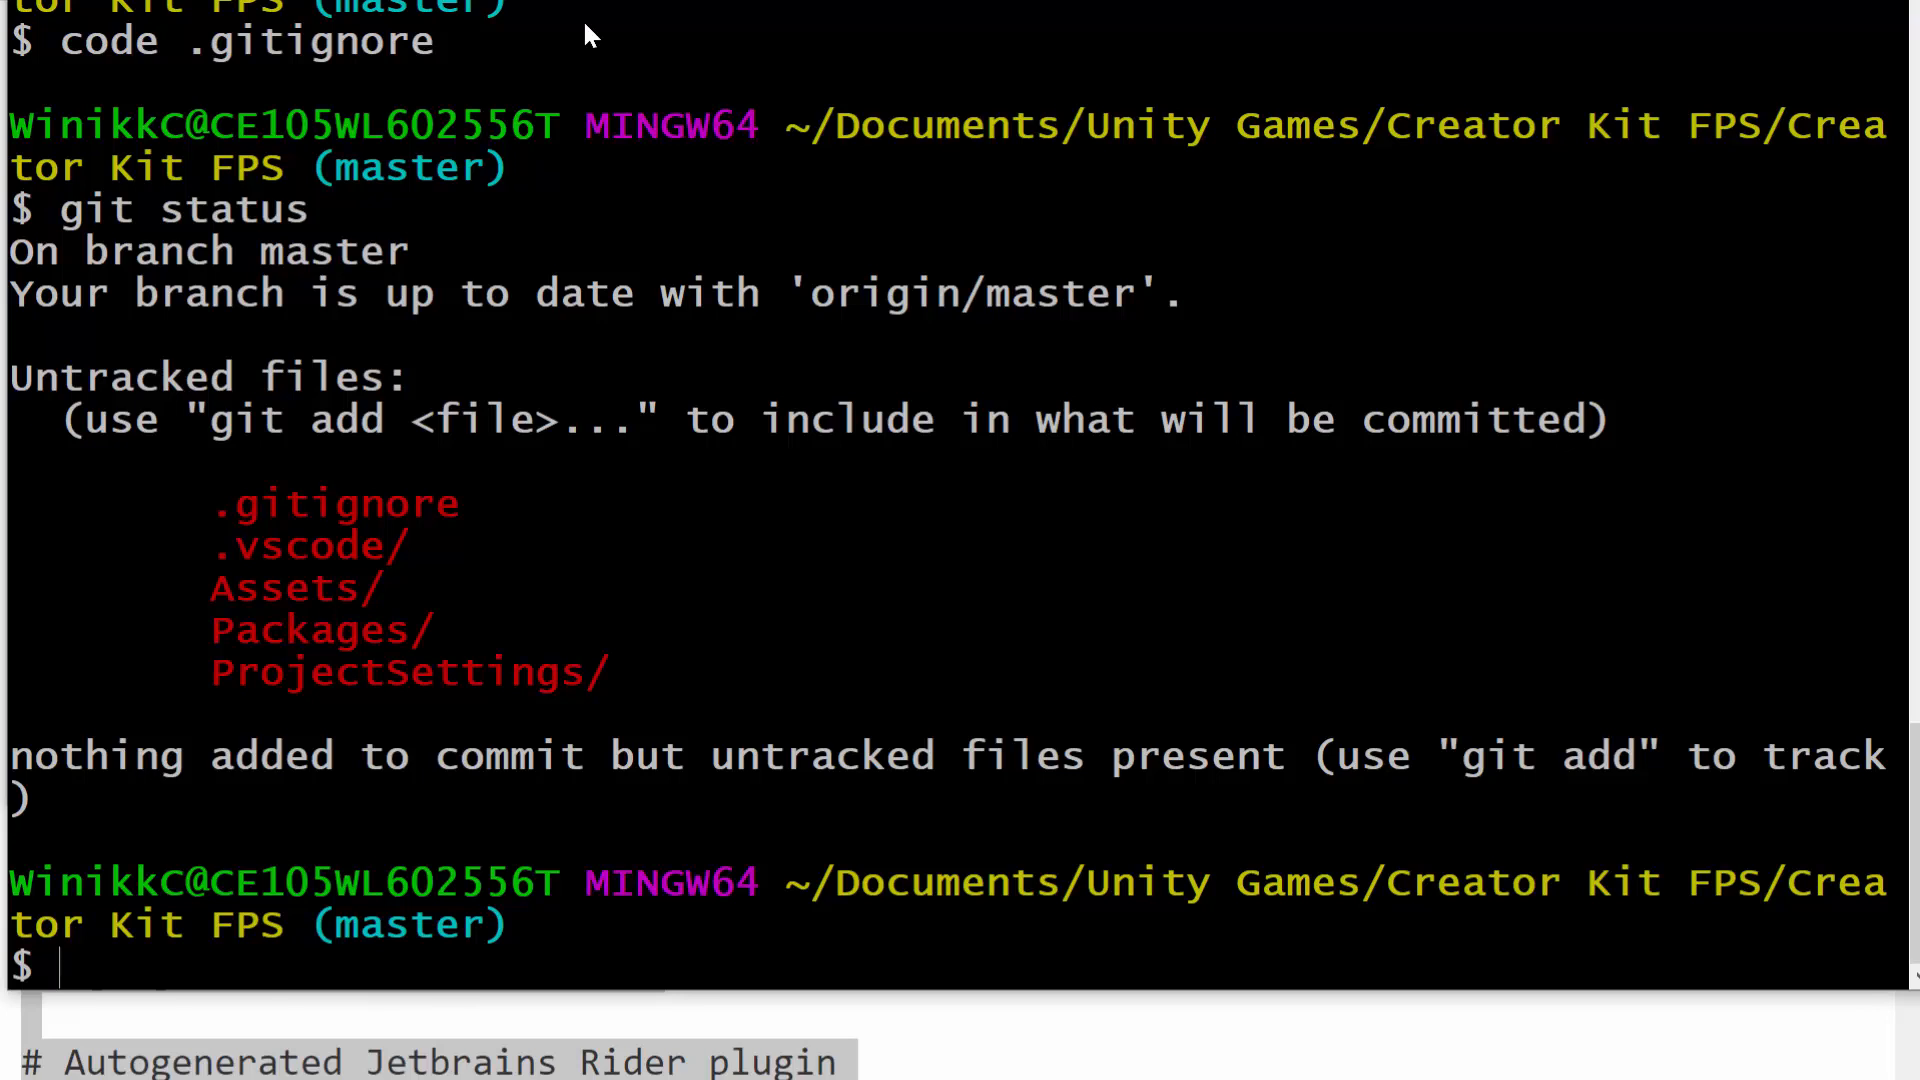
type("git add .")
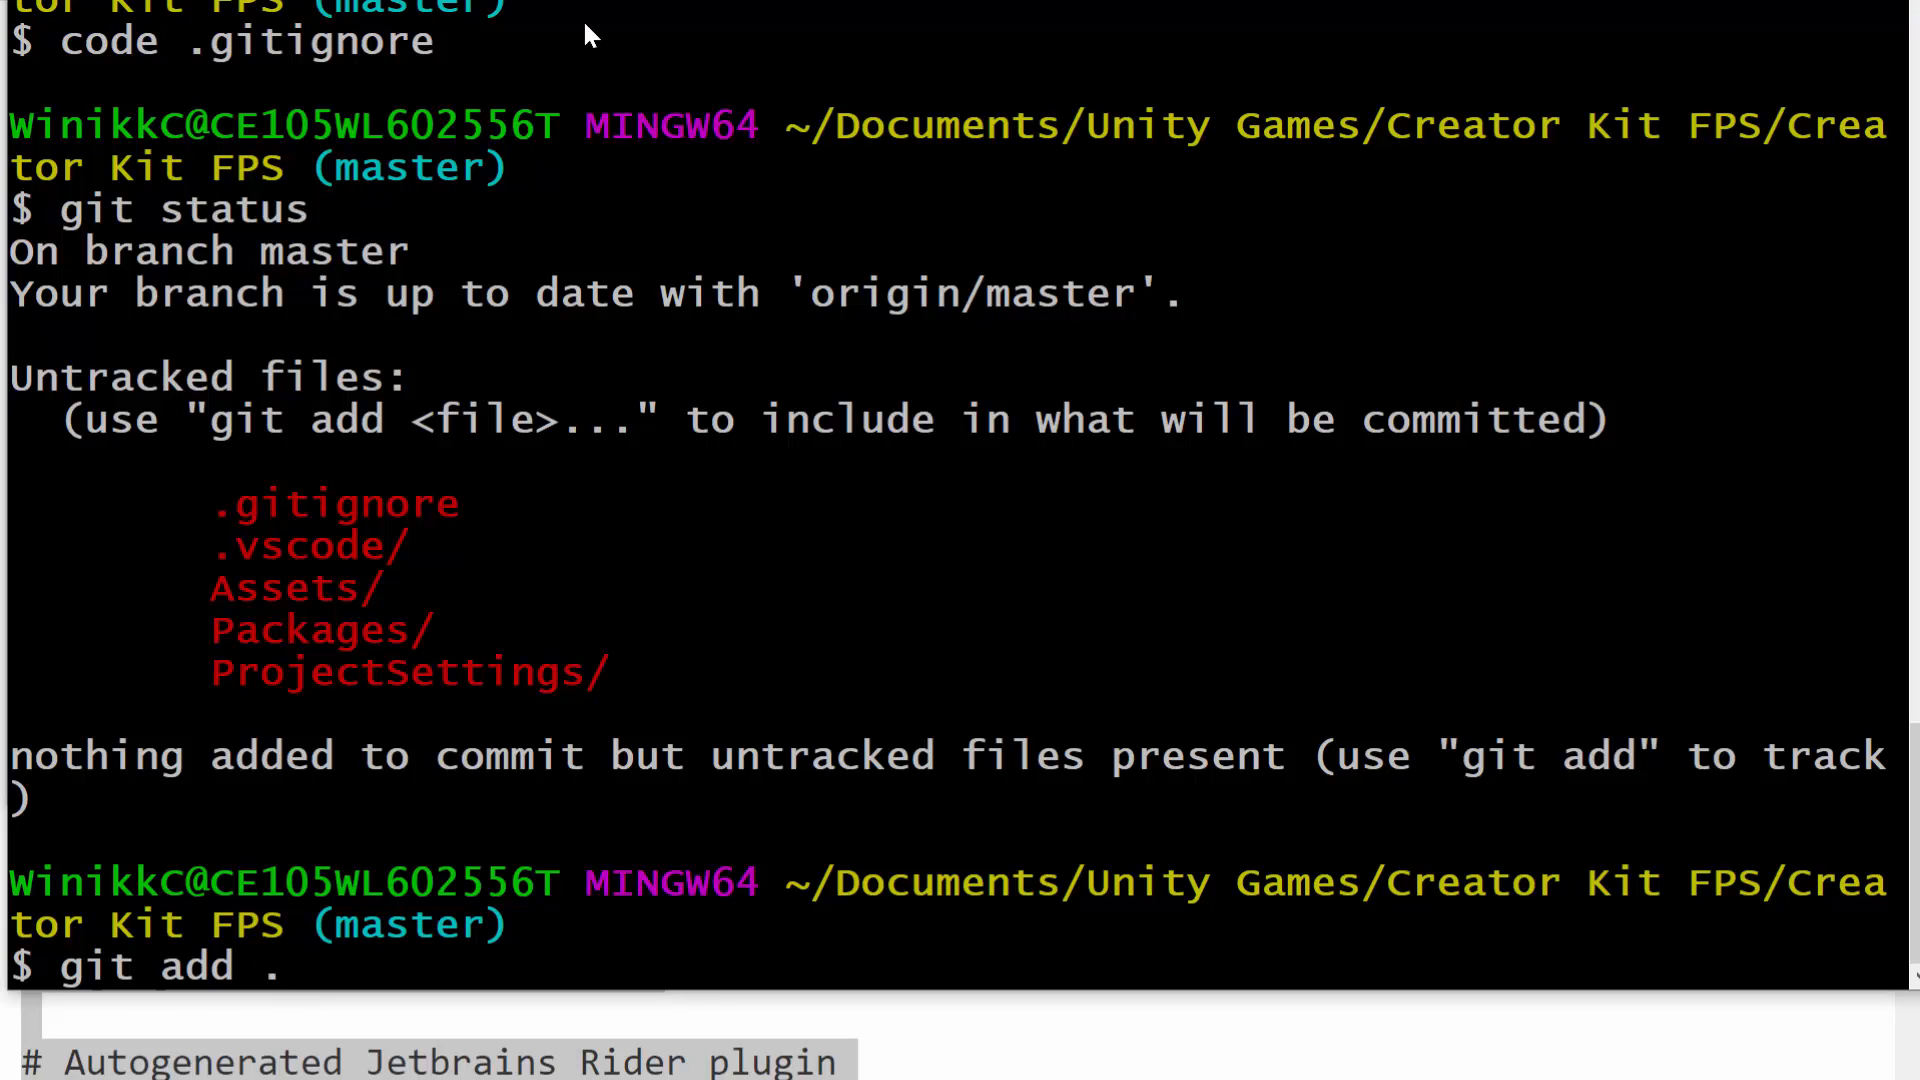
key("Return")
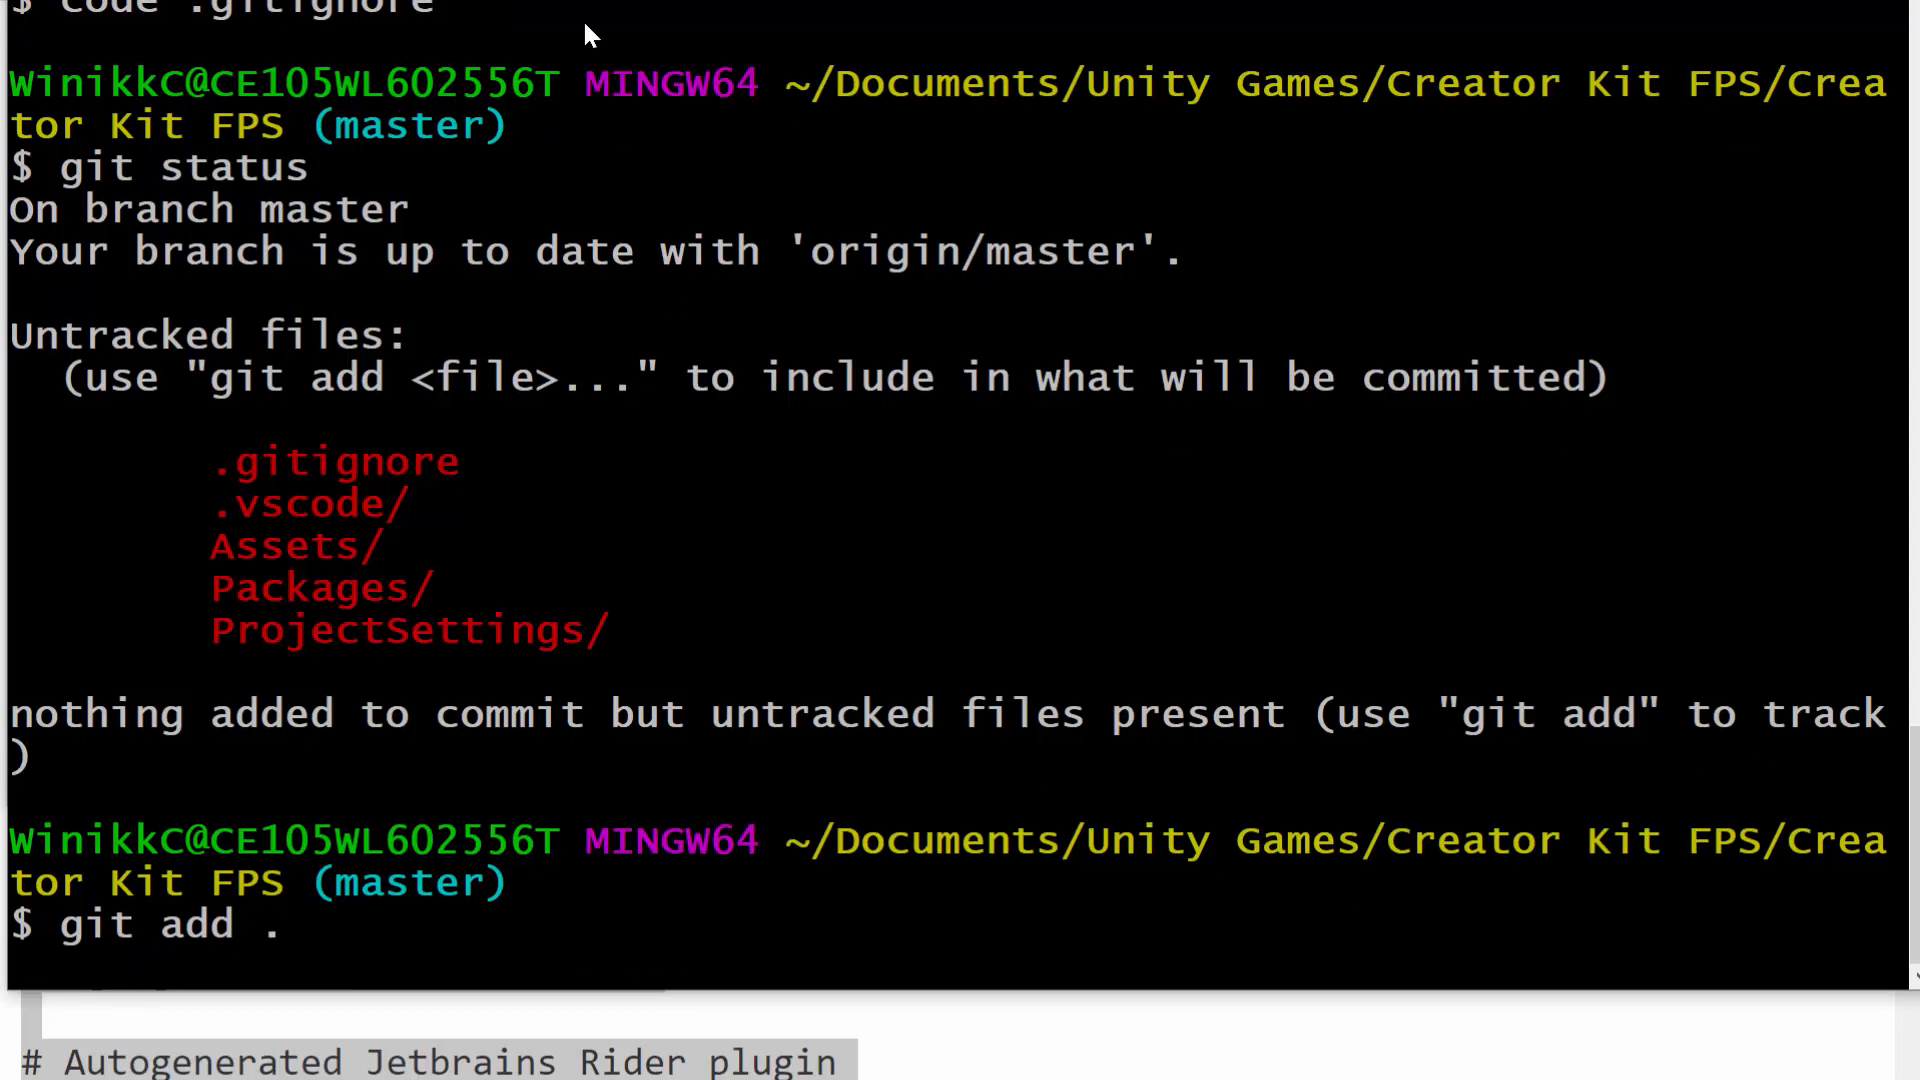
Step: Switch to the Unity editor and show the Scene view in place of the Asset Store
key("alt+Tab")
key("alt+Tab")
key("alt+Tab")
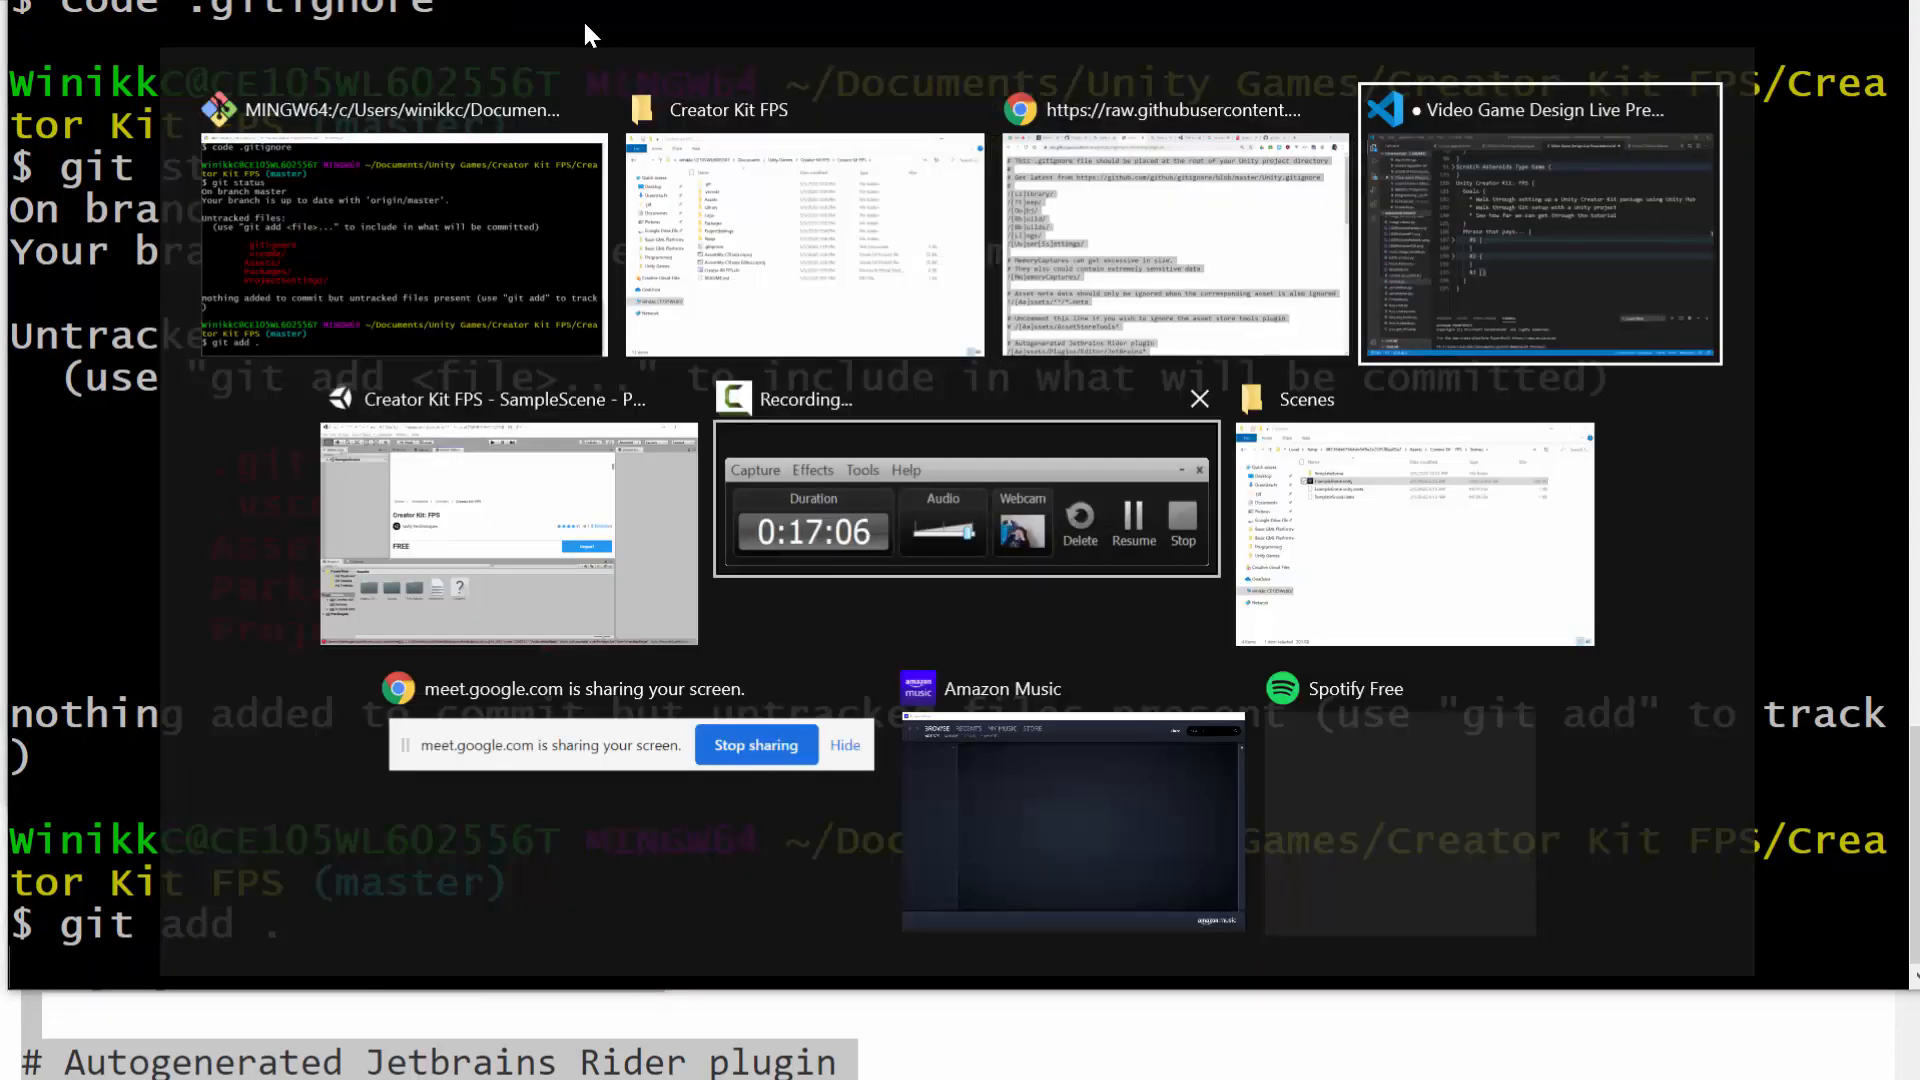
key("alt+Tab")
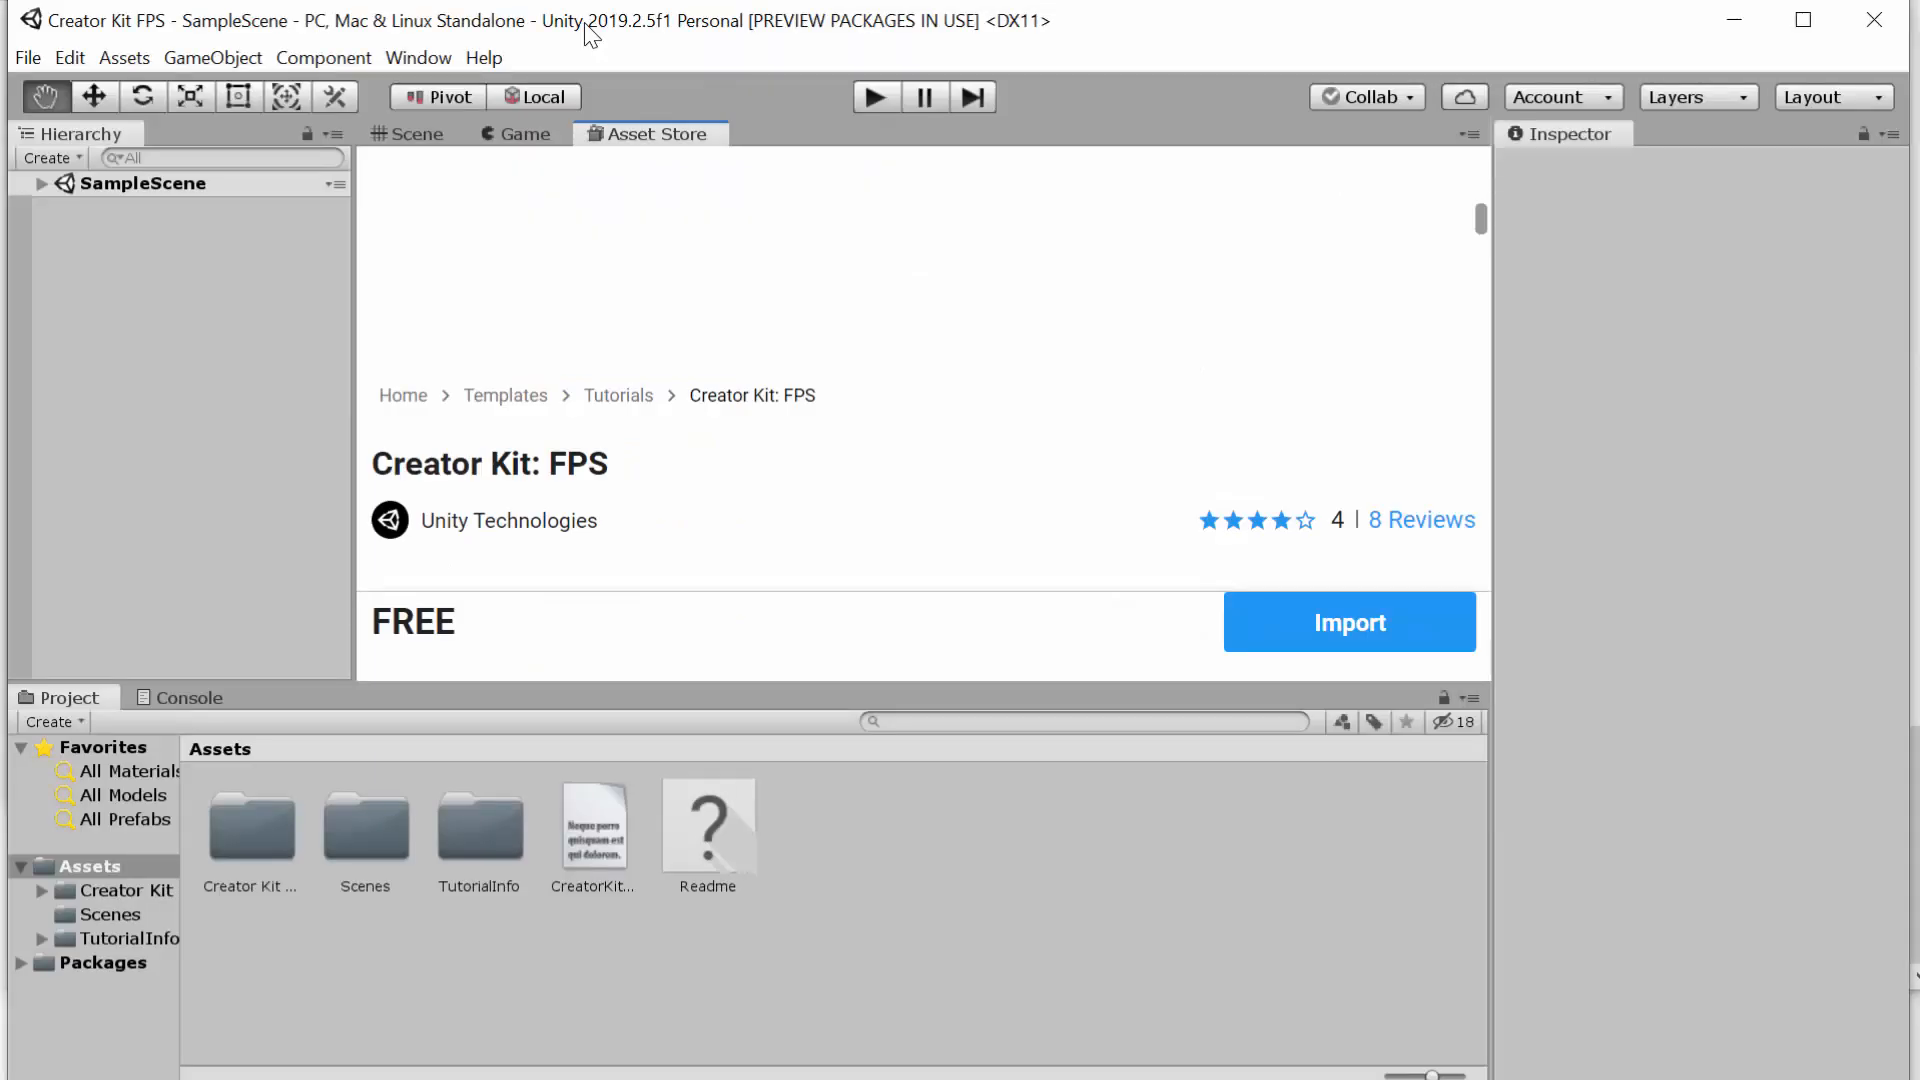
key("ctrl+1")
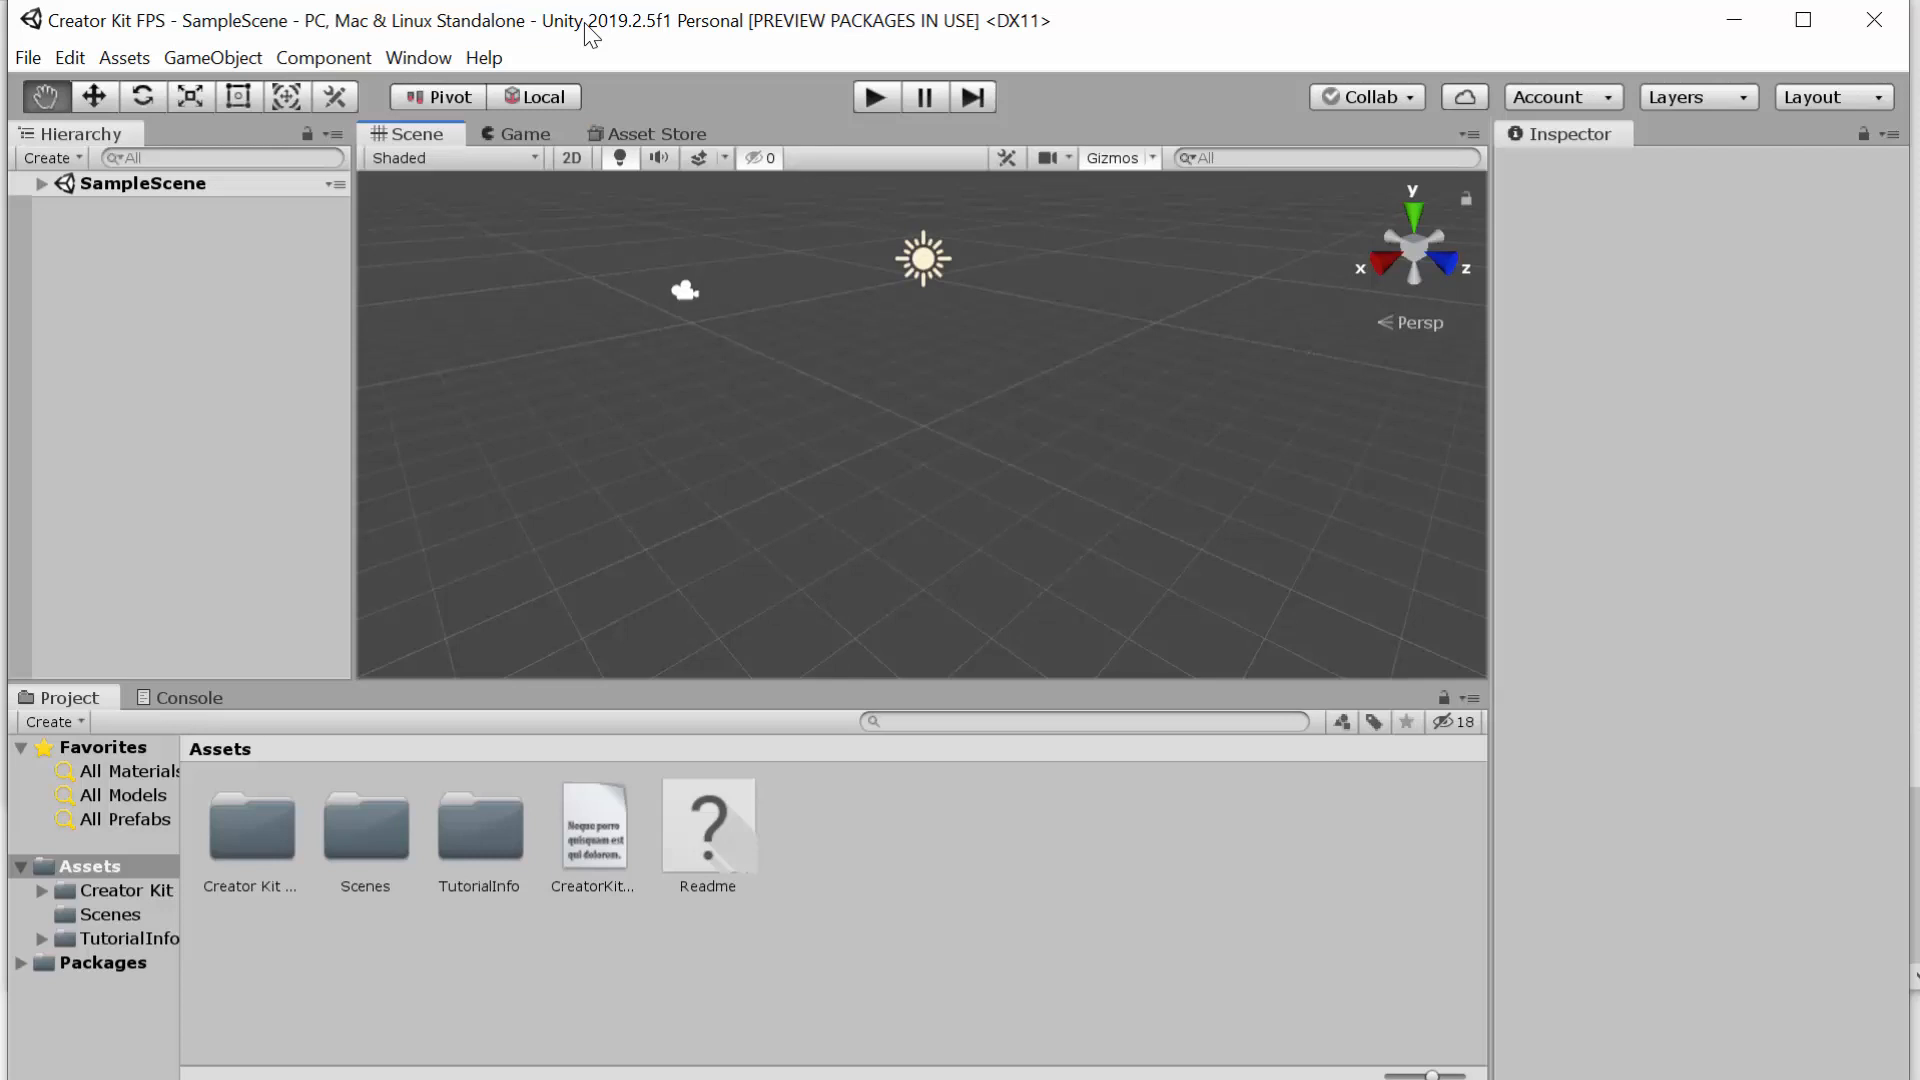
Step: Switch to Git Bash, run git status and look through the list of staged files
key("alt+Tab")
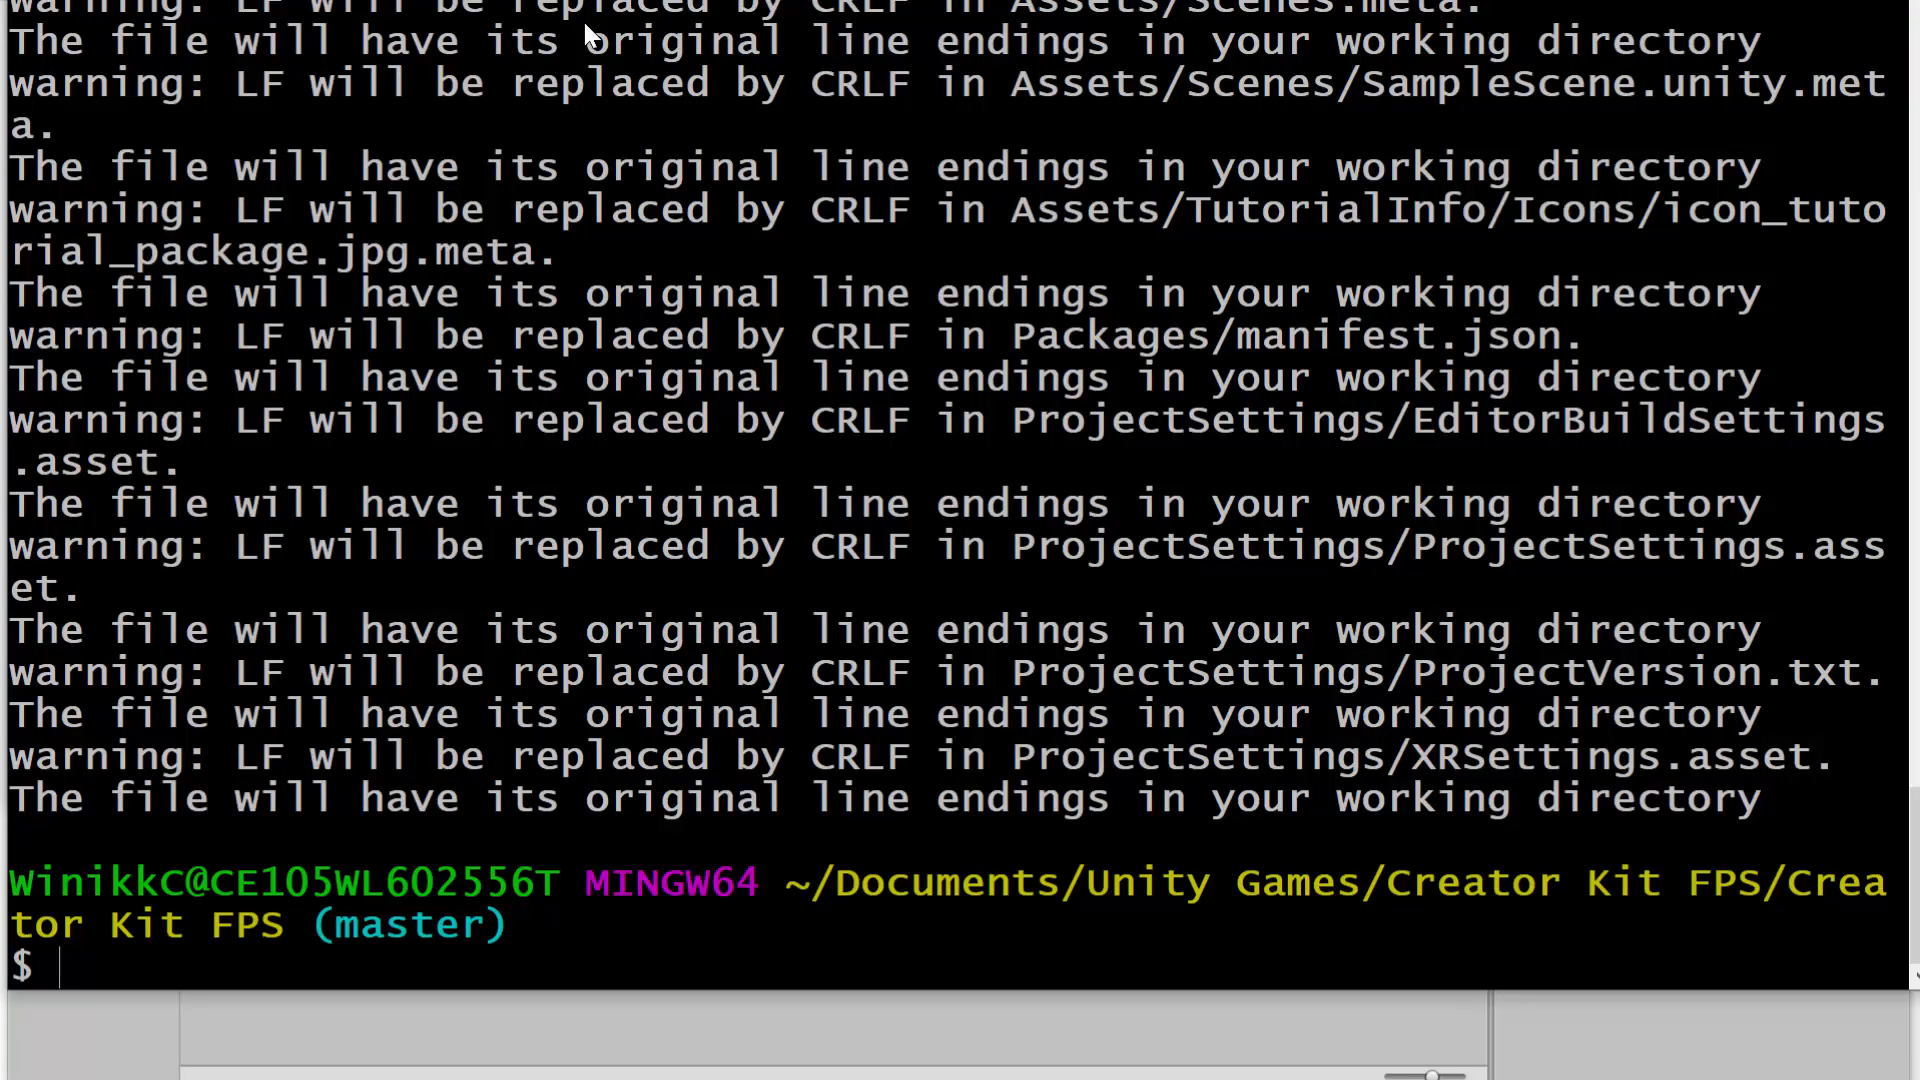
type("git status")
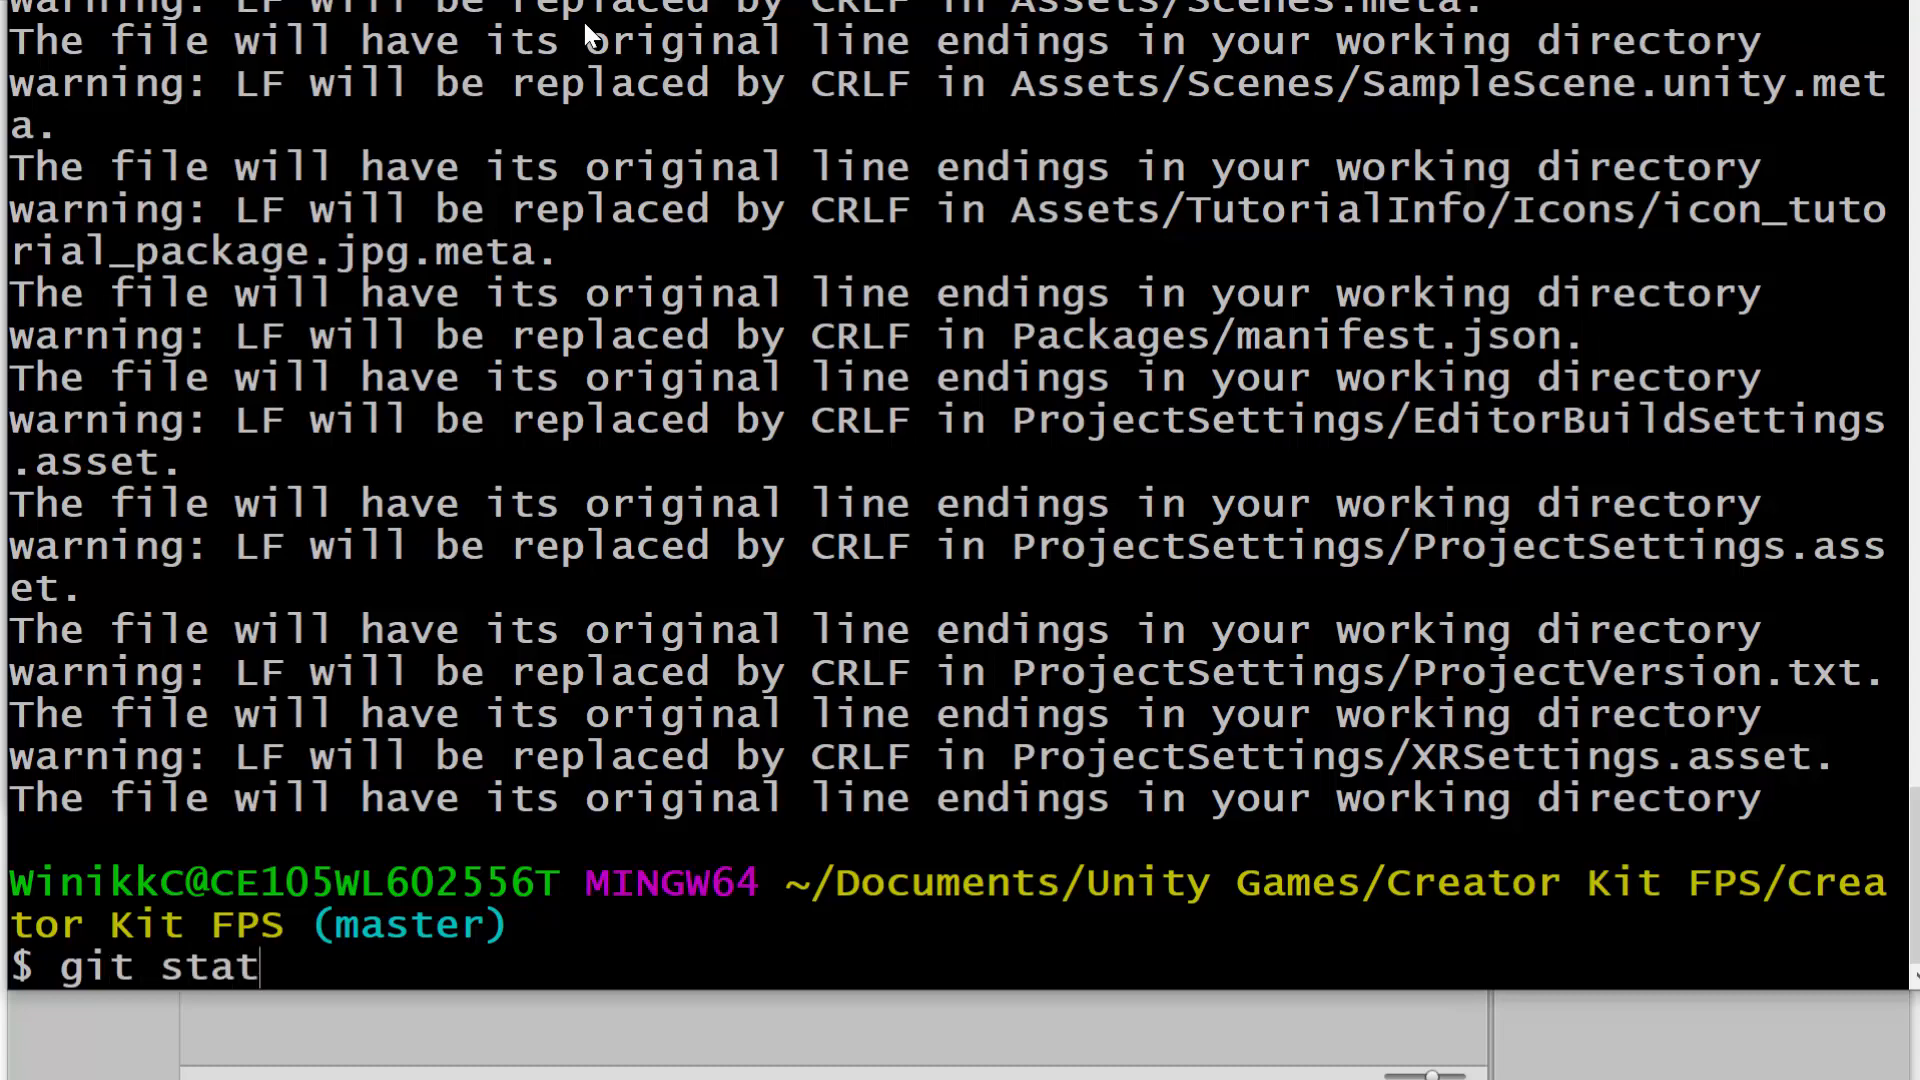
key("Return")
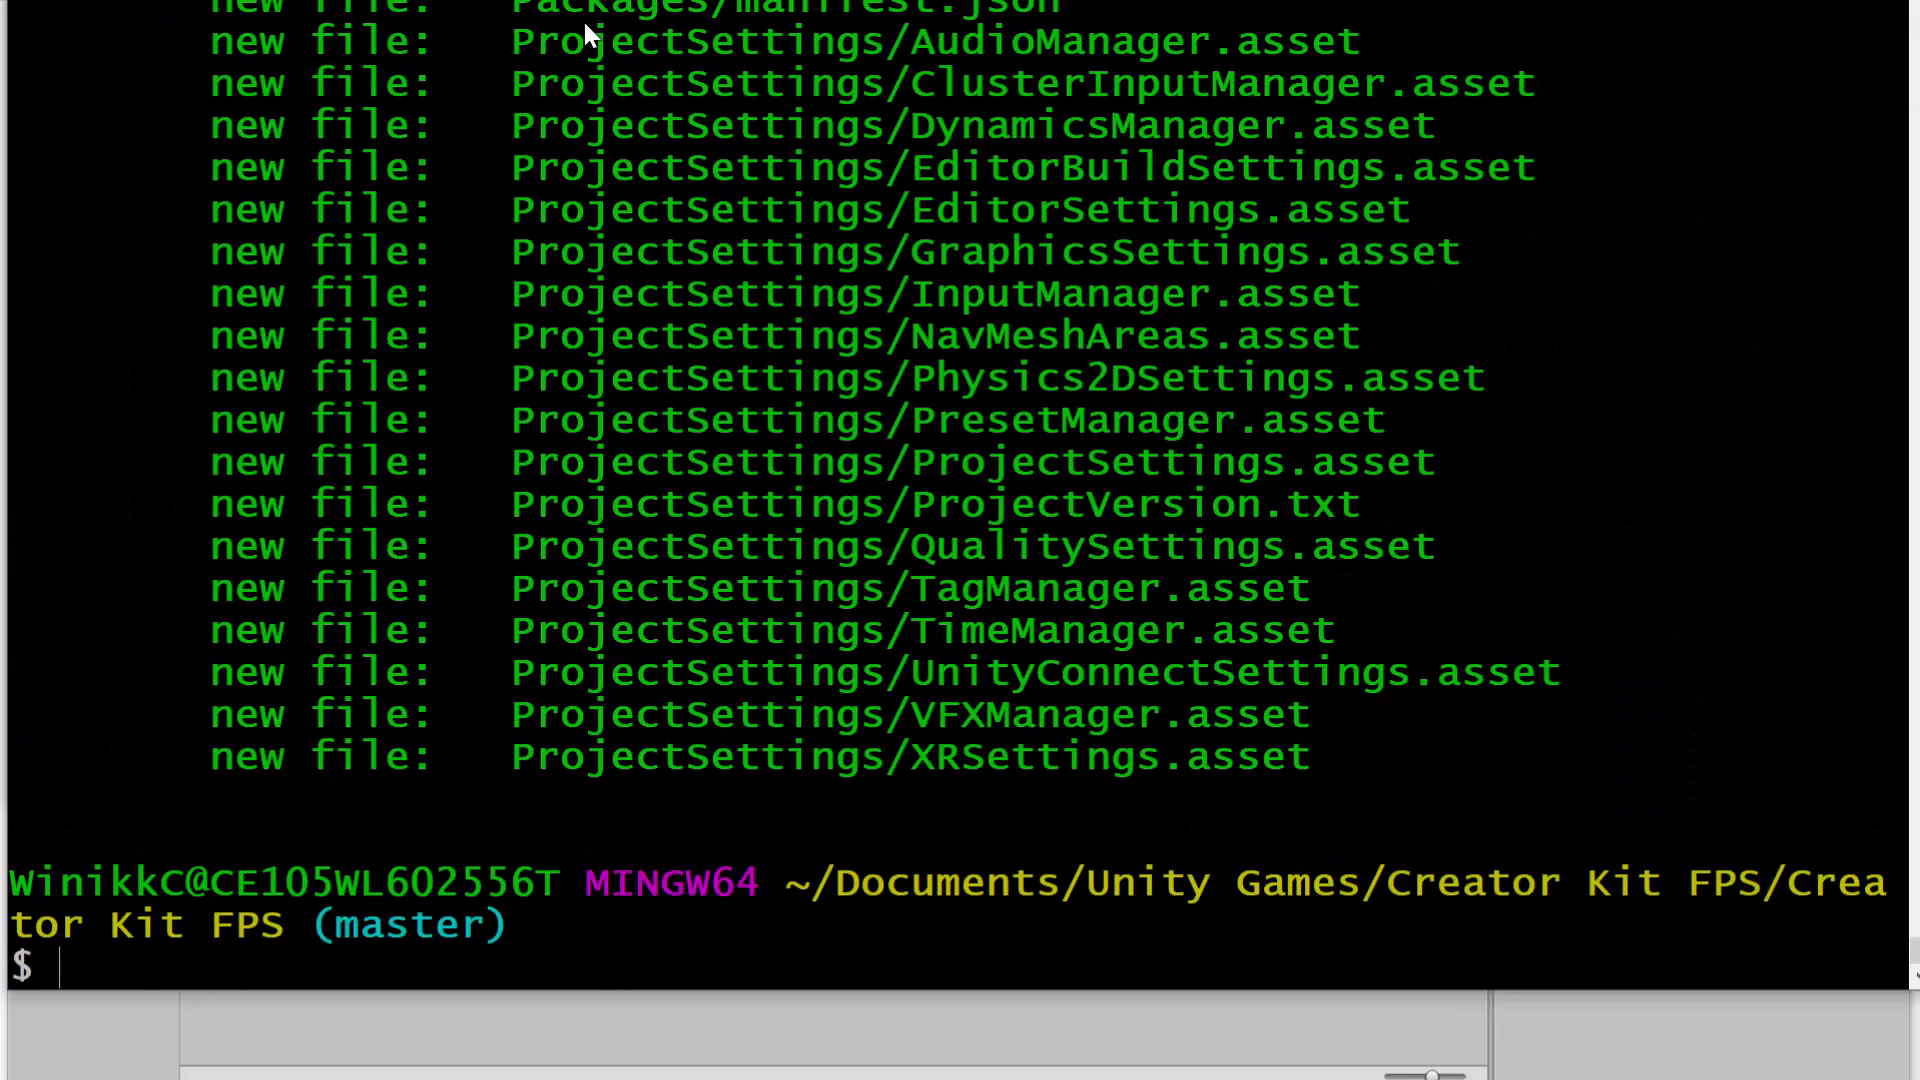
scroll(588, 35, "up", 20)
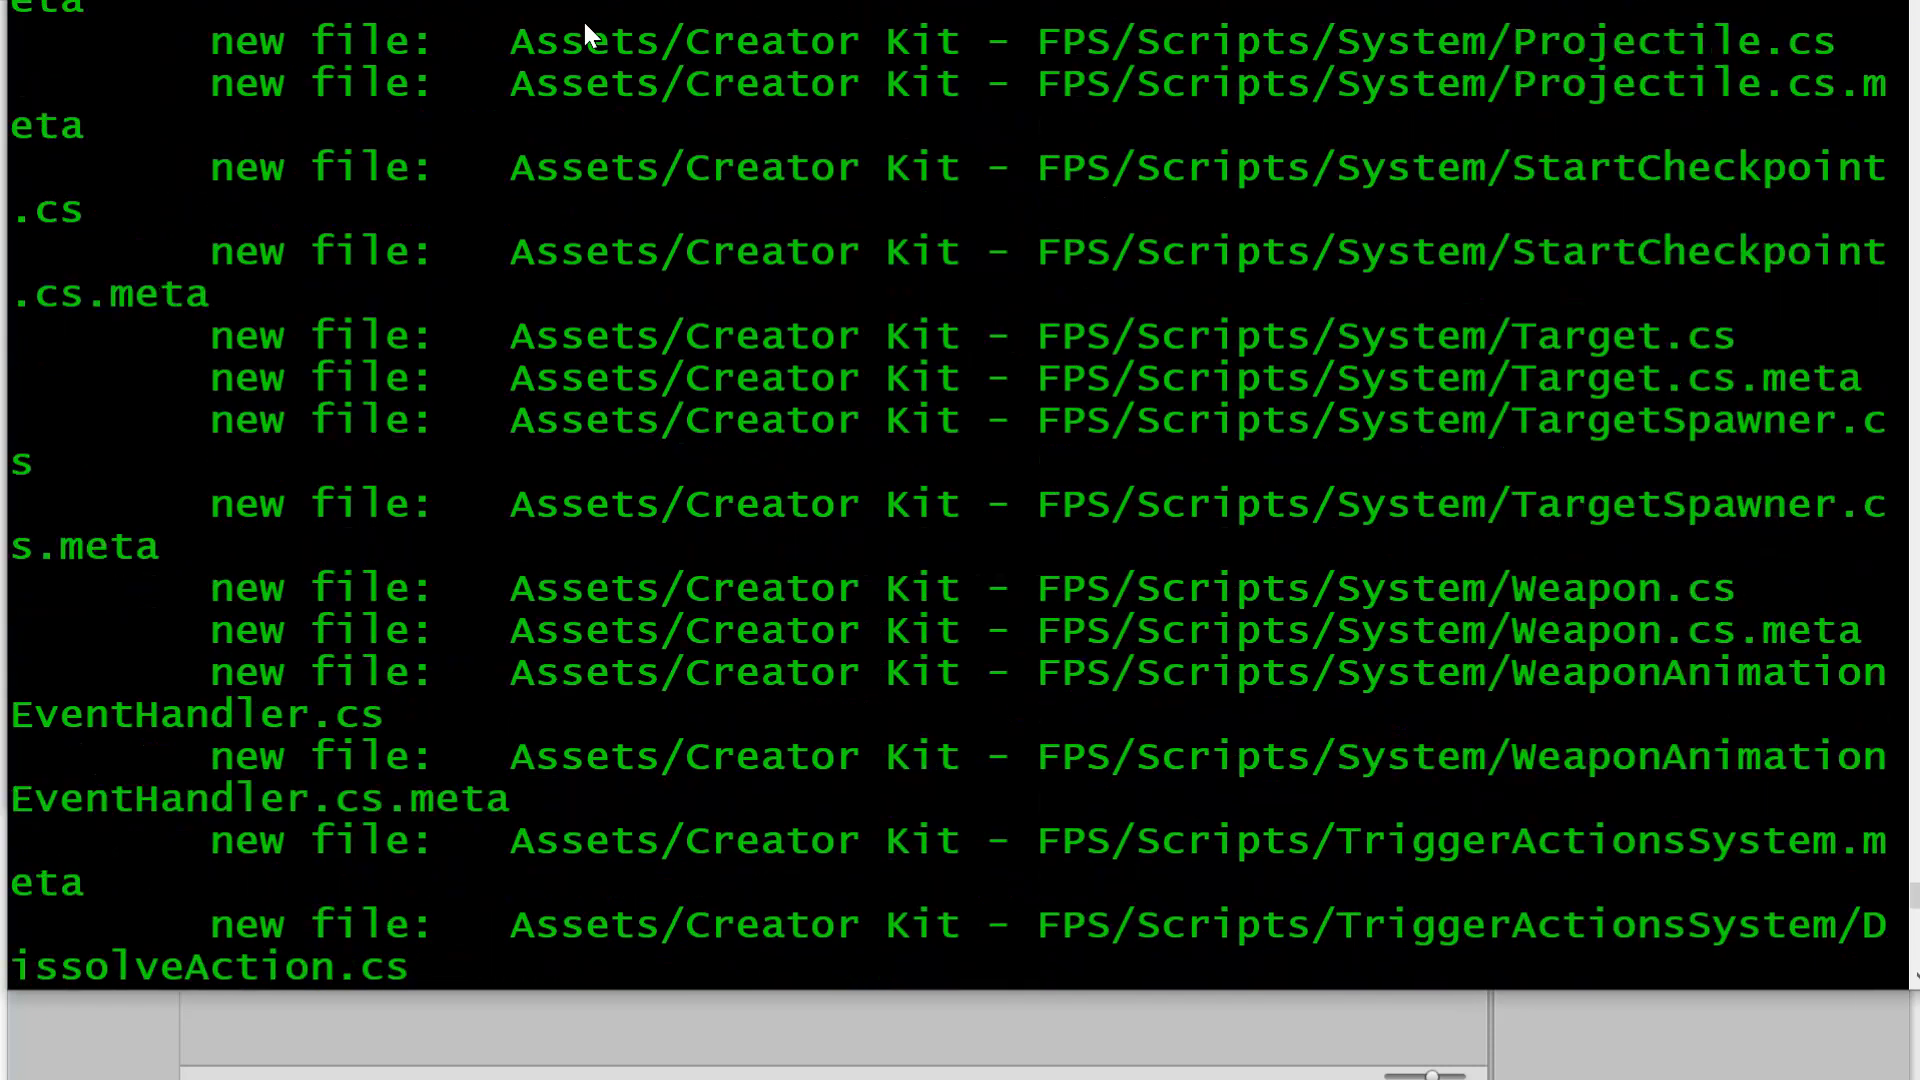
scroll(588, 35, "up", 20)
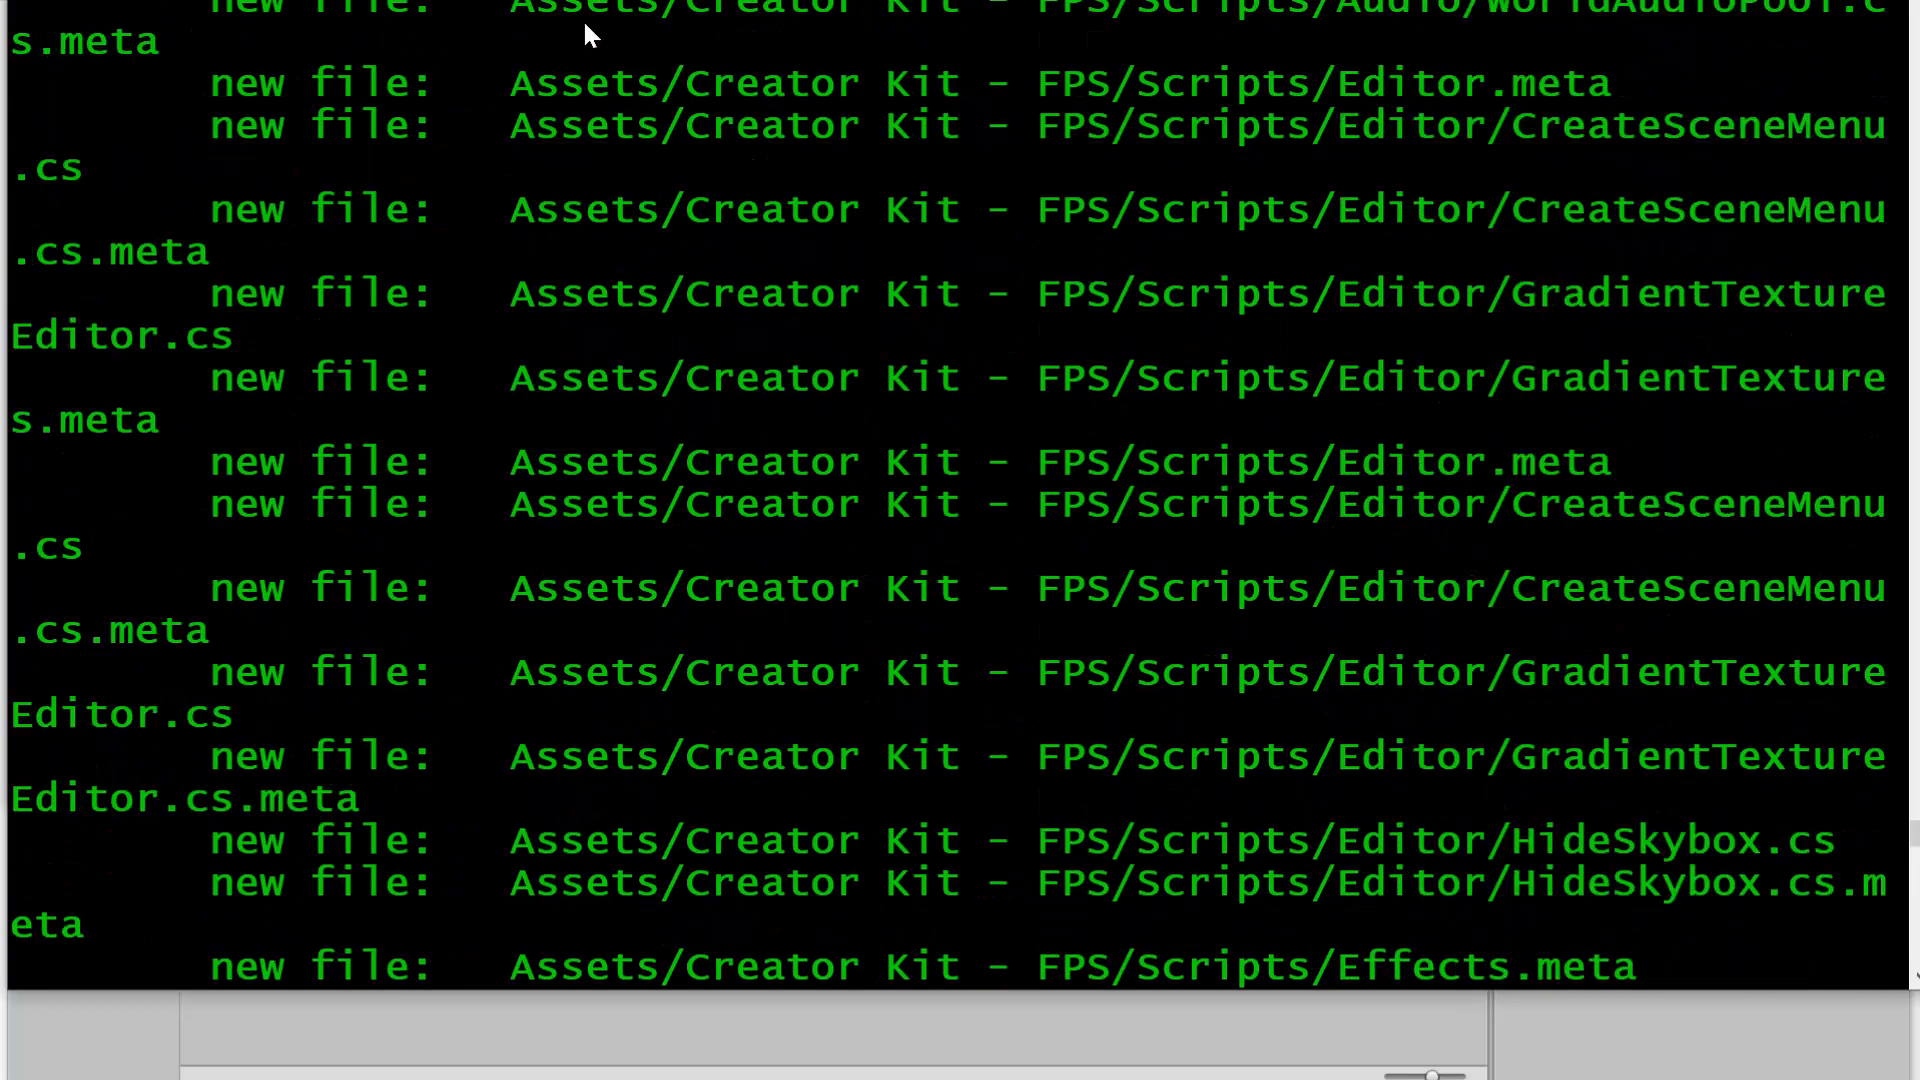
scroll(588, 35, "down", 20)
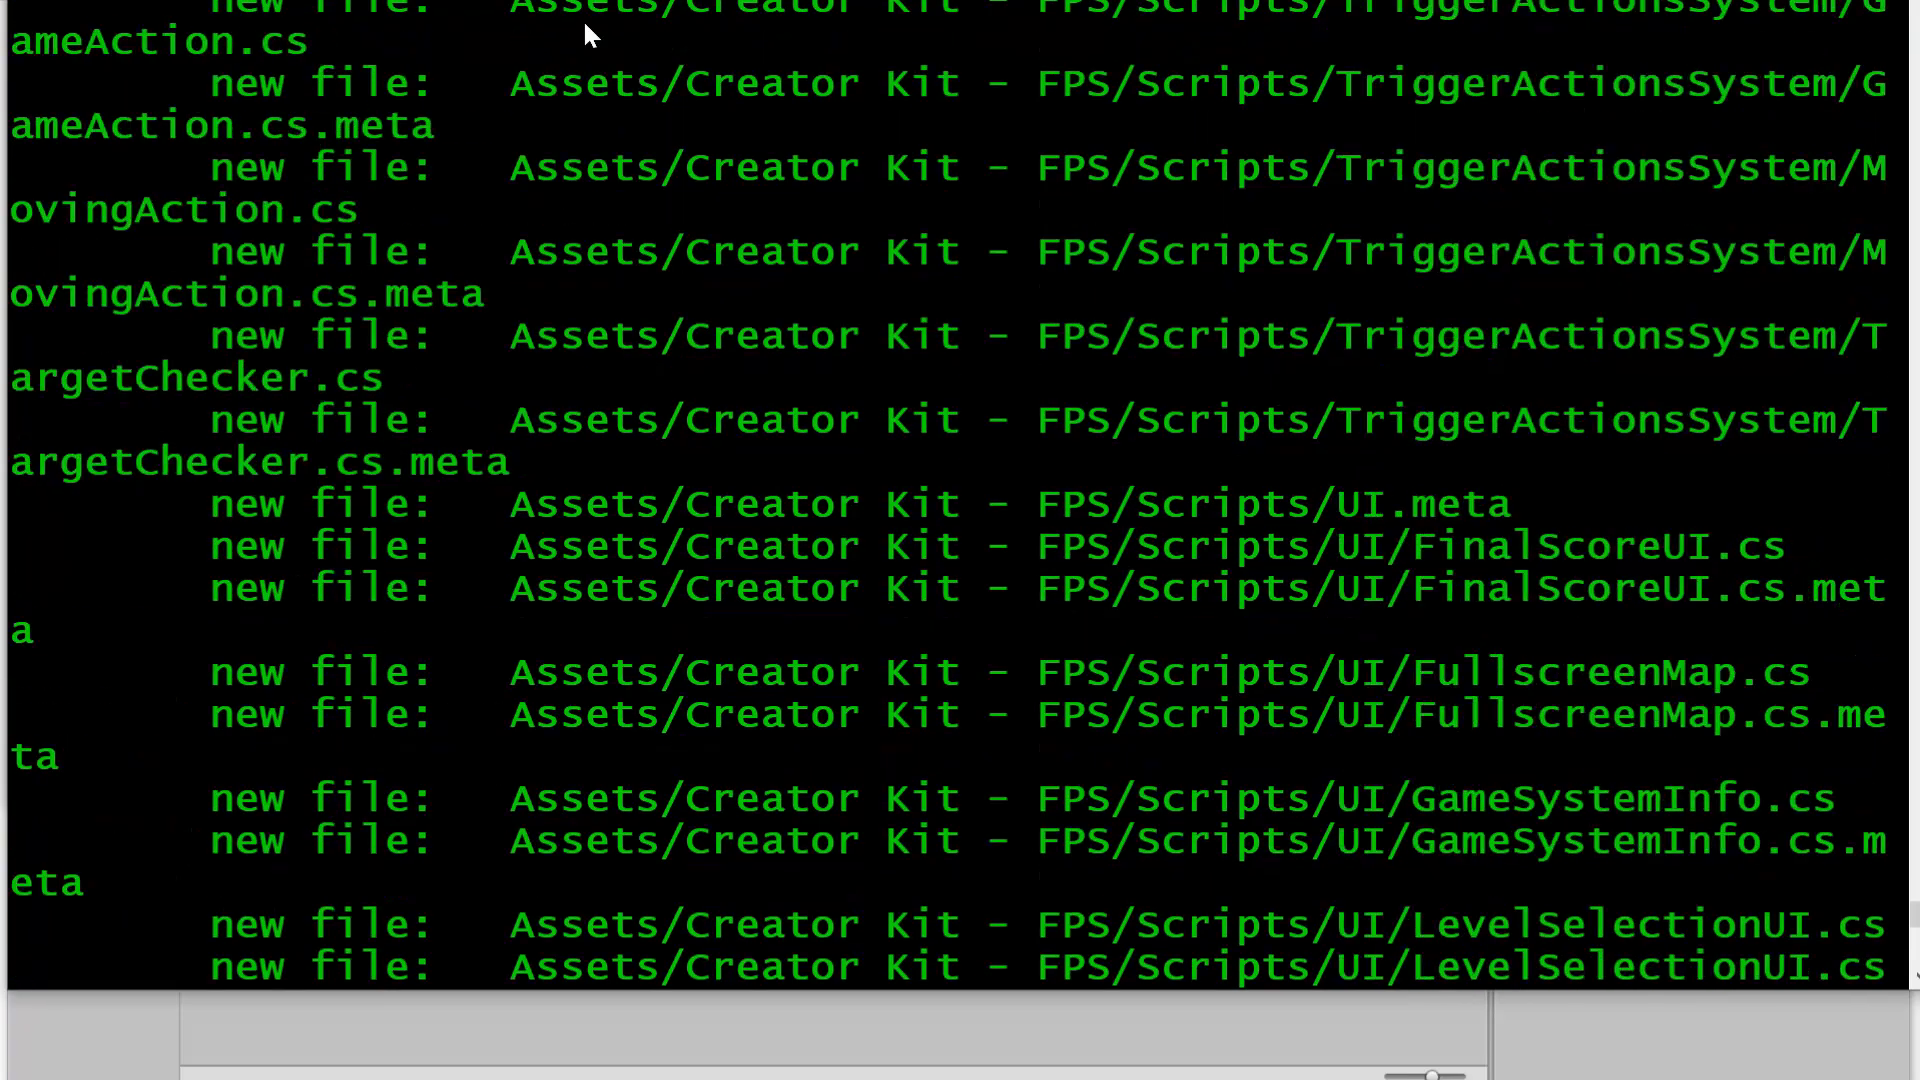
scroll(588, 35, "down", 15)
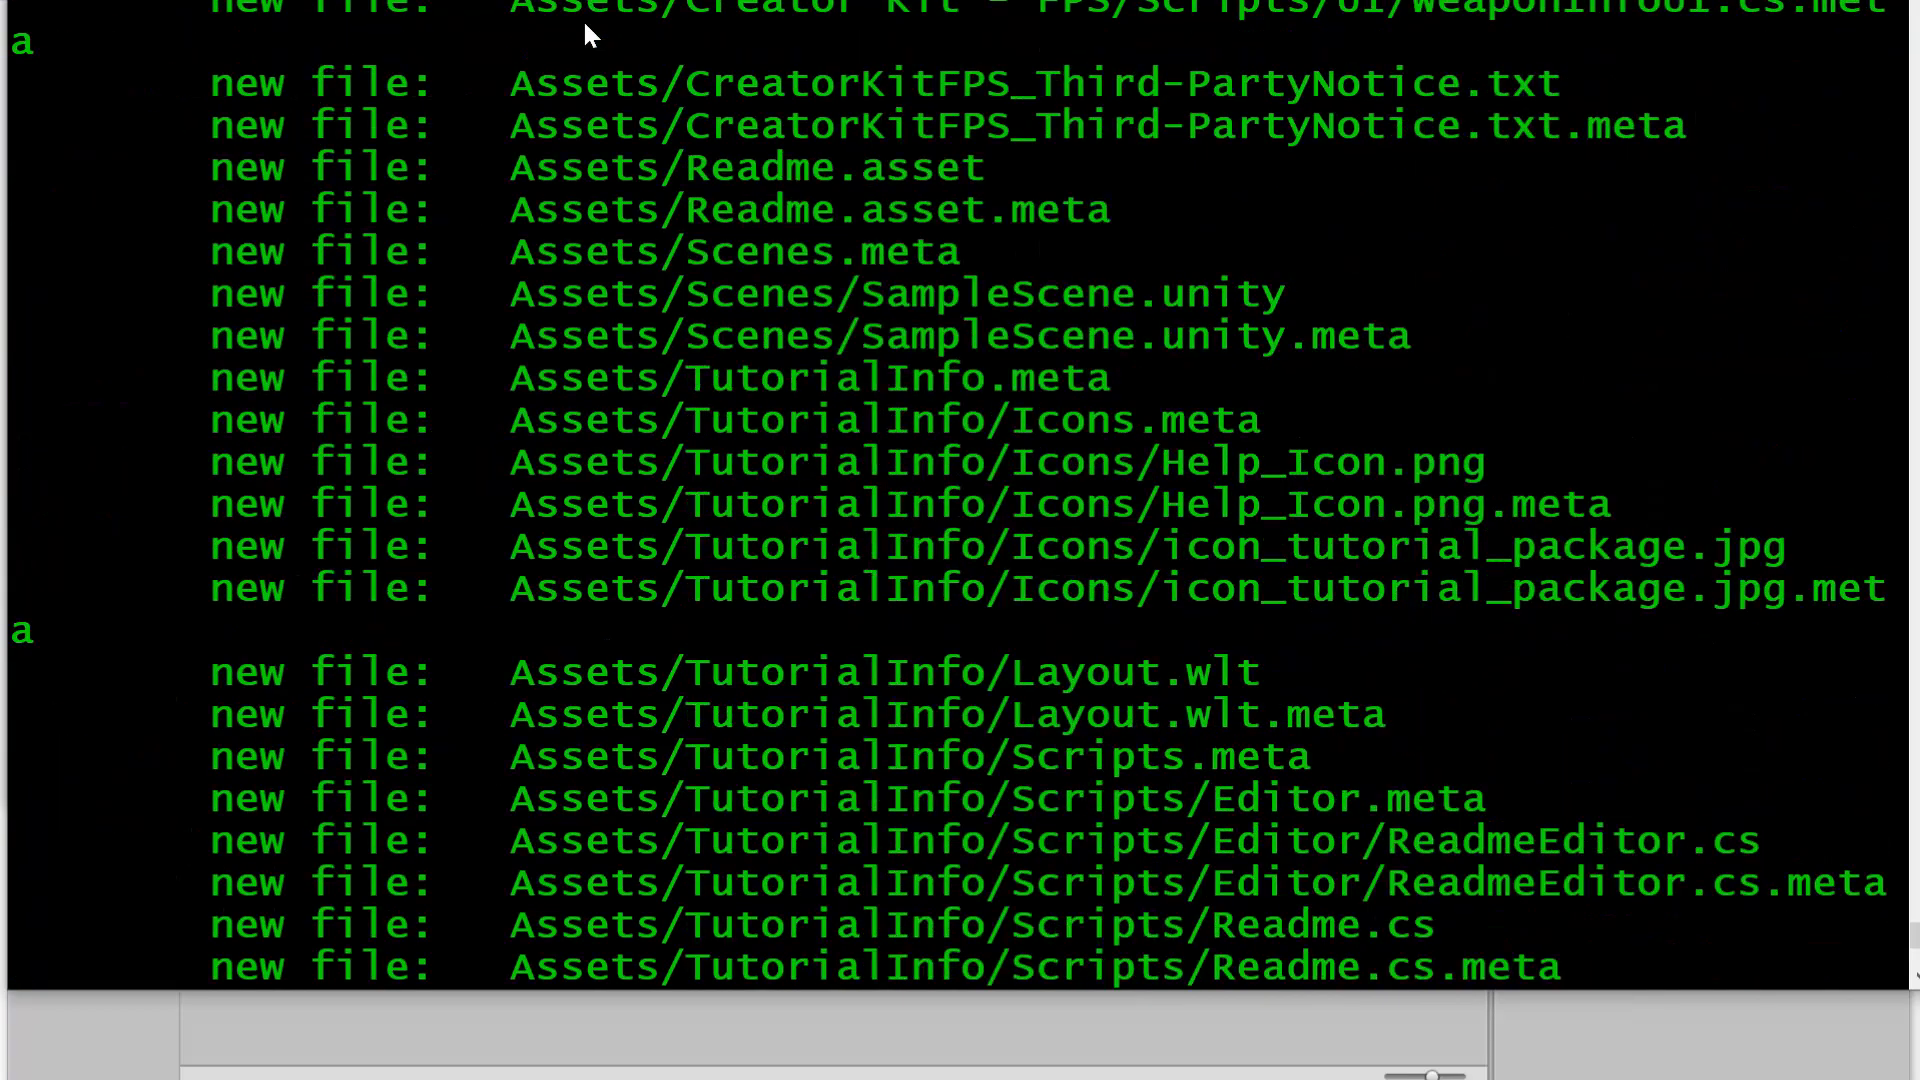
Step: Commit the staged files with the message "adding initial files" and push the commit to origin master
mouse_move(813, 0)
left_mouse_down()
mouse_move(830, 47)
mouse_move(812, 28)
left_mouse_up()
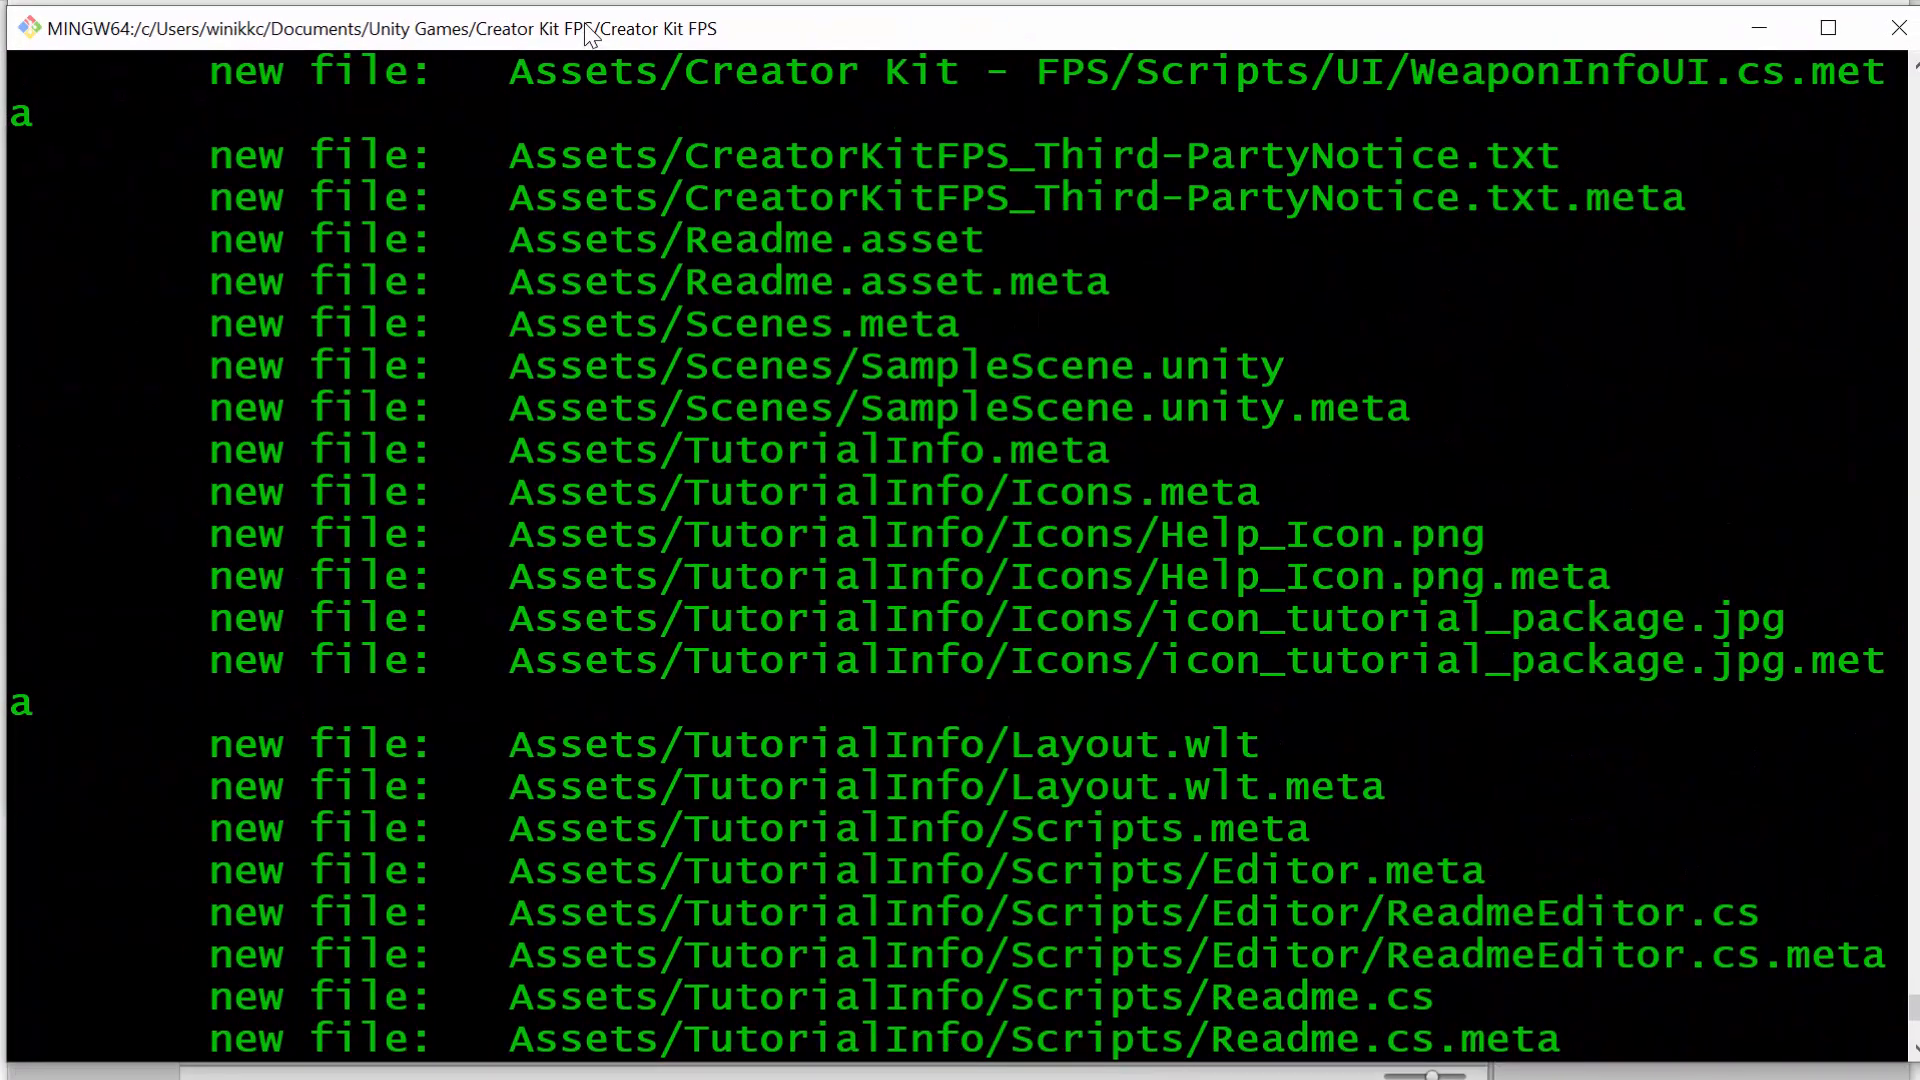
scroll(588, 35, "down", 5)
type("gi")
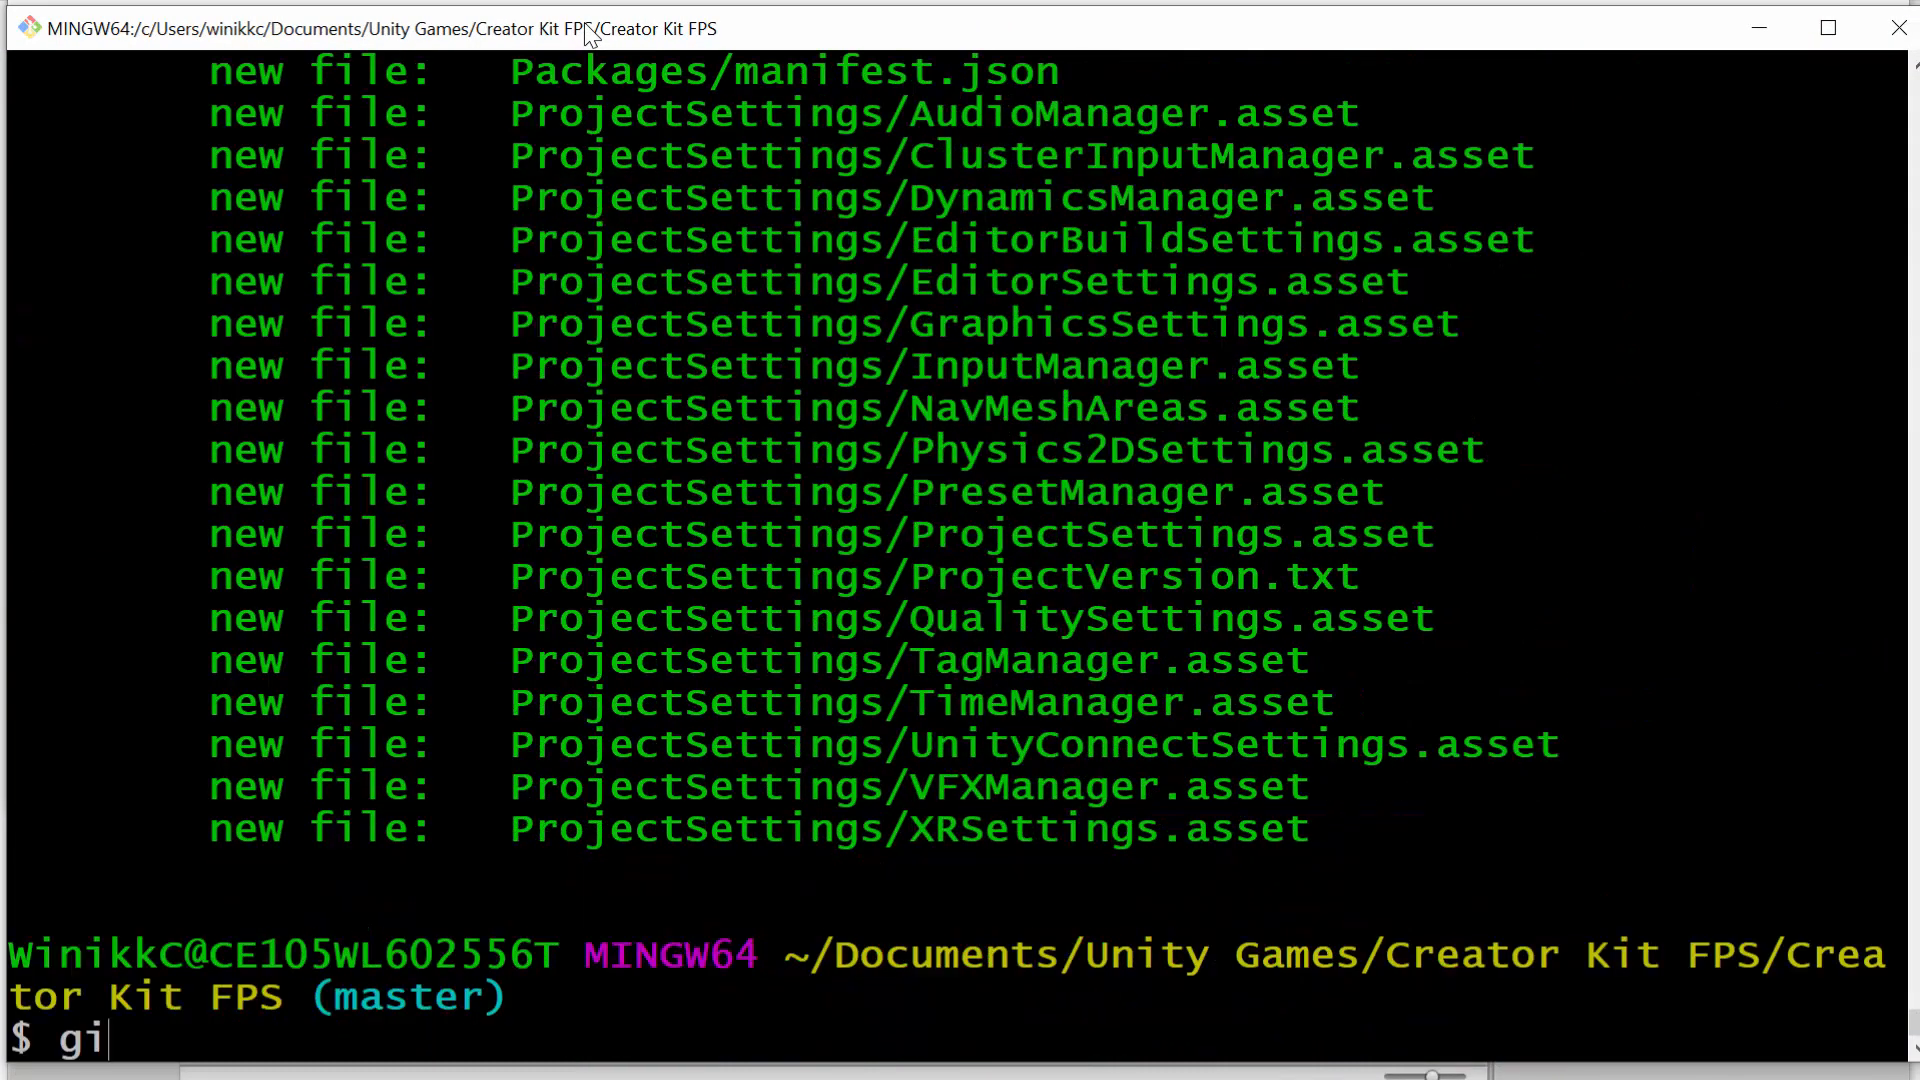
type("t commit -m \"addingi")
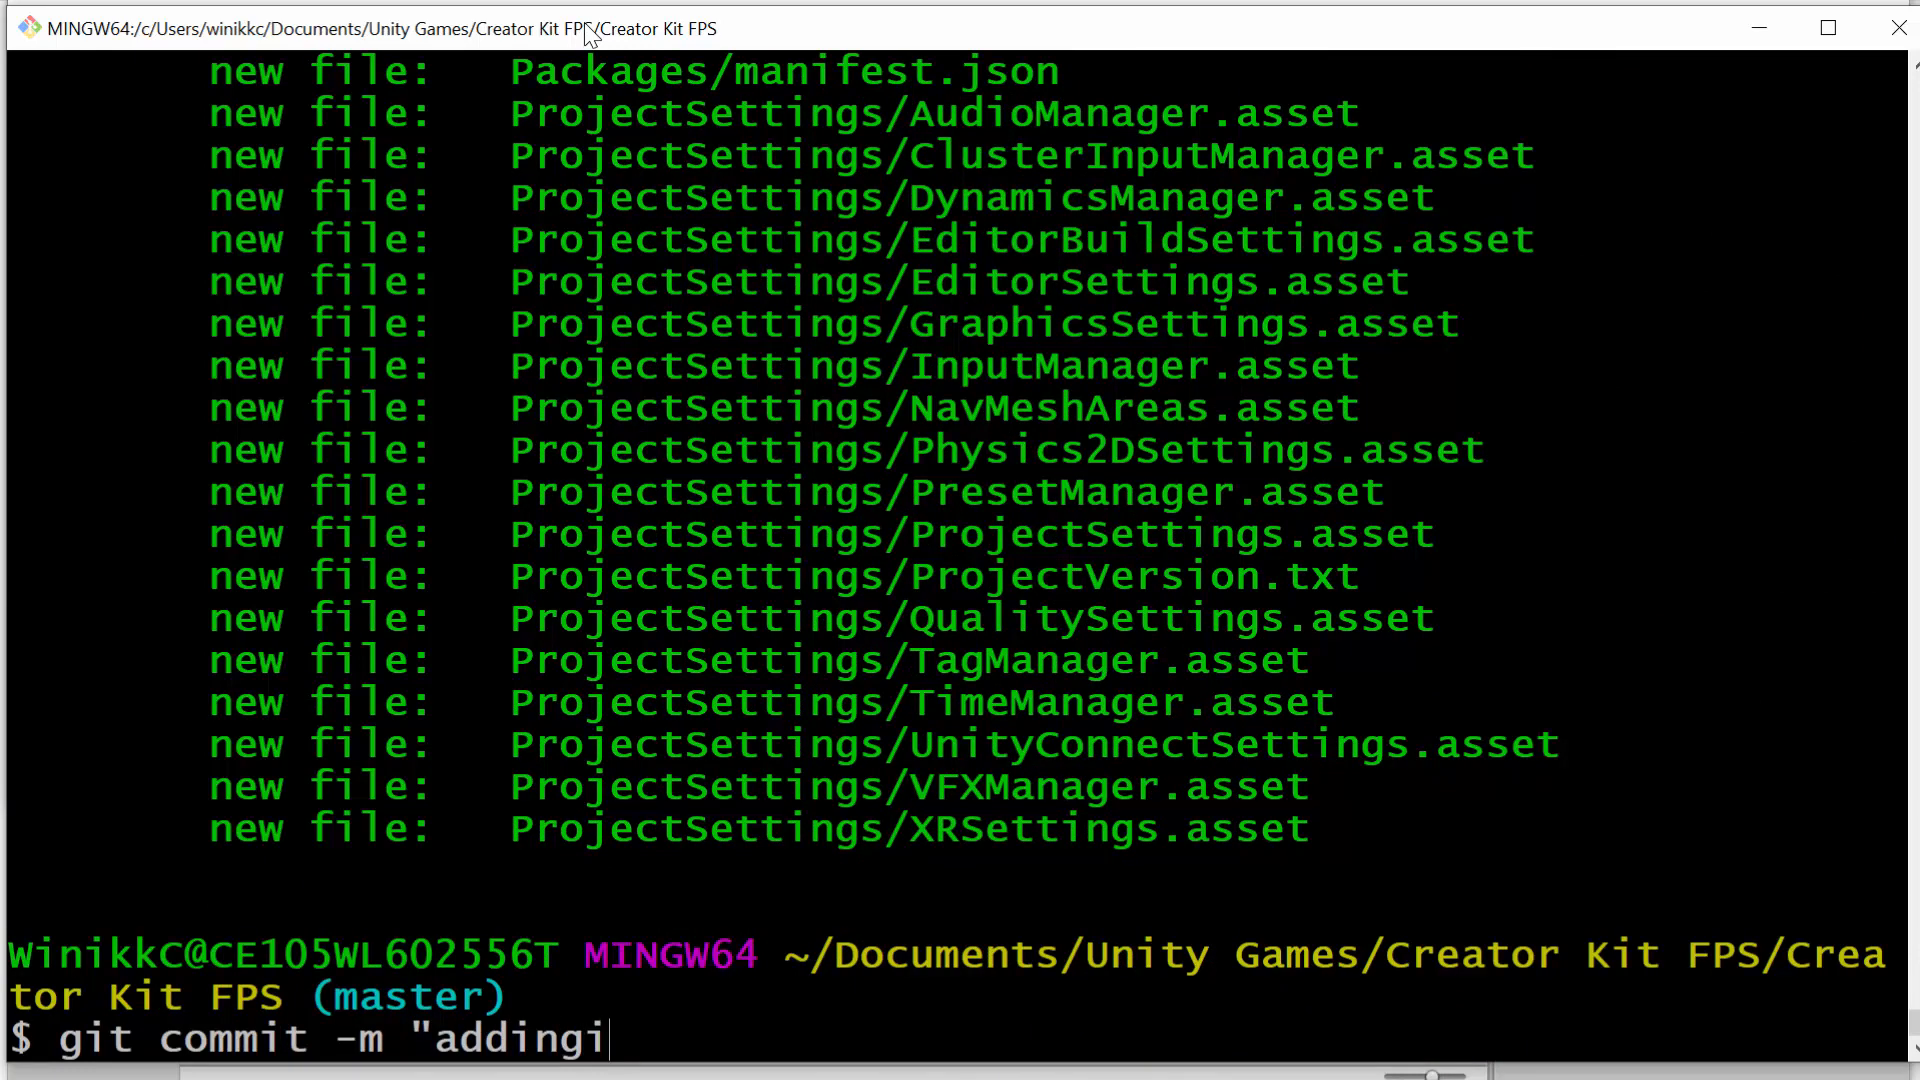
key("BackSpace")
type("initial files\"")
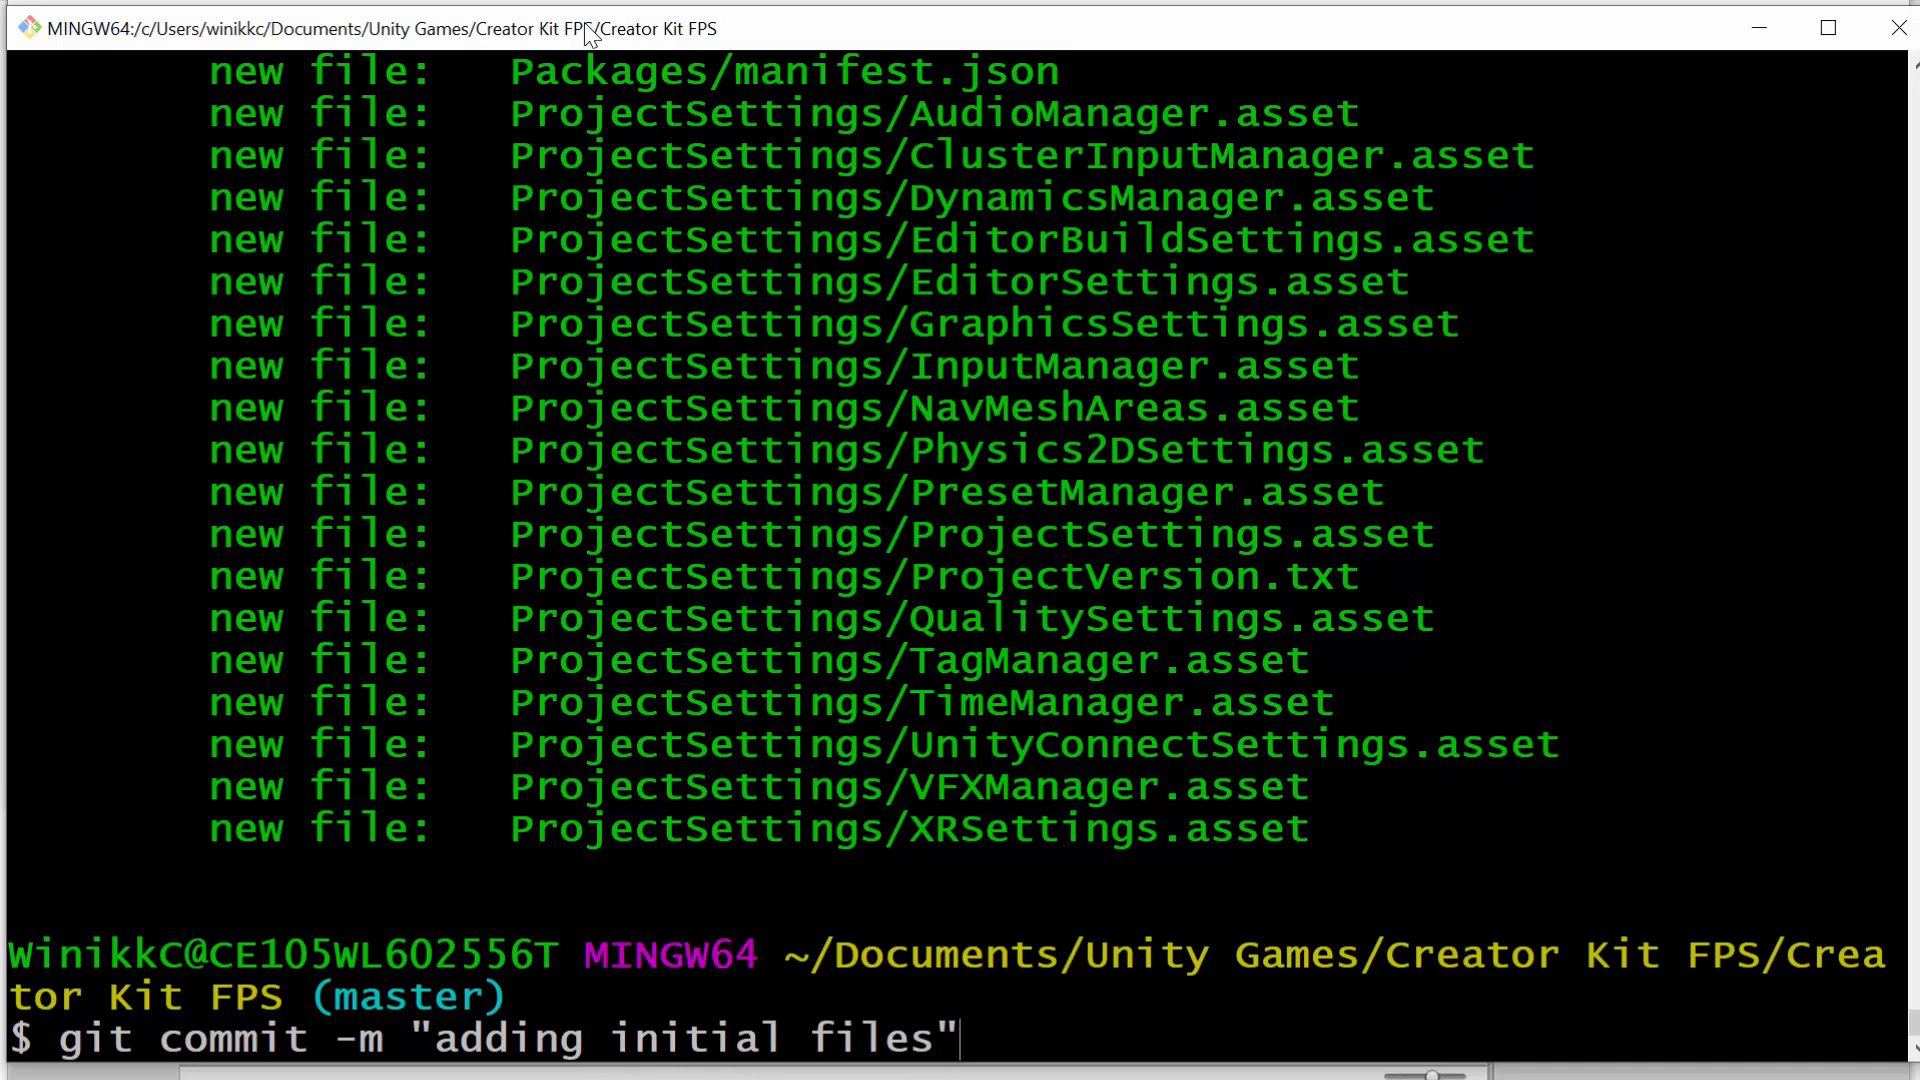
key("Return")
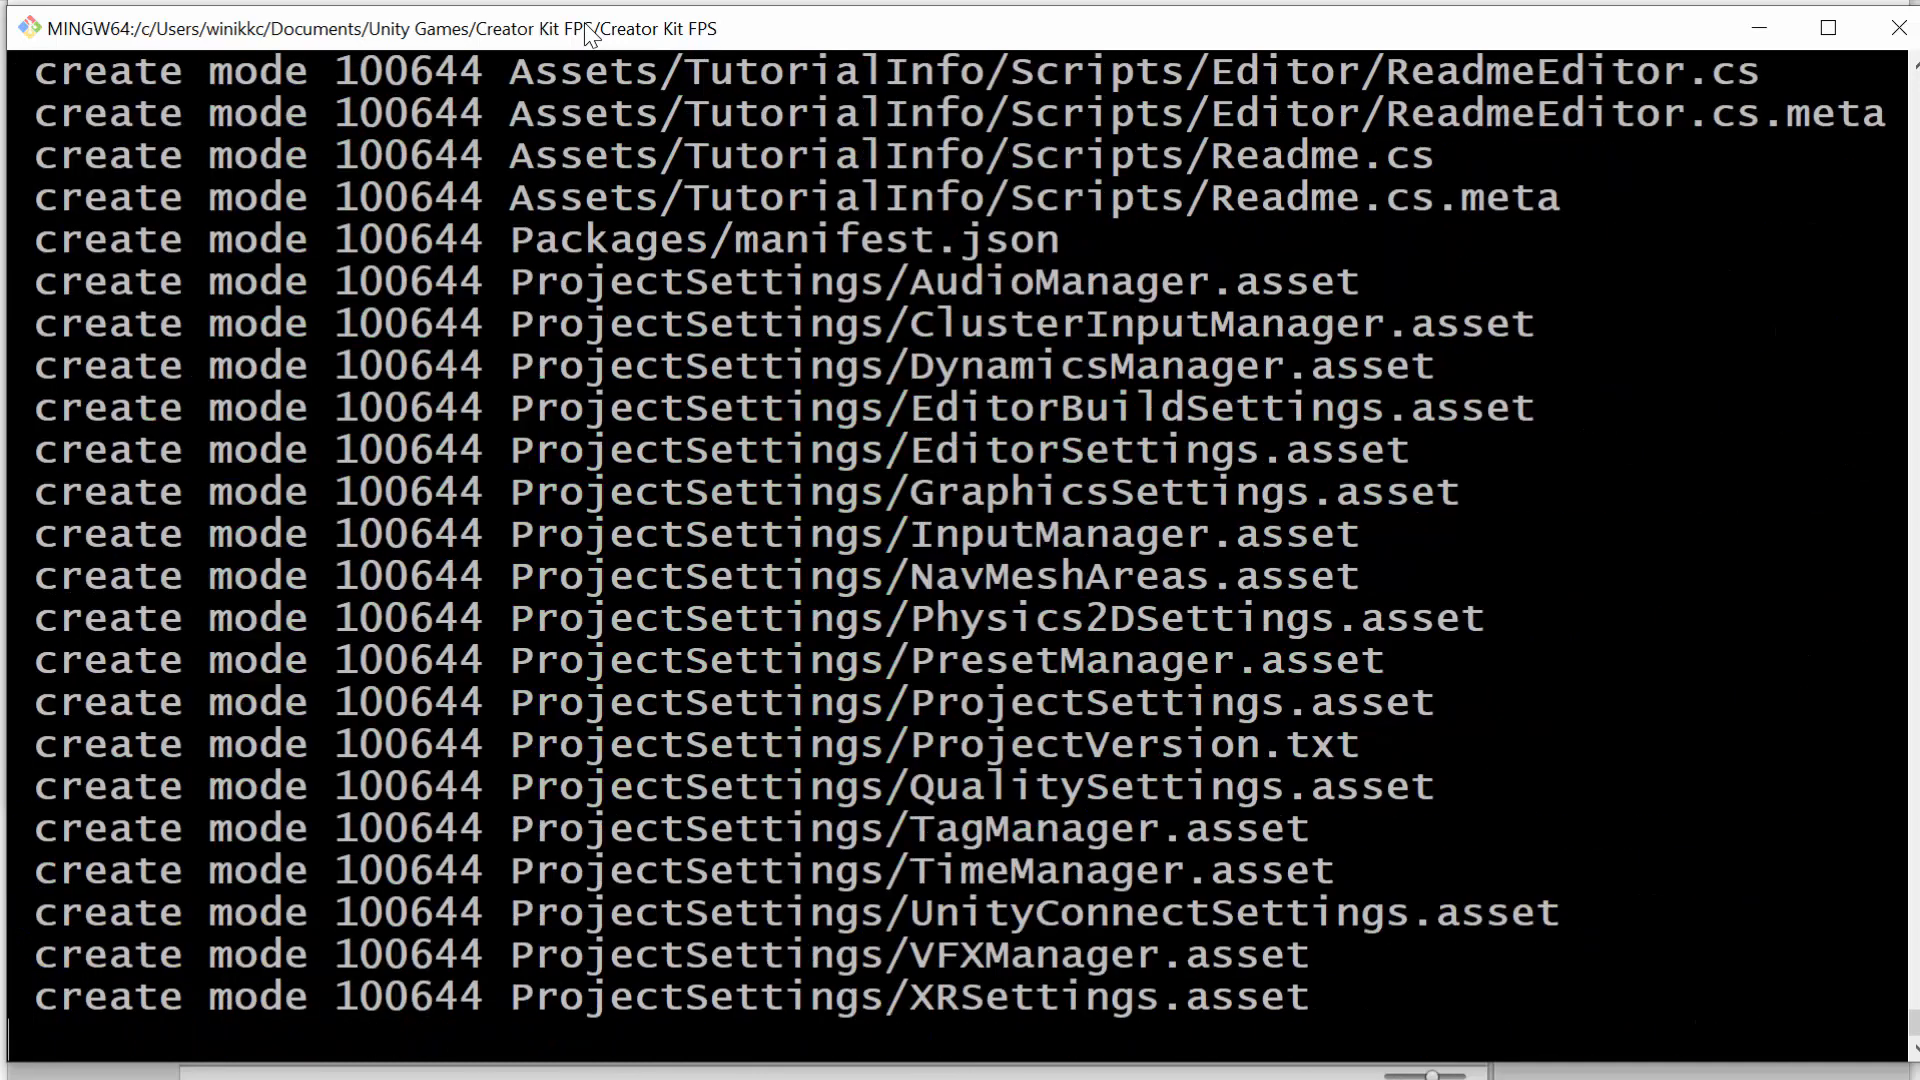
type("git push origin master")
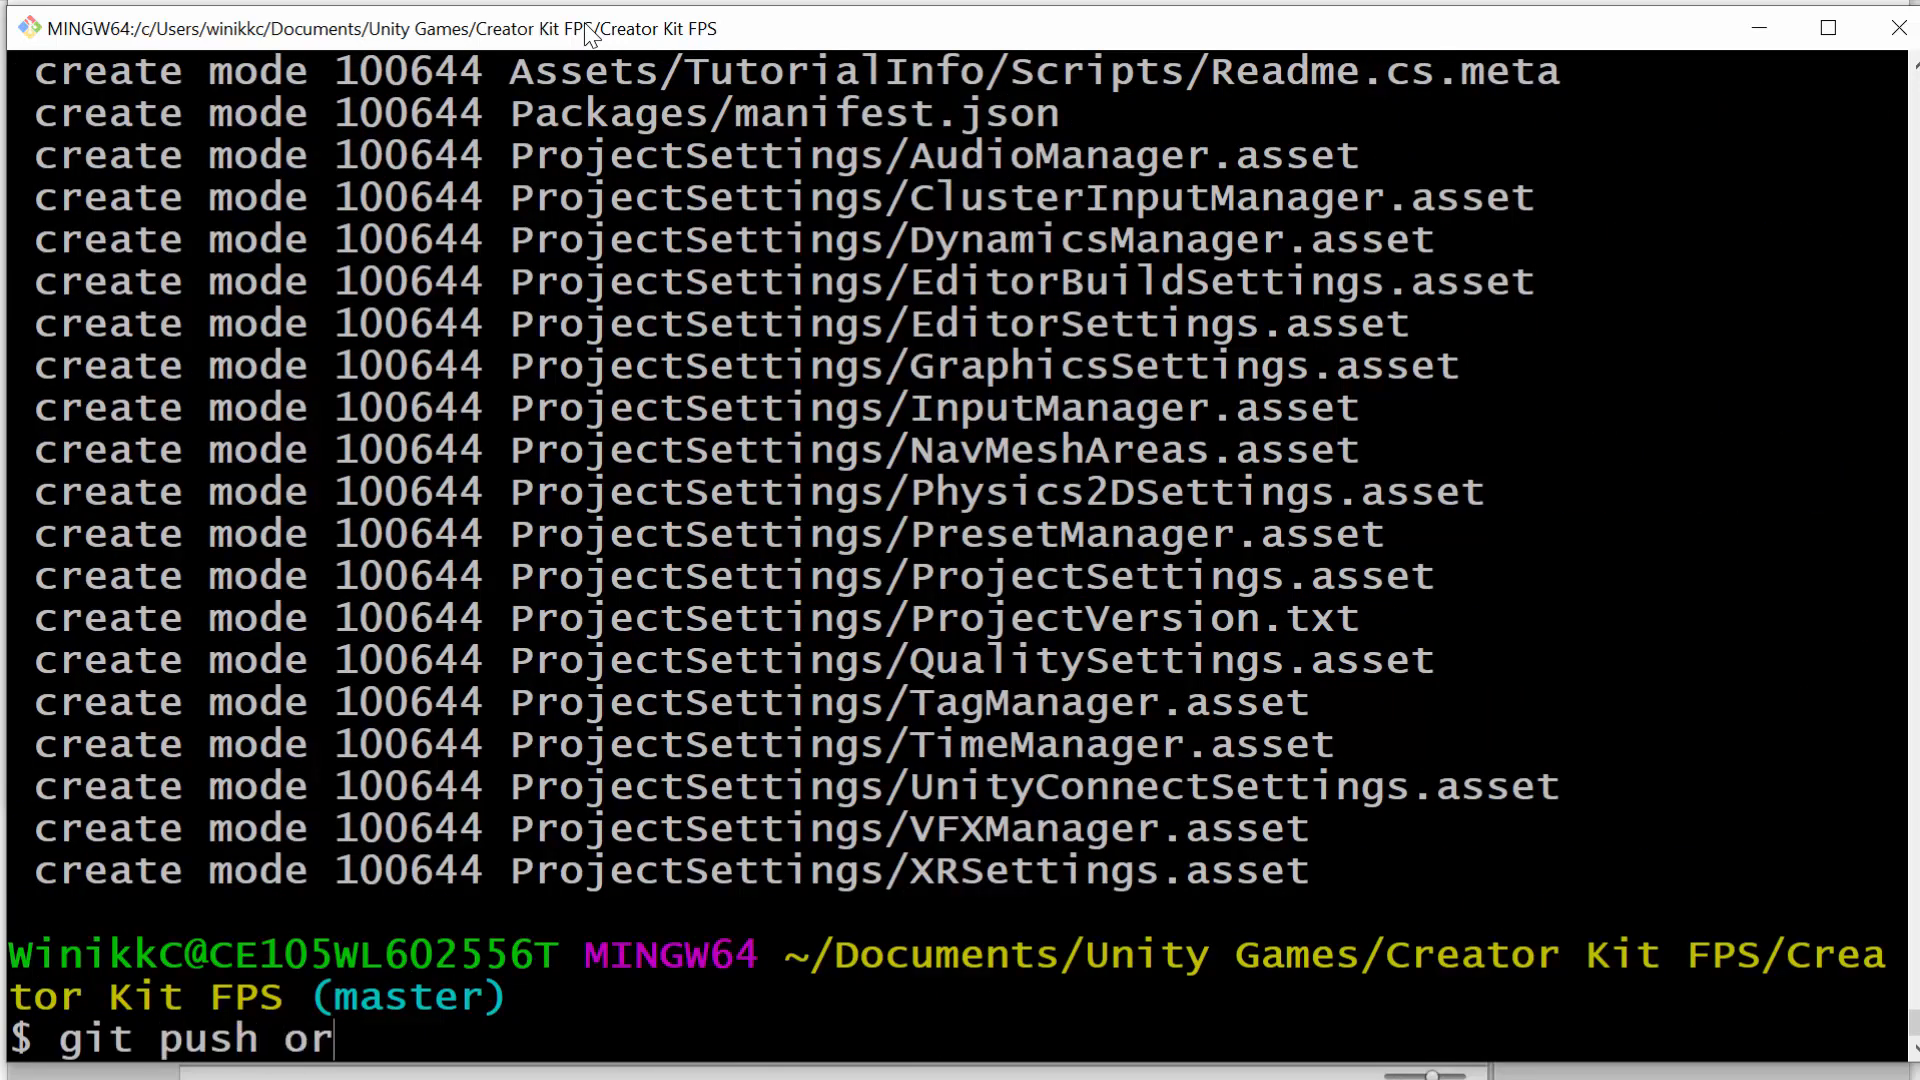
key("Return")
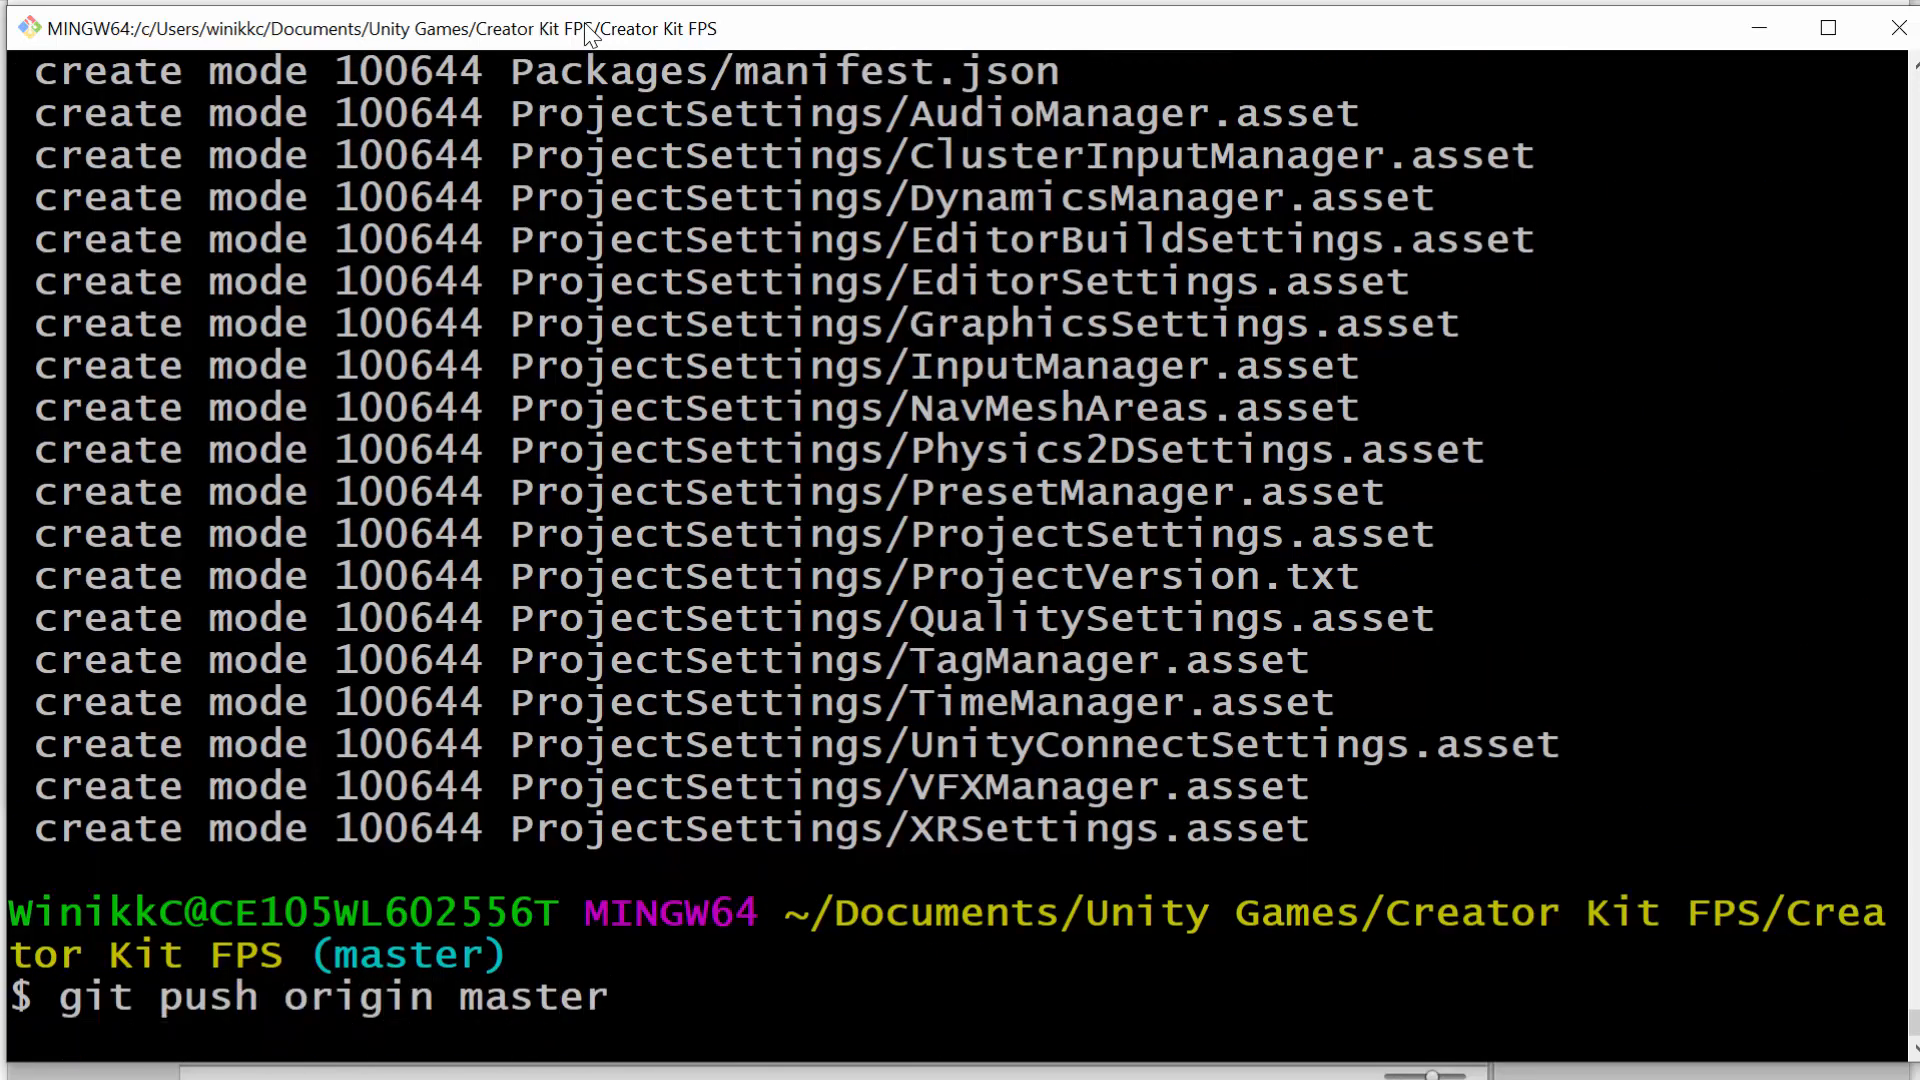
Step: Switch to Chrome to view the Unity-FPS-Creator-Kit repository on GitHub, and check the push progress in Git Bash
key("alt+Tab")
key("alt+Tab")
key("alt+Tab")
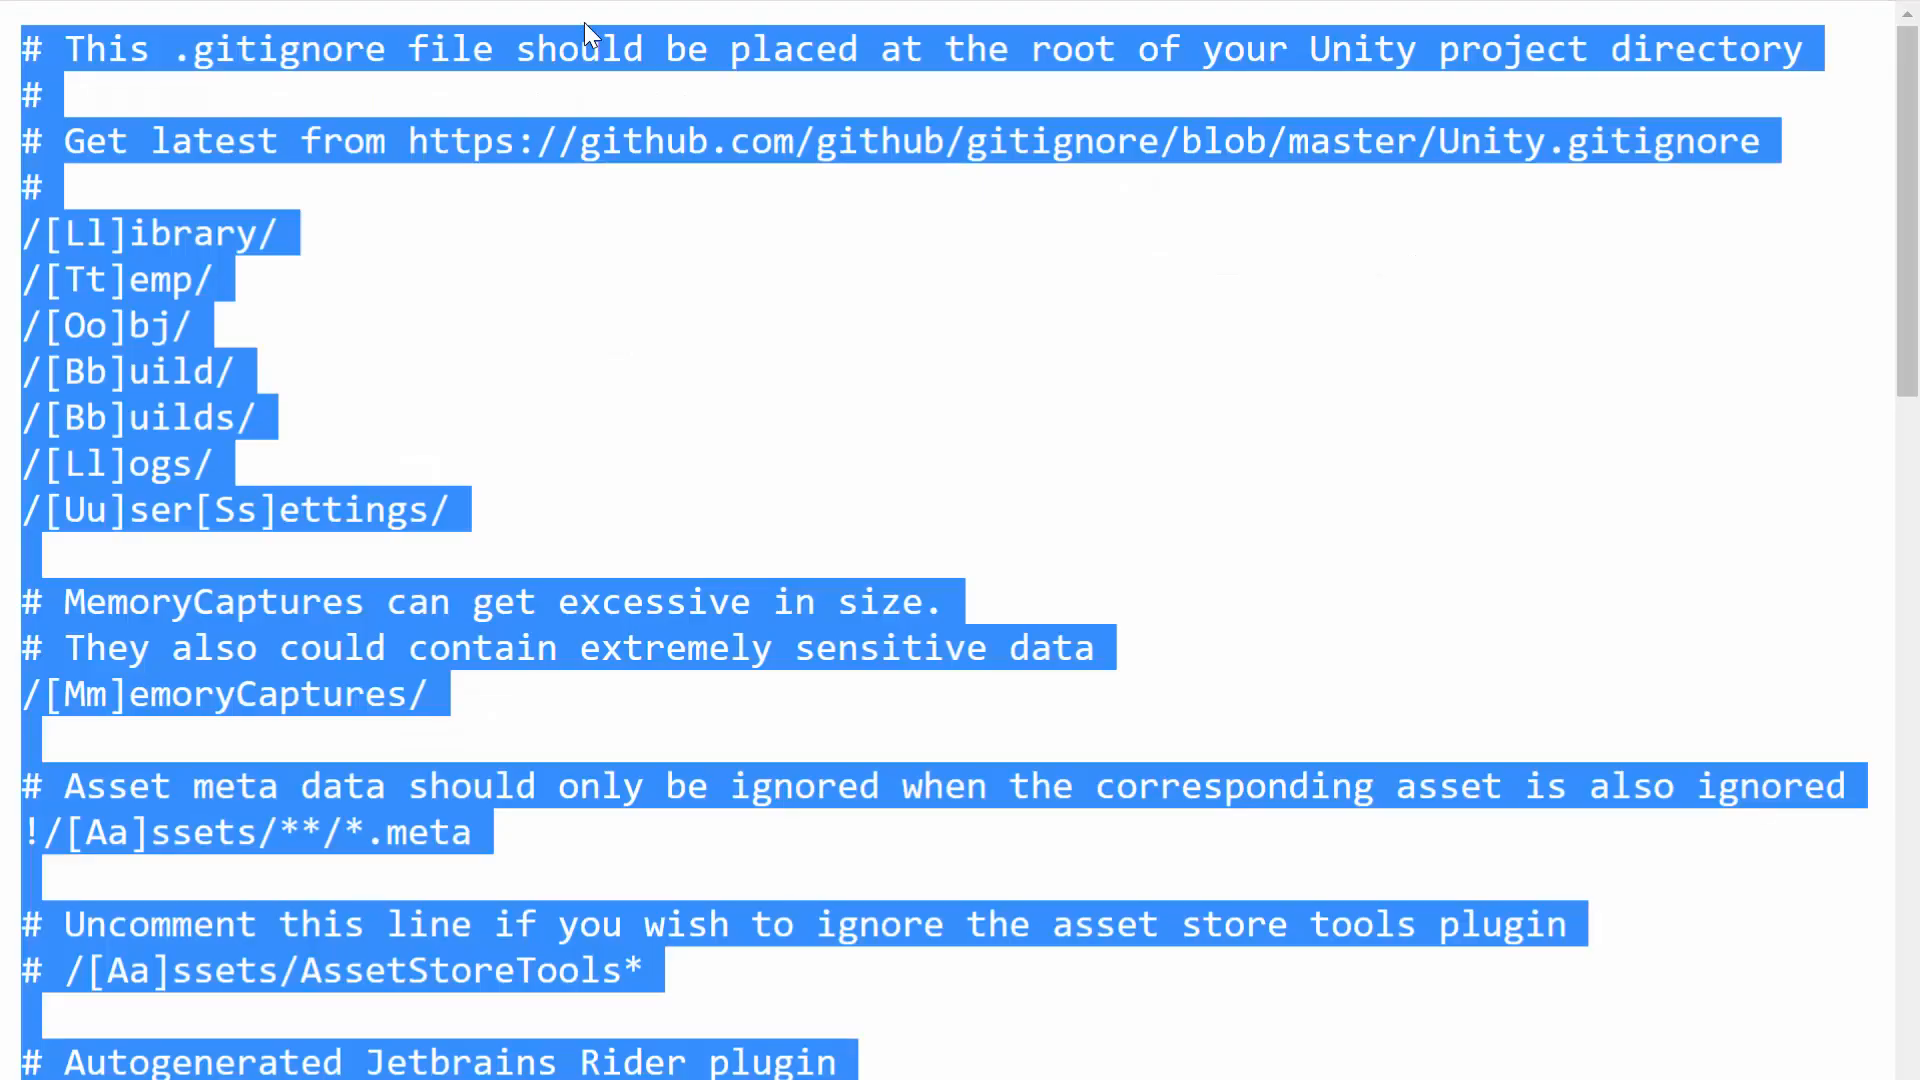
key("ctrl+Tab")
key("alt+Tab")
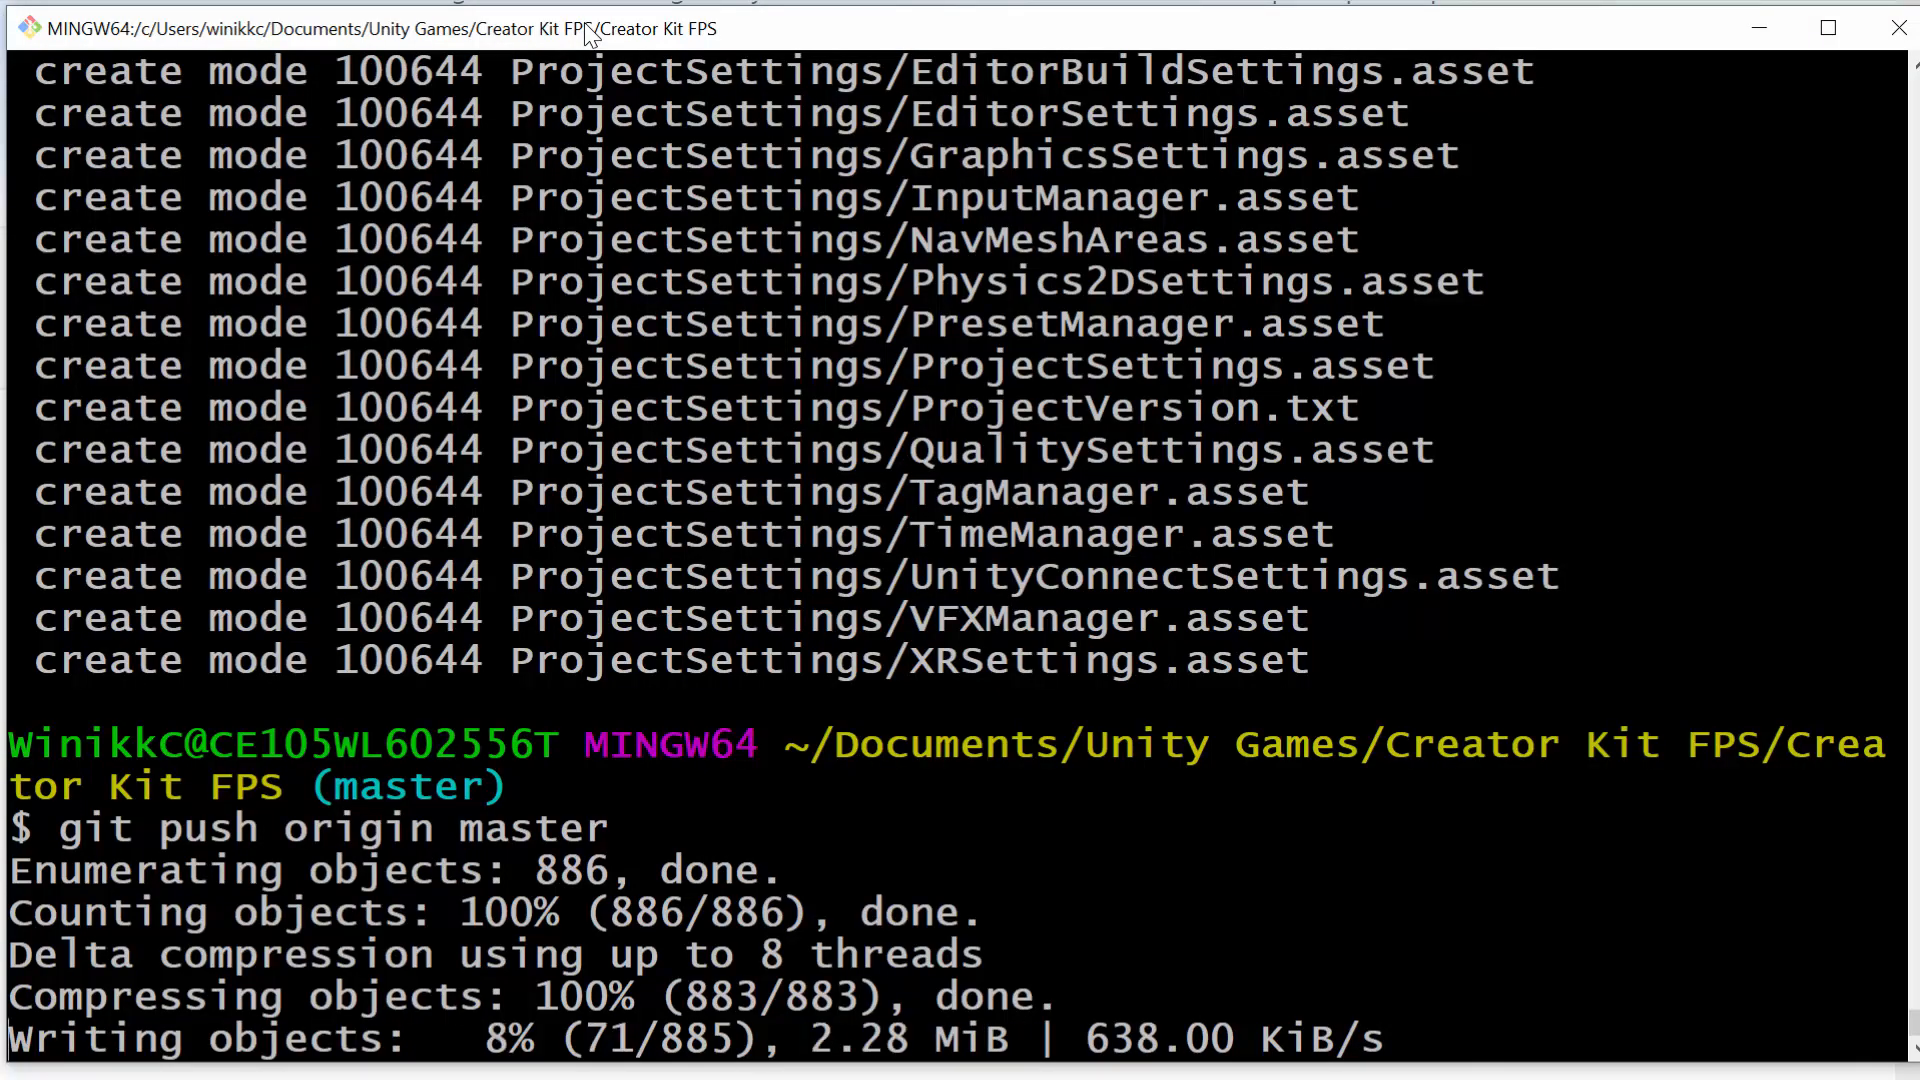
key("alt+Tab")
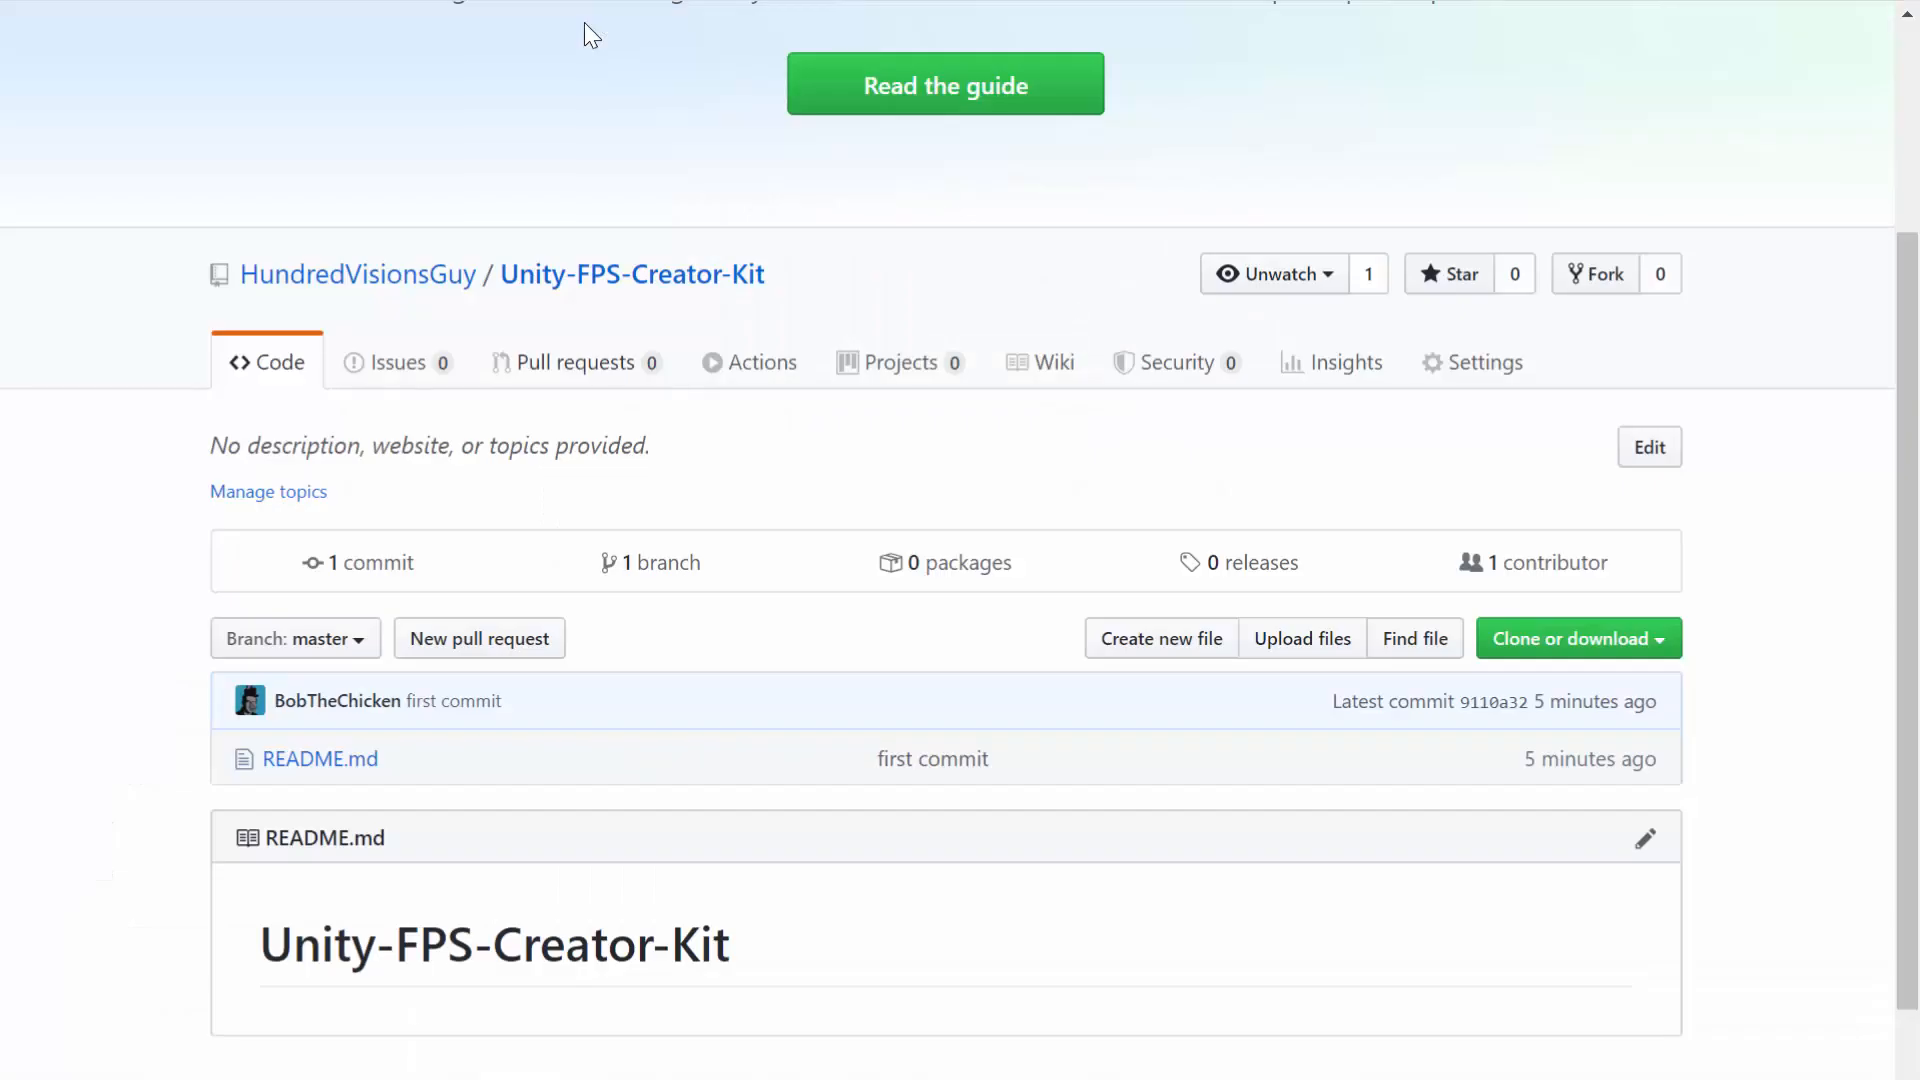
key("alt+Tab")
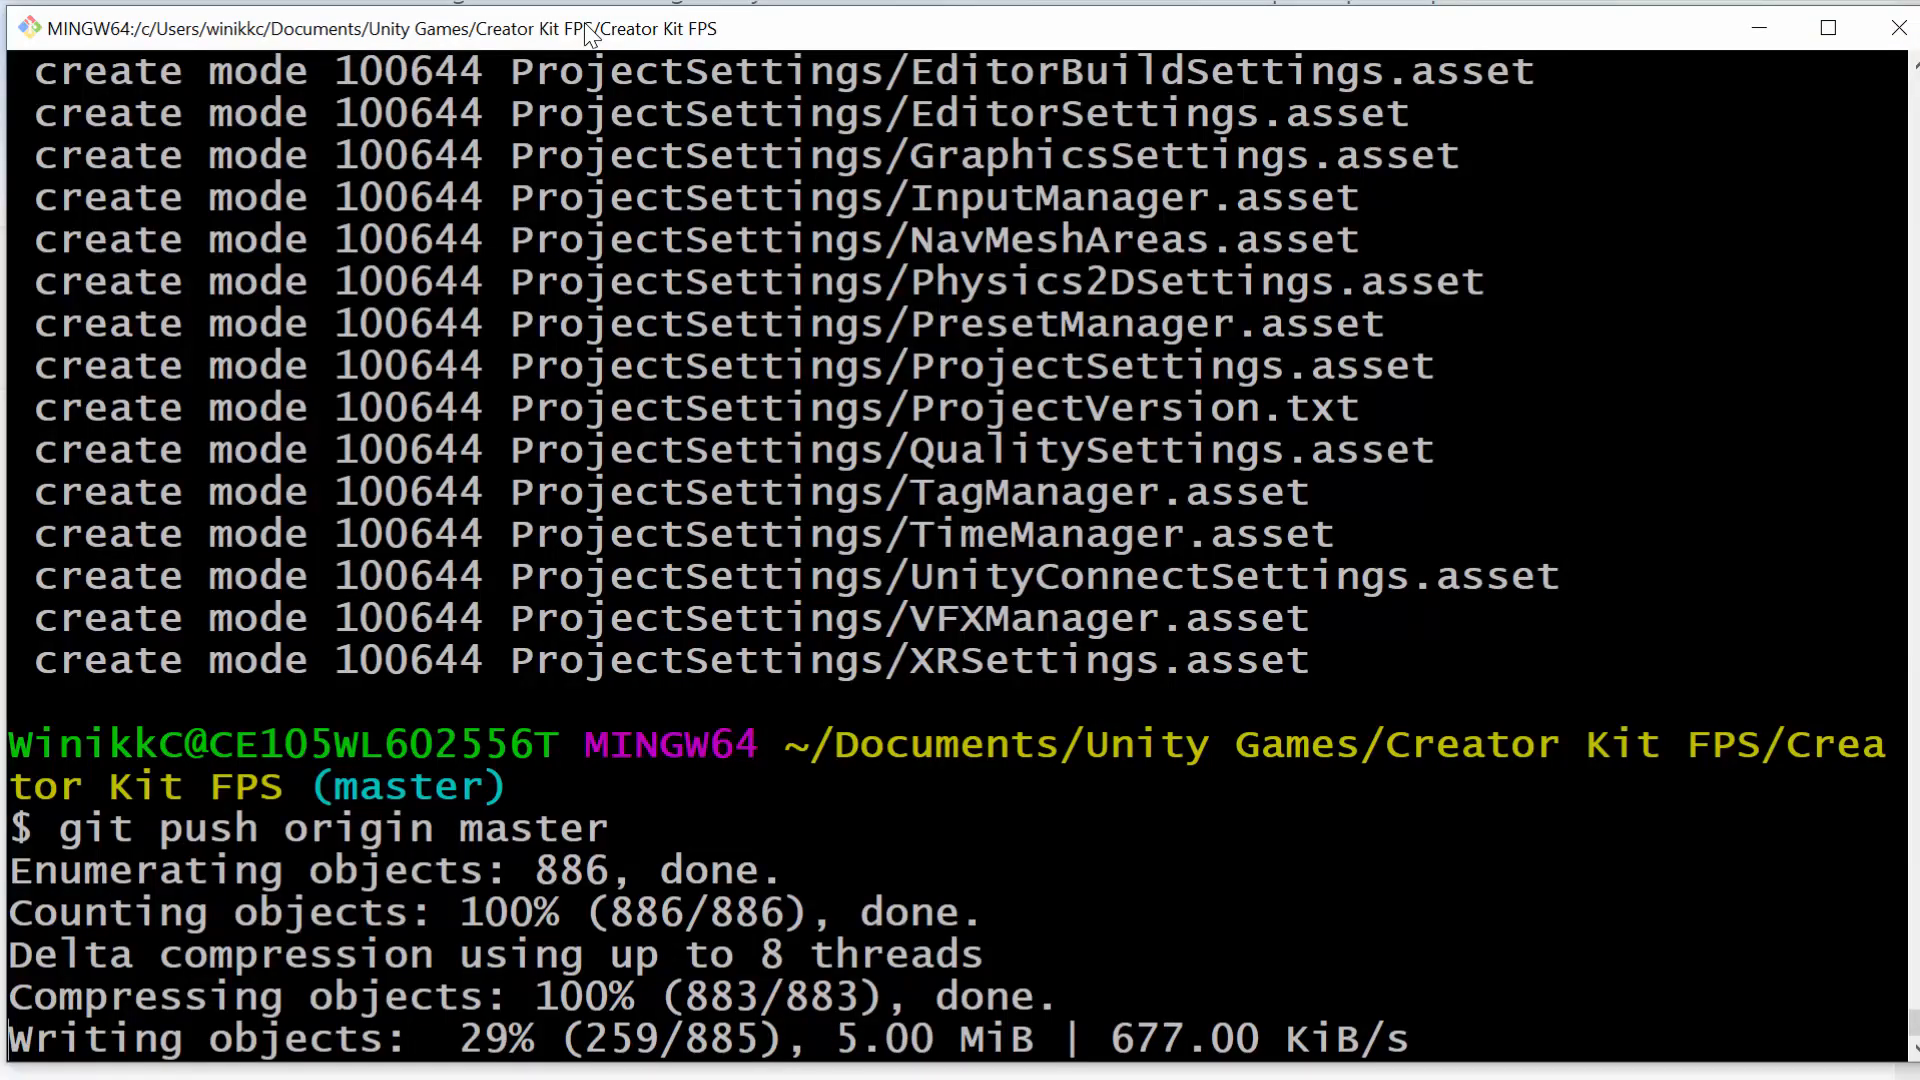
Step: Switch to the Unity editor and activate the Move tool
key("alt+Tab")
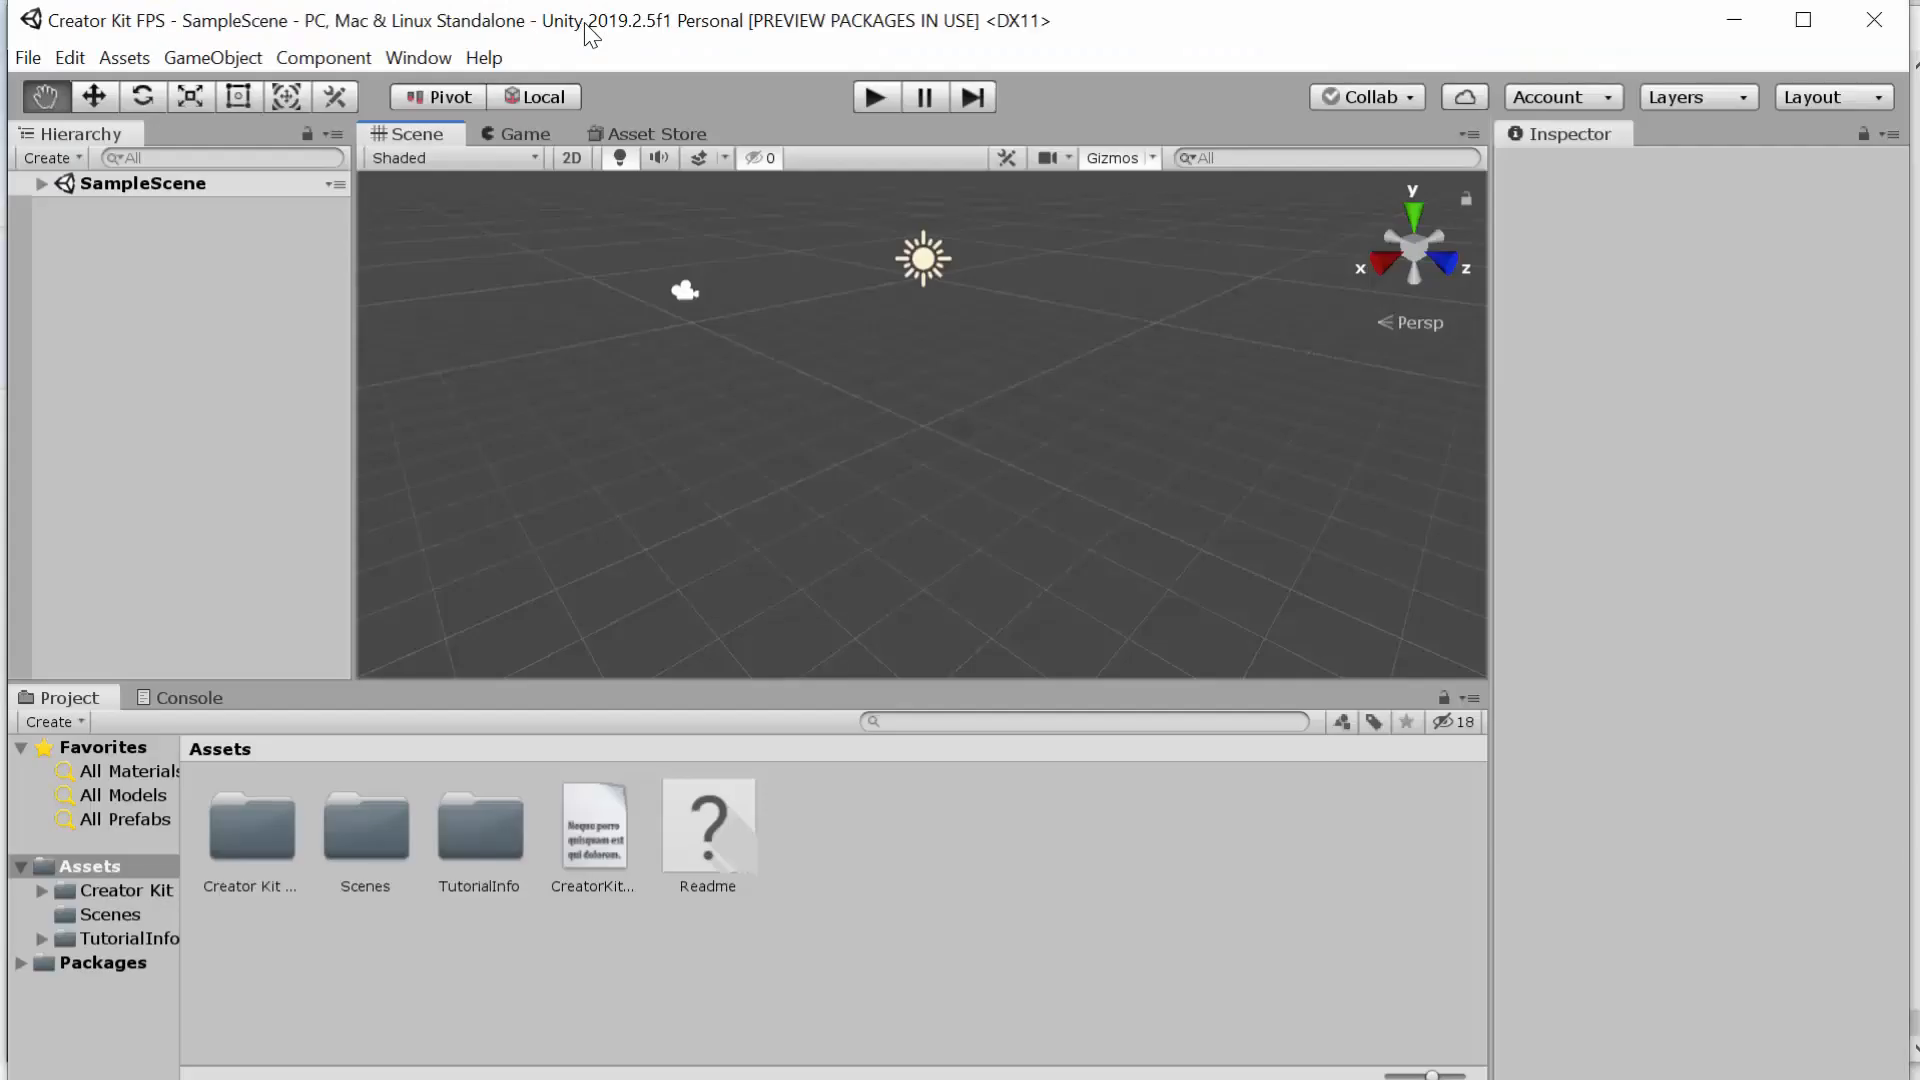
key("w")
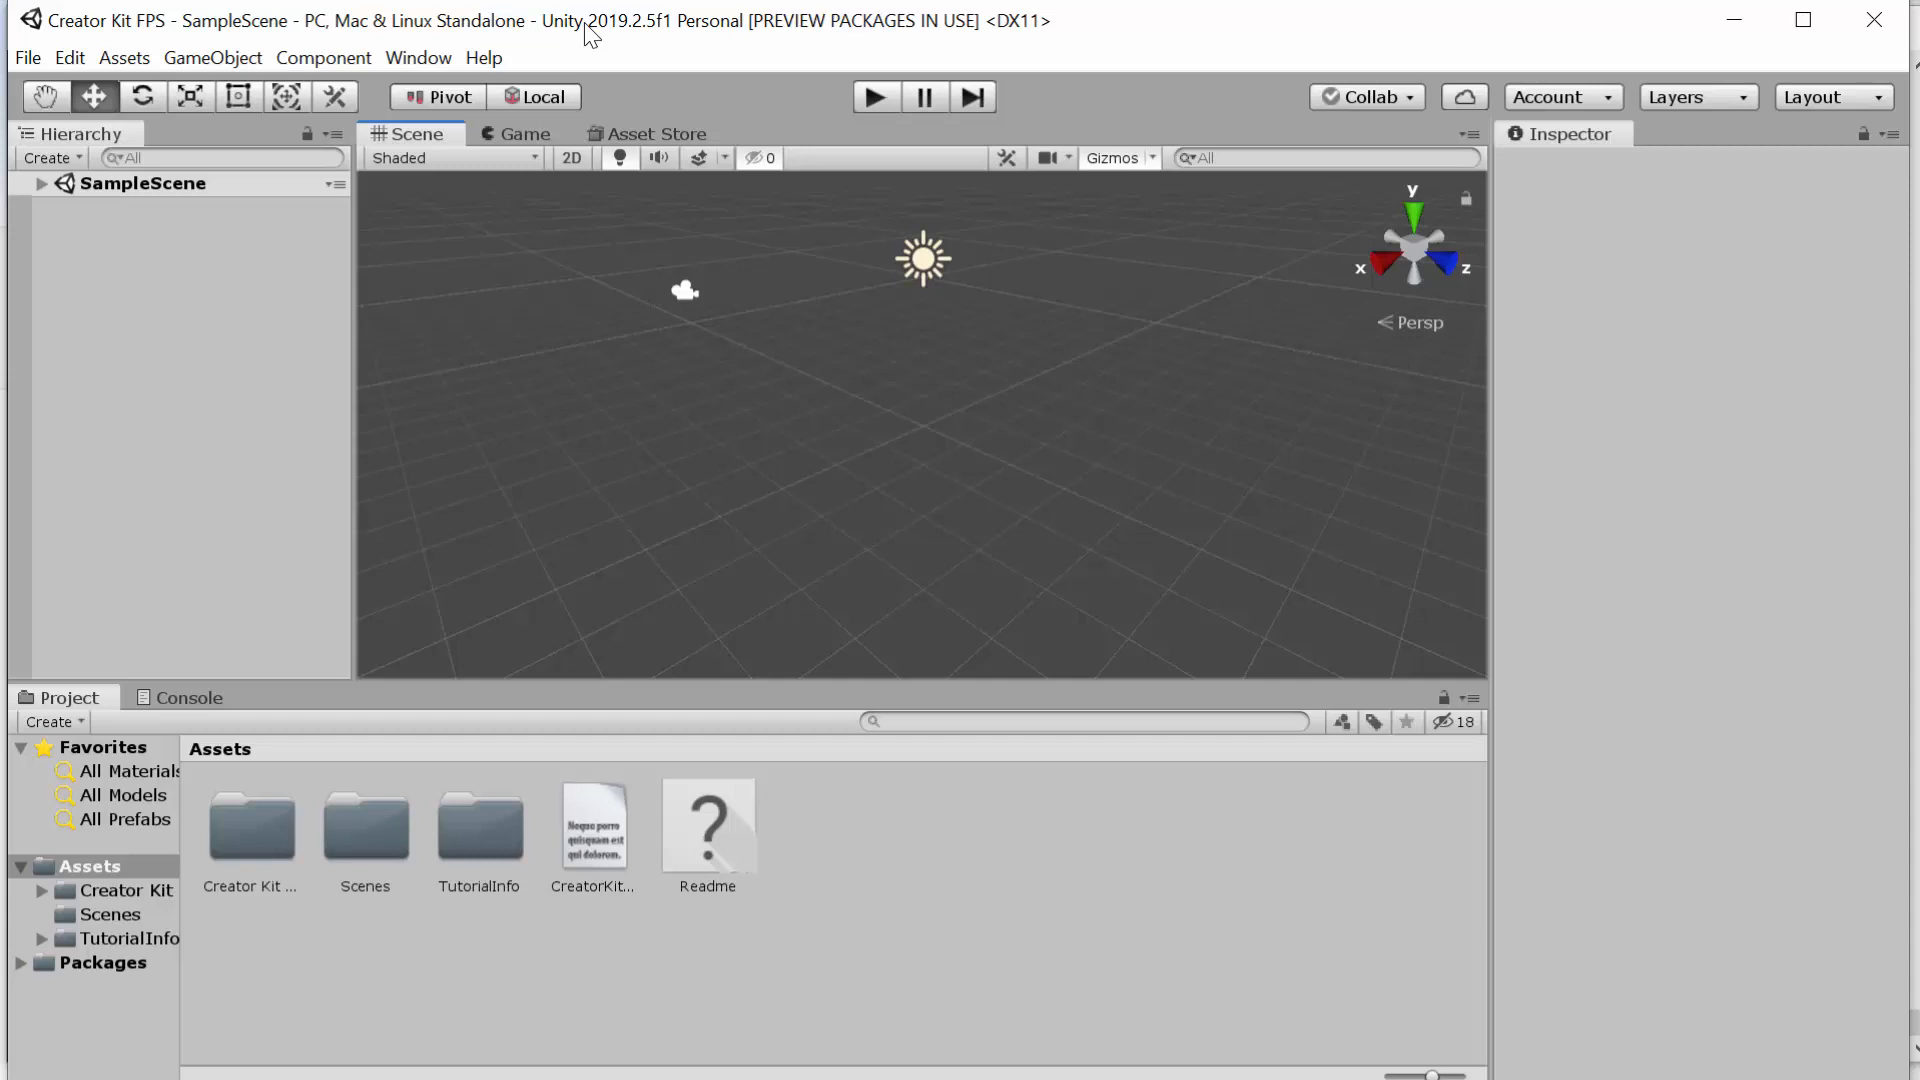
key("q")
key("w")
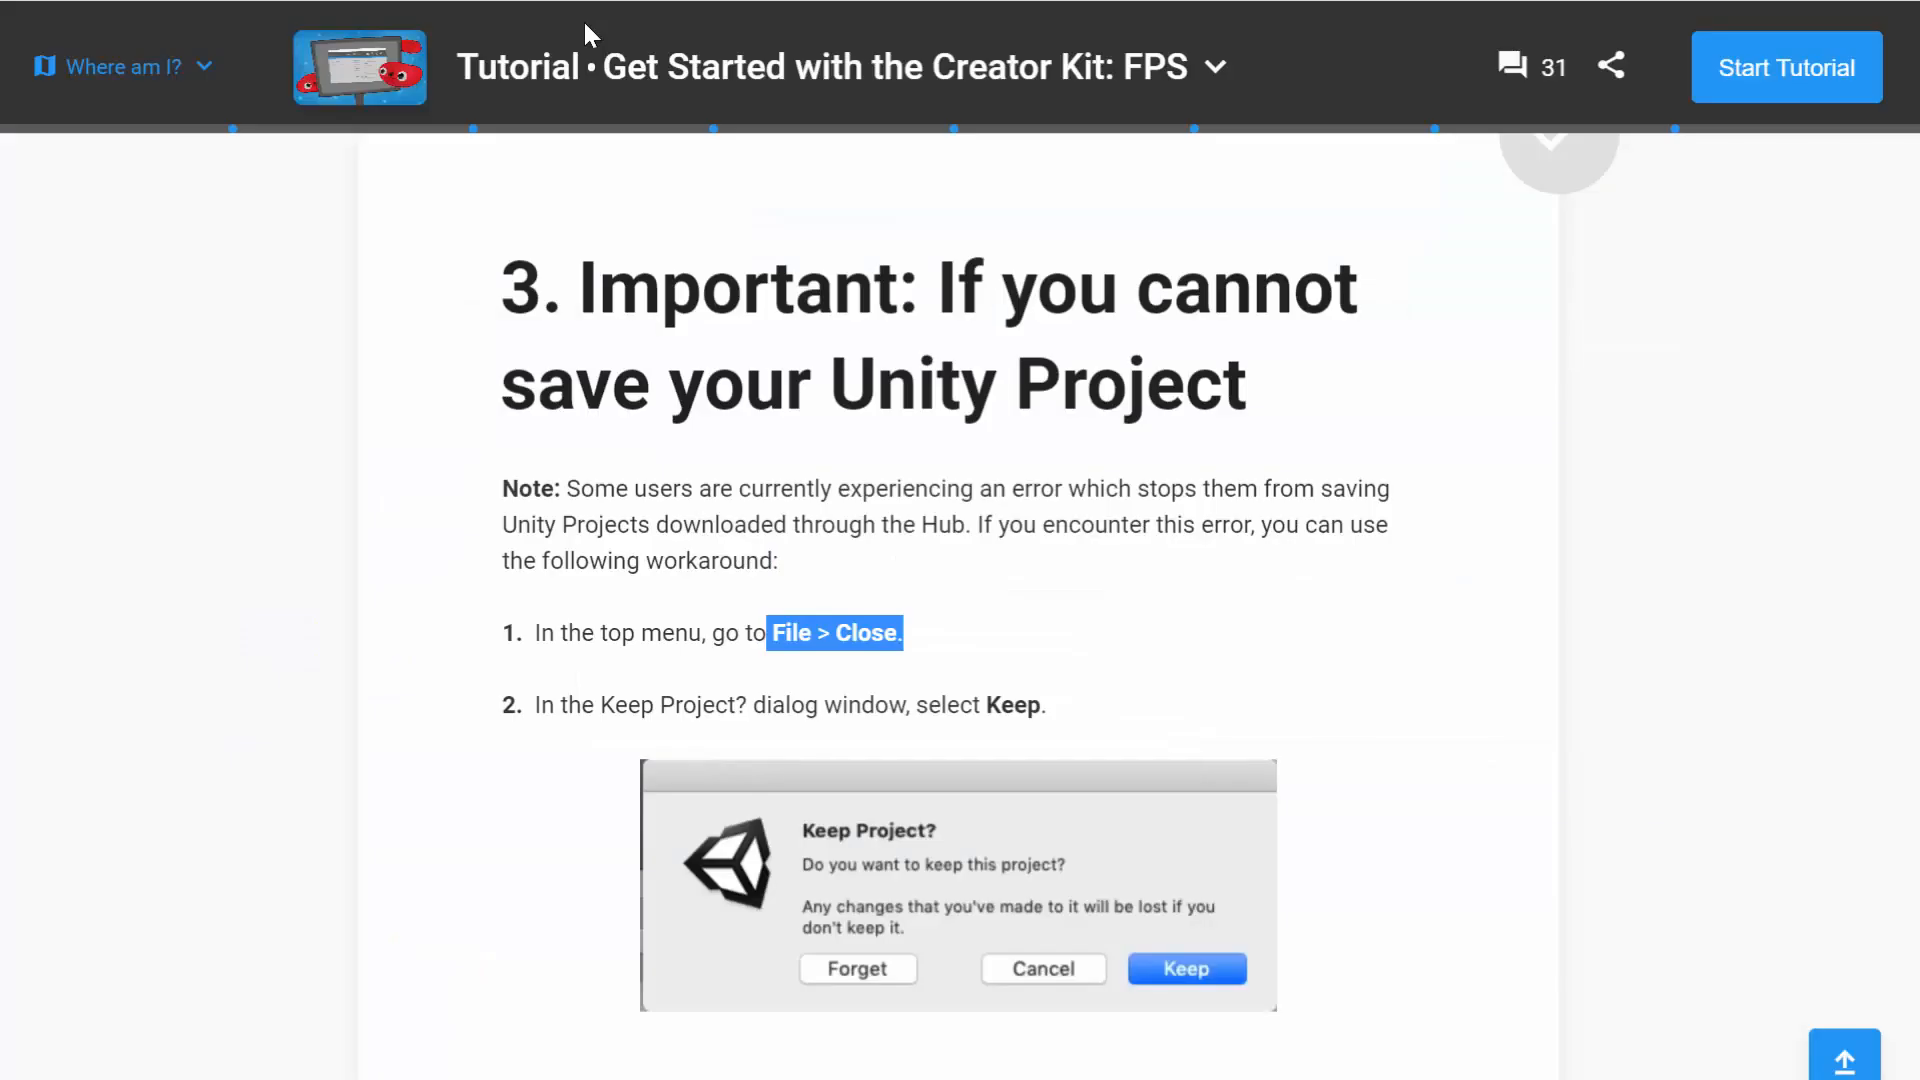
Step: Find the Unity Editor section of the Get Started with the Creator Kit: FPS tutorial and examine its window layout overview
scroll(590, 35, "down", 20)
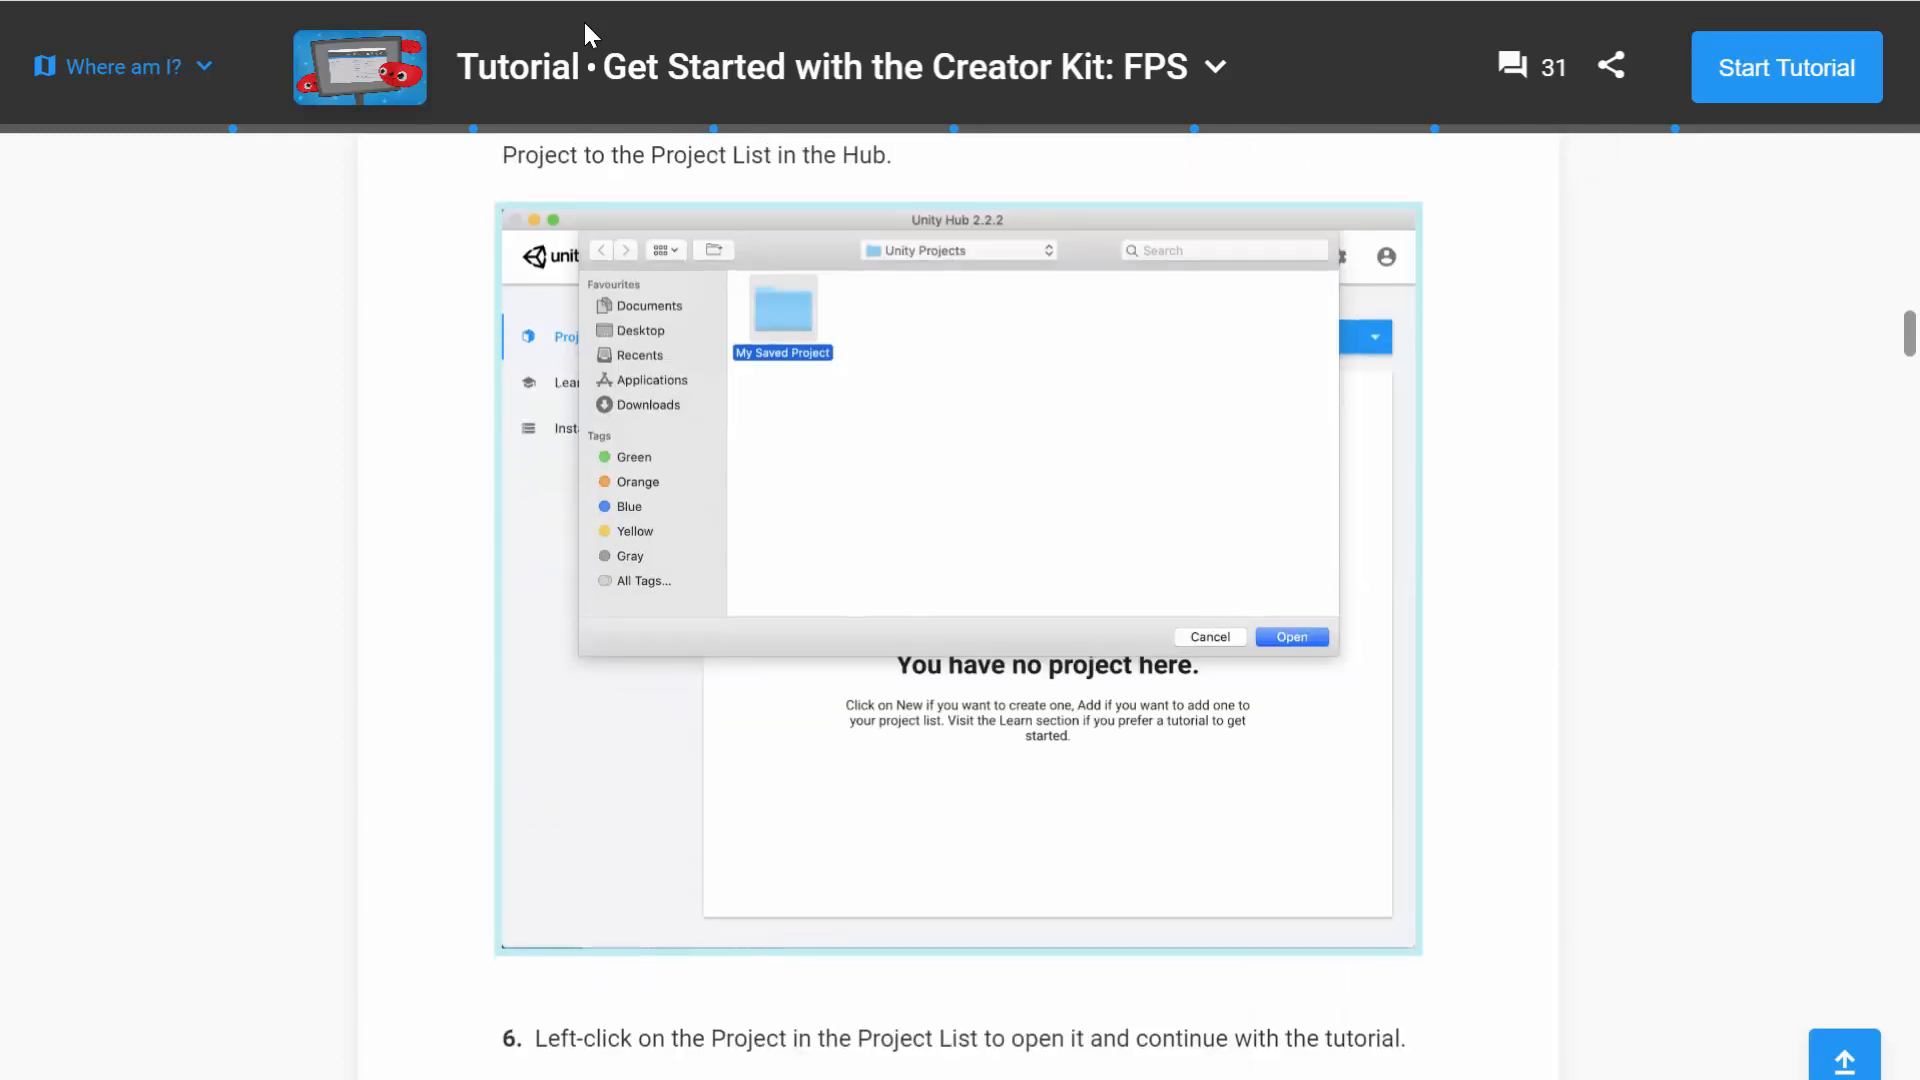
scroll(590, 35, "down", 10)
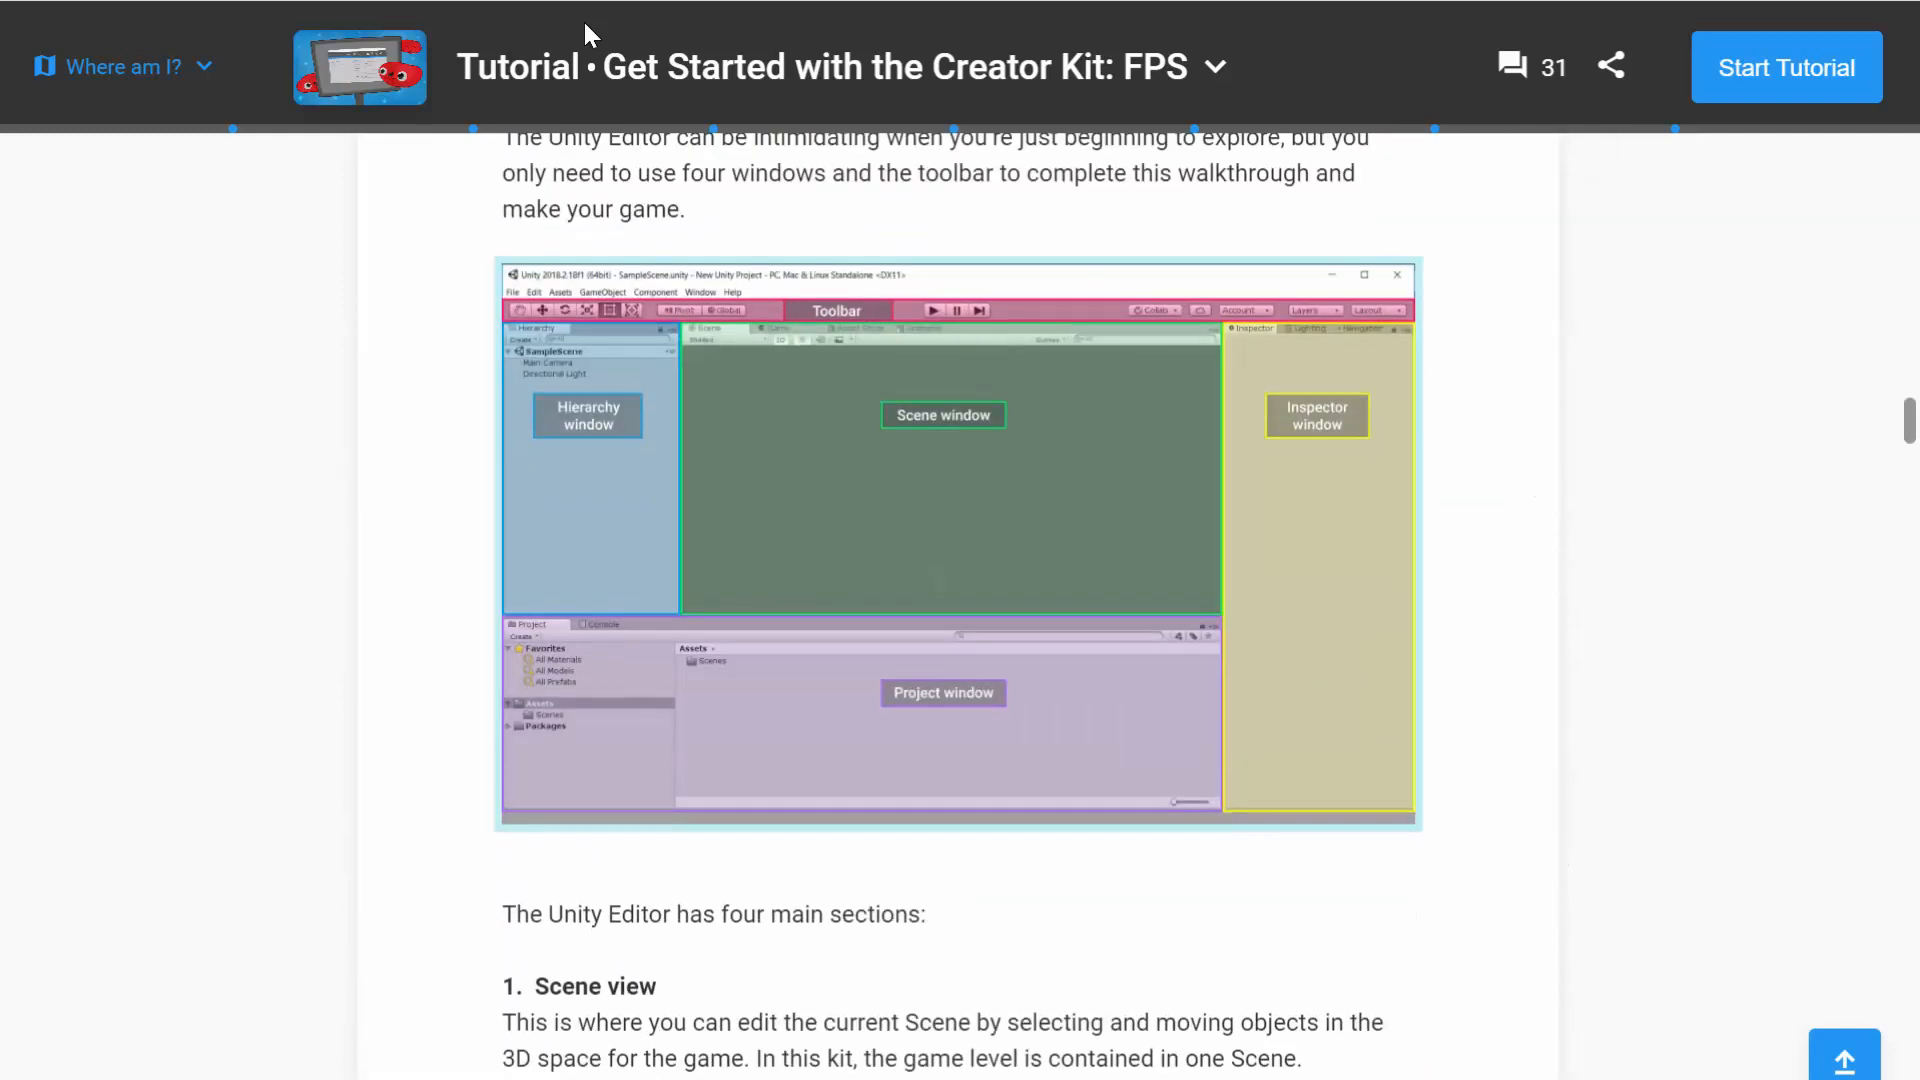
scroll(590, 35, "up", 3)
mouse_move(503, 238)
left_mouse_down()
mouse_move(808, 242)
mouse_move(692, 335)
left_mouse_up()
scroll(590, 35, "down", 1)
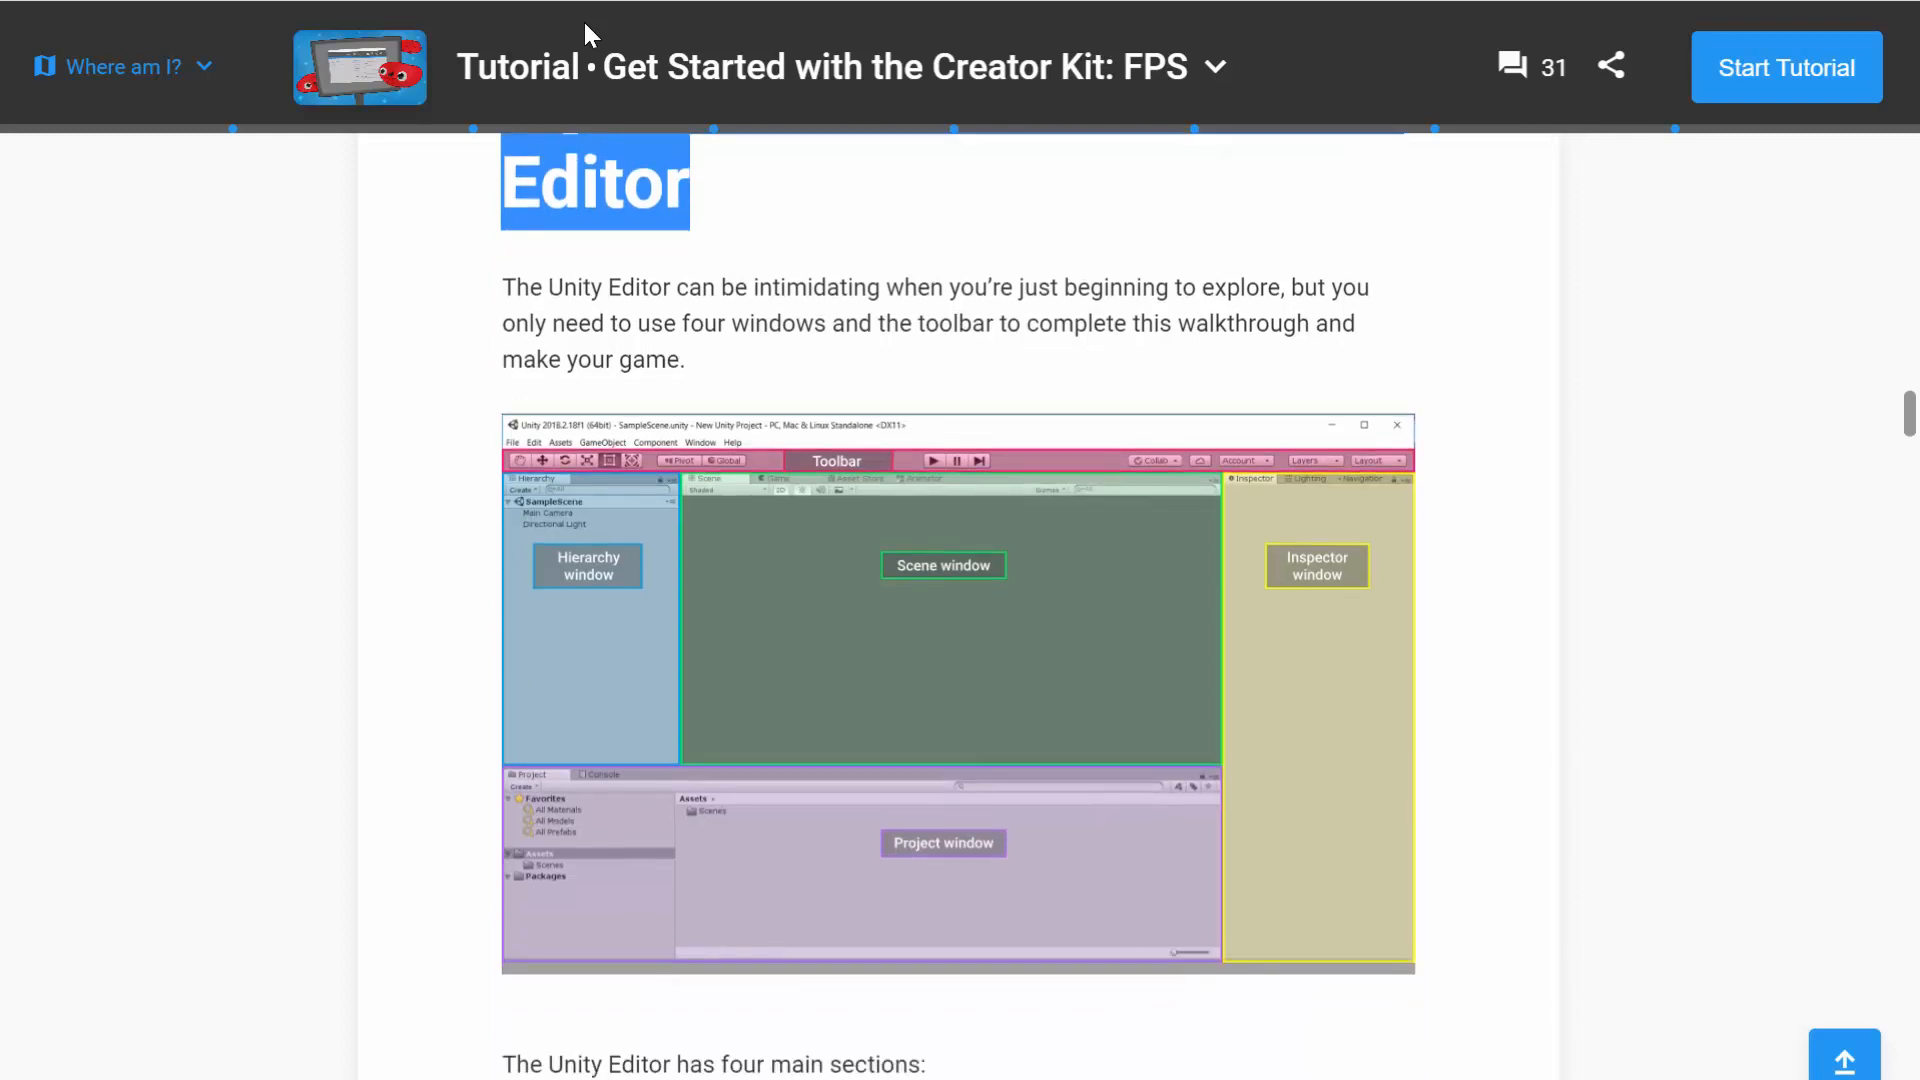
left_click(590, 35)
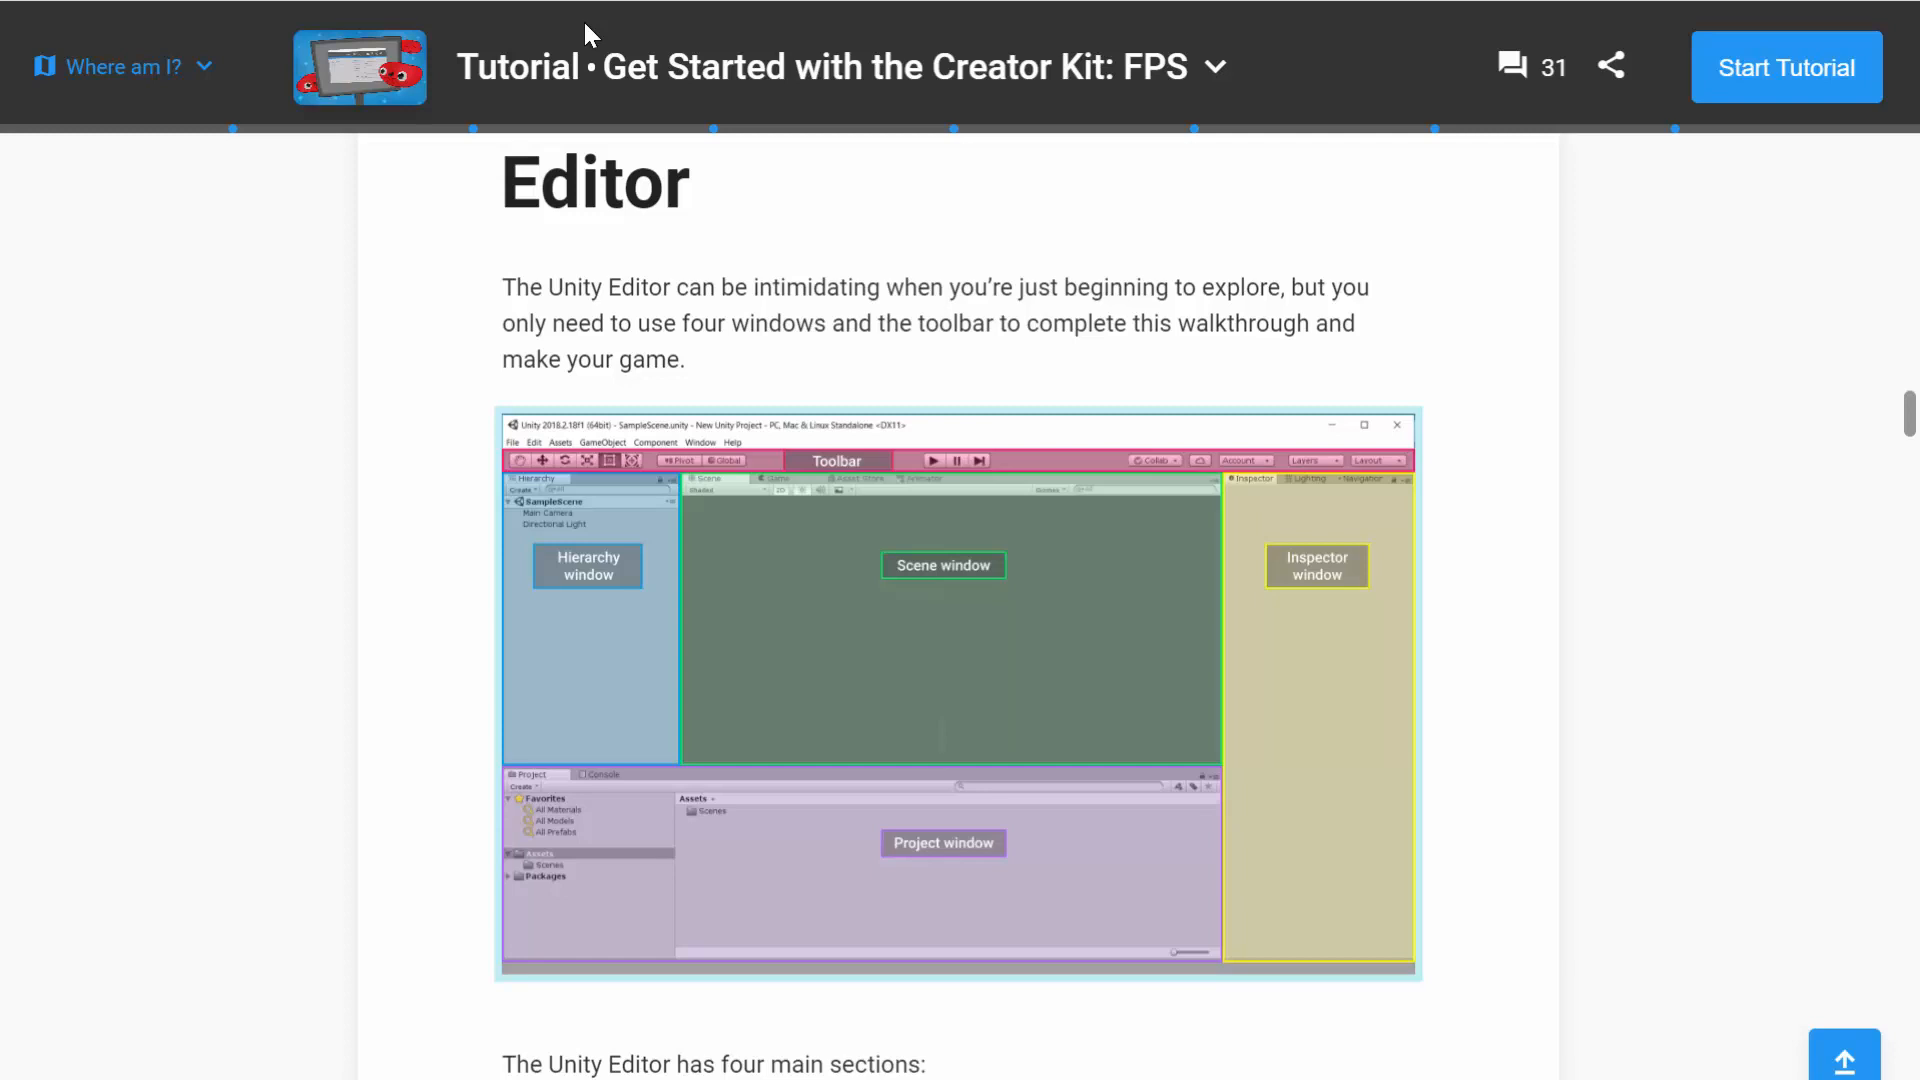
Step: Switch to the Unity editor and select the Main Camera in SampleScene to show its components
key("alt+Tab")
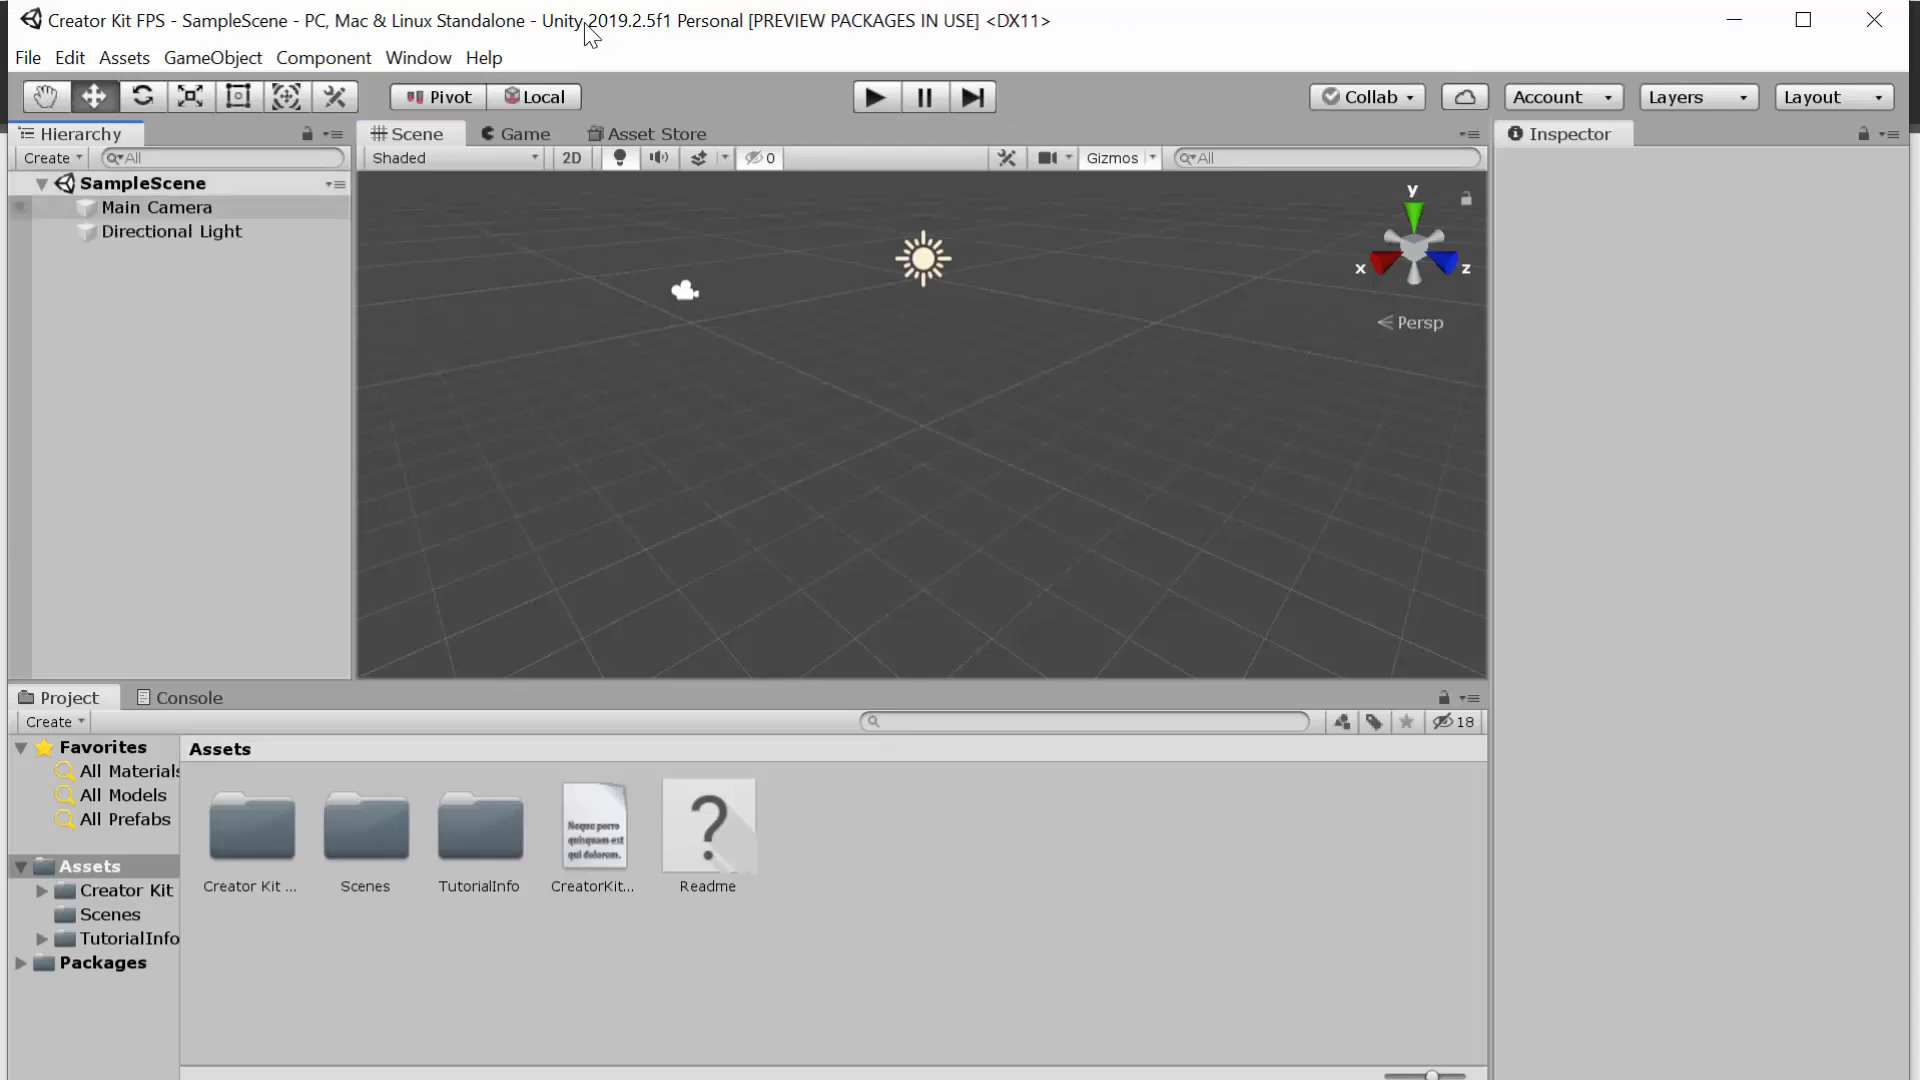
left_click(157, 208)
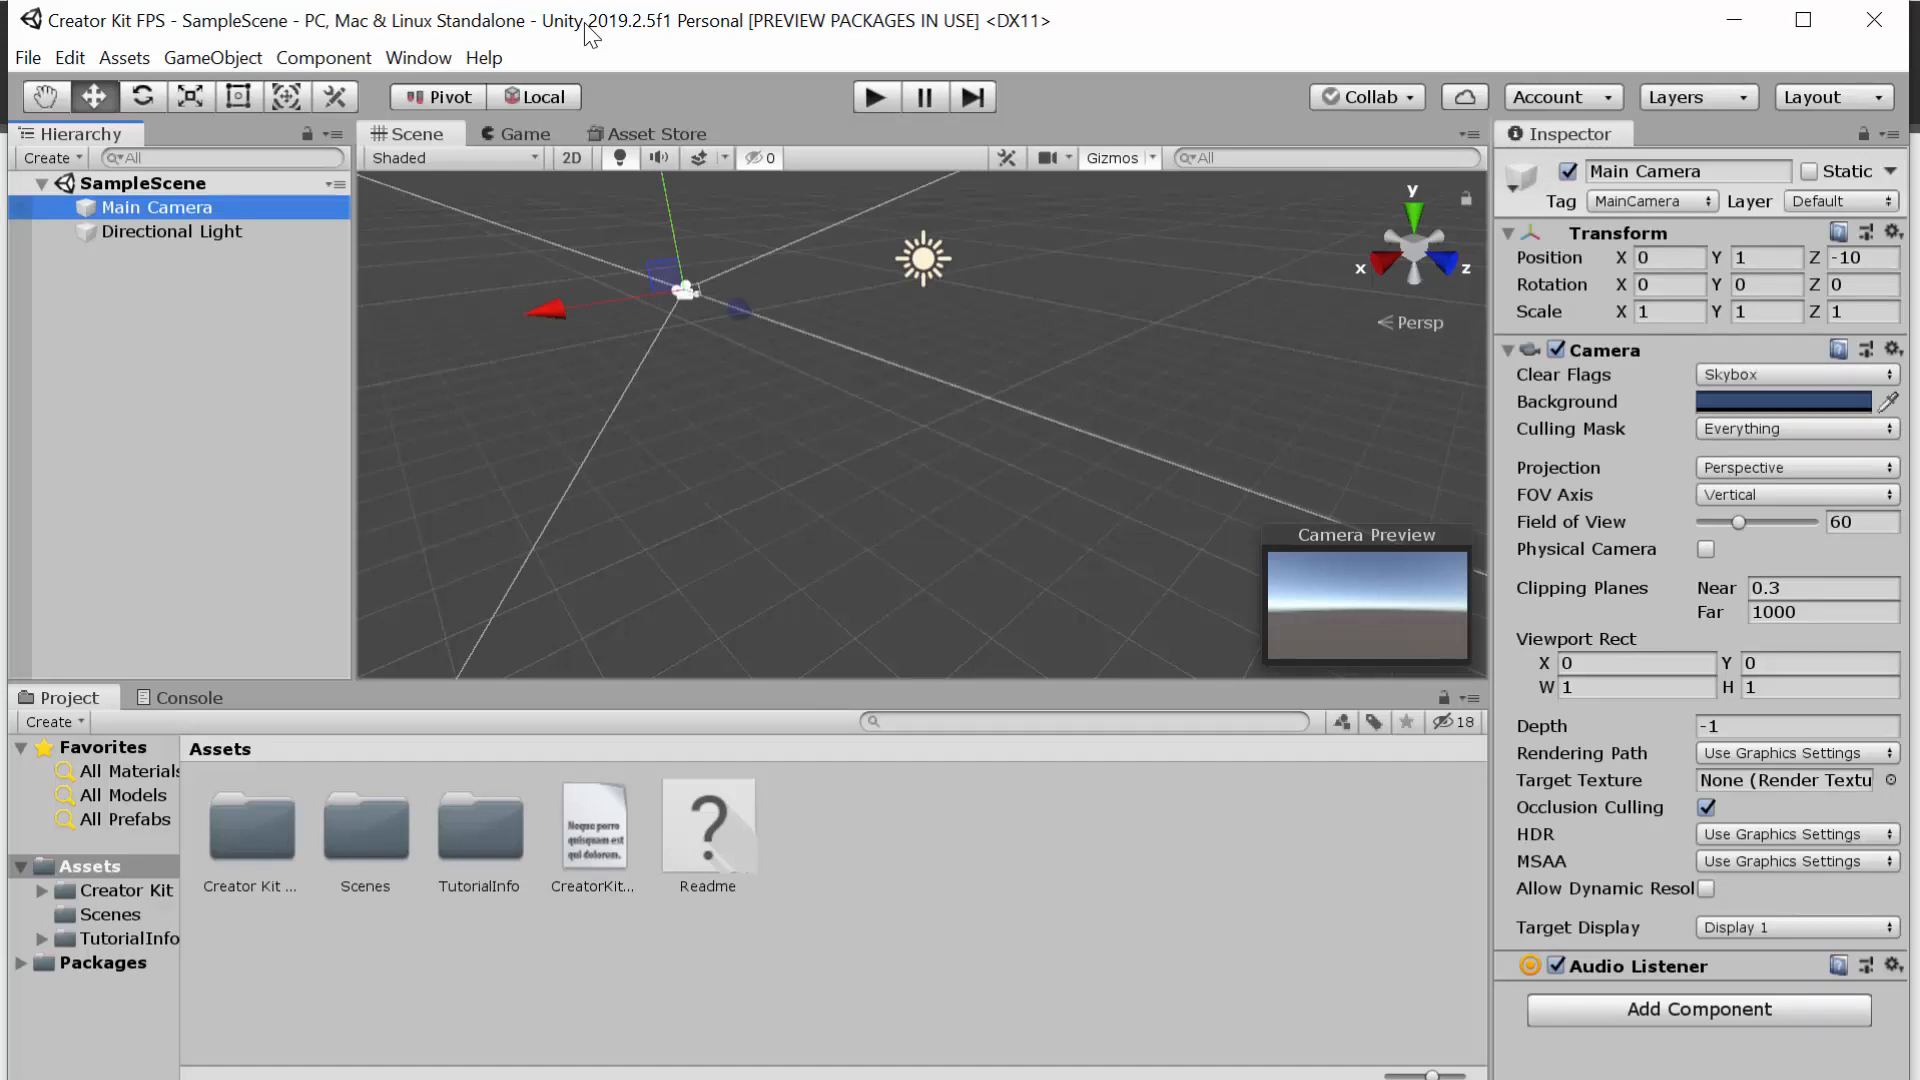
Step: Collapse the Camera and Transform components of the Main Camera in the Inspector
left_click(1508, 350)
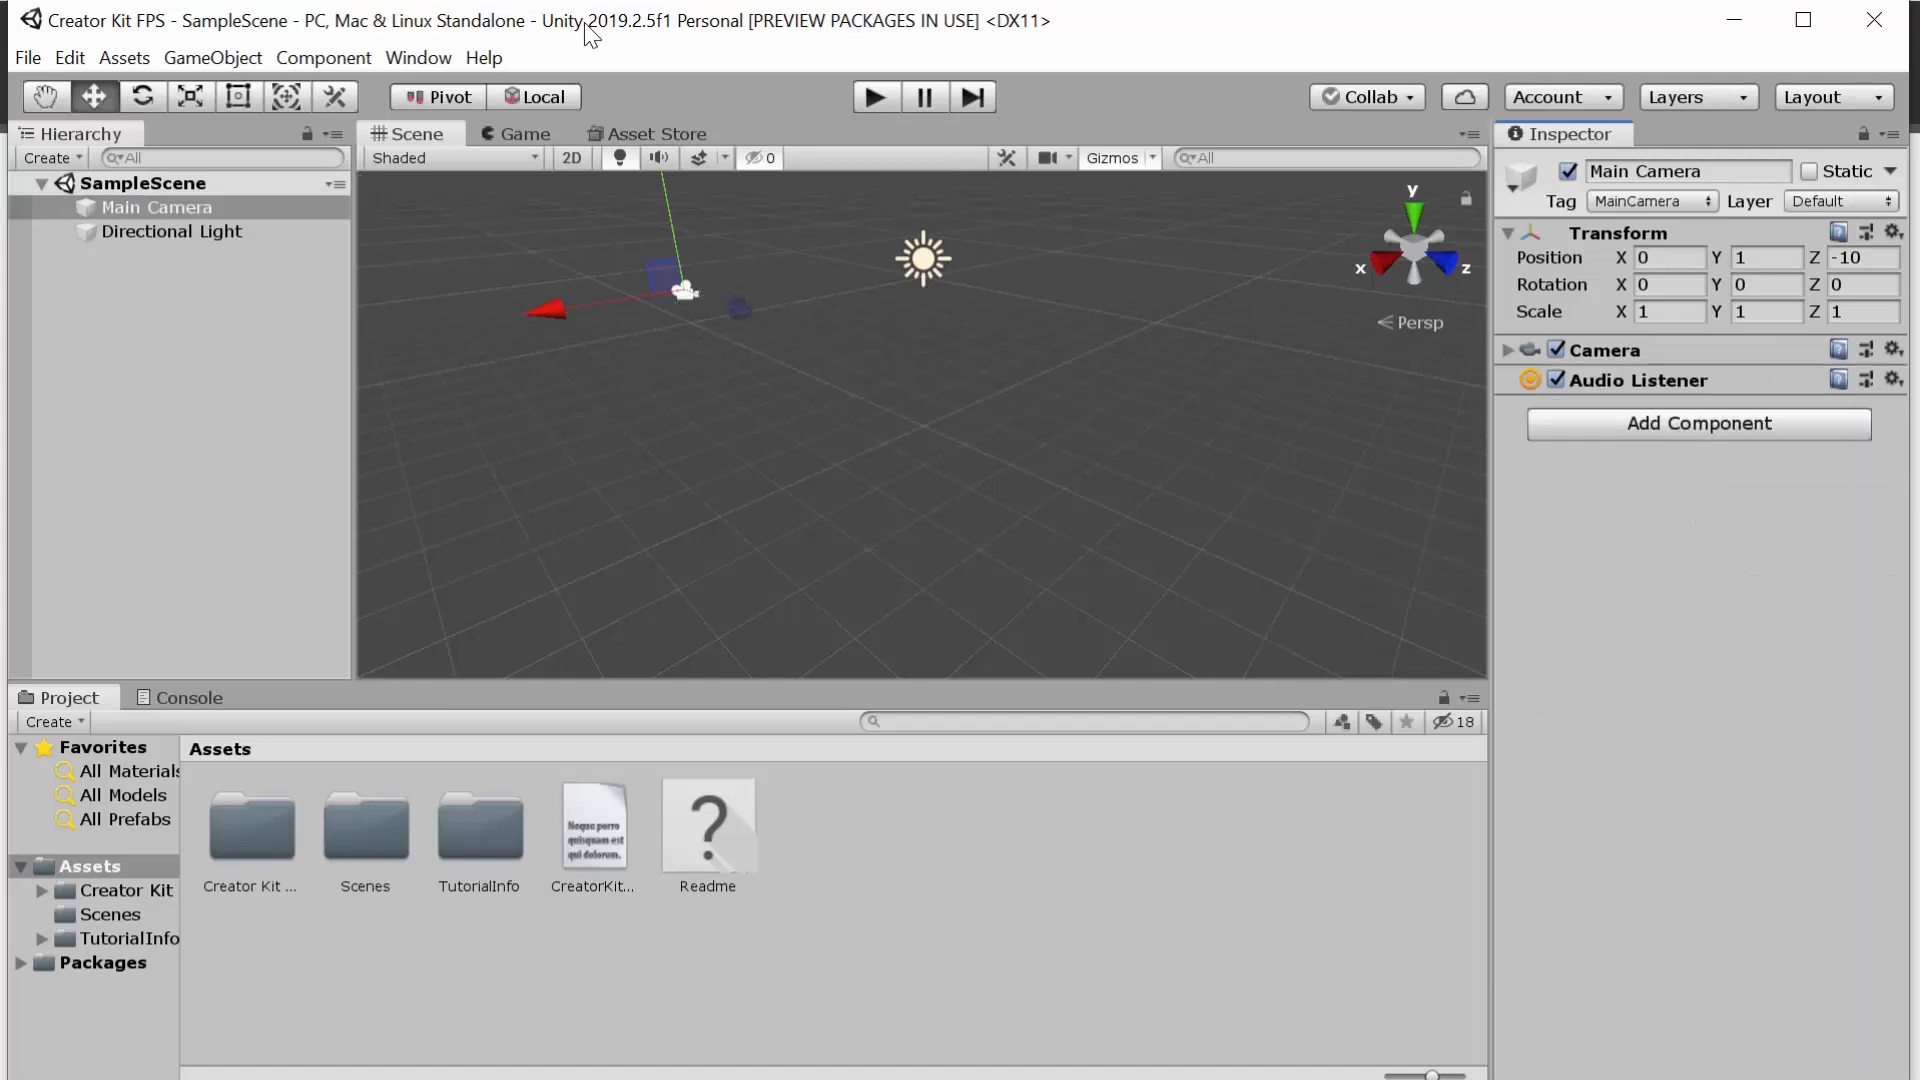
left_click(1508, 233)
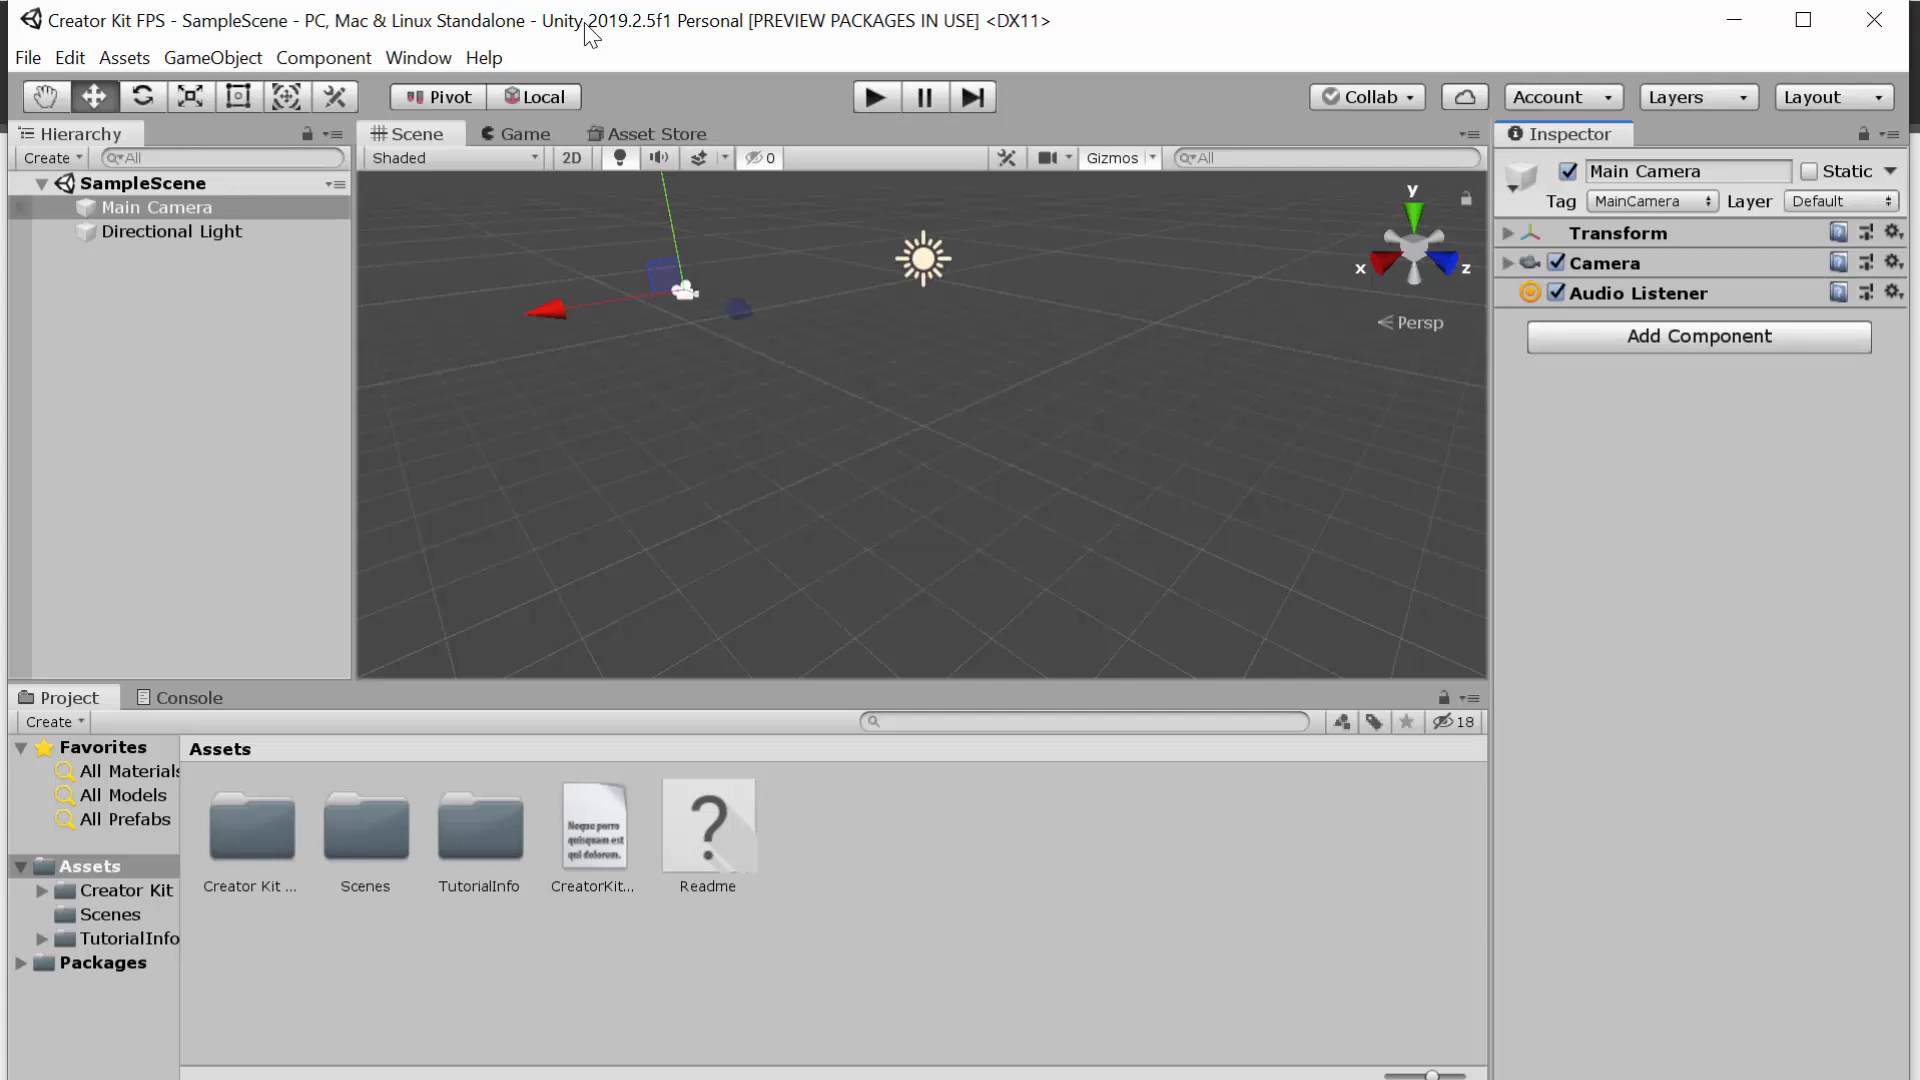
left_click(156, 207)
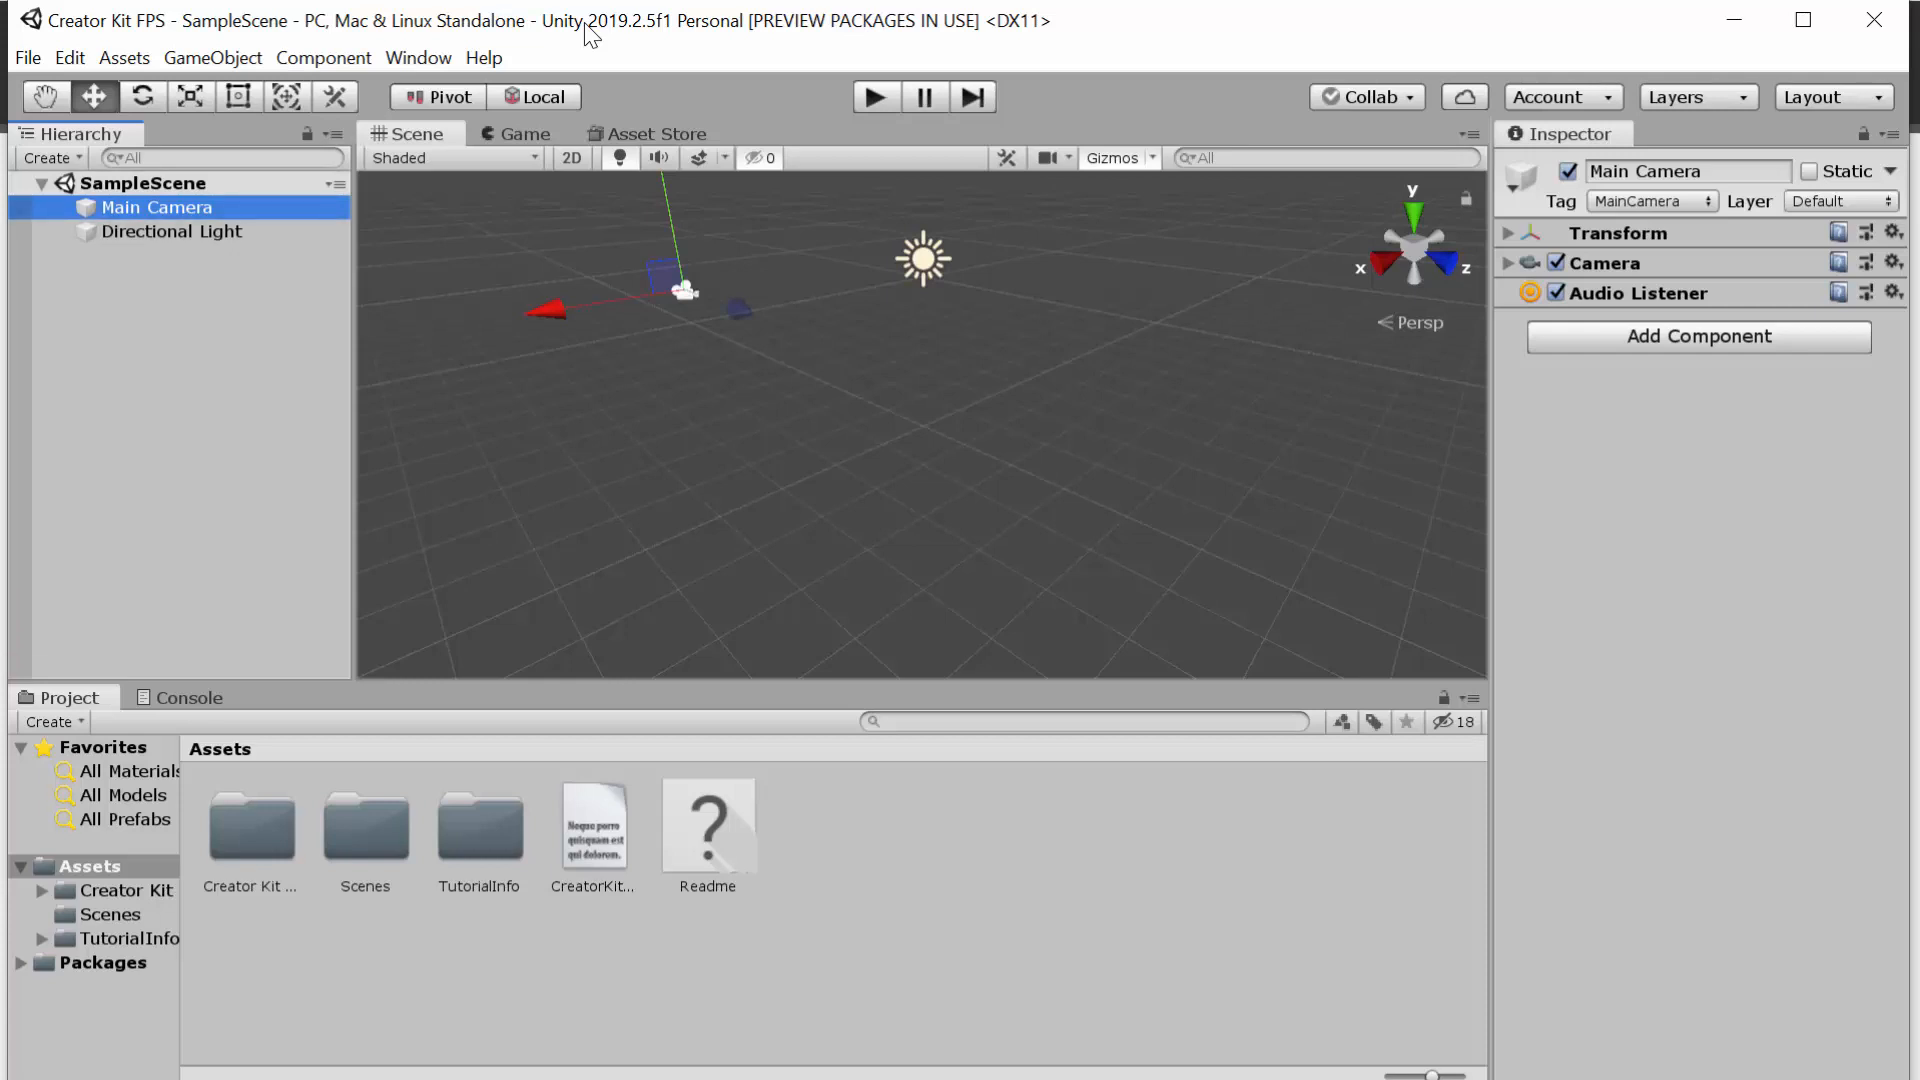
Step: Select the Directional Light to view its Transform with the Light component collapsed, then show the Game view and clear the selection
key("Down")
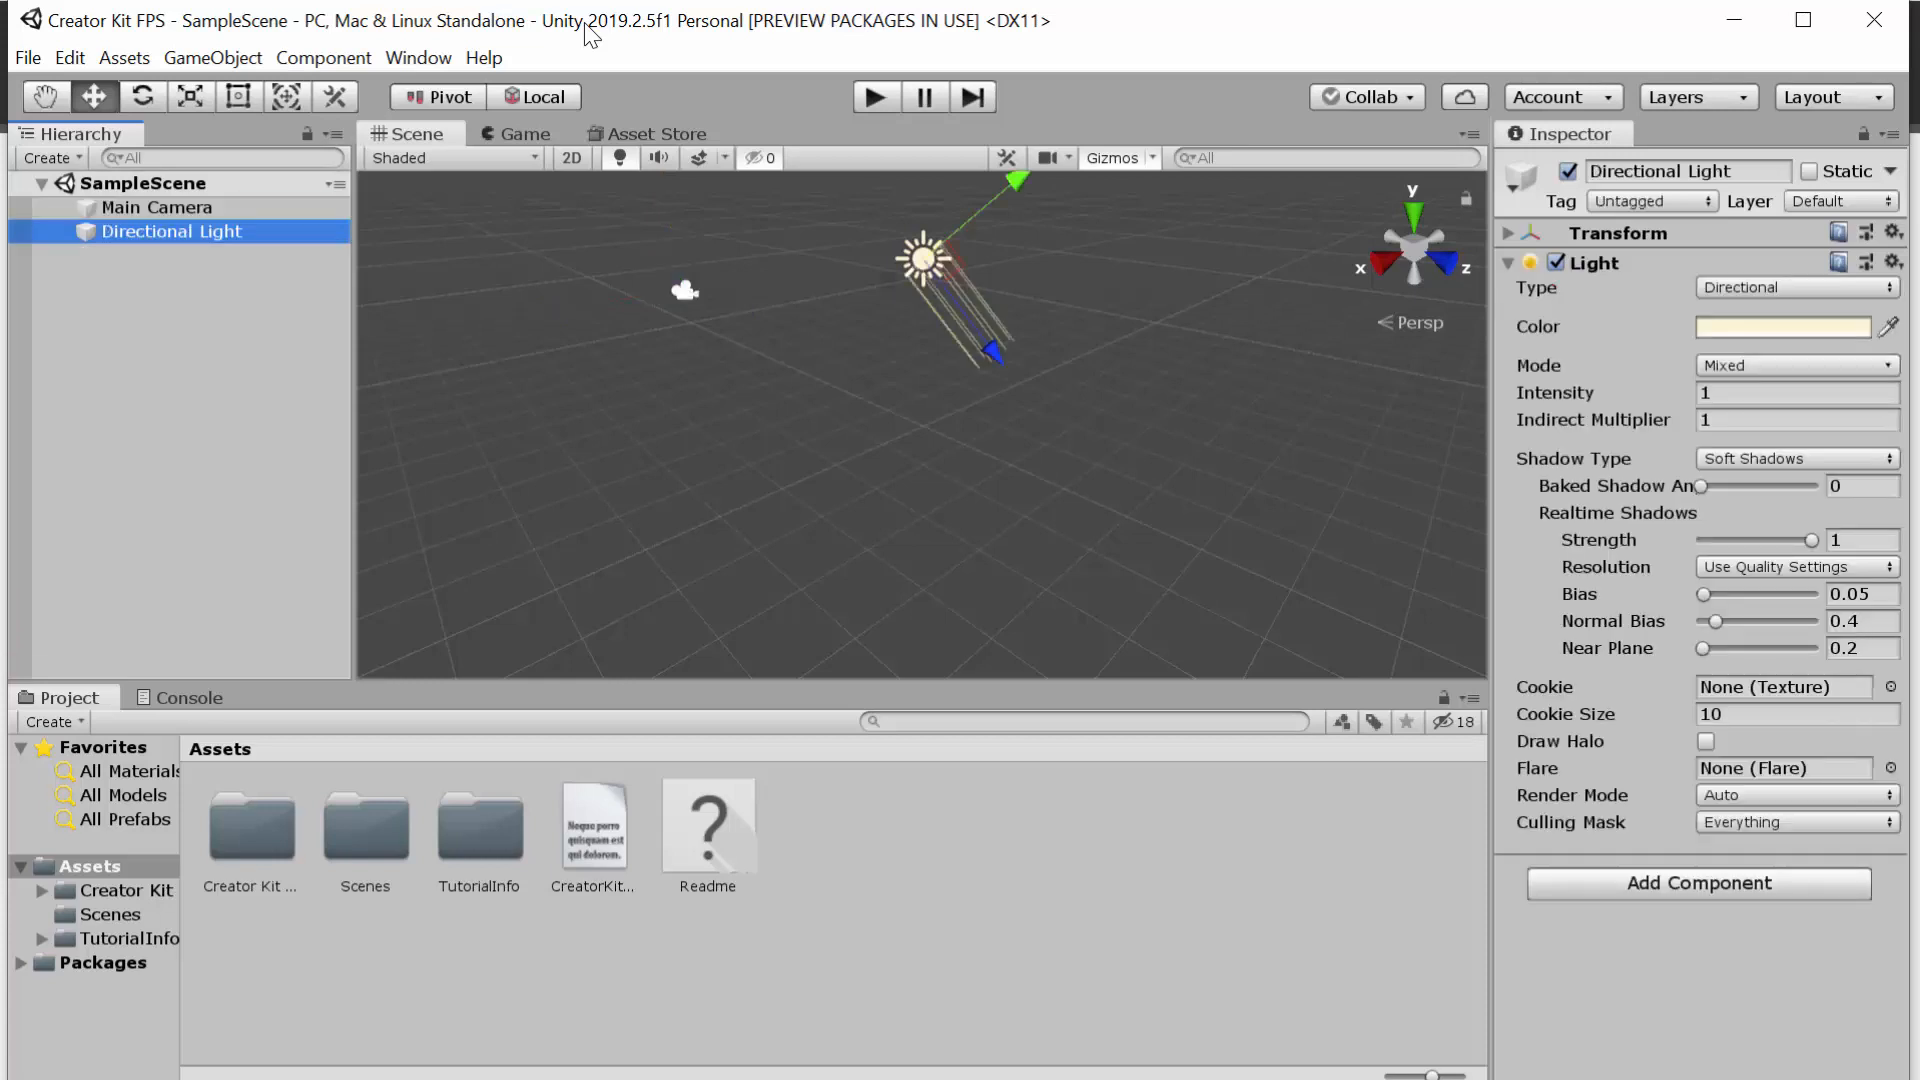
key("Left")
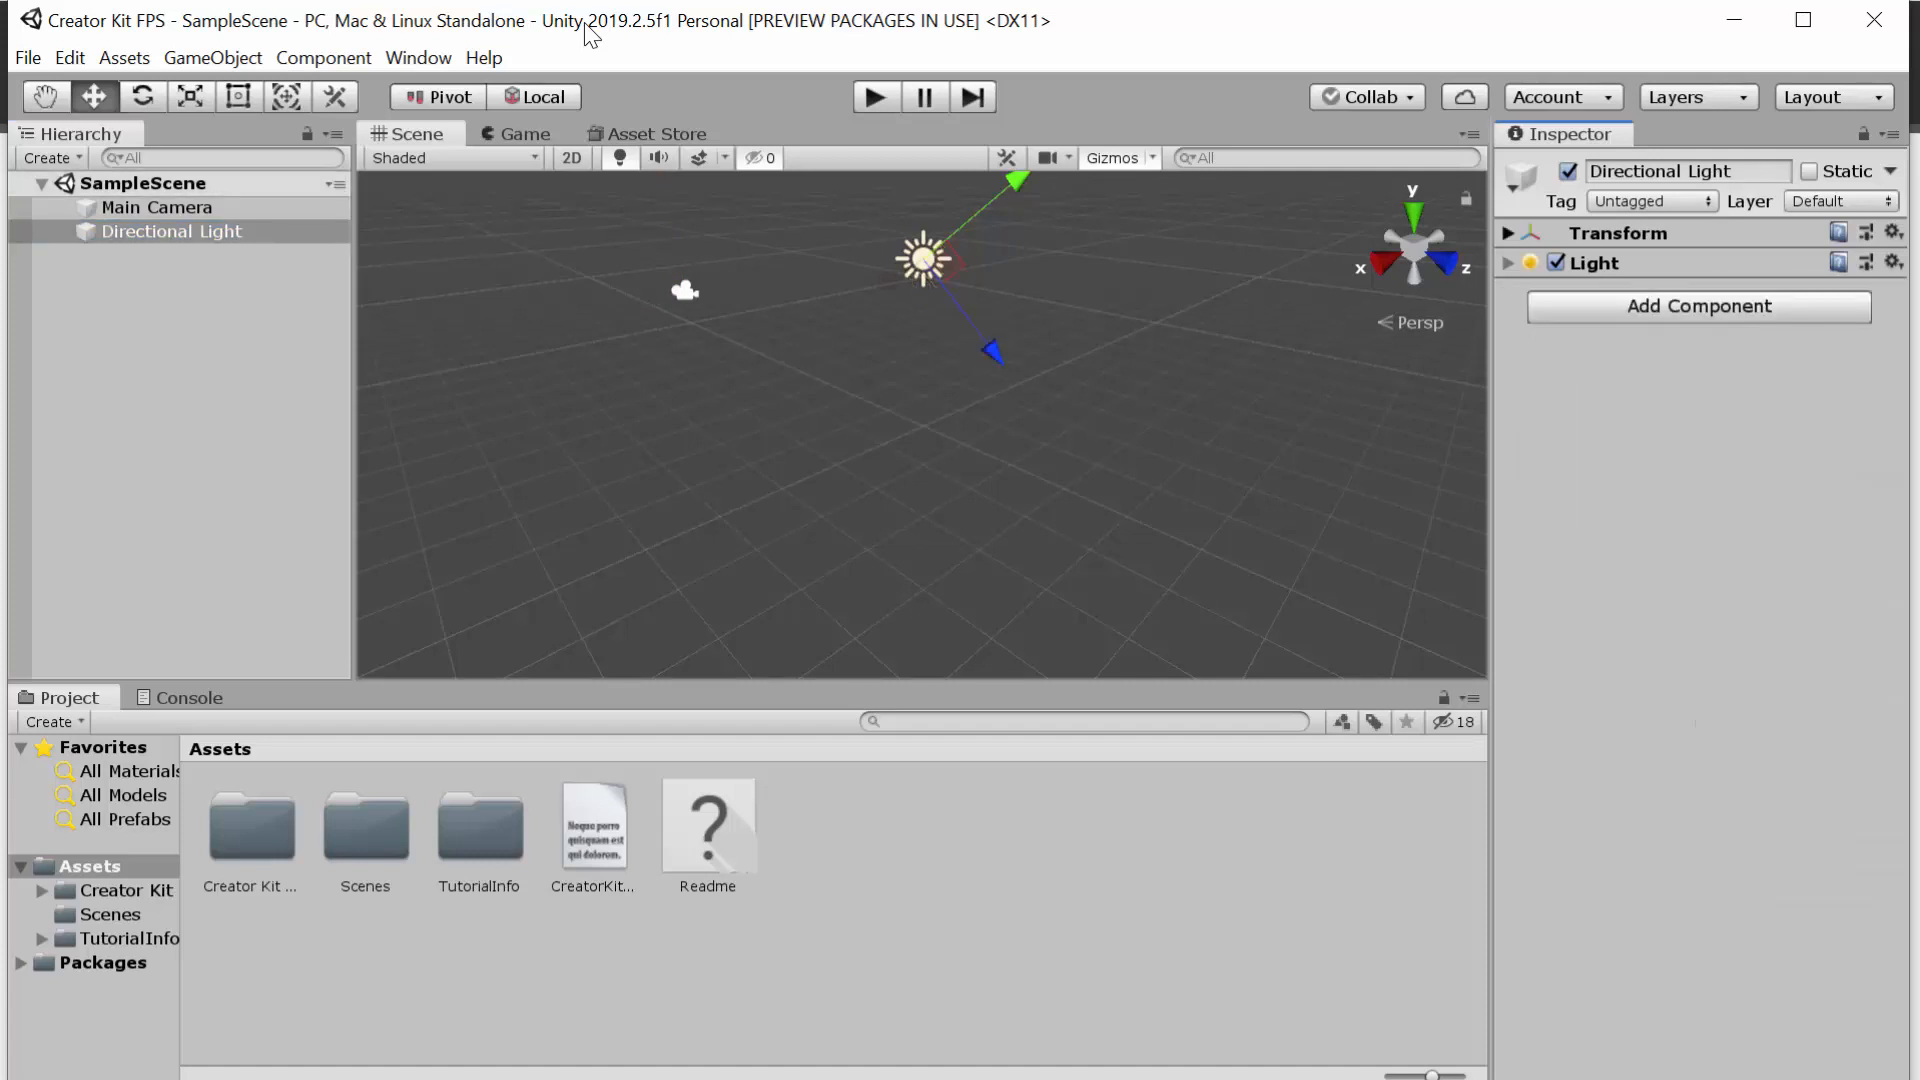
key("Right")
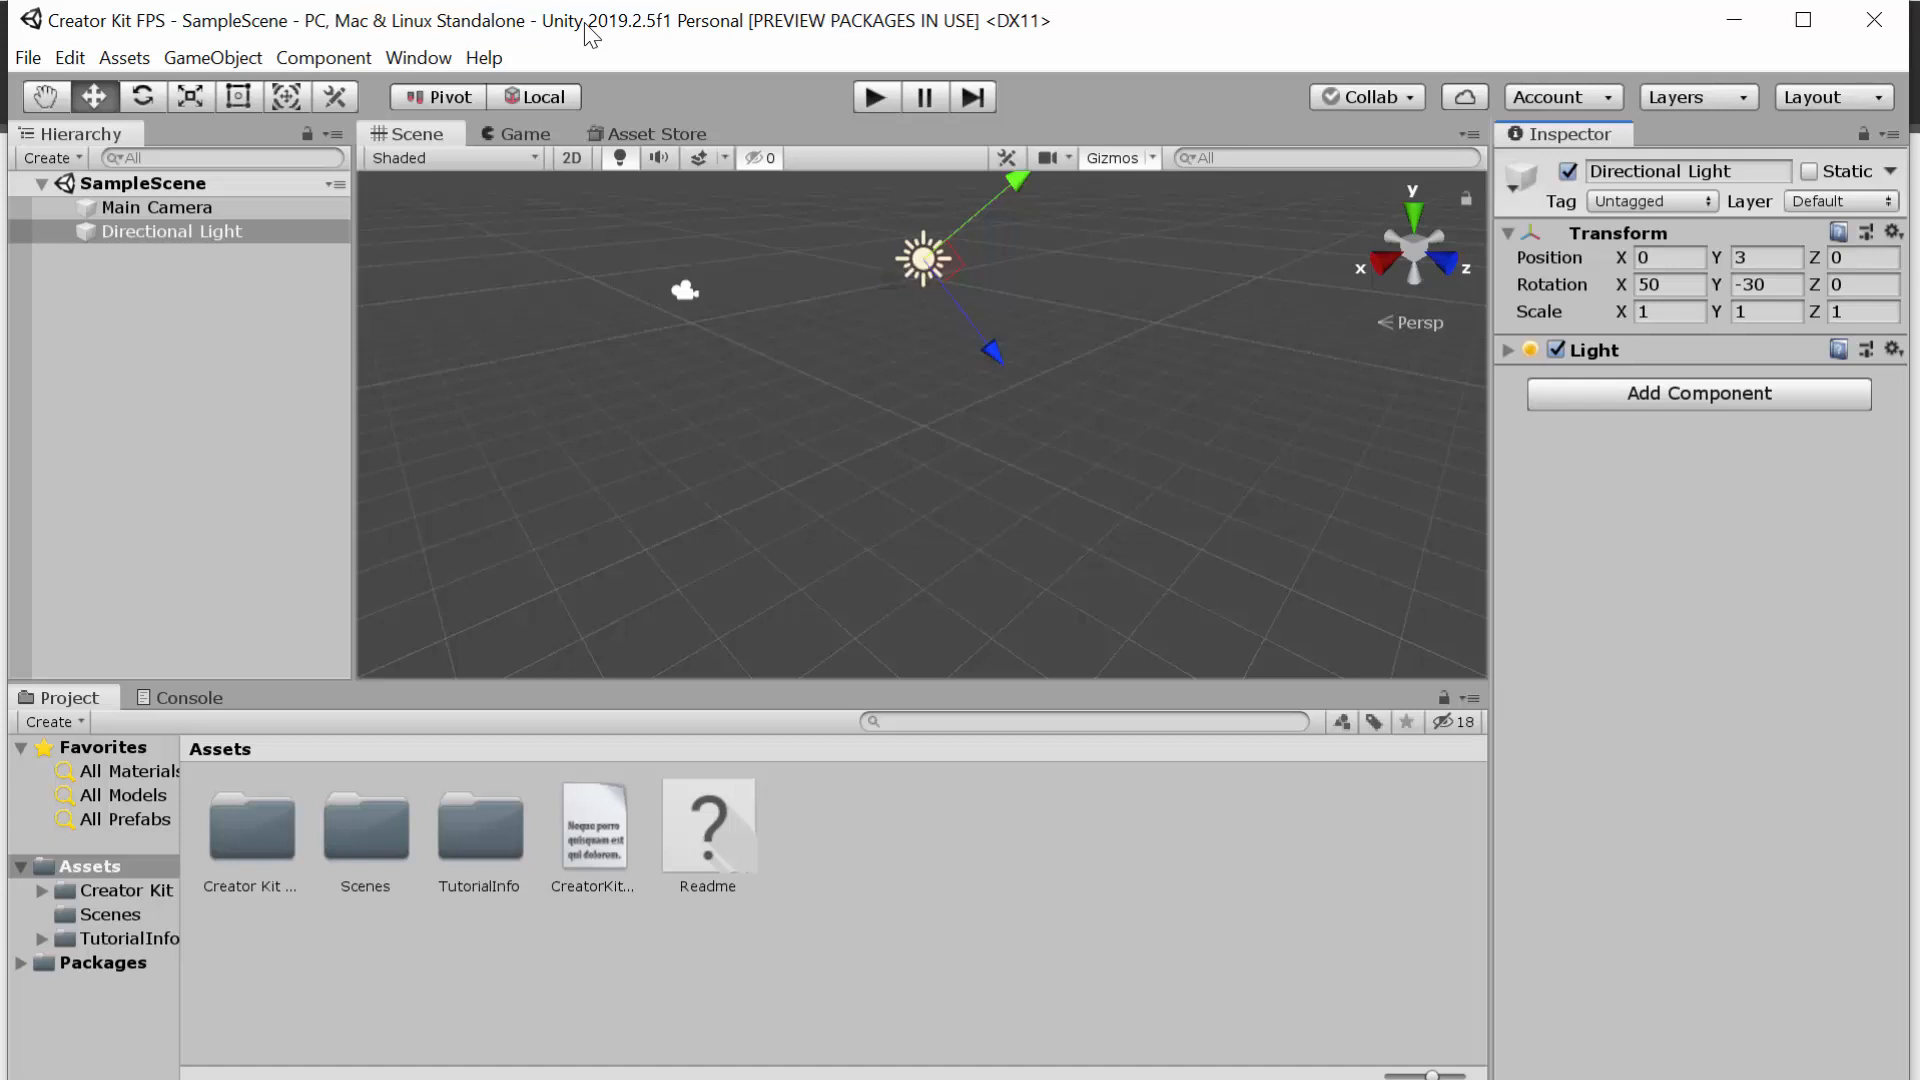
key("ctrl+2")
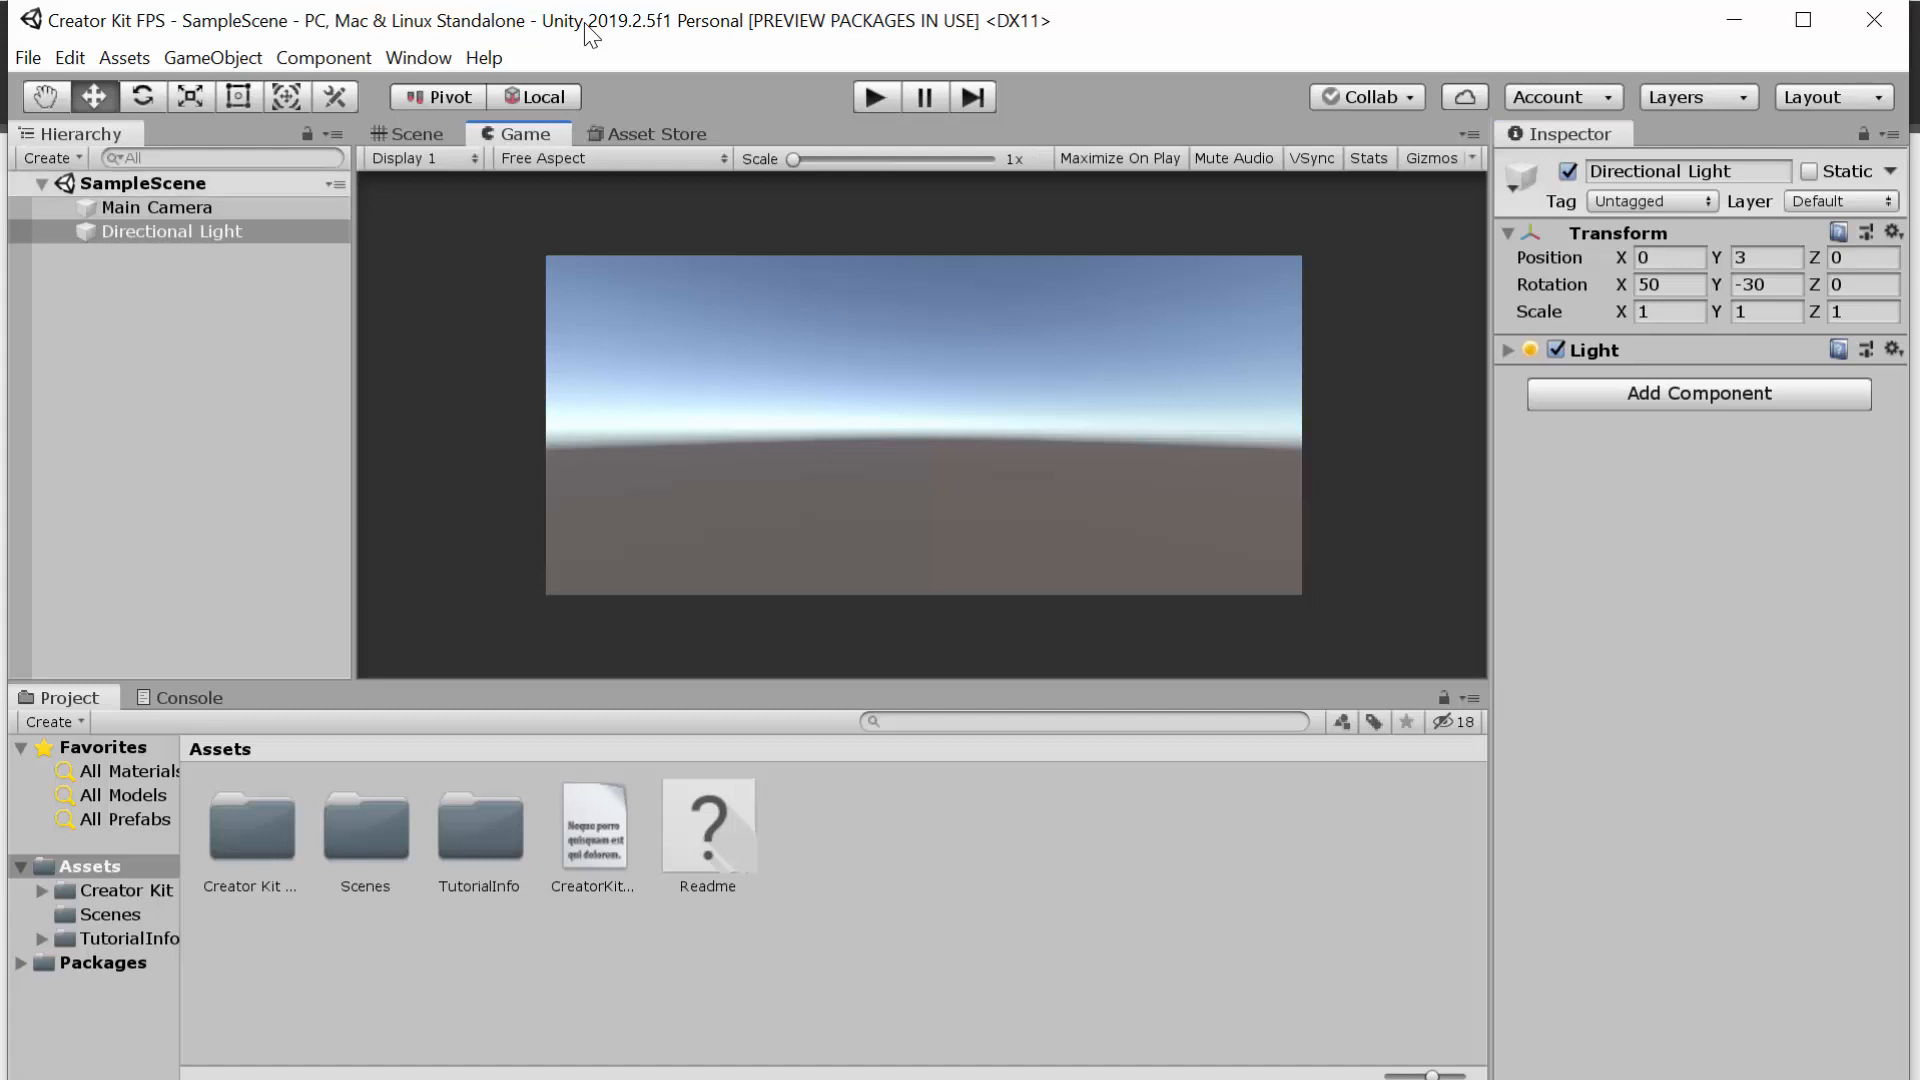
left_click(200, 350)
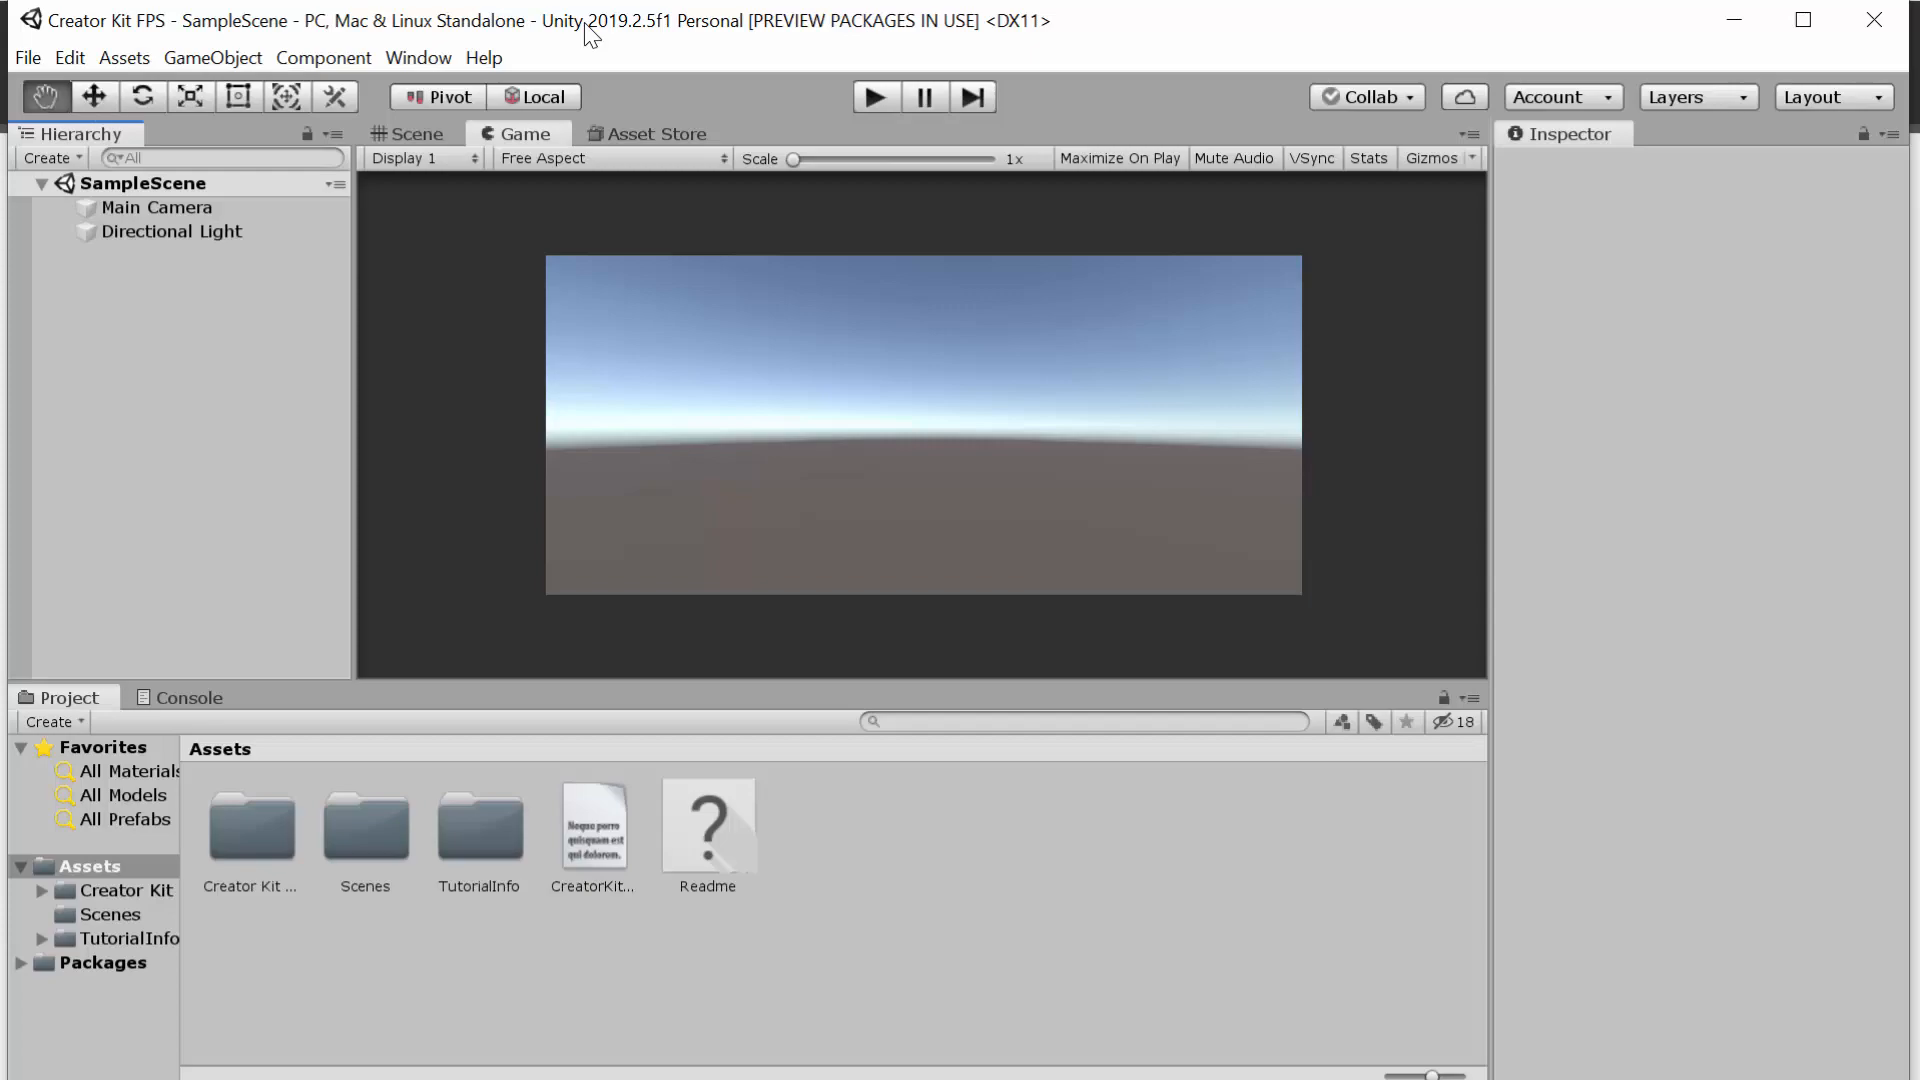
Step: Switch to the Creator Kit: FPS tutorial in Chrome and open its second part, Customize the Germ Targets
key("alt+Tab")
key("alt+Tab")
key("alt+Tab")
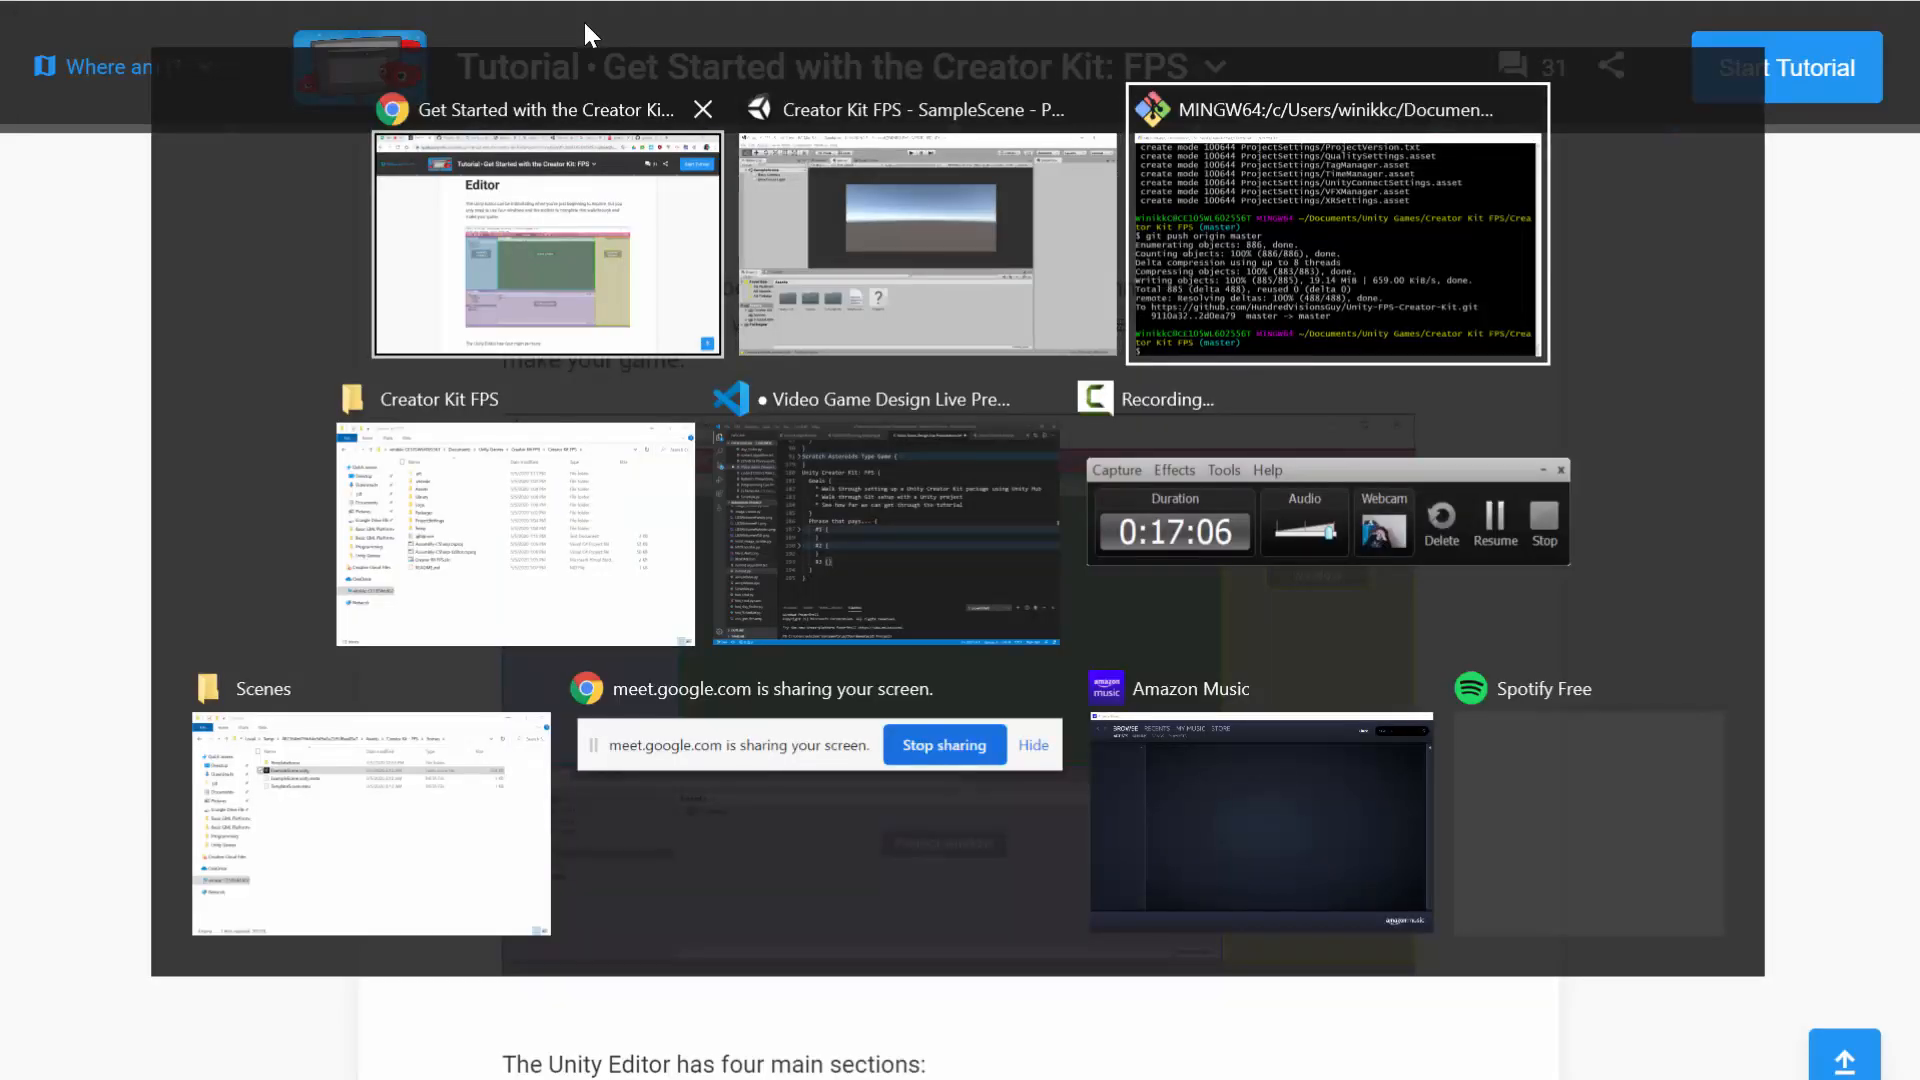
key("alt+shift+Tab")
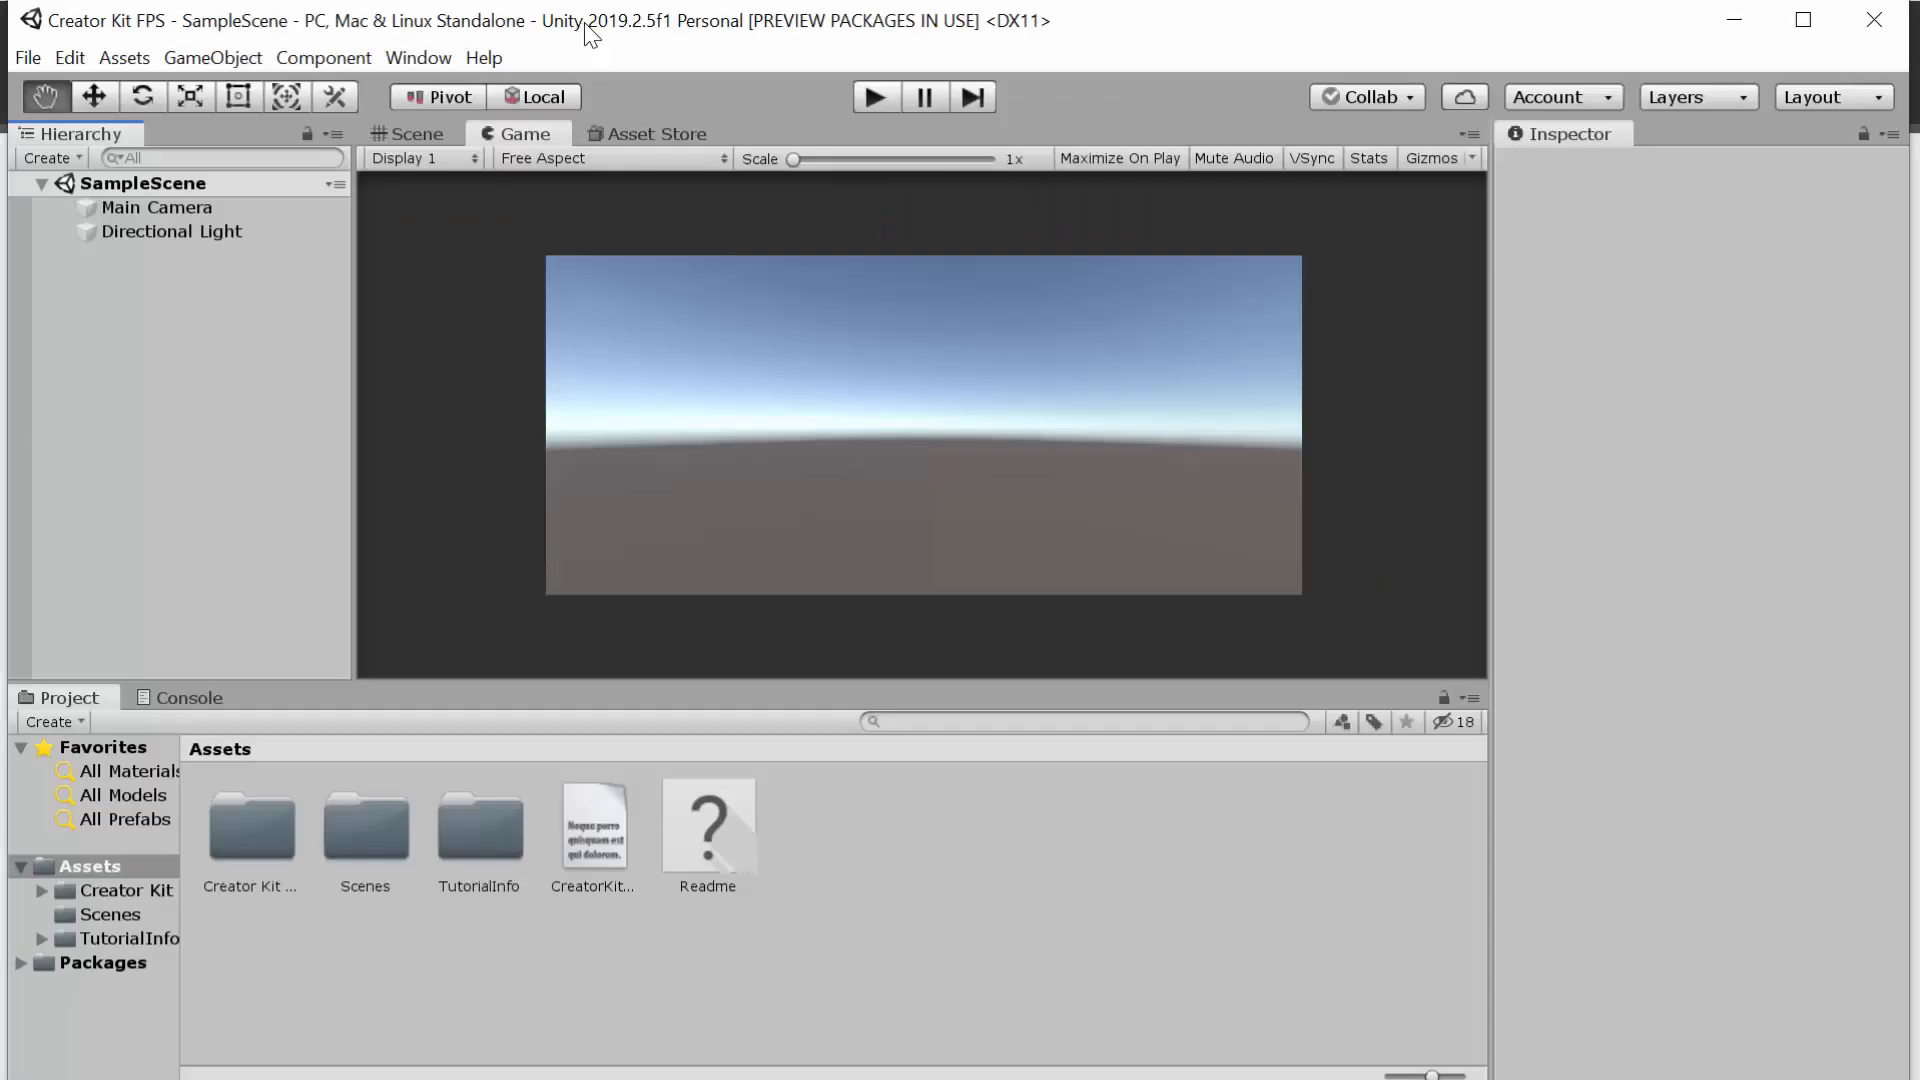
key("alt+Tab")
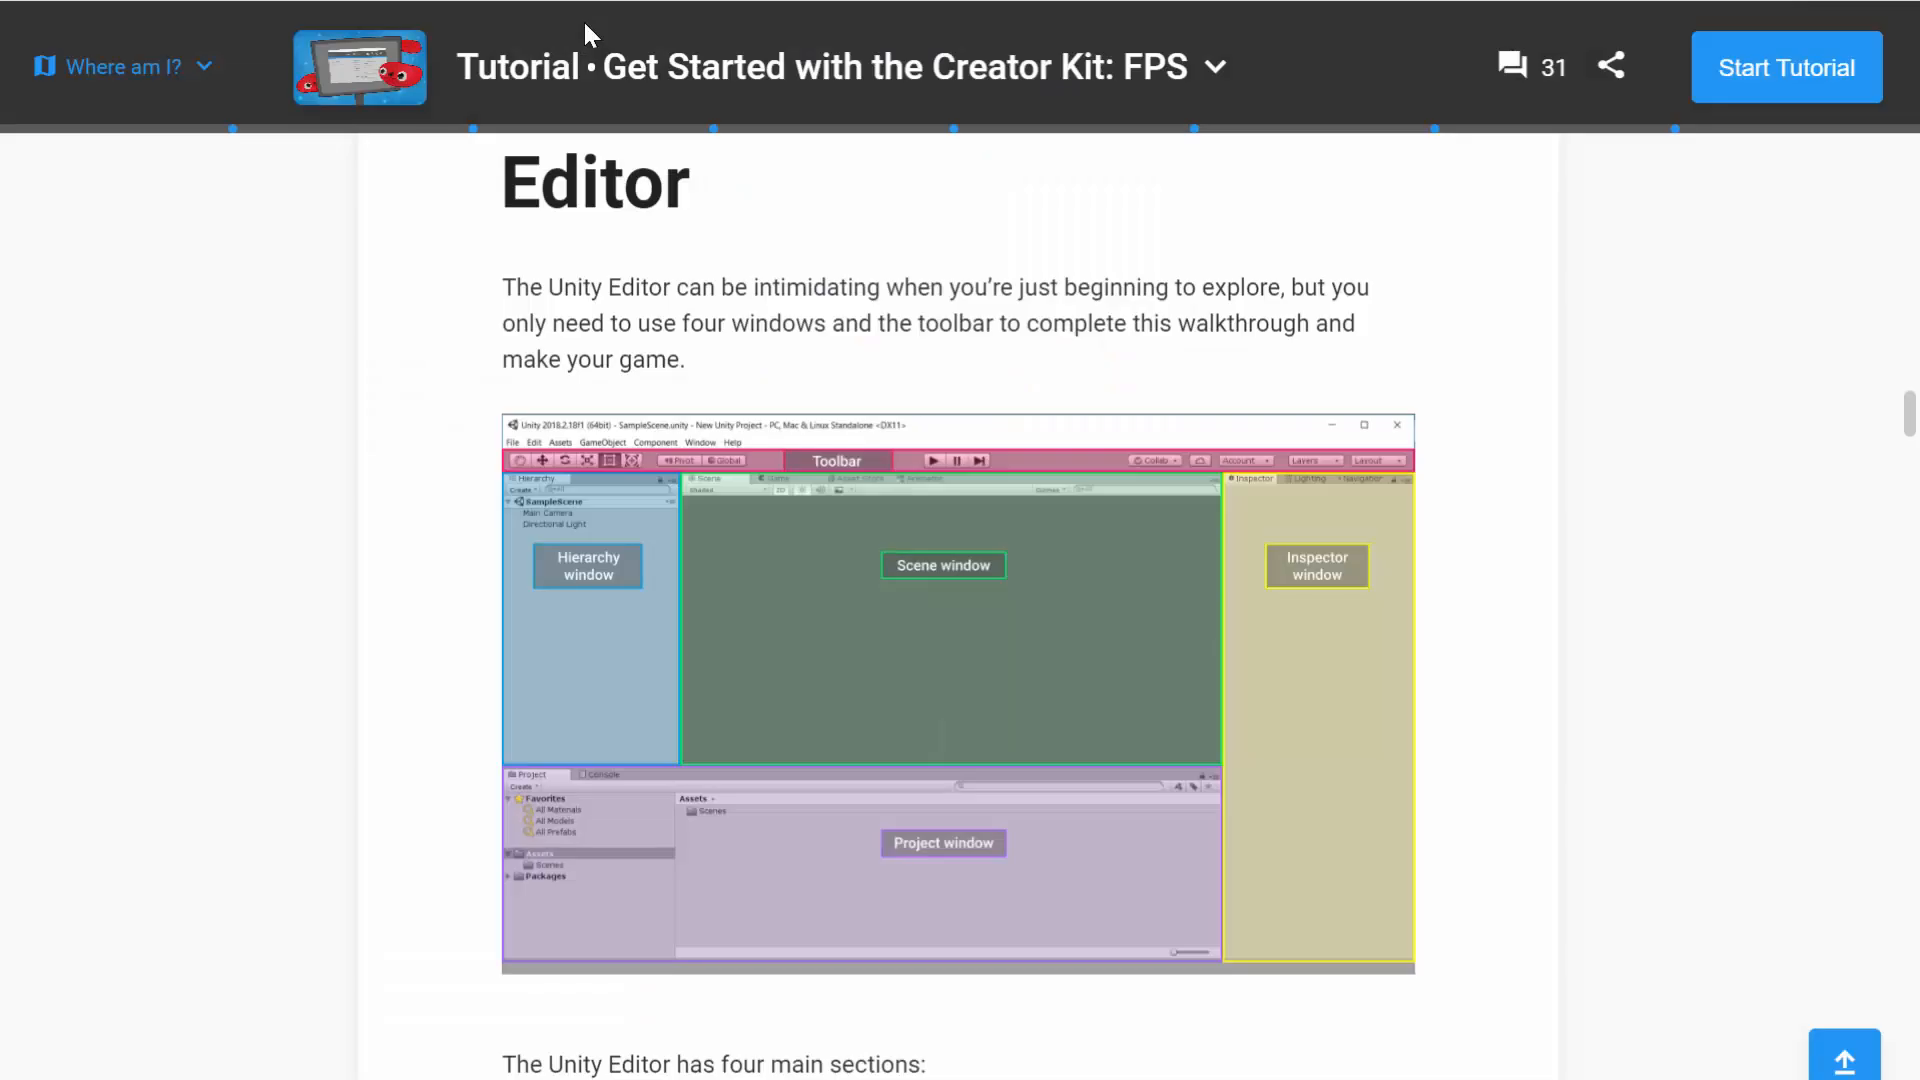
left_click(585, 24)
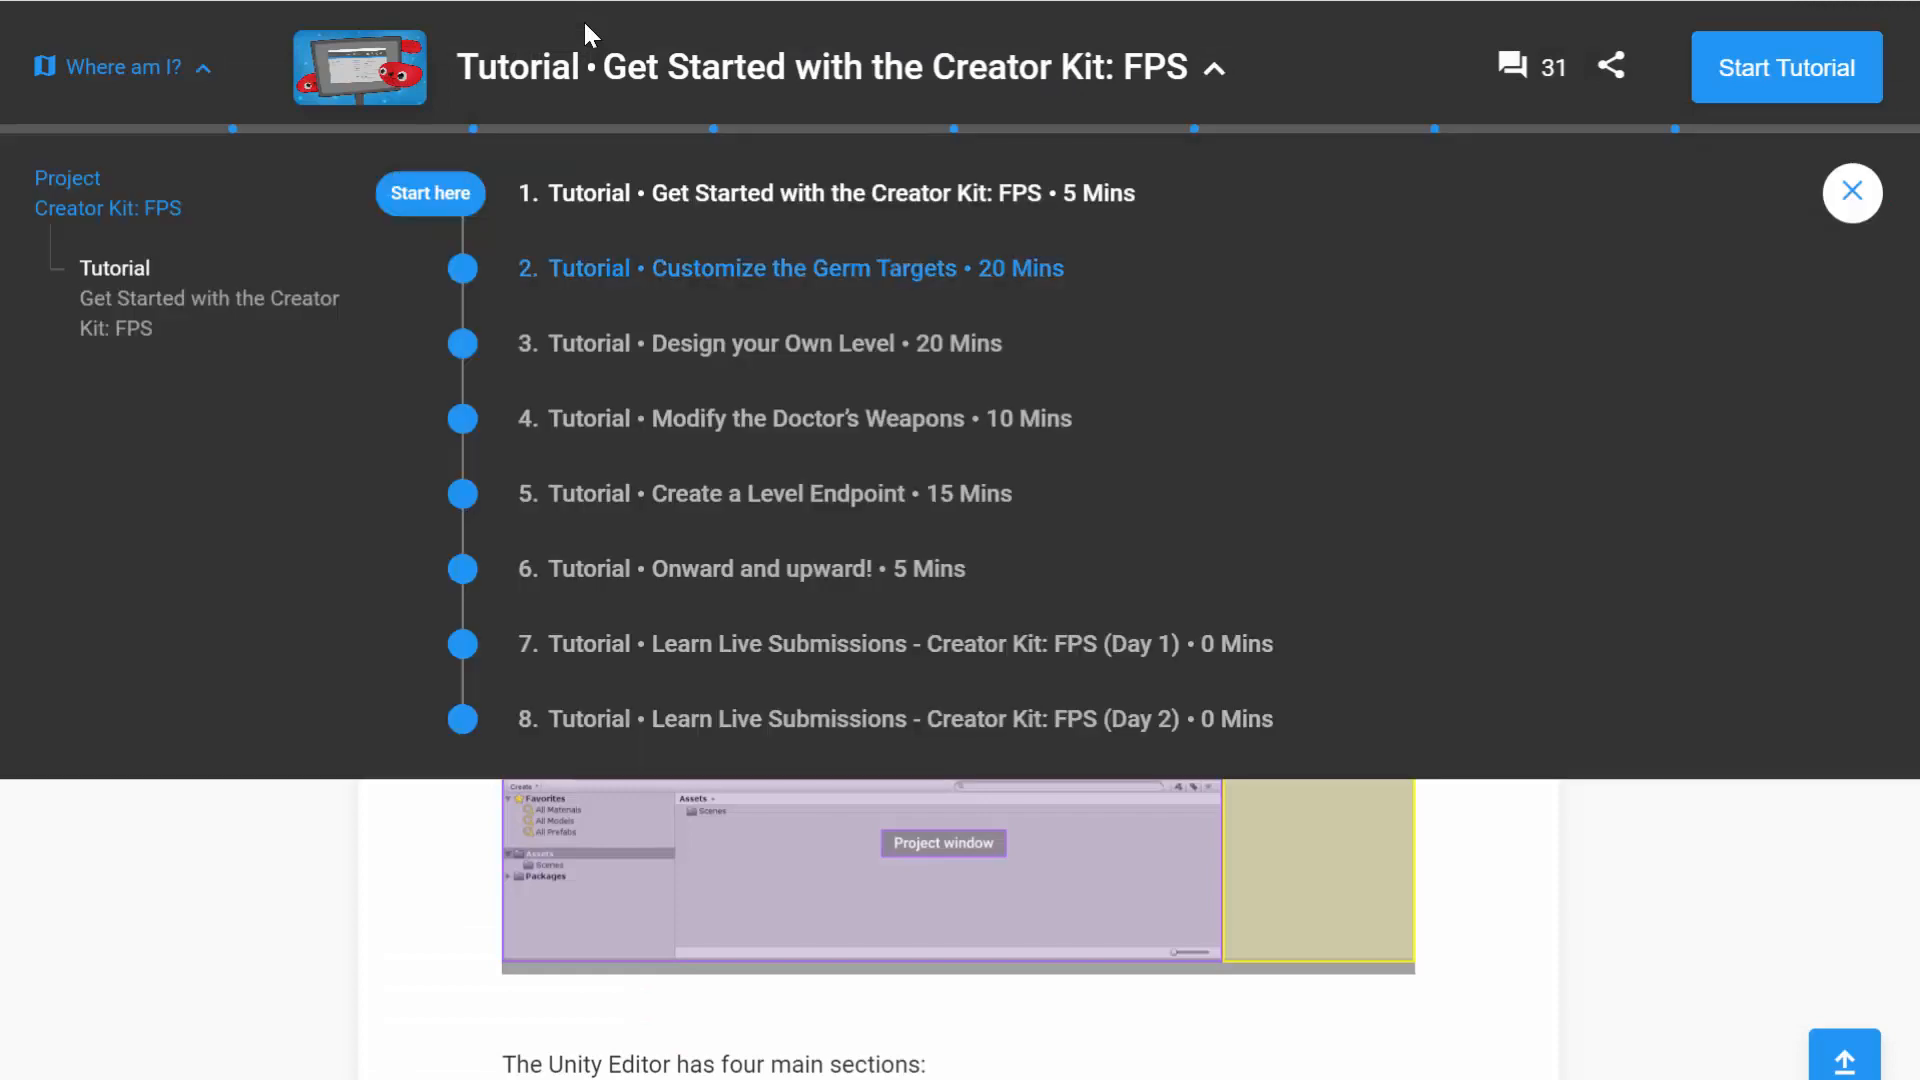
left_click(806, 268)
Step: Find the FPSKIT > Create new Scene instruction under Create your Own Level for the Game, and check the Unity editor for the FPSKIT menu
scroll(585, 24, "down", 3)
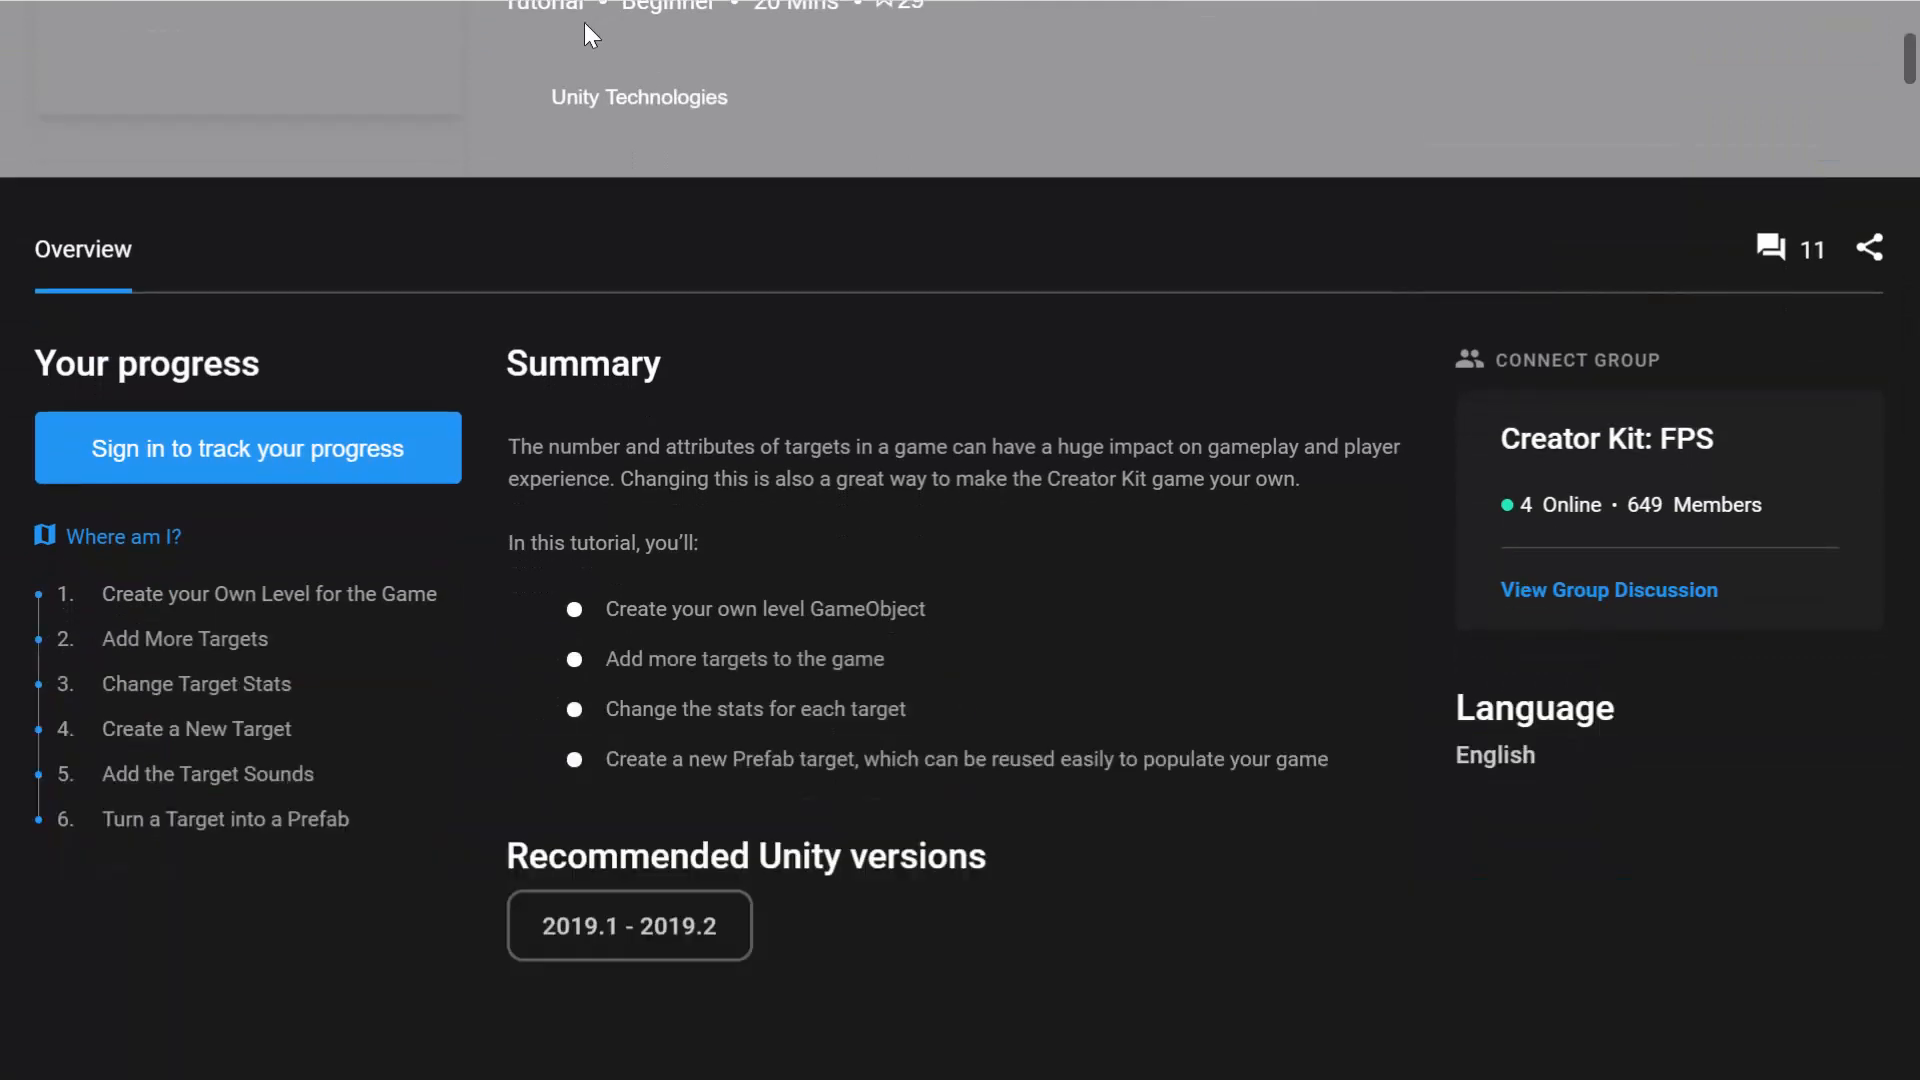
scroll(584, 22, "down", 10)
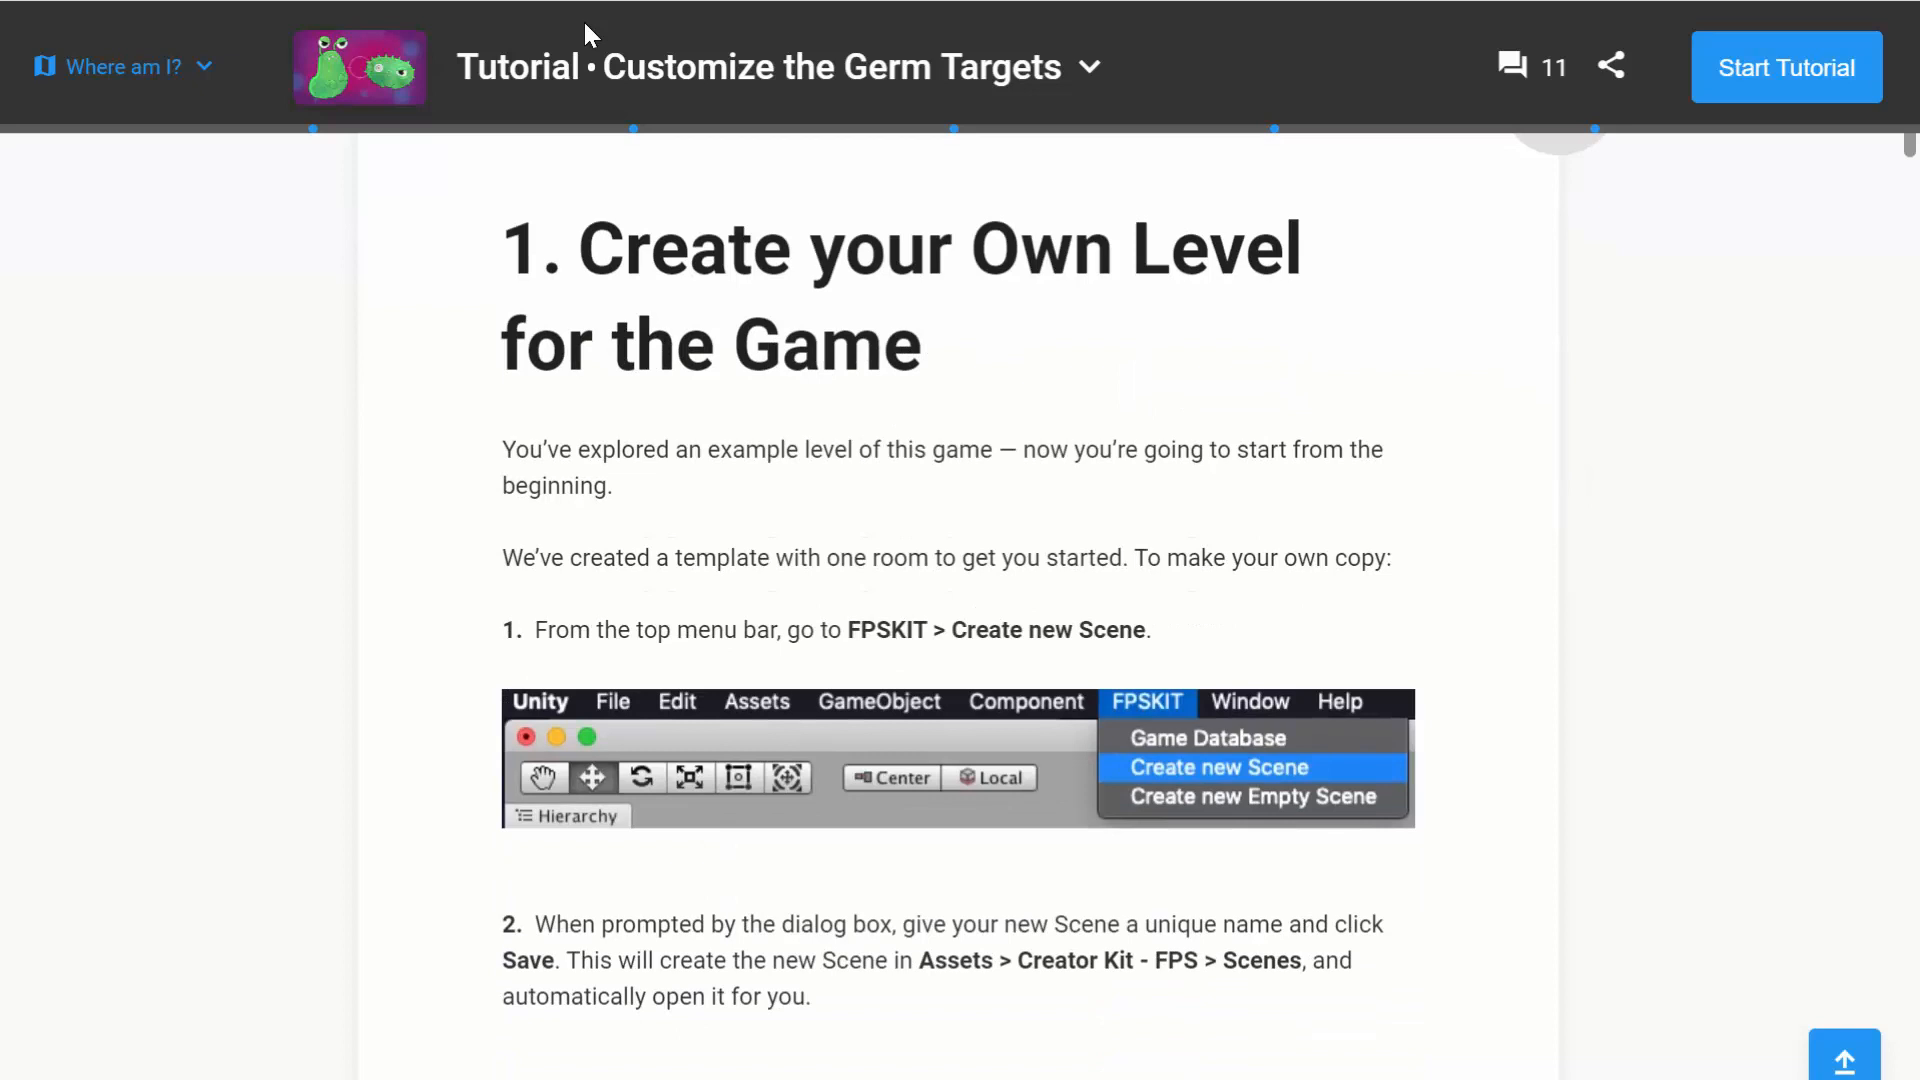
double_click(888, 630)
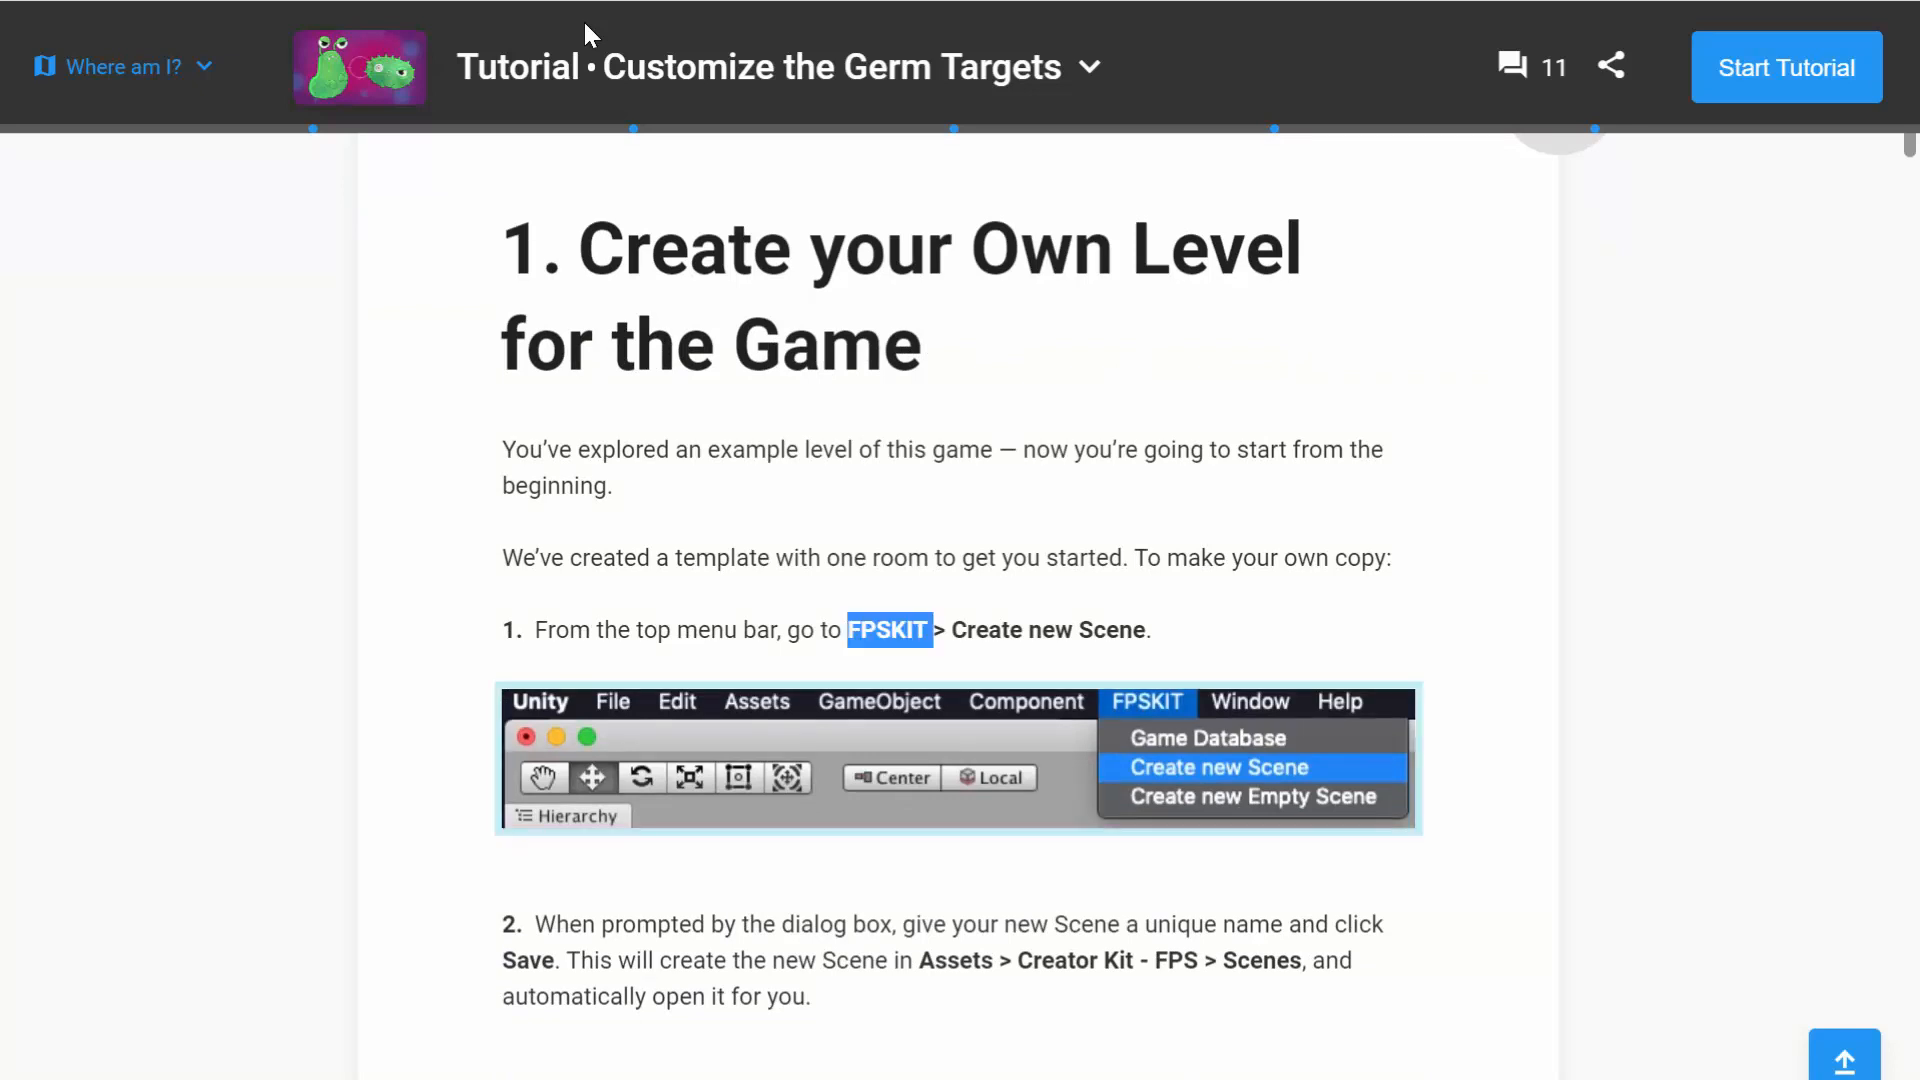
key("alt+Tab")
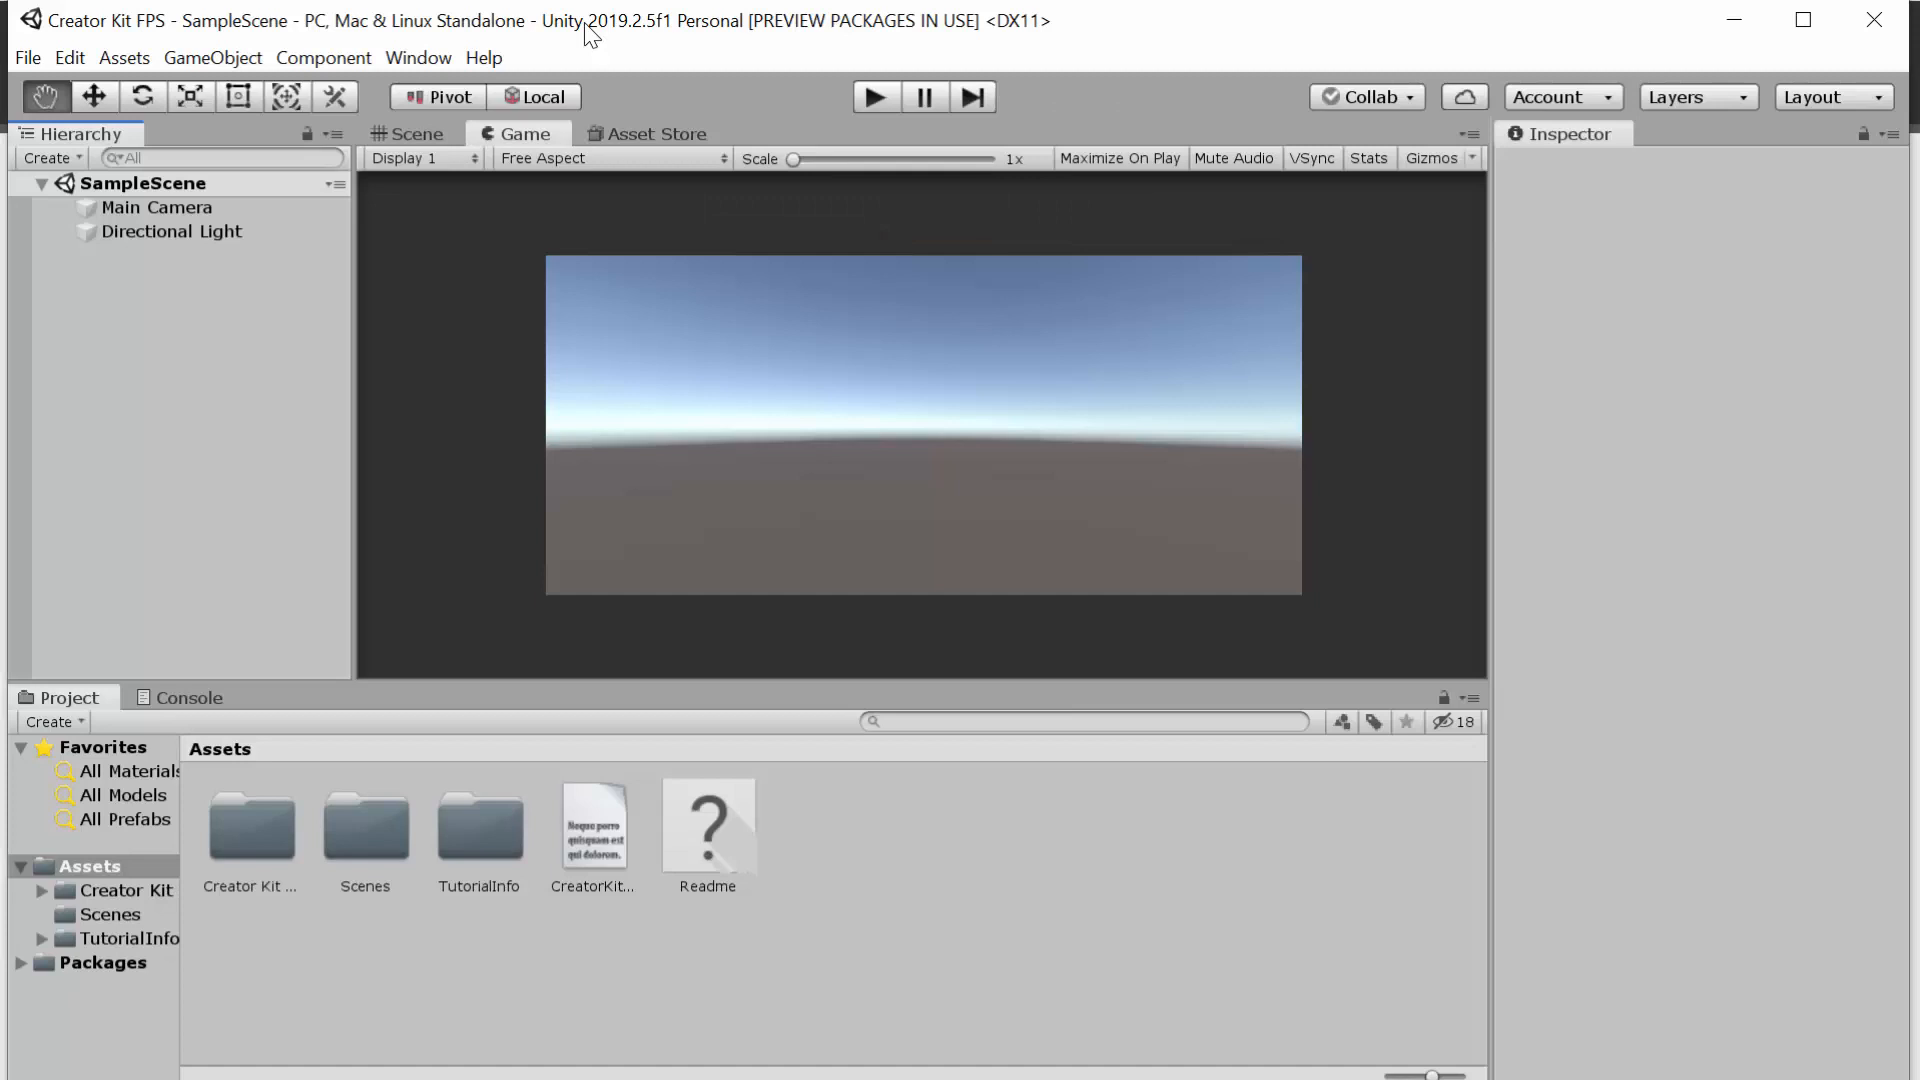
key("w")
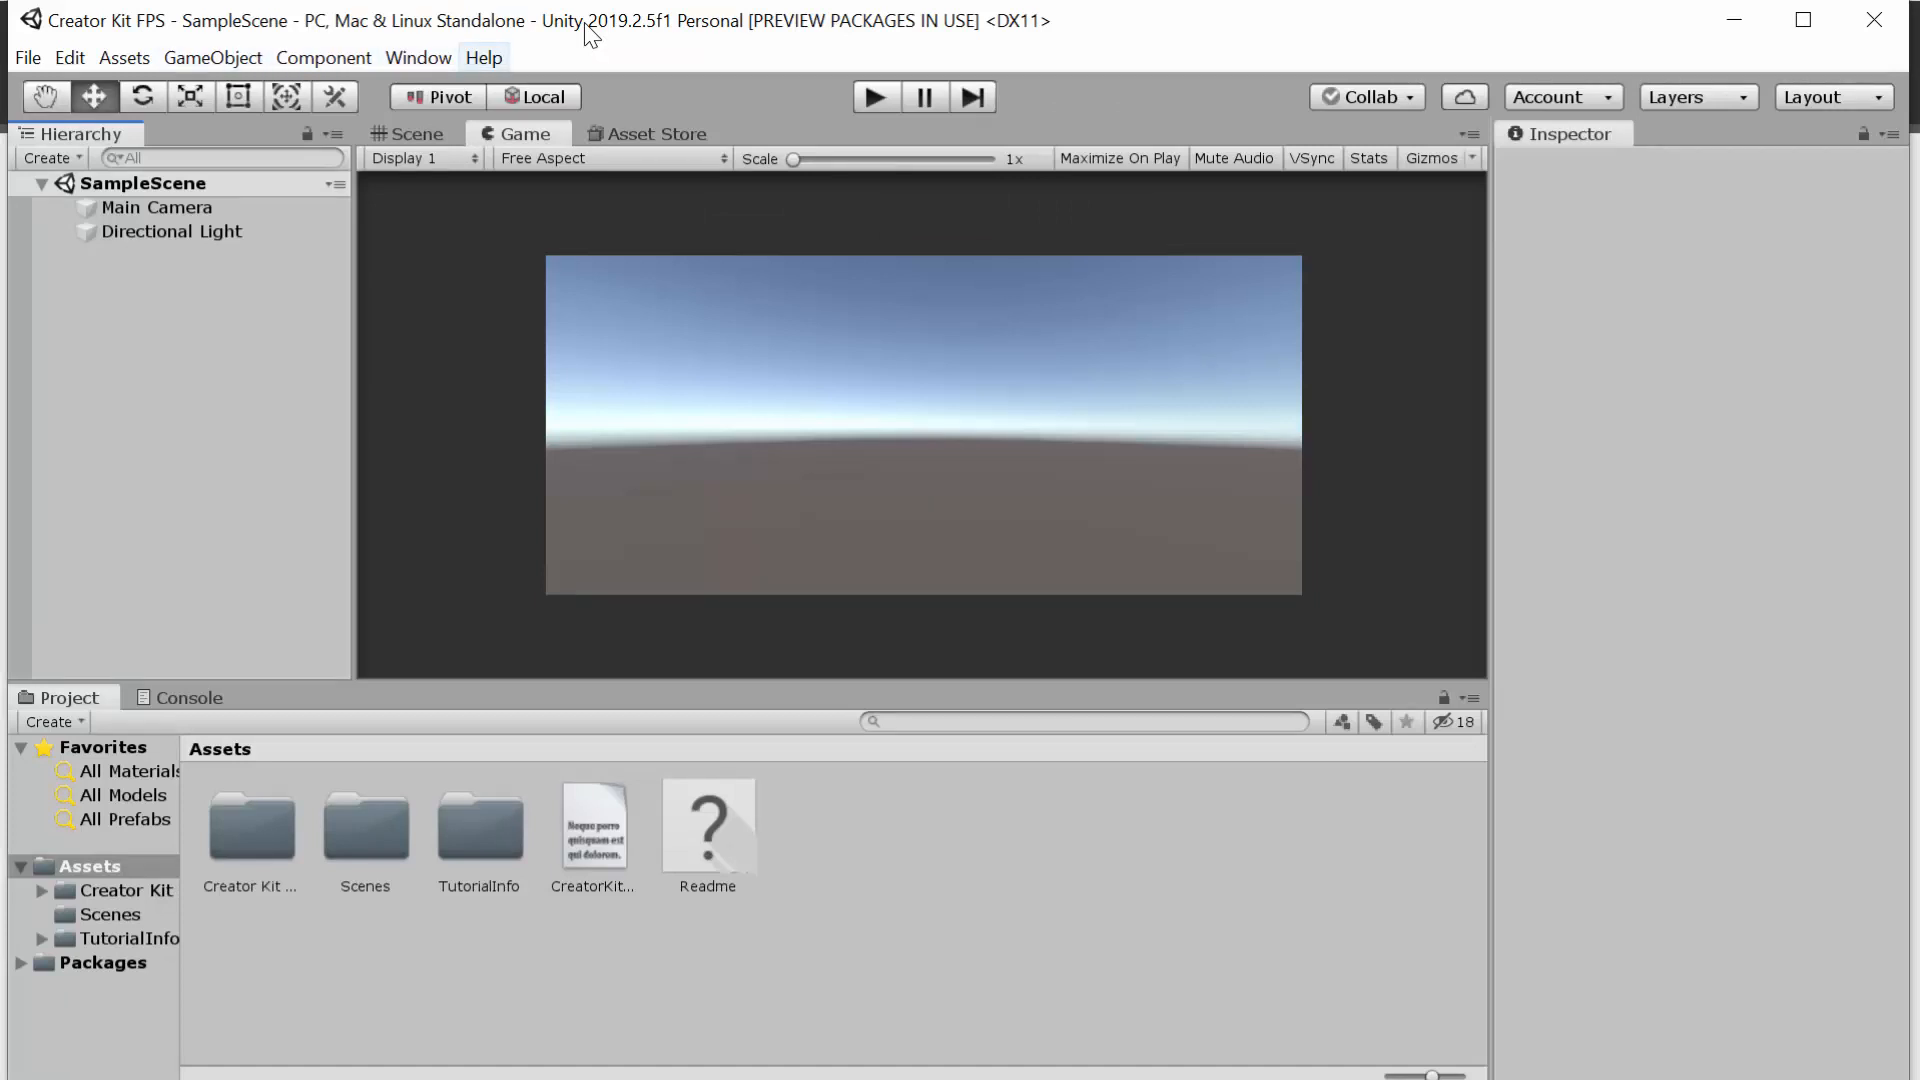
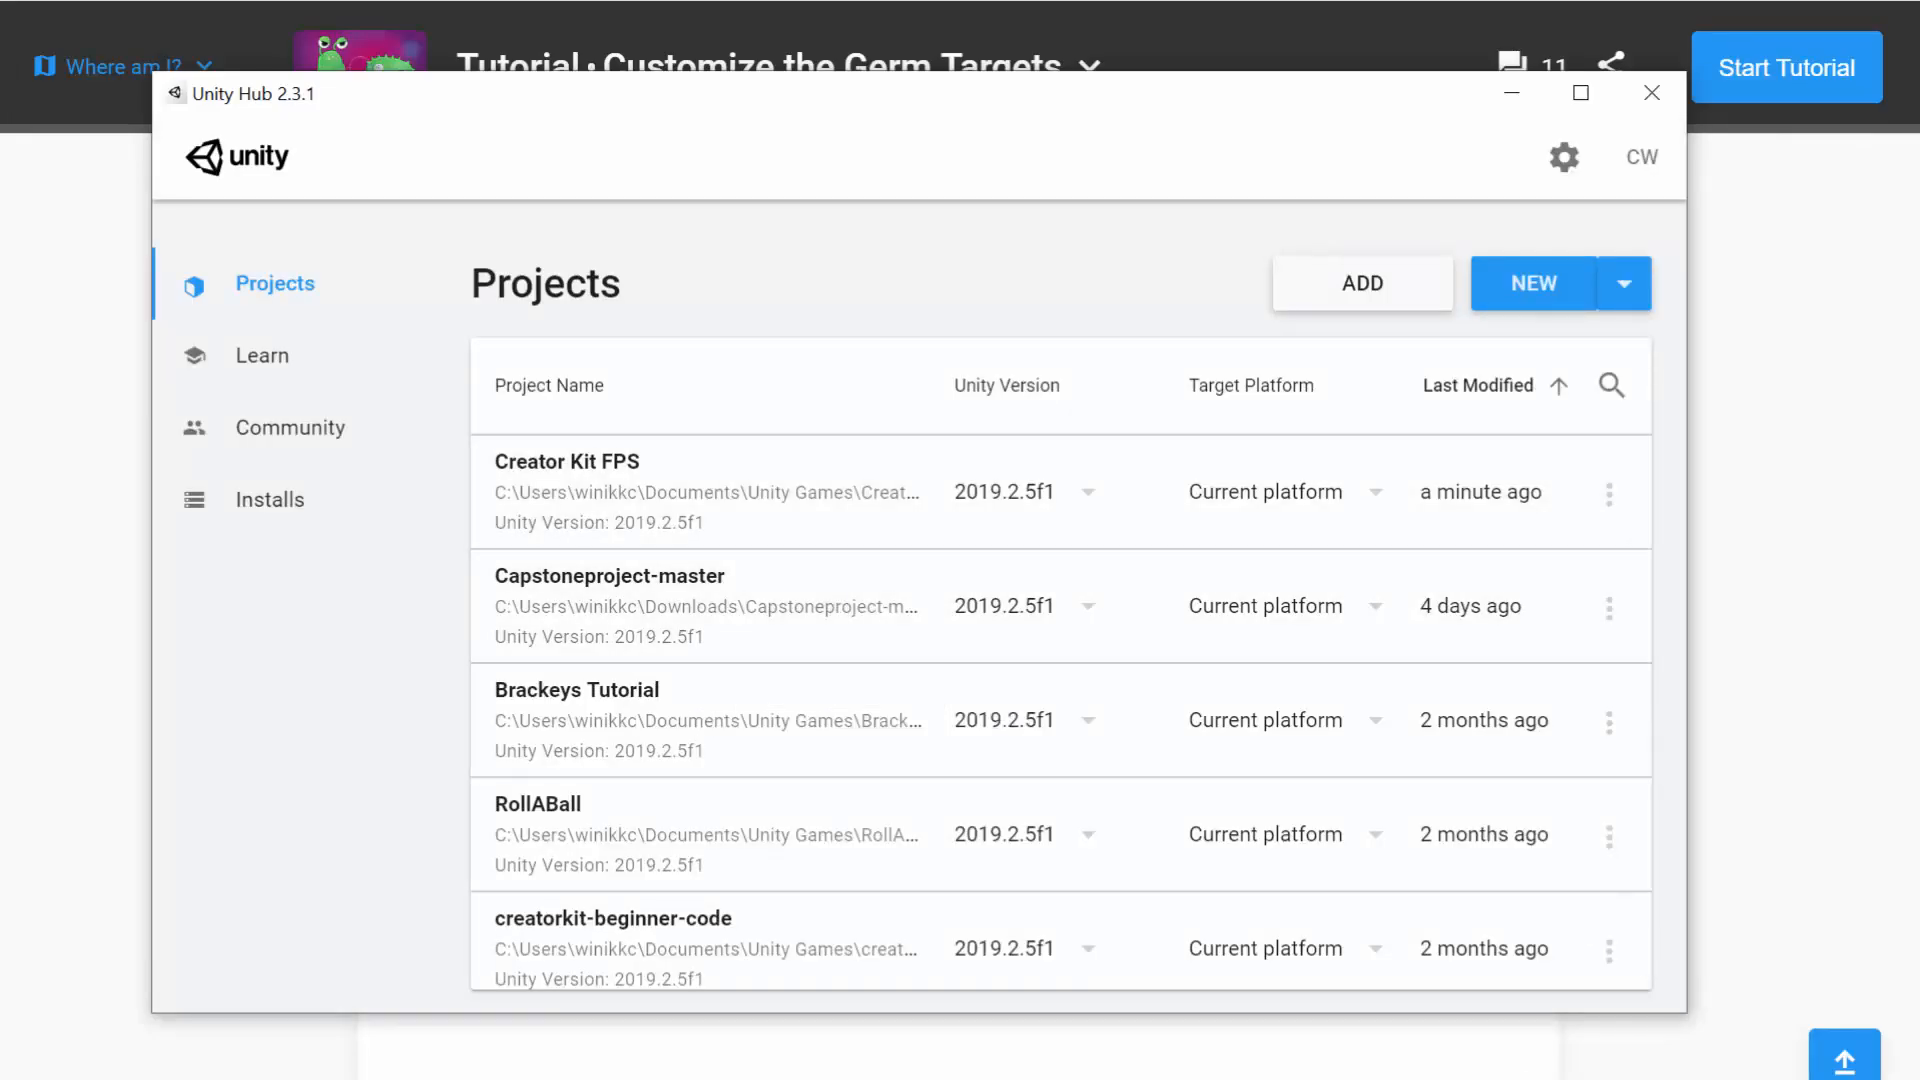
key("super")
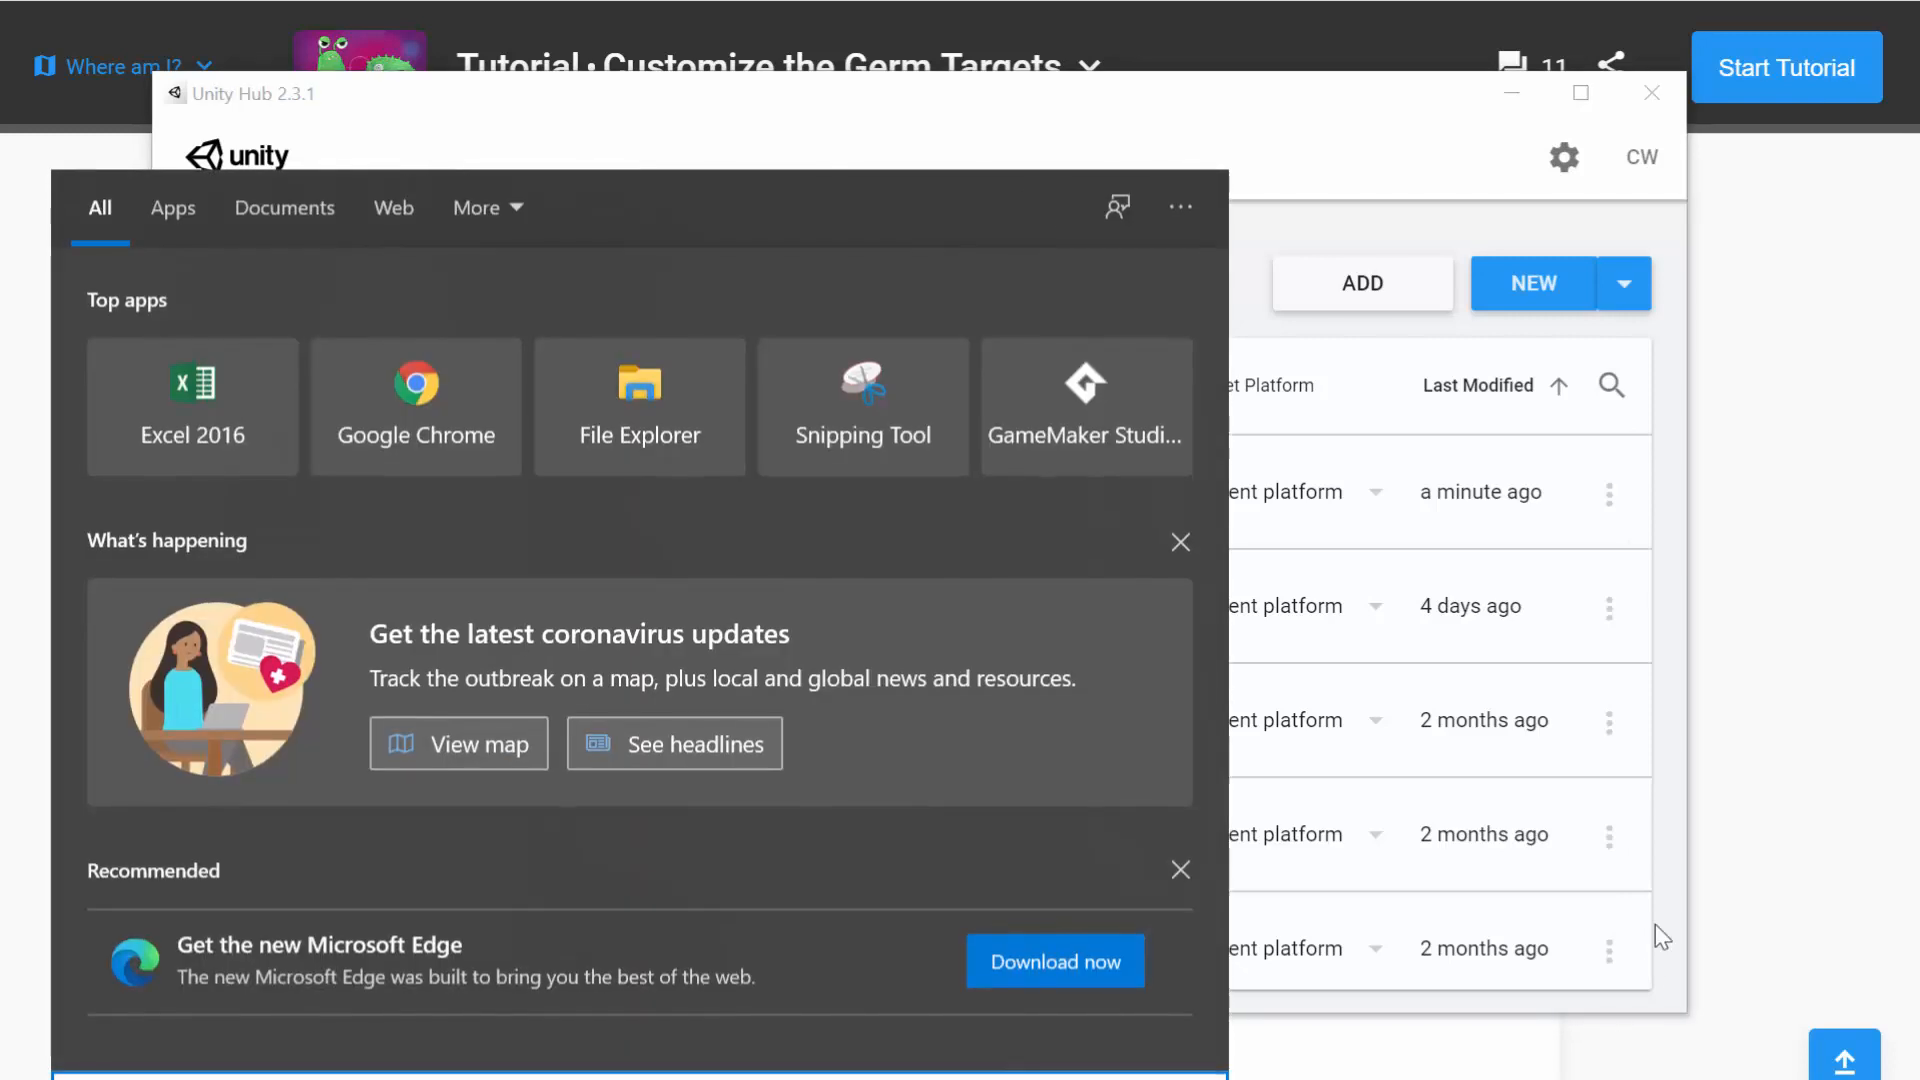
left_click(1761, 774)
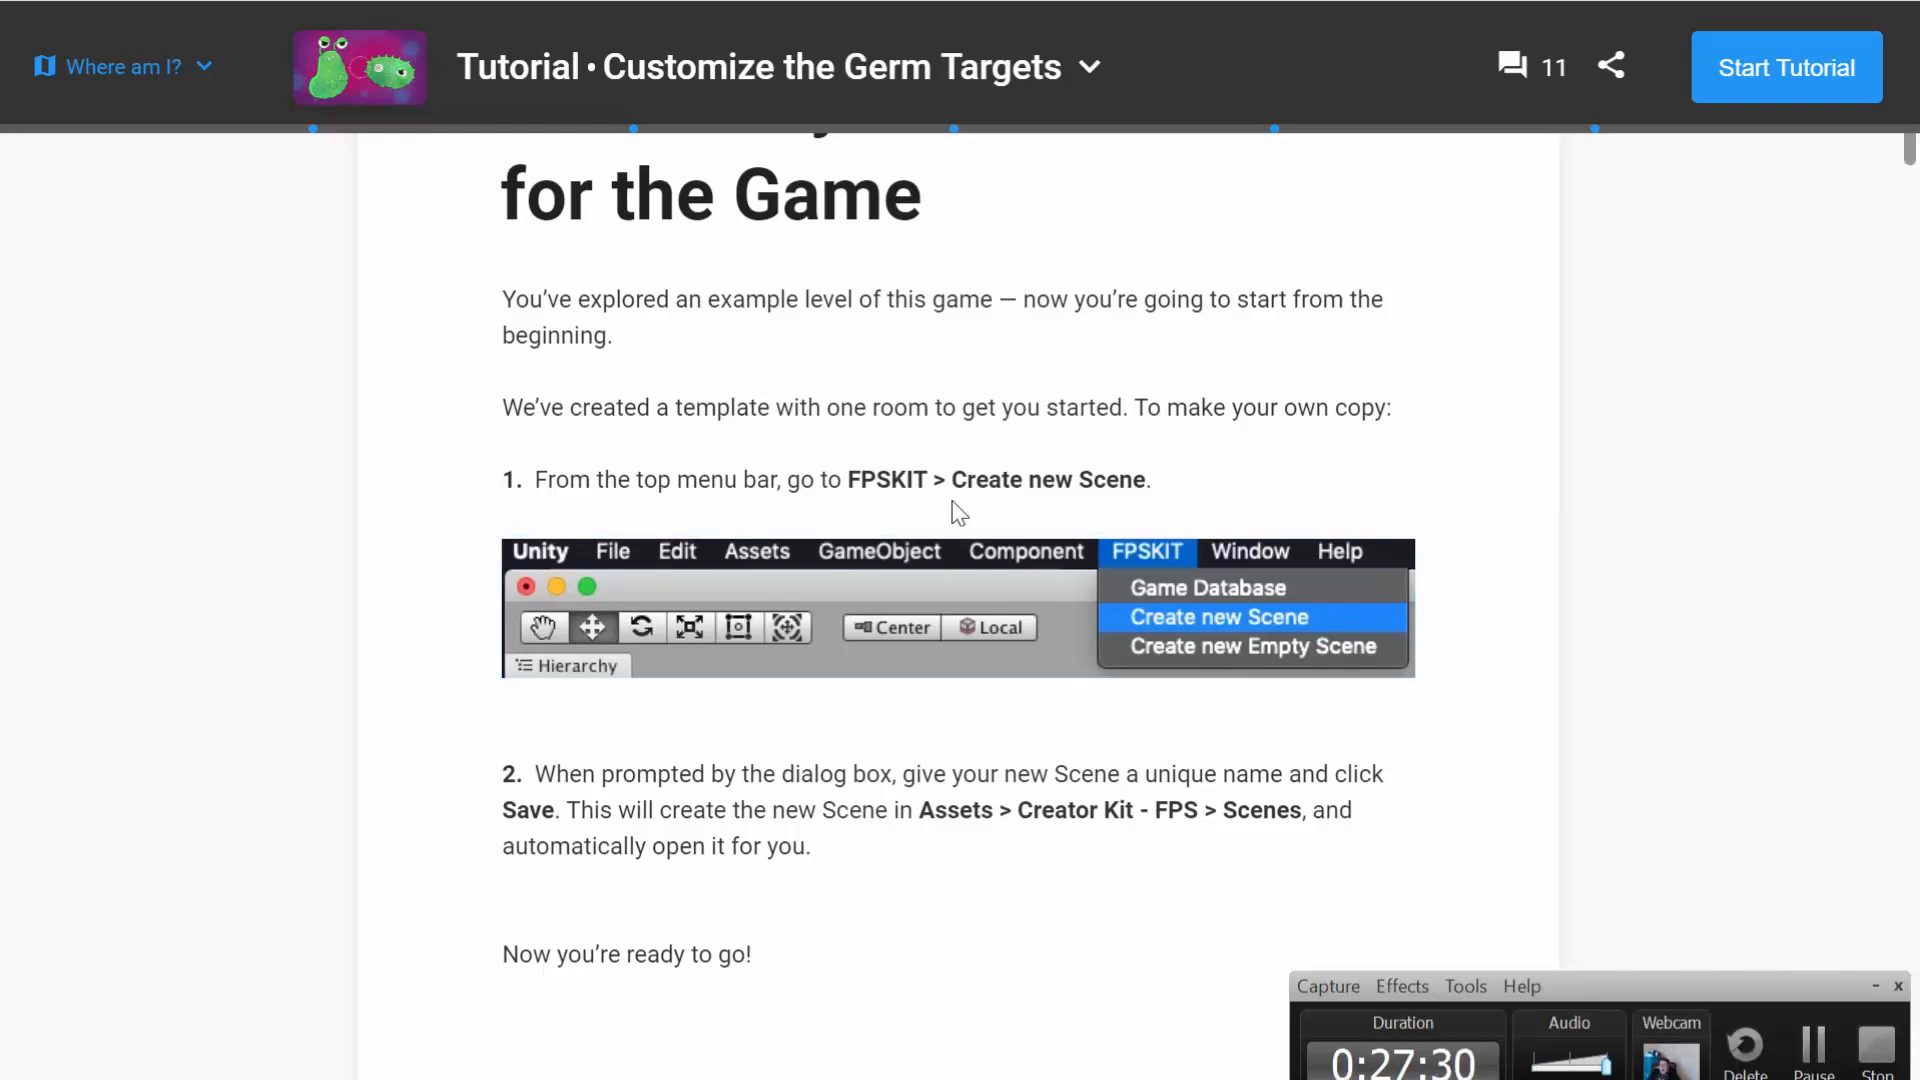
Step: Switch to Unity Hub, set the Creator Kit FPS project to Unity version 2019.3.12f1, and open it with the upgrade confirmed
key("alt+Tab")
key("alt+Tab")
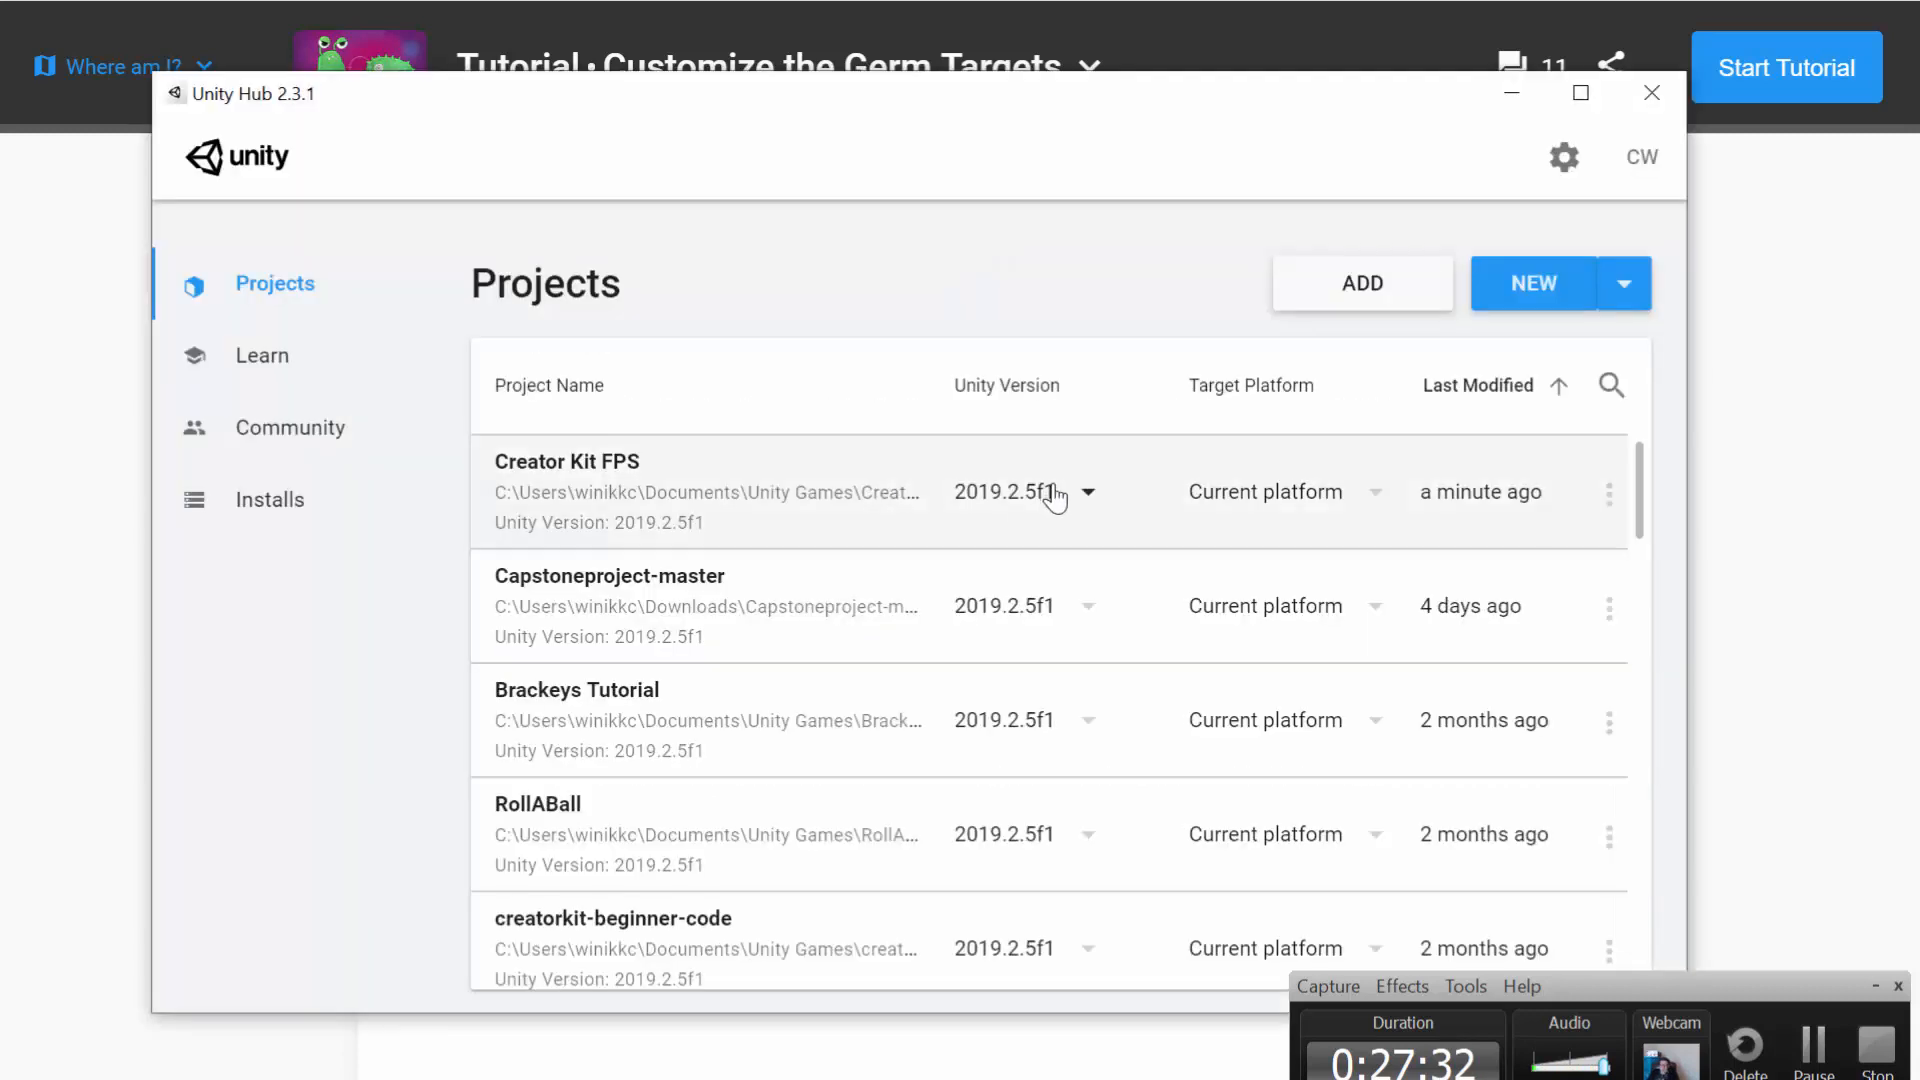
left_click(1088, 494)
left_click(1018, 424)
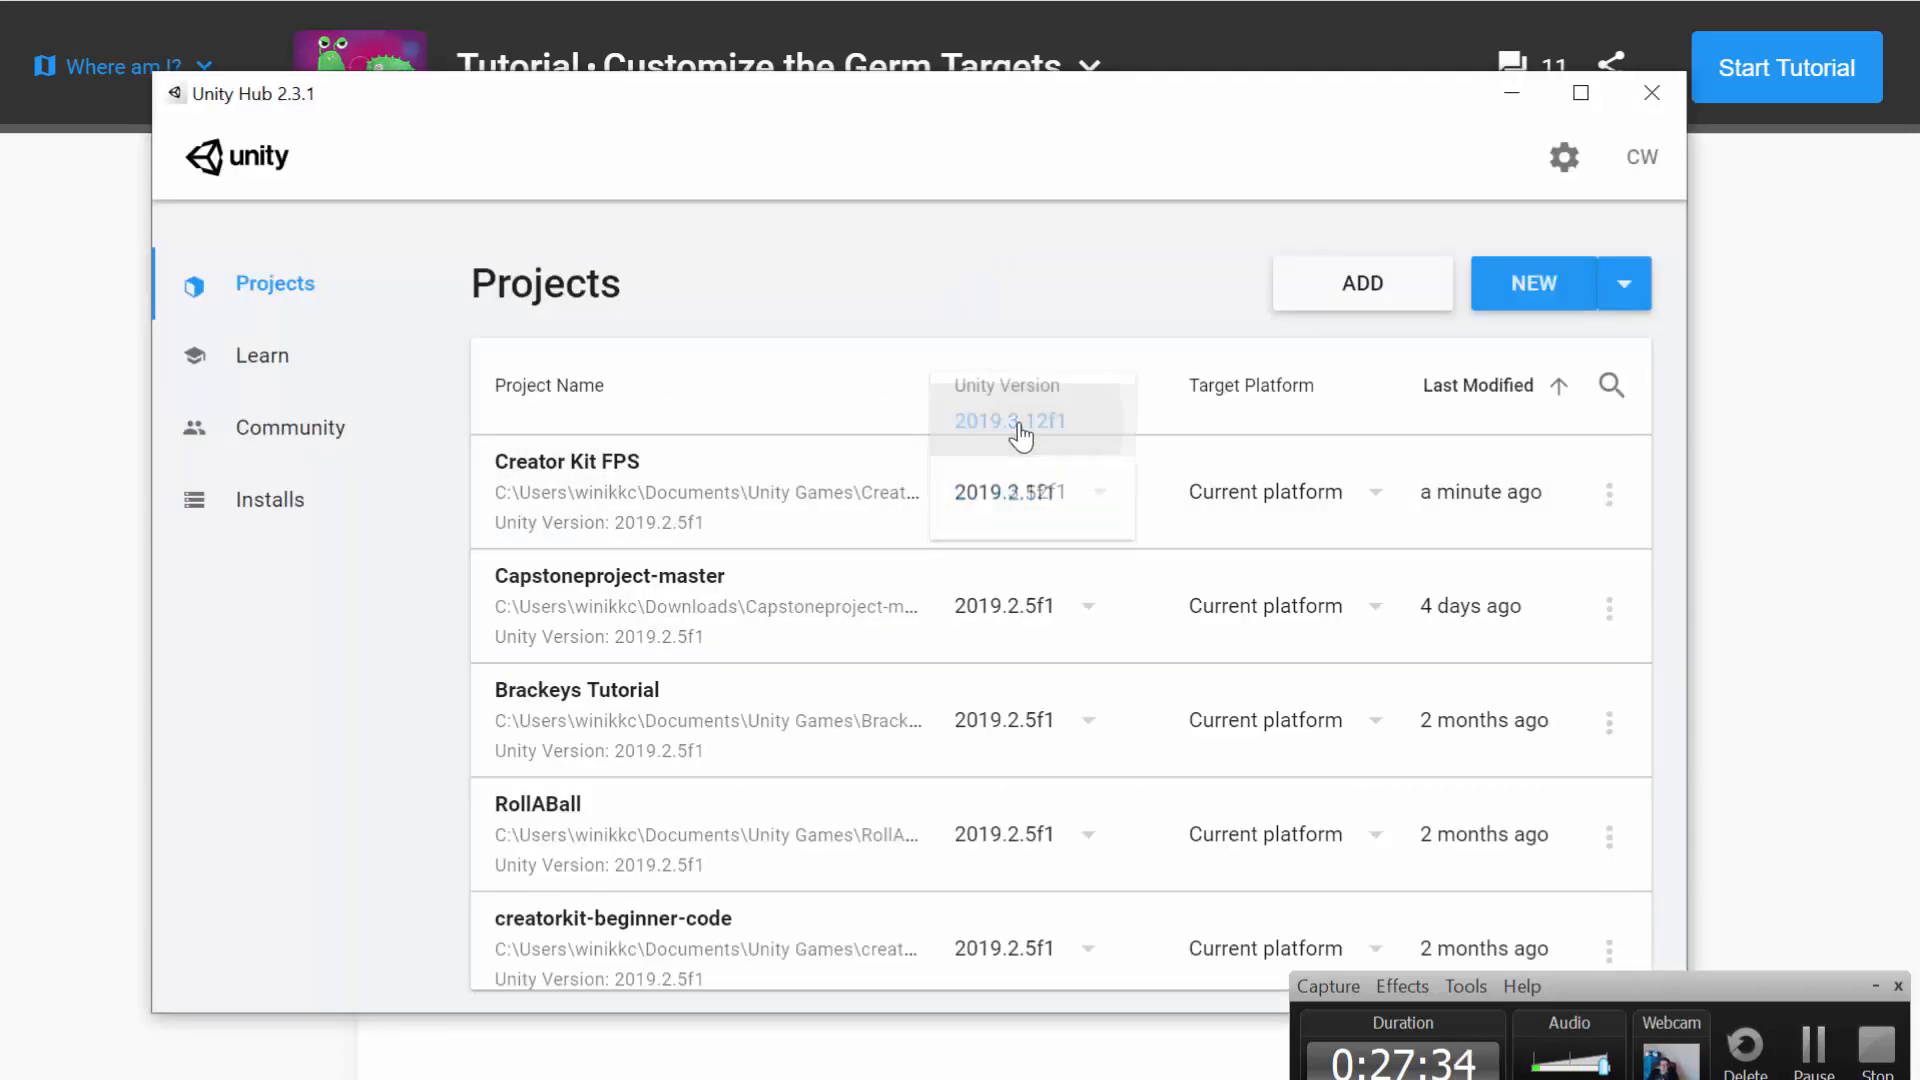
left_click(618, 472)
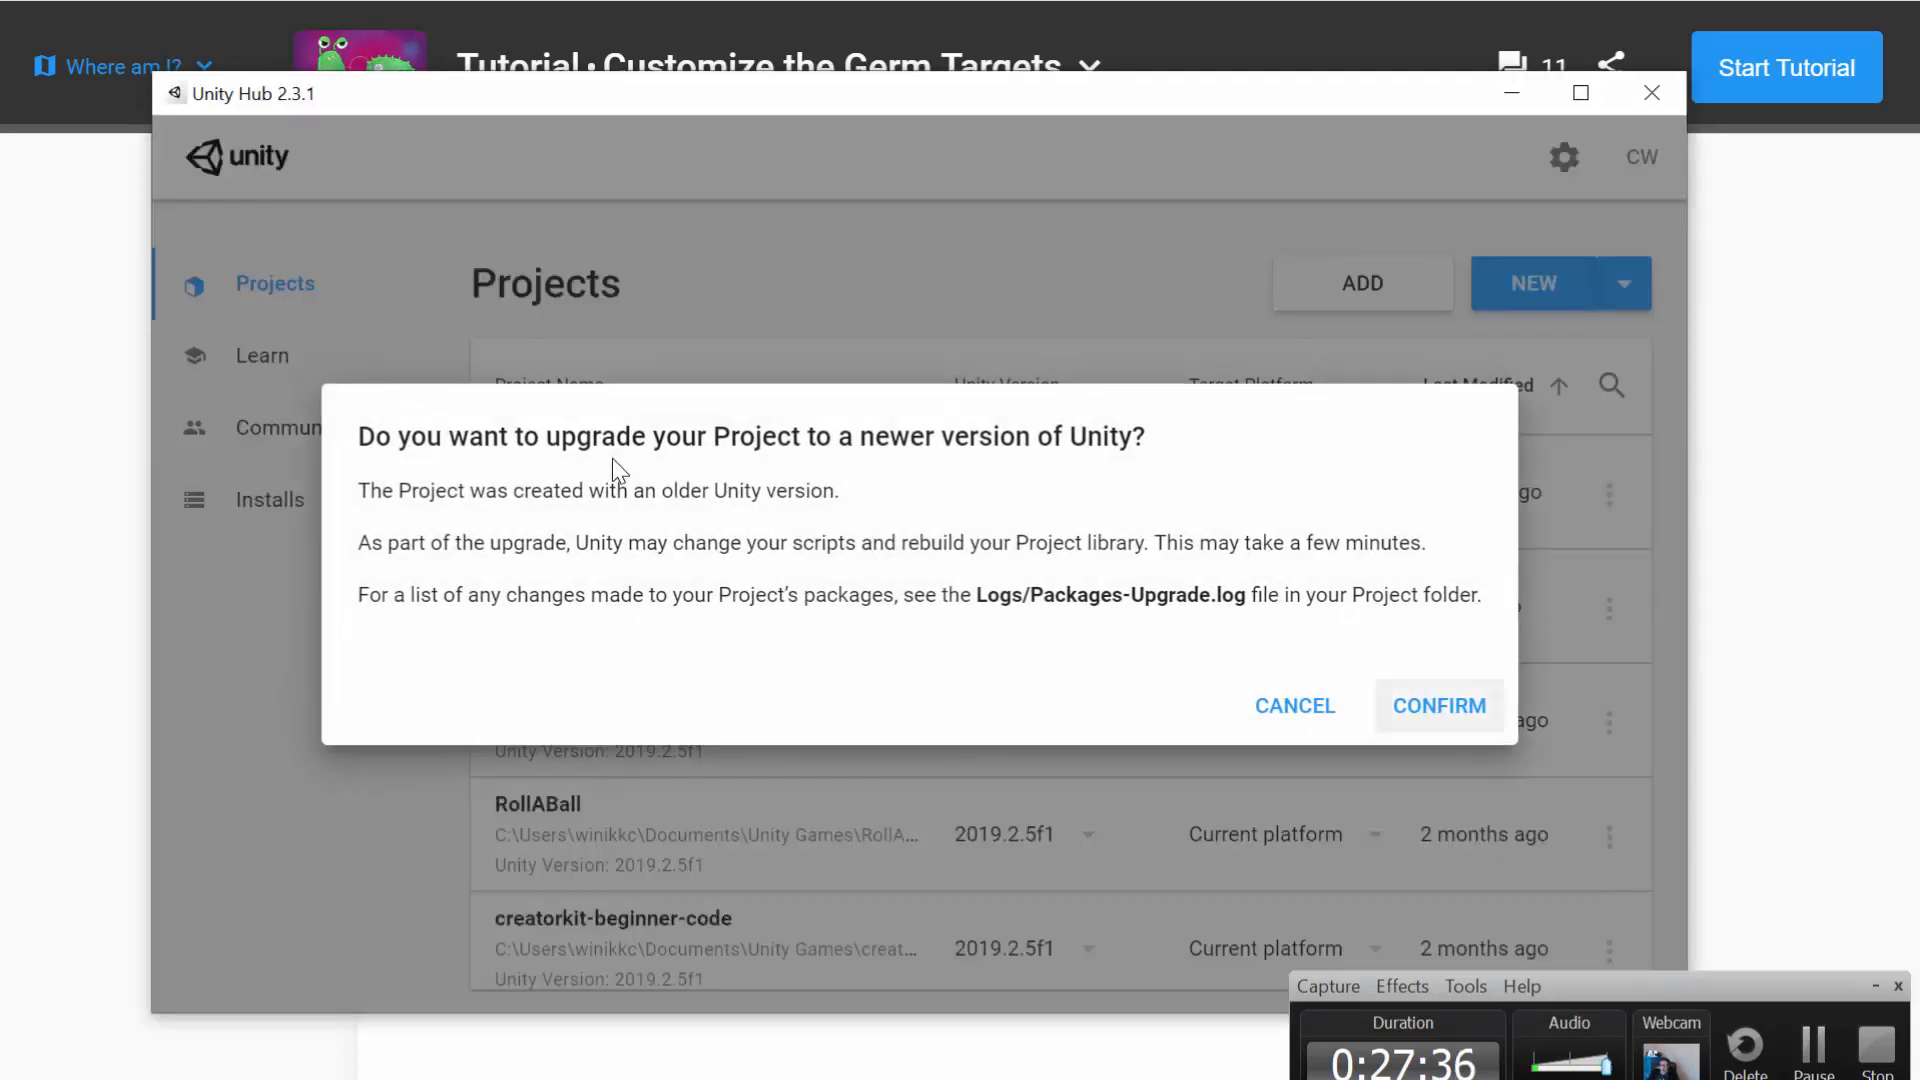
left_click(1412, 706)
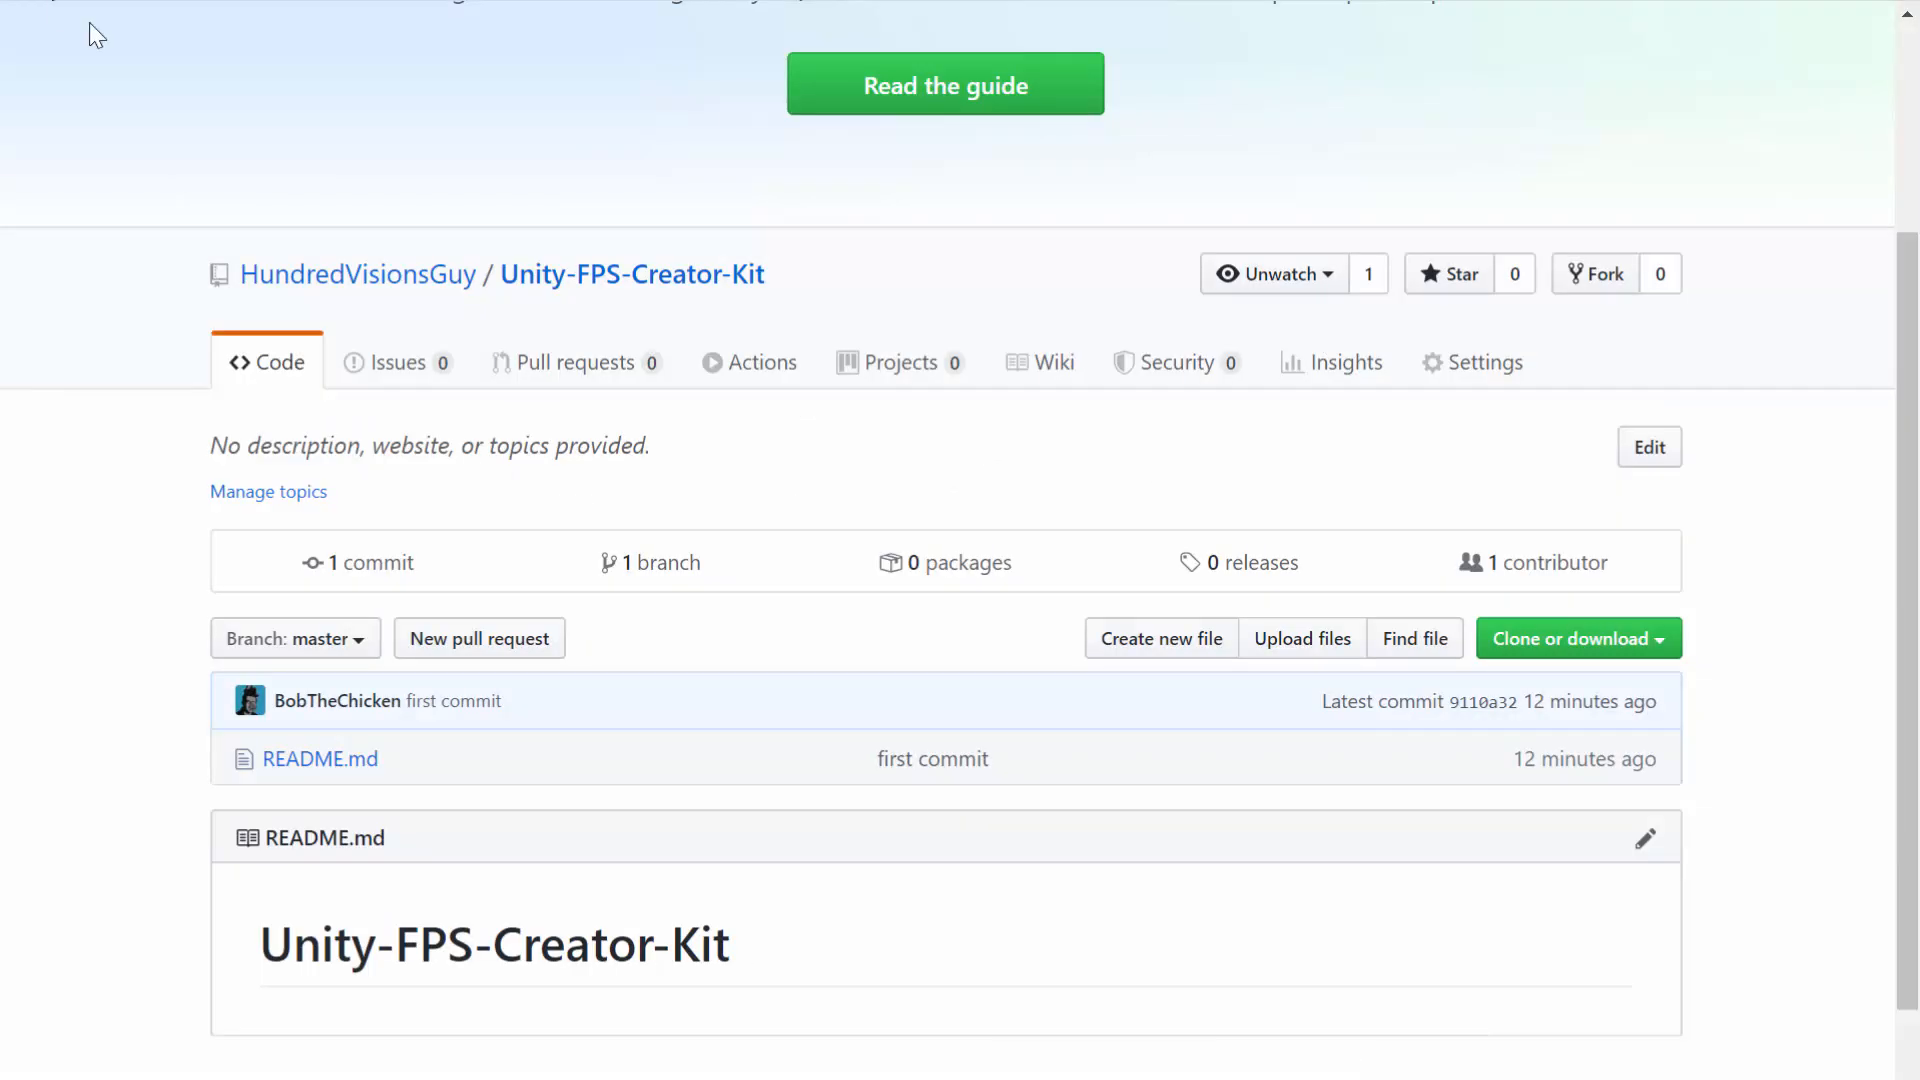
Step: Refresh the Unity-FPS-Creator-Kit repository page on GitHub, and check the local repository with git status in Git Bash
key("F5")
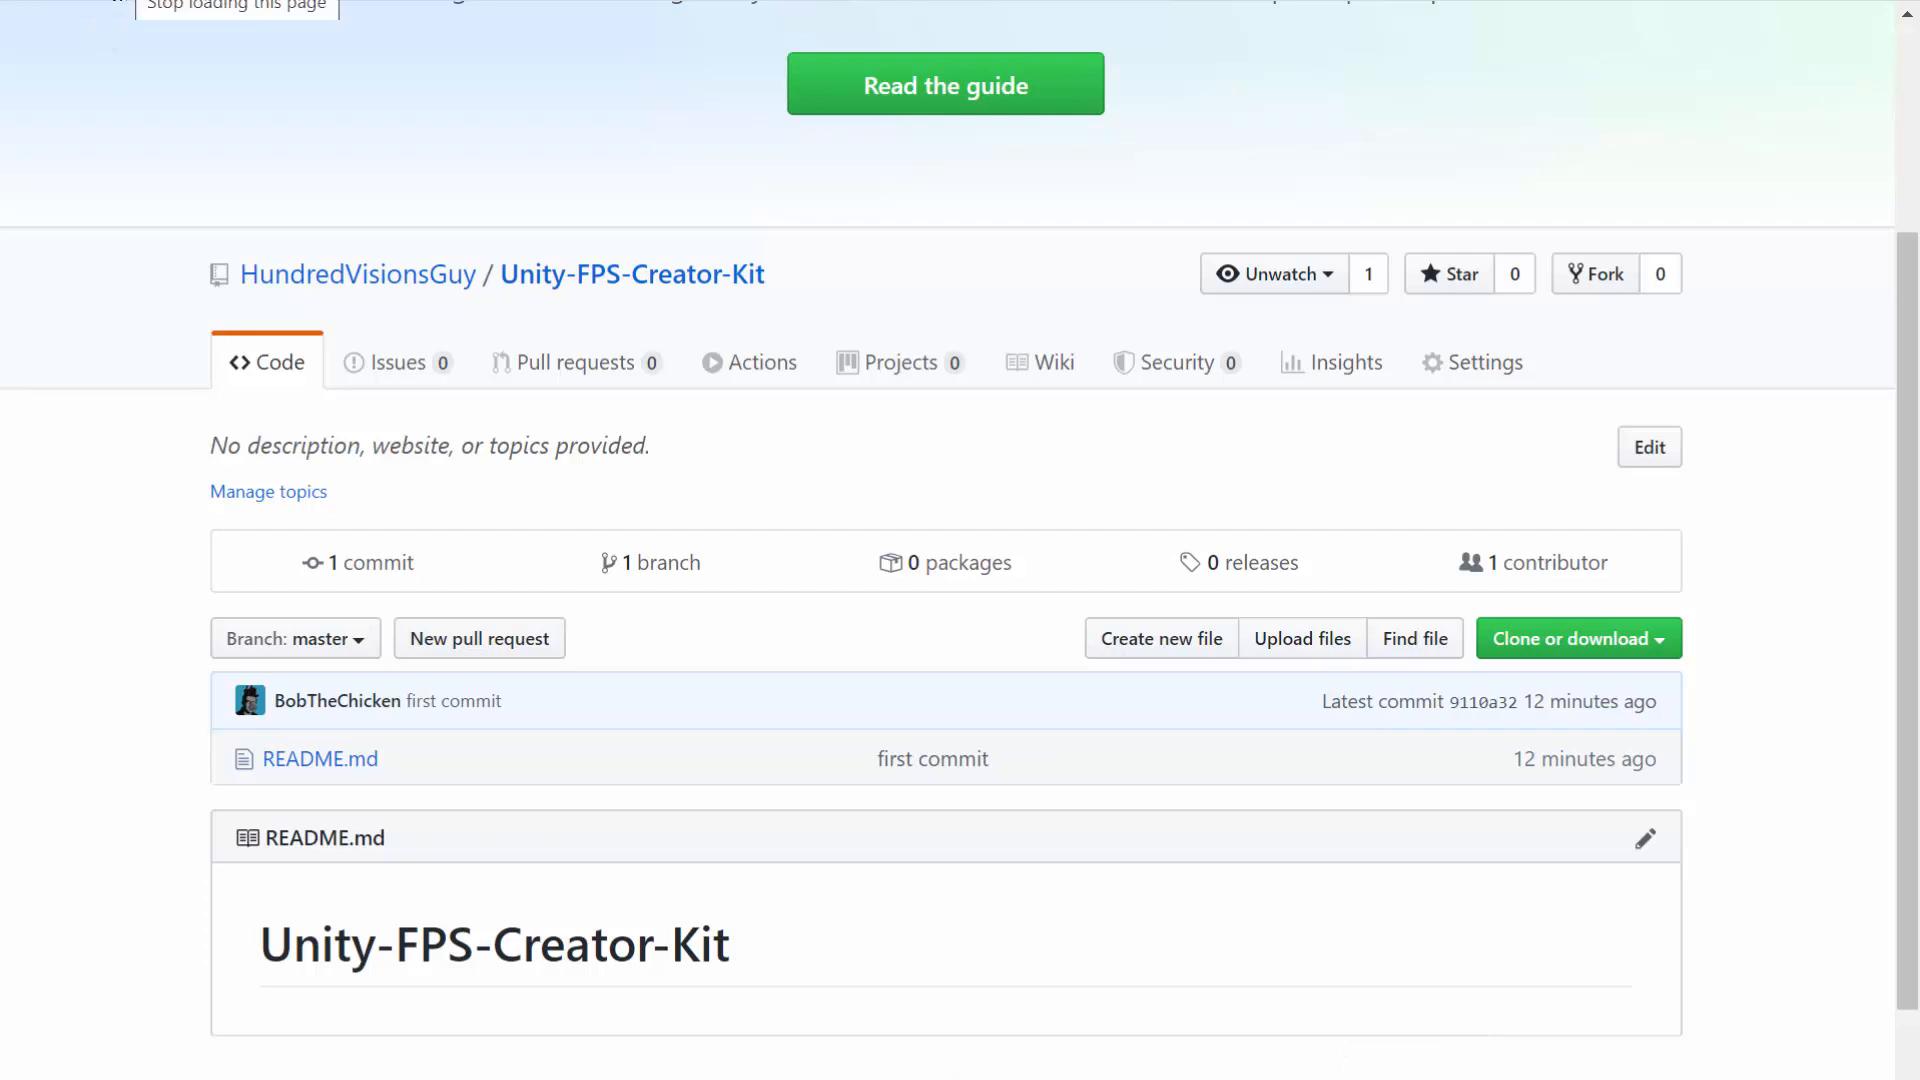
scroll(603, 548, "down", 3)
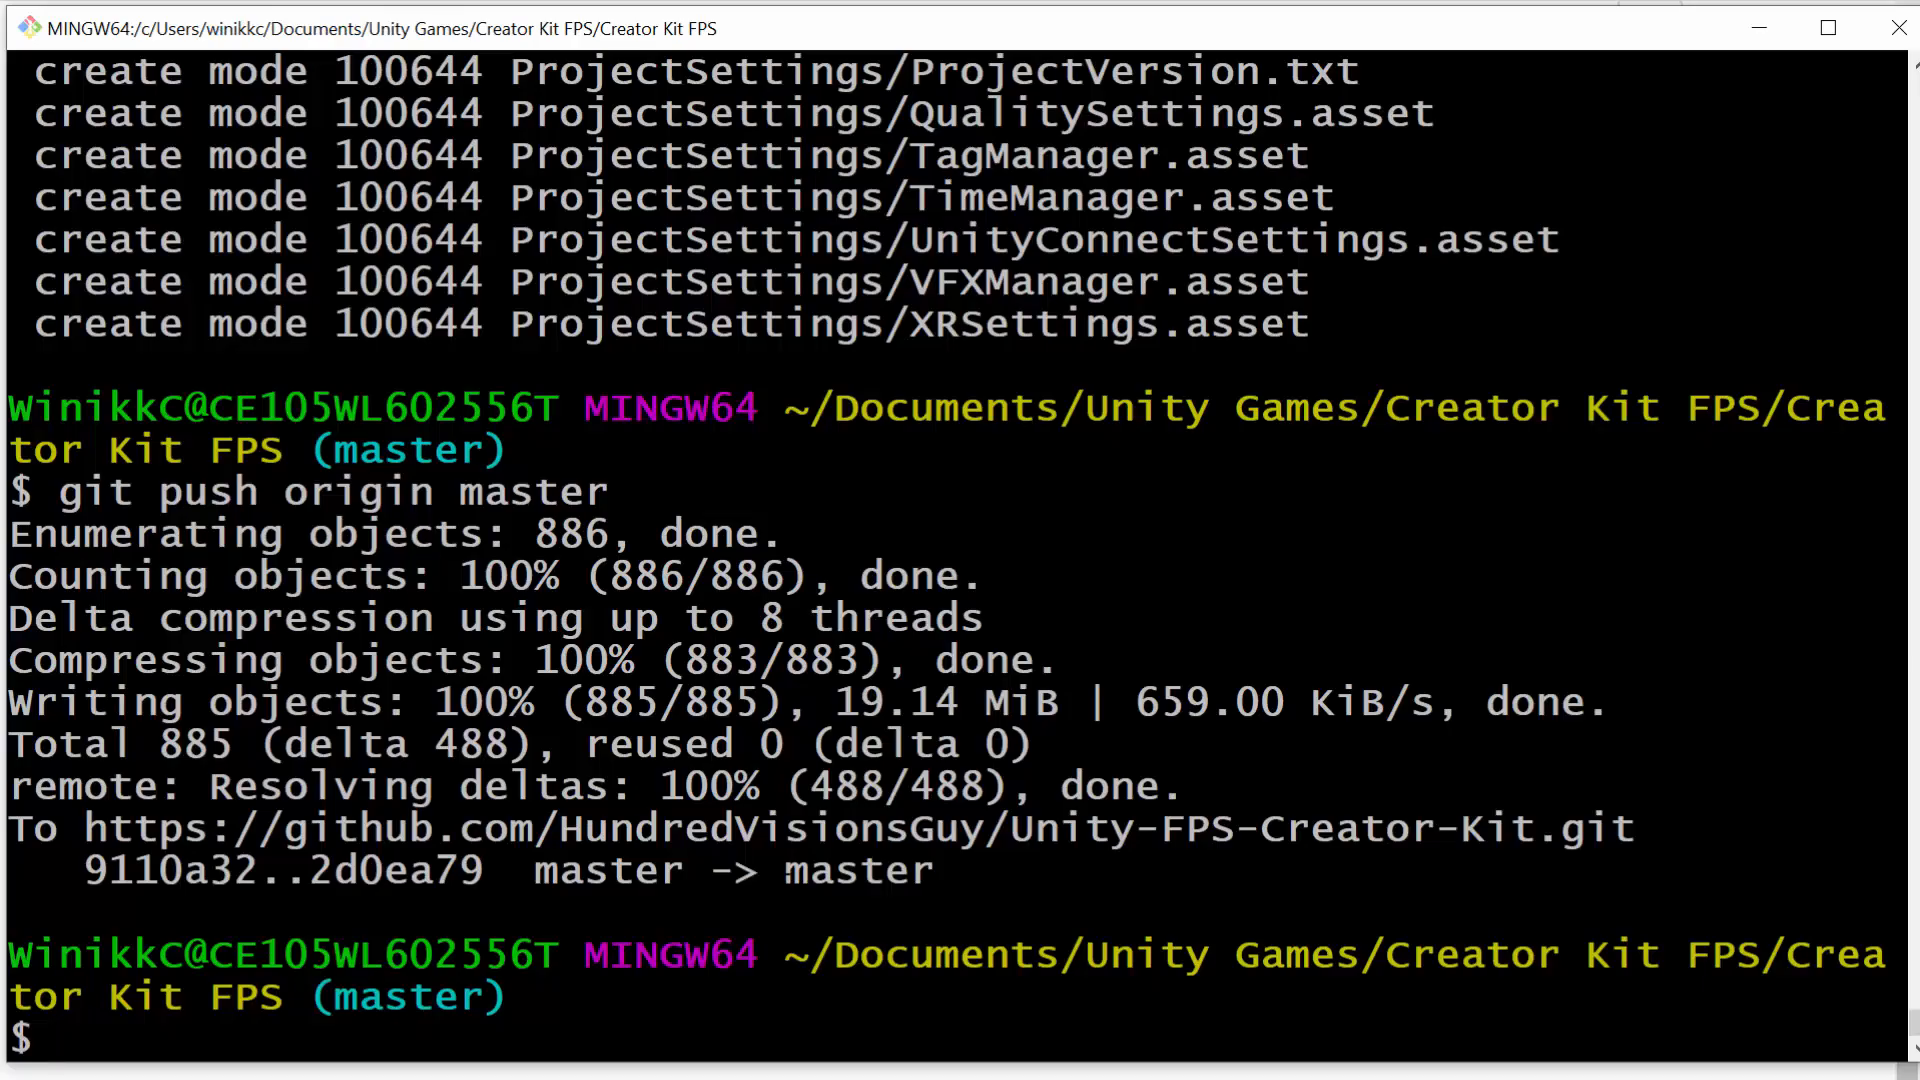
type("git status")
key("Return")
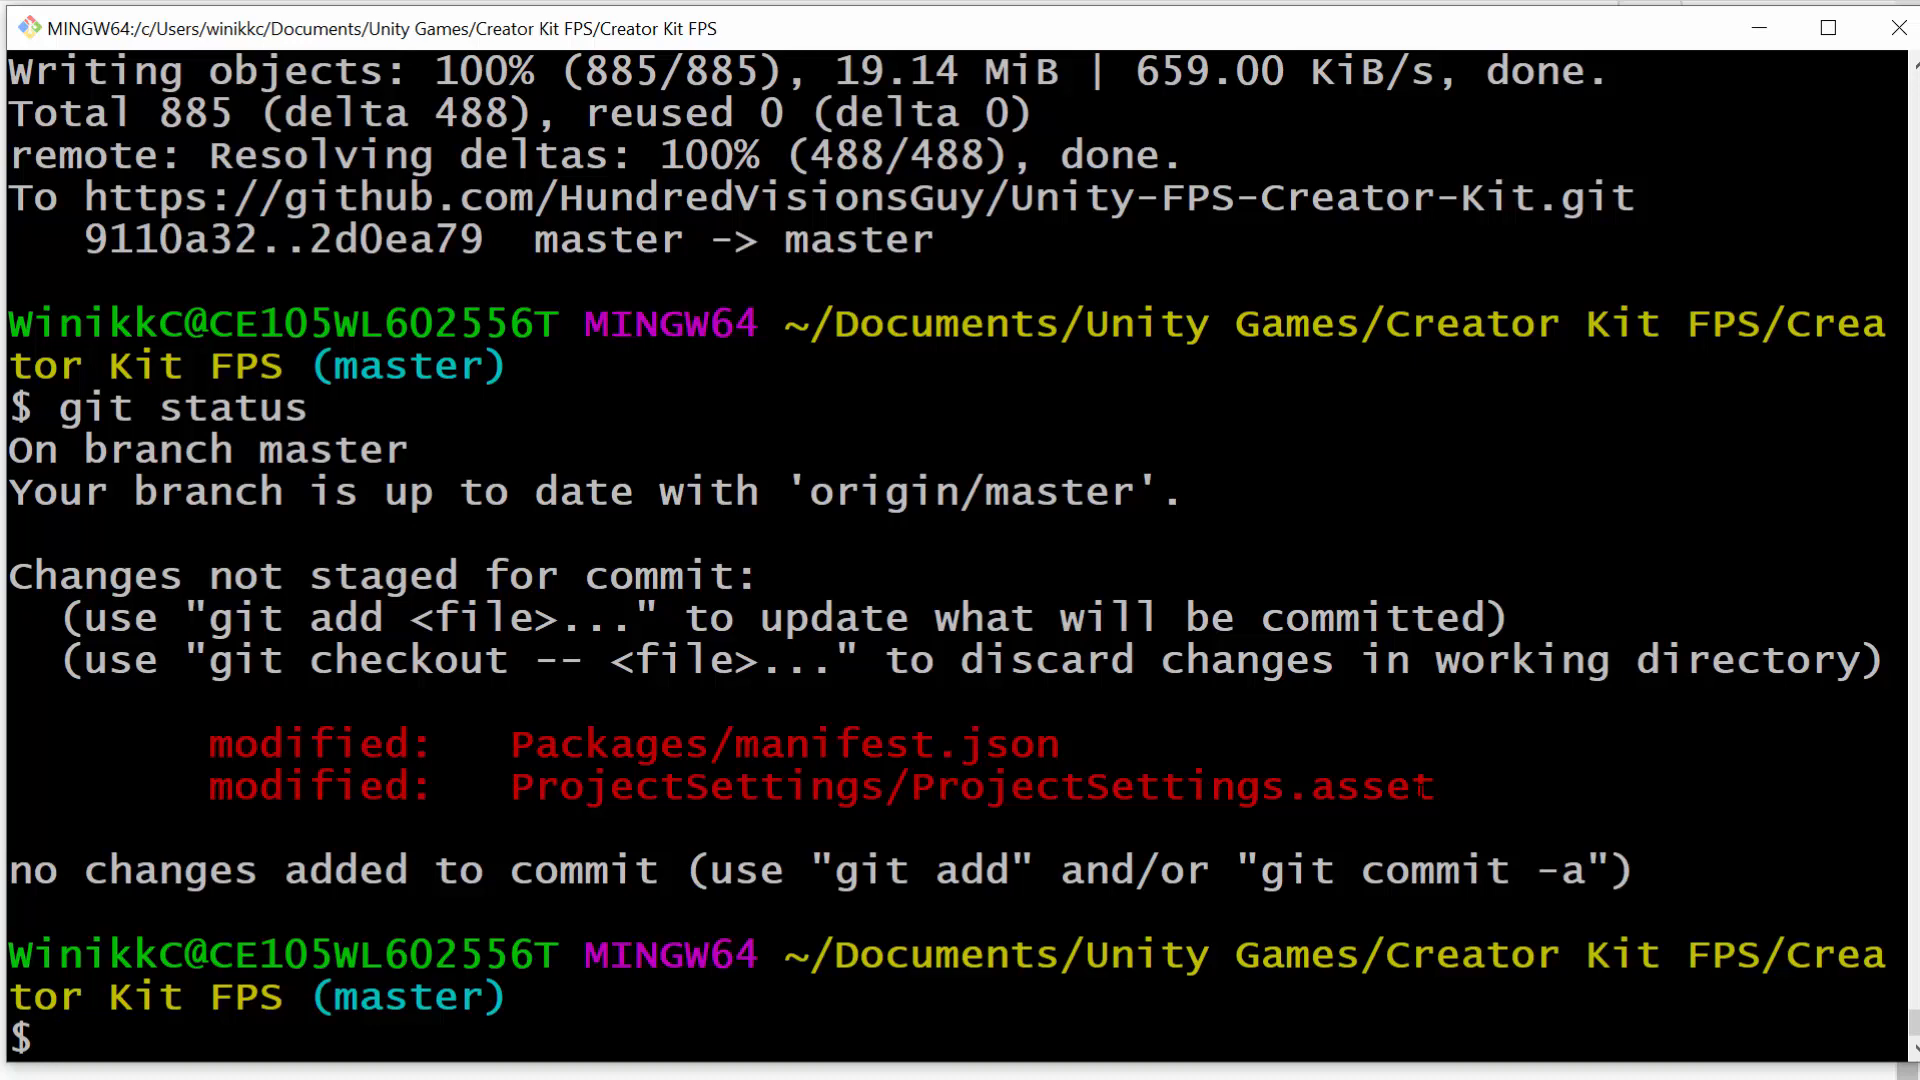
Step: Stage all changes in the project folder and commit them with the message "changing some asset files"
type("git add .")
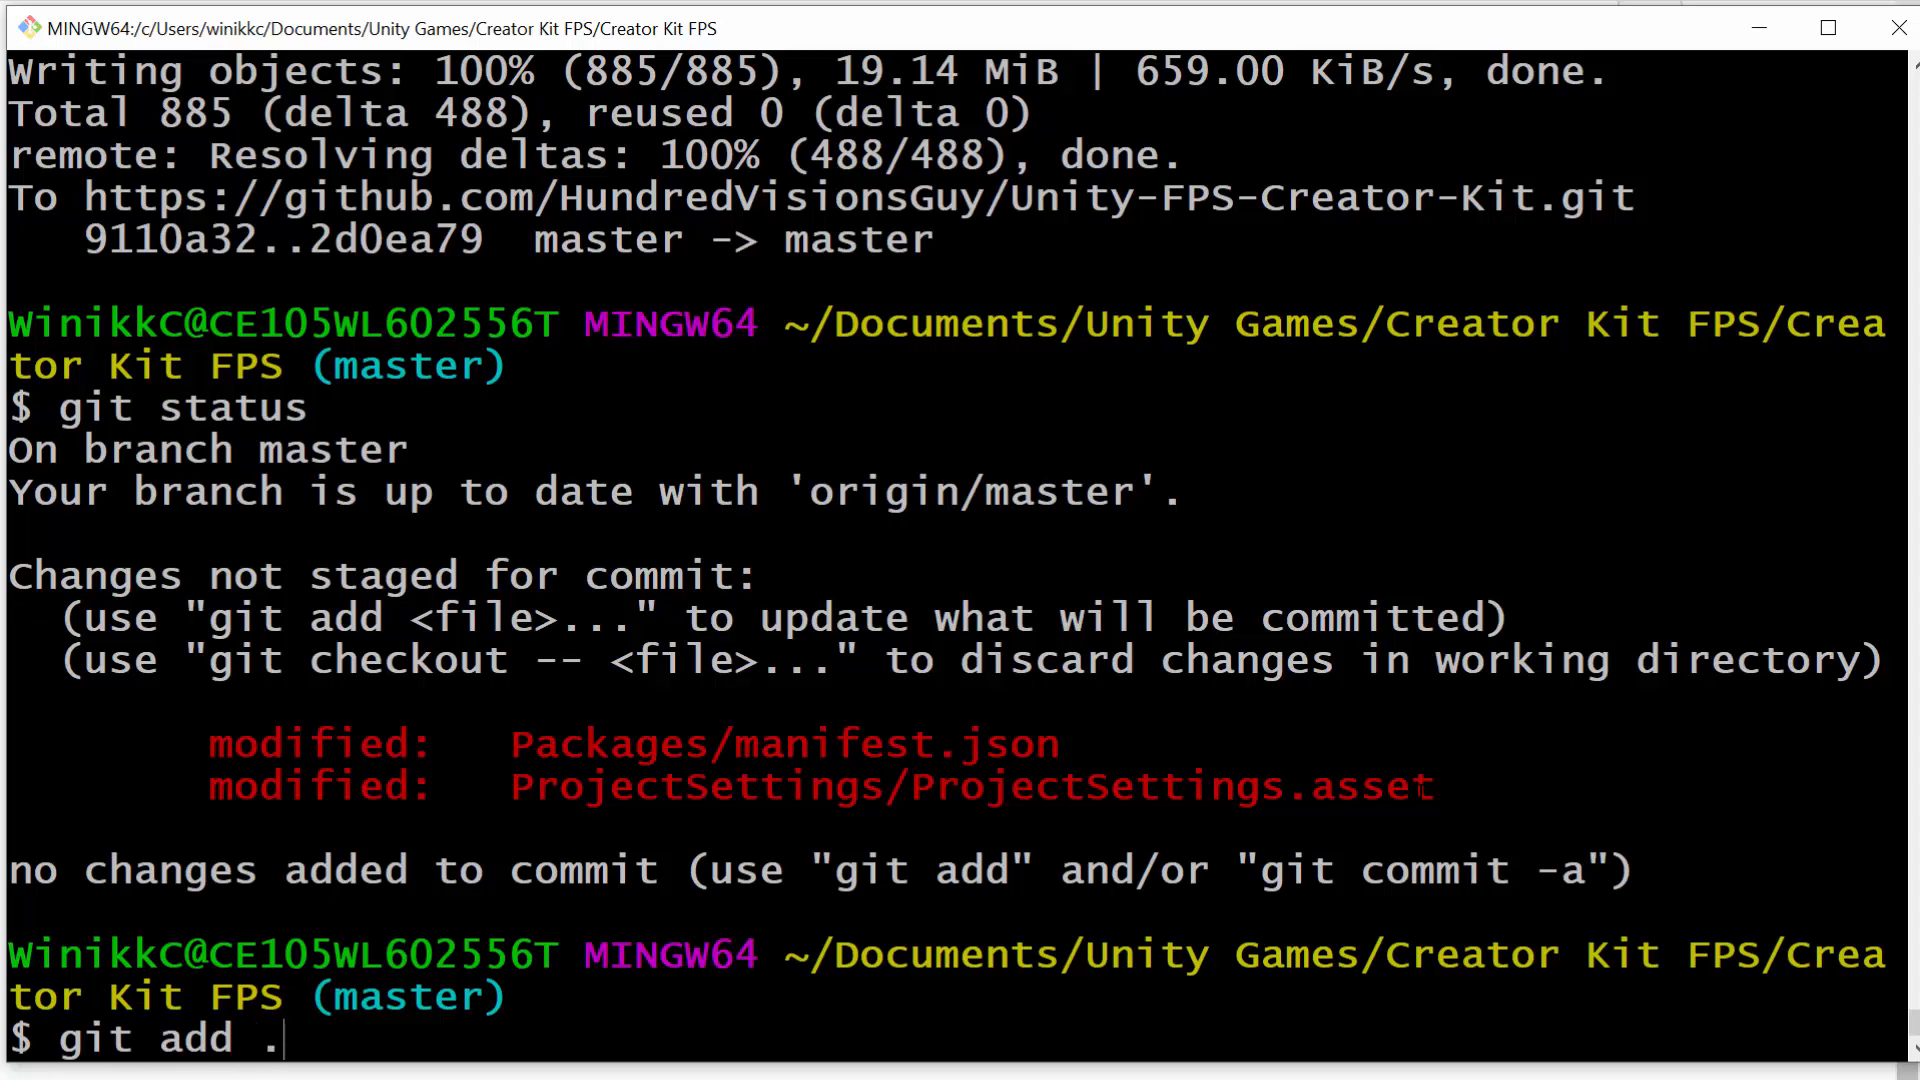
key("Return")
type("git commit -m ")
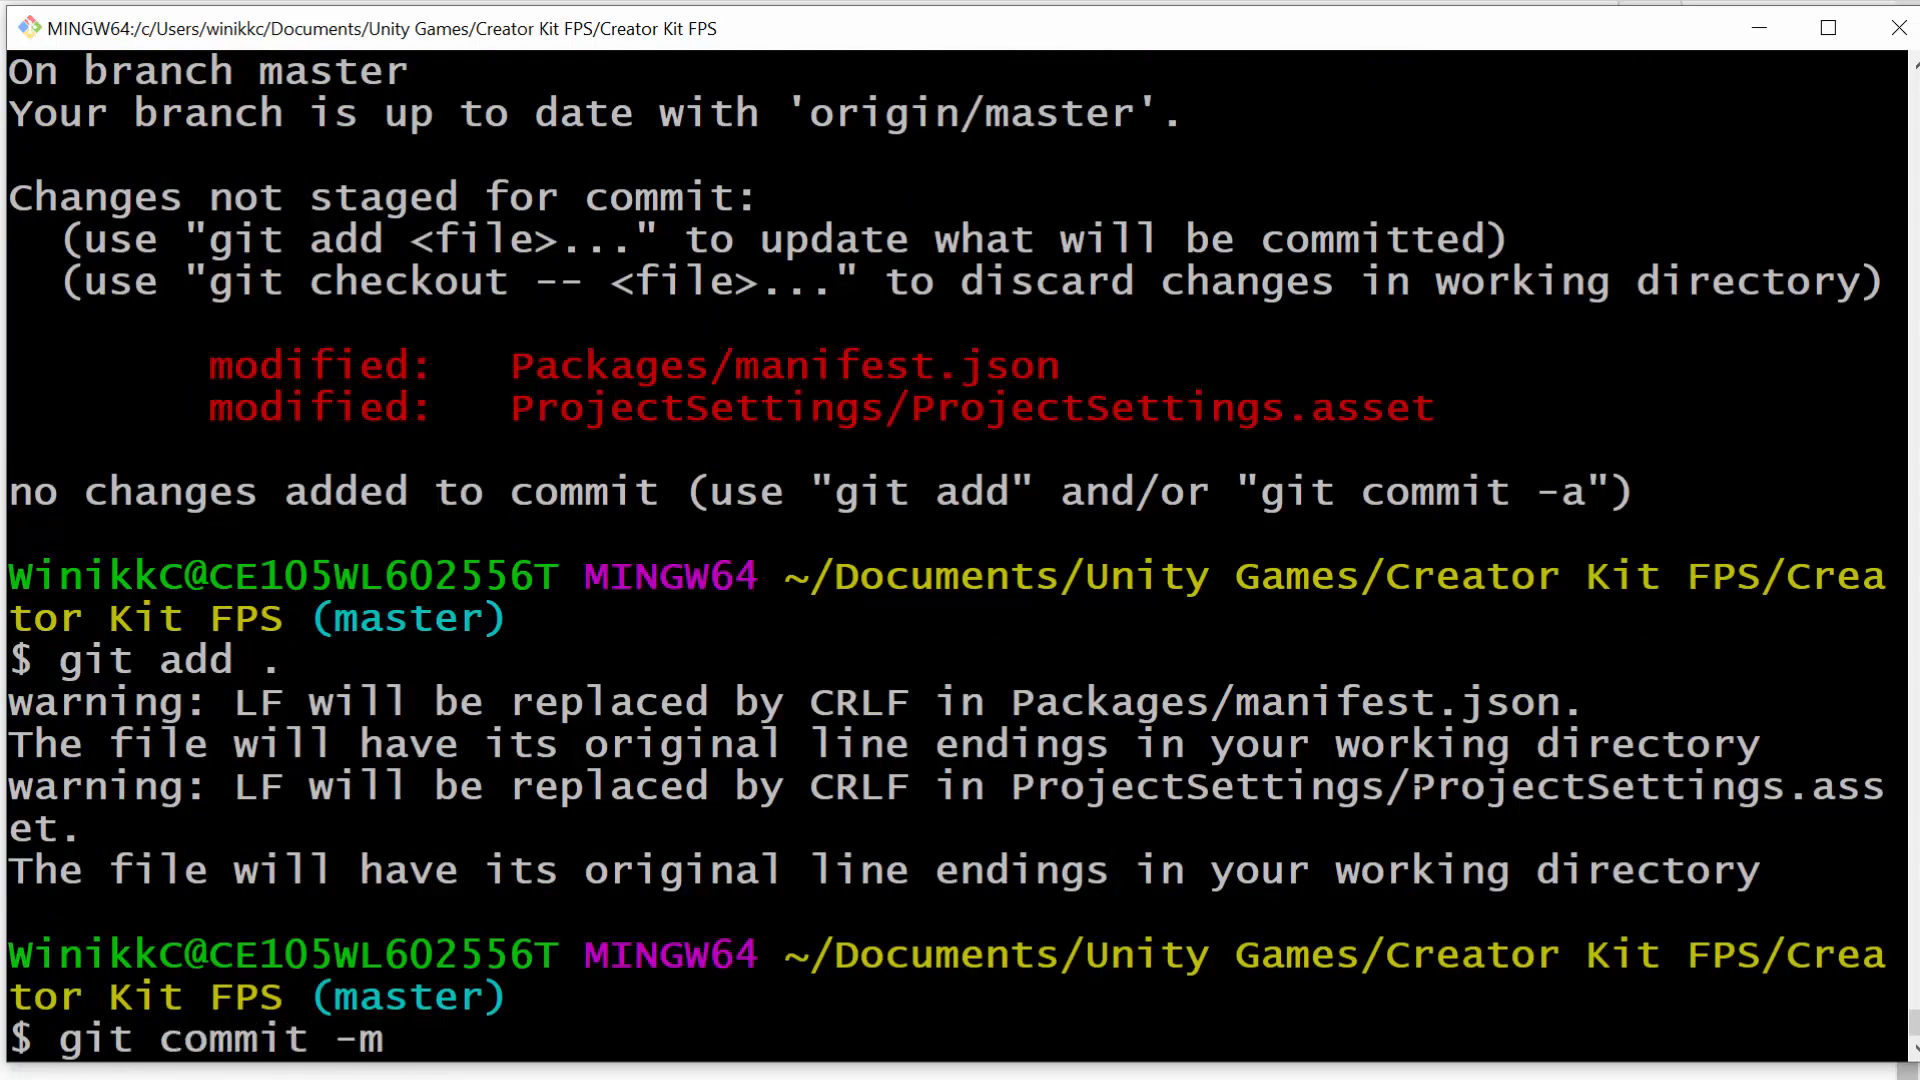
type("changi")
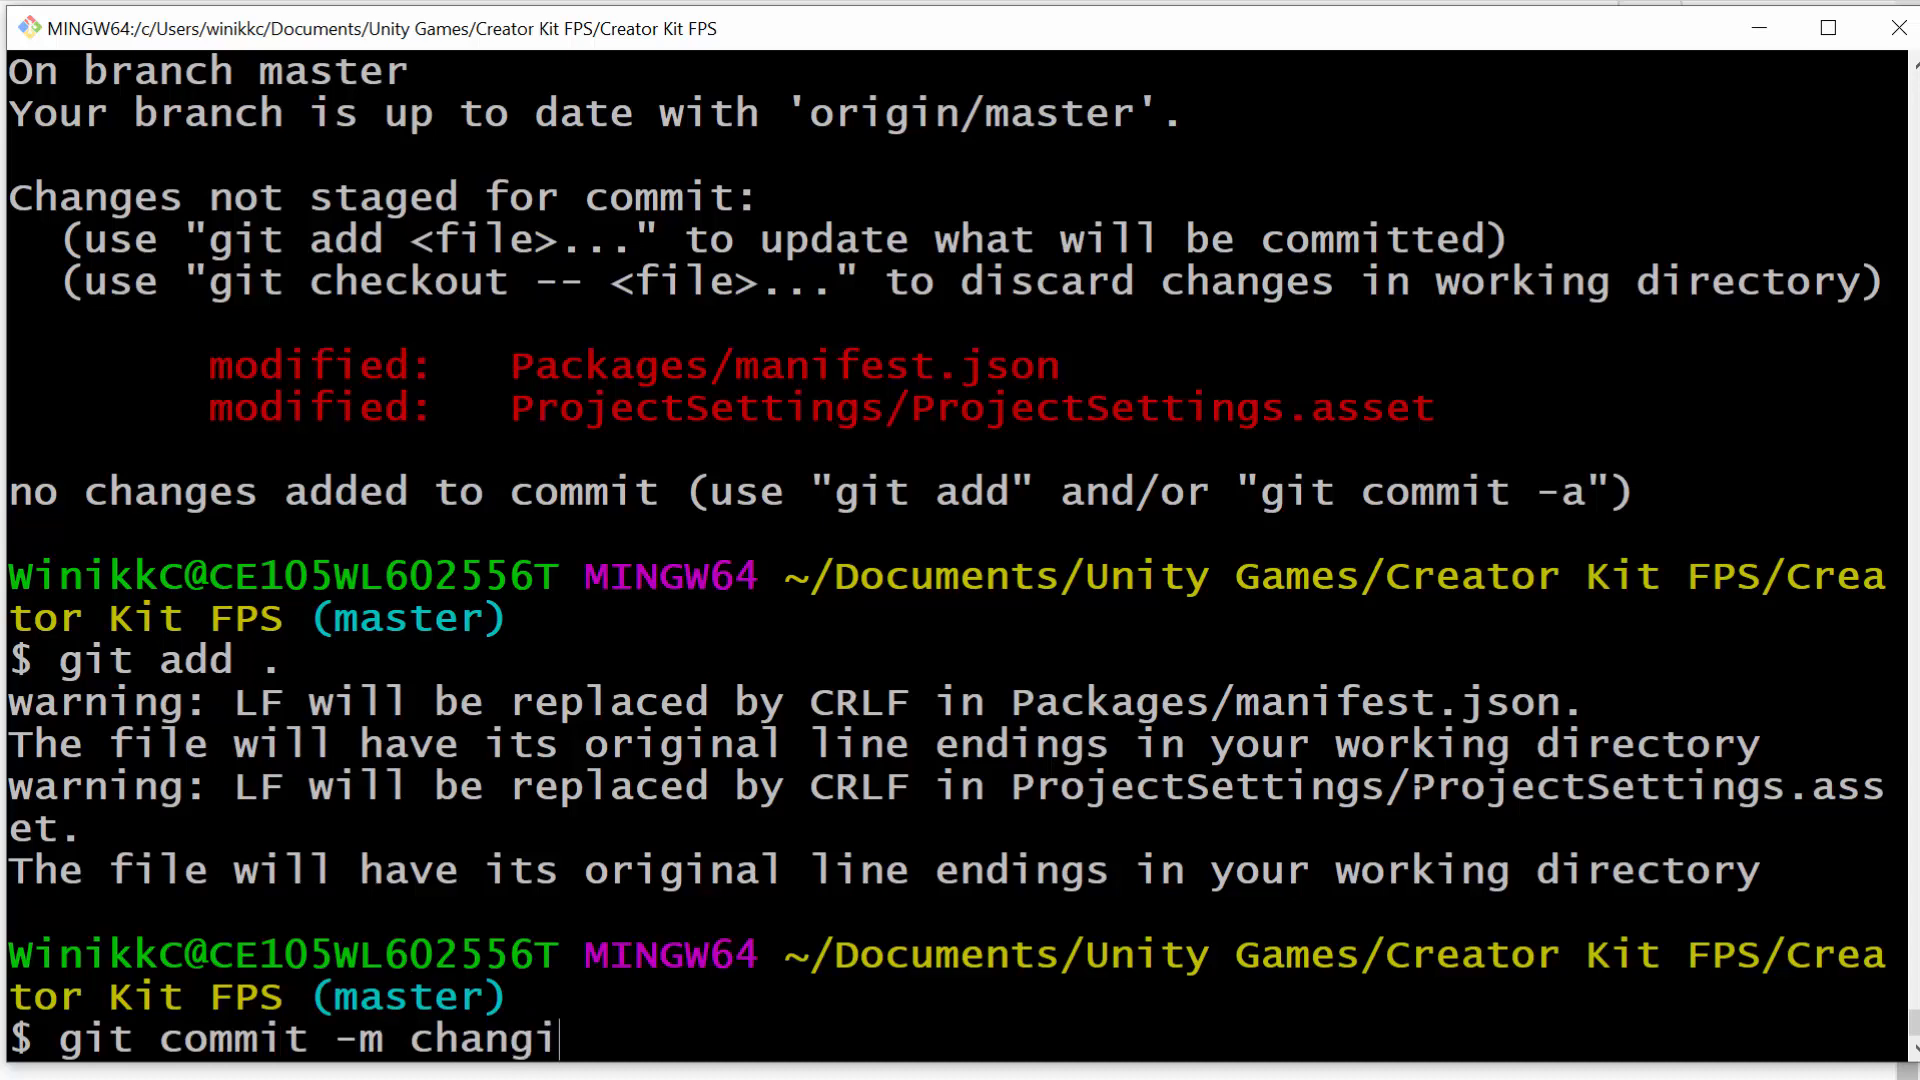
type("ng some asset ")
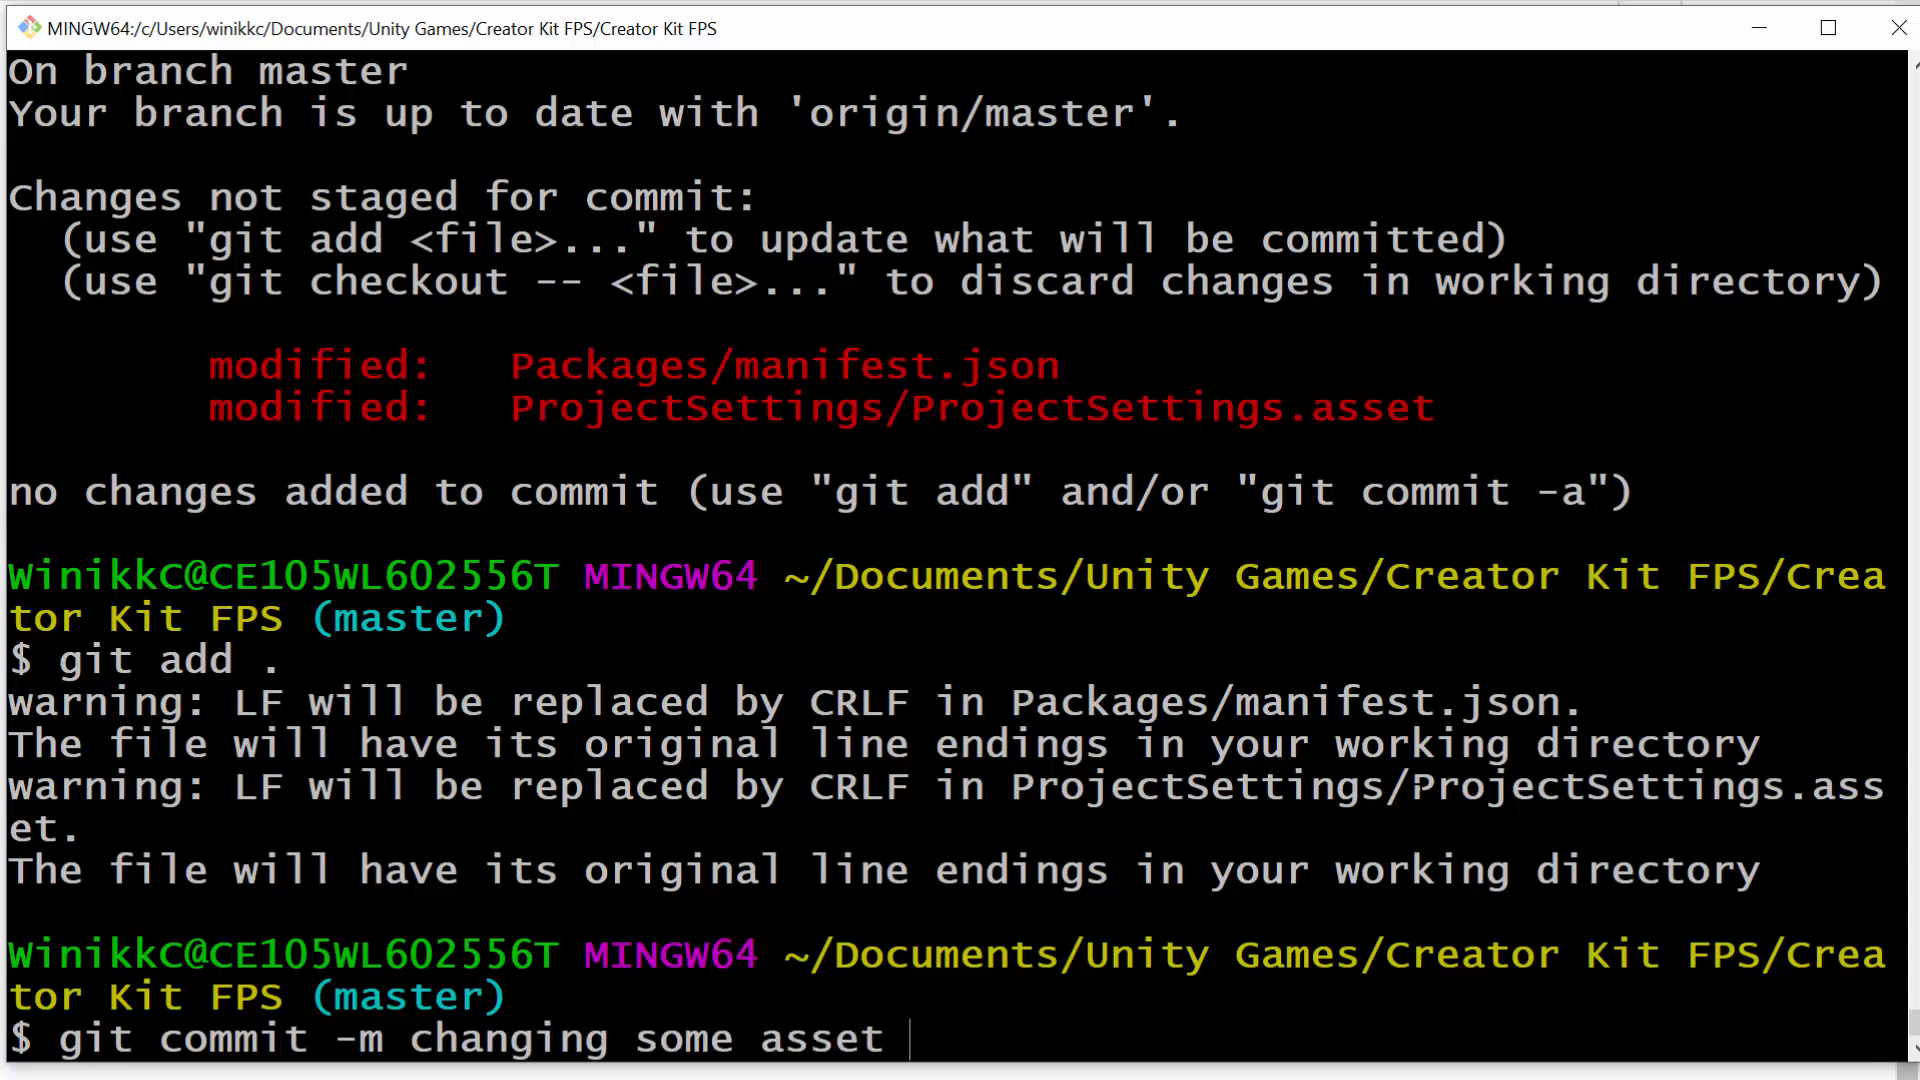
type("files\"")
key("ctrl+Left")
key("ctrl+Left")
key("ctrl+Left")
key("ctrl+Left")
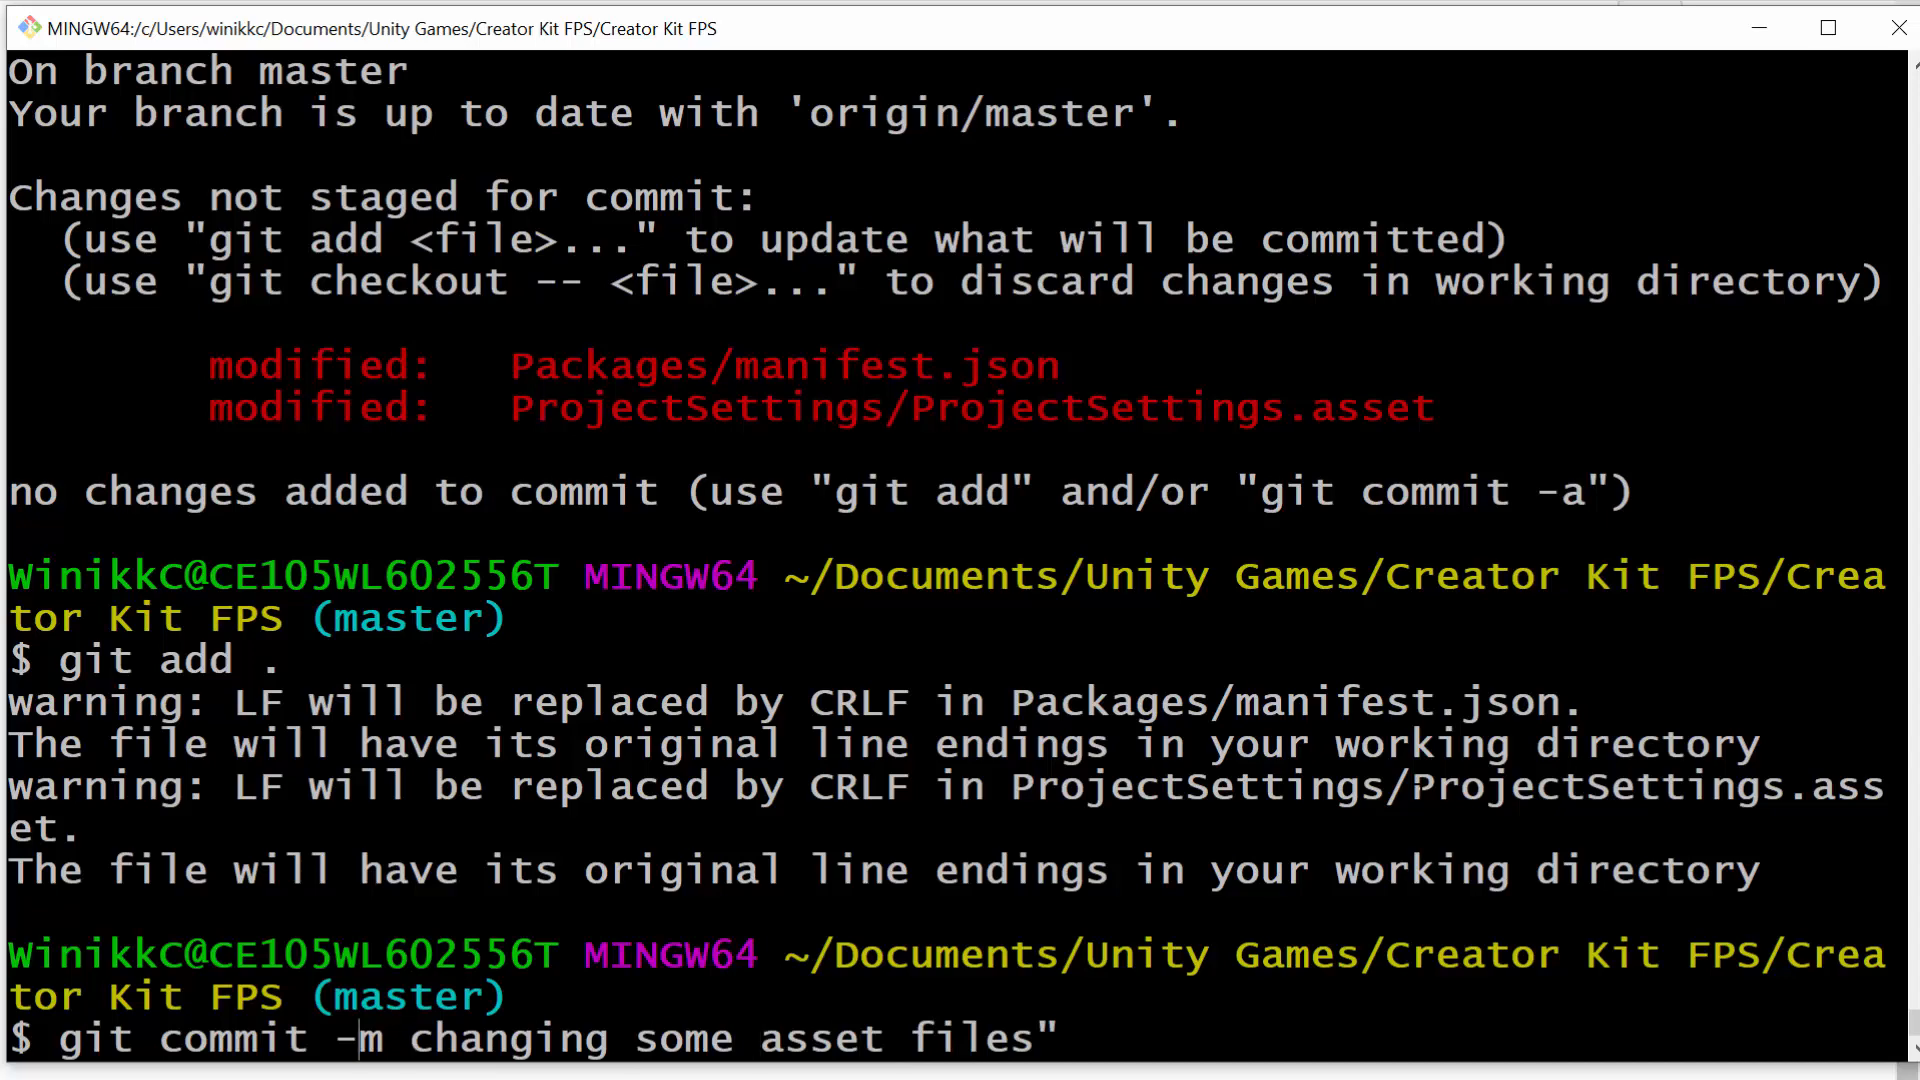
key("Right")
type("\"")
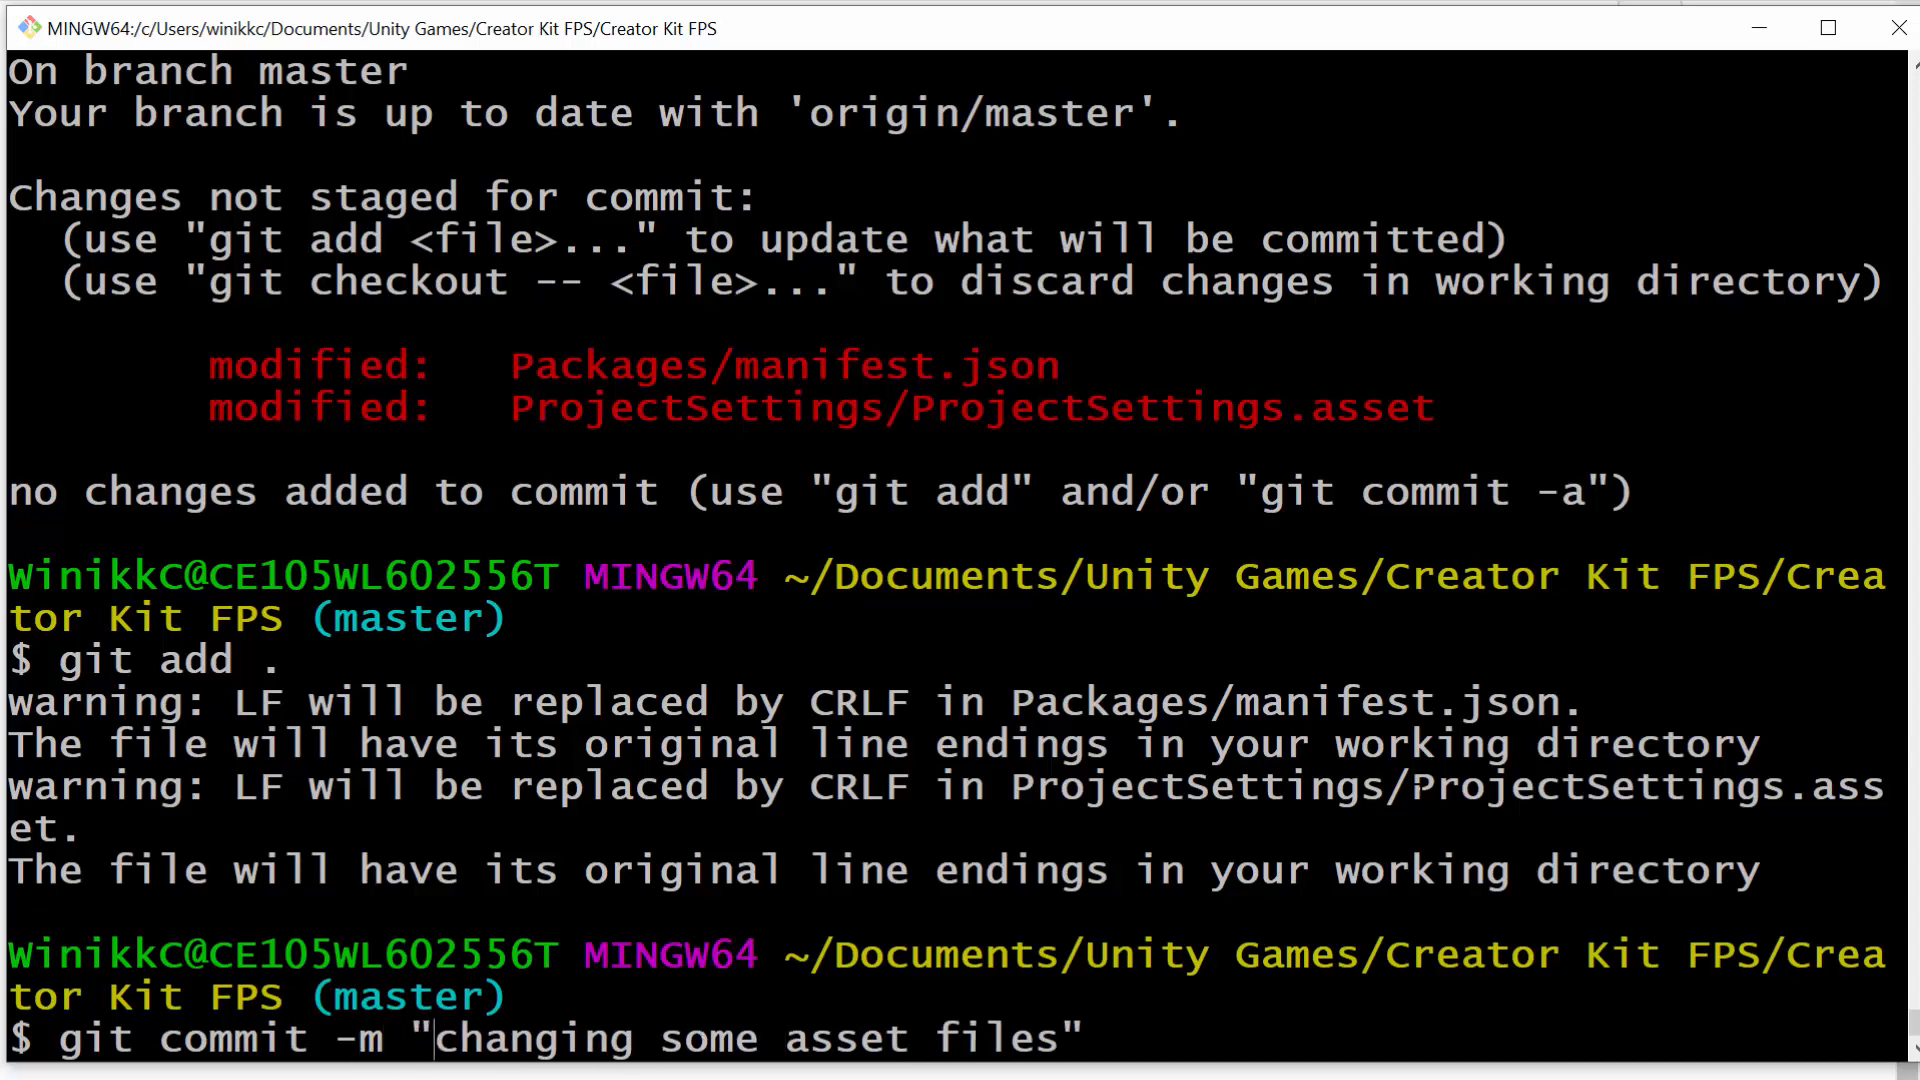
key("Return")
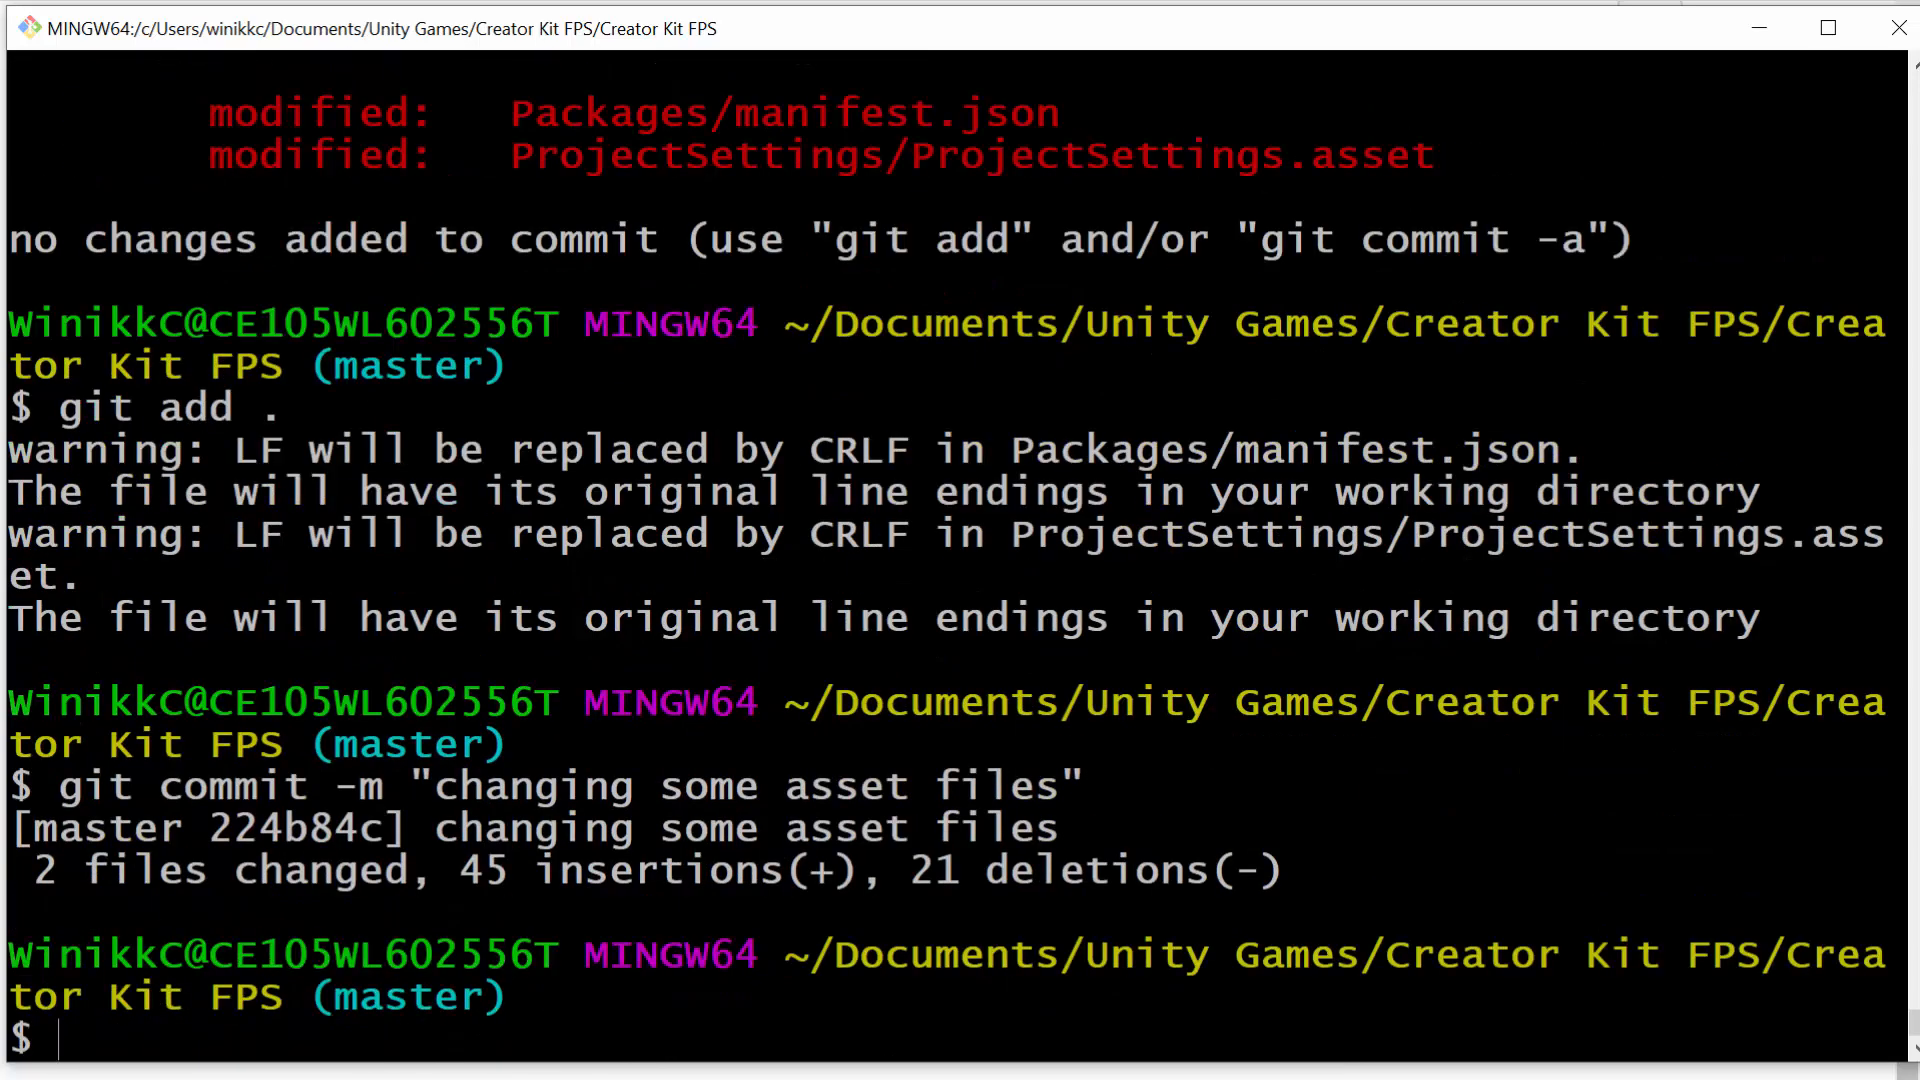
Step: Create a new Git branch named dev in the project repository and switch to it
type("git chc")
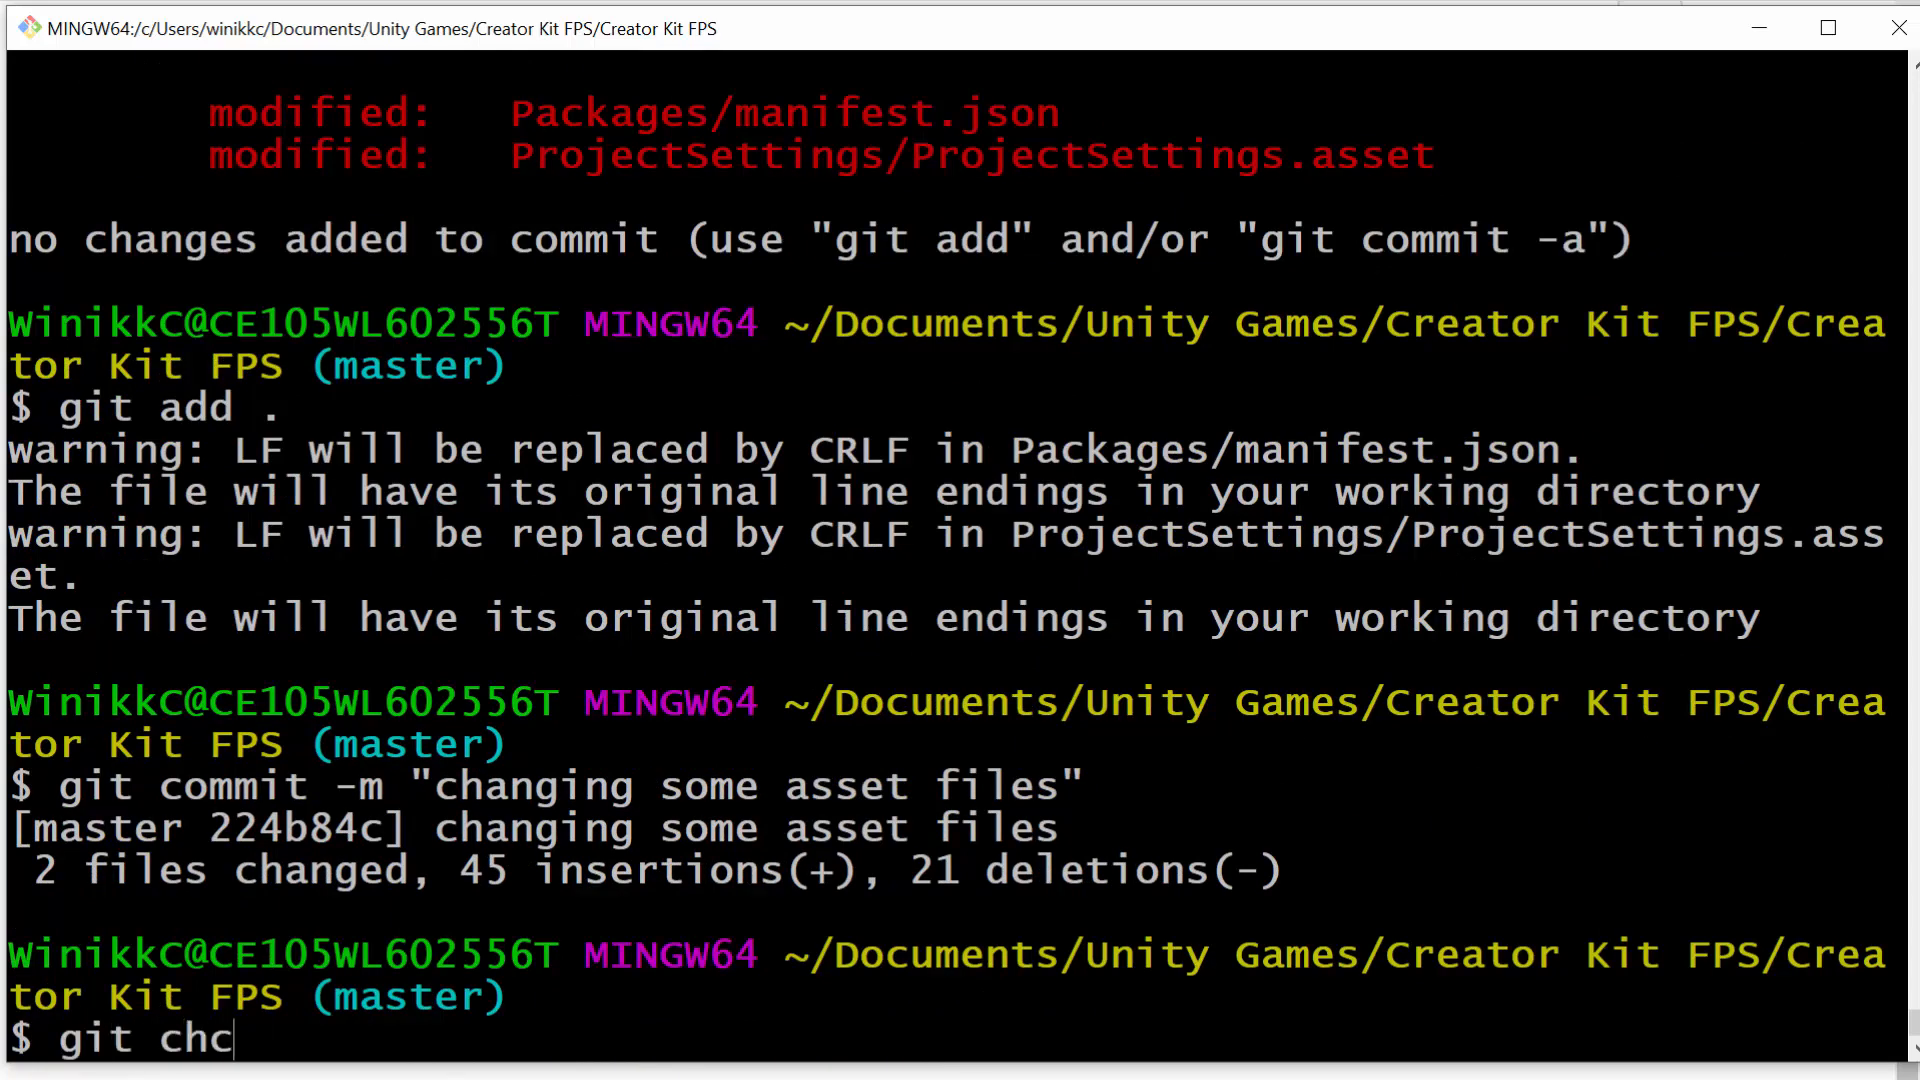
key("BackSpace")
type("eckout -")
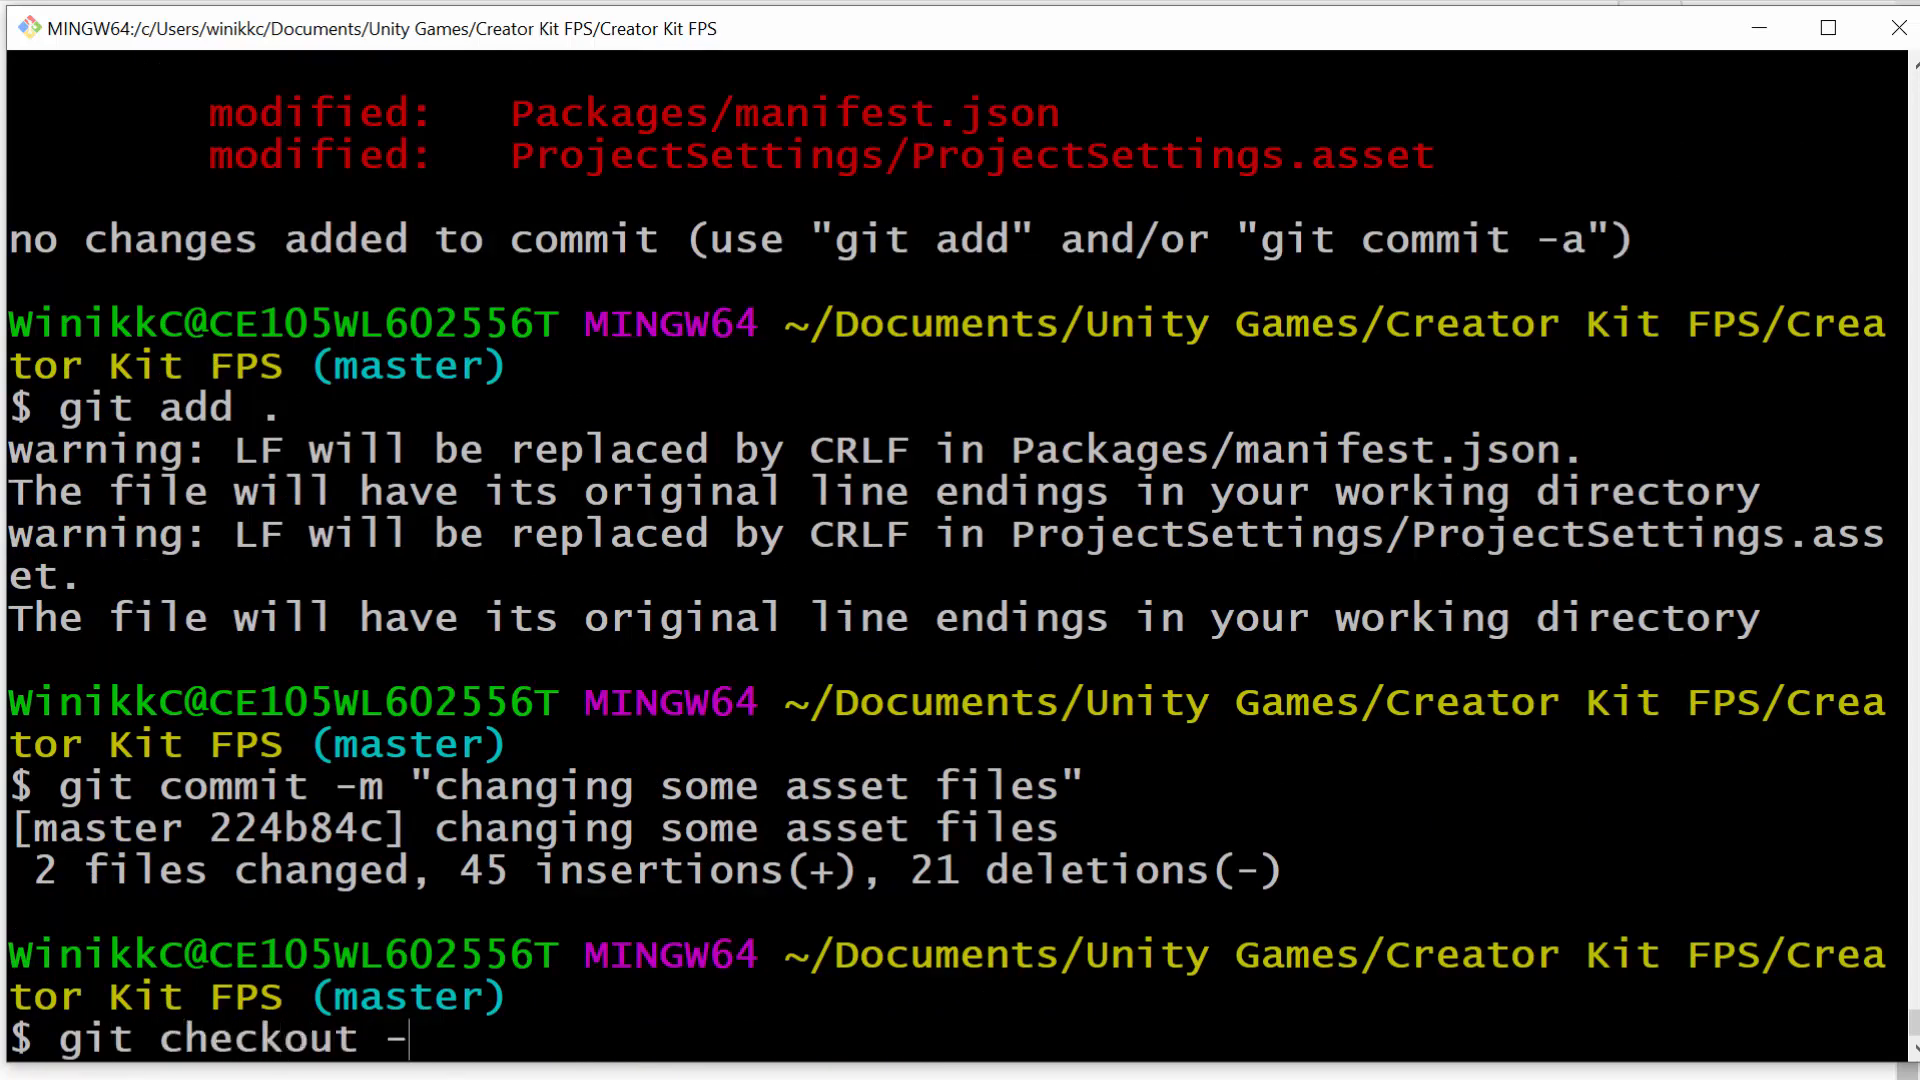
type("b dev")
key("Return")
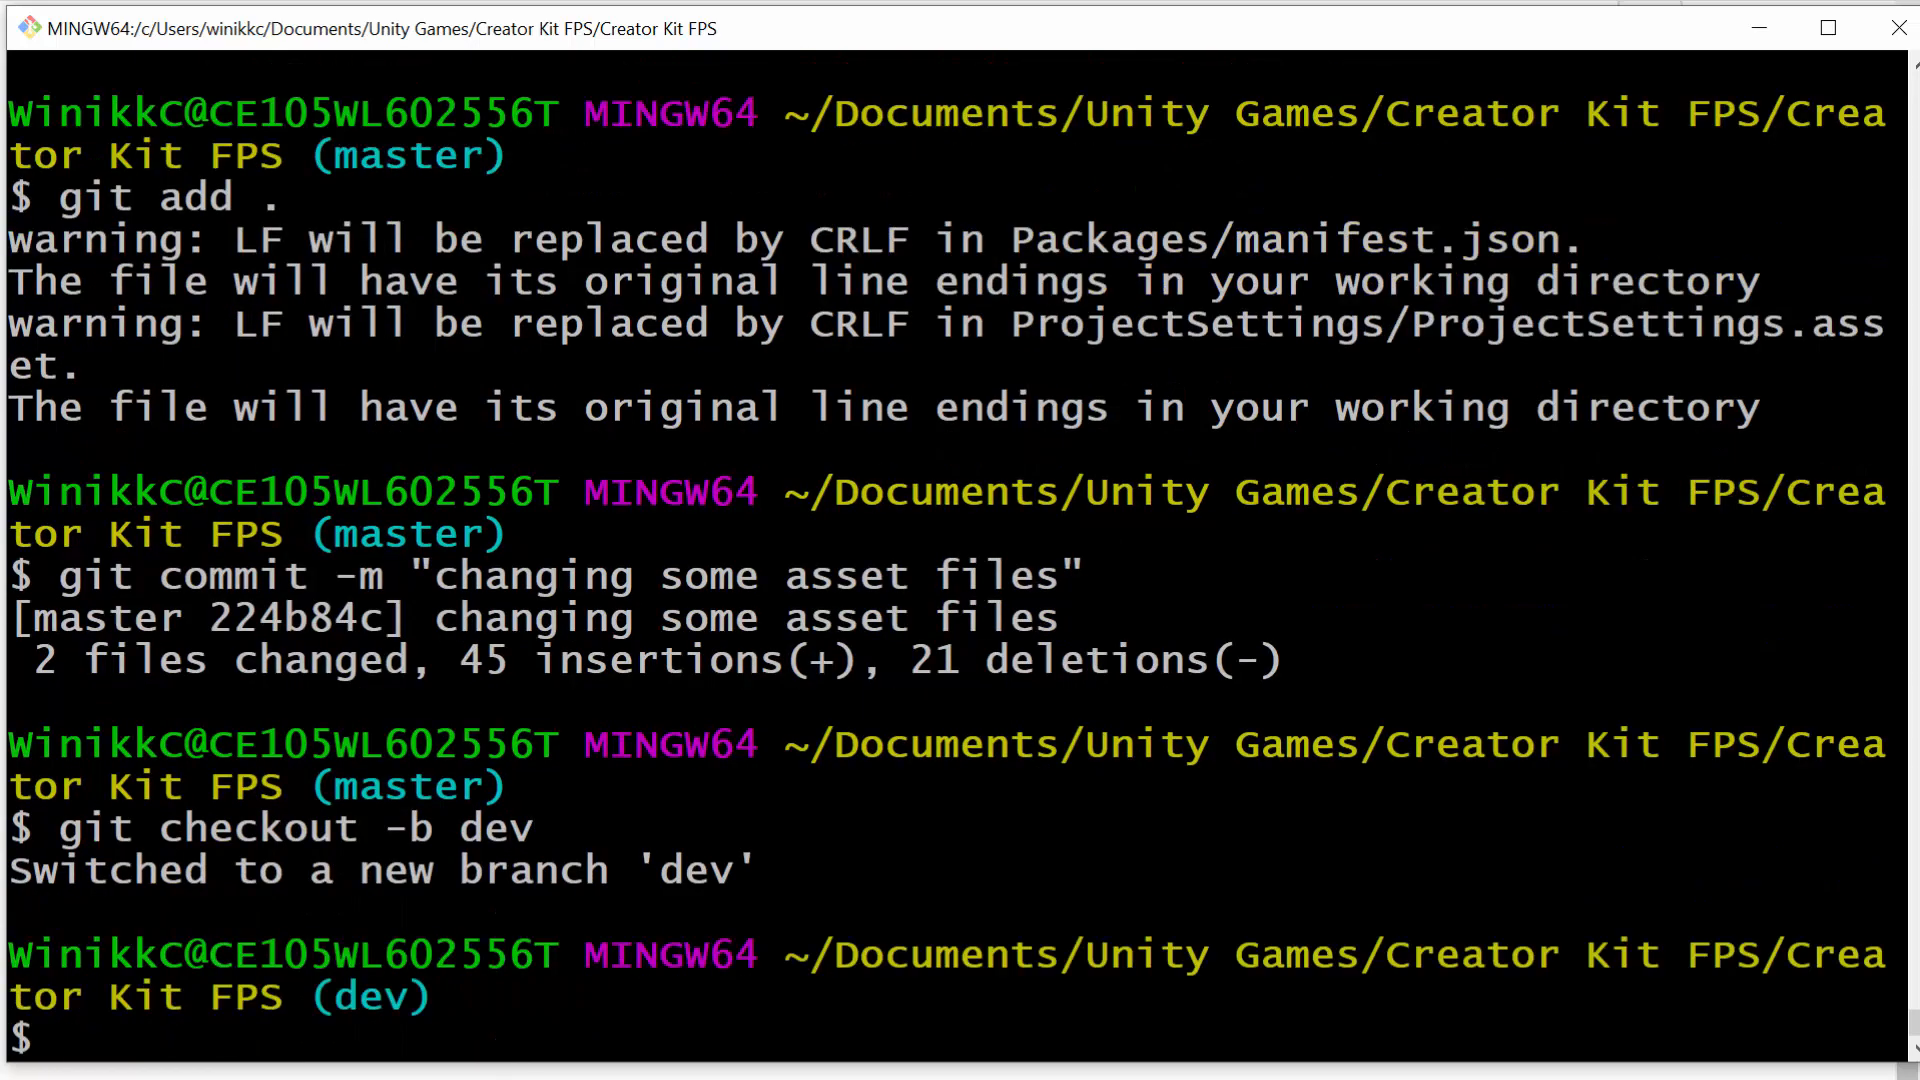
left_click_drag(1860, 872, 10, 872)
left_click(12, 872)
Step: Switch to the Unity editor and create a new scene from the FPSKIT template, saved as level1 in the kit's Scenes folder
key("super+Tab")
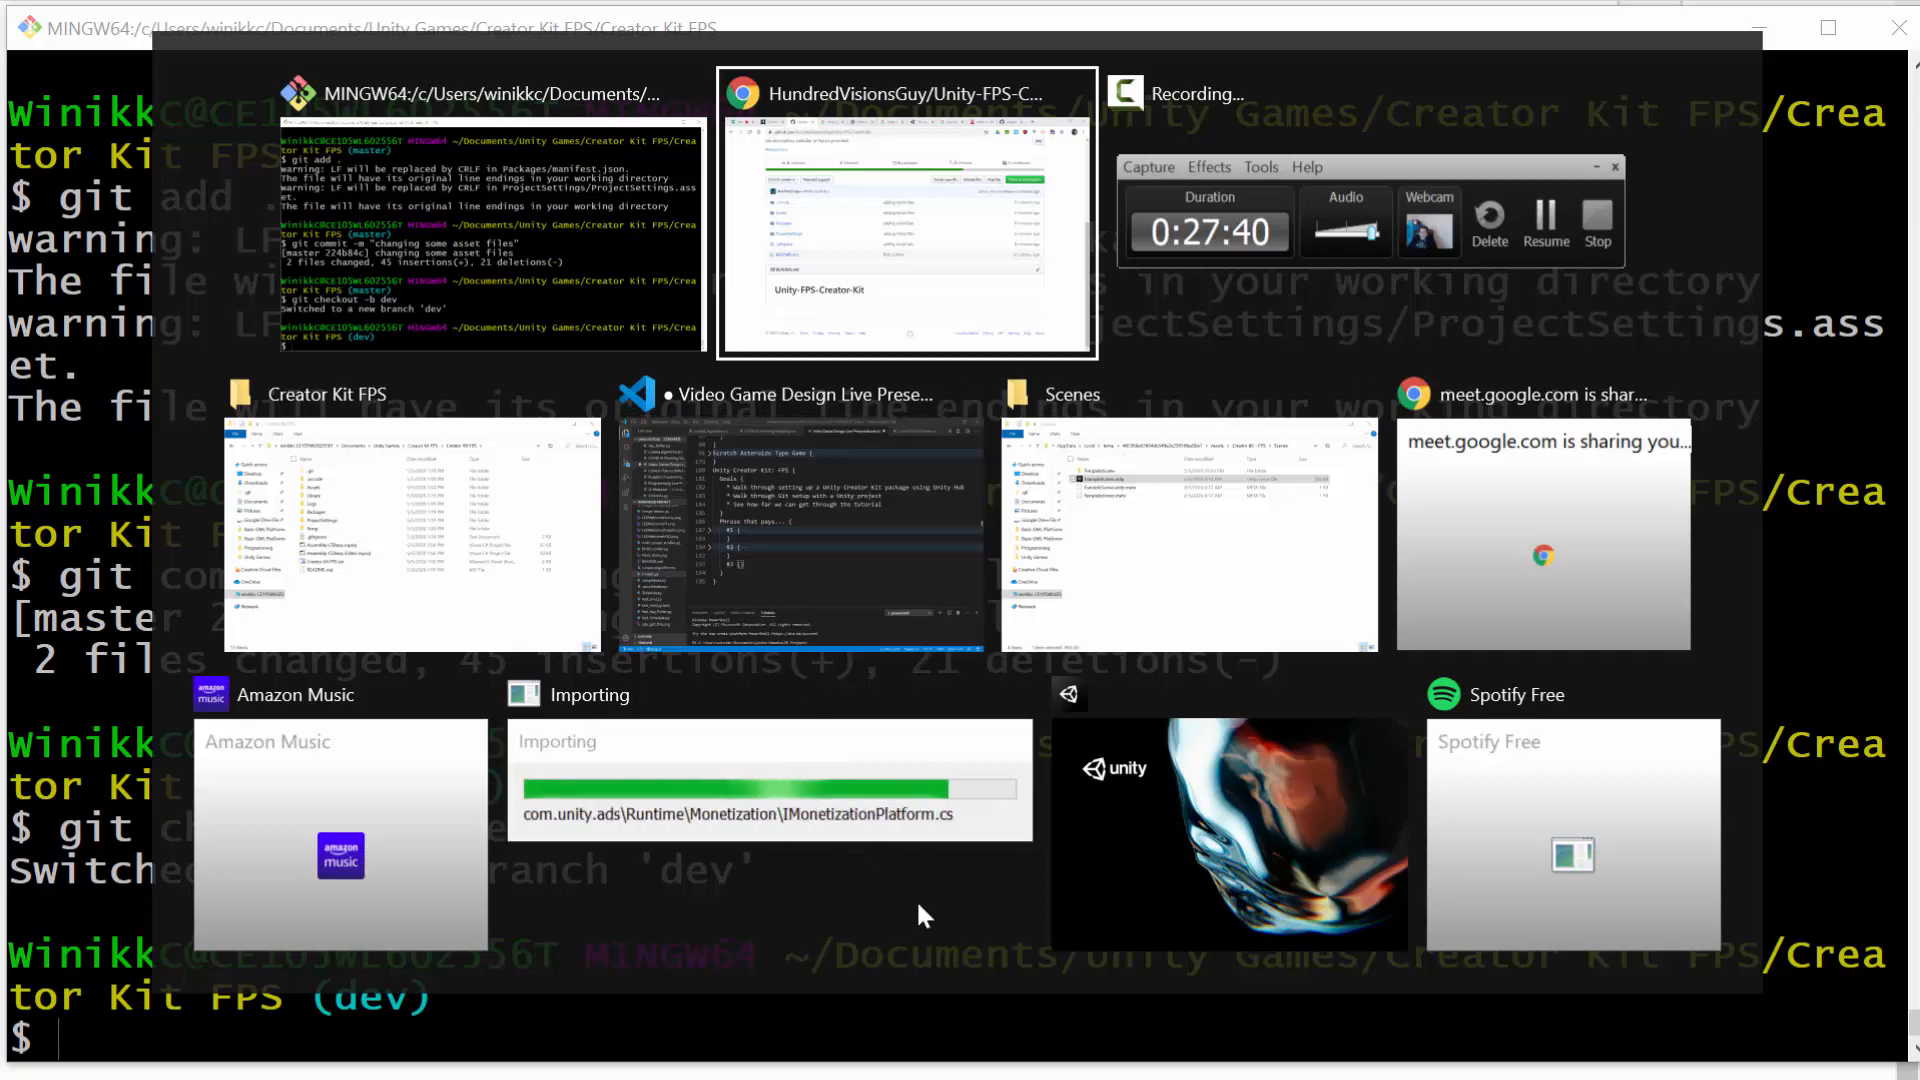
key("alt")
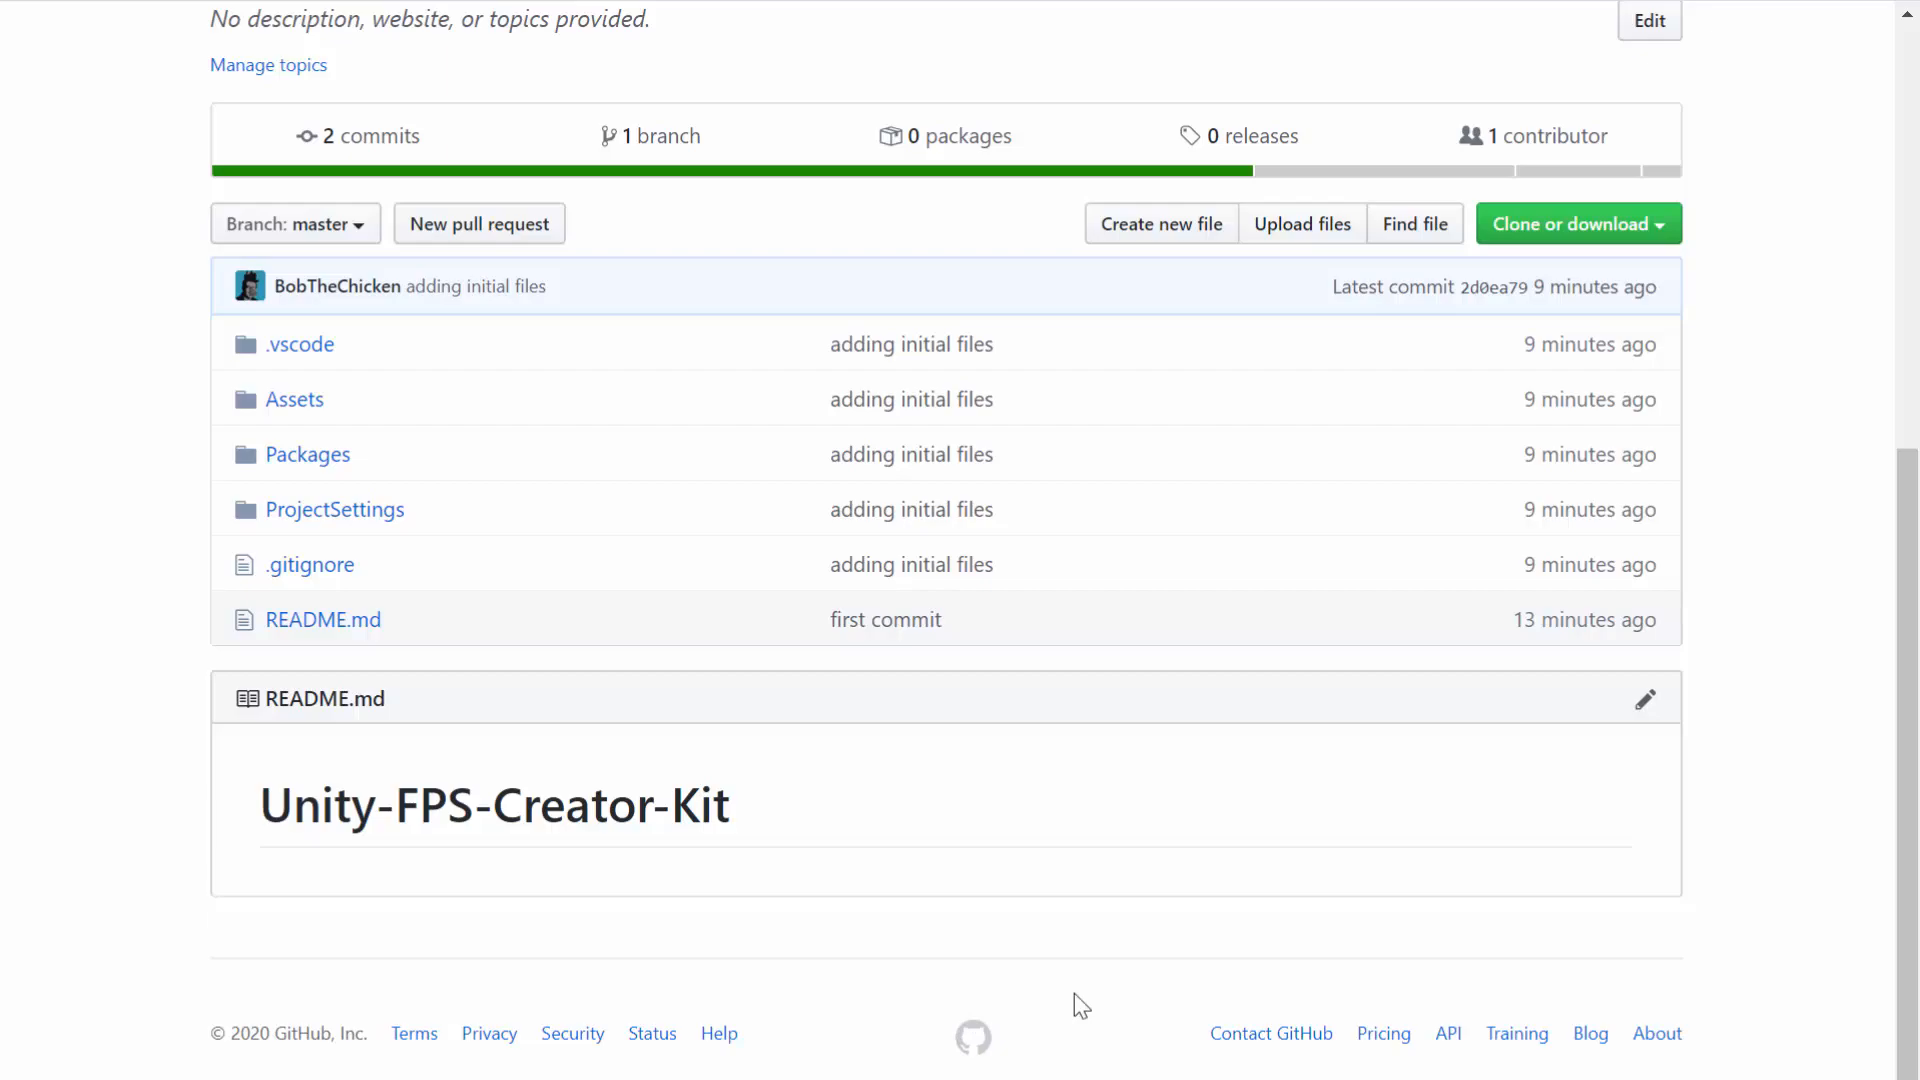
key("alt+Tab")
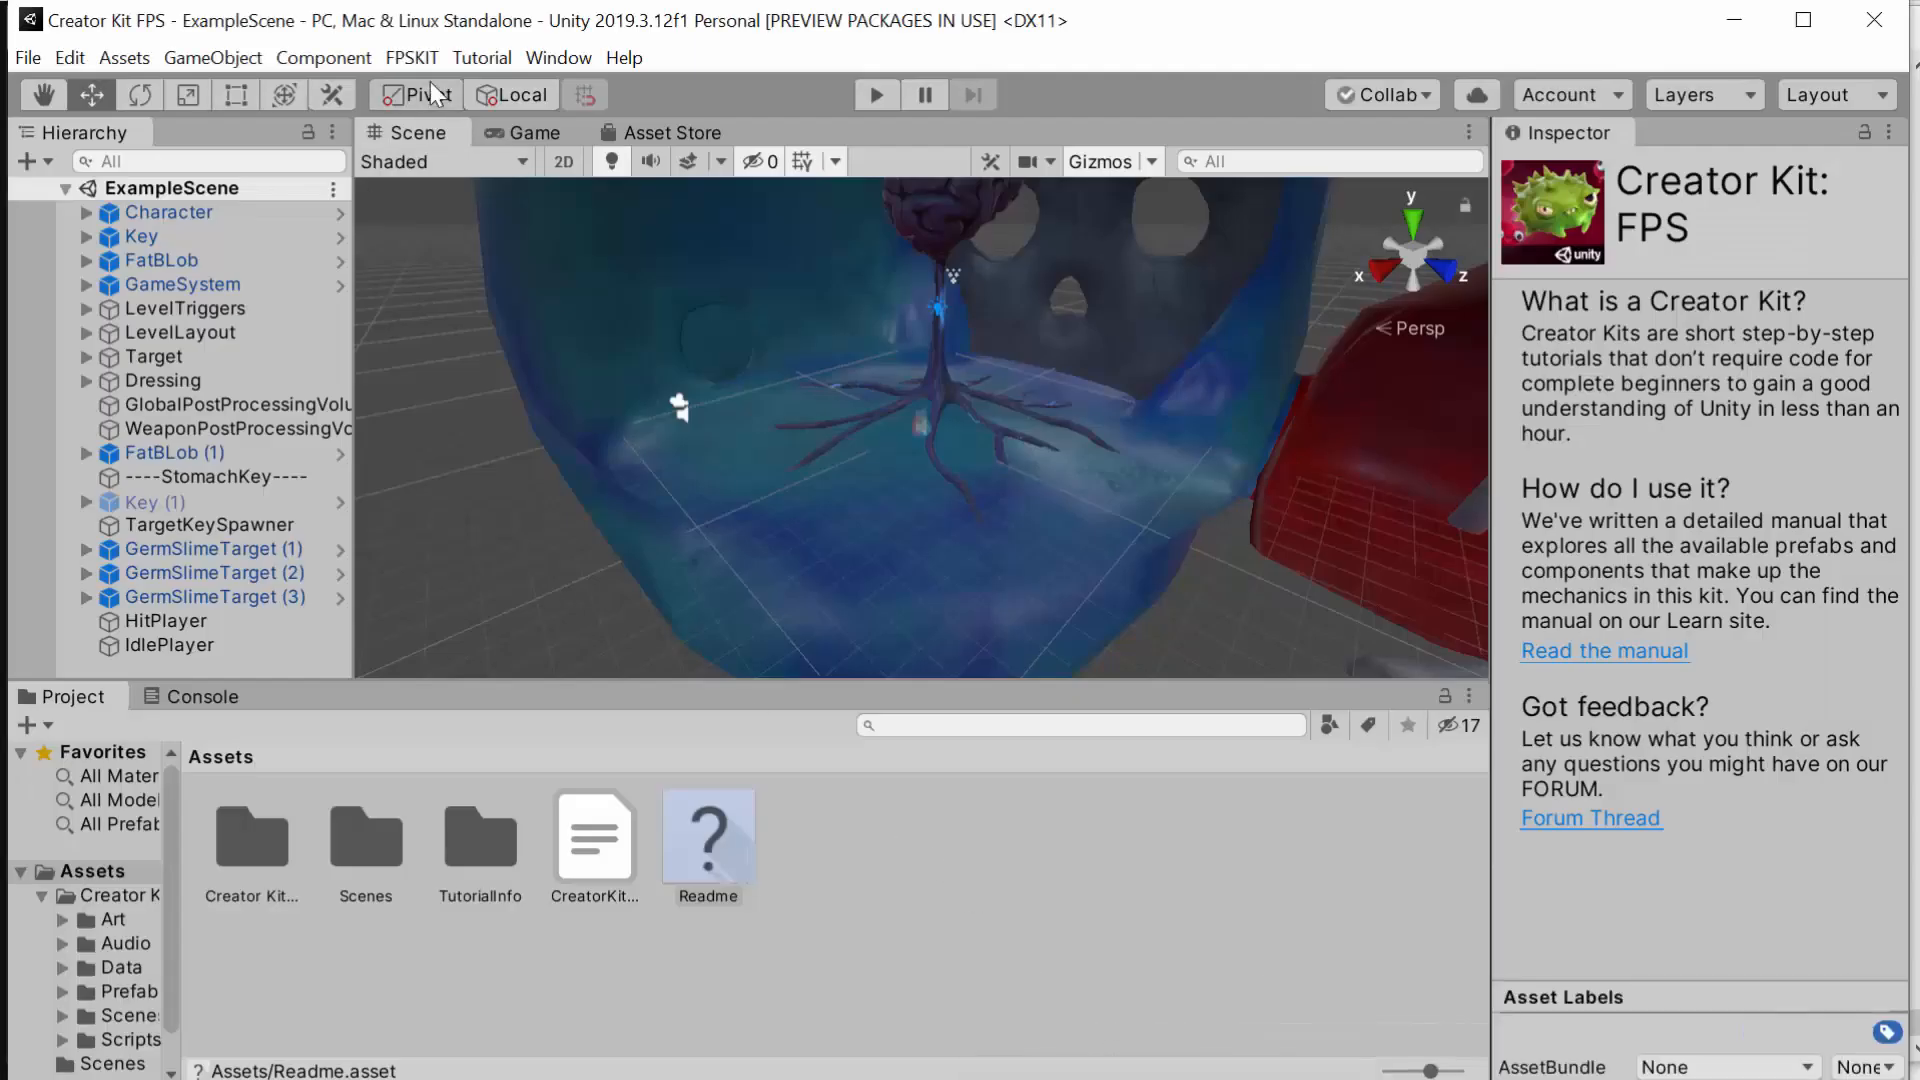
left_click(406, 67)
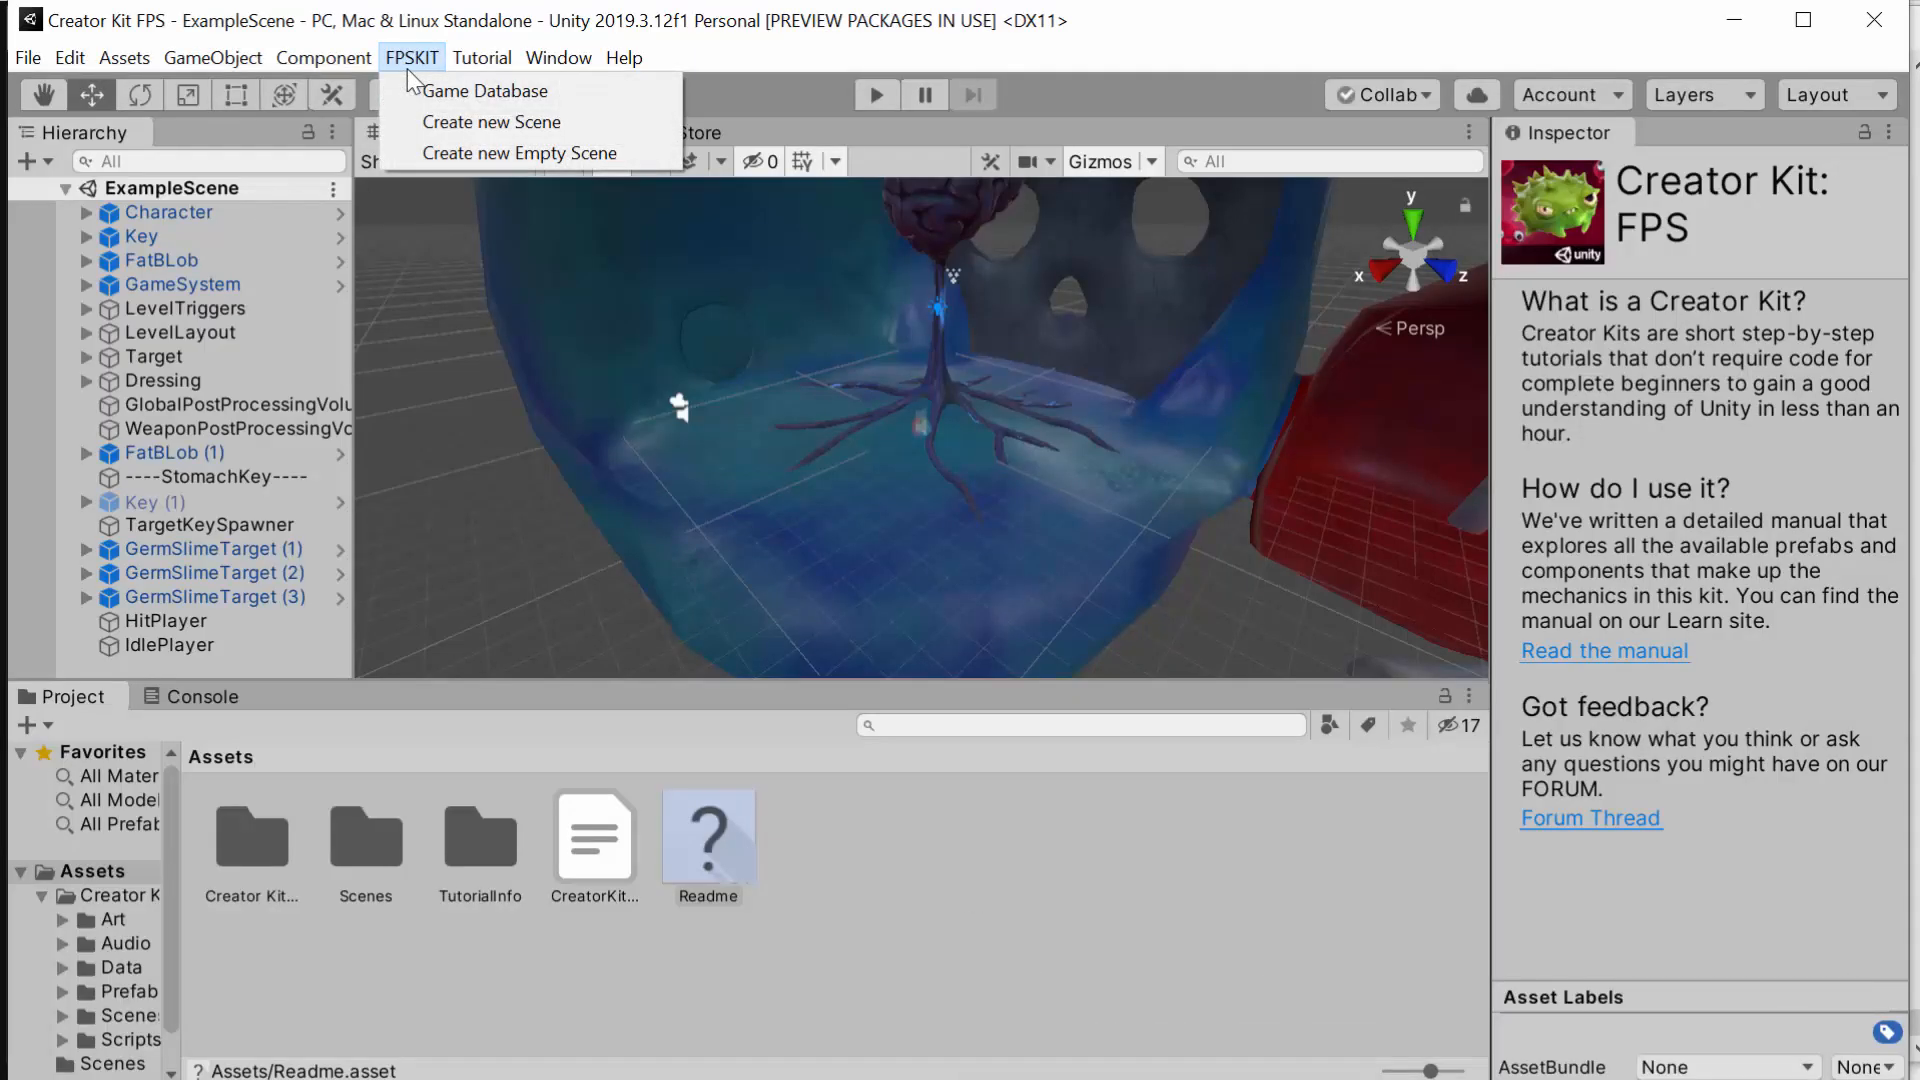
left_click(495, 121)
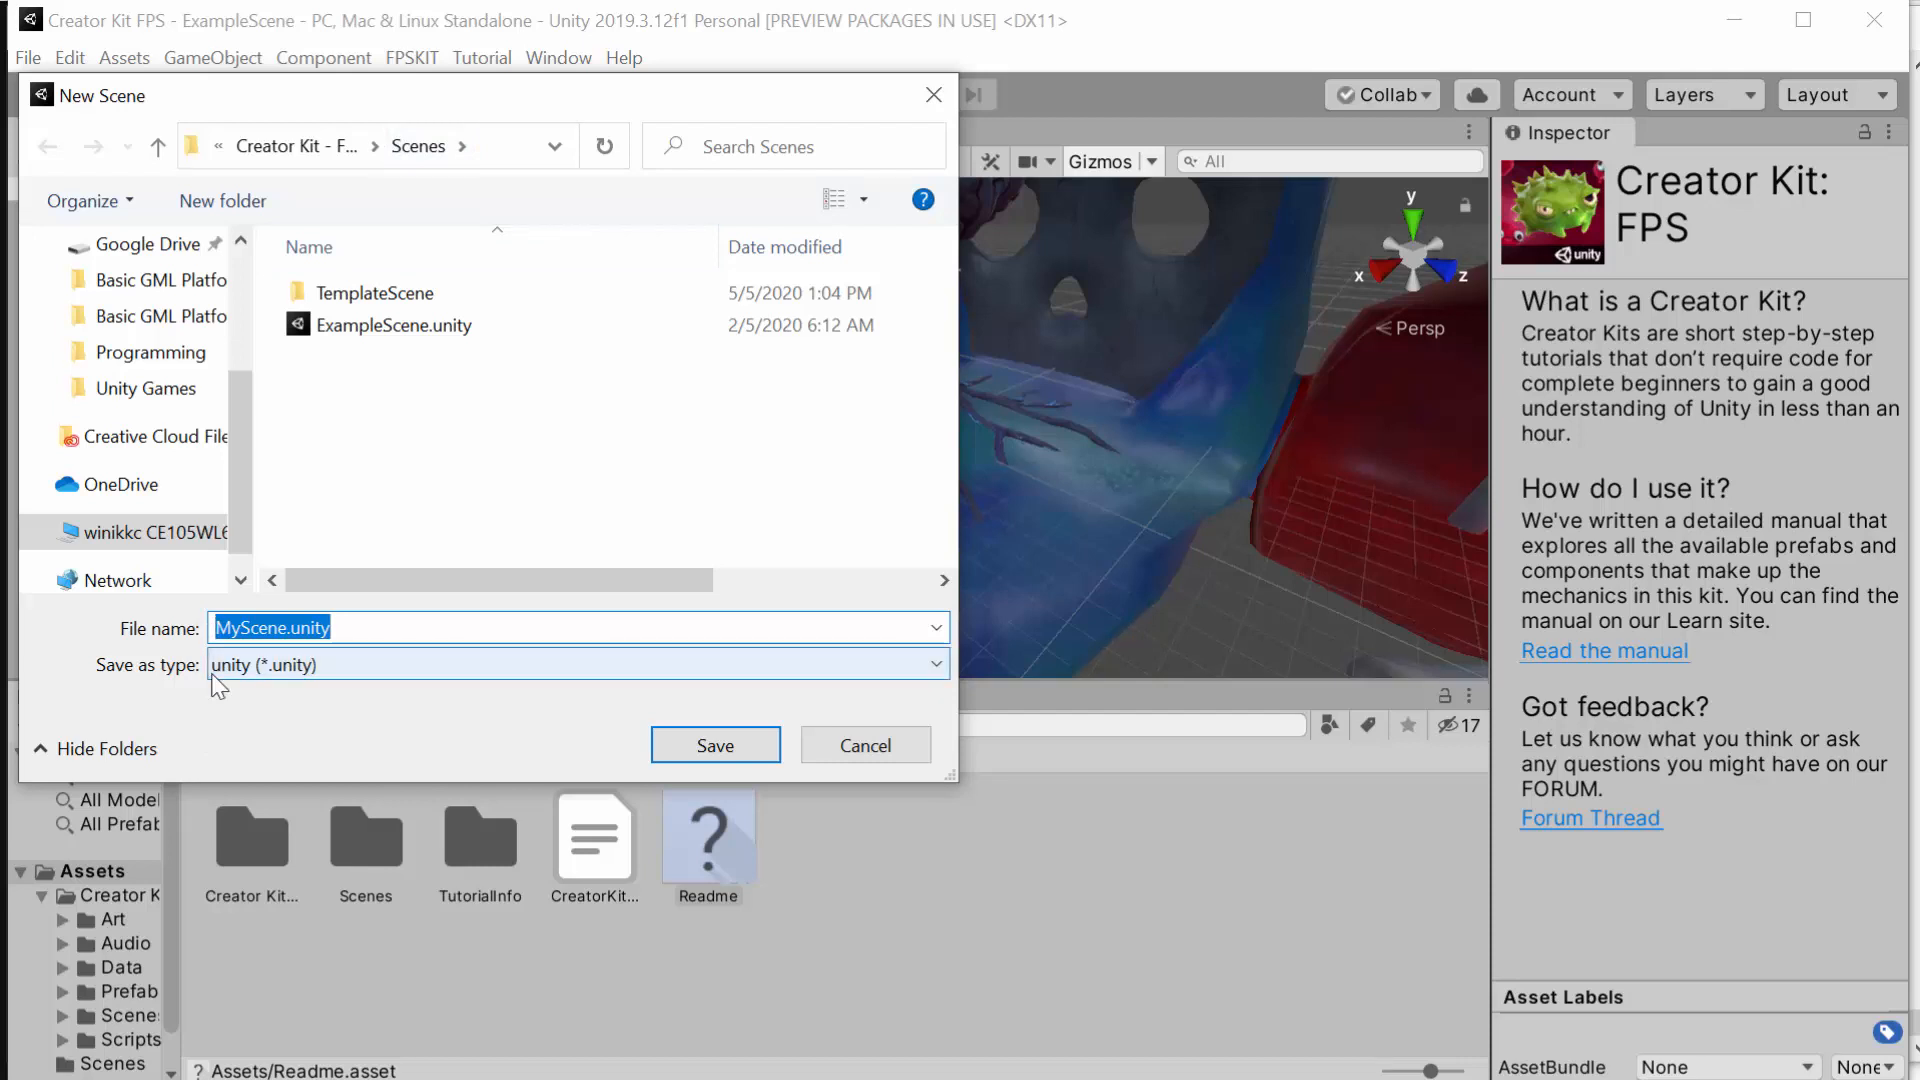
key("BackSpace")
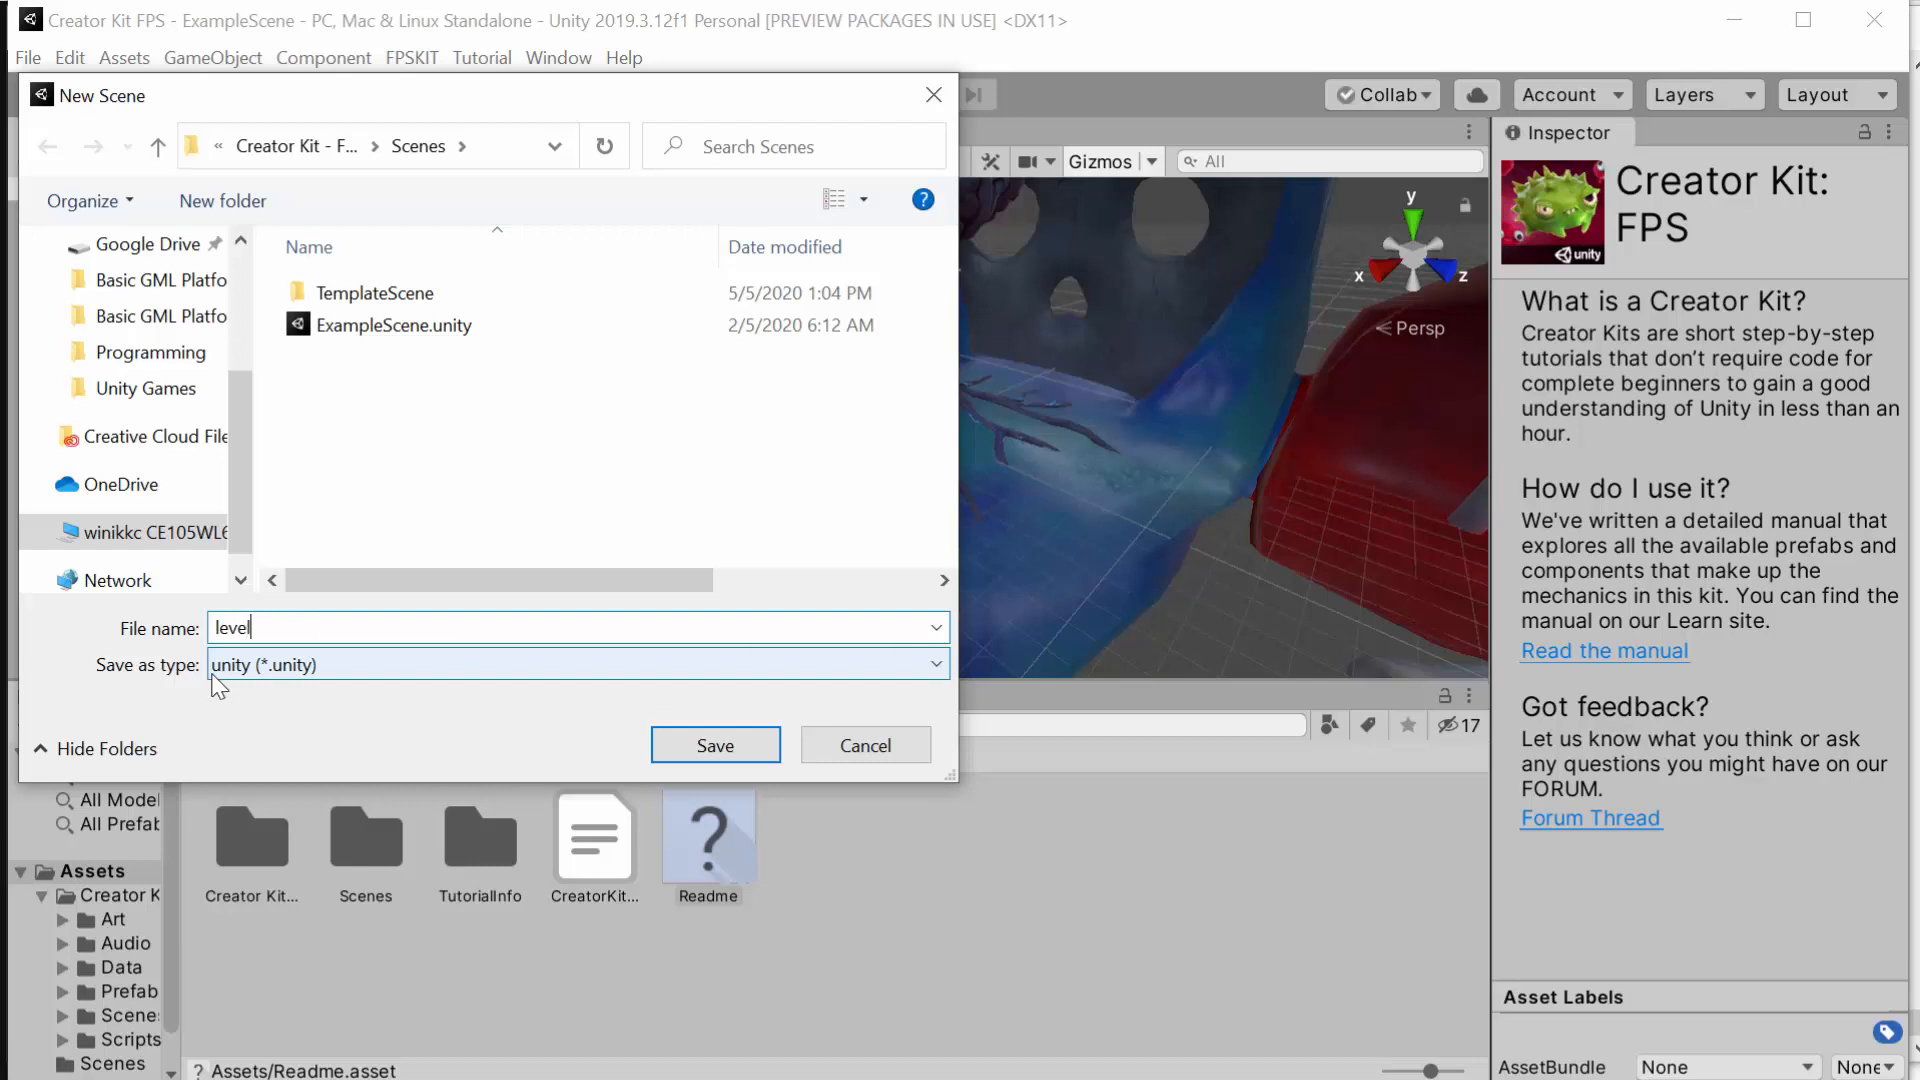
key("Return")
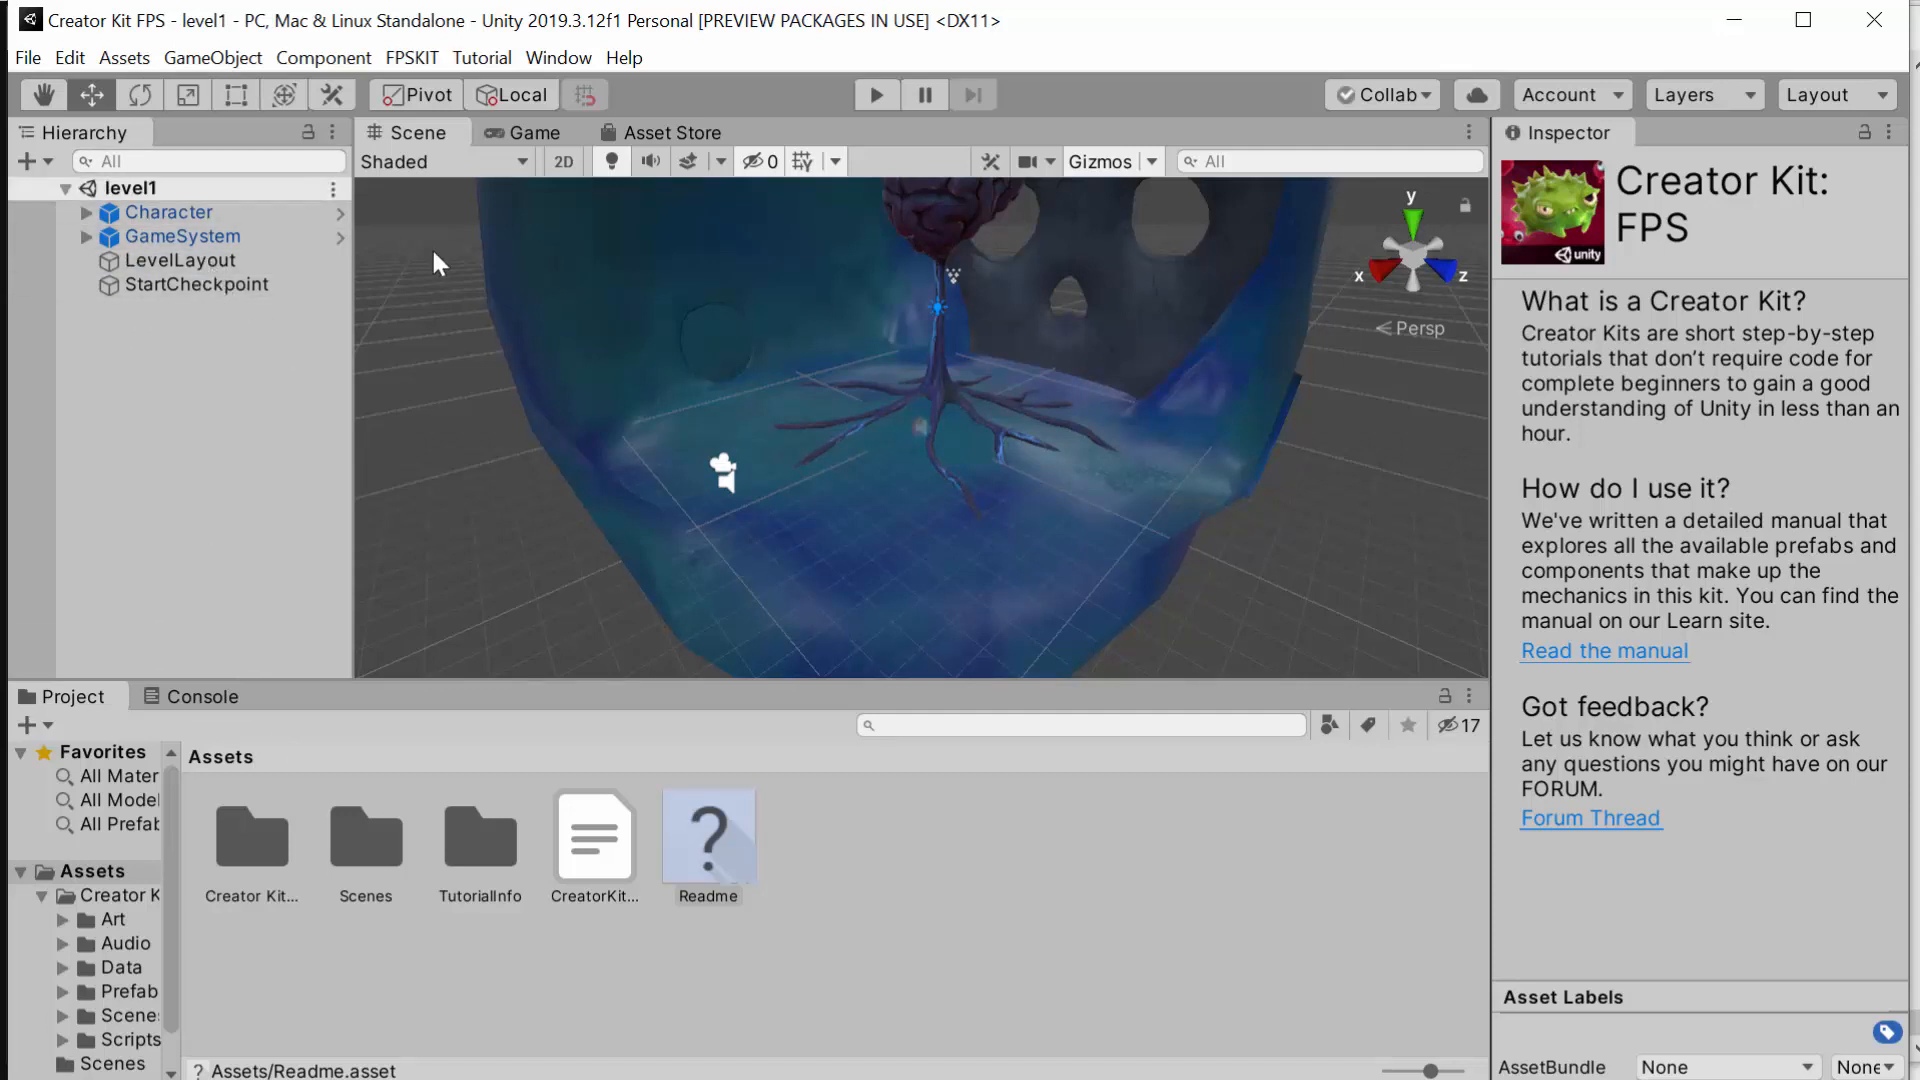
Step: Look over the template room of the level1 scene from farther away and from close up
scroll(1026, 348, "down", 10)
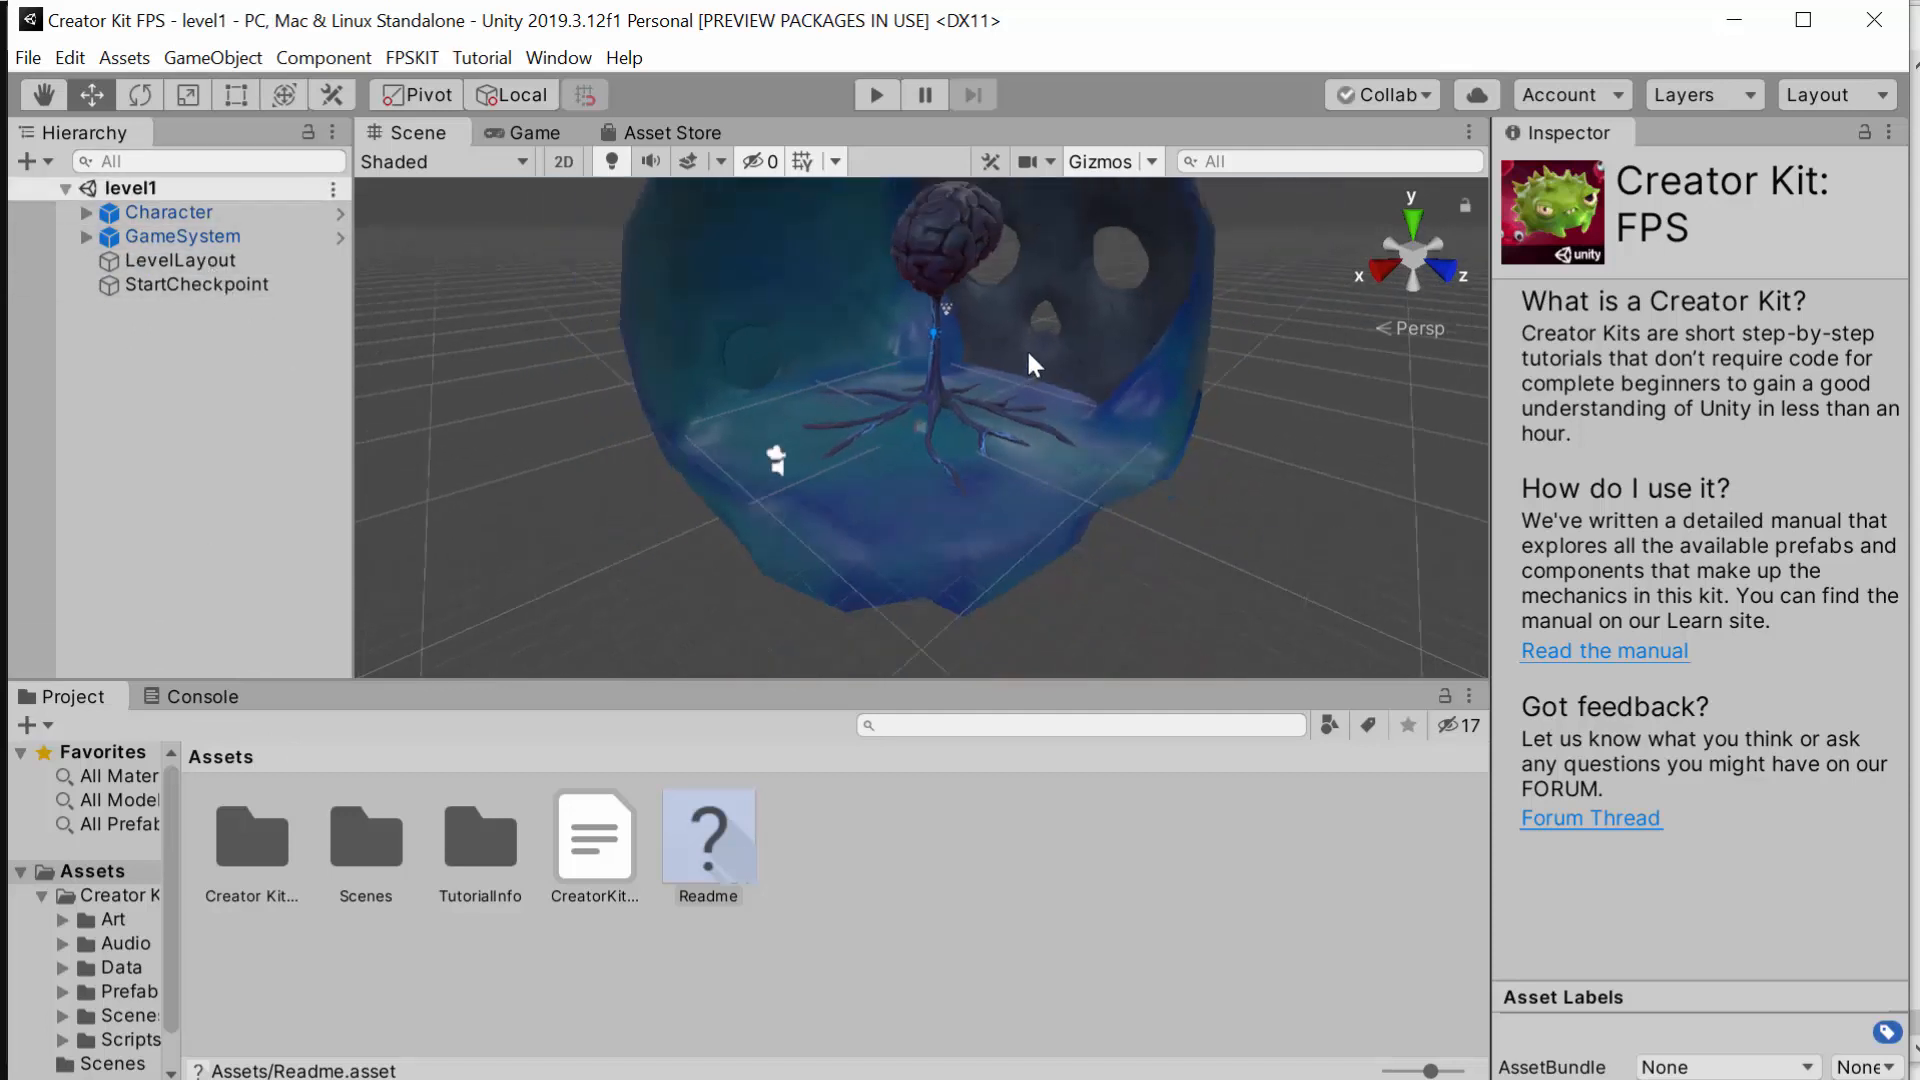
scroll(942, 330, "down", 2)
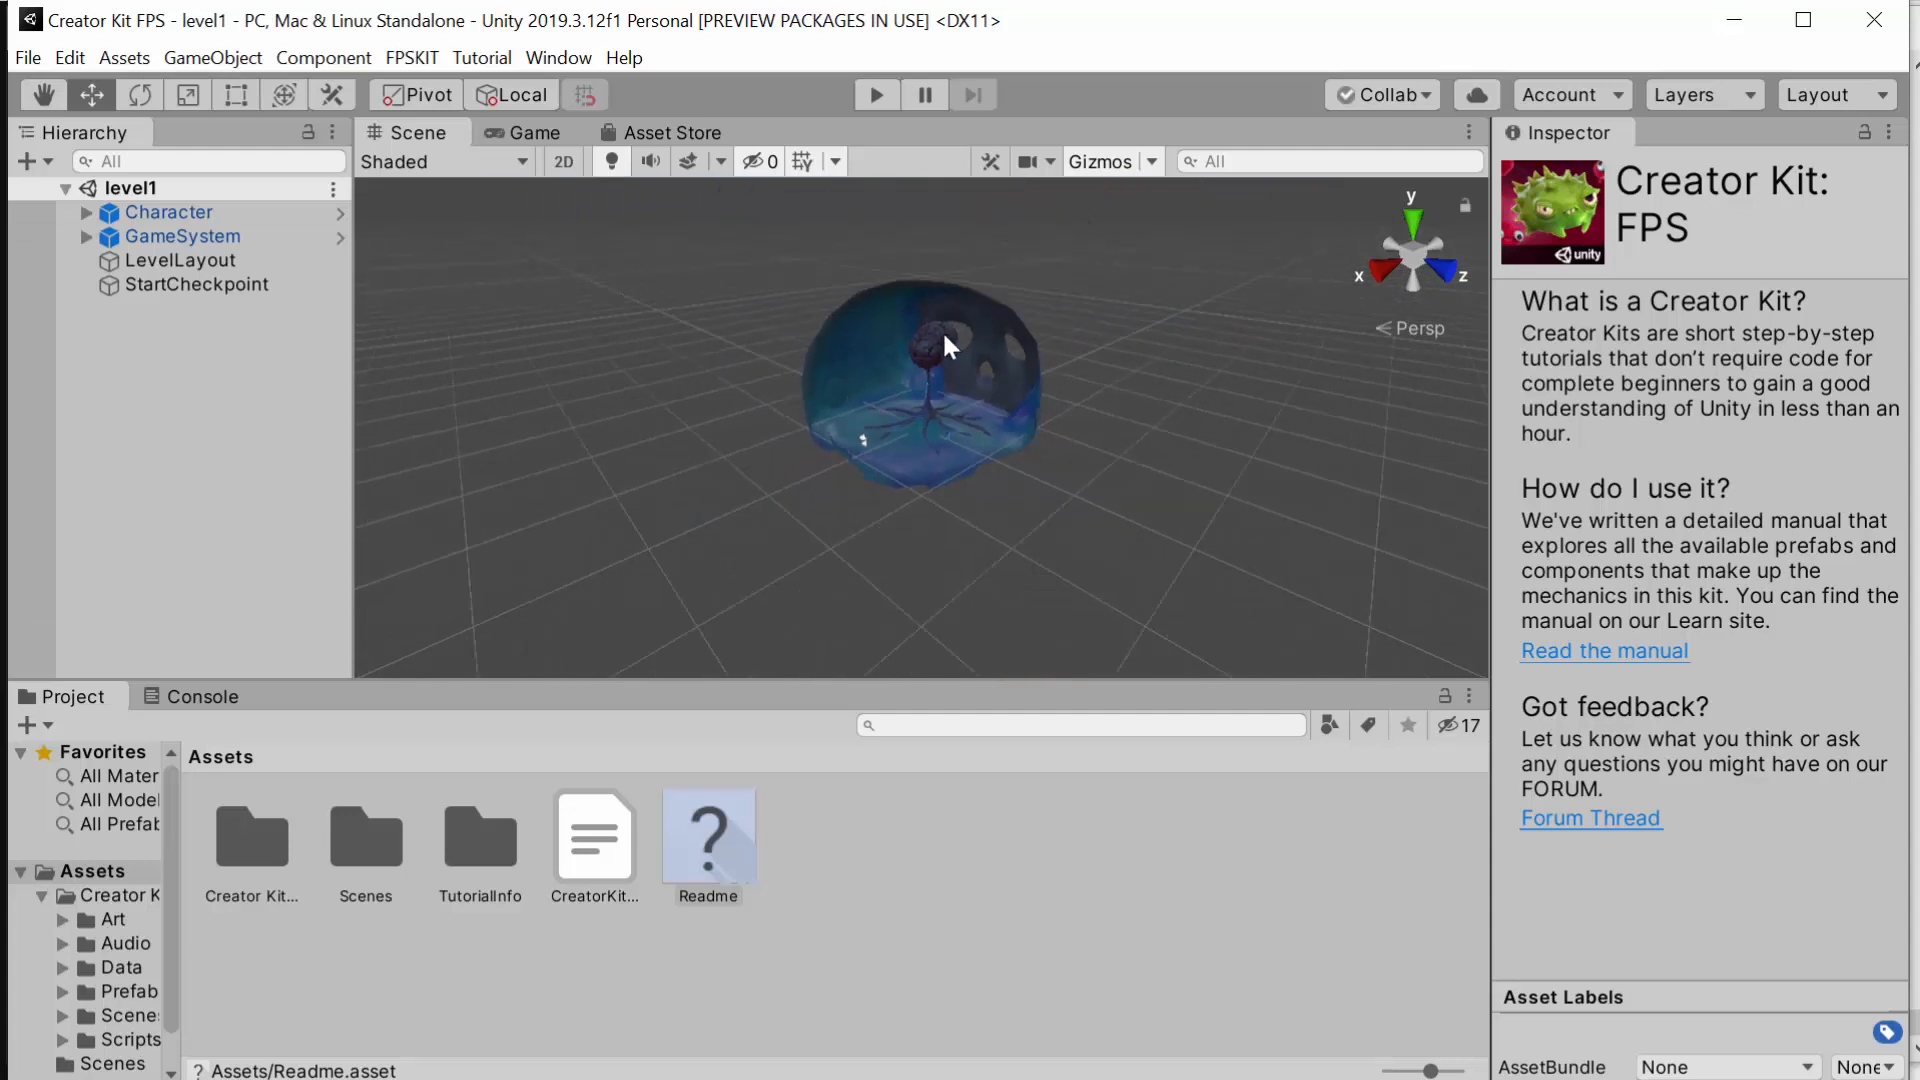
scroll(916, 364, "up", 5)
scroll(972, 310, "up", 4)
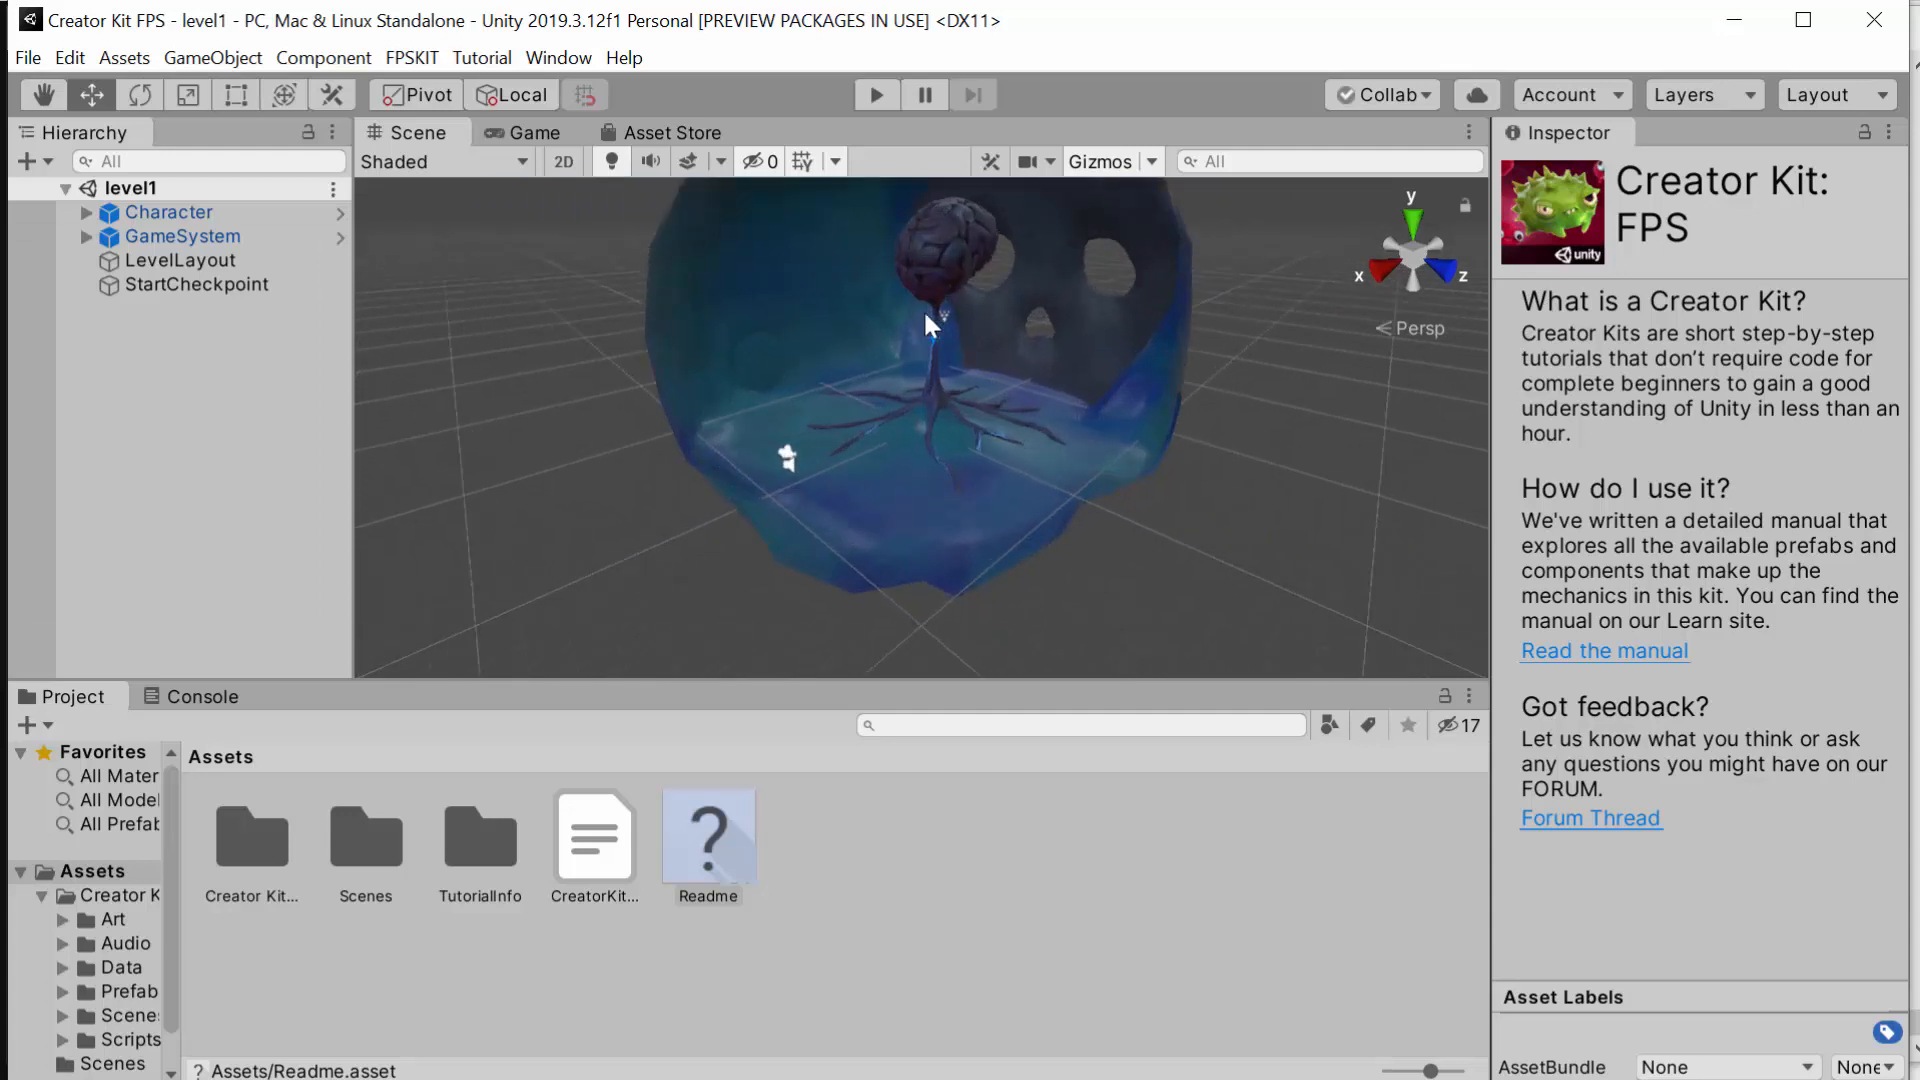
scroll(922, 309, "down", 4)
scroll(972, 292, "up", 1)
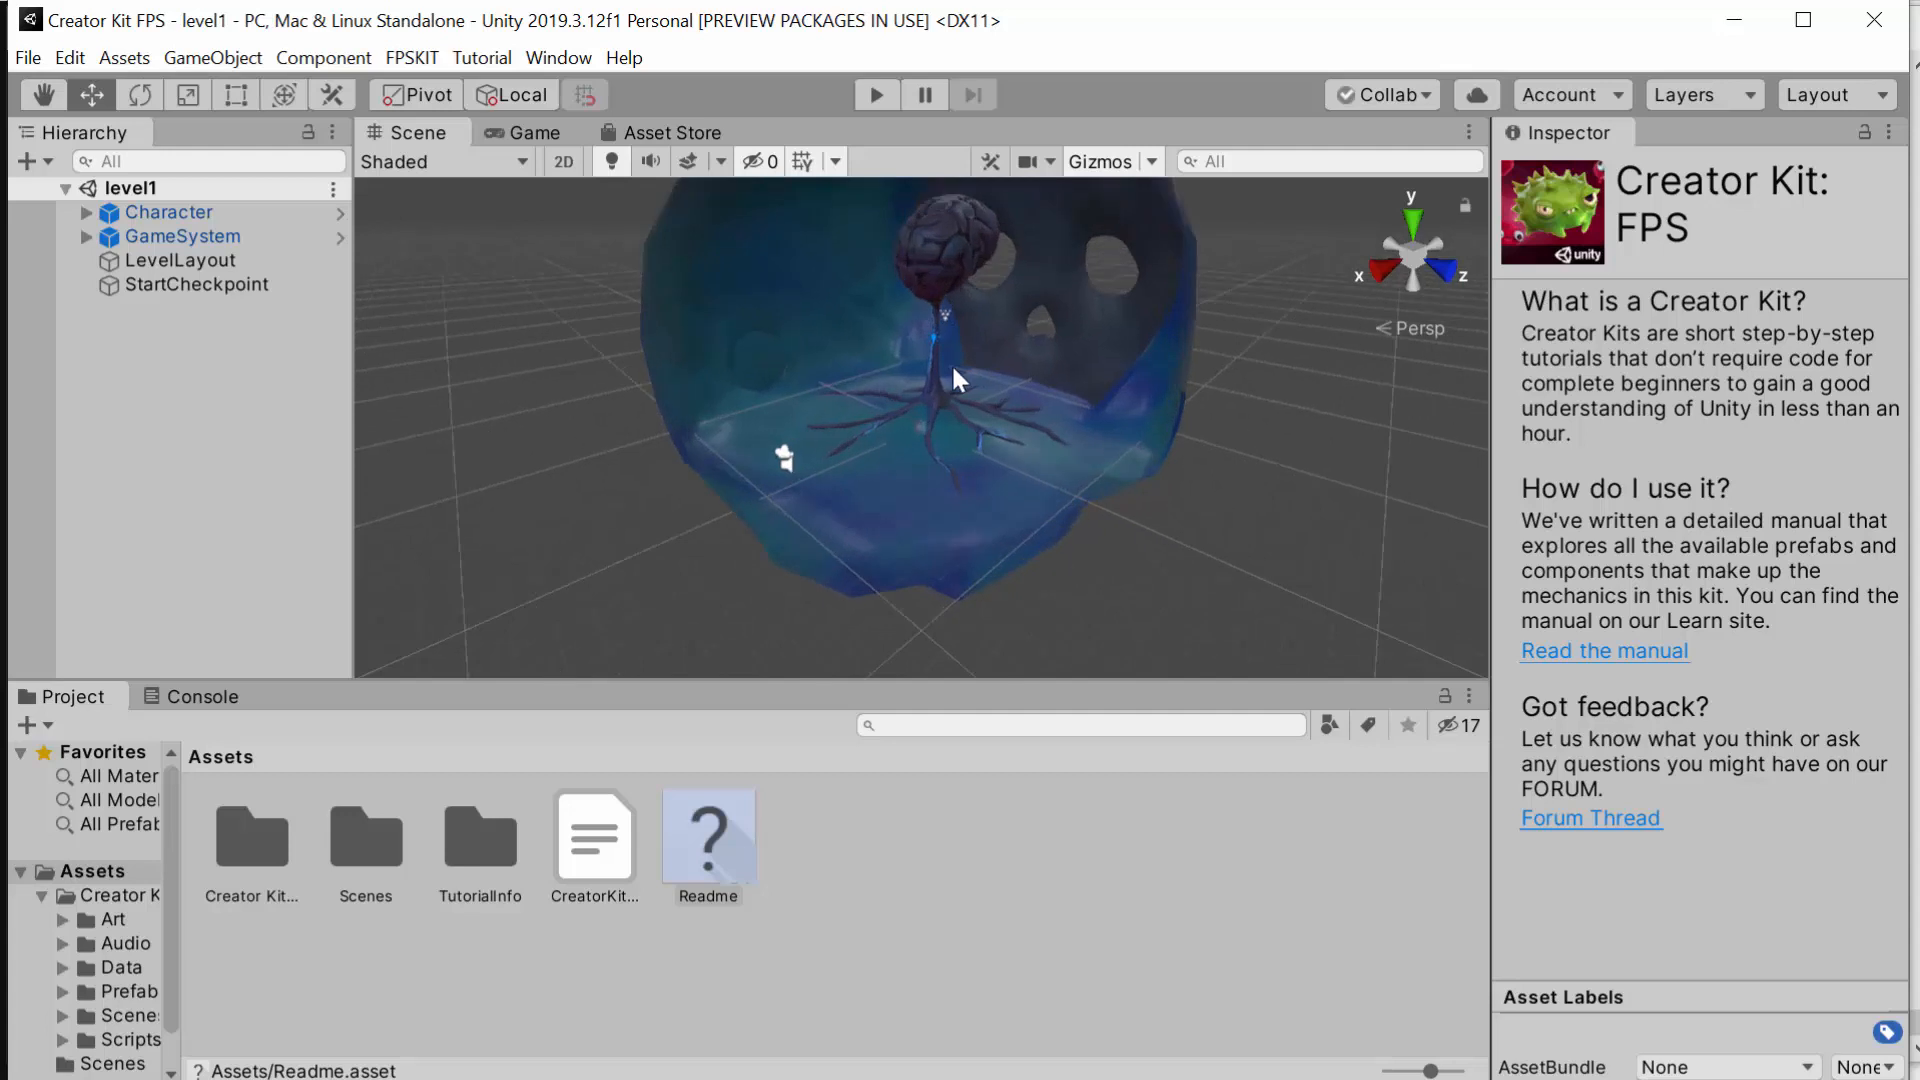
Step: Switch to the Customize the Germ Targets tutorial, review its scene creation instructions, and read the first step of Add More Targets
key("alt+Tab")
key("alt+Tab")
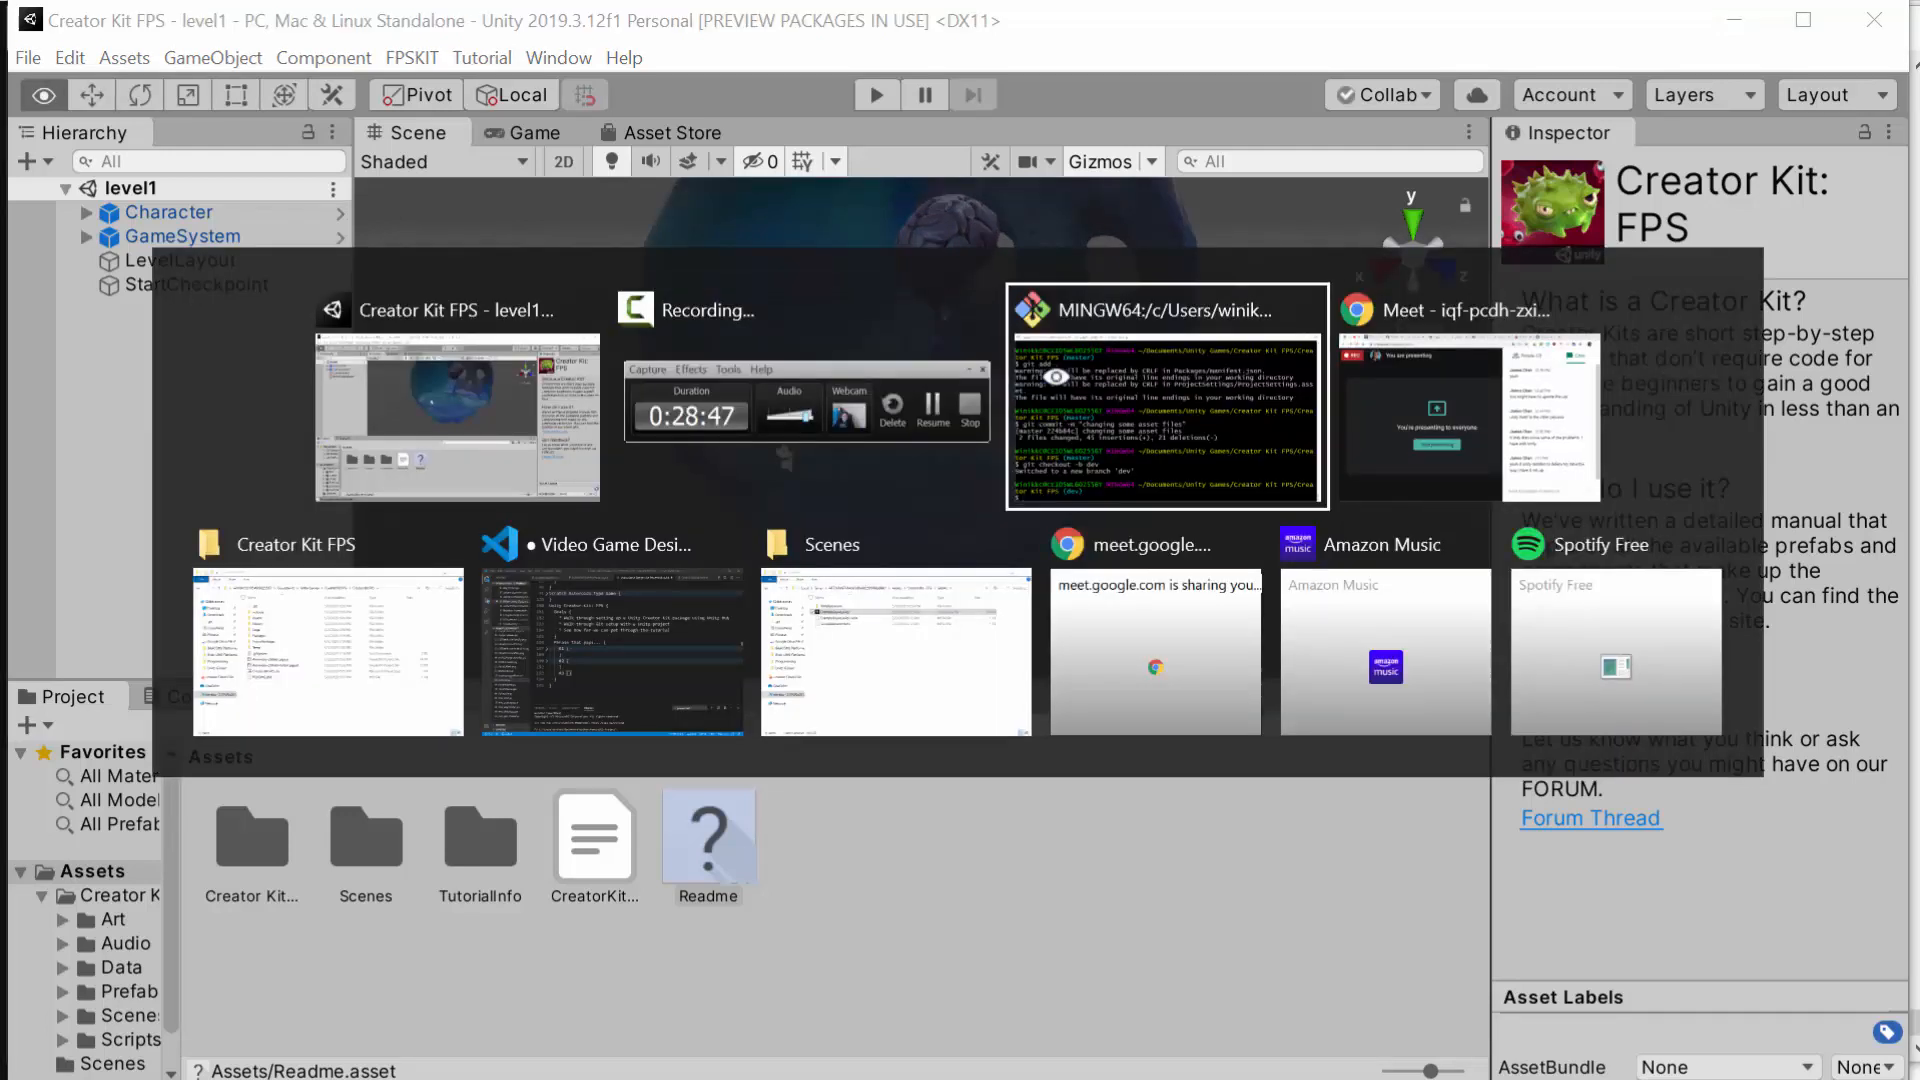
key("alt+Tab")
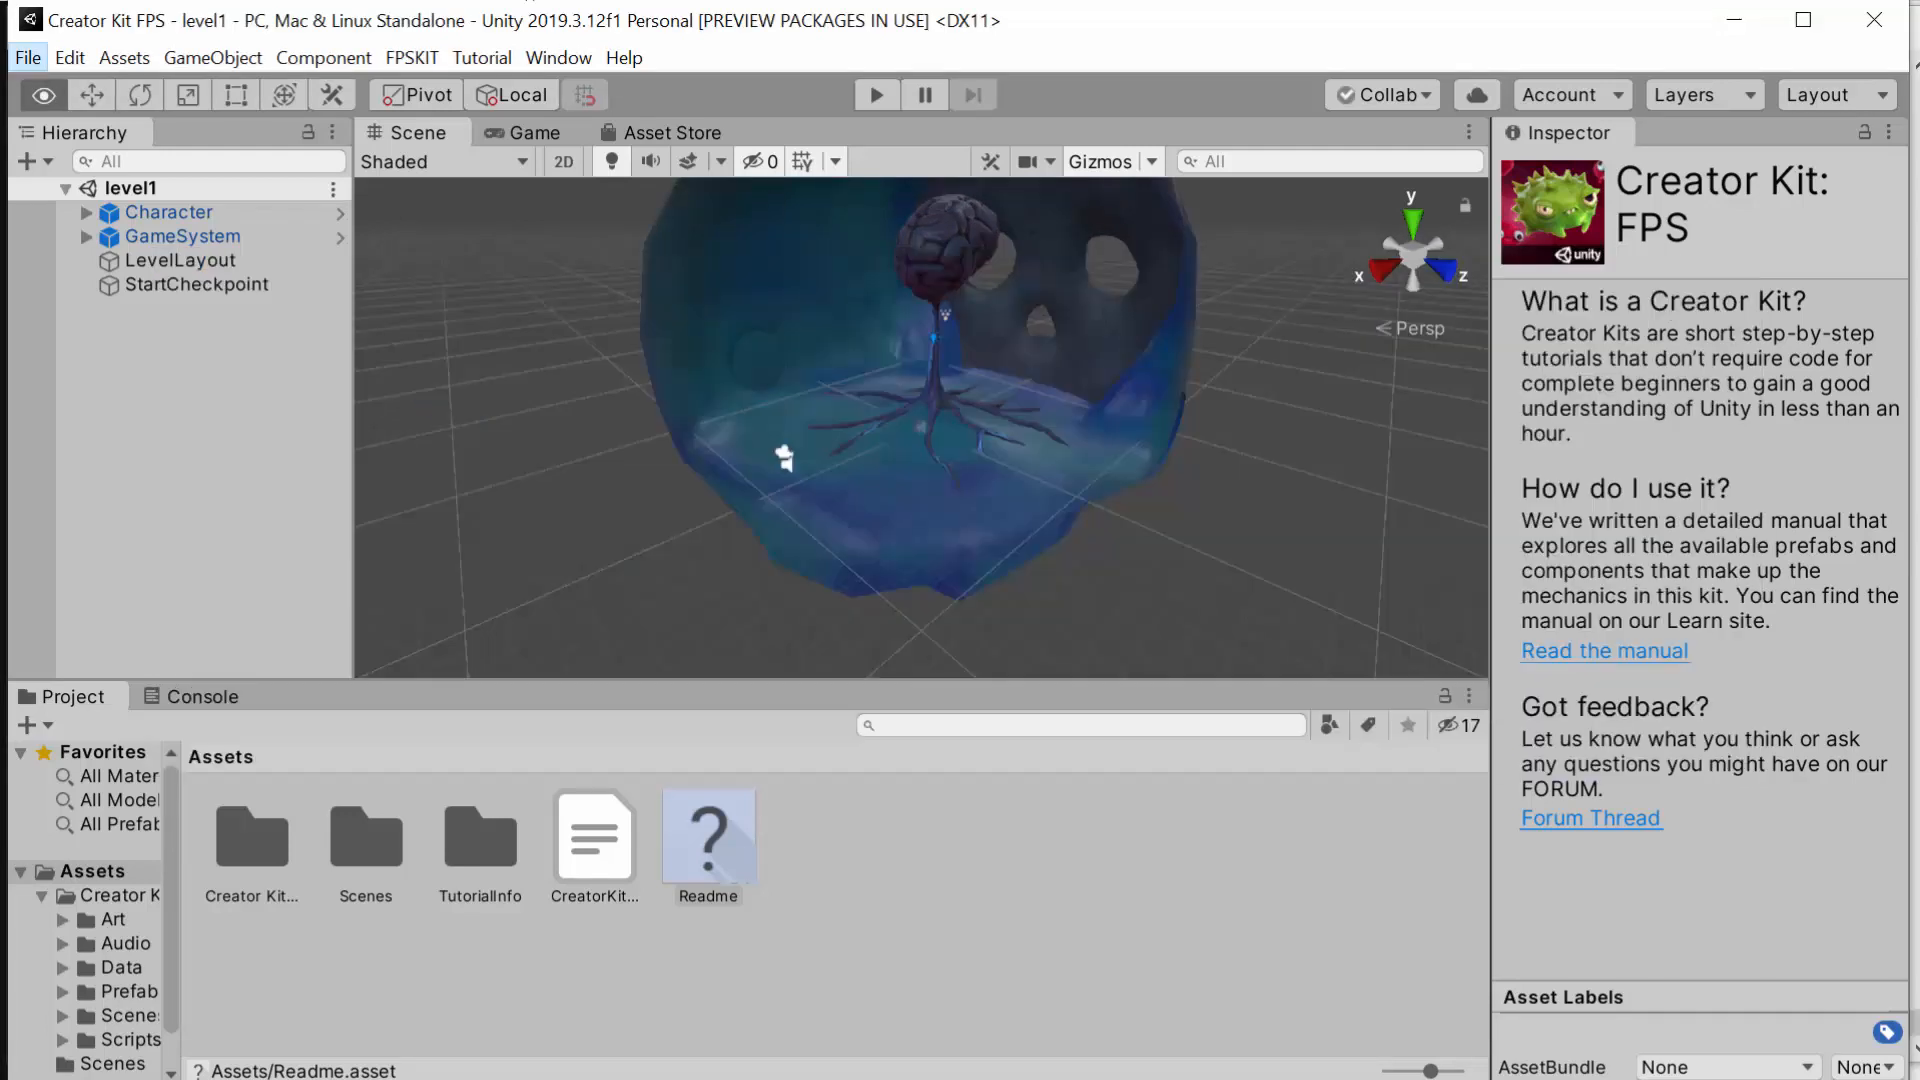
key("ctrl+Tab")
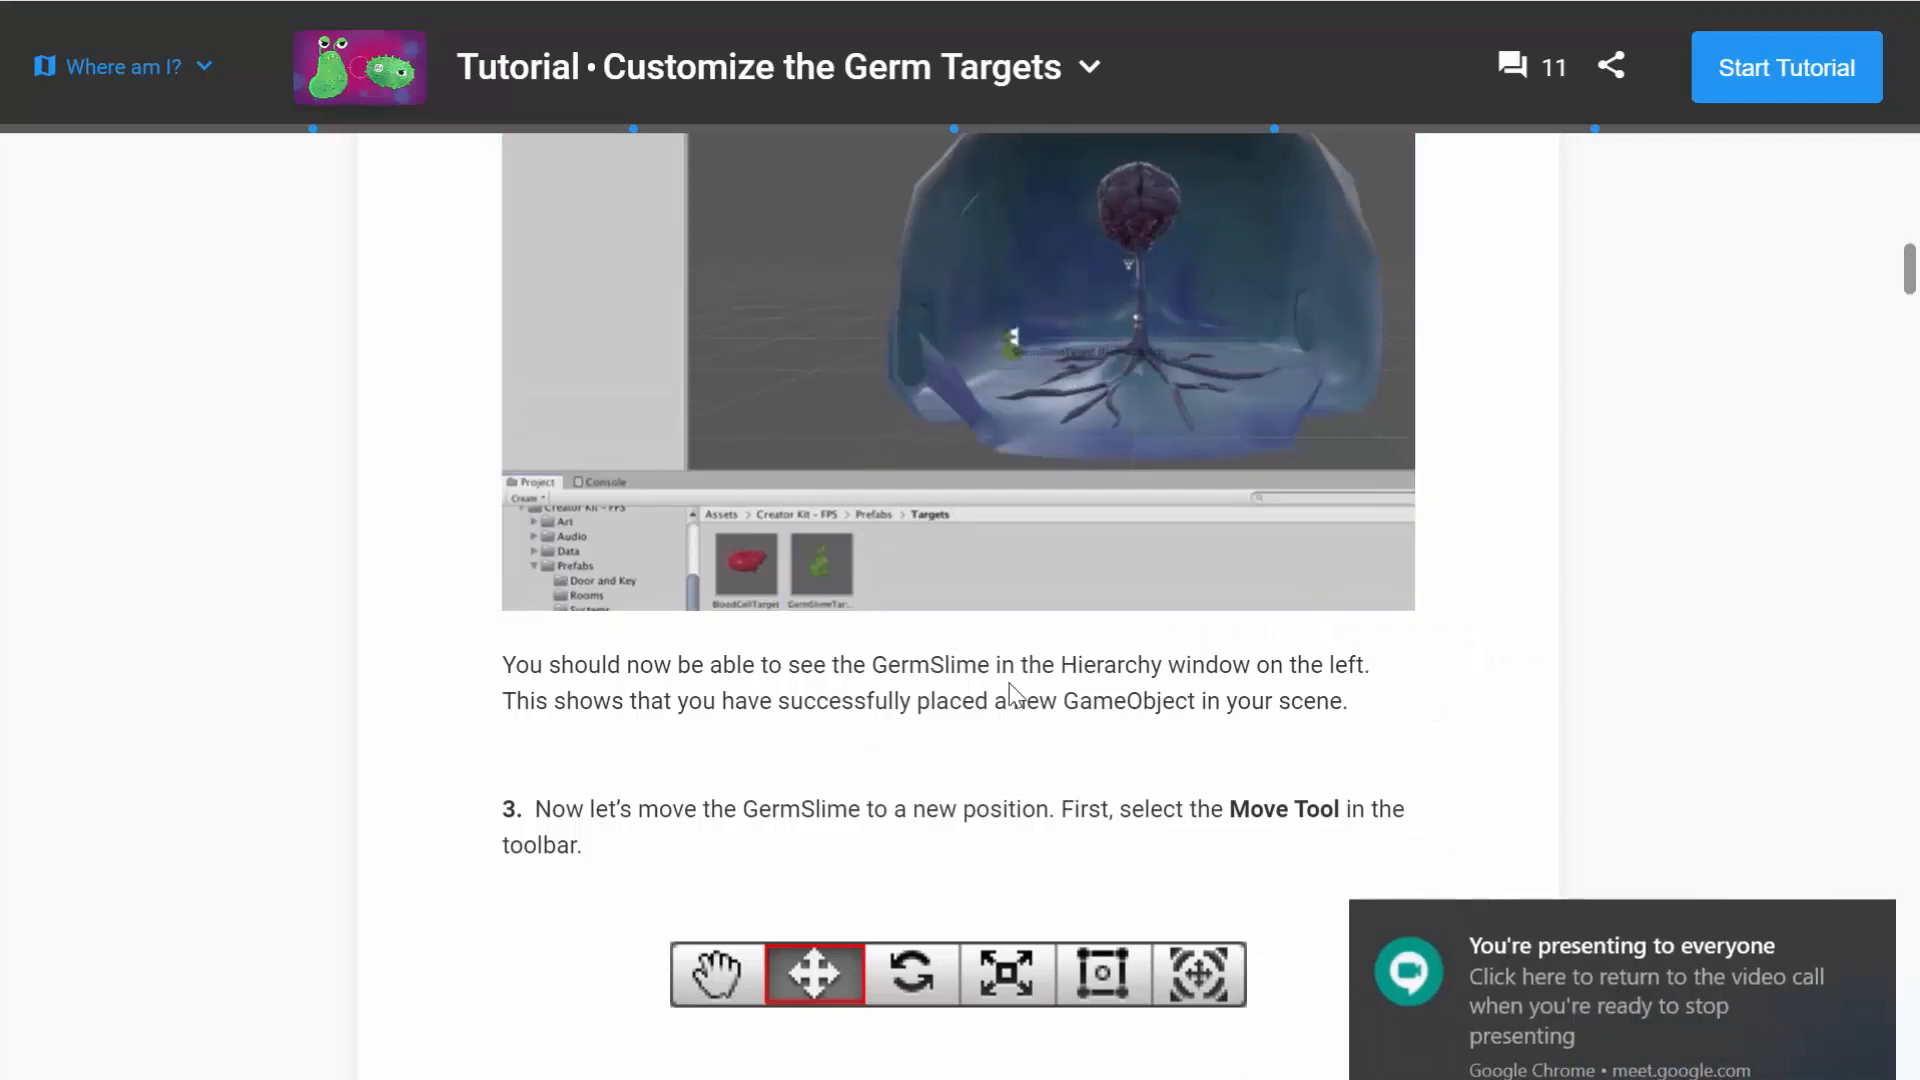
scroll(1095, 760, "up", 7)
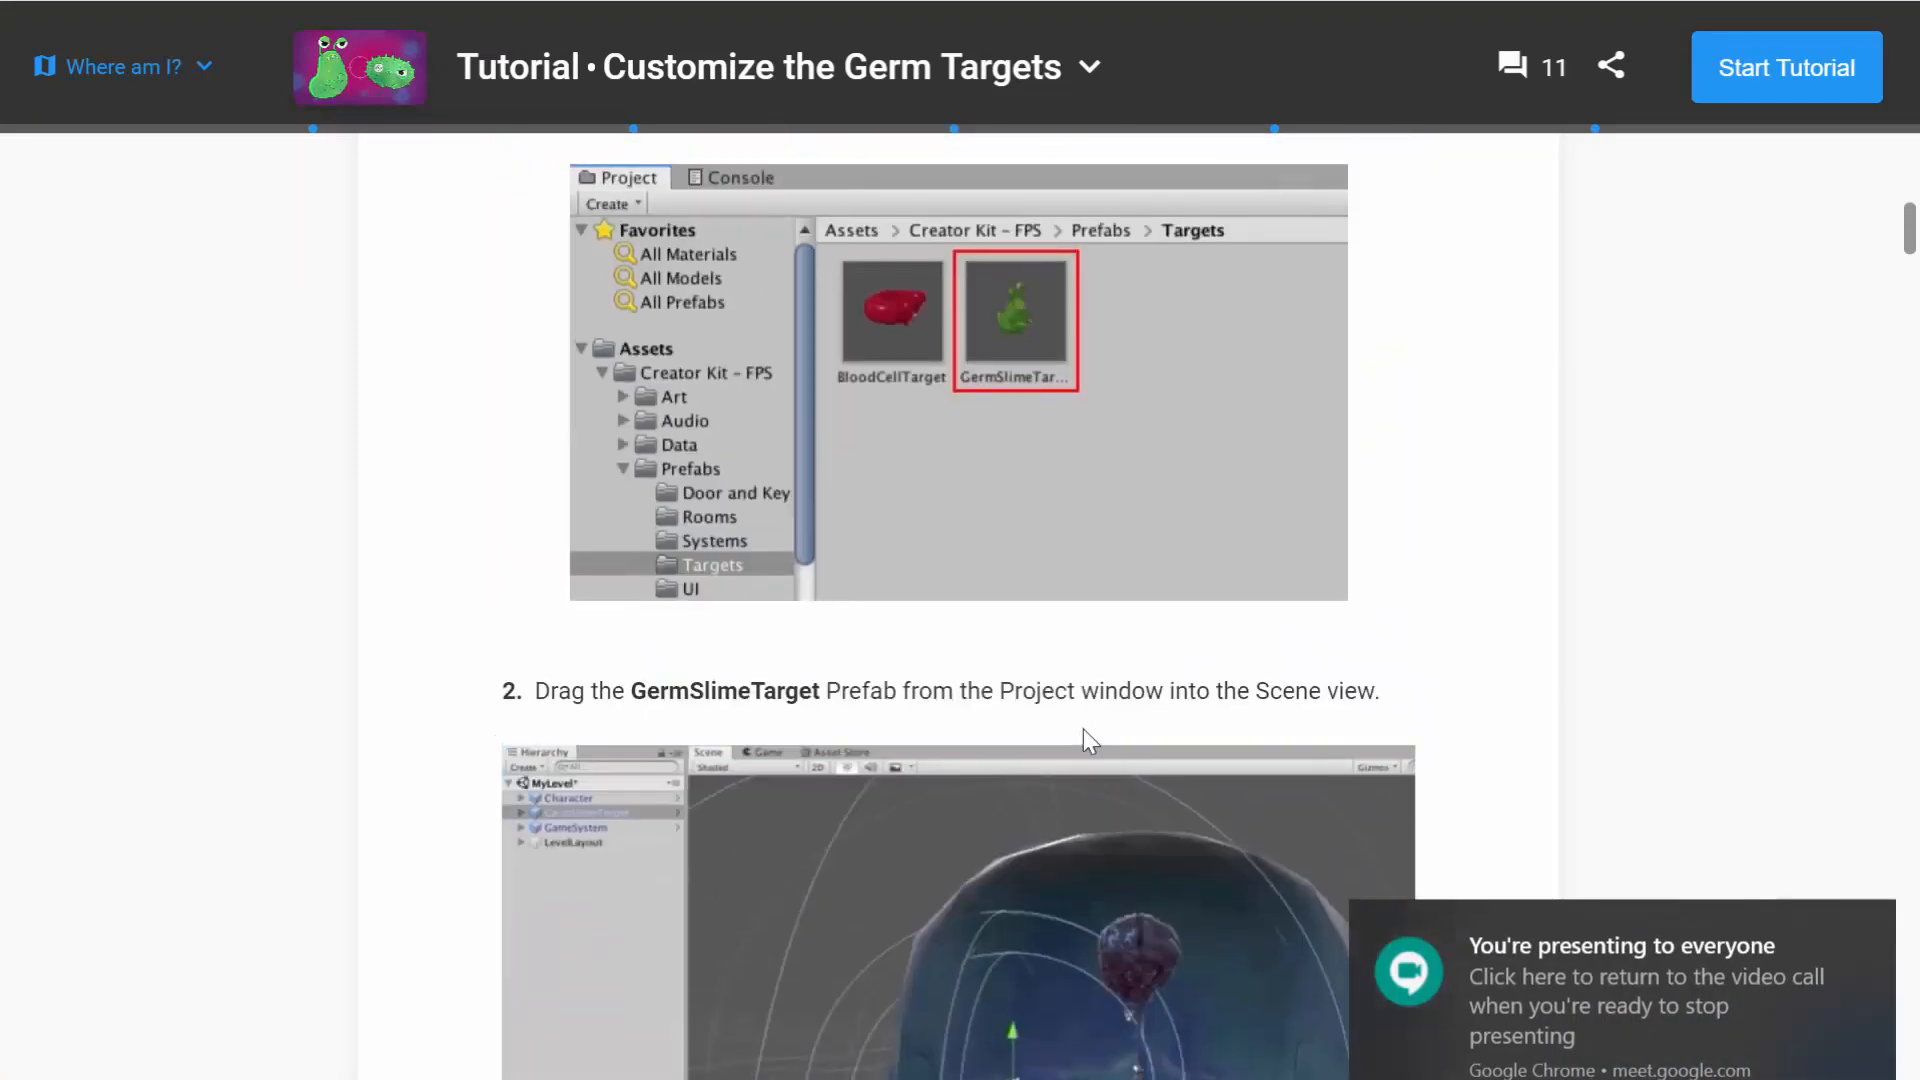
scroll(1070, 720, "down", 1)
scroll(1000, 640, "up", 6)
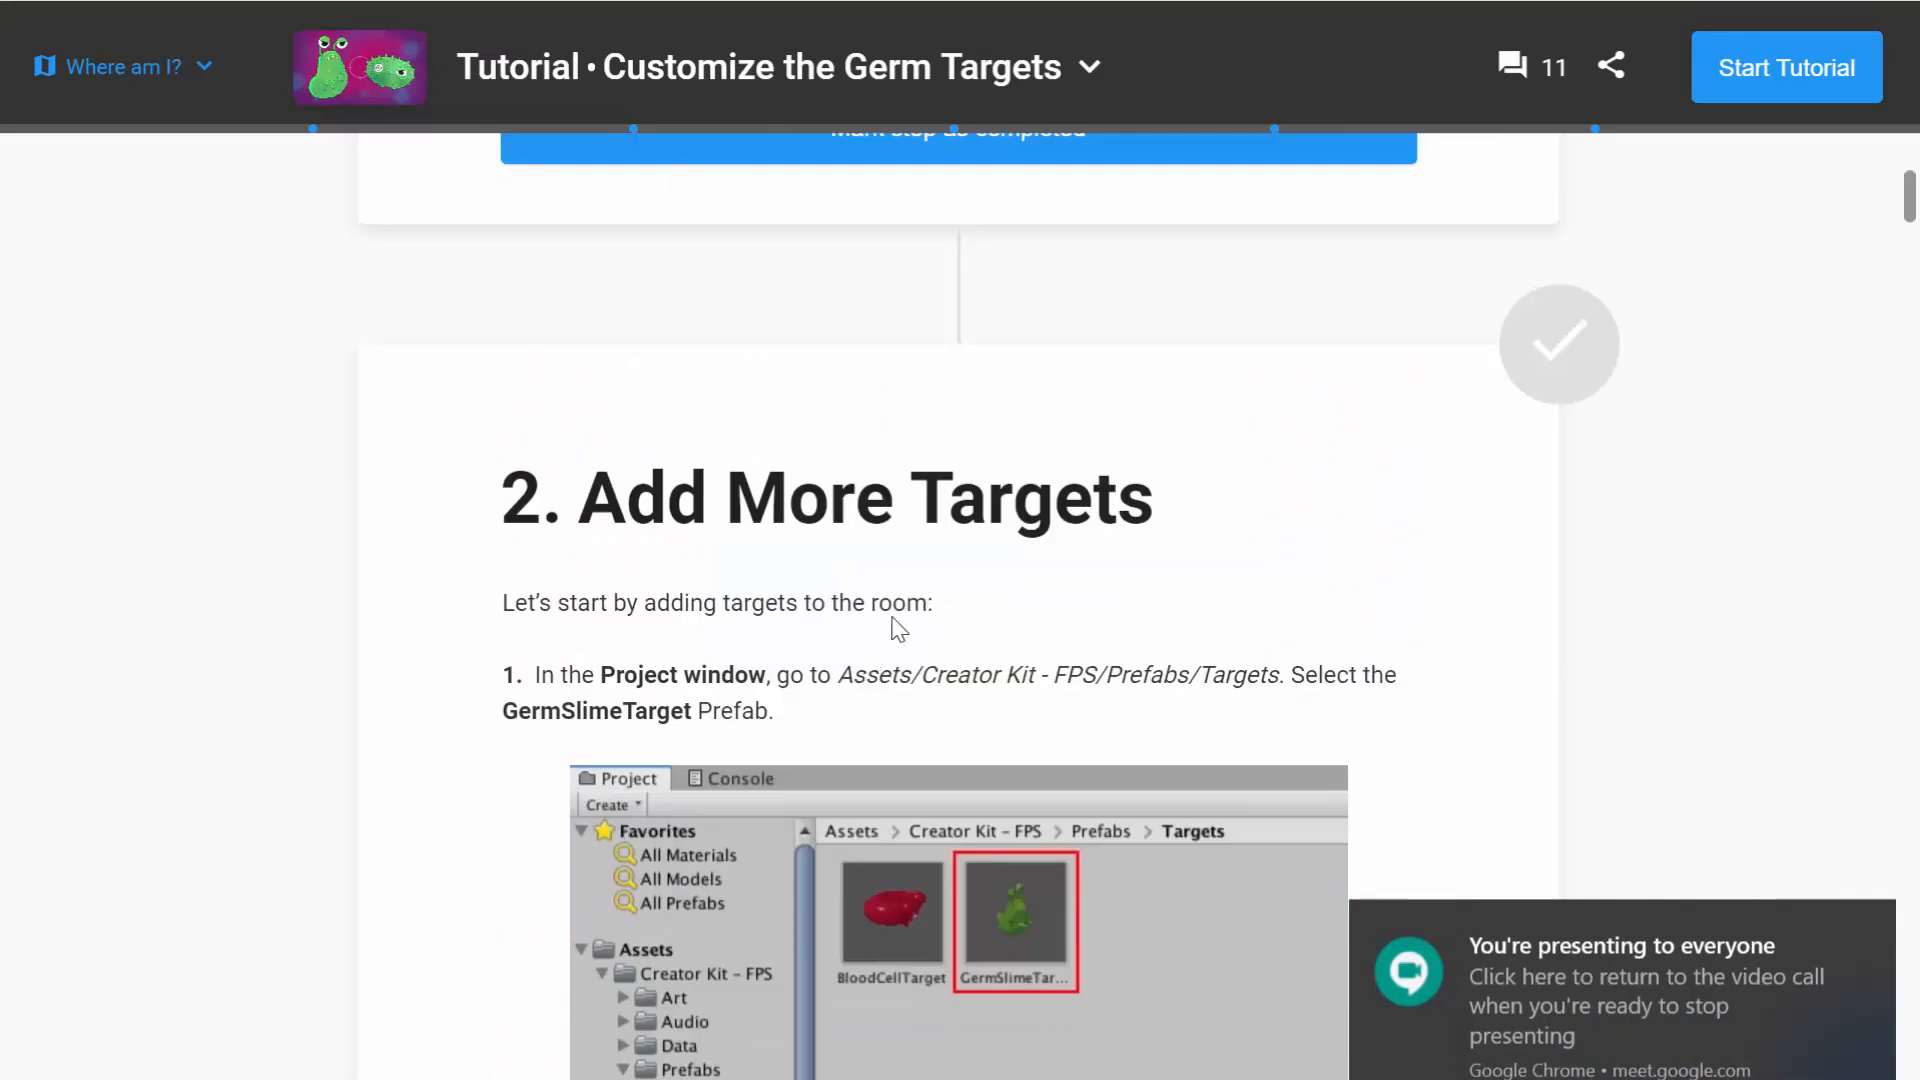
scroll(900, 628, "down", 1)
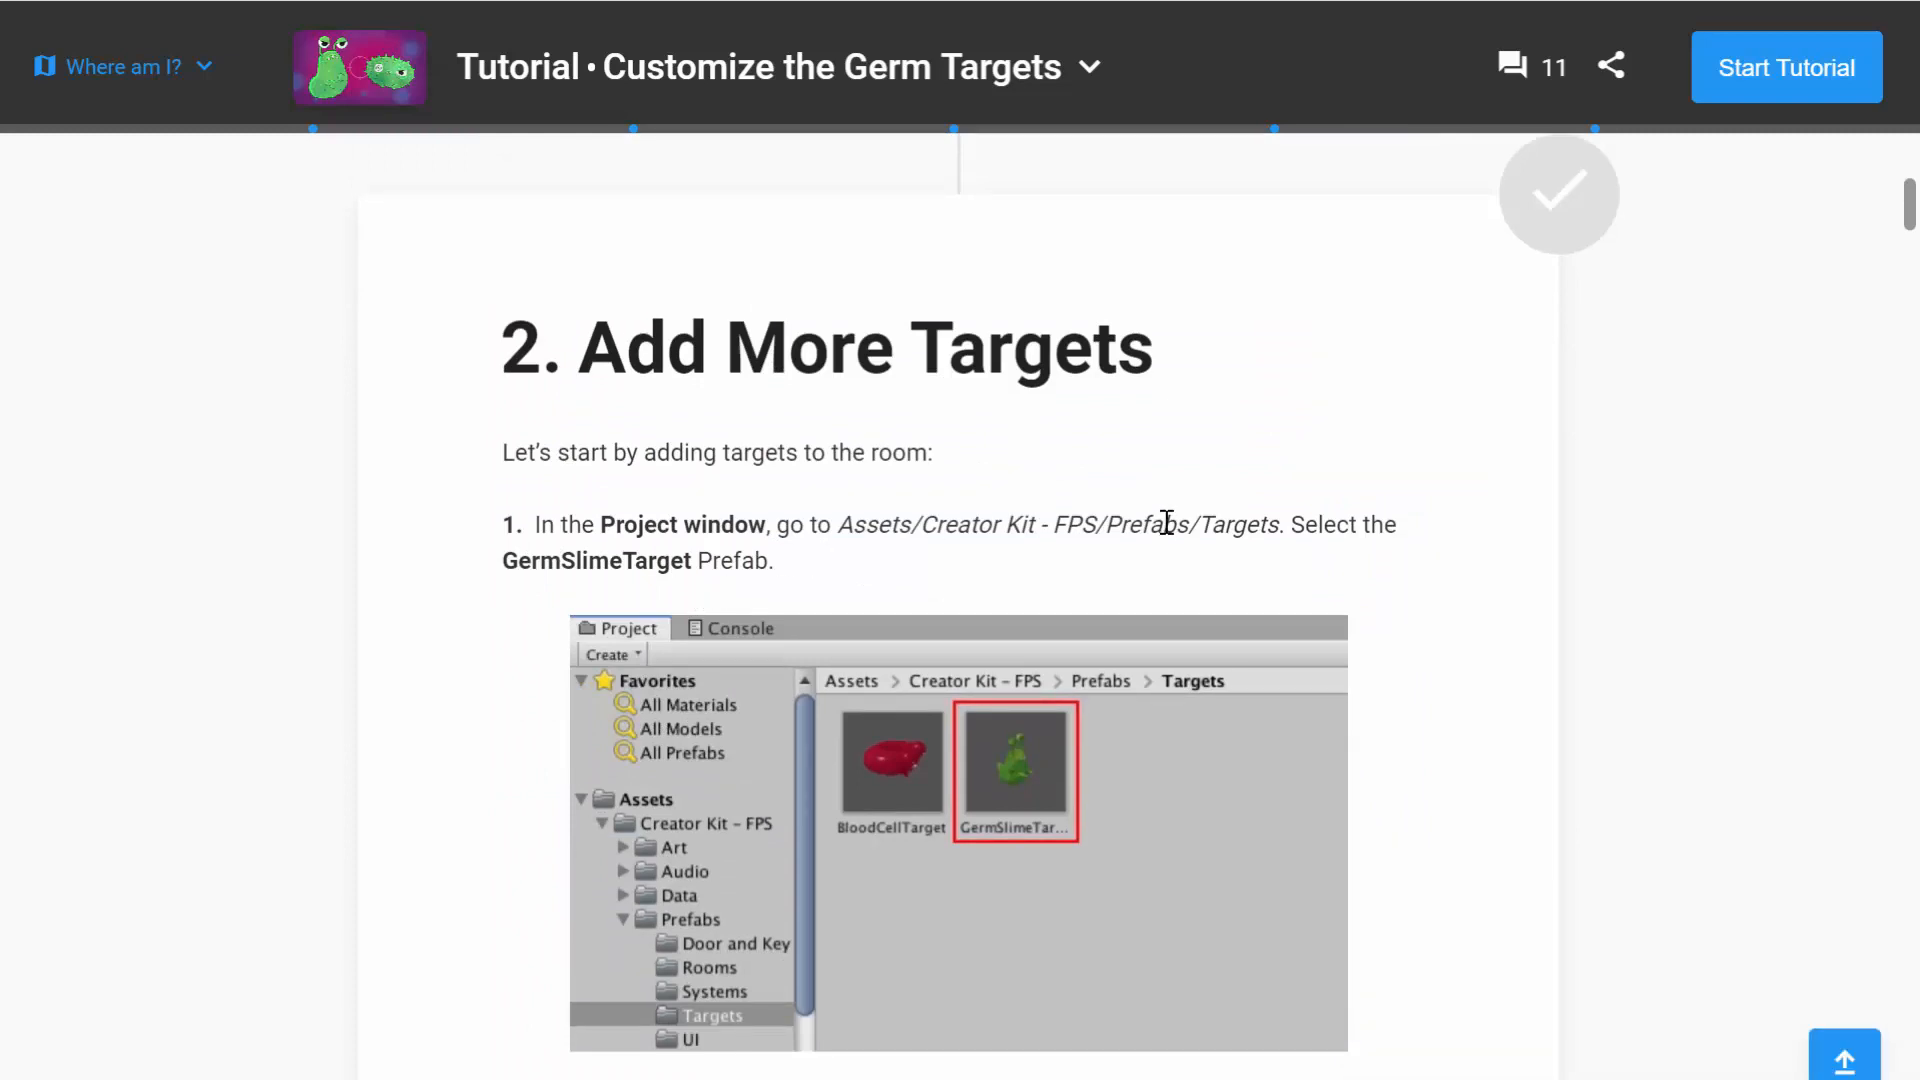
scroll(1131, 531, "up", 14)
scroll(1131, 531, "down", 3)
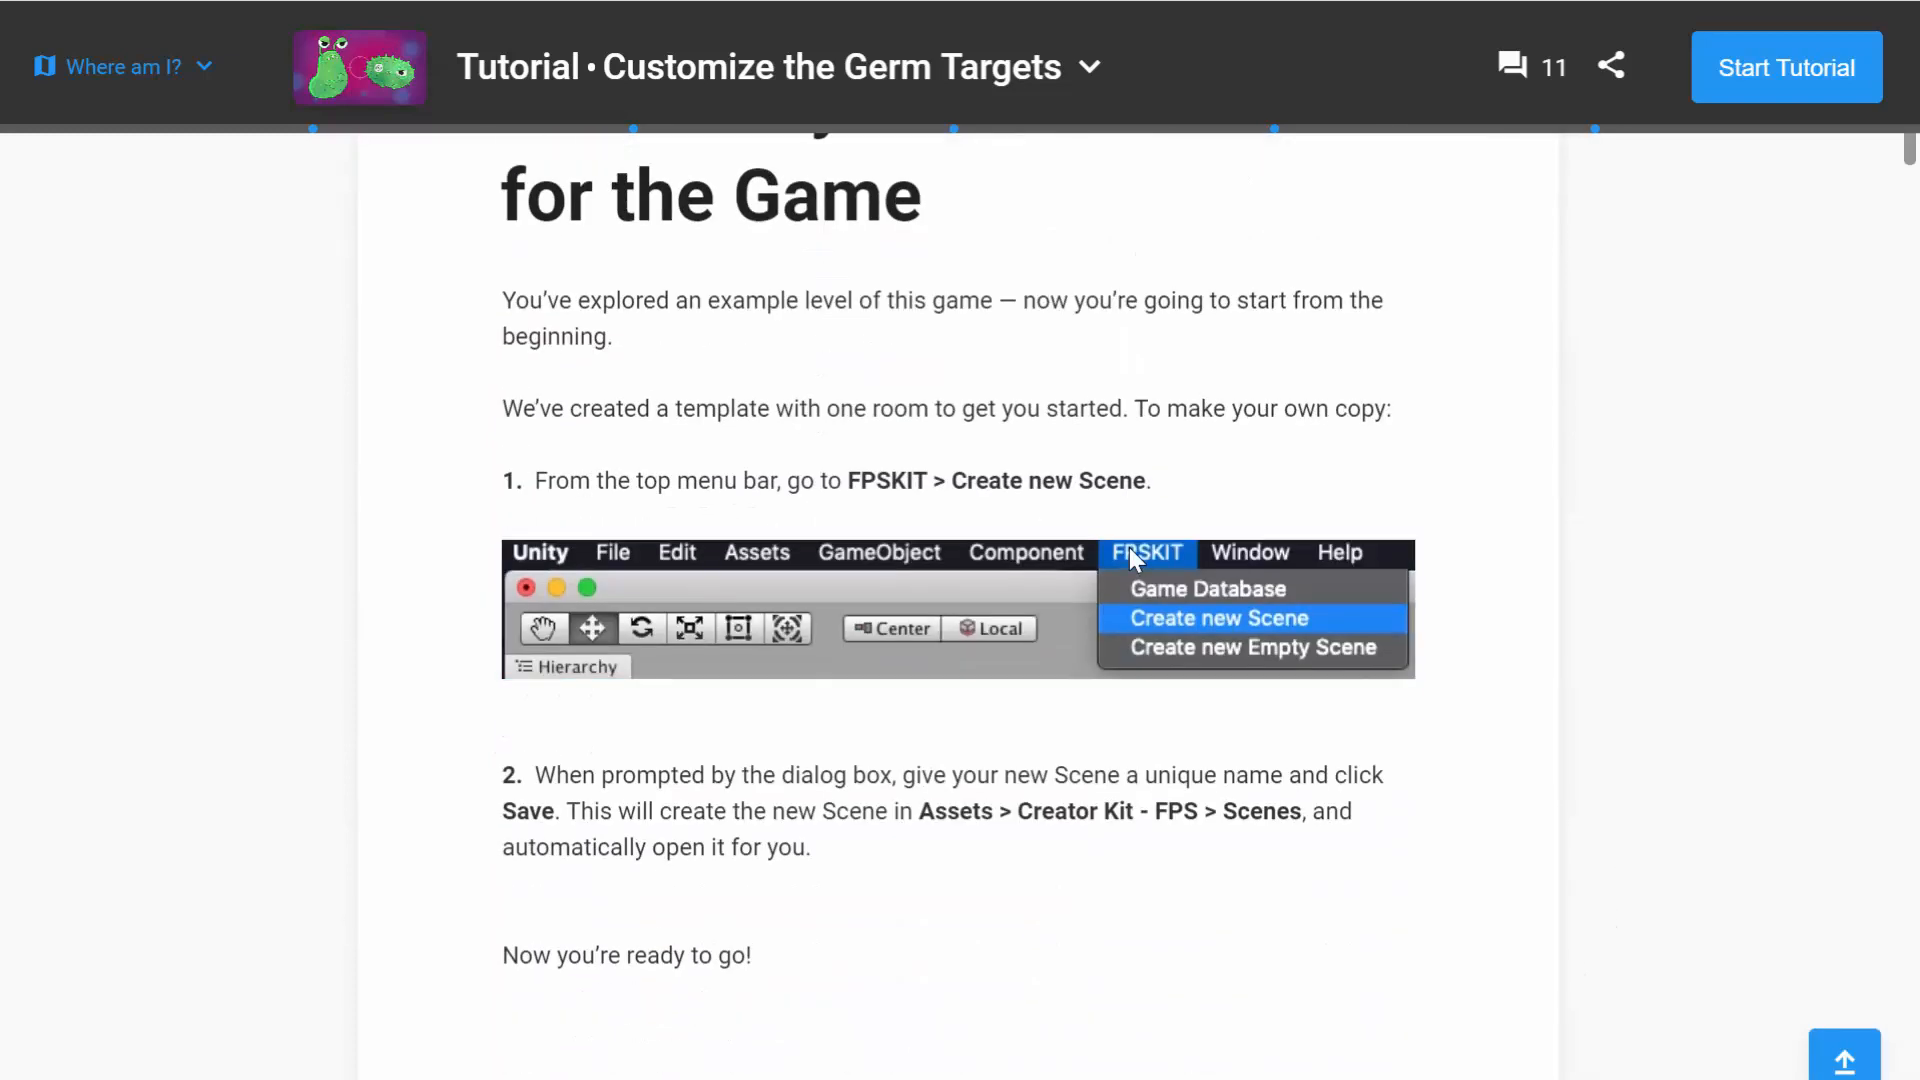
scroll(1146, 747, "down", 3)
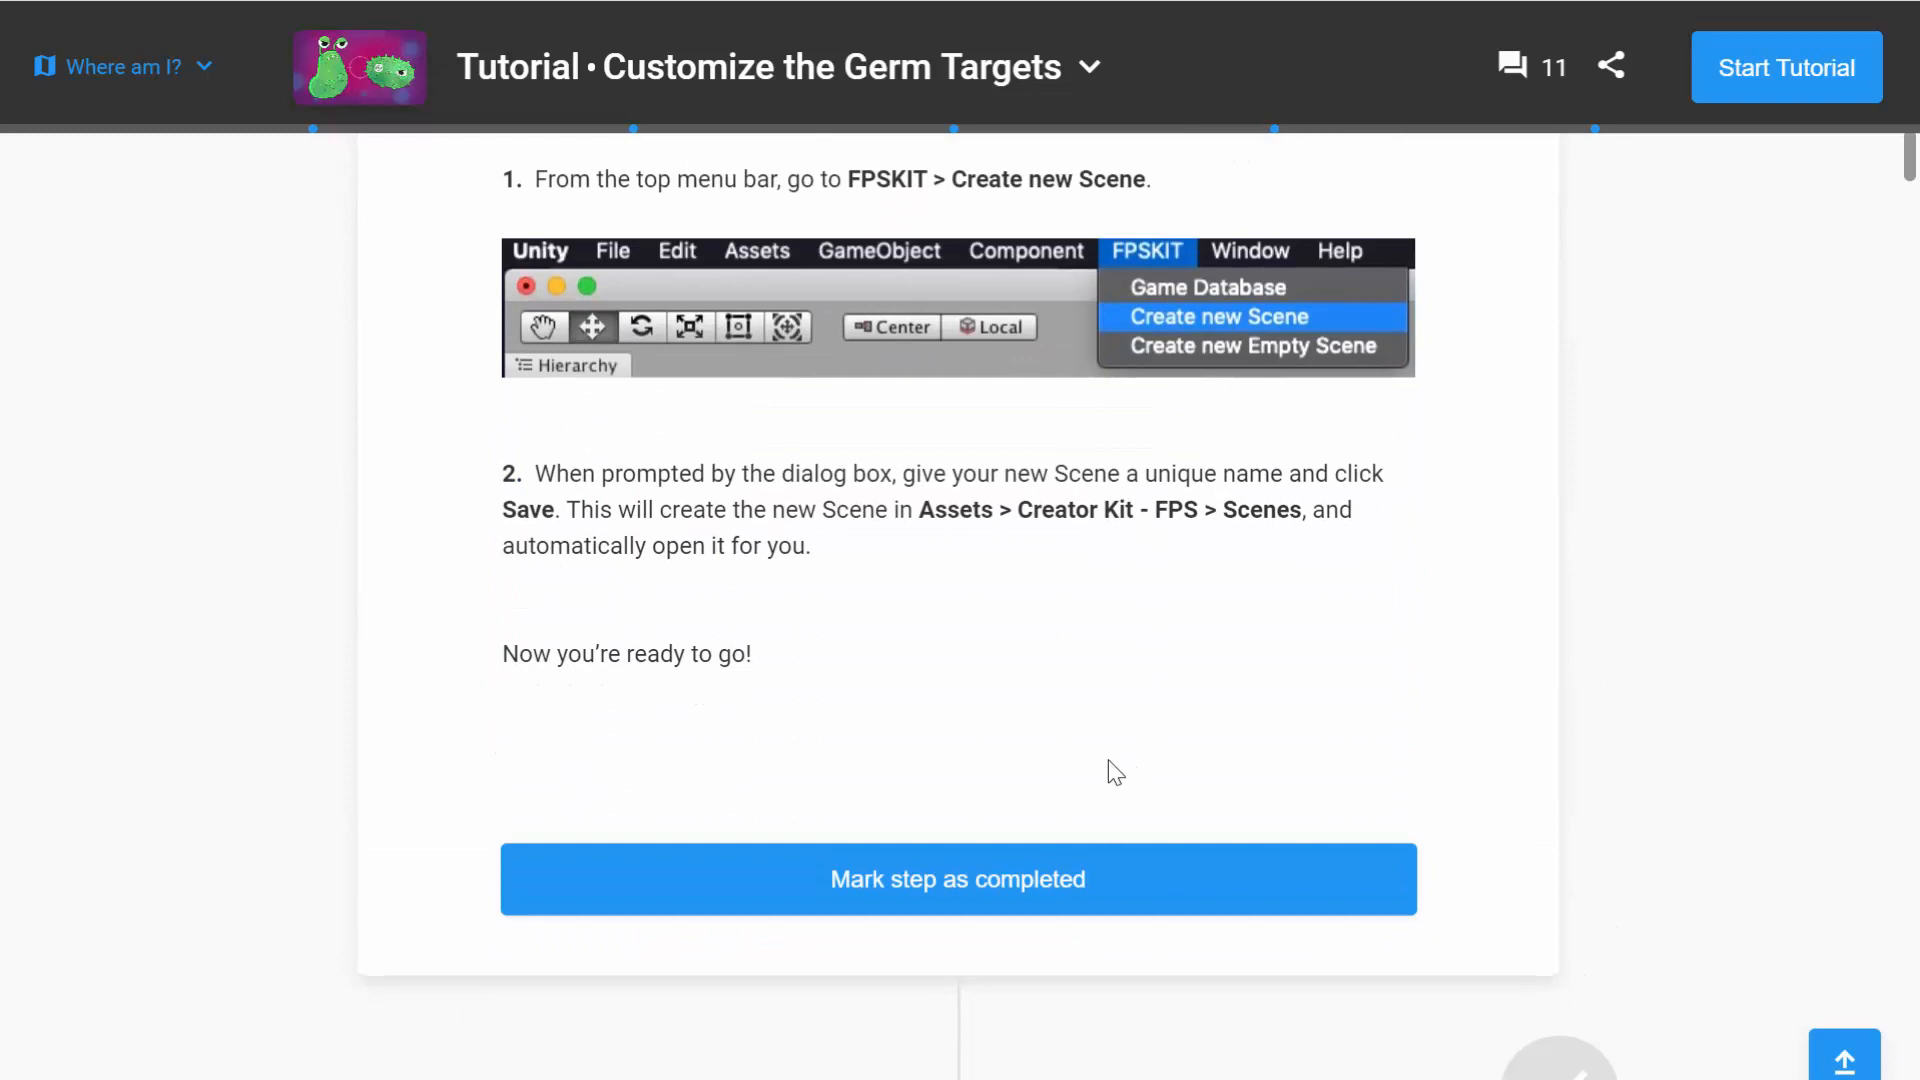
scroll(870, 707, "down", 9)
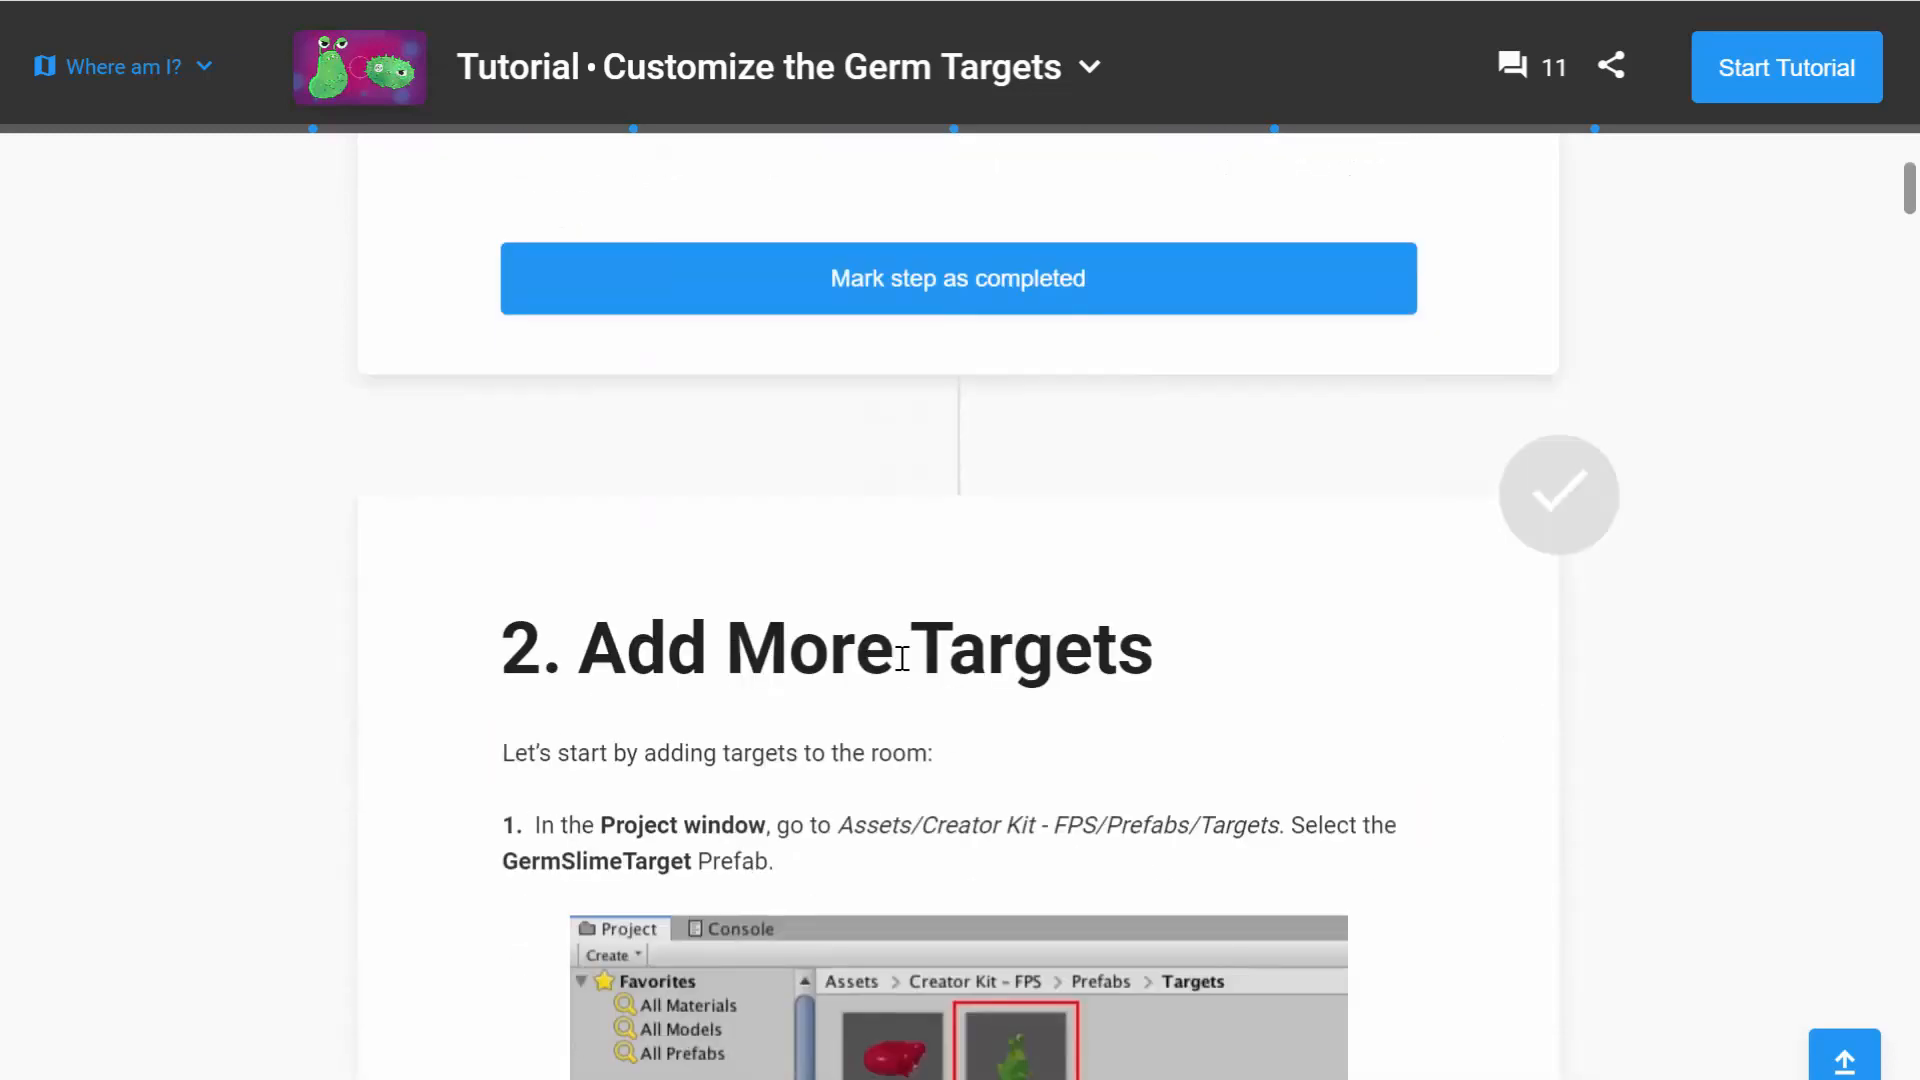
scroll(1030, 620, "down", 1)
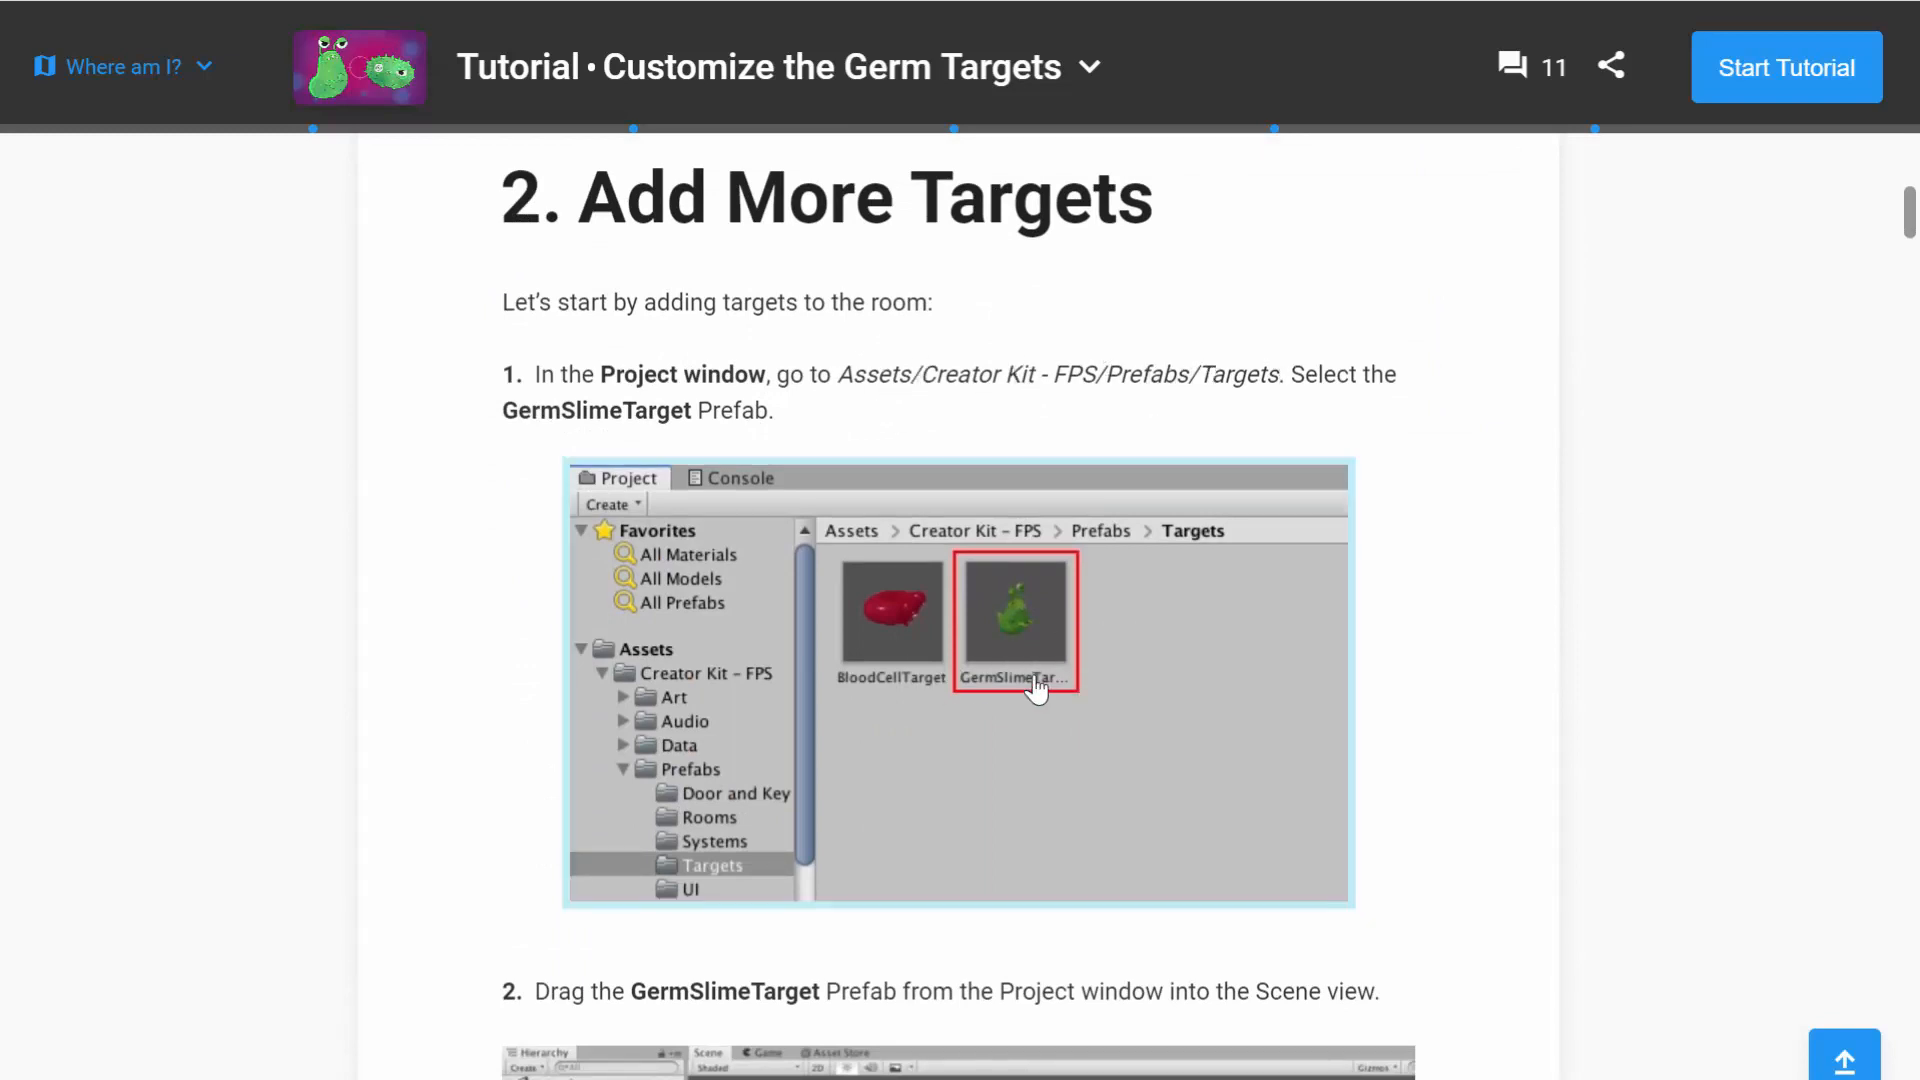
Step: Switch back to Unity and open the project folder Assets/Creator Kit - FPS/Prefabs/Targets
key("alt+Tab")
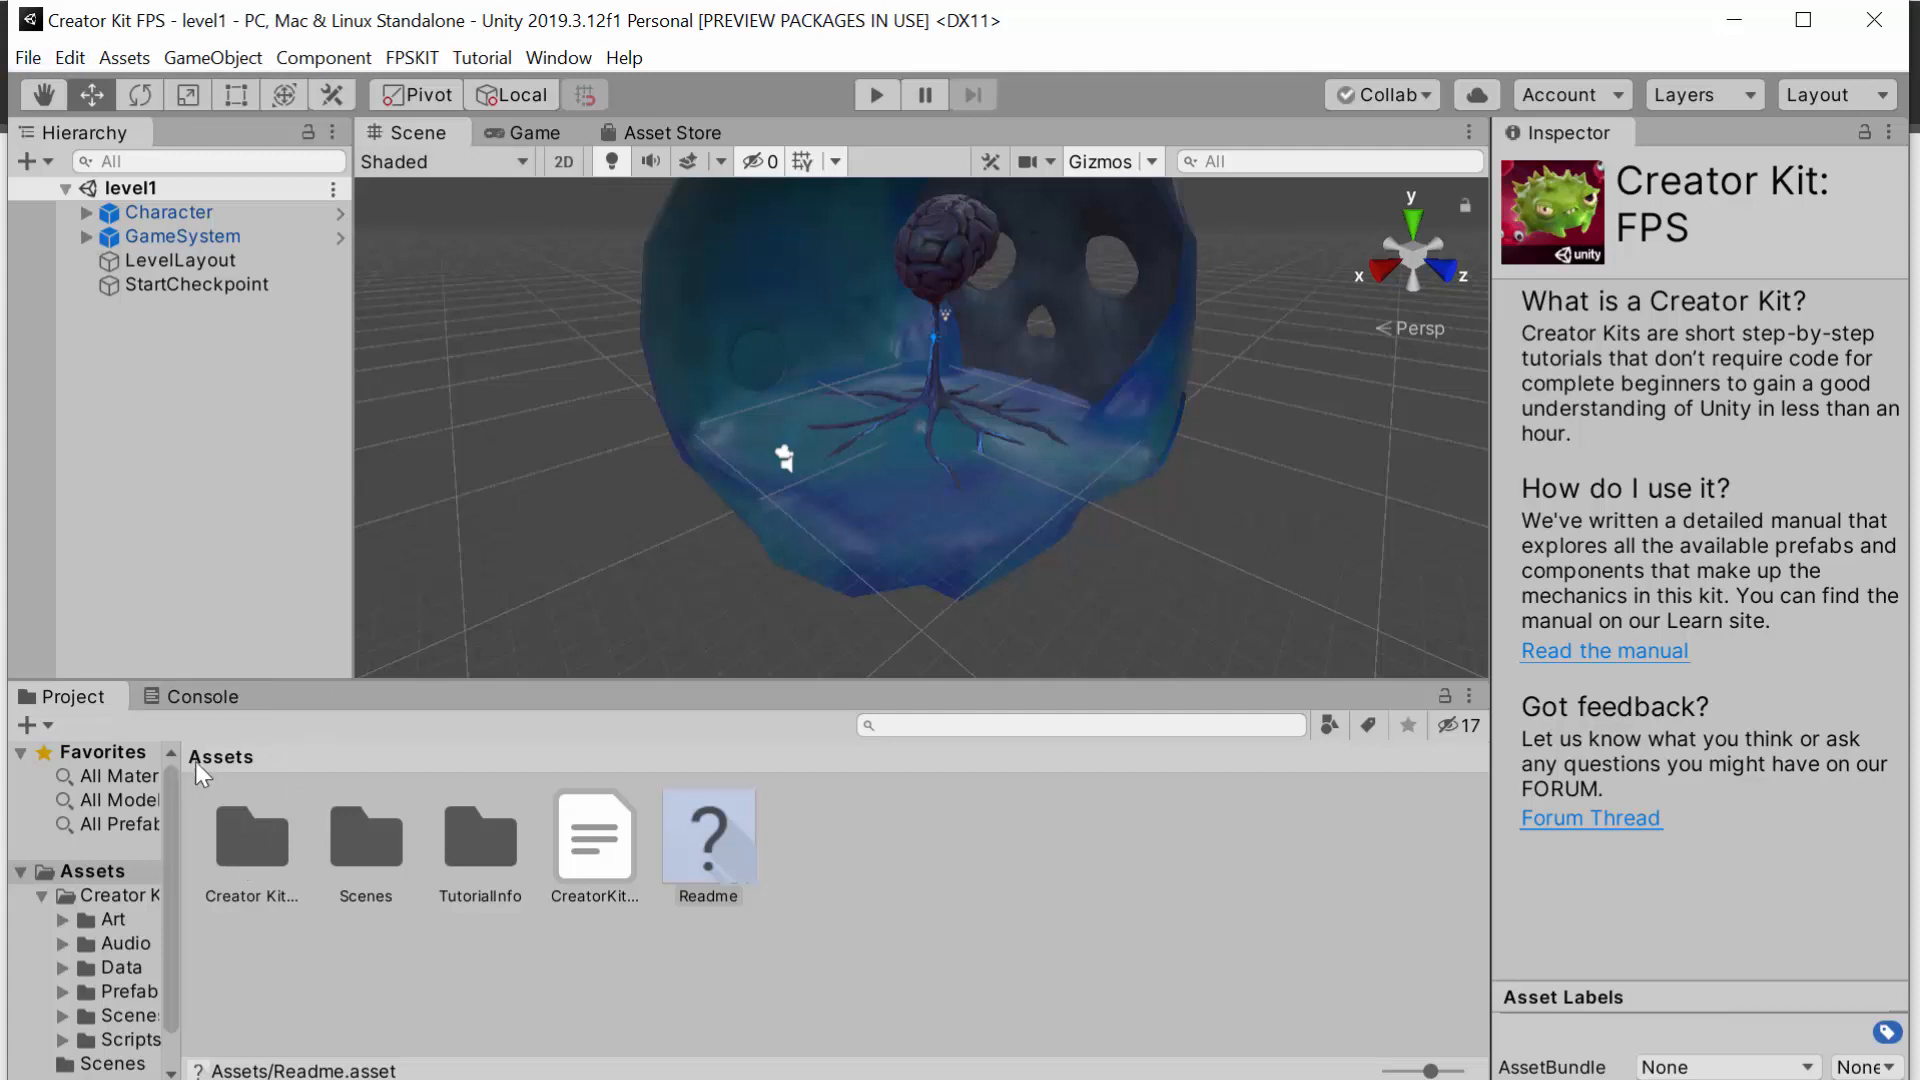
double_click(256, 836)
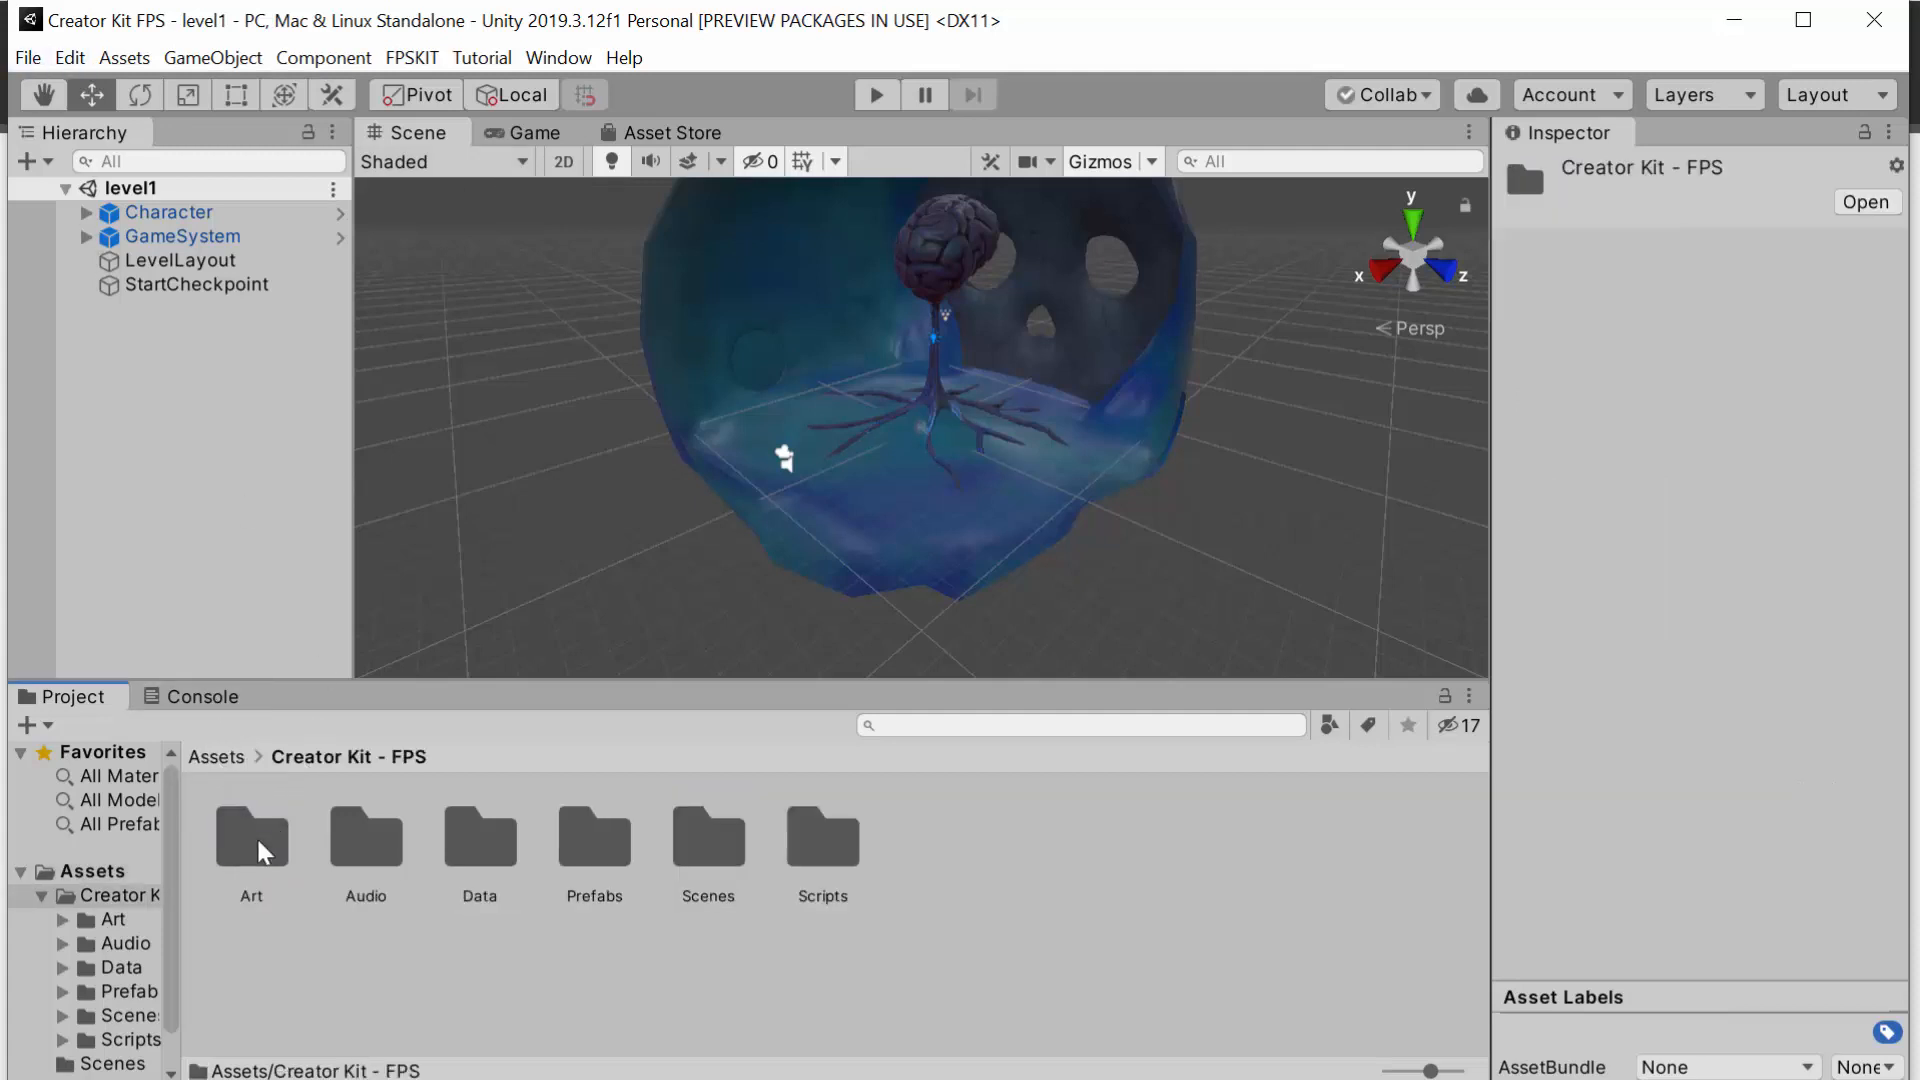
double_click(592, 850)
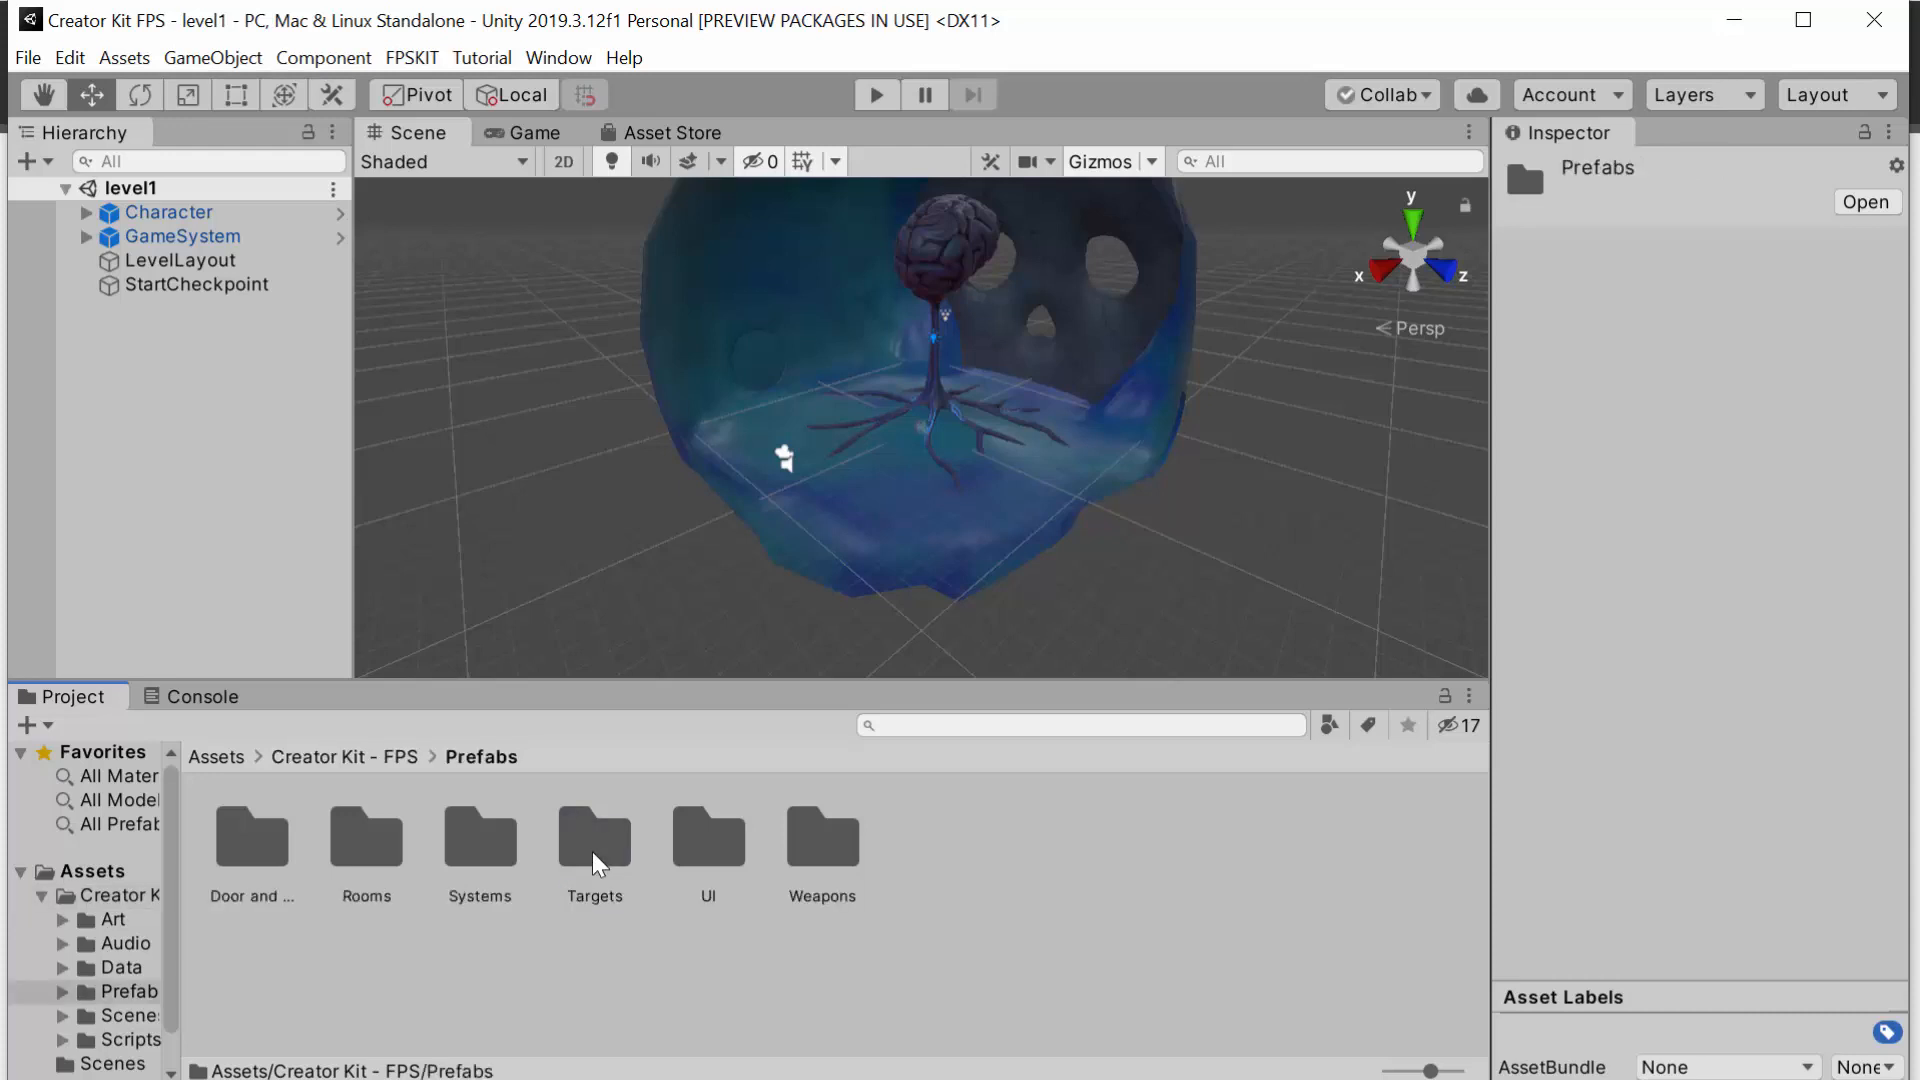
double_click(592, 850)
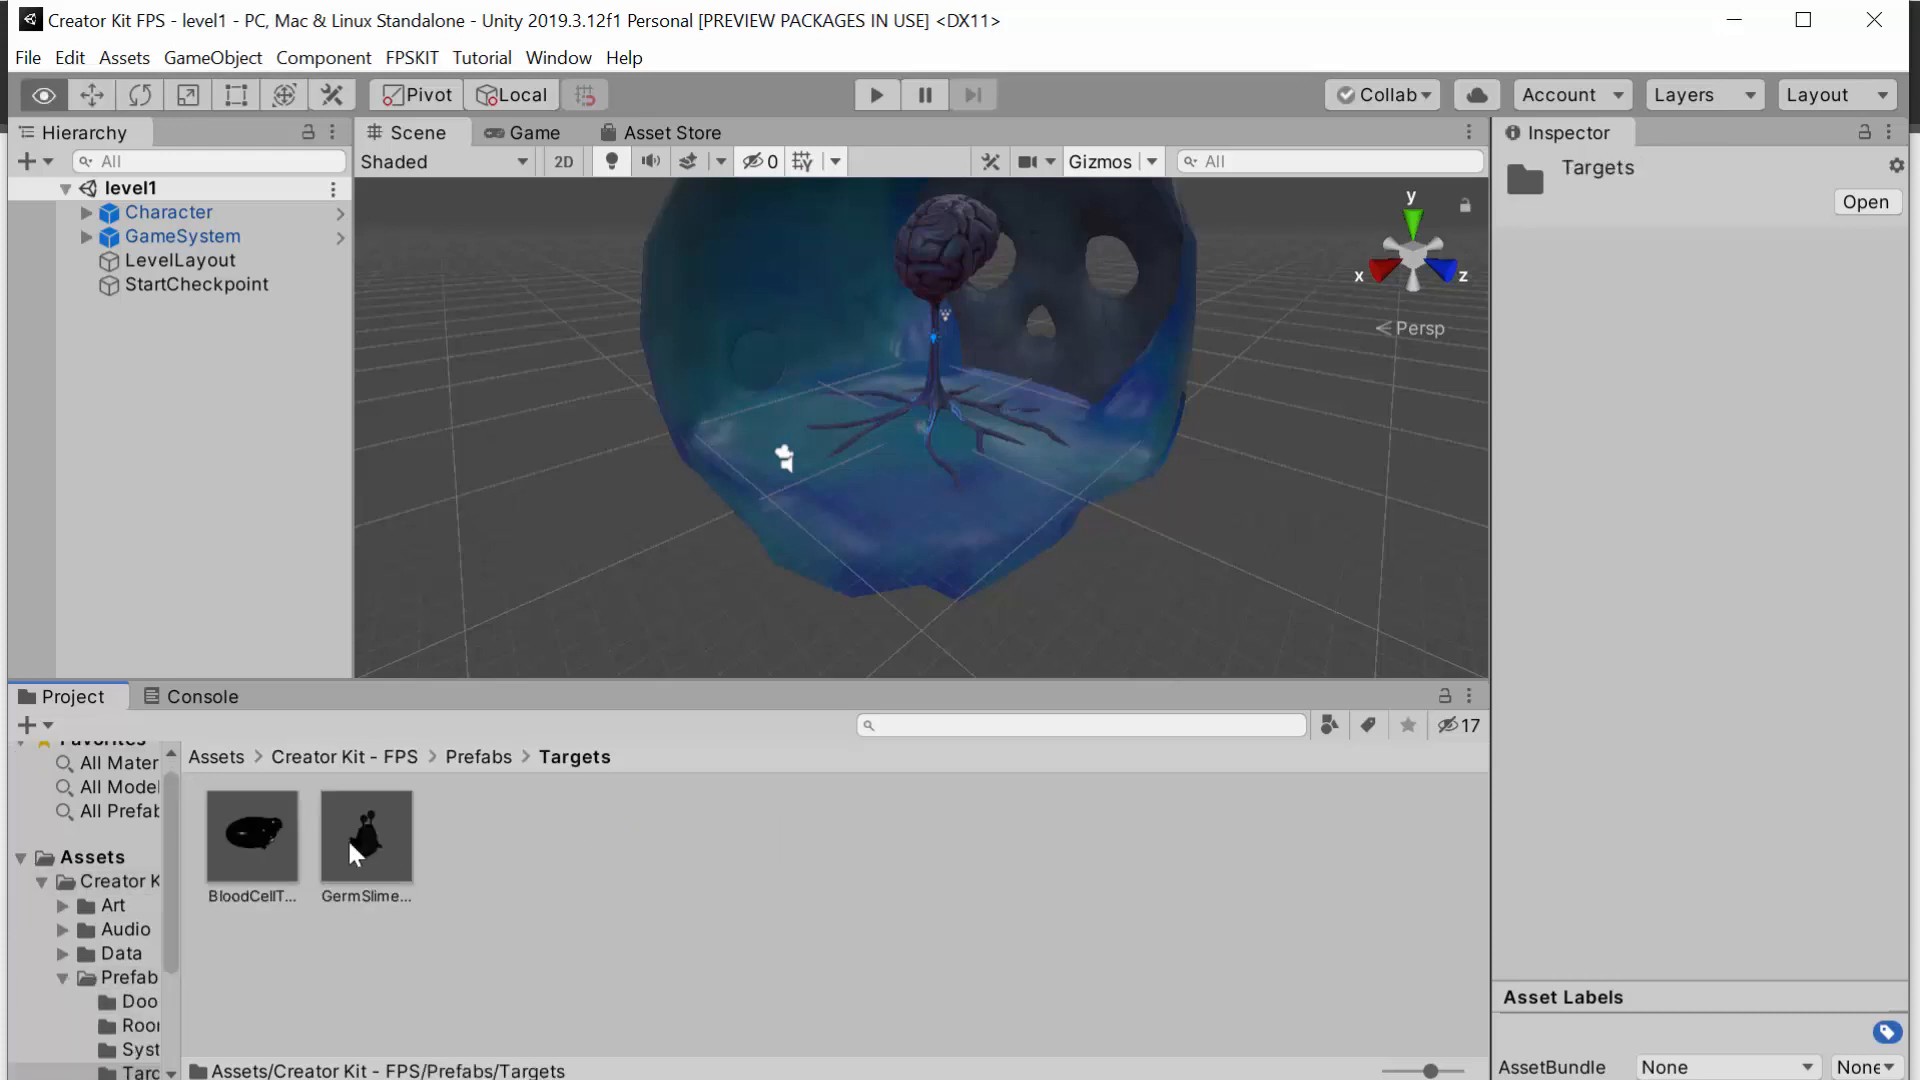
Step: Check the tutorial's second Add More Targets step, and place a GermSlimeTarget prefab in the room at about X 4.48, Y -0.27, Z -2.50
key("alt+Tab")
key("alt+Tab")
key("alt+Tab")
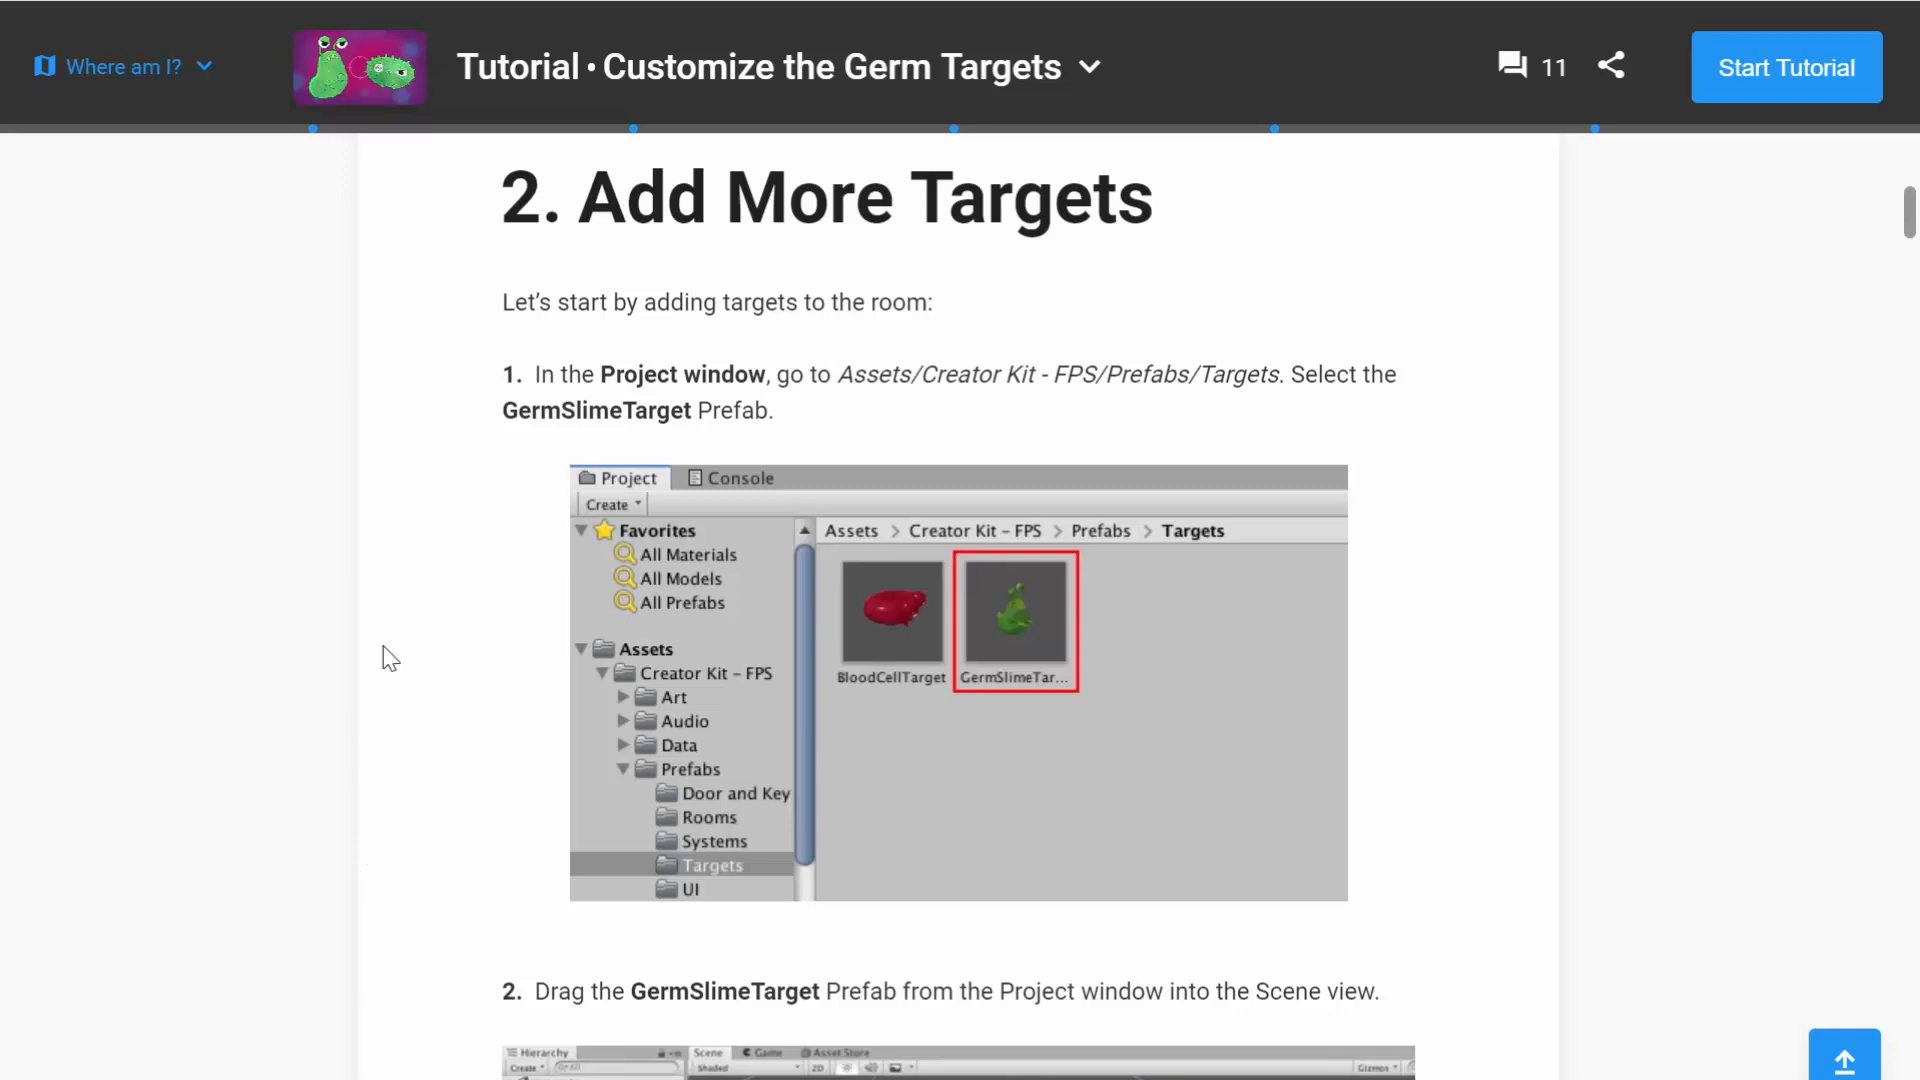
scroll(380, 525, "down", 5)
scroll(408, 536, "down", 2)
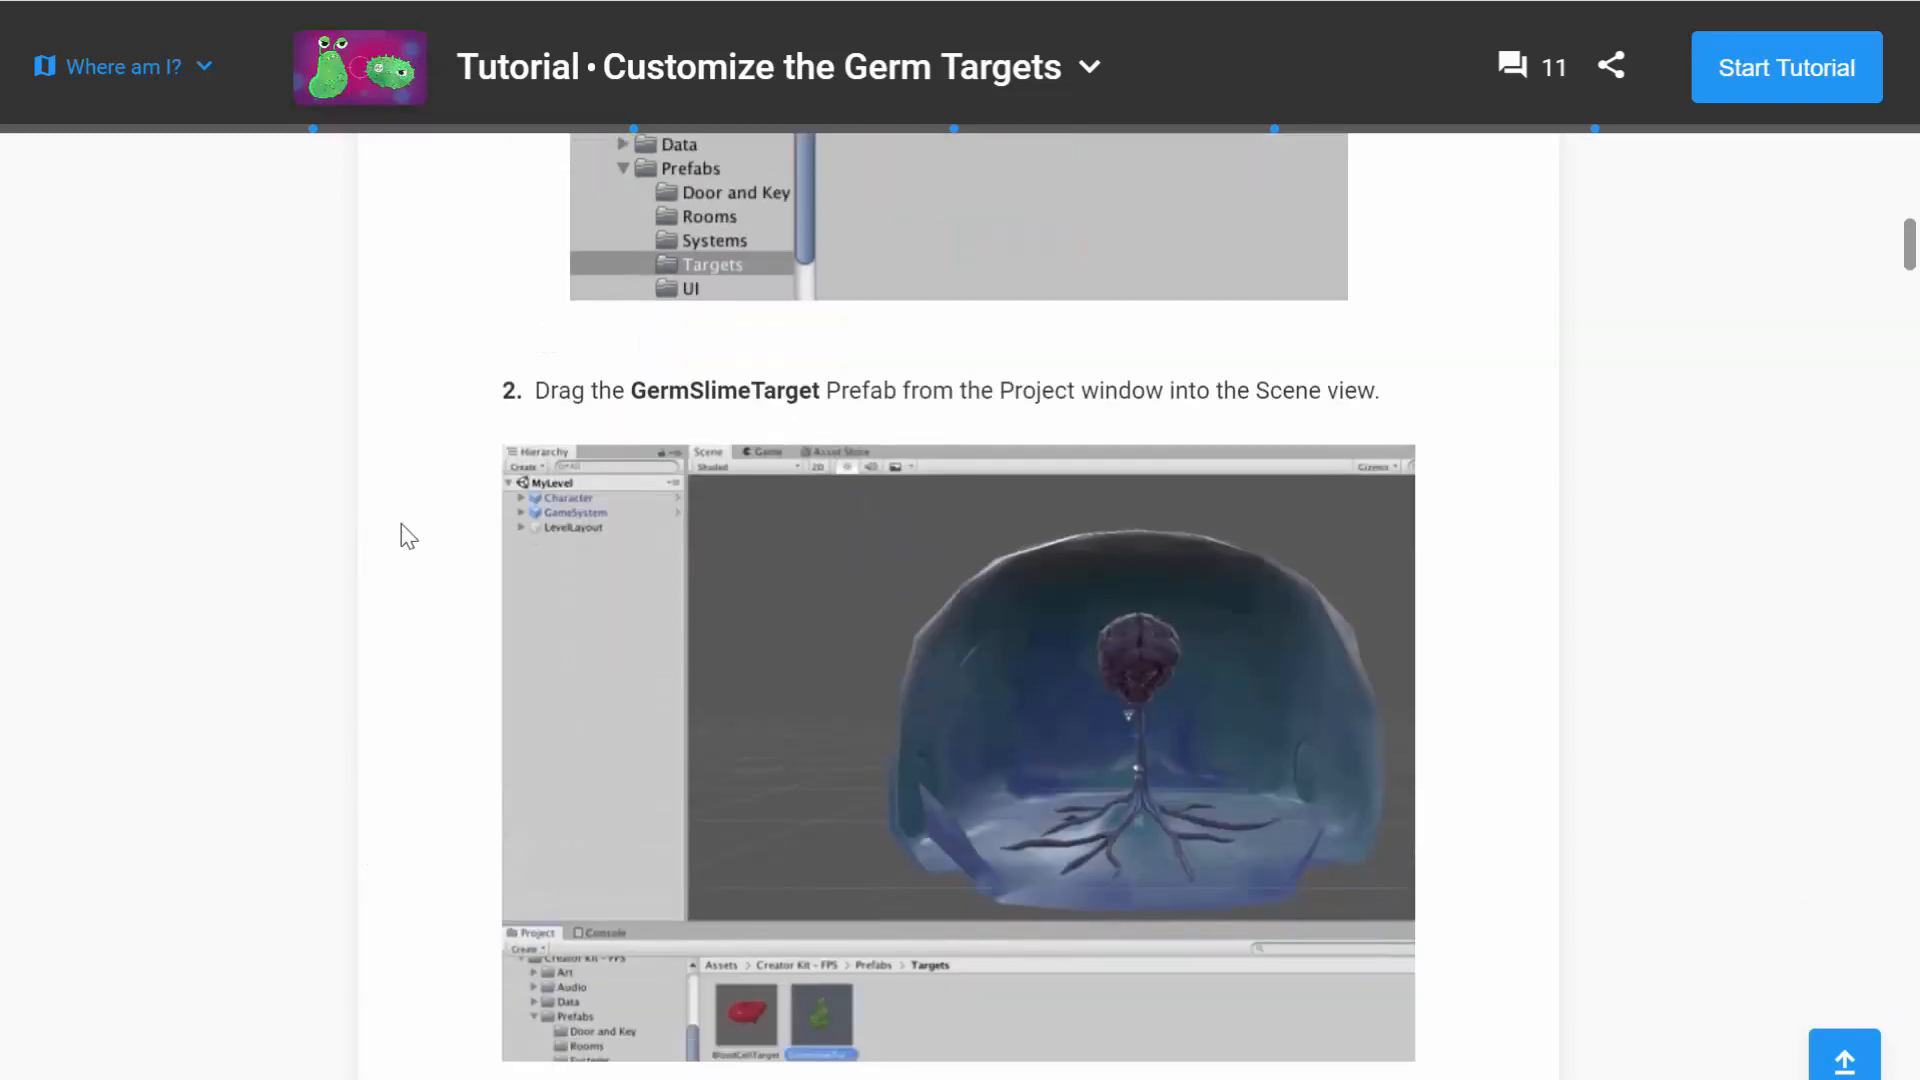
key("alt+Tab")
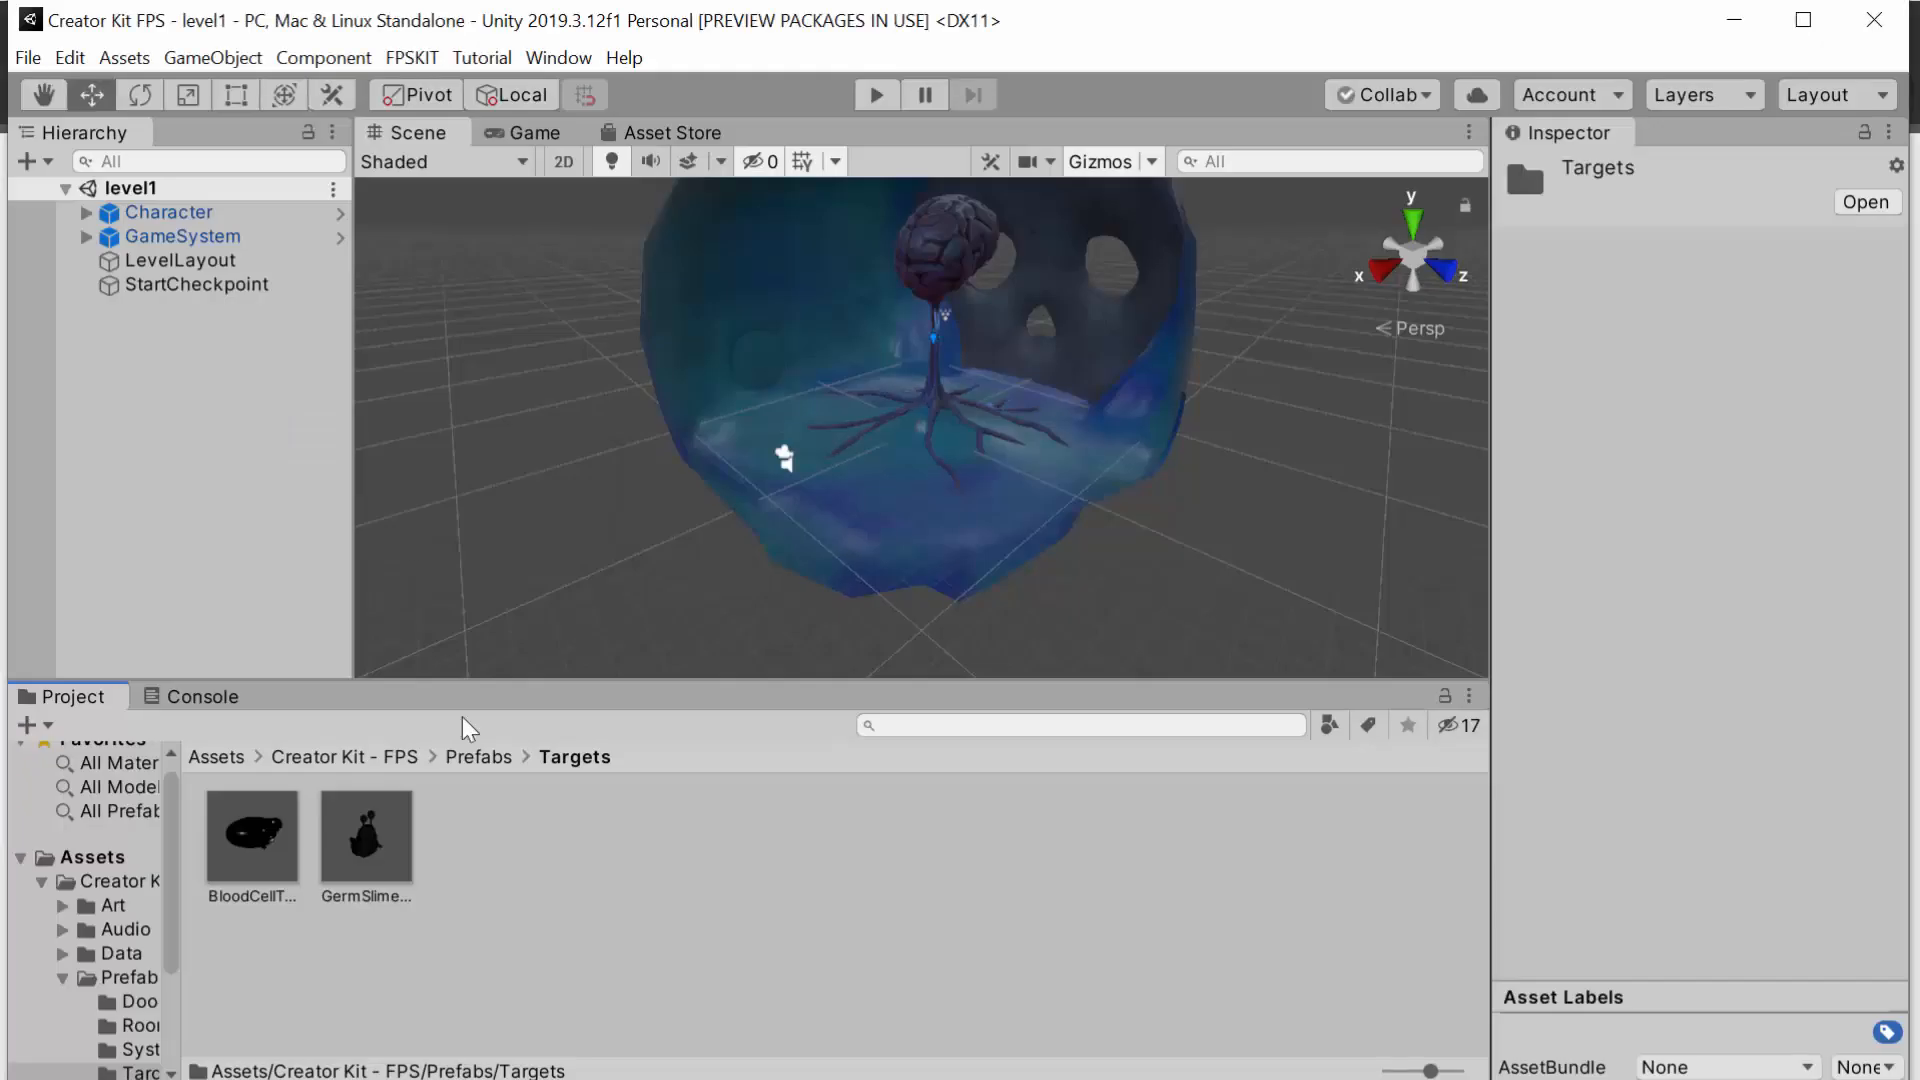
left_click_drag(532, 702, 771, 443)
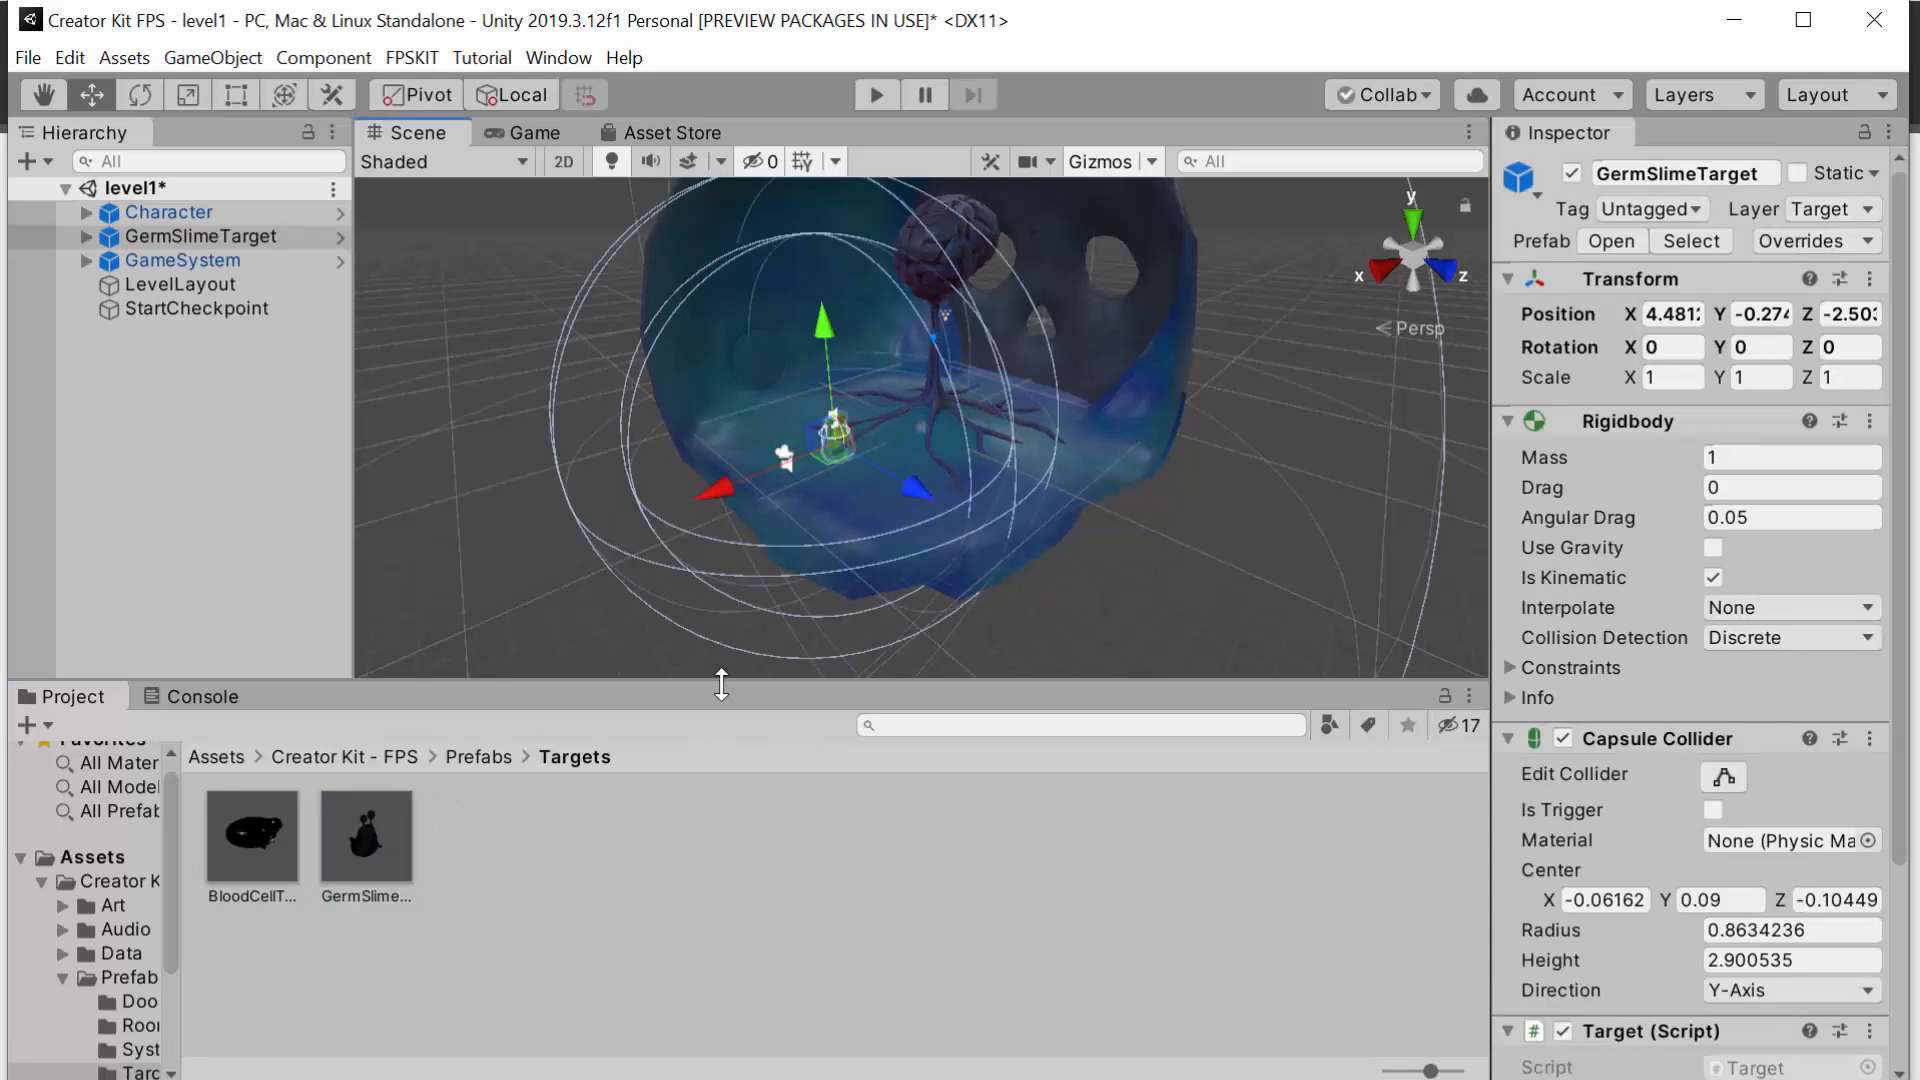
Step: Read the tutorial's third step about selecting the Move Tool for the GermSlime, and return to the Unity editor
key("alt+Tab")
scroll(801, 664, "down", 5)
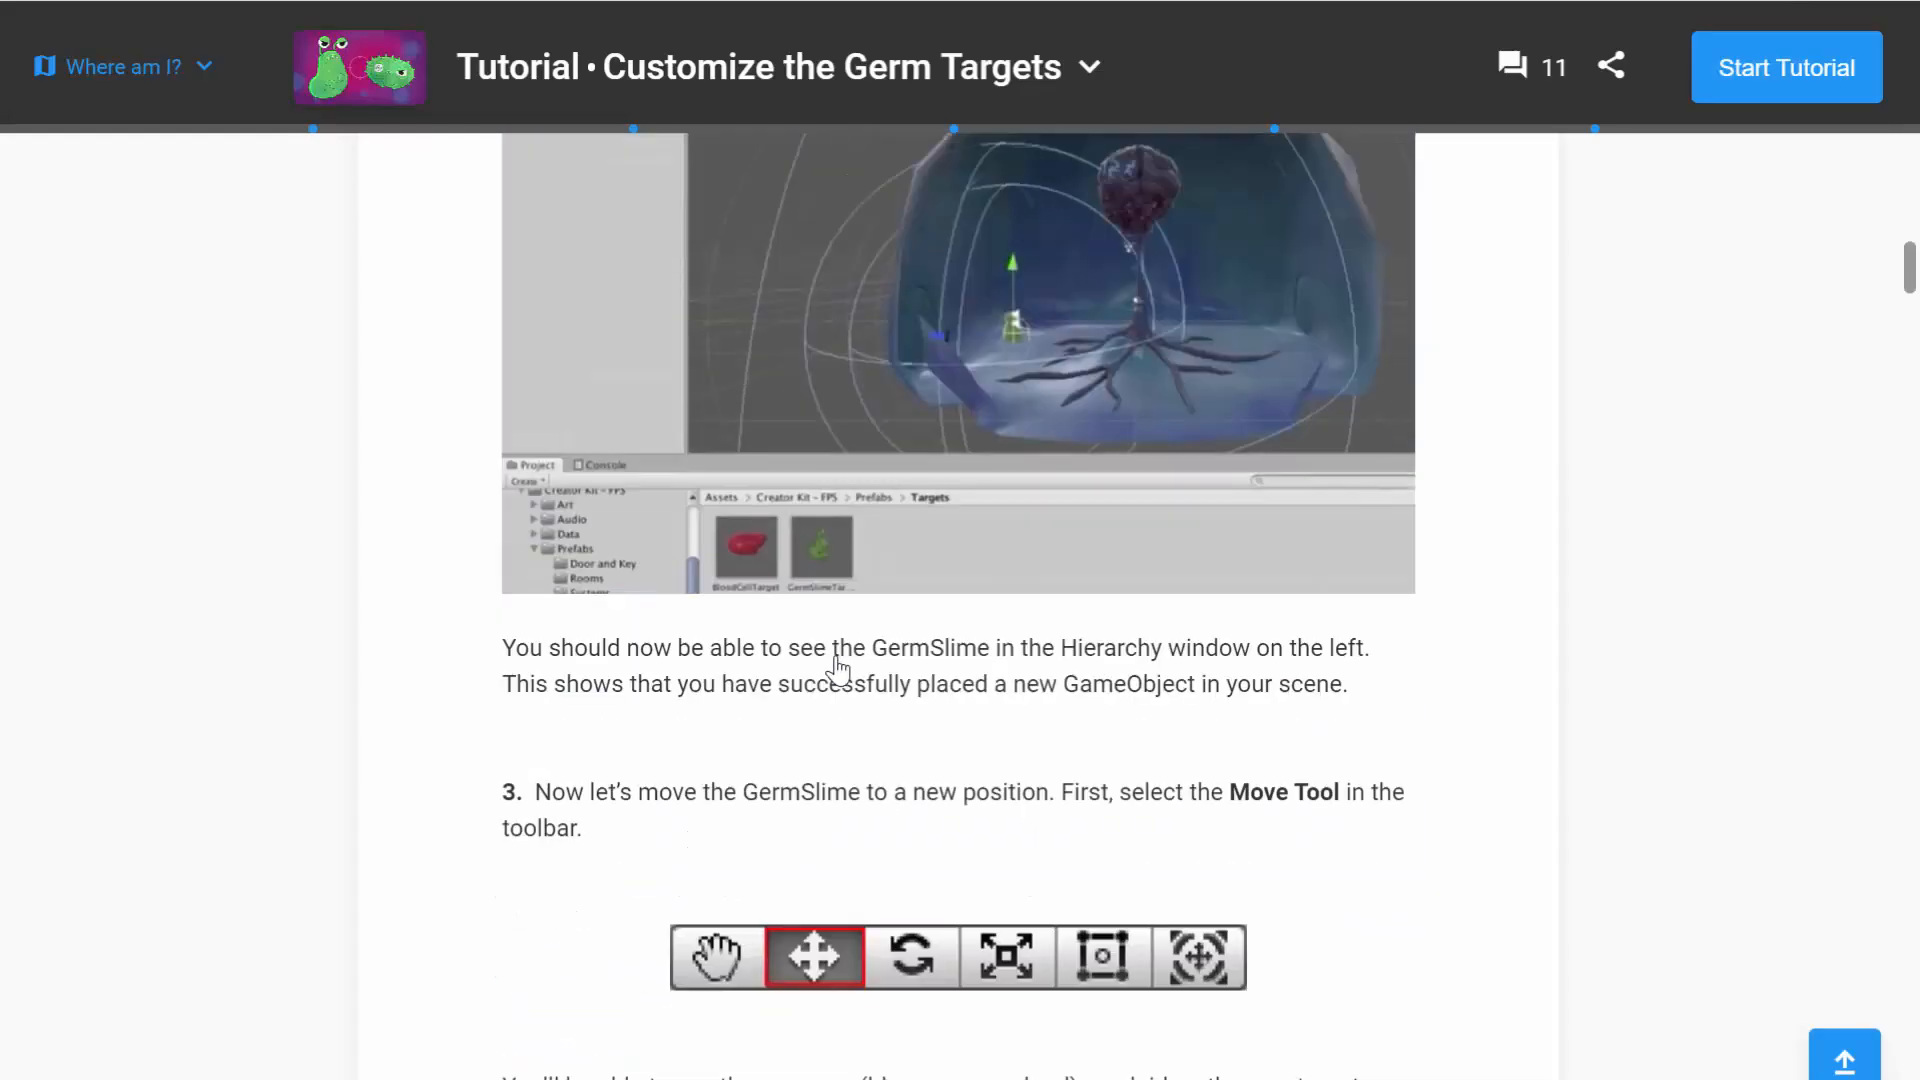
scroll(838, 668, "down", 1)
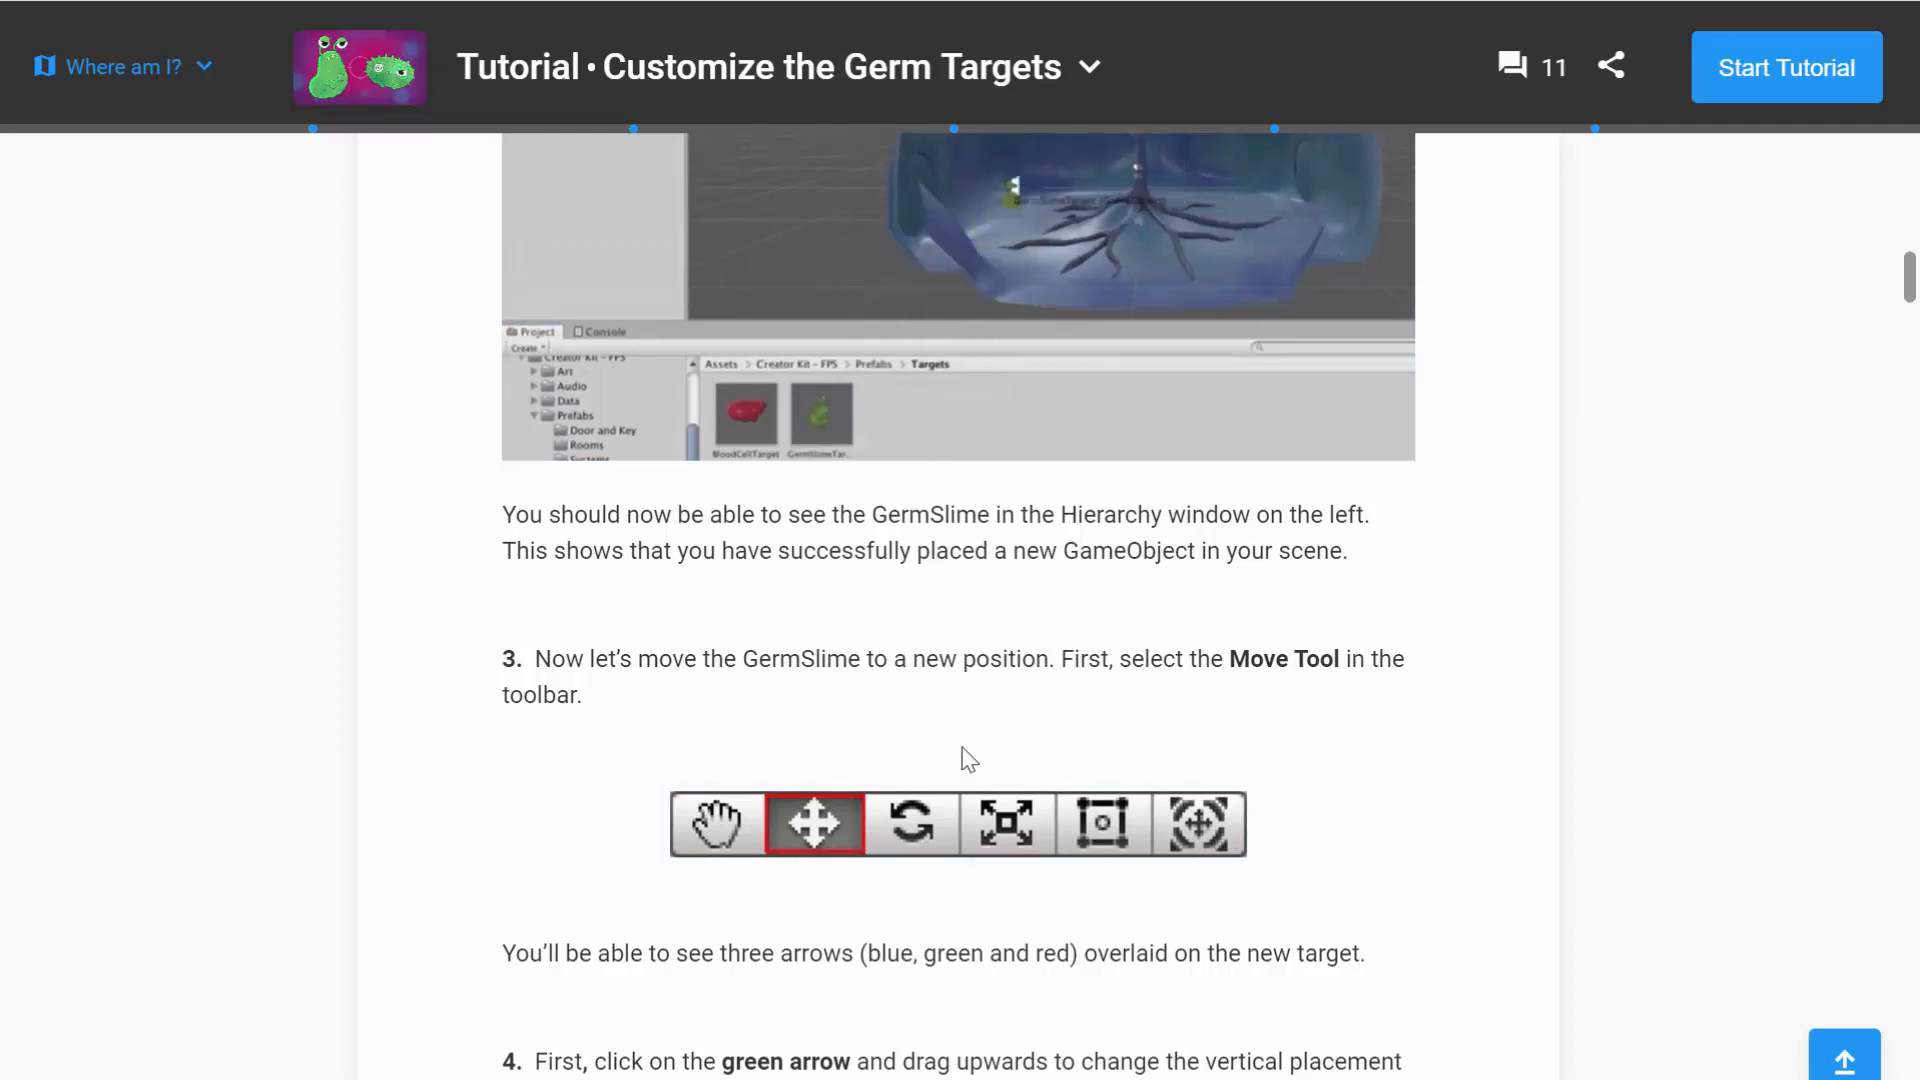
key("alt+Tab")
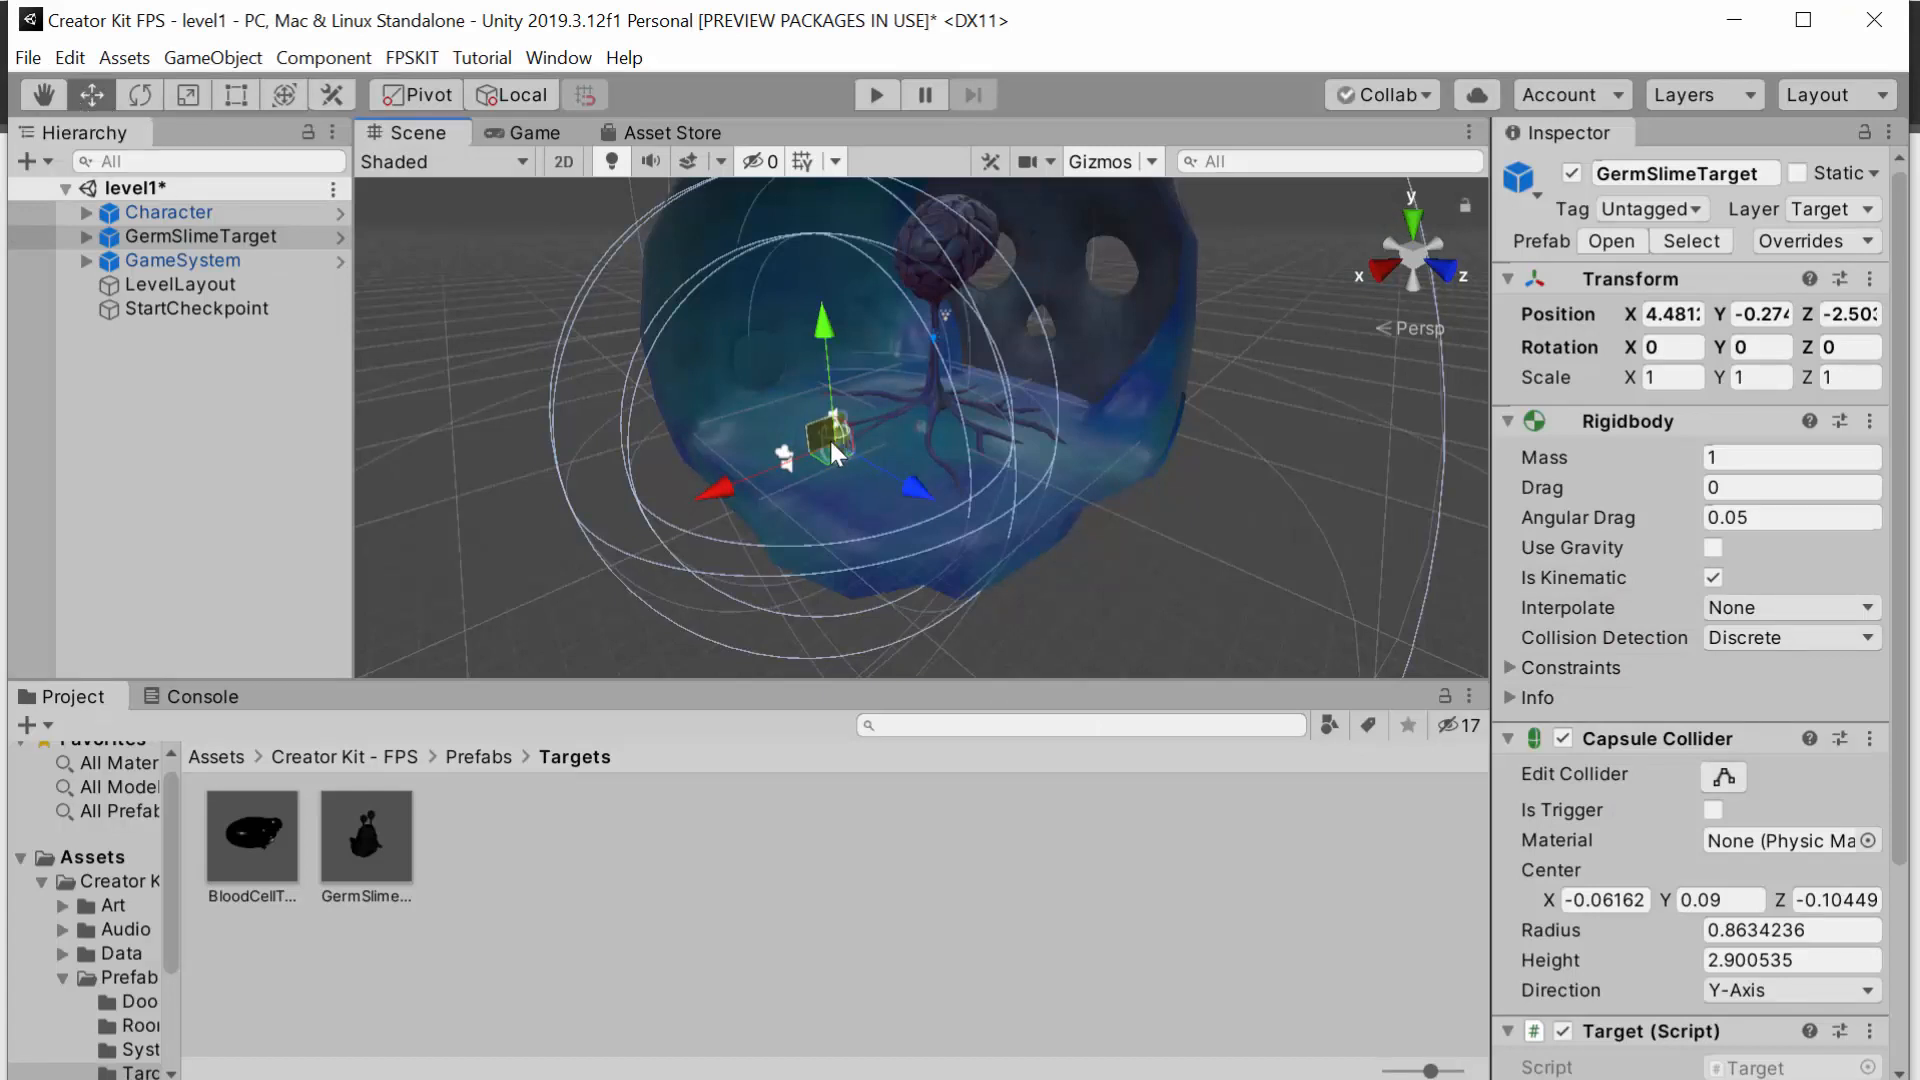
Step: Move the GermSlimeTarget to X 2, Z -6 and lift it out of the floor to Y 1.1
left_click_drag(830, 436, 717, 438)
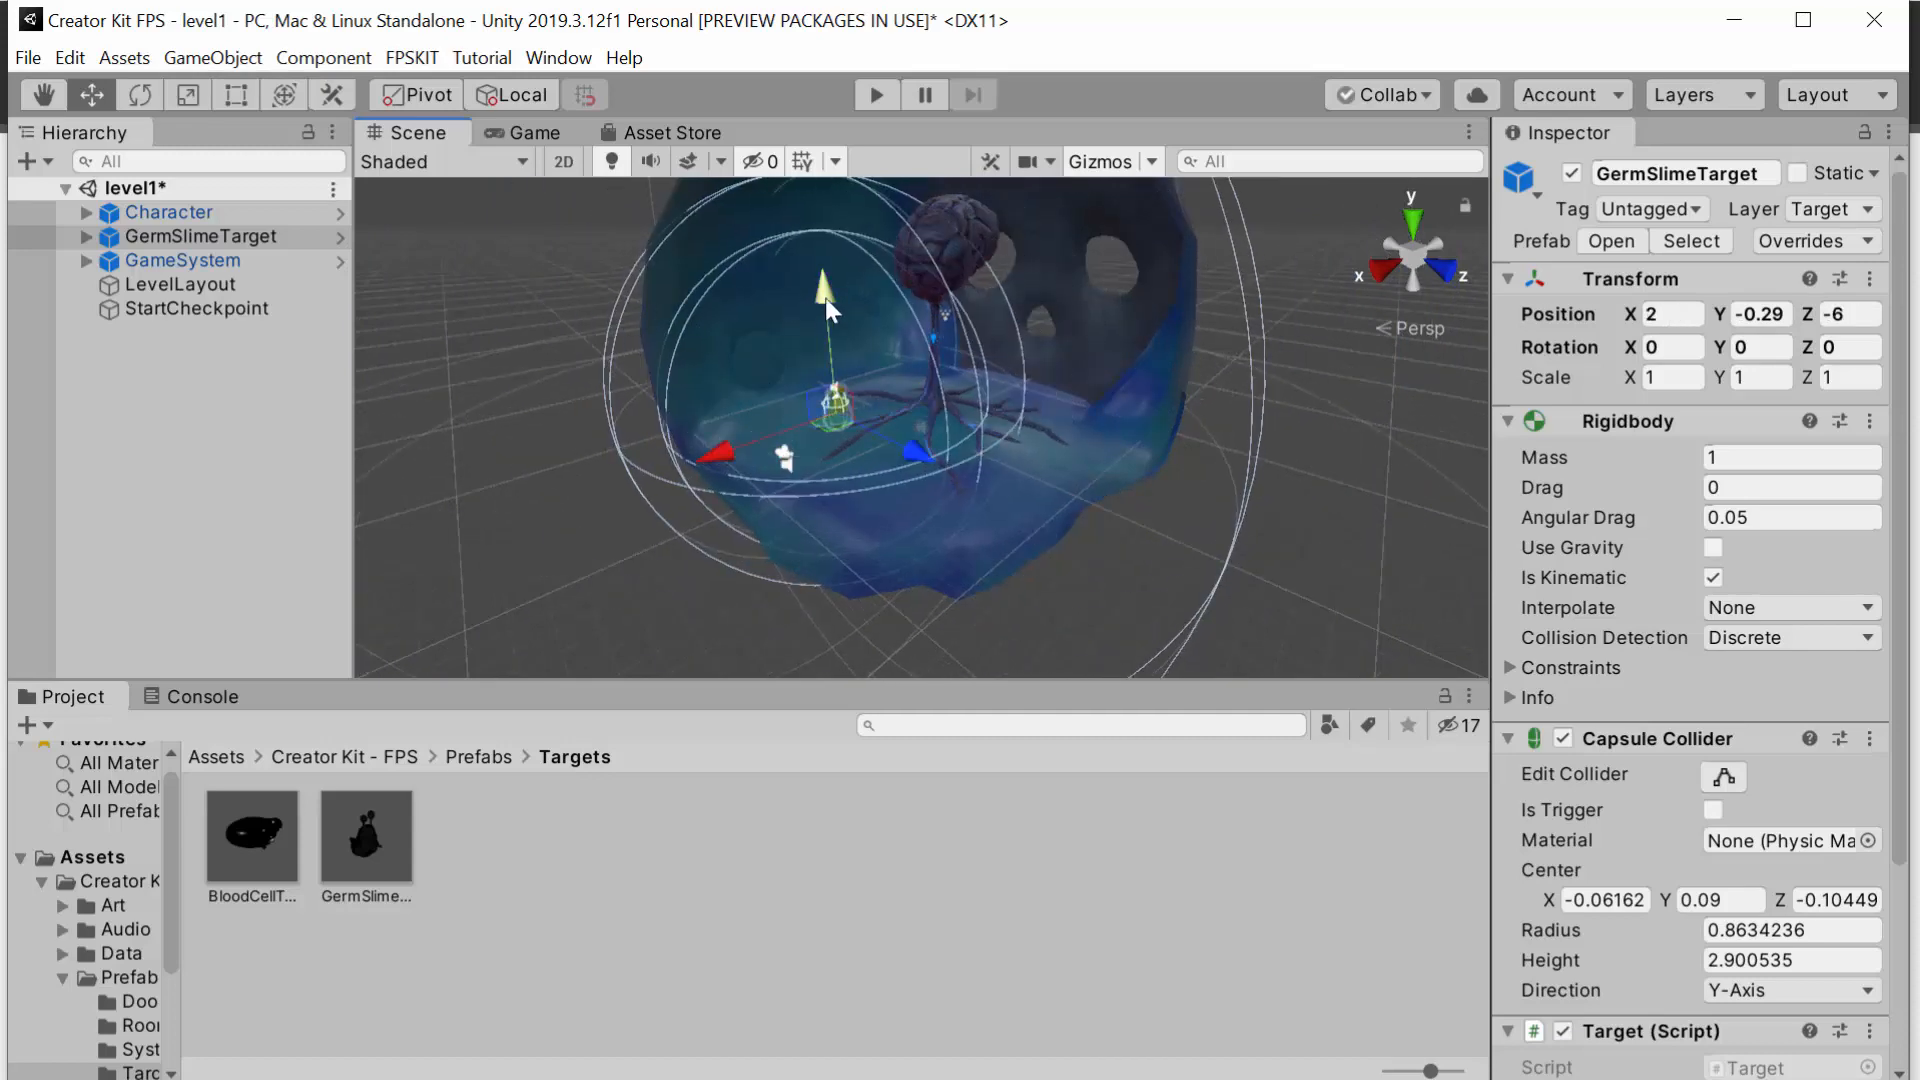
mouse_move(825, 298)
left_mouse_down()
mouse_move(822, 325)
mouse_move(822, 286)
mouse_move(822, 309)
left_mouse_up()
scroll(826, 520, "up", 5)
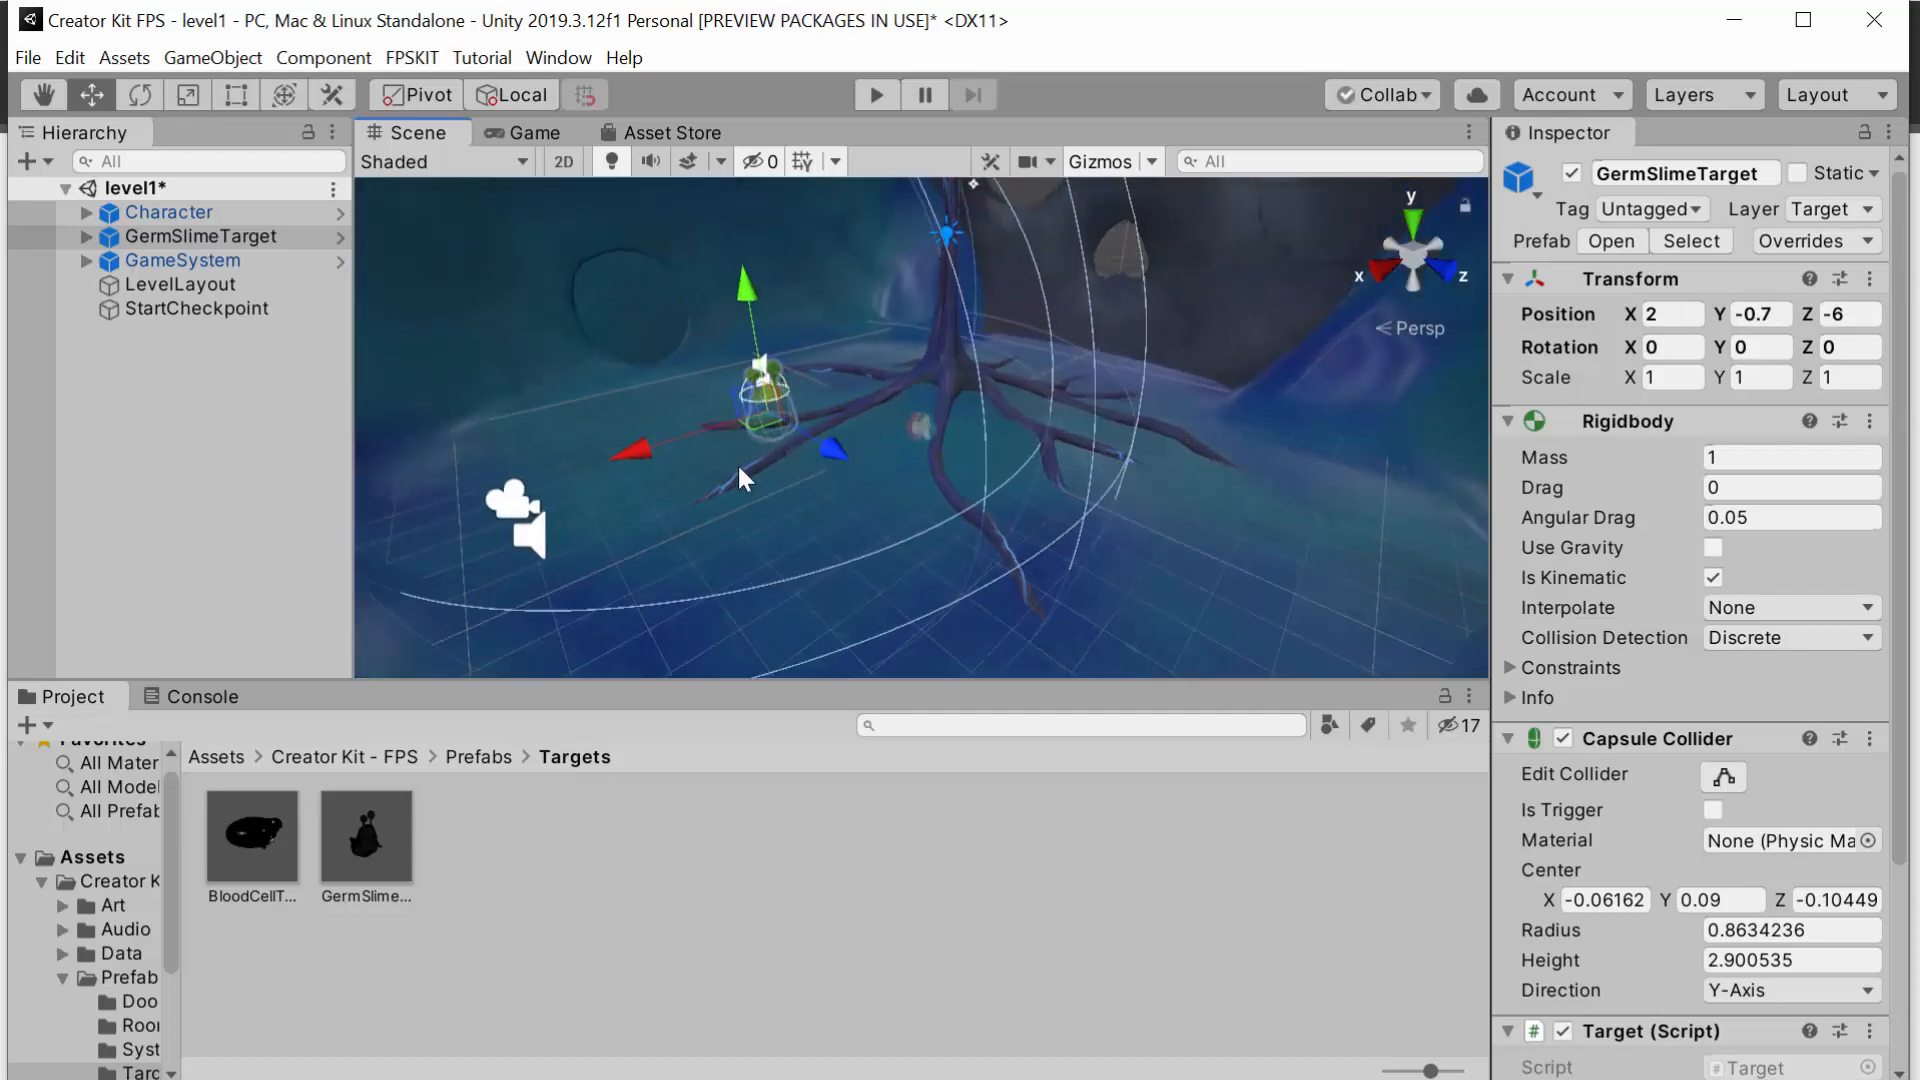
scroll(650, 450, "up", 4)
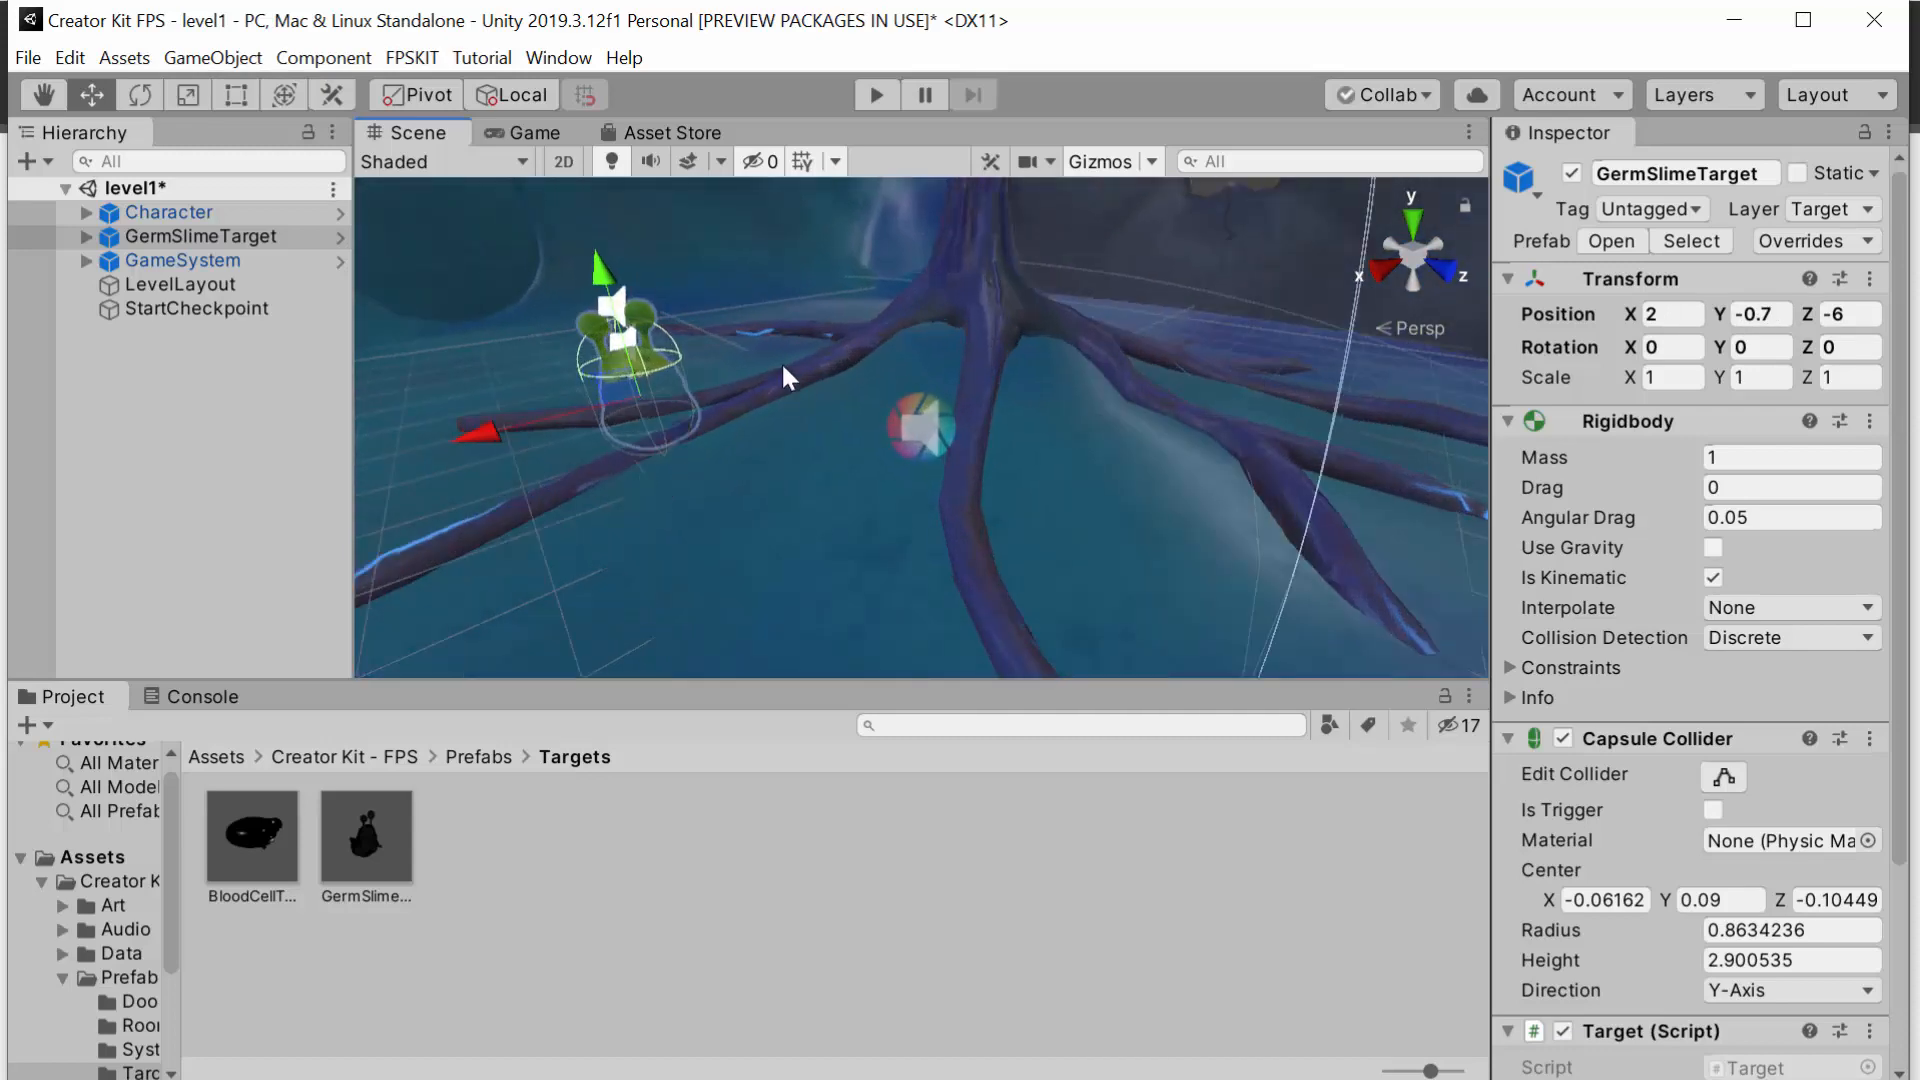
middle_click_drag(780, 292, 1148, 334)
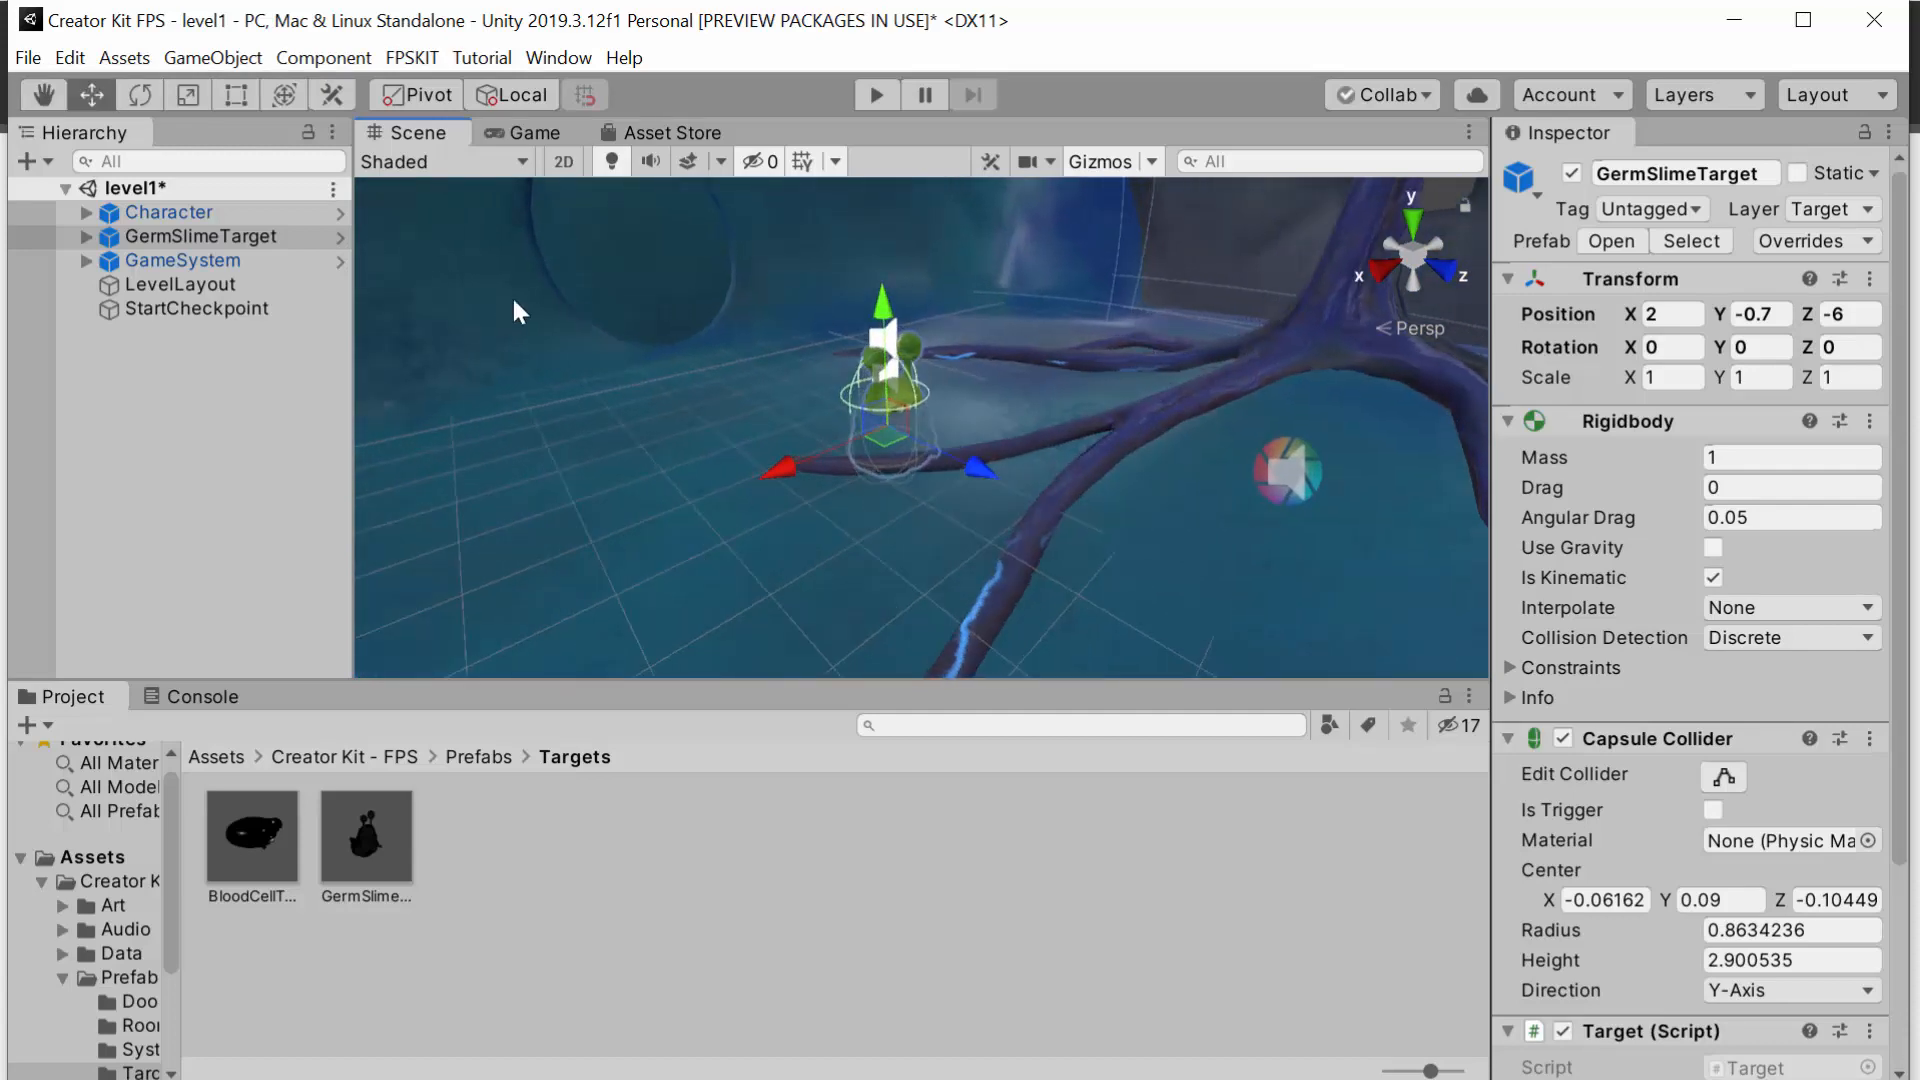
middle_click_drag(588, 310, 490, 298)
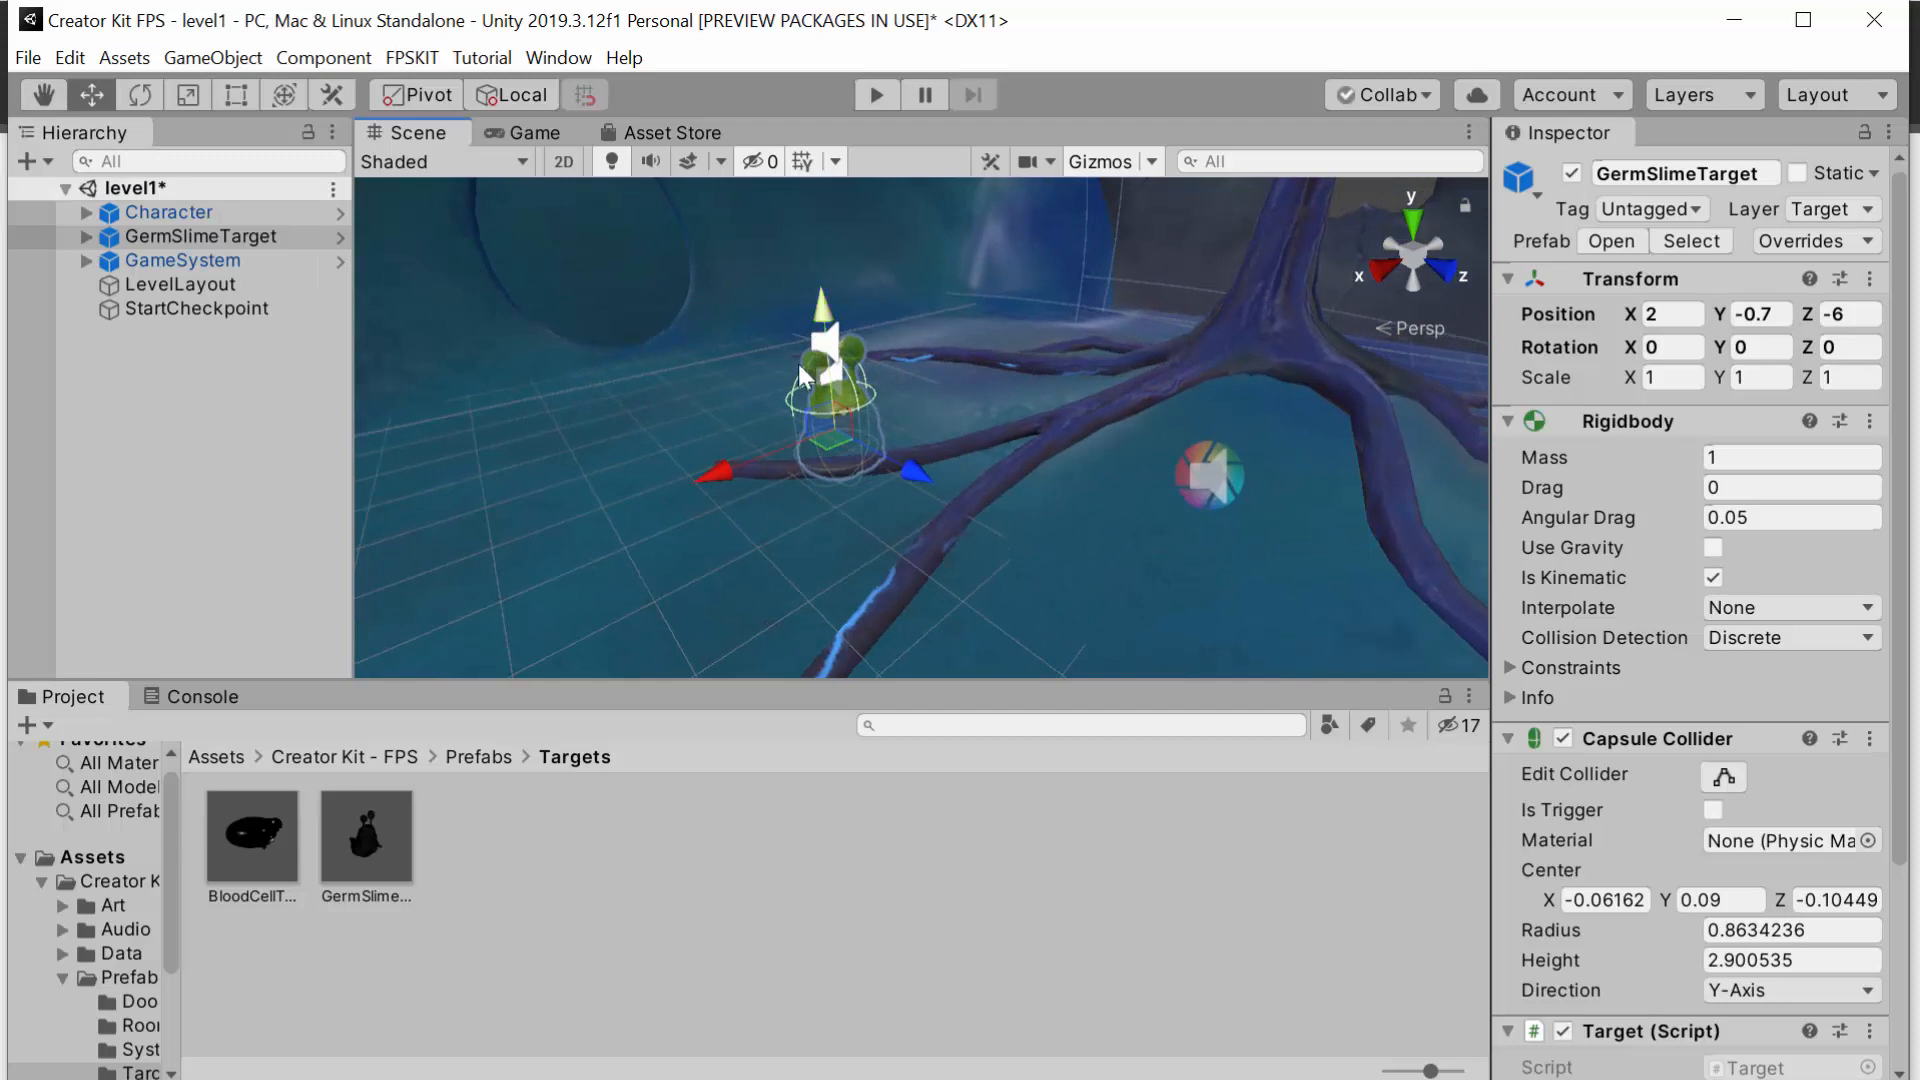
left_click_drag(823, 313, 783, 241)
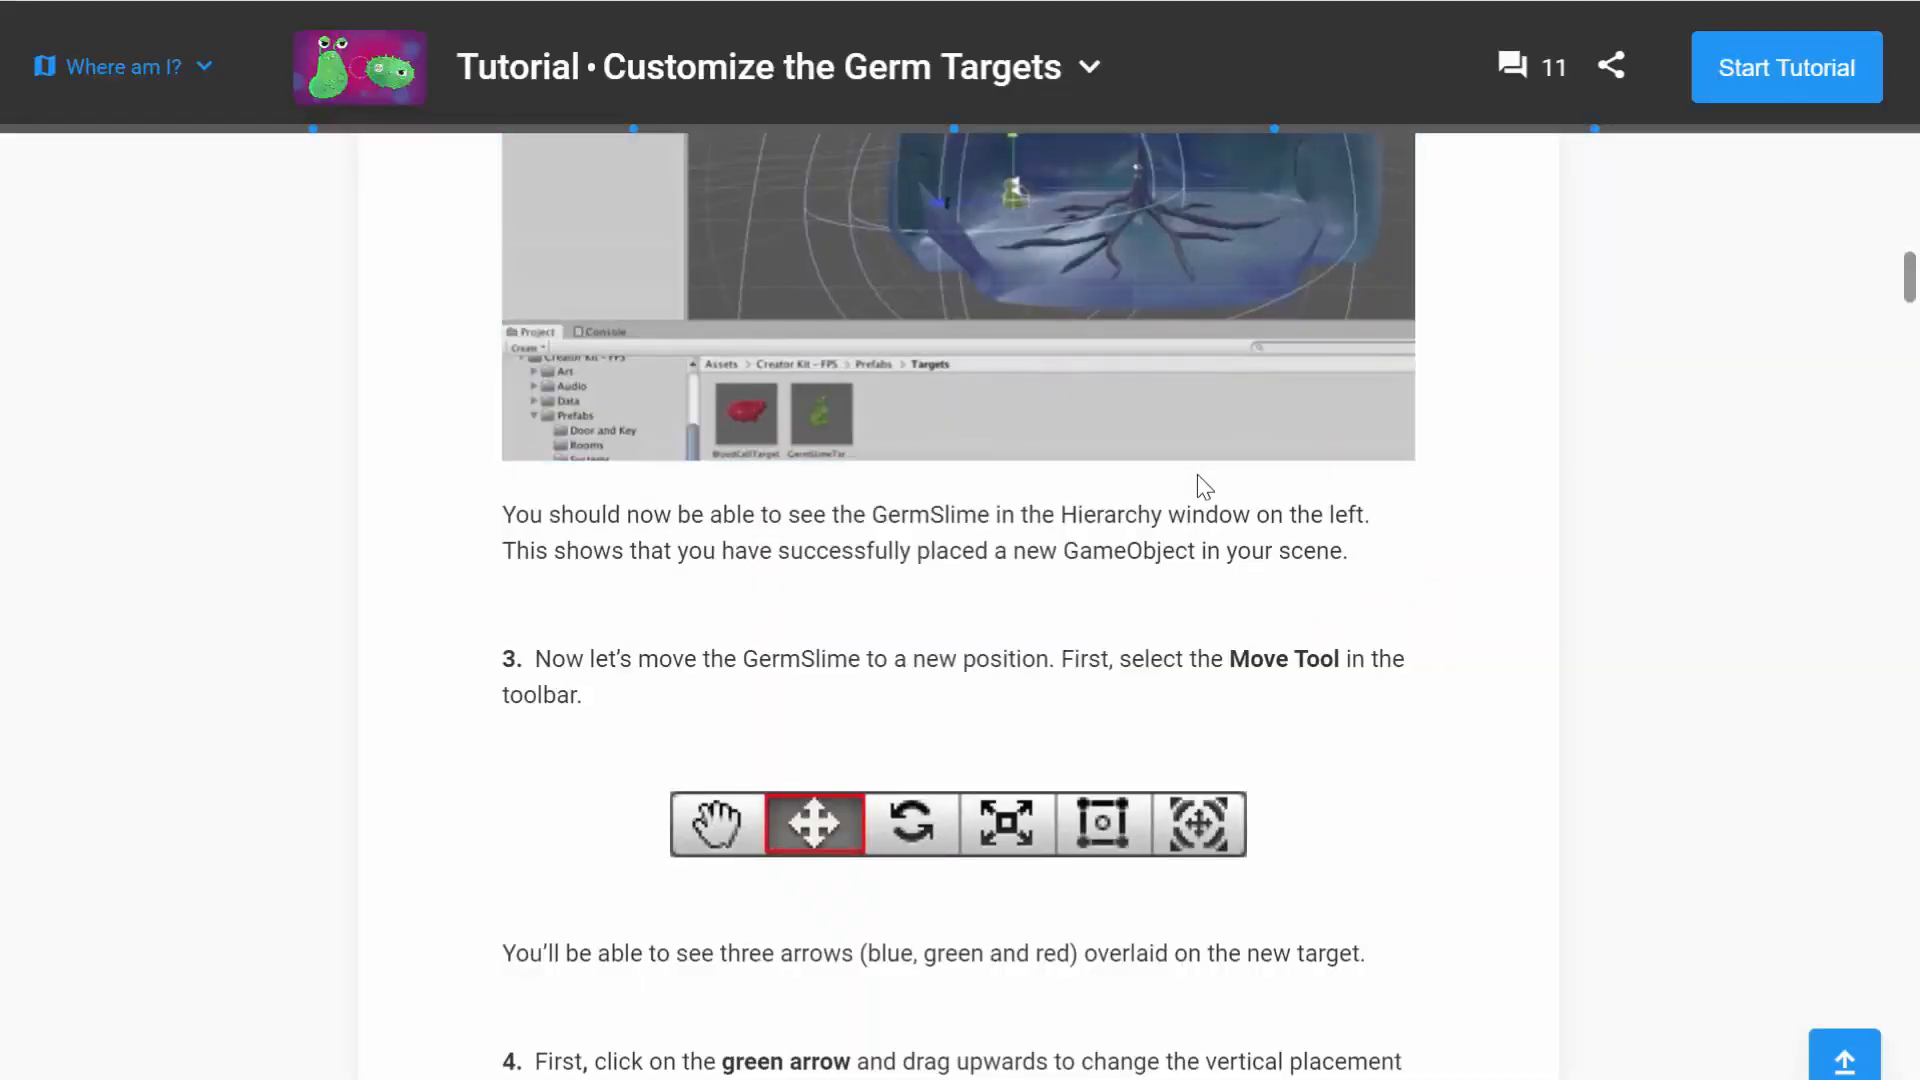
Step: Read steps 4 to 7 of Add More Targets on moving, saving and testing the germ, and return to Unity
scroll(1197, 484, "down", 5)
scroll(1294, 557, "down", 7)
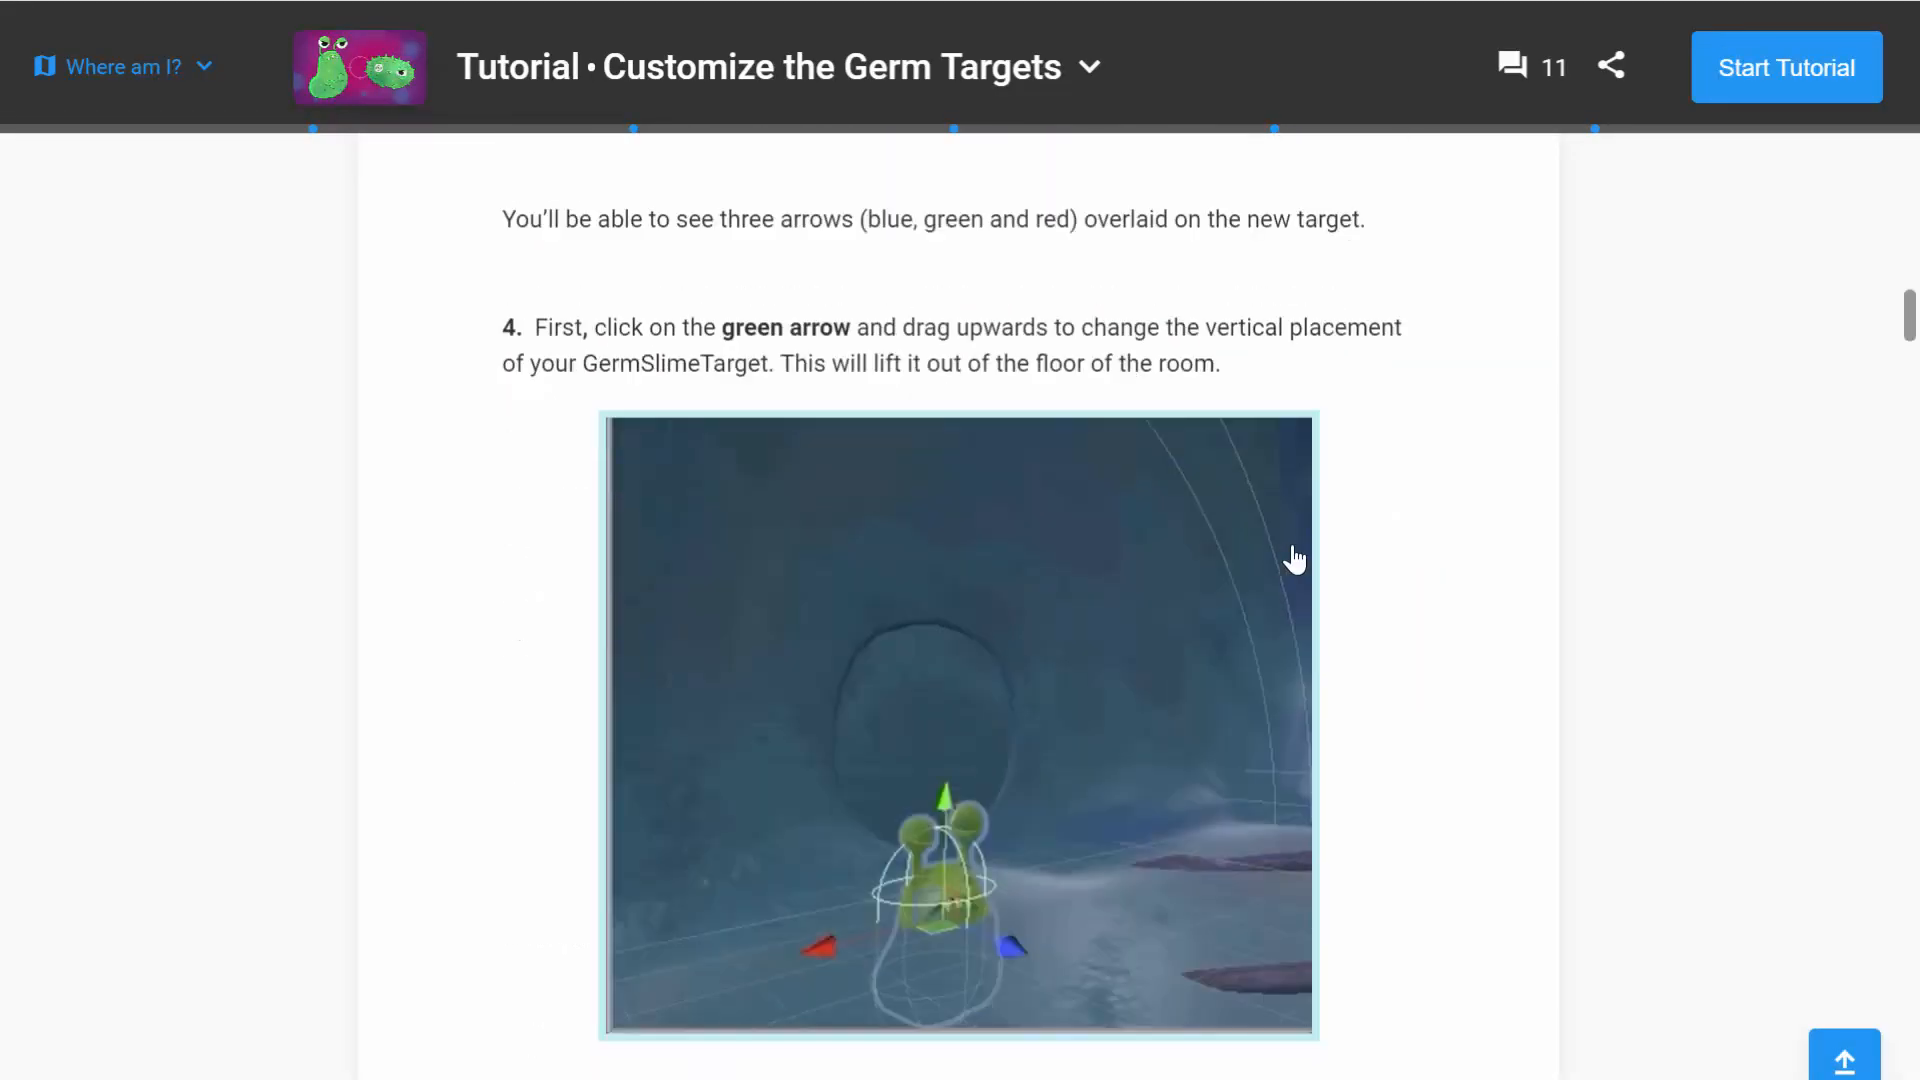
scroll(1294, 557, "down", 10)
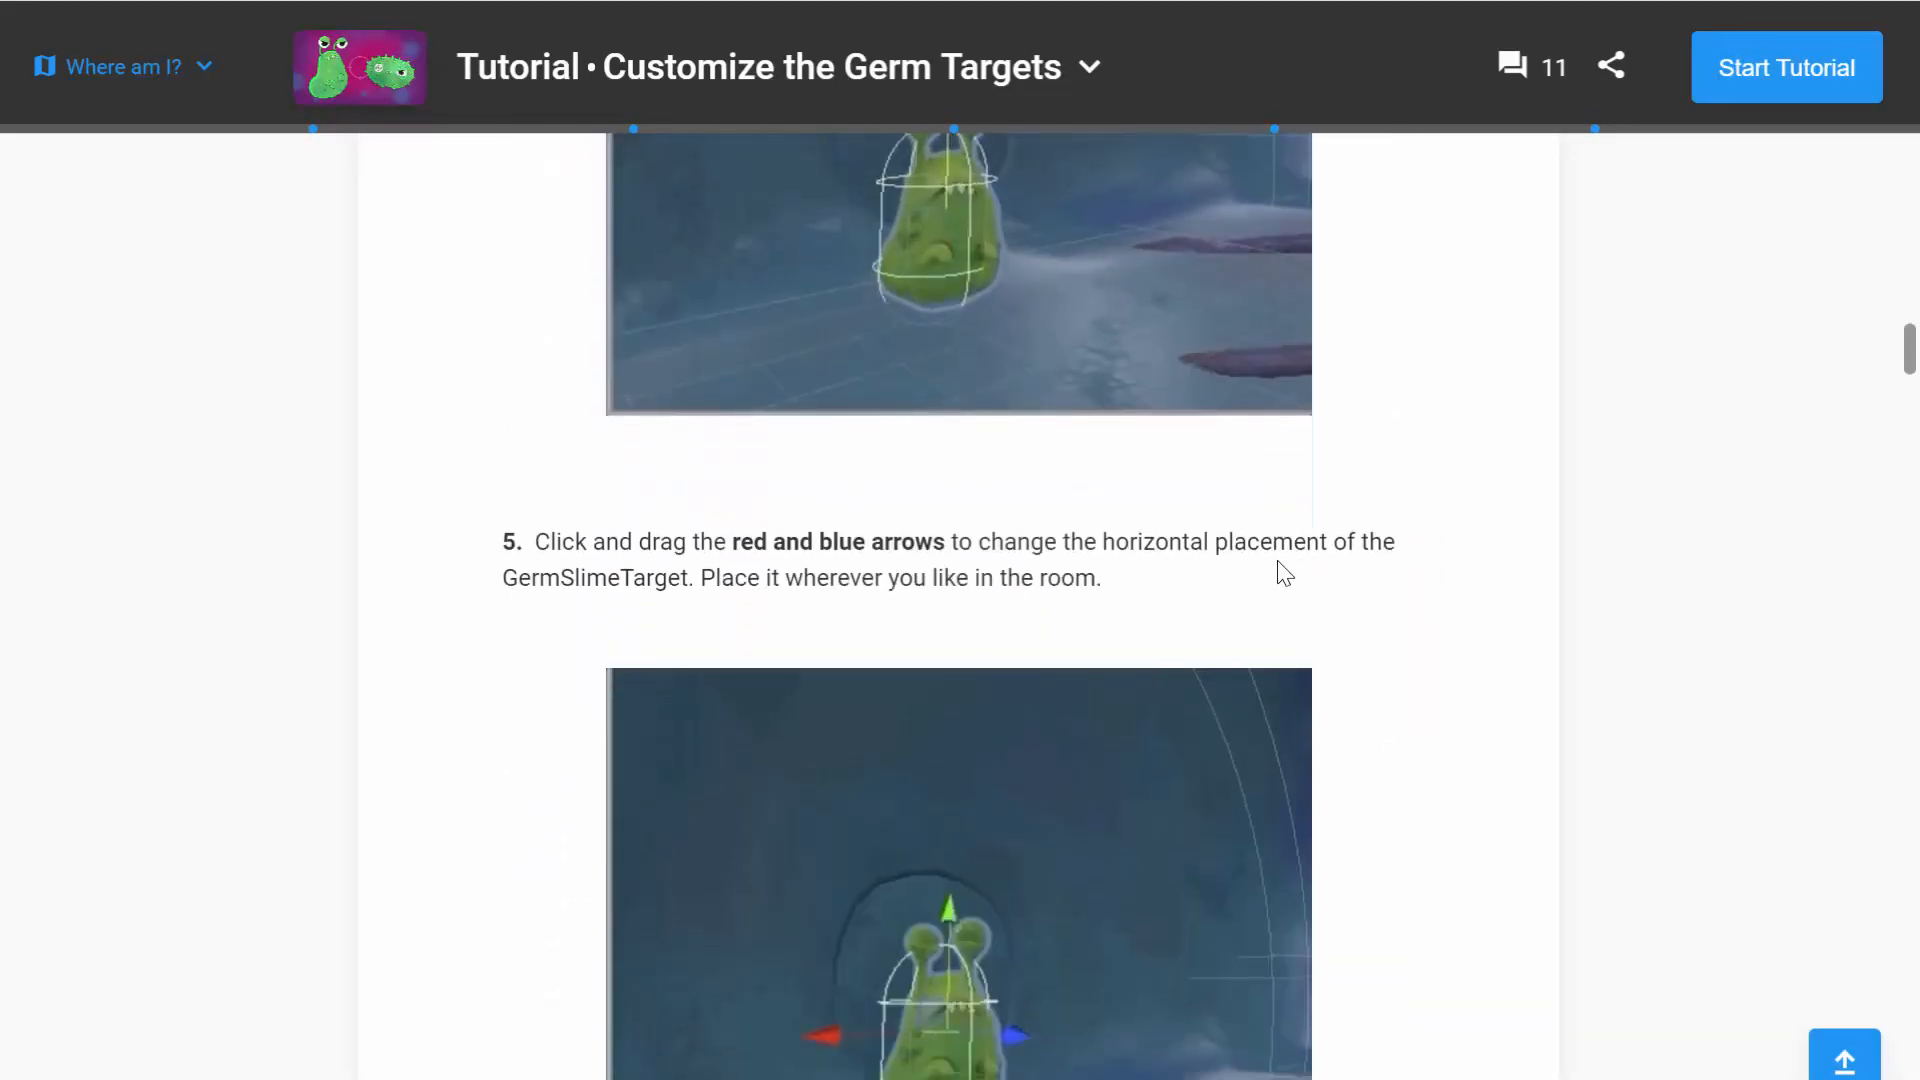
scroll(1275, 582, "up", 3)
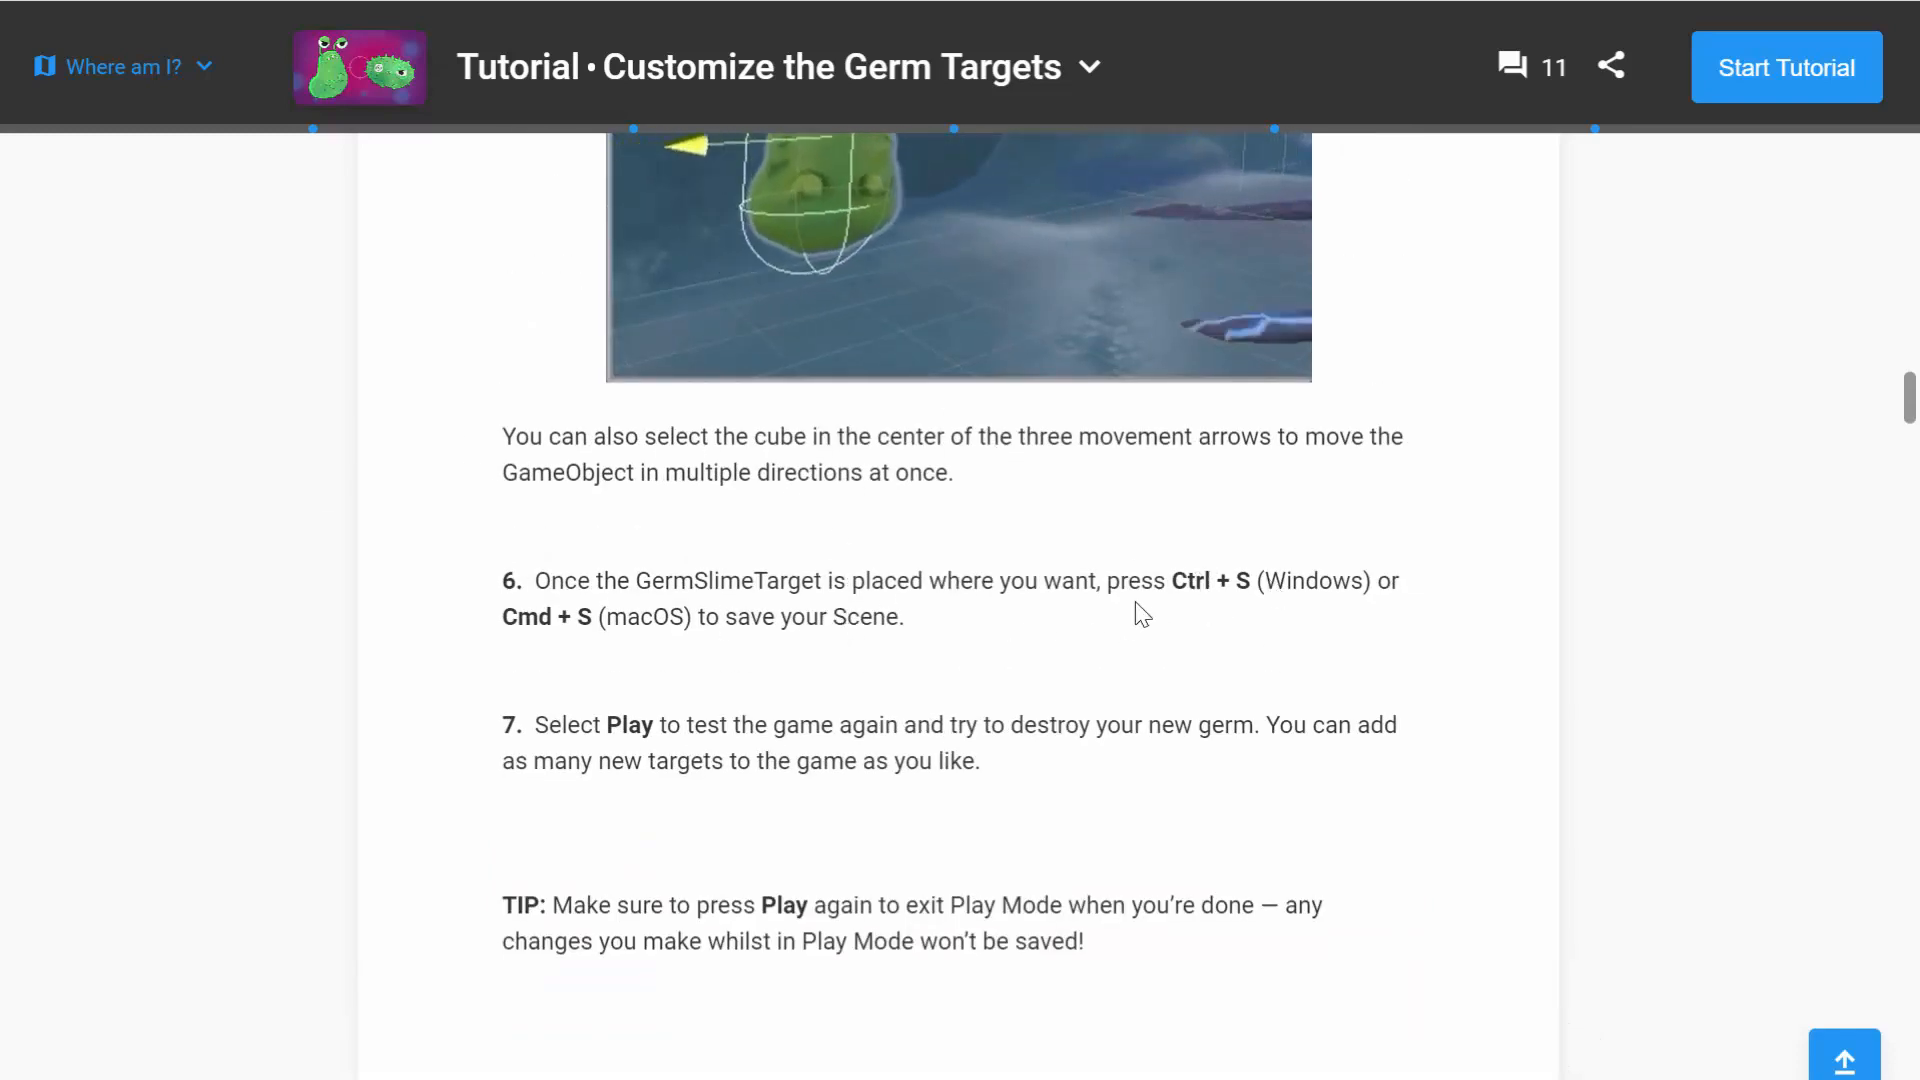
key("alt+Tab")
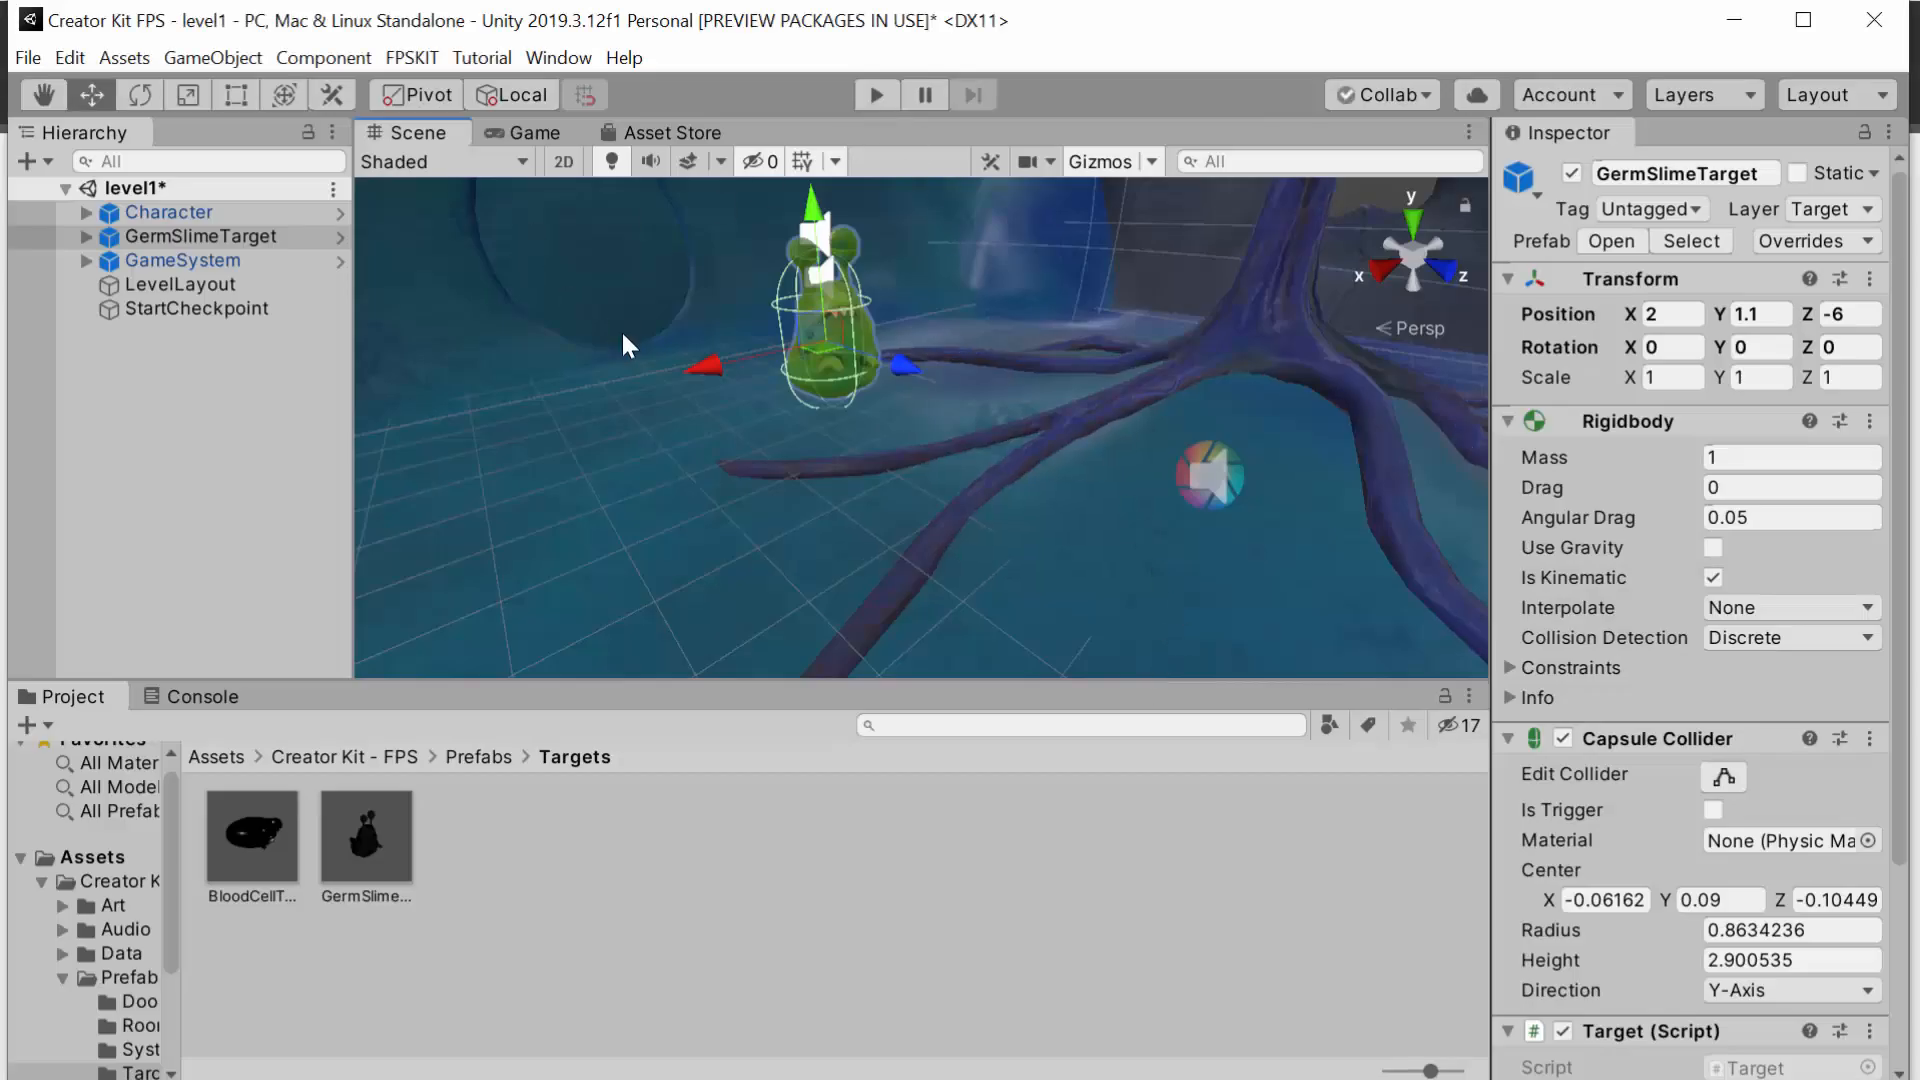
Step: Save the level1 scene, play-test it by shooting the new germ, and exit the game
key("ctrl+s")
left_click(878, 94)
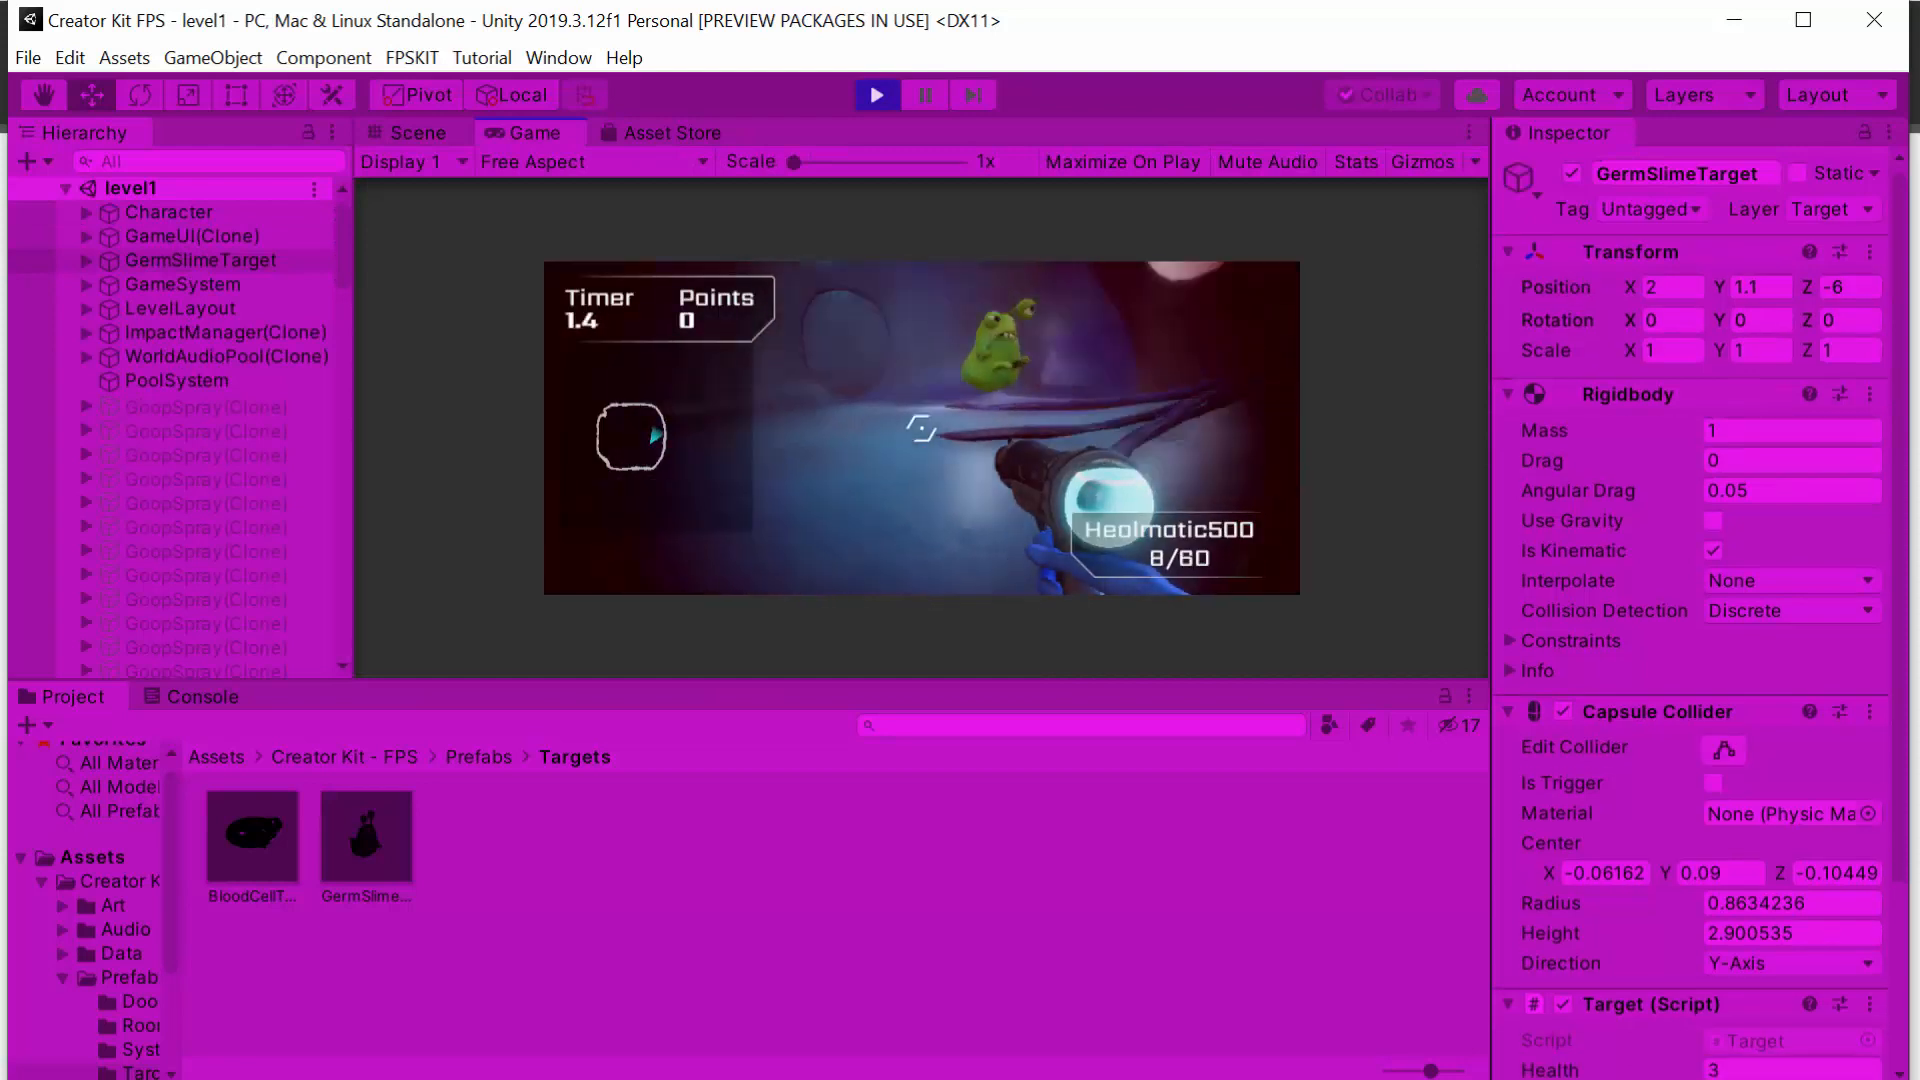
left_click(921, 428)
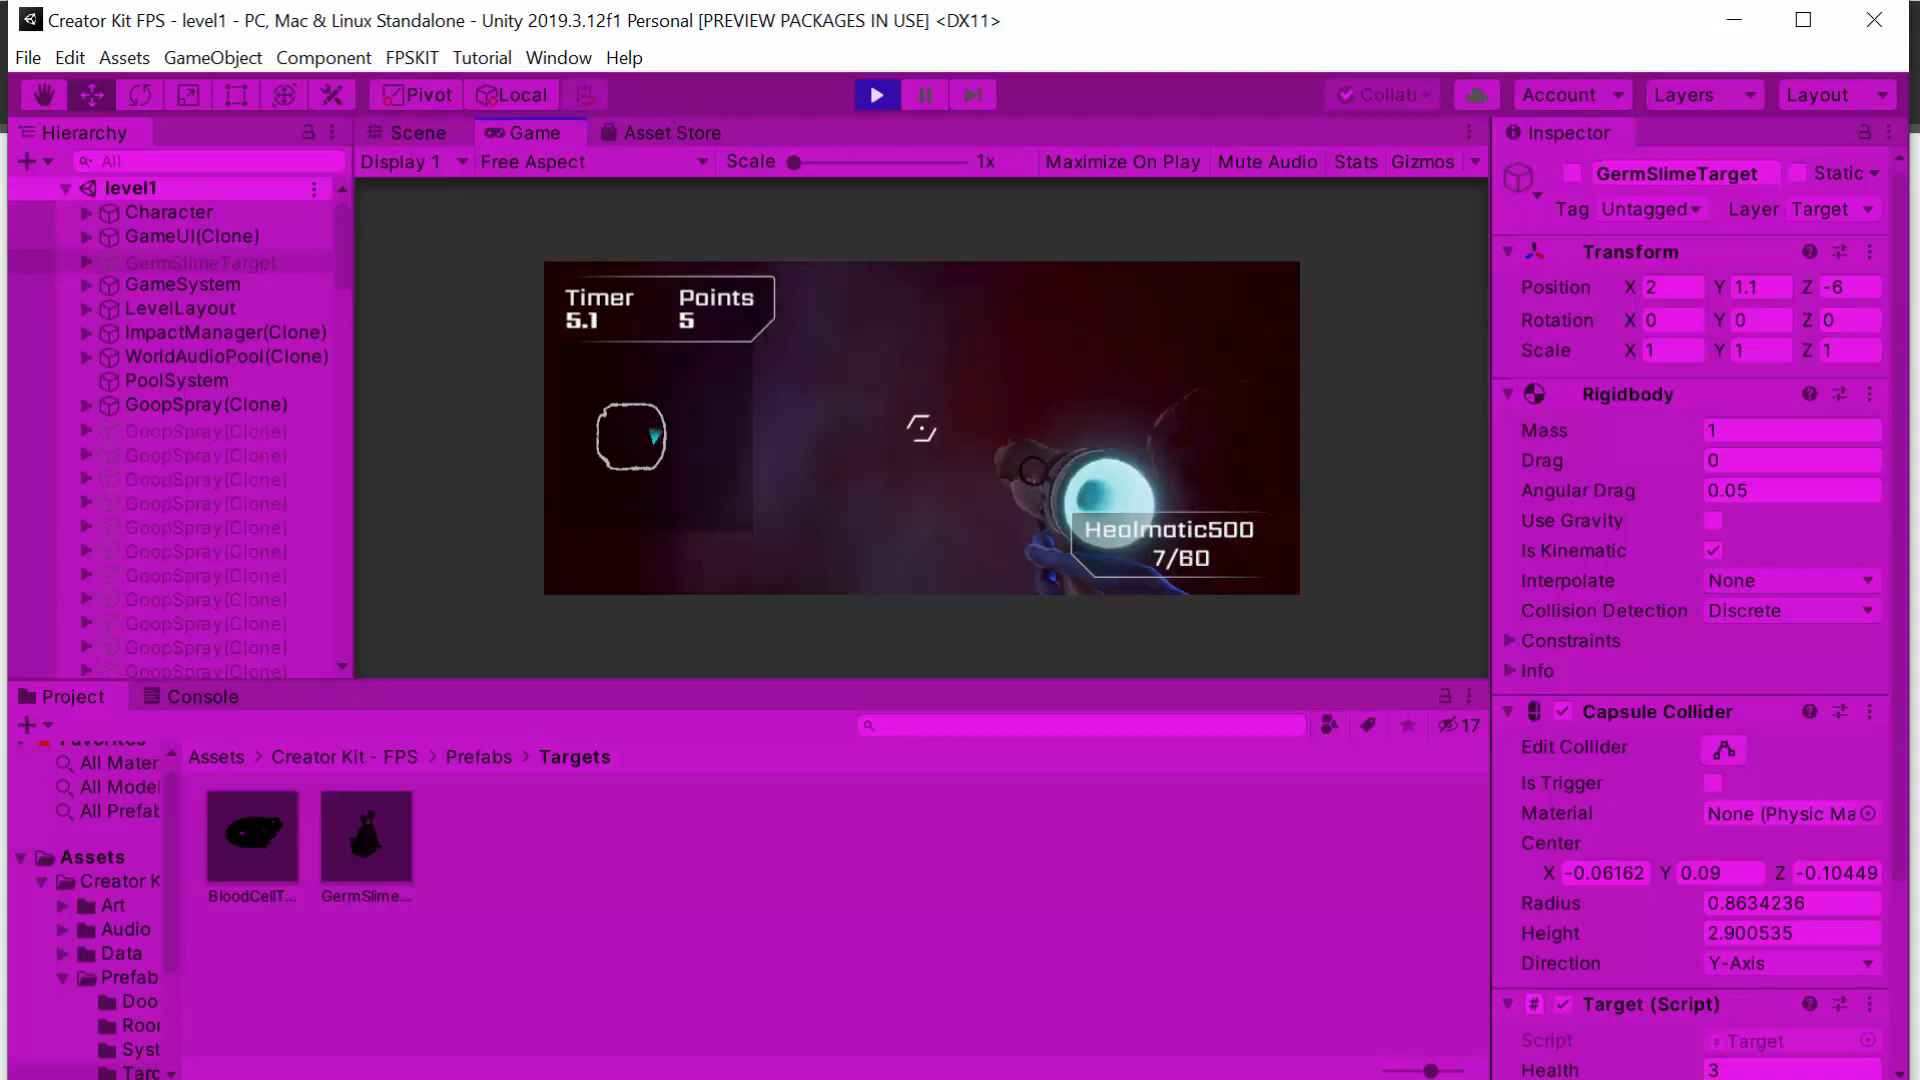
key("Escape")
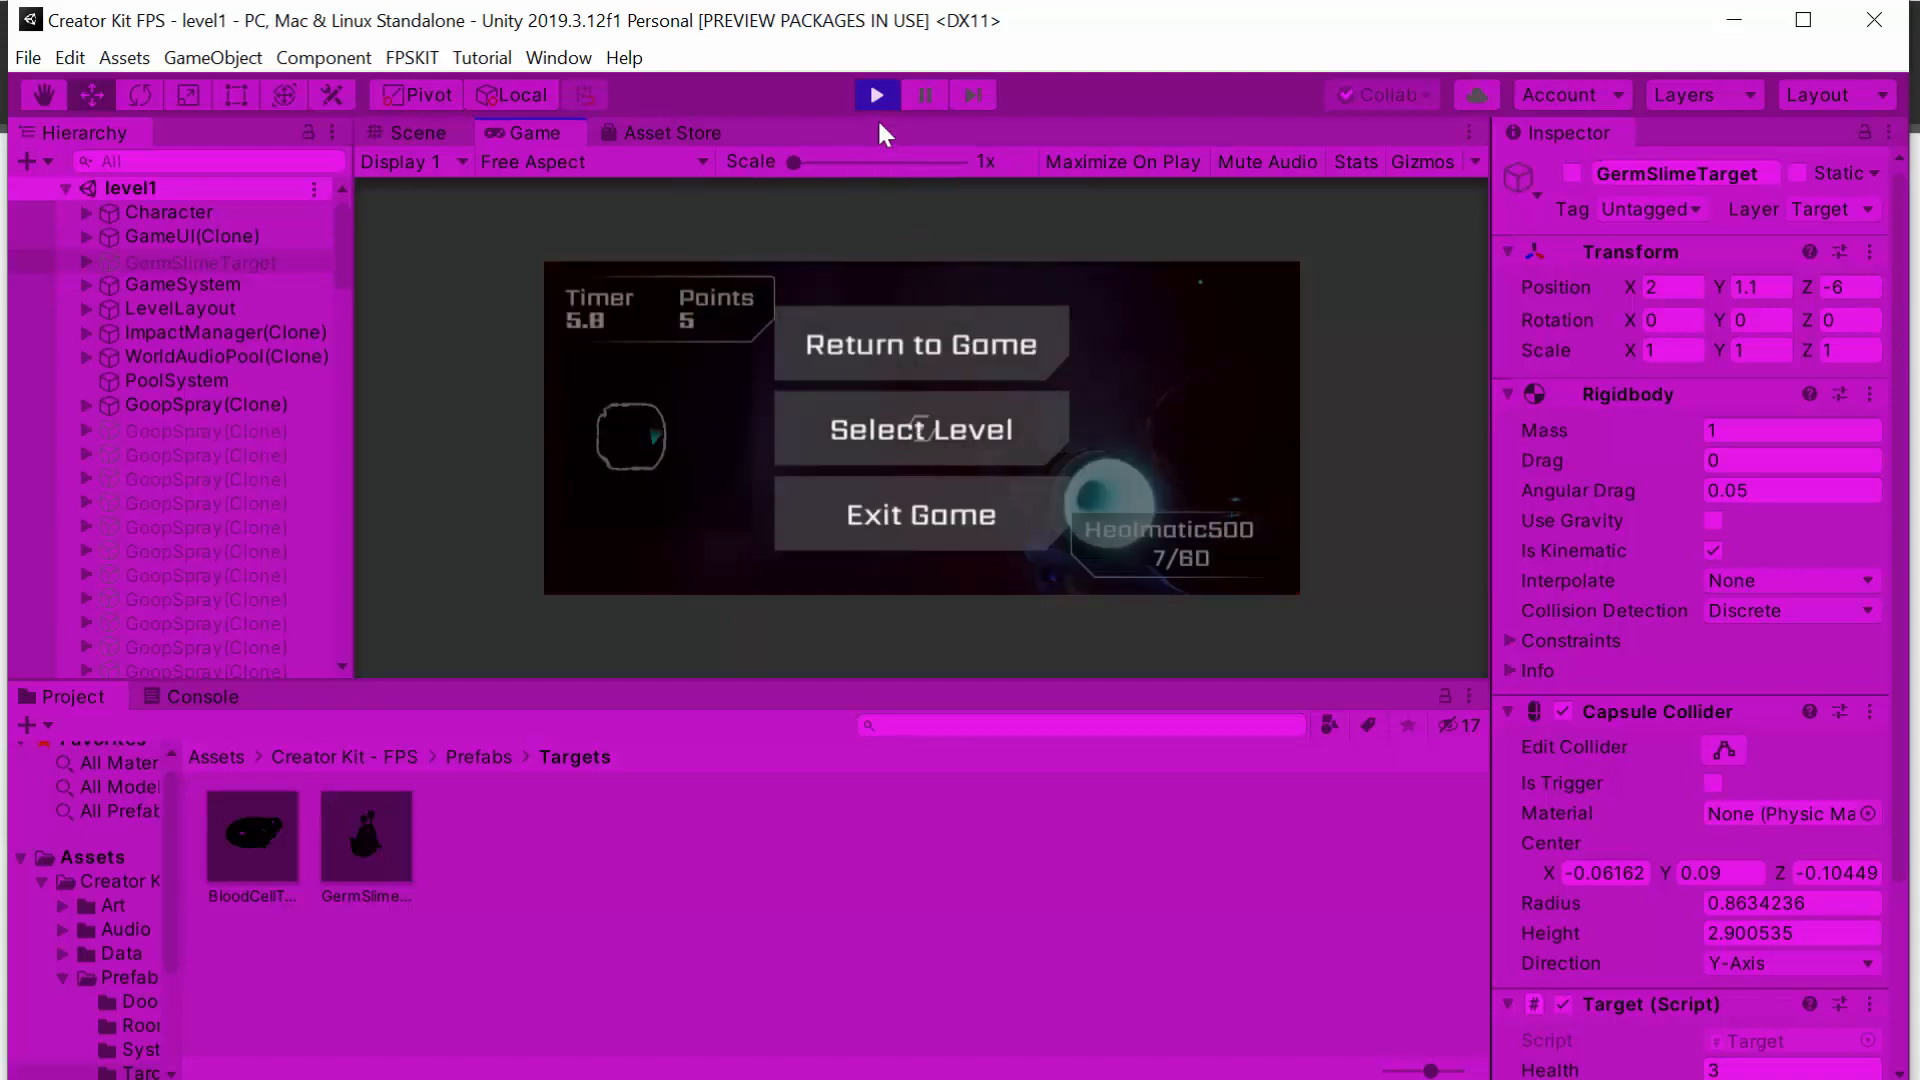
left_click(921, 515)
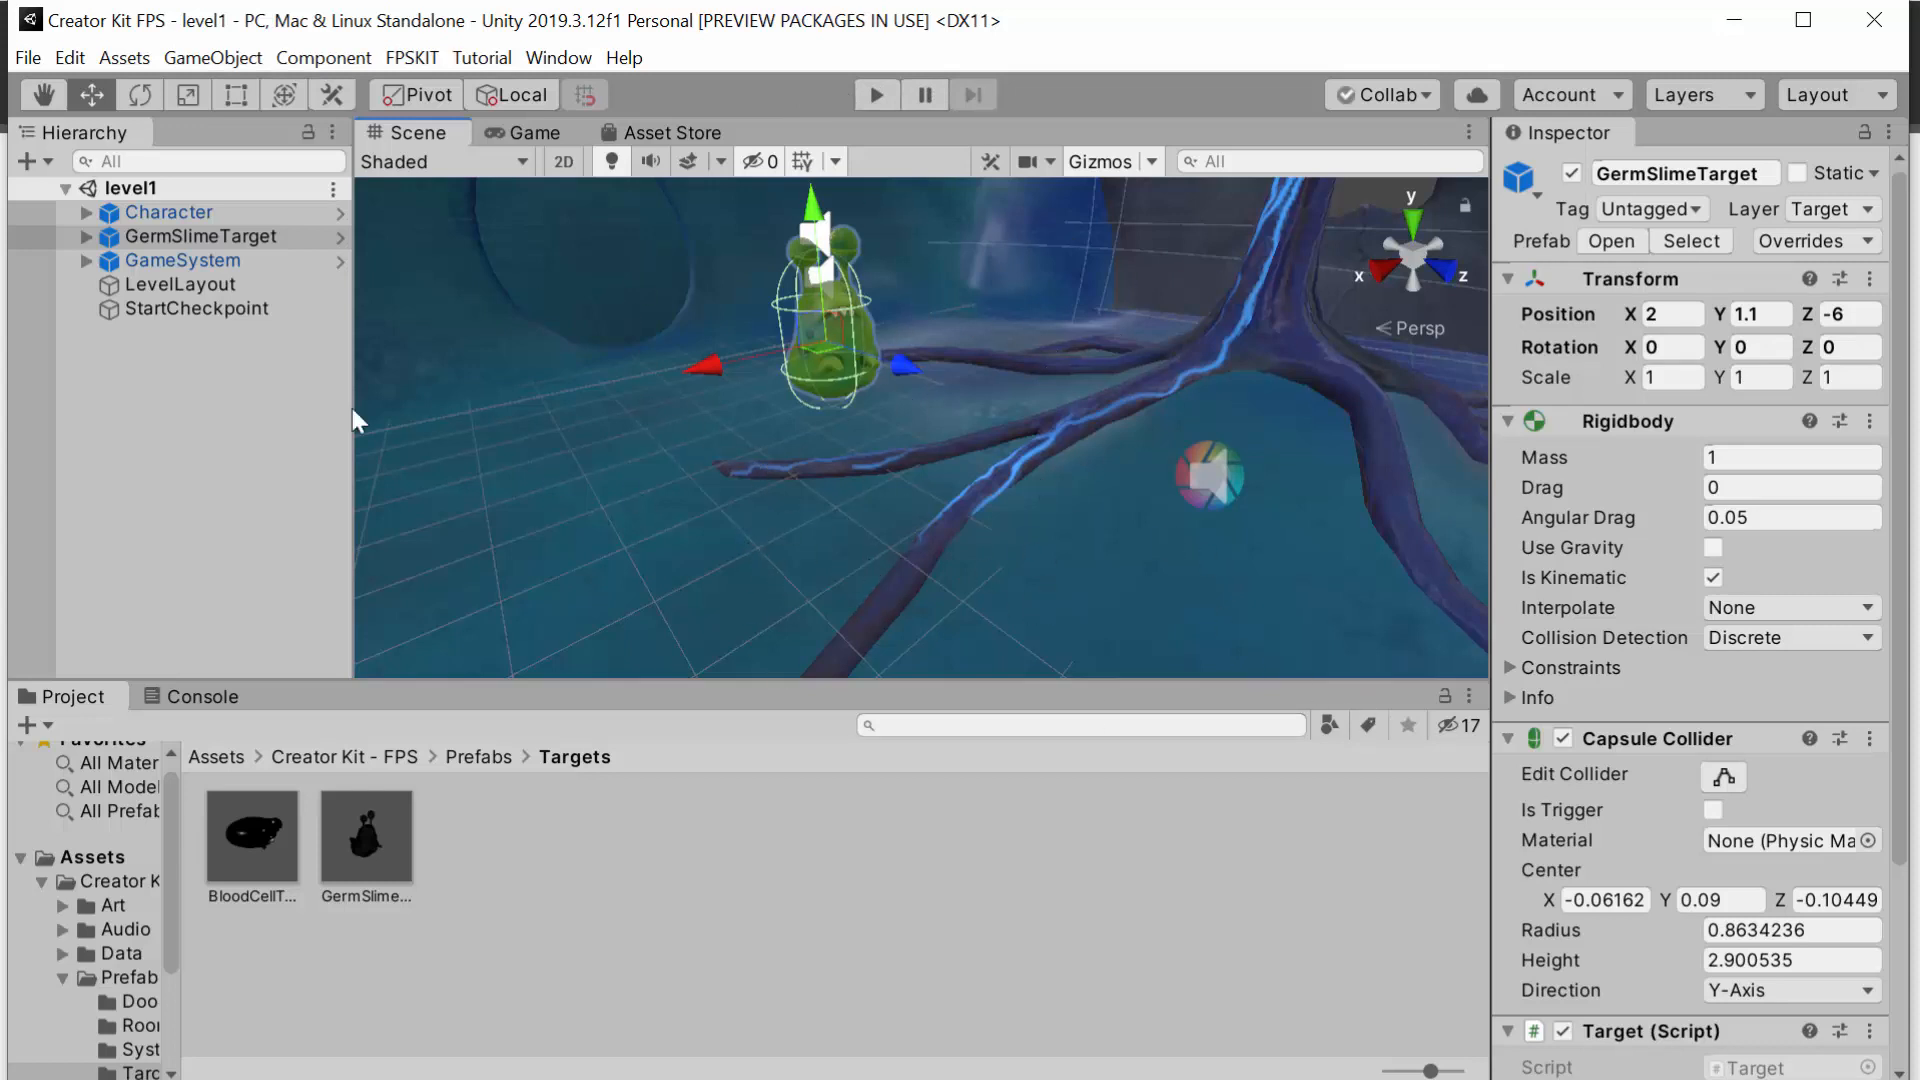
Step: Switch to the tutorial, finish reading Add More Targets, and read the start of Change Target Stats
key("alt+Tab")
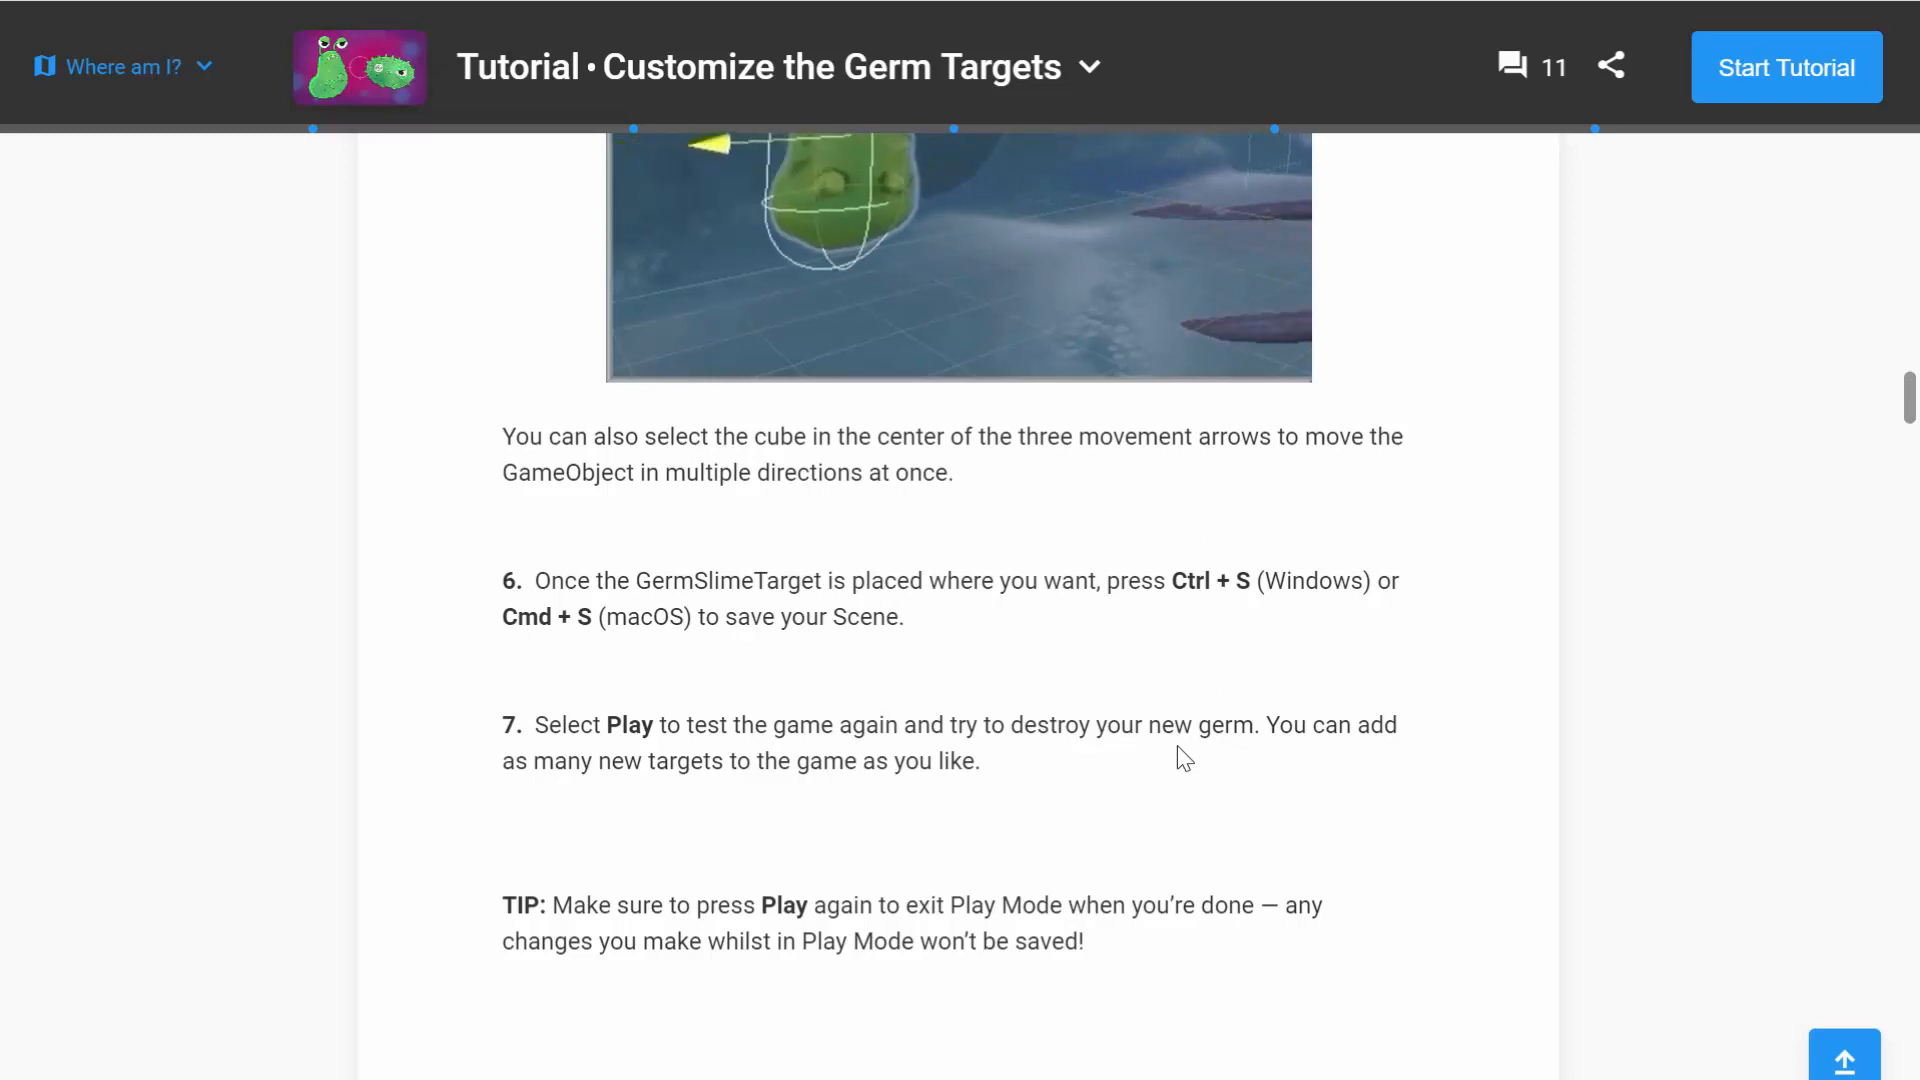
scroll(1184, 760, "down", 5)
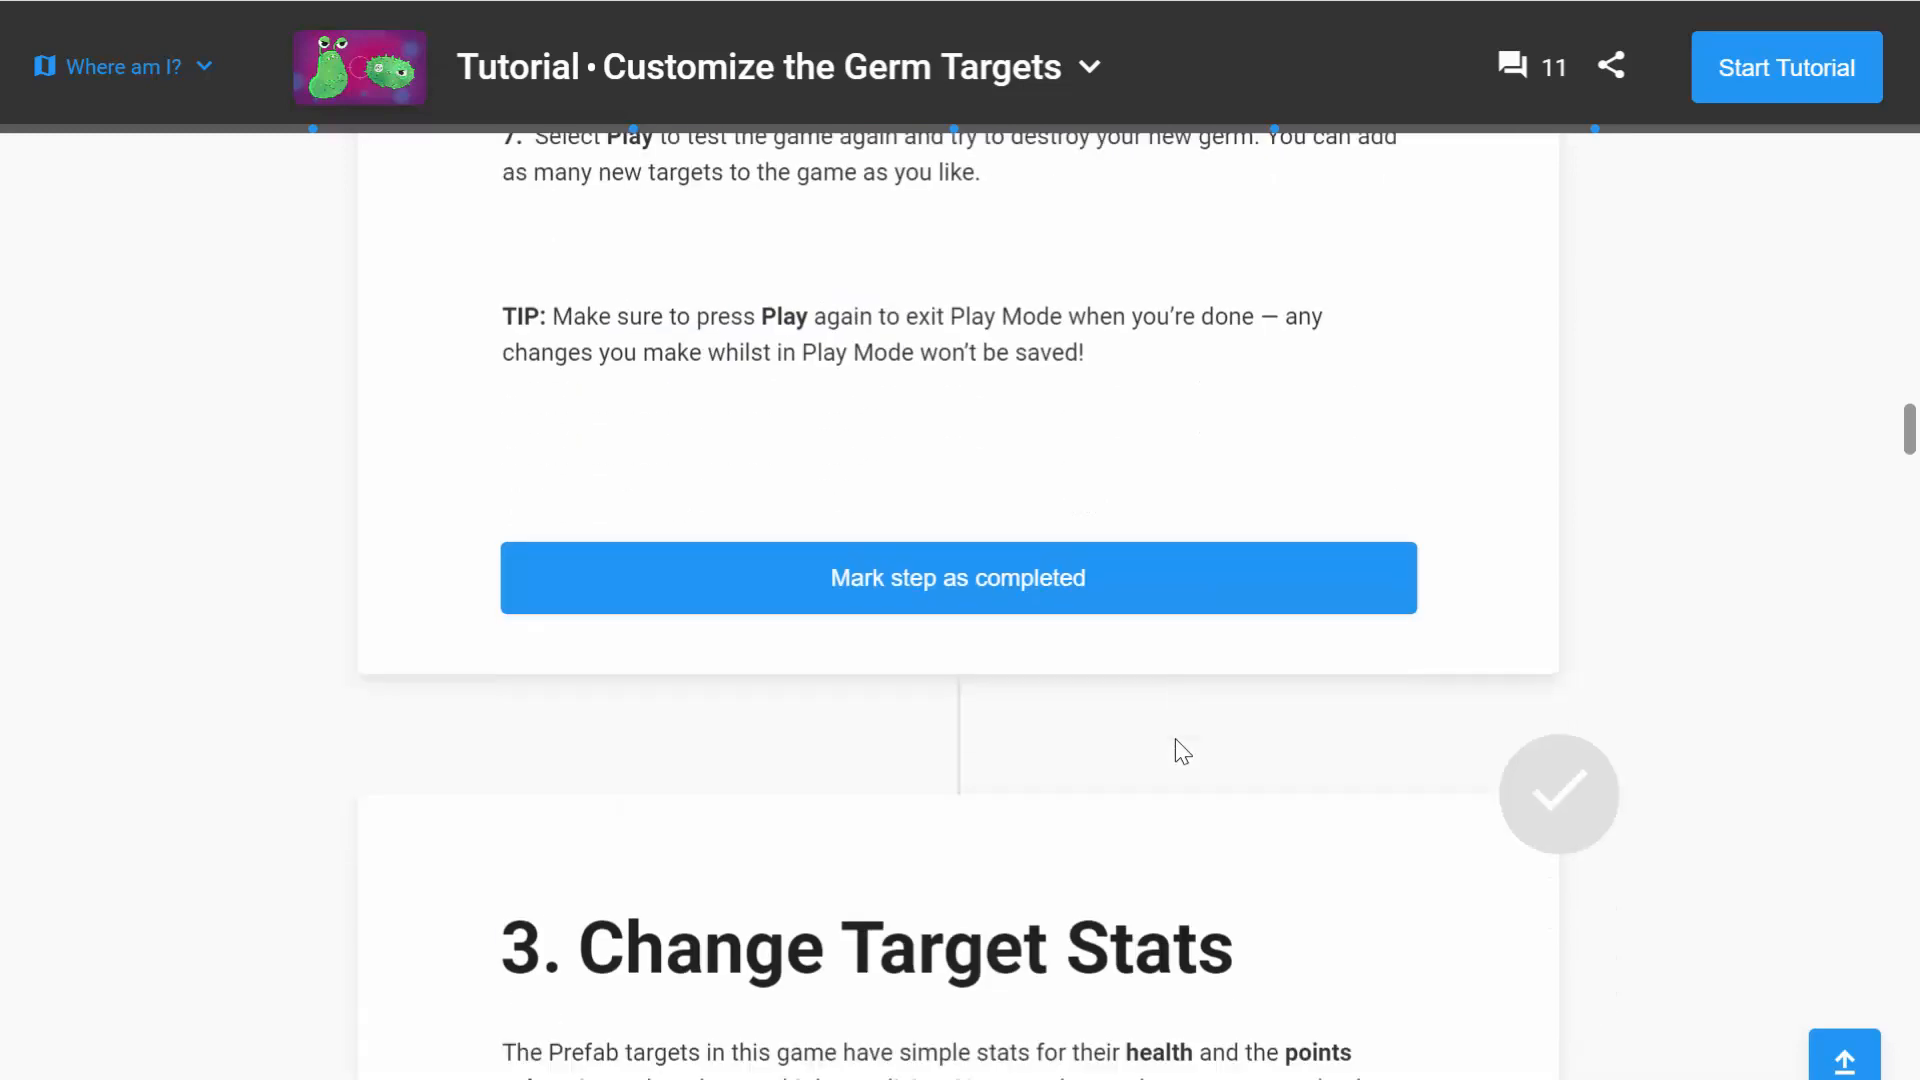
scroll(1184, 752, "down", 8)
scroll(1170, 733, "up", 1)
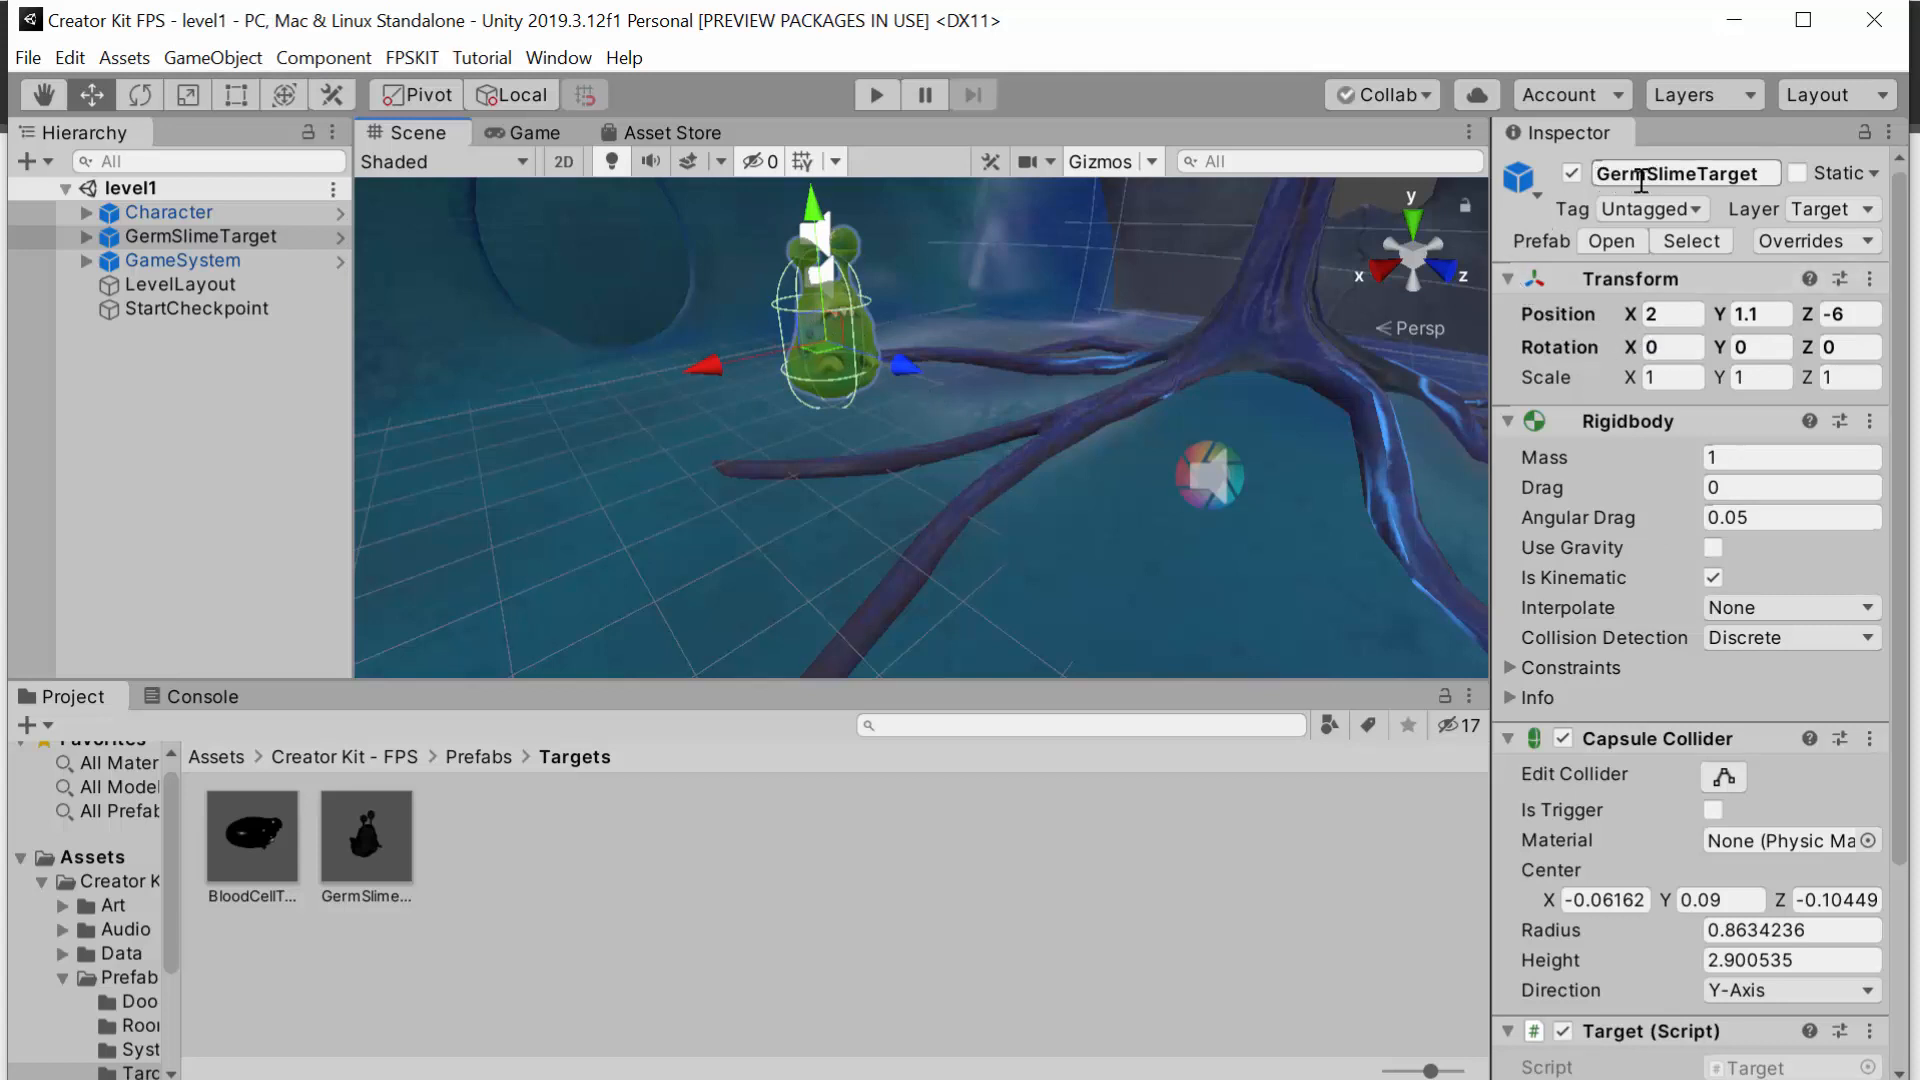
Step: Set the GermSlimeTarget's Z position to -7.15 and collapse its Transform, Rigidbody and Capsule Collider components
left_click(1506, 278)
left_click(1506, 278)
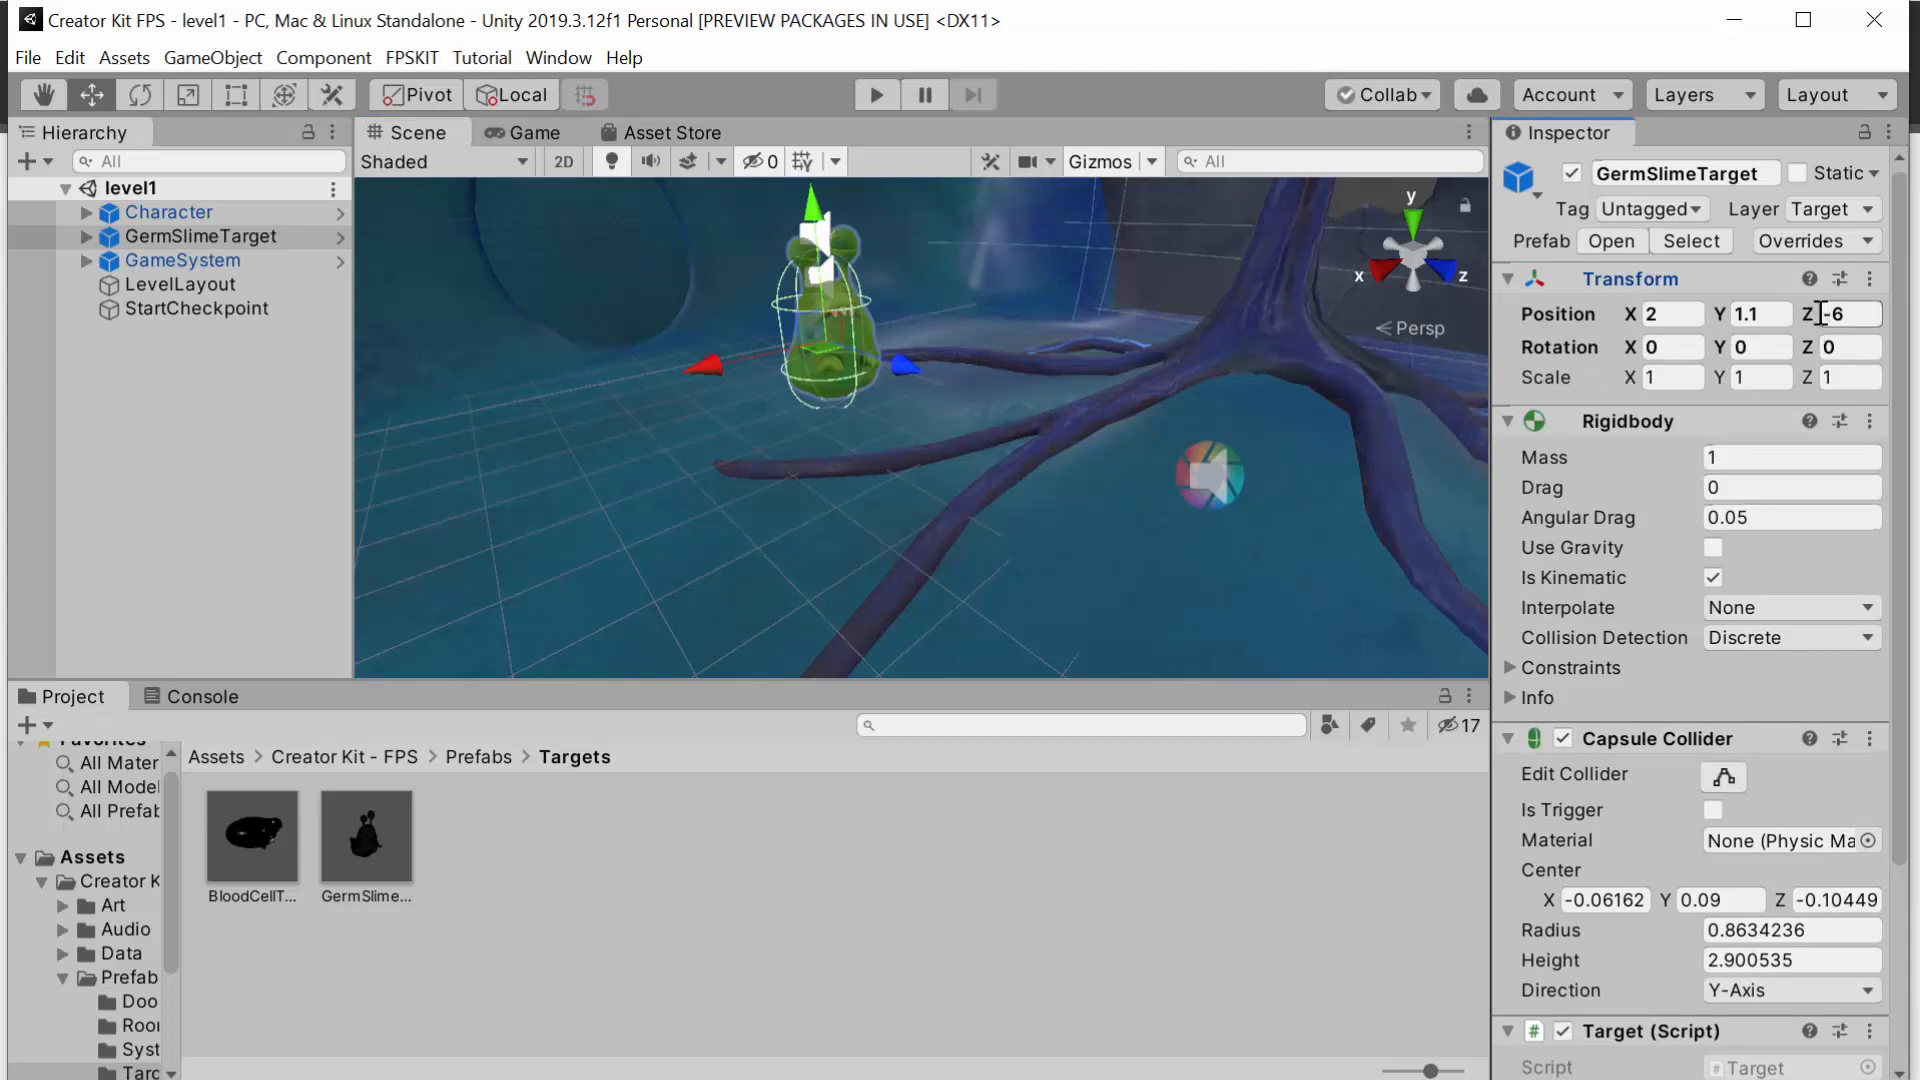
left_click_drag(1836, 309, 1761, 322)
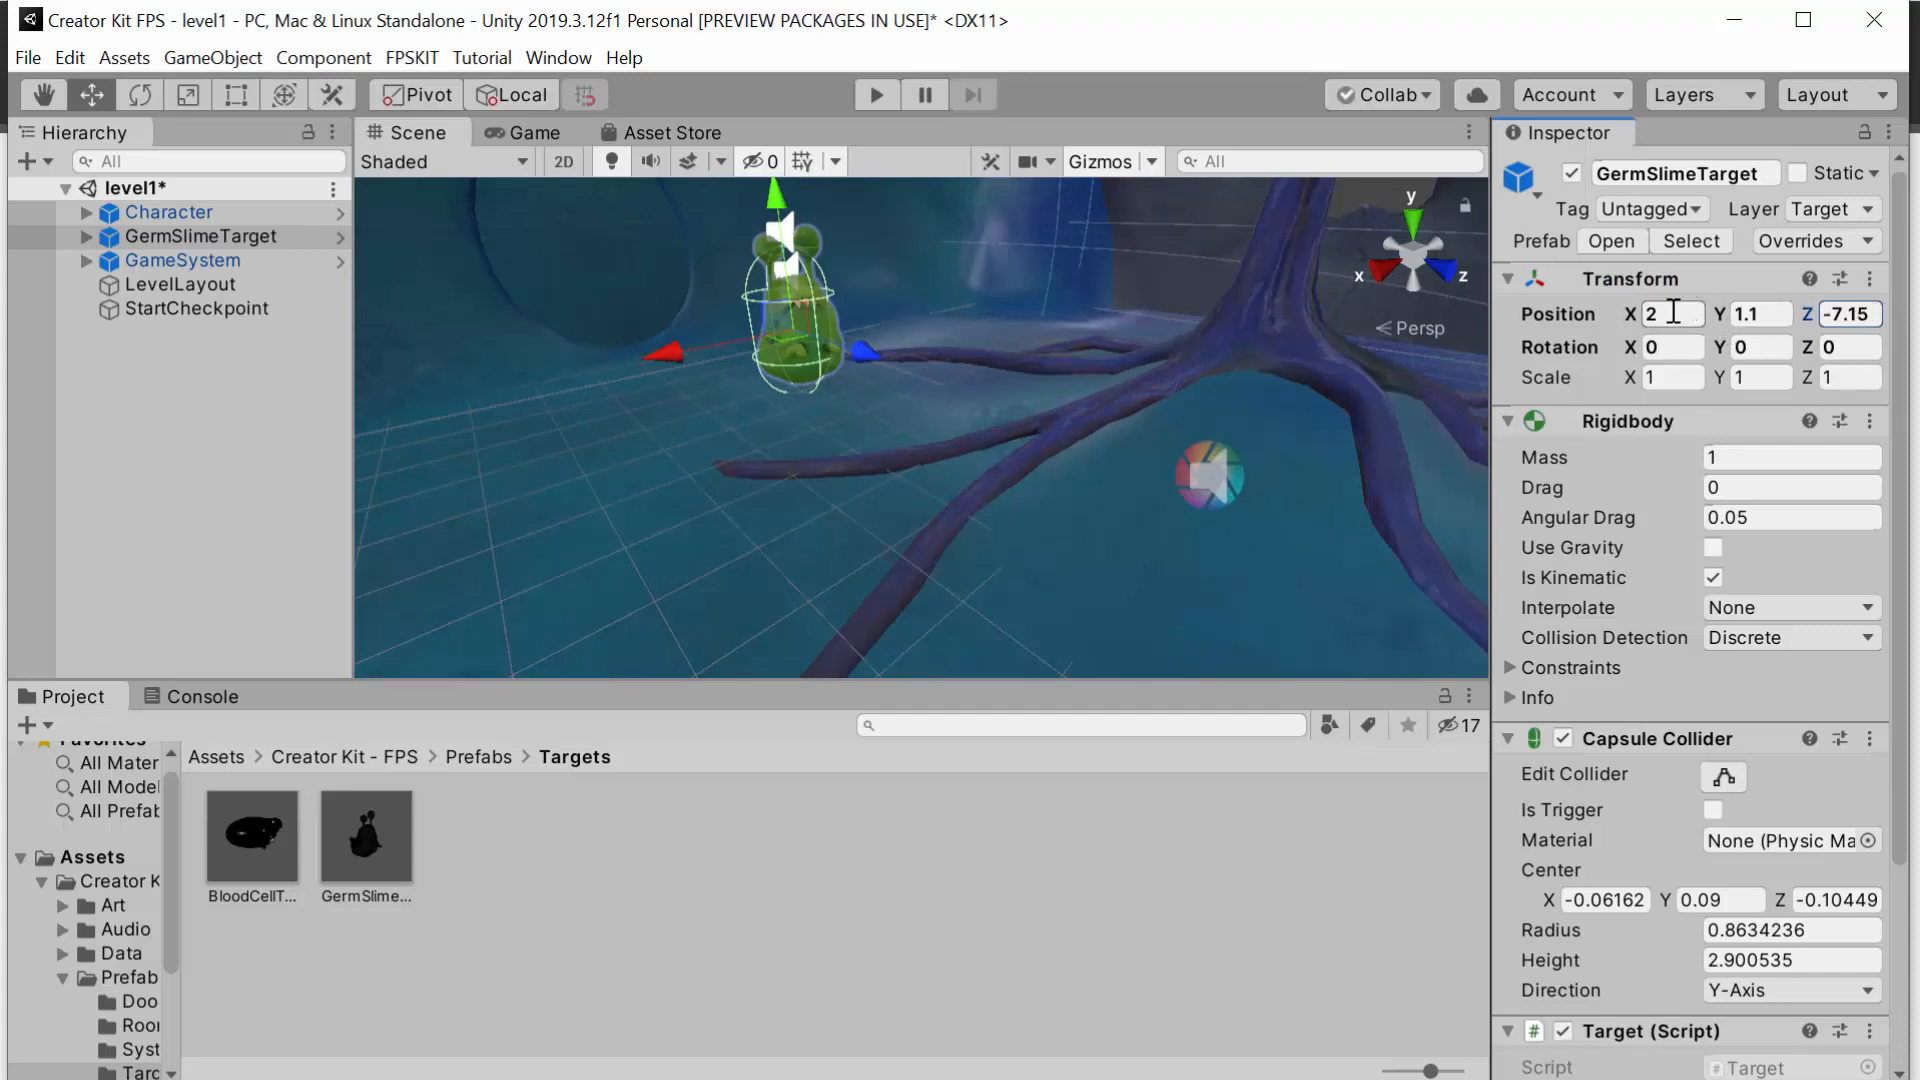
left_click(1506, 278)
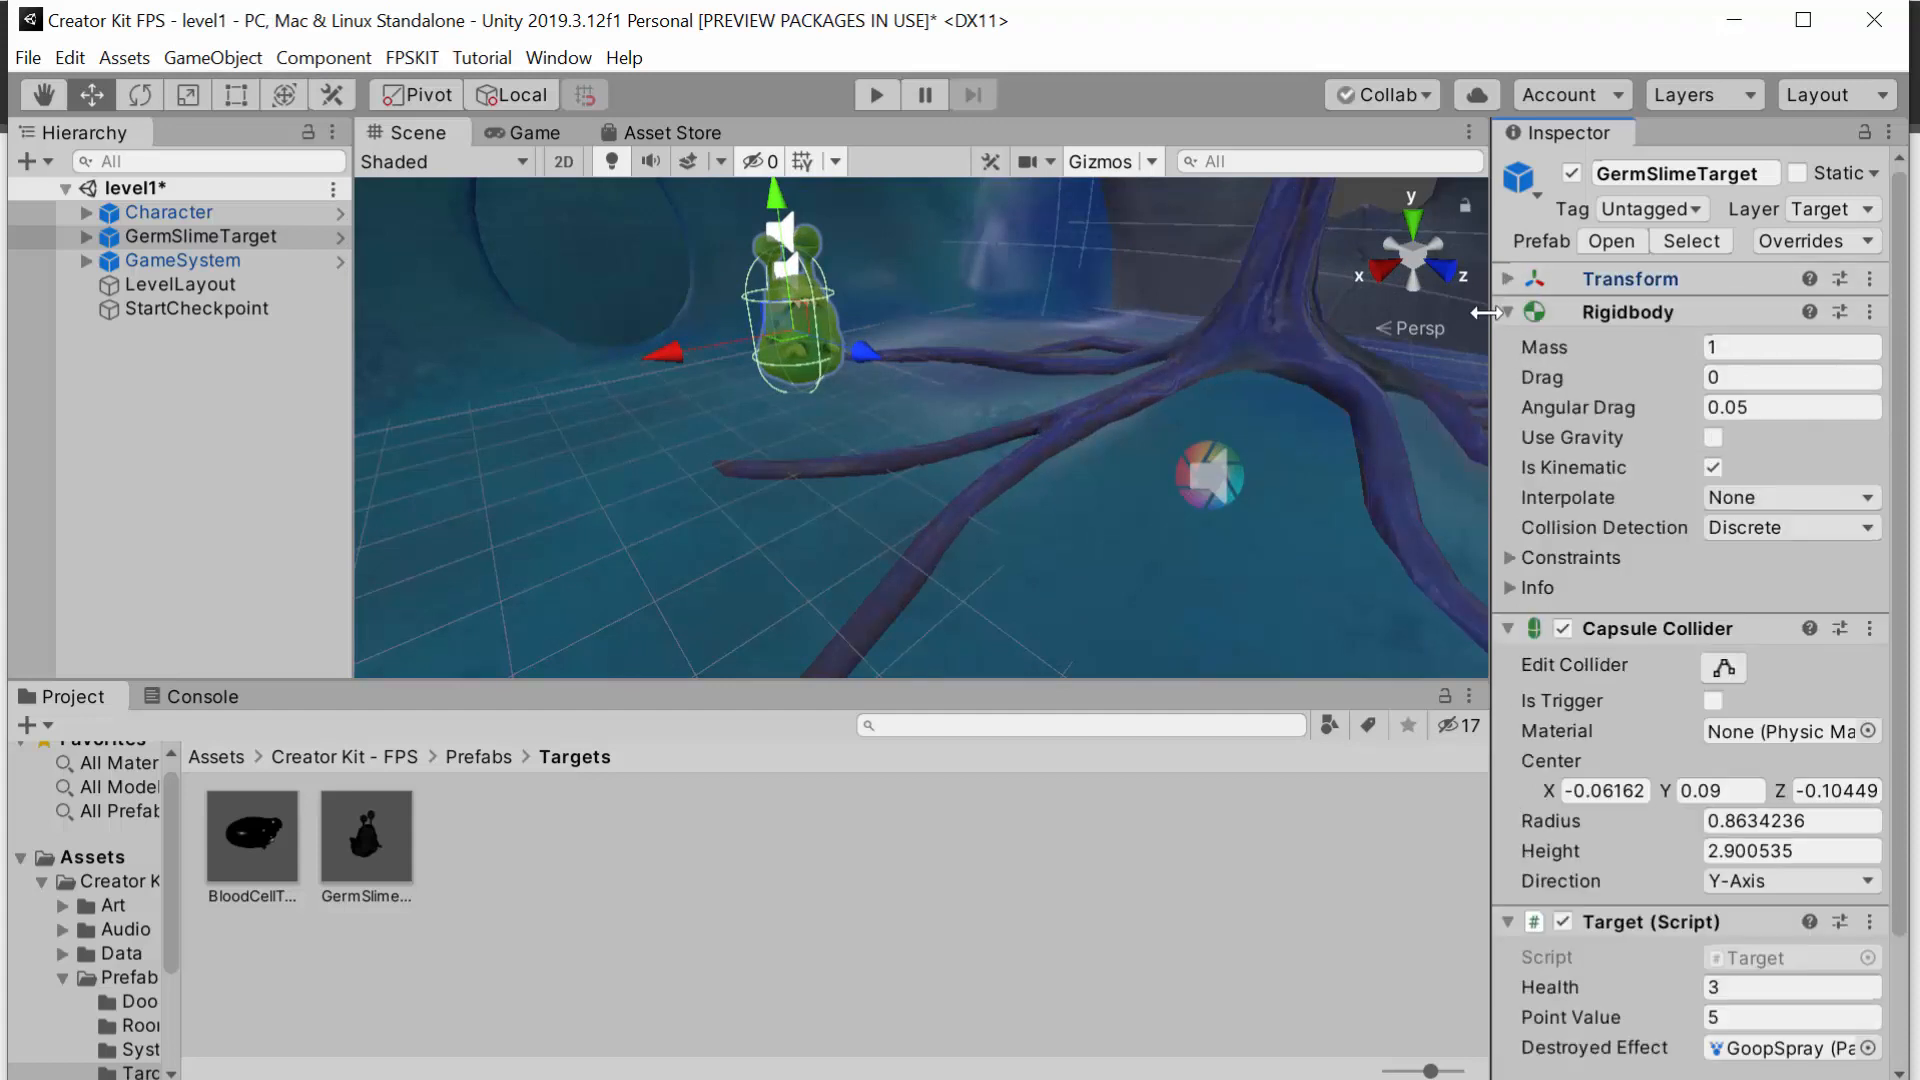
left_click(1503, 315)
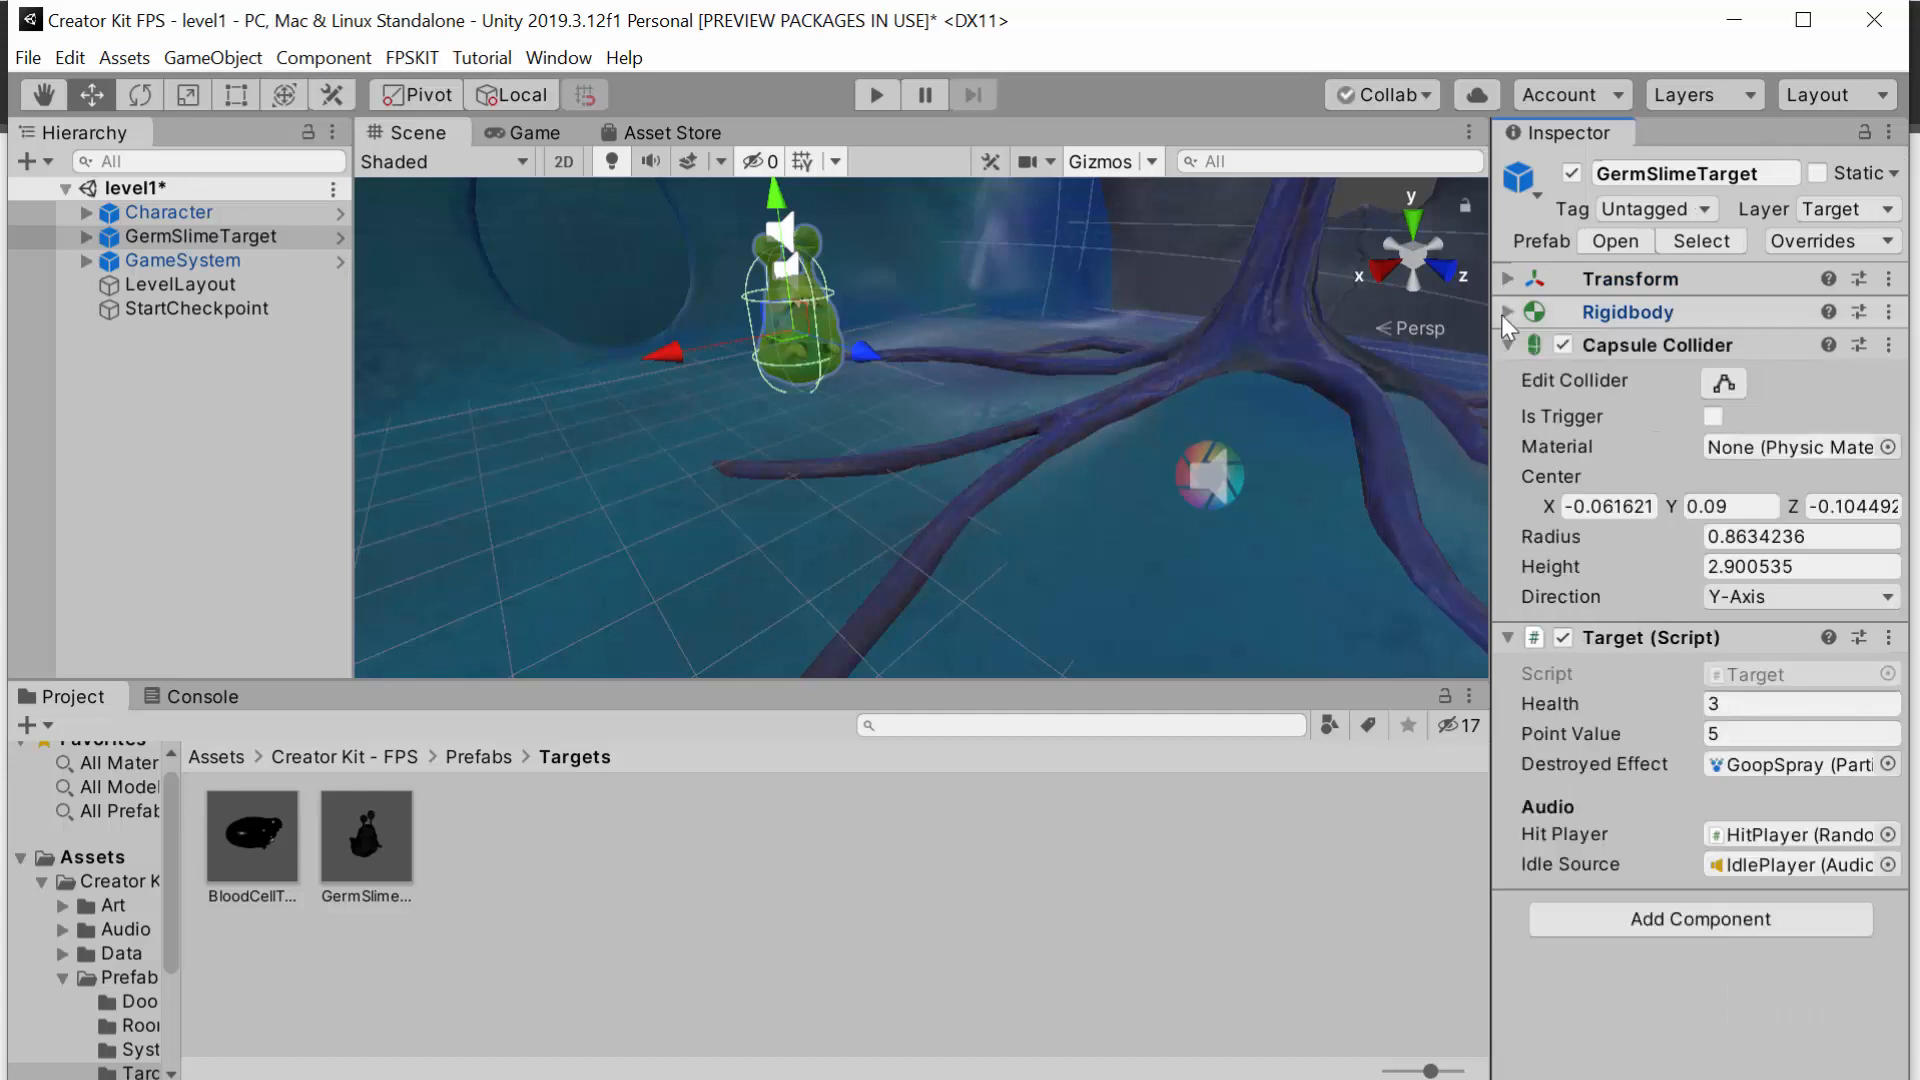
left_click(1507, 344)
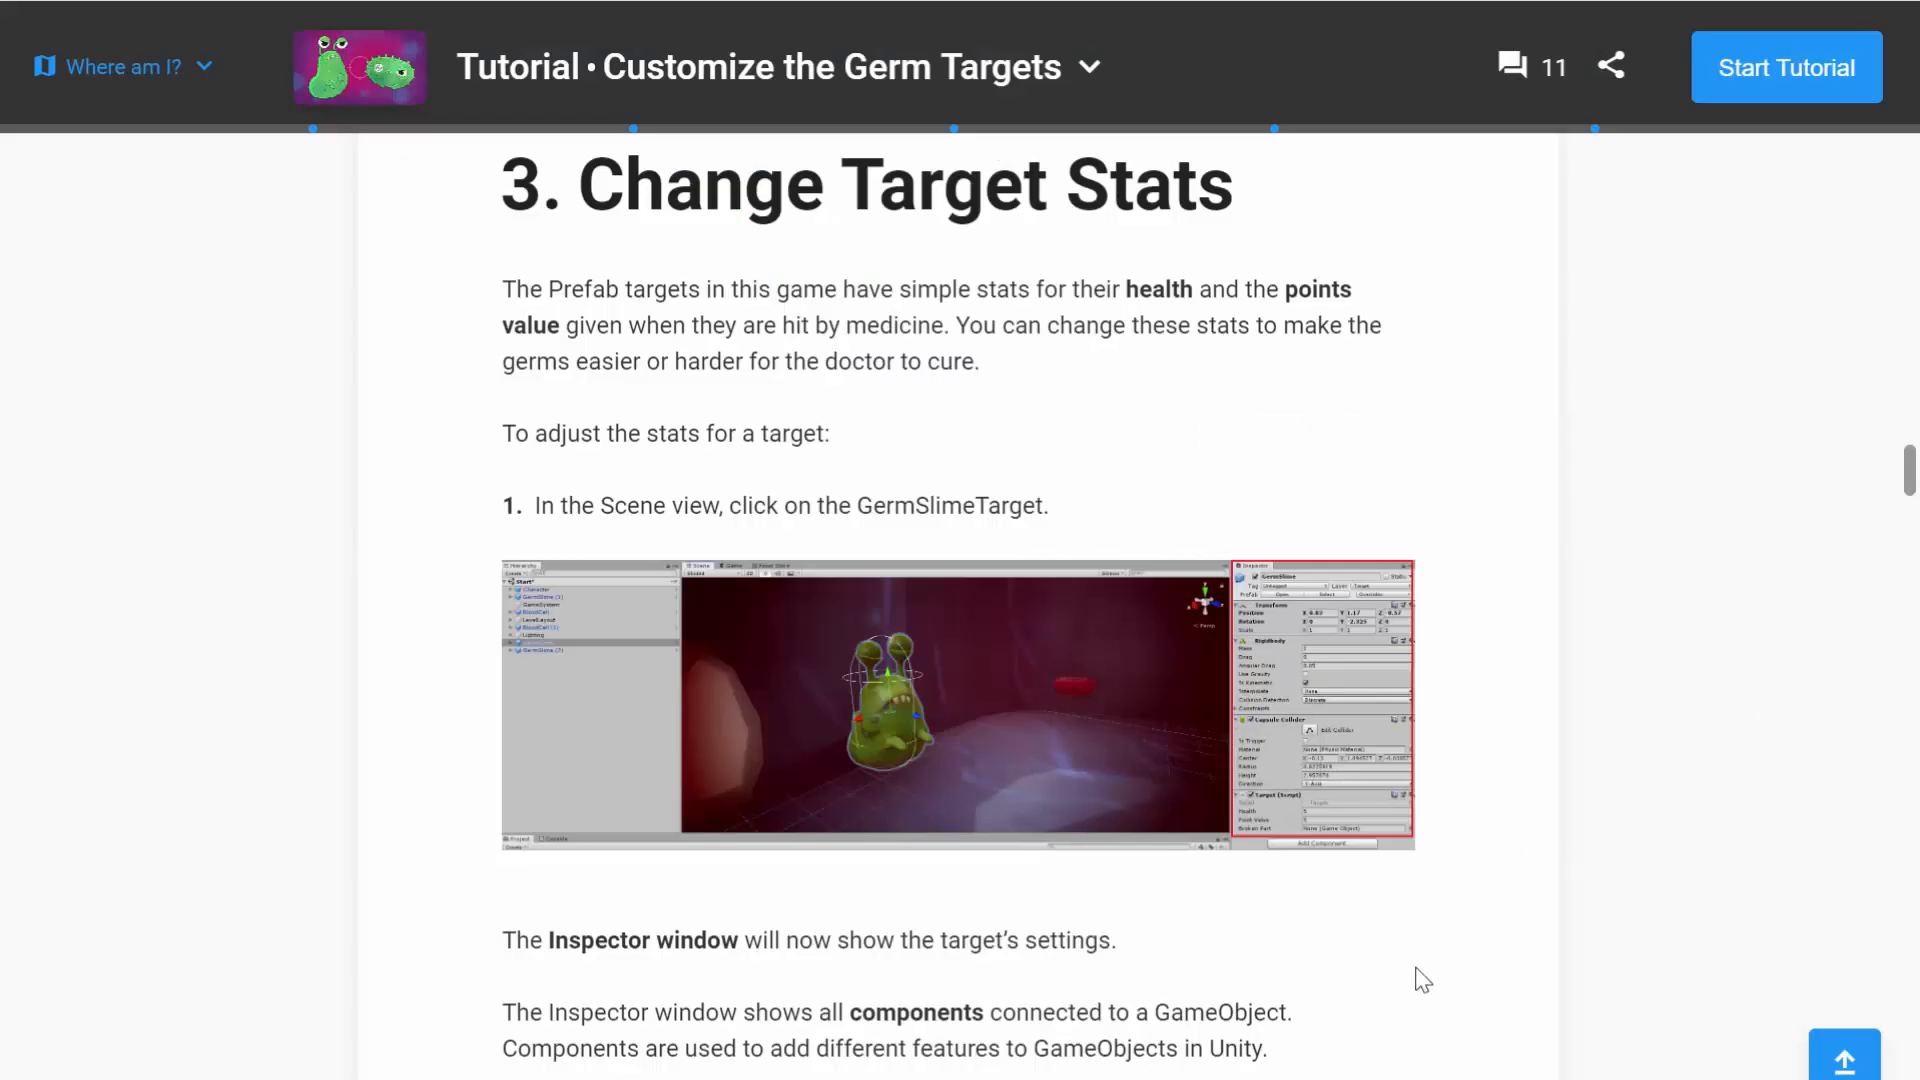
Step: Read the Change Target Stats instructions on components and the target's Health and Point Value, and return to Unity
scroll(1414, 977, "down", 4)
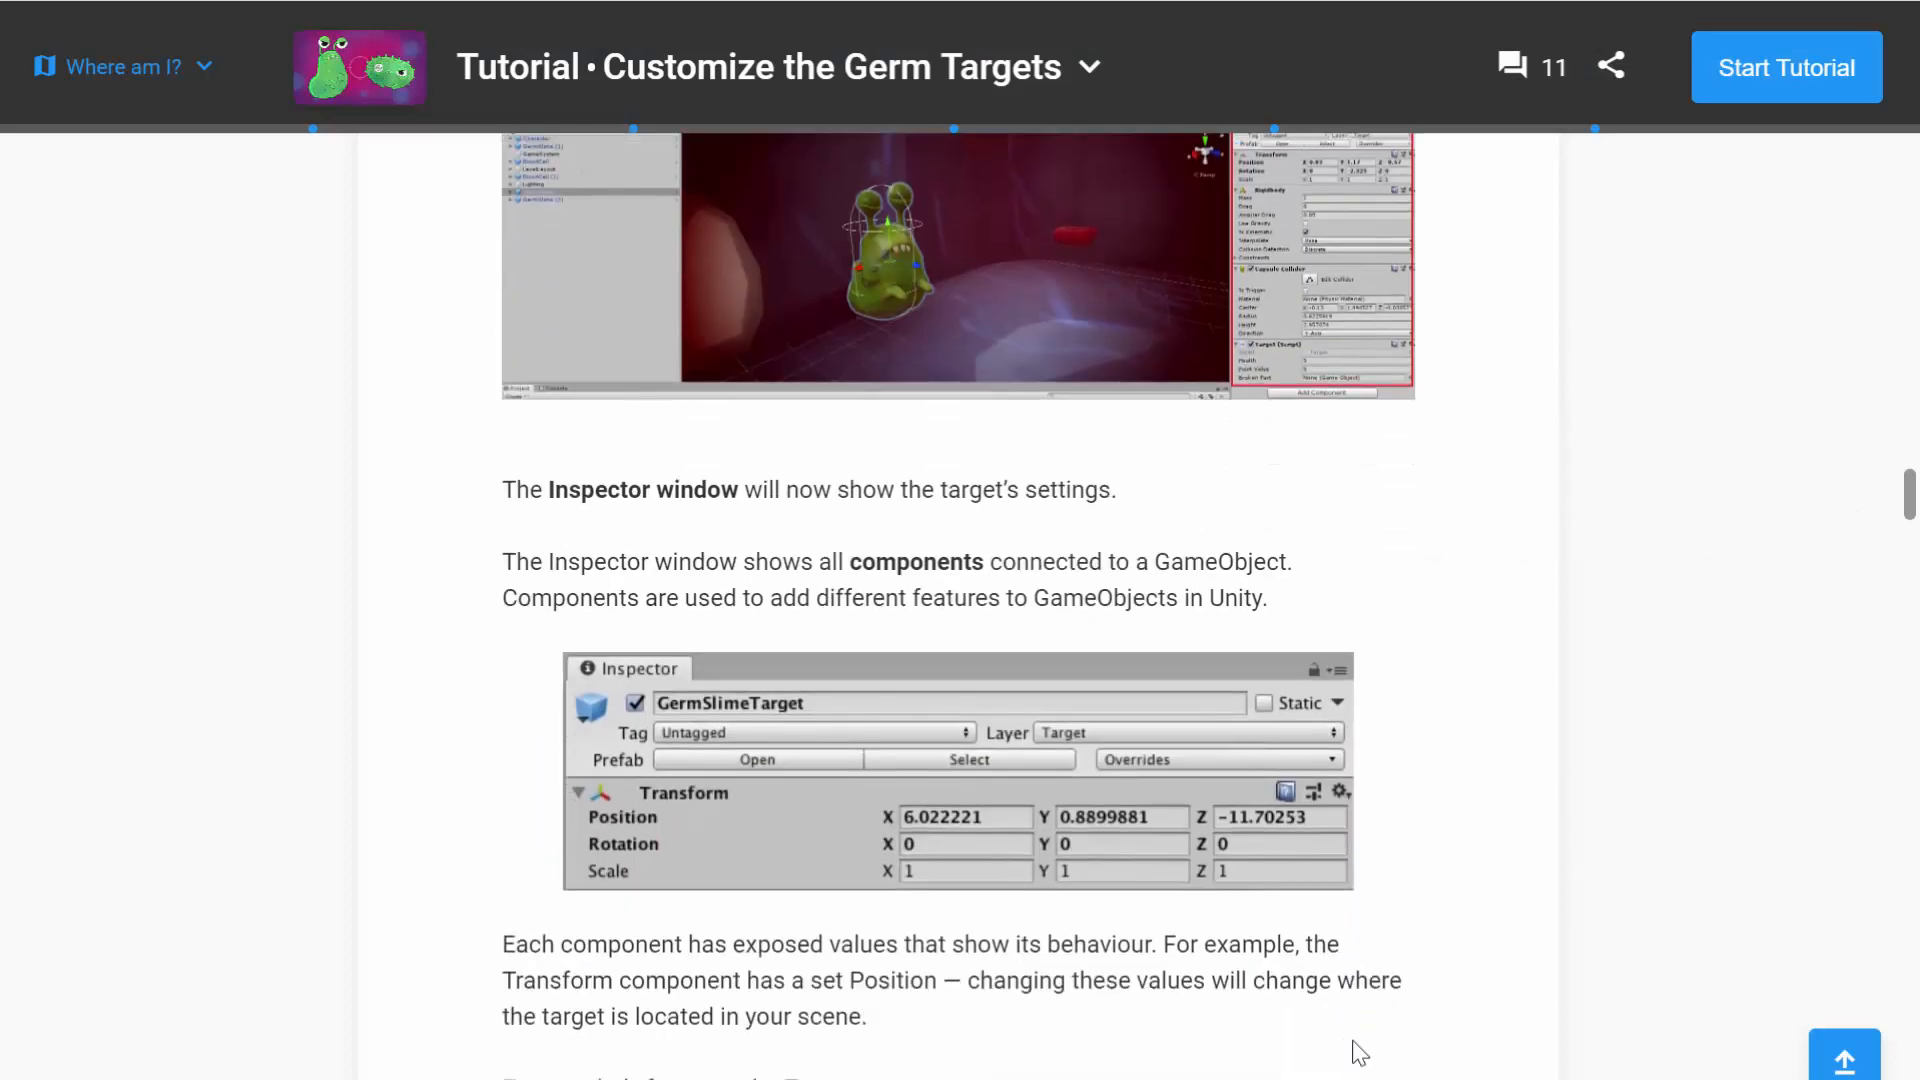
scroll(1353, 1042, "down", 6)
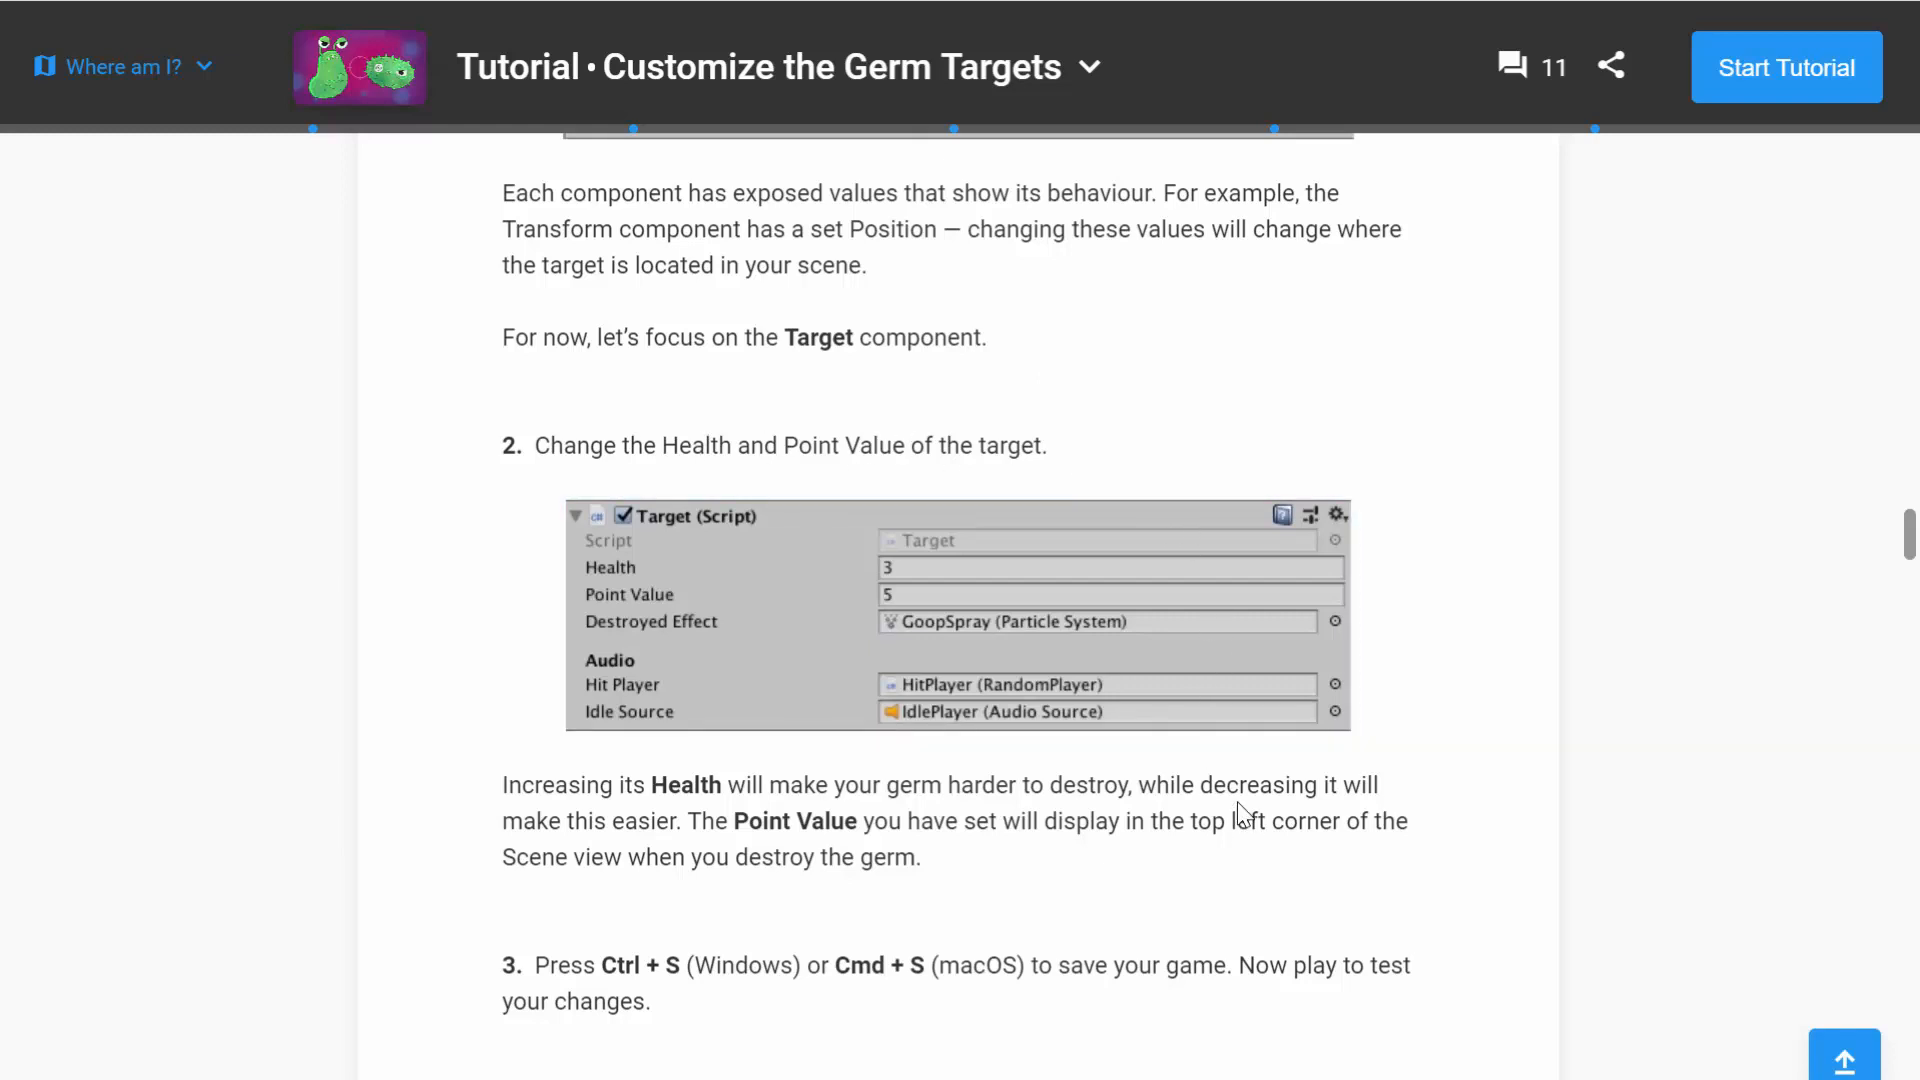
key("alt+Tab")
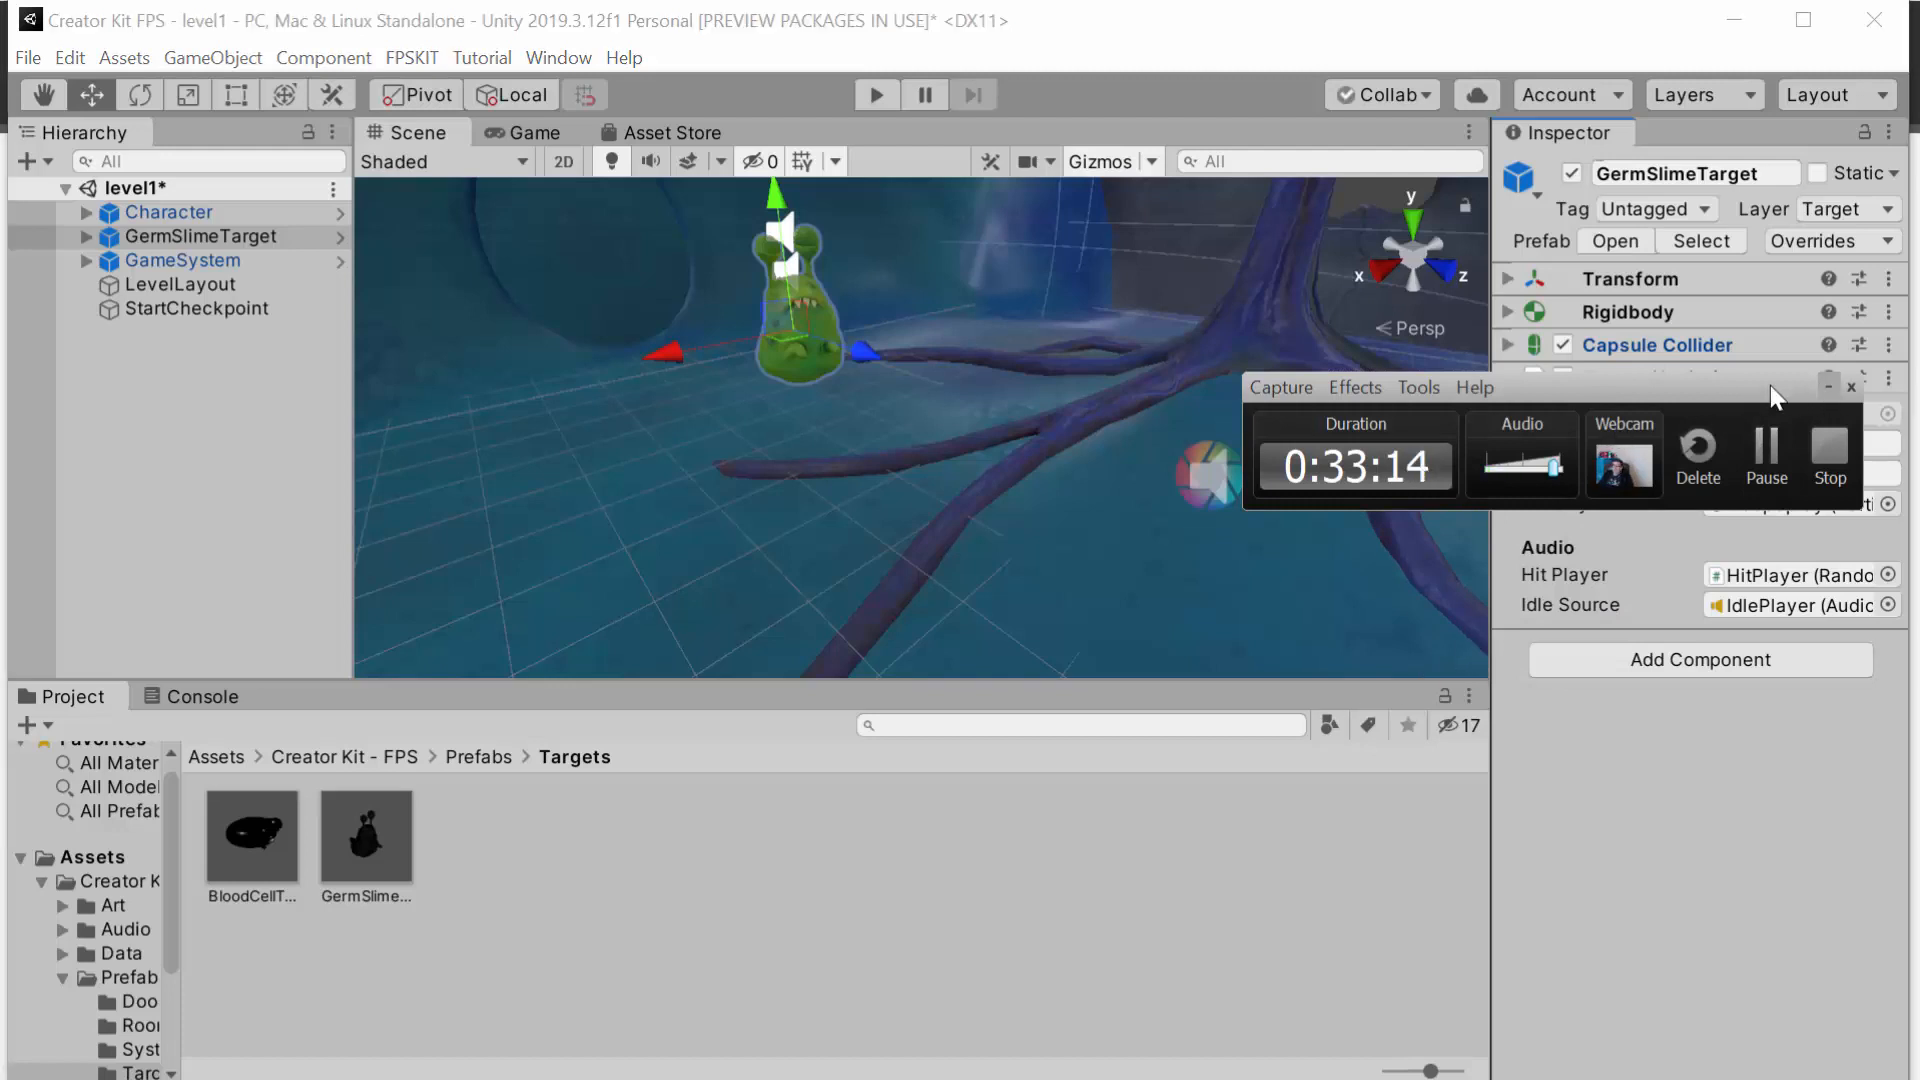
Step: Set the GermSlimeTarget's Health to 15 and Point Value to 10 in its Target script
left_click(1675, 441)
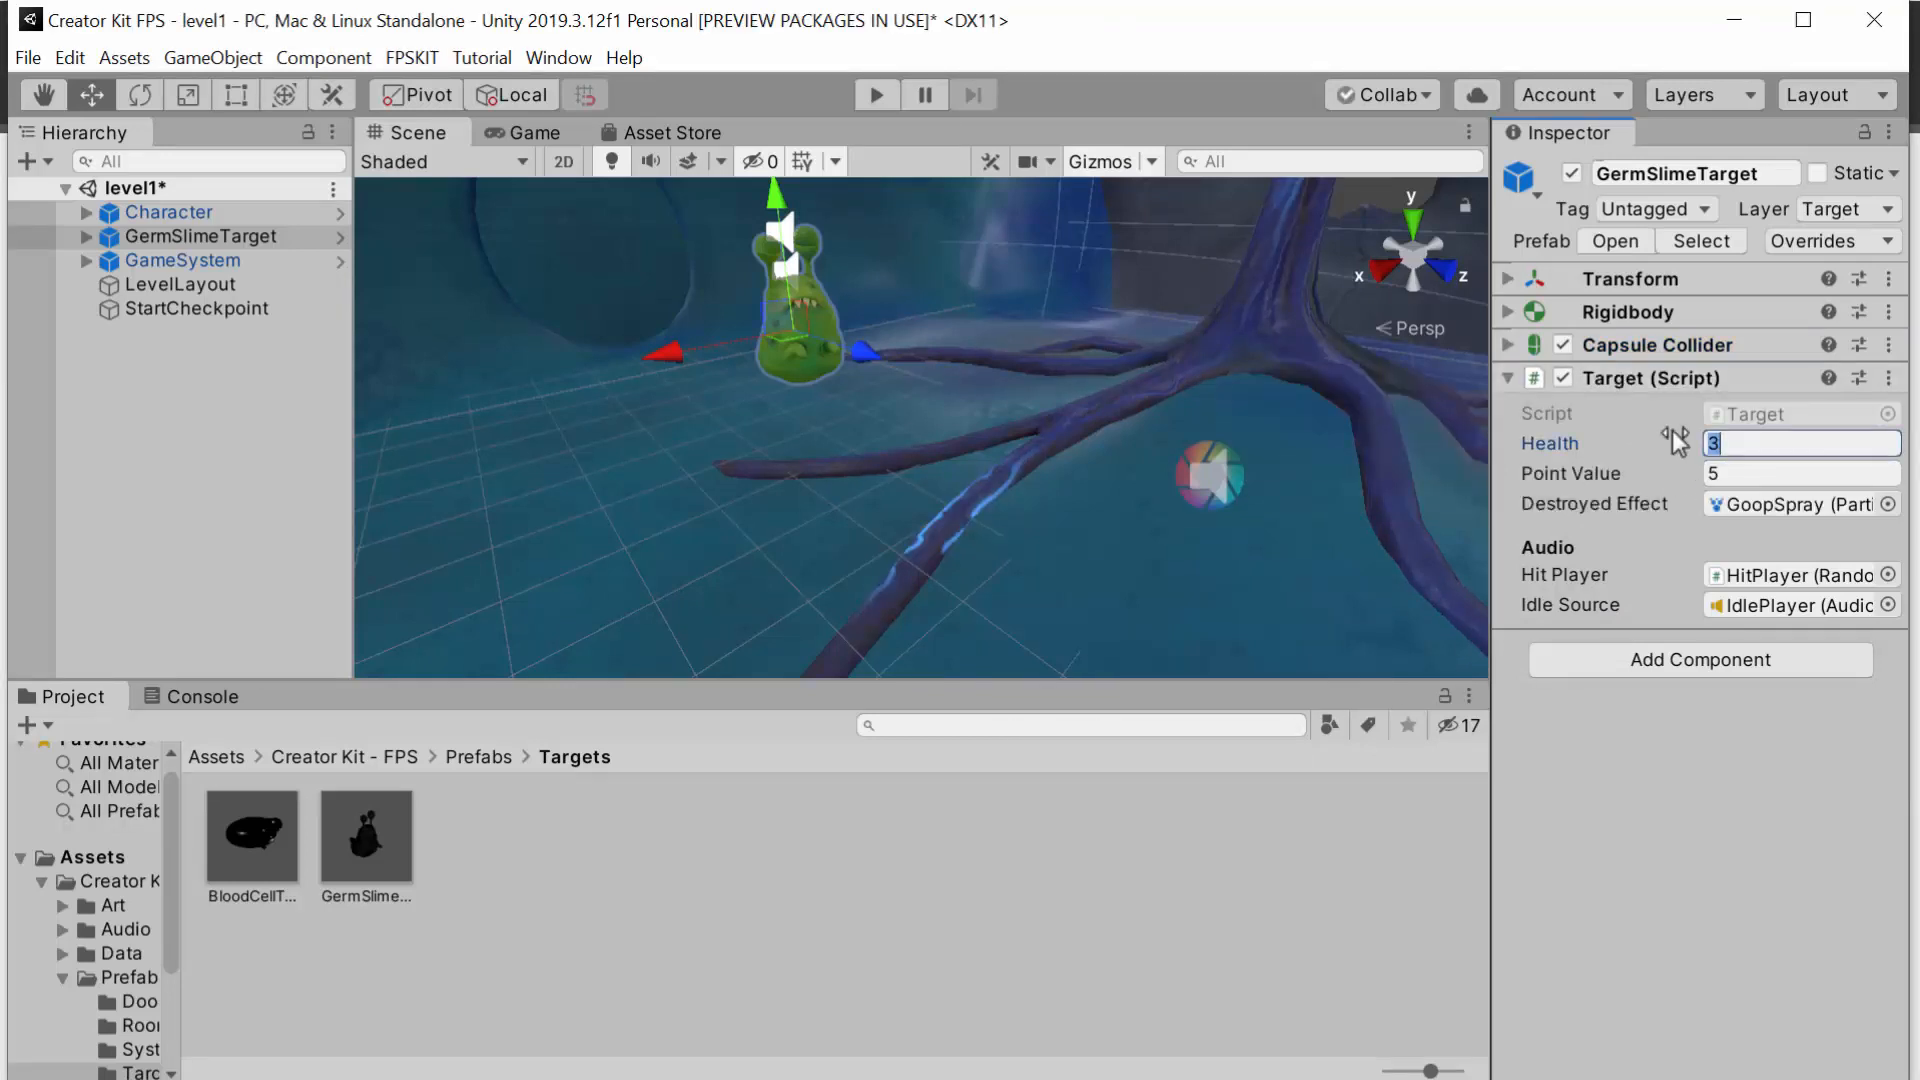
type("15")
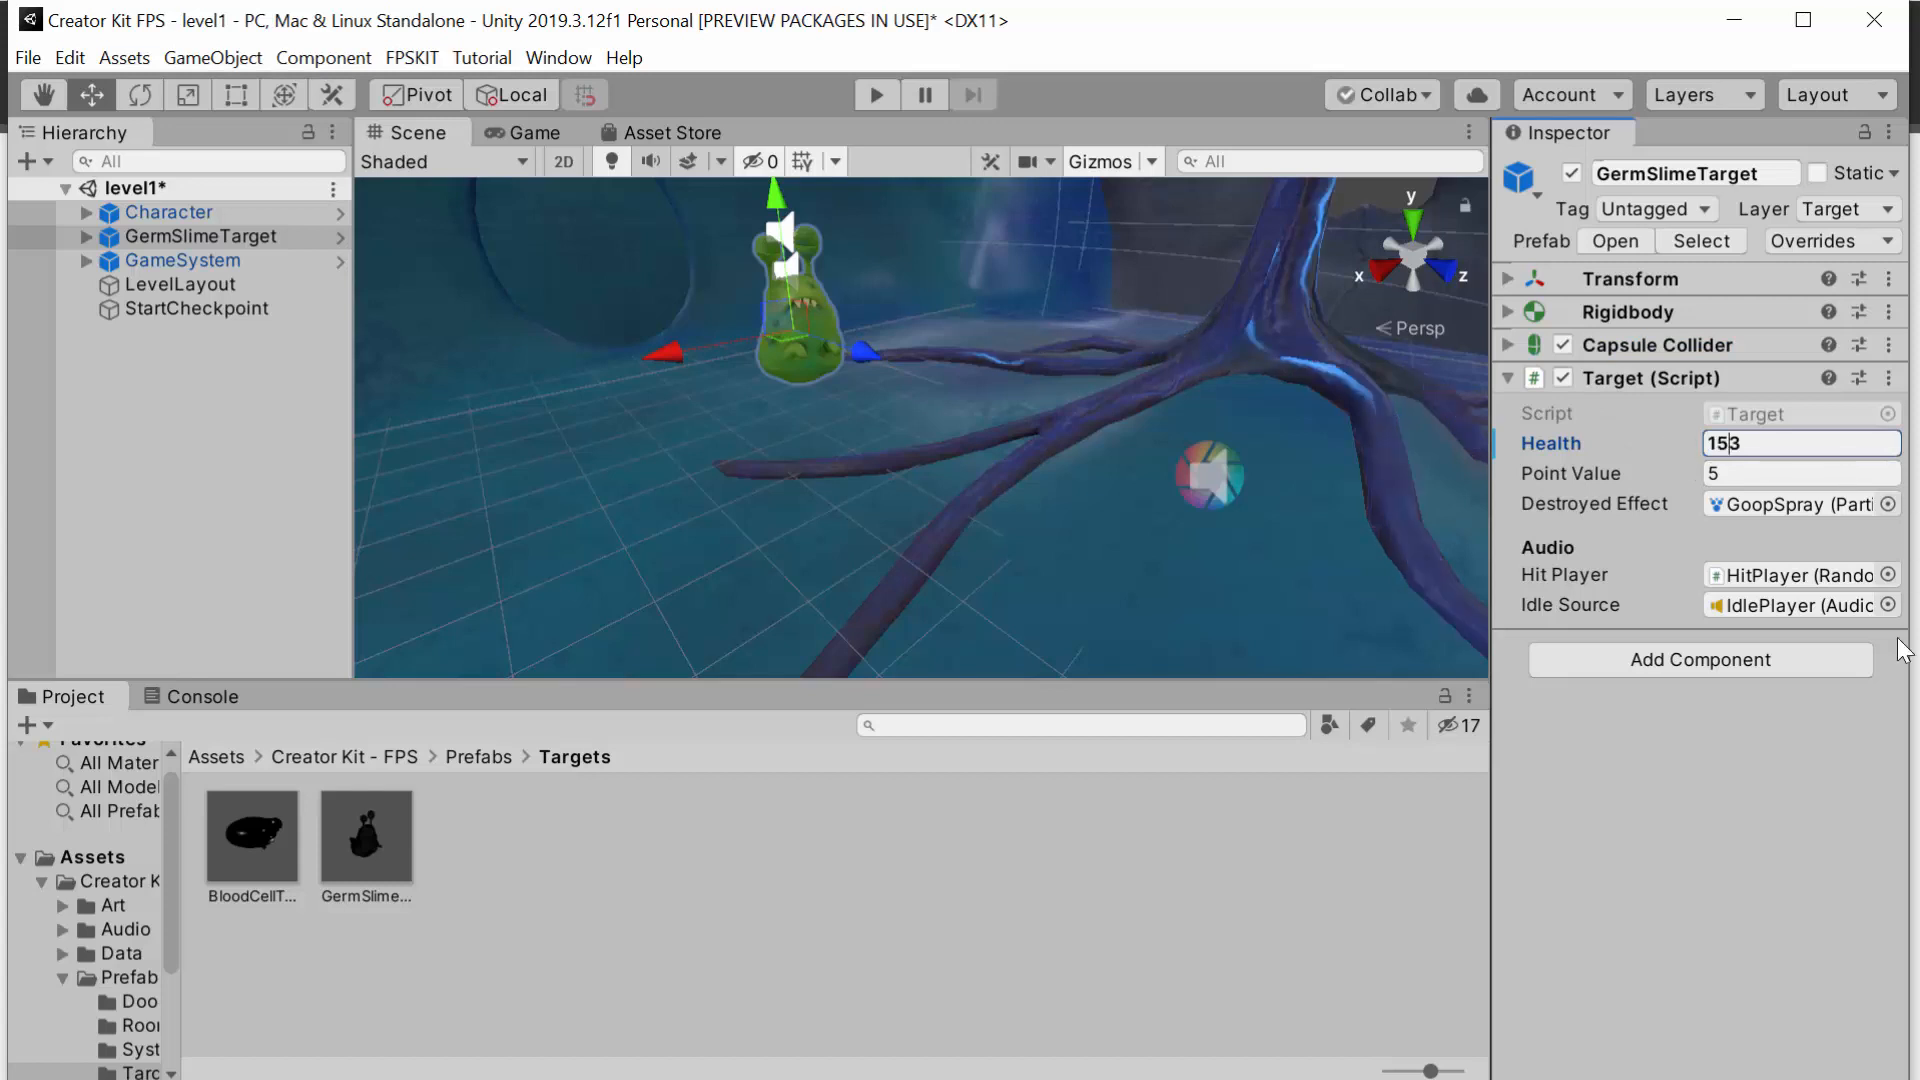
key("Delete")
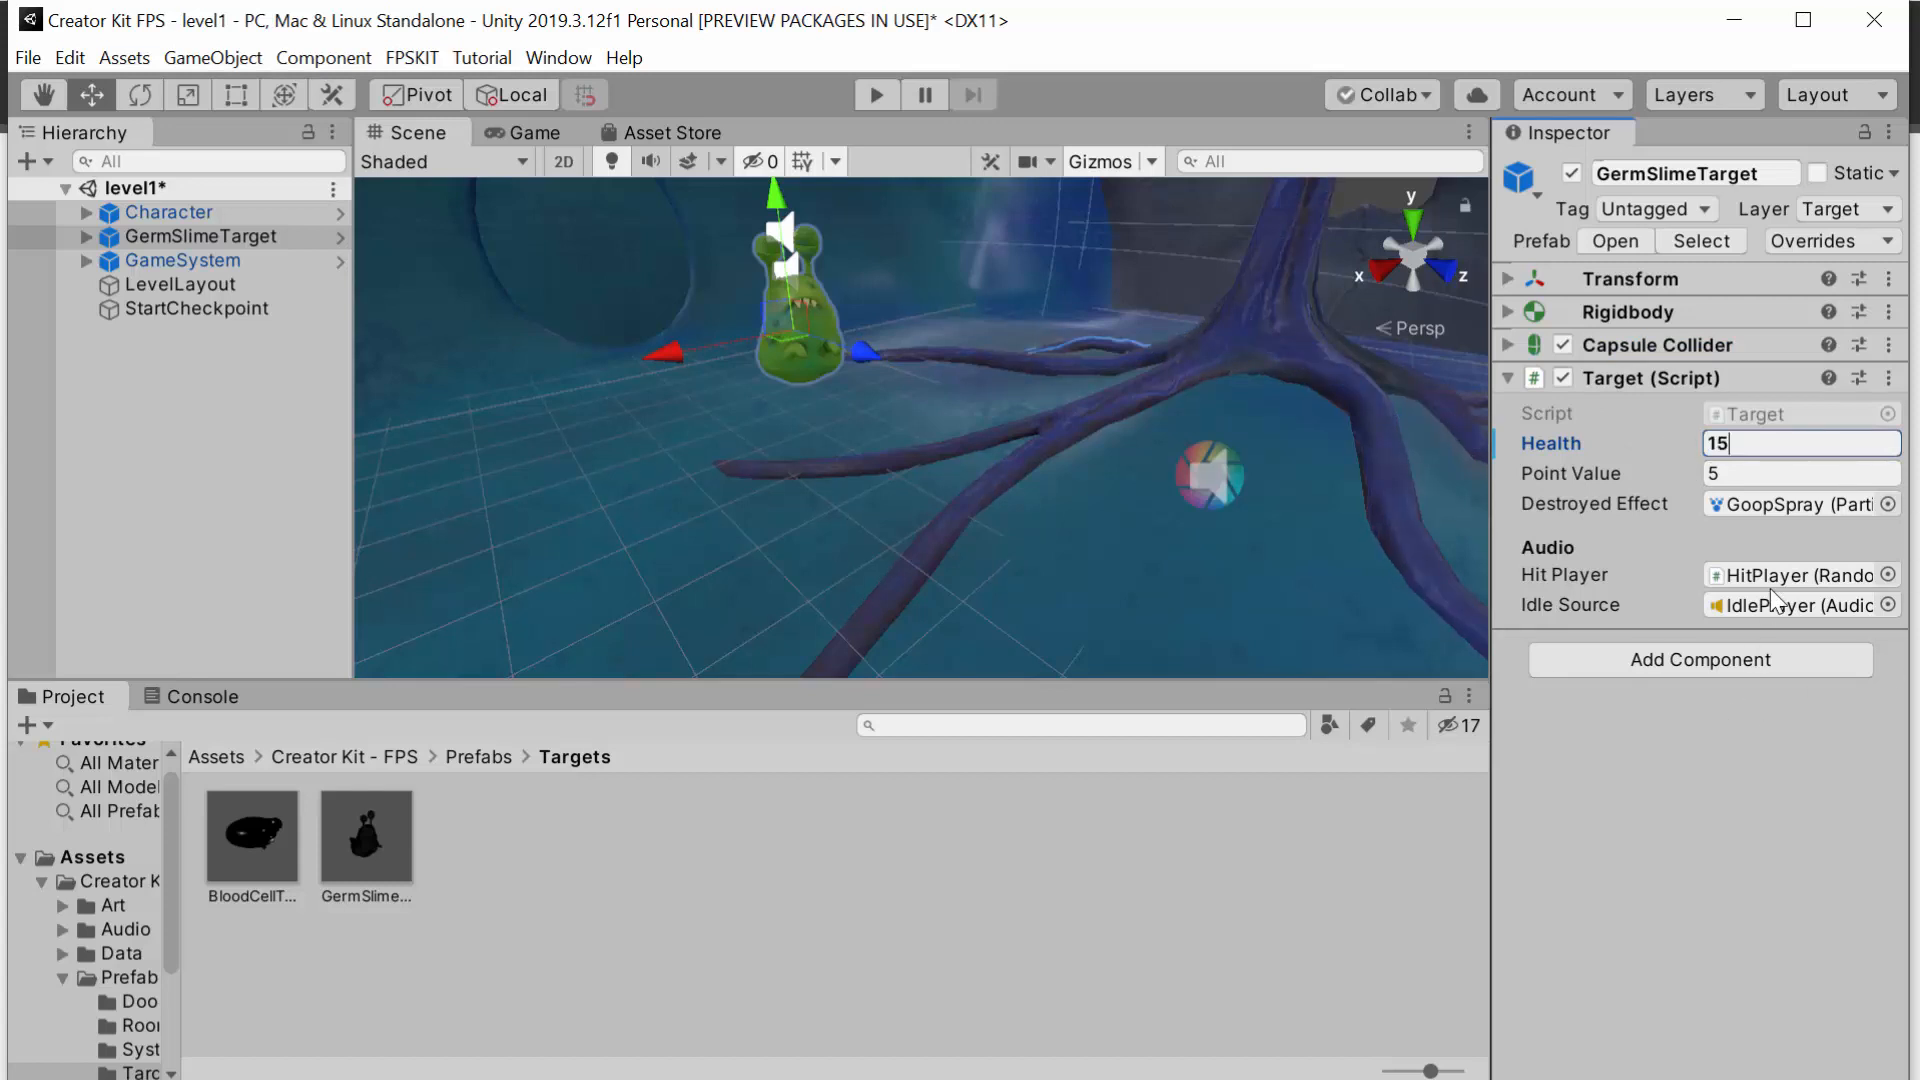
left_click(1720, 474)
left_click(1720, 474)
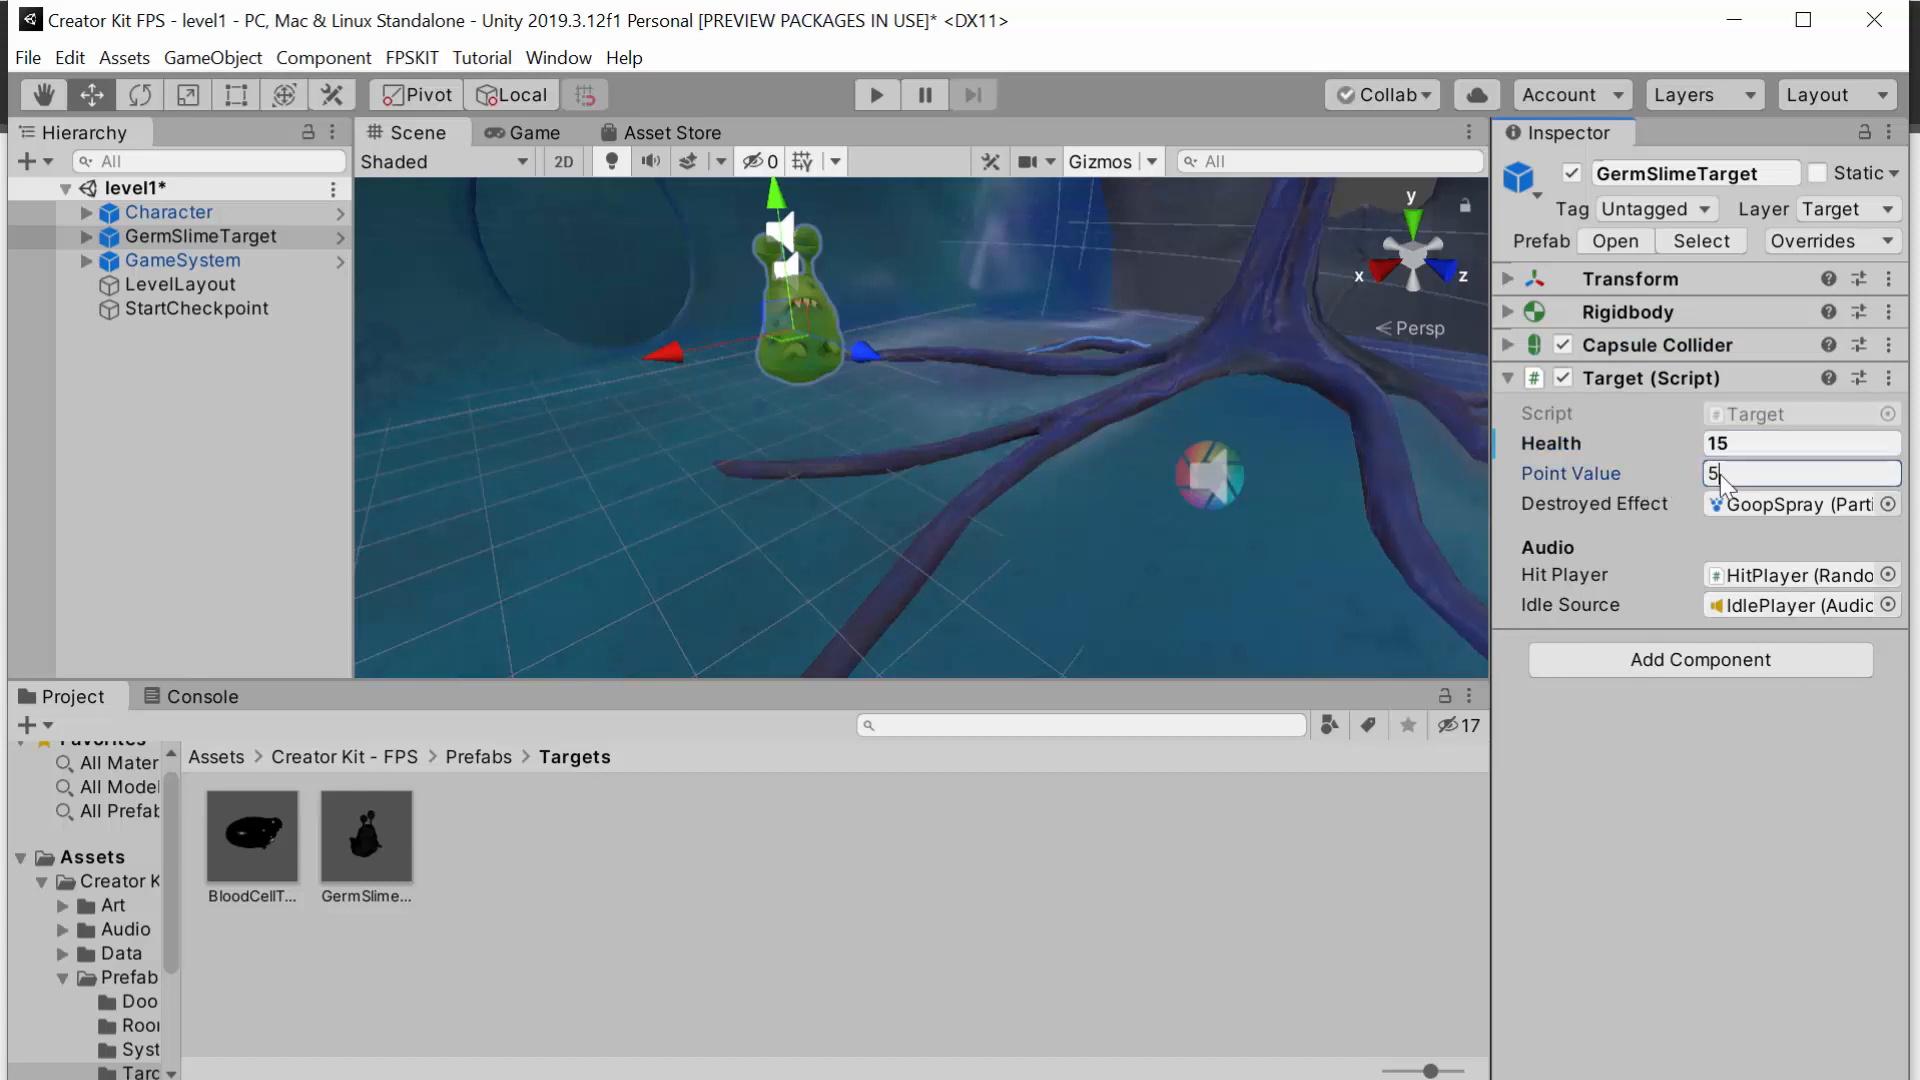
type("10")
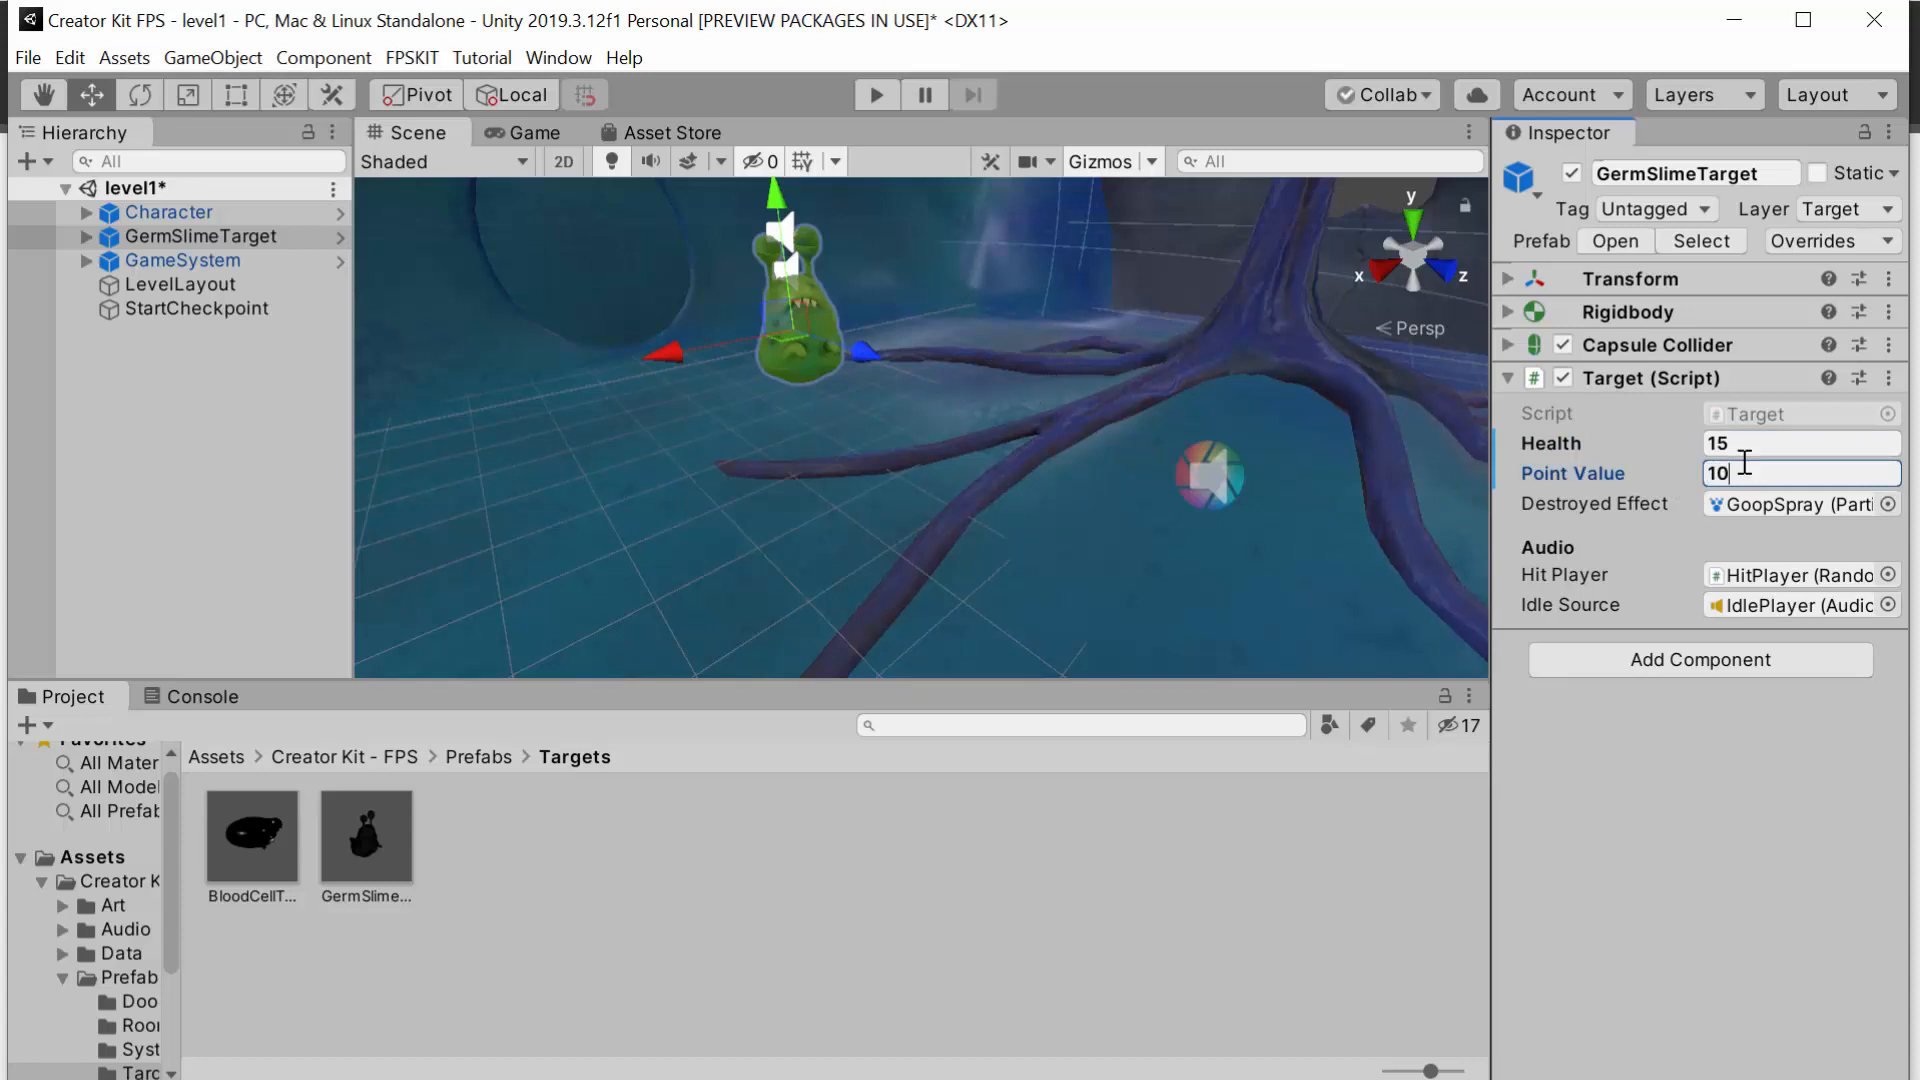
Step: Start Play Mode to test the GermSlimeTarget's new stats
left_click(872, 94)
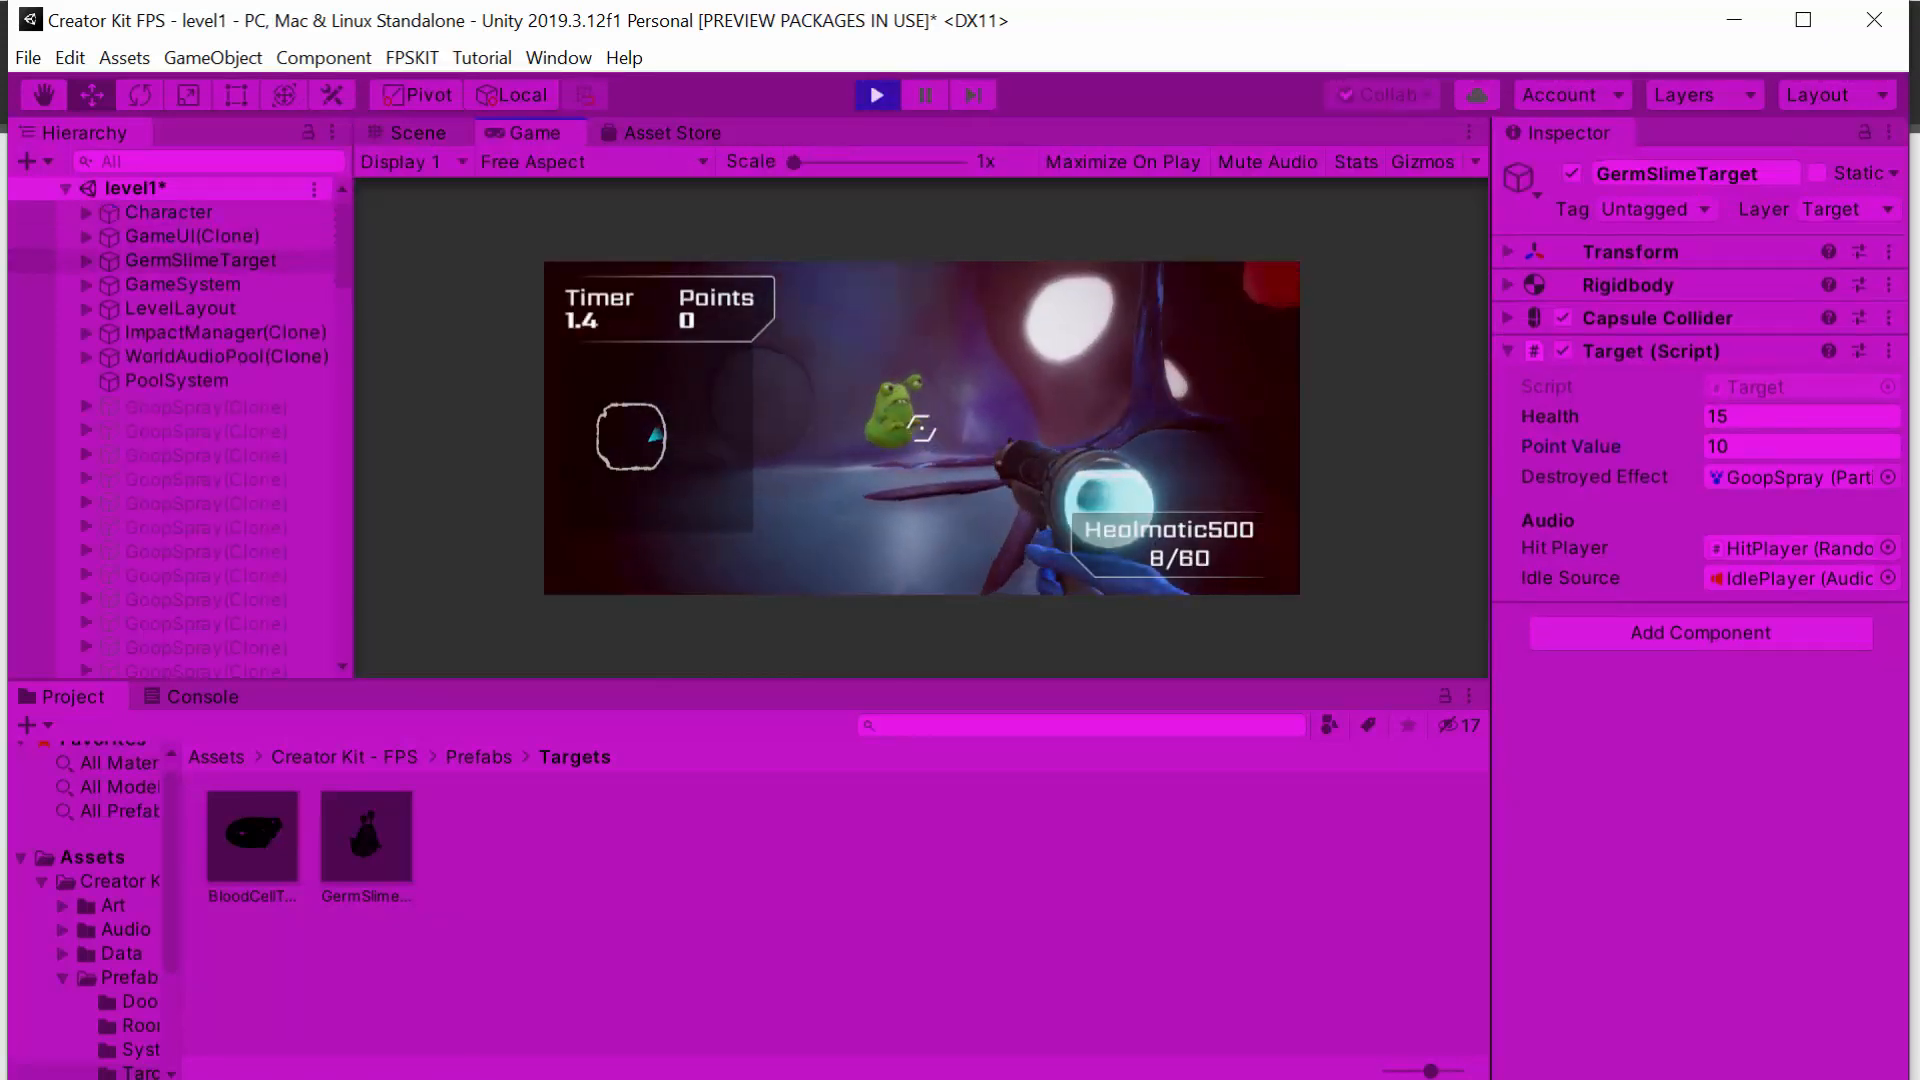
Step: Shoot the germ slime target in the running level until it is destroyed, and exit the game
left_click(921, 428)
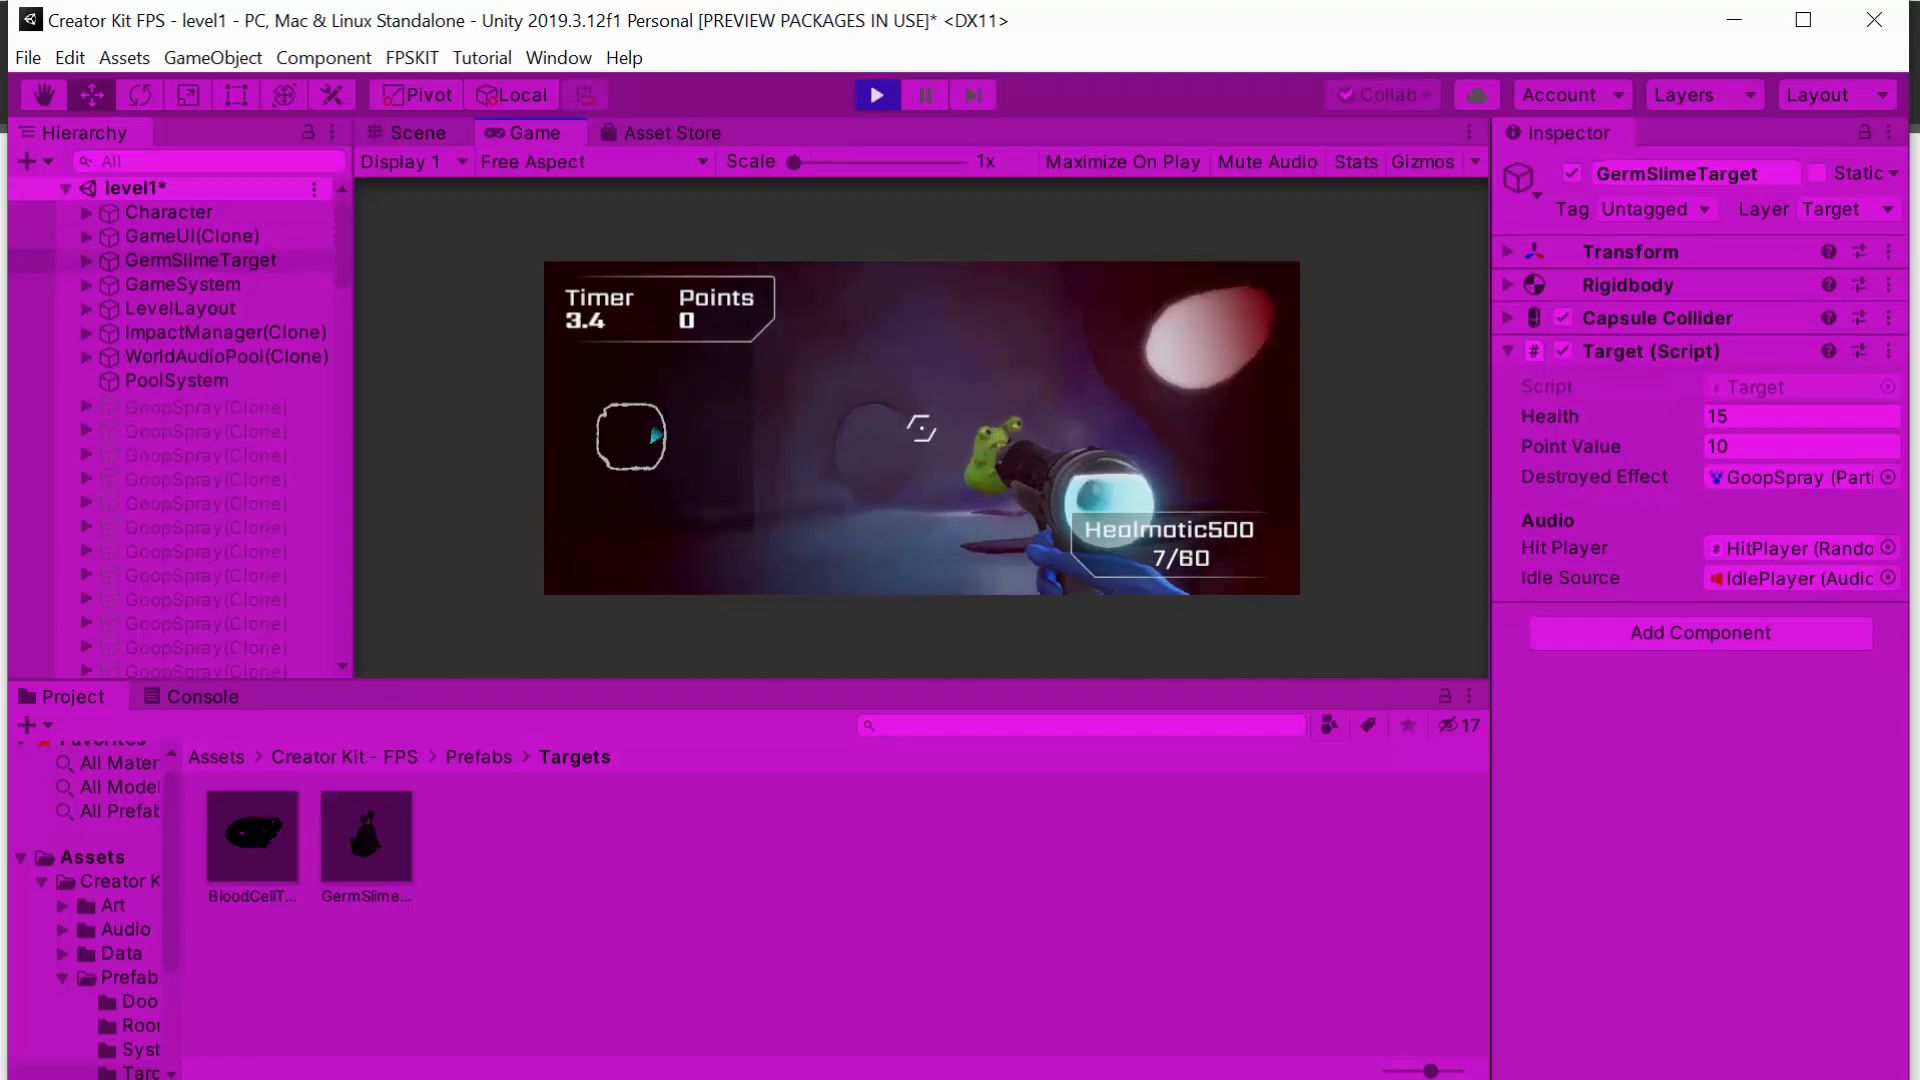
left_click(921, 428)
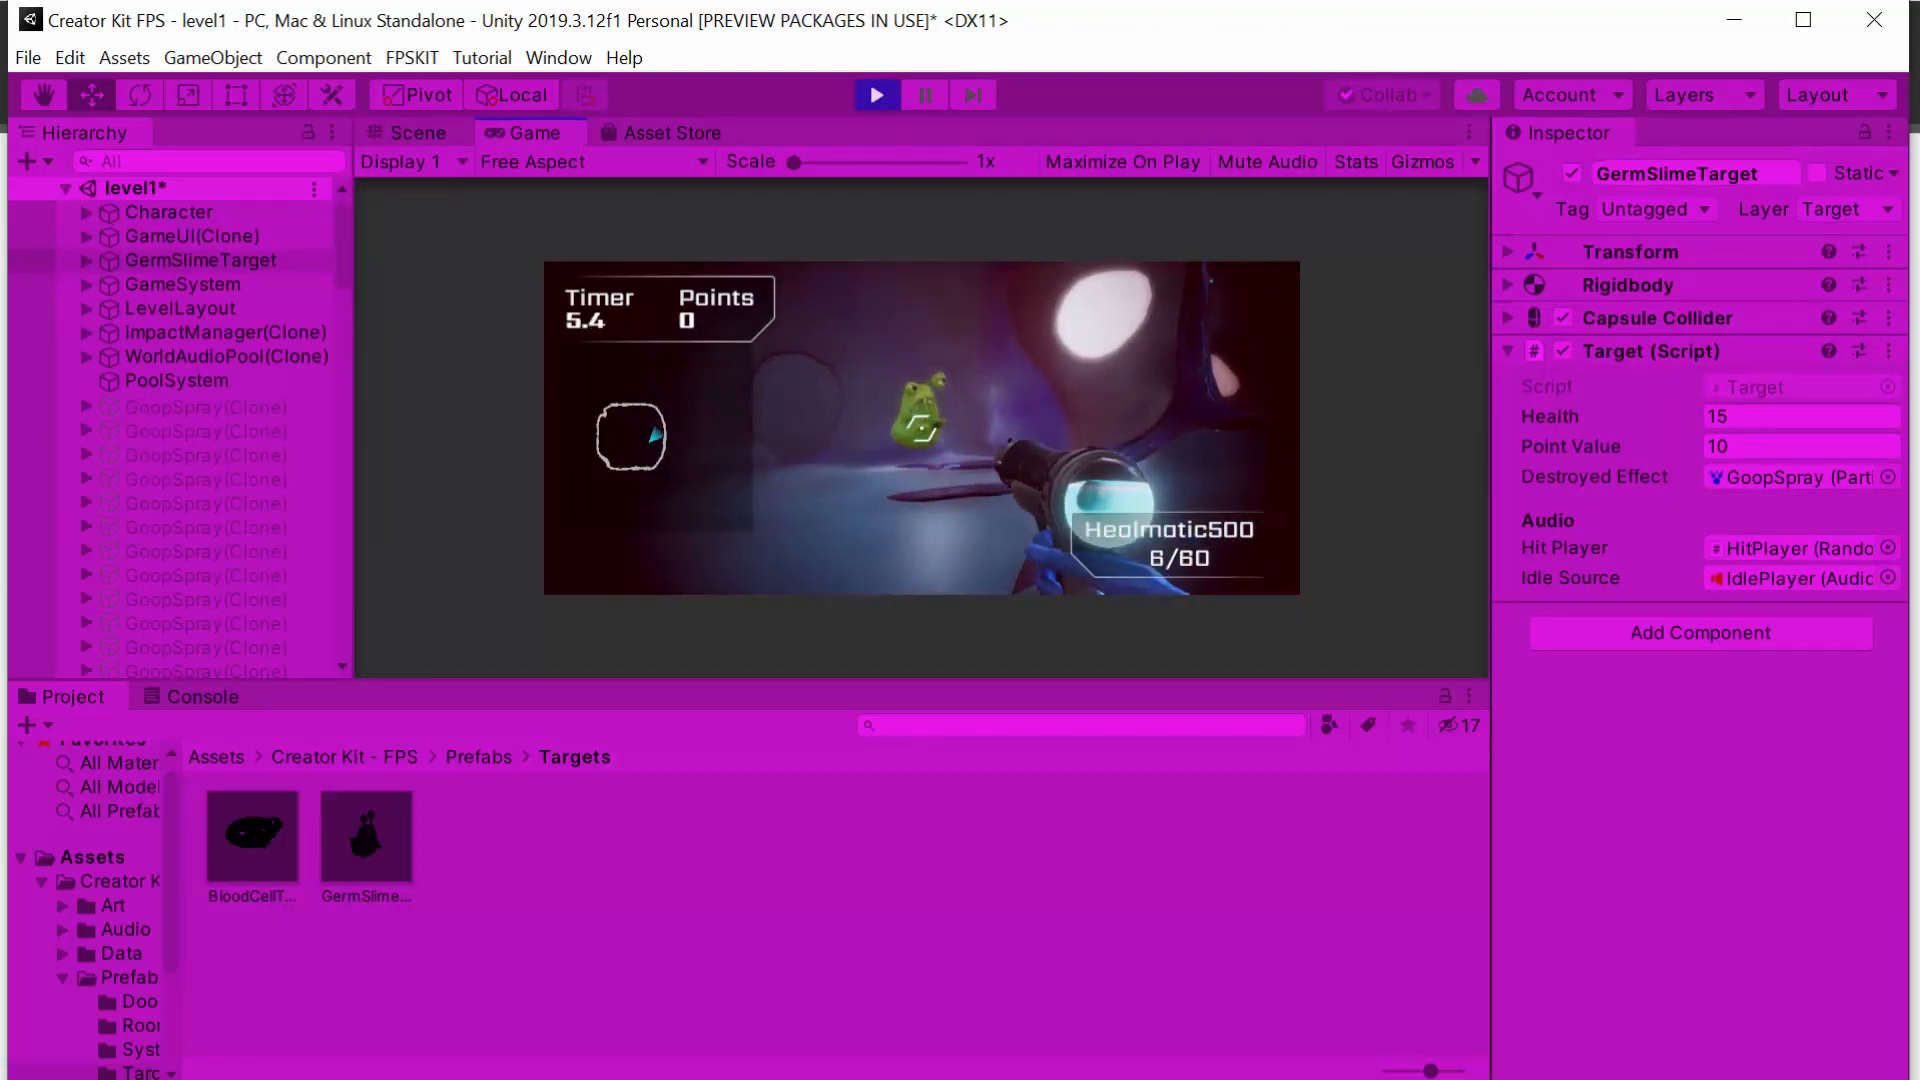
left_click(921, 428)
left_click(921, 428)
left_click(921, 428)
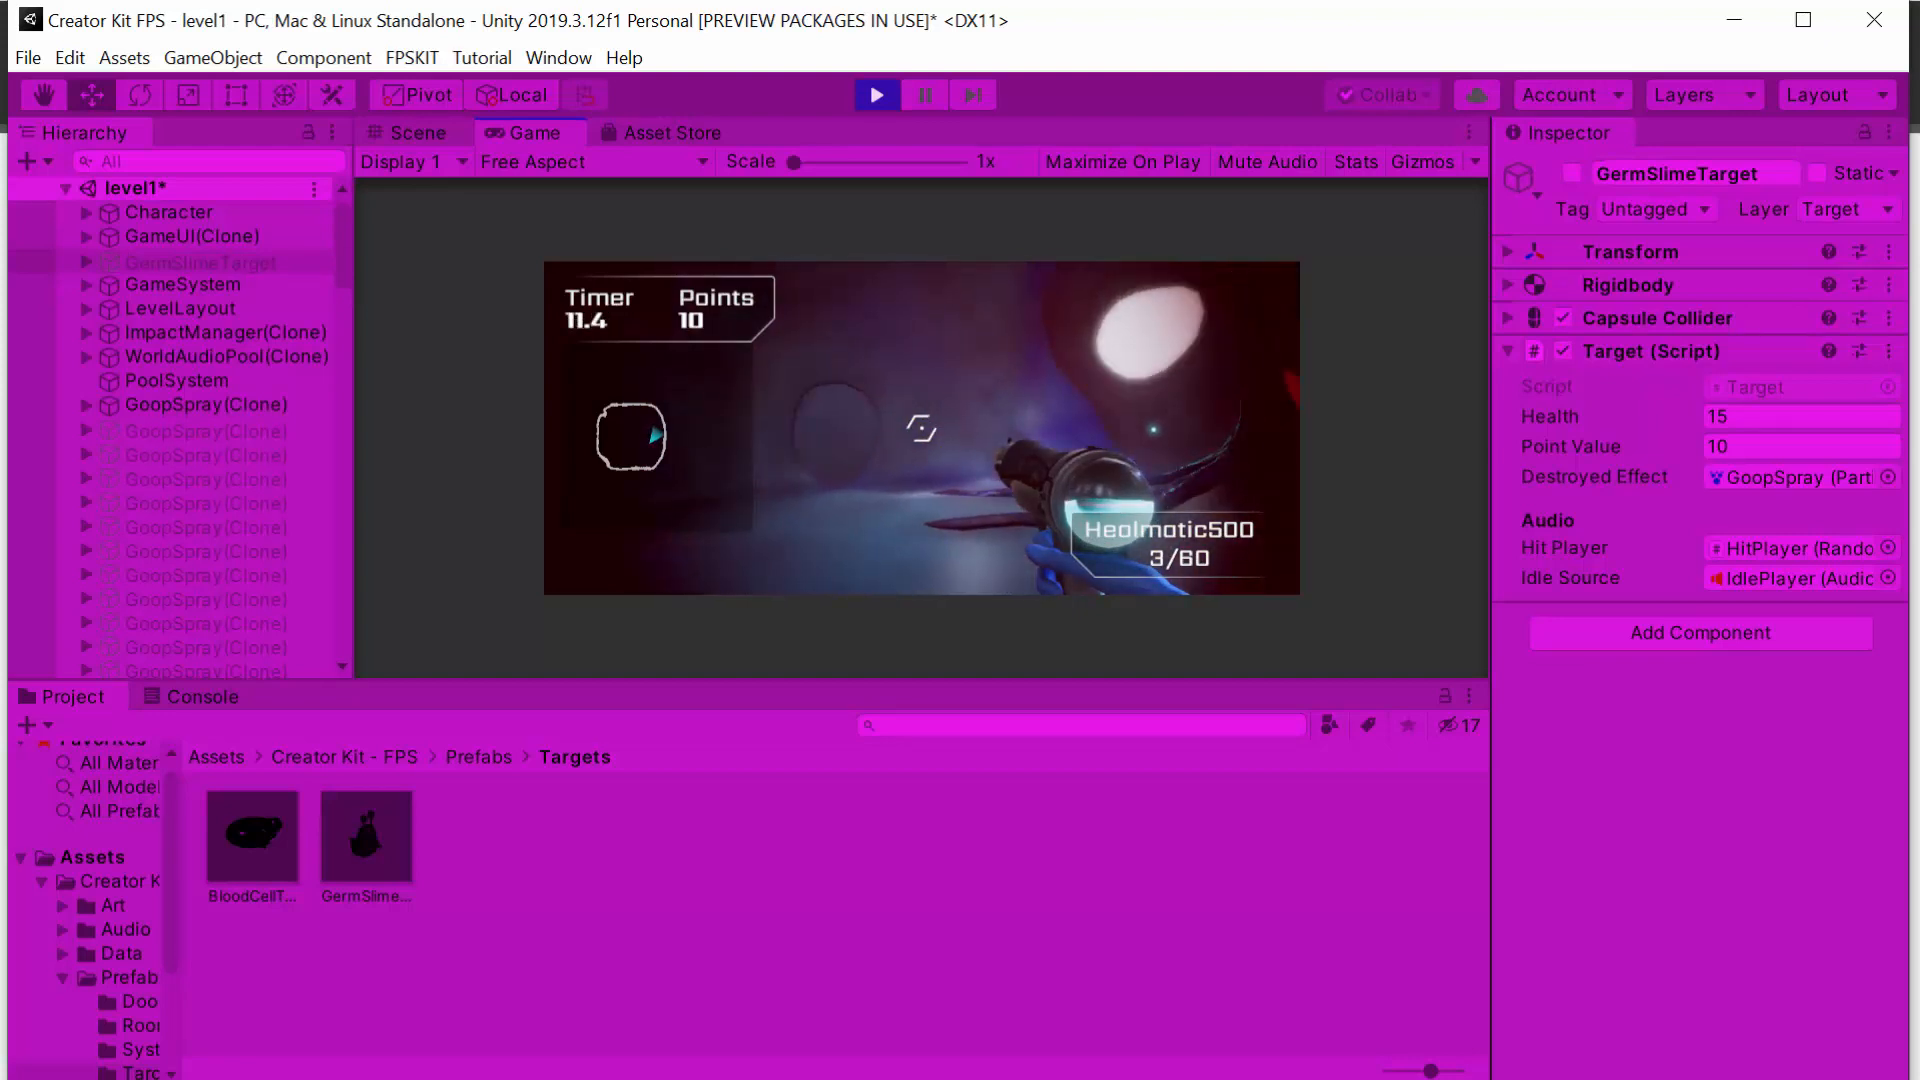
key("Escape")
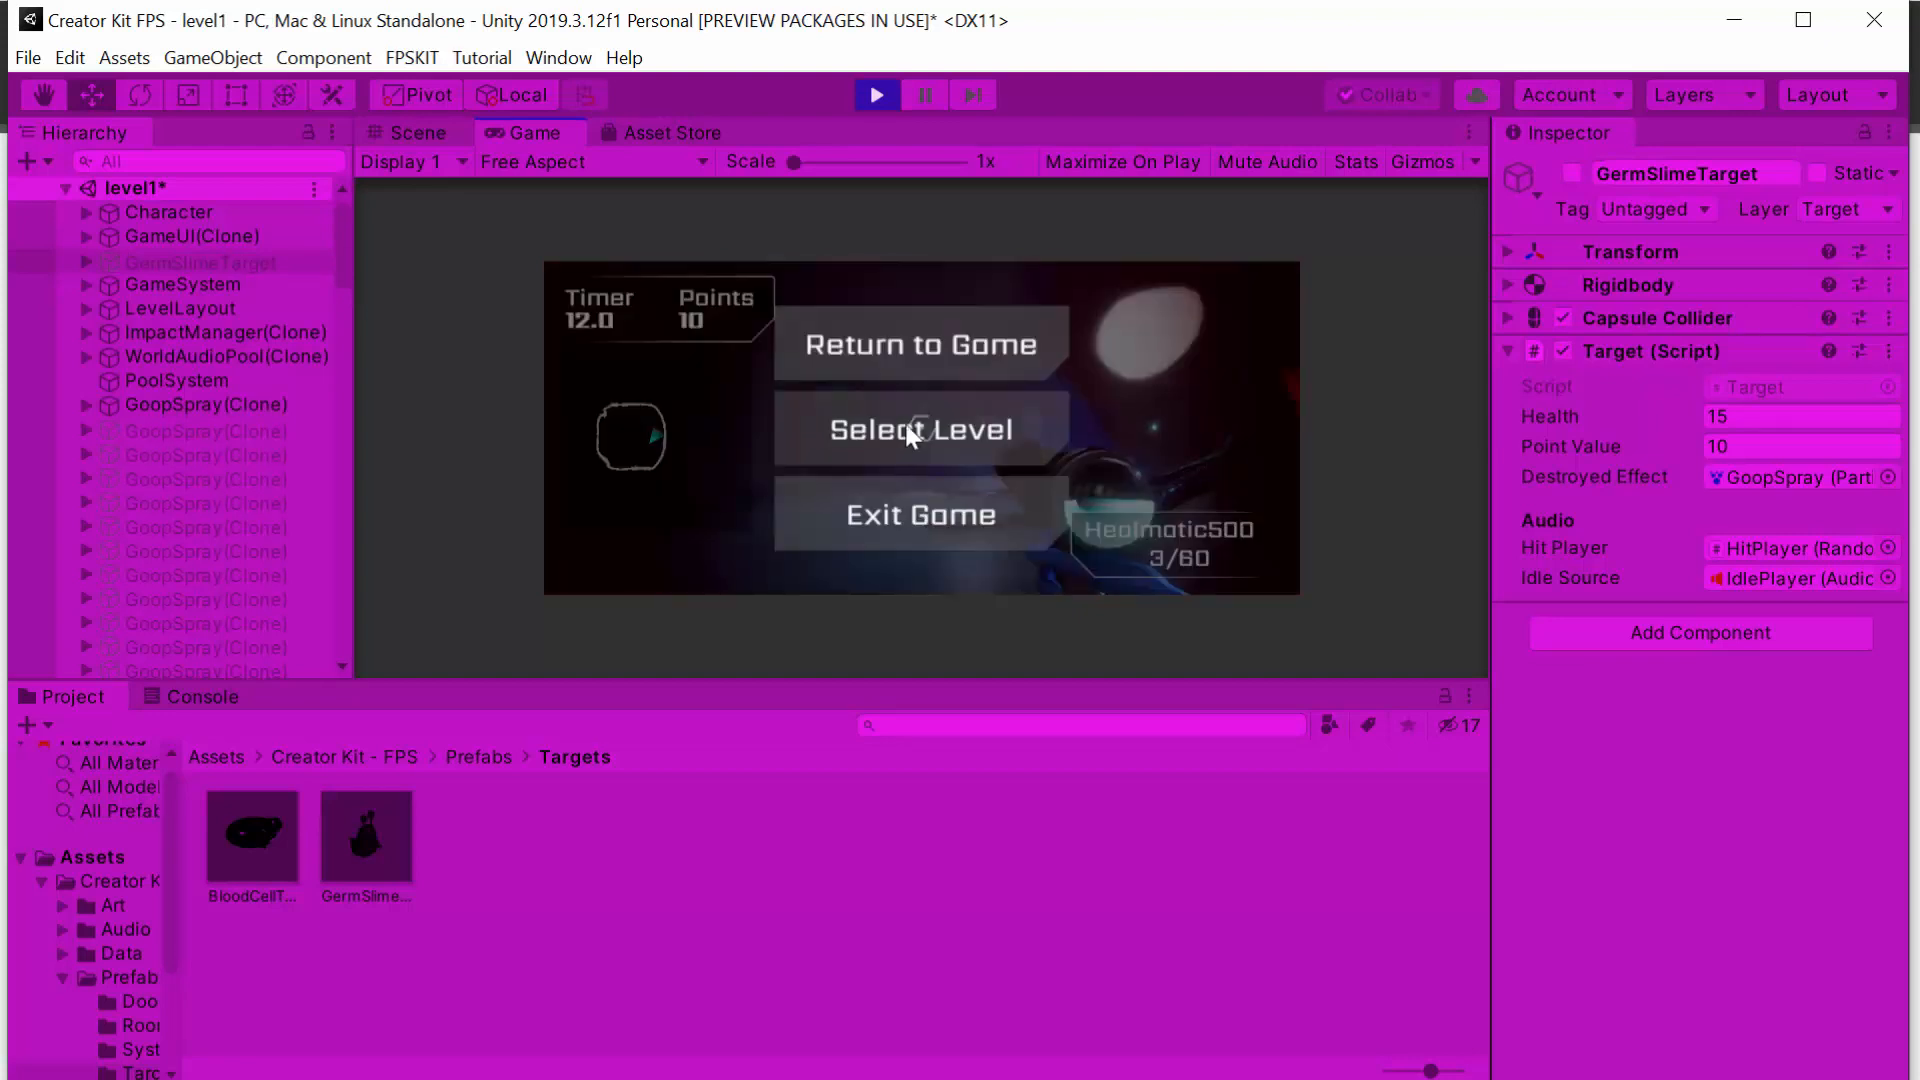
left_click(934, 514)
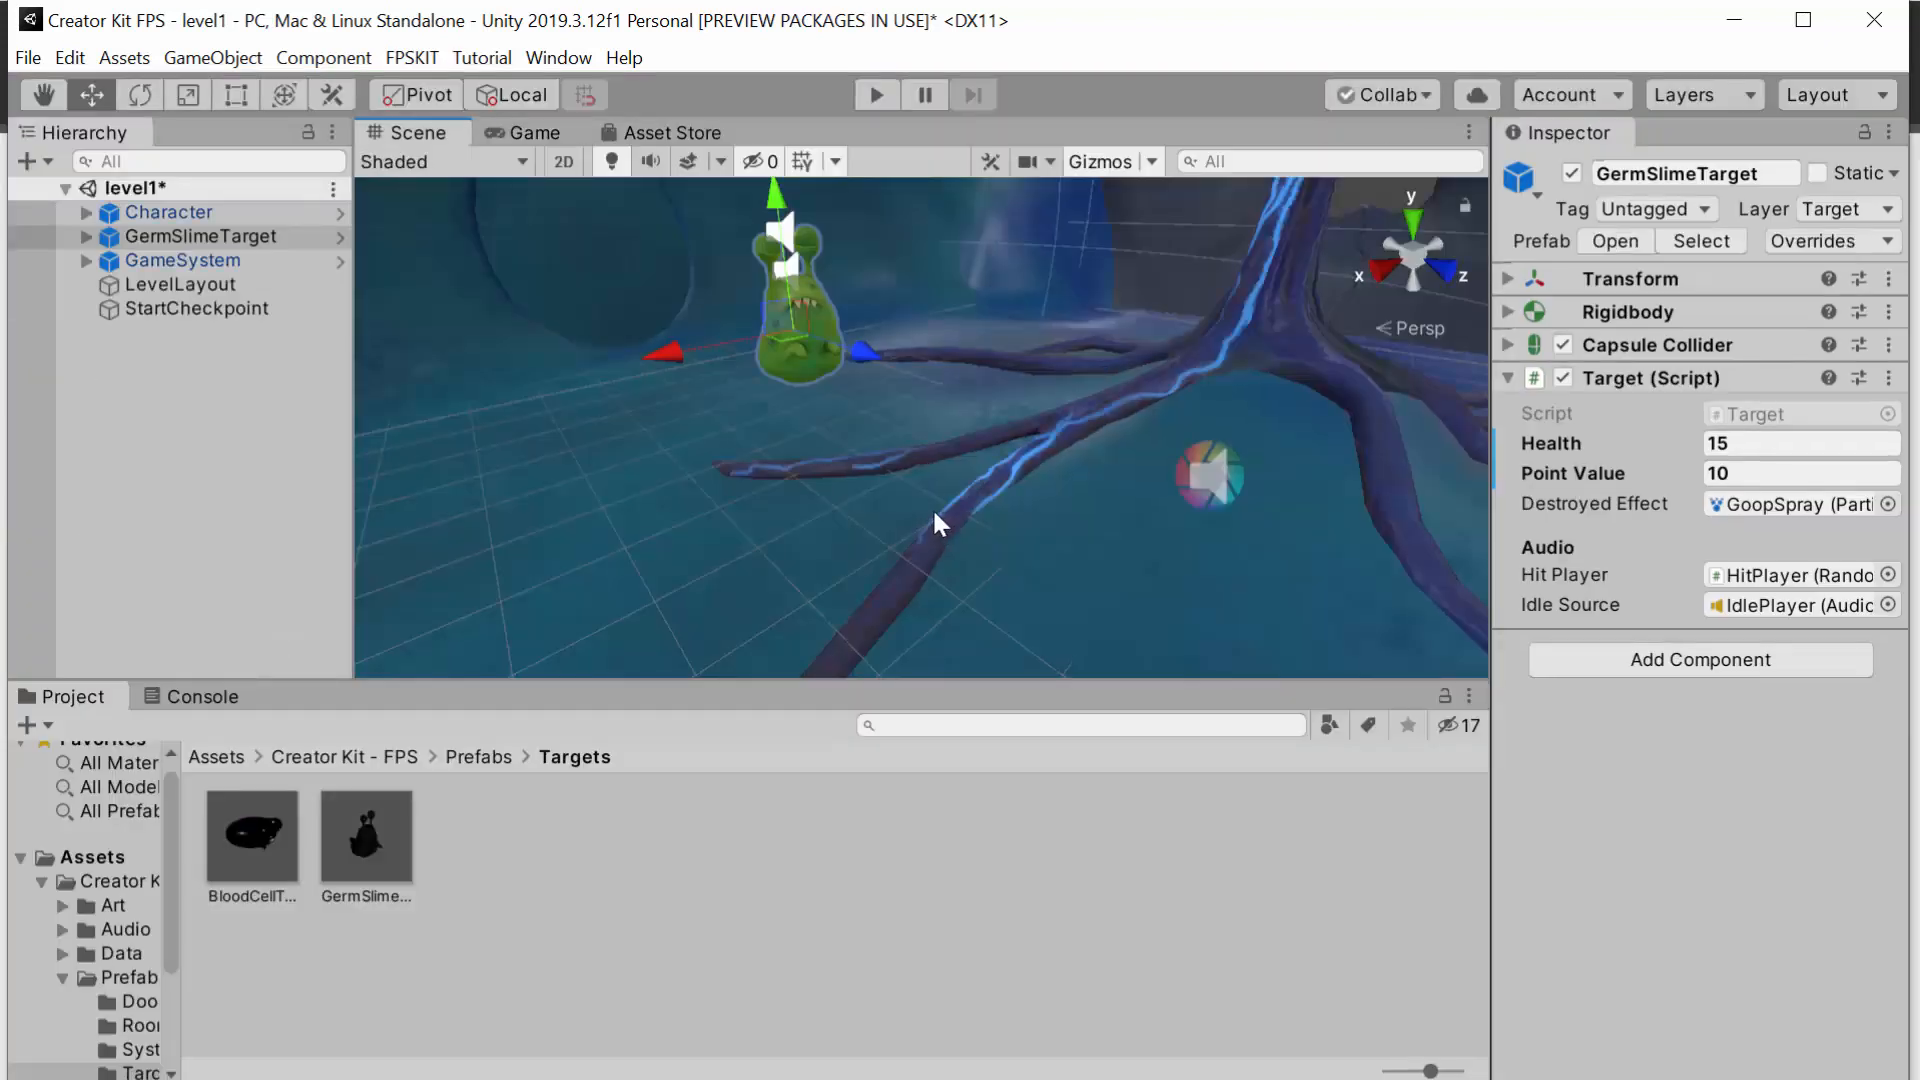
Step: Enable Maximize On Play for the Game view and playtest the level, destroying the germ target before exiting
left_click(516, 128)
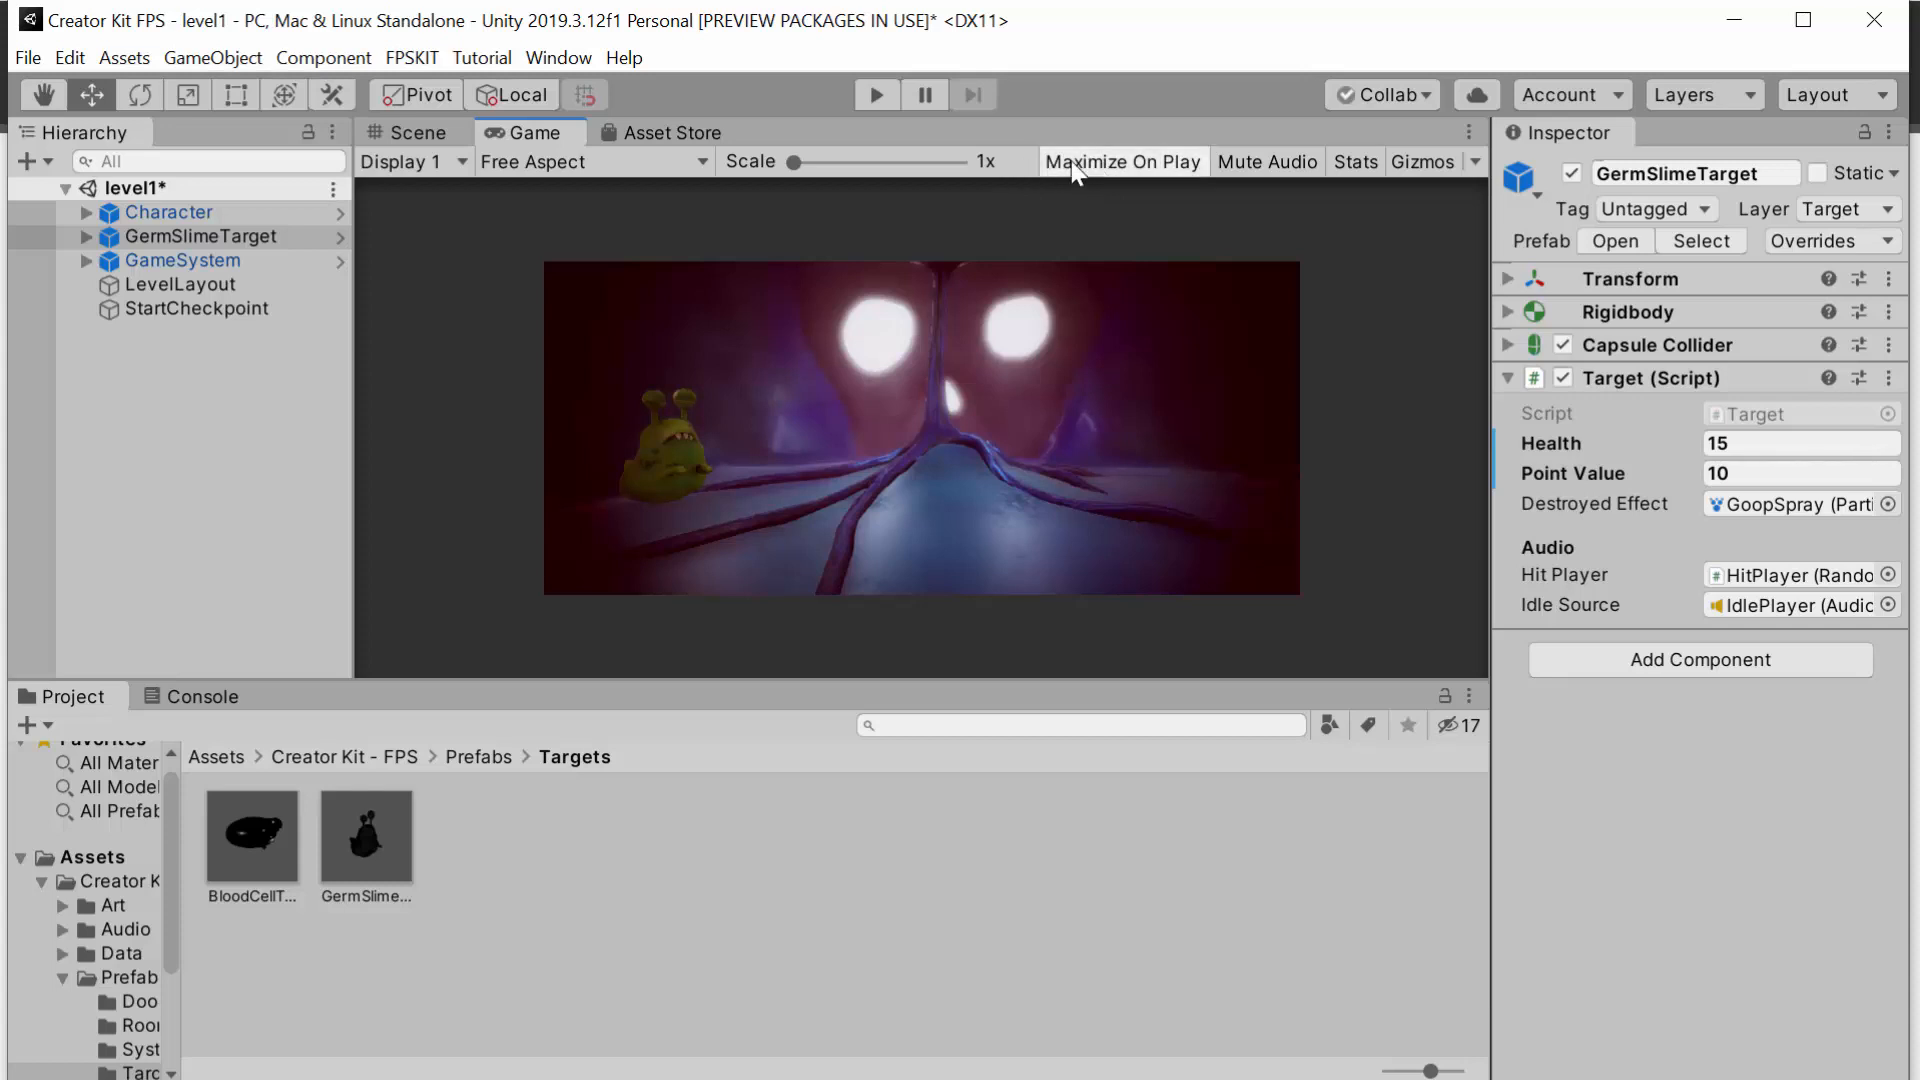
left_click(882, 99)
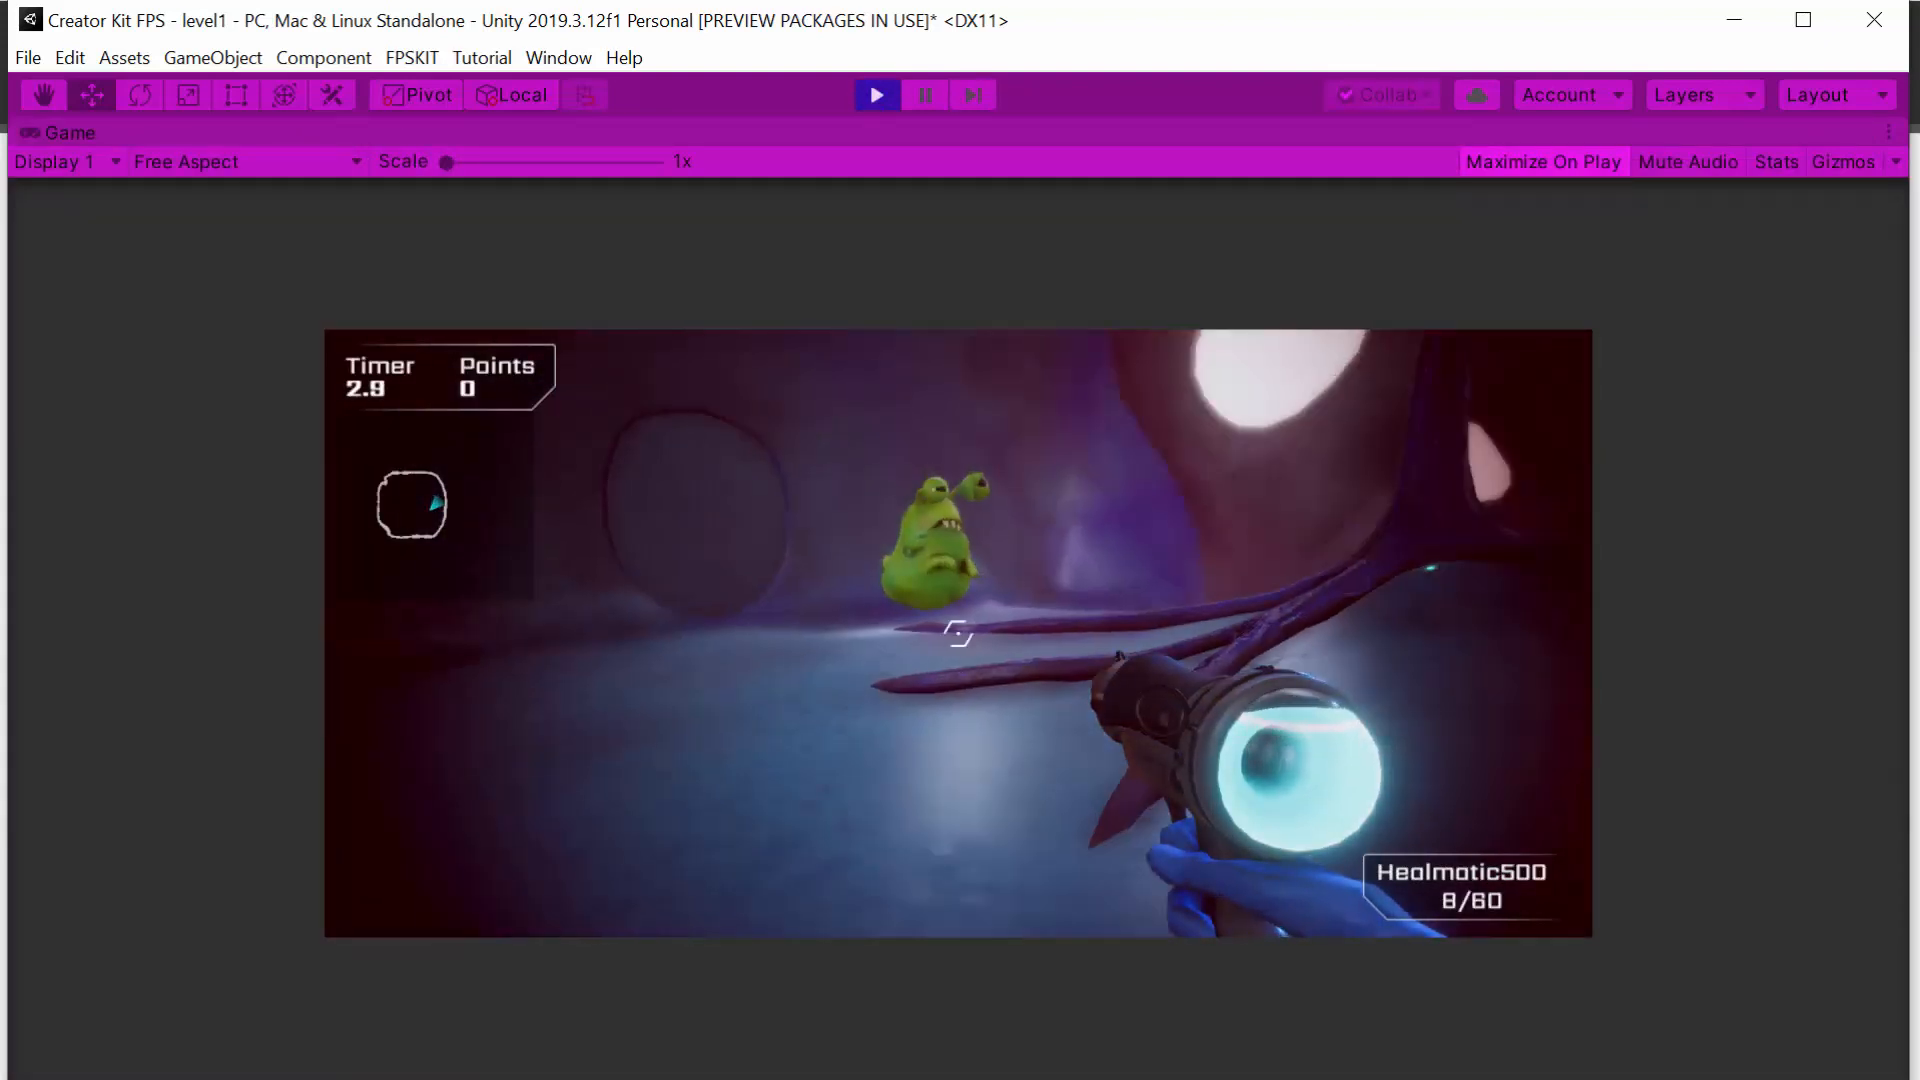
left_click(957, 633)
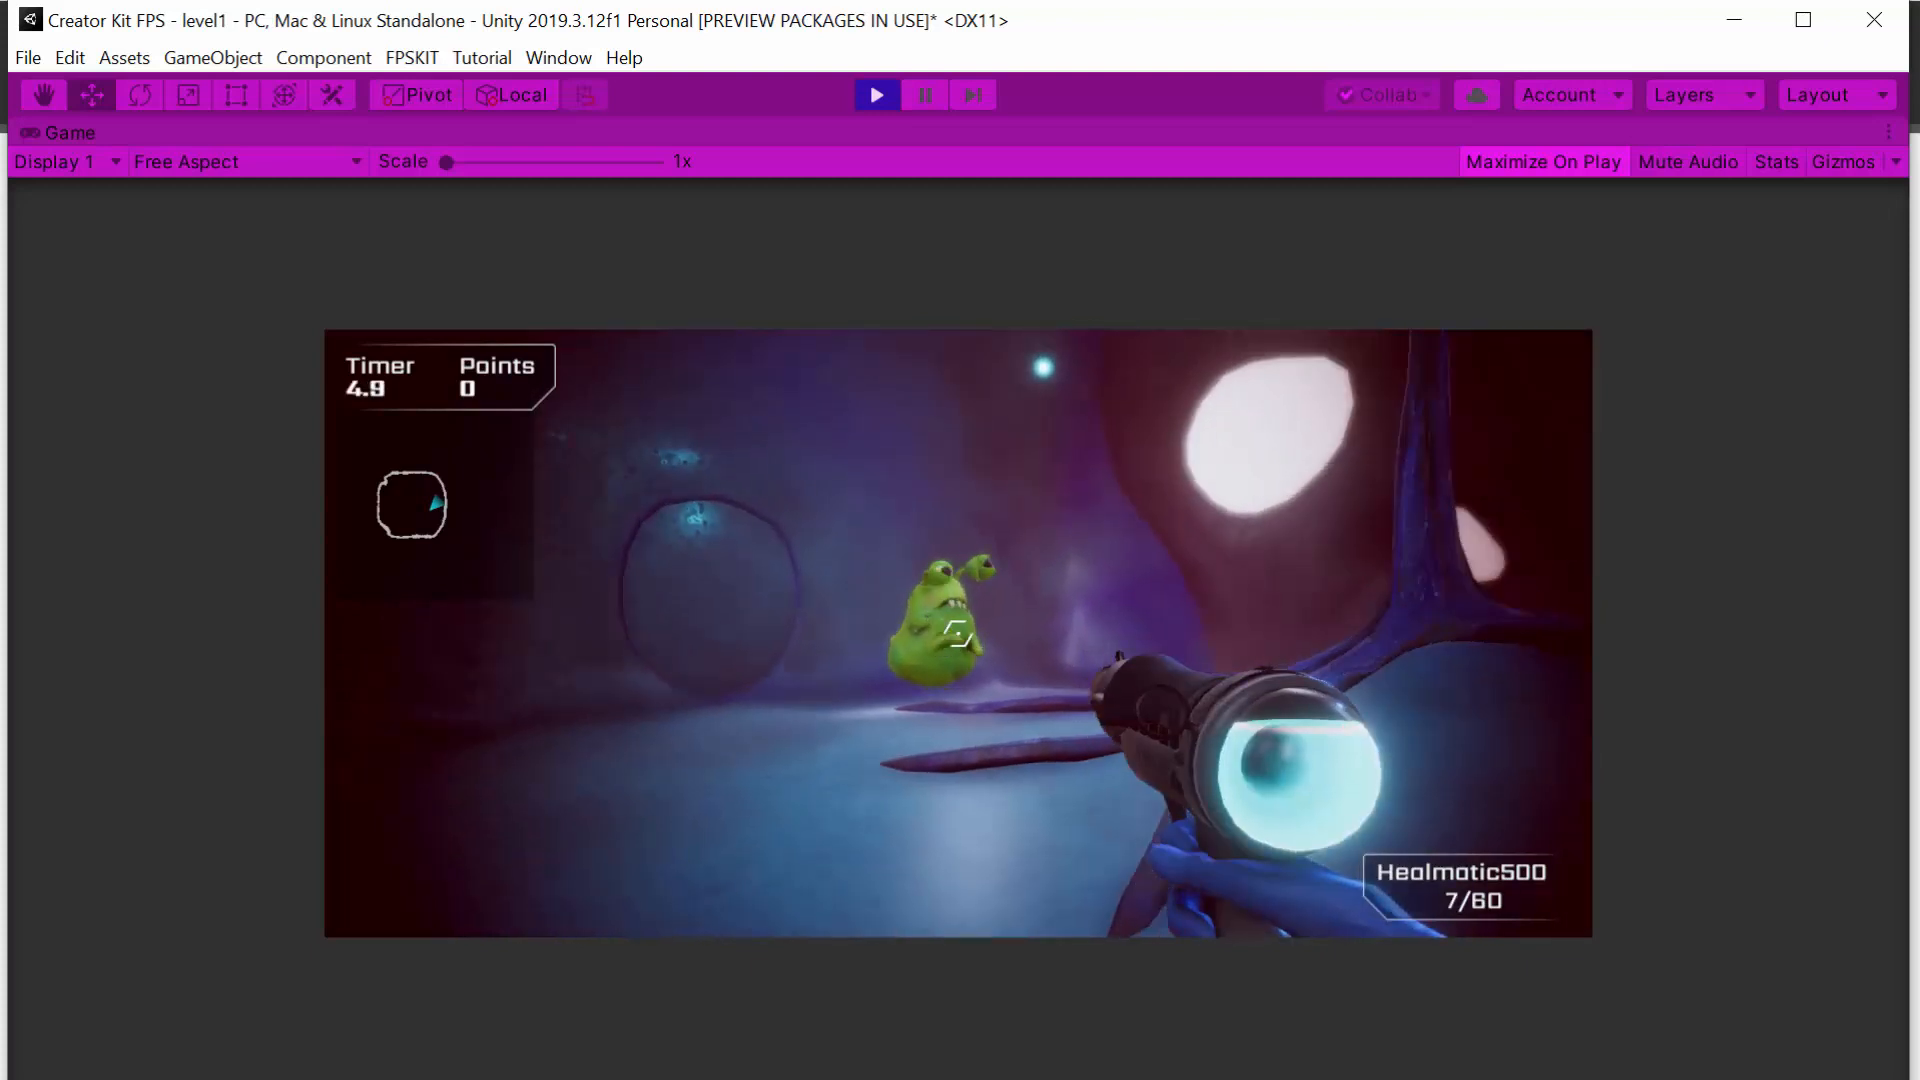
left_click(957, 633)
left_click(957, 633)
left_click(957, 633)
left_click(957, 633)
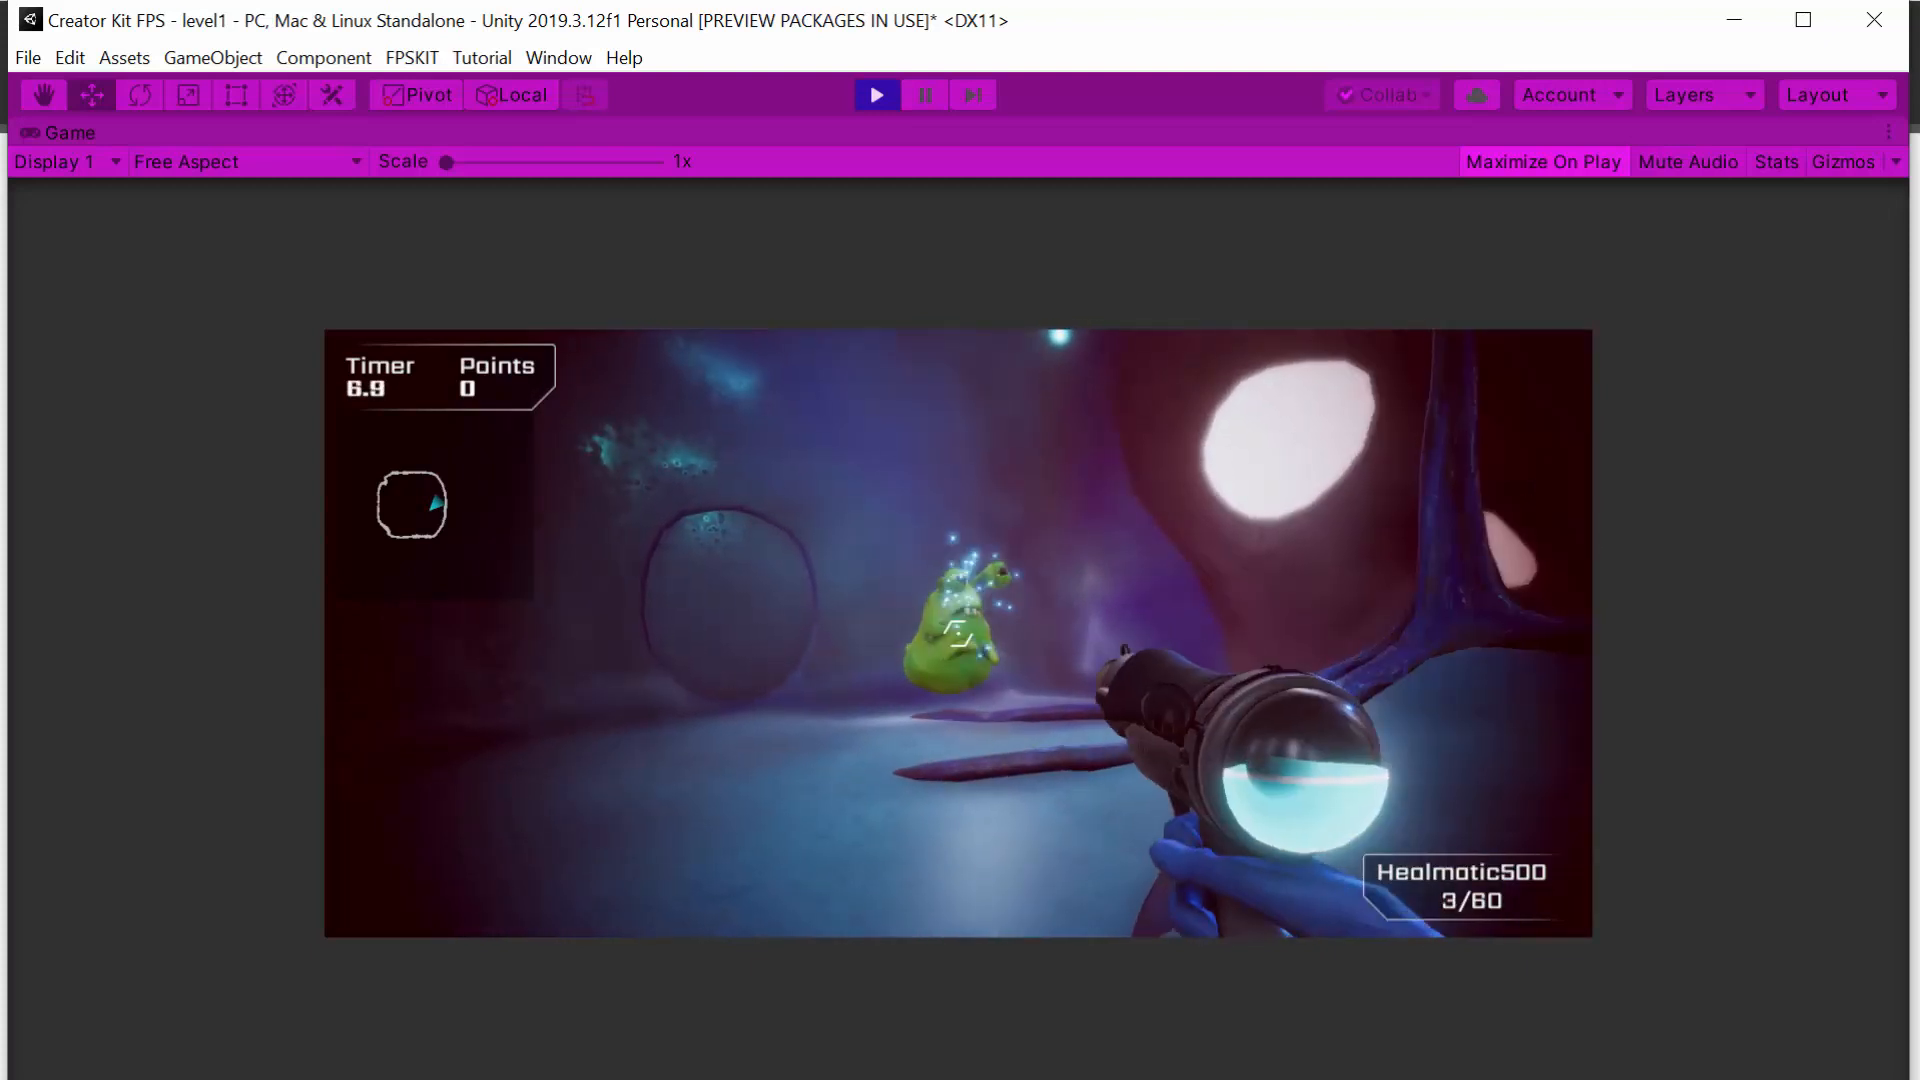
left_click(957, 633)
left_click(957, 633)
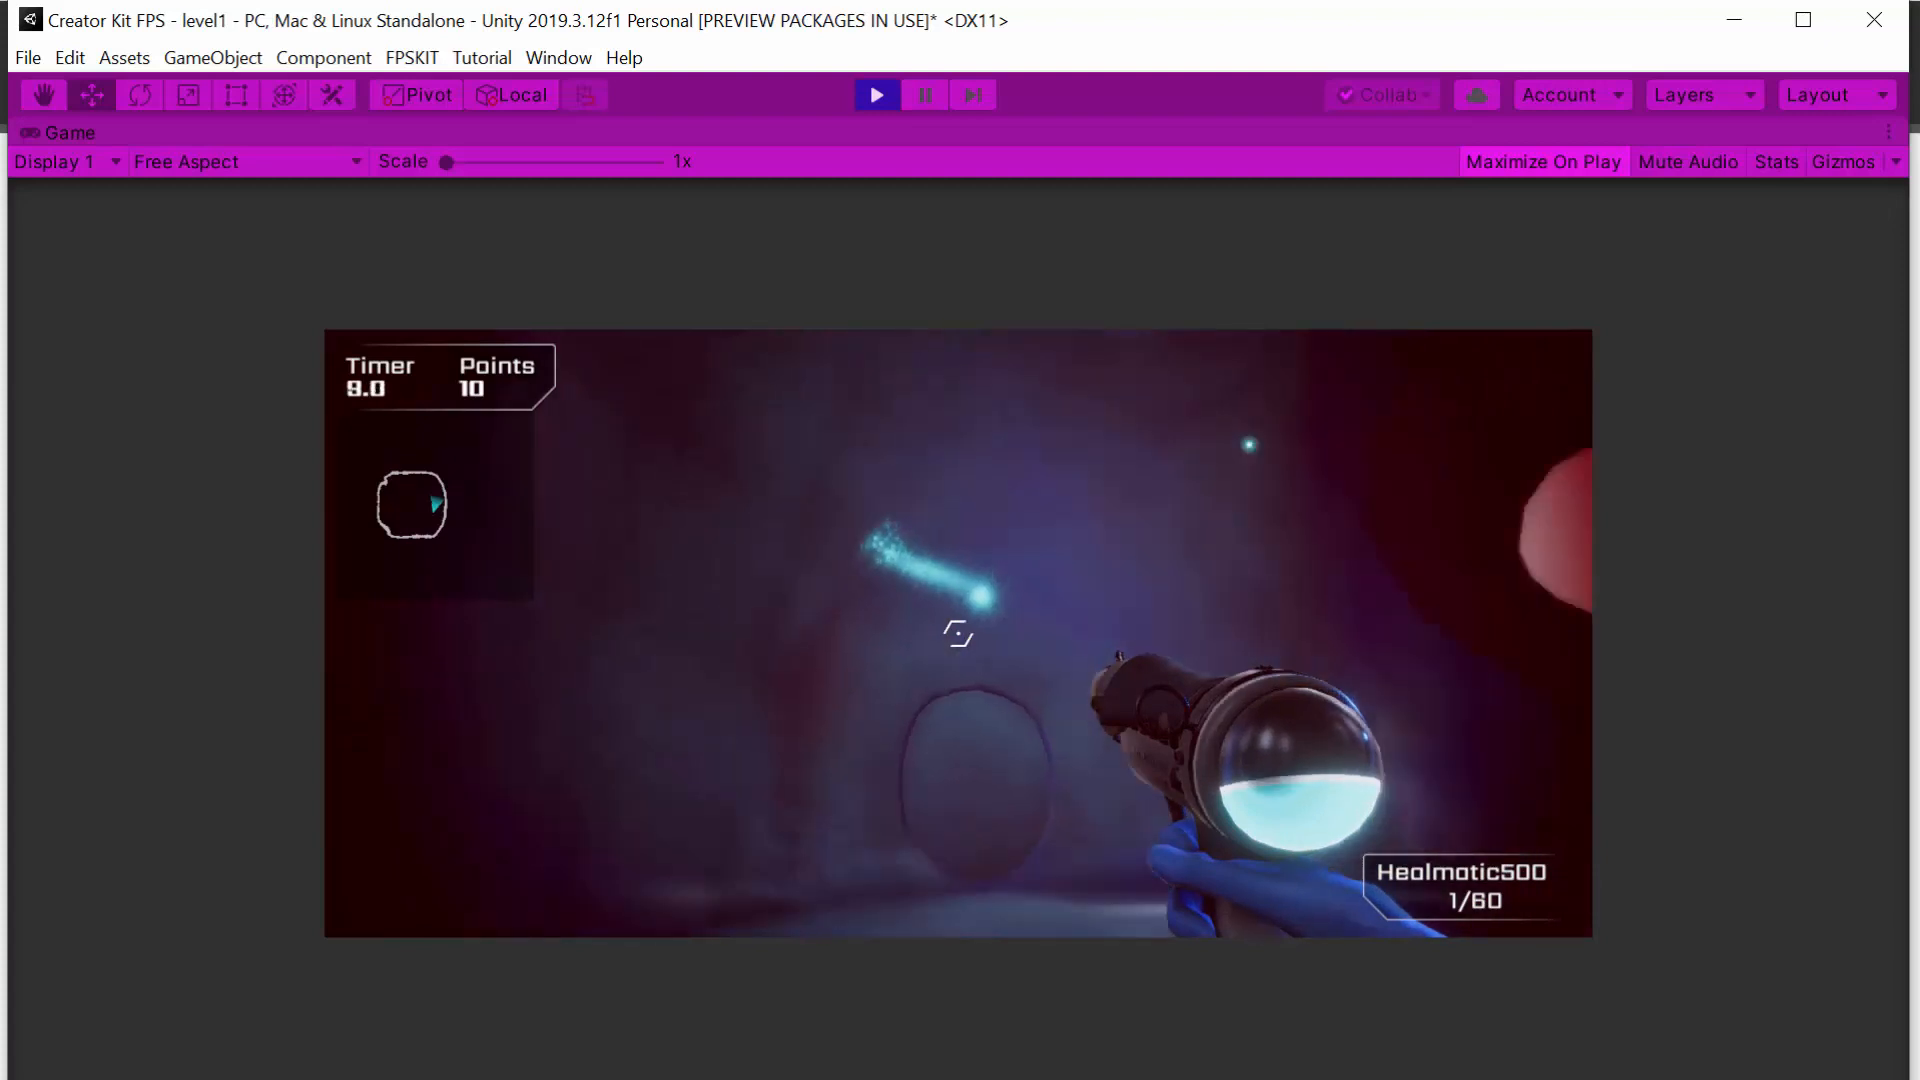
key("Escape")
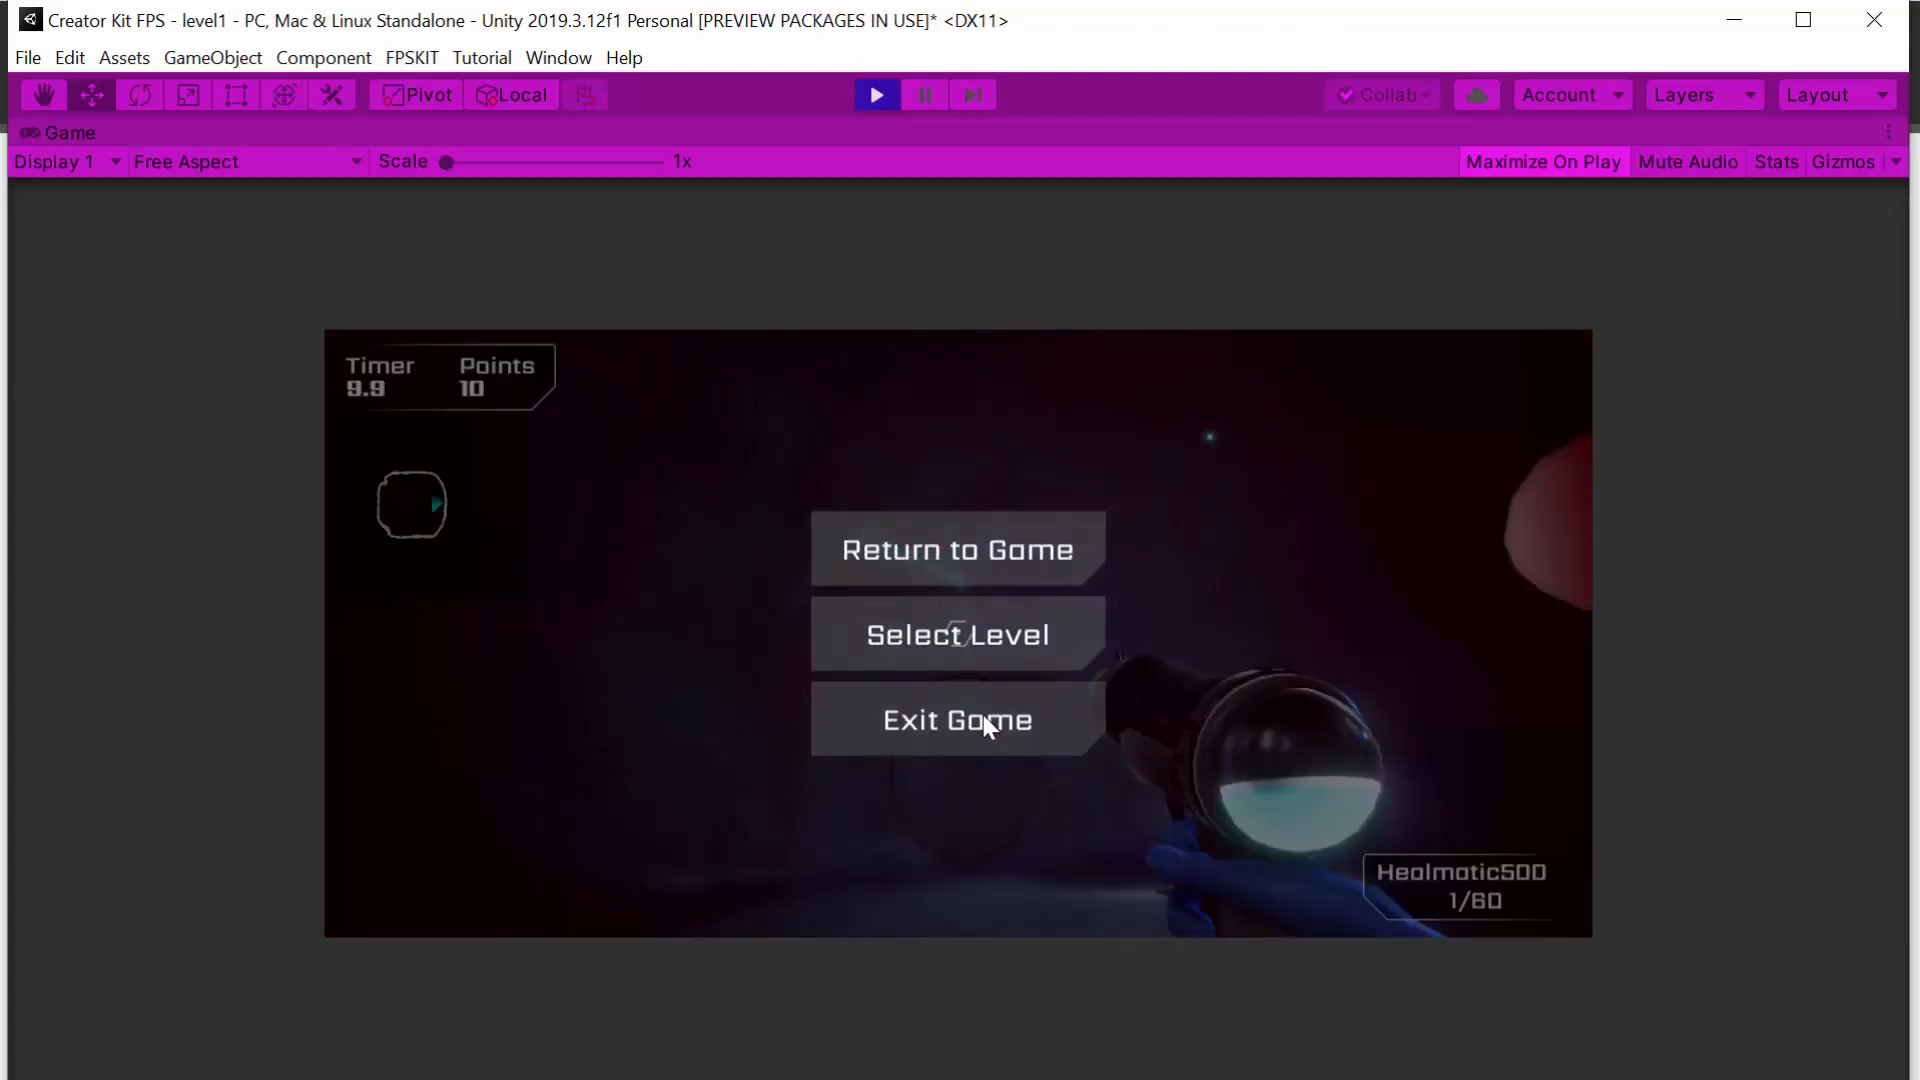
left_click(982, 716)
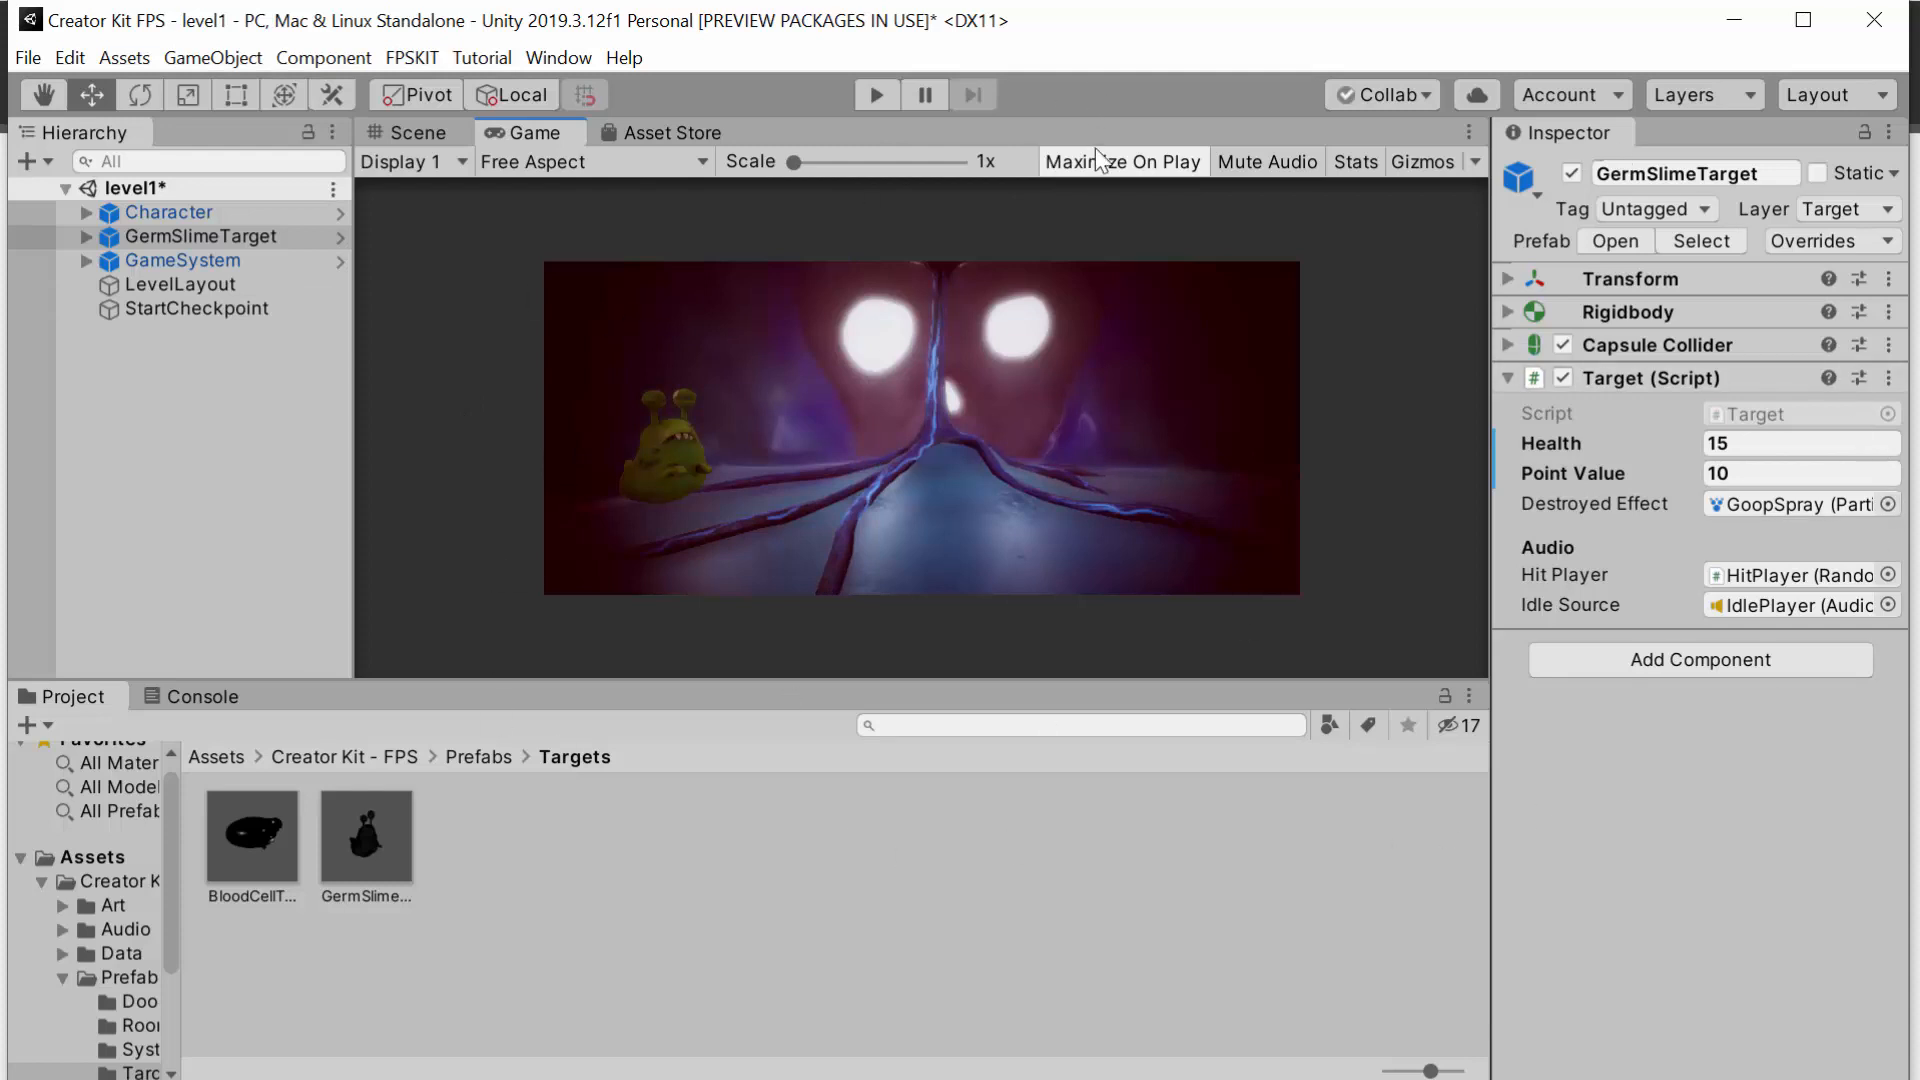
Step: Switch to the Customize the Germ Targets tutorial in the browser and read the Health, Point Value and save instructions
key("alt+Tab")
key("alt+Tab")
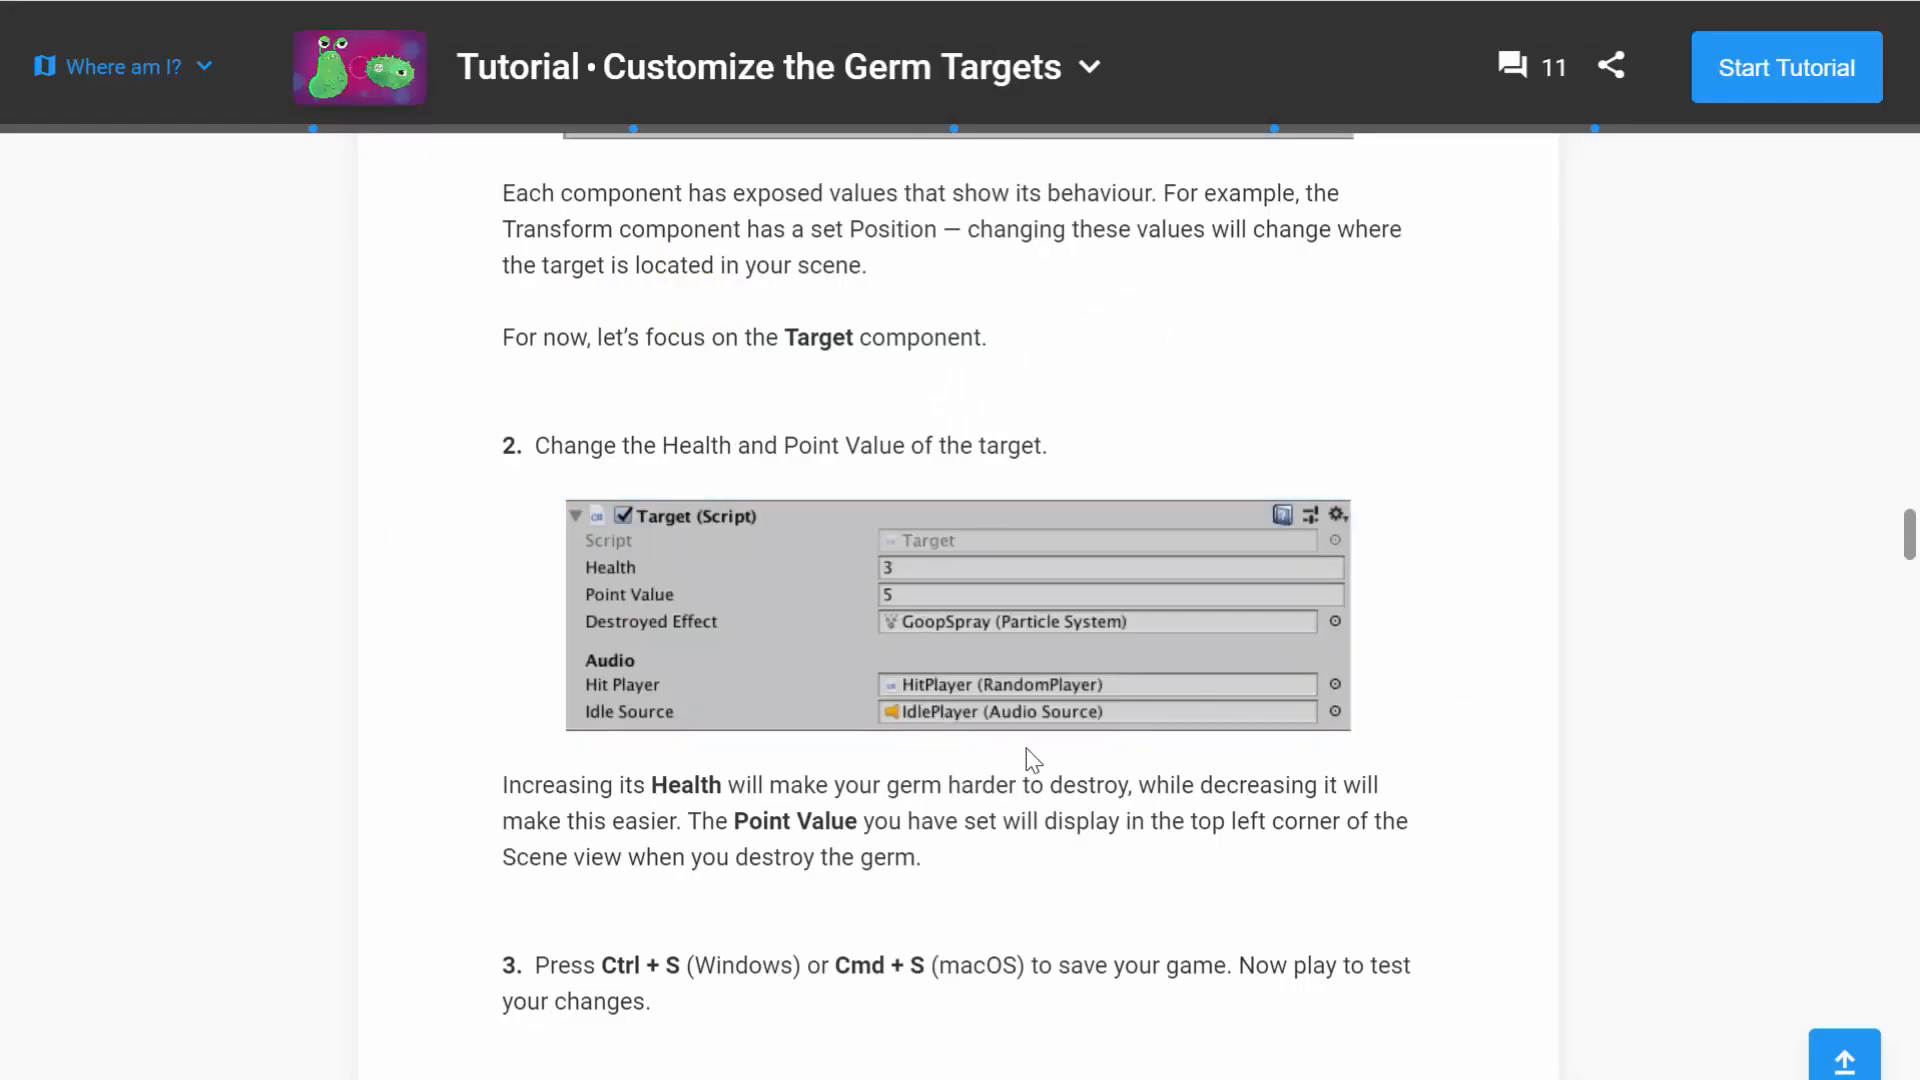
scroll(1033, 760, "down", 4)
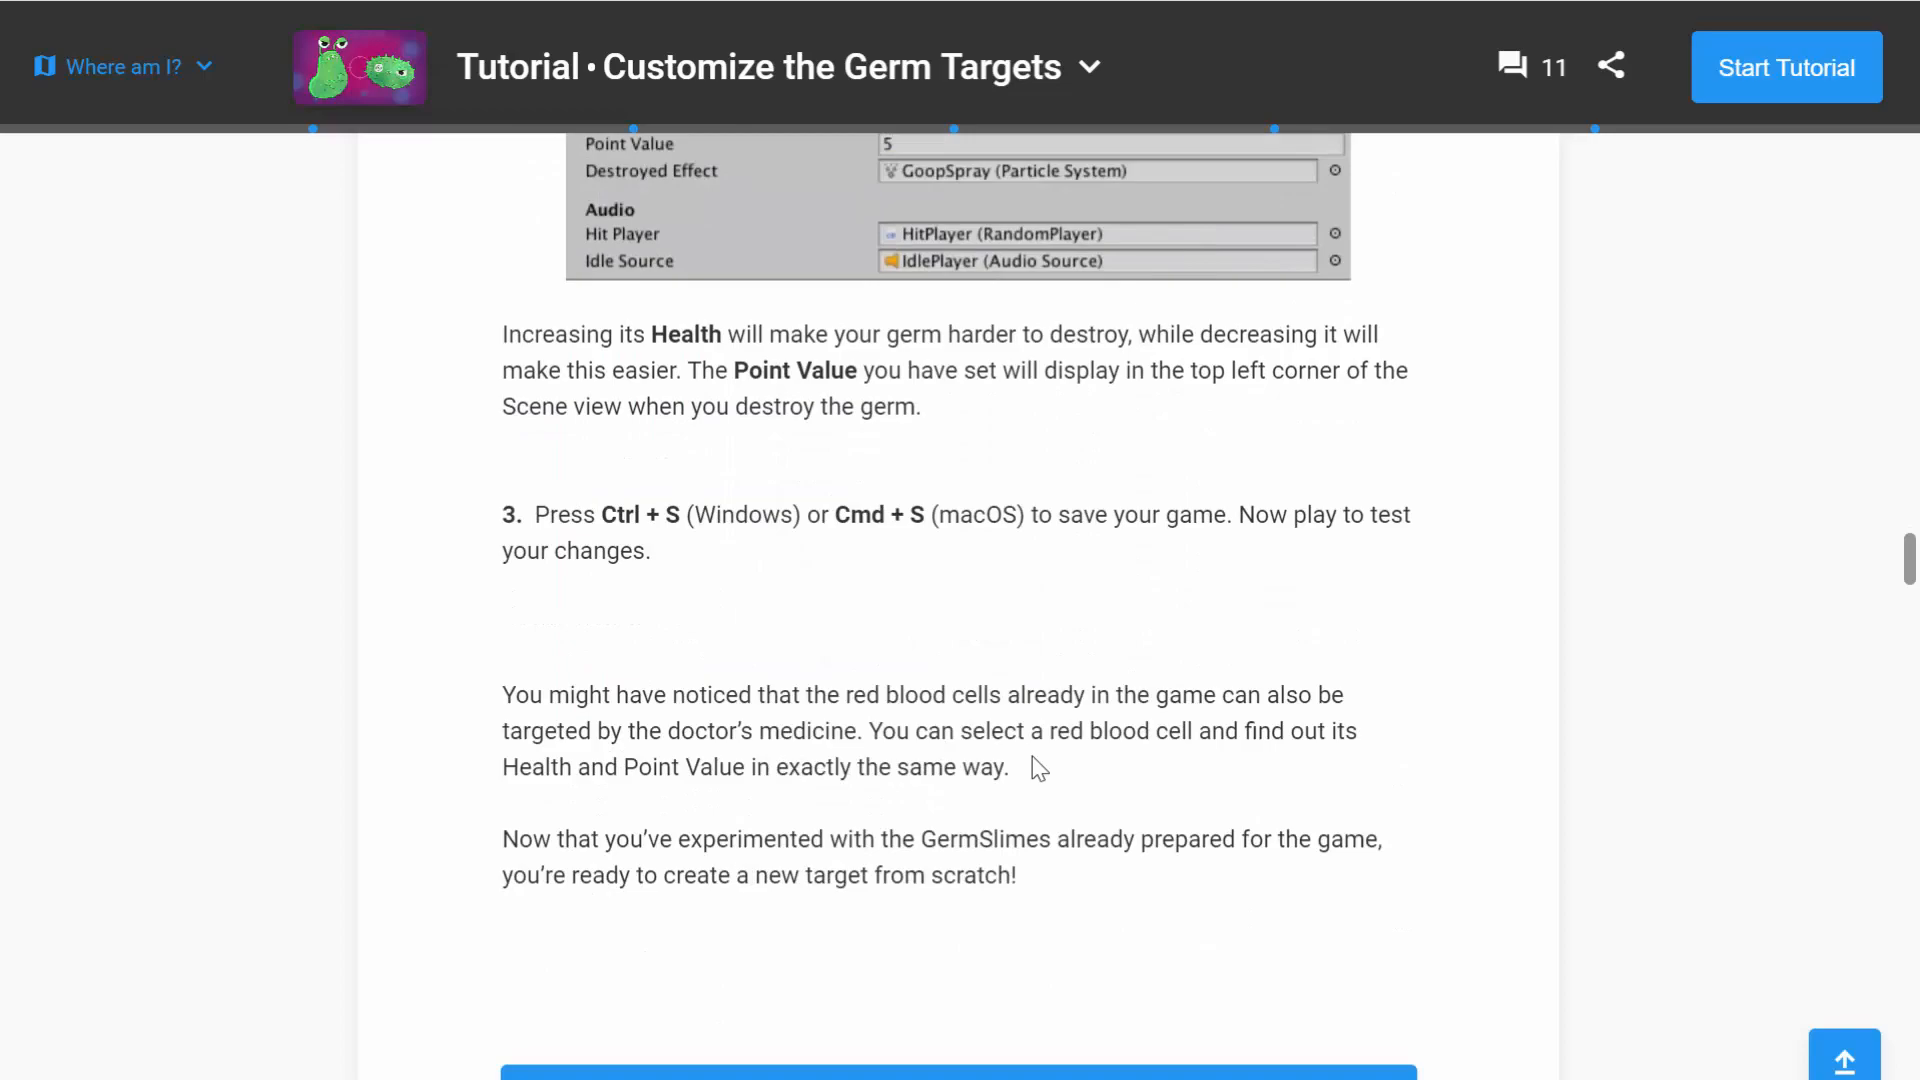
Step: Back in Unity, set the GermSlimeTarget's Health to 5 and Point Value to 5 in its Target script
key("alt+Tab")
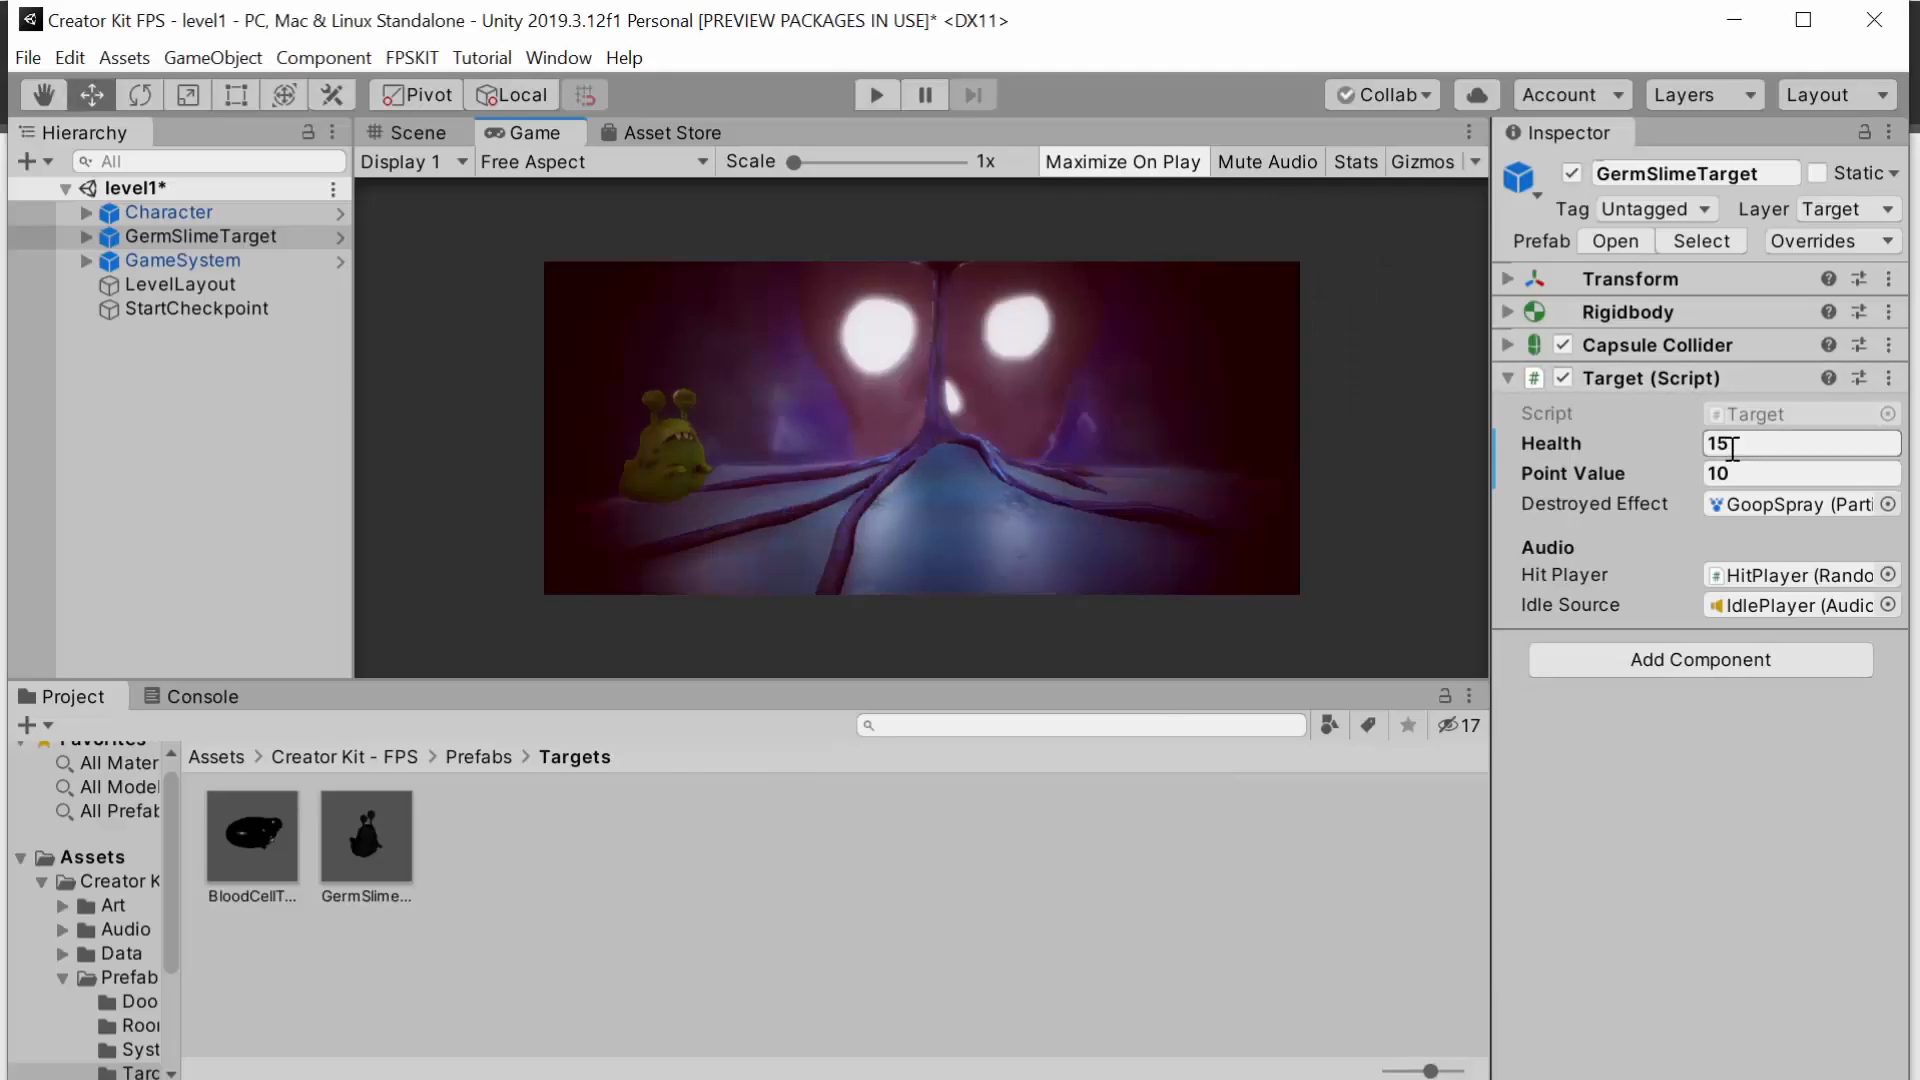
left_click_drag(1741, 446, 1668, 447)
type("10")
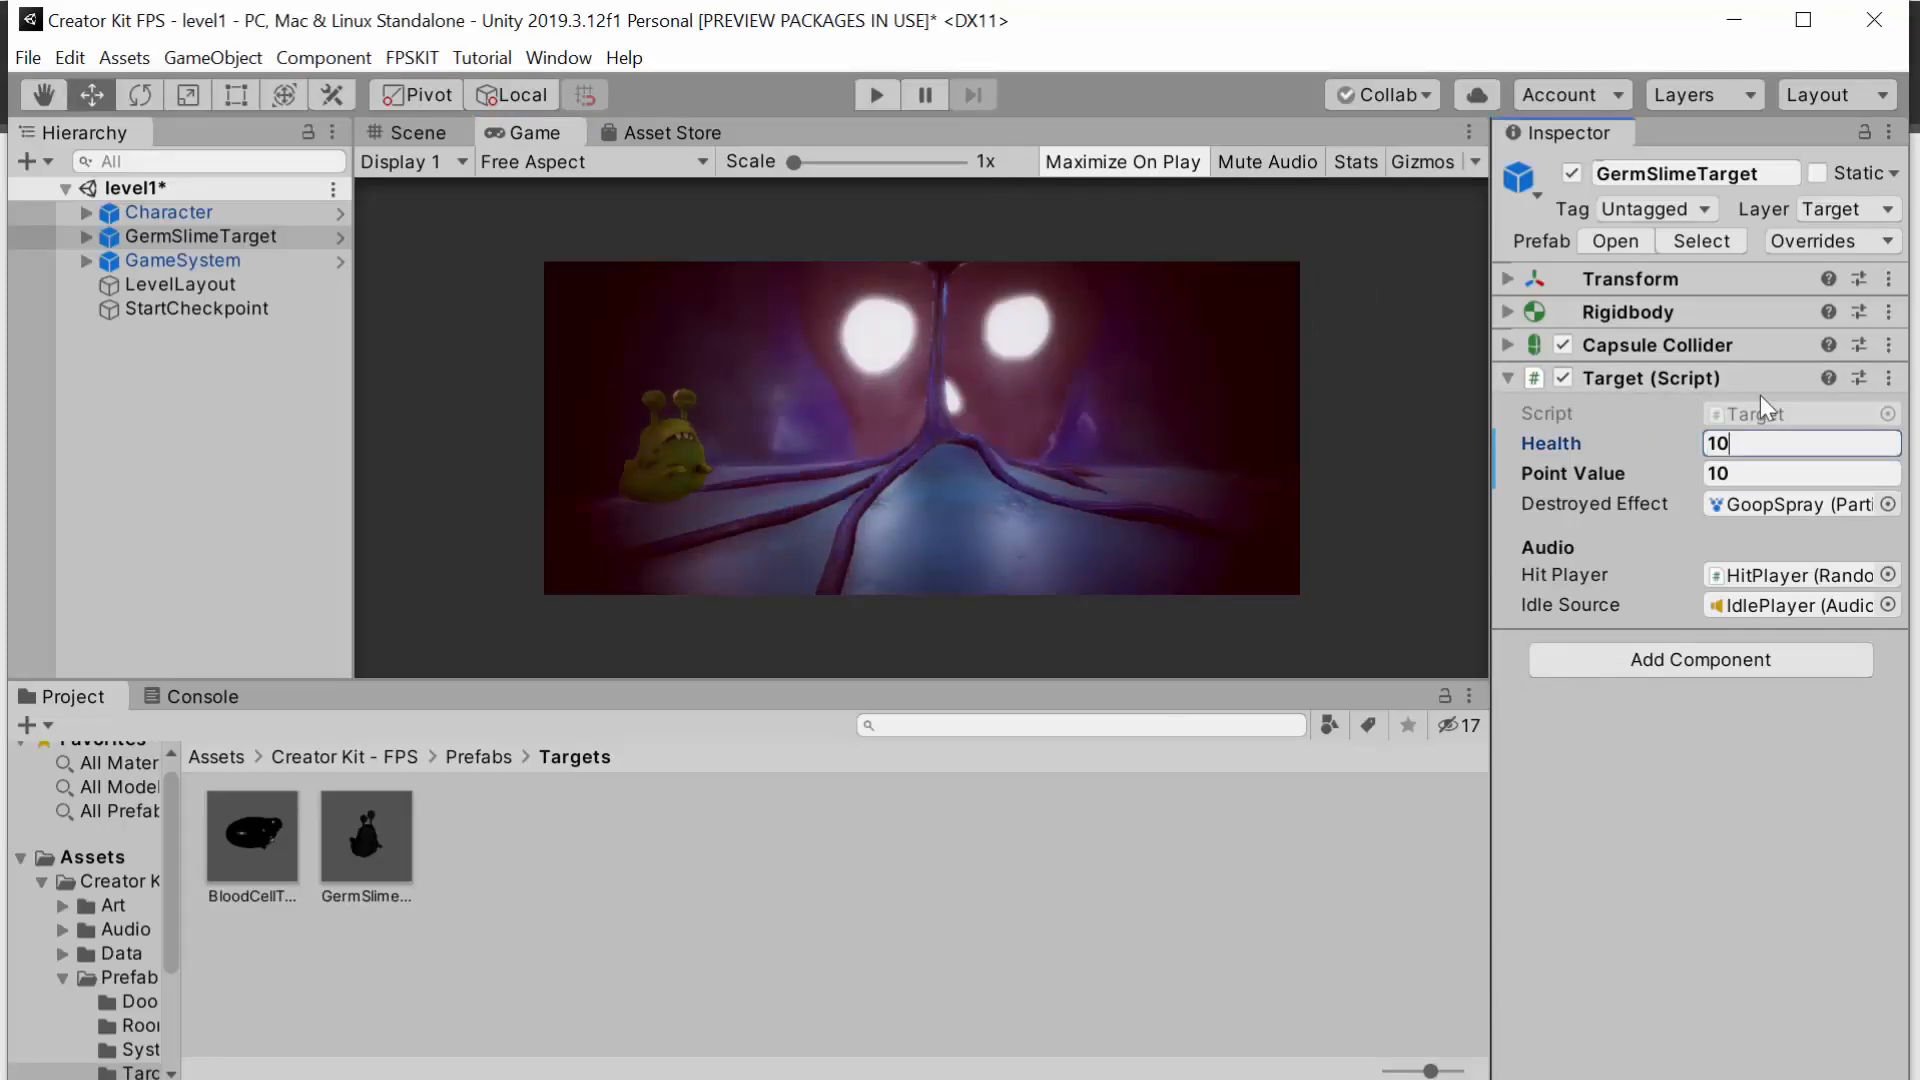
double_click(1717, 446)
type("5")
left_click(1730, 477)
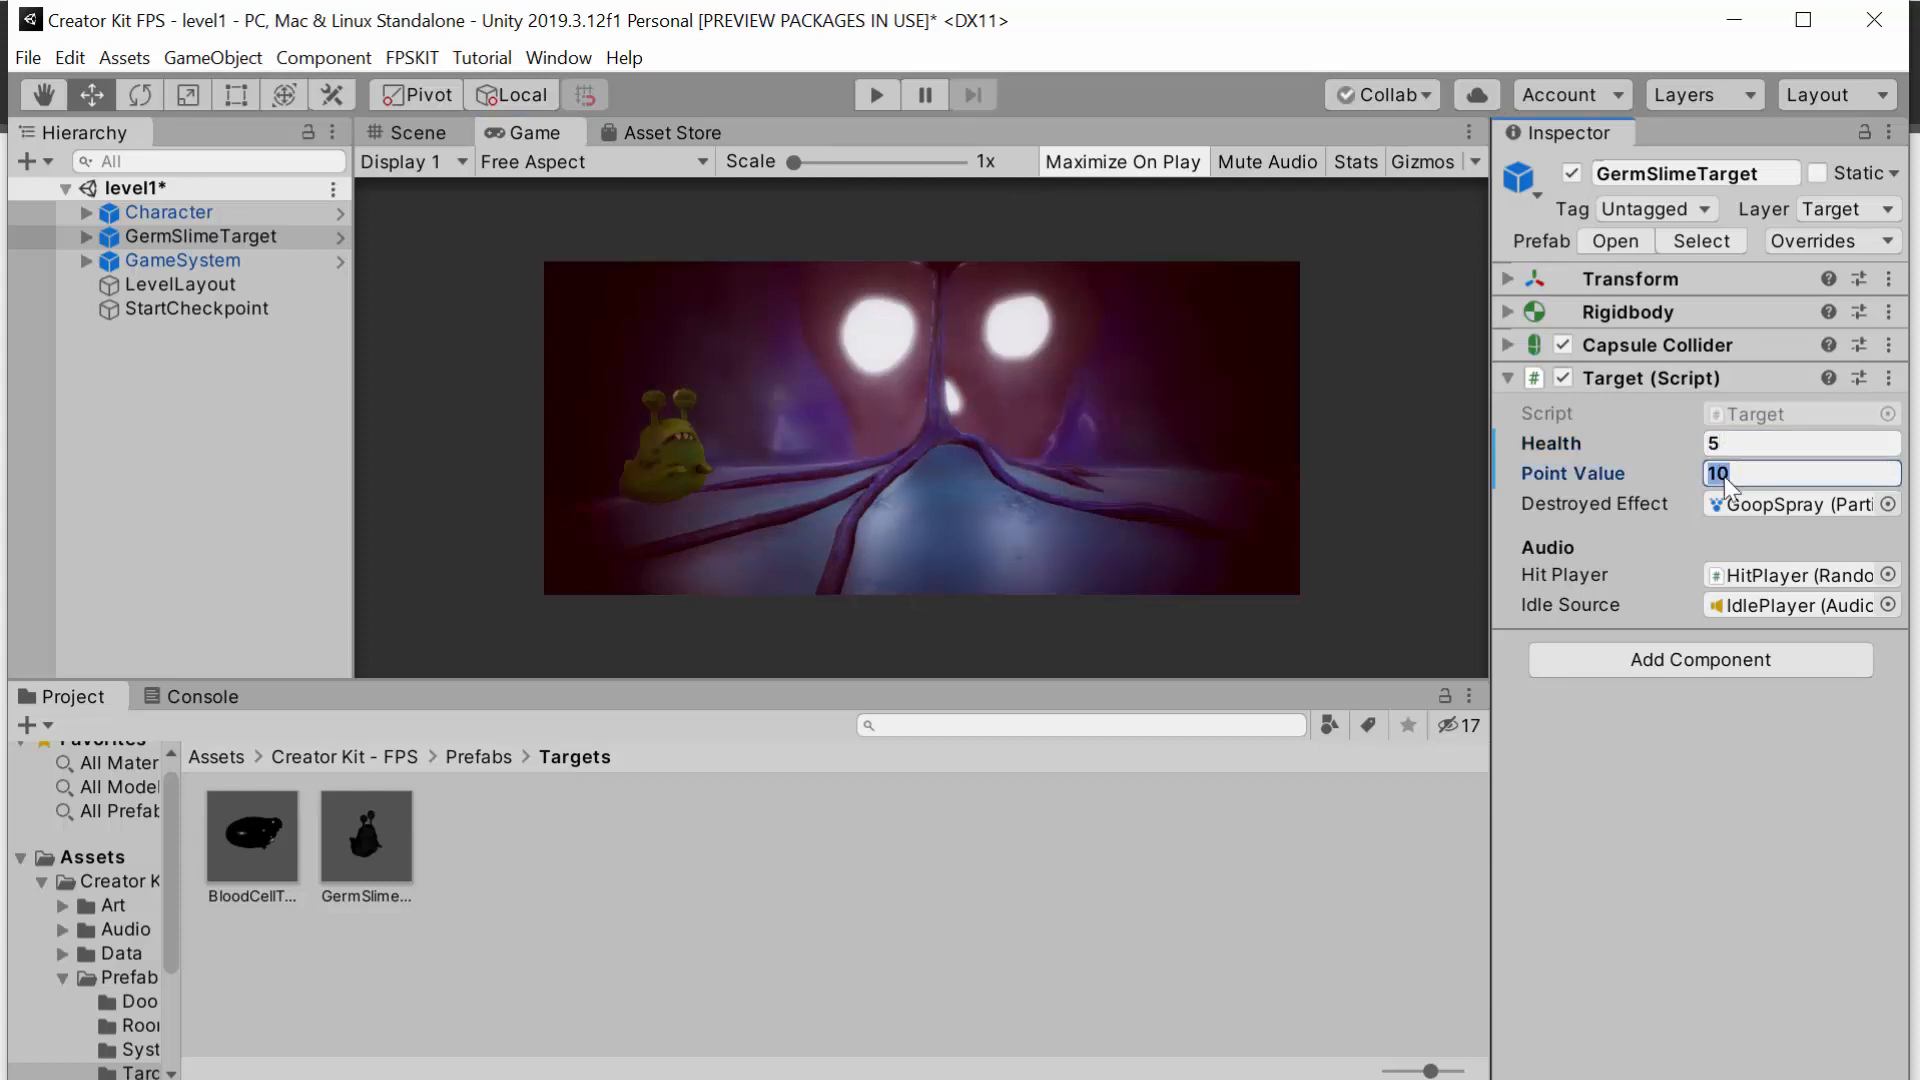
type("5")
left_click(1742, 446)
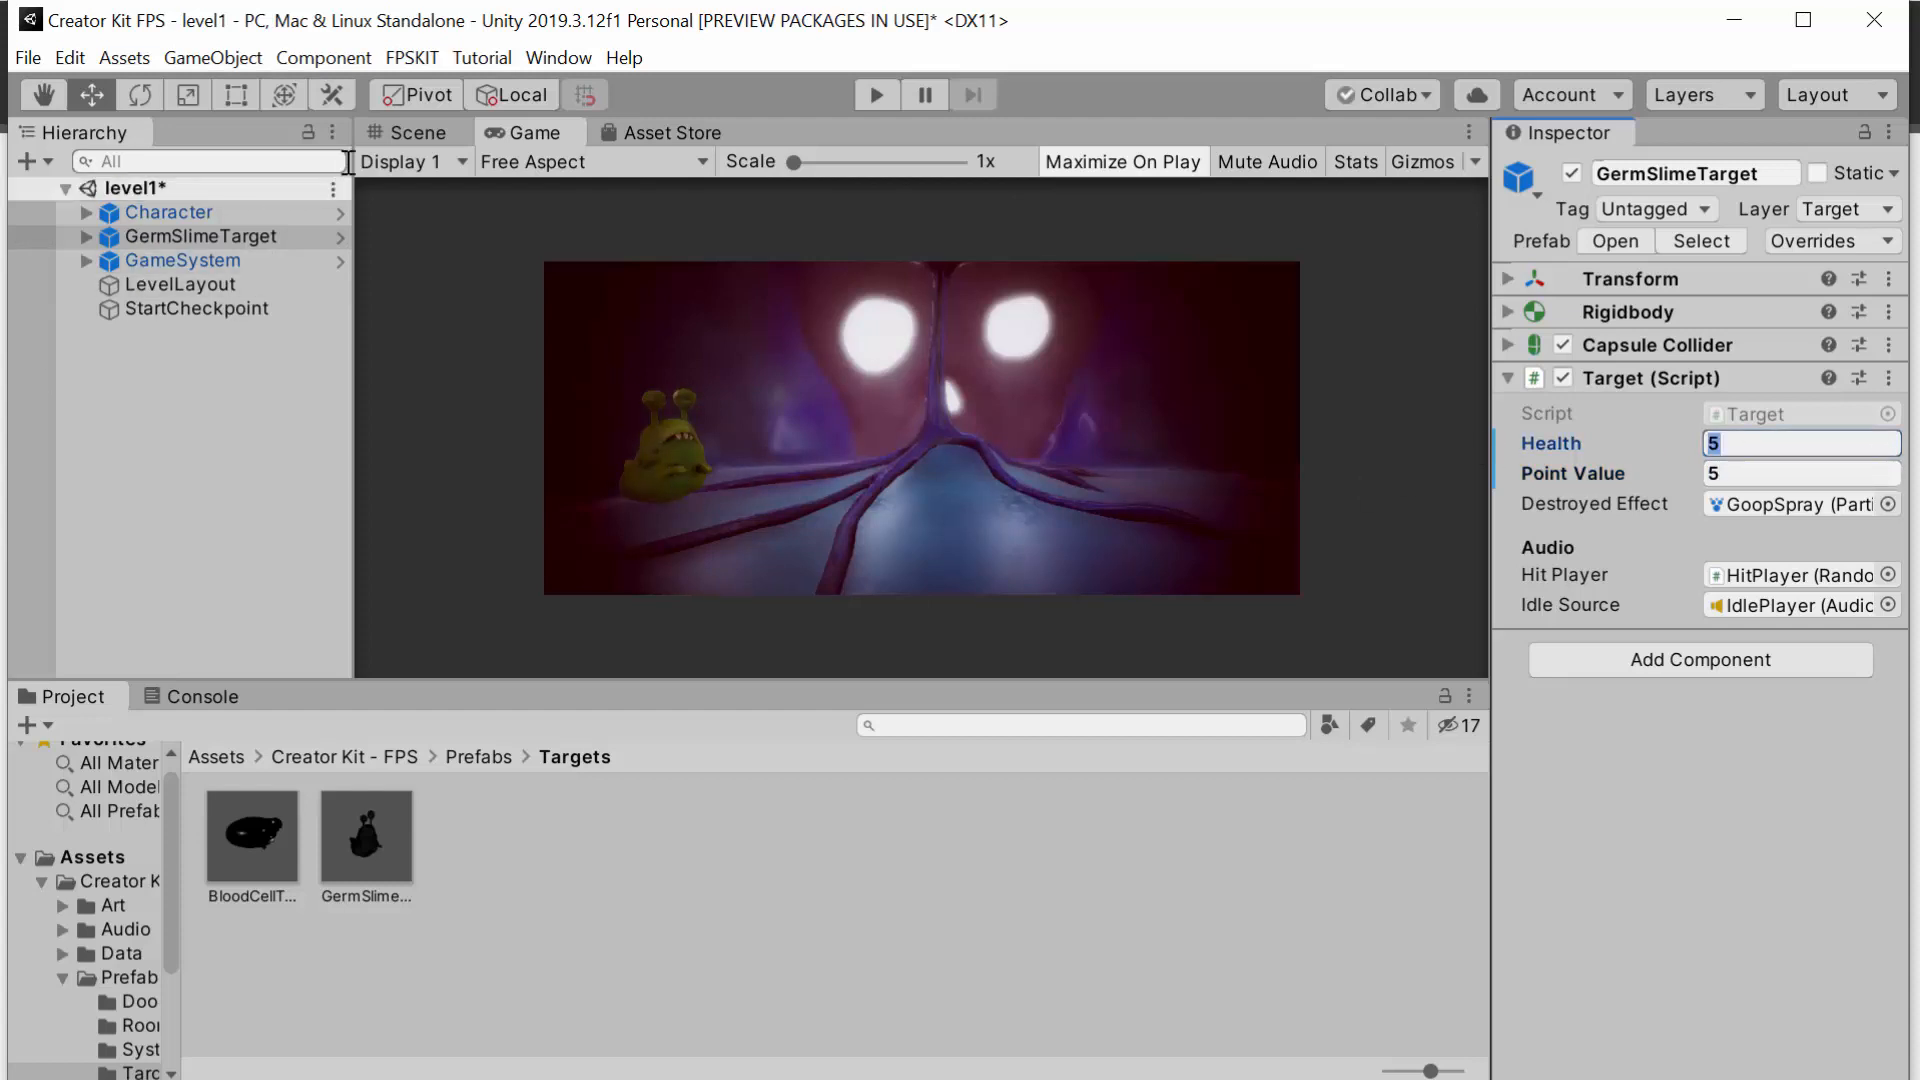
Step: Return to the Scene view, check the tutorial's save instruction in the browser, and save the level1 scene in Unity
left_click(405, 134)
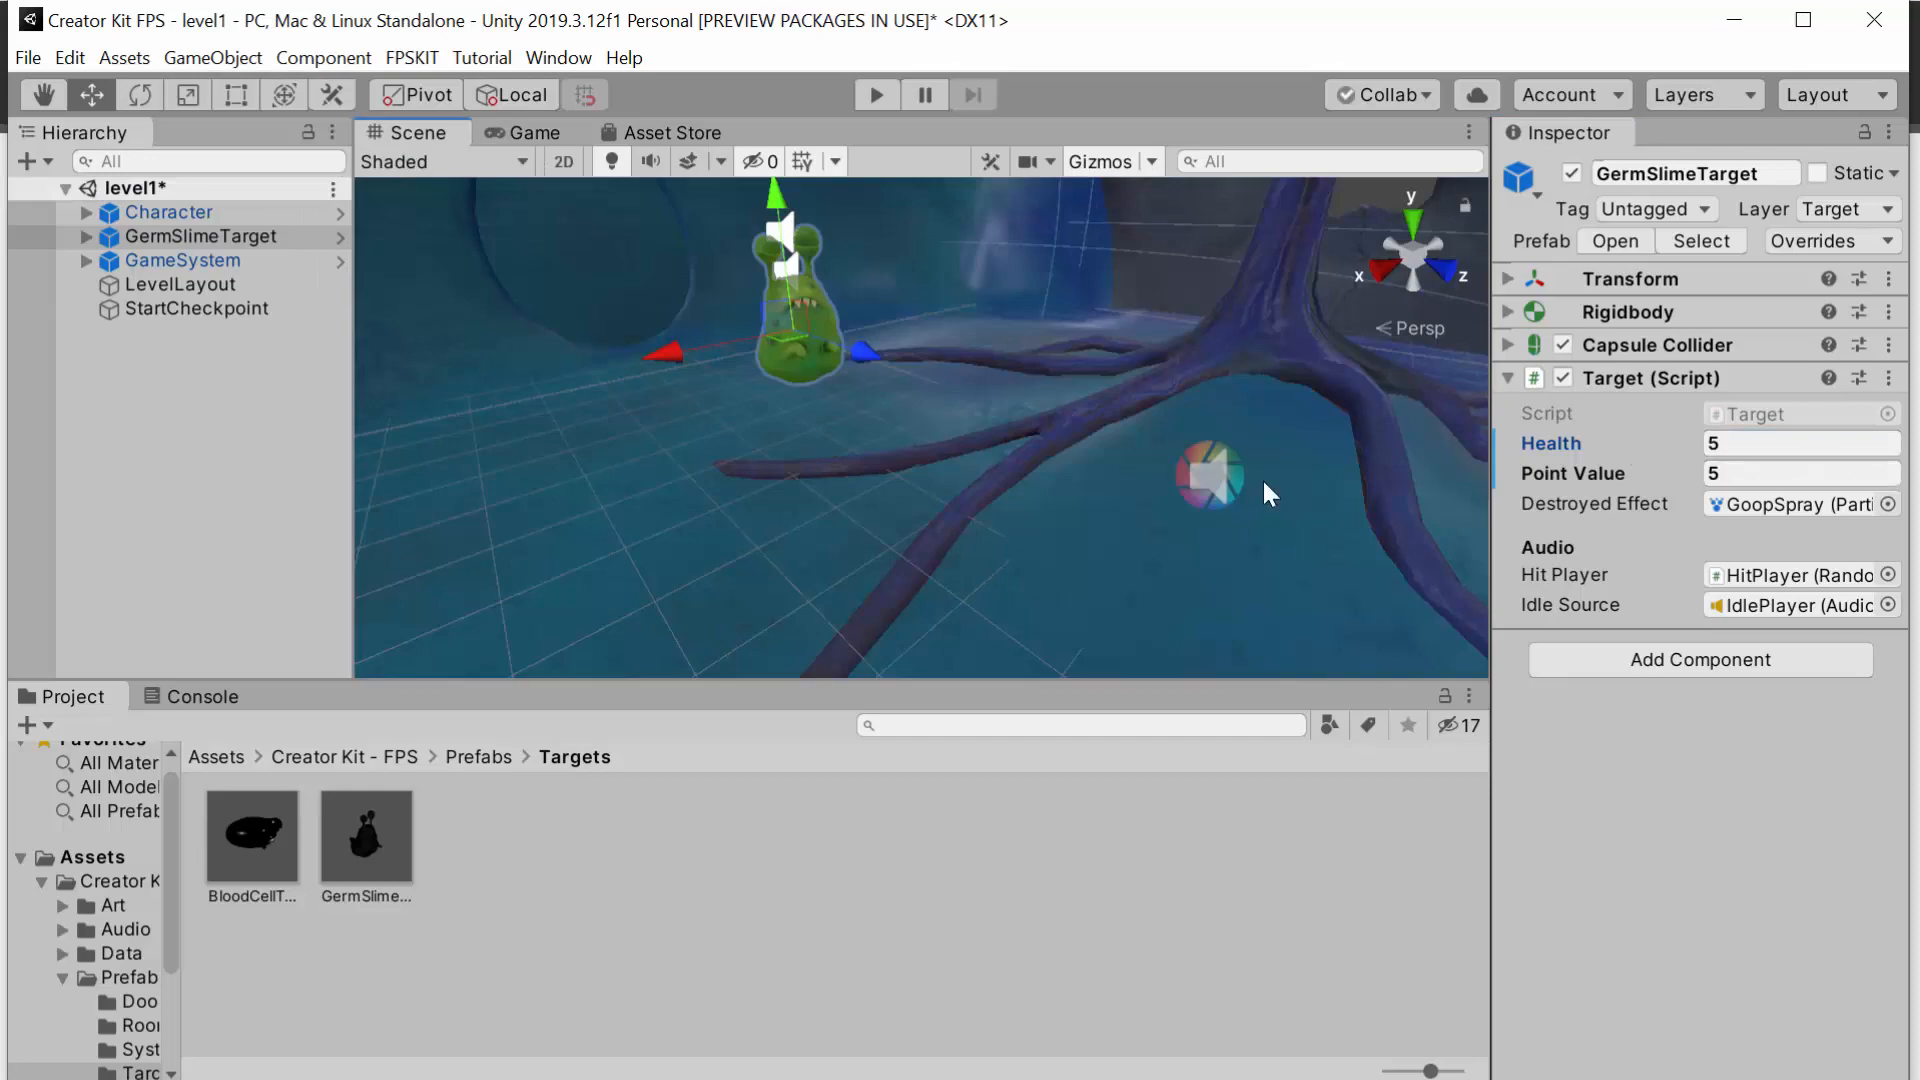
key("alt+Tab")
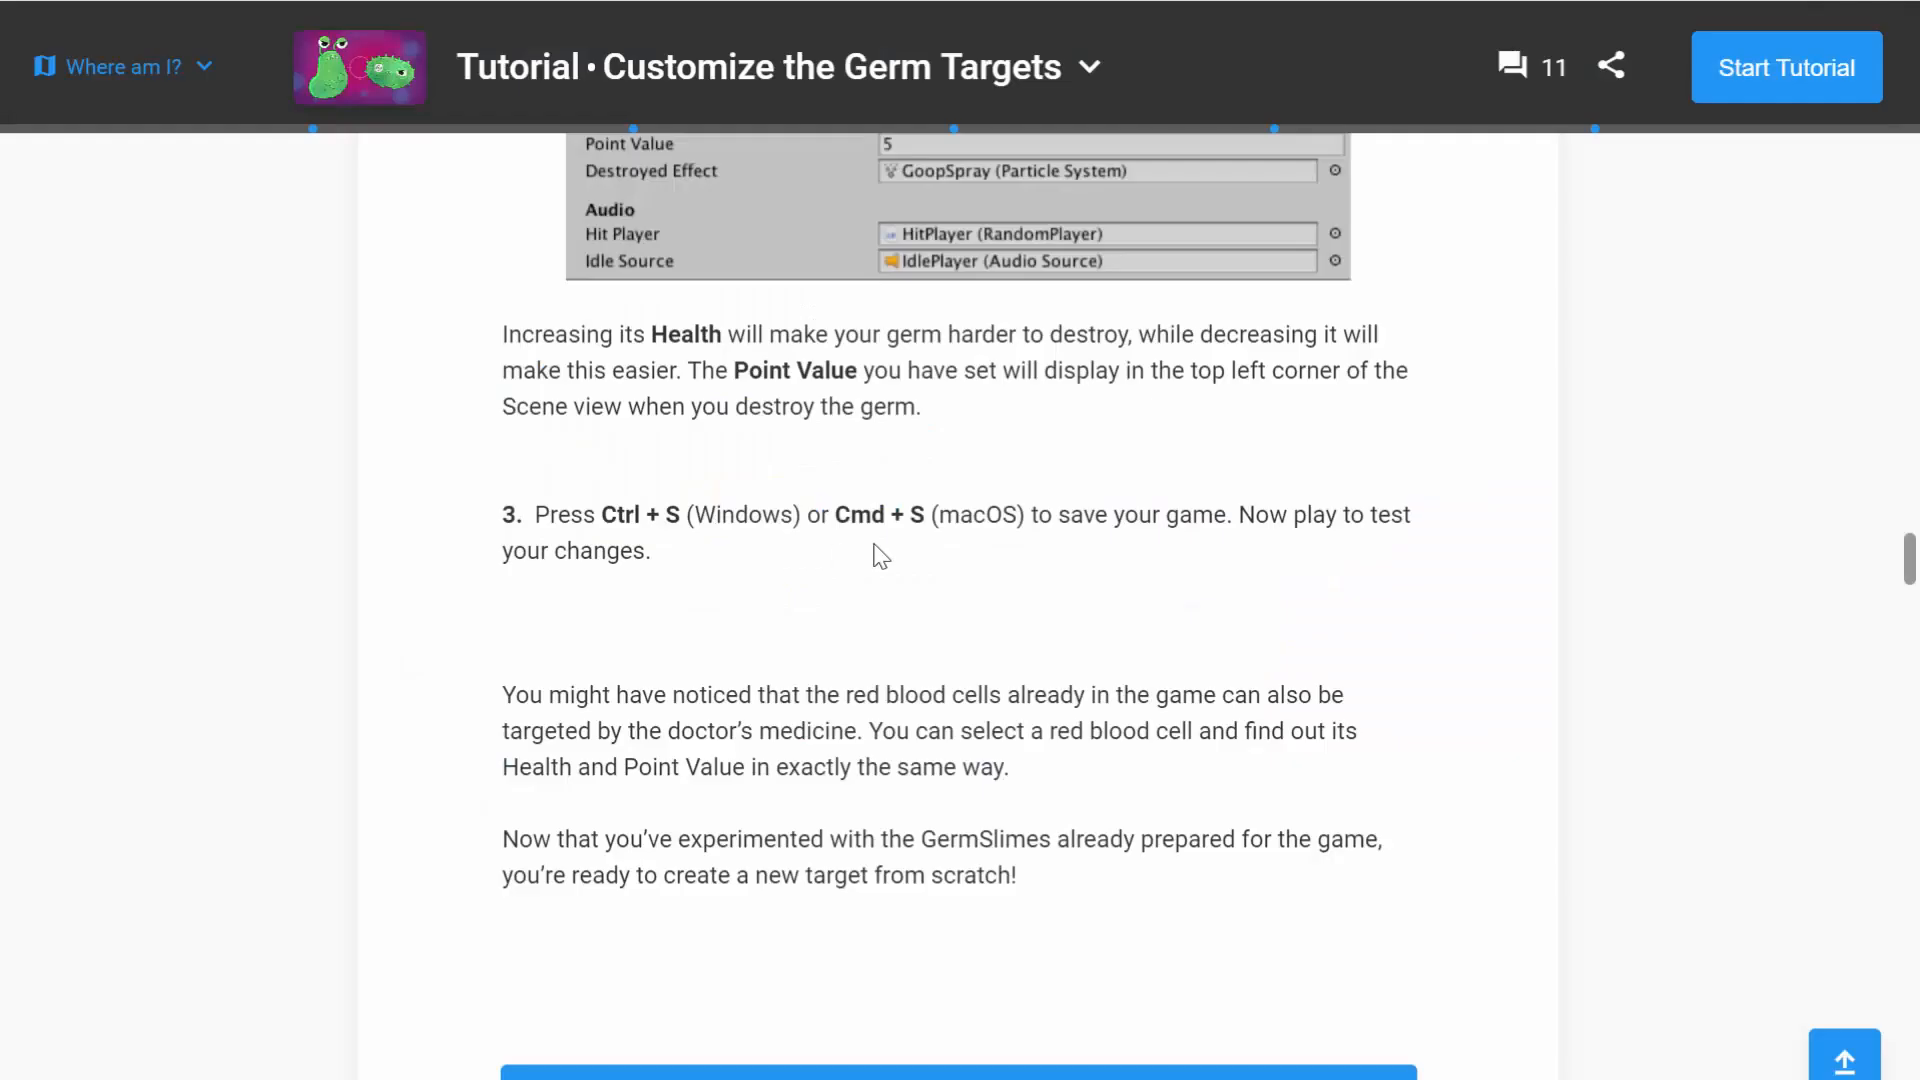
key("alt+Tab")
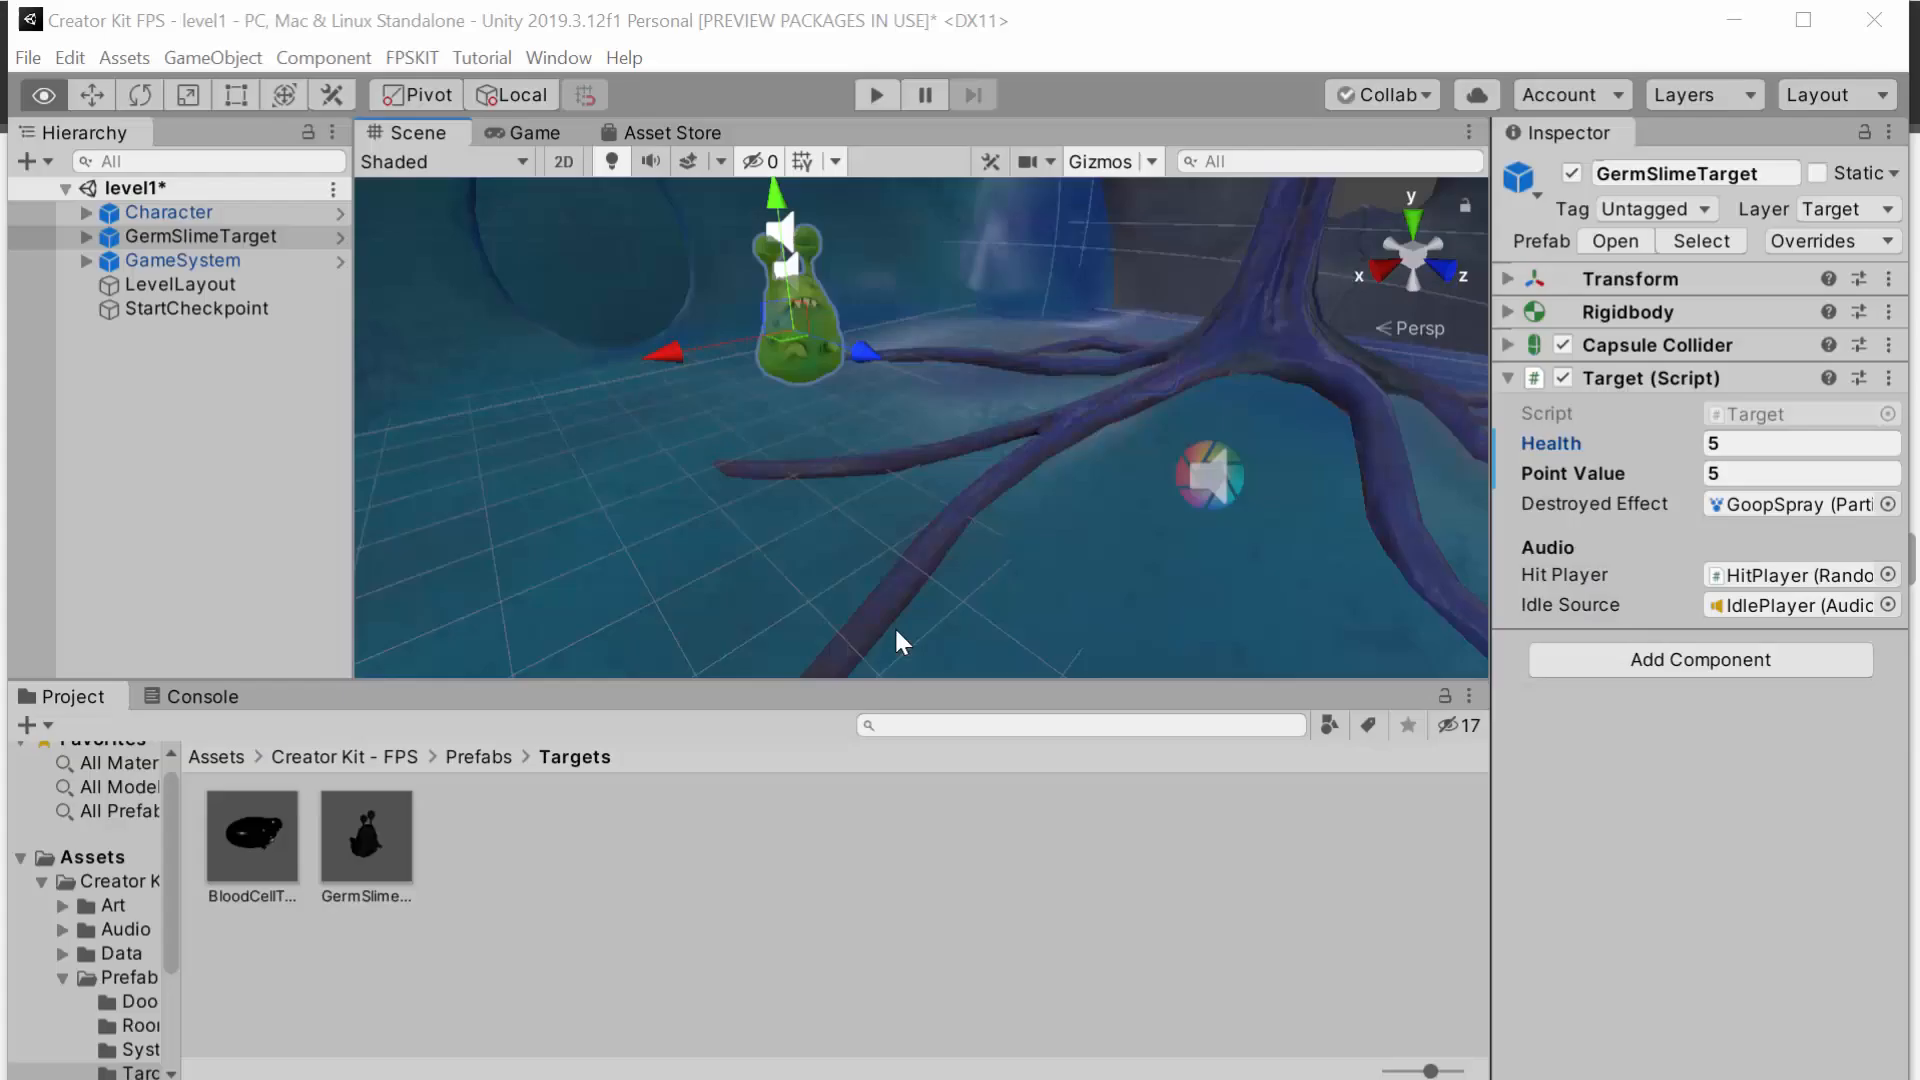
key("ctrl+s")
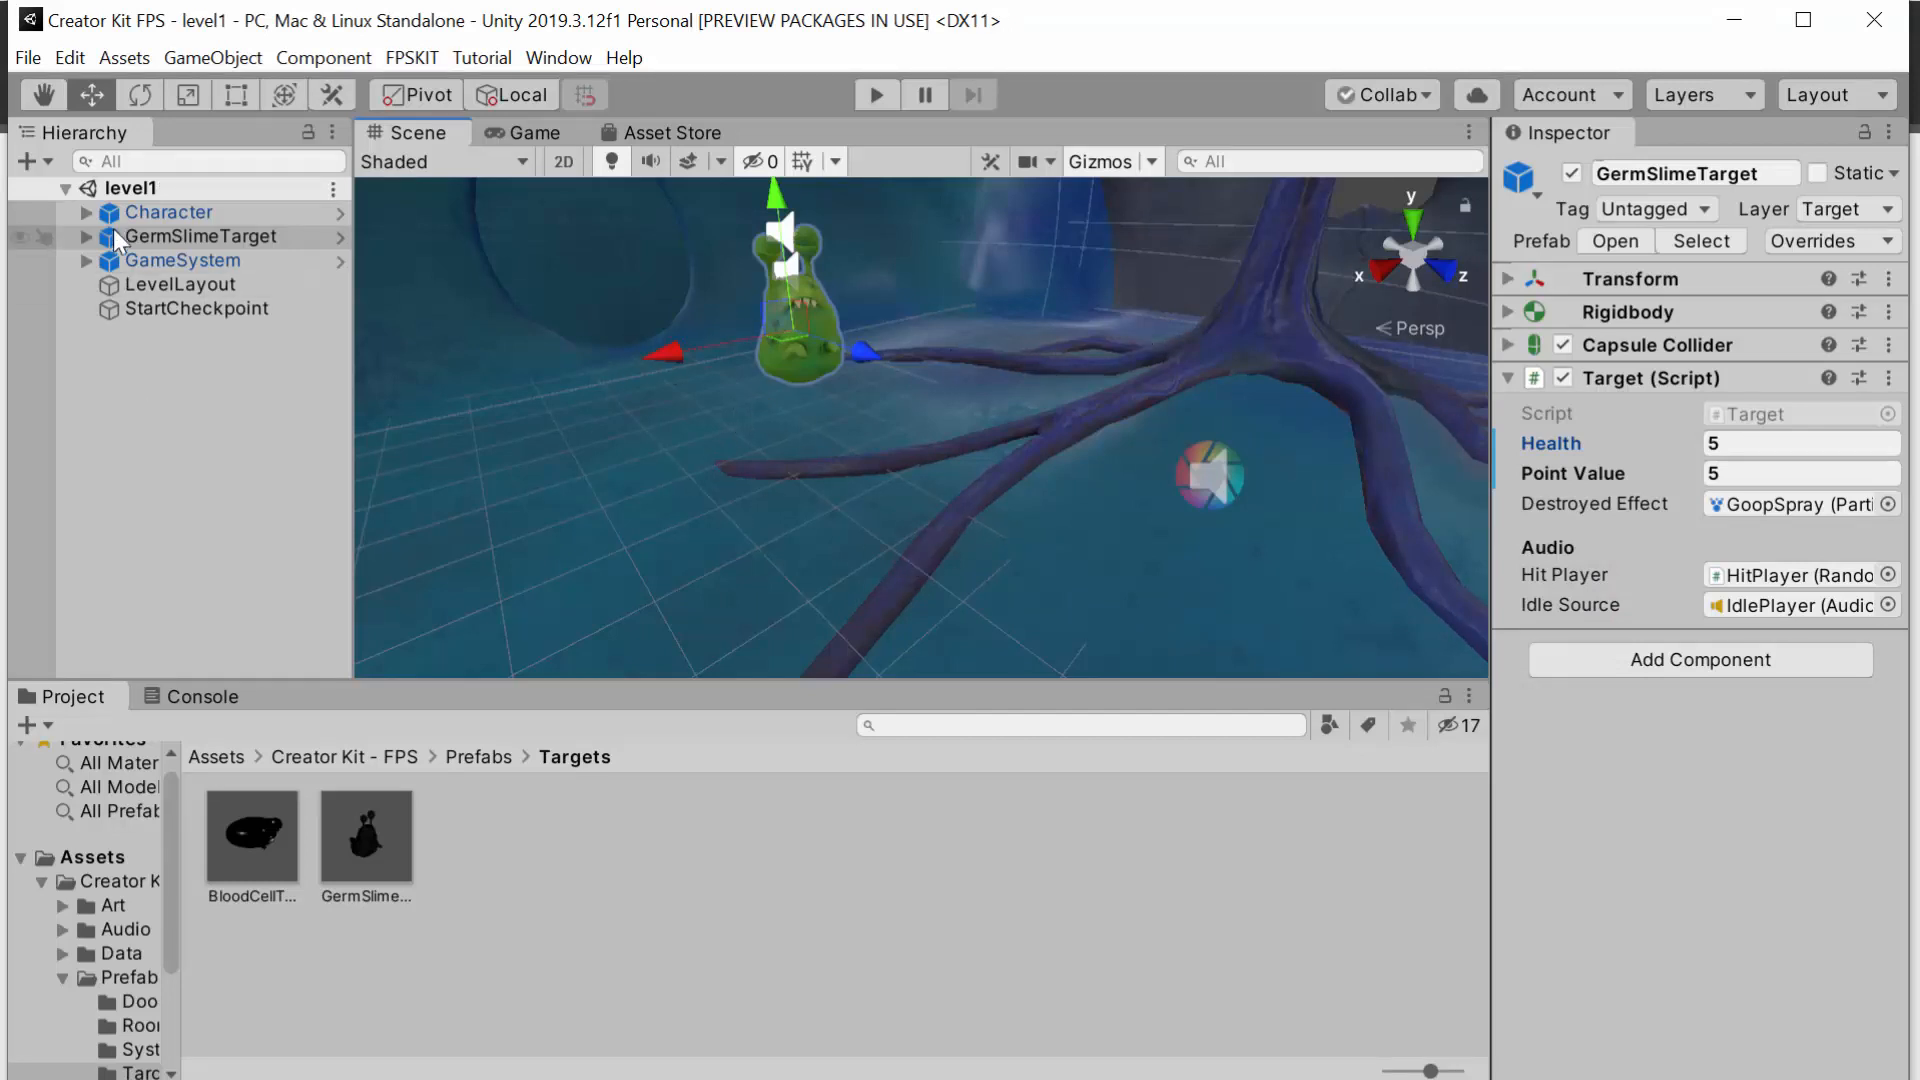
Step: Switch to the Git Bash terminal and run git status on the project's dev branch
key("alt+Tab")
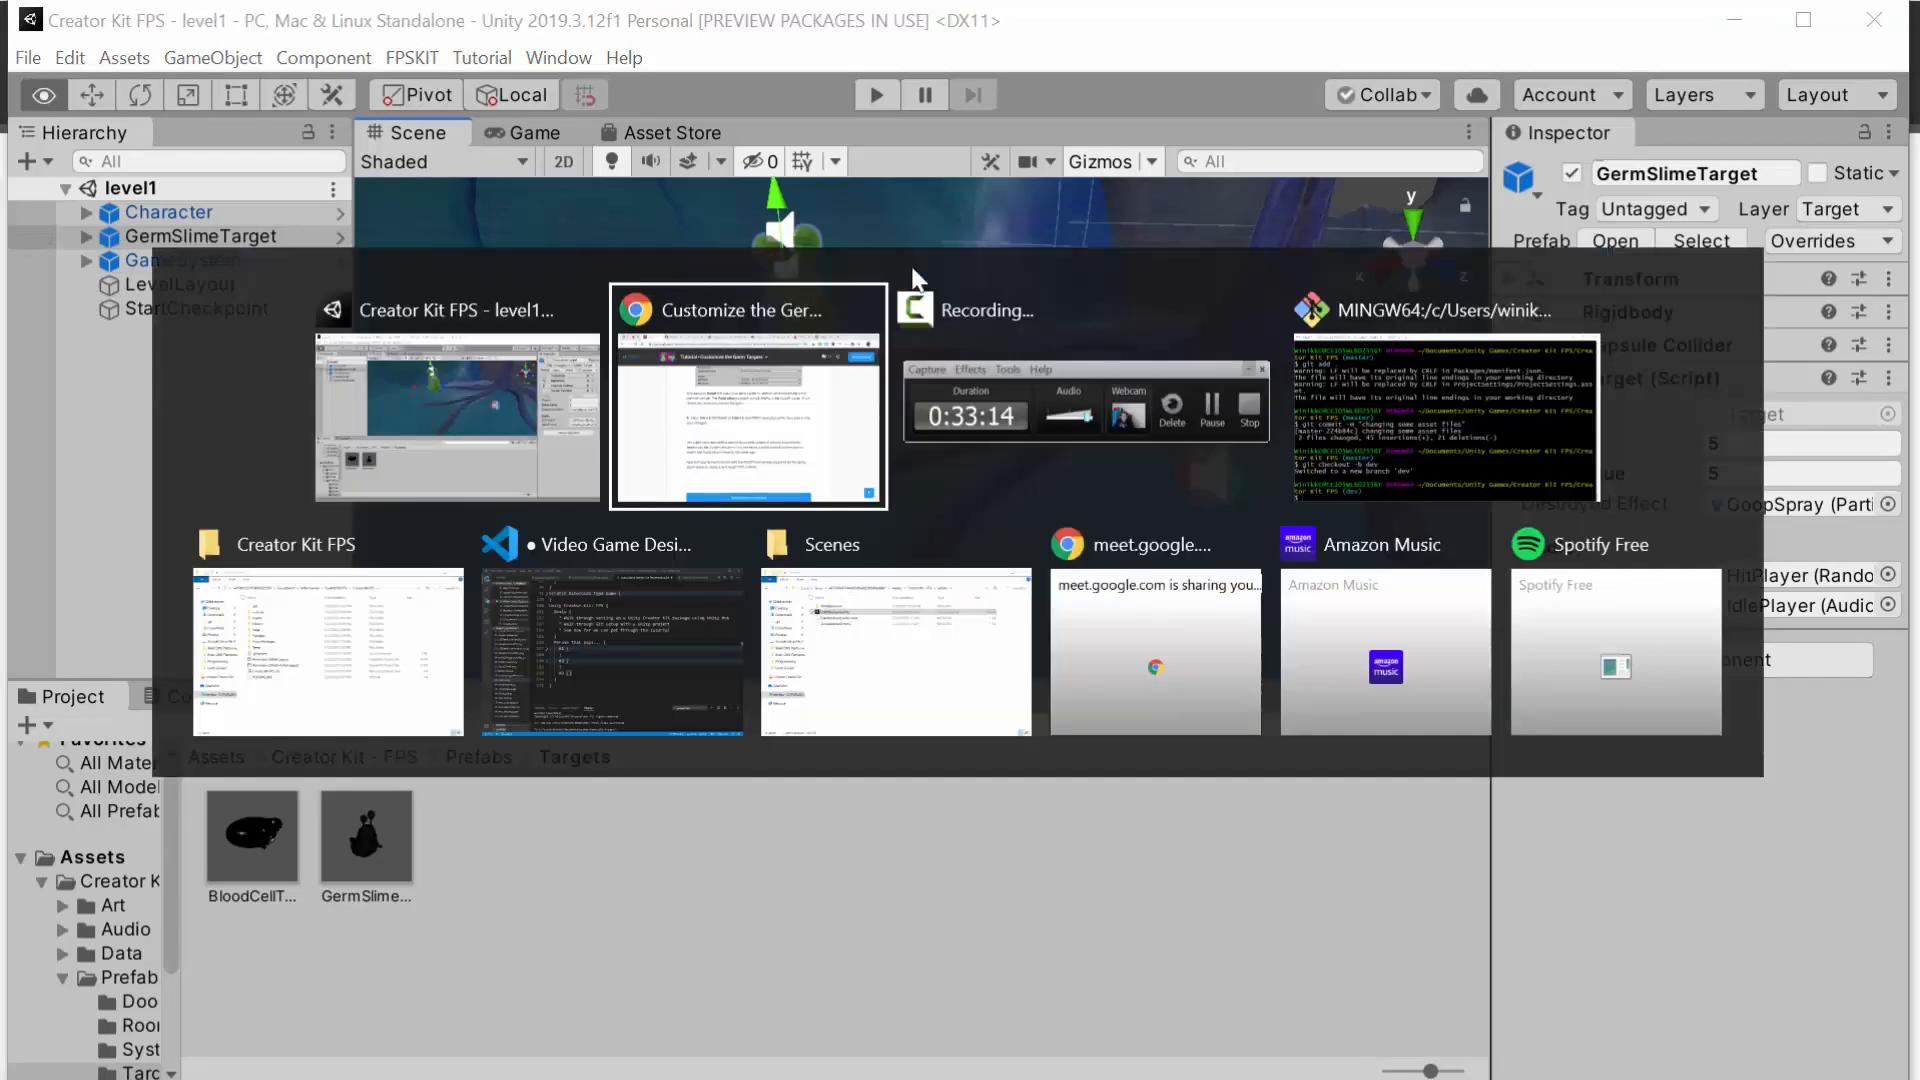
key("alt+Tab")
key("alt+Tab")
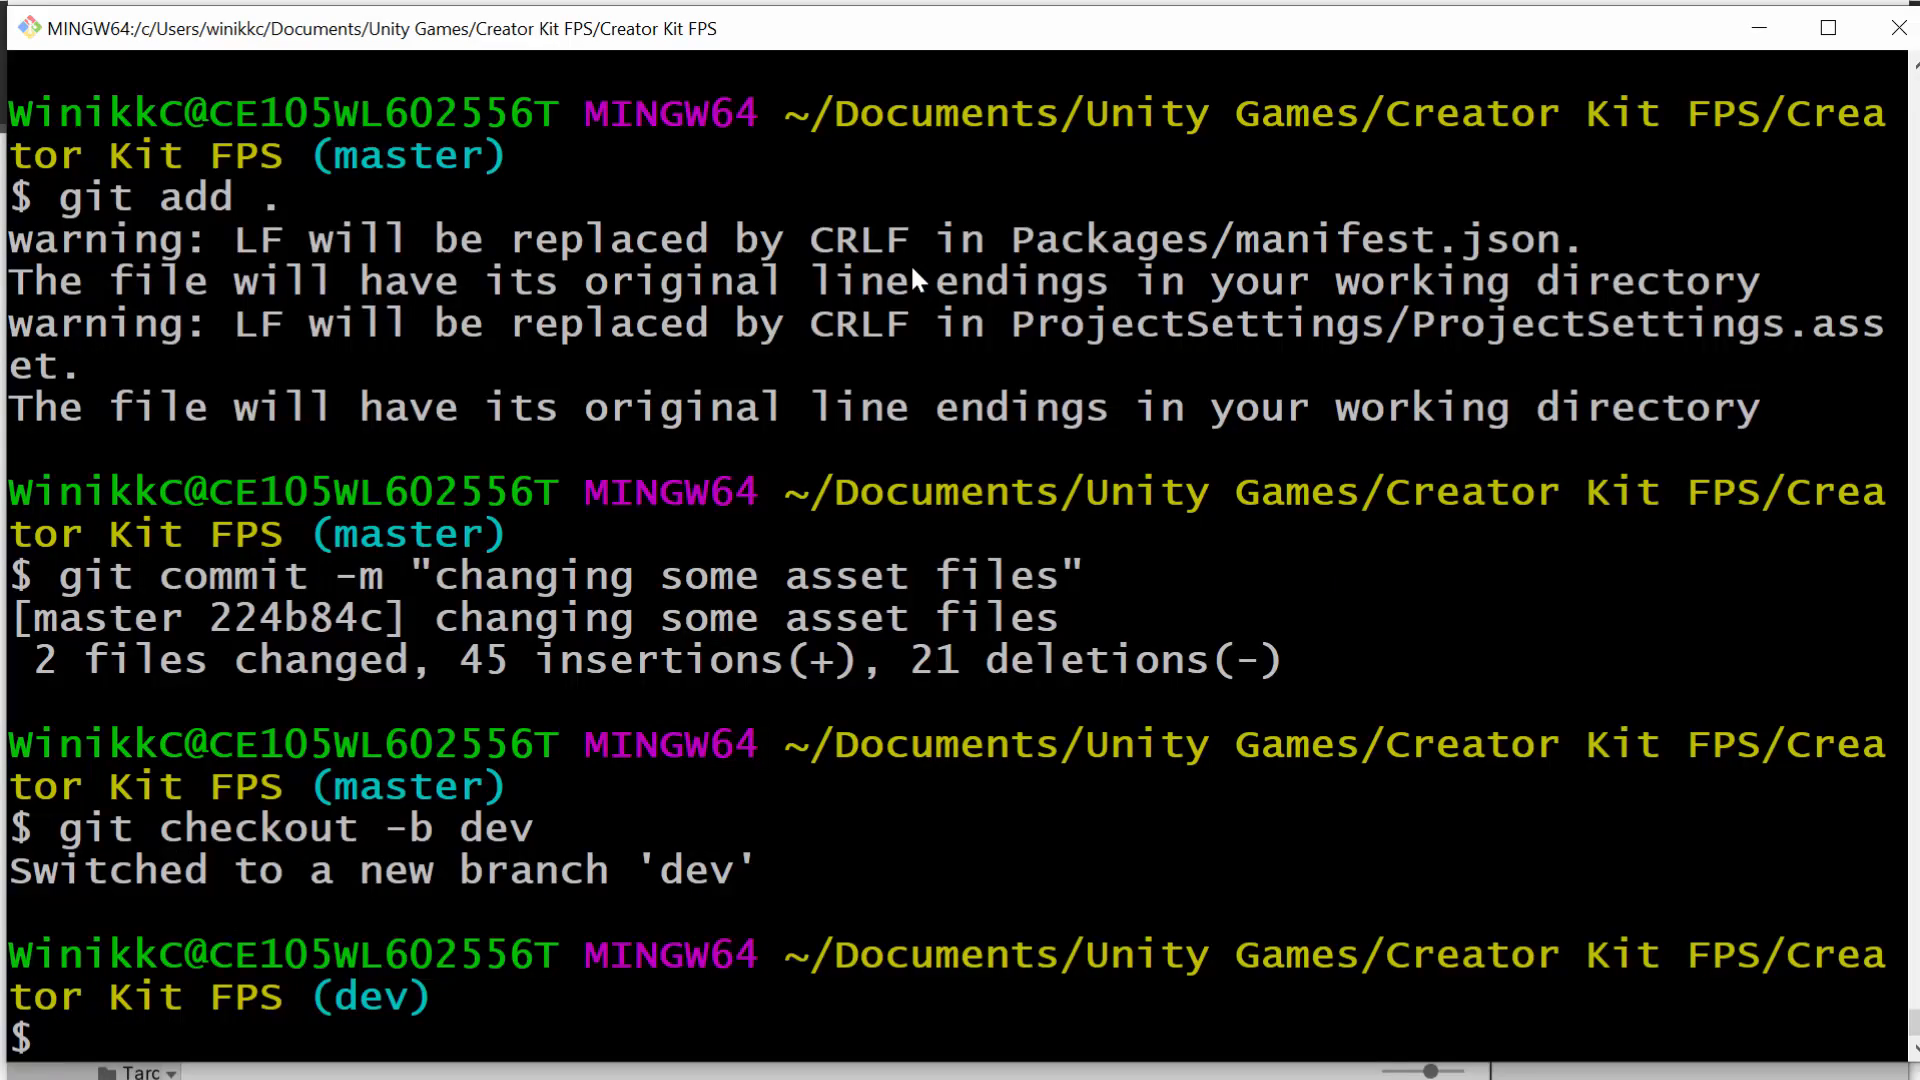
type("git status")
key("Return")
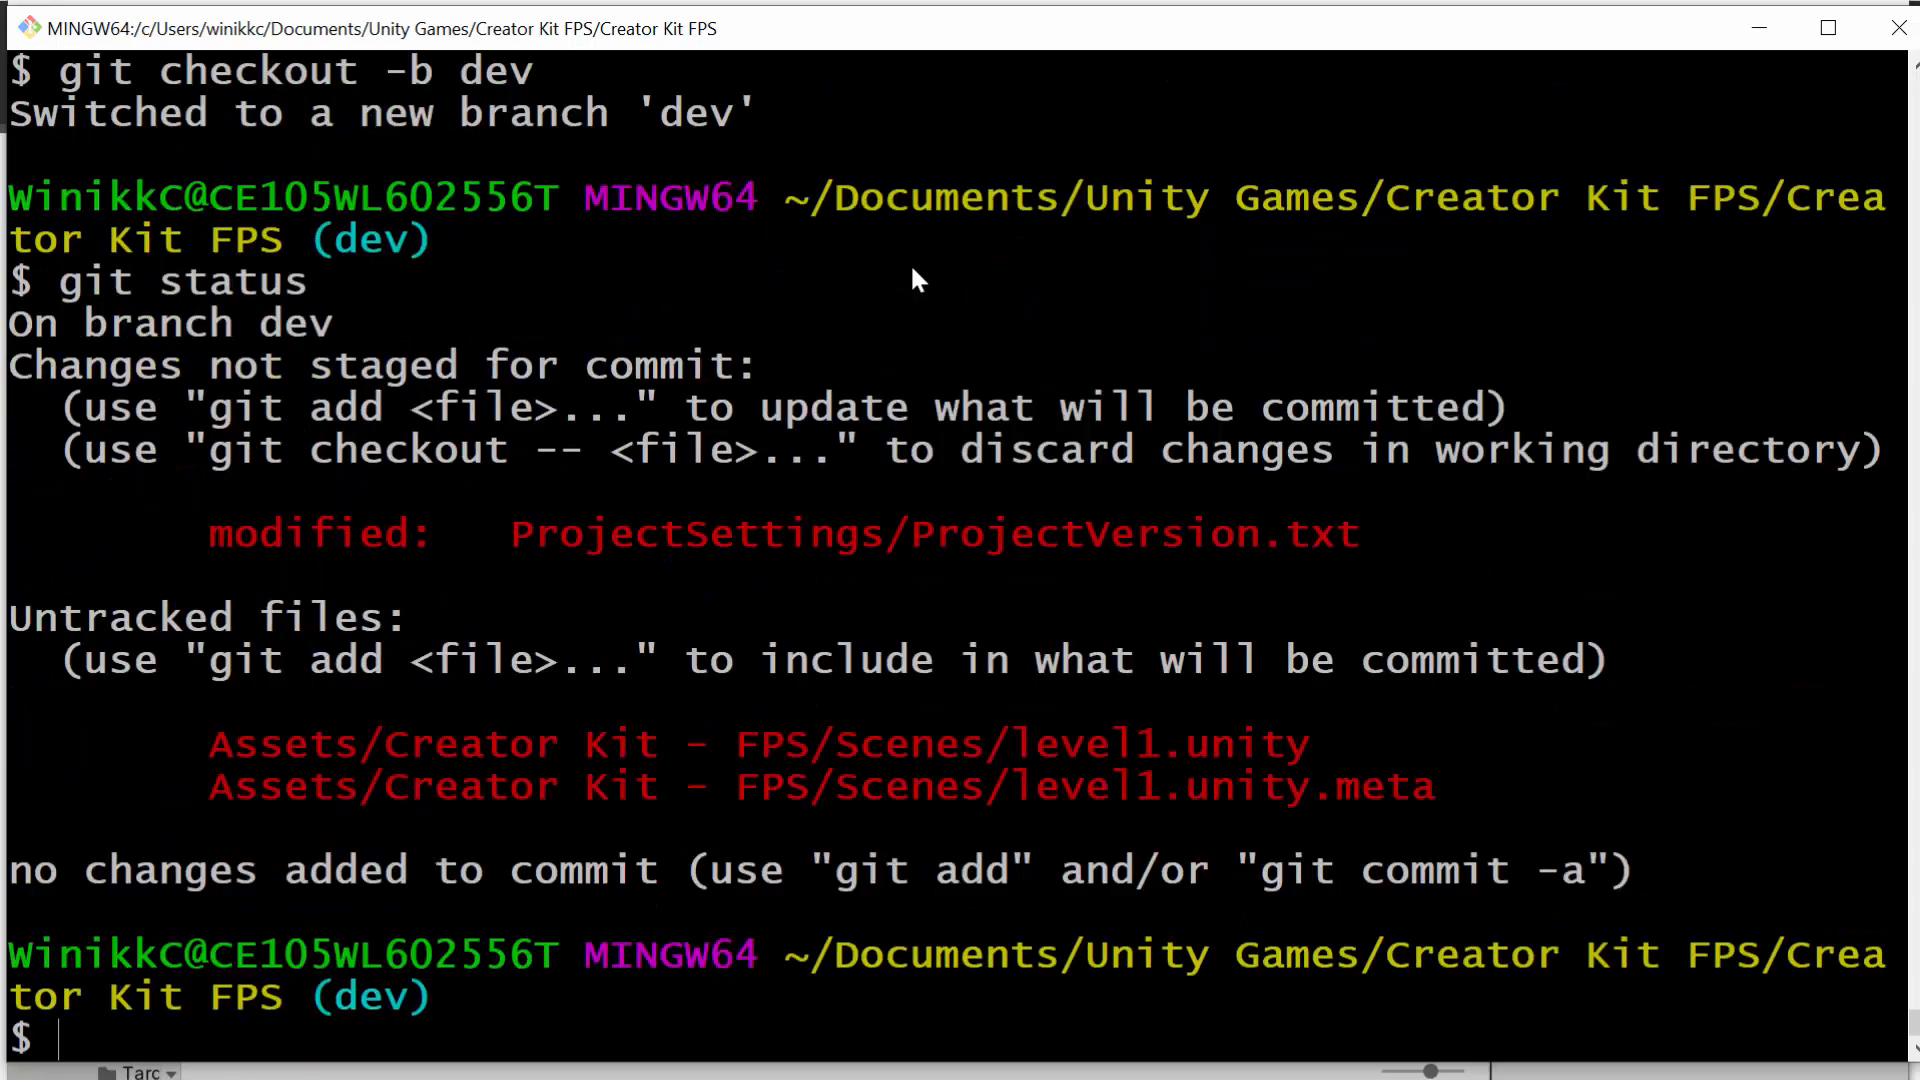
Step: Highlight the ProjectVersion.txt and level1.unity paths in the status output, and stage all changes with git add
double_click(1270, 532)
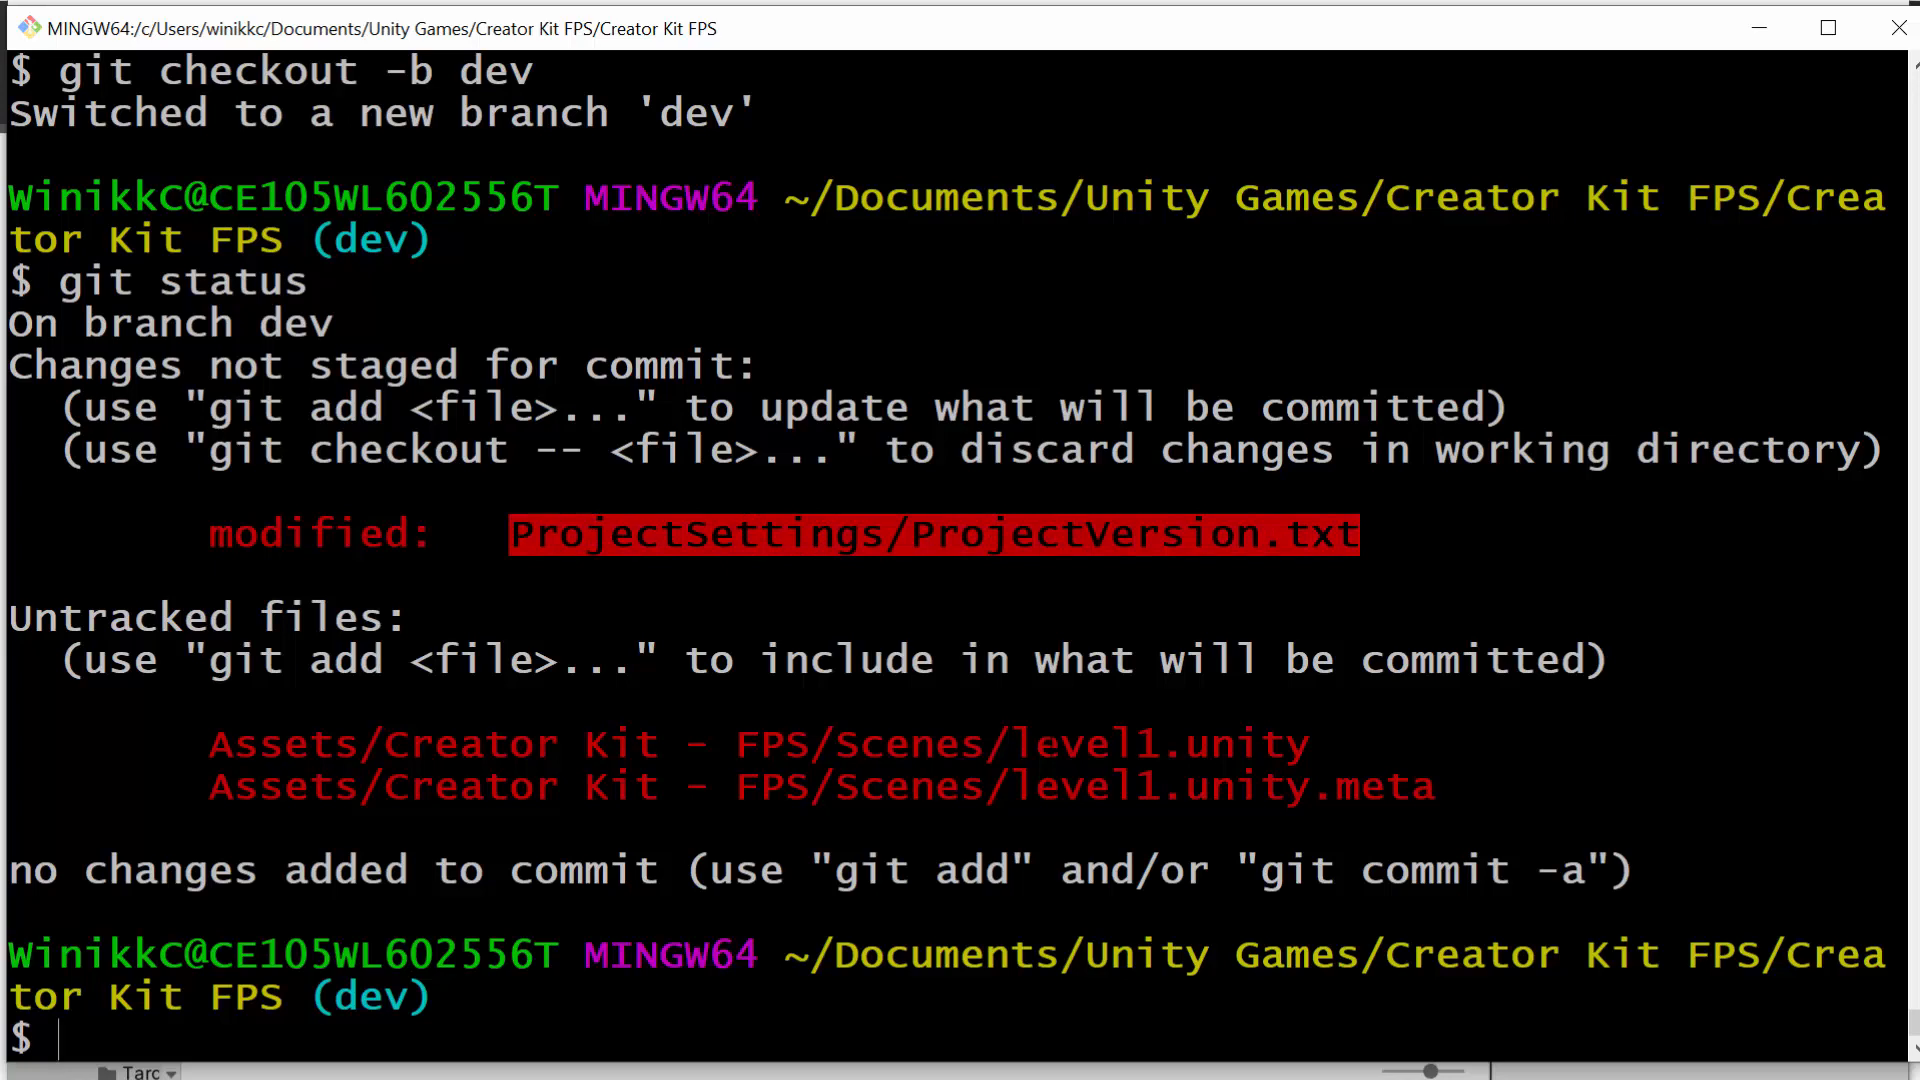
double_click(1069, 746)
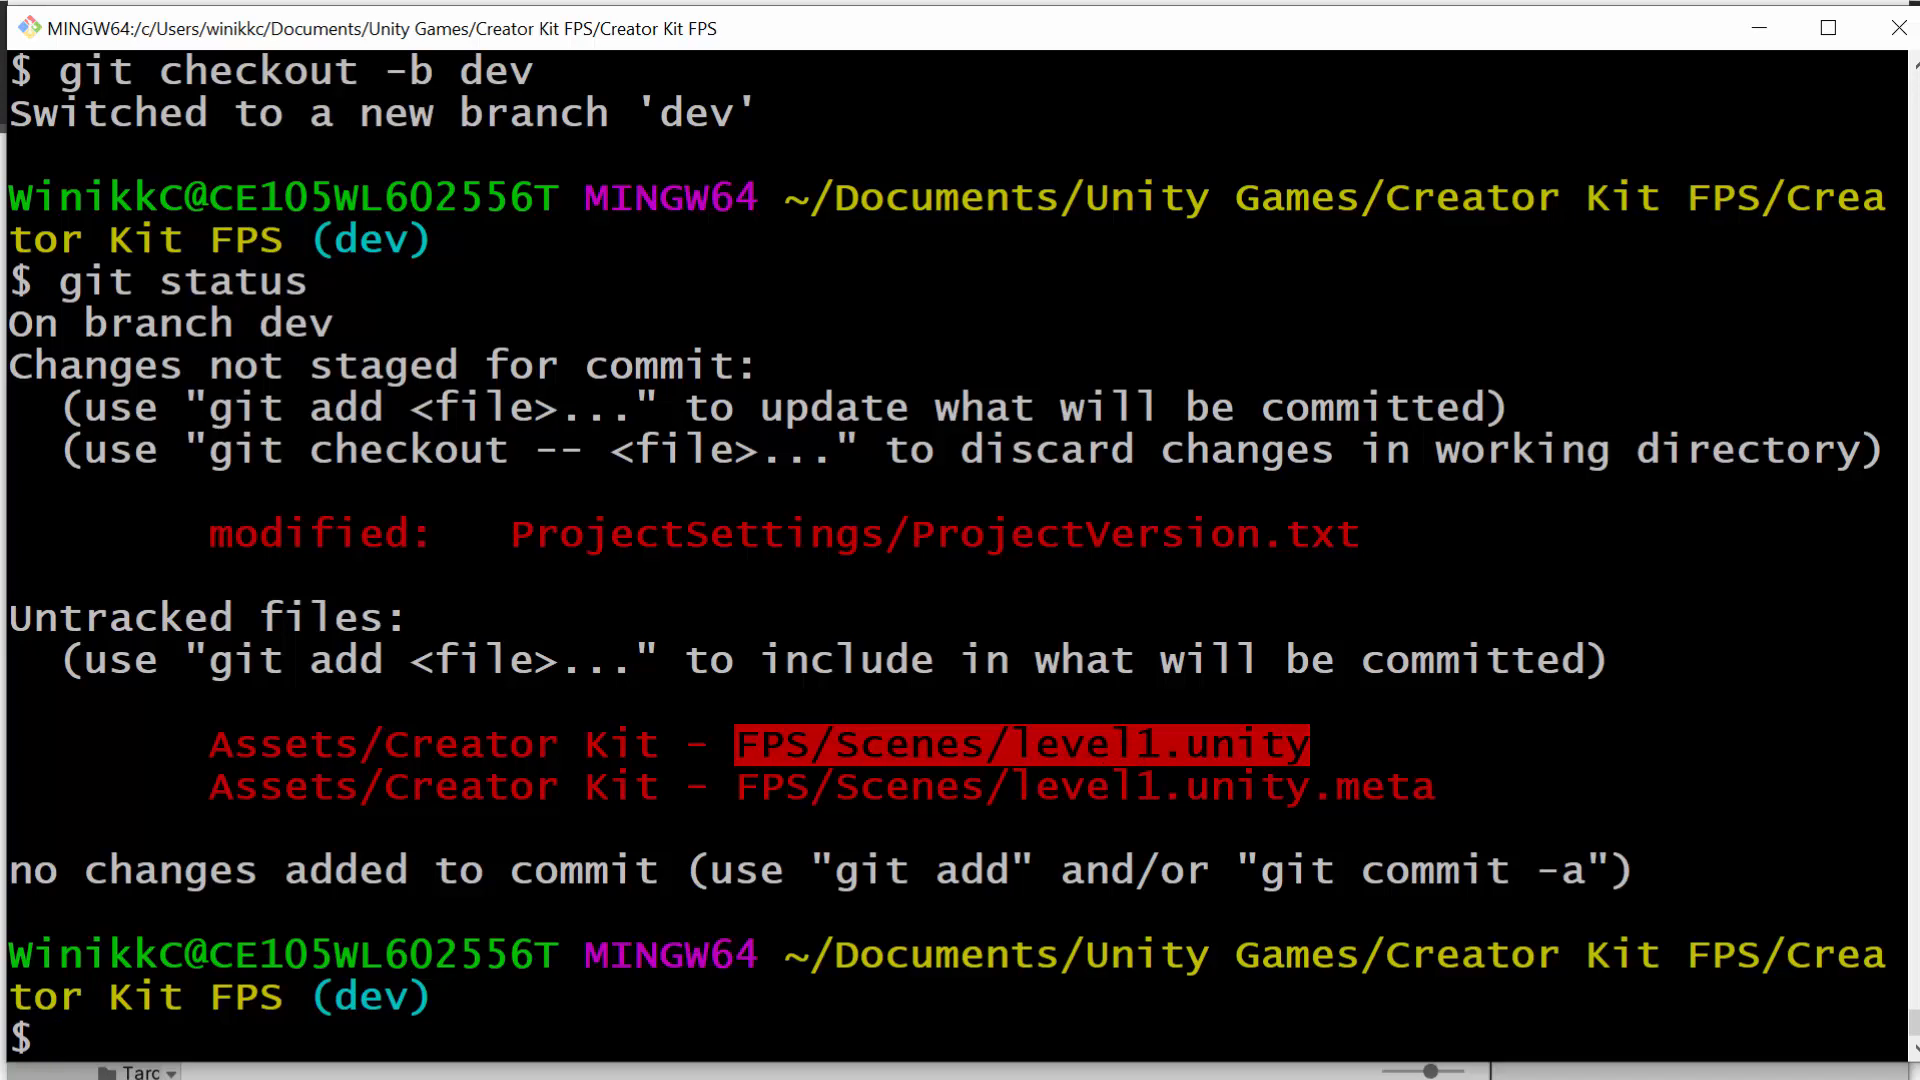
type("git add .")
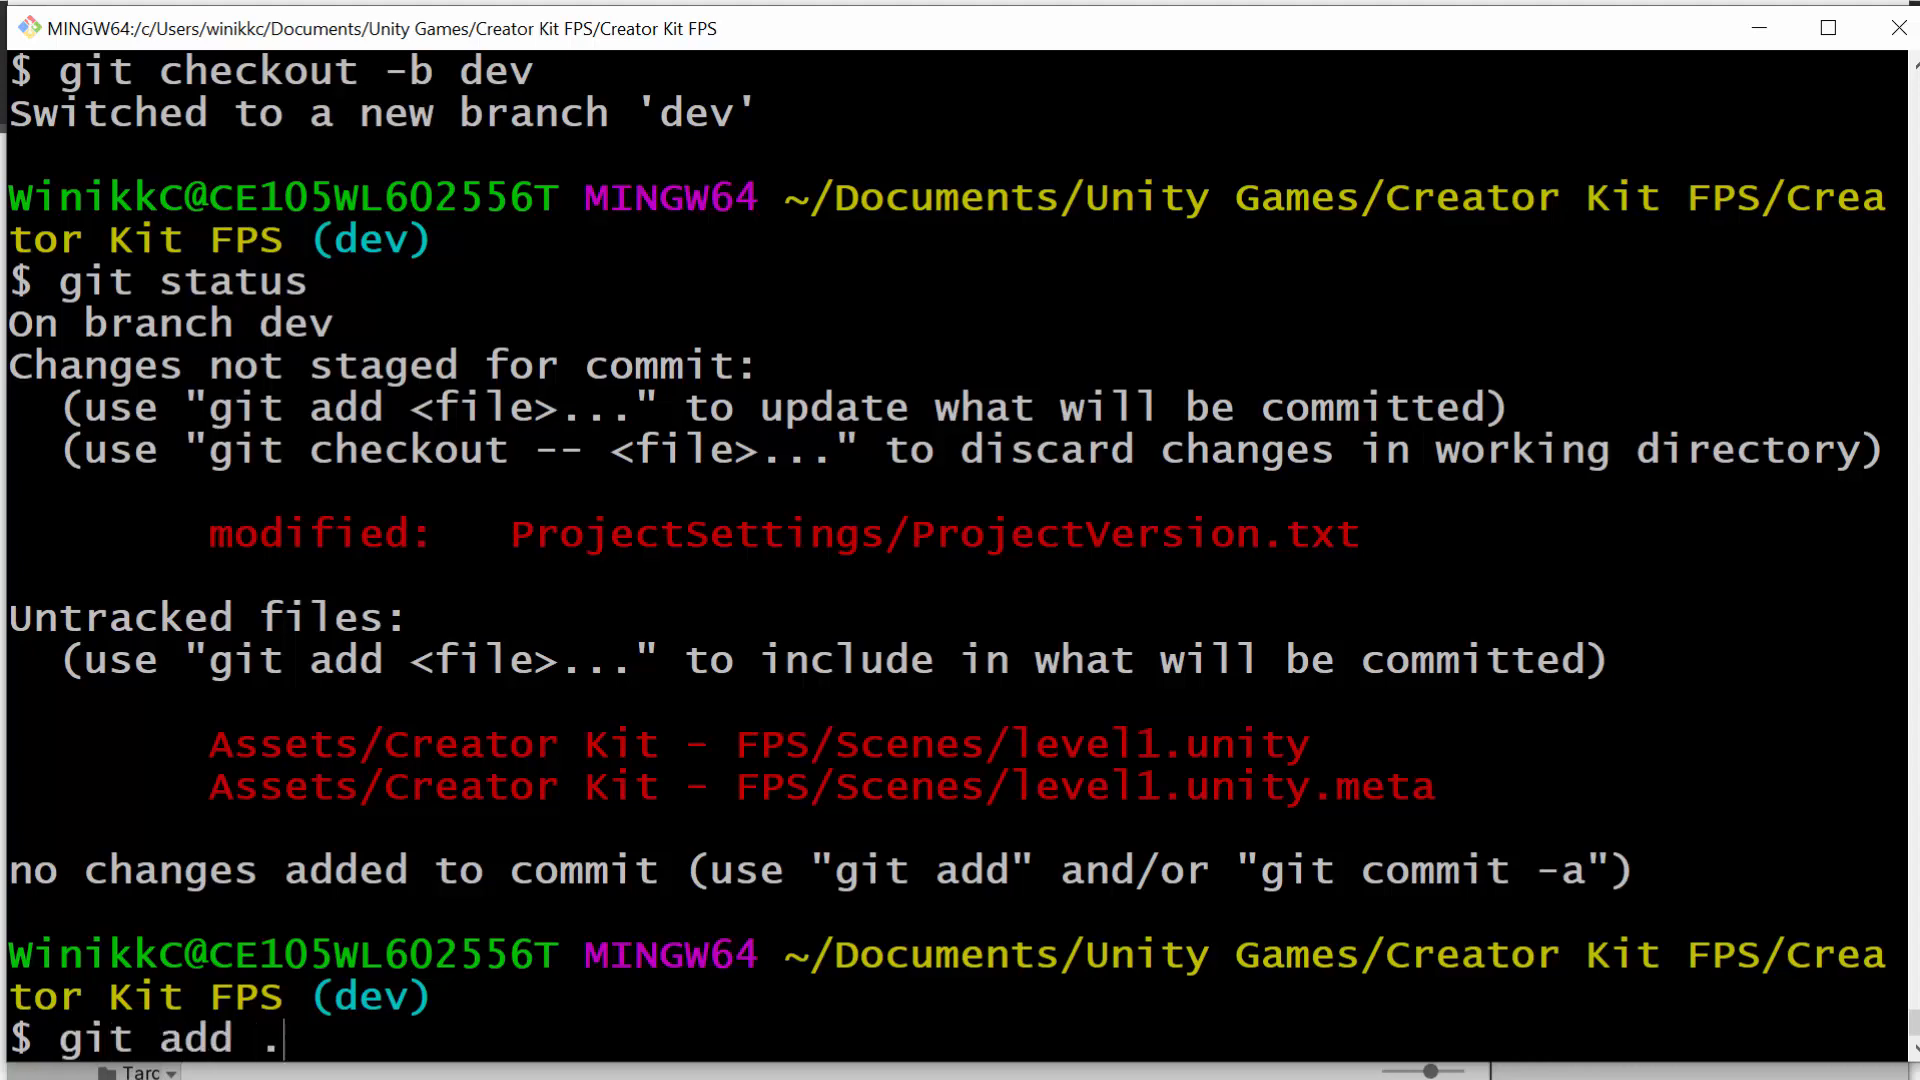
key("Return")
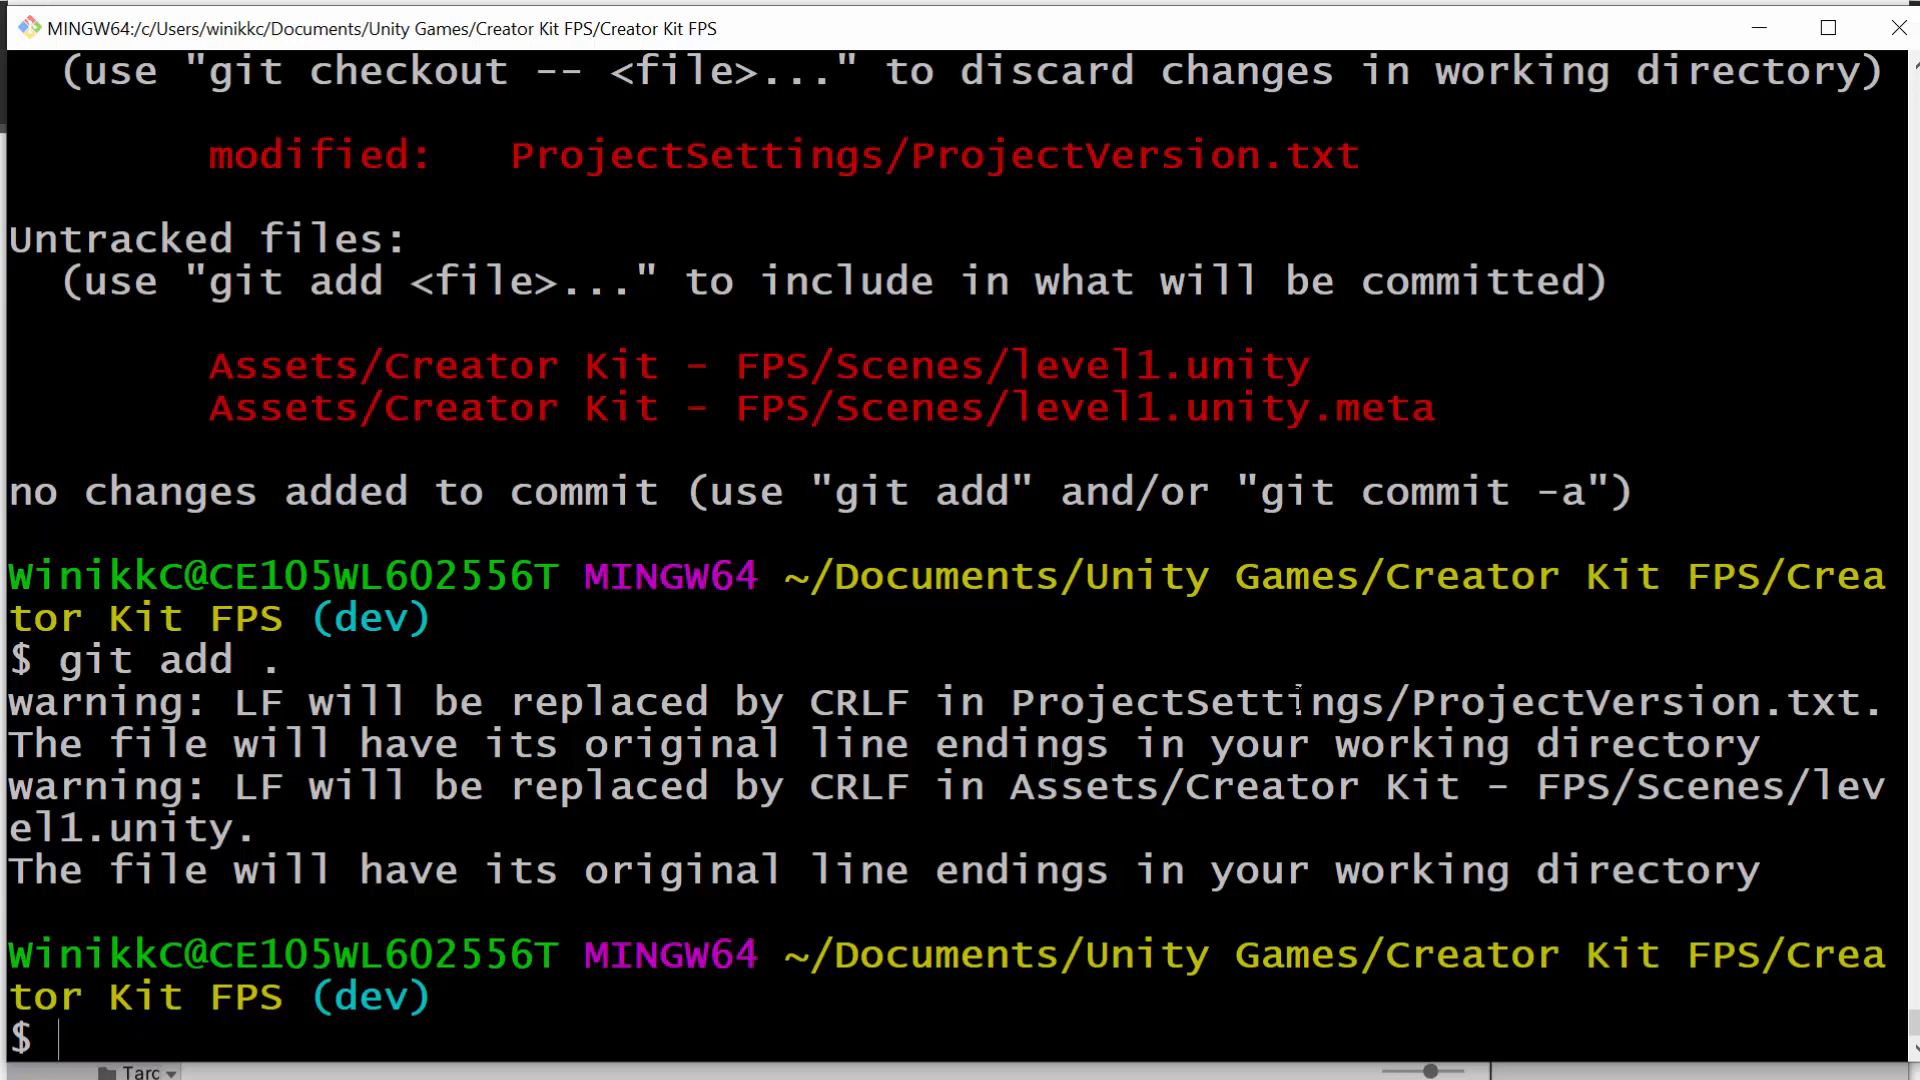
Step: Commit the staged changes with git commit -m "adding level 1 with a germ slime target"
type("gti")
key("BackSpace")
key("BackSpace")
type("it commit ")
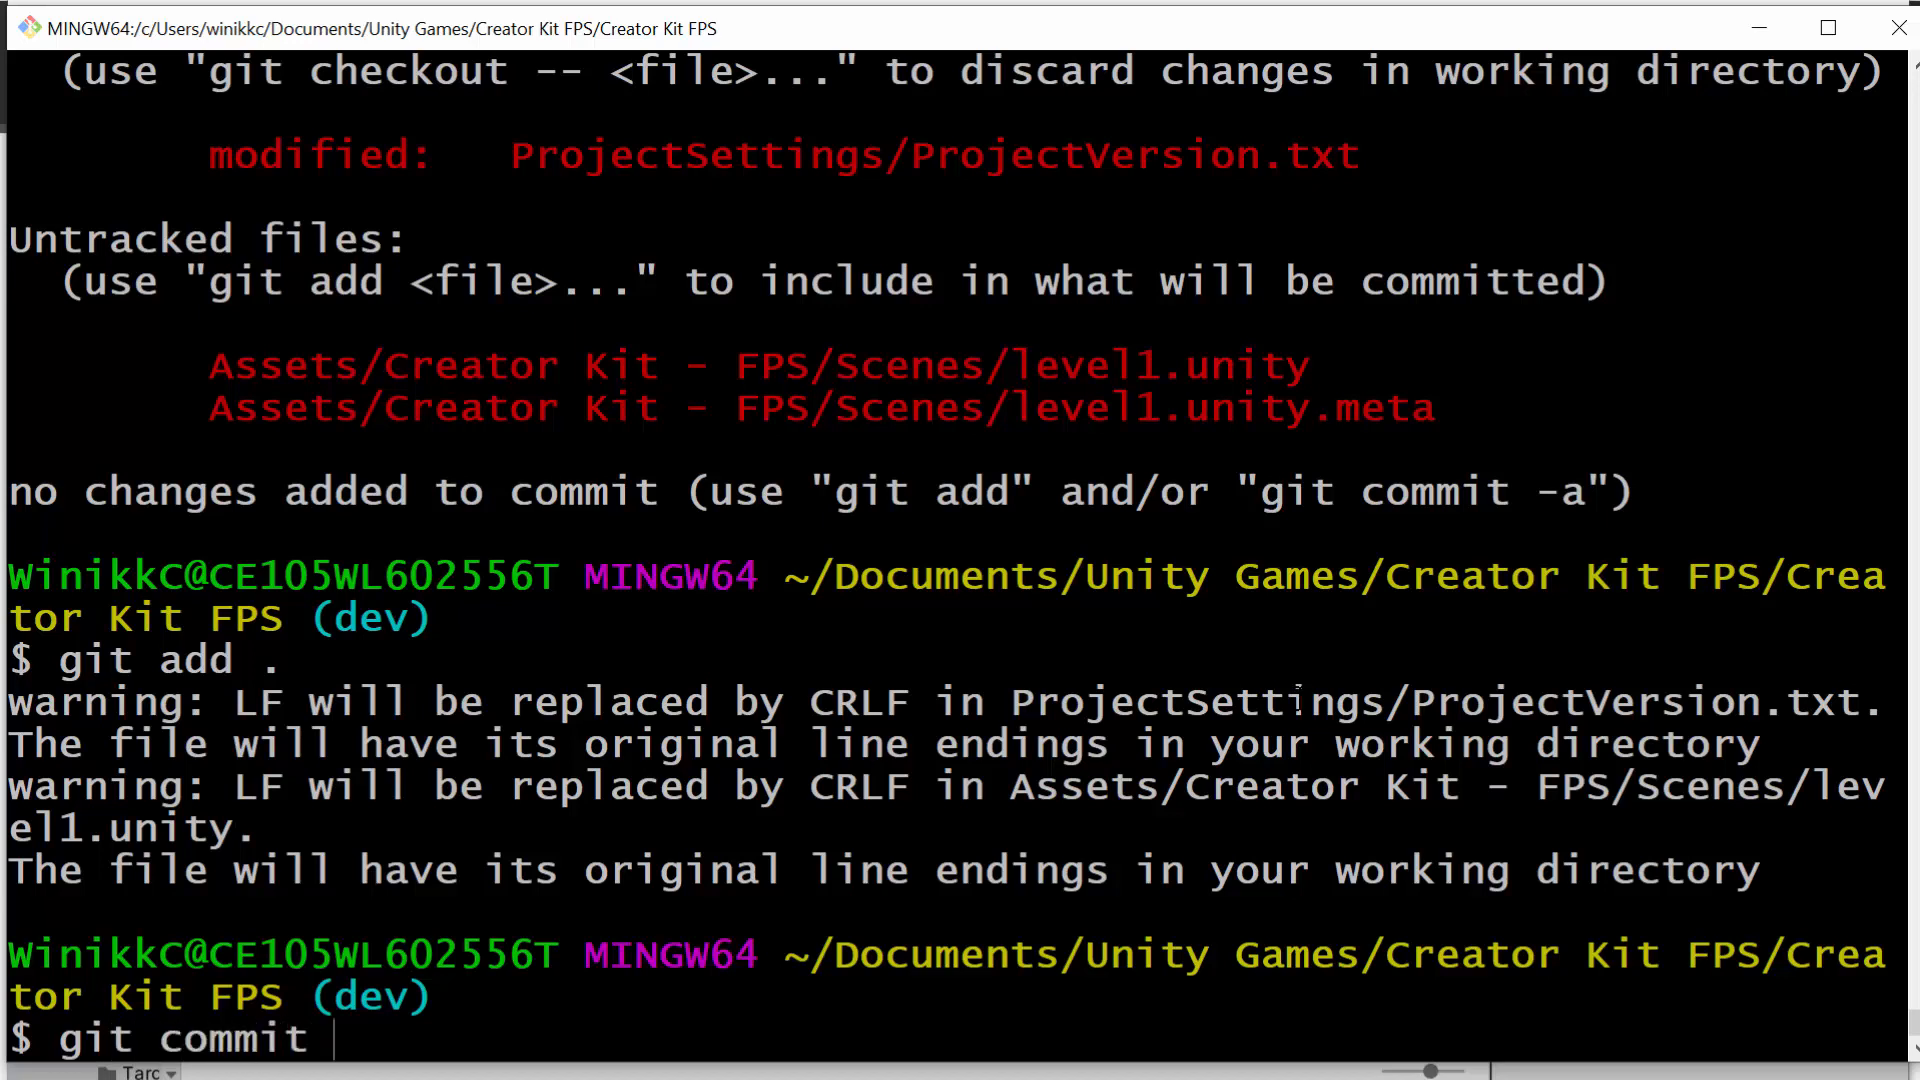
type("-m \"addi")
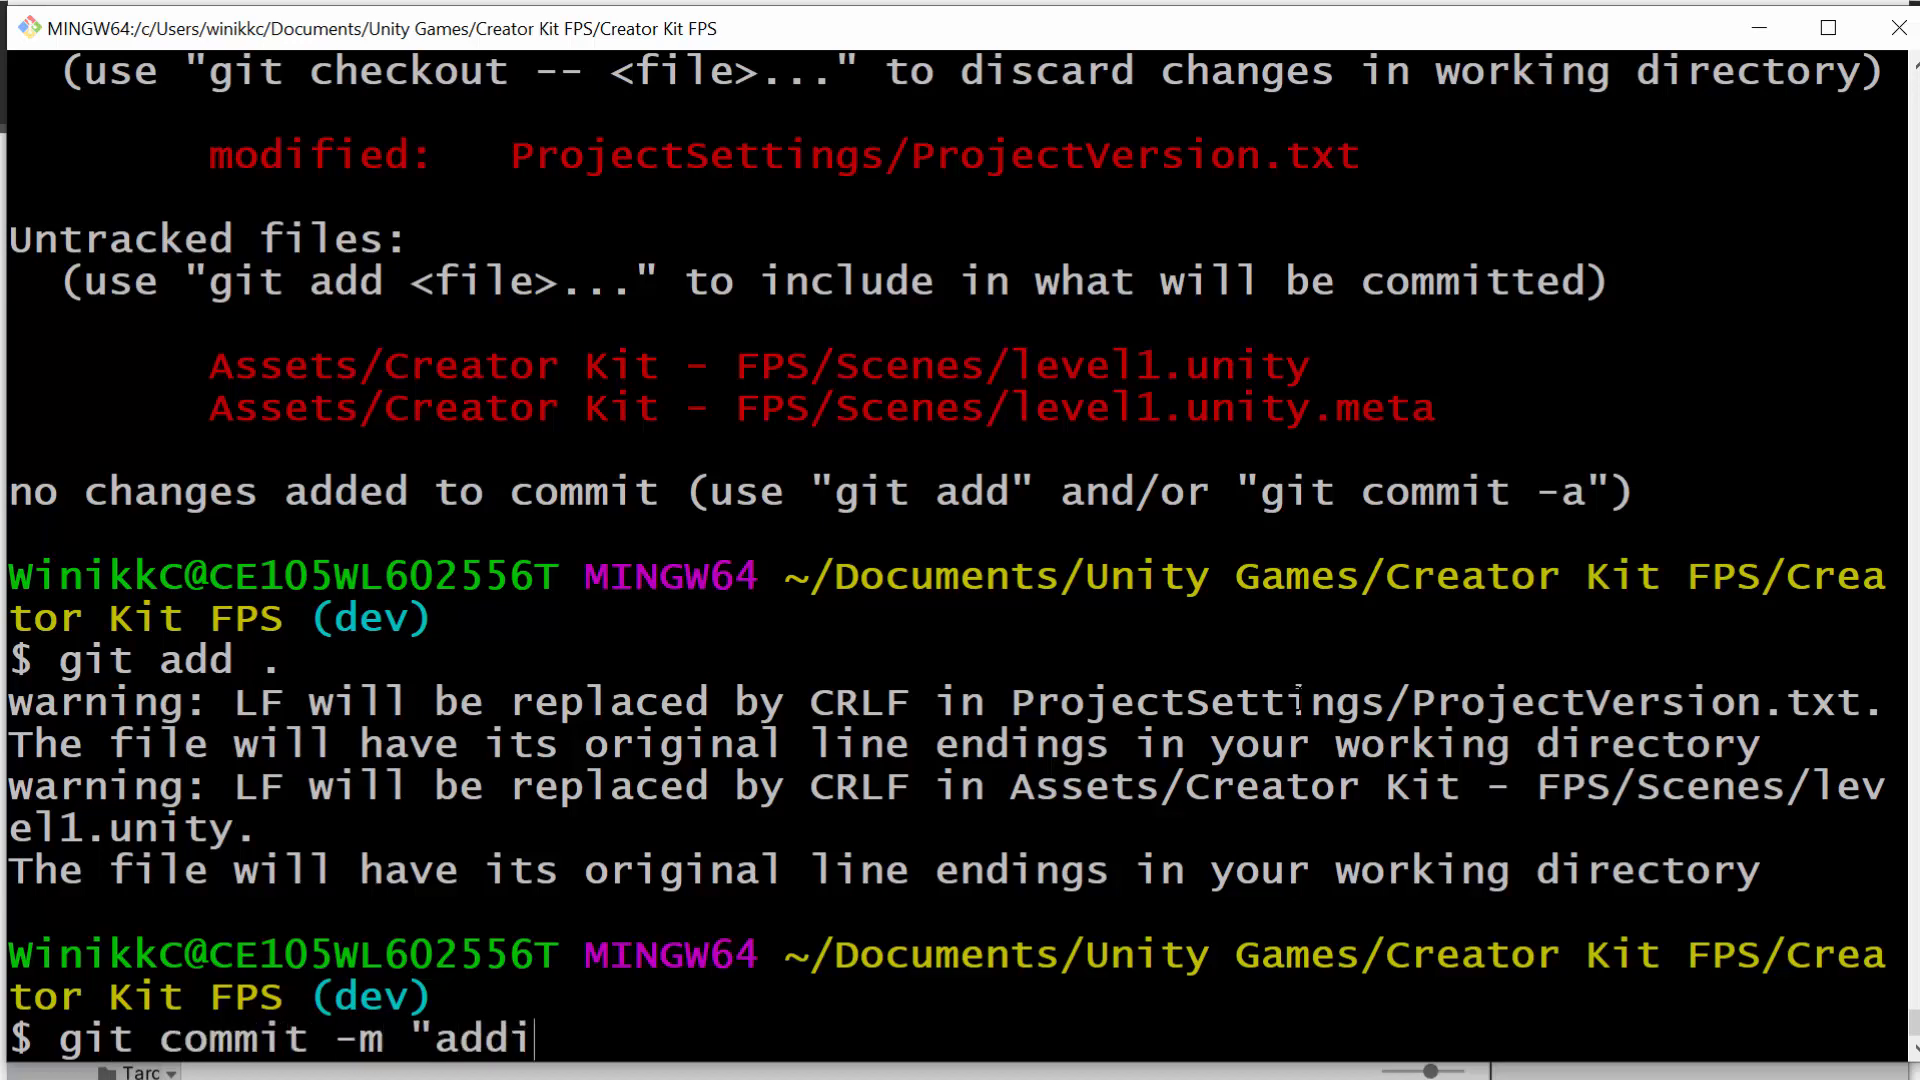
type("ng level 1")
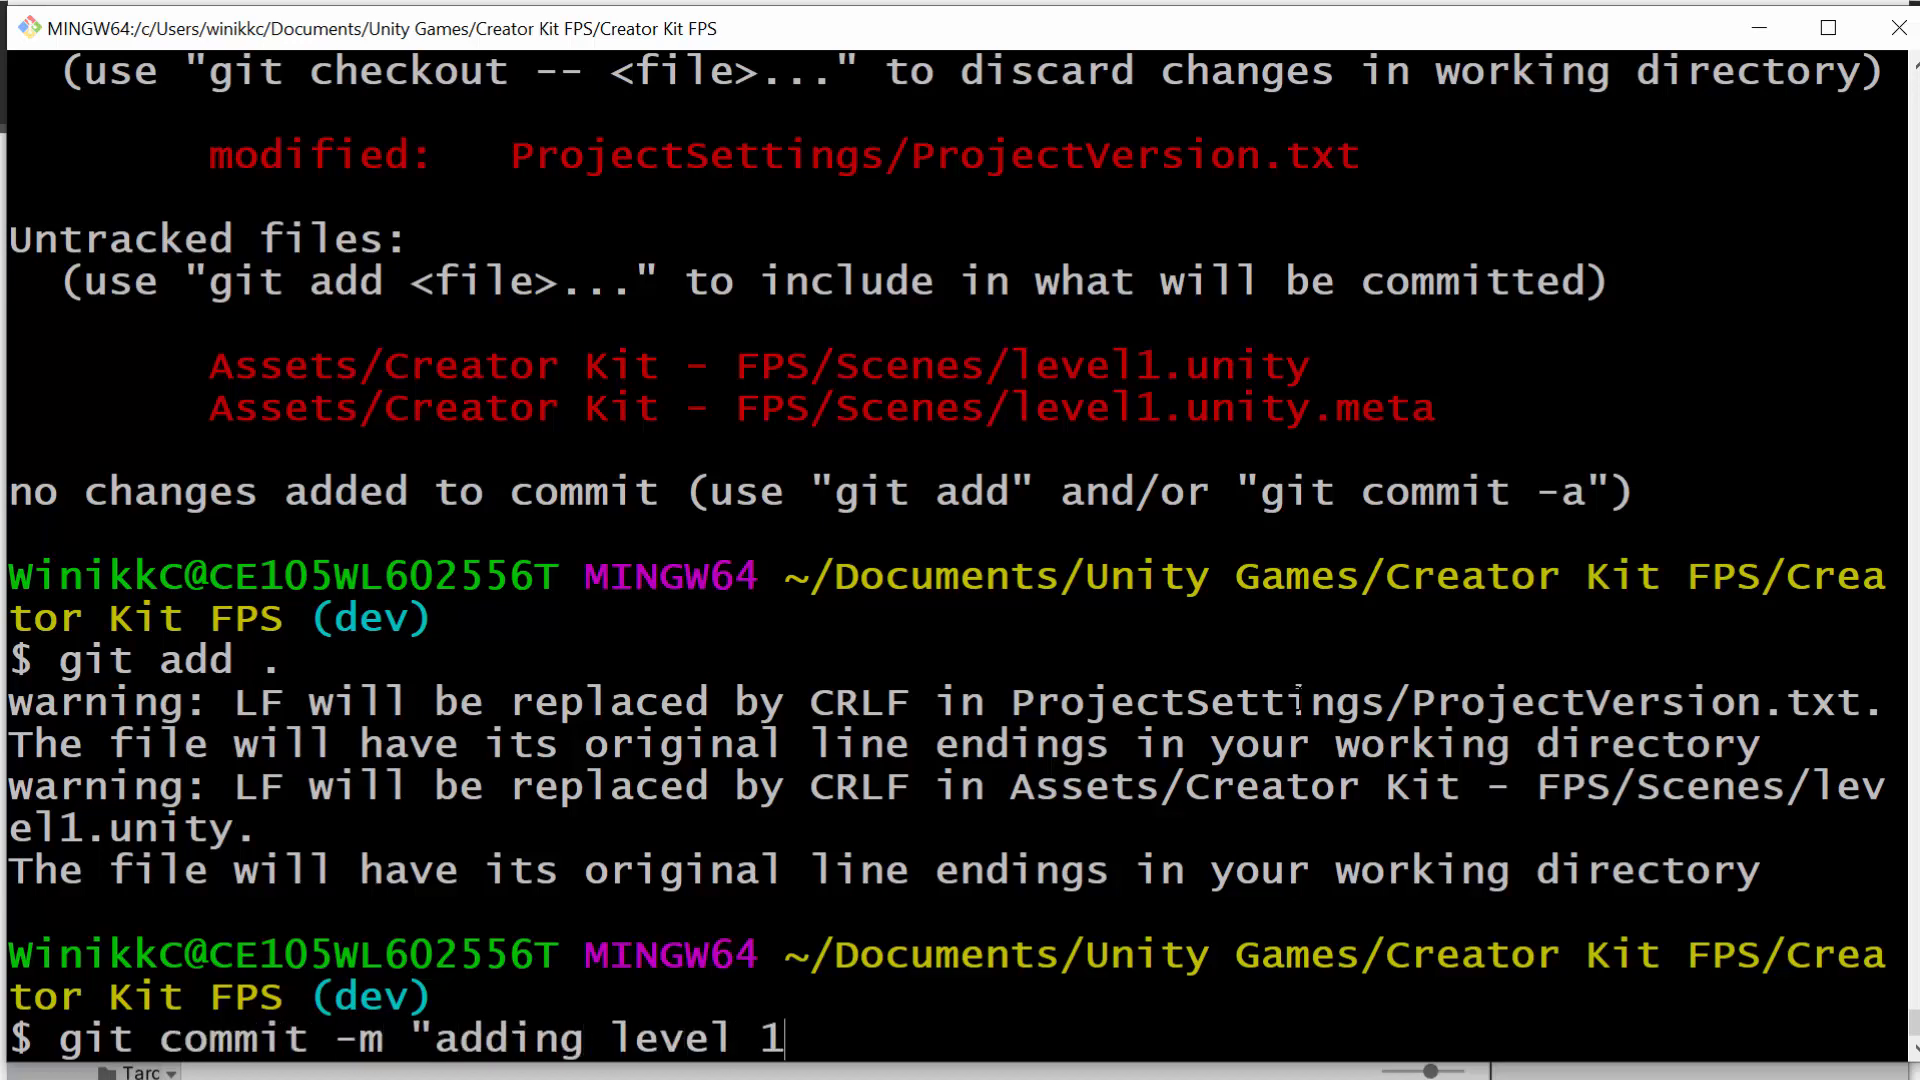
type(" with a ")
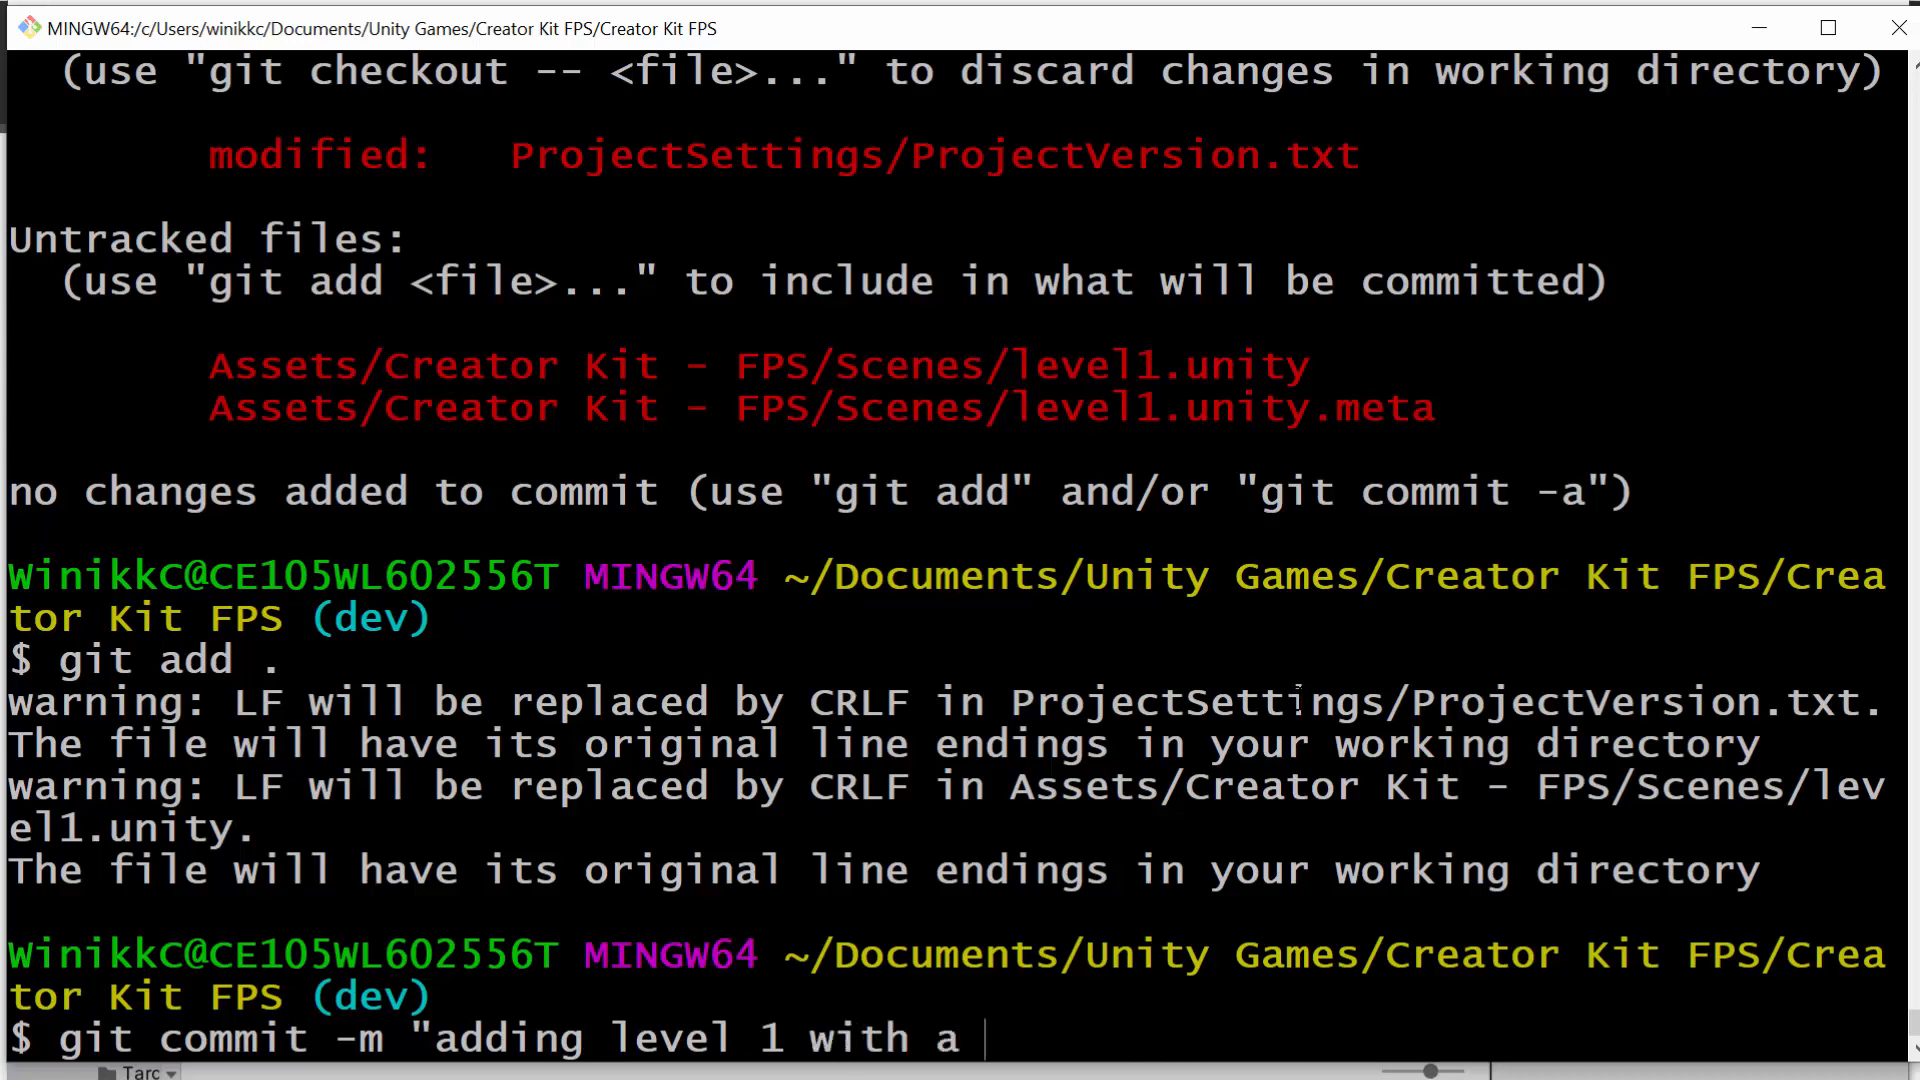
type("germ target")
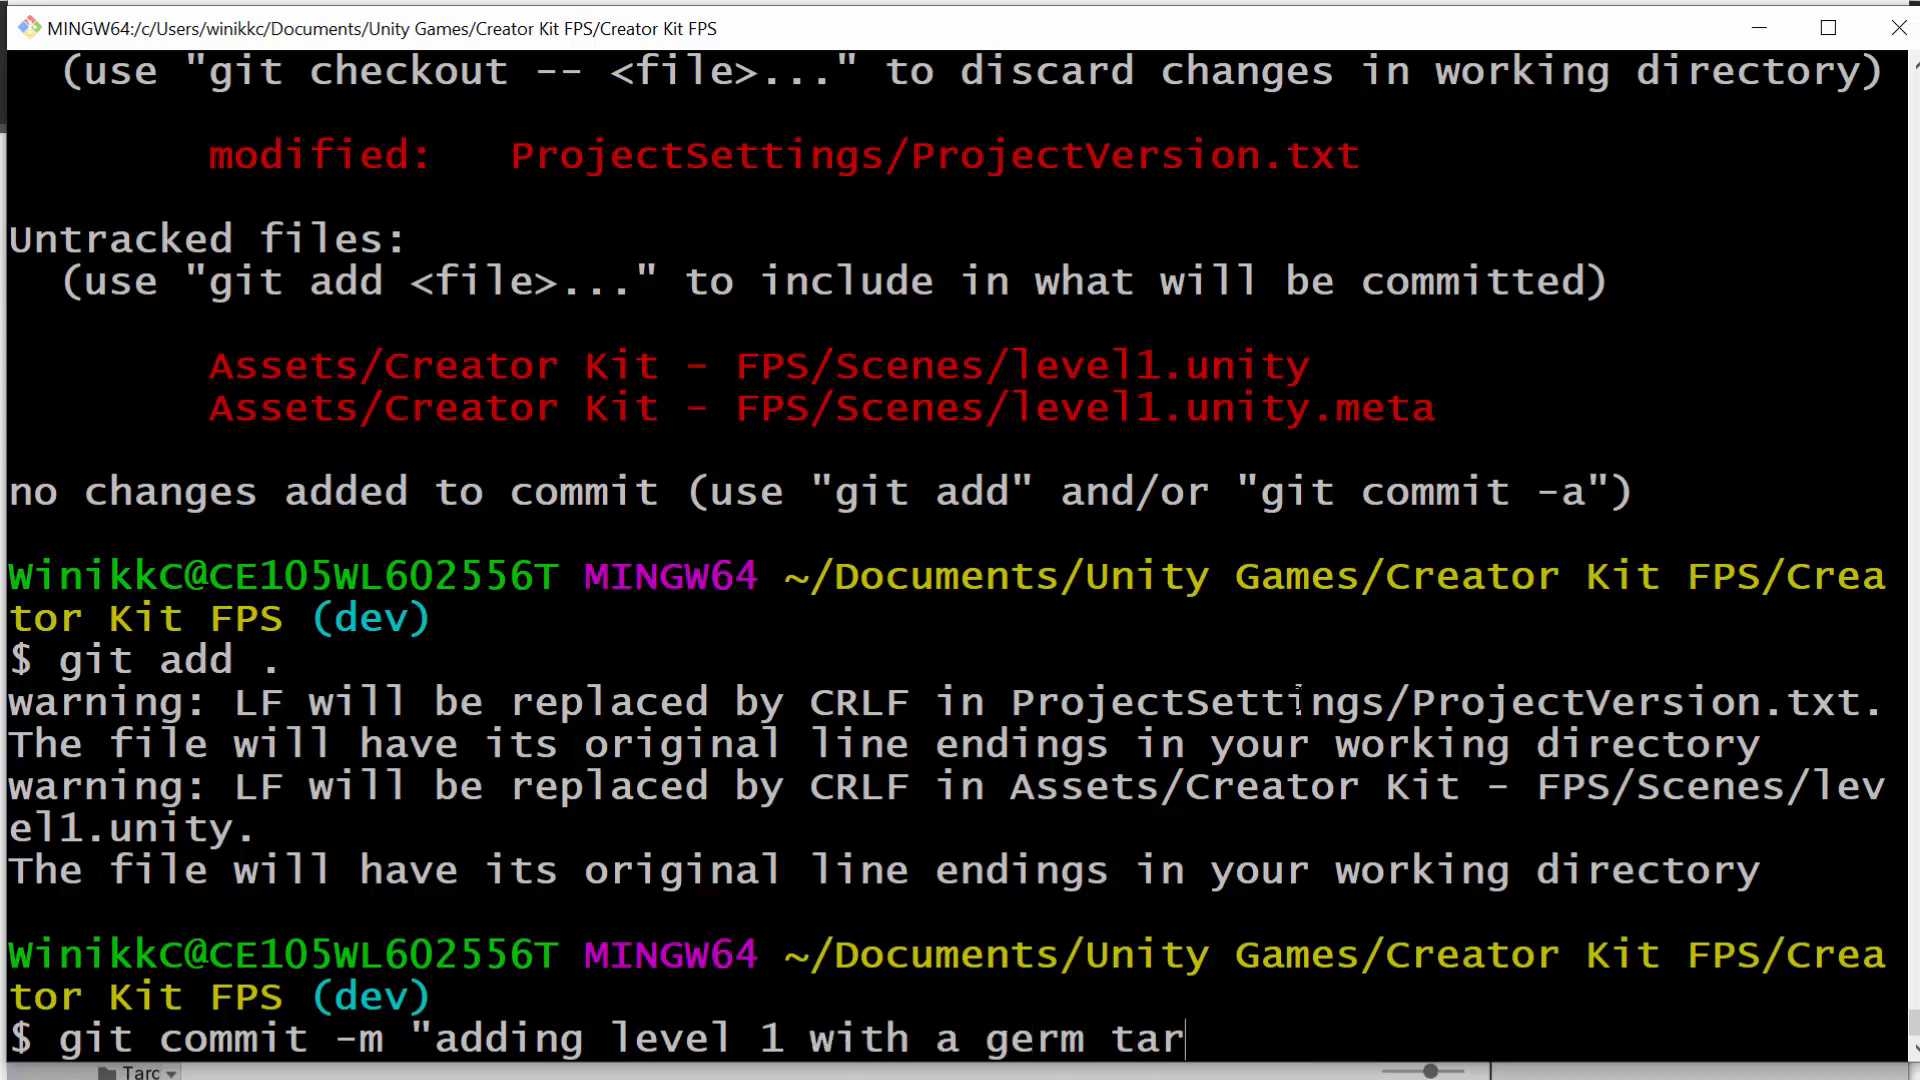
key("Left")
key("Left")
key("Left")
key("Left")
key("Left")
key("Left")
type("slime")
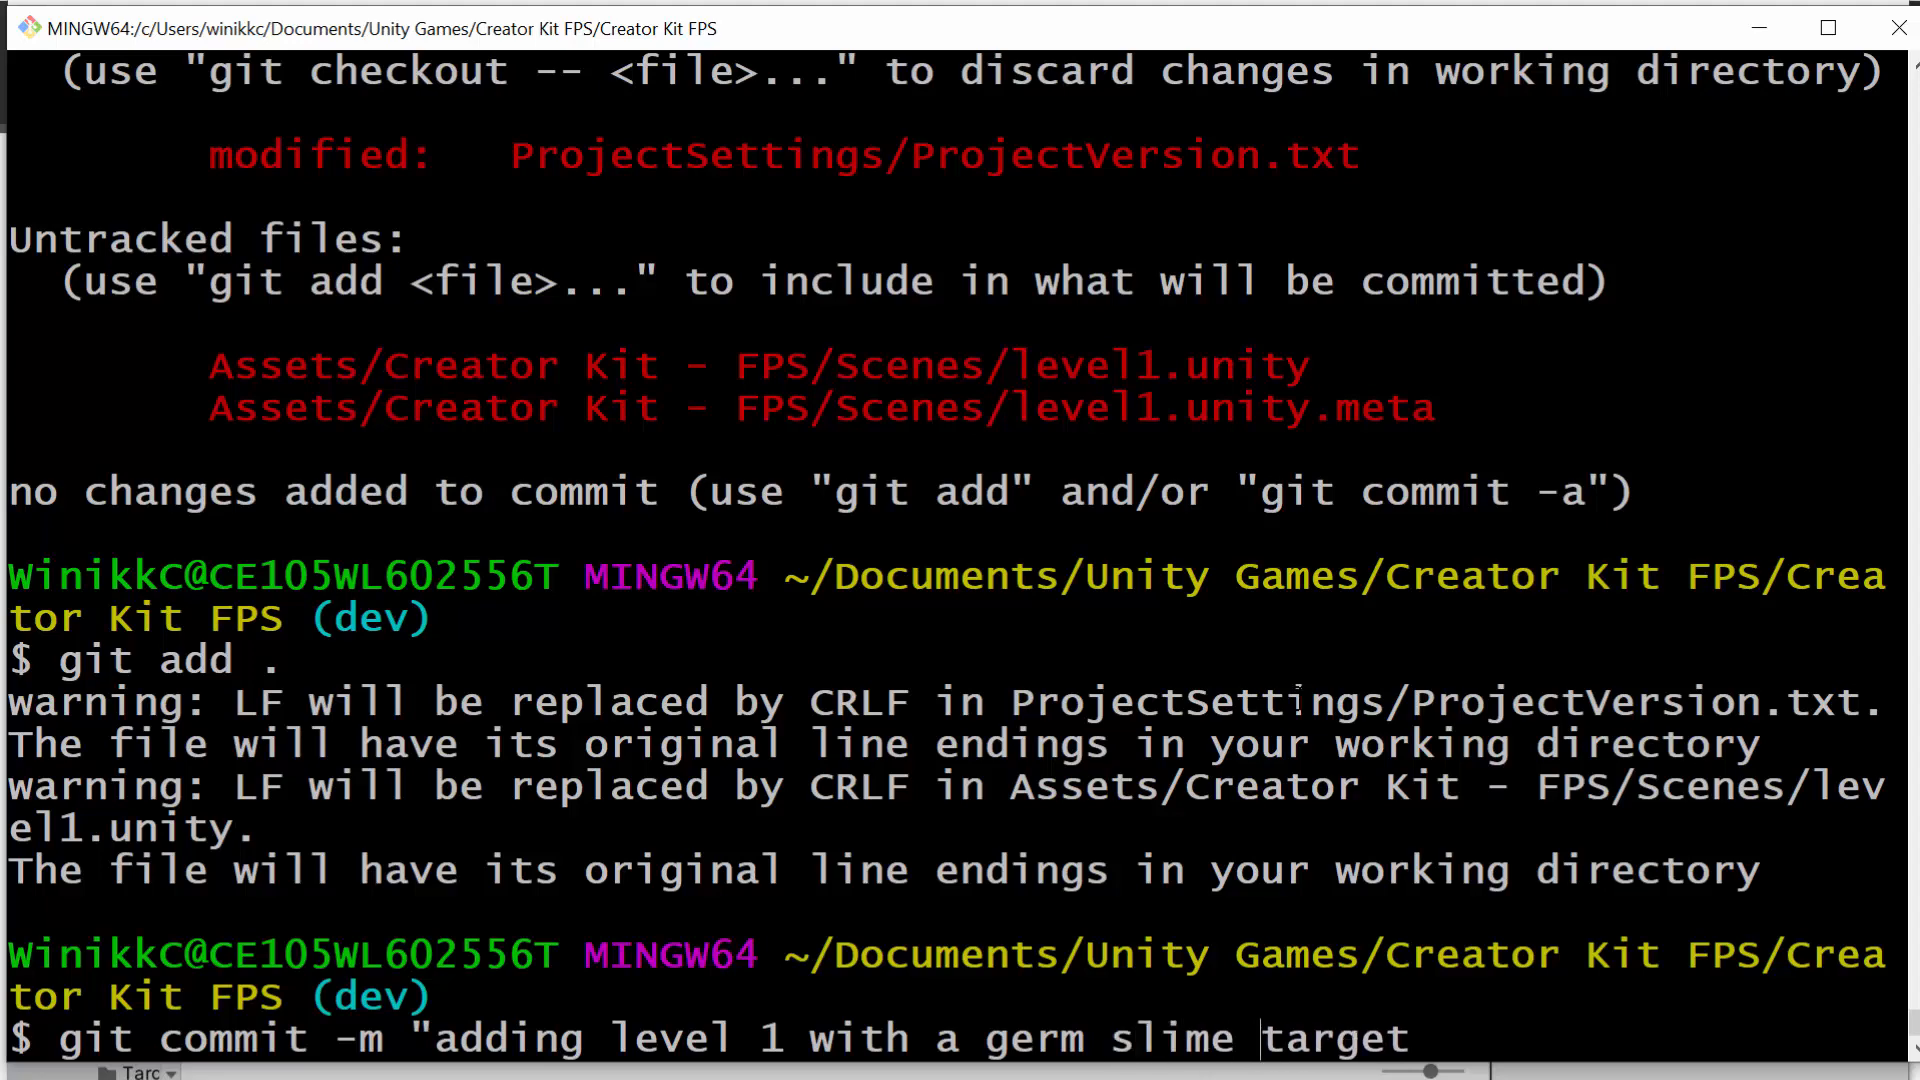
key("End")
type("\"")
key("Return")
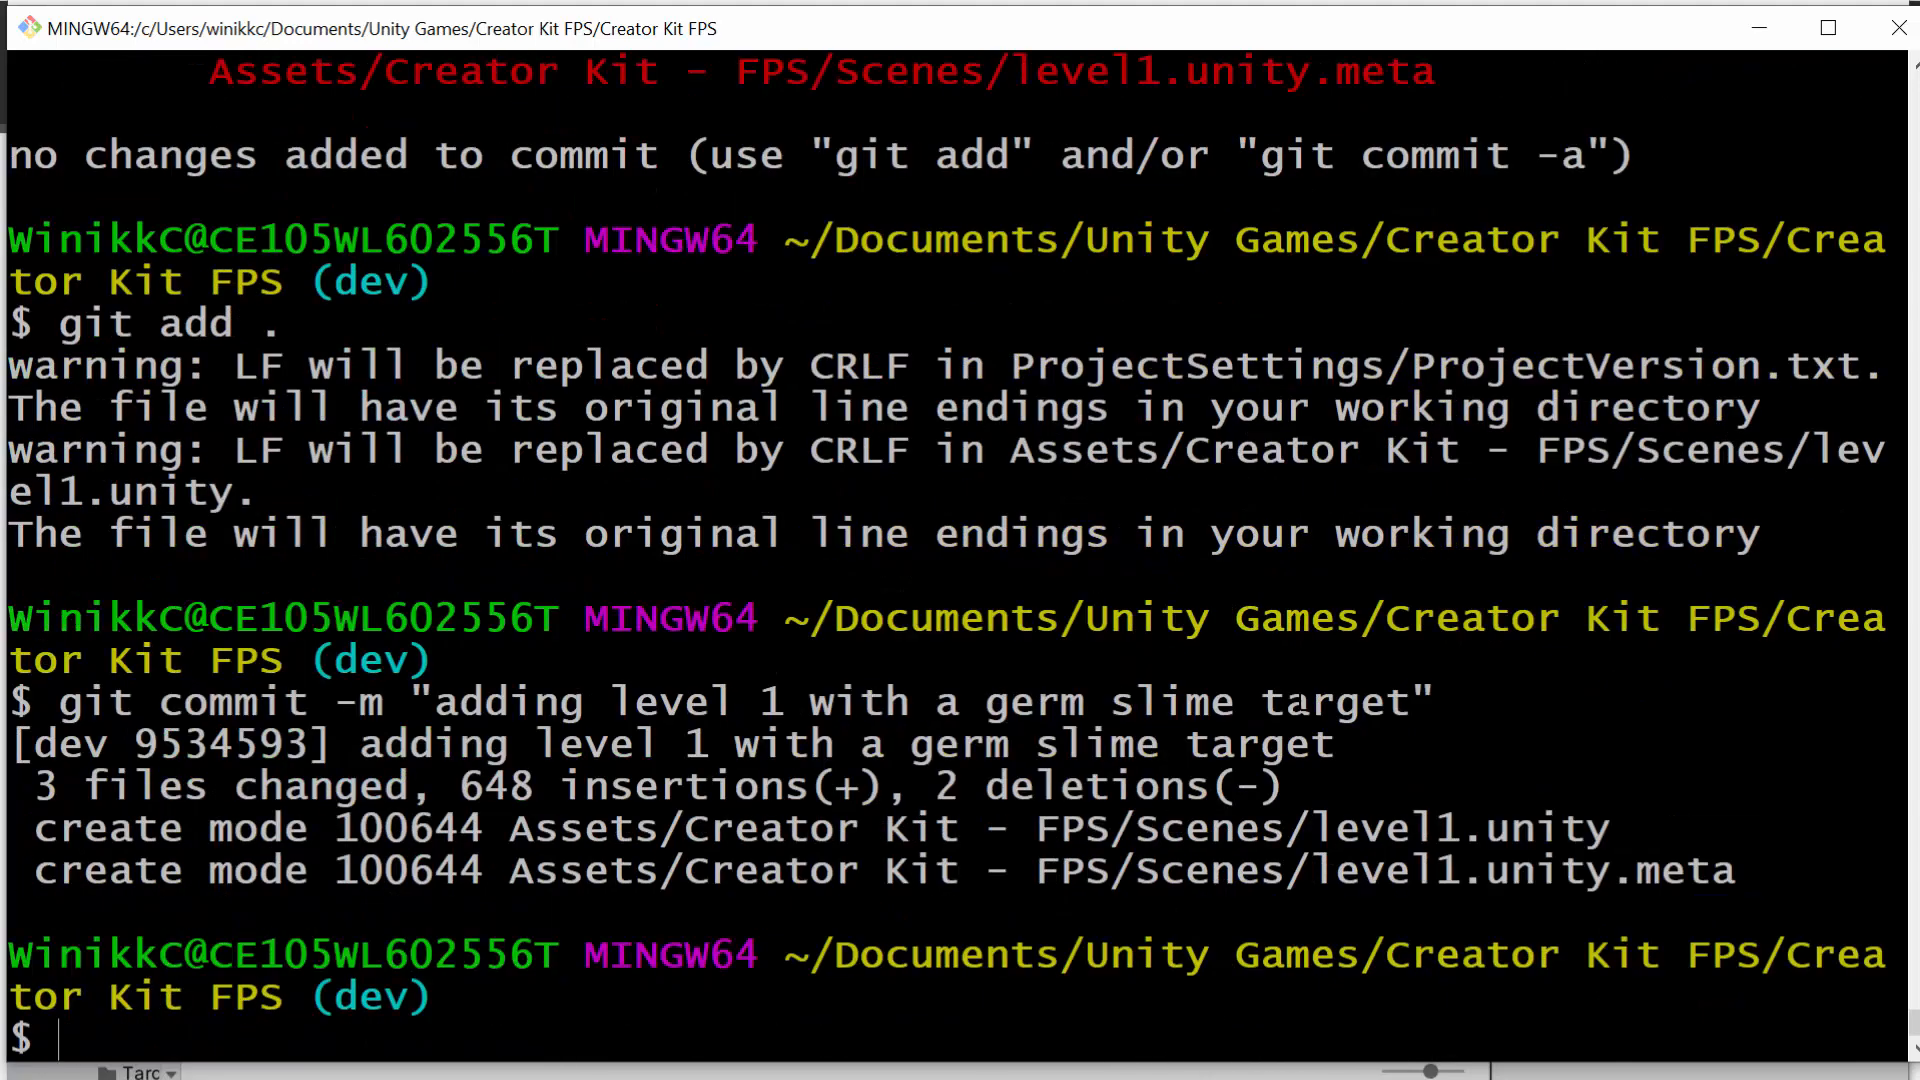
left_click_drag(434, 702, 1407, 701)
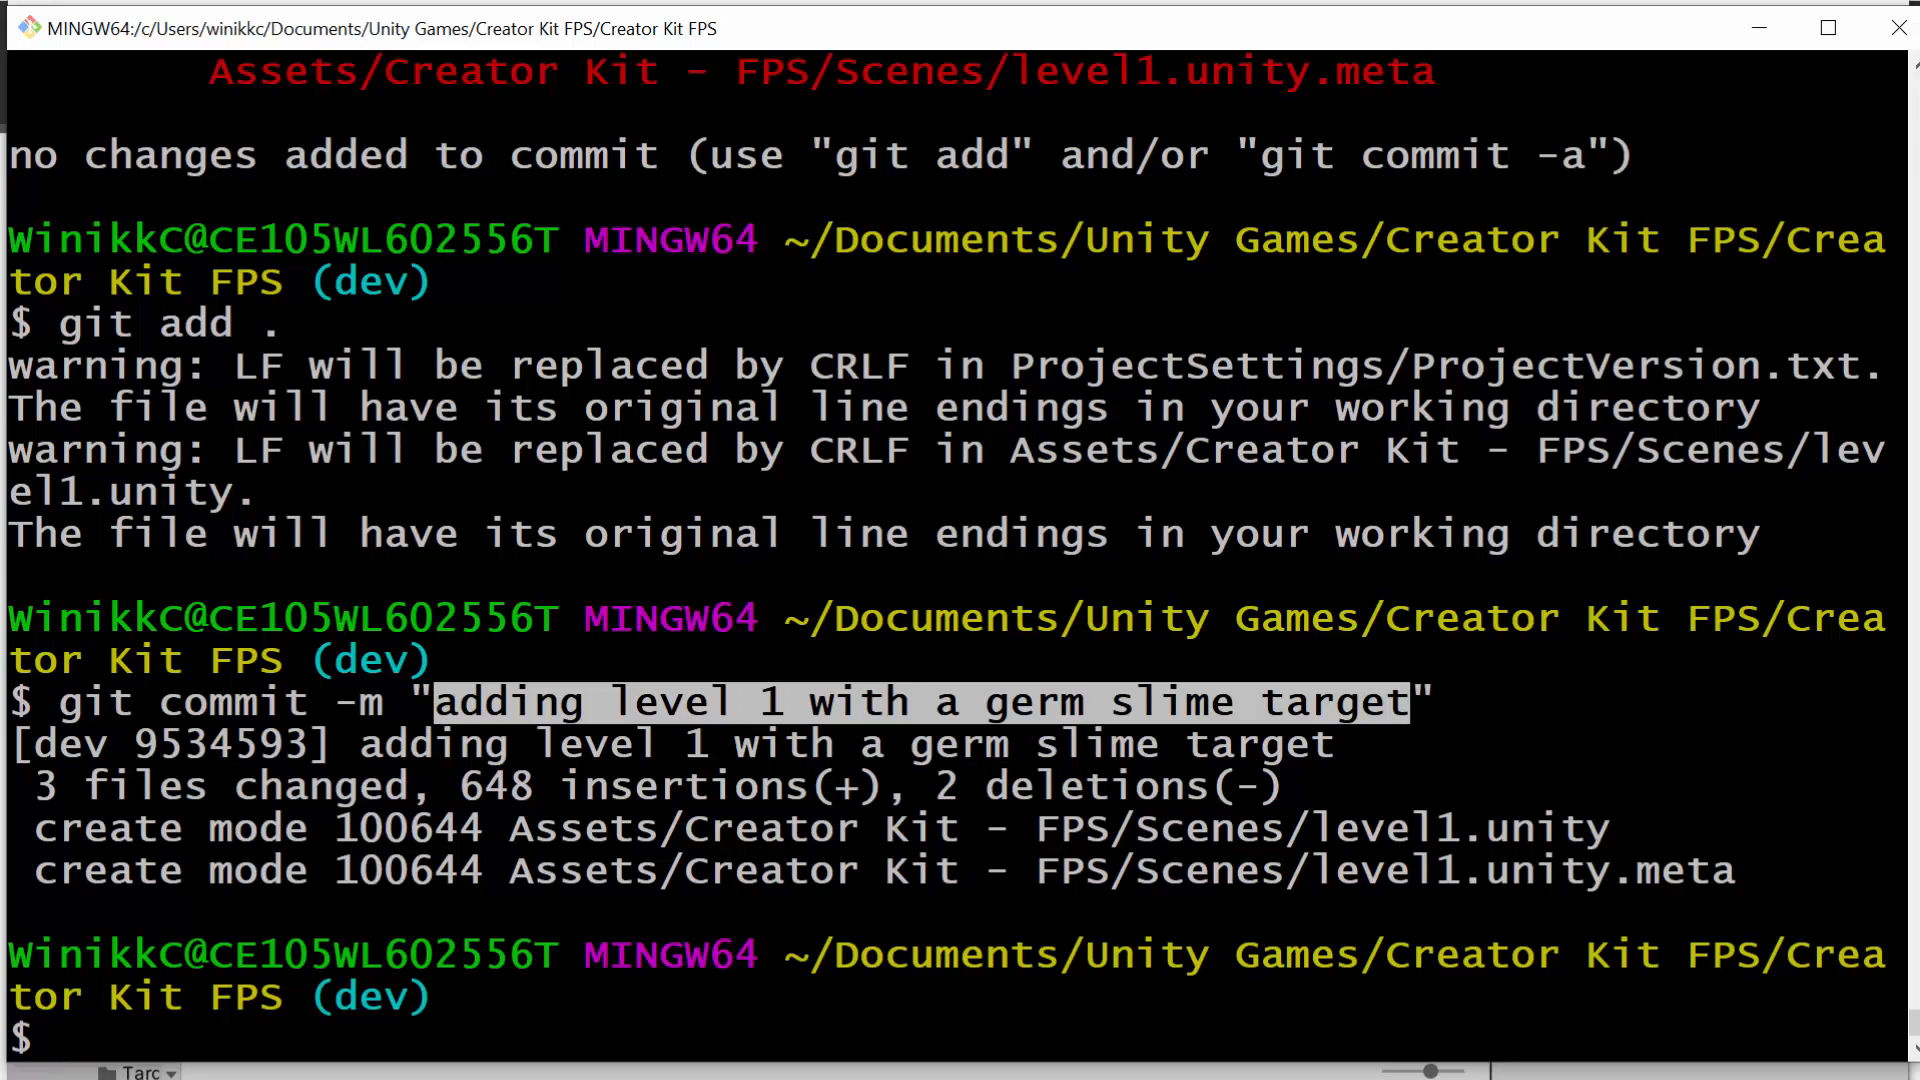
left_click(389, 1033)
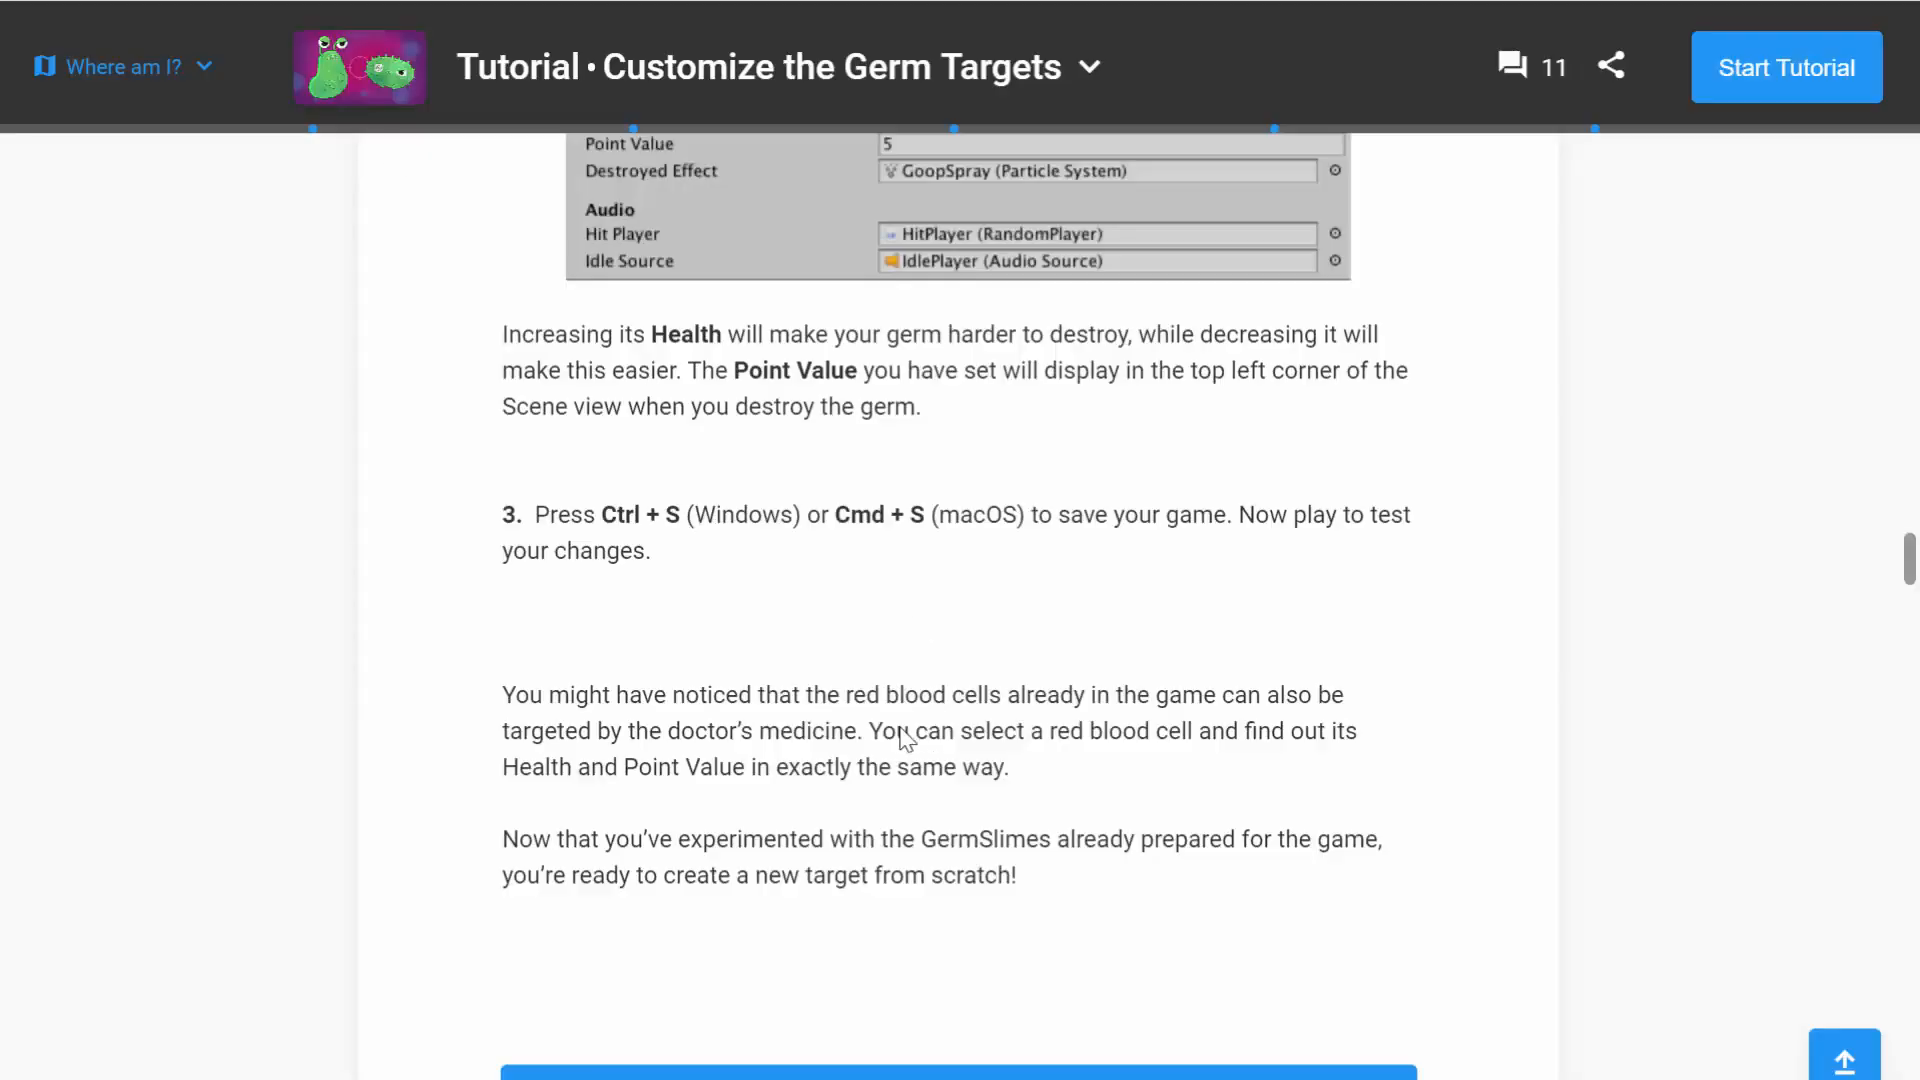
Step: In the browser, go through the Customize the Germ Targets tutorial to section 4, Create a New Target, and read its first two instructions
scroll(912, 740, "down", 5)
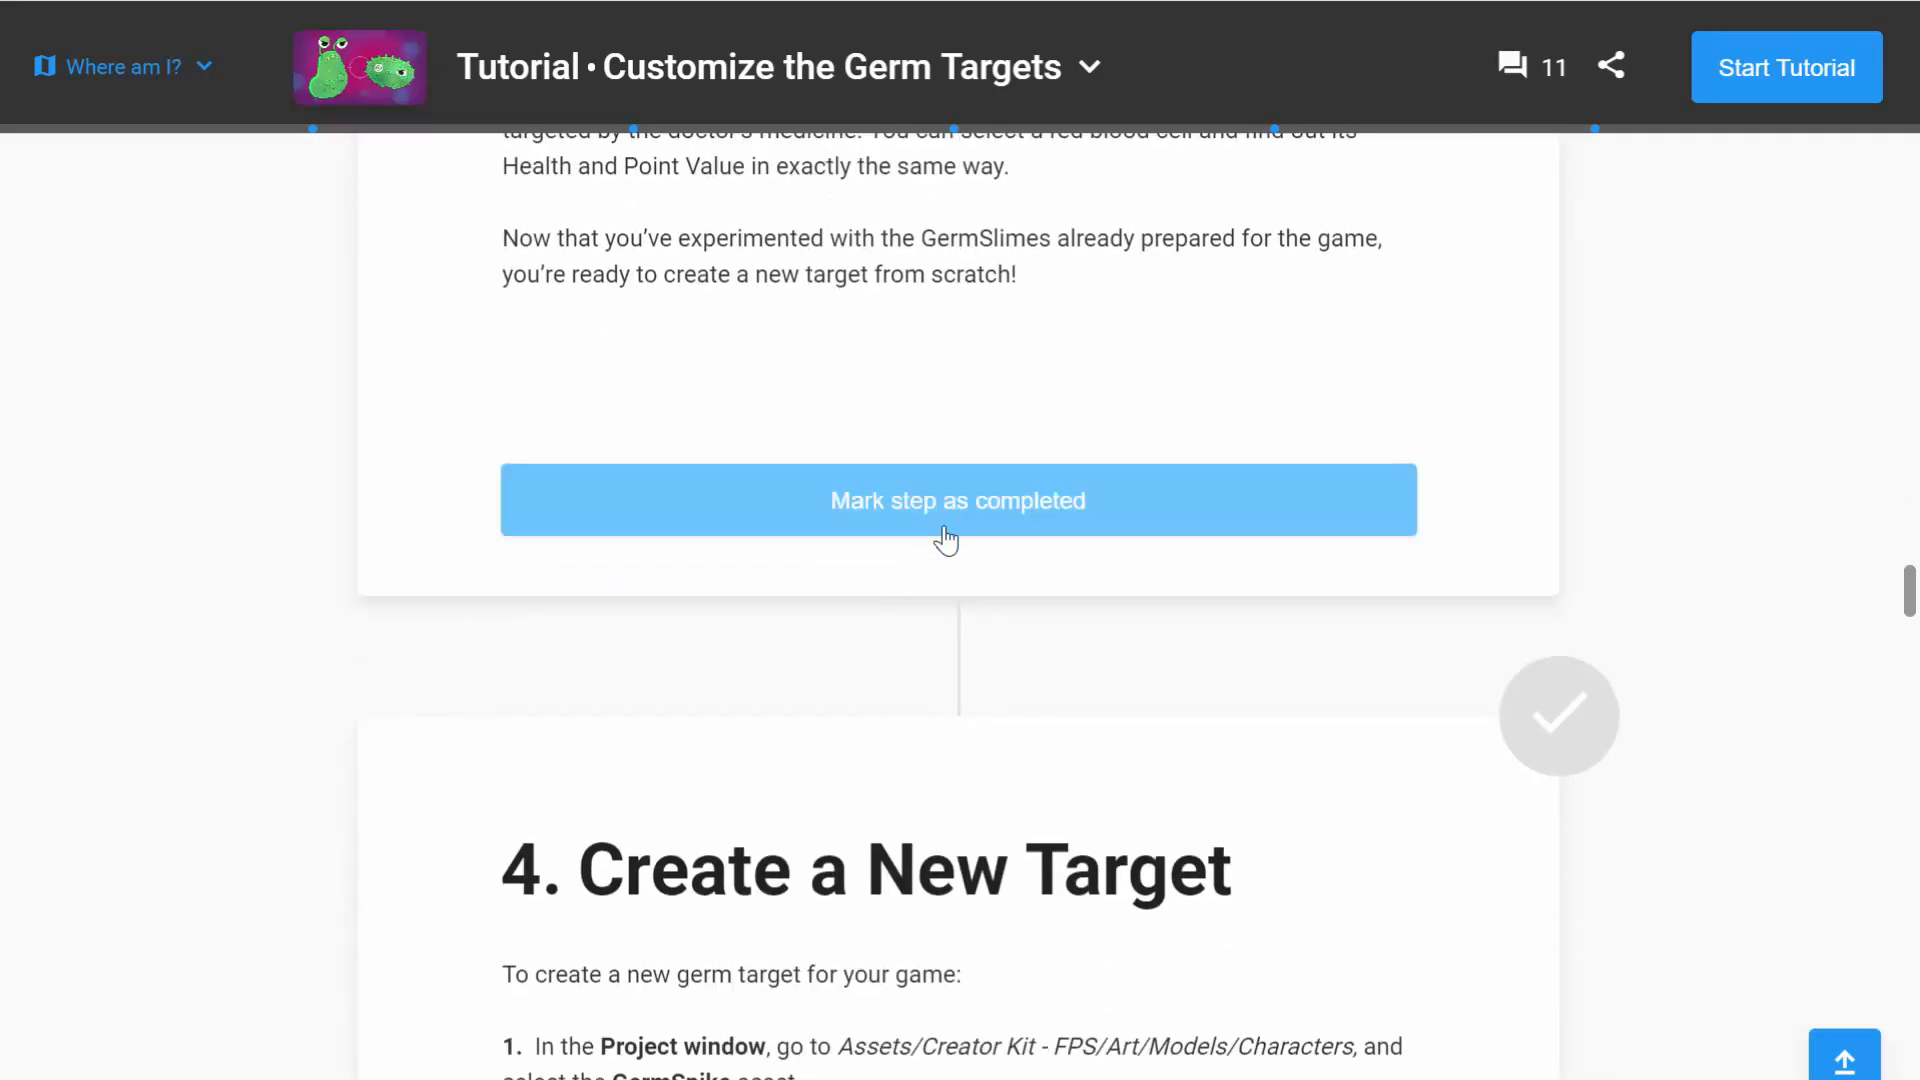
scroll(977, 579, "up", 5)
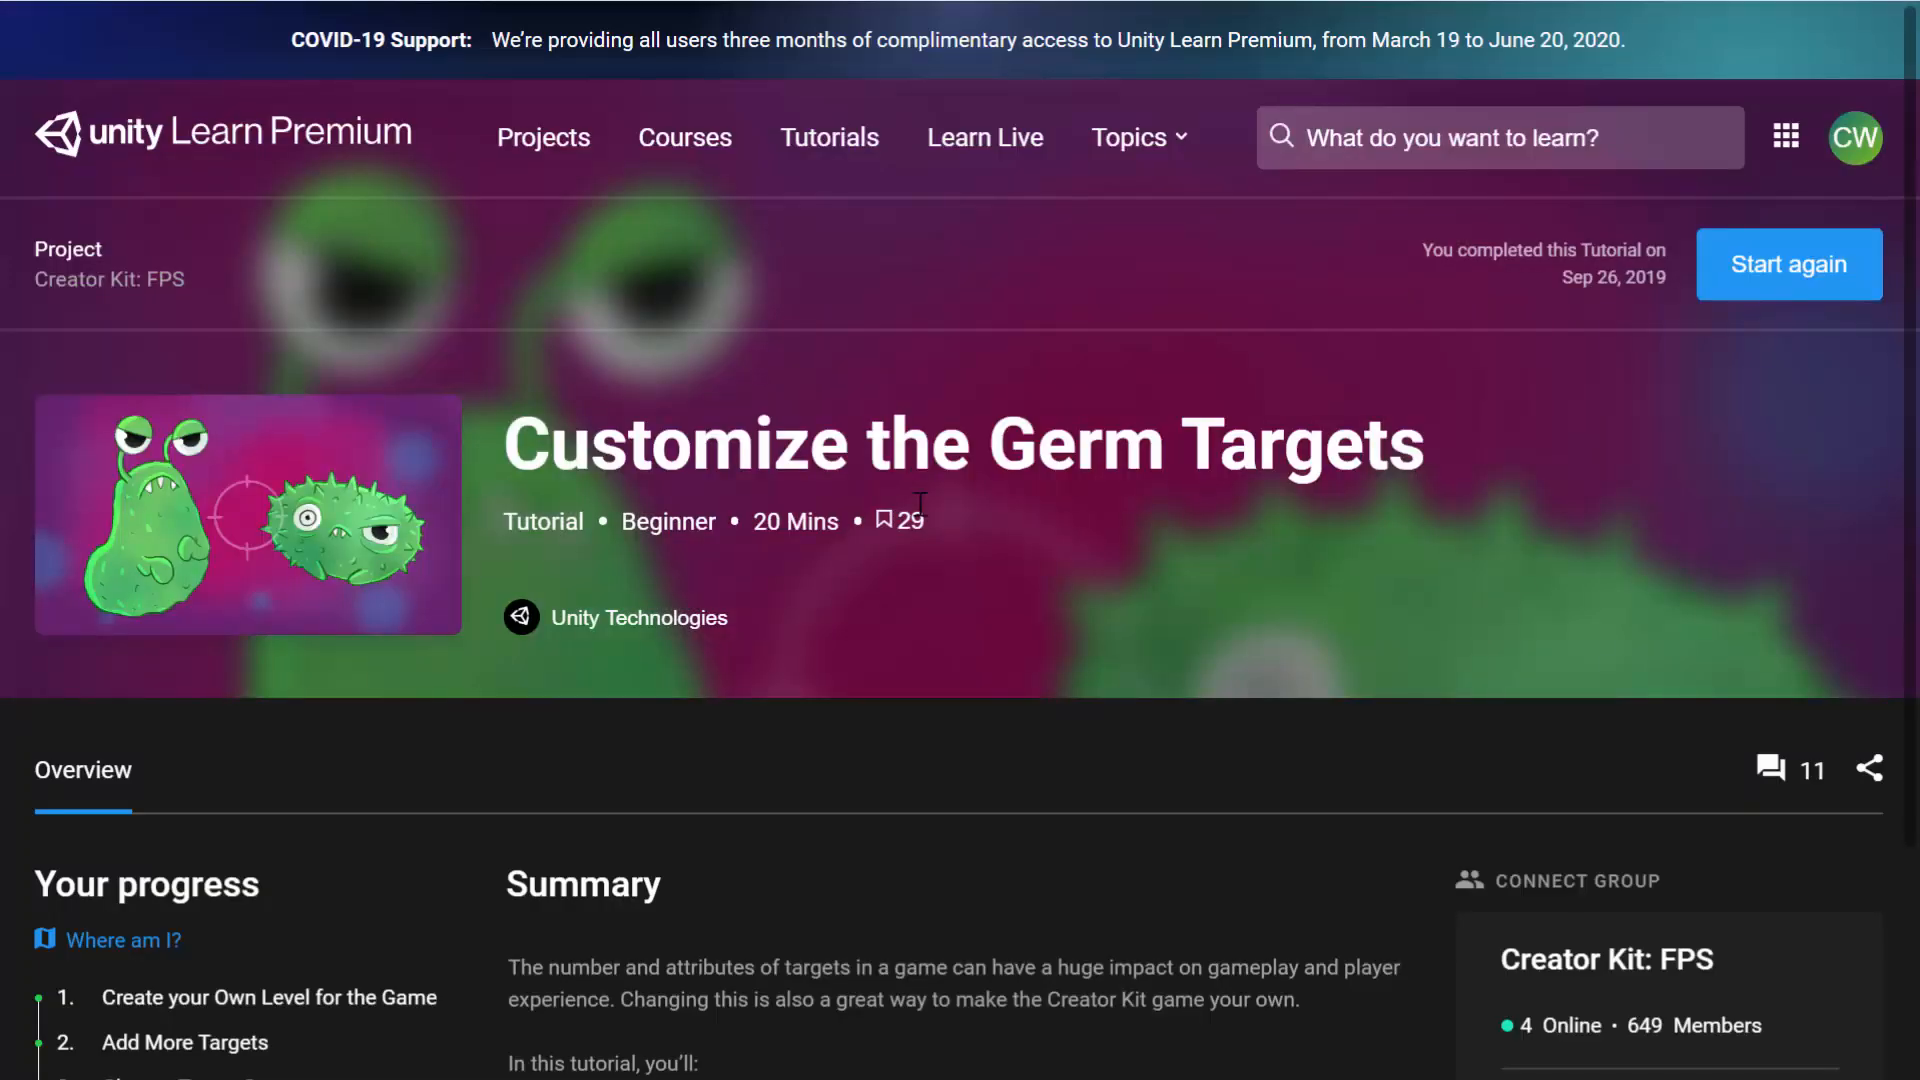
scroll(1230, 758, "down", 10)
scroll(1044, 742, "down", 20)
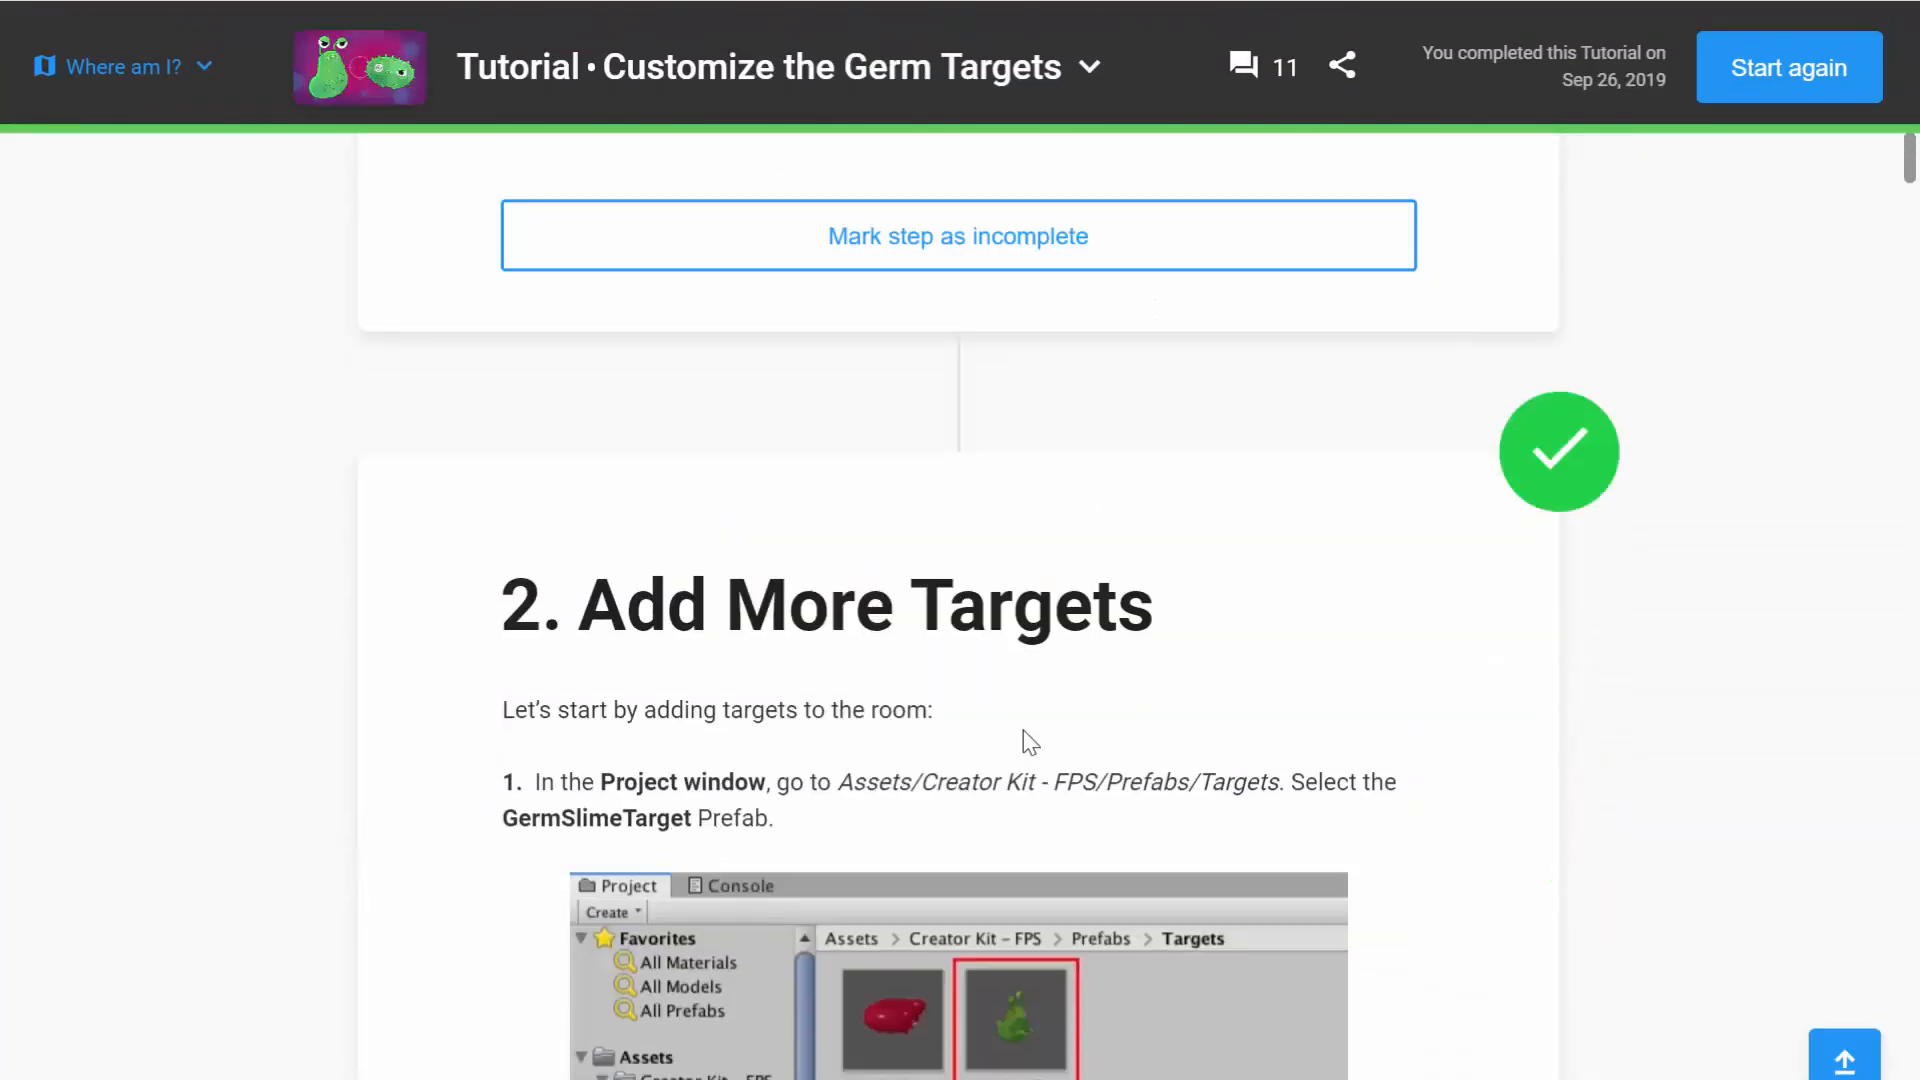
scroll(1025, 742, "down", 20)
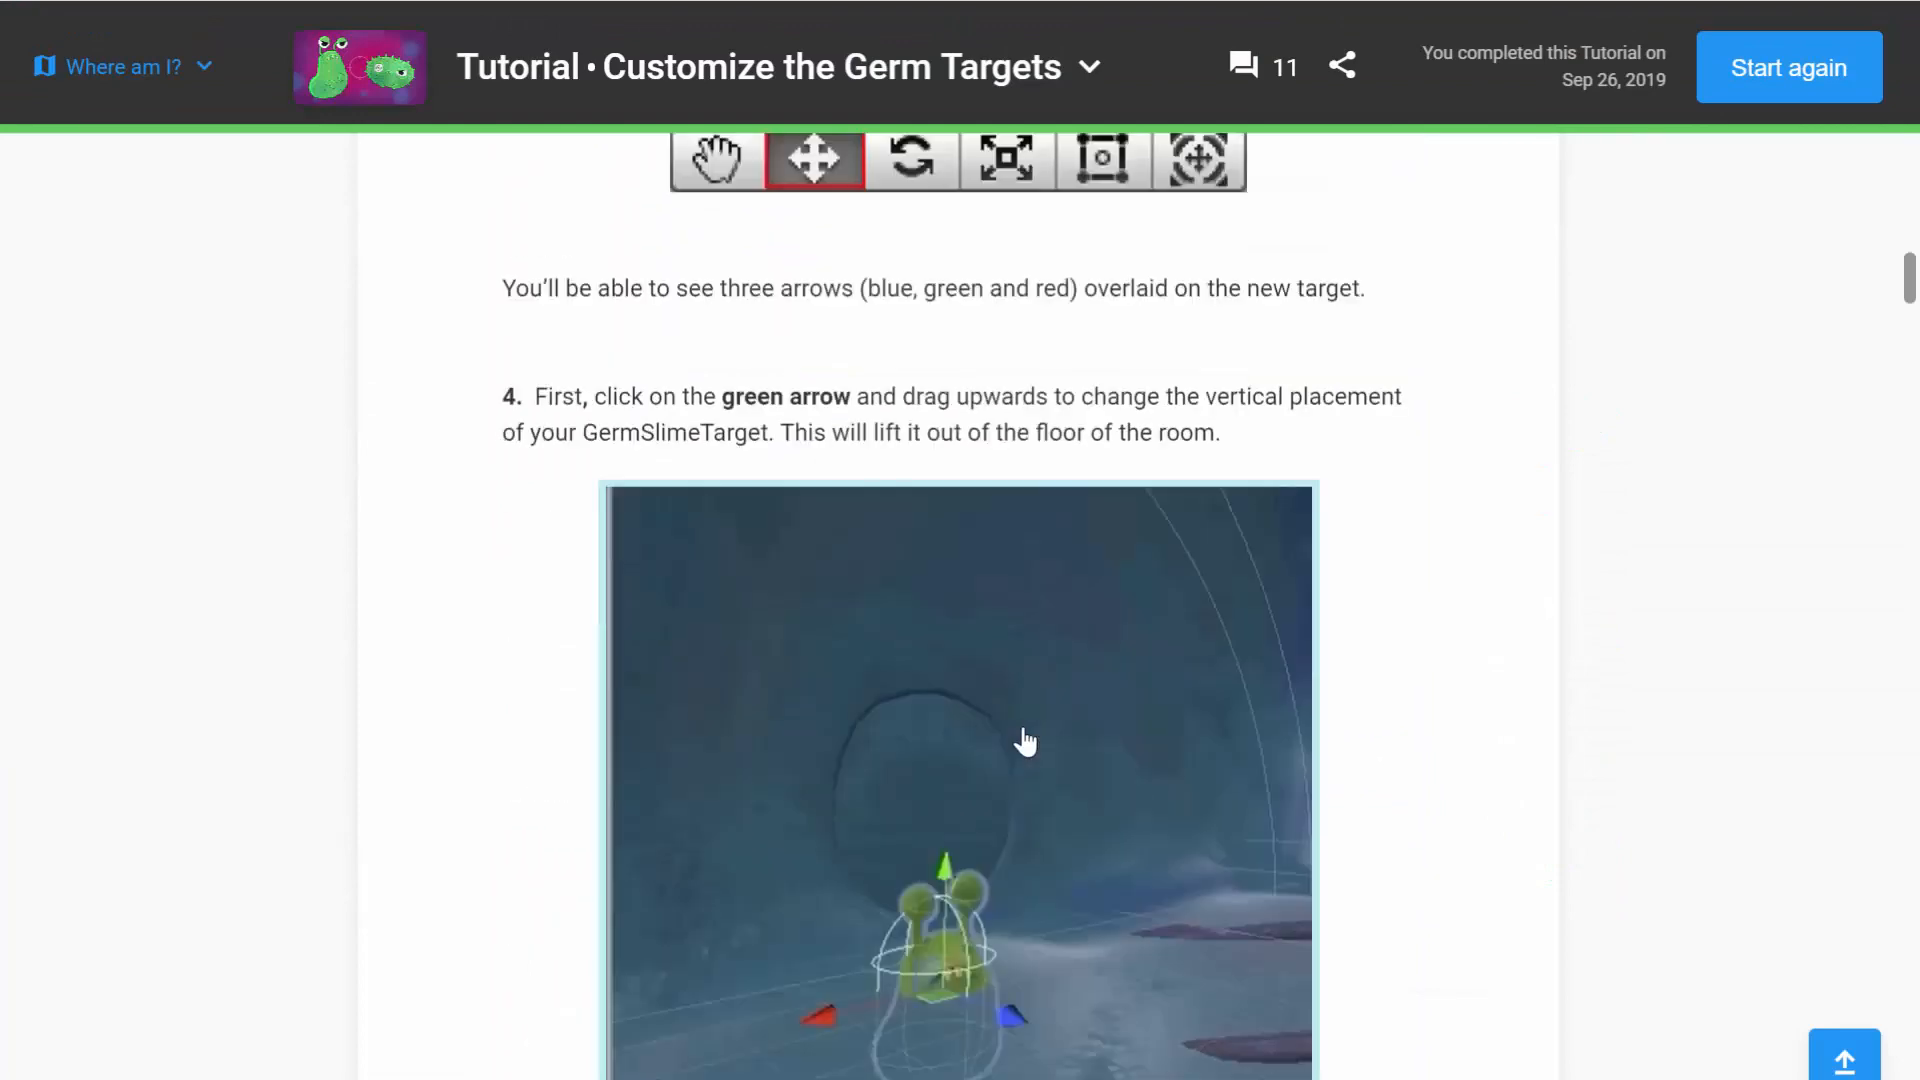
scroll(1025, 727, "down", 20)
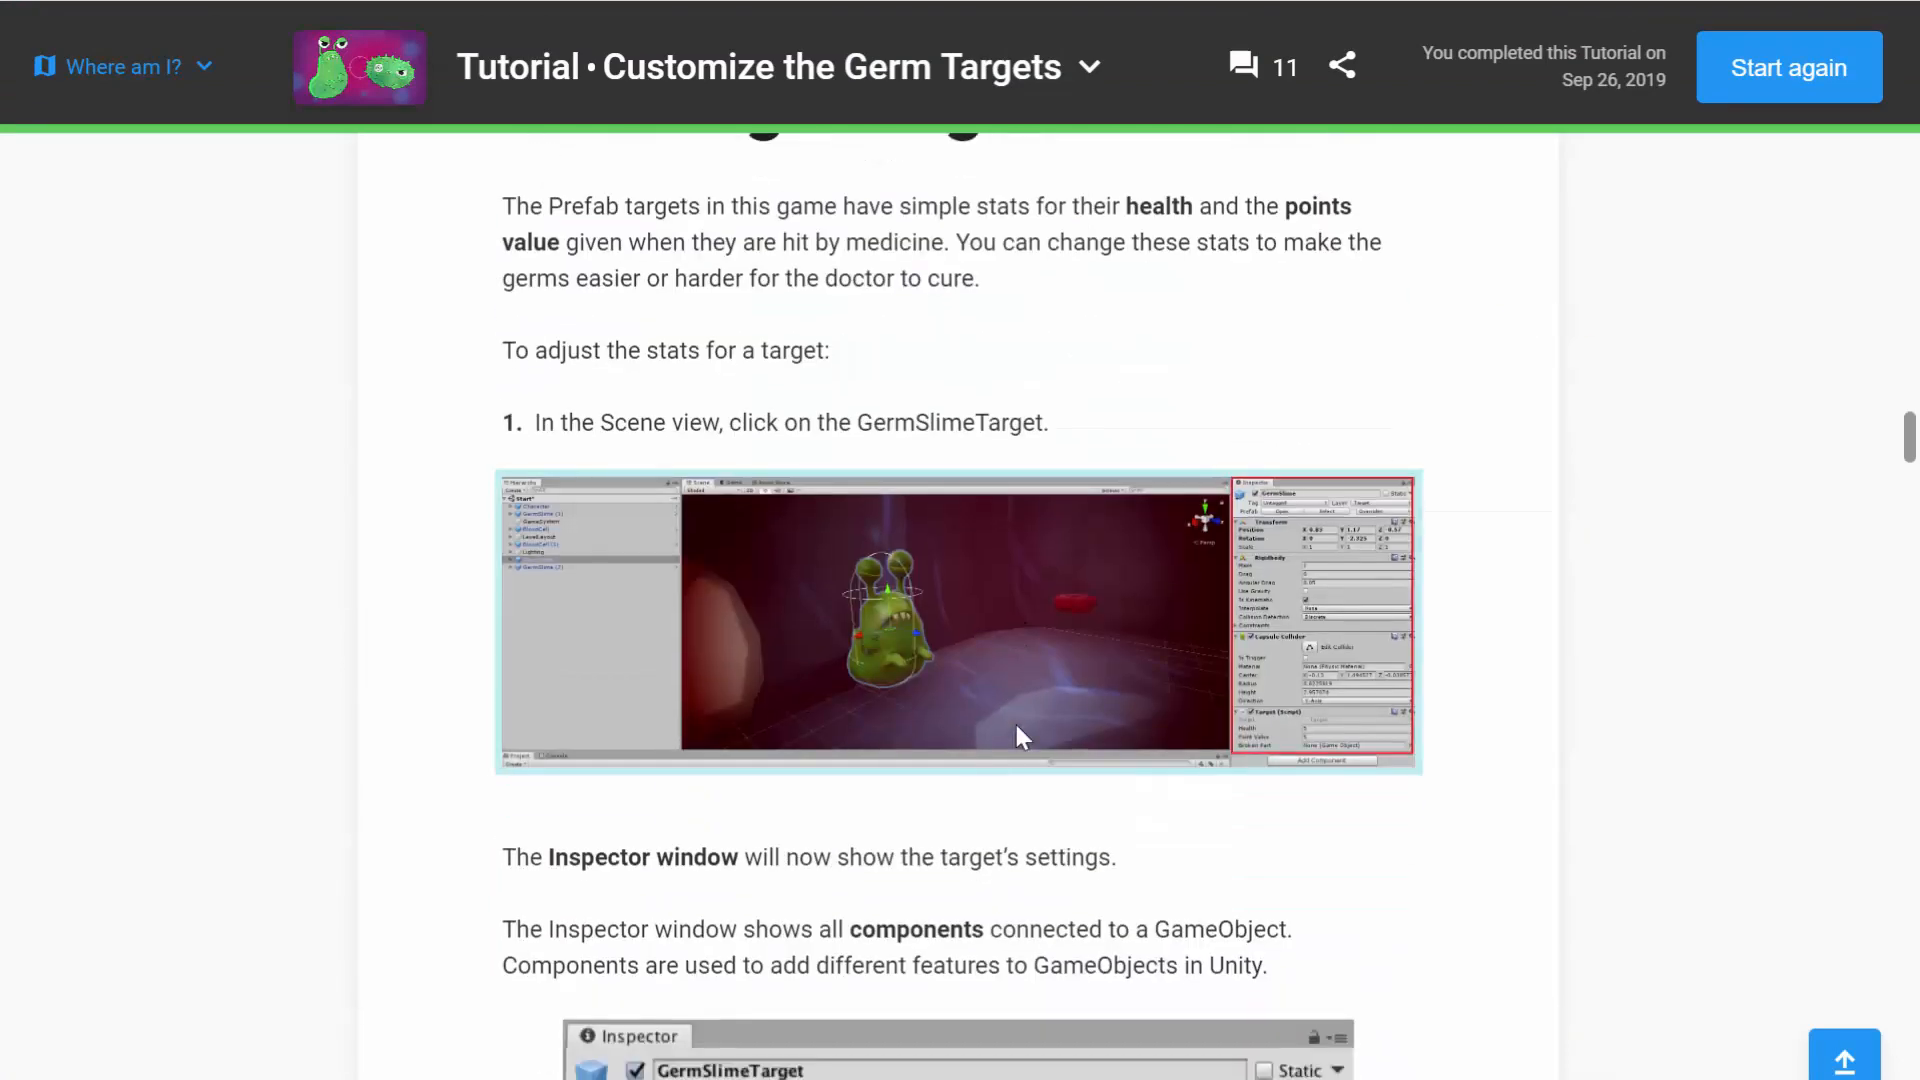
scroll(1015, 735, "down", 20)
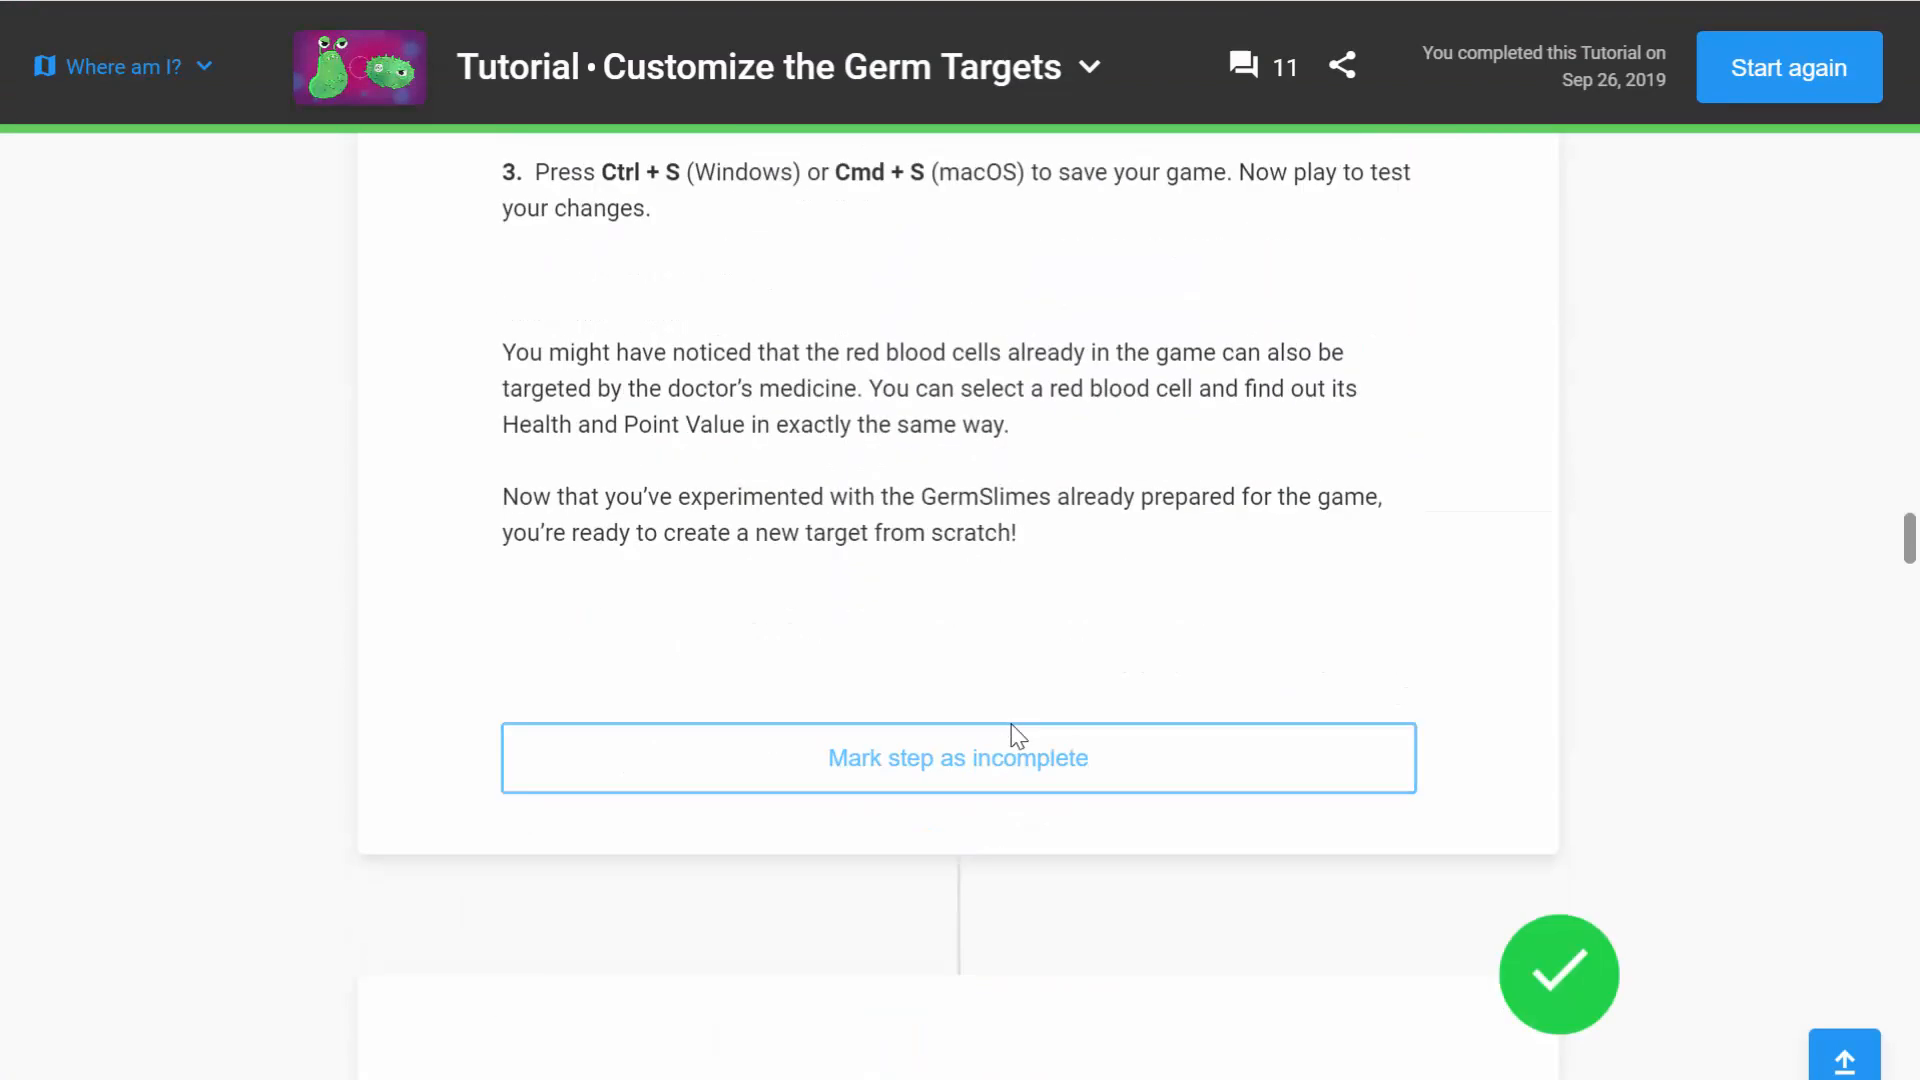
scroll(1013, 735, "down", 2)
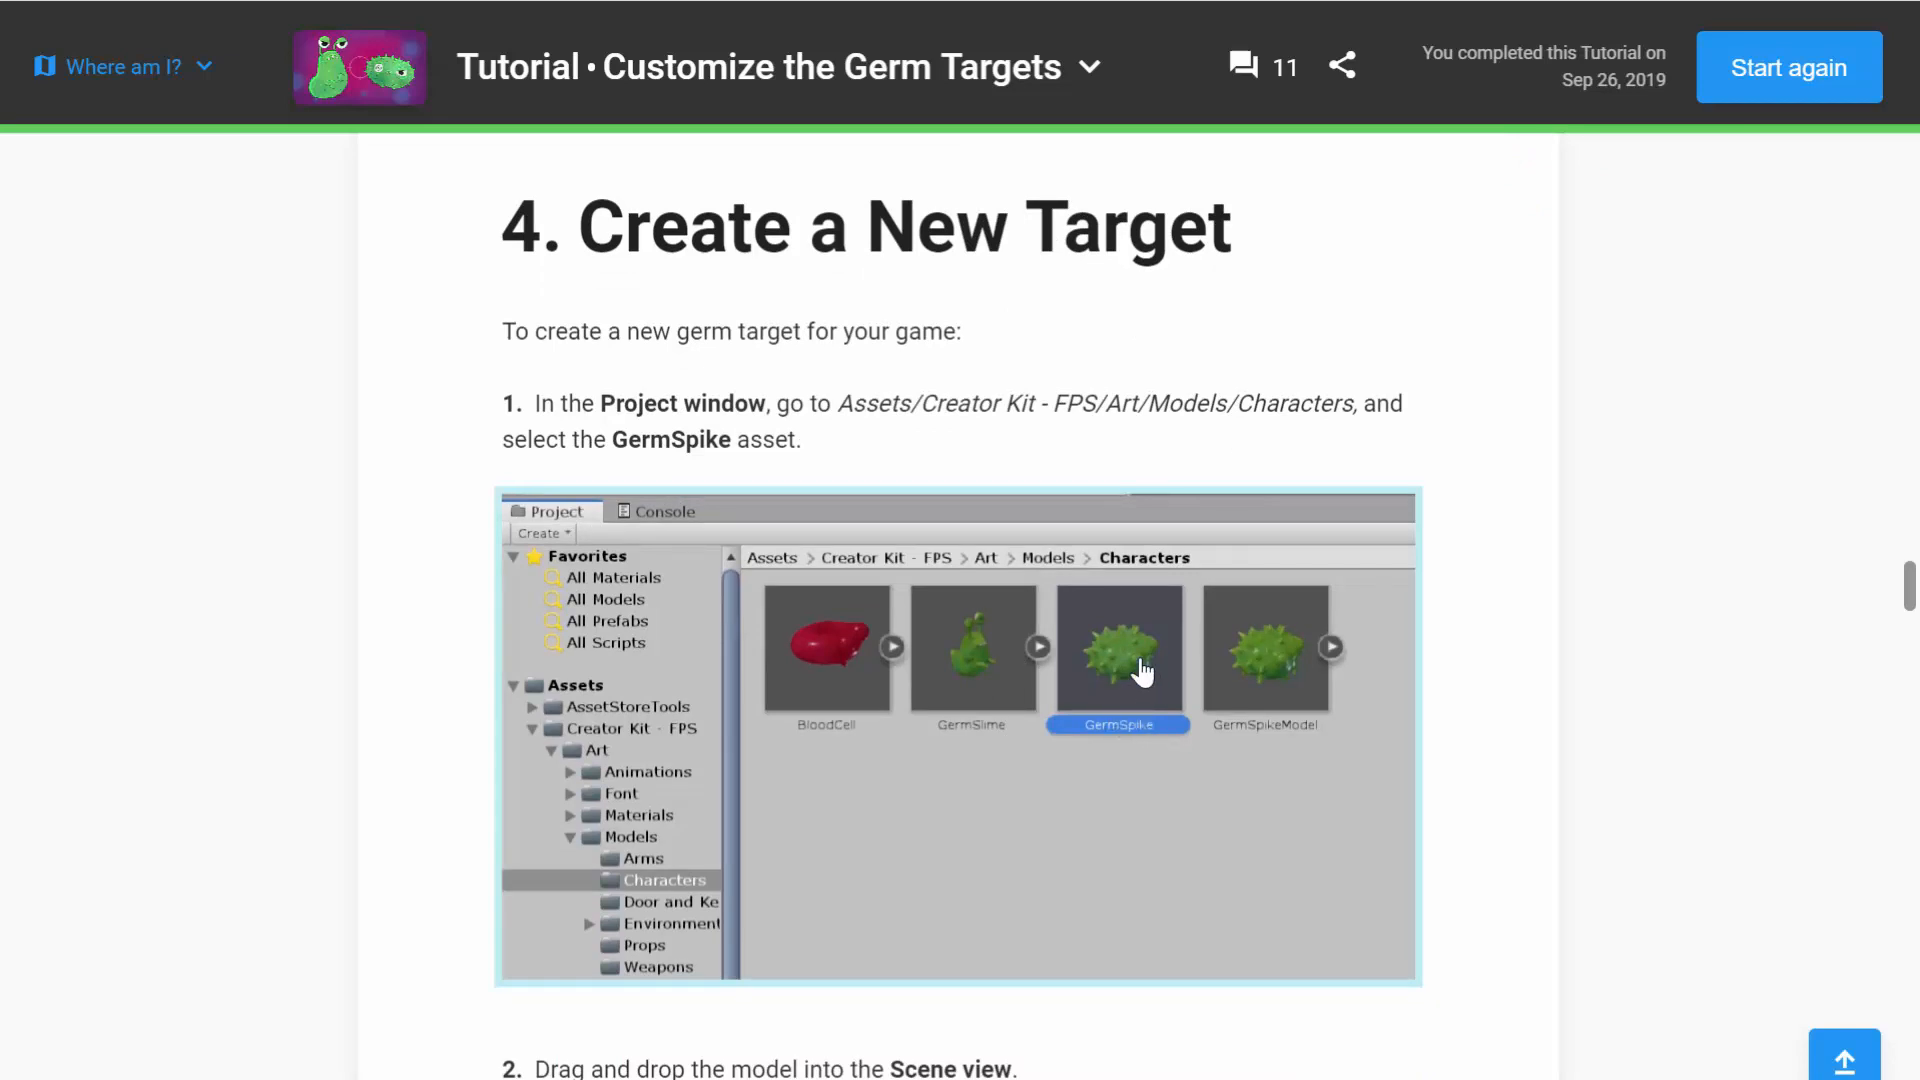
scroll(1138, 672, "down", 5)
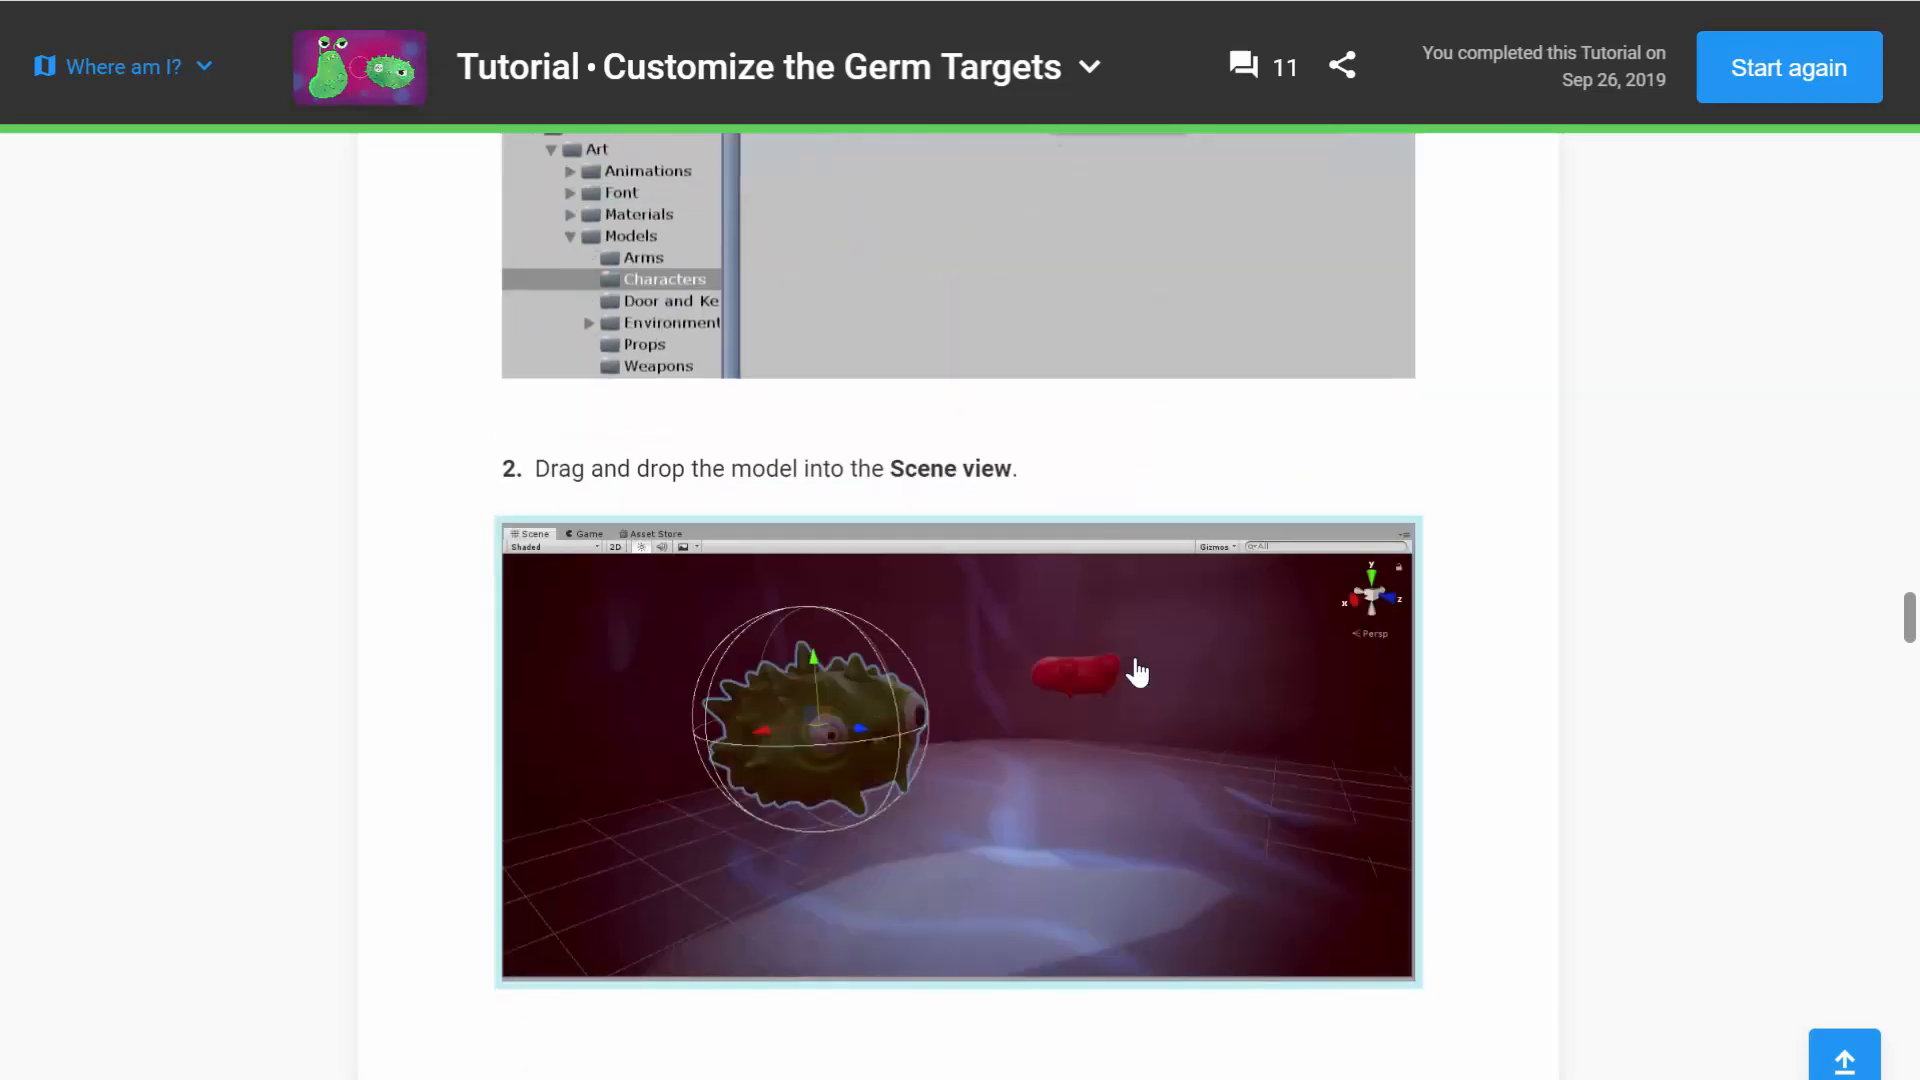
Step: Switch to Unity and open the Assets/Creator Kit - FPS/Art/Models/Characters project folder, checking the path against the browser tutorial
key("alt+Tab")
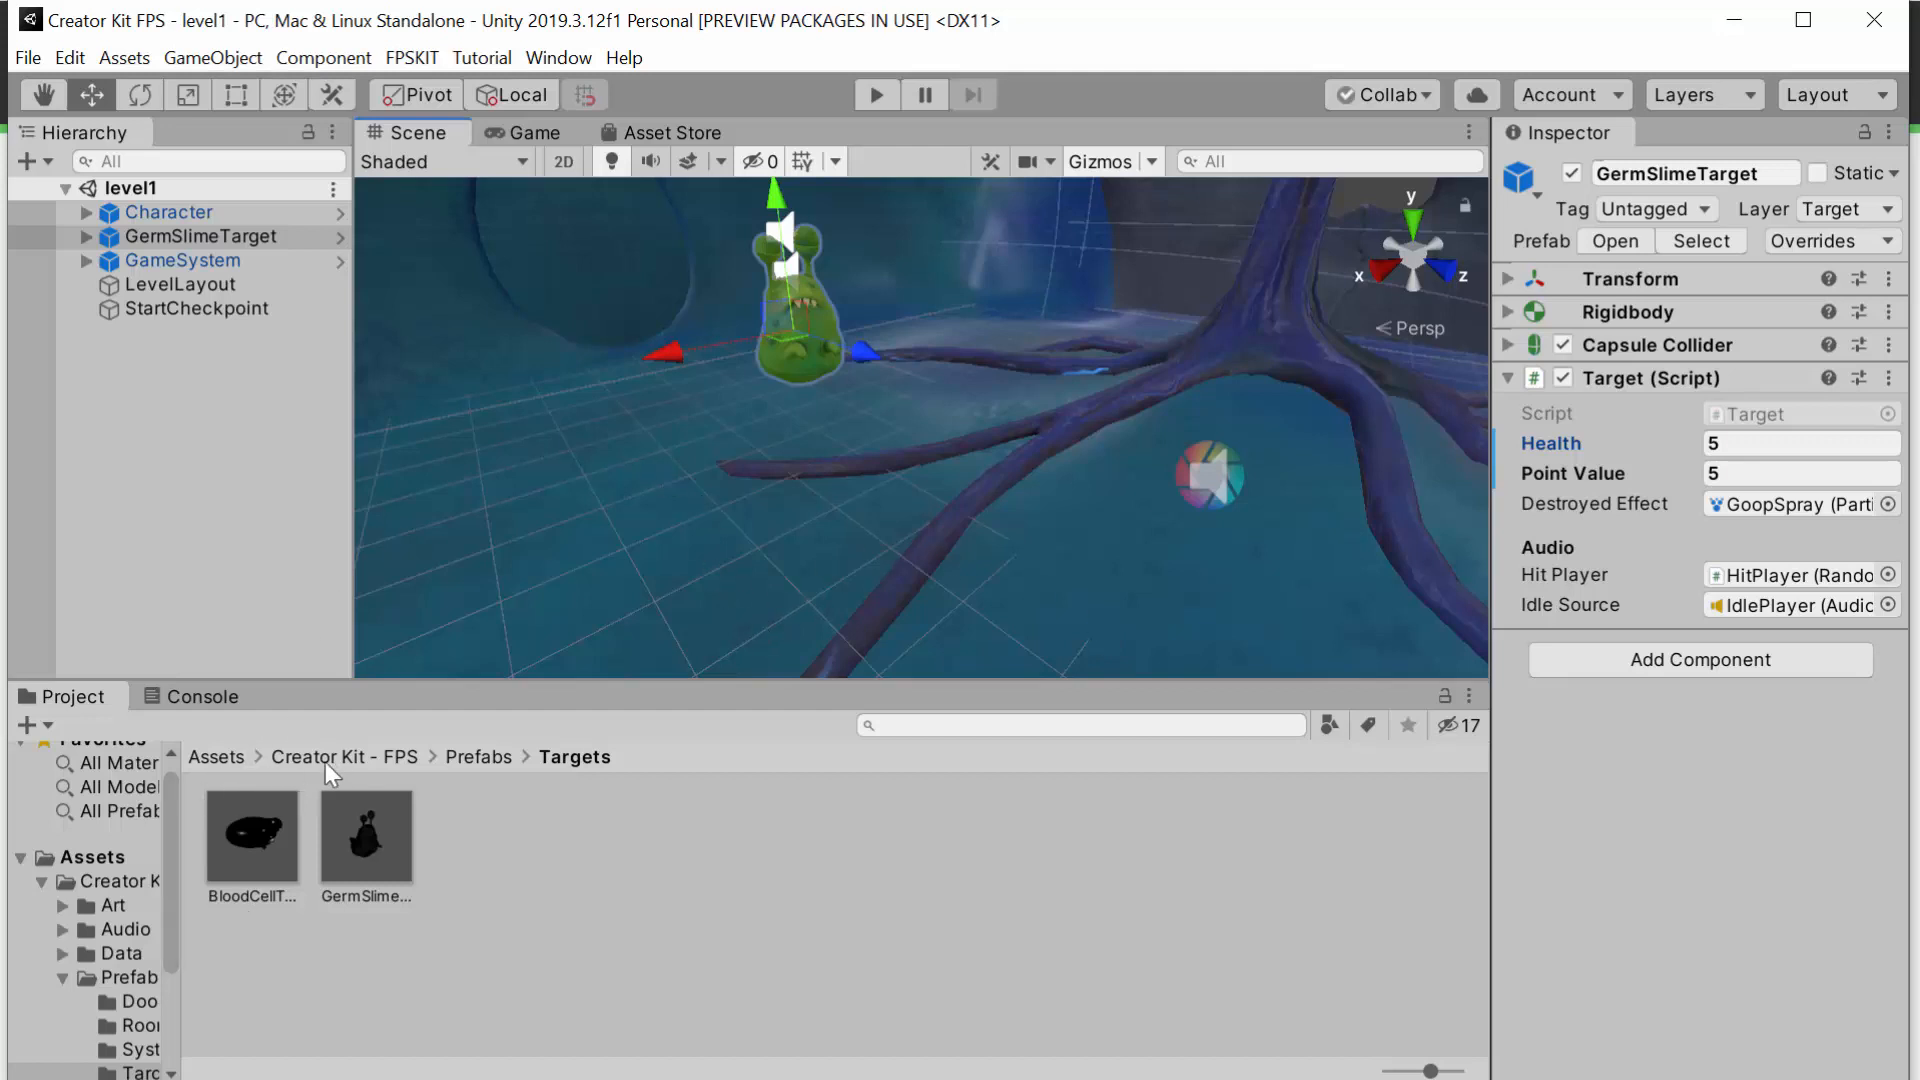
left_click(352, 756)
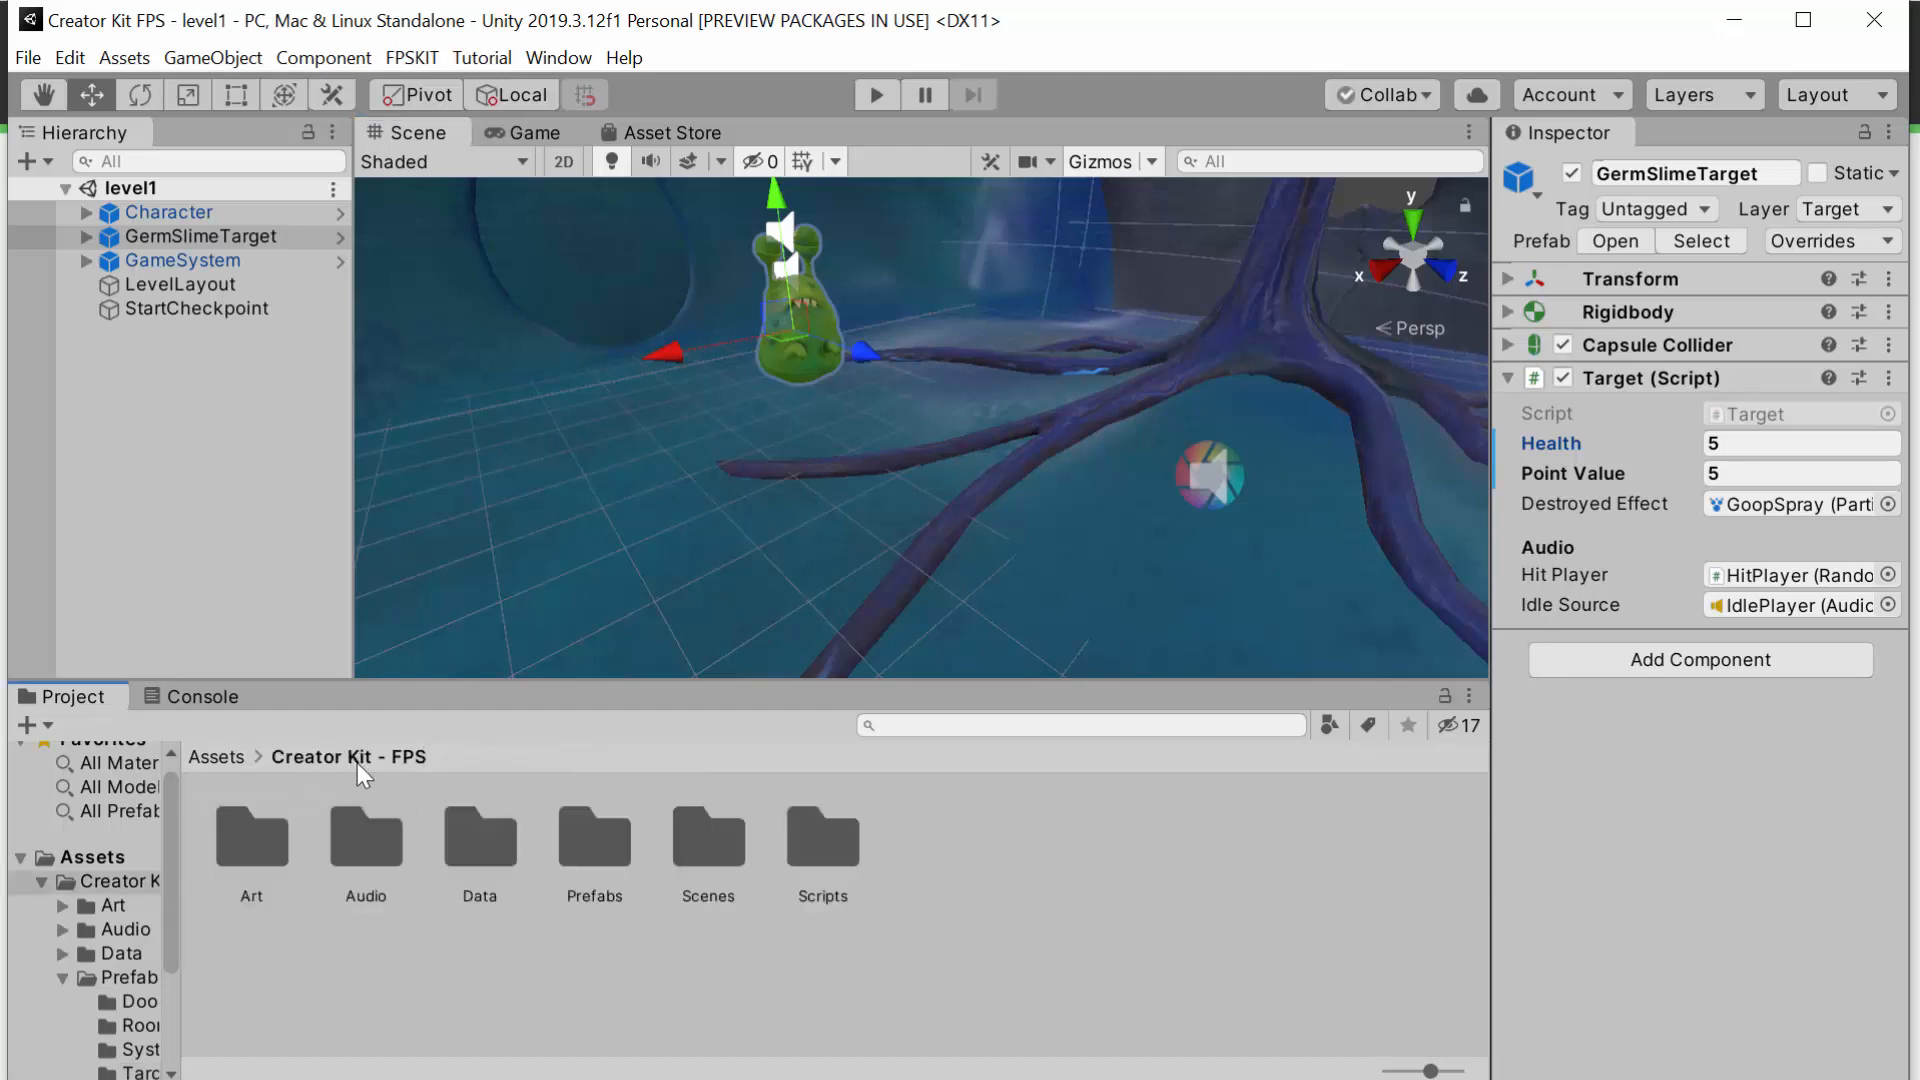
key("alt+Tab")
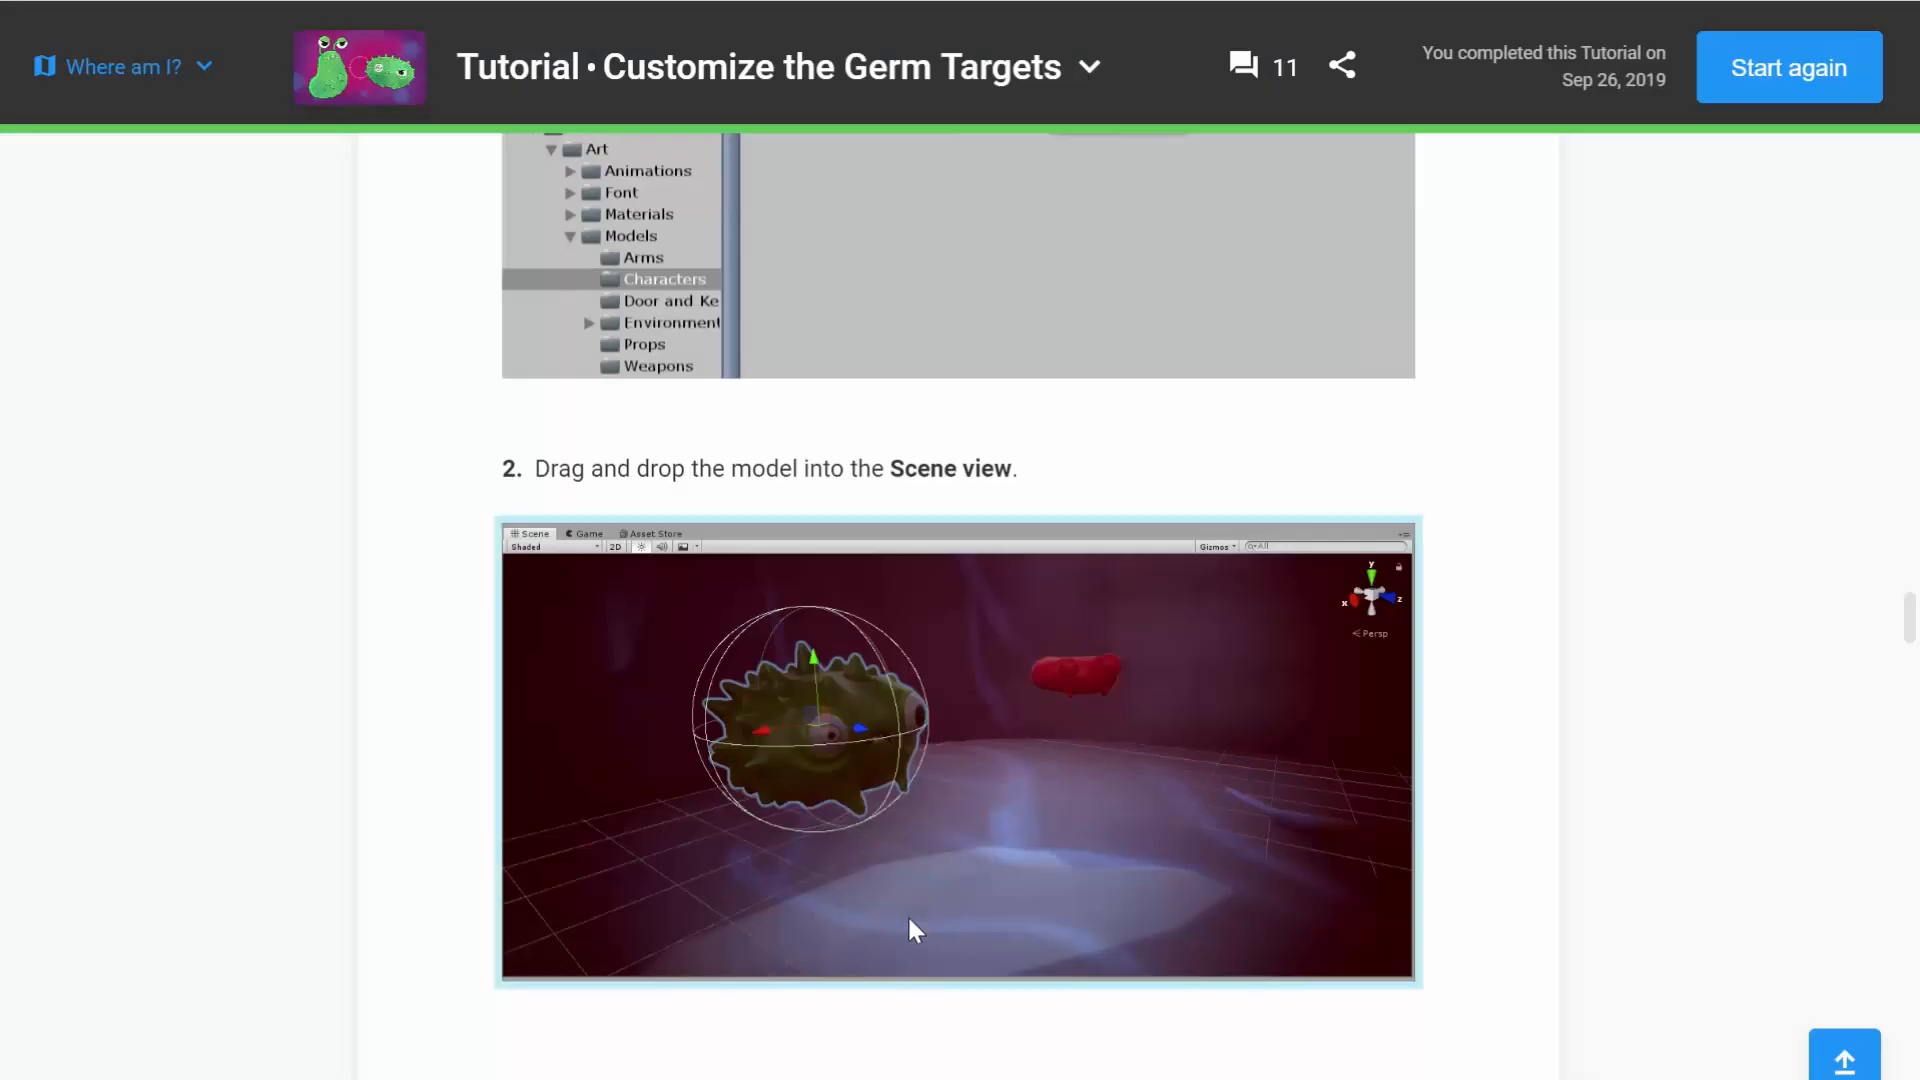
scroll(995, 930, "up", 4)
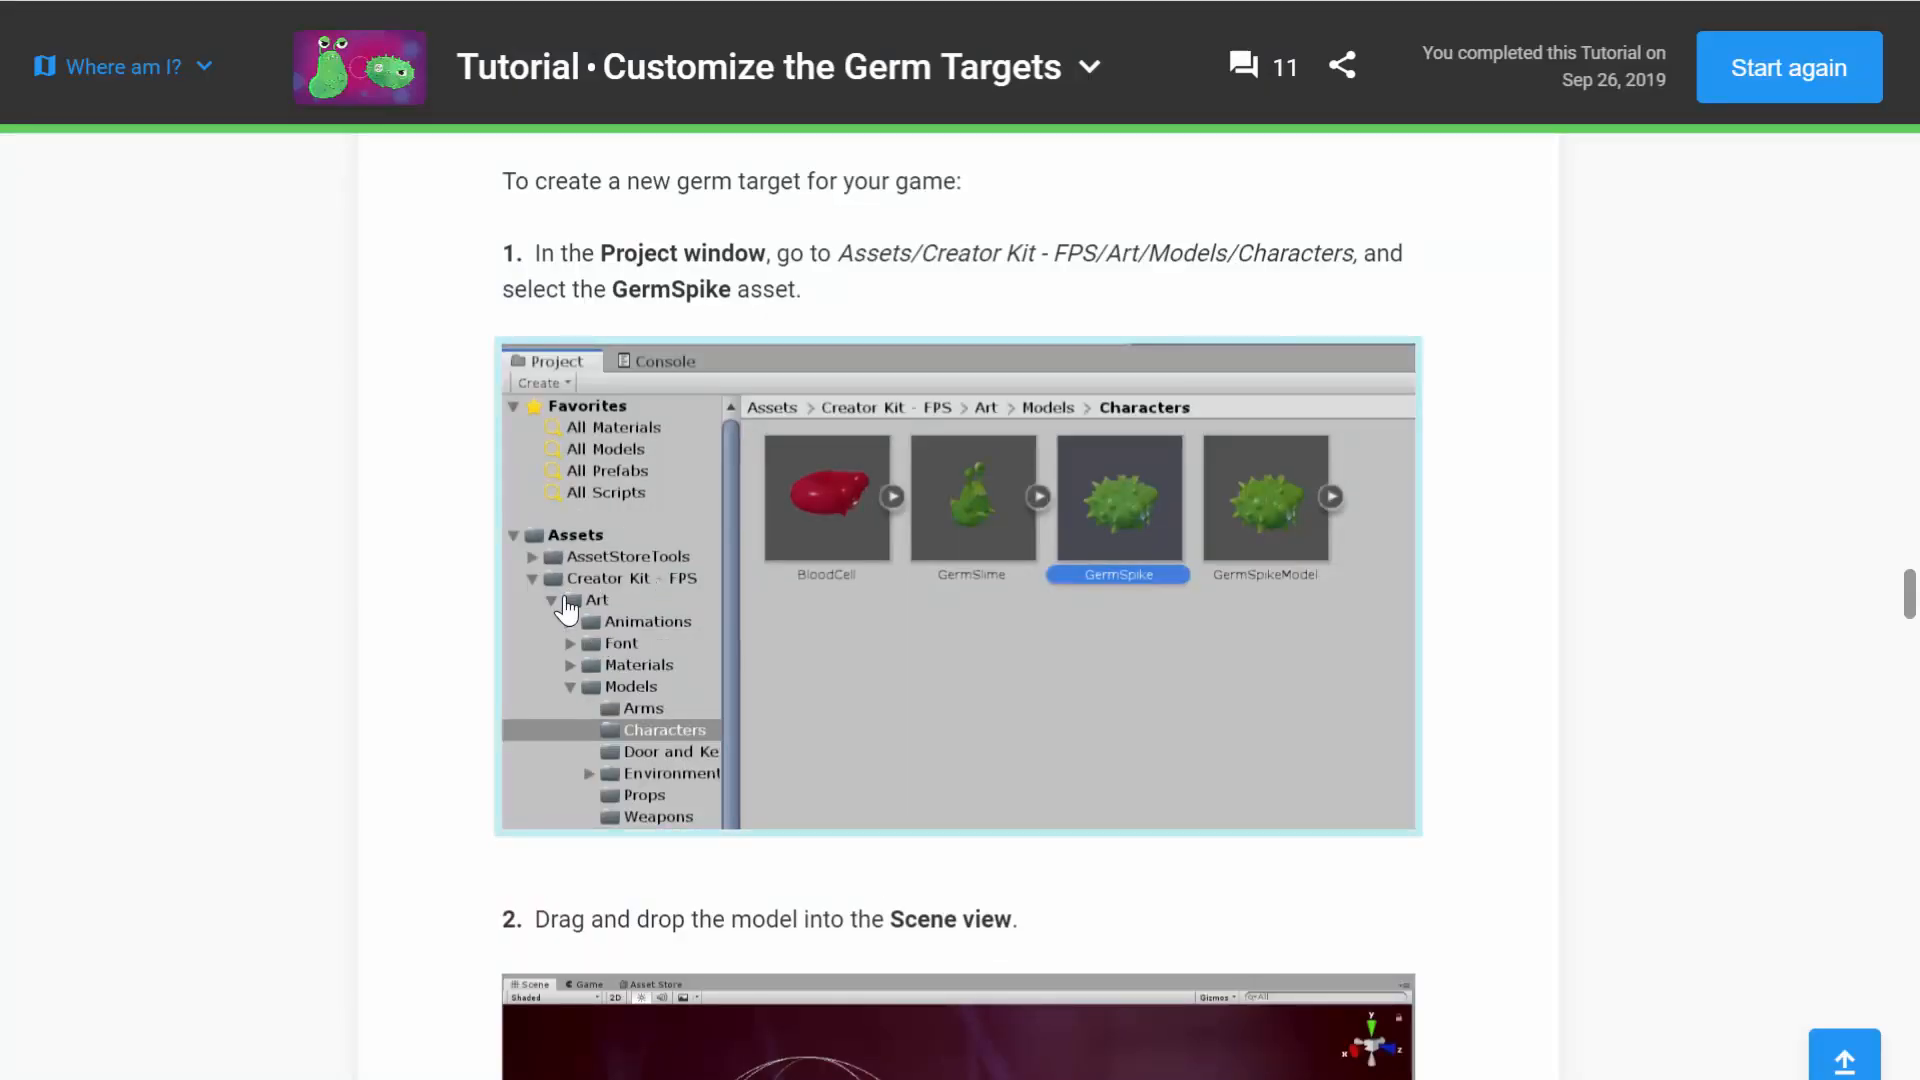
key("alt+Tab")
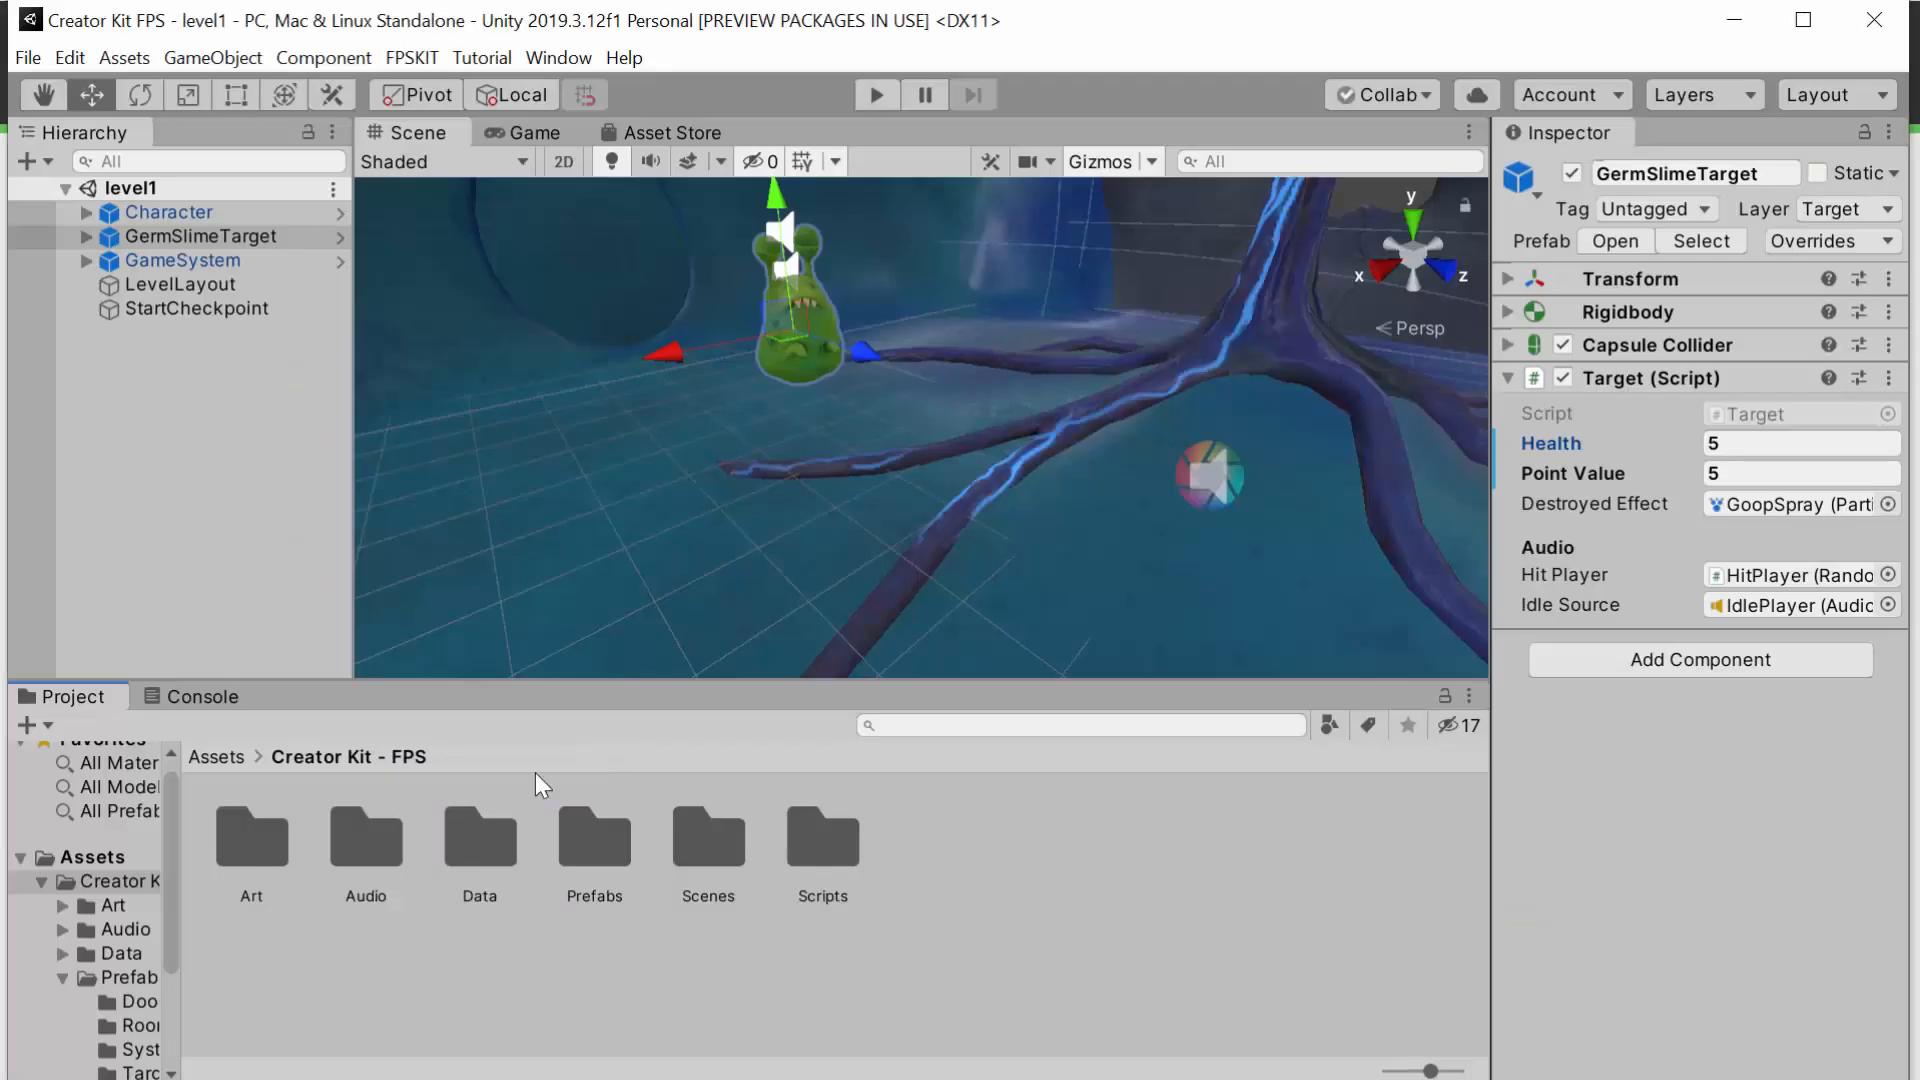
double_click(231, 866)
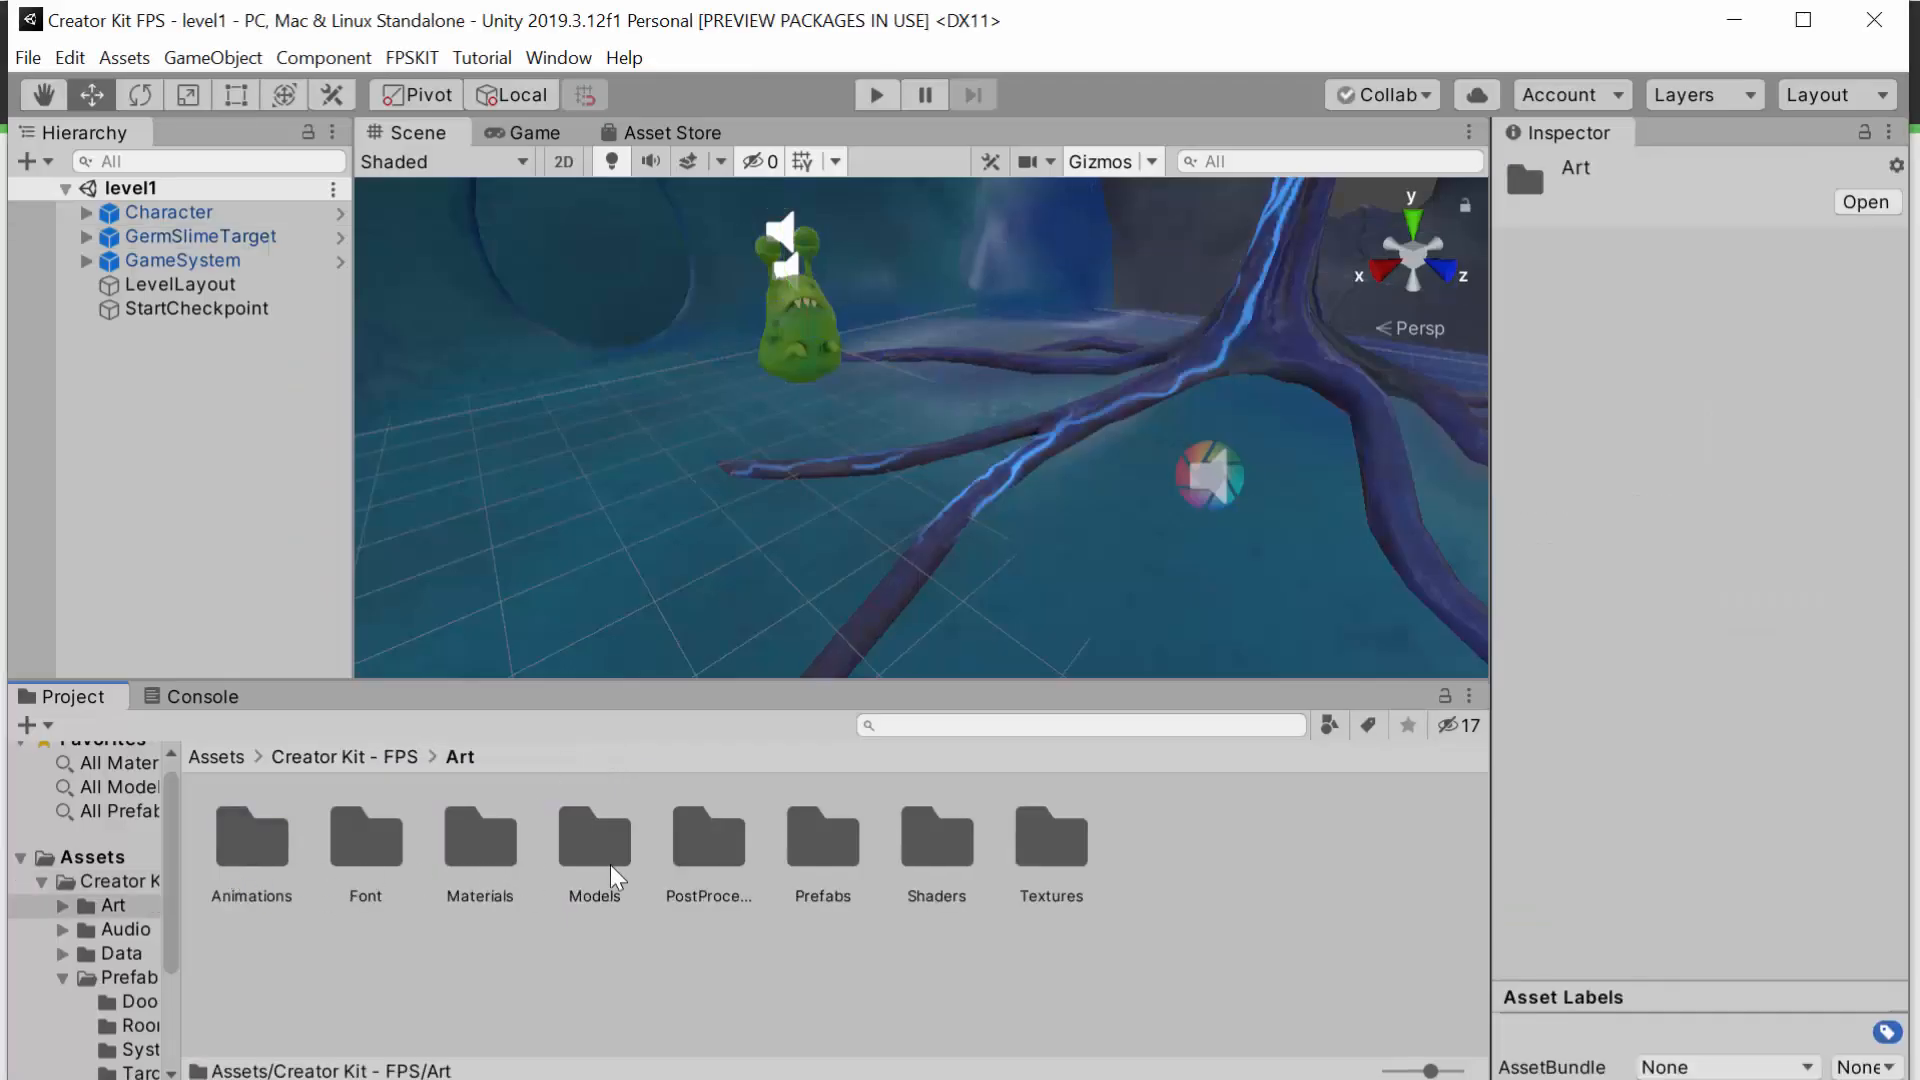
double_click(594, 840)
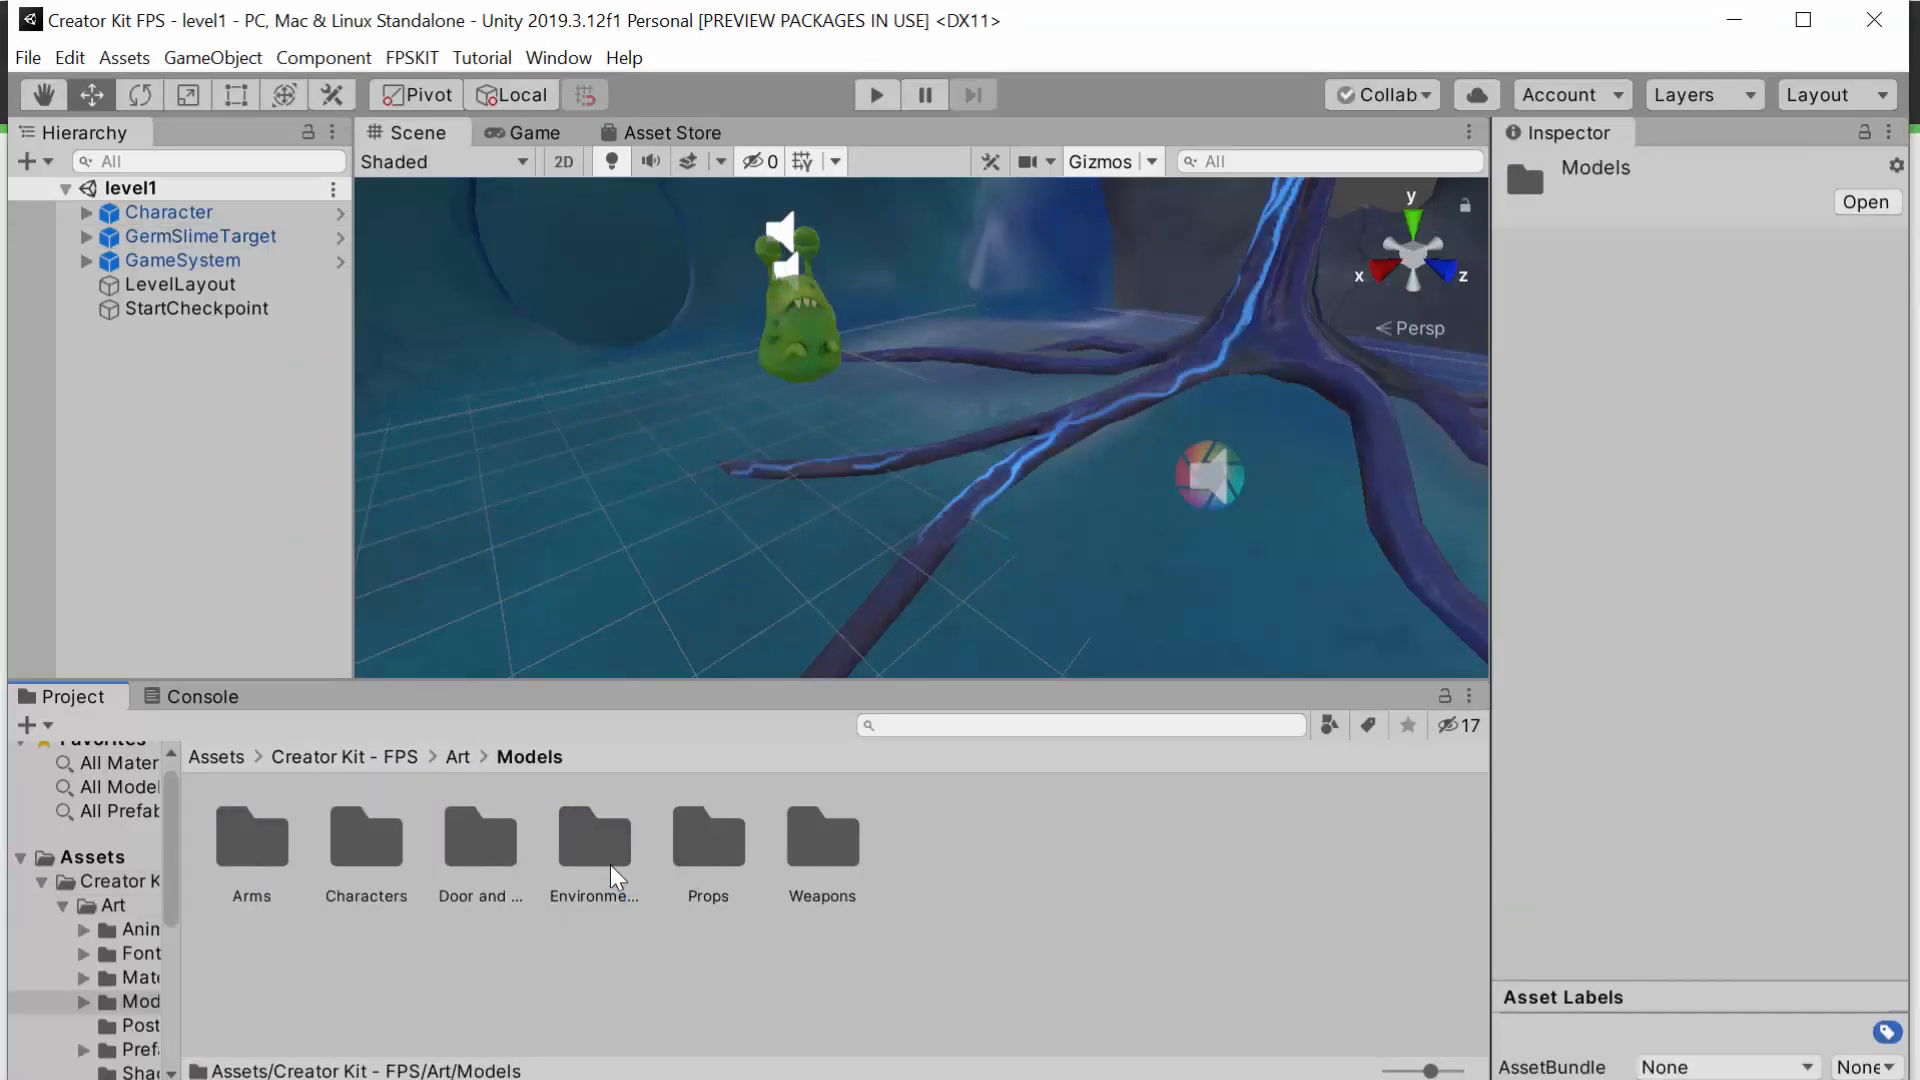
double_click(368, 856)
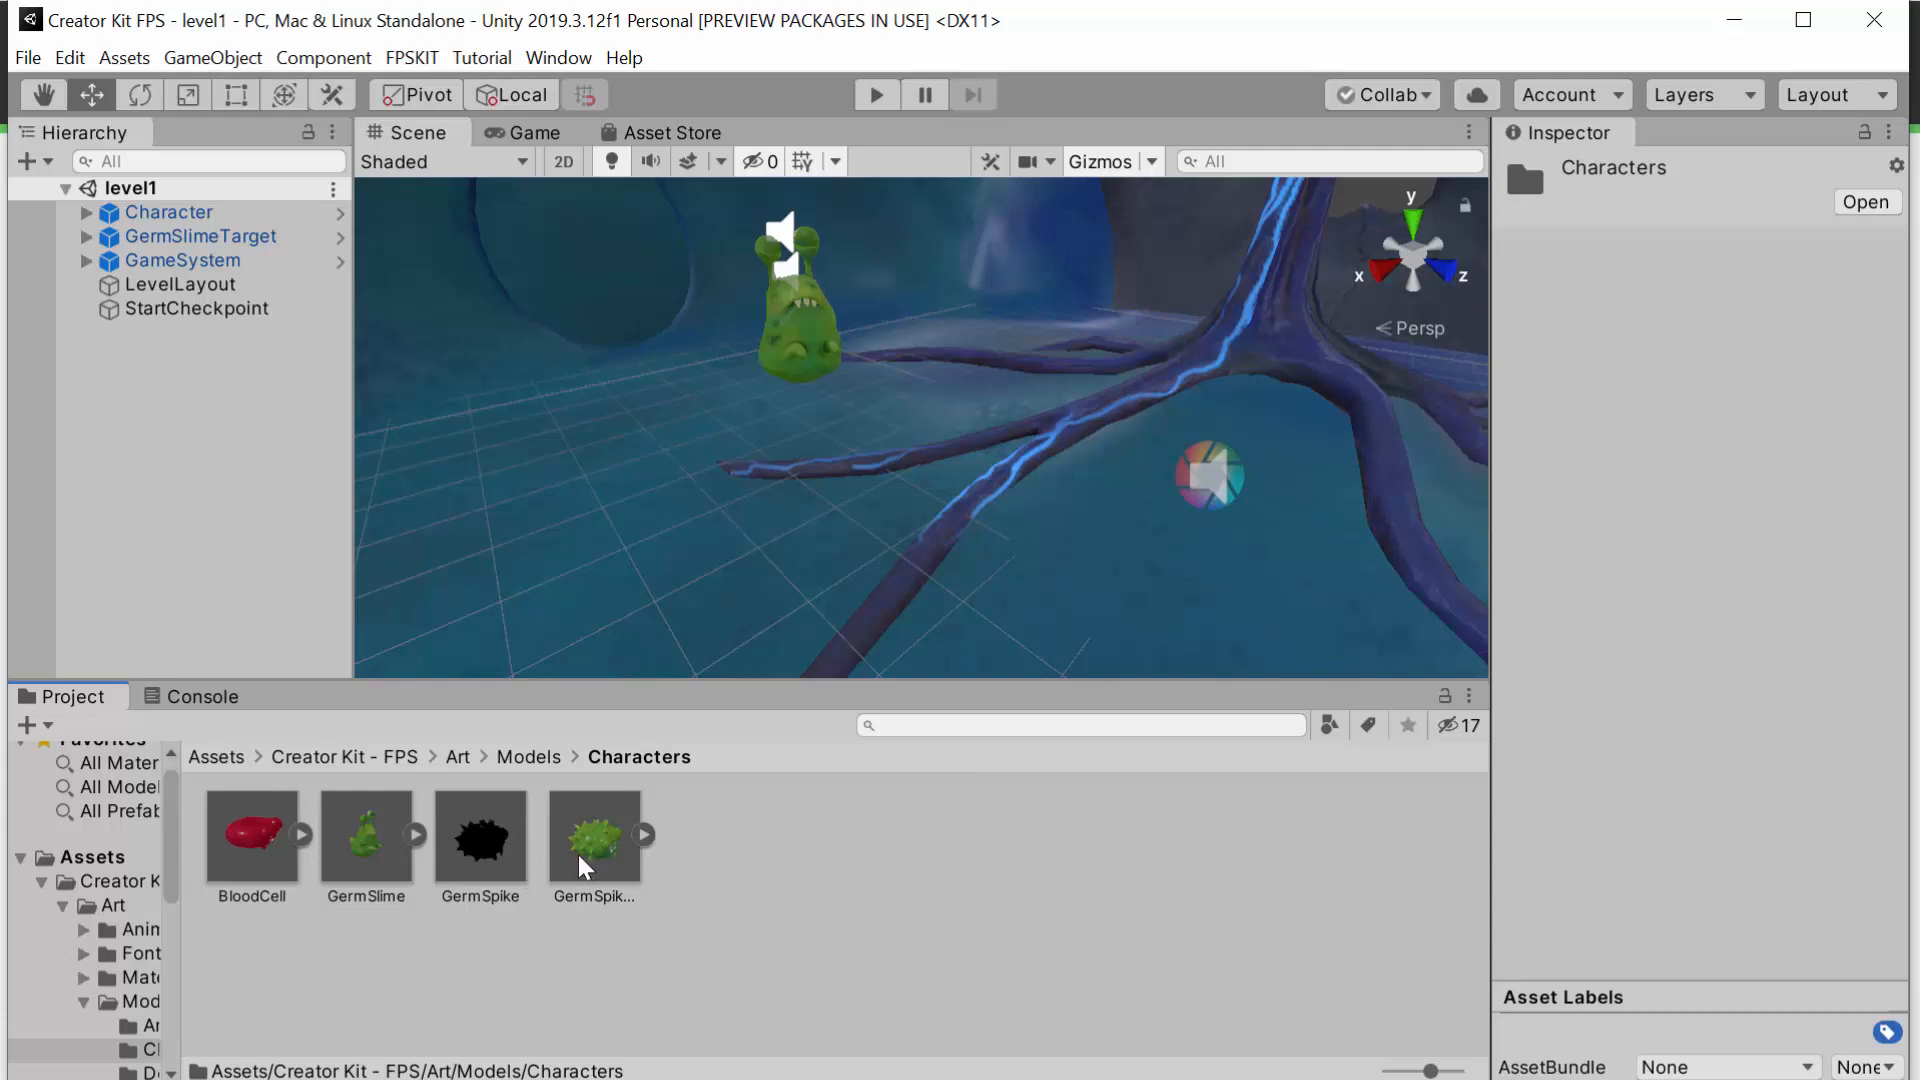
Step: Check the sub-assets of GermSpikeModel and place the model in the level1 scene in front of the GermSlimeTarget
left_click(644, 834)
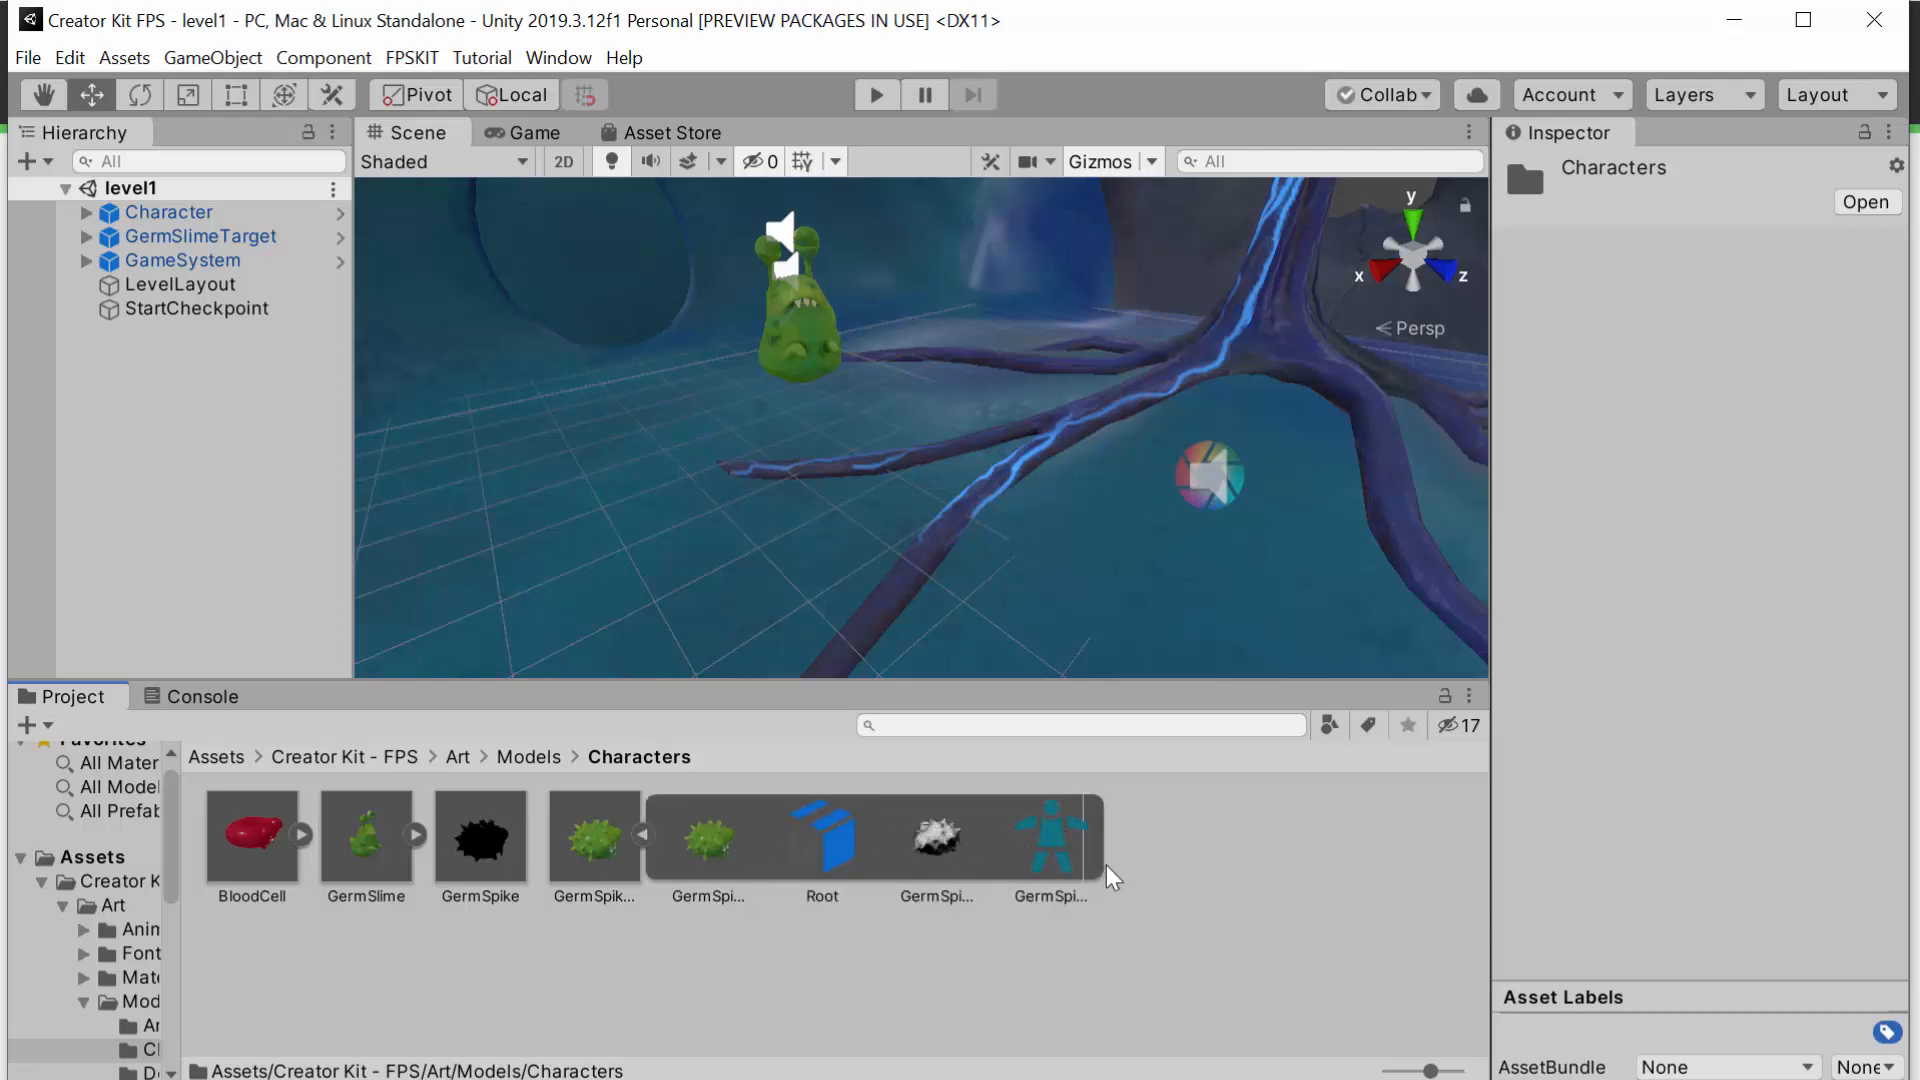
left_click(640, 834)
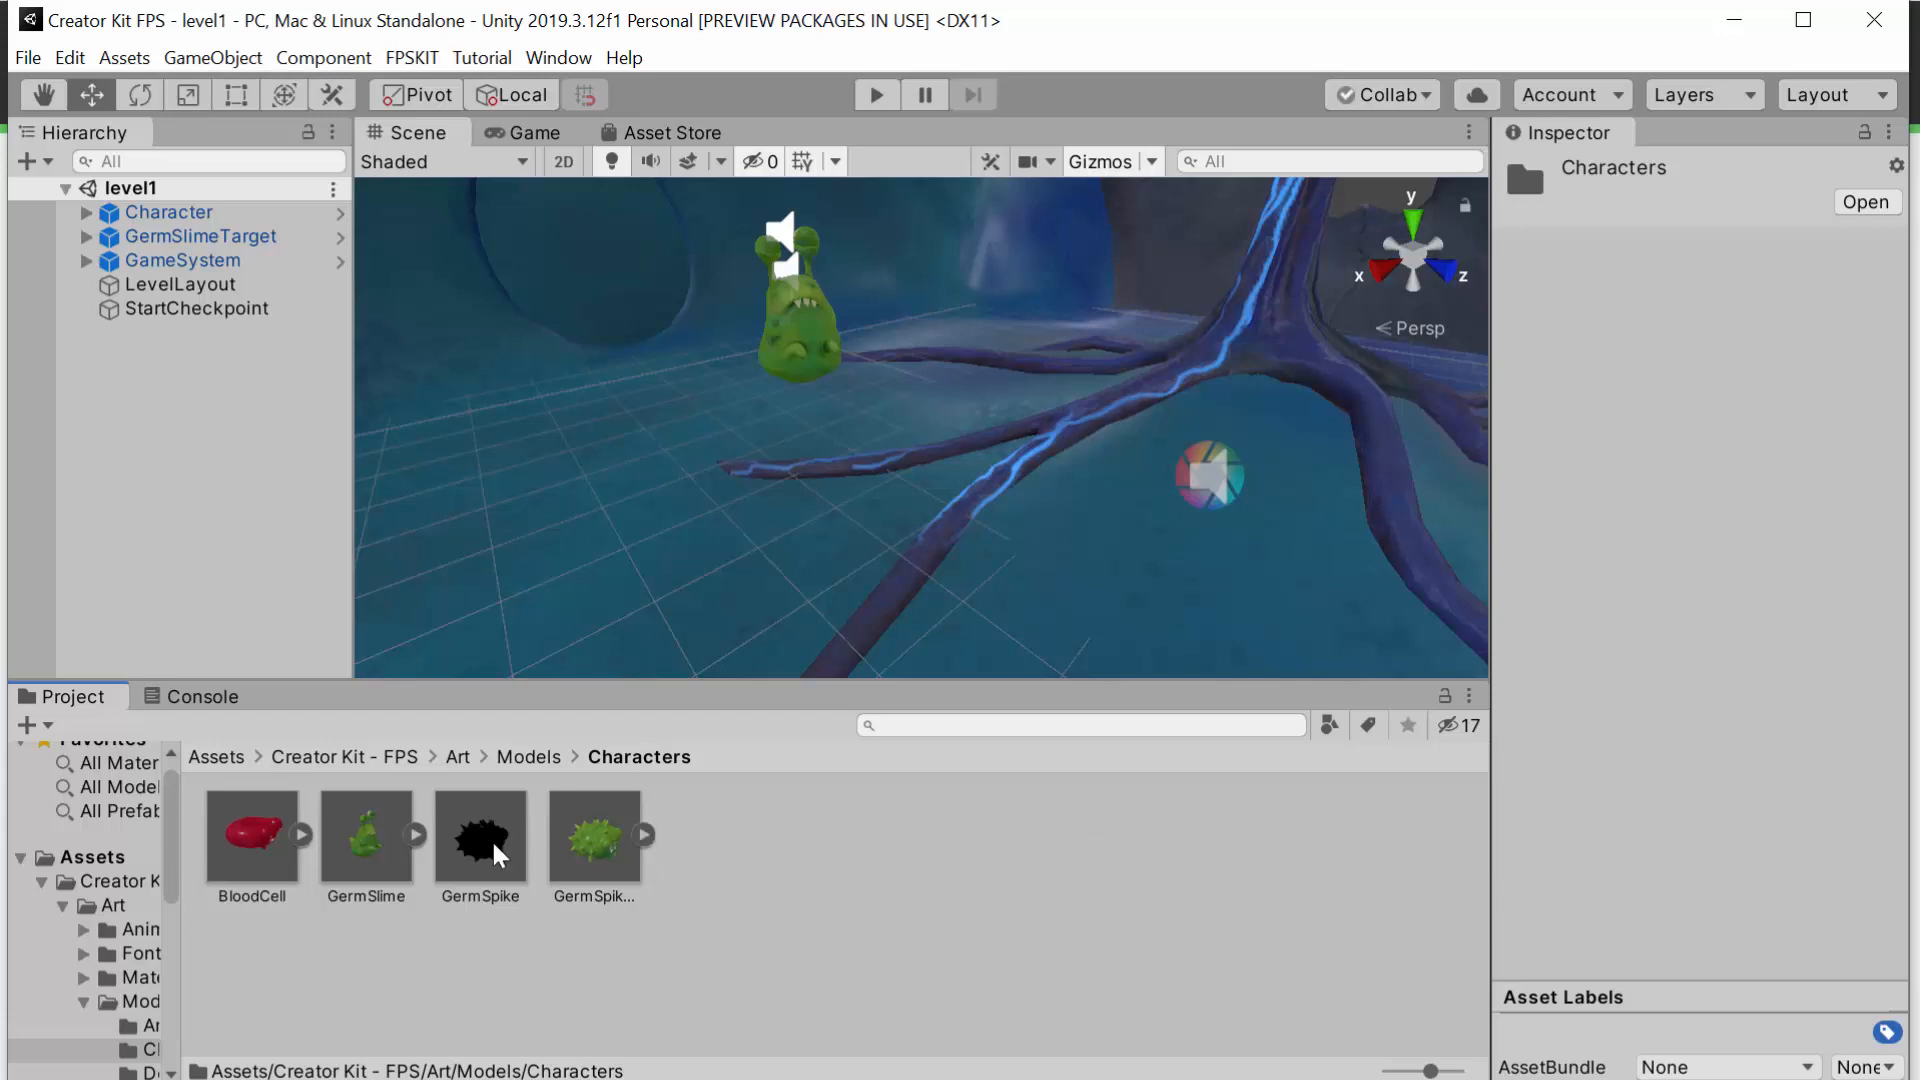
left_click_drag(618, 838, 692, 561)
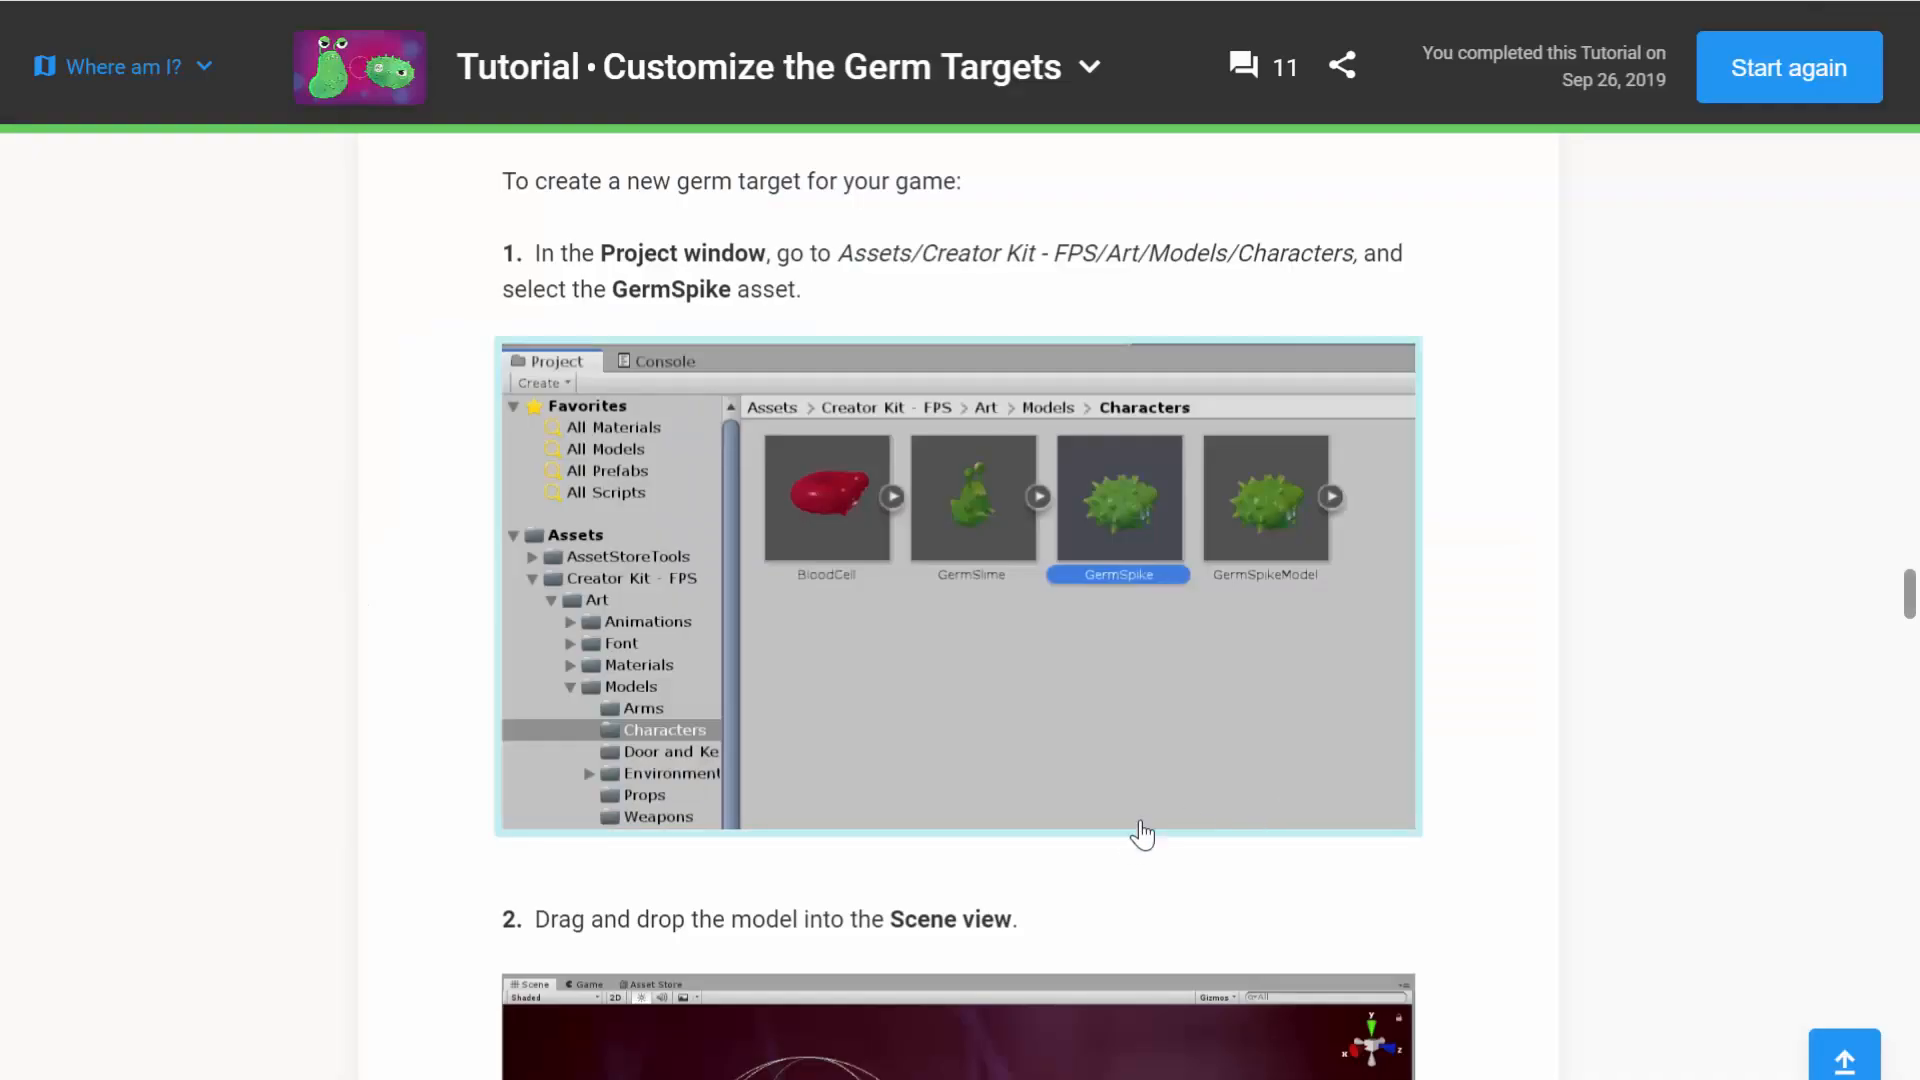
Step: Read instruction 3 in the browser tutorial, and in Unity select the model's GermSpike child object and collapse its Skinned Mesh Renderer component
scroll(1132, 836, "down", 10)
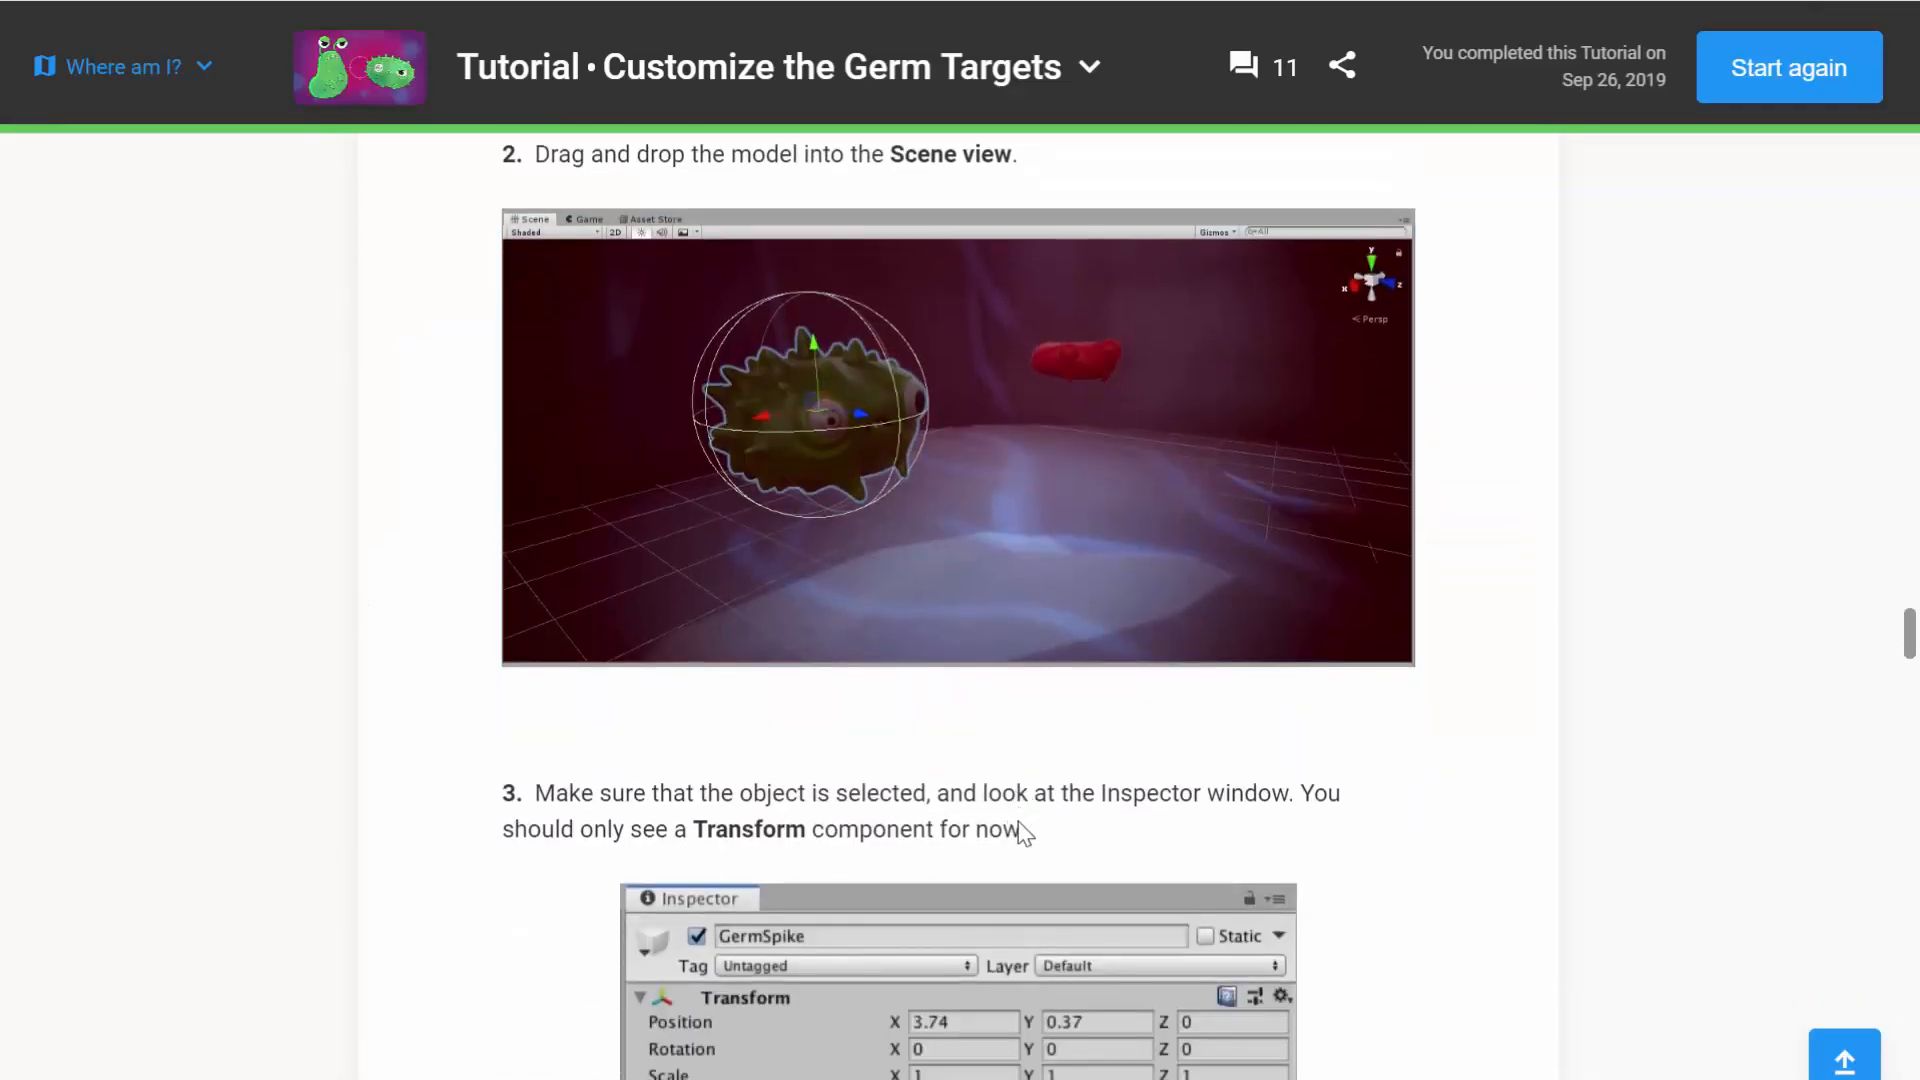
scroll(1018, 820, "down", 2)
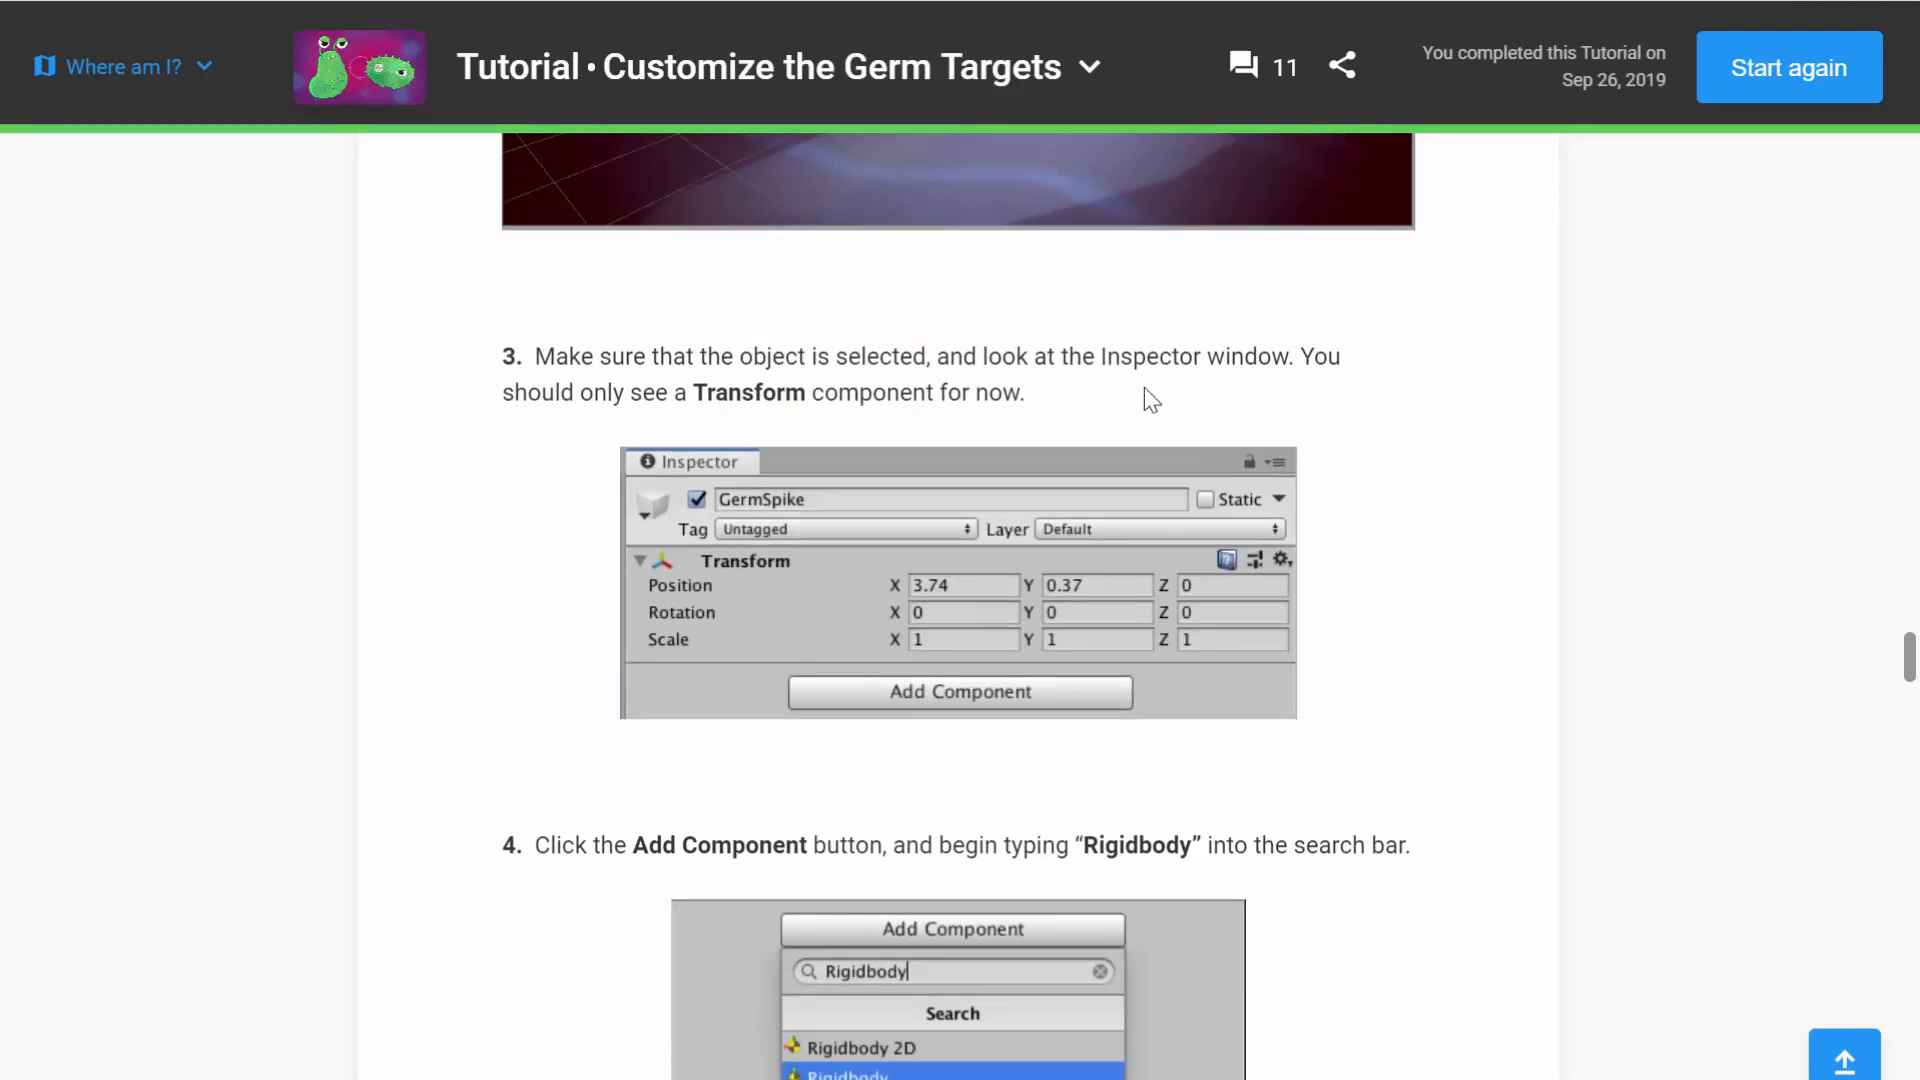
key("alt+Tab")
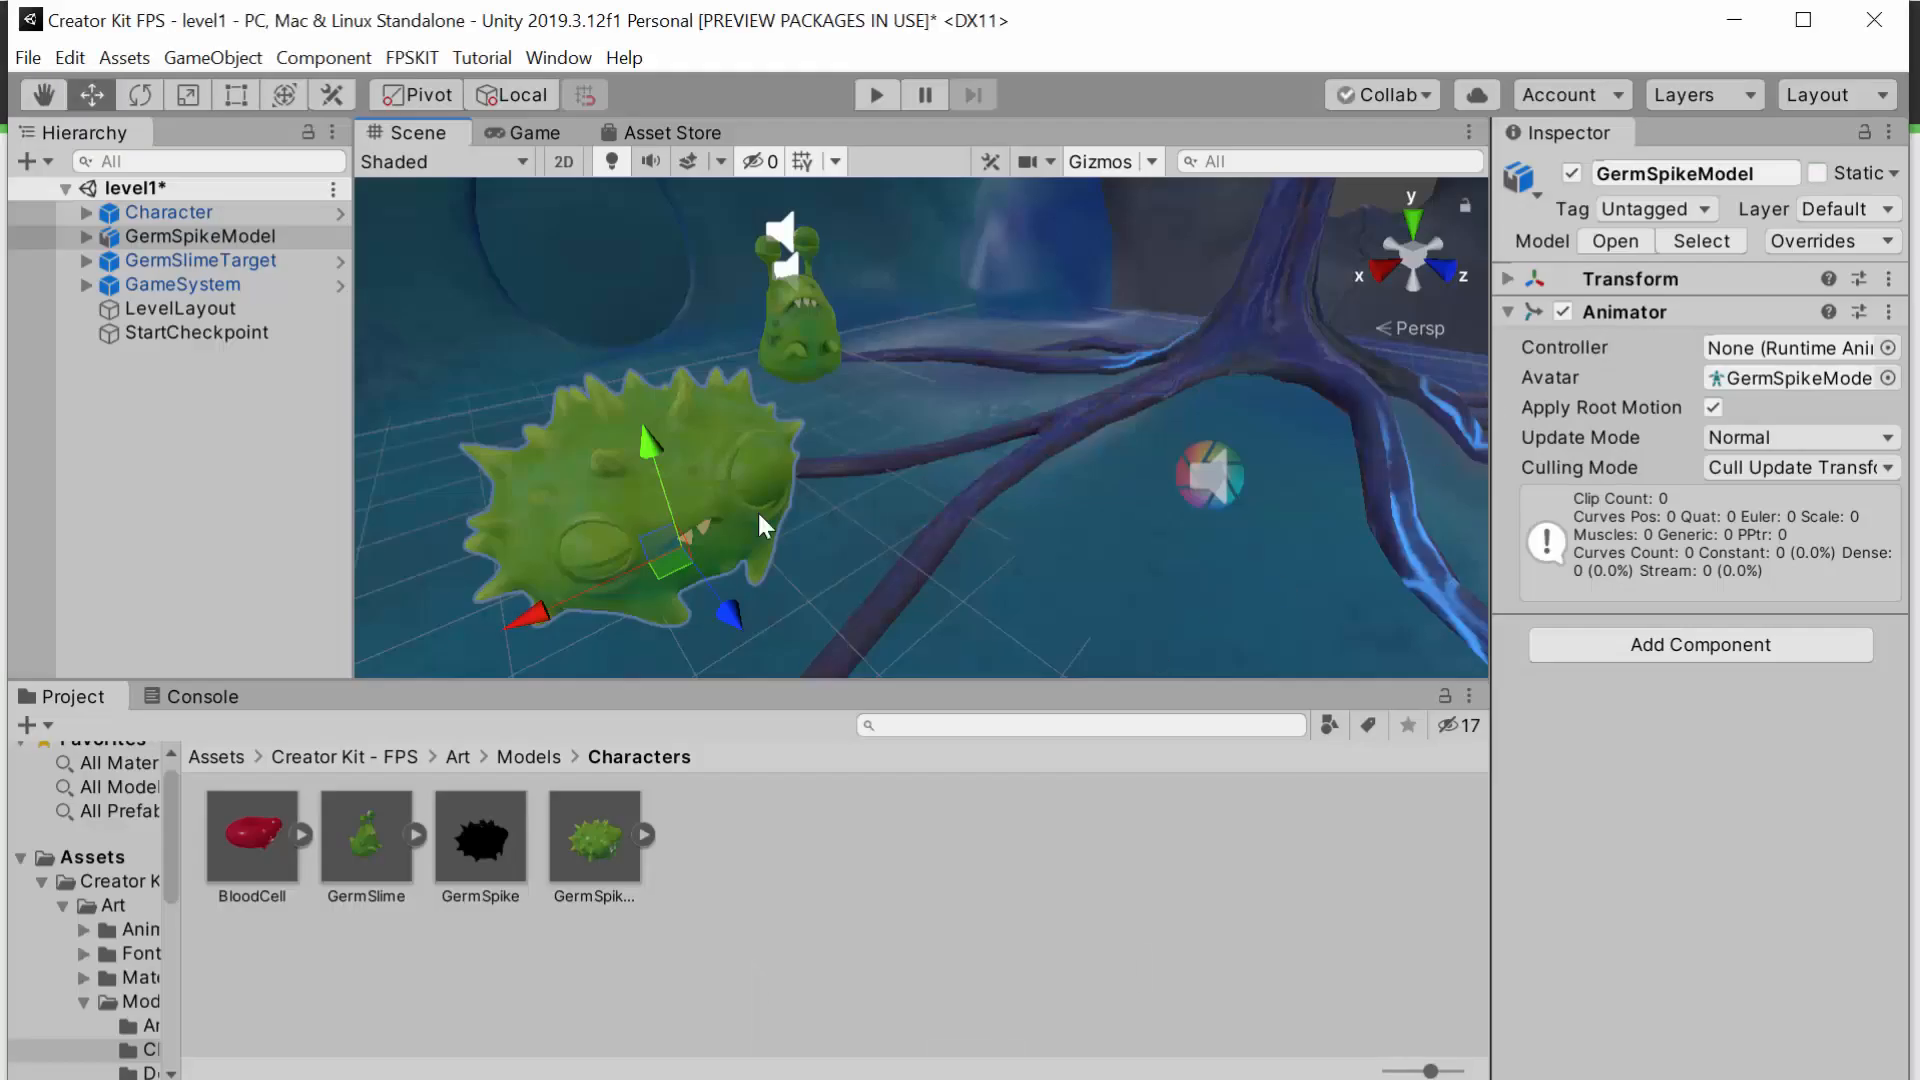
left_click(693, 489)
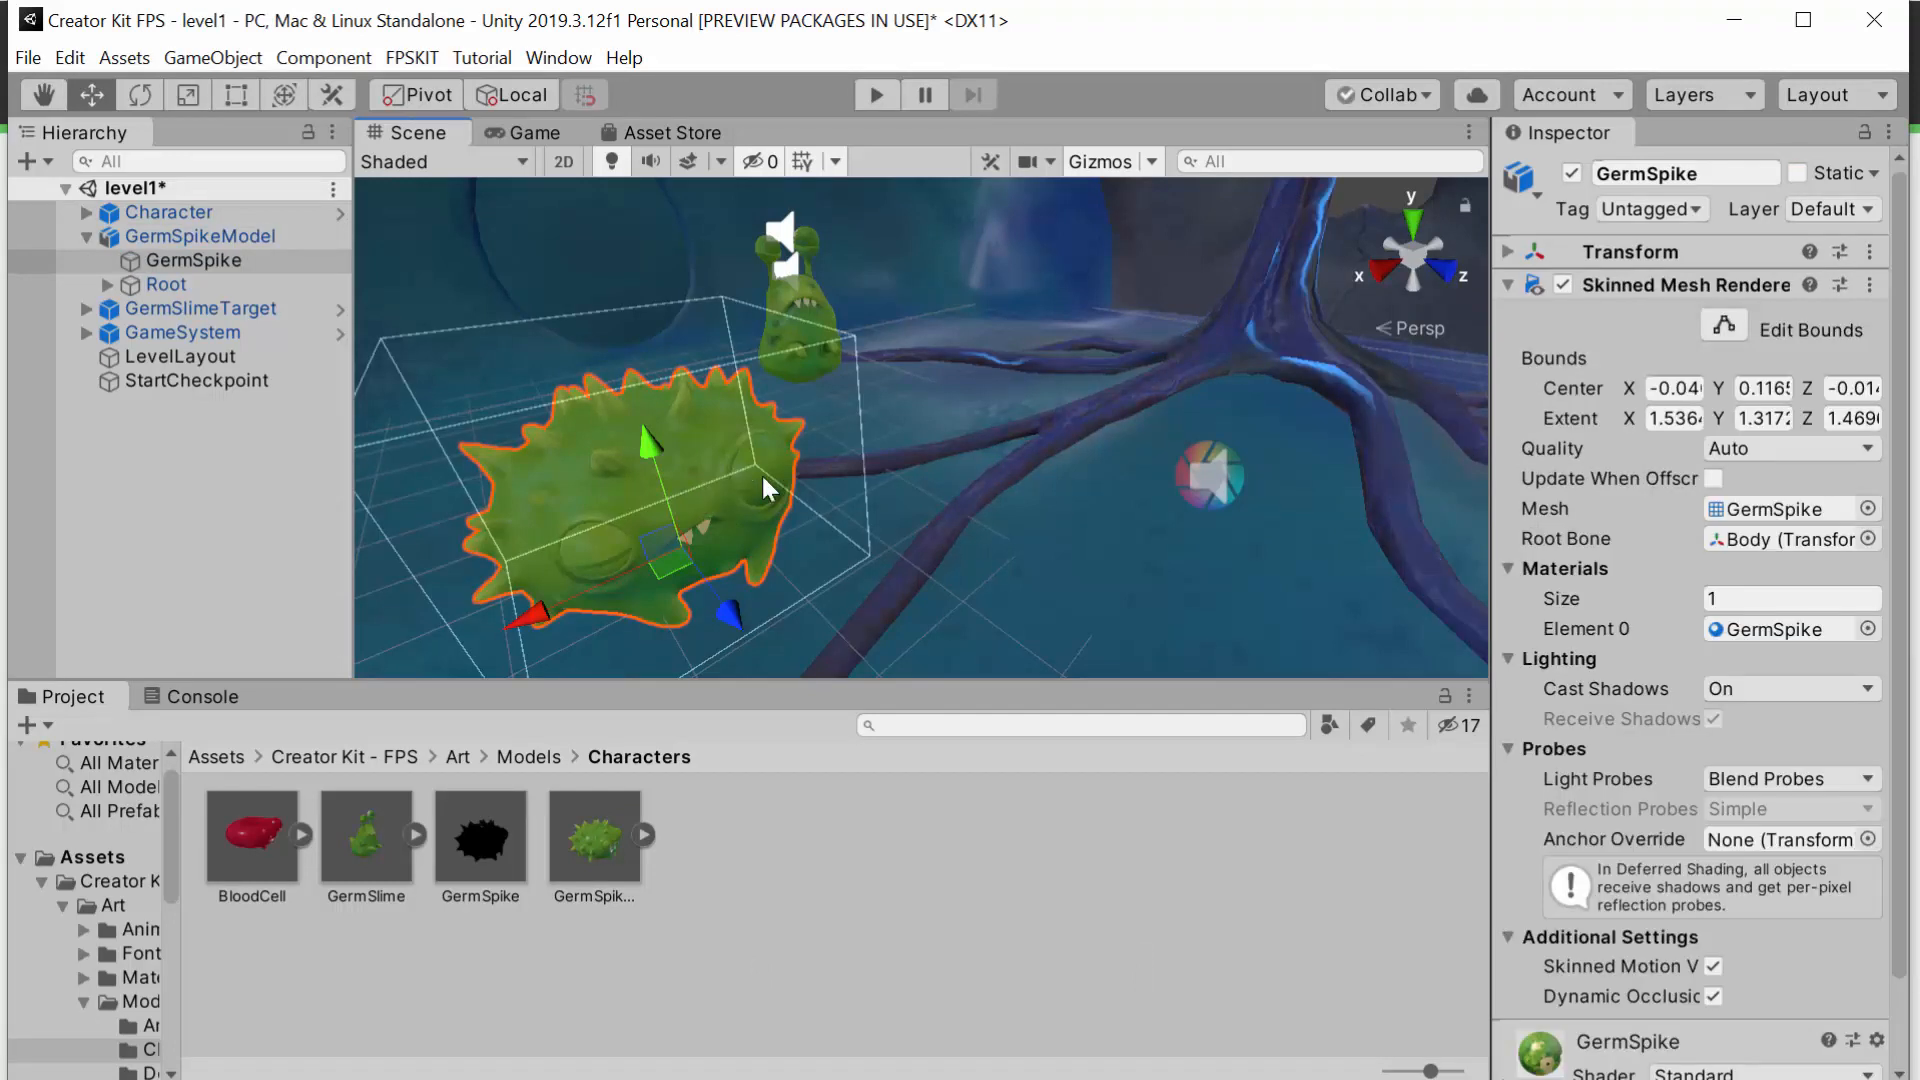
left_click(1503, 285)
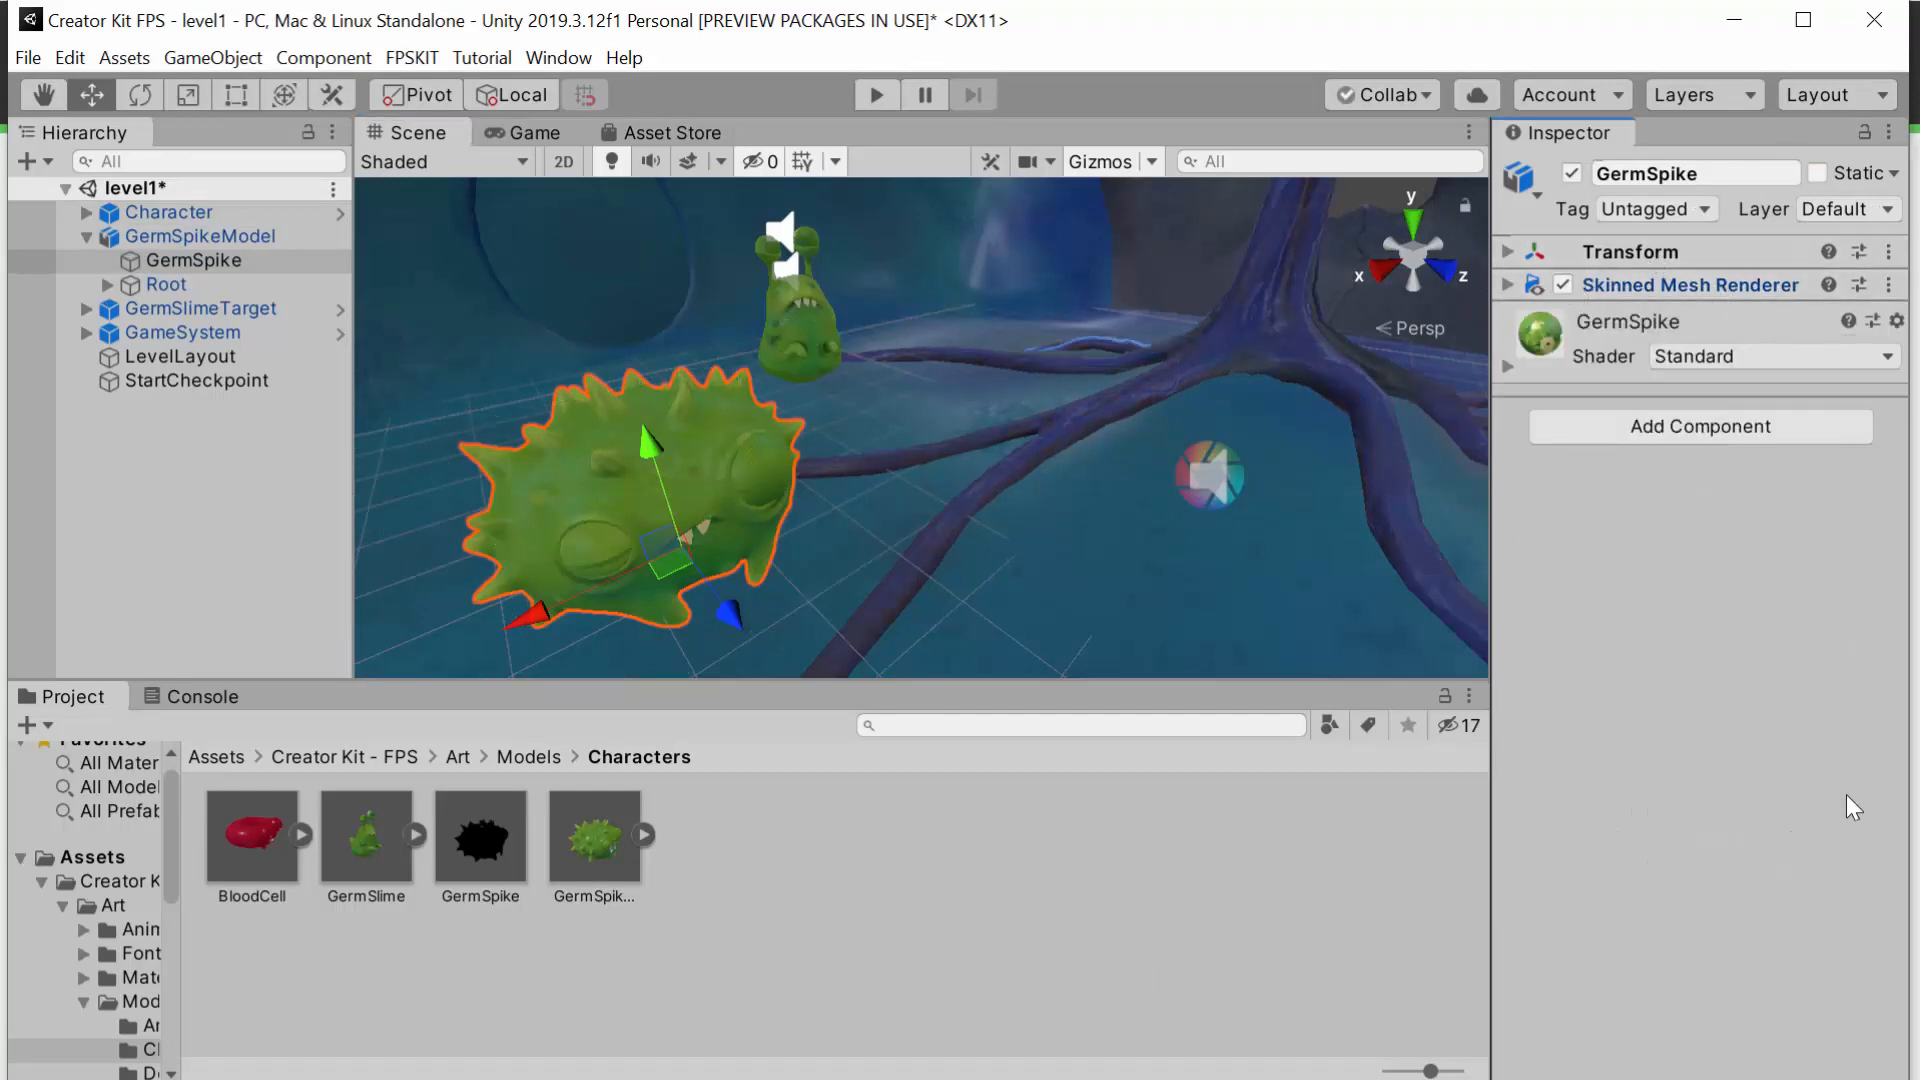
Step: Read instruction 4 of the browser tutorial about adding a Rigidbody to GermSpike, and return to Unity
key("alt+Tab")
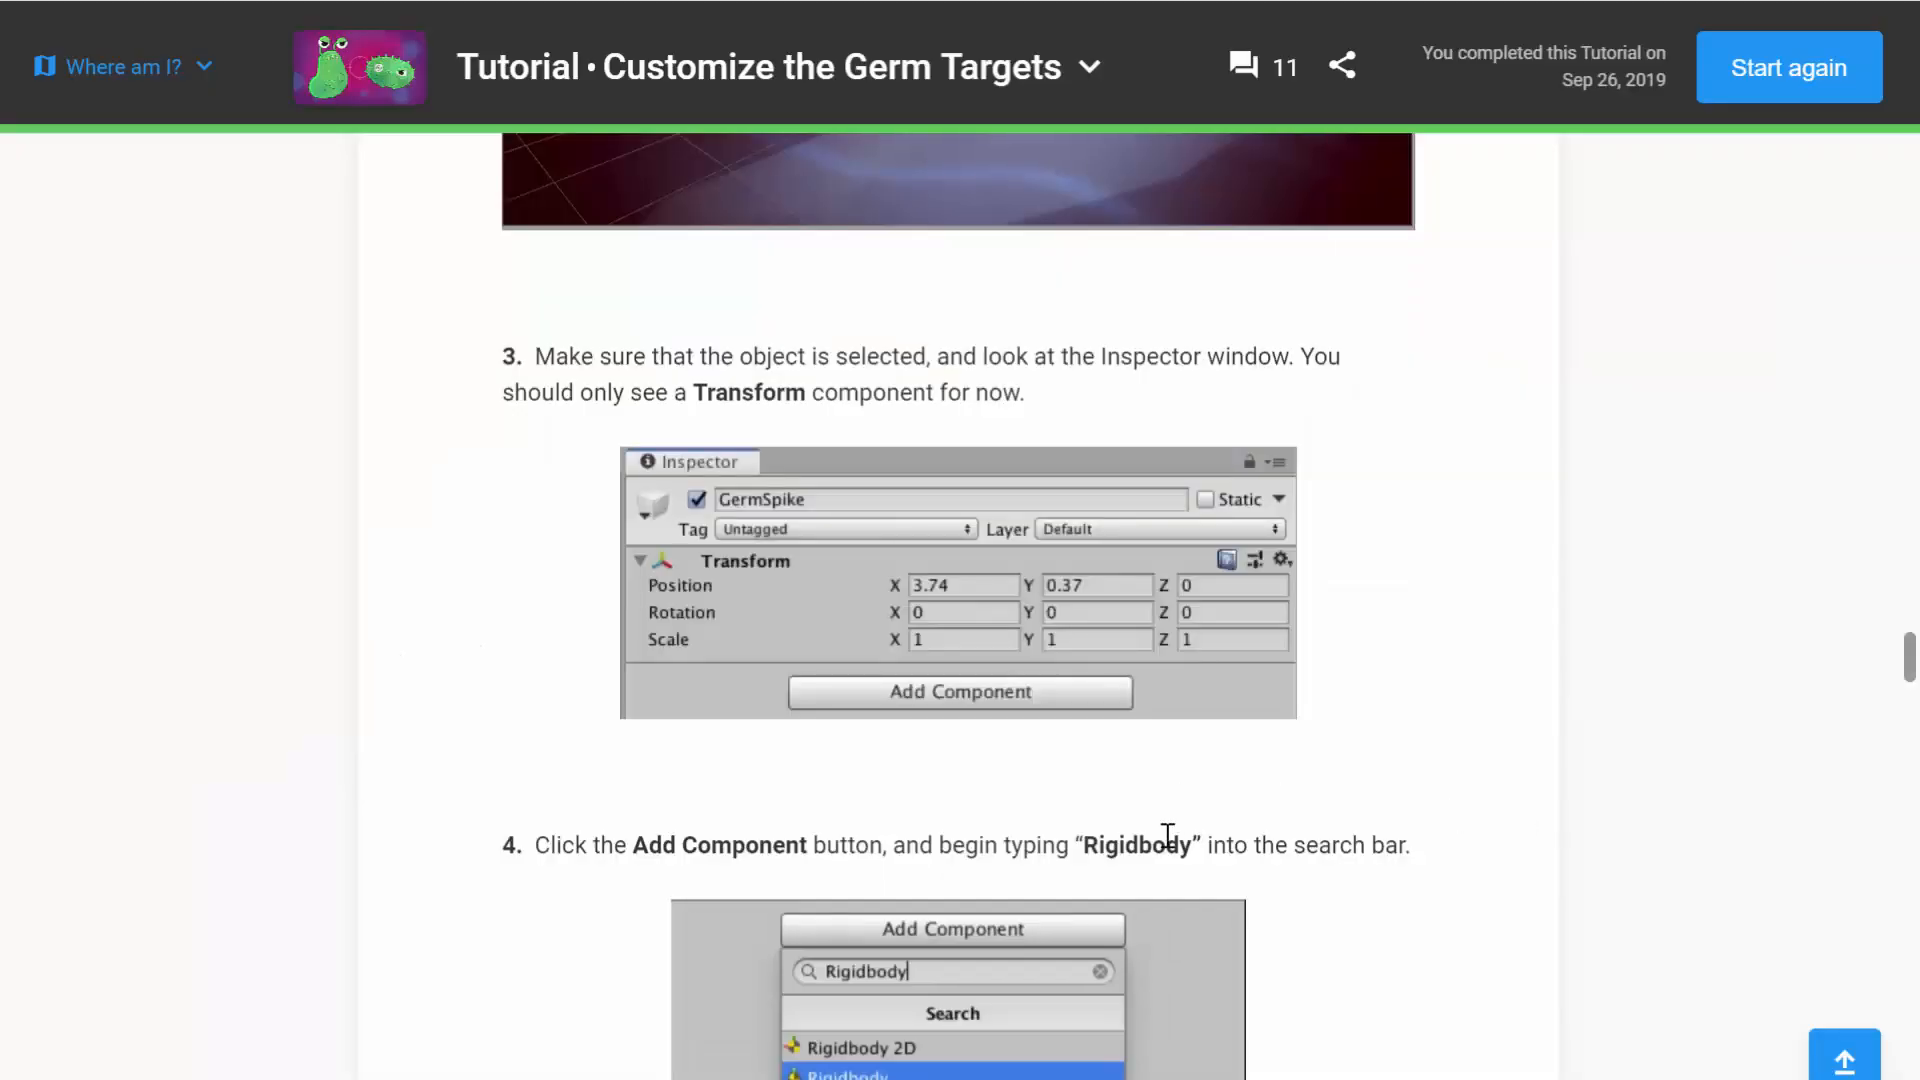
scroll(1157, 693, "down", 2)
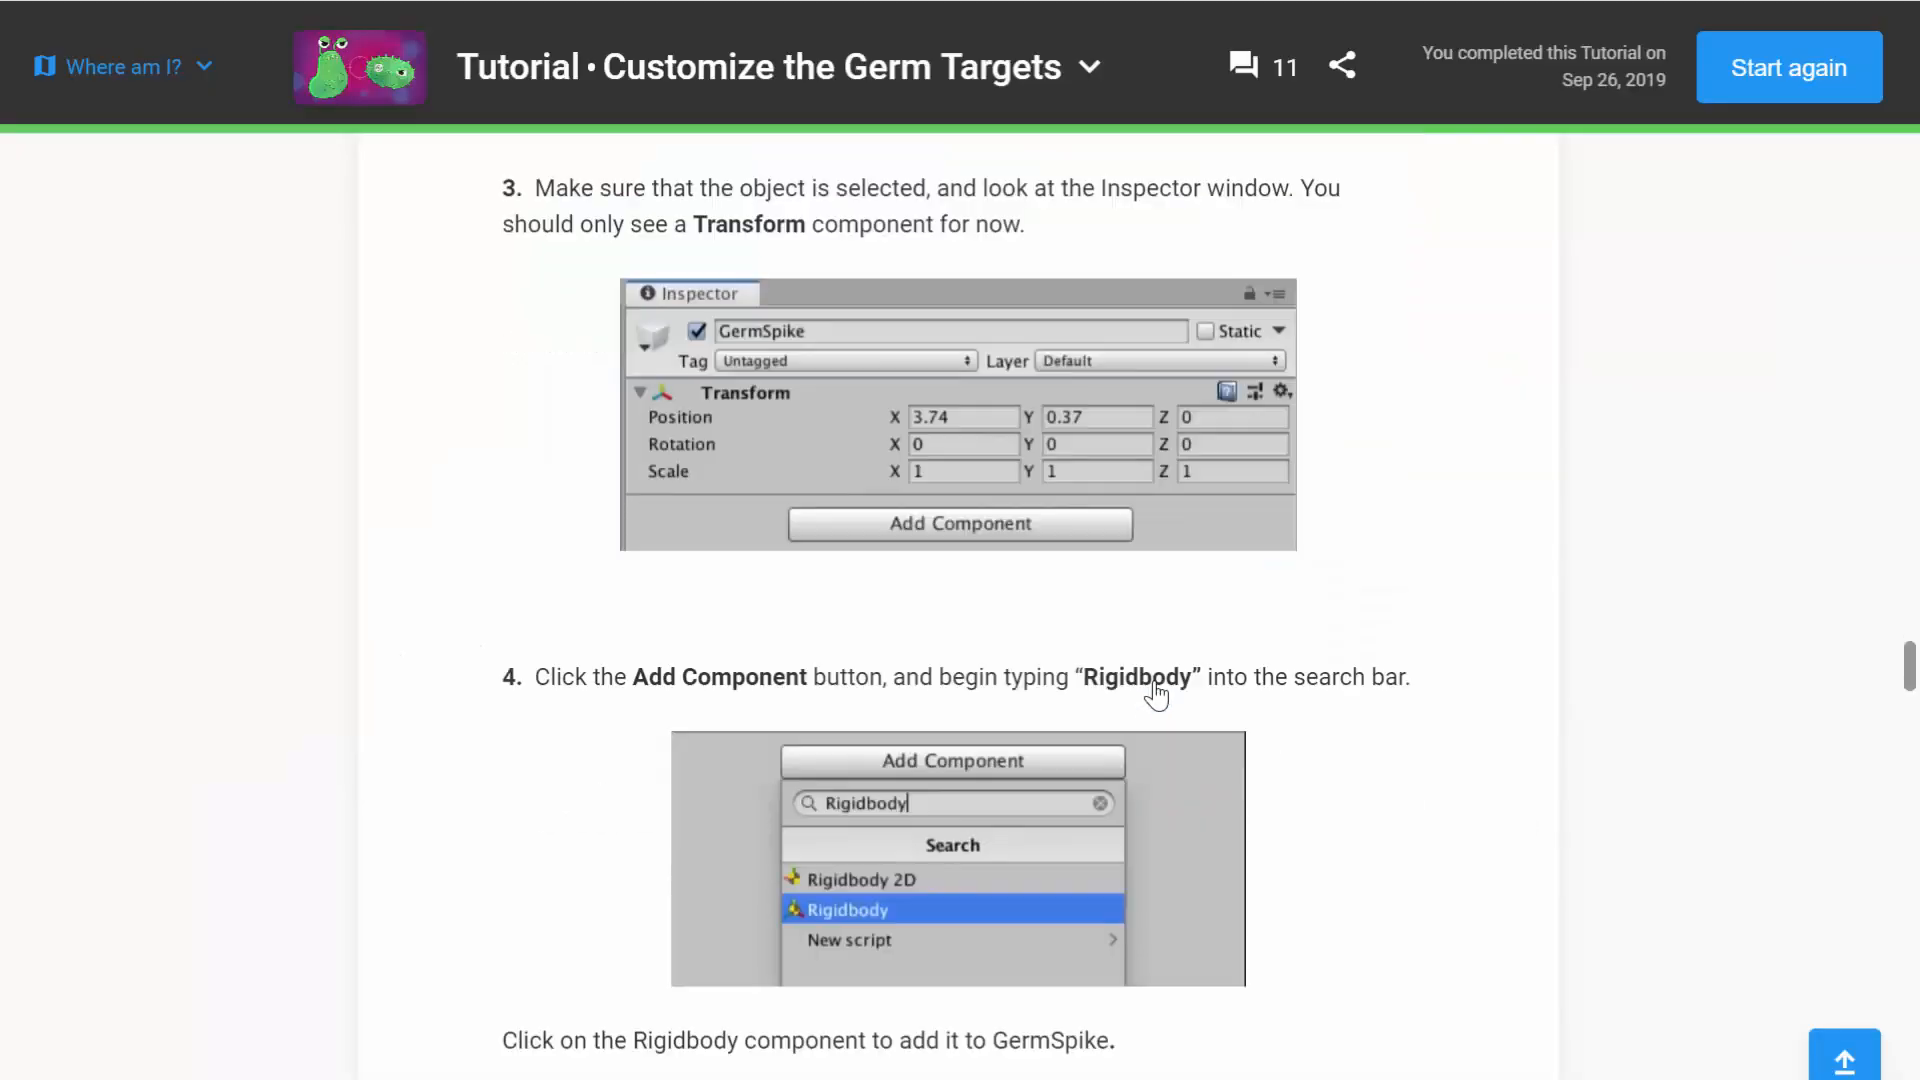
scroll(1157, 693, "down", 3)
key("alt+Tab")
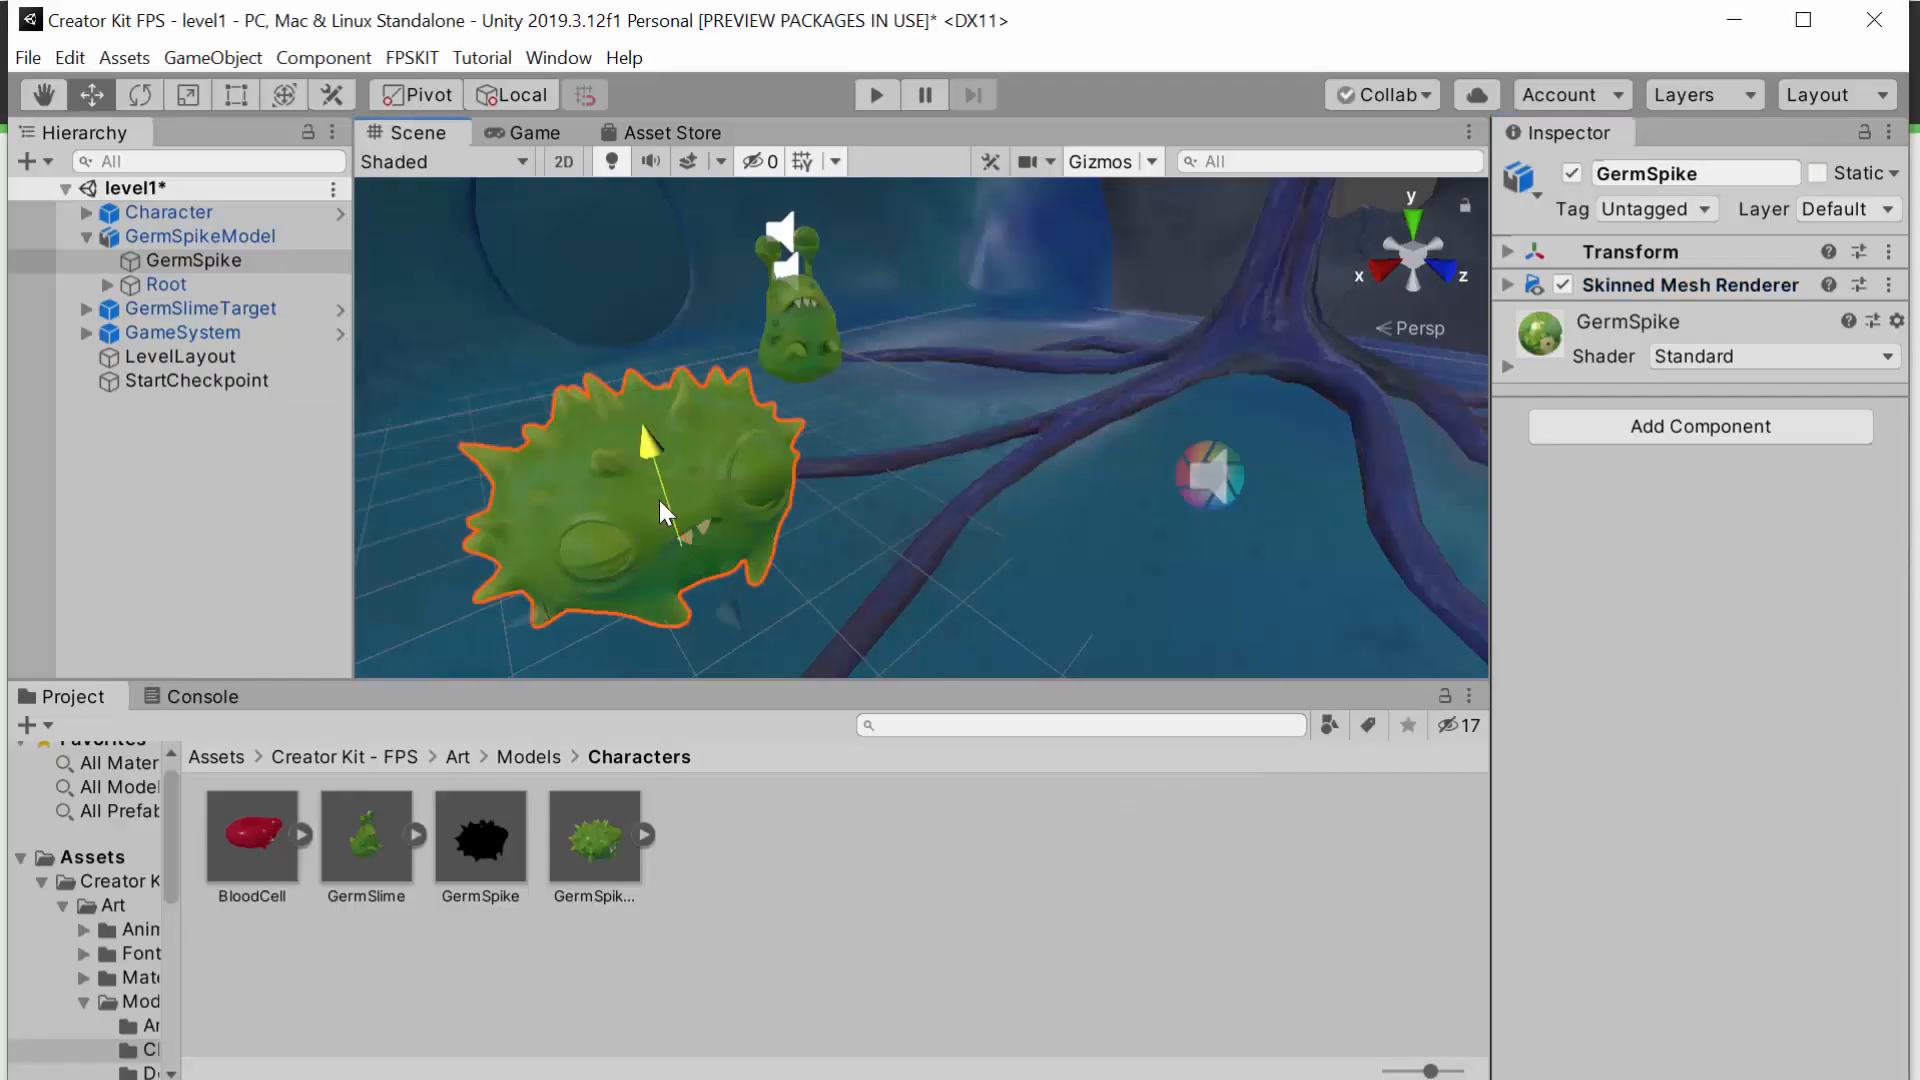
Step: Try to delete the GermSpike child object from the GermSpikeModel instance in the level1 scene
key("Delete")
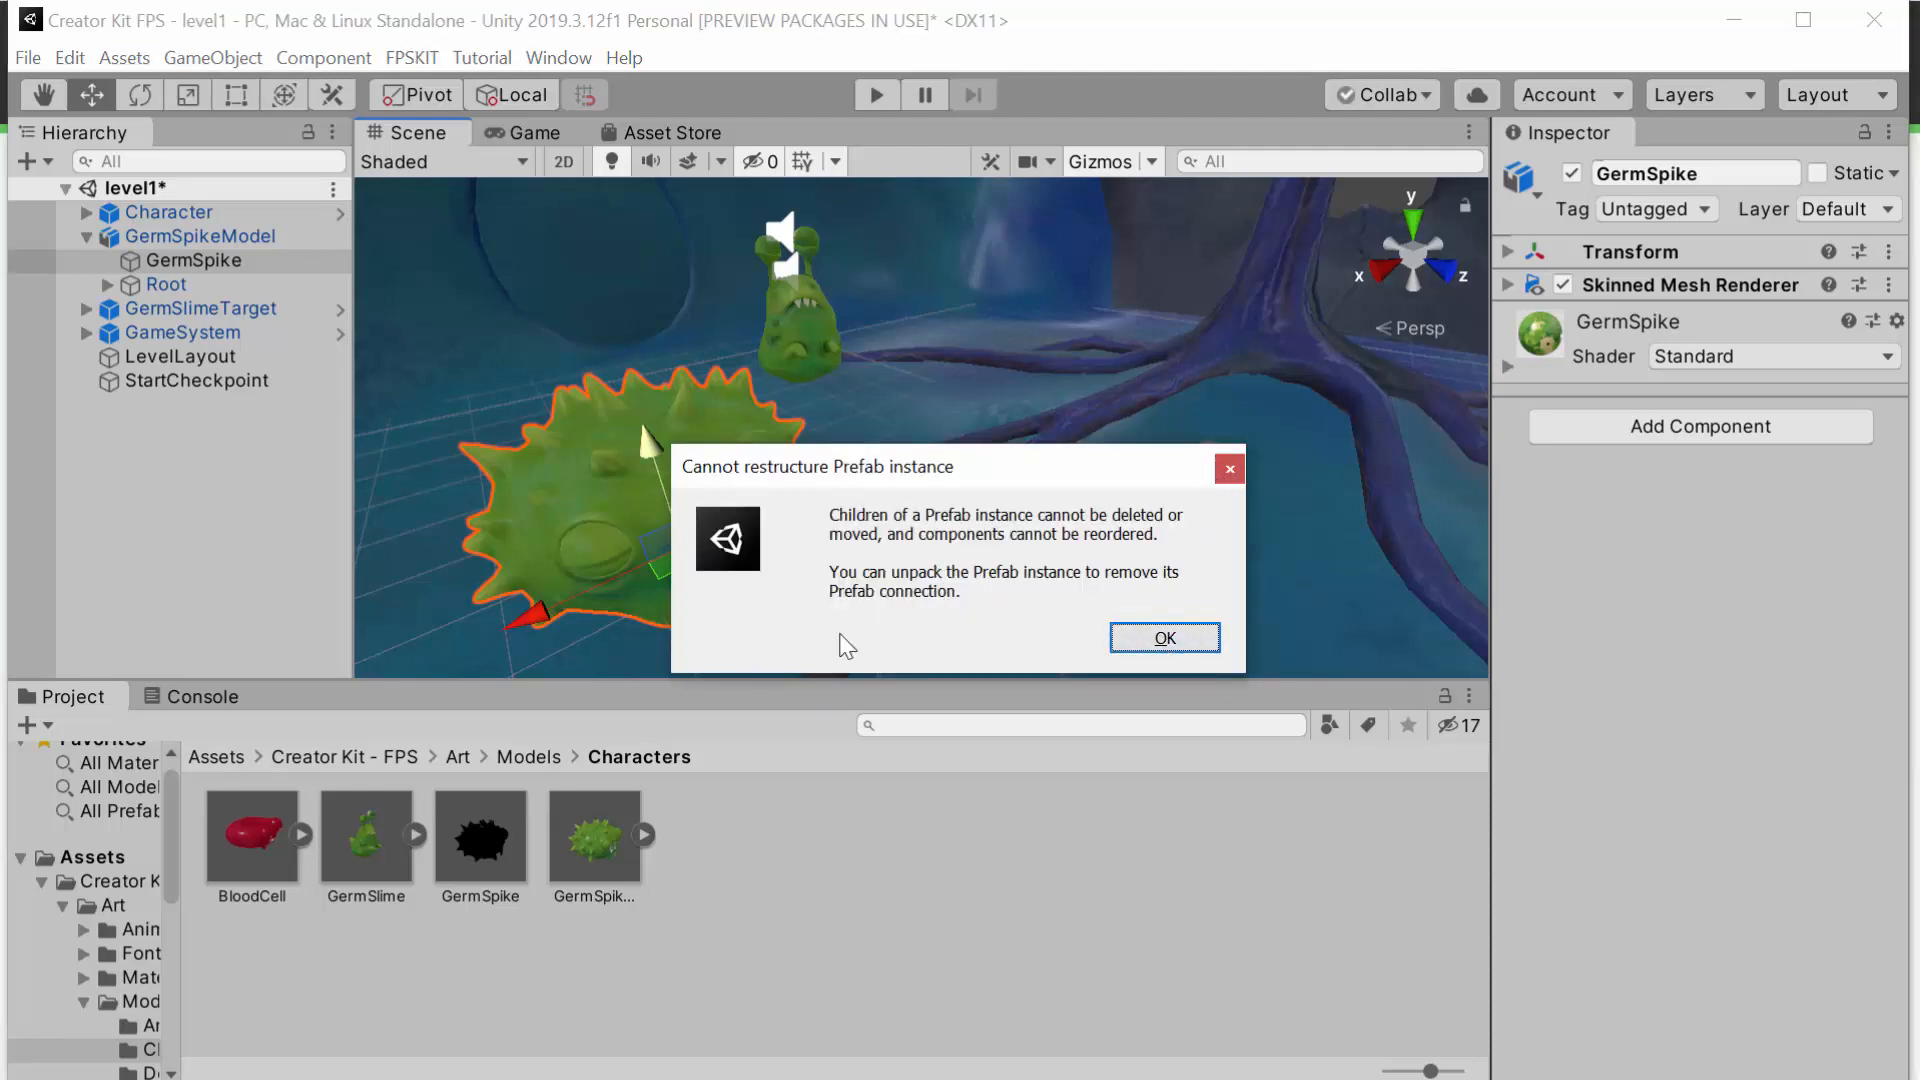
left_click(1160, 640)
left_click(735, 832)
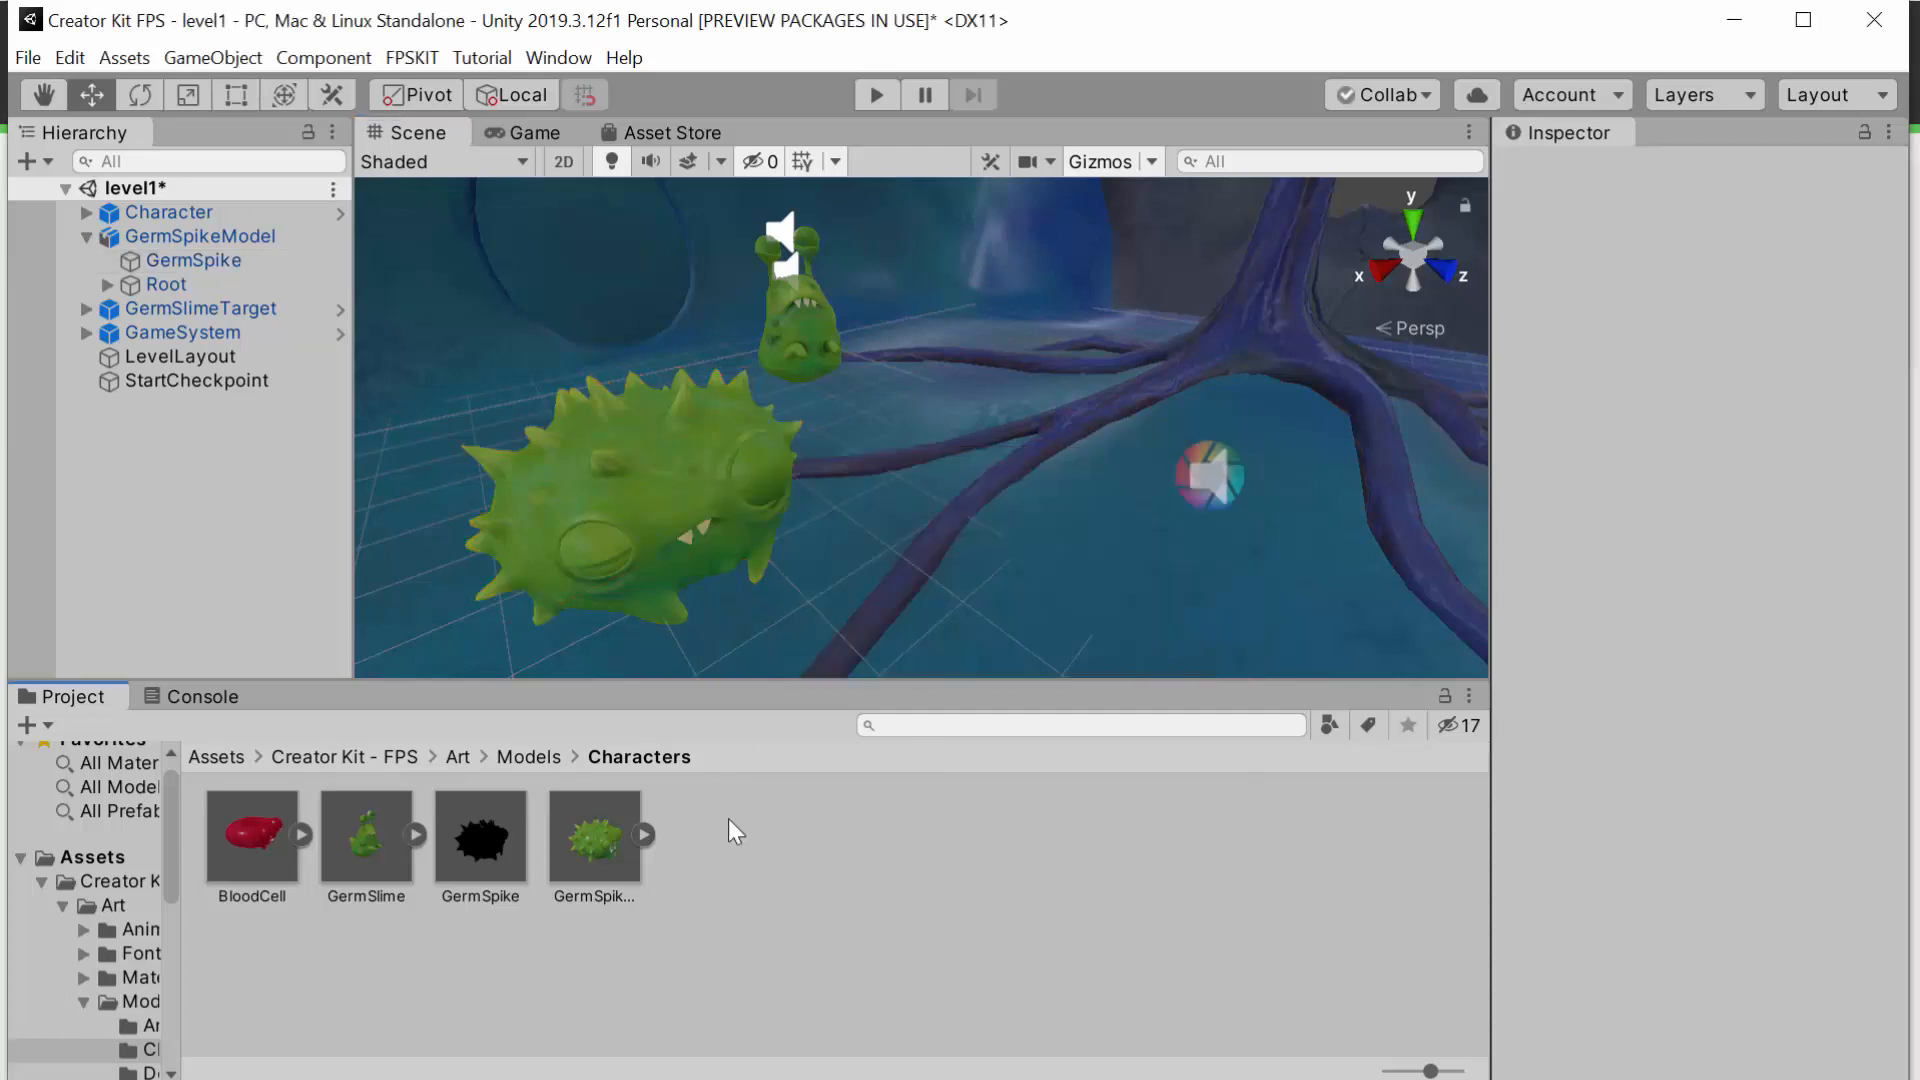
Step: Delete the whole GermSpikeModel from the level1 scene and place the GermSpike prefab in its spot in front of the GermSlimeTarget
left_click(664, 540)
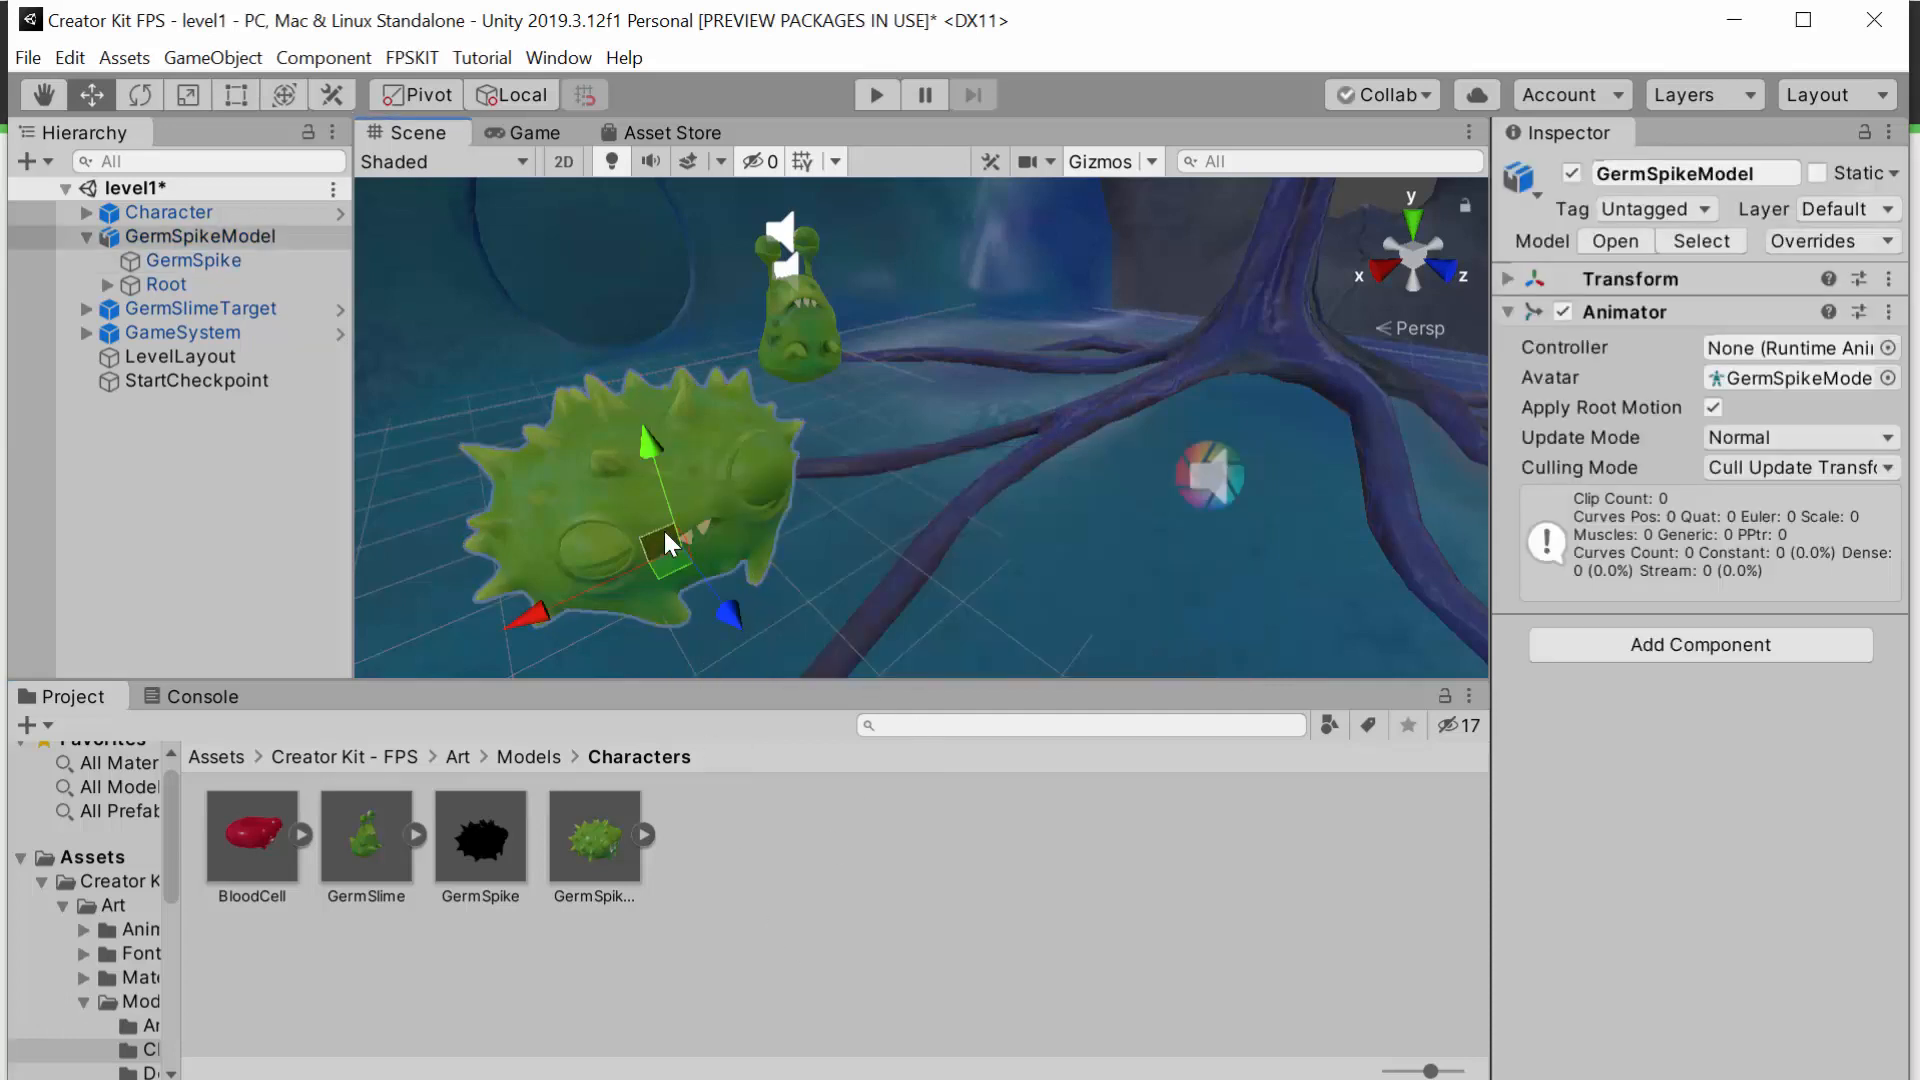
key("Delete")
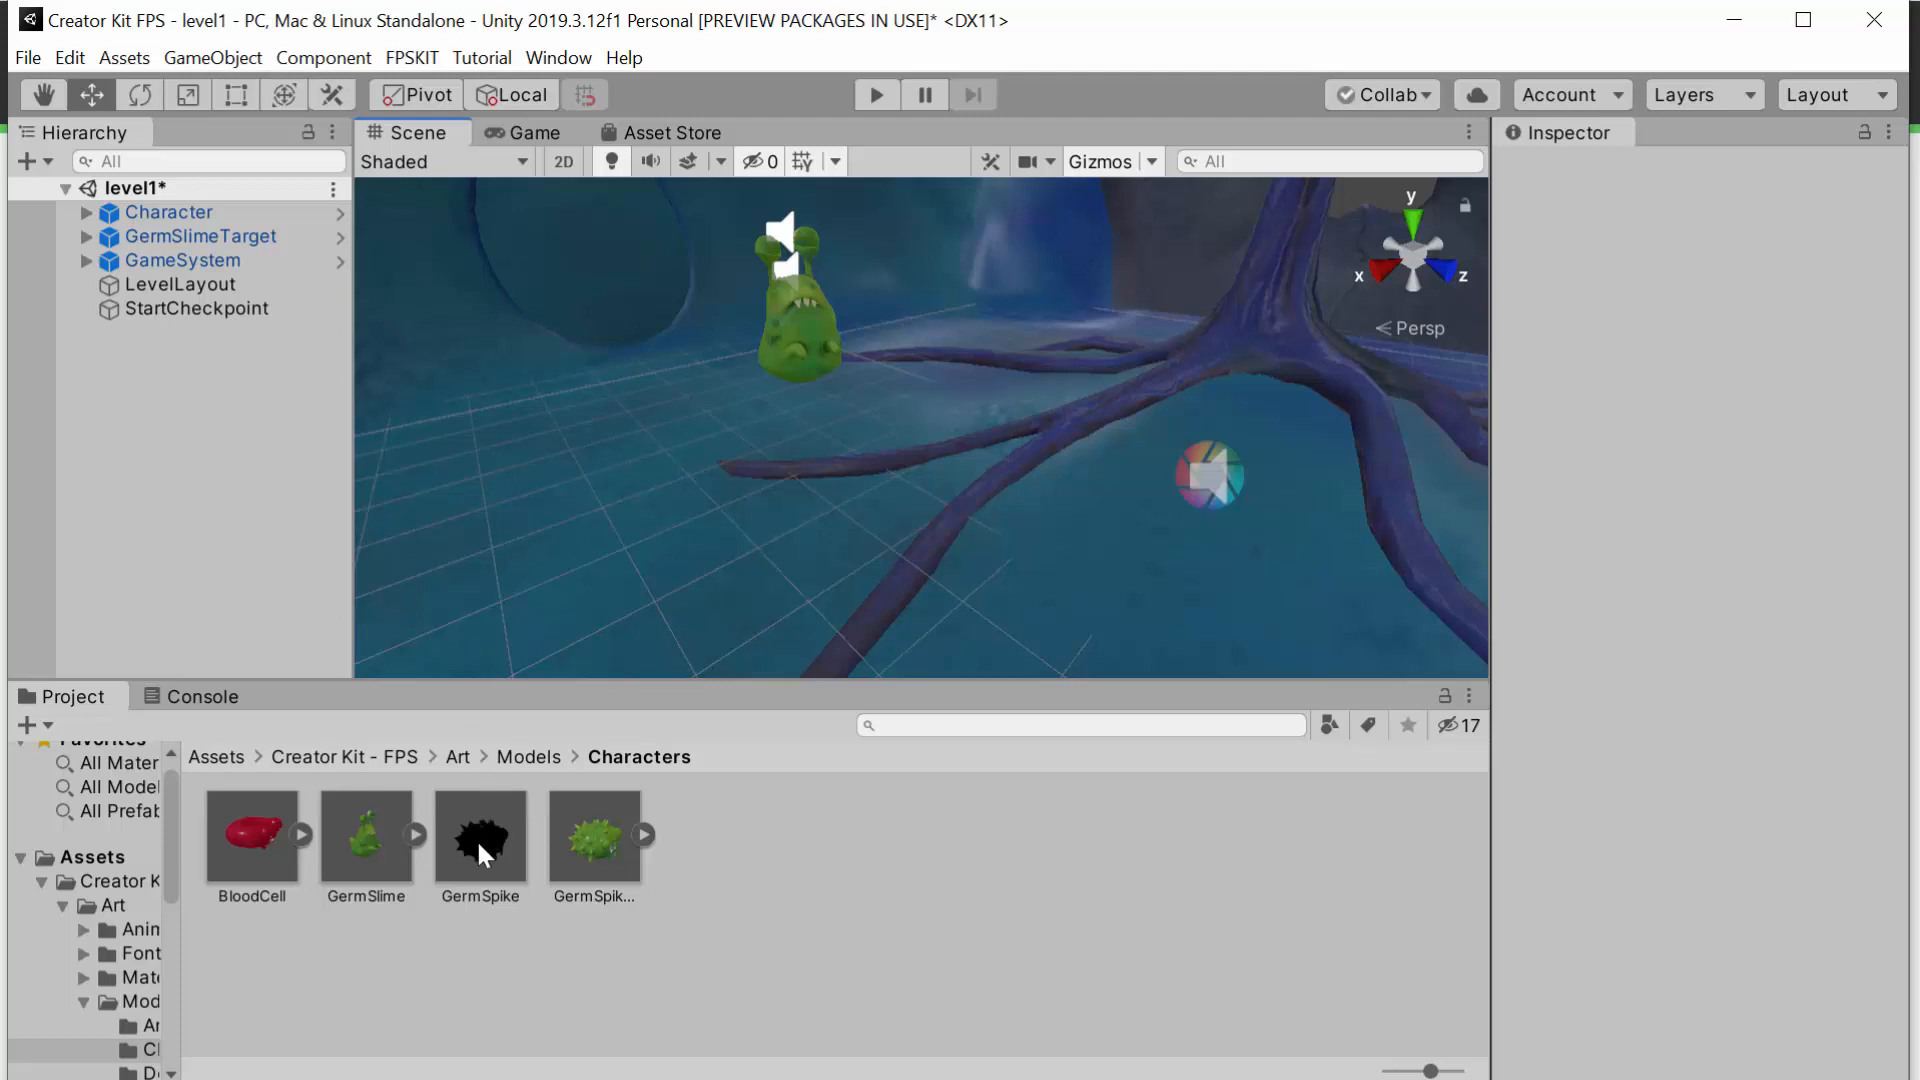
left_click_drag(476, 838, 664, 512)
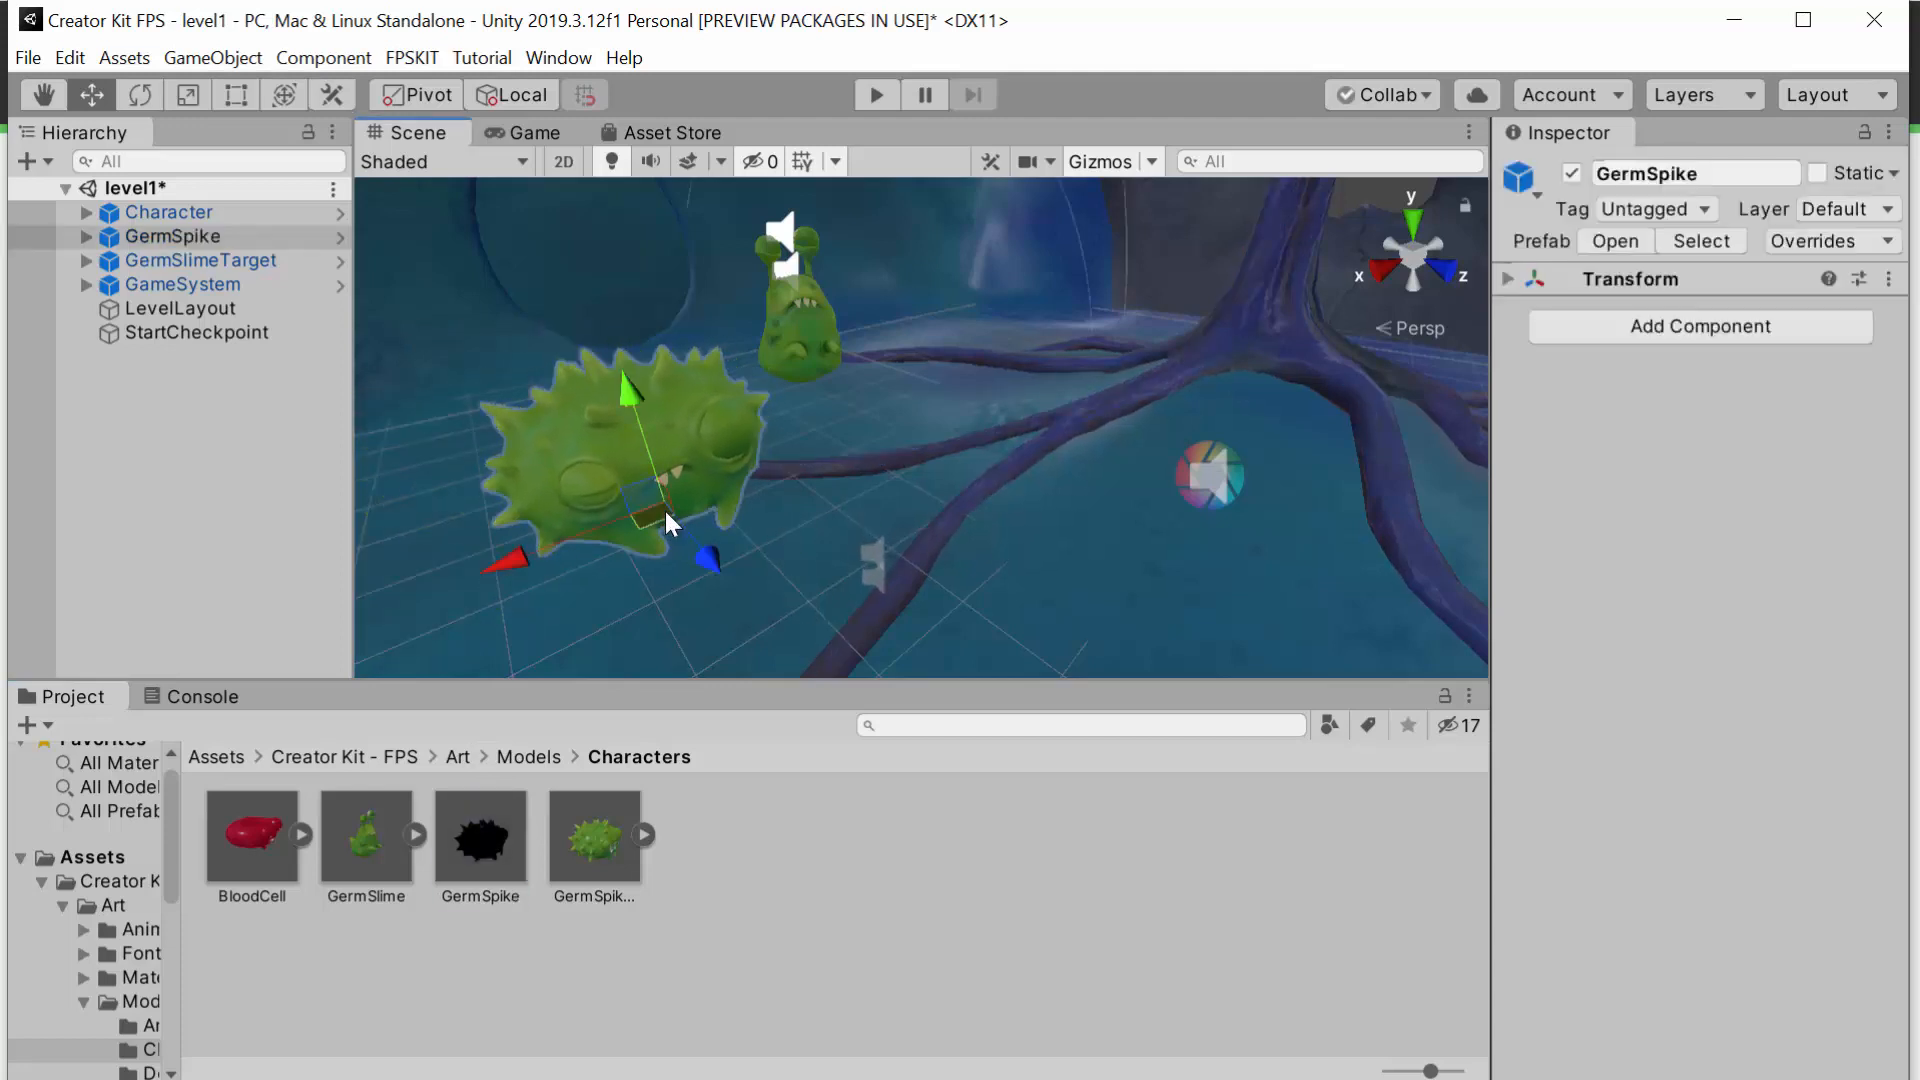
Step: Check the Transform of the GermSpike object and add a Rigidbody component to it
left_click(1506, 280)
left_click(1506, 280)
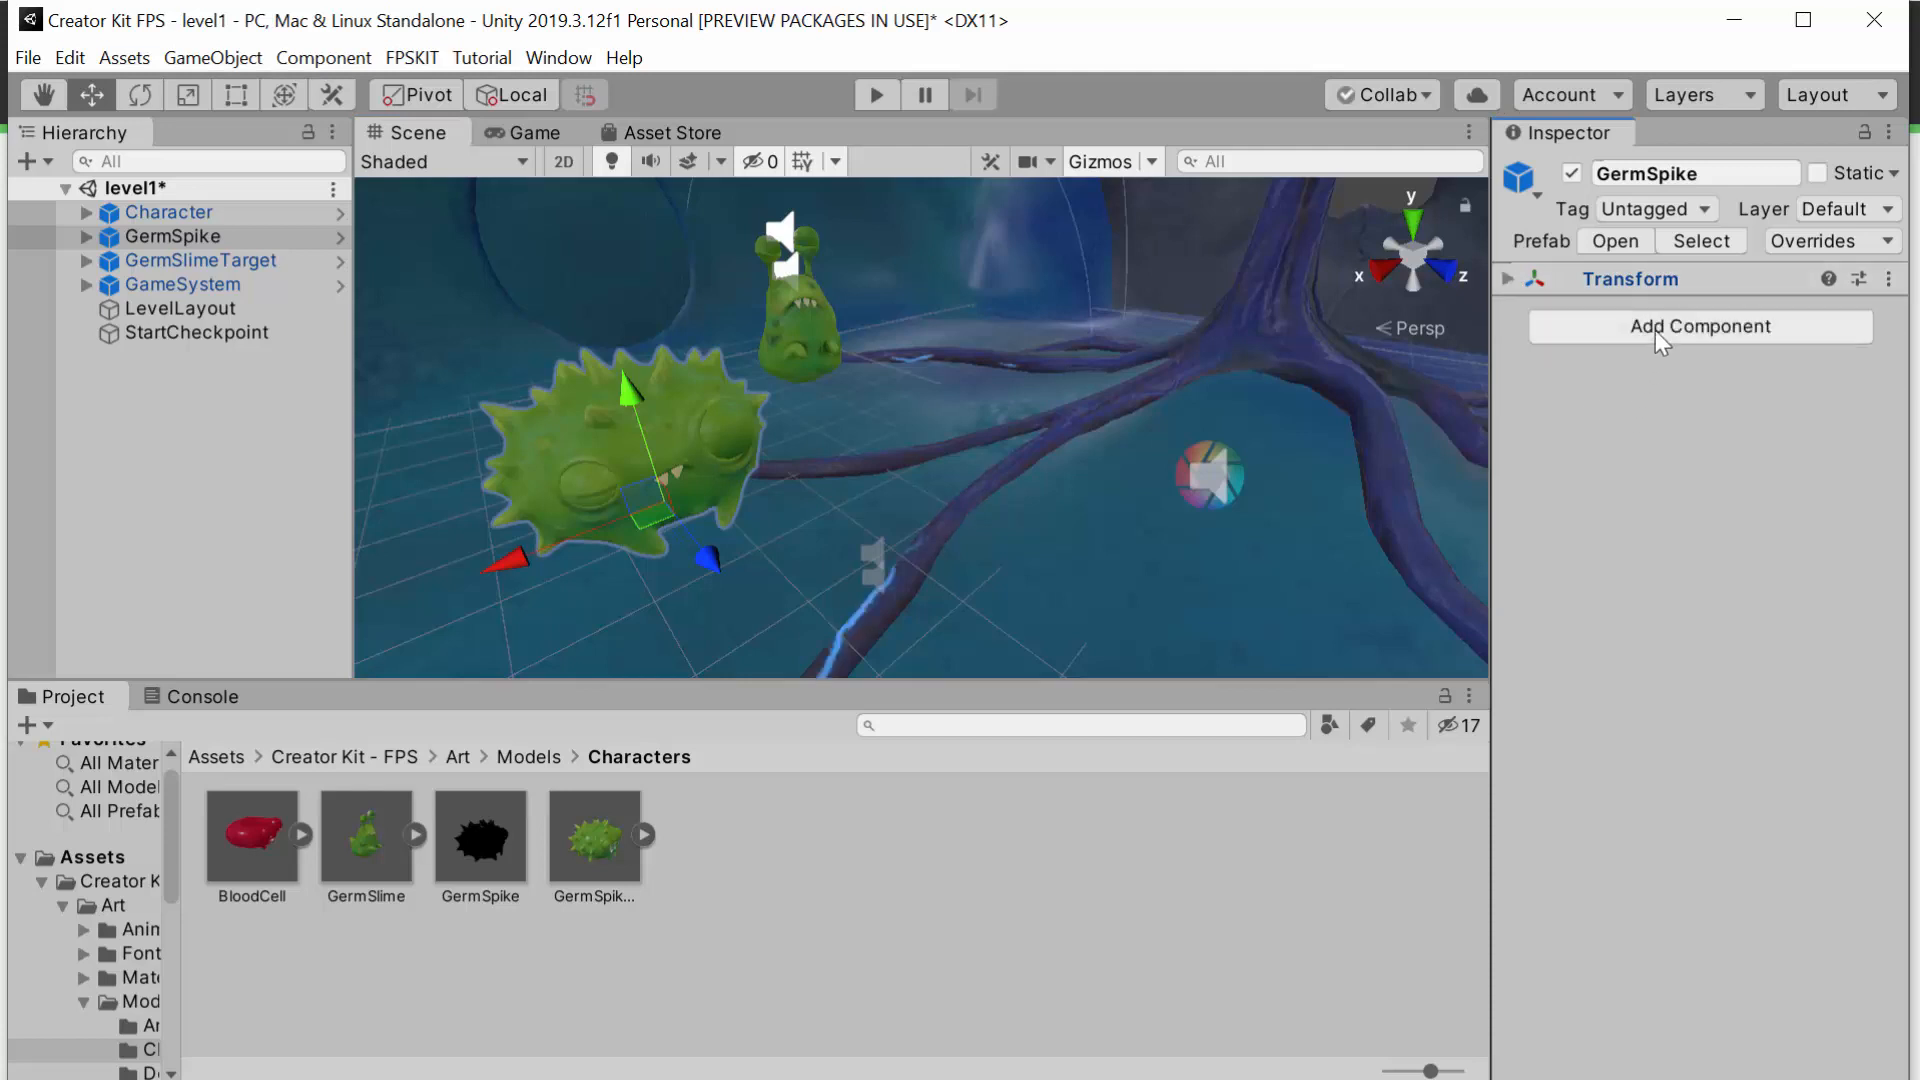
left_click(1654, 330)
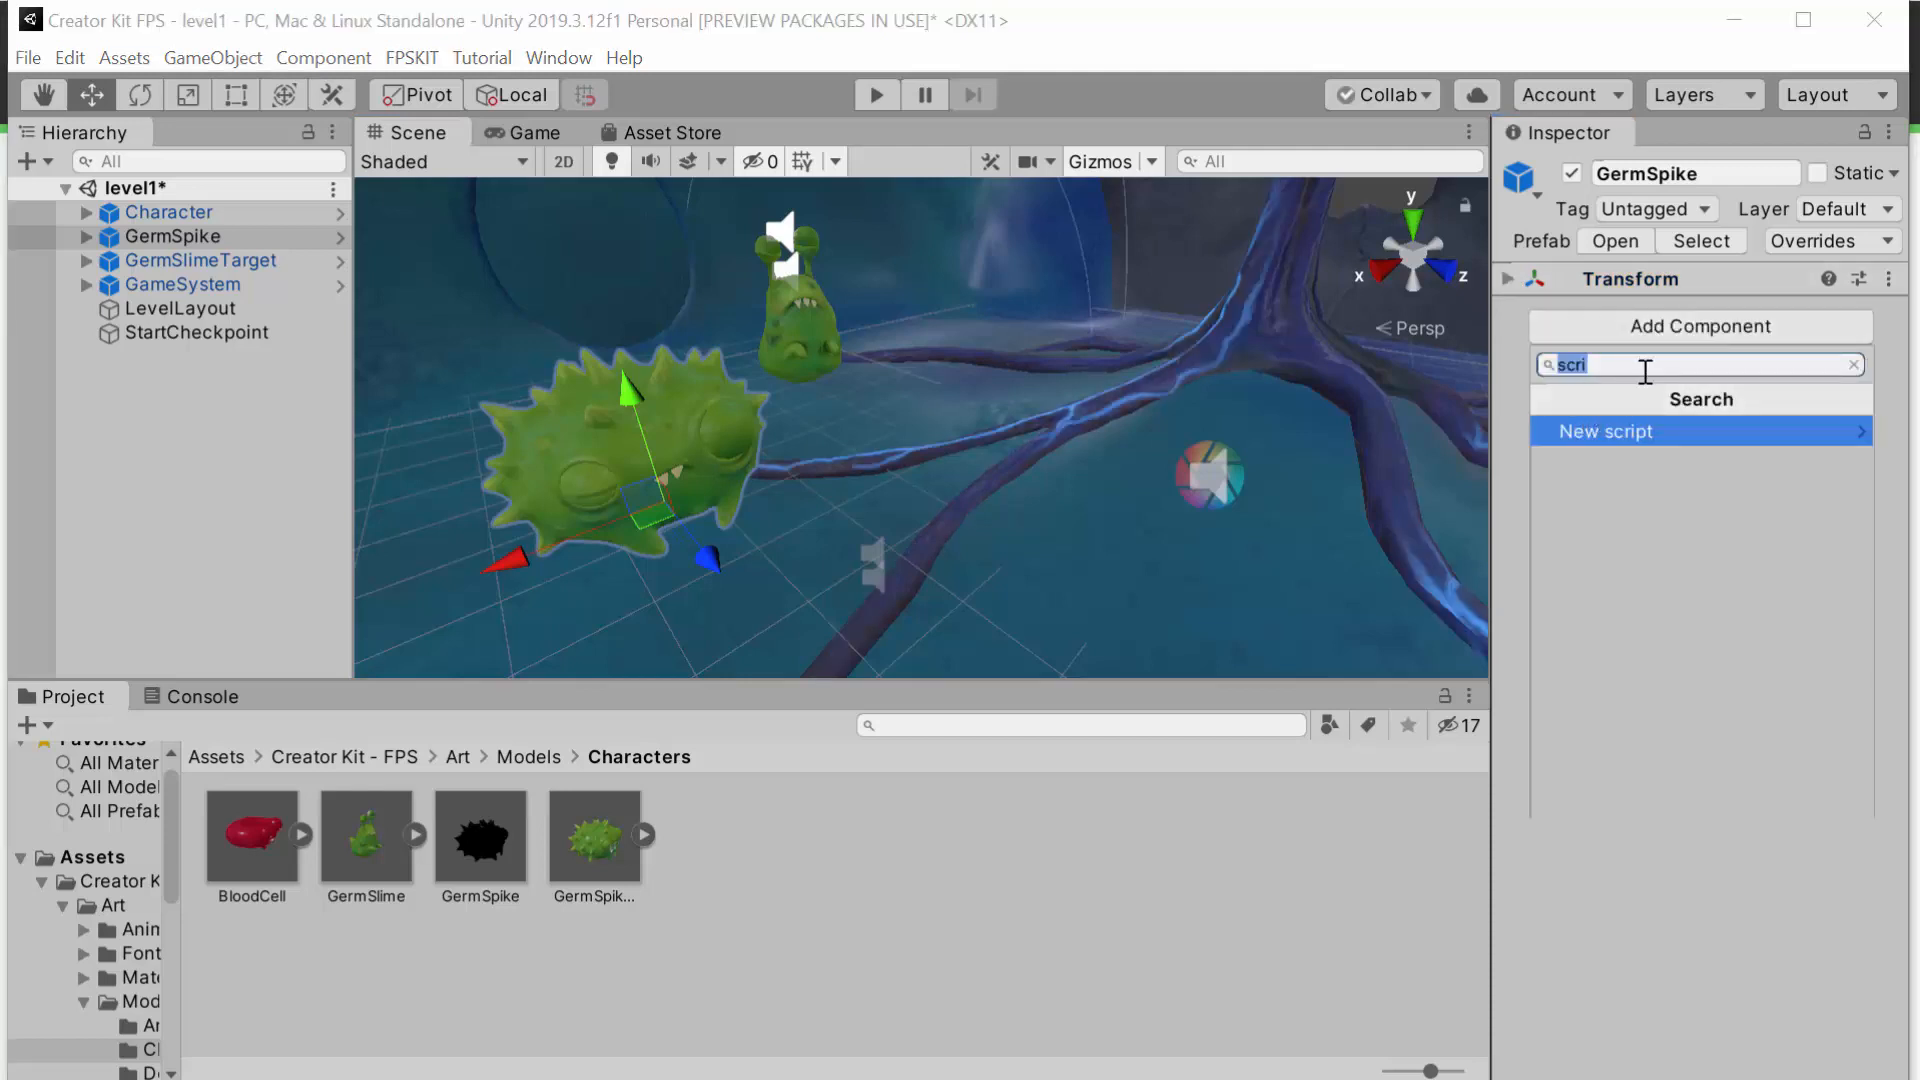
key("BackSpace")
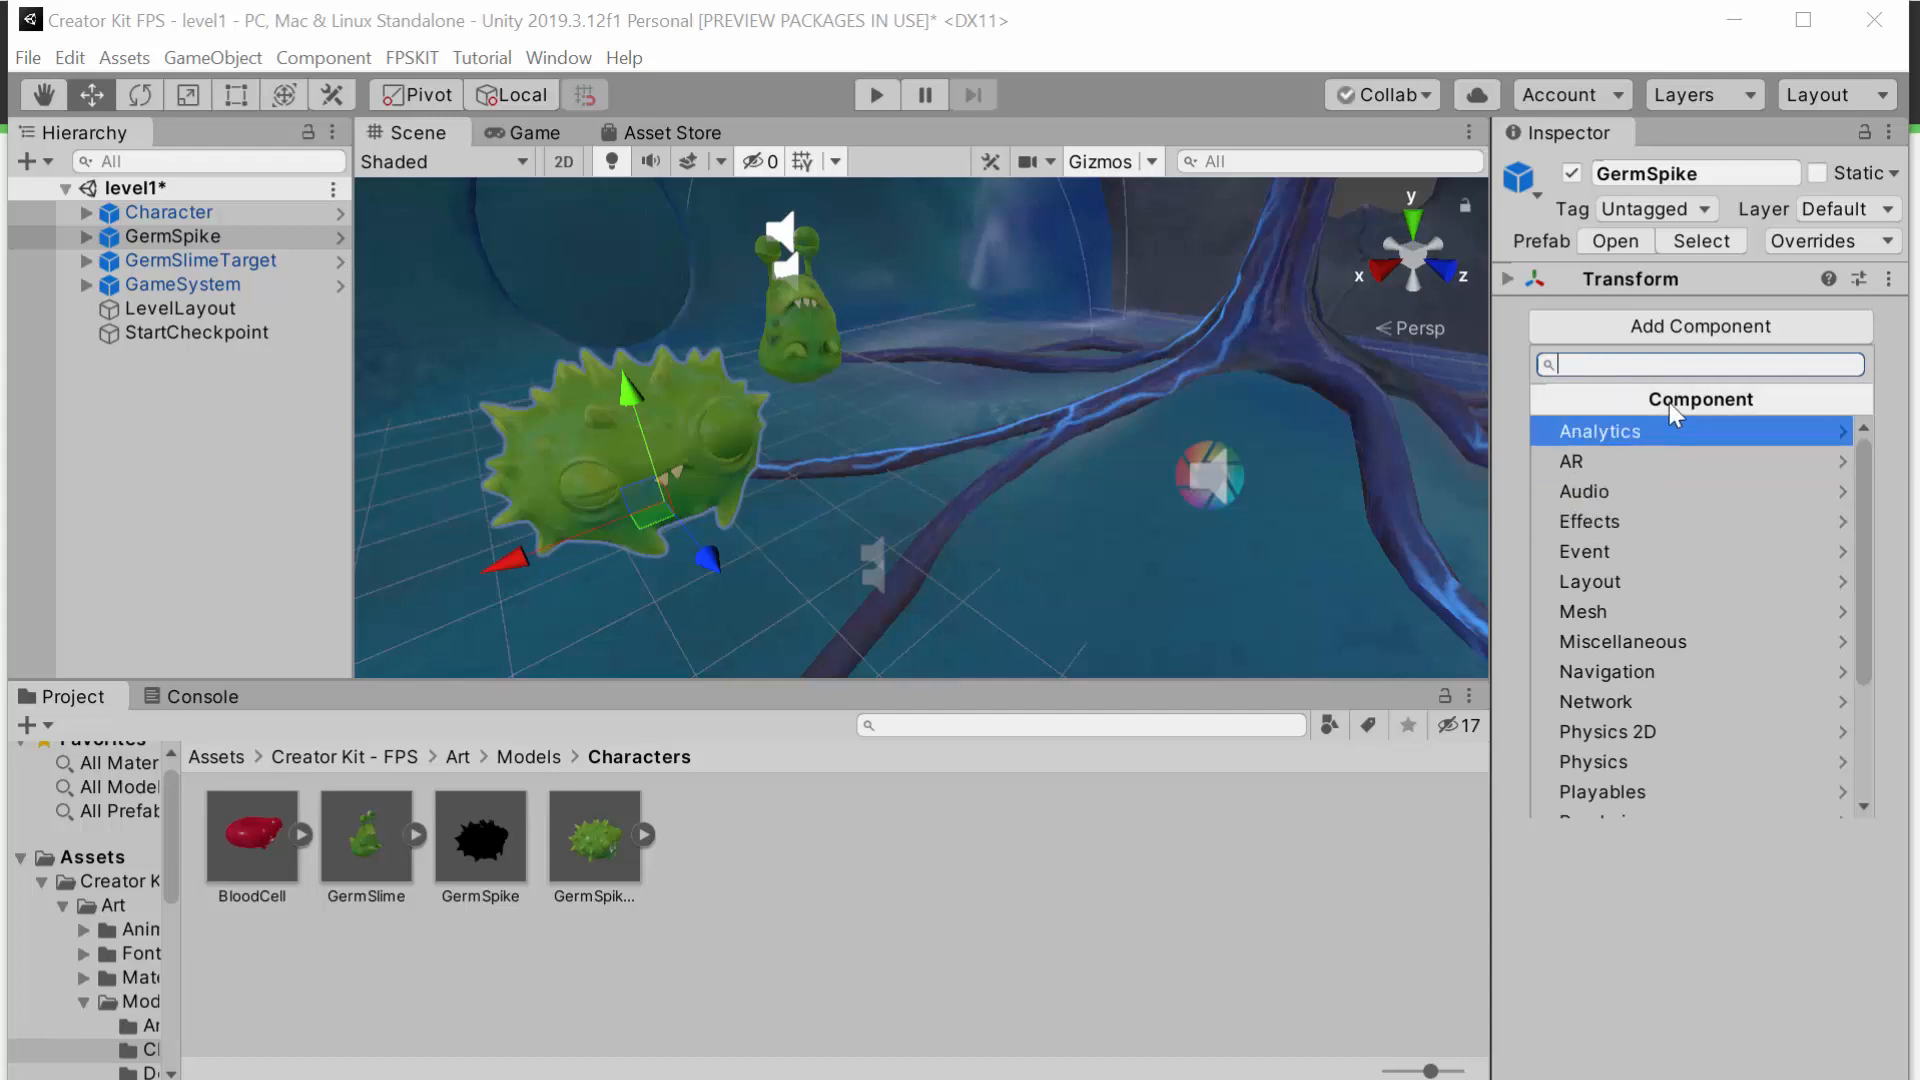
type("ri")
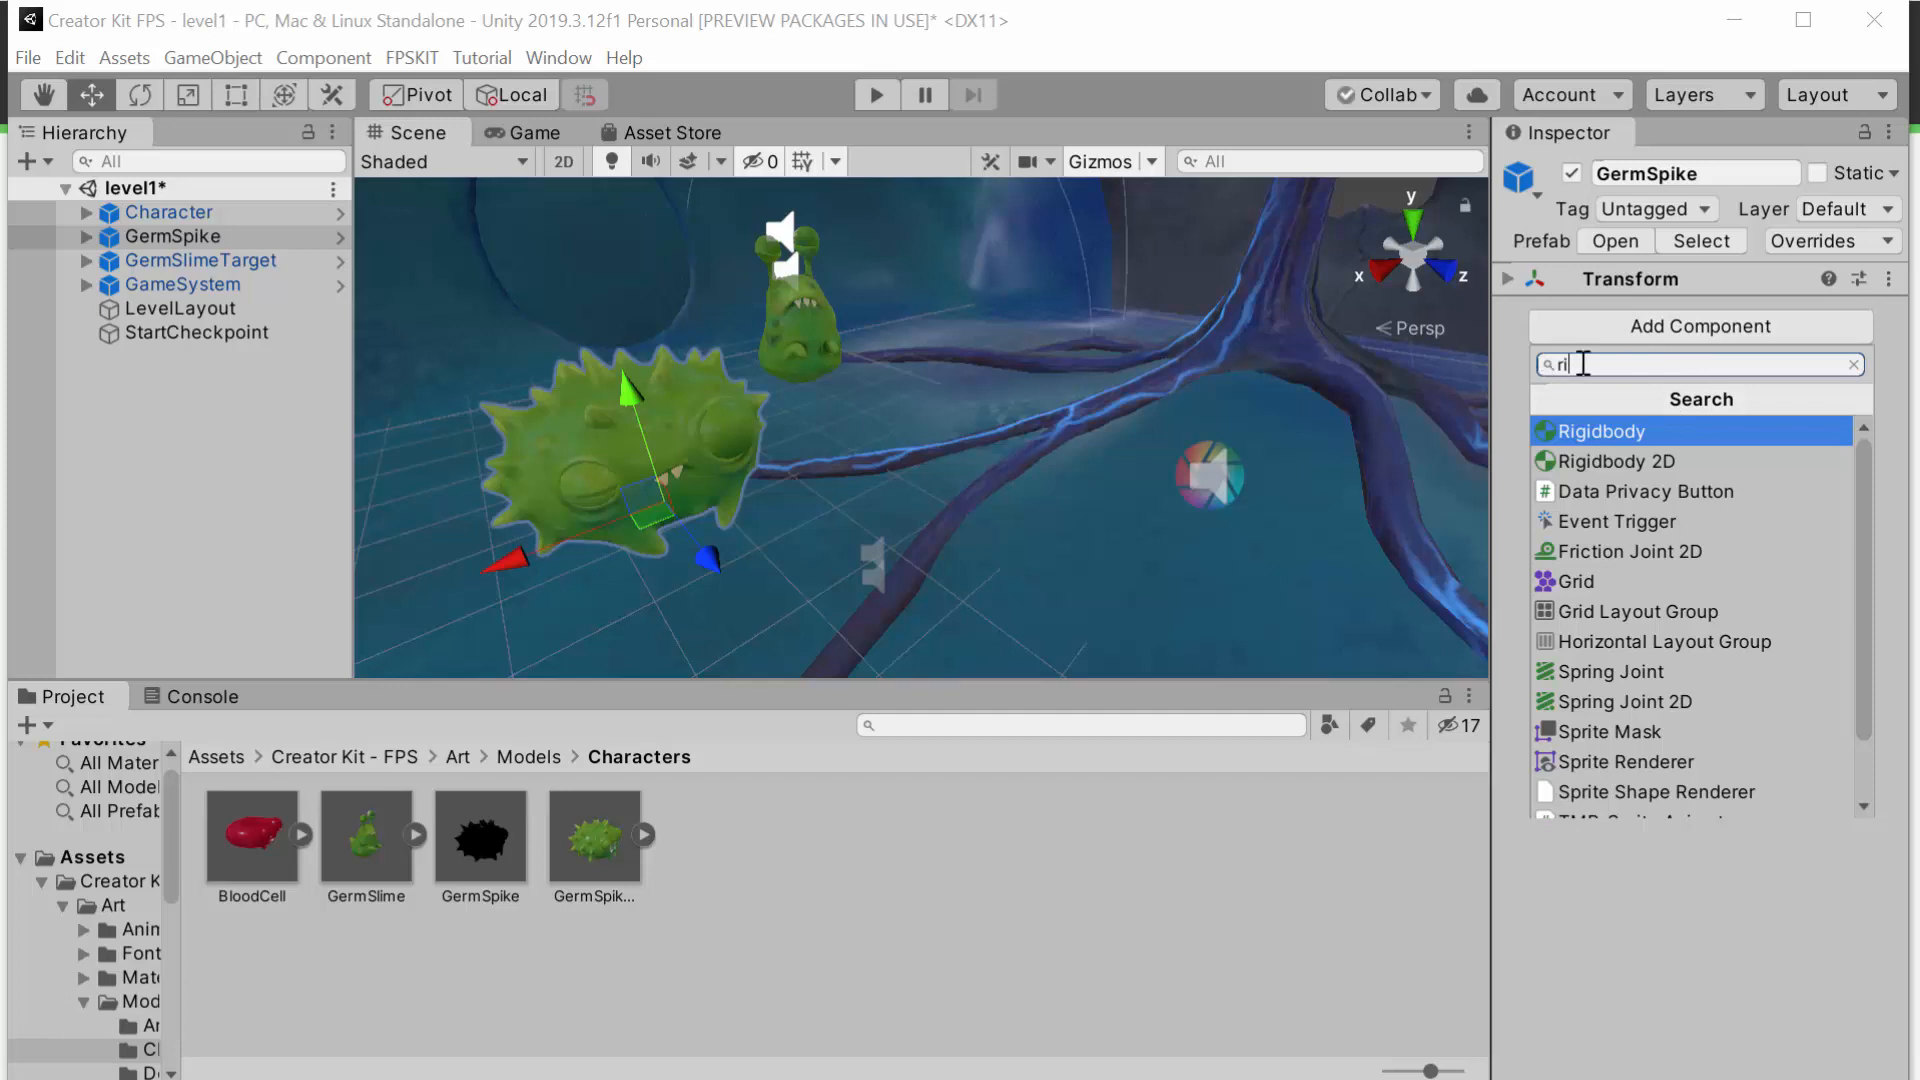
left_click(1602, 431)
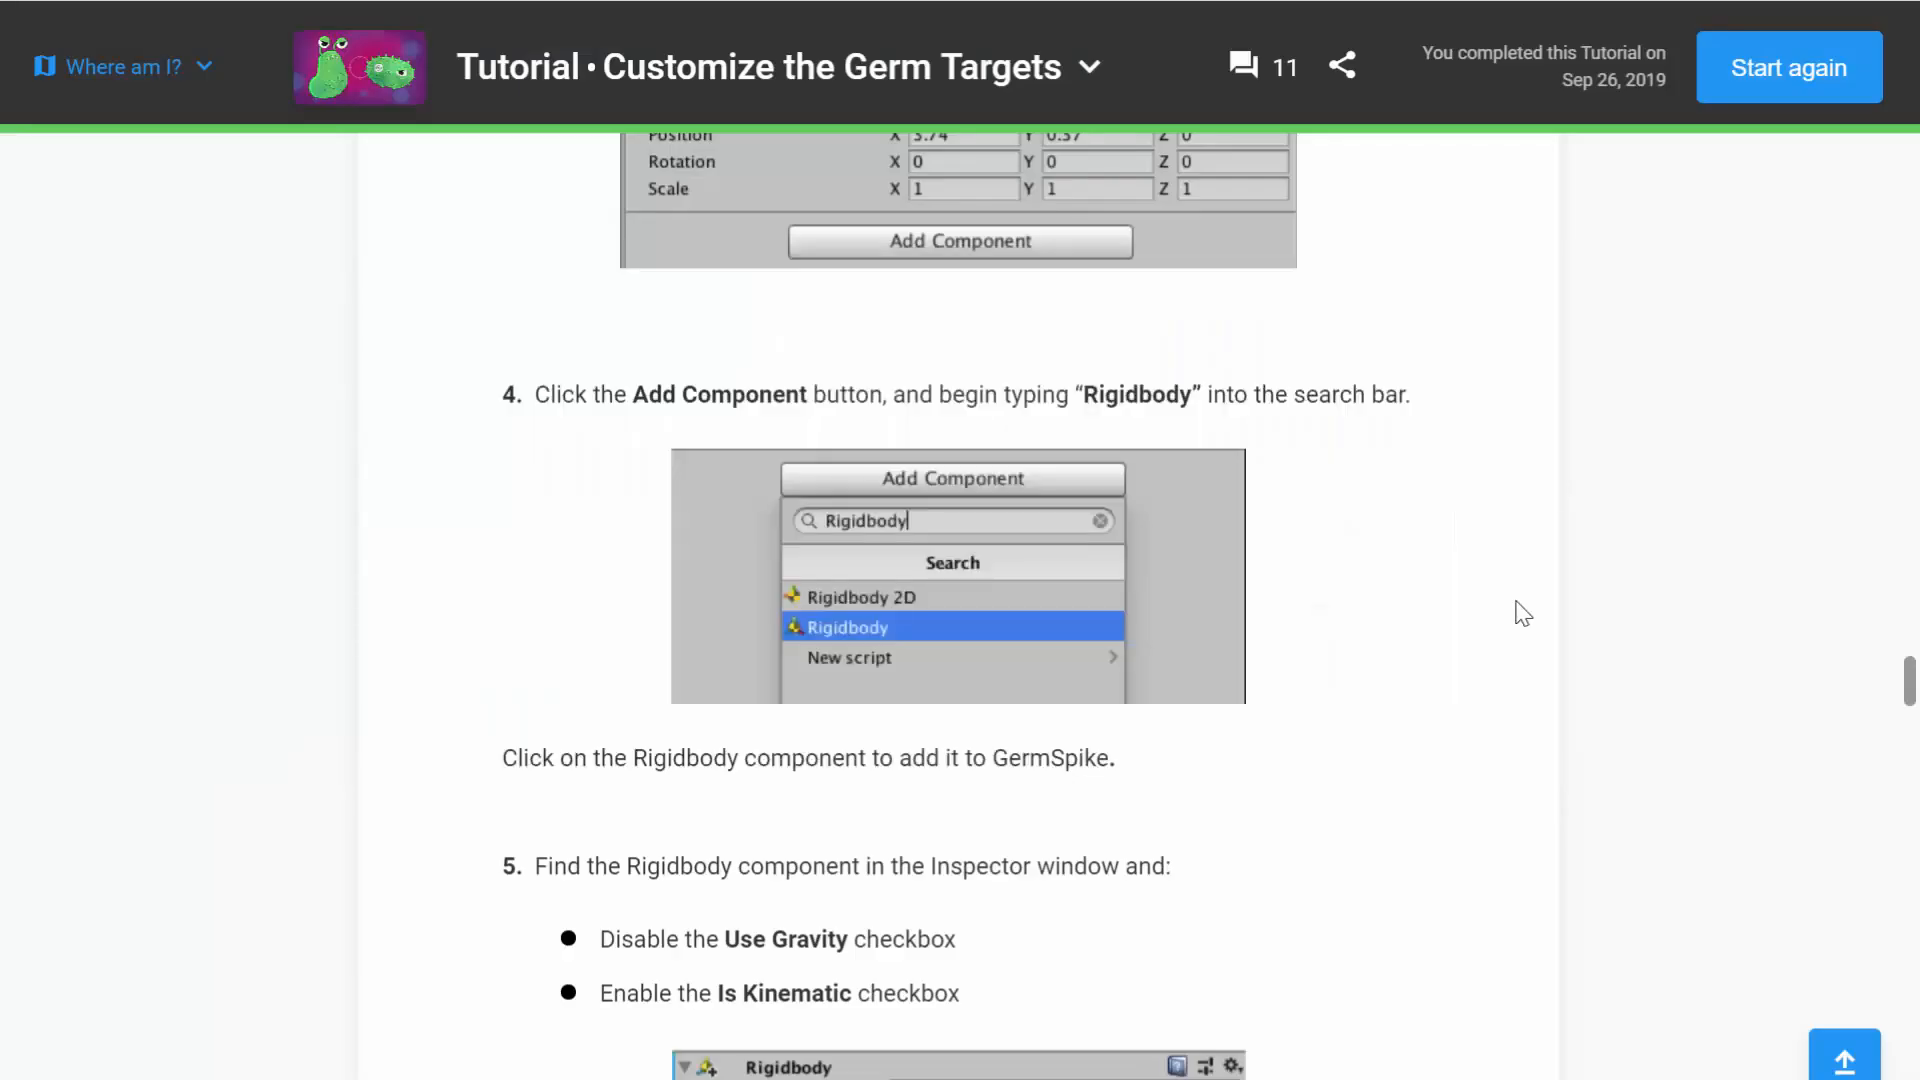
Step: Read instruction 5 in the browser tutorial, and in Unity disable Use Gravity and enable Is Kinematic on GermSpike's Rigidbody
scroll(1197, 866, "down", 5)
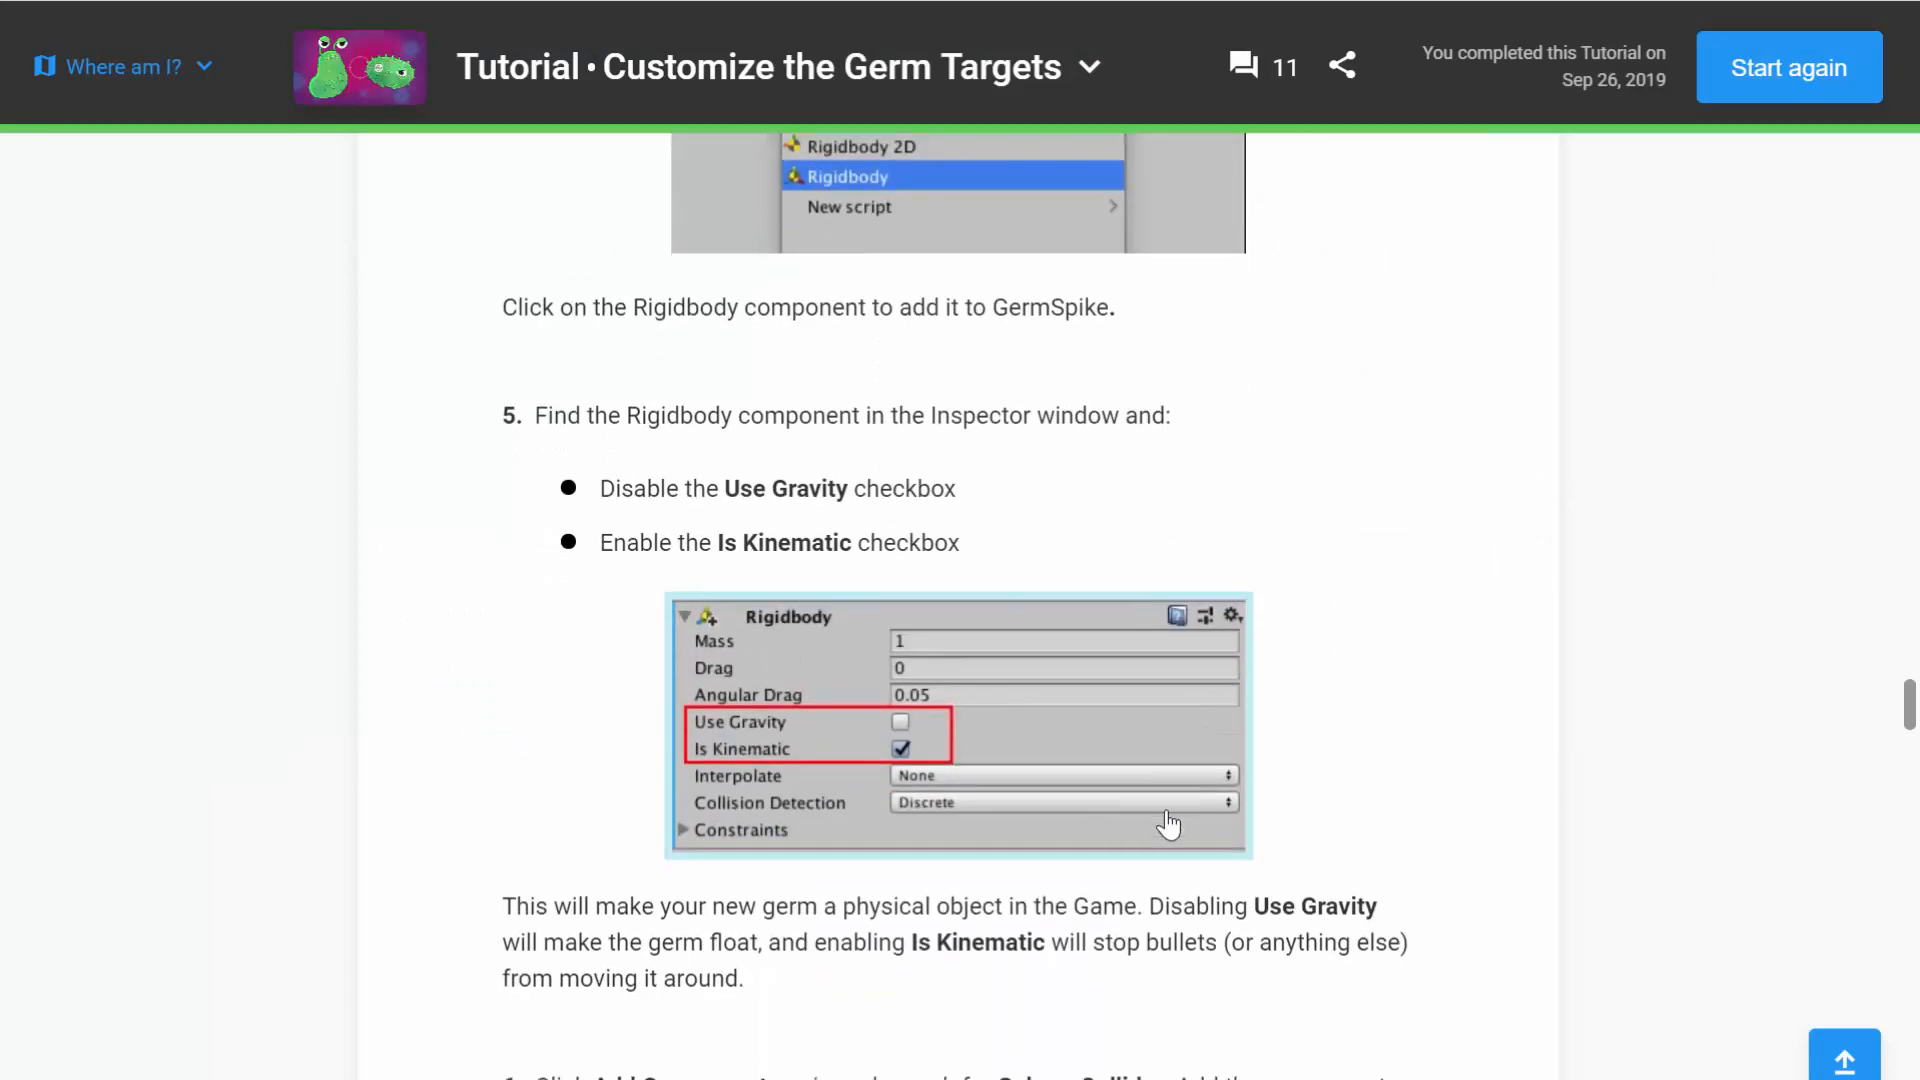
left_click_drag(600, 489, 1013, 585)
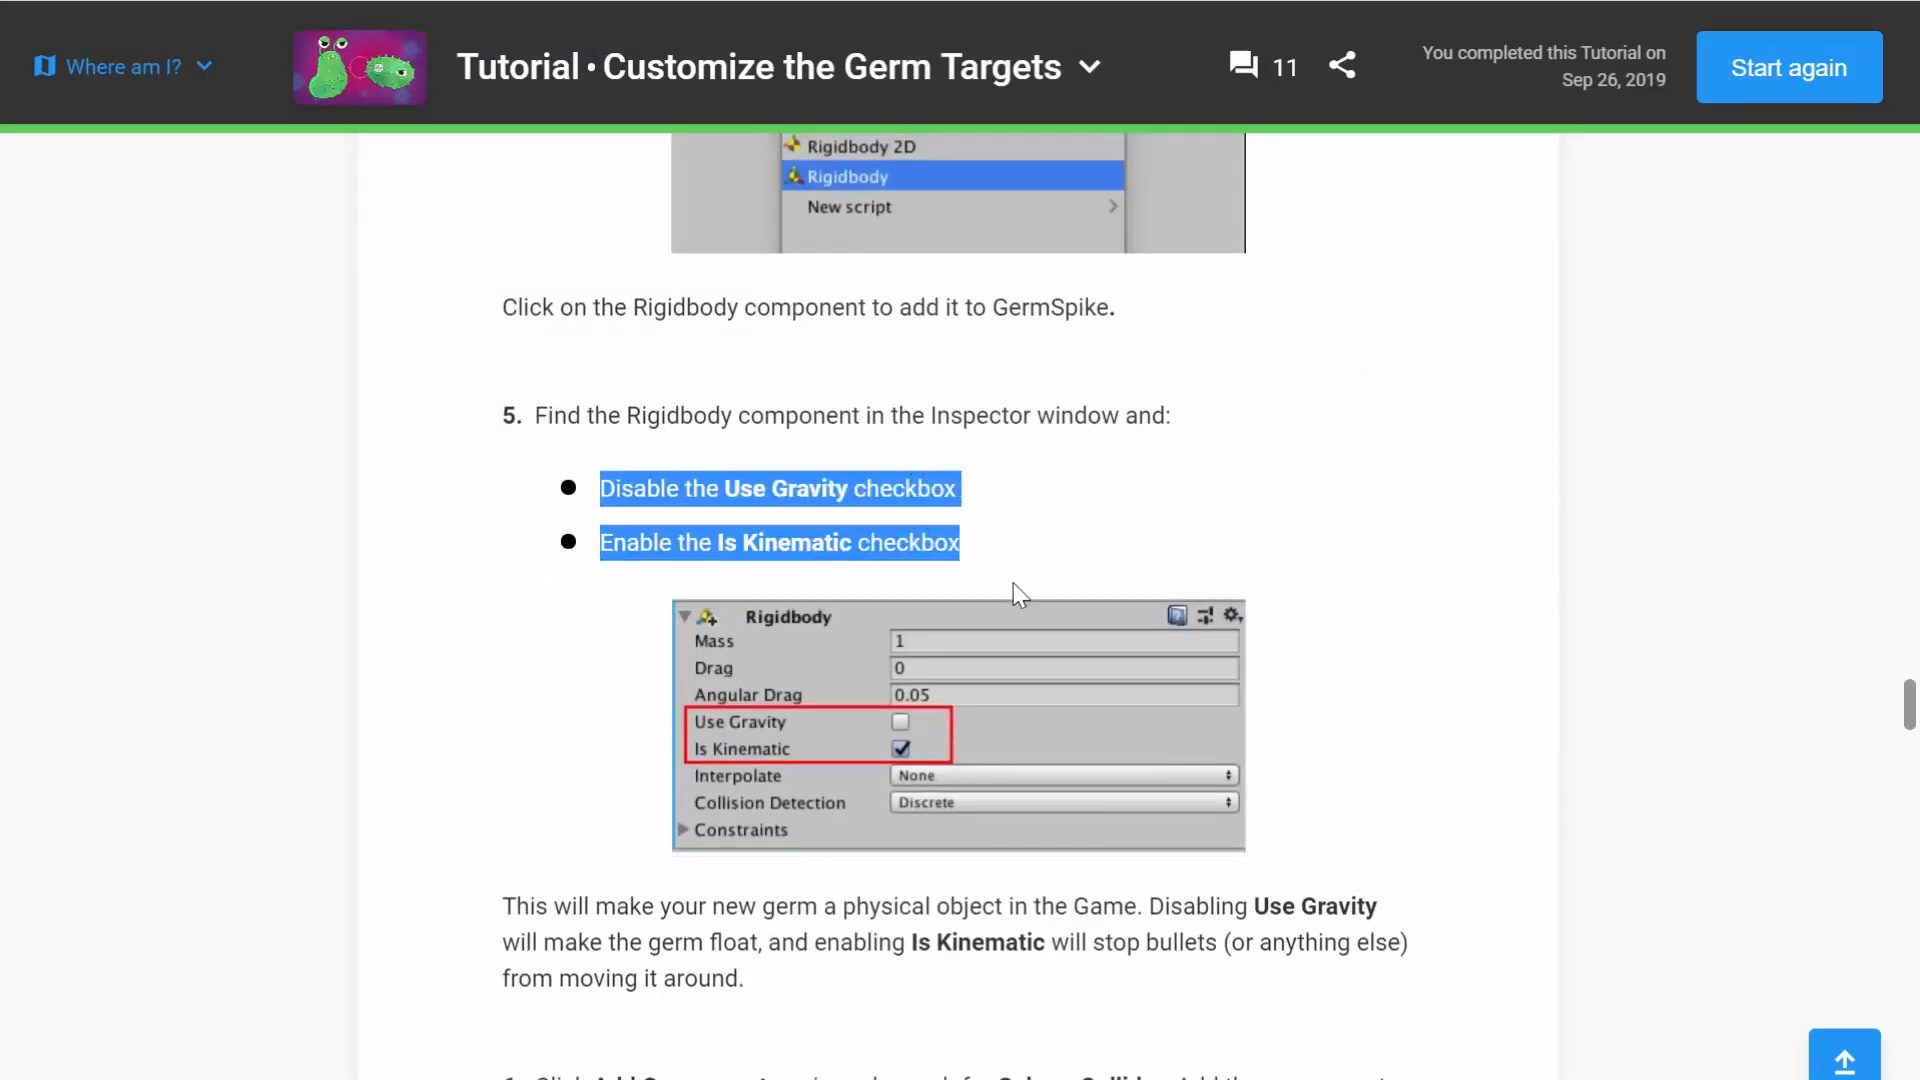
left_click(1071, 534)
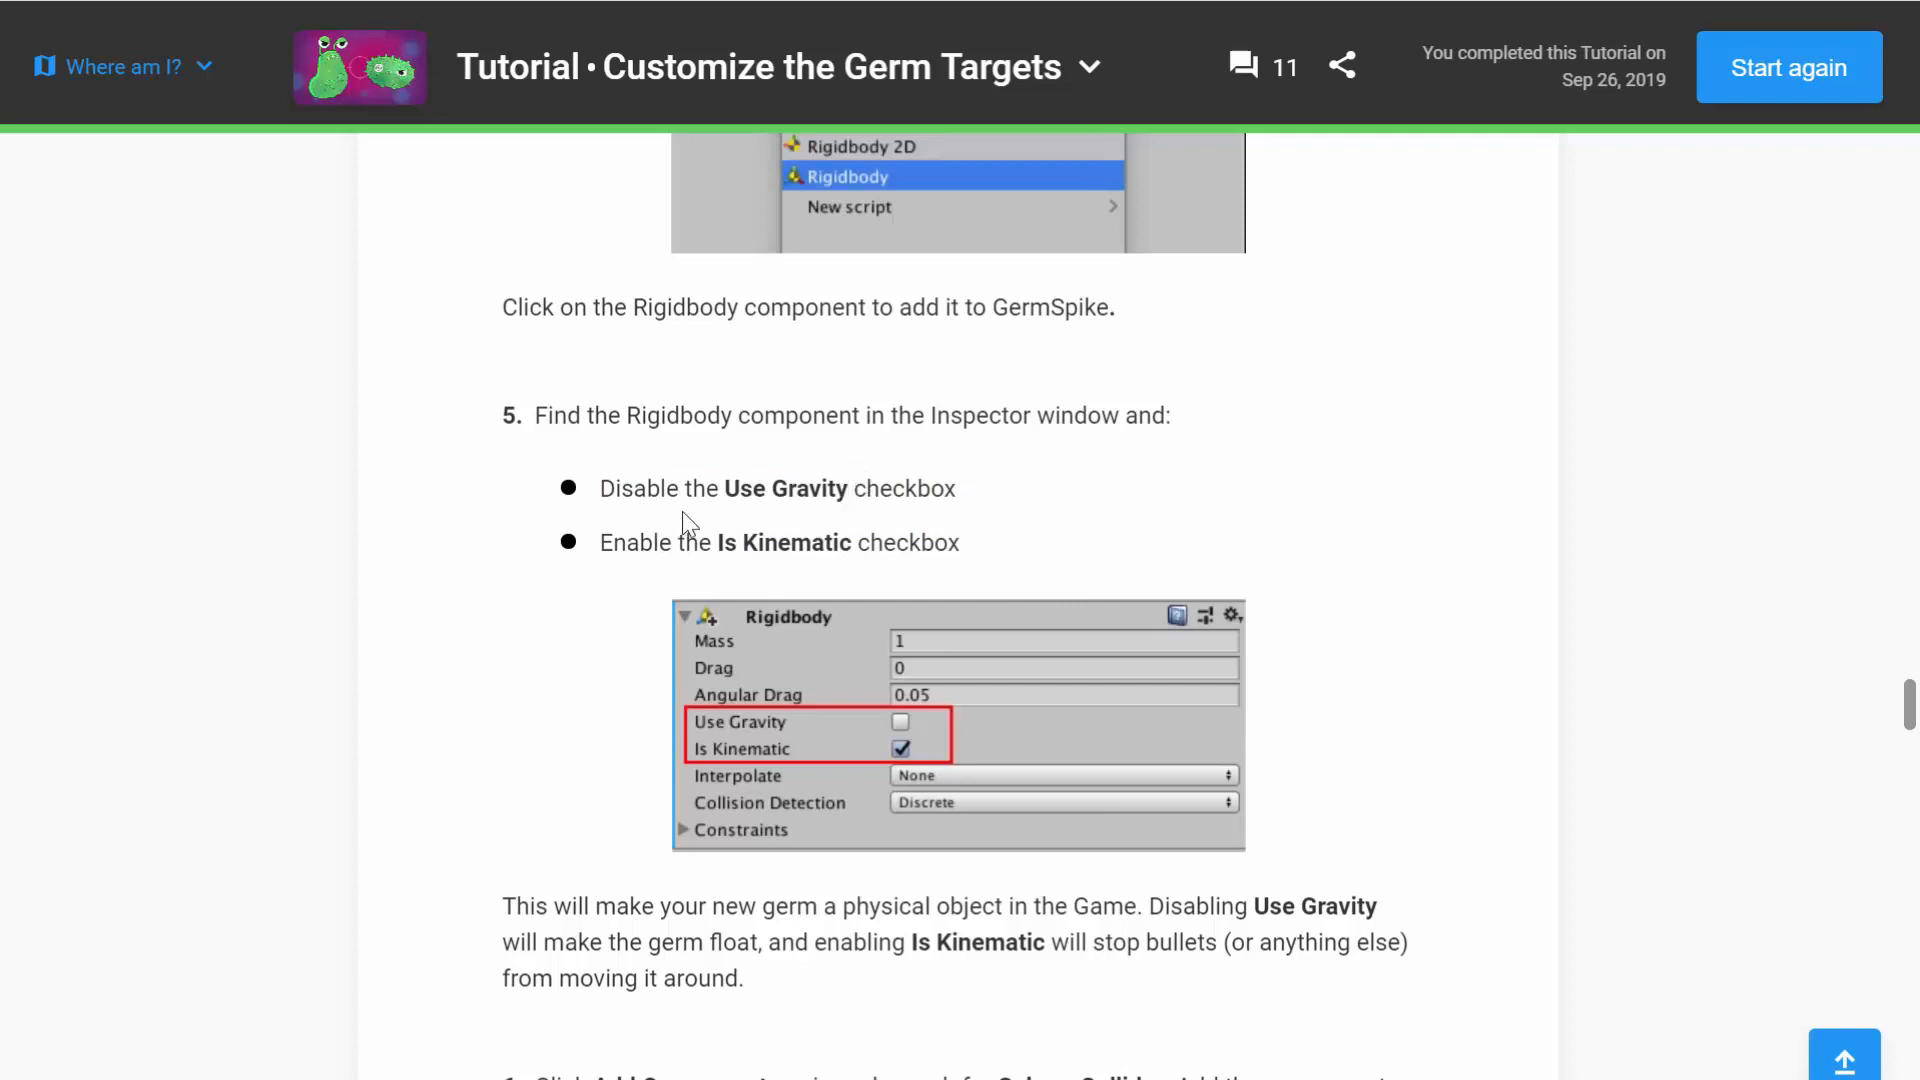
key("alt+Tab")
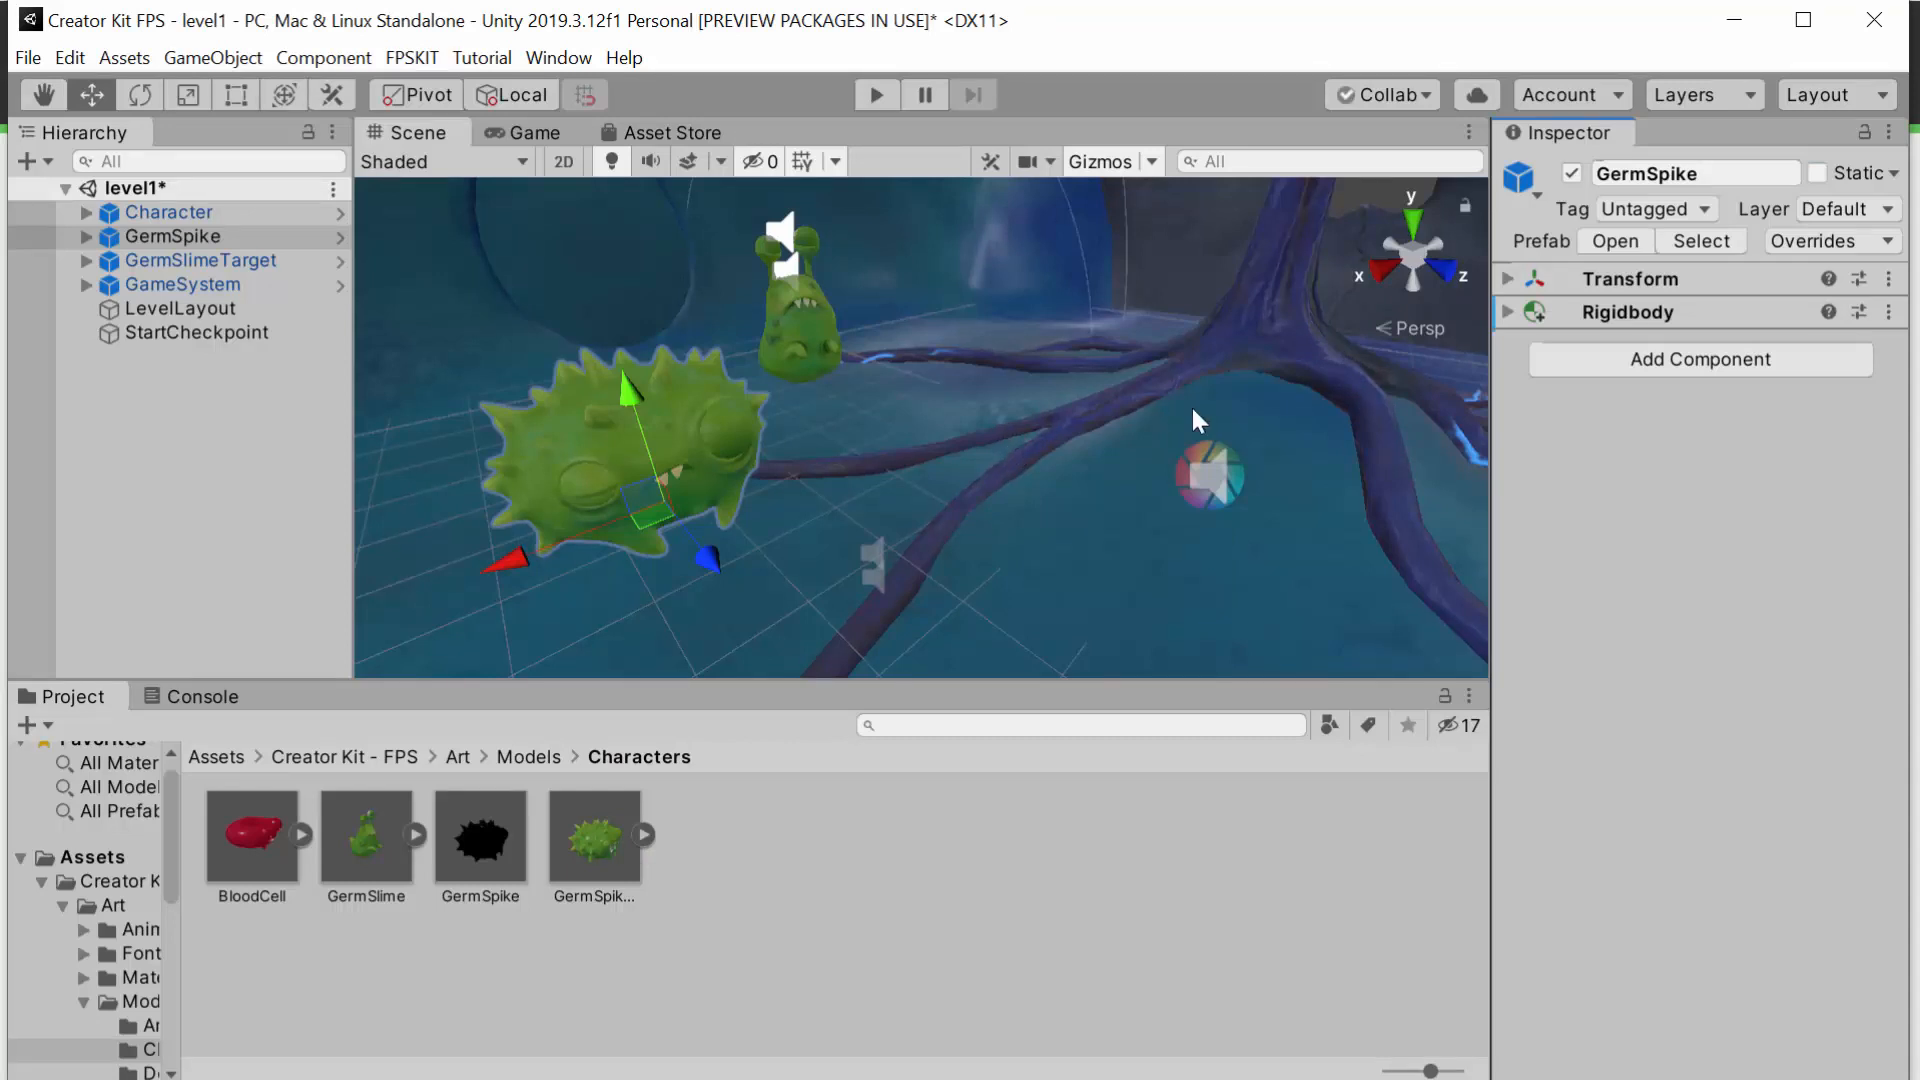
left_click(1508, 312)
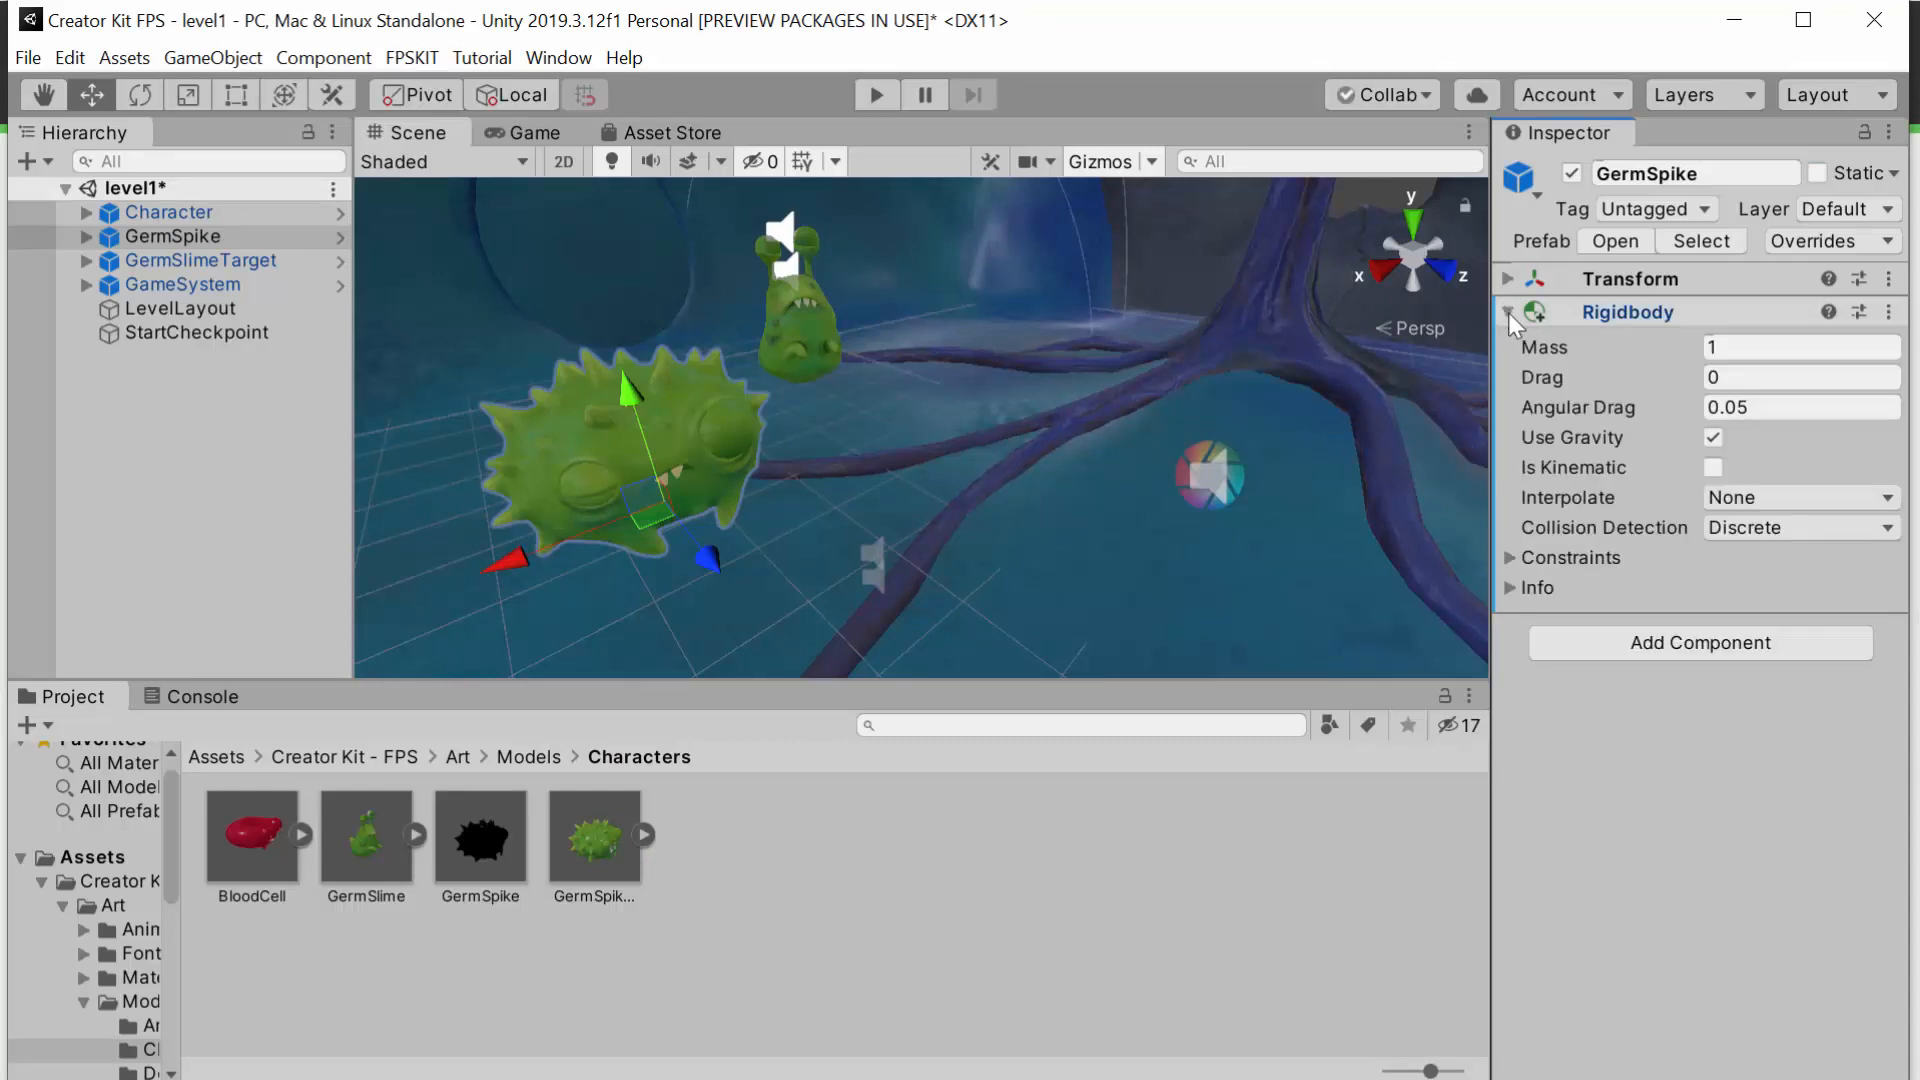
left_click(1713, 437)
left_click(1713, 467)
Step: Review instructions 5 and 6 in the browser tutorial, and in Unity add a Sphere Collider component to GermSpike
key("alt+Tab")
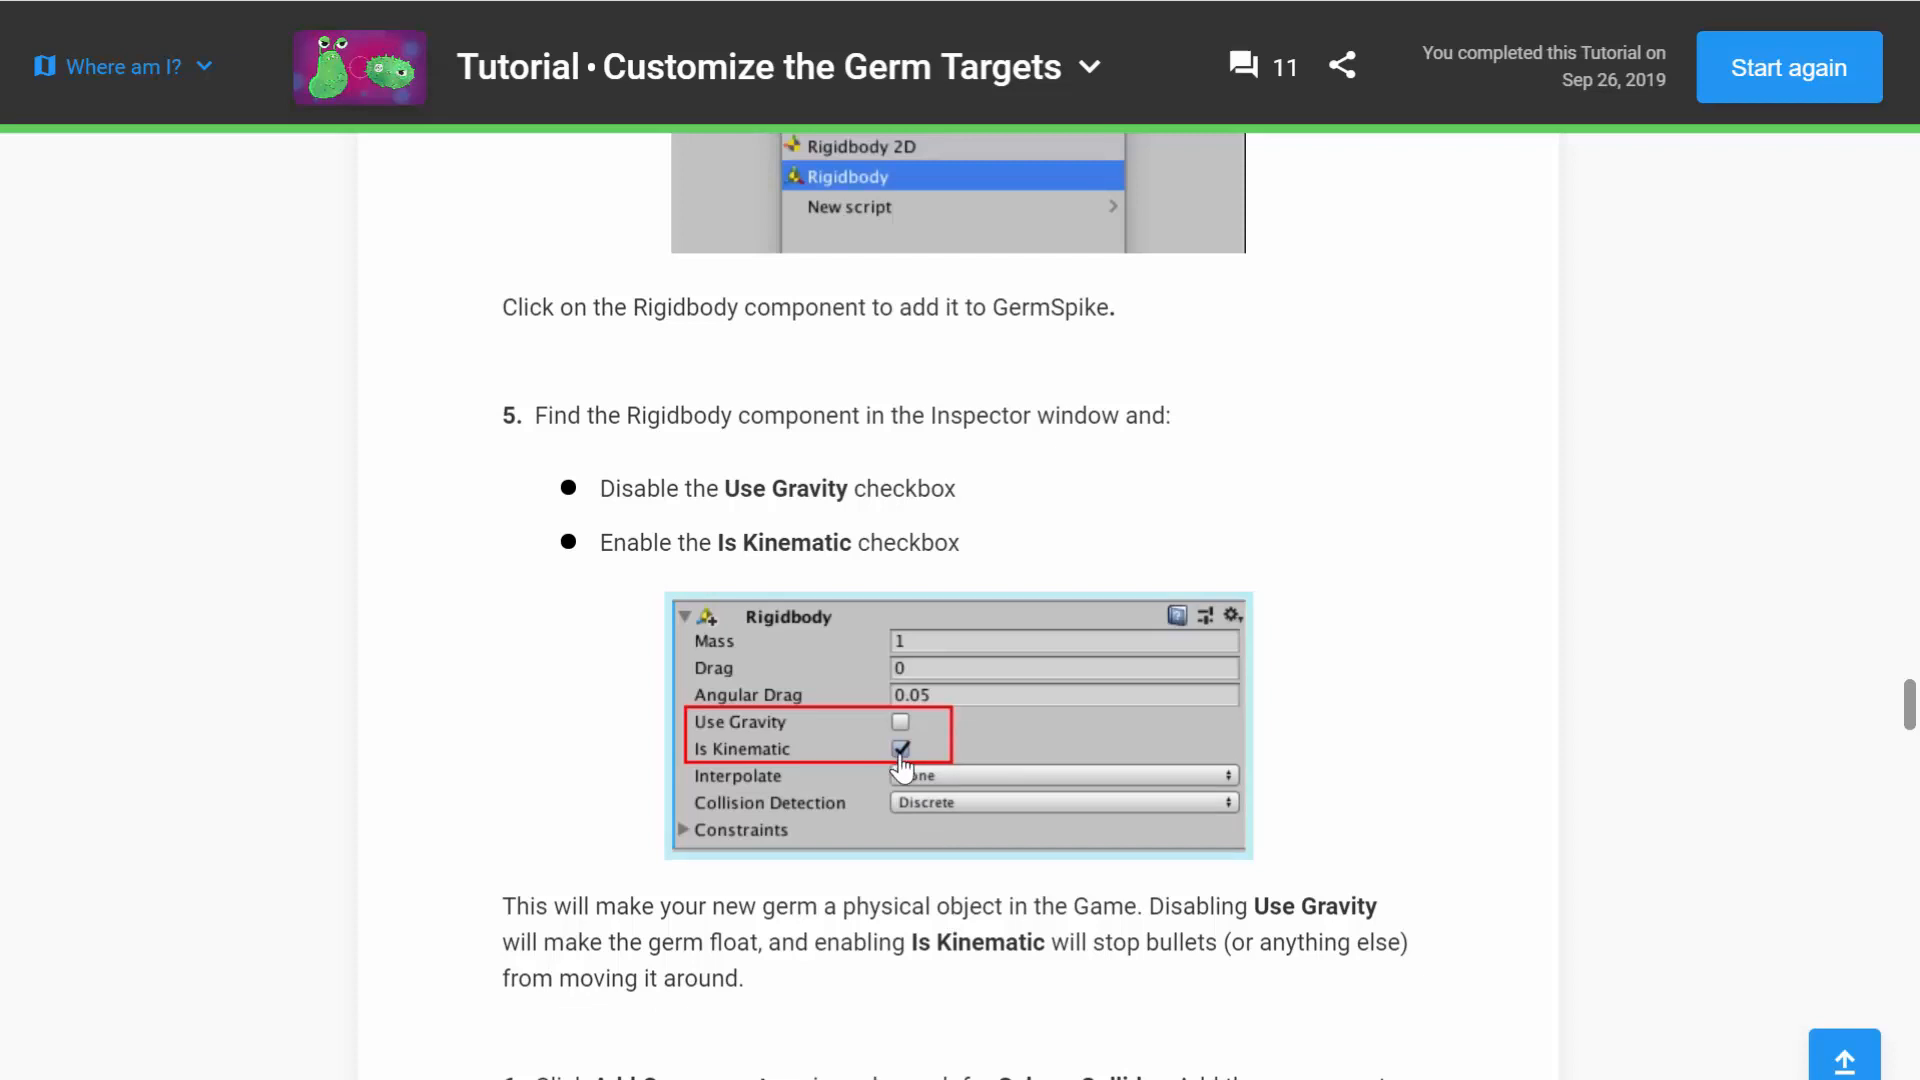
scroll(975, 895, "down", 3)
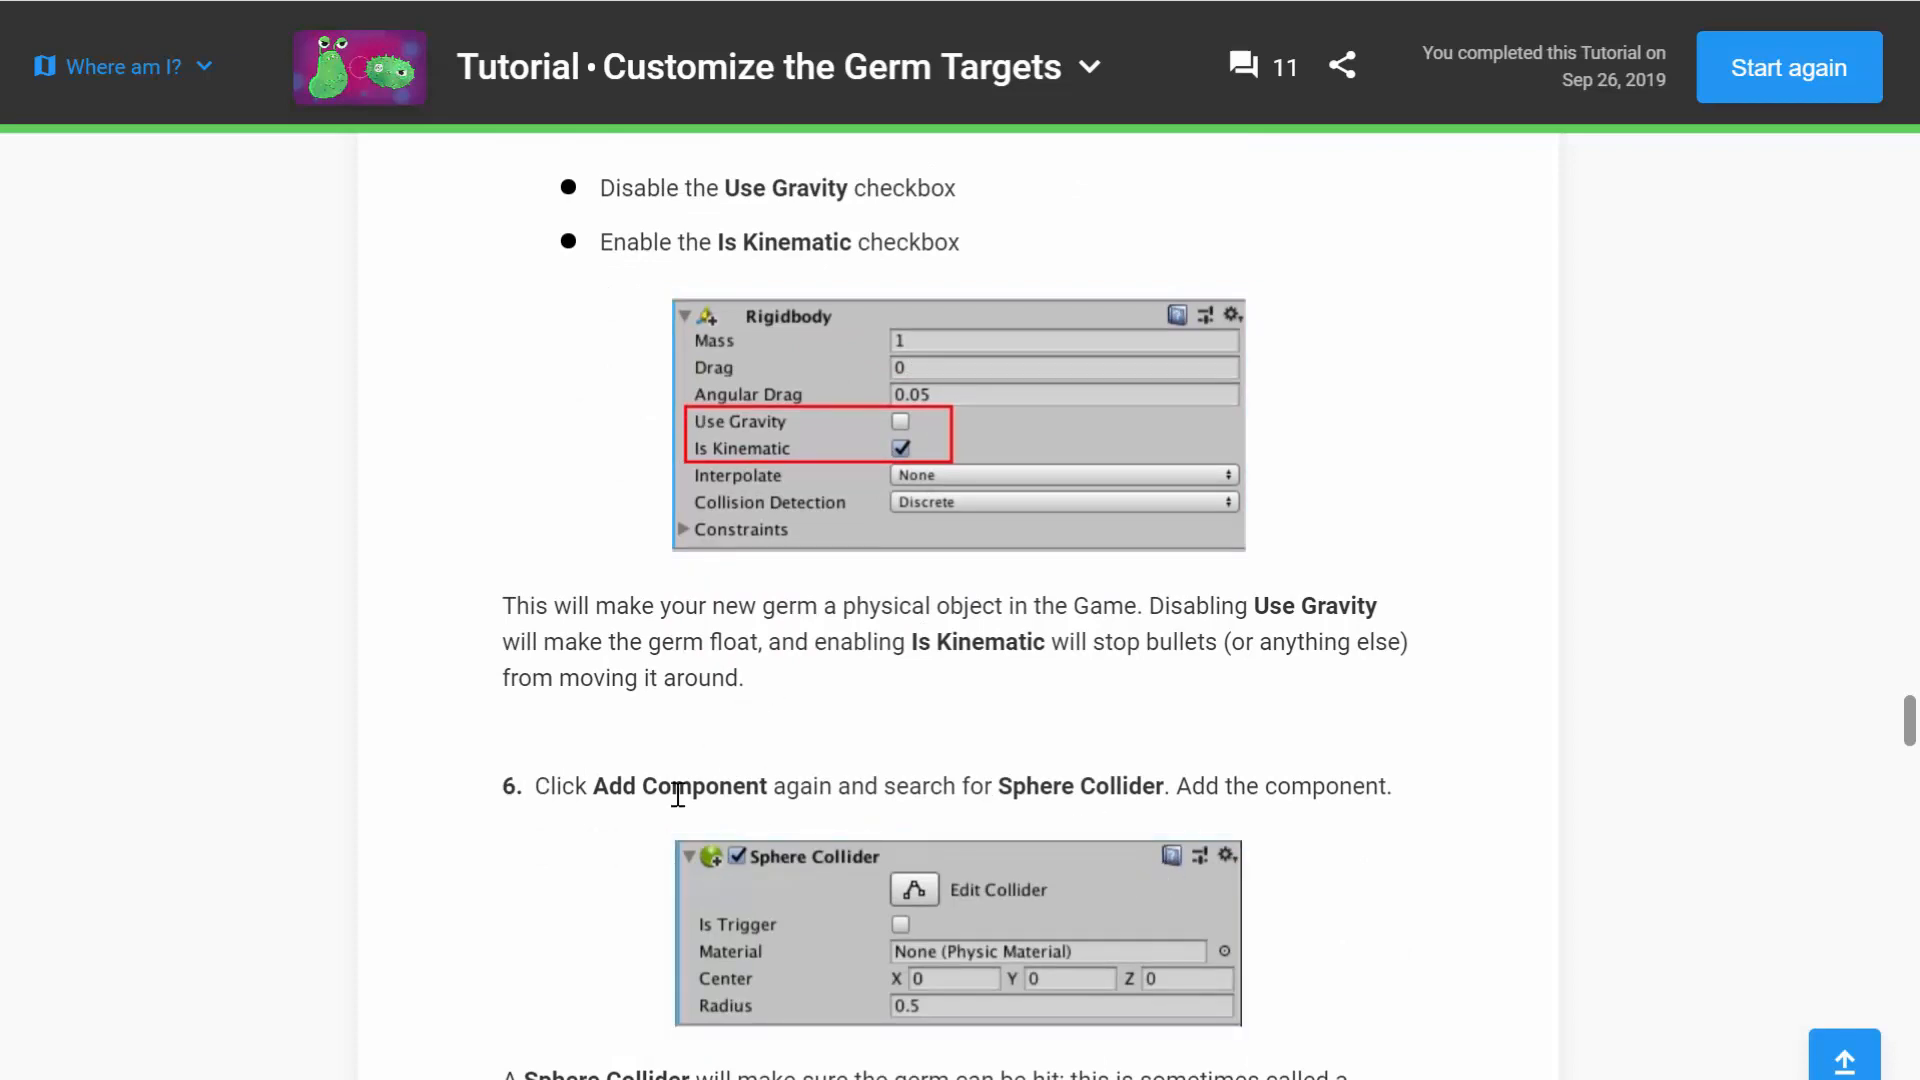
scroll(604, 517, "up", 5)
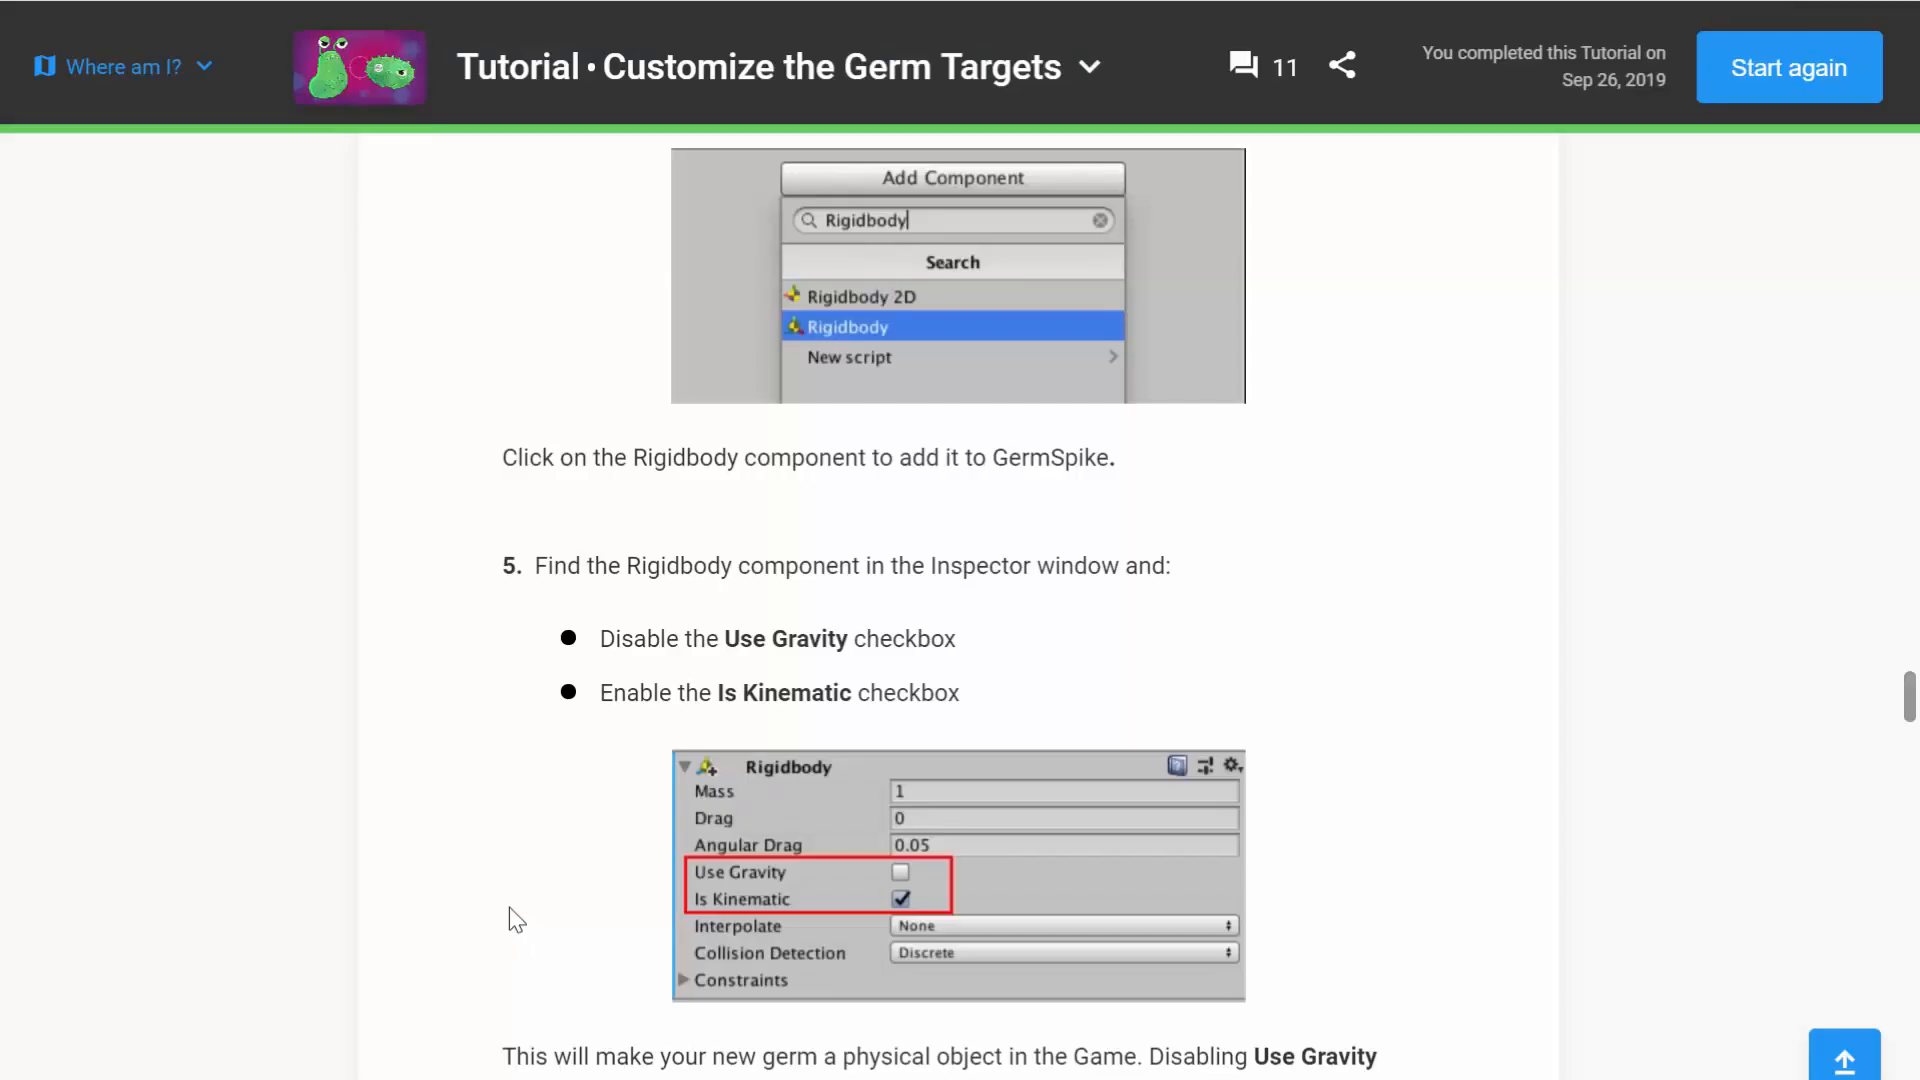
scroll(508, 908, "down", 6)
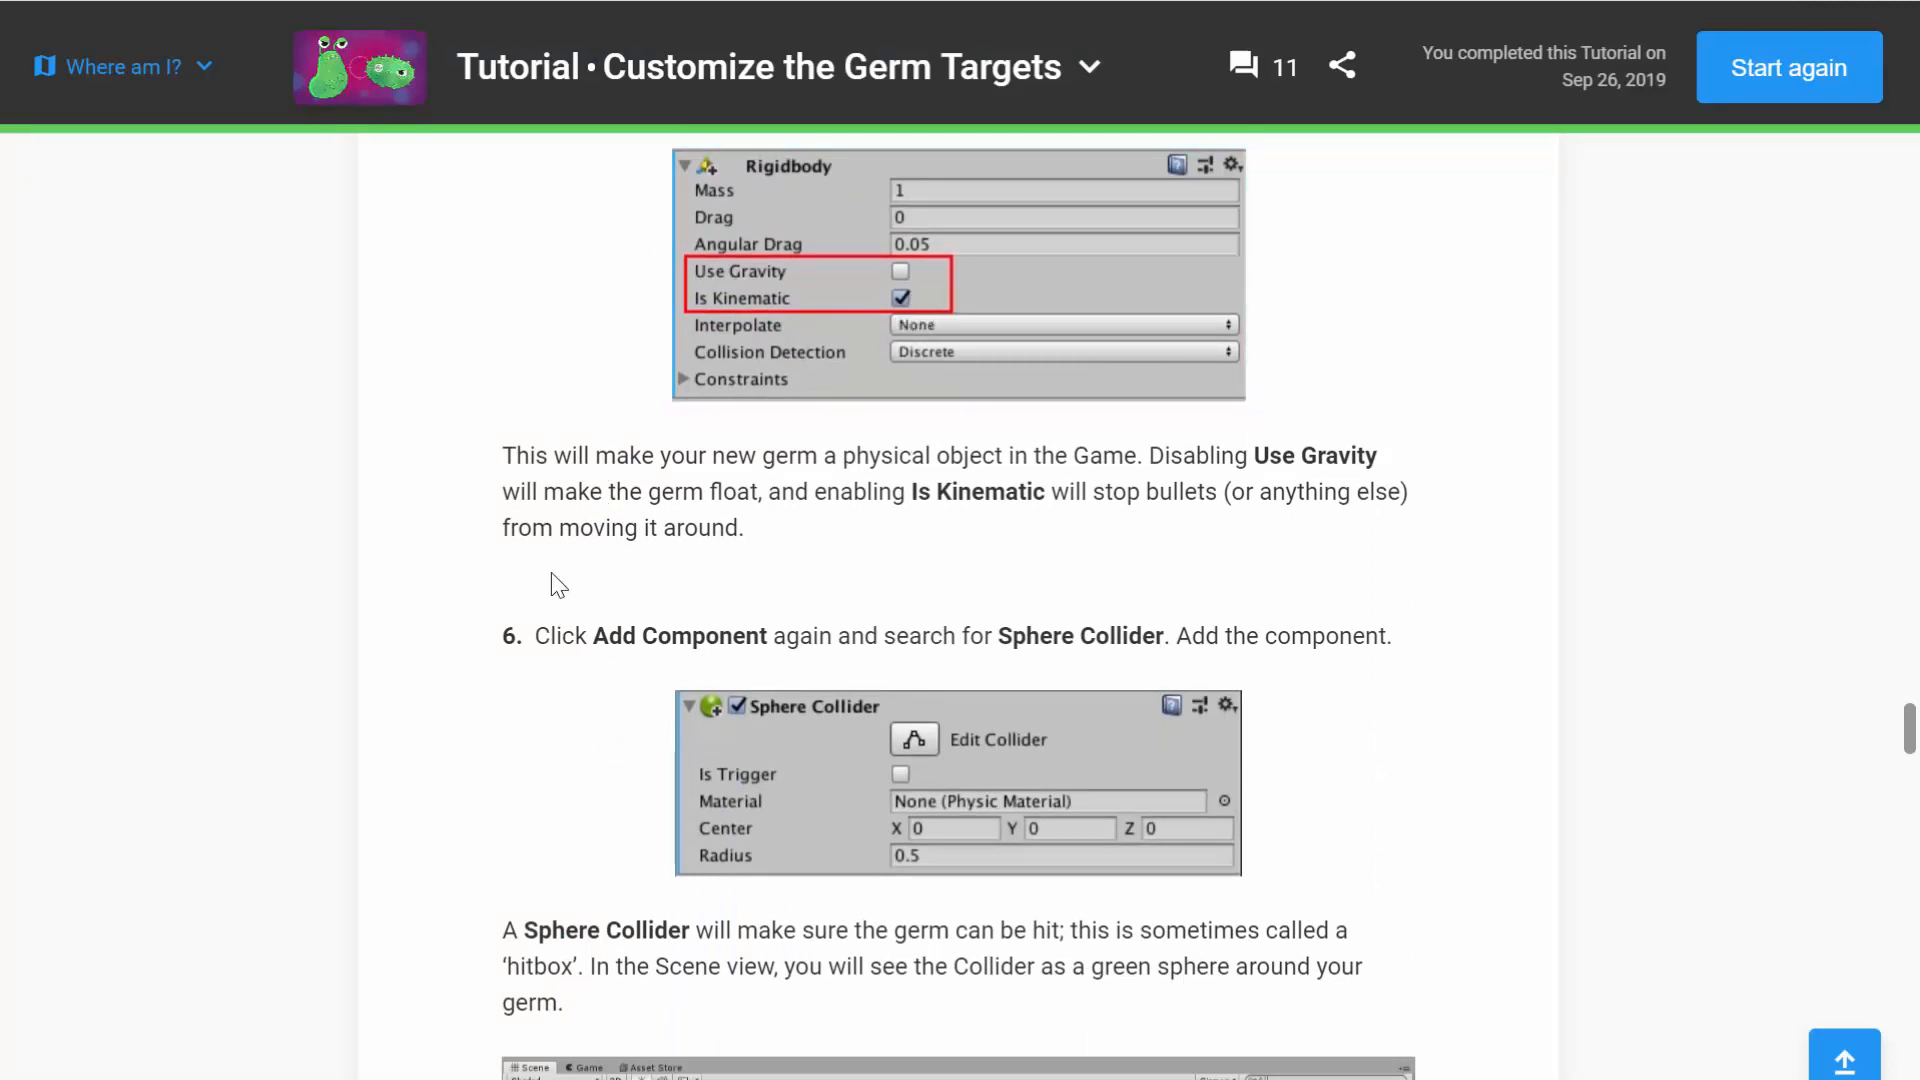
scroll(540, 745, "down", 2)
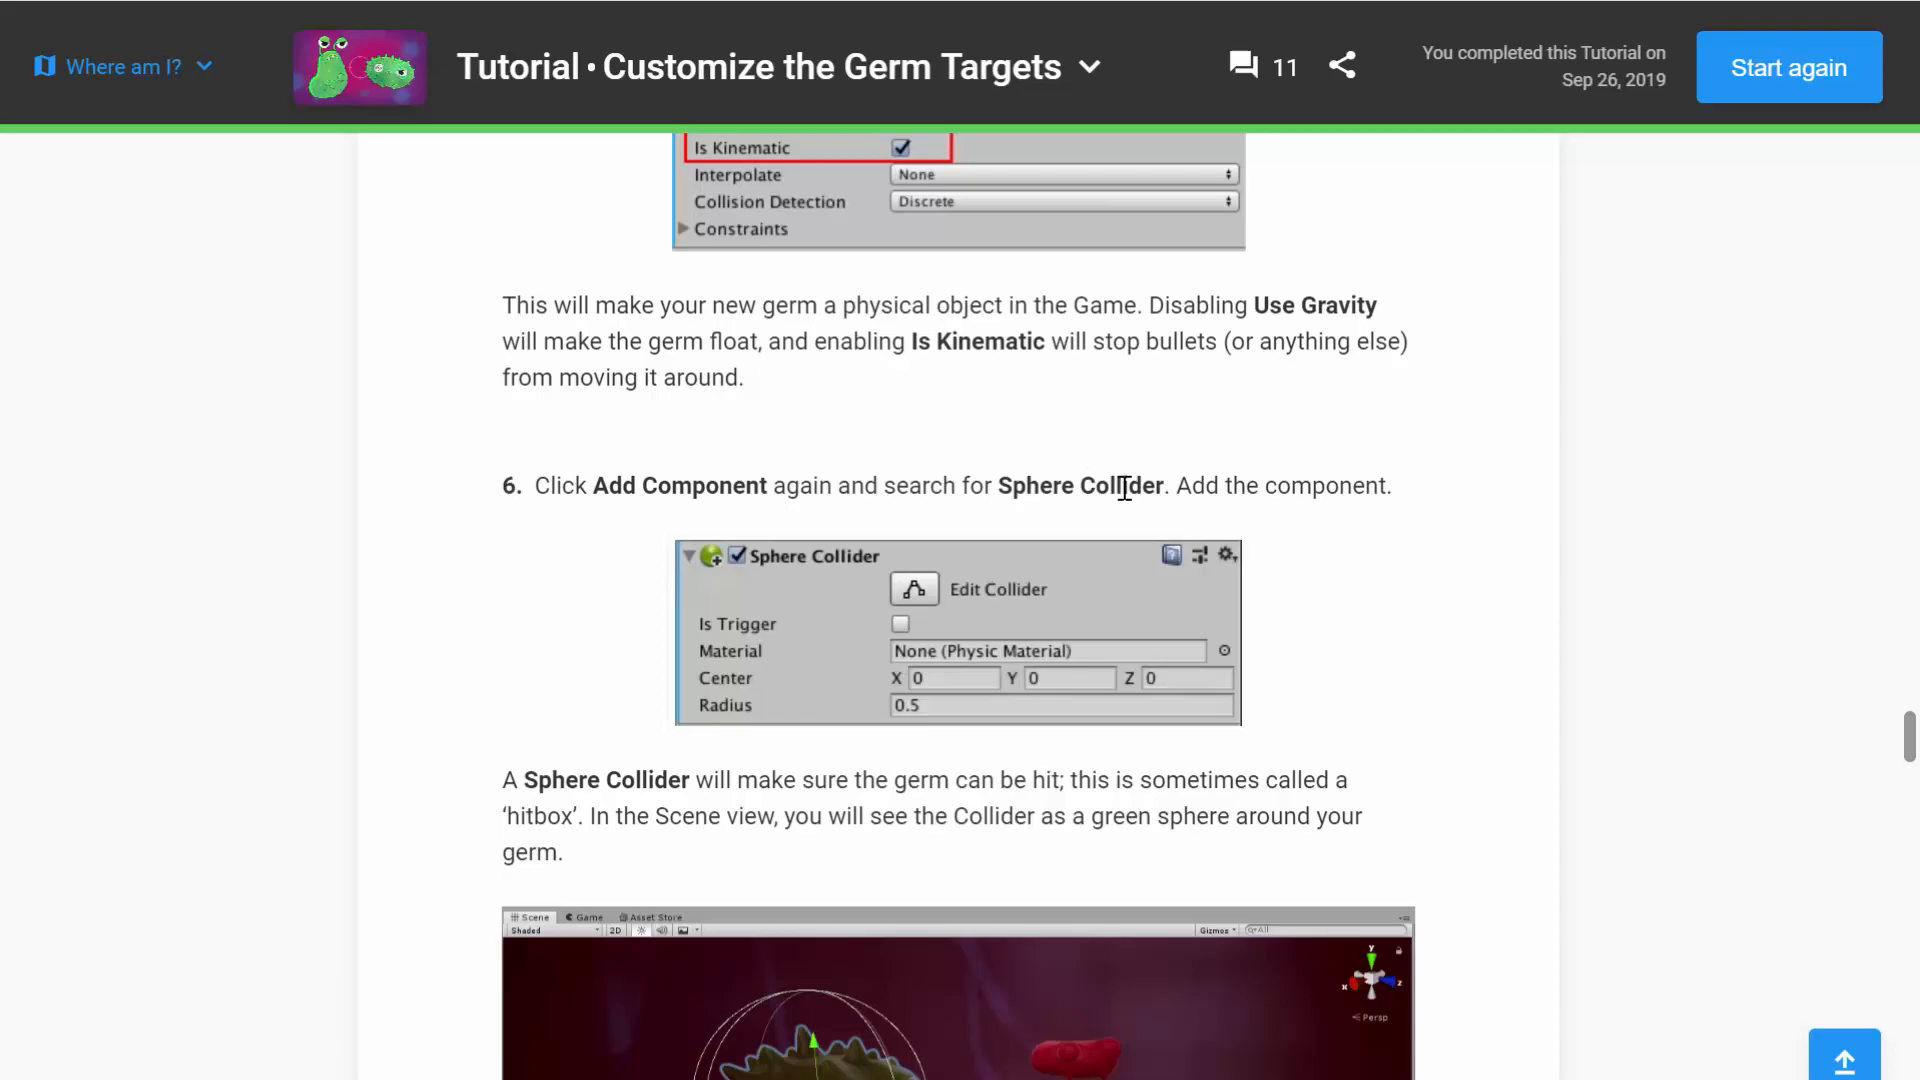
key("alt+Tab")
left_click(1612, 640)
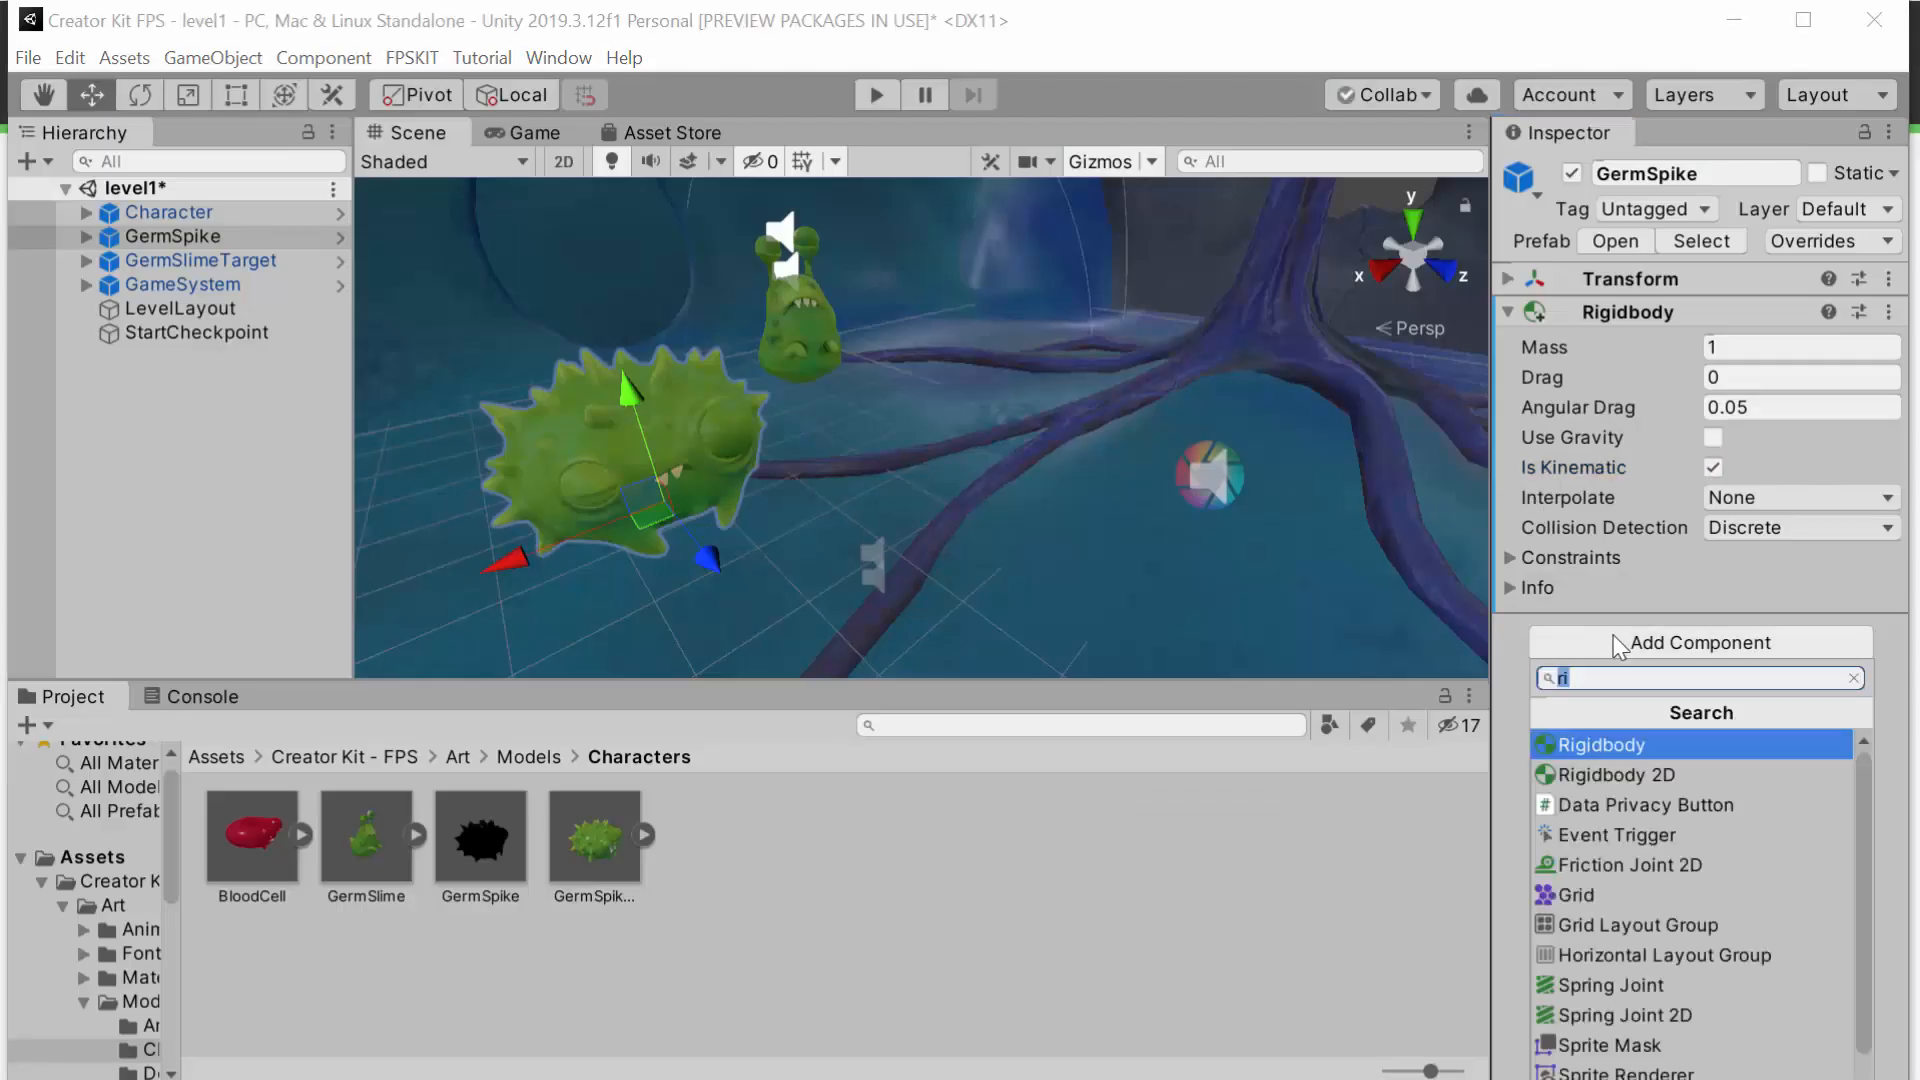
type("sph")
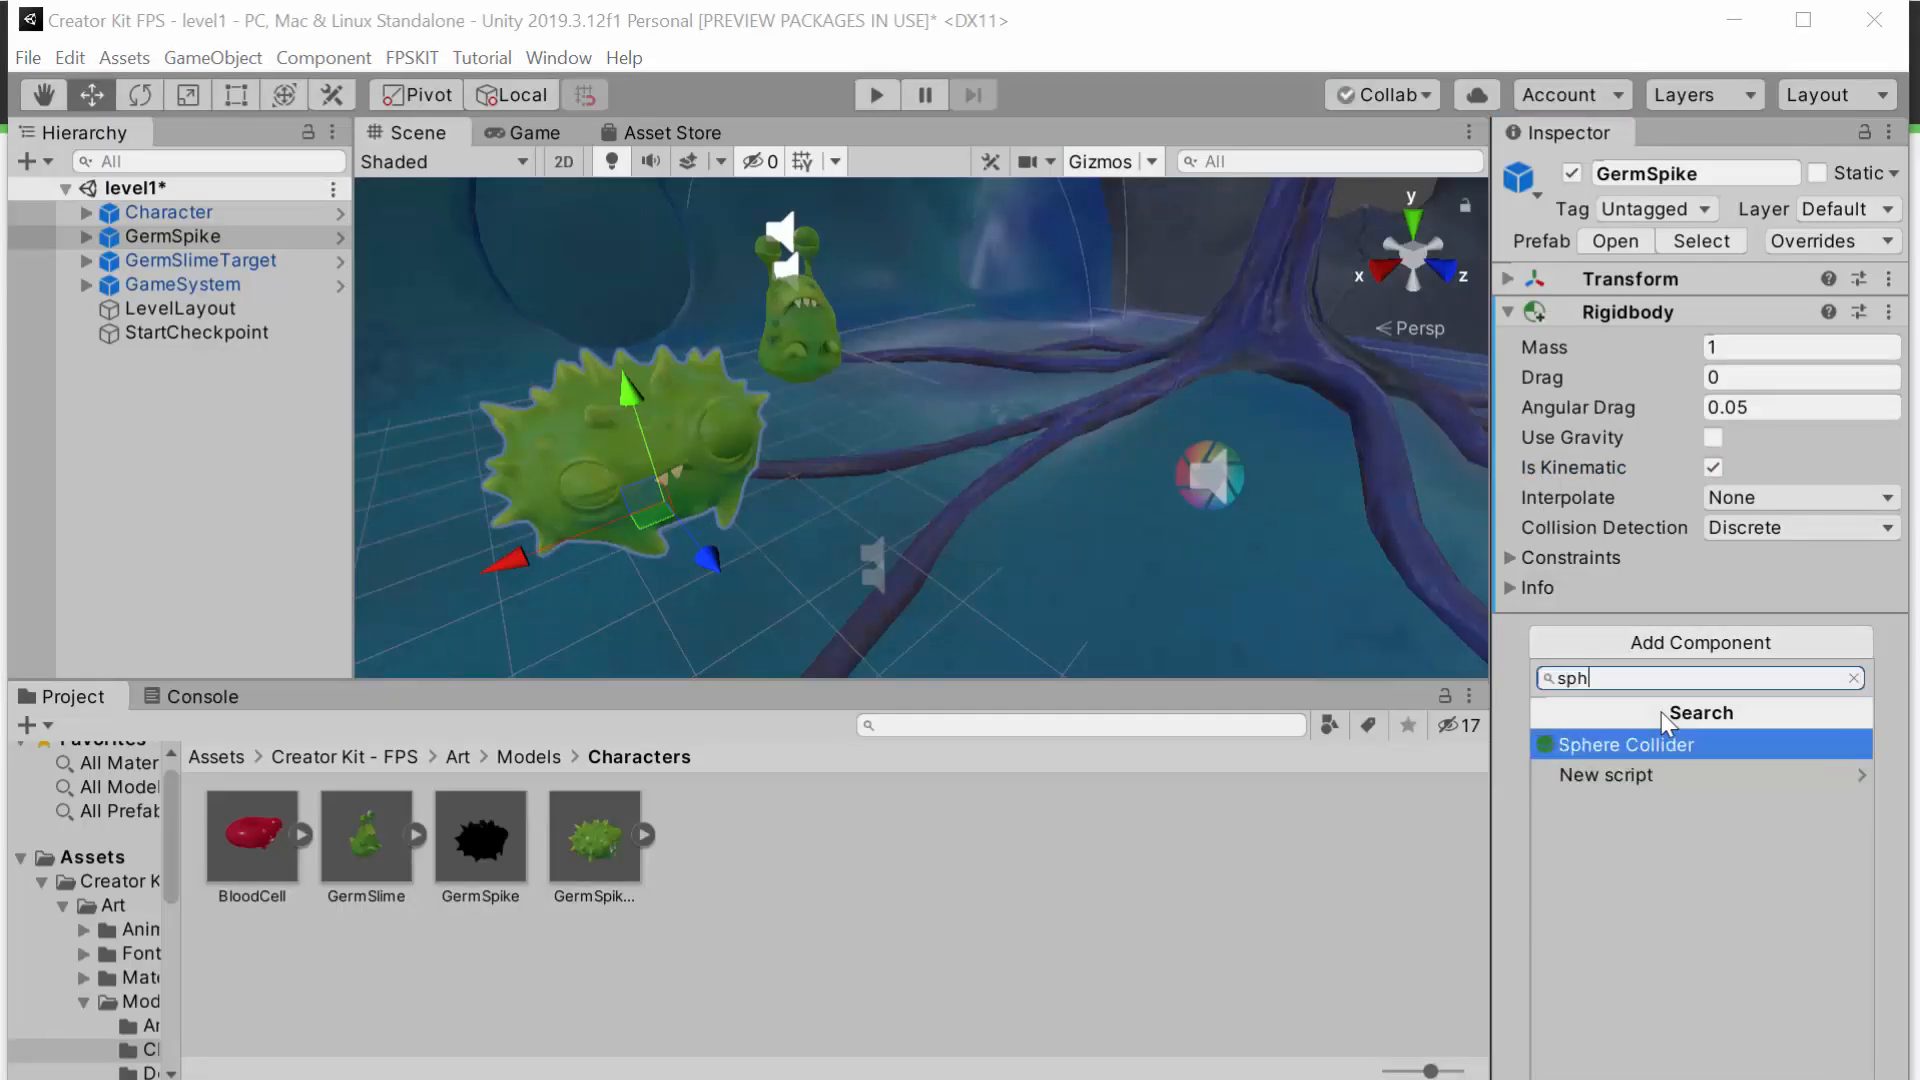
left_click(1661, 744)
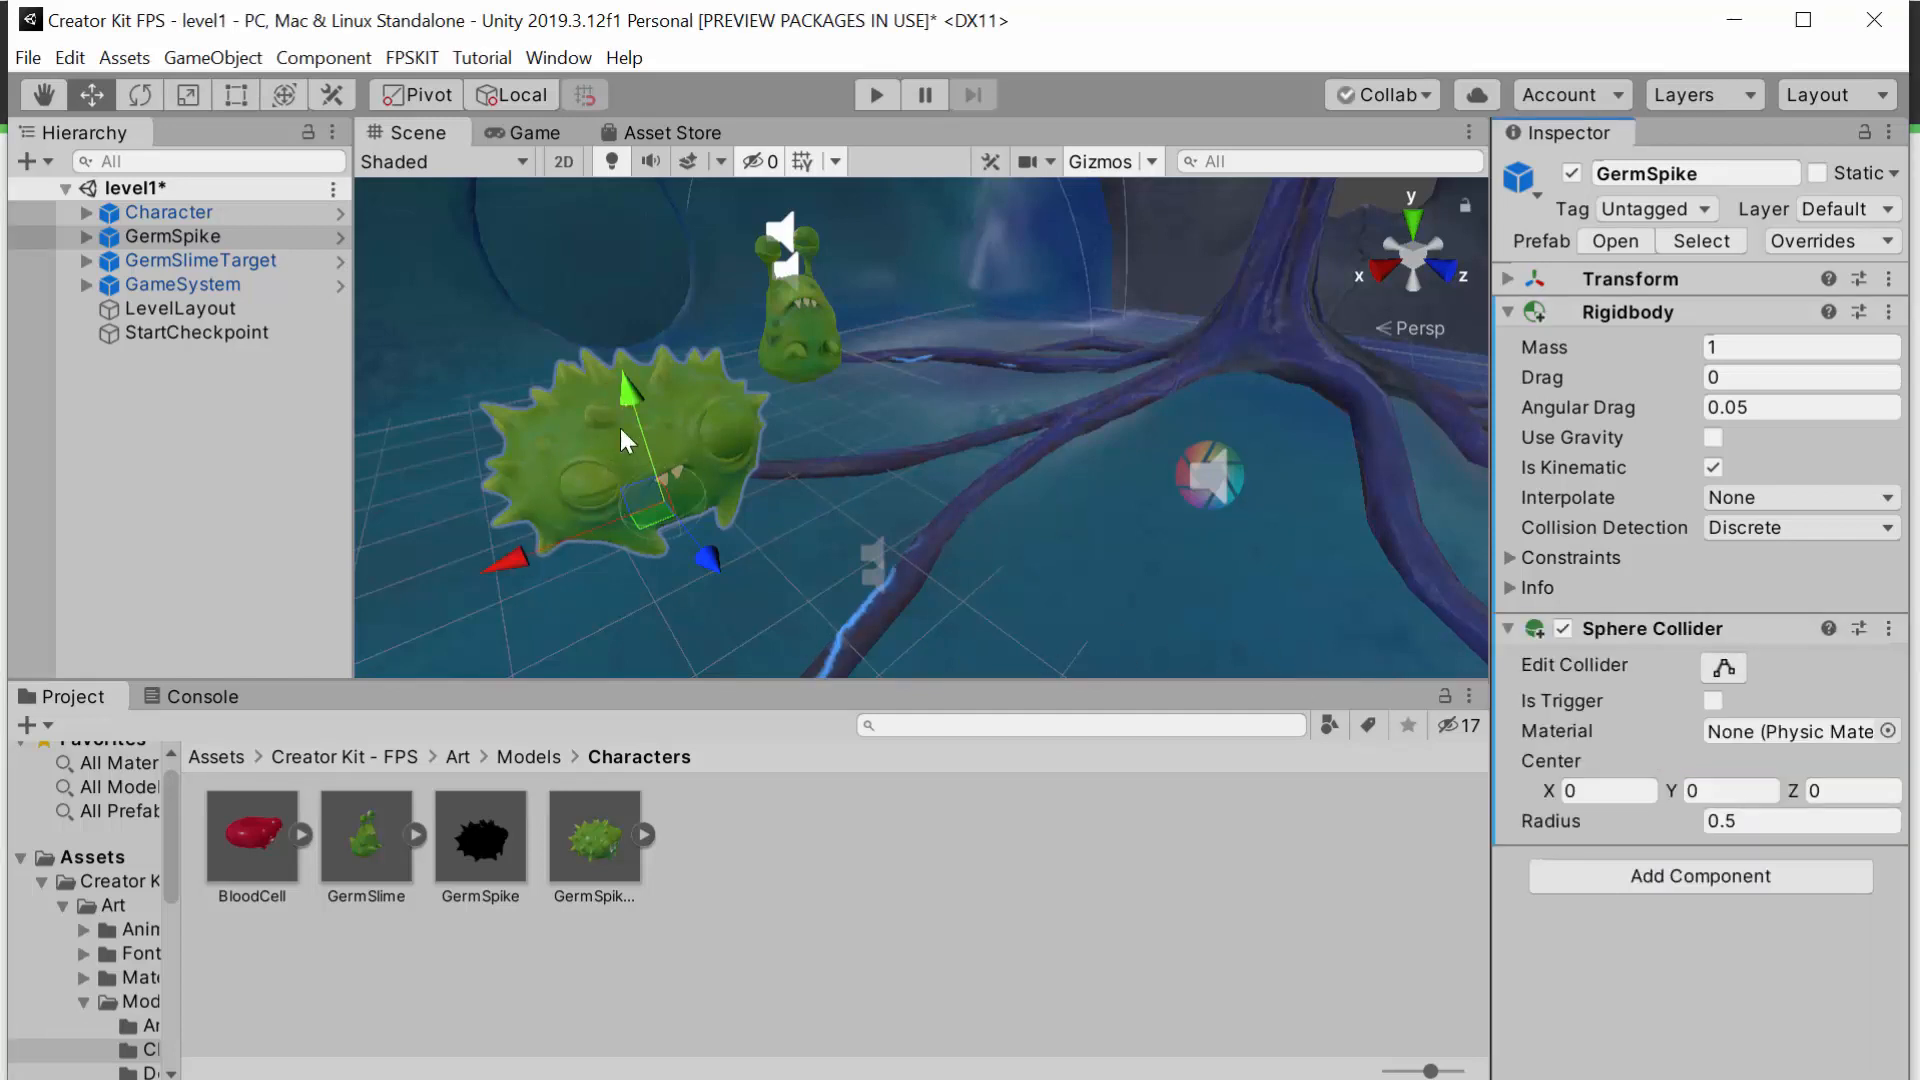
Step: Read on to instruction 7 in the browser tutorial, and in Unity set the Center Y of GermSpike's Sphere Collider to .95
key("alt+Tab")
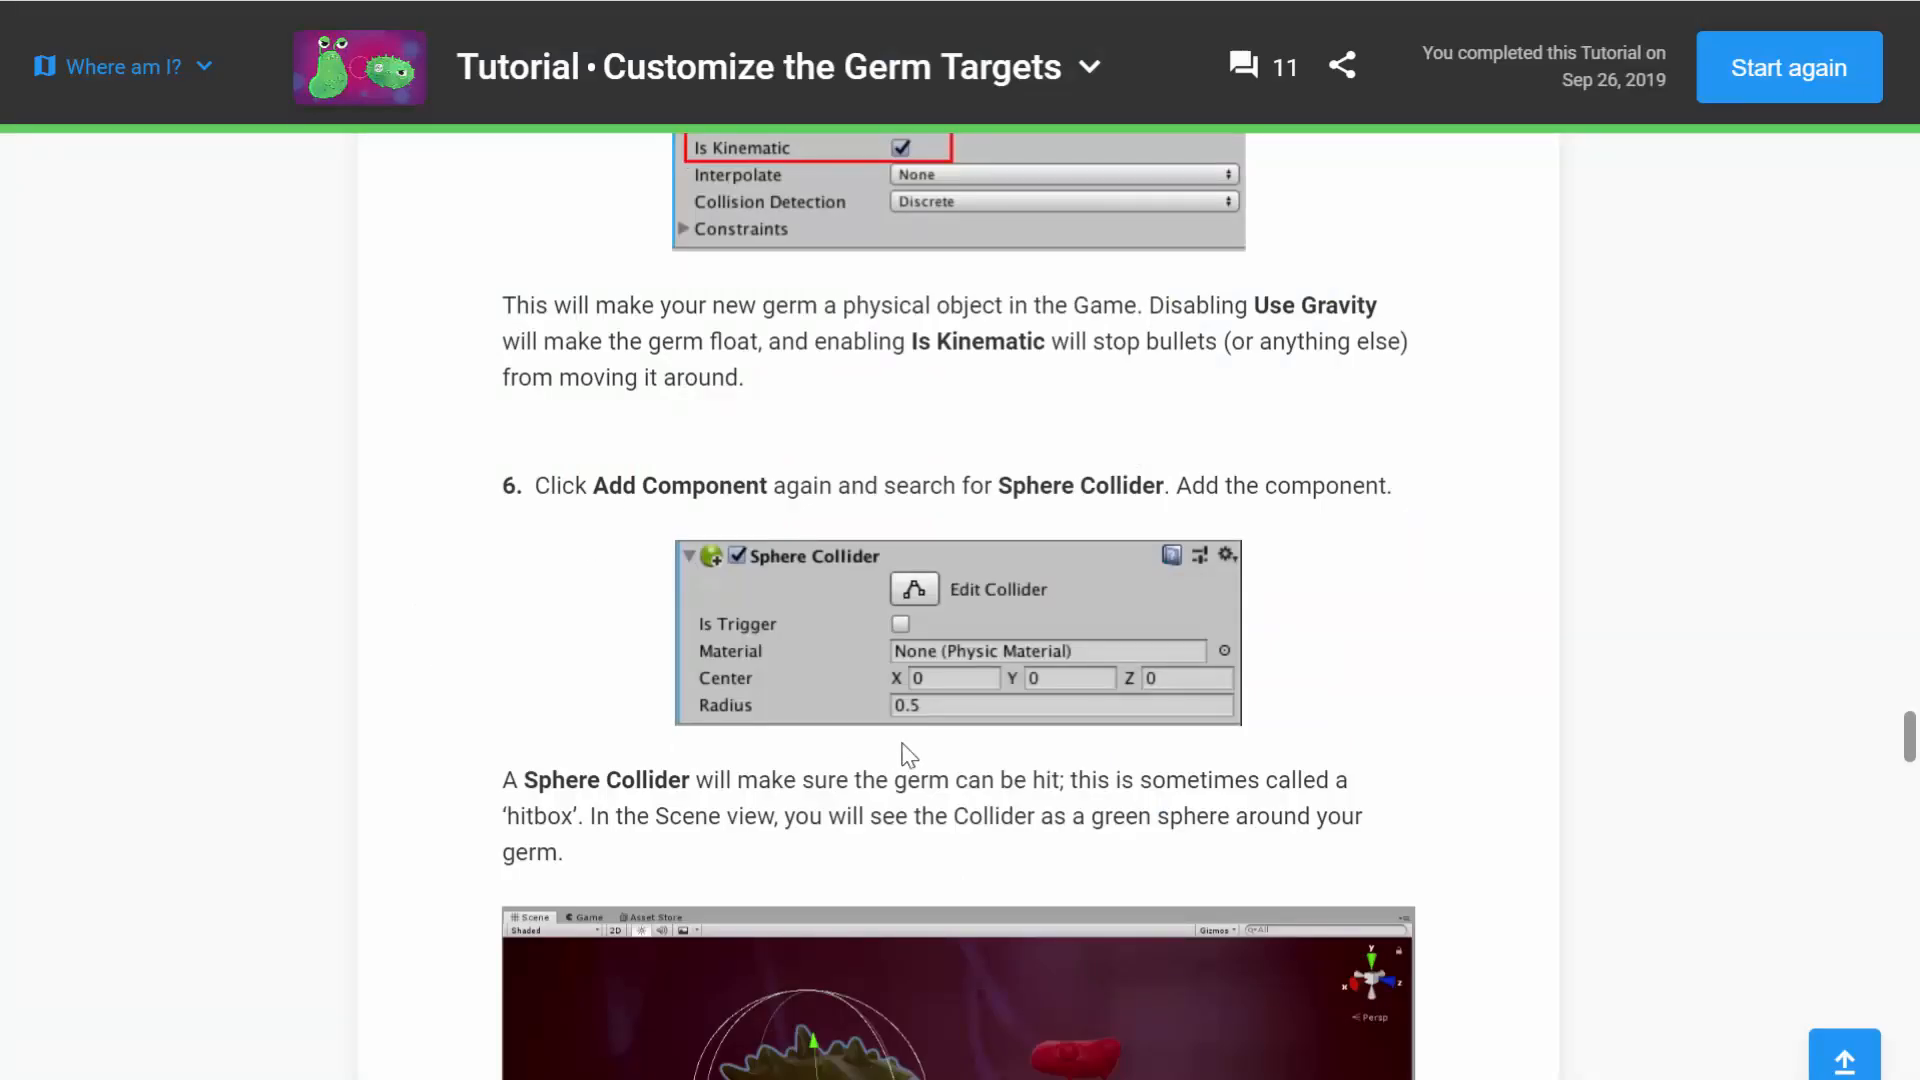
scroll(909, 755, "down", 2)
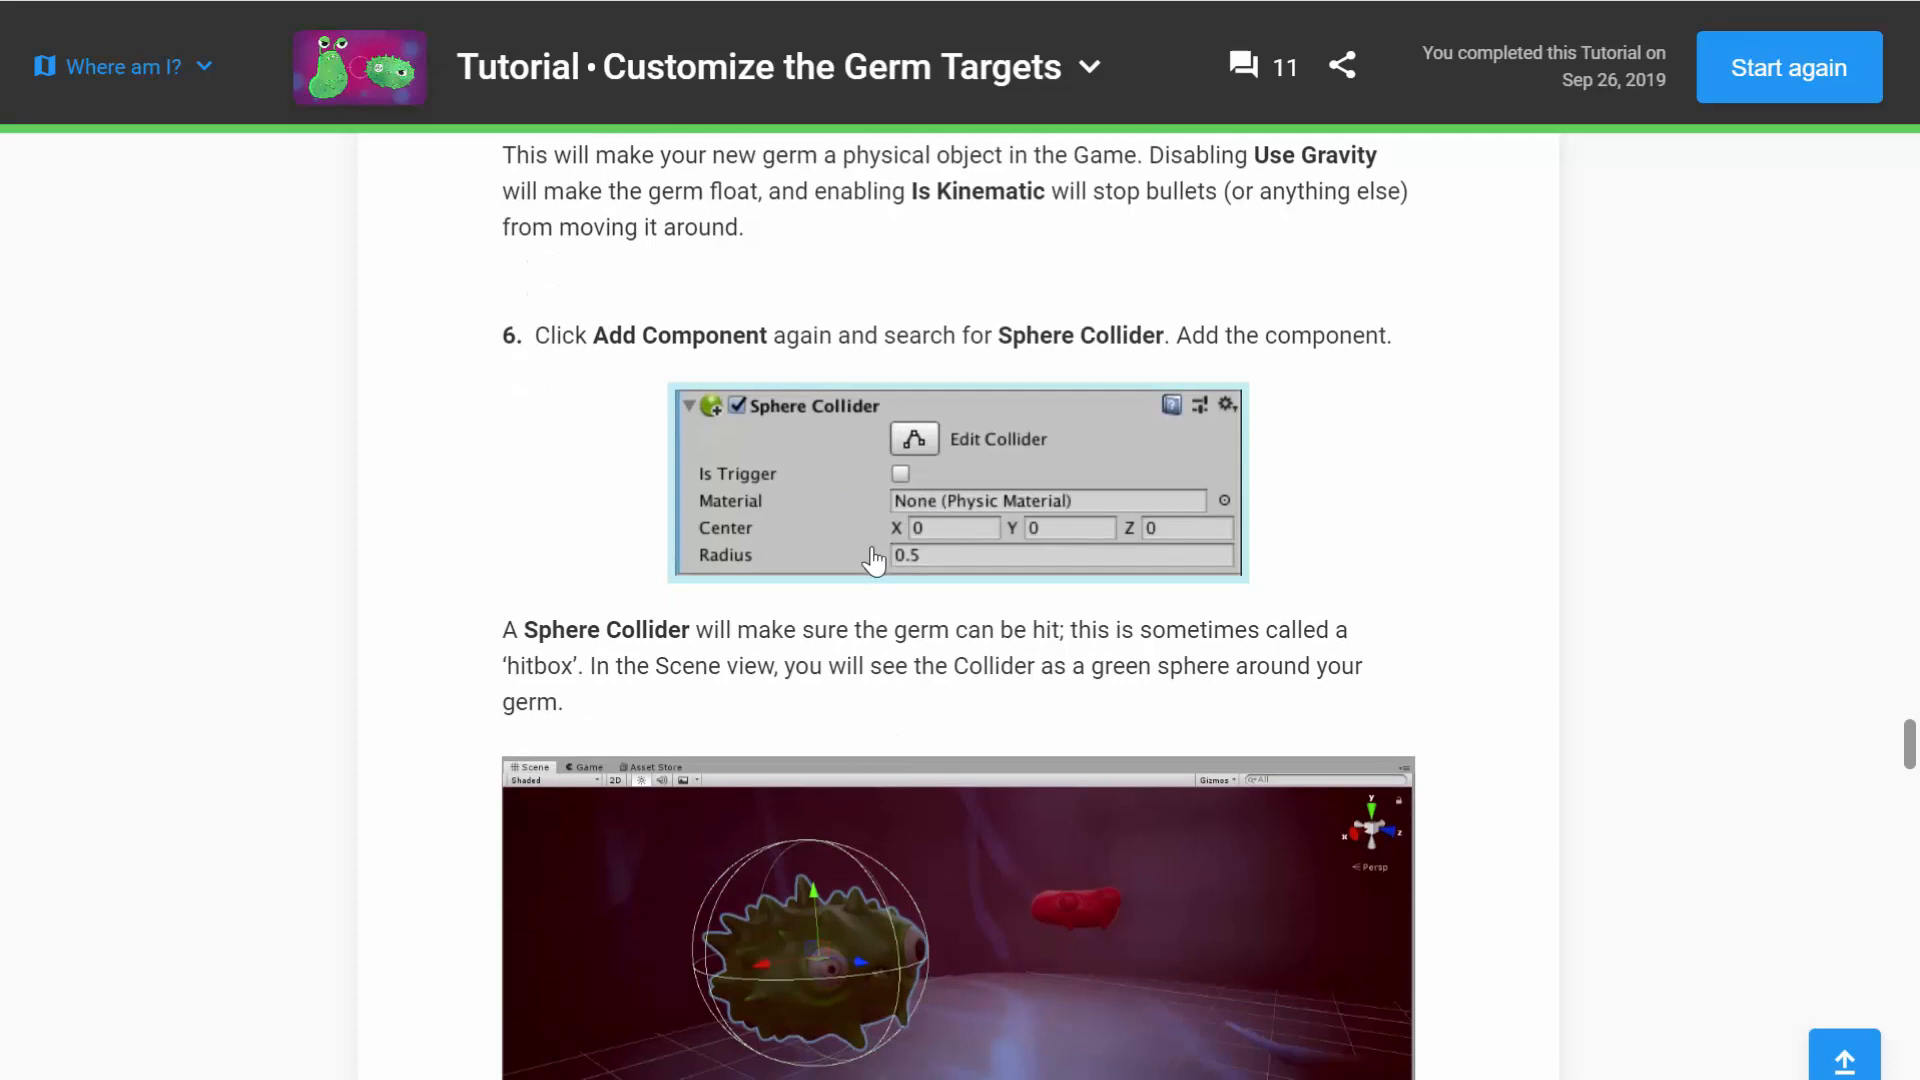
key("alt+Tab")
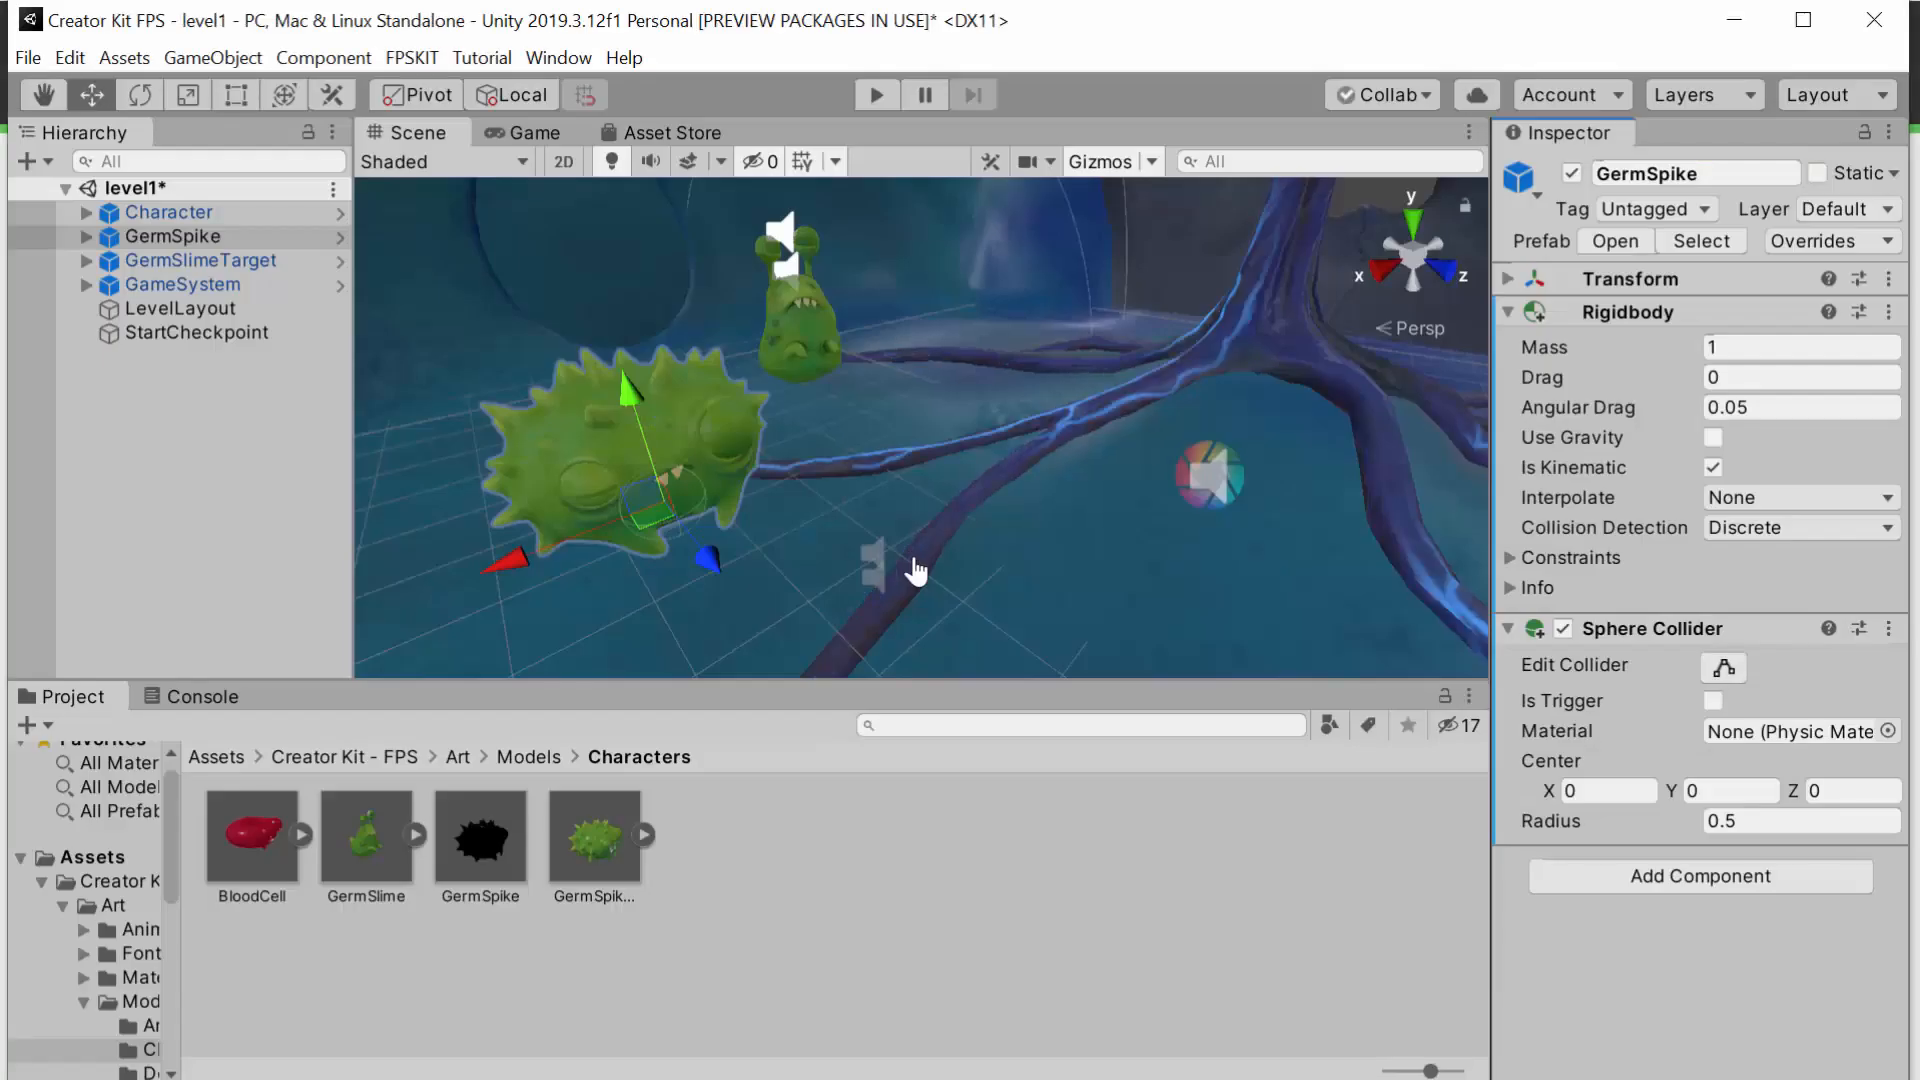
key("alt+Tab")
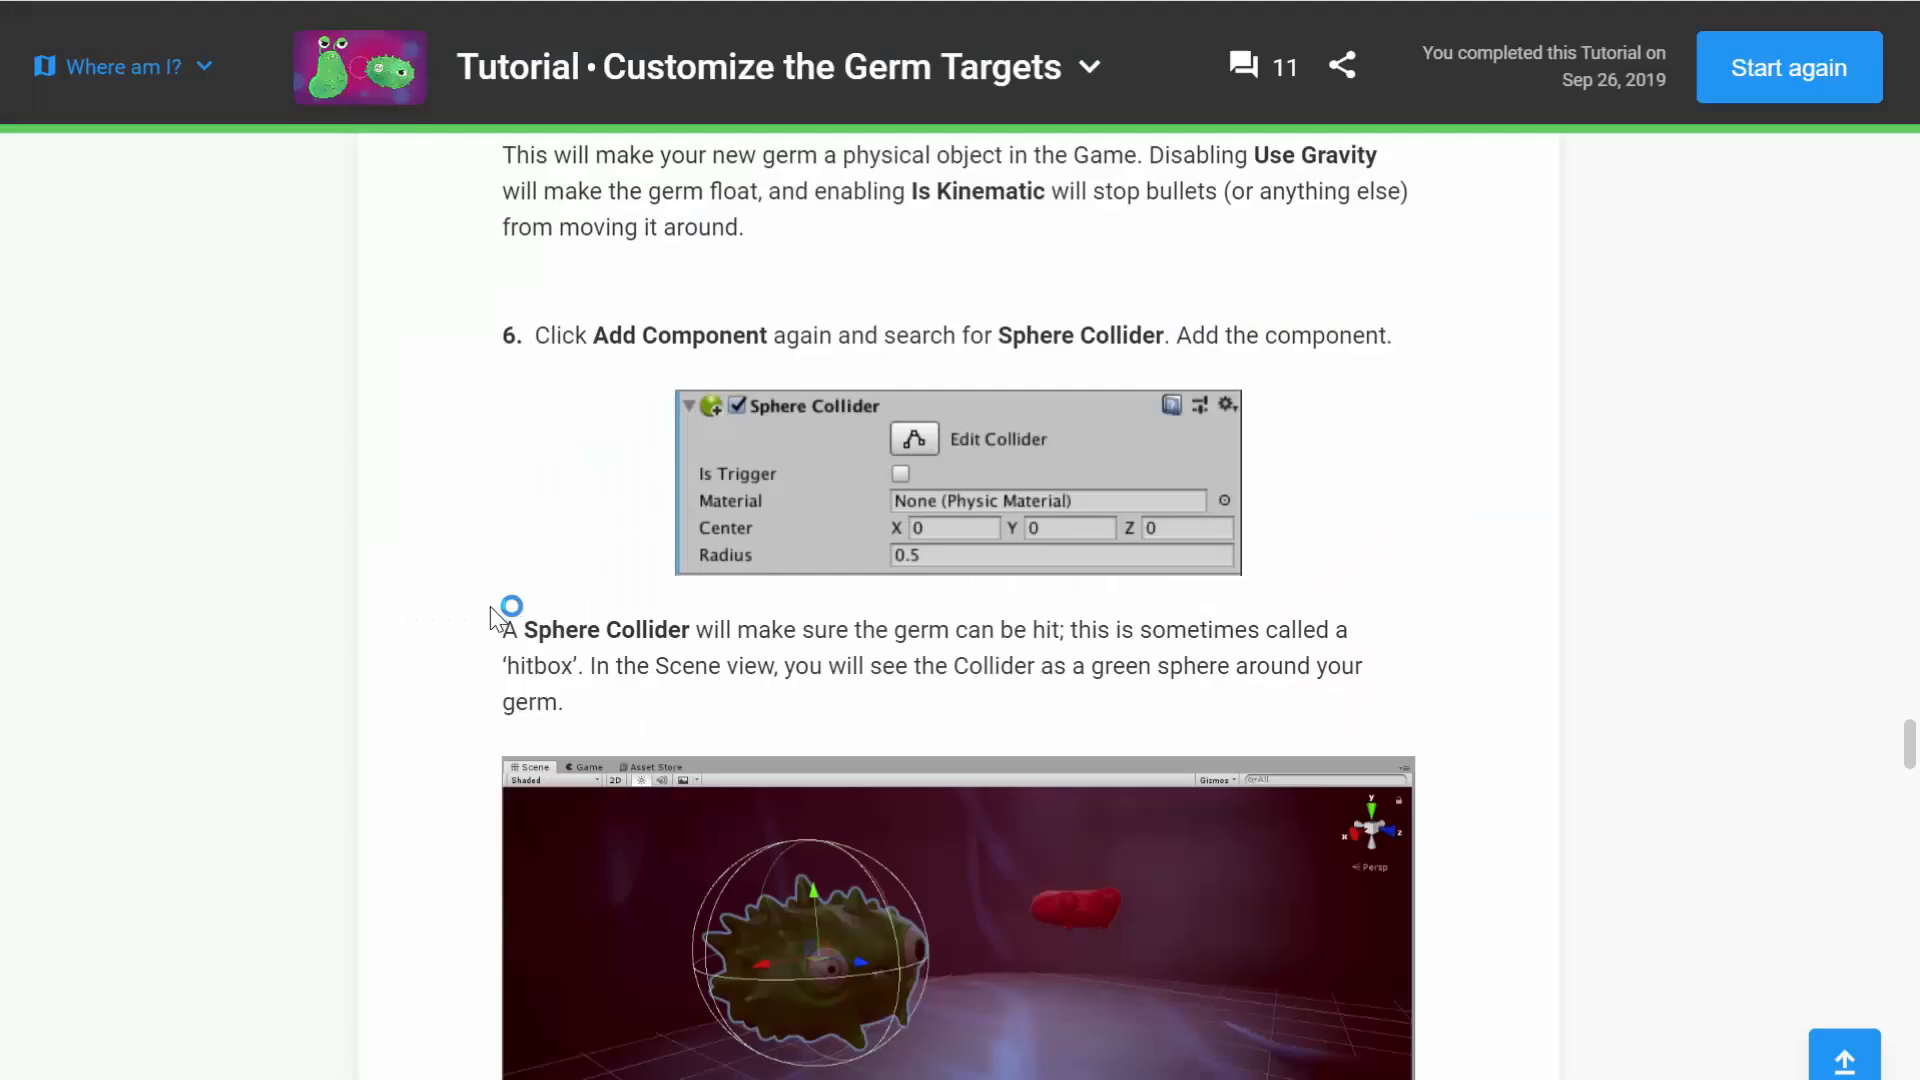
scroll(517, 612, "down", 4)
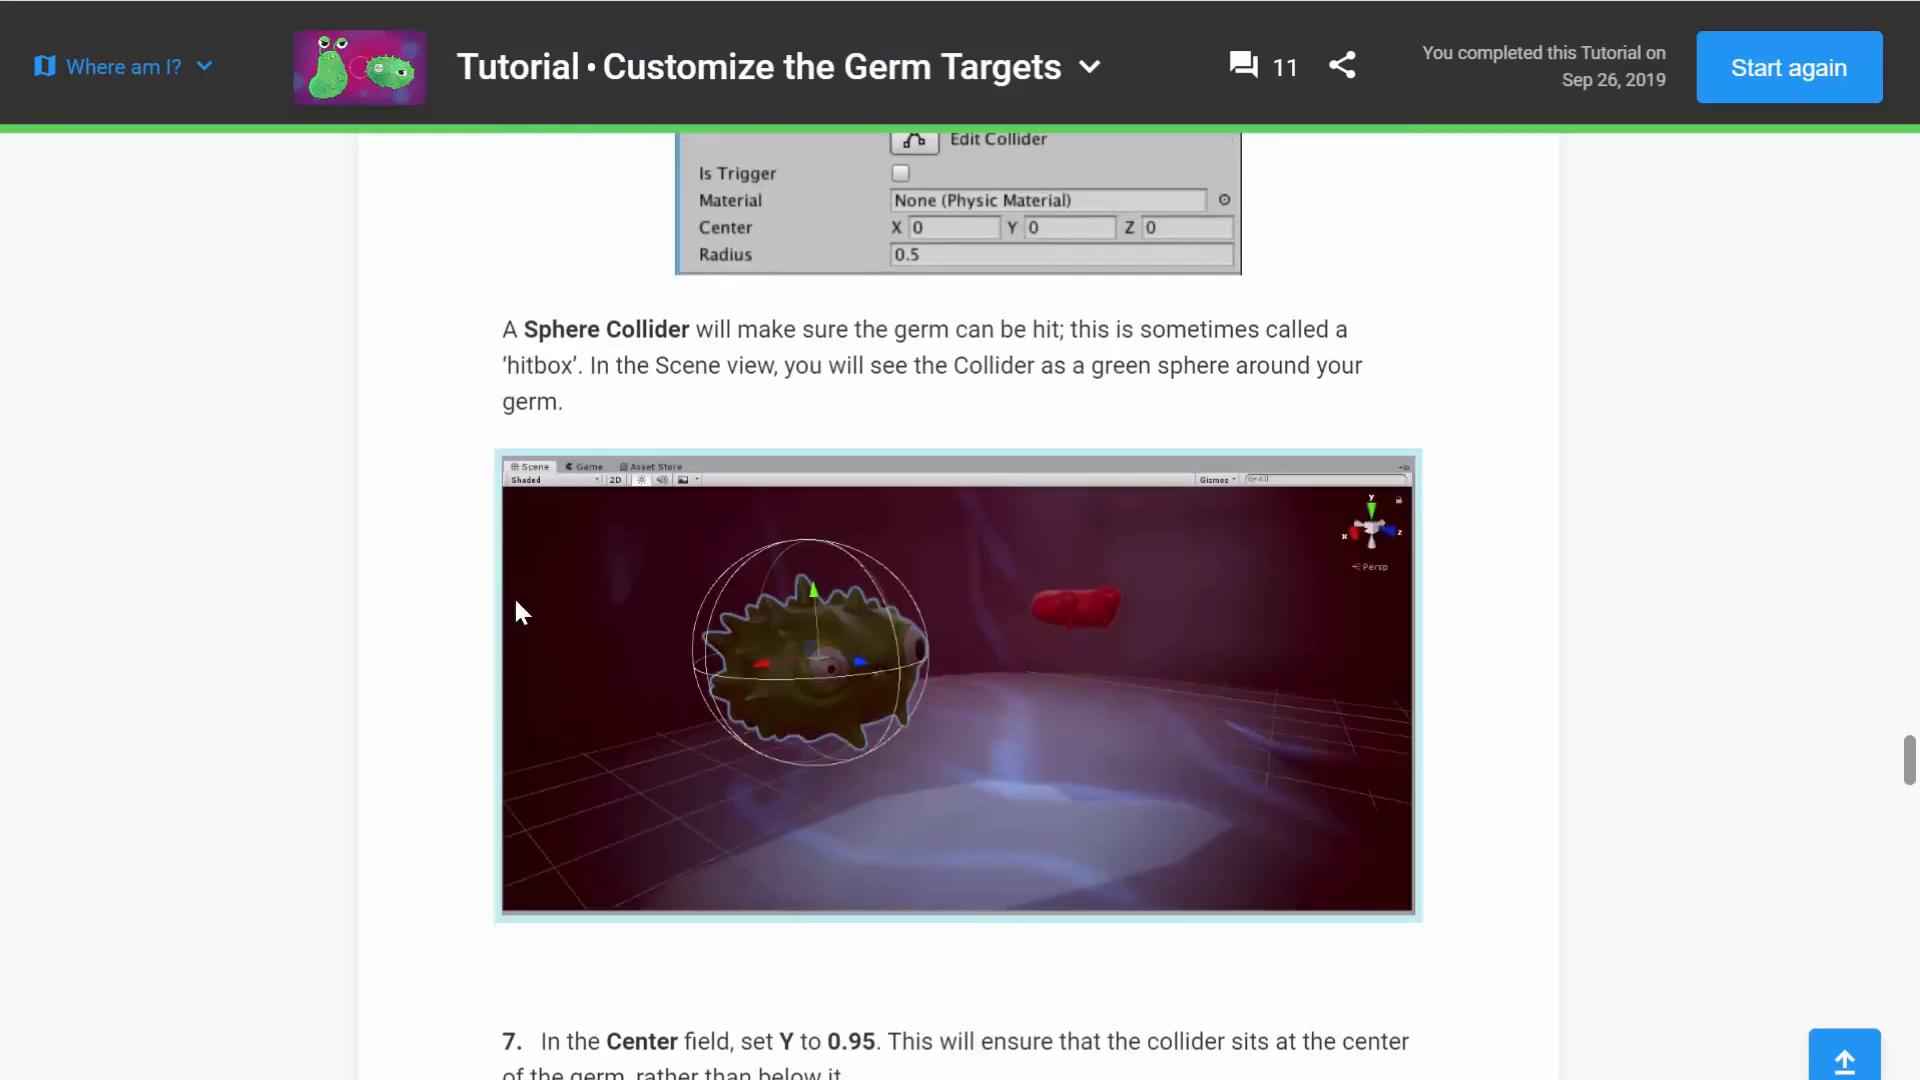
scroll(517, 612, "down", 2)
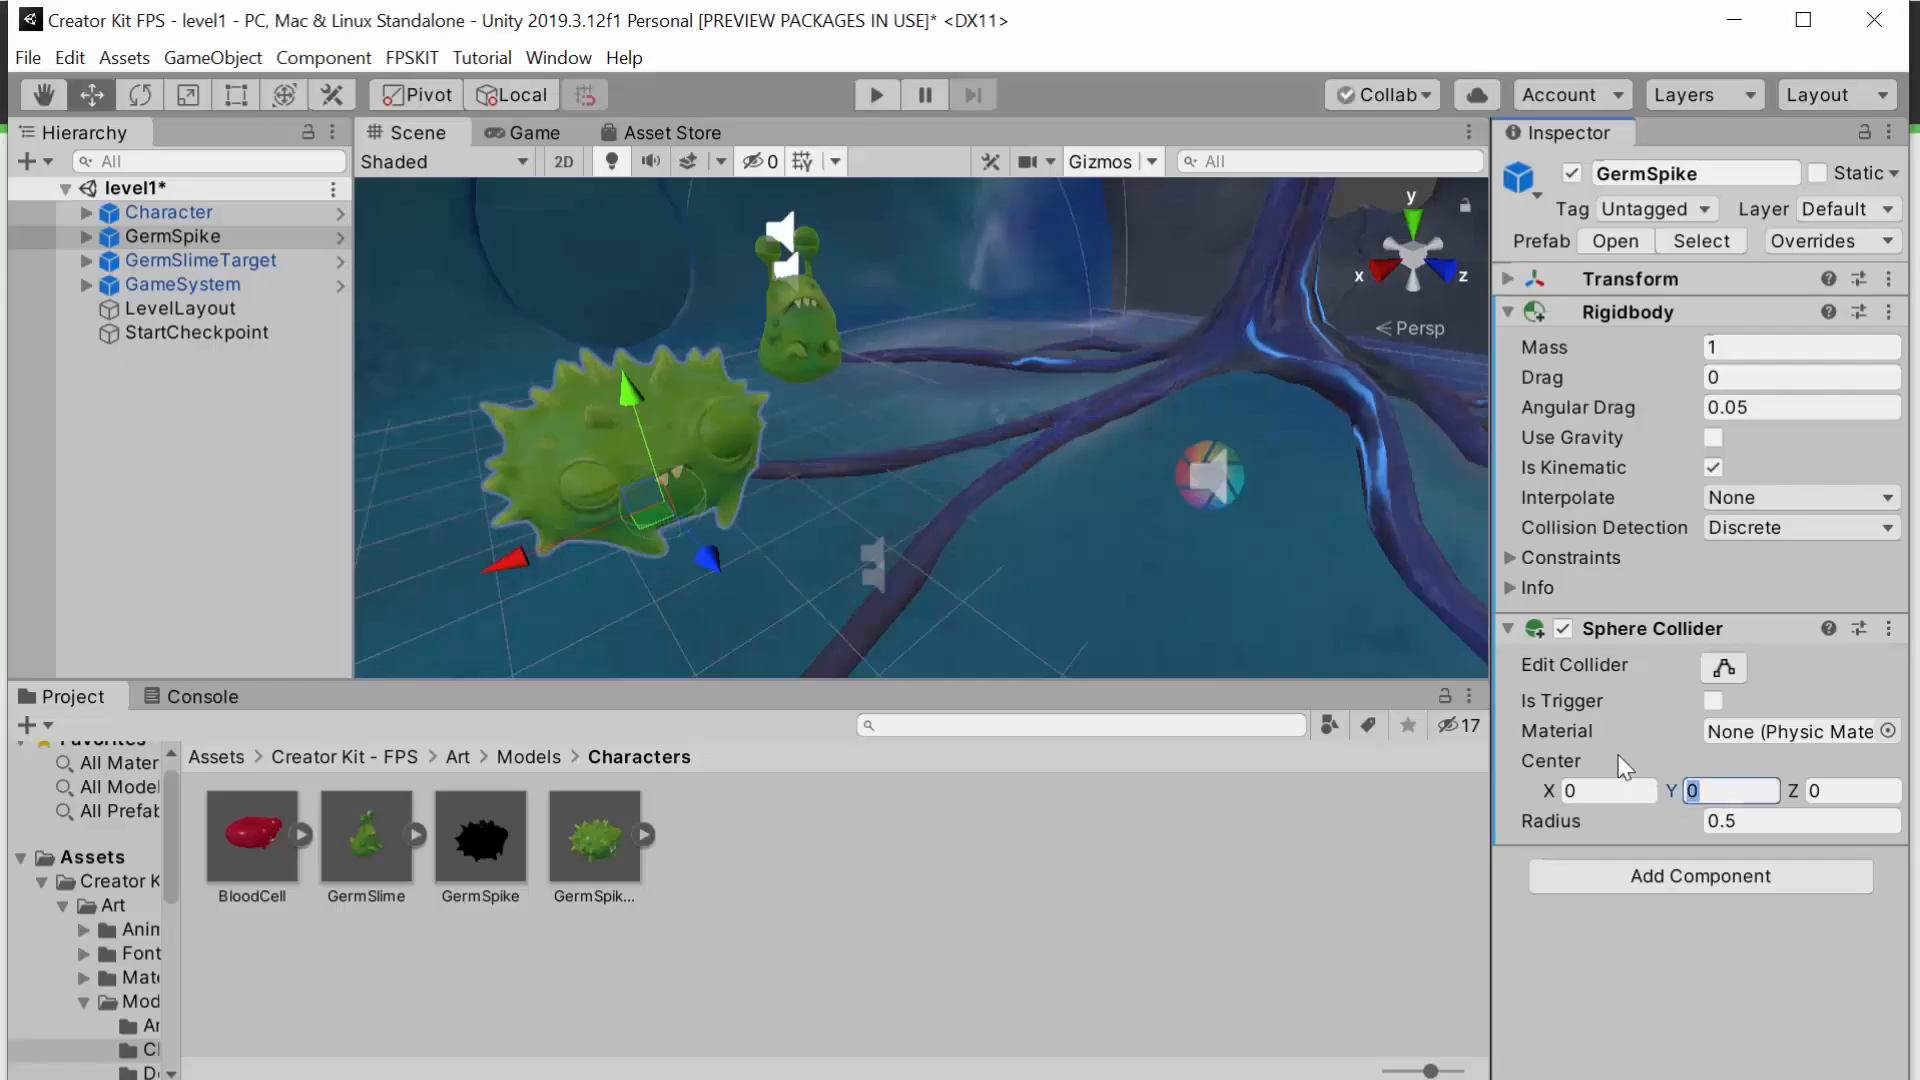
type(".95")
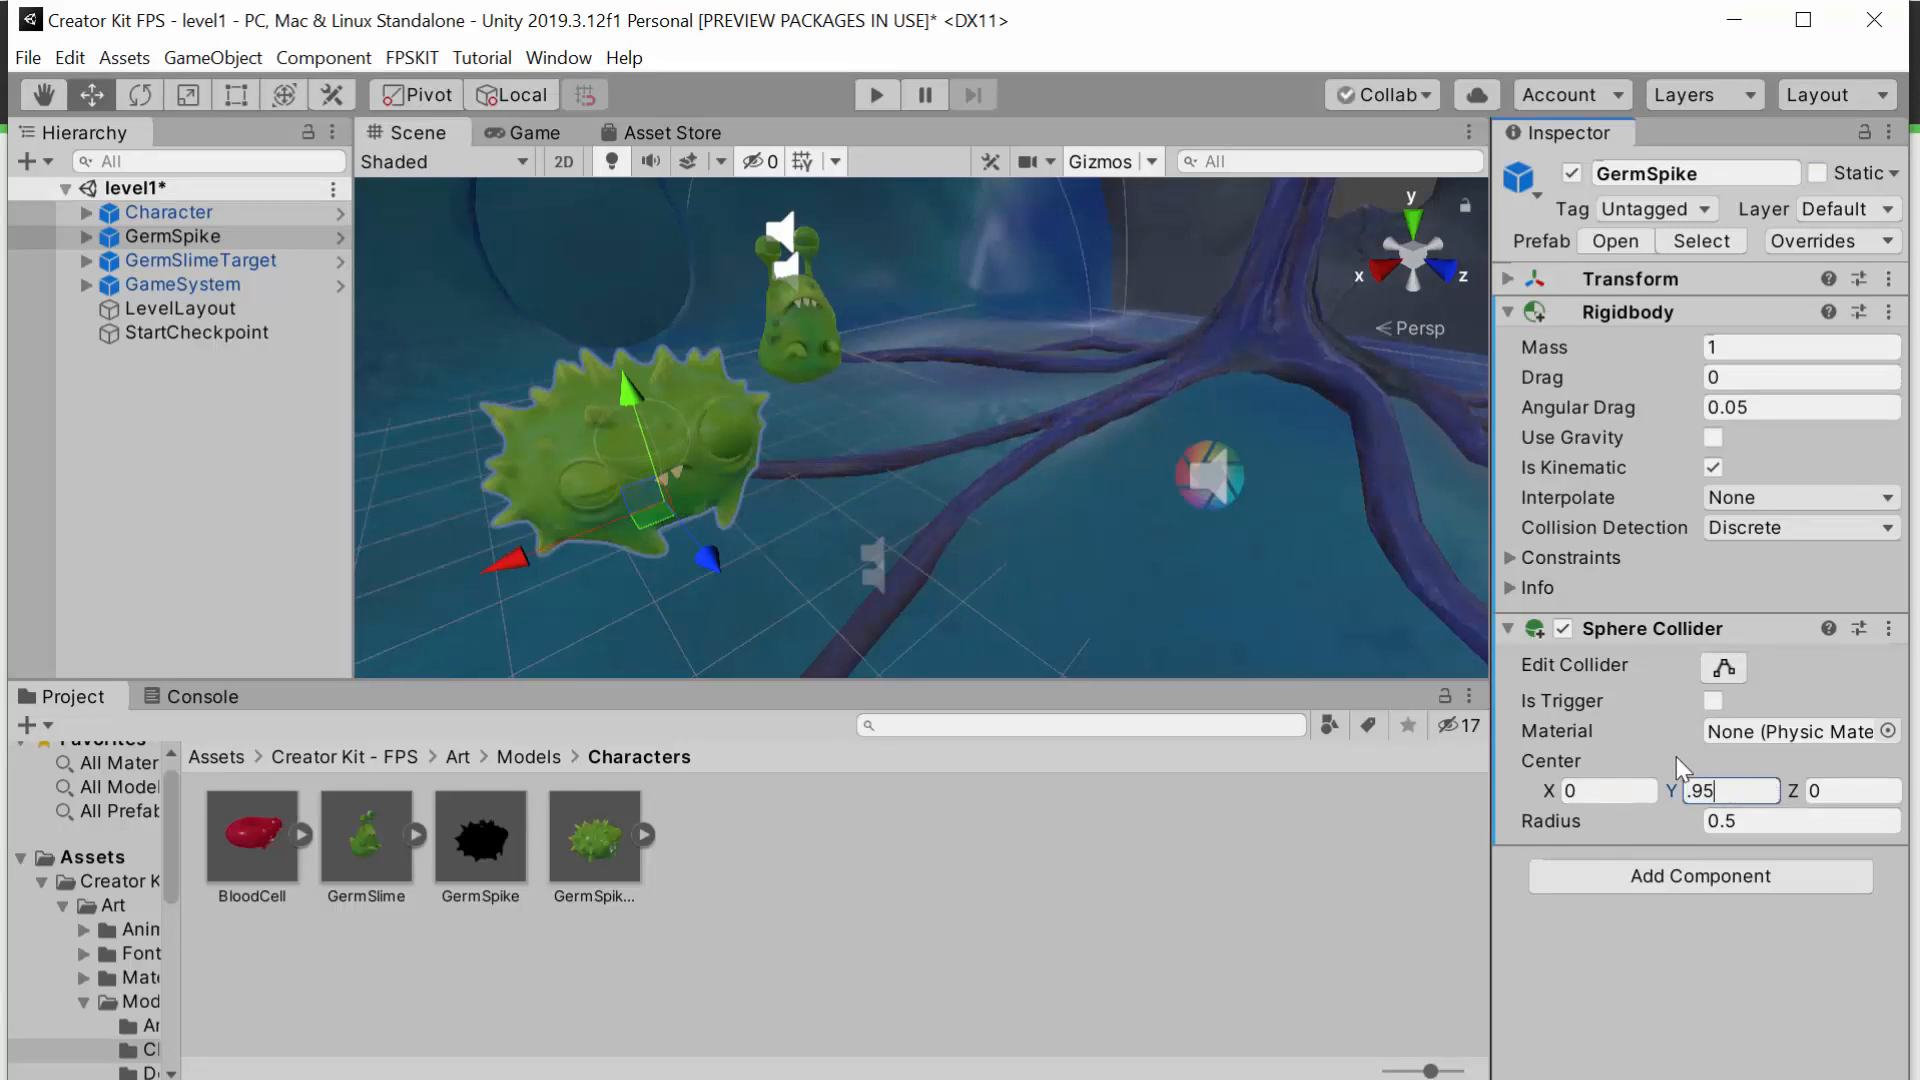
mouse_move(1671, 790)
left_mouse_down()
mouse_move(1655, 815)
mouse_move(1705, 795)
mouse_move(1690, 806)
left_mouse_up()
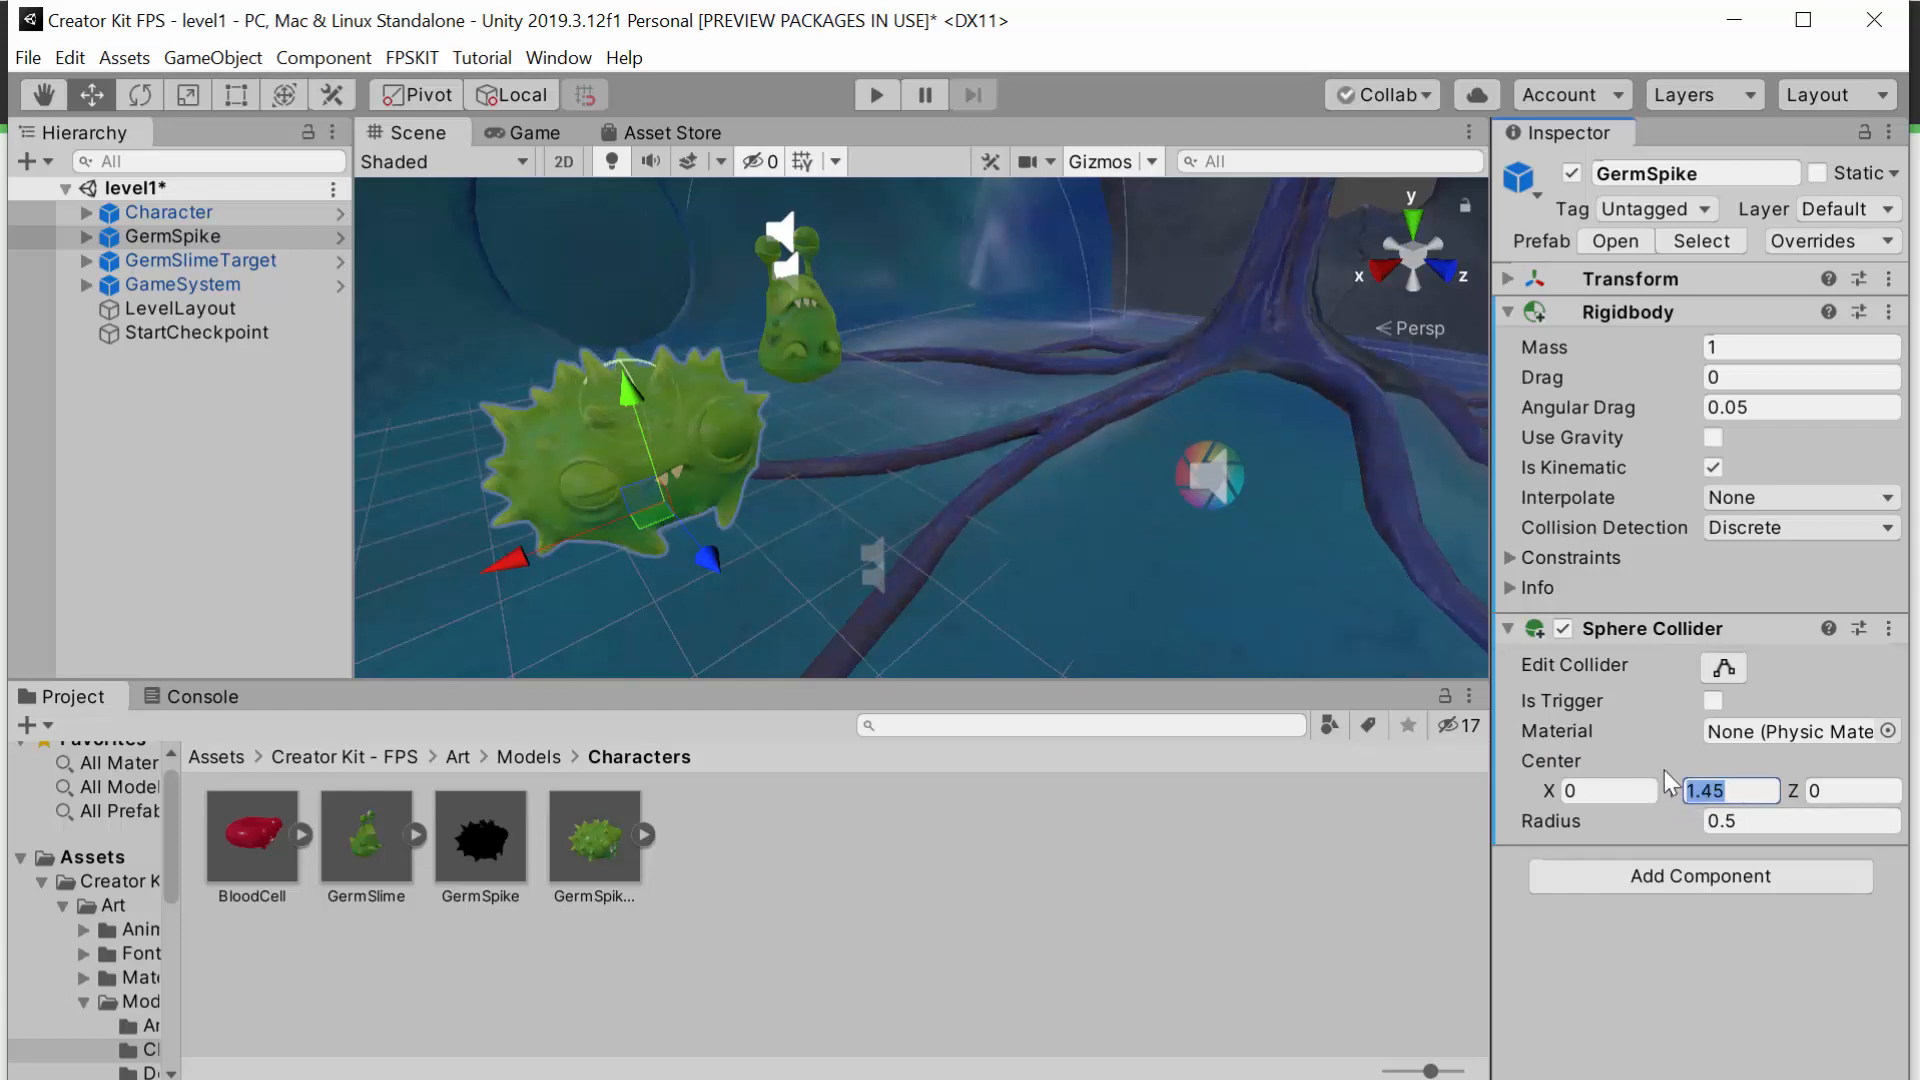
type(".95")
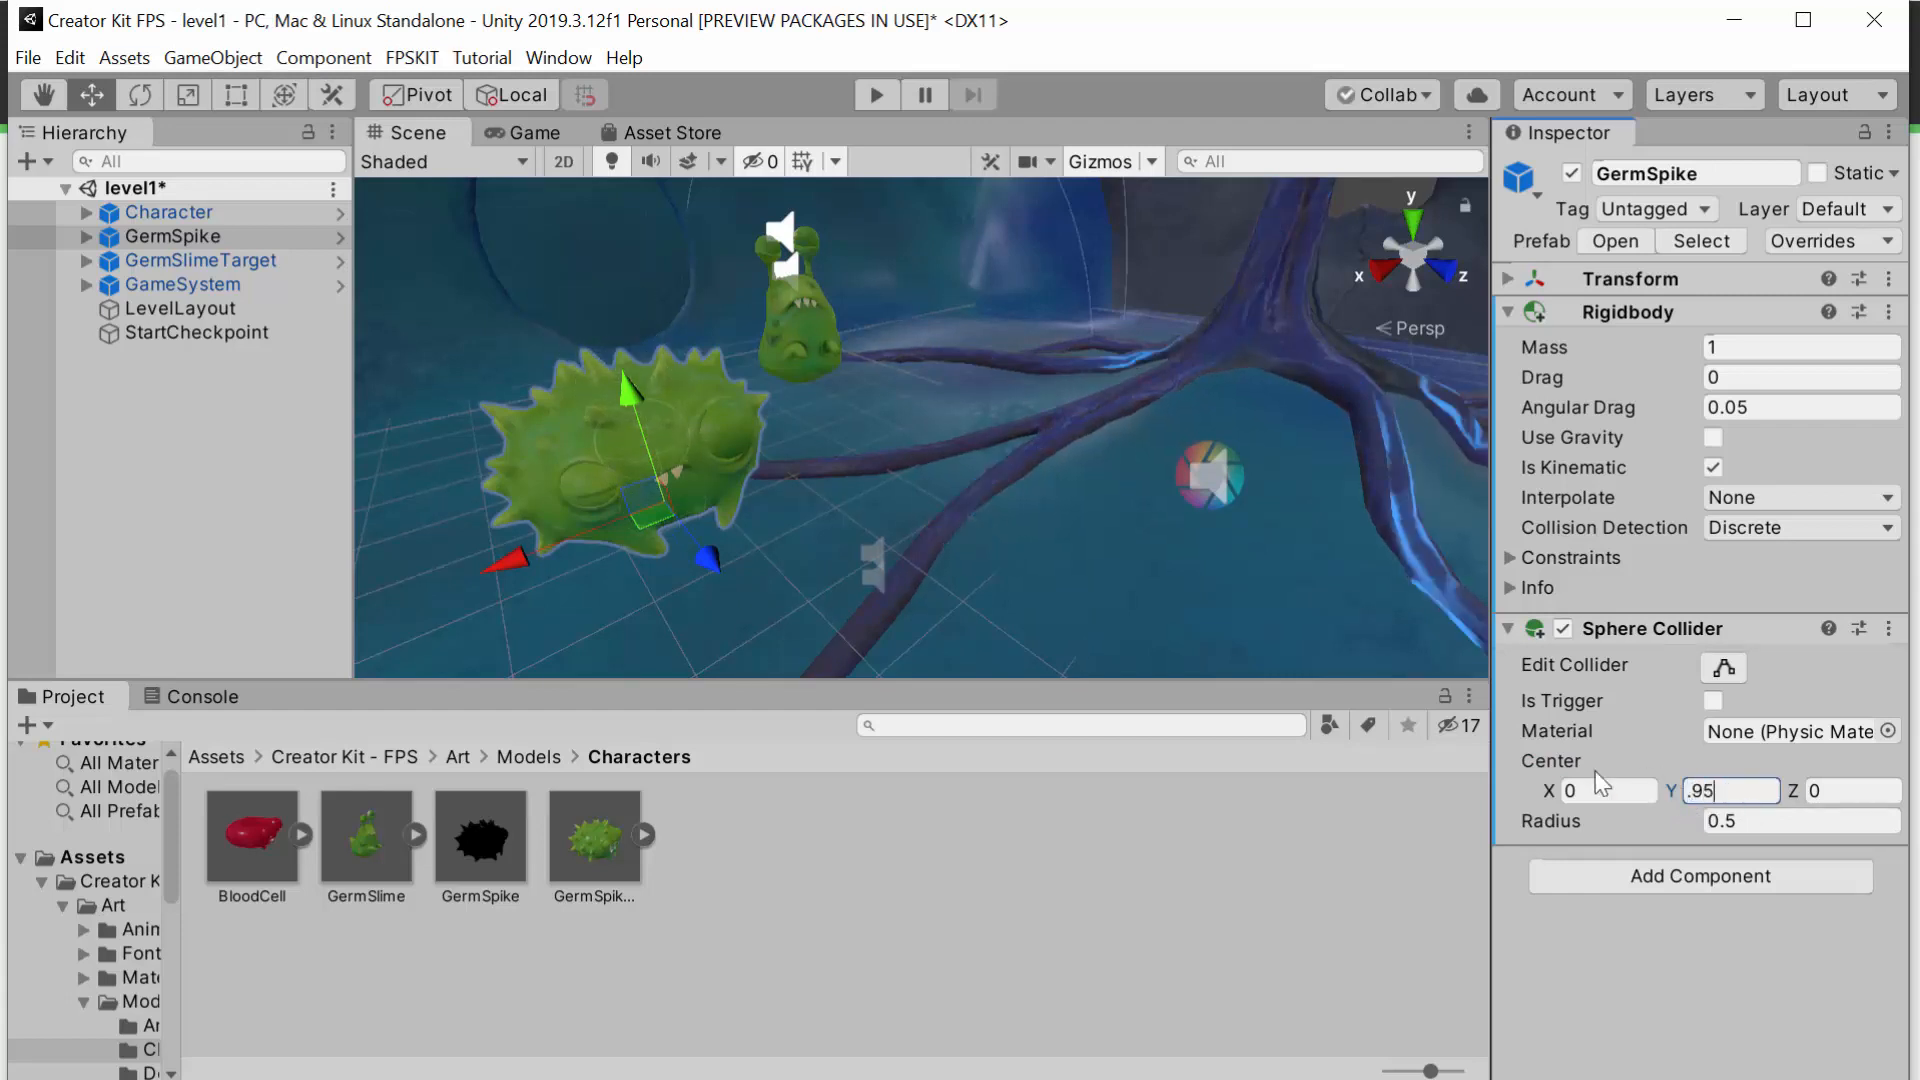
Step: Read instructions 7 to 9 in the browser tutorial, and in Unity set GermSpike's Sphere Collider radius to 1.32
key("Return")
key("alt+Tab")
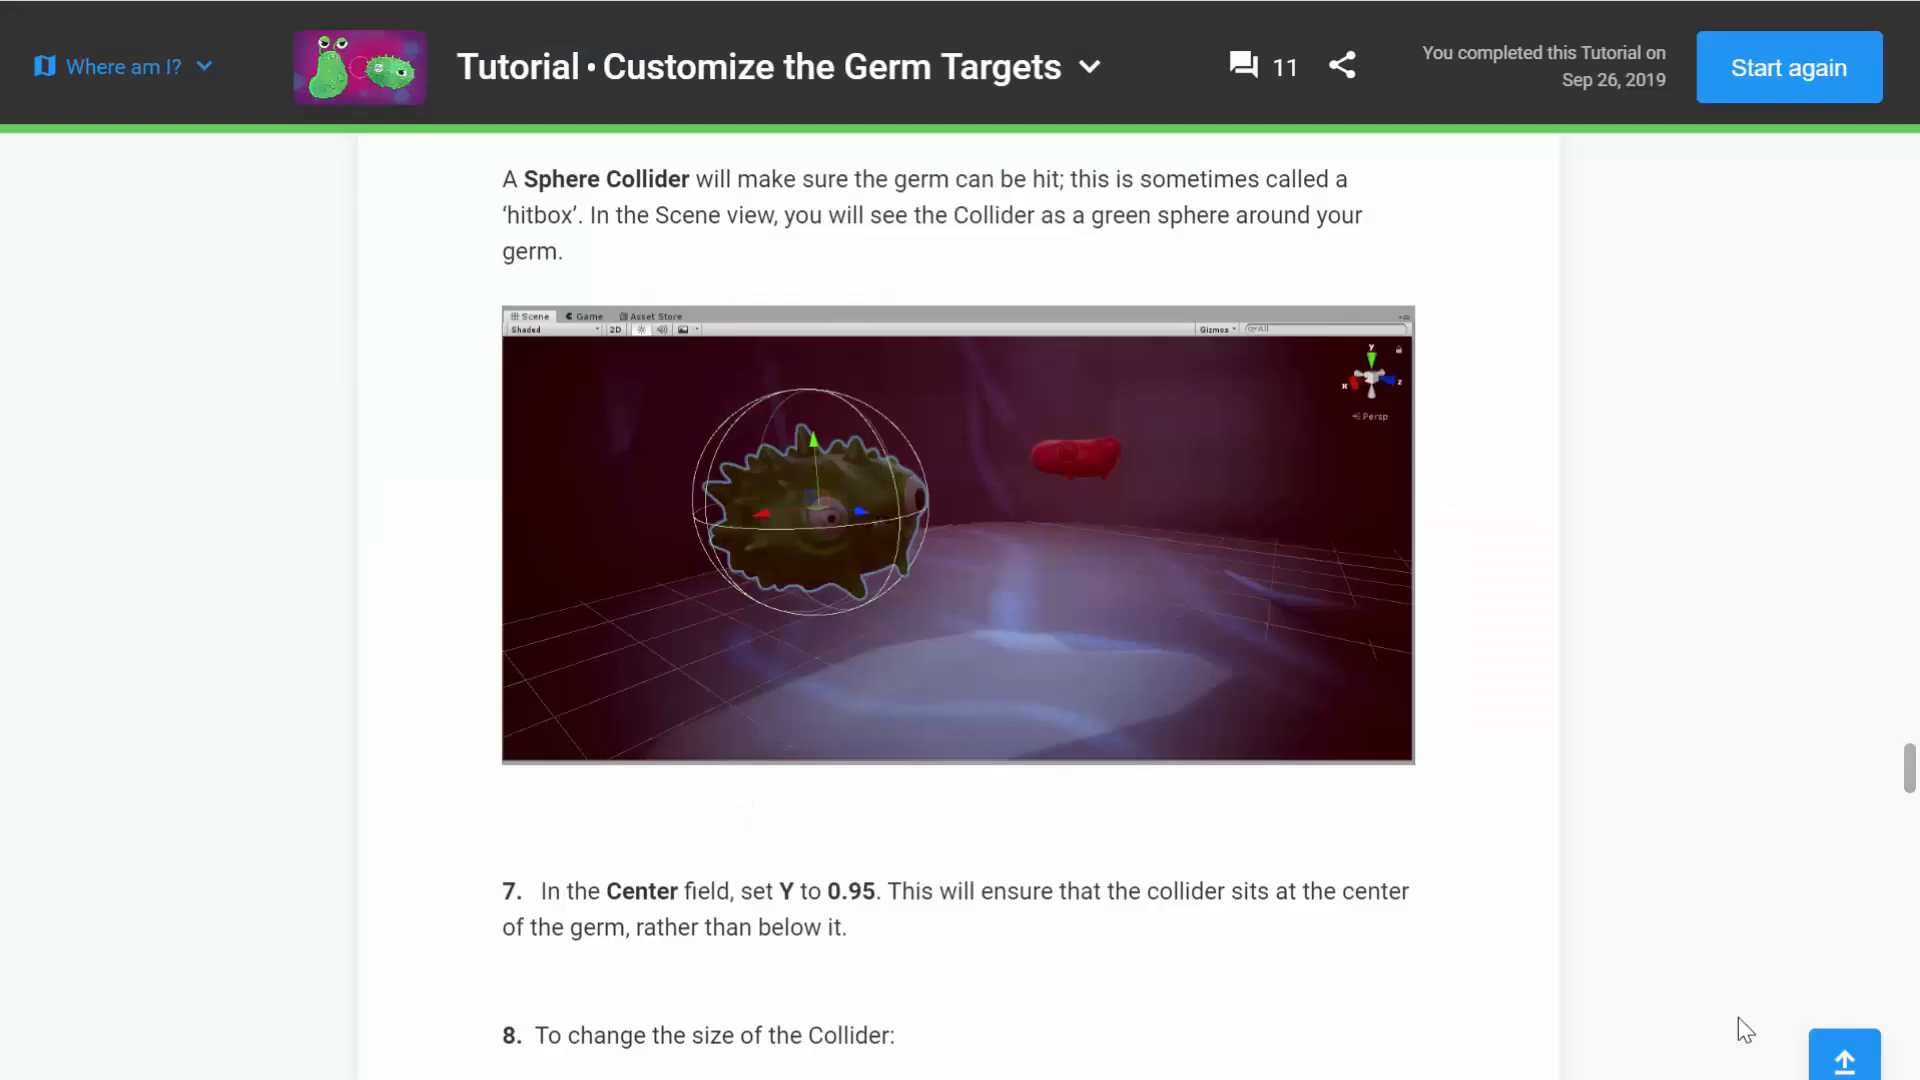
scroll(1084, 932, "down", 1)
scroll(1084, 932, "down", 5)
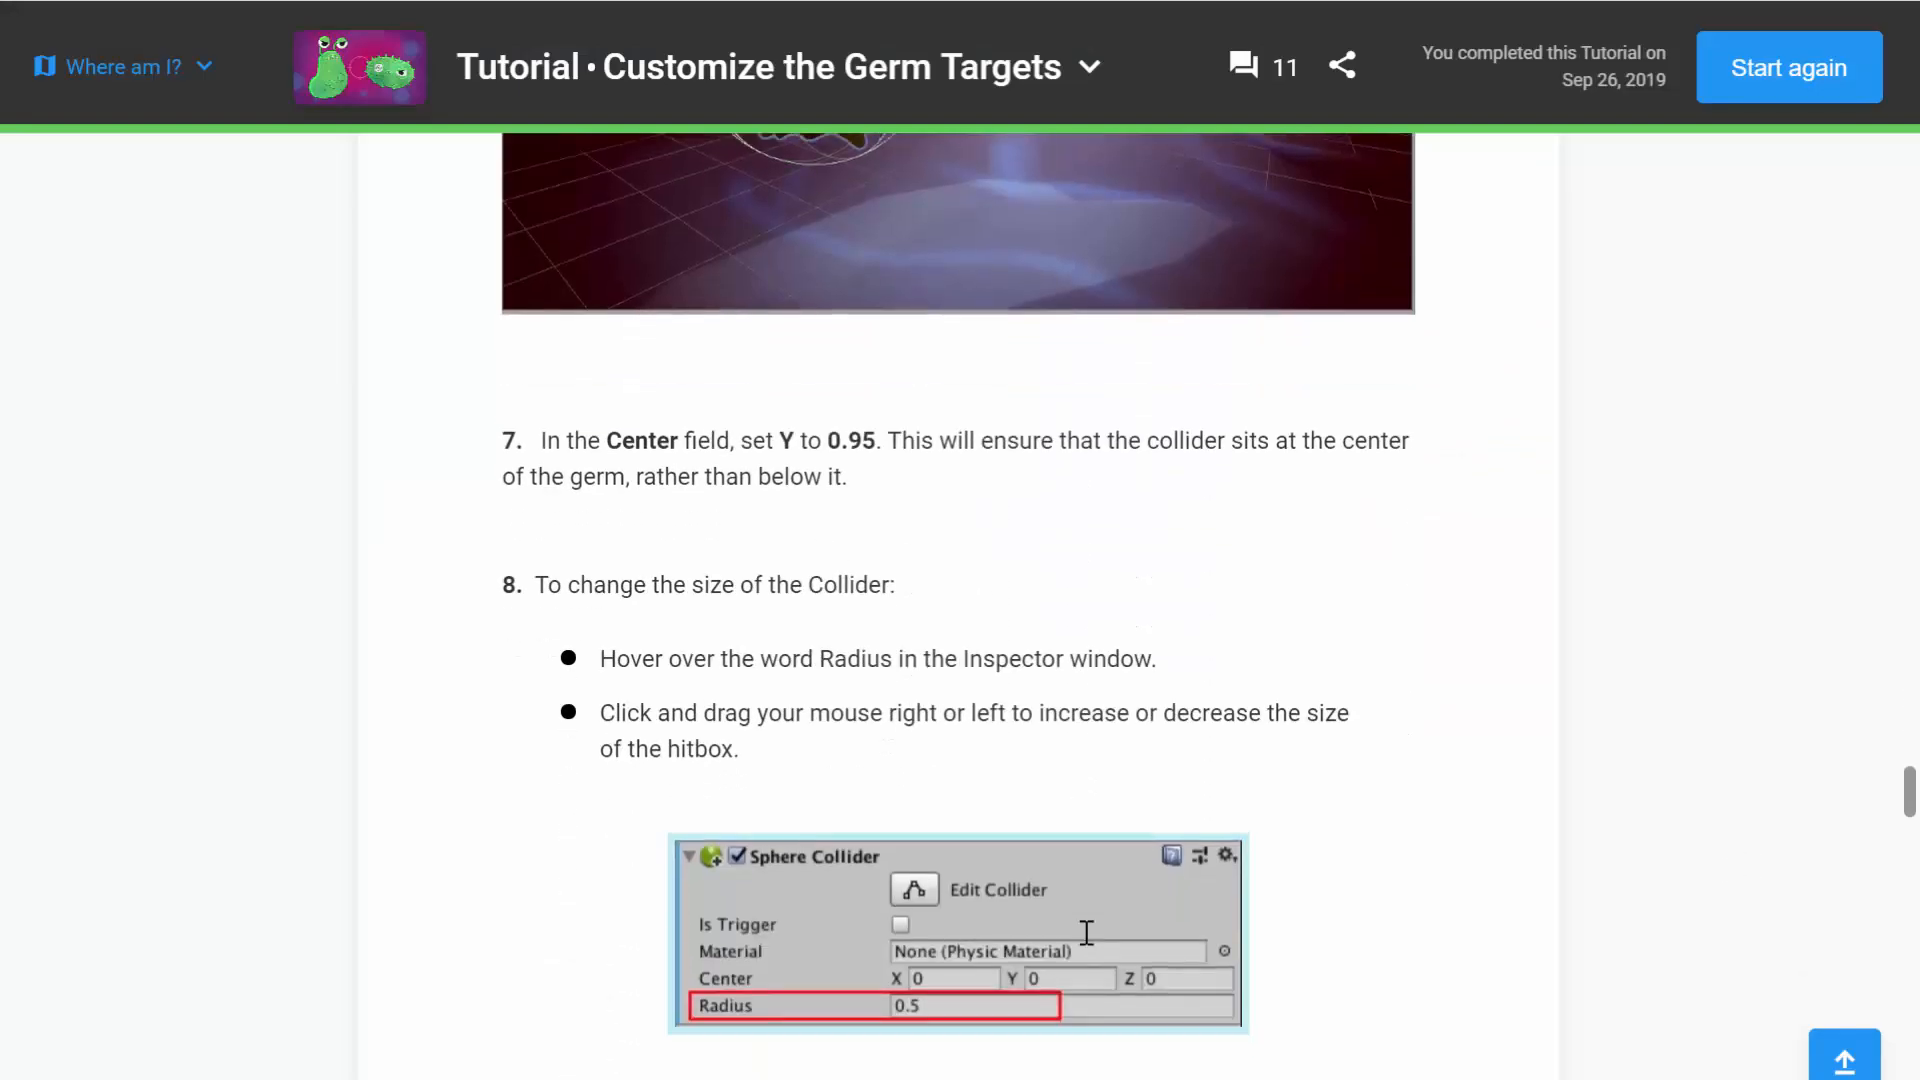
scroll(1086, 945, "down", 4)
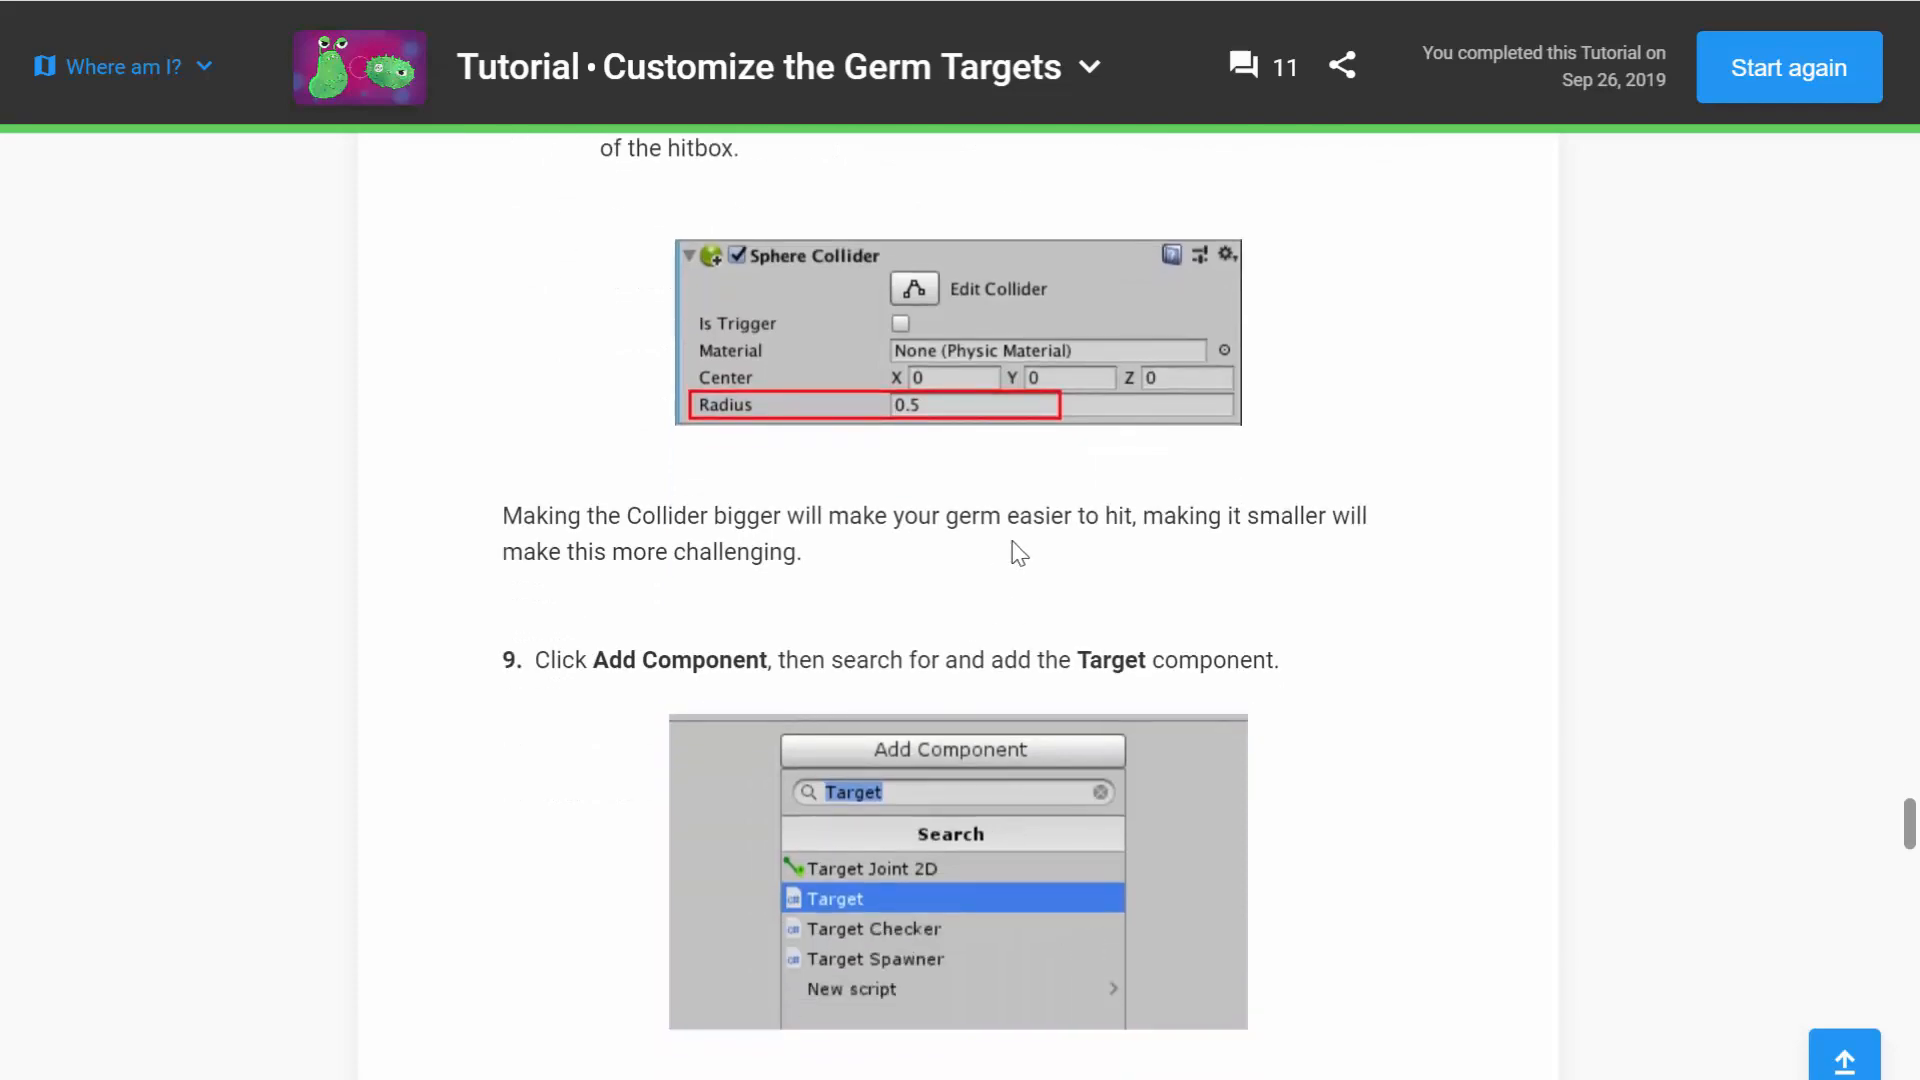
key("alt+Tab")
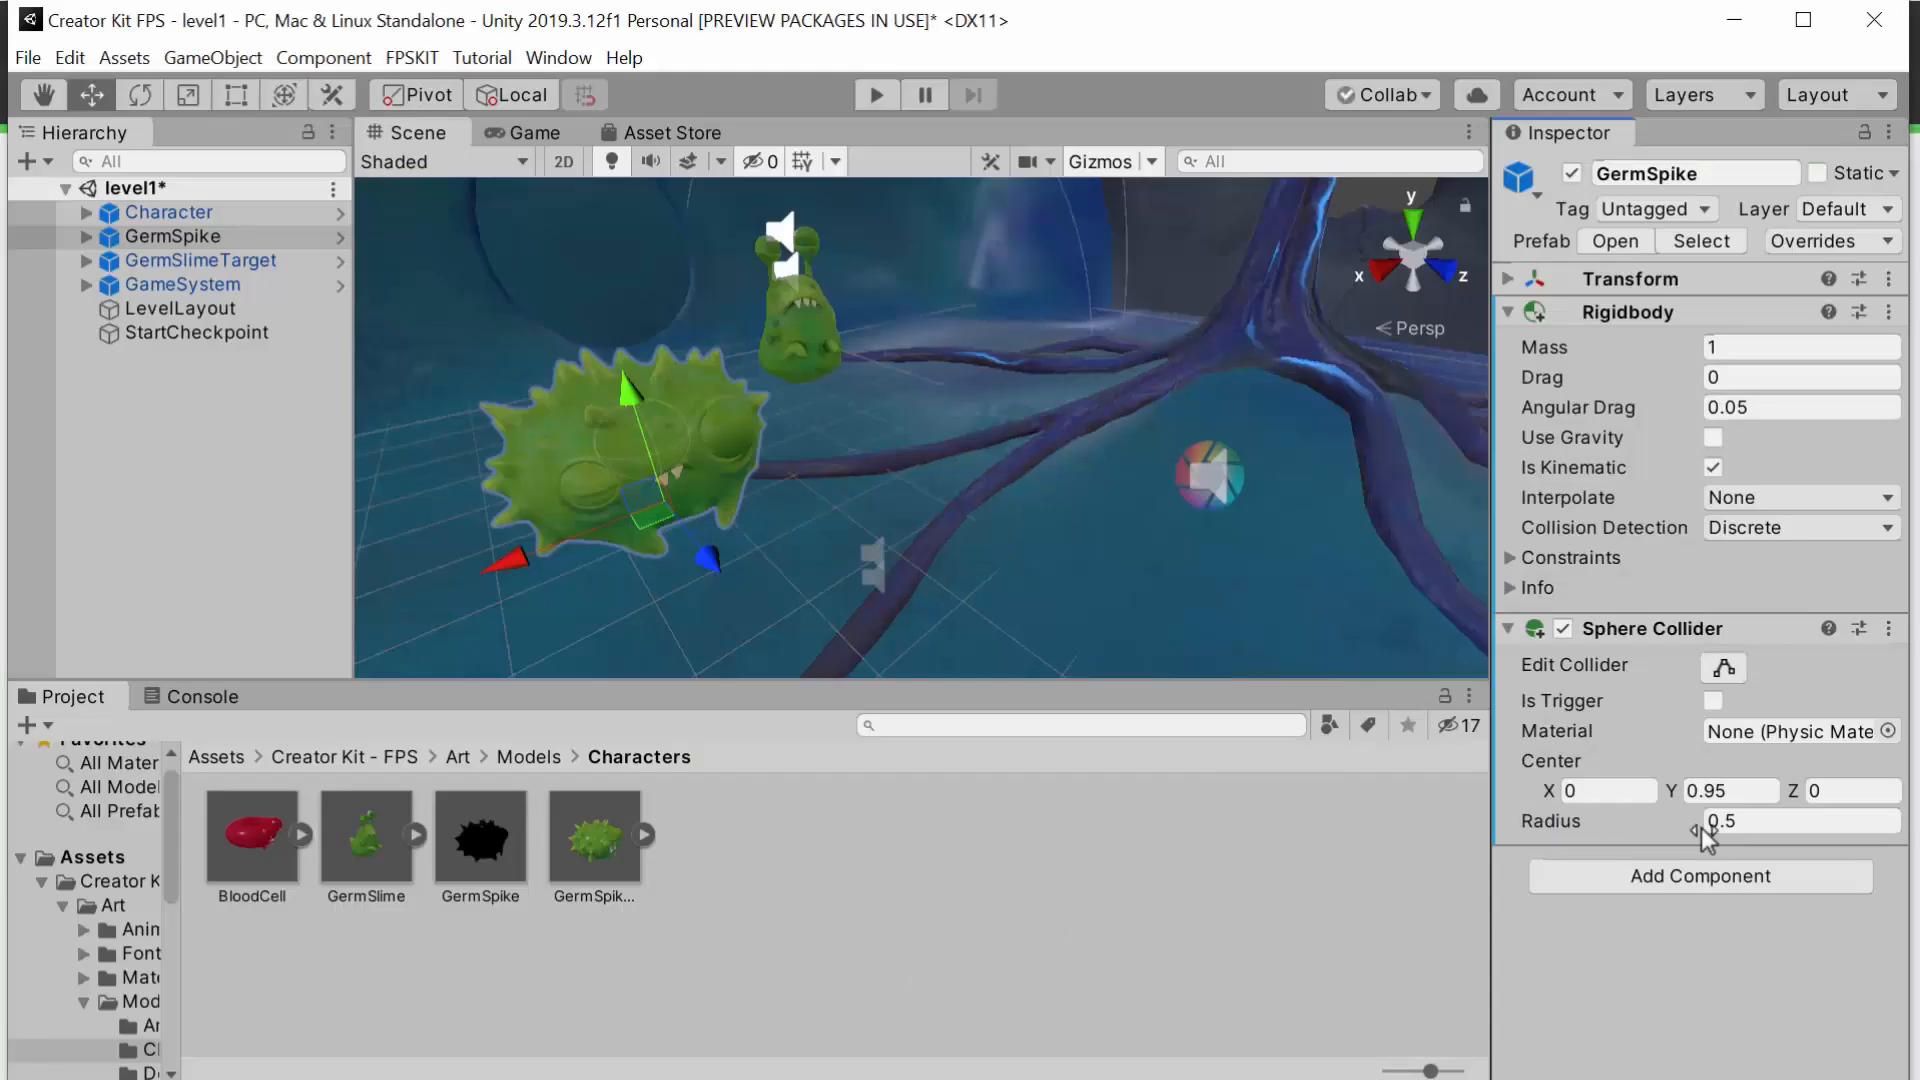
left_click_drag(1672, 820, 1739, 816)
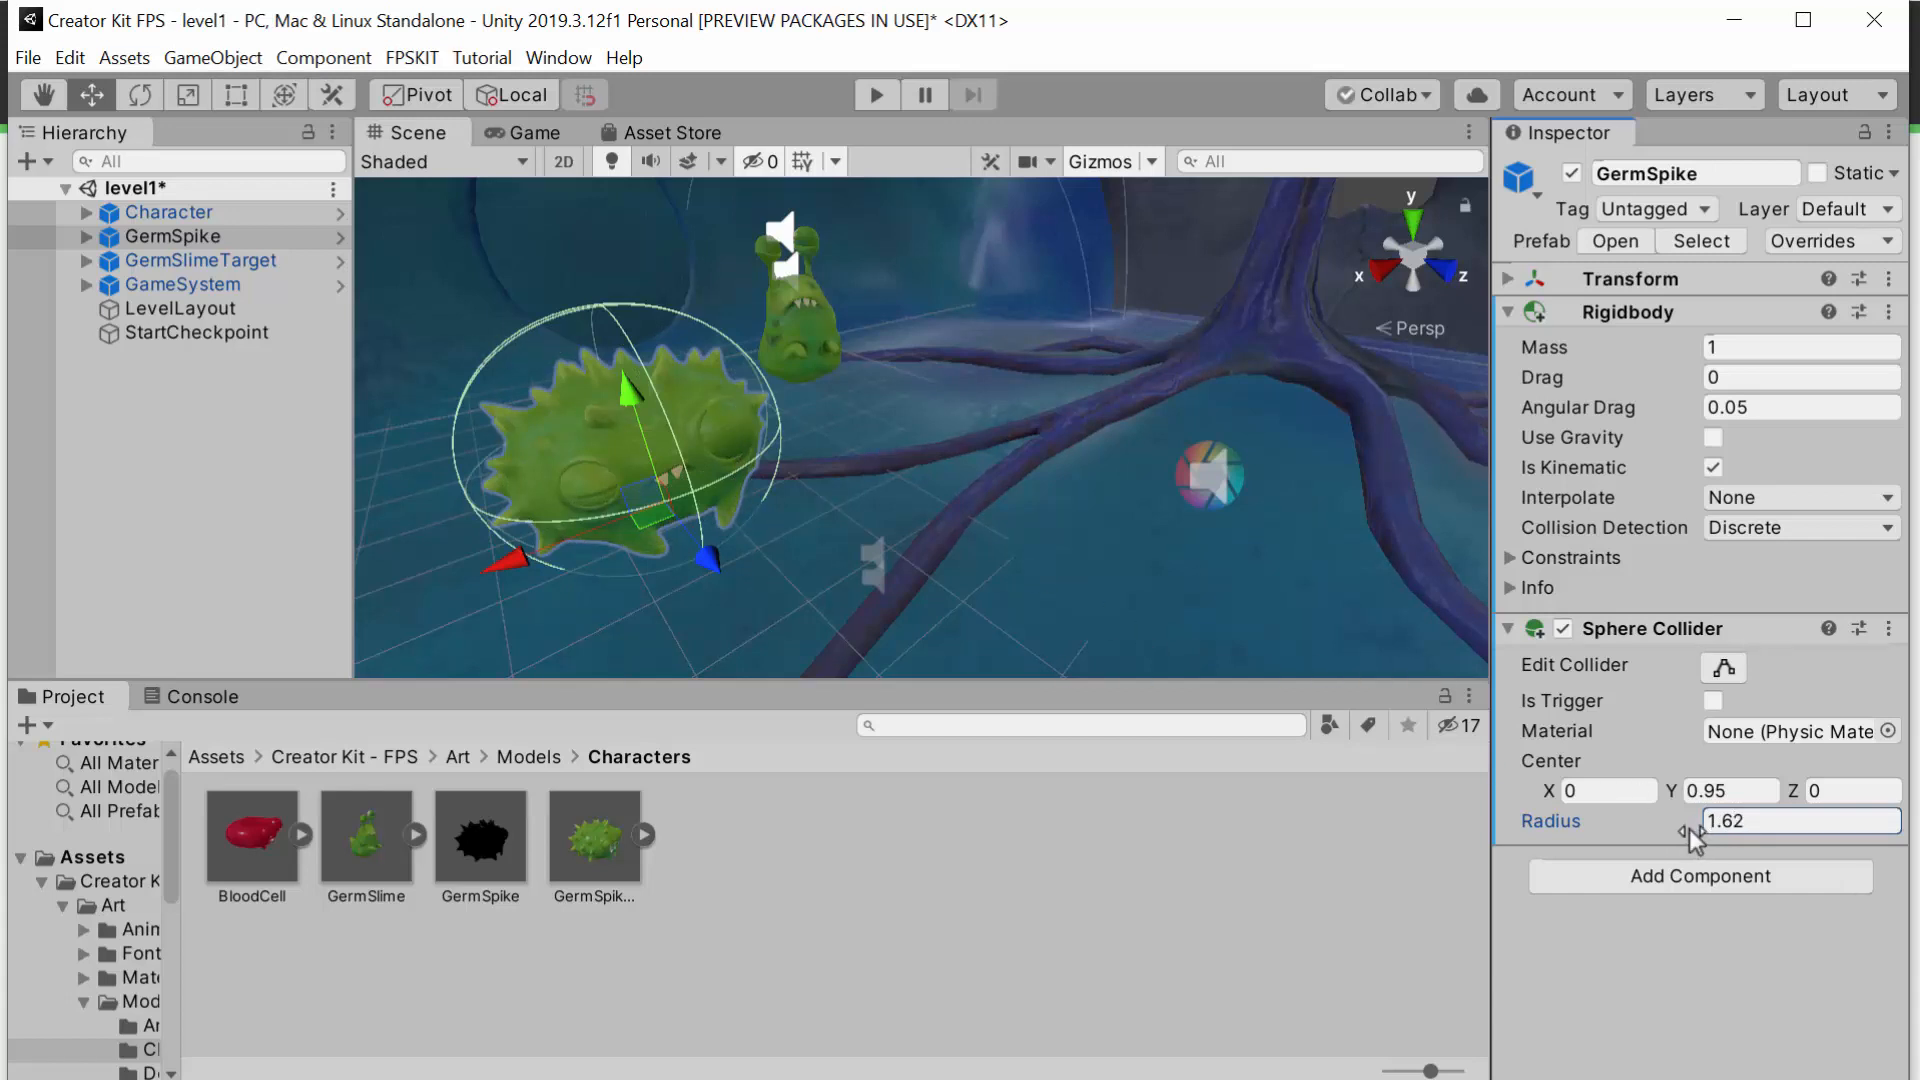
left_click_drag(1689, 828, 1677, 832)
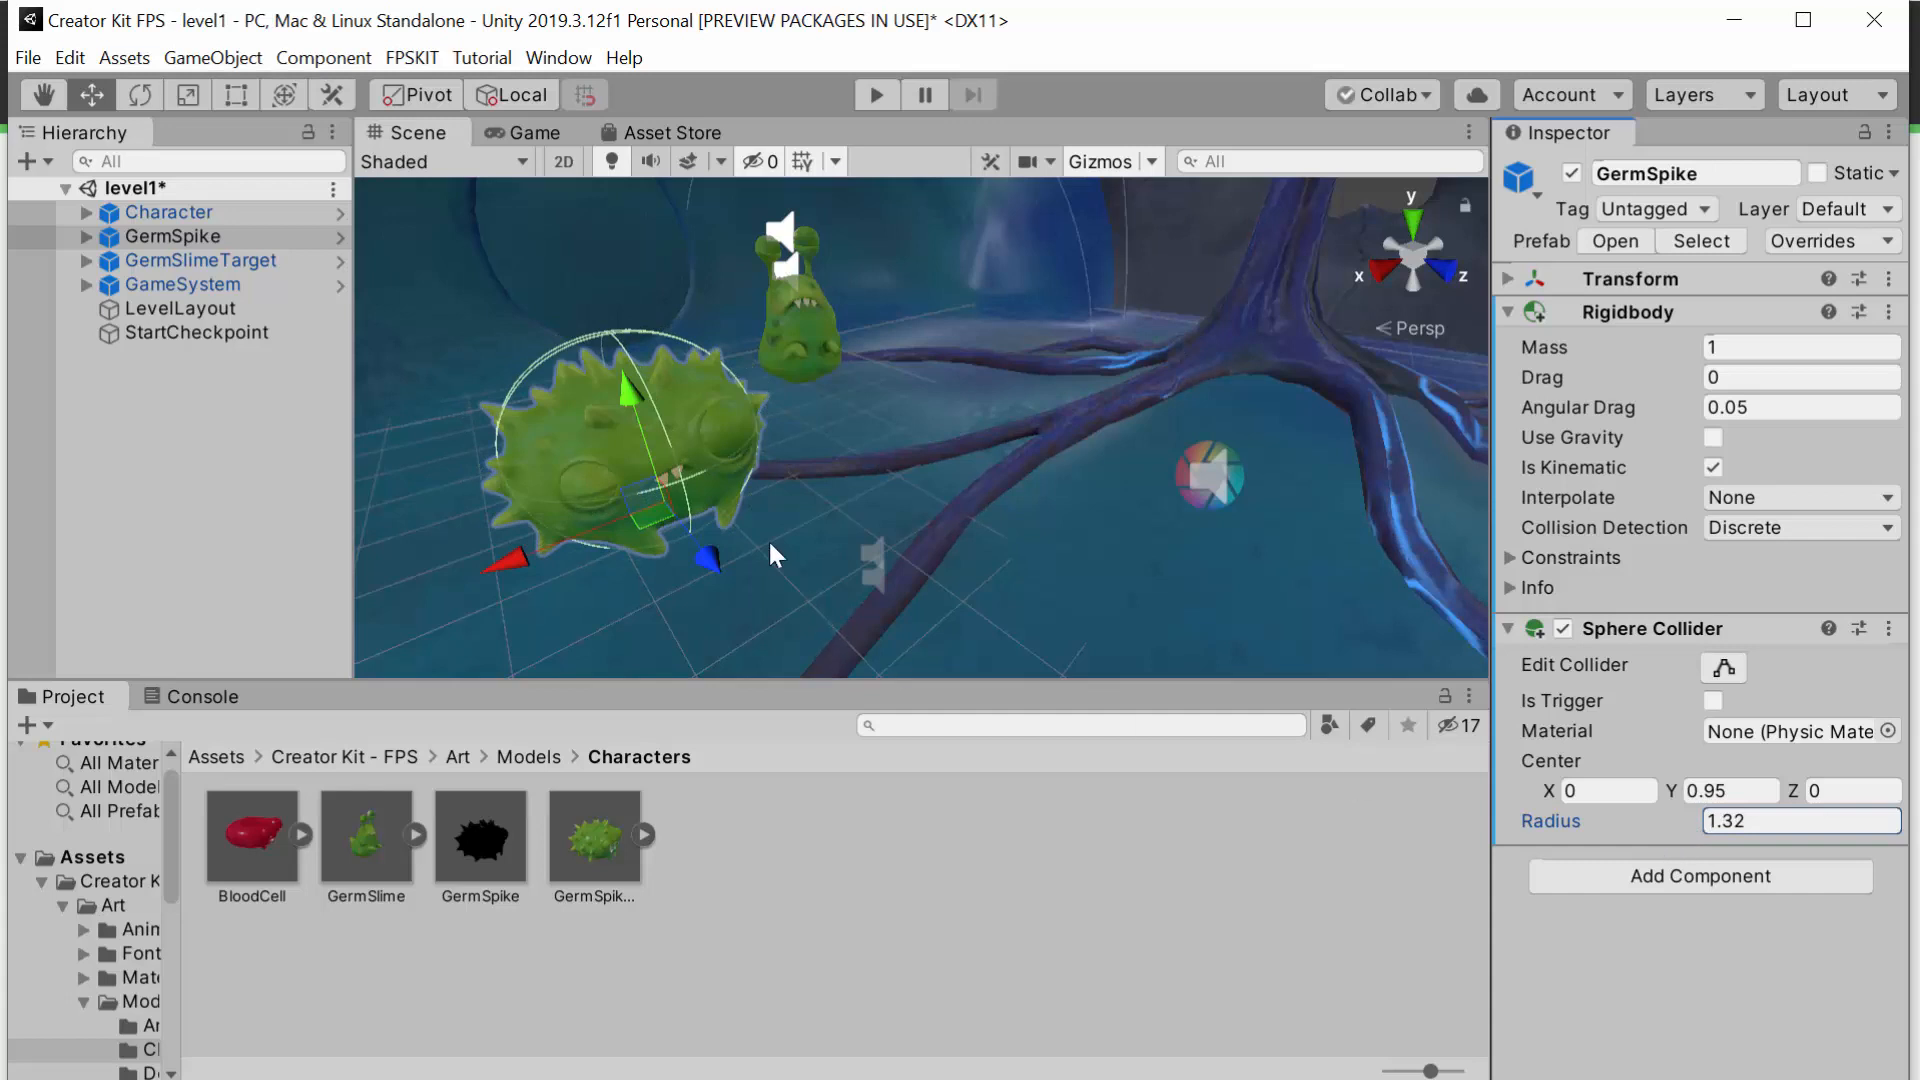
Step: Adjust GermSpike's height in the scene and lower its Sphere Collider's Center Y to 0.75
left_click_drag(634, 396, 628, 404)
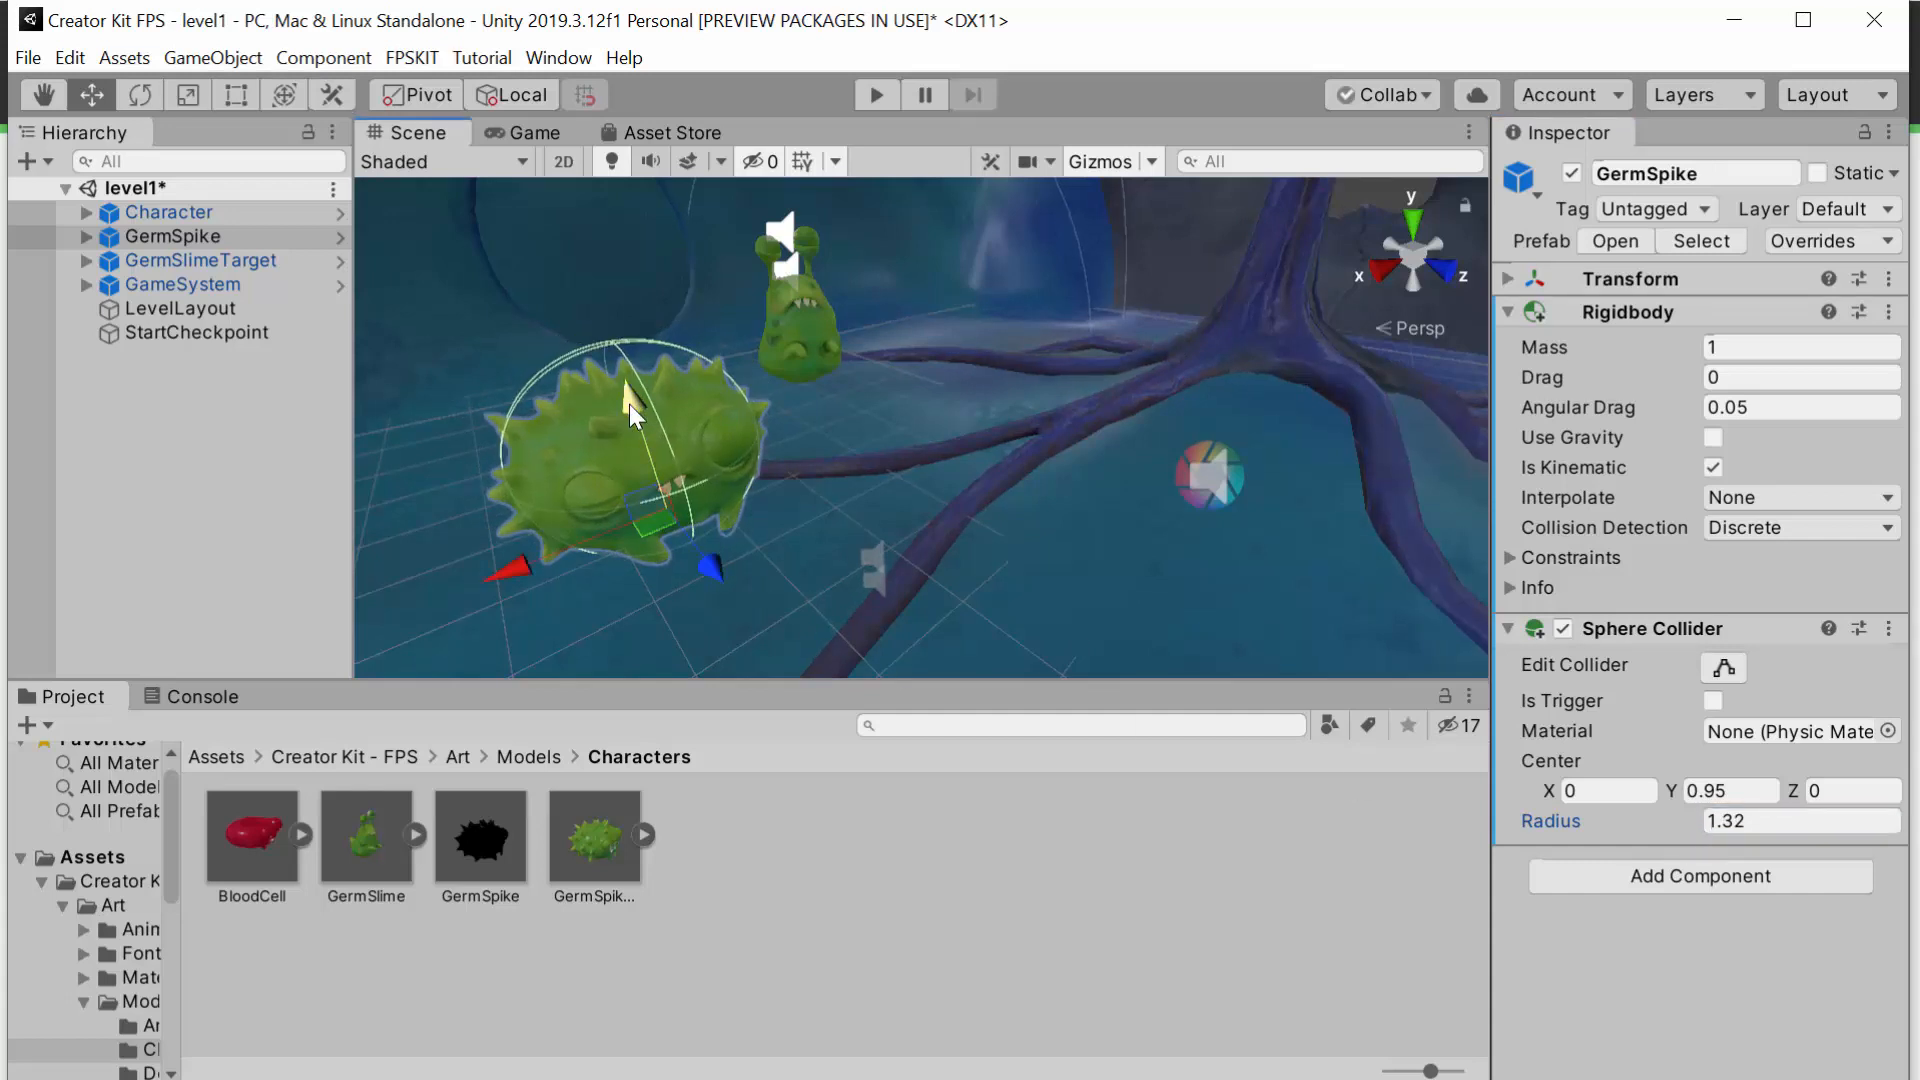
left_click(1688, 795)
left_click_drag(1688, 800, 1683, 805)
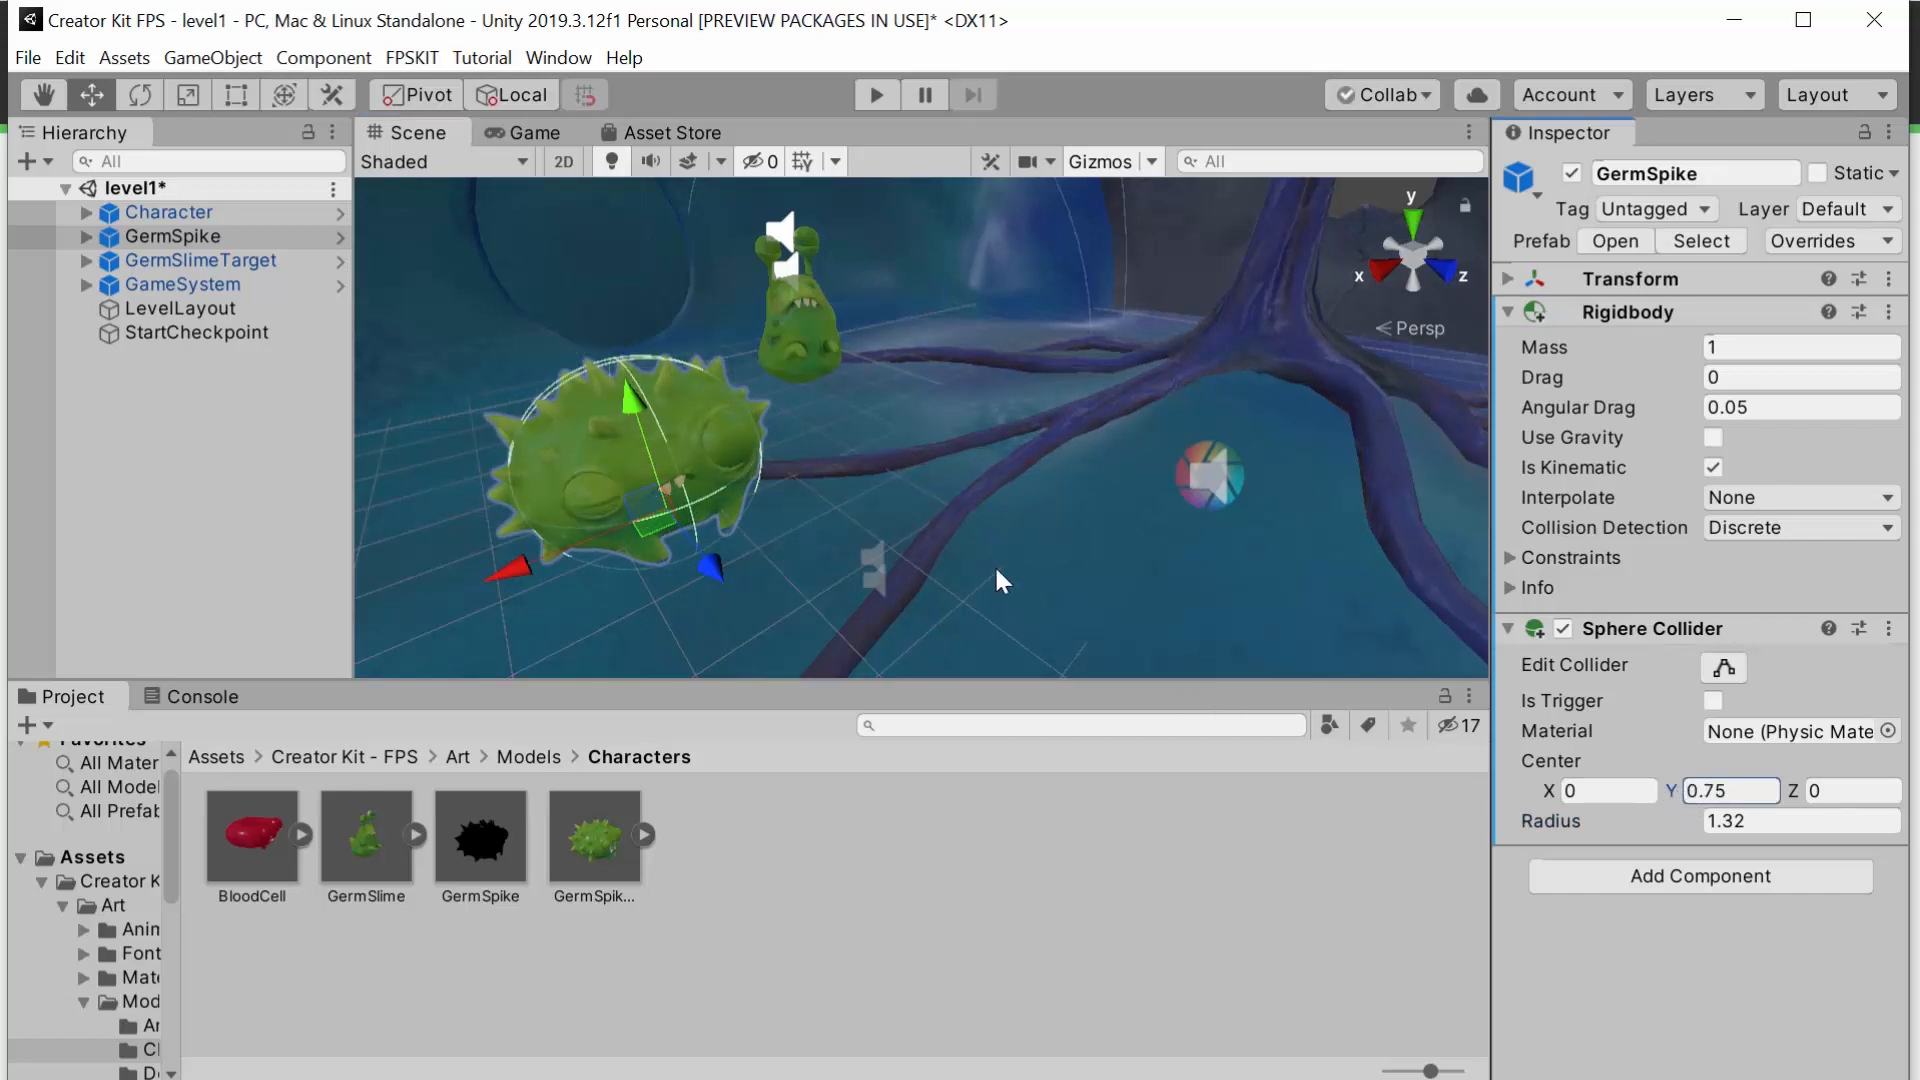
middle_click_drag(994, 564, 745, 430)
left_click_drag(585, 335, 580, 290)
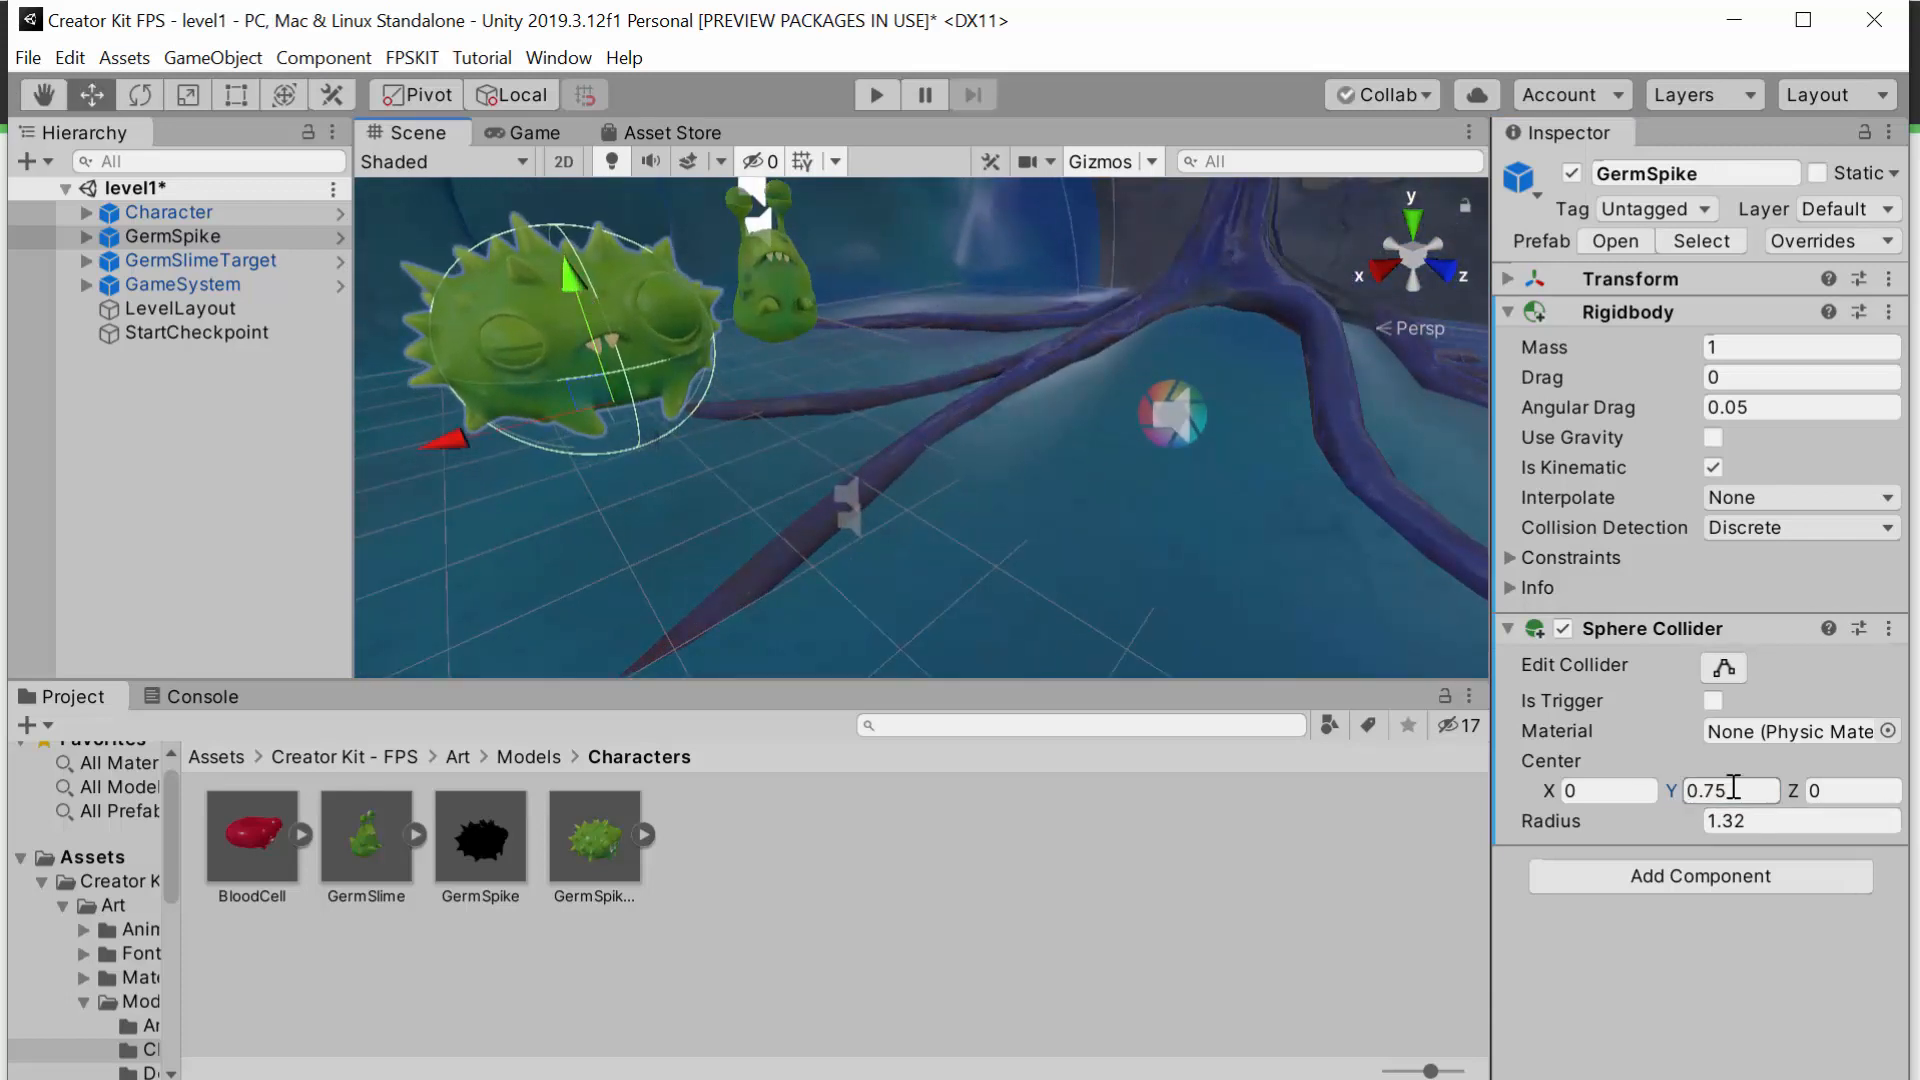
Step: Set the Center Y of GermSpike's Sphere Collider to .95 and reduce its radius to 1.18
left_click(1688, 789)
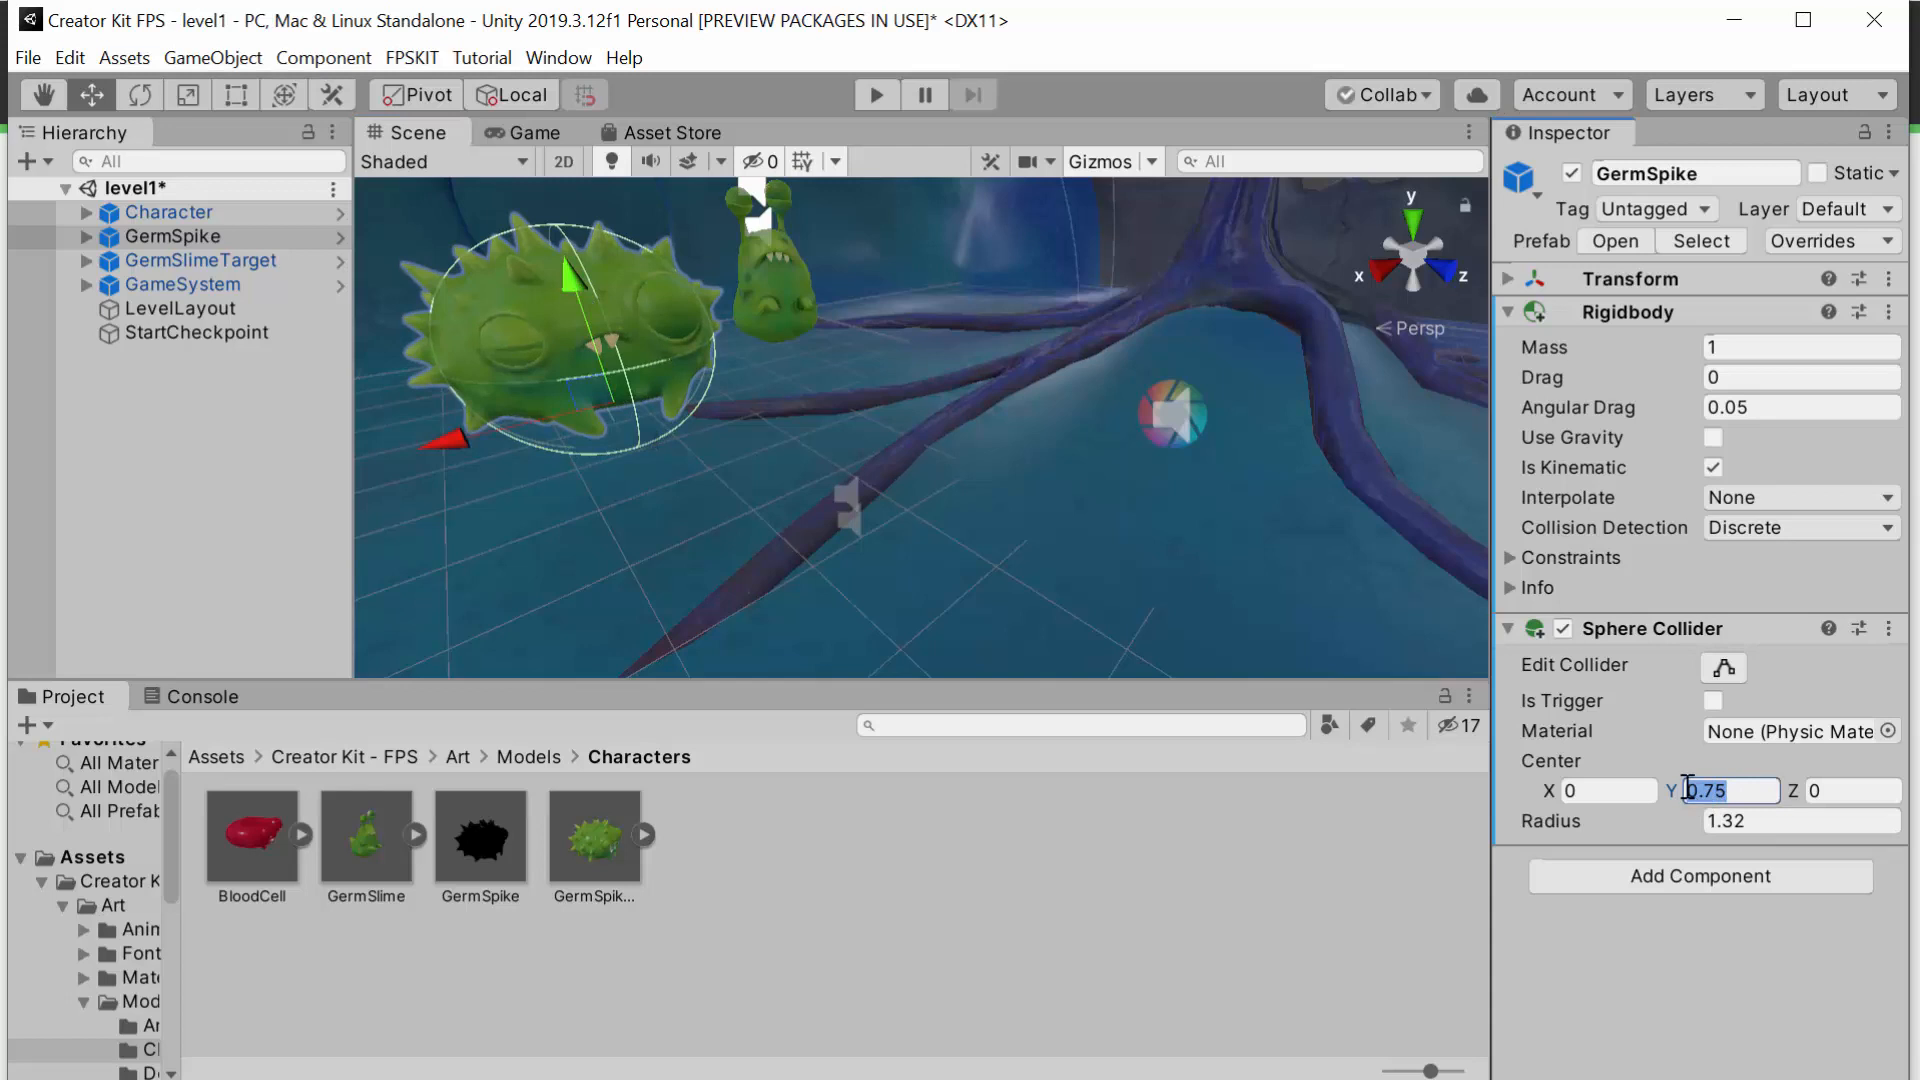
type(".95")
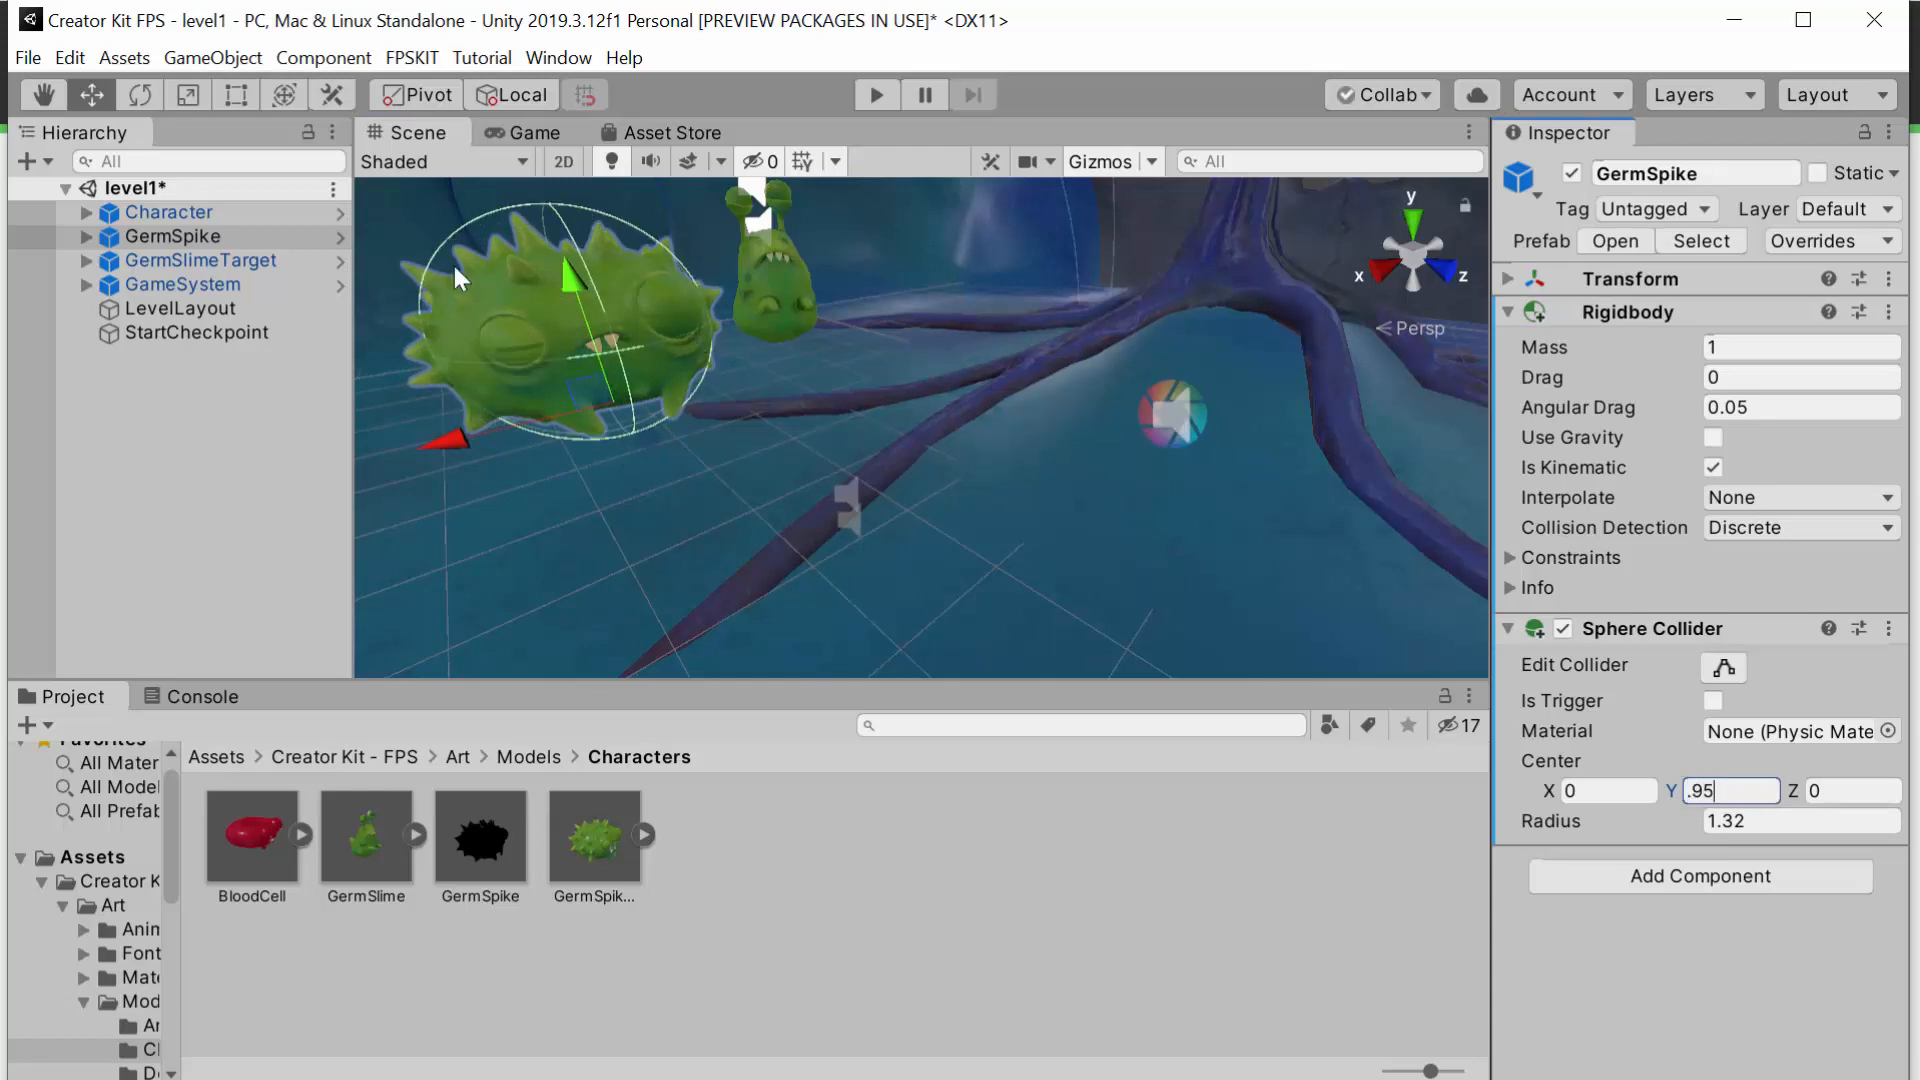
left_click_drag(1682, 824, 1671, 825)
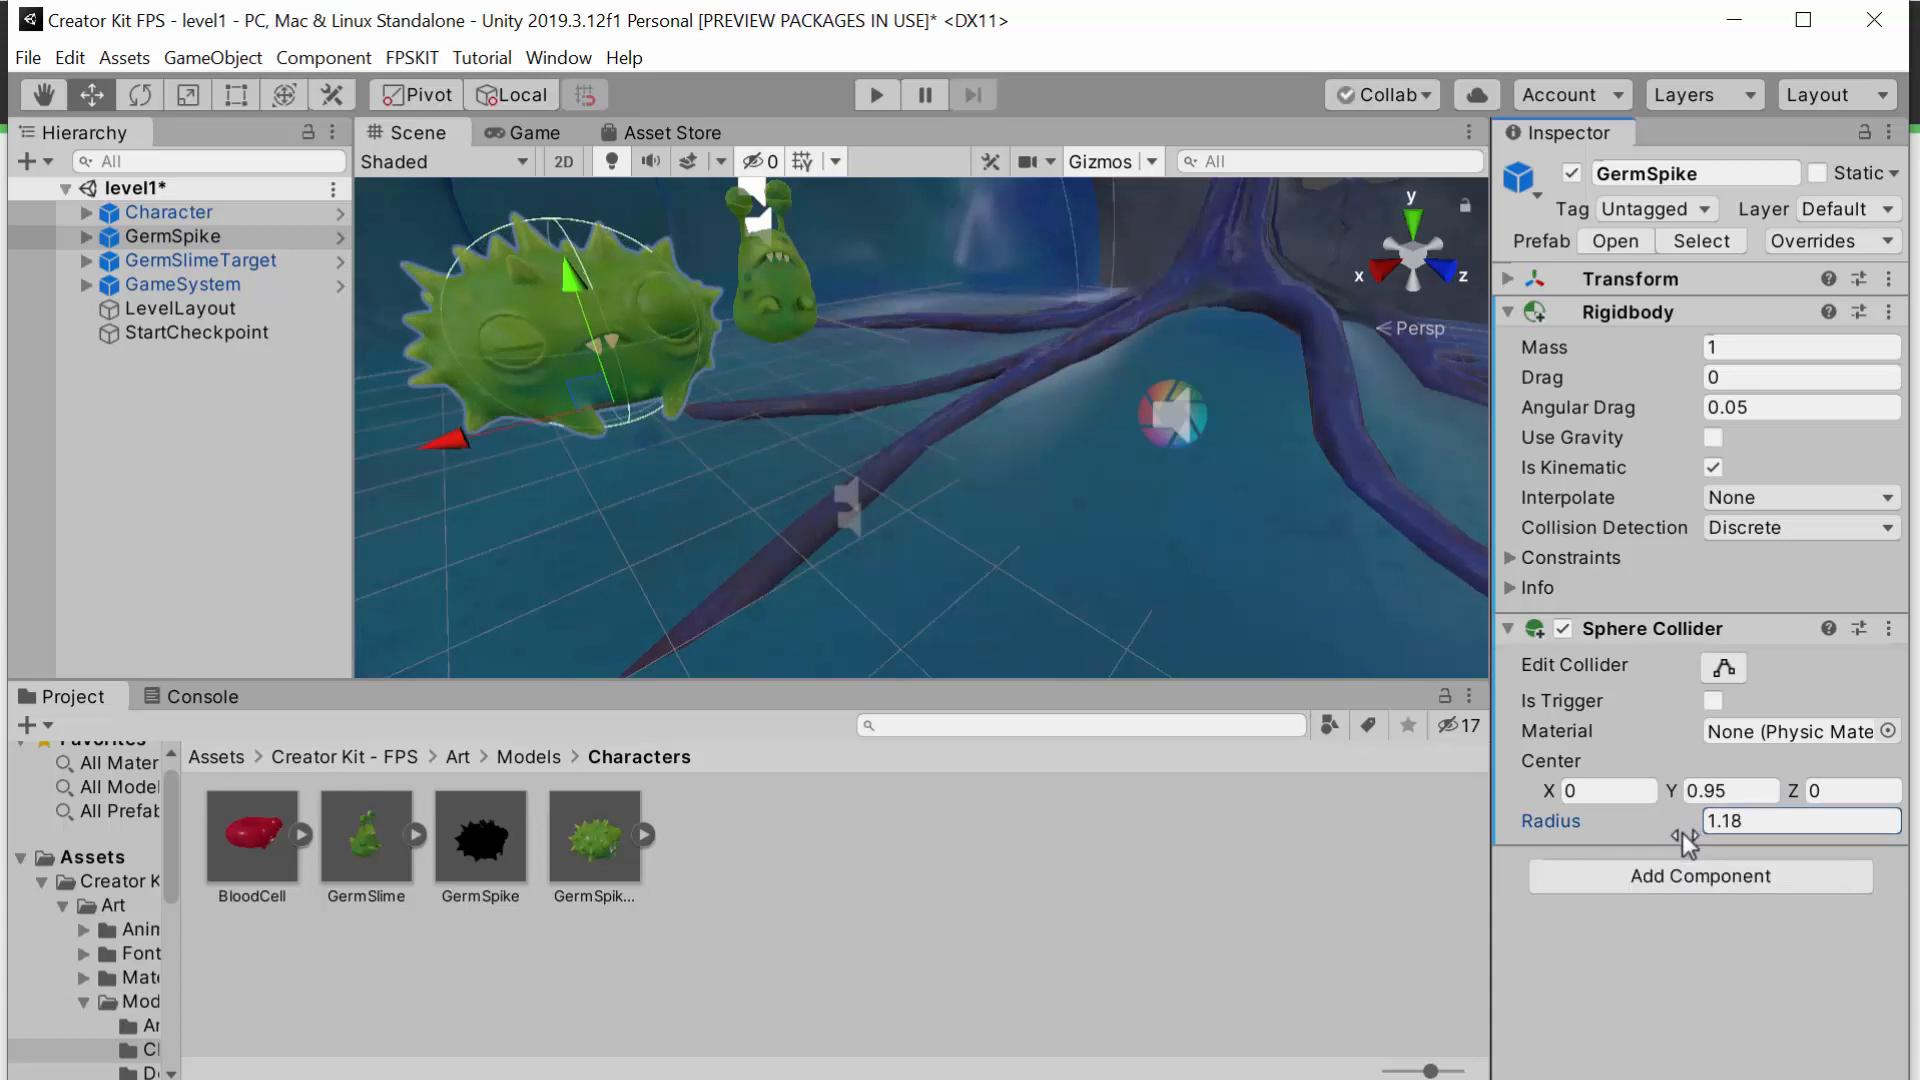
left_click(930, 512)
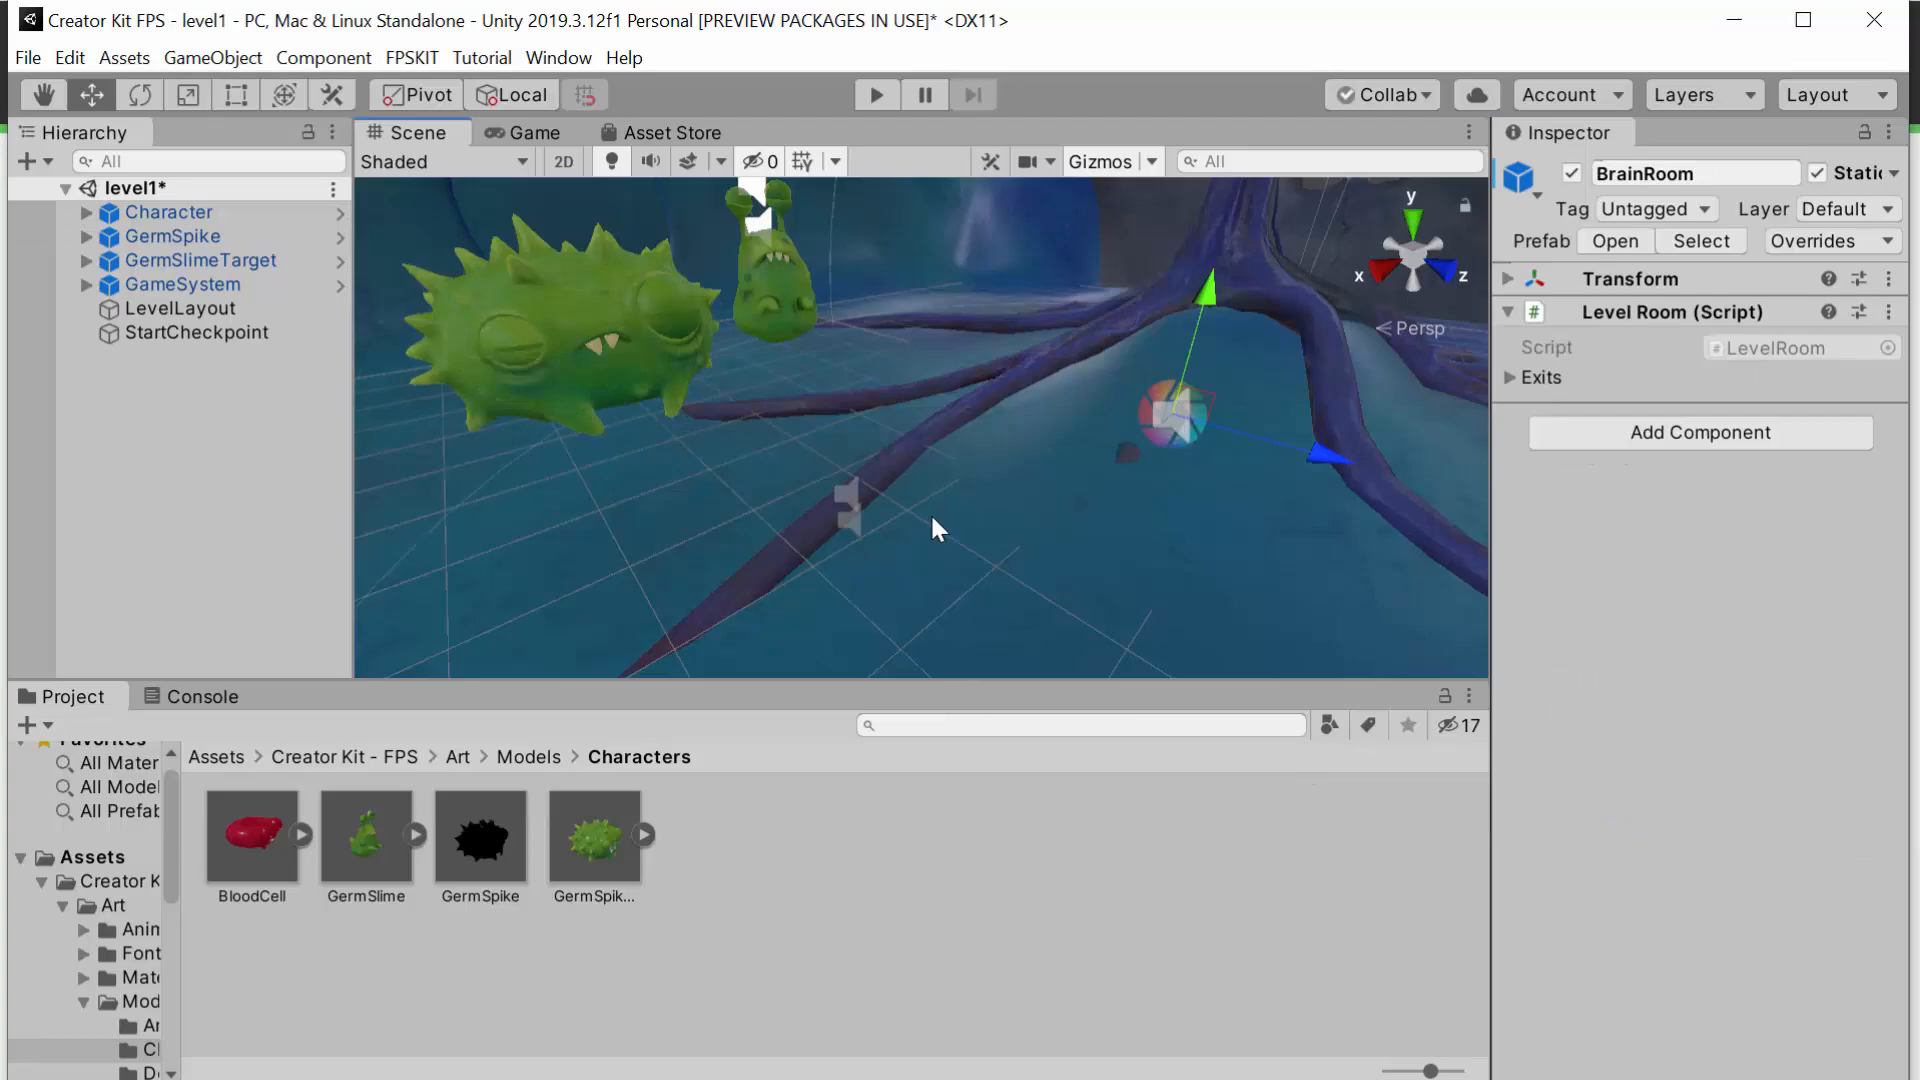
Step: Check the browser tutorial again, and in Unity's project files locate the Target script in Scripts > System
key("alt+Tab")
scroll(1318, 734, "down", 3)
left_click(60, 905)
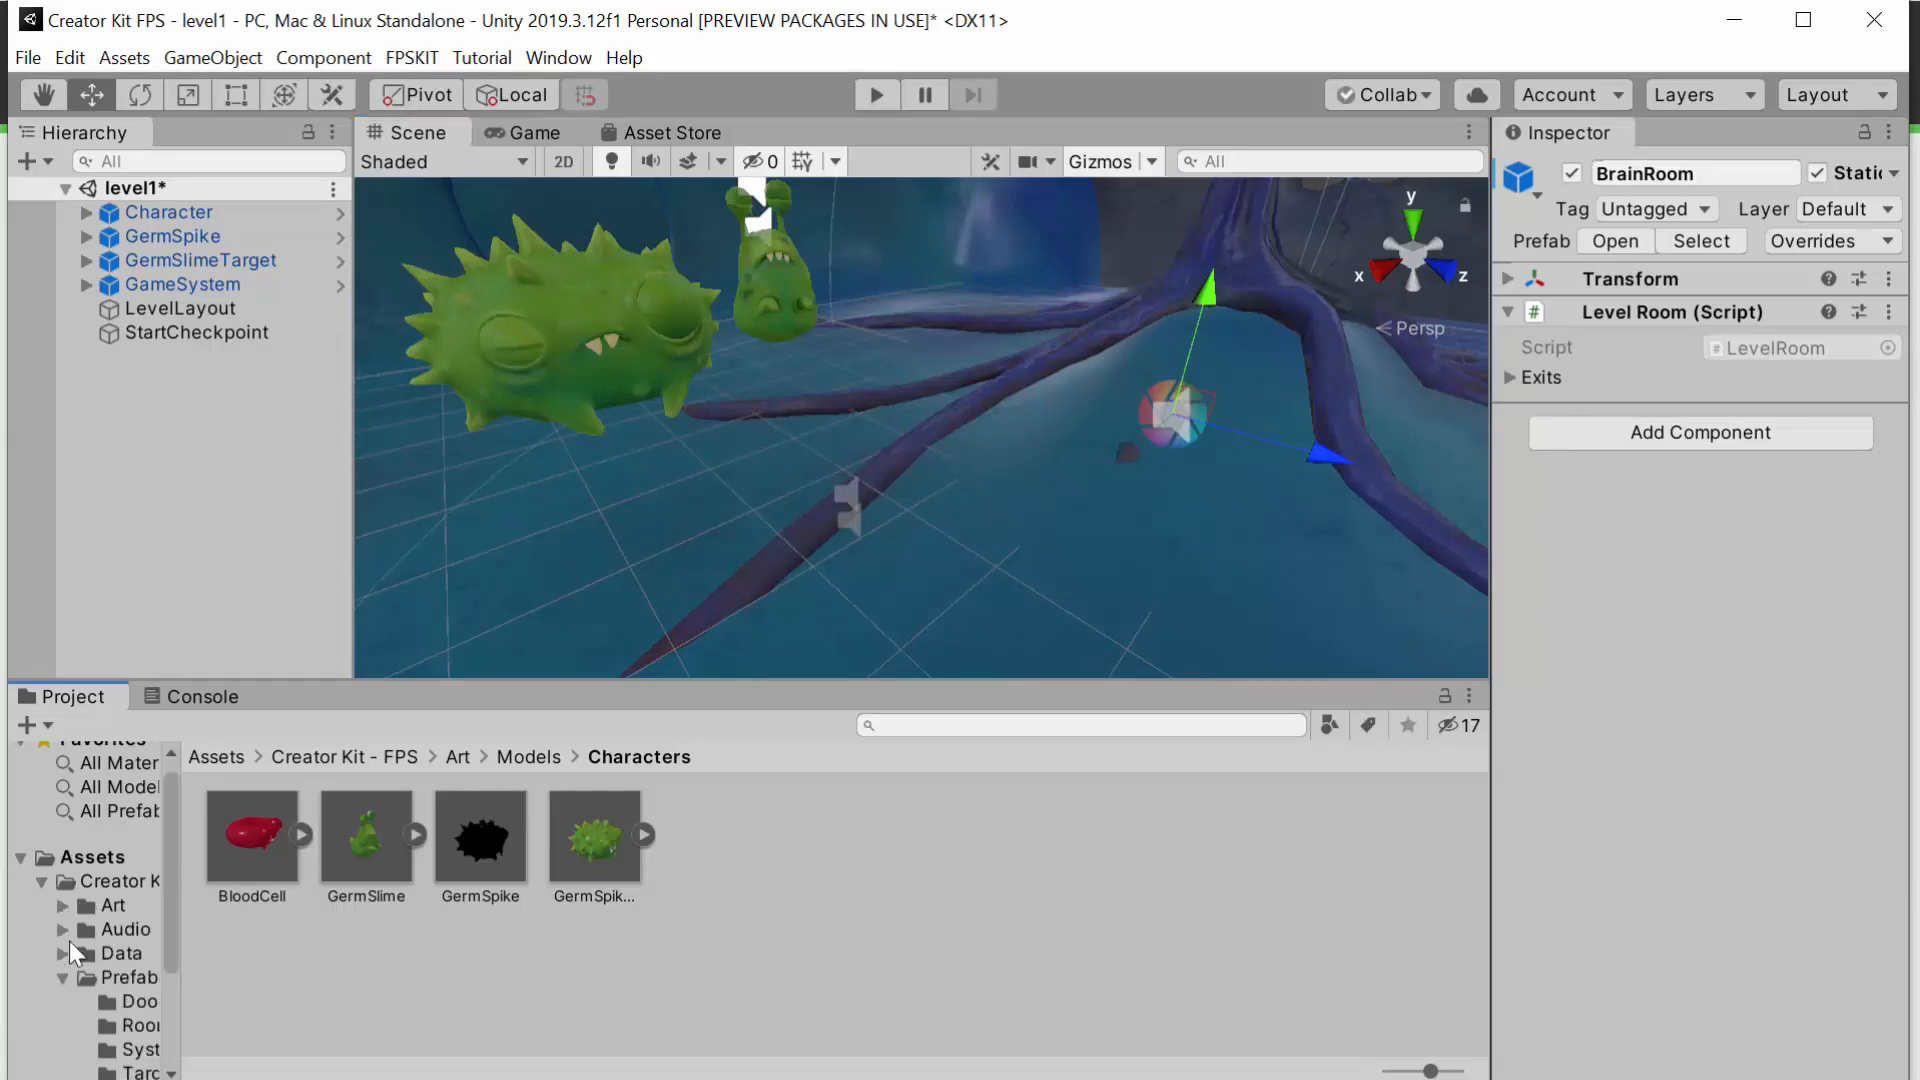
left_click(62, 978)
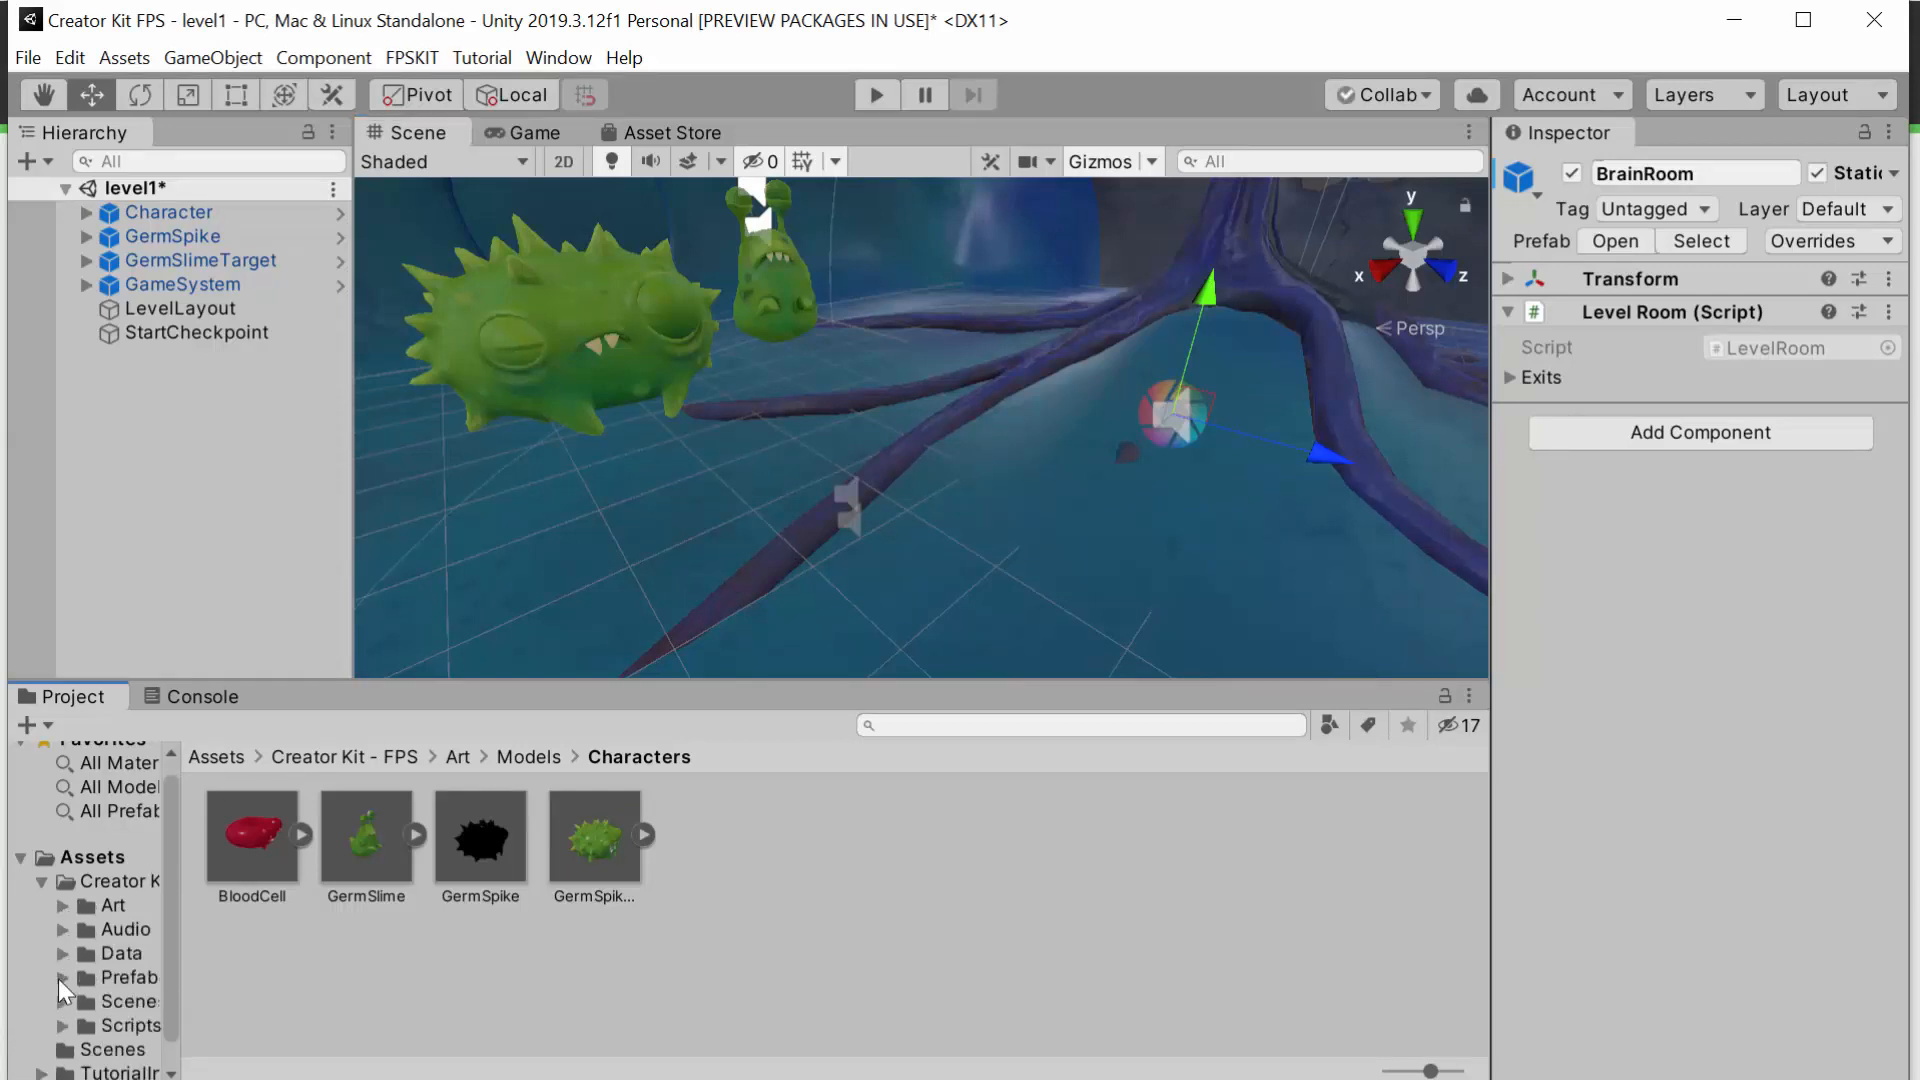
left_click(64, 1030)
scroll(93, 1022, "down", 3)
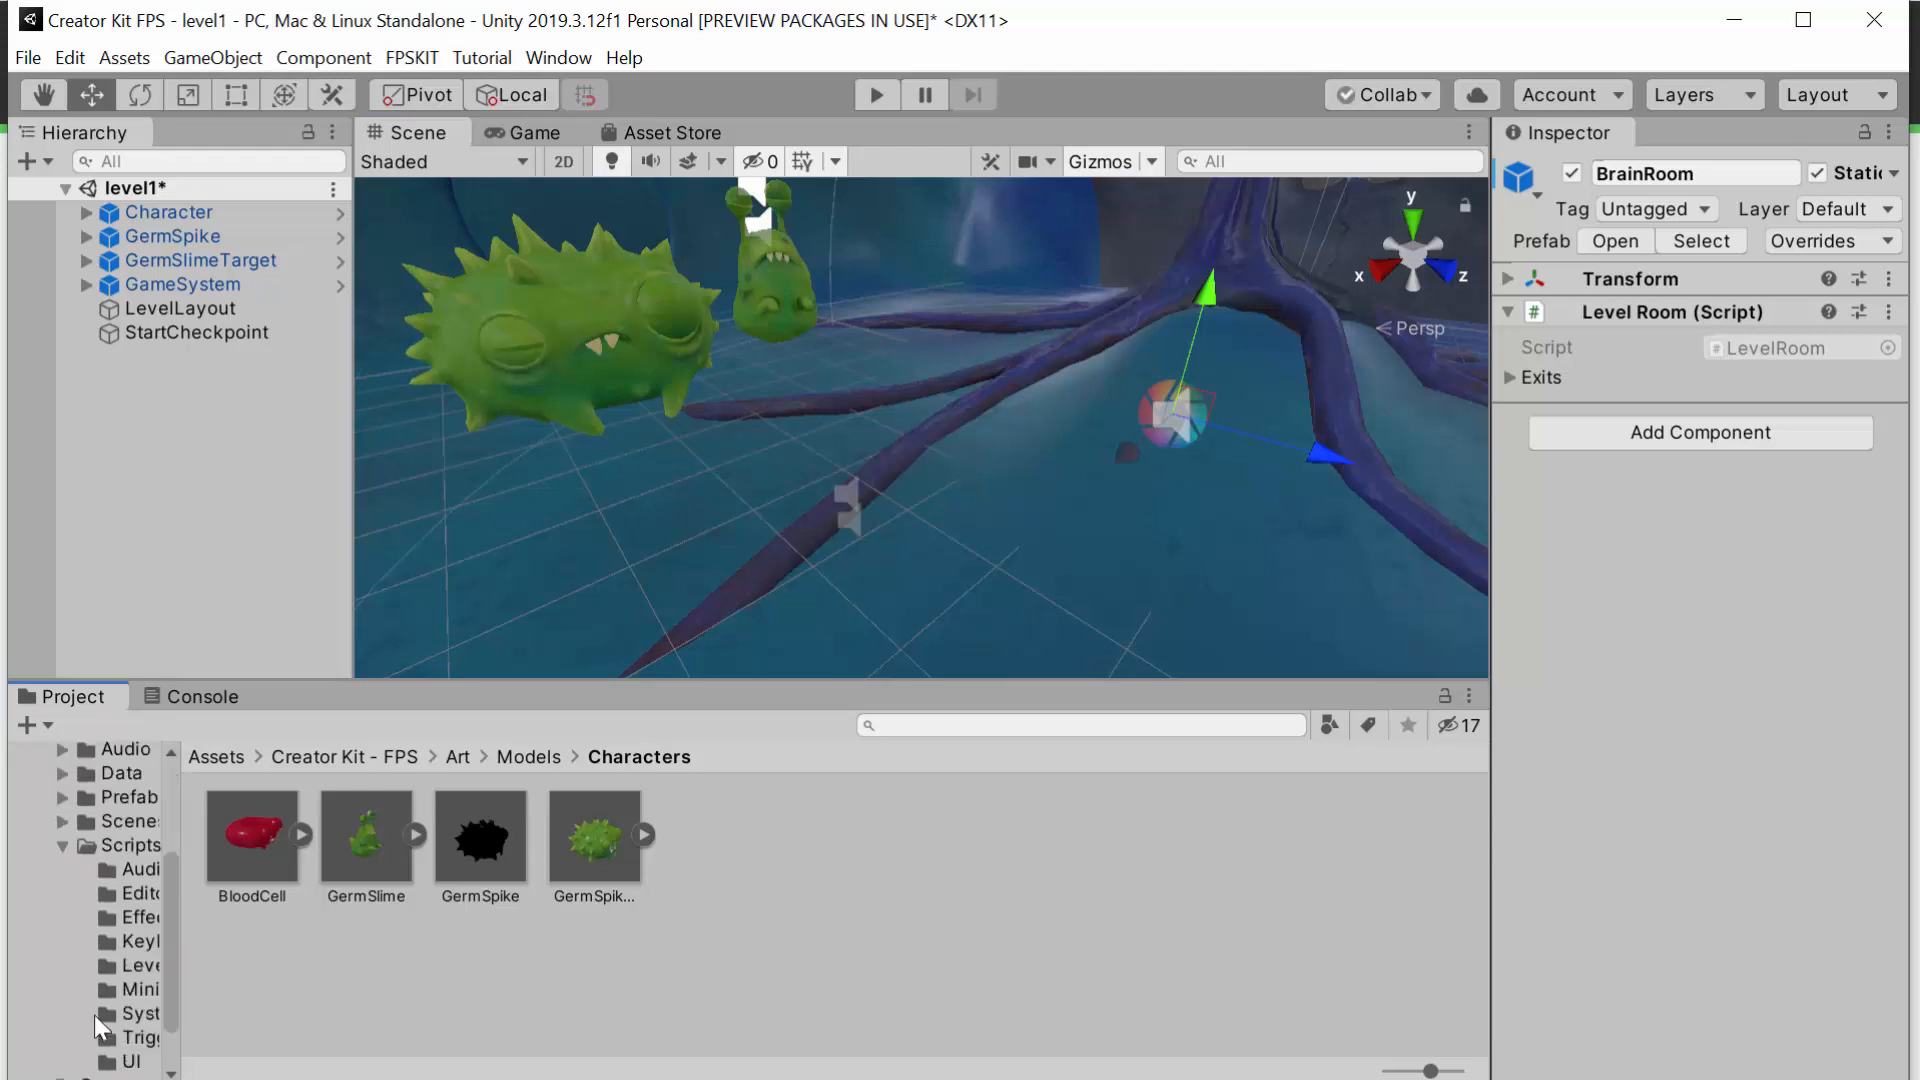
left_click_drag(181, 1005, 482, 1008)
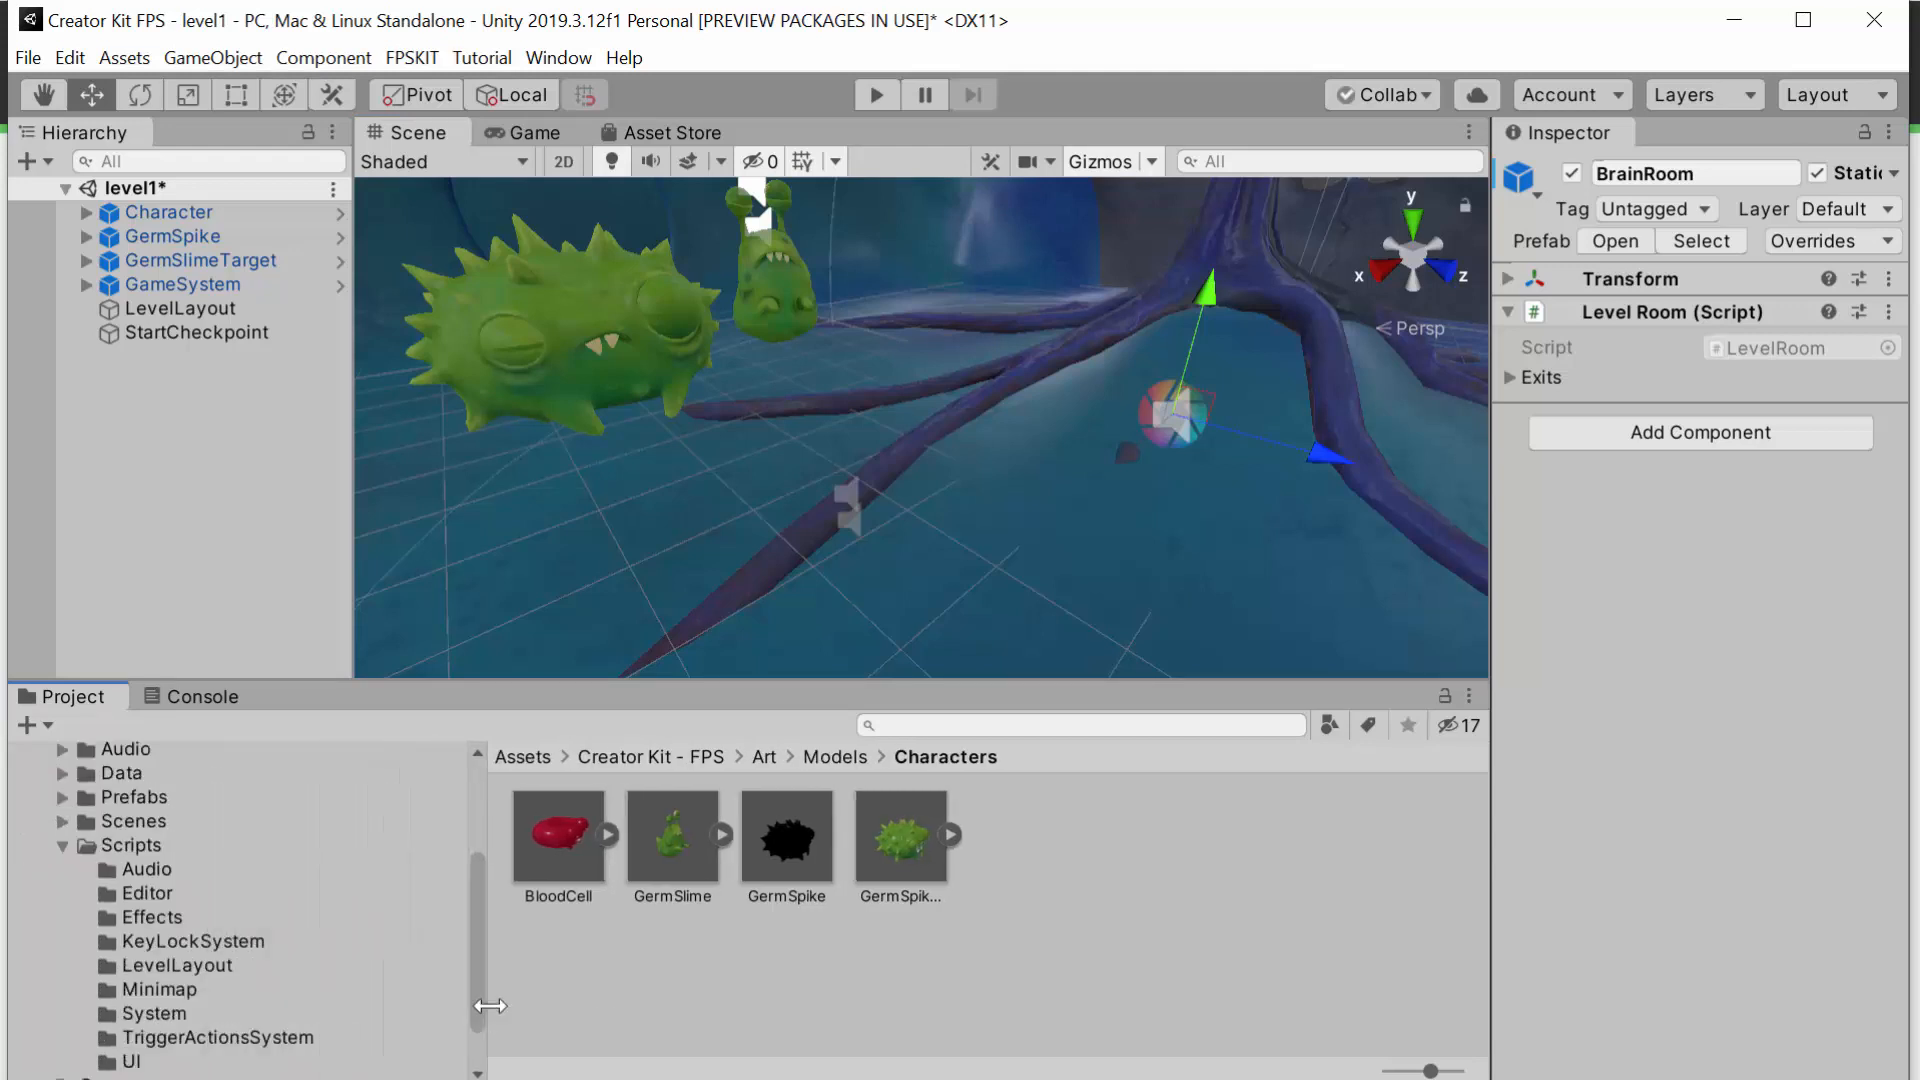
scroll(302, 960, "down", 1)
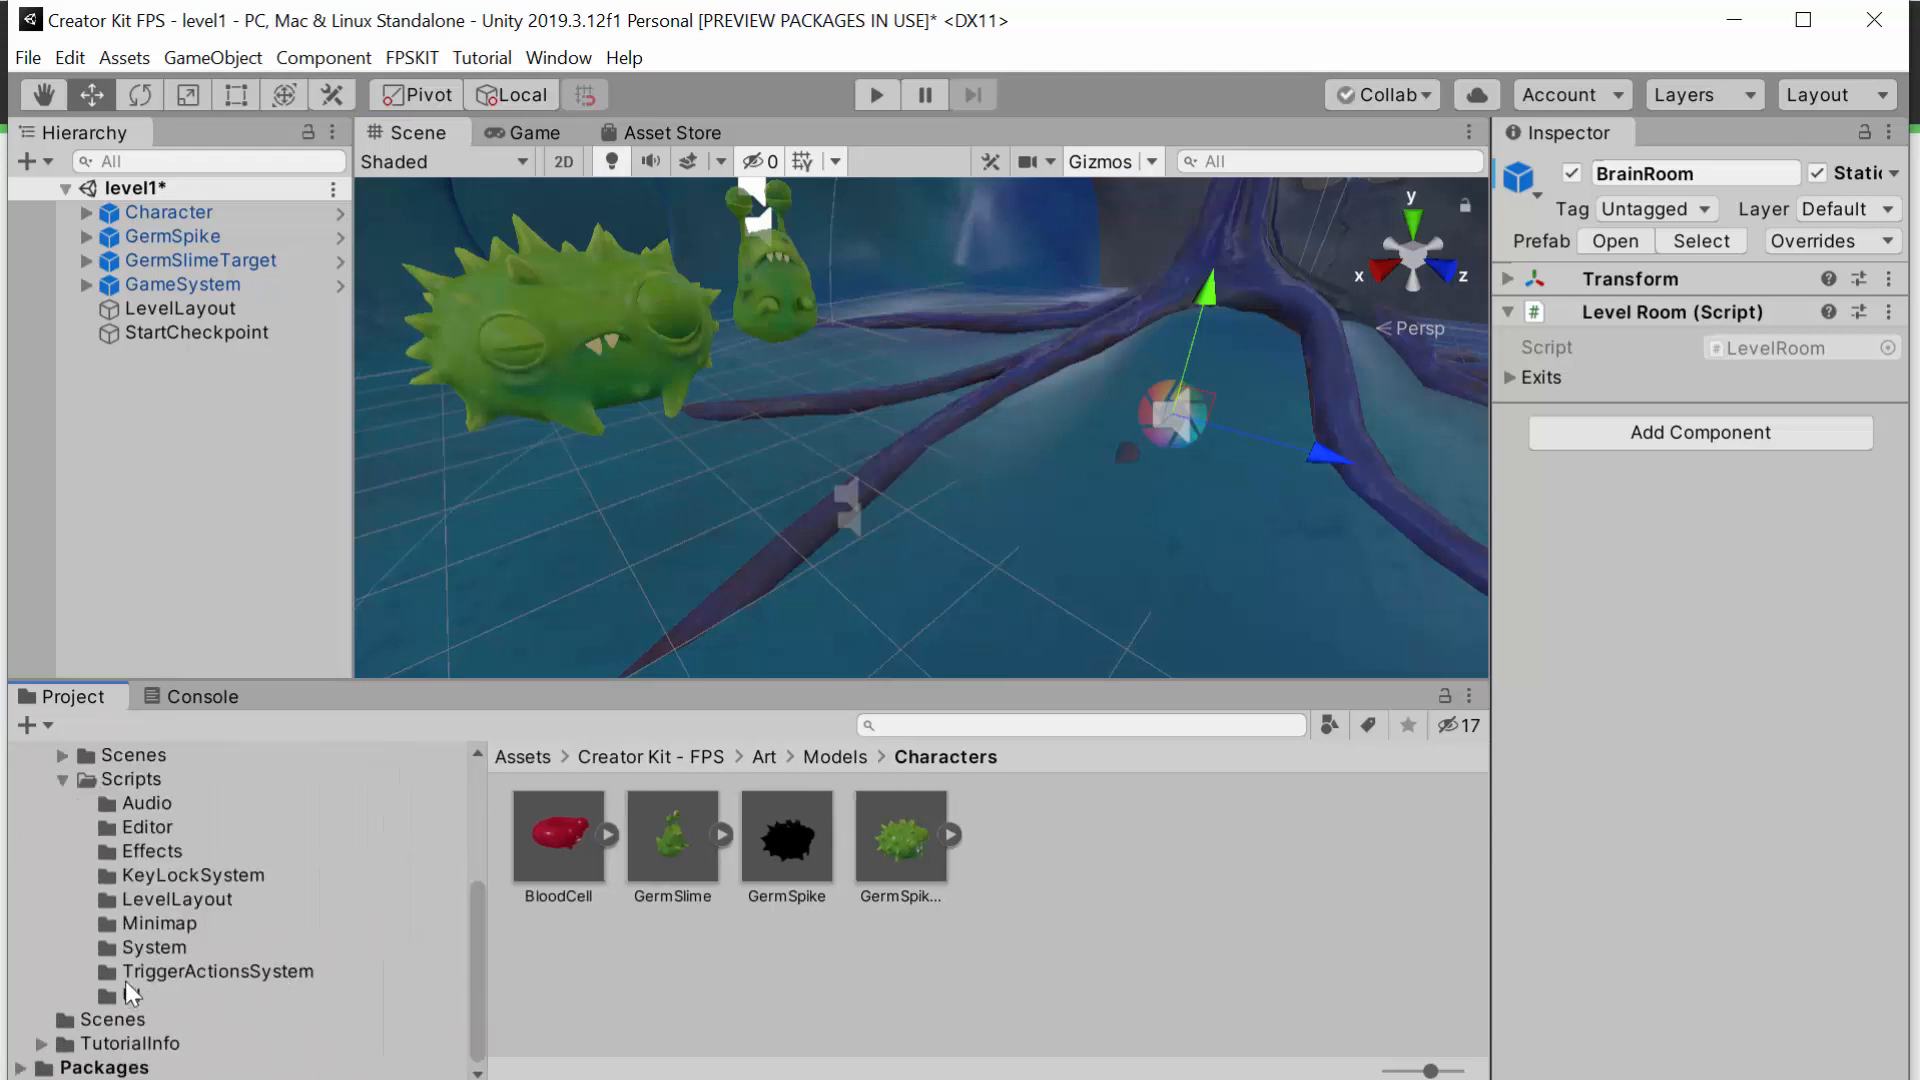
left_click(167, 970)
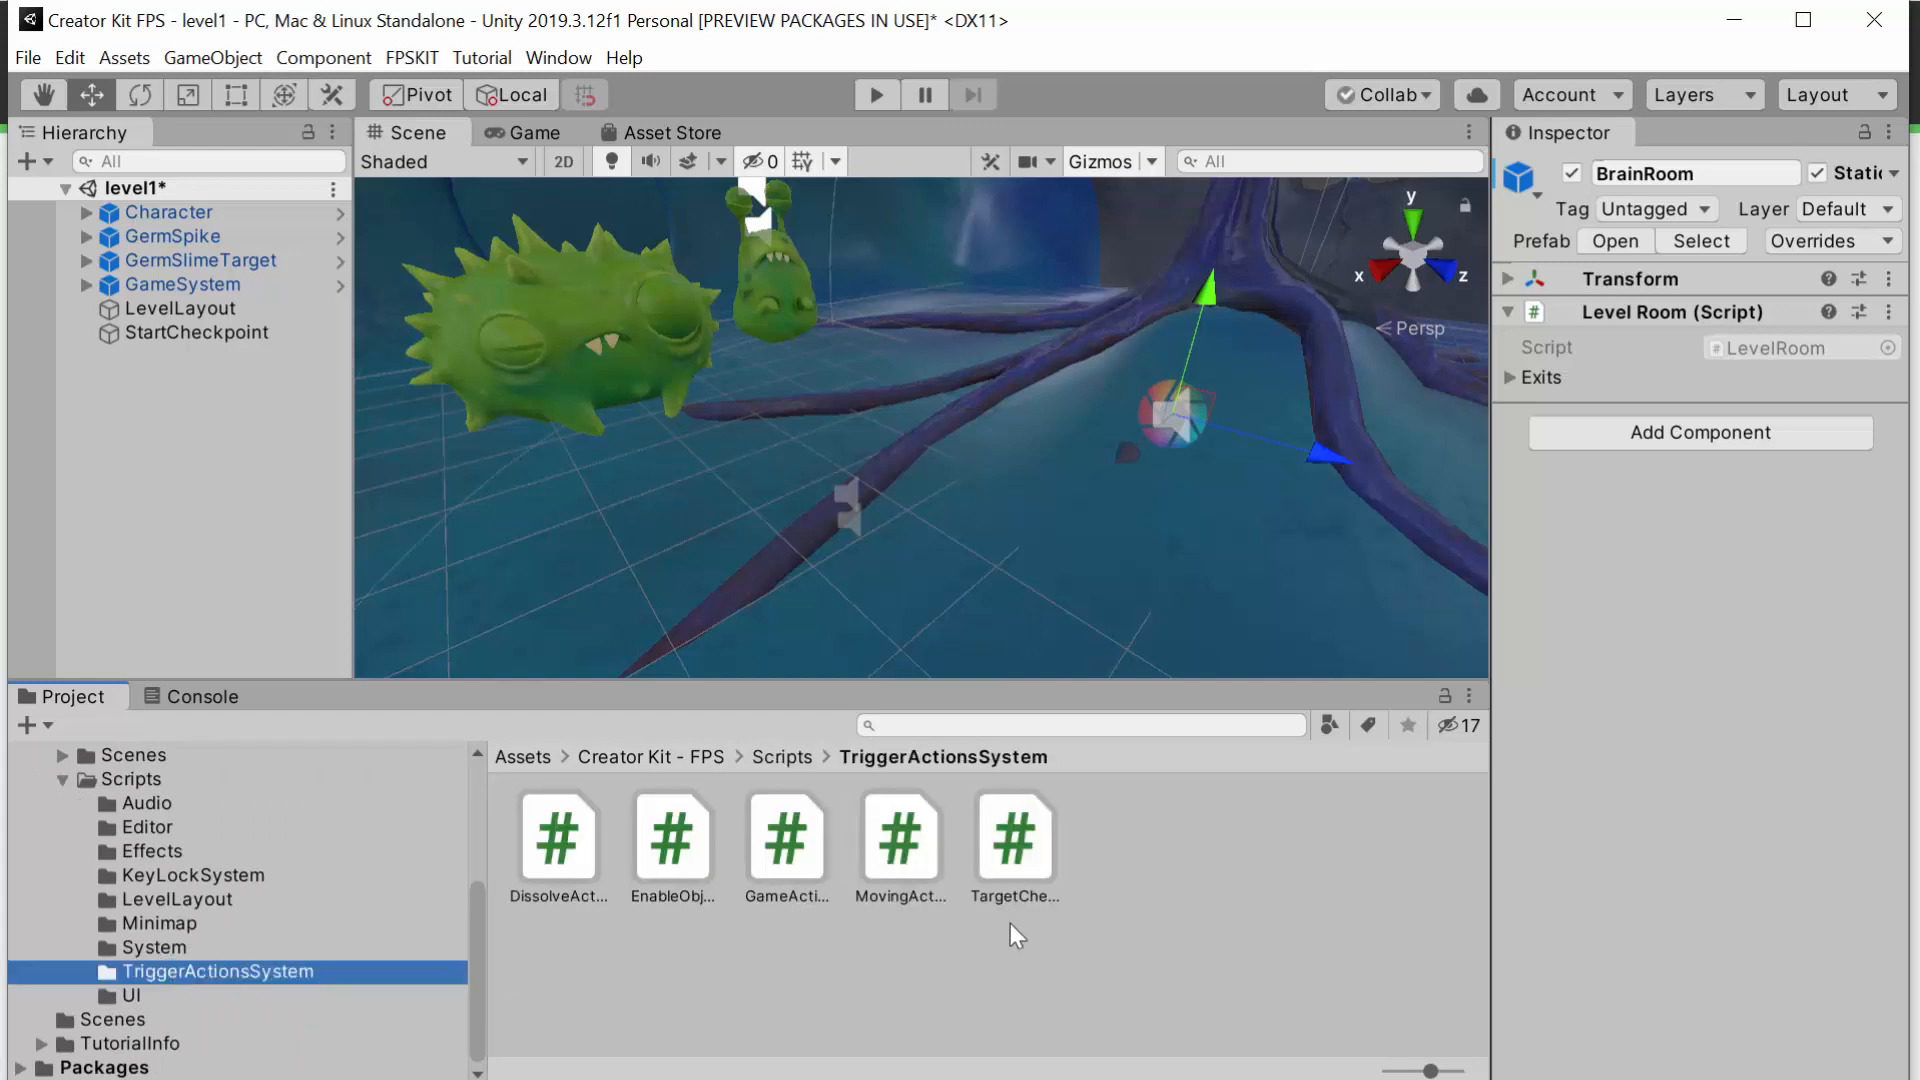
left_click(174, 942)
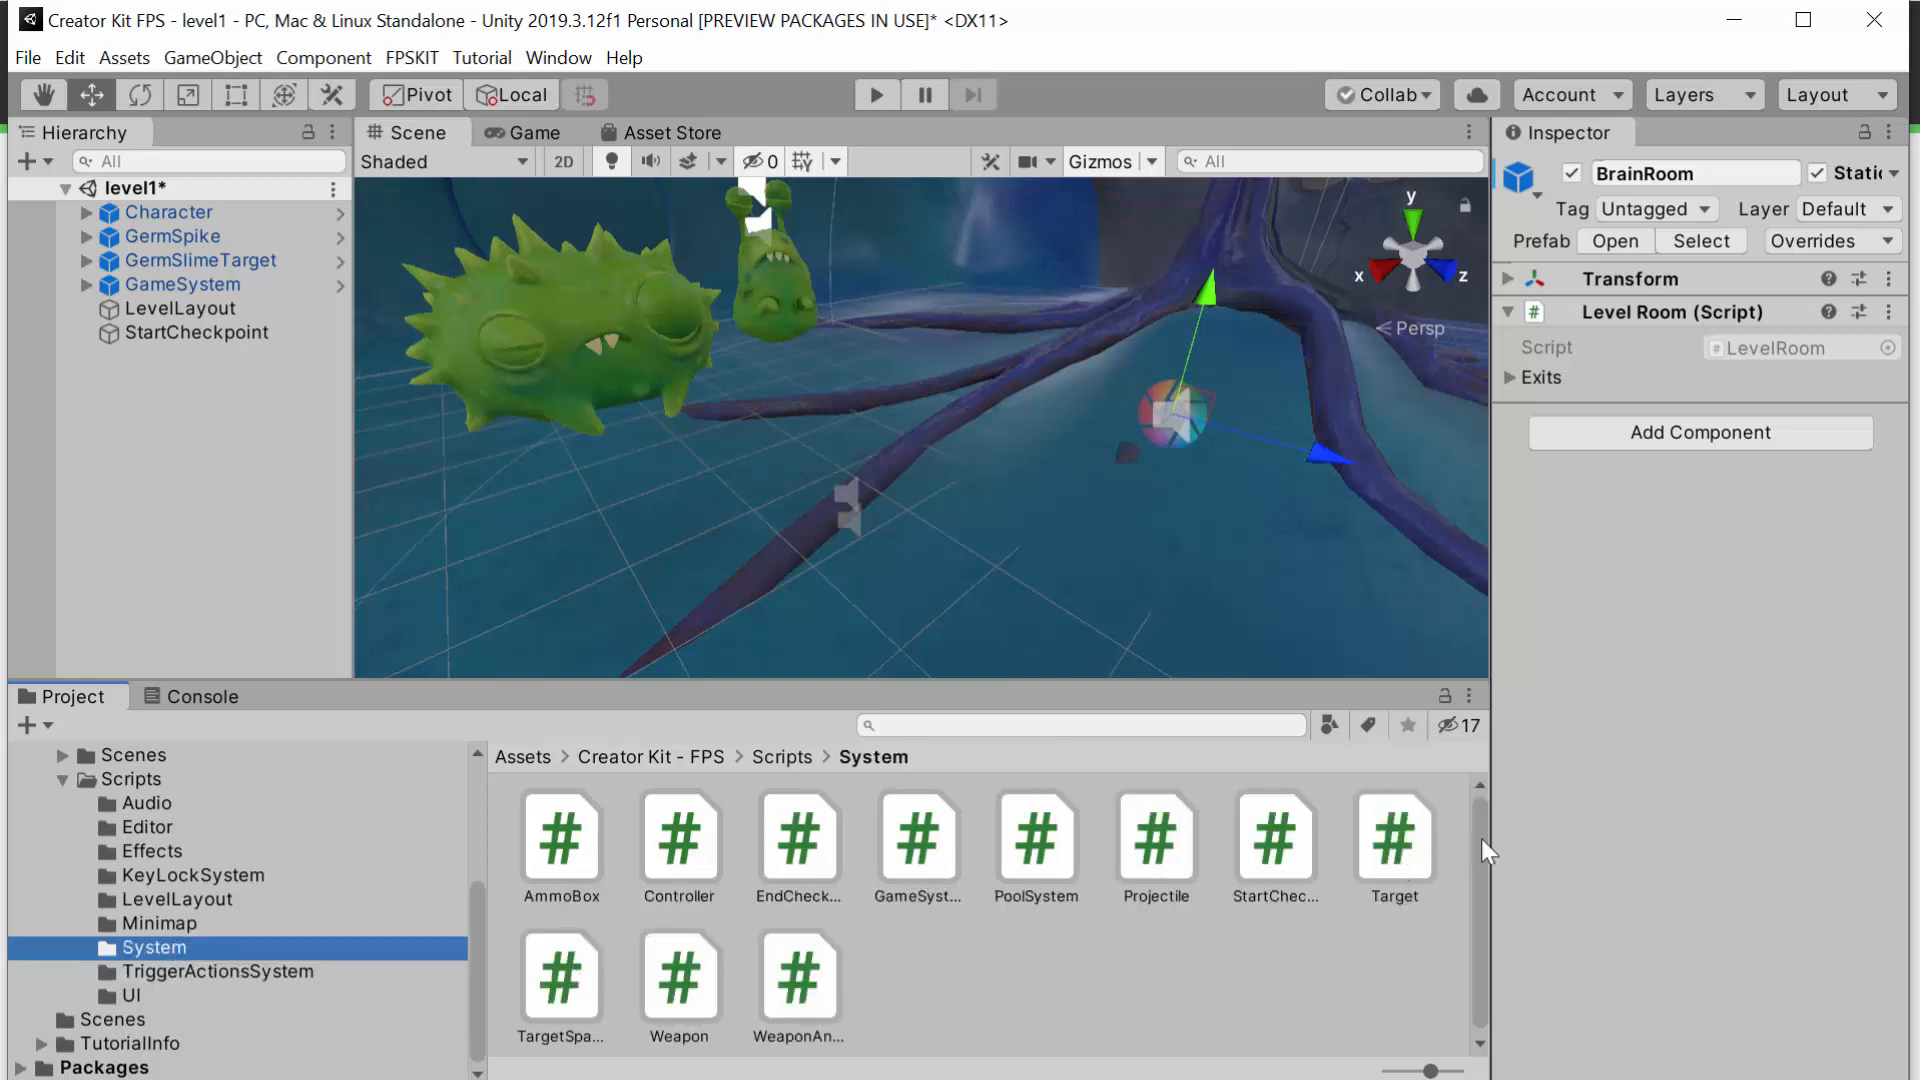
left_click(1671, 425)
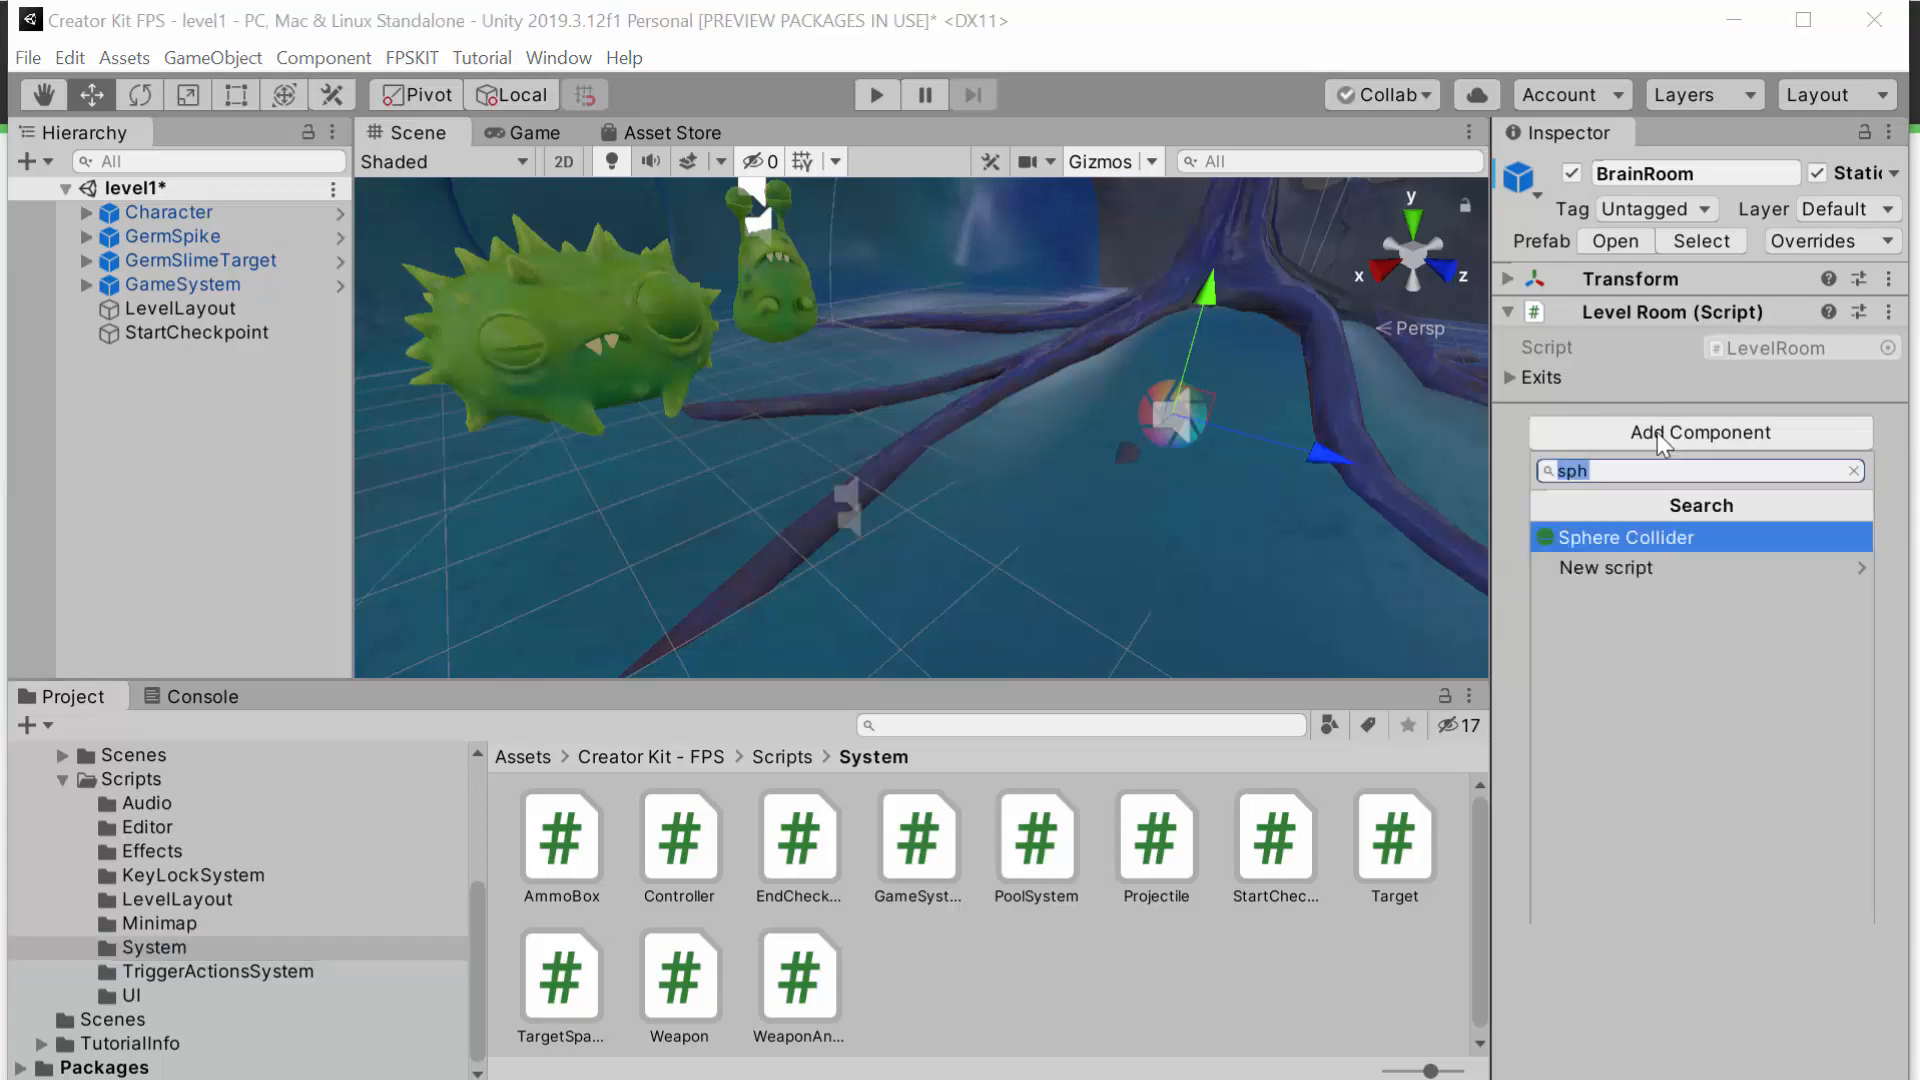
type("scri")
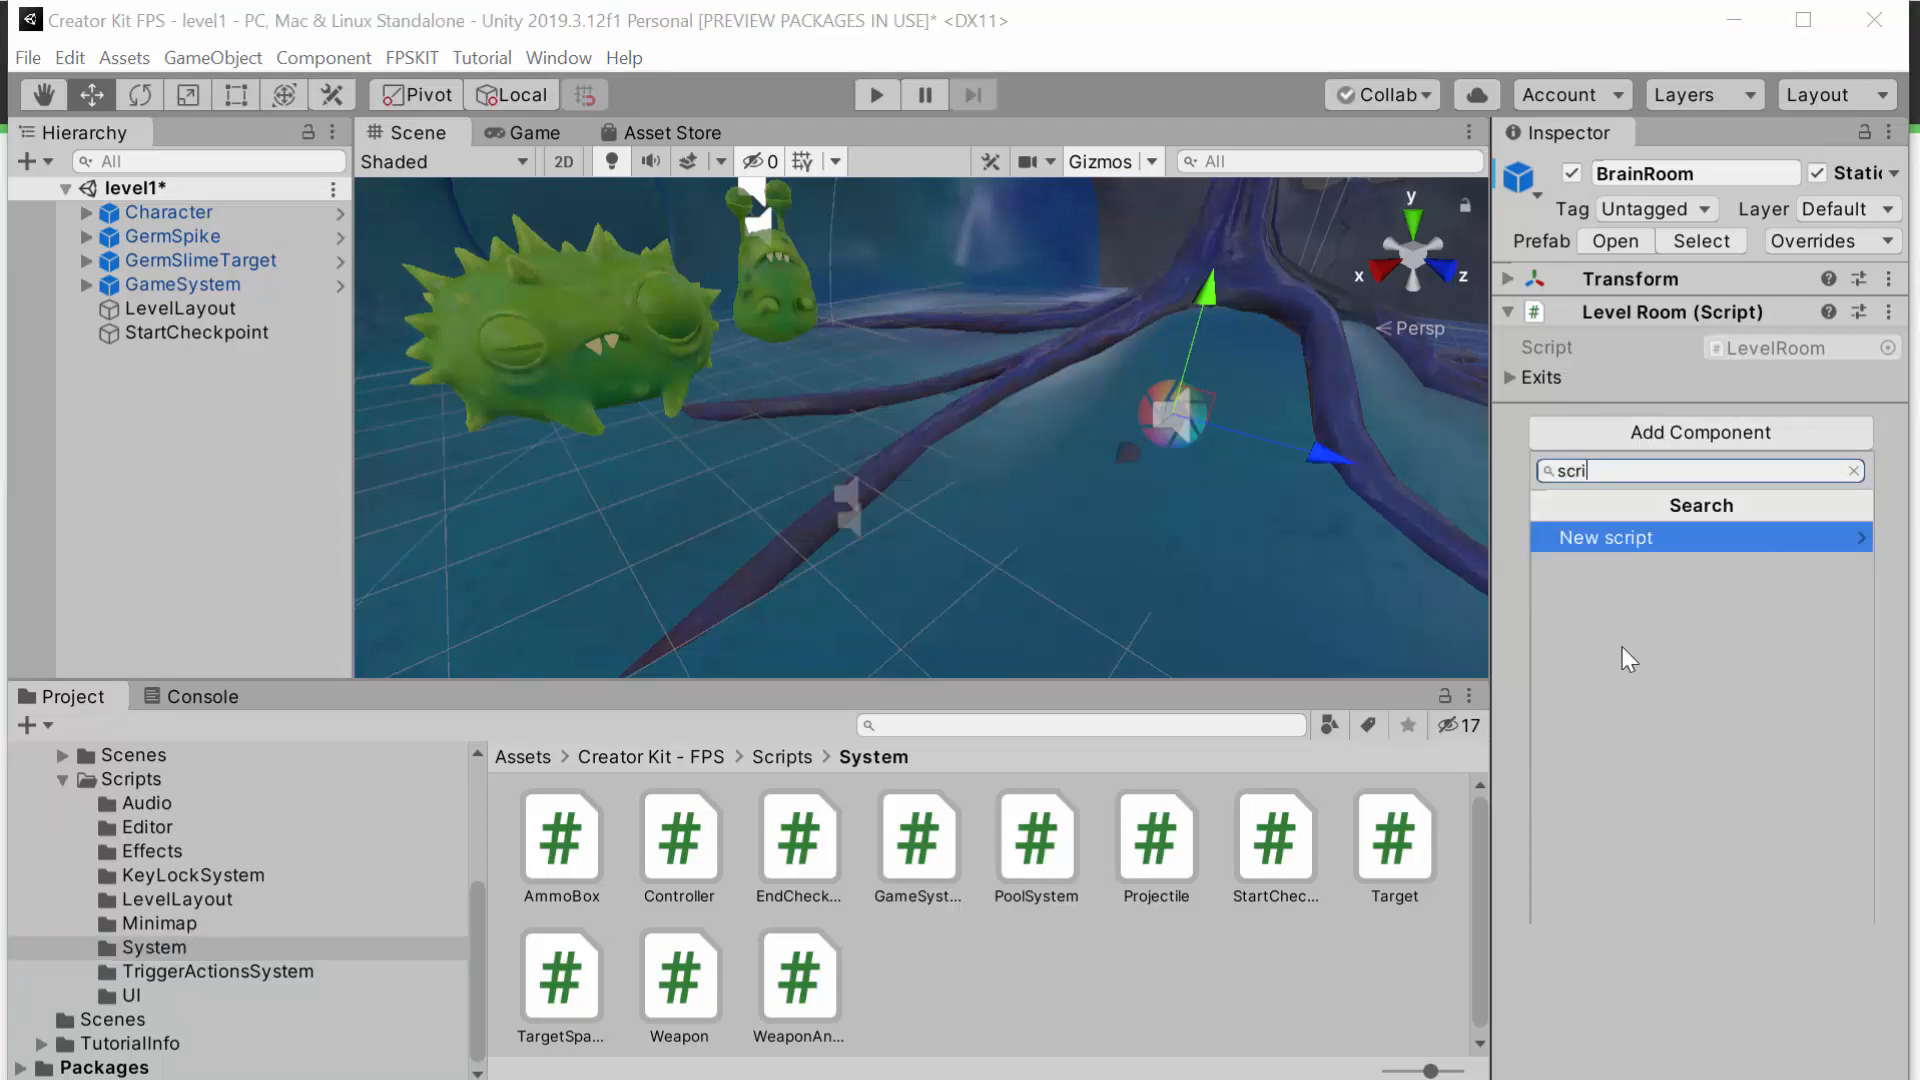
left_click(578, 314)
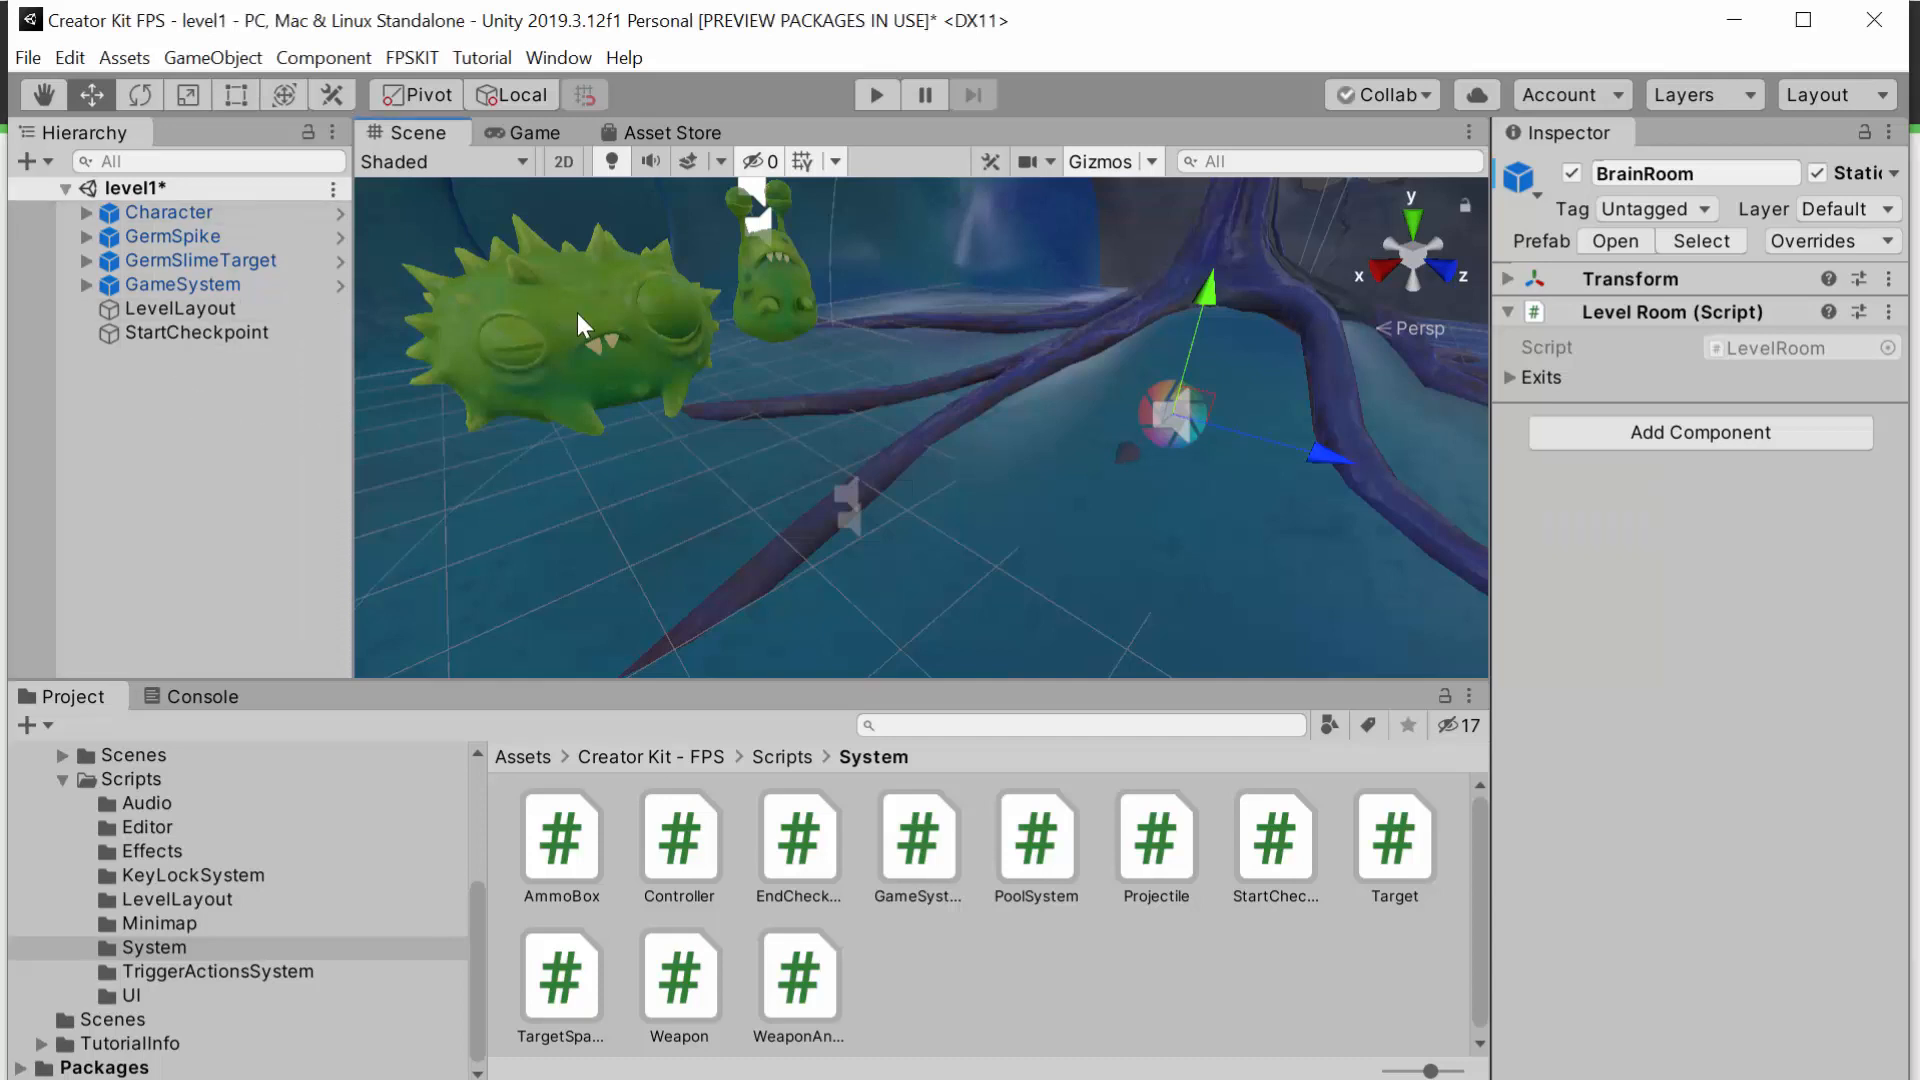
Step: Create a new script component named target on GermSpike, and try to attach the existing Target script from the System folder
left_click(213, 236)
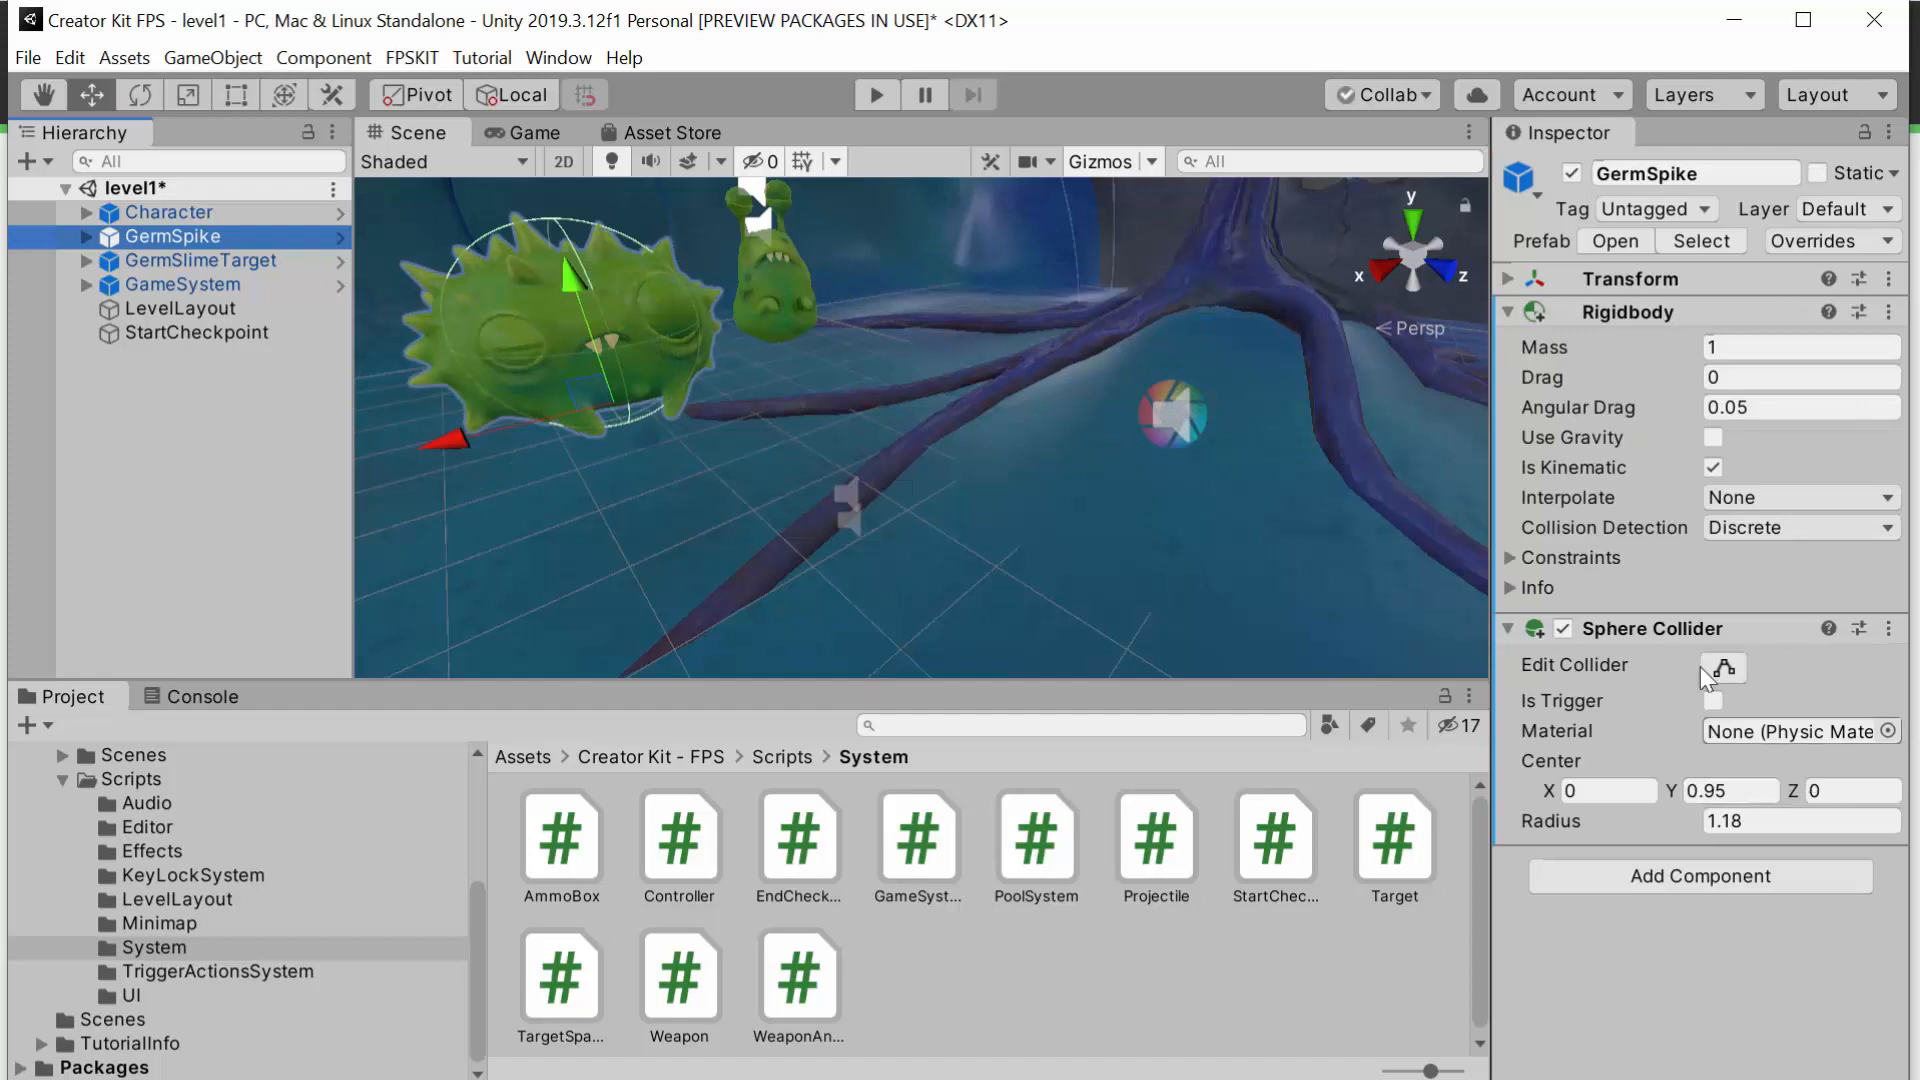
left_click(1708, 888)
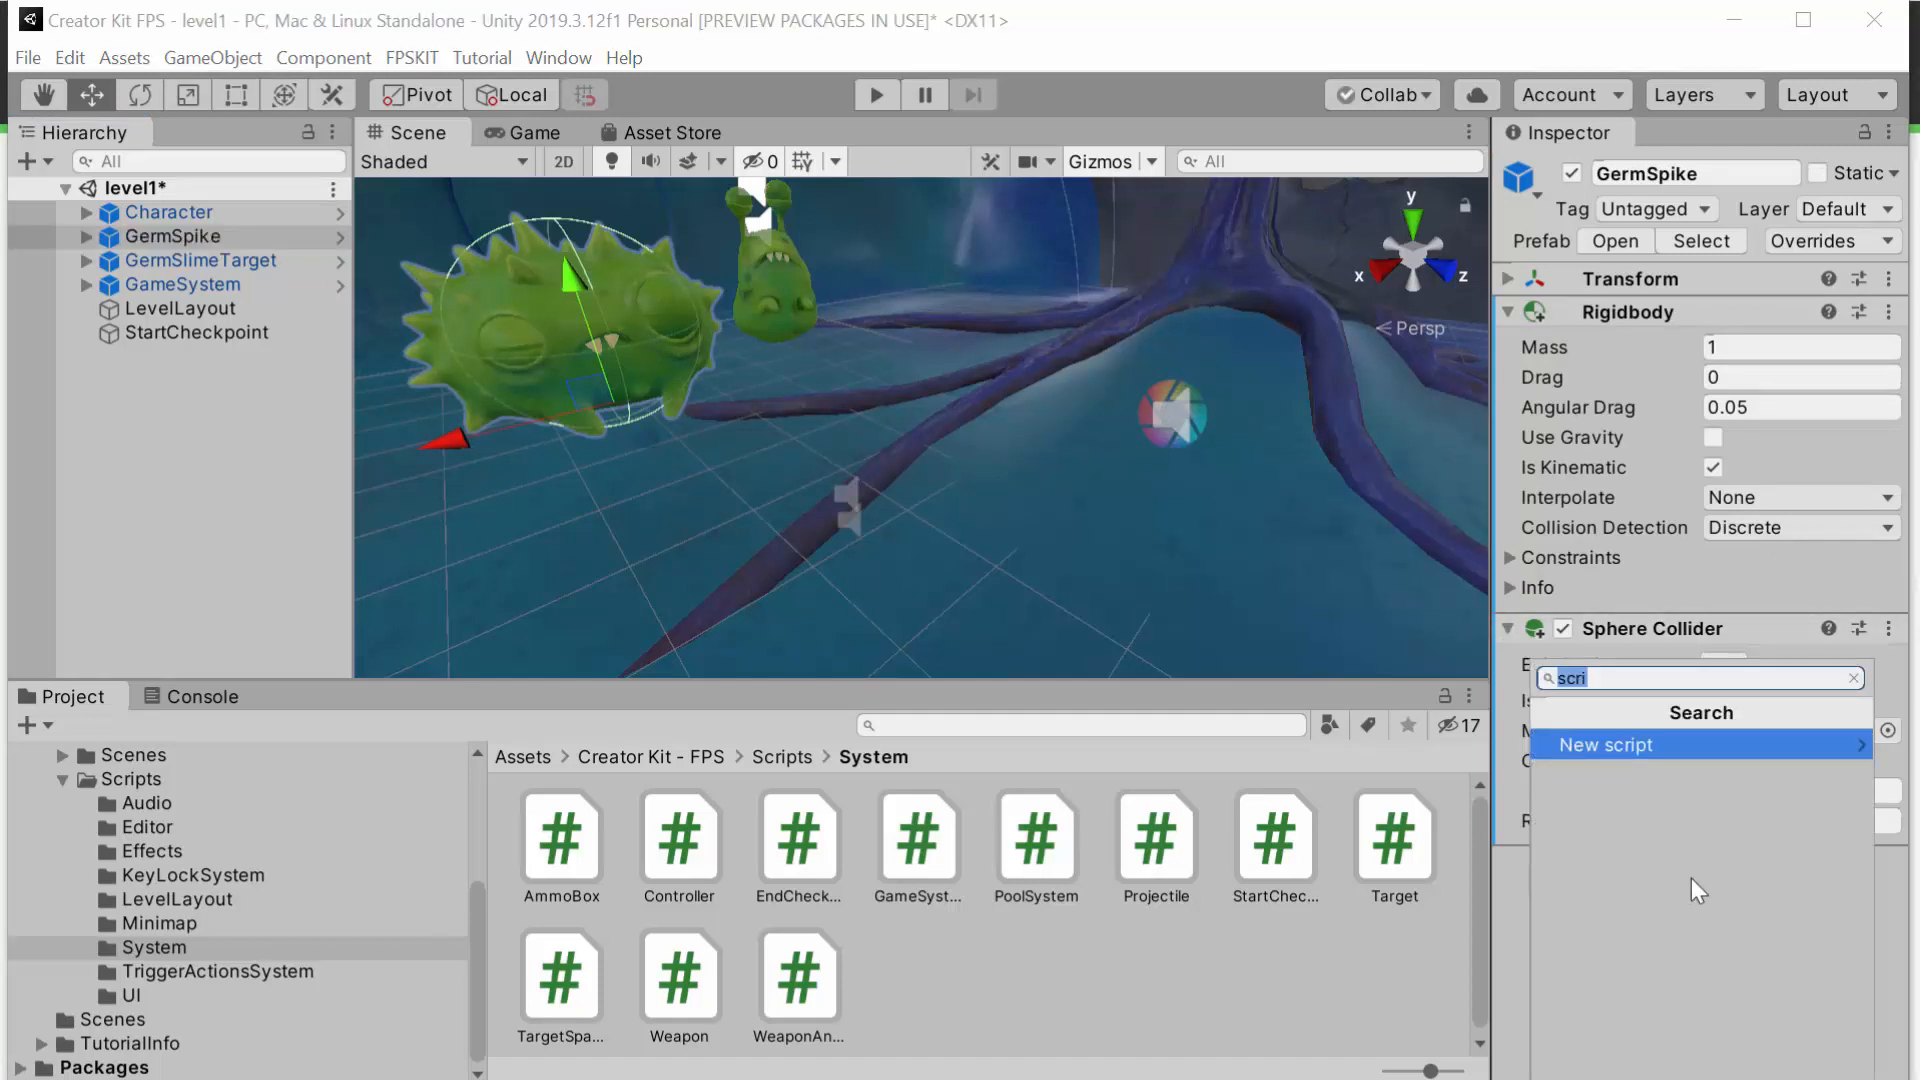
key("Return")
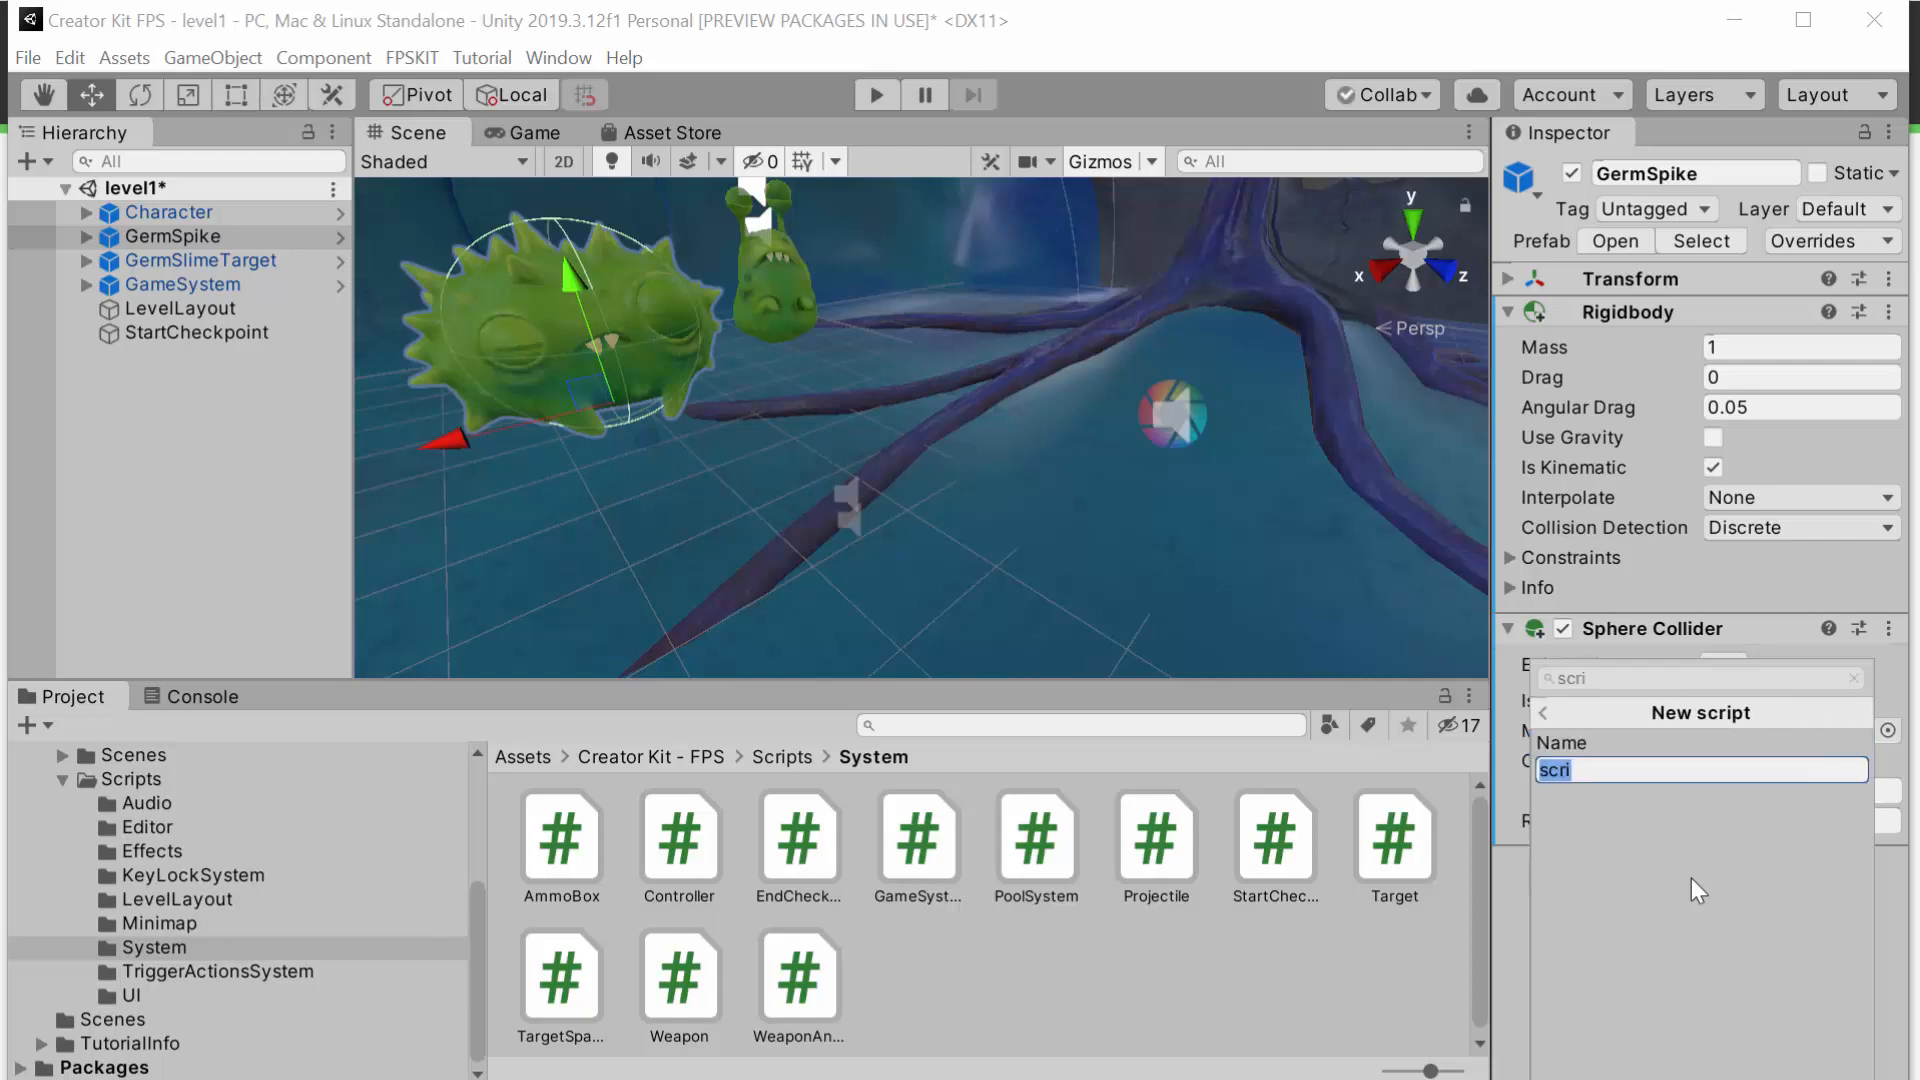
type("target")
key("Return")
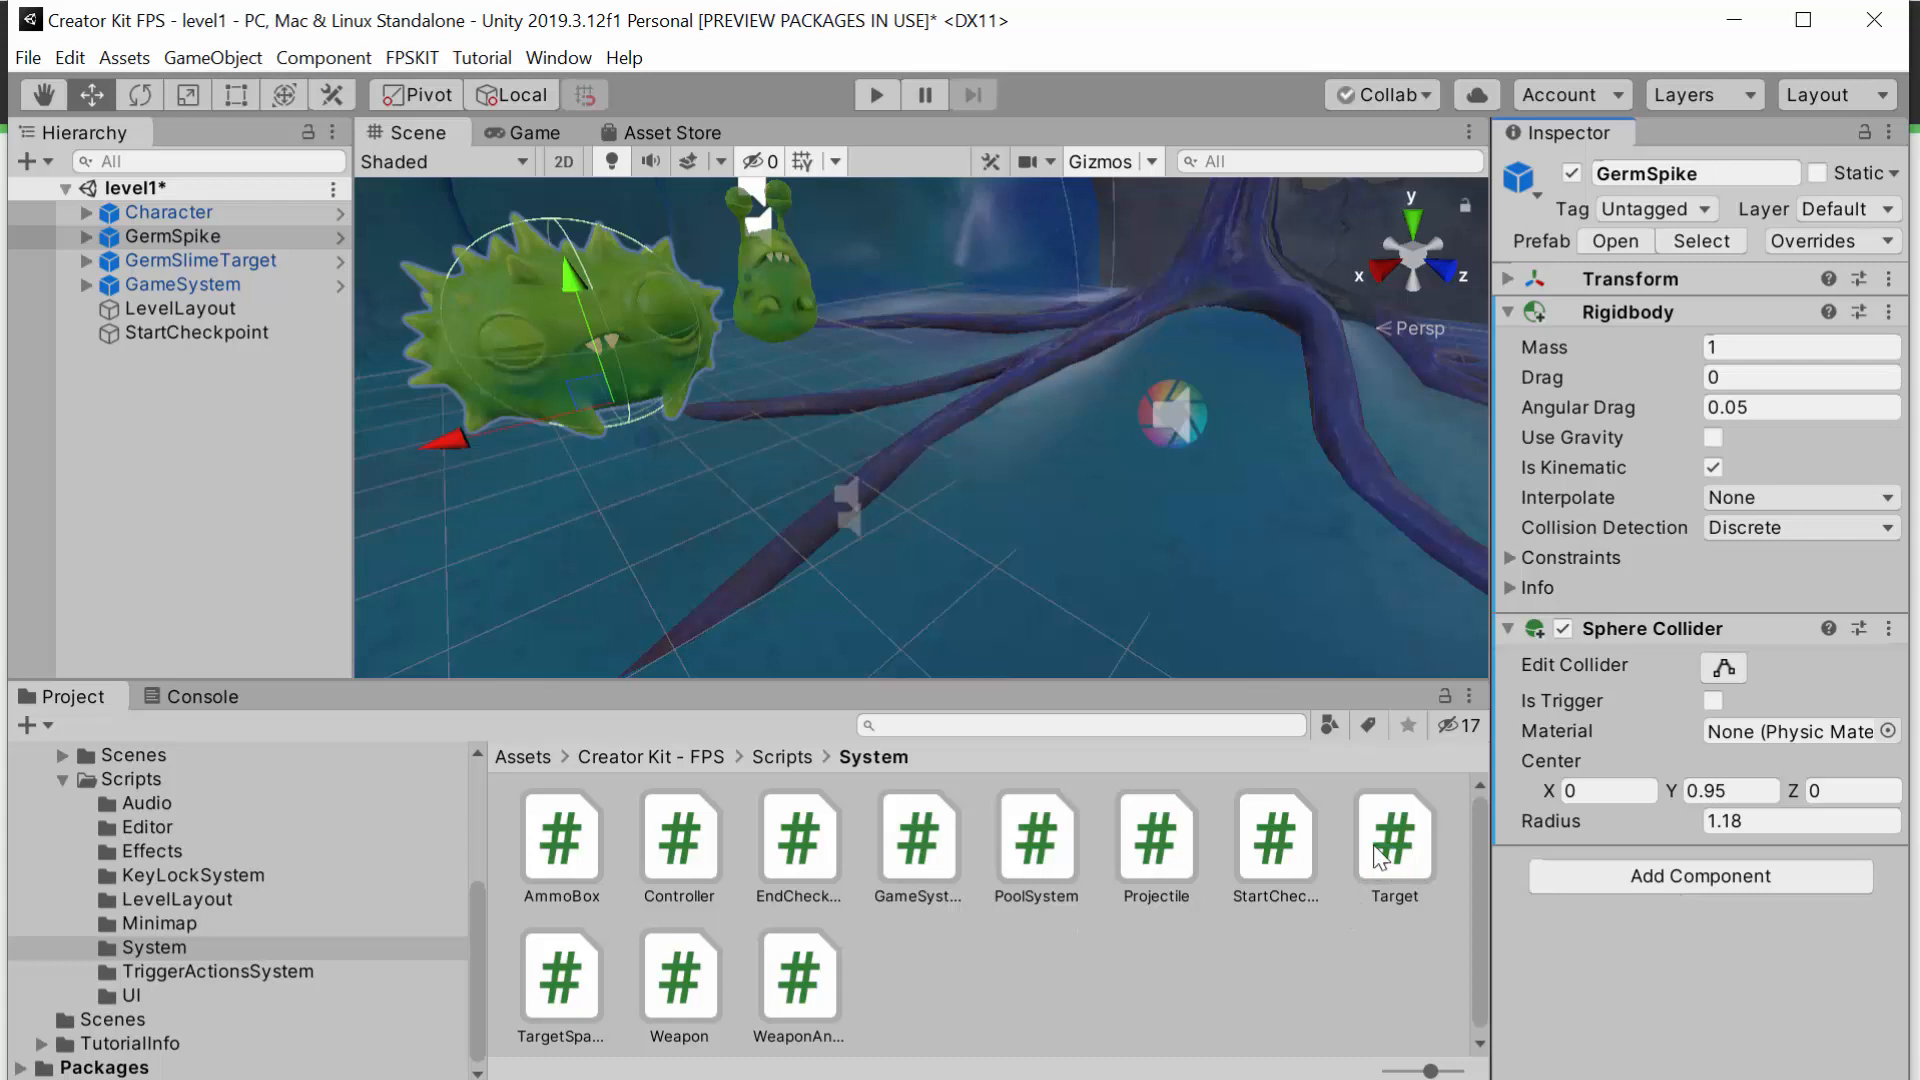
left_click_drag(1381, 857, 1700, 900)
mouse_move(1381, 857)
left_mouse_down()
mouse_move(1515, 950)
mouse_move(1616, 938)
mouse_move(1388, 862)
left_mouse_up()
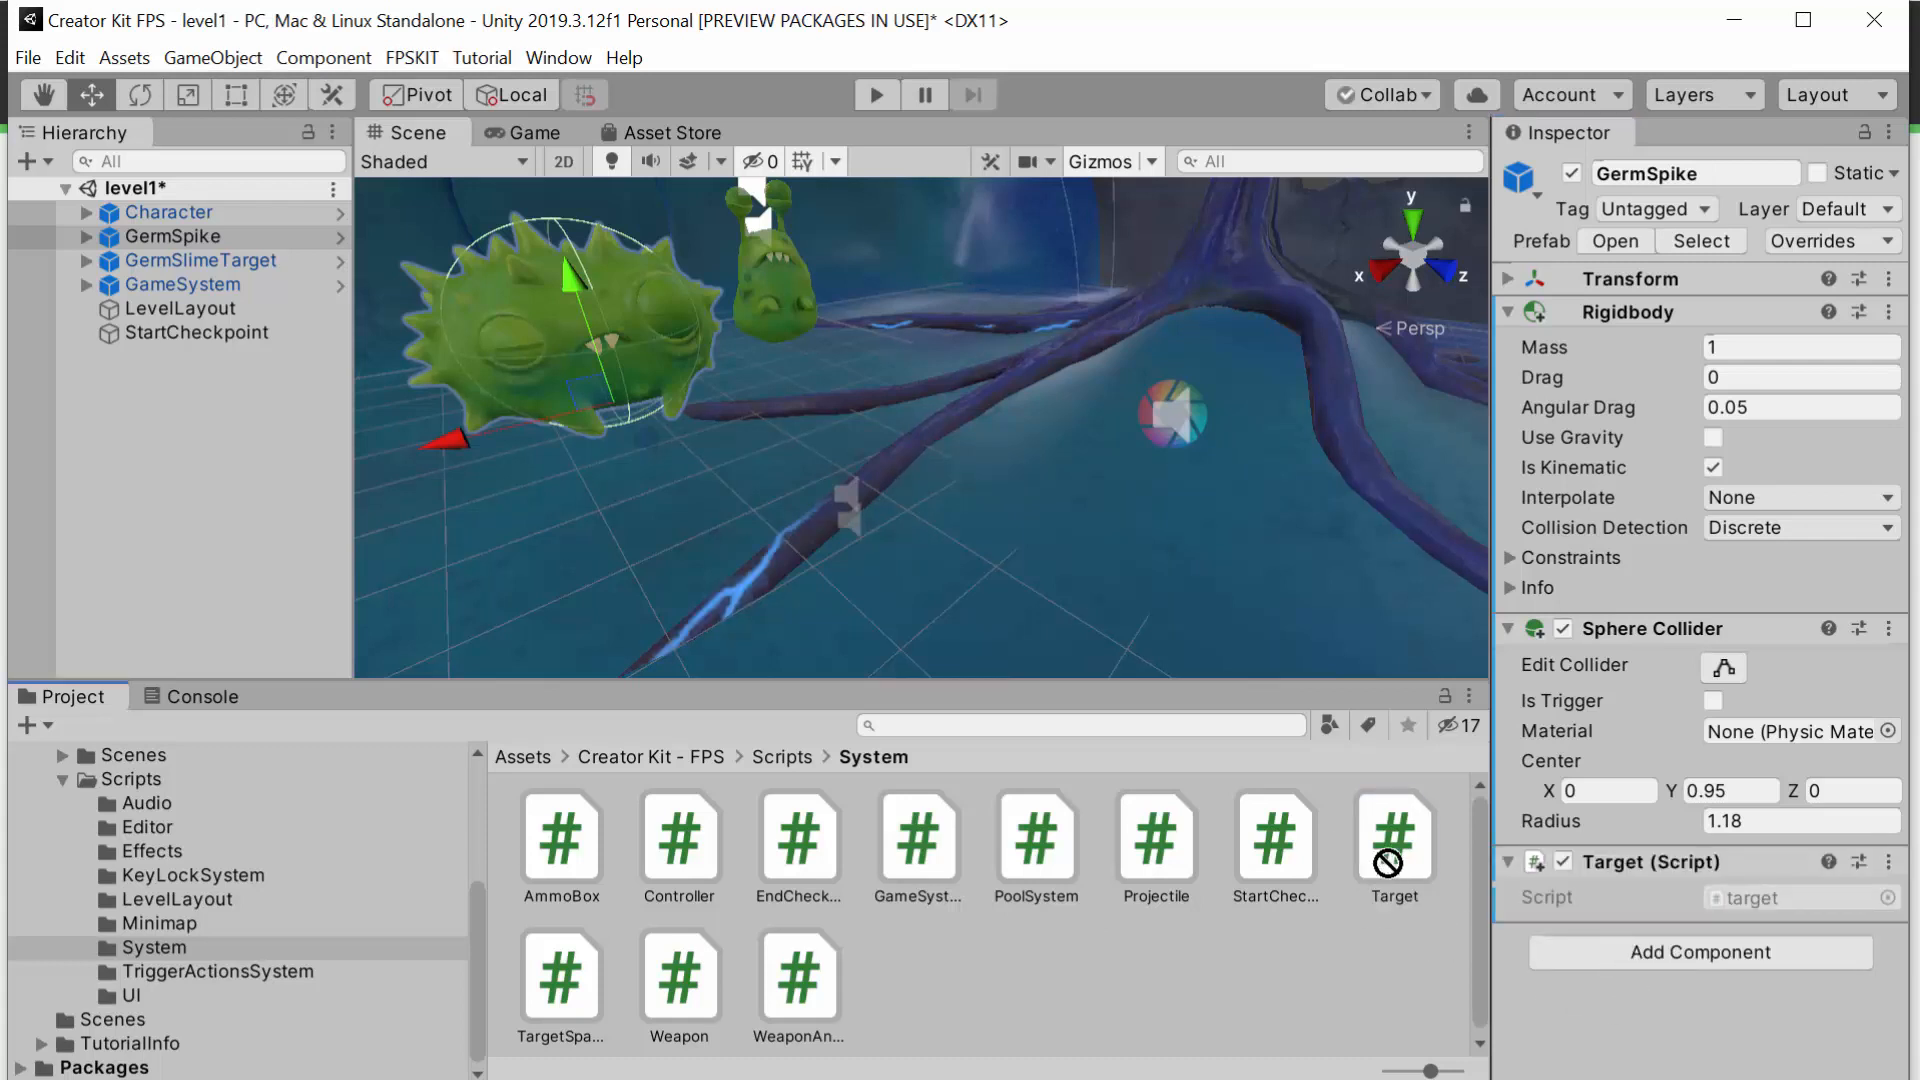
Step: Locate the script asset behind GermSpike's new target component and remove that component
left_click(1766, 900)
double_click(1746, 896)
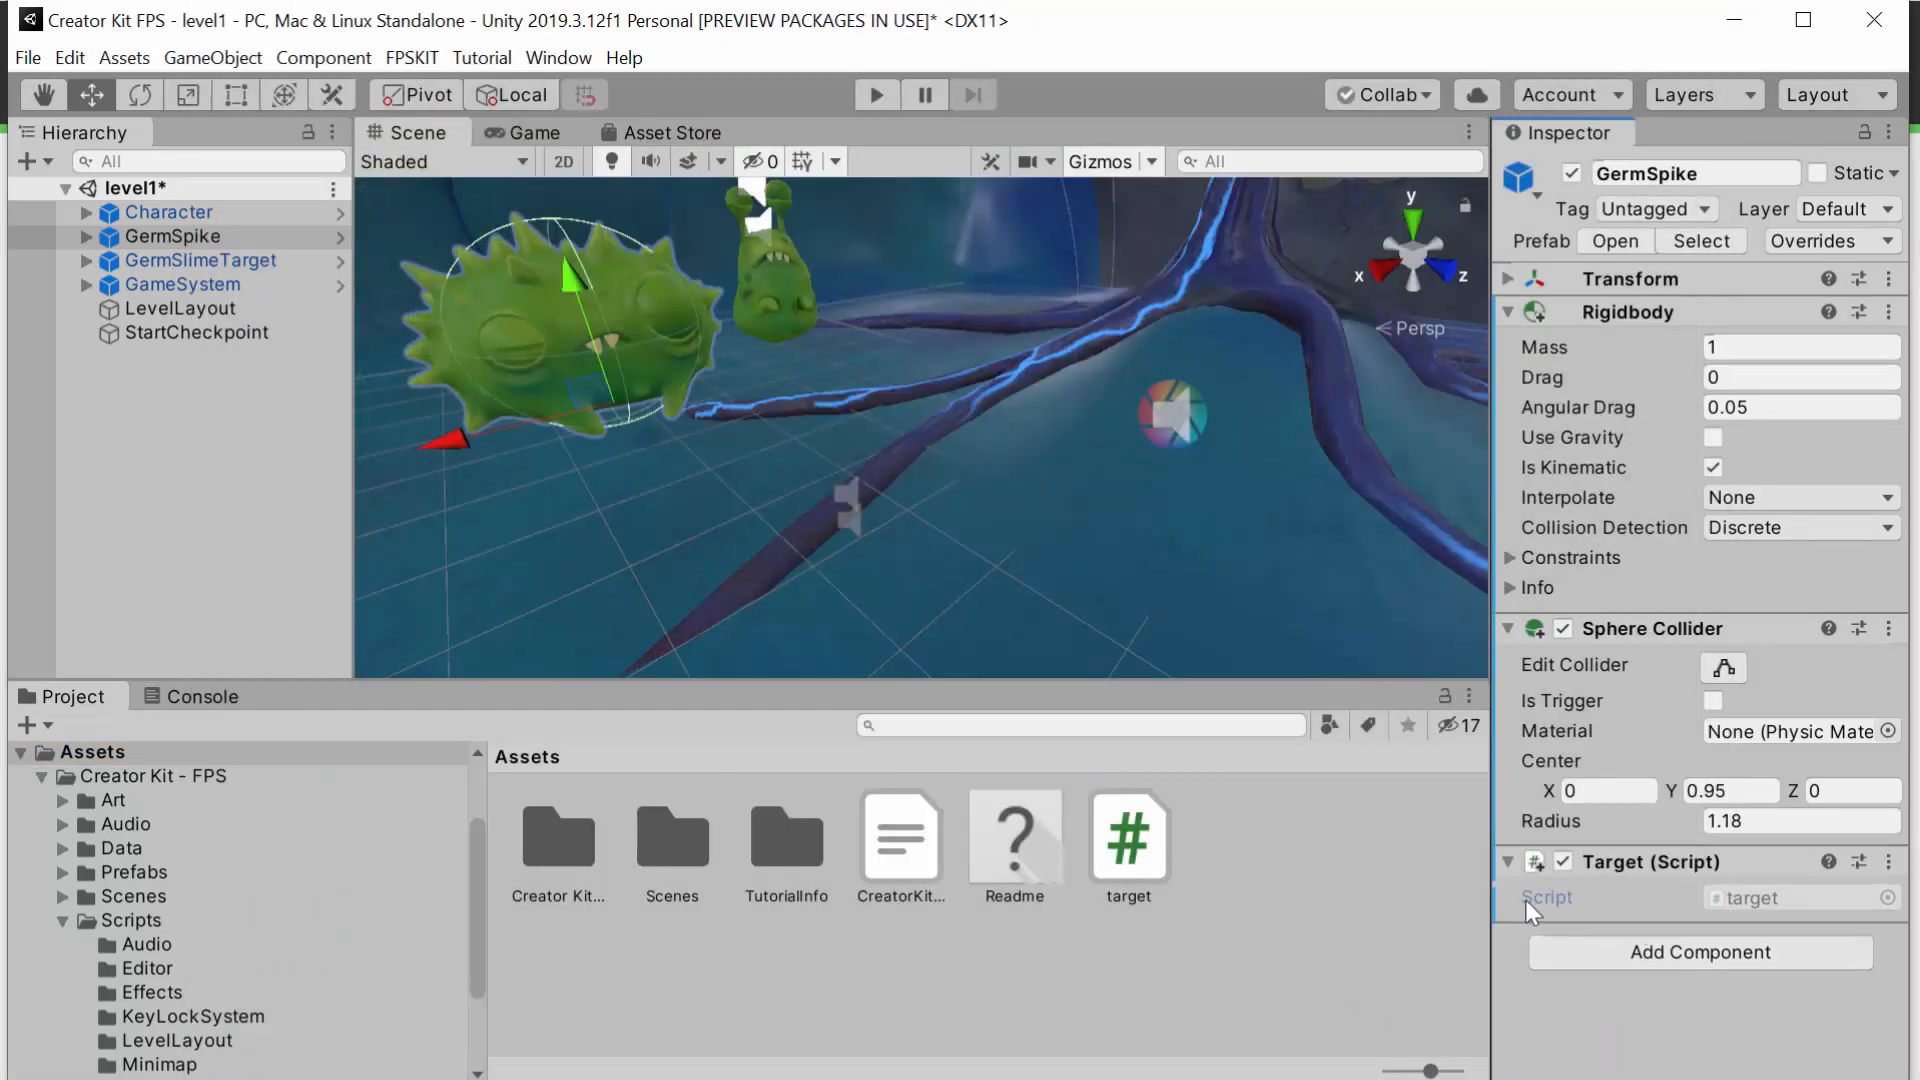
left_click(1888, 862)
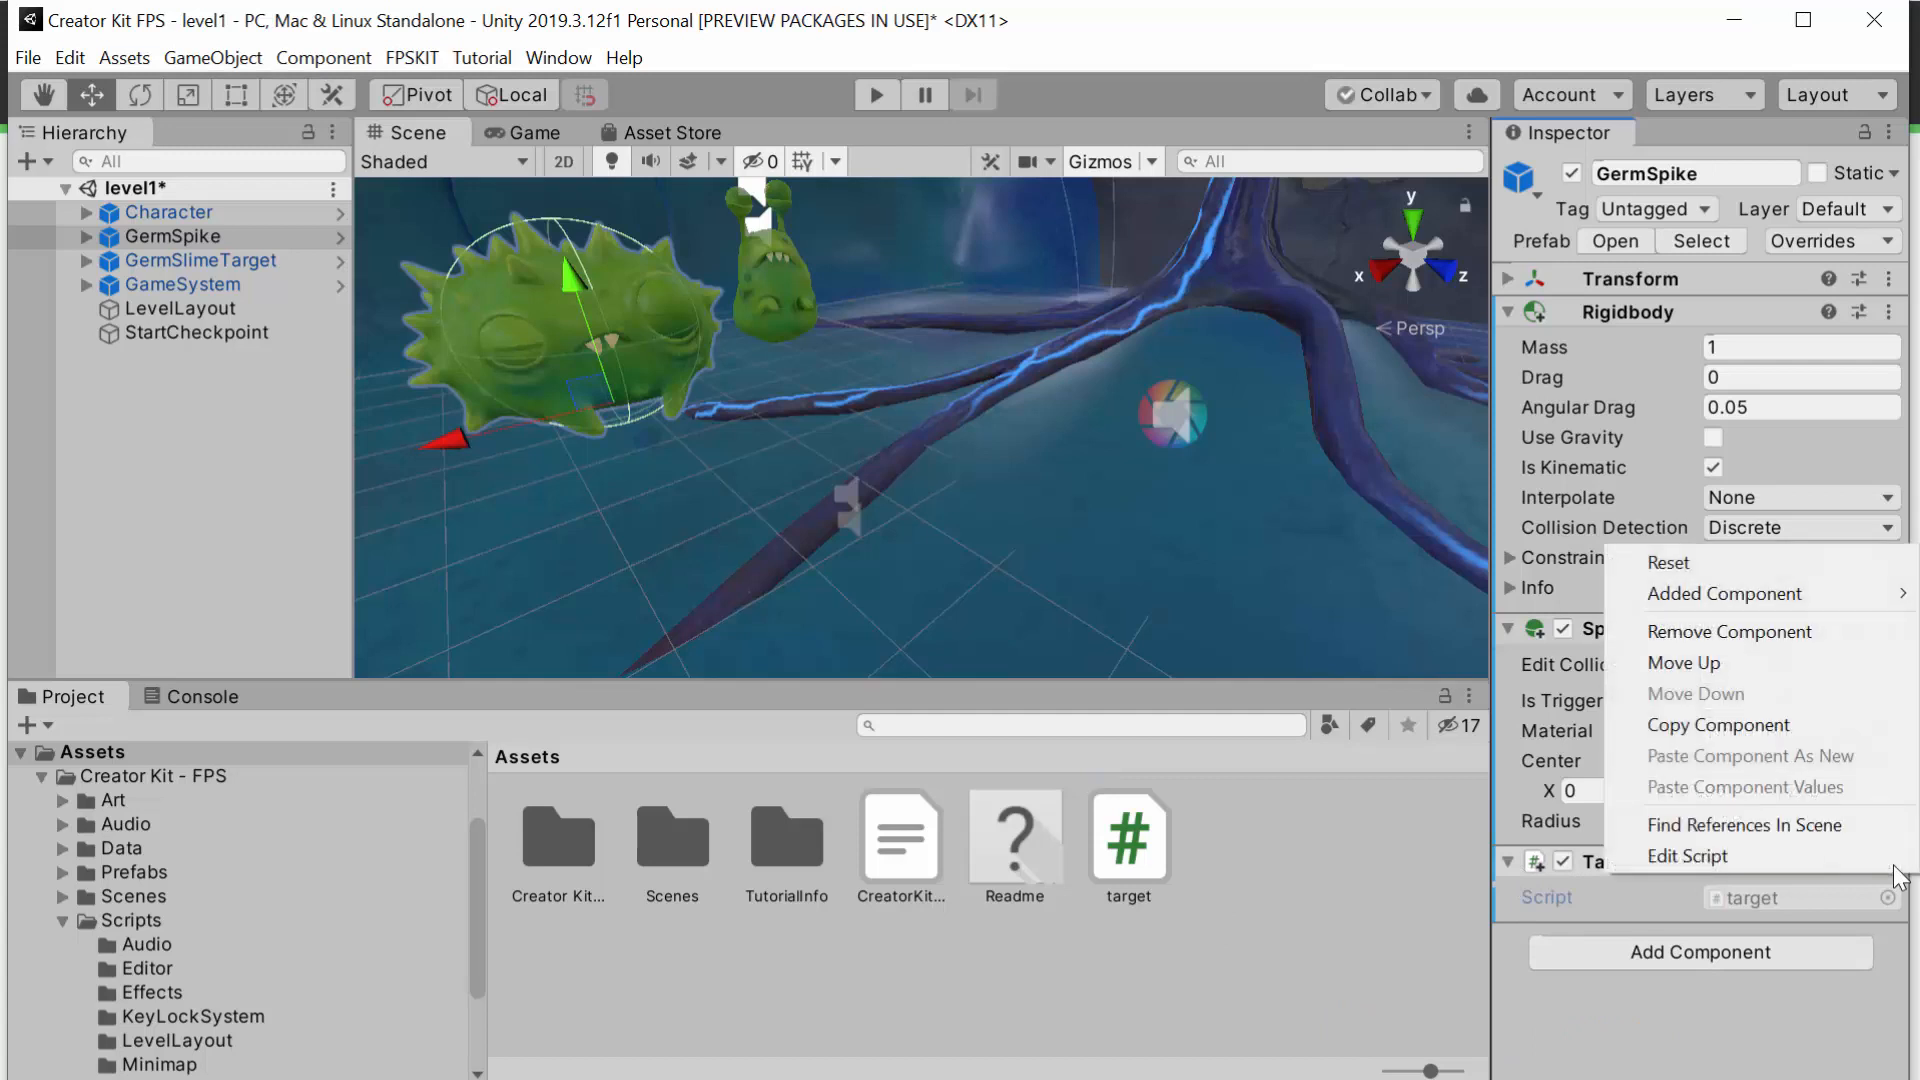
left_click(1742, 634)
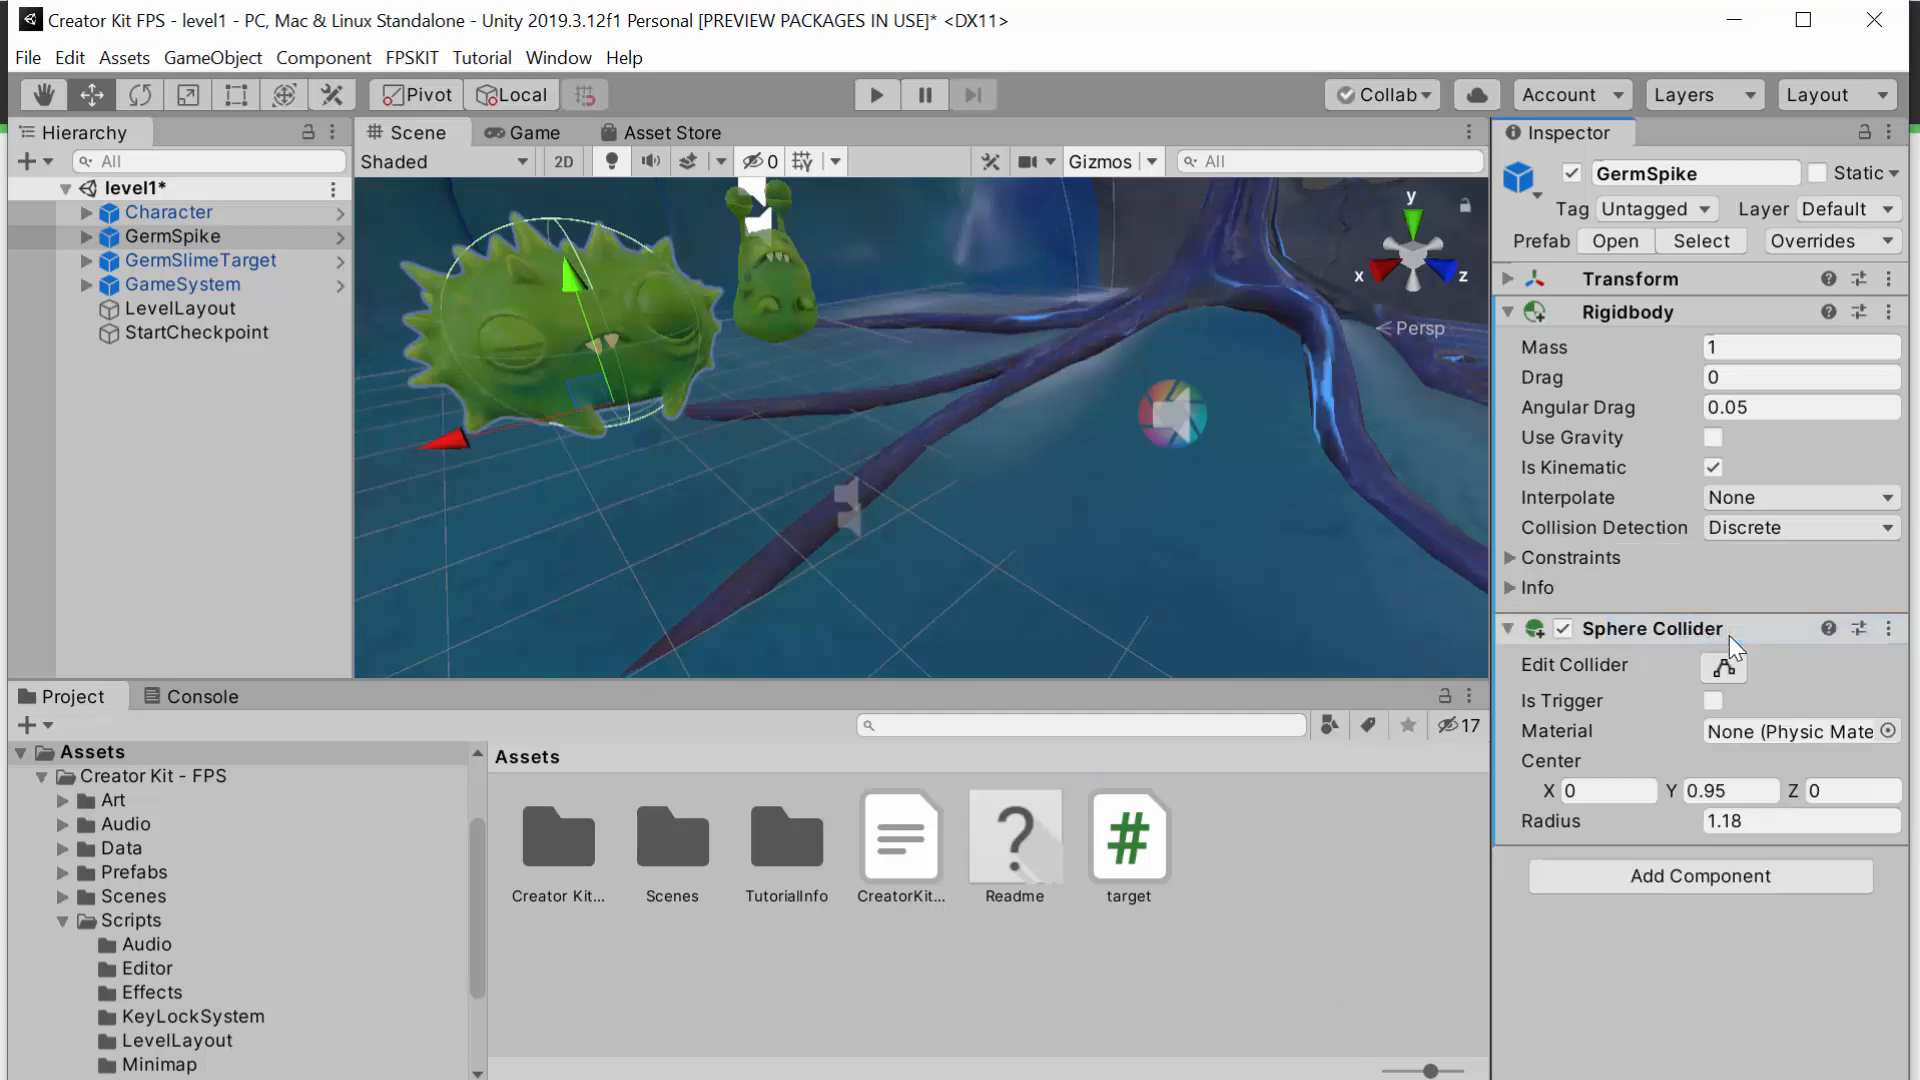
Step: Attach the existing Target script from the Scripts > System folder to GermSpike
left_click(110, 922)
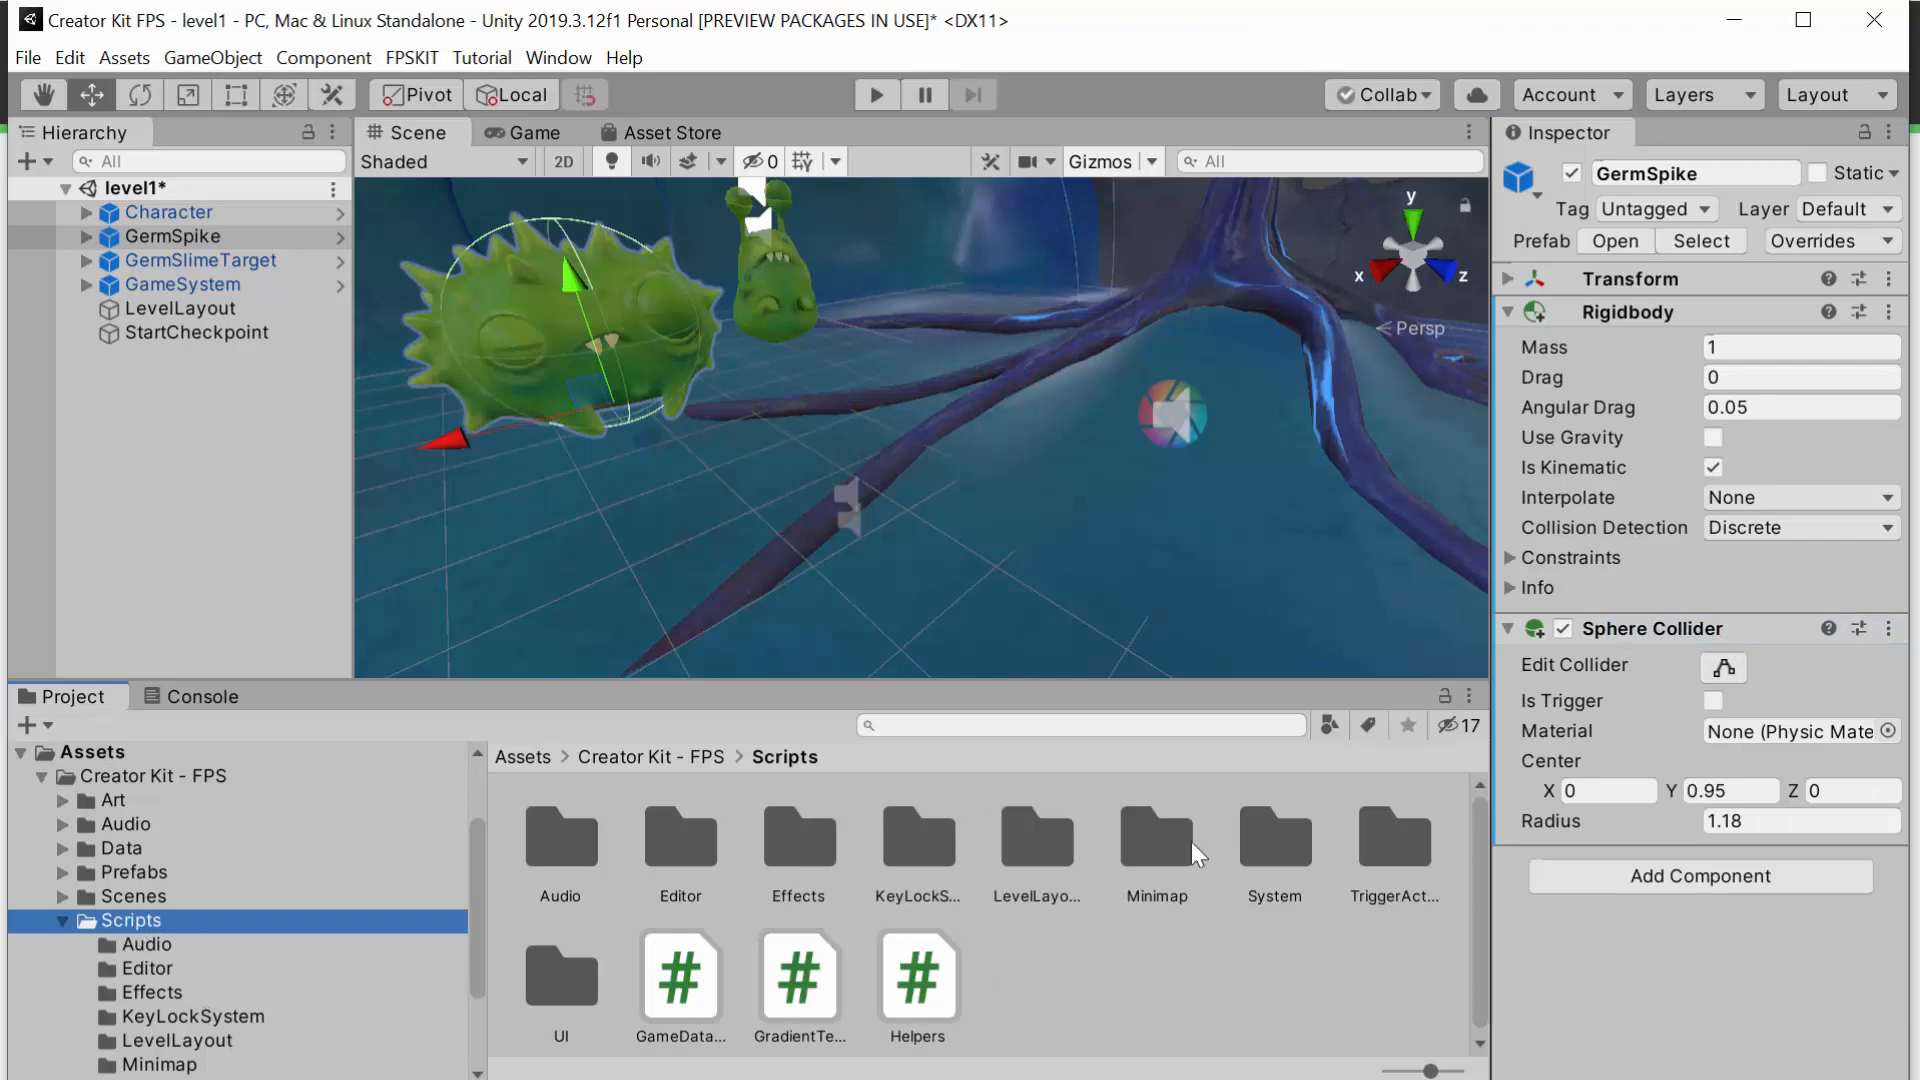
double_click(1256, 856)
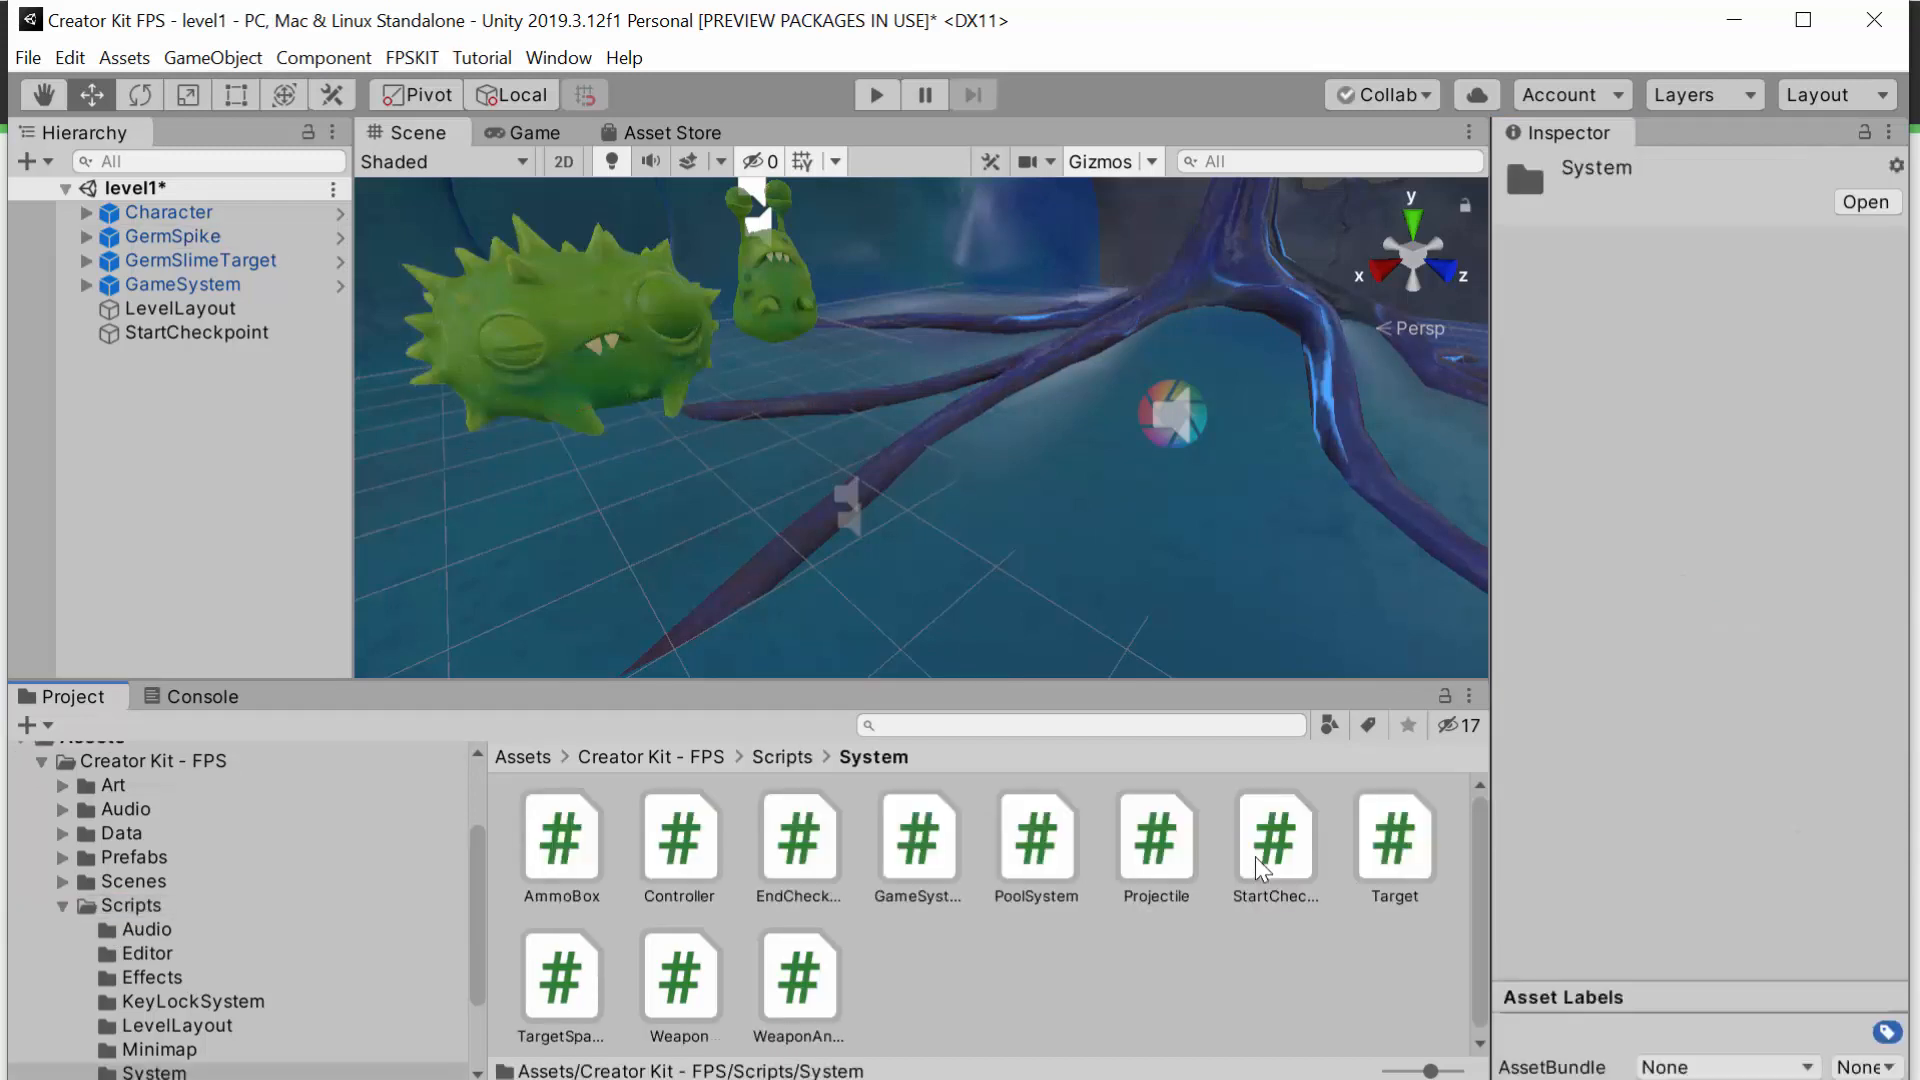
left_click(1400, 857)
left_click(190, 238)
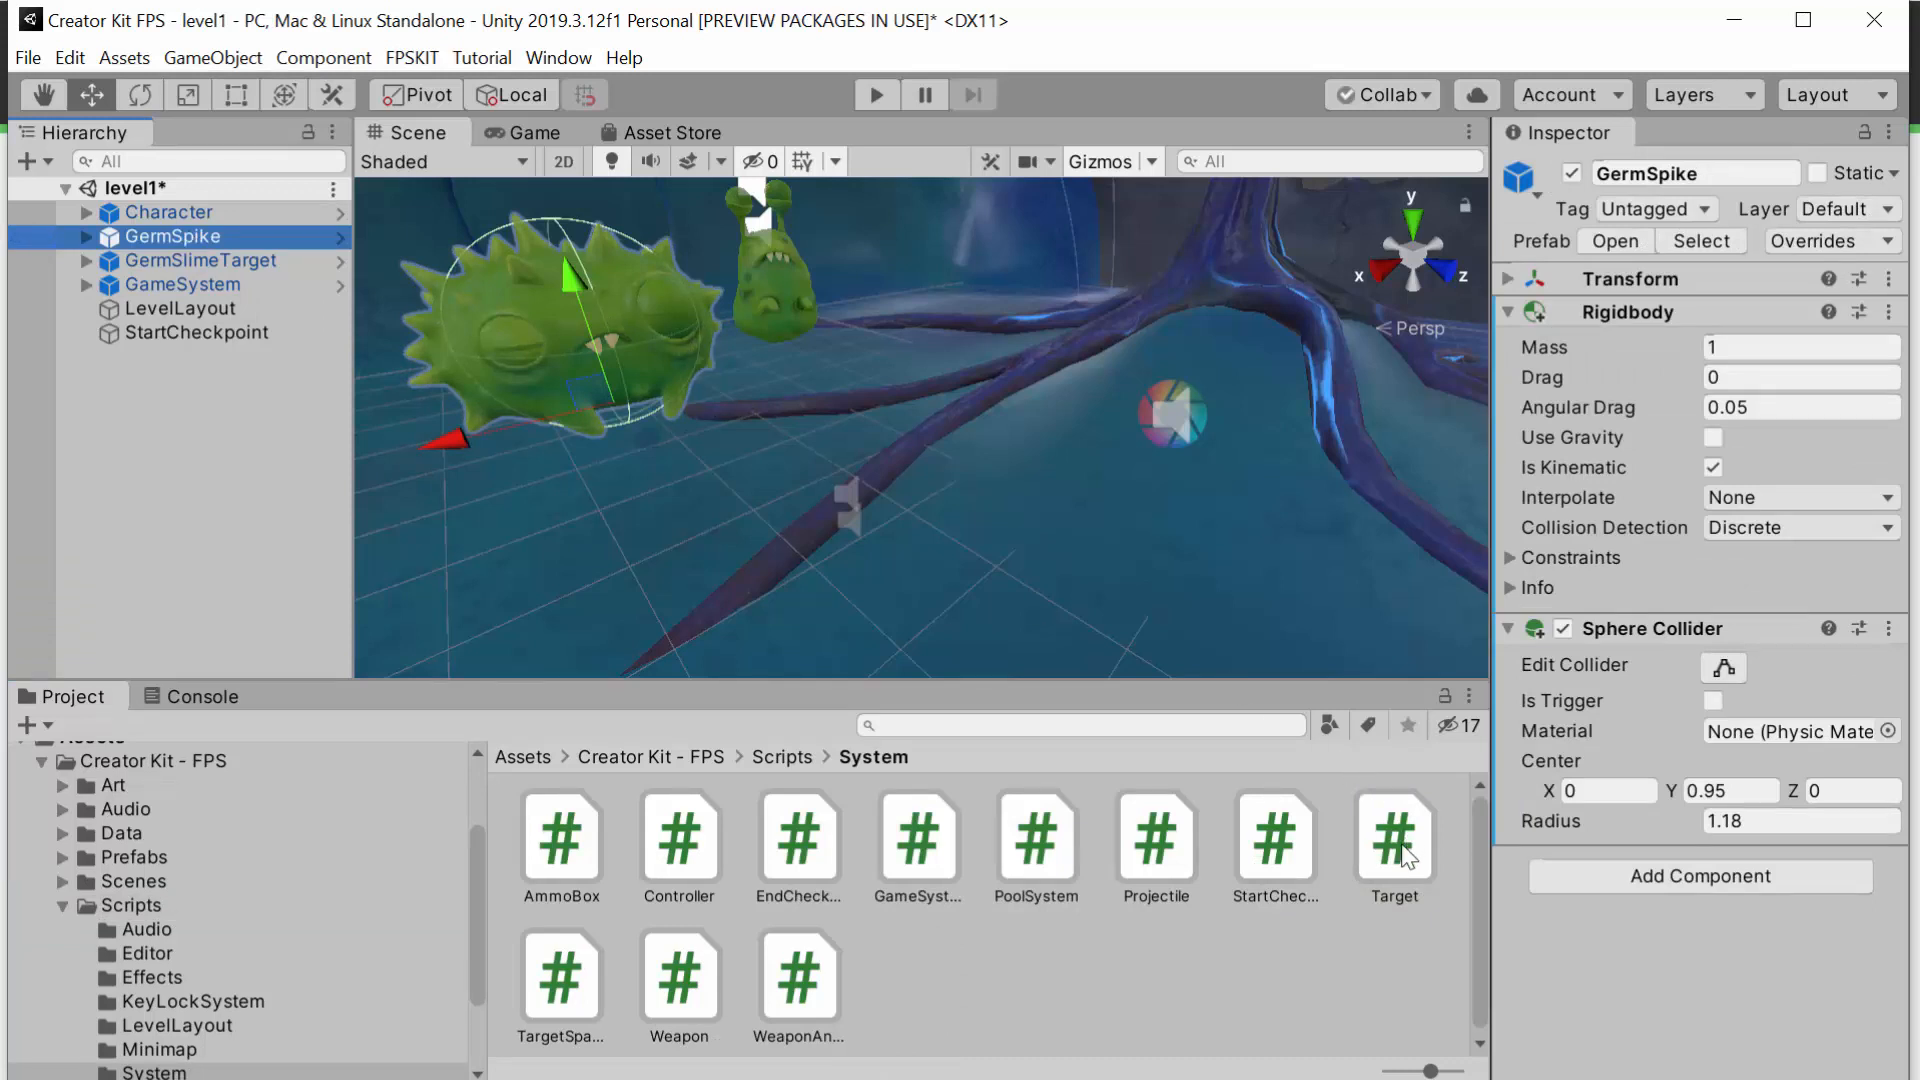
left_click_drag(1395, 840, 1668, 940)
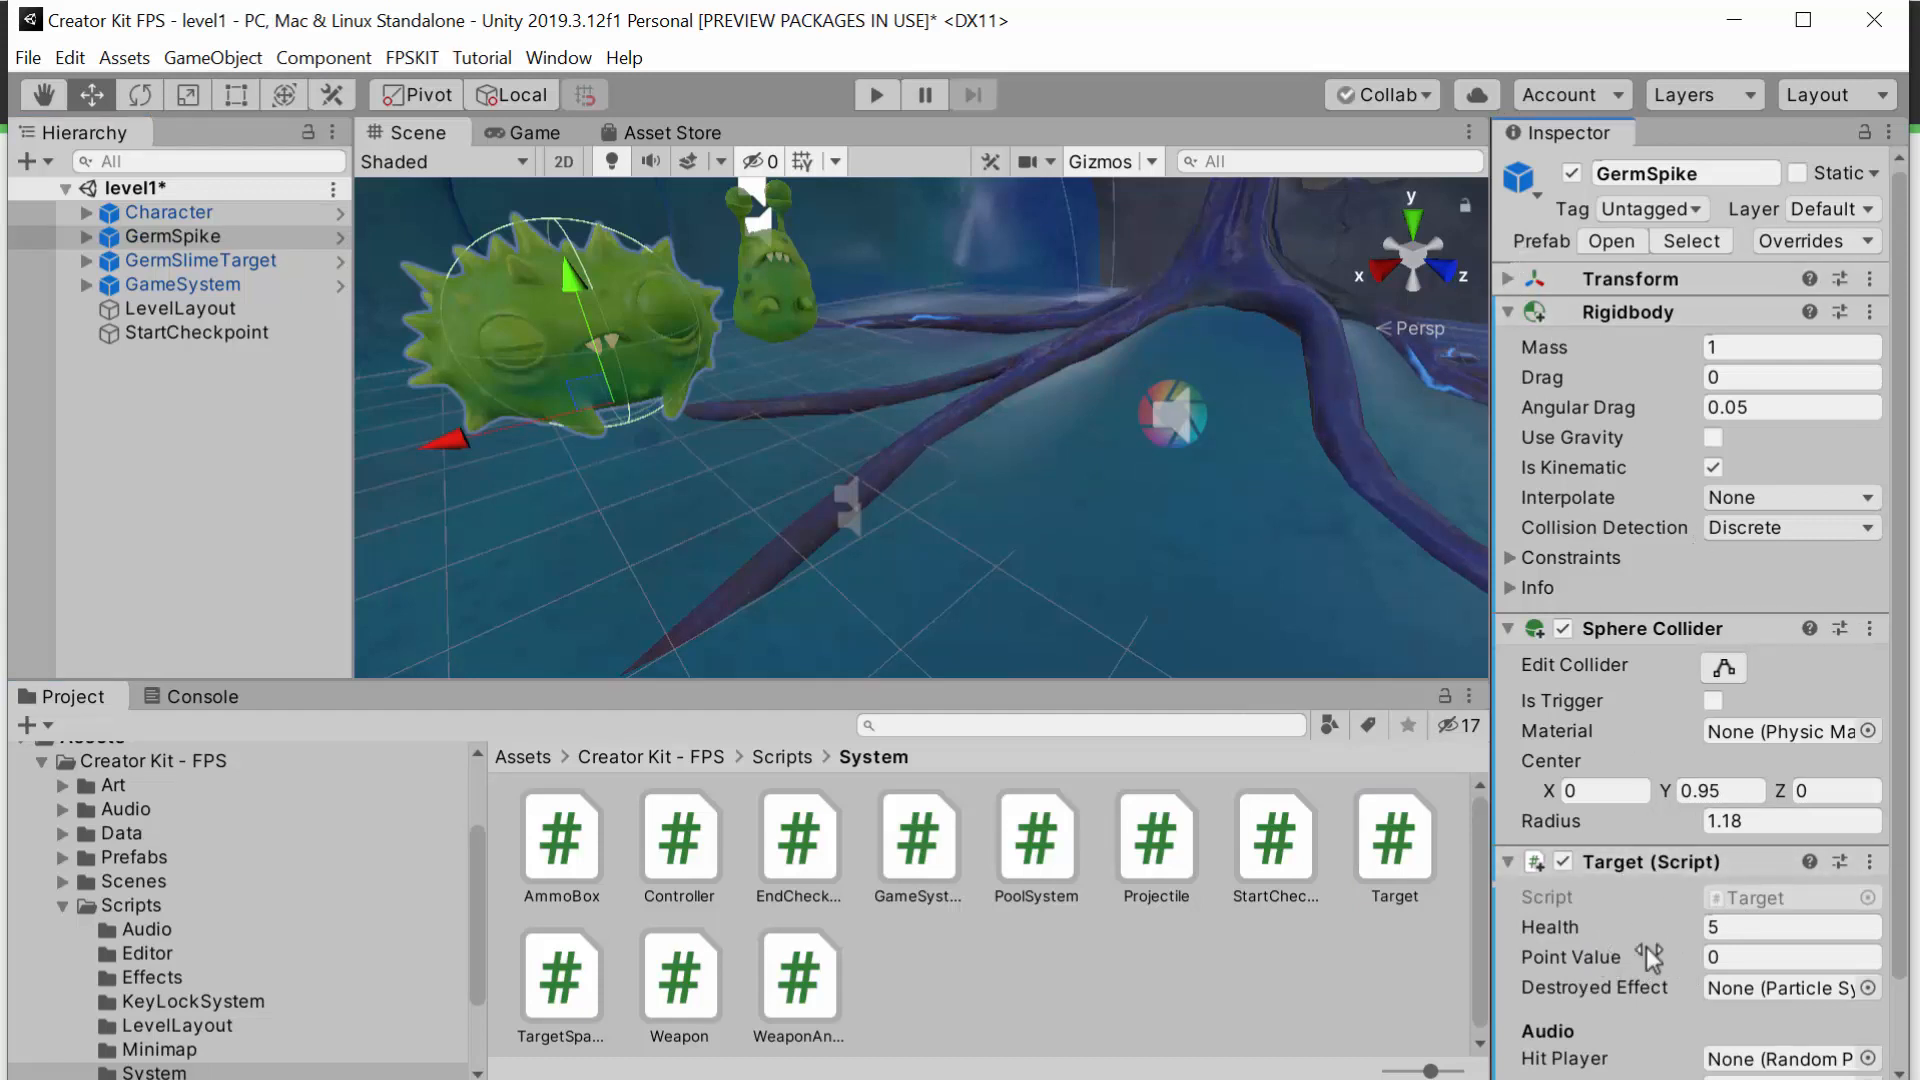
Step: Set GermSpike's Target script to Point Value 10 and Health 7, with the Rigidbody and Sphere Collider components collapsed
left_click(1507, 311)
left_click(1507, 344)
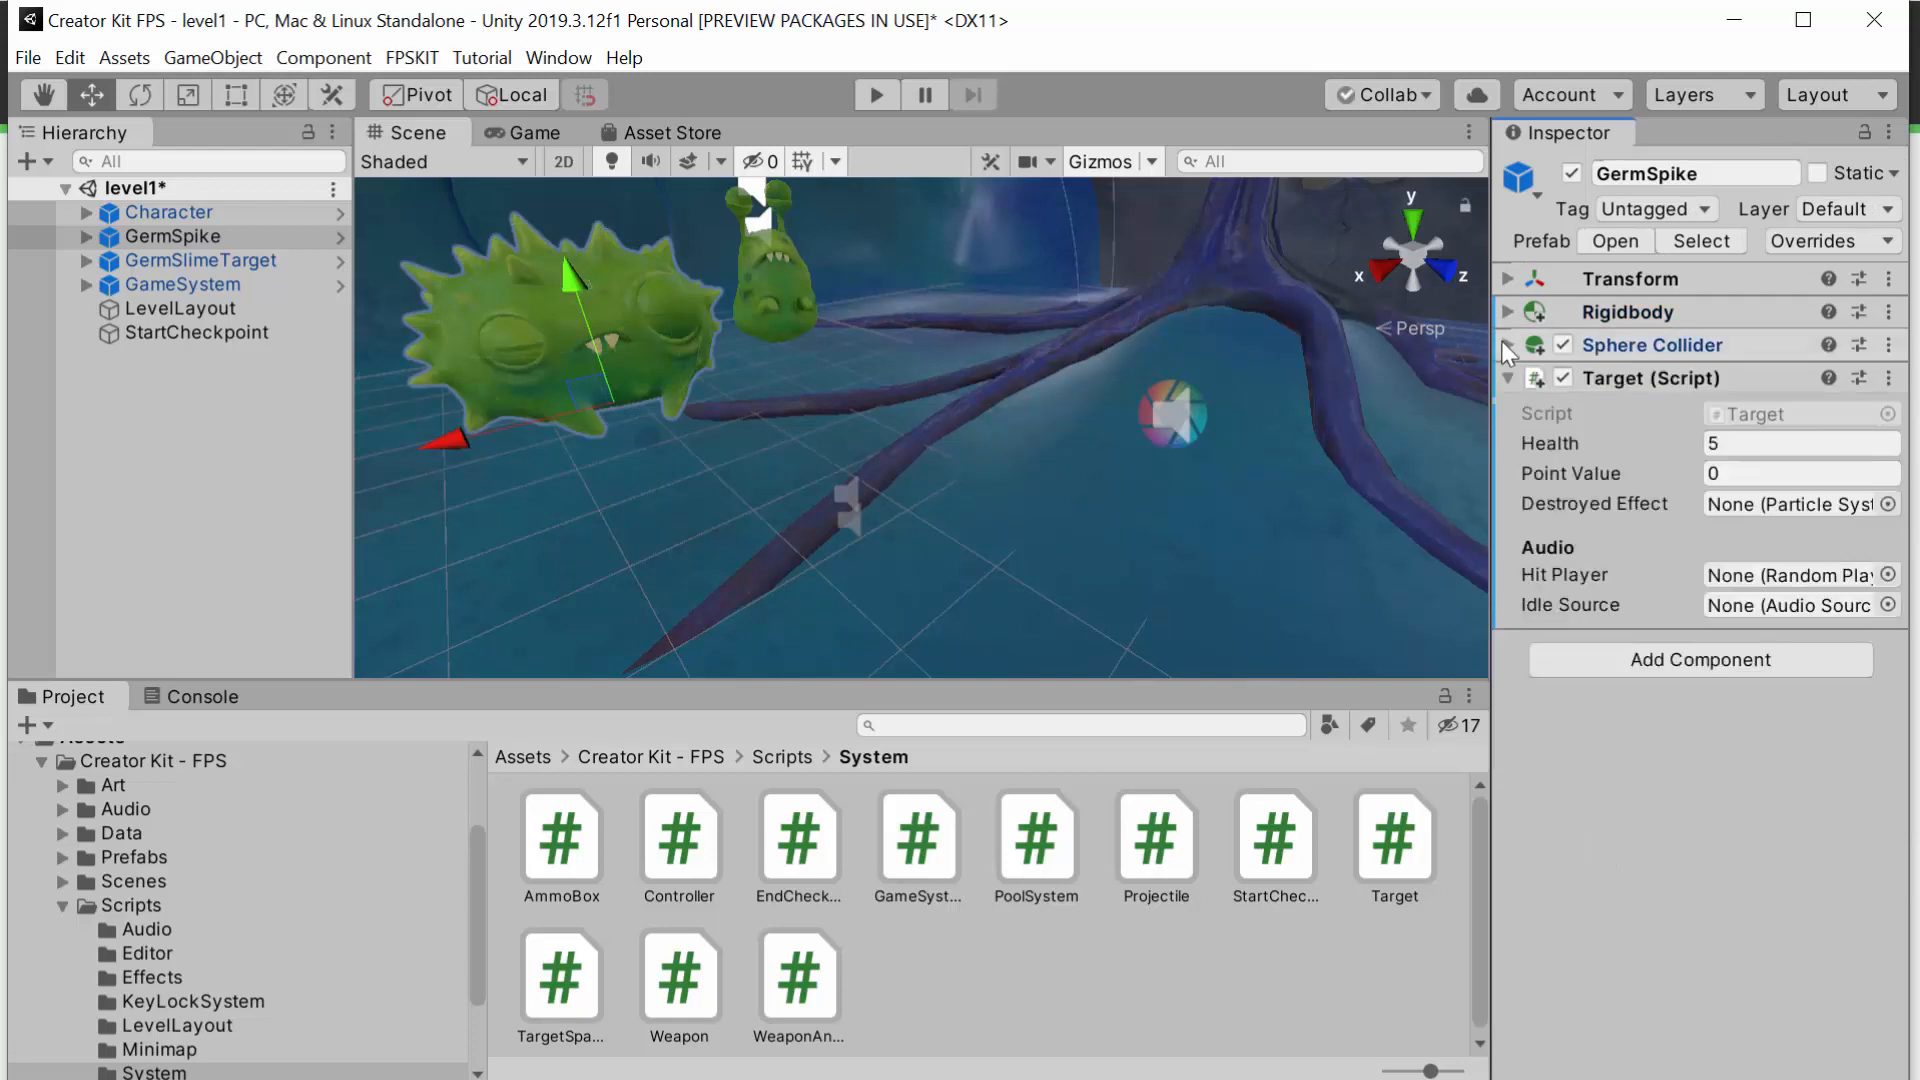
left_click(1735, 476)
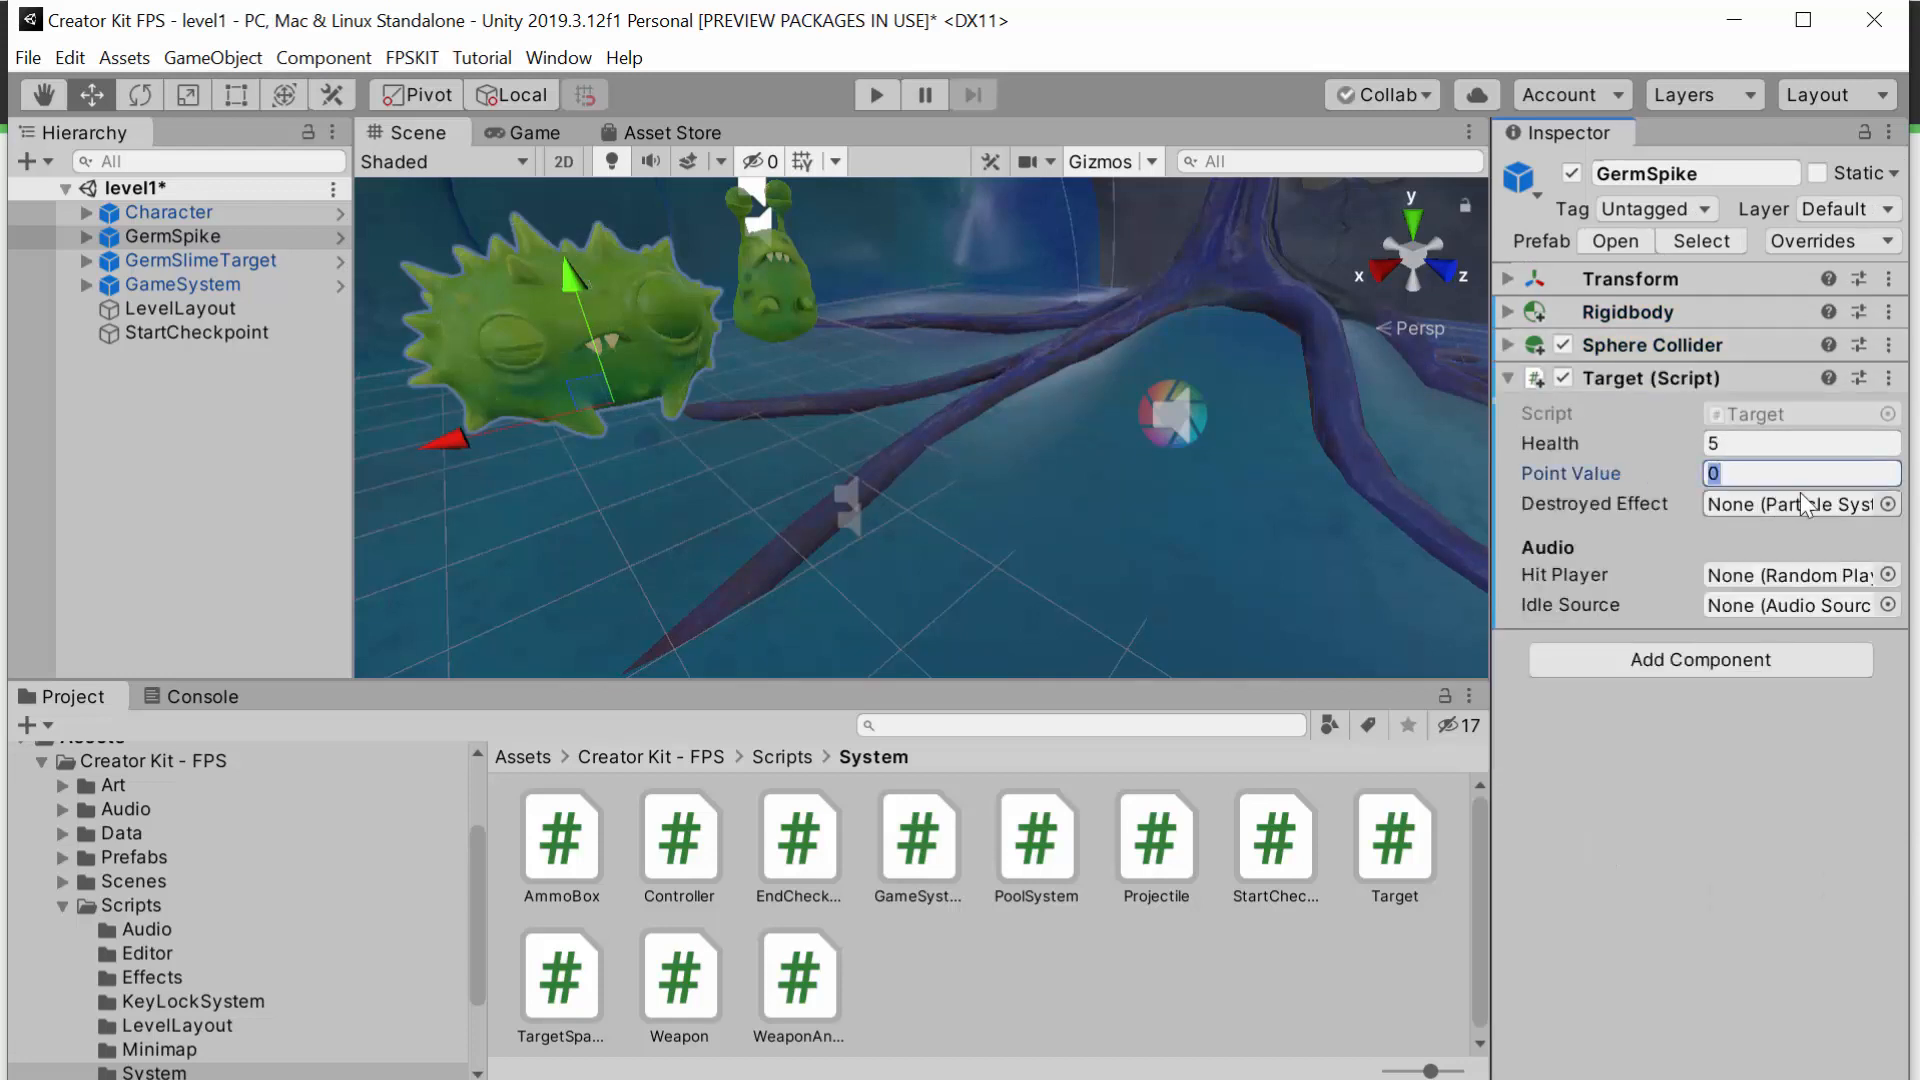
type("10")
left_click(1745, 443)
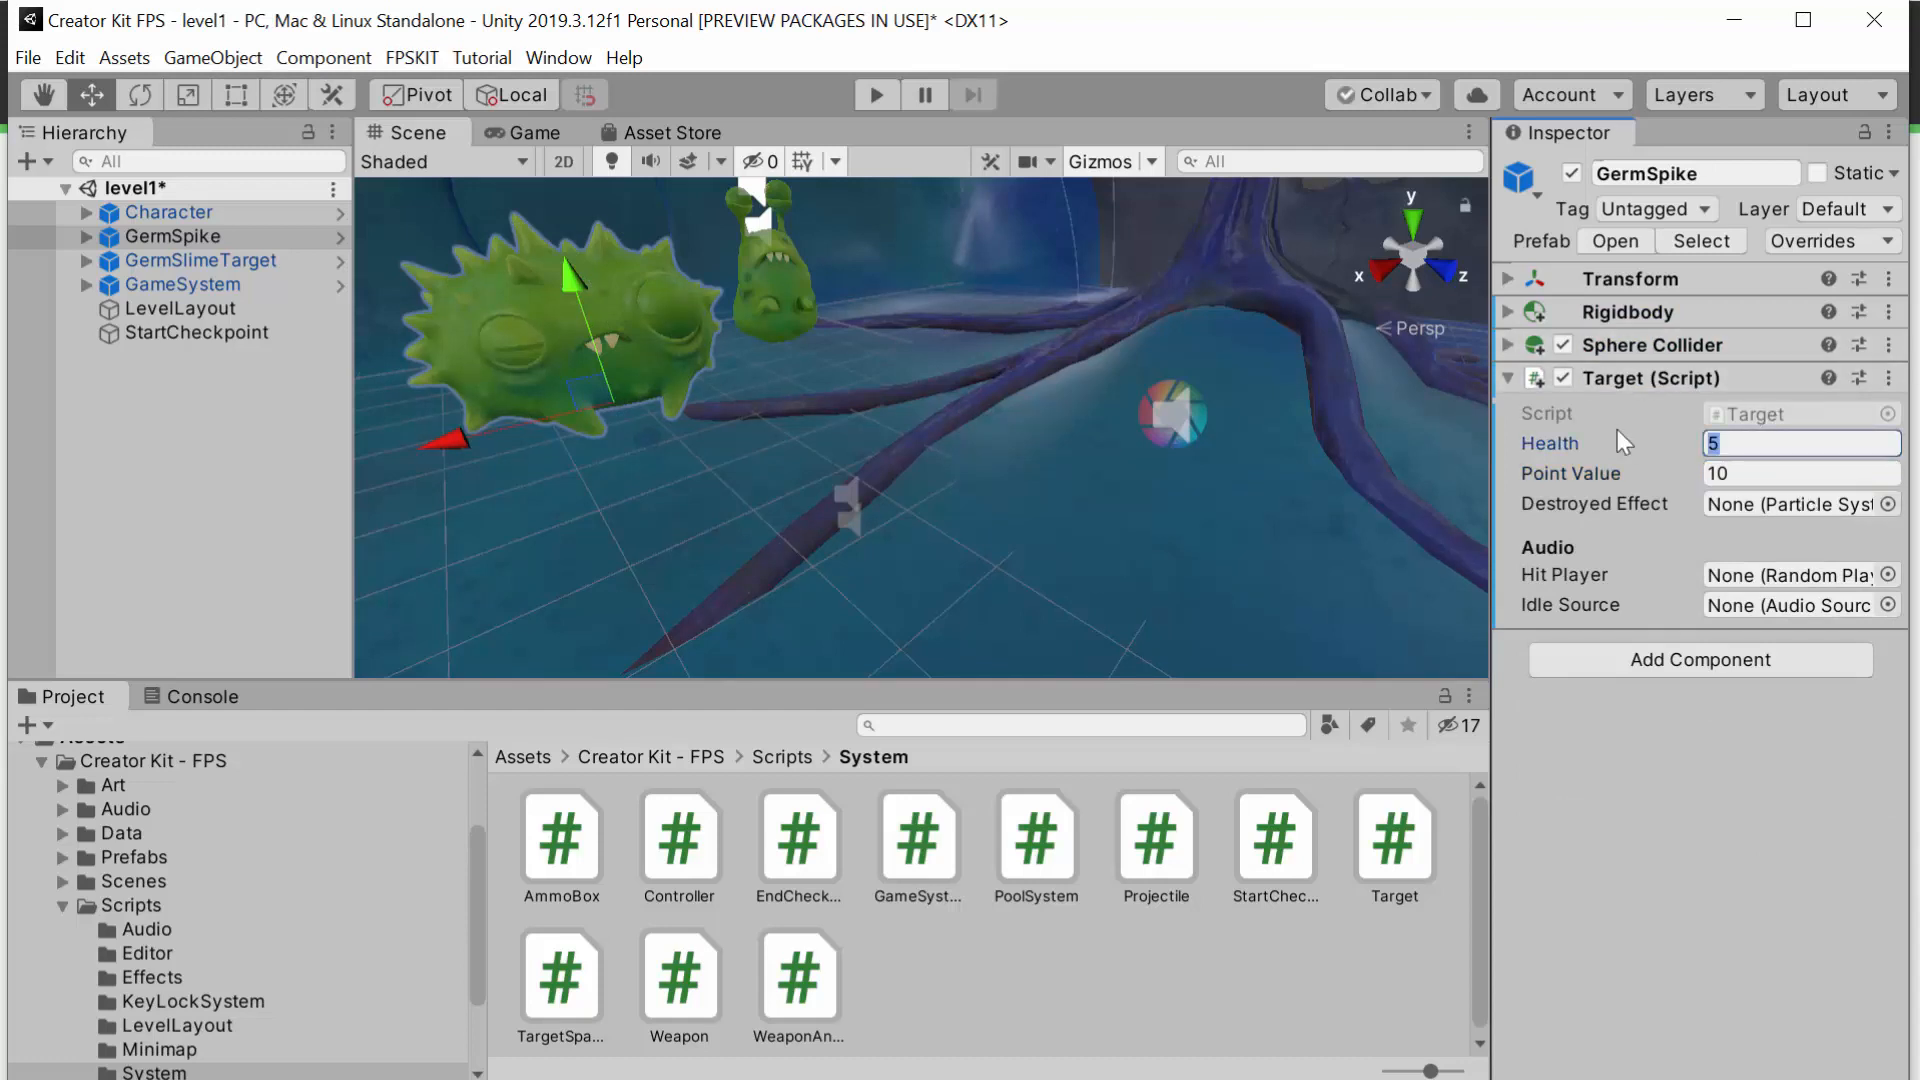
type("7")
Step: Playtest the level by shooting the spiky germ and the slime germ, and exit the game
left_click(871, 94)
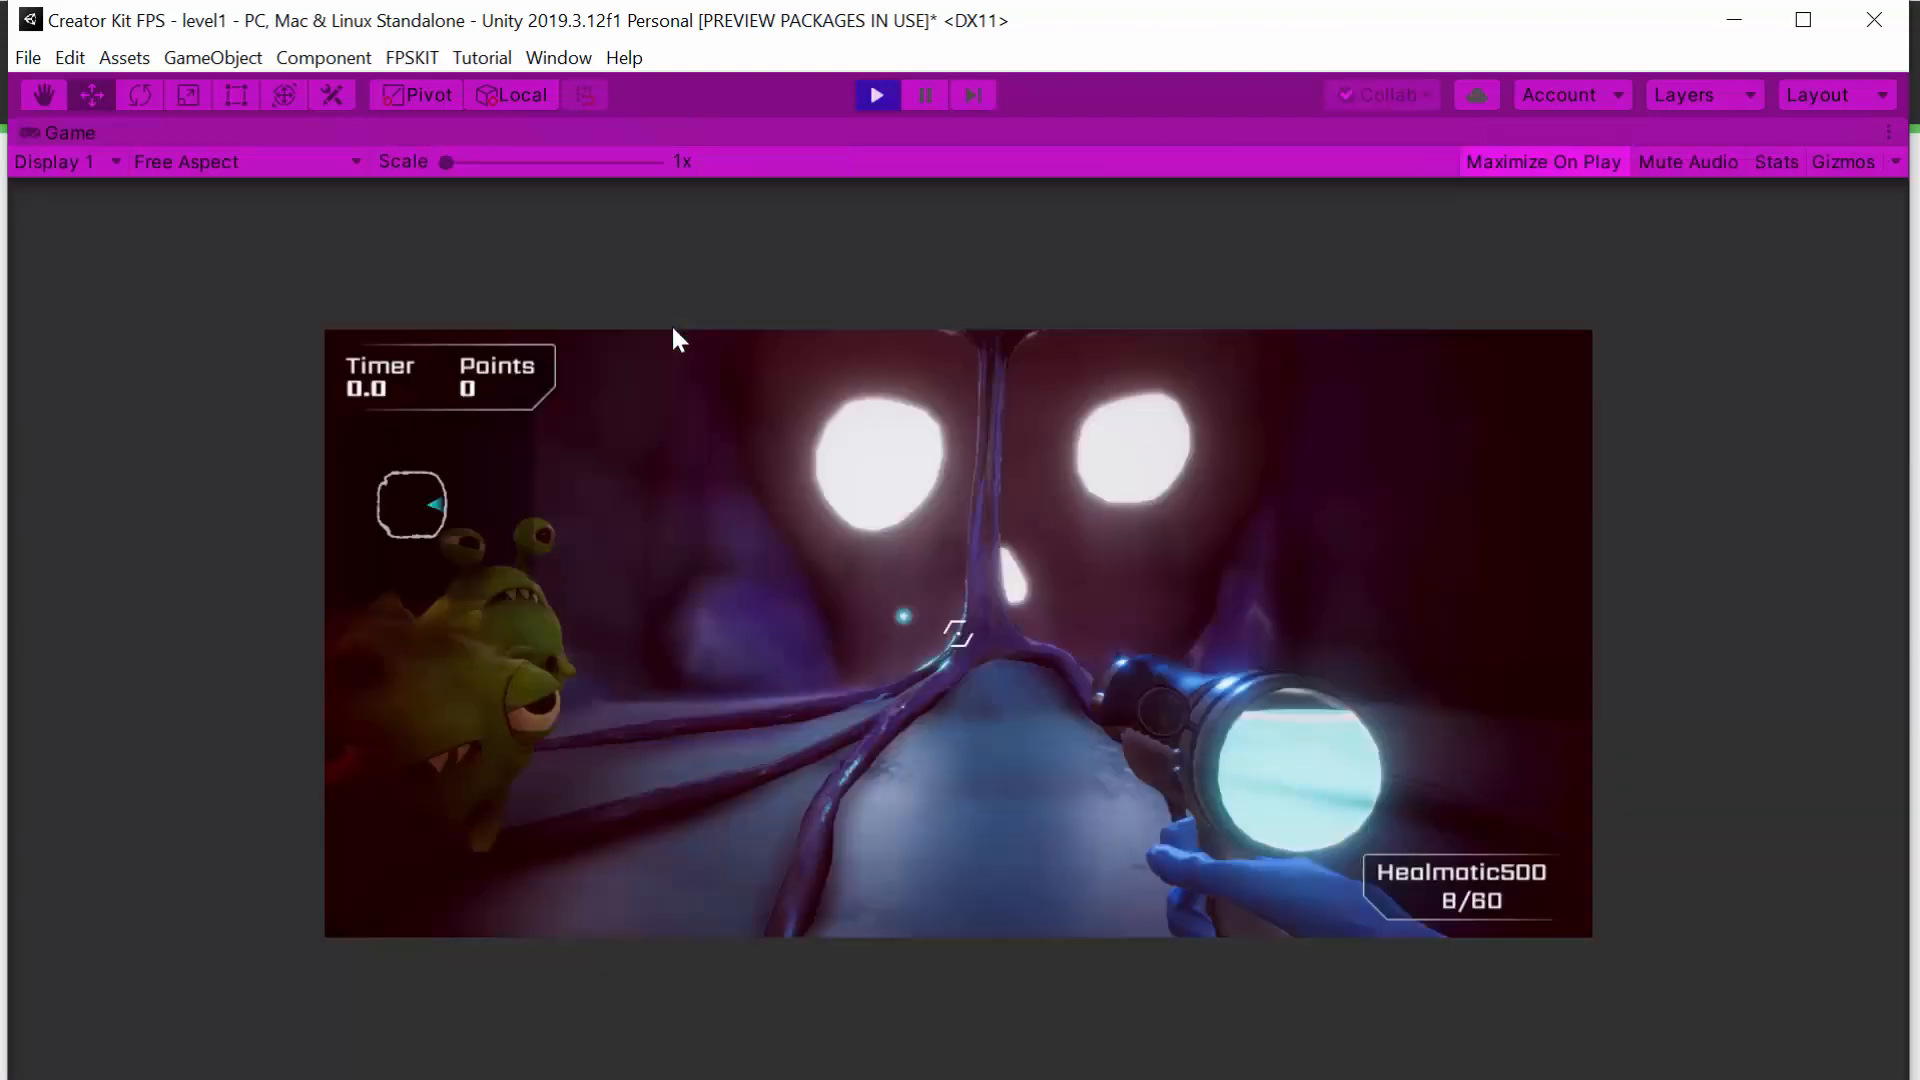
left_click(958, 633)
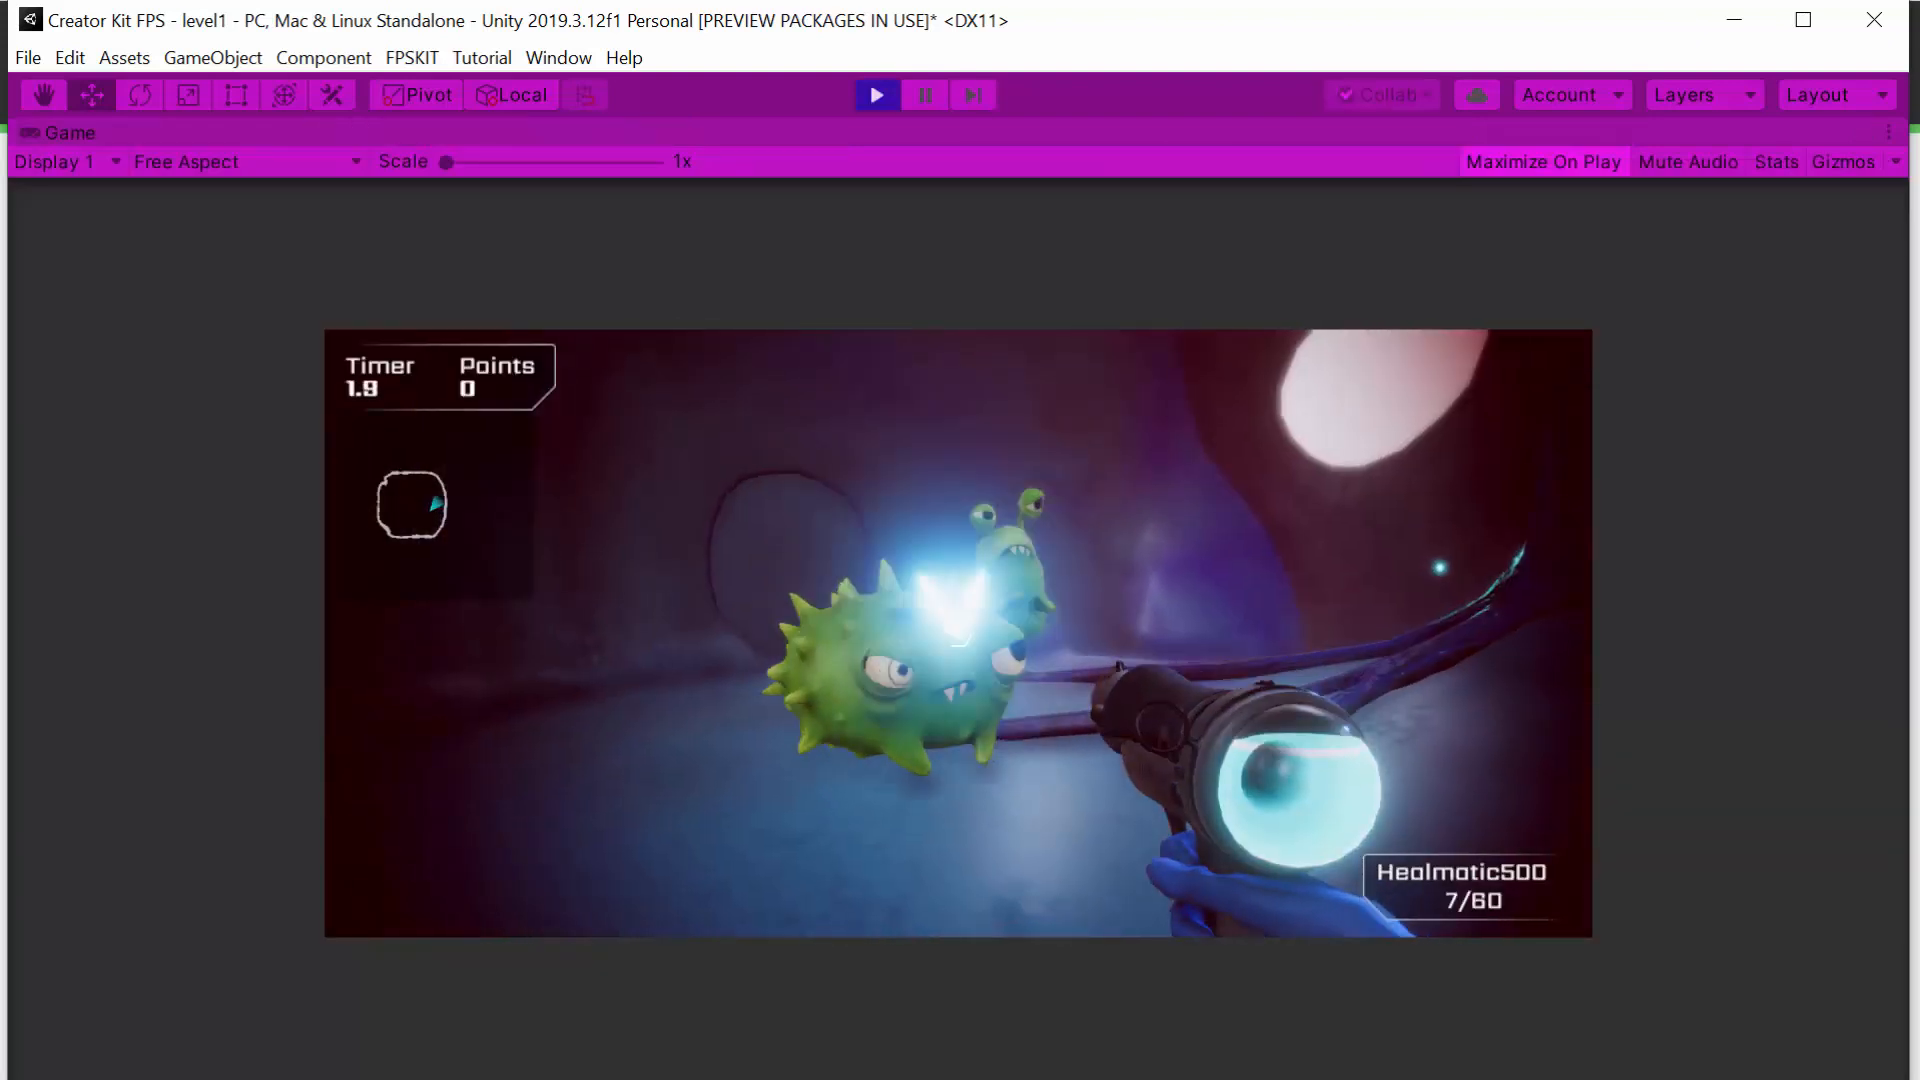
left_click(958, 633)
left_click(958, 633)
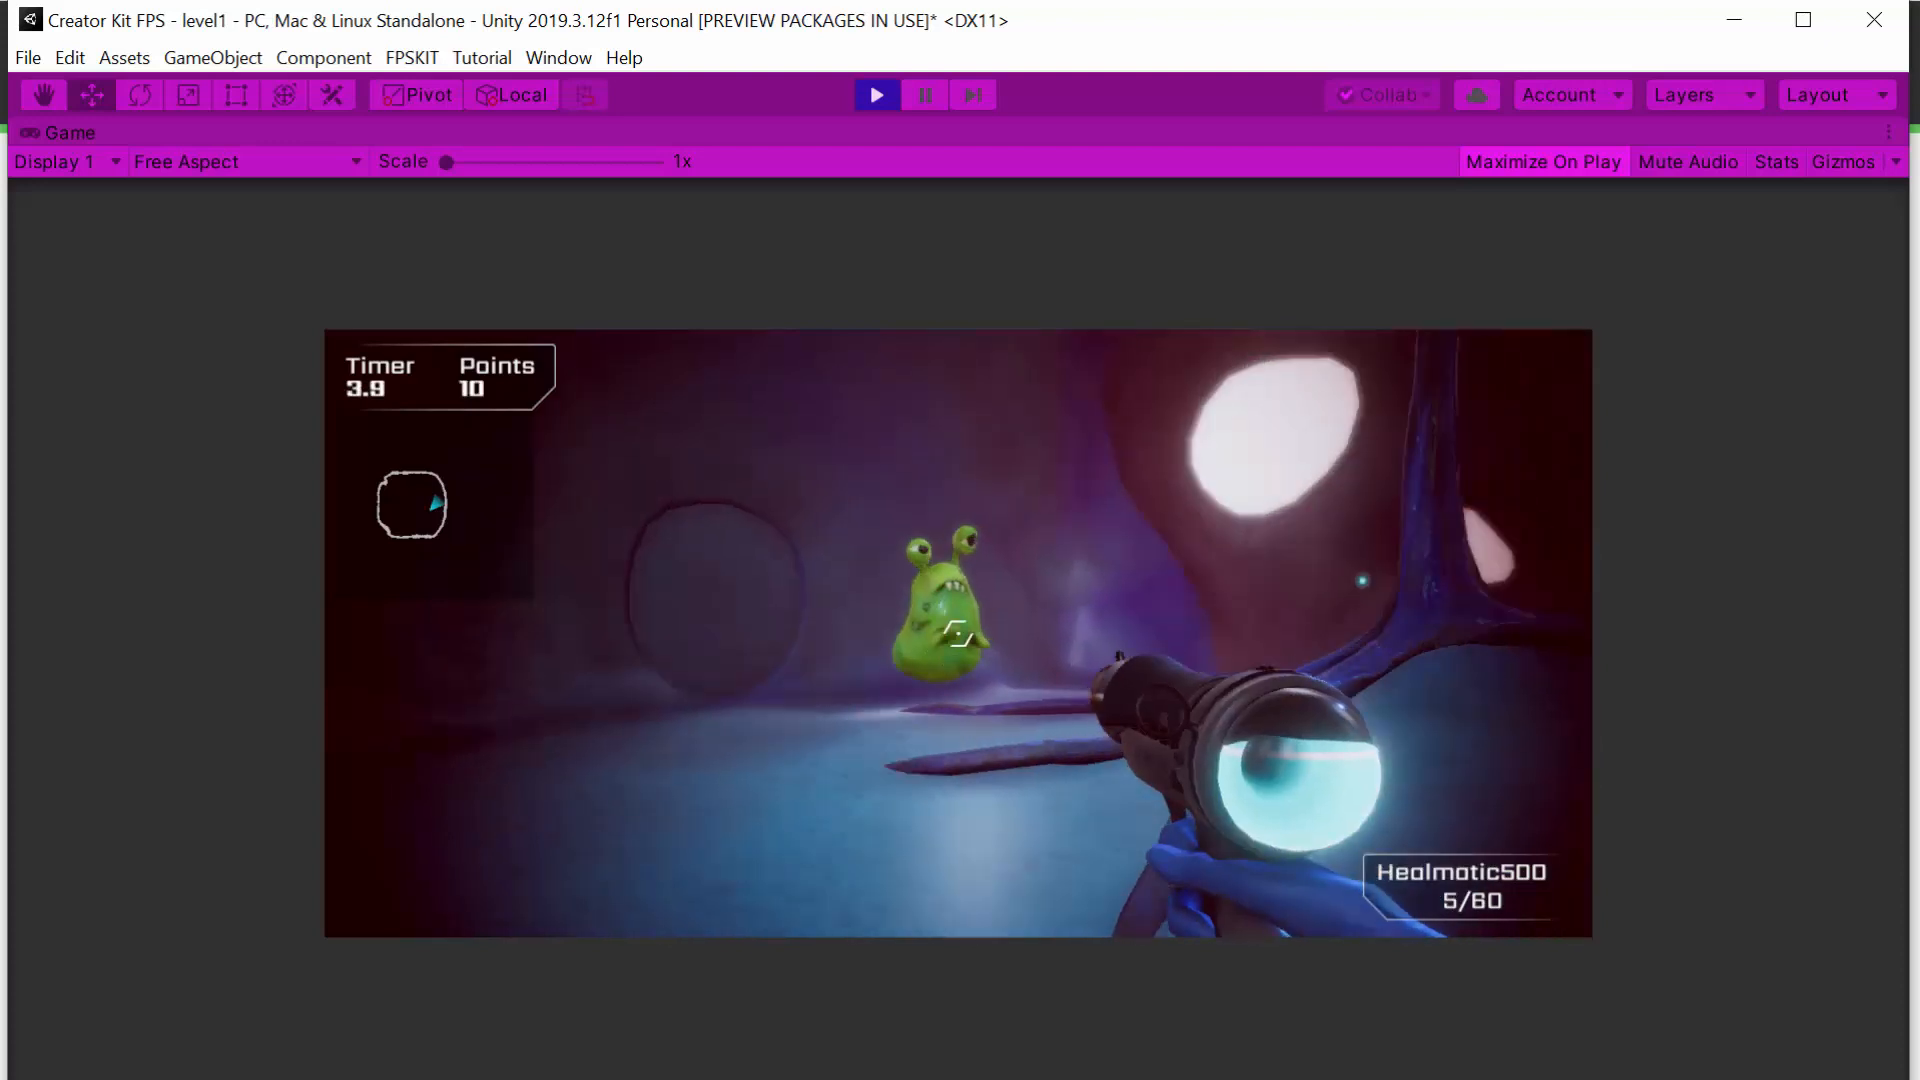
left_click(958, 633)
left_click(958, 633)
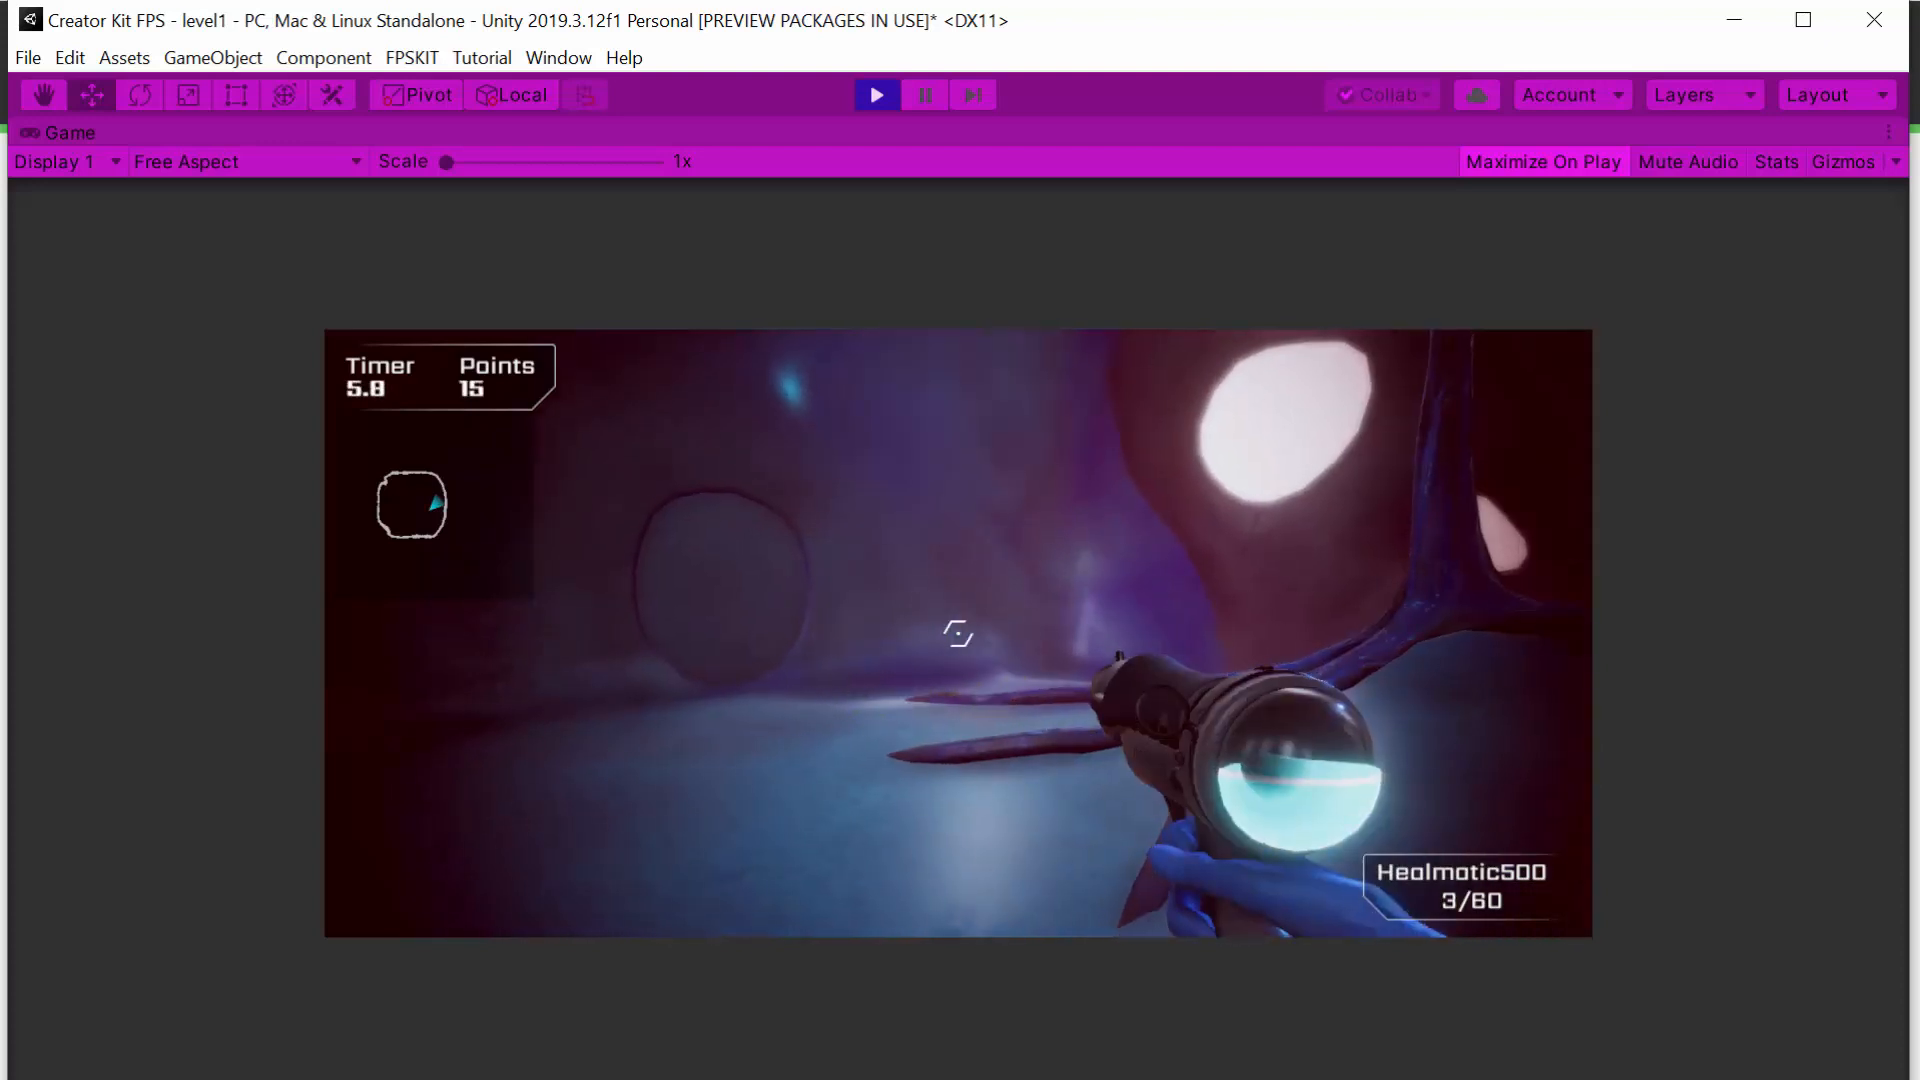
key("Escape")
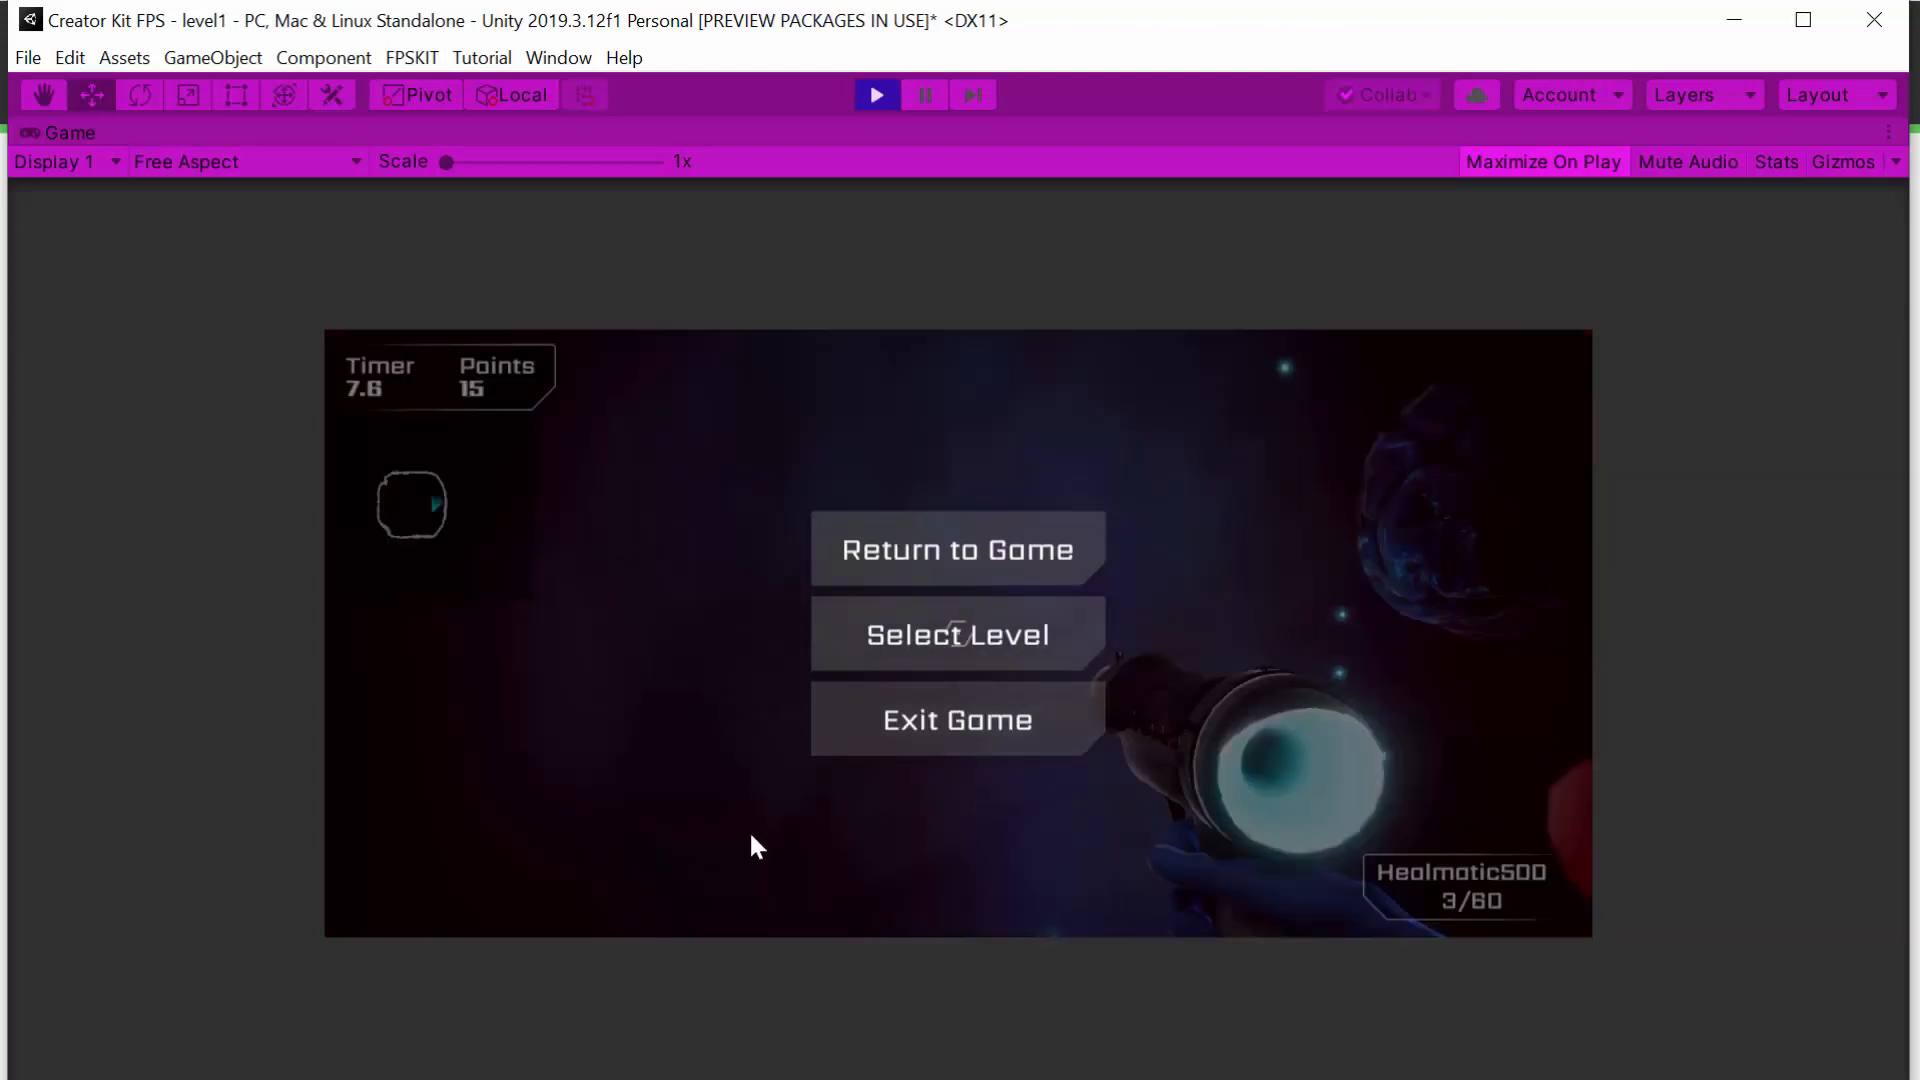
left_click(962, 735)
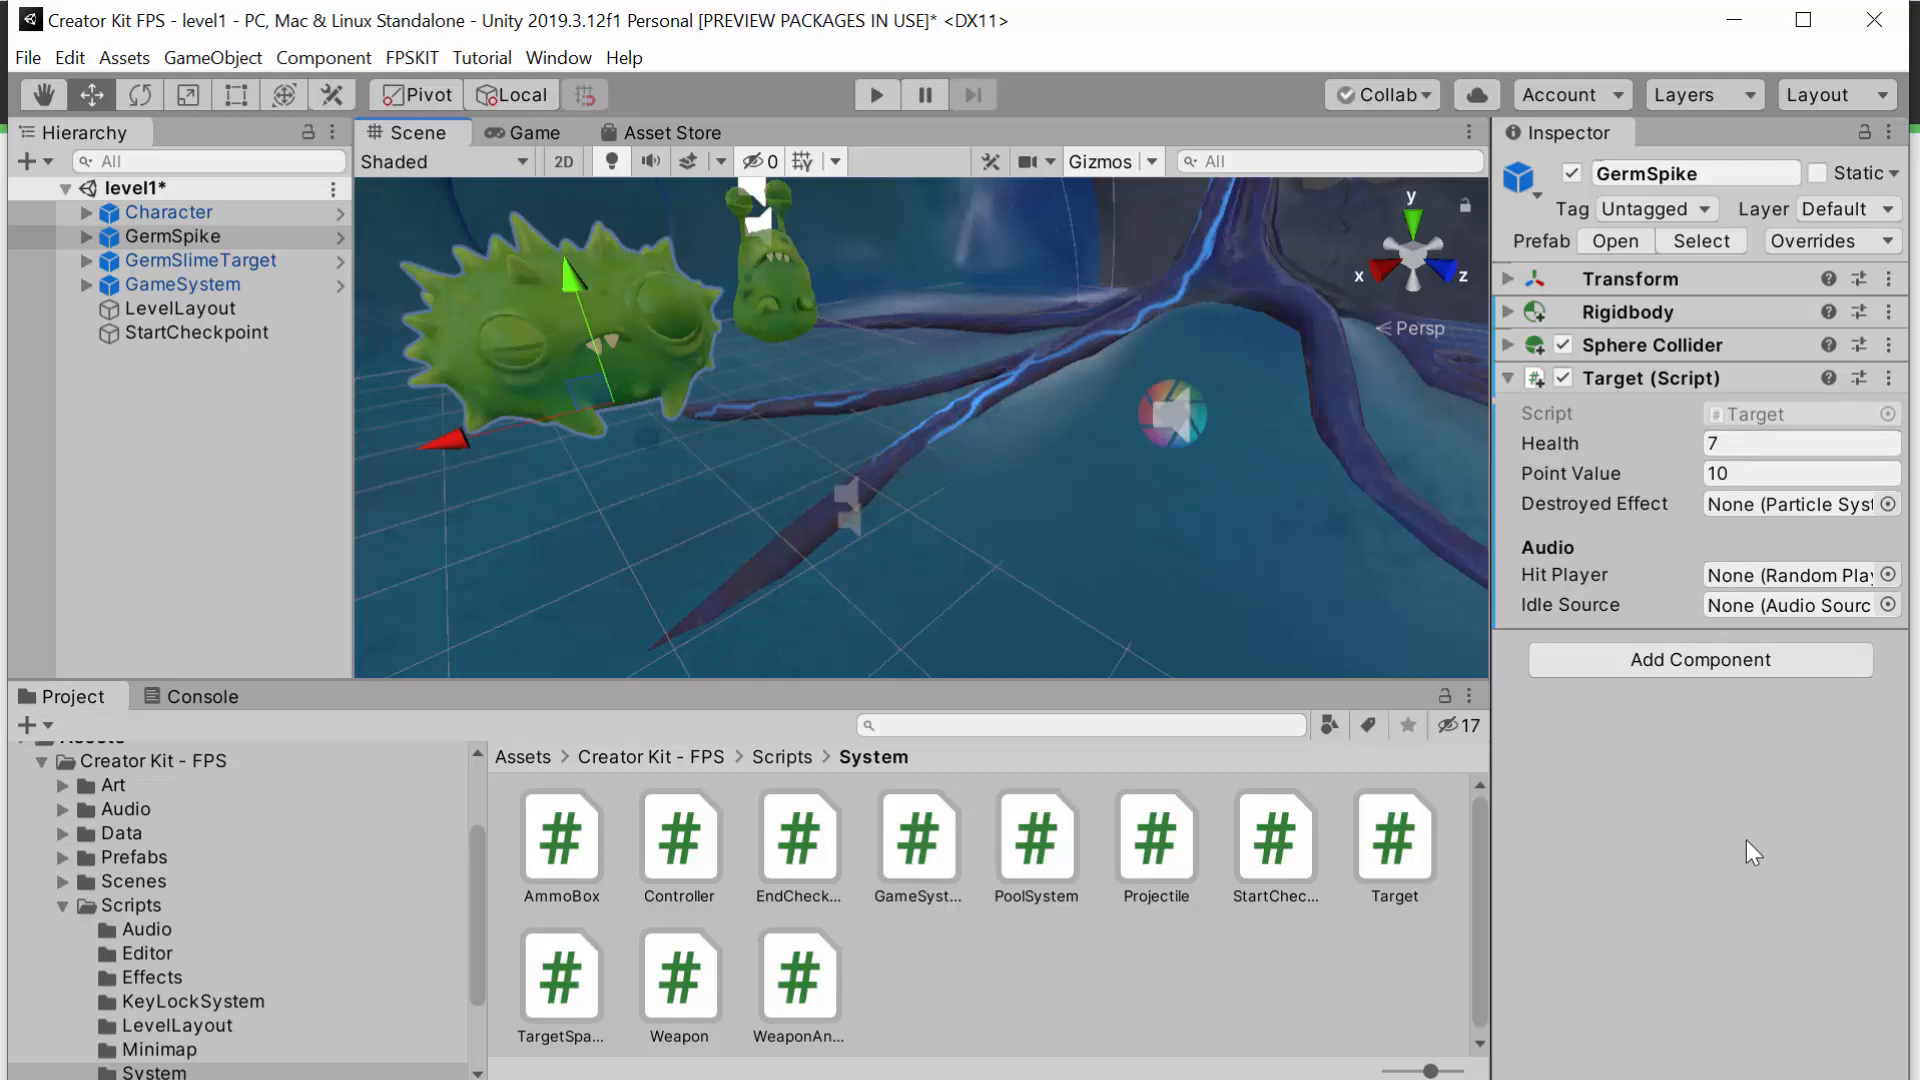
Step: Collapse GermSpike's Target component, switch to the VS Code notes and begin phrase #3 with "For the Germ Spike object, we add"
left_click(1509, 380)
key("alt+Tab")
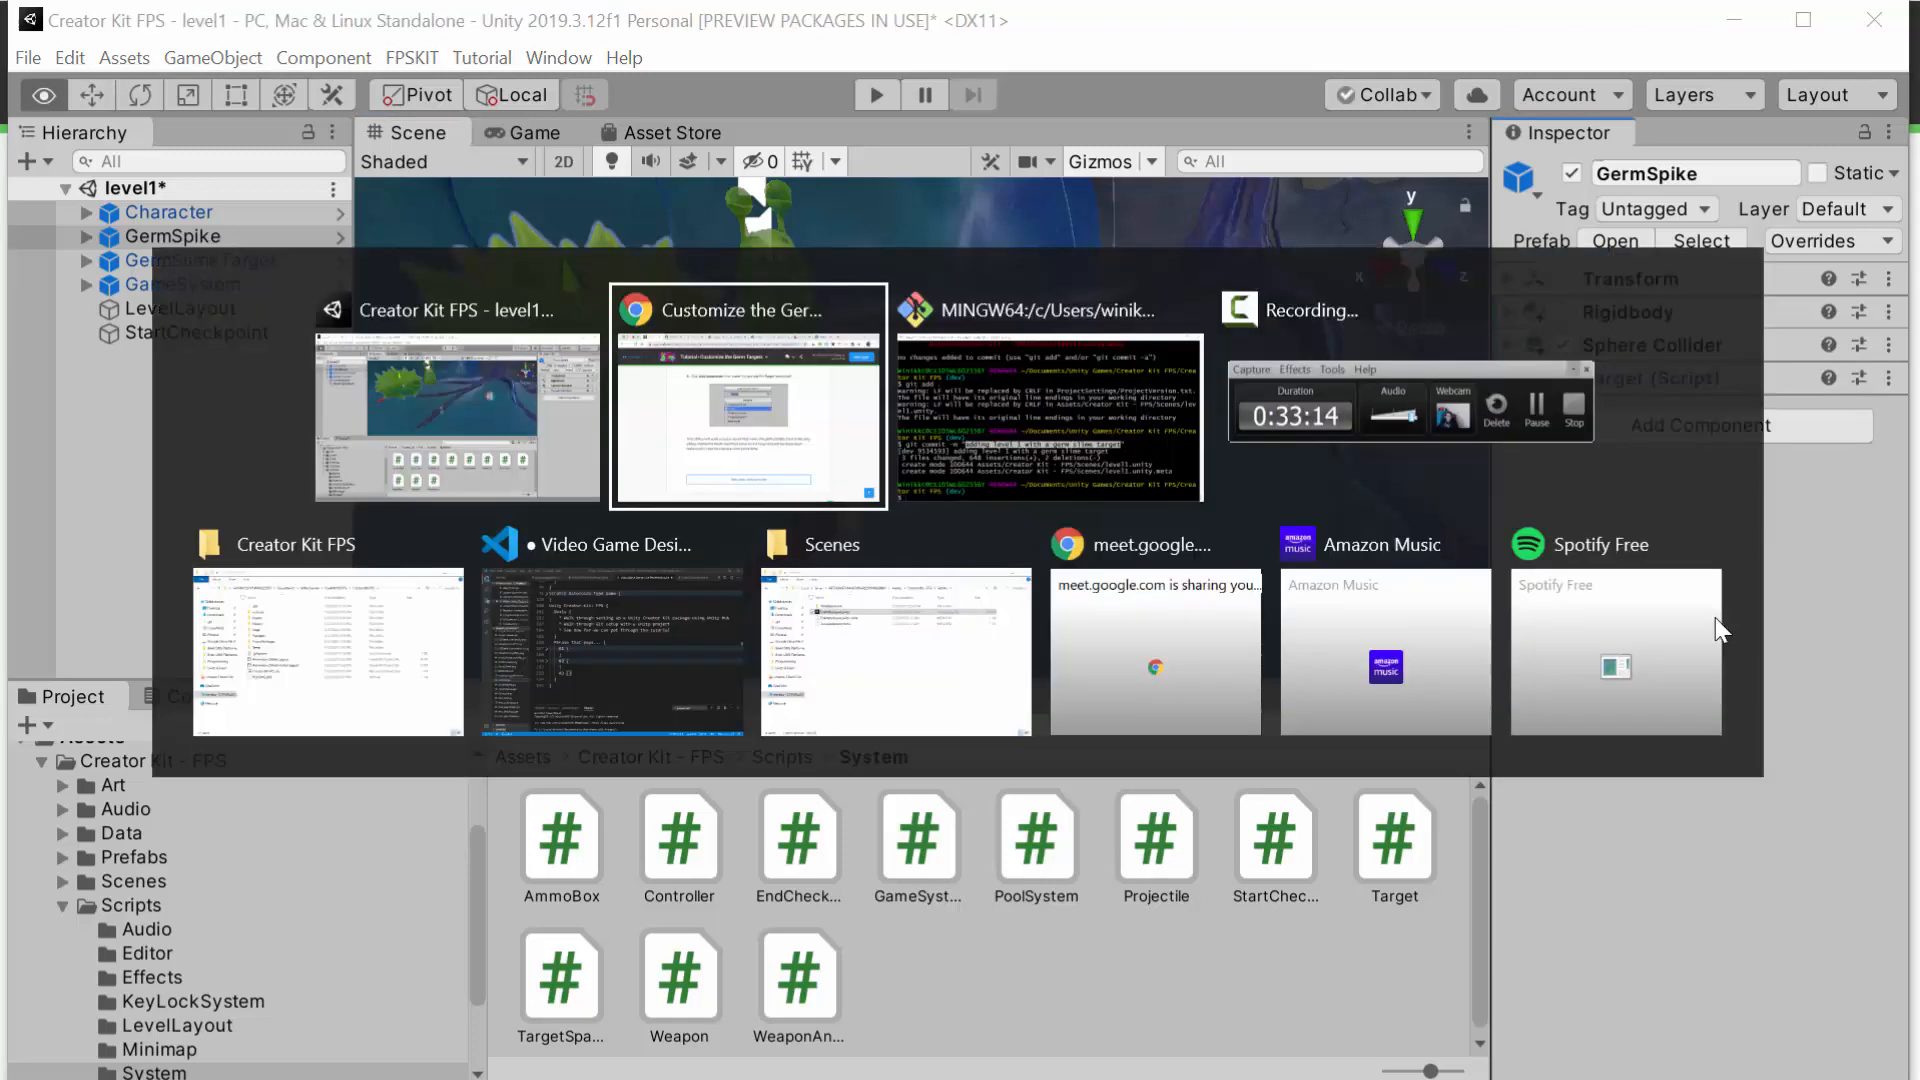
key("alt+Tab")
key("alt+Tab")
key("alt+Tab")
key("alt+Tab")
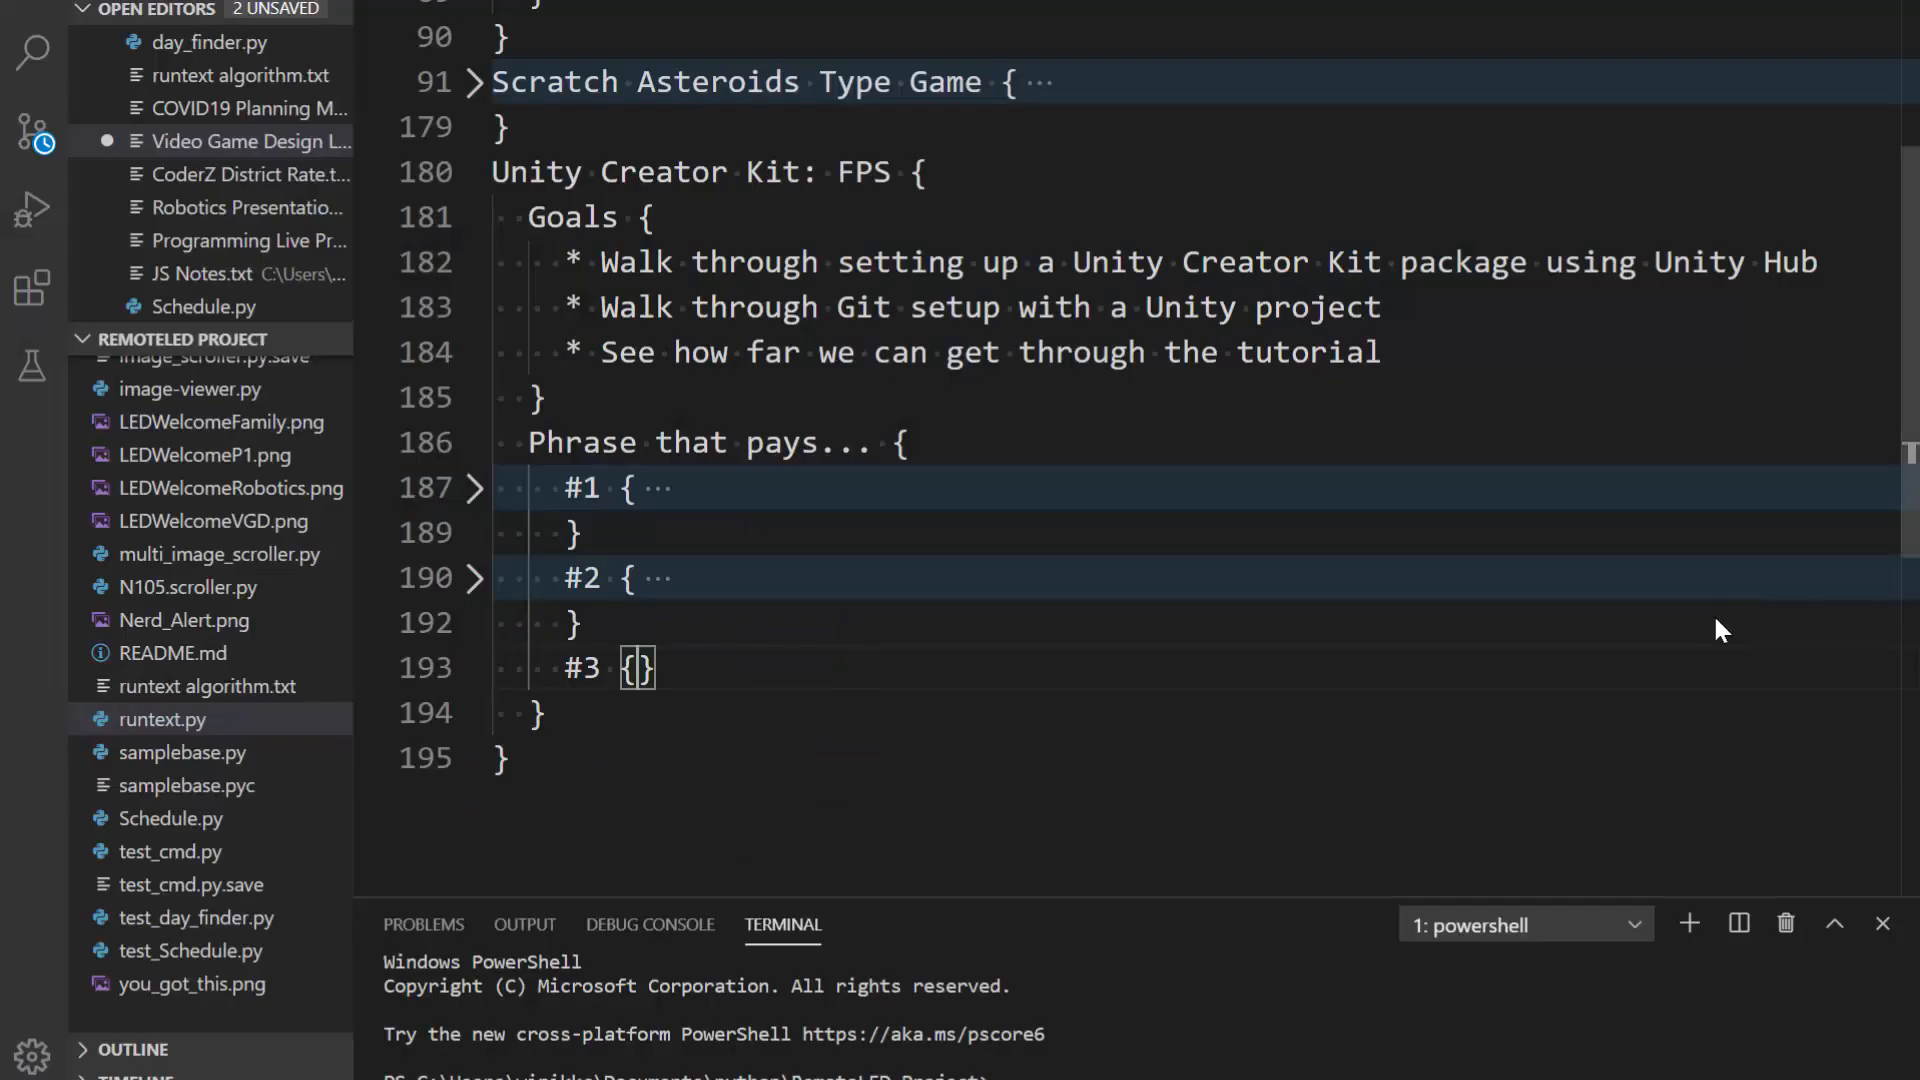
key("Return")
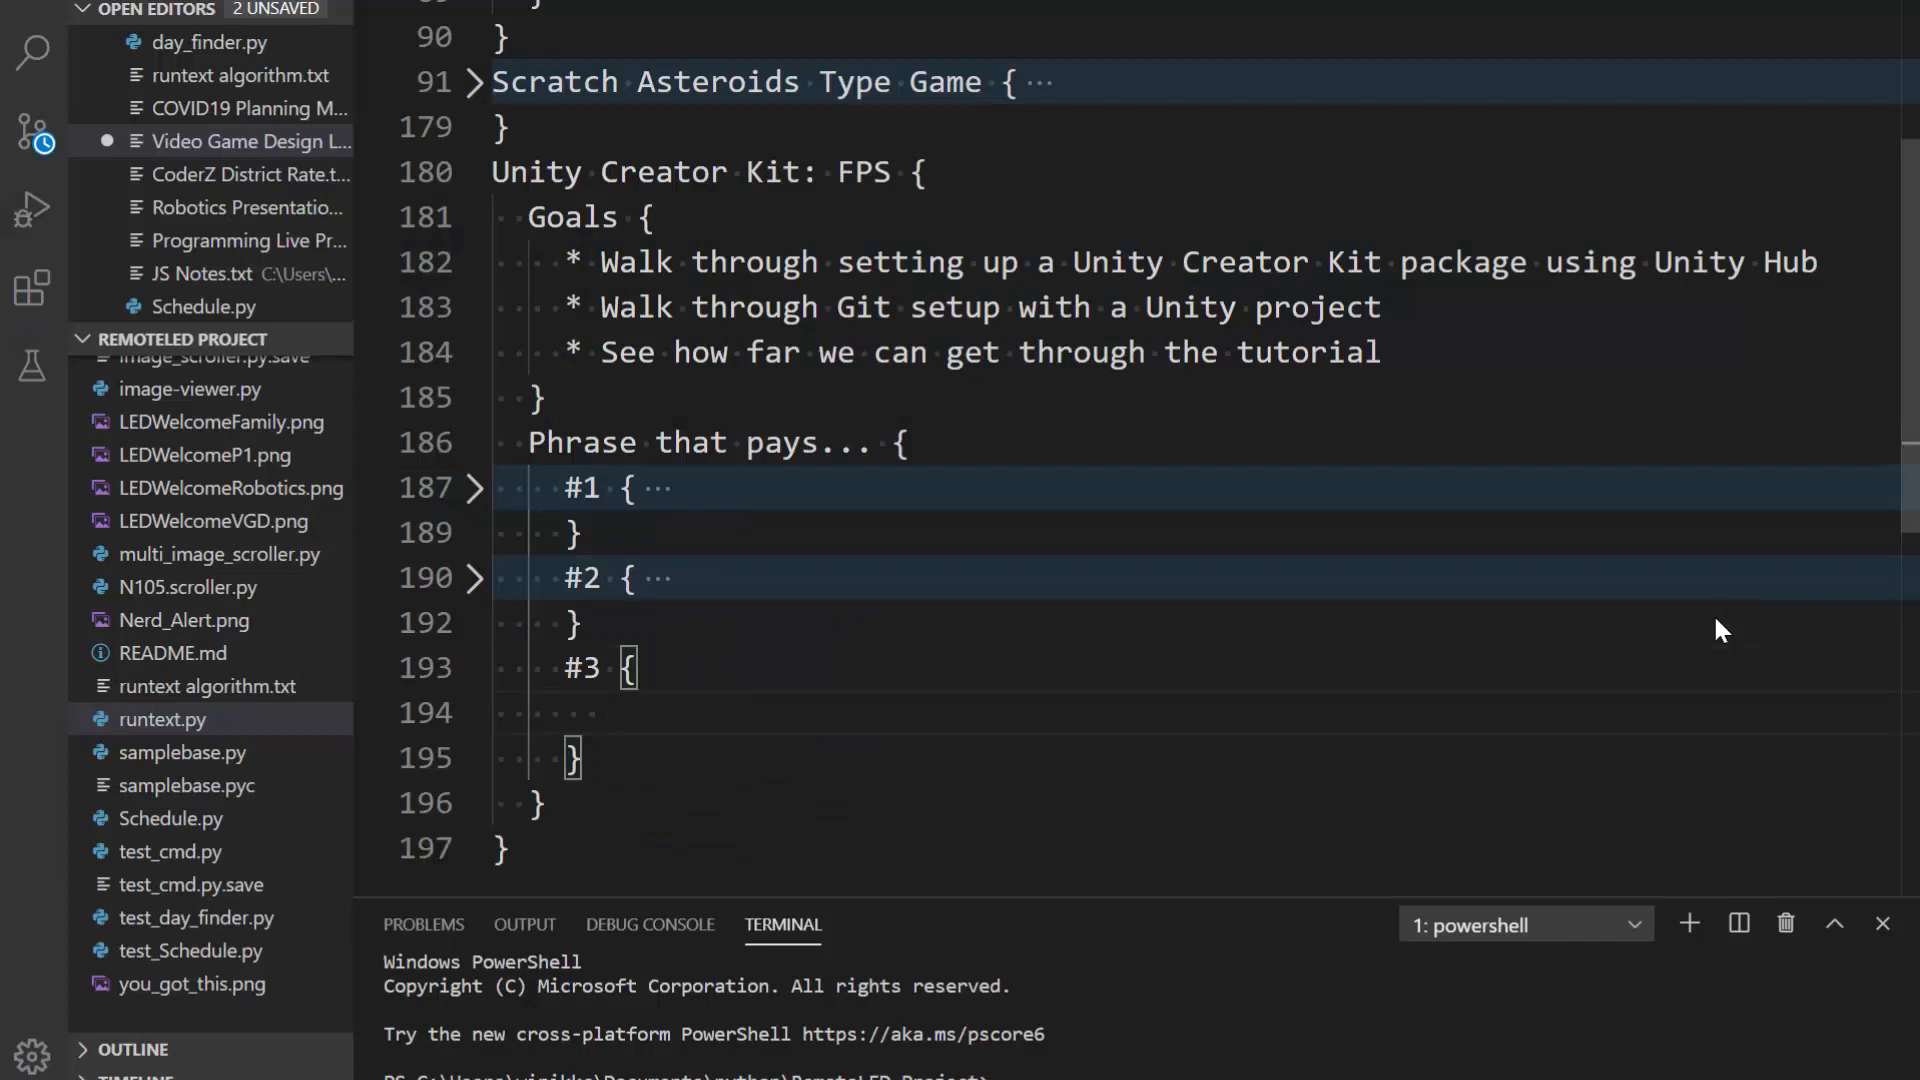
type("For the Ge")
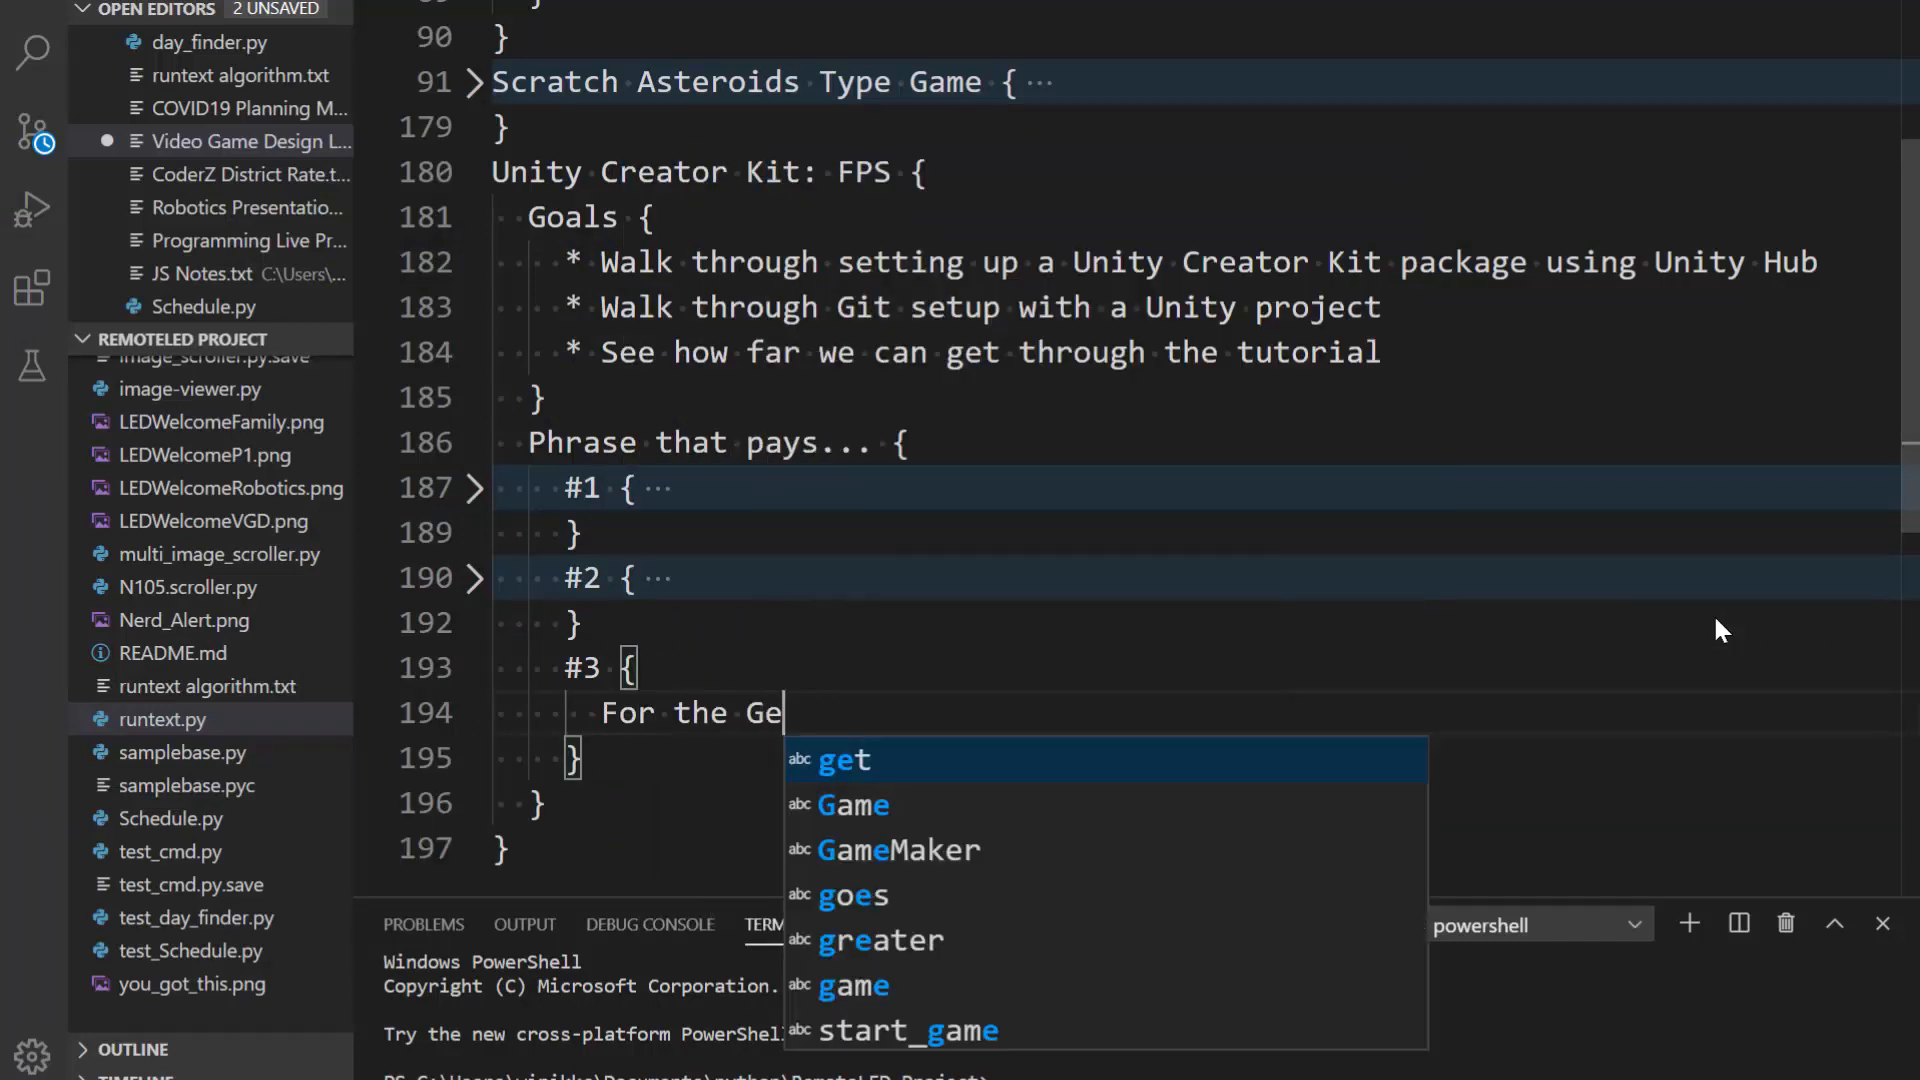
type("rm Spike ")
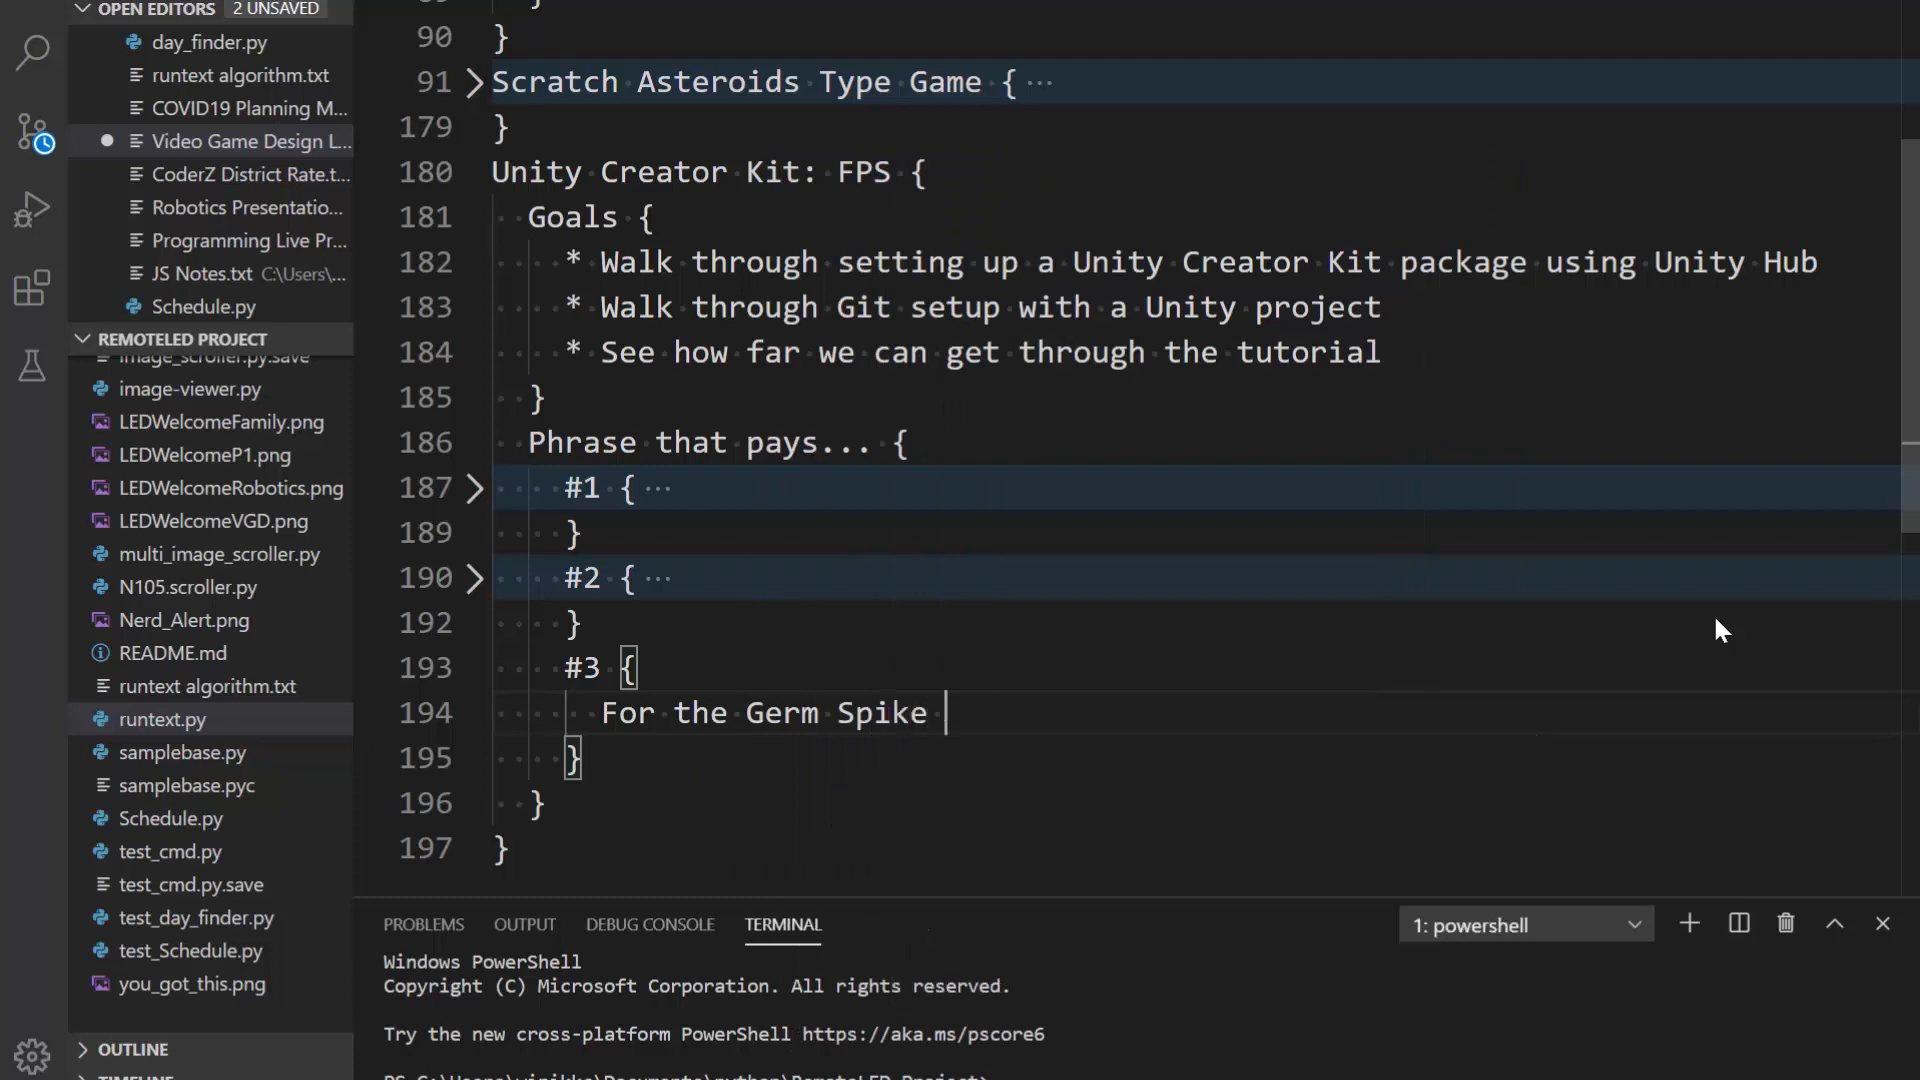
type("object, we ")
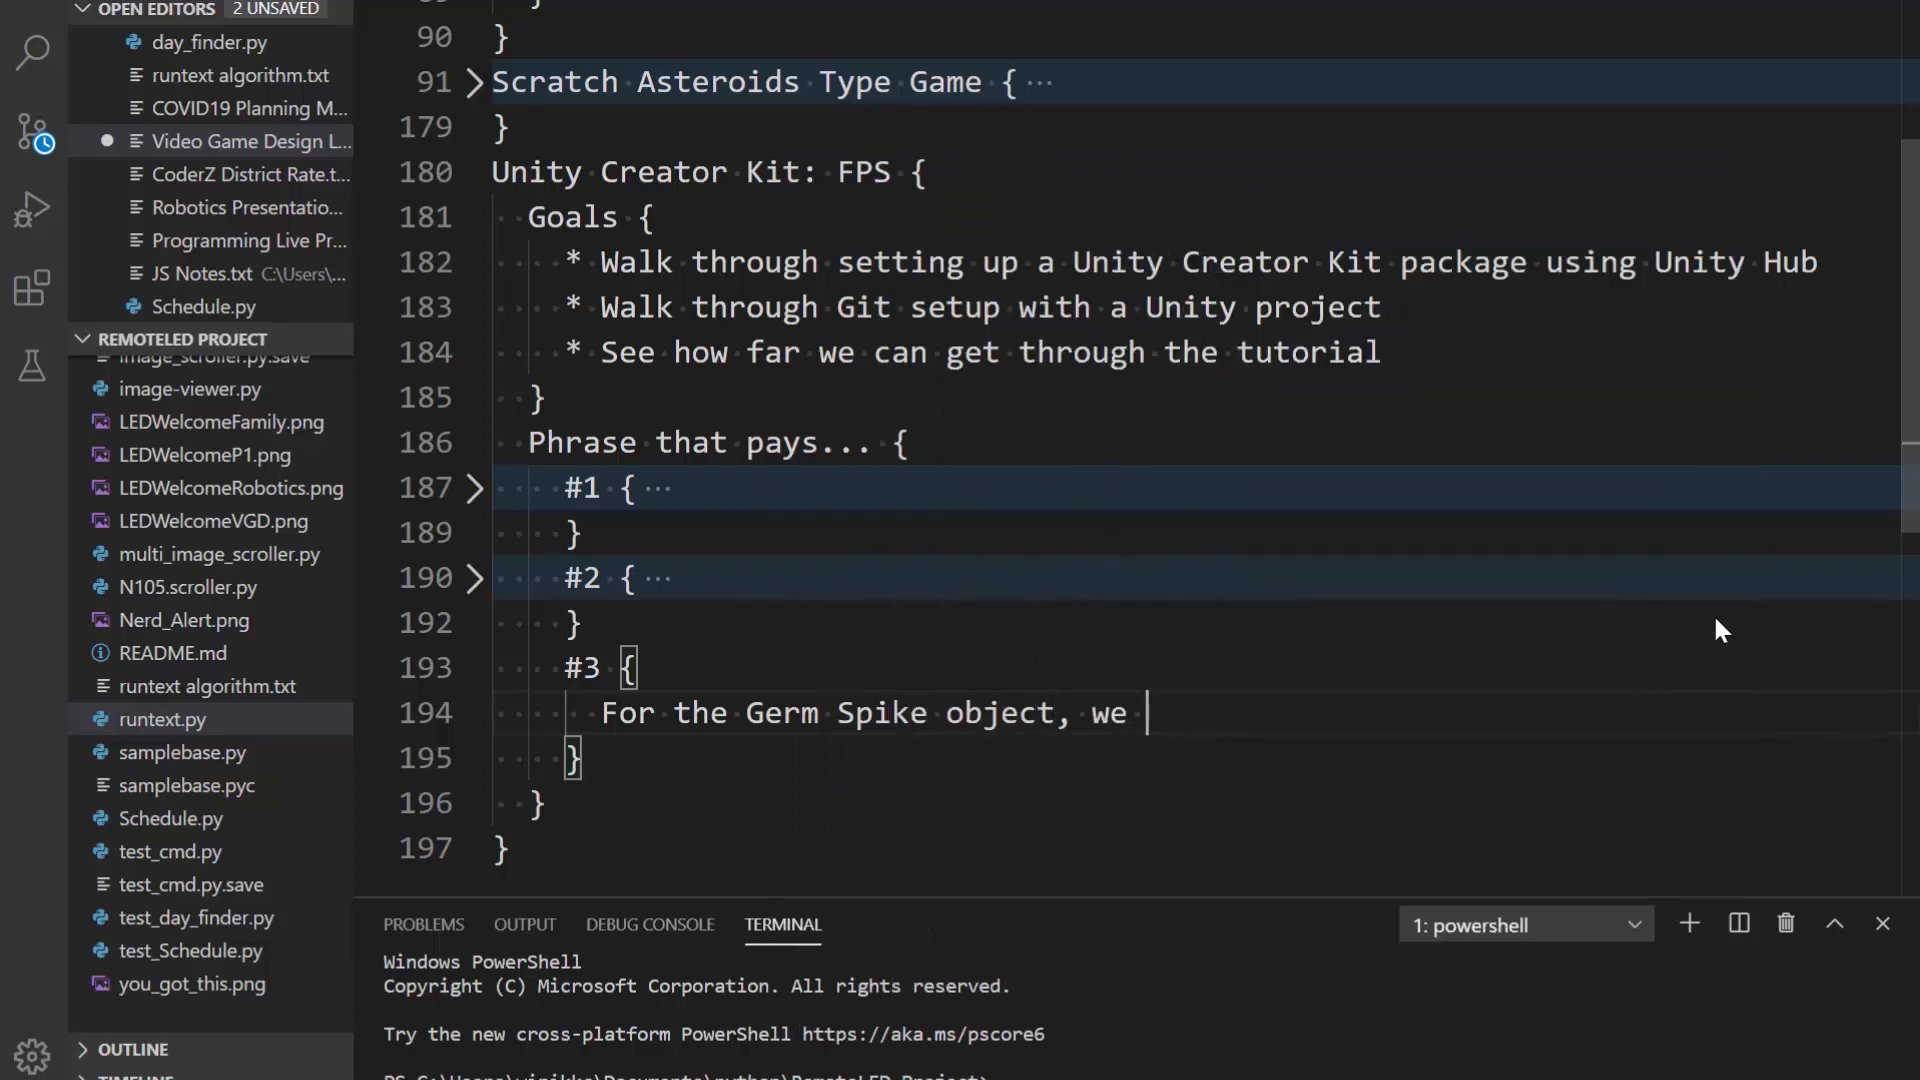
type("add")
Step: Check GermSpike's components in Unity and complete phrase #3 in the VS Code notes with "a rigidbody, a sphere collider, and the Target script"
key("alt+Tab")
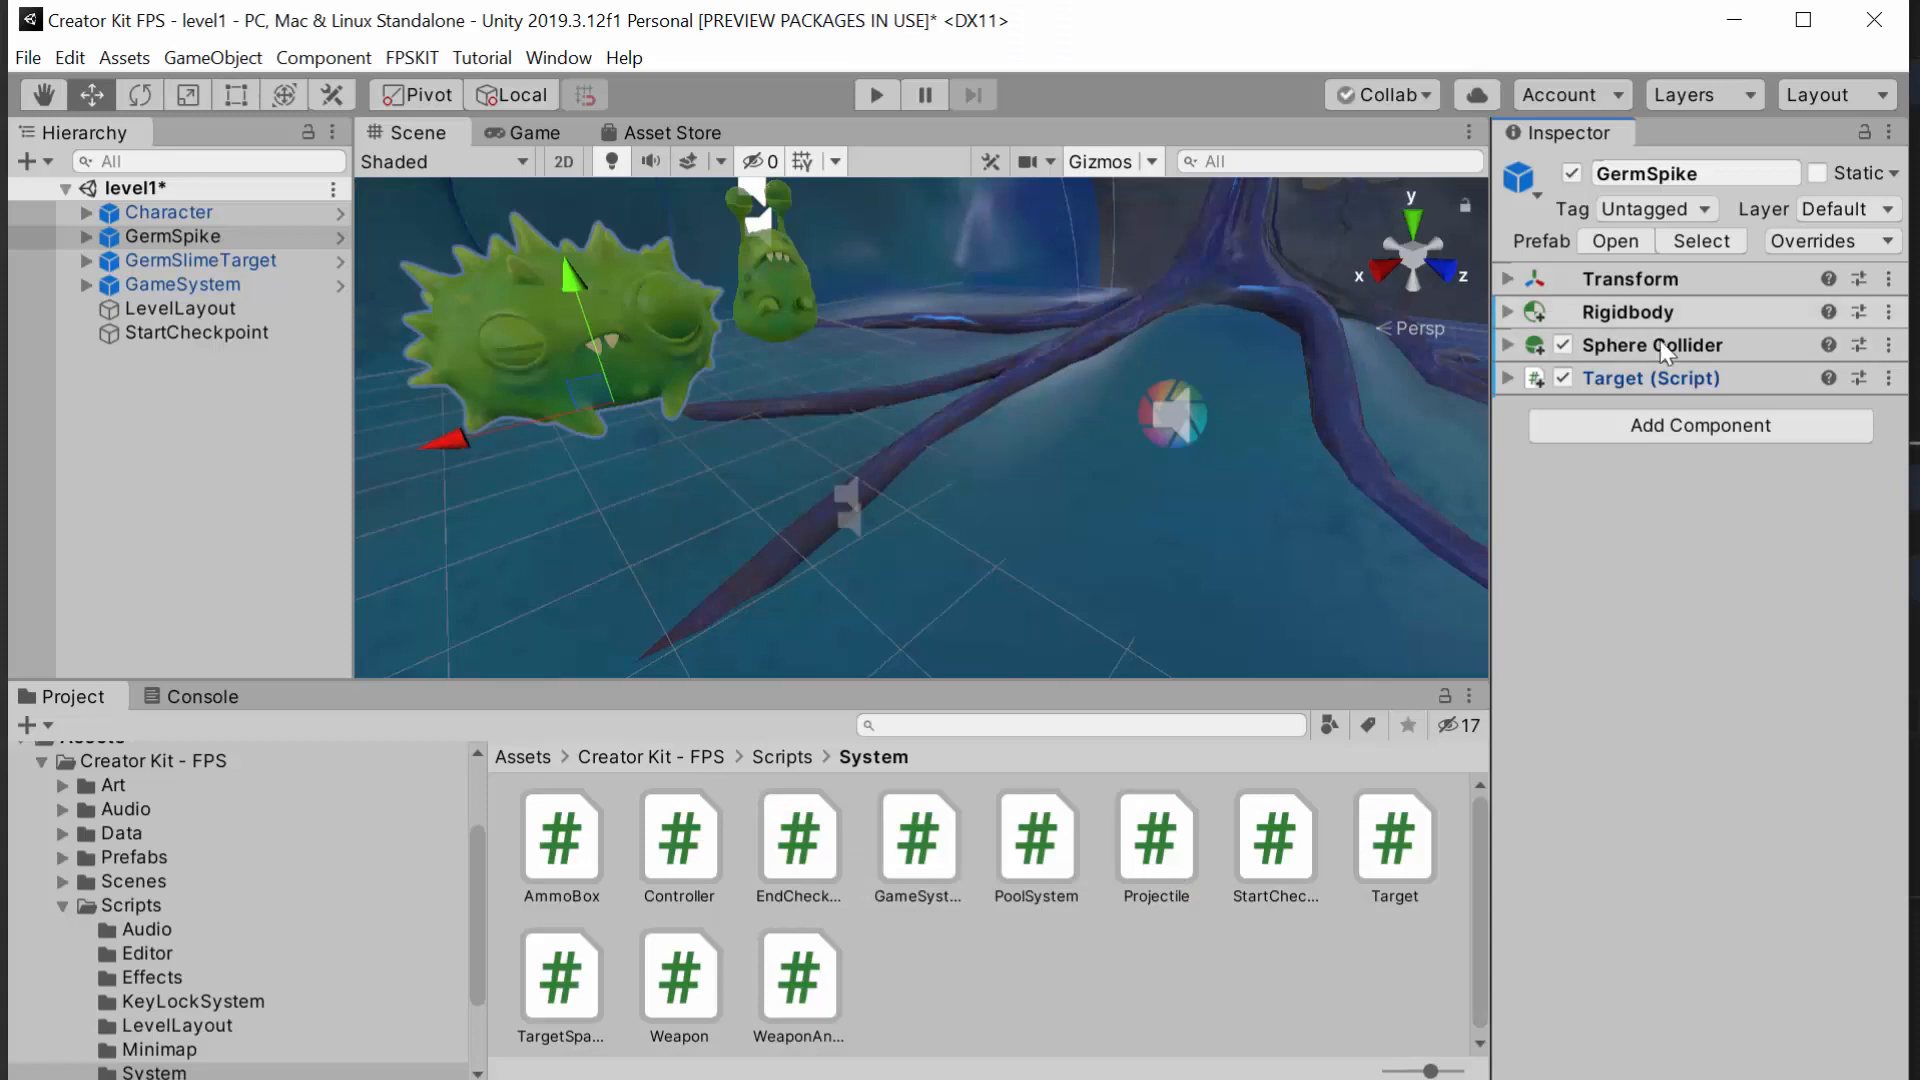
key("alt+Tab")
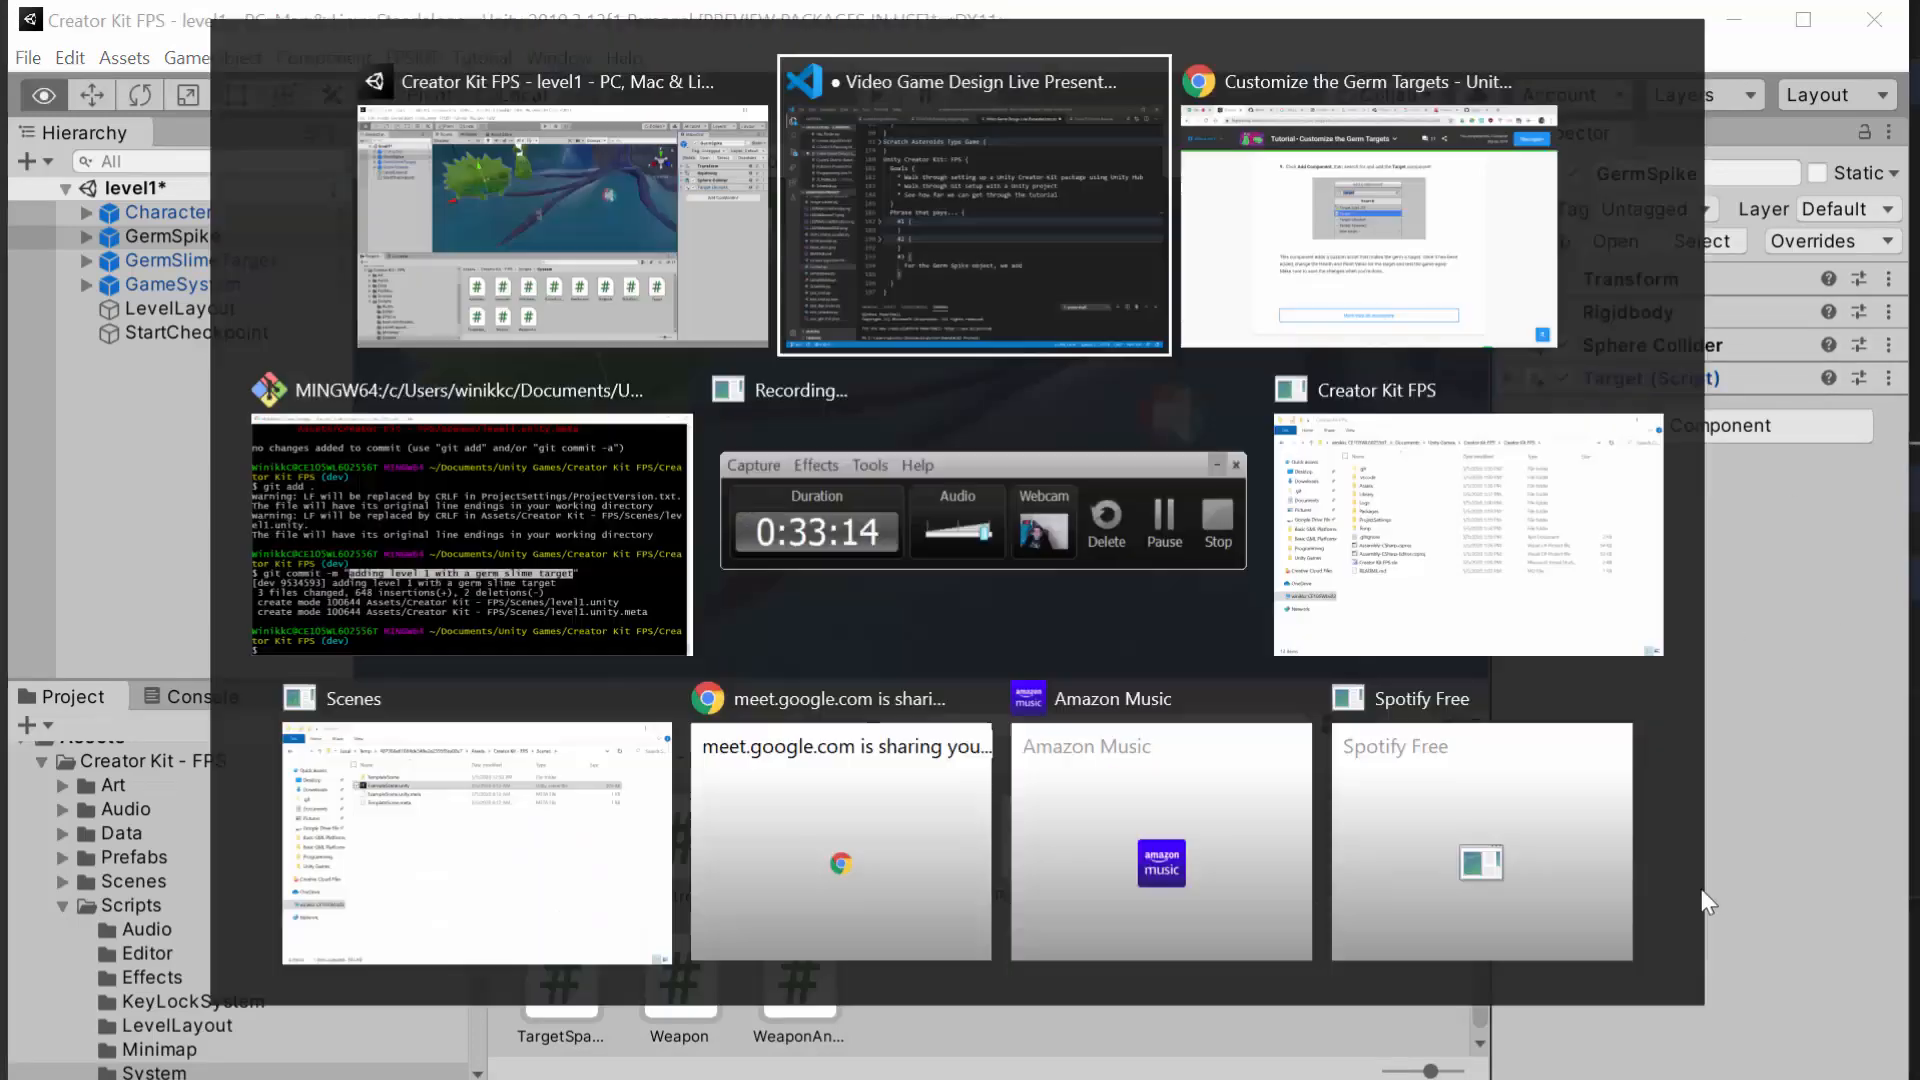
type("a ")
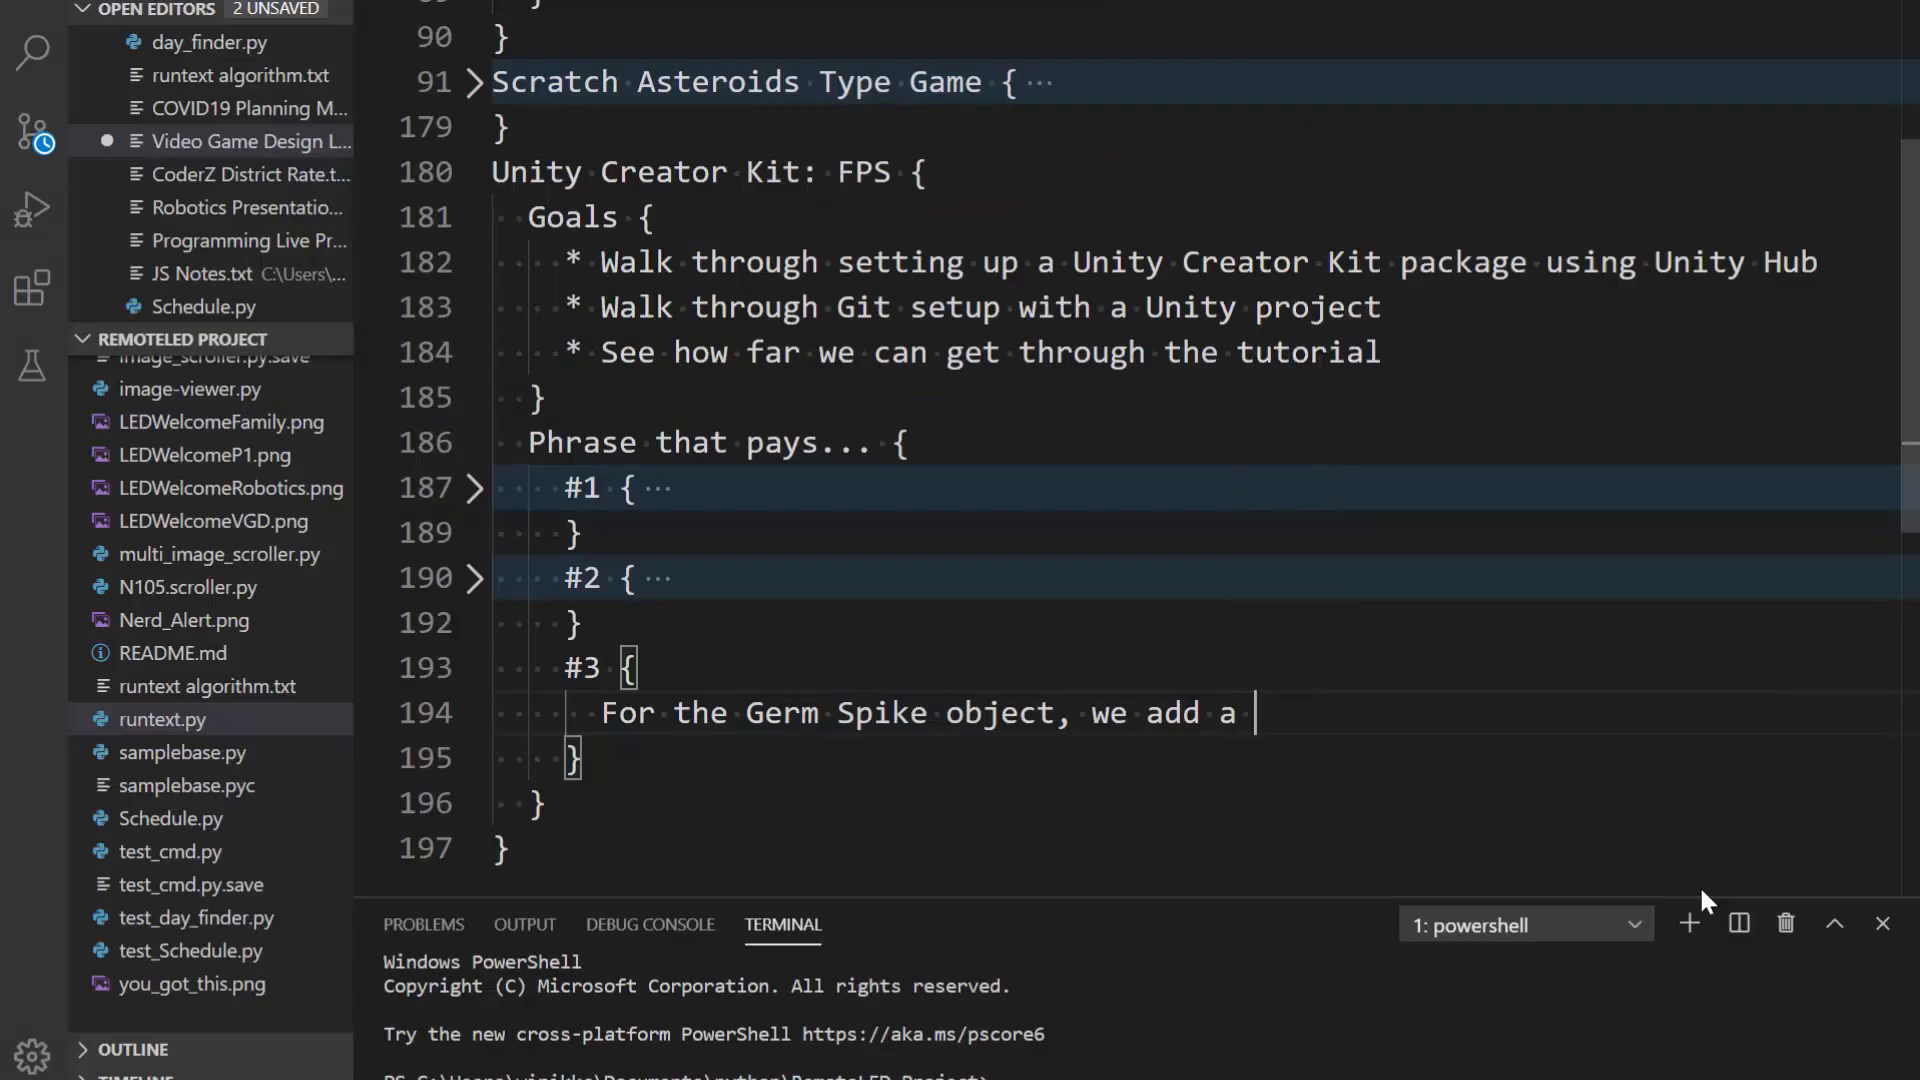
type("rigicbody, a sp")
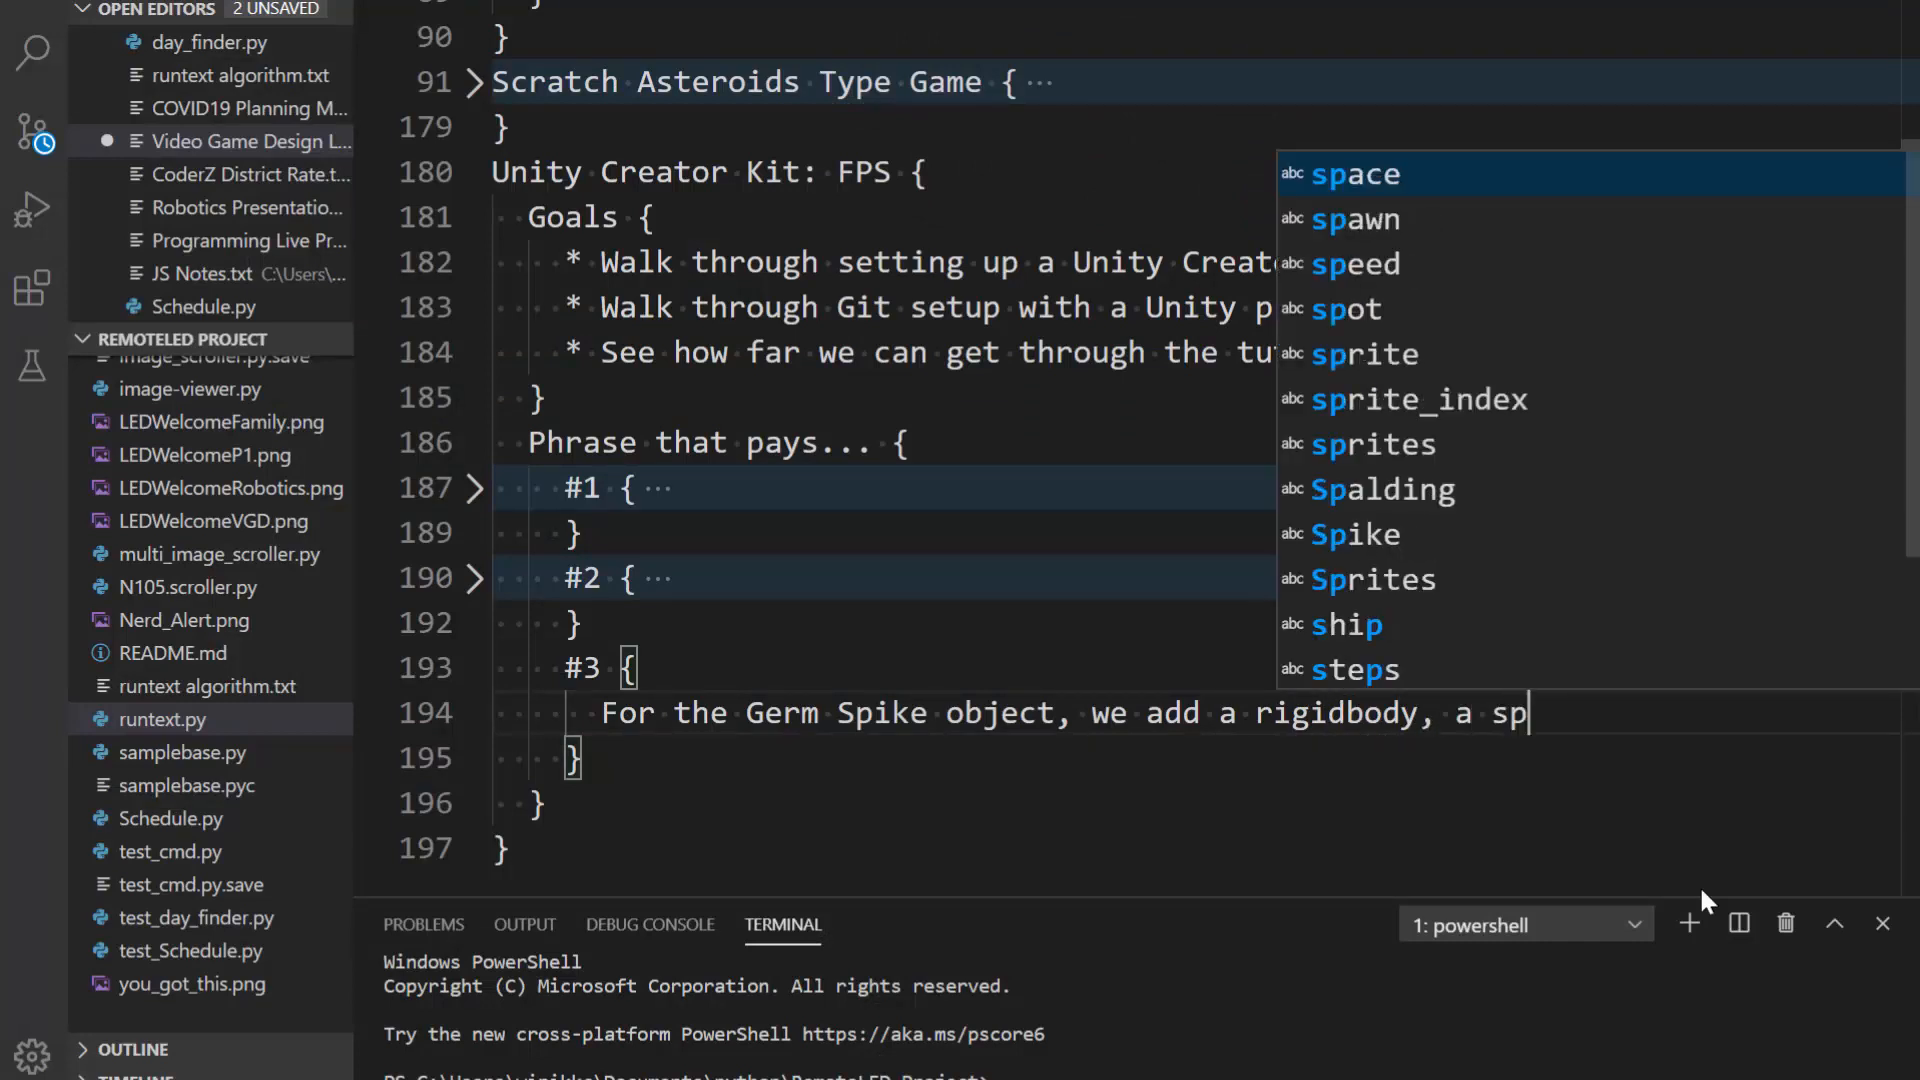
type("here collider, and a")
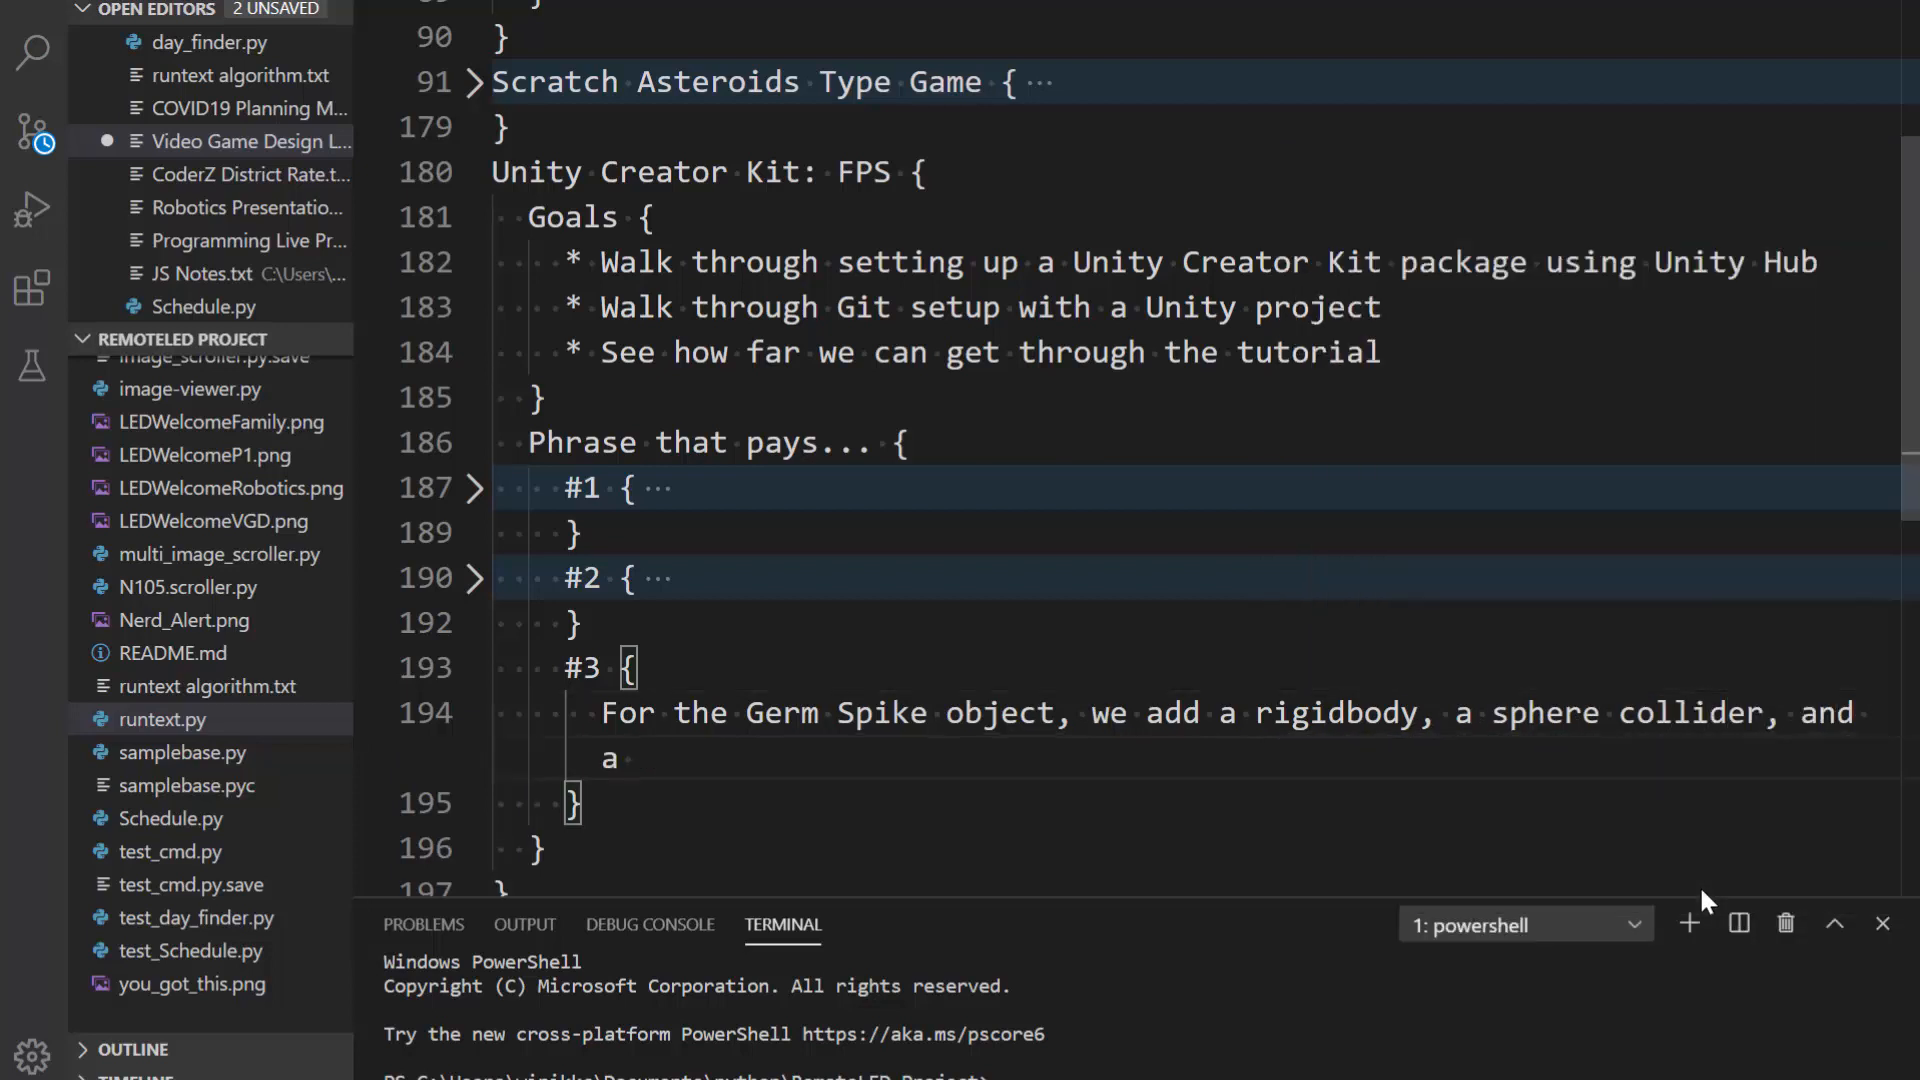
key("BackSpace")
key("BackSpace")
type("the Tar")
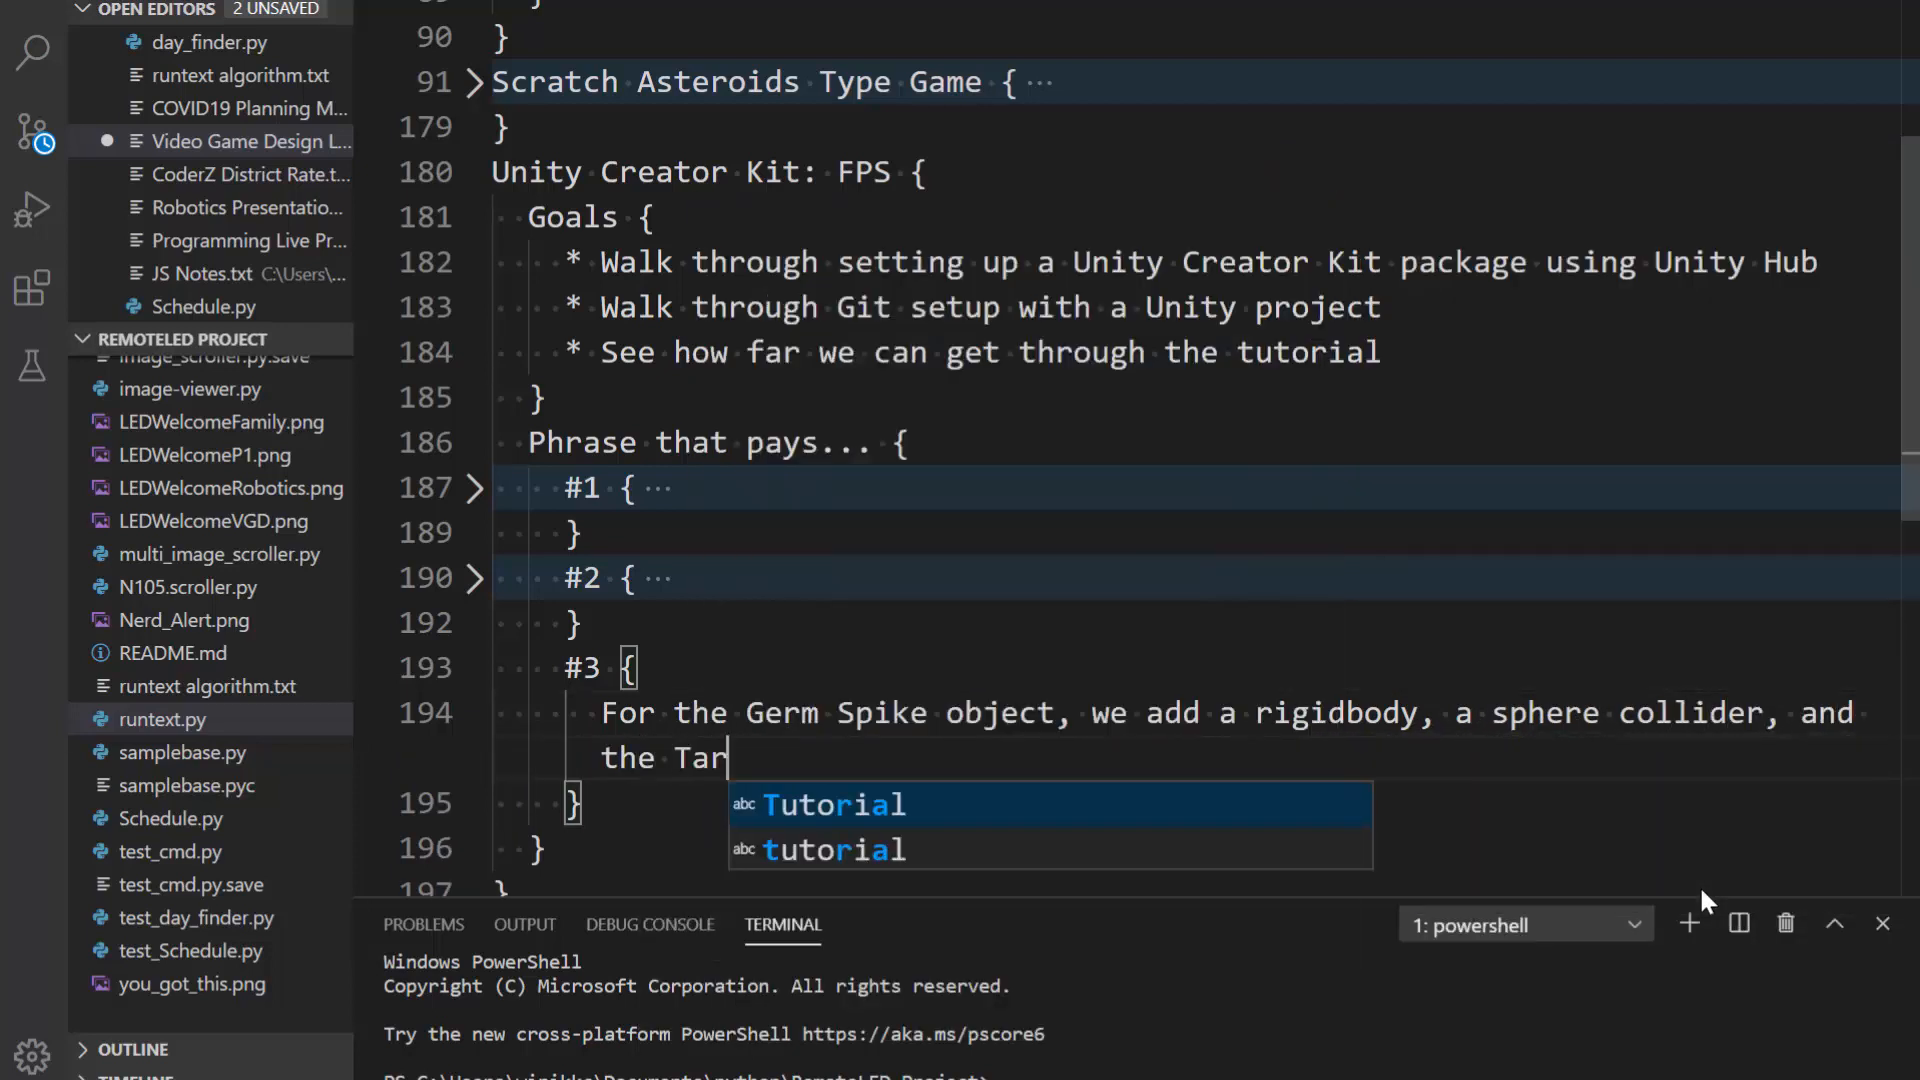
type("get script")
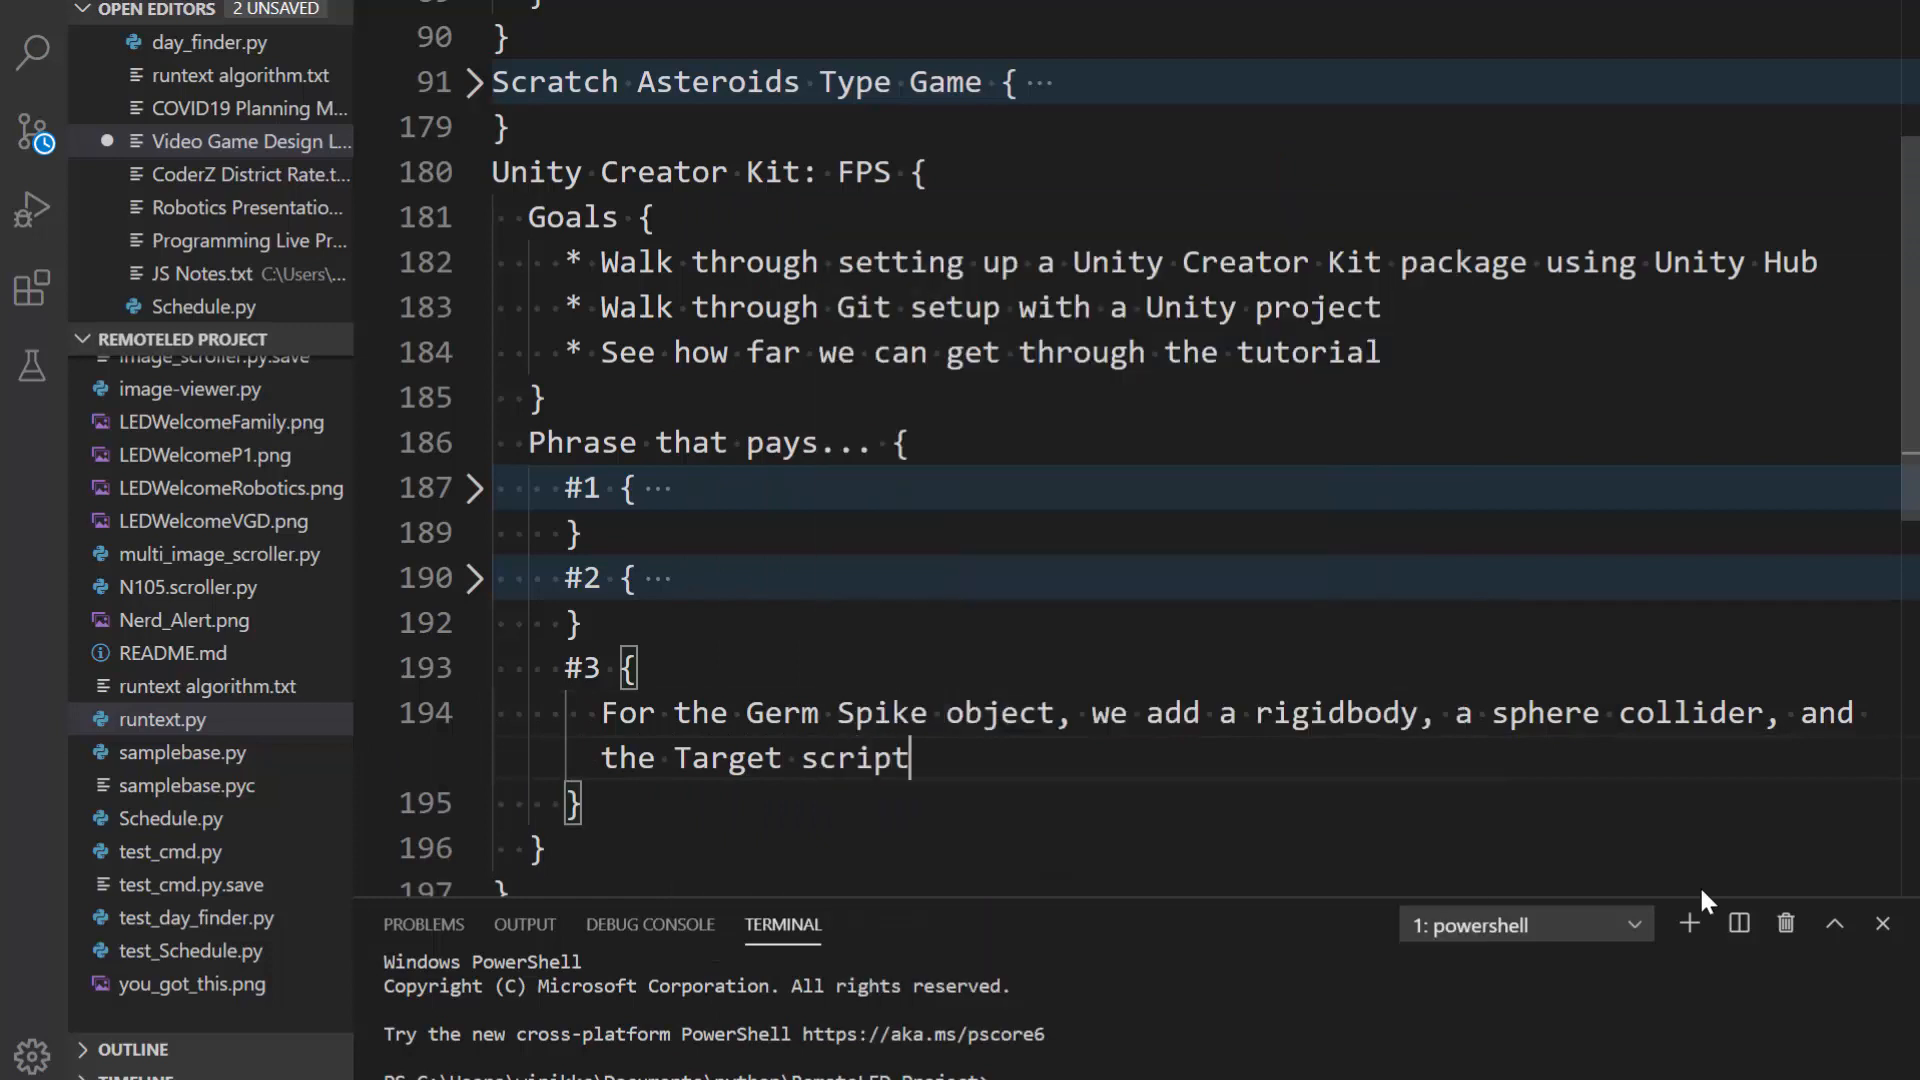
left_click(831, 852)
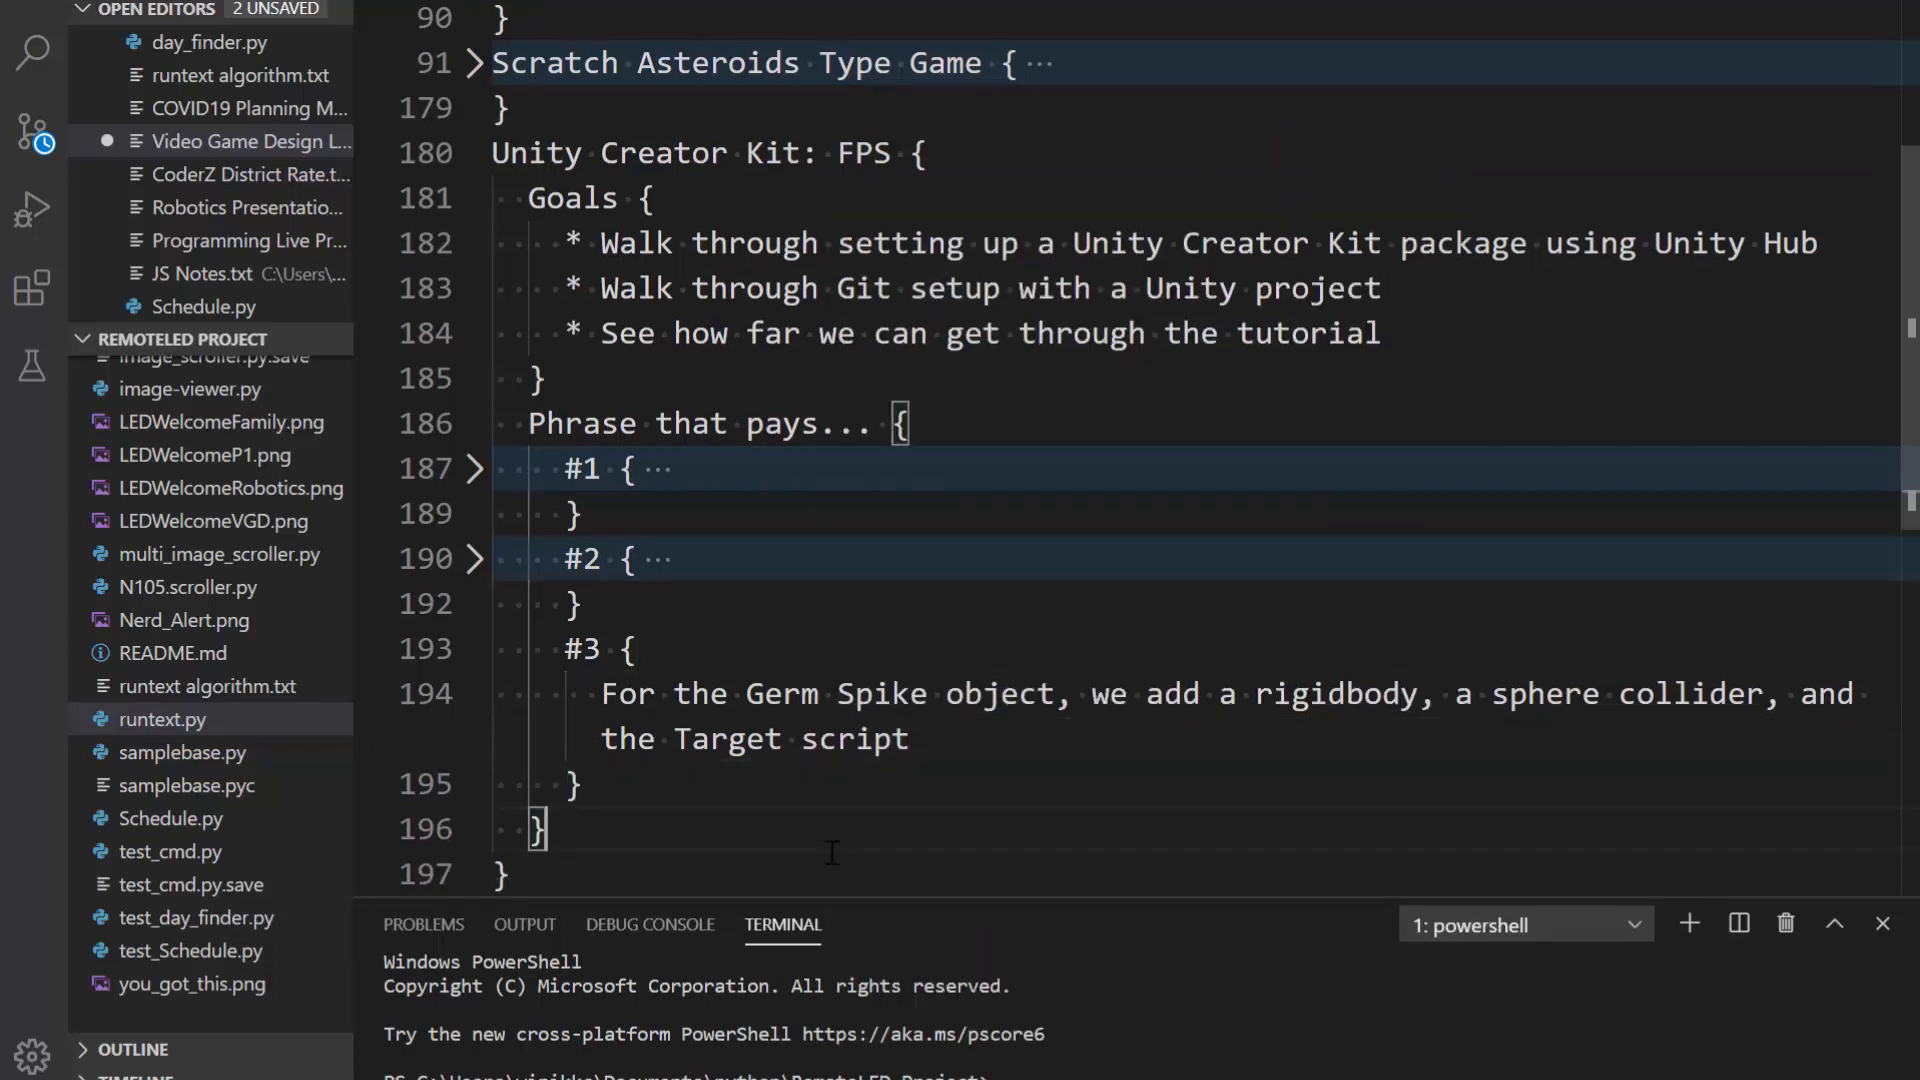
left_click(672, 771)
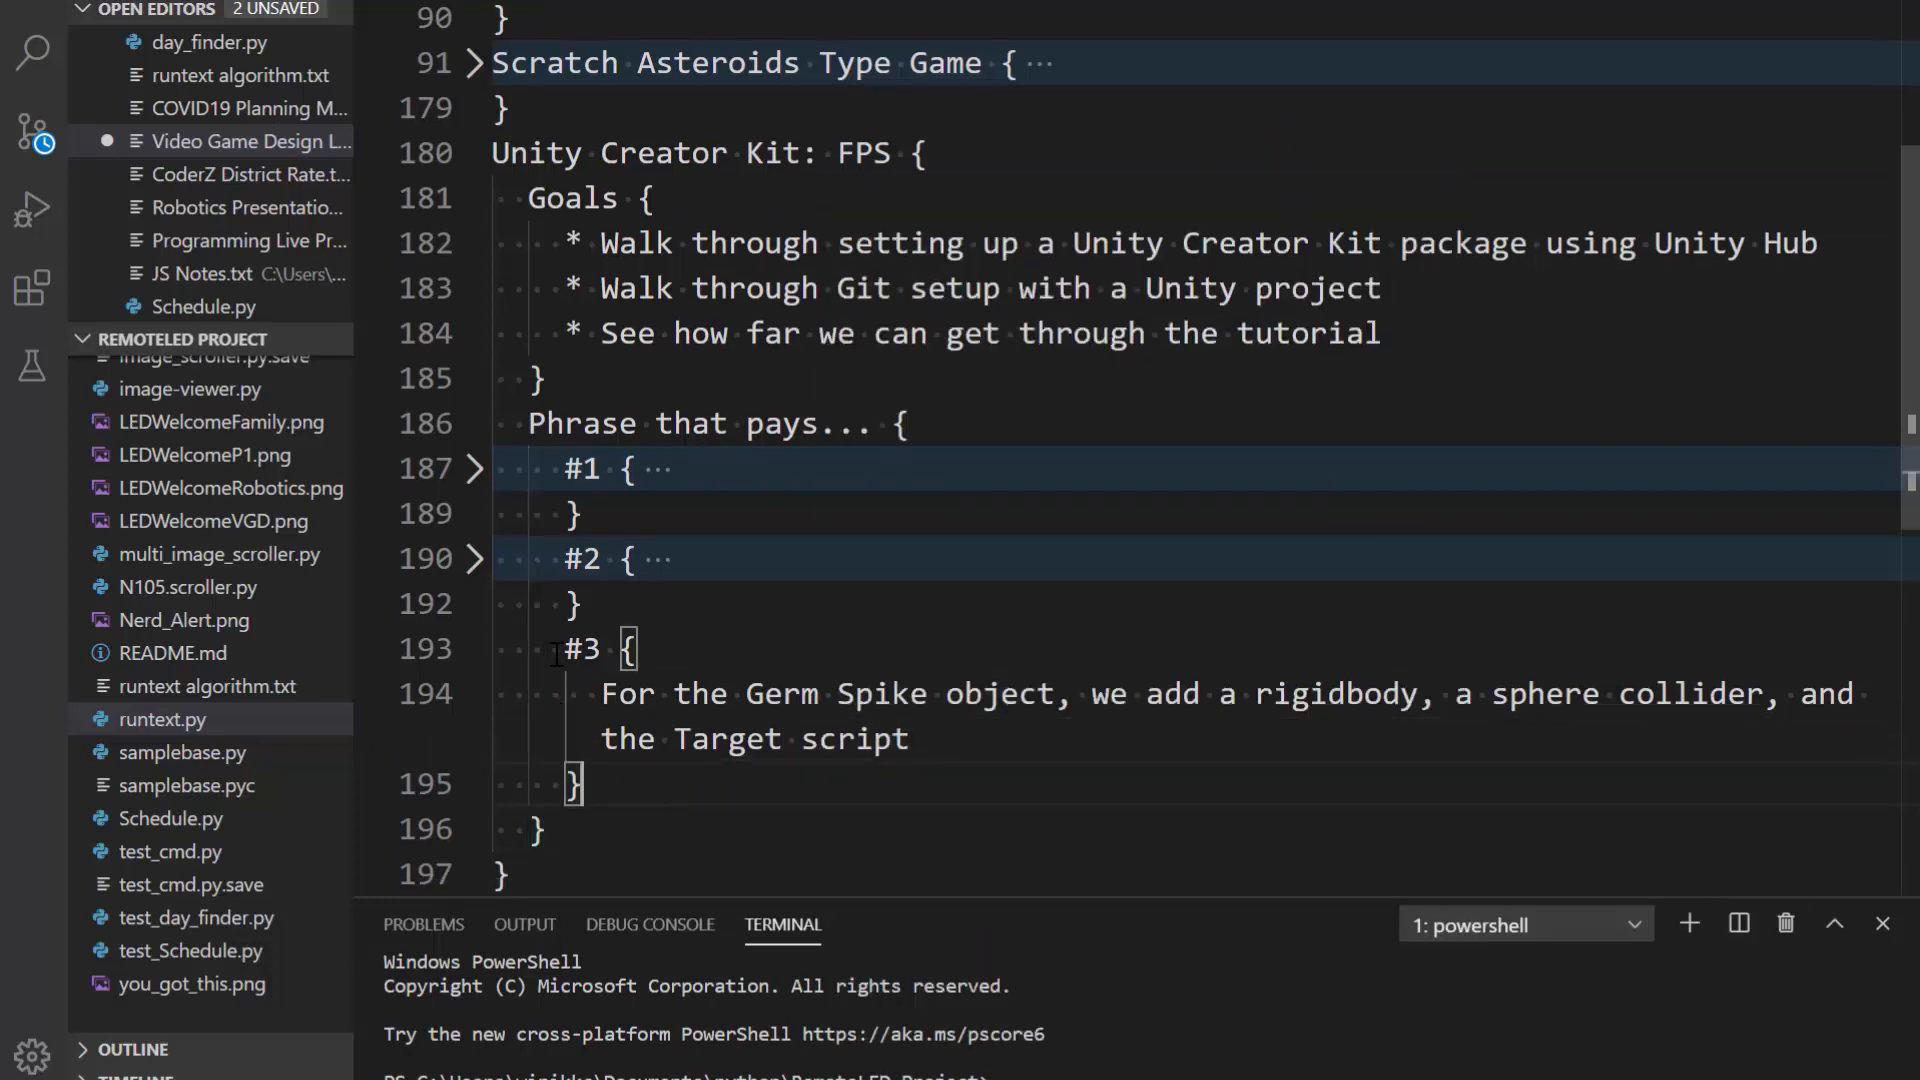
Step: Switch to the browser tutorial and review the end of the Target component section and the start of "5. Add the Target Sounds"
key("alt+Tab")
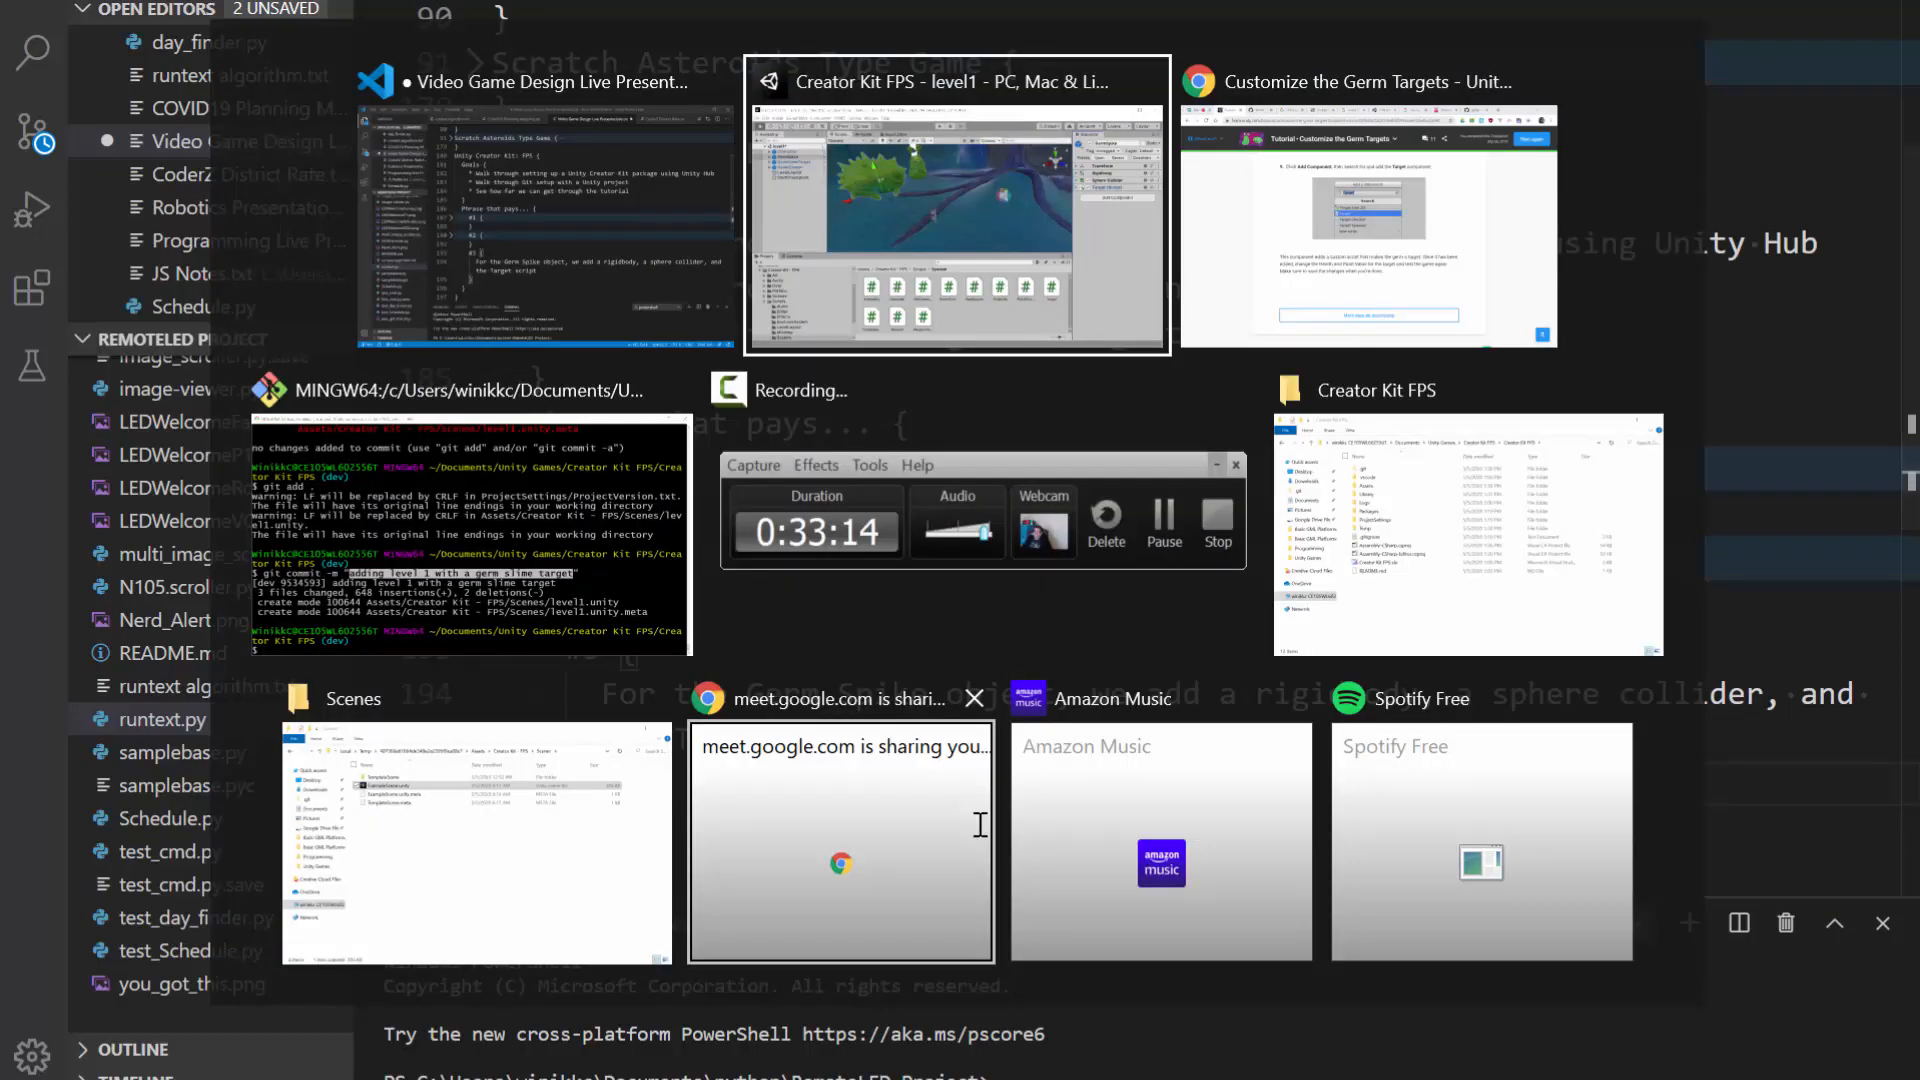
key("alt+Tab")
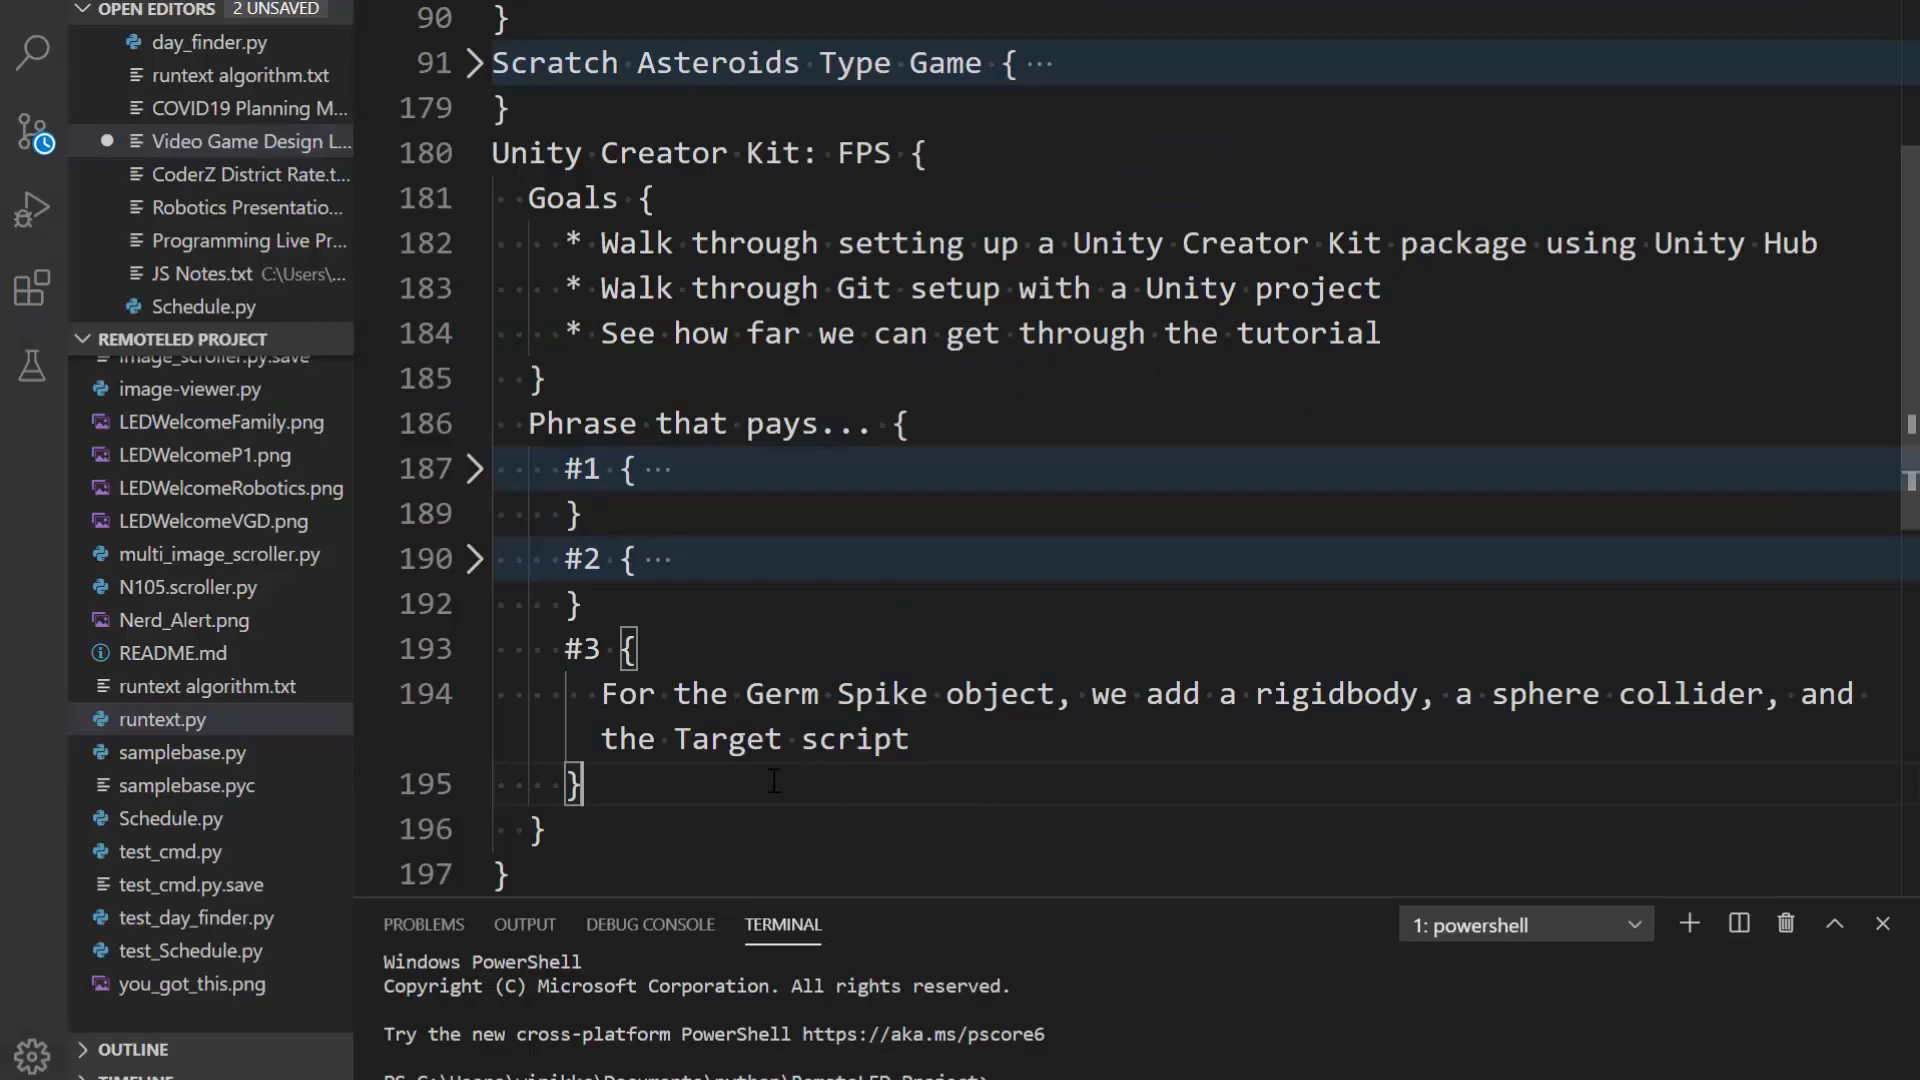
key("alt+Tab")
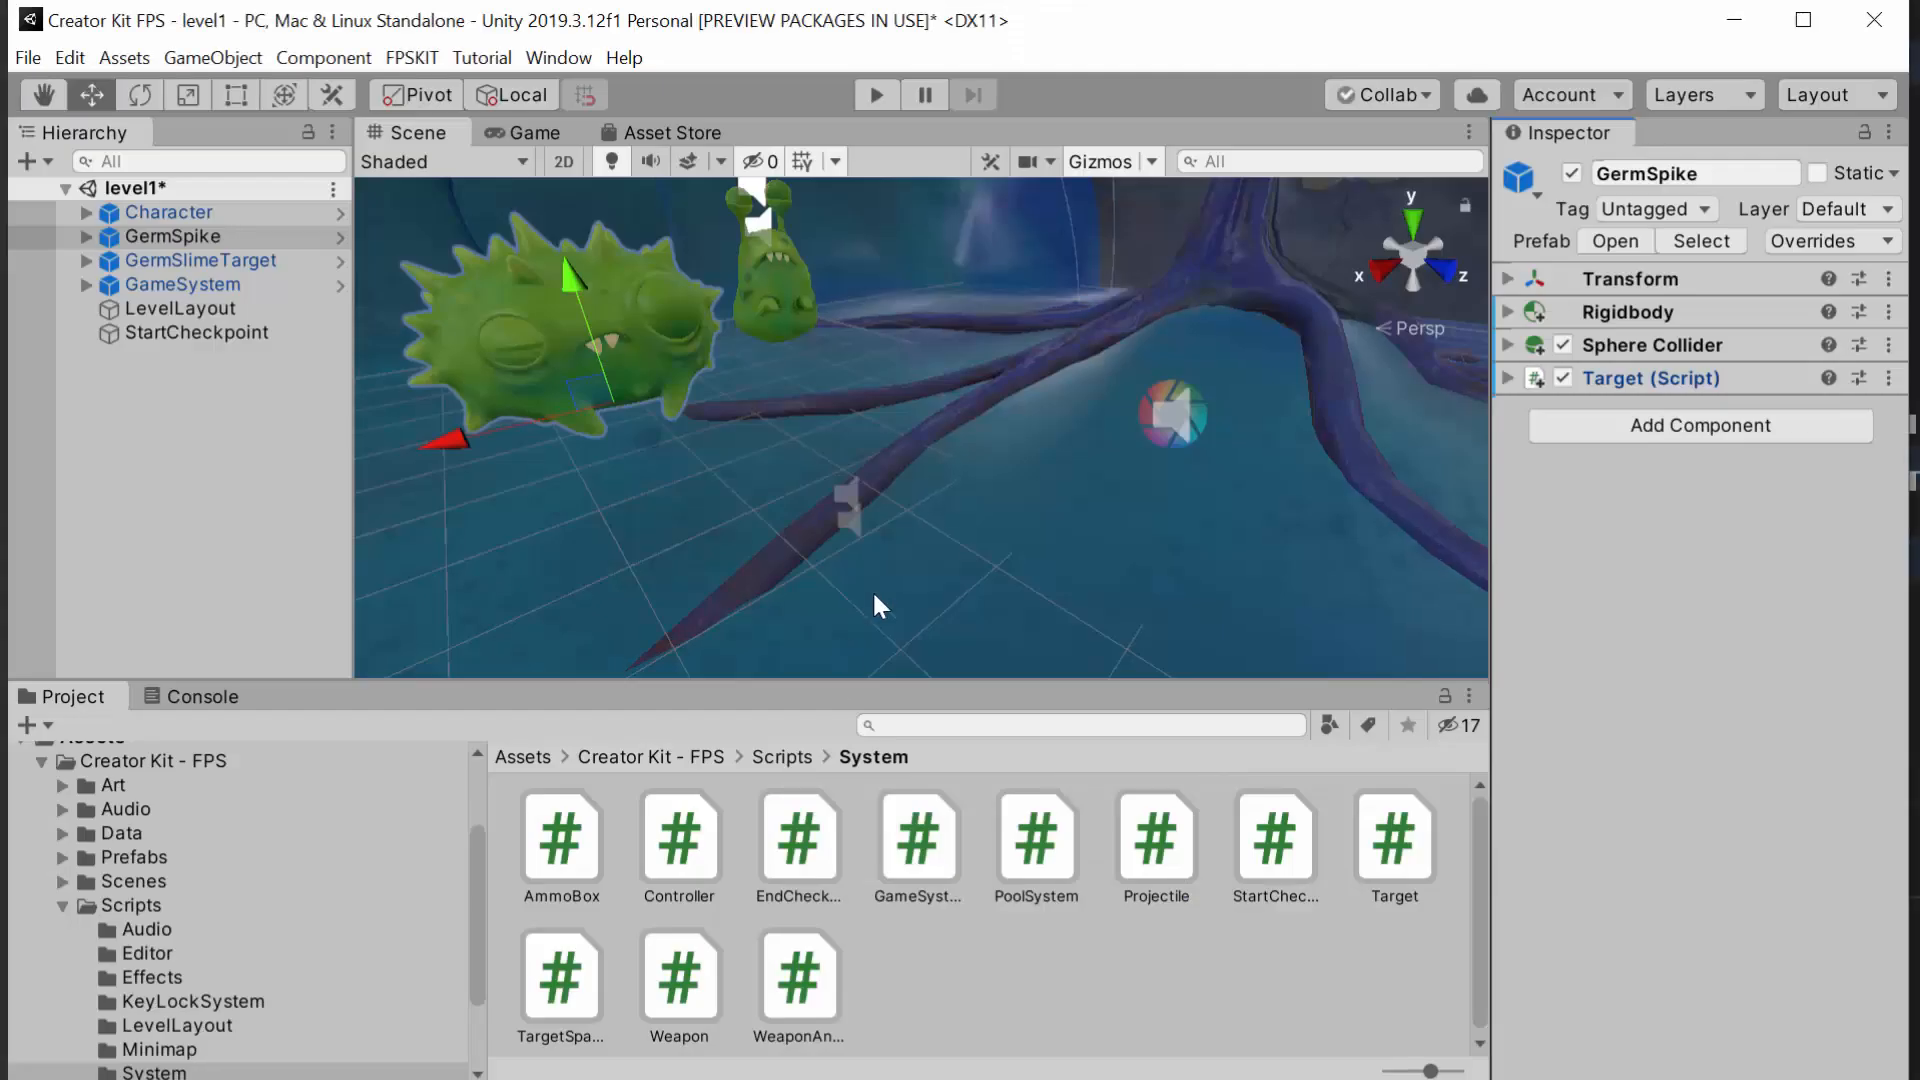
key("alt+Tab")
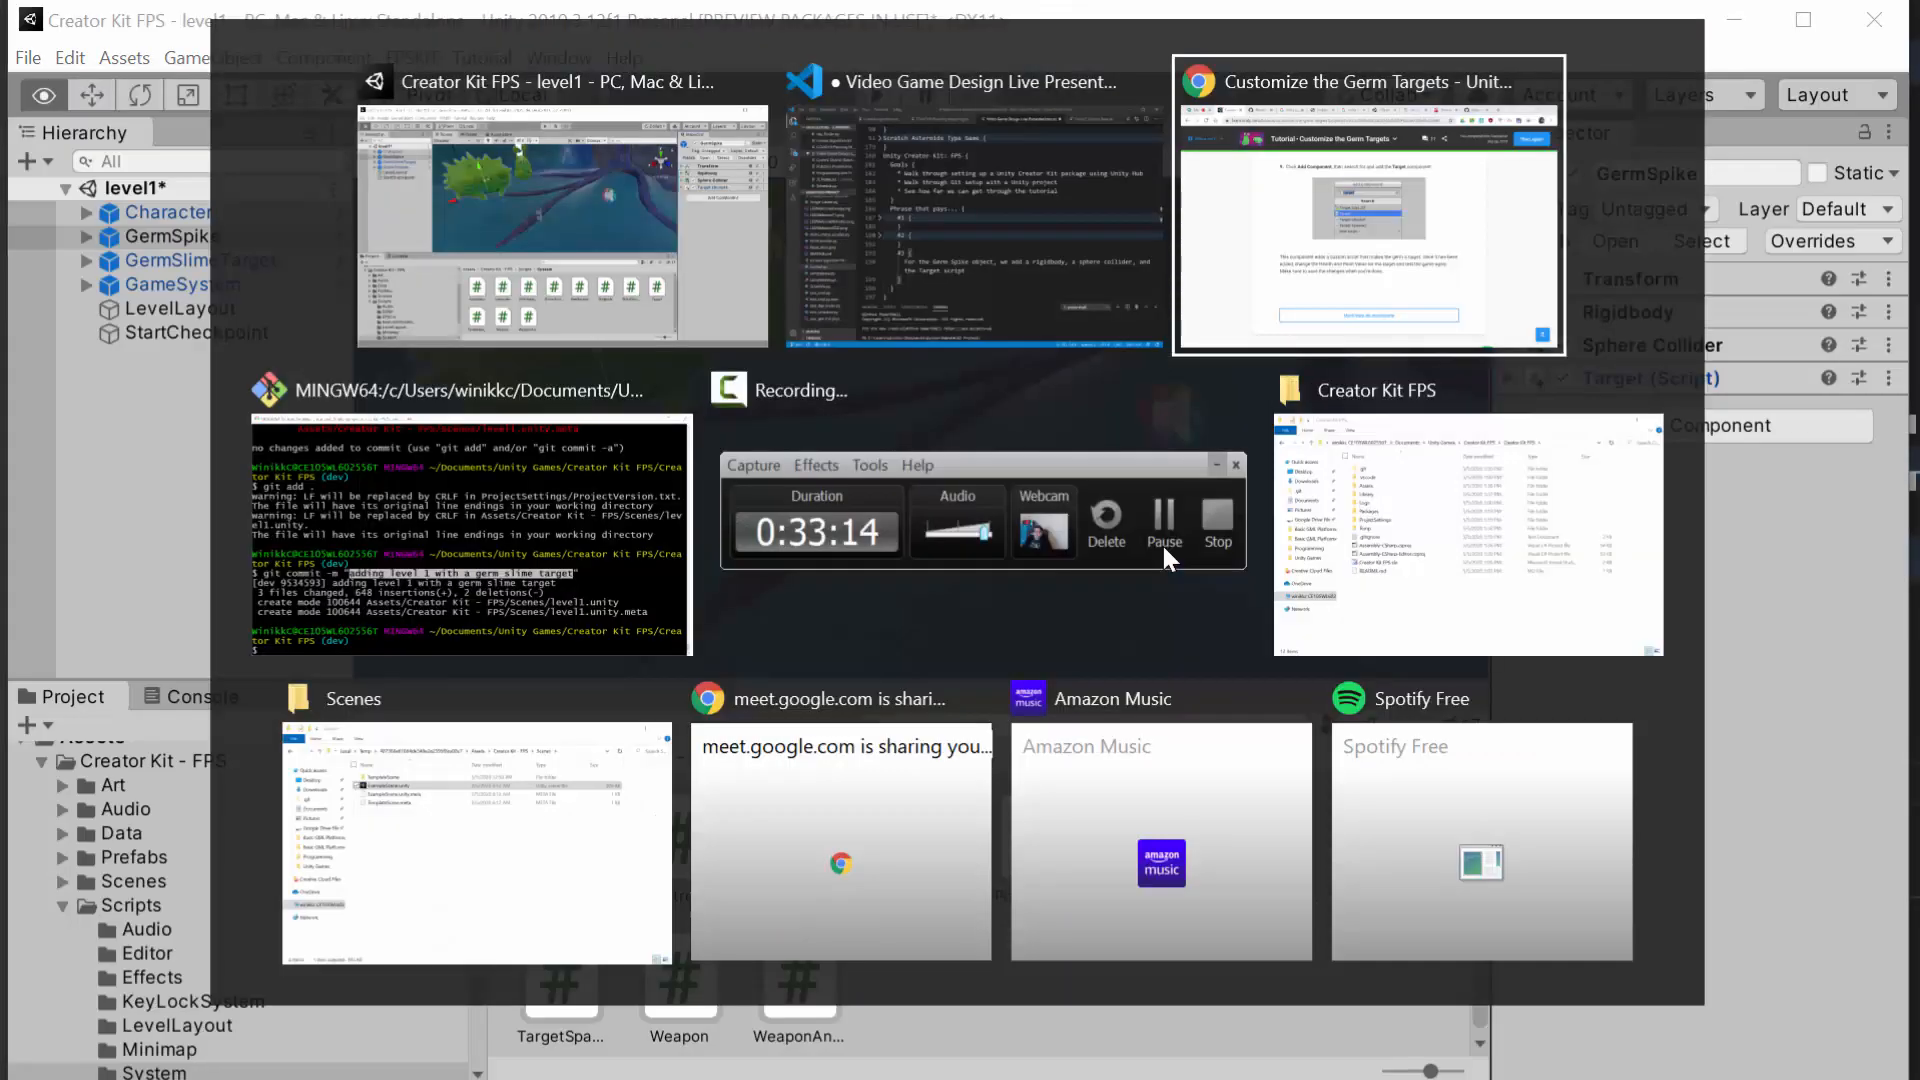
scroll(1016, 784, "down", 6)
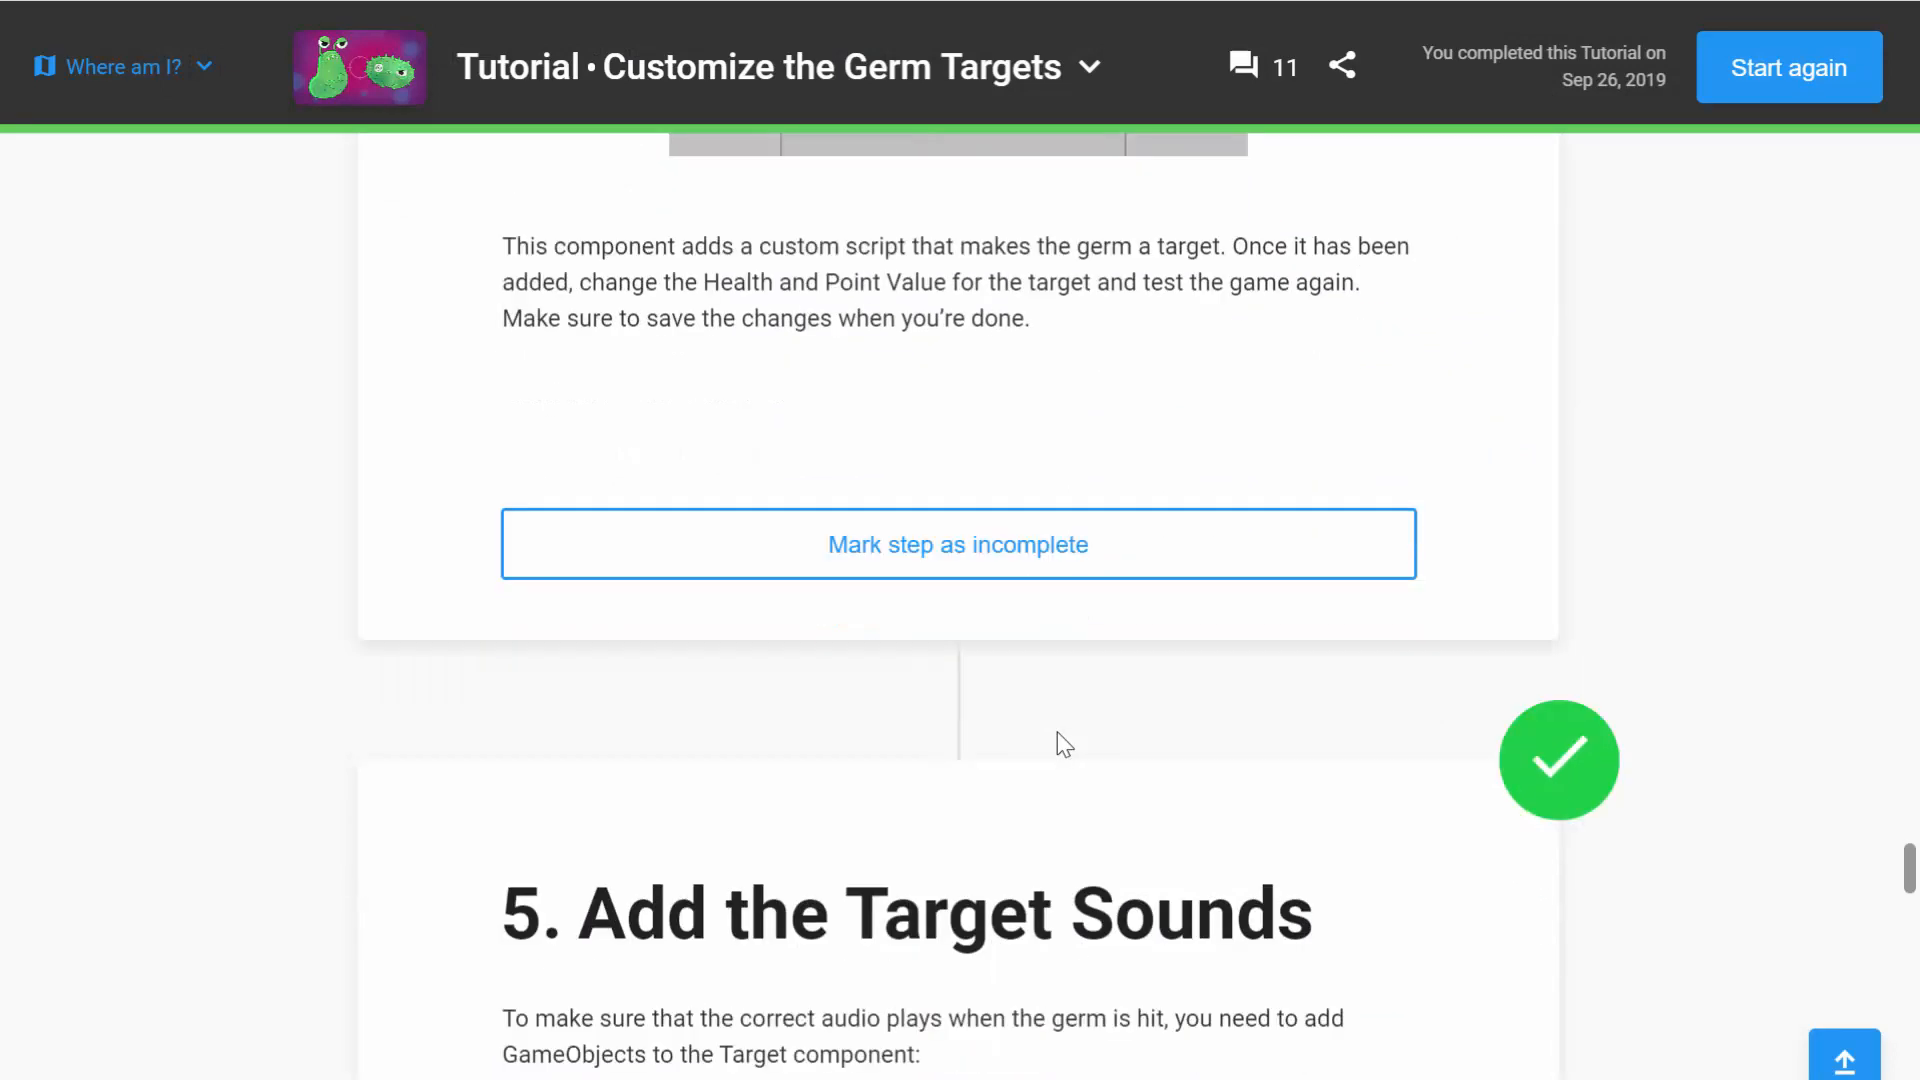
scroll(1038, 810, "down", 3)
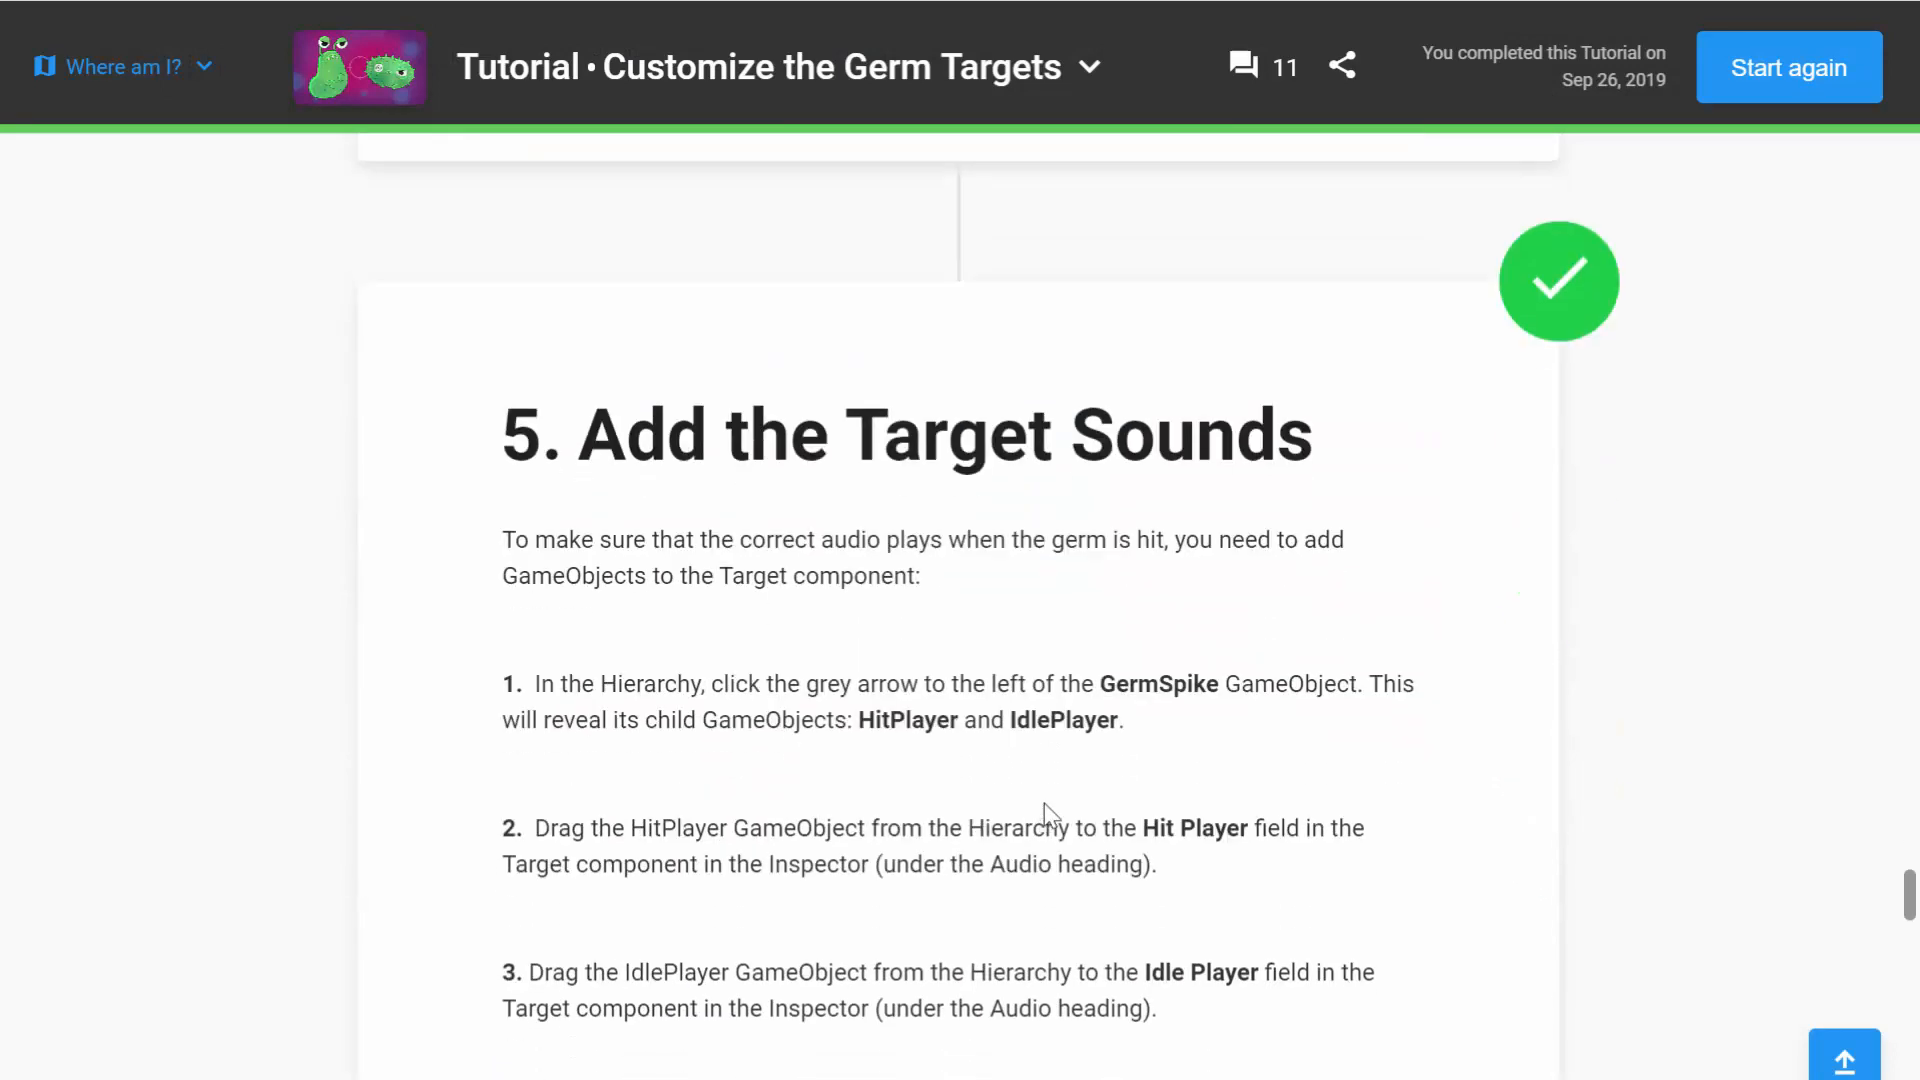
scroll(1128, 536, "up", 3)
scroll(1128, 538, "up", 3)
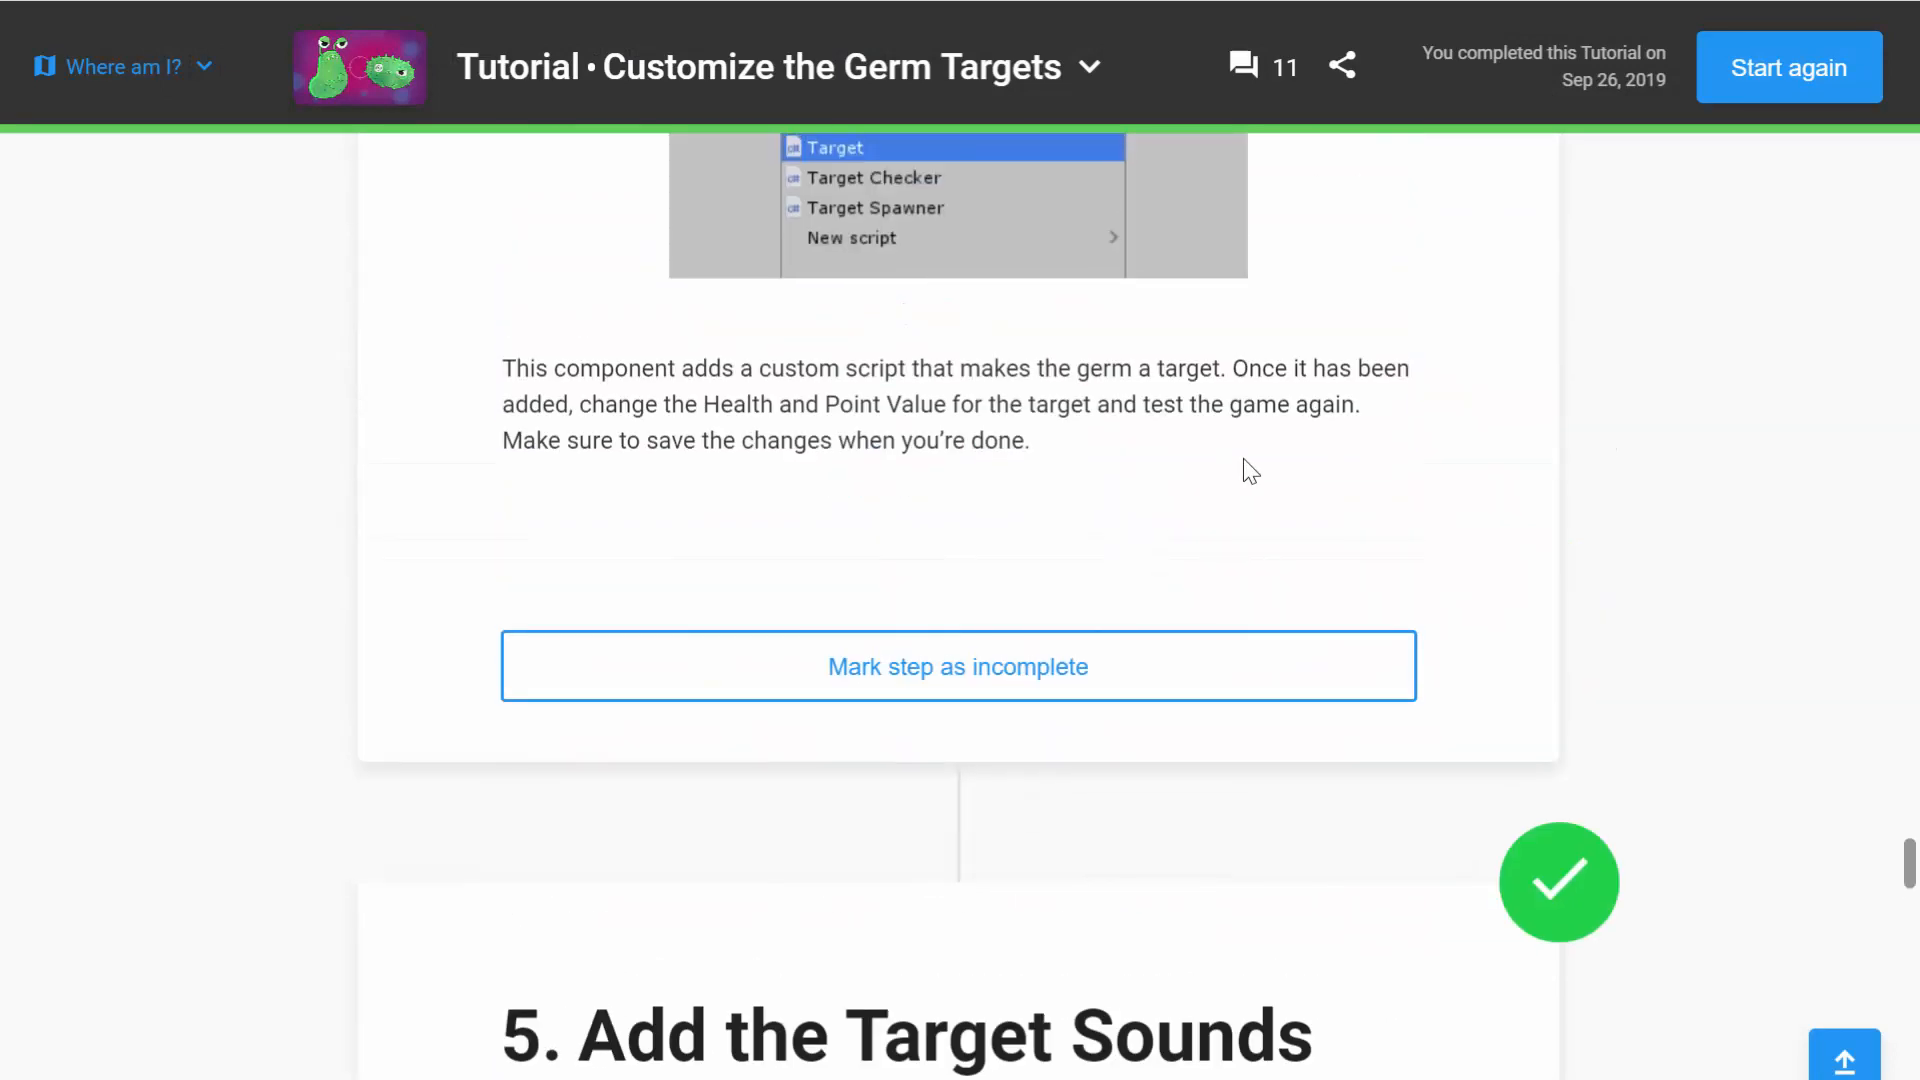
Step: Switch to Unity to save the level1 scene, and switch to the Git Bash window
key("alt+Tab")
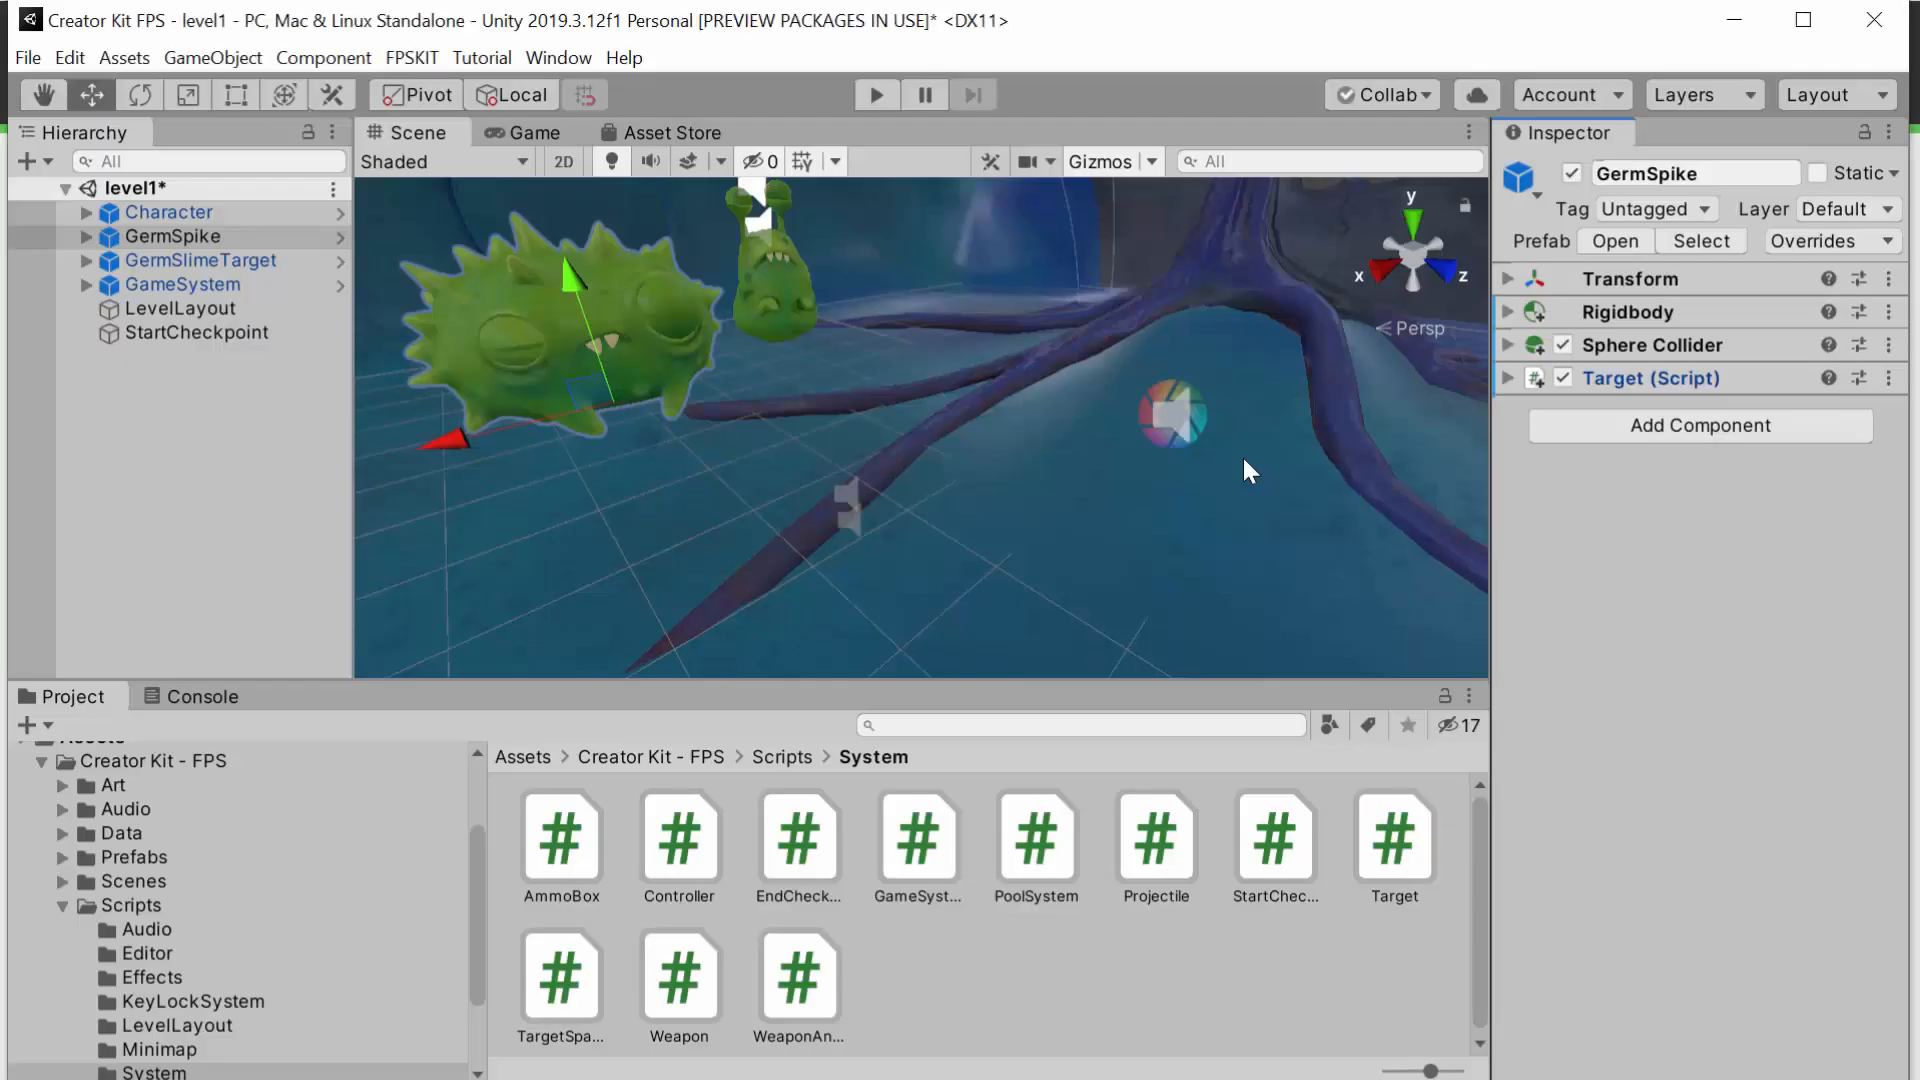
key("alt+Tab")
key("alt+Tab")
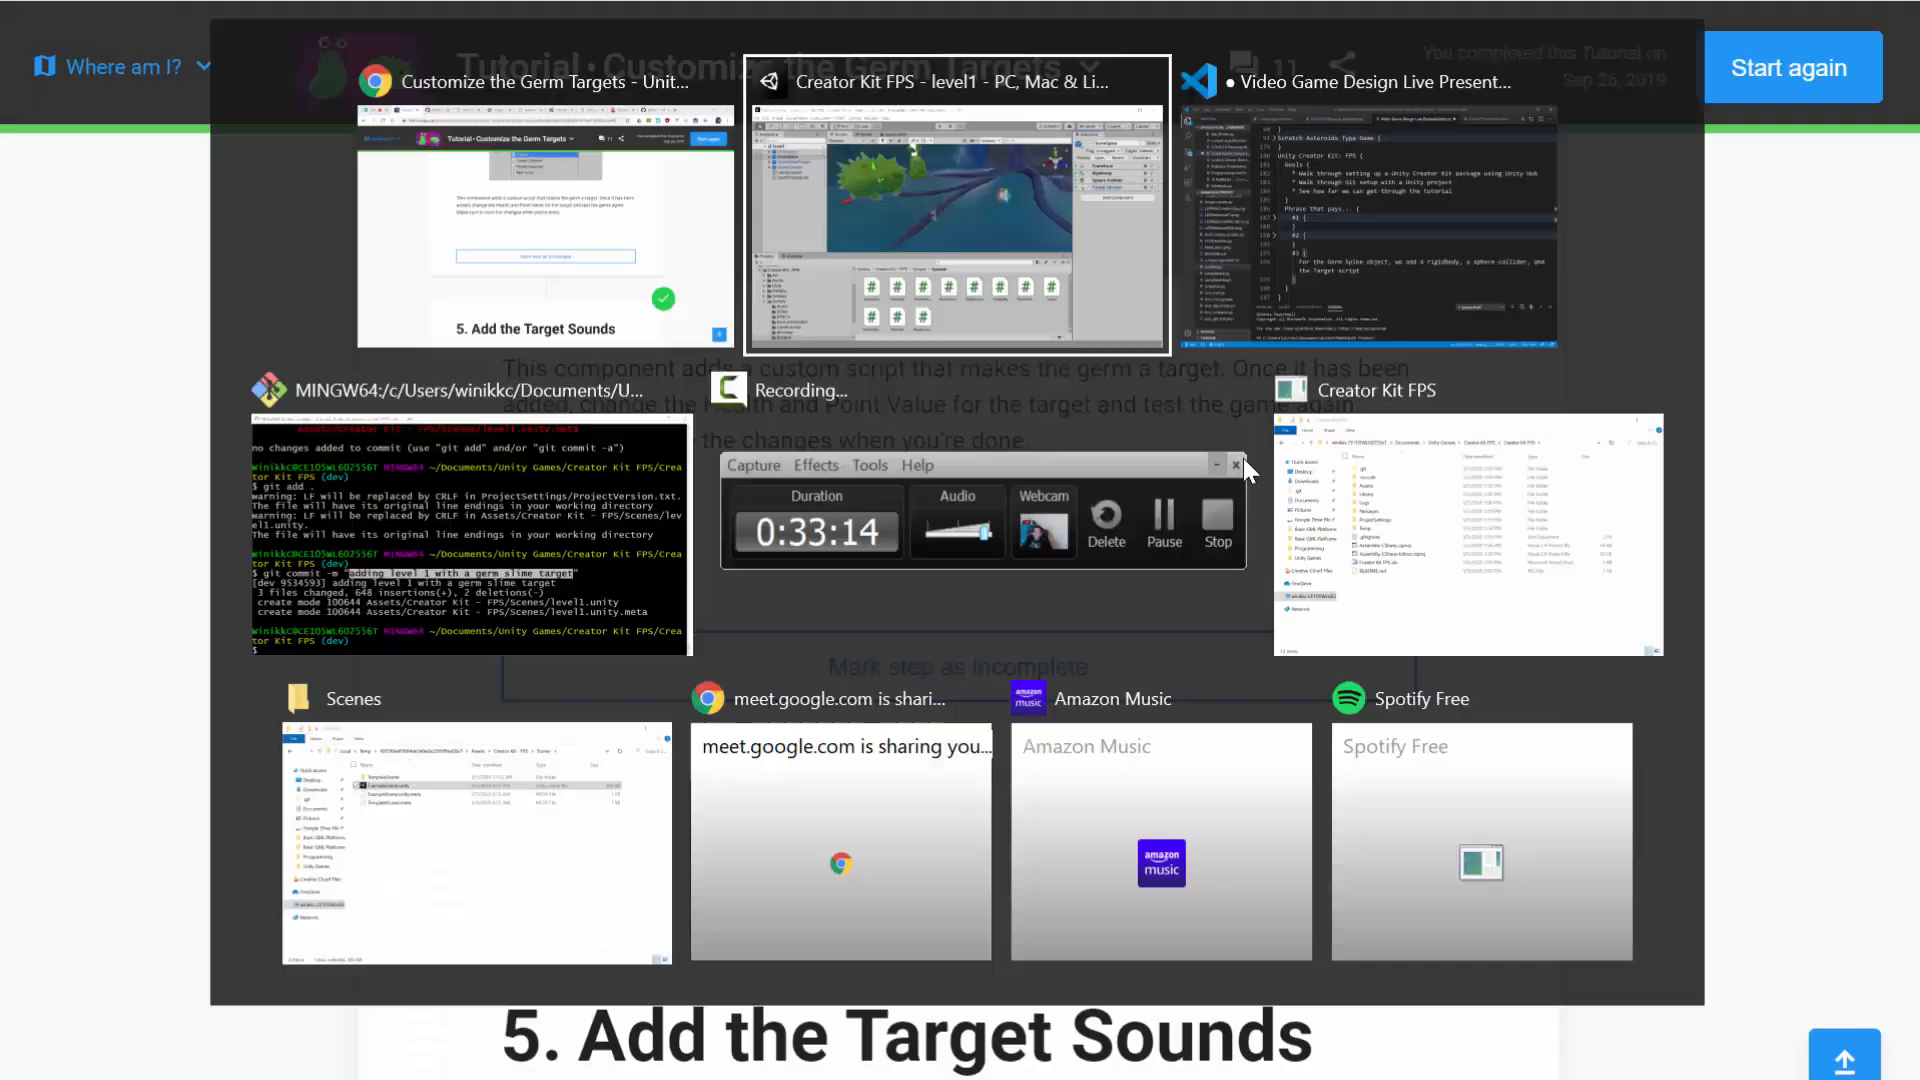
key("alt+Tab")
key("alt+Tab")
key("alt+Tab")
key("alt+Tab")
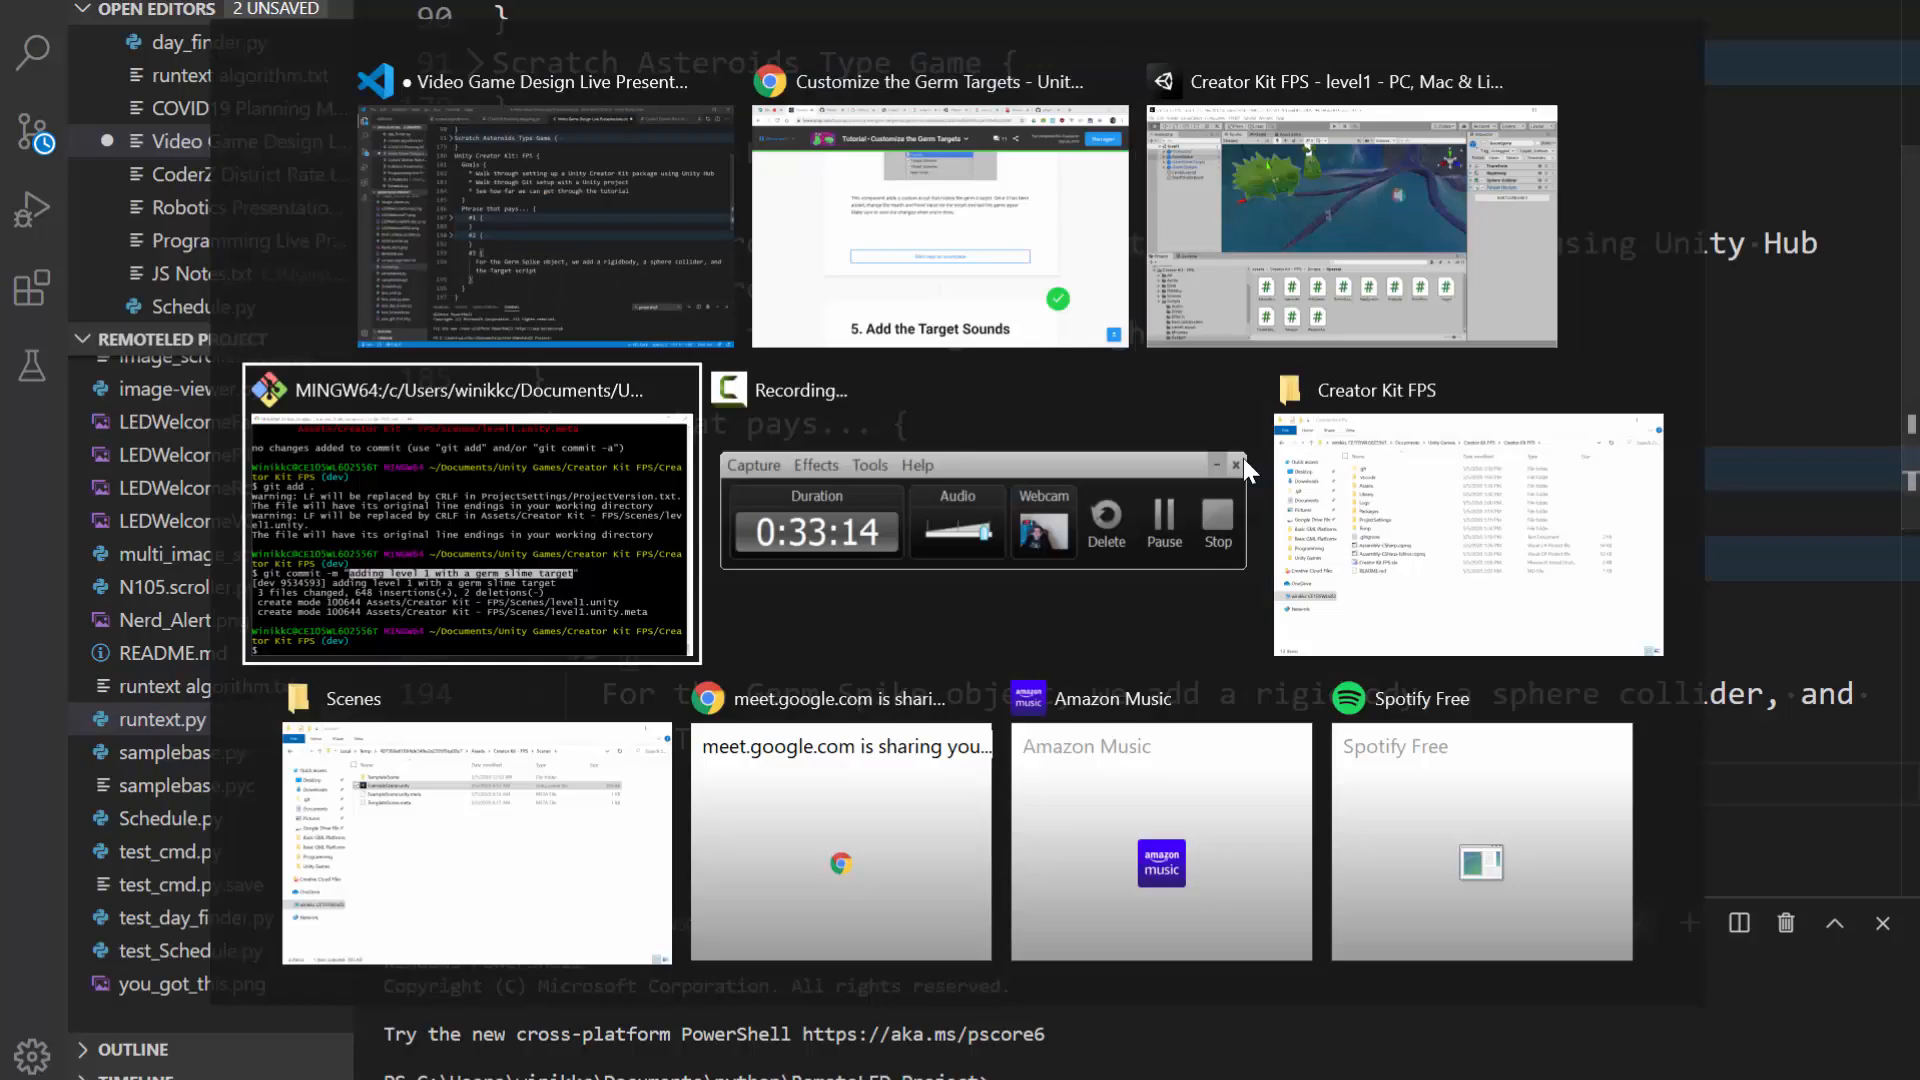
Step: Stage all project changes by running "git add ." in the Creator Kit FPS repository
type("git a")
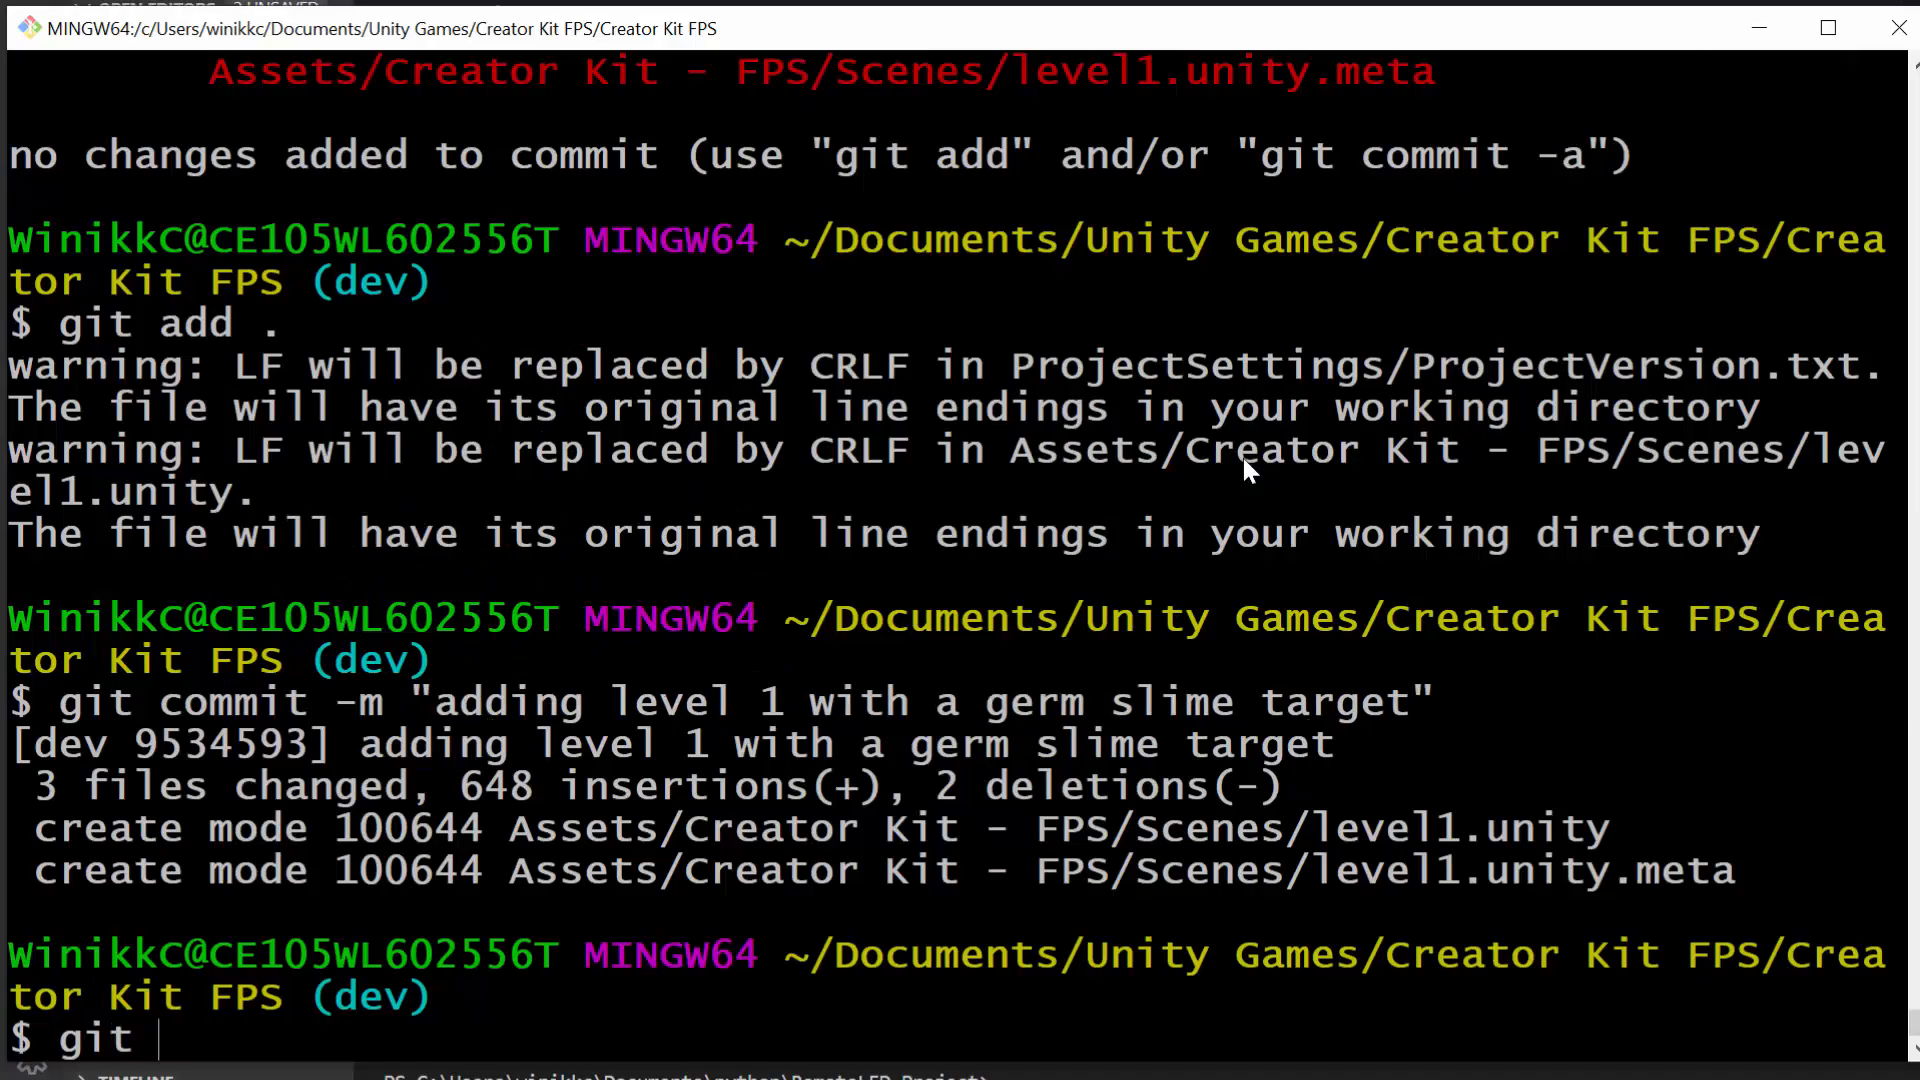
key("BackSpace")
key("BackSpace")
key("BackSpace")
key("BackSpace")
key("BackSpace")
key("Up")
key("Up")
key("Return")
Step: Recall the previous git commit command and replace "slime" with "spike" in its message
key("Up")
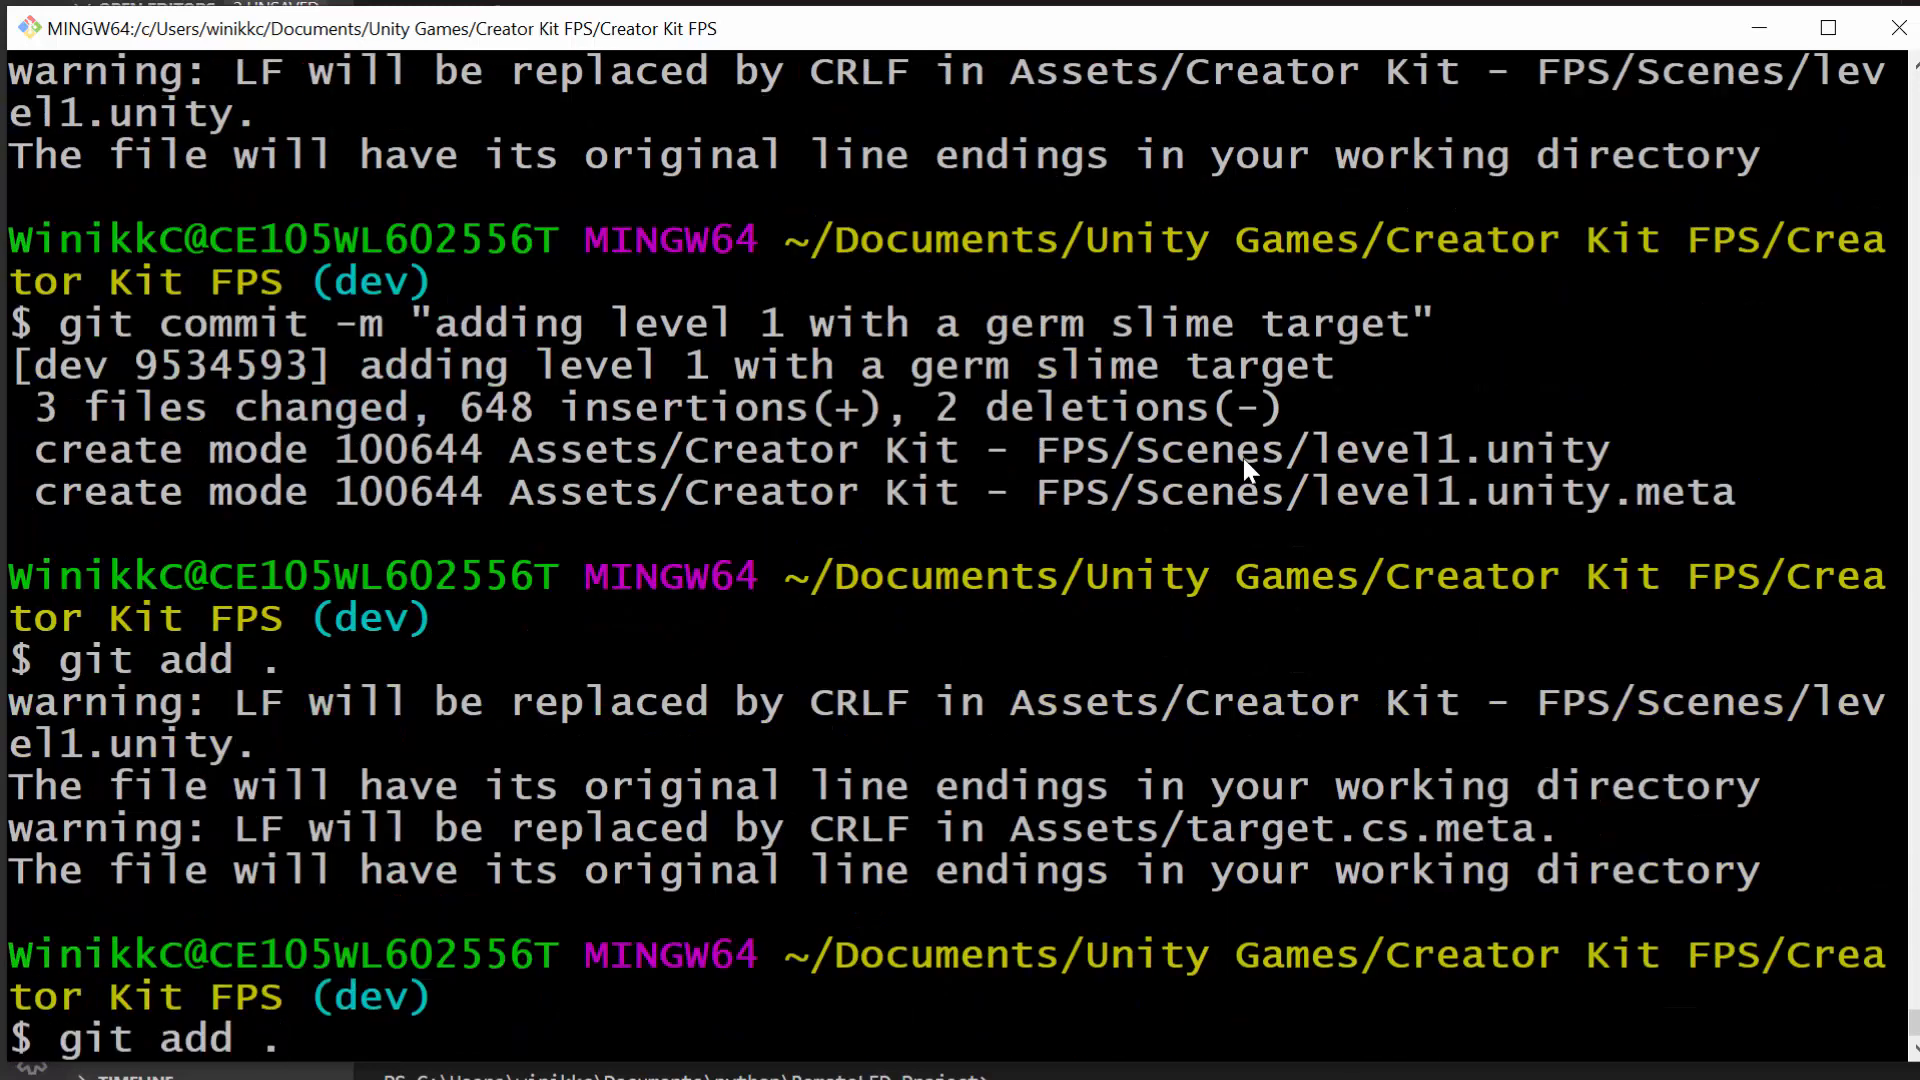
key("Up")
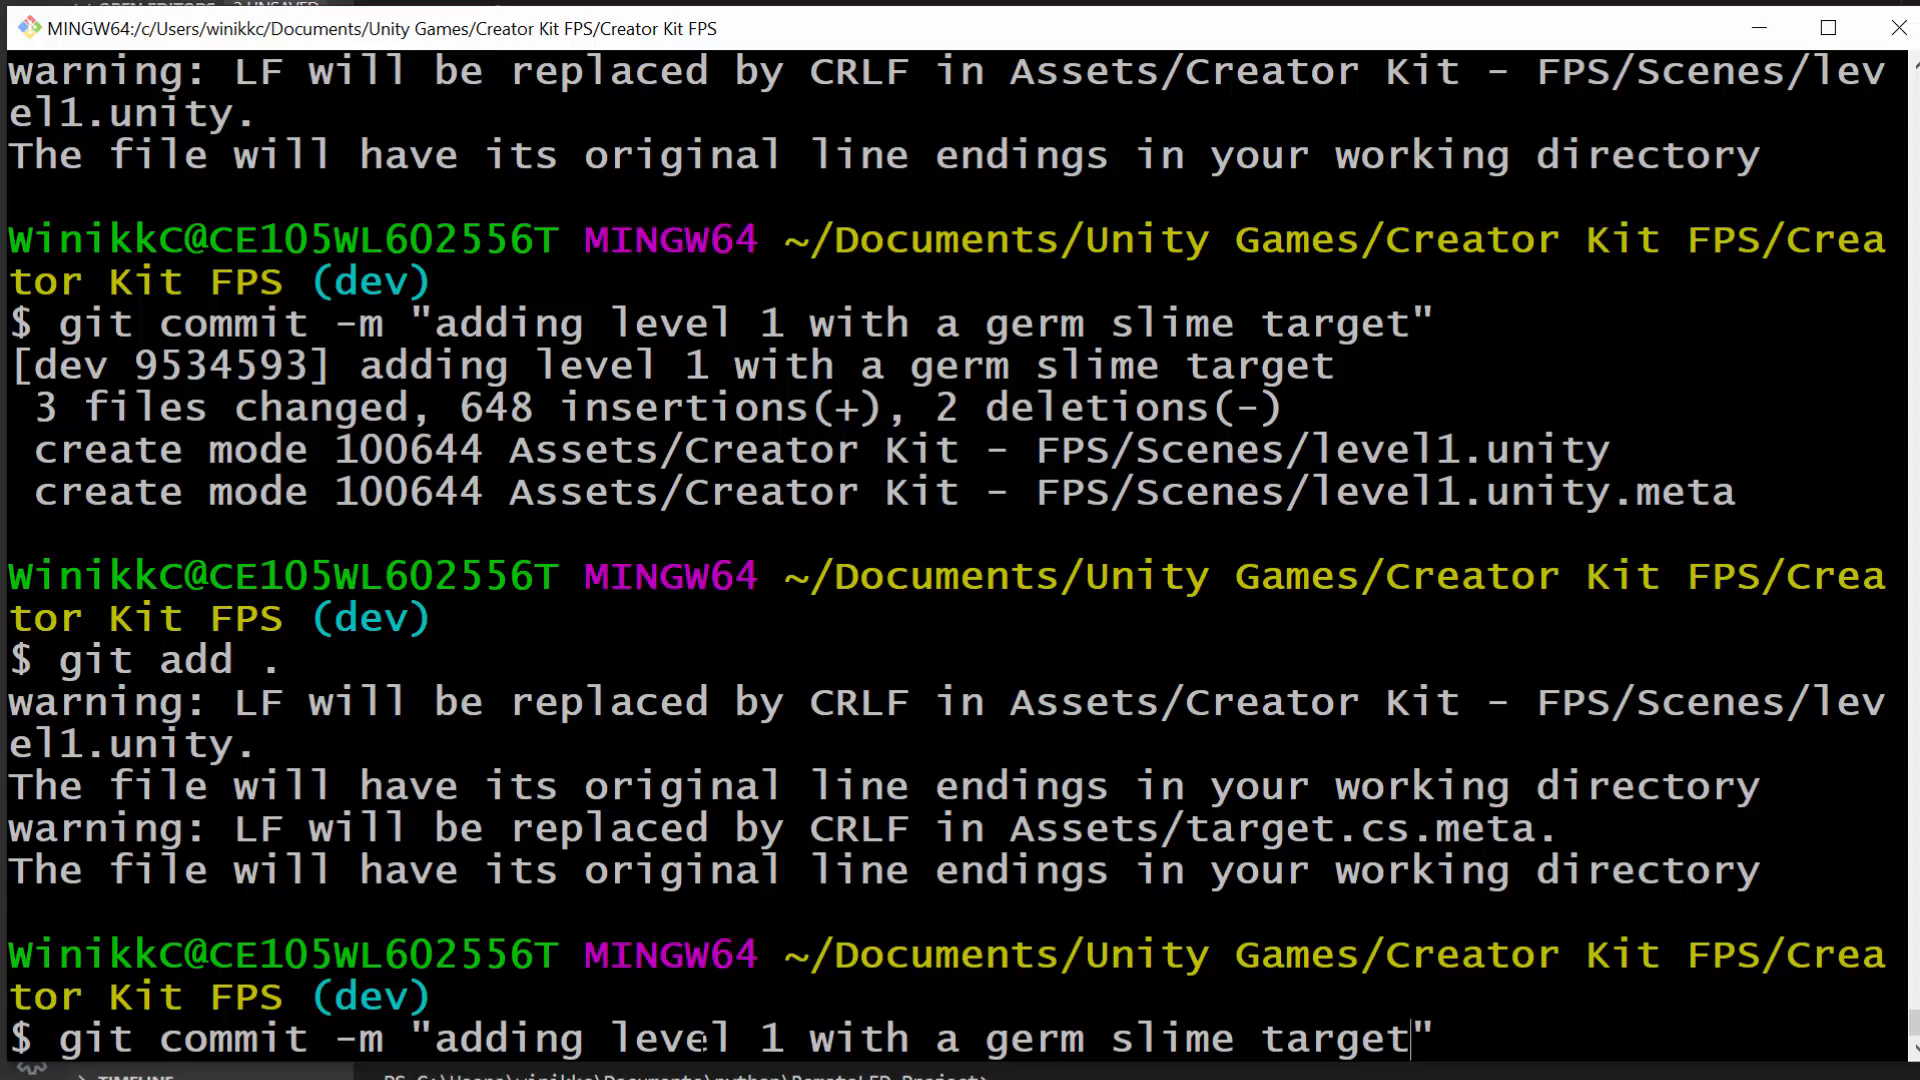
left_click_drag(703, 1042, 1010, 1047)
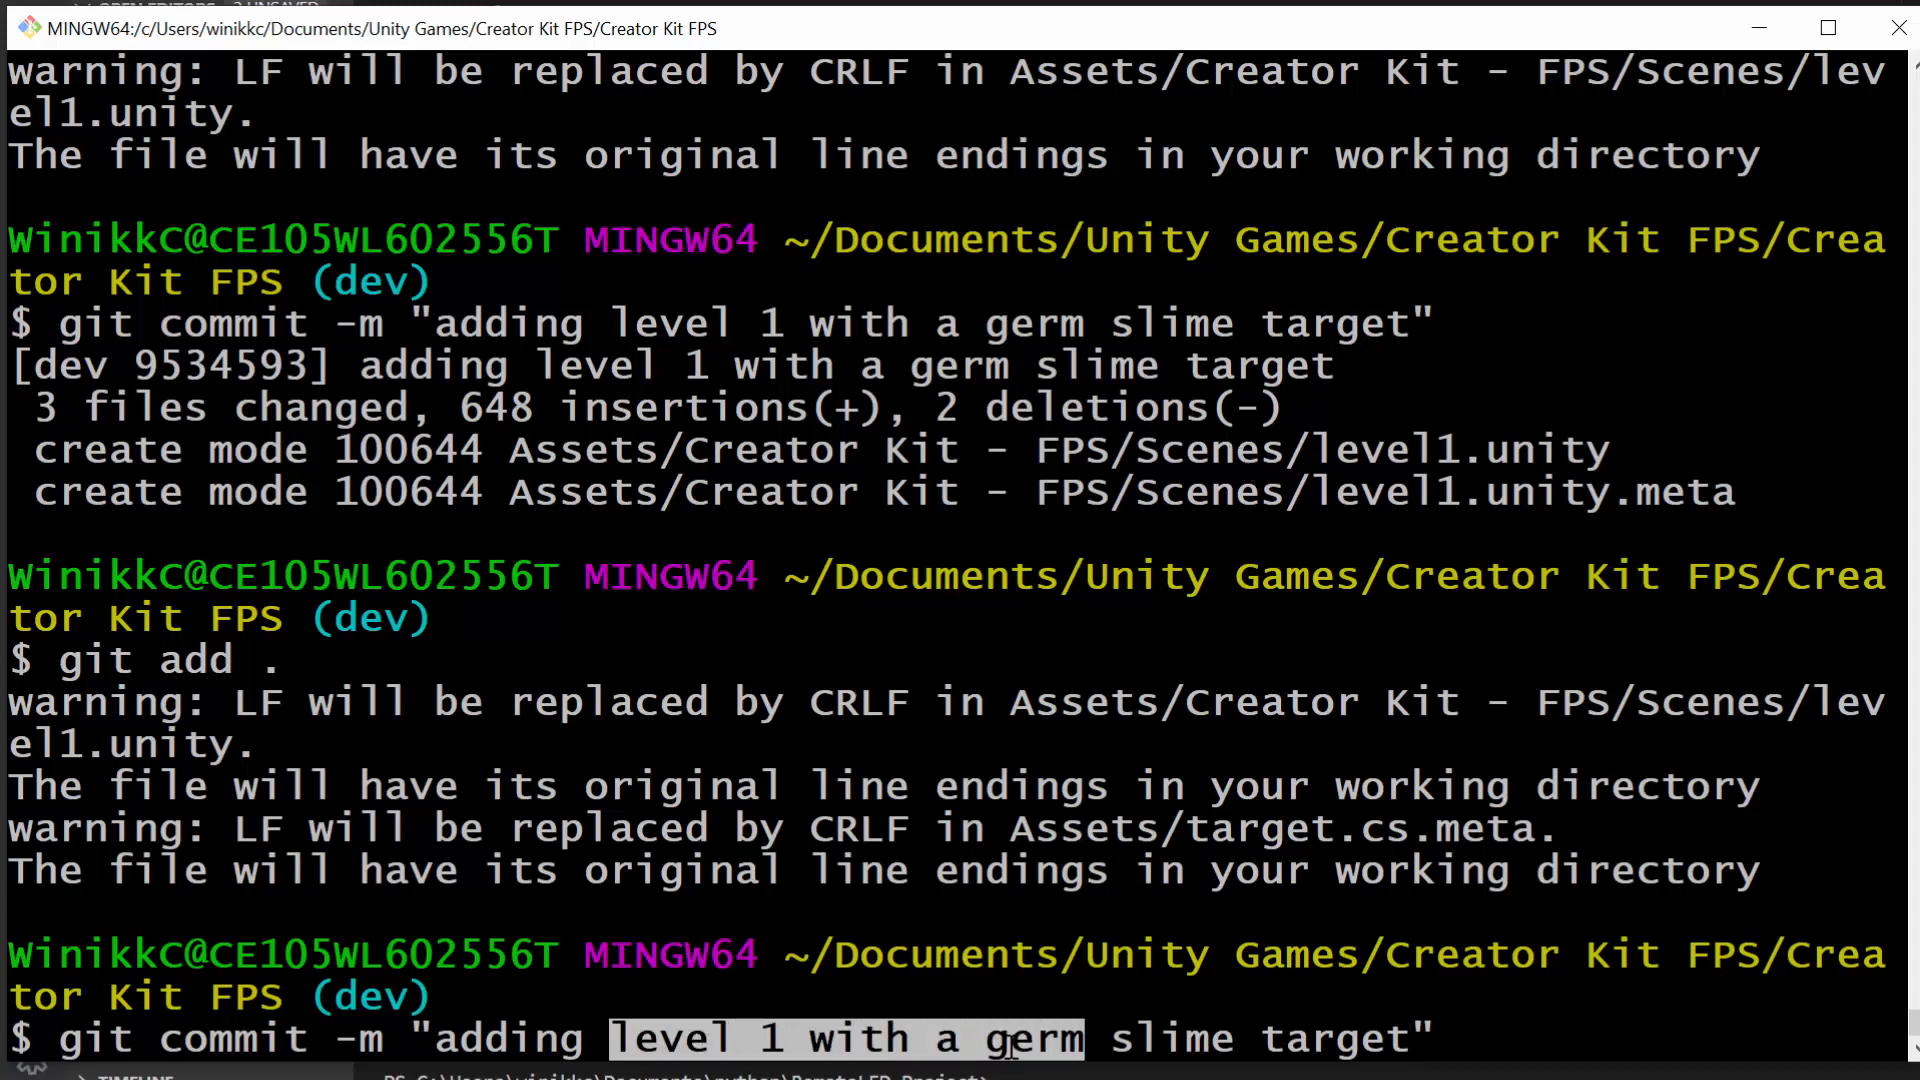
type("ger")
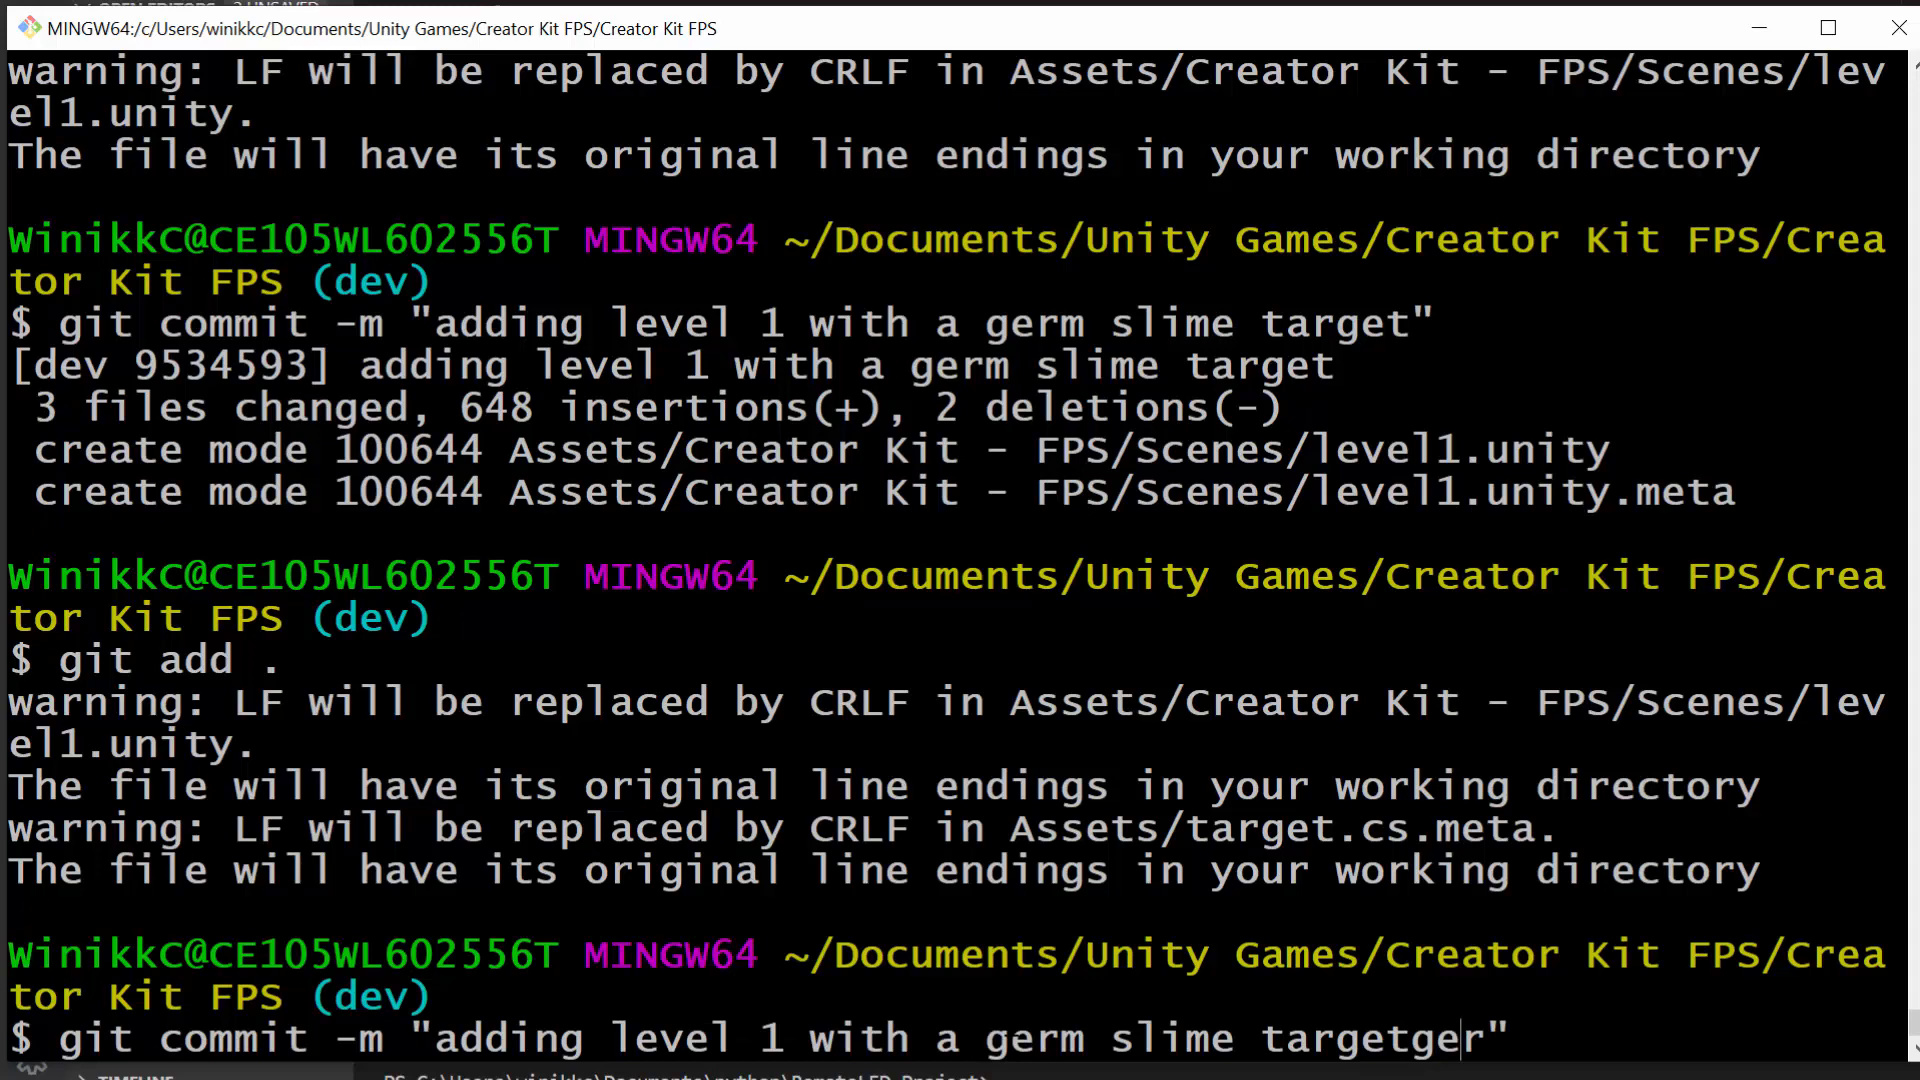
key("Delete")
key("BackSpace")
key("BackSpace")
key("BackSpace")
key("BackSpace")
key("BackSpace")
key("BackSpace")
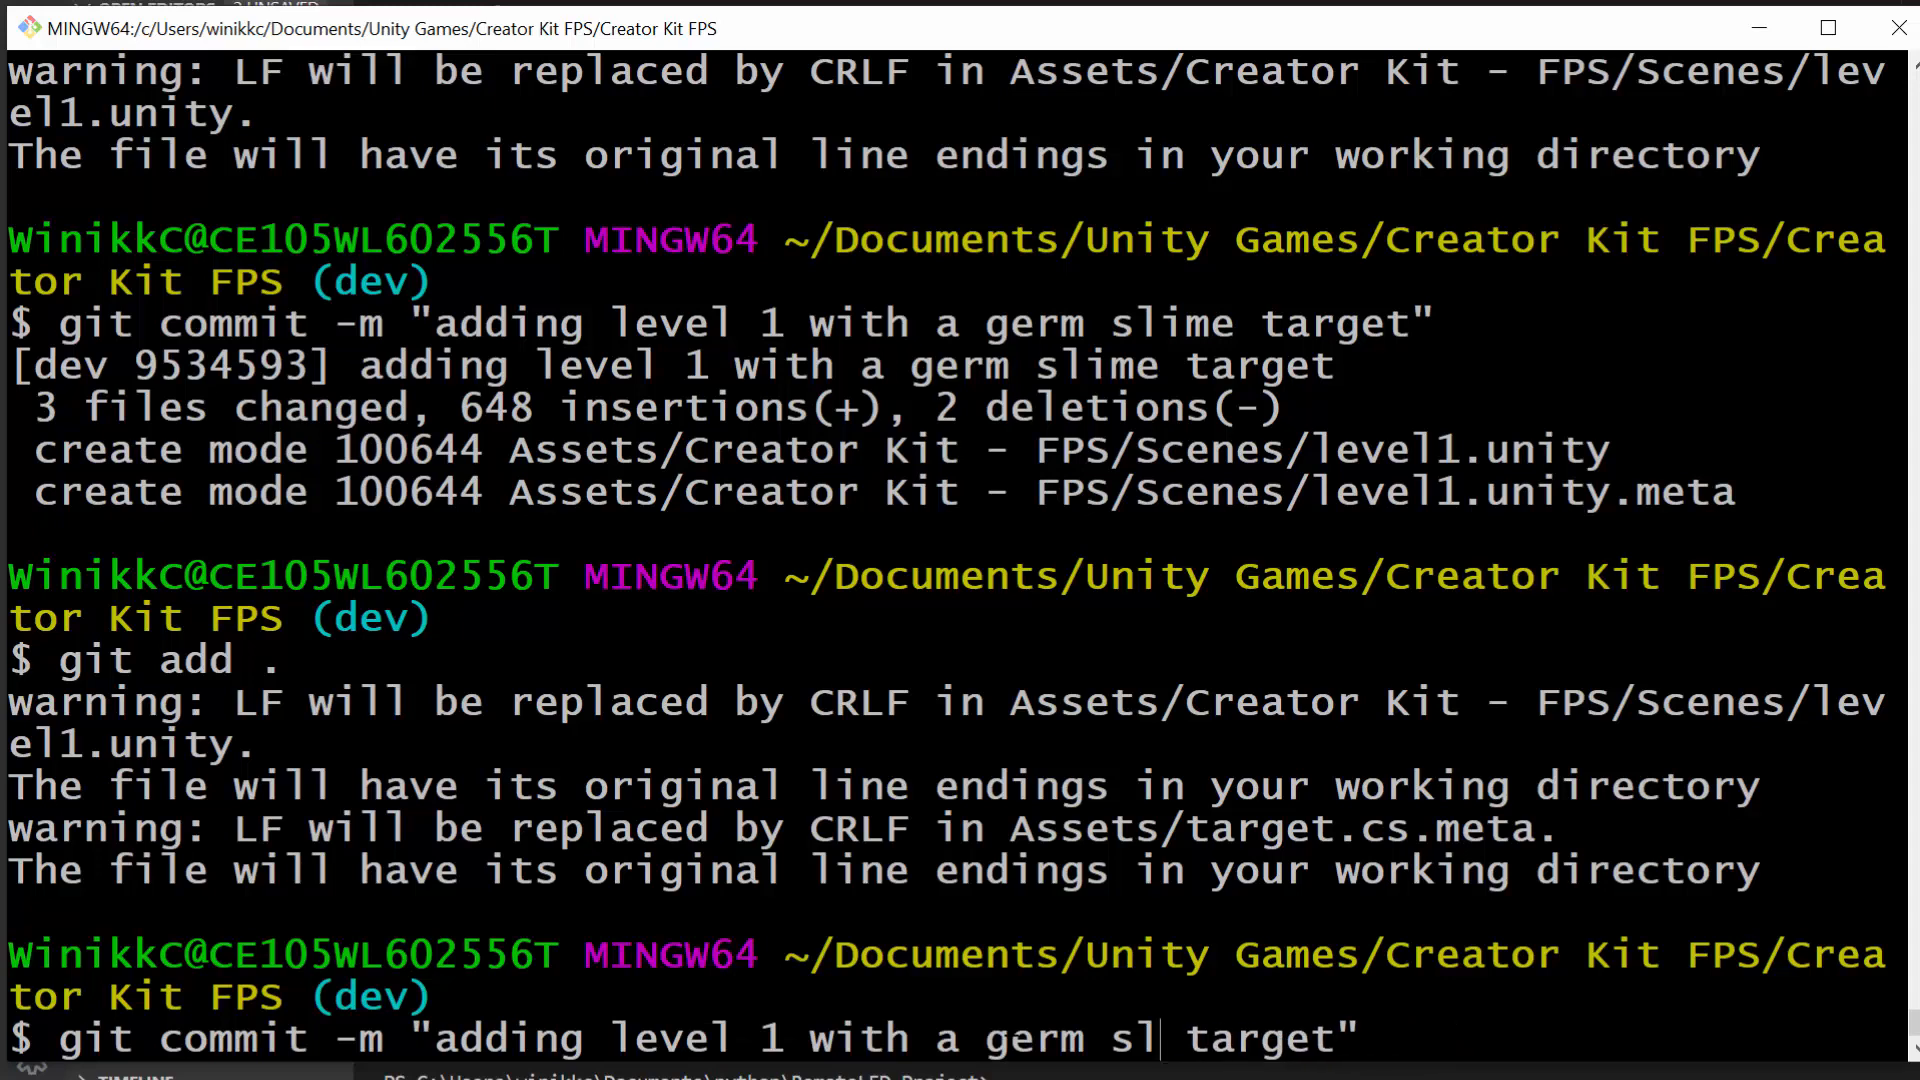
type("[o")
key("BackSpace")
key("BackSpace")
type("pike")
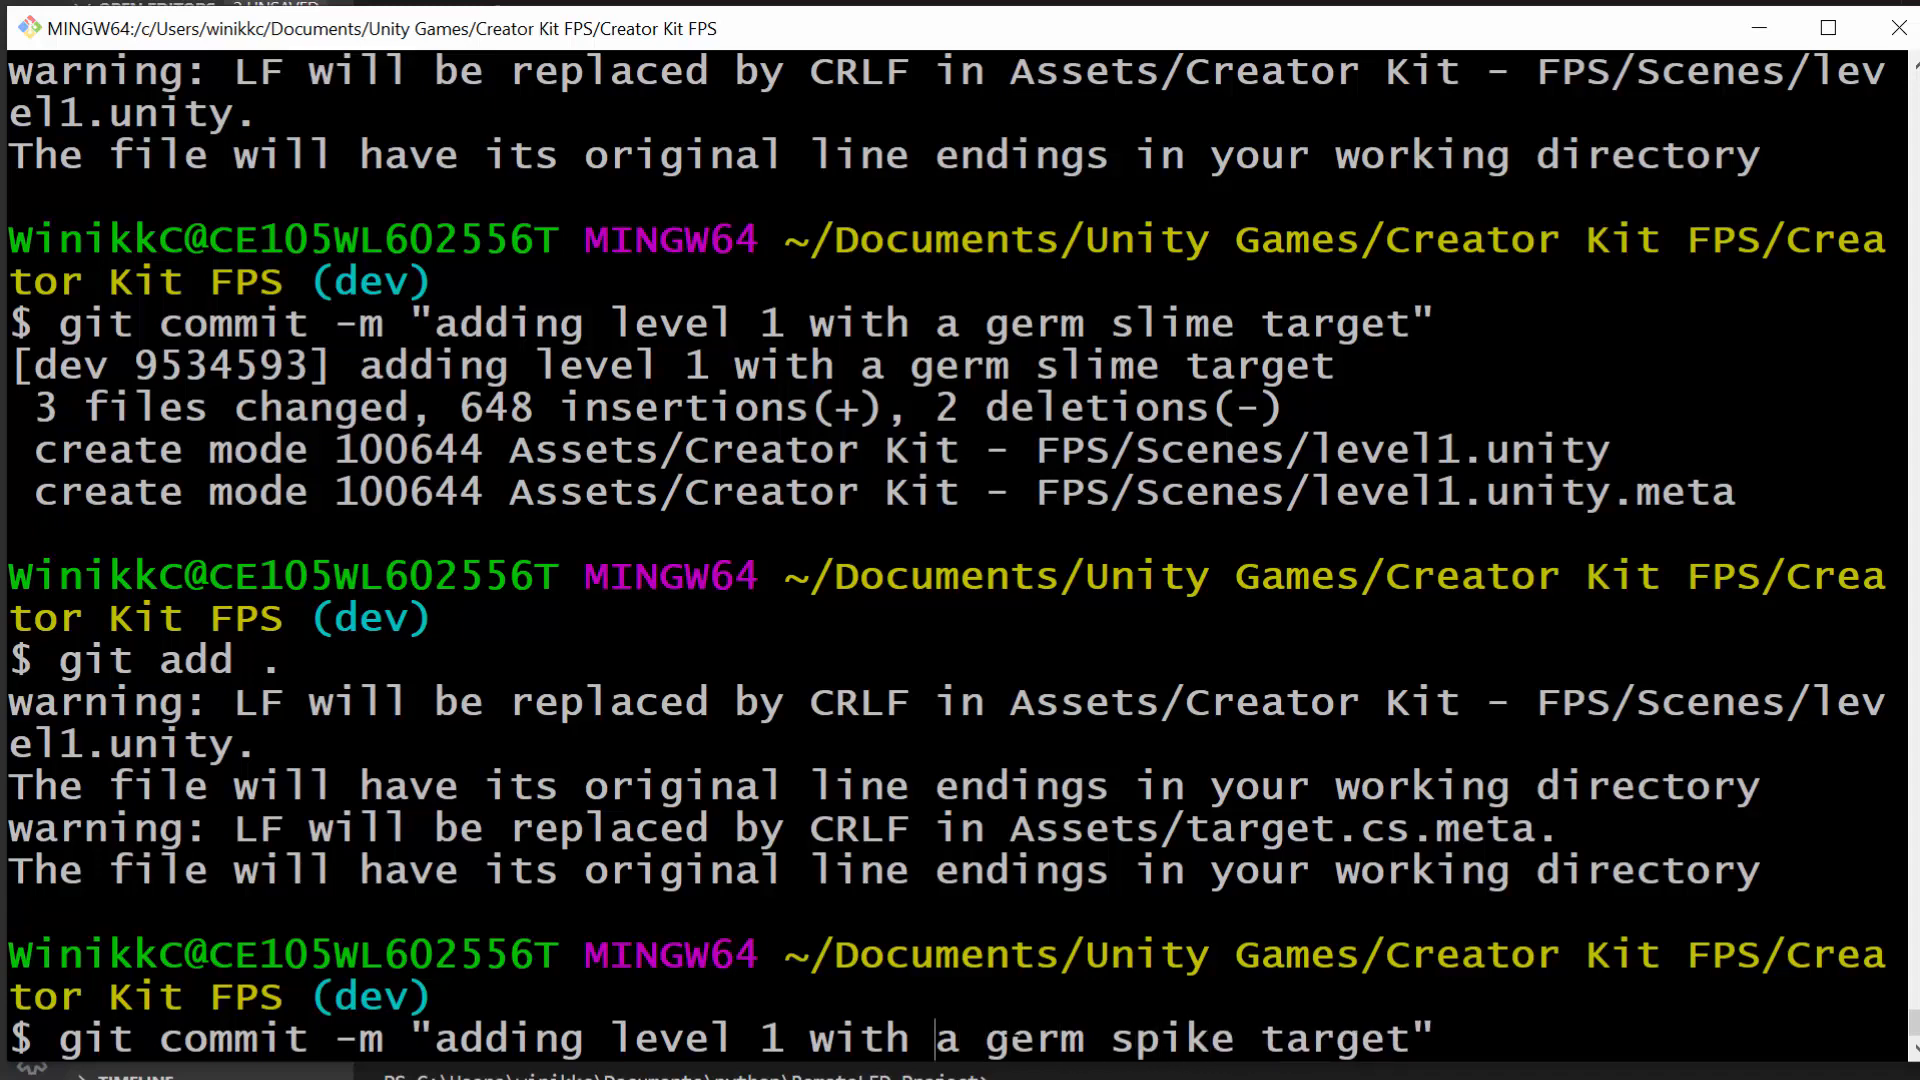
Step: Shorten the commit message to "adding a germ spike target" by removing "level 1 with", and run the commit
key("BackSpace")
key("BackSpace")
key("BackSpace")
key("BackSpace")
key("BackSpace")
key("BackSpace")
key("BackSpace")
key("BackSpace")
key("BackSpace")
key("BackSpace")
key("BackSpace")
key("BackSpace")
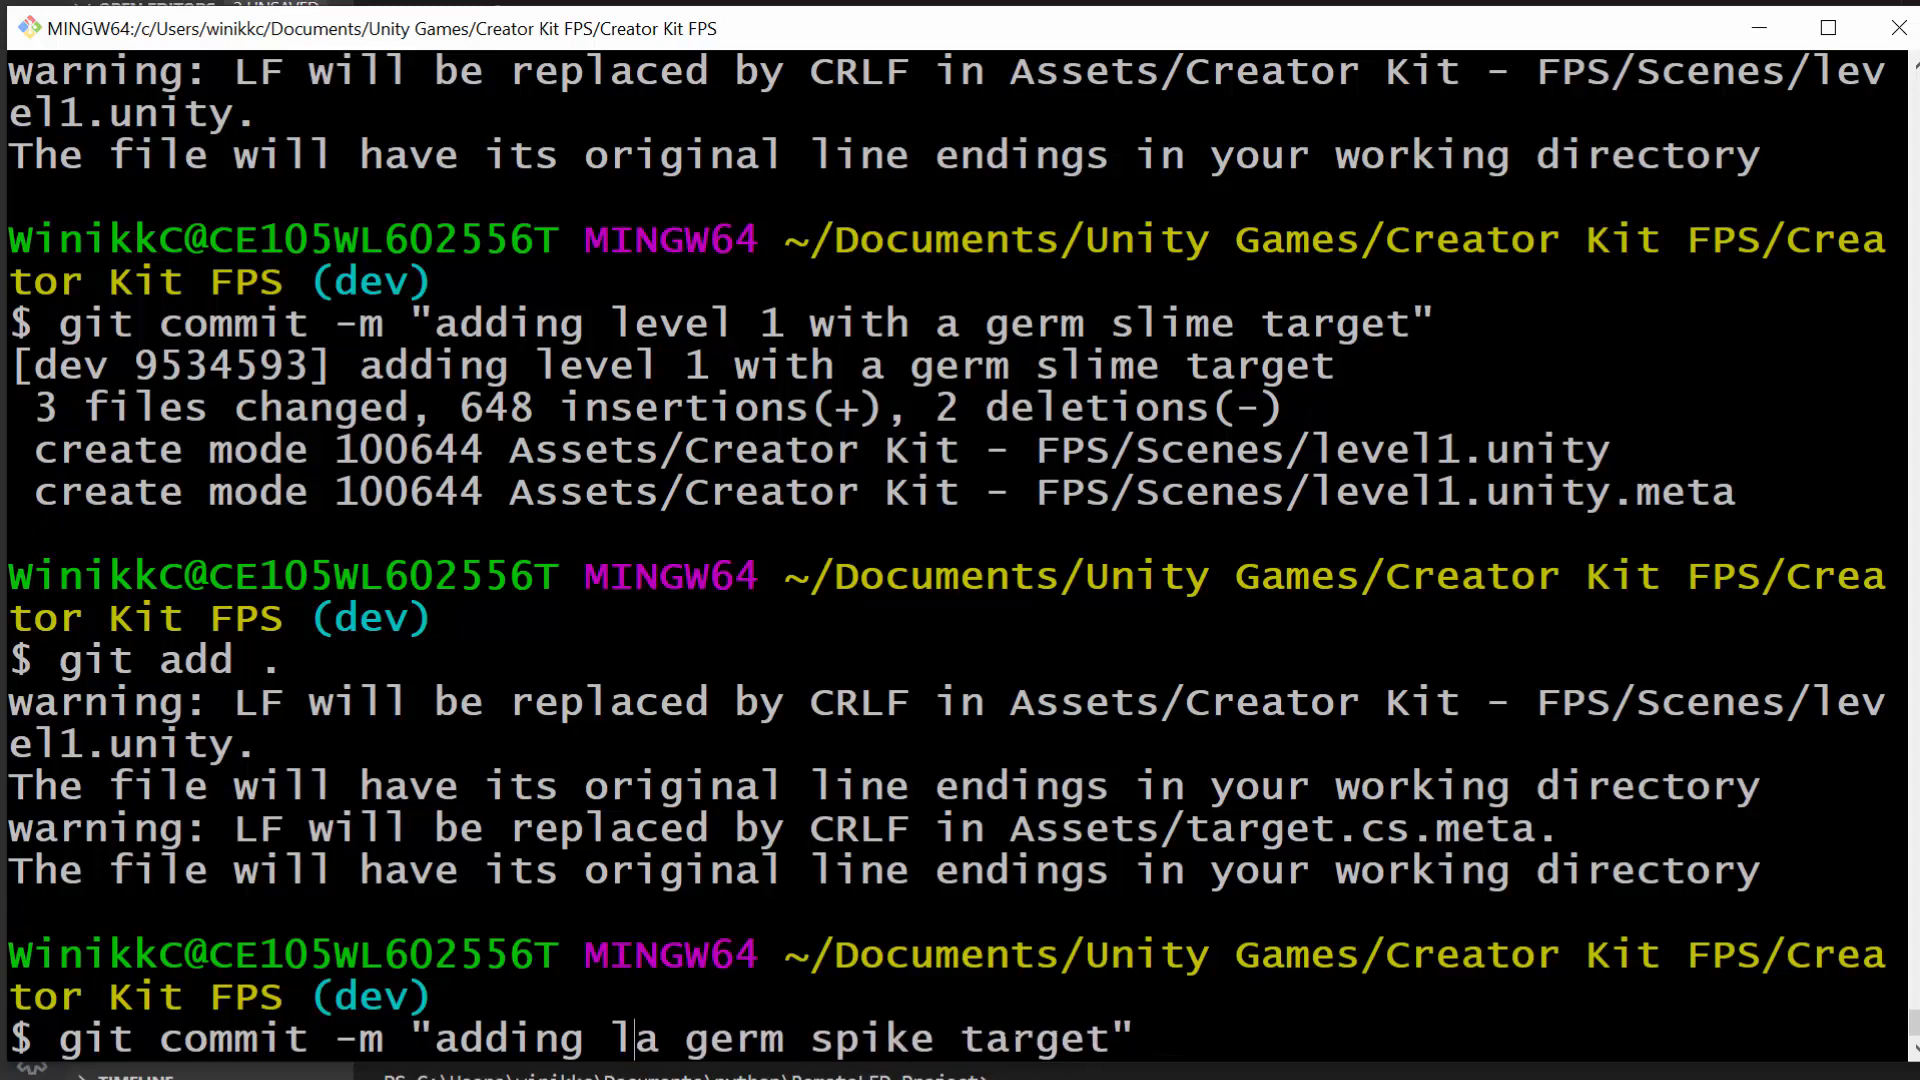
key("BackSpace")
key("Return")
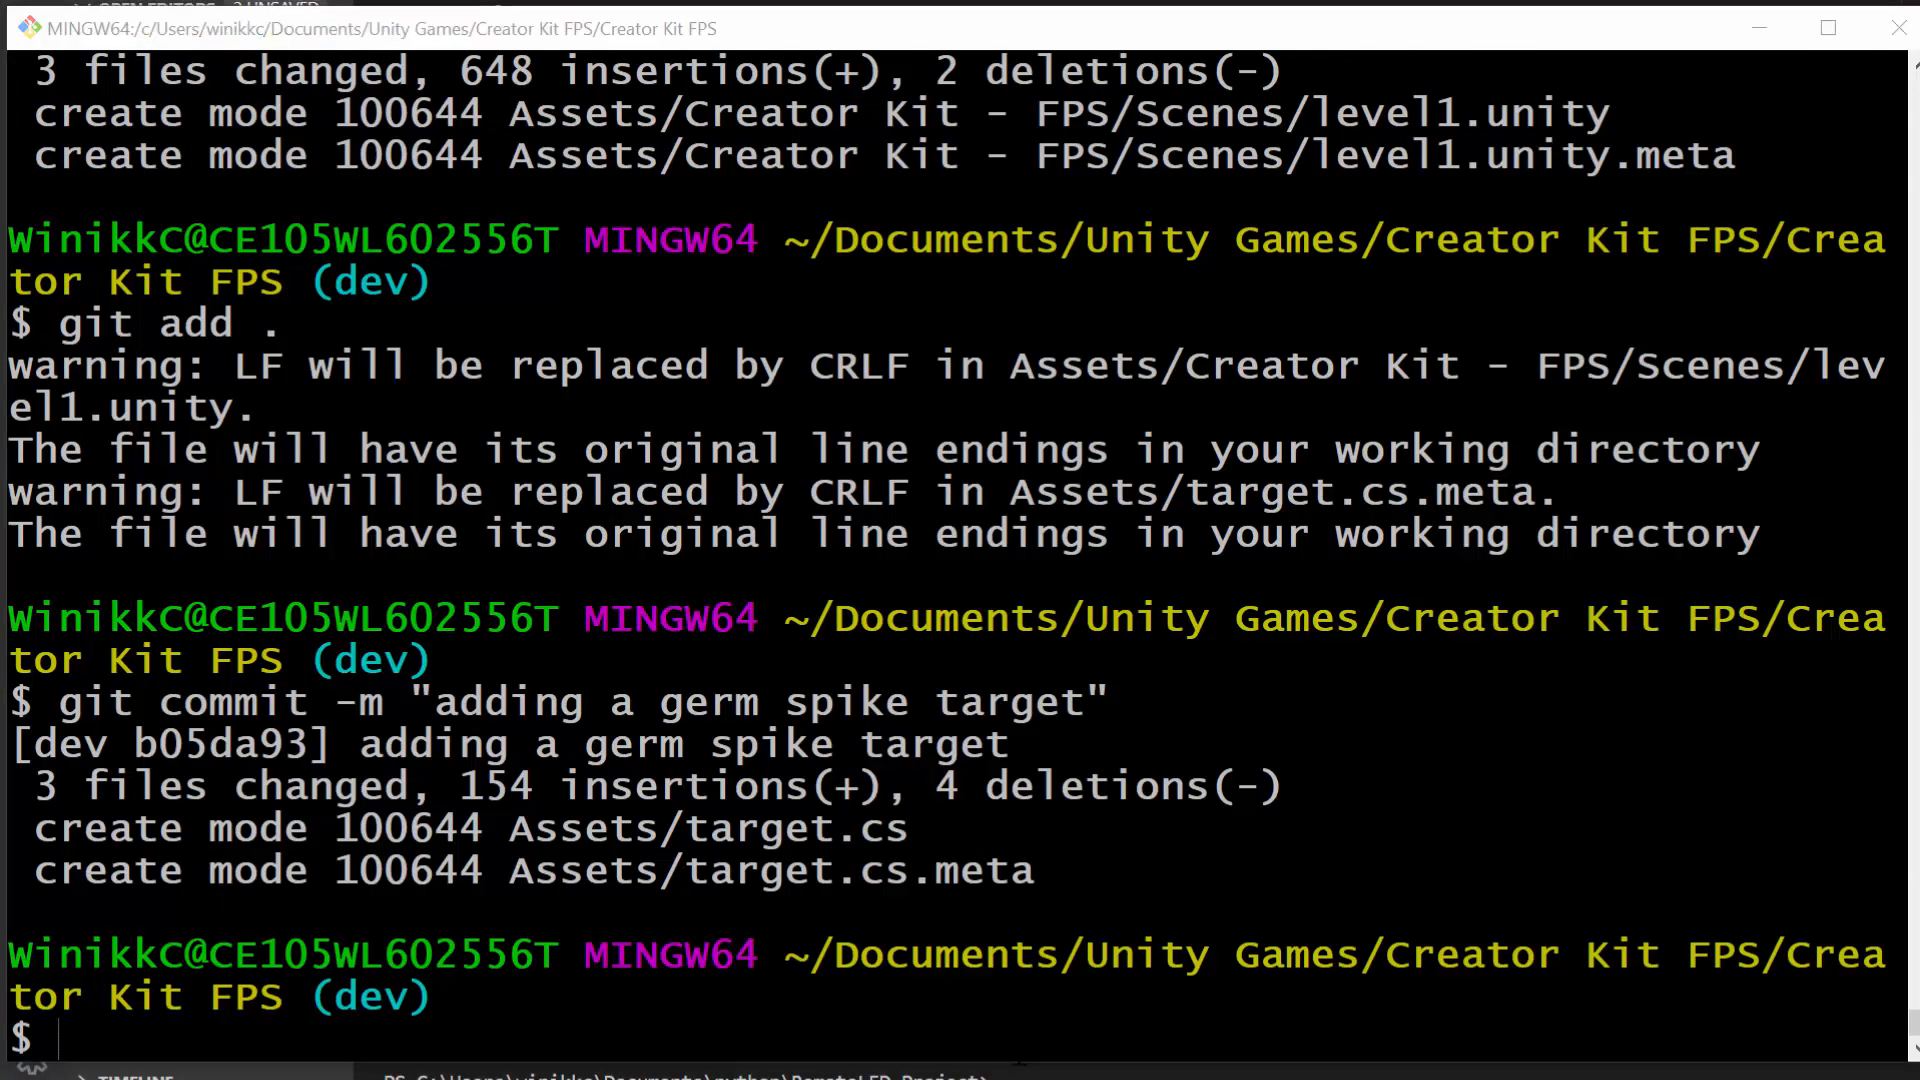
Step: Switch to the VS Code notes, collapse phrase #3 and add an empty "#4 { }" block below it
key("alt+Tab")
key("alt+Tab")
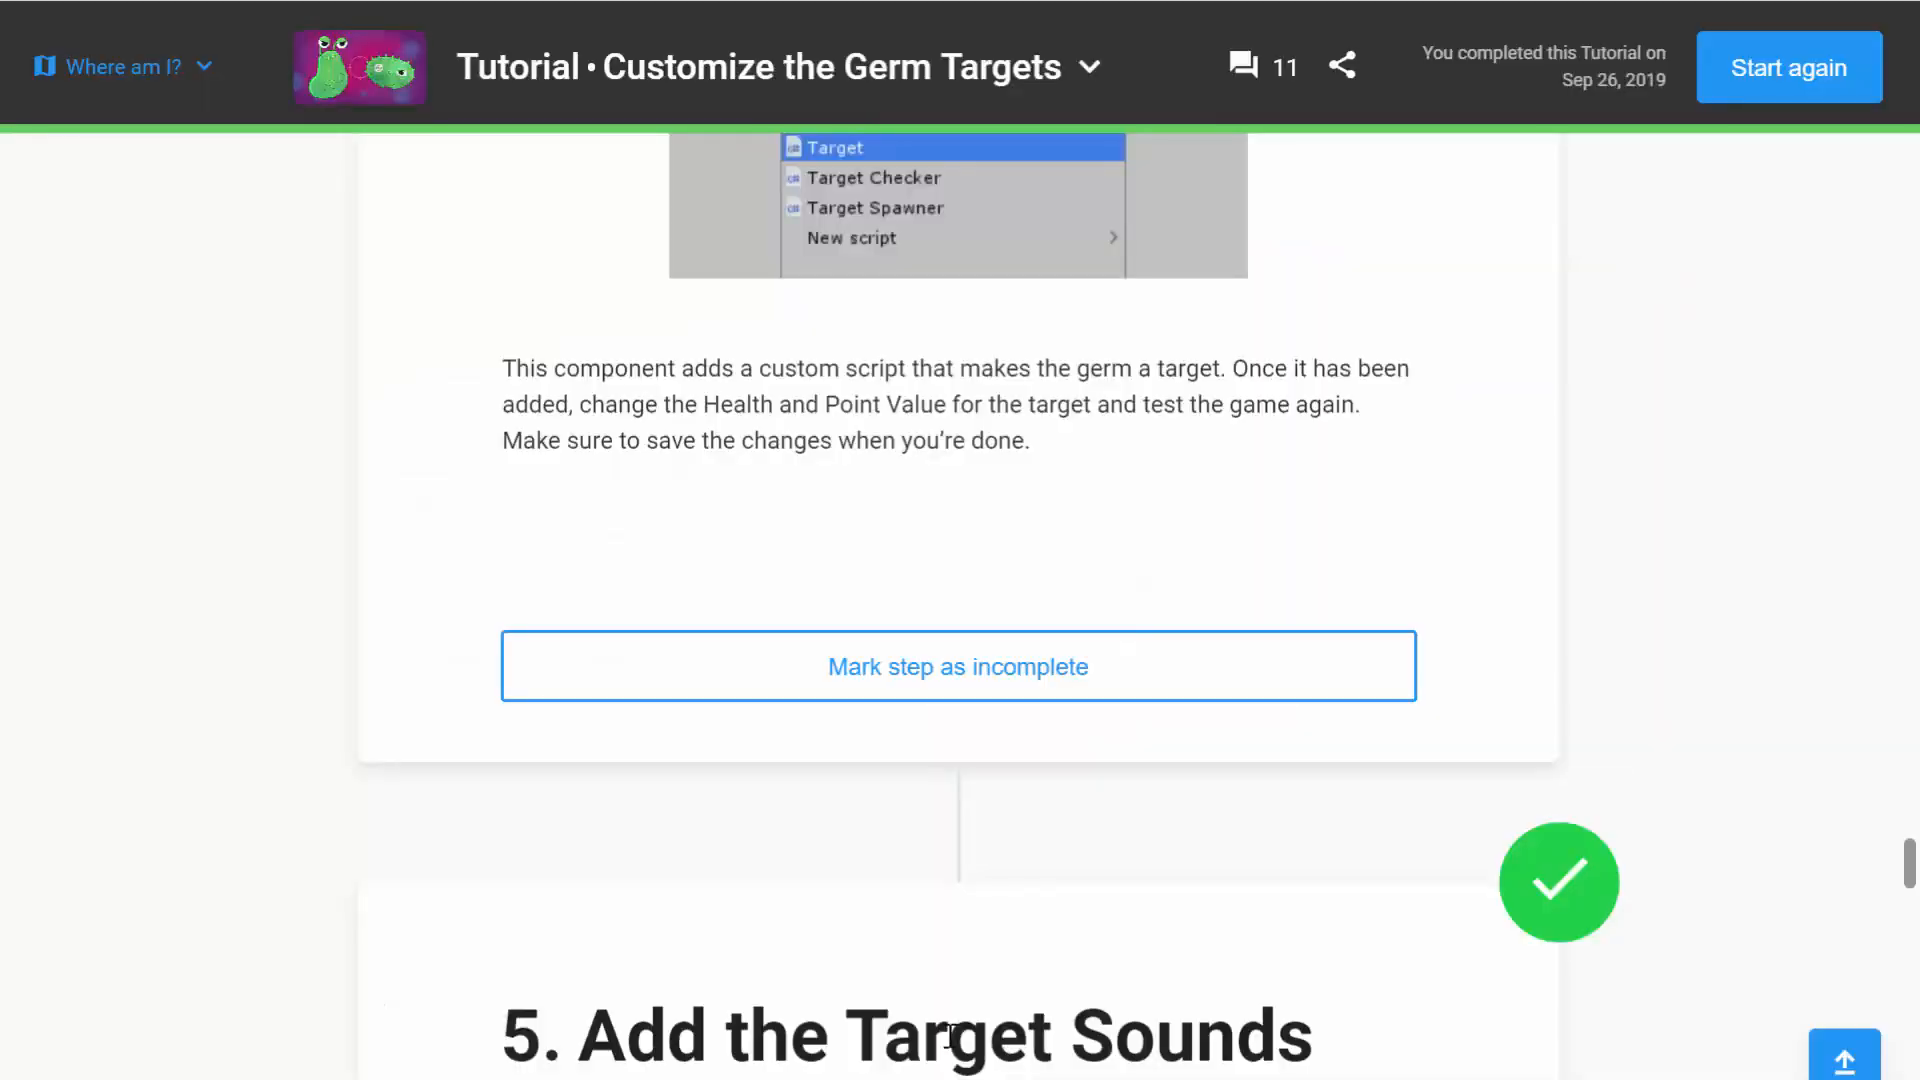
key("alt+Tab")
left_click(475, 649)
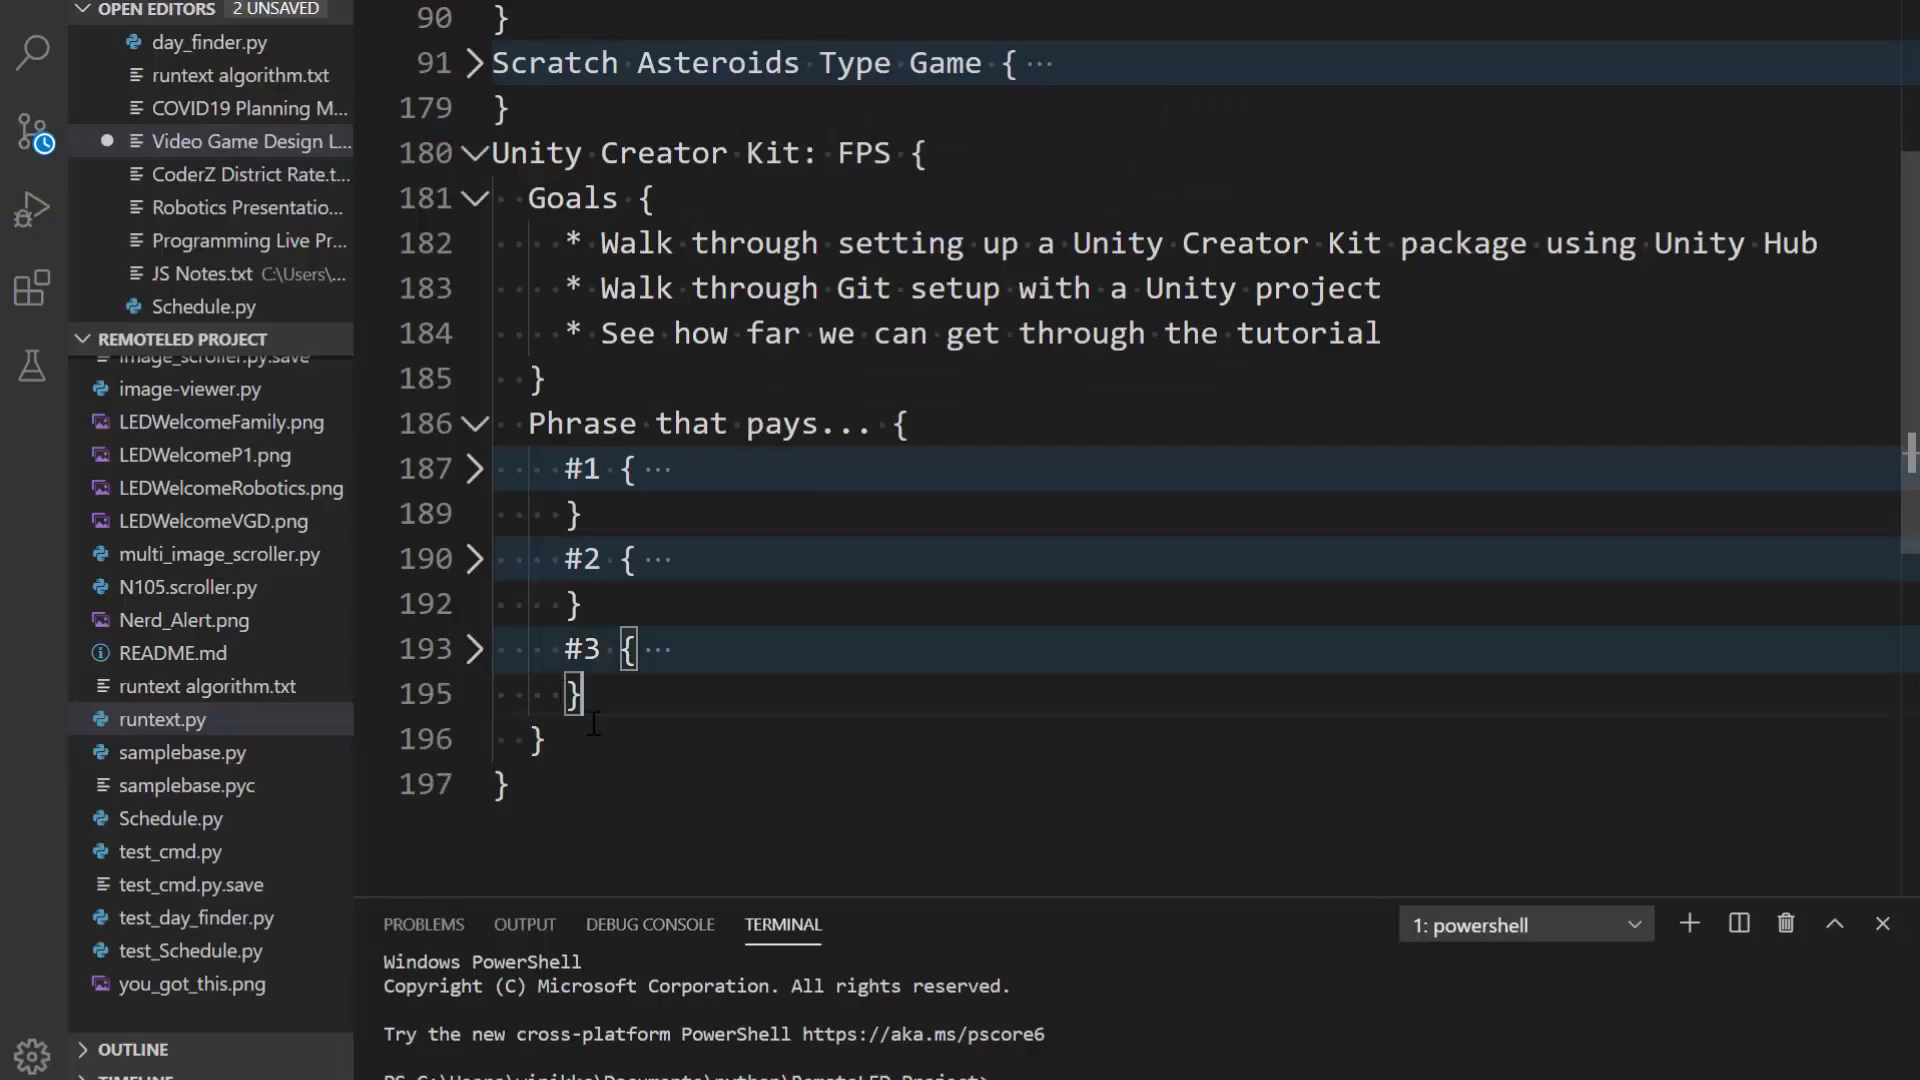
key("Return")
type("#")
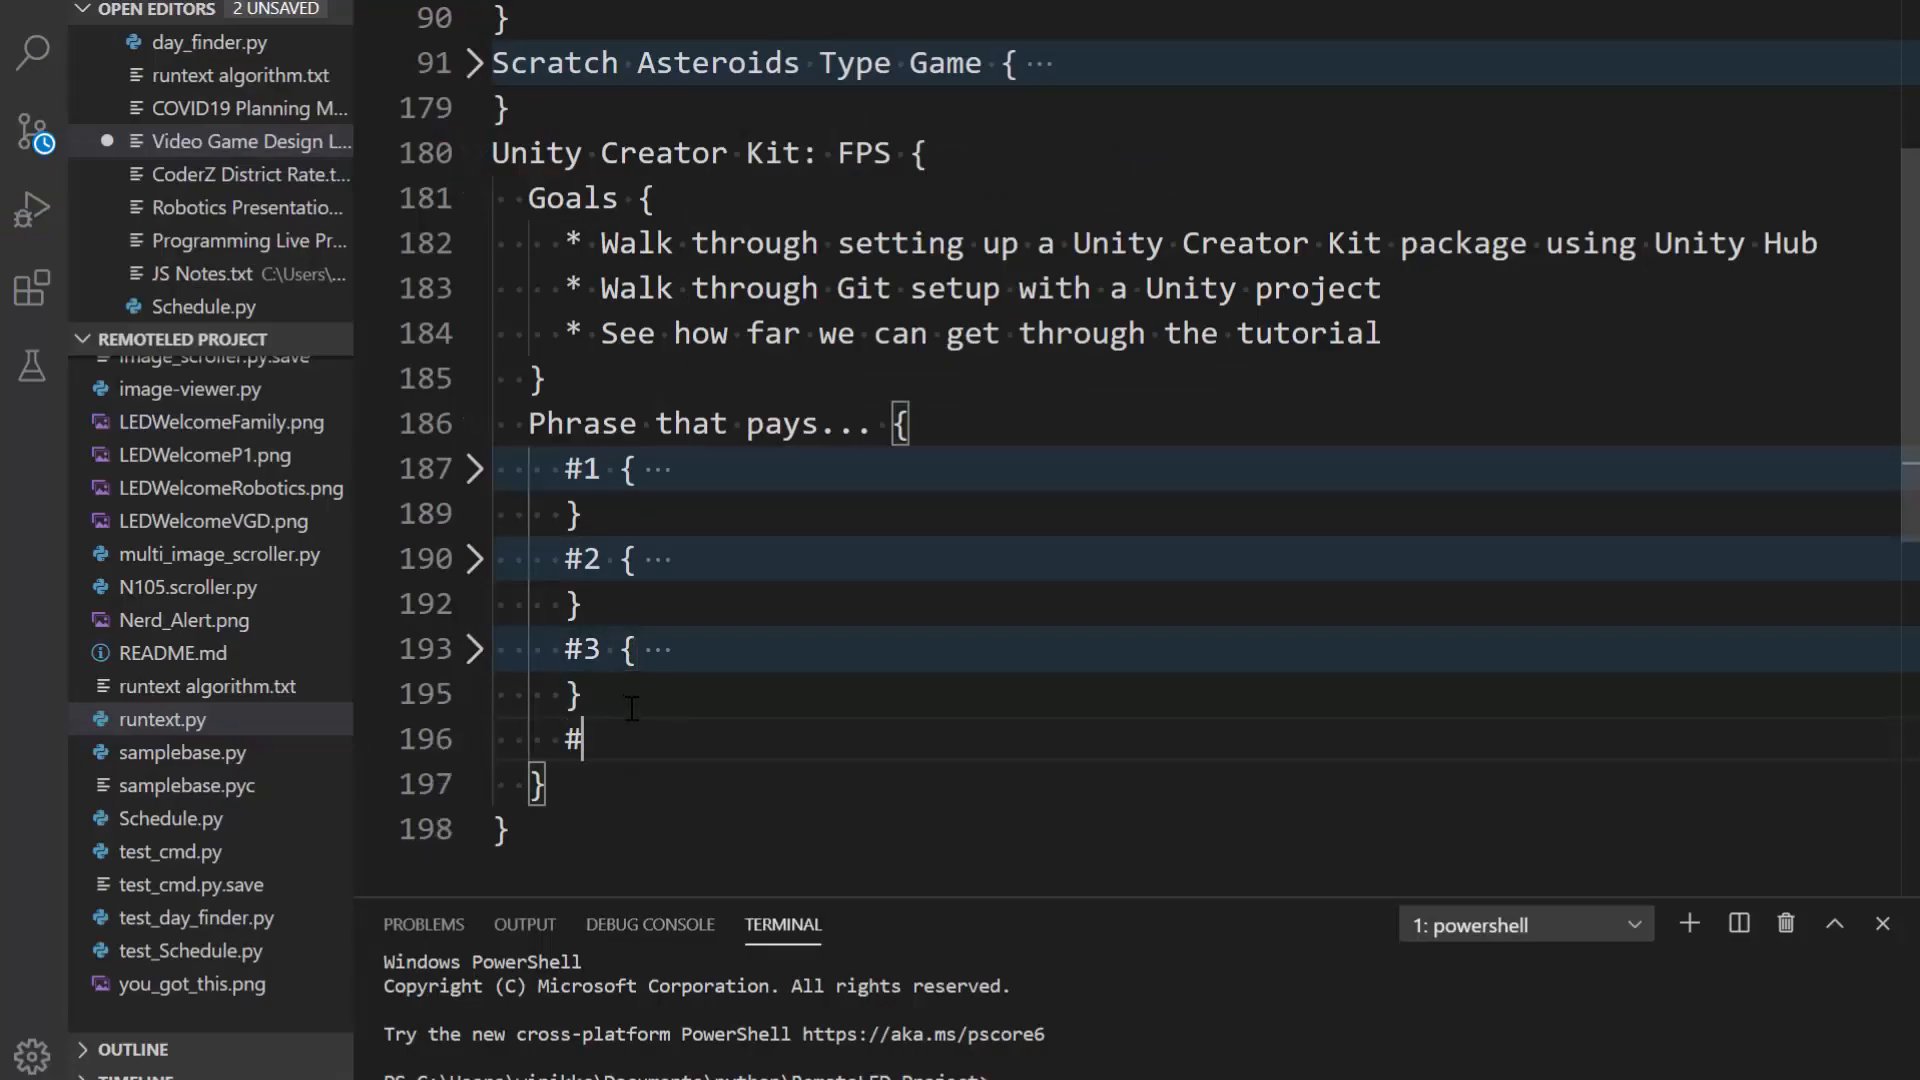
type("4 {")
key("Return")
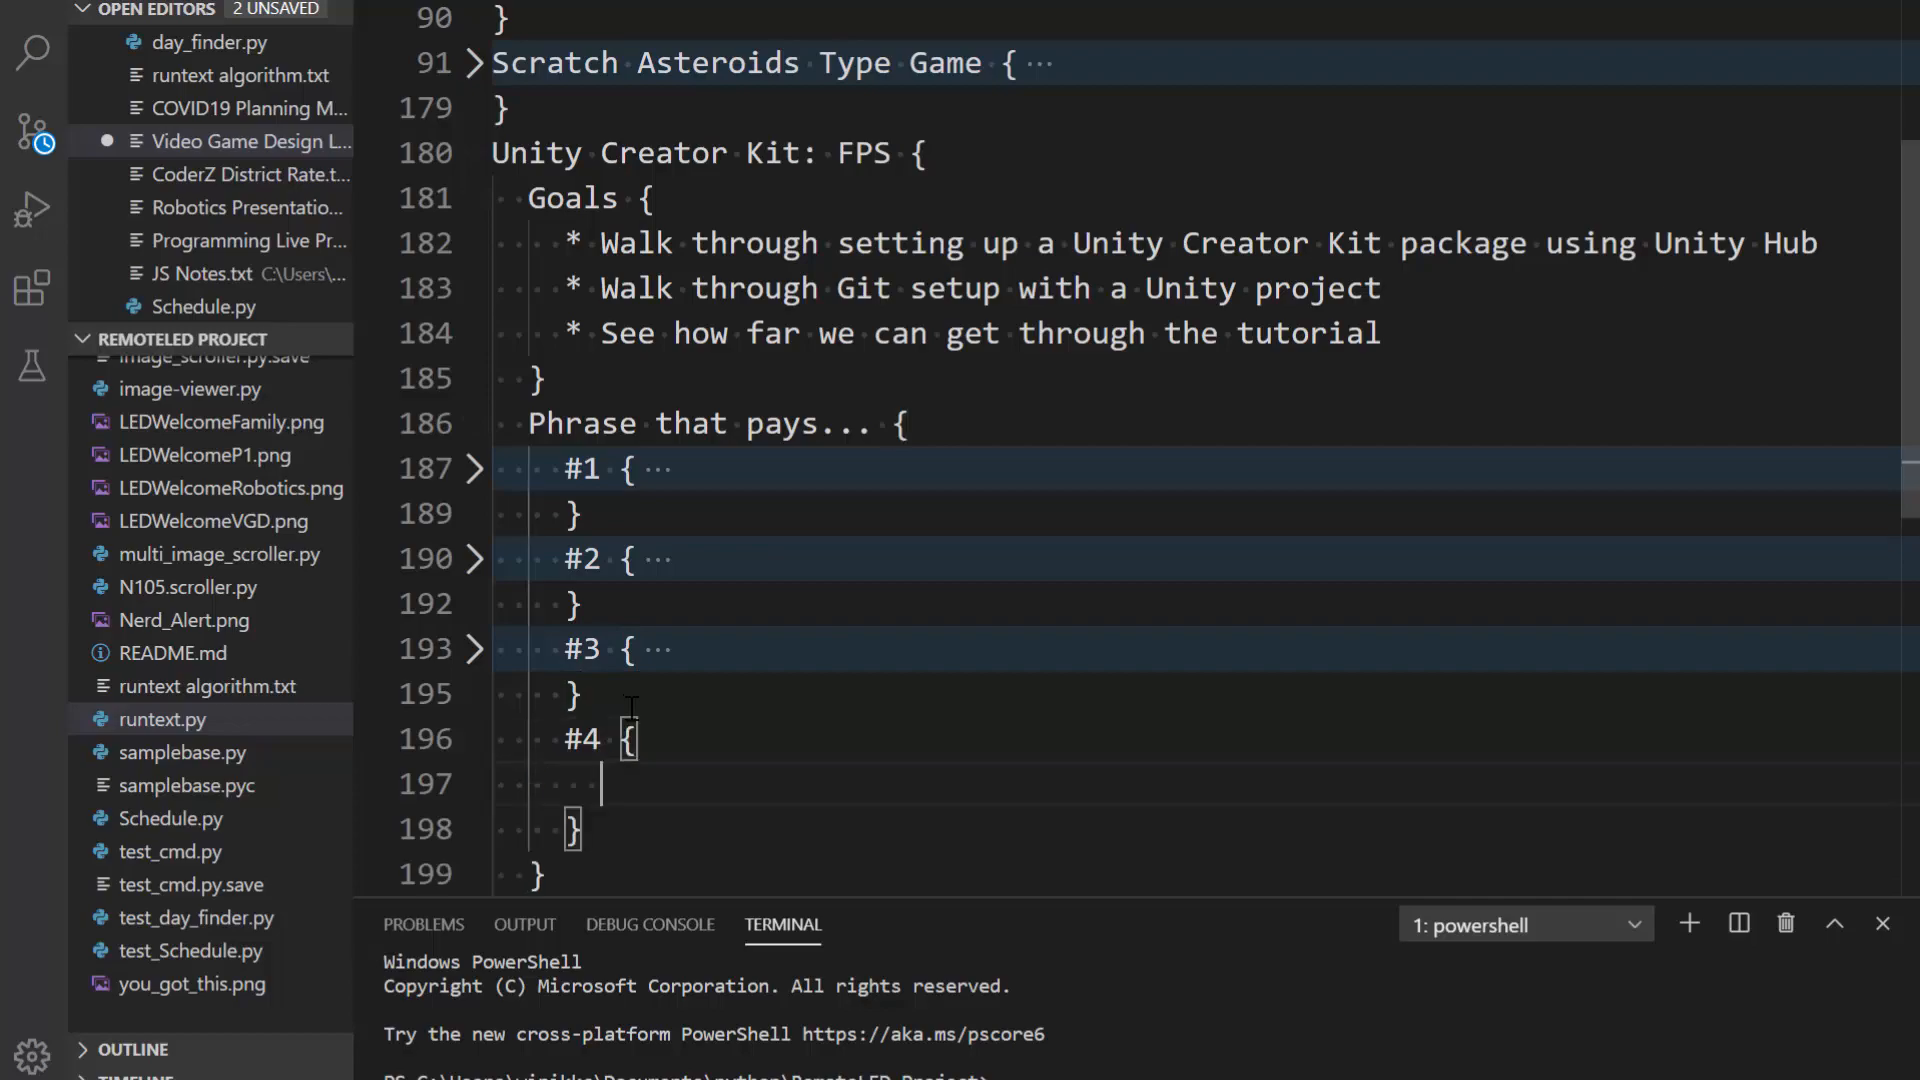
Step: Read the first instruction of the tutorial's "5. Add the Target Sounds", switch to Unity and expand GermSpike in the hierarchy
key("alt+Tab")
scroll(724, 840, "down", 6)
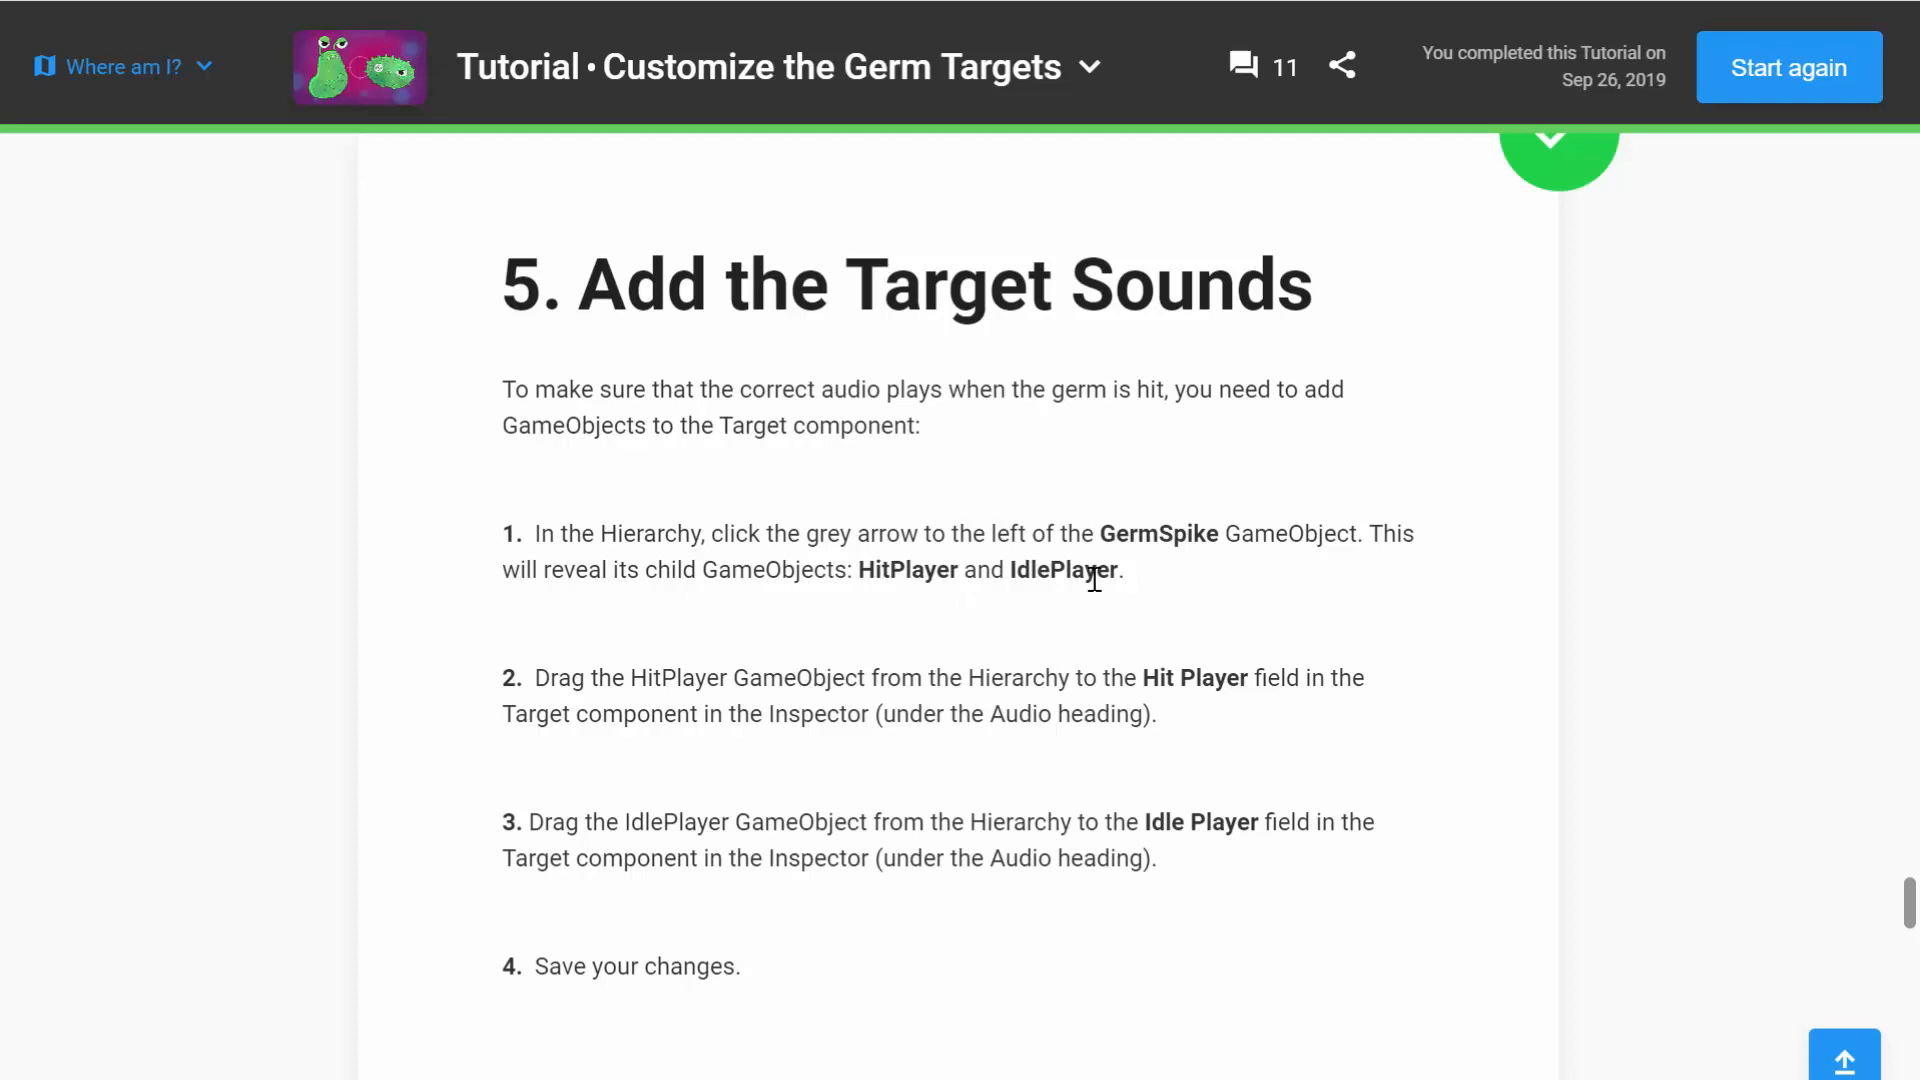
key("alt+Tab")
key("alt+Tab")
key("alt+Tab")
key("alt+Tab")
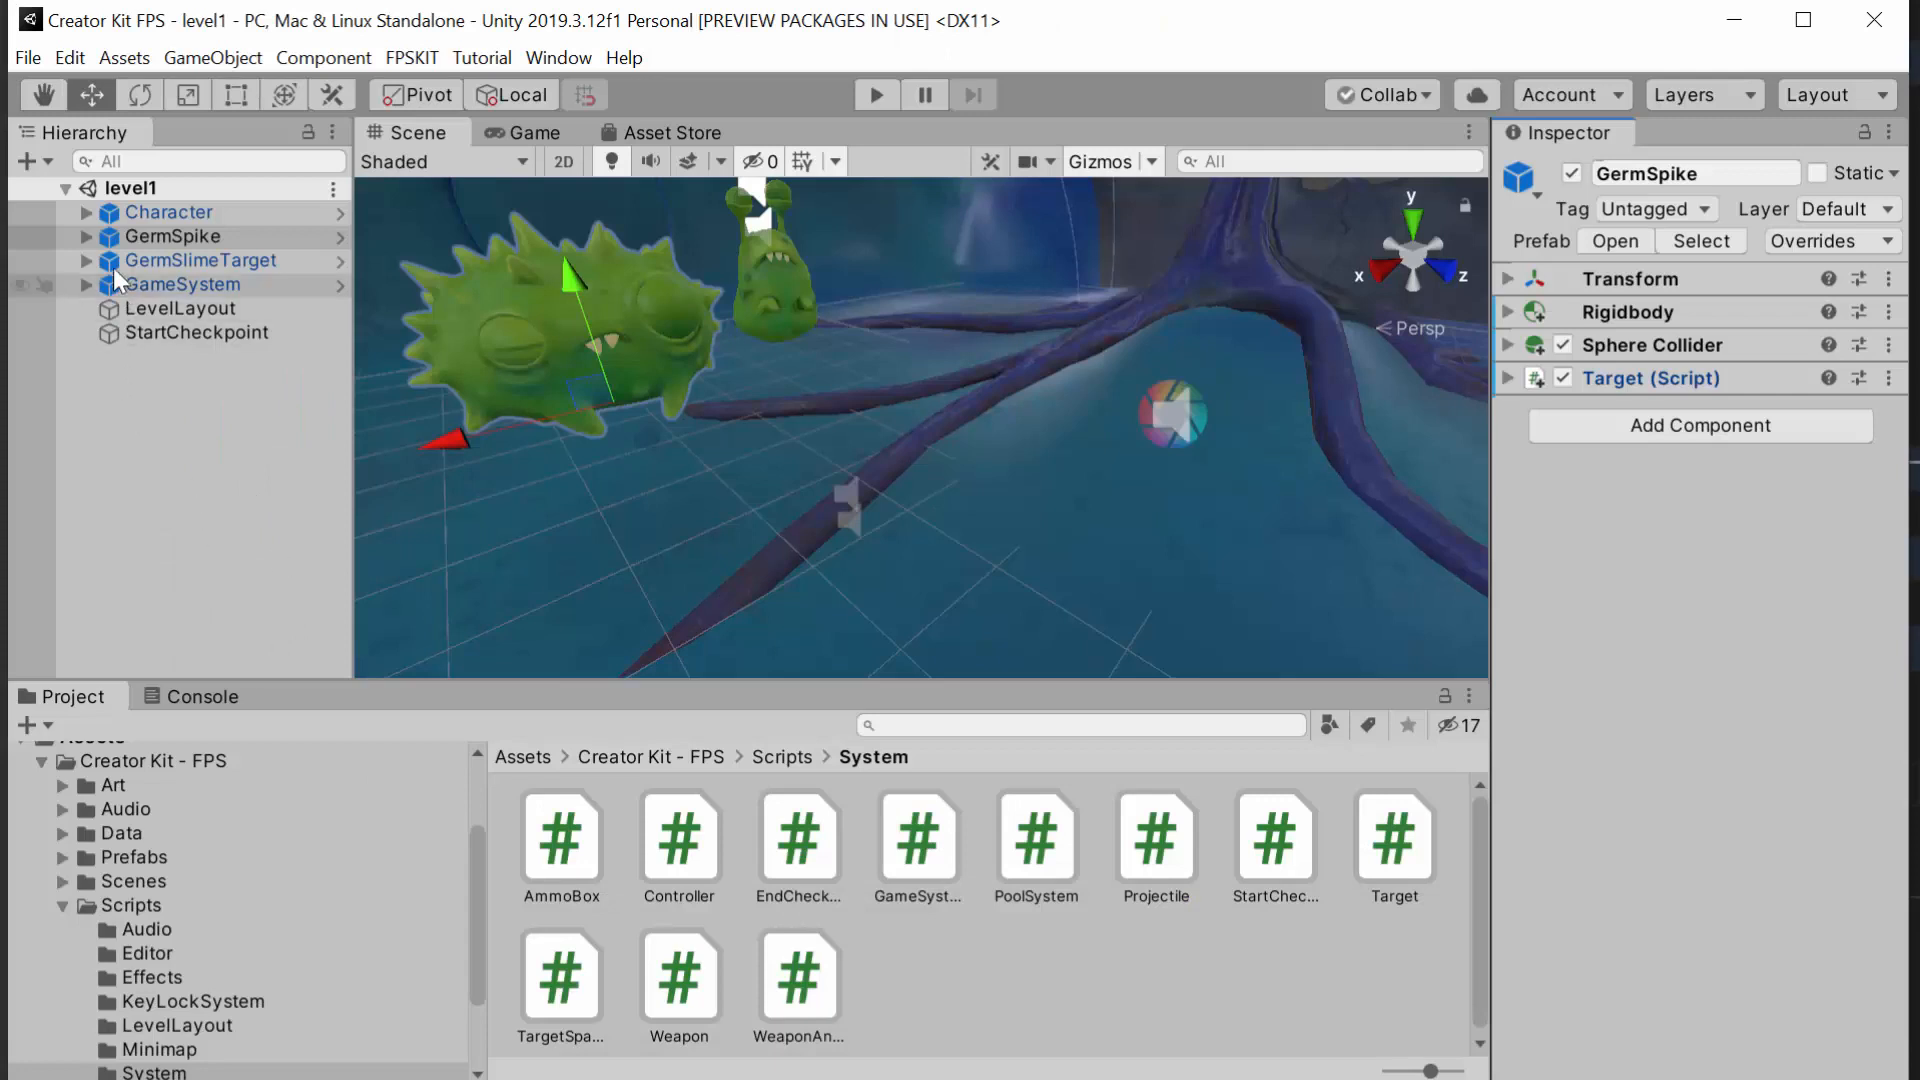
left_click(202, 234)
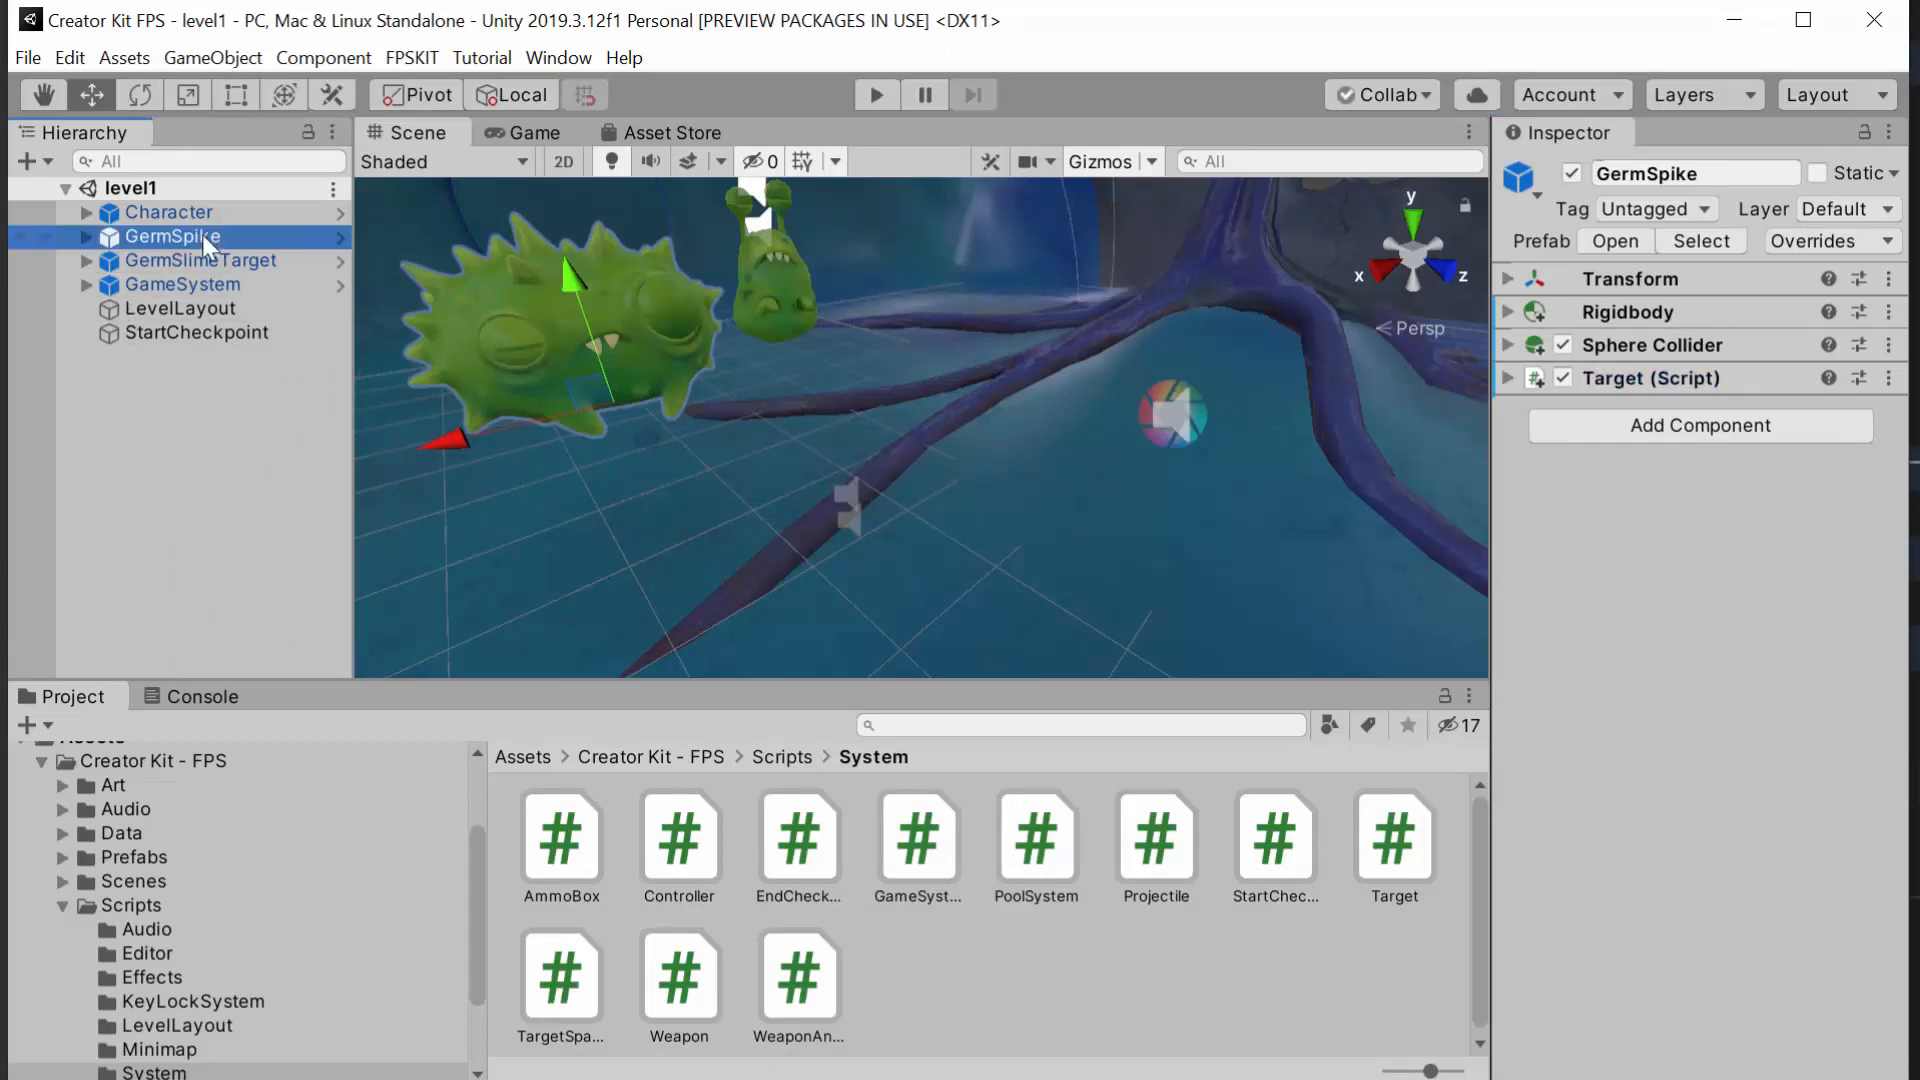
left_click(84, 239)
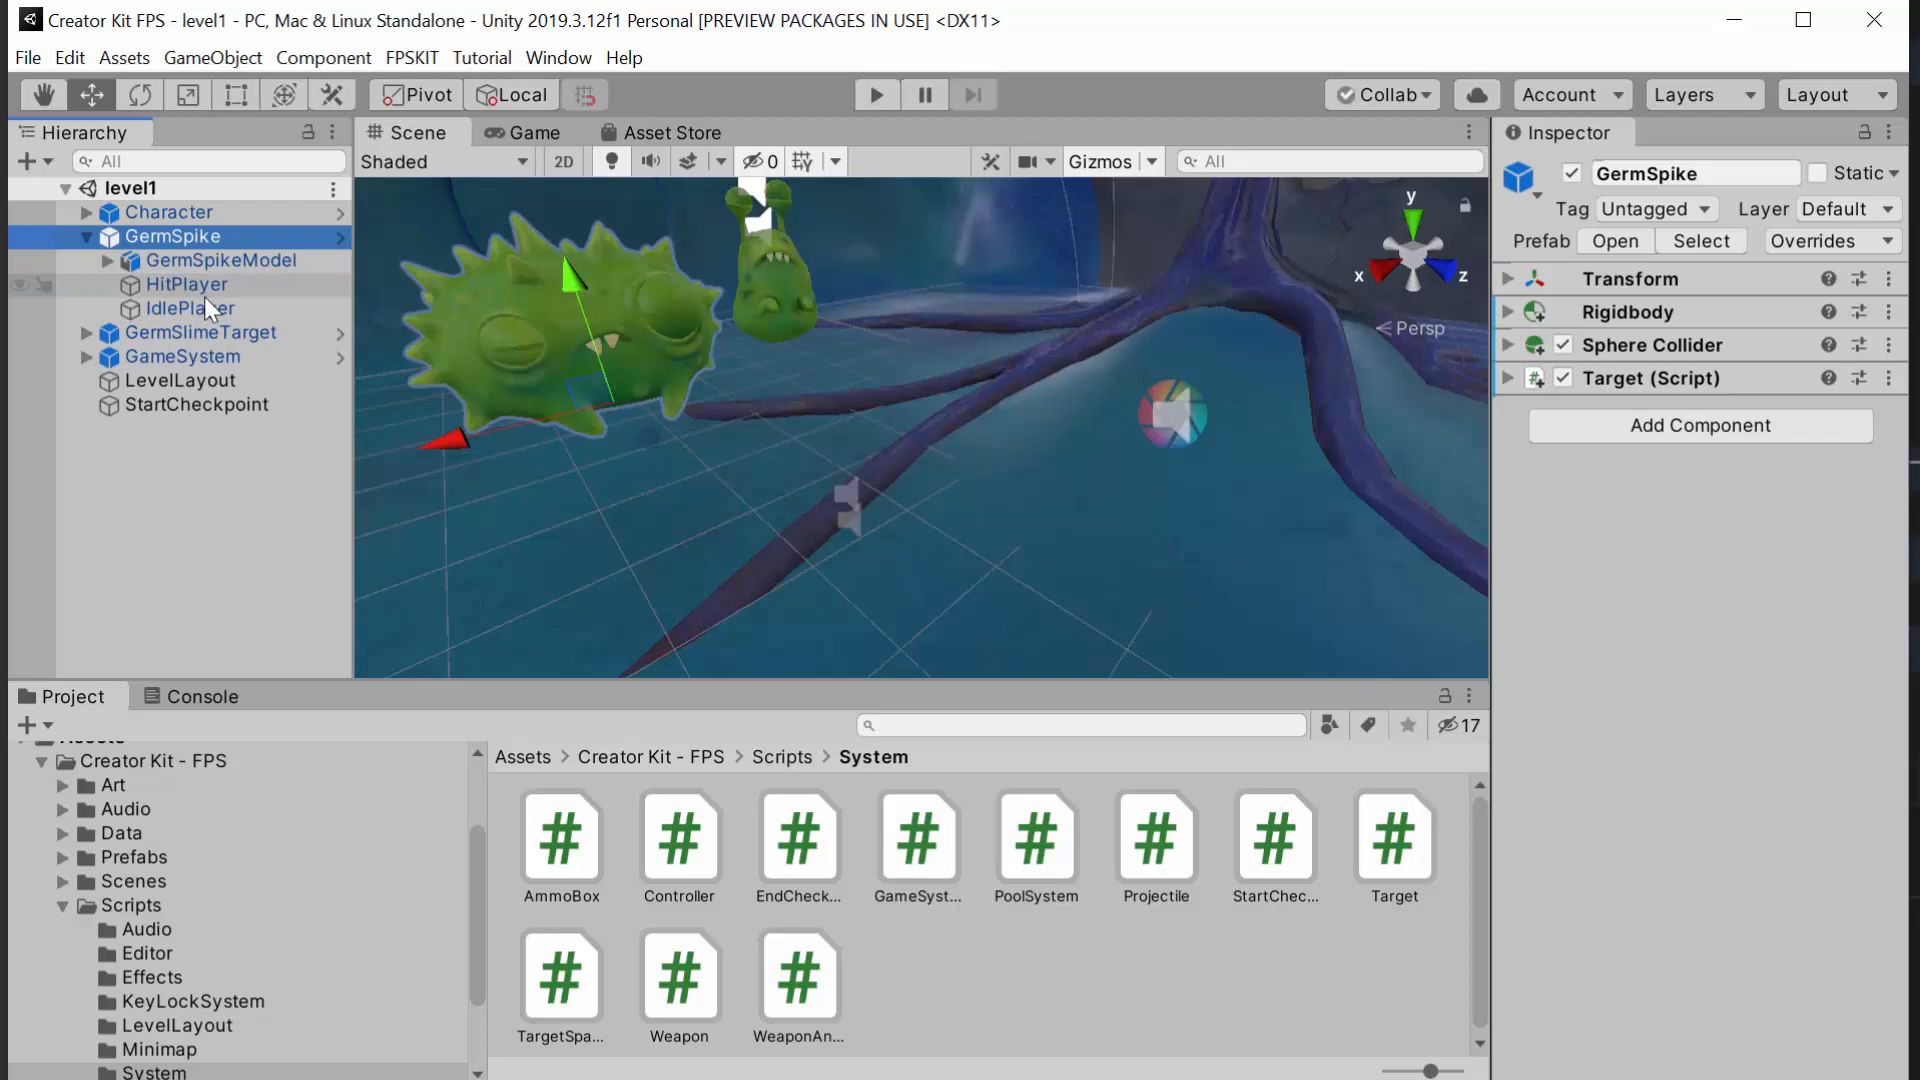
Step: Switch to the browser tutorial and read the remaining instructions for assigning HitPlayer and IdlePlayer to the Target component
key("alt+Tab")
key("alt+Tab")
key("Tab")
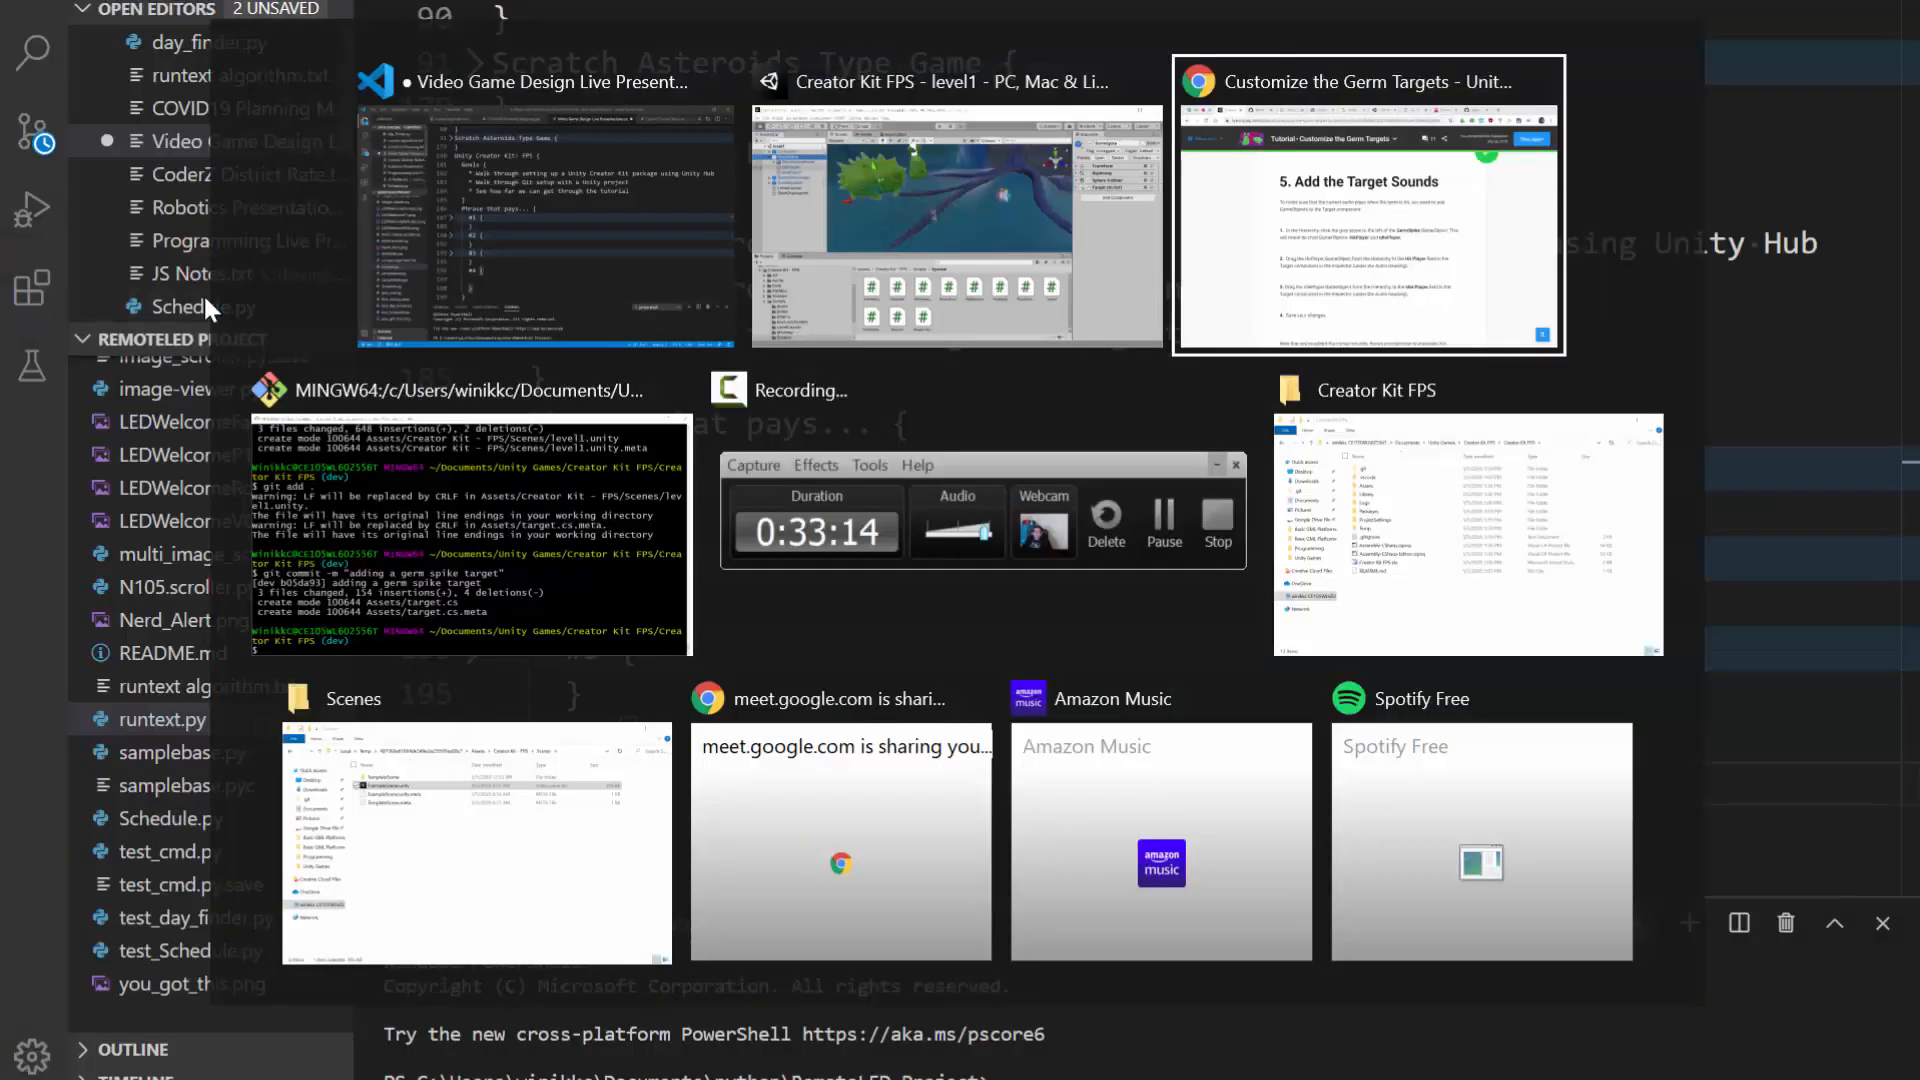
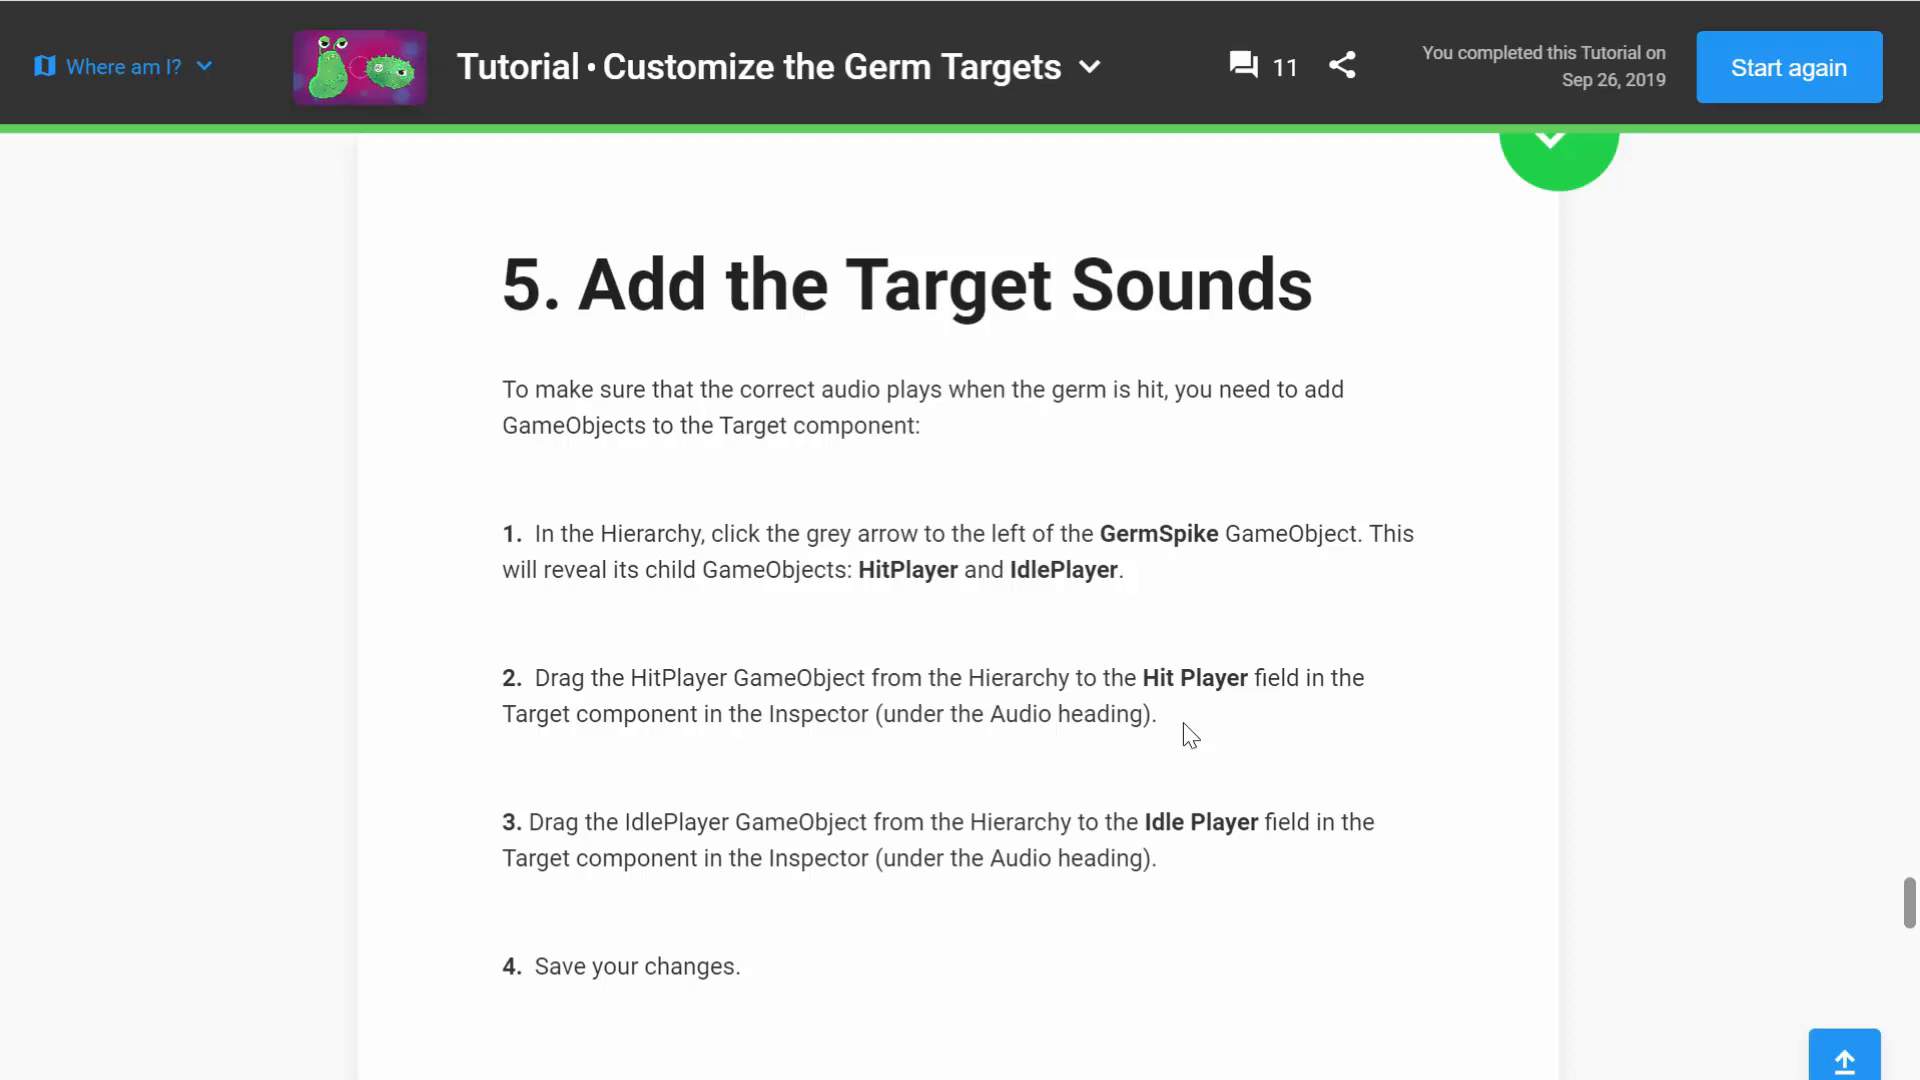
scroll(1188, 731, "down", 3)
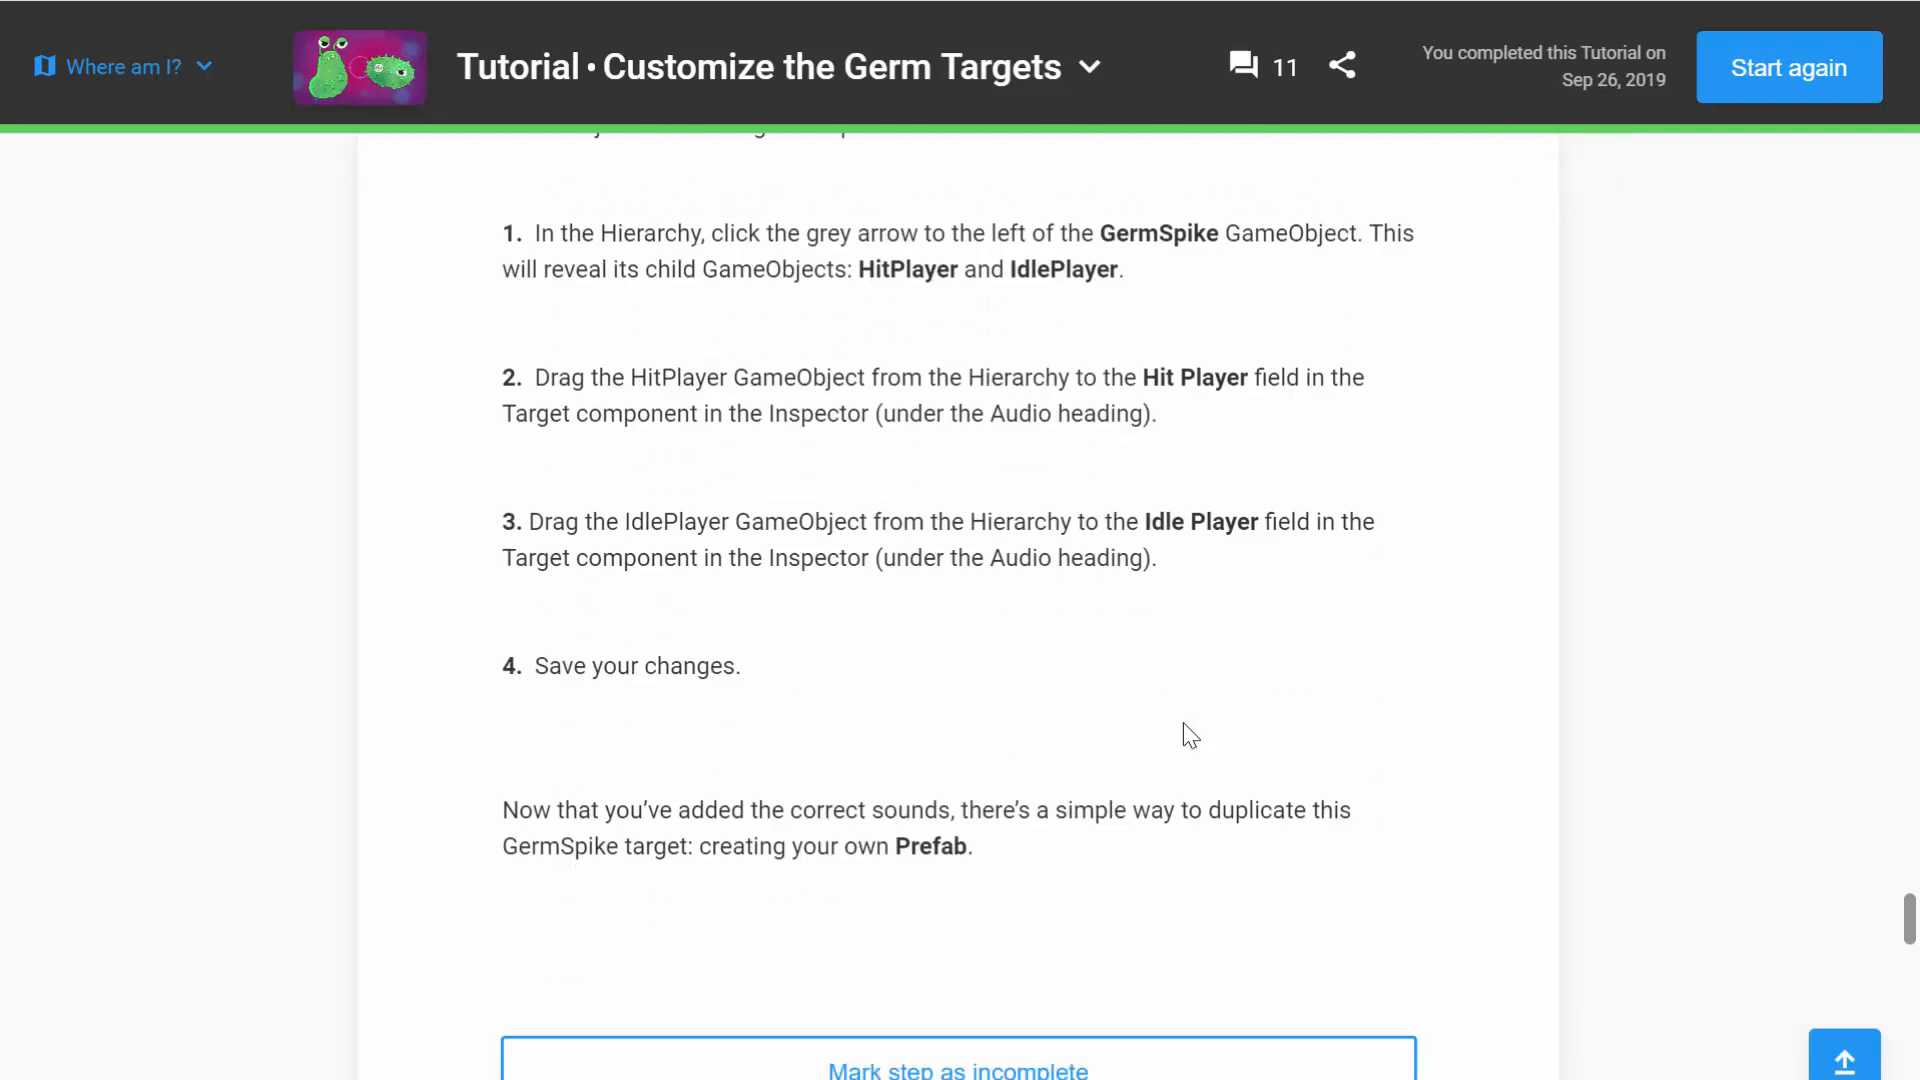
scroll(1188, 731, "up", 2)
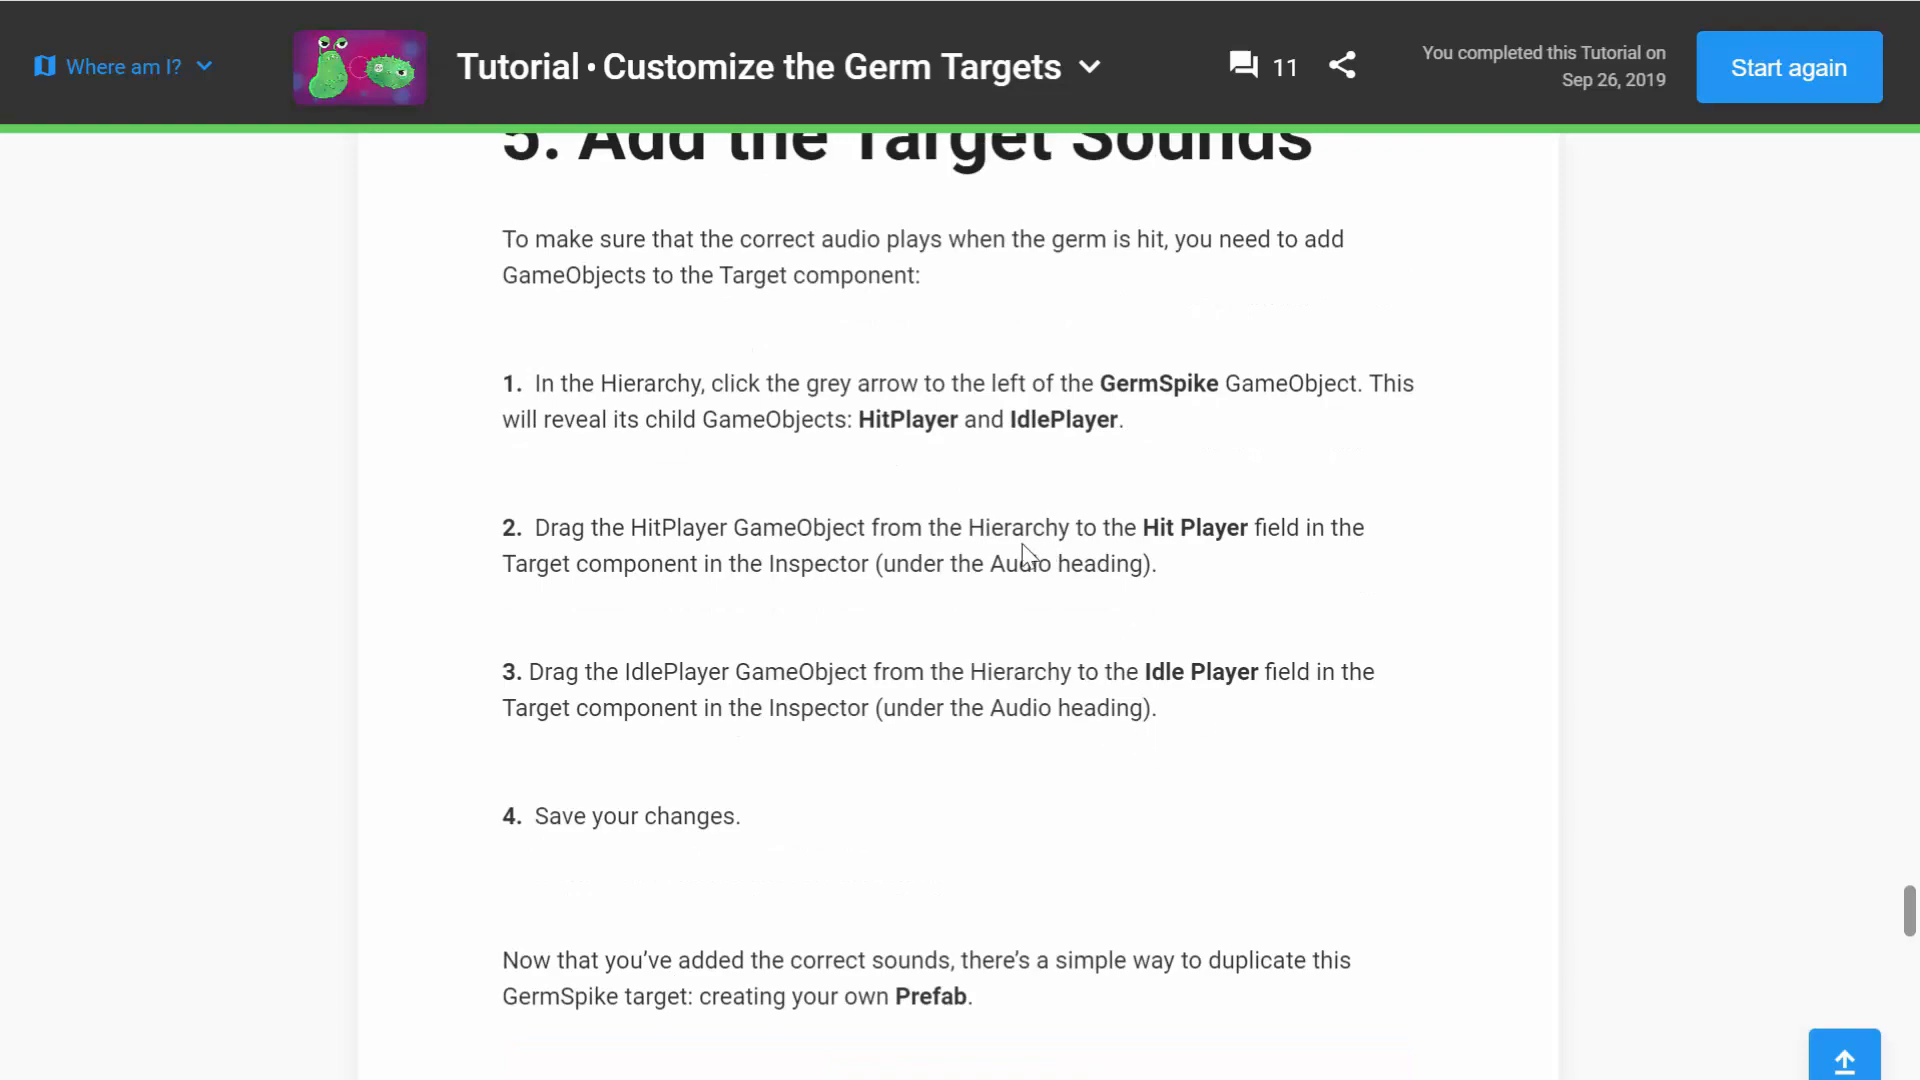
Step: Compare GermSpike's child objects in Unity with the HitPlayer and IdlePlayer instructions in the browser tutorial
key("alt+Tab")
key("alt+Tab")
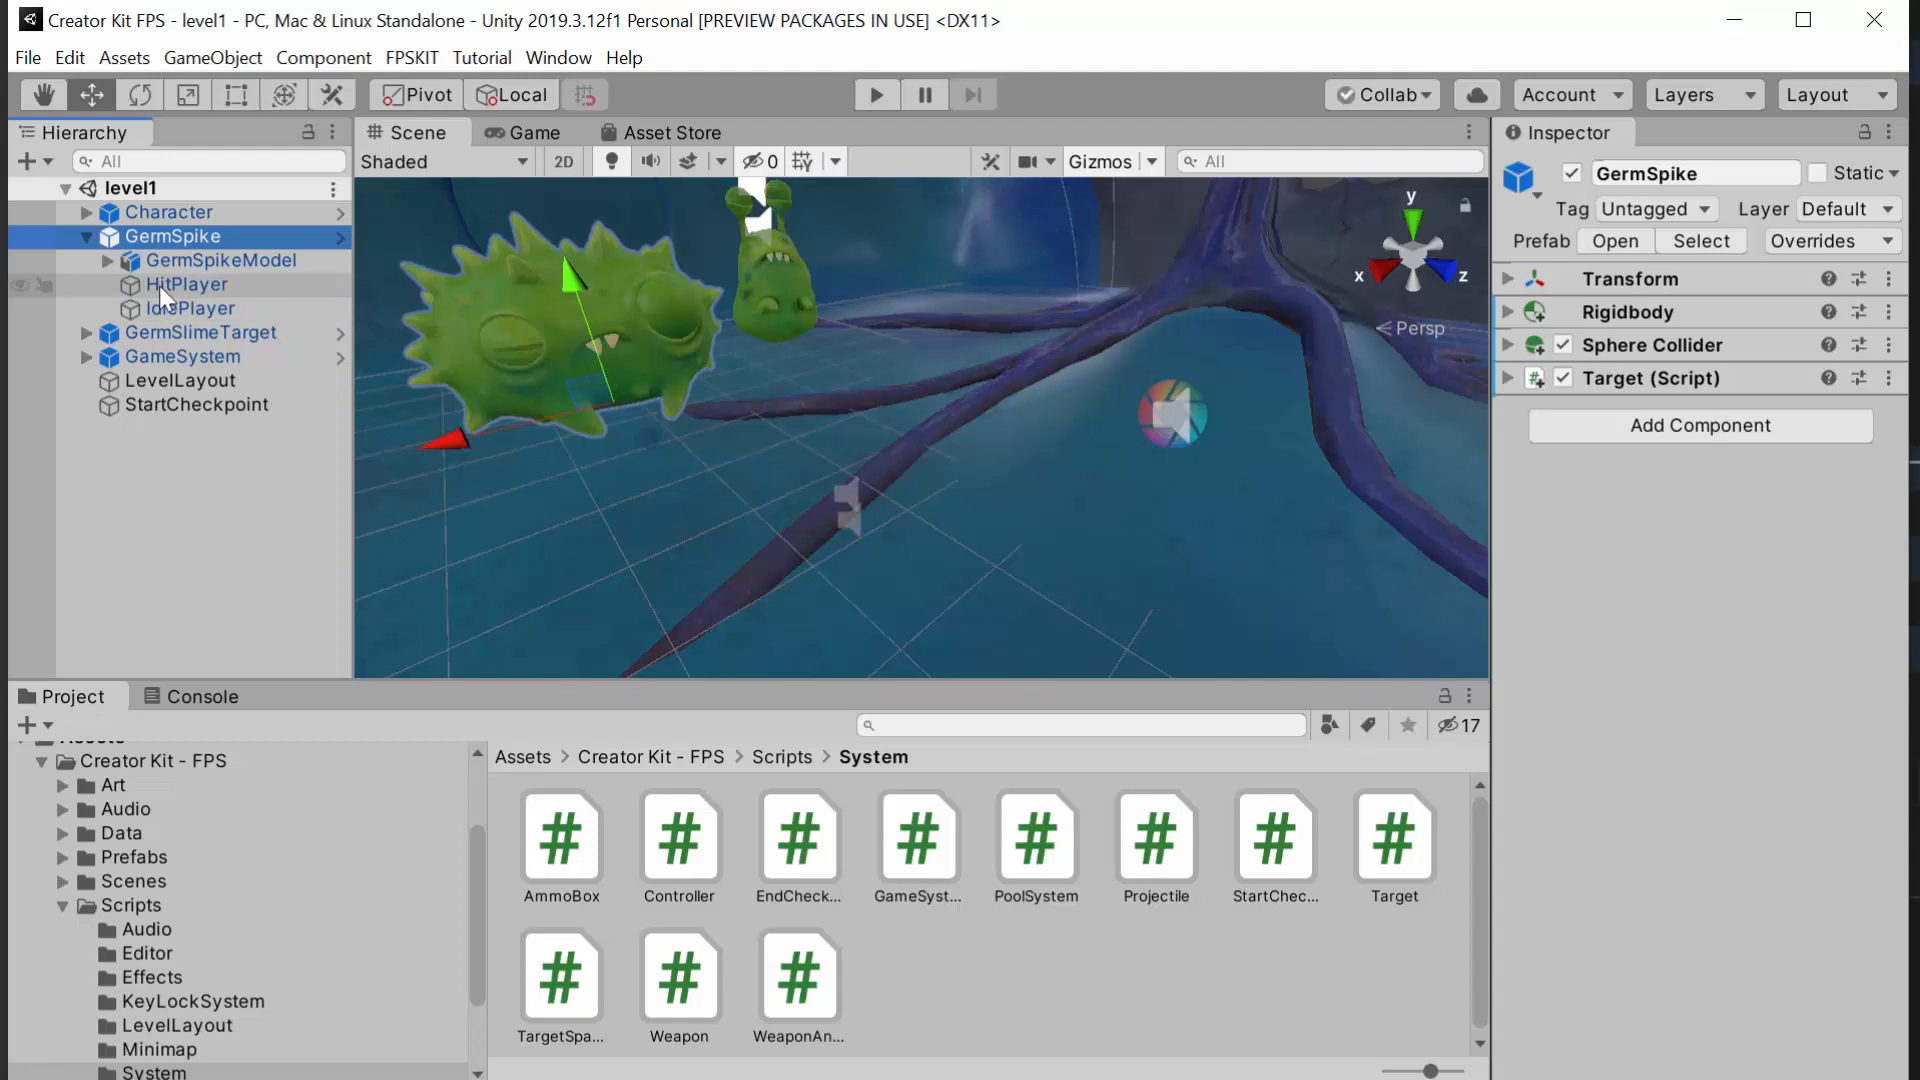
key("alt+Tab")
key("alt+Tab")
key("Tab")
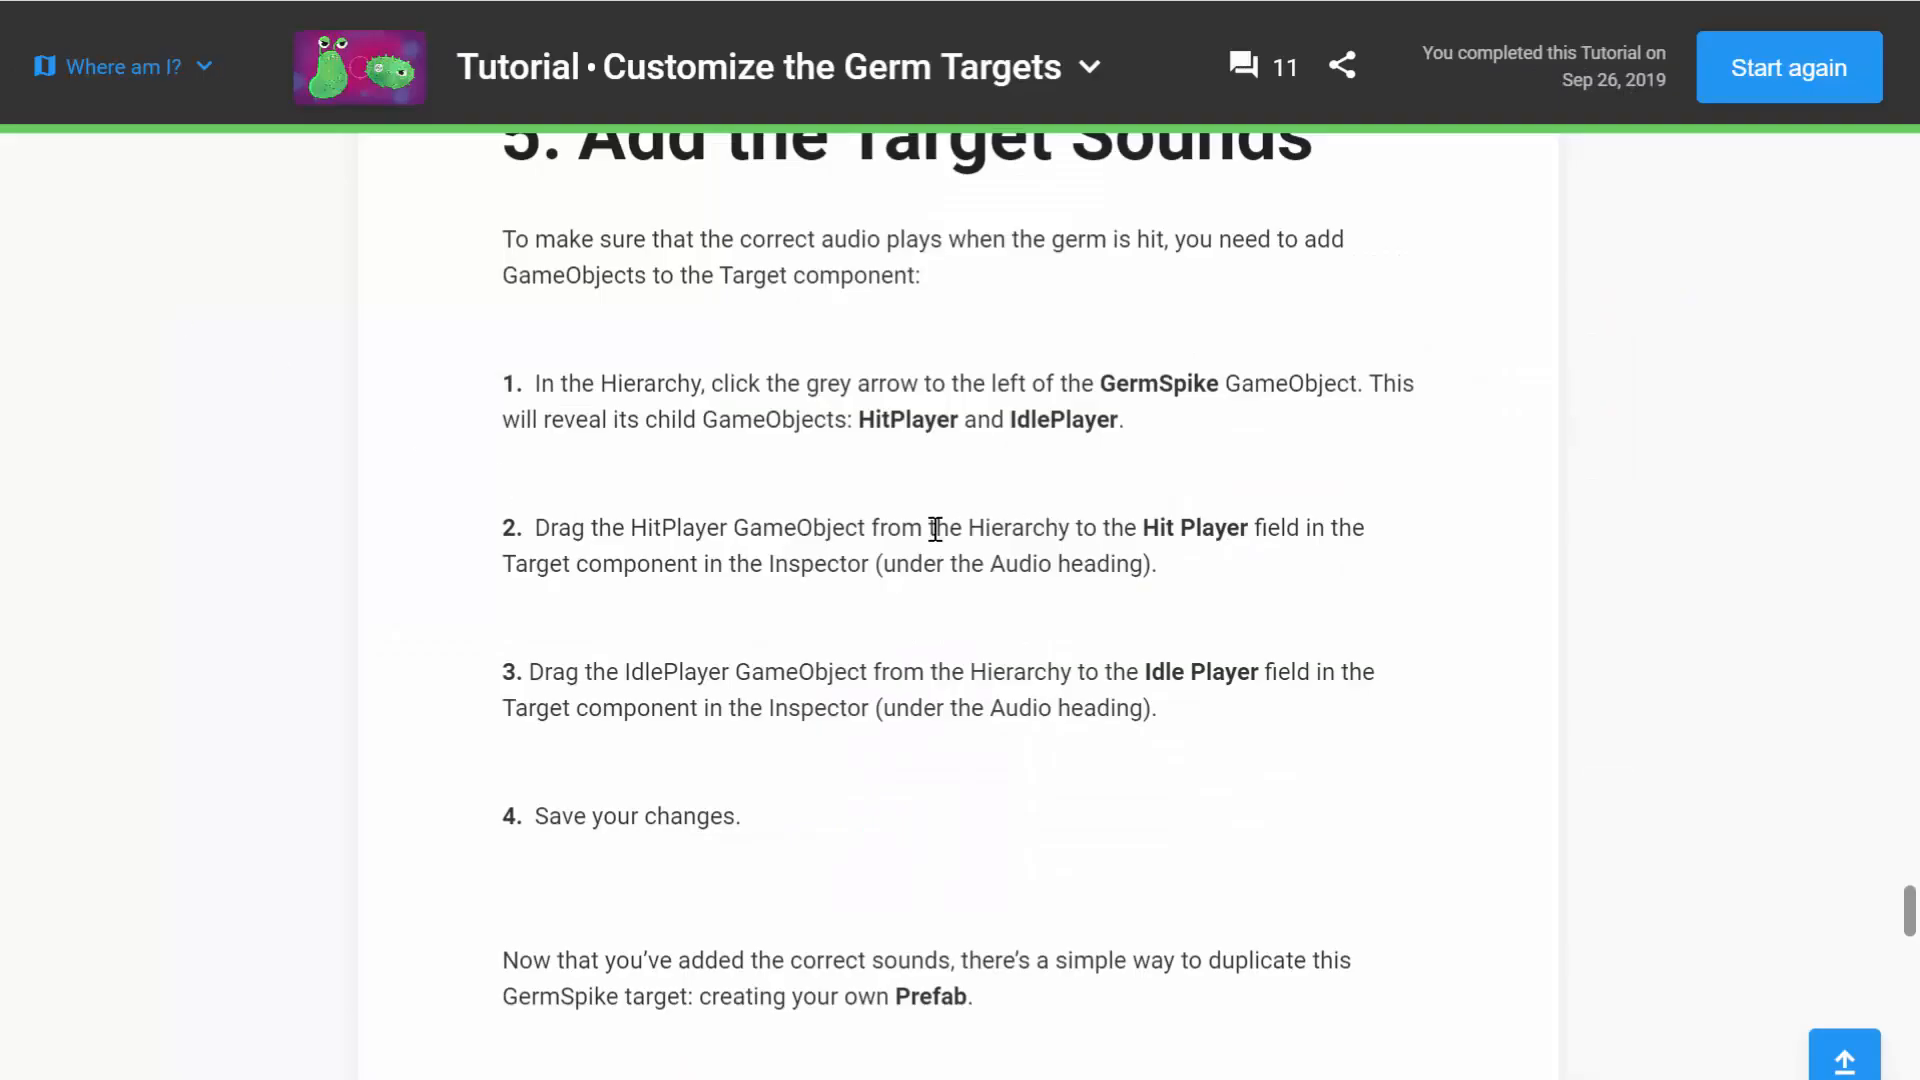
key("alt+Tab")
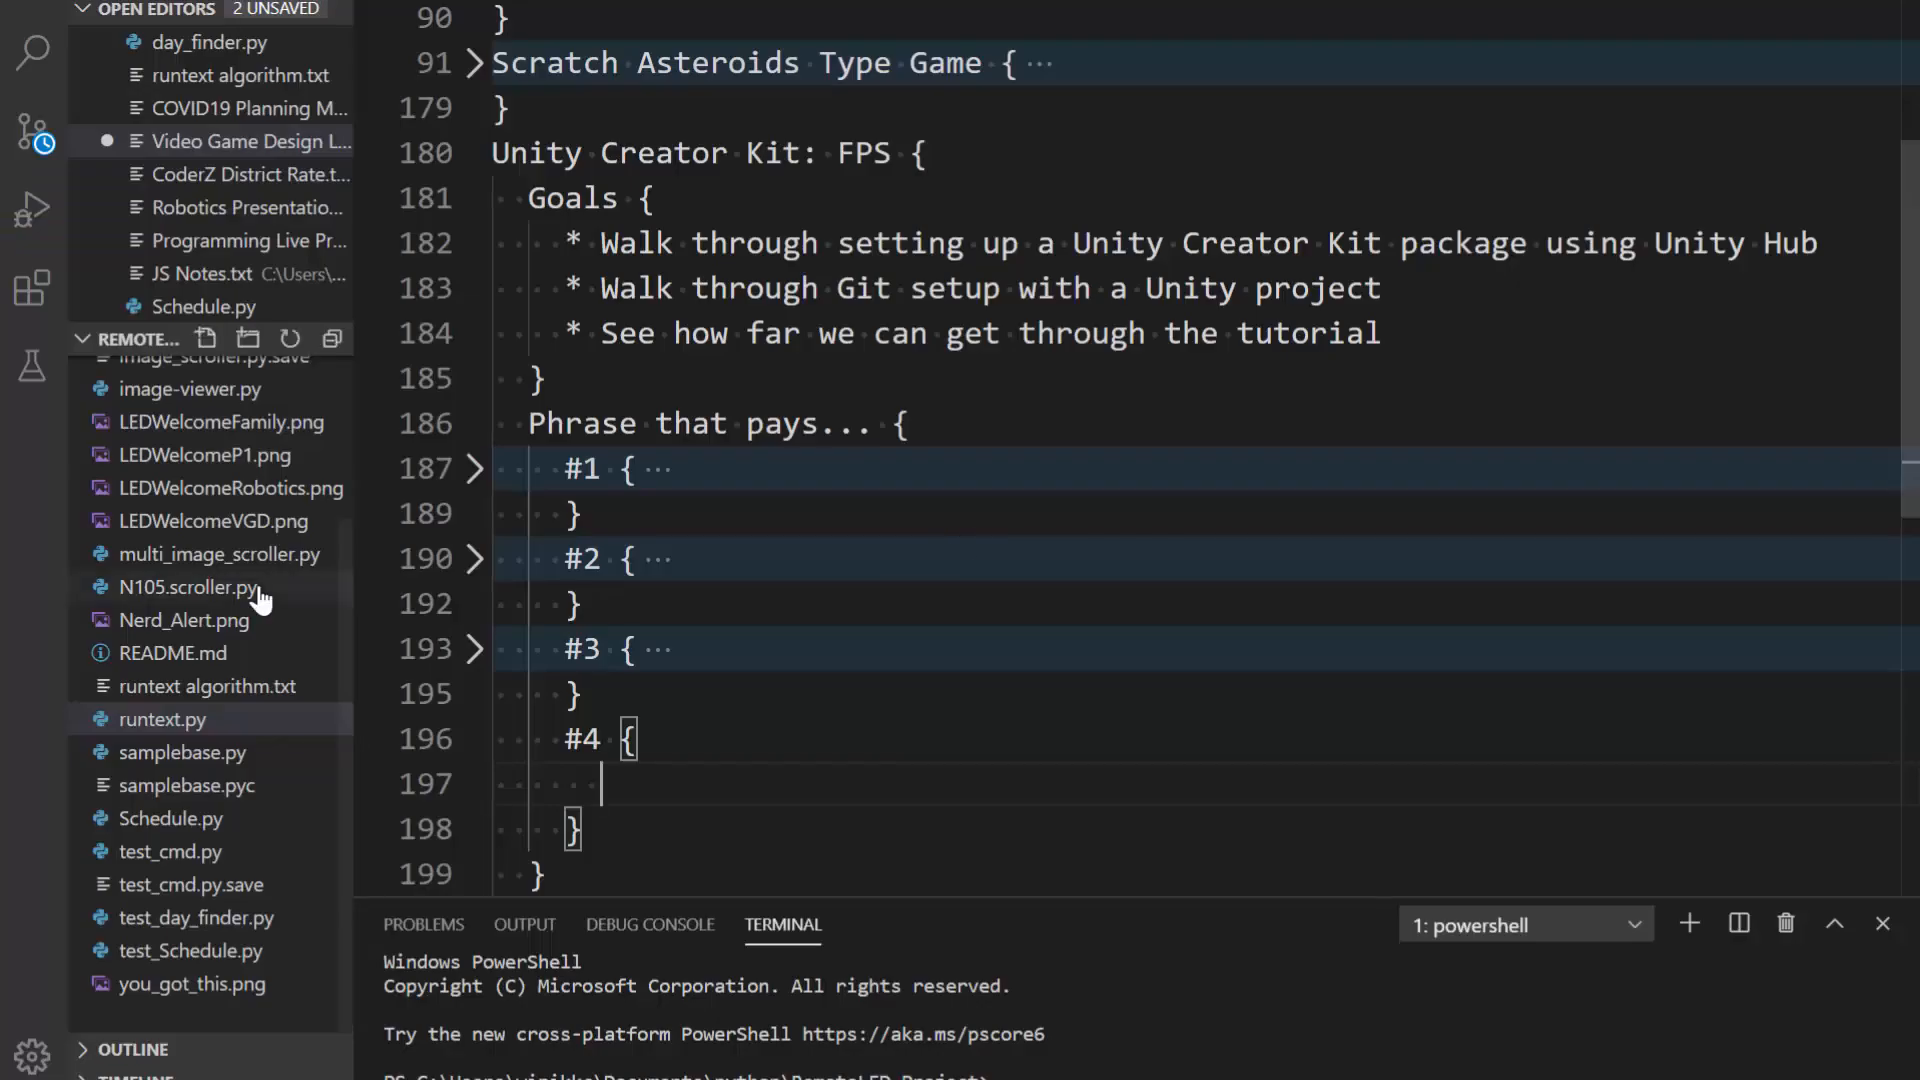
key("alt+Tab")
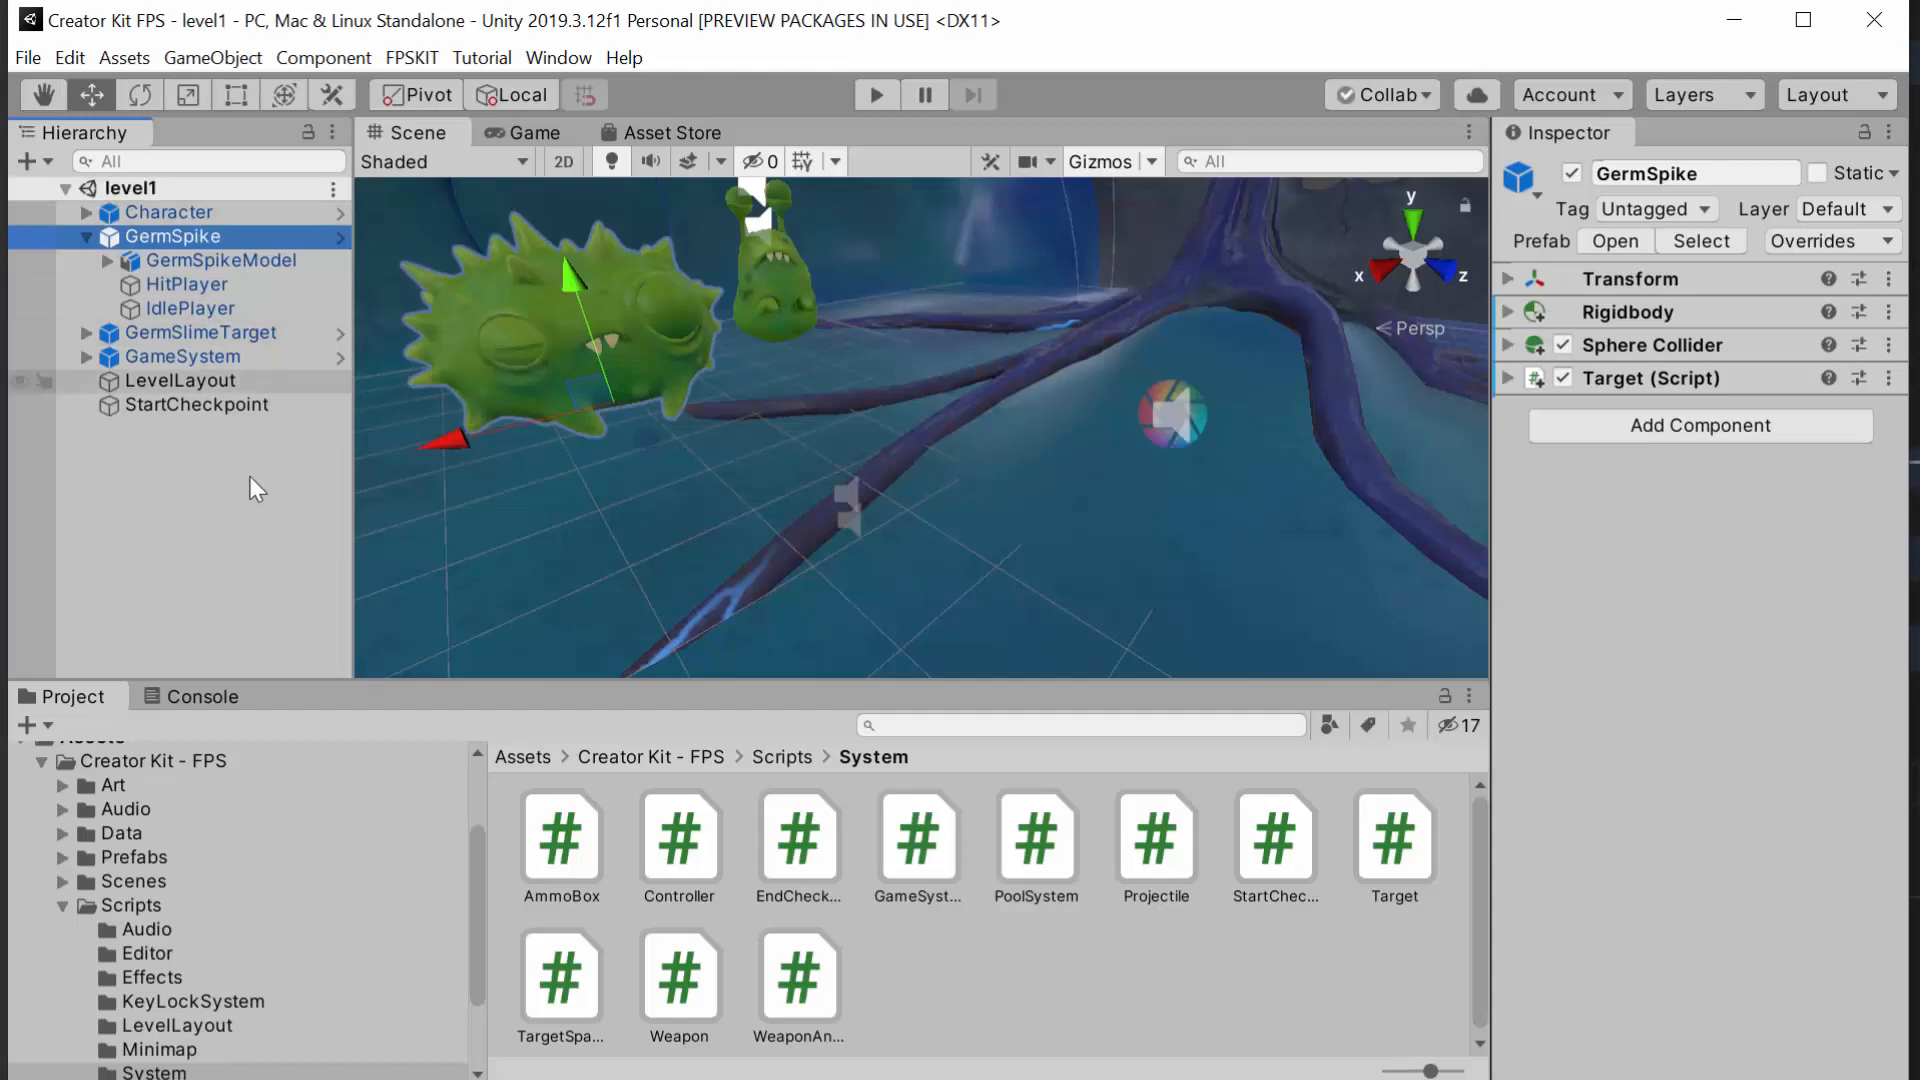
key("alt+Tab")
key("alt+Tab")
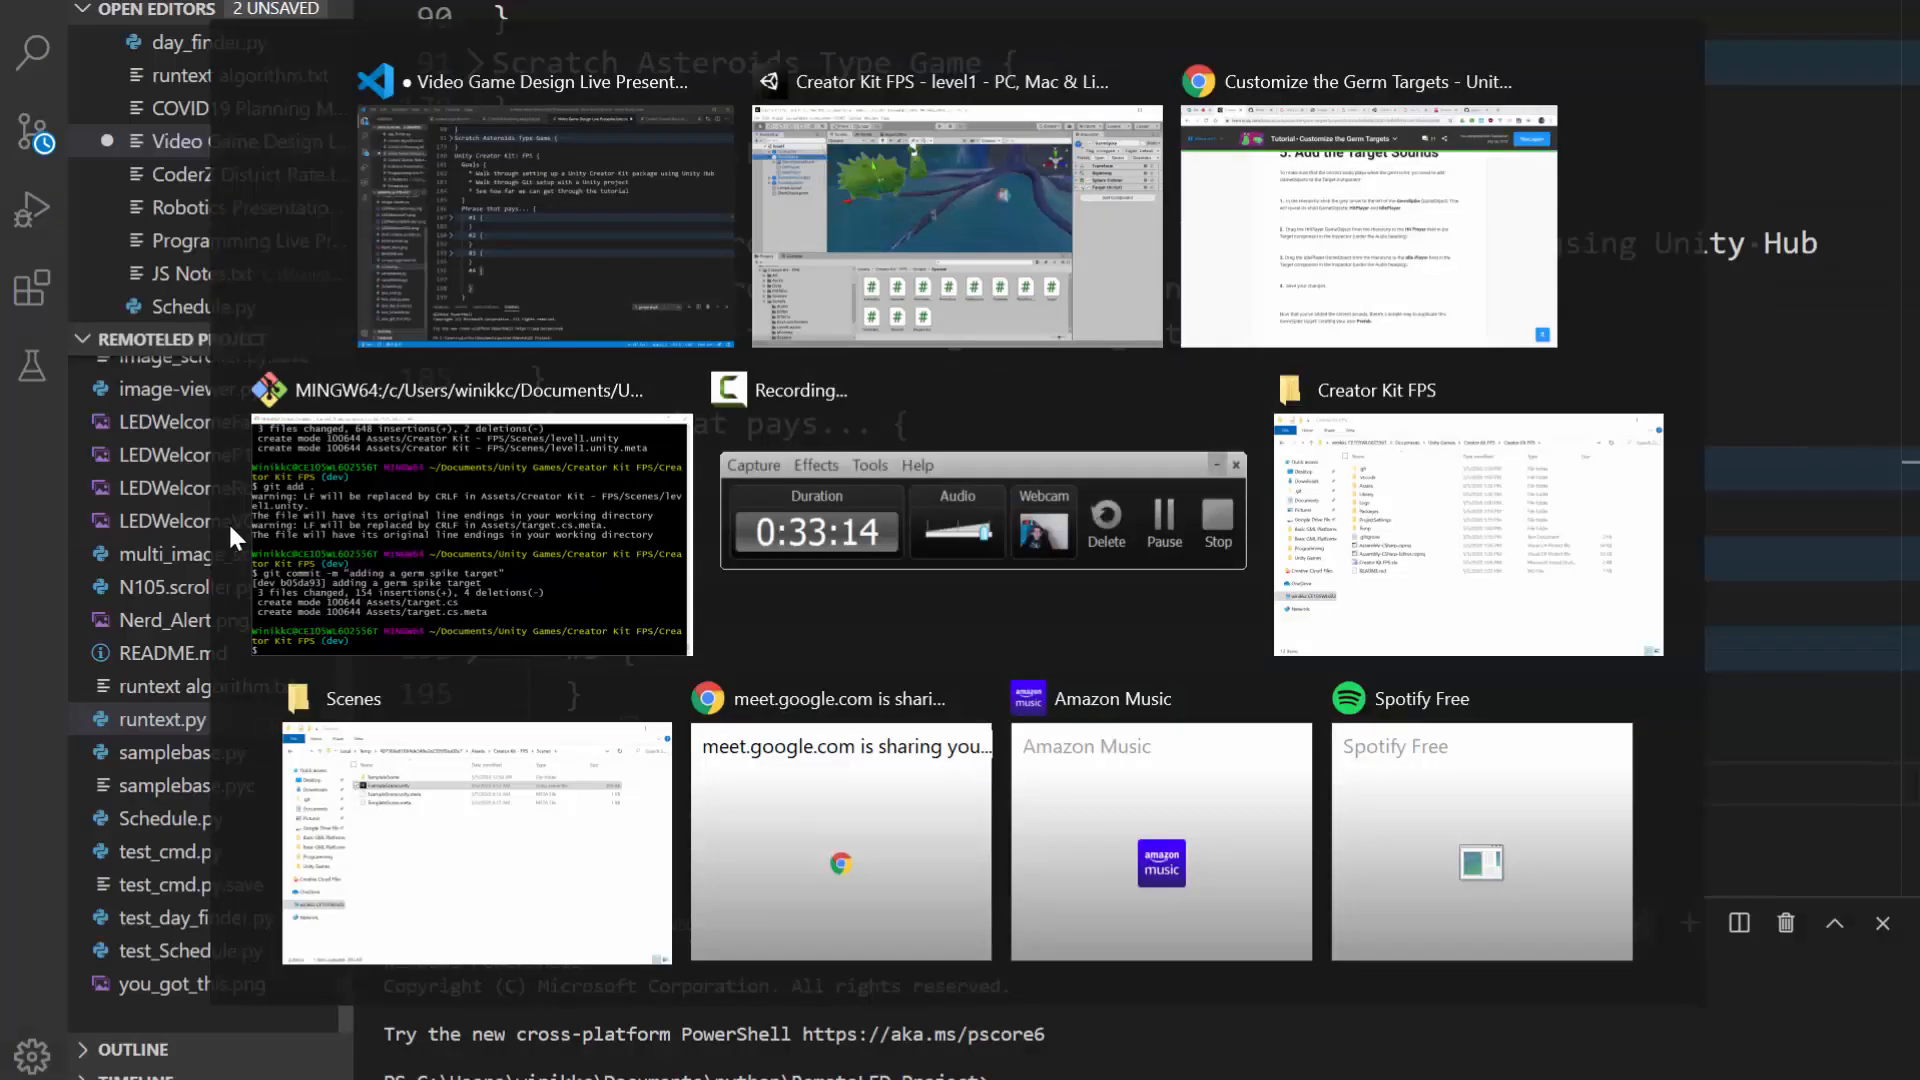
key("alt+Tab")
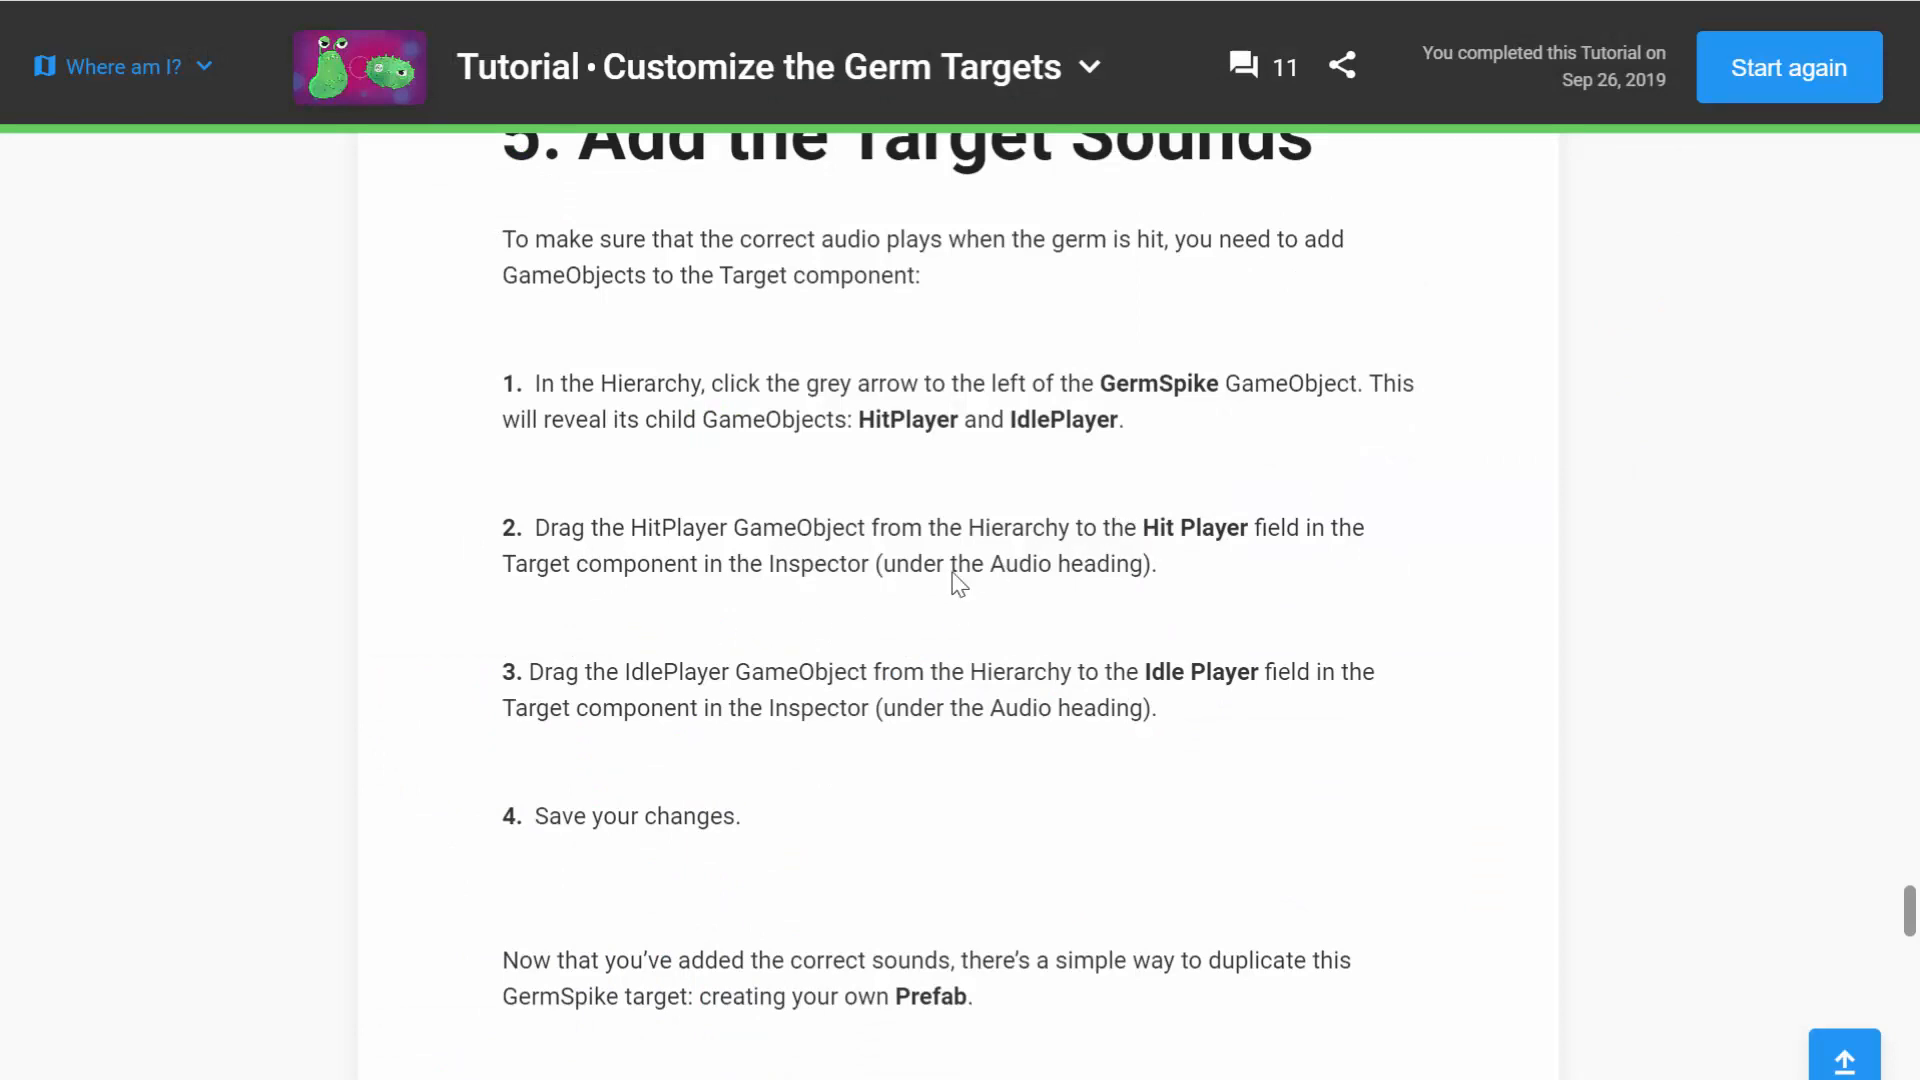
Step: In Unity, expand GermSpike's Target component and assign HitPlayer to Hit Player and IdlePlayer to Idle Source
key("alt+Tab")
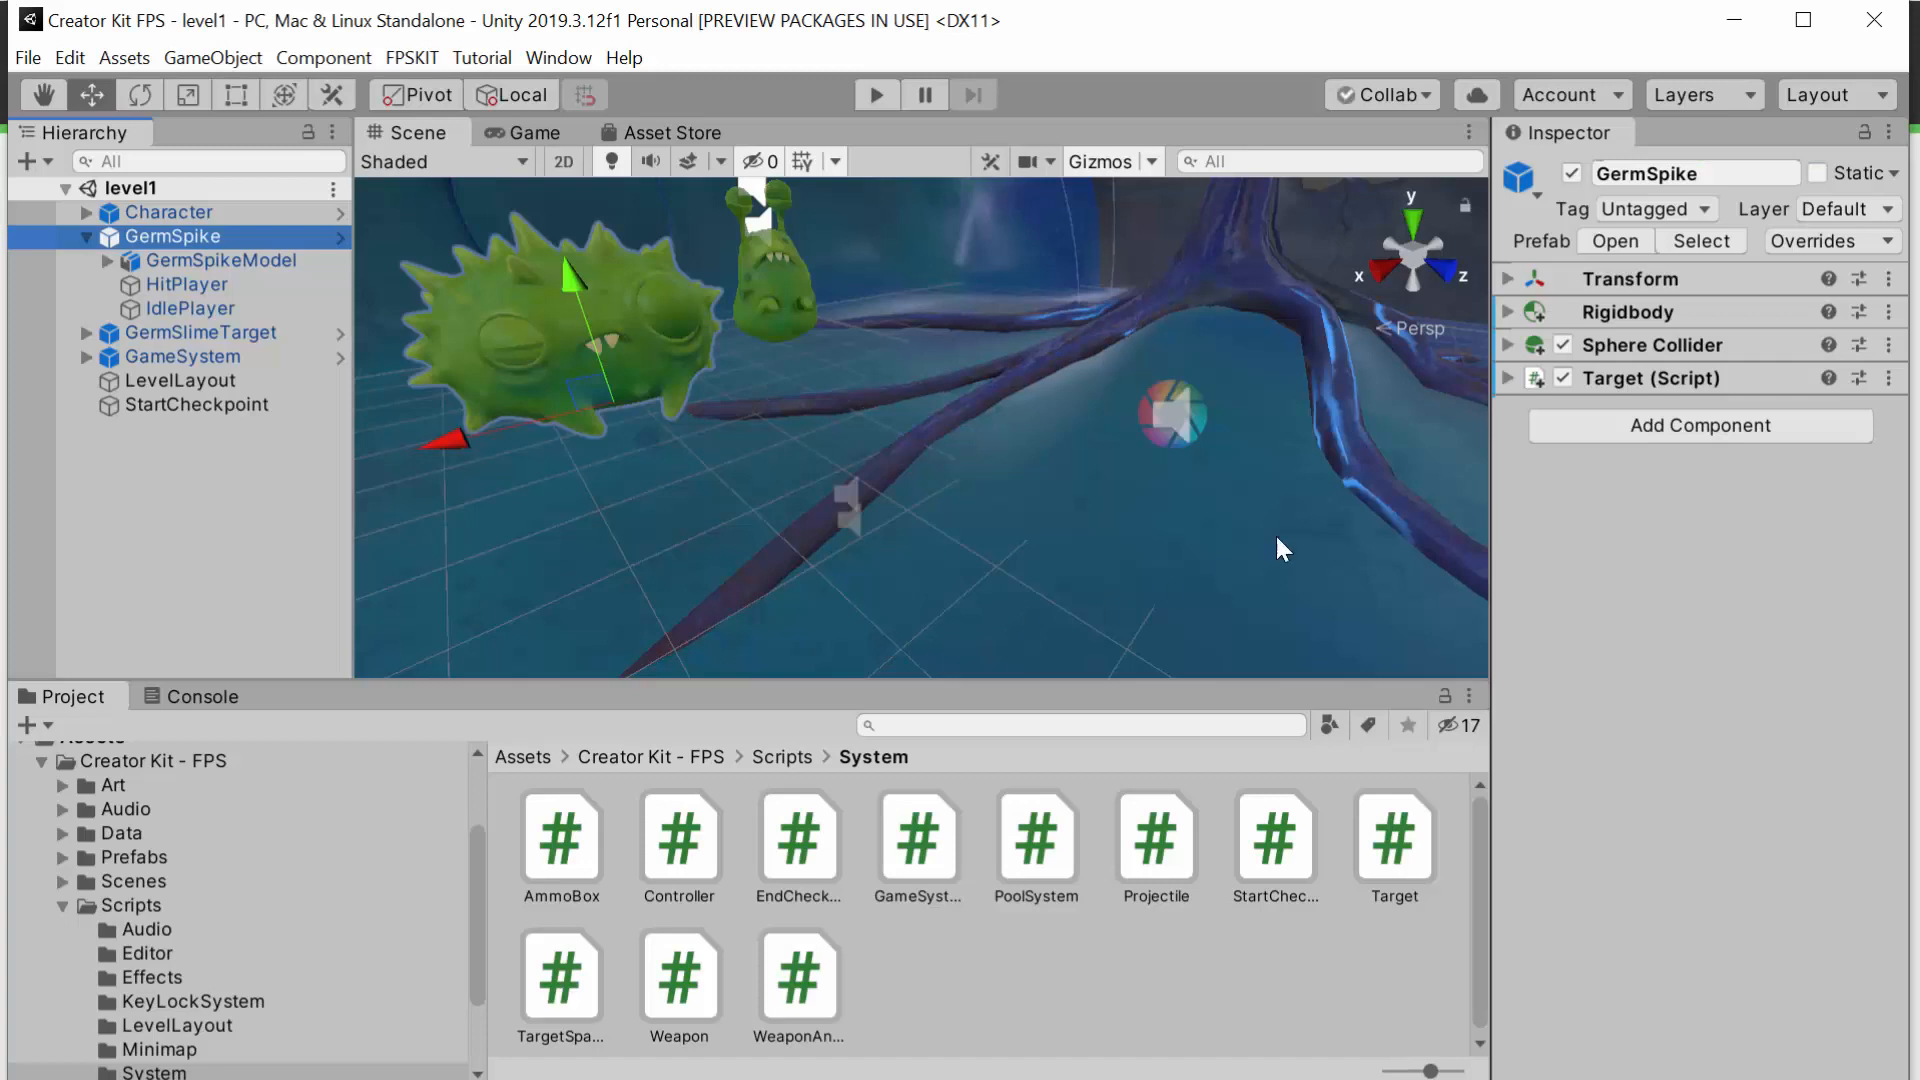
left_click(1508, 378)
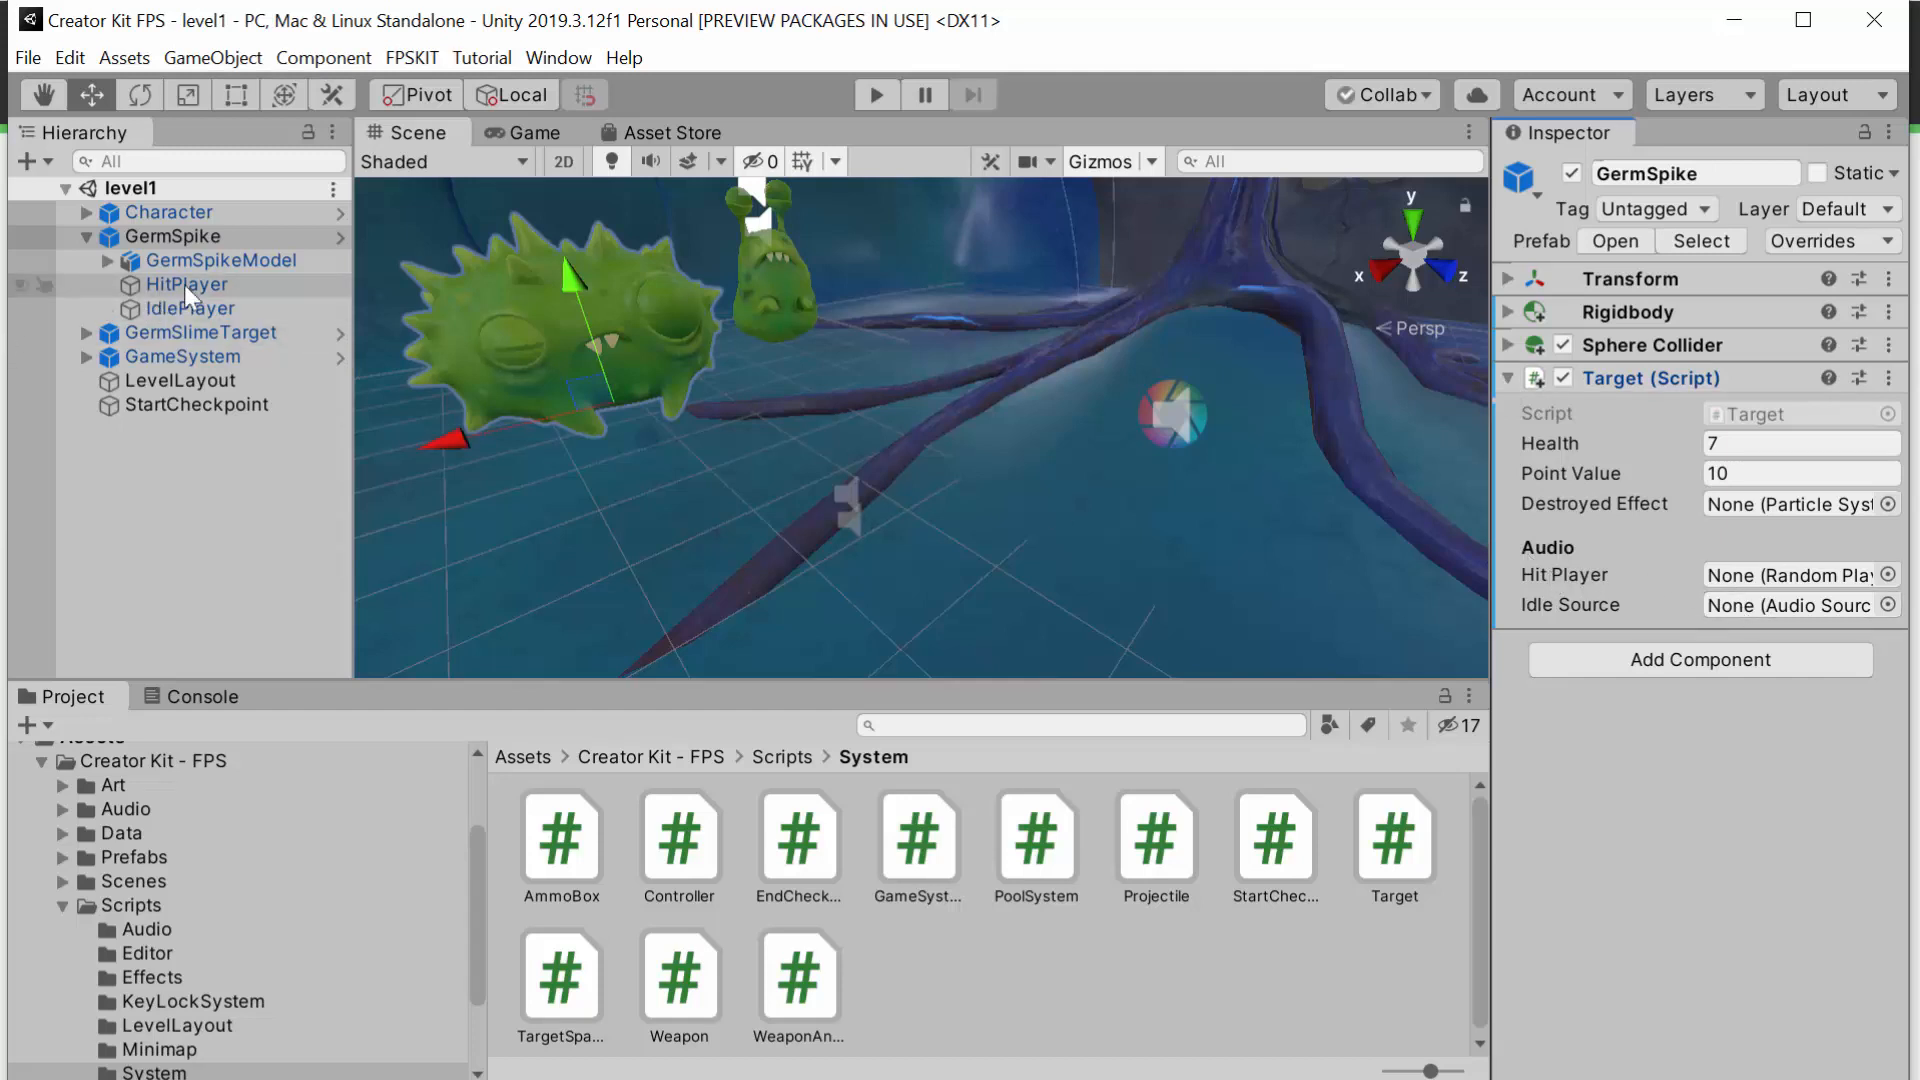
left_click_drag(184, 285, 1756, 575)
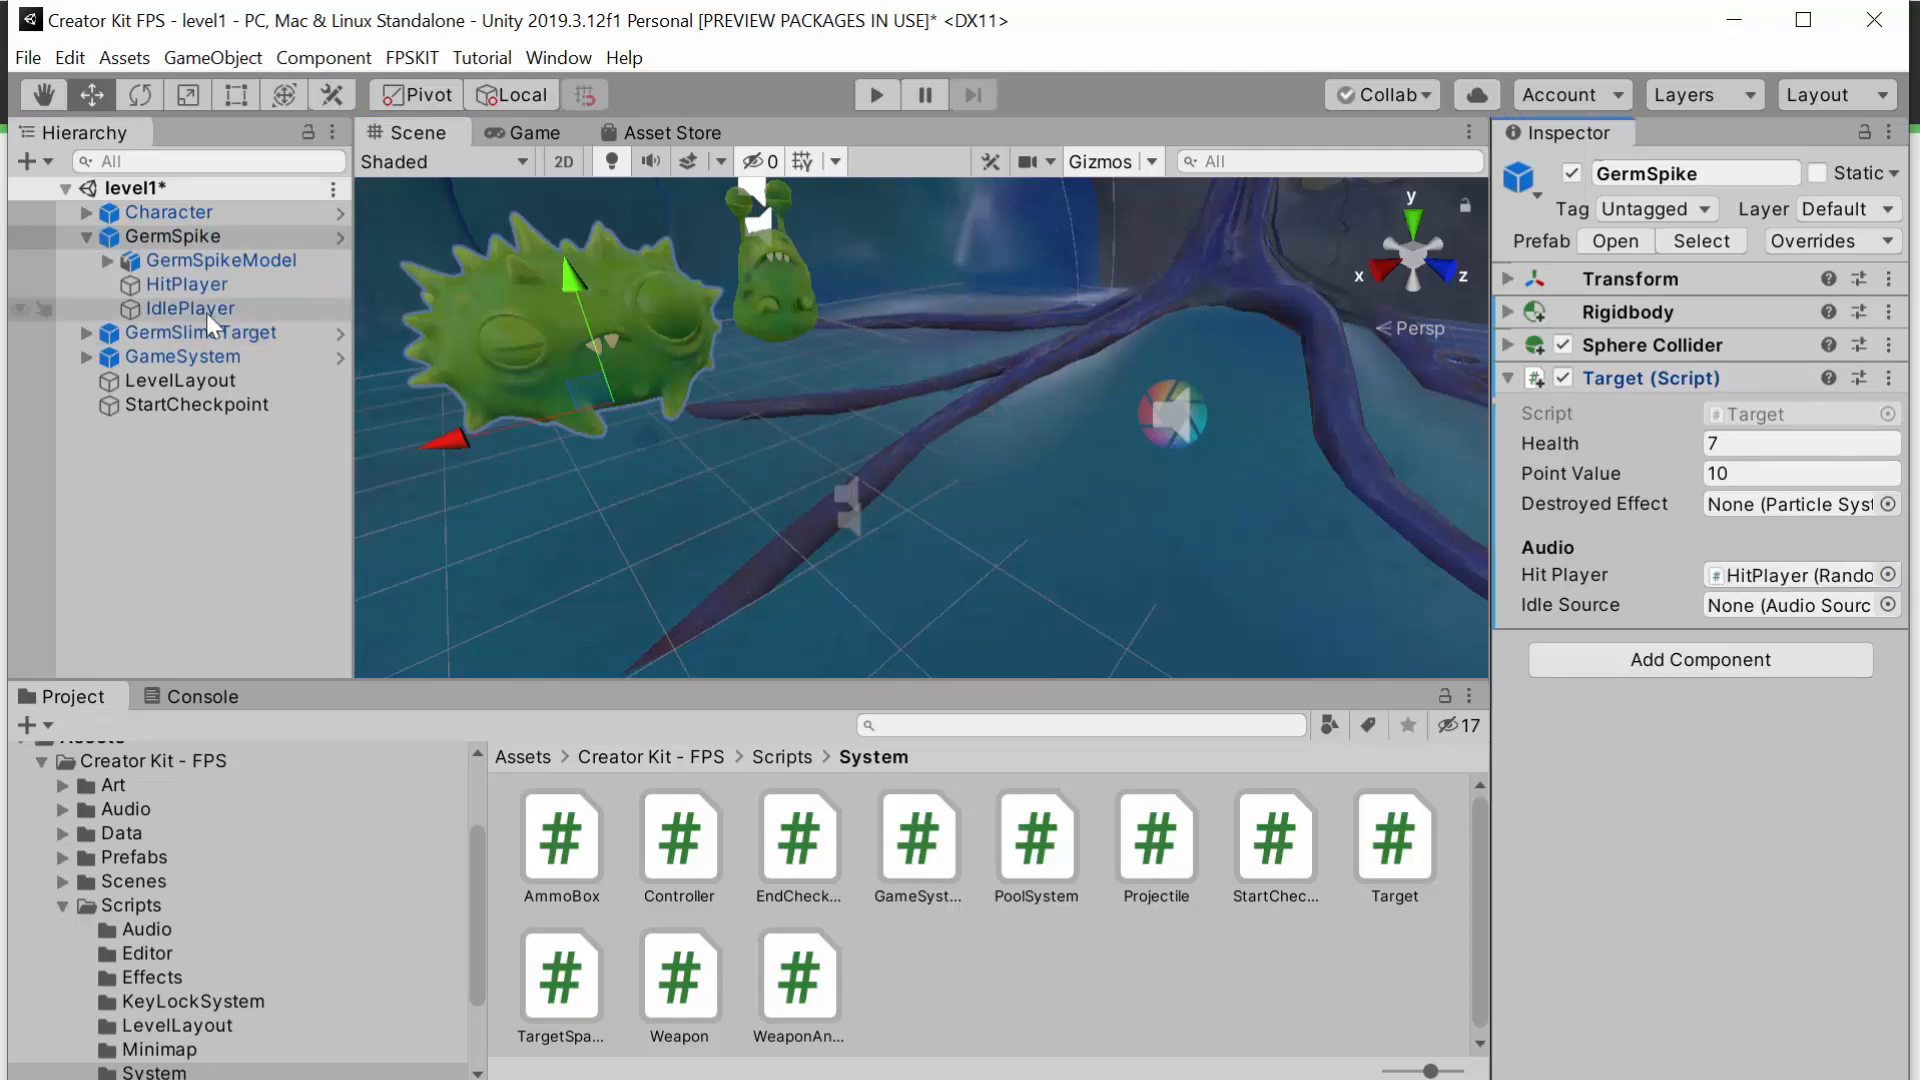
left_click_drag(206, 314, 1752, 612)
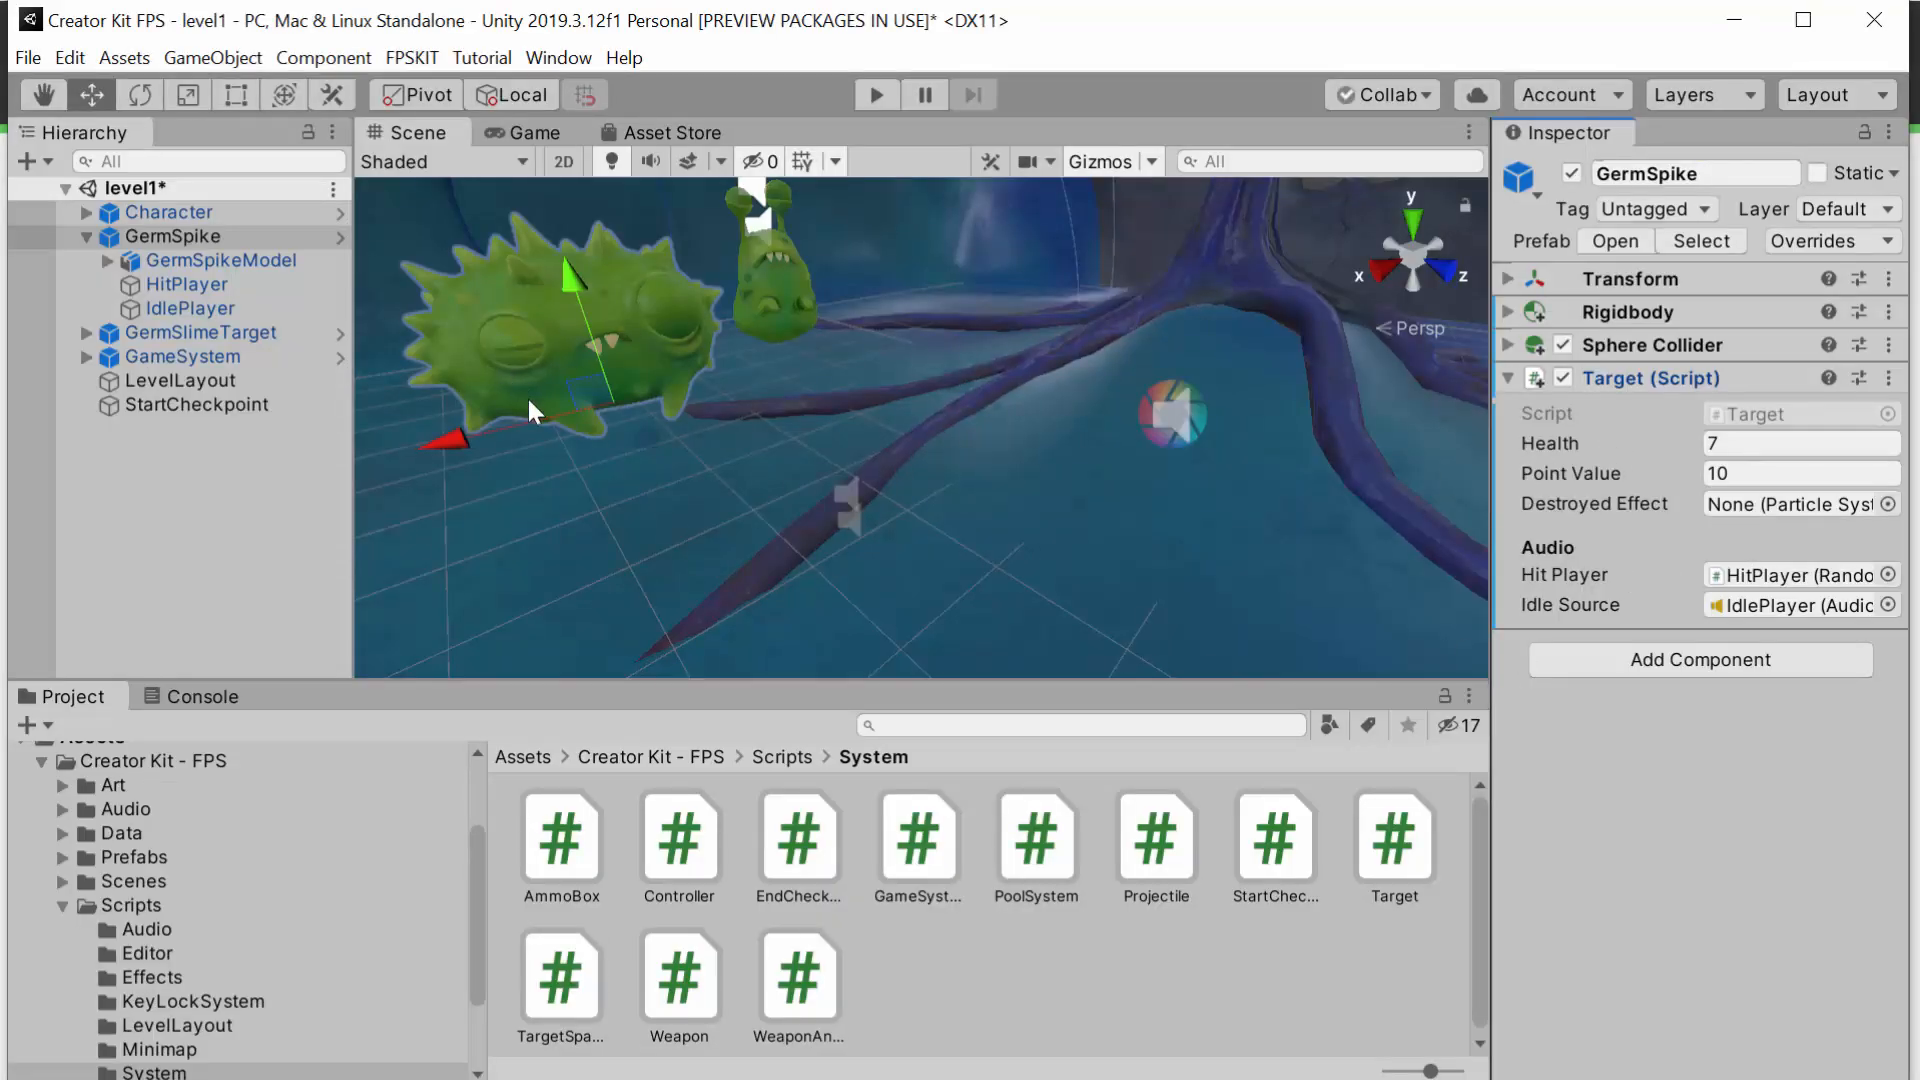
Step: Save level1 and playtest it, shooting GermSpike and GermSlimeTarget to test their hit sounds, and exit the game
key("ctrl+s")
left_click(874, 100)
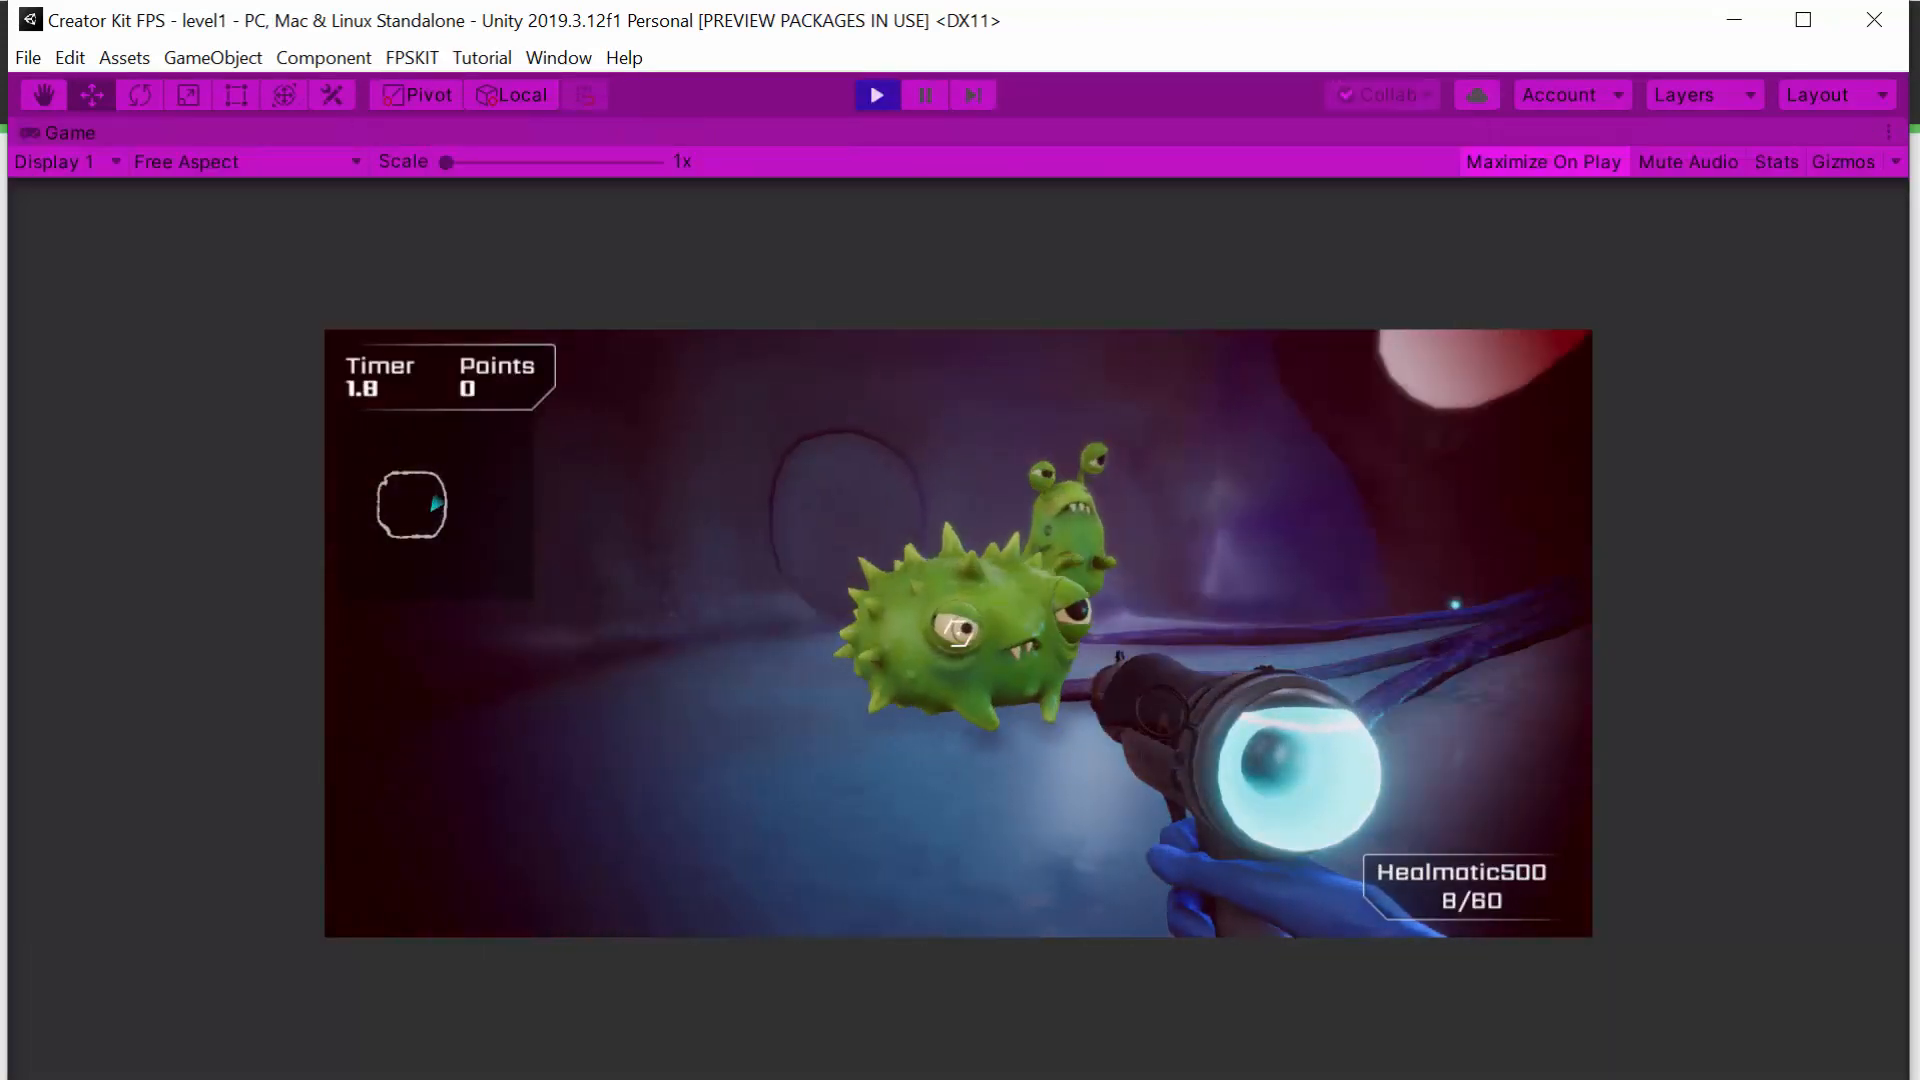
left_click(958, 632)
left_click(958, 632)
left_click(958, 632)
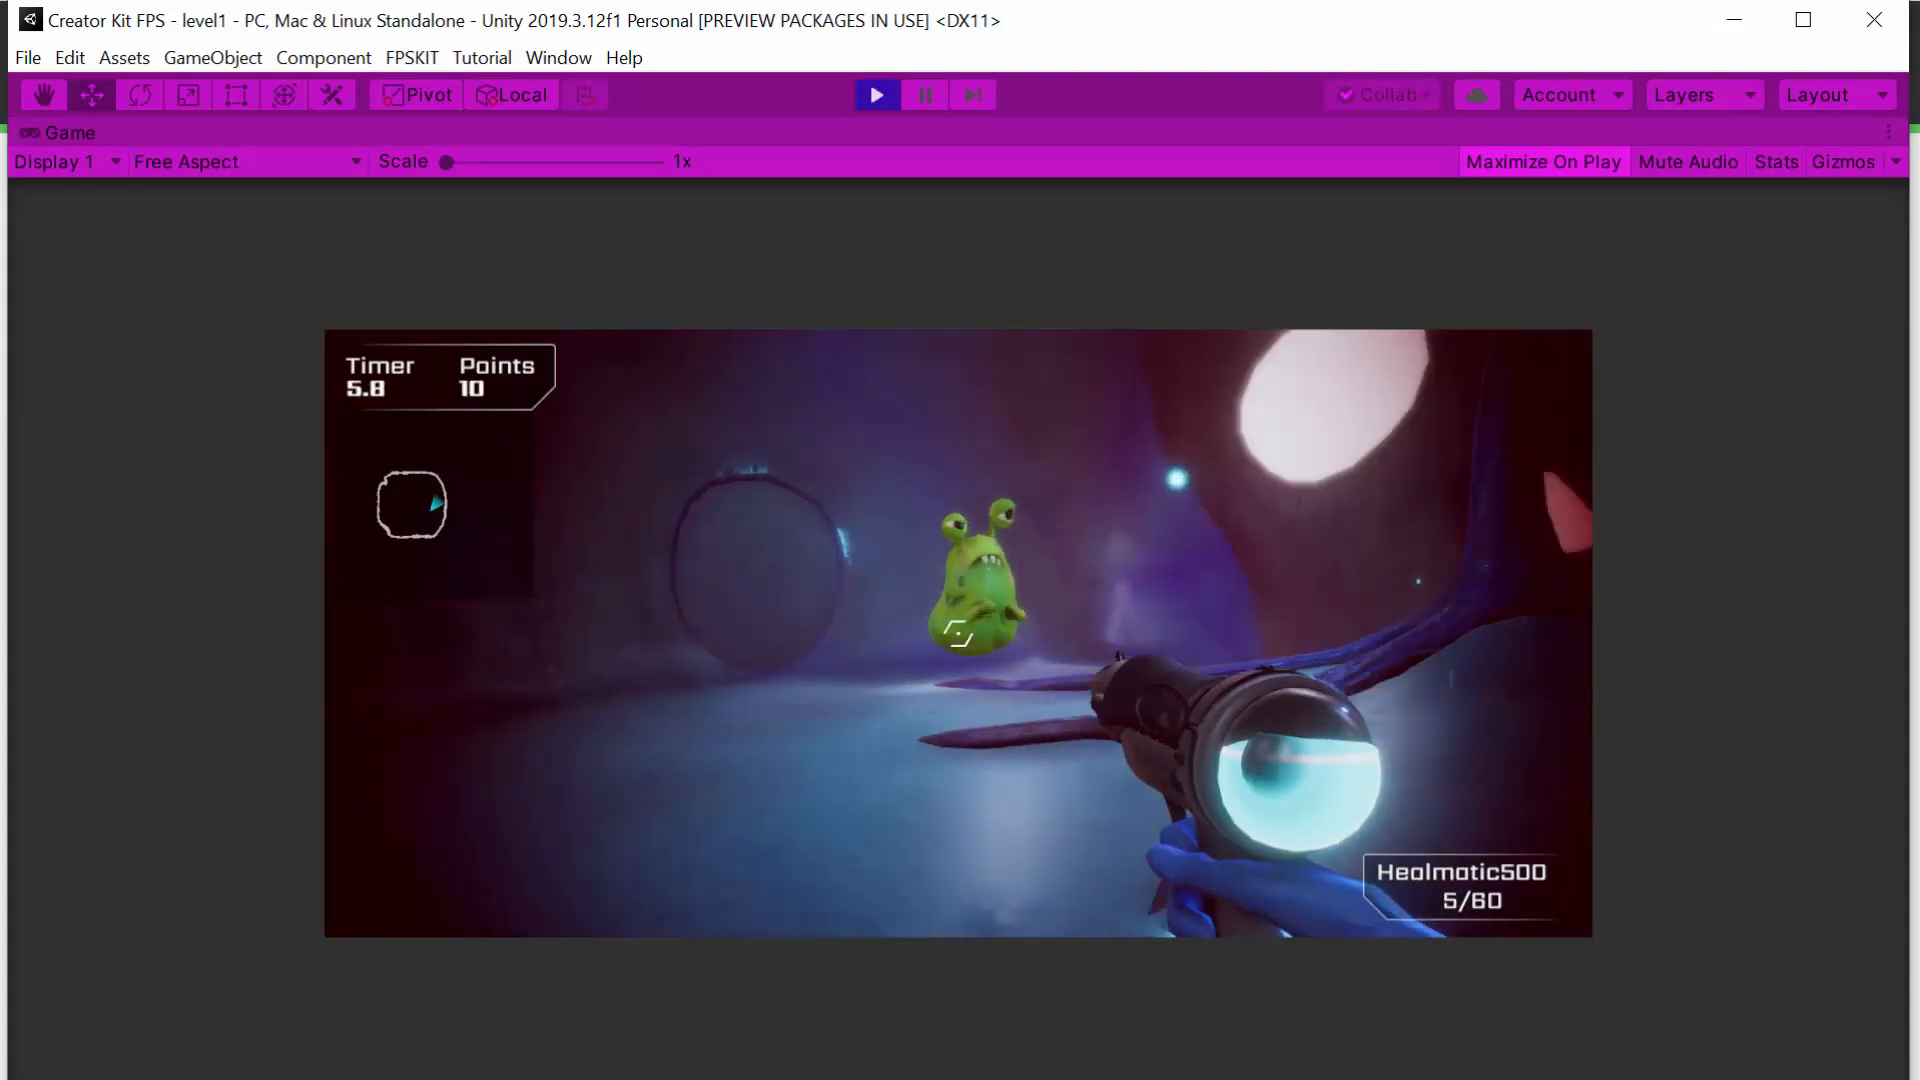
left_click(958, 632)
left_click(958, 632)
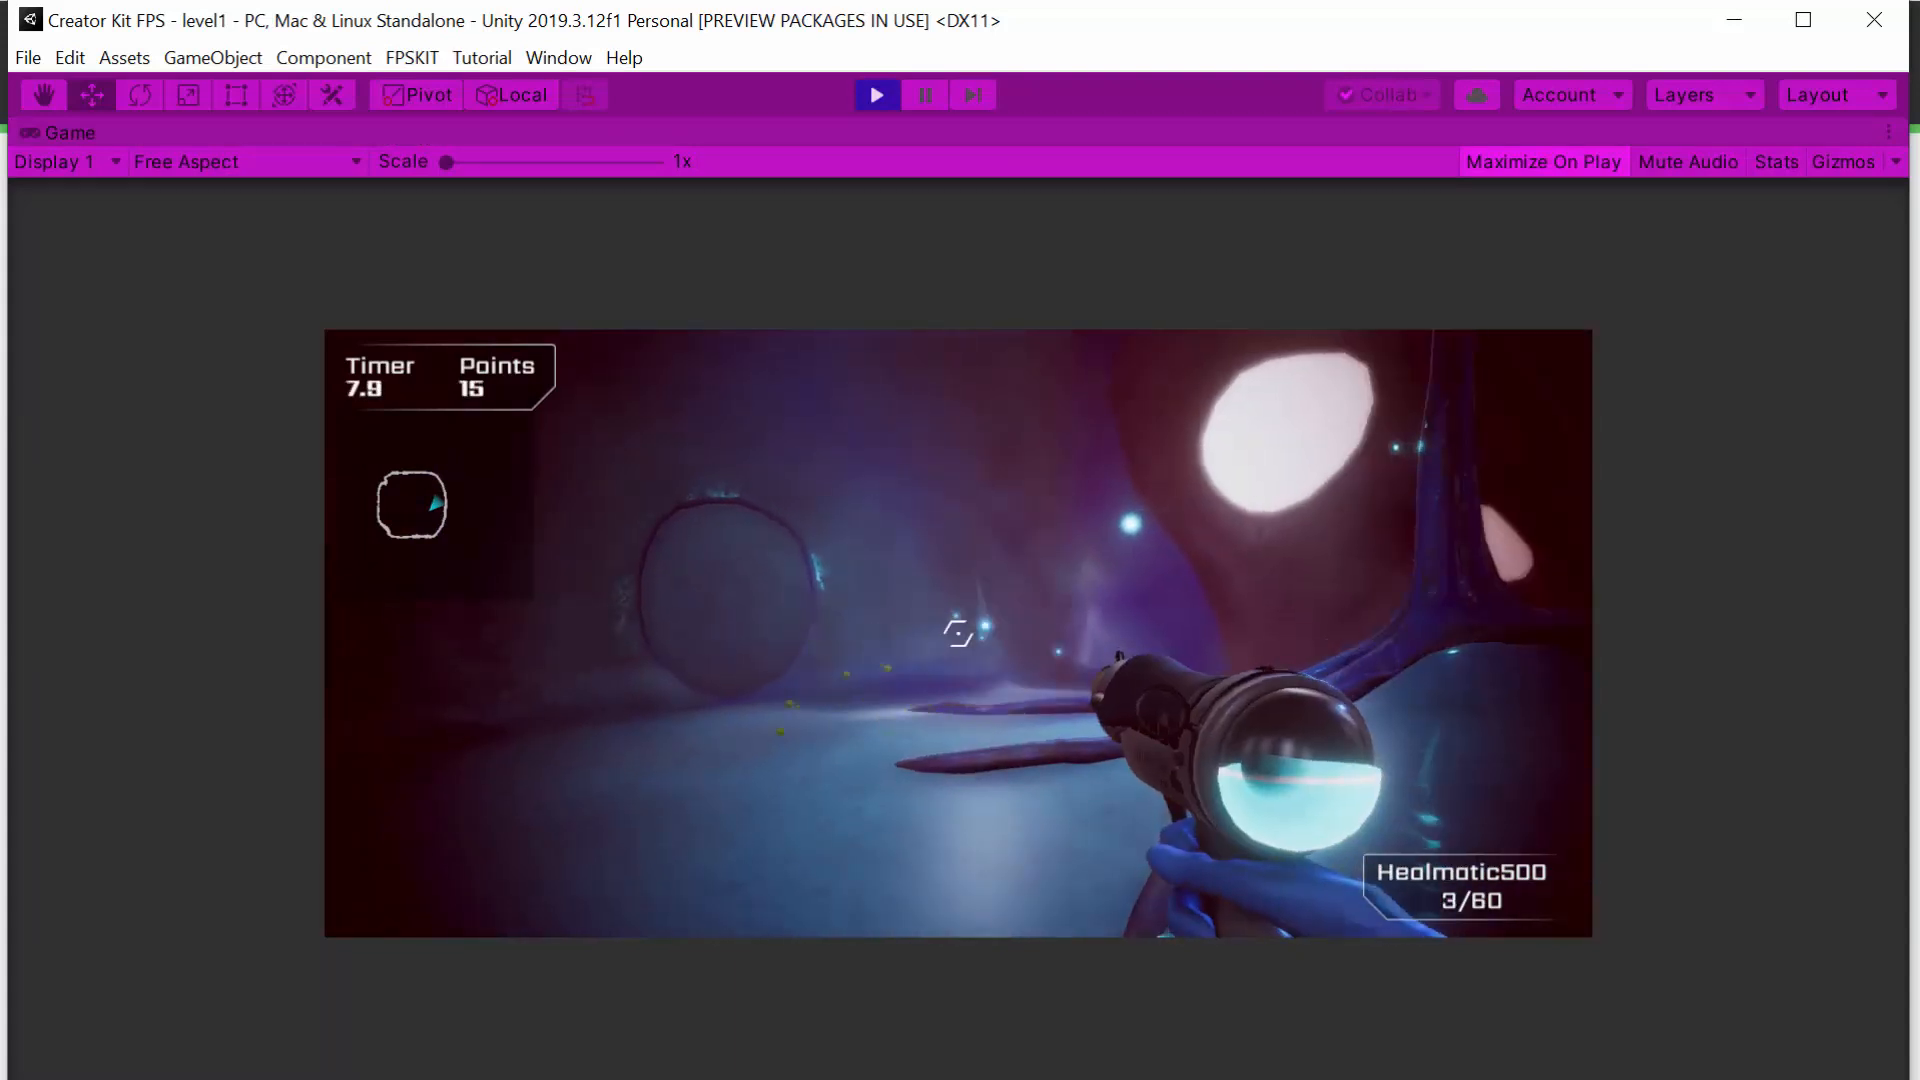
key("Escape")
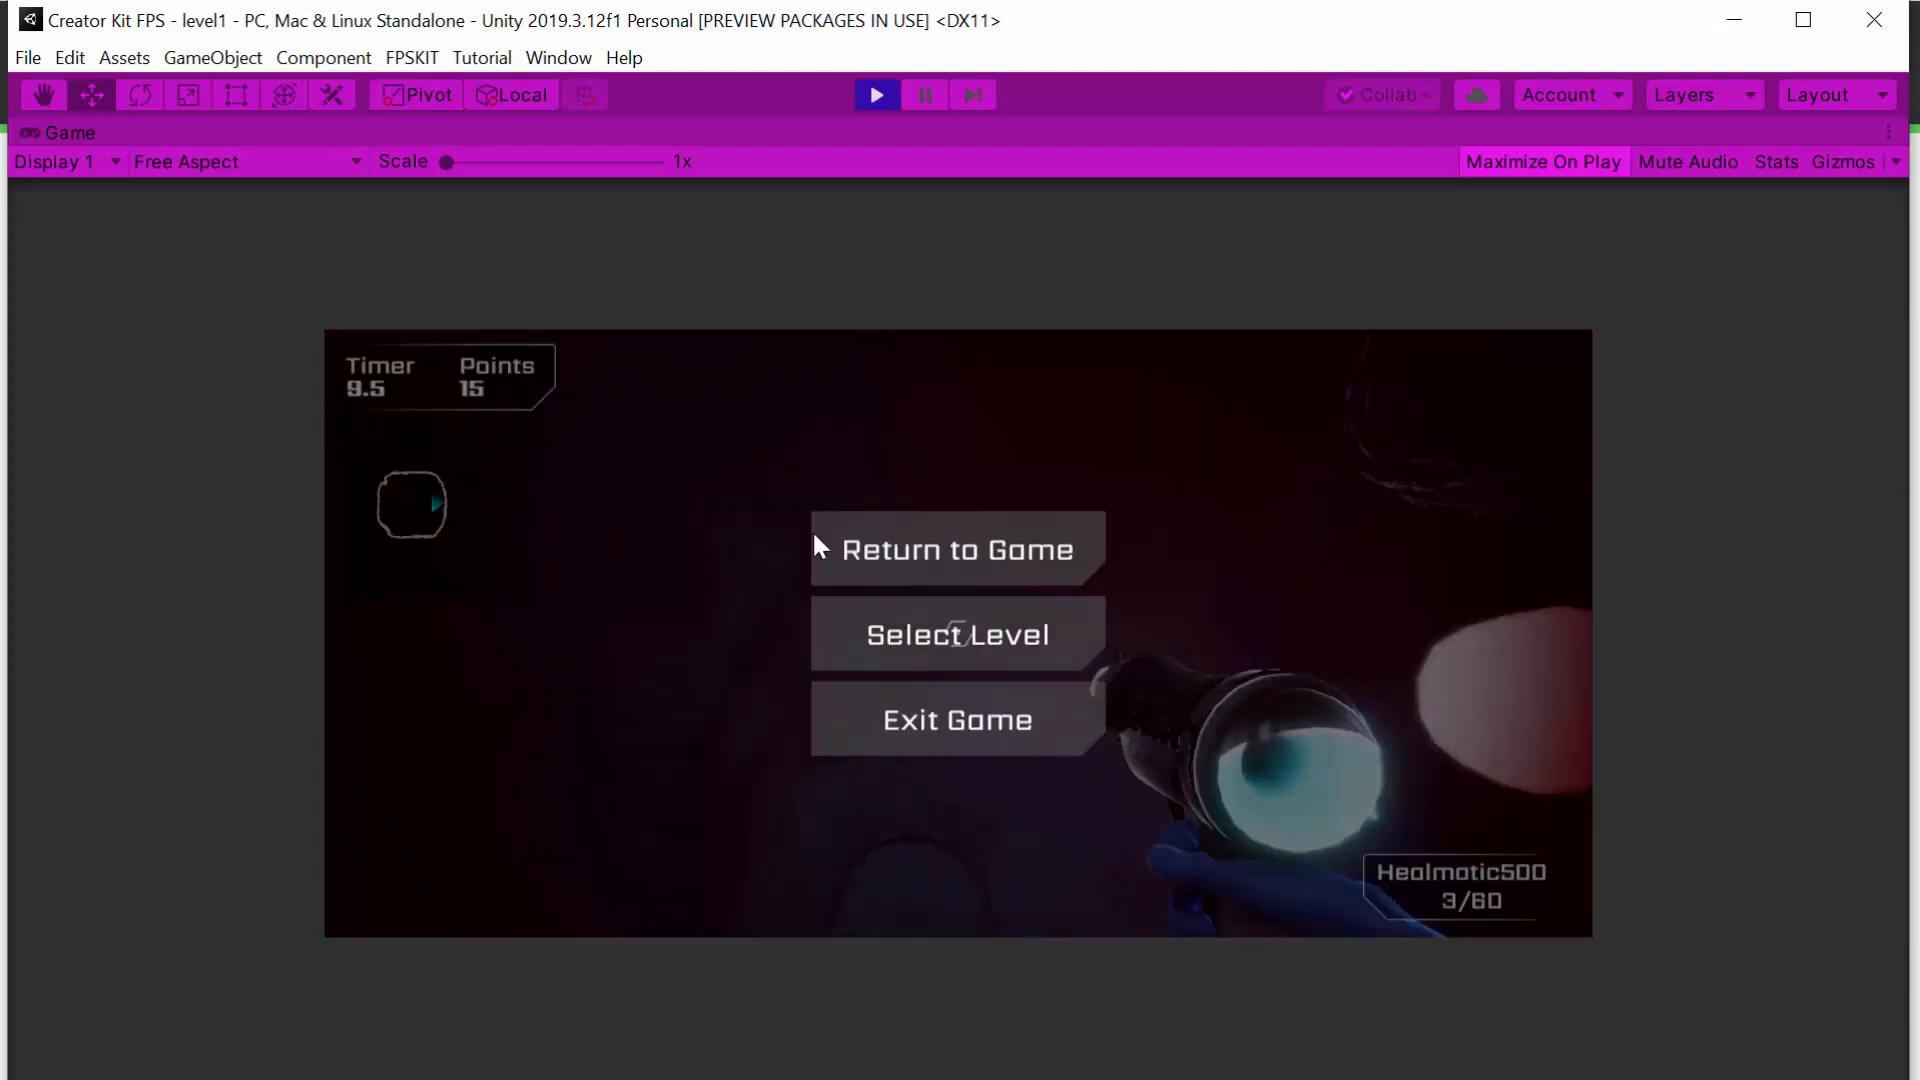
left_click(940, 716)
Step: Inspect GermSlimeTarget's components, switch to the browser tutorial and look through the section "6. Turn a Target into a Prefab"
key("alt+Tab")
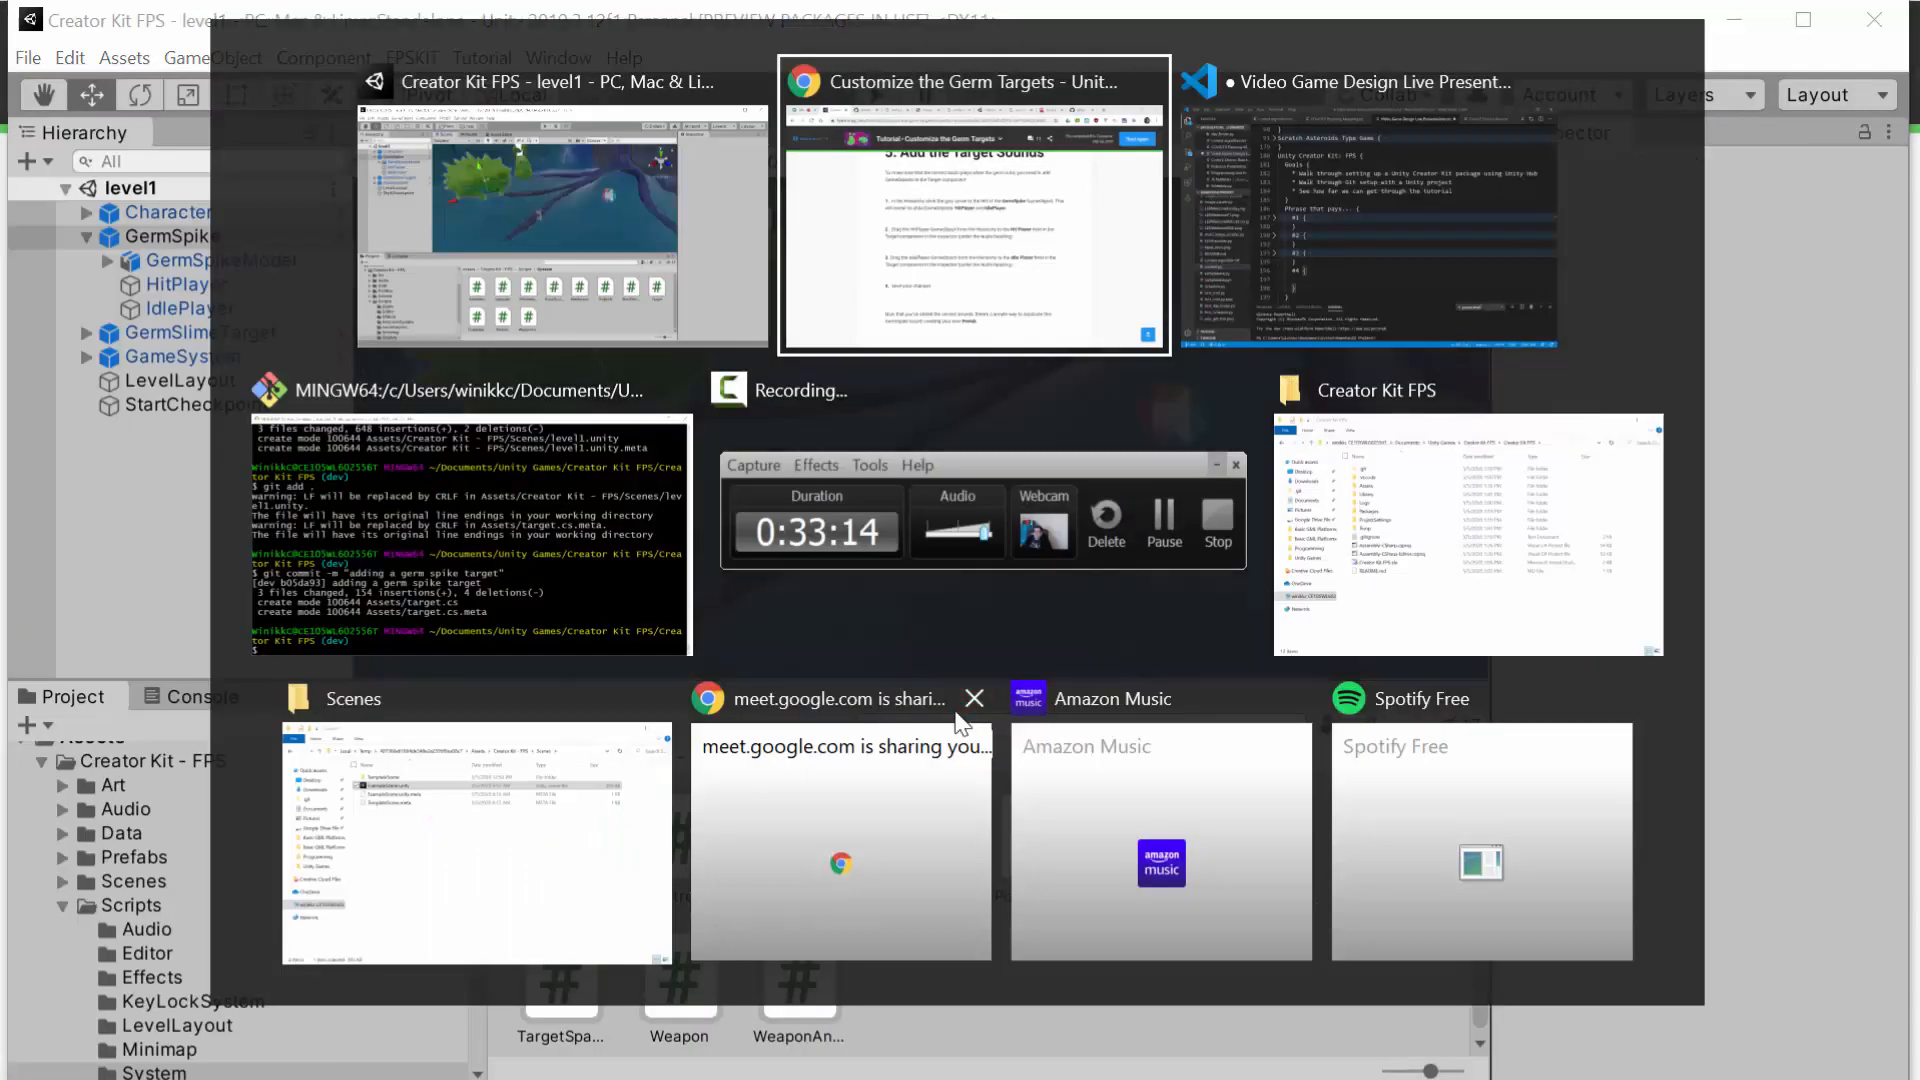
key("alt+Tab")
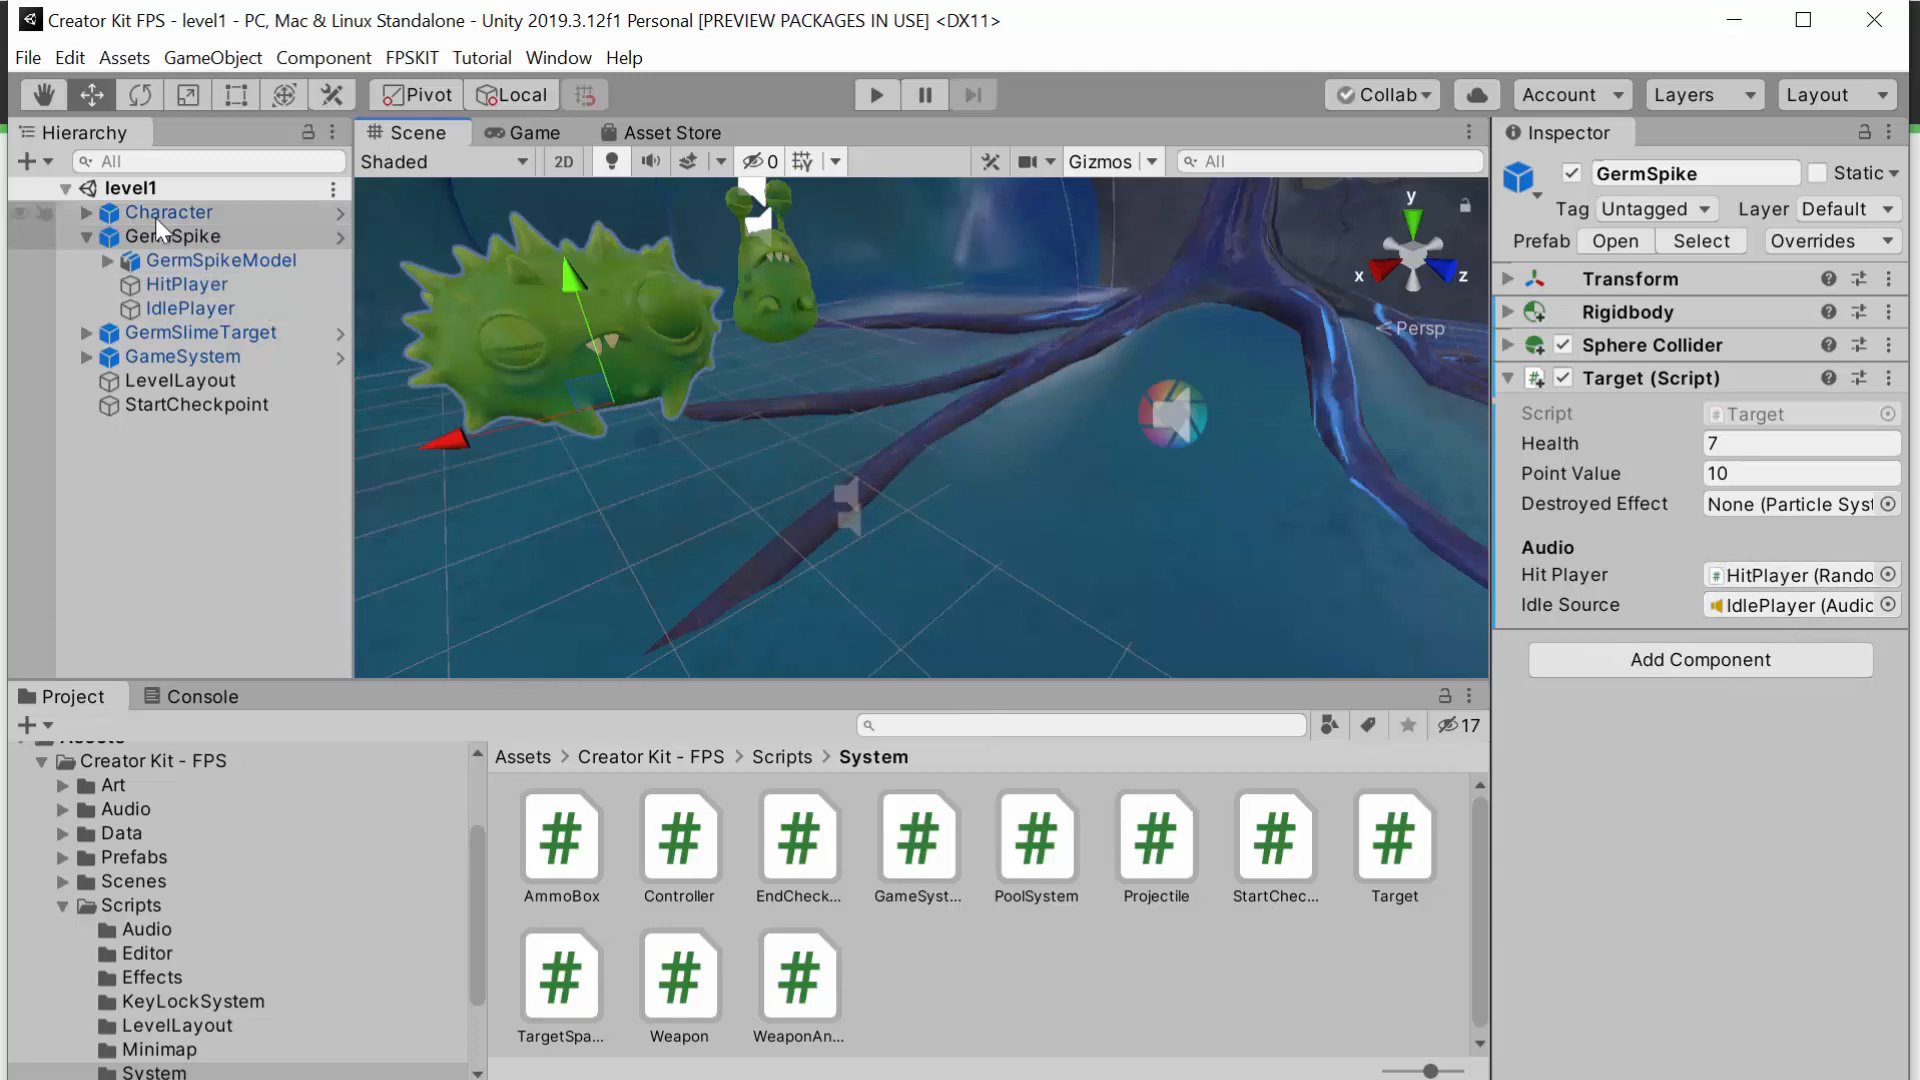
left_click(180, 328)
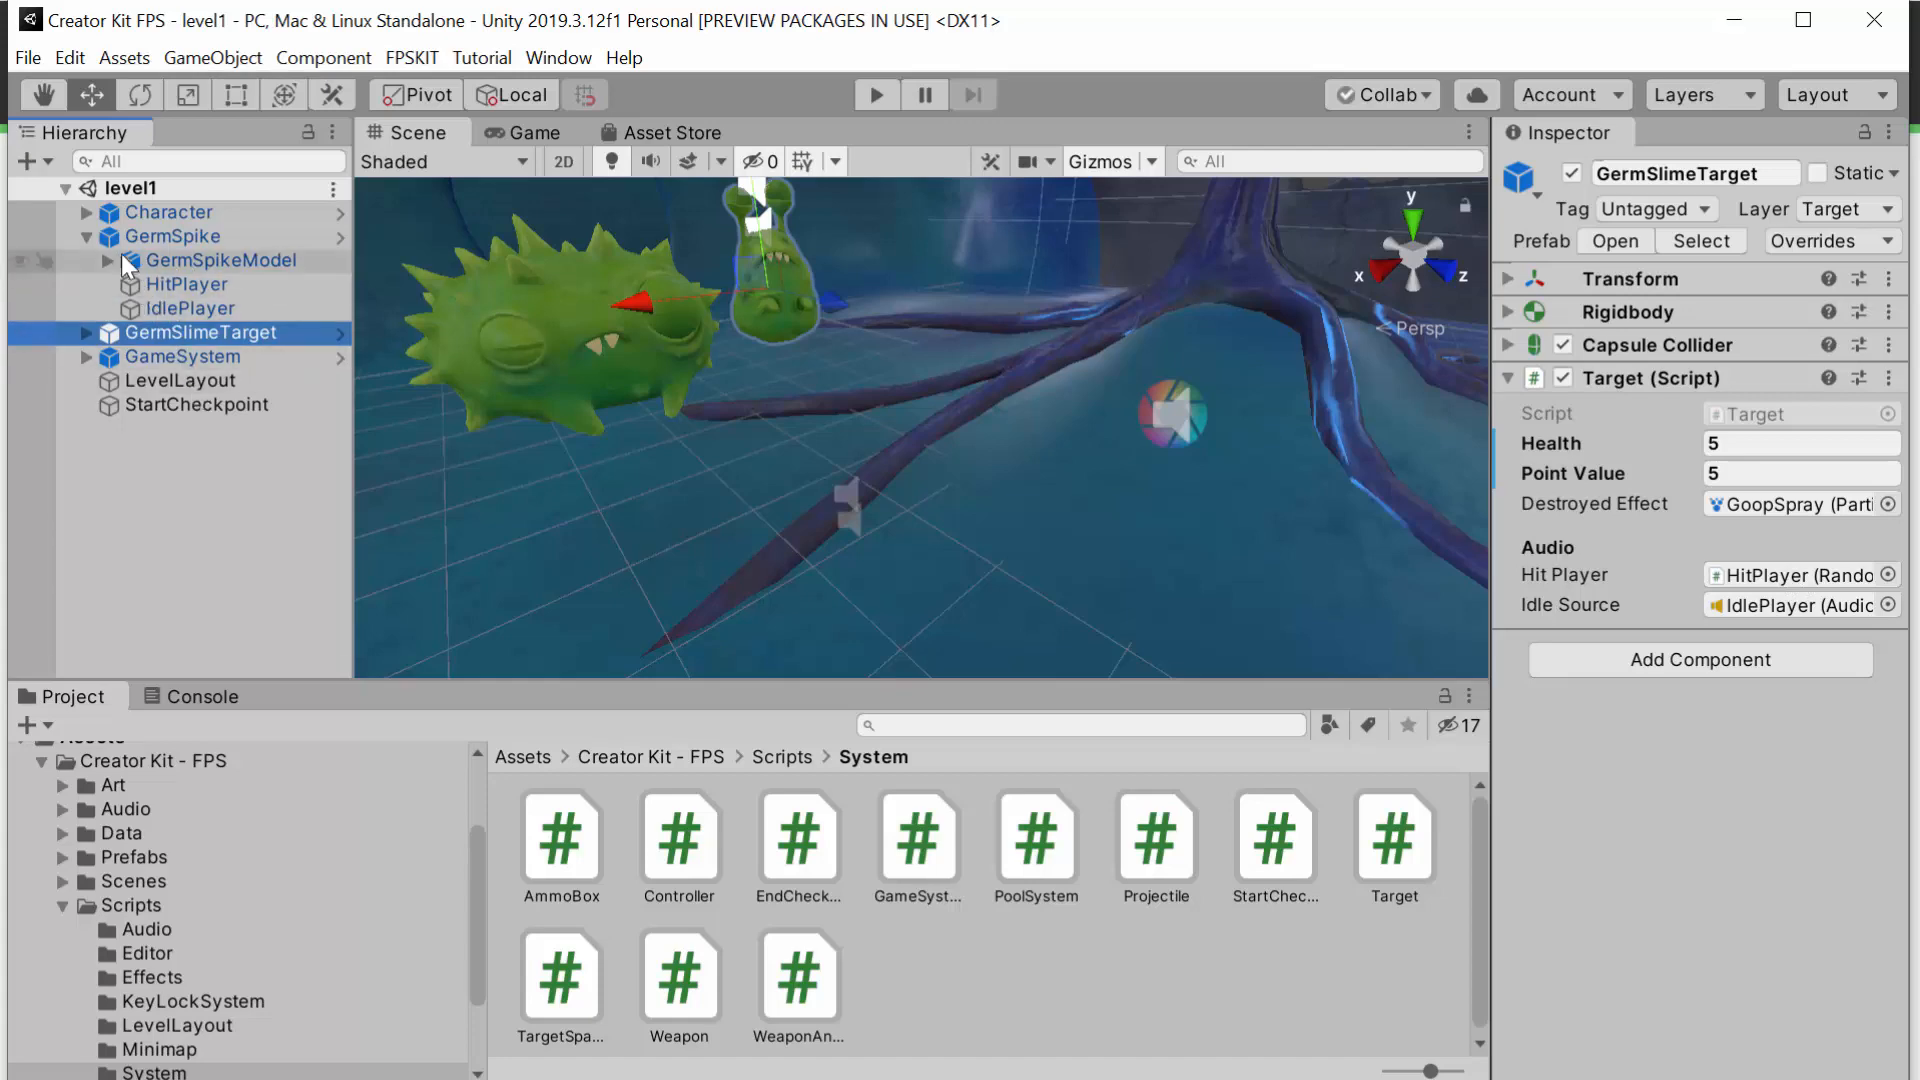
key("alt+Tab")
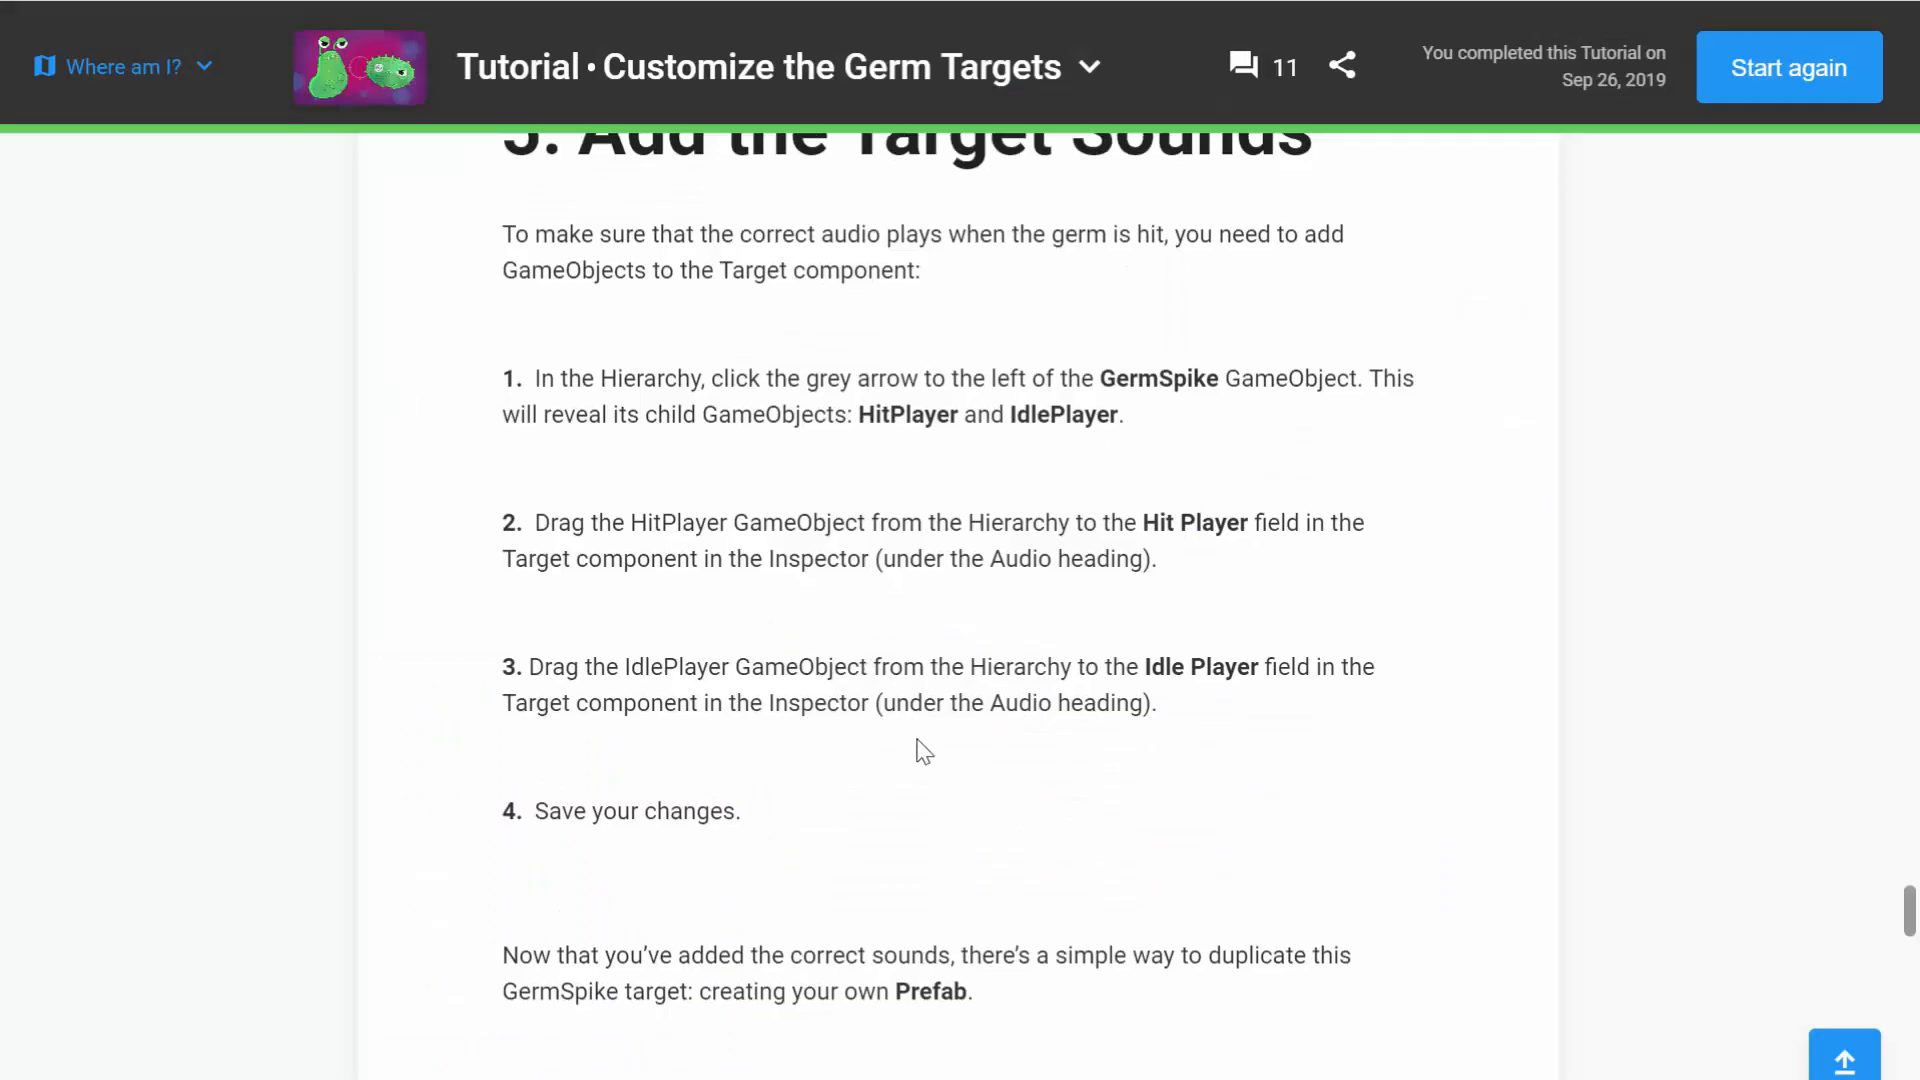
scroll(924, 751, "down", 8)
scroll(930, 768, "down", 3)
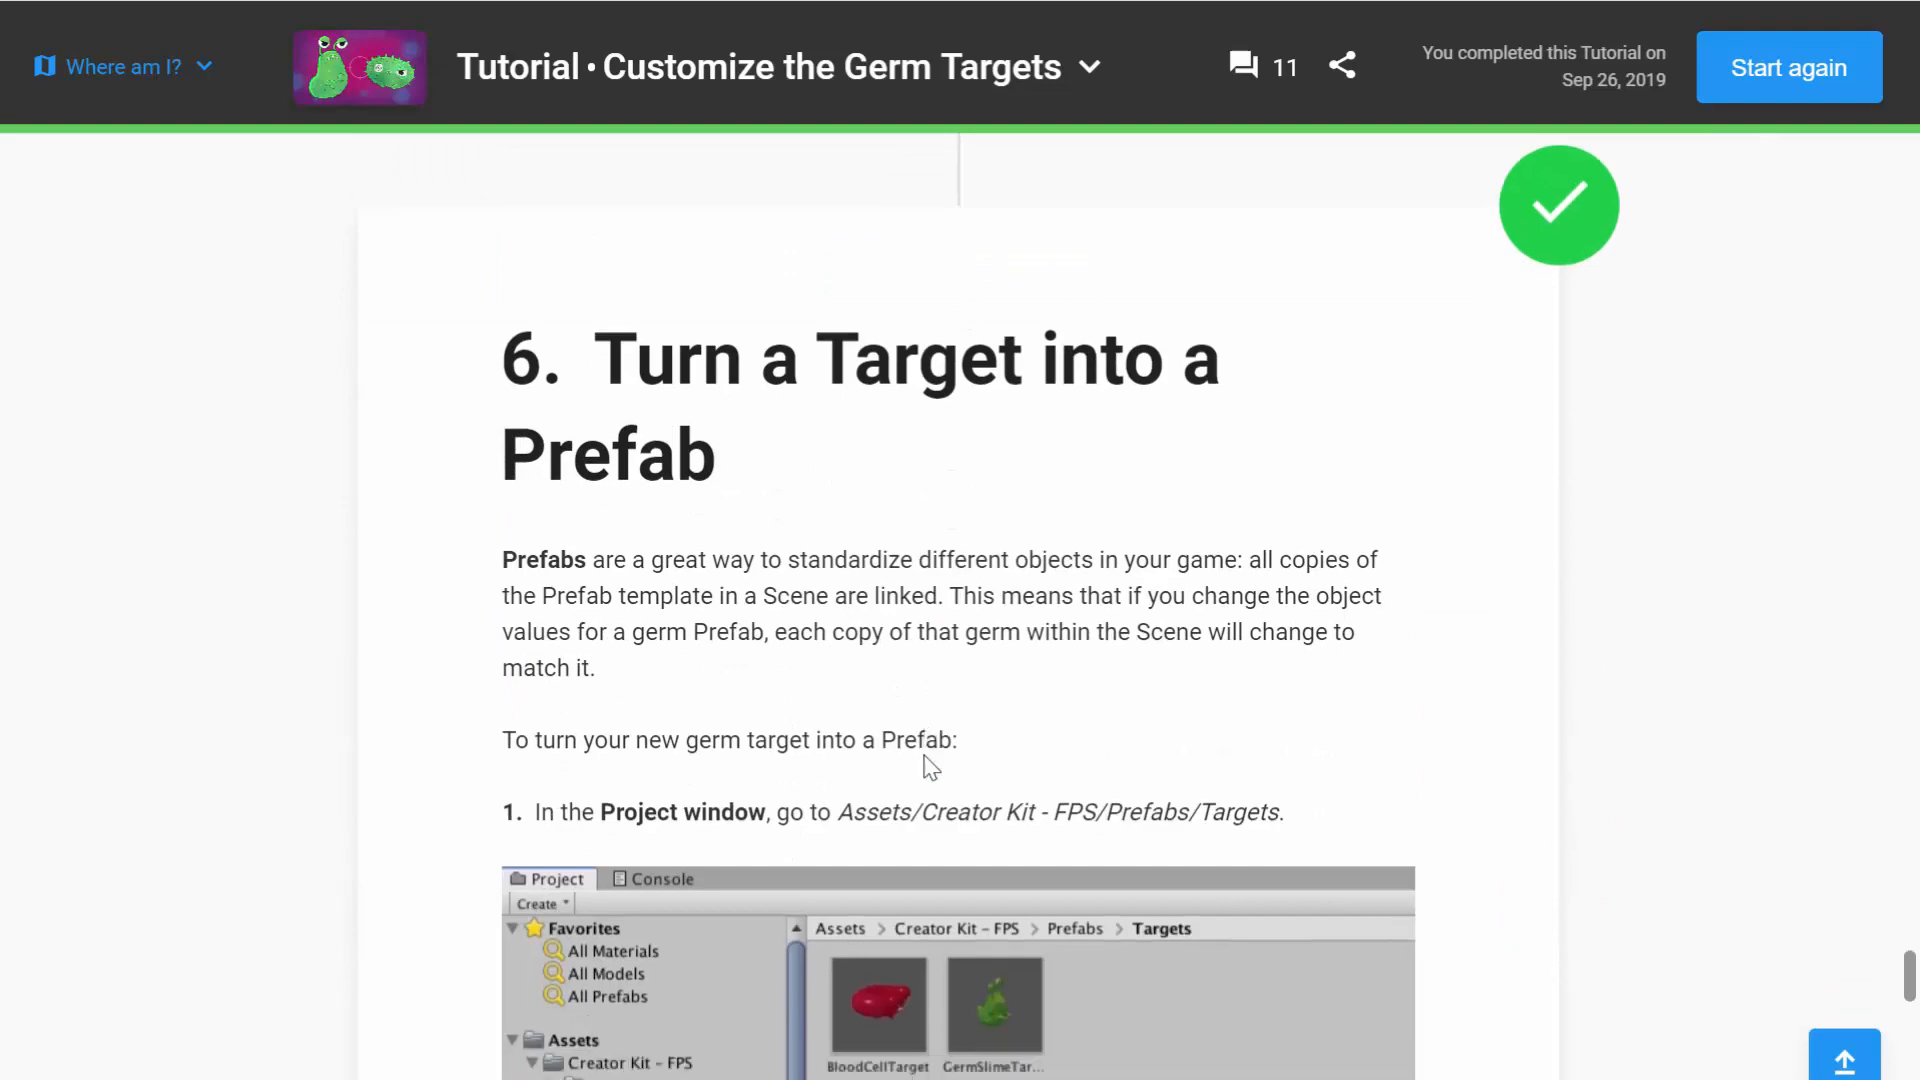
scroll(930, 768, "down", 4)
scroll(927, 770, "up", 3)
Step: Switch to Unity, collapse GermSpike's children in the hierarchy, select GermSpike and collapse its Target component
key("alt+Tab")
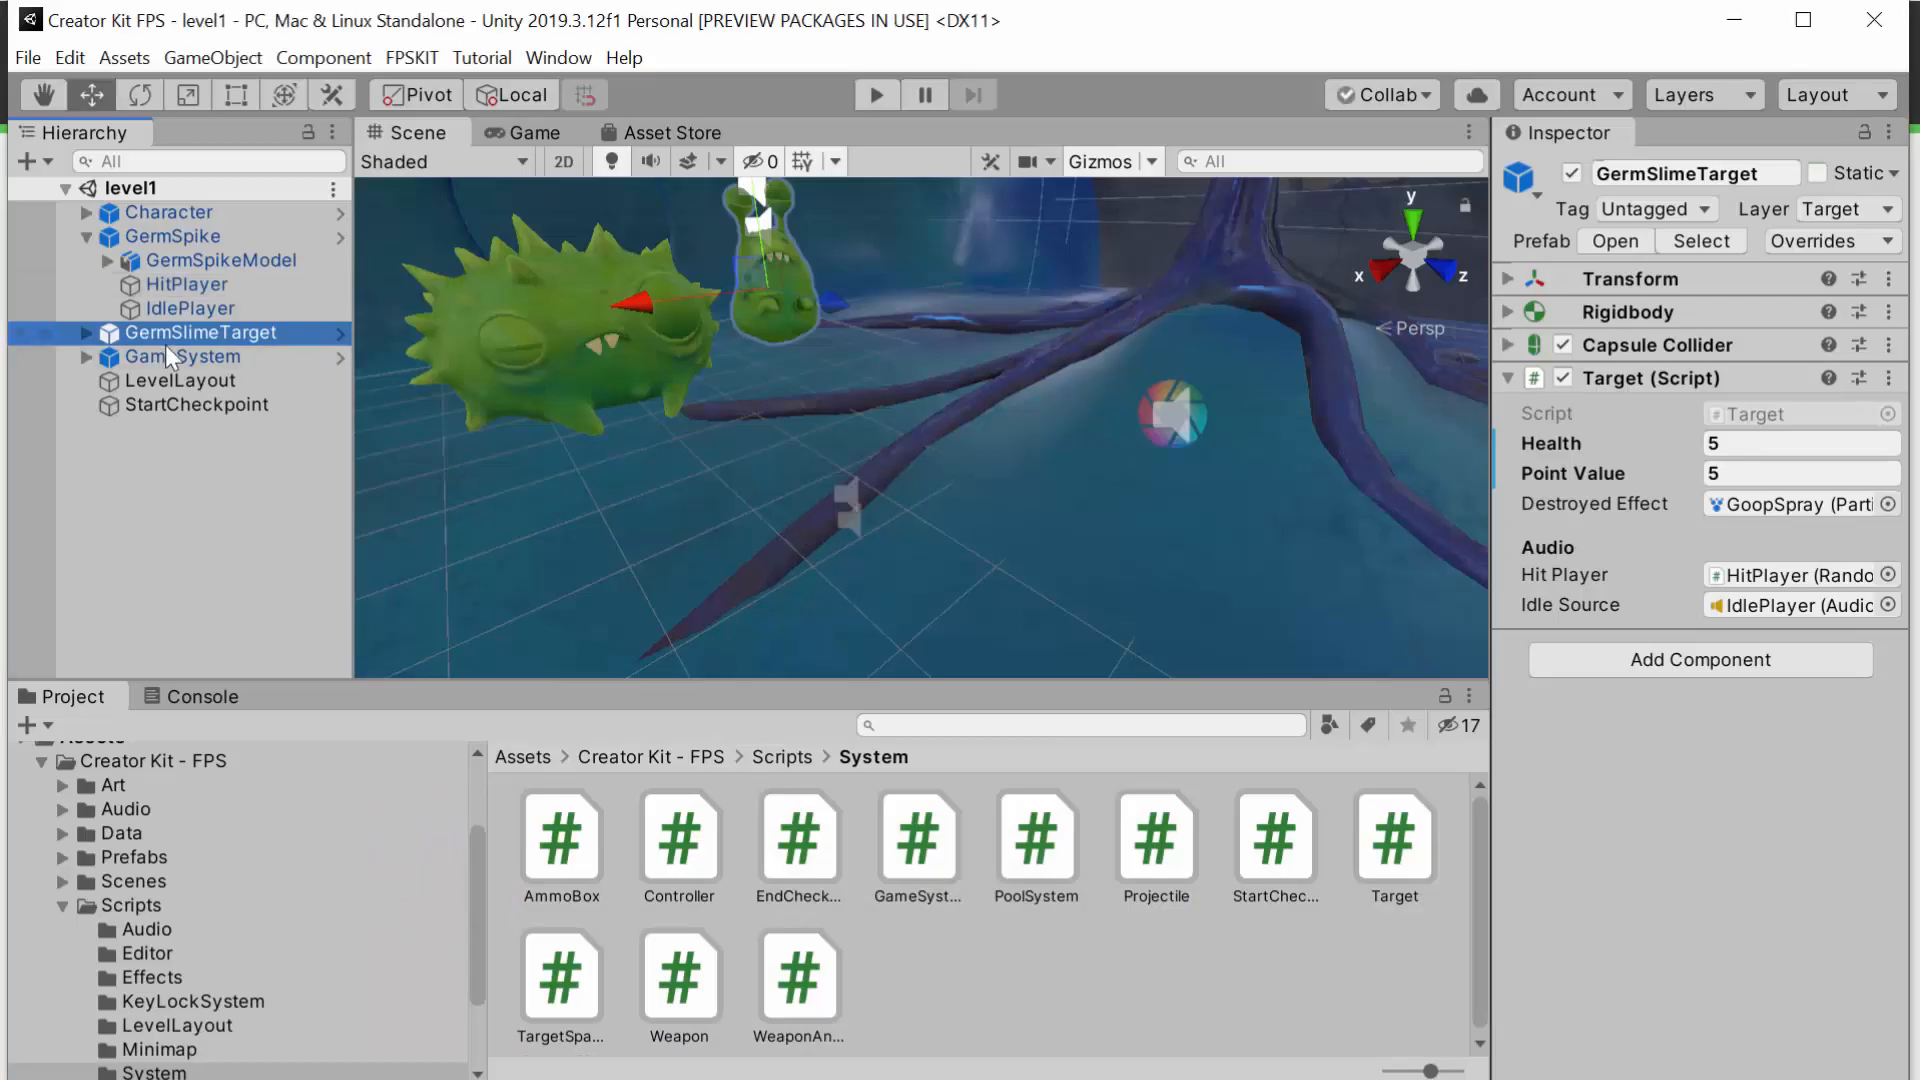
left_click(87, 237)
left_click(140, 237)
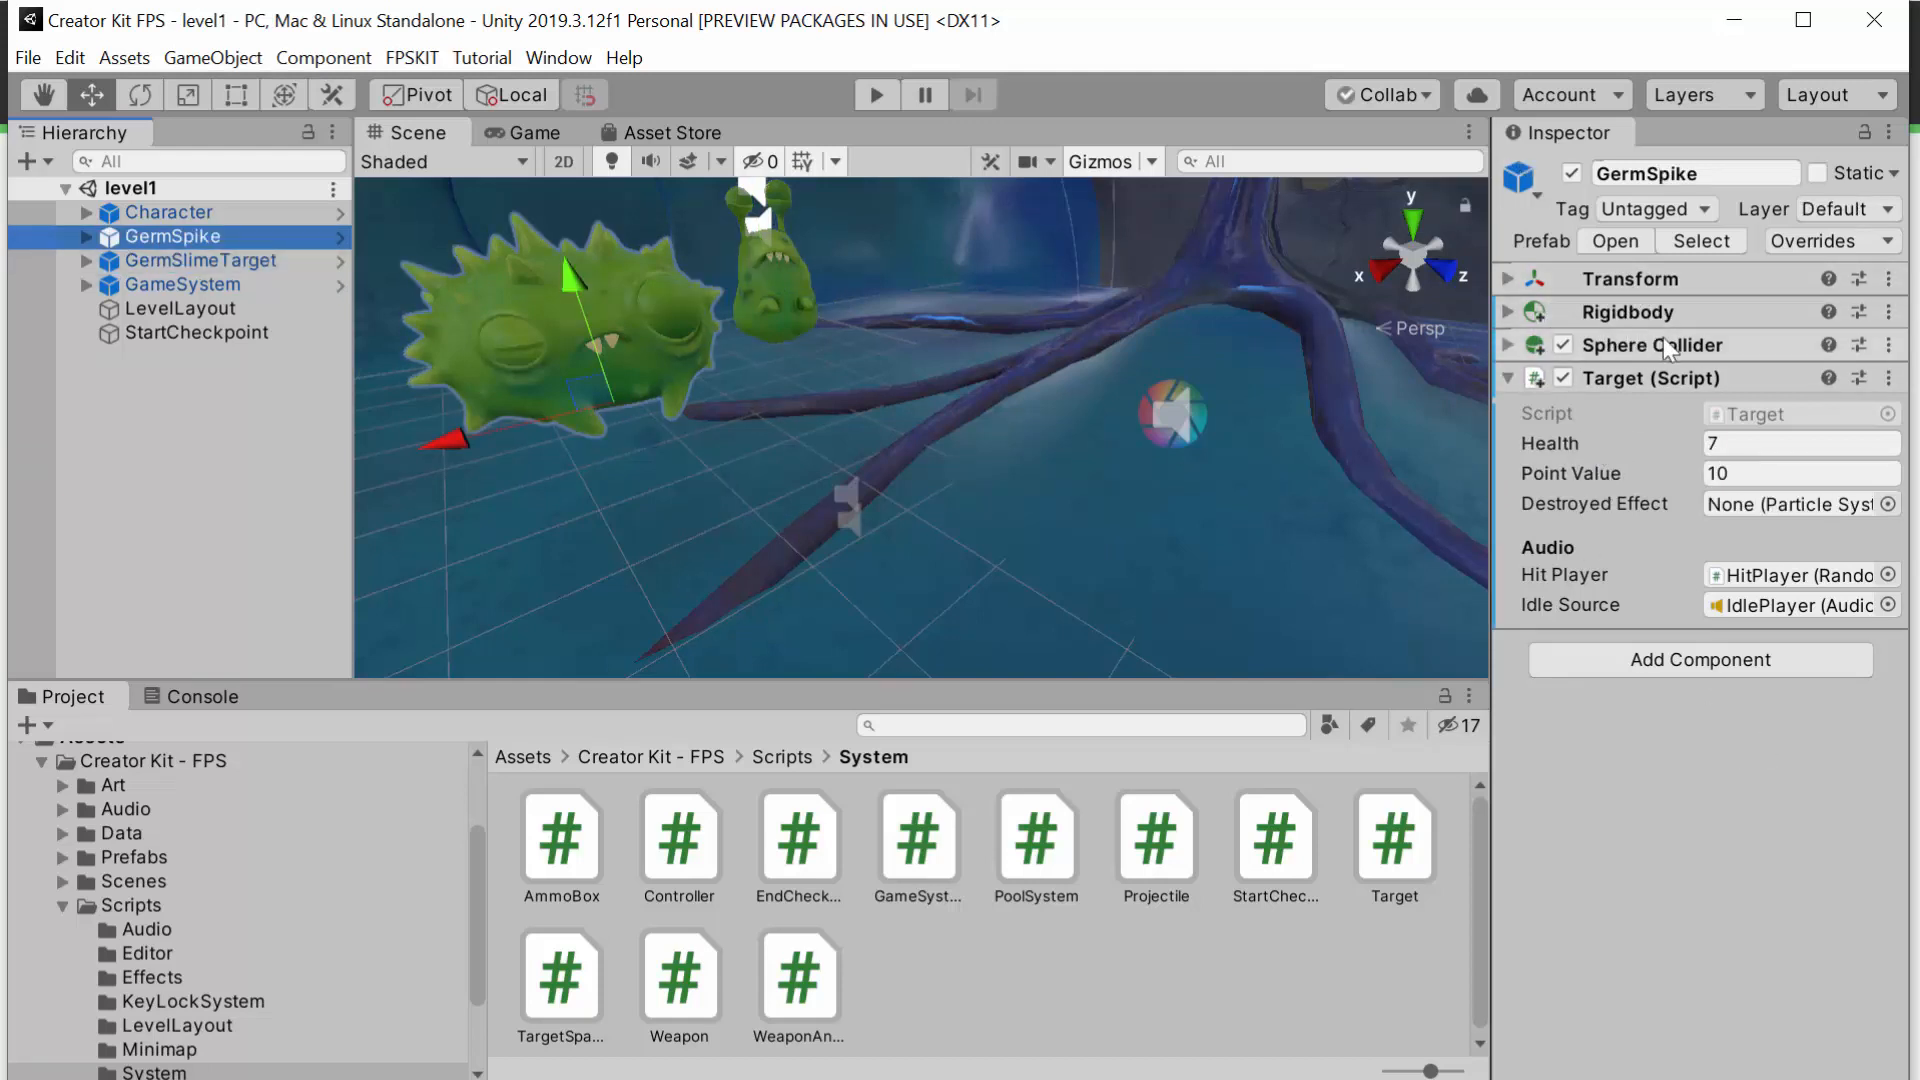
left_click(1510, 380)
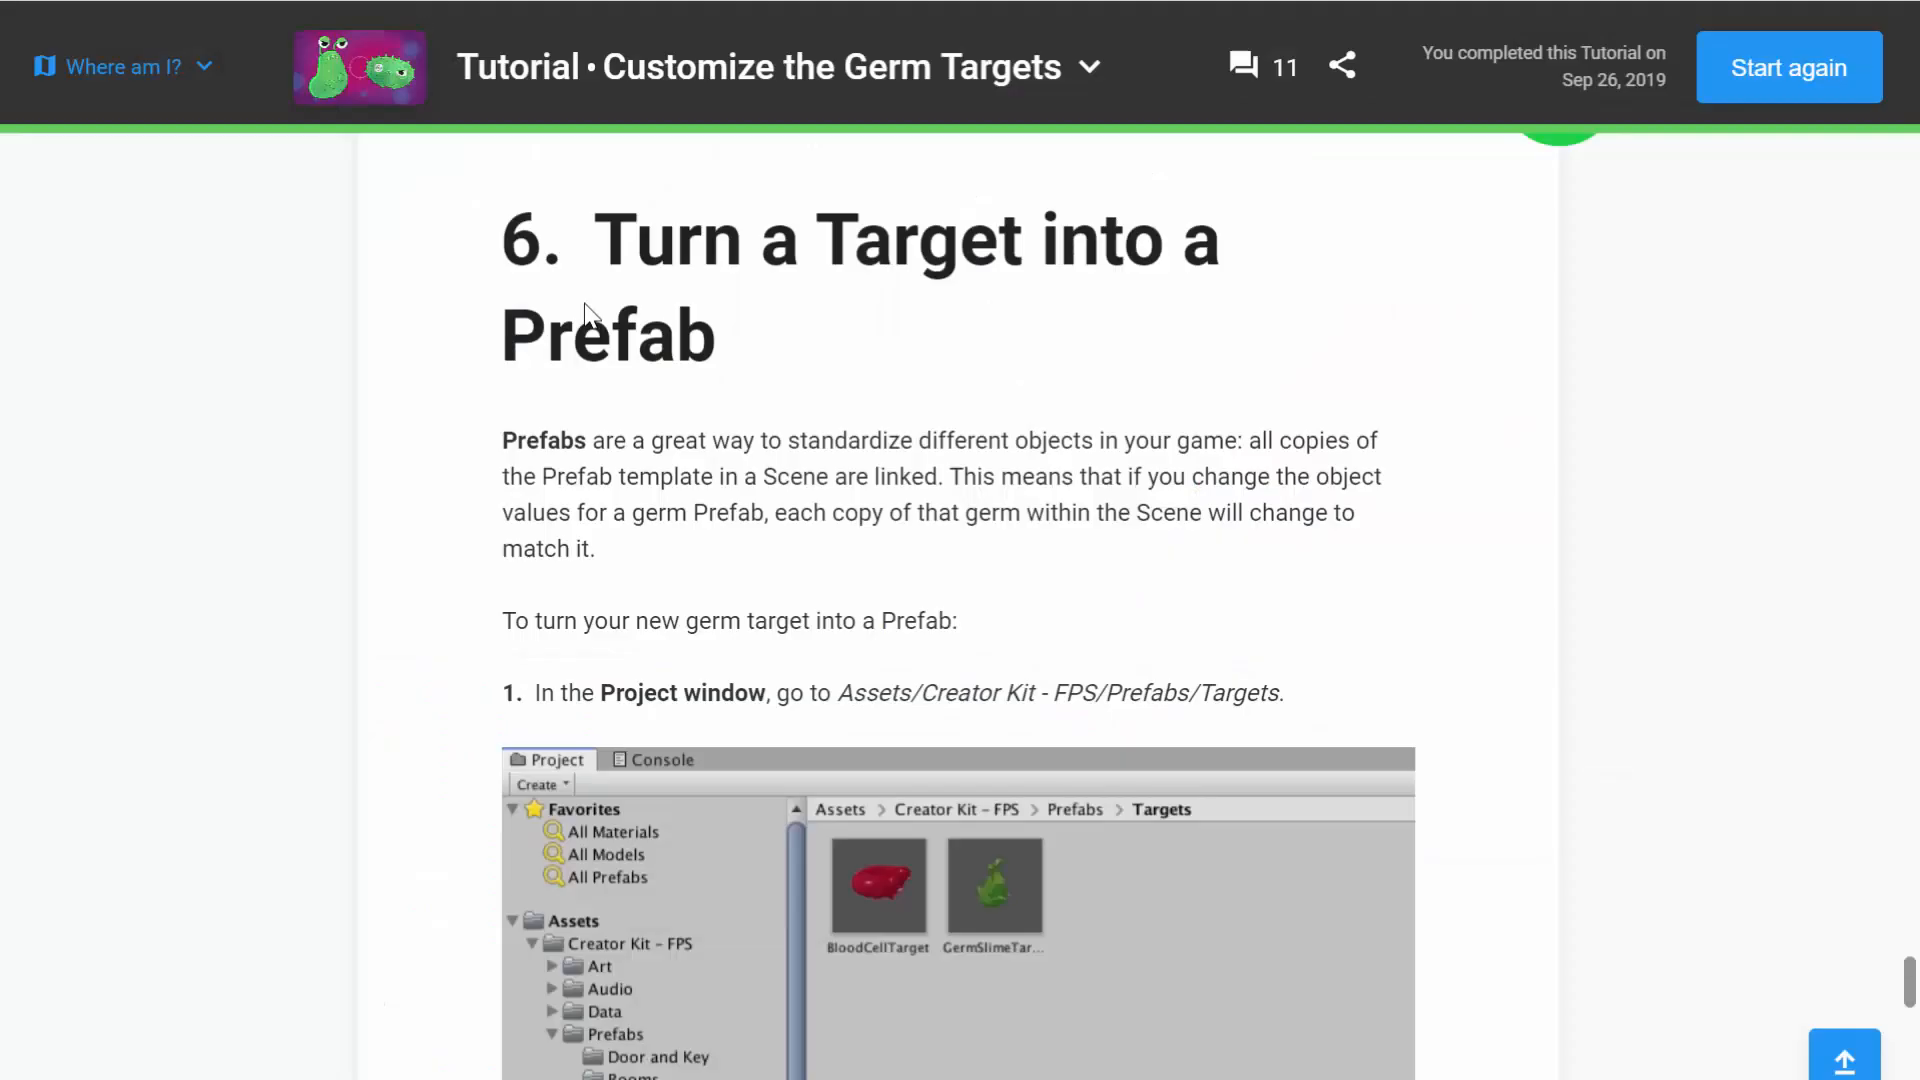
Step: In the browser tutorial, highlight "standardize different objects" and read the instructions for turning GermSpike into a Prefab
double_click(840, 445)
left_click_drag(840, 445, 1050, 465)
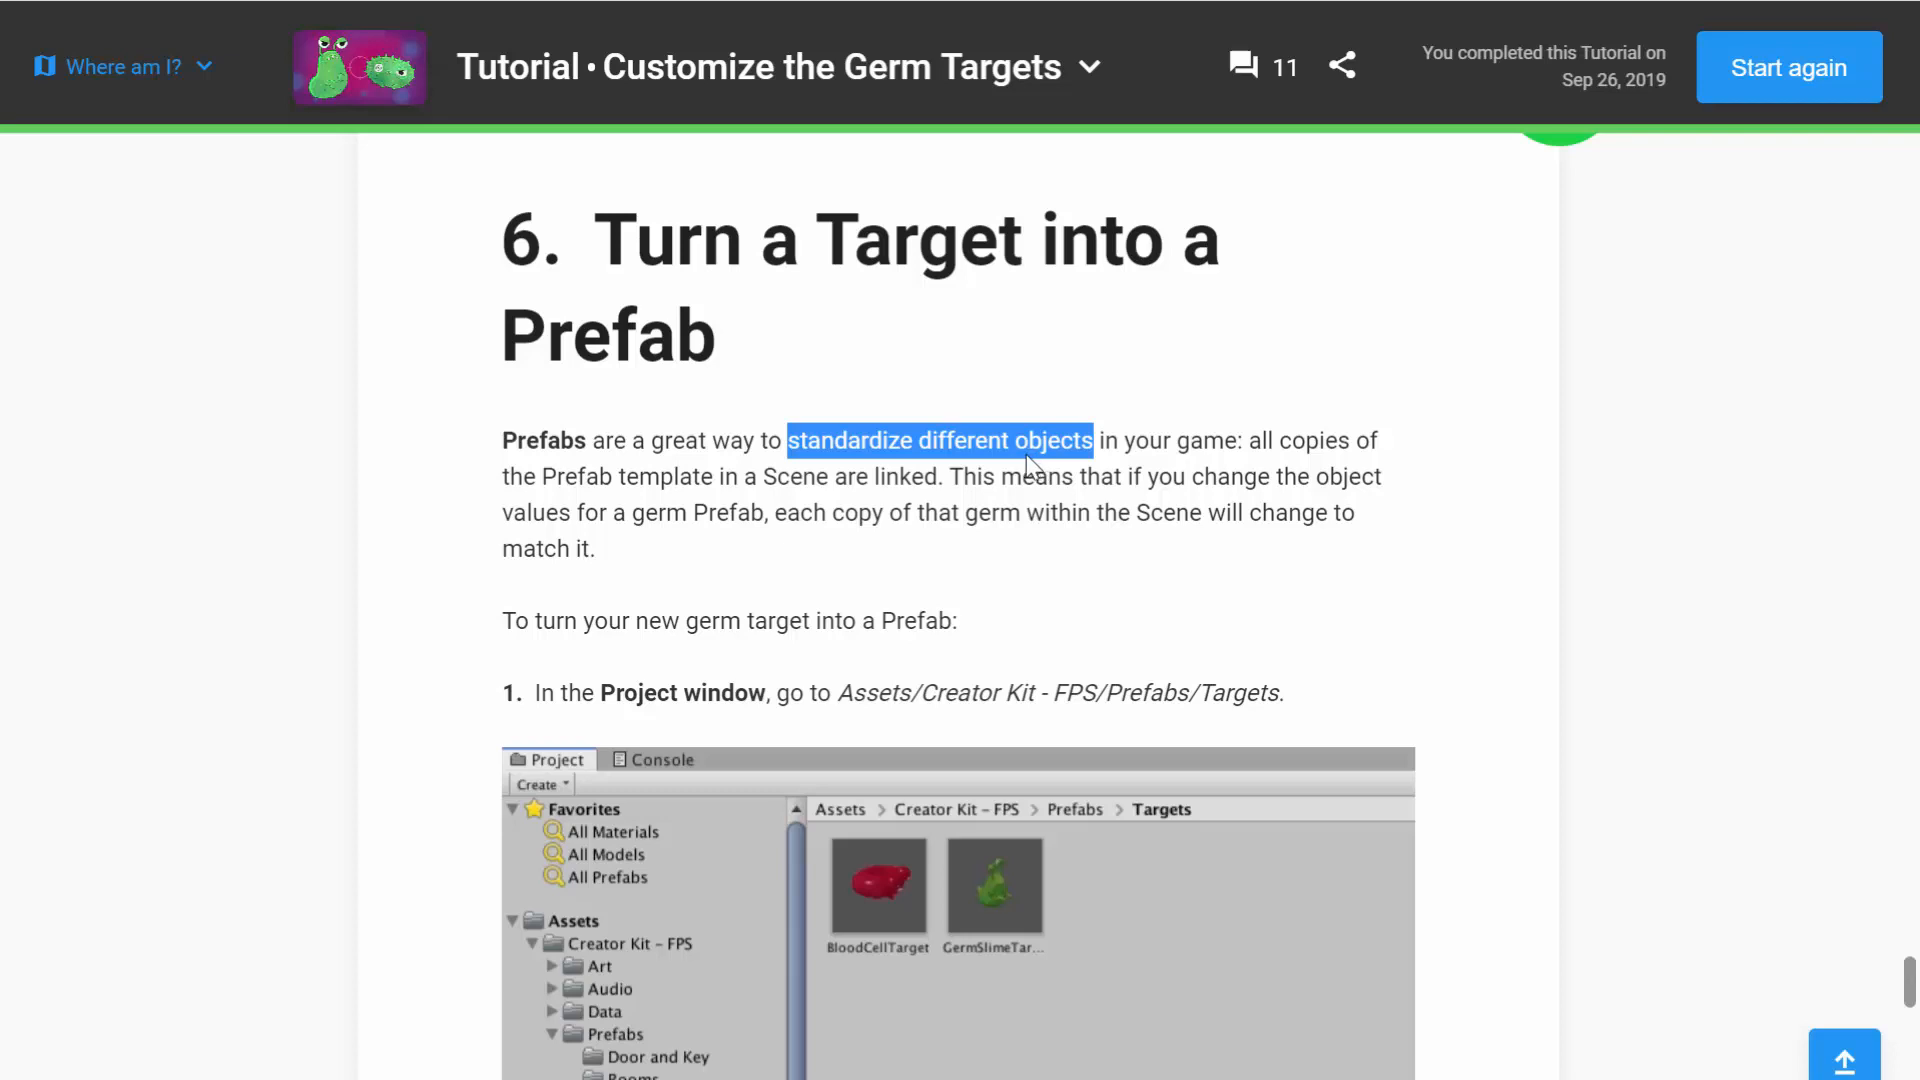
scroll(880, 672, "down", 3)
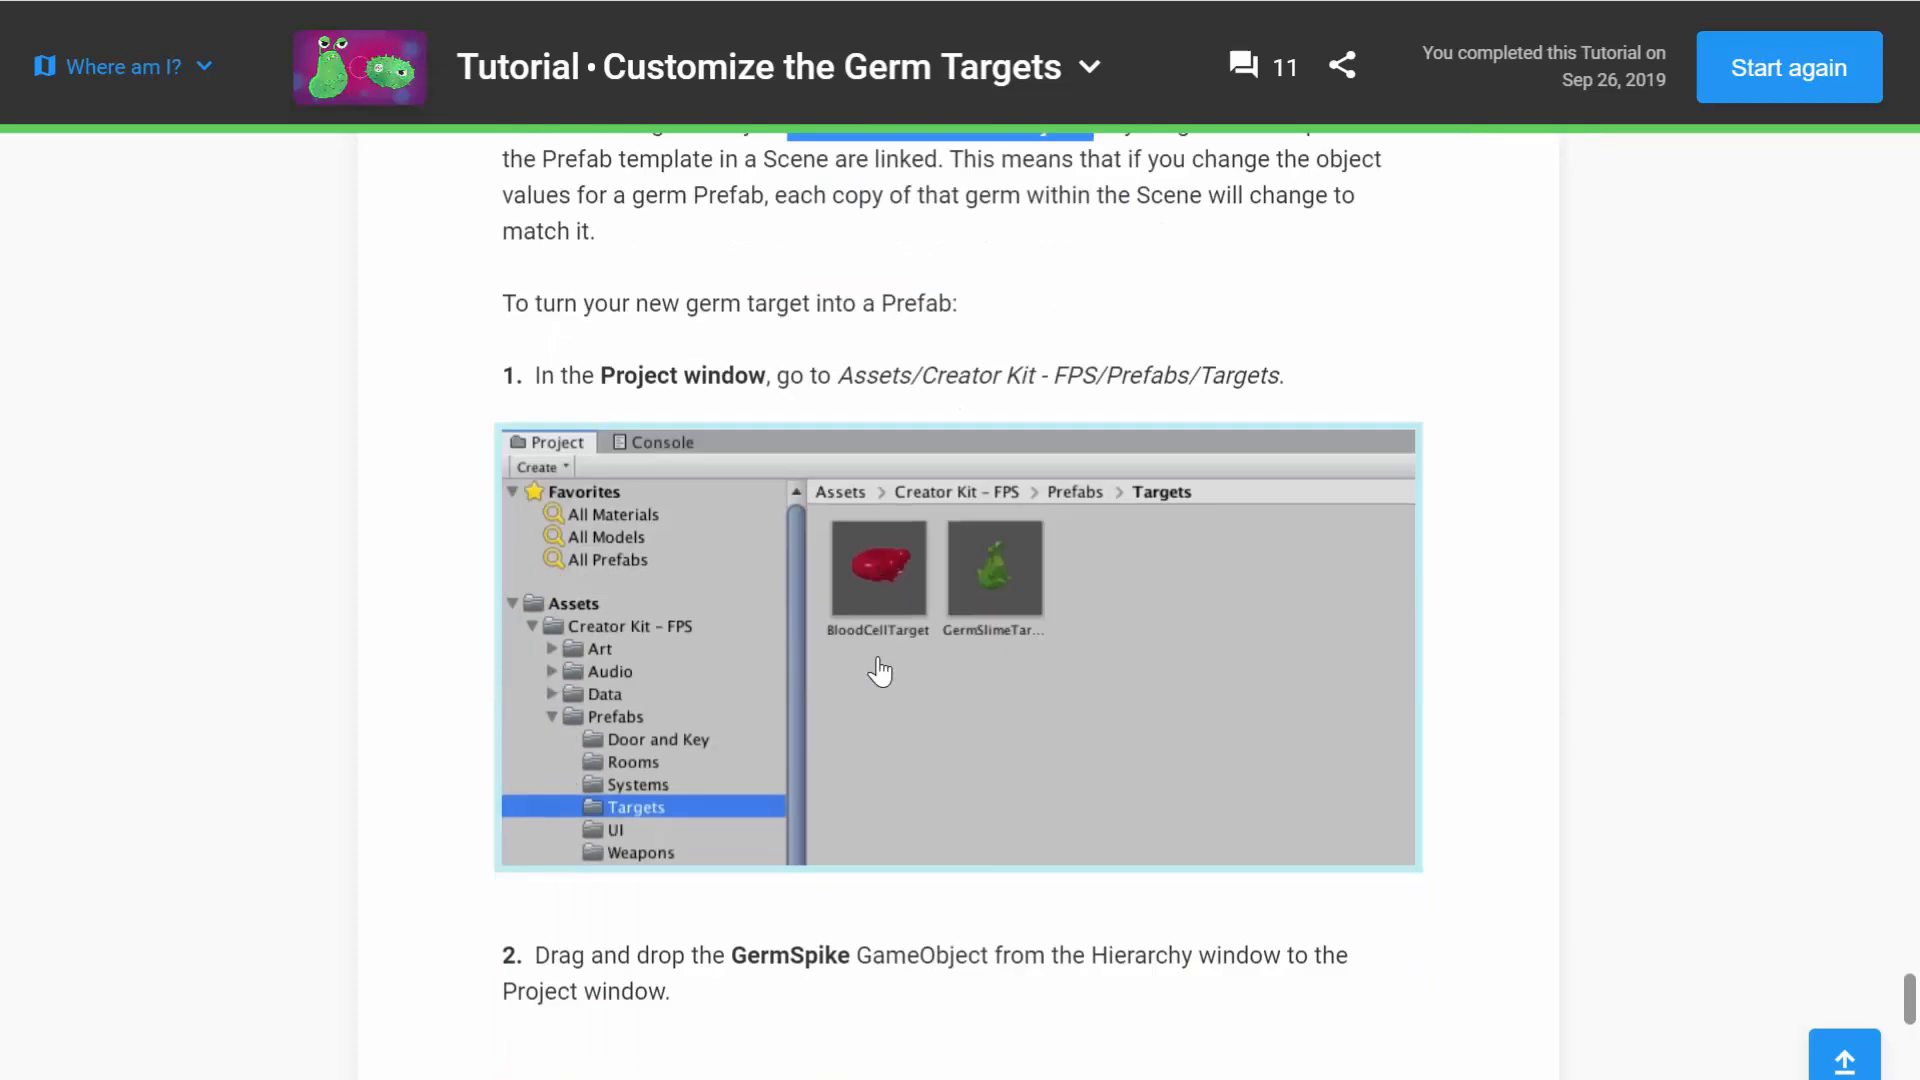
scroll(880, 672, "down", 1)
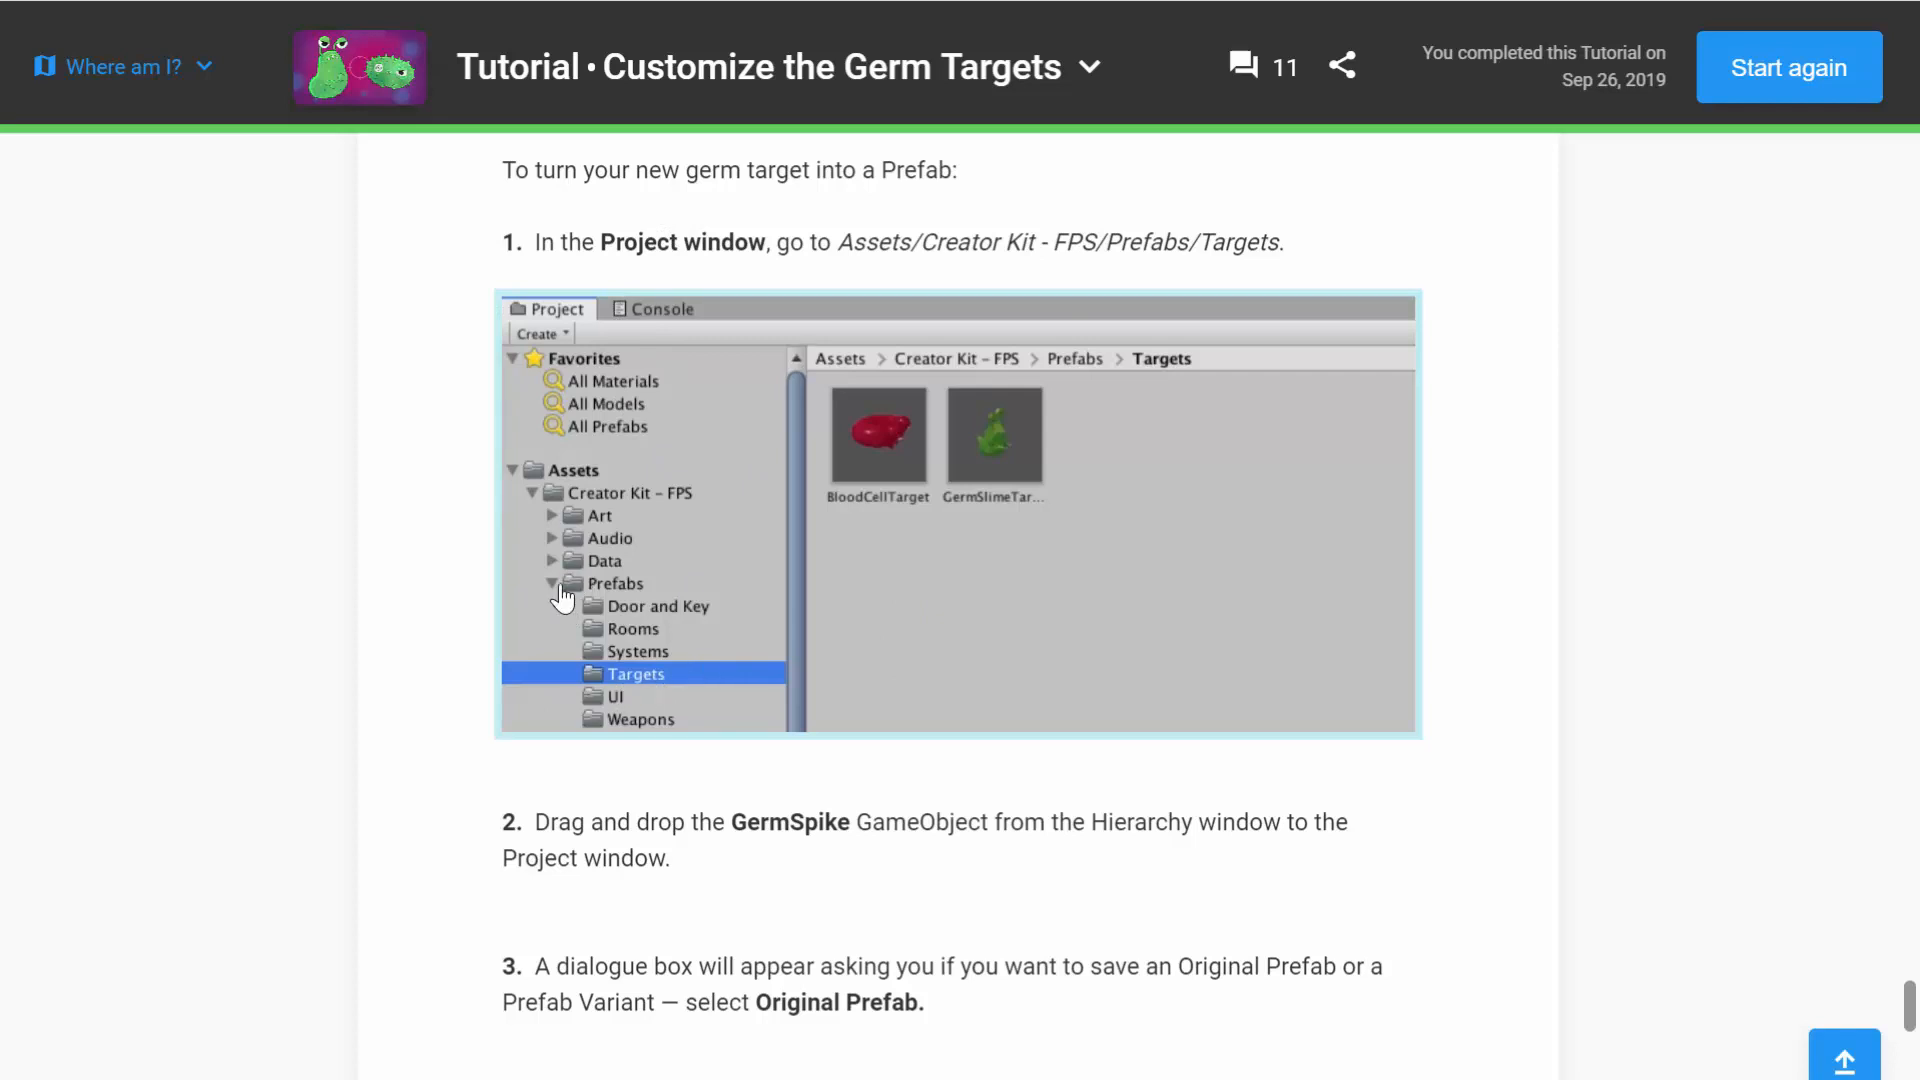
Step: Switch to Unity, collapse the Scripts folder and open Assets/Creator Kit - FPS/Prefabs/Targets in the project
key("super+Tab")
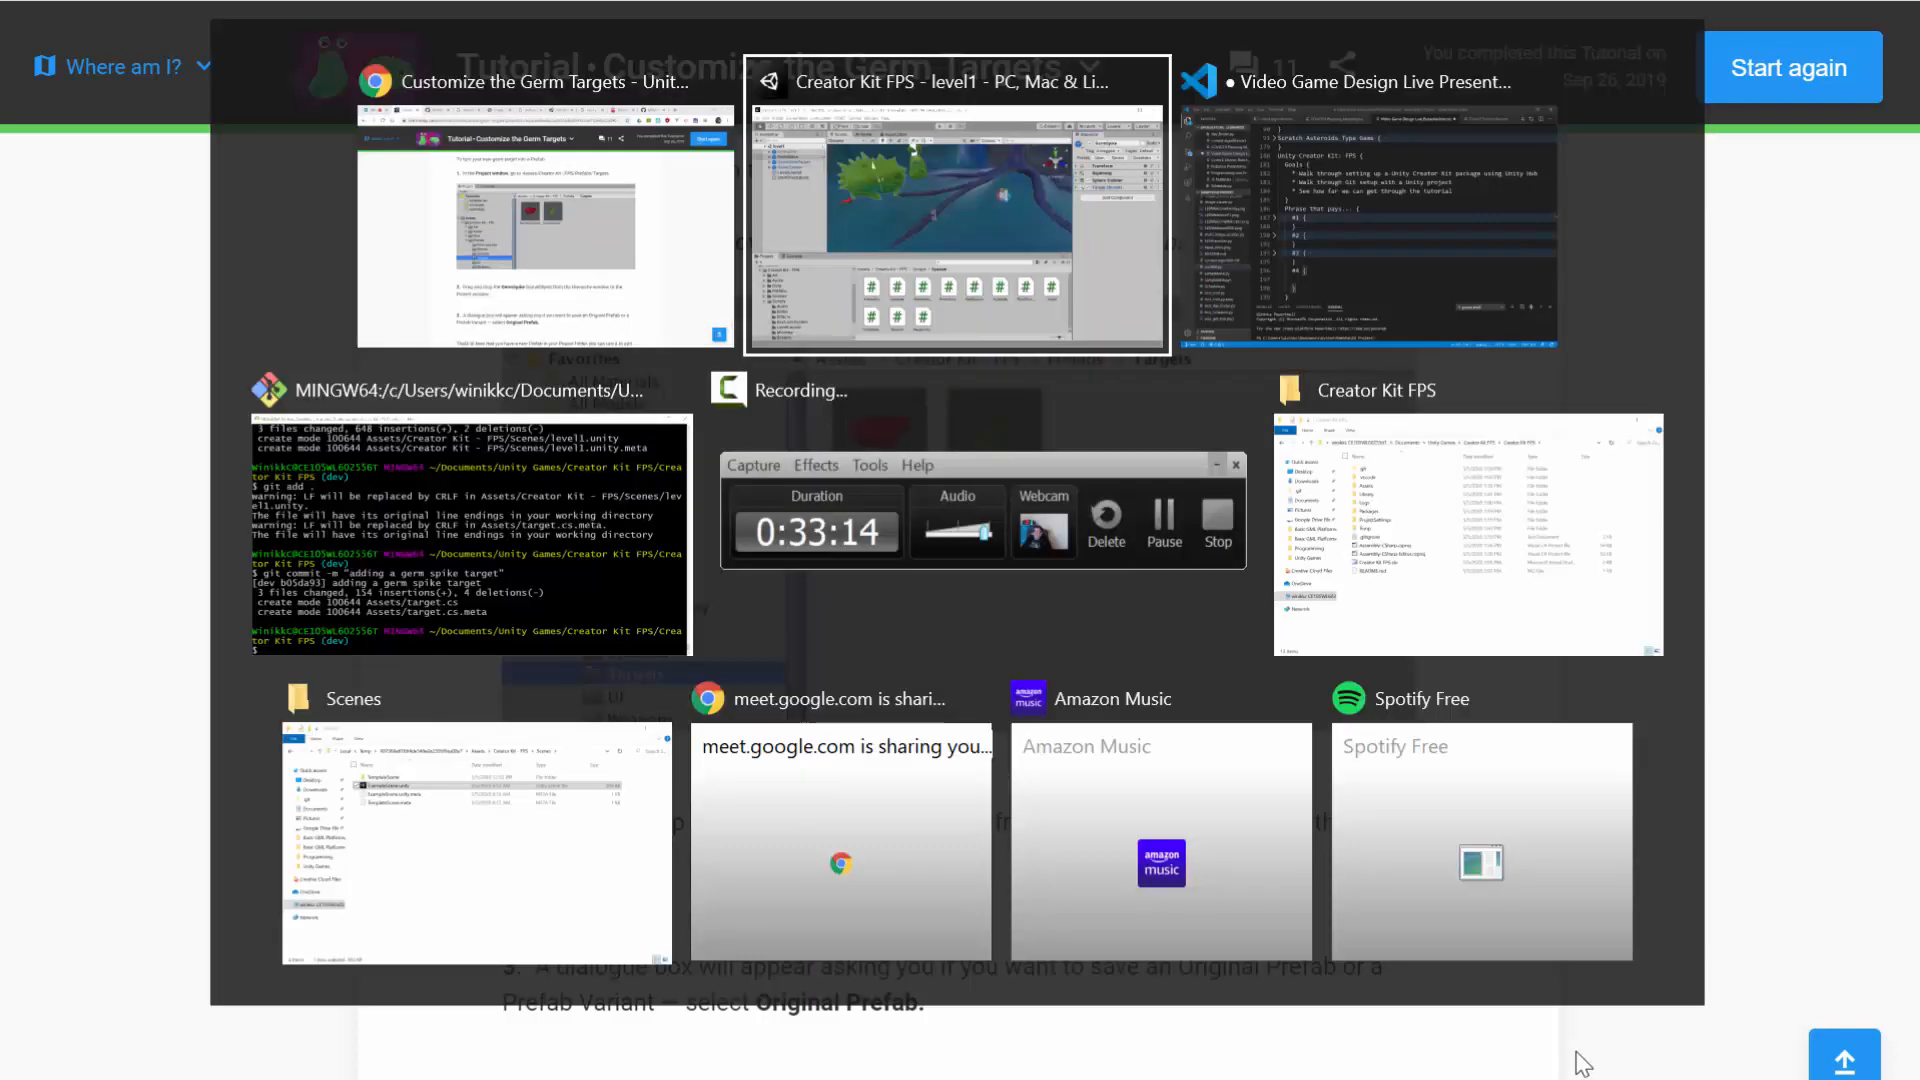
key("Return")
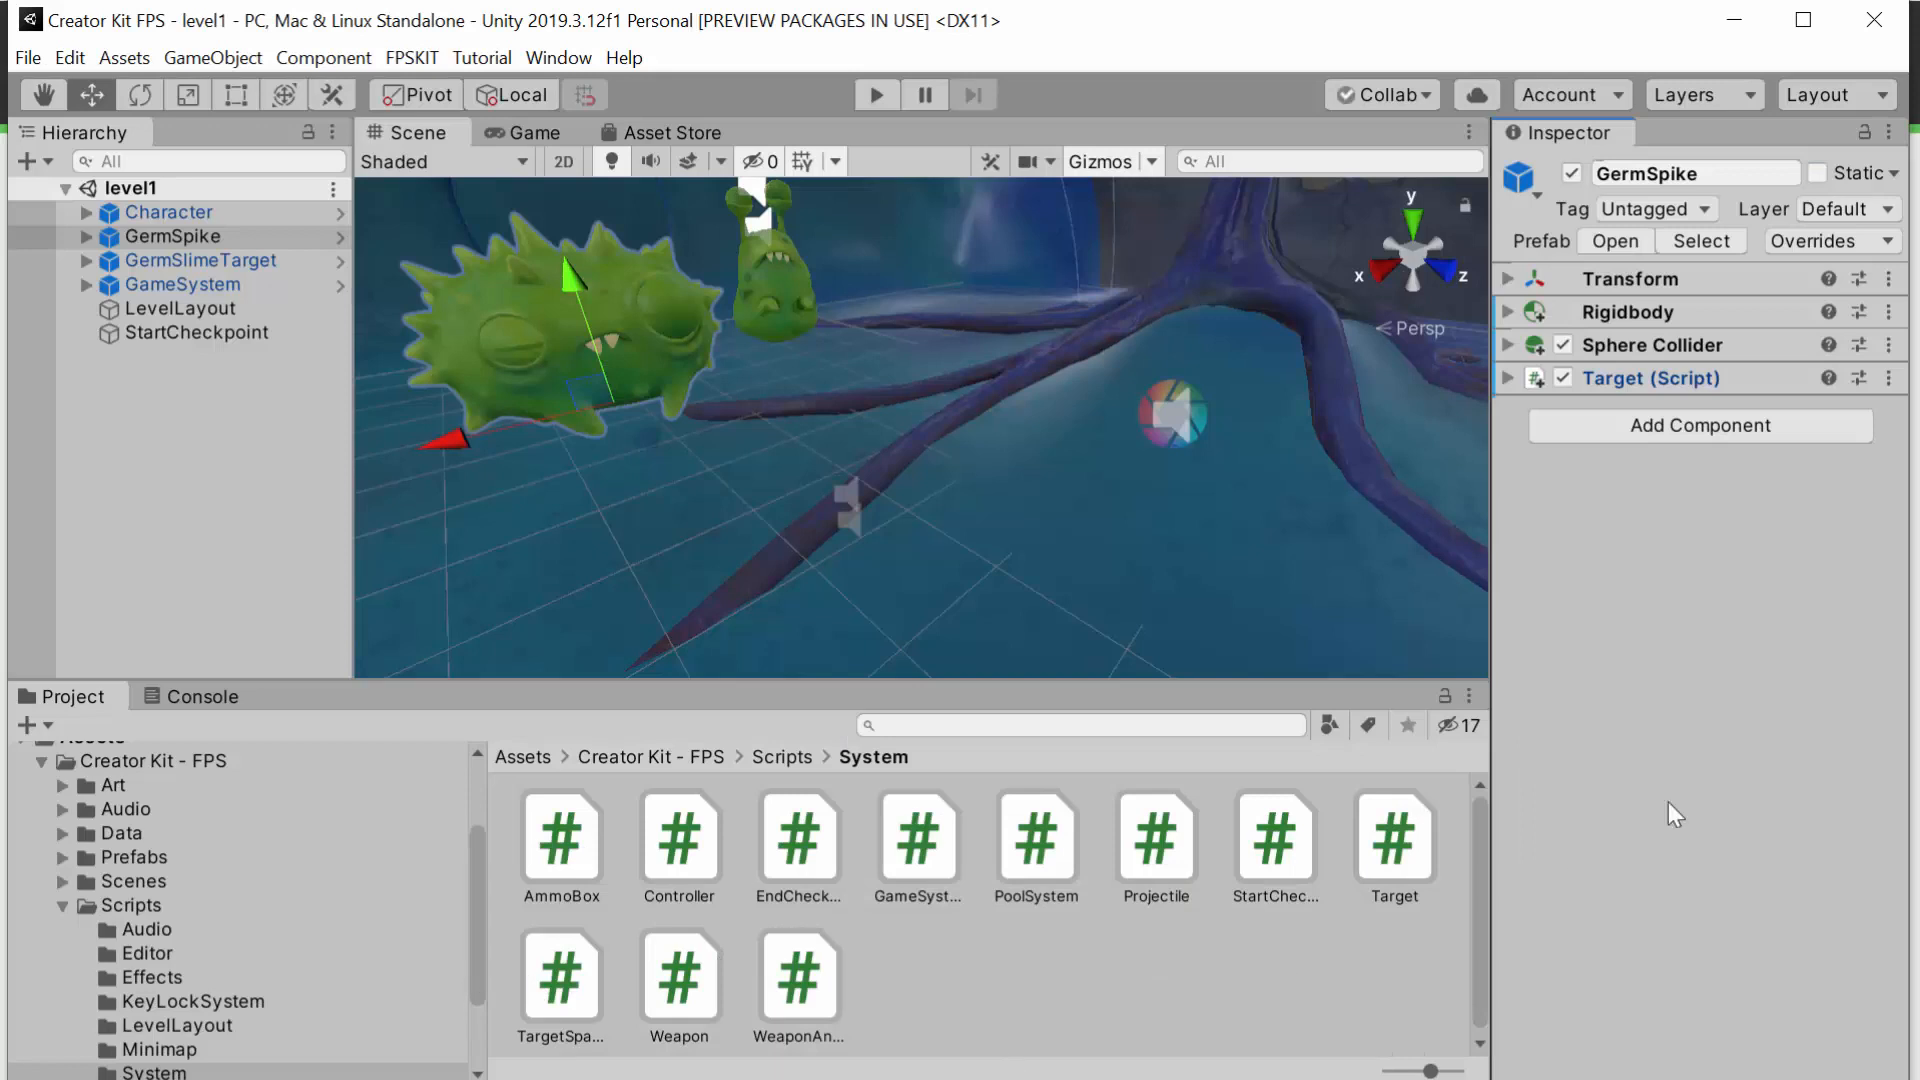
left_click(60, 904)
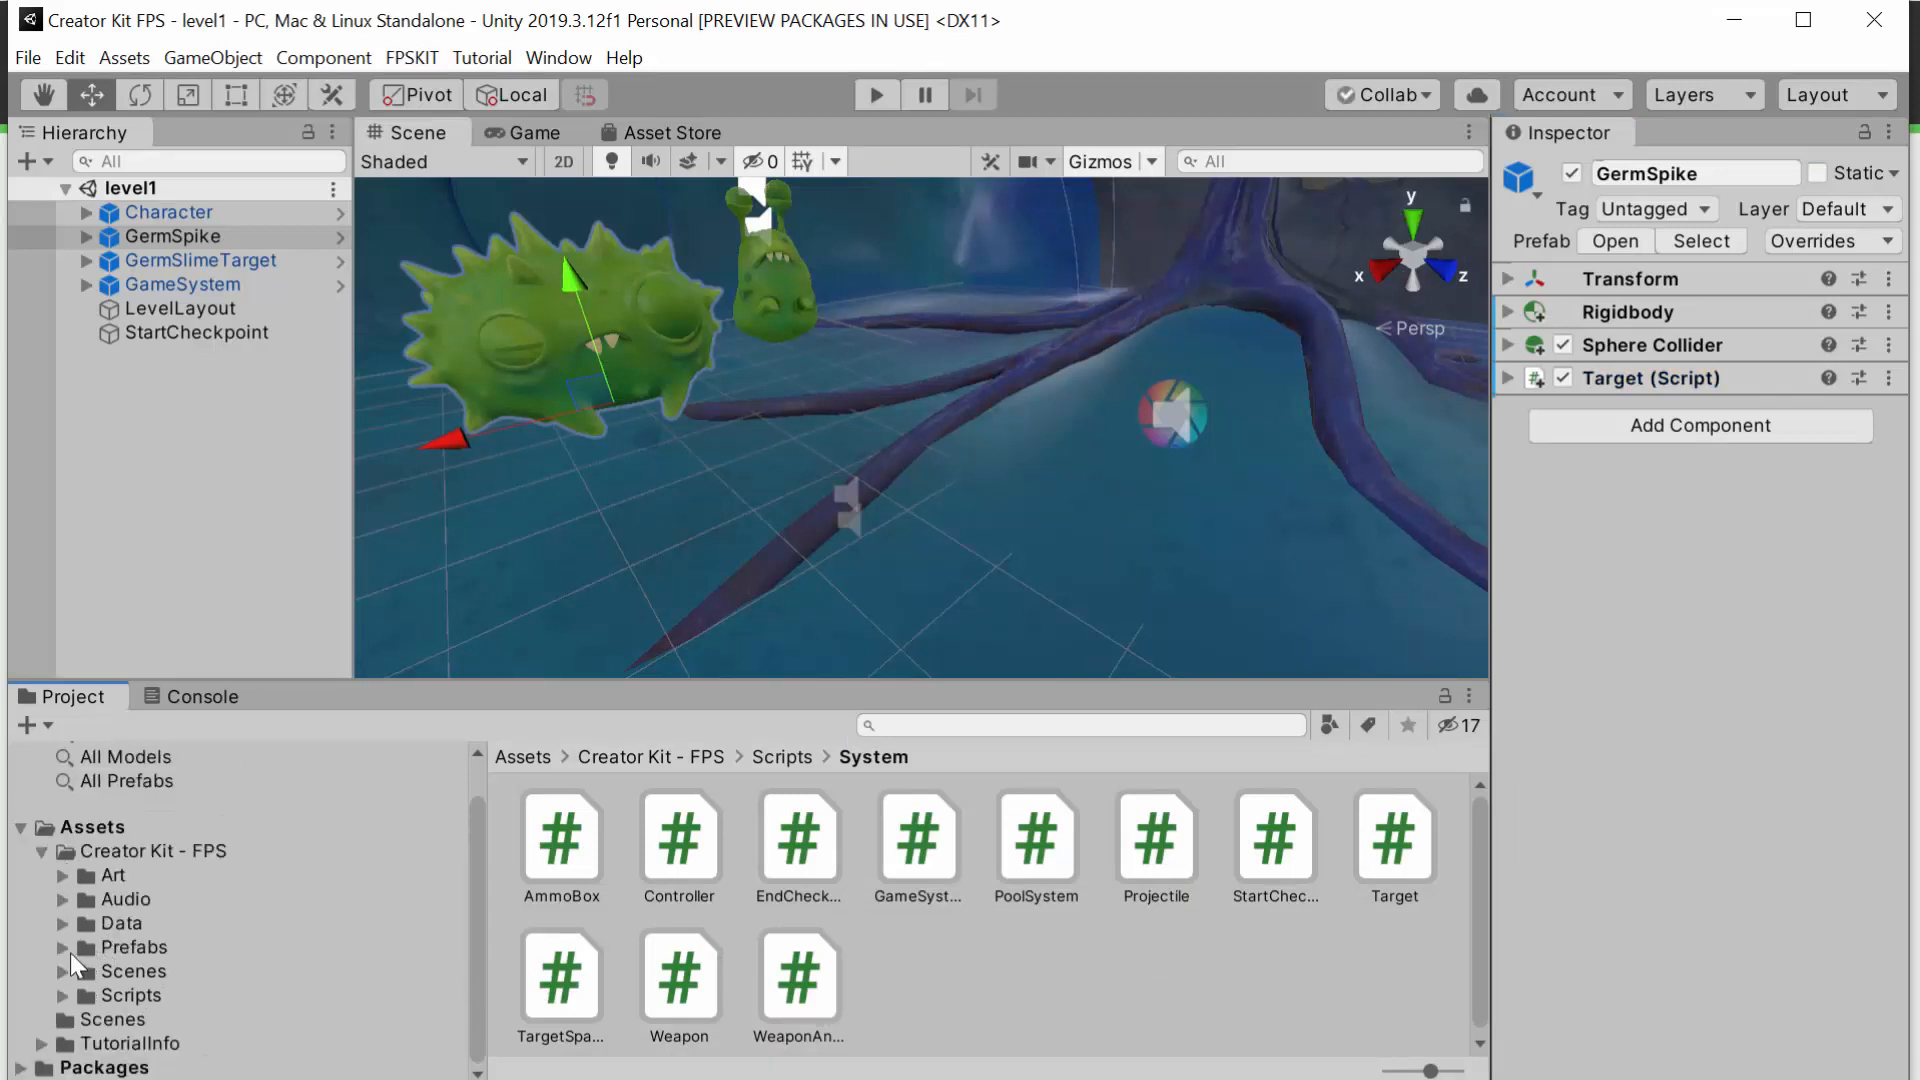
left_click(58, 947)
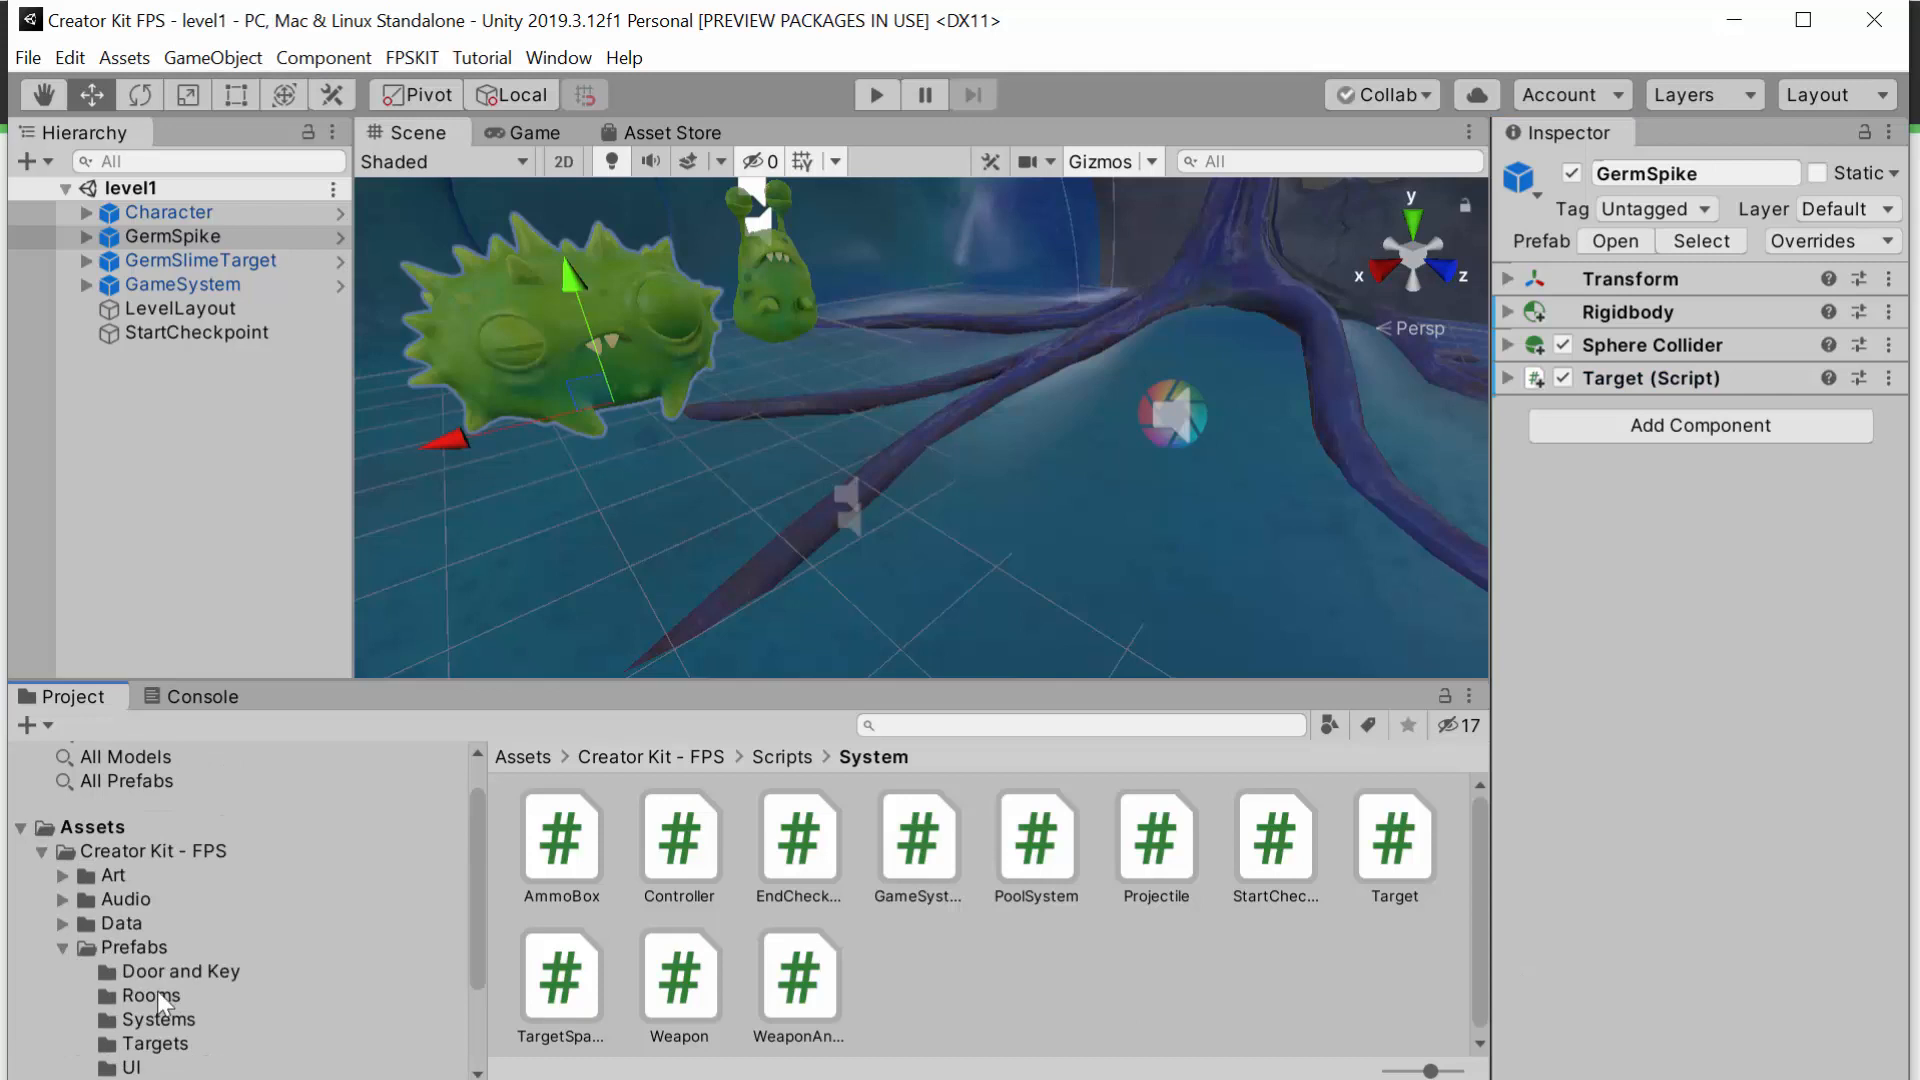
left_click(155, 1044)
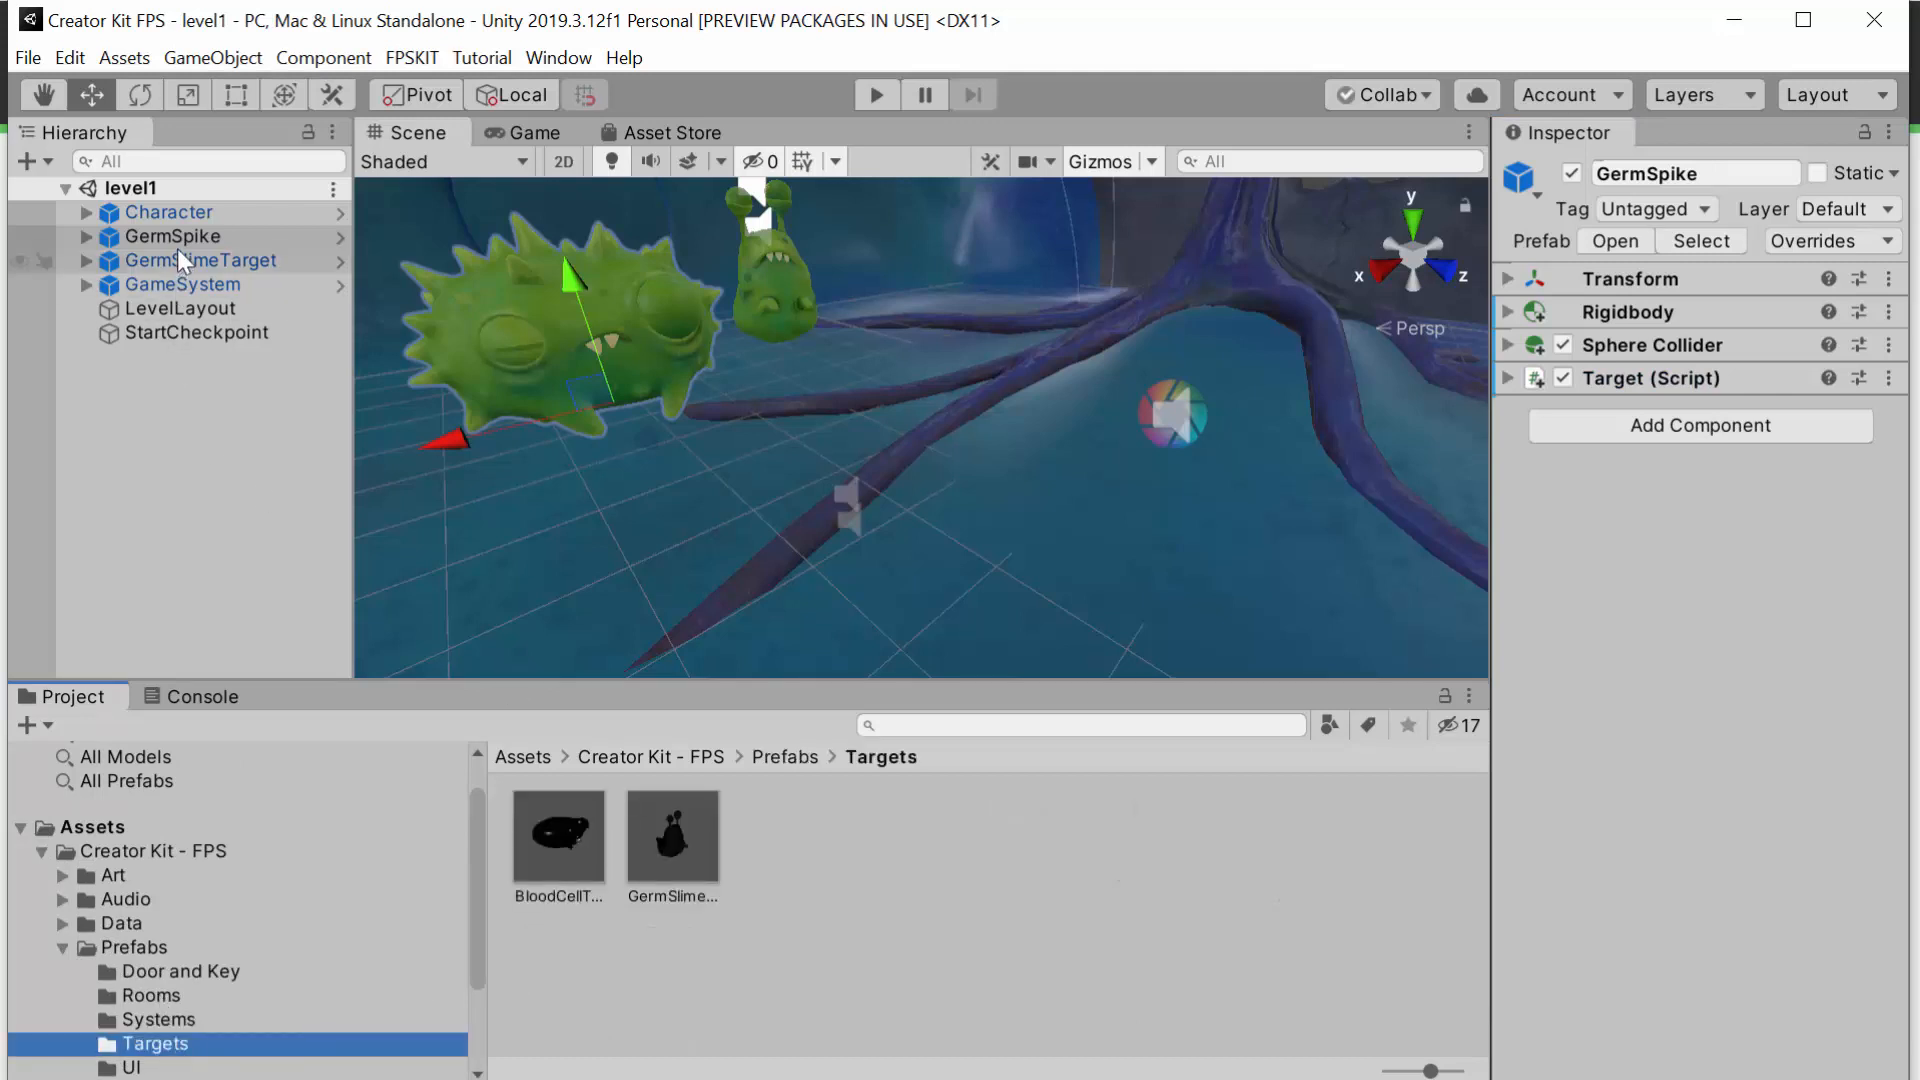
Step: Create an Original Prefab from the GermSpike object in the Targets folder
left_click(92, 238)
left_click(92, 238)
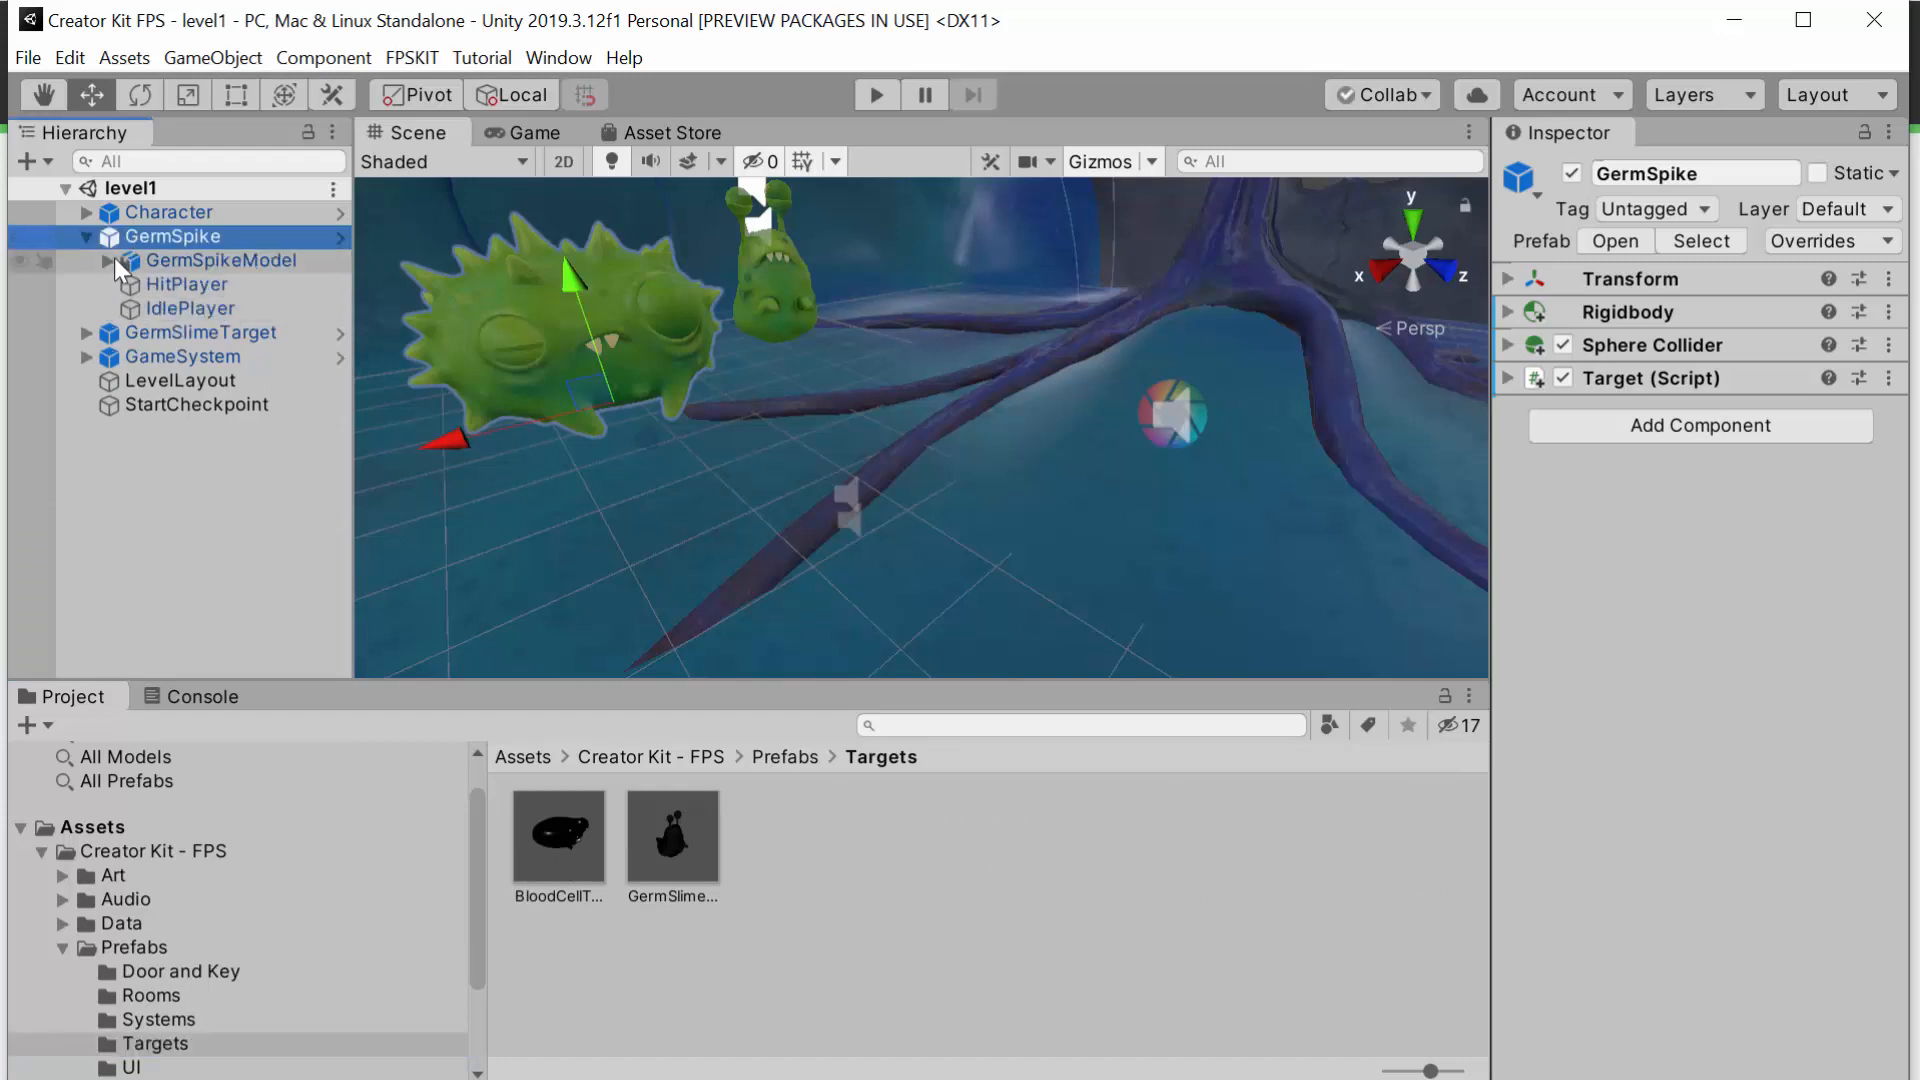
left_click(86, 236)
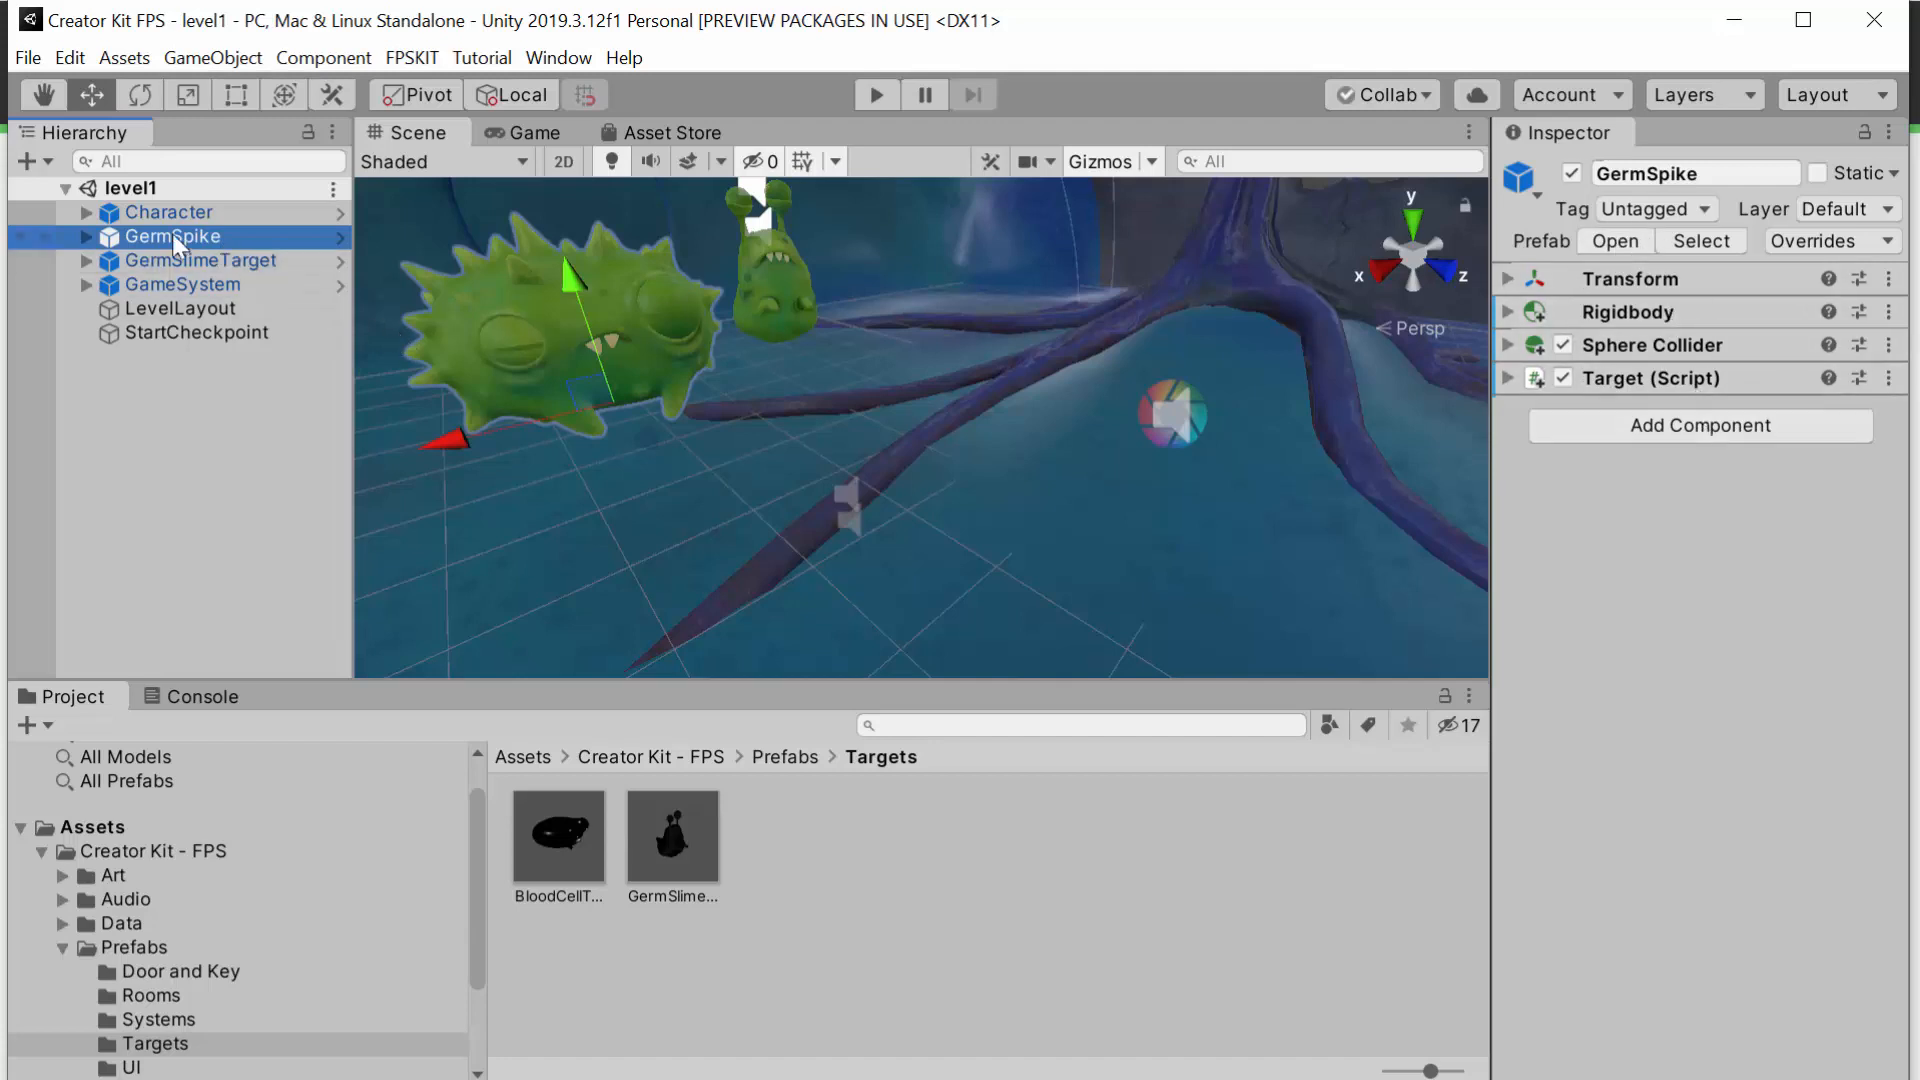
left_click_drag(172, 234, 840, 842)
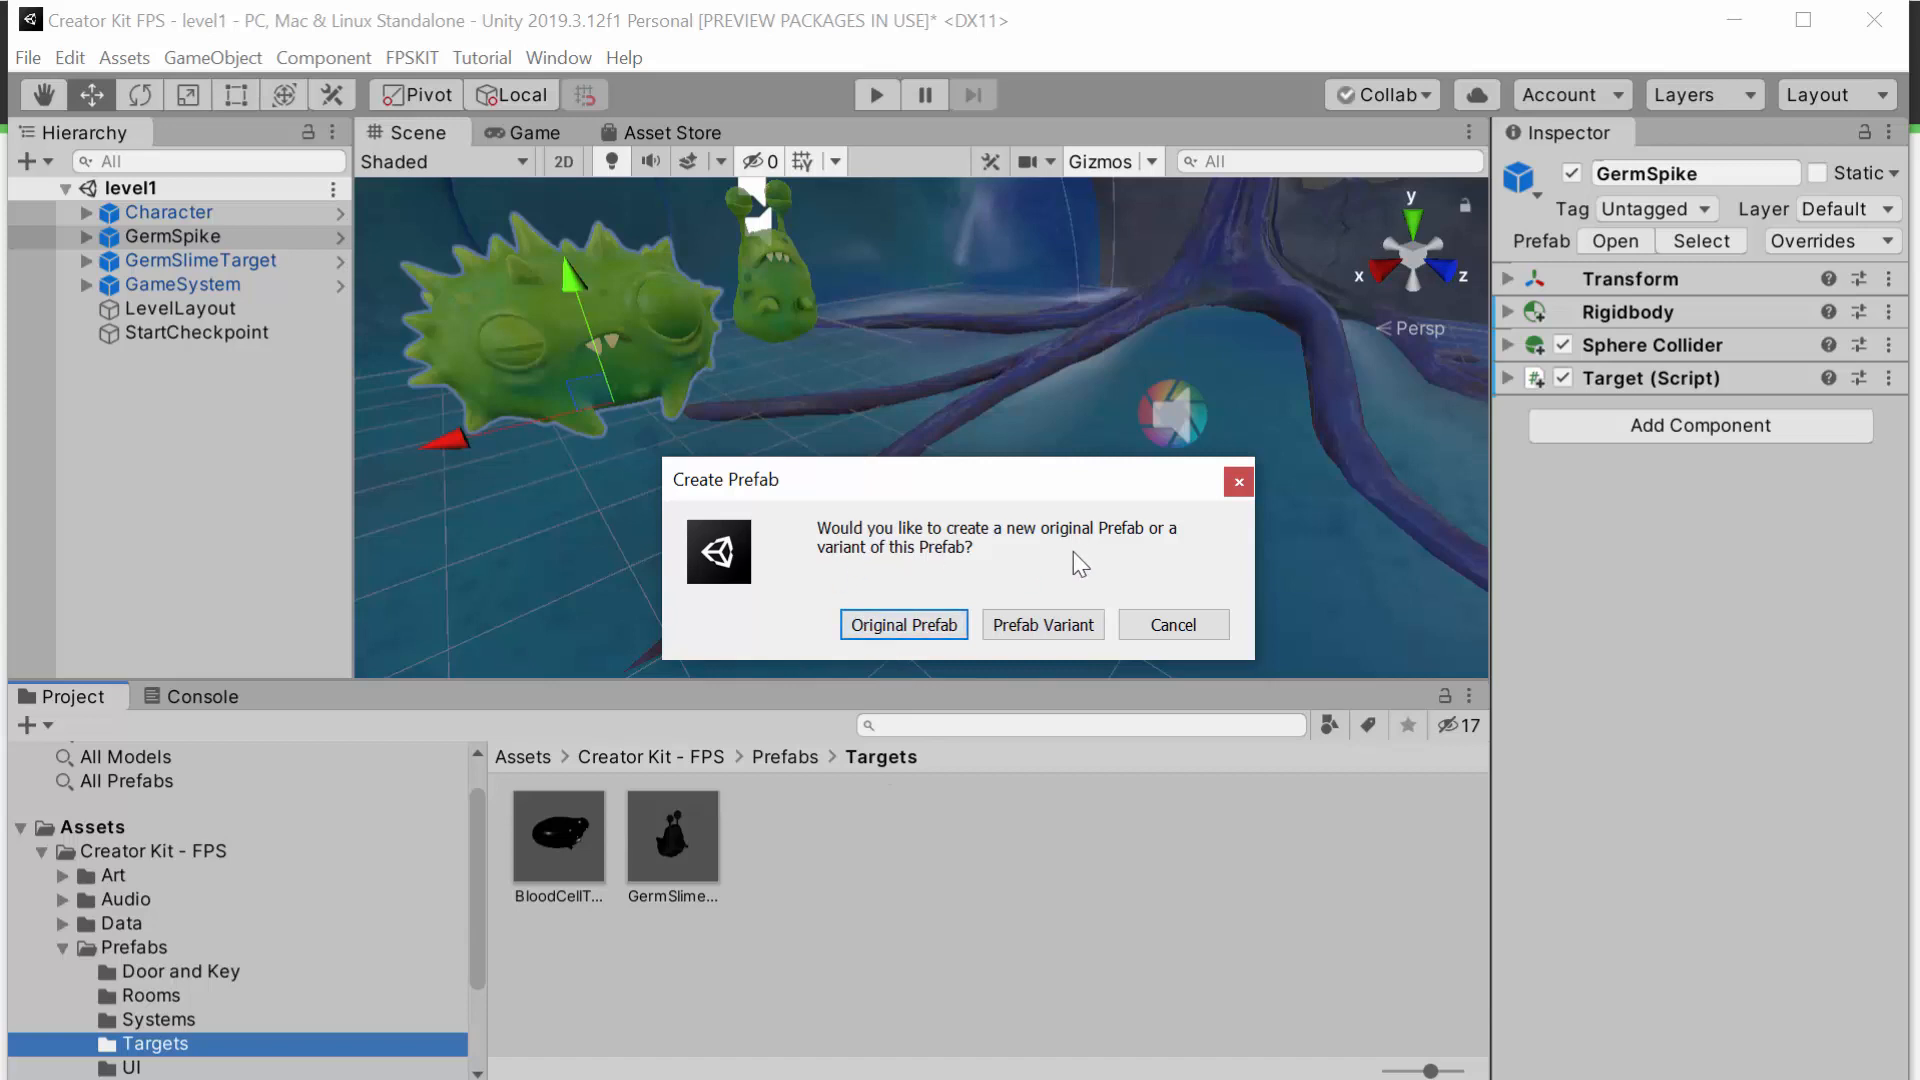
left_click(905, 625)
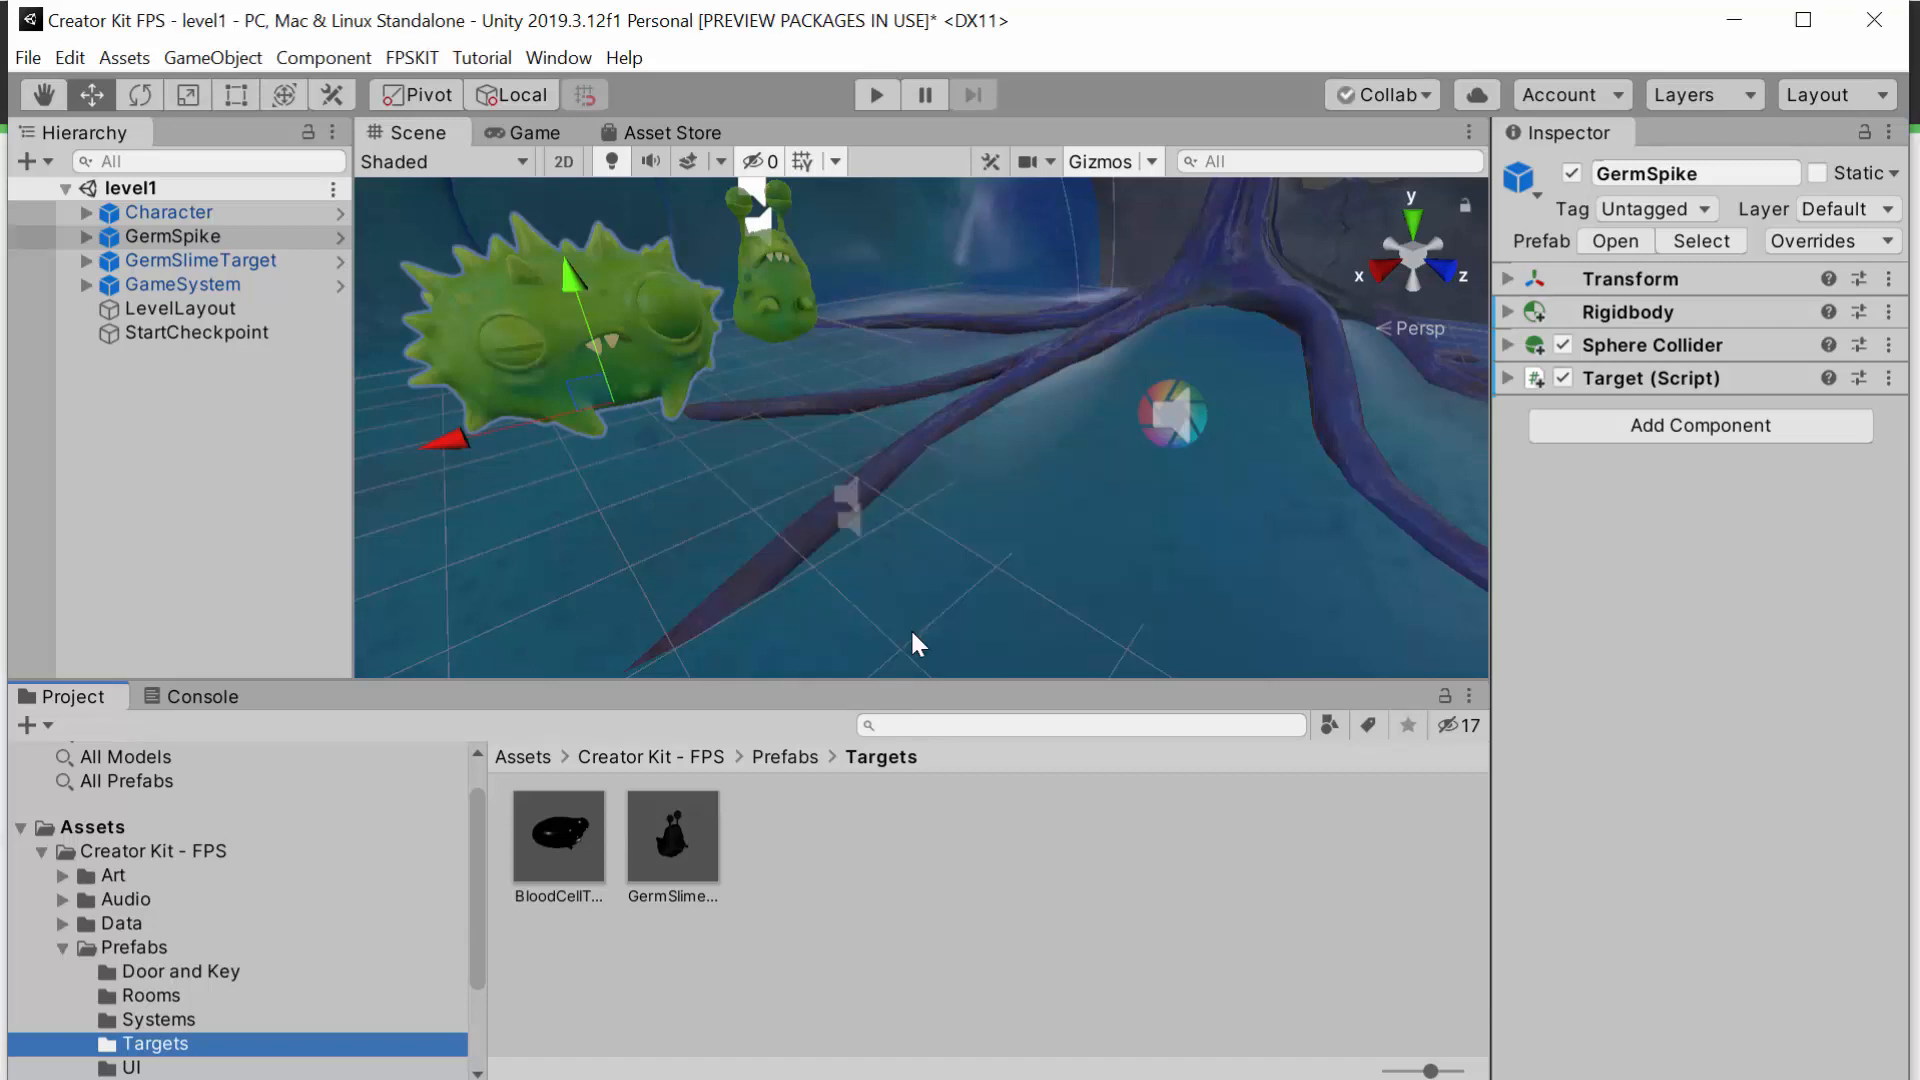
Step: Select the new GermSpike prefab and place a second instance in the scene near the base of the purple roots
left_click(790, 880)
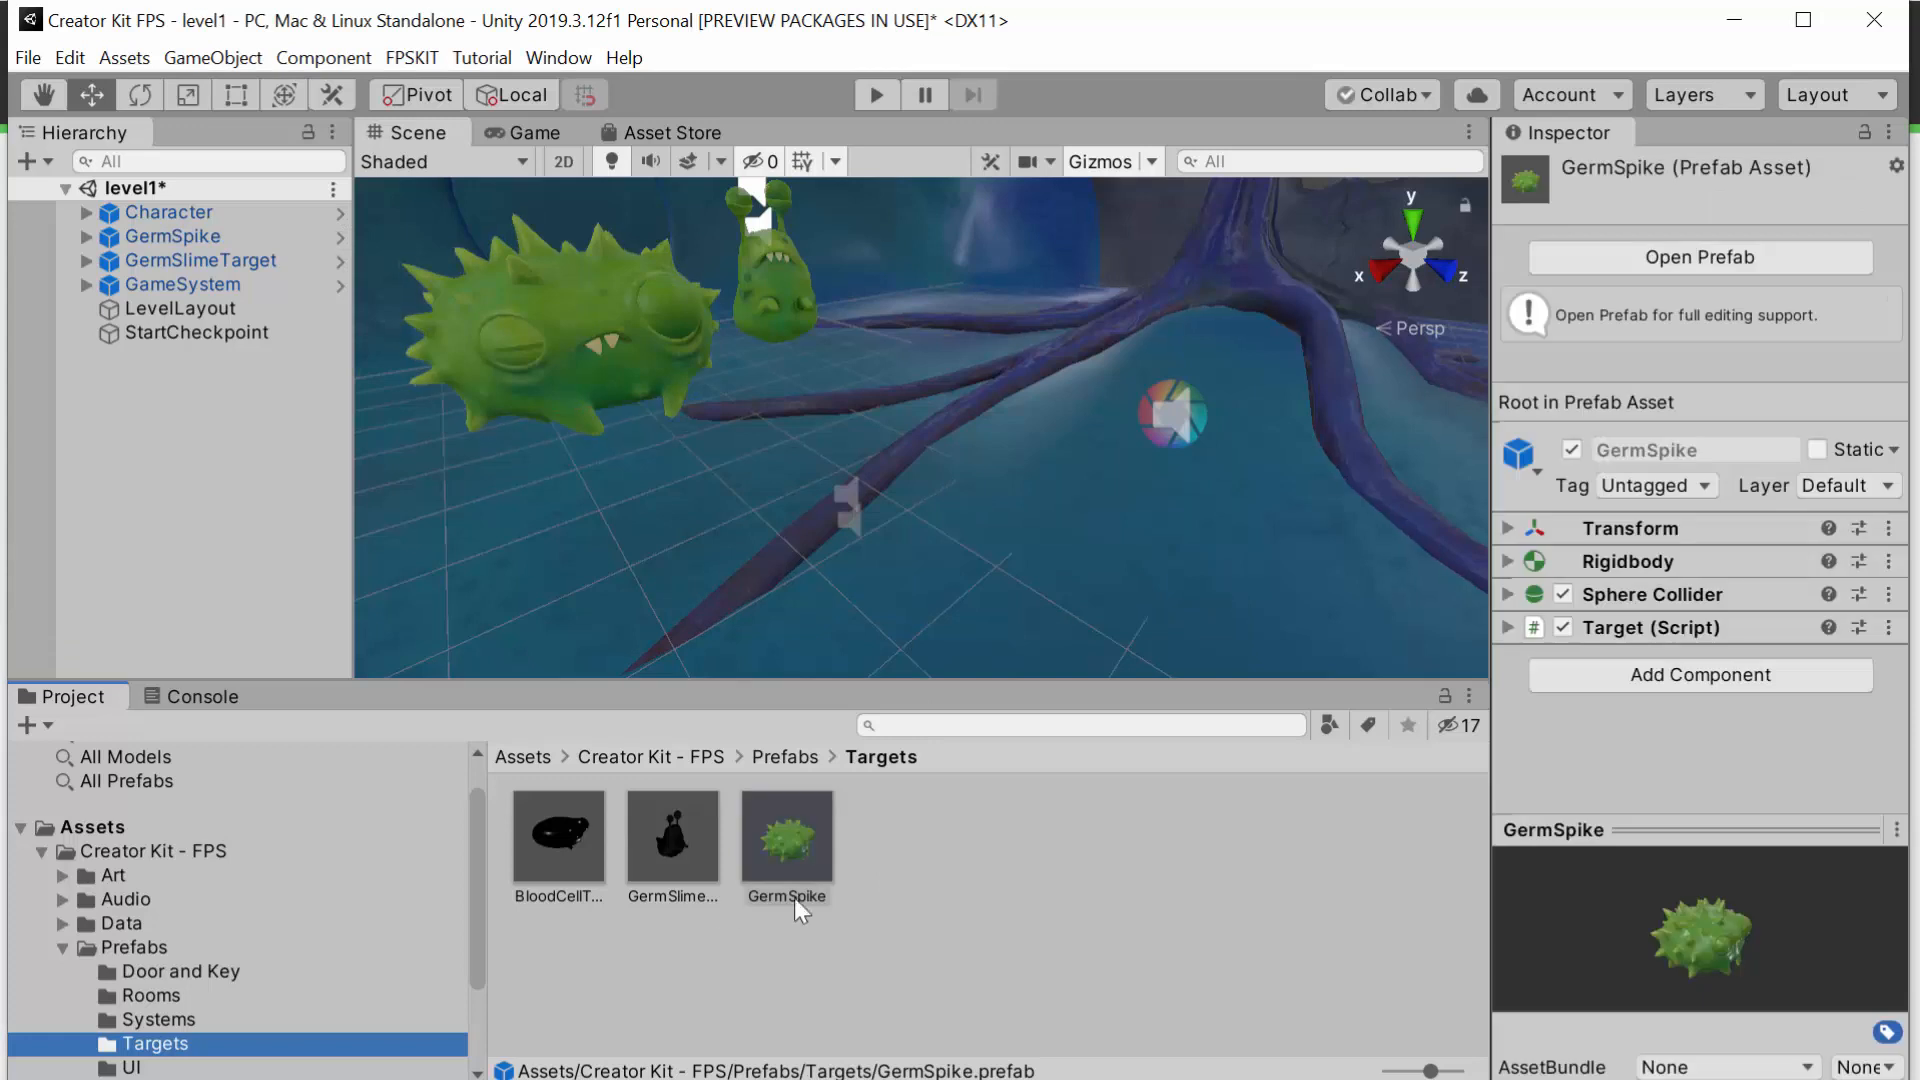
left_click(772, 850)
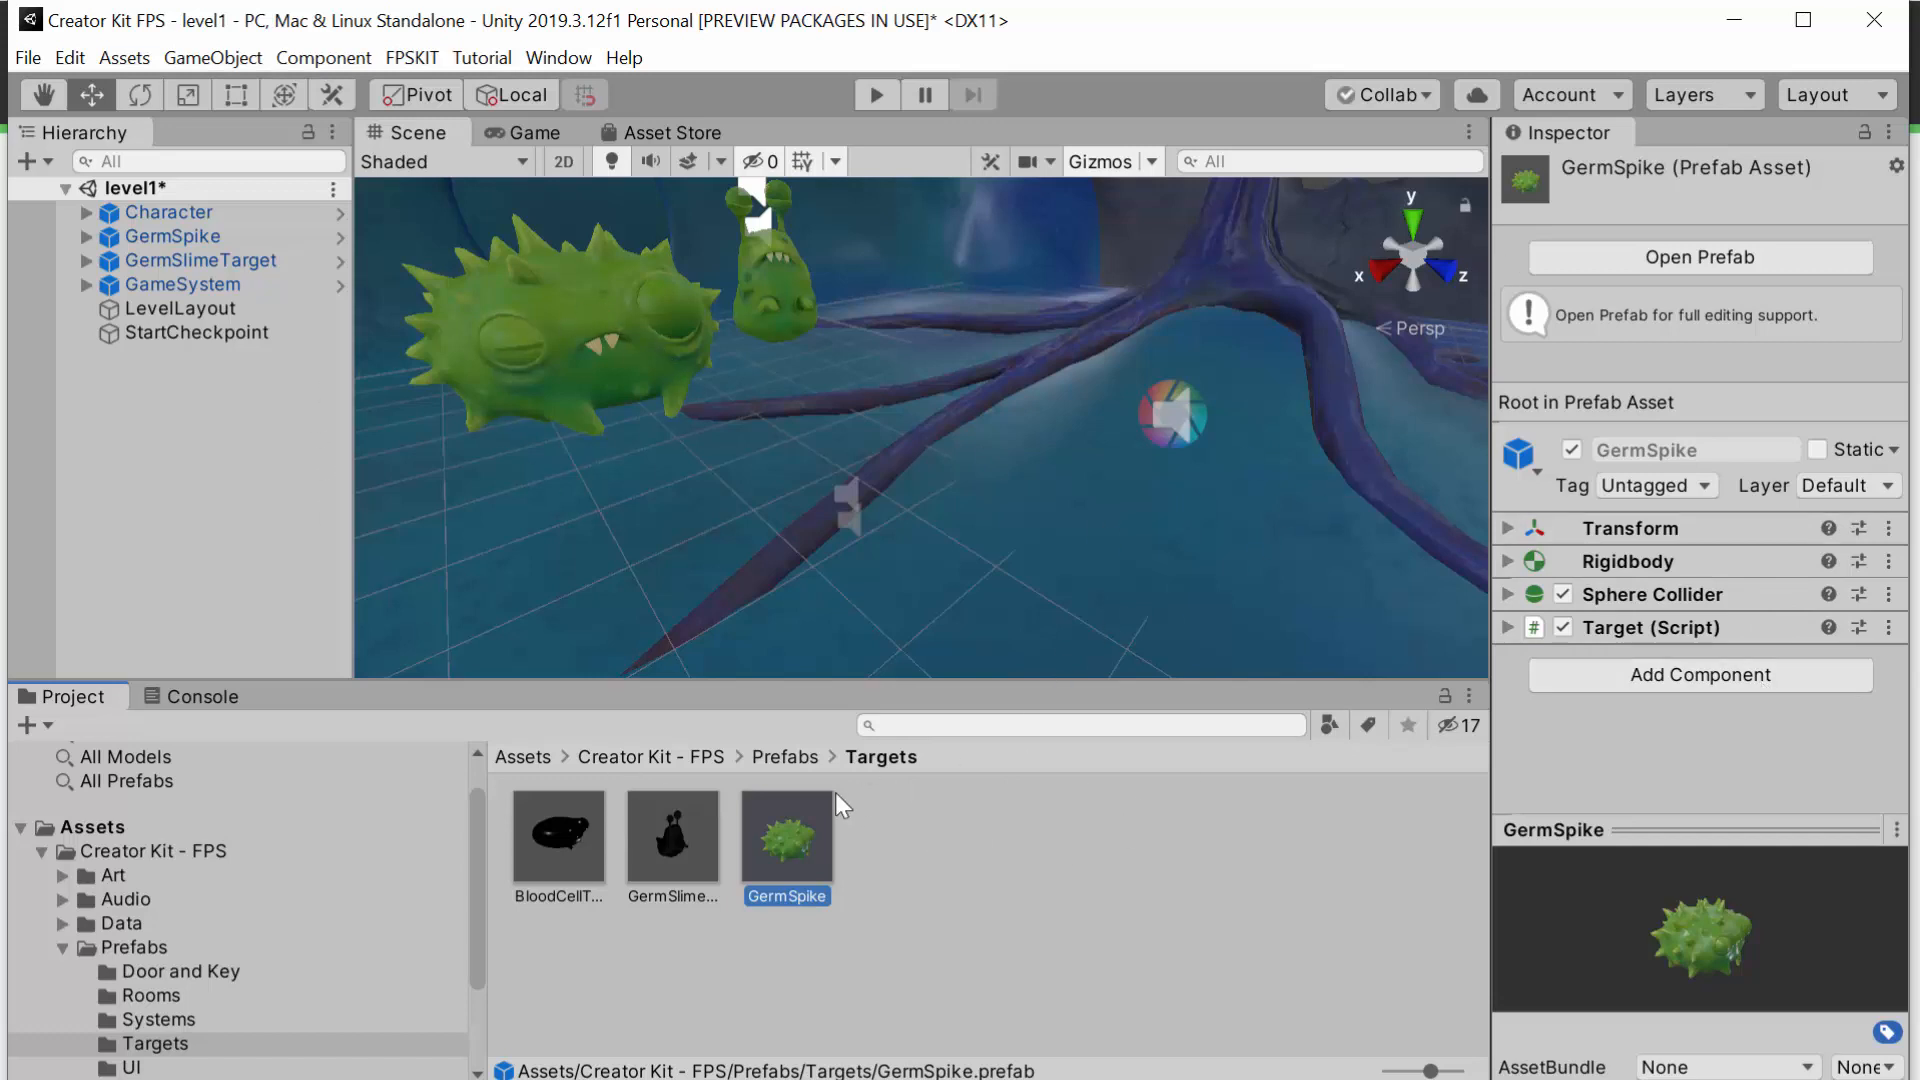
left_click_drag(772, 836, 926, 524)
left_click_drag(1023, 350, 1038, 285)
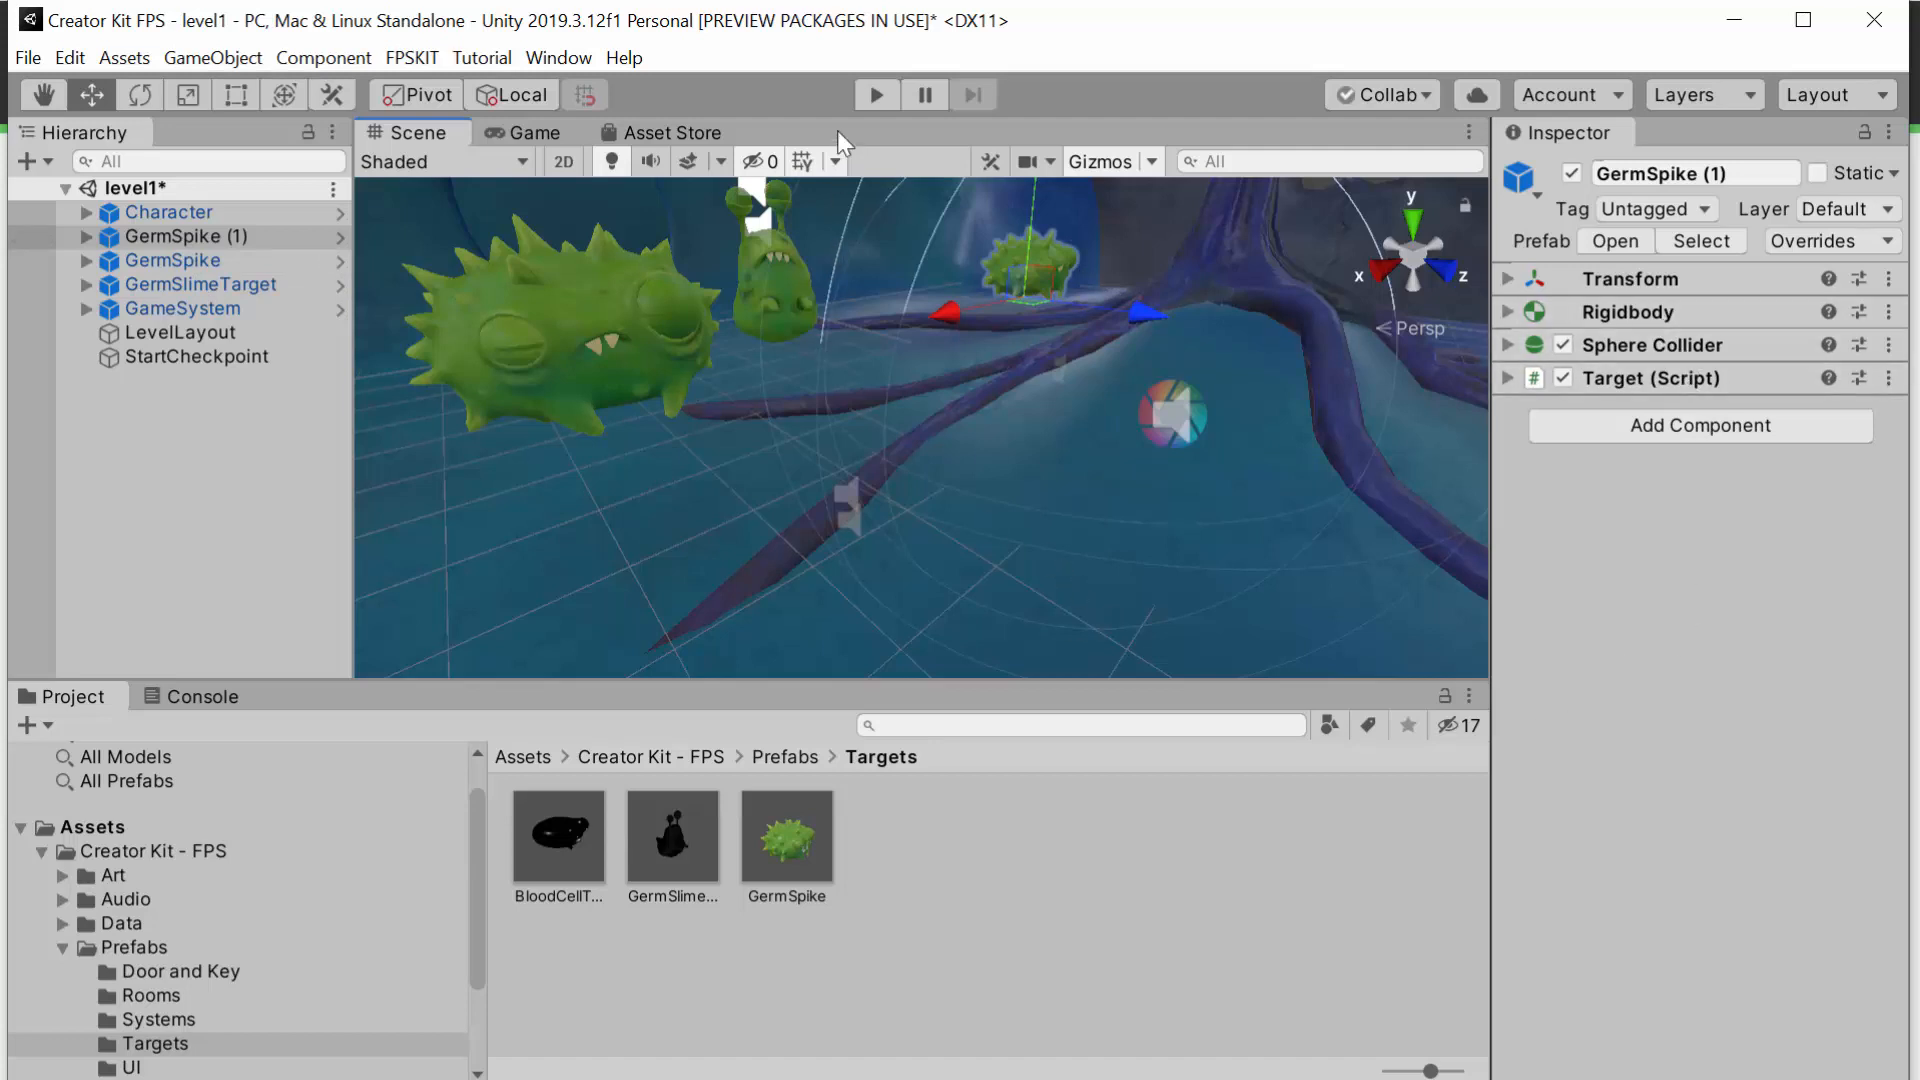
Step: Playtest the level by shooting both GermSpike targets and the slime germ, reloading once, and exit the game
left_click(874, 96)
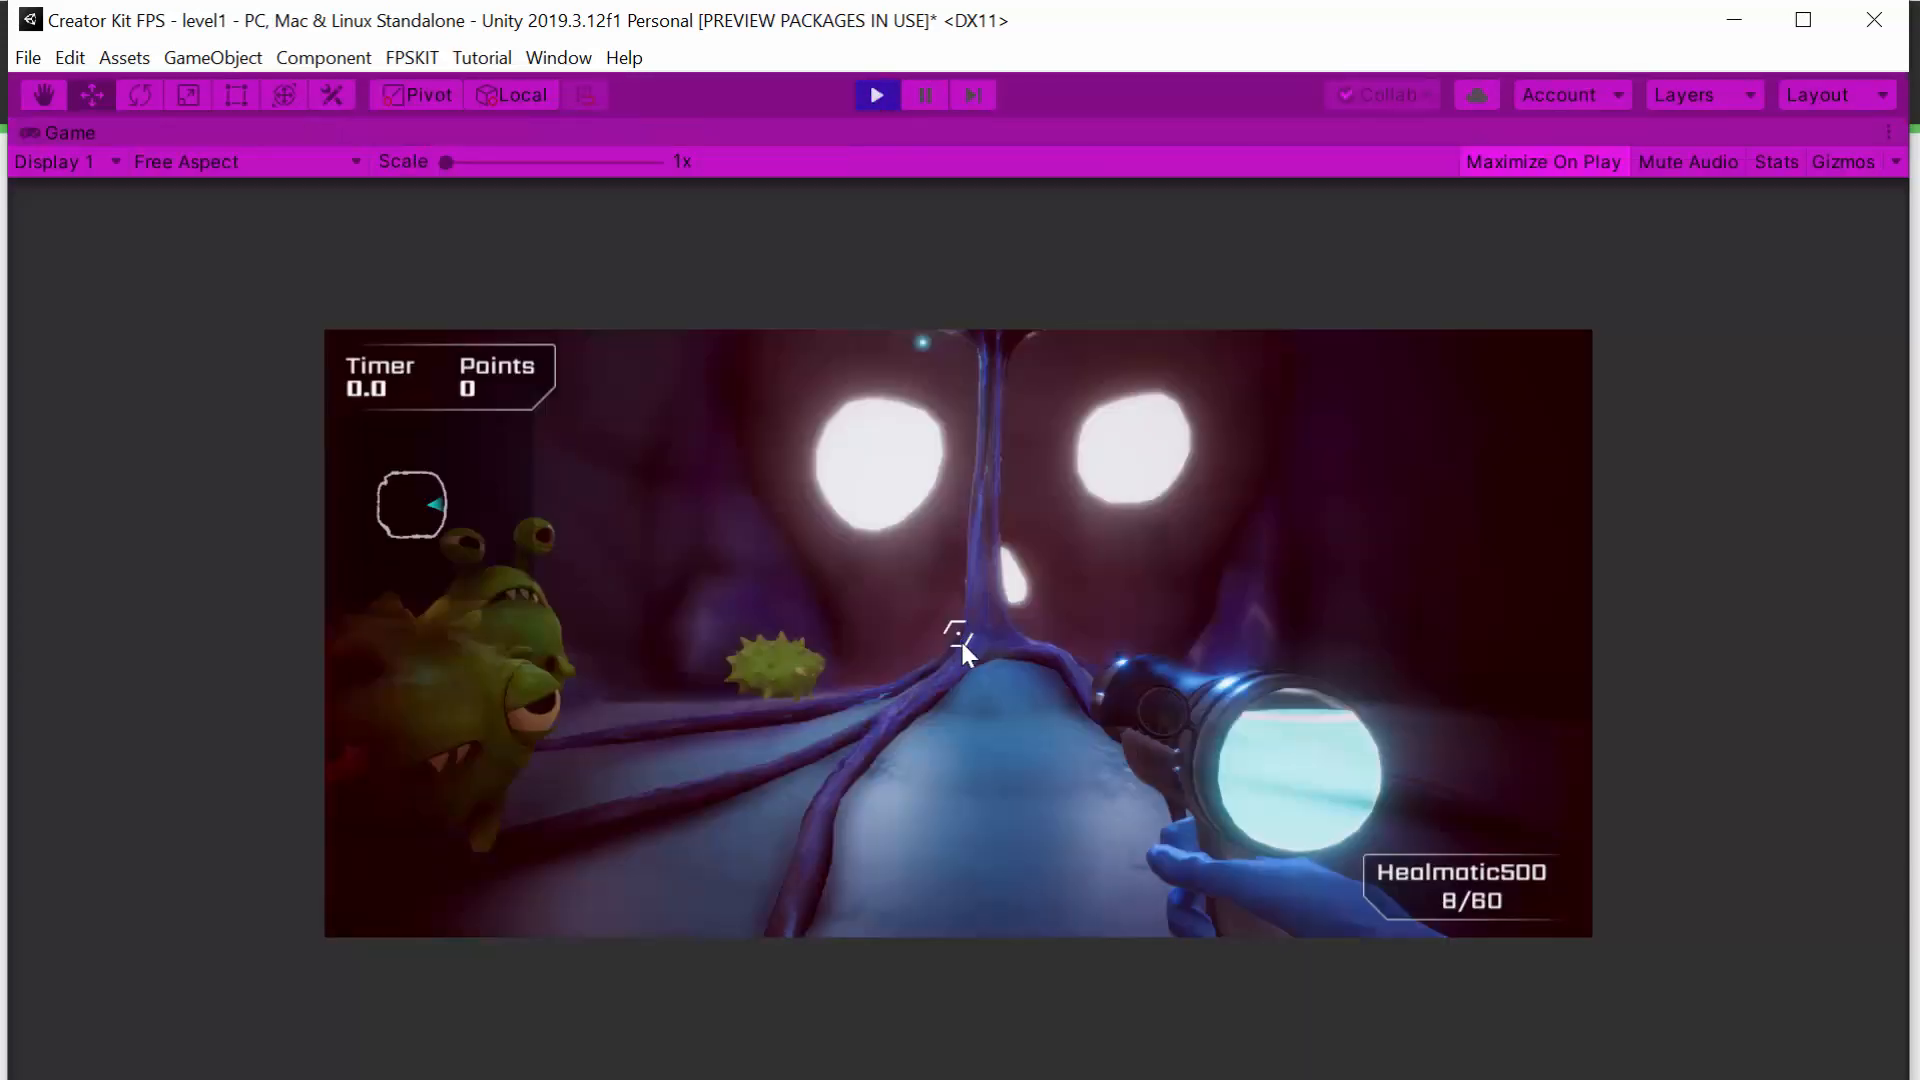
left_click(958, 633)
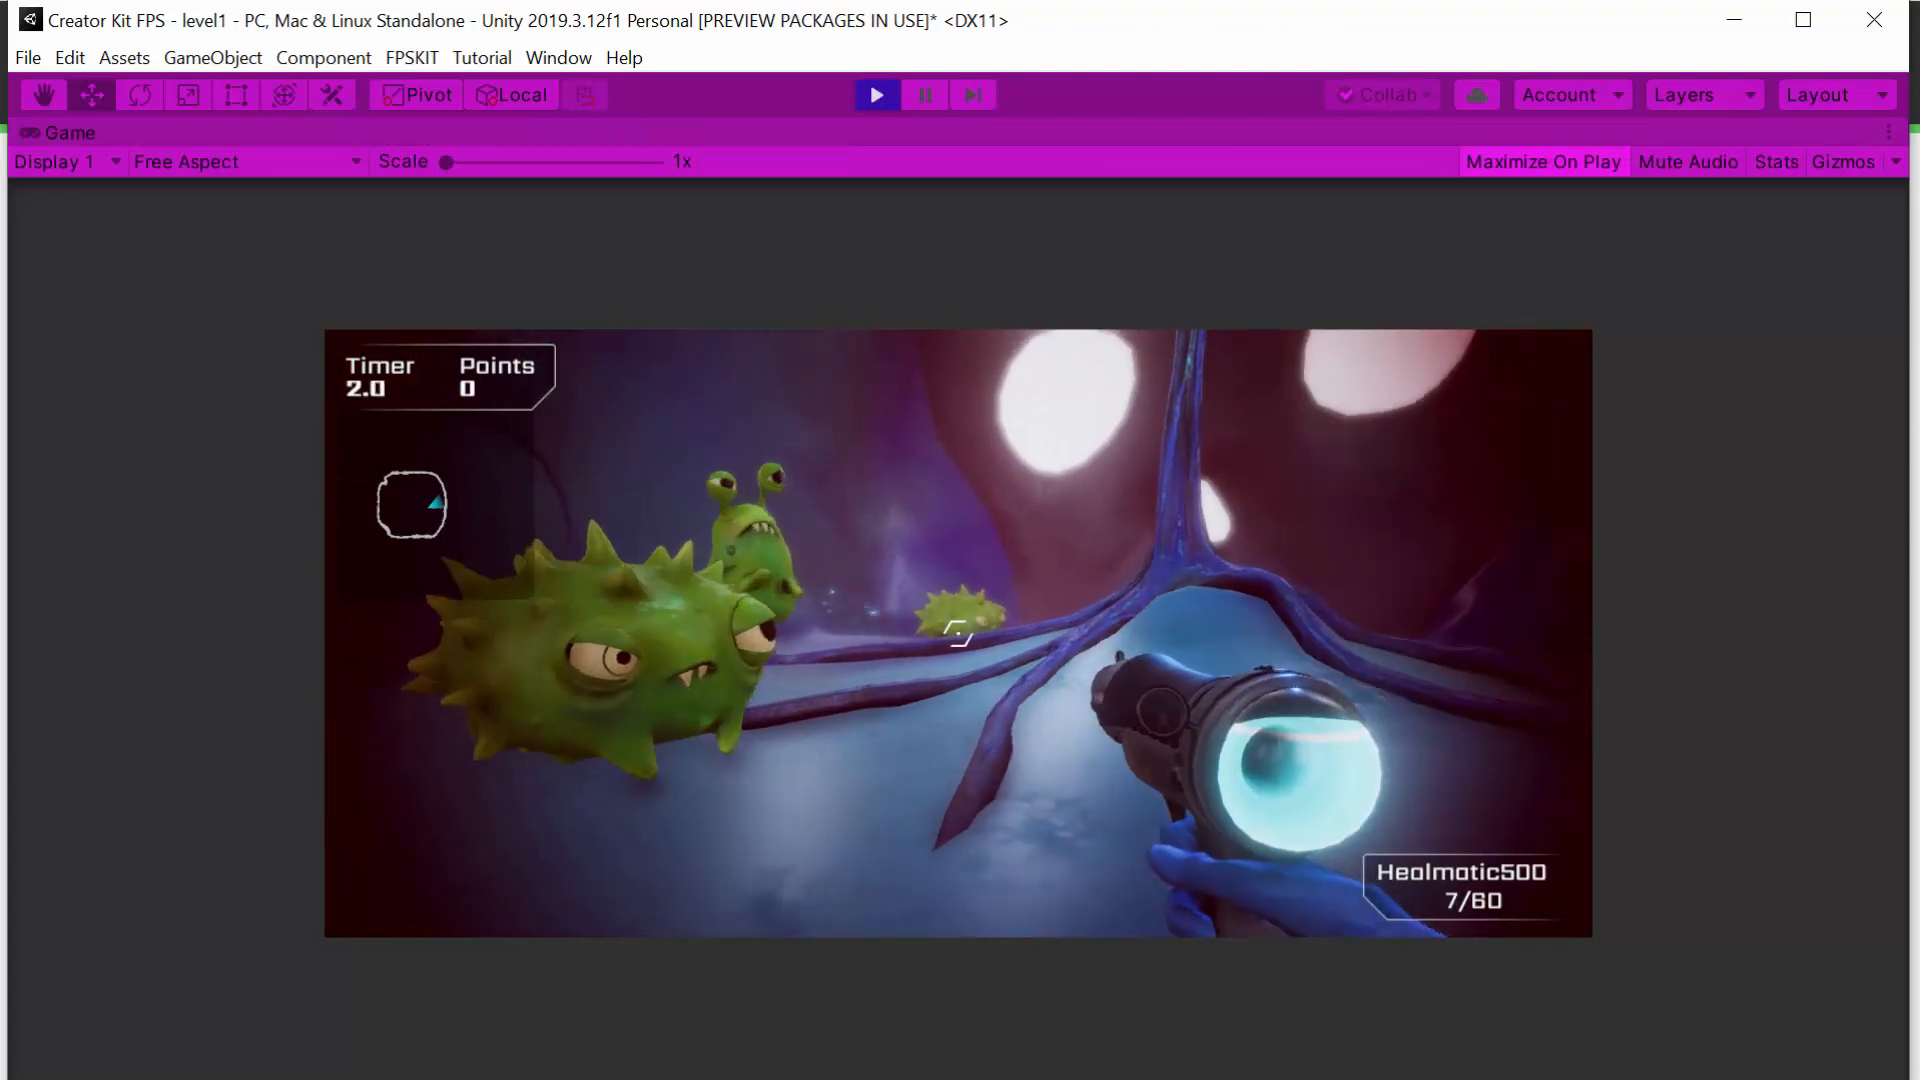
left_click(958, 633)
left_click(958, 633)
left_click(958, 633)
left_click(958, 633)
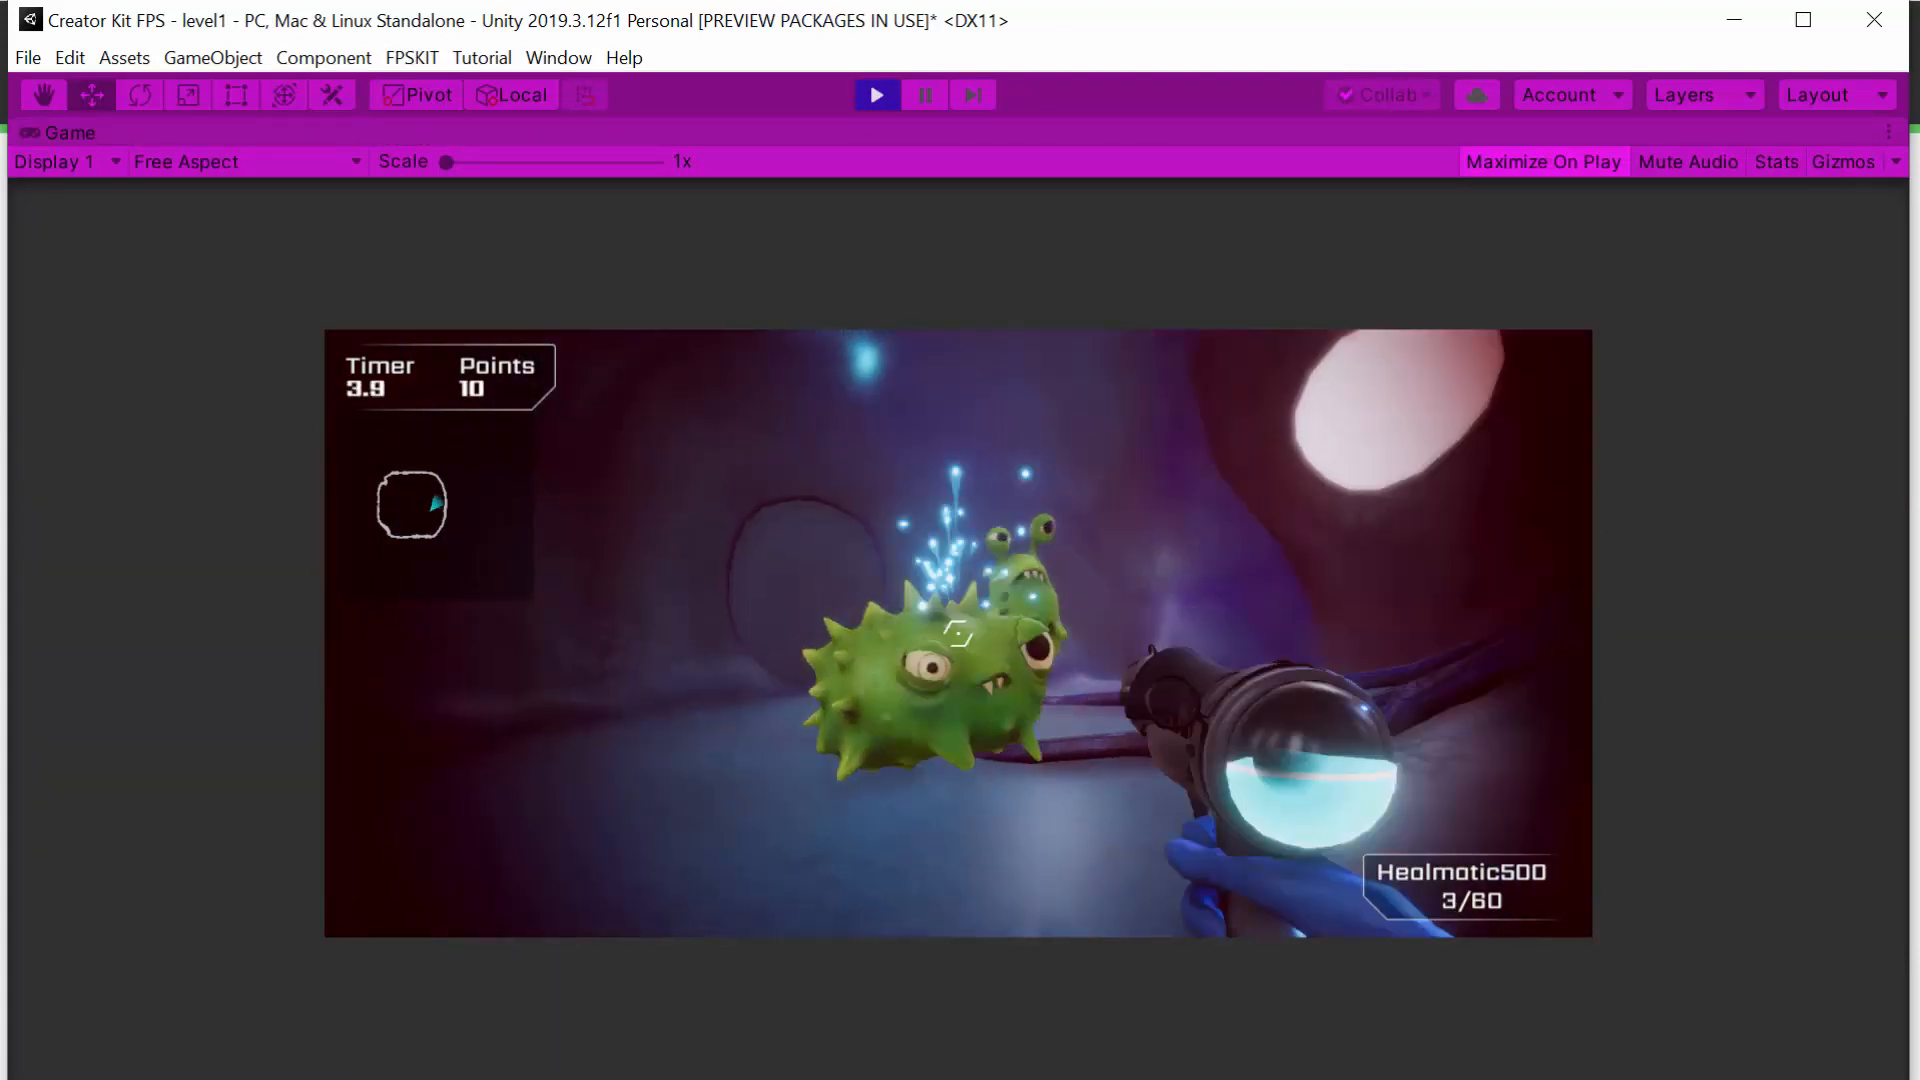
left_click(958, 633)
left_click(958, 633)
left_click(958, 633)
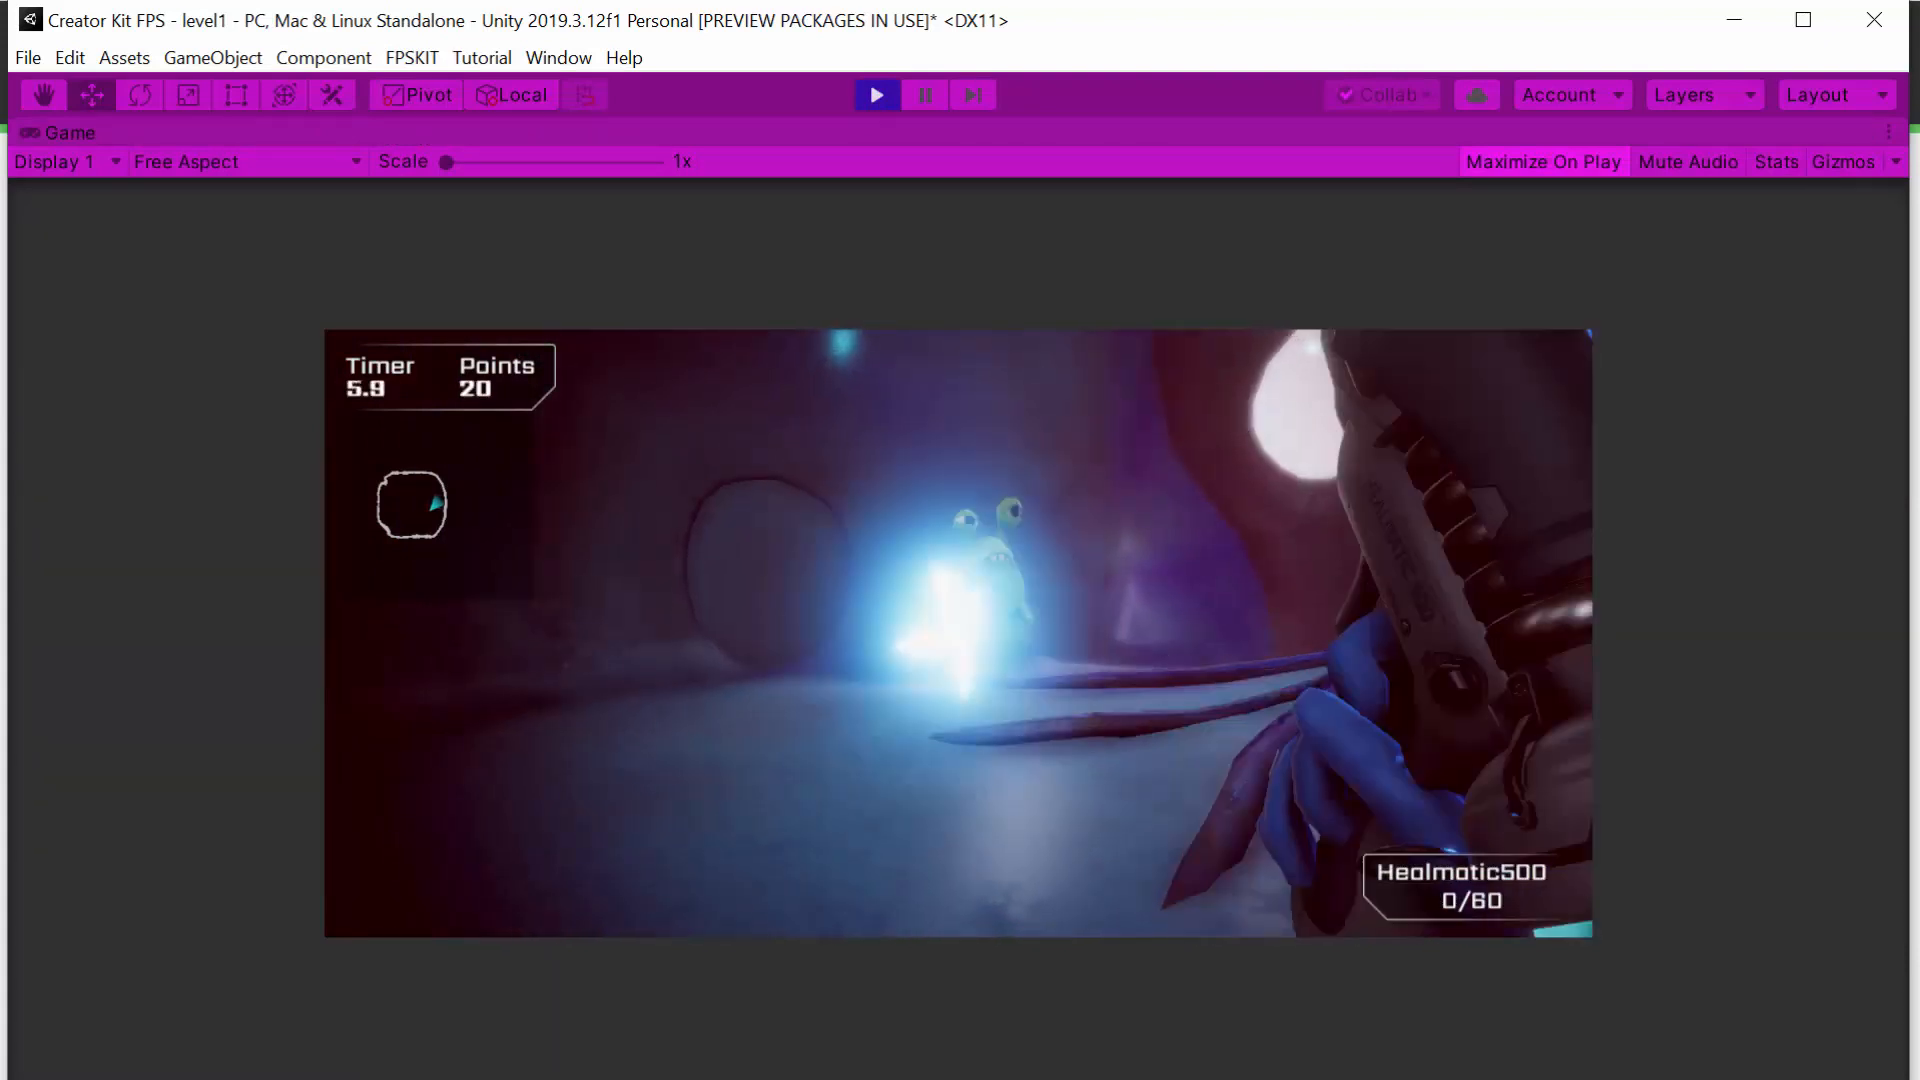
key("r")
left_click(958, 633)
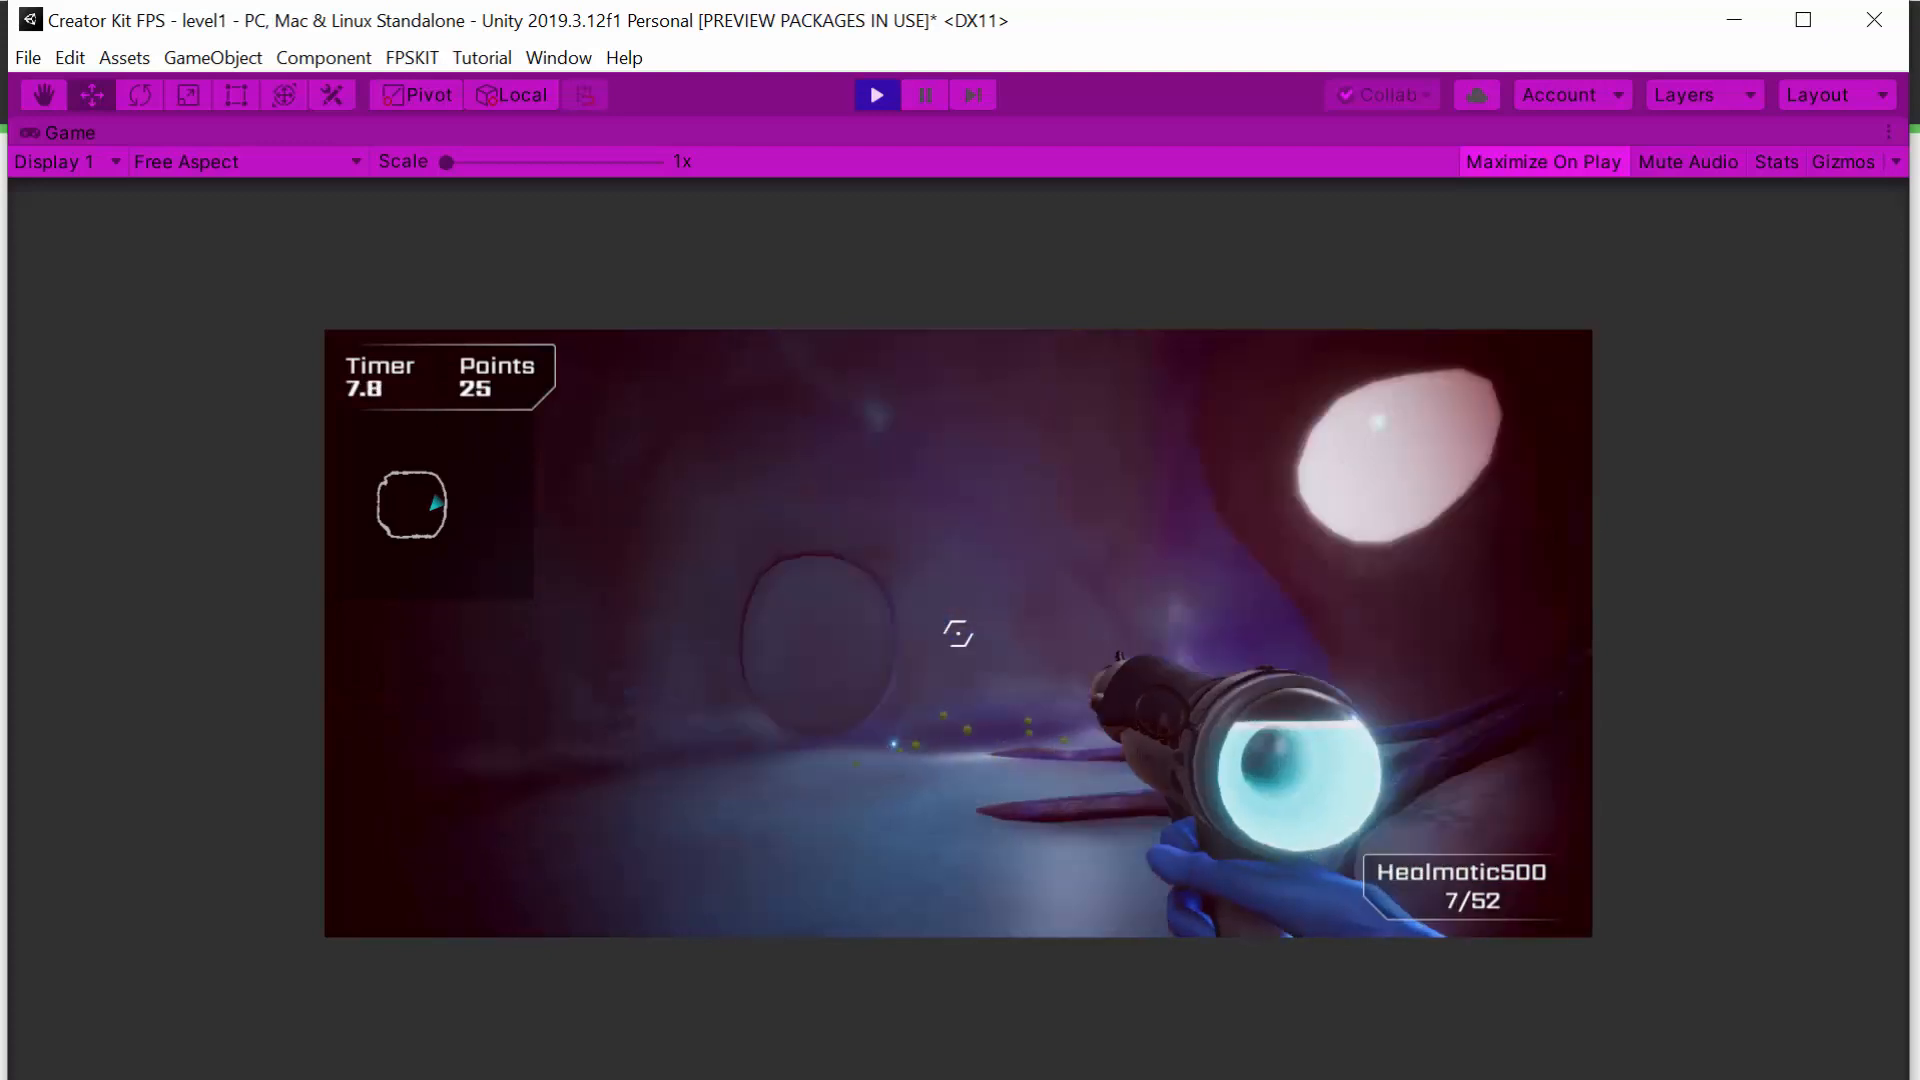
key("Escape")
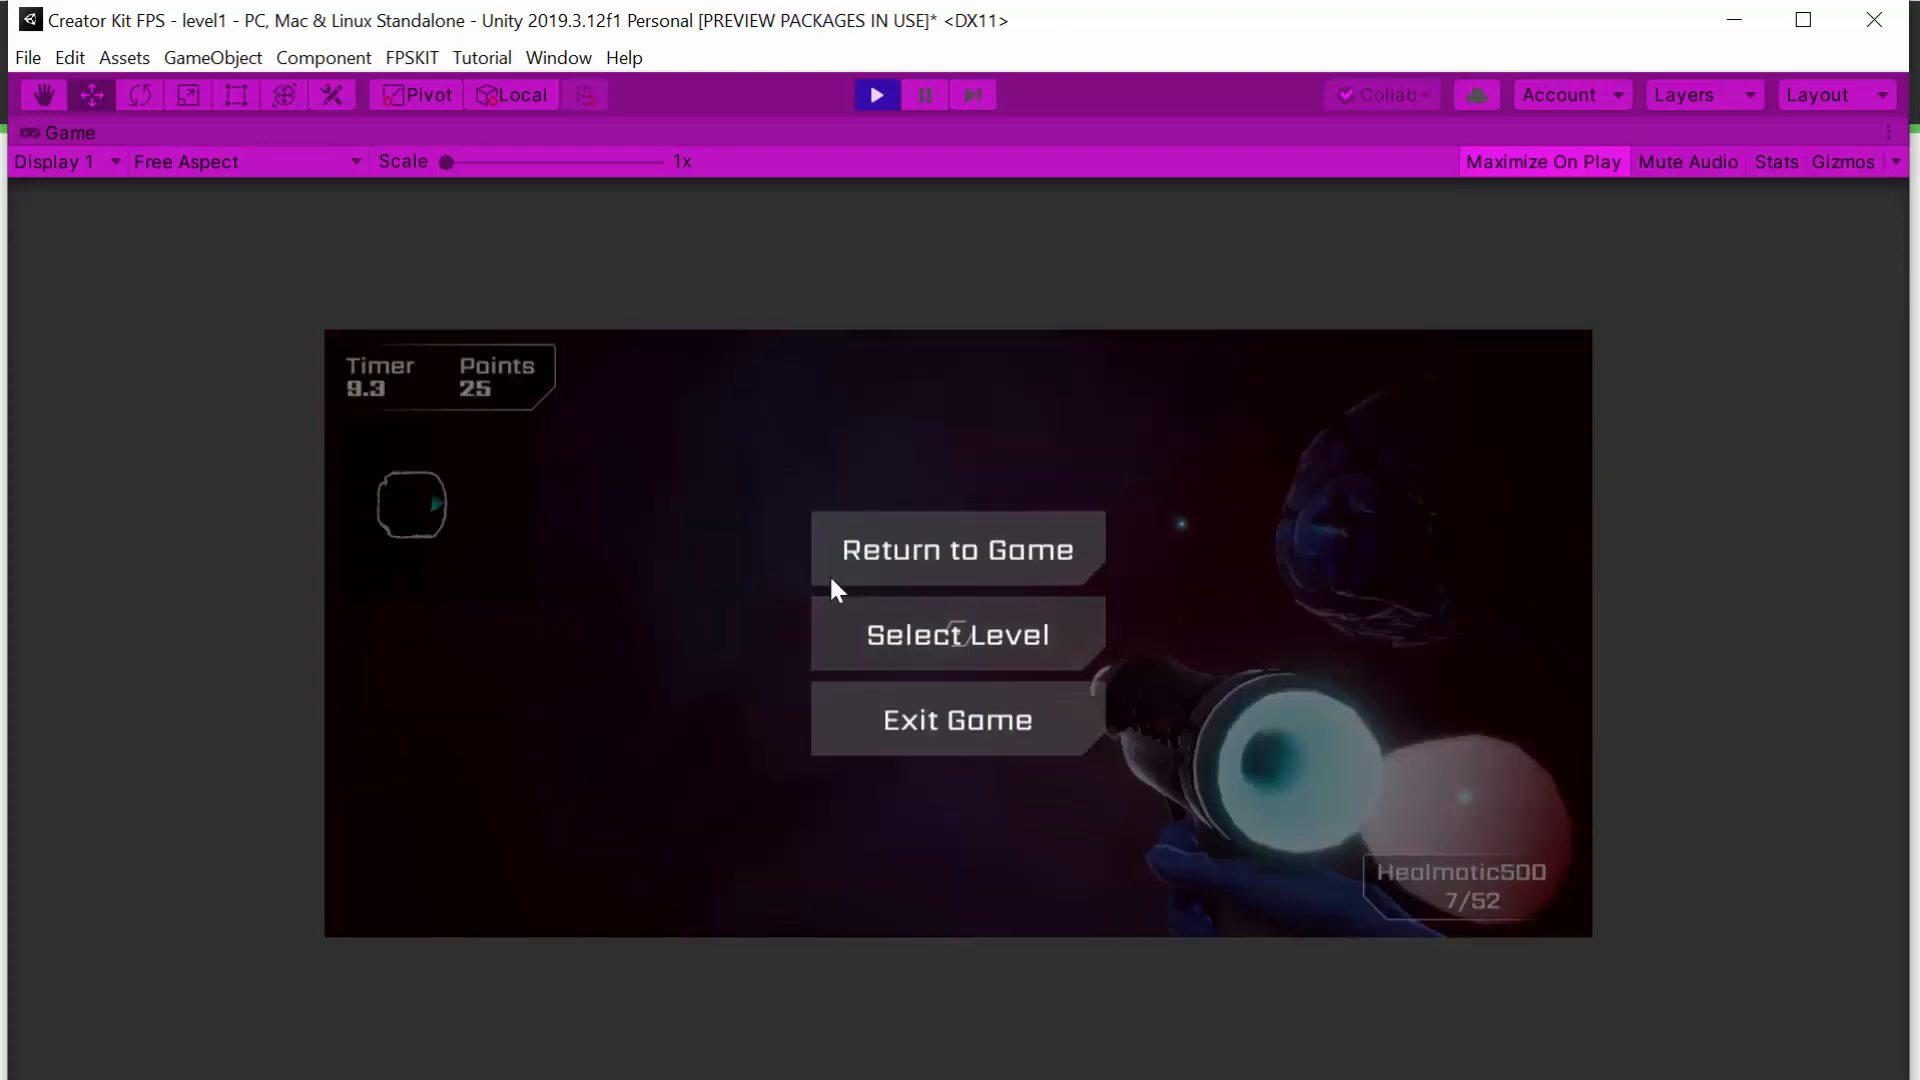
left_click(934, 722)
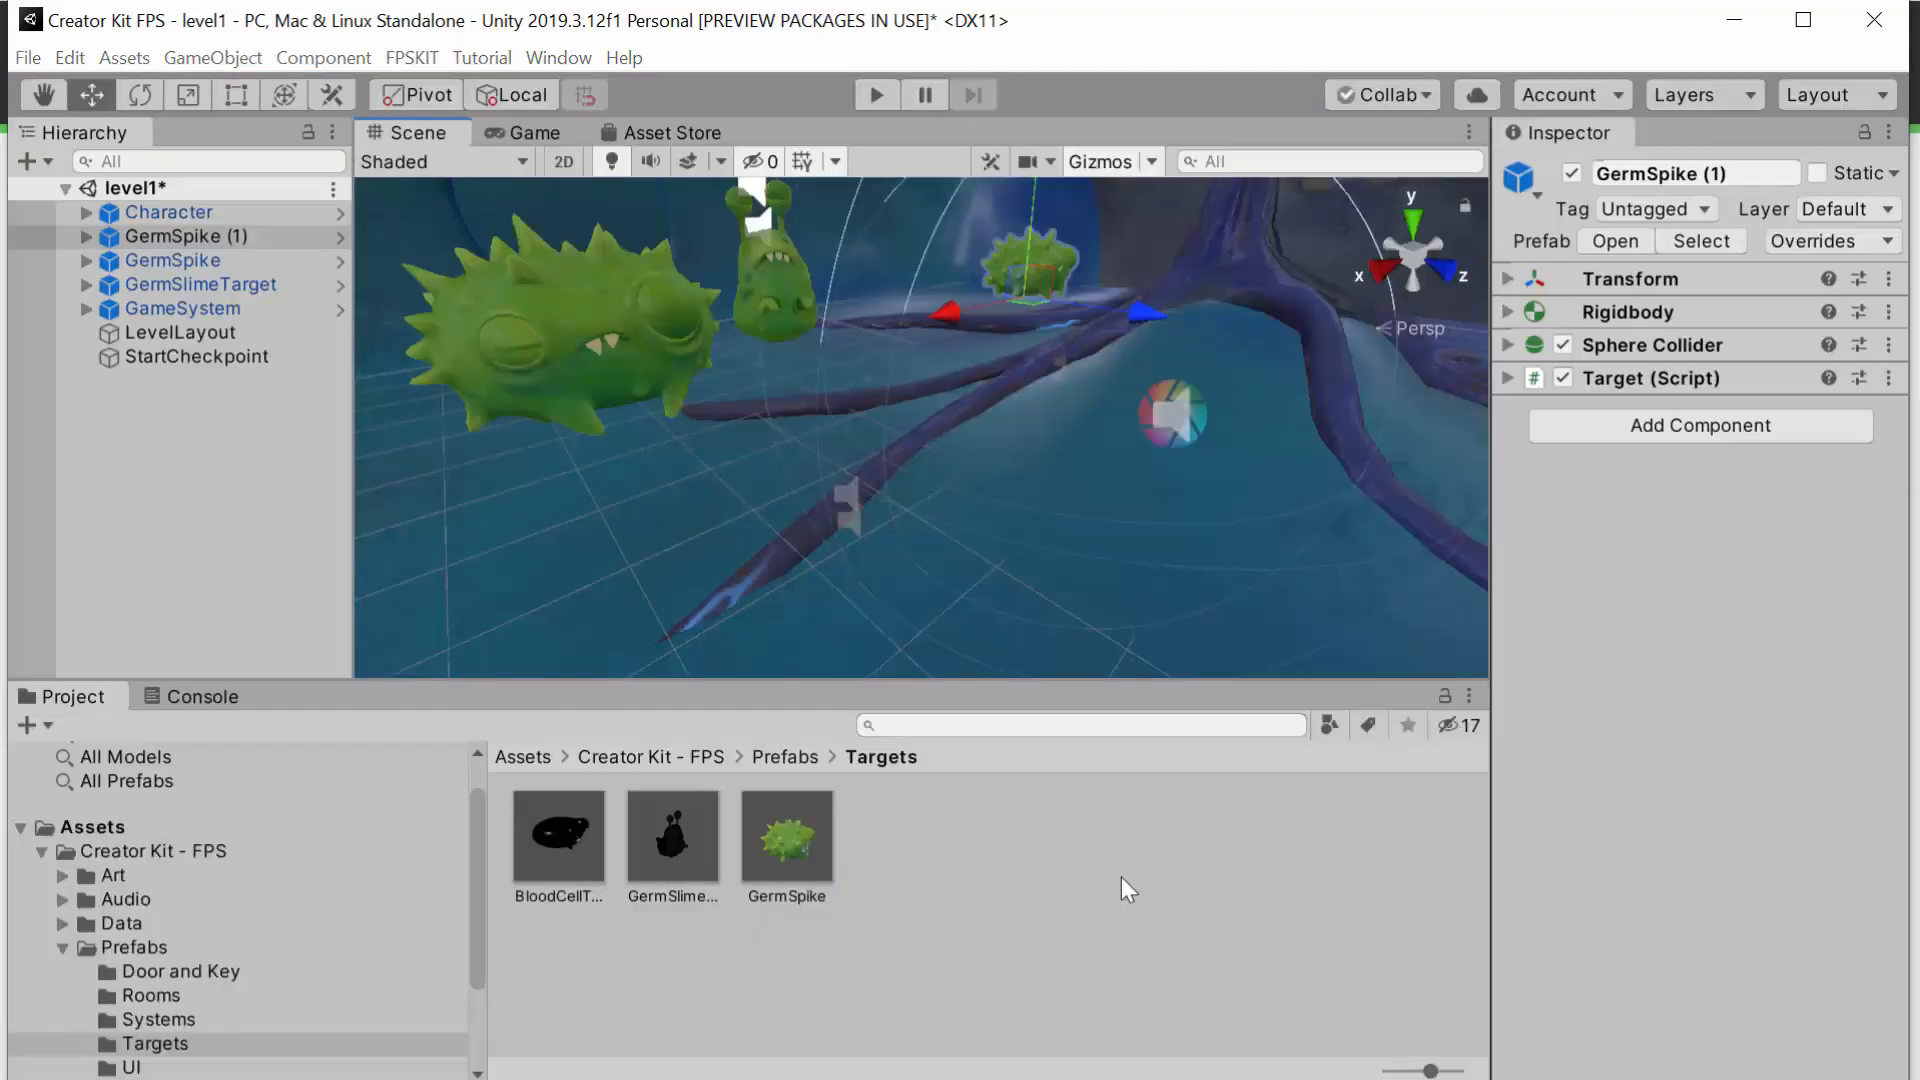
Step: Switch to the Customize the Germ Targets tutorial and review its Prefab section ending, then the earlier audio and Sphere Collider instructions
key("alt+Tab")
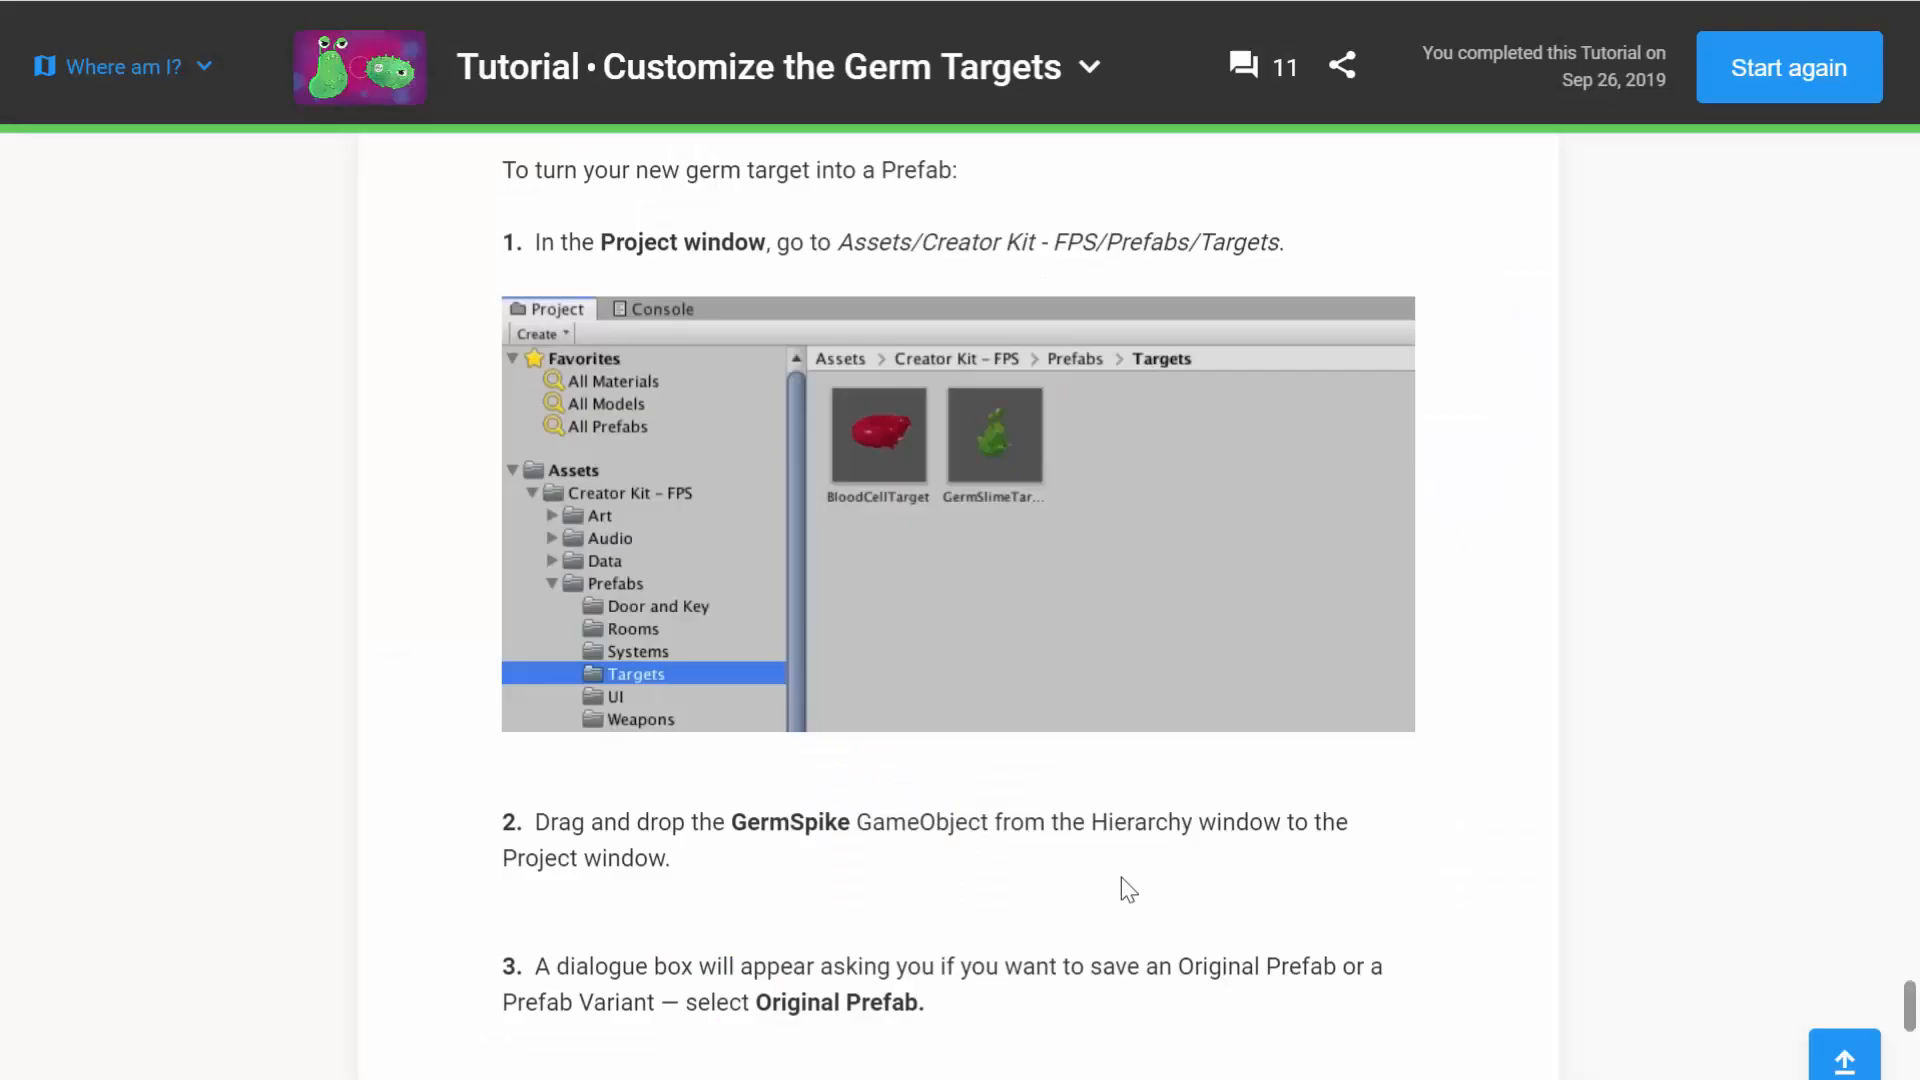
scroll(1120, 885, "down", 8)
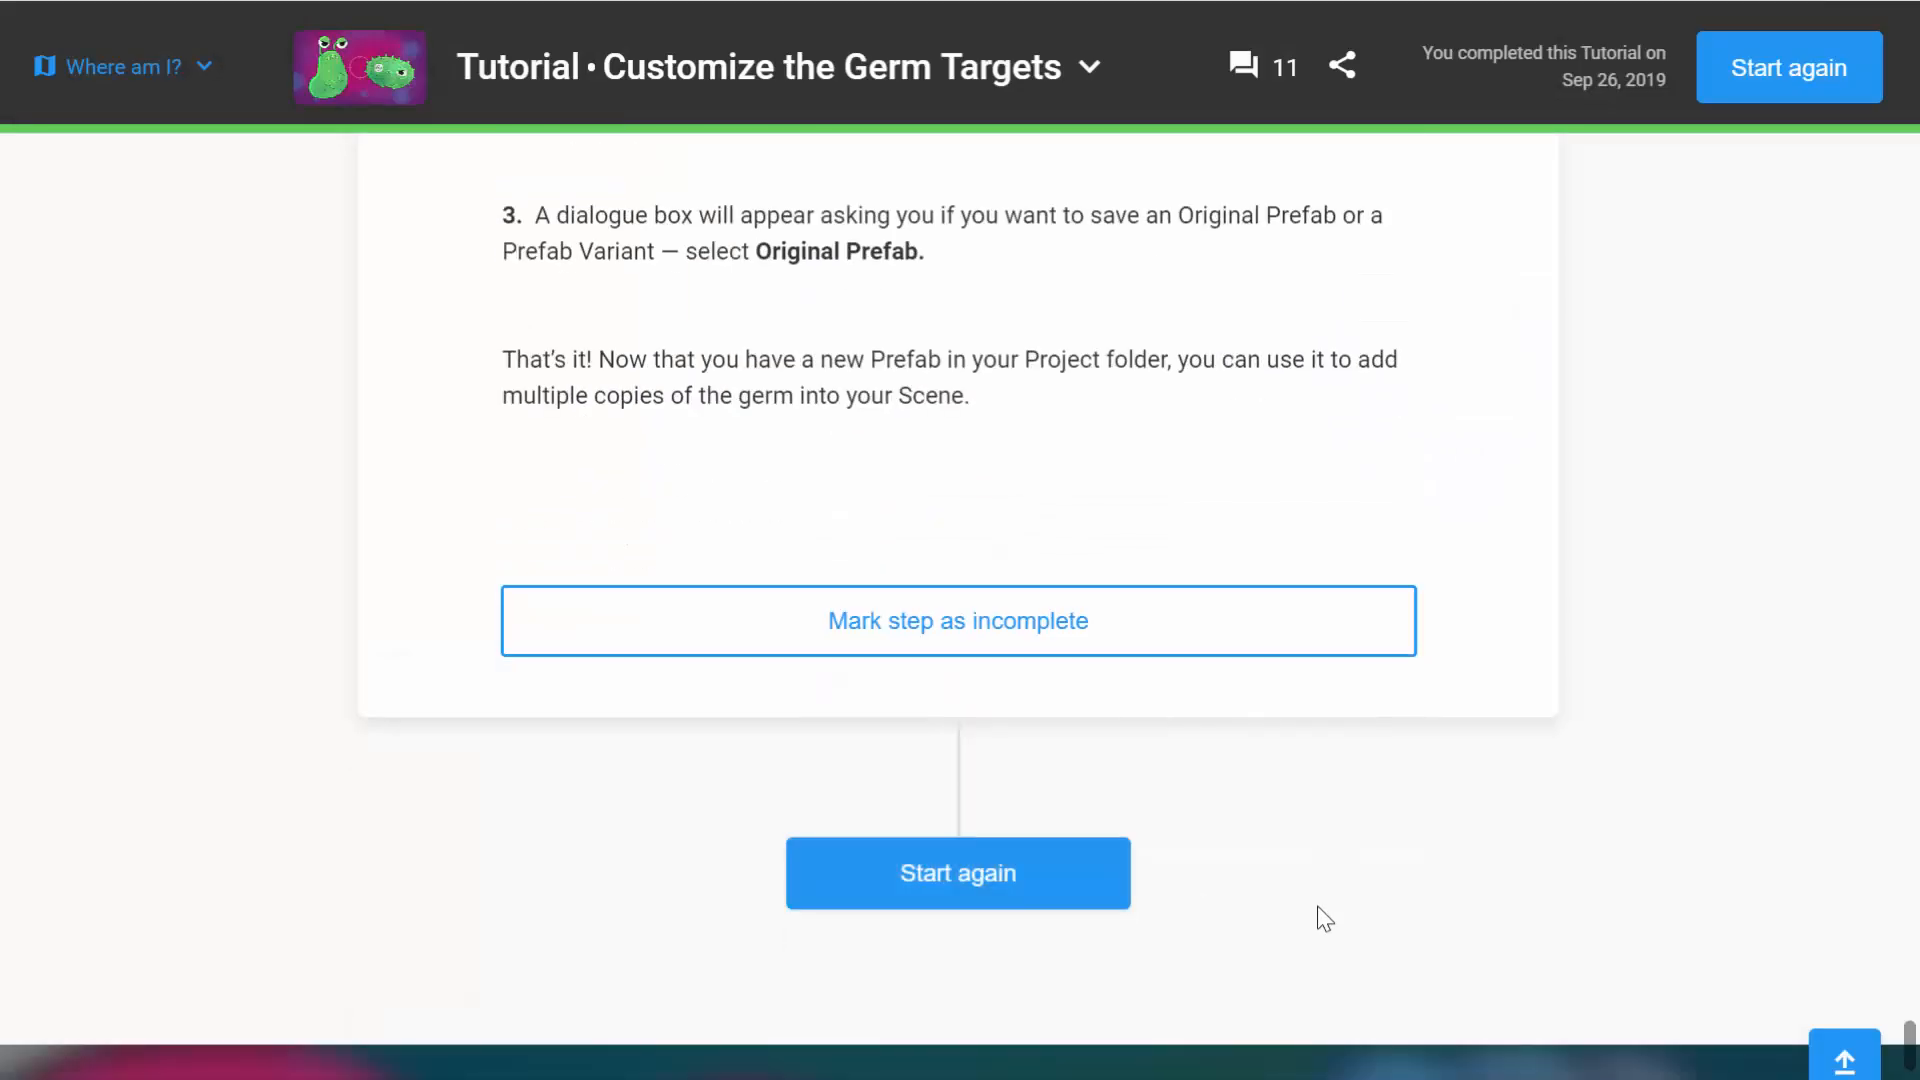
scroll(1324, 913, "up", 15)
scroll(1290, 945, "up", 20)
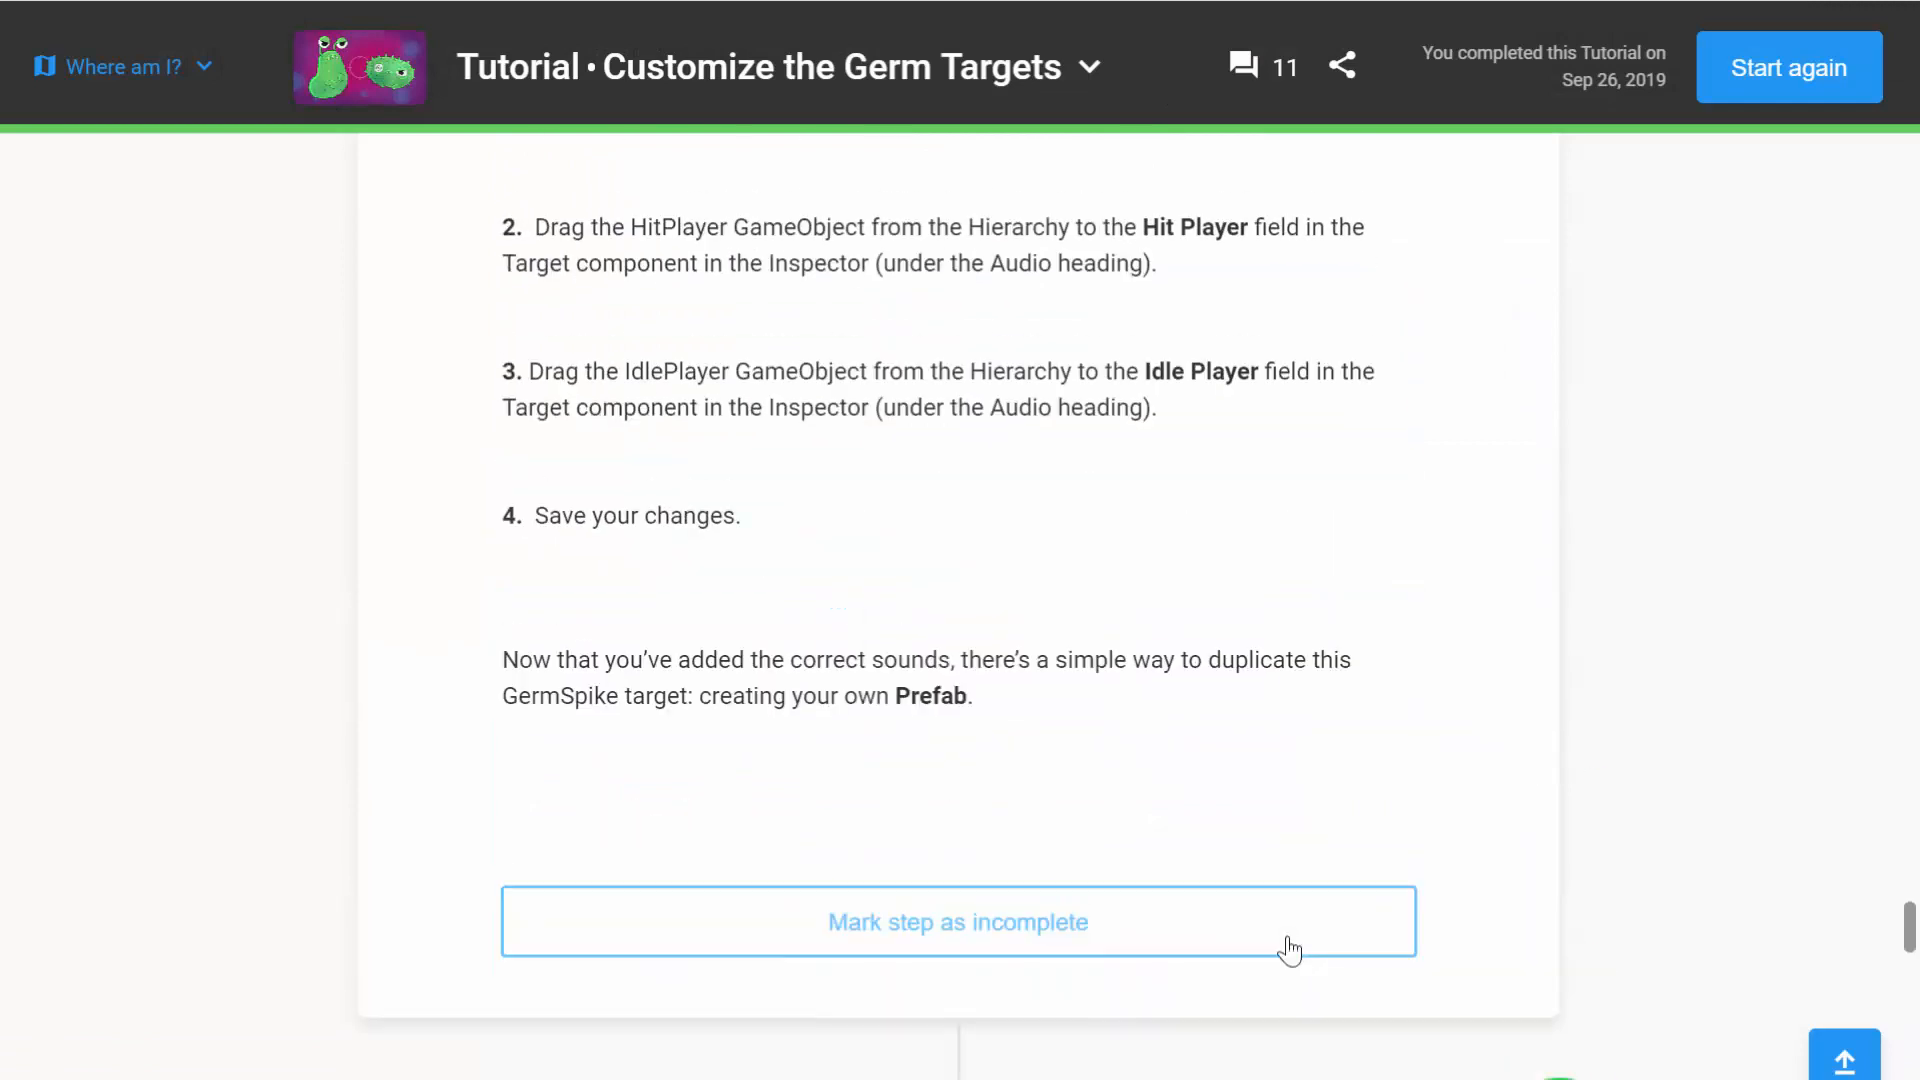
scroll(1270, 965, "up", 6)
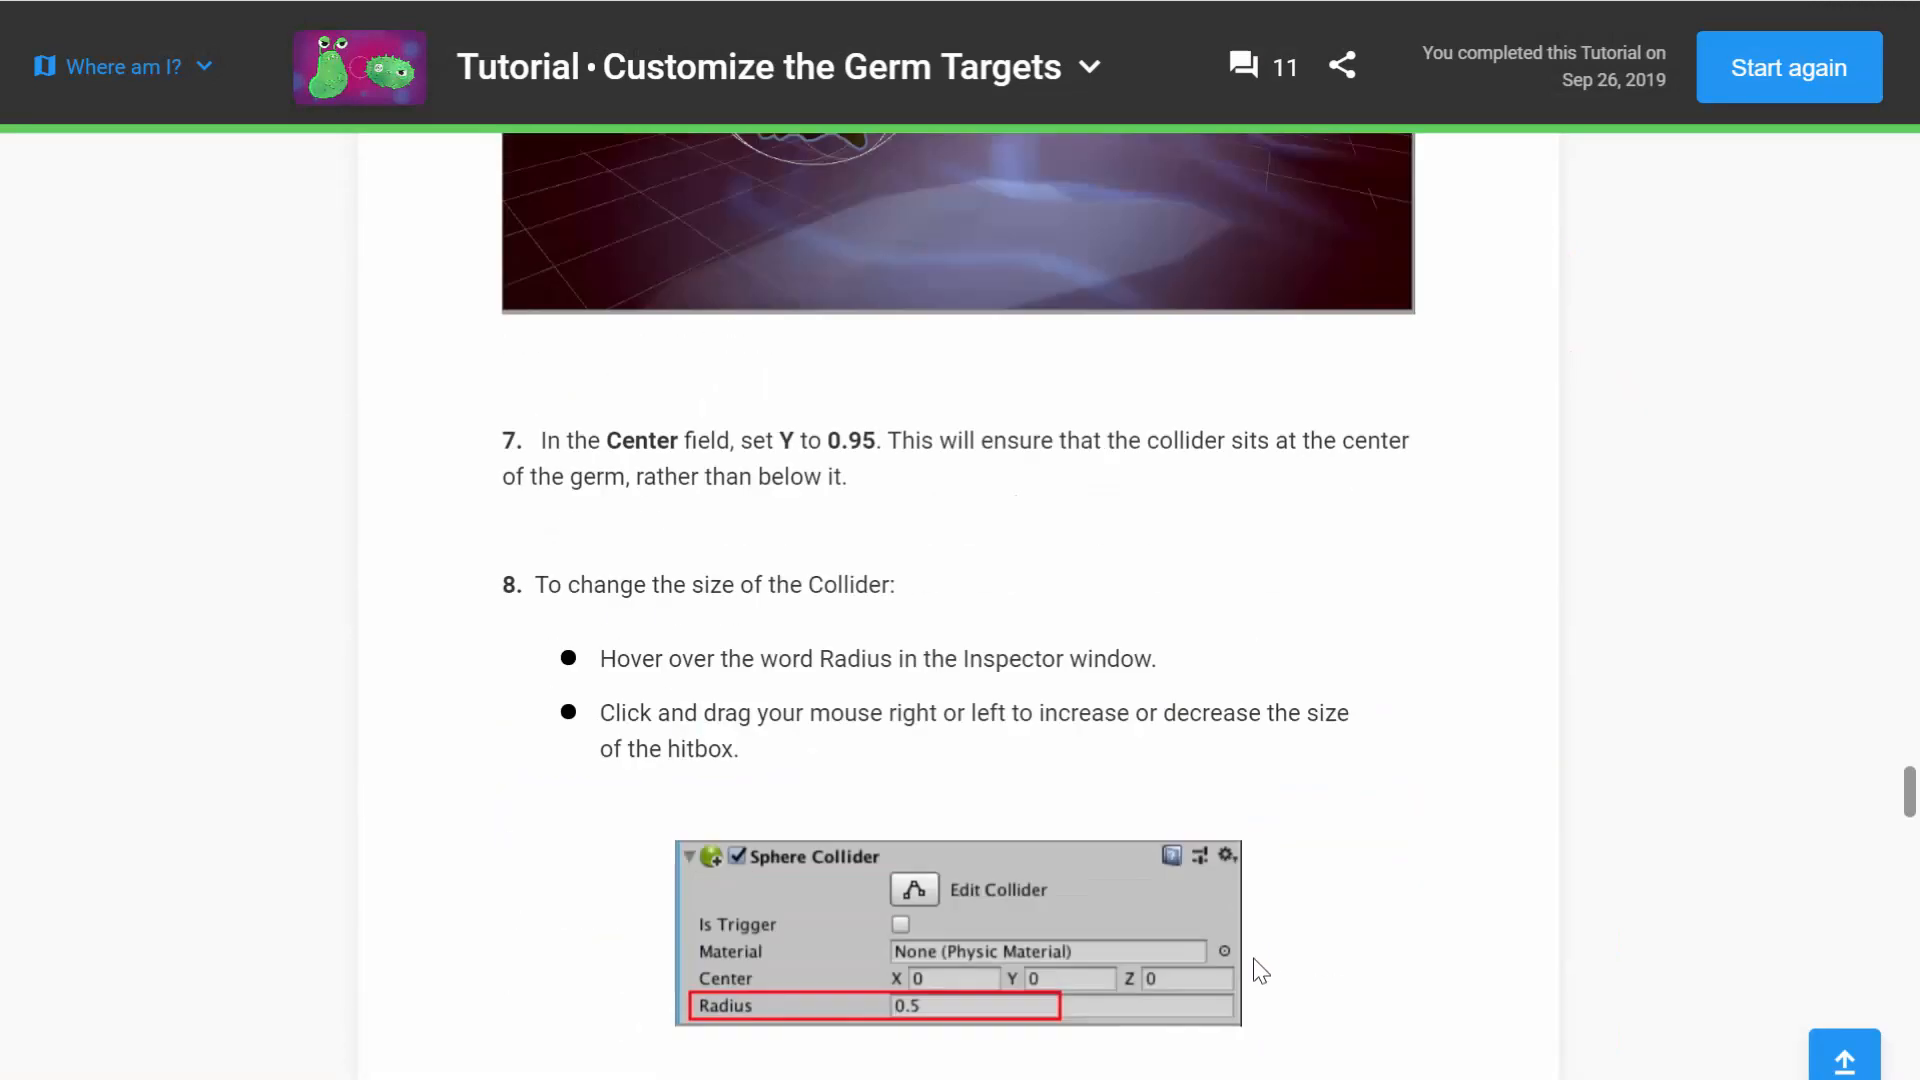
scroll(1258, 970, "up", 6)
Step: Switch to the Visual Studio Code notes and begin phrase #4 with "To make a prefab, customize an object in the hierarchy (in the scene)"
key("alt+Tab")
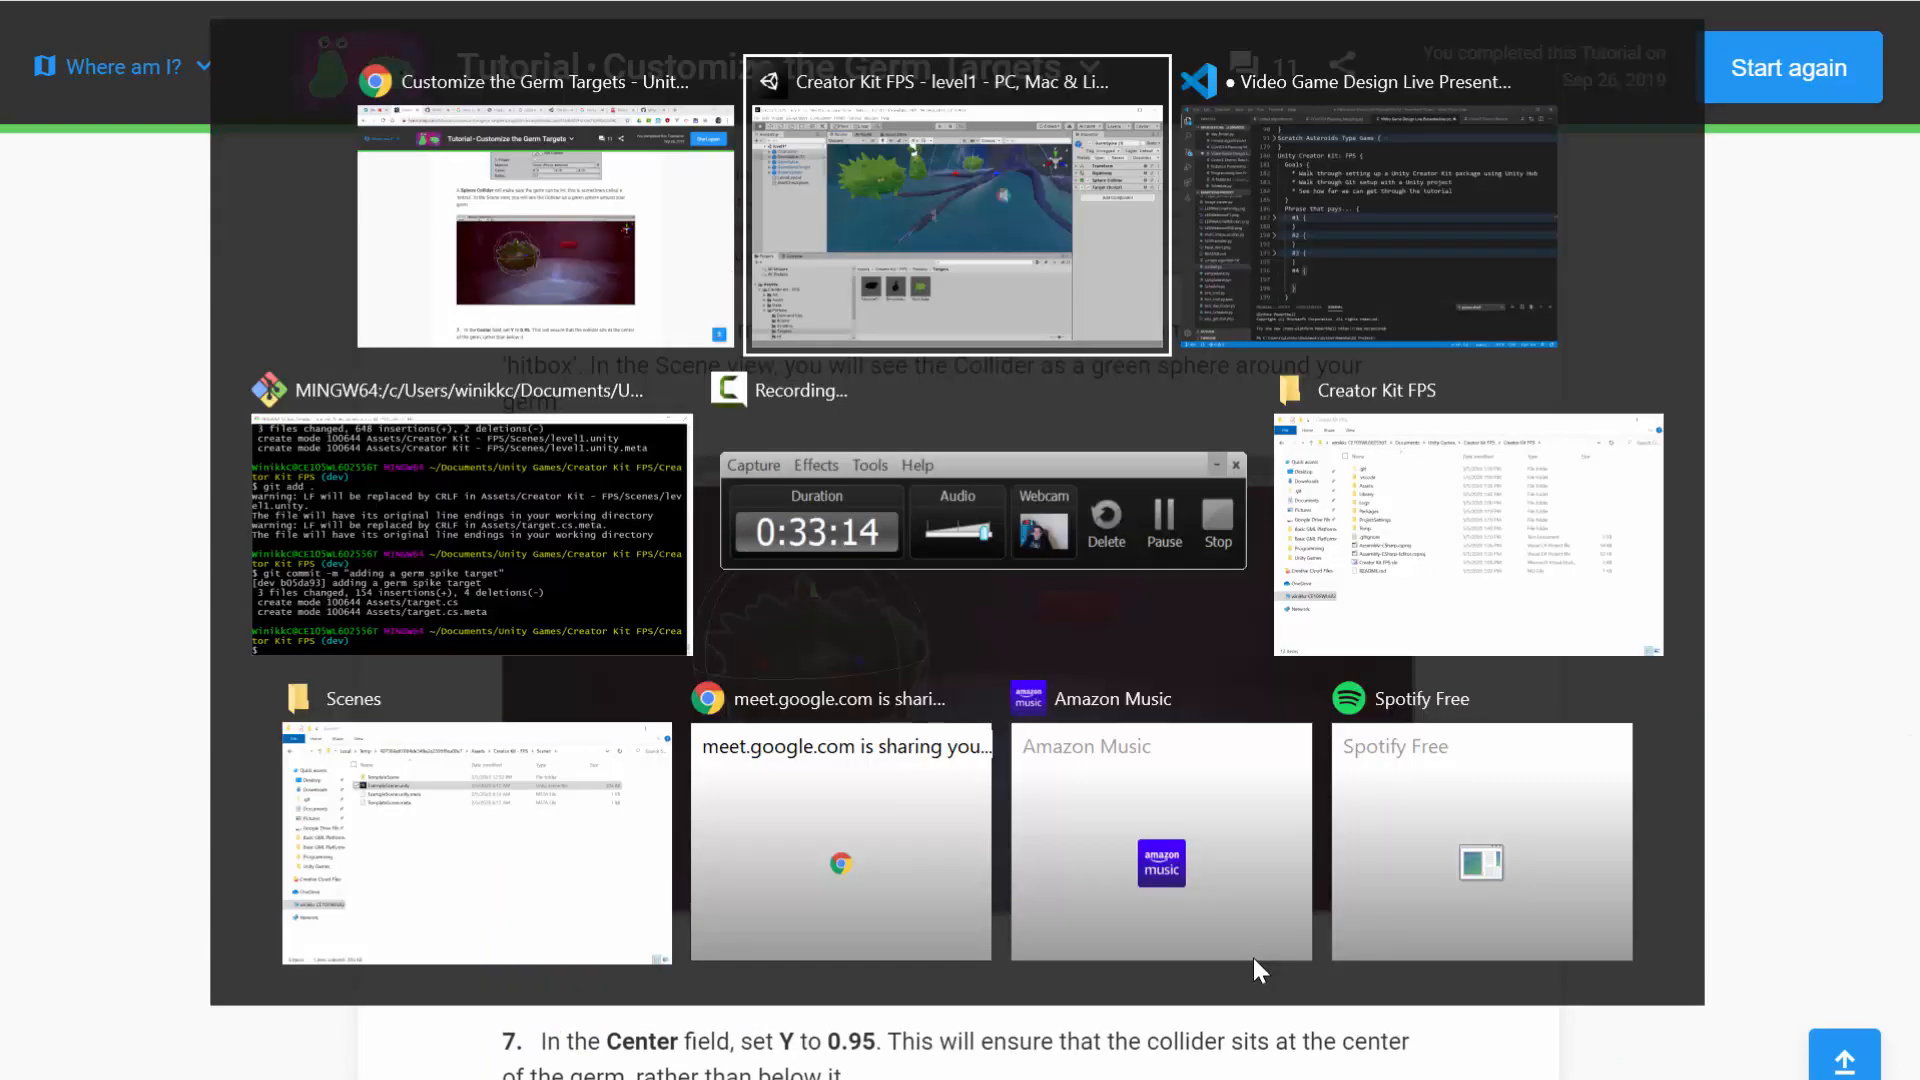
key("alt+Tab")
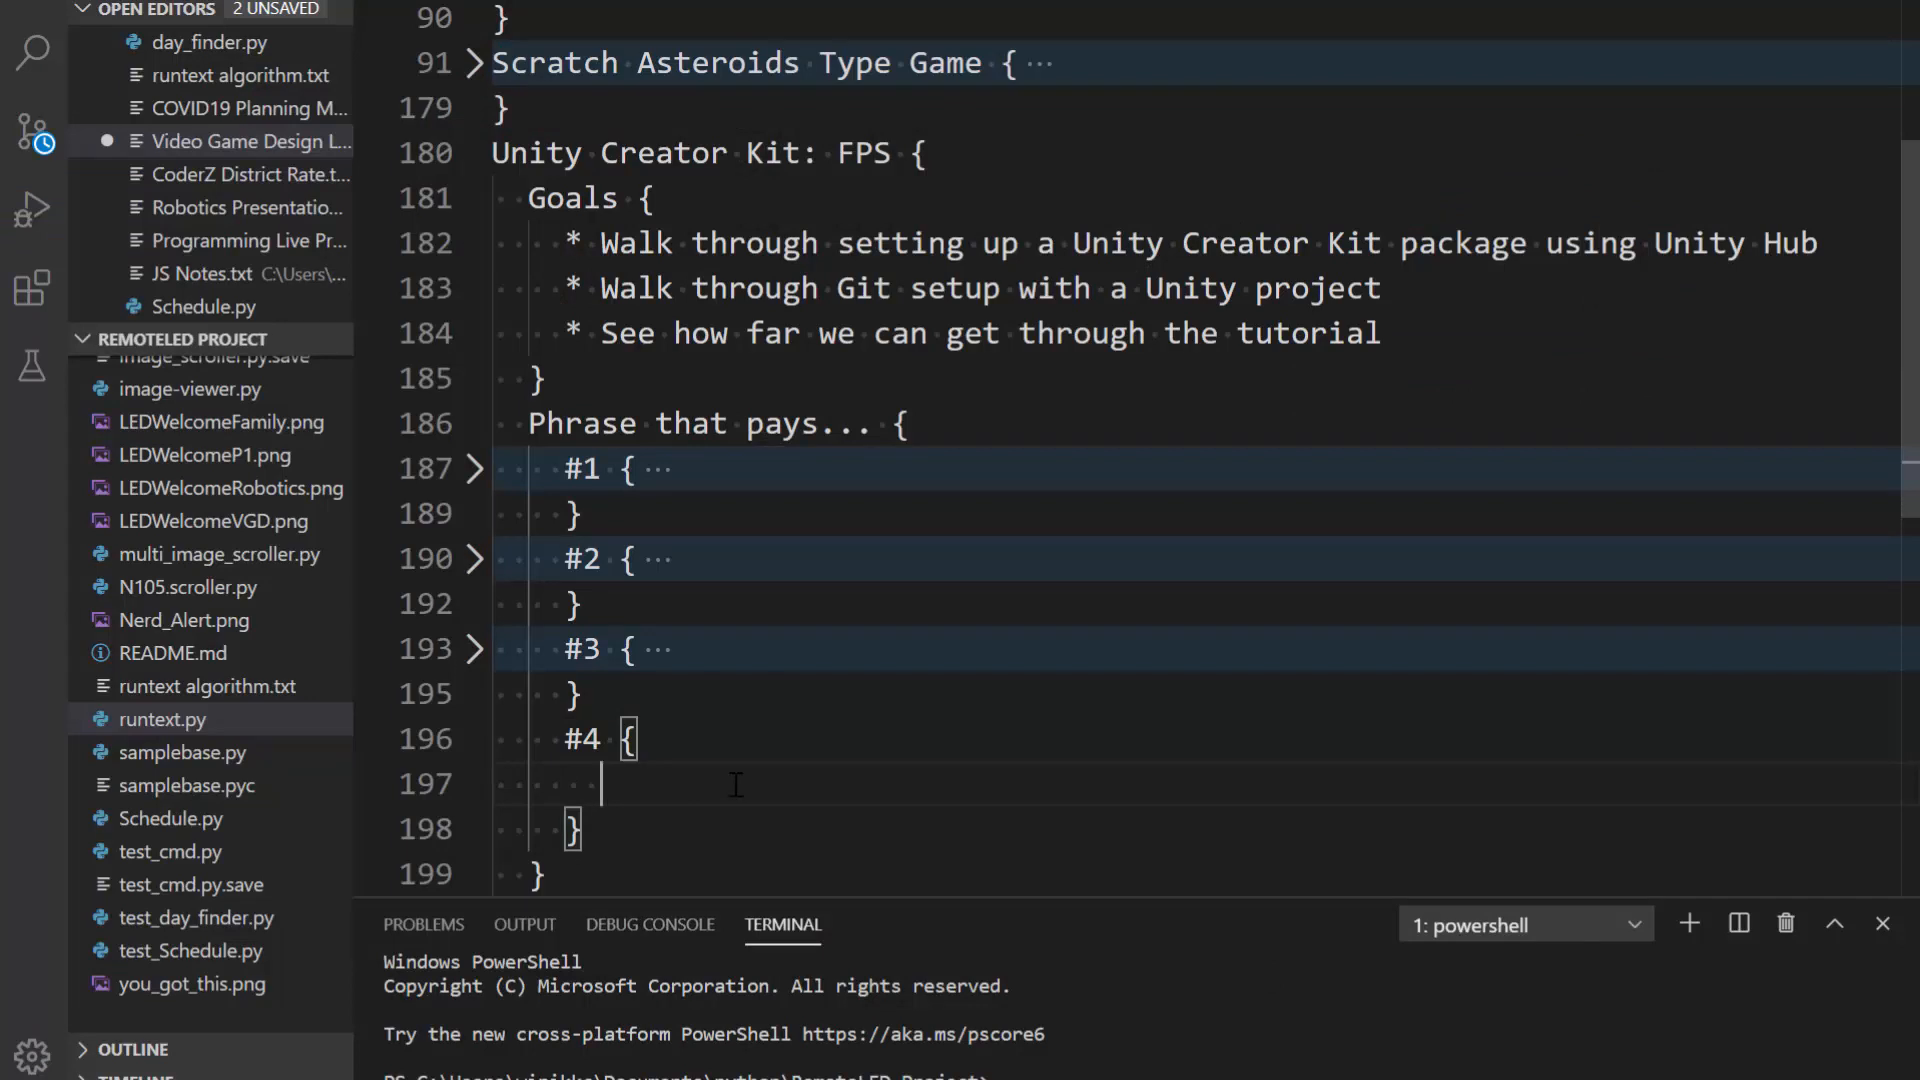
type("To make a pre")
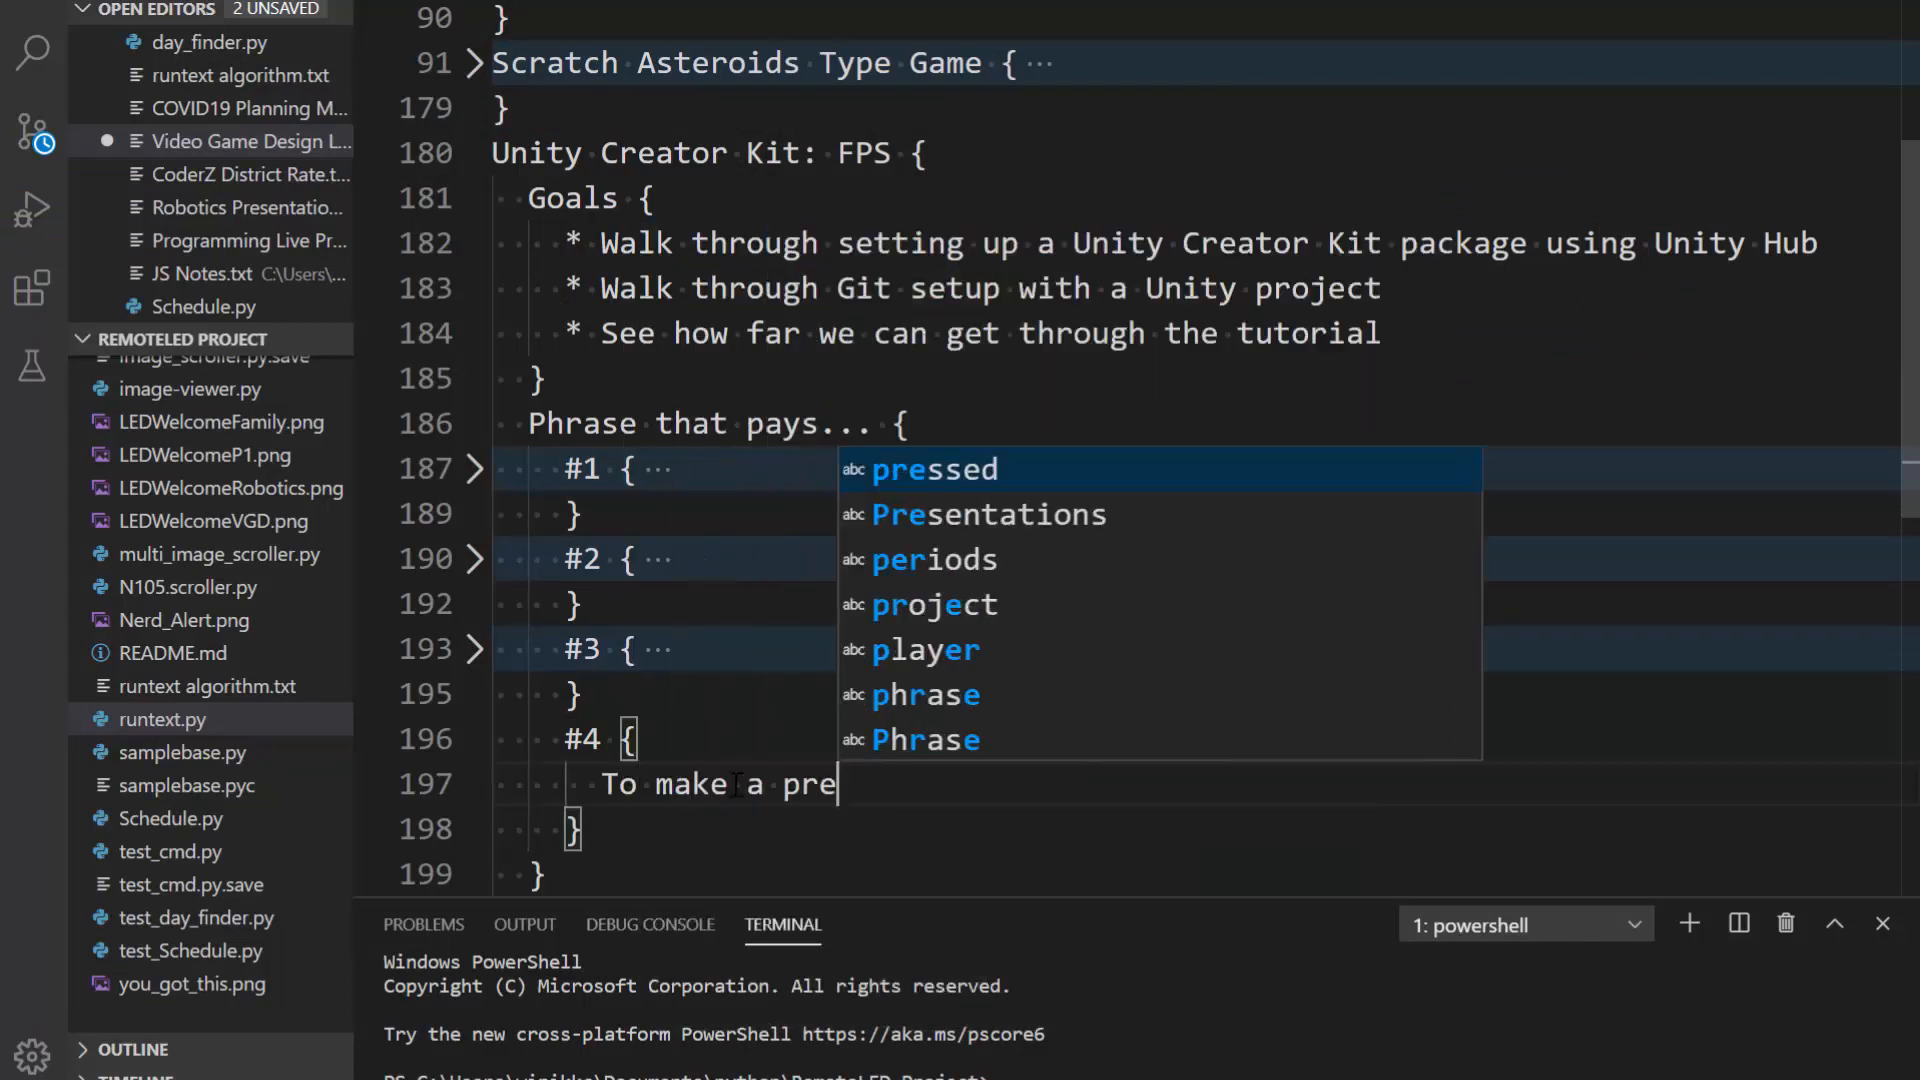
type("fab, ")
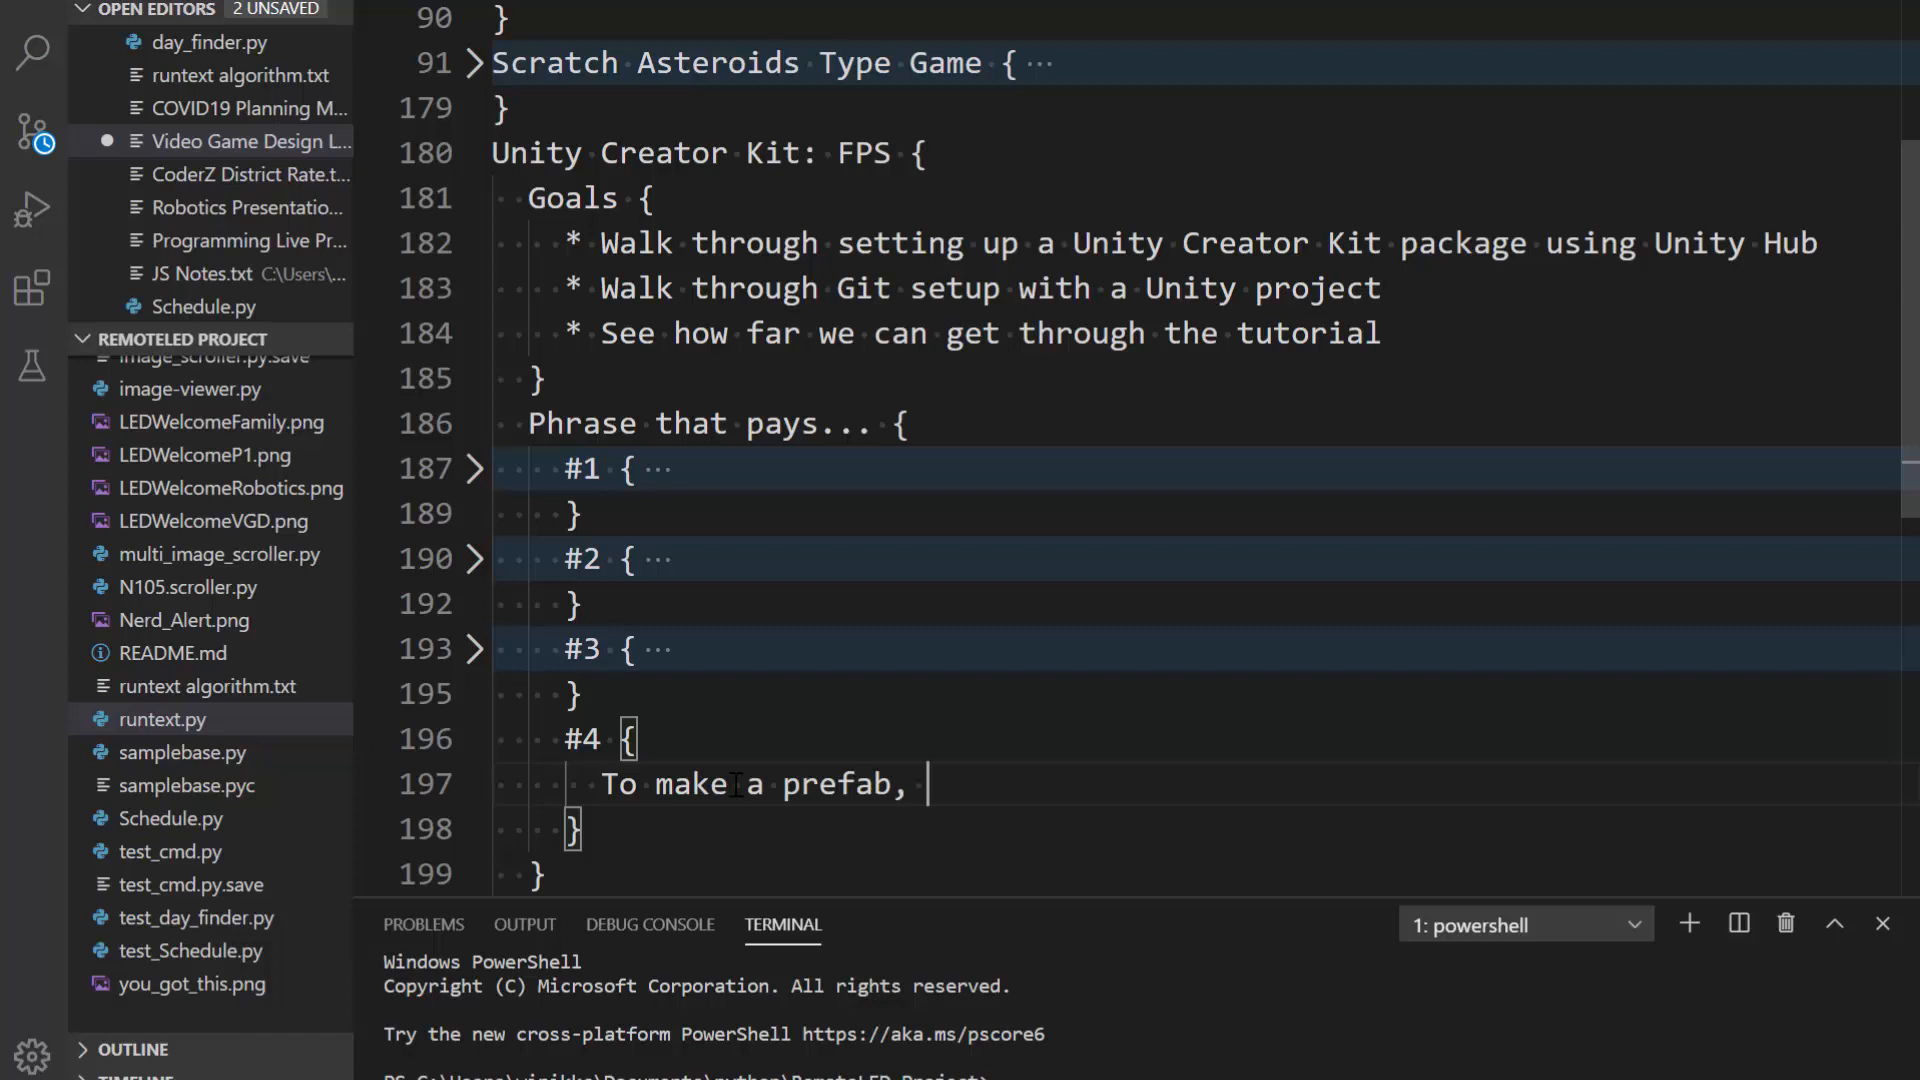
type("customiz")
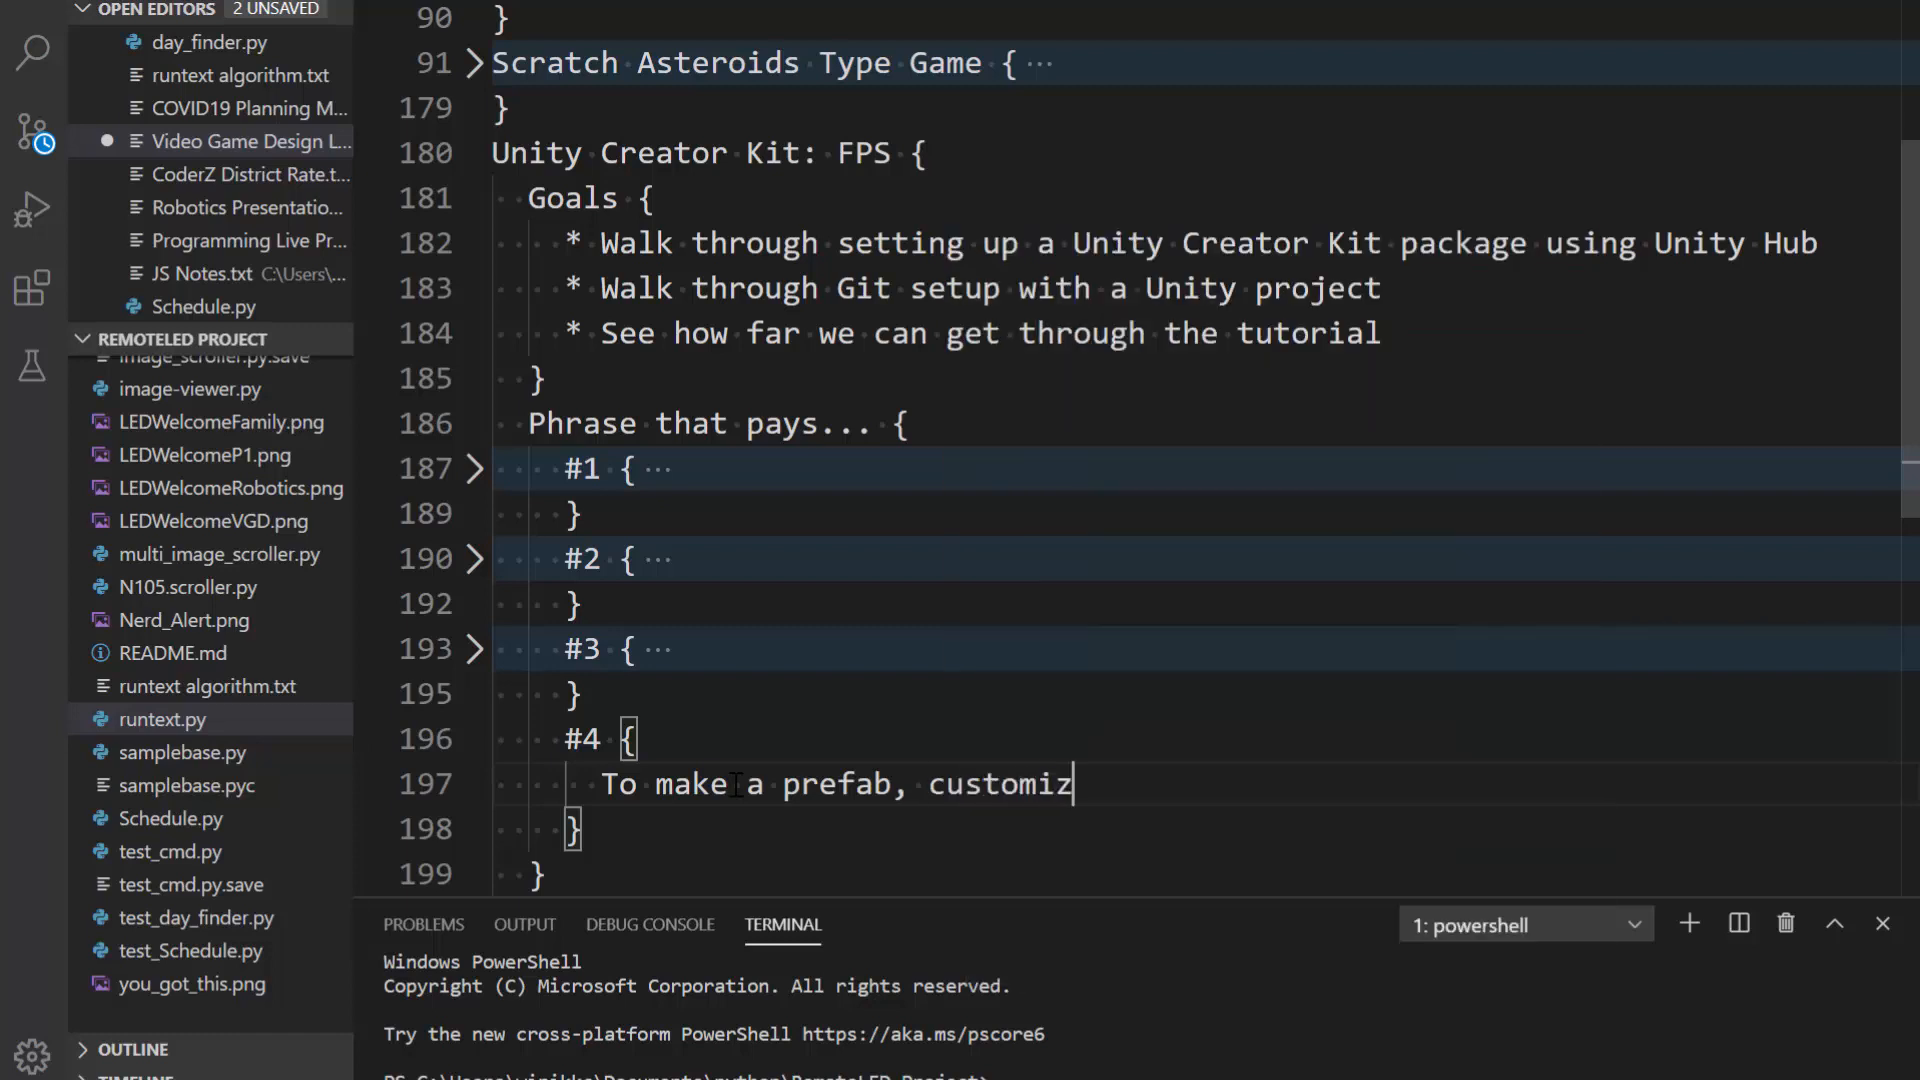
type("e an objec")
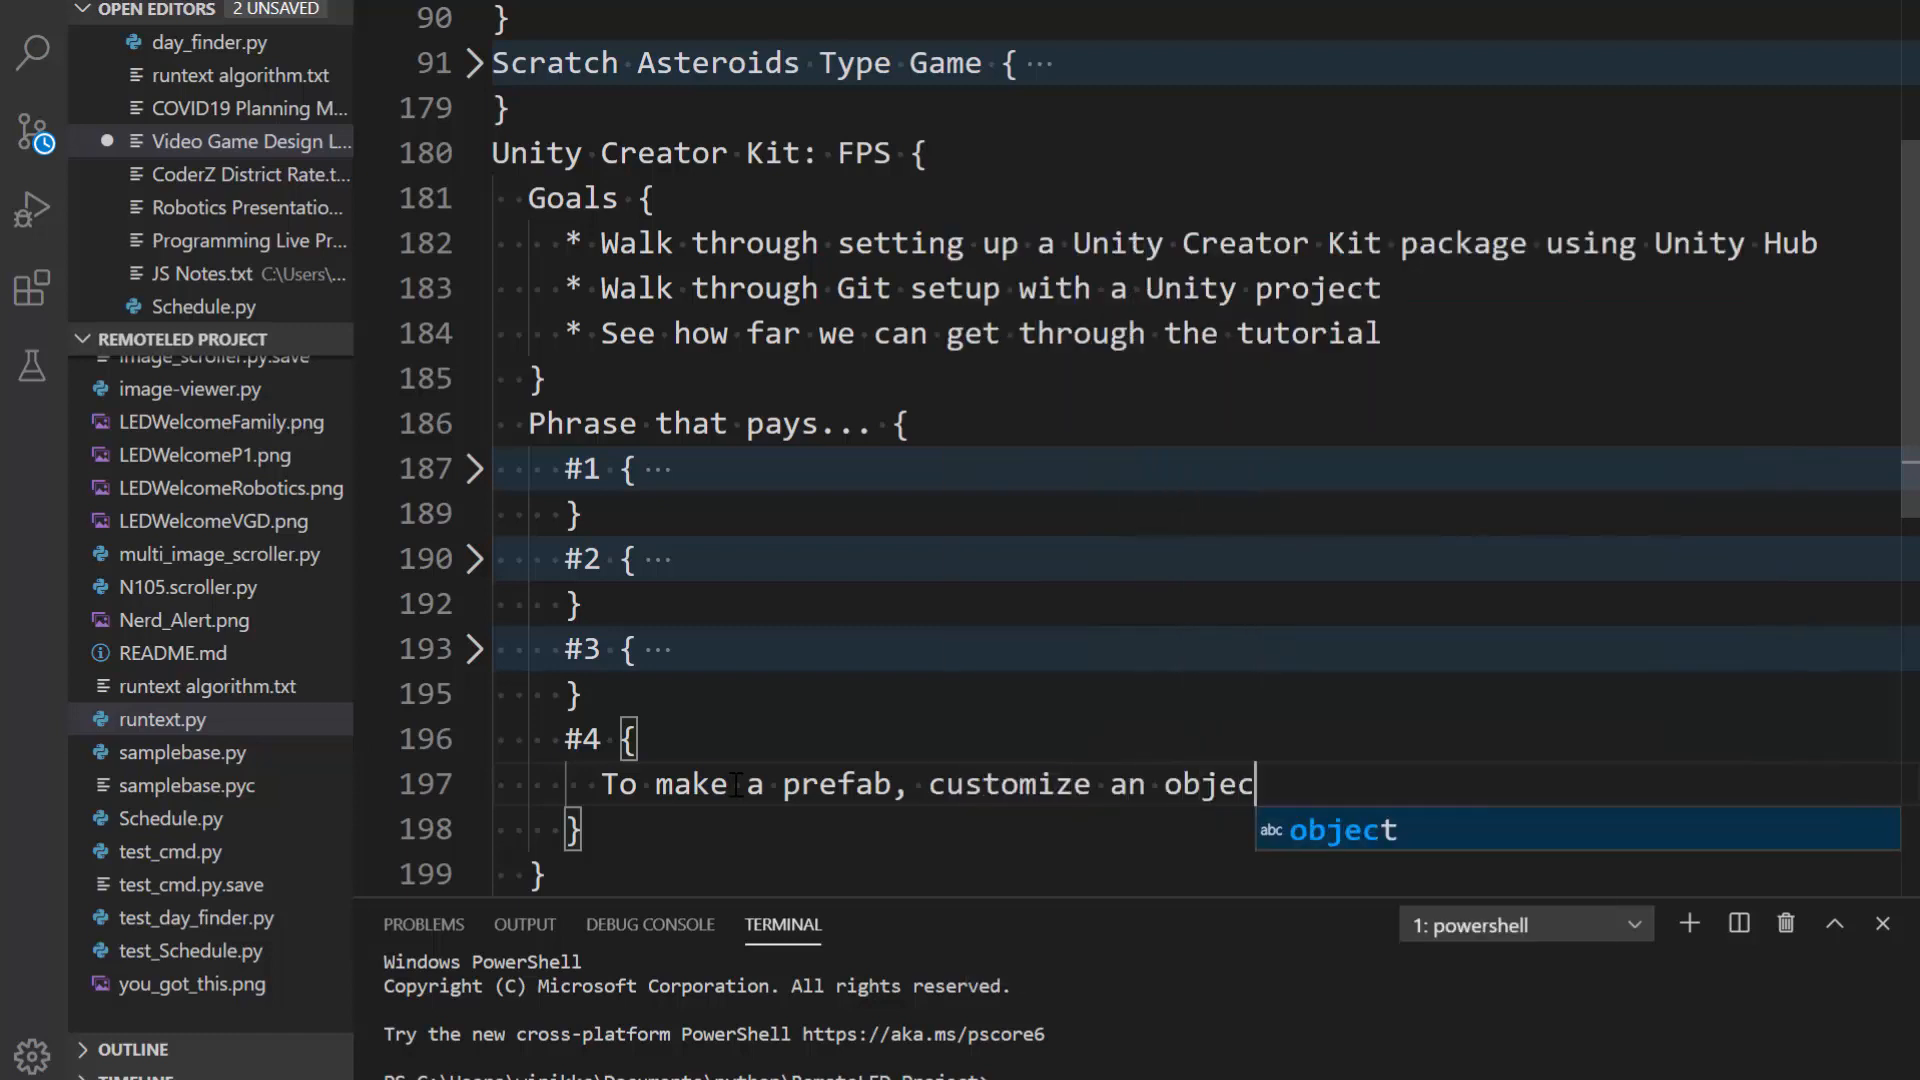
type("t in the h")
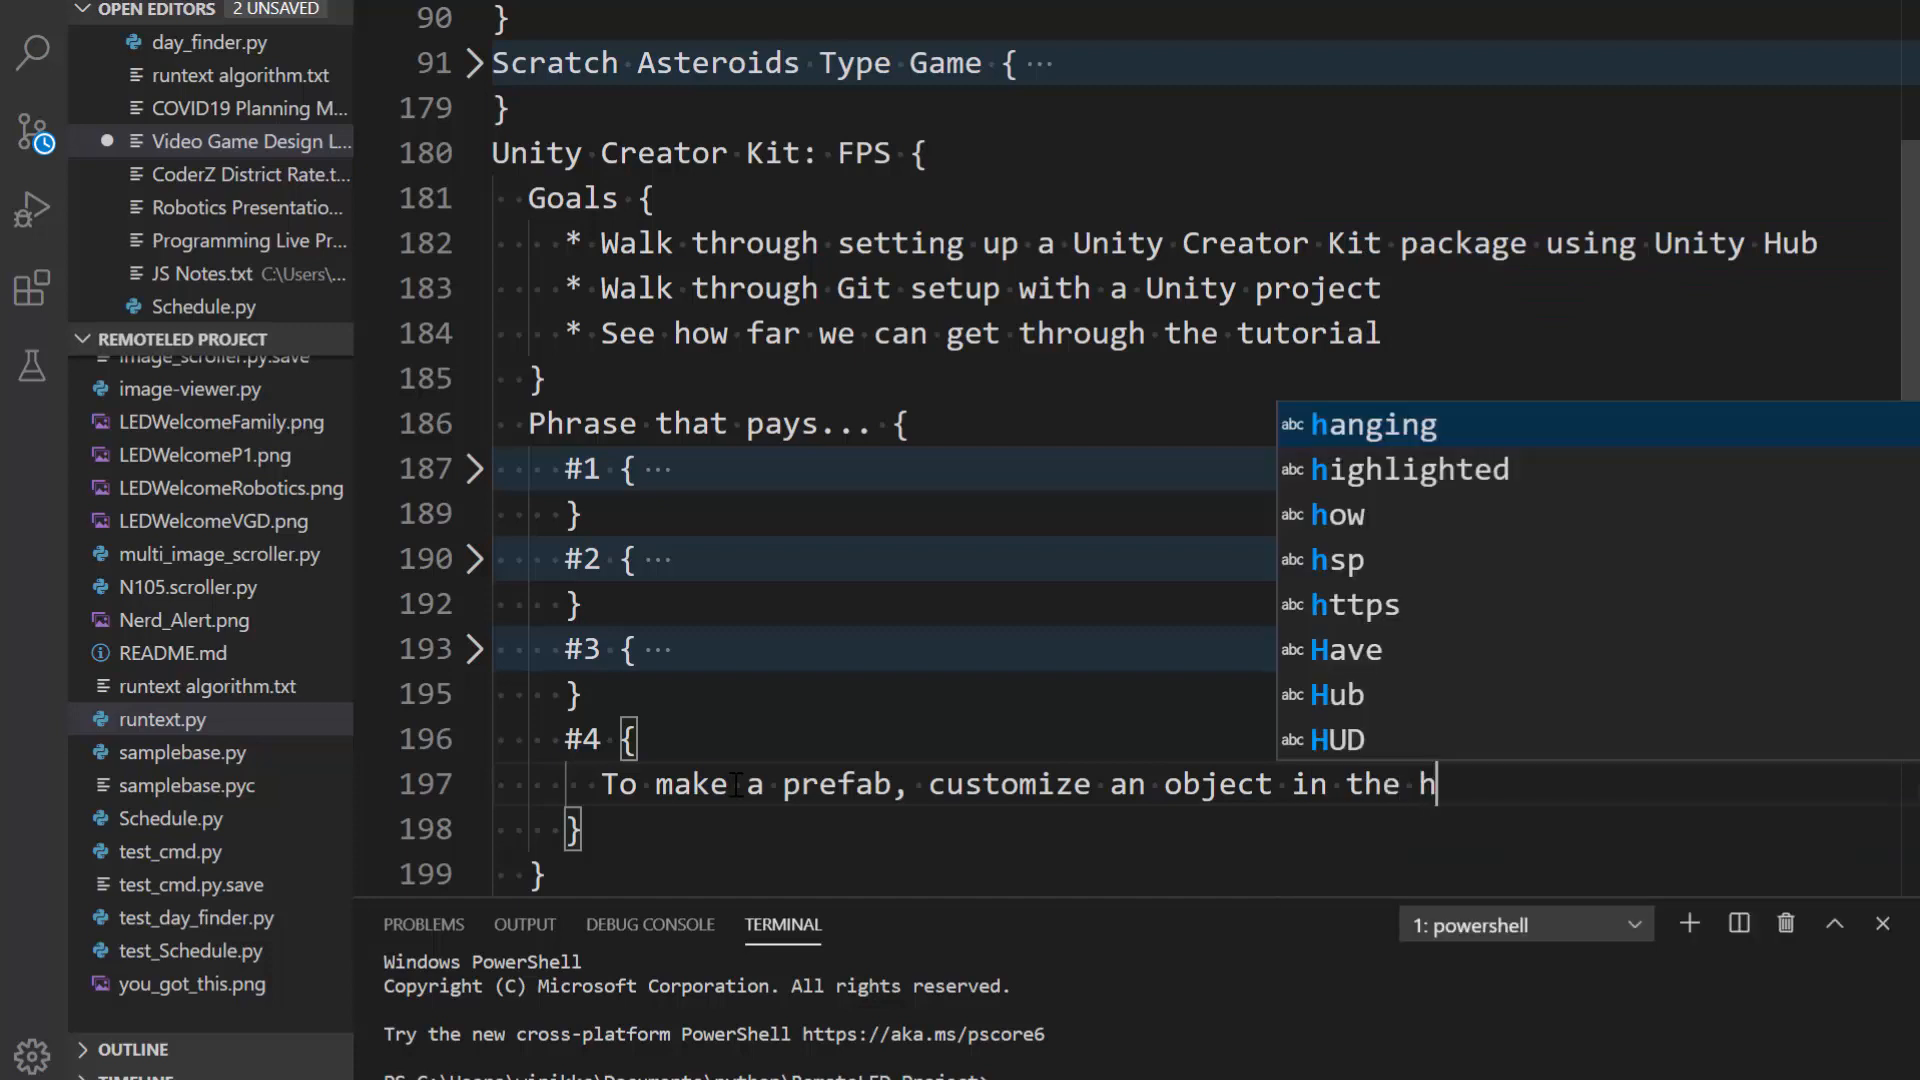
type("ierarch")
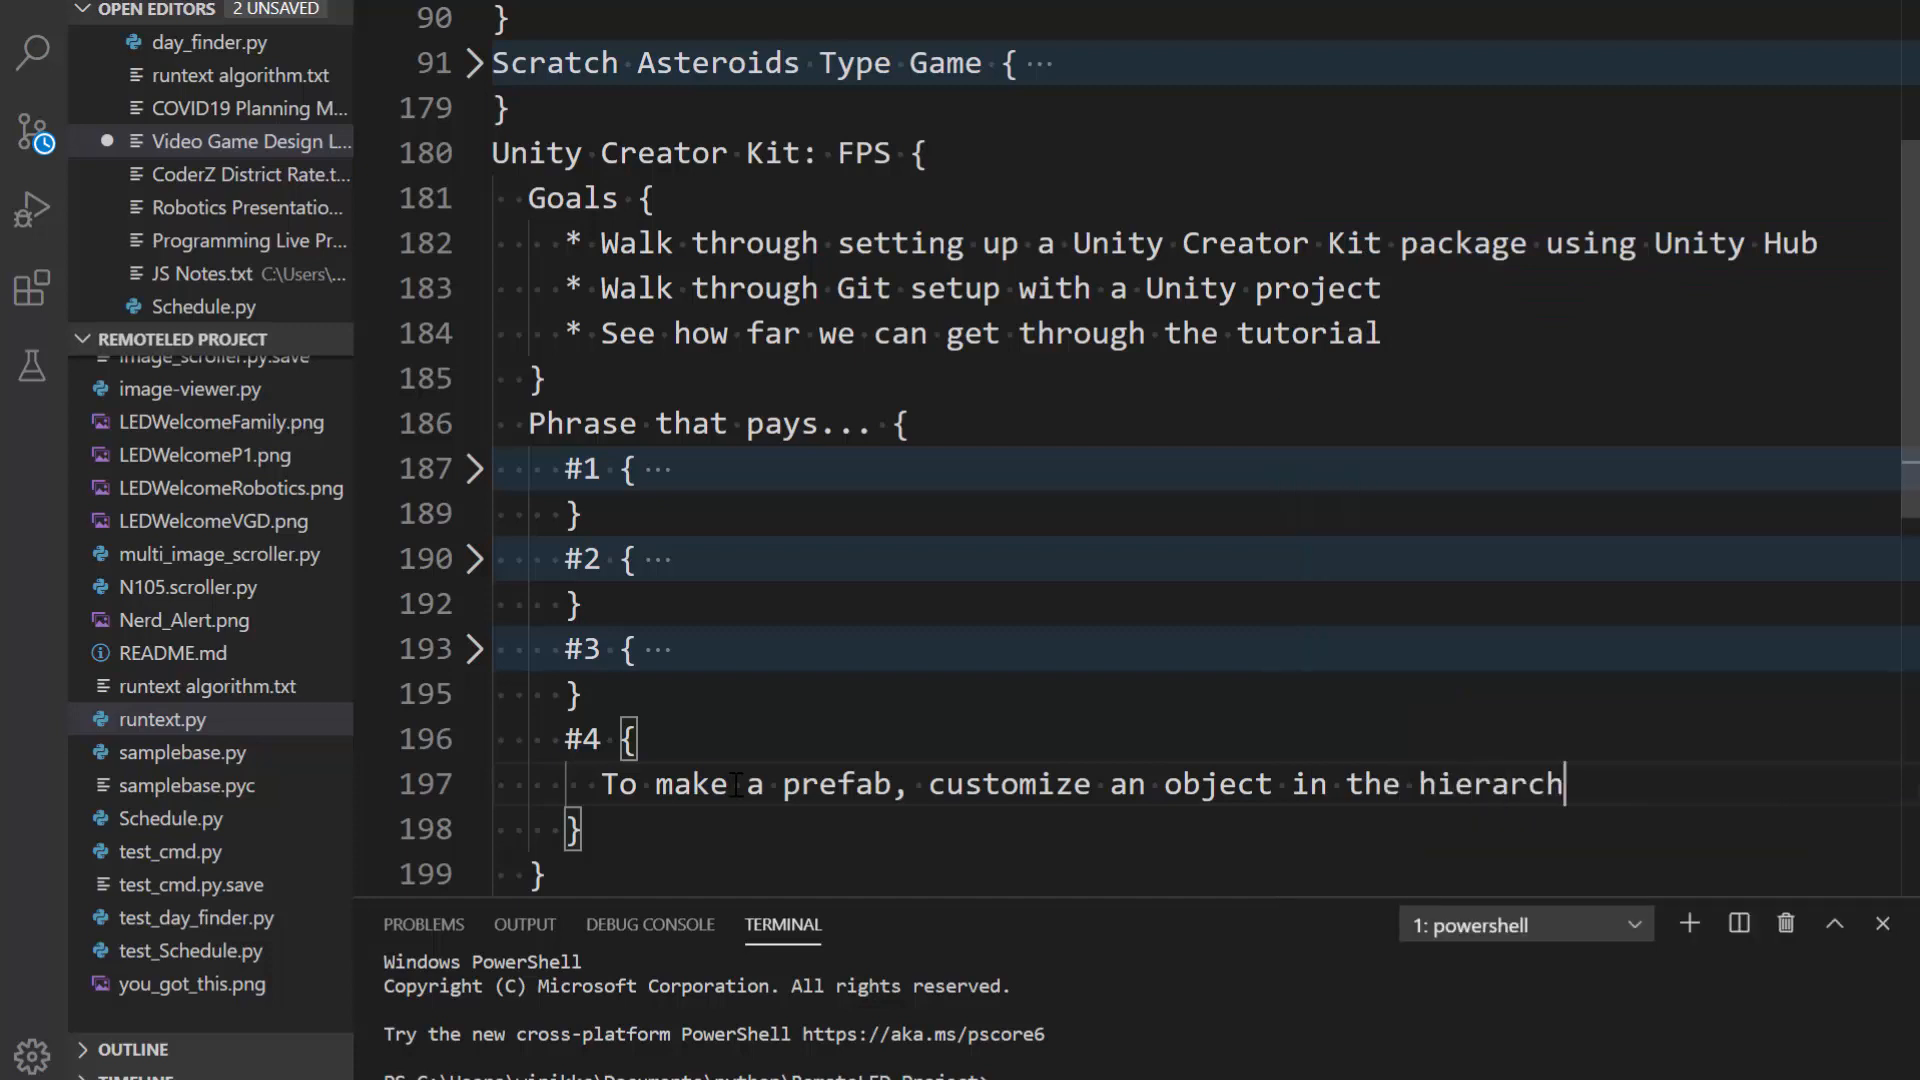
type("y")
type(" (in the scen")
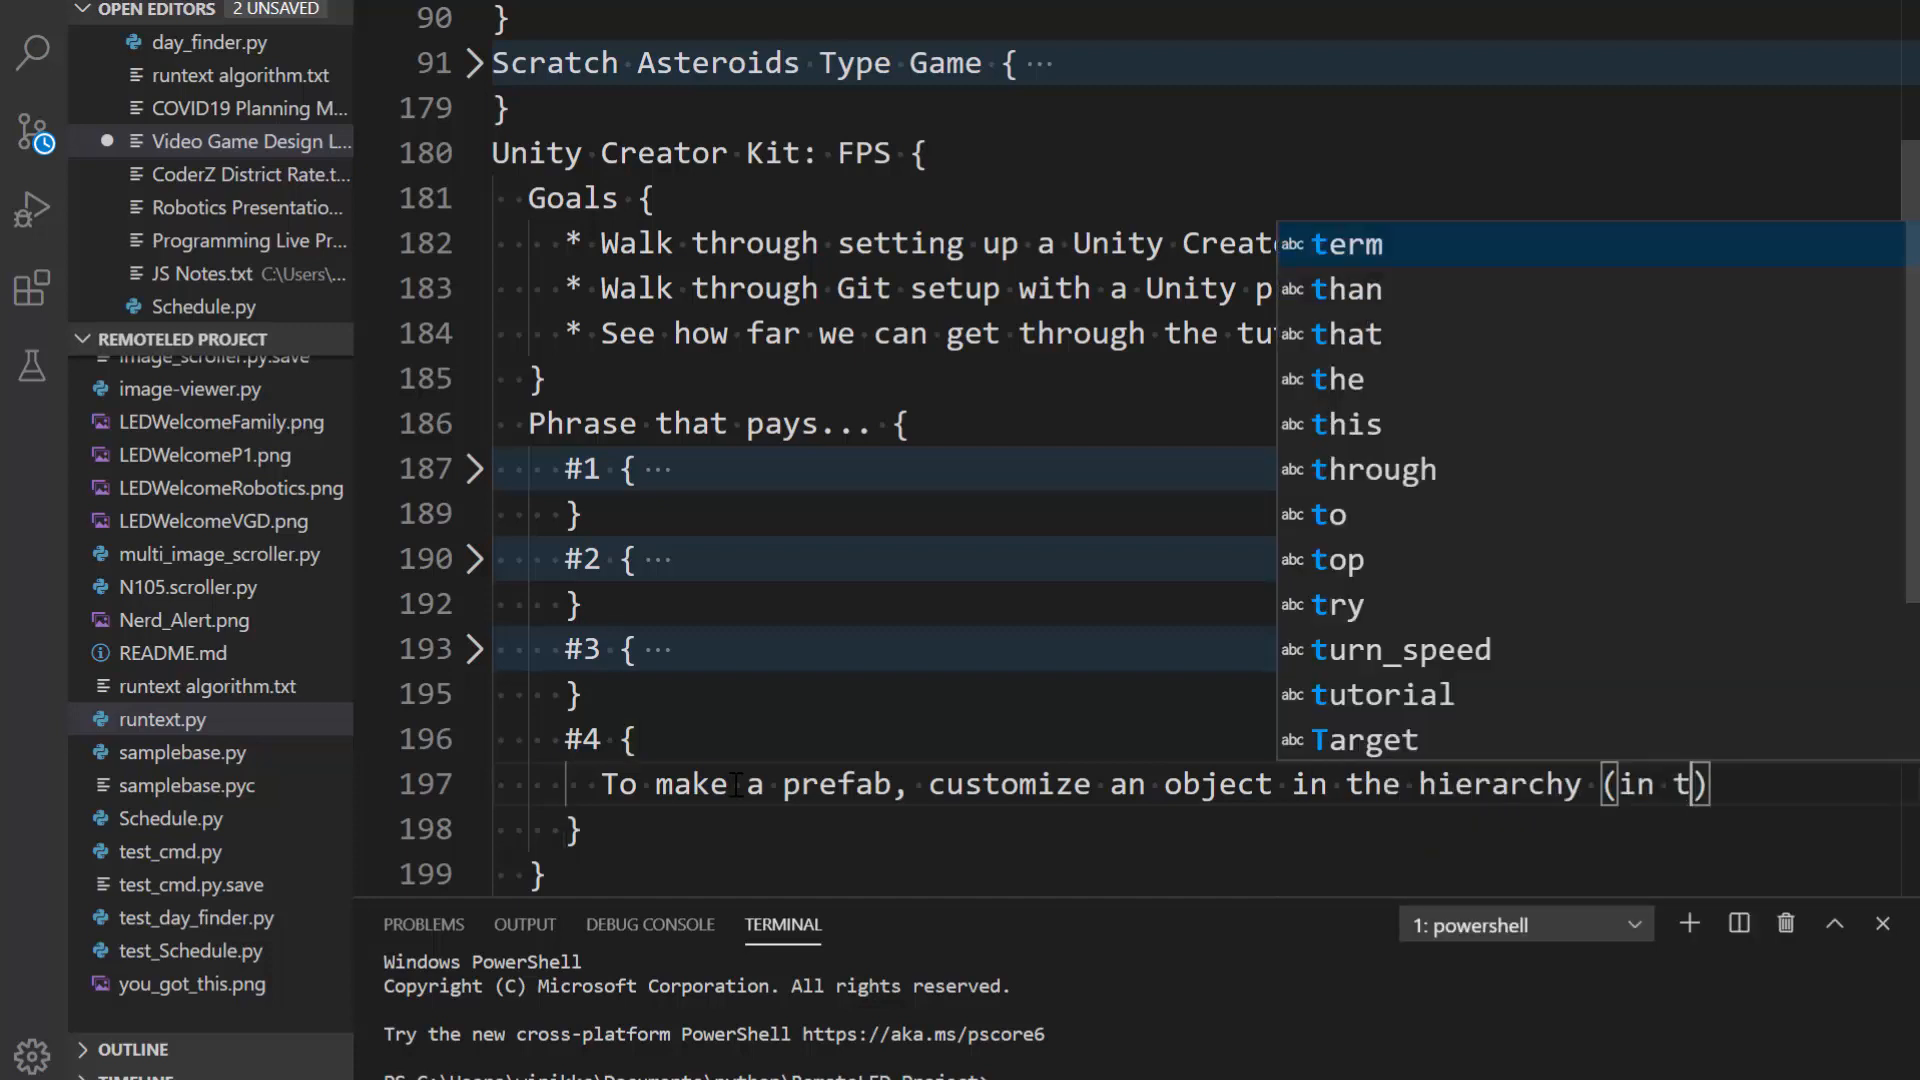
type("e")
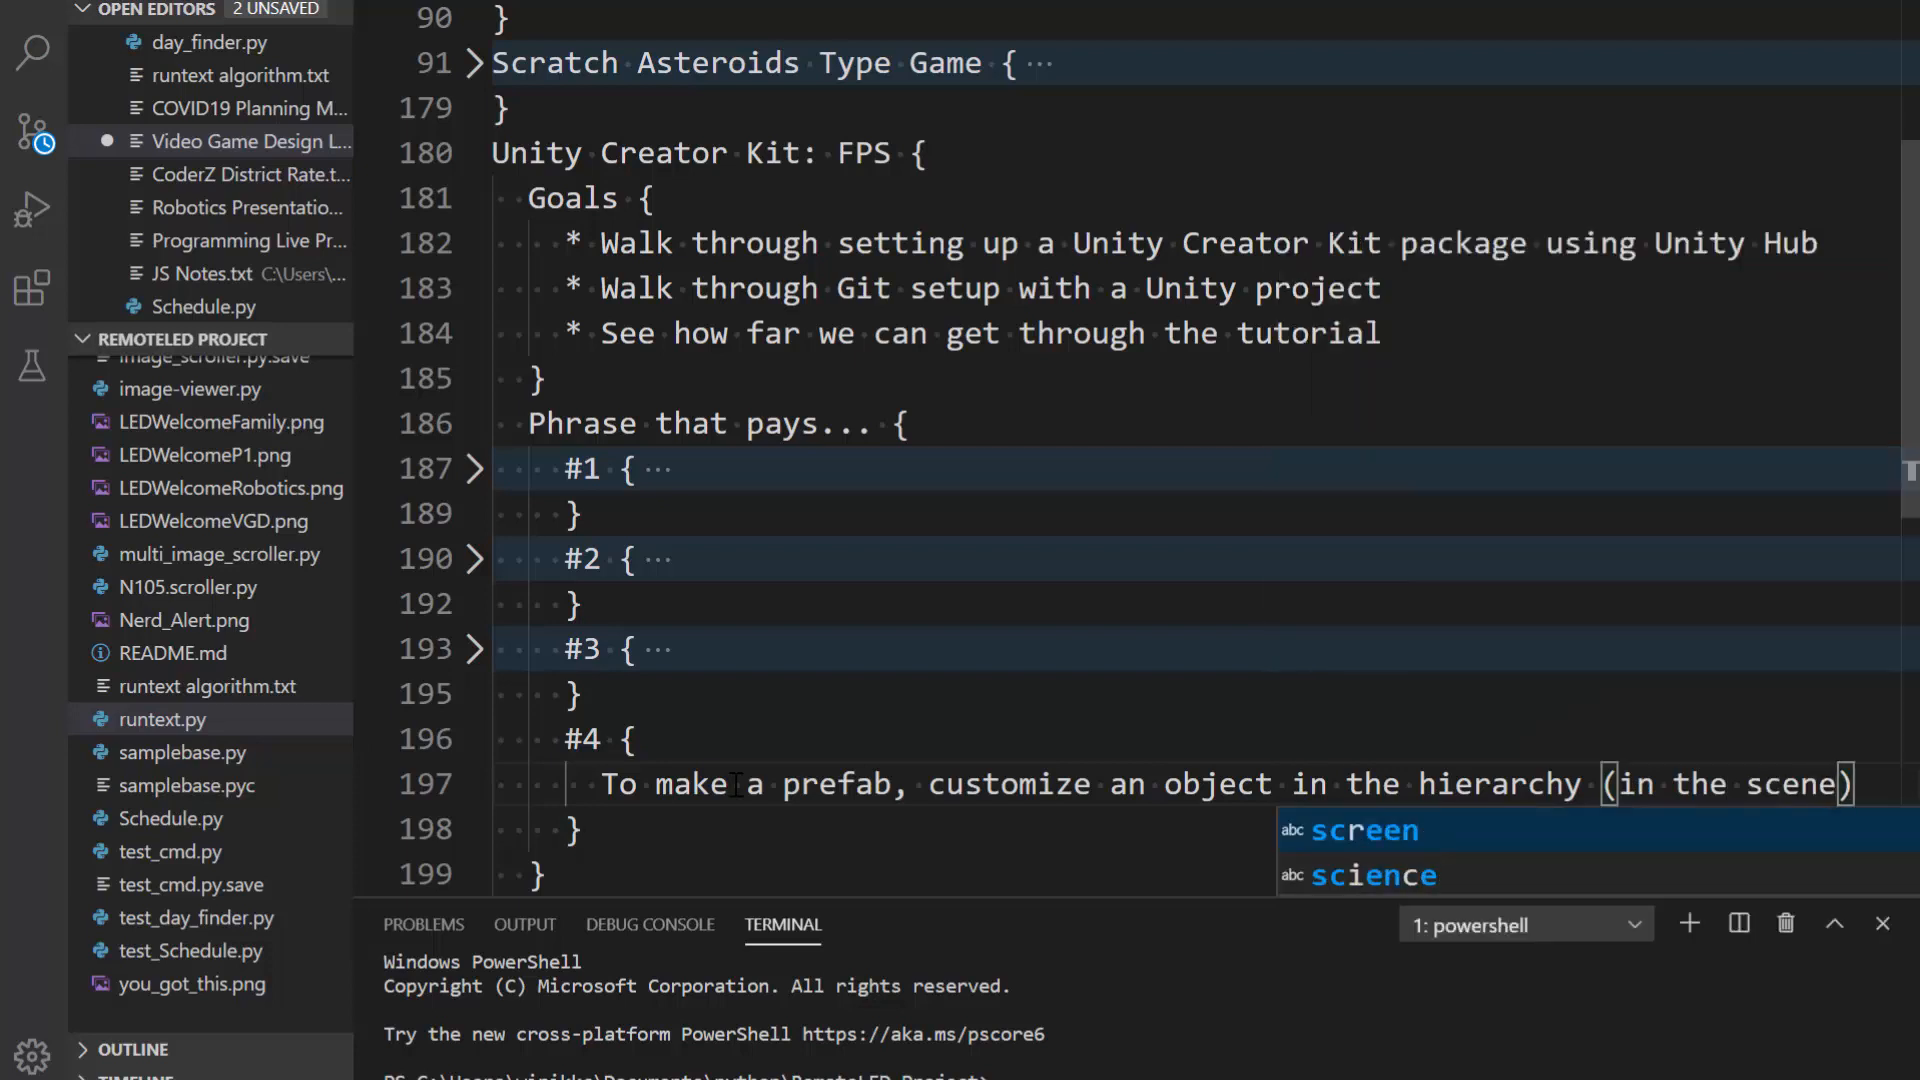
key("Escape")
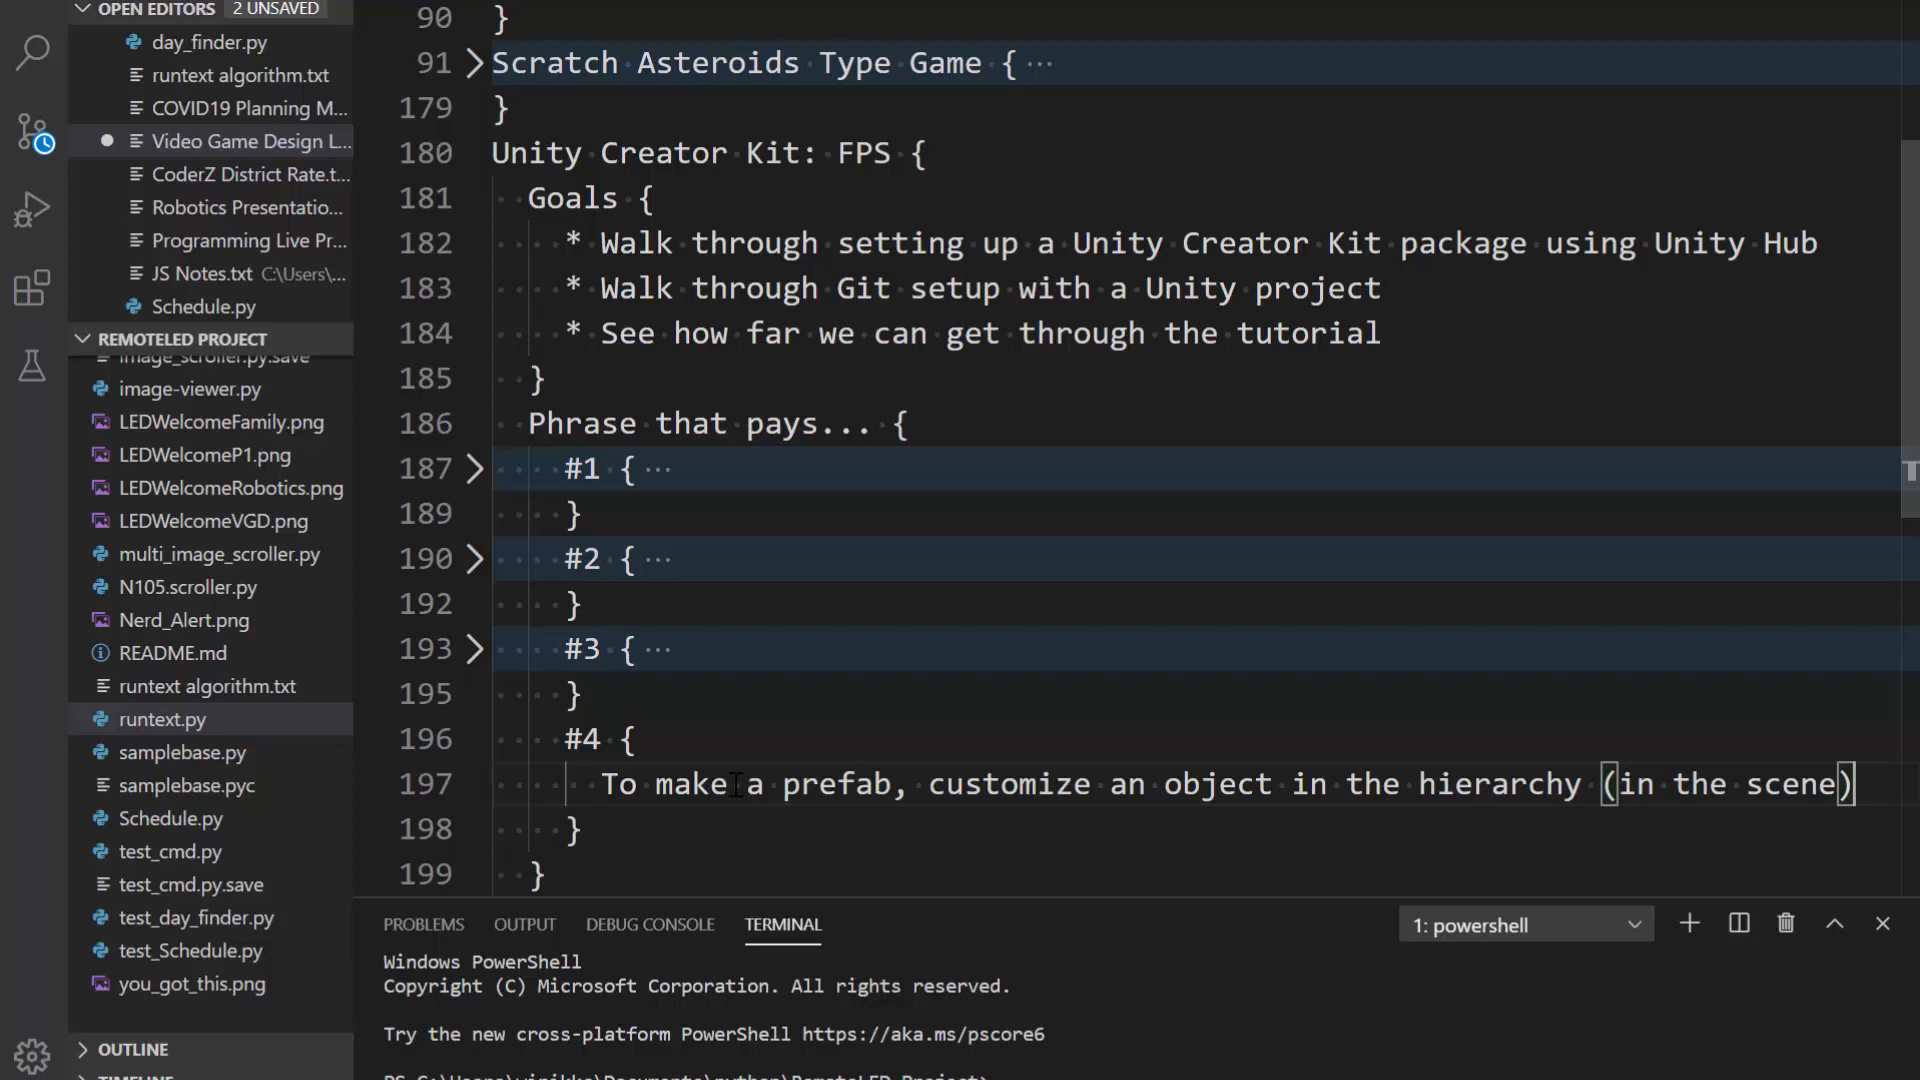
Step: Complete phrase #4 with ", then drag it into a prefab folder (technically any folder in the project window)"
type("), t")
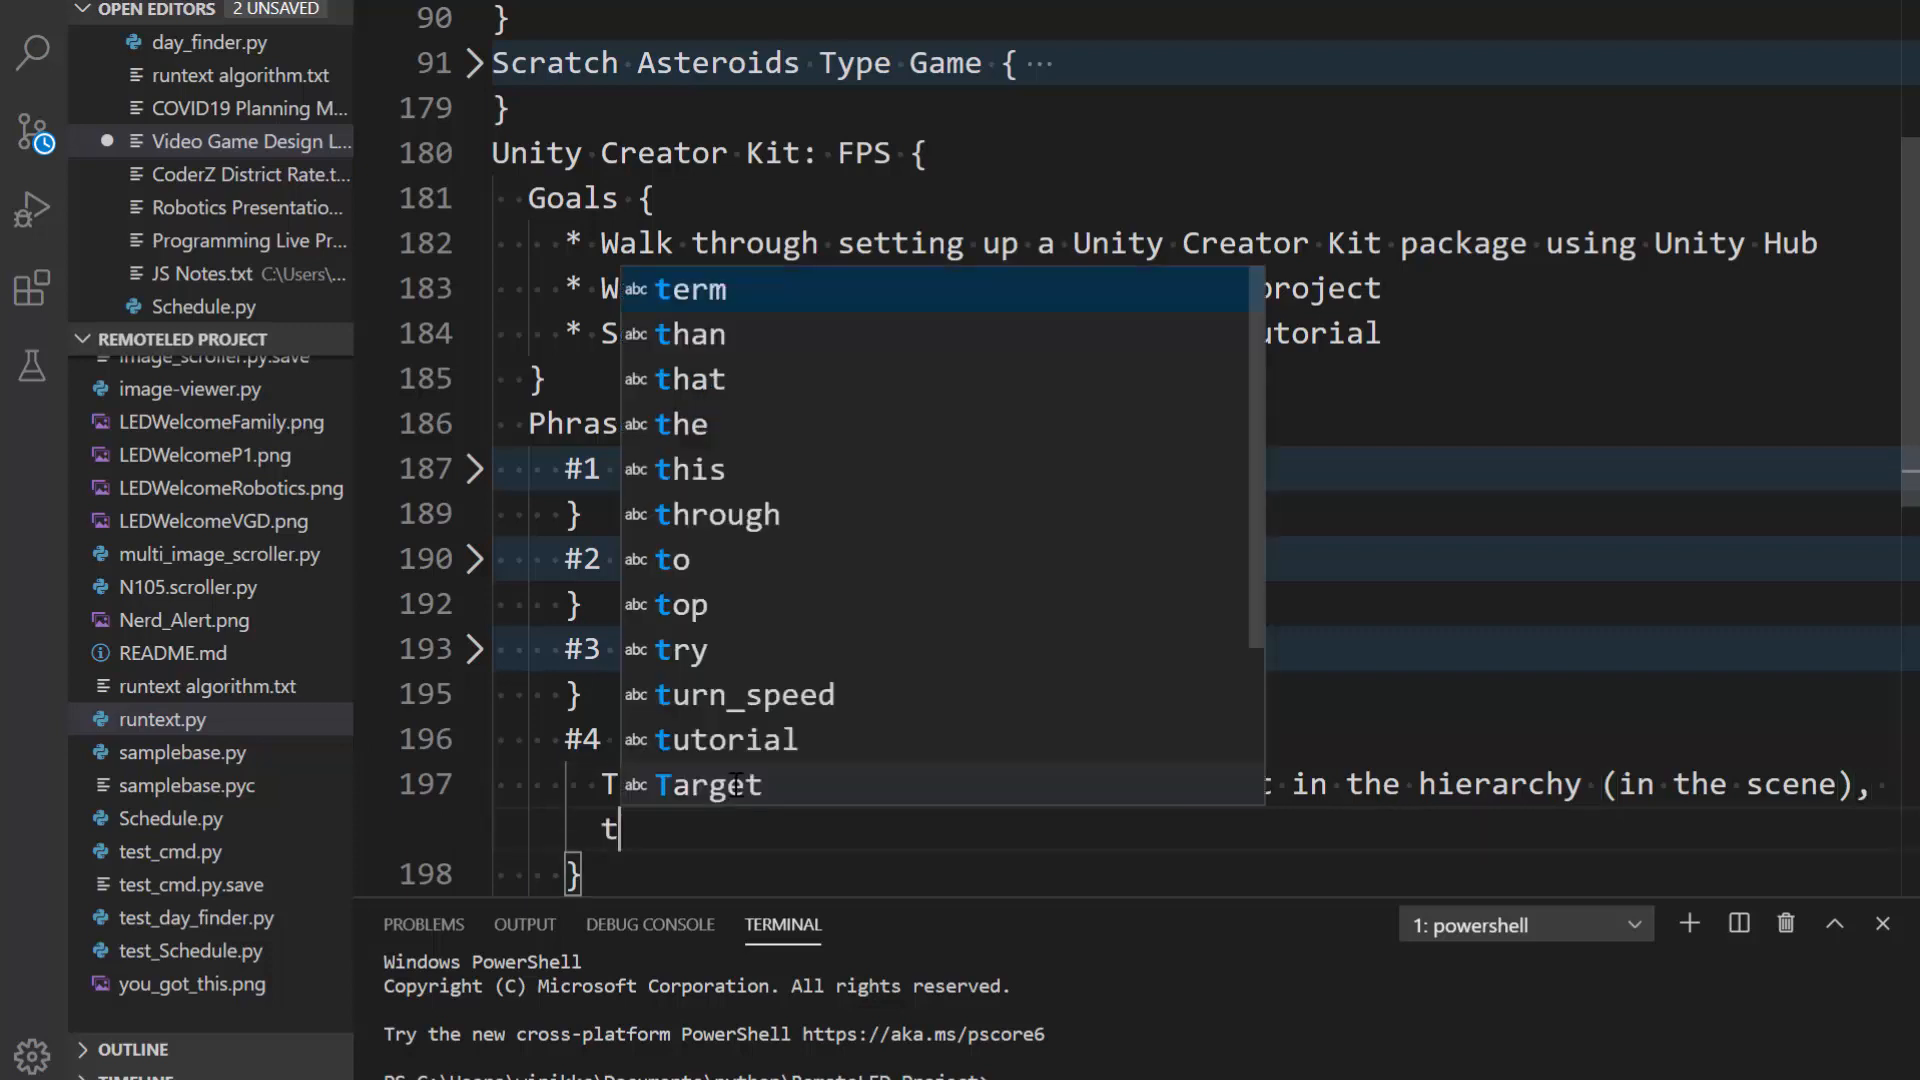
type("hen dra")
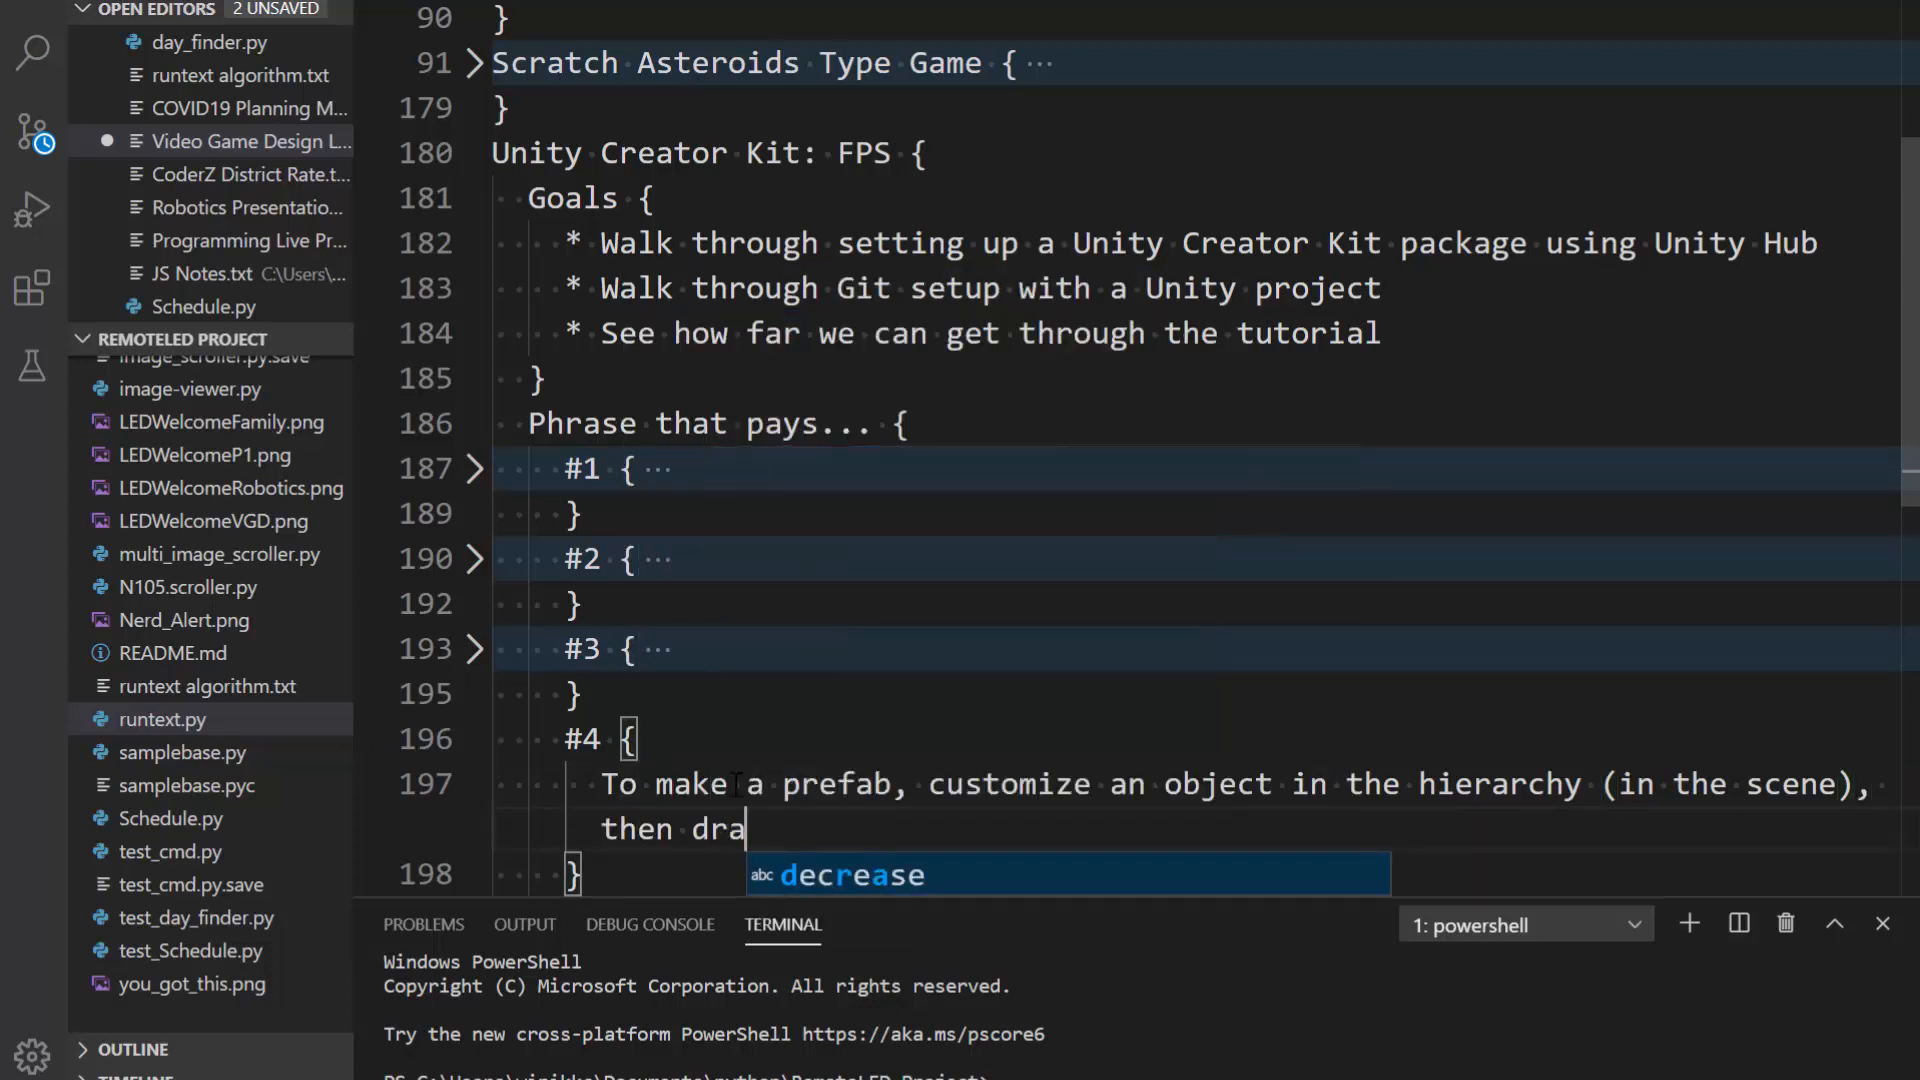
type("g it into a f")
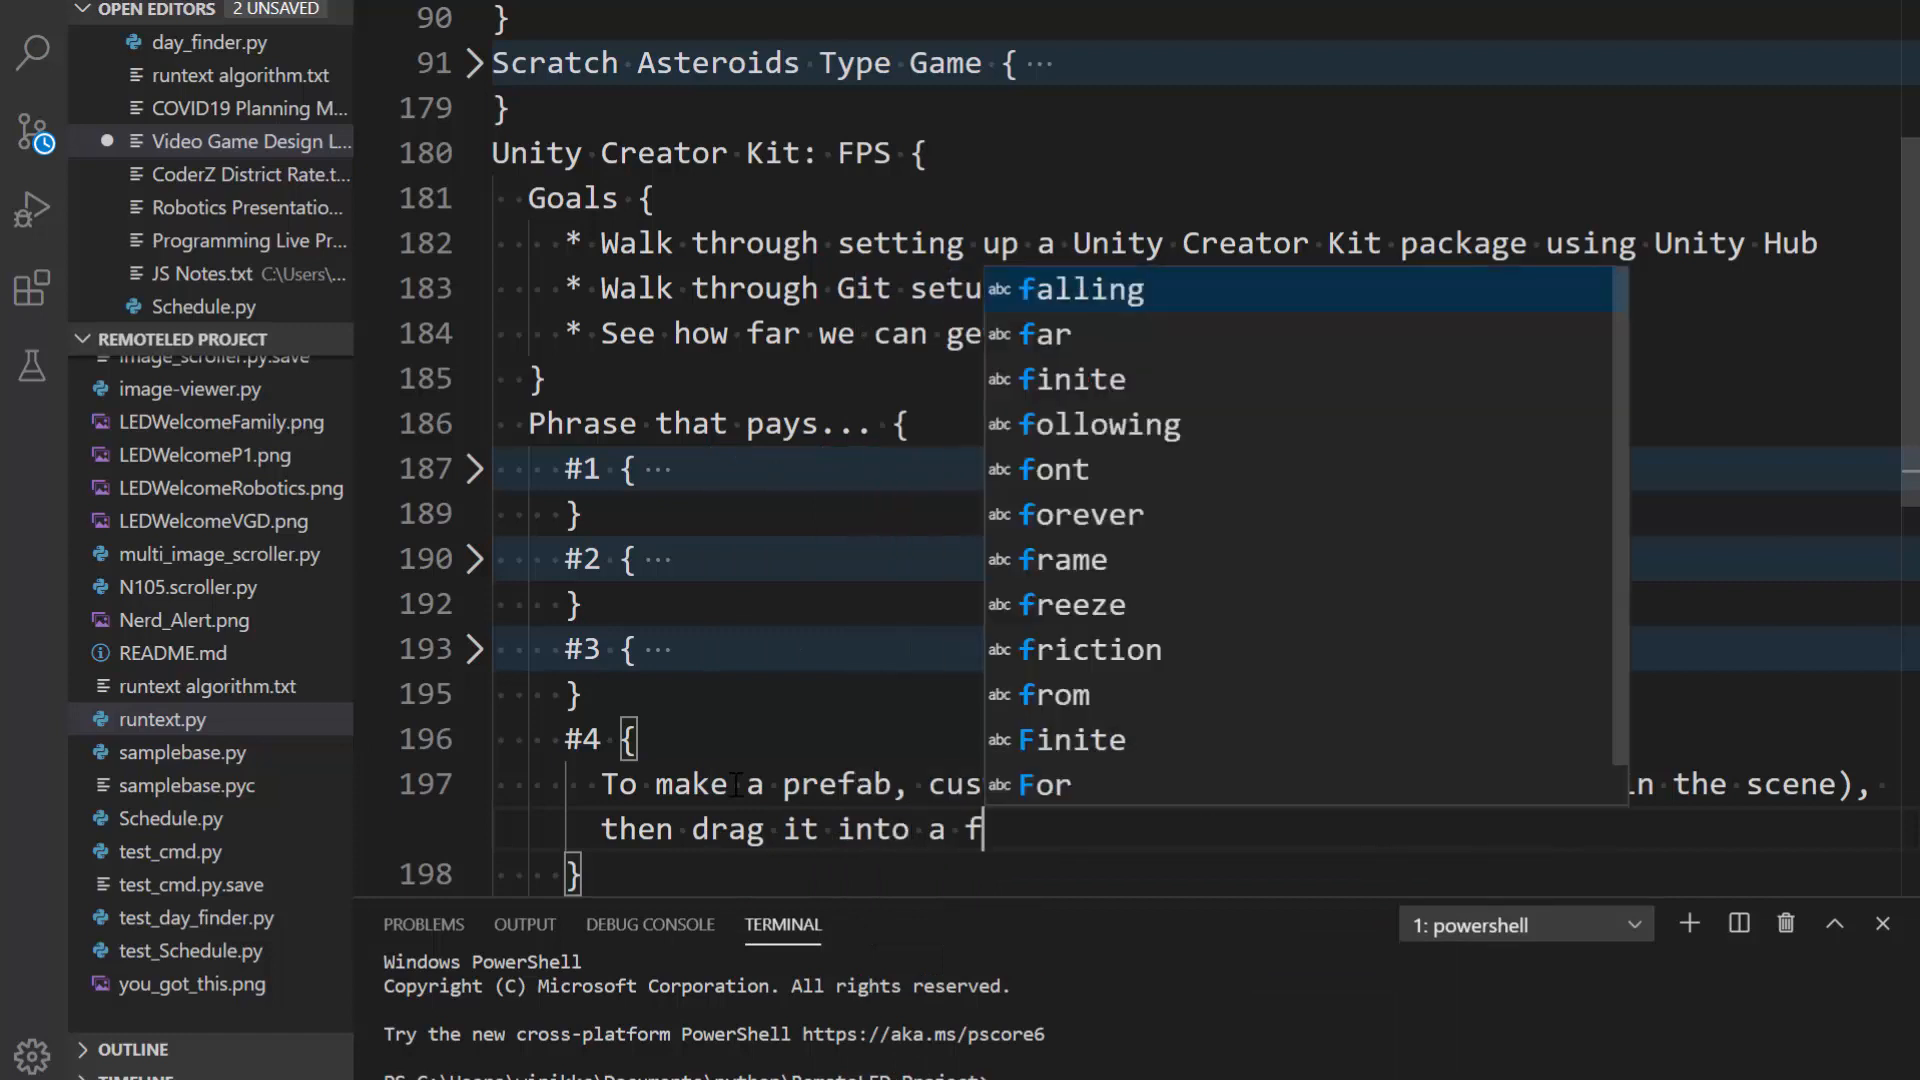
key("BackSpace")
type("prefab fole")
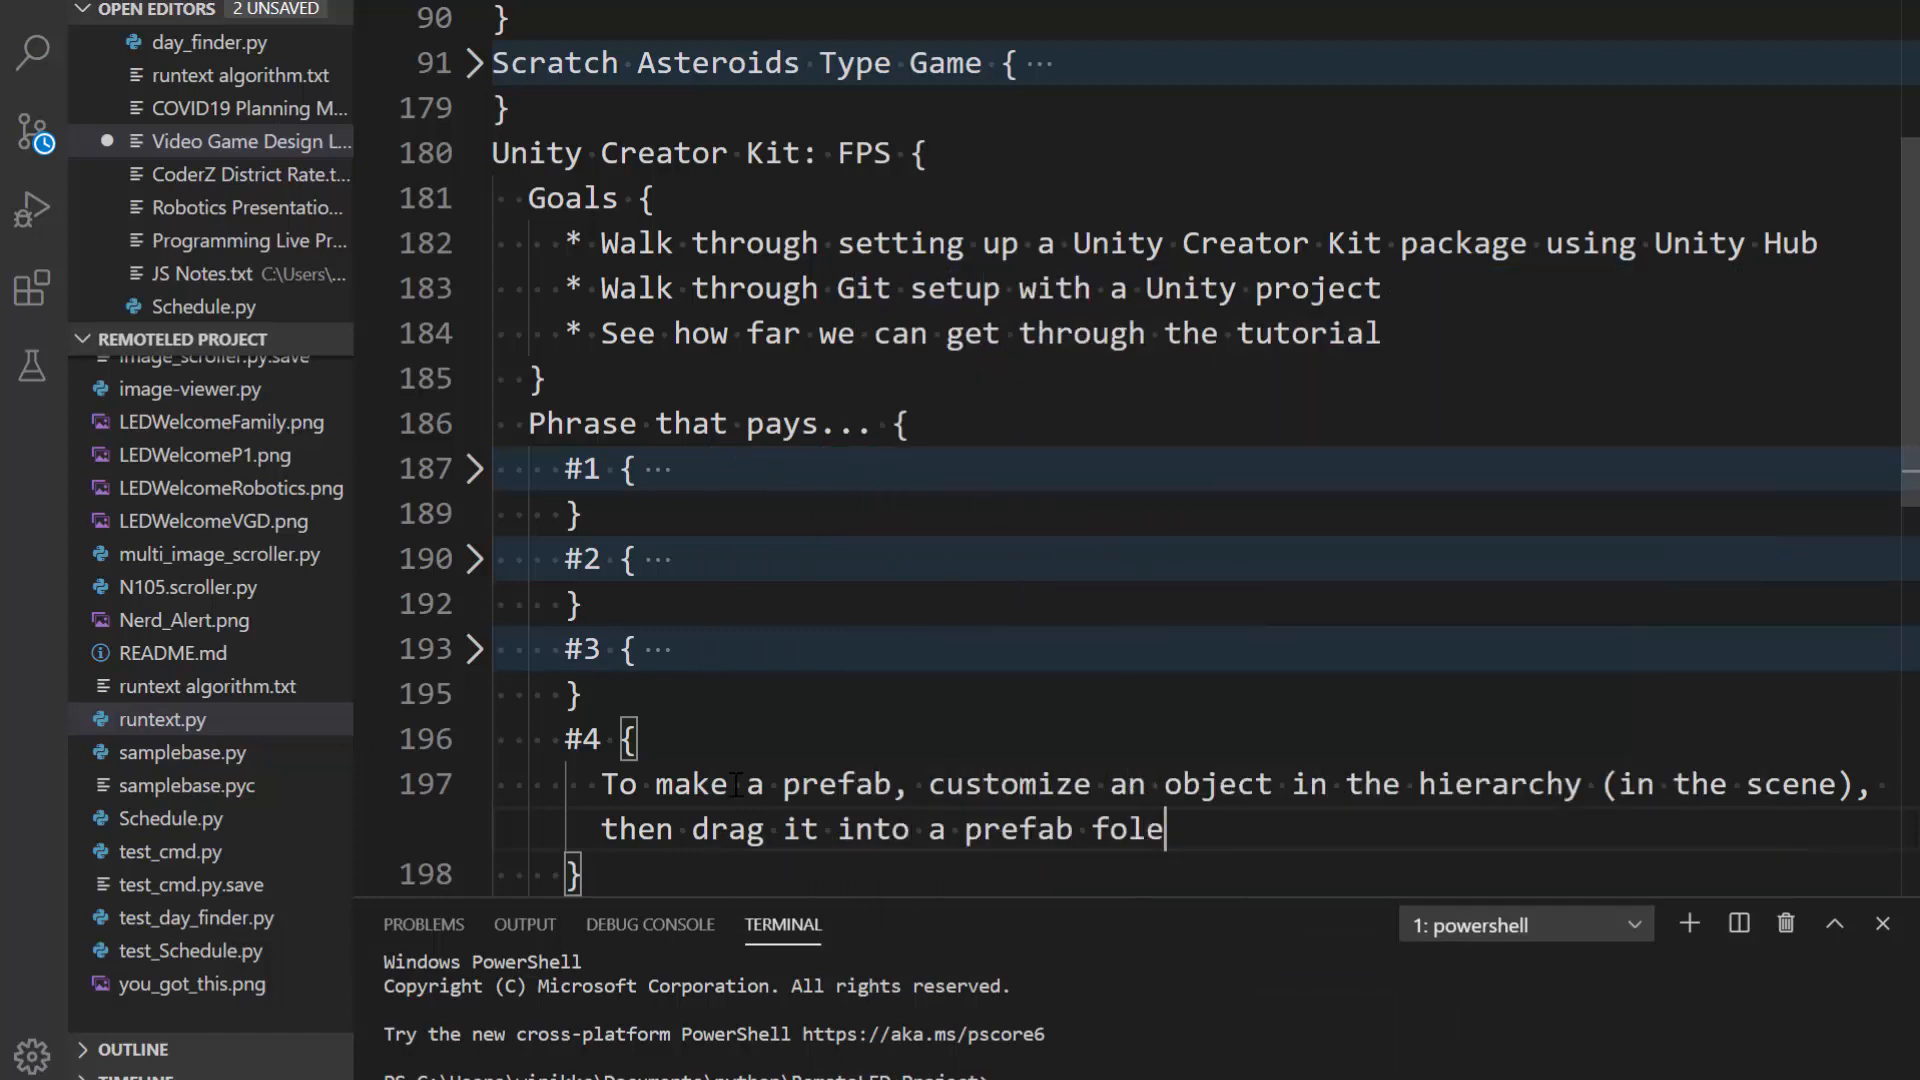
key("BackSpace")
type("der (")
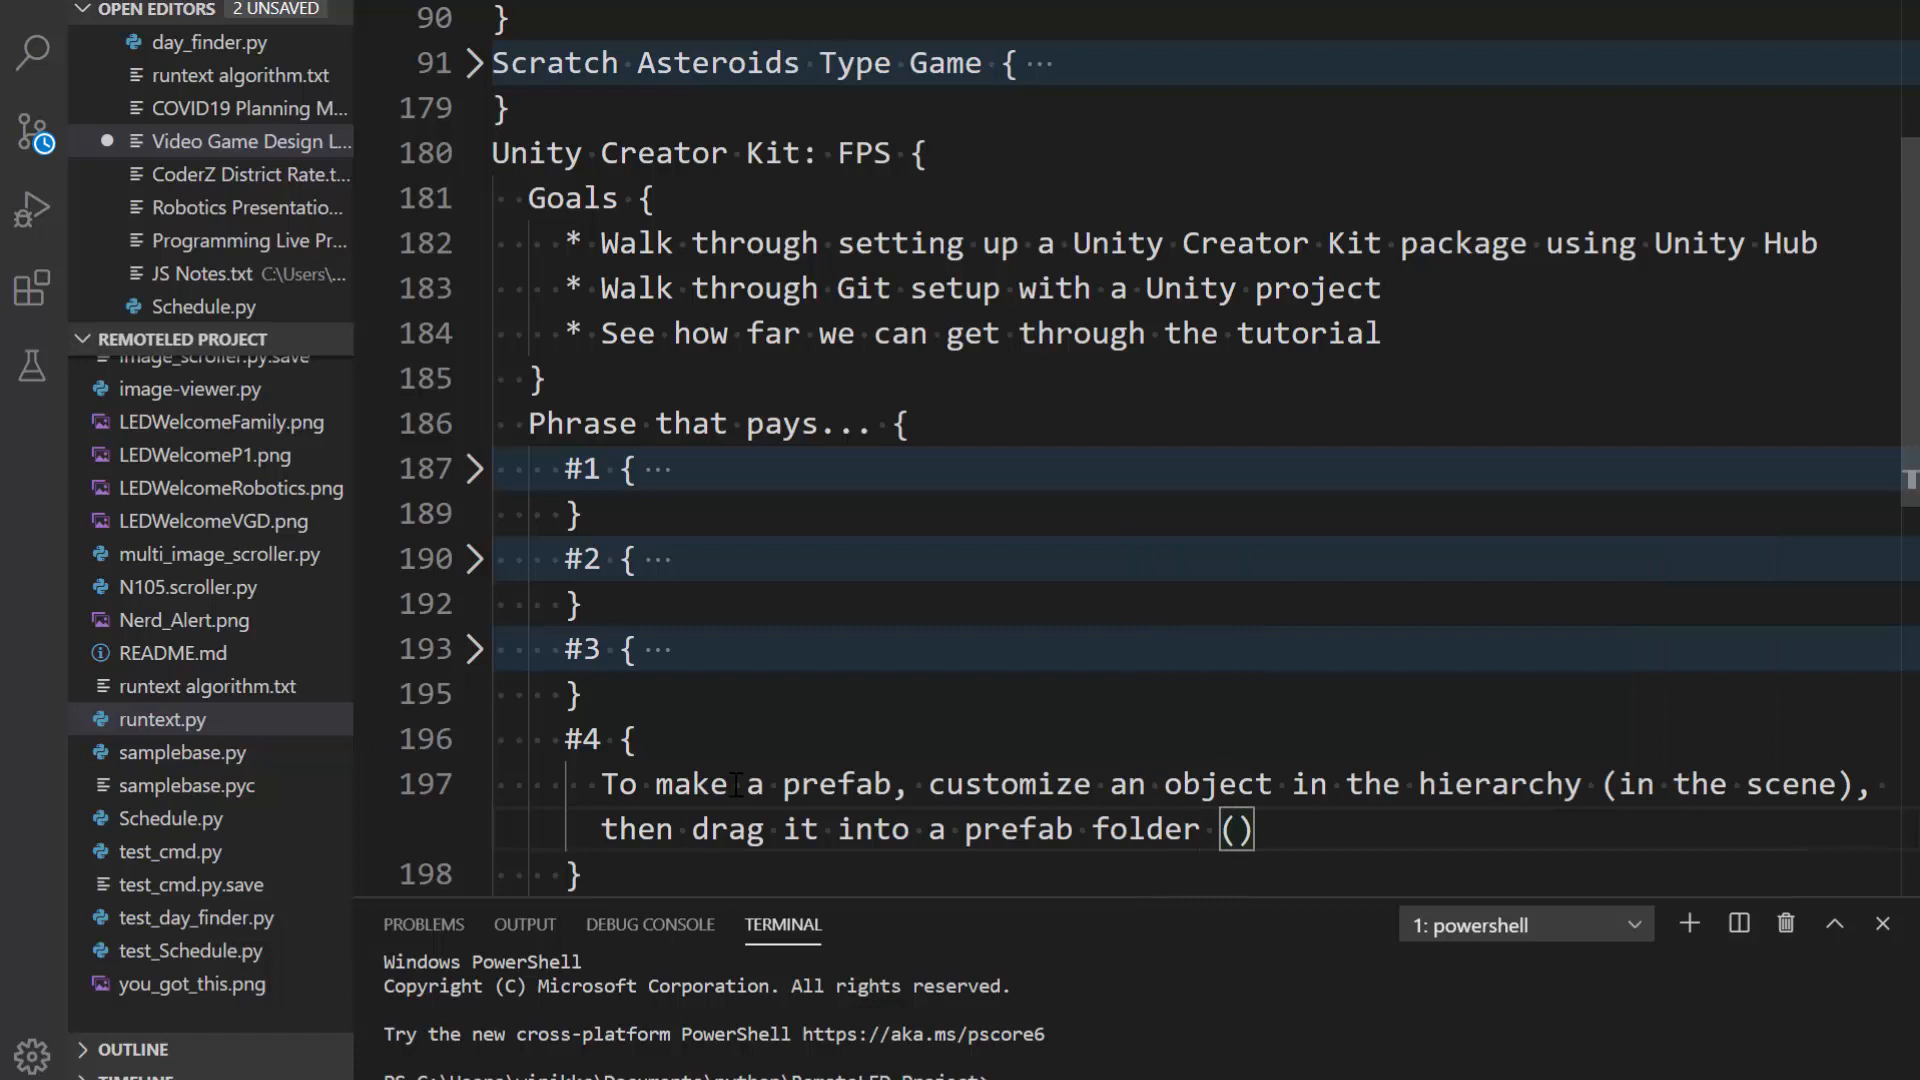
type("technical")
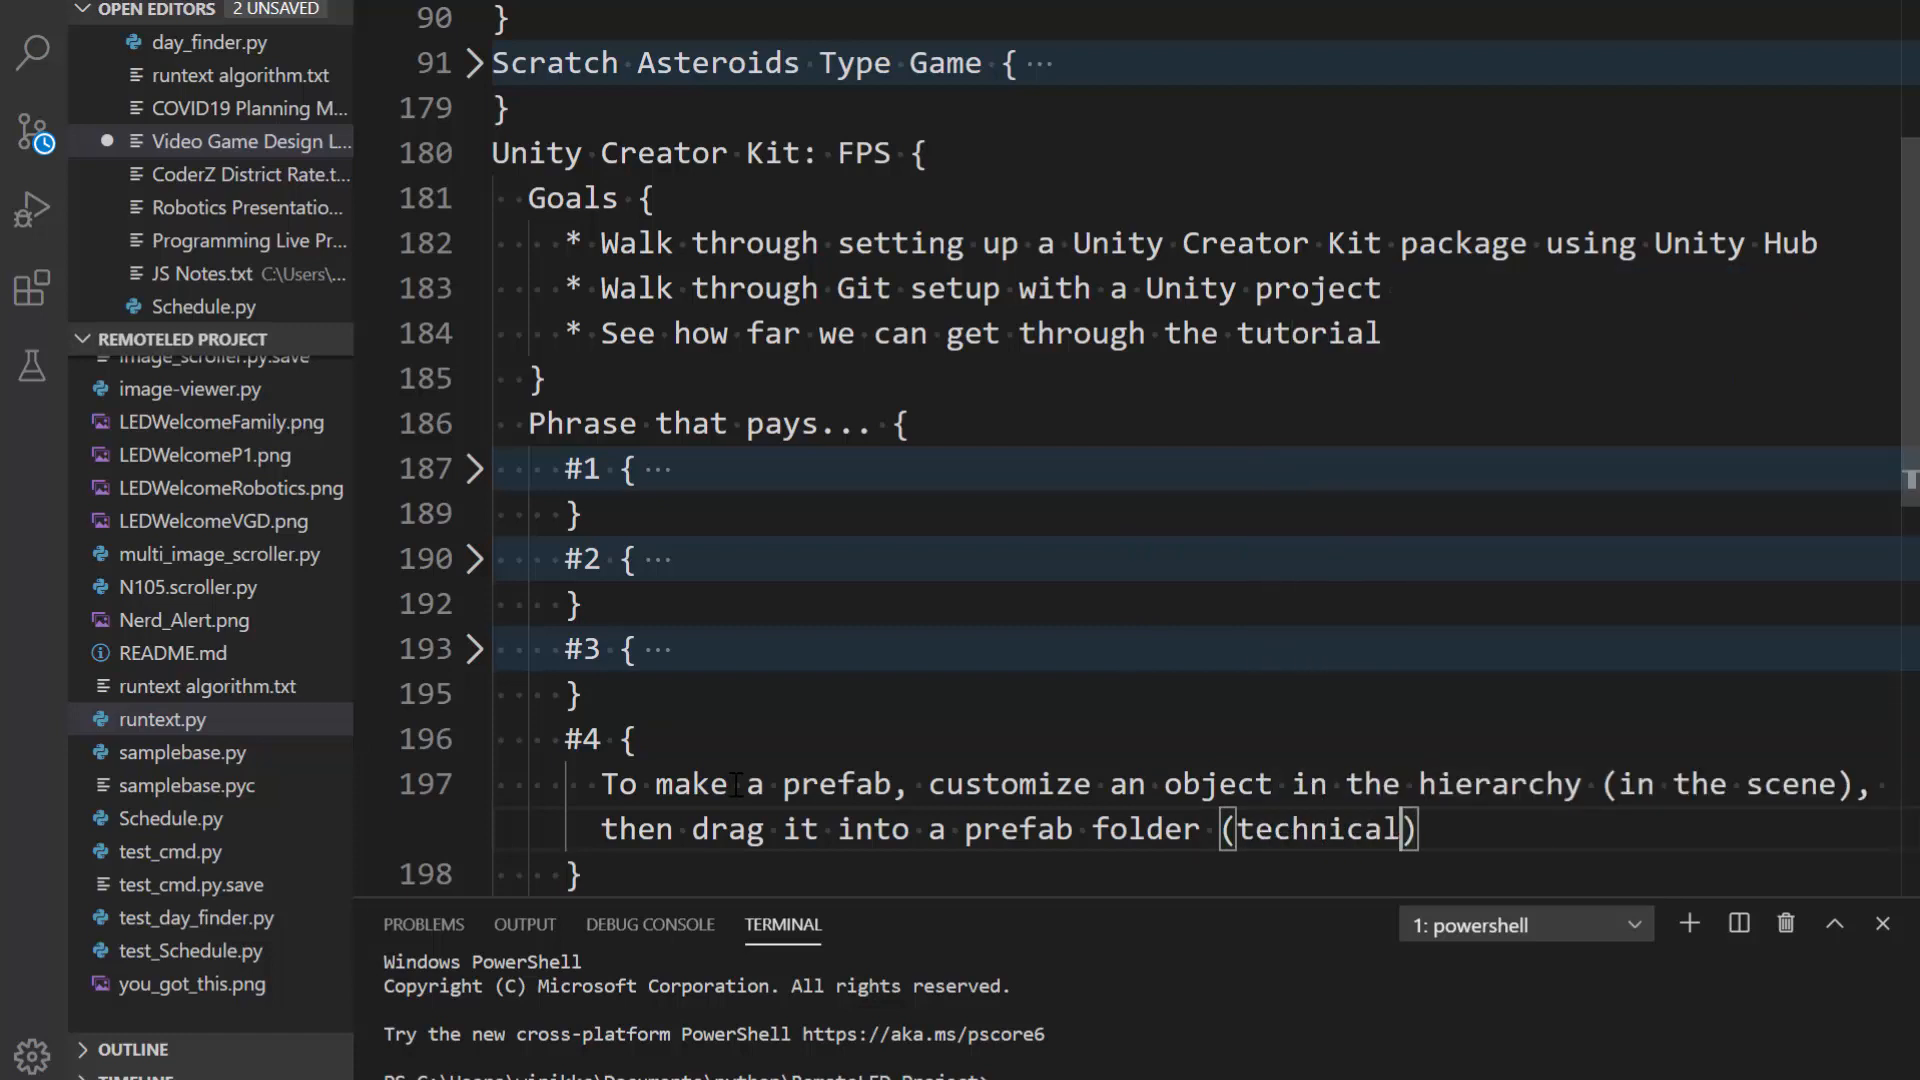
type("ly any fo")
type("lder in the proje")
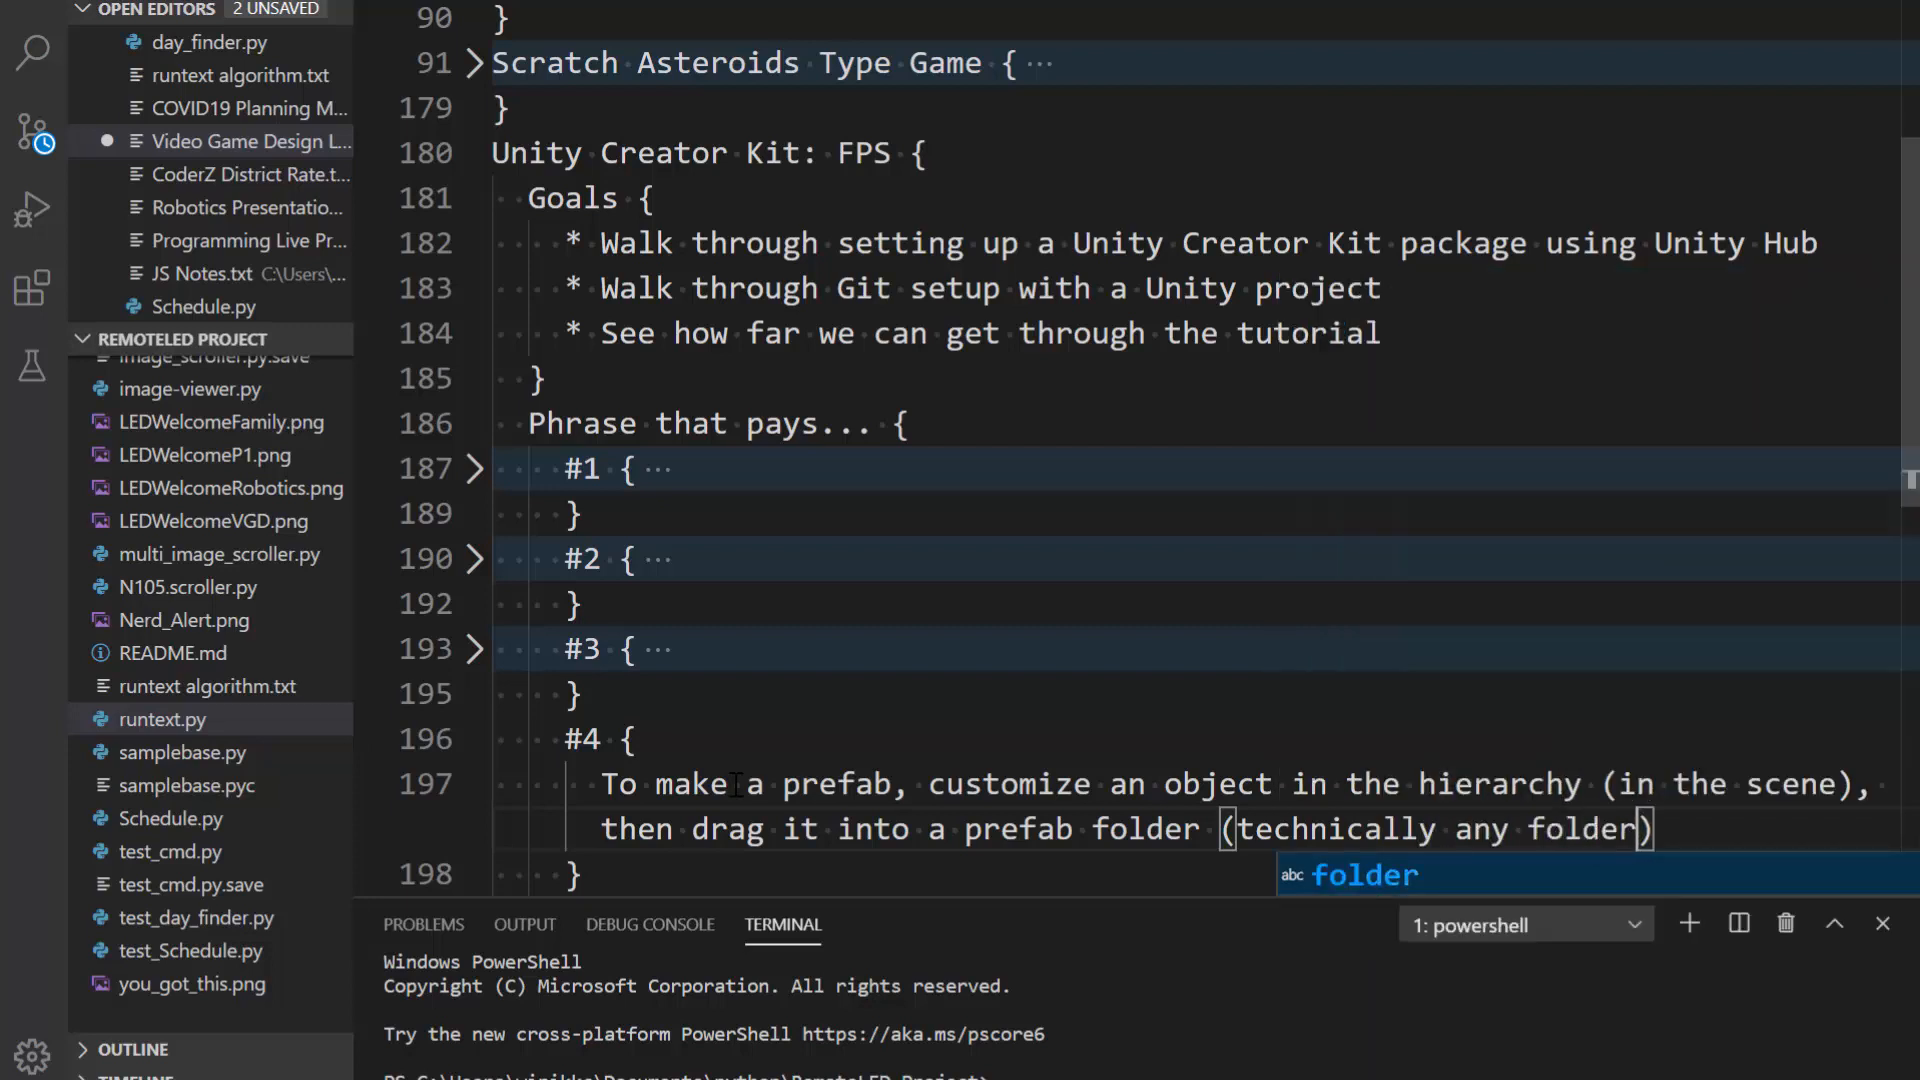
type("ct window")
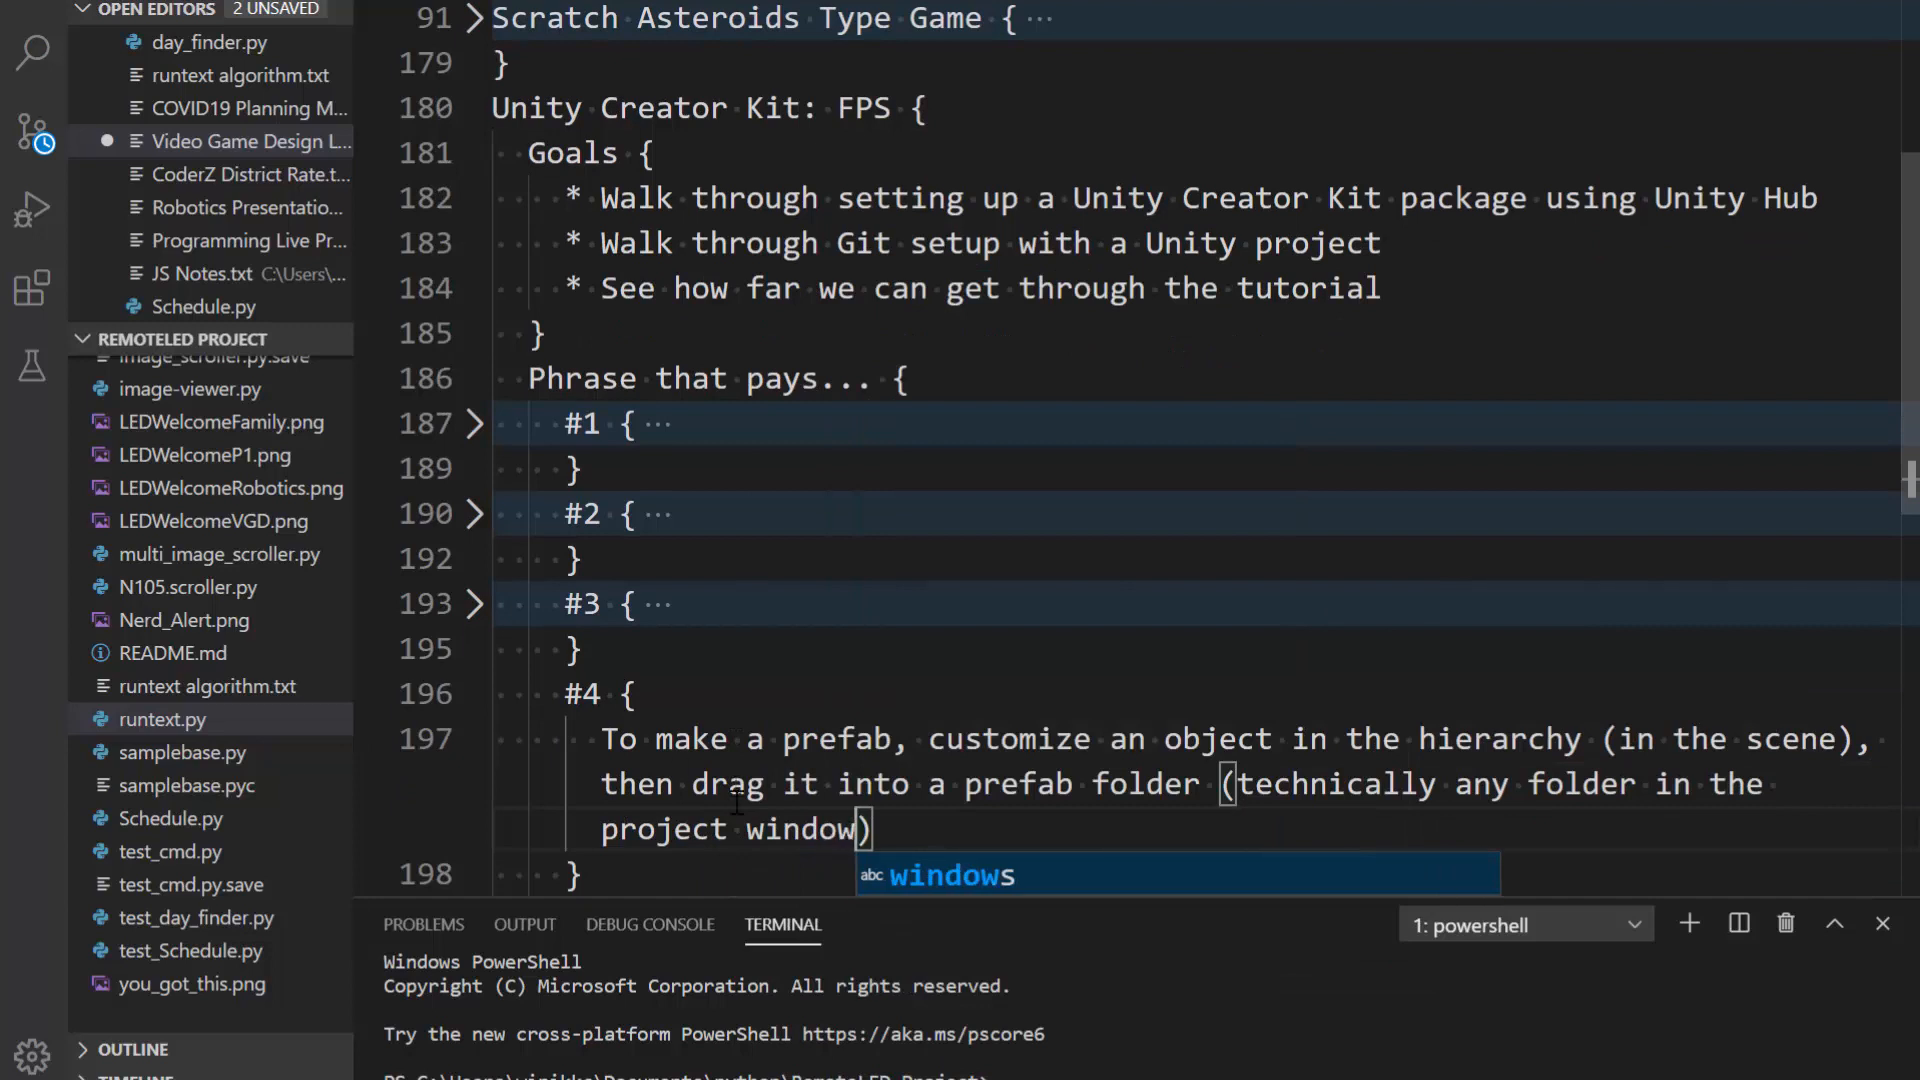
key("Escape")
Step: Add a braced #5 section below #4 and begin its note with "You can put a prefab anywhere, but"
key("Down")
key("Return")
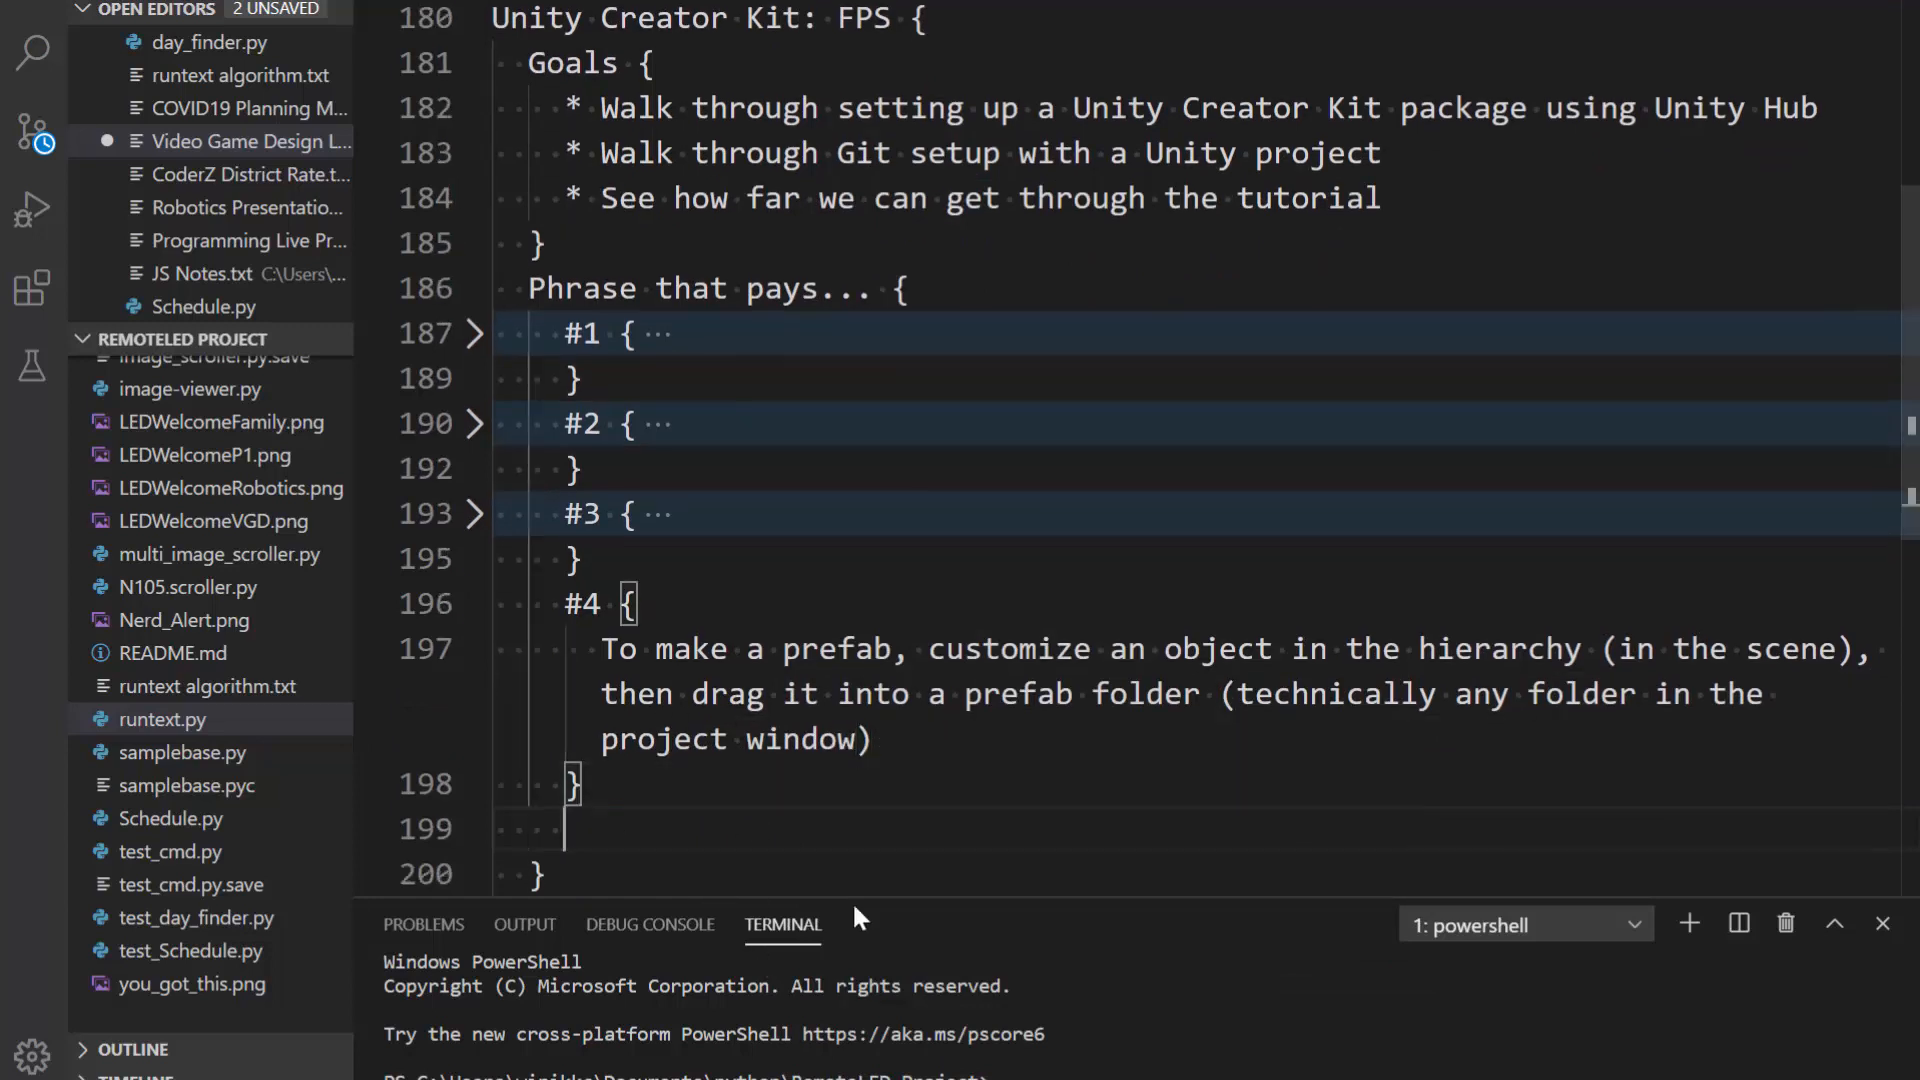
type("#5")
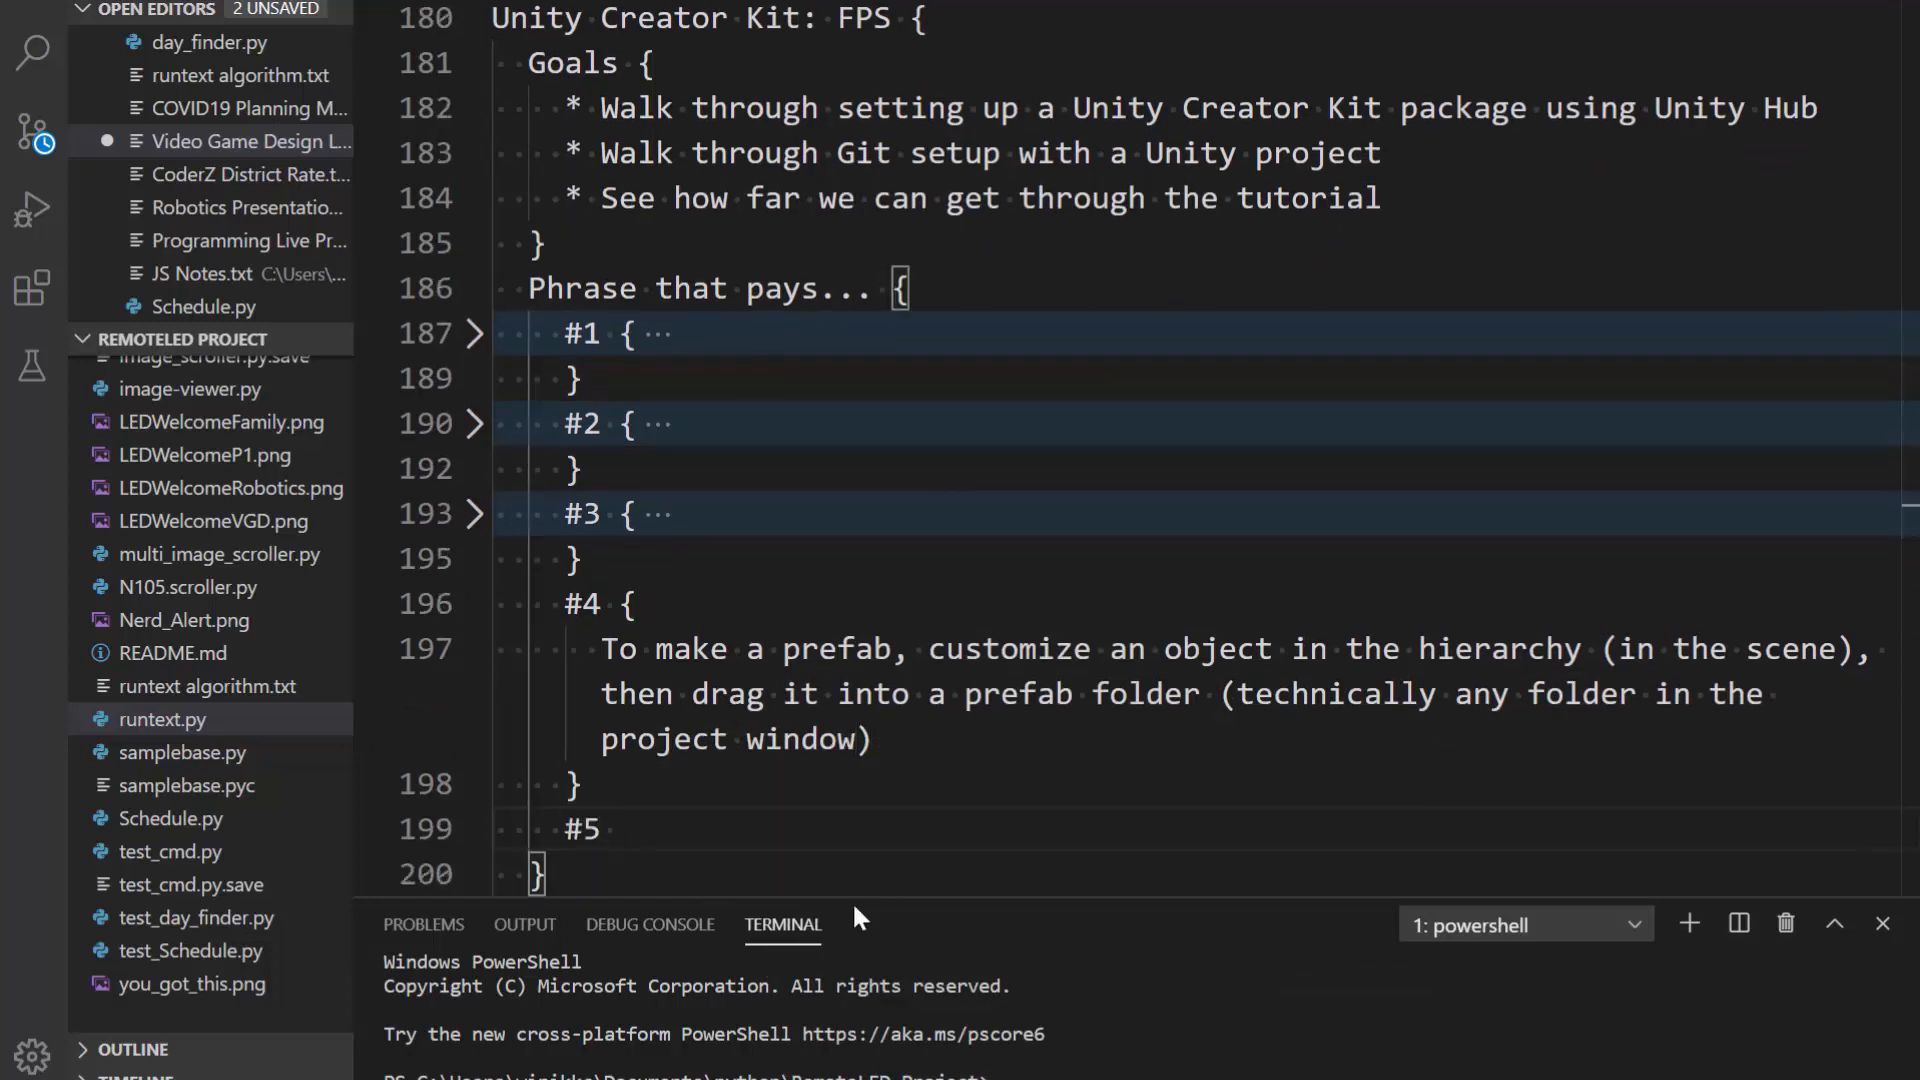
type(" {")
key("Return")
type("You")
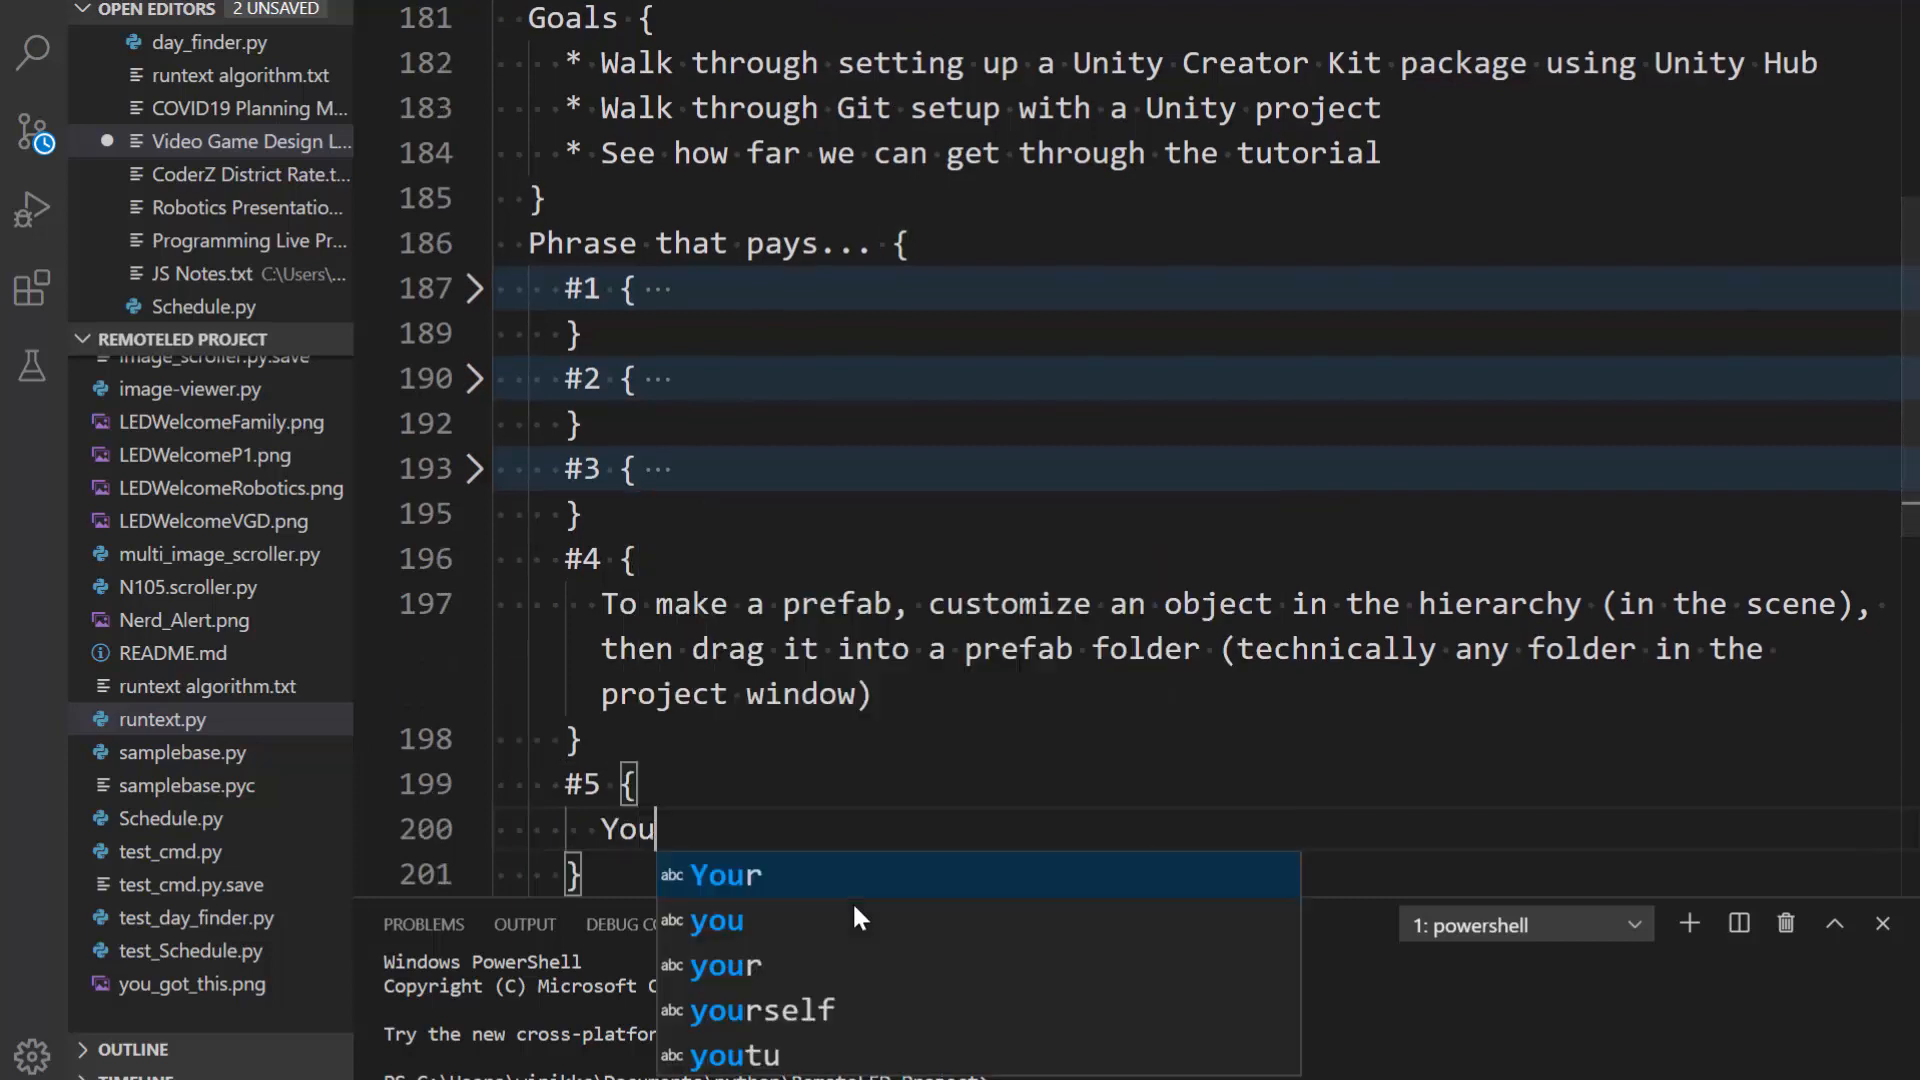
type(" can put a pre")
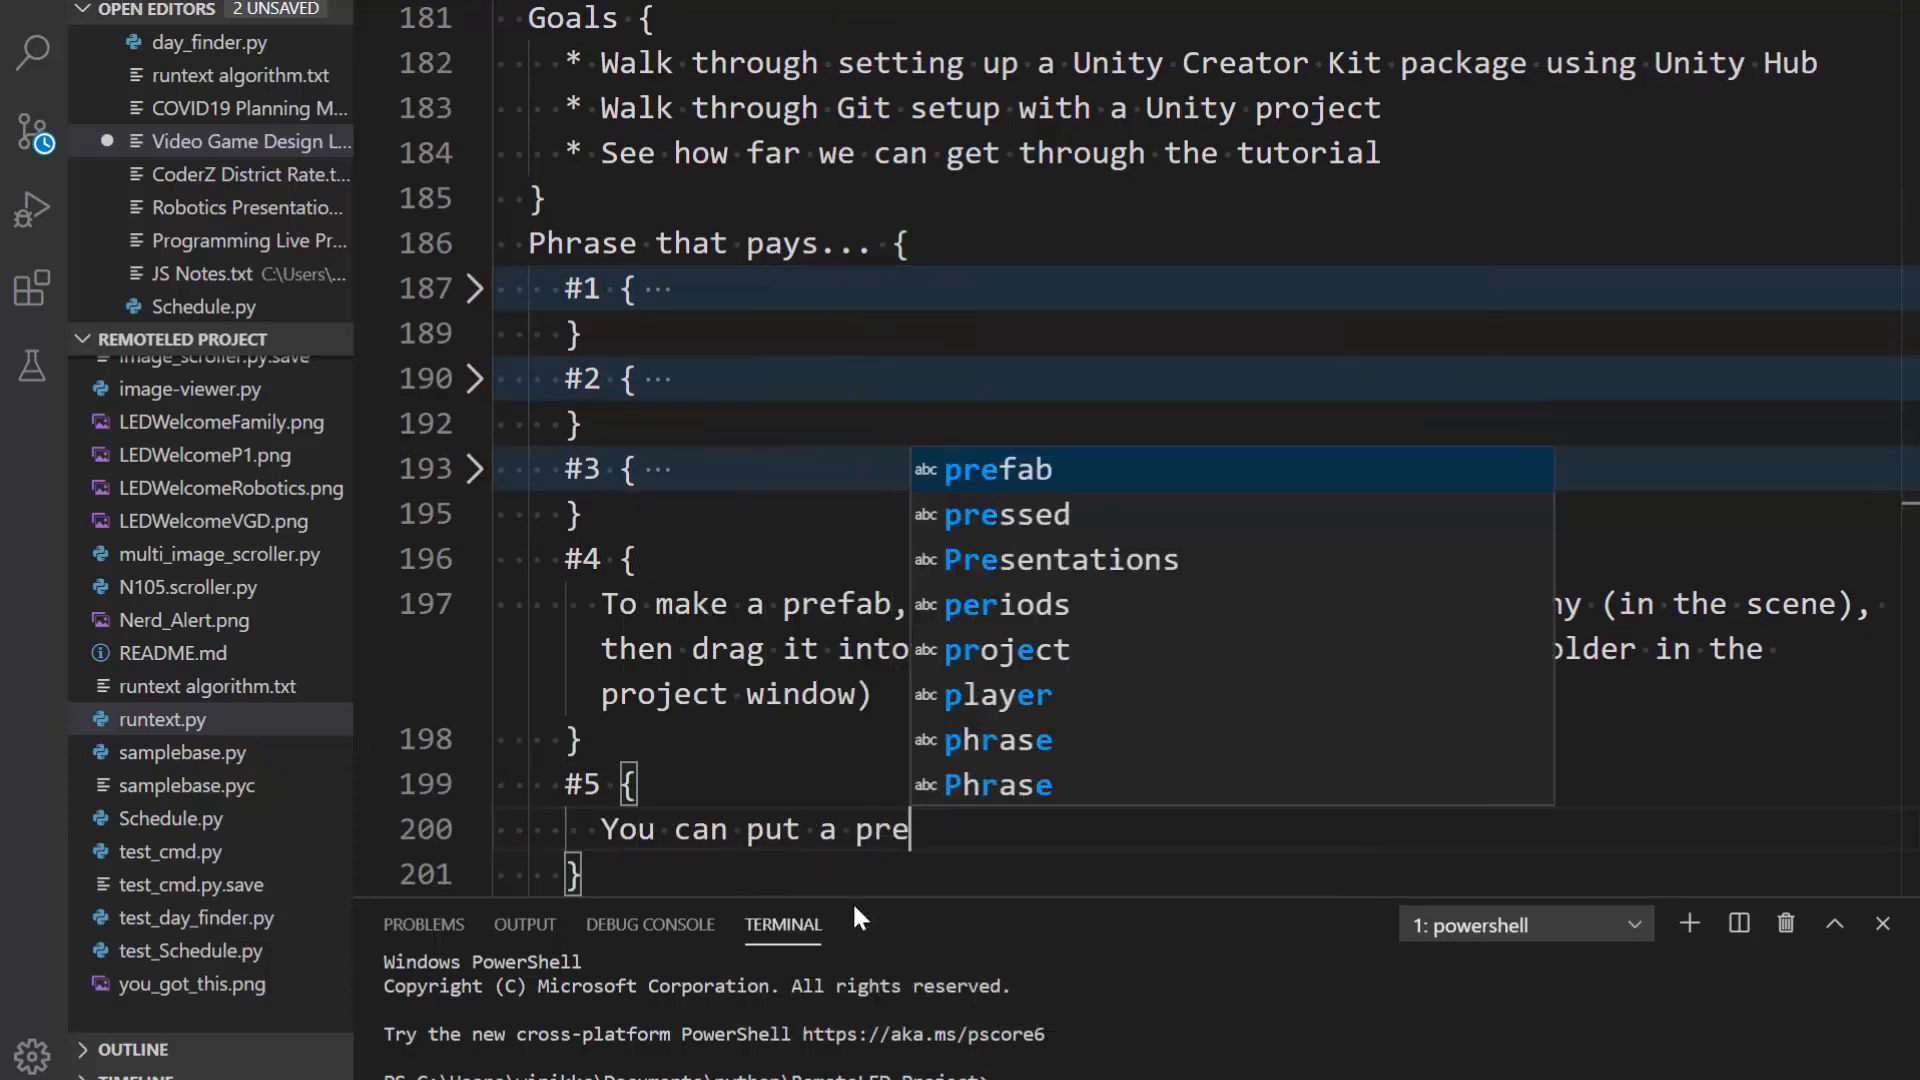
type("fab any")
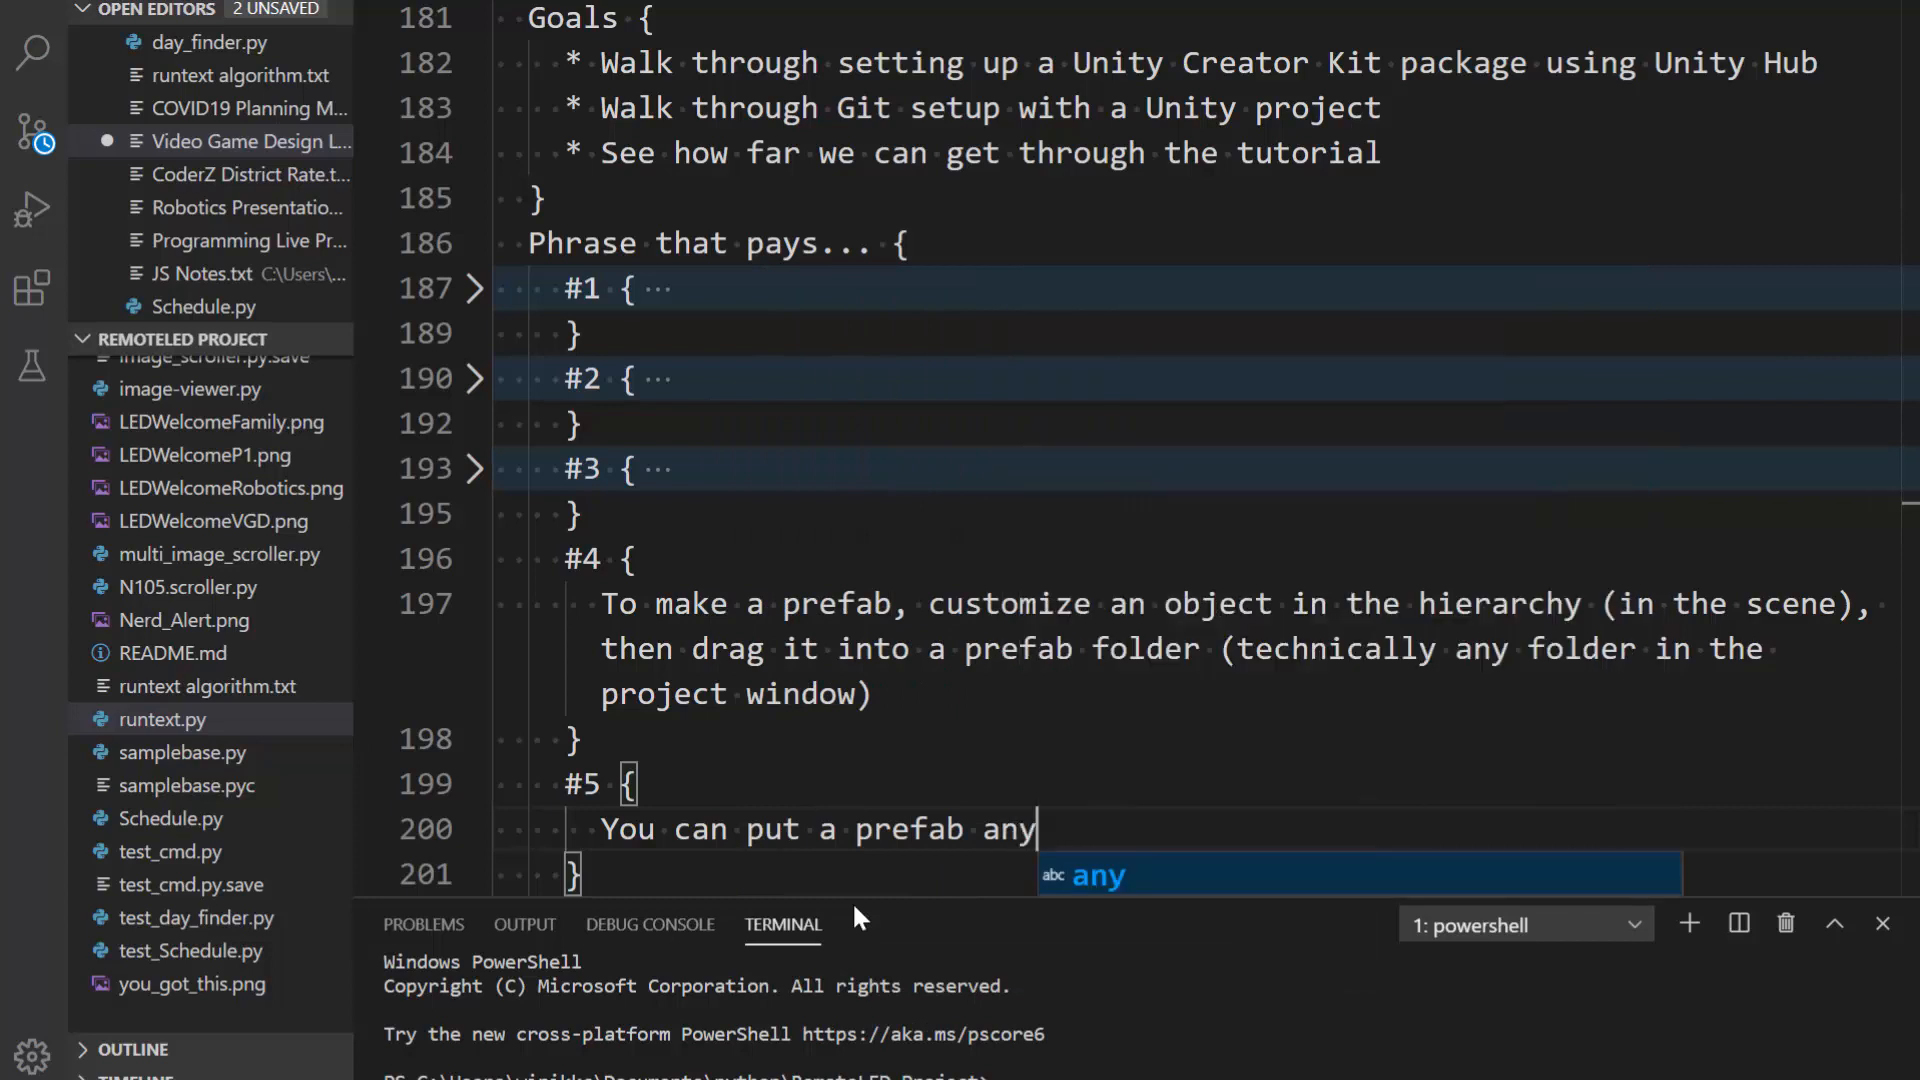
type("where, but ")
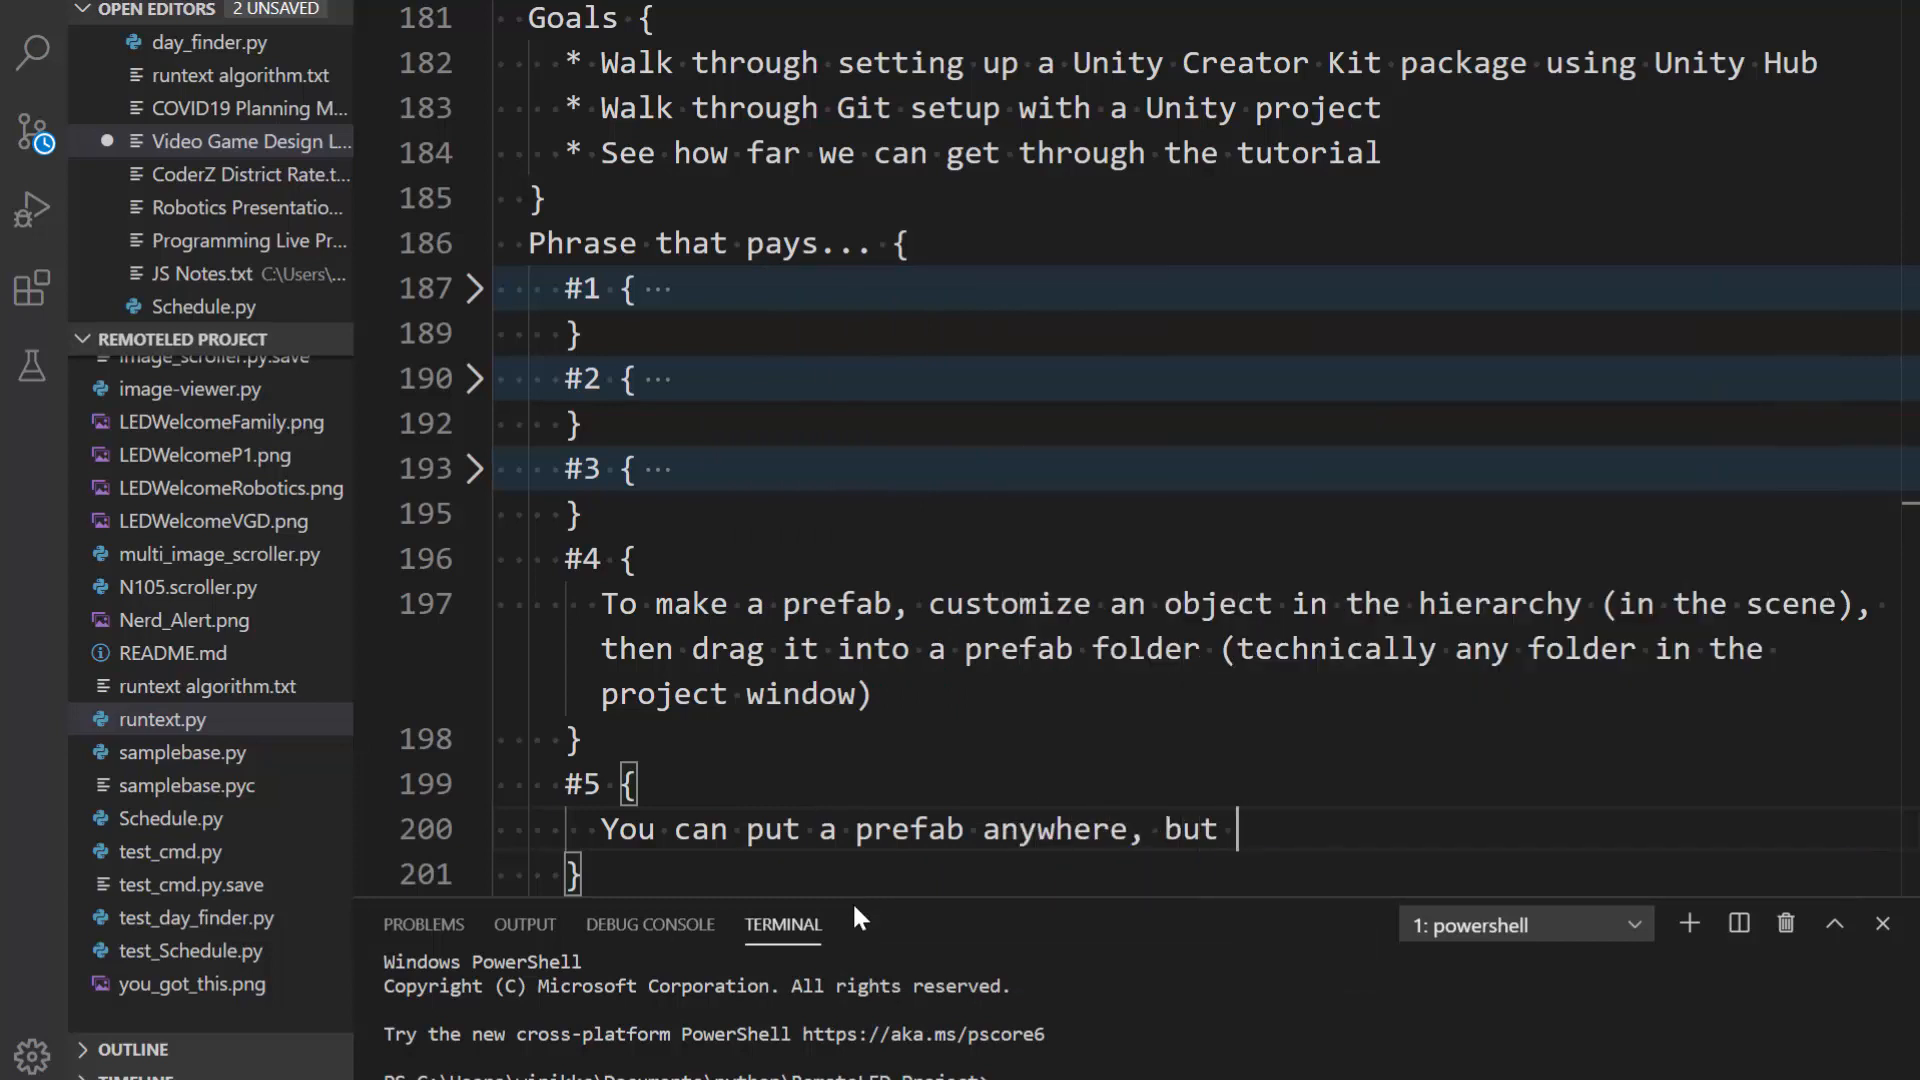
Step: Continue the #5 note after "You can put a prefab anywhere, but" with "it makes the most sense to have"
type("it mak")
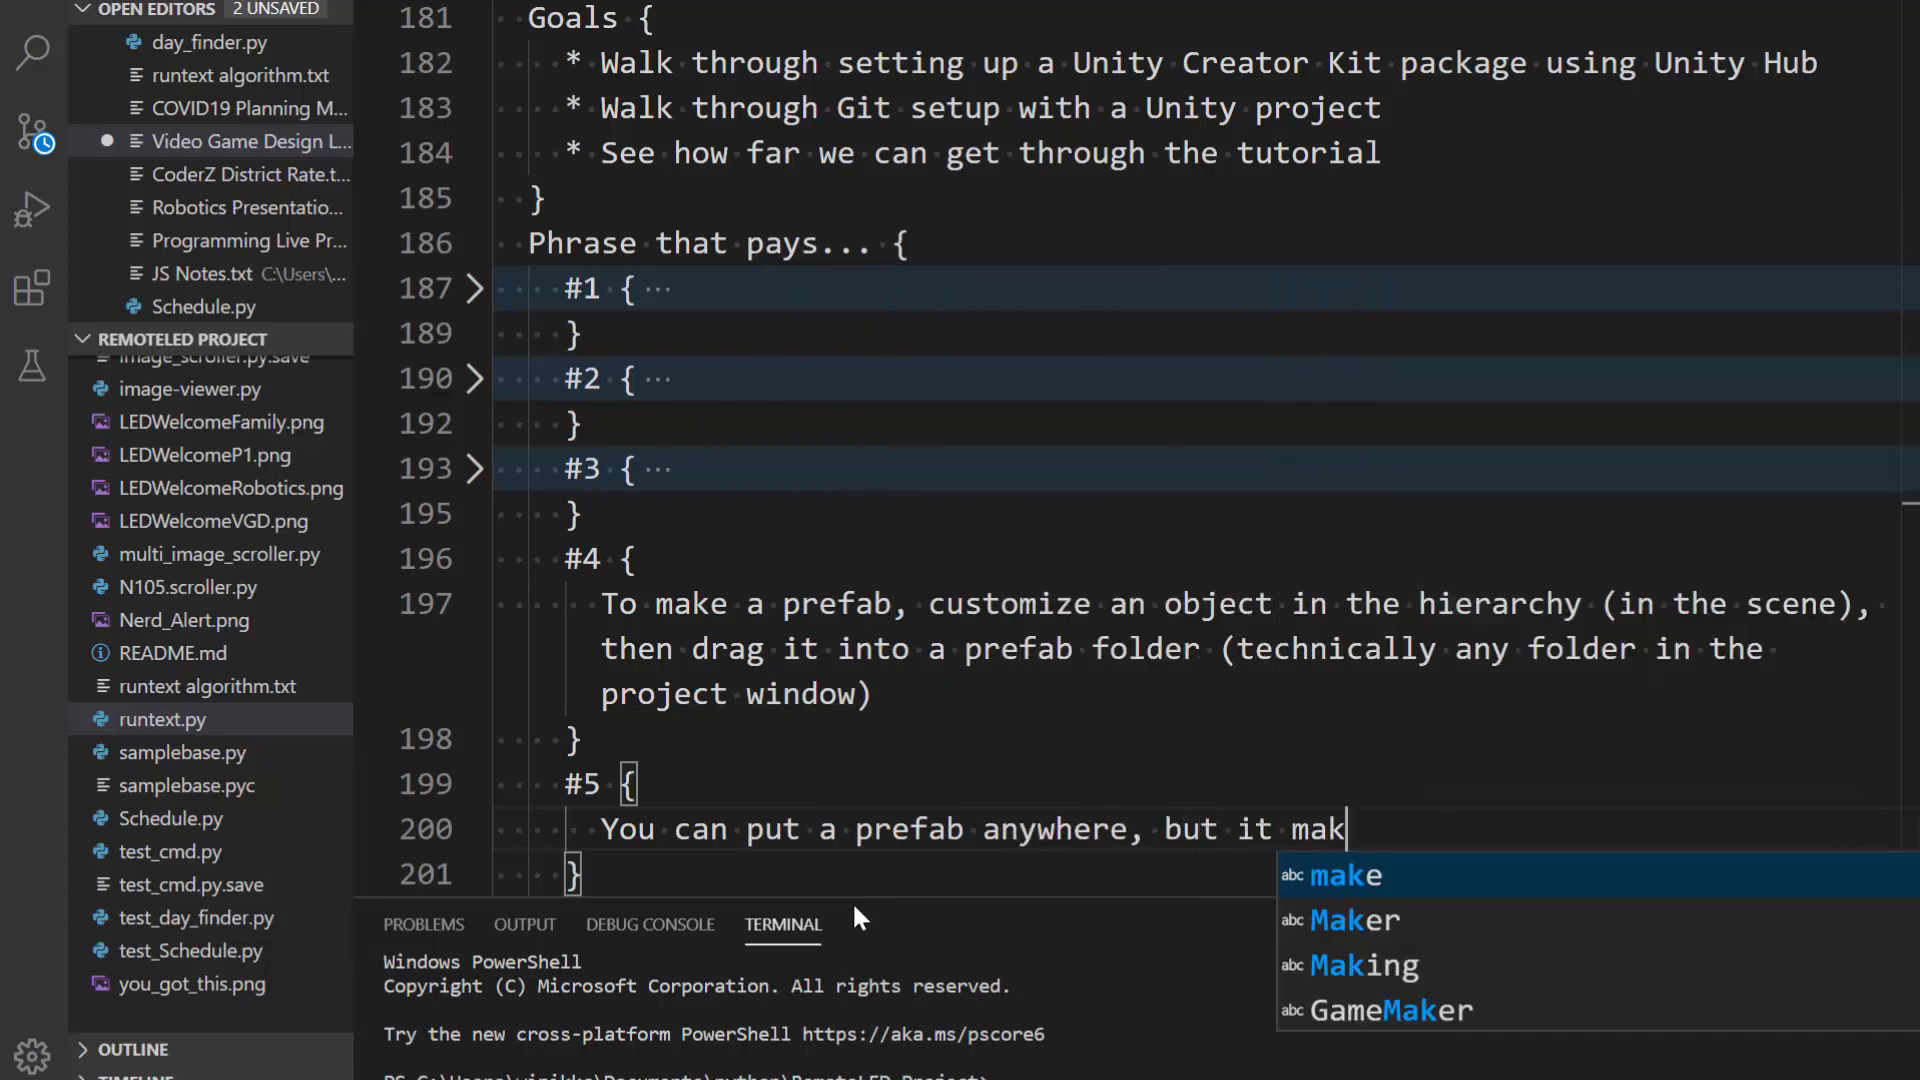
type("es the most")
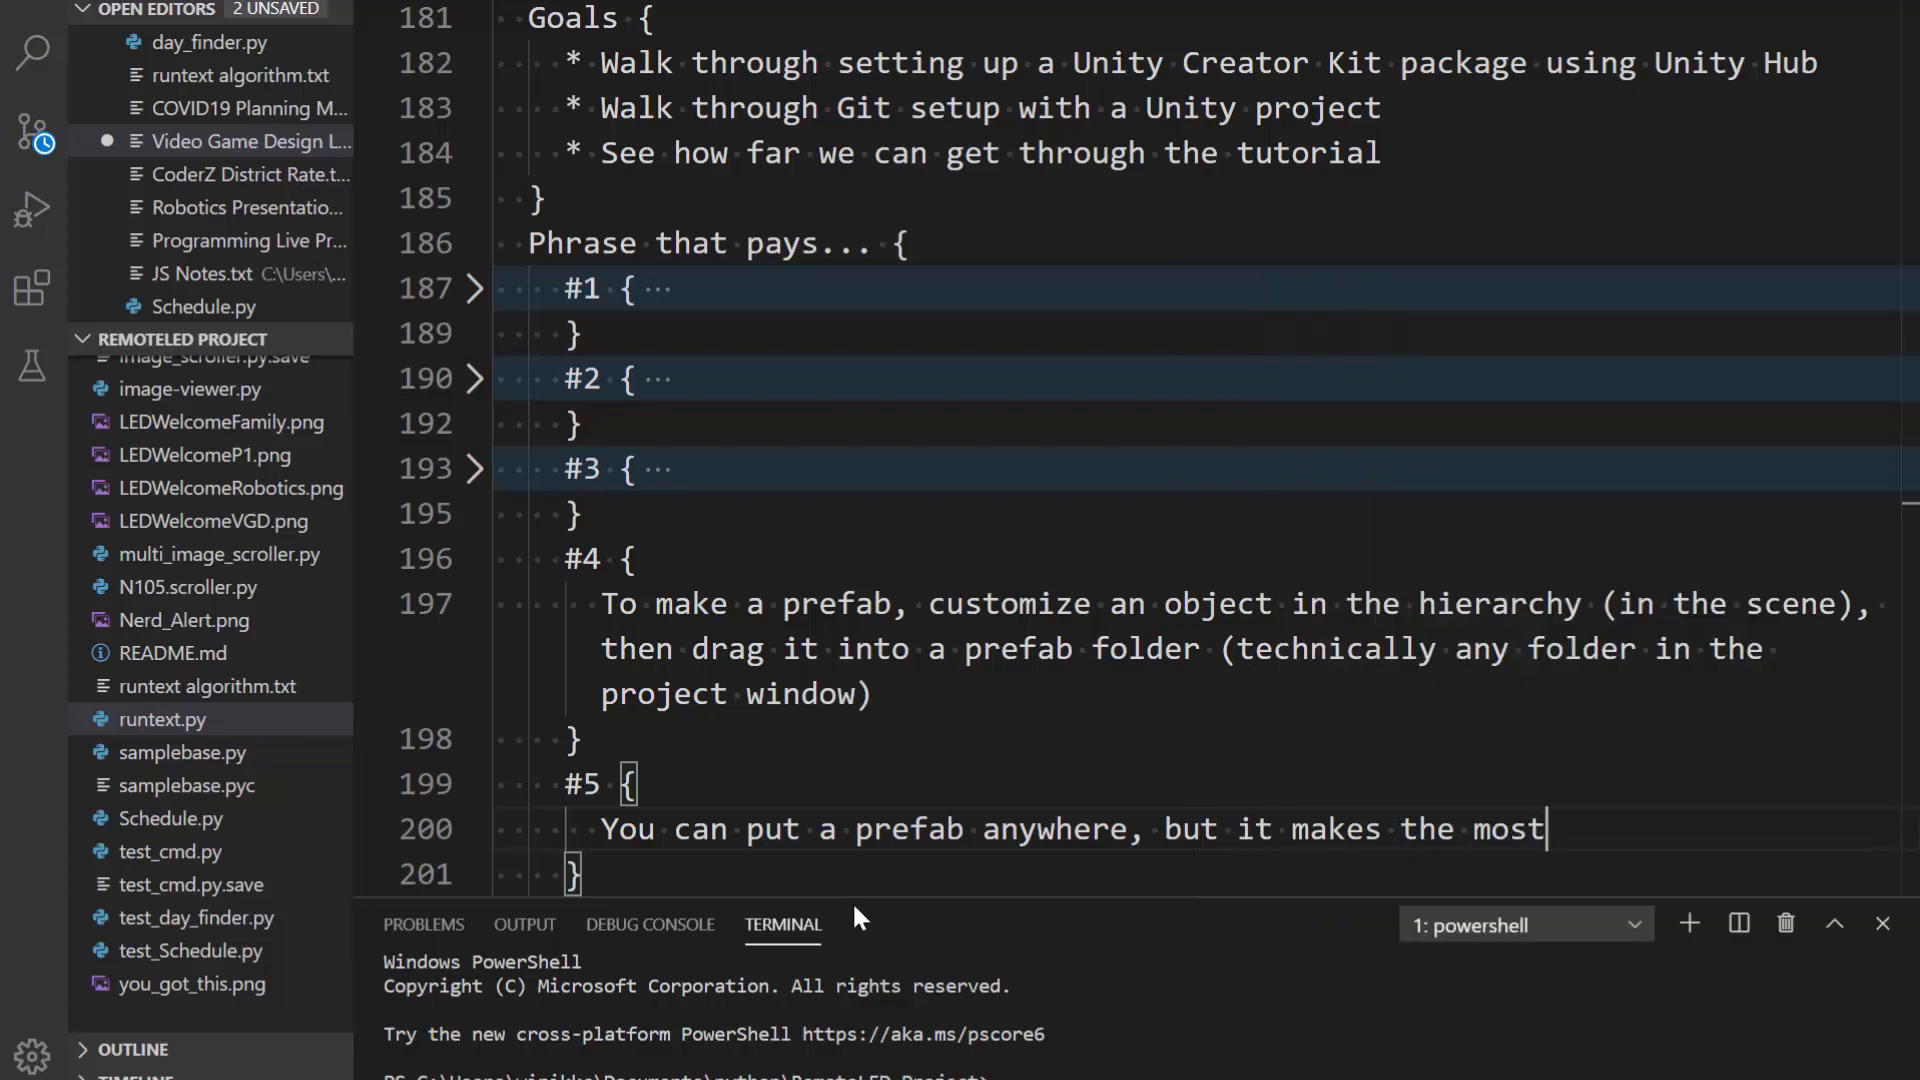
type(" senc")
key("BackSpace")
type("se to")
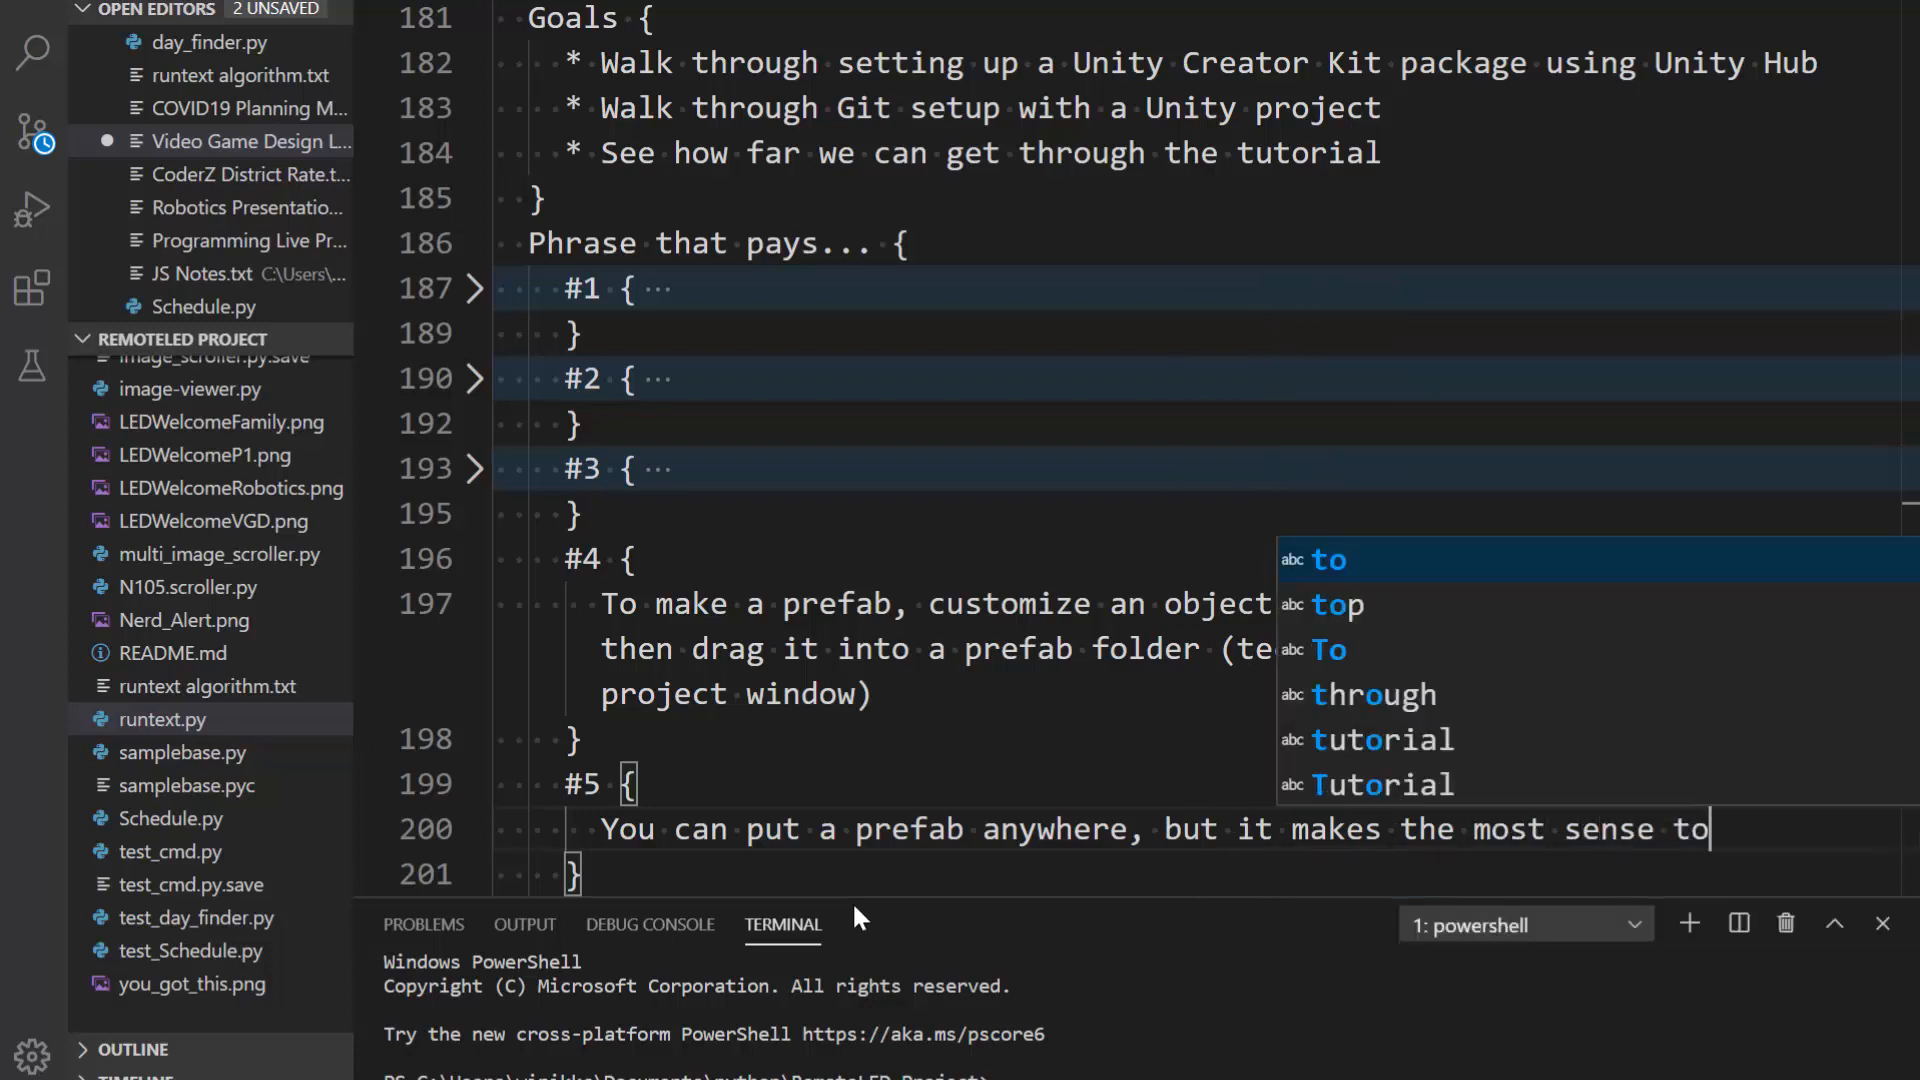
type(" hqv")
key("BackSpace")
key("BackSpace")
type("ave")
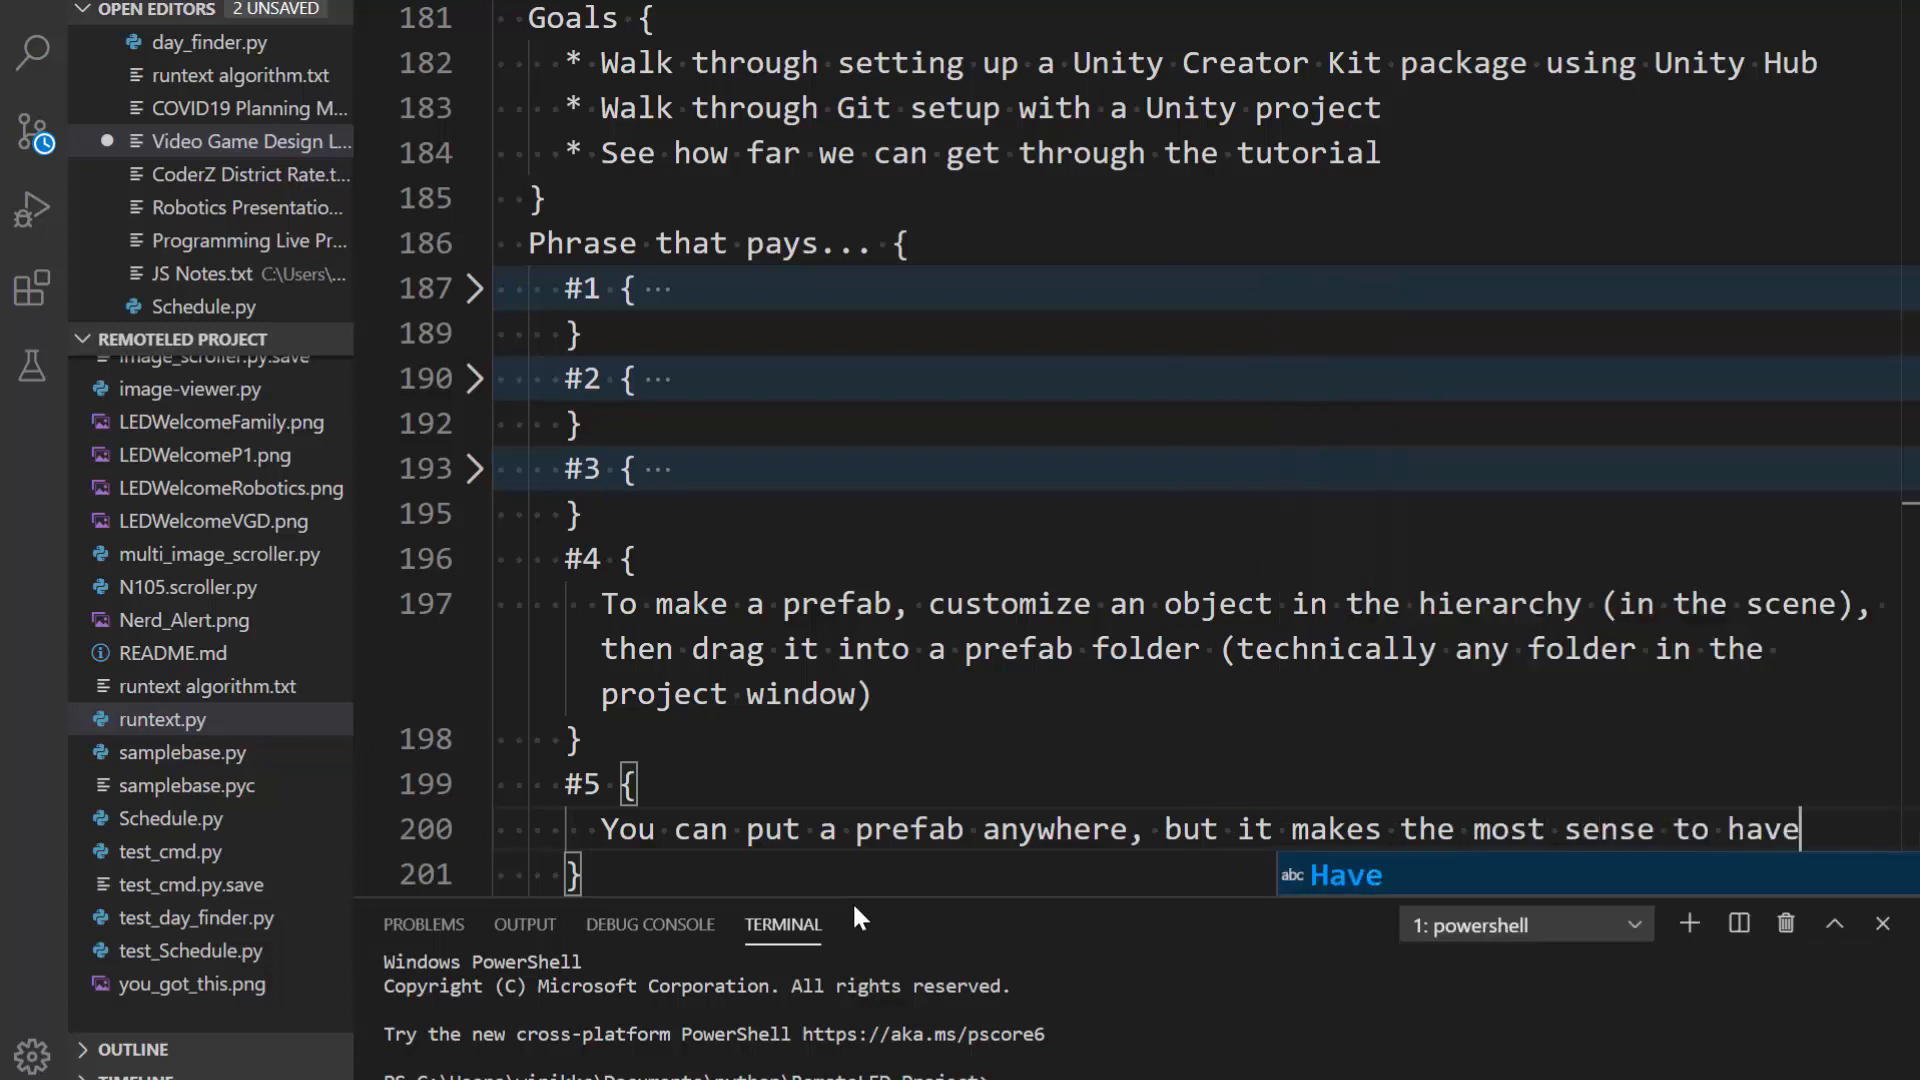
Step: Complete the #5 note with "a folder titled prefabs and put all your prefabs in there."
type(" a folder t")
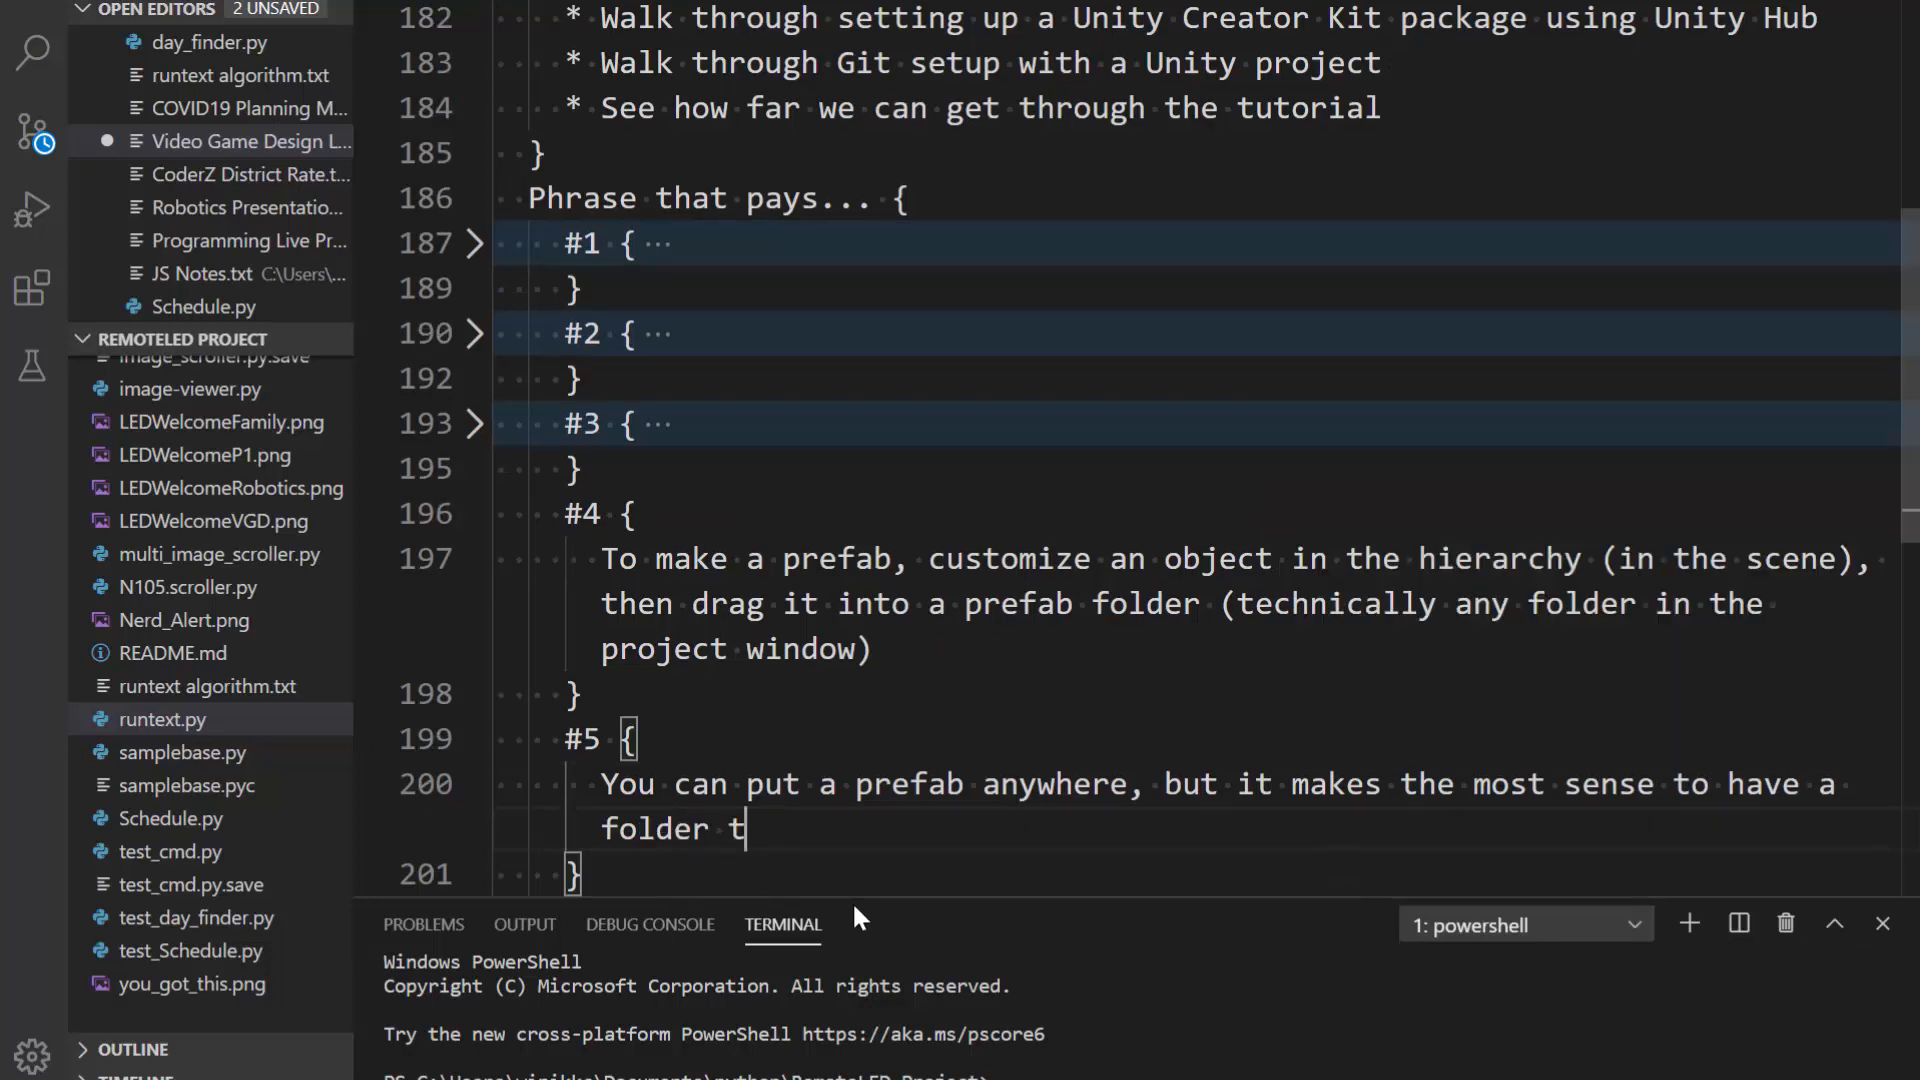
type("itled pre")
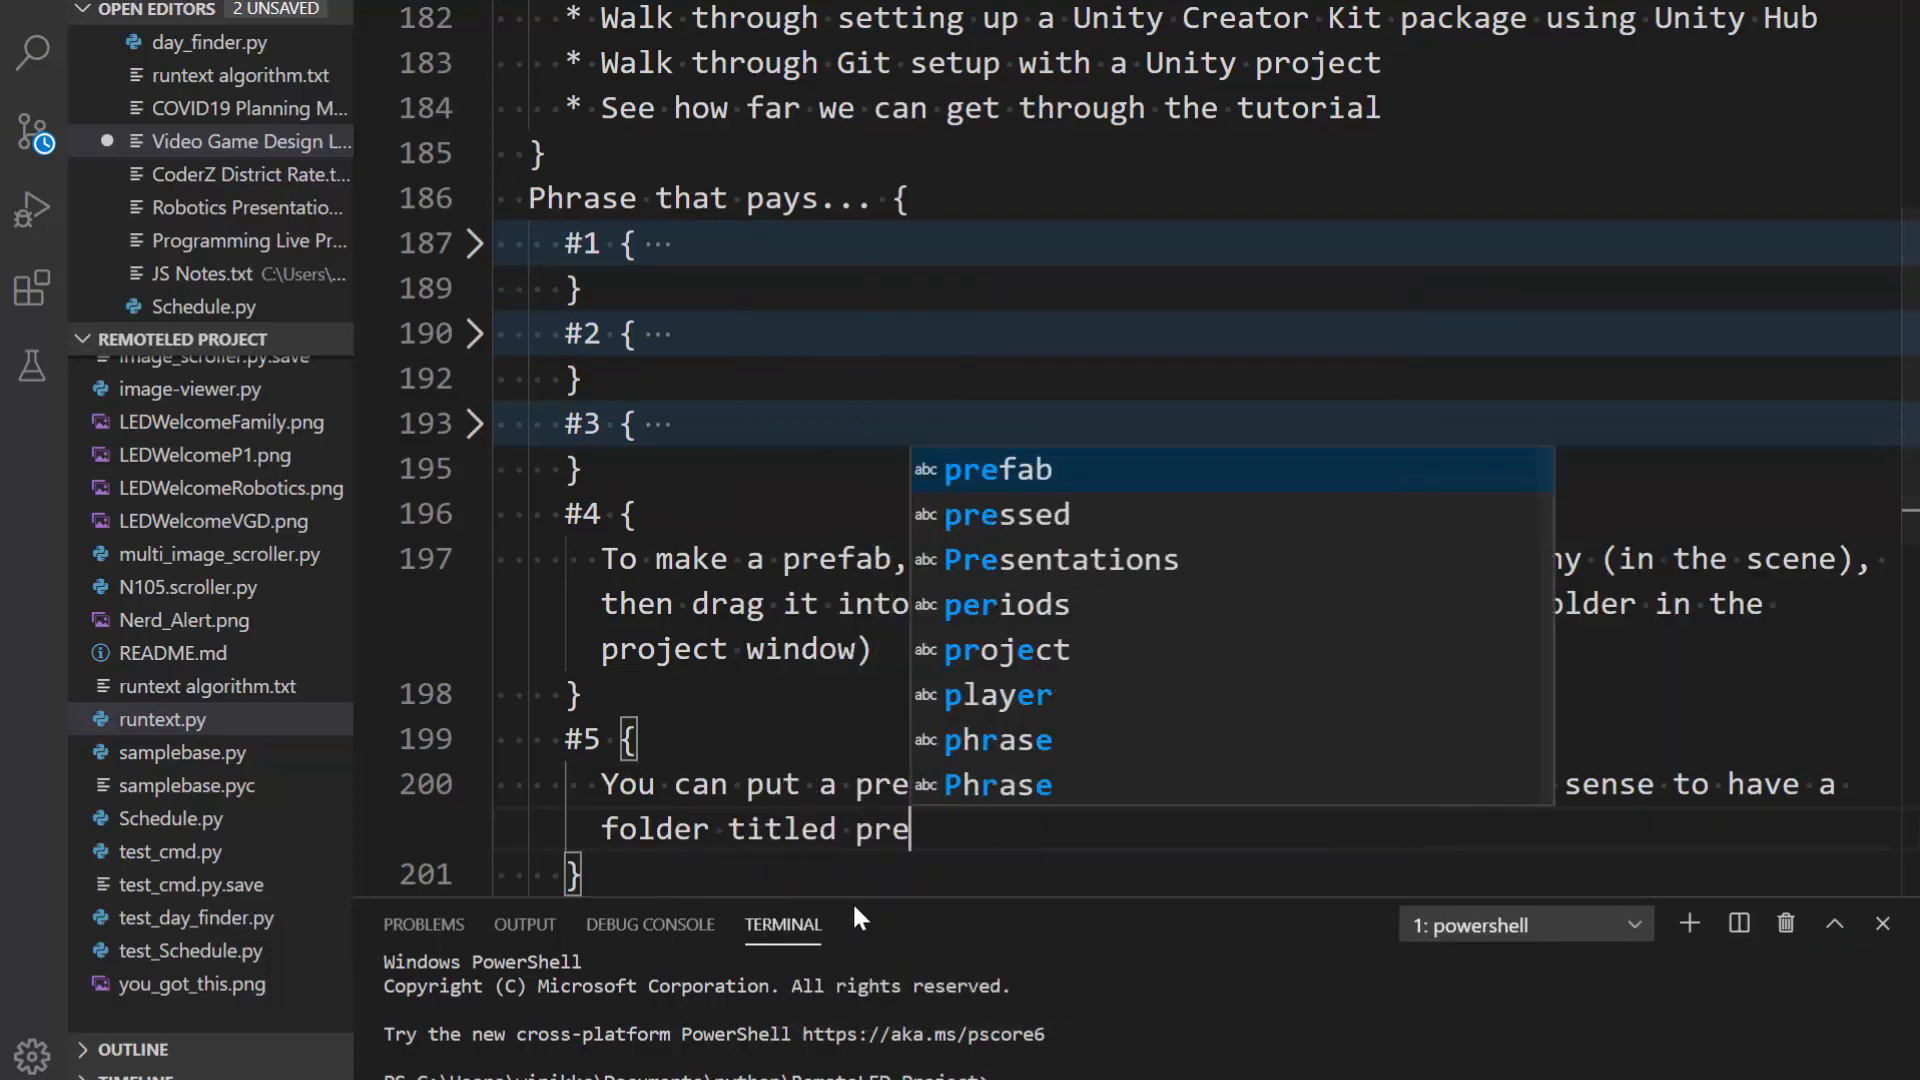
type("fabs and put")
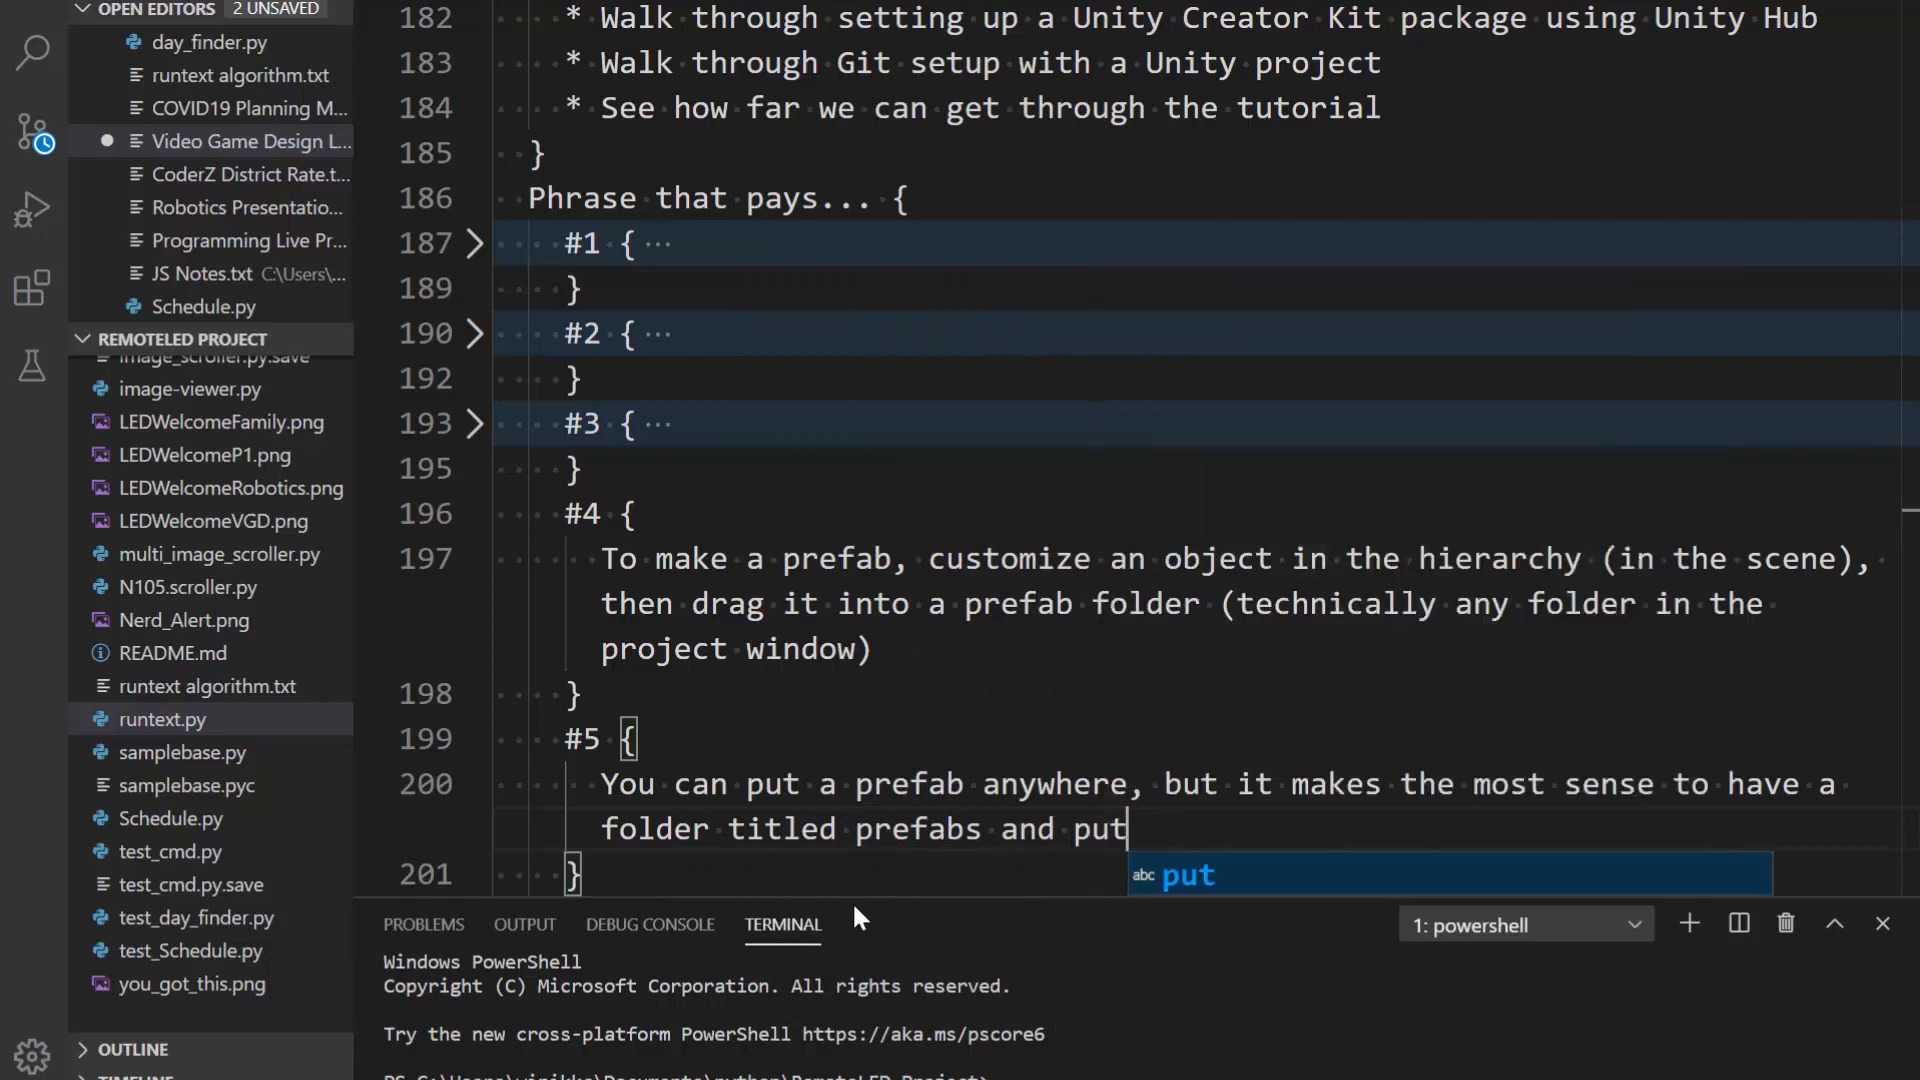
type(" all your pre")
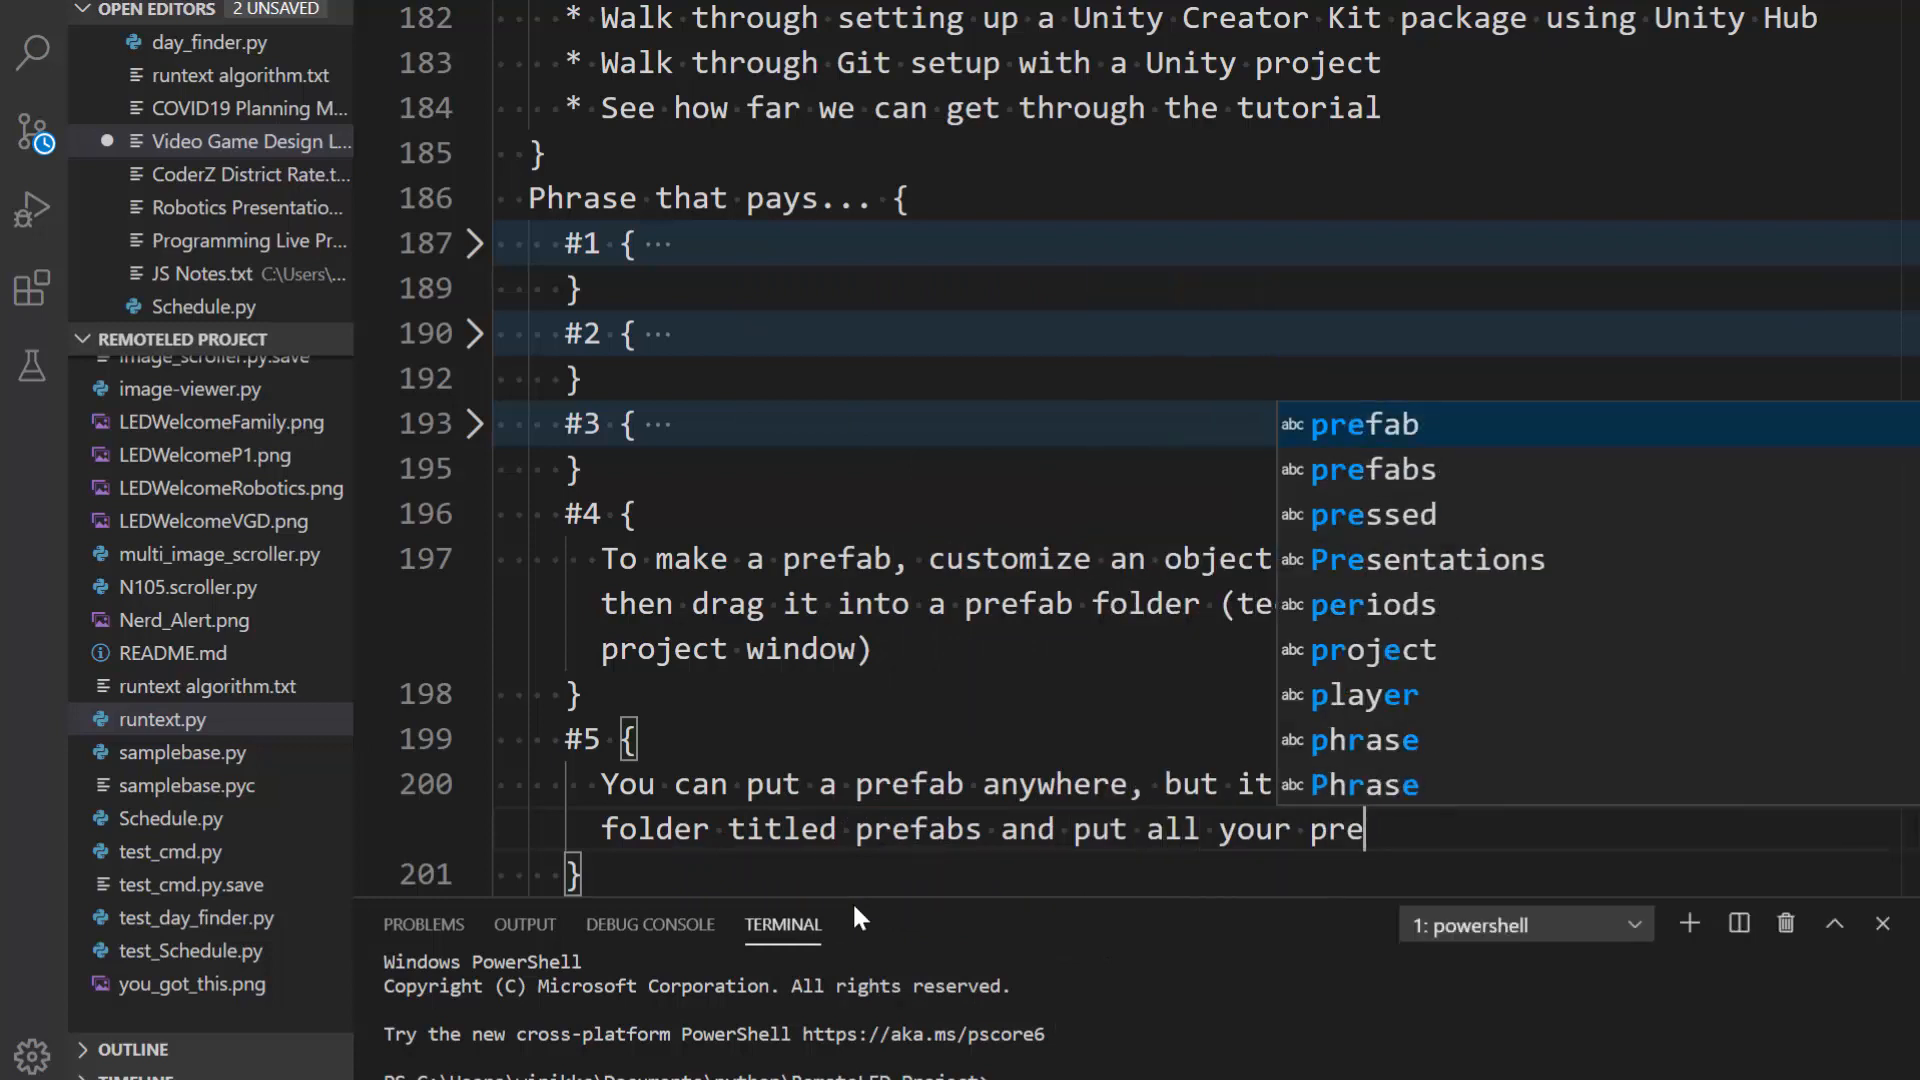
type("fabs in there.")
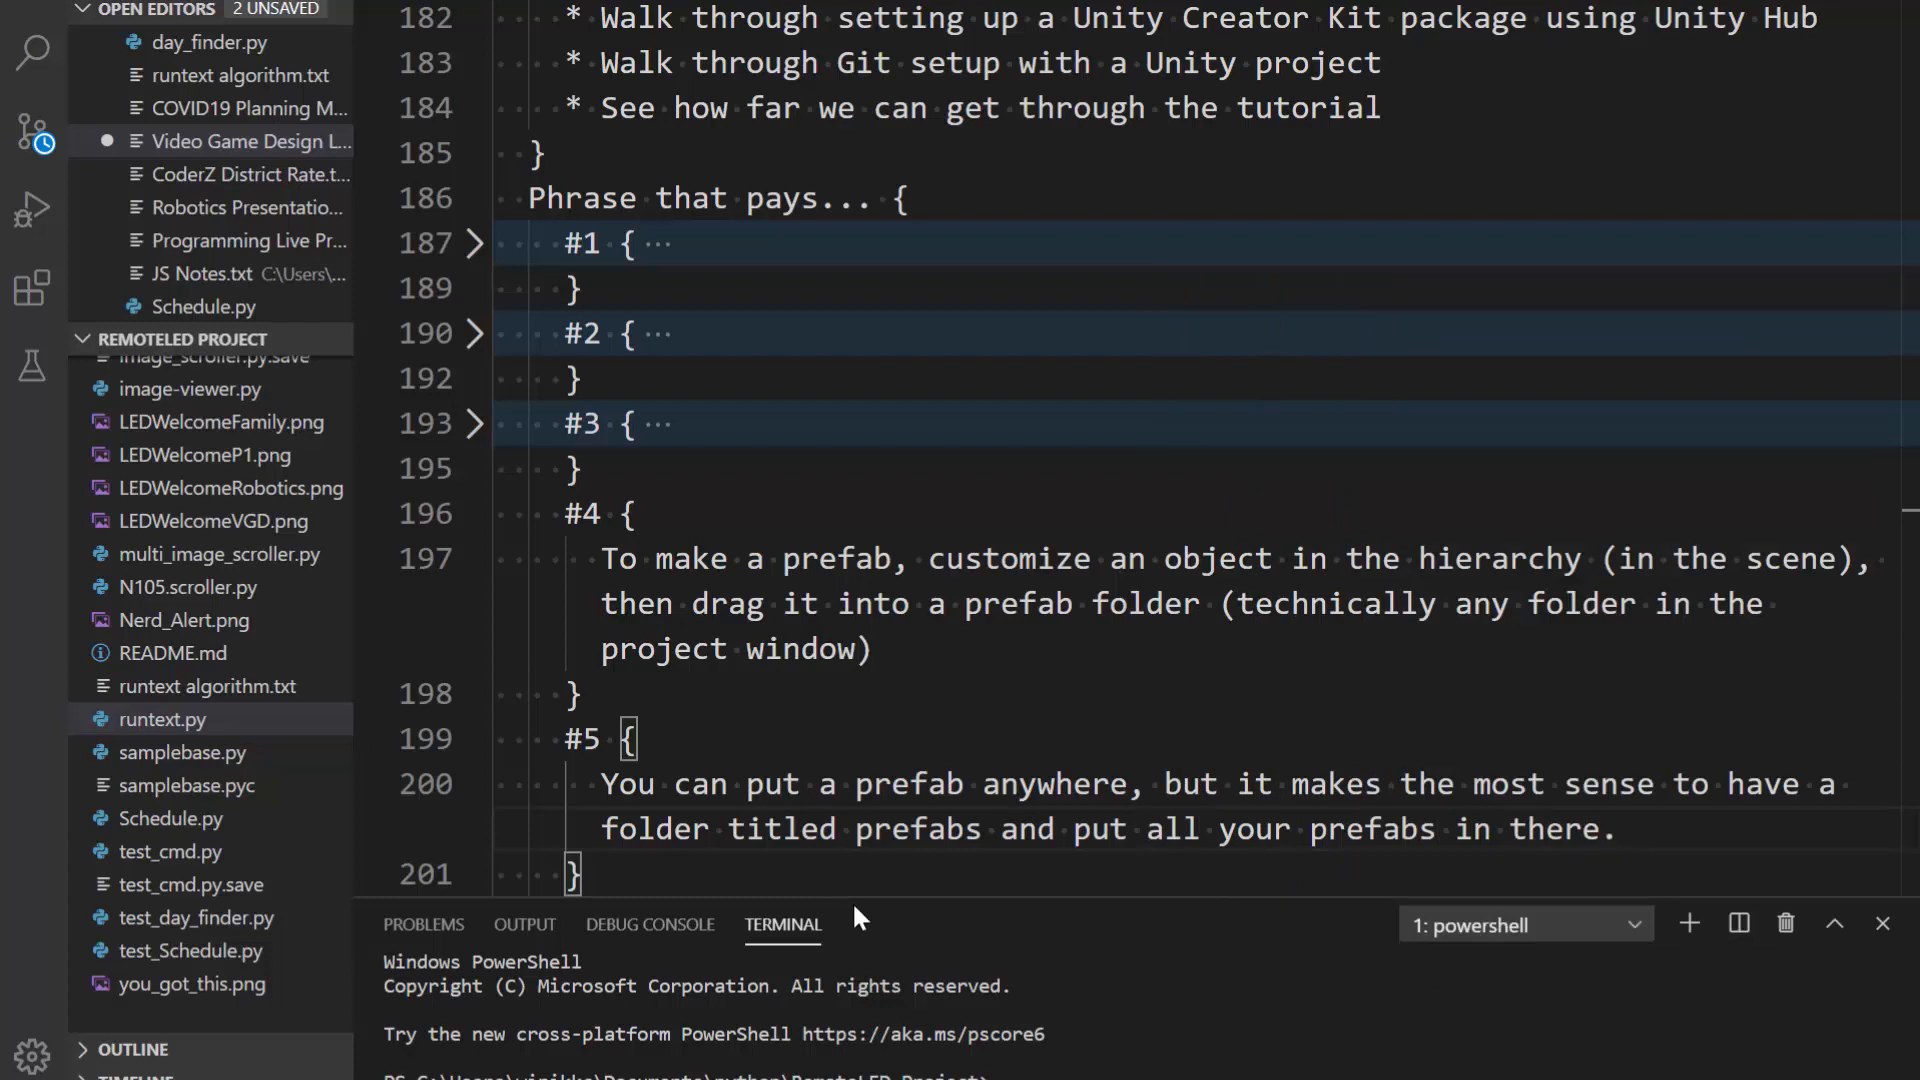
scroll(878, 607, "down", 1)
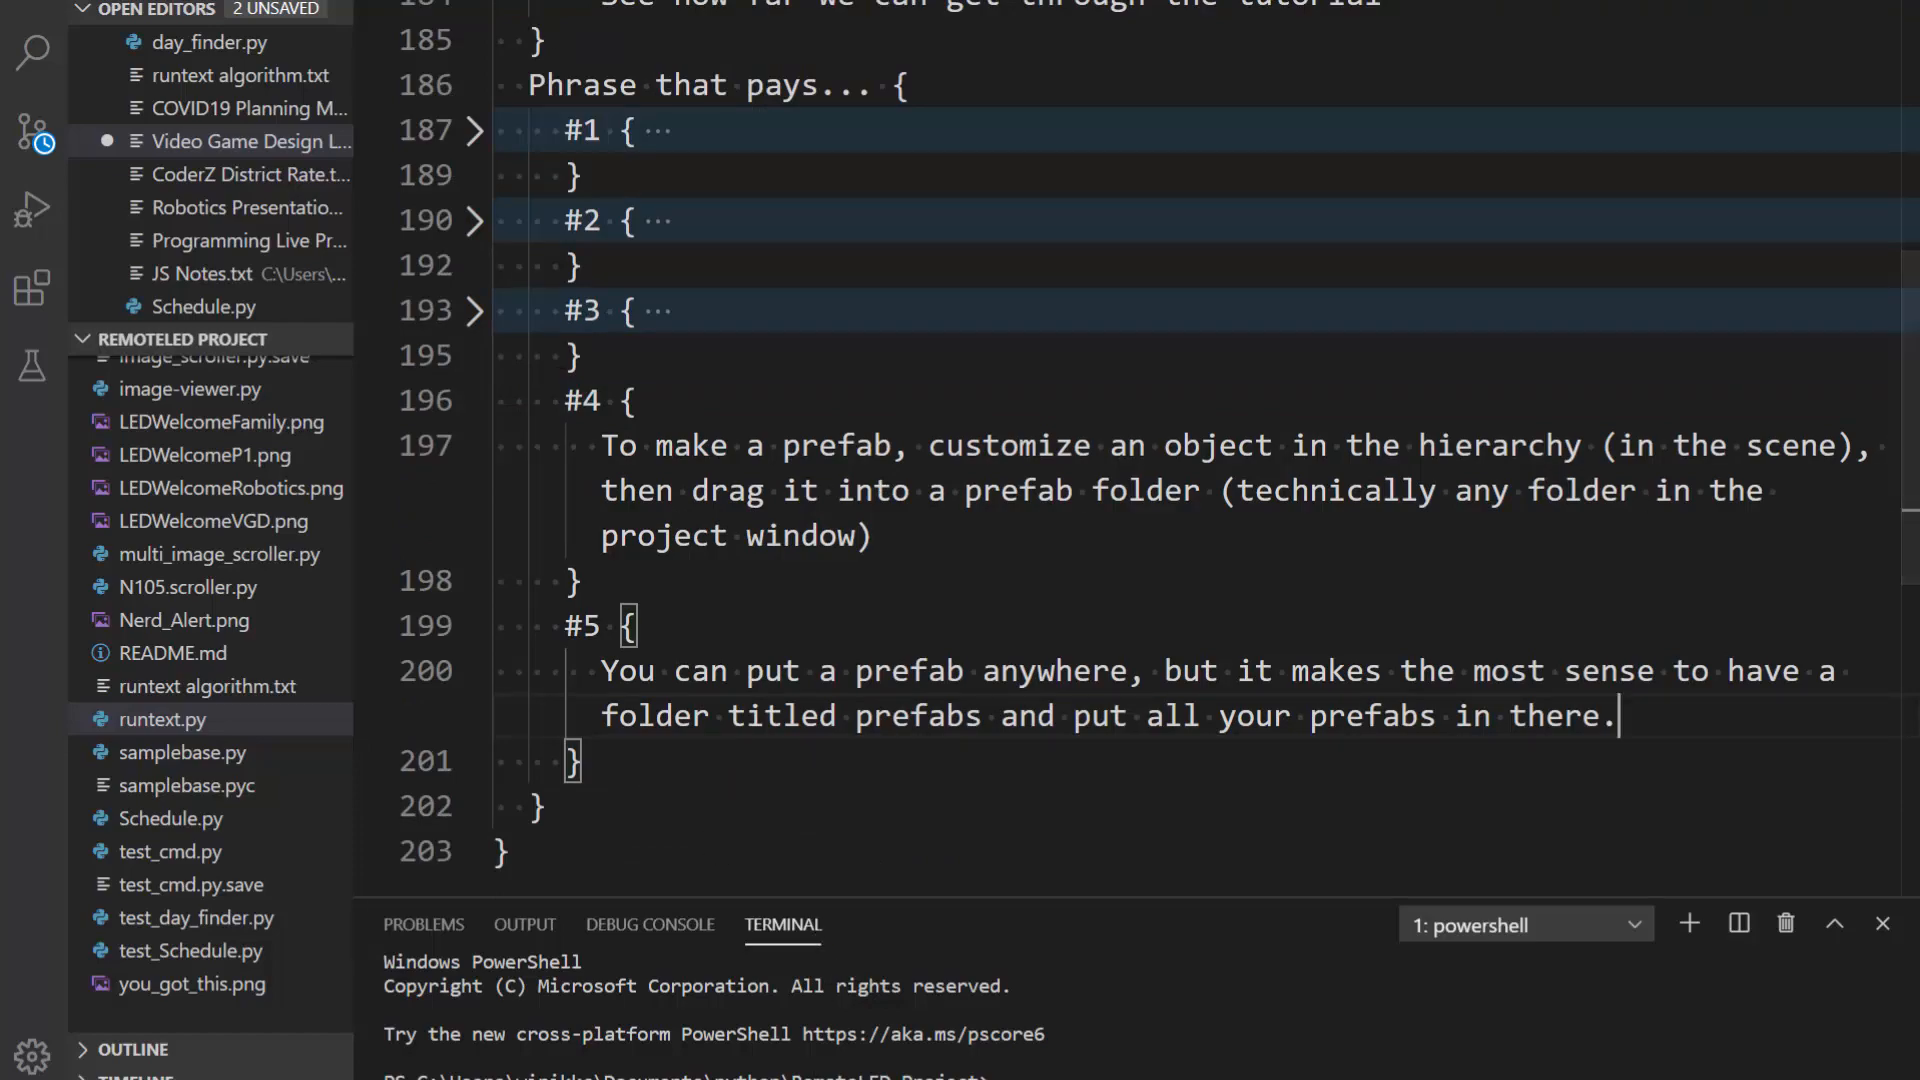
key("alt+Tab")
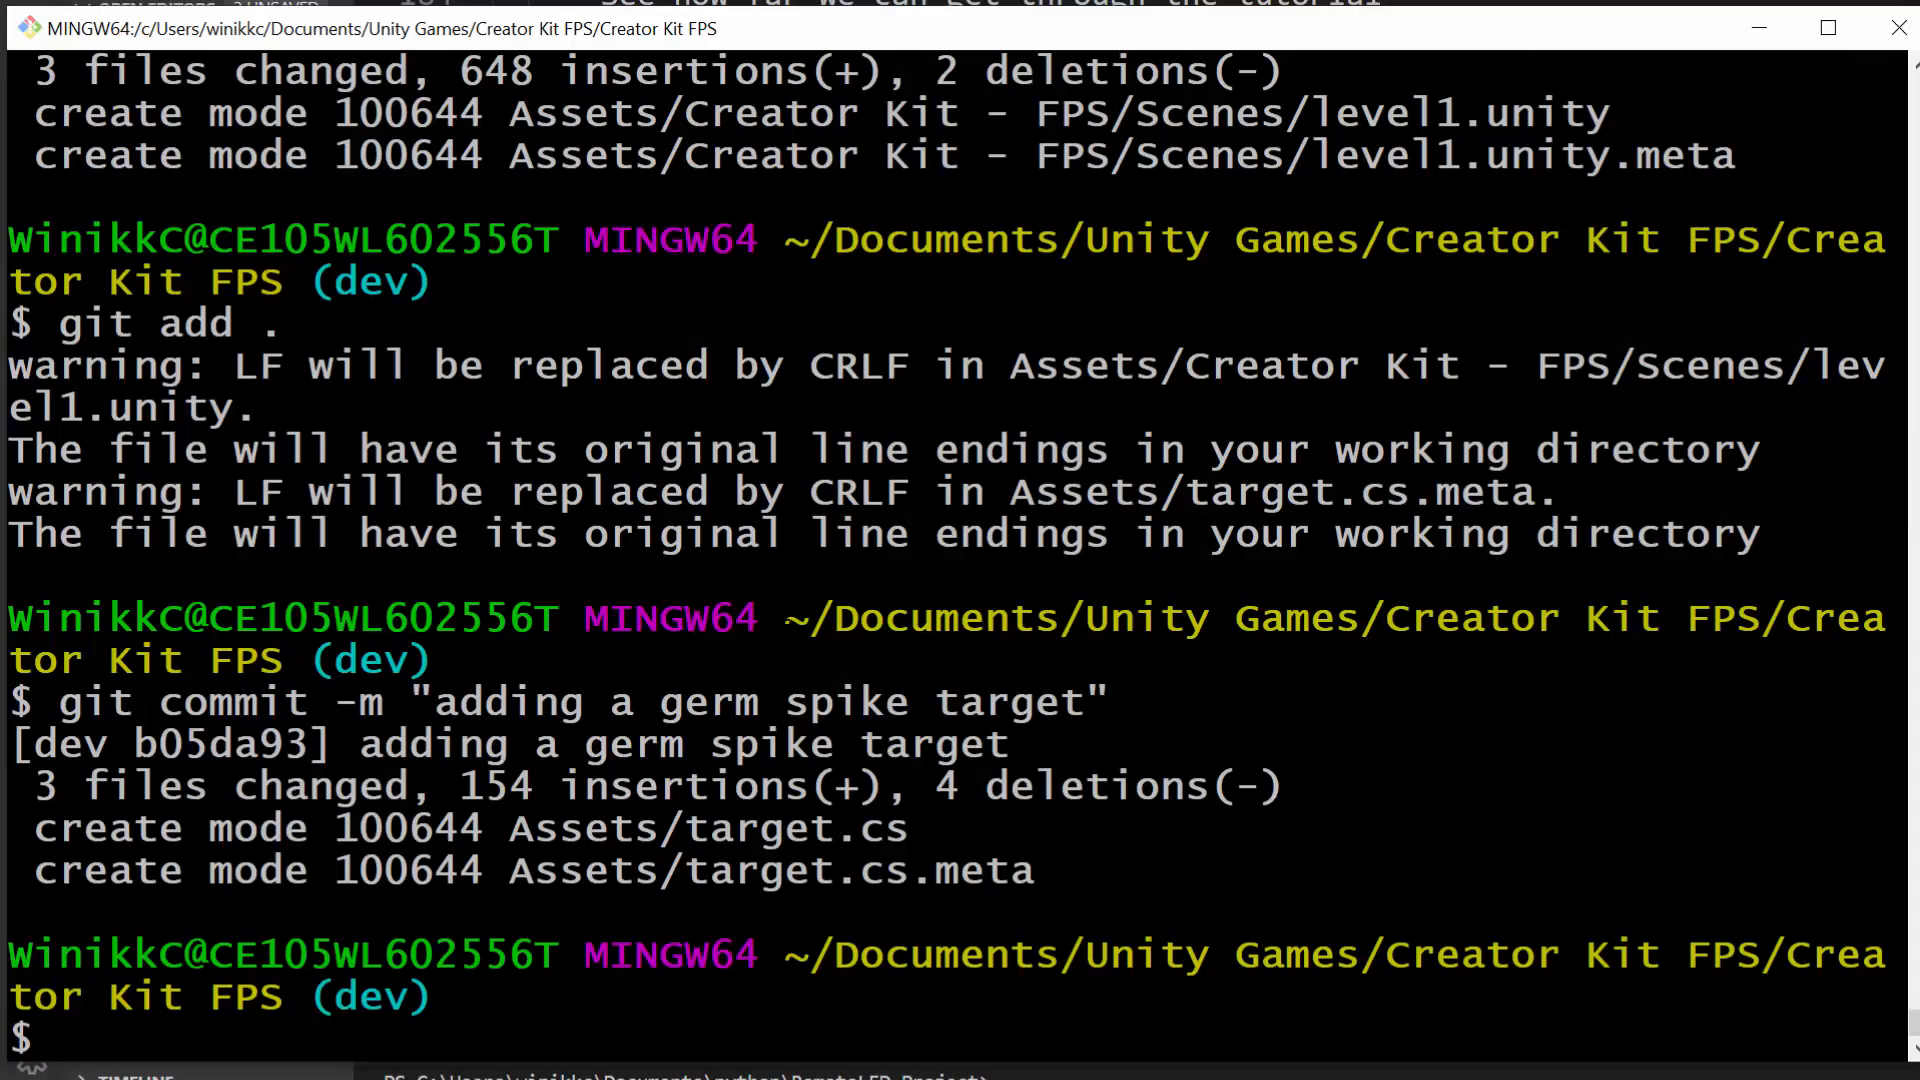
type("git add .")
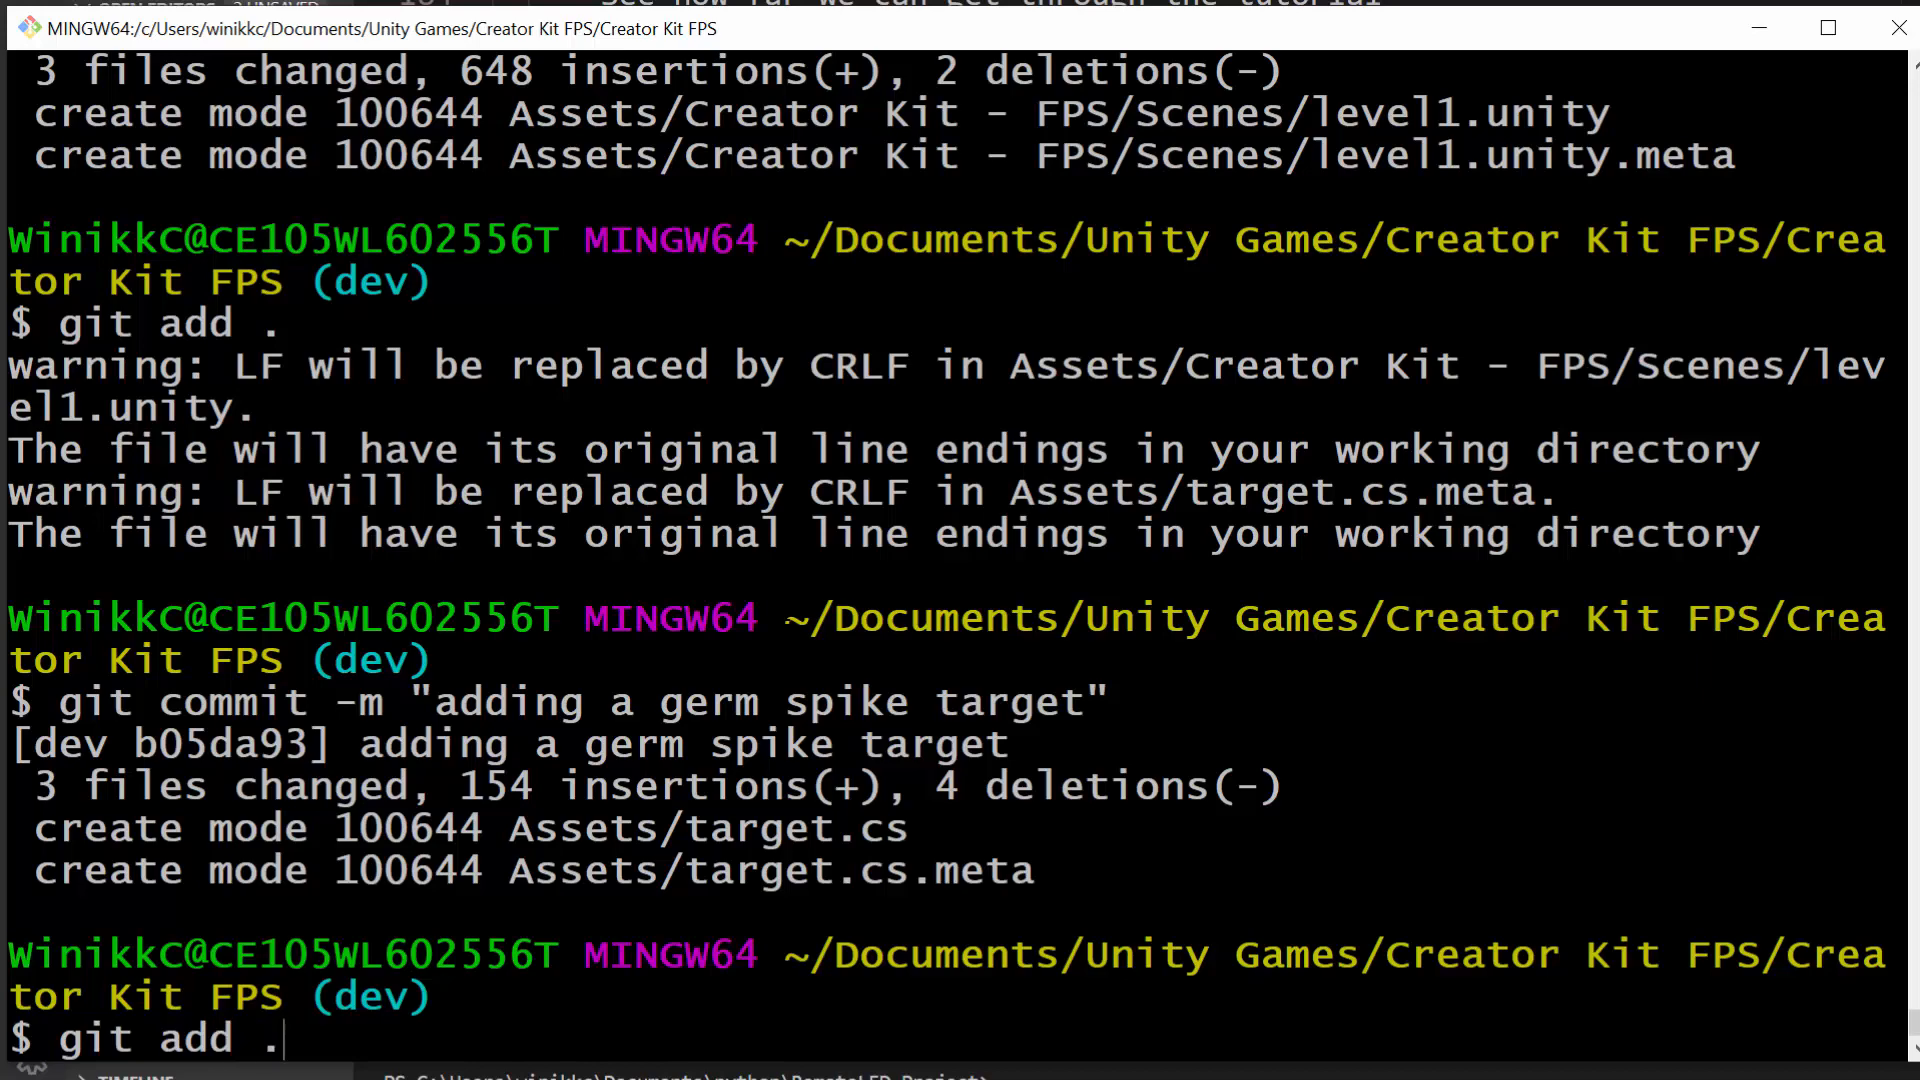
key("BackSpace")
key("BackSpace")
key("BackSpace")
key("BackSpace")
key("BackSpace")
key("BackSpace")
key("BackSpace")
key("BackSpace")
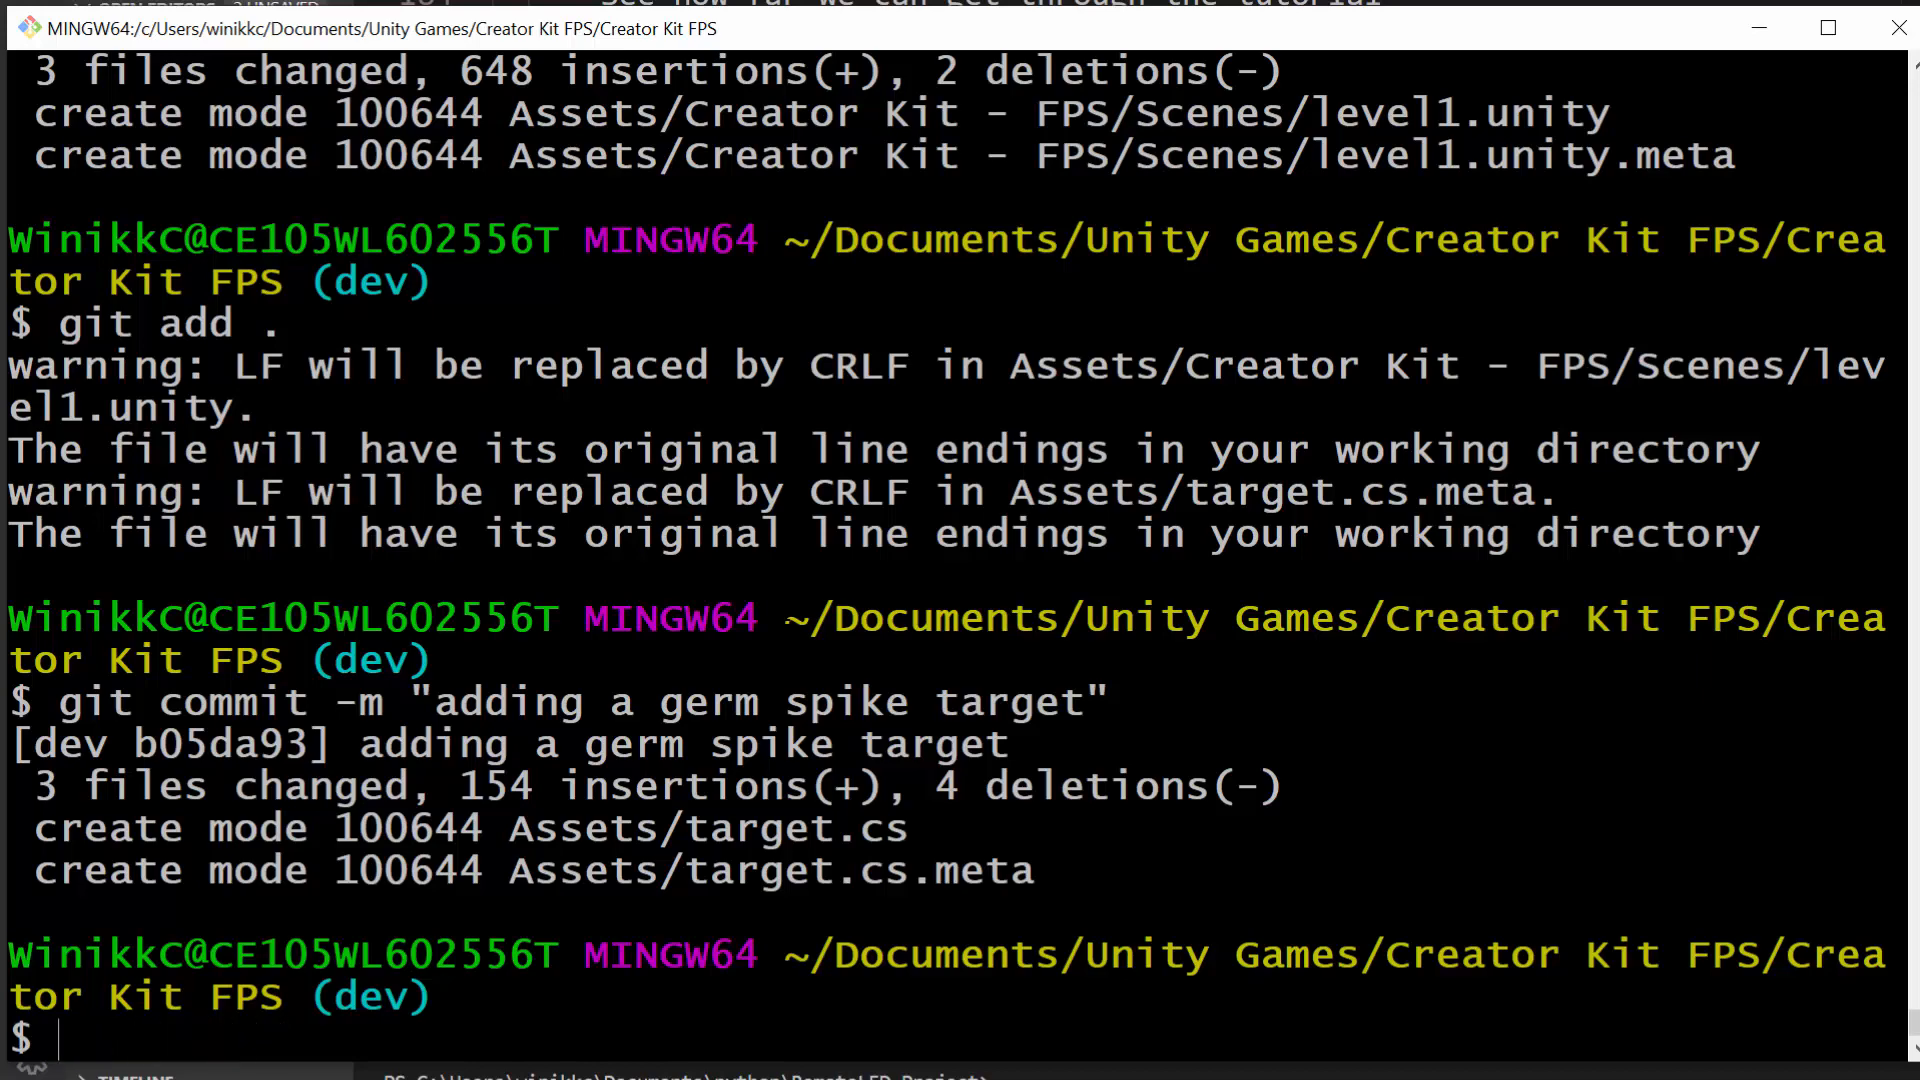
Step: Switch to the Unity editor and save the level1 scene
key("alt+Tab")
key("alt+Tab")
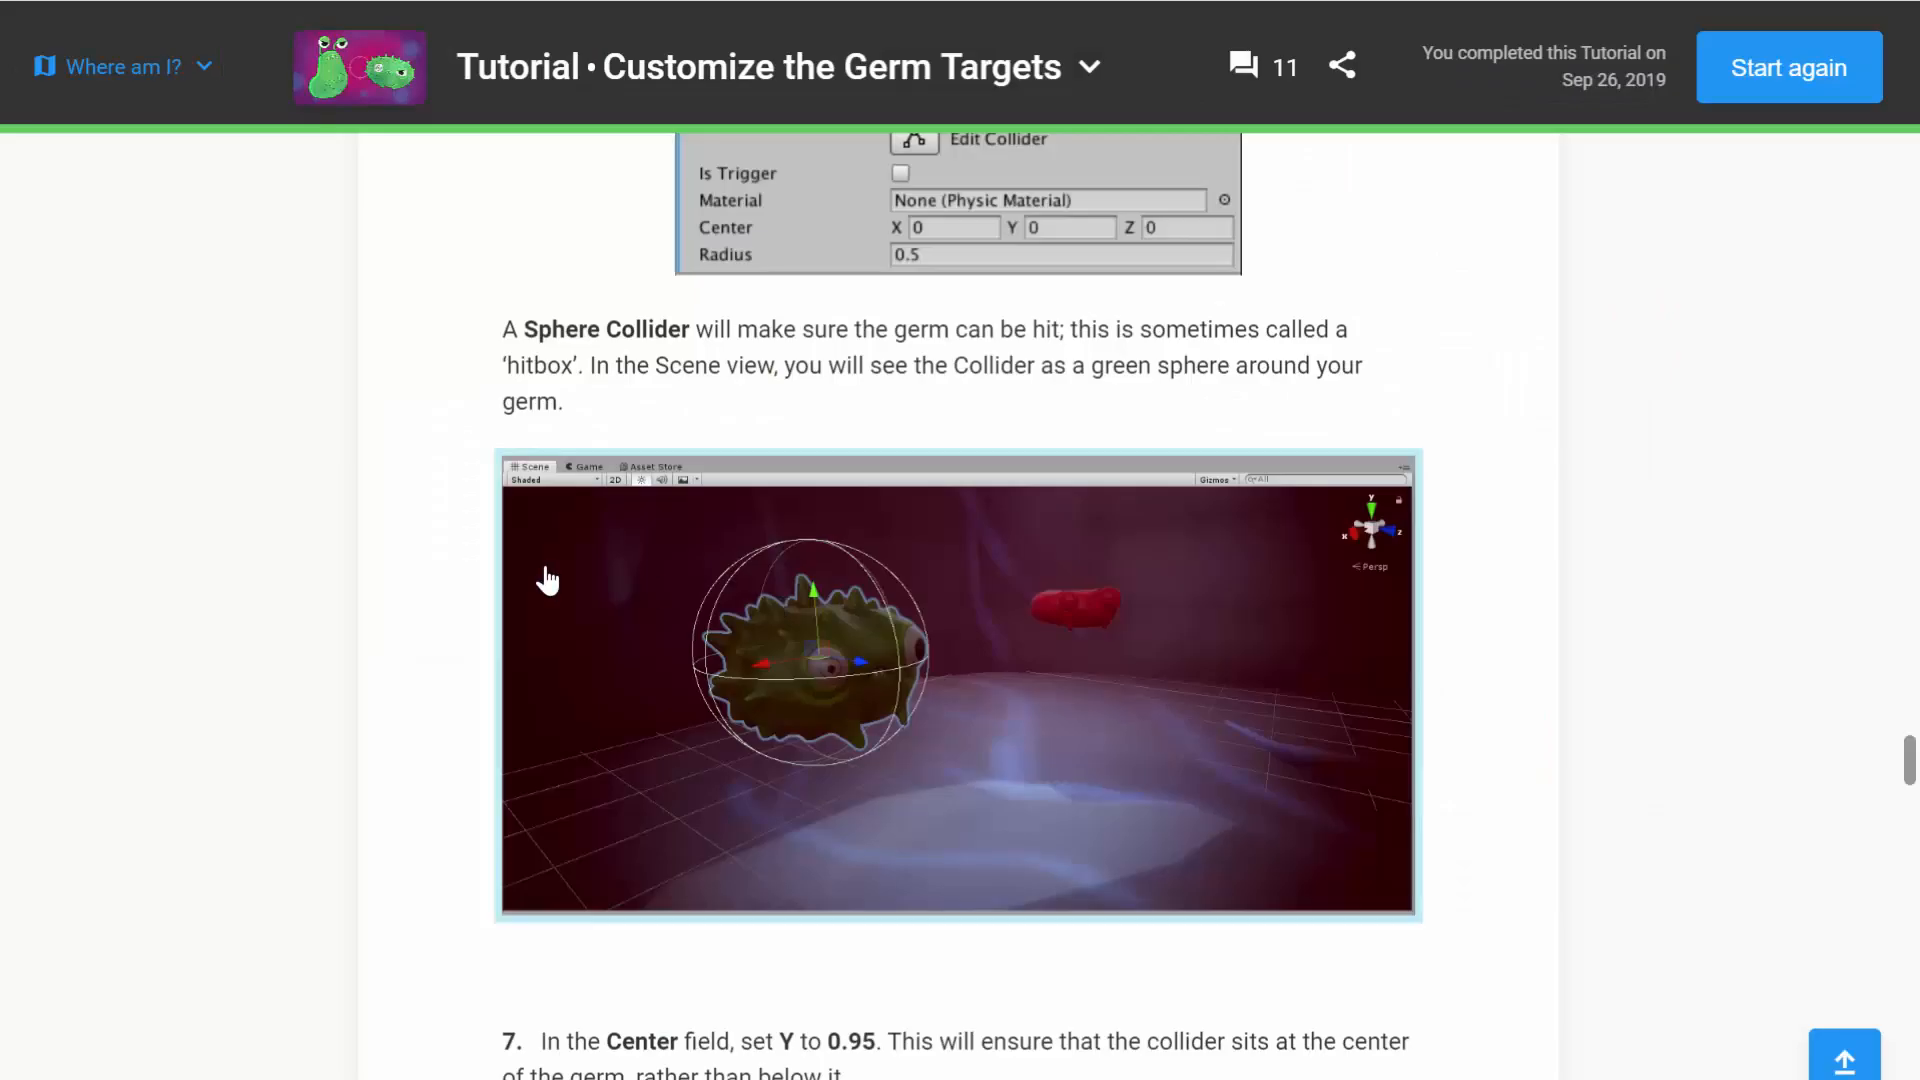
key("alt+Tab")
key("alt+Tab")
key("alt+Tab")
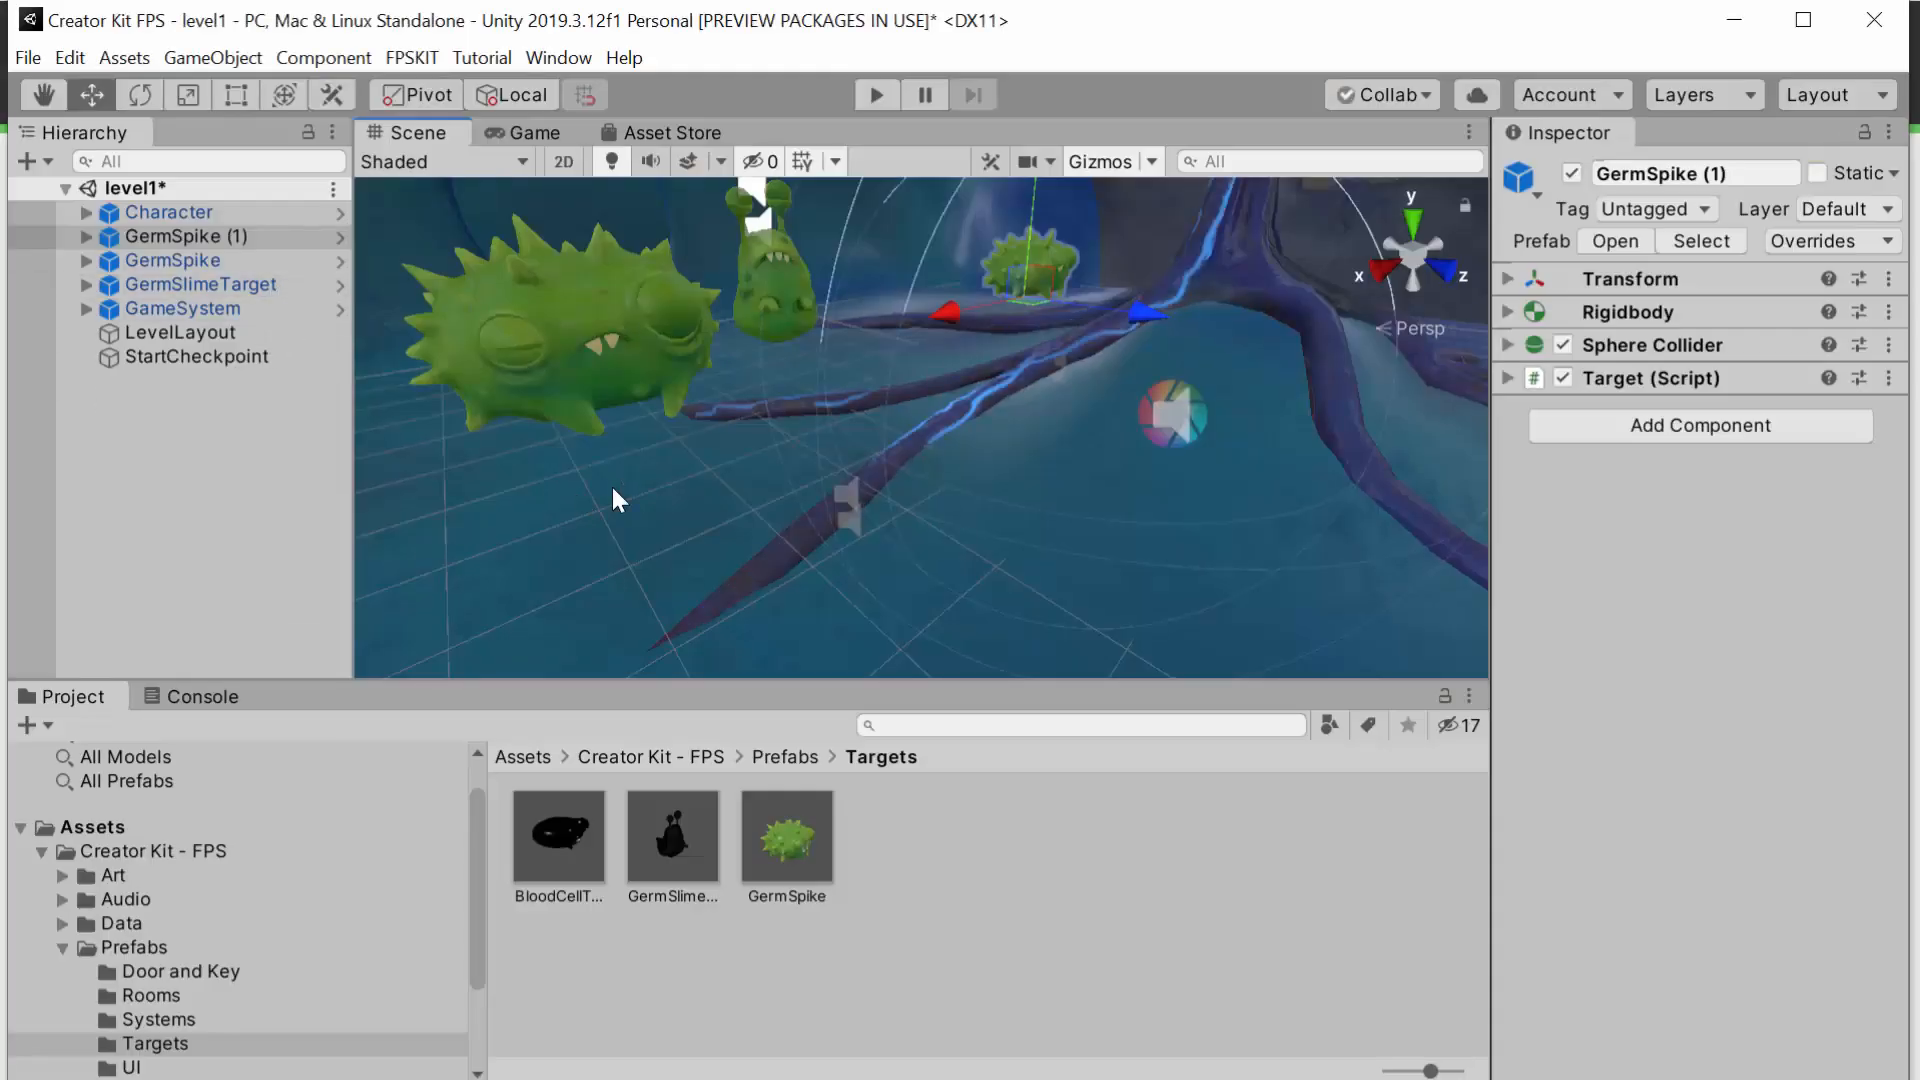
key("ctrl+s")
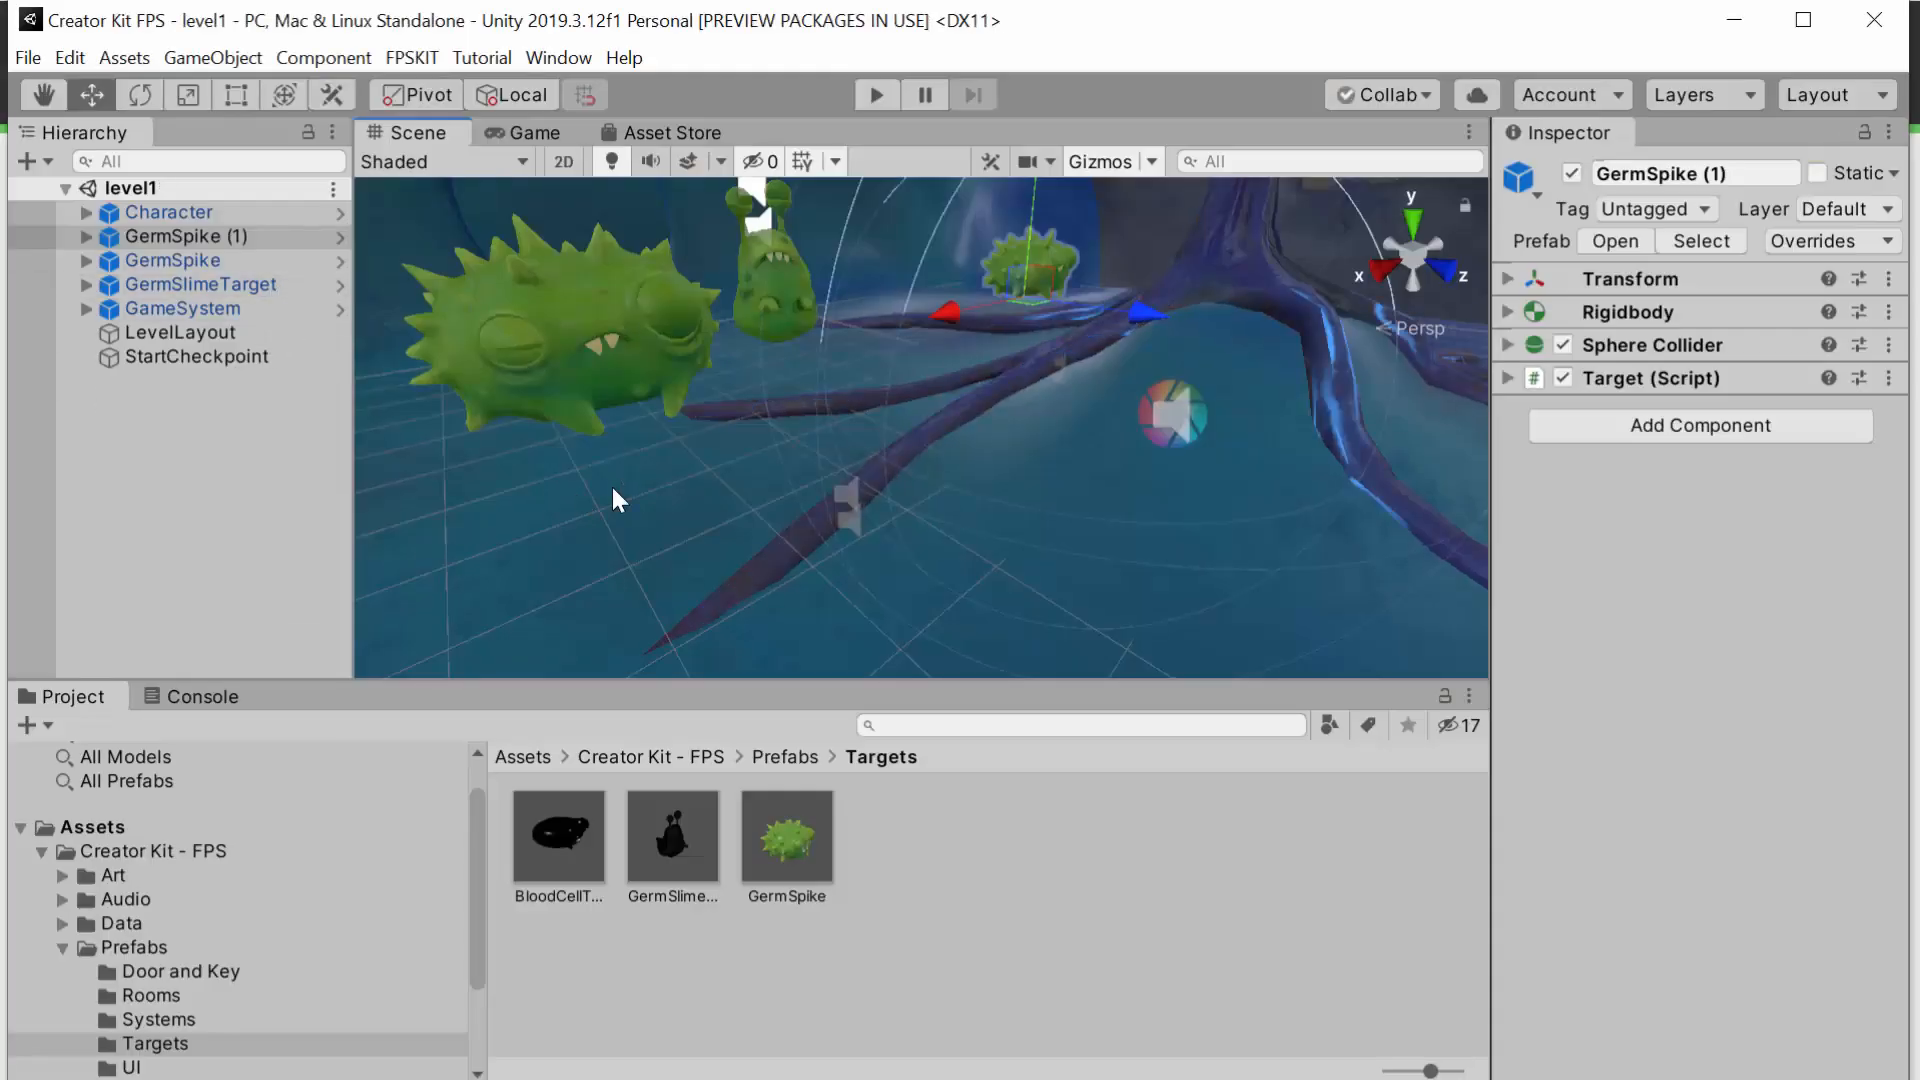
Step: Switch to the Git Bash terminal and stage all project changes with git add
key("alt+Tab")
key("alt+Tab")
key("alt+Tab")
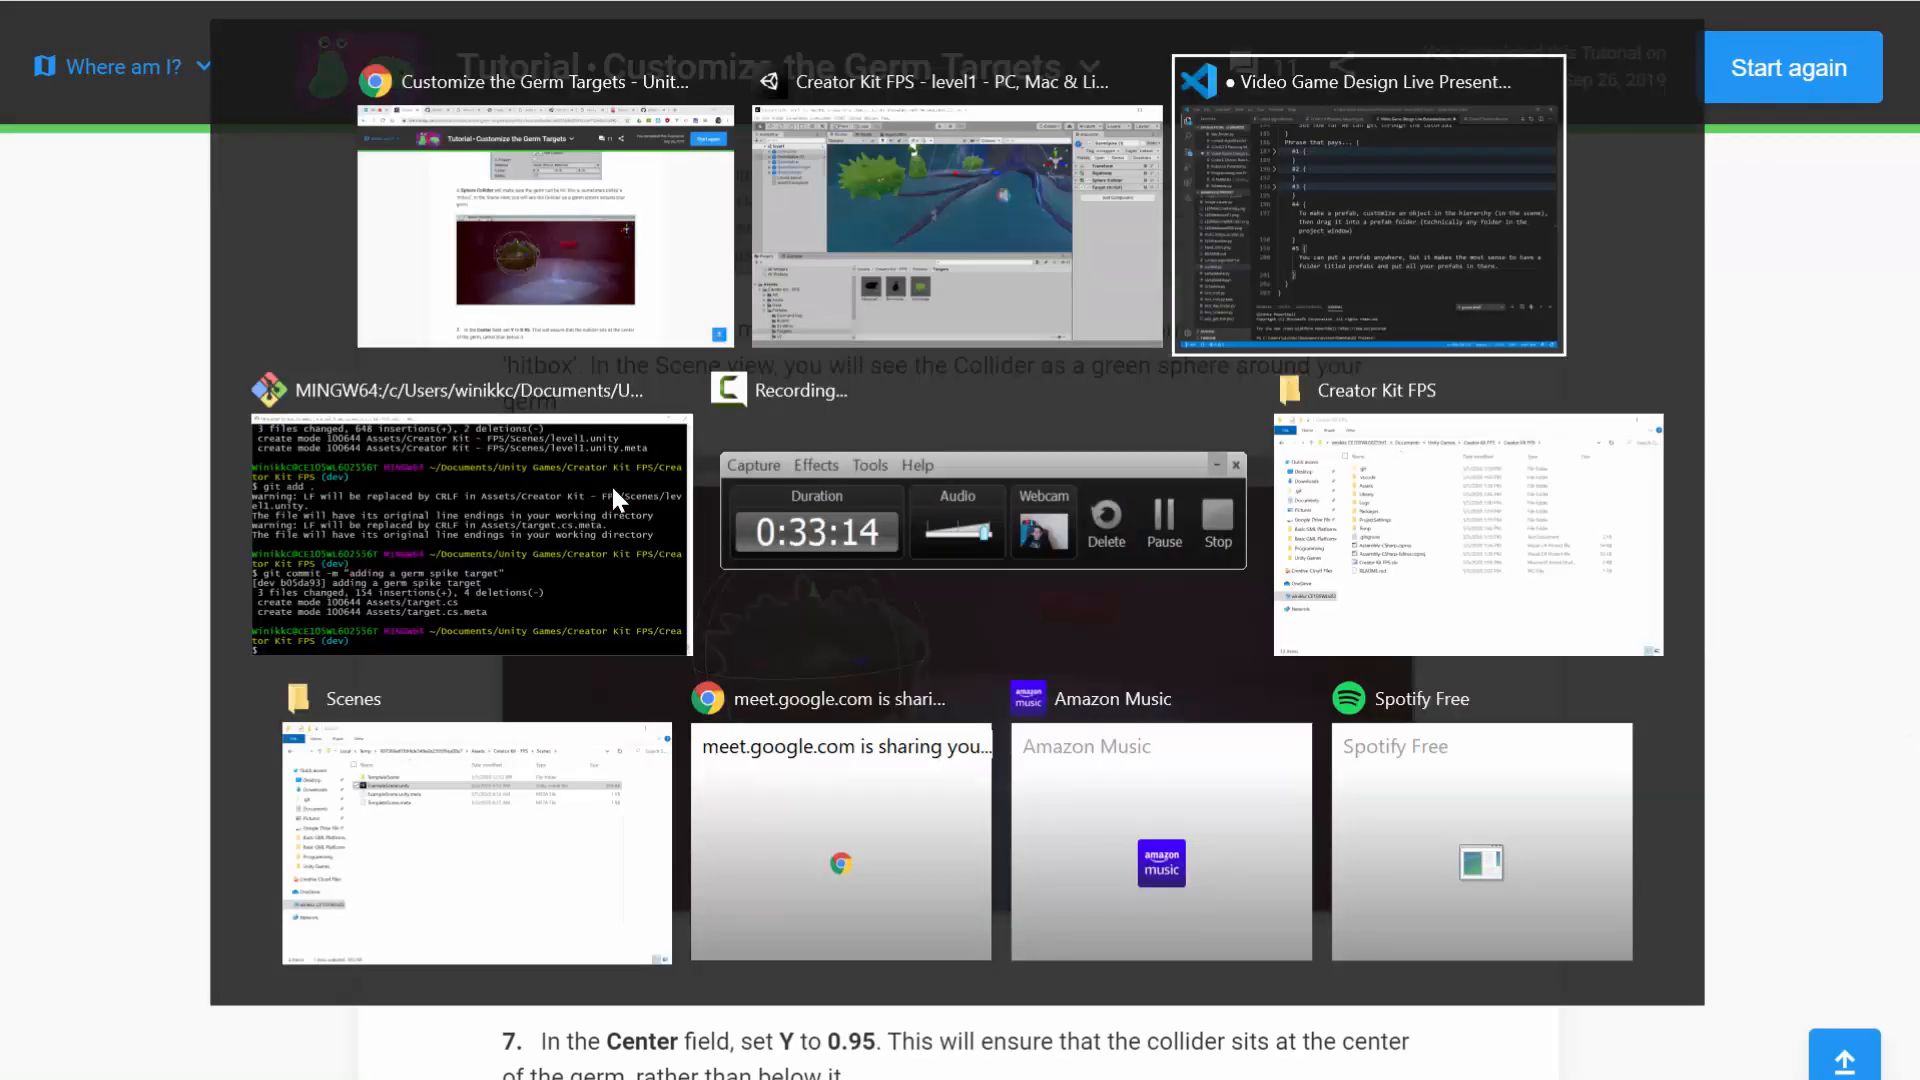
key("alt+Tab")
key("alt+Tab")
key("alt+Tab")
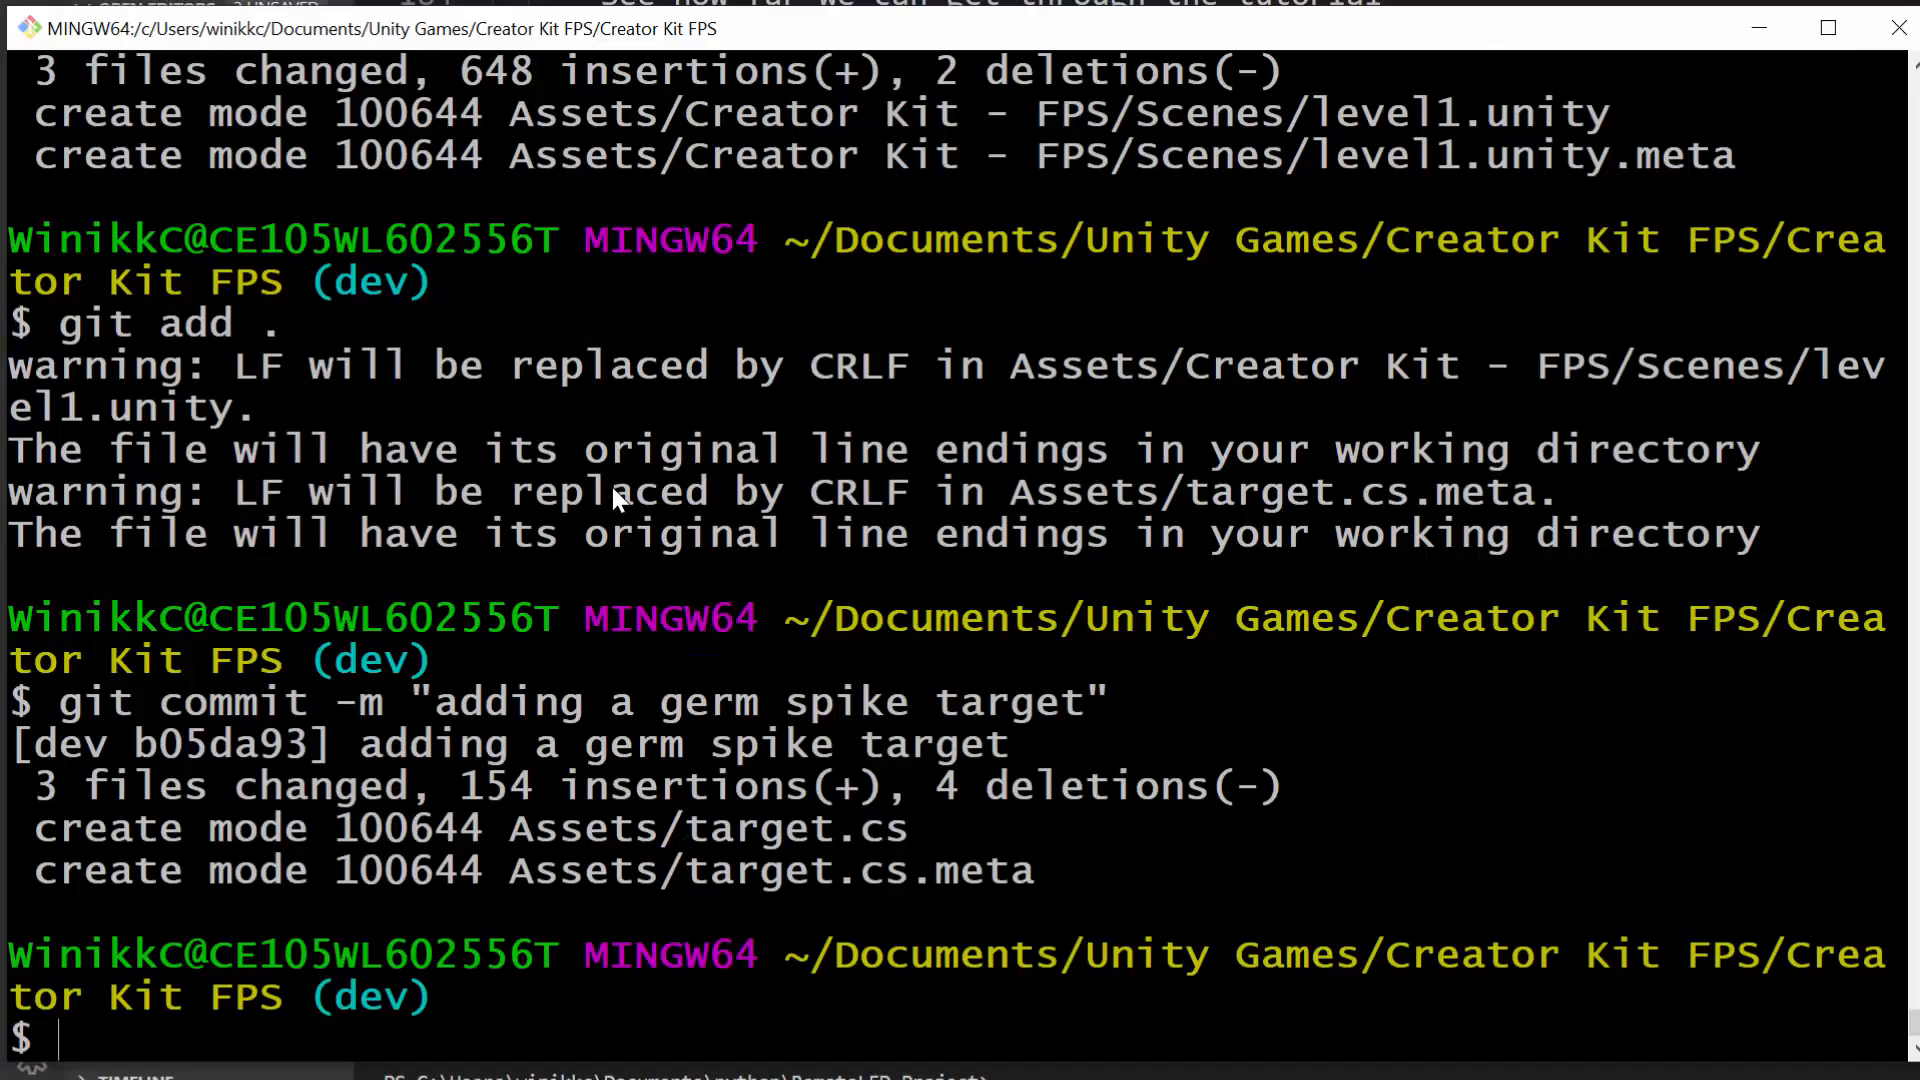
key("Up")
key("Up")
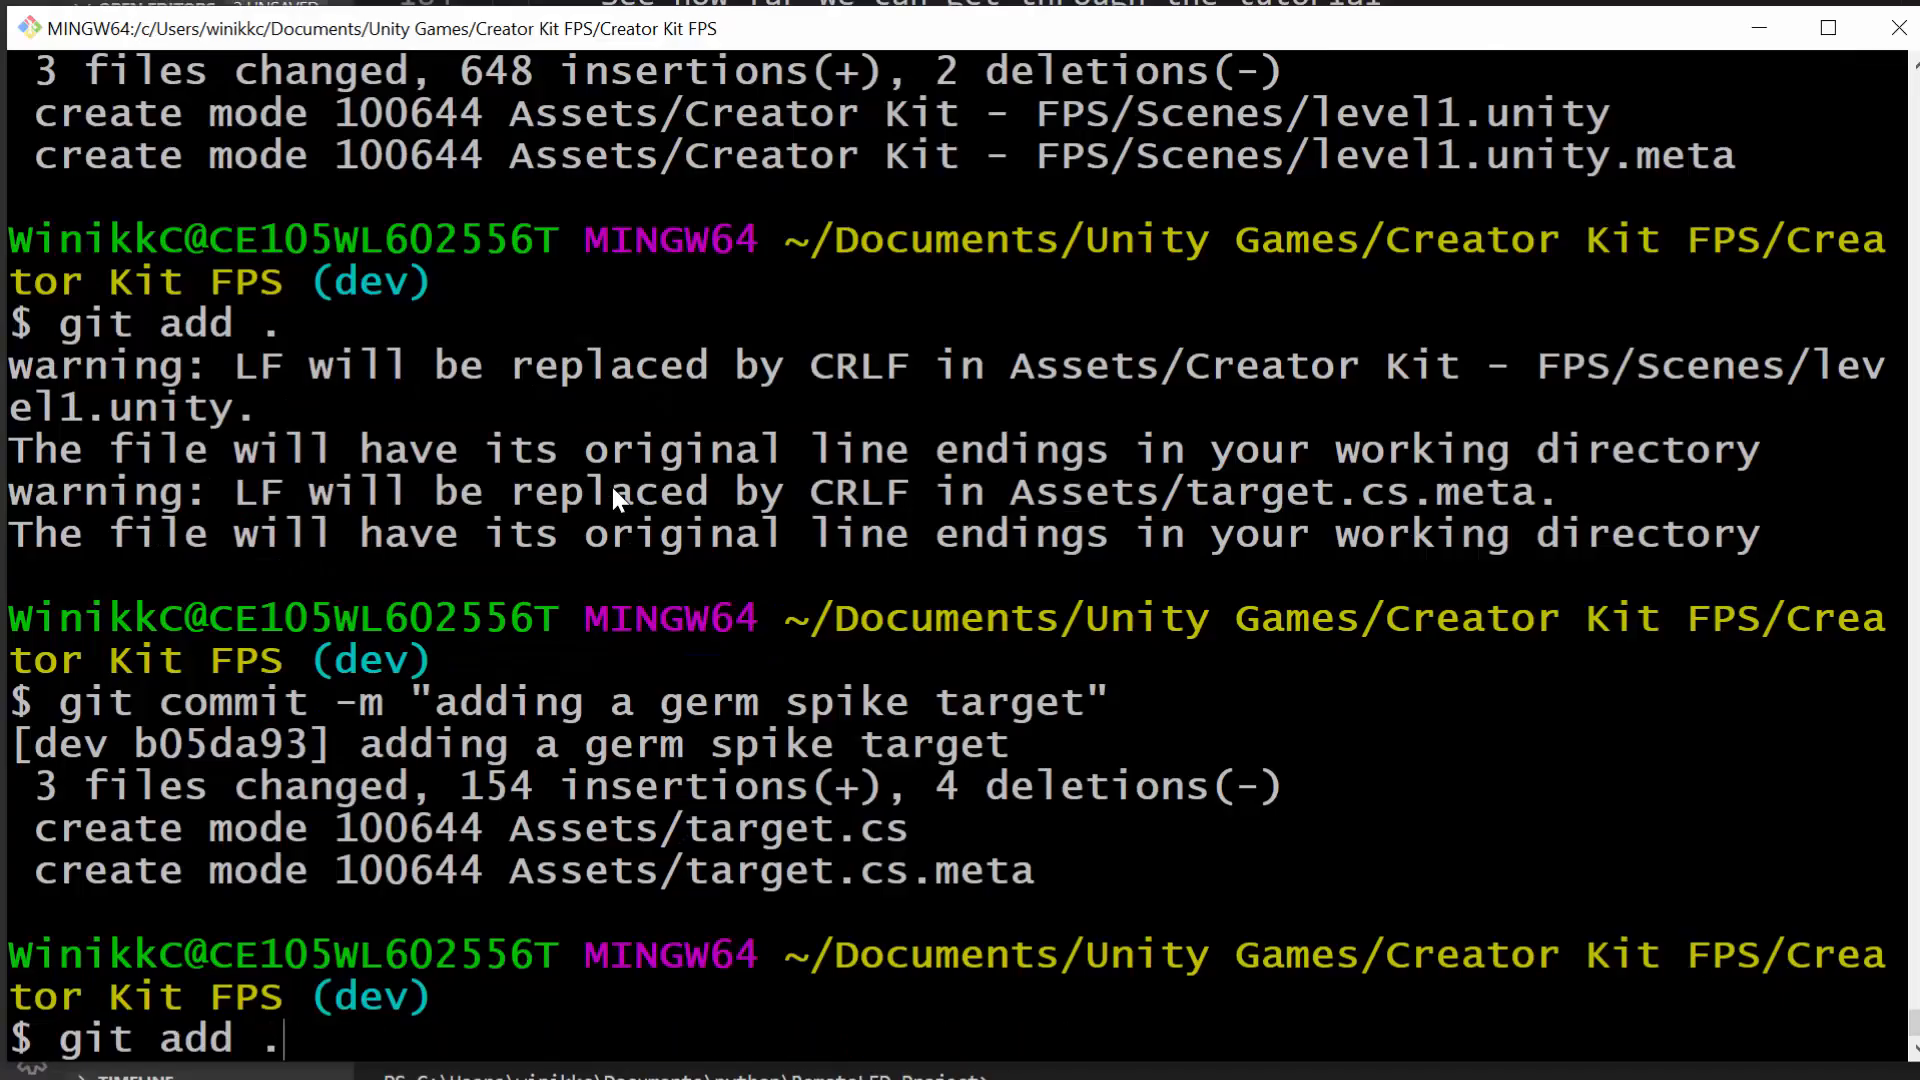
key("Return")
Step: Commit the staged changes with the message "adding germ spike prefab"
type("git com")
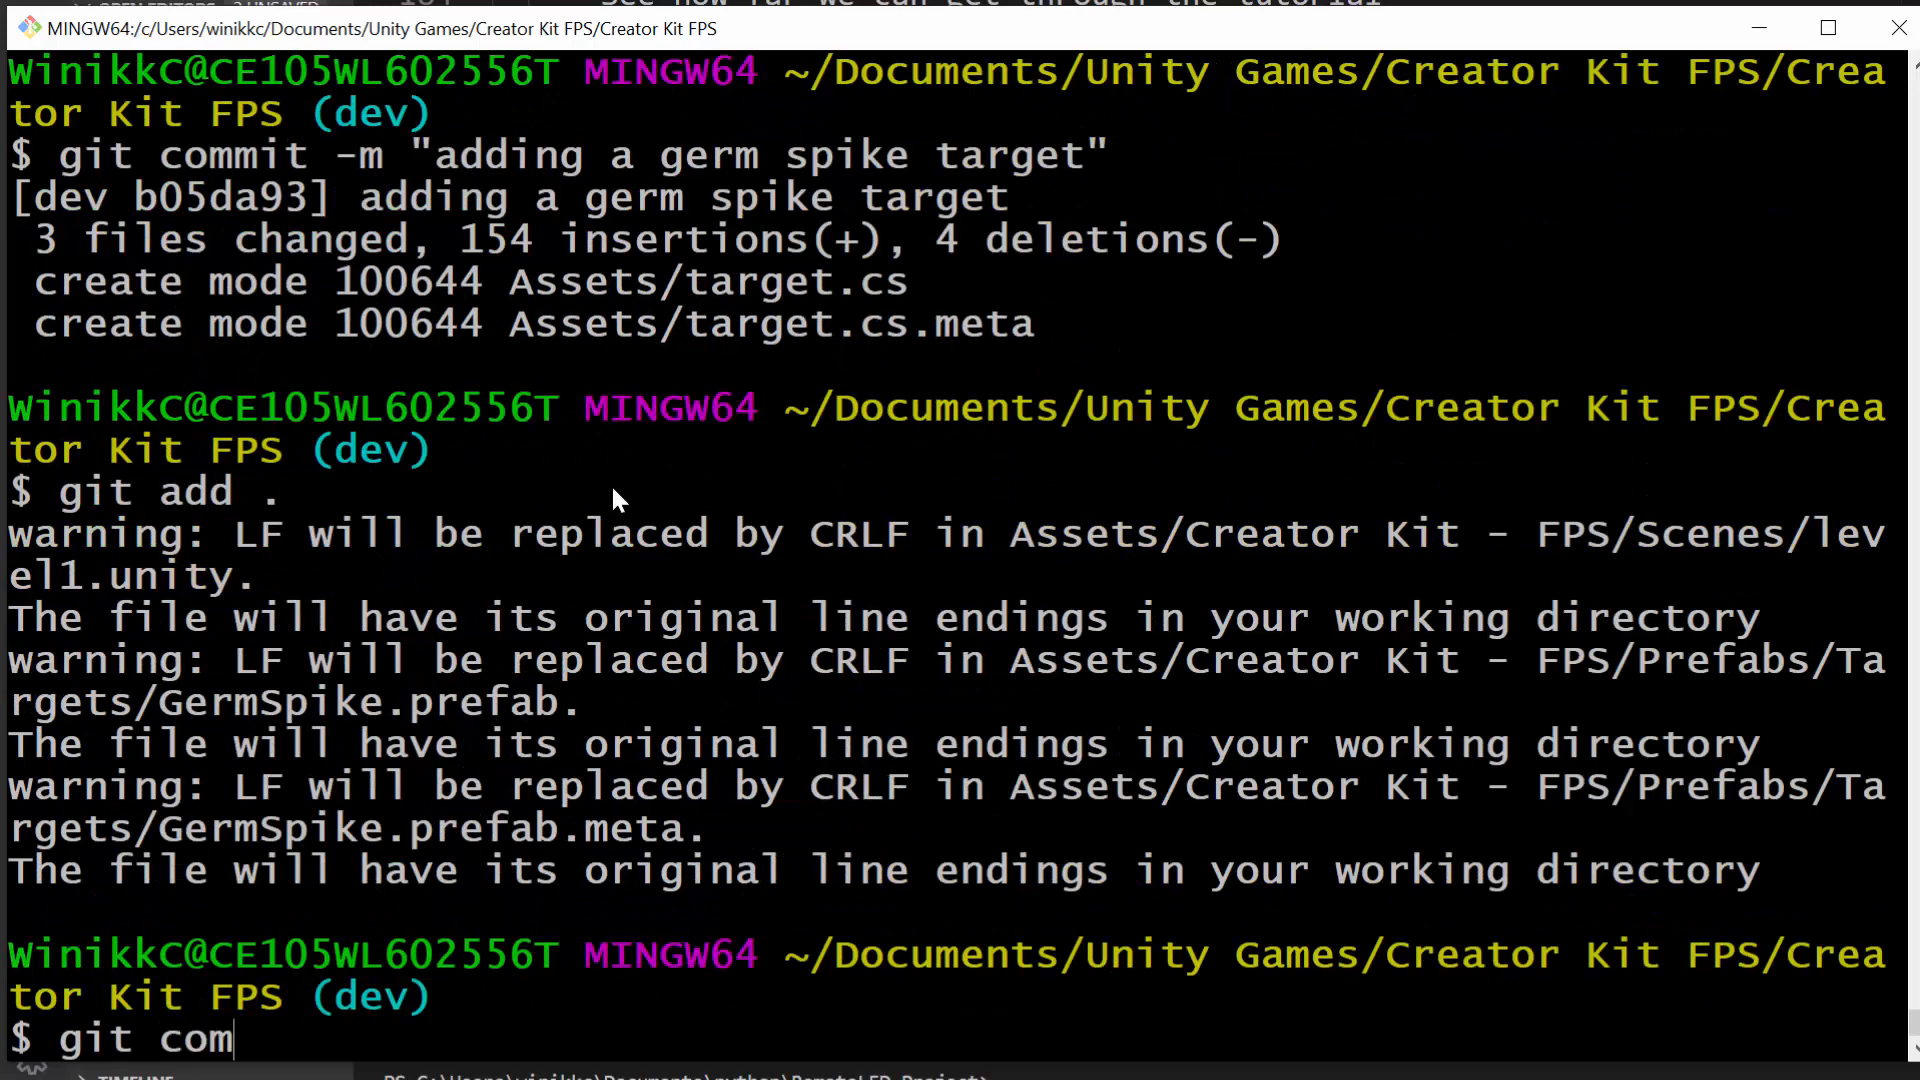
type("mit -m \"adding germ")
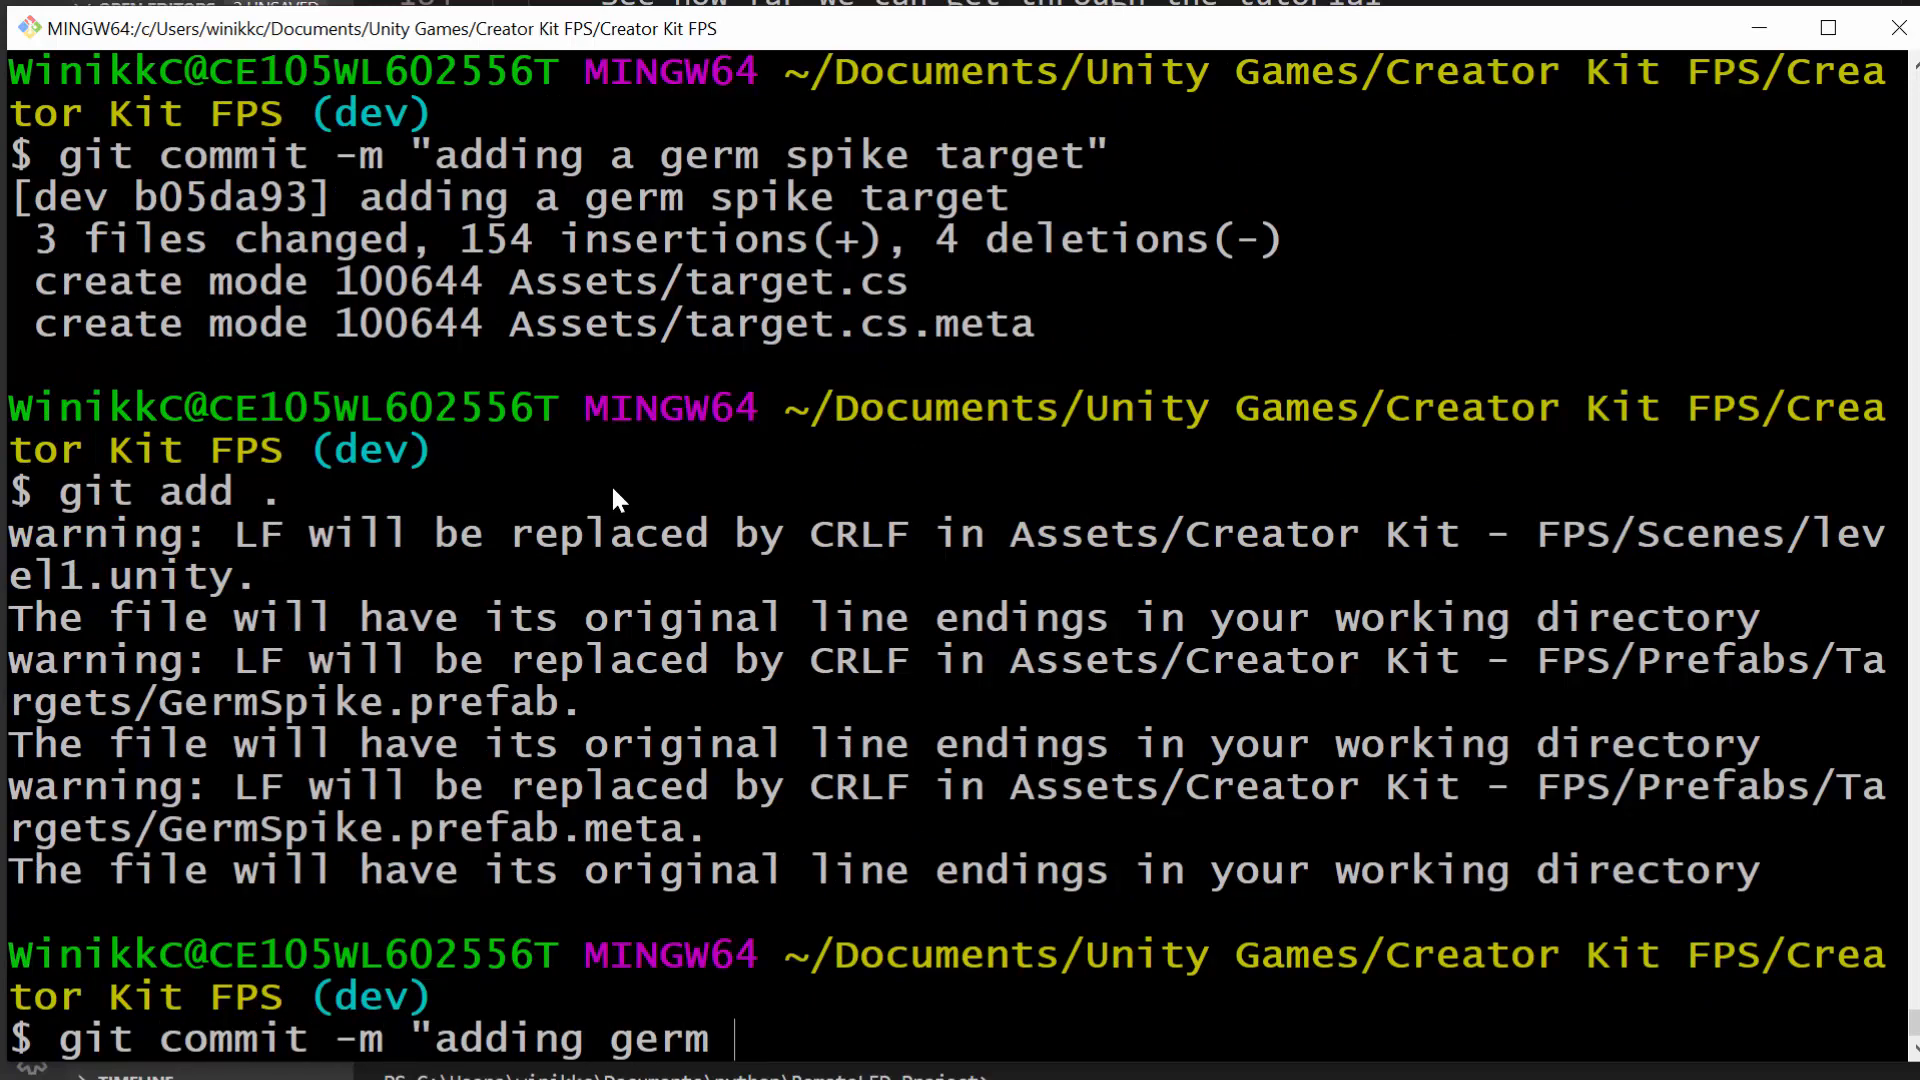
type(" spike prefab")
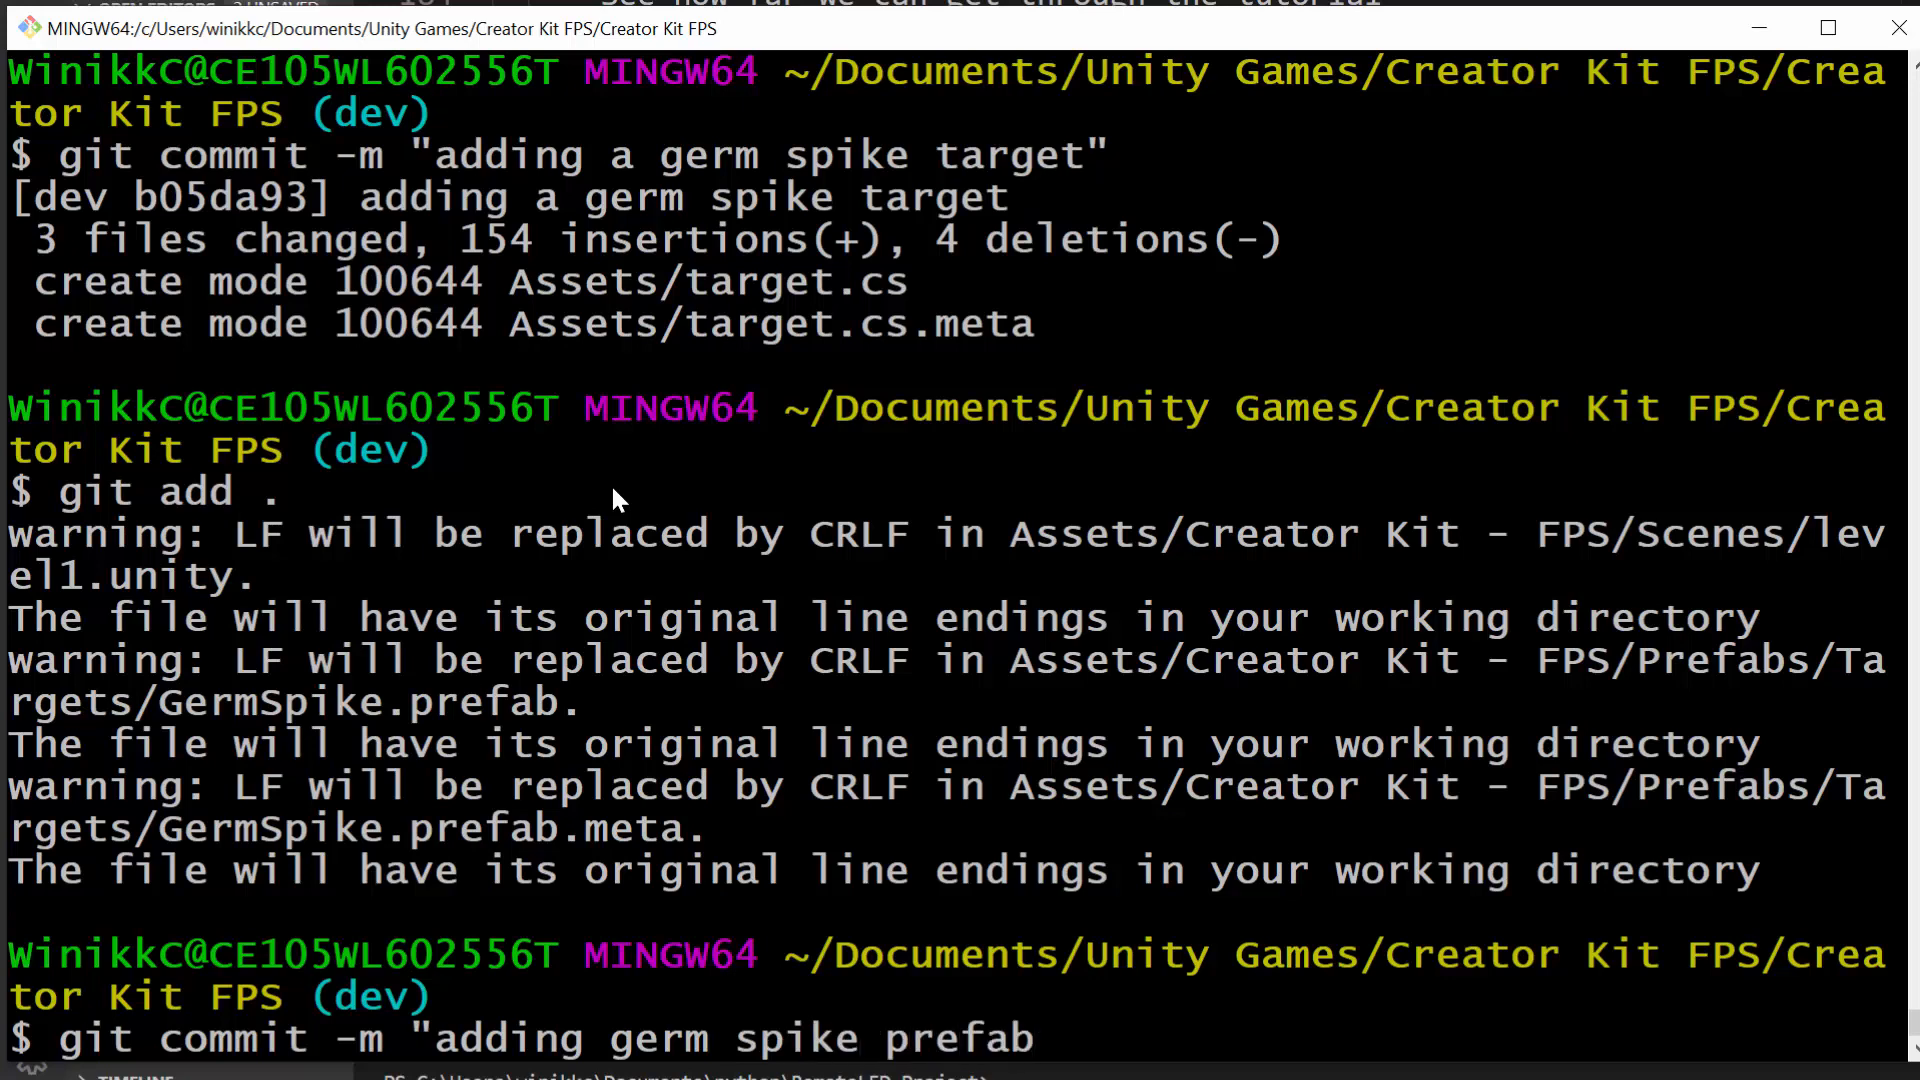
key("Return")
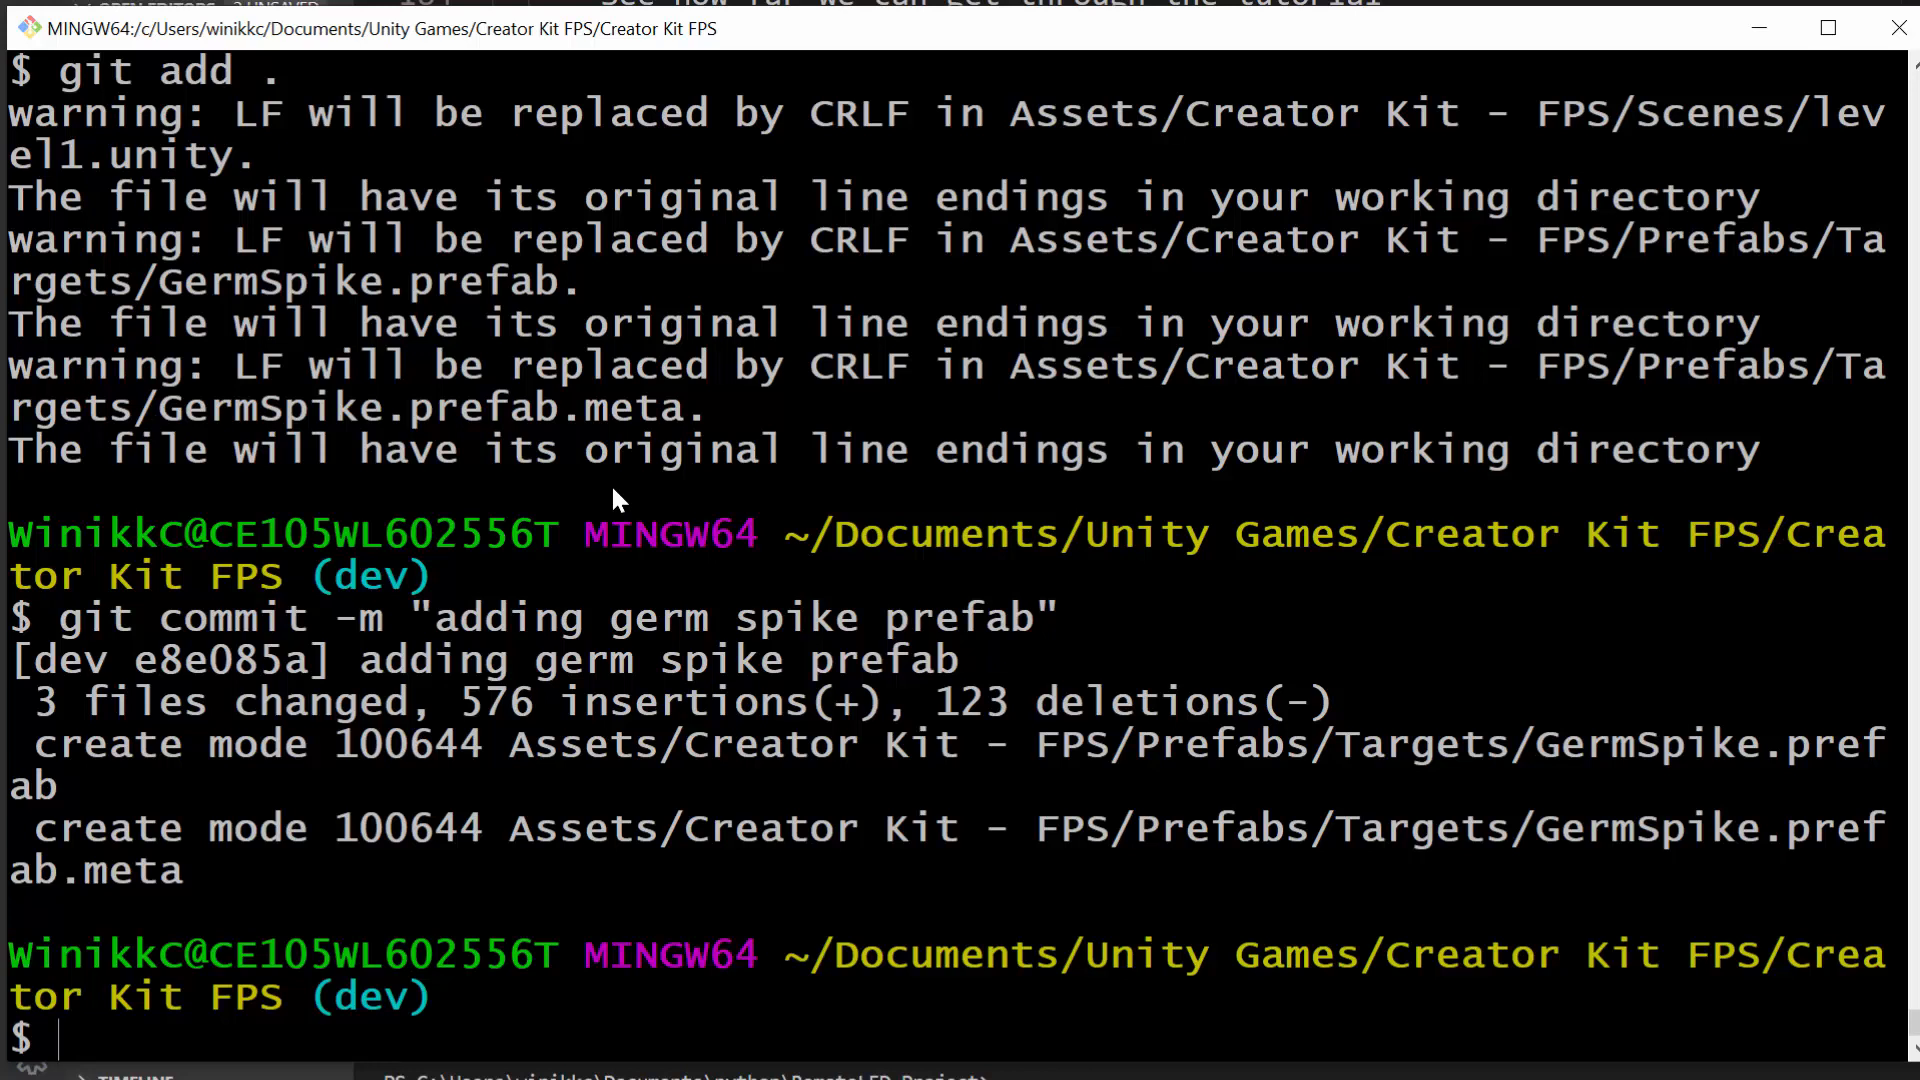
Step: Push the commit to the remote with git push origin dev, highlighting the command's push, origin and dev parts before running it
type("git push")
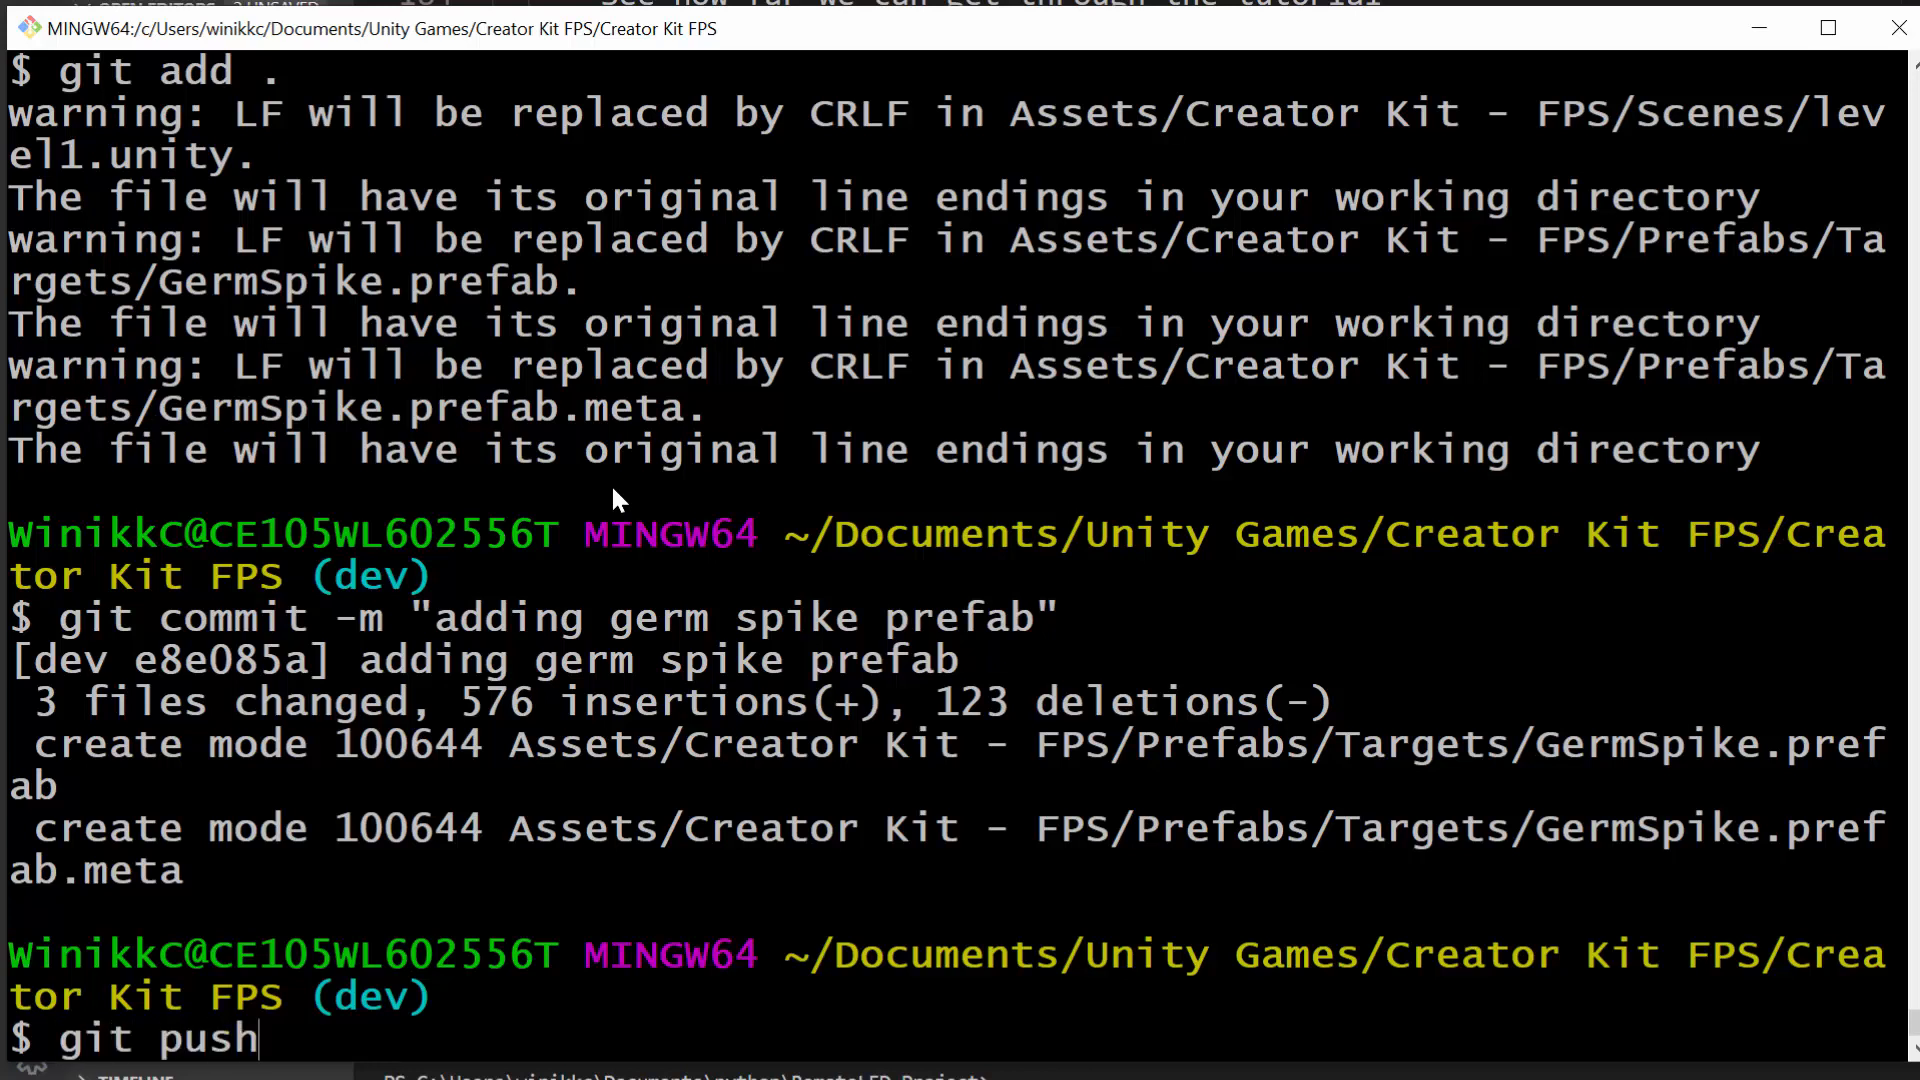
type(" origin dev")
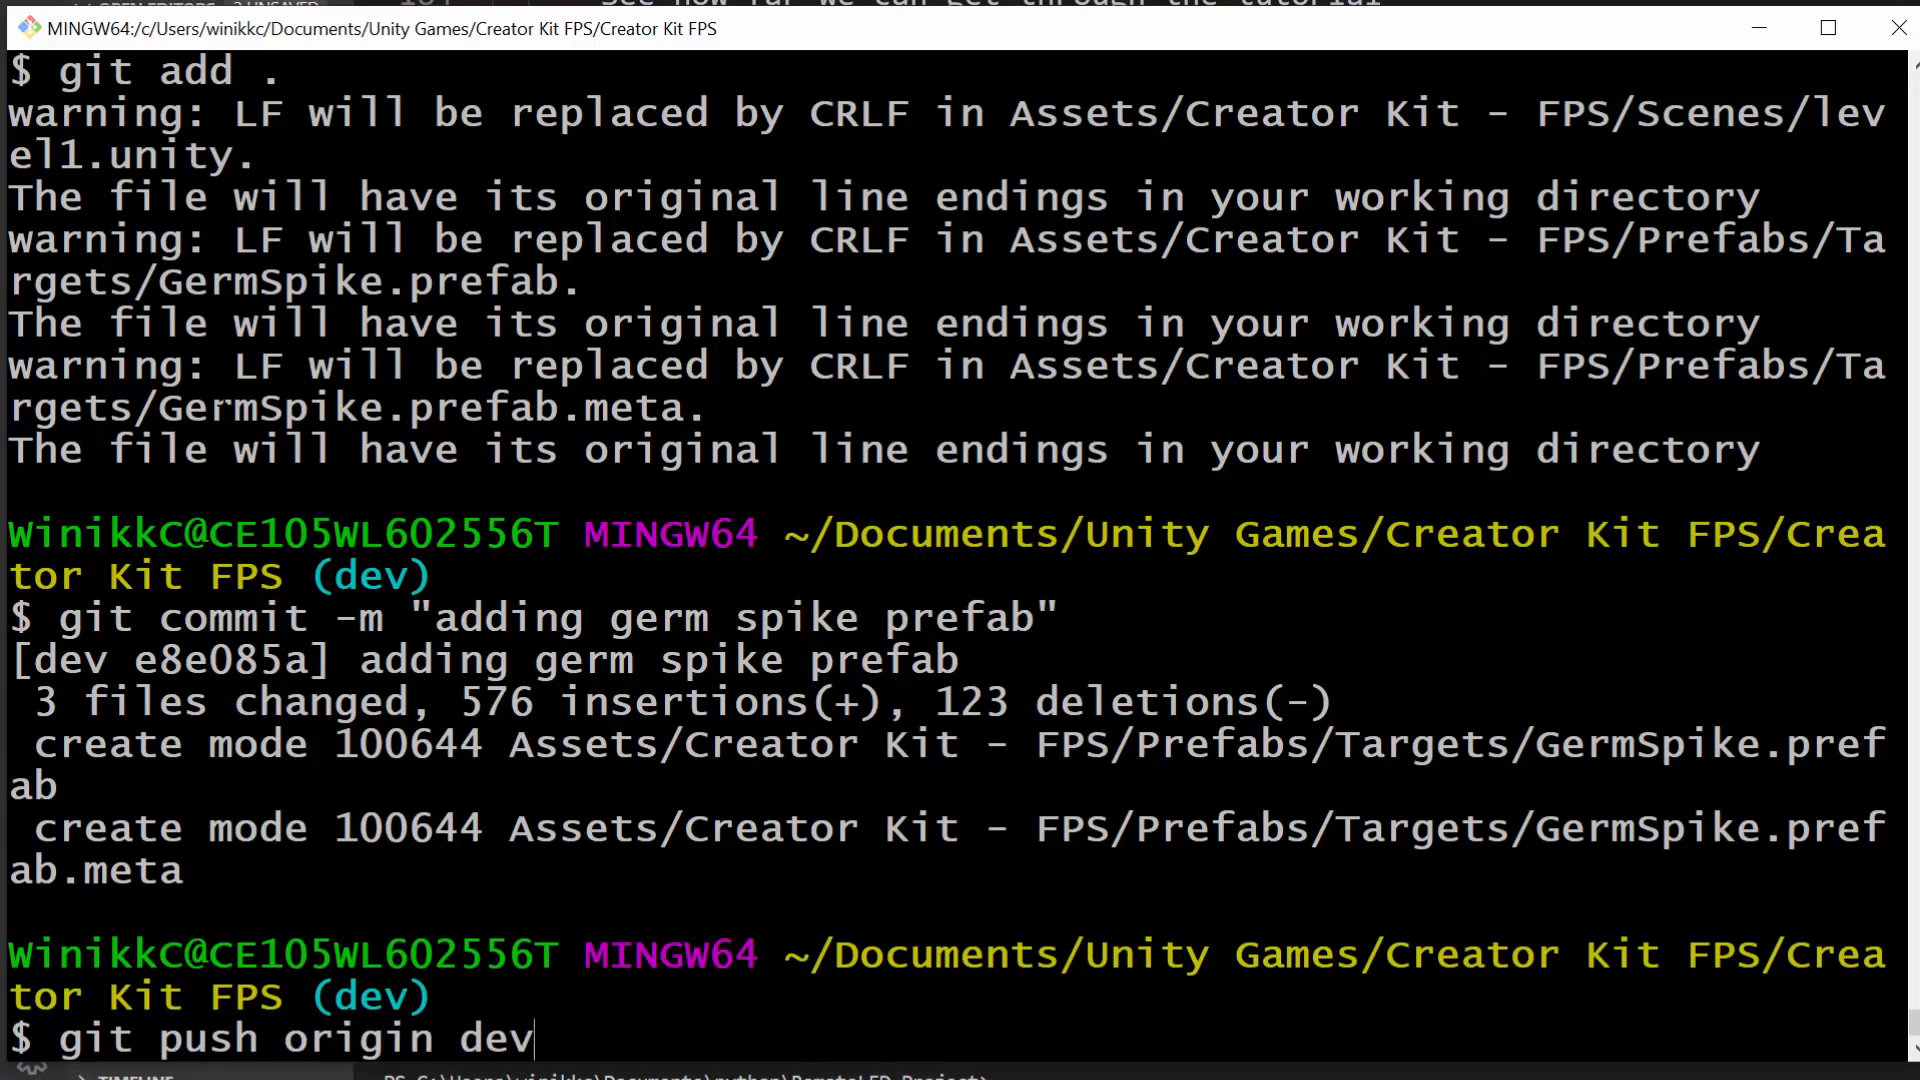
left_click_drag(163, 1040, 250, 1040)
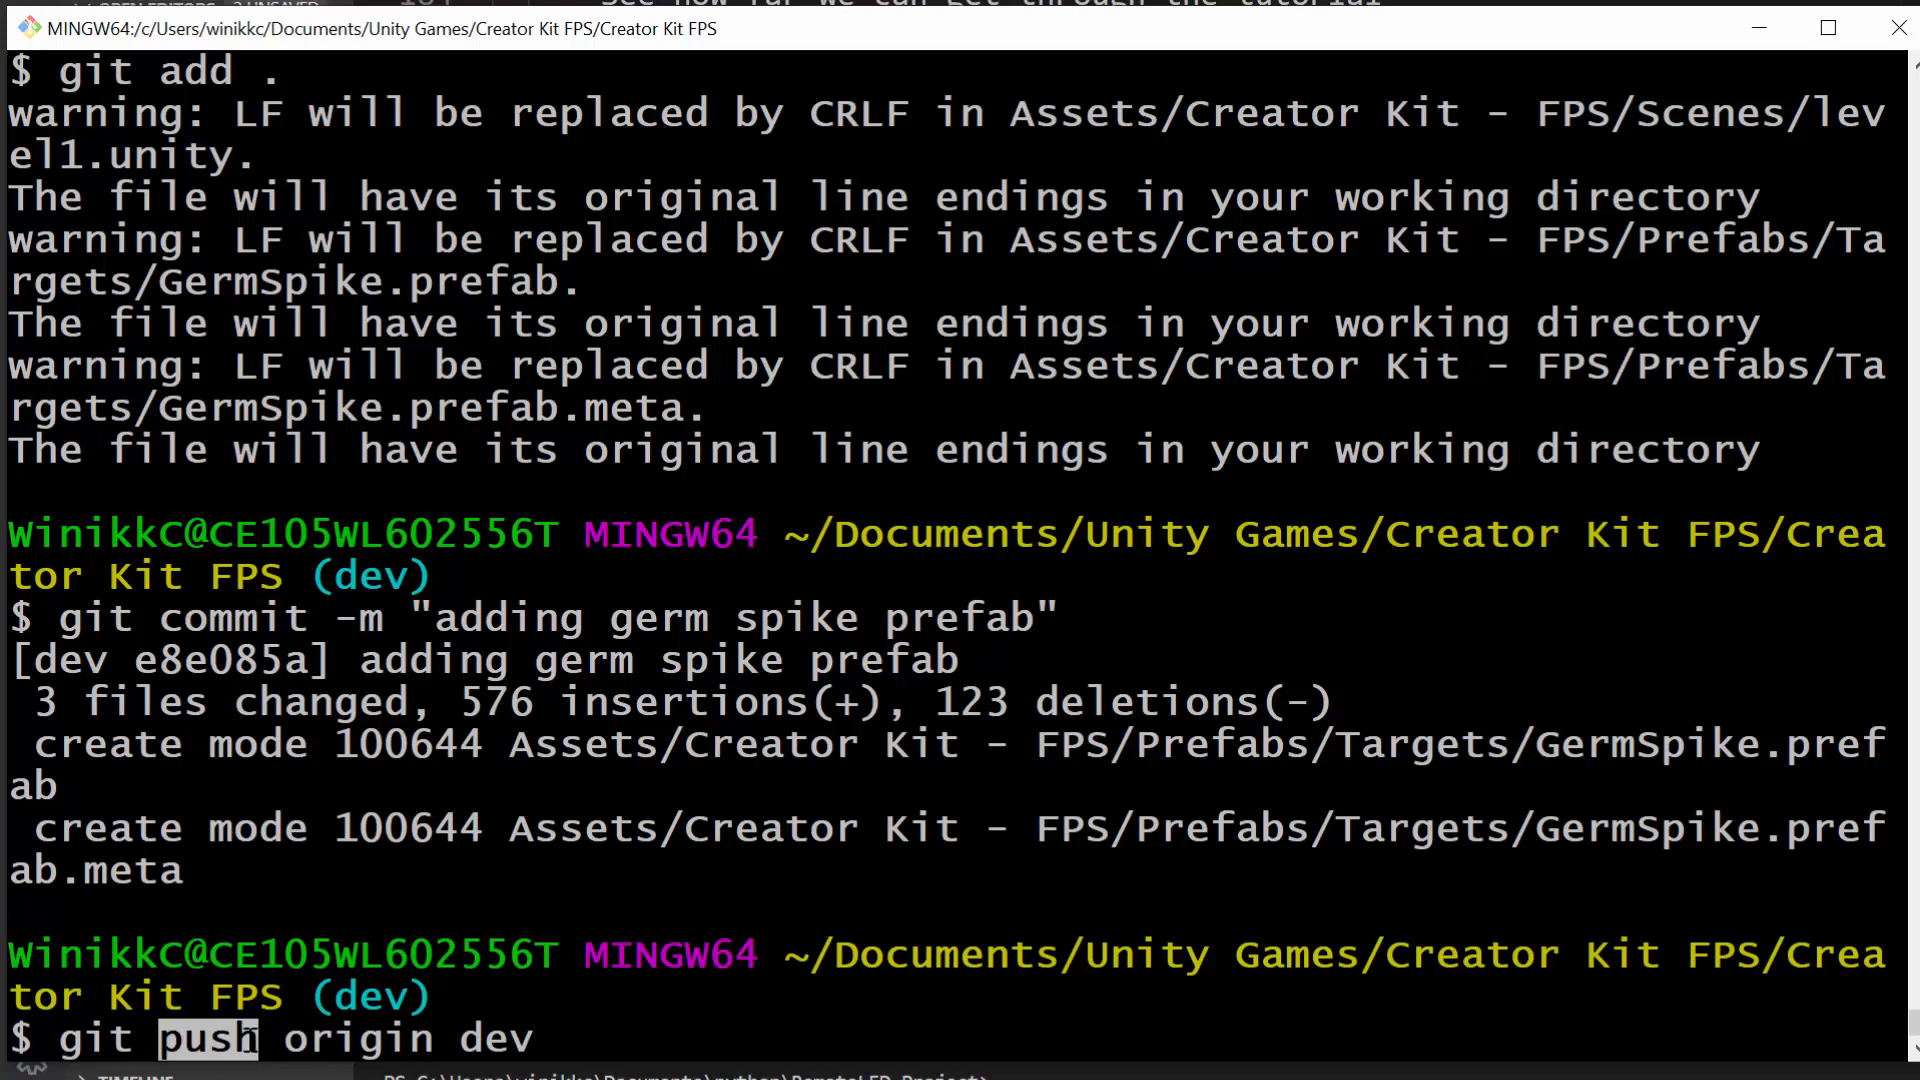
left_click_drag(250, 1040, 421, 1037)
double_click(399, 1040)
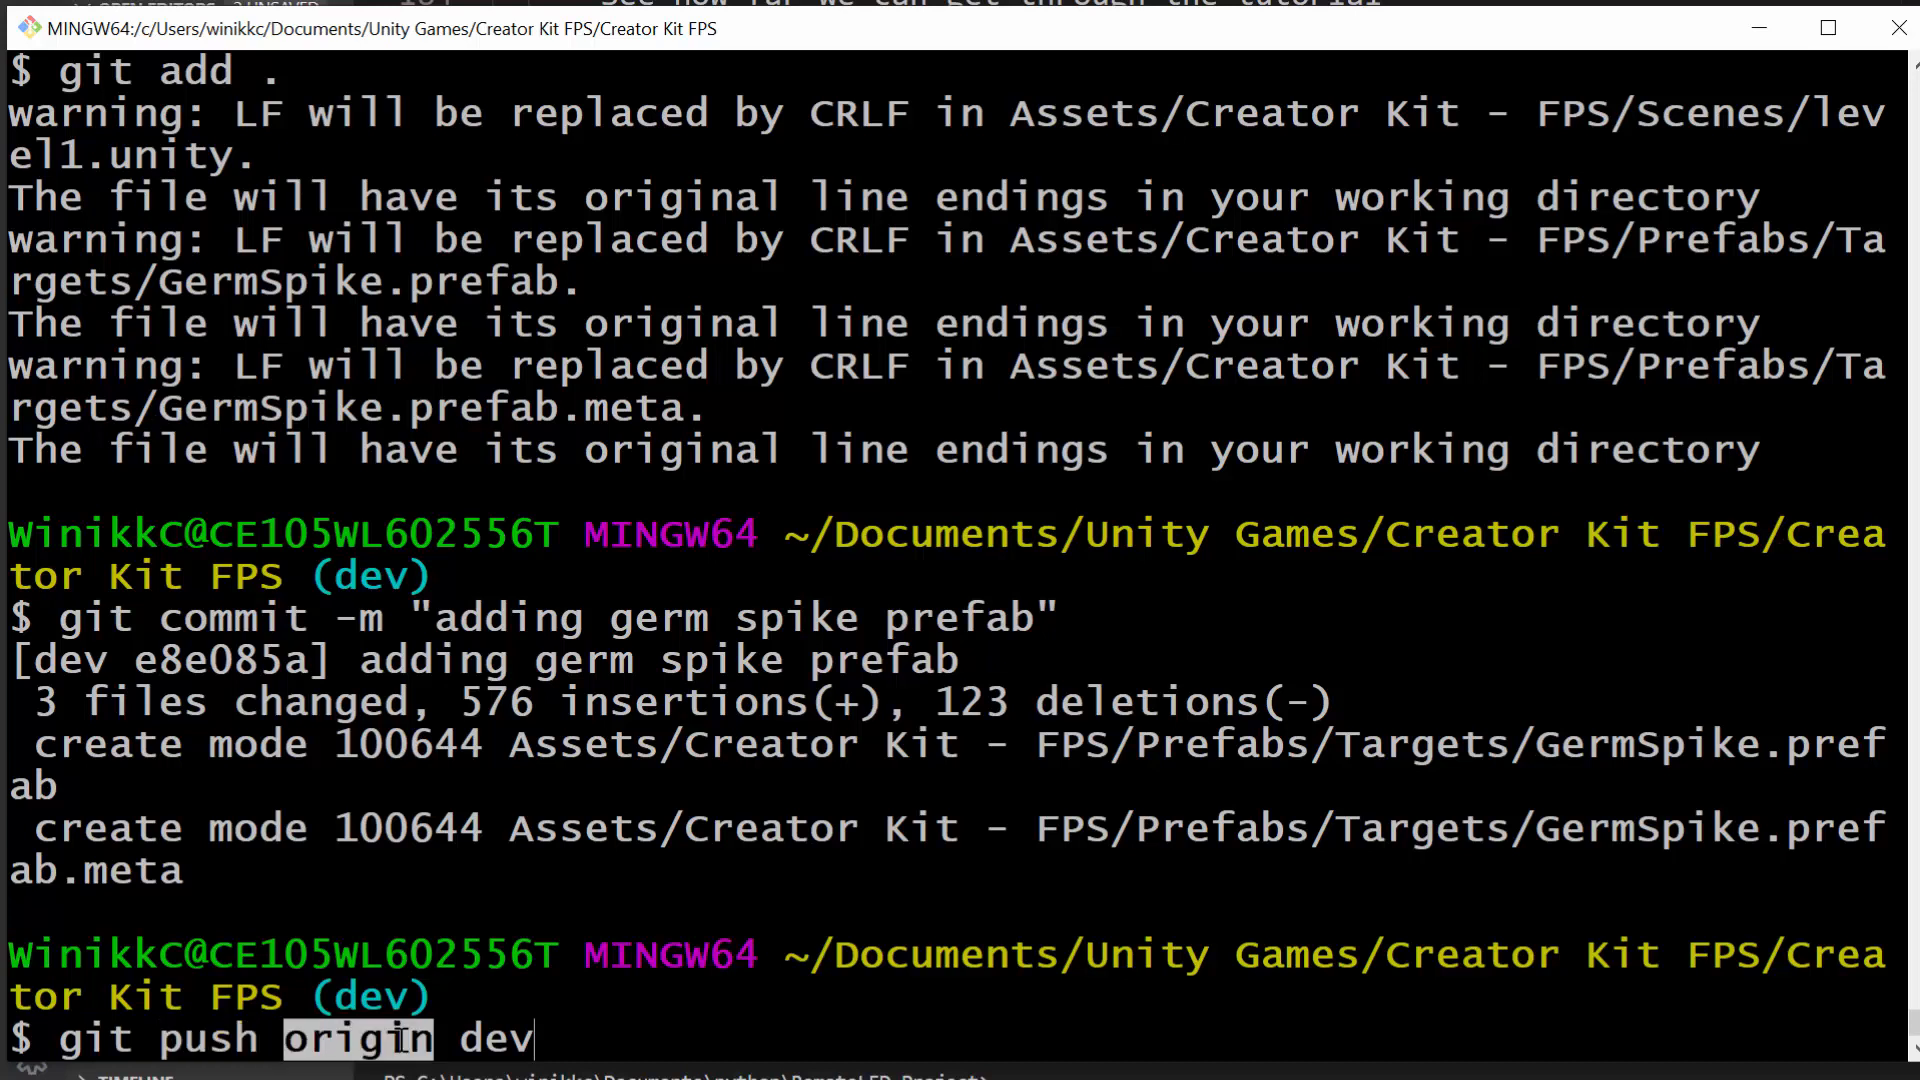
double_click(469, 1040)
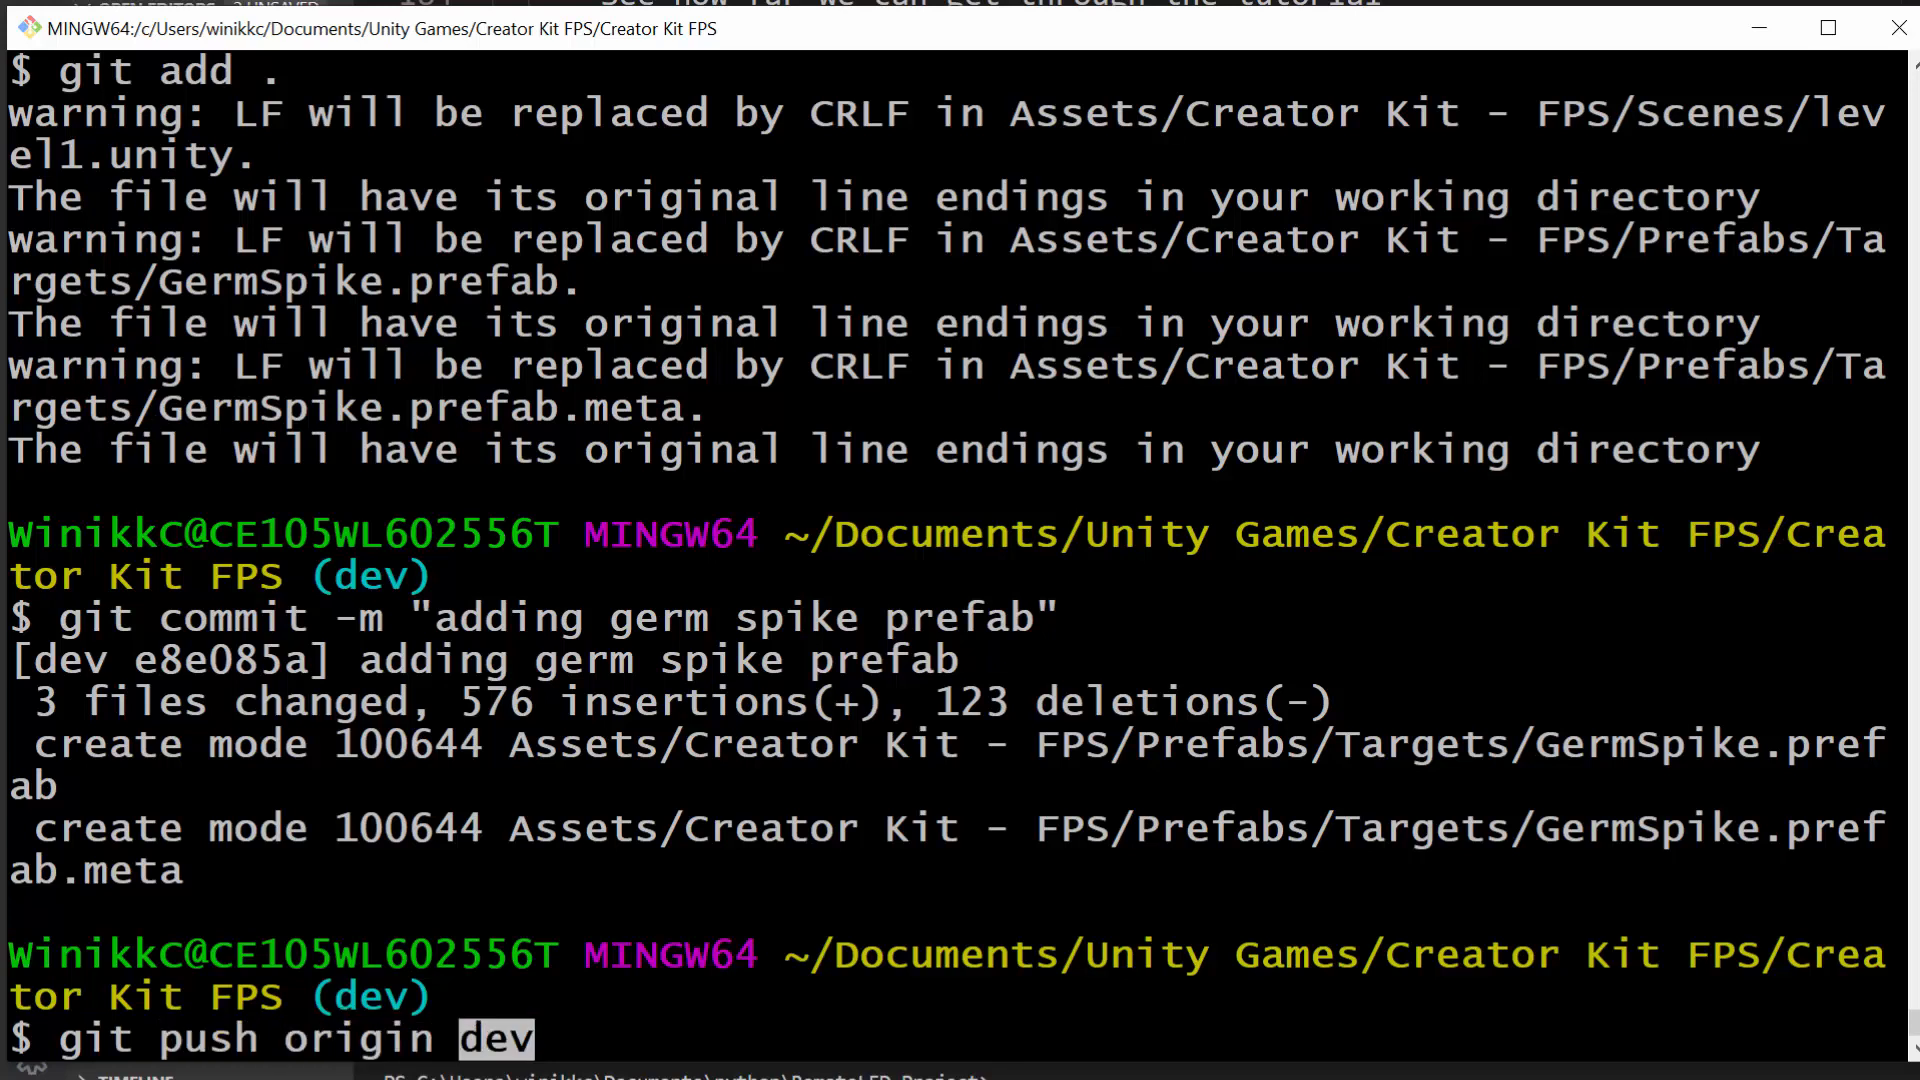
key("Return")
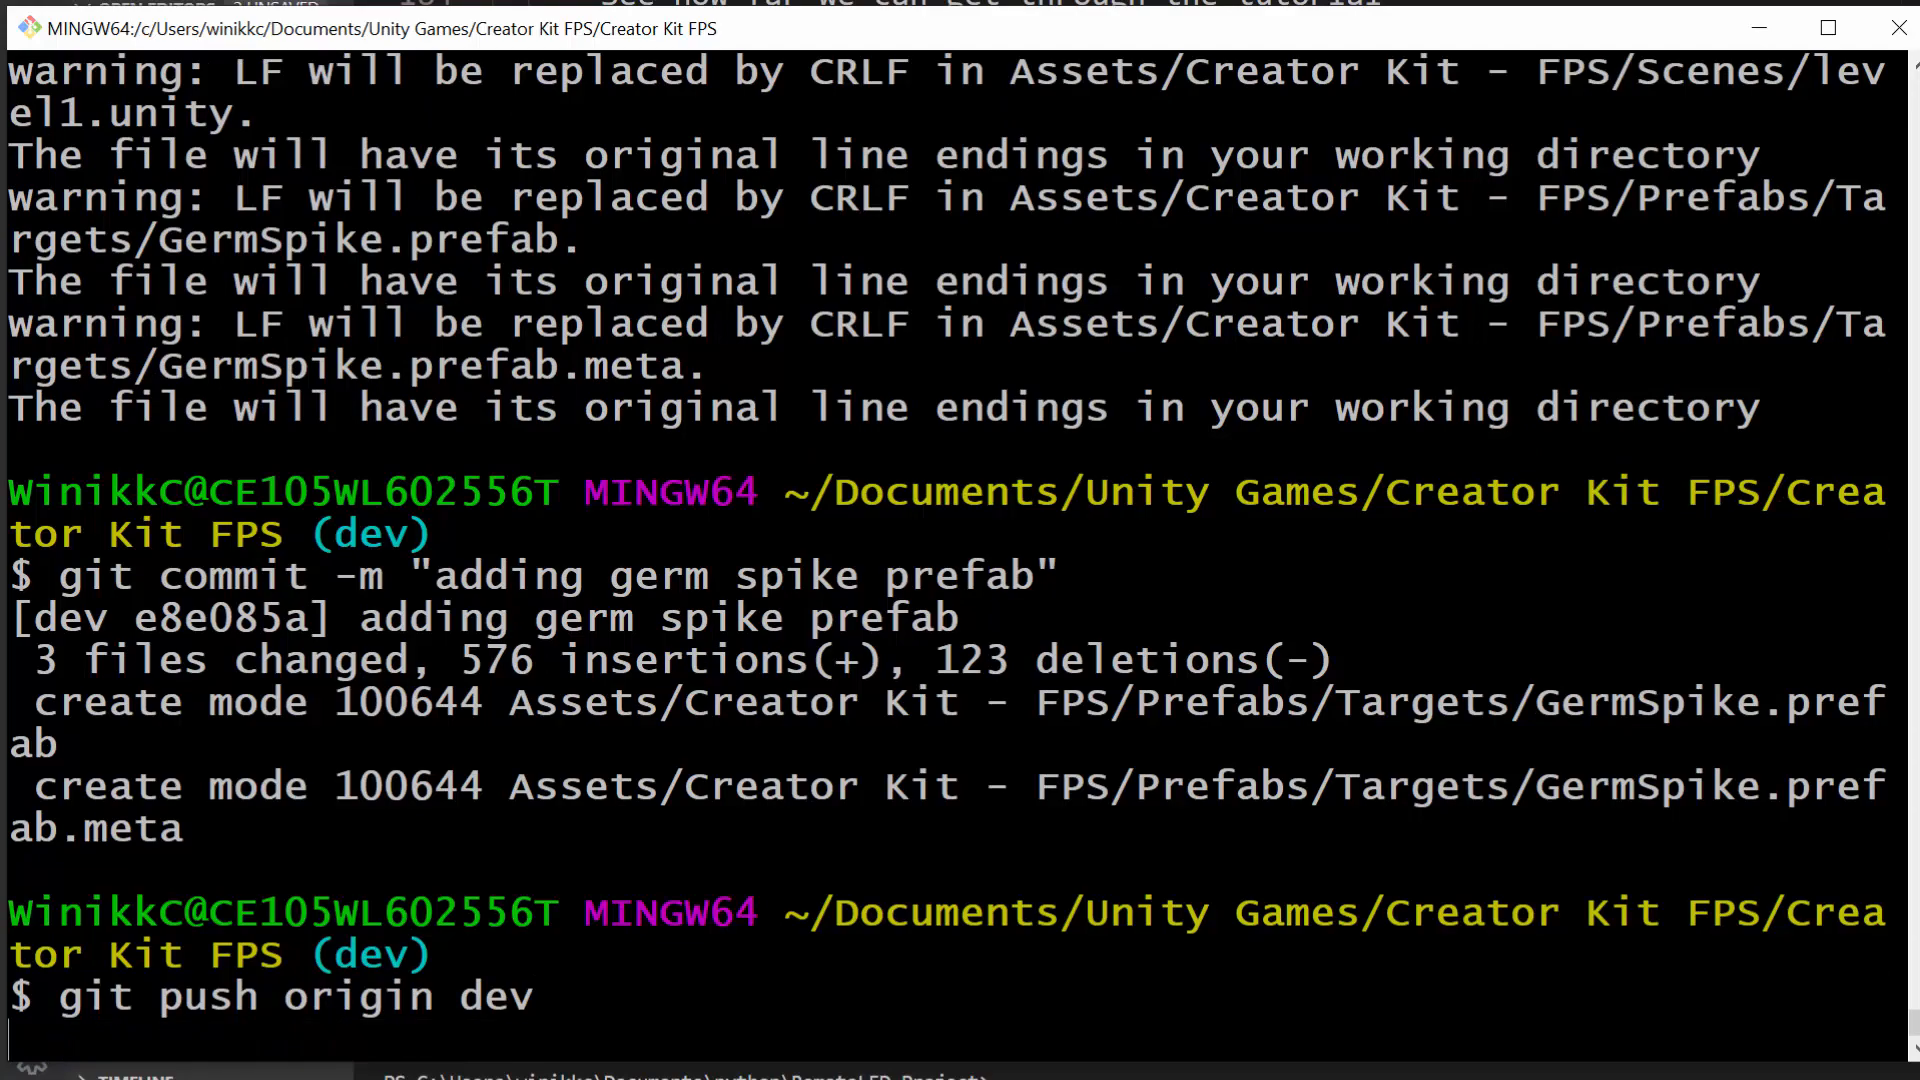
Step: Switch to the Unity-FPS-Creator-Kit repository on GitHub and review the dev branch's files and commit history
key("alt+Tab")
key("Tab")
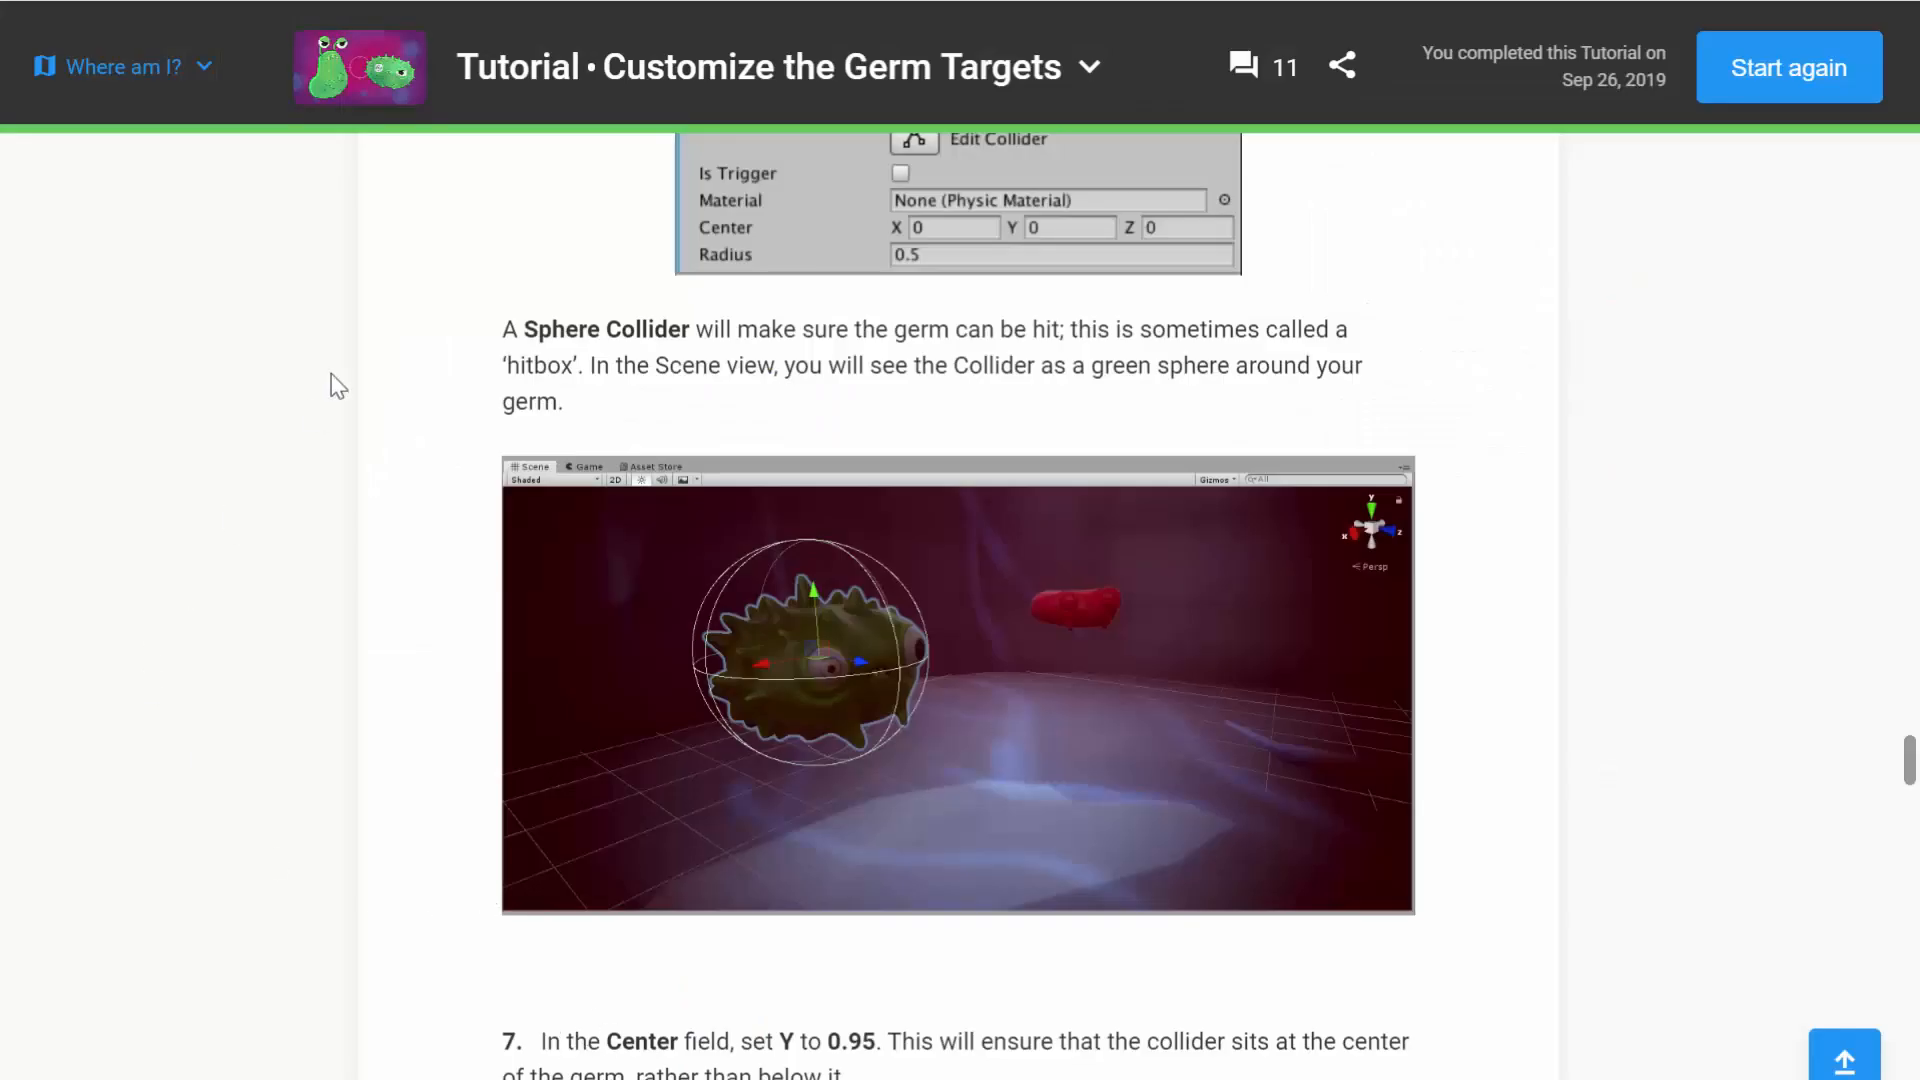
left_click(446, 0)
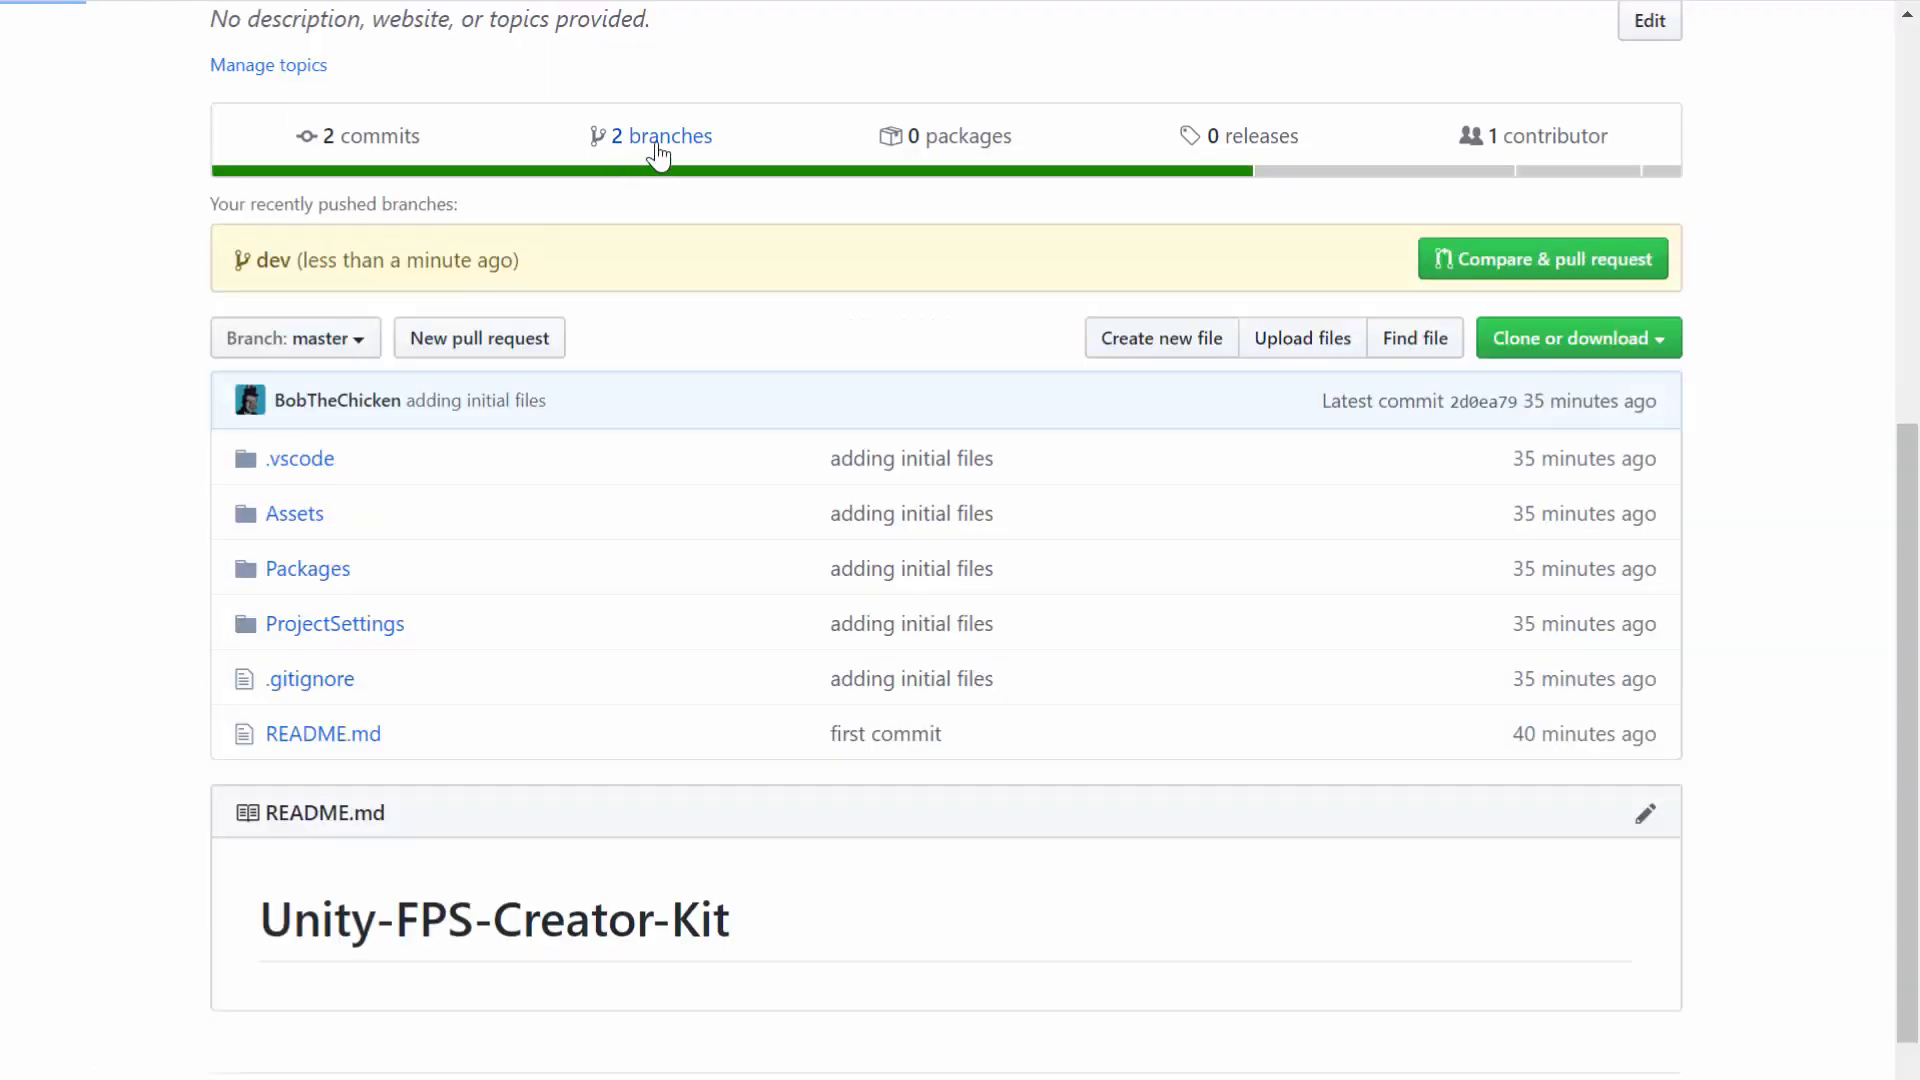
scroll(420, 700, "down", 3)
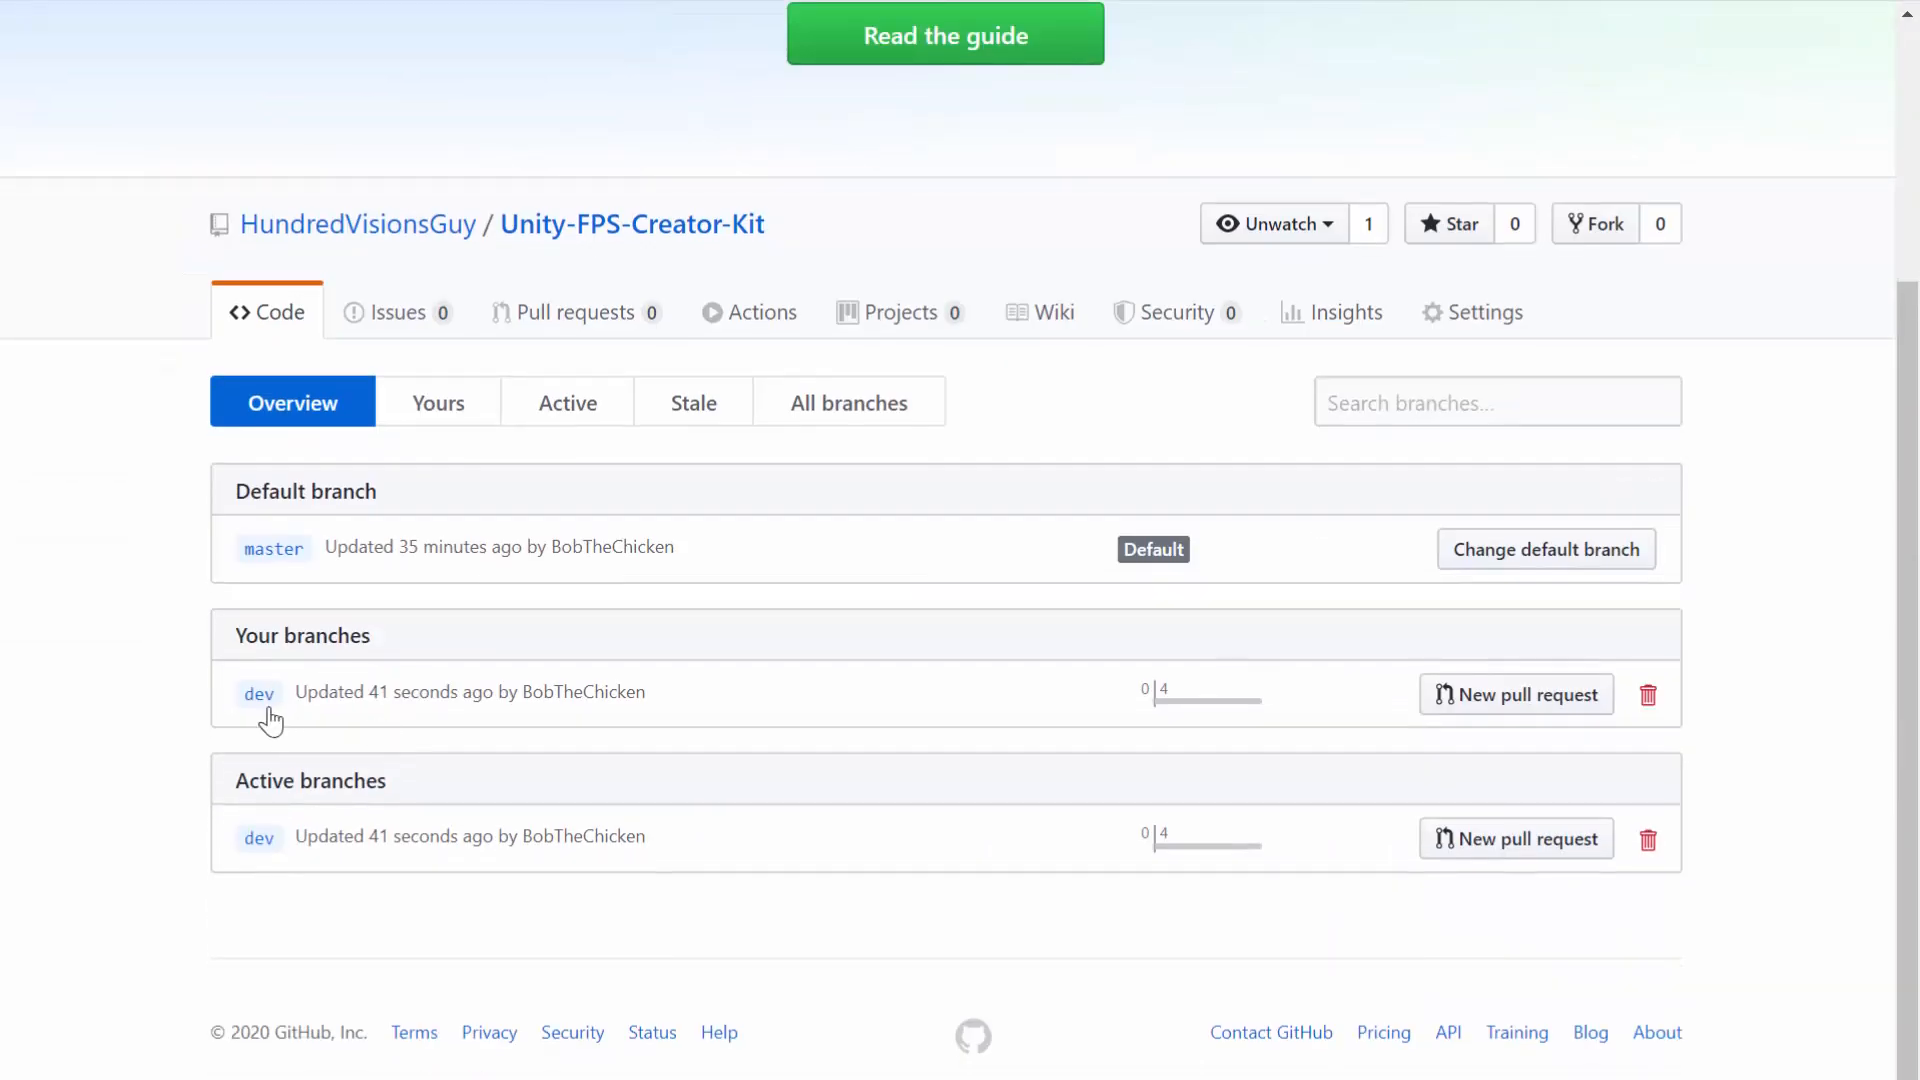
left_click(259, 700)
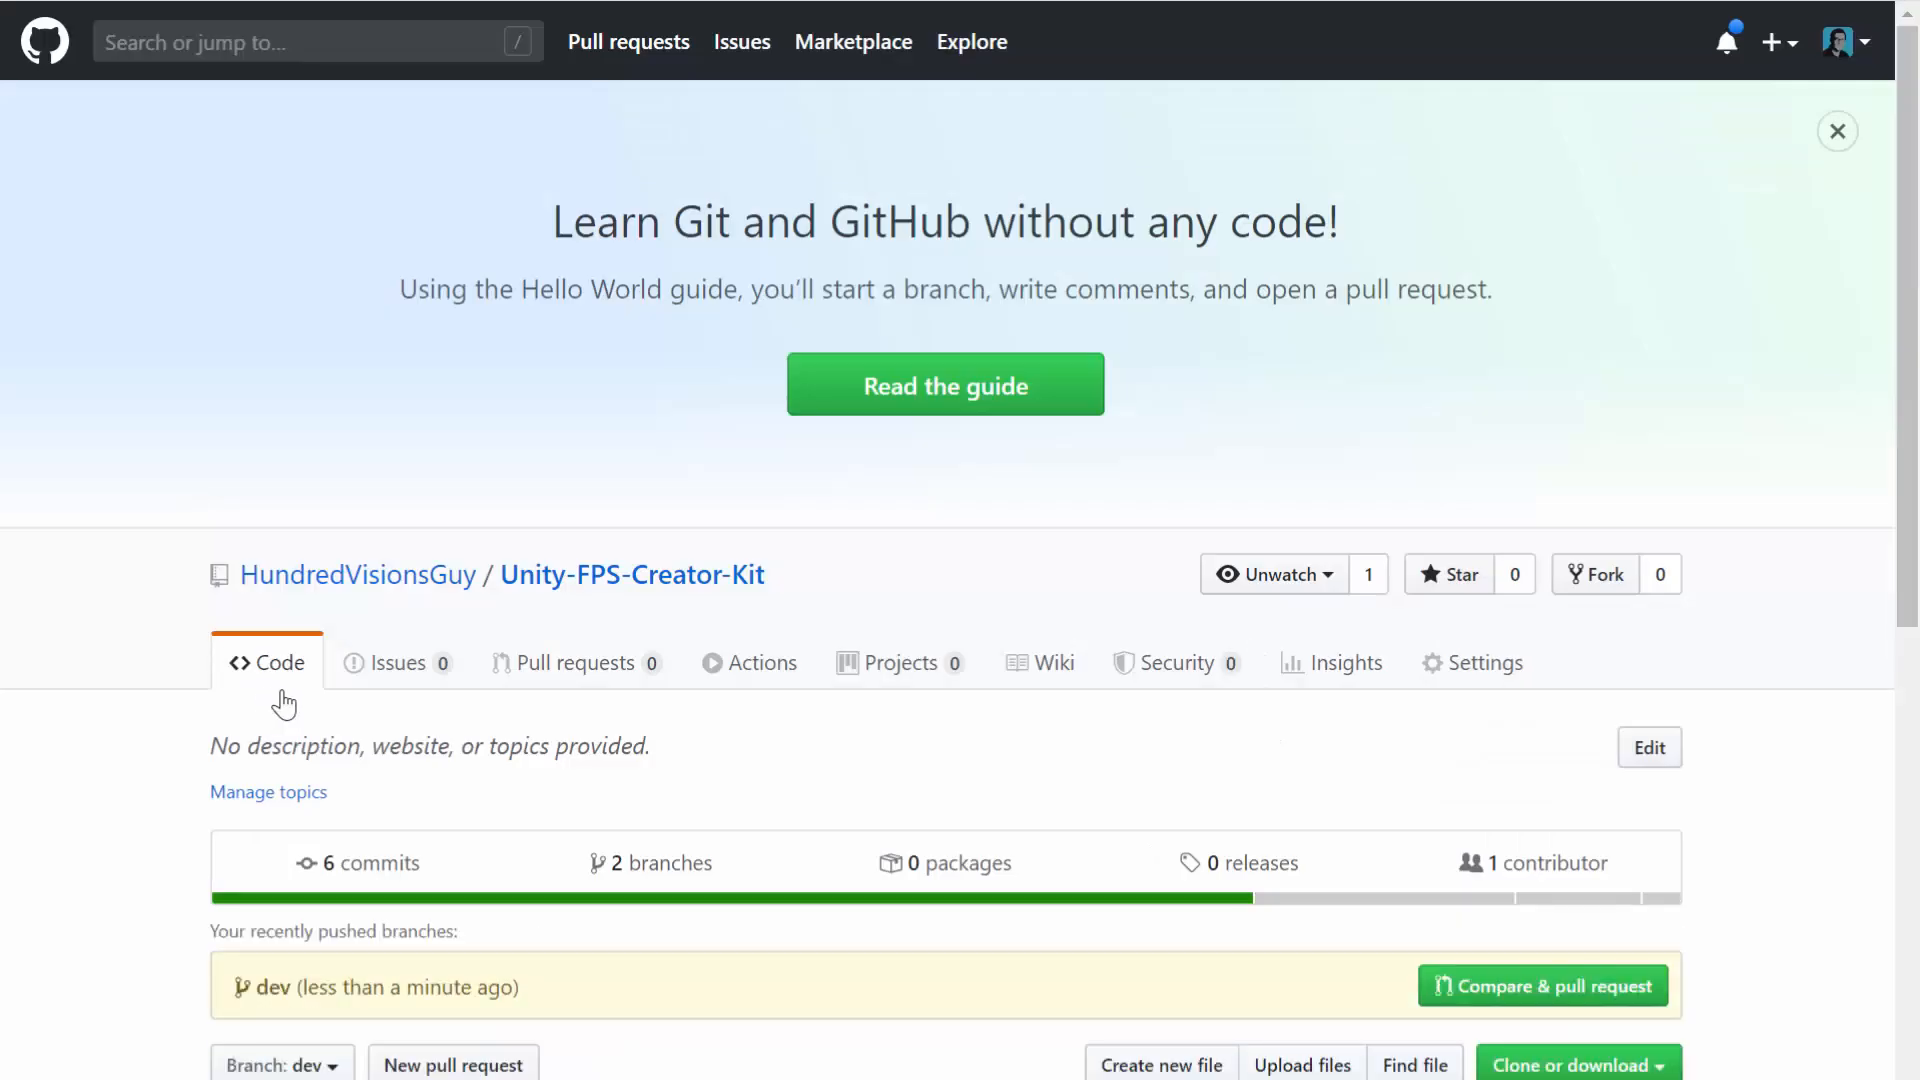
scroll(300, 700, "down", 5)
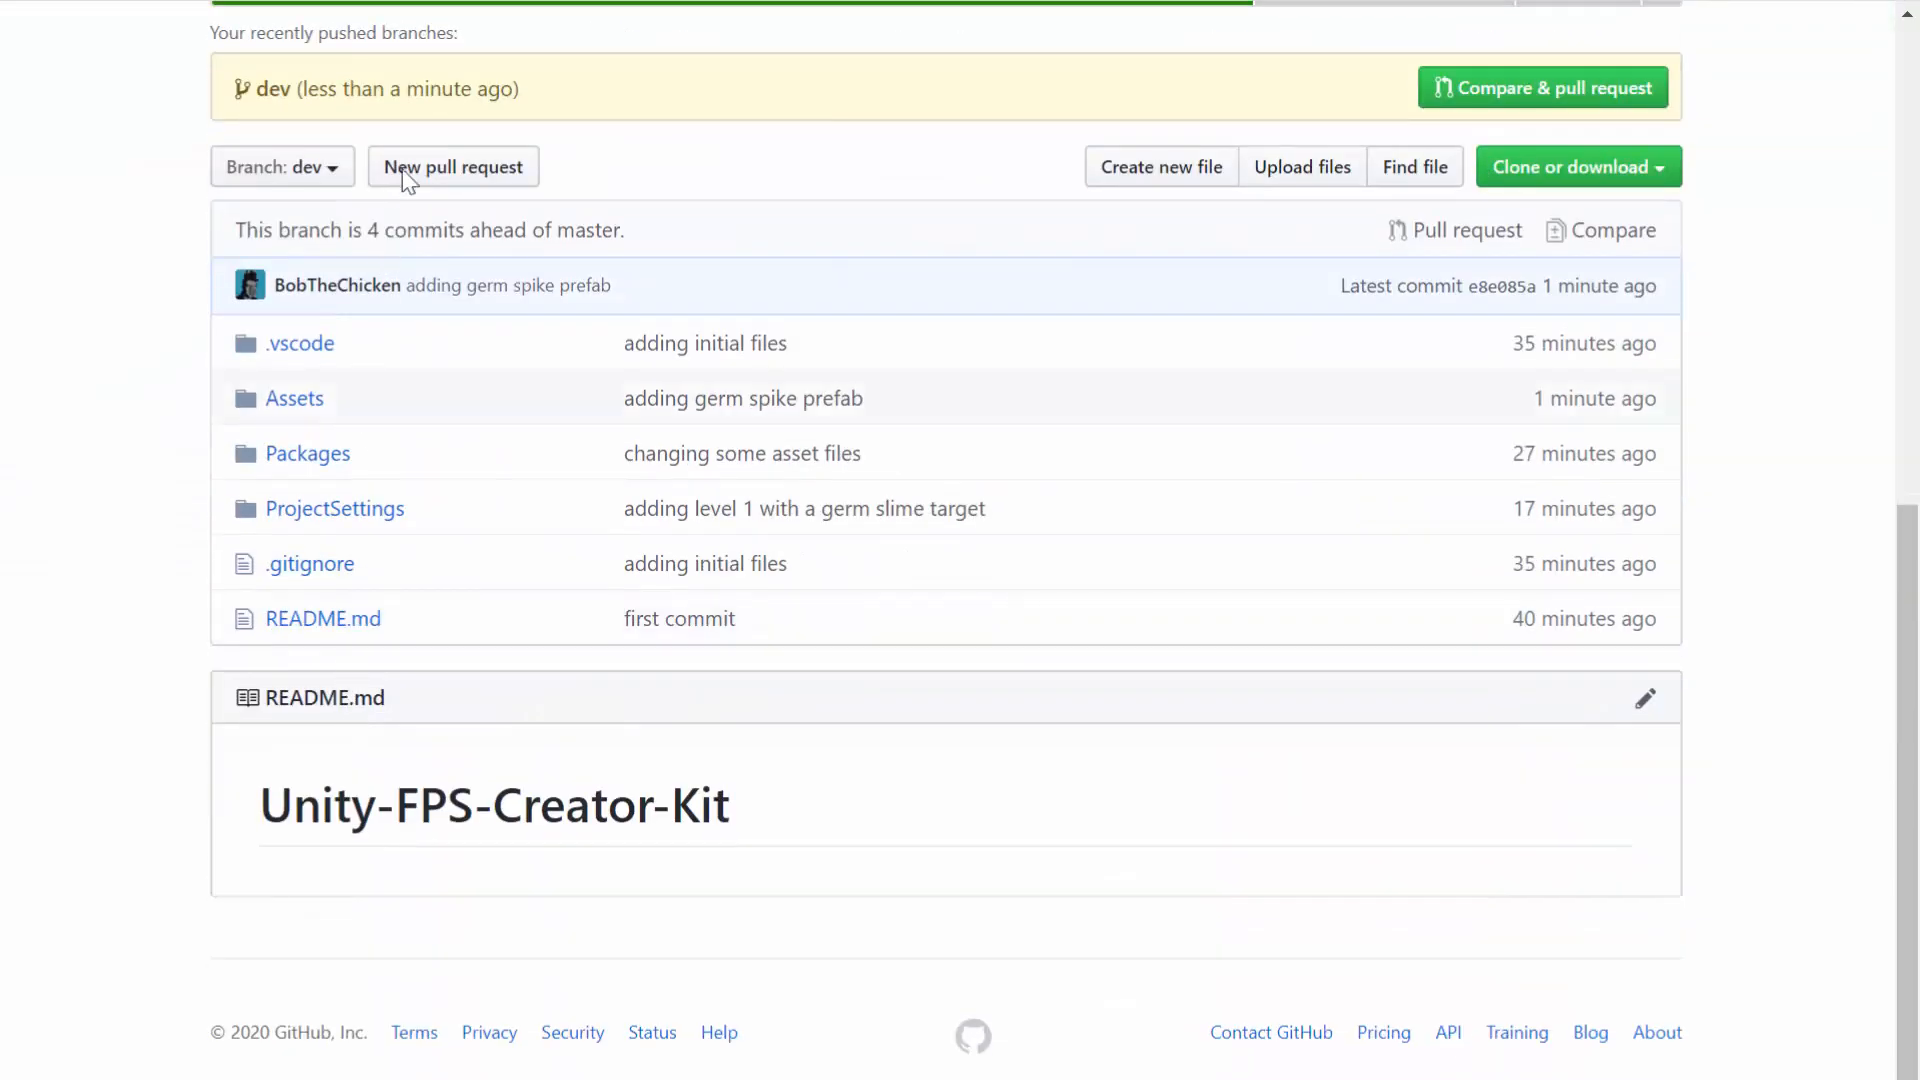
scroll(400, 360, "up", 5)
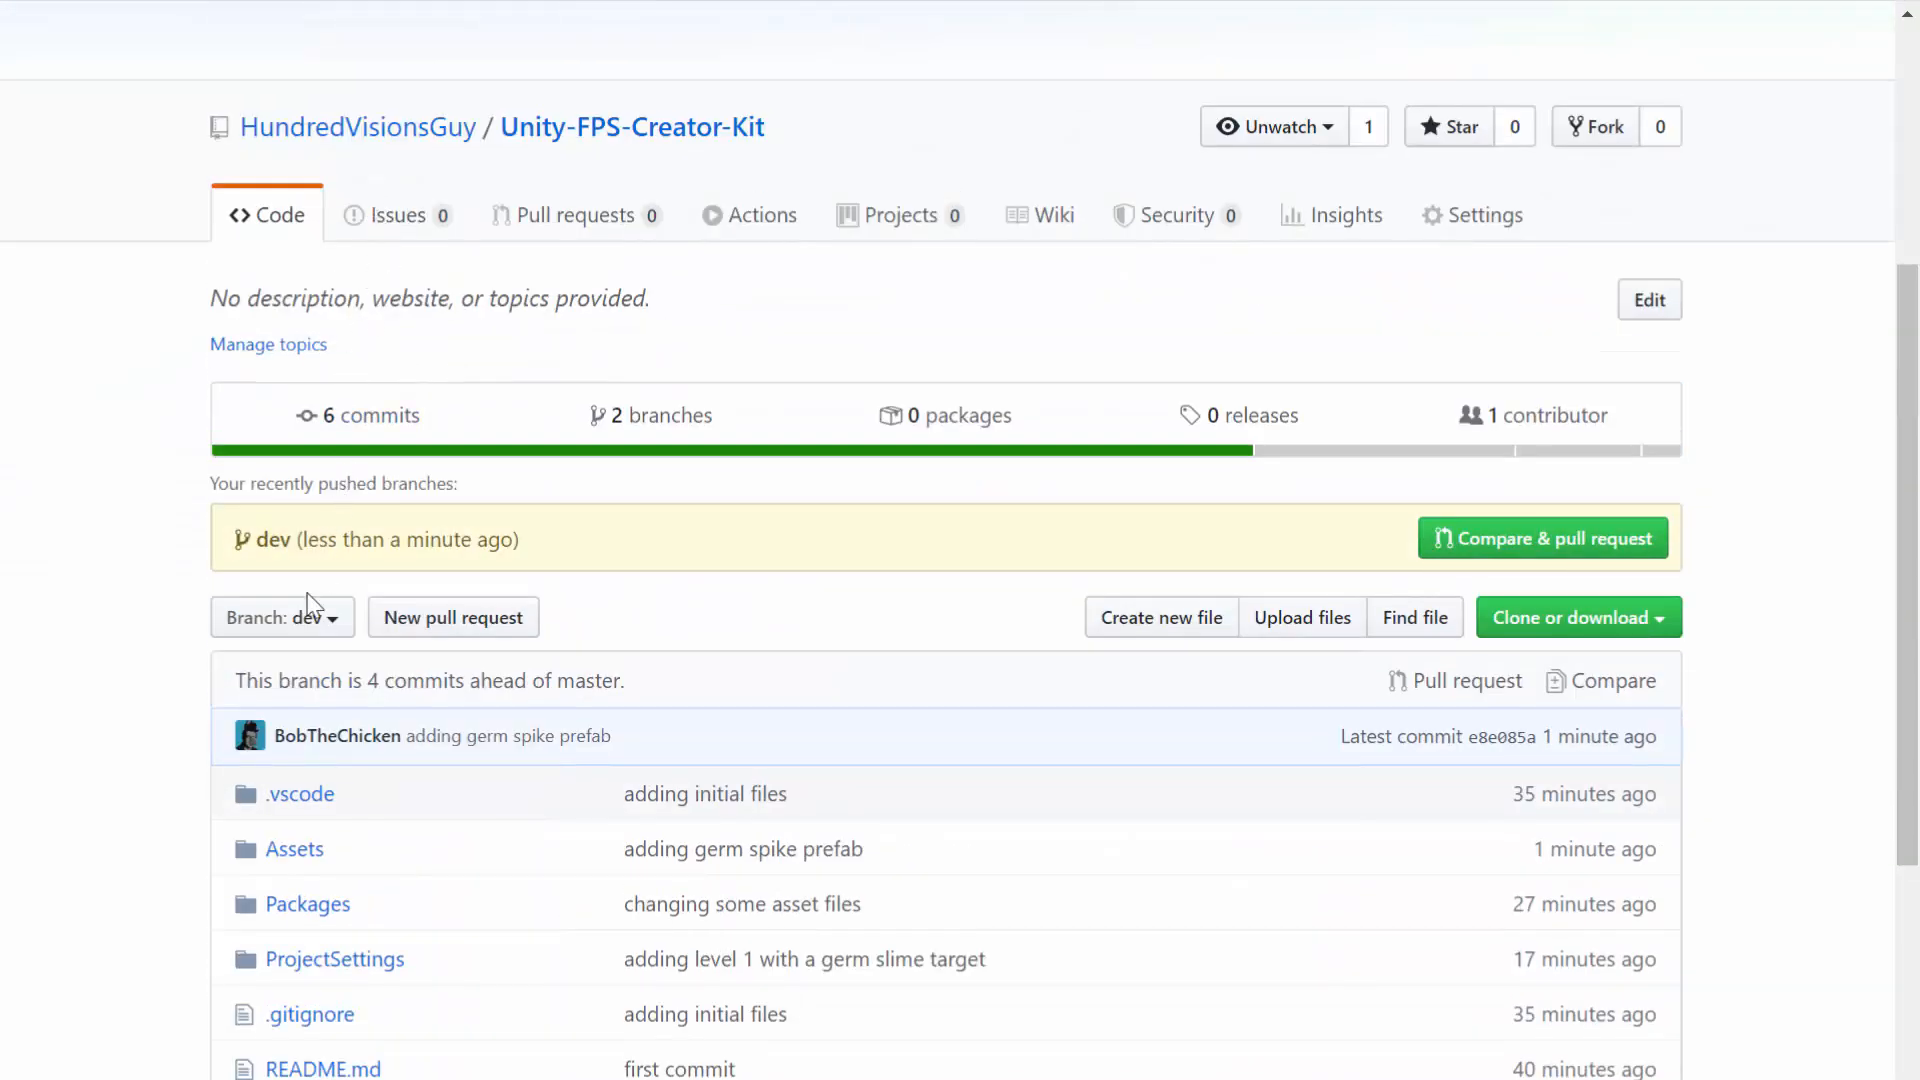
left_click(397, 418)
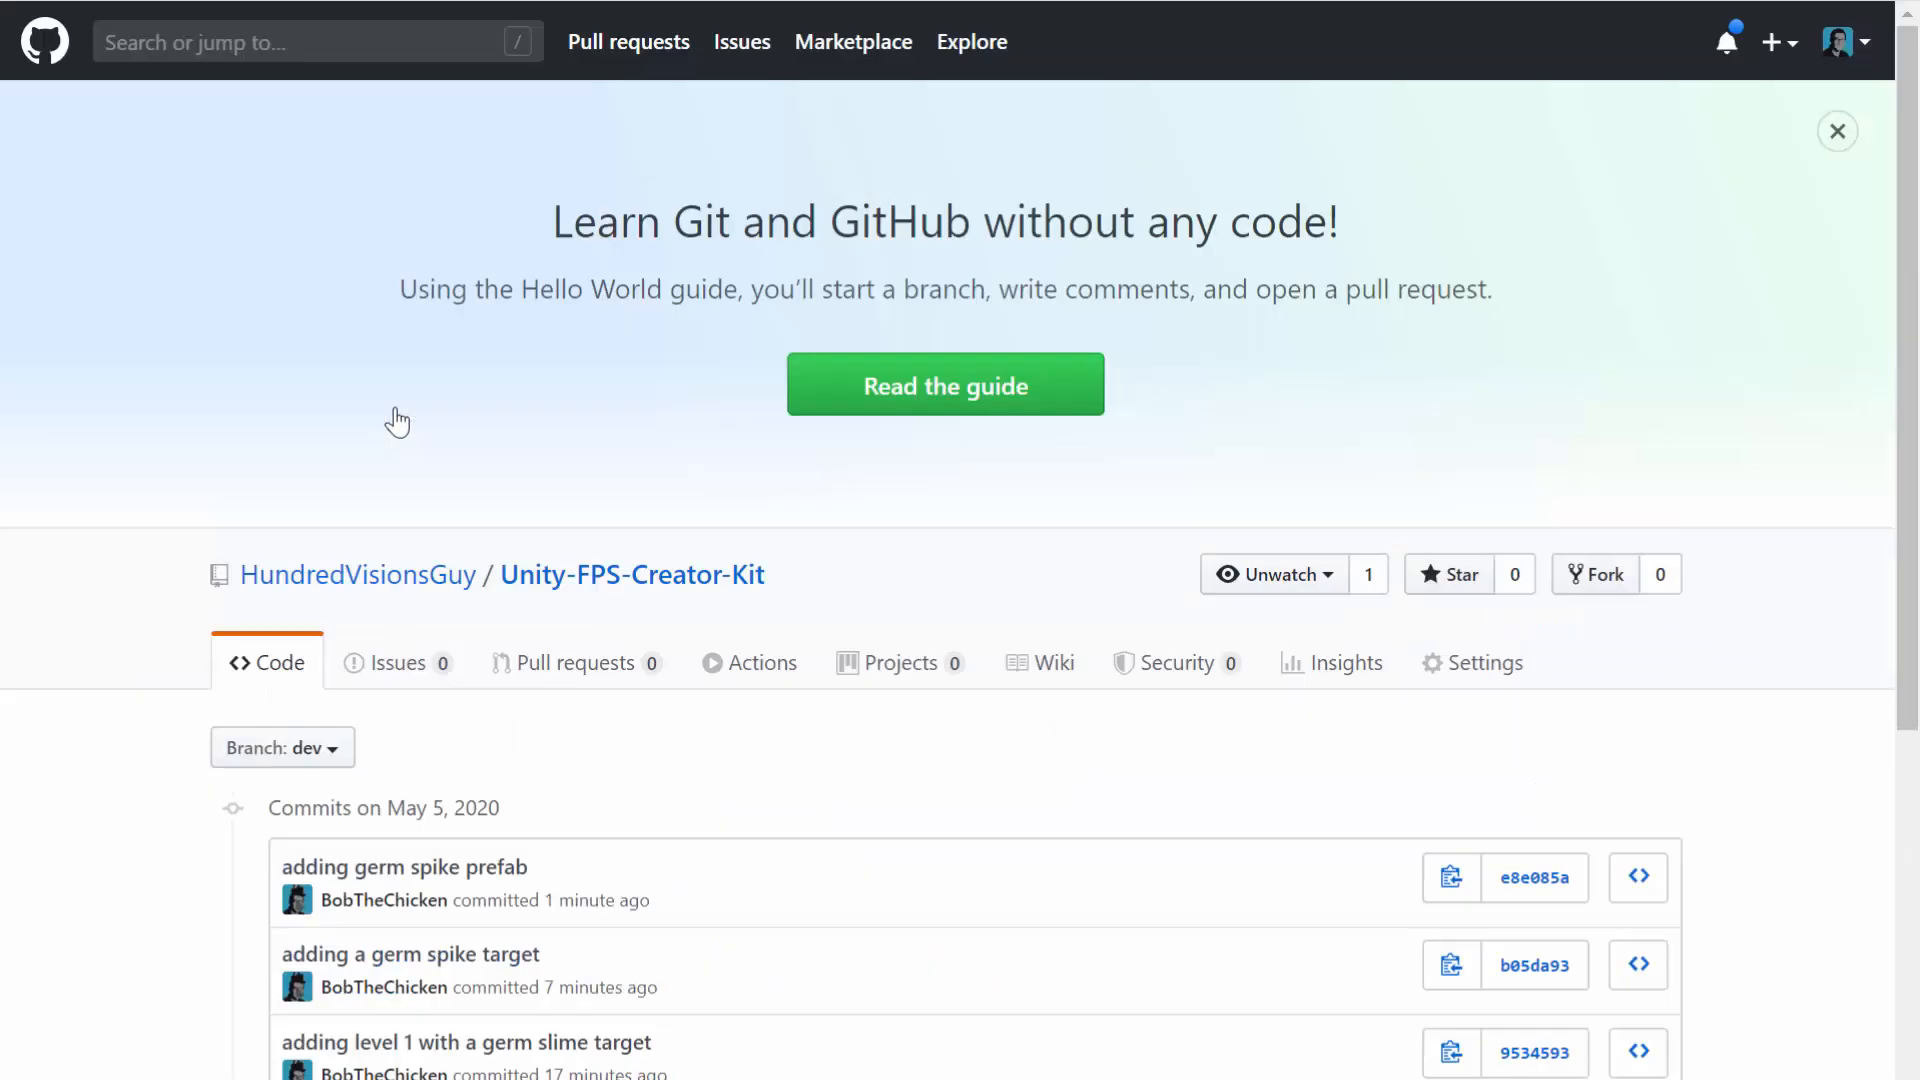
scroll(394, 416, "down", 5)
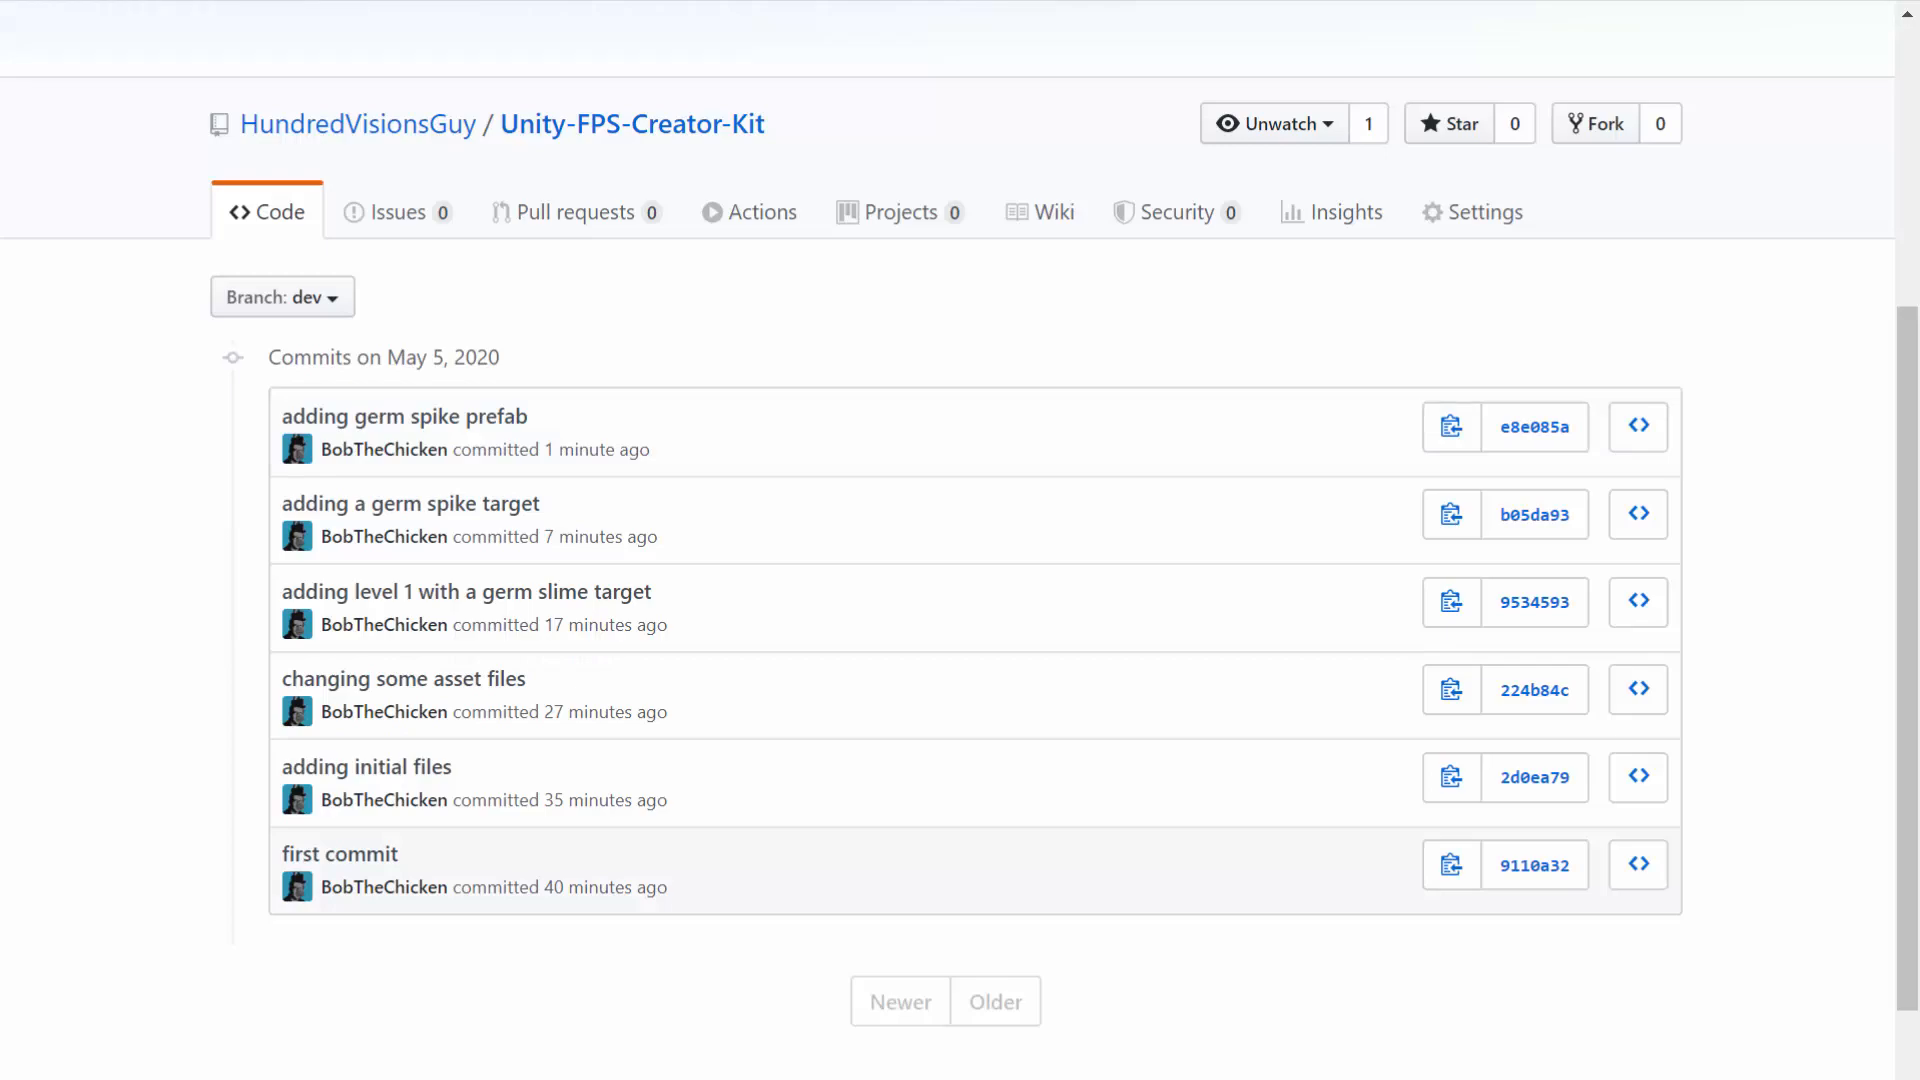
Step: Switch back to the Unity editor and deselect the GermSpike (1) object
left_click(802, 1078)
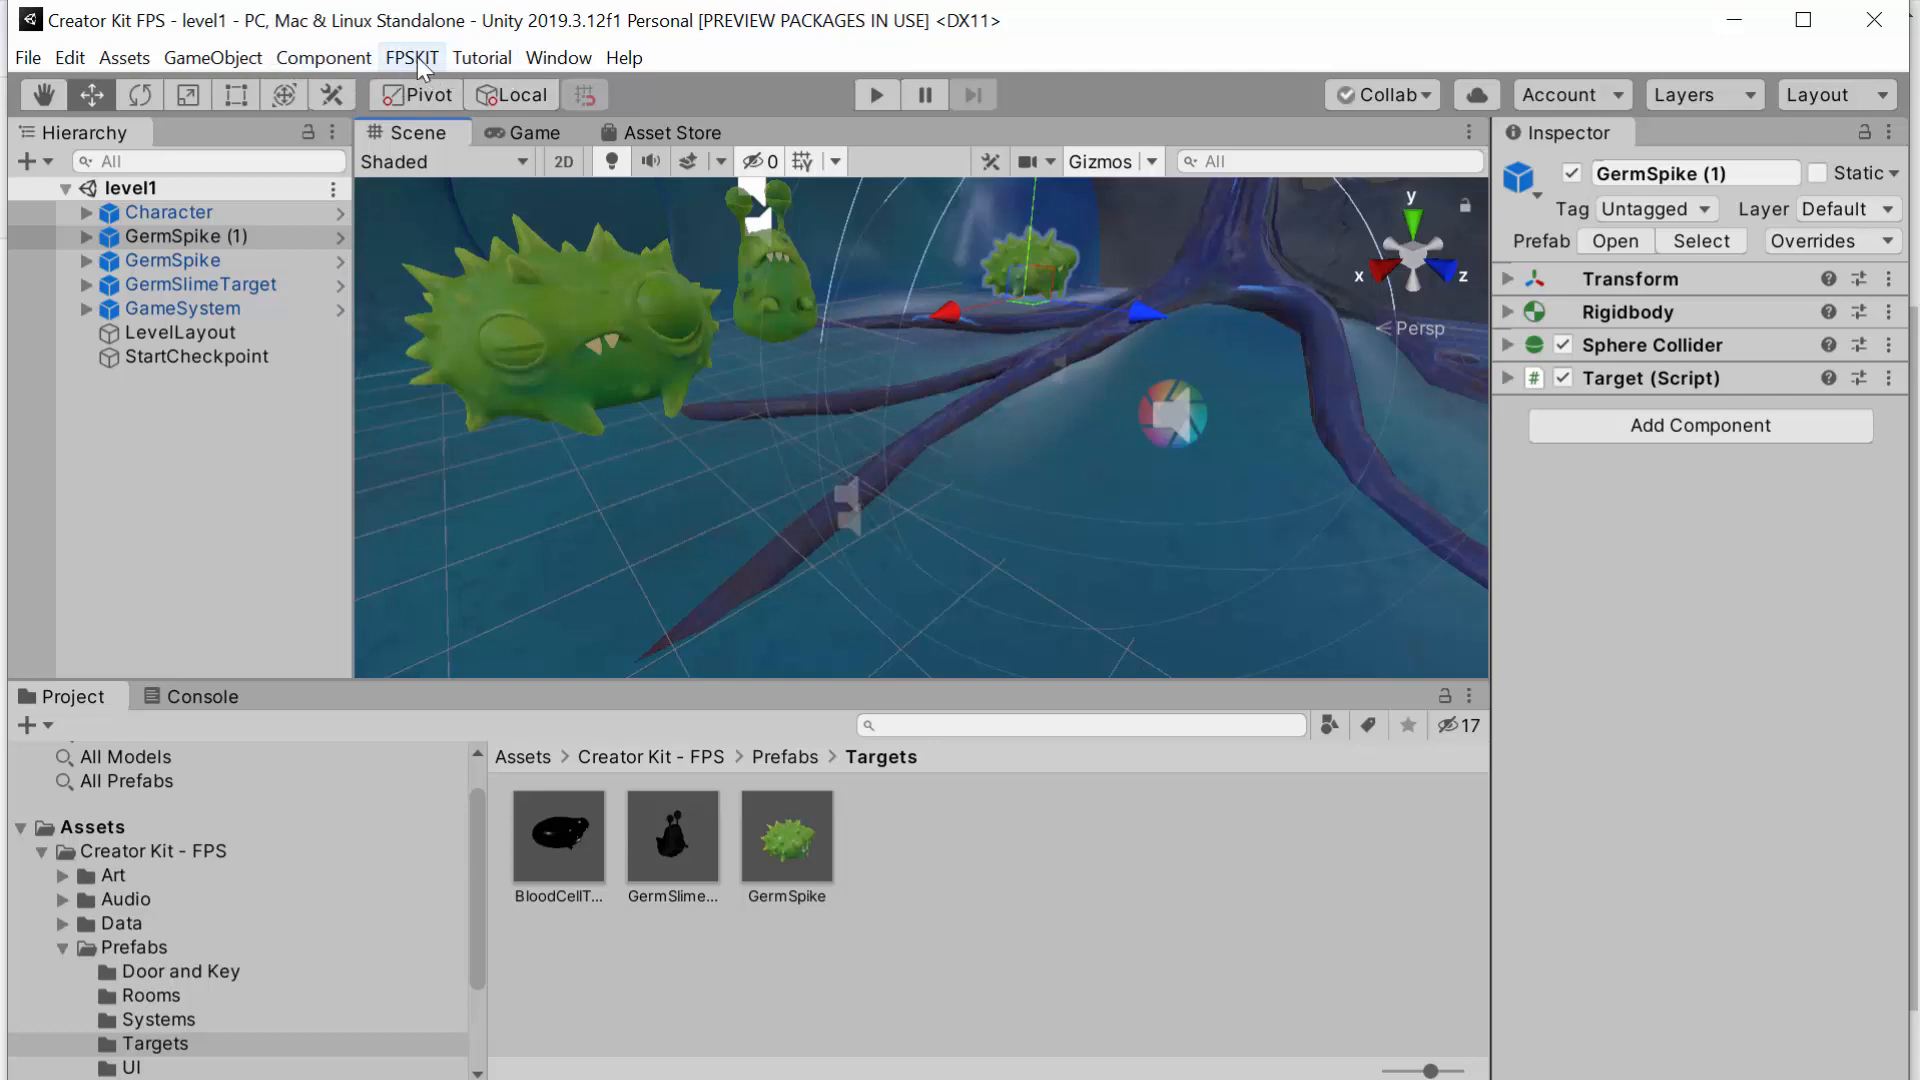
left_click(1103, 938)
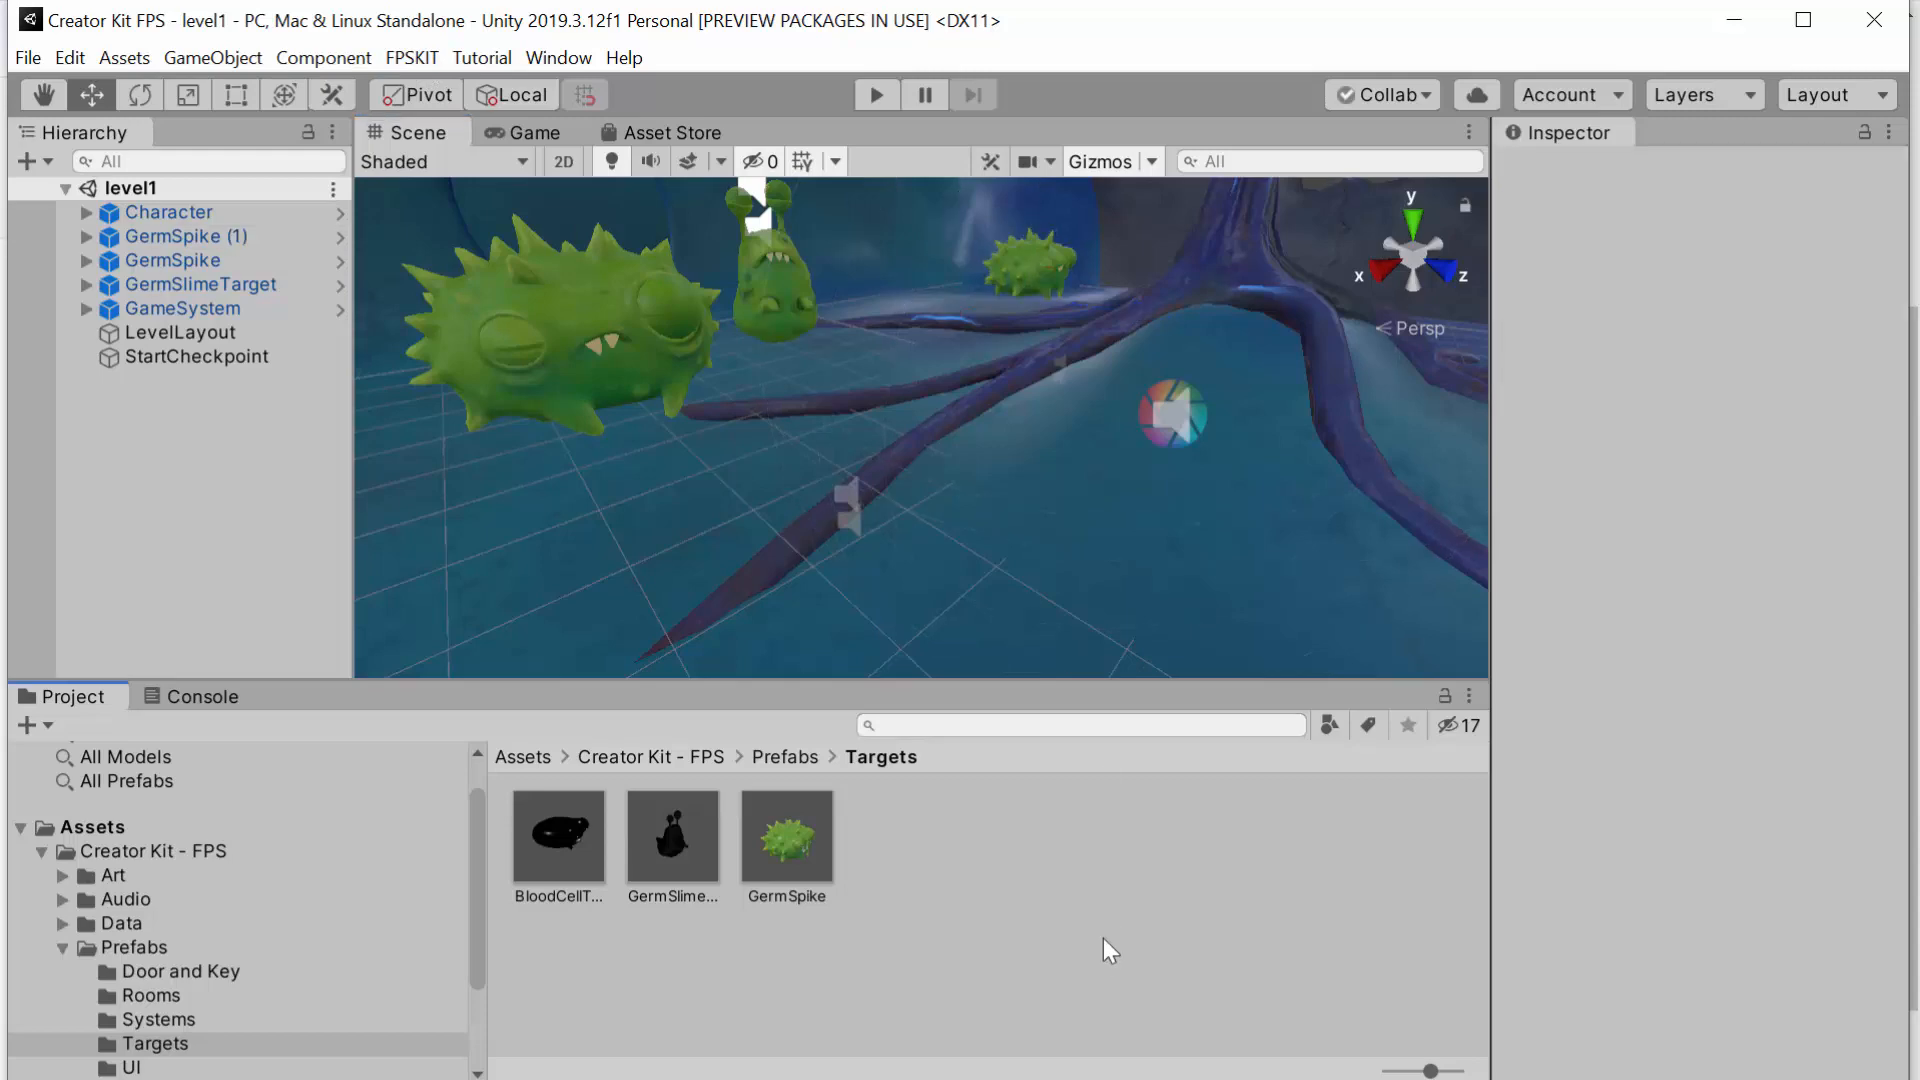